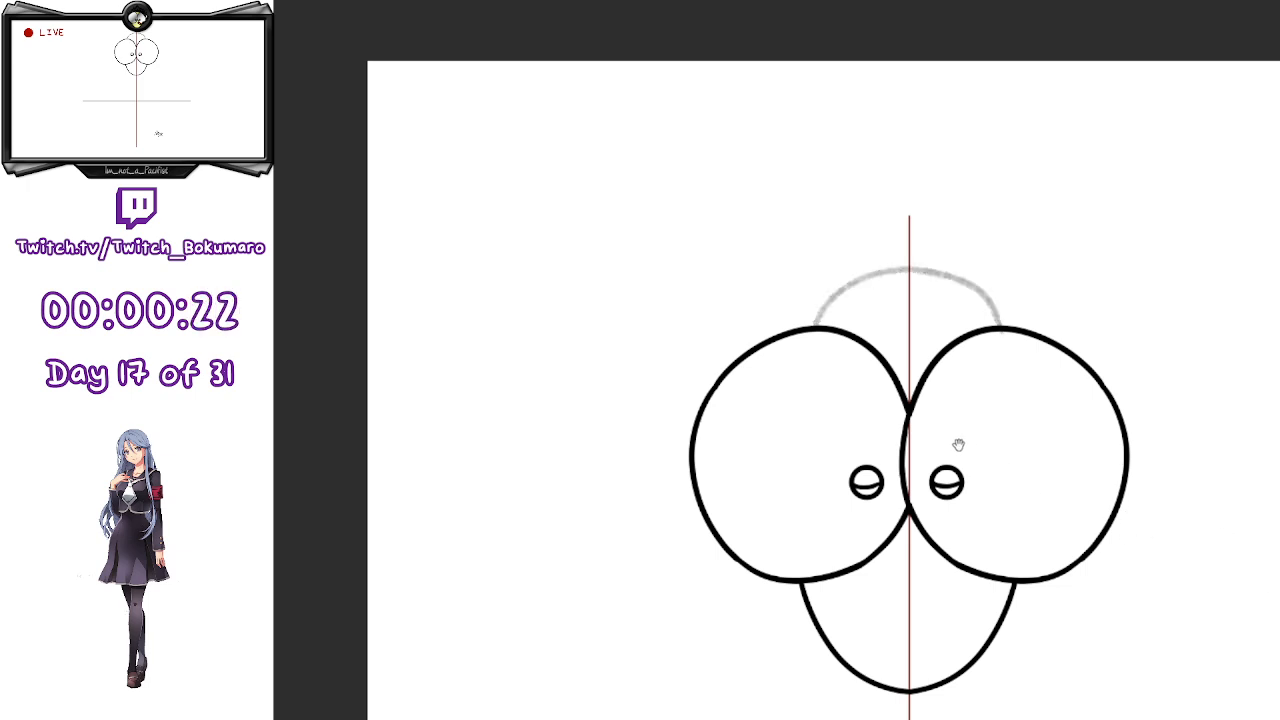
- Sketch a jagged zigzag hairline along the grey forehead arc, running from one large eye circle to the other
{"action": "left_click_drag", "start_coordinate": [967, 446], "coordinate": [693, 452]}
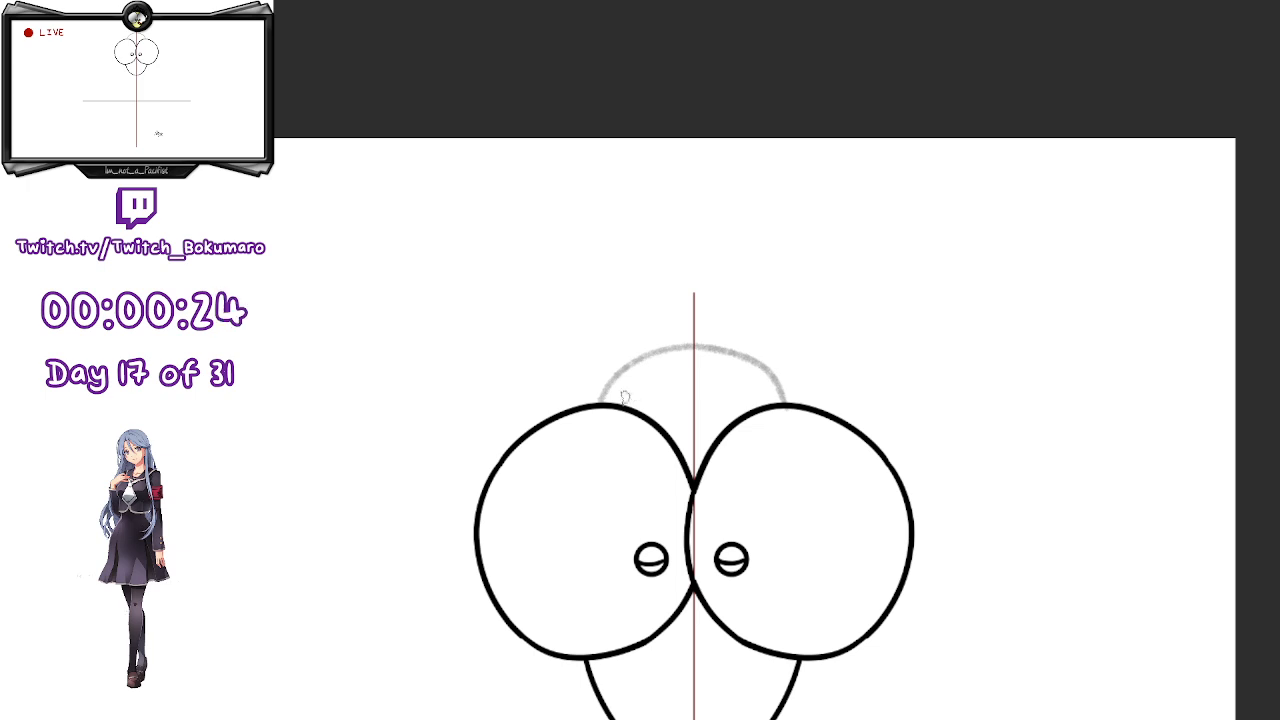
{"action": "scroll", "coordinate": [634, 398], "scroll_direction": "up", "scroll_amount": 5}
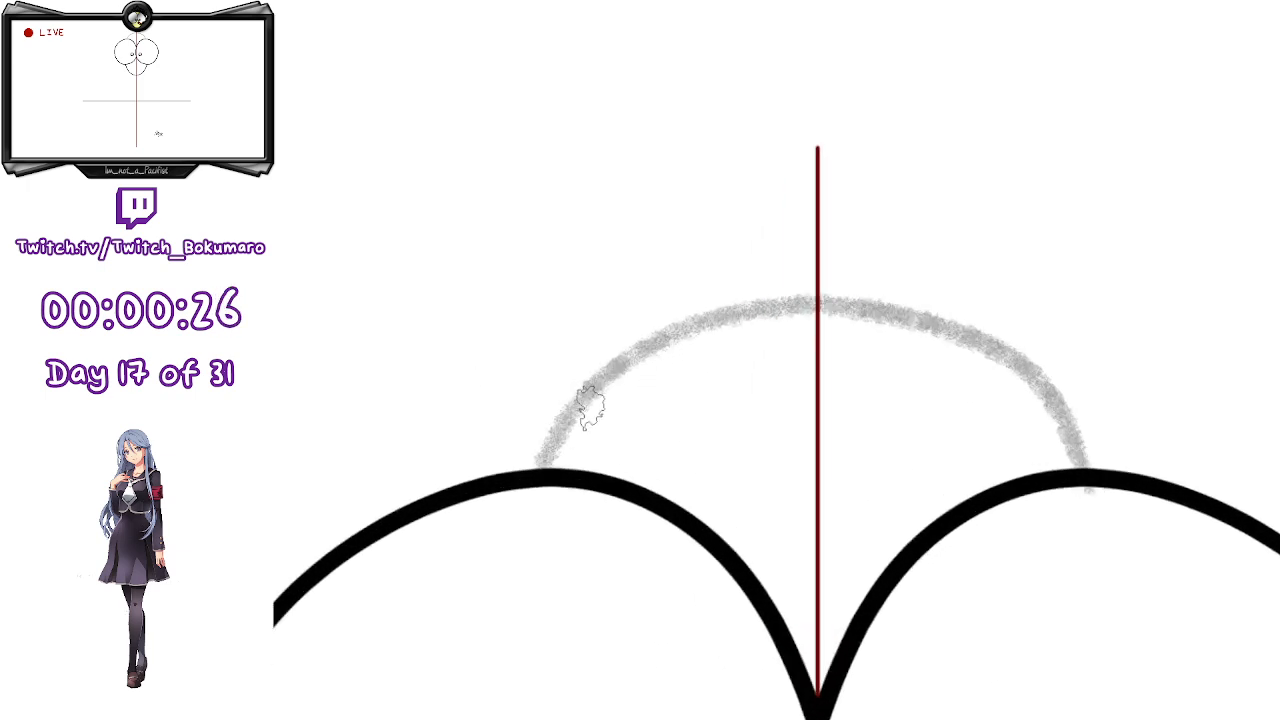
{"action": "mouse_move", "coordinate": [822, 368]}
{"action": "left_mouse_down"}
{"action": "mouse_move", "coordinate": [760, 341]}
{"action": "mouse_move", "coordinate": [728, 368]}
{"action": "mouse_move", "coordinate": [640, 360]}
{"action": "mouse_move", "coordinate": [540, 466]}
{"action": "left_mouse_up"}
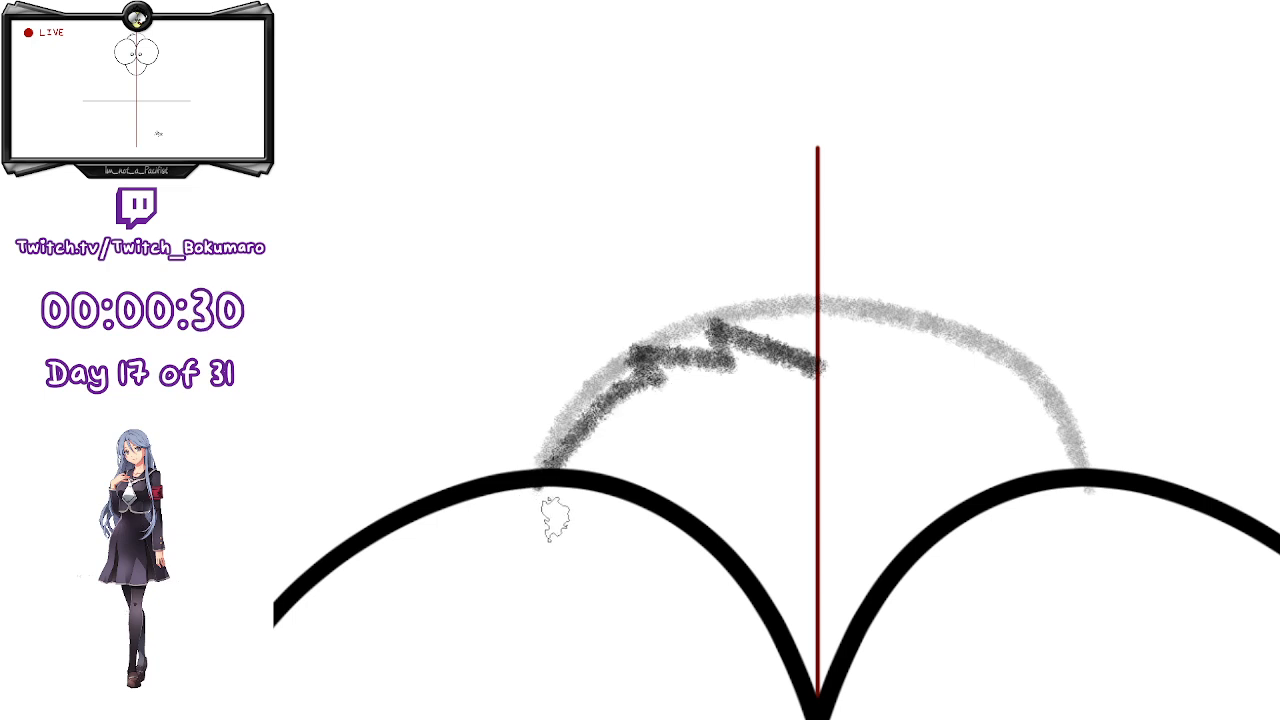
{"action": "mouse_move", "coordinate": [822, 370]}
{"action": "left_mouse_down"}
{"action": "mouse_move", "coordinate": [972, 374]}
{"action": "mouse_move", "coordinate": [1097, 443]}
{"action": "left_mouse_up"}
{"action": "mouse_move", "coordinate": [980, 360]}
{"action": "left_mouse_down"}
{"action": "mouse_move", "coordinate": [994, 386]}
{"action": "mouse_move", "coordinate": [1143, 472]}
{"action": "left_mouse_up"}
{"action": "key", "text": "ctrl+z"}
{"action": "left_click_drag", "start_coordinate": [1005, 367], "coordinate": [1128, 505]}
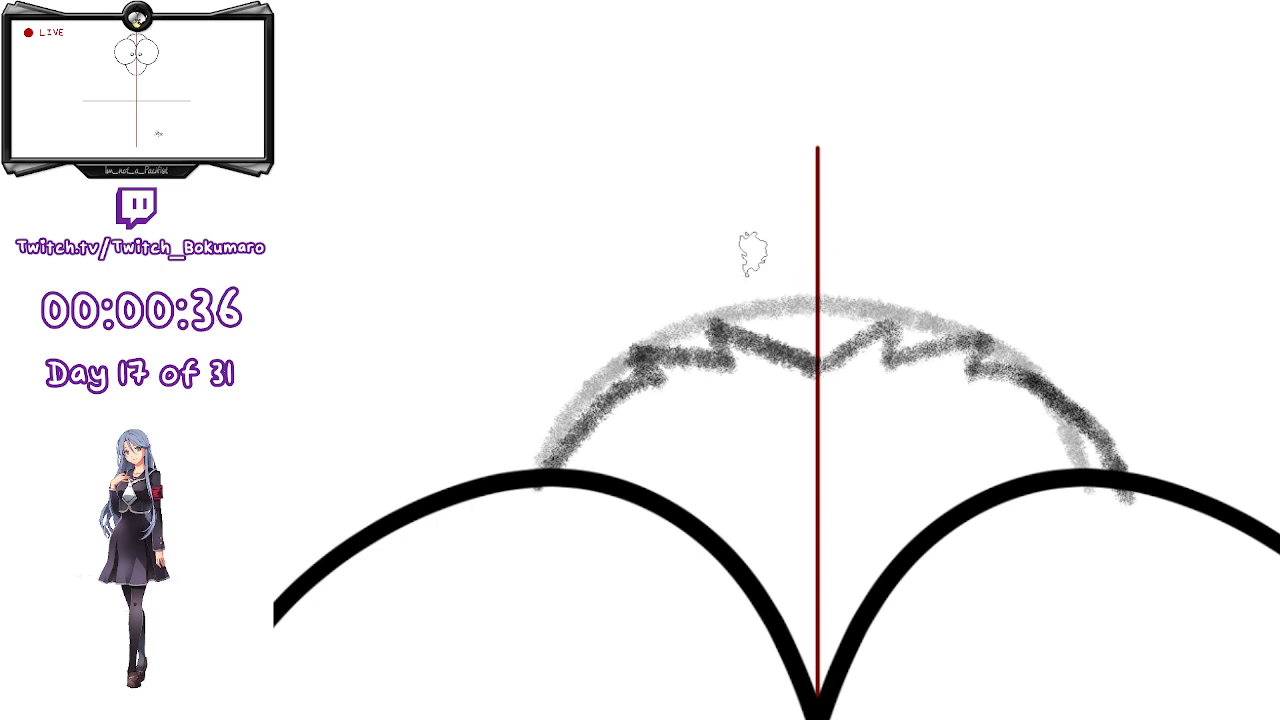
- Try a bang strand that arches above the hairline and sweeps down across the center line into the right eye circle
{"action": "left_click_drag", "start_coordinate": [723, 350], "coordinate": [780, 226]}
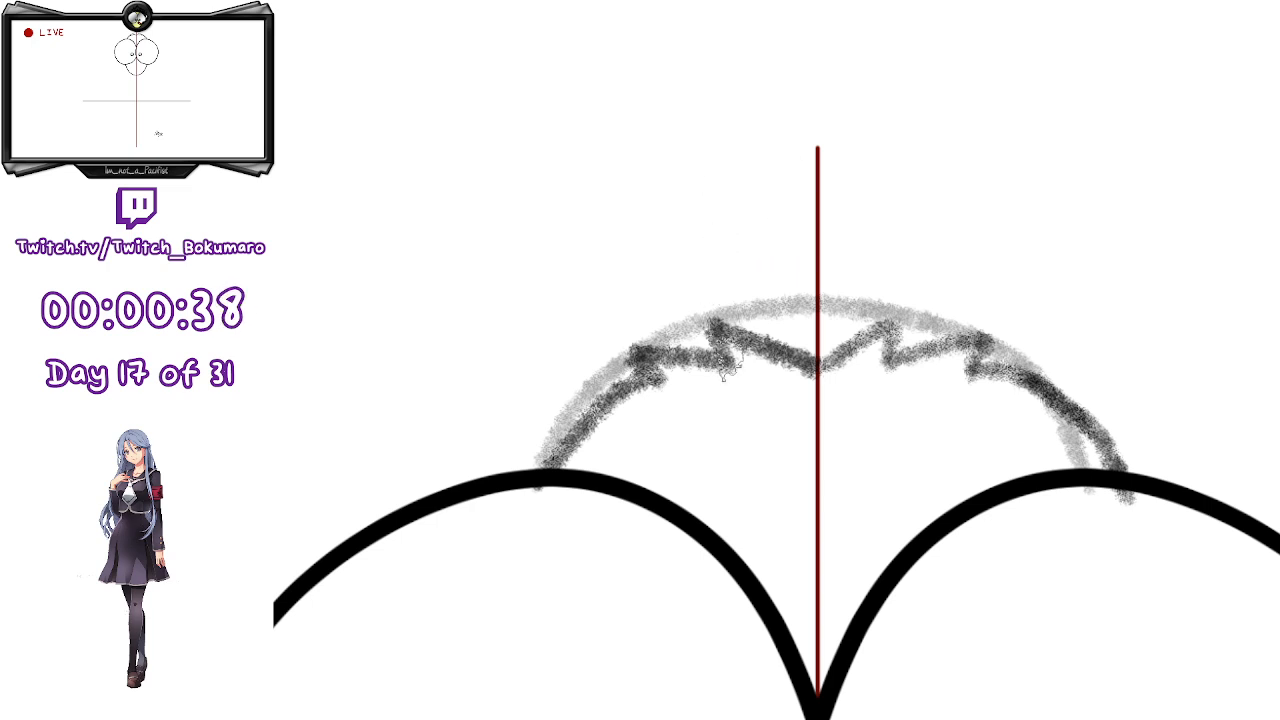
{"action": "key", "text": "ctrl+z"}
{"action": "mouse_move", "coordinate": [720, 350]}
{"action": "left_mouse_down"}
{"action": "mouse_move", "coordinate": [715, 318]}
{"action": "mouse_move", "coordinate": [935, 465]}
{"action": "mouse_move", "coordinate": [1195, 708]}
{"action": "left_mouse_up"}
{"action": "scroll", "coordinate": [1130, 716], "scroll_direction": "down", "scroll_amount": 2}
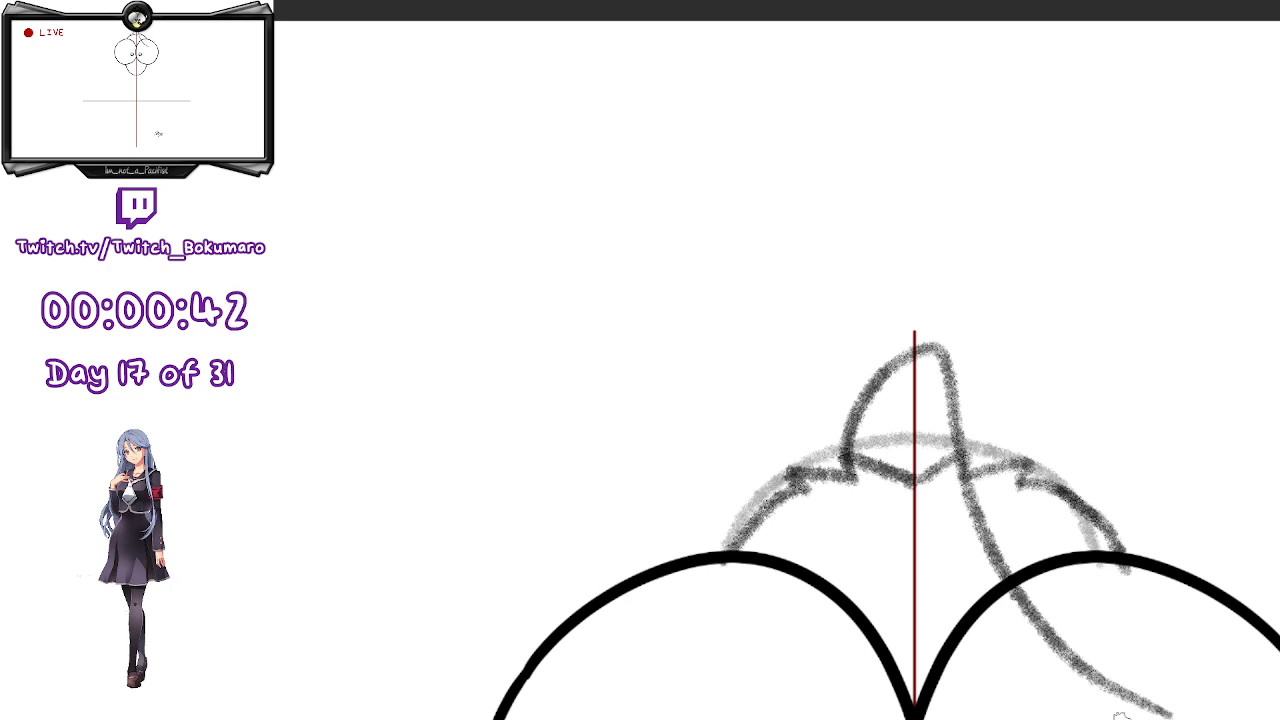
{"action": "left_click_drag", "start_coordinate": [1126, 394], "coordinate": [800, 143]}
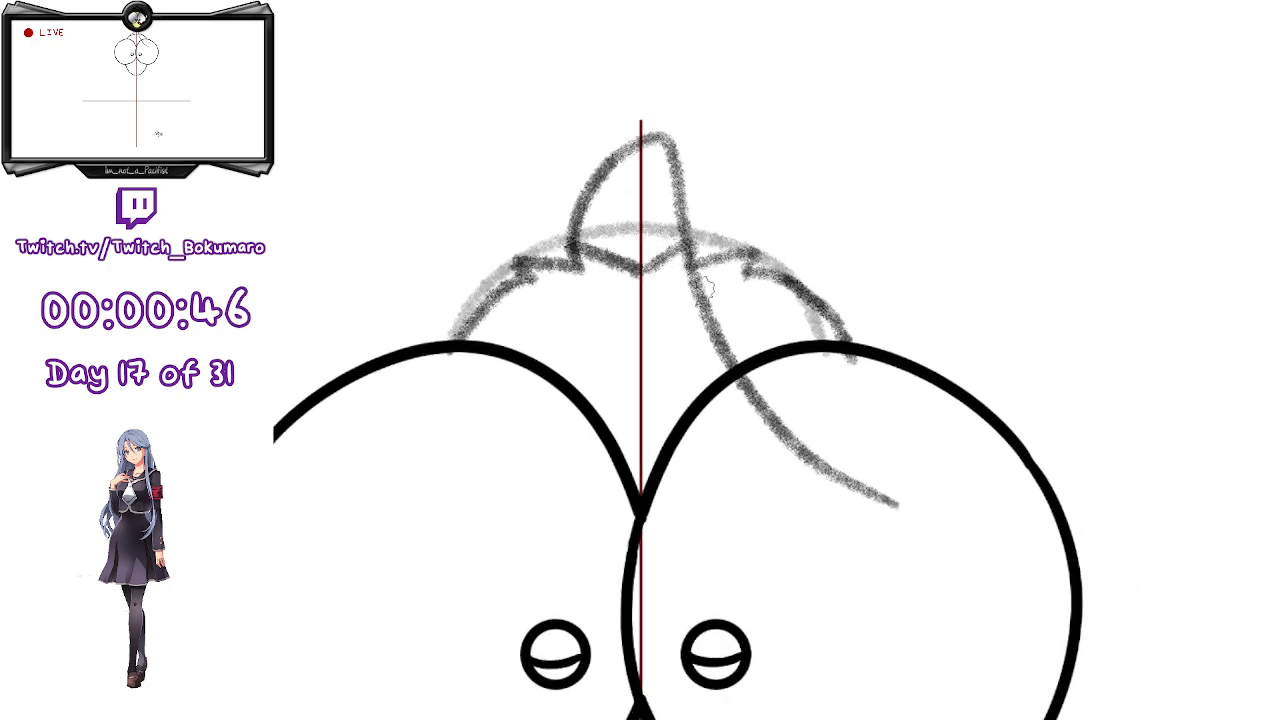
- Try a long curved outer edge for the bang strand, meeting its pointed tip inside the right eye circle
{"action": "mouse_move", "coordinate": [921, 464]}
{"action": "left_mouse_down"}
{"action": "mouse_move", "coordinate": [780, 488]}
{"action": "mouse_move", "coordinate": [605, 143]}
{"action": "mouse_move", "coordinate": [614, 194]}
{"action": "mouse_move", "coordinate": [789, 563]}
{"action": "left_mouse_up"}
{"action": "key", "text": "ctrl+z"}
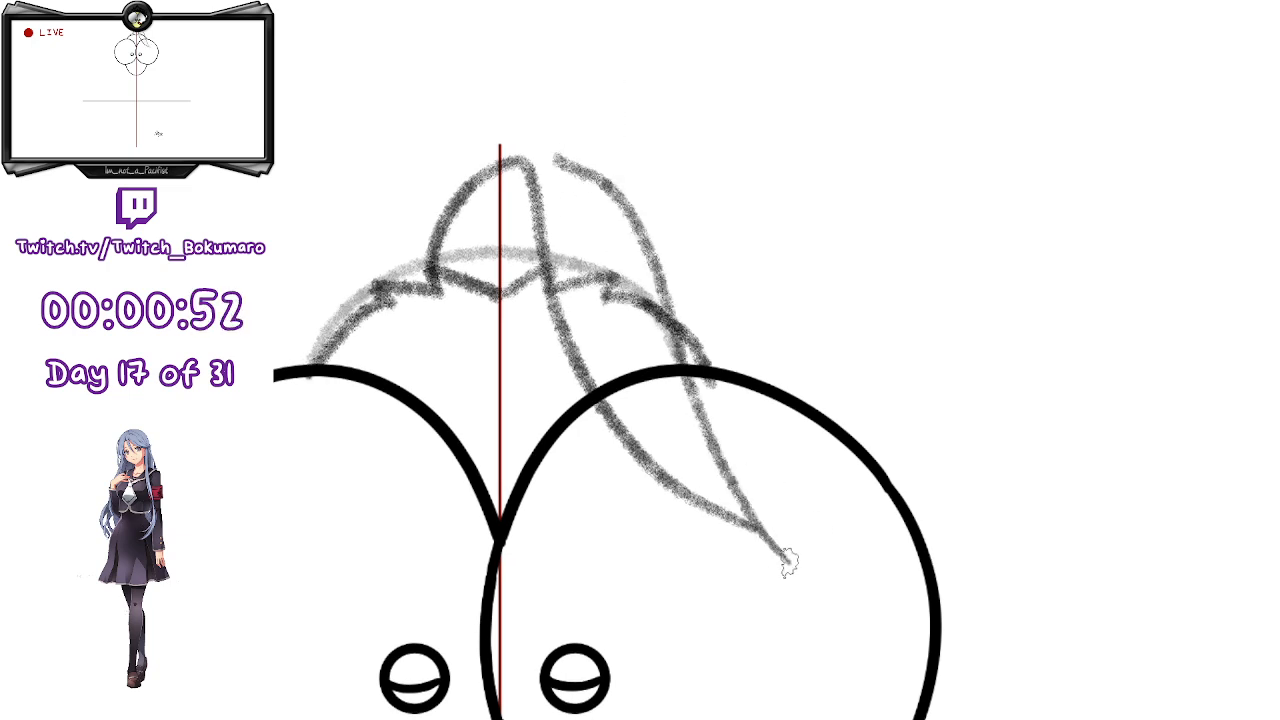
{"action": "key", "text": "ctrl+z"}
{"action": "mouse_move", "coordinate": [561, 150]}
{"action": "left_mouse_down"}
{"action": "mouse_move", "coordinate": [630, 212]}
{"action": "mouse_move", "coordinate": [706, 460]}
{"action": "mouse_move", "coordinate": [755, 535]}
{"action": "left_mouse_up"}
{"action": "key", "text": "ctrl+z"}
{"action": "mouse_move", "coordinate": [565, 155]}
{"action": "left_mouse_down"}
{"action": "mouse_move", "coordinate": [776, 537]}
{"action": "mouse_move", "coordinate": [594, 218]}
{"action": "left_mouse_up"}
{"action": "key", "text": "ctrl+z"}
{"action": "key", "text": "ctrl+z"}
- Try a narrower closing edge for the bang strand with extra small locks beside it, and undo the whole strand
{"action": "left_click_drag", "start_coordinate": [758, 532], "coordinate": [624, 190]}
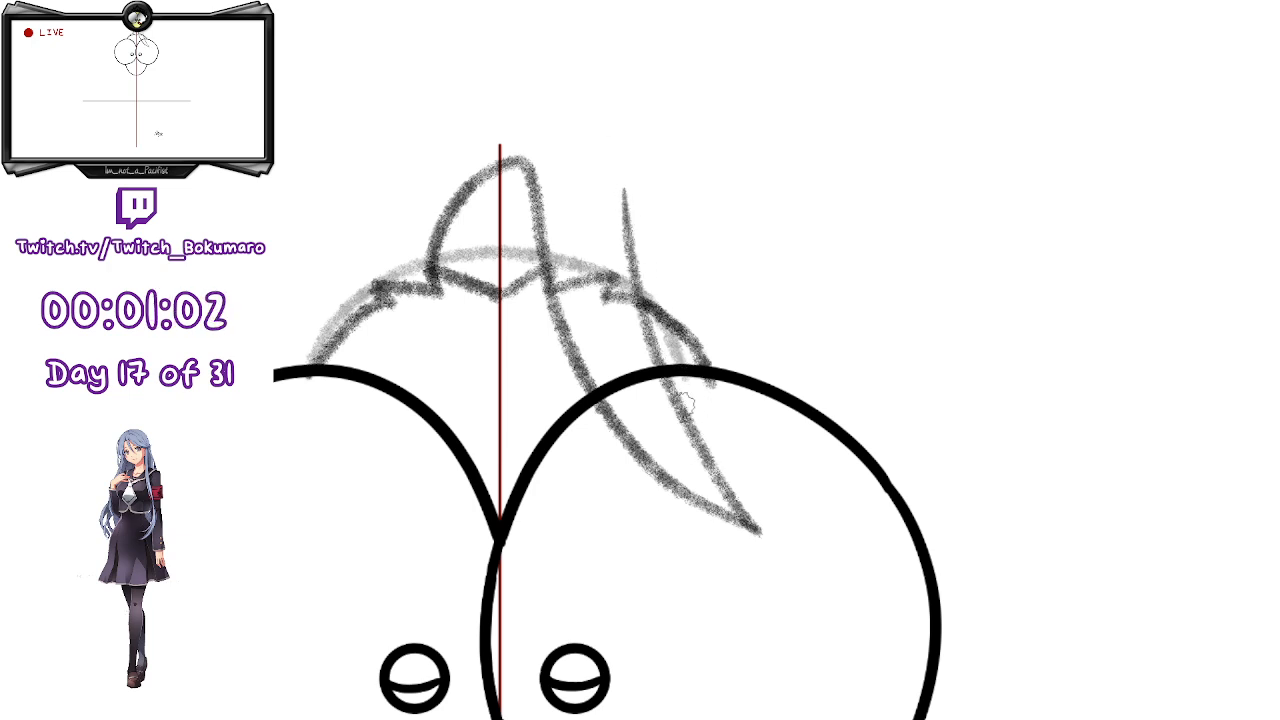
{"action": "mouse_move", "coordinate": [686, 428]}
{"action": "left_mouse_down"}
{"action": "mouse_move", "coordinate": [692, 307]}
{"action": "mouse_move", "coordinate": [705, 395]}
{"action": "mouse_move", "coordinate": [674, 207]}
{"action": "mouse_move", "coordinate": [738, 440]}
{"action": "mouse_move", "coordinate": [677, 252]}
{"action": "left_mouse_up"}
{"action": "key", "text": "ctrl+z"}
{"action": "key", "text": "ctrl+z"}
{"action": "mouse_move", "coordinate": [688, 303]}
{"action": "left_mouse_down"}
{"action": "mouse_move", "coordinate": [748, 381]}
{"action": "mouse_move", "coordinate": [895, 525]}
{"action": "left_mouse_up"}
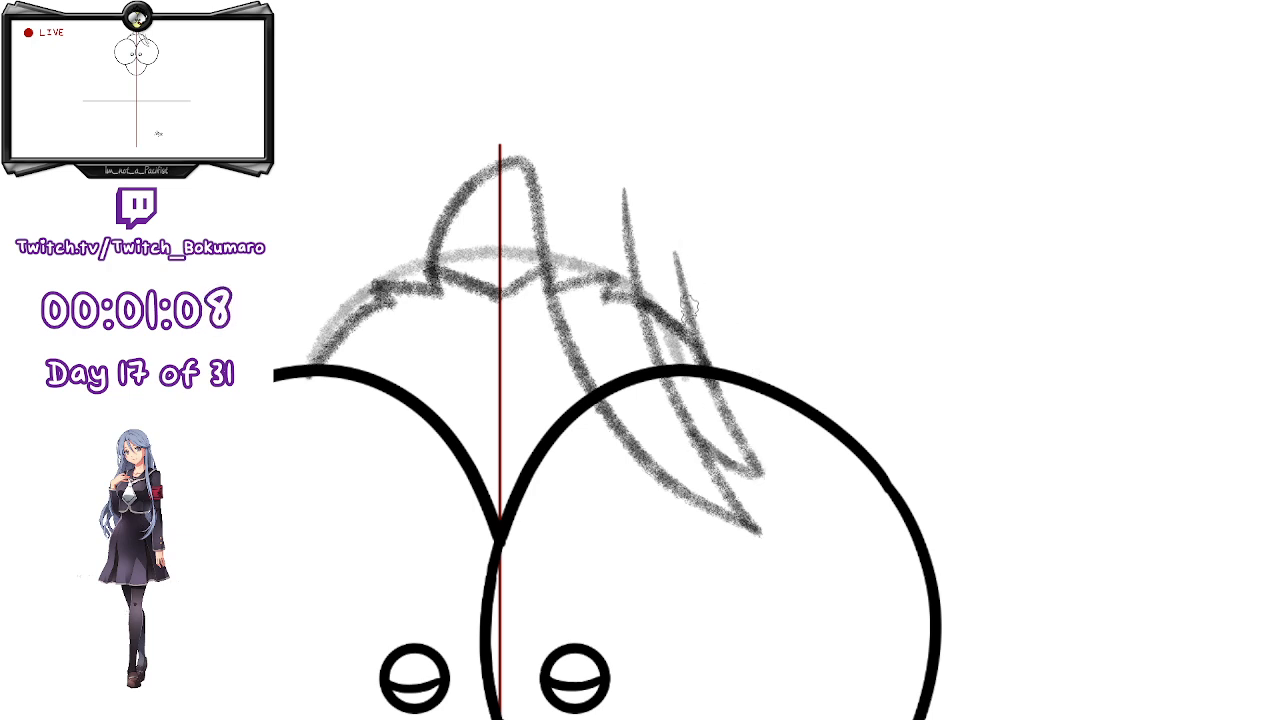
{"action": "key", "text": "ctrl+z"}
{"action": "left_click_drag", "start_coordinate": [700, 340], "coordinate": [978, 540]}
{"action": "key", "text": "ctrl+z"}
{"action": "key", "text": "ctrl+z"}
{"action": "key", "text": "ctrl+z"}
{"action": "key", "text": "ctrl+z"}
- Sketch two pointed bang strands from the hairline over the right eye circle, one narrow and one sweeping wide to its outer edge
{"action": "mouse_move", "coordinate": [430, 264]}
{"action": "left_mouse_down"}
{"action": "mouse_move", "coordinate": [680, 527]}
{"action": "mouse_move", "coordinate": [660, 503]}
{"action": "mouse_move", "coordinate": [620, 125]}
{"action": "left_mouse_up"}
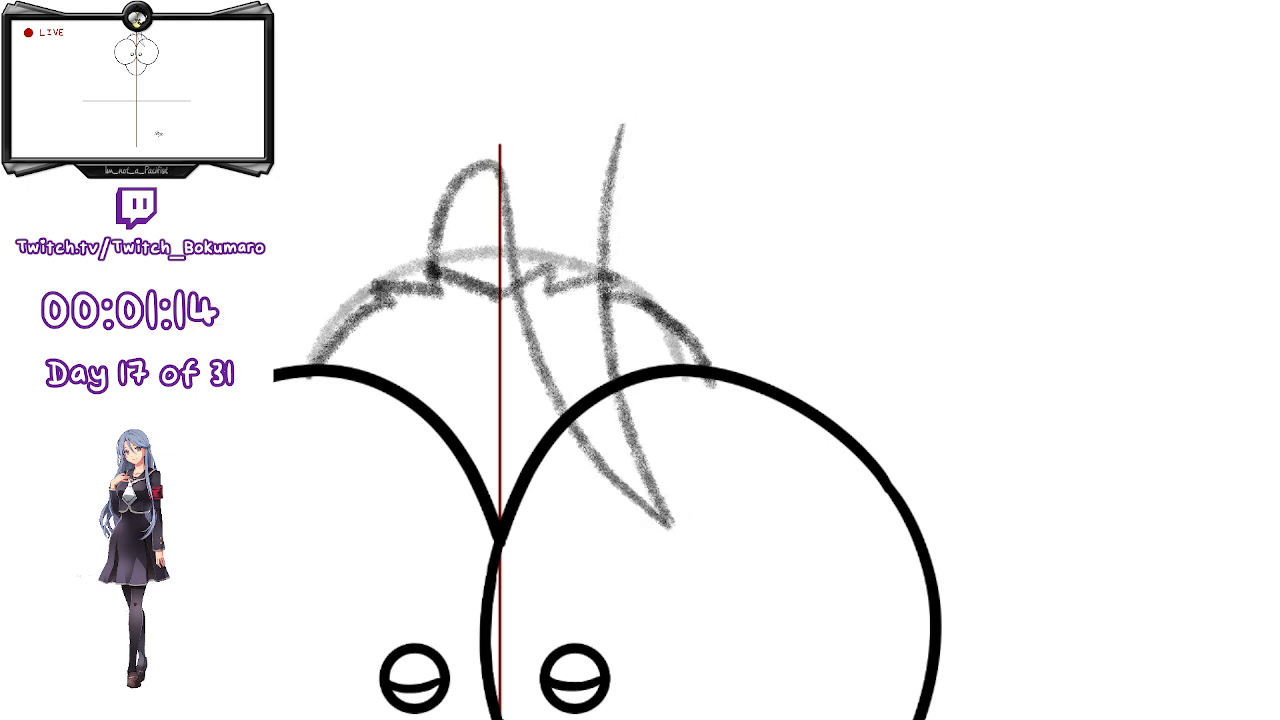
{"action": "mouse_move", "coordinate": [603, 250]}
{"action": "left_mouse_down"}
{"action": "mouse_move", "coordinate": [623, 325]}
{"action": "mouse_move", "coordinate": [848, 503]}
{"action": "mouse_move", "coordinate": [745, 338]}
{"action": "left_mouse_up"}
{"action": "key", "text": "ctrl+z"}
{"action": "key", "text": "ctrl+z"}
{"action": "left_click_drag", "start_coordinate": [603, 276], "coordinate": [771, 314]}
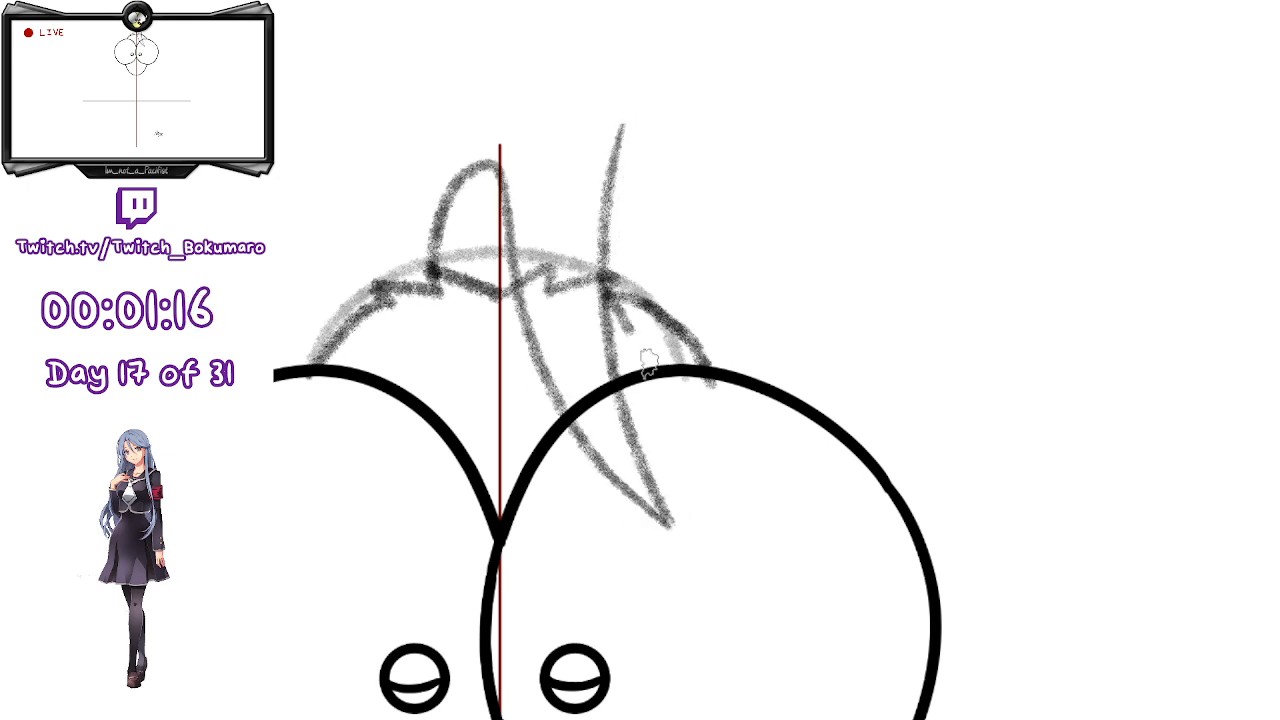
{"action": "key", "text": "ctrl+z"}
{"action": "mouse_move", "coordinate": [600, 275]}
{"action": "left_mouse_down"}
{"action": "mouse_move", "coordinate": [608, 305]}
{"action": "mouse_move", "coordinate": [898, 578]}
{"action": "left_mouse_up"}
{"action": "key", "text": "ctrl+z"}
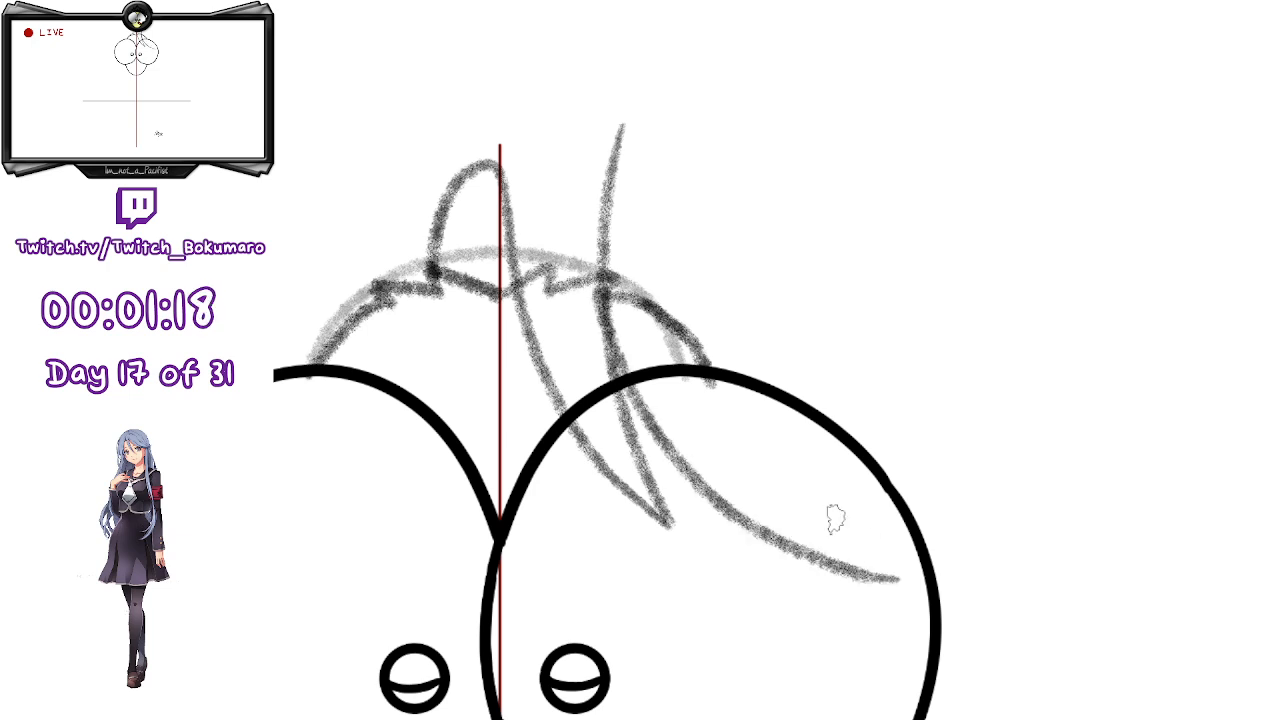
{"action": "mouse_move", "coordinate": [603, 275]}
{"action": "left_mouse_down"}
{"action": "mouse_move", "coordinate": [902, 553]}
{"action": "mouse_move", "coordinate": [778, 337]}
{"action": "left_mouse_up"}
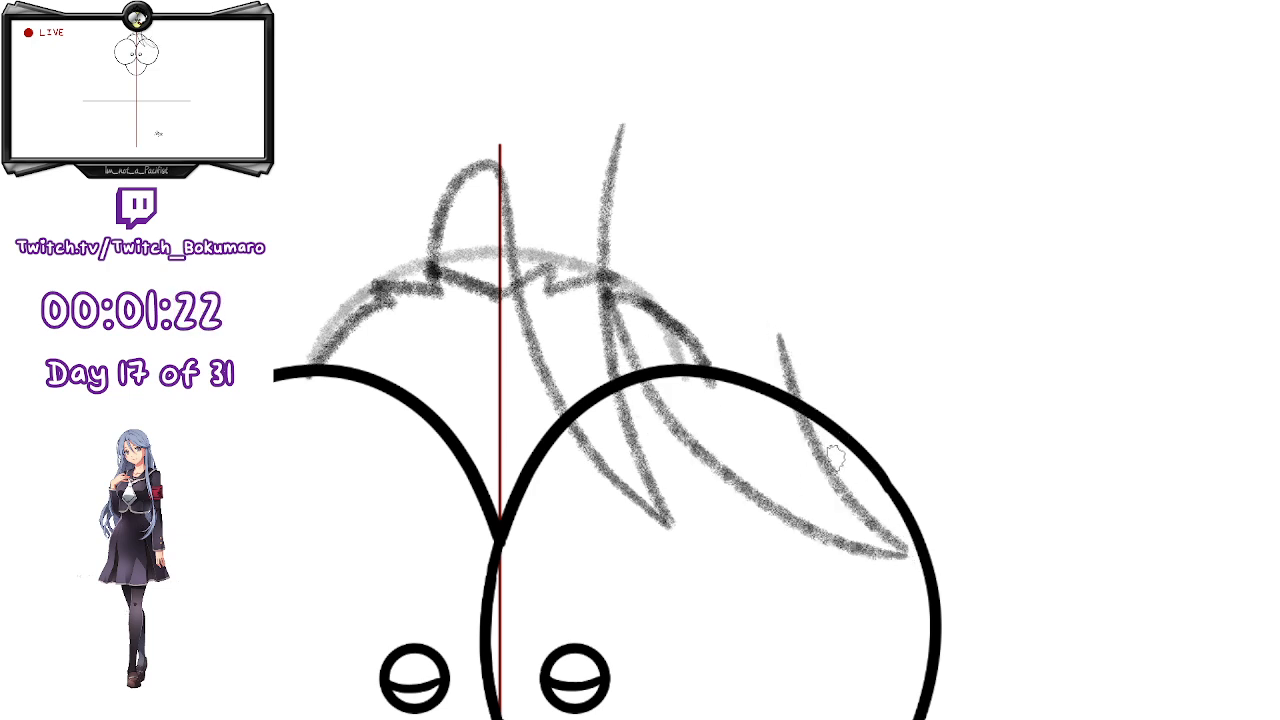
- Sketch a short pointed lock branching off the wide strand and extending just outside the right eye circle
{"action": "left_click_drag", "start_coordinate": [816, 456], "coordinate": [1018, 519]}
{"action": "key", "text": "ctrl+z"}
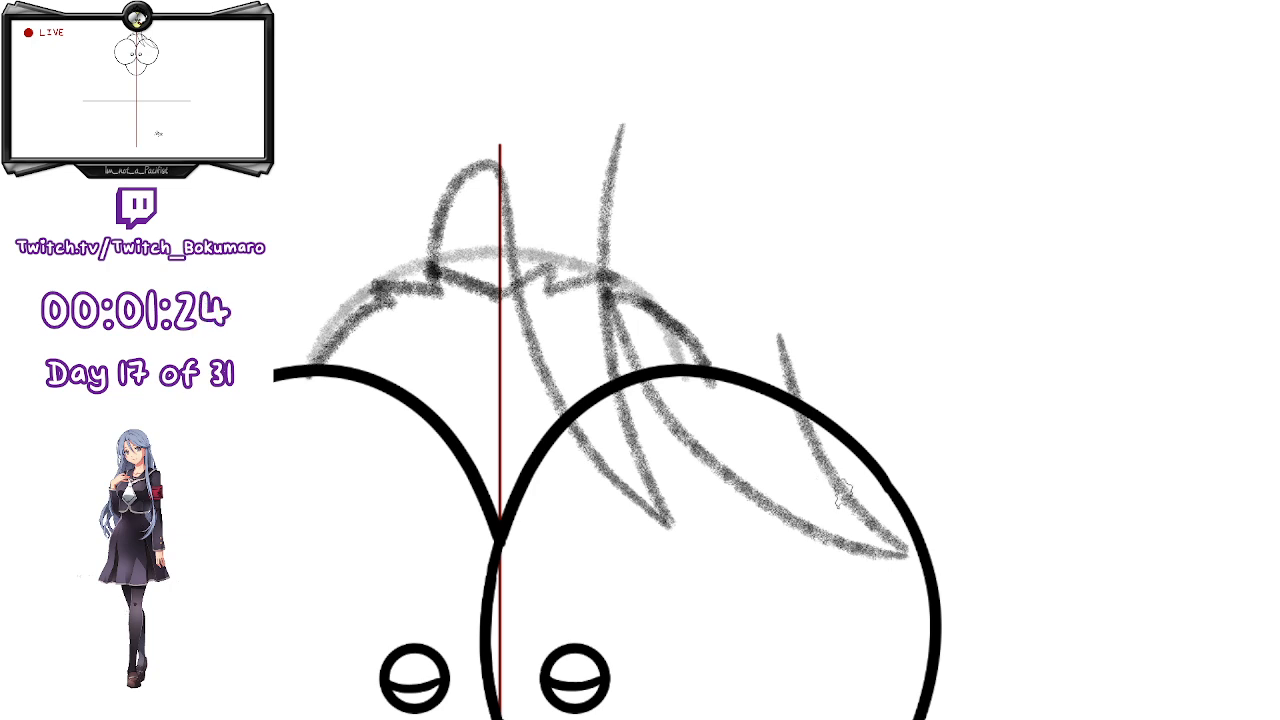
{"action": "left_click_drag", "start_coordinate": [860, 519], "coordinate": [826, 285]}
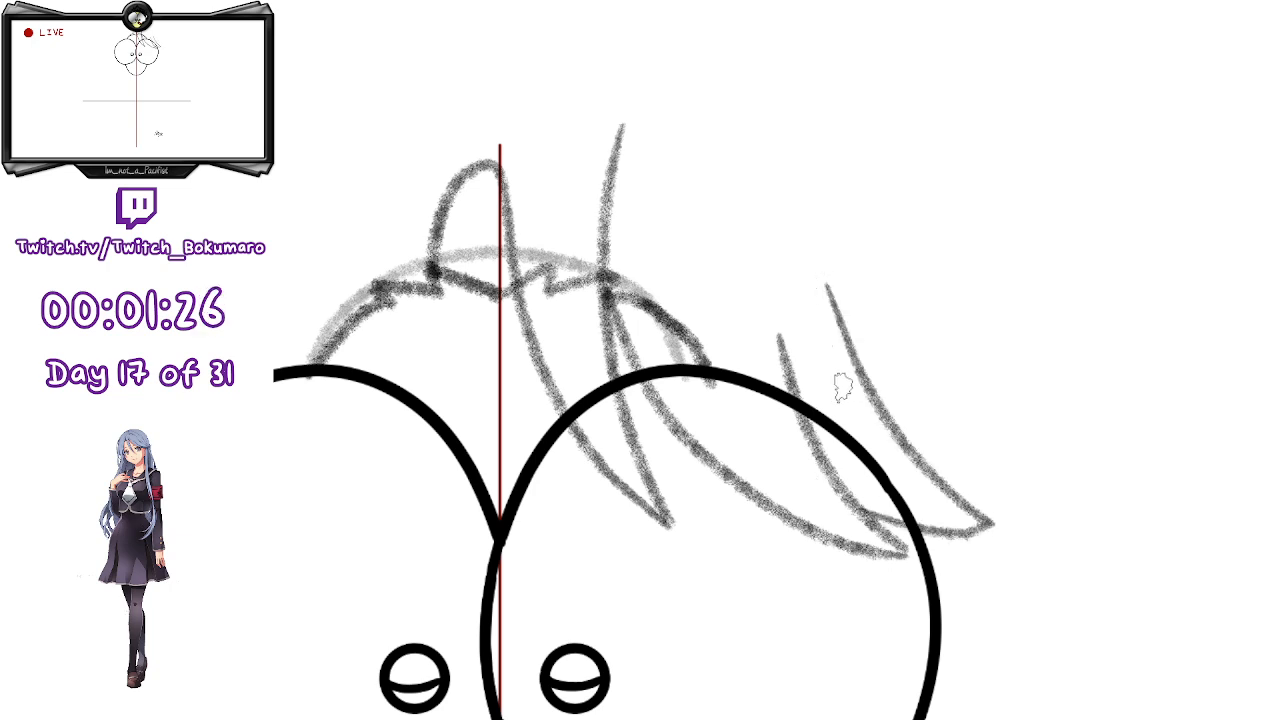
- Sketch a longer outermost lock above the previous one, its tip flicking outward past the right eye circle
{"action": "mouse_move", "coordinate": [838, 225]}
{"action": "left_mouse_down"}
{"action": "mouse_move", "coordinate": [1138, 455]}
{"action": "mouse_move", "coordinate": [1139, 508]}
{"action": "mouse_move", "coordinate": [901, 437]}
{"action": "mouse_move", "coordinate": [879, 279]}
{"action": "left_mouse_up"}
{"action": "key", "text": "ctrl+z"}
{"action": "key", "text": "ctrl+z"}
{"action": "mouse_move", "coordinate": [851, 237]}
{"action": "left_mouse_down"}
{"action": "mouse_move", "coordinate": [1078, 449]}
{"action": "mouse_move", "coordinate": [905, 420]}
{"action": "mouse_move", "coordinate": [1078, 438]}
{"action": "mouse_move", "coordinate": [857, 238]}
{"action": "mouse_move", "coordinate": [832, 188]}
{"action": "left_mouse_up"}
{"action": "key", "text": "ctrl+z"}
{"action": "key", "text": "ctrl+z"}
{"action": "mouse_move", "coordinate": [881, 438]}
{"action": "left_mouse_down"}
{"action": "mouse_move", "coordinate": [1016, 456]}
{"action": "mouse_move", "coordinate": [832, 158]}
{"action": "left_mouse_up"}
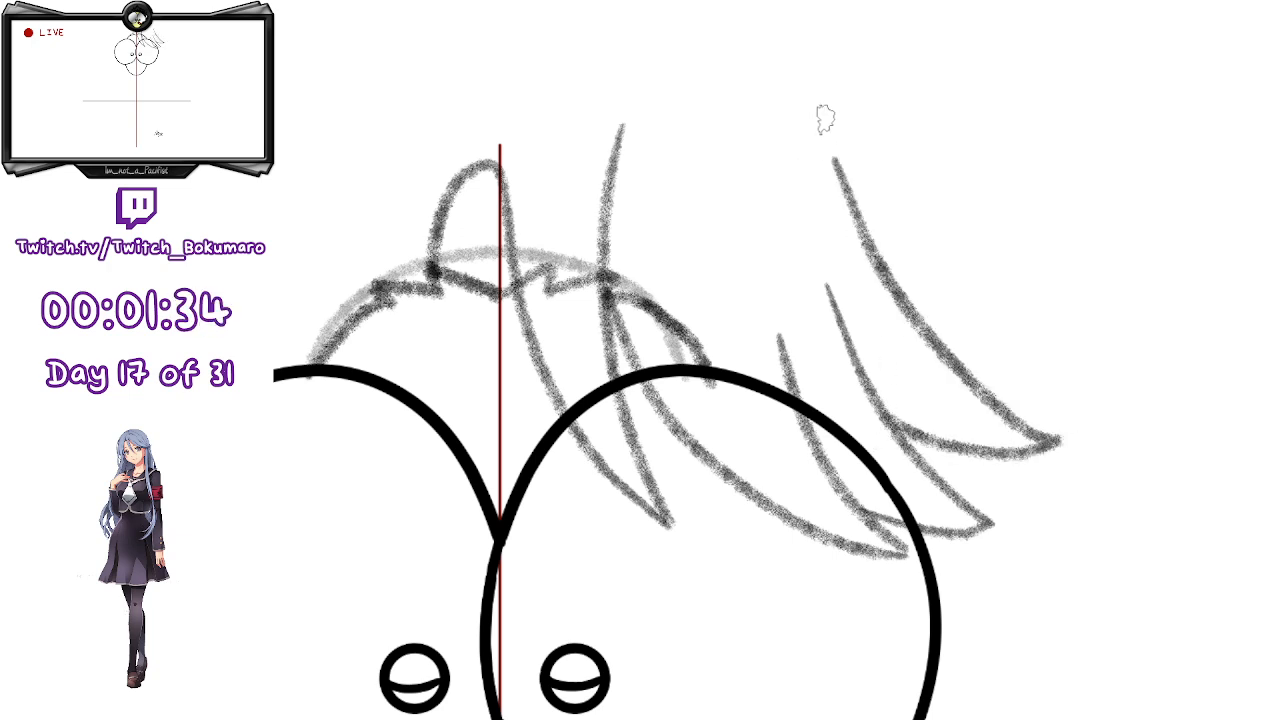
{"action": "key", "text": "ctrl+z"}
{"action": "mouse_move", "coordinate": [897, 410]}
{"action": "left_mouse_down"}
{"action": "mouse_move", "coordinate": [969, 440]}
{"action": "mouse_move", "coordinate": [1032, 417]}
{"action": "mouse_move", "coordinate": [814, 163]}
{"action": "left_mouse_up"}
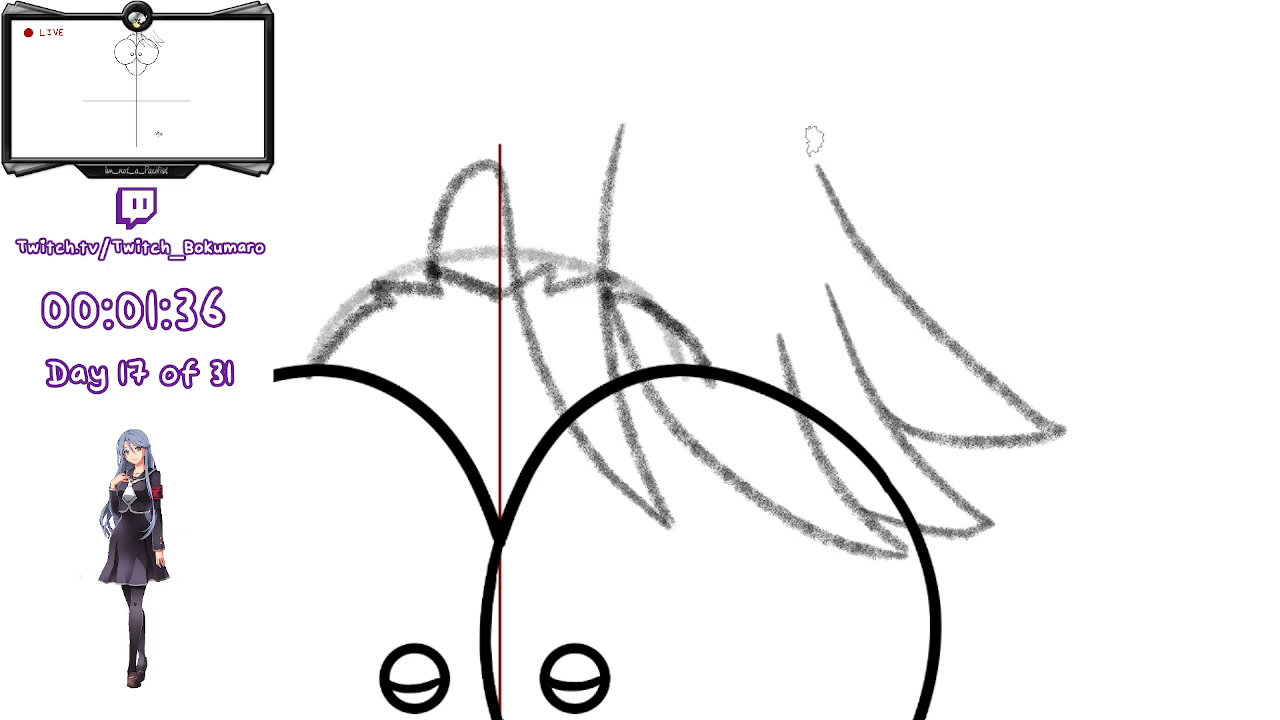
{"action": "key", "text": "ctrl+z"}
{"action": "left_click_drag", "start_coordinate": [885, 420], "coordinate": [830, 168]}
- Erase the upper end of the narrow bang strand's back edge above the hairline
{"action": "mouse_move", "coordinate": [897, 446]}
{"action": "left_mouse_down"}
{"action": "mouse_move", "coordinate": [852, 412]}
{"action": "mouse_move", "coordinate": [763, 229]}
{"action": "mouse_move", "coordinate": [809, 299]}
{"action": "left_mouse_up"}
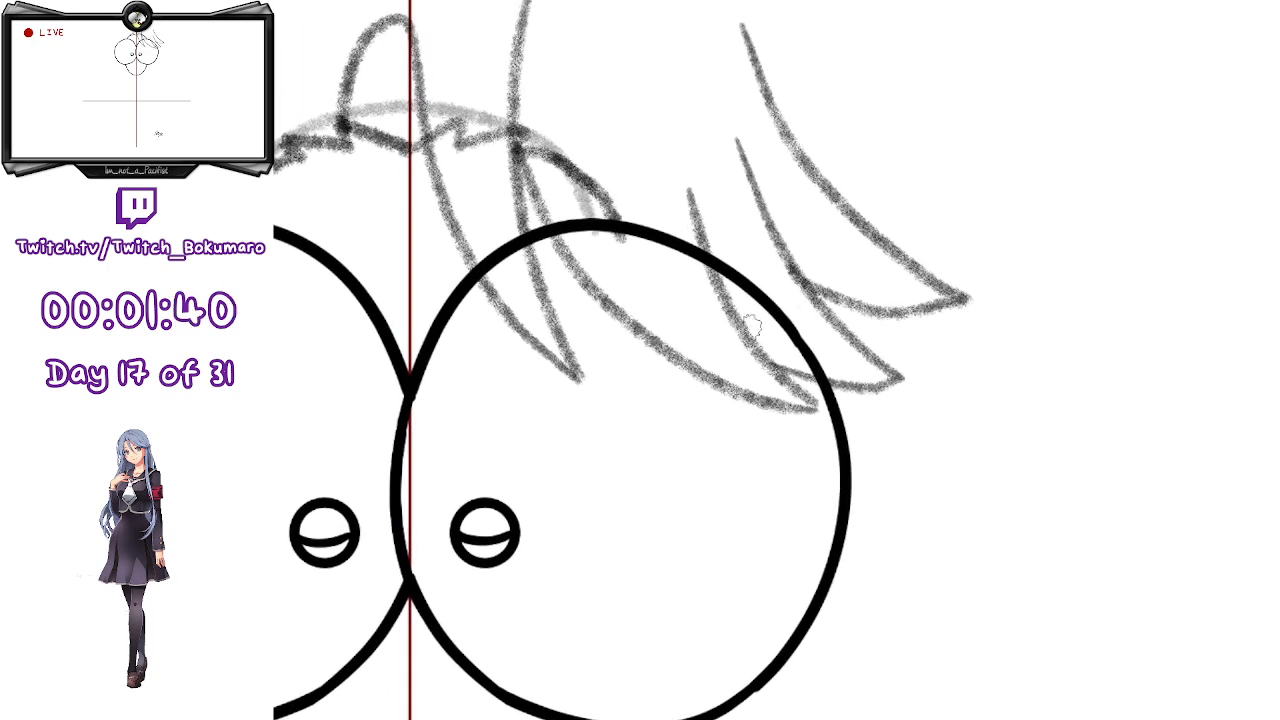
{"action": "scroll", "coordinate": [700, 301], "scroll_direction": "down", "scroll_amount": 1}
{"action": "scroll", "coordinate": [688, 296], "scroll_direction": "down", "scroll_amount": 1}
{"action": "scroll", "coordinate": [717, 434], "scroll_direction": "up", "scroll_amount": 3}
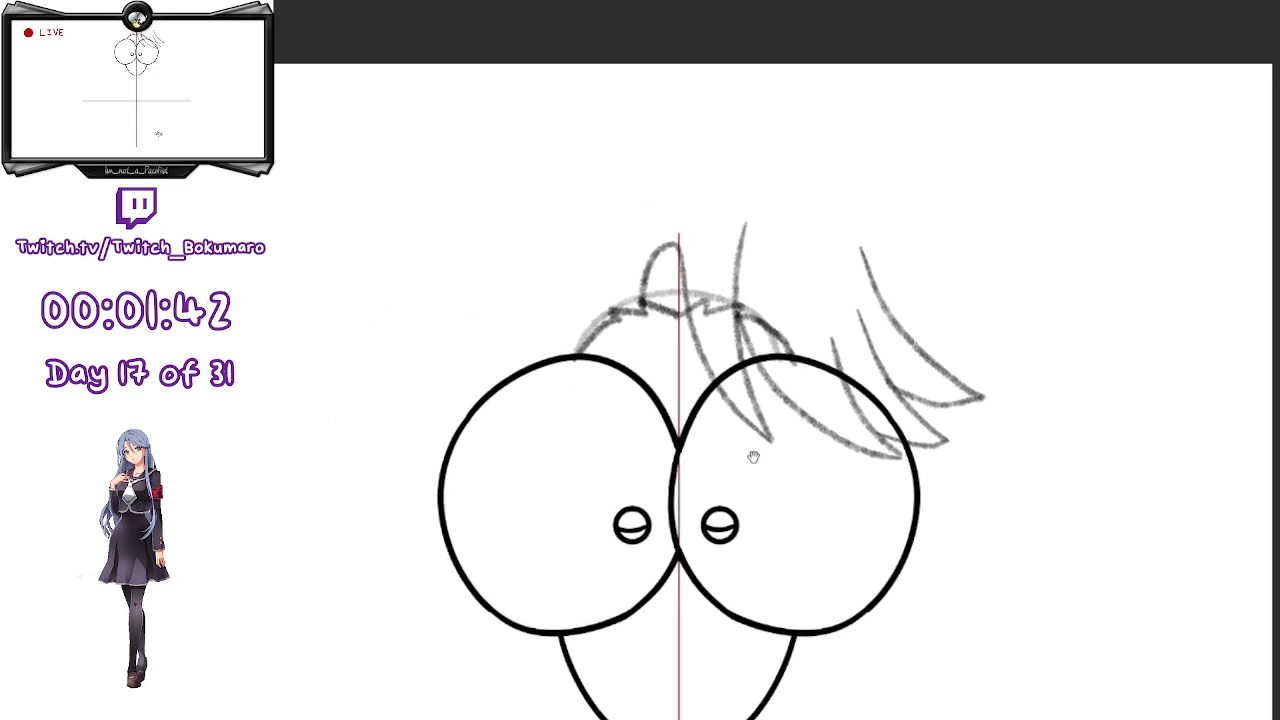
{"action": "scroll", "coordinate": [750, 400], "scroll_direction": "up", "scroll_amount": 2}
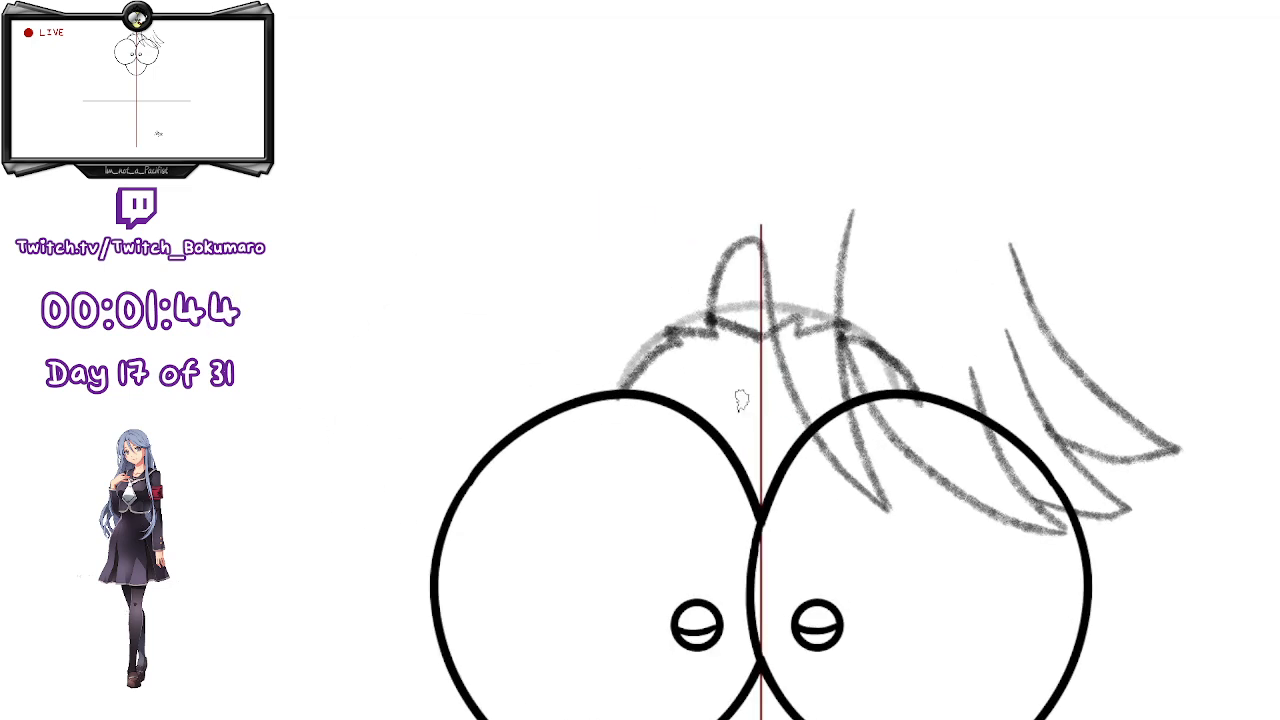
{"action": "key", "text": "e"}
{"action": "mouse_move", "coordinate": [858, 194]}
{"action": "left_mouse_down"}
{"action": "mouse_move", "coordinate": [867, 238]}
{"action": "mouse_move", "coordinate": [853, 245]}
{"action": "left_mouse_up"}
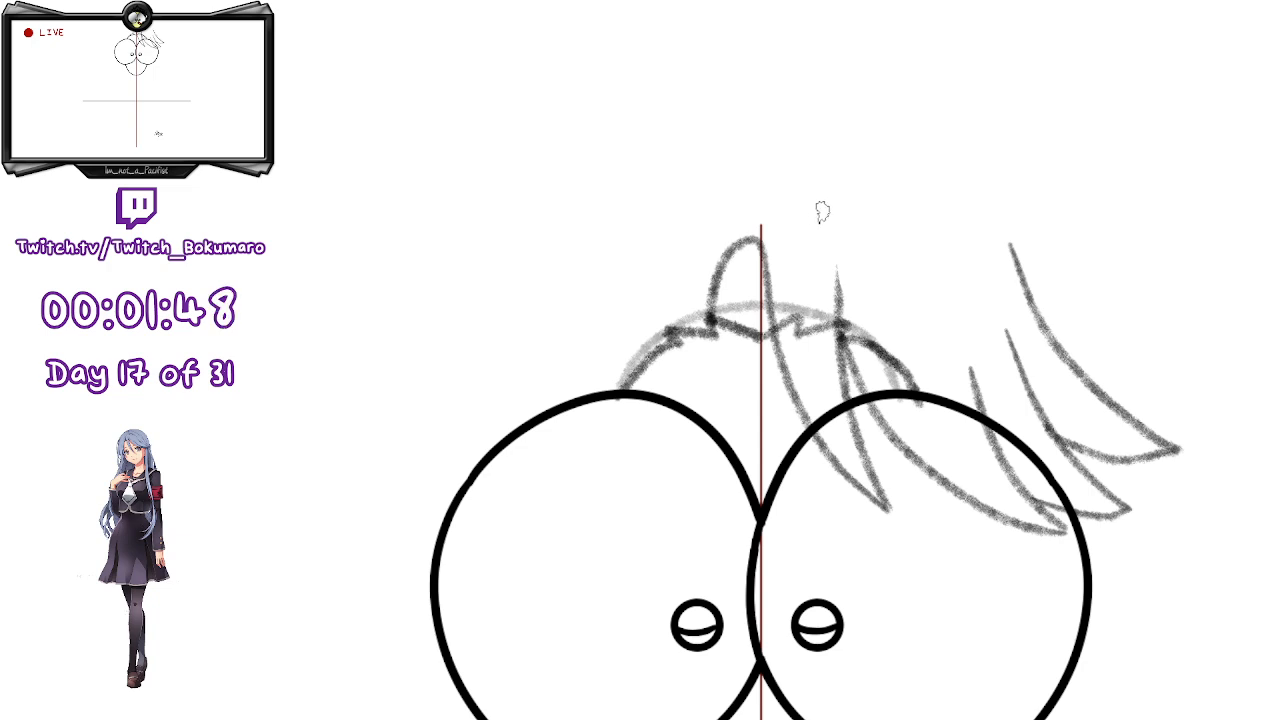
- Sketch the top hair contour as an arc from near the center line down to the outermost right lock
{"action": "mouse_move", "coordinate": [878, 184]}
{"action": "left_mouse_down"}
{"action": "mouse_move", "coordinate": [1033, 253]}
{"action": "mouse_move", "coordinate": [781, 154]}
{"action": "mouse_move", "coordinate": [1050, 328]}
{"action": "left_mouse_up"}
{"action": "key", "text": "ctrl+z"}
{"action": "key", "text": "ctrl+z"}
{"action": "key", "text": "ctrl+z"}
{"action": "mouse_move", "coordinate": [826, 160]}
{"action": "left_mouse_down"}
{"action": "mouse_move", "coordinate": [885, 160]}
{"action": "mouse_move", "coordinate": [1040, 332]}
{"action": "left_mouse_up"}
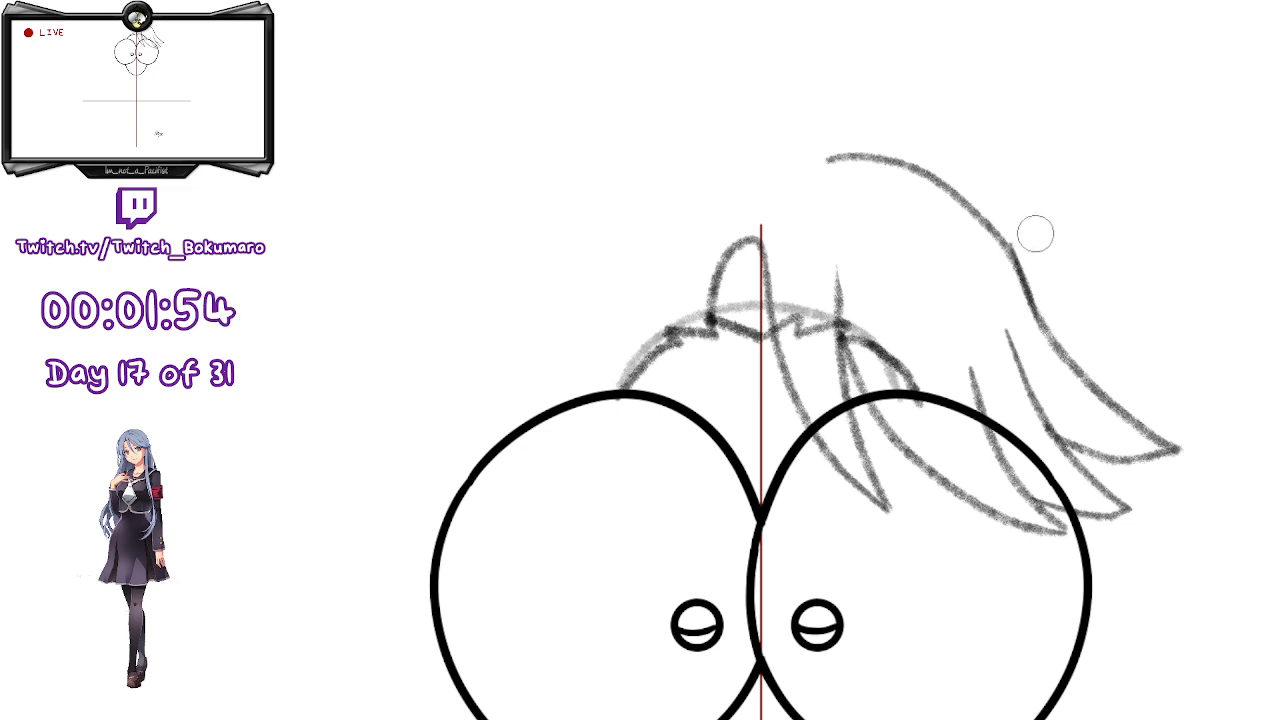
- Erase the kink where the top contour meets the outermost right lock and redraw it as a smoother curve
{"action": "left_click_drag", "start_coordinate": [1014, 229], "coordinate": [1047, 294]}
{"action": "left_click_drag", "start_coordinate": [1020, 249], "coordinate": [1022, 277]}
{"action": "key", "text": "b"}
{"action": "left_click_drag", "start_coordinate": [979, 212], "coordinate": [1060, 370]}
{"action": "key", "text": "ctrl+z"}
{"action": "key", "text": "ctrl+z"}
{"action": "key", "text": "ctrl+z"}
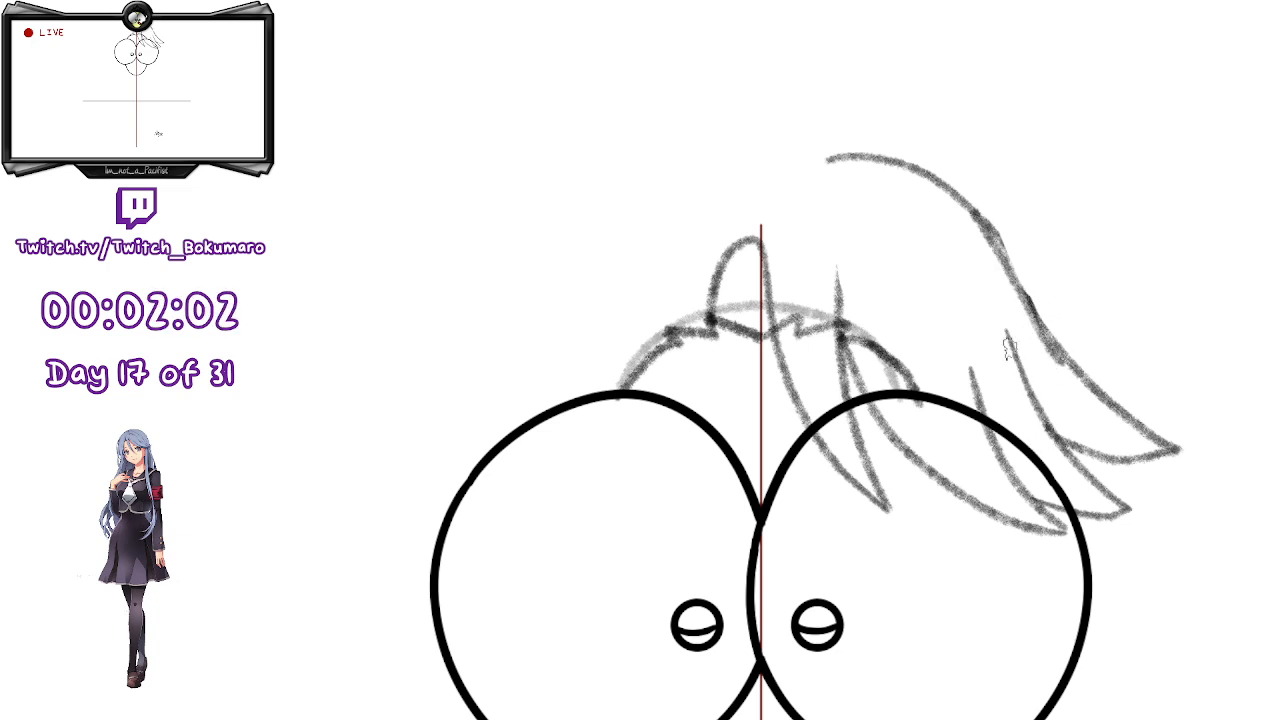
- Sketch the left outer hair contour from the crown down past the left eye circle to beside the chin
{"action": "scroll", "coordinate": [846, 298], "scroll_direction": "down", "scroll_amount": 2}
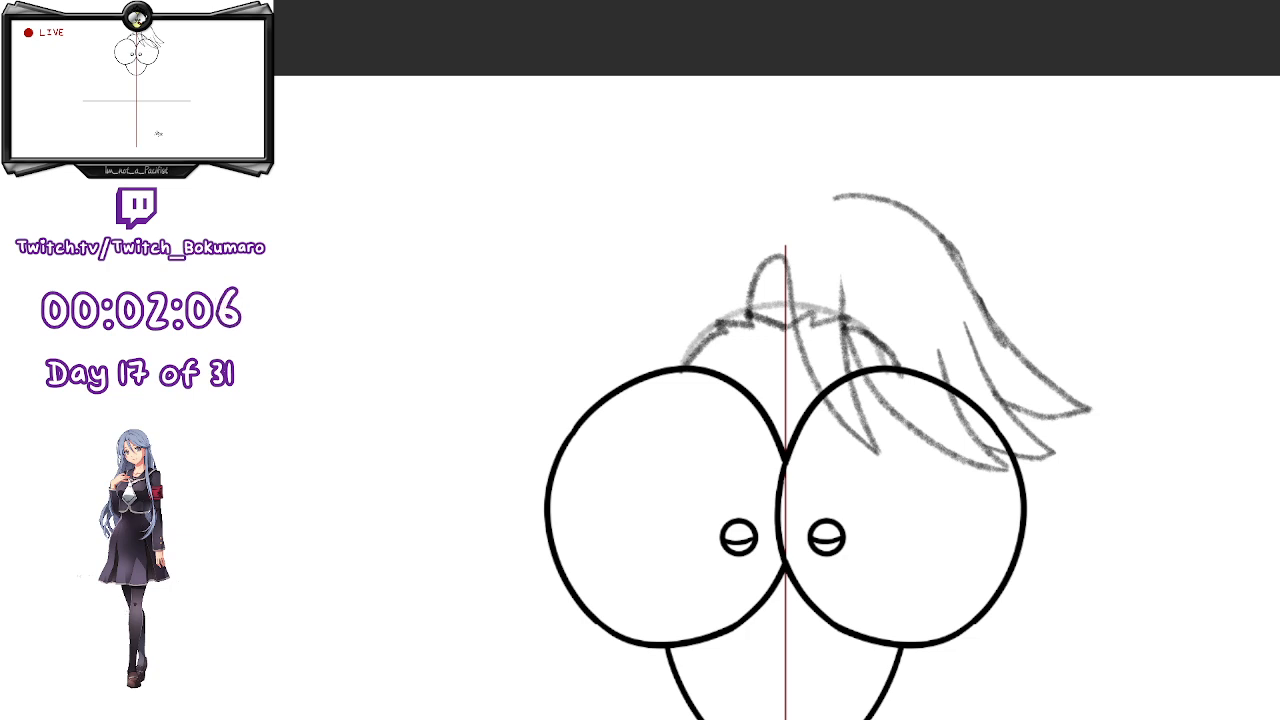
{"action": "left_click_drag", "start_coordinate": [770, 214], "coordinate": [600, 372]}
{"action": "key", "text": "ctrl+z"}
{"action": "mouse_move", "coordinate": [760, 208]}
{"action": "left_mouse_down"}
{"action": "mouse_move", "coordinate": [603, 276]}
{"action": "mouse_move", "coordinate": [601, 620]}
{"action": "mouse_move", "coordinate": [676, 677]}
{"action": "left_mouse_up"}
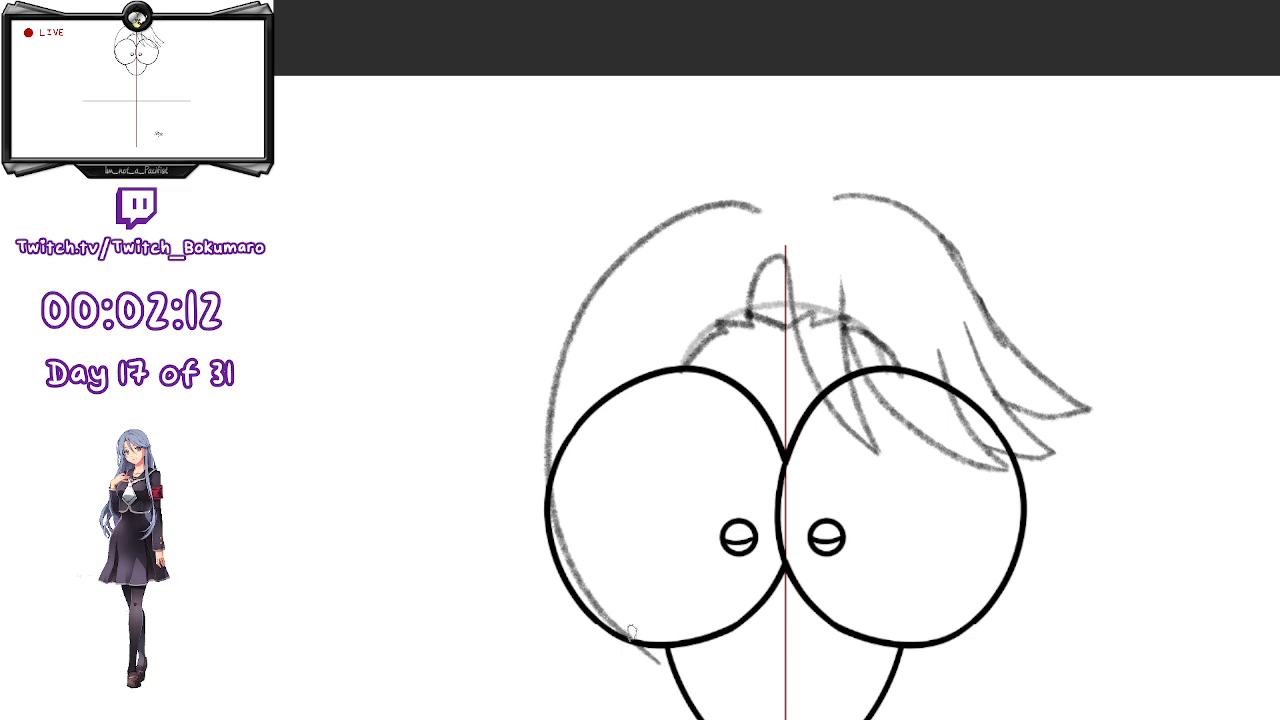
{"action": "key", "text": "ctrl+z"}
{"action": "left_click_drag", "start_coordinate": [772, 186], "coordinate": [620, 245]}
{"action": "mouse_move", "coordinate": [588, 290]}
{"action": "left_mouse_down"}
{"action": "mouse_move", "coordinate": [604, 680]}
{"action": "mouse_move", "coordinate": [650, 715]}
{"action": "left_mouse_up"}
{"action": "left_click_drag", "start_coordinate": [718, 553], "coordinate": [645, 423]}
- Close the left contour into a pointed lock with an inner edge rising into the lower left eye circle
{"action": "mouse_move", "coordinate": [571, 594]}
{"action": "left_mouse_down"}
{"action": "mouse_move", "coordinate": [553, 400]}
{"action": "mouse_move", "coordinate": [577, 580]}
{"action": "left_mouse_up"}
{"action": "key", "text": "ctrl+z"}
{"action": "key", "text": "ctrl+z"}
{"action": "left_click_drag", "start_coordinate": [544, 437], "coordinate": [574, 605]}
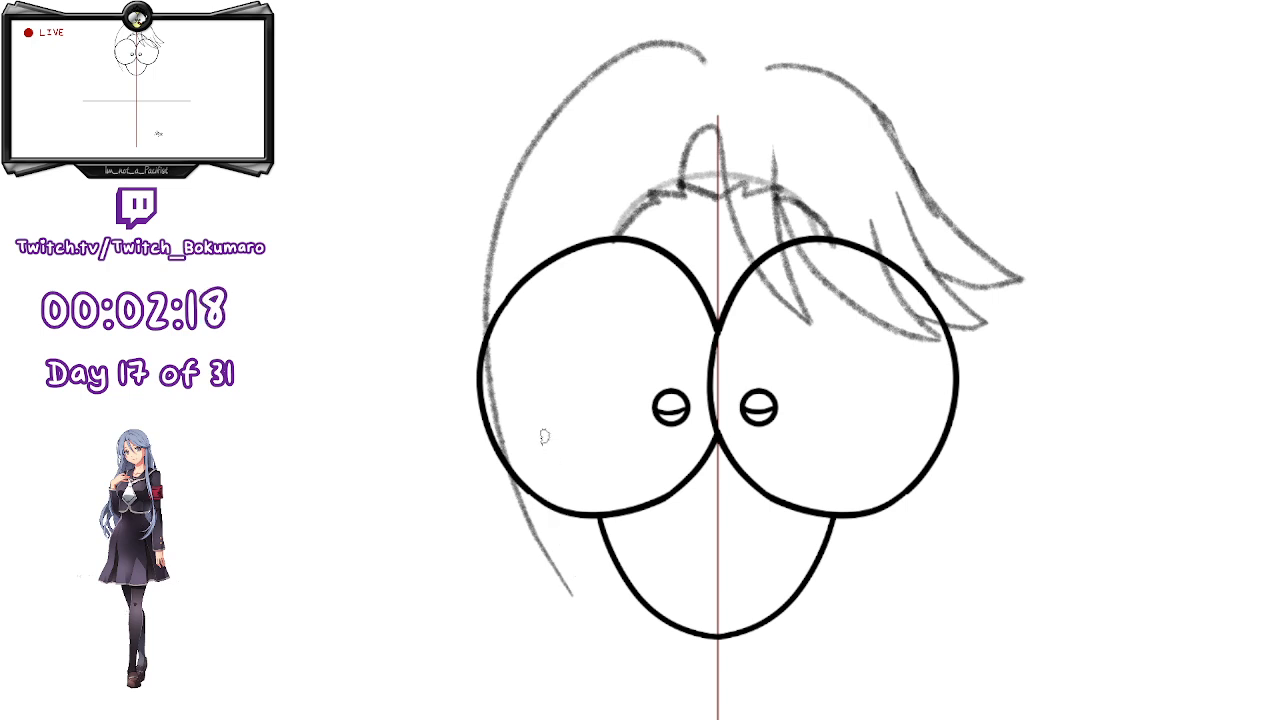
{"action": "key", "text": "ctrl+z"}
{"action": "mouse_move", "coordinate": [540, 433]}
{"action": "left_mouse_down"}
{"action": "mouse_move", "coordinate": [587, 613]}
{"action": "mouse_move", "coordinate": [541, 473]}
{"action": "mouse_move", "coordinate": [576, 598]}
{"action": "left_mouse_up"}
{"action": "key", "text": "ctrl+z"}
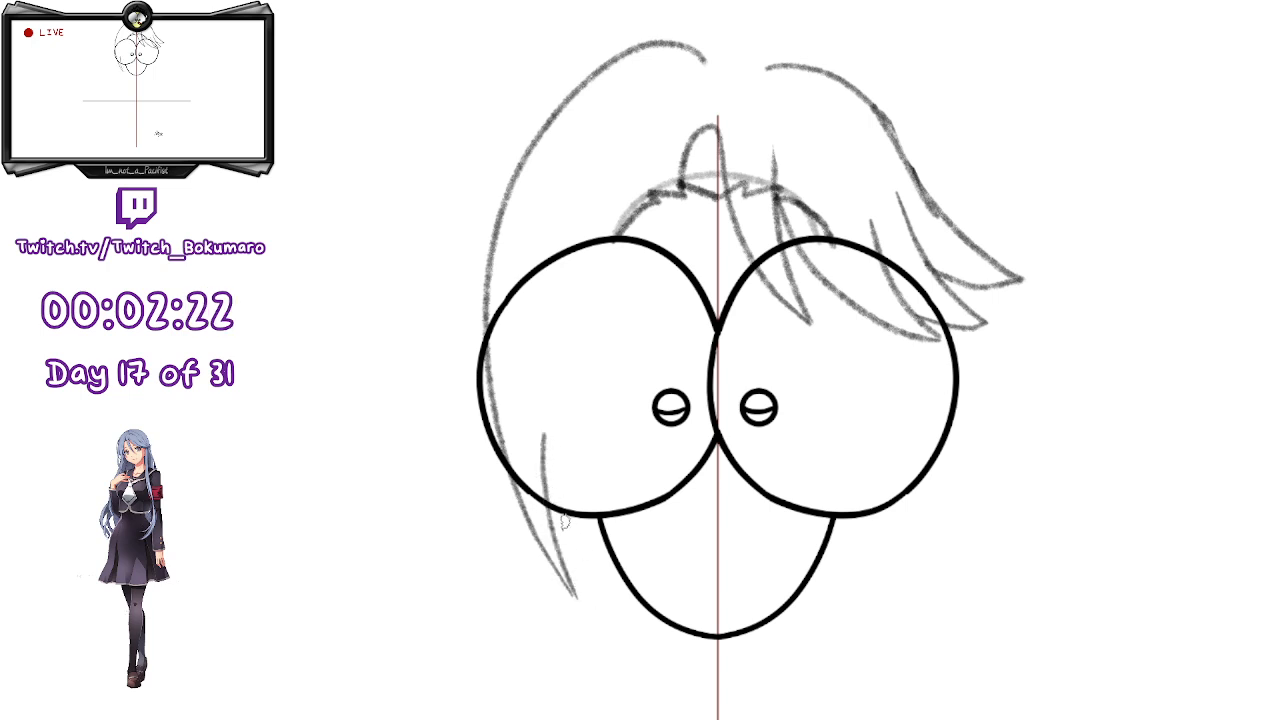
- Sketch a second pointed lock beside the first, reaching down next to the left side of the jaw
{"action": "left_click_drag", "start_coordinate": [557, 537], "coordinate": [630, 627]}
{"action": "key", "text": "ctrl+z"}
{"action": "left_click_drag", "start_coordinate": [553, 526], "coordinate": [640, 656]}
{"action": "key", "text": "ctrl+z"}
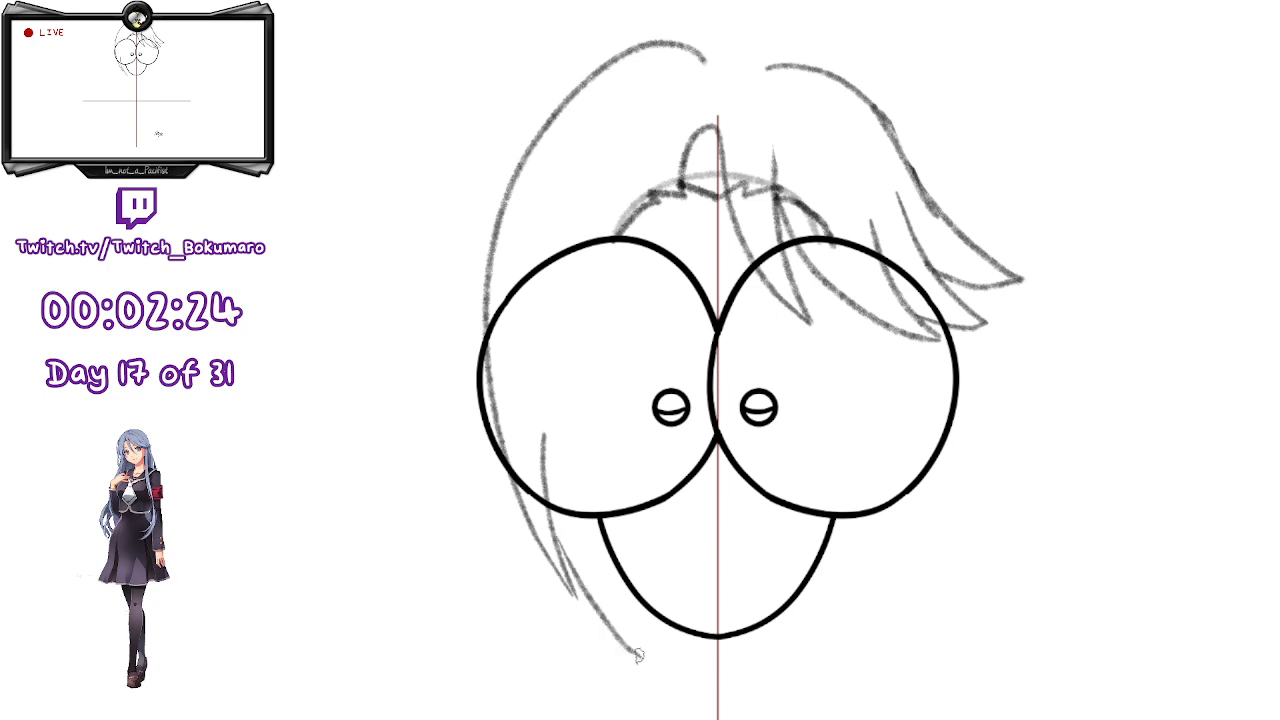
{"action": "mouse_move", "coordinate": [556, 540]}
{"action": "left_mouse_down"}
{"action": "mouse_move", "coordinate": [632, 640]}
{"action": "mouse_move", "coordinate": [573, 459]}
{"action": "left_mouse_up"}
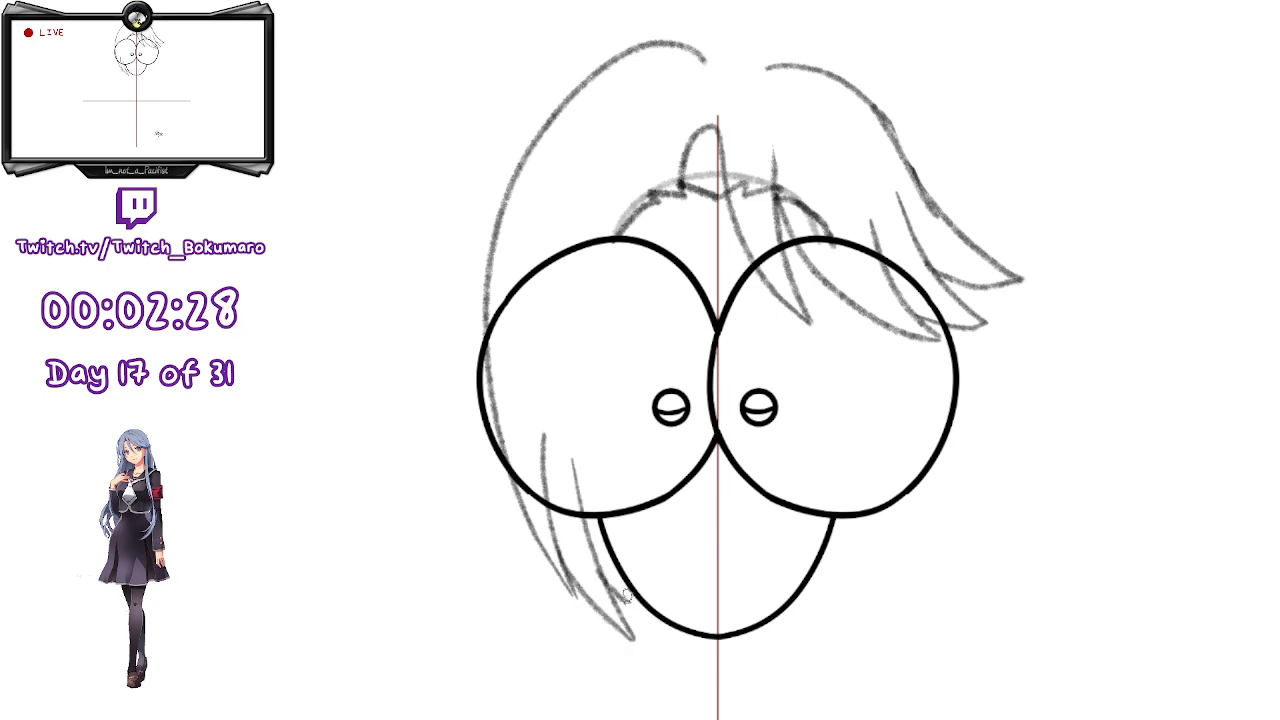
- Sketch a long, nearly vertical hair edge through the left eye circle down to the jaw-side locks
{"action": "left_click_drag", "start_coordinate": [571, 423], "coordinate": [598, 499]}
{"action": "left_click_drag", "start_coordinate": [580, 271], "coordinate": [592, 517]}
{"action": "key", "text": "ctrl+z"}
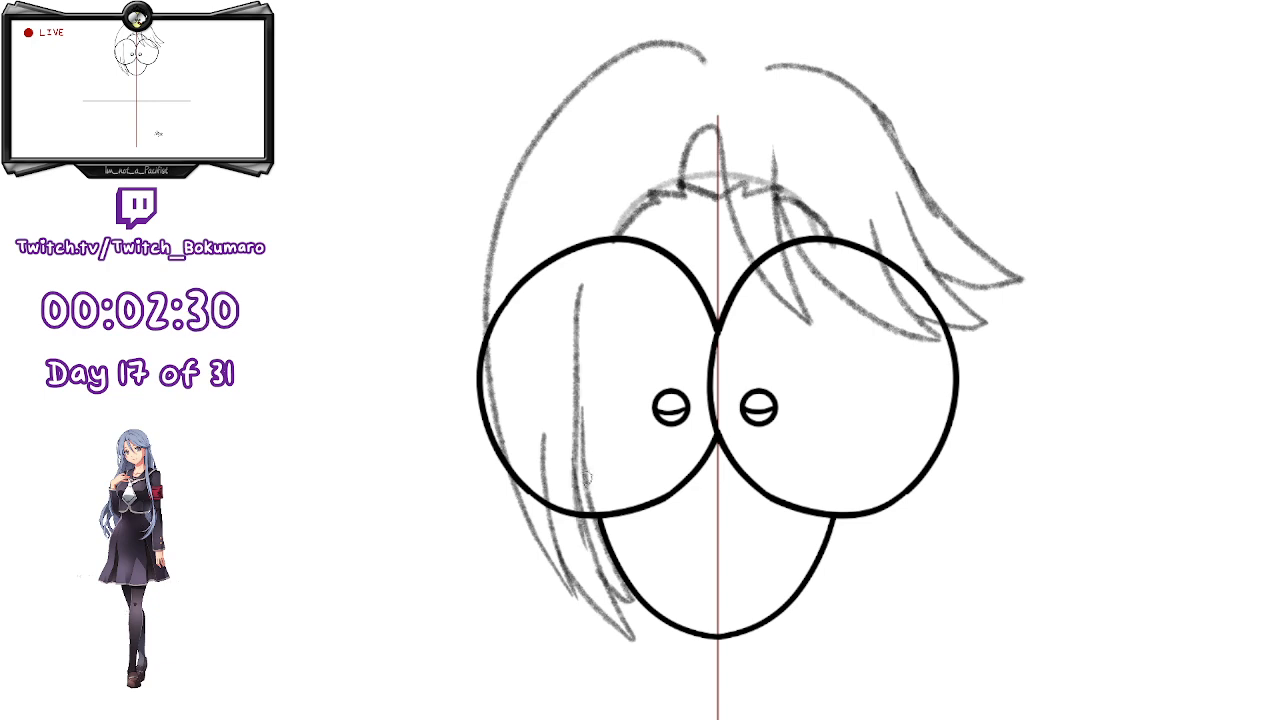
{"action": "left_click_drag", "start_coordinate": [579, 316], "coordinate": [593, 514]}
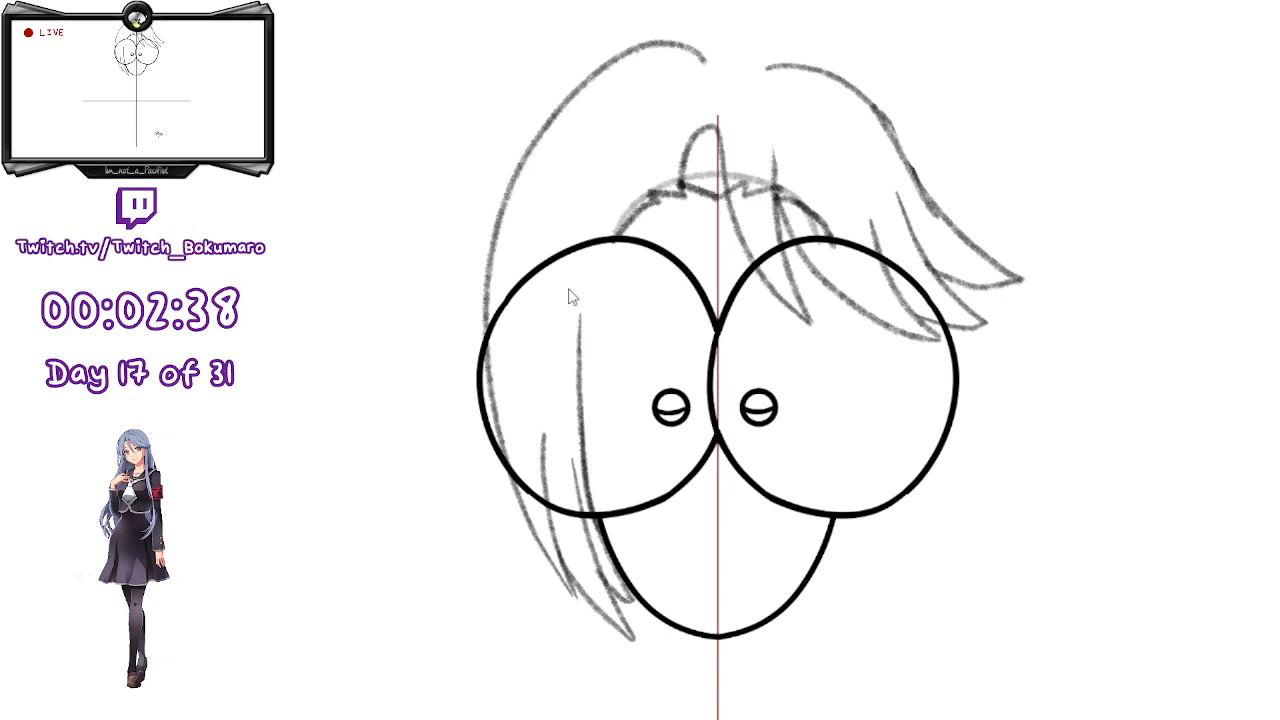
- Sketch a short pointed lock inside the left eye circle, branching from the long vertical hair edge
{"action": "left_click_drag", "start_coordinate": [567, 276], "coordinate": [625, 468]}
{"action": "key", "text": "ctrl+z"}
{"action": "left_click_drag", "start_coordinate": [568, 274], "coordinate": [624, 485]}
{"action": "key", "text": "ctrl+z"}
{"action": "left_click_drag", "start_coordinate": [570, 268], "coordinate": [583, 403]}
{"action": "key", "text": "ctrl+z"}
{"action": "mouse_move", "coordinate": [571, 268]}
{"action": "left_mouse_down"}
{"action": "mouse_move", "coordinate": [625, 485]}
{"action": "mouse_move", "coordinate": [597, 392]}
{"action": "left_mouse_up"}
{"action": "left_click_drag", "start_coordinate": [620, 448], "coordinate": [592, 268]}
{"action": "key", "text": "ctrl+z"}
{"action": "key", "text": "ctrl+z"}
{"action": "key", "text": "ctrl+z"}
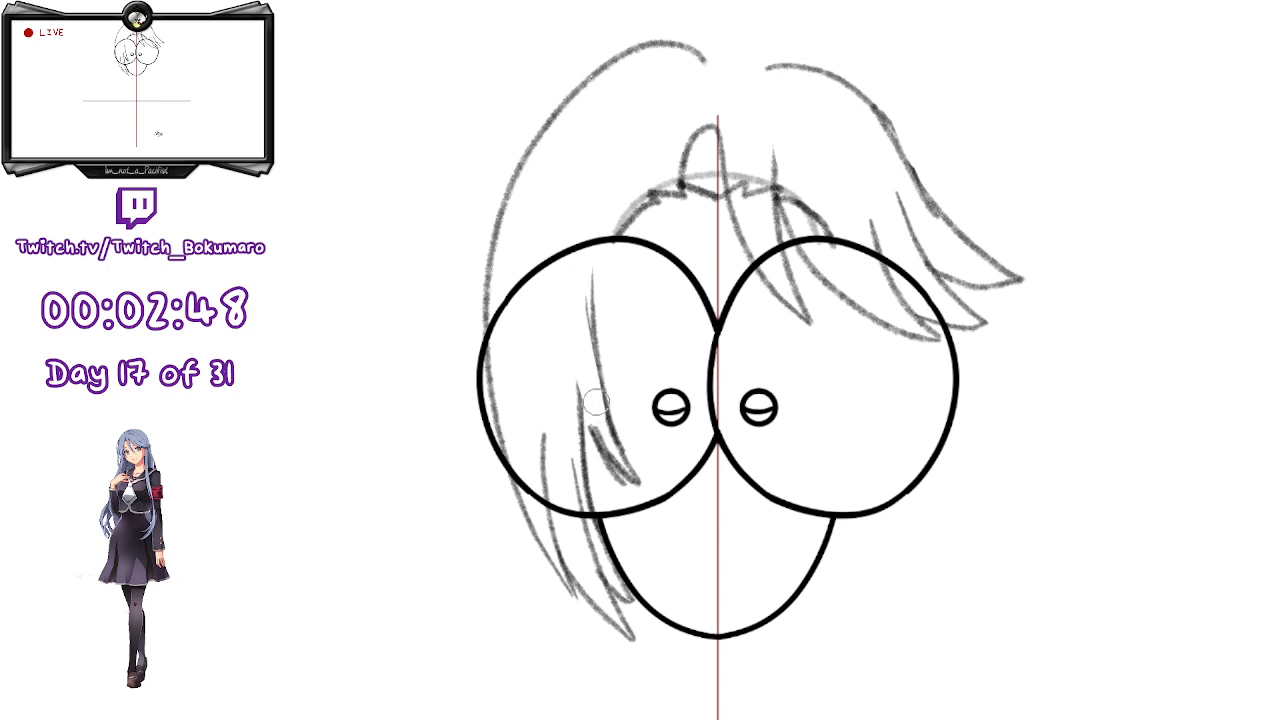
- Redraw the short lock inside the left eye circle as a long pointed lock whose two edges reach up to the hairline
{"action": "mouse_move", "coordinate": [564, 352]}
{"action": "left_mouse_down"}
{"action": "mouse_move", "coordinate": [624, 470]}
{"action": "mouse_move", "coordinate": [560, 302]}
{"action": "left_mouse_up"}
{"action": "key", "text": "ctrl+z"}
{"action": "left_click_drag", "start_coordinate": [630, 481], "coordinate": [571, 286]}
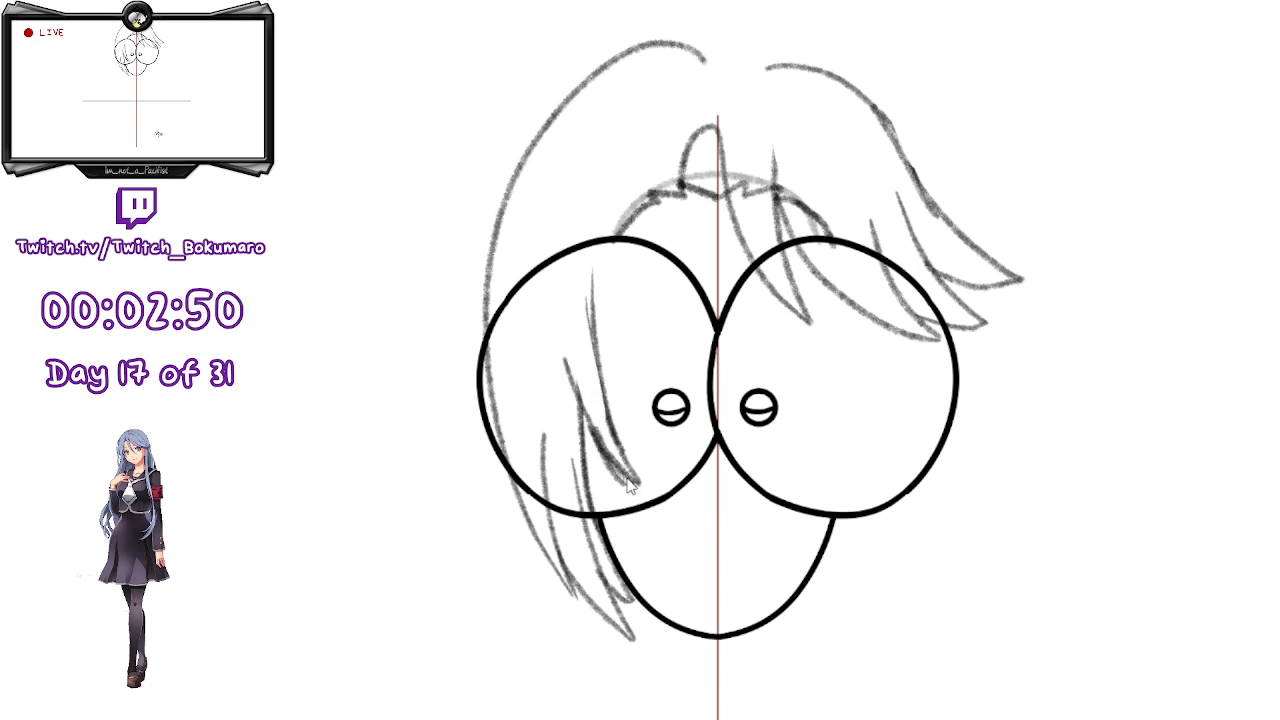
{"action": "key", "text": "ctrl+z"}
{"action": "left_click_drag", "start_coordinate": [624, 476], "coordinate": [569, 252]}
{"action": "key", "text": "ctrl+z"}
{"action": "mouse_move", "coordinate": [632, 484]}
{"action": "left_mouse_down"}
{"action": "mouse_move", "coordinate": [568, 252]}
{"action": "mouse_move", "coordinate": [593, 292]}
{"action": "left_mouse_up"}
{"action": "key", "text": "ctrl+z"}
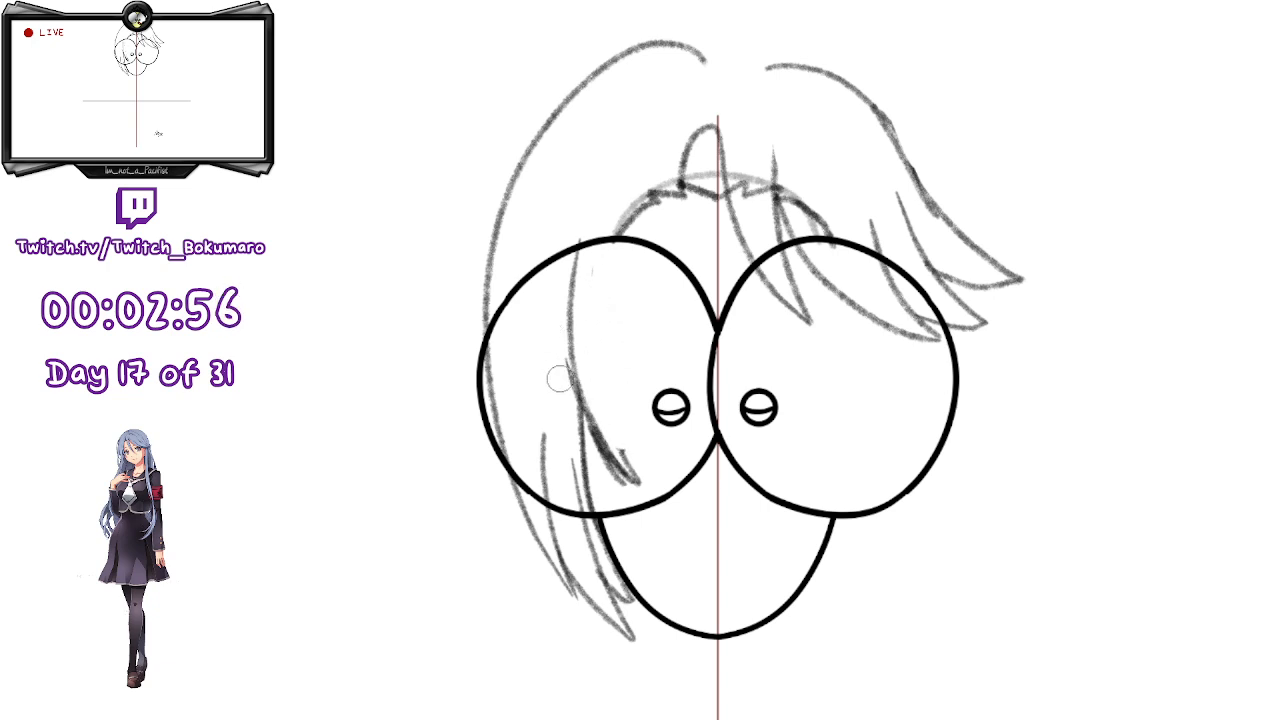
{"action": "left_click_drag", "start_coordinate": [639, 479], "coordinate": [604, 266]}
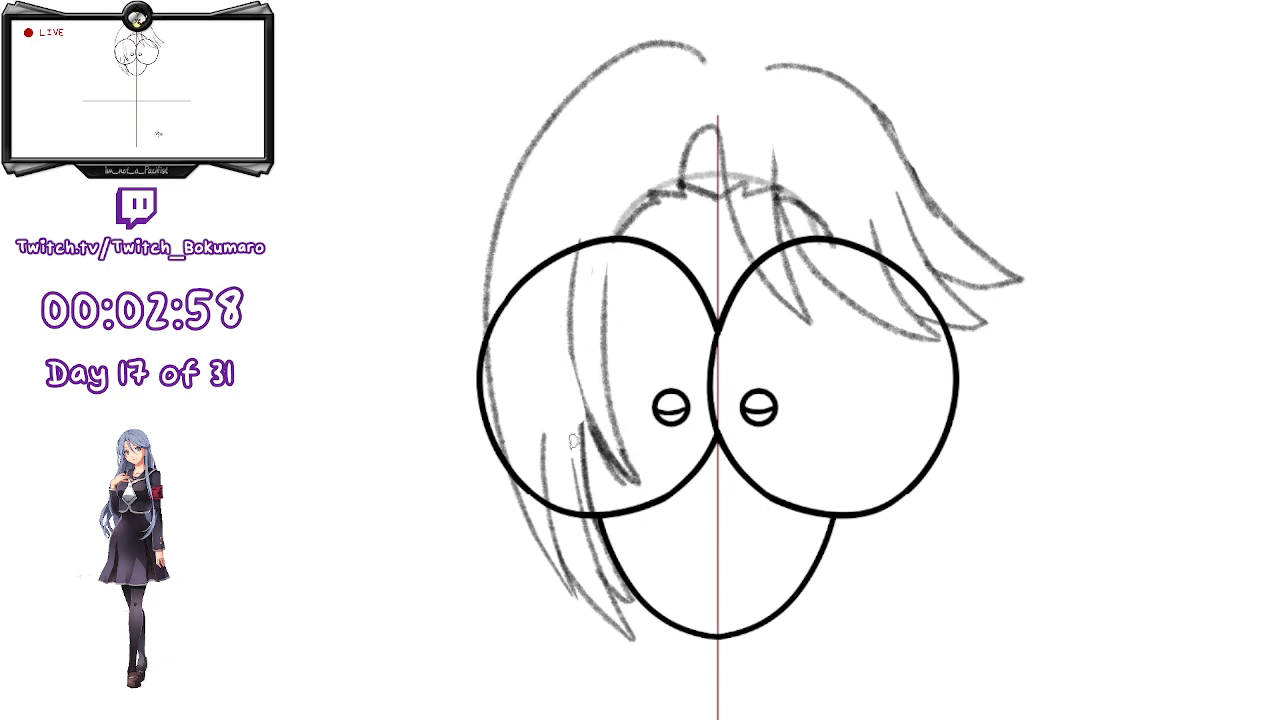
{"action": "left_click_drag", "start_coordinate": [574, 308], "coordinate": [606, 446]}
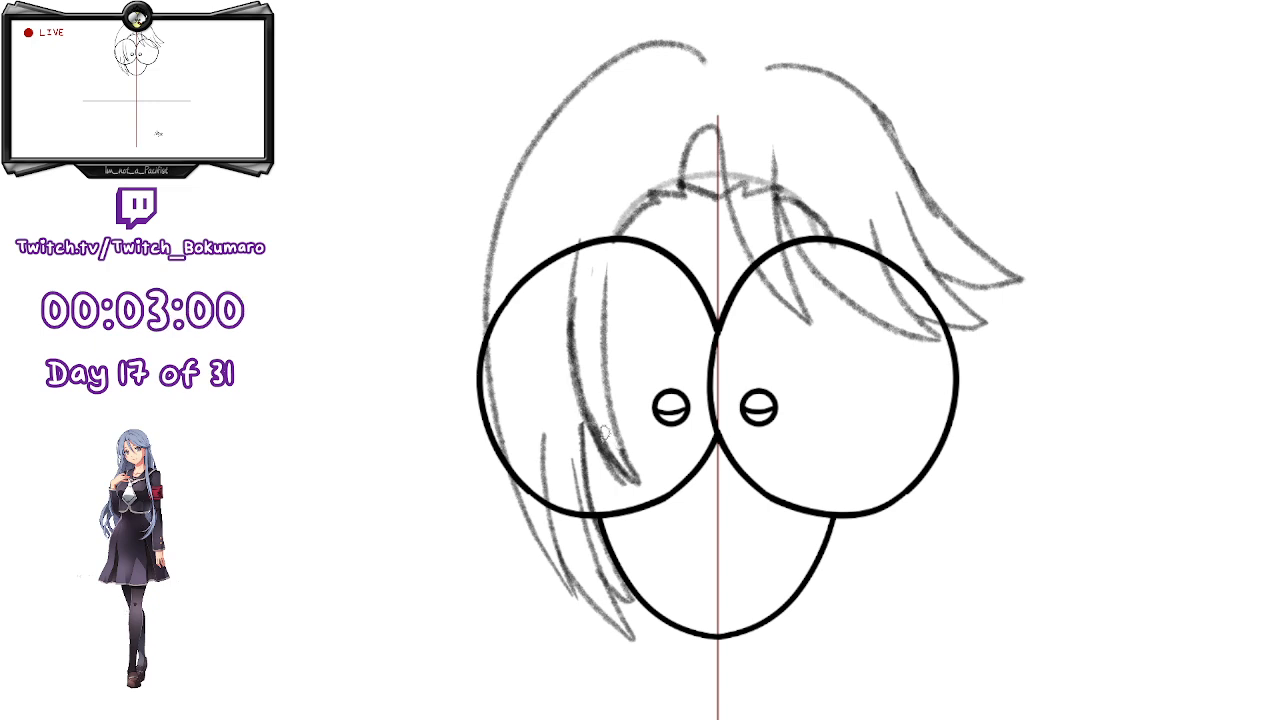
{"action": "left_click_drag", "start_coordinate": [606, 244], "coordinate": [600, 362]}
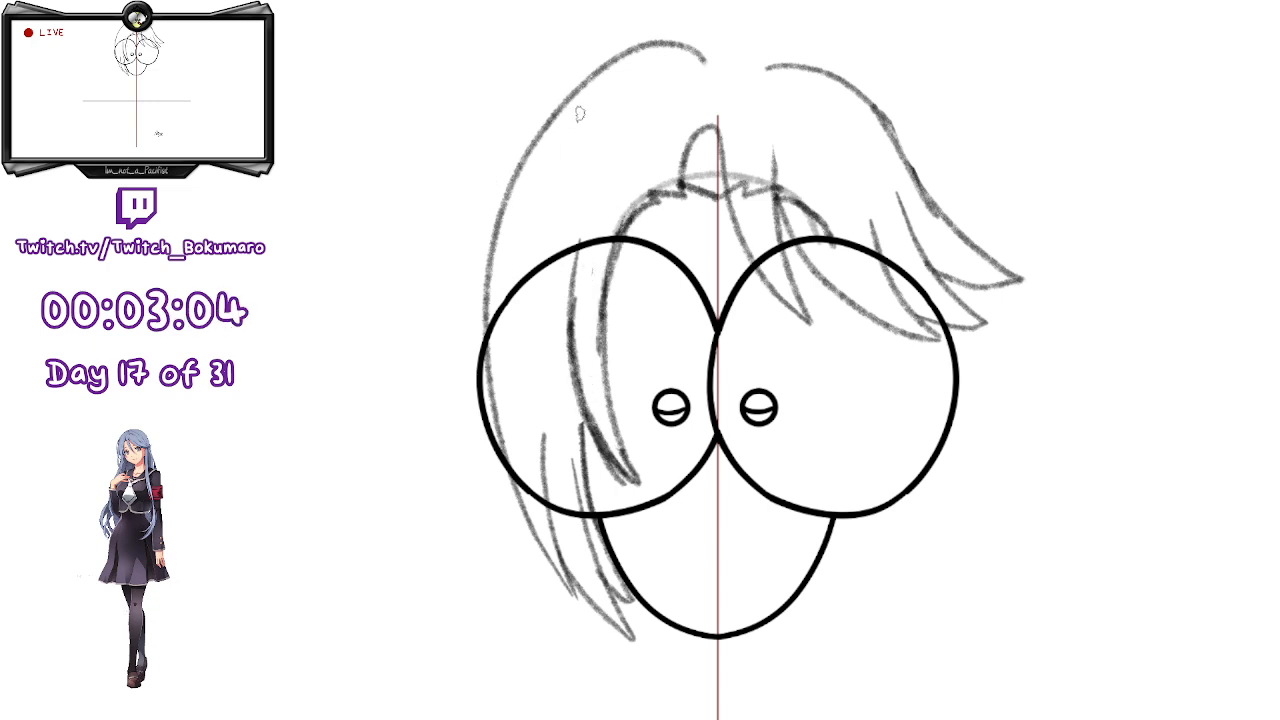
- Sketch a wider outer hair contour beyond the left eye circle, curving from the crown down to a pointed tip
{"action": "left_click_drag", "start_coordinate": [556, 138], "coordinate": [426, 302]}
{"action": "left_click_drag", "start_coordinate": [528, 162], "coordinate": [420, 330]}
{"action": "left_click_drag", "start_coordinate": [480, 206], "coordinate": [432, 440]}
{"action": "left_click_drag", "start_coordinate": [450, 278], "coordinate": [426, 340]}
{"action": "left_click_drag", "start_coordinate": [421, 338], "coordinate": [446, 484]}
{"action": "left_click_drag", "start_coordinate": [427, 424], "coordinate": [474, 530]}
{"action": "left_click_drag", "start_coordinate": [451, 480], "coordinate": [514, 543]}
{"action": "mouse_move", "coordinate": [454, 476]}
{"action": "left_mouse_down"}
{"action": "mouse_move", "coordinate": [515, 543]}
{"action": "mouse_move", "coordinate": [458, 222]}
{"action": "left_mouse_up"}
{"action": "left_click_drag", "start_coordinate": [456, 520], "coordinate": [502, 540]}
{"action": "left_click_drag", "start_coordinate": [478, 462], "coordinate": [527, 542]}
{"action": "left_click_drag", "start_coordinate": [488, 484], "coordinate": [500, 506]}
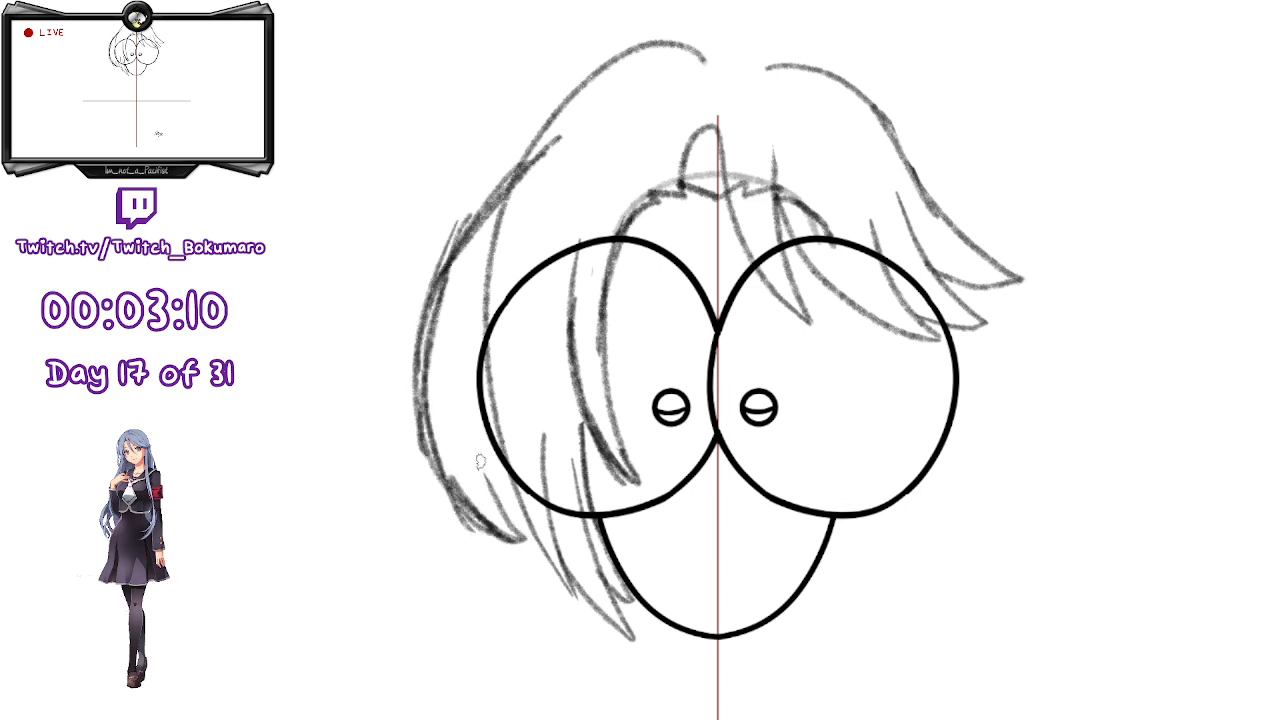
{"action": "left_click_drag", "start_coordinate": [477, 461], "coordinate": [517, 530]}
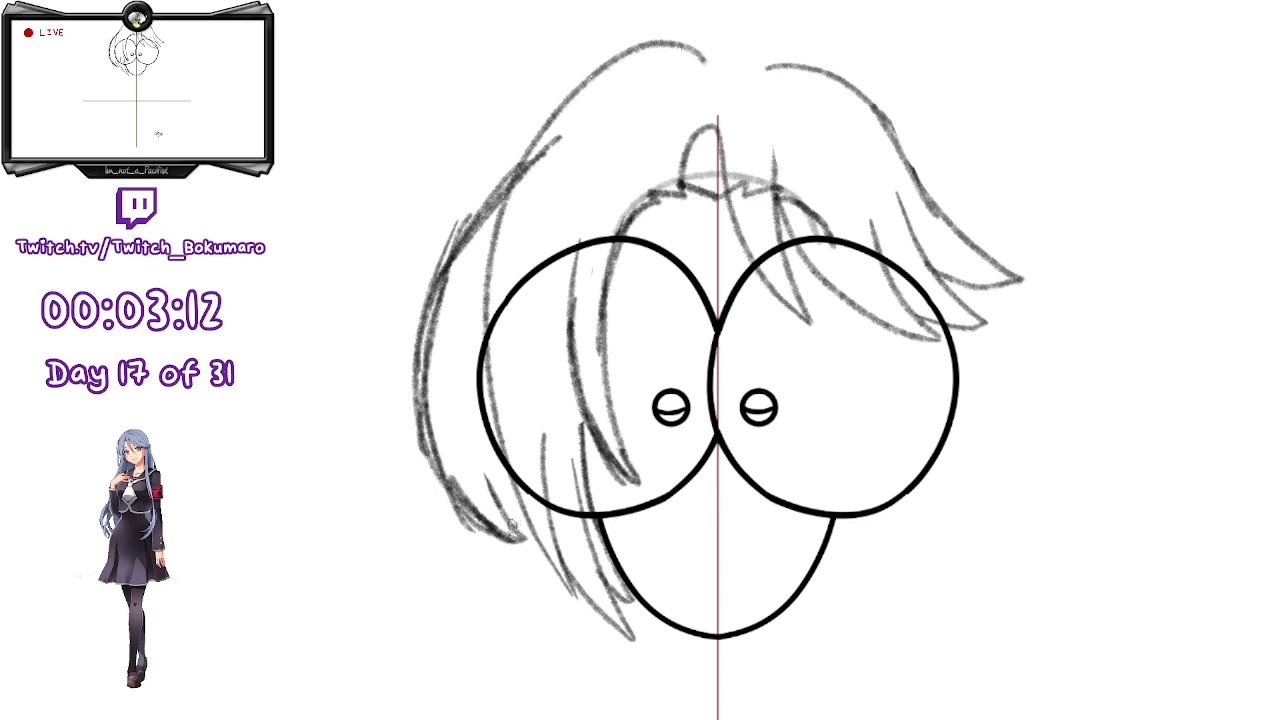
{"action": "key", "text": "ctrl+z"}
- Rework the lower part of the wider left contour into a dark pointed lock with a distinct inner edge
{"action": "left_click_drag", "start_coordinate": [429, 392], "coordinate": [499, 526]}
{"action": "left_click_drag", "start_coordinate": [433, 376], "coordinate": [505, 510]}
{"action": "mouse_move", "coordinate": [432, 345]}
{"action": "left_mouse_down"}
{"action": "mouse_move", "coordinate": [491, 506]}
{"action": "mouse_move", "coordinate": [509, 515]}
{"action": "left_mouse_up"}
{"action": "key", "text": "e"}
{"action": "left_click_drag", "start_coordinate": [434, 314], "coordinate": [491, 495]}
{"action": "left_click_drag", "start_coordinate": [458, 406], "coordinate": [519, 529]}
{"action": "left_click_drag", "start_coordinate": [430, 364], "coordinate": [500, 534]}
{"action": "key", "text": "e"}
{"action": "left_click_drag", "start_coordinate": [408, 398], "coordinate": [474, 510]}
{"action": "key", "text": "b"}
{"action": "left_click_drag", "start_coordinate": [429, 306], "coordinate": [480, 513]}
{"action": "mouse_move", "coordinate": [428, 366]}
{"action": "left_mouse_down"}
{"action": "mouse_move", "coordinate": [502, 538]}
{"action": "mouse_move", "coordinate": [536, 546]}
{"action": "left_mouse_up"}
{"action": "left_click_drag", "start_coordinate": [455, 393], "coordinate": [533, 546]}
{"action": "left_click_drag", "start_coordinate": [436, 308], "coordinate": [471, 473]}
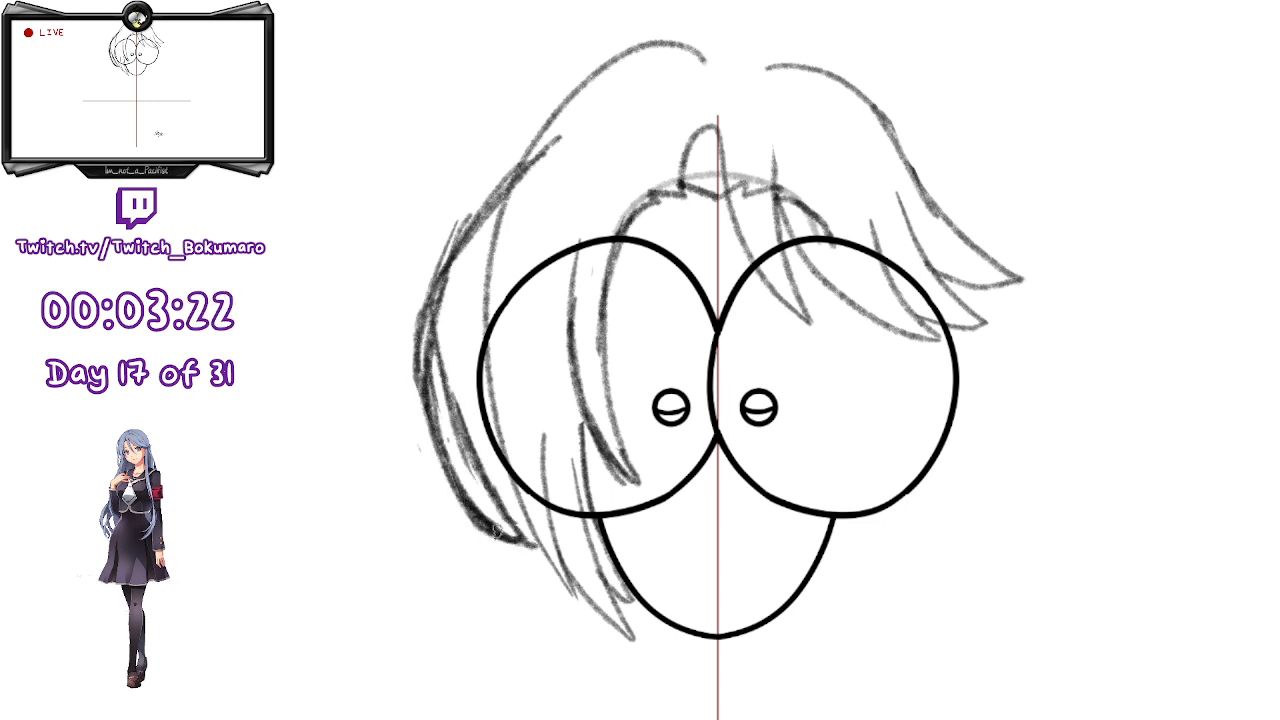
- Sketch a strand edge rising from the outer left lock along the upper rim of the left eye circle
{"action": "left_click_drag", "start_coordinate": [460, 421], "coordinate": [511, 271]}
{"action": "key", "text": "ctrl+z"}
{"action": "left_click_drag", "start_coordinate": [468, 430], "coordinate": [561, 208]}
{"action": "mouse_move", "coordinate": [463, 383]}
{"action": "left_mouse_down"}
{"action": "mouse_move", "coordinate": [545, 216]}
{"action": "mouse_move", "coordinate": [474, 350]}
{"action": "left_mouse_up"}
{"action": "left_click_drag", "start_coordinate": [463, 424], "coordinate": [556, 212]}
{"action": "mouse_move", "coordinate": [547, 229]}
{"action": "left_mouse_down"}
{"action": "mouse_move", "coordinate": [475, 356]}
{"action": "mouse_move", "coordinate": [481, 384]}
{"action": "left_mouse_up"}
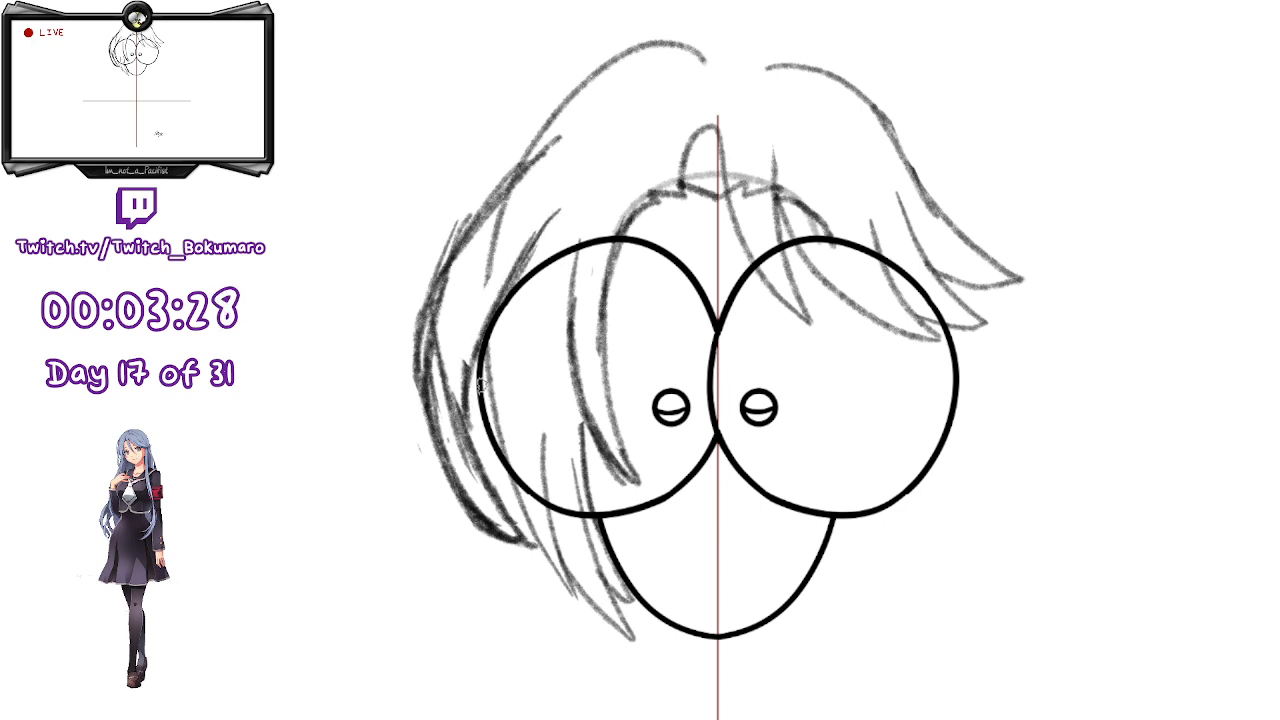
- Redraw and darken the strand edge running down just inside the rim of the left eye circle
{"action": "left_click_drag", "start_coordinate": [530, 236], "coordinate": [495, 384]}
{"action": "mouse_move", "coordinate": [553, 209]}
{"action": "left_mouse_down"}
{"action": "mouse_move", "coordinate": [520, 363]}
{"action": "mouse_move", "coordinate": [501, 388]}
{"action": "left_mouse_up"}
{"action": "key", "text": "b"}
{"action": "mouse_move", "coordinate": [522, 249]}
{"action": "left_mouse_down"}
{"action": "mouse_move", "coordinate": [495, 345]}
{"action": "mouse_move", "coordinate": [505, 401]}
{"action": "left_mouse_up"}
{"action": "mouse_move", "coordinate": [522, 249]}
{"action": "left_mouse_down"}
{"action": "mouse_move", "coordinate": [485, 383]}
{"action": "mouse_move", "coordinate": [504, 436]}
{"action": "left_mouse_up"}
{"action": "left_click_drag", "start_coordinate": [494, 330], "coordinate": [517, 490]}
{"action": "left_click_drag", "start_coordinate": [499, 264], "coordinate": [505, 456]}
{"action": "key", "text": "e"}
{"action": "left_click_drag", "start_coordinate": [505, 316], "coordinate": [518, 445]}
{"action": "key", "text": "b"}
{"action": "left_click_drag", "start_coordinate": [508, 264], "coordinate": [496, 424]}
- Extend the strand into a pointed lock below the left eye circle, with an inner edge rising back into the circle
{"action": "left_click_drag", "start_coordinate": [510, 474], "coordinate": [528, 534]}
{"action": "left_click_drag", "start_coordinate": [502, 432], "coordinate": [572, 578]}
{"action": "left_click_drag", "start_coordinate": [571, 578], "coordinate": [542, 386]}
{"action": "left_click_drag", "start_coordinate": [546, 514], "coordinate": [537, 402]}
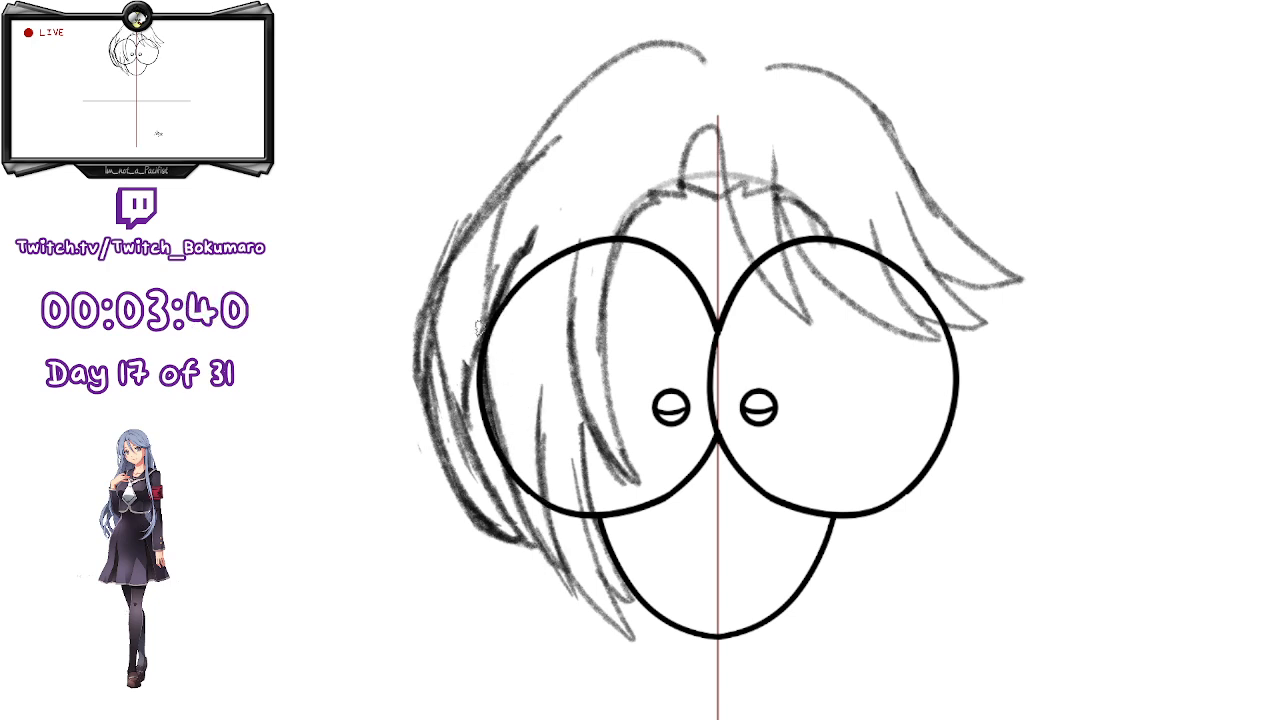
- Push the outer left hair contour inward toward the left eye circle using an enlarged warping brush
{"action": "left_click_drag", "start_coordinate": [446, 472], "coordinate": [411, 578]}
{"action": "mouse_move", "coordinate": [790, 610]}
{"action": "left_mouse_down"}
{"action": "mouse_move", "coordinate": [840, 368]}
{"action": "mouse_move", "coordinate": [844, 388]}
{"action": "left_mouse_up"}
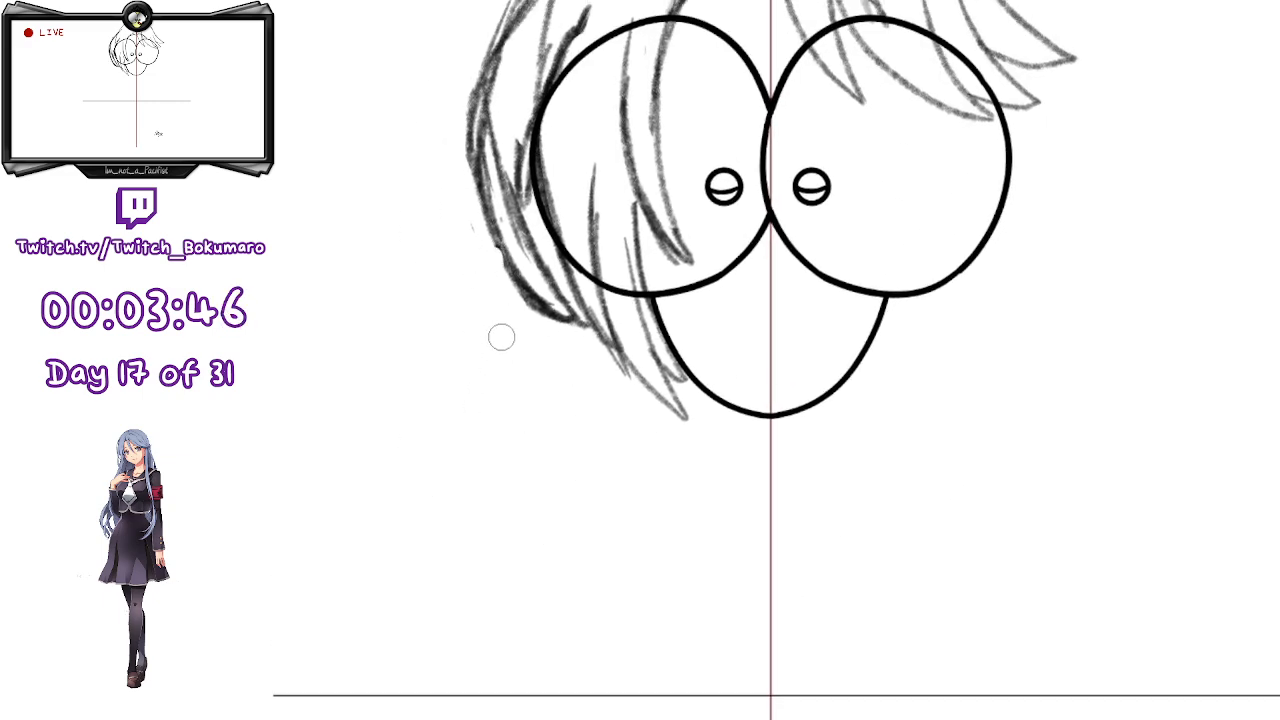
{"action": "left_click_drag", "start_coordinate": [642, 350], "coordinate": [626, 501]}
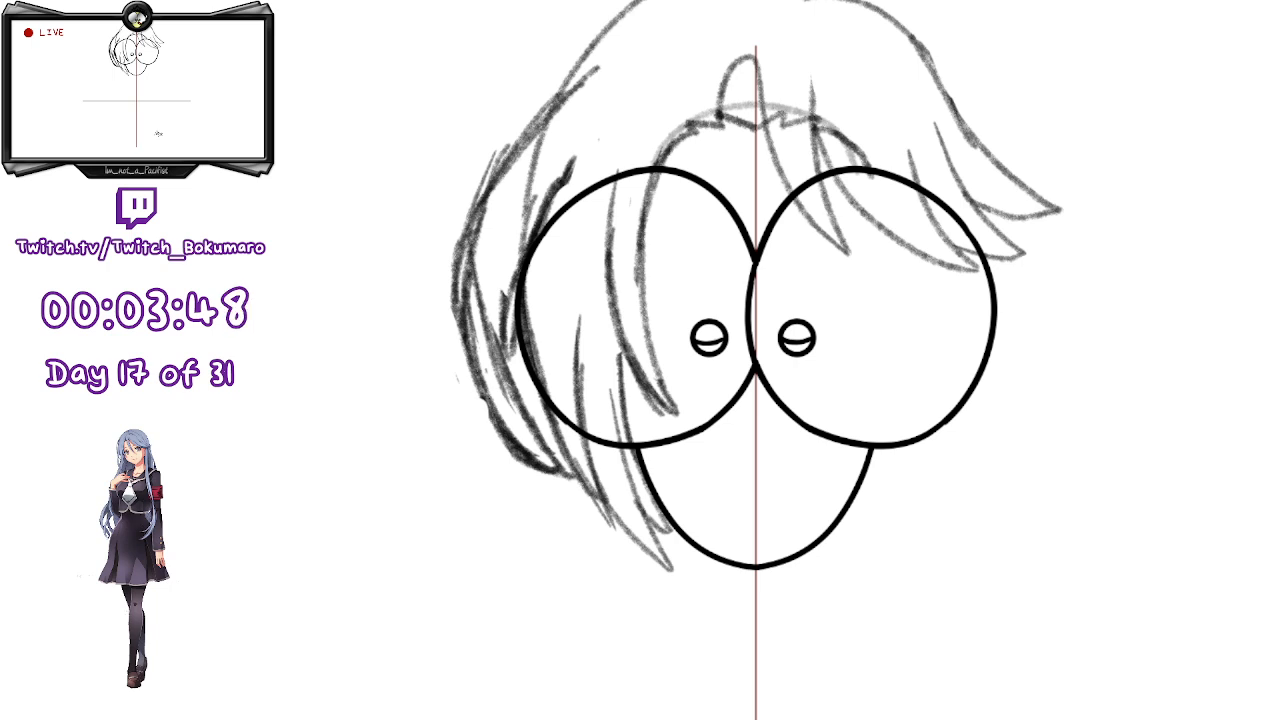
{"action": "key", "text": "bracketright"}
{"action": "key", "text": "bracketright"}
{"action": "key", "text": "bracketright"}
{"action": "key", "text": "bracketright"}
{"action": "key", "text": "bracketright"}
{"action": "key", "text": "bracketright"}
{"action": "key", "text": "bracketright"}
{"action": "key", "text": "bracketright"}
{"action": "key", "text": "bracketright"}
{"action": "key", "text": "bracketright"}
{"action": "key", "text": "bracketright"}
{"action": "key", "text": "bracketright"}
{"action": "key", "text": "bracketright"}
{"action": "key", "text": "bracketright"}
{"action": "key", "text": "bracketright"}
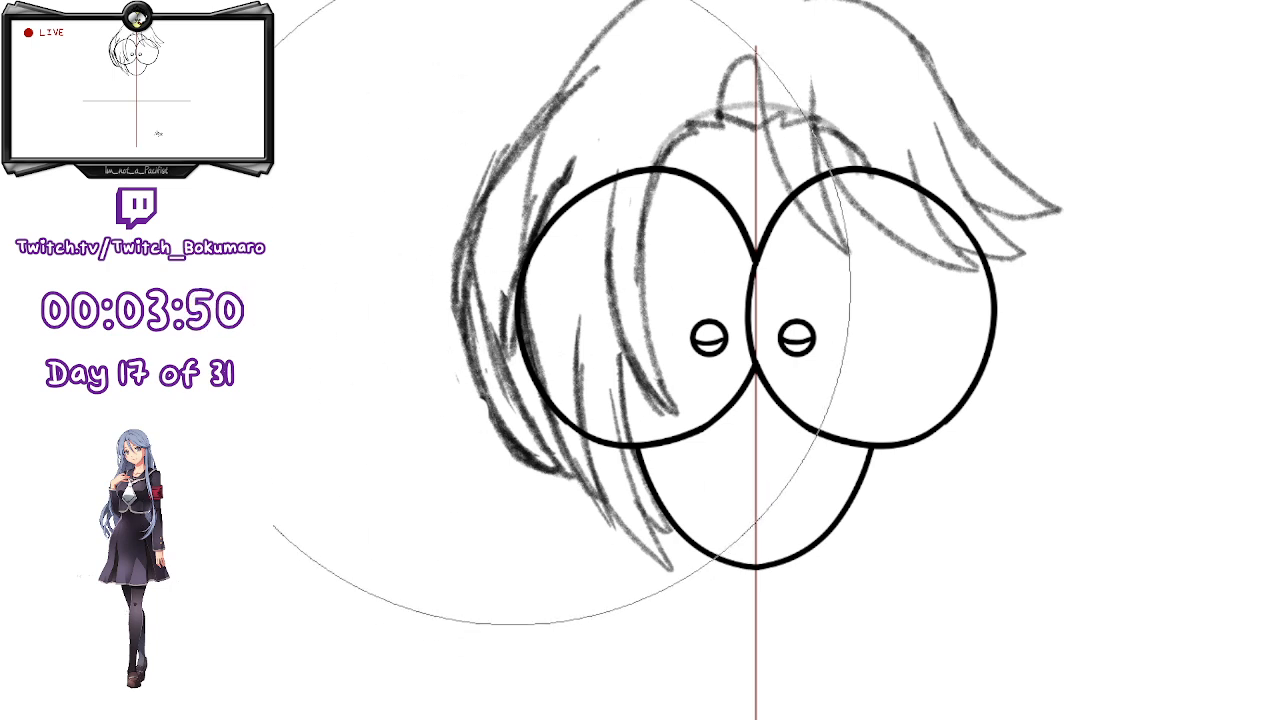
{"action": "key", "text": "bracketleft"}
{"action": "key", "text": "bracketleft"}
{"action": "key", "text": "bracketleft"}
{"action": "mouse_move", "coordinate": [495, 290]}
{"action": "left_mouse_down"}
{"action": "mouse_move", "coordinate": [500, 272]}
{"action": "mouse_move", "coordinate": [600, 286]}
{"action": "mouse_move", "coordinate": [455, 225]}
{"action": "mouse_move", "coordinate": [472, 210]}
{"action": "mouse_move", "coordinate": [456, 211]}
{"action": "left_mouse_up"}
{"action": "left_click_drag", "start_coordinate": [411, 316], "coordinate": [430, 326]}
- Darken the pulled-in left contour and its lower pointed lock, smoothing the outline up toward the crown
{"action": "key", "text": "slash"}
{"action": "left_click_drag", "start_coordinate": [493, 280], "coordinate": [507, 435]}
{"action": "mouse_move", "coordinate": [489, 285]}
{"action": "left_mouse_down"}
{"action": "mouse_move", "coordinate": [514, 450]}
{"action": "mouse_move", "coordinate": [508, 435]}
{"action": "left_mouse_up"}
{"action": "left_click_drag", "start_coordinate": [494, 335], "coordinate": [516, 450]}
{"action": "left_click_drag", "start_coordinate": [499, 268], "coordinate": [548, 452]}
{"action": "left_click_drag", "start_coordinate": [506, 342], "coordinate": [557, 462]}
{"action": "left_click_drag", "start_coordinate": [502, 308], "coordinate": [540, 422]}
{"action": "mouse_move", "coordinate": [490, 292]}
{"action": "left_mouse_down"}
{"action": "mouse_move", "coordinate": [527, 141]}
{"action": "mouse_move", "coordinate": [485, 312]}
{"action": "left_mouse_up"}
{"action": "key", "text": "slash"}
{"action": "left_click_drag", "start_coordinate": [566, 118], "coordinate": [488, 325]}
{"action": "left_click_drag", "start_coordinate": [546, 148], "coordinate": [490, 334]}
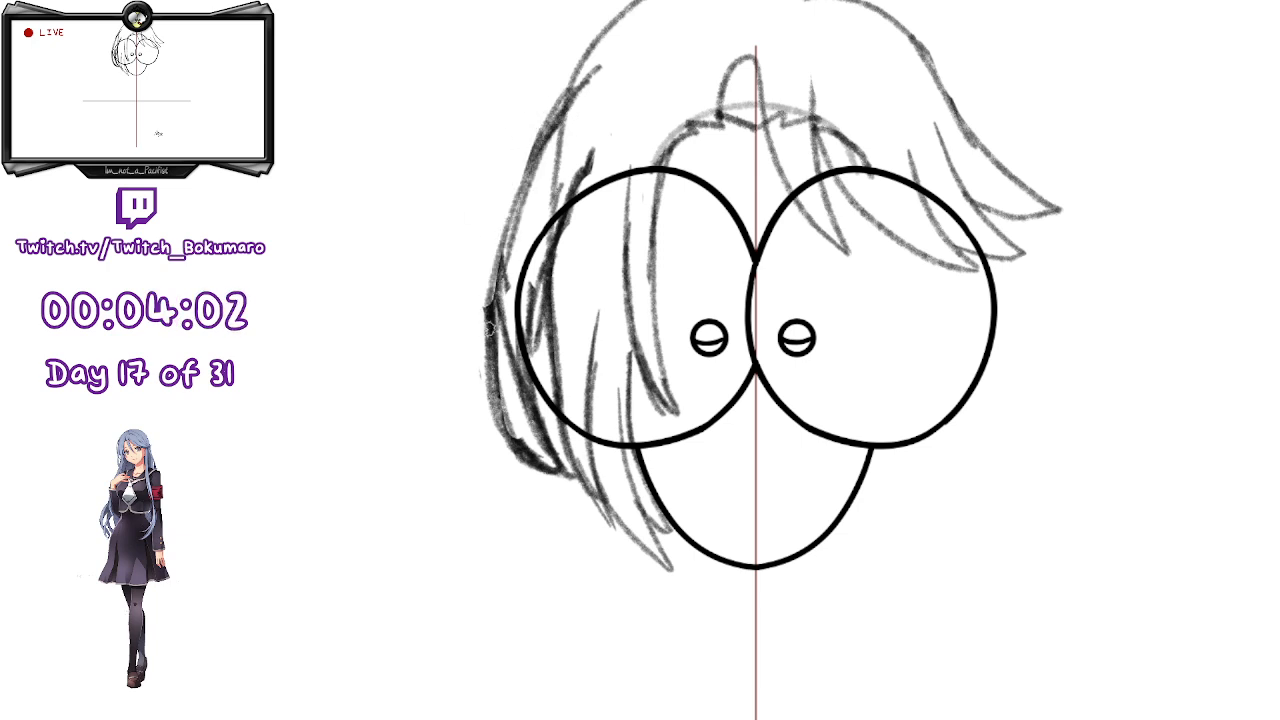
- Bridge the gap at the top of the head with an arc and add strands sweeping from the crown down the left side
{"action": "left_click_drag", "start_coordinate": [919, 418], "coordinate": [761, 474]}
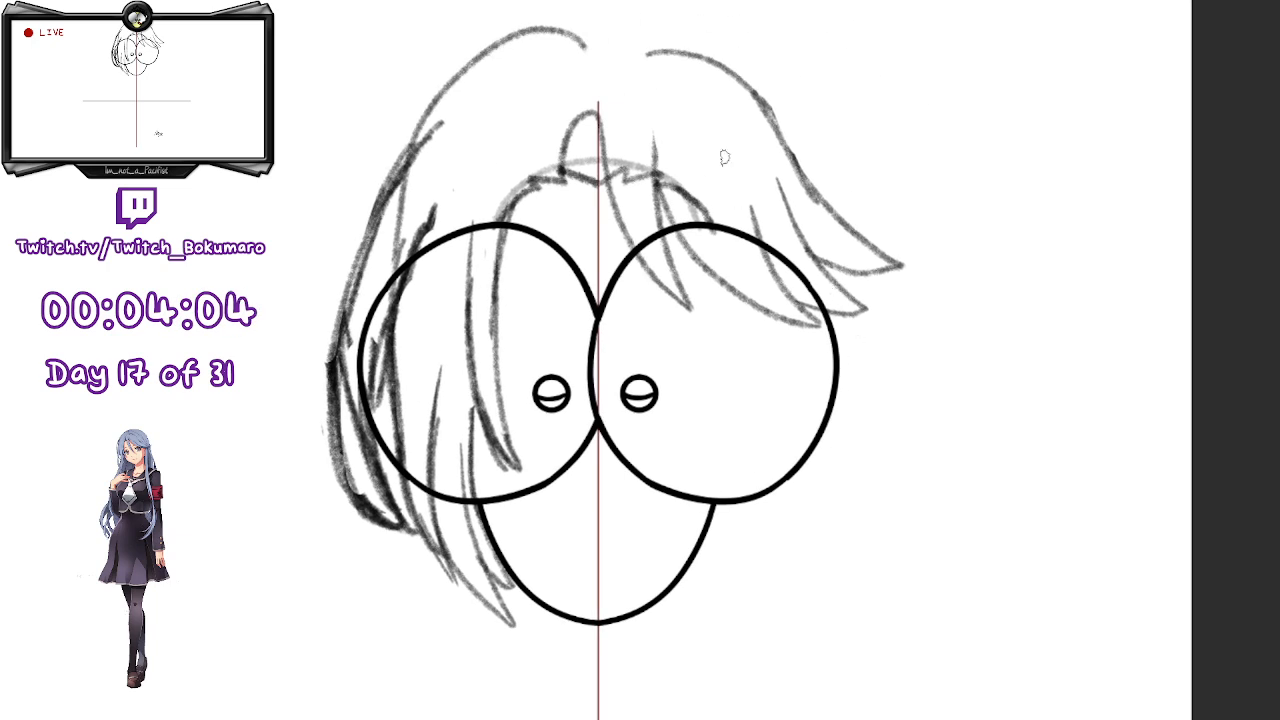
{"action": "mouse_move", "coordinate": [408, 127]}
{"action": "left_mouse_down"}
{"action": "mouse_move", "coordinate": [644, 41]}
{"action": "mouse_move", "coordinate": [703, 68]}
{"action": "left_mouse_up"}
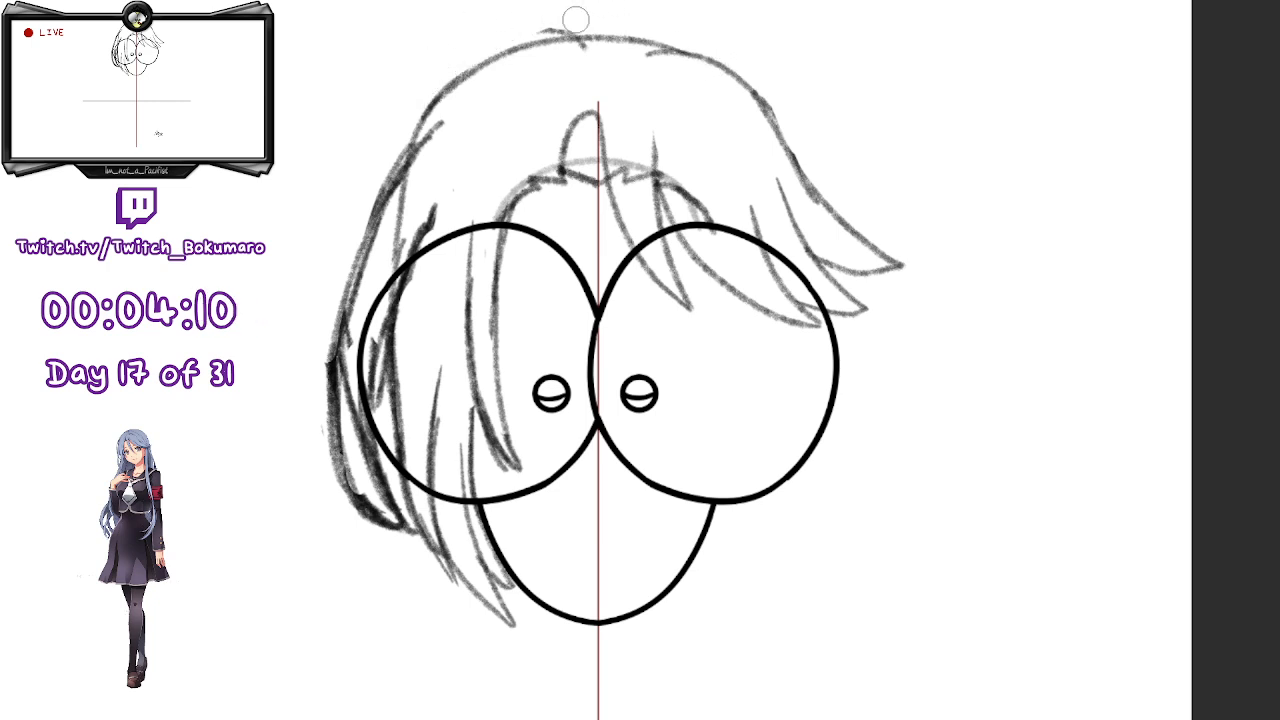
{"action": "mouse_move", "coordinate": [533, 70]}
{"action": "left_mouse_down"}
{"action": "mouse_move", "coordinate": [454, 143]}
{"action": "mouse_move", "coordinate": [421, 213]}
{"action": "left_mouse_up"}
{"action": "mouse_move", "coordinate": [535, 75]}
{"action": "left_mouse_down"}
{"action": "mouse_move", "coordinate": [370, 224]}
{"action": "mouse_move", "coordinate": [404, 200]}
{"action": "mouse_move", "coordinate": [388, 204]}
{"action": "left_mouse_up"}
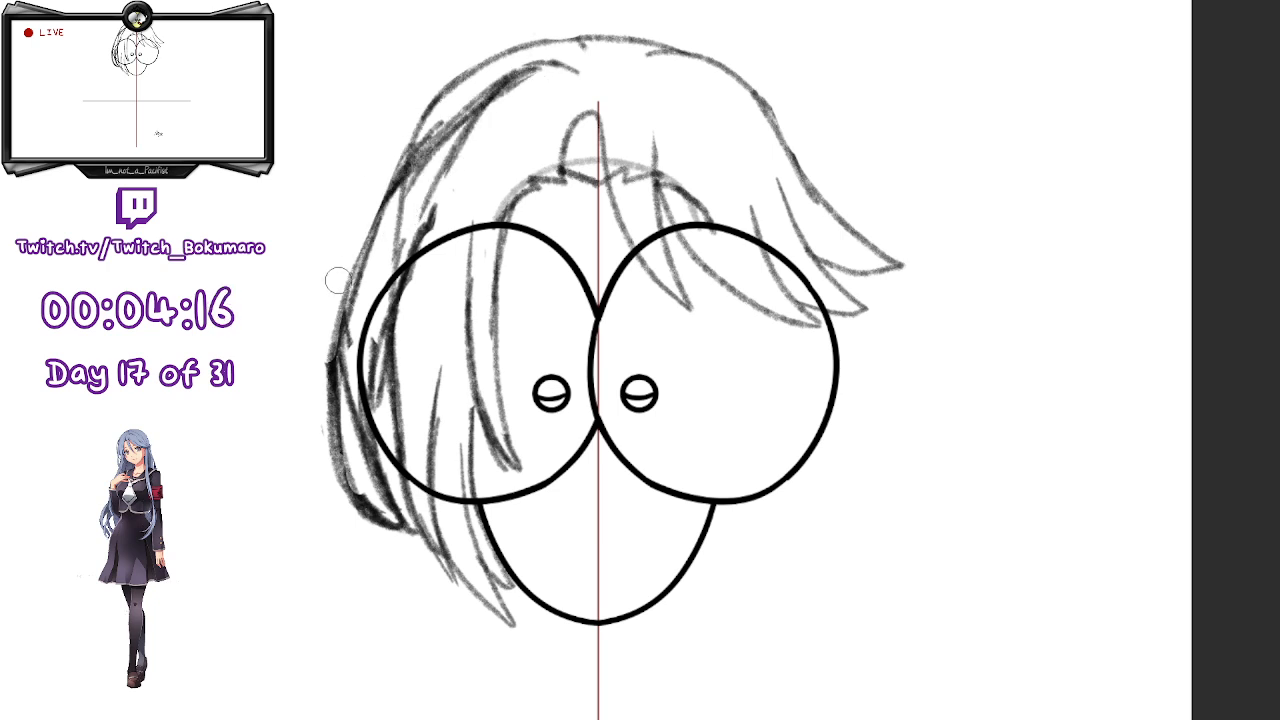
{"action": "left_click_drag", "start_coordinate": [514, 78], "coordinate": [370, 246]}
{"action": "mouse_move", "coordinate": [466, 106]}
{"action": "left_mouse_down"}
{"action": "mouse_move", "coordinate": [390, 216]}
{"action": "mouse_move", "coordinate": [338, 362]}
{"action": "left_mouse_up"}
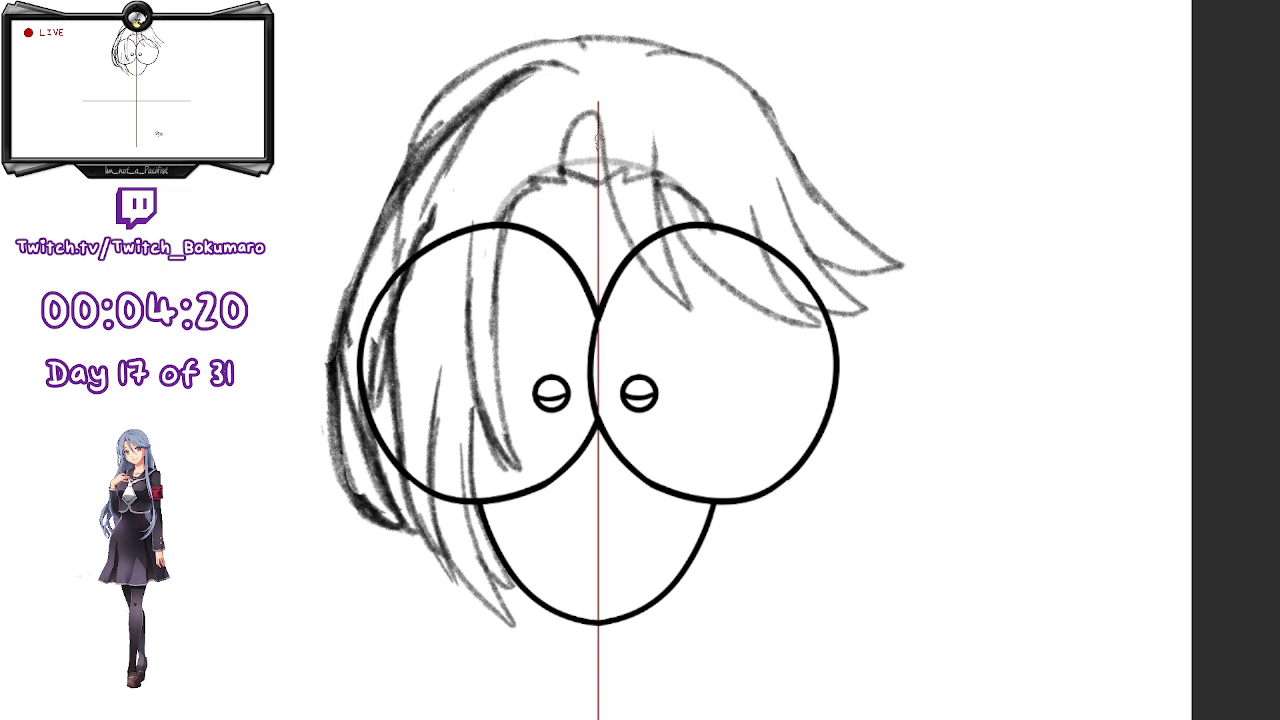
{"action": "left_click_drag", "start_coordinate": [501, 157], "coordinate": [470, 296]}
- Delete all the hair sketched on the left side and crown, keeping the hairline and right-side locks
{"action": "left_click_drag", "start_coordinate": [439, 372], "coordinate": [436, 396]}
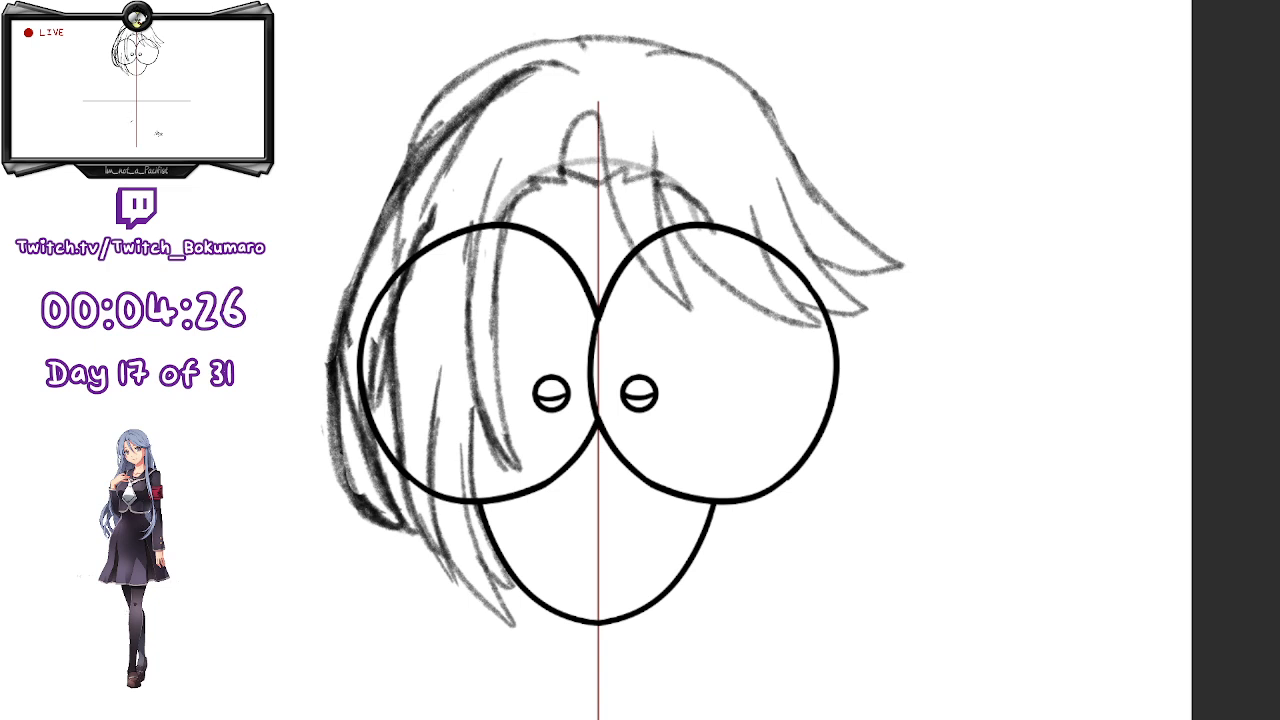
{"action": "key", "text": "Delete"}
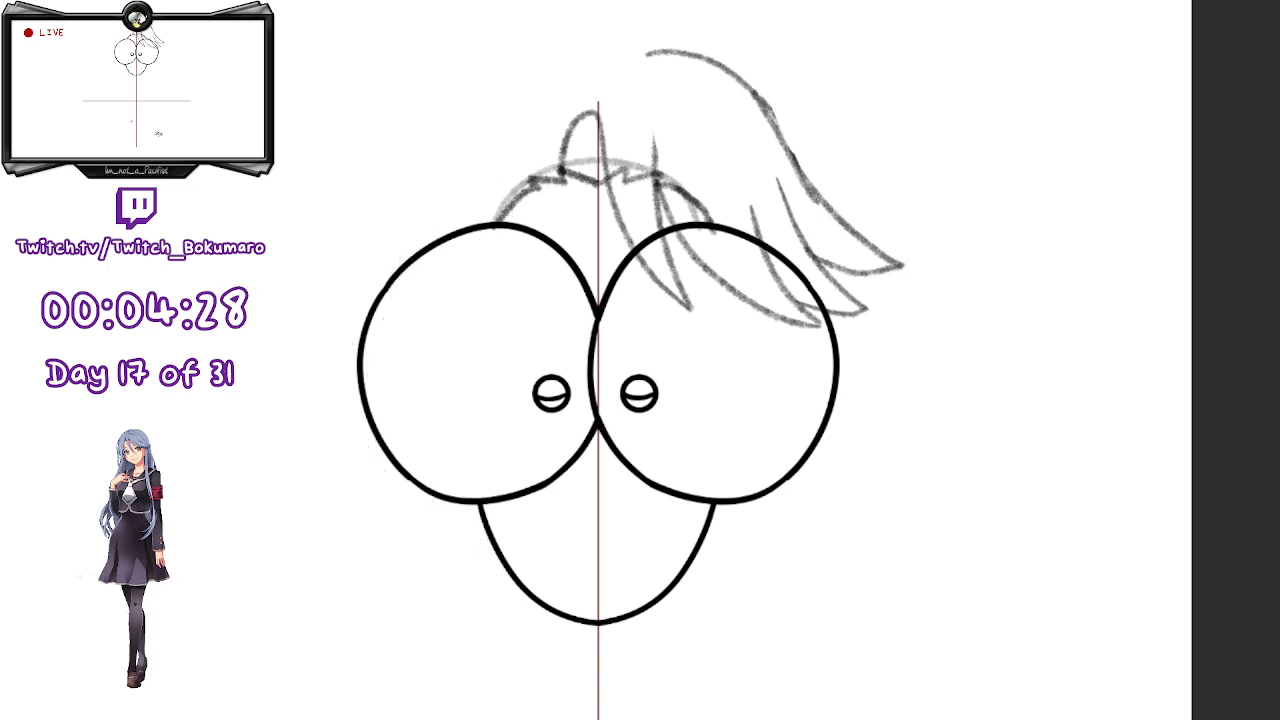
{"action": "left_click_drag", "start_coordinate": [770, 349], "coordinate": [922, 340]}
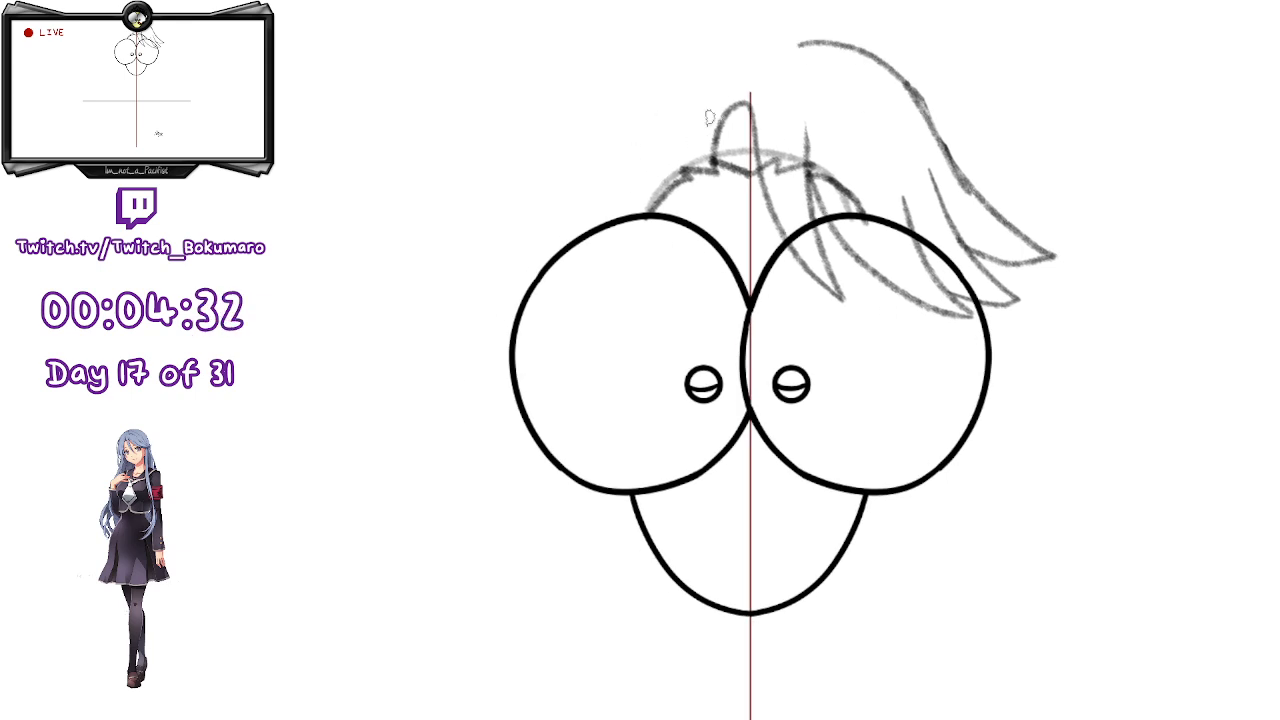
- Sketch a dark inner bang edge curving from above the hairline down through the left eye circle to its lower rim
{"action": "mouse_move", "coordinate": [714, 110]}
{"action": "left_mouse_down"}
{"action": "mouse_move", "coordinate": [622, 250]}
{"action": "mouse_move", "coordinate": [624, 284]}
{"action": "left_mouse_up"}
{"action": "left_click_drag", "start_coordinate": [688, 136], "coordinate": [620, 364]}
{"action": "mouse_move", "coordinate": [647, 208]}
{"action": "left_mouse_down"}
{"action": "mouse_move", "coordinate": [633, 474]}
{"action": "mouse_move", "coordinate": [657, 156]}
{"action": "left_mouse_up"}
{"action": "key", "text": "e"}
{"action": "left_click_drag", "start_coordinate": [617, 228], "coordinate": [615, 447]}
{"action": "key", "text": "e"}
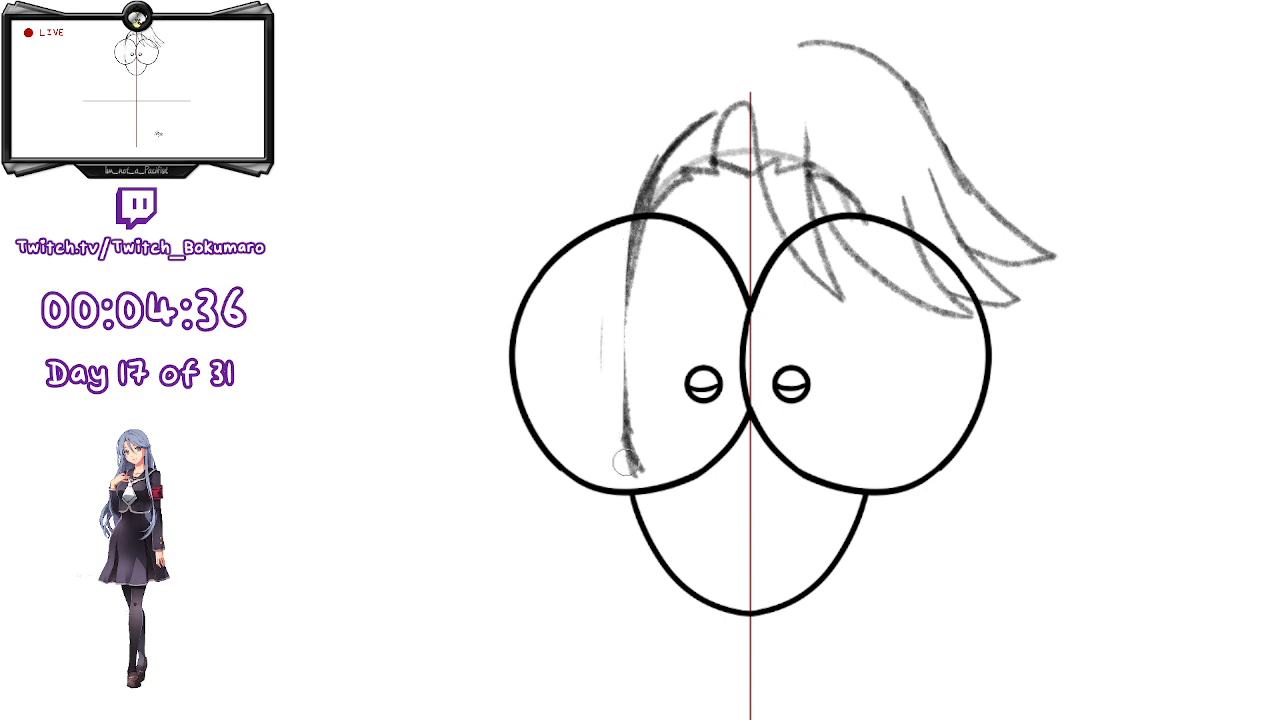
{"action": "left_click_drag", "start_coordinate": [660, 164], "coordinate": [625, 428]}
{"action": "mouse_move", "coordinate": [636, 246]}
{"action": "left_mouse_down"}
{"action": "mouse_move", "coordinate": [624, 312]}
{"action": "mouse_move", "coordinate": [636, 474]}
{"action": "left_mouse_up"}
- Add an outer edge beside the inner bang line to form a long, narrow lock pointed at the bottom
{"action": "mouse_move", "coordinate": [627, 426]}
{"action": "left_mouse_down"}
{"action": "mouse_move", "coordinate": [649, 476]}
{"action": "mouse_move", "coordinate": [589, 306]}
{"action": "left_mouse_up"}
{"action": "left_click_drag", "start_coordinate": [606, 395], "coordinate": [622, 192]}
{"action": "mouse_move", "coordinate": [642, 131]}
{"action": "left_mouse_down"}
{"action": "mouse_move", "coordinate": [592, 304]}
{"action": "mouse_move", "coordinate": [610, 402]}
{"action": "left_mouse_up"}
{"action": "left_click_drag", "start_coordinate": [624, 184], "coordinate": [635, 476]}
{"action": "key", "text": "e"}
{"action": "left_click_drag", "start_coordinate": [571, 275], "coordinate": [632, 498]}
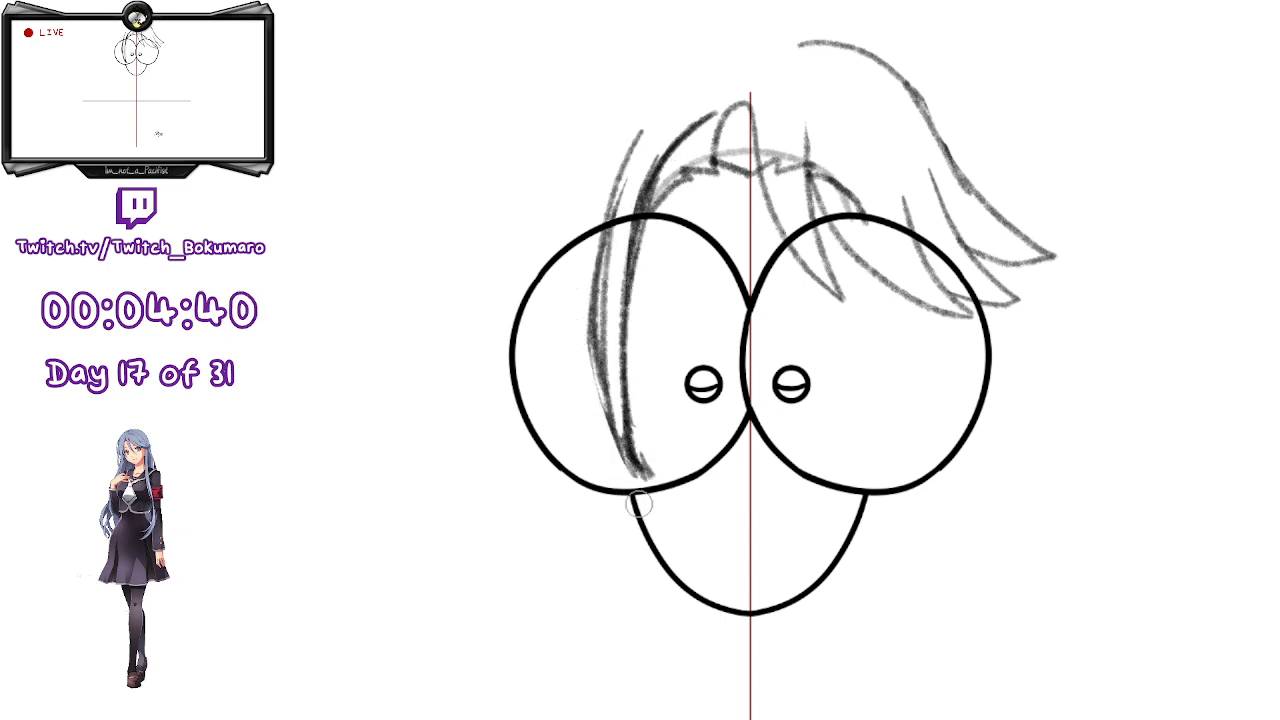
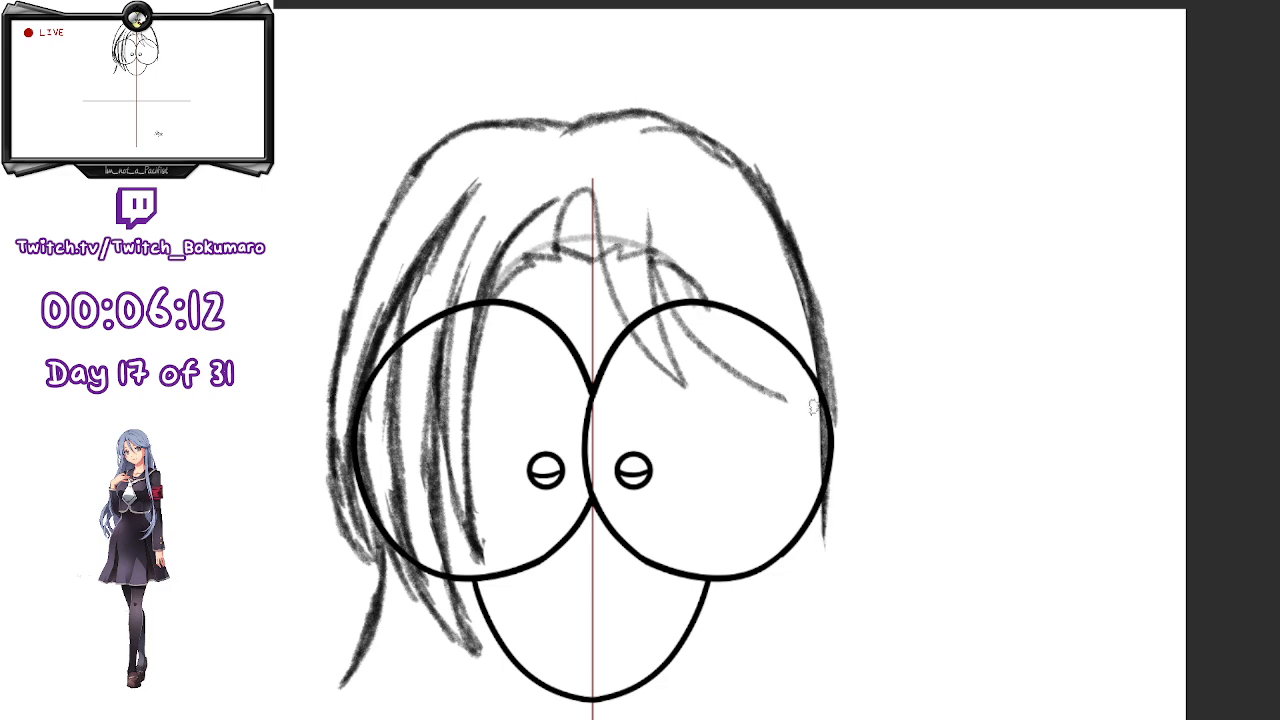
- Extend the right-side hair contour down past the right eye circle and flare it outward into a tip below the jaw
{"action": "left_click_drag", "start_coordinate": [830, 450], "coordinate": [827, 625]}
{"action": "left_click_drag", "start_coordinate": [828, 490], "coordinate": [849, 686]}
{"action": "mouse_move", "coordinate": [832, 580]}
{"action": "left_mouse_down"}
{"action": "mouse_move", "coordinate": [880, 712]}
{"action": "mouse_move", "coordinate": [846, 496]}
{"action": "left_mouse_up"}
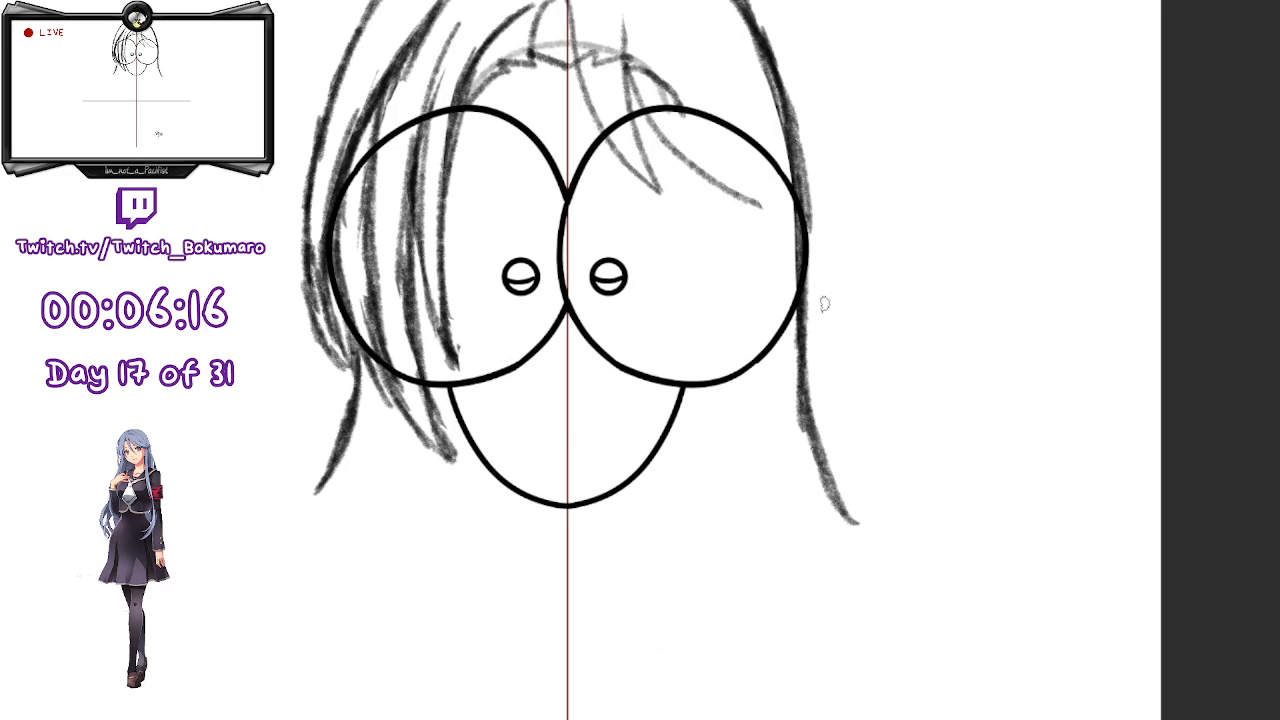
{"action": "left_click_drag", "start_coordinate": [831, 391], "coordinate": [871, 474]}
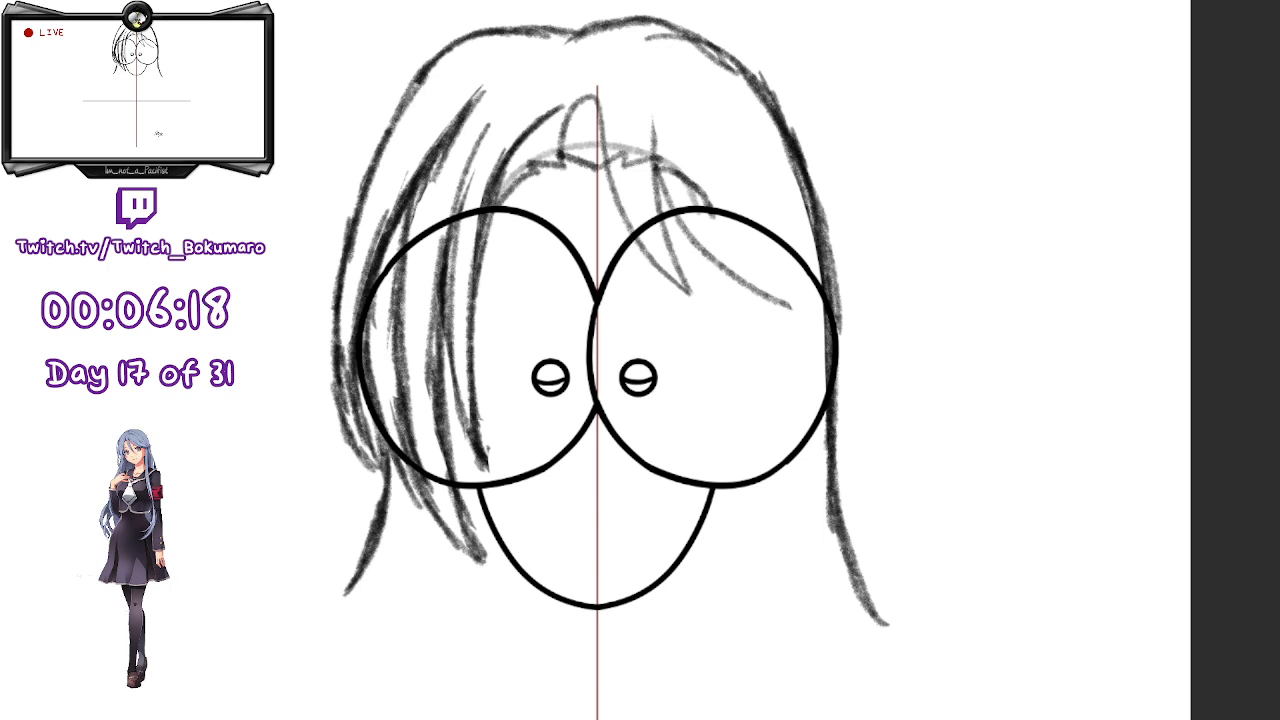
- Push the right-side hair contour inward over the rim of the right eye circle with a large warping brush
{"action": "mouse_move", "coordinate": [906, 343]}
{"action": "left_mouse_down"}
{"action": "mouse_move", "coordinate": [888, 268]}
{"action": "mouse_move", "coordinate": [806, 129]}
{"action": "left_mouse_up"}
{"action": "mouse_move", "coordinate": [937, 466]}
{"action": "left_mouse_down"}
{"action": "mouse_move", "coordinate": [911, 466]}
{"action": "mouse_move", "coordinate": [912, 495]}
{"action": "left_mouse_up"}
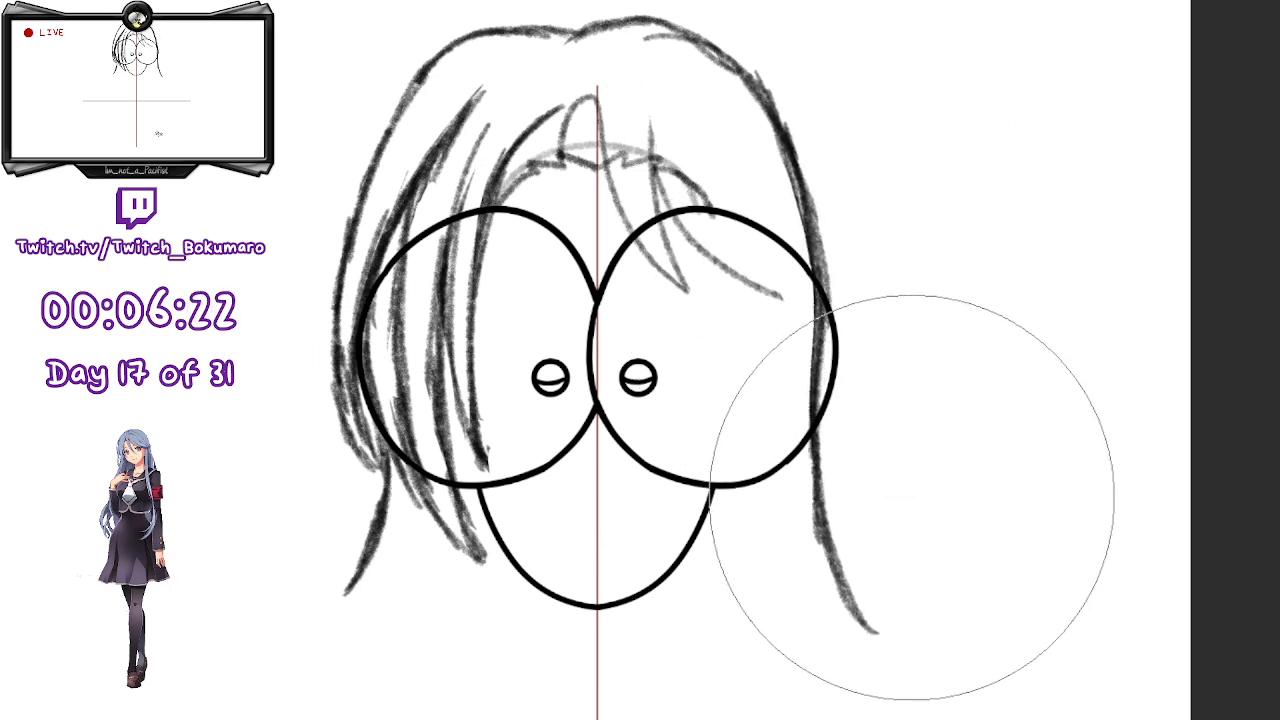
{"action": "mouse_move", "coordinate": [943, 537]}
{"action": "left_mouse_down"}
{"action": "mouse_move", "coordinate": [929, 551]}
{"action": "mouse_move", "coordinate": [935, 585]}
{"action": "left_mouse_up"}
{"action": "left_click_drag", "start_coordinate": [900, 291], "coordinate": [889, 291]}
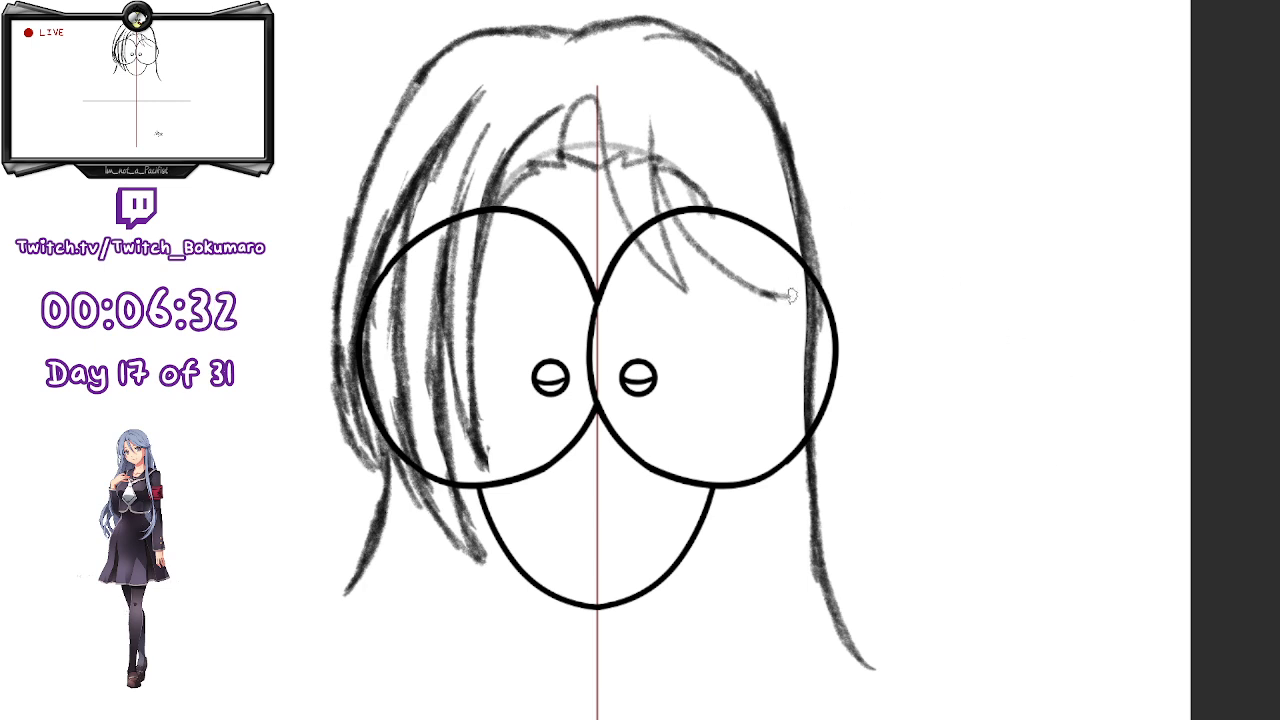
- Sketch side-swept pointed bang locks across the upper right eye circle, ending at the right-side hair contour
{"action": "mouse_move", "coordinate": [685, 220]}
{"action": "left_mouse_down"}
{"action": "mouse_move", "coordinate": [725, 262]}
{"action": "mouse_move", "coordinate": [795, 296]}
{"action": "mouse_move", "coordinate": [815, 292]}
{"action": "mouse_move", "coordinate": [738, 232]}
{"action": "mouse_move", "coordinate": [774, 267]}
{"action": "mouse_move", "coordinate": [822, 258]}
{"action": "mouse_move", "coordinate": [840, 238]}
{"action": "mouse_move", "coordinate": [645, 92]}
{"action": "mouse_move", "coordinate": [717, 142]}
{"action": "left_mouse_up"}
{"action": "mouse_move", "coordinate": [862, 367]}
{"action": "left_mouse_down"}
{"action": "mouse_move", "coordinate": [982, 335]}
{"action": "mouse_move", "coordinate": [995, 345]}
{"action": "left_mouse_up"}
{"action": "mouse_move", "coordinate": [905, 372]}
{"action": "left_mouse_down"}
{"action": "mouse_move", "coordinate": [886, 398]}
{"action": "mouse_move", "coordinate": [880, 374]}
{"action": "mouse_move", "coordinate": [1022, 428]}
{"action": "left_mouse_up"}
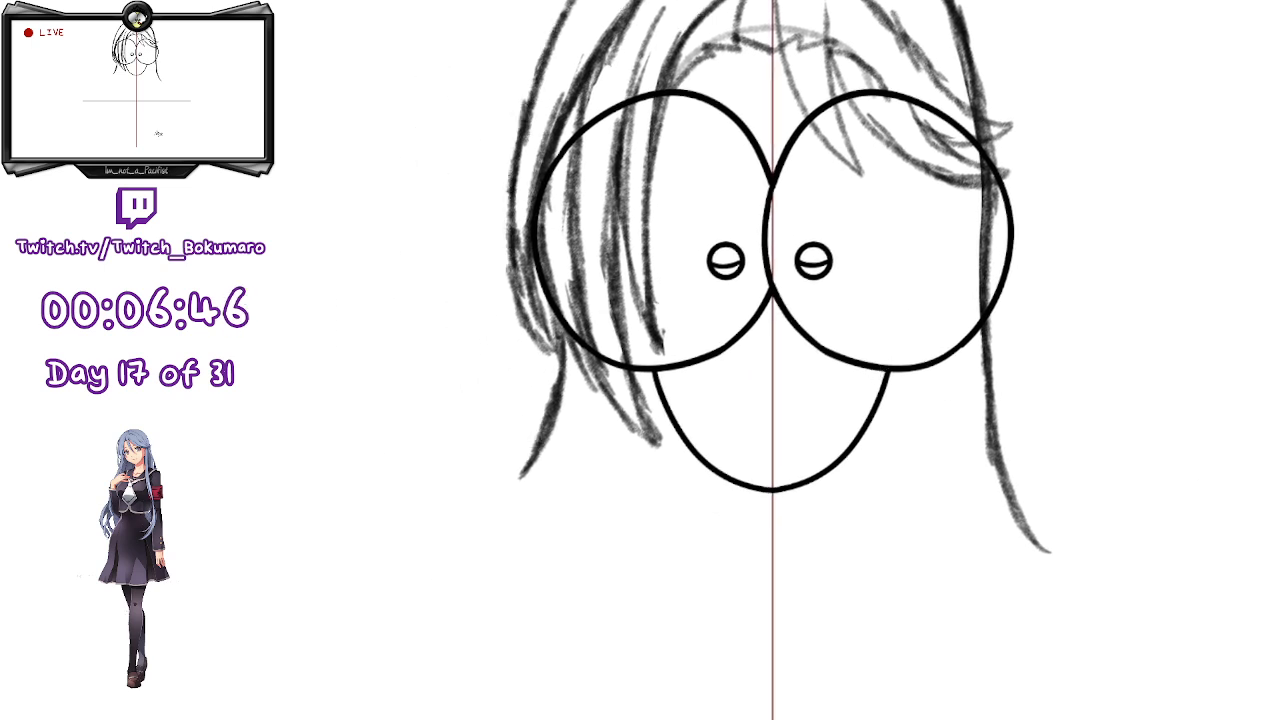
- Sketch a short neck line under the left of the chin, with a collar edge folding toward the vertical center line
{"action": "left_click_drag", "start_coordinate": [904, 382], "coordinate": [868, 334]}
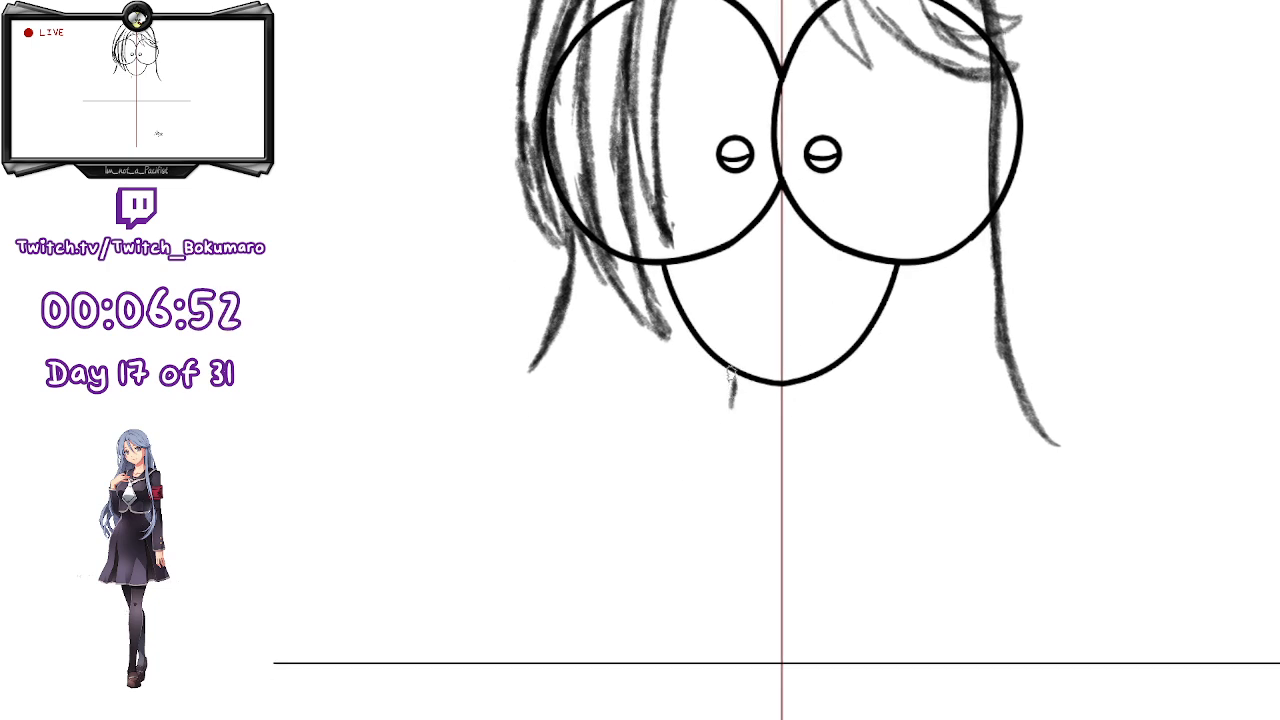
{"action": "left_click_drag", "start_coordinate": [722, 396], "coordinate": [722, 410]}
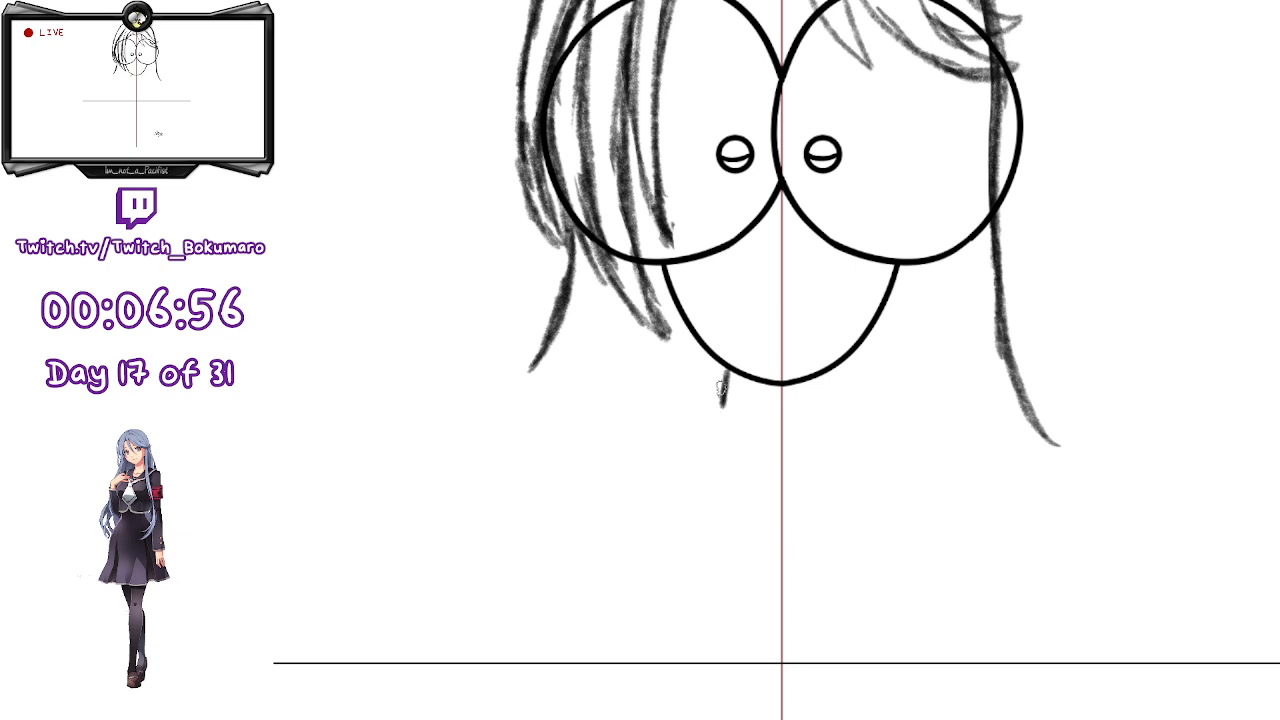
{"action": "left_click_drag", "start_coordinate": [718, 390], "coordinate": [730, 428]}
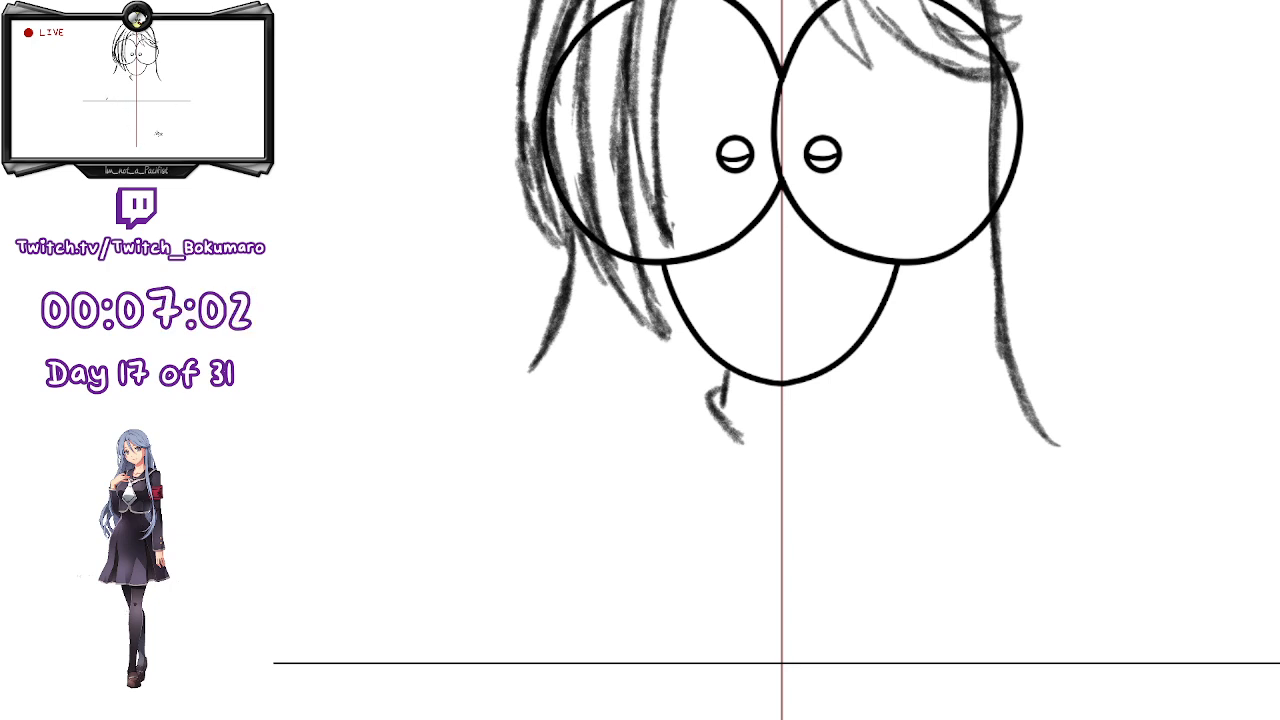
{"action": "mouse_move", "coordinate": [744, 440]}
{"action": "left_mouse_down"}
{"action": "mouse_move", "coordinate": [770, 448]}
{"action": "mouse_move", "coordinate": [748, 430]}
{"action": "mouse_move", "coordinate": [768, 429]}
{"action": "mouse_move", "coordinate": [750, 428]}
{"action": "left_mouse_up"}
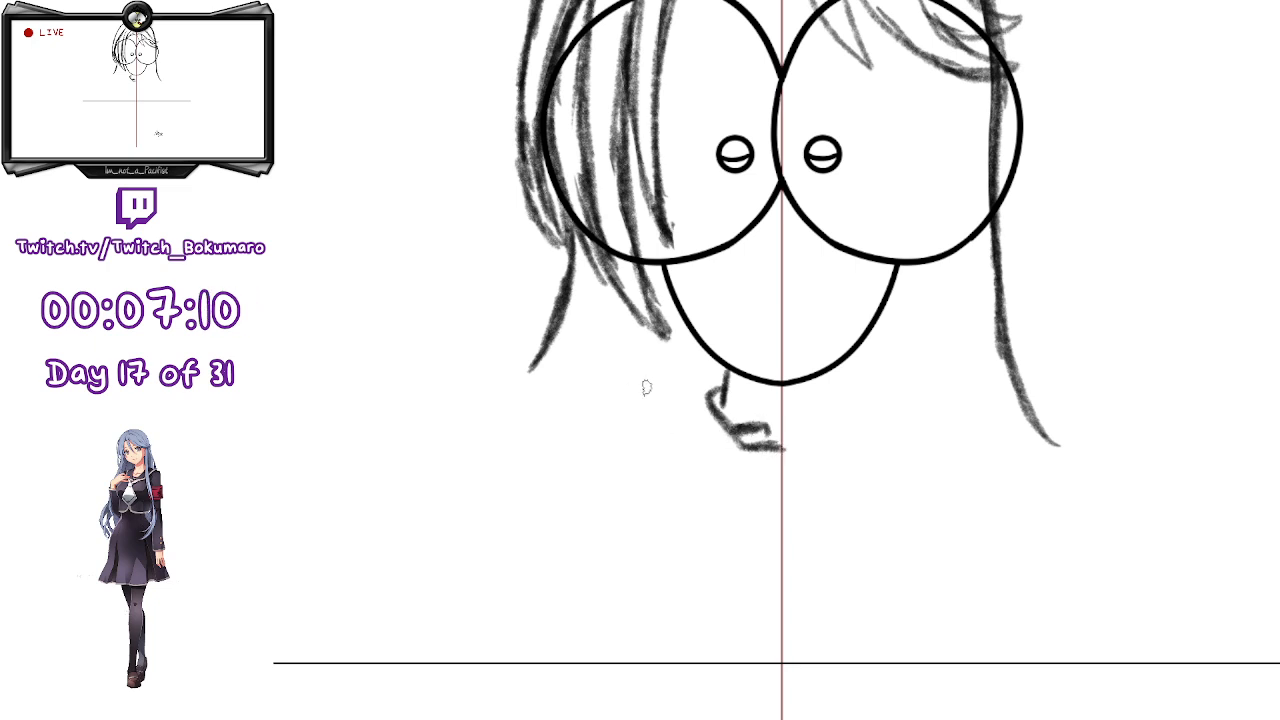
- Sketch the left collar flap as a closed shape, running out from the neck and back to a point on the center line
{"action": "mouse_move", "coordinate": [710, 386]}
{"action": "left_mouse_down"}
{"action": "mouse_move", "coordinate": [676, 403]}
{"action": "mouse_move", "coordinate": [705, 384]}
{"action": "mouse_move", "coordinate": [685, 408]}
{"action": "mouse_move", "coordinate": [640, 412]}
{"action": "mouse_move", "coordinate": [682, 402]}
{"action": "mouse_move", "coordinate": [644, 418]}
{"action": "mouse_move", "coordinate": [676, 466]}
{"action": "mouse_move", "coordinate": [687, 476]}
{"action": "mouse_move", "coordinate": [682, 456]}
{"action": "mouse_move", "coordinate": [734, 497]}
{"action": "left_mouse_up"}
{"action": "mouse_move", "coordinate": [718, 425]}
{"action": "left_mouse_down"}
{"action": "mouse_move", "coordinate": [761, 467]}
{"action": "mouse_move", "coordinate": [743, 447]}
{"action": "mouse_move", "coordinate": [779, 509]}
{"action": "mouse_move", "coordinate": [774, 460]}
{"action": "mouse_move", "coordinate": [754, 463]}
{"action": "mouse_move", "coordinate": [776, 505]}
{"action": "left_mouse_up"}
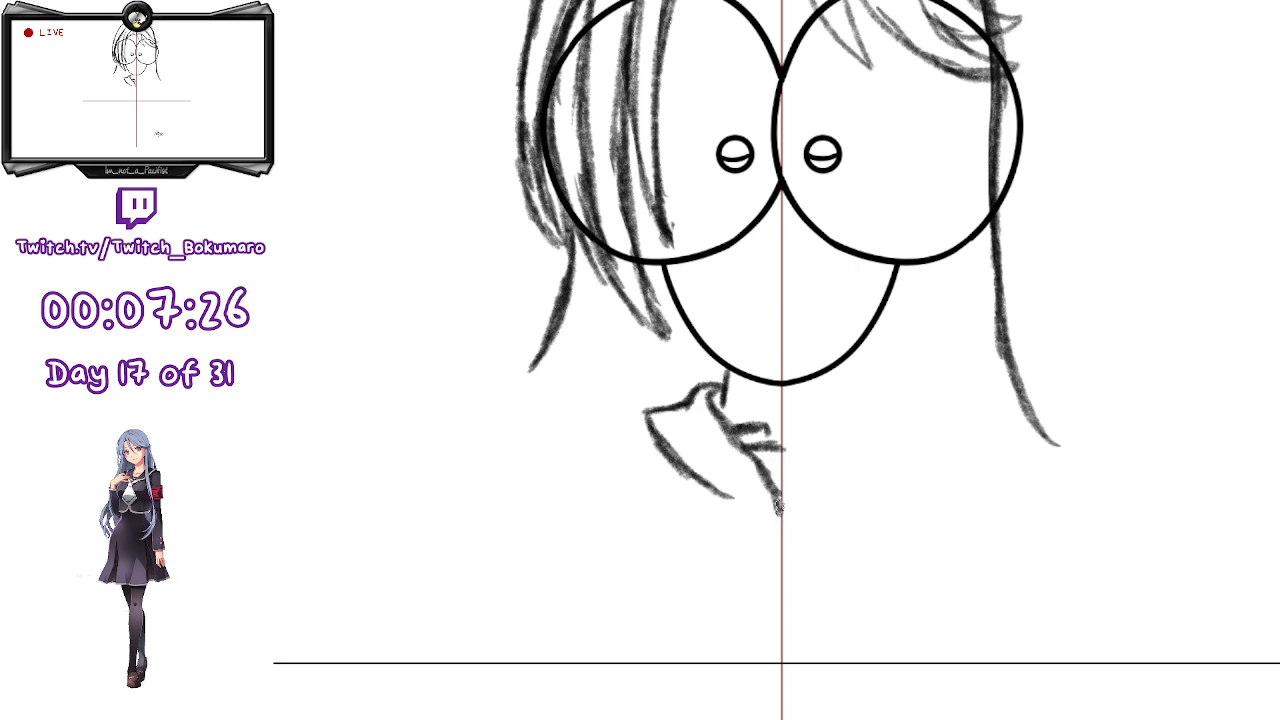
{"action": "mouse_move", "coordinate": [683, 463]}
{"action": "left_mouse_down"}
{"action": "mouse_move", "coordinate": [733, 505]}
{"action": "mouse_move", "coordinate": [776, 514]}
{"action": "mouse_move", "coordinate": [710, 484]}
{"action": "mouse_move", "coordinate": [678, 468]}
{"action": "left_mouse_up"}
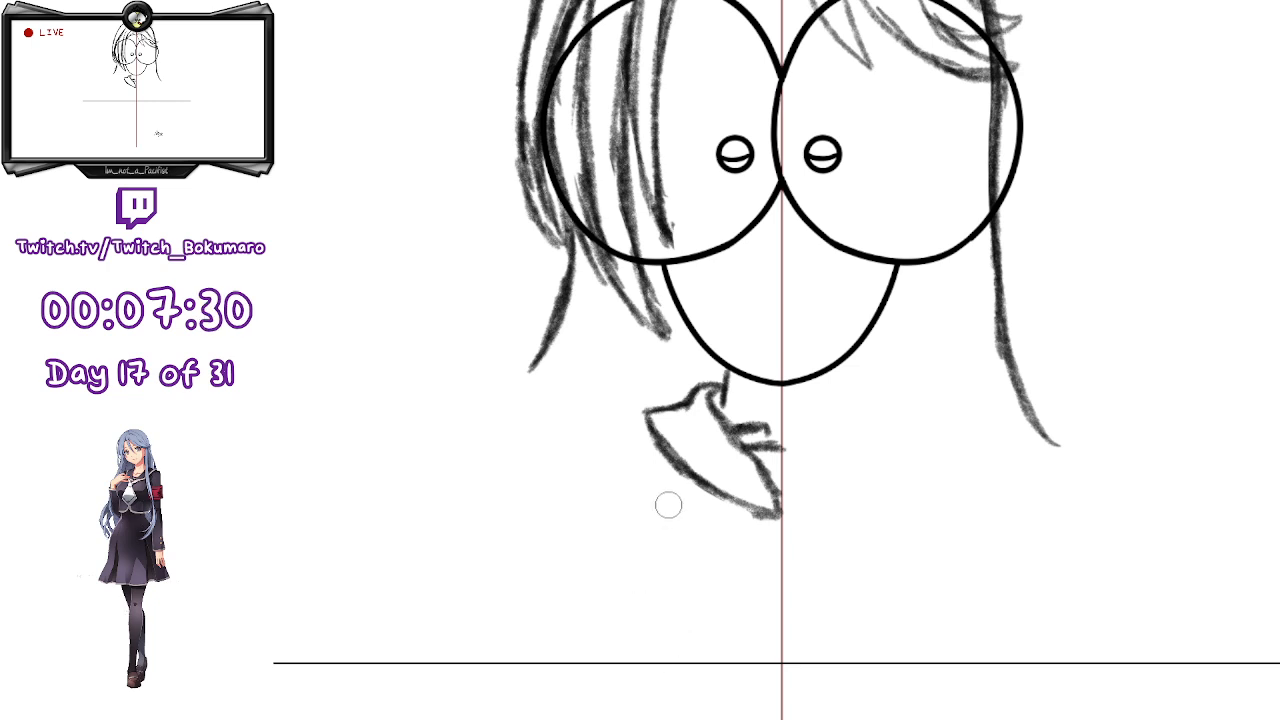
- Sketch a parallel trim line along the left collar flap and a short shoulder line running outward from its tip
{"action": "left_click_drag", "start_coordinate": [680, 465], "coordinate": [751, 523]}
{"action": "mouse_move", "coordinate": [660, 410]}
{"action": "left_mouse_down"}
{"action": "mouse_move", "coordinate": [729, 485]}
{"action": "mouse_move", "coordinate": [763, 494]}
{"action": "mouse_move", "coordinate": [718, 472]}
{"action": "left_mouse_up"}
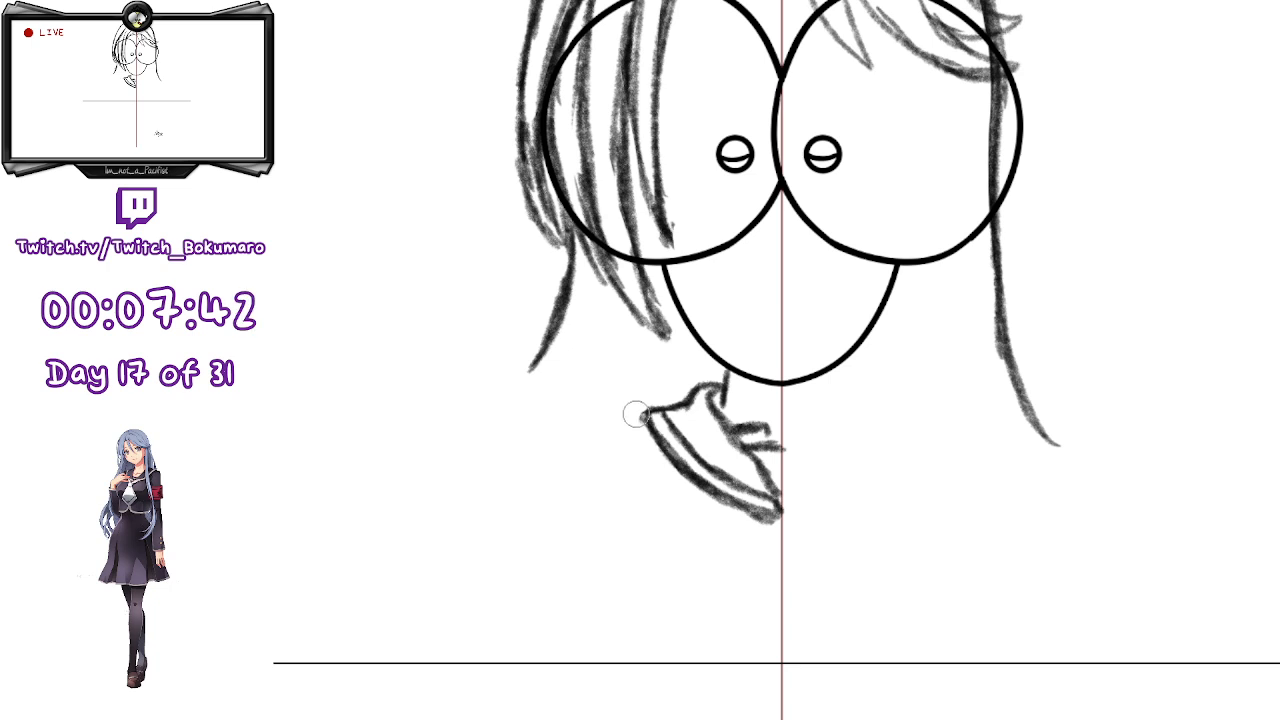
{"action": "left_click_drag", "start_coordinate": [635, 417], "coordinate": [594, 437]}
- Sketch a light gray left torso guideline curving from under the chin down past the horizontal guide toward the center line
{"action": "left_click_drag", "start_coordinate": [853, 570], "coordinate": [842, 247]}
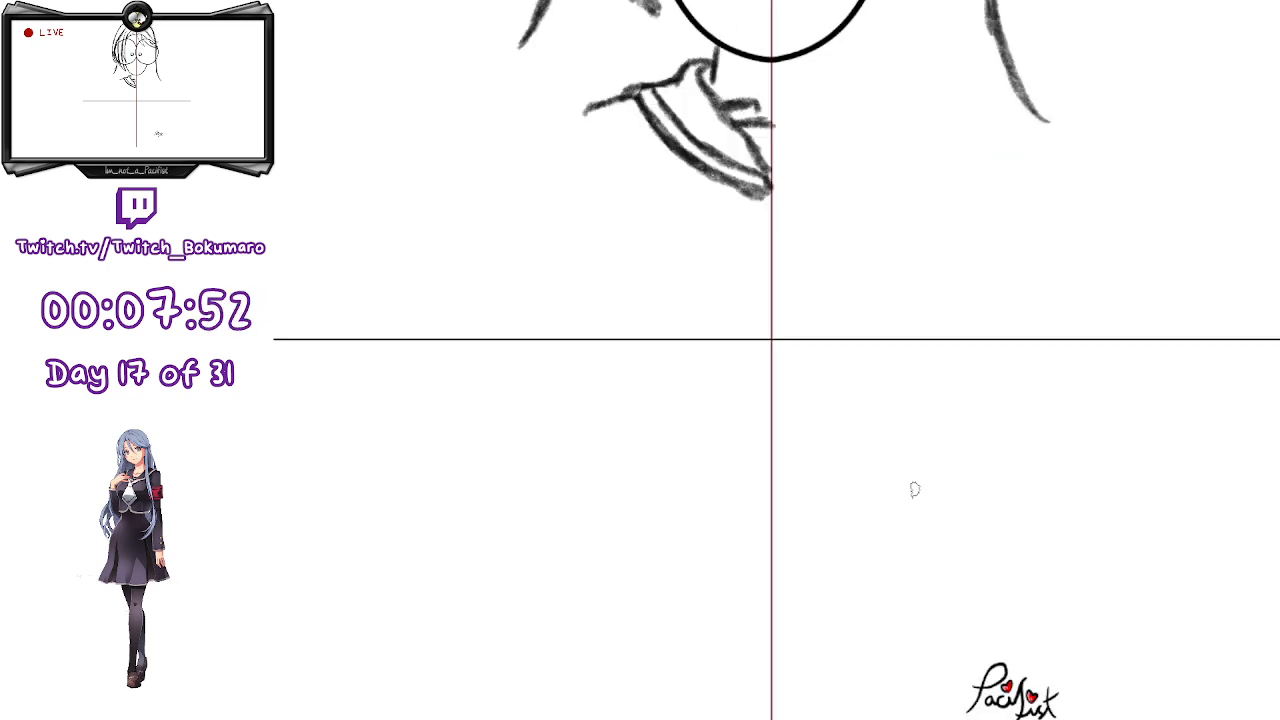
{"action": "mouse_move", "coordinate": [704, 68]}
{"action": "left_mouse_down"}
{"action": "mouse_move", "coordinate": [651, 171]}
{"action": "mouse_move", "coordinate": [666, 369]}
{"action": "mouse_move", "coordinate": [677, 434]}
{"action": "mouse_move", "coordinate": [745, 467]}
{"action": "left_mouse_up"}
{"action": "mouse_move", "coordinate": [768, 52]}
{"action": "left_mouse_down"}
{"action": "mouse_move", "coordinate": [716, 64]}
{"action": "mouse_move", "coordinate": [640, 238]}
{"action": "mouse_move", "coordinate": [689, 428]}
{"action": "mouse_move", "coordinate": [750, 471]}
{"action": "mouse_move", "coordinate": [650, 320]}
{"action": "left_mouse_up"}
- Duplicate the left torso guideline, flip it horizontally and move the copy to mirror it across the vertical center line
{"action": "key", "text": "ctrl+j"}
{"action": "key", "text": "ctrl+t"}
{"action": "key", "text": "h"}
{"action": "key", "text": "Right"}
{"action": "key", "text": "Right"}
{"action": "key", "text": "Right"}
{"action": "key", "text": "Right"}
{"action": "key", "text": "Right"}
{"action": "key", "text": "Right"}
{"action": "key", "text": "Right"}
{"action": "key", "text": "Right"}
{"action": "key", "text": "Right"}
{"action": "key", "text": "Right"}
{"action": "key", "text": "Right"}
{"action": "key", "text": "Right"}
{"action": "key", "text": "Right"}
{"action": "key", "text": "Right"}
{"action": "key", "text": "Right"}
{"action": "key", "text": "Right"}
{"action": "key", "text": "Right"}
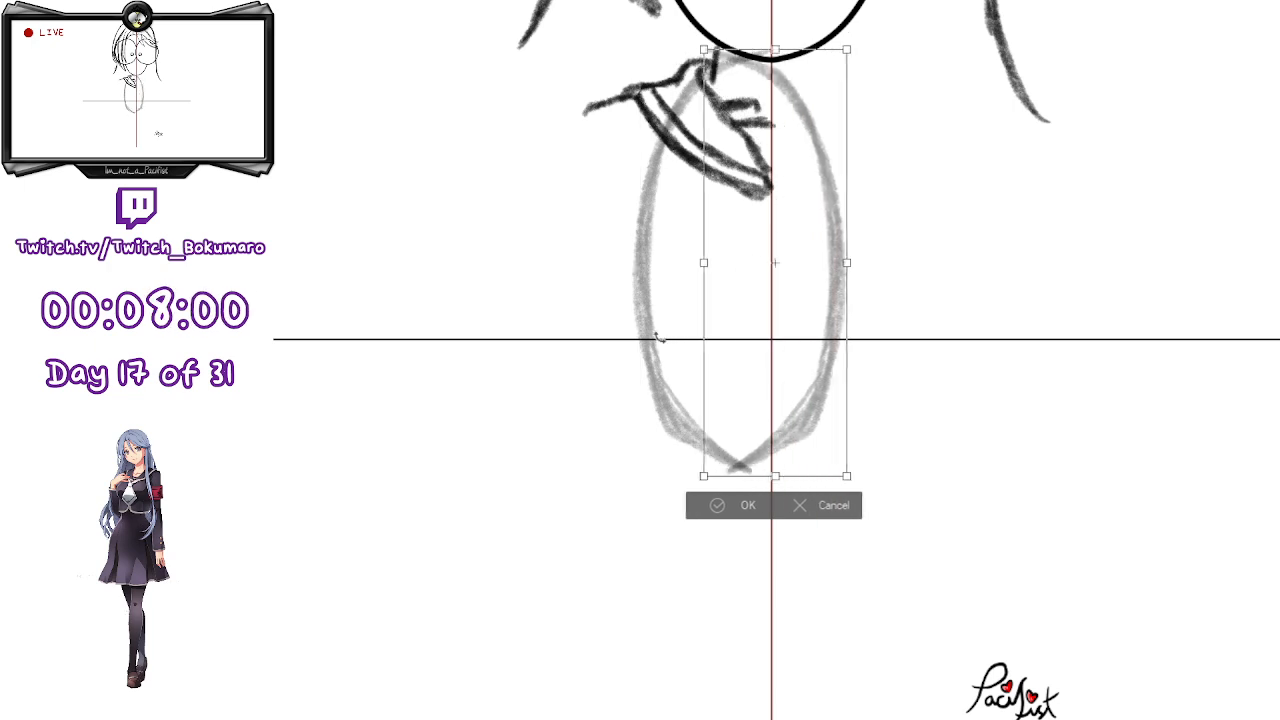
{"action": "key", "text": "Return"}
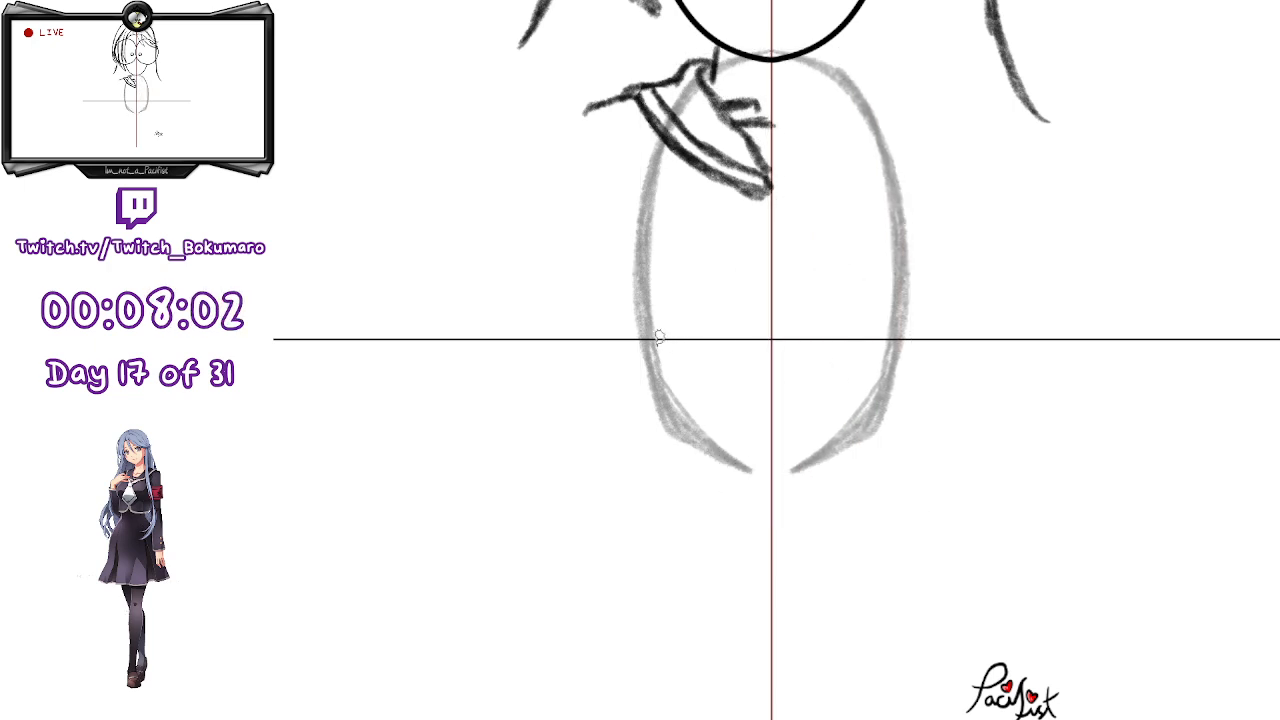
- Duplicate the left neck, collar and shoulder lines and mirror the copy to the right of the center line
{"action": "scroll", "coordinate": [595, 195], "scroll_direction": "down", "scroll_amount": 2}
{"action": "left_click_drag", "start_coordinate": [632, 168], "coordinate": [620, 360]}
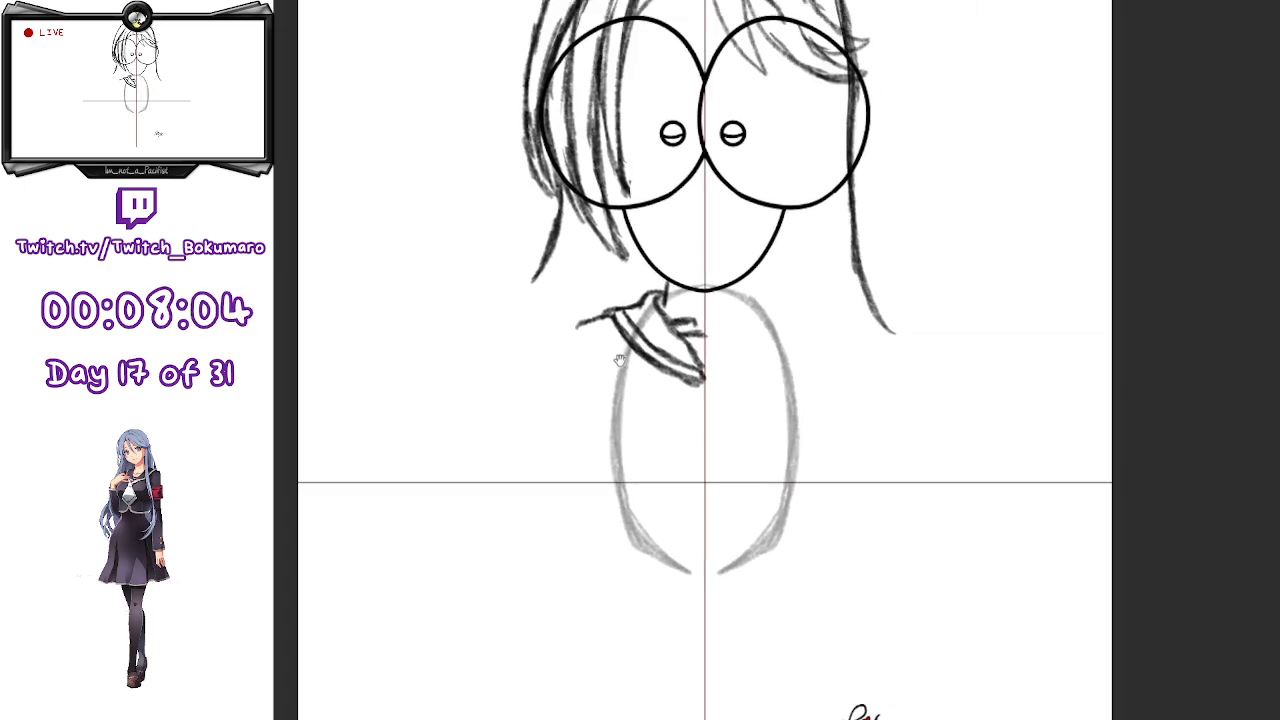
{"action": "scroll", "coordinate": [620, 360], "scroll_direction": "up", "scroll_amount": 3}
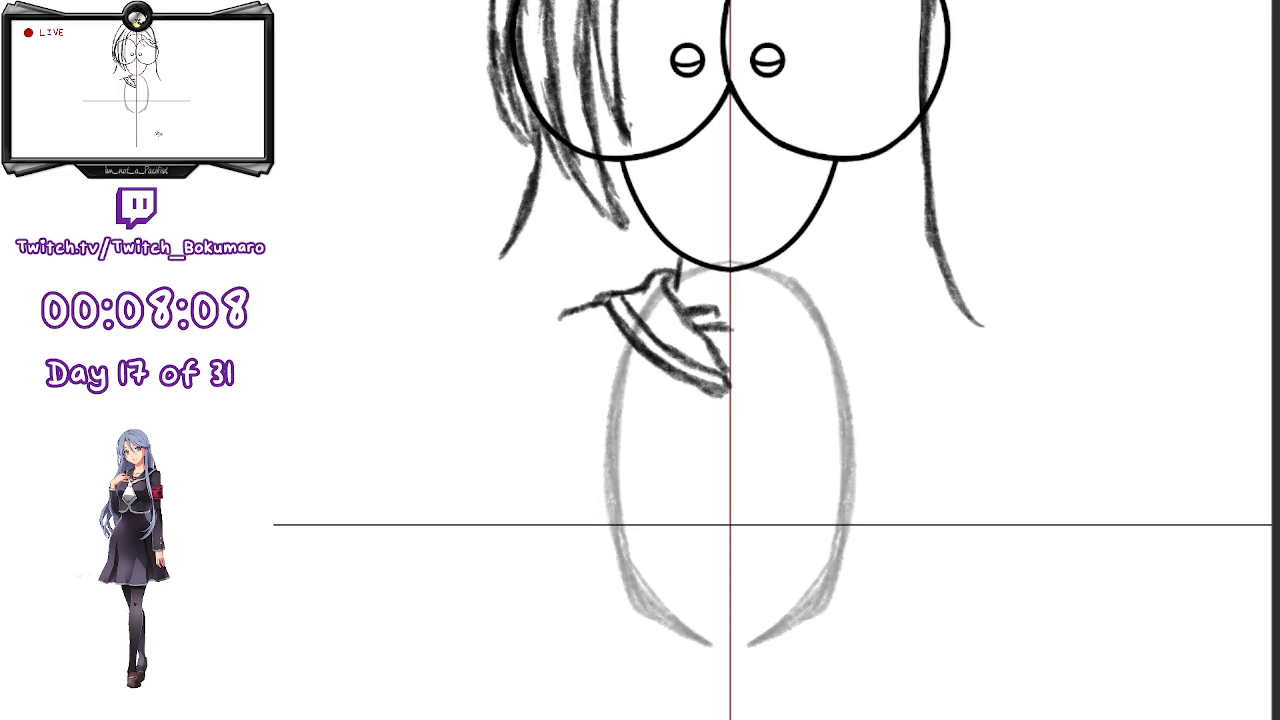
{"action": "scroll", "coordinate": [988, 413], "scroll_direction": "down", "scroll_amount": 3}
{"action": "scroll", "coordinate": [988, 413], "scroll_direction": "up", "scroll_amount": 3}
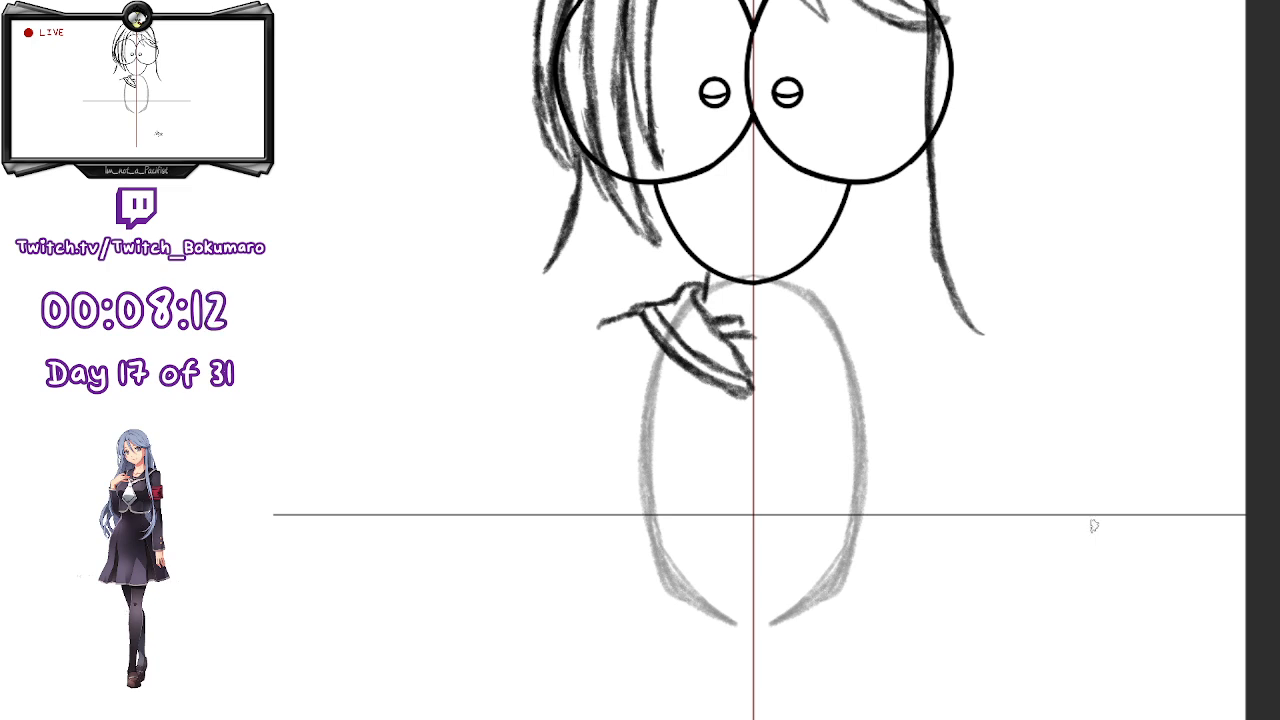
{"action": "scroll", "coordinate": [885, 530], "scroll_direction": "up", "scroll_amount": 2}
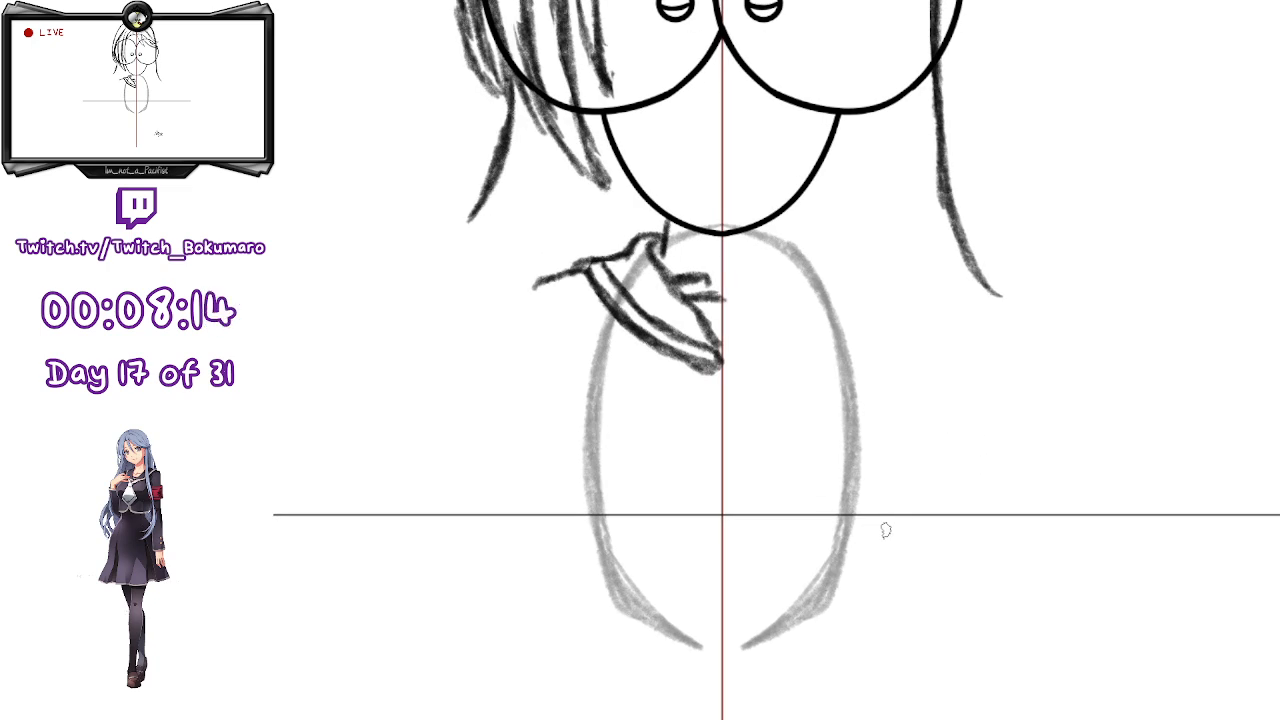
{"action": "key", "text": "ctrl+z"}
{"action": "key", "text": "ctrl+y"}
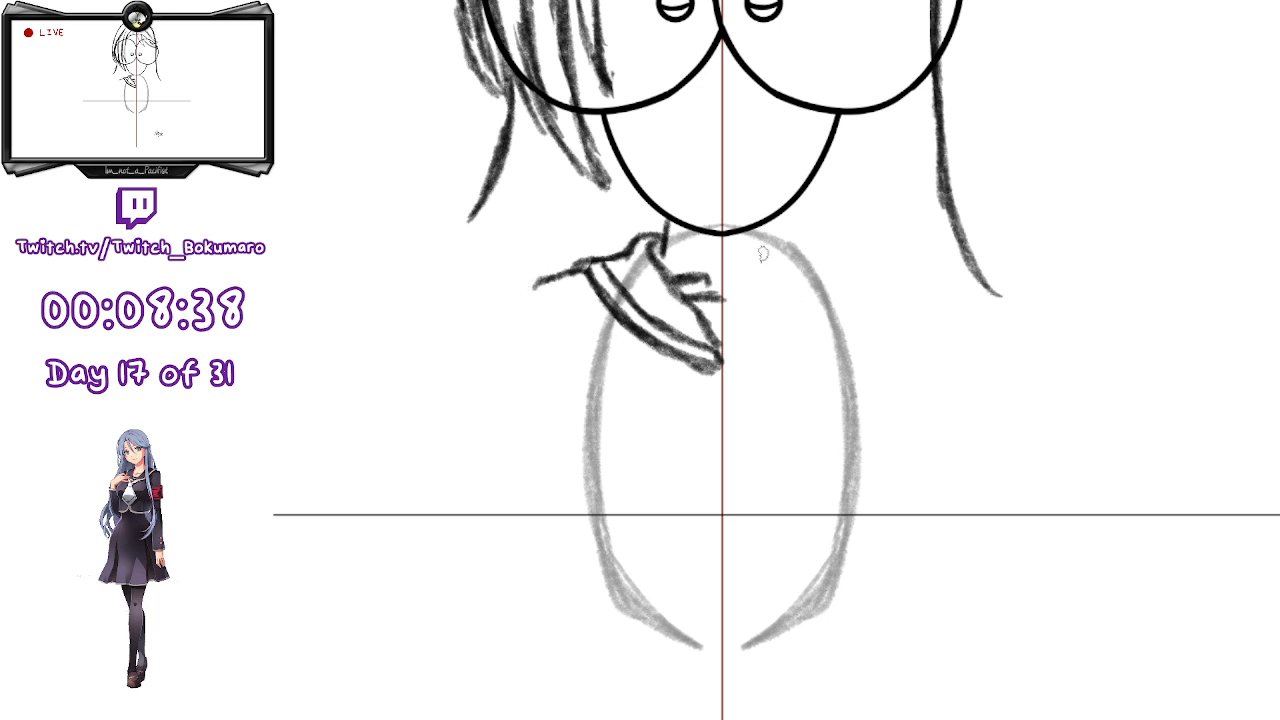
{"action": "key", "text": "ctrl+v"}
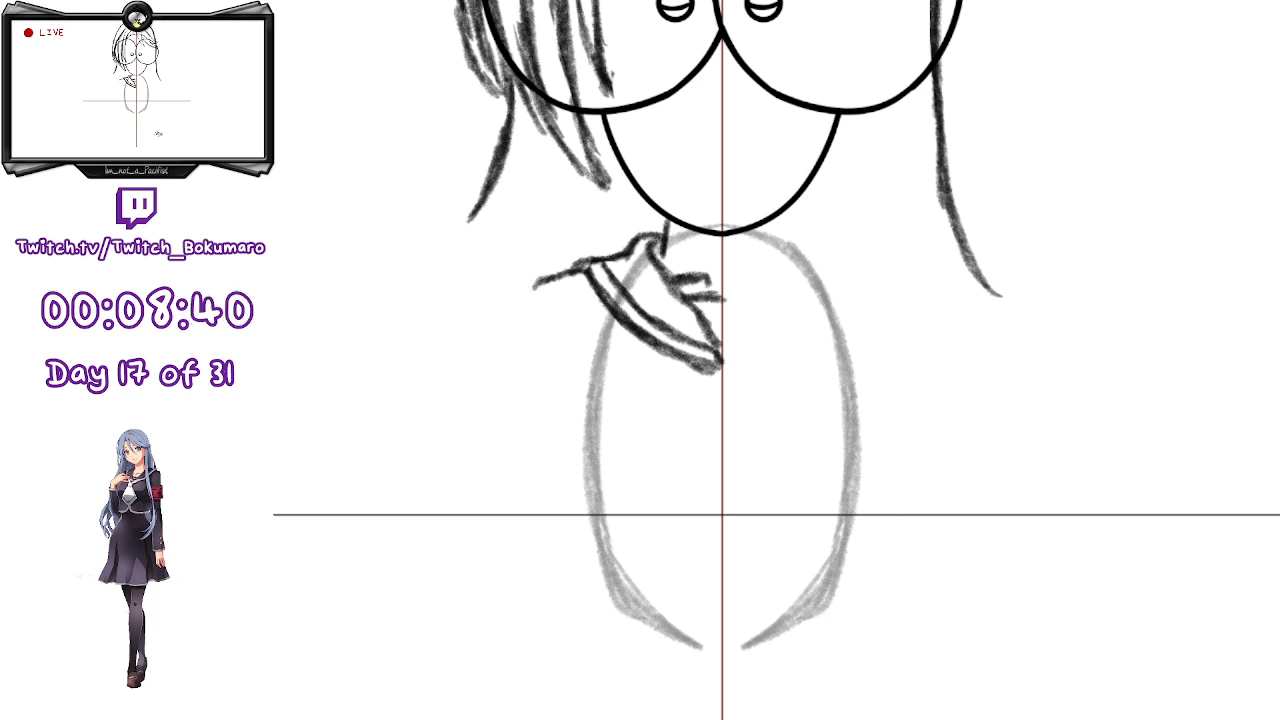
{"action": "key", "text": "ctrl+t"}
{"action": "left_click_drag", "start_coordinate": [629, 296], "coordinate": [812, 296]}
{"action": "key", "text": "Return"}
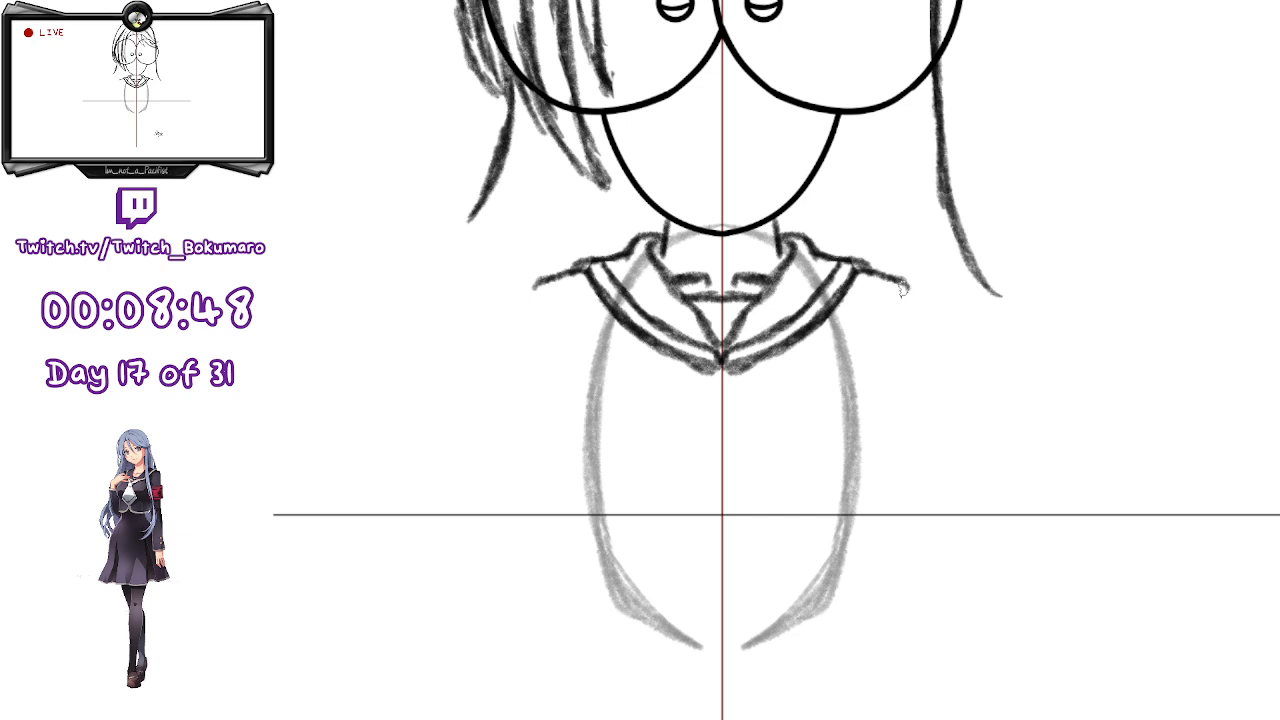
- Sketch the right shoulder and short sleeve with fold creases, ending in a boxy cuff near the horizontal guide
{"action": "mouse_move", "coordinate": [905, 292]}
{"action": "left_mouse_down"}
{"action": "mouse_move", "coordinate": [876, 362]}
{"action": "mouse_move", "coordinate": [903, 288]}
{"action": "mouse_move", "coordinate": [936, 293]}
{"action": "mouse_move", "coordinate": [939, 324]}
{"action": "left_mouse_up"}
{"action": "mouse_move", "coordinate": [903, 284]}
{"action": "left_mouse_down"}
{"action": "mouse_move", "coordinate": [942, 344]}
{"action": "mouse_move", "coordinate": [942, 408]}
{"action": "left_mouse_up"}
{"action": "left_click_drag", "start_coordinate": [940, 352], "coordinate": [942, 416]}
{"action": "mouse_move", "coordinate": [938, 340]}
{"action": "left_mouse_down"}
{"action": "mouse_move", "coordinate": [942, 446]}
{"action": "mouse_move", "coordinate": [918, 462]}
{"action": "left_mouse_up"}
{"action": "left_click_drag", "start_coordinate": [942, 412], "coordinate": [949, 460]}
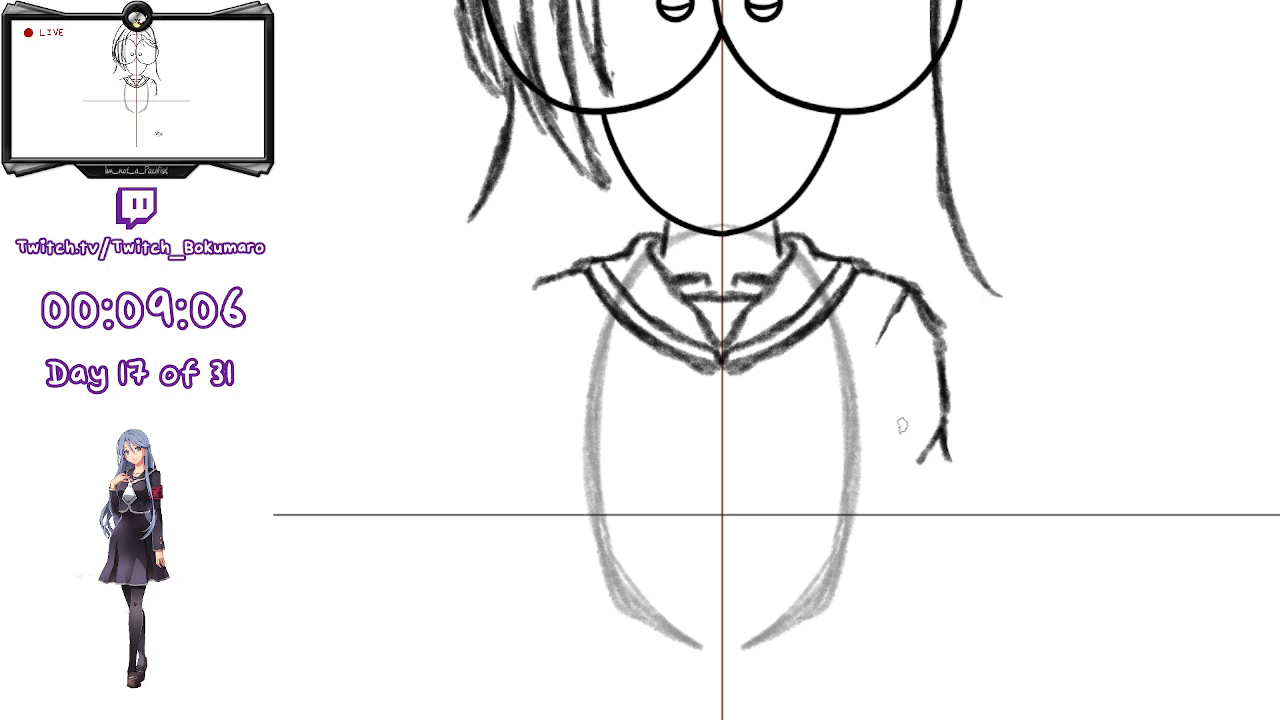
{"action": "mouse_move", "coordinate": [941, 440]}
{"action": "left_mouse_down"}
{"action": "mouse_move", "coordinate": [890, 468]}
{"action": "mouse_move", "coordinate": [961, 468]}
{"action": "mouse_move", "coordinate": [958, 489]}
{"action": "mouse_move", "coordinate": [964, 463]}
{"action": "mouse_move", "coordinate": [952, 503]}
{"action": "mouse_move", "coordinate": [957, 484]}
{"action": "mouse_move", "coordinate": [962, 517]}
{"action": "mouse_move", "coordinate": [933, 539]}
{"action": "mouse_move", "coordinate": [969, 524]}
{"action": "mouse_move", "coordinate": [952, 537]}
{"action": "mouse_move", "coordinate": [882, 534]}
{"action": "mouse_move", "coordinate": [942, 539]}
{"action": "left_mouse_up"}
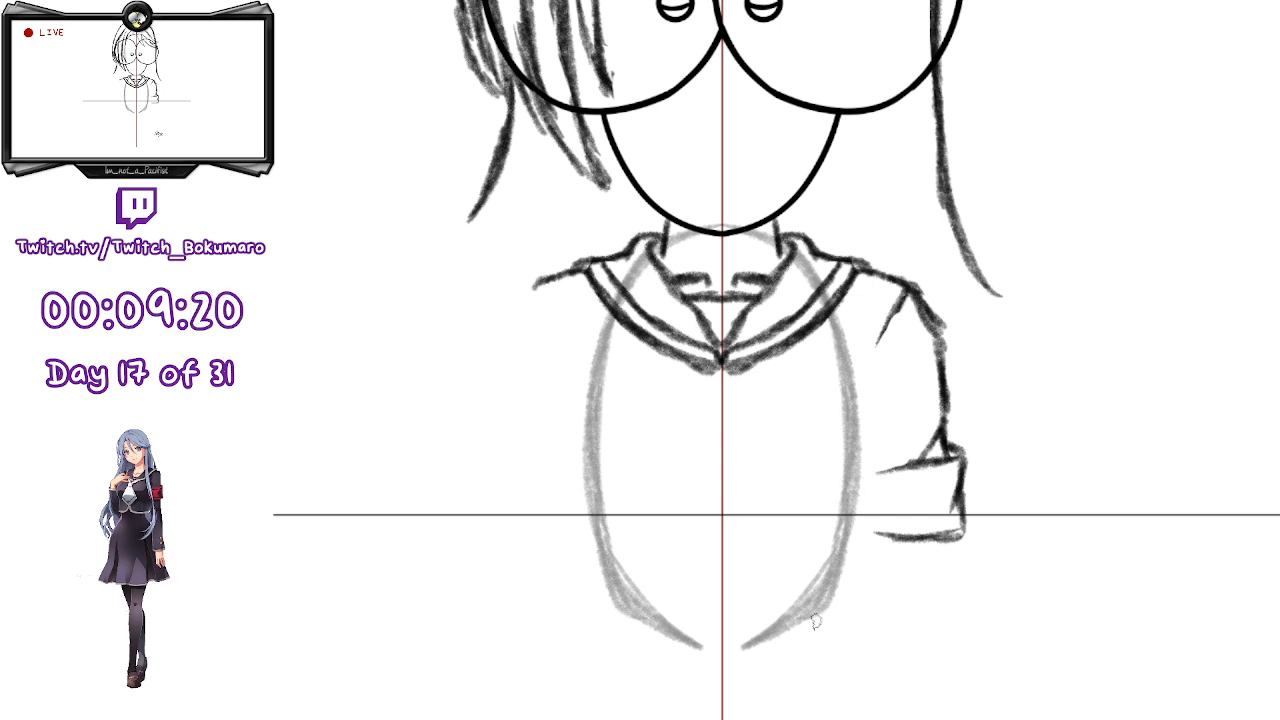
{"action": "key", "text": "ctrl+t"}
{"action": "key", "text": "Escape"}
{"action": "key", "text": "ctrl+t"}
{"action": "mouse_move", "coordinate": [945, 494]}
{"action": "left_mouse_down"}
{"action": "mouse_move", "coordinate": [945, 403]}
{"action": "mouse_move", "coordinate": [945, 495]}
{"action": "left_mouse_up"}
{"action": "key", "text": "Return"}
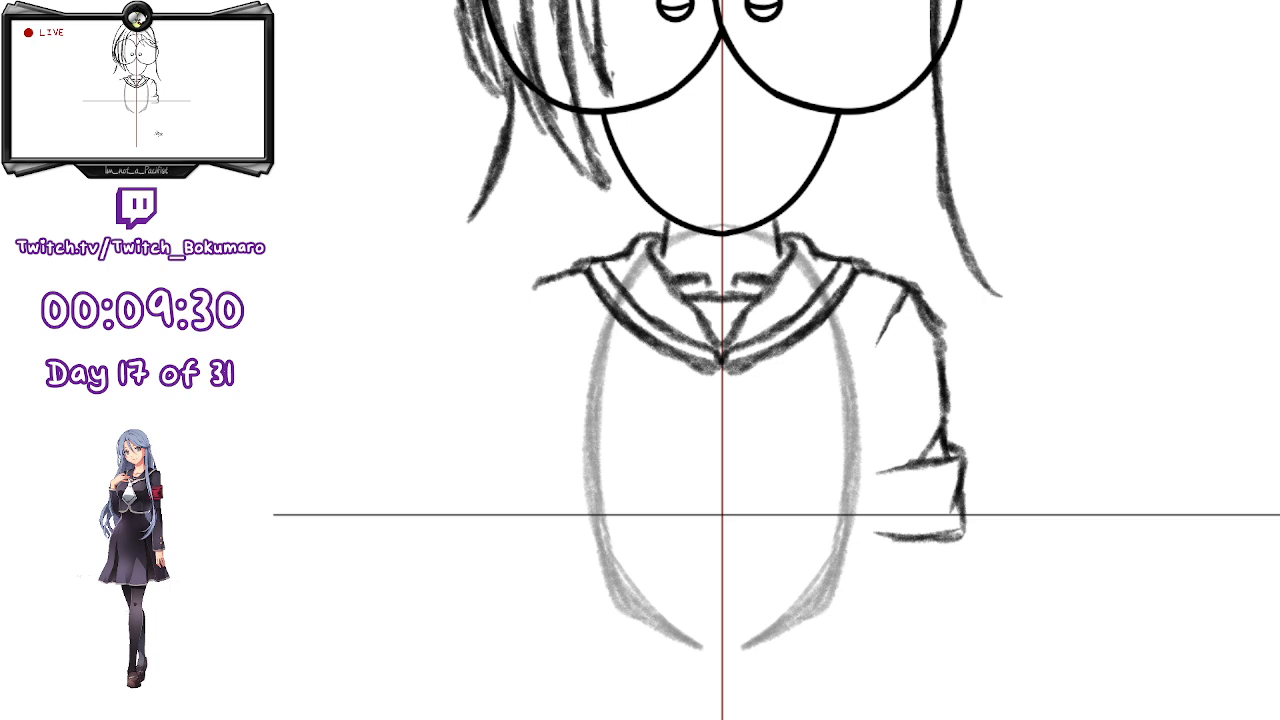
{"action": "key", "text": "ctrl+z"}
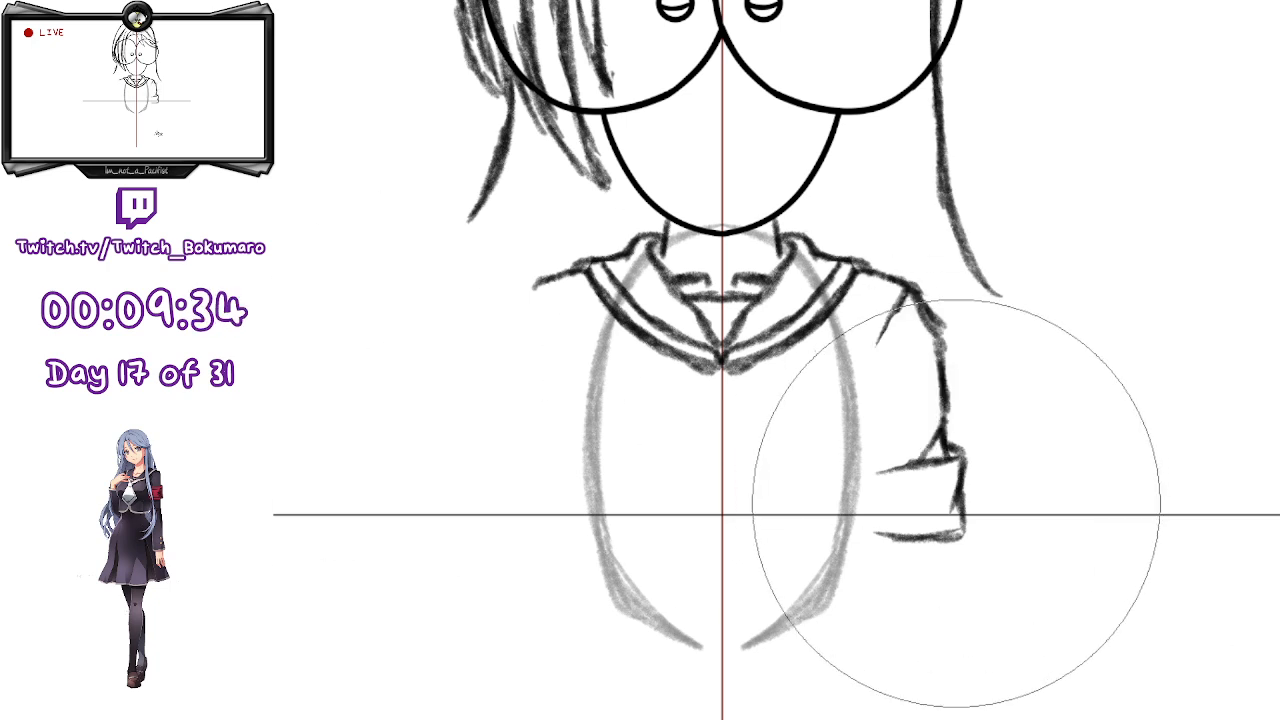
- Shorten the lower end of the right sleeve and move the cuff up to meet it
{"action": "key", "text": "bracketleft"}
{"action": "key", "text": "bracketleft"}
{"action": "key", "text": "bracketleft"}
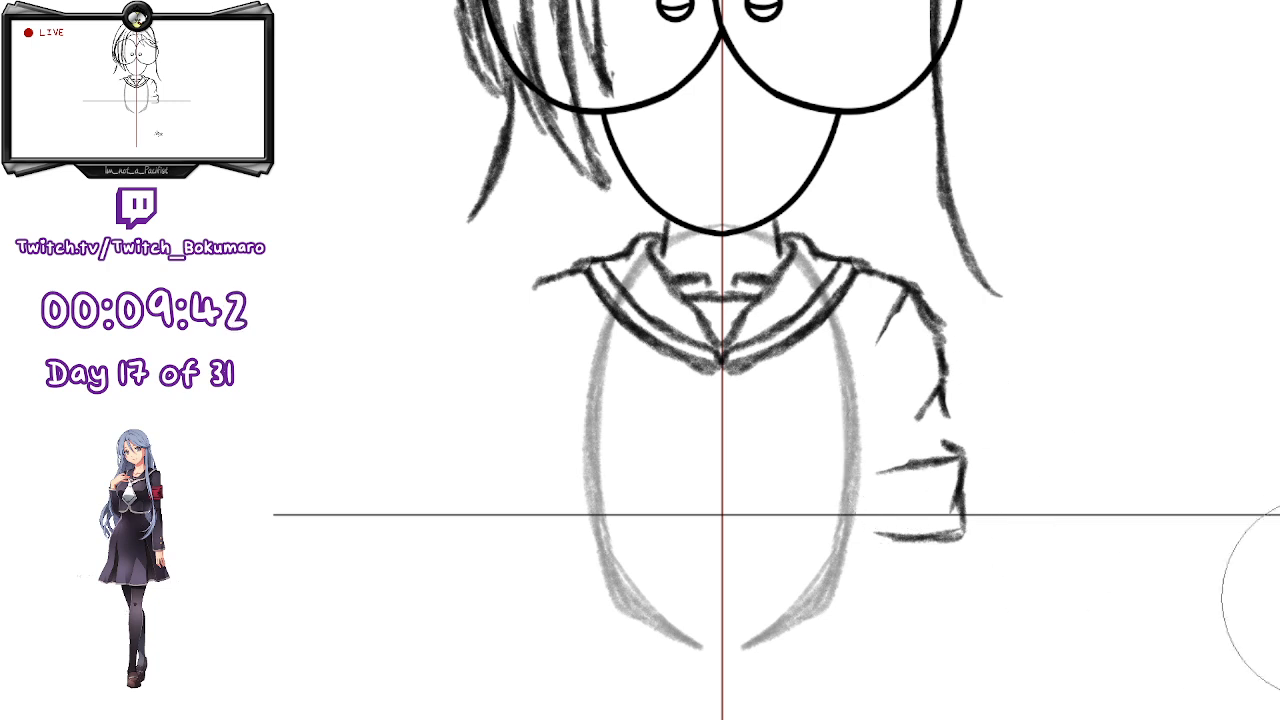
{"action": "key", "text": "ctrl+t"}
{"action": "key", "text": "Up"}
{"action": "key", "text": "Up"}
{"action": "key", "text": "Up"}
{"action": "key", "text": "Up"}
{"action": "key", "text": "Up"}
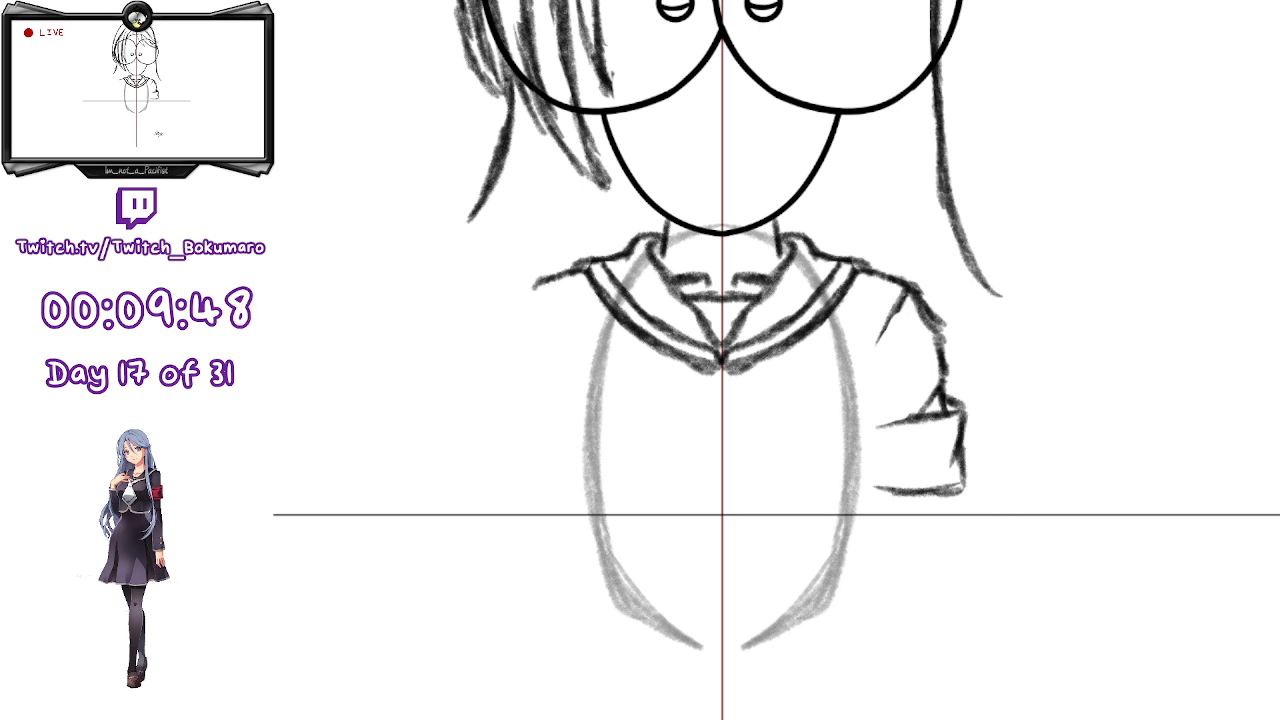
- Reshape the right cuff with the warping brush so its outer edge and lower line slant slightly
{"action": "left_click_drag", "start_coordinate": [1211, 423], "coordinate": [1187, 446]}
{"action": "left_click_drag", "start_coordinate": [941, 454], "coordinate": [938, 455]}
{"action": "left_click", "coordinate": [912, 538]}
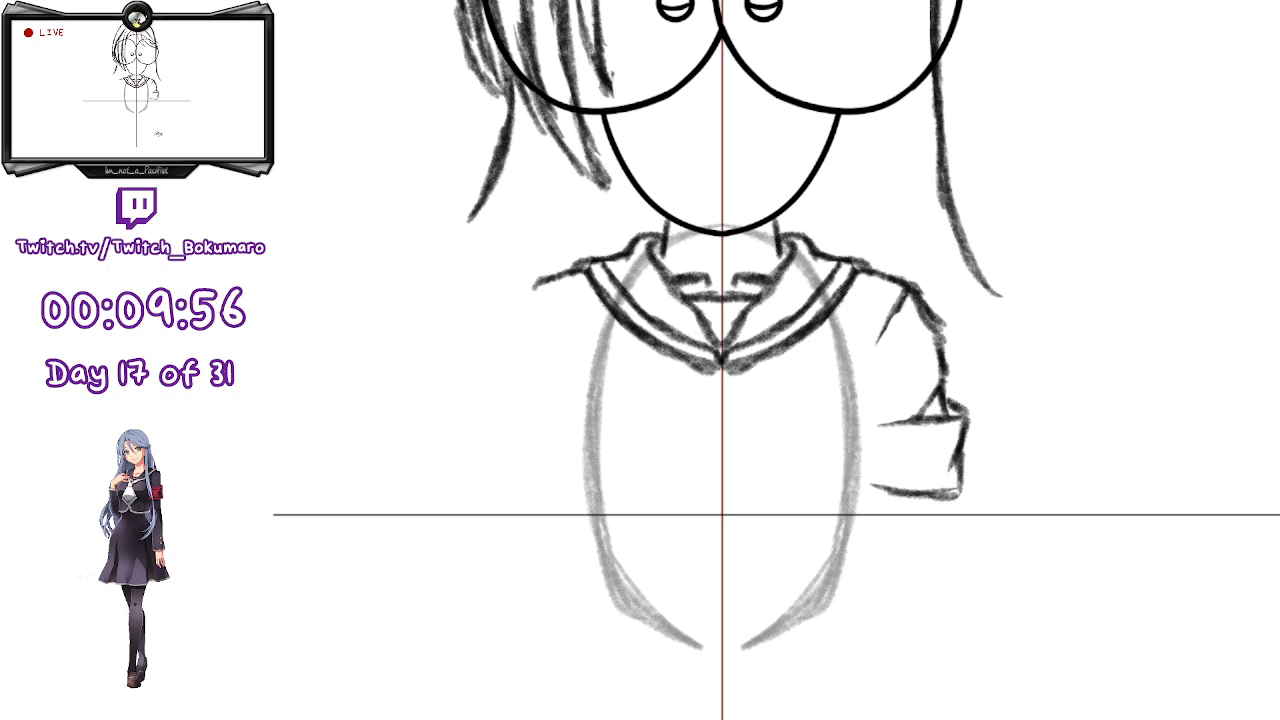
- Sketch the inner edge of the right sleeve and cuff, and the right chest contour curving to the center line
{"action": "left_click_drag", "start_coordinate": [885, 503], "coordinate": [914, 313]}
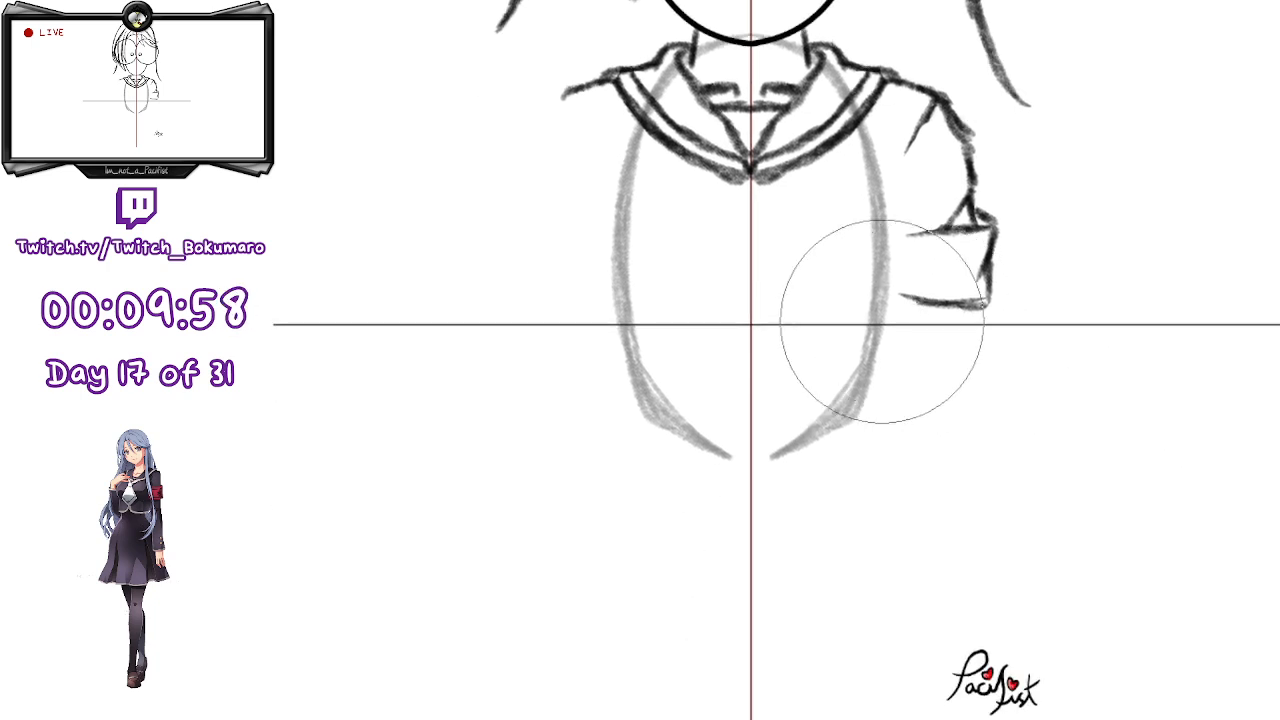
{"action": "left_click_drag", "start_coordinate": [884, 192], "coordinate": [910, 250]}
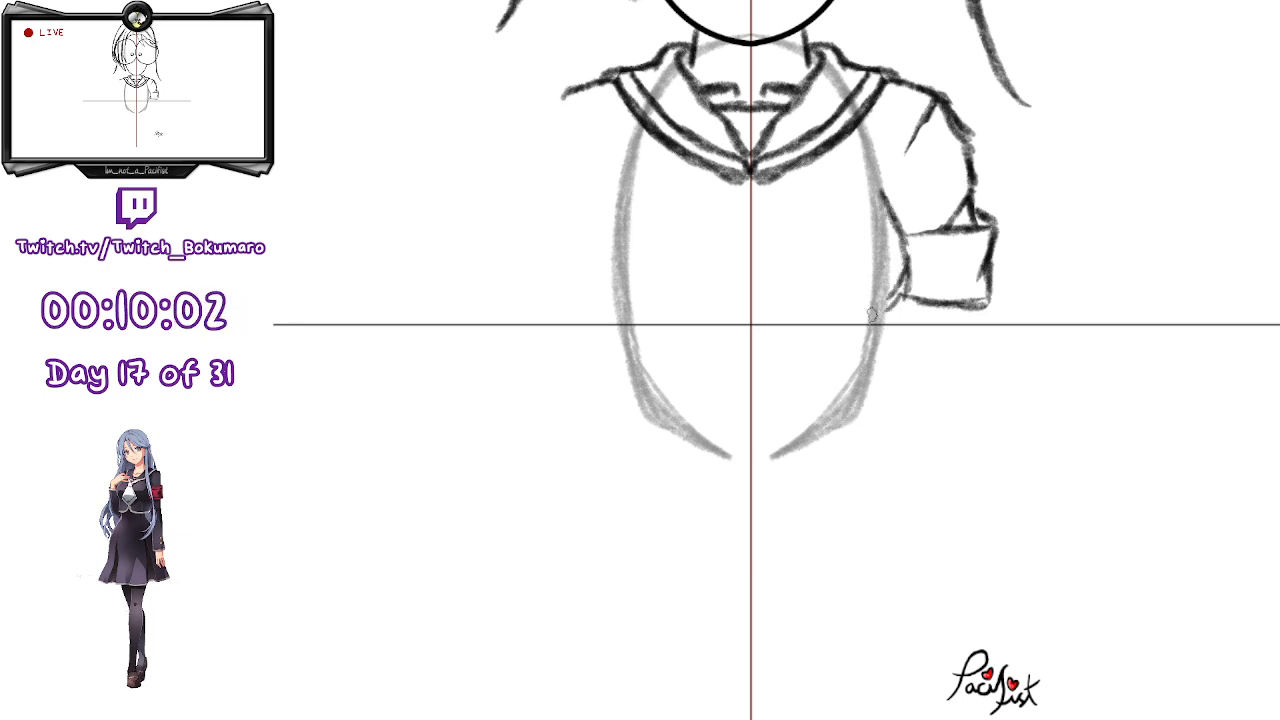
{"action": "mouse_move", "coordinate": [890, 306]}
{"action": "left_mouse_down"}
{"action": "mouse_move", "coordinate": [806, 338]}
{"action": "mouse_move", "coordinate": [912, 275]}
{"action": "mouse_move", "coordinate": [826, 325]}
{"action": "mouse_move", "coordinate": [880, 315]}
{"action": "left_mouse_up"}
{"action": "left_click_drag", "start_coordinate": [880, 315], "coordinate": [740, 322]}
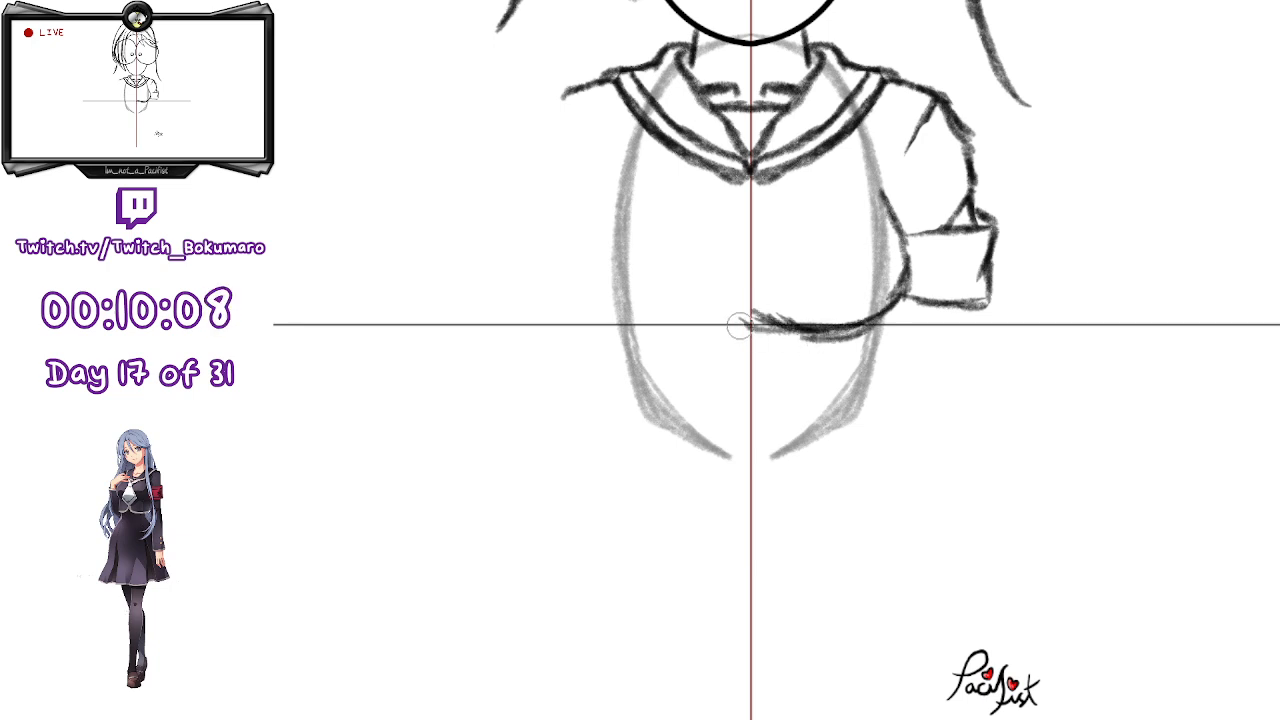
{"action": "key", "text": "ctrl+z"}
{"action": "key", "text": "ctrl+y"}
{"action": "key", "text": "ctrl+v"}
{"action": "key", "text": "ctrl+t"}
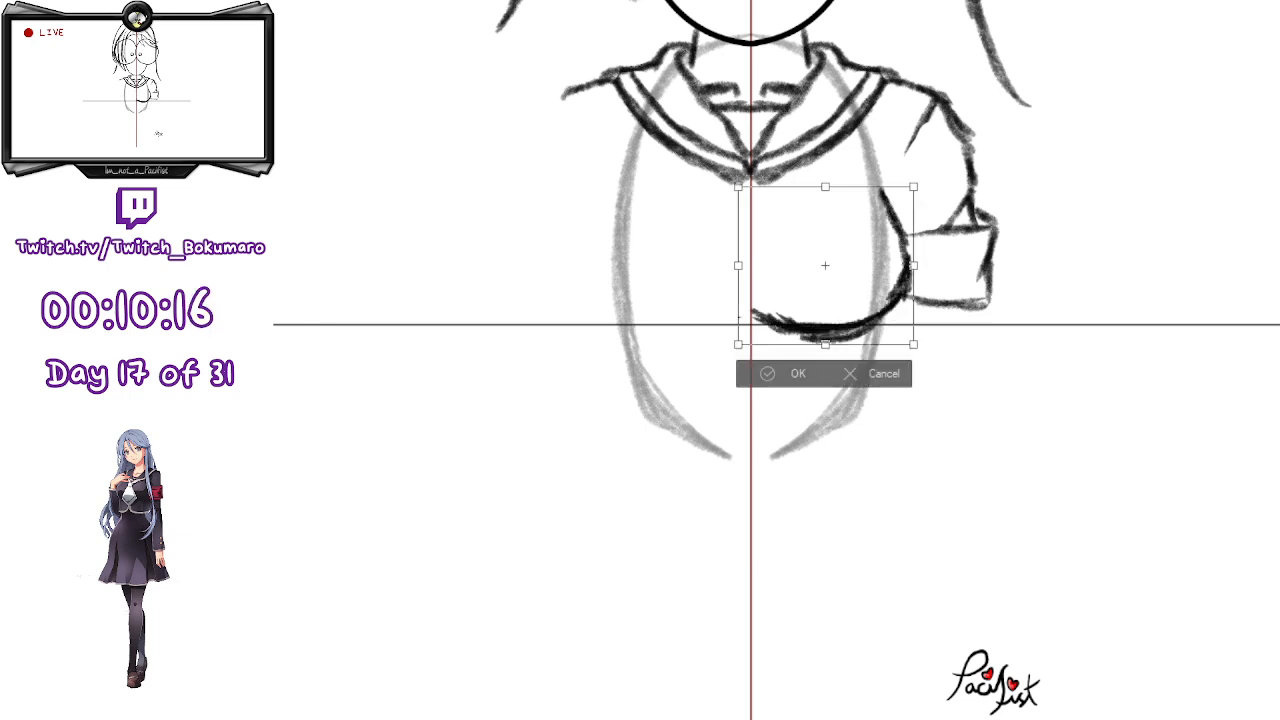
{"action": "key", "text": "Return"}
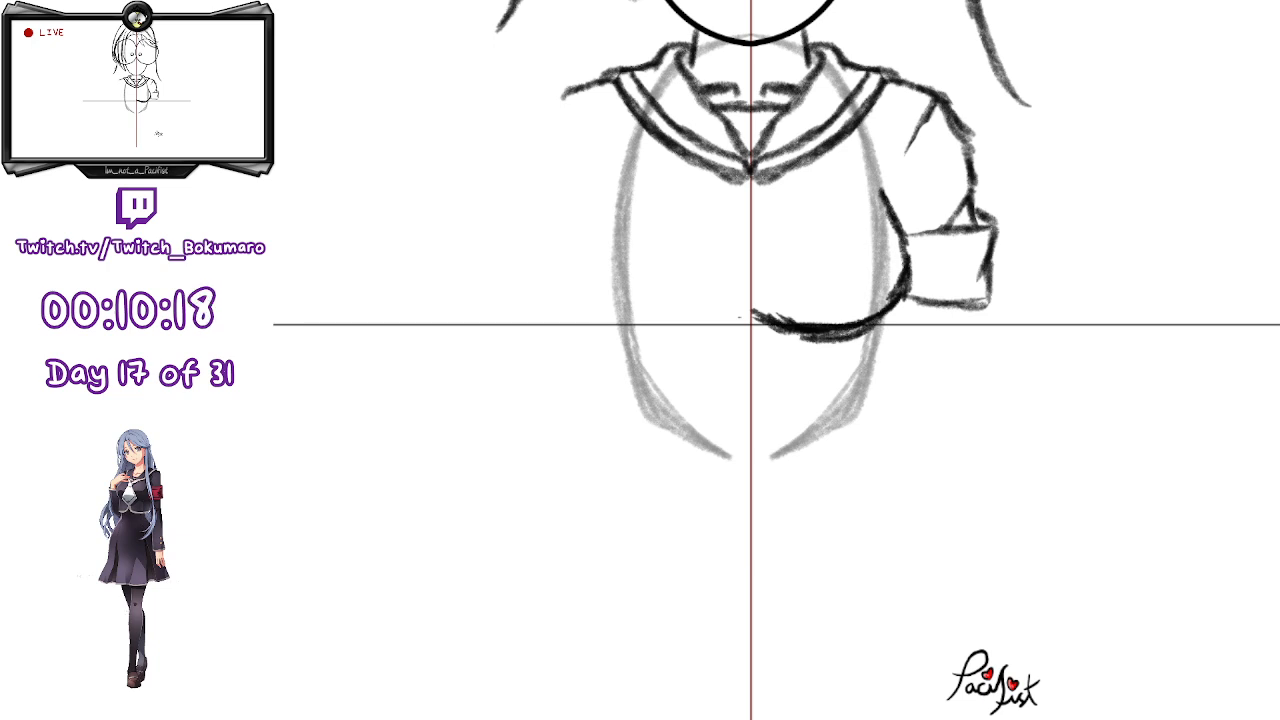
{"action": "key", "text": "ctrl+z"}
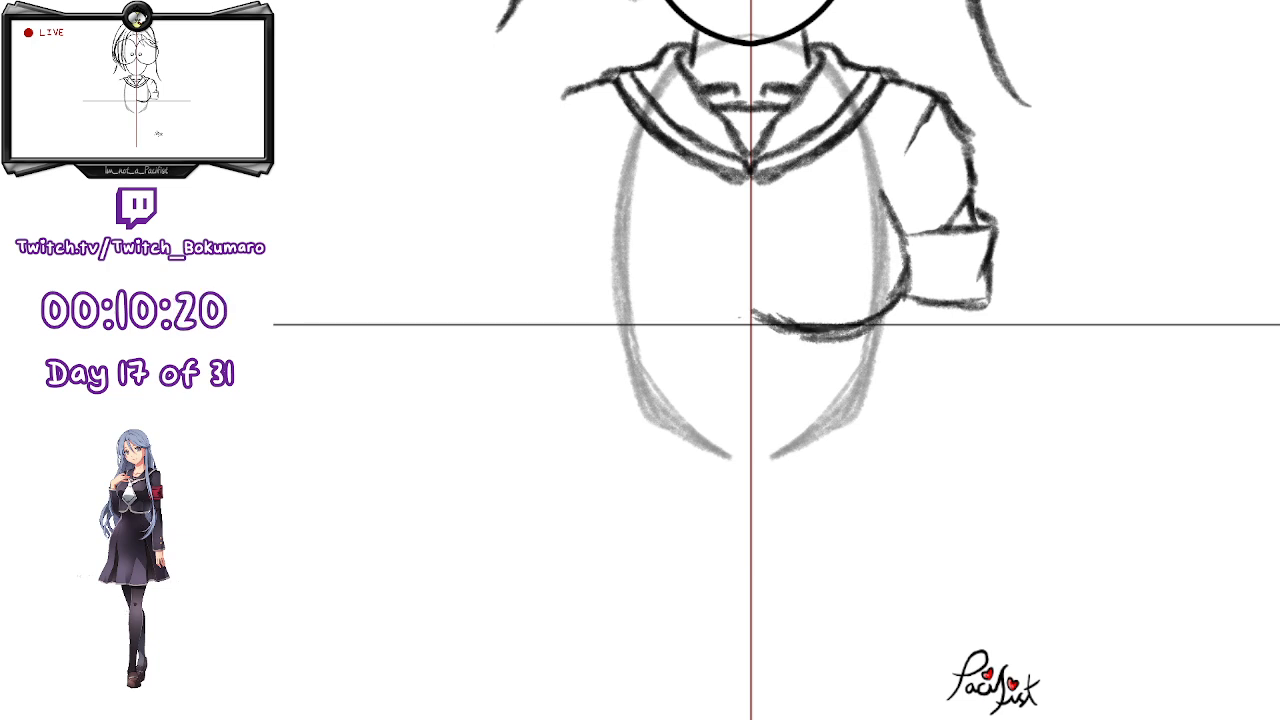
{"action": "key", "text": "ctrl+z"}
{"action": "key", "text": "ctrl+shift+z"}
- Duplicate the right shoulder, sleeve, cuff and chest contour and mirror the copy to the left of the center line
{"action": "key", "text": "ctrl+v"}
{"action": "key", "text": "ctrl+t"}
{"action": "left_click_drag", "start_coordinate": [867, 215], "coordinate": [630, 214]}
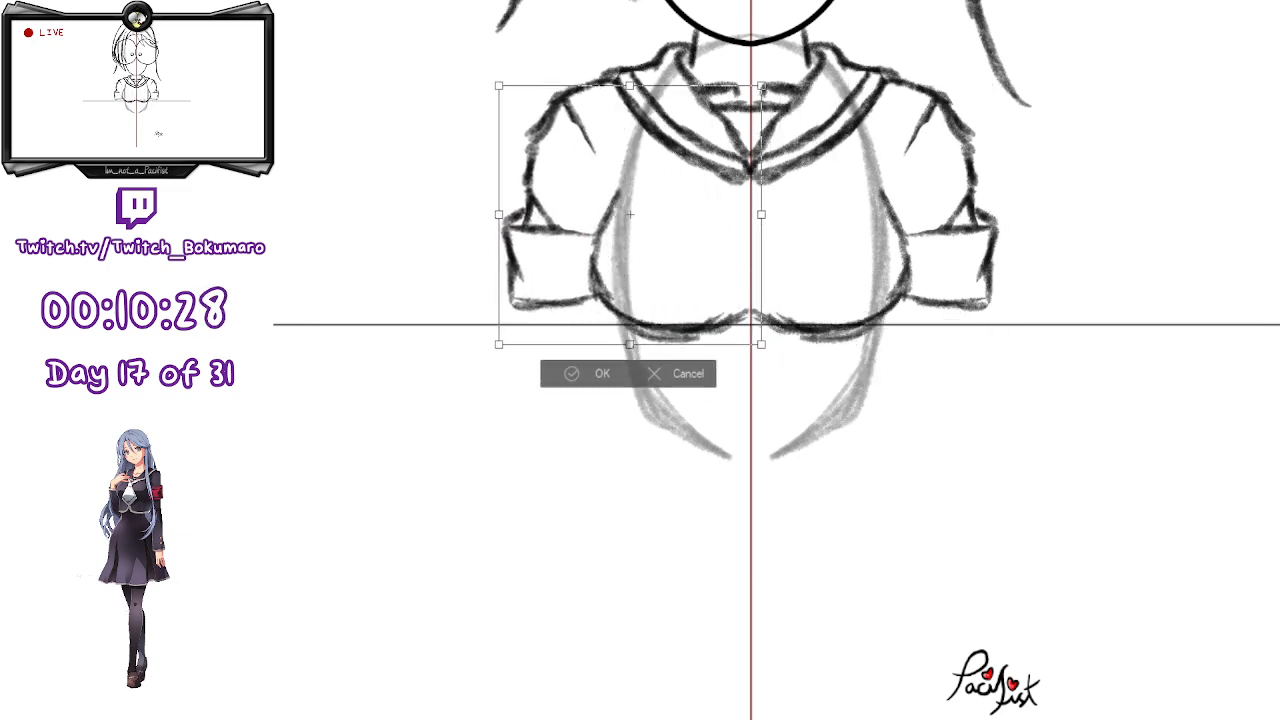
{"action": "key", "text": "Return"}
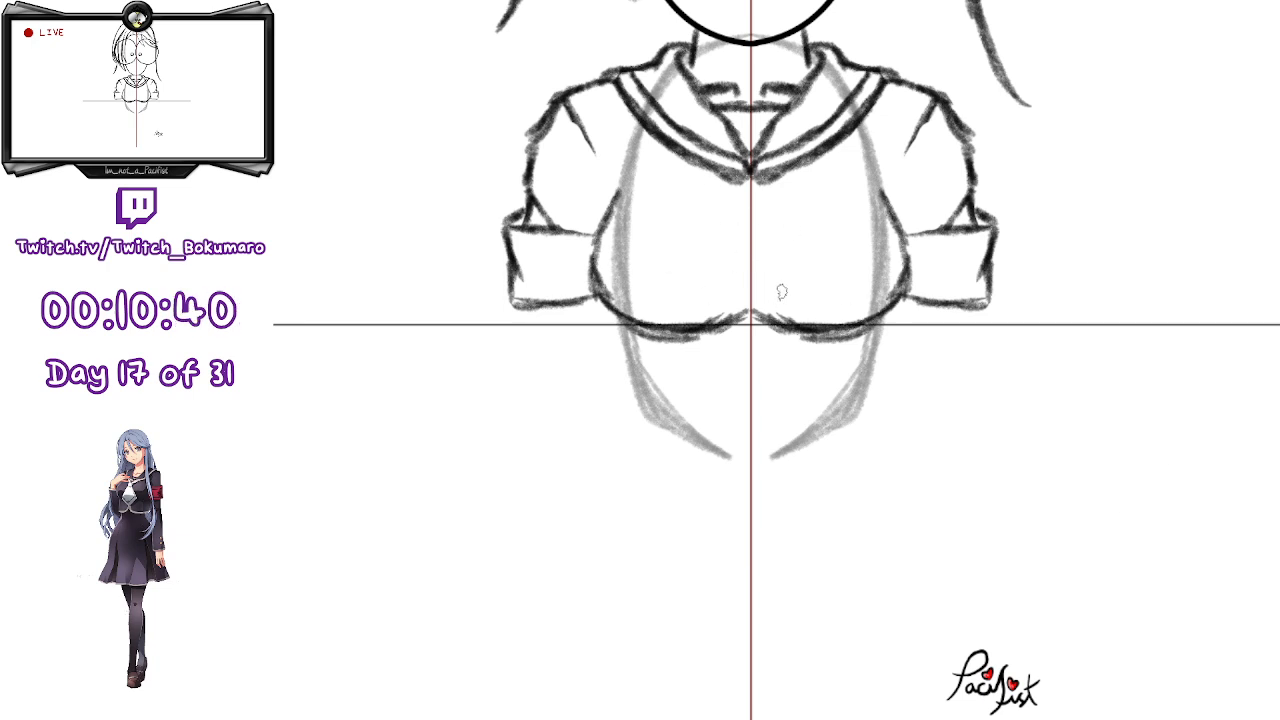
- Sketch a V-shaped scarf edge beneath both collar flaps, meeting in a point at the center line
{"action": "mouse_move", "coordinate": [674, 160]}
{"action": "left_mouse_down"}
{"action": "mouse_move", "coordinate": [692, 190]}
{"action": "mouse_move", "coordinate": [702, 173]}
{"action": "mouse_move", "coordinate": [758, 187]}
{"action": "mouse_move", "coordinate": [712, 176]}
{"action": "mouse_move", "coordinate": [756, 213]}
{"action": "mouse_move", "coordinate": [828, 160]}
{"action": "left_mouse_up"}
{"action": "key", "text": "ctrl+z"}
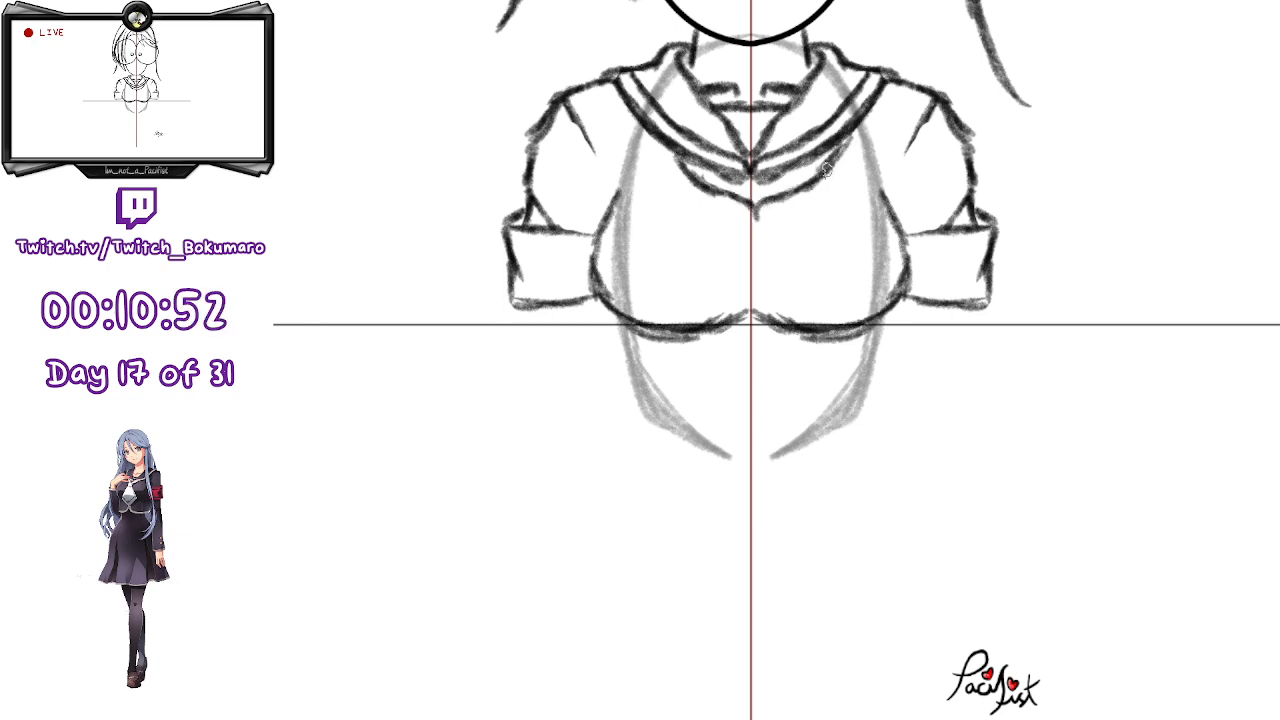
{"action": "left_click_drag", "start_coordinate": [772, 205], "coordinate": [784, 197]}
{"action": "left_click_drag", "start_coordinate": [828, 147], "coordinate": [781, 196]}
{"action": "left_click_drag", "start_coordinate": [832, 147], "coordinate": [801, 178]}
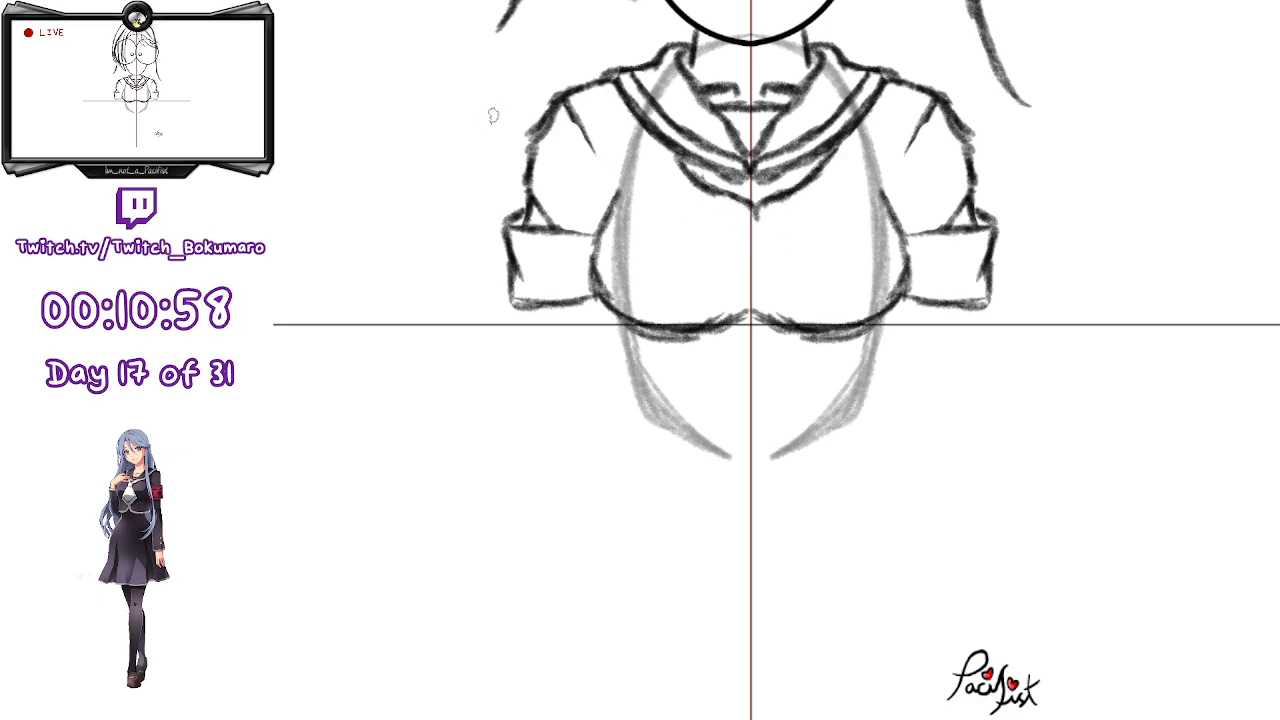
- Sketch a small rounded scarf knot at the point of the V, centered on the vertical line
{"action": "scroll", "coordinate": [594, 107], "scroll_direction": "up", "scroll_amount": 4}
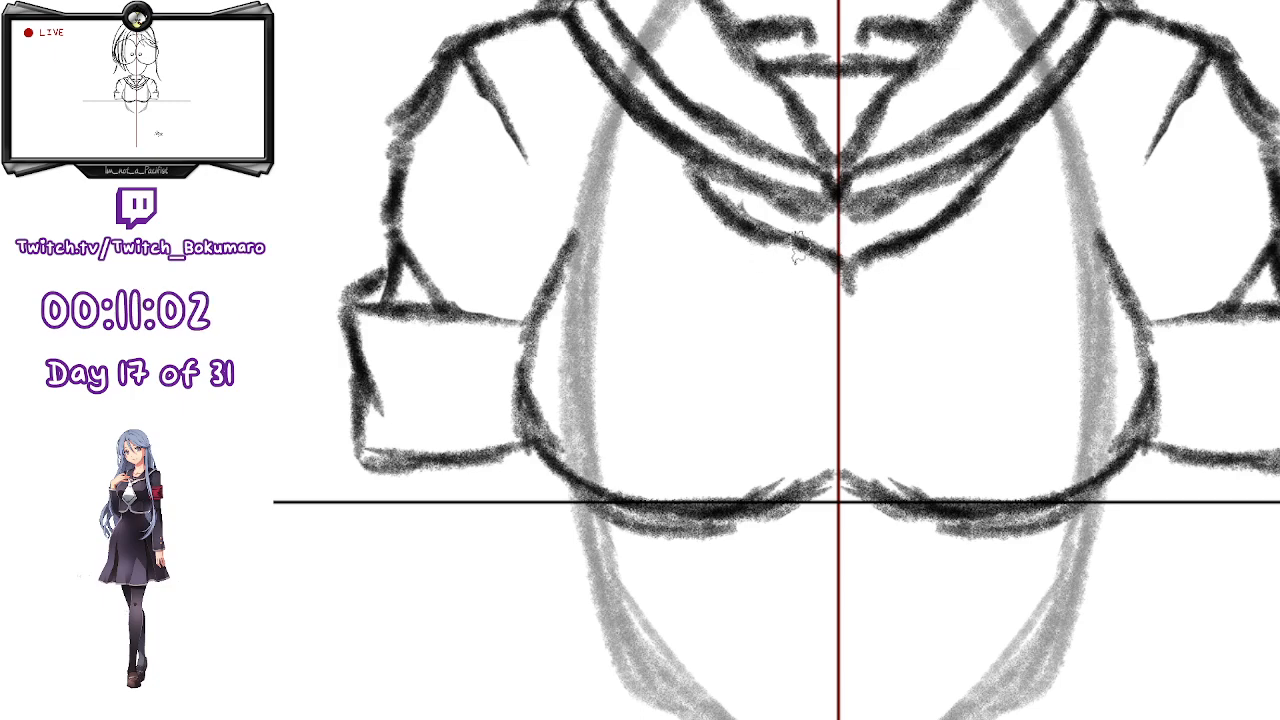
{"action": "mouse_move", "coordinate": [794, 252]}
{"action": "left_mouse_down"}
{"action": "mouse_move", "coordinate": [836, 274]}
{"action": "mouse_move", "coordinate": [896, 256]}
{"action": "mouse_move", "coordinate": [856, 274]}
{"action": "left_mouse_up"}
{"action": "mouse_move", "coordinate": [784, 253]}
{"action": "left_mouse_down"}
{"action": "mouse_move", "coordinate": [791, 322]}
{"action": "mouse_move", "coordinate": [851, 321]}
{"action": "left_mouse_up"}
{"action": "left_click_drag", "start_coordinate": [901, 253], "coordinate": [876, 335]}
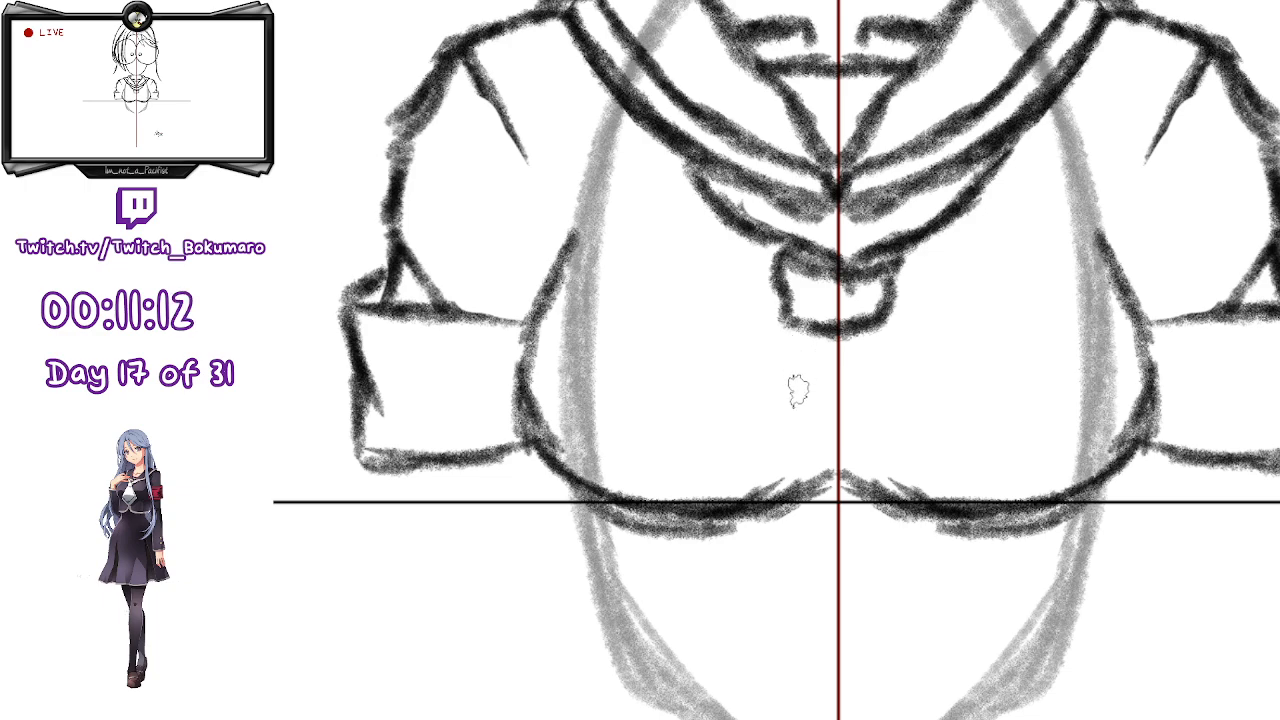
- Sketch the main scarf tail hanging from the knot, widening and ending in a point just below the horizontal guide
{"action": "left_click_drag", "start_coordinate": [786, 330], "coordinate": [758, 421]}
{"action": "mouse_move", "coordinate": [791, 331]}
{"action": "left_mouse_down"}
{"action": "mouse_move", "coordinate": [764, 397]}
{"action": "mouse_move", "coordinate": [806, 327]}
{"action": "mouse_move", "coordinate": [766, 372]}
{"action": "mouse_move", "coordinate": [759, 415]}
{"action": "mouse_move", "coordinate": [777, 465]}
{"action": "mouse_move", "coordinate": [908, 458]}
{"action": "left_mouse_up"}
{"action": "mouse_move", "coordinate": [866, 318]}
{"action": "left_mouse_down"}
{"action": "mouse_move", "coordinate": [920, 462]}
{"action": "mouse_move", "coordinate": [878, 502]}
{"action": "mouse_move", "coordinate": [912, 458]}
{"action": "mouse_move", "coordinate": [909, 474]}
{"action": "left_mouse_up"}
{"action": "mouse_move", "coordinate": [867, 335]}
{"action": "left_mouse_down"}
{"action": "mouse_move", "coordinate": [885, 435]}
{"action": "mouse_move", "coordinate": [918, 455]}
{"action": "mouse_move", "coordinate": [898, 495]}
{"action": "left_mouse_up"}
- Sketch a second scarf tail angling down to the right of the knot, and add trim lines near both tail ends
{"action": "left_click_drag", "start_coordinate": [875, 333], "coordinate": [962, 405]}
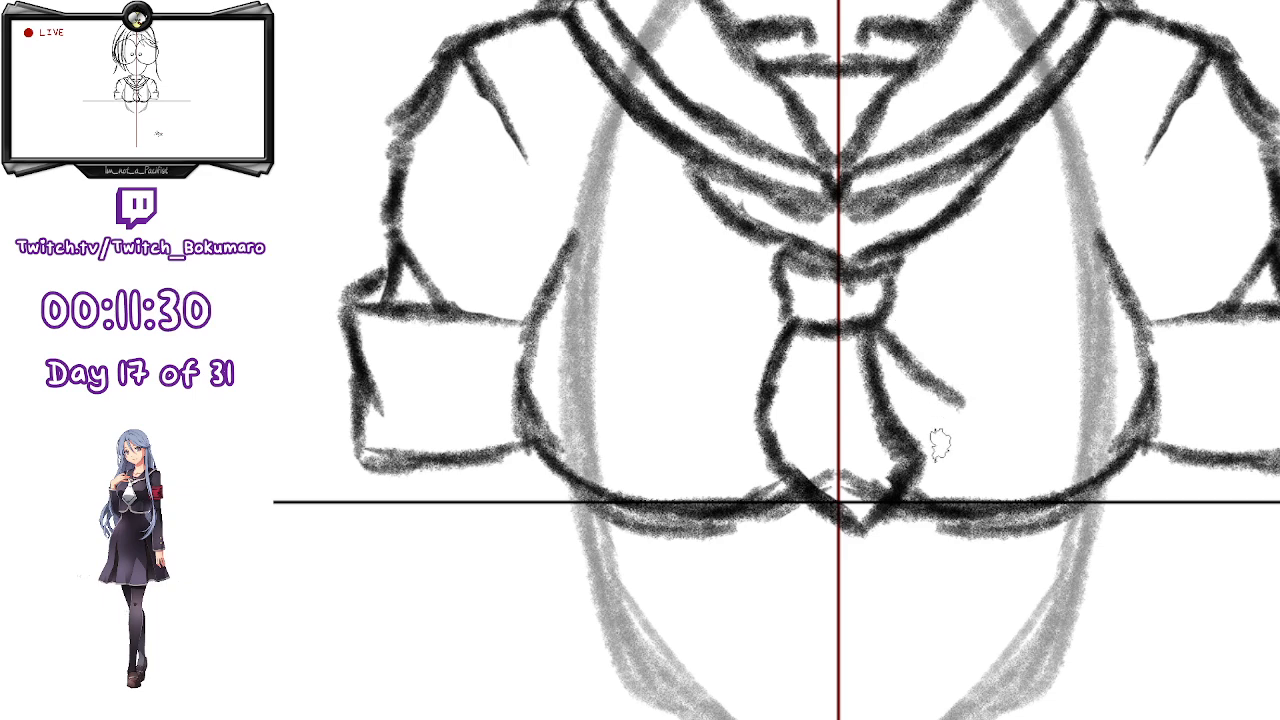
{"action": "mouse_move", "coordinate": [900, 345]}
{"action": "left_mouse_down"}
{"action": "mouse_move", "coordinate": [957, 417]}
{"action": "mouse_move", "coordinate": [992, 420]}
{"action": "mouse_move", "coordinate": [920, 507]}
{"action": "mouse_move", "coordinate": [952, 507]}
{"action": "mouse_move", "coordinate": [1004, 428]}
{"action": "left_mouse_up"}
{"action": "mouse_move", "coordinate": [893, 345]}
{"action": "left_mouse_down"}
{"action": "mouse_move", "coordinate": [936, 381]}
{"action": "mouse_move", "coordinate": [945, 357]}
{"action": "mouse_move", "coordinate": [912, 331]}
{"action": "mouse_move", "coordinate": [1004, 388]}
{"action": "mouse_move", "coordinate": [912, 356]}
{"action": "mouse_move", "coordinate": [885, 323]}
{"action": "mouse_move", "coordinate": [974, 412]}
{"action": "left_mouse_up"}
{"action": "left_click_drag", "start_coordinate": [946, 342], "coordinate": [987, 398]}
{"action": "mouse_move", "coordinate": [888, 326]}
{"action": "left_mouse_down"}
{"action": "mouse_move", "coordinate": [990, 420]}
{"action": "mouse_move", "coordinate": [998, 437]}
{"action": "mouse_move", "coordinate": [970, 498]}
{"action": "left_mouse_up"}
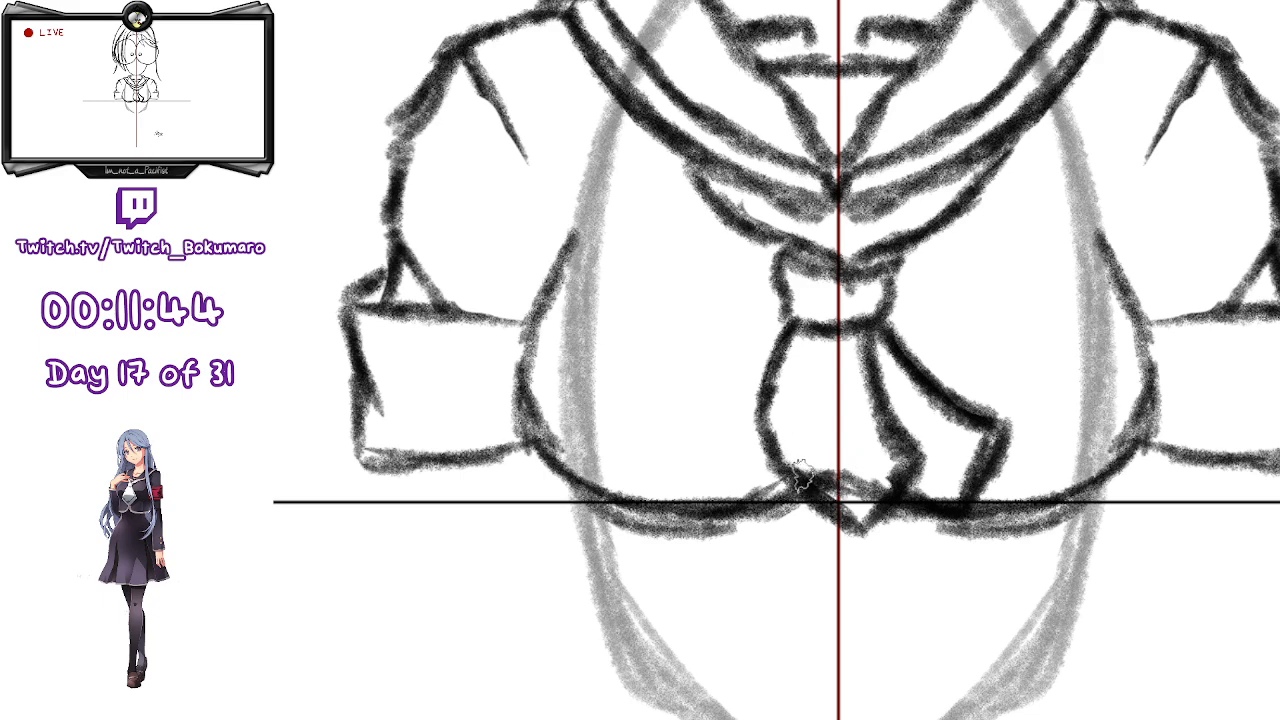
{"action": "mouse_move", "coordinate": [814, 480]}
{"action": "left_mouse_down"}
{"action": "mouse_move", "coordinate": [849, 491]}
{"action": "mouse_move", "coordinate": [886, 457]}
{"action": "mouse_move", "coordinate": [868, 478]}
{"action": "left_mouse_up"}
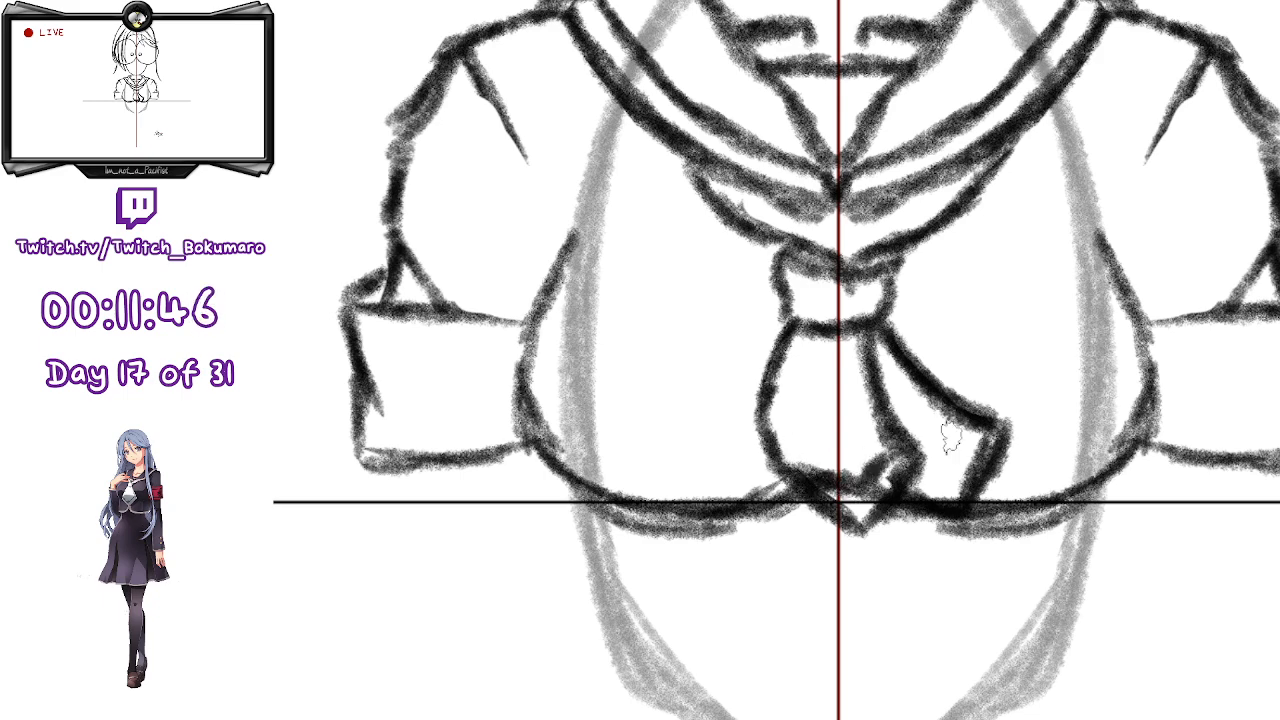
{"action": "mouse_move", "coordinate": [968, 427]}
{"action": "left_mouse_down"}
{"action": "mouse_move", "coordinate": [932, 481]}
{"action": "mouse_move", "coordinate": [969, 437]}
{"action": "left_mouse_up"}
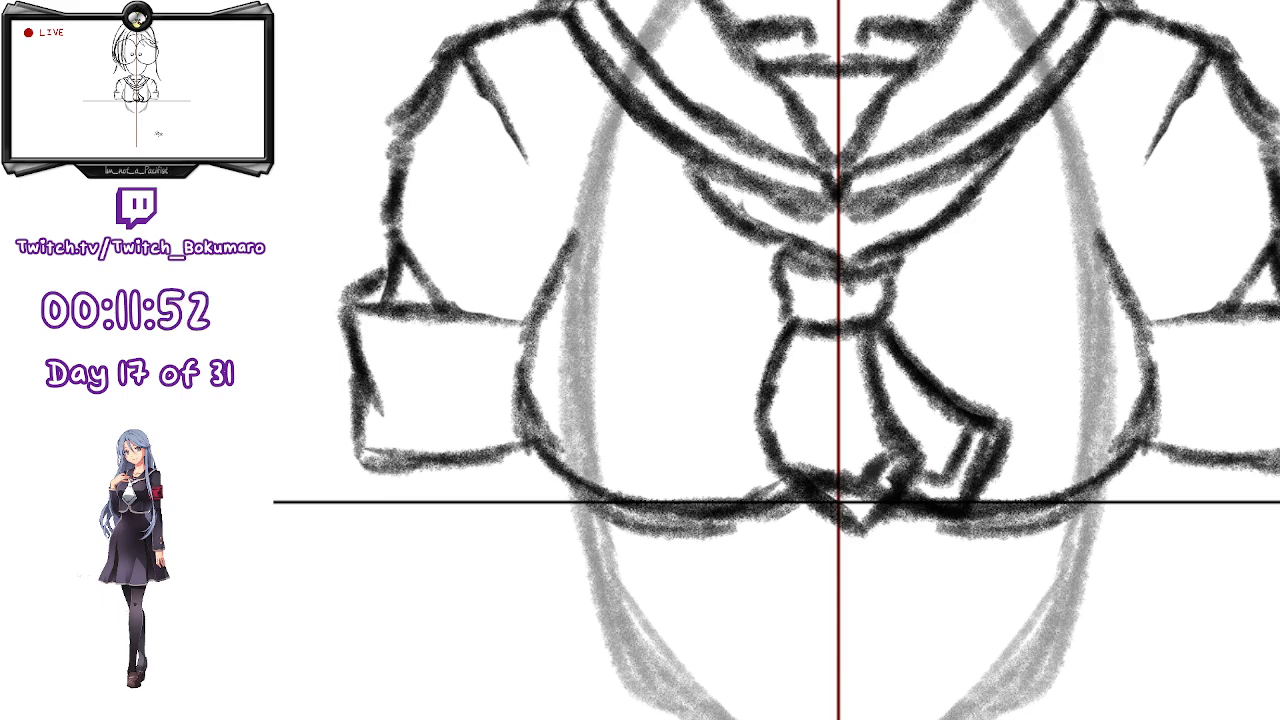
- Select the chest's lower contour with a freehand loop, shift it slightly up above the horizontal guide, and deselect
{"action": "mouse_move", "coordinate": [530, 395]}
{"action": "left_mouse_down"}
{"action": "mouse_move", "coordinate": [579, 548]}
{"action": "mouse_move", "coordinate": [808, 640]}
{"action": "mouse_move", "coordinate": [1122, 590]}
{"action": "mouse_move", "coordinate": [1150, 450]}
{"action": "left_mouse_up"}
{"action": "mouse_move", "coordinate": [1062, 318]}
{"action": "left_mouse_down"}
{"action": "mouse_move", "coordinate": [955, 287]}
{"action": "mouse_move", "coordinate": [724, 314]}
{"action": "left_mouse_up"}
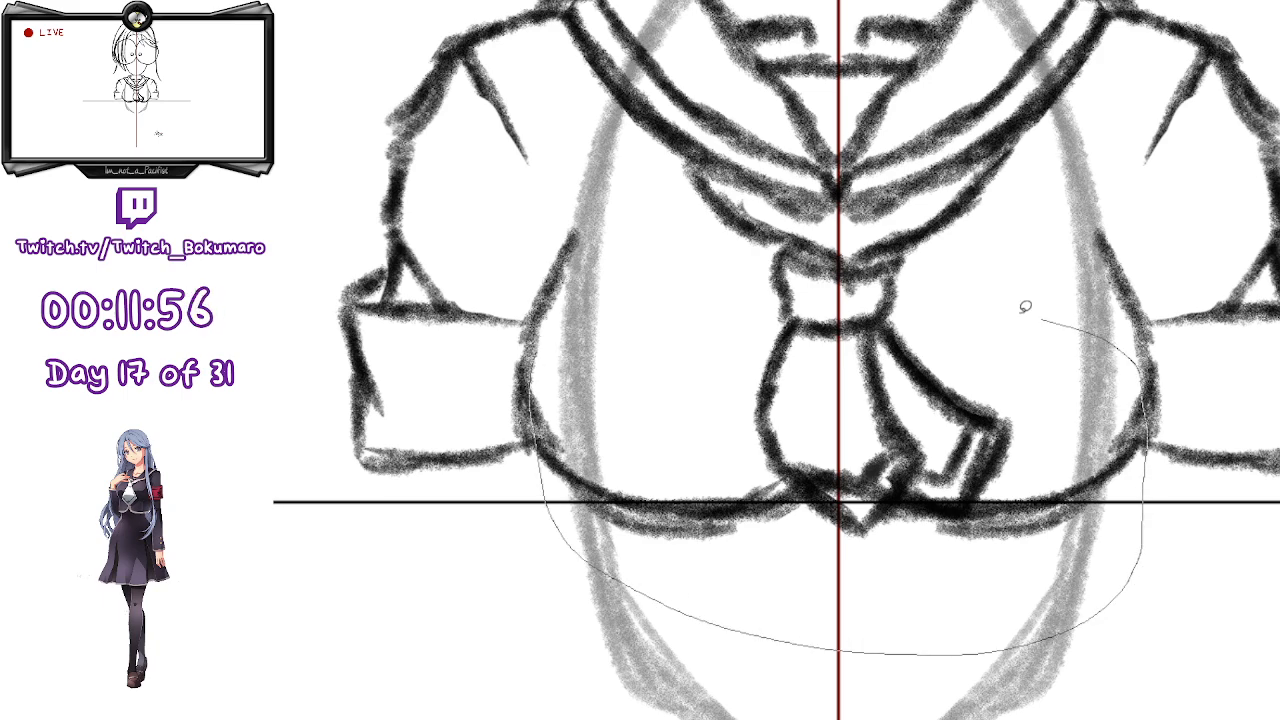
{"action": "left_click_drag", "start_coordinate": [543, 376], "coordinate": [532, 392]}
{"action": "key", "text": "ctrl+t"}
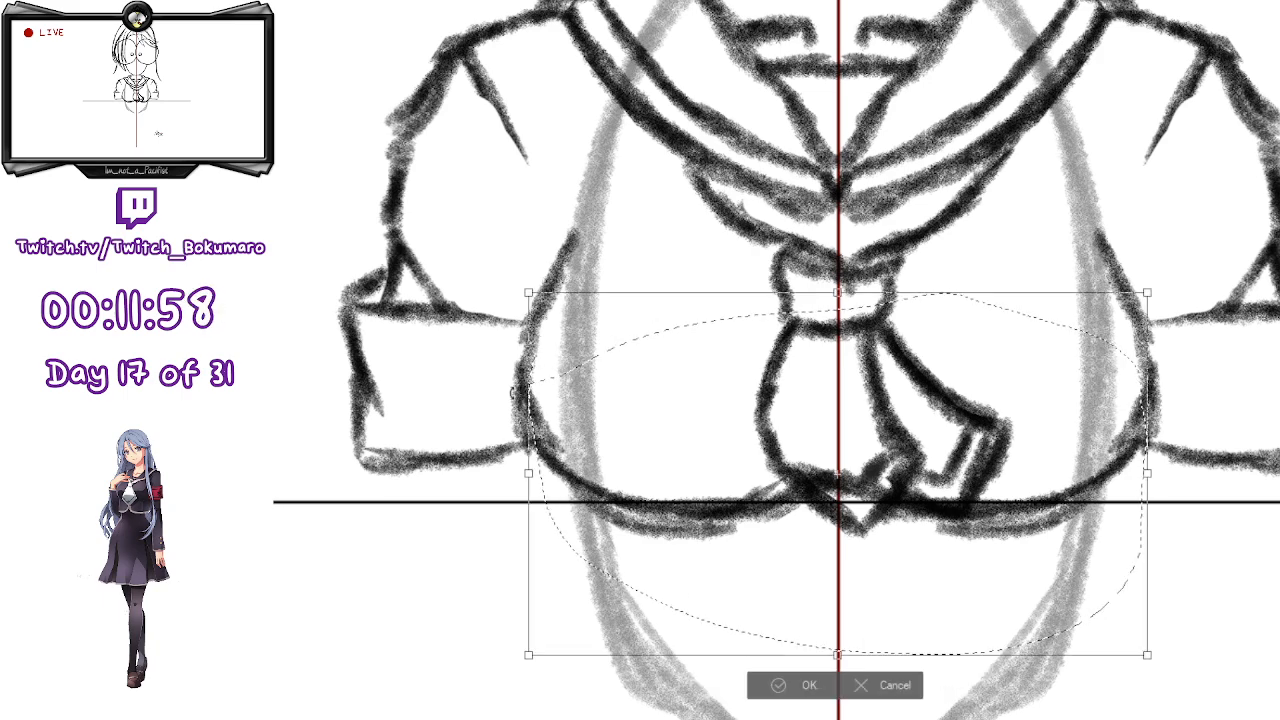
{"action": "key", "text": "Left"}
{"action": "key", "text": "Up"}
{"action": "key", "text": "Up"}
{"action": "key", "text": "Up"}
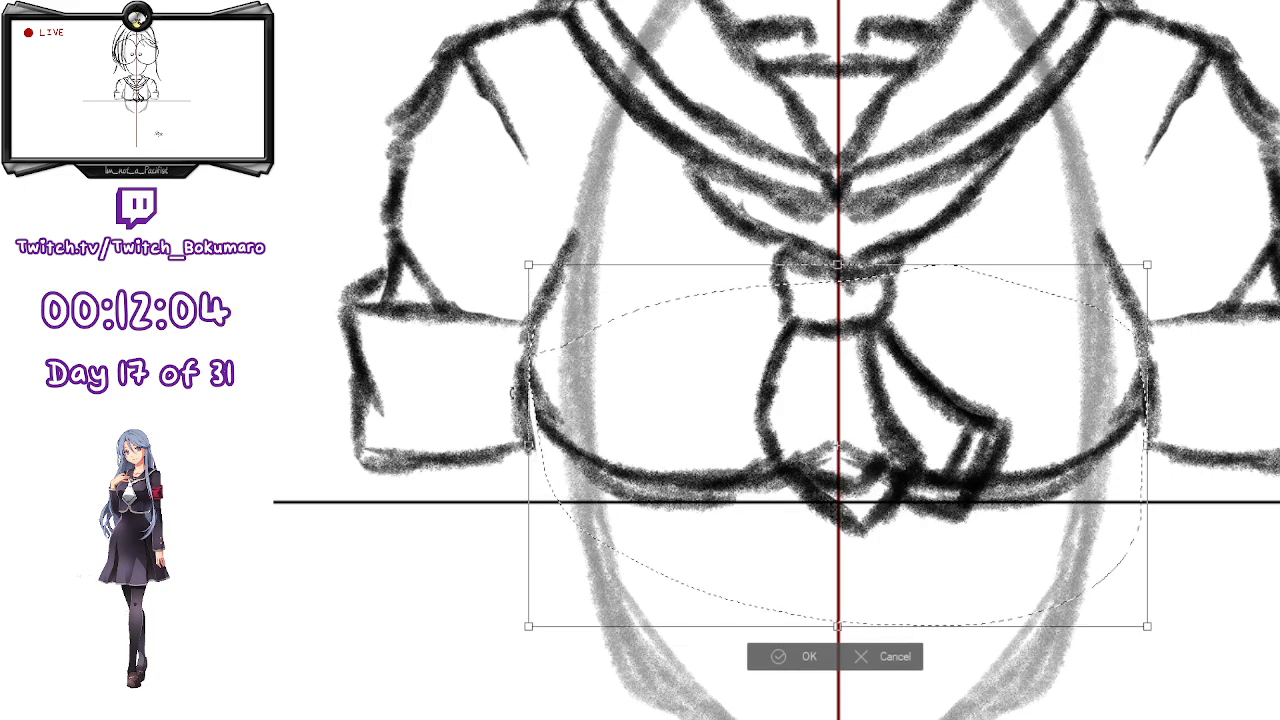
{"action": "key", "text": "Return"}
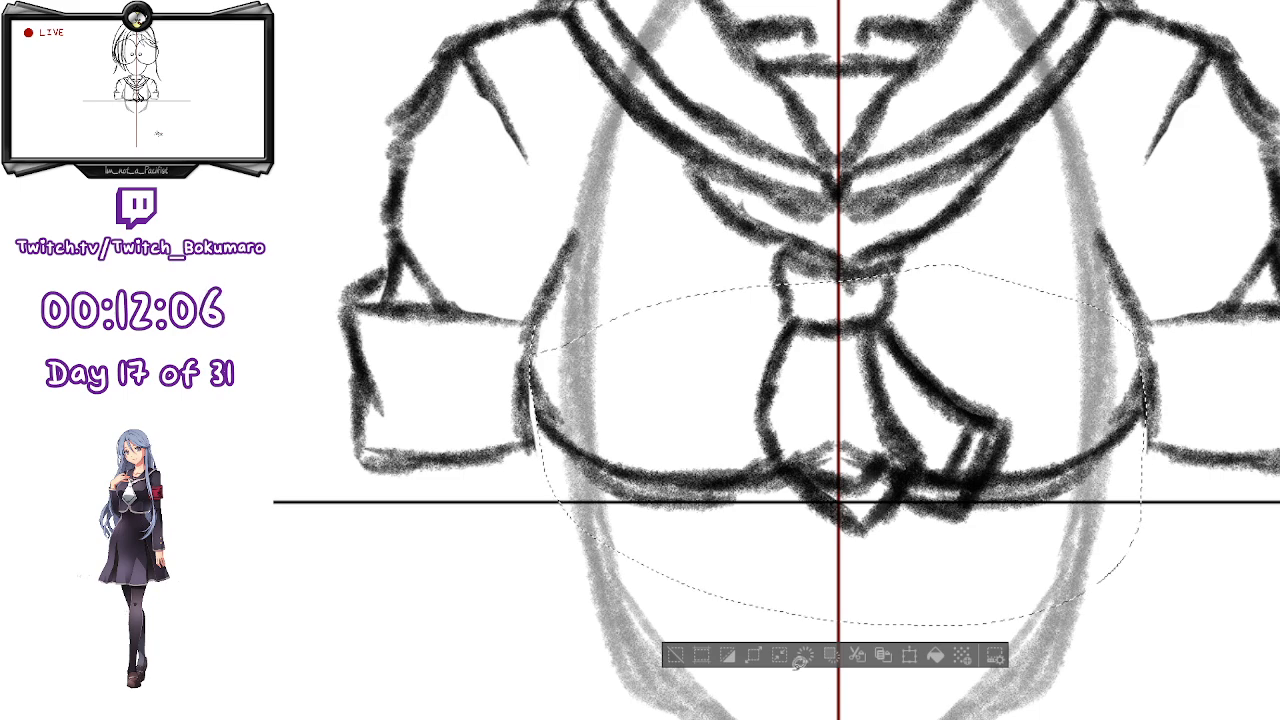
{"action": "left_click", "coordinate": [674, 655]}
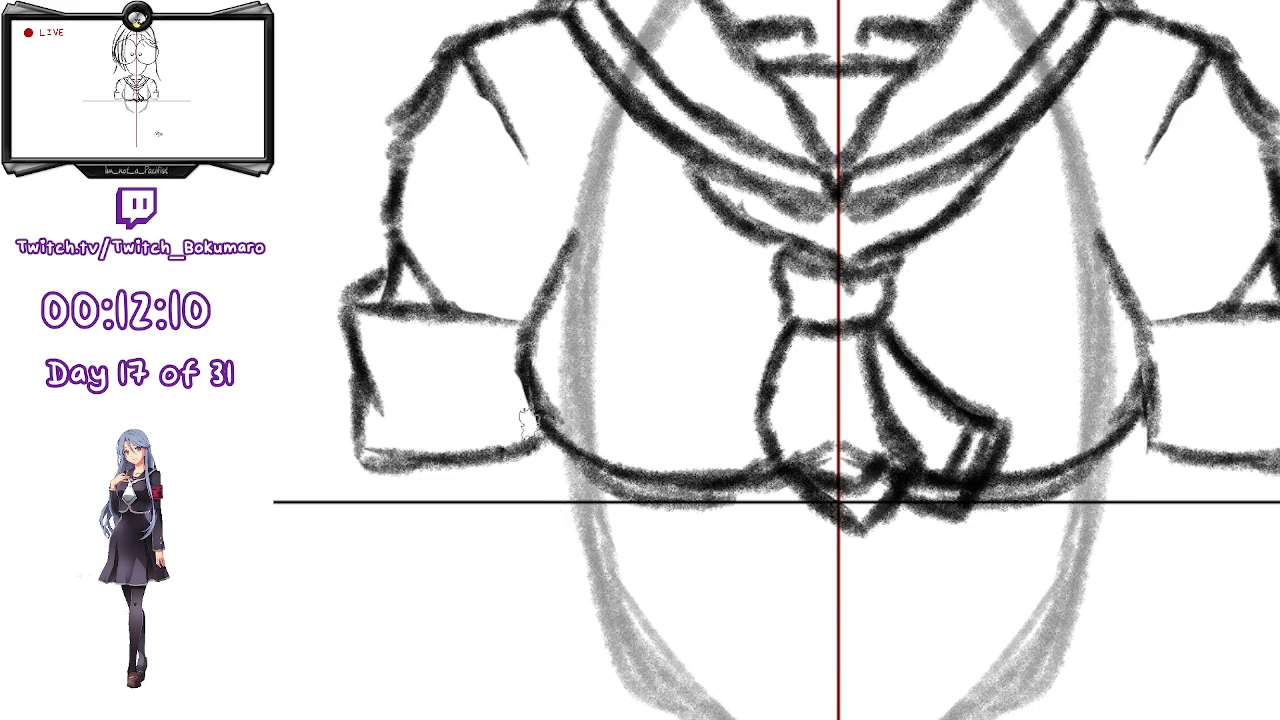
- Erase the cuff from the figure's left-hand sleeve
{"action": "key", "text": "e"}
{"action": "left_click_drag", "start_coordinate": [346, 272], "coordinate": [342, 446]}
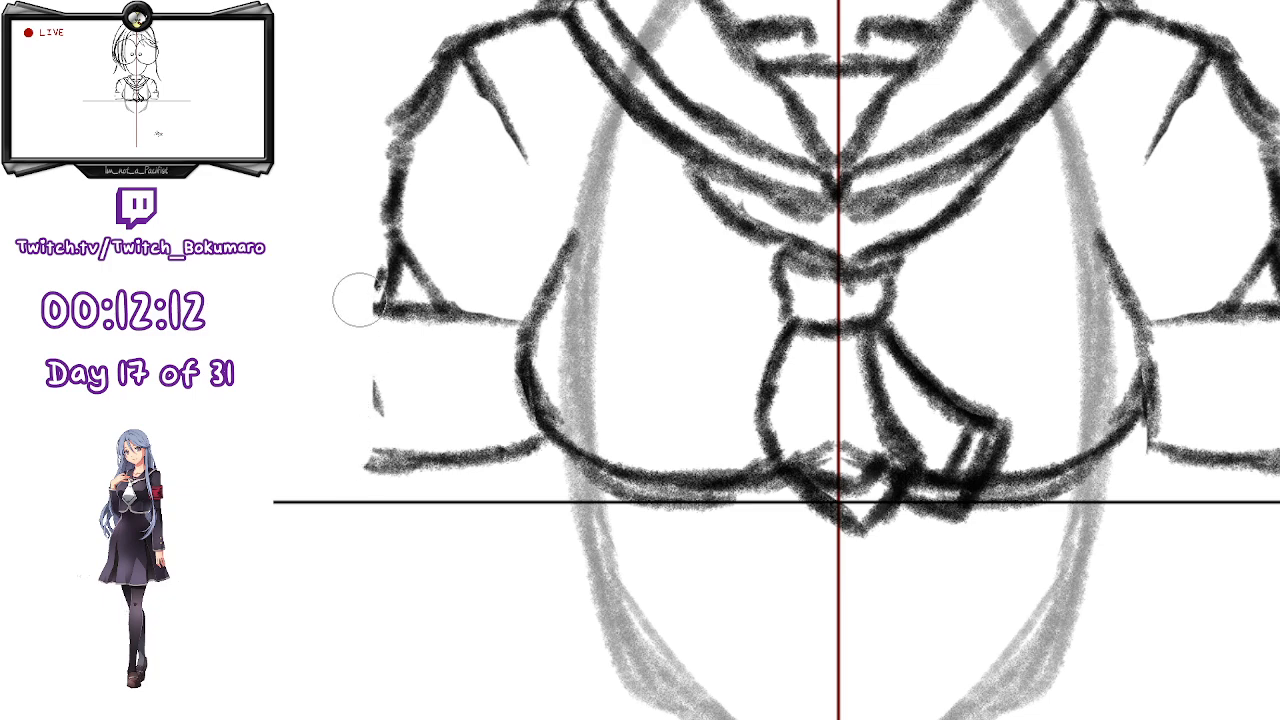
{"action": "mouse_move", "coordinate": [491, 309]}
{"action": "left_mouse_down"}
{"action": "mouse_move", "coordinate": [486, 403]}
{"action": "mouse_move", "coordinate": [521, 479]}
{"action": "mouse_move", "coordinate": [409, 457]}
{"action": "left_mouse_up"}
{"action": "mouse_move", "coordinate": [409, 309]}
{"action": "left_mouse_down"}
{"action": "mouse_move", "coordinate": [486, 337]}
{"action": "mouse_move", "coordinate": [415, 313]}
{"action": "mouse_move", "coordinate": [437, 368]}
{"action": "left_mouse_up"}
{"action": "left_click", "coordinate": [381, 422]}
- Redraw the left-hand sleeve's outer edge as one curve running down from the elbow crease, erasing stray marks around it
{"action": "key", "text": "e"}
{"action": "mouse_move", "coordinate": [396, 246]}
{"action": "left_mouse_down"}
{"action": "mouse_move", "coordinate": [391, 345]}
{"action": "mouse_move", "coordinate": [420, 389]}
{"action": "left_mouse_up"}
{"action": "left_click_drag", "start_coordinate": [392, 298], "coordinate": [430, 386]}
{"action": "key", "text": "e"}
{"action": "left_click_drag", "start_coordinate": [371, 276], "coordinate": [384, 358]}
{"action": "key", "text": "e"}
{"action": "mouse_move", "coordinate": [394, 258]}
{"action": "left_mouse_down"}
{"action": "mouse_move", "coordinate": [390, 343]}
{"action": "mouse_move", "coordinate": [464, 462]}
{"action": "left_mouse_up"}
{"action": "left_click_drag", "start_coordinate": [419, 390], "coordinate": [459, 461]}
{"action": "key", "text": "e"}
{"action": "left_click_drag", "start_coordinate": [417, 331], "coordinate": [472, 448]}
{"action": "key", "text": "e"}
{"action": "mouse_move", "coordinate": [396, 264]}
{"action": "left_mouse_down"}
{"action": "mouse_move", "coordinate": [398, 372]}
{"action": "mouse_move", "coordinate": [413, 422]}
{"action": "mouse_move", "coordinate": [459, 485]}
{"action": "left_mouse_up"}
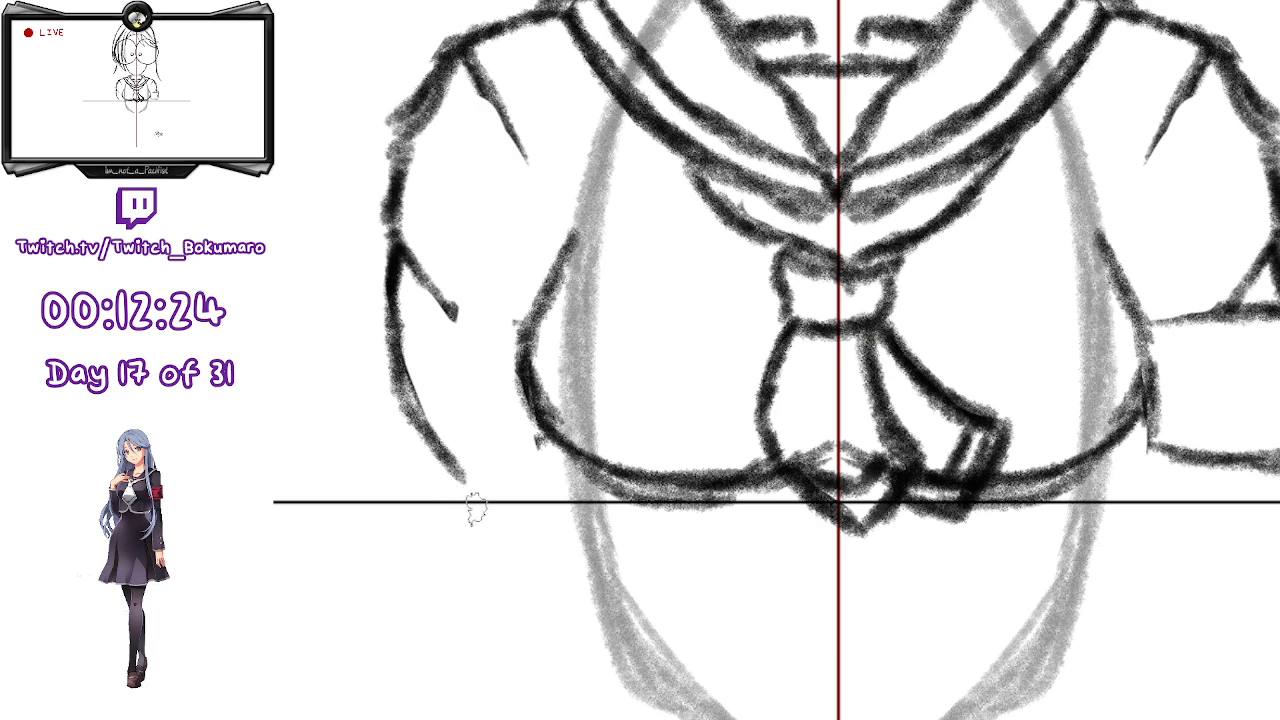
- Erase and redraw the lower end of the left-hand sleeve edge, steeper and reaching the horizontal guide
{"action": "left_click_drag", "start_coordinate": [414, 402], "coordinate": [451, 490]}
{"action": "key", "text": "e"}
{"action": "left_click_drag", "start_coordinate": [442, 385], "coordinate": [487, 510]}
{"action": "key", "text": "e"}
{"action": "left_click_drag", "start_coordinate": [413, 400], "coordinate": [447, 502]}
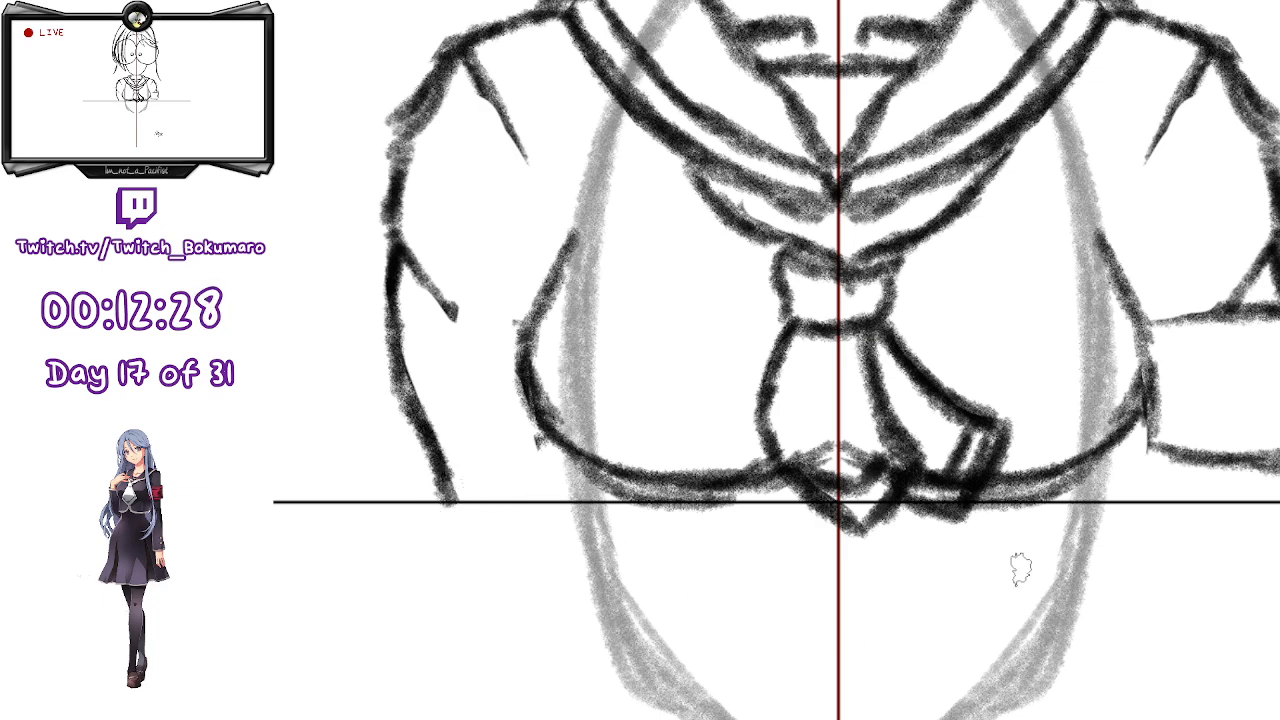
- Erase the chest contour where it crosses the inside of the two scarf tails
{"action": "key", "text": "e"}
{"action": "mouse_move", "coordinate": [826, 434]}
{"action": "left_mouse_down"}
{"action": "mouse_move", "coordinate": [824, 474]}
{"action": "mouse_move", "coordinate": [950, 470]}
{"action": "left_mouse_up"}
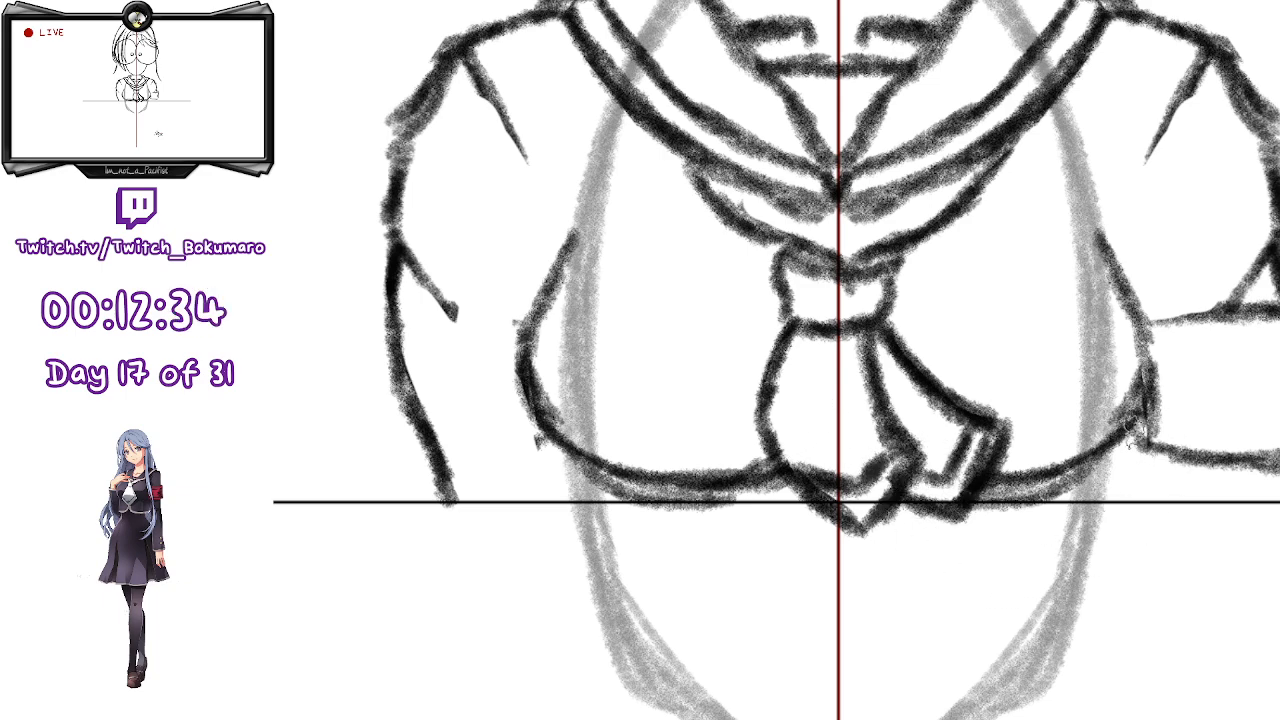
- Darken the right-hand armband's top and bottom edges up to the chest and add a parallel trim line inside each
{"action": "mouse_move", "coordinate": [1162, 426]}
{"action": "left_mouse_down"}
{"action": "mouse_move", "coordinate": [1168, 378]}
{"action": "mouse_move", "coordinate": [1172, 388]}
{"action": "mouse_move", "coordinate": [1166, 397]}
{"action": "mouse_move", "coordinate": [1151, 348]}
{"action": "mouse_move", "coordinate": [1128, 433]}
{"action": "mouse_move", "coordinate": [1157, 341]}
{"action": "mouse_move", "coordinate": [1131, 328]}
{"action": "mouse_move", "coordinate": [1158, 330]}
{"action": "mouse_move", "coordinate": [1156, 313]}
{"action": "mouse_move", "coordinate": [1258, 307]}
{"action": "left_mouse_up"}
{"action": "key", "text": "b"}
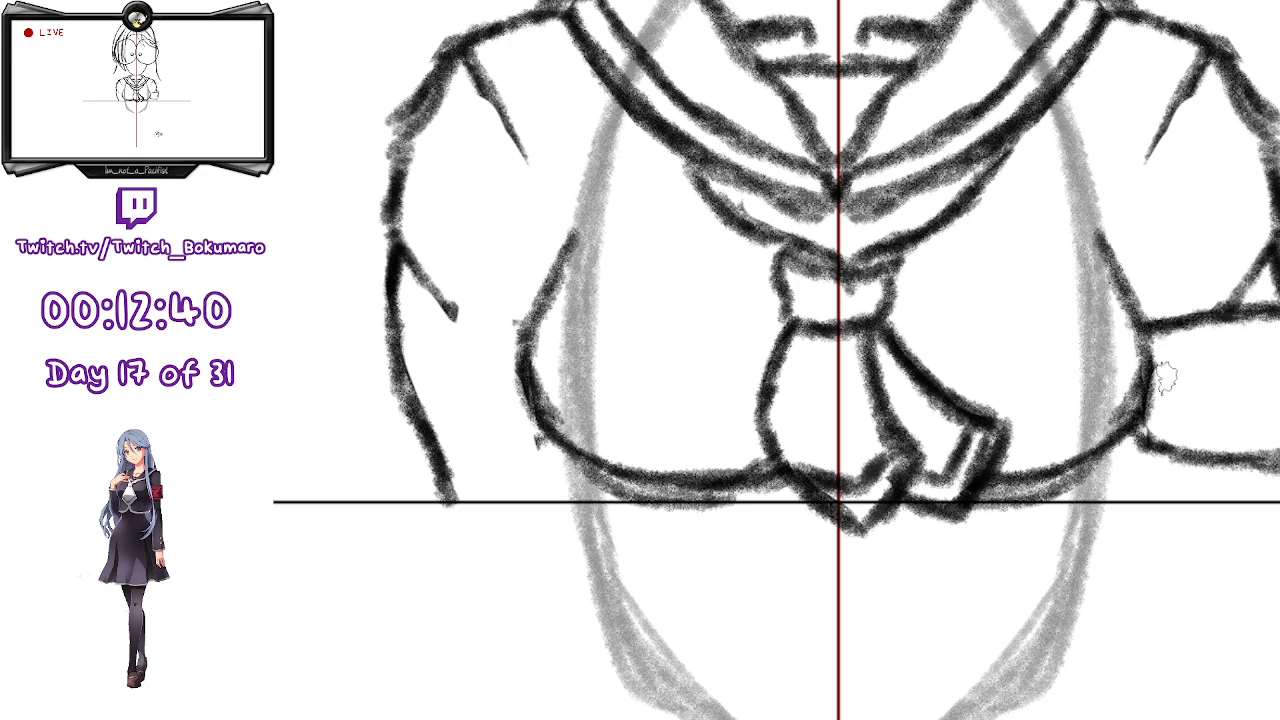
{"action": "left_click_drag", "start_coordinate": [1158, 351], "coordinate": [1279, 341]}
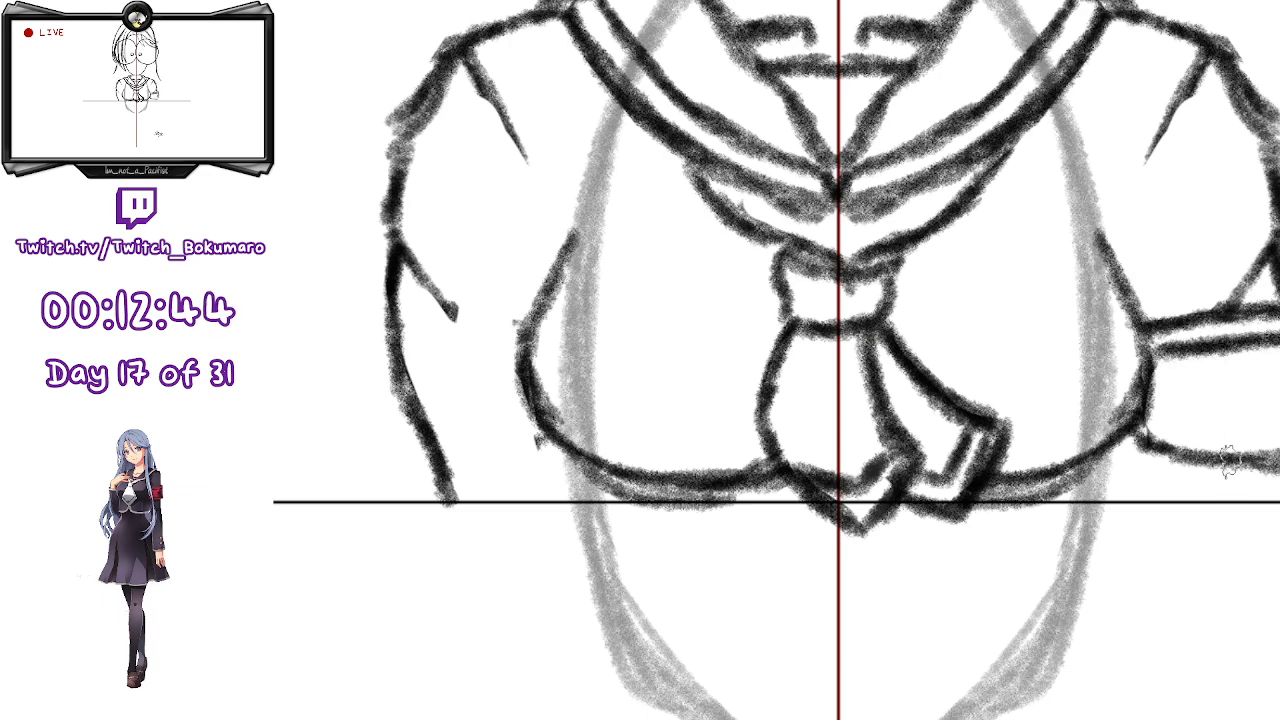
{"action": "mouse_move", "coordinate": [1153, 414]}
{"action": "left_mouse_down"}
{"action": "mouse_move", "coordinate": [1270, 436]}
{"action": "mouse_move", "coordinate": [1158, 420]}
{"action": "mouse_move", "coordinate": [1279, 460]}
{"action": "left_mouse_up"}
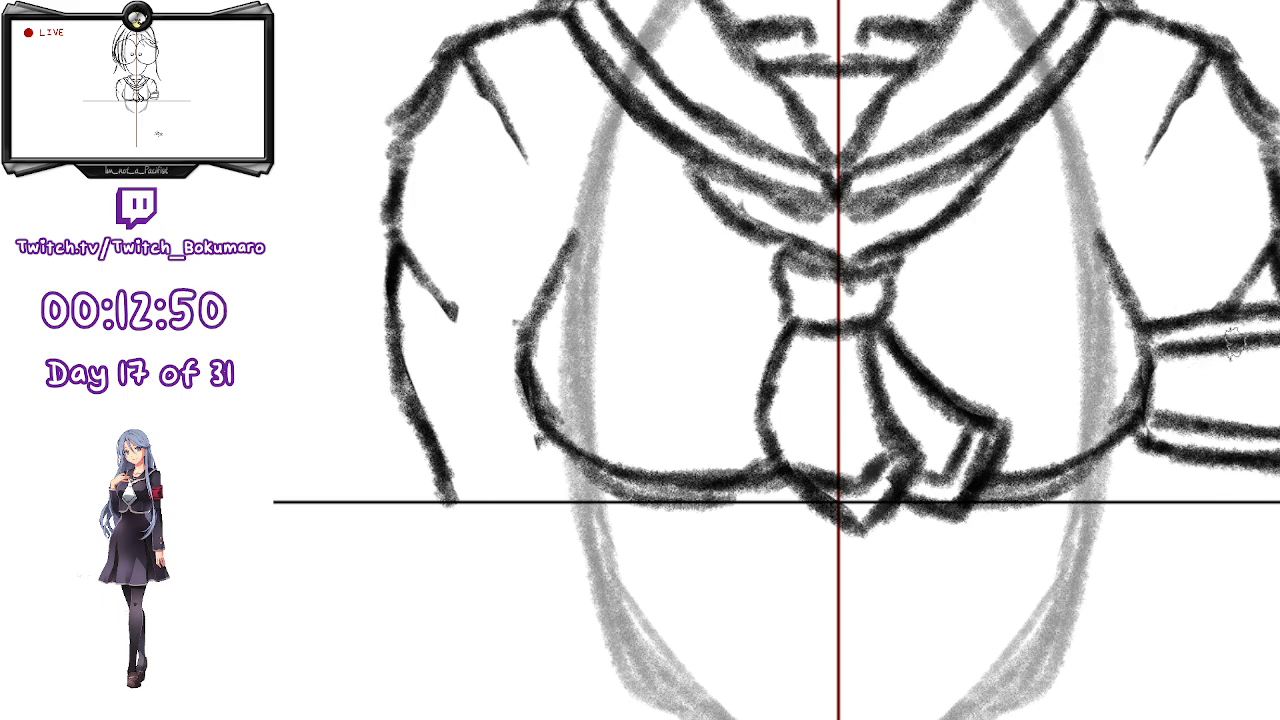
- Sketch a small petalled flower emblem in the center of the right-hand armband
{"action": "mouse_move", "coordinate": [1257, 368]}
{"action": "left_mouse_down"}
{"action": "mouse_move", "coordinate": [1248, 386]}
{"action": "mouse_move", "coordinate": [1269, 374]}
{"action": "mouse_move", "coordinate": [1249, 411]}
{"action": "mouse_move", "coordinate": [1275, 424]}
{"action": "left_mouse_up"}
{"action": "key", "text": "ctrl+z"}
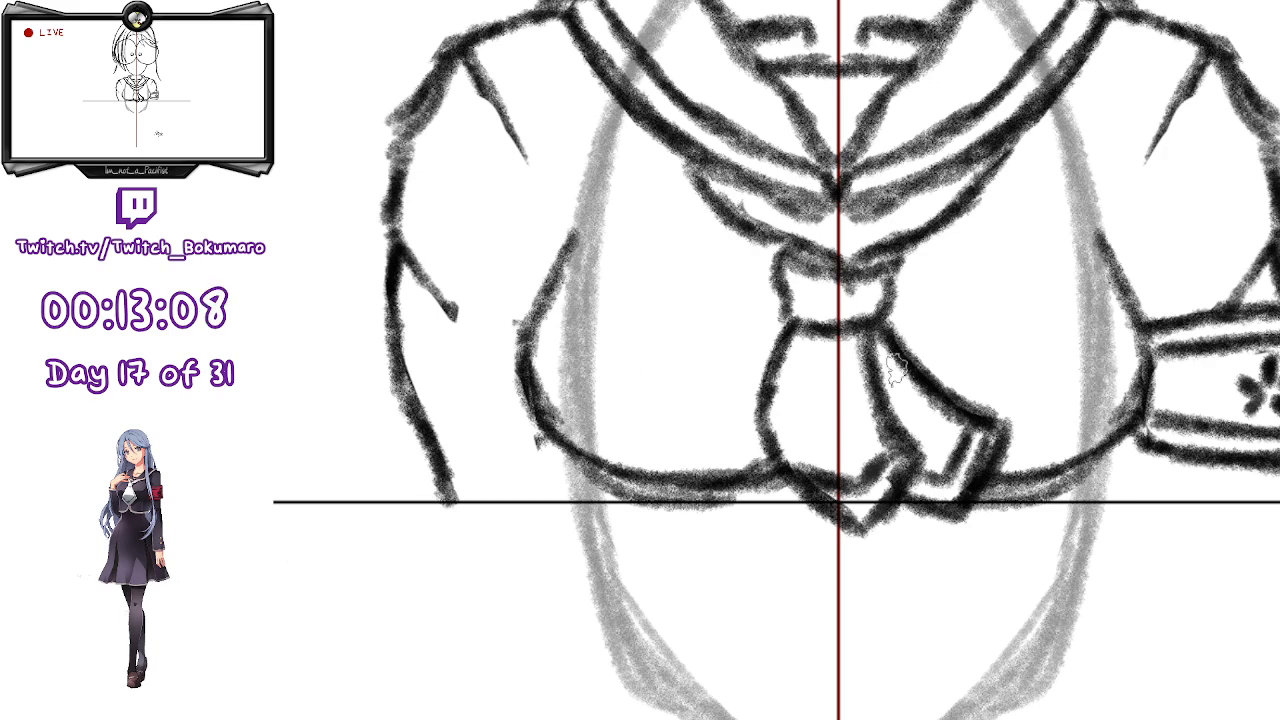
{"action": "scroll", "coordinate": [985, 367], "scroll_direction": "down", "scroll_amount": 2}
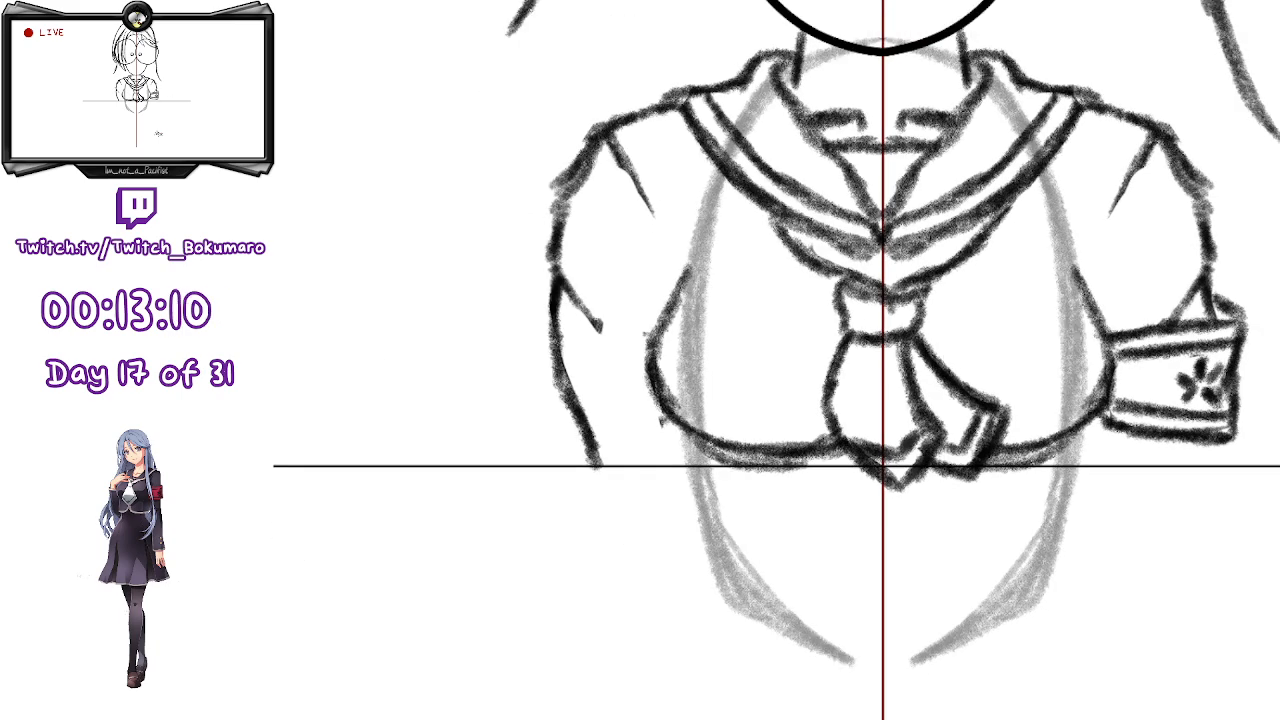
{"action": "key", "text": "ctrl+z"}
{"action": "key", "text": "ctrl+y"}
{"action": "key", "text": "ctrl+z"}
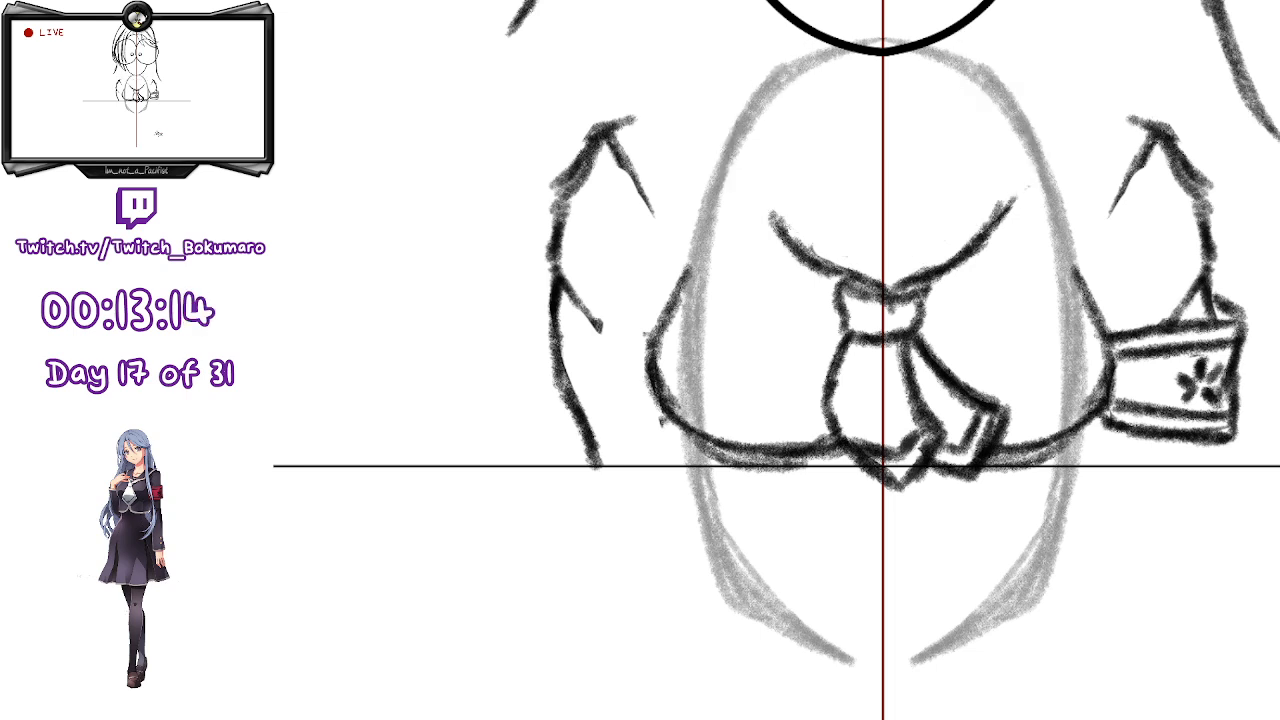
{"action": "key", "text": "ctrl+y"}
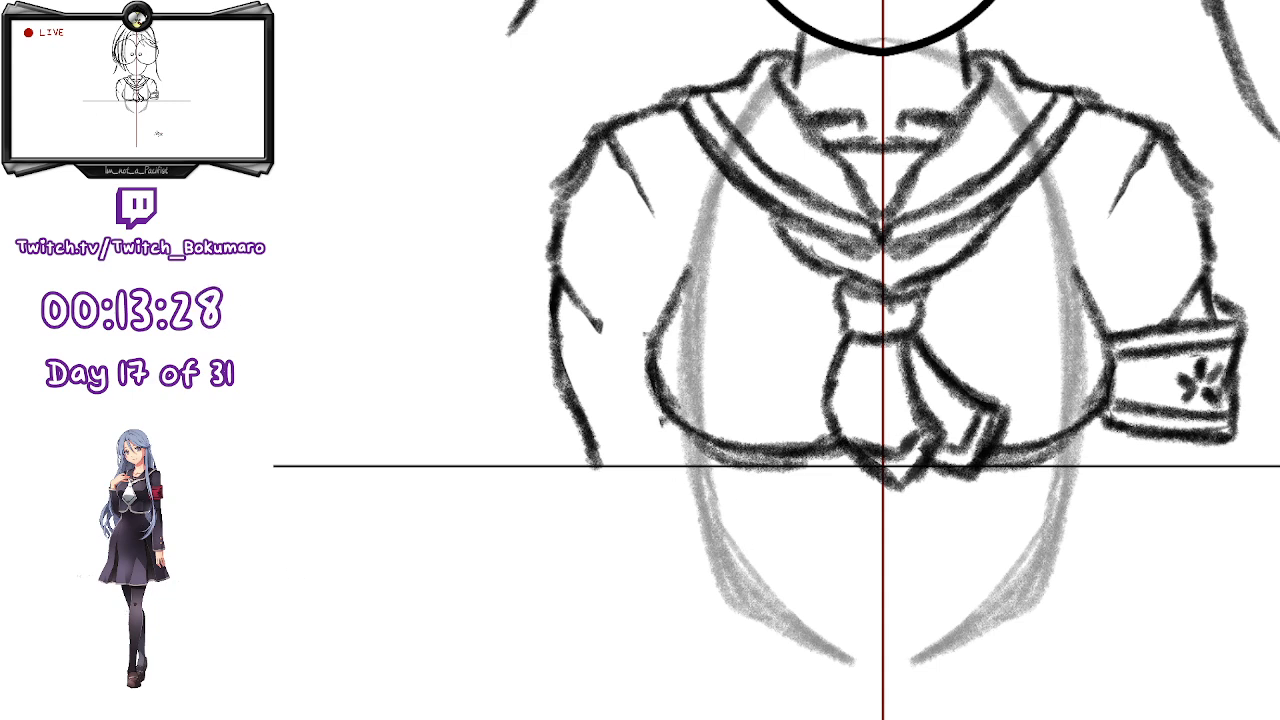
- Sketch the right-hand arm's outer edge below the armband, bending inward below the horizontal guide
{"action": "scroll", "coordinate": [1090, 492], "scroll_direction": "down", "scroll_amount": 3}
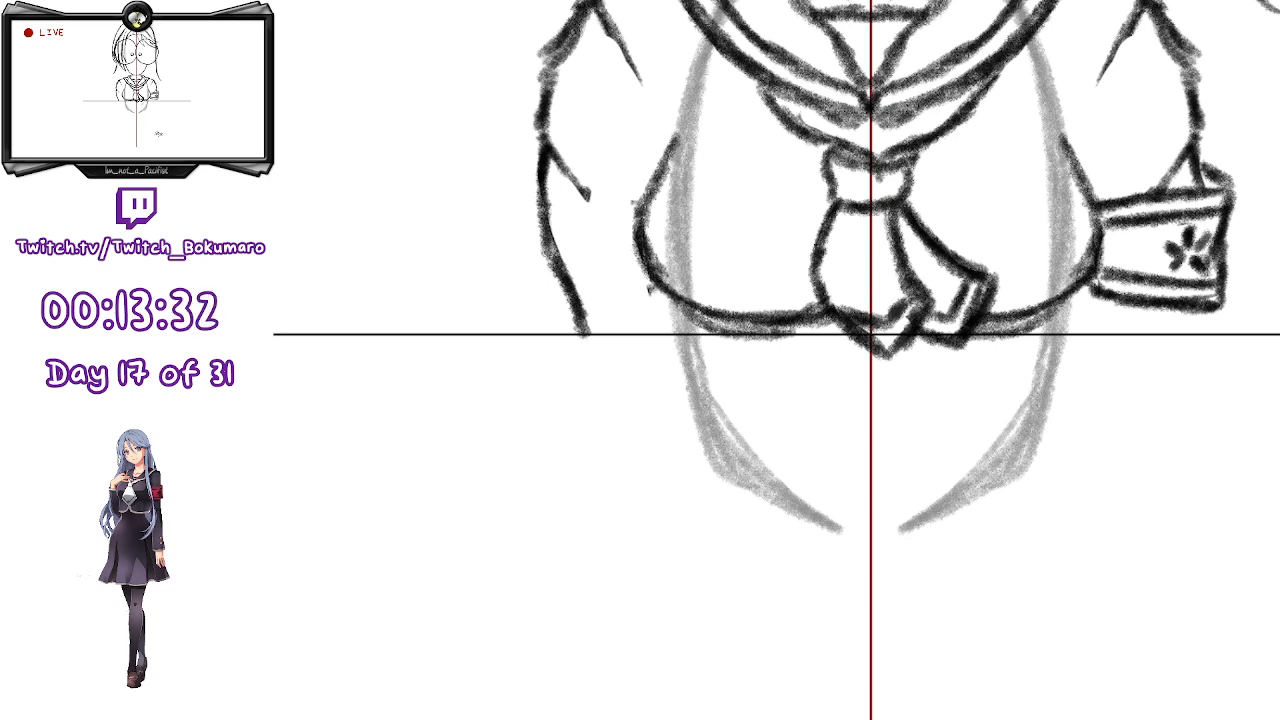
{"action": "left_click_drag", "start_coordinate": [1168, 370], "coordinate": [1180, 316]}
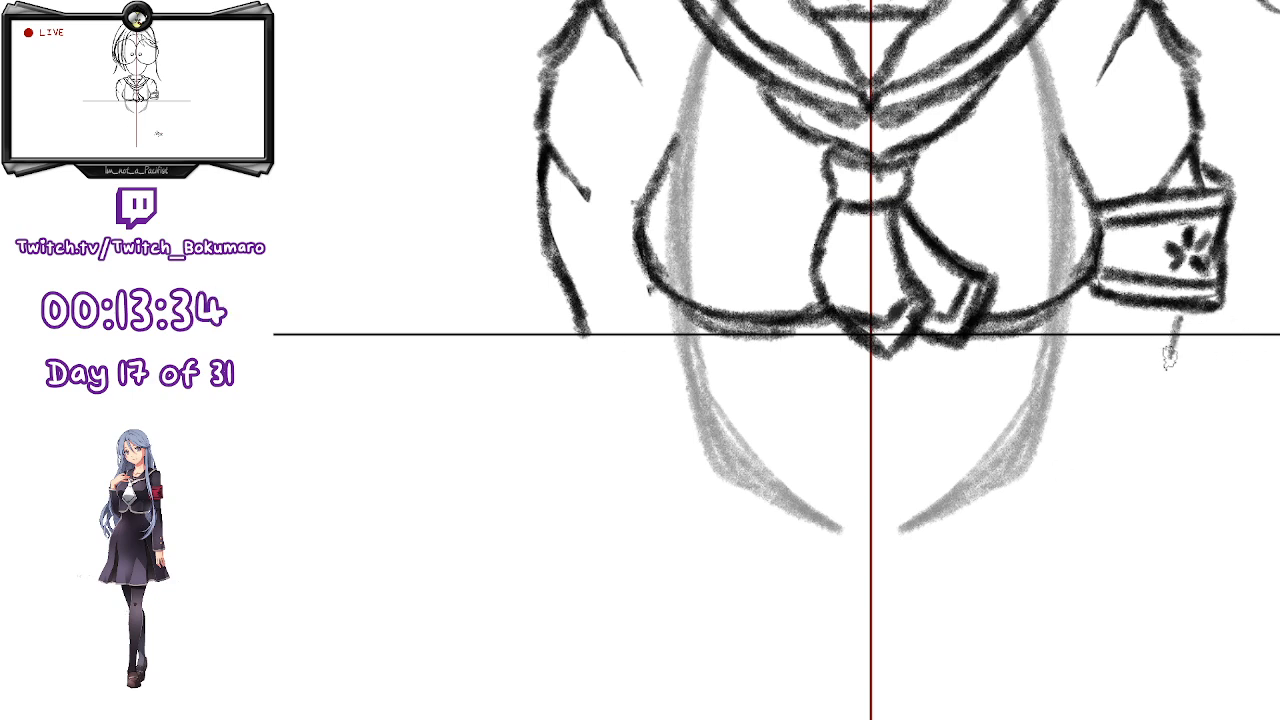
{"action": "key", "text": "ctrl+z"}
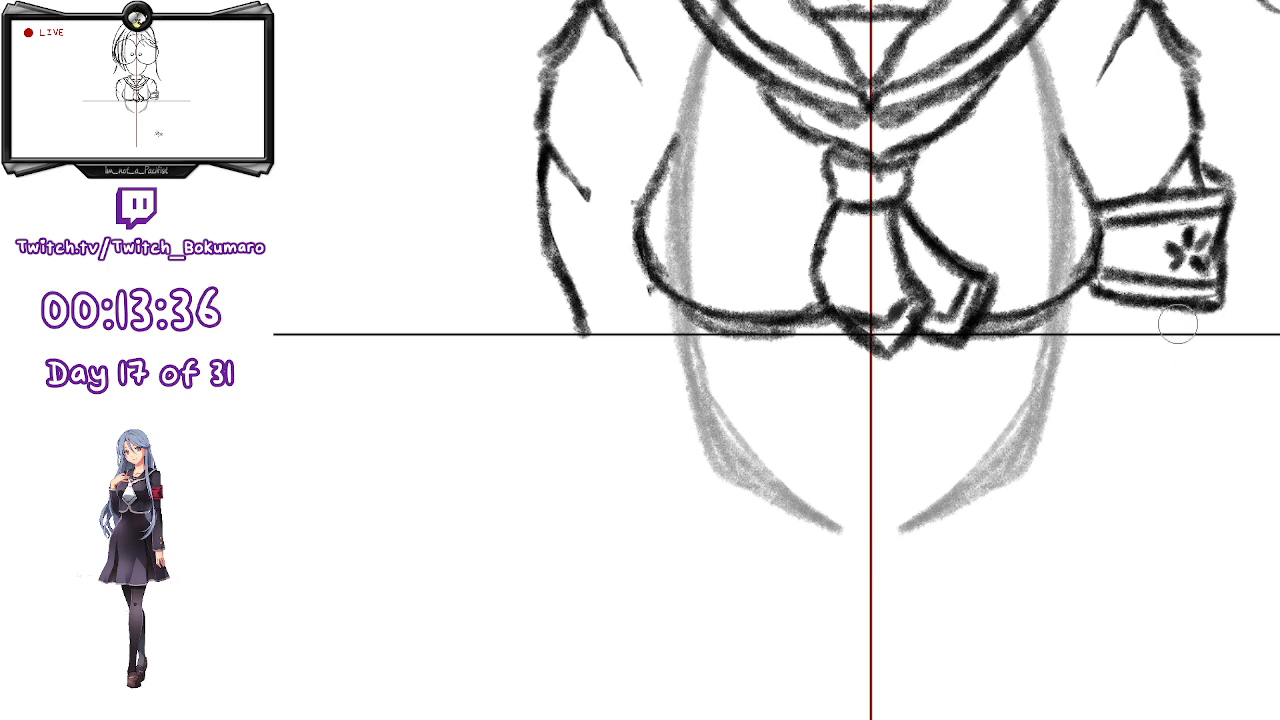
{"action": "mouse_move", "coordinate": [1183, 330]}
{"action": "left_mouse_down"}
{"action": "mouse_move", "coordinate": [1179, 369]}
{"action": "mouse_move", "coordinate": [1135, 452]}
{"action": "left_mouse_up"}
{"action": "left_click_drag", "start_coordinate": [1178, 368], "coordinate": [1124, 498]}
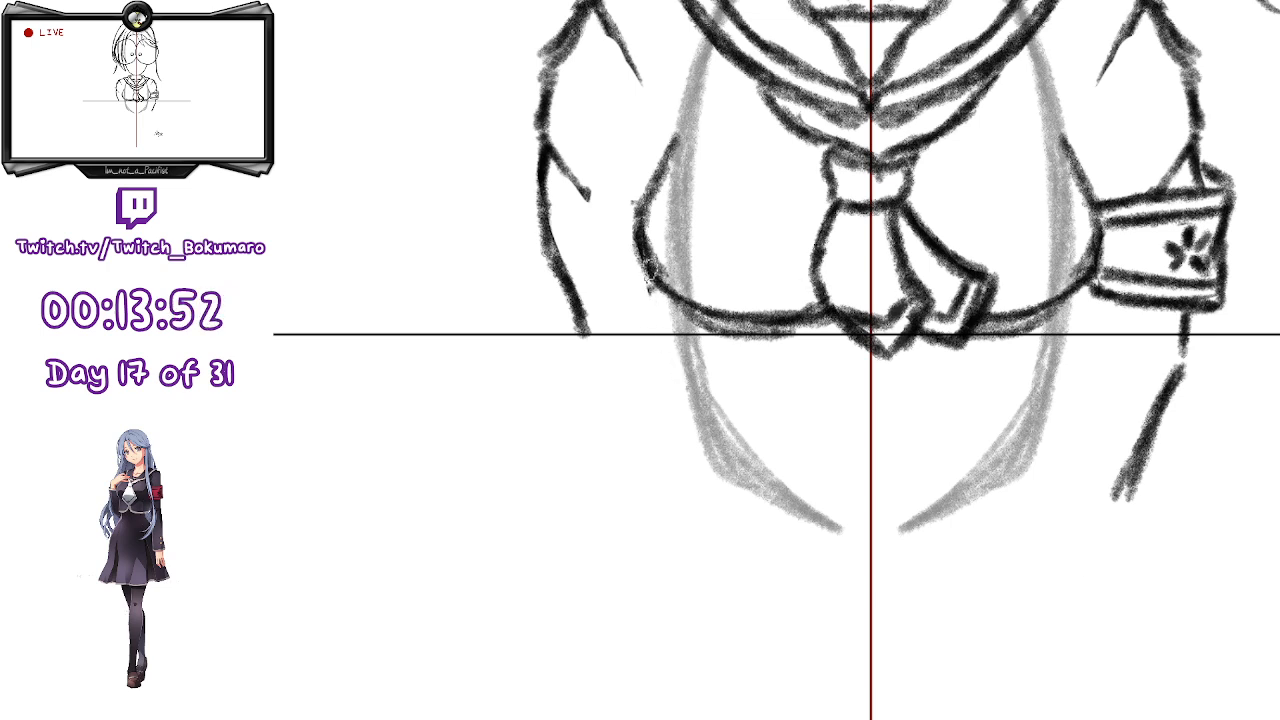
- Sketch the waist sides below the chest, adding a crease at the right-hand waist and a skirt edge flaring outward beneath it
{"action": "left_click_drag", "start_coordinate": [684, 393], "coordinate": [658, 480]}
{"action": "mouse_move", "coordinate": [1078, 280]}
{"action": "left_mouse_down"}
{"action": "mouse_move", "coordinate": [1048, 390]}
{"action": "mouse_move", "coordinate": [1060, 360]}
{"action": "mouse_move", "coordinate": [1067, 398]}
{"action": "mouse_move", "coordinate": [1046, 437]}
{"action": "mouse_move", "coordinate": [1062, 438]}
{"action": "mouse_move", "coordinate": [892, 461]}
{"action": "left_mouse_up"}
{"action": "mouse_move", "coordinate": [1063, 438]}
{"action": "left_mouse_down"}
{"action": "mouse_move", "coordinate": [1050, 466]}
{"action": "mouse_move", "coordinate": [1092, 578]}
{"action": "left_mouse_up"}
{"action": "left_click_drag", "start_coordinate": [1068, 475], "coordinate": [1137, 592]}
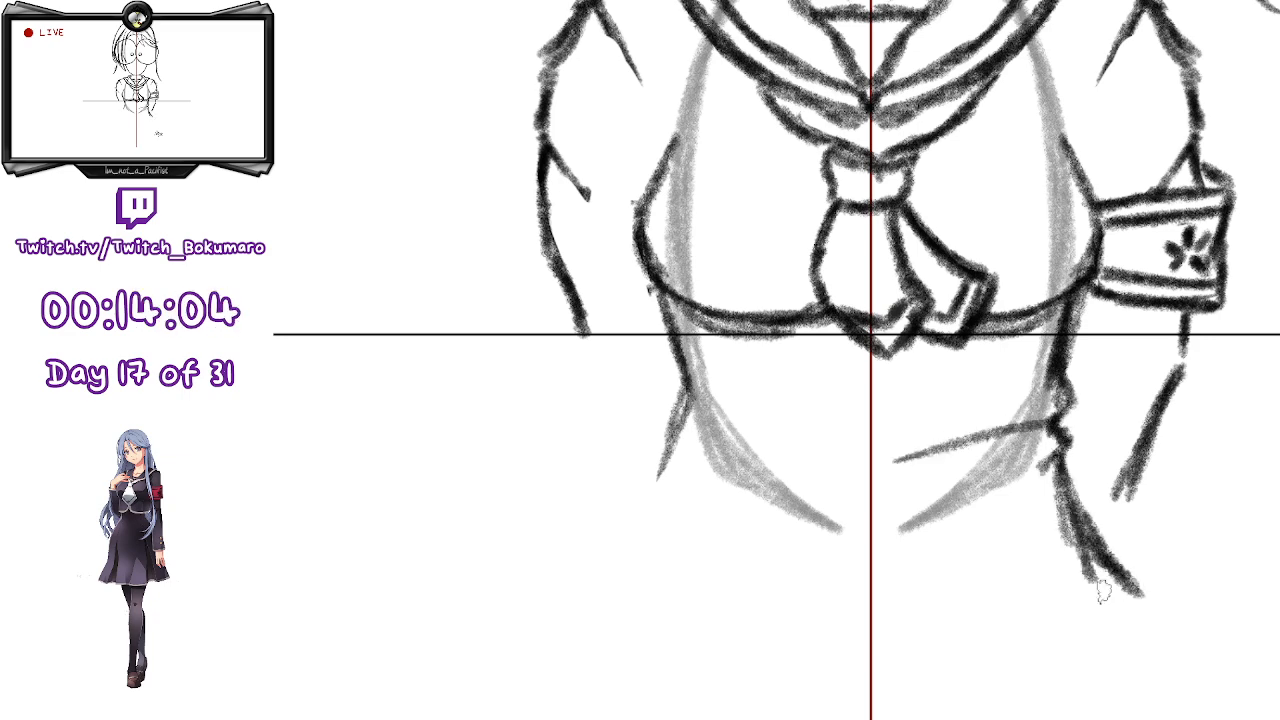
- Redraw the right-hand skirt edge as a single flared curve with a folded corner, and sketch the pleat line and wavy hem
{"action": "scroll", "coordinate": [1069, 570], "scroll_direction": "down", "scroll_amount": 2}
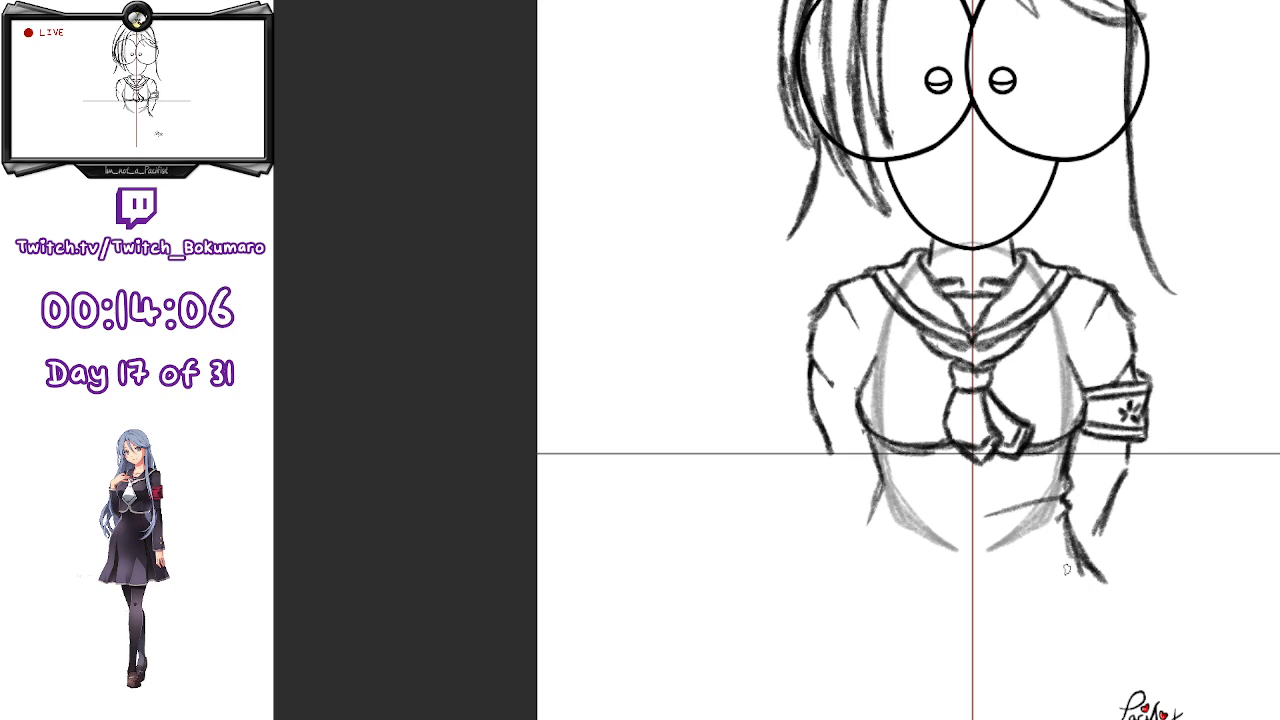
{"action": "key", "text": "ctrl+z"}
{"action": "left_click_drag", "start_coordinate": [1066, 522], "coordinate": [1090, 585]}
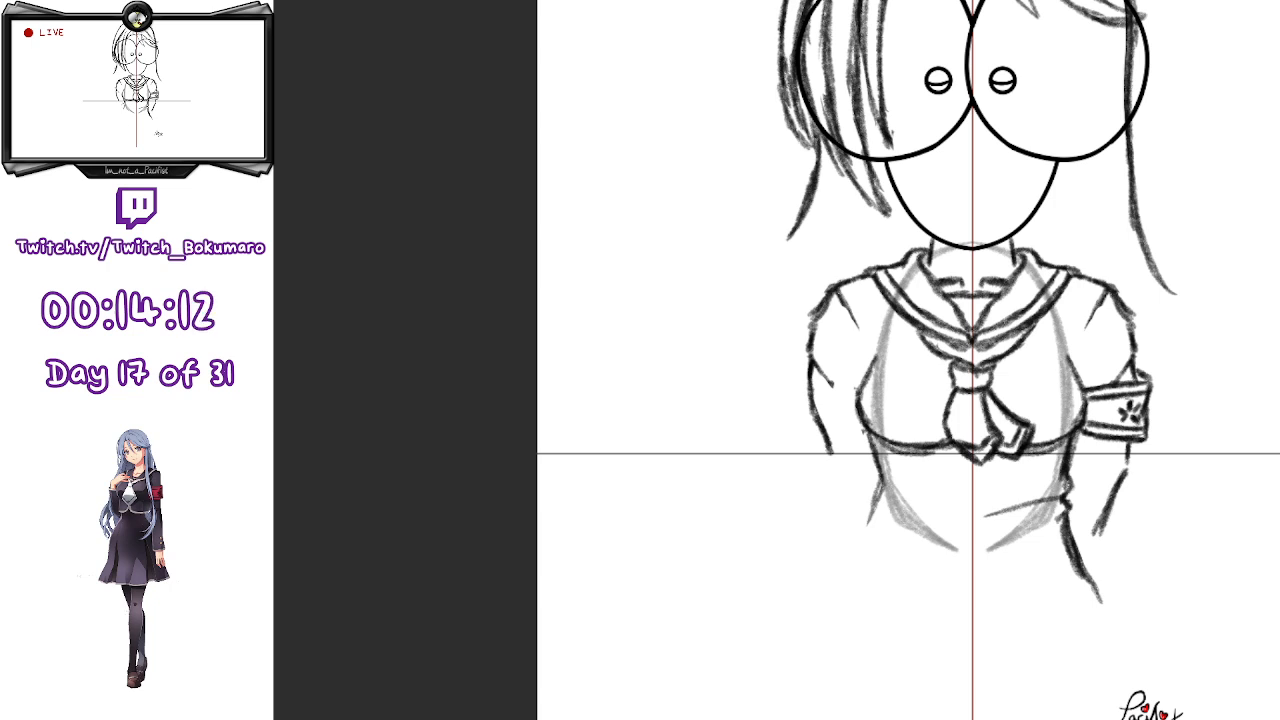
{"action": "mouse_move", "coordinate": [1080, 573]}
{"action": "left_mouse_down"}
{"action": "mouse_move", "coordinate": [1084, 641]}
{"action": "mouse_move", "coordinate": [1054, 629]}
{"action": "mouse_move", "coordinate": [1056, 666]}
{"action": "left_mouse_up"}
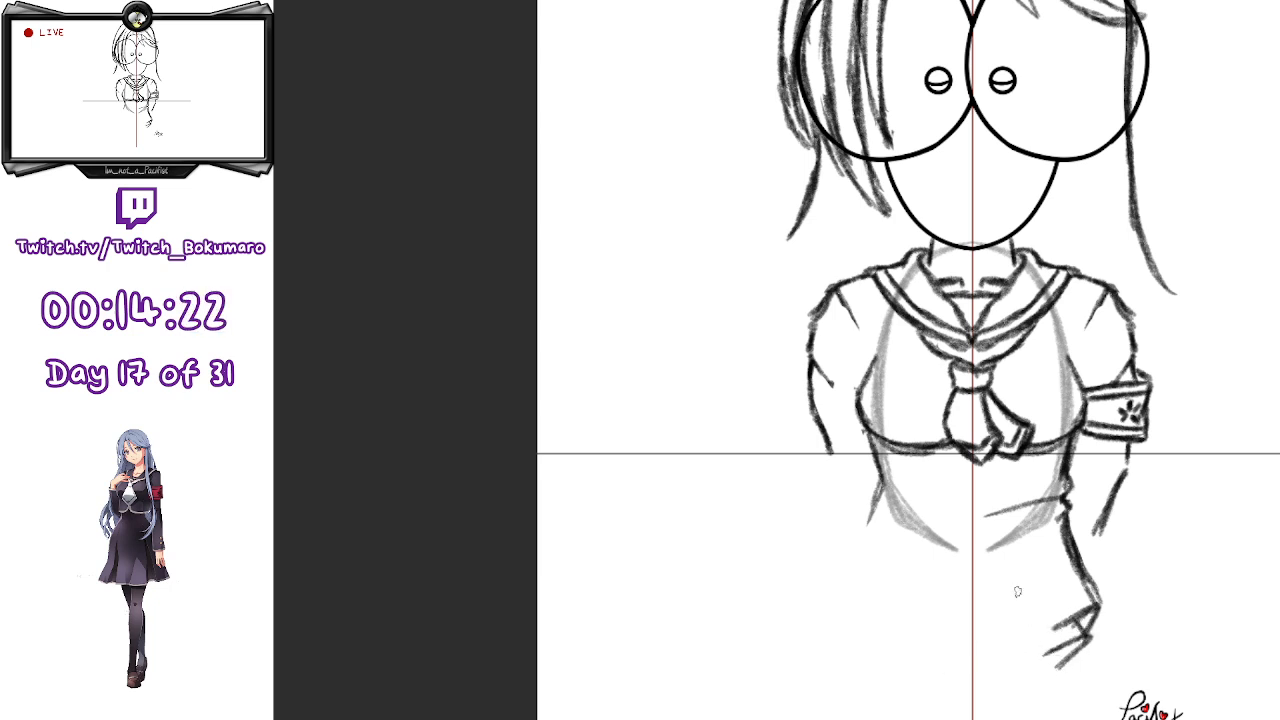
{"action": "mouse_move", "coordinate": [1011, 583]}
{"action": "left_mouse_down"}
{"action": "mouse_move", "coordinate": [1045, 653]}
{"action": "mouse_move", "coordinate": [936, 658]}
{"action": "mouse_move", "coordinate": [1021, 660]}
{"action": "mouse_move", "coordinate": [980, 668]}
{"action": "mouse_move", "coordinate": [848, 633]}
{"action": "left_mouse_up"}
{"action": "mouse_move", "coordinate": [924, 660]}
{"action": "left_mouse_down"}
{"action": "mouse_move", "coordinate": [882, 656]}
{"action": "mouse_move", "coordinate": [848, 633]}
{"action": "mouse_move", "coordinate": [862, 648]}
{"action": "left_mouse_up"}
{"action": "left_click_drag", "start_coordinate": [872, 506], "coordinate": [842, 606]}
{"action": "left_click_drag", "start_coordinate": [878, 490], "coordinate": [858, 550]}
{"action": "key", "text": "ctrl+z"}
{"action": "key", "text": "ctrl+z"}
{"action": "key", "text": "ctrl+z"}
{"action": "key", "text": "ctrl+z"}
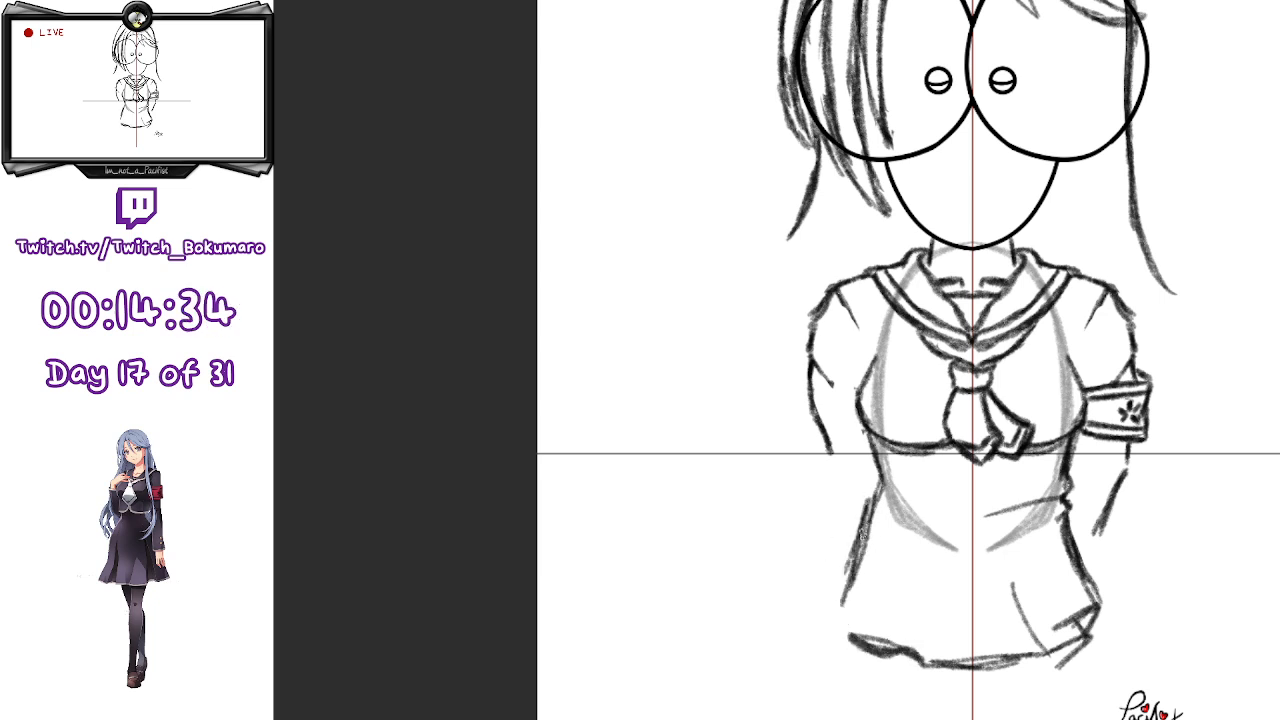
- Duplicate the waist and skirt sketch, mirror it horizontally, and nudge the copy into line on the left of the center line
{"action": "key", "text": "ctrl+j"}
{"action": "key", "text": "ctrl+t"}
{"action": "key", "text": "Left"}
{"action": "key", "text": "Left"}
{"action": "key", "text": "Left"}
{"action": "key", "text": "Left"}
{"action": "key", "text": "Left"}
{"action": "key", "text": "Left"}
{"action": "key", "text": "Left"}
{"action": "key", "text": "Left"}
{"action": "key", "text": "Left"}
{"action": "key", "text": "Right"}
{"action": "key", "text": "Right"}
{"action": "key", "text": "Right"}
{"action": "key", "text": "Right"}
{"action": "key", "text": "Right"}
{"action": "key", "text": "Right"}
{"action": "key", "text": "Right"}
{"action": "key", "text": "Right"}
{"action": "key", "text": "Right"}
{"action": "key", "text": "Right"}
{"action": "key", "text": "Right"}
{"action": "key", "text": "Right"}
{"action": "key", "text": "Right"}
{"action": "key", "text": "Right"}
{"action": "key", "text": "Right"}
{"action": "key", "text": "Right"}
{"action": "key", "text": "Right"}
{"action": "key", "text": "Right"}
{"action": "key", "text": "Left"}
{"action": "key", "text": "Left"}
{"action": "key", "text": "Left"}
{"action": "key", "text": "Left"}
{"action": "key", "text": "Left"}
{"action": "key", "text": "Left"}
{"action": "key", "text": "Left"}
{"action": "key", "text": "Left"}
{"action": "key", "text": "Left"}
{"action": "key", "text": "Left"}
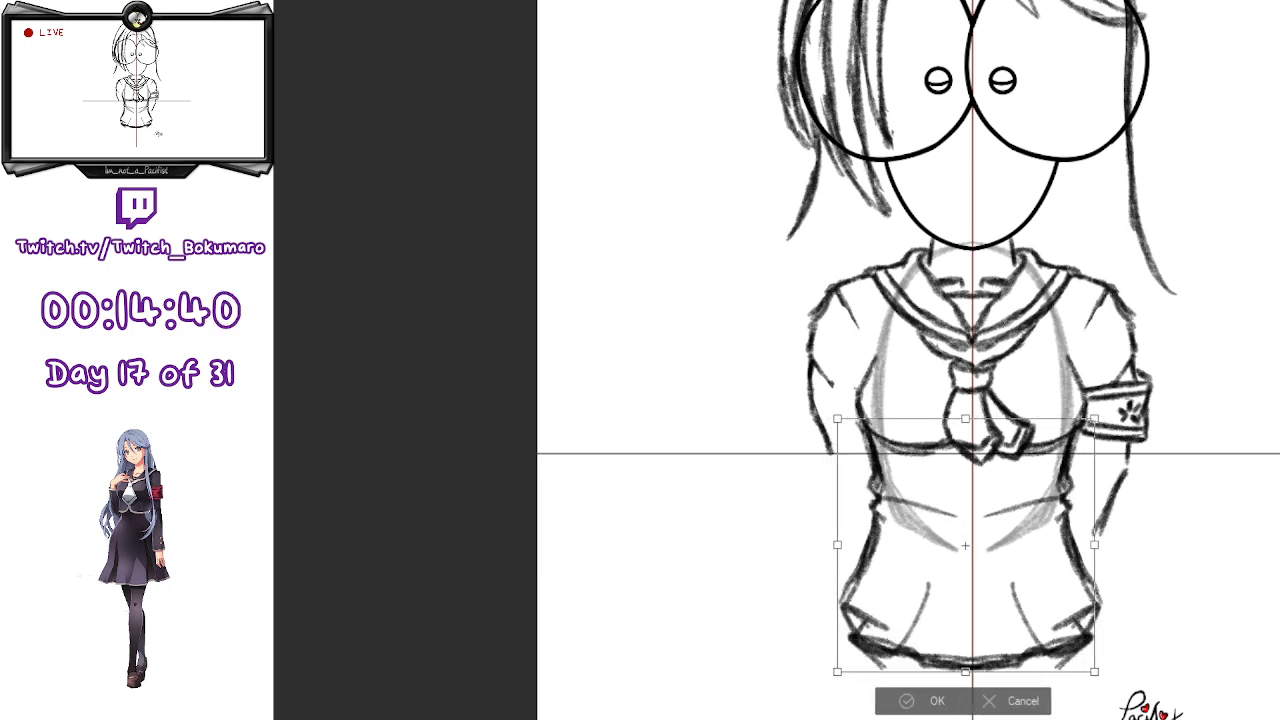
{"action": "key", "text": "Right"}
{"action": "key", "text": "Right"}
{"action": "key", "text": "Right"}
{"action": "key", "text": "Return"}
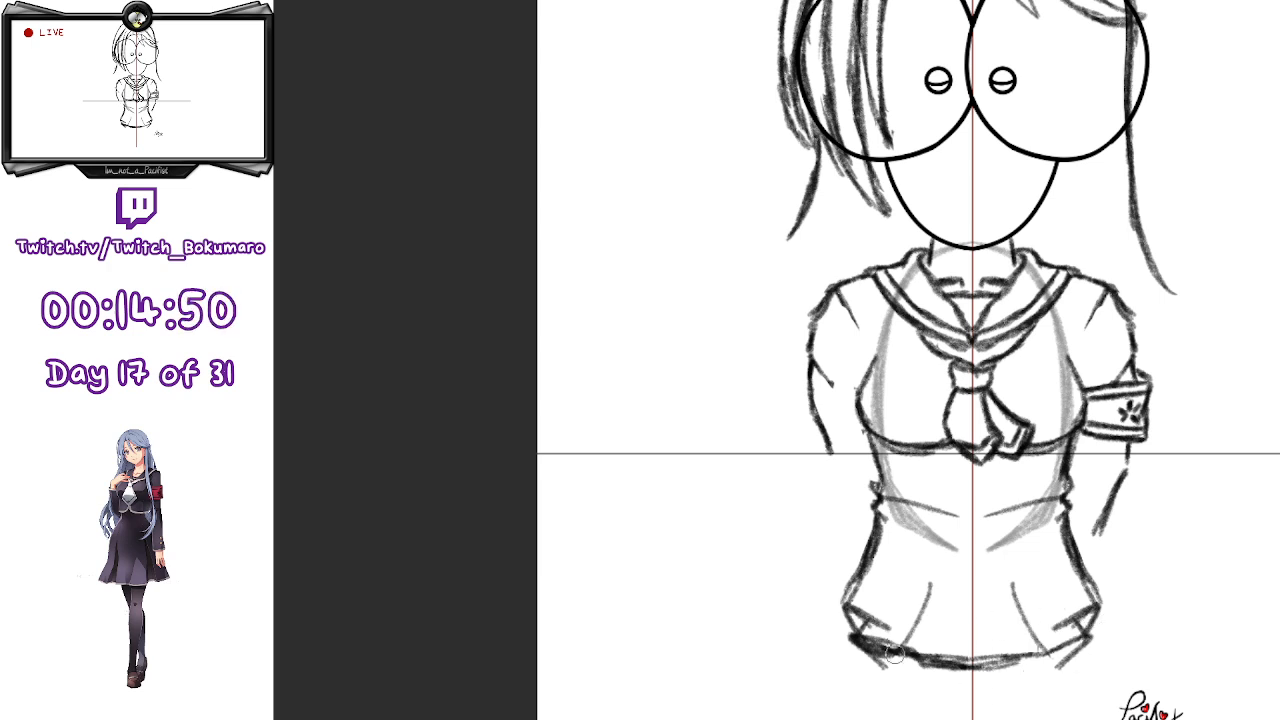
{"action": "key", "text": "ctrl+t"}
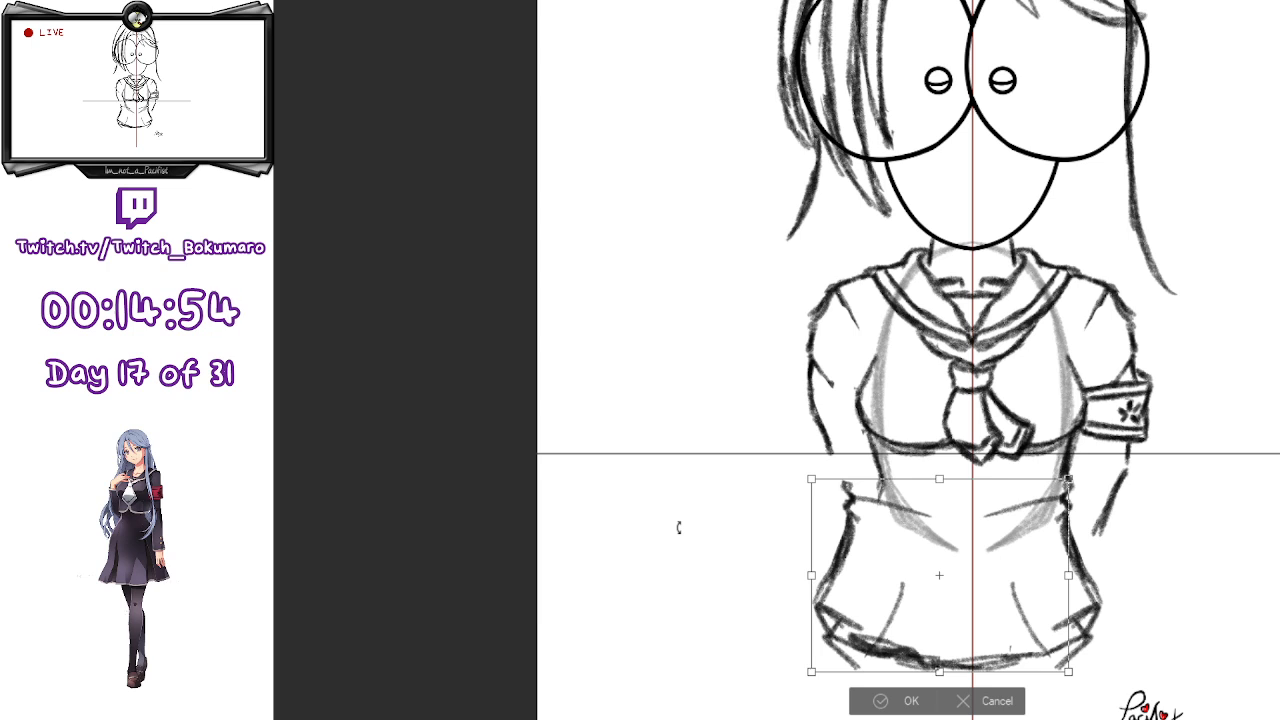
{"action": "key", "text": "Return"}
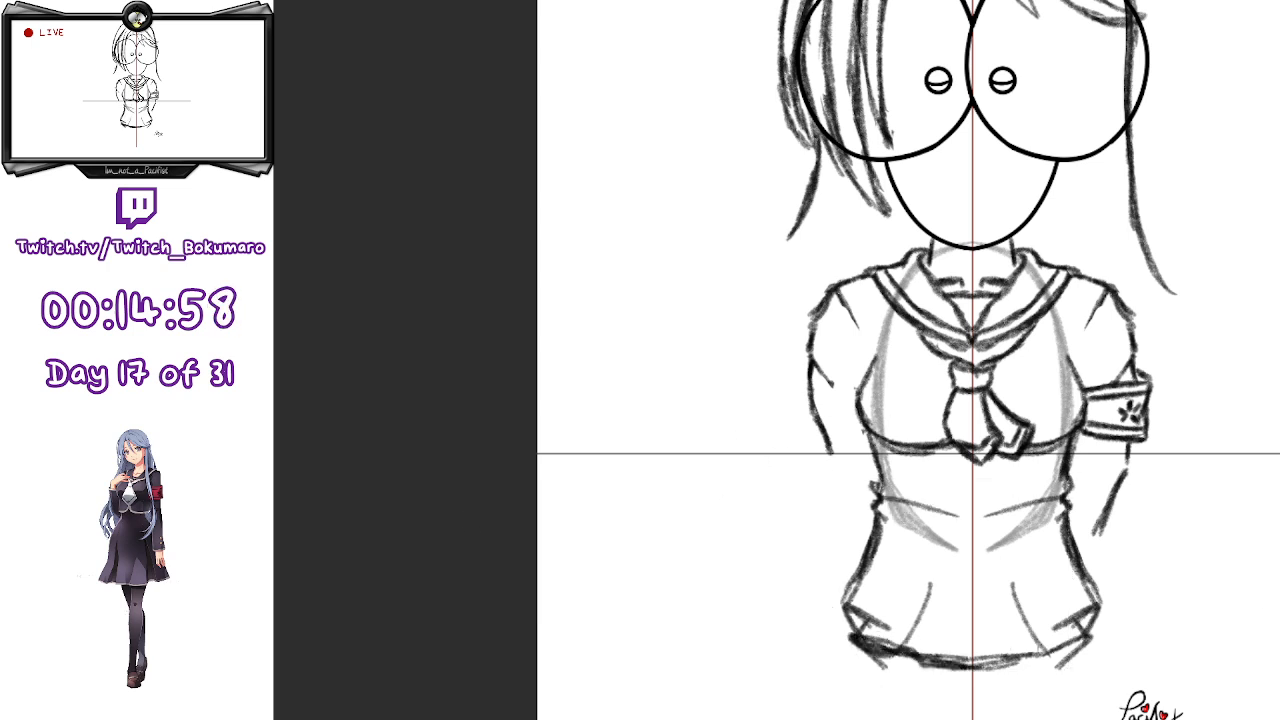
{"action": "key", "text": "ctrl+z"}
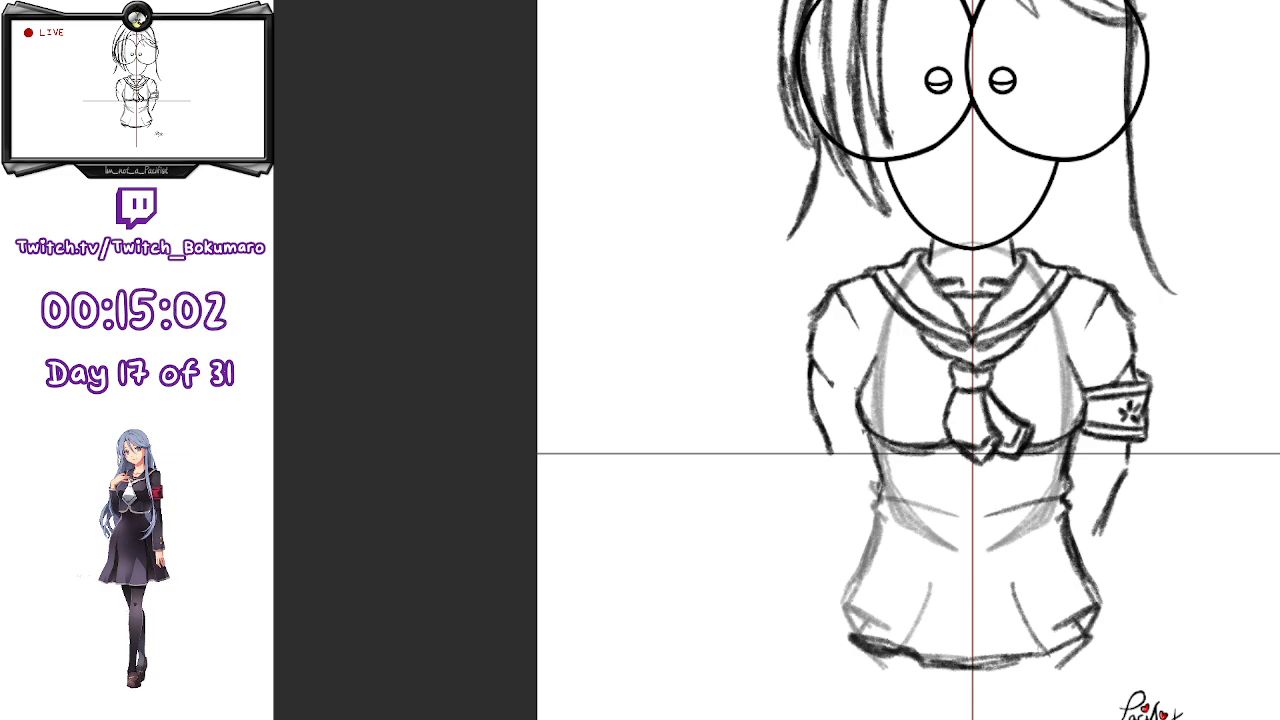
- Trace the left-hand skirt edge over the faded mirrored sketch, curving outward from the waist down to the hem
{"action": "left_click_drag", "start_coordinate": [862, 588], "coordinate": [923, 483]}
{"action": "scroll", "coordinate": [988, 500], "scroll_direction": "up", "scroll_amount": 5}
{"action": "scroll", "coordinate": [992, 501], "scroll_direction": "up", "scroll_amount": 1}
{"action": "left_click_drag", "start_coordinate": [876, 246], "coordinate": [868, 358]}
{"action": "mouse_move", "coordinate": [884, 264]}
{"action": "left_mouse_down"}
{"action": "mouse_move", "coordinate": [866, 272]}
{"action": "mouse_move", "coordinate": [884, 290]}
{"action": "mouse_move", "coordinate": [862, 376]}
{"action": "mouse_move", "coordinate": [803, 496]}
{"action": "left_mouse_up"}
{"action": "left_click_drag", "start_coordinate": [879, 311], "coordinate": [808, 462]}
{"action": "left_click_drag", "start_coordinate": [870, 366], "coordinate": [818, 480]}
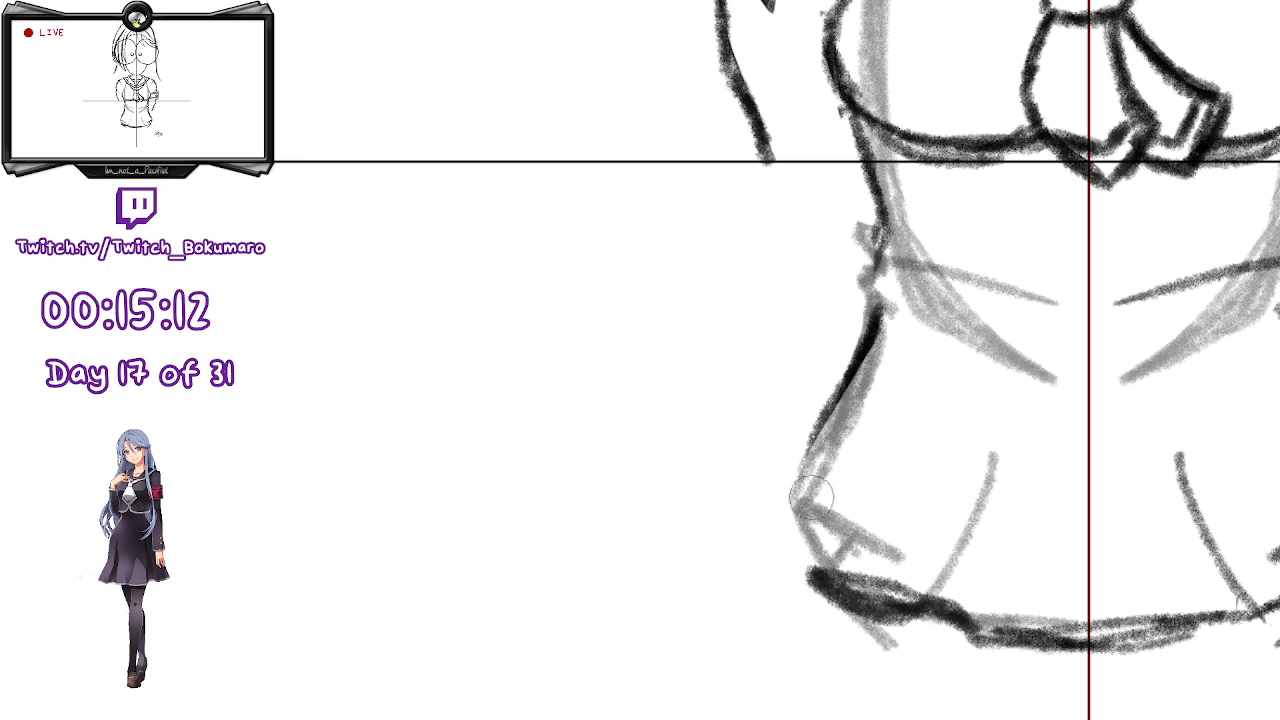
{"action": "mouse_move", "coordinate": [880, 305]}
{"action": "left_mouse_down"}
{"action": "mouse_move", "coordinate": [799, 473]}
{"action": "mouse_move", "coordinate": [811, 441]}
{"action": "mouse_move", "coordinate": [810, 495]}
{"action": "mouse_move", "coordinate": [838, 583]}
{"action": "left_mouse_up"}
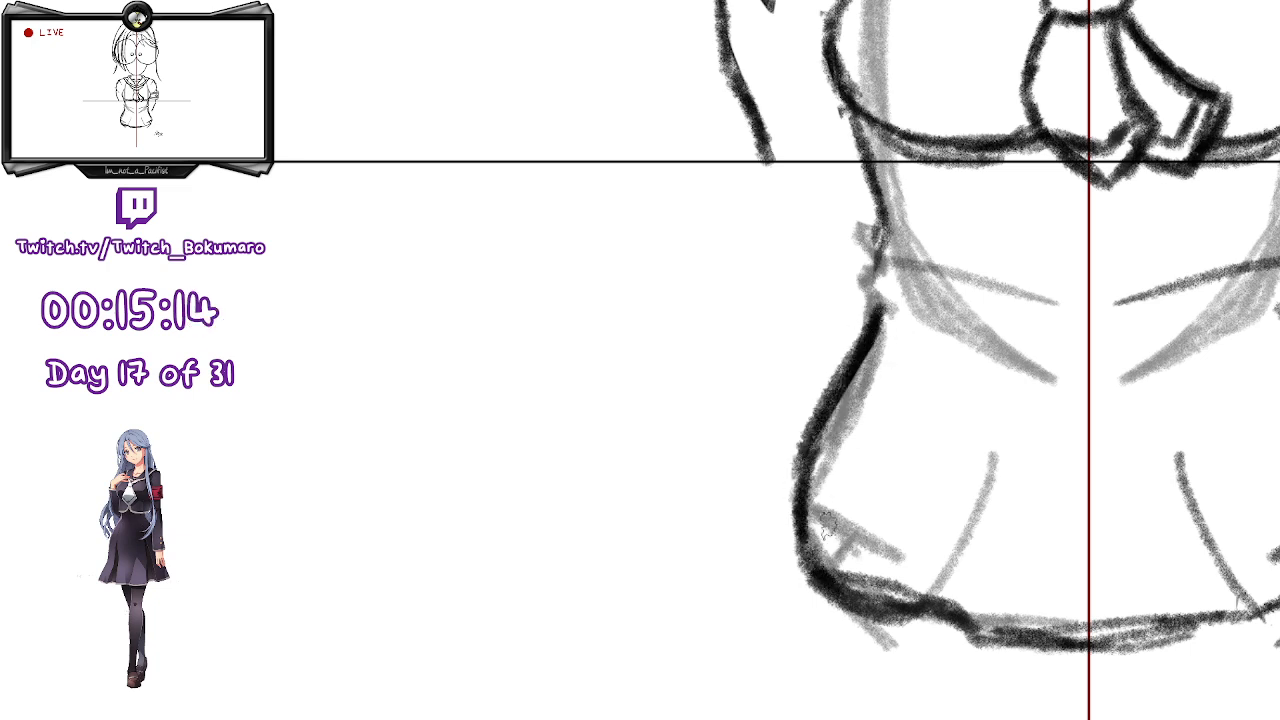
- Rework the lower left skirt edge with a small fold near the corner, and thicken the wavy hem beside it
{"action": "left_click_drag", "start_coordinate": [791, 451], "coordinate": [826, 552]}
{"action": "mouse_move", "coordinate": [882, 310]}
{"action": "left_mouse_down"}
{"action": "mouse_move", "coordinate": [866, 347]}
{"action": "mouse_move", "coordinate": [857, 521]}
{"action": "left_mouse_up"}
{"action": "mouse_move", "coordinate": [829, 418]}
{"action": "left_mouse_down"}
{"action": "mouse_move", "coordinate": [860, 598]}
{"action": "mouse_move", "coordinate": [830, 458]}
{"action": "mouse_move", "coordinate": [812, 563]}
{"action": "mouse_move", "coordinate": [790, 518]}
{"action": "mouse_move", "coordinate": [892, 634]}
{"action": "left_mouse_up"}
{"action": "left_click_drag", "start_coordinate": [784, 583], "coordinate": [909, 660]}
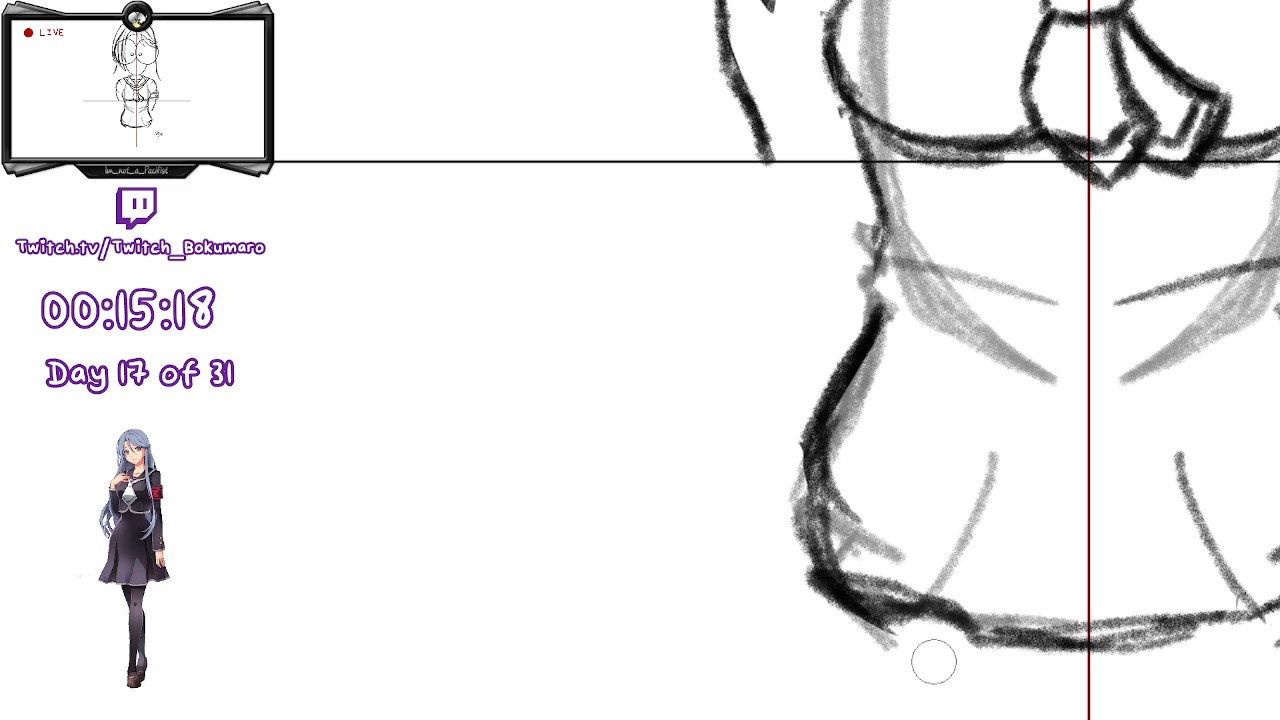
{"action": "left_click_drag", "start_coordinate": [868, 604], "coordinate": [988, 613]}
{"action": "left_click_drag", "start_coordinate": [966, 618], "coordinate": [1058, 637]}
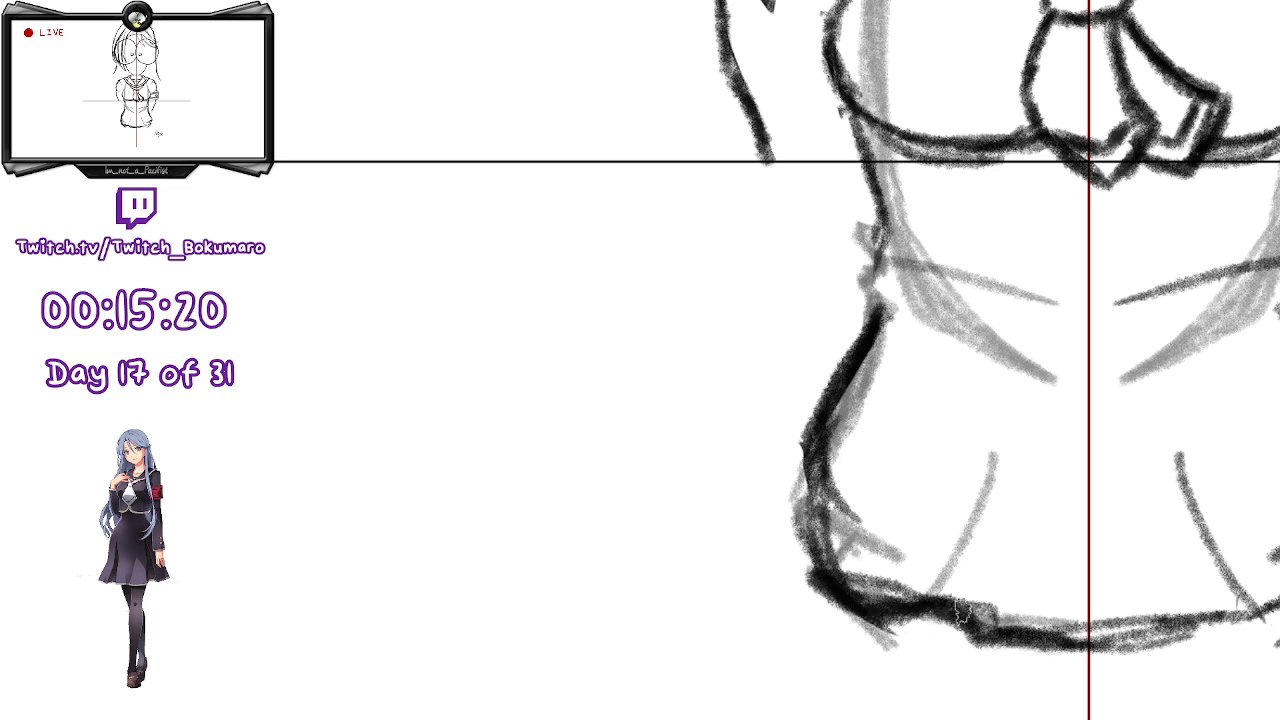
- Clean up and redraw the left-hand skirt side as a smoother curve from the waist to the hem corner
{"action": "left_click_drag", "start_coordinate": [813, 376], "coordinate": [814, 490]}
{"action": "left_click_drag", "start_coordinate": [879, 306], "coordinate": [838, 585]}
{"action": "left_click_drag", "start_coordinate": [853, 371], "coordinate": [815, 529]}
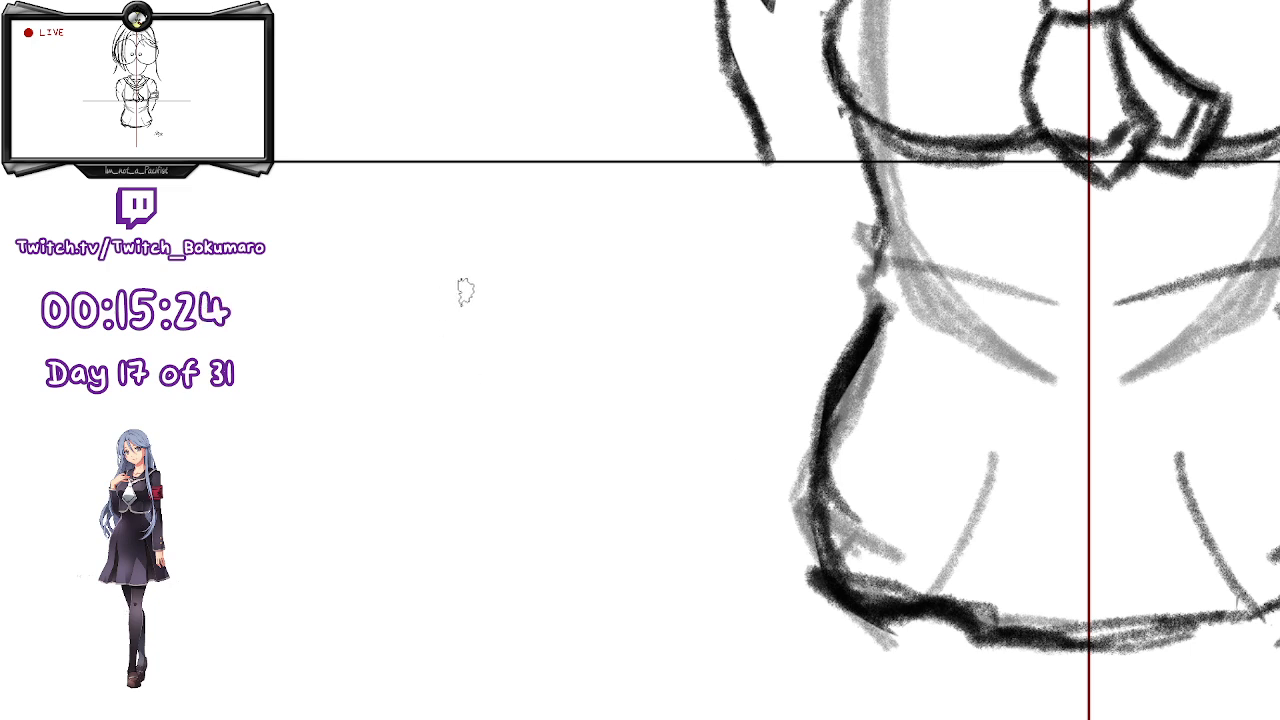
- Sketch a trial flared skirt shape with a wavy hem in the empty area beside the figure, and erase it
{"action": "mouse_move", "coordinate": [505, 248]}
{"action": "left_mouse_down"}
{"action": "mouse_move", "coordinate": [494, 400]}
{"action": "mouse_move", "coordinate": [684, 448]}
{"action": "left_mouse_up"}
{"action": "mouse_move", "coordinate": [480, 252]}
{"action": "left_mouse_down"}
{"action": "mouse_move", "coordinate": [668, 244]}
{"action": "mouse_move", "coordinate": [650, 262]}
{"action": "mouse_move", "coordinate": [793, 378]}
{"action": "mouse_move", "coordinate": [622, 448]}
{"action": "left_mouse_up"}
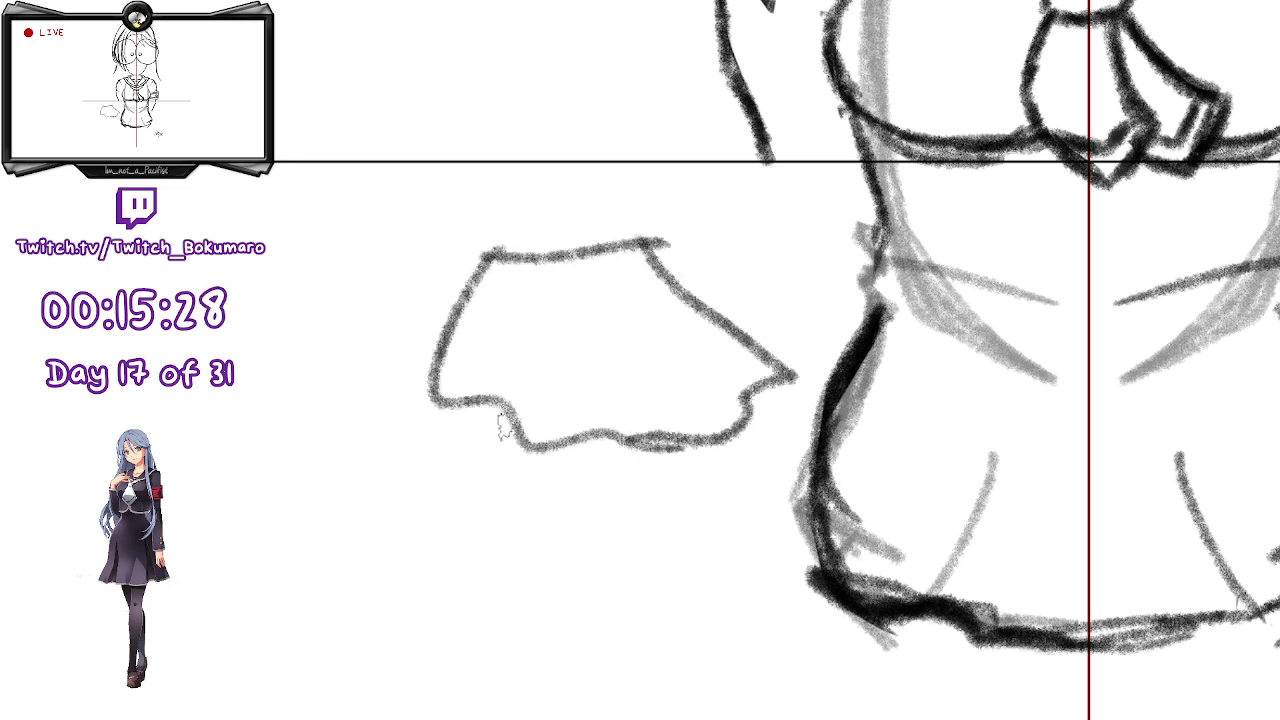
{"action": "key", "text": "e"}
{"action": "mouse_move", "coordinate": [500, 225]}
{"action": "left_mouse_down"}
{"action": "mouse_move", "coordinate": [445, 223]}
{"action": "mouse_move", "coordinate": [506, 526]}
{"action": "mouse_move", "coordinate": [603, 449]}
{"action": "mouse_move", "coordinate": [731, 277]}
{"action": "mouse_move", "coordinate": [574, 366]}
{"action": "mouse_move", "coordinate": [726, 306]}
{"action": "mouse_move", "coordinate": [774, 366]}
{"action": "mouse_move", "coordinate": [826, 637]}
{"action": "mouse_move", "coordinate": [808, 385]}
{"action": "mouse_move", "coordinate": [812, 512]}
{"action": "left_mouse_up"}
- Darken and smooth the lower left-hand skirt edge where it curves down into the hem corner
{"action": "key", "text": "b"}
{"action": "left_click_drag", "start_coordinate": [836, 392], "coordinate": [828, 546]}
{"action": "left_click_drag", "start_coordinate": [830, 404], "coordinate": [838, 572]}
{"action": "mouse_move", "coordinate": [818, 470]}
{"action": "left_mouse_down"}
{"action": "mouse_move", "coordinate": [850, 600]}
{"action": "mouse_move", "coordinate": [897, 602]}
{"action": "left_mouse_up"}
{"action": "key", "text": "e"}
{"action": "key", "text": "b"}
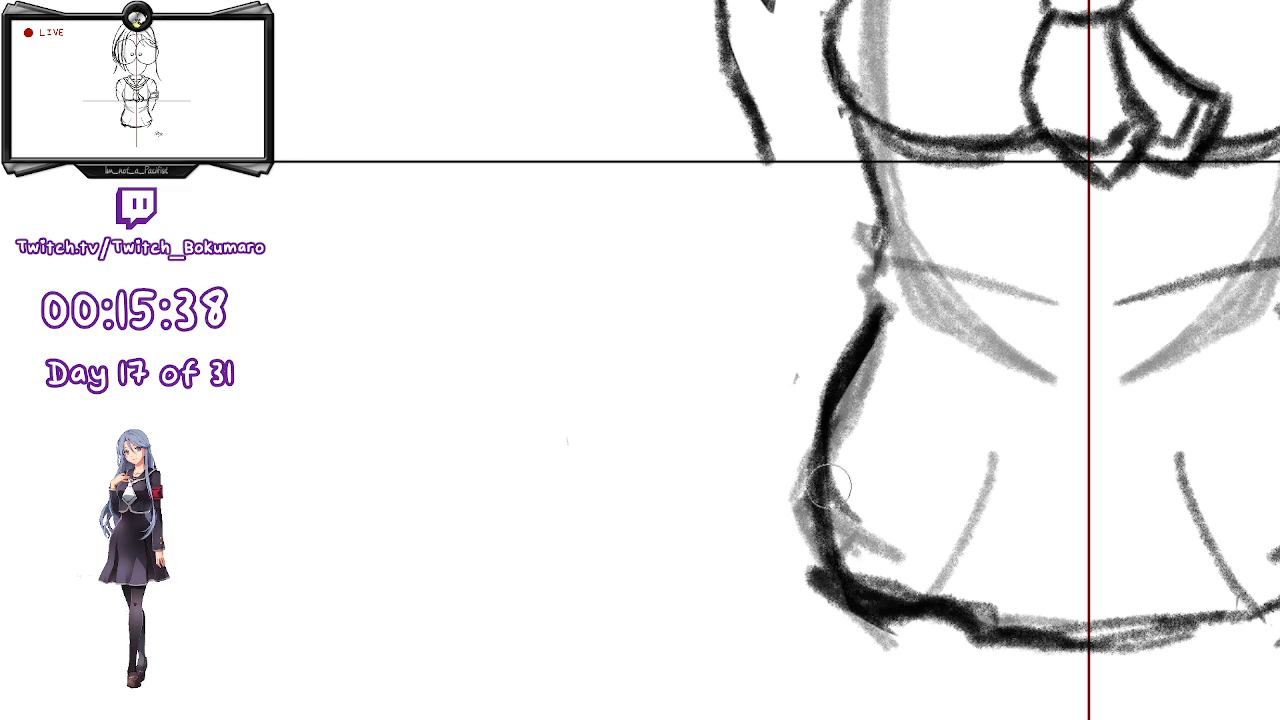
- Draw two tapering pleat lines rising from the hem on the left-hand side of the skirt, and tidy their ends
{"action": "mouse_move", "coordinate": [866, 607]}
{"action": "left_mouse_down"}
{"action": "mouse_move", "coordinate": [899, 614]}
{"action": "mouse_move", "coordinate": [866, 488]}
{"action": "left_mouse_up"}
{"action": "mouse_move", "coordinate": [995, 628]}
{"action": "left_mouse_down"}
{"action": "mouse_move", "coordinate": [934, 523]}
{"action": "mouse_move", "coordinate": [947, 485]}
{"action": "mouse_move", "coordinate": [890, 497]}
{"action": "mouse_move", "coordinate": [940, 467]}
{"action": "mouse_move", "coordinate": [929, 432]}
{"action": "mouse_move", "coordinate": [982, 643]}
{"action": "left_mouse_up"}
{"action": "key", "text": "e"}
{"action": "key", "text": "b"}
{"action": "mouse_move", "coordinate": [907, 598]}
{"action": "left_mouse_down"}
{"action": "mouse_move", "coordinate": [884, 466]}
{"action": "mouse_move", "coordinate": [909, 596]}
{"action": "left_mouse_up"}
{"action": "left_click_drag", "start_coordinate": [956, 438], "coordinate": [981, 632]}
{"action": "key", "text": "e"}
{"action": "mouse_move", "coordinate": [924, 418]}
{"action": "left_mouse_down"}
{"action": "mouse_move", "coordinate": [957, 583]}
{"action": "mouse_move", "coordinate": [1000, 591]}
{"action": "mouse_move", "coordinate": [969, 537]}
{"action": "mouse_move", "coordinate": [990, 618]}
{"action": "mouse_move", "coordinate": [962, 438]}
{"action": "left_mouse_up"}
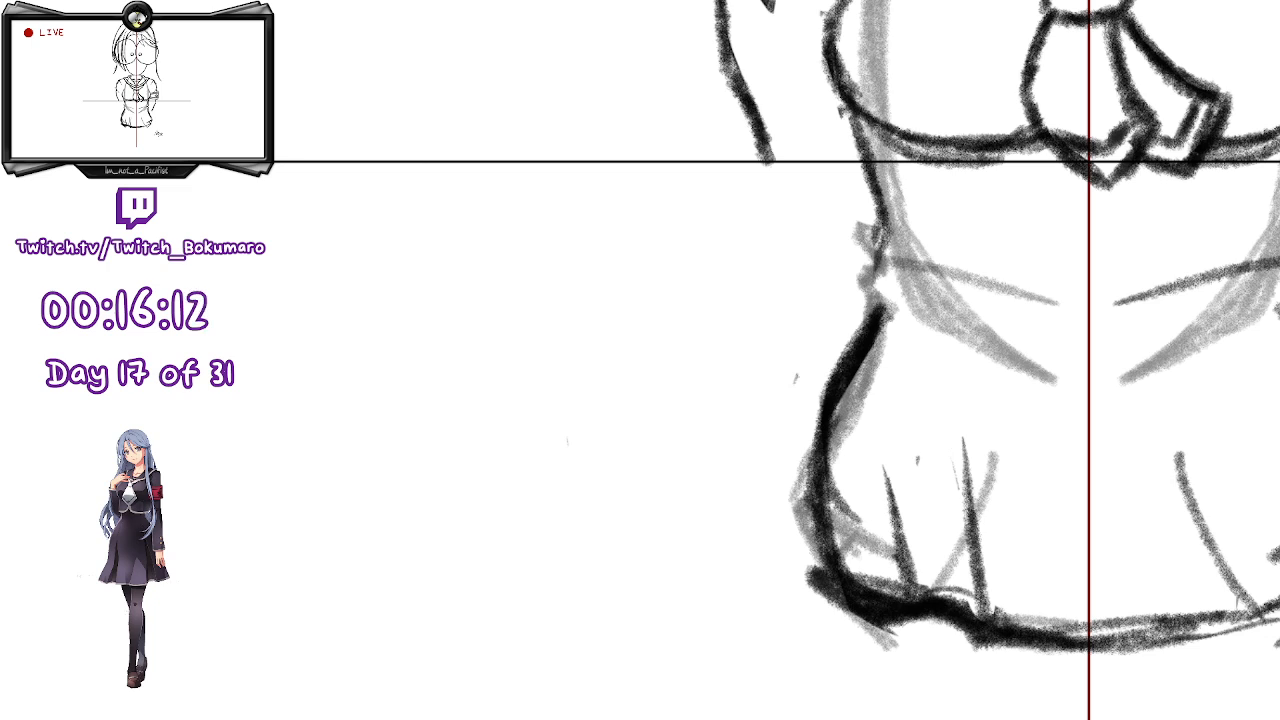
- Delete the faded mirrored skirt sketch and redraw the notched left-hand waist contour down to the skirt edge
{"action": "key", "text": "Delete"}
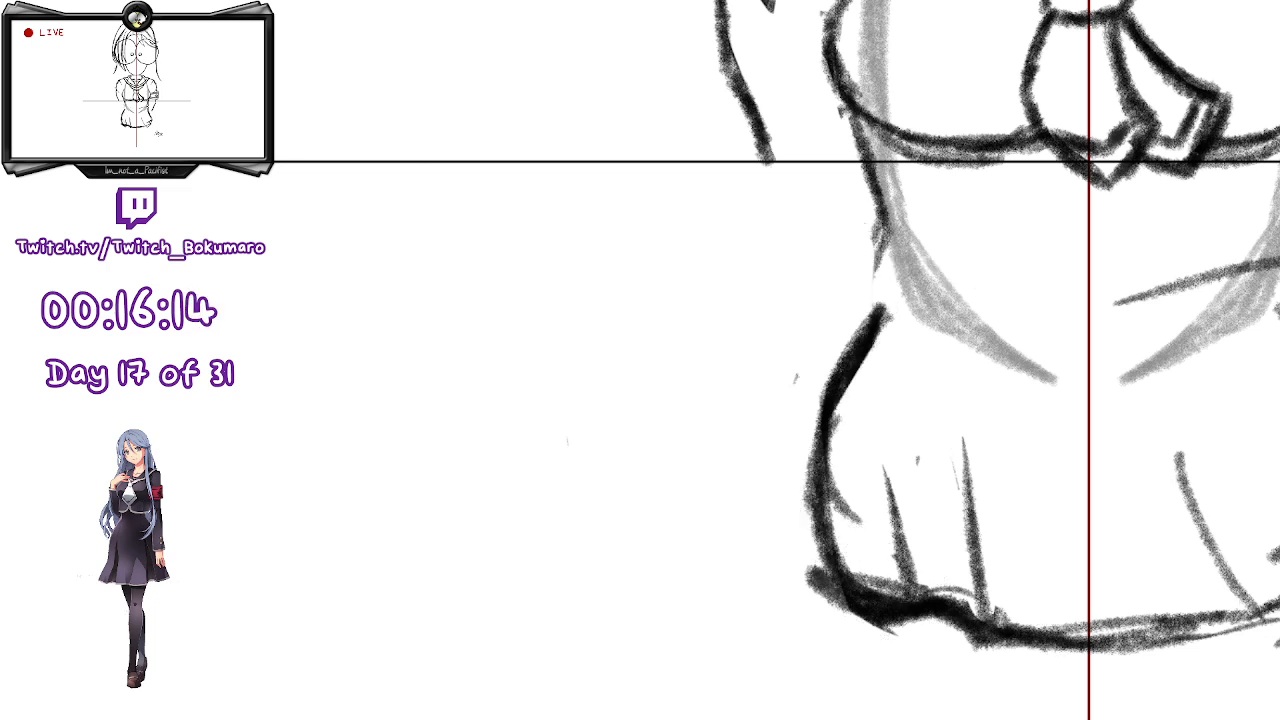
{"action": "mouse_move", "coordinate": [866, 238]}
{"action": "left_mouse_down"}
{"action": "mouse_move", "coordinate": [878, 298]}
{"action": "mouse_move", "coordinate": [852, 345]}
{"action": "mouse_move", "coordinate": [862, 283]}
{"action": "mouse_move", "coordinate": [875, 292]}
{"action": "mouse_move", "coordinate": [872, 280]}
{"action": "mouse_move", "coordinate": [844, 373]}
{"action": "mouse_move", "coordinate": [825, 377]}
{"action": "mouse_move", "coordinate": [824, 408]}
{"action": "left_mouse_up"}
{"action": "left_click_drag", "start_coordinate": [1073, 621], "coordinate": [874, 620]}
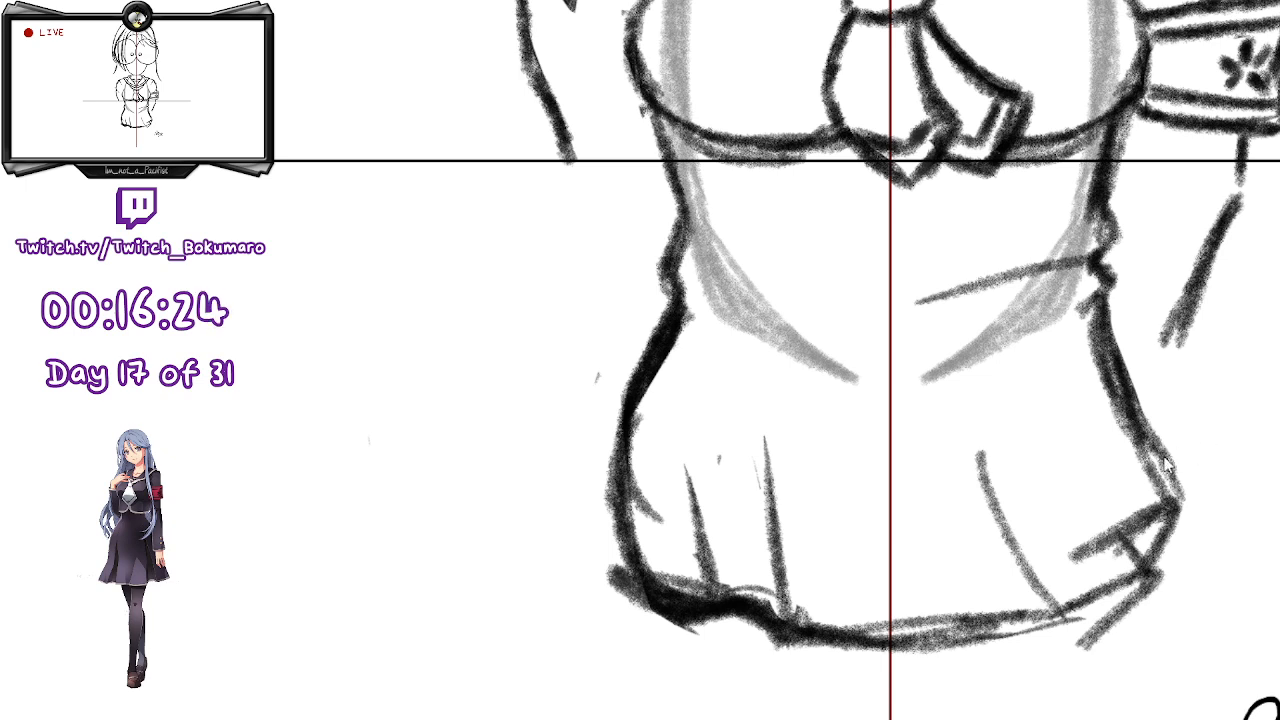
- Push the right-hand skirt edge and hem corner outward into a wider flare, undoing the stray edge strokes
{"action": "key", "text": "ctrl+z"}
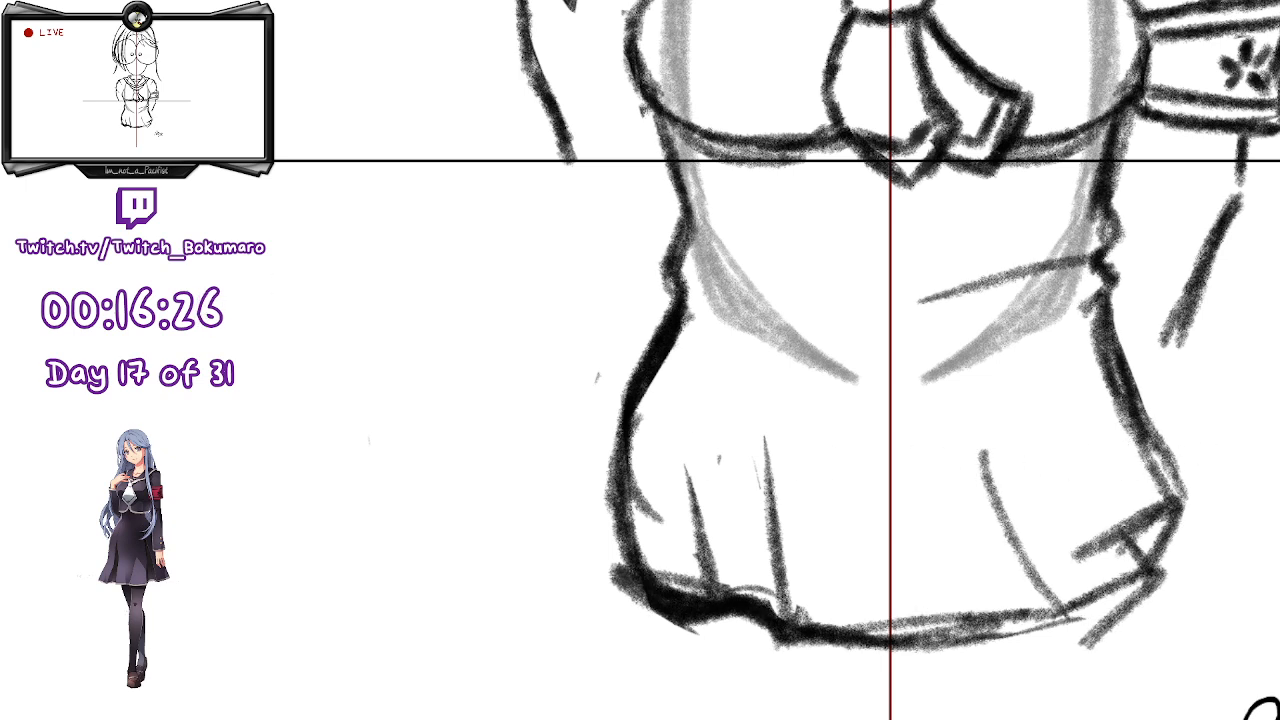
{"action": "left_click_drag", "start_coordinate": [1200, 486], "coordinate": [1279, 502]}
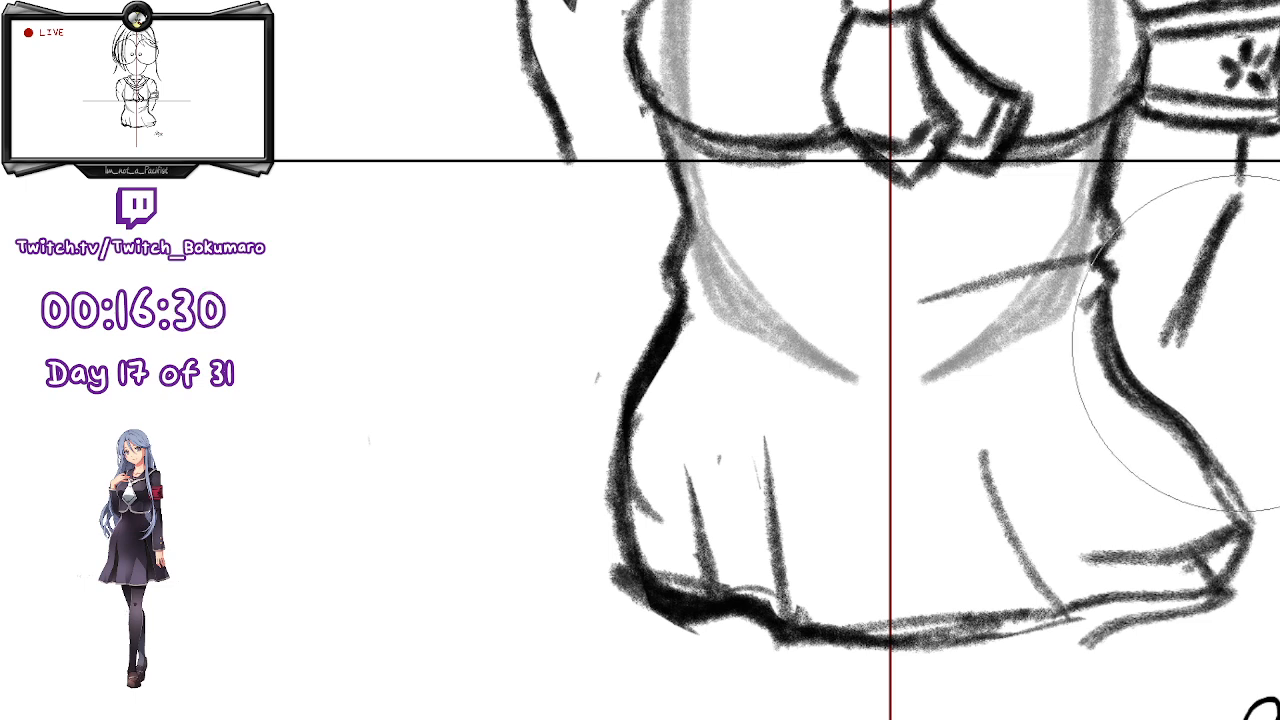
{"action": "key", "text": "e"}
{"action": "mouse_move", "coordinate": [1103, 345]}
{"action": "left_mouse_down"}
{"action": "mouse_move", "coordinate": [1137, 396]}
{"action": "mouse_move", "coordinate": [1149, 383]}
{"action": "mouse_move", "coordinate": [1114, 320]}
{"action": "mouse_move", "coordinate": [1175, 425]}
{"action": "left_mouse_up"}
{"action": "key", "text": "ctrl+z"}
{"action": "key", "text": "ctrl+z"}
{"action": "key", "text": "ctrl+z"}
- Redraw the right-hand skirt edge as a straighter diagonal from the waist, and add an outer fold line beside it
{"action": "left_click_drag", "start_coordinate": [1100, 306], "coordinate": [1250, 532]}
{"action": "mouse_move", "coordinate": [1197, 405]}
{"action": "left_mouse_down"}
{"action": "mouse_move", "coordinate": [1250, 455]}
{"action": "mouse_move", "coordinate": [1160, 380]}
{"action": "mouse_move", "coordinate": [1265, 480]}
{"action": "mouse_move", "coordinate": [1244, 452]}
{"action": "left_mouse_up"}
{"action": "left_click_drag", "start_coordinate": [1140, 374], "coordinate": [1262, 480]}
{"action": "key", "text": "e"}
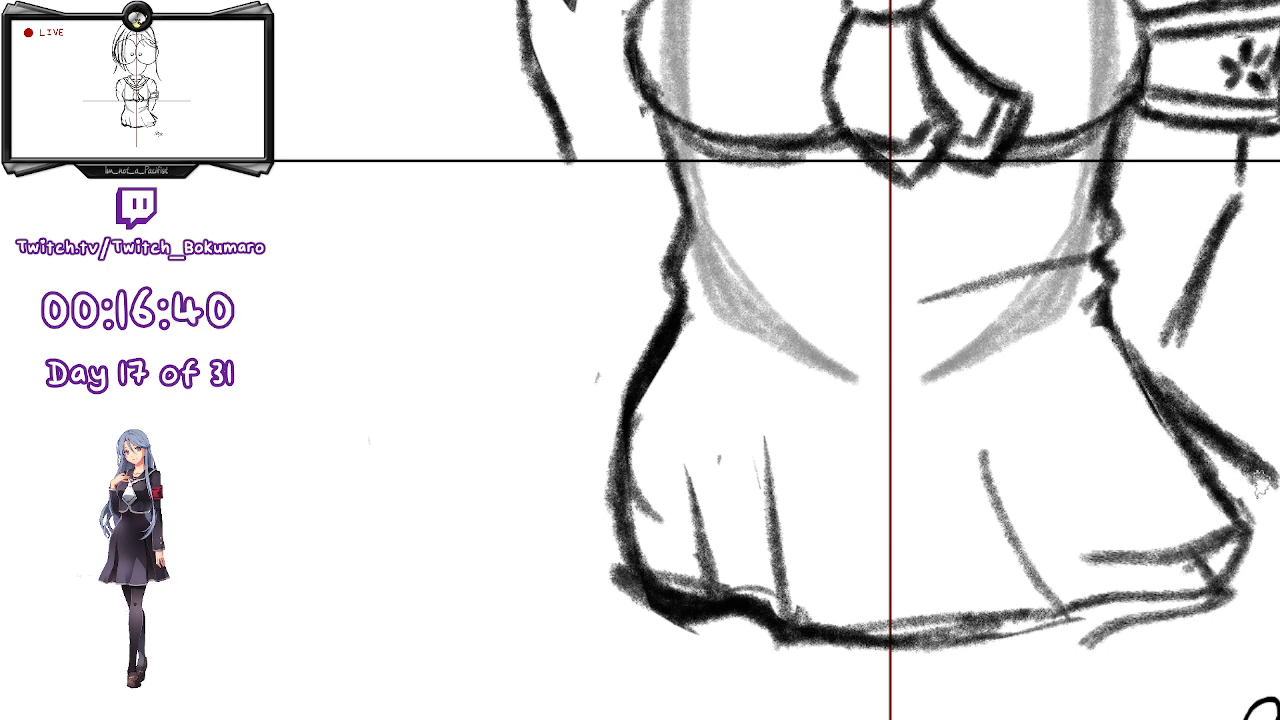
- Sketch the folded corner at the end of the right-hand flare and erase the old hem and pleat lines there
{"action": "mouse_move", "coordinate": [1134, 531]}
{"action": "left_mouse_down"}
{"action": "mouse_move", "coordinate": [1190, 600]}
{"action": "mouse_move", "coordinate": [1111, 517]}
{"action": "mouse_move", "coordinate": [1083, 574]}
{"action": "mouse_move", "coordinate": [983, 574]}
{"action": "mouse_move", "coordinate": [1134, 588]}
{"action": "left_mouse_up"}
{"action": "key", "text": "b"}
{"action": "left_click_drag", "start_coordinate": [1264, 484], "coordinate": [1187, 539]}
{"action": "mouse_move", "coordinate": [1272, 482]}
{"action": "left_mouse_down"}
{"action": "mouse_move", "coordinate": [1260, 532]}
{"action": "mouse_move", "coordinate": [1201, 578]}
{"action": "left_mouse_up"}
{"action": "left_click_drag", "start_coordinate": [1057, 413], "coordinate": [1198, 573]}
{"action": "left_click_drag", "start_coordinate": [1094, 448], "coordinate": [1205, 560]}
{"action": "key", "text": "e"}
{"action": "mouse_move", "coordinate": [1072, 424]}
{"action": "left_mouse_down"}
{"action": "mouse_move", "coordinate": [1193, 575]}
{"action": "mouse_move", "coordinate": [1204, 569]}
{"action": "left_mouse_up"}
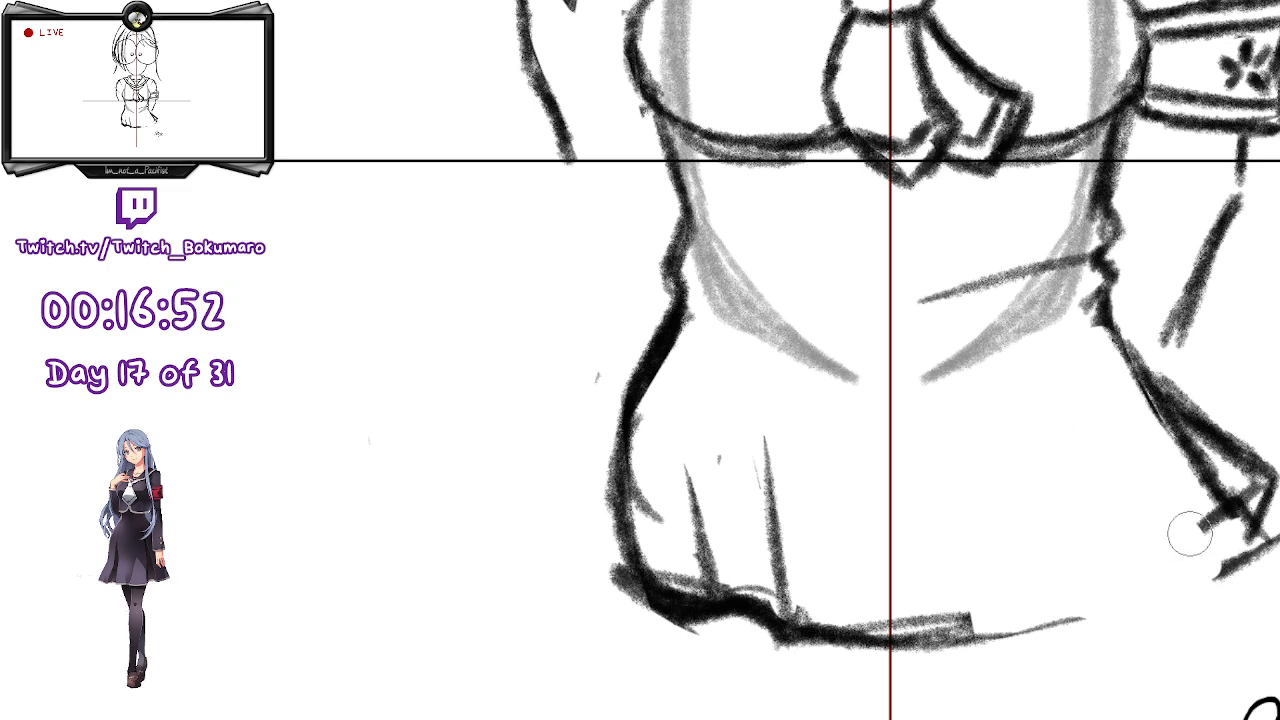
- Shape the right-hand outer pleat with an inner diagonal edge, a closed pointed end and a stepped hem below it
{"action": "mouse_move", "coordinate": [1247, 497]}
{"action": "left_mouse_down"}
{"action": "mouse_move", "coordinate": [1178, 540]}
{"action": "mouse_move", "coordinate": [1115, 486]}
{"action": "mouse_move", "coordinate": [1079, 412]}
{"action": "mouse_move", "coordinate": [1035, 377]}
{"action": "mouse_move", "coordinate": [1054, 382]}
{"action": "mouse_move", "coordinate": [1111, 480]}
{"action": "mouse_move", "coordinate": [1111, 466]}
{"action": "mouse_move", "coordinate": [1178, 540]}
{"action": "left_mouse_up"}
{"action": "key", "text": "e"}
{"action": "left_click_drag", "start_coordinate": [1257, 544], "coordinate": [1213, 586]}
{"action": "key", "text": "b"}
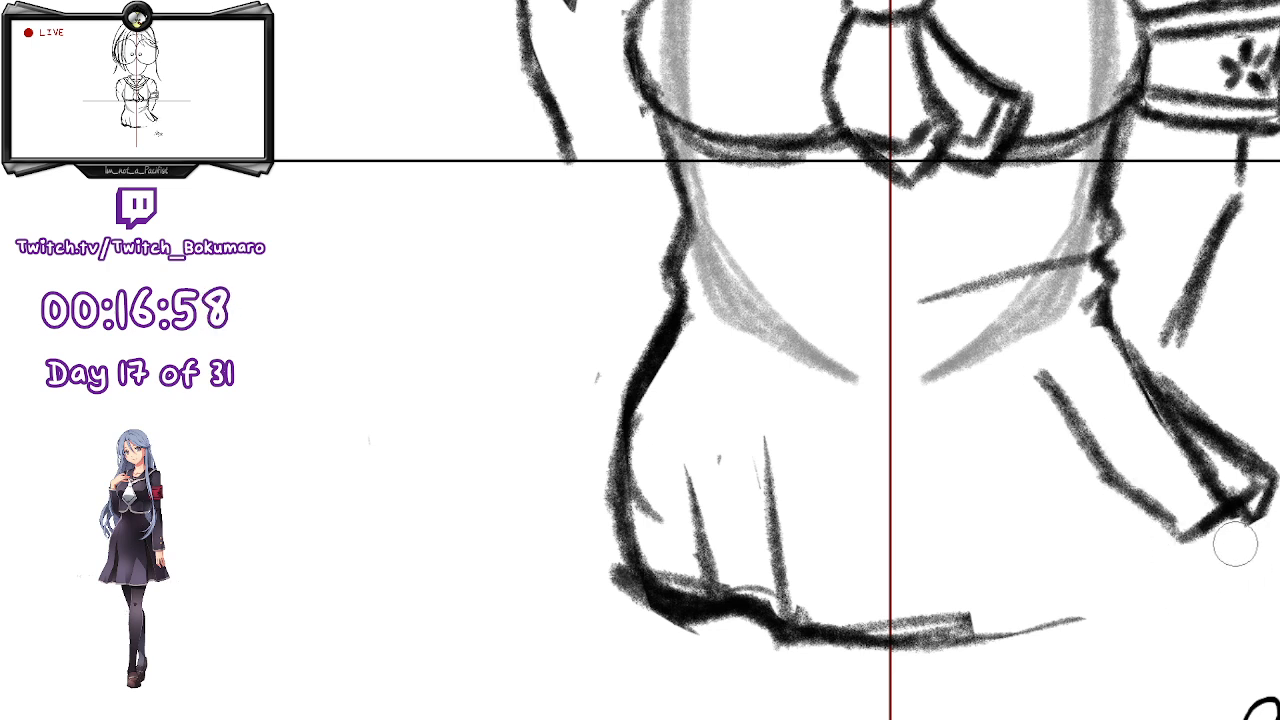
{"action": "mouse_move", "coordinate": [1260, 505]}
{"action": "left_mouse_down"}
{"action": "mouse_move", "coordinate": [1274, 486]}
{"action": "mouse_move", "coordinate": [1208, 593]}
{"action": "left_mouse_up"}
{"action": "key", "text": "e"}
{"action": "key", "text": "b"}
{"action": "left_click_drag", "start_coordinate": [1274, 486], "coordinate": [1233, 550]}
{"action": "mouse_move", "coordinate": [1272, 490]}
{"action": "left_mouse_down"}
{"action": "mouse_move", "coordinate": [1236, 545]}
{"action": "mouse_move", "coordinate": [1245, 556]}
{"action": "mouse_move", "coordinate": [1150, 598]}
{"action": "left_mouse_up"}
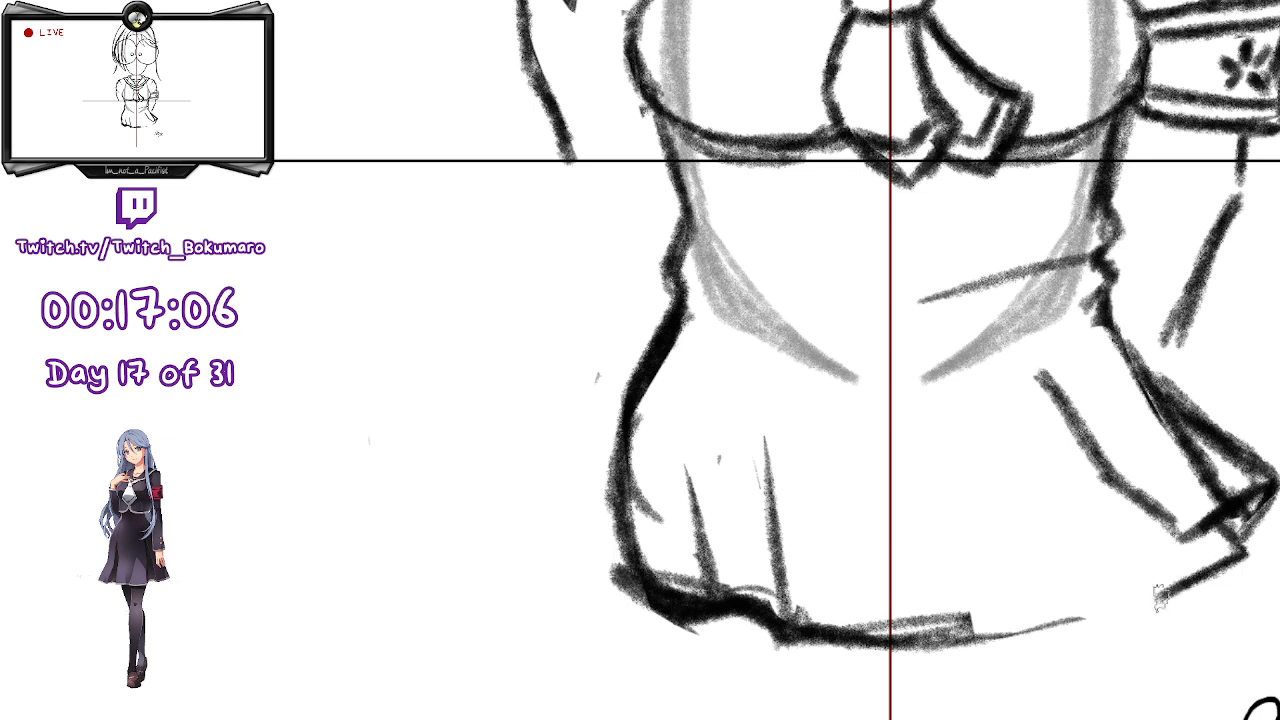
- Extend the hem inward from the outer pleat, and replace the inner diagonal with a pointed fold tapering upward
{"action": "mouse_move", "coordinate": [1050, 592]}
{"action": "left_mouse_down"}
{"action": "mouse_move", "coordinate": [1158, 563]}
{"action": "mouse_move", "coordinate": [1156, 603]}
{"action": "left_mouse_up"}
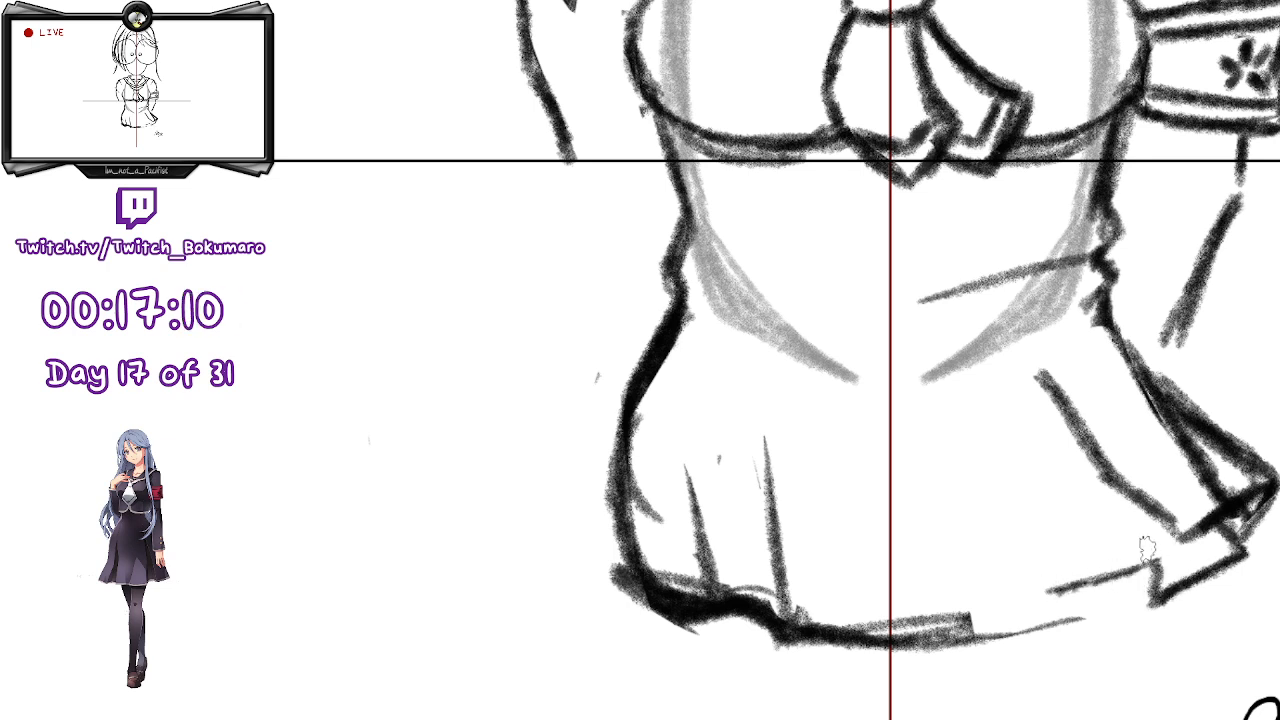
{"action": "key", "text": "e"}
{"action": "left_click_drag", "start_coordinate": [1048, 388], "coordinate": [1129, 495]}
{"action": "key", "text": "b"}
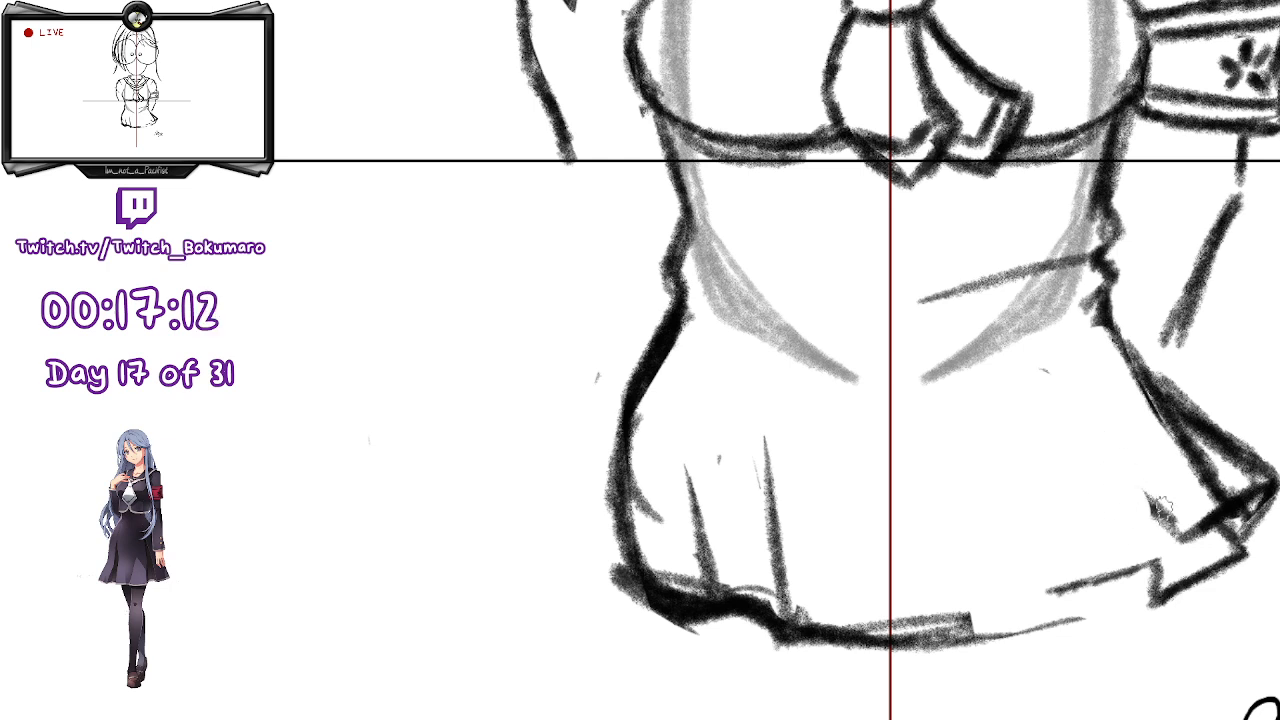
{"action": "mouse_move", "coordinate": [1184, 534]}
{"action": "left_mouse_down"}
{"action": "mouse_move", "coordinate": [1093, 457]}
{"action": "mouse_move", "coordinate": [1183, 518]}
{"action": "left_mouse_up"}
{"action": "mouse_move", "coordinate": [1183, 518]}
{"action": "left_mouse_down"}
{"action": "mouse_move", "coordinate": [1078, 433]}
{"action": "mouse_move", "coordinate": [1054, 396]}
{"action": "left_mouse_up"}
{"action": "left_click_drag", "start_coordinate": [1041, 352], "coordinate": [1090, 476]}
{"action": "left_click_drag", "start_coordinate": [1145, 562], "coordinate": [1030, 472]}
{"action": "left_click_drag", "start_coordinate": [1041, 352], "coordinate": [1042, 485]}
- Refine the inner fold's upright edge, close the hem below it, and add a pleat line just right of center
{"action": "key", "text": "e"}
{"action": "left_click_drag", "start_coordinate": [1017, 389], "coordinate": [1043, 497]}
{"action": "key", "text": "b"}
{"action": "left_click_drag", "start_coordinate": [1043, 364], "coordinate": [1048, 482]}
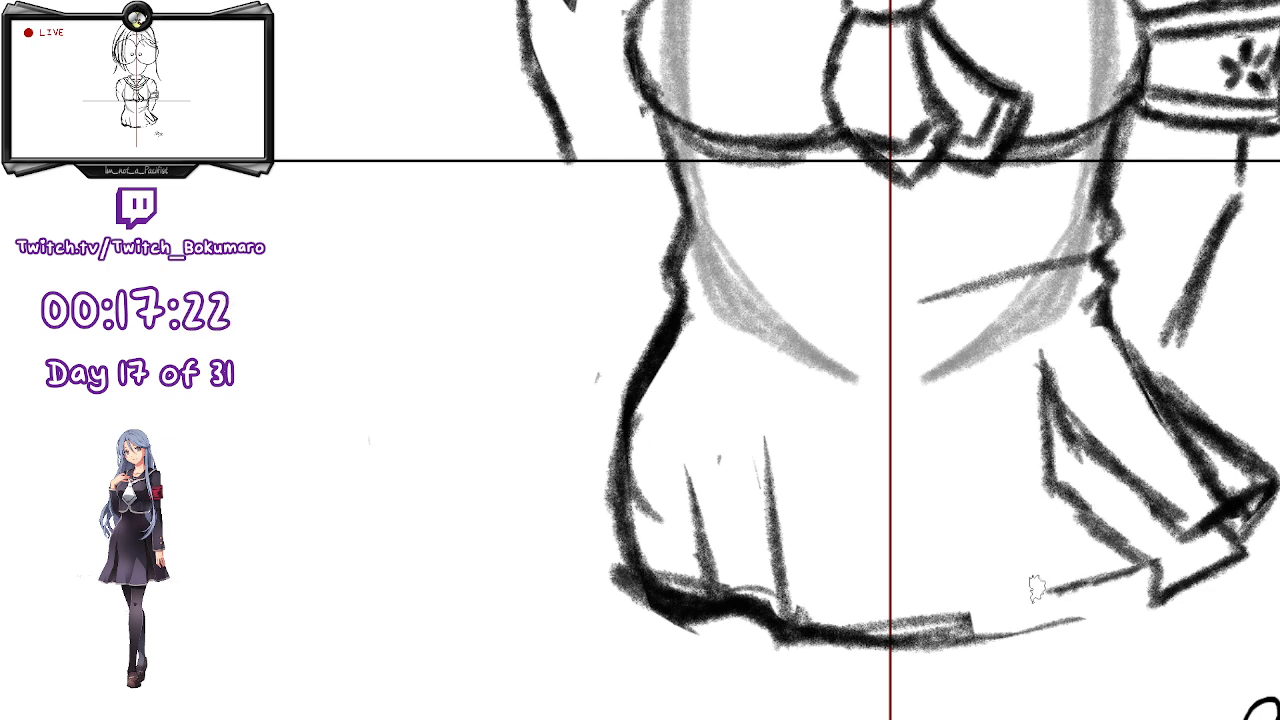
{"action": "mouse_move", "coordinate": [1150, 566]}
{"action": "left_mouse_down"}
{"action": "mouse_move", "coordinate": [1044, 590]}
{"action": "mouse_move", "coordinate": [1131, 577]}
{"action": "mouse_move", "coordinate": [1042, 605]}
{"action": "left_mouse_up"}
{"action": "mouse_move", "coordinate": [1138, 610]}
{"action": "left_mouse_down"}
{"action": "mouse_move", "coordinate": [1027, 623]}
{"action": "mouse_move", "coordinate": [1030, 608]}
{"action": "mouse_move", "coordinate": [1019, 621]}
{"action": "mouse_move", "coordinate": [975, 565]}
{"action": "left_mouse_up"}
{"action": "left_click_drag", "start_coordinate": [933, 438], "coordinate": [1004, 620]}
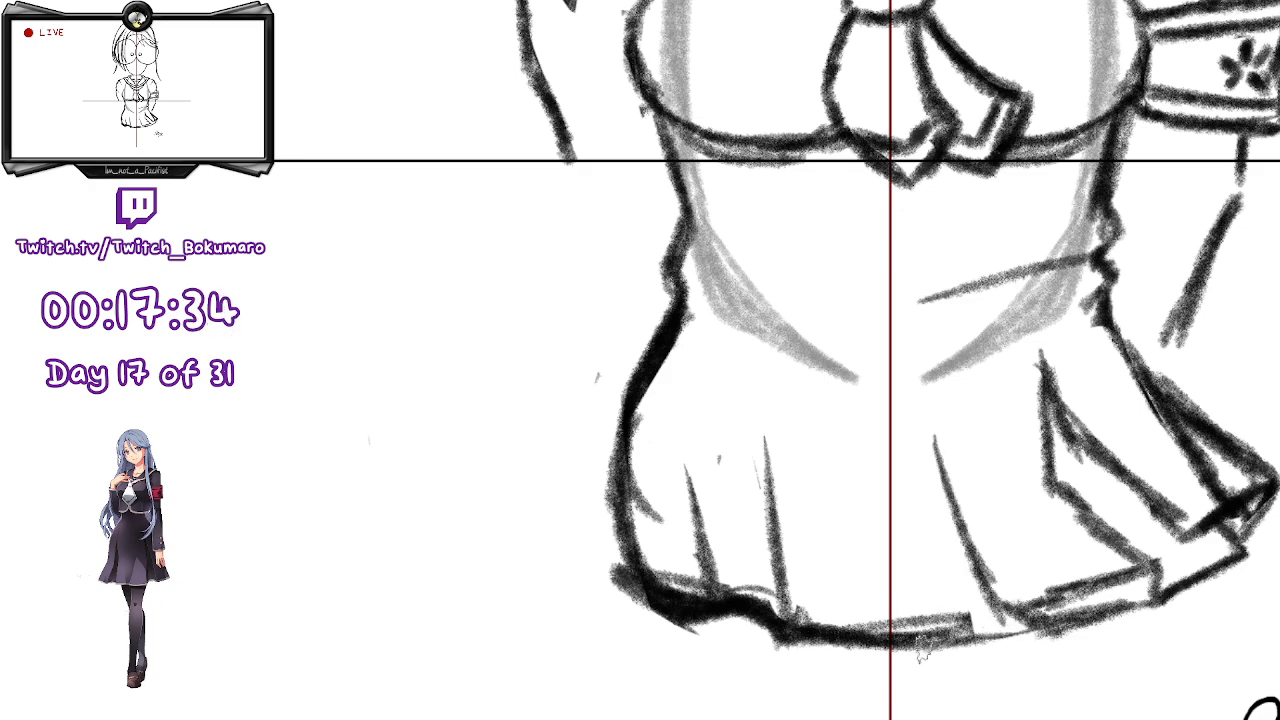
- Redraw the right-hand side contour of the chest slightly further inward beside the armband
{"action": "left_click_drag", "start_coordinate": [1068, 528], "coordinate": [924, 694]}
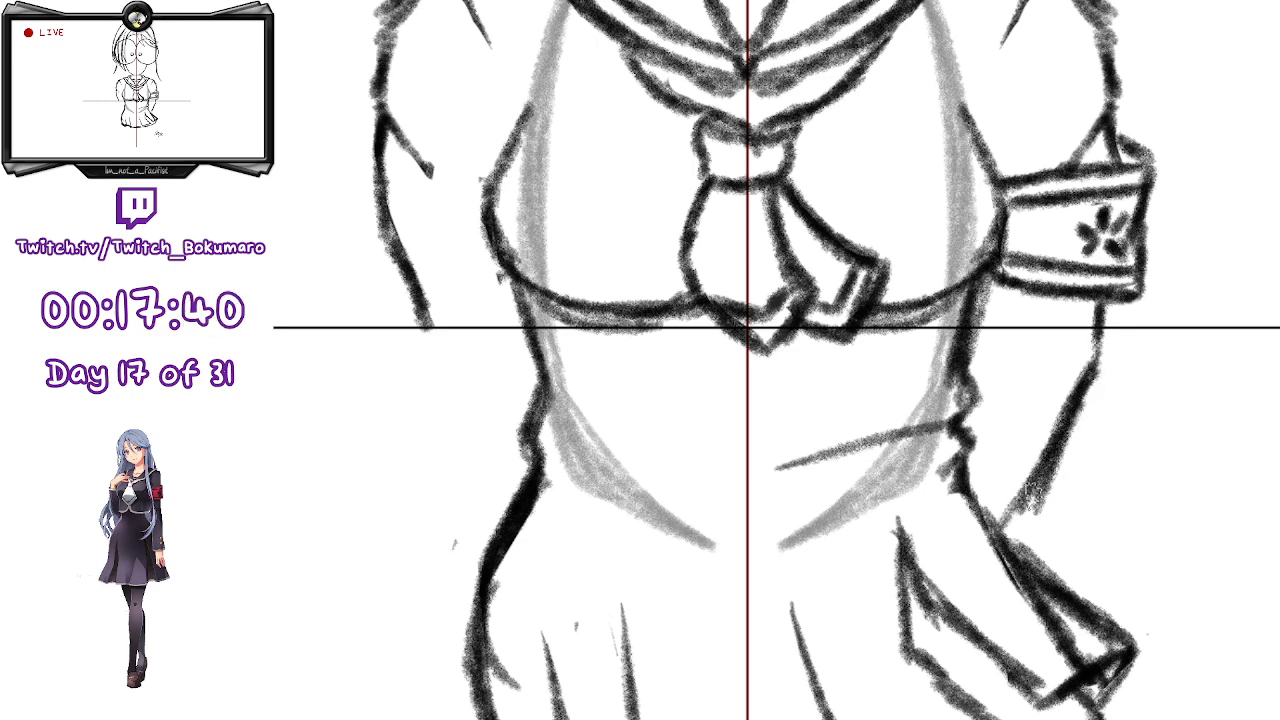
{"action": "mouse_move", "coordinate": [1072, 408]}
{"action": "left_mouse_down"}
{"action": "mouse_move", "coordinate": [1033, 546]}
{"action": "mouse_move", "coordinate": [1033, 625]}
{"action": "left_mouse_up"}
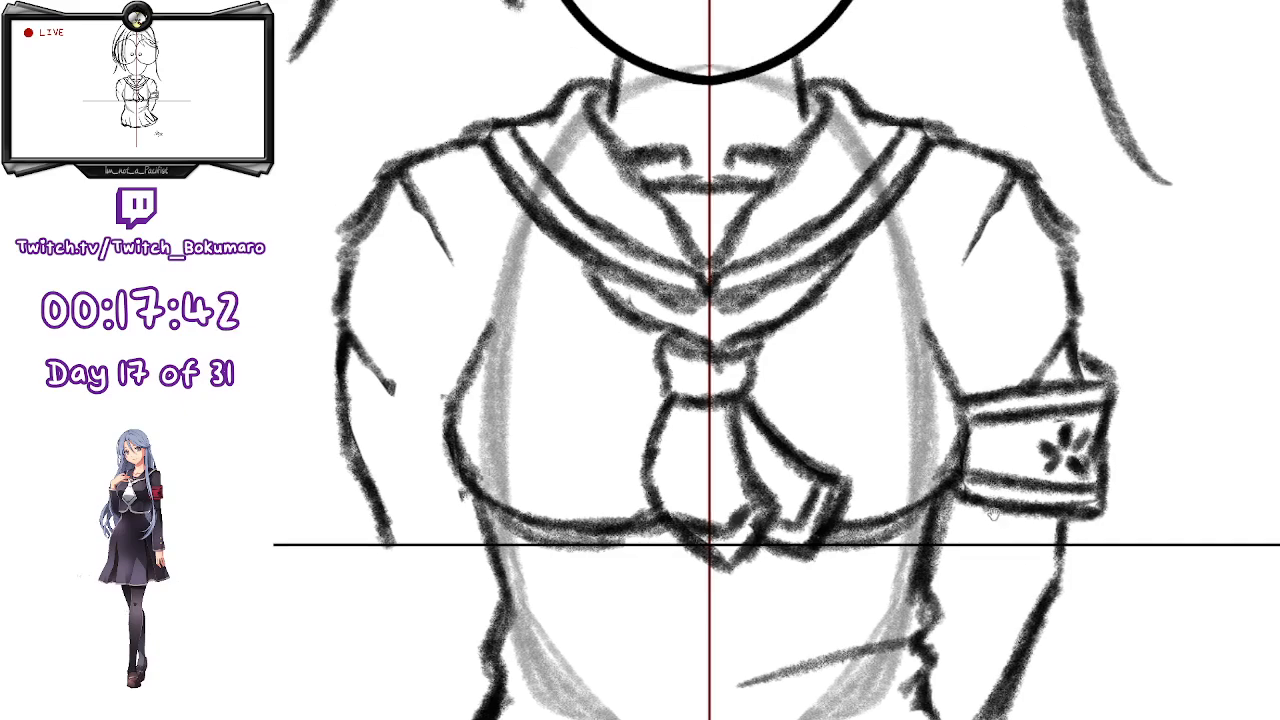
{"action": "mouse_move", "coordinate": [926, 335]}
{"action": "left_mouse_down"}
{"action": "mouse_move", "coordinate": [945, 476]}
{"action": "mouse_move", "coordinate": [929, 348]}
{"action": "mouse_move", "coordinate": [945, 438]}
{"action": "left_mouse_up"}
{"action": "left_click_drag", "start_coordinate": [932, 352], "coordinate": [952, 471]}
{"action": "left_click_drag", "start_coordinate": [940, 374], "coordinate": [946, 467]}
{"action": "key", "text": "e"}
{"action": "key", "text": "e"}
{"action": "mouse_move", "coordinate": [911, 349]}
{"action": "left_mouse_down"}
{"action": "mouse_move", "coordinate": [928, 440]}
{"action": "mouse_move", "coordinate": [930, 354]}
{"action": "mouse_move", "coordinate": [941, 466]}
{"action": "left_mouse_up"}
{"action": "left_click_drag", "start_coordinate": [933, 374], "coordinate": [938, 512]}
- Erase the old chest contour beside the armband and extend the armband's edges and stripes to the new line
{"action": "left_click_drag", "start_coordinate": [1048, 598], "coordinate": [1117, 380]}
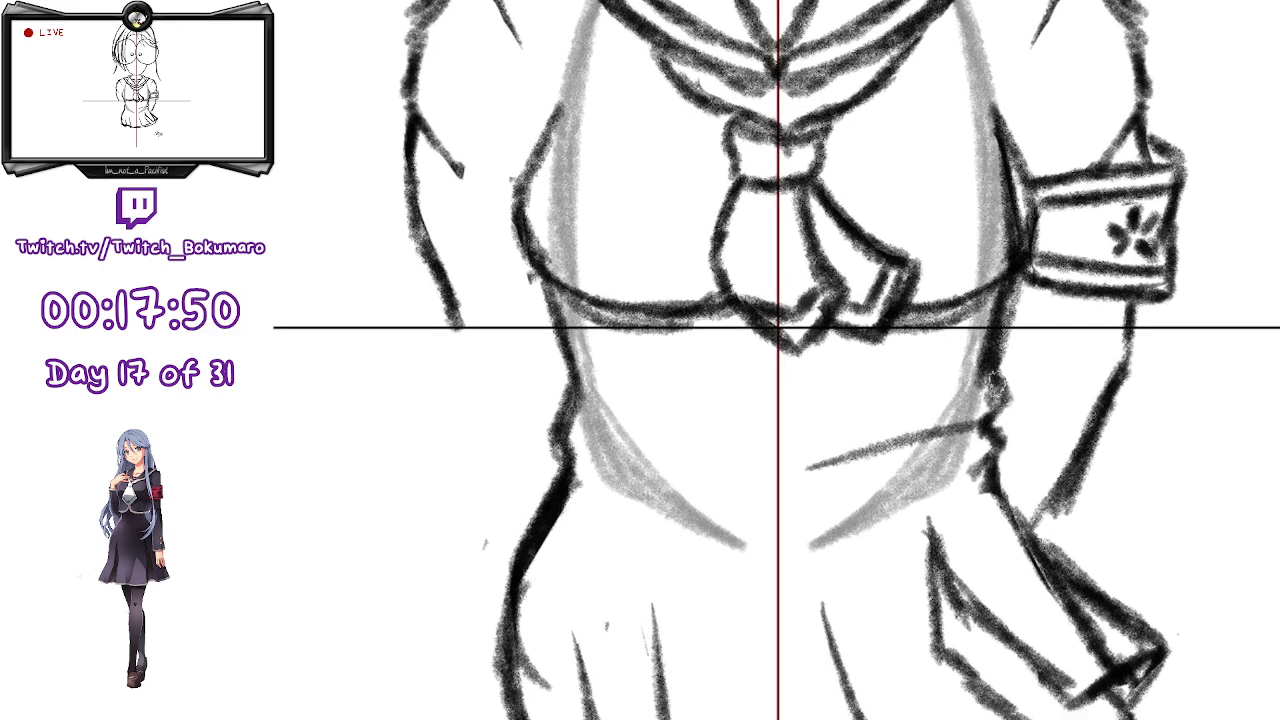
{"action": "left_click_drag", "start_coordinate": [978, 393], "coordinate": [940, 511]}
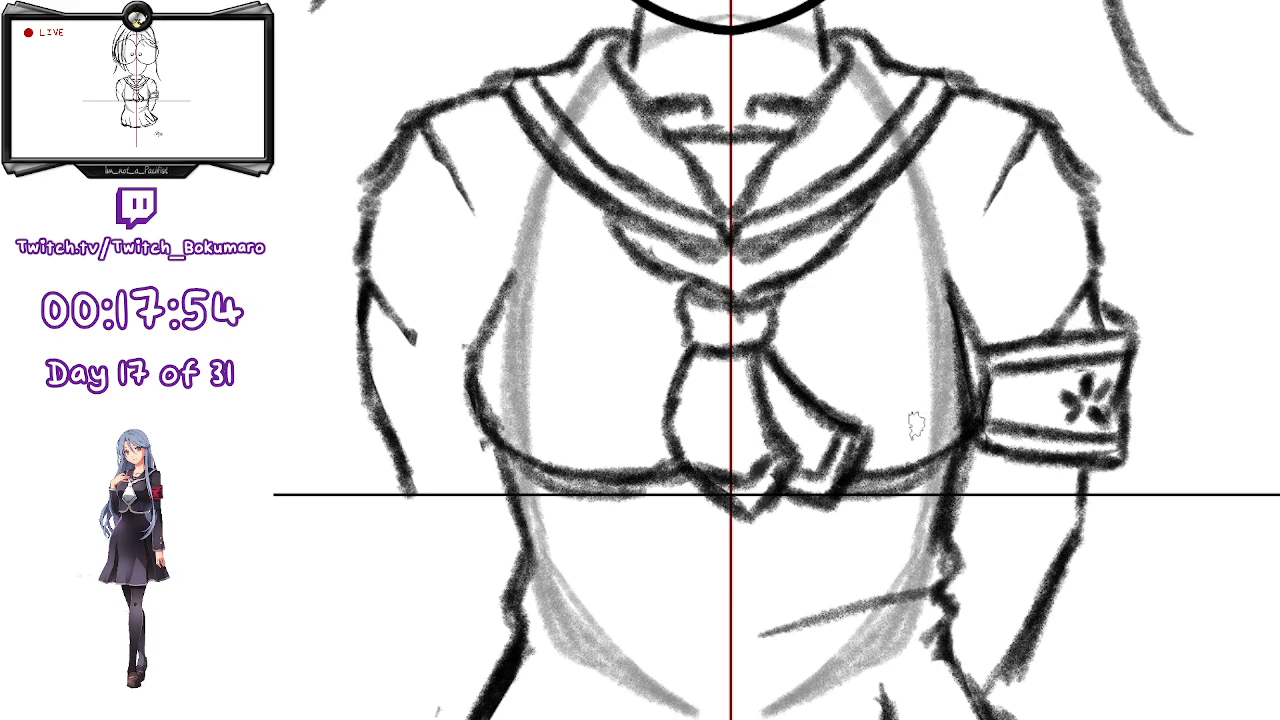
{"action": "mouse_move", "coordinate": [988, 308]}
{"action": "left_mouse_down"}
{"action": "mouse_move", "coordinate": [988, 394]}
{"action": "mouse_move", "coordinate": [982, 359]}
{"action": "mouse_move", "coordinate": [963, 356]}
{"action": "mouse_move", "coordinate": [1008, 346]}
{"action": "mouse_move", "coordinate": [970, 352]}
{"action": "mouse_move", "coordinate": [957, 336]}
{"action": "mouse_move", "coordinate": [986, 370]}
{"action": "left_mouse_up"}
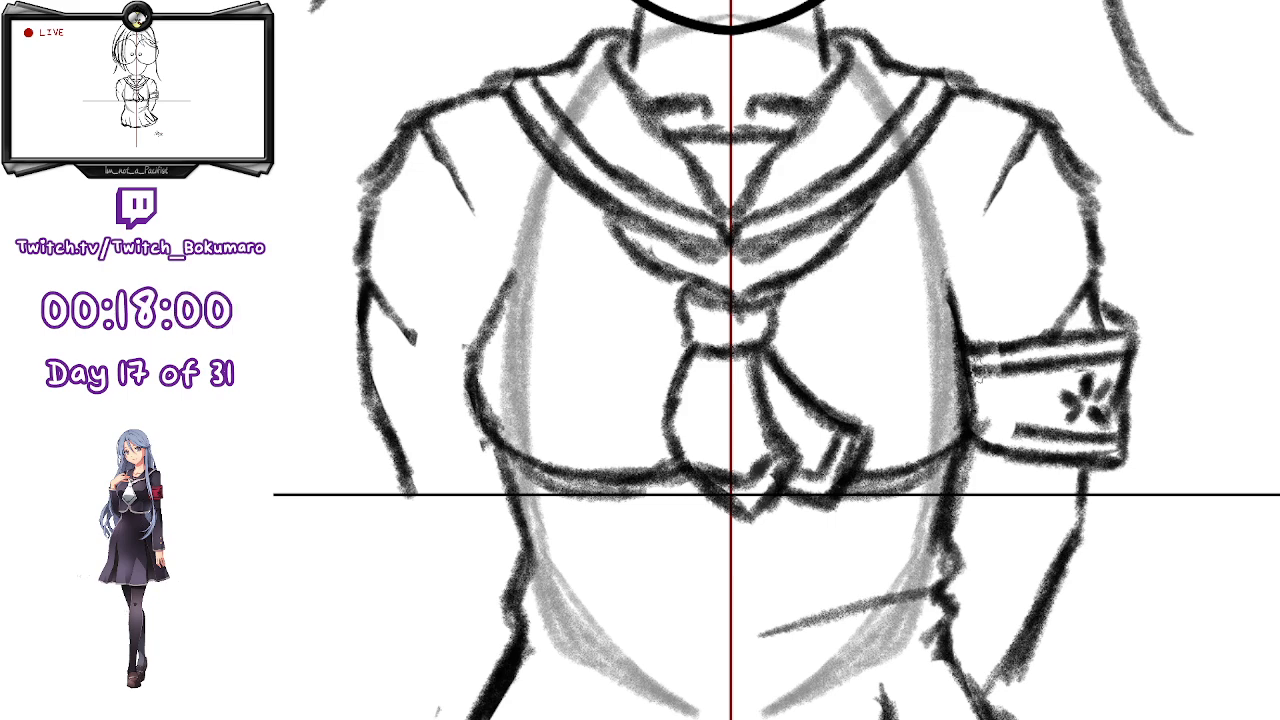
{"action": "mouse_move", "coordinate": [976, 414]}
{"action": "left_mouse_down"}
{"action": "mouse_move", "coordinate": [1023, 430]}
{"action": "mouse_move", "coordinate": [976, 412]}
{"action": "mouse_move", "coordinate": [982, 422]}
{"action": "left_mouse_up"}
{"action": "left_click_drag", "start_coordinate": [961, 346], "coordinate": [967, 414]}
{"action": "key", "text": "e"}
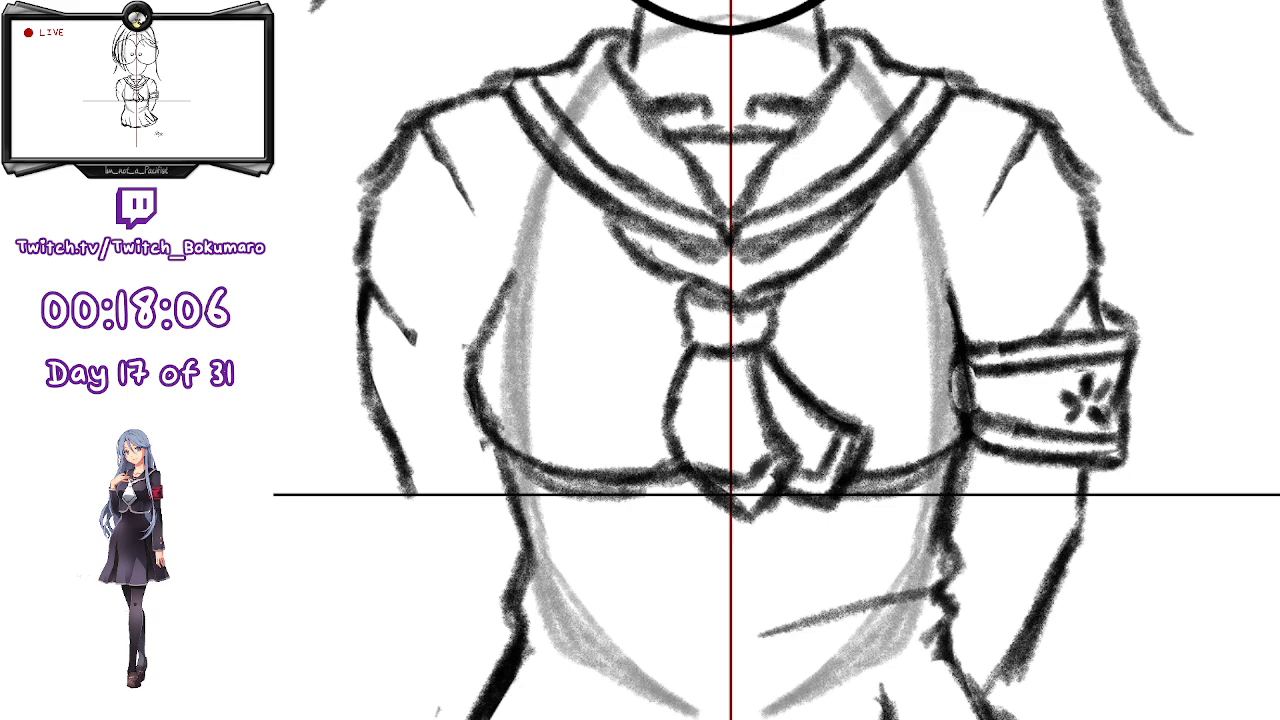
- Clean up the armband's inner end and redraw its bands so they meet the right-hand chest contour
{"action": "left_click_drag", "start_coordinate": [978, 345], "coordinate": [980, 405]}
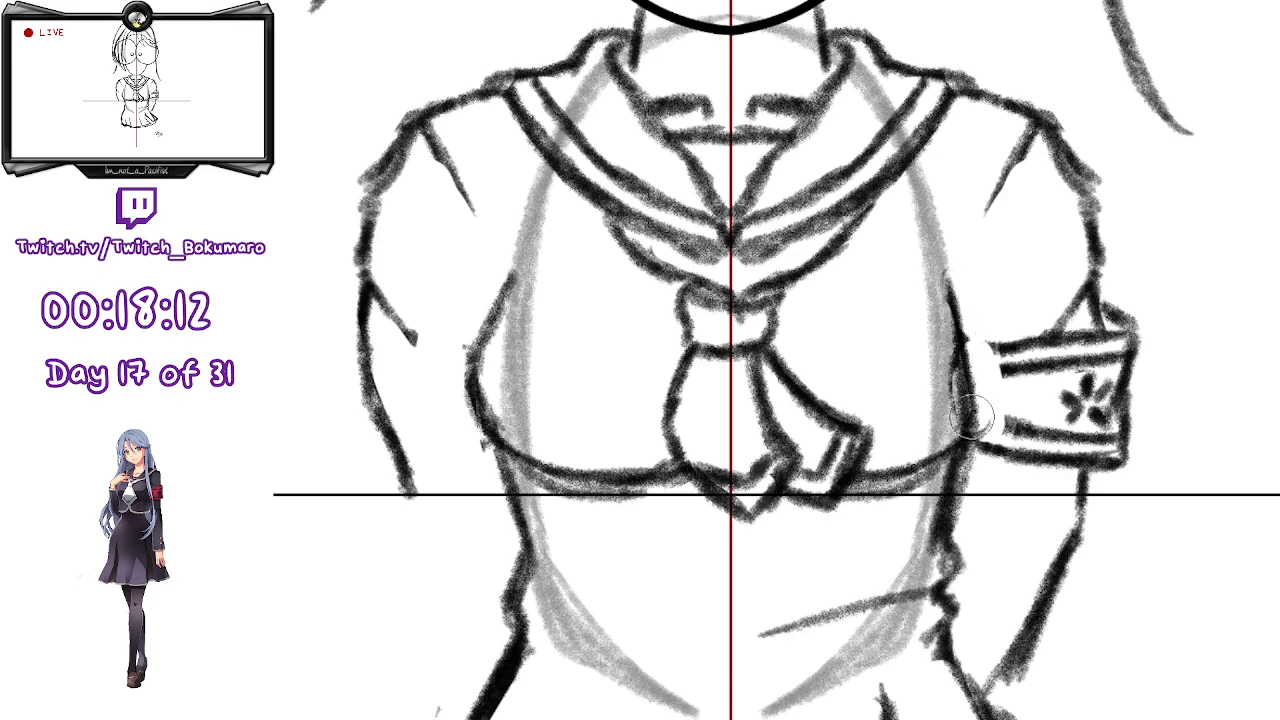
{"action": "mouse_move", "coordinate": [972, 405]}
{"action": "left_mouse_down"}
{"action": "mouse_move", "coordinate": [971, 394]}
{"action": "mouse_move", "coordinate": [971, 417]}
{"action": "mouse_move", "coordinate": [995, 385]}
{"action": "left_mouse_up"}
{"action": "mouse_move", "coordinate": [963, 342]}
{"action": "left_mouse_down"}
{"action": "mouse_move", "coordinate": [1000, 346]}
{"action": "mouse_move", "coordinate": [980, 374]}
{"action": "mouse_move", "coordinate": [955, 376]}
{"action": "mouse_move", "coordinate": [964, 404]}
{"action": "left_mouse_up"}
{"action": "left_click_drag", "start_coordinate": [951, 316], "coordinate": [967, 439]}
{"action": "left_click_drag", "start_coordinate": [961, 354], "coordinate": [956, 408]}
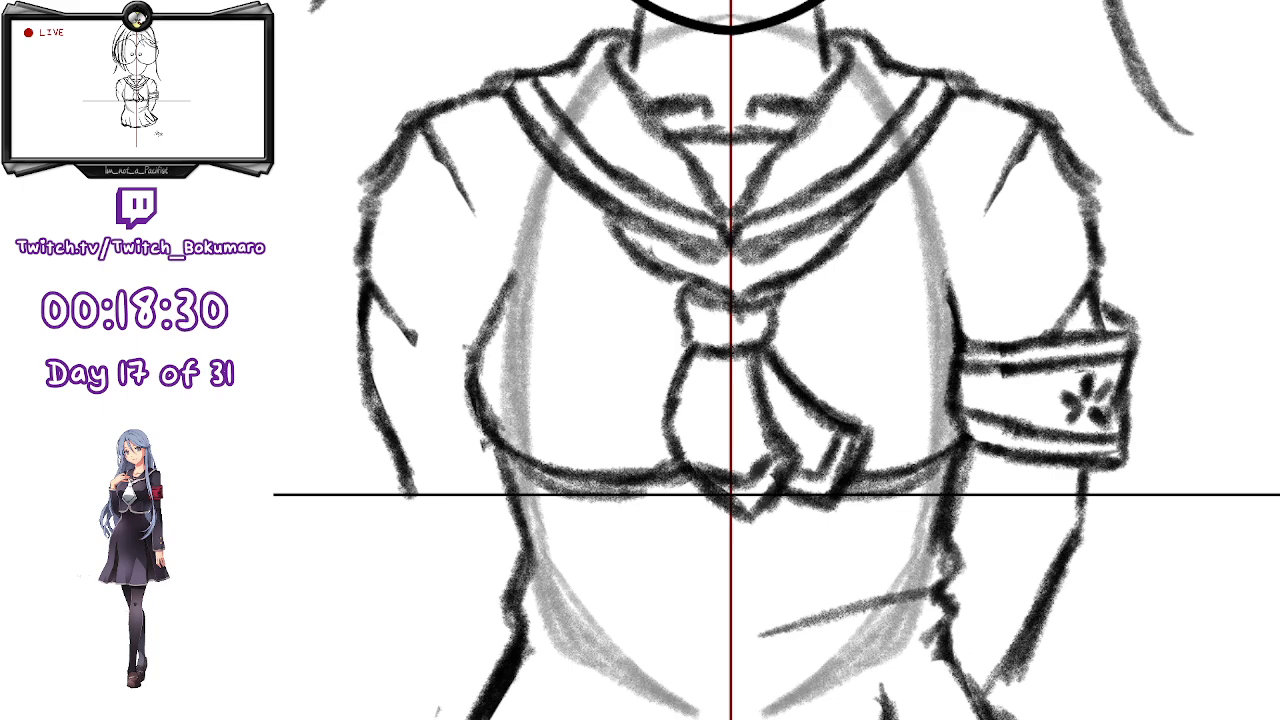
- Redraw the right-hand waist contour as a smooth line slanting inward from below the armband to the skirt top
{"action": "left_click_drag", "start_coordinate": [1210, 587], "coordinate": [1270, 356]}
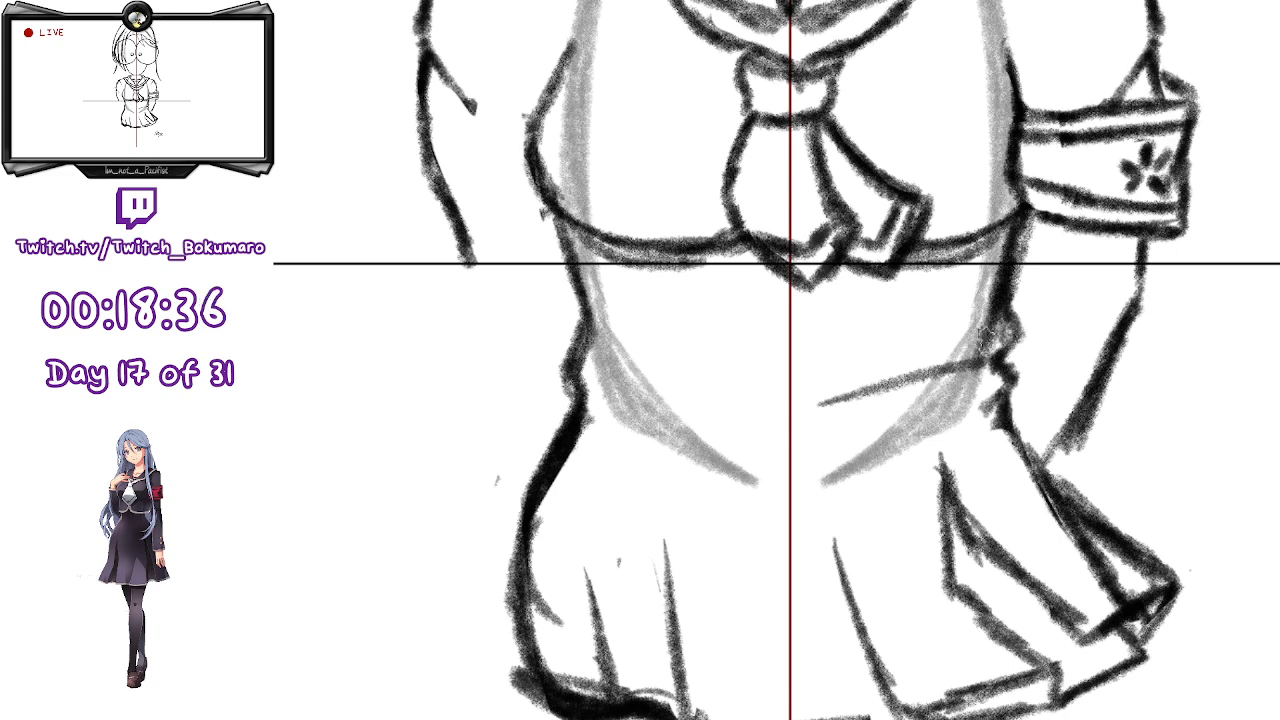
{"action": "mouse_move", "coordinate": [1018, 206]}
{"action": "left_mouse_down"}
{"action": "mouse_move", "coordinate": [985, 370]}
{"action": "mouse_move", "coordinate": [948, 455]}
{"action": "mouse_move", "coordinate": [941, 430]}
{"action": "left_mouse_up"}
{"action": "mouse_move", "coordinate": [1020, 242]}
{"action": "left_mouse_down"}
{"action": "mouse_move", "coordinate": [1004, 300]}
{"action": "mouse_move", "coordinate": [910, 462]}
{"action": "left_mouse_up"}
{"action": "key", "text": "e"}
{"action": "left_click_drag", "start_coordinate": [1030, 285], "coordinate": [956, 434]}
{"action": "mouse_move", "coordinate": [1015, 251]}
{"action": "left_mouse_down"}
{"action": "mouse_move", "coordinate": [965, 395]}
{"action": "mouse_move", "coordinate": [930, 450]}
{"action": "left_mouse_up"}
{"action": "key", "text": "e"}
{"action": "mouse_move", "coordinate": [971, 303]}
{"action": "left_mouse_down"}
{"action": "mouse_move", "coordinate": [914, 462]}
{"action": "mouse_move", "coordinate": [966, 387]}
{"action": "mouse_move", "coordinate": [945, 465]}
{"action": "mouse_move", "coordinate": [1045, 478]}
{"action": "left_mouse_up"}
- Extend the right-hand forearm line from below the armband down to the top of the skirt
{"action": "key", "text": "b"}
{"action": "left_click_drag", "start_coordinate": [1138, 288], "coordinate": [1060, 478]}
{"action": "key", "text": "ctrl+z"}
{"action": "left_click_drag", "start_coordinate": [1150, 262], "coordinate": [1042, 472]}
- Draw a waistband line joining the waist to the skirt's outer edge, and thicken the slanted right-hand waist contour
{"action": "left_click_drag", "start_coordinate": [950, 452], "coordinate": [1040, 476]}
{"action": "mouse_move", "coordinate": [1000, 288]}
{"action": "left_mouse_down"}
{"action": "mouse_move", "coordinate": [955, 435]}
{"action": "mouse_move", "coordinate": [938, 450]}
{"action": "left_mouse_up"}
{"action": "mouse_move", "coordinate": [975, 345]}
{"action": "left_mouse_down"}
{"action": "mouse_move", "coordinate": [930, 450]}
{"action": "mouse_move", "coordinate": [1012, 445]}
{"action": "mouse_move", "coordinate": [958, 420]}
{"action": "mouse_move", "coordinate": [1035, 458]}
{"action": "mouse_move", "coordinate": [1004, 436]}
{"action": "left_mouse_up"}
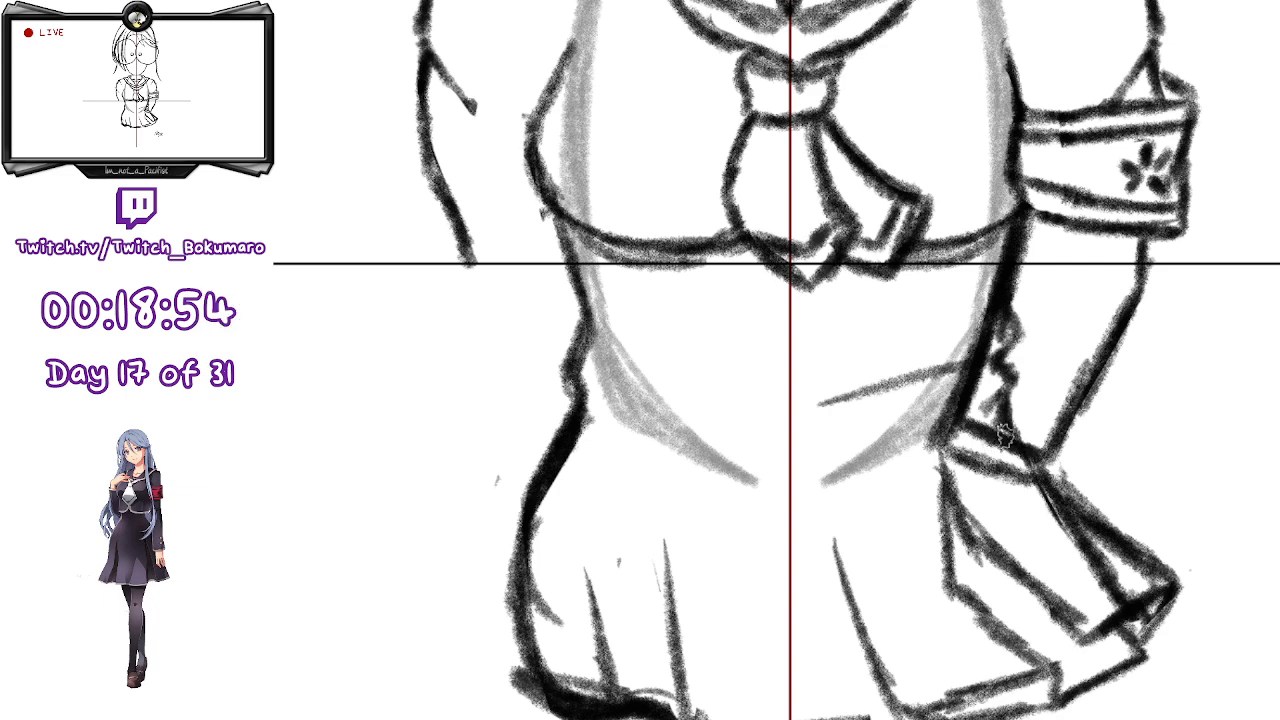
- Duplicate the right-hand forearm, waist and cuff lines, mirror them, and position the copy below the left-hand upper arm
{"action": "mouse_move", "coordinate": [1087, 458]}
{"action": "left_mouse_down"}
{"action": "mouse_move", "coordinate": [1066, 514]}
{"action": "mouse_move", "coordinate": [994, 606]}
{"action": "mouse_move", "coordinate": [1009, 570]}
{"action": "left_mouse_up"}
{"action": "key", "text": "ctrl+v"}
{"action": "key", "text": "ctrl+t"}
{"action": "key", "text": "Left"}
{"action": "key", "text": "Left"}
{"action": "key", "text": "Left"}
{"action": "key", "text": "Left"}
{"action": "key", "text": "Left"}
{"action": "key", "text": "Left"}
{"action": "key", "text": "Left"}
{"action": "key", "text": "Left"}
{"action": "key", "text": "Left"}
{"action": "key", "text": "Left"}
{"action": "key", "text": "Left"}
{"action": "key", "text": "Left"}
{"action": "key", "text": "Left"}
{"action": "key", "text": "Left"}
{"action": "key", "text": "Left"}
{"action": "key", "text": "Left"}
{"action": "key", "text": "Left"}
{"action": "key", "text": "Left"}
{"action": "key", "text": "Left"}
{"action": "key", "text": "Left"}
{"action": "key", "text": "Left"}
{"action": "key", "text": "Left"}
{"action": "key", "text": "Left"}
{"action": "key", "text": "Left"}
{"action": "key", "text": "Left"}
{"action": "key", "text": "Left"}
{"action": "key", "text": "Left"}
{"action": "key", "text": "Left"}
{"action": "key", "text": "Left"}
{"action": "key", "text": "Left"}
{"action": "key", "text": "Left"}
{"action": "key", "text": "Left"}
{"action": "key", "text": "Left"}
{"action": "key", "text": "Left"}
{"action": "key", "text": "Left"}
{"action": "key", "text": "Left"}
{"action": "key", "text": "Left"}
{"action": "key", "text": "Left"}
{"action": "key", "text": "Left"}
{"action": "key", "text": "Left"}
{"action": "key", "text": "Left"}
{"action": "key", "text": "Return"}
{"action": "key", "text": "ctrl+t"}
{"action": "key", "text": "Left"}
{"action": "key", "text": "Left"}
{"action": "key", "text": "Left"}
{"action": "key", "text": "Left"}
{"action": "key", "text": "Left"}
{"action": "key", "text": "Left"}
{"action": "key", "text": "Left"}
{"action": "key", "text": "Left"}
{"action": "key", "text": "Left"}
{"action": "key", "text": "Left"}
{"action": "key", "text": "Left"}
{"action": "key", "text": "Left"}
{"action": "key", "text": "Left"}
{"action": "key", "text": "Left"}
{"action": "key", "text": "Left"}
{"action": "key", "text": "Left"}
{"action": "key", "text": "Left"}
{"action": "key", "text": "Left"}
{"action": "key", "text": "Left"}
{"action": "key", "text": "Left"}
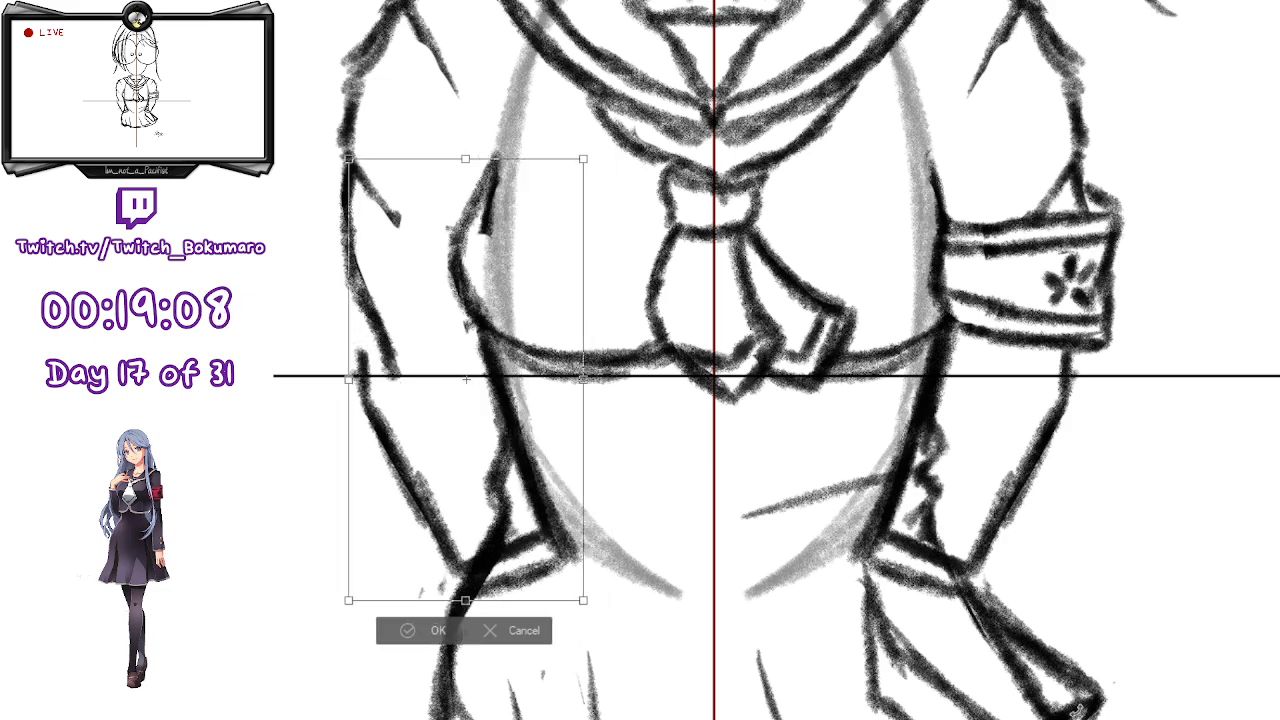
{"action": "key", "text": "Return"}
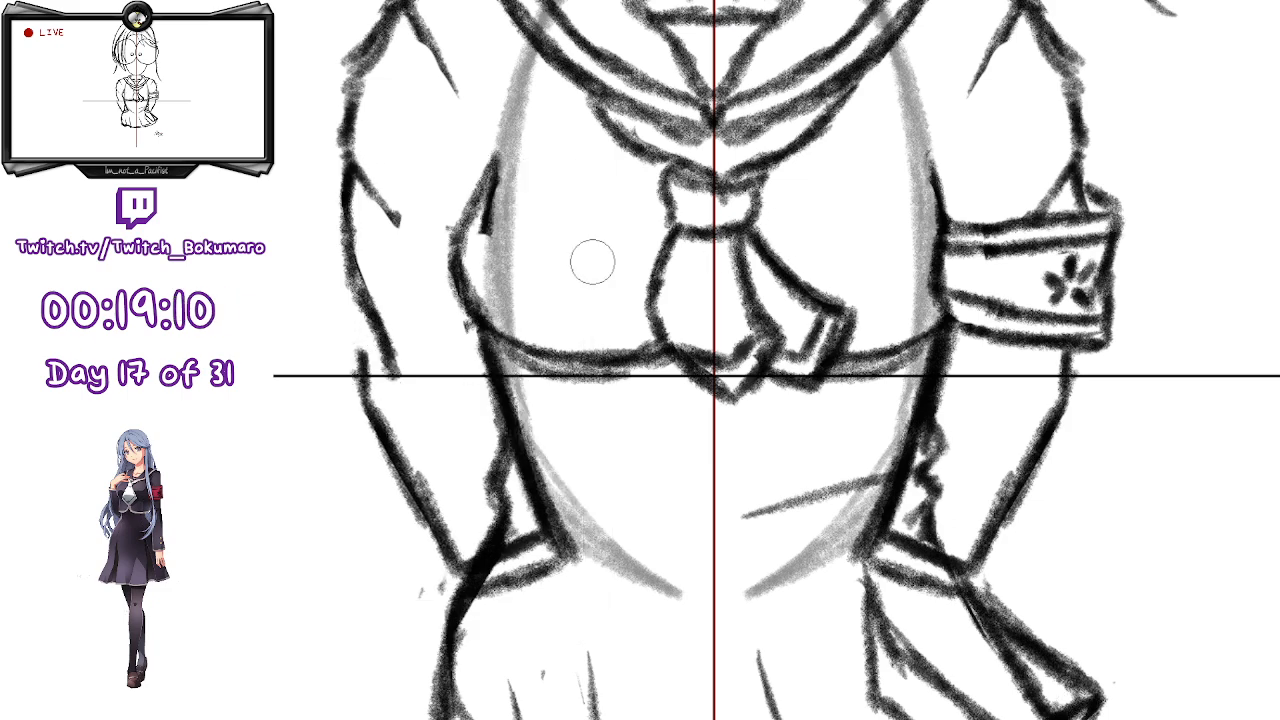
- Erase the bulging left-hand chest contour and redraw it as a nearly straight line running down into the waist
{"action": "mouse_move", "coordinate": [491, 188]}
{"action": "left_mouse_down"}
{"action": "mouse_move", "coordinate": [483, 333]}
{"action": "mouse_move", "coordinate": [478, 263]}
{"action": "left_mouse_up"}
{"action": "left_click_drag", "start_coordinate": [492, 212], "coordinate": [470, 296]}
{"action": "left_click_drag", "start_coordinate": [472, 248], "coordinate": [490, 368]}
{"action": "key", "text": "ctrl+z"}
{"action": "key", "text": "ctrl+z"}
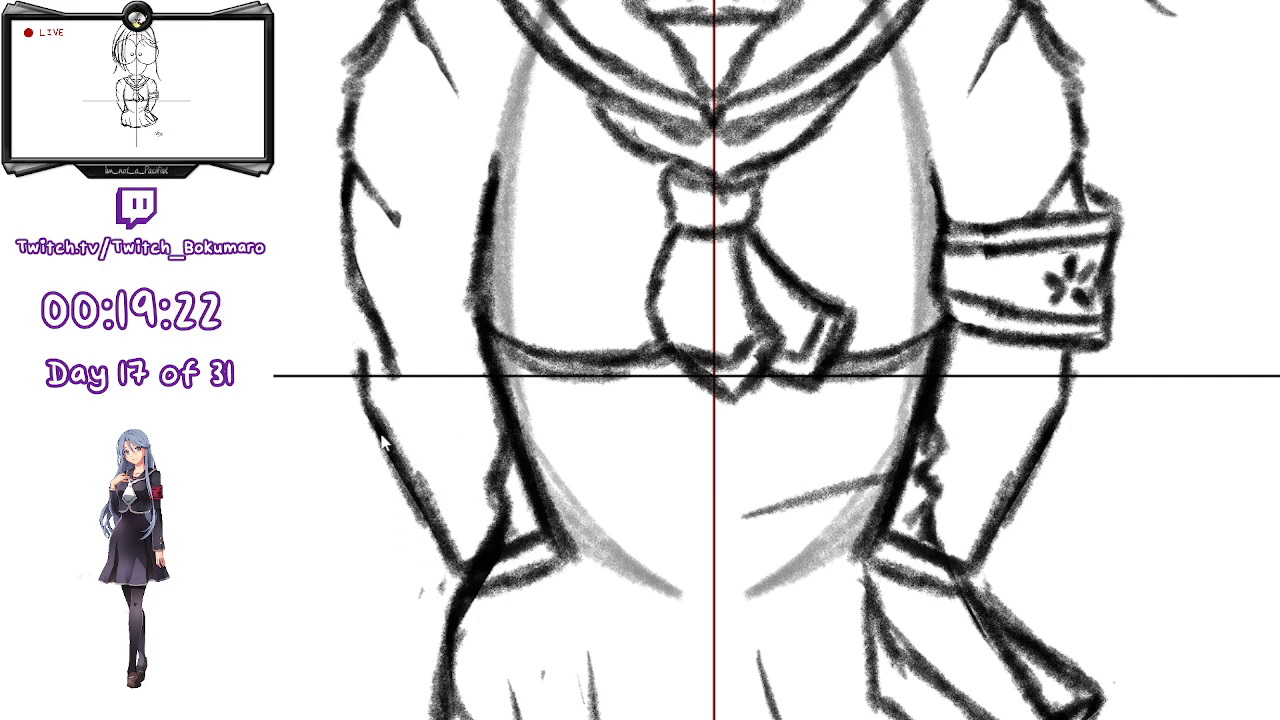
- Redraw the left-hand arm's outer contour to join the forearm, and erase the old inward-slanting line
{"action": "left_click_drag", "start_coordinate": [348, 200], "coordinate": [364, 370]}
{"action": "left_click_drag", "start_coordinate": [345, 240], "coordinate": [370, 384]}
{"action": "mouse_move", "coordinate": [358, 334]}
{"action": "left_mouse_down"}
{"action": "mouse_move", "coordinate": [345, 224]}
{"action": "mouse_move", "coordinate": [349, 306]}
{"action": "left_mouse_up"}
{"action": "mouse_move", "coordinate": [351, 237]}
{"action": "left_mouse_down"}
{"action": "mouse_move", "coordinate": [353, 372]}
{"action": "mouse_move", "coordinate": [370, 415]}
{"action": "left_mouse_up"}
{"action": "key", "text": "e"}
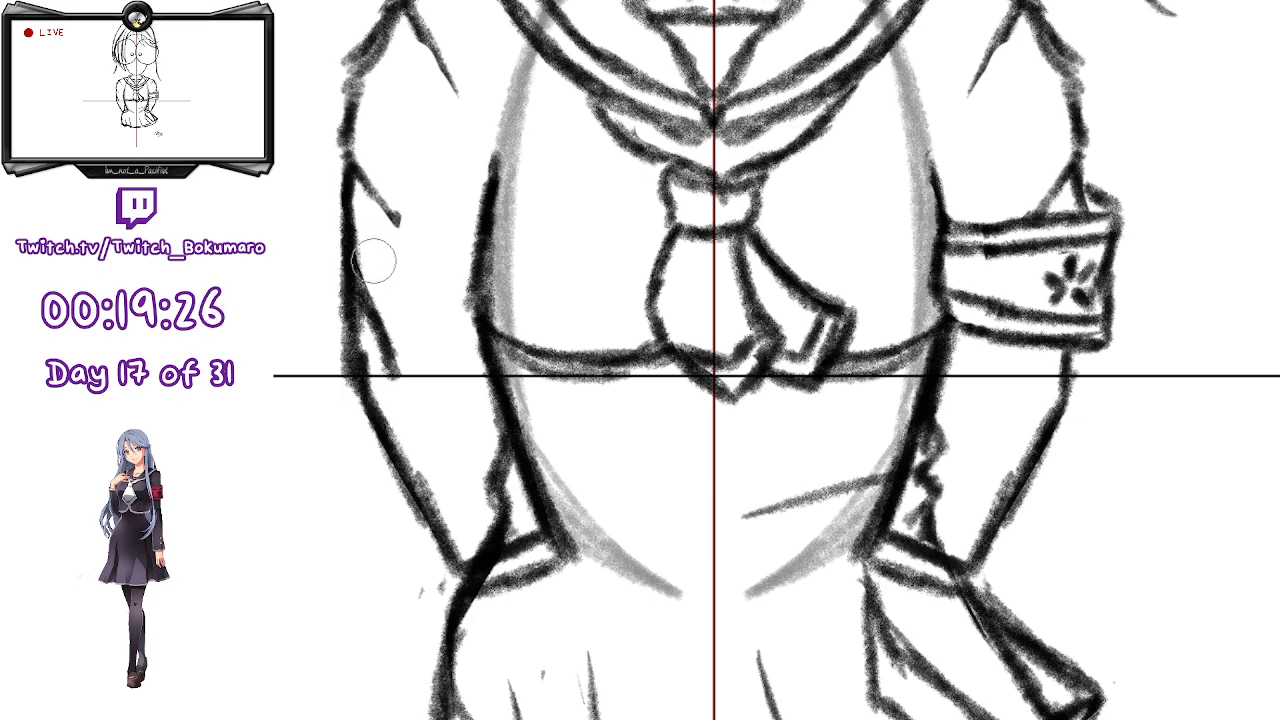
{"action": "left_click_drag", "start_coordinate": [368, 254], "coordinate": [371, 291]}
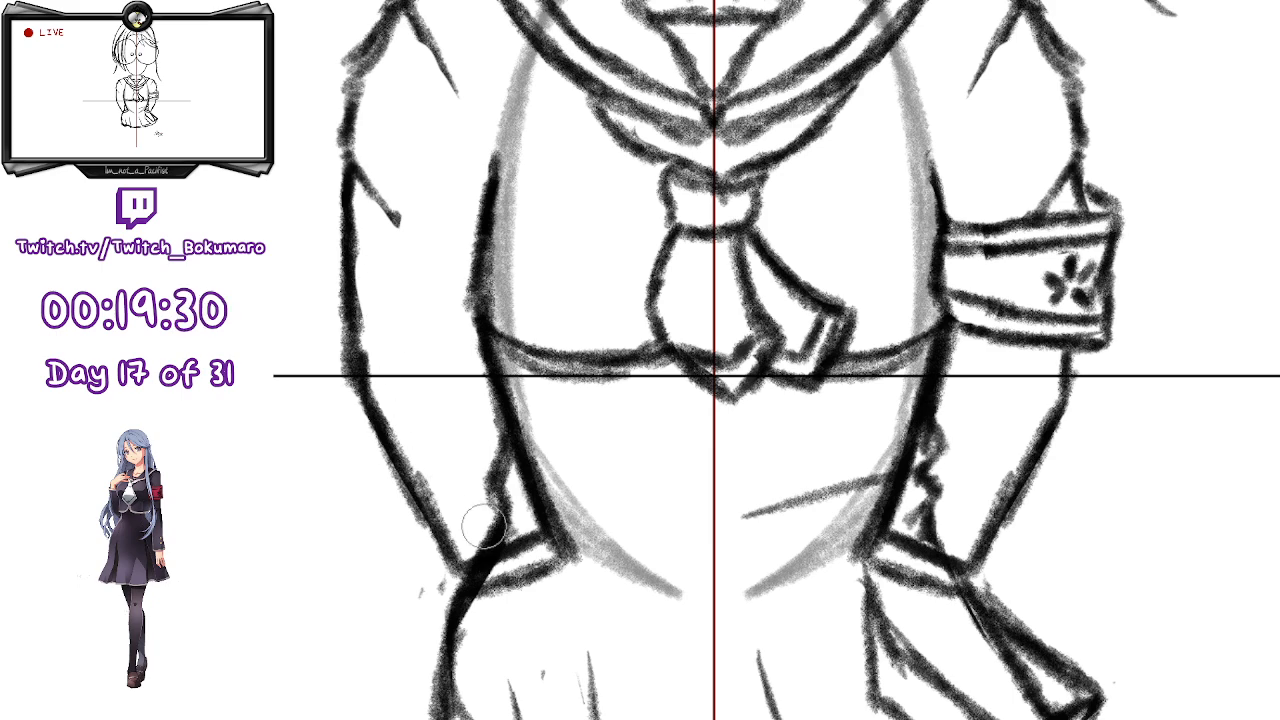
- Erase the leftover wavy waist line and the skirt line overlapping the left-hand cuff
{"action": "mouse_move", "coordinate": [474, 397]}
{"action": "left_mouse_down"}
{"action": "mouse_move", "coordinate": [492, 440]}
{"action": "mouse_move", "coordinate": [486, 540]}
{"action": "mouse_move", "coordinate": [500, 575]}
{"action": "left_mouse_up"}
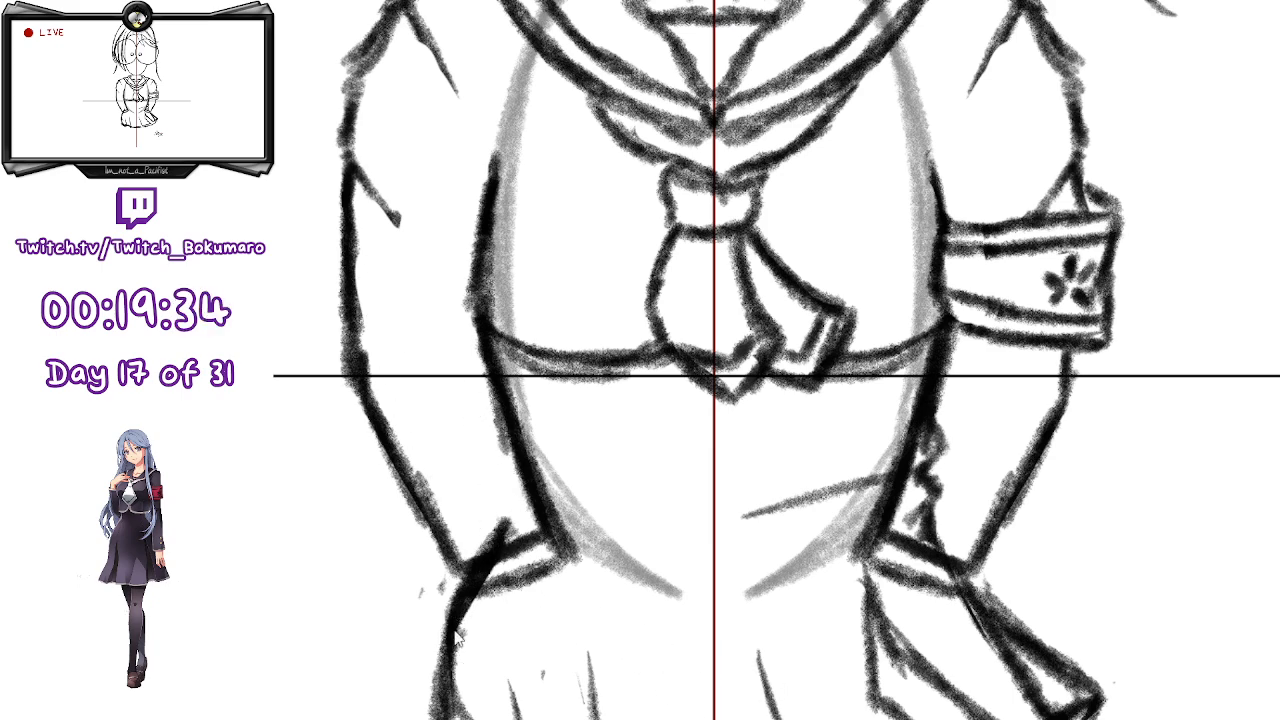
{"action": "mouse_move", "coordinate": [505, 512]}
{"action": "left_mouse_down"}
{"action": "mouse_move", "coordinate": [486, 529]}
{"action": "mouse_move", "coordinate": [488, 560]}
{"action": "left_mouse_up"}
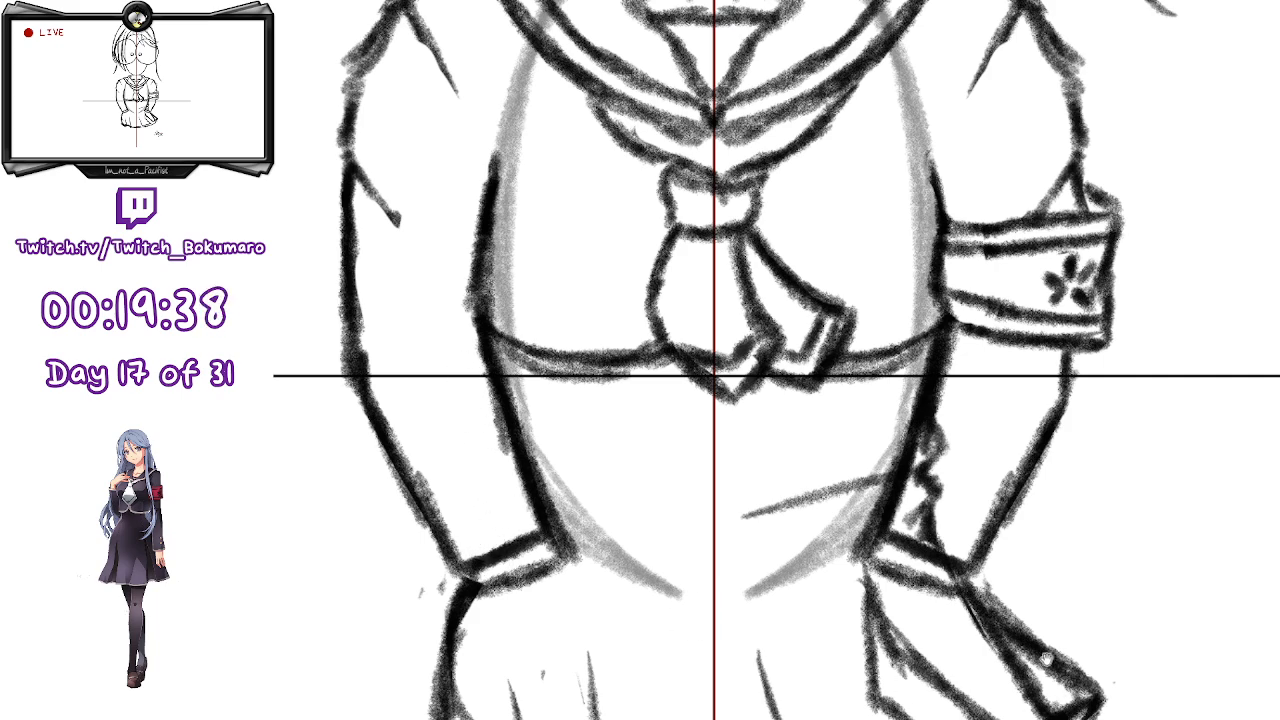
{"action": "left_click_drag", "start_coordinate": [1049, 662], "coordinate": [1039, 700]}
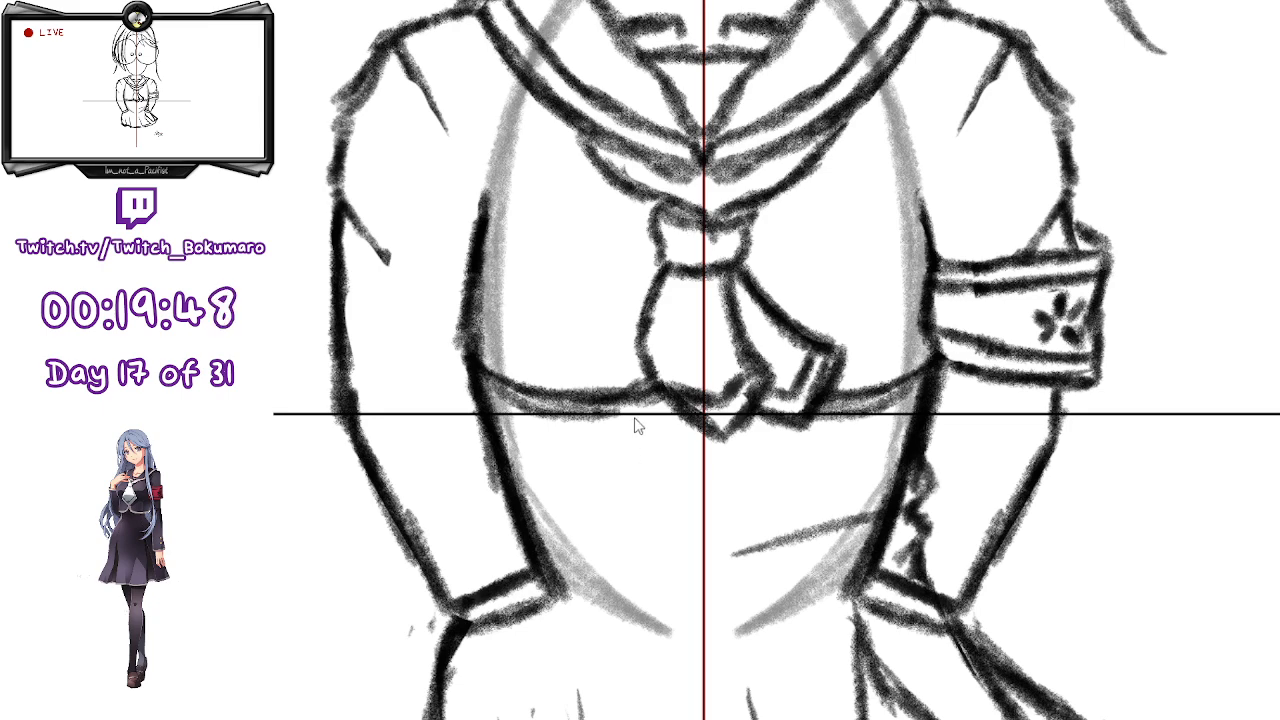
- Draw the left-hand half of the top's curved hem below the chest as a double line
{"action": "left_click_drag", "start_coordinate": [680, 428], "coordinate": [684, 460]}
{"action": "left_click_drag", "start_coordinate": [520, 504], "coordinate": [664, 488]}
{"action": "mouse_move", "coordinate": [683, 392]}
{"action": "left_mouse_down"}
{"action": "mouse_move", "coordinate": [651, 499]}
{"action": "mouse_move", "coordinate": [540, 510]}
{"action": "left_mouse_up"}
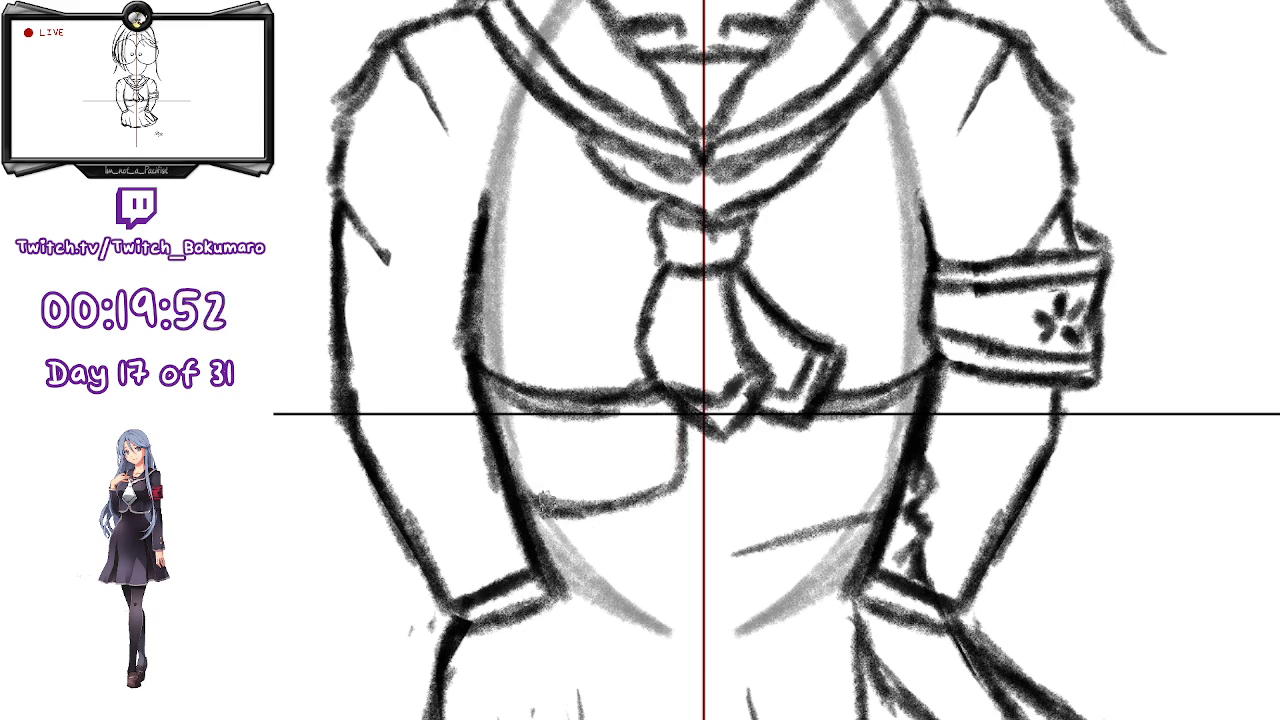
{"action": "mouse_move", "coordinate": [517, 470]}
{"action": "left_mouse_down"}
{"action": "mouse_move", "coordinate": [587, 477]}
{"action": "mouse_move", "coordinate": [665, 436]}
{"action": "mouse_move", "coordinate": [556, 481]}
{"action": "mouse_move", "coordinate": [658, 468]}
{"action": "left_mouse_up"}
{"action": "left_click_drag", "start_coordinate": [557, 496], "coordinate": [647, 480]}
{"action": "mouse_move", "coordinate": [519, 503]}
{"action": "left_mouse_down"}
{"action": "mouse_move", "coordinate": [652, 490]}
{"action": "mouse_move", "coordinate": [672, 478]}
{"action": "mouse_move", "coordinate": [626, 470]}
{"action": "mouse_move", "coordinate": [664, 418]}
{"action": "left_mouse_up"}
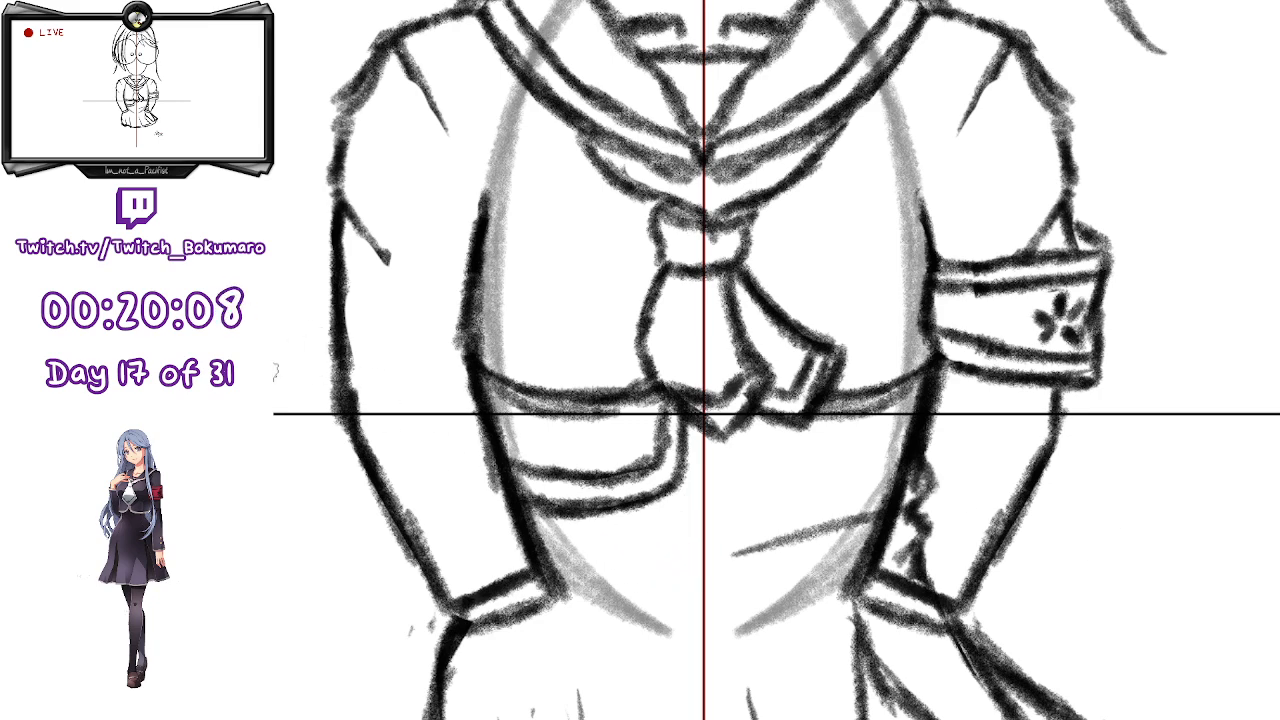
- Lasso the double-lined hem and place a mirrored copy of it on the right-hand side of the torso
{"action": "left_click_drag", "start_coordinate": [530, 540], "coordinate": [700, 516]}
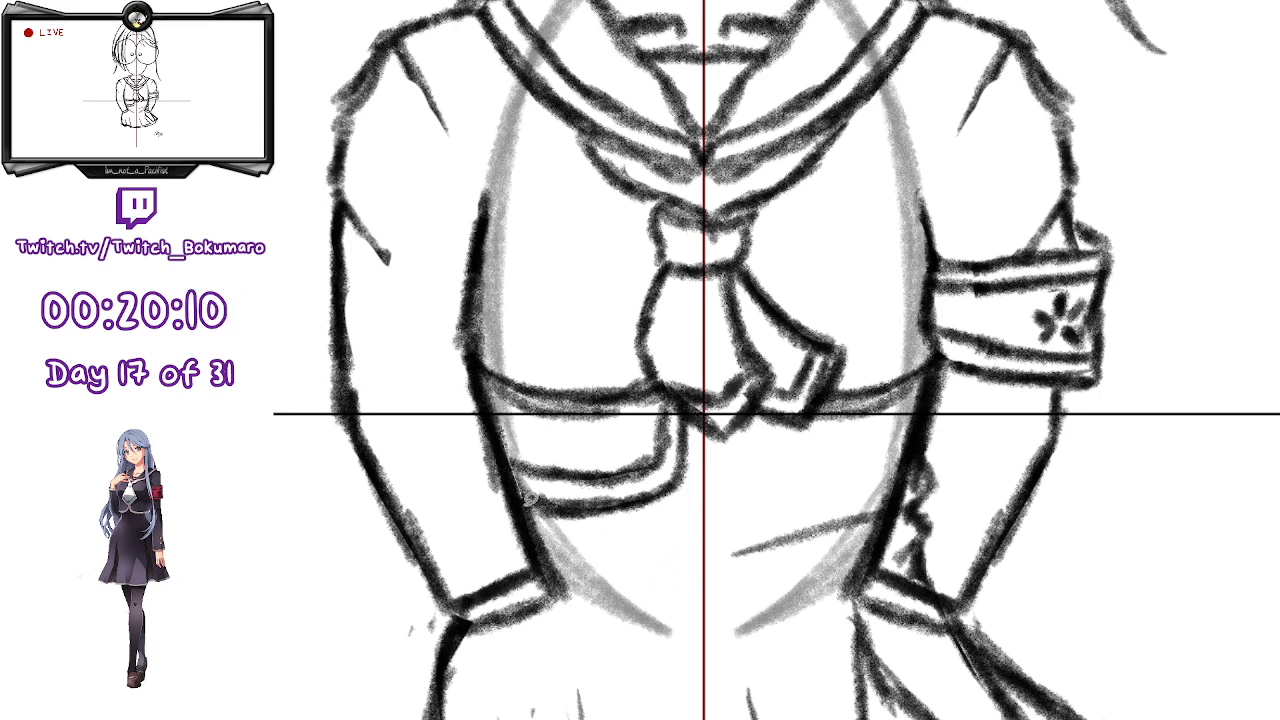
{"action": "left_click_drag", "start_coordinate": [690, 425], "coordinate": [668, 398]}
{"action": "left_click_drag", "start_coordinate": [529, 426], "coordinate": [514, 455]}
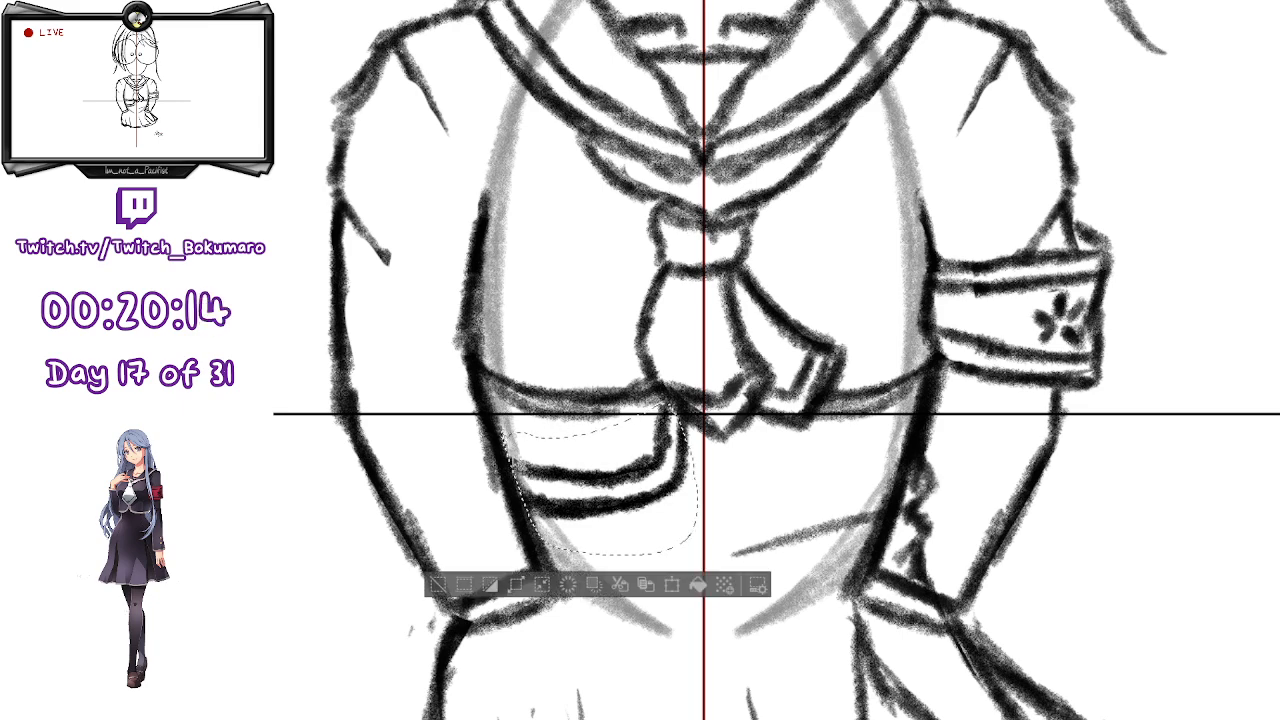
{"action": "key", "text": "ctrl+t"}
{"action": "left_click_drag", "start_coordinate": [521, 465], "coordinate": [721, 465]}
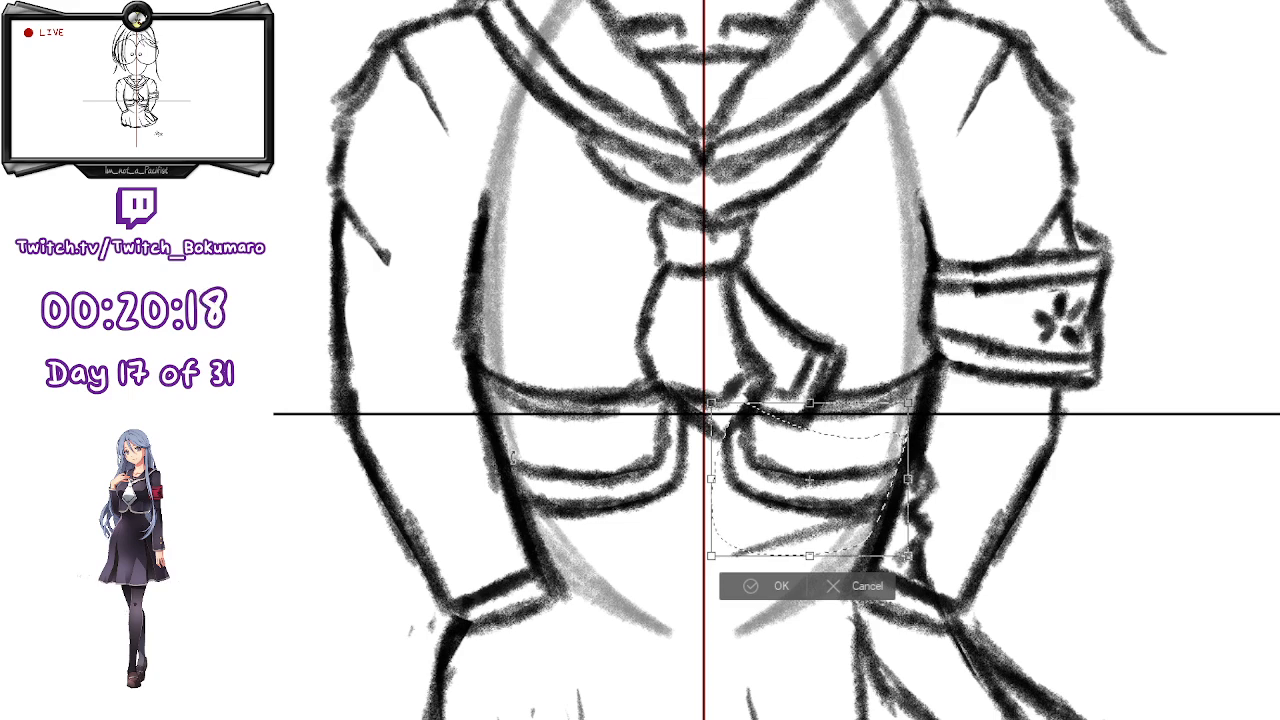
{"action": "key", "text": "Return"}
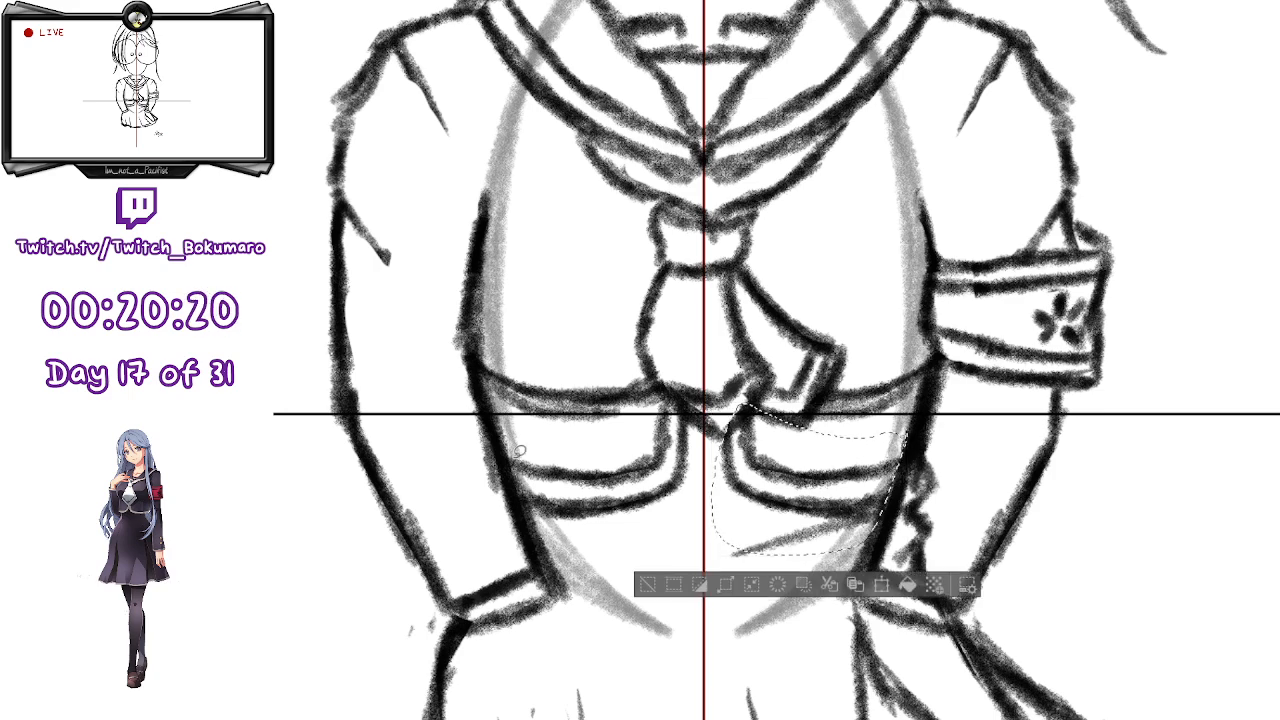
{"action": "left_click", "coordinate": [647, 588]}
- Redraw the inner ends of both hem halves so they curve up and meet beneath the scarf knot's tail
{"action": "mouse_move", "coordinate": [660, 408]}
{"action": "left_mouse_down"}
{"action": "mouse_move", "coordinate": [663, 429]}
{"action": "mouse_move", "coordinate": [755, 438]}
{"action": "mouse_move", "coordinate": [722, 455]}
{"action": "mouse_move", "coordinate": [675, 411]}
{"action": "mouse_move", "coordinate": [655, 458]}
{"action": "mouse_move", "coordinate": [668, 425]}
{"action": "mouse_move", "coordinate": [684, 482]}
{"action": "mouse_move", "coordinate": [699, 428]}
{"action": "mouse_move", "coordinate": [694, 468]}
{"action": "mouse_move", "coordinate": [738, 486]}
{"action": "left_mouse_up"}
{"action": "mouse_move", "coordinate": [707, 440]}
{"action": "left_mouse_down"}
{"action": "mouse_move", "coordinate": [740, 485]}
{"action": "mouse_move", "coordinate": [676, 486]}
{"action": "mouse_move", "coordinate": [698, 438]}
{"action": "mouse_move", "coordinate": [764, 466]}
{"action": "left_mouse_up"}
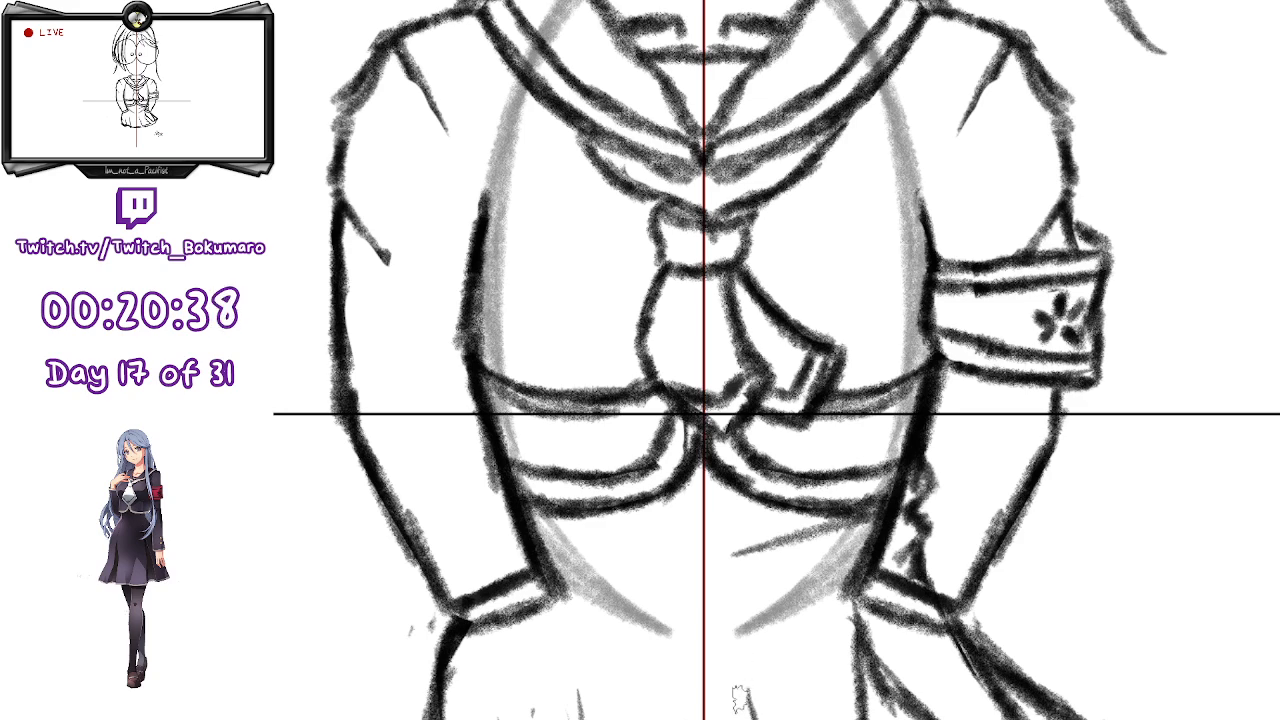
- Erase the scribbled marks between the right-hand waist contour and forearm
{"action": "scroll", "coordinate": [790, 598], "scroll_direction": "up", "scroll_amount": 2}
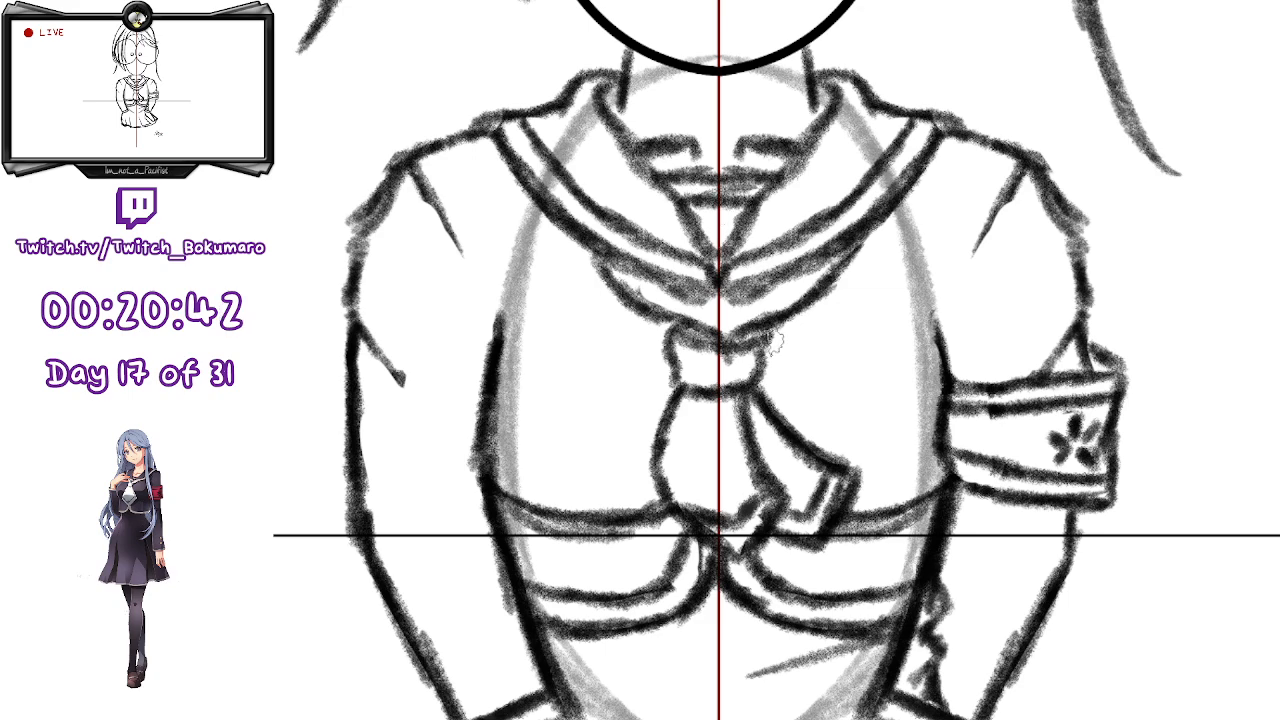
{"action": "scroll", "coordinate": [896, 513], "scroll_direction": "down", "scroll_amount": 2}
{"action": "scroll", "coordinate": [896, 513], "scroll_direction": "down", "scroll_amount": 4}
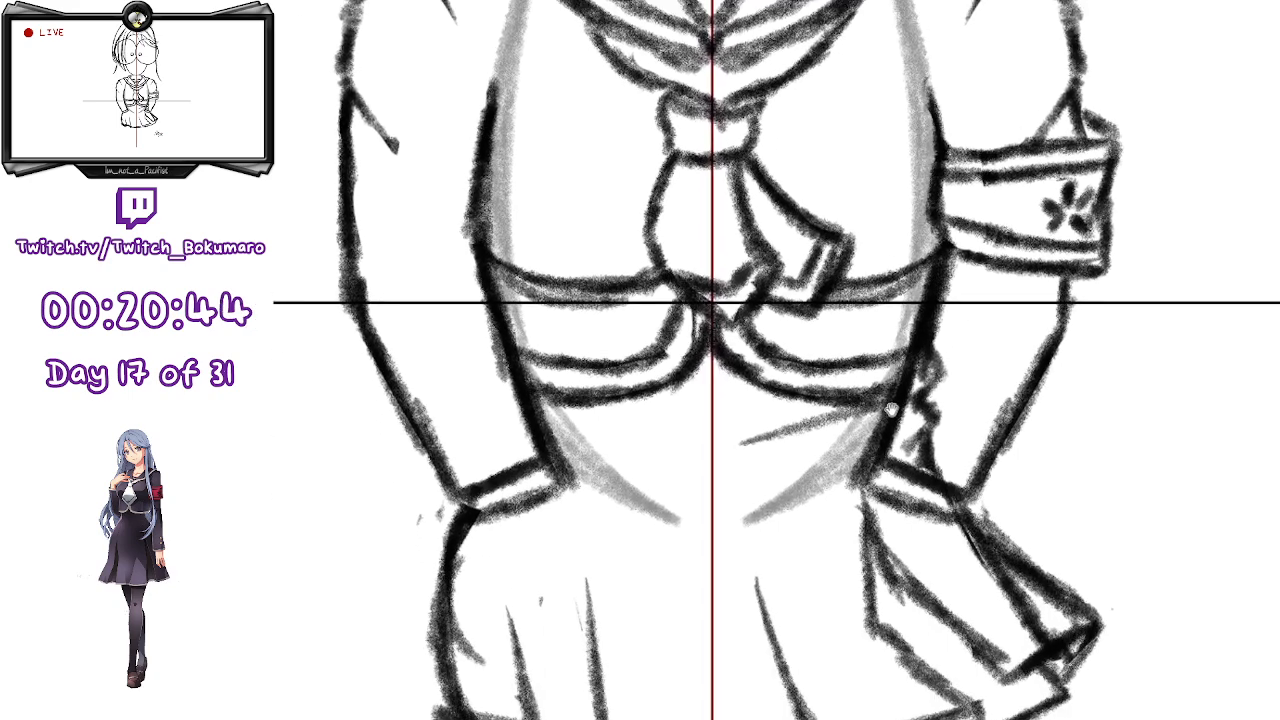
{"action": "left_click_drag", "start_coordinate": [891, 409], "coordinate": [893, 414]}
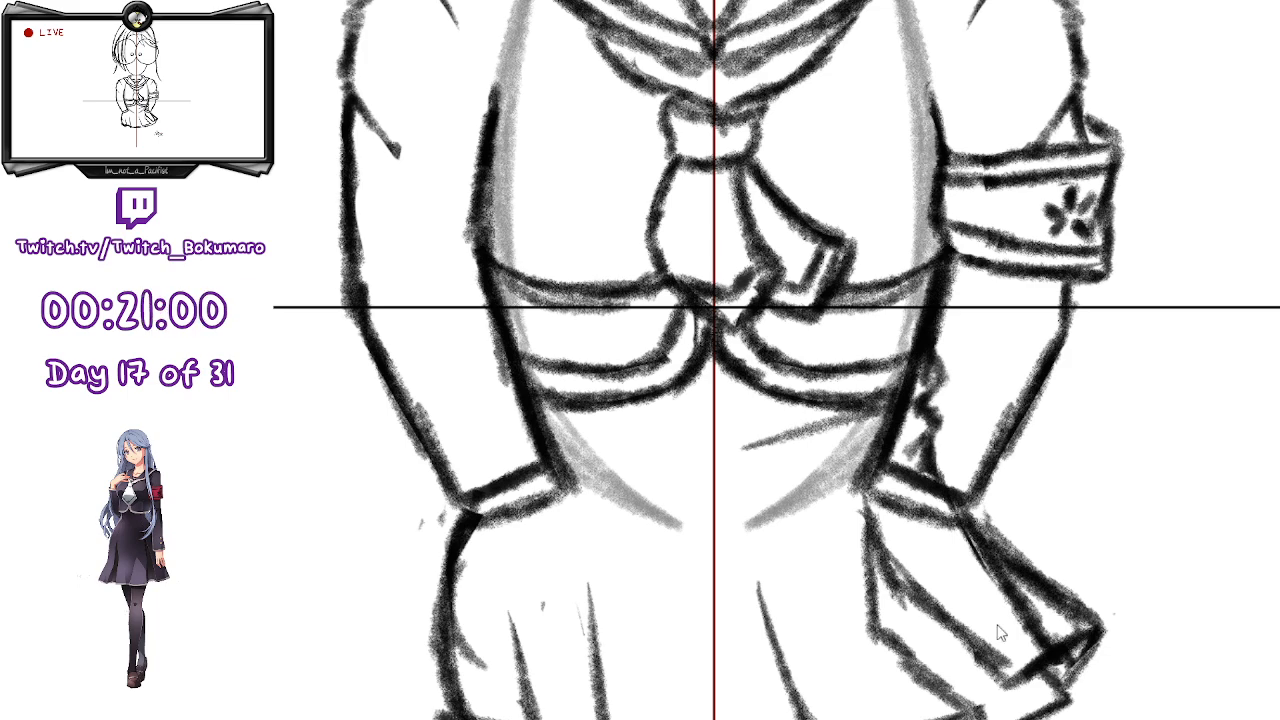
{"action": "mouse_move", "coordinate": [944, 354]}
{"action": "left_mouse_down"}
{"action": "mouse_move", "coordinate": [910, 449]}
{"action": "mouse_move", "coordinate": [919, 426]}
{"action": "mouse_move", "coordinate": [944, 490]}
{"action": "left_mouse_up"}
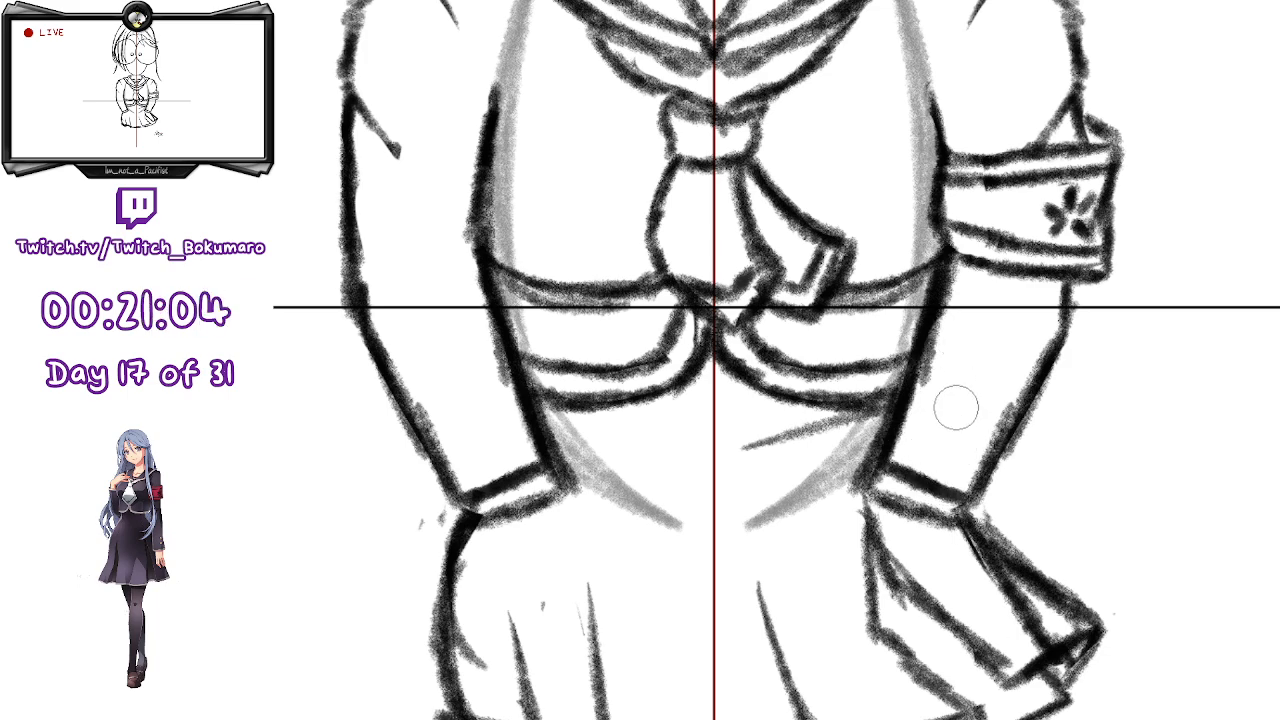
- Remove the grey body guide lines from beneath the torso sketch
{"action": "mouse_move", "coordinate": [1189, 671]}
{"action": "left_mouse_down"}
{"action": "mouse_move", "coordinate": [1154, 523]}
{"action": "mouse_move", "coordinate": [1169, 541]}
{"action": "mouse_move", "coordinate": [1151, 580]}
{"action": "mouse_move", "coordinate": [1129, 480]}
{"action": "left_mouse_up"}
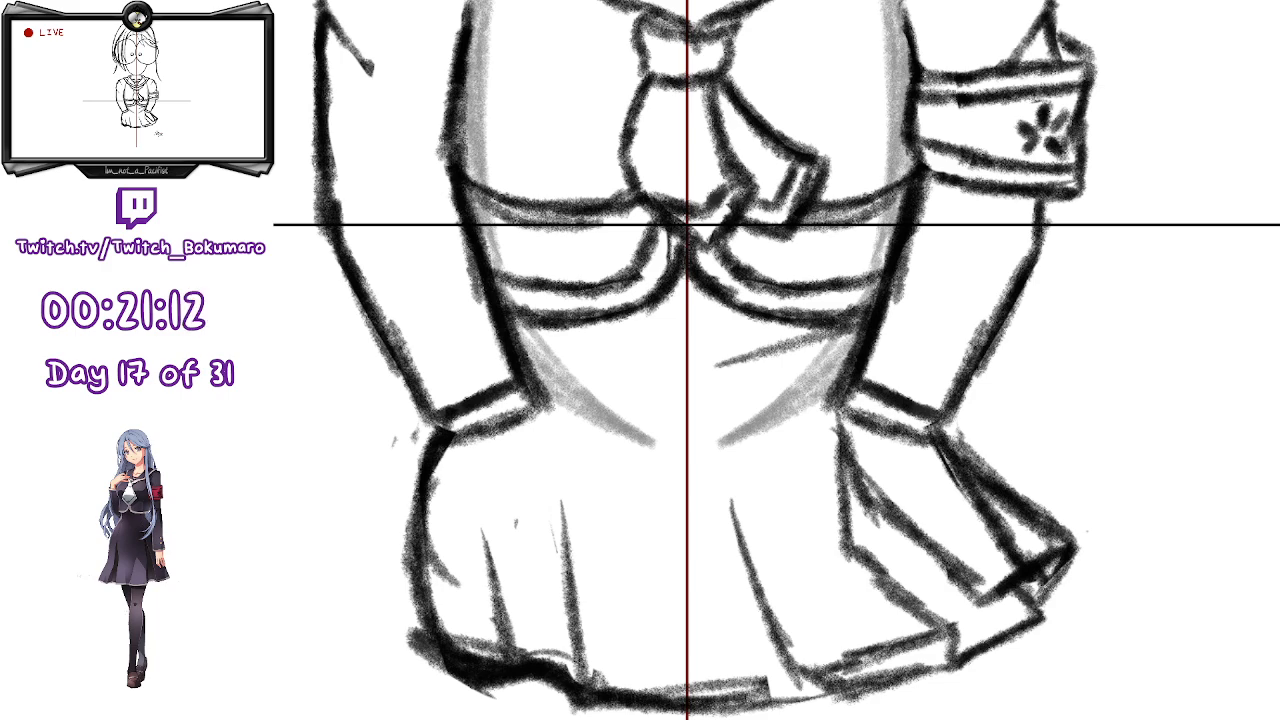
{"action": "key", "text": "ctrl+z"}
{"action": "key", "text": "ctrl+y"}
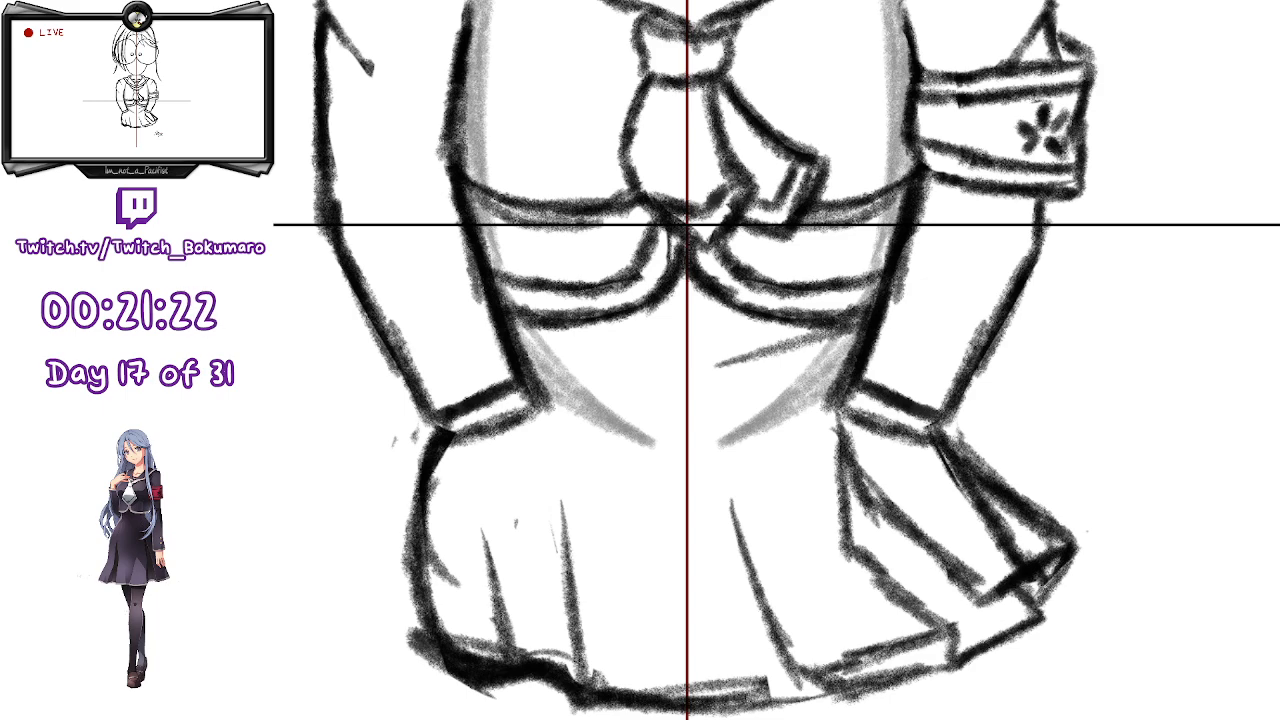
{"action": "key", "text": "Delete"}
{"action": "key", "text": "ctrl+z"}
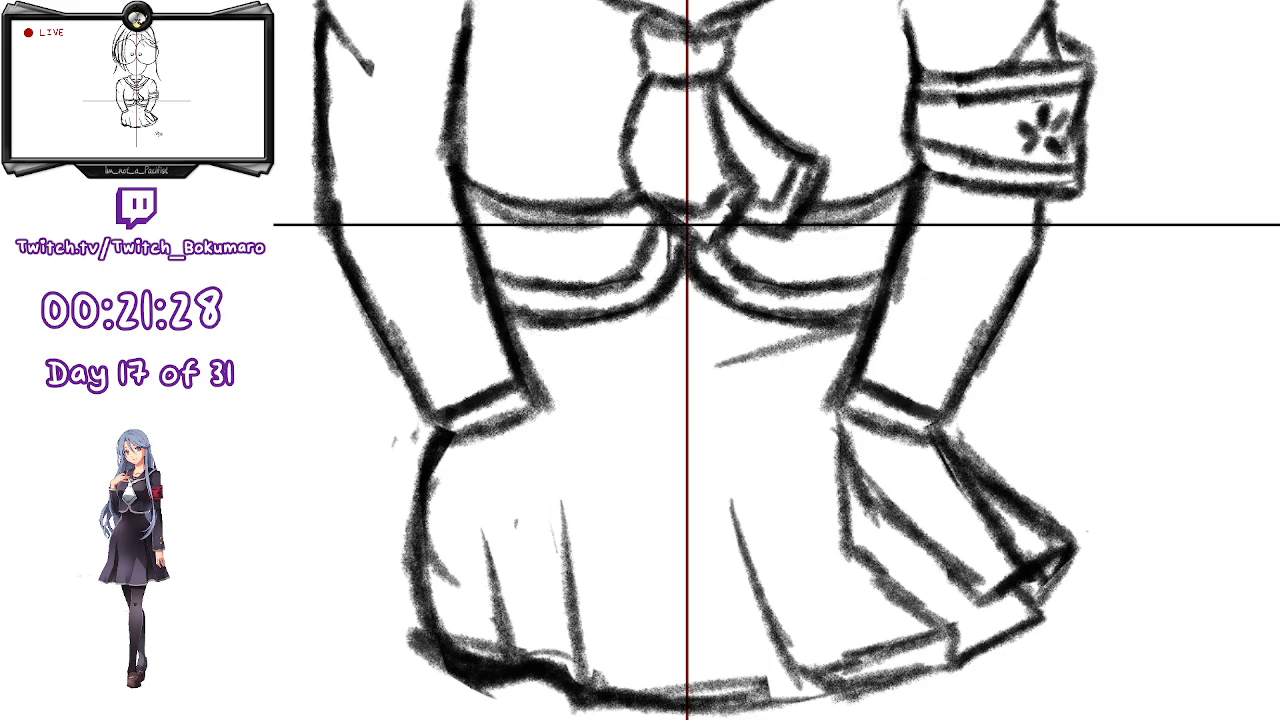
{"action": "key", "text": "ctrl+z"}
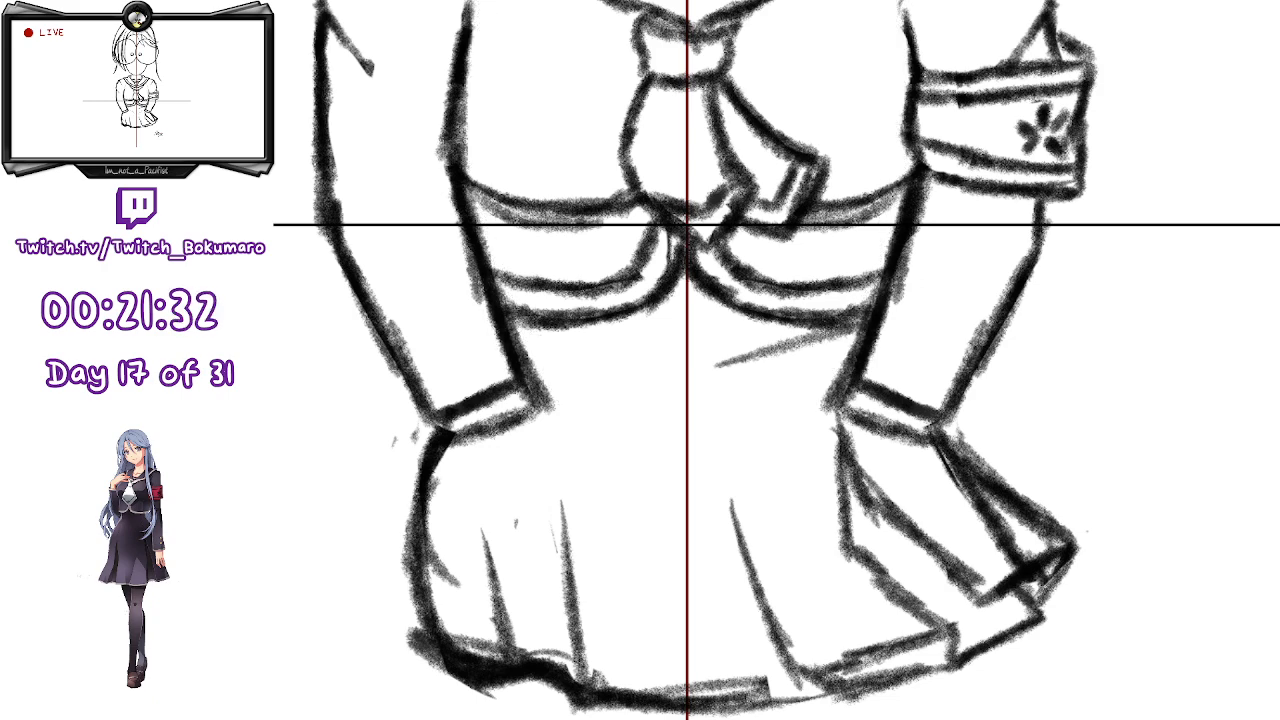
- Sketch a rough angular hand with a small thumb below the left-hand cuff
{"action": "mouse_move", "coordinate": [953, 499]}
{"action": "left_mouse_down"}
{"action": "mouse_move", "coordinate": [966, 588]}
{"action": "mouse_move", "coordinate": [980, 494]}
{"action": "left_mouse_up"}
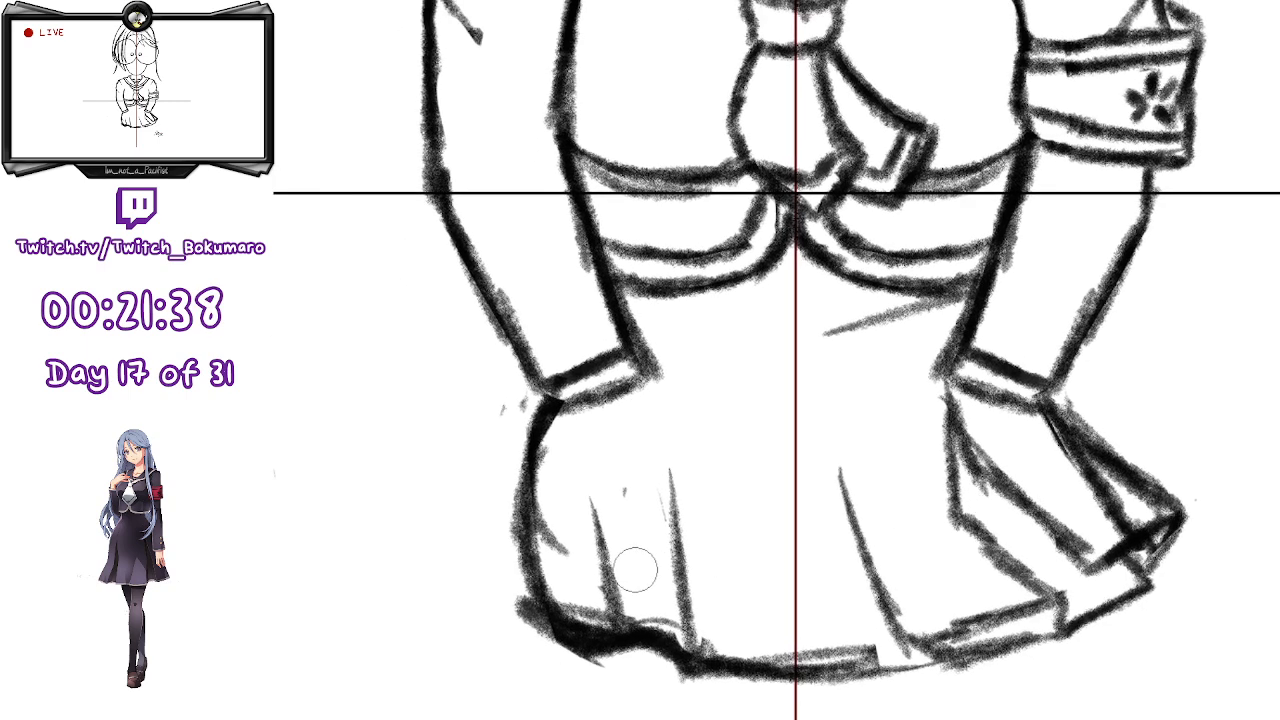
{"action": "mouse_move", "coordinate": [560, 400]}
{"action": "left_mouse_down"}
{"action": "mouse_move", "coordinate": [577, 479]}
{"action": "mouse_move", "coordinate": [660, 466]}
{"action": "left_mouse_up"}
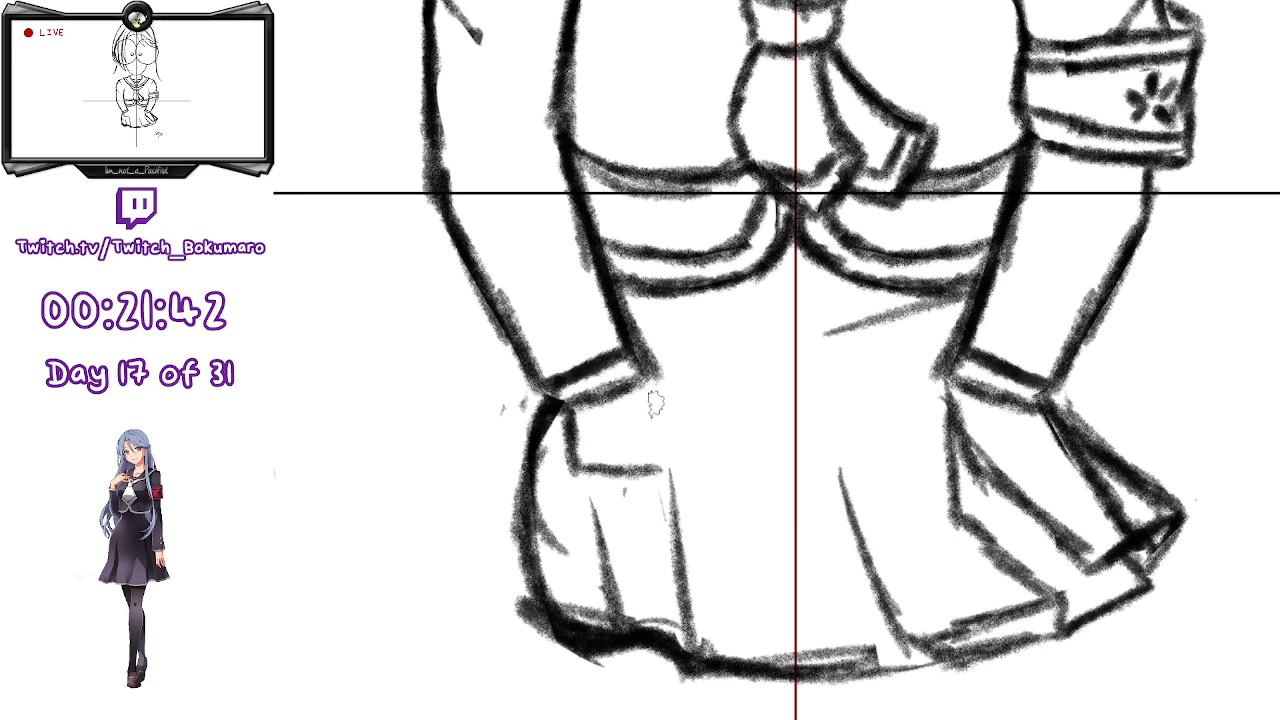
{"action": "mouse_move", "coordinate": [650, 400]}
{"action": "left_mouse_down"}
{"action": "mouse_move", "coordinate": [676, 442]}
{"action": "mouse_move", "coordinate": [658, 452]}
{"action": "mouse_move", "coordinate": [687, 411]}
{"action": "mouse_move", "coordinate": [699, 447]}
{"action": "left_mouse_up"}
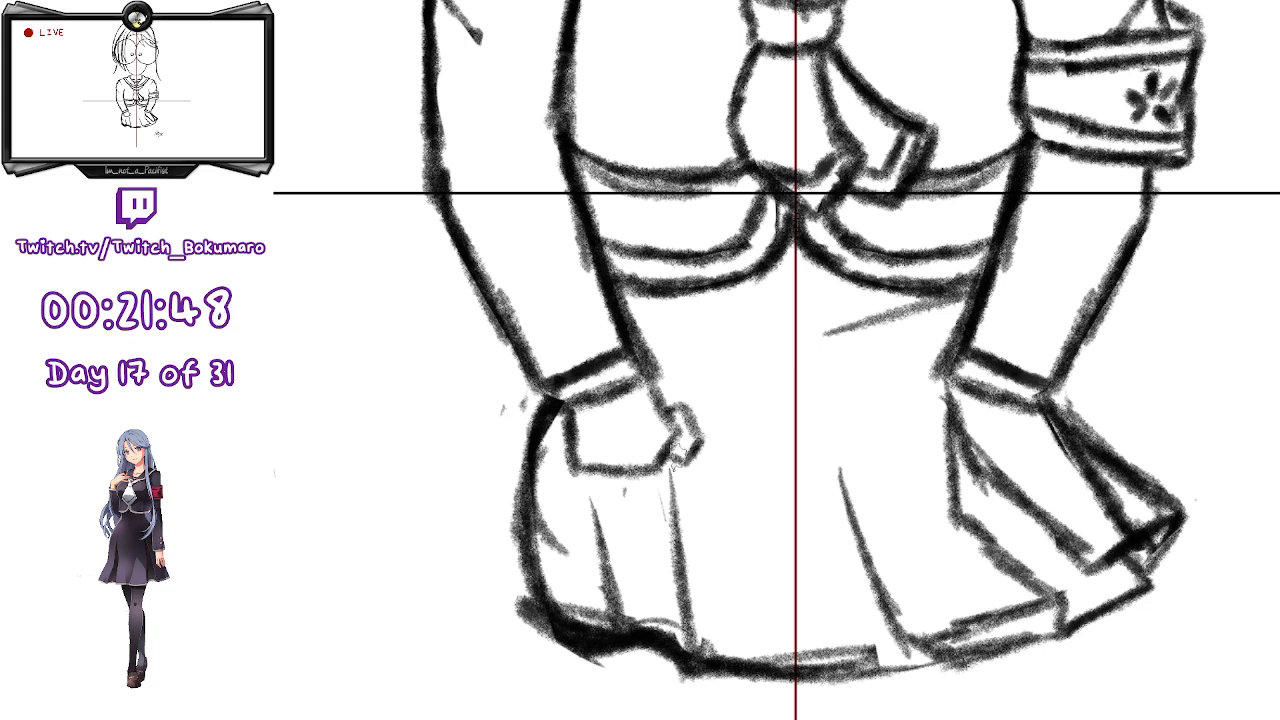
{"action": "mouse_move", "coordinate": [576, 430]}
{"action": "left_mouse_down"}
{"action": "mouse_move", "coordinate": [624, 483]}
{"action": "mouse_move", "coordinate": [584, 480]}
{"action": "mouse_move", "coordinate": [607, 475]}
{"action": "mouse_move", "coordinate": [601, 463]}
{"action": "mouse_move", "coordinate": [659, 480]}
{"action": "mouse_move", "coordinate": [660, 443]}
{"action": "left_mouse_up"}
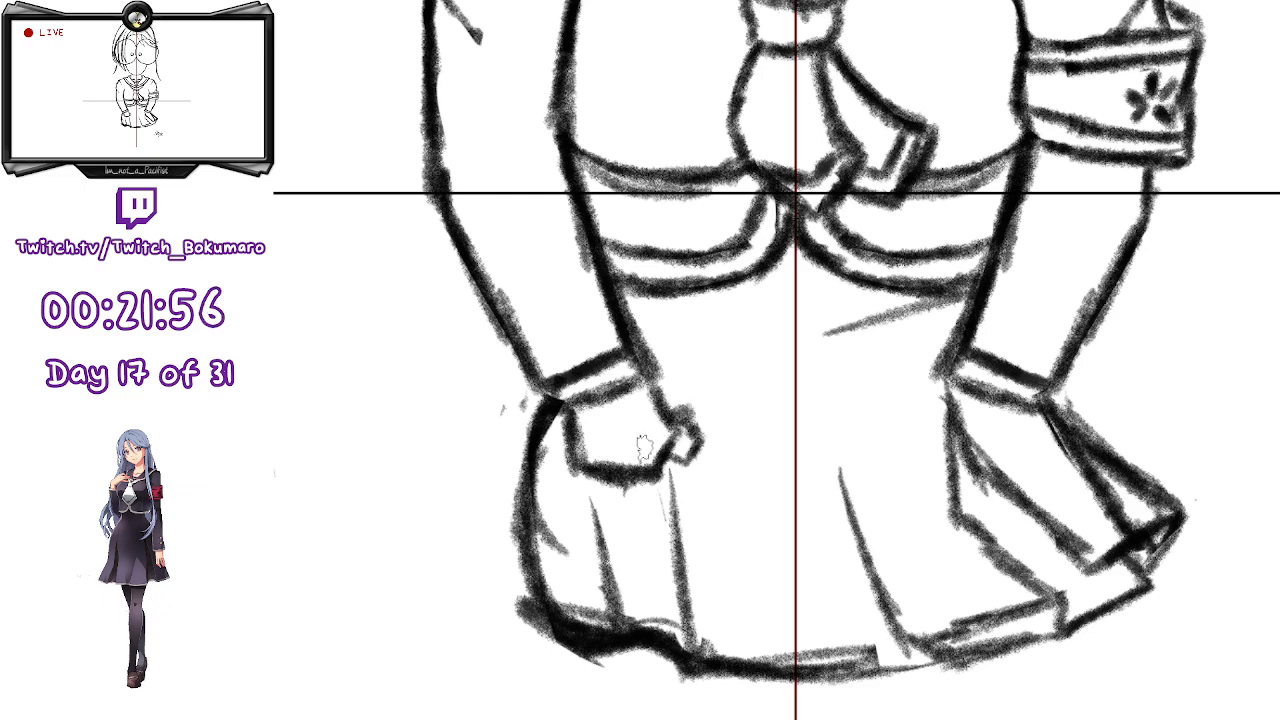
- Erase the rough thumb on the left-hand hand and redraw its upper edge and thumb outline
{"action": "scroll", "coordinate": [645, 448], "scroll_direction": "up", "scroll_amount": 3}
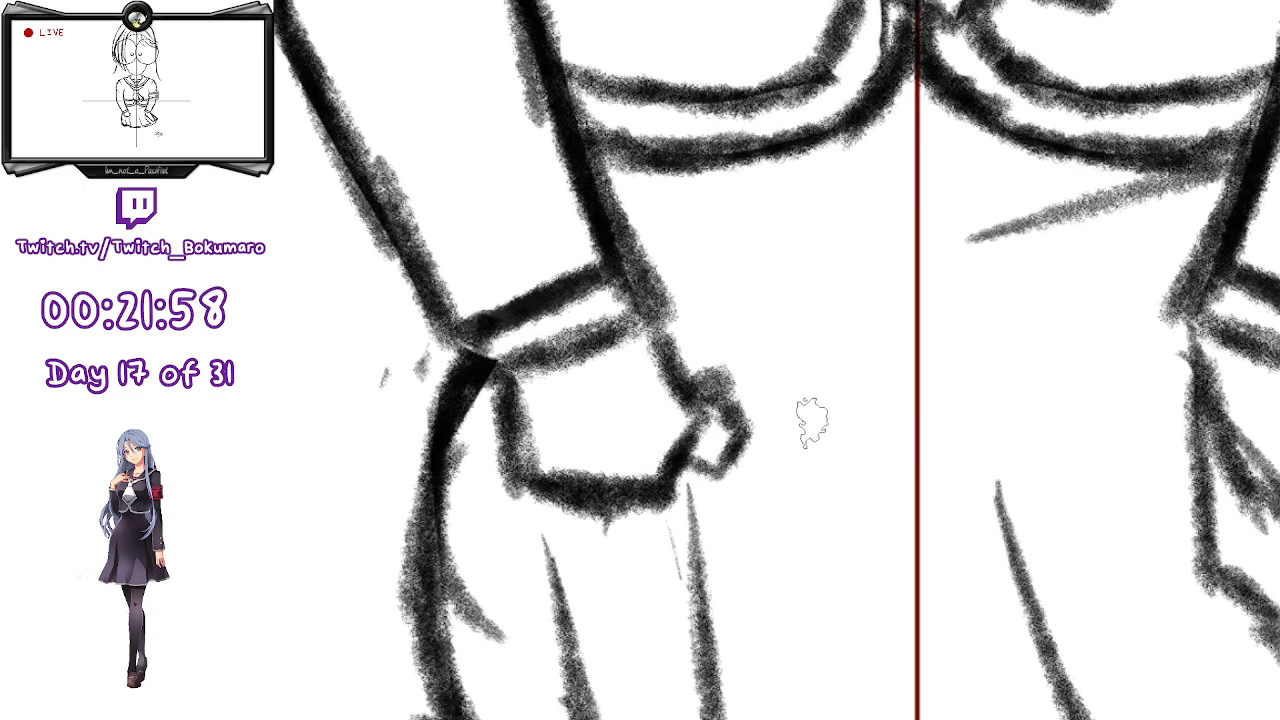
{"action": "mouse_move", "coordinate": [654, 330]}
{"action": "left_mouse_down"}
{"action": "mouse_move", "coordinate": [683, 392]}
{"action": "mouse_move", "coordinate": [773, 466]}
{"action": "left_mouse_up"}
{"action": "key", "text": "e"}
{"action": "mouse_move", "coordinate": [712, 400]}
{"action": "left_mouse_down"}
{"action": "mouse_move", "coordinate": [723, 417]}
{"action": "mouse_move", "coordinate": [662, 340]}
{"action": "mouse_move", "coordinate": [690, 398]}
{"action": "left_mouse_up"}
{"action": "key", "text": "b"}
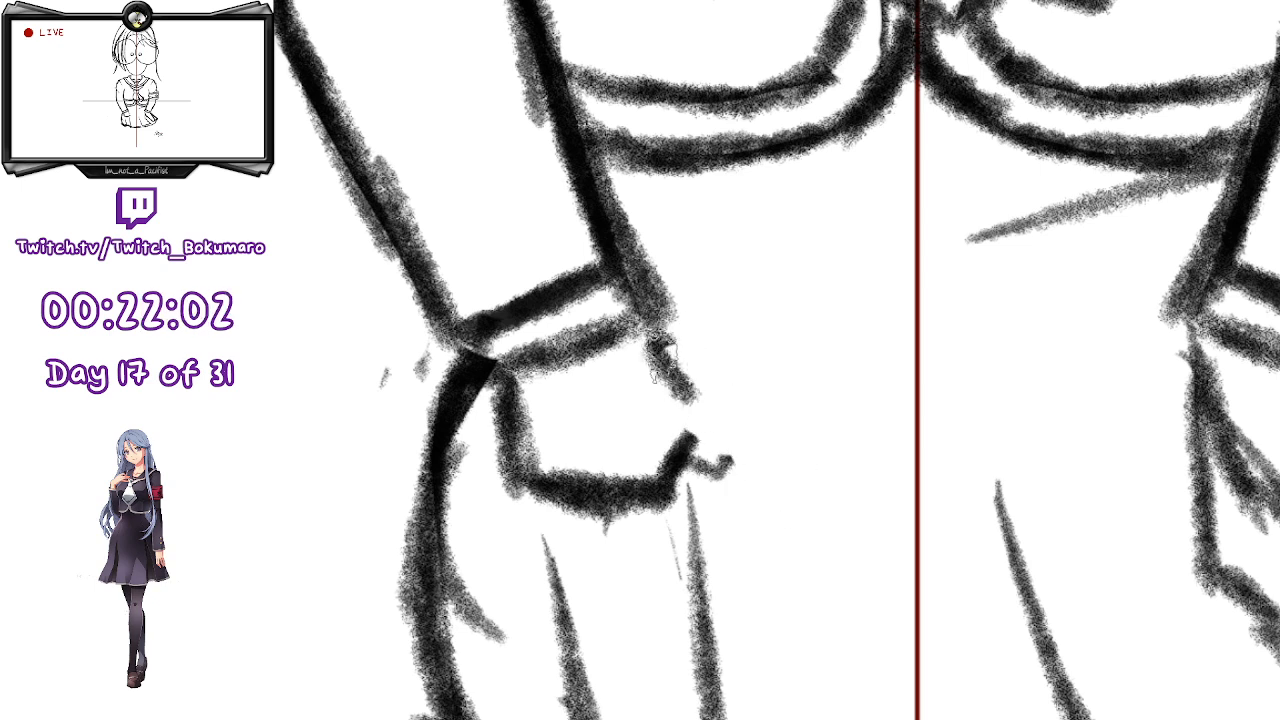
{"action": "left_click_drag", "start_coordinate": [653, 340], "coordinate": [711, 412]}
{"action": "key", "text": "e"}
{"action": "mouse_move", "coordinate": [745, 453]}
{"action": "left_mouse_down"}
{"action": "mouse_move", "coordinate": [696, 444]}
{"action": "mouse_move", "coordinate": [697, 419]}
{"action": "mouse_move", "coordinate": [684, 434]}
{"action": "mouse_move", "coordinate": [699, 414]}
{"action": "mouse_move", "coordinate": [724, 414]}
{"action": "mouse_move", "coordinate": [707, 399]}
{"action": "mouse_move", "coordinate": [739, 436]}
{"action": "mouse_move", "coordinate": [729, 488]}
{"action": "left_mouse_up"}
{"action": "key", "text": "b"}
{"action": "mouse_move", "coordinate": [698, 432]}
{"action": "left_mouse_down"}
{"action": "mouse_move", "coordinate": [685, 450]}
{"action": "mouse_move", "coordinate": [693, 490]}
{"action": "mouse_move", "coordinate": [735, 489]}
{"action": "left_mouse_up"}
- Redraw the hand's lower edge as a rounder, longer curve and join it to the thumb
{"action": "key", "text": "e"}
{"action": "mouse_move", "coordinate": [566, 464]}
{"action": "left_mouse_down"}
{"action": "mouse_move", "coordinate": [574, 486]}
{"action": "mouse_move", "coordinate": [614, 480]}
{"action": "left_mouse_up"}
{"action": "key", "text": "b"}
{"action": "mouse_move", "coordinate": [511, 438]}
{"action": "left_mouse_down"}
{"action": "mouse_move", "coordinate": [538, 528]}
{"action": "mouse_move", "coordinate": [557, 505]}
{"action": "mouse_move", "coordinate": [593, 533]}
{"action": "mouse_move", "coordinate": [696, 465]}
{"action": "mouse_move", "coordinate": [701, 433]}
{"action": "mouse_move", "coordinate": [673, 470]}
{"action": "mouse_move", "coordinate": [559, 487]}
{"action": "mouse_move", "coordinate": [541, 505]}
{"action": "mouse_move", "coordinate": [594, 510]}
{"action": "mouse_move", "coordinate": [679, 455]}
{"action": "mouse_move", "coordinate": [655, 518]}
{"action": "left_mouse_up"}
{"action": "key", "text": "e"}
{"action": "key", "text": "b"}
{"action": "mouse_move", "coordinate": [661, 437]}
{"action": "left_mouse_down"}
{"action": "mouse_move", "coordinate": [636, 484]}
{"action": "mouse_move", "coordinate": [666, 500]}
{"action": "mouse_move", "coordinate": [648, 522]}
{"action": "mouse_move", "coordinate": [692, 478]}
{"action": "left_mouse_up"}
{"action": "mouse_move", "coordinate": [692, 488]}
{"action": "left_mouse_down"}
{"action": "mouse_move", "coordinate": [726, 479]}
{"action": "mouse_move", "coordinate": [728, 432]}
{"action": "left_mouse_up"}
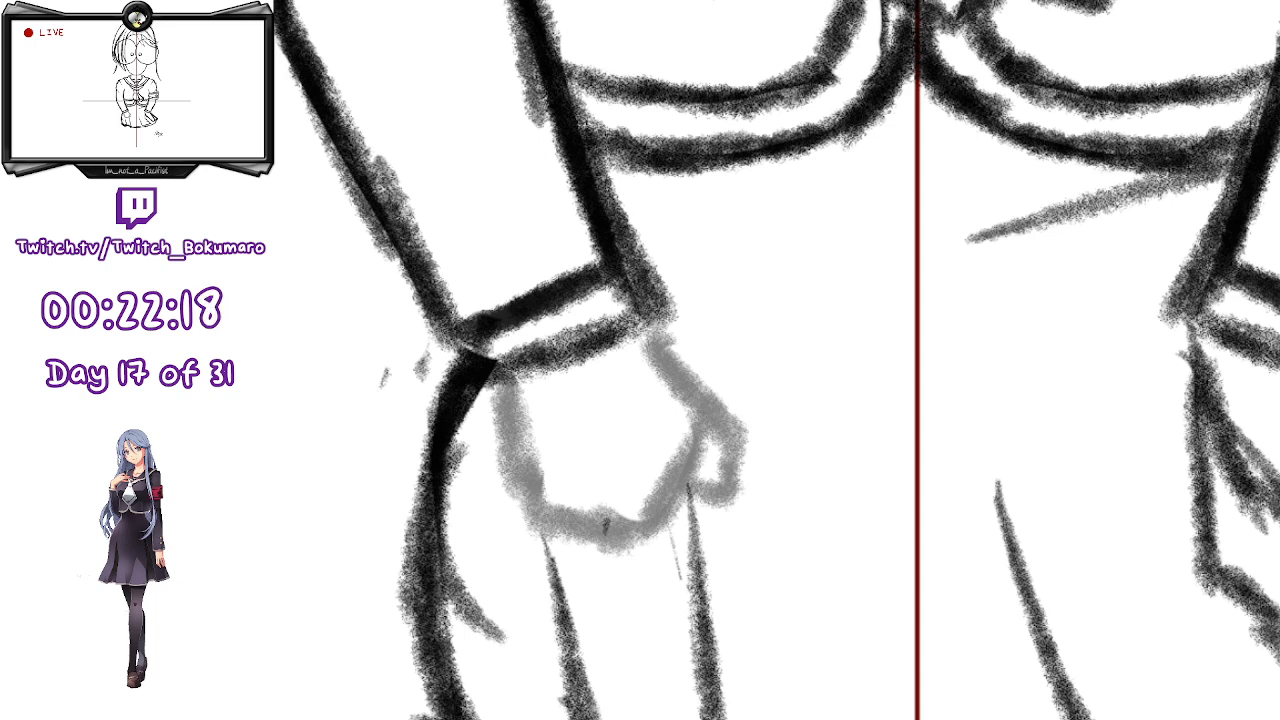
- Trace the hand's side and lower edge in dark lines over the faded sketch and add short strokes separating the curled fingers
{"action": "mouse_move", "coordinate": [507, 402]}
{"action": "left_mouse_down"}
{"action": "mouse_move", "coordinate": [525, 504]}
{"action": "mouse_move", "coordinate": [545, 529]}
{"action": "mouse_move", "coordinate": [603, 523]}
{"action": "left_mouse_up"}
{"action": "mouse_move", "coordinate": [575, 480]}
{"action": "left_mouse_down"}
{"action": "mouse_move", "coordinate": [562, 525]}
{"action": "mouse_move", "coordinate": [567, 510]}
{"action": "mouse_move", "coordinate": [589, 540]}
{"action": "mouse_move", "coordinate": [619, 520]}
{"action": "mouse_move", "coordinate": [619, 545]}
{"action": "mouse_move", "coordinate": [631, 535]}
{"action": "mouse_move", "coordinate": [651, 487]}
{"action": "mouse_move", "coordinate": [659, 515]}
{"action": "mouse_move", "coordinate": [637, 542]}
{"action": "mouse_move", "coordinate": [669, 490]}
{"action": "mouse_move", "coordinate": [672, 520]}
{"action": "left_mouse_up"}
{"action": "key", "text": "e"}
{"action": "mouse_move", "coordinate": [660, 463]}
{"action": "left_mouse_down"}
{"action": "mouse_move", "coordinate": [666, 500]}
{"action": "mouse_move", "coordinate": [628, 497]}
{"action": "mouse_move", "coordinate": [648, 522]}
{"action": "mouse_move", "coordinate": [681, 502]}
{"action": "mouse_move", "coordinate": [673, 522]}
{"action": "mouse_move", "coordinate": [668, 452]}
{"action": "mouse_move", "coordinate": [671, 497]}
{"action": "mouse_move", "coordinate": [647, 428]}
{"action": "mouse_move", "coordinate": [659, 507]}
{"action": "mouse_move", "coordinate": [625, 492]}
{"action": "mouse_move", "coordinate": [621, 507]}
{"action": "mouse_move", "coordinate": [616, 452]}
{"action": "mouse_move", "coordinate": [651, 517]}
{"action": "mouse_move", "coordinate": [668, 517]}
{"action": "mouse_move", "coordinate": [692, 423]}
{"action": "left_mouse_up"}
{"action": "key", "text": "b"}
{"action": "key", "text": "e"}
{"action": "key", "text": "b"}
{"action": "key", "text": "e"}
{"action": "mouse_move", "coordinate": [671, 510]}
{"action": "left_mouse_down"}
{"action": "mouse_move", "coordinate": [719, 408]}
{"action": "mouse_move", "coordinate": [711, 523]}
{"action": "left_mouse_up"}
{"action": "key", "text": "b"}
{"action": "mouse_move", "coordinate": [677, 450]}
{"action": "left_mouse_down"}
{"action": "mouse_move", "coordinate": [670, 518]}
{"action": "mouse_move", "coordinate": [678, 480]}
{"action": "left_mouse_up"}
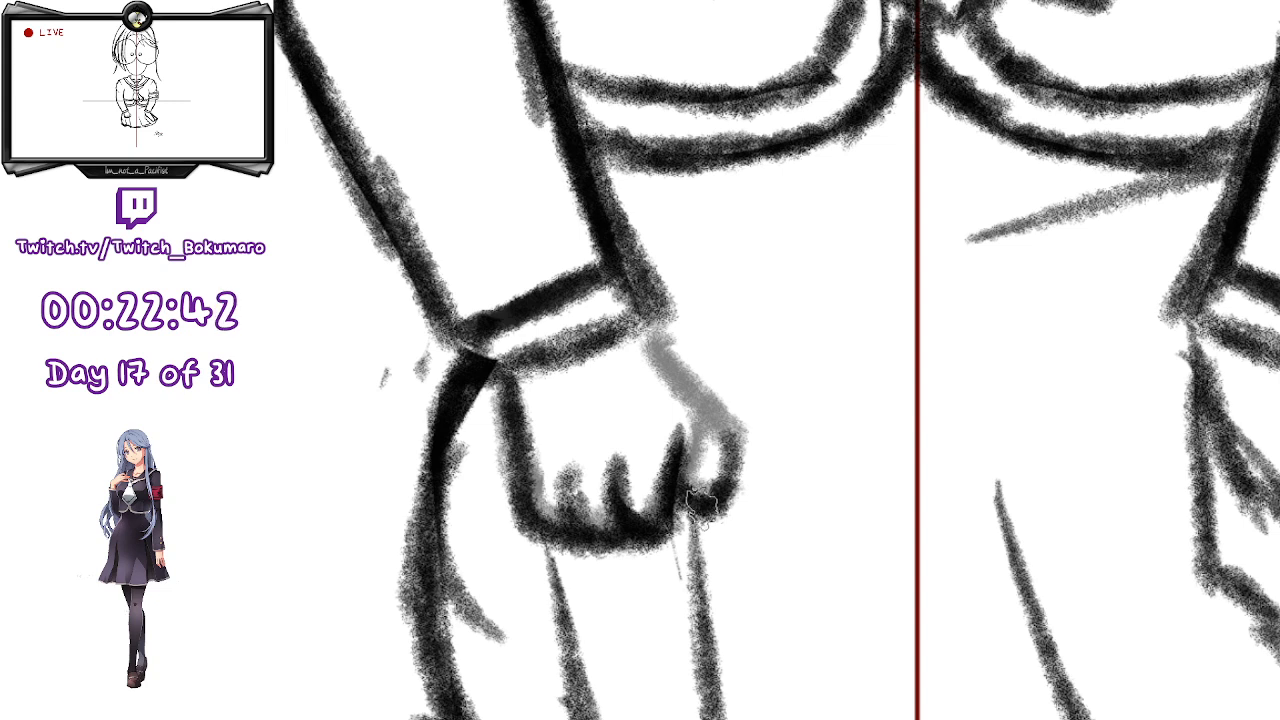
- Trace the thumb and upper edge of the hand in dark lines and clean up the strokes beside the fingers
{"action": "mouse_move", "coordinate": [687, 495]}
{"action": "left_mouse_down"}
{"action": "mouse_move", "coordinate": [723, 475]}
{"action": "mouse_move", "coordinate": [725, 456]}
{"action": "left_mouse_up"}
{"action": "mouse_move", "coordinate": [645, 330]}
{"action": "left_mouse_down"}
{"action": "mouse_move", "coordinate": [689, 392]}
{"action": "mouse_move", "coordinate": [661, 372]}
{"action": "mouse_move", "coordinate": [722, 432]}
{"action": "mouse_move", "coordinate": [718, 484]}
{"action": "left_mouse_up"}
{"action": "key", "text": "e"}
{"action": "left_click_drag", "start_coordinate": [655, 420], "coordinate": [670, 427]}
{"action": "key", "text": "b"}
{"action": "left_click_drag", "start_coordinate": [658, 510], "coordinate": [677, 450]}
{"action": "key", "text": "e"}
{"action": "left_click_drag", "start_coordinate": [718, 550], "coordinate": [735, 544]}
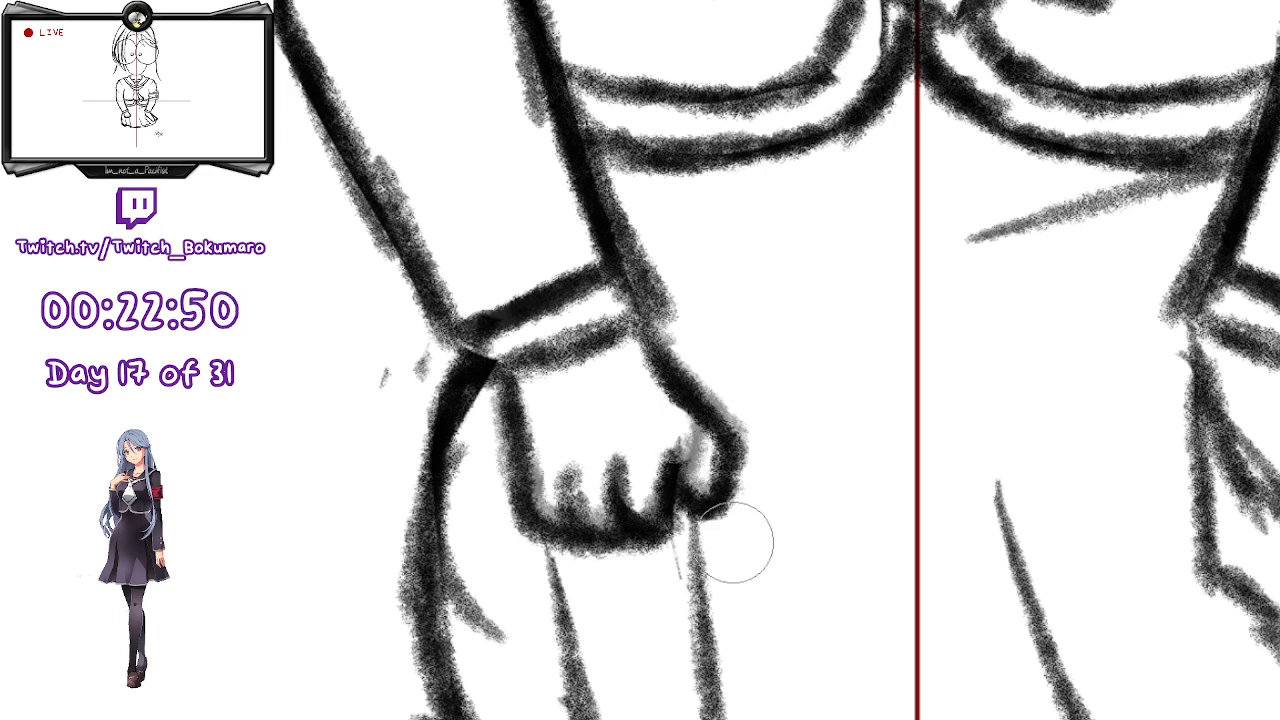
{"action": "scroll", "coordinate": [677, 612], "scroll_direction": "down", "scroll_amount": 3}
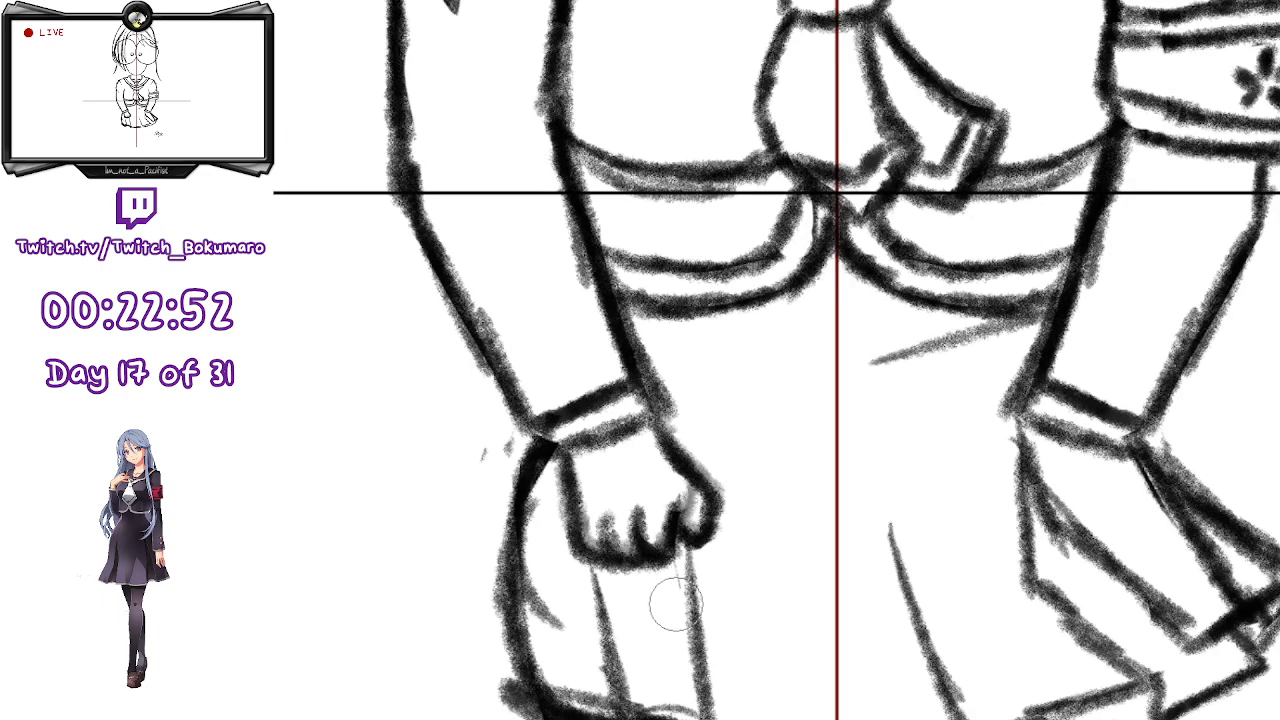
{"action": "scroll", "coordinate": [677, 604], "scroll_direction": "up", "scroll_amount": 1}
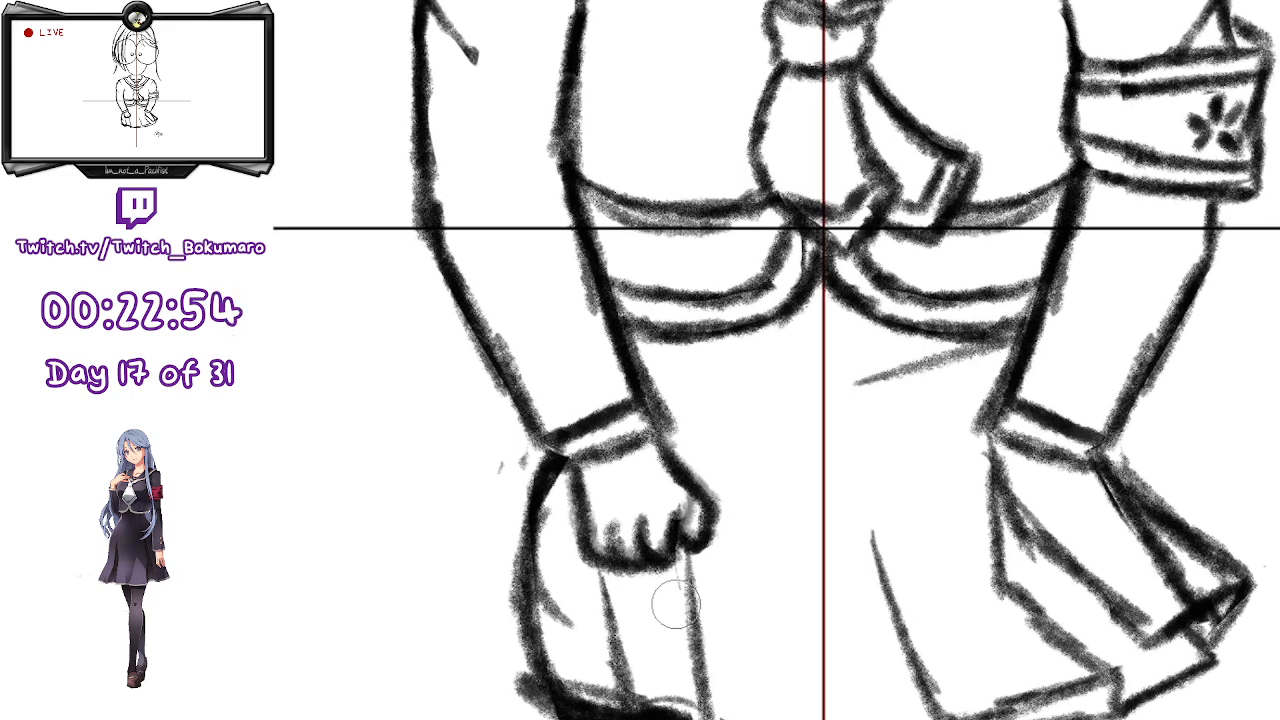
- Paste a copy of the finished hand, mirror it horizontally and move it under the cuff of the opposite arm
{"action": "key", "text": "ctrl+v"}
{"action": "key", "text": "ctrl+t"}
{"action": "key", "text": "Right"}
{"action": "key", "text": "Right"}
{"action": "key", "text": "Right"}
{"action": "key", "text": "Right"}
{"action": "key", "text": "Right"}
{"action": "key", "text": "Right"}
{"action": "key", "text": "Right"}
{"action": "key", "text": "Right"}
{"action": "key", "text": "Right"}
{"action": "key", "text": "Right"}
{"action": "key", "text": "Right"}
{"action": "key", "text": "Right"}
{"action": "key", "text": "Right"}
{"action": "key", "text": "Right"}
{"action": "key", "text": "Right"}
{"action": "key", "text": "Right"}
{"action": "key", "text": "Right"}
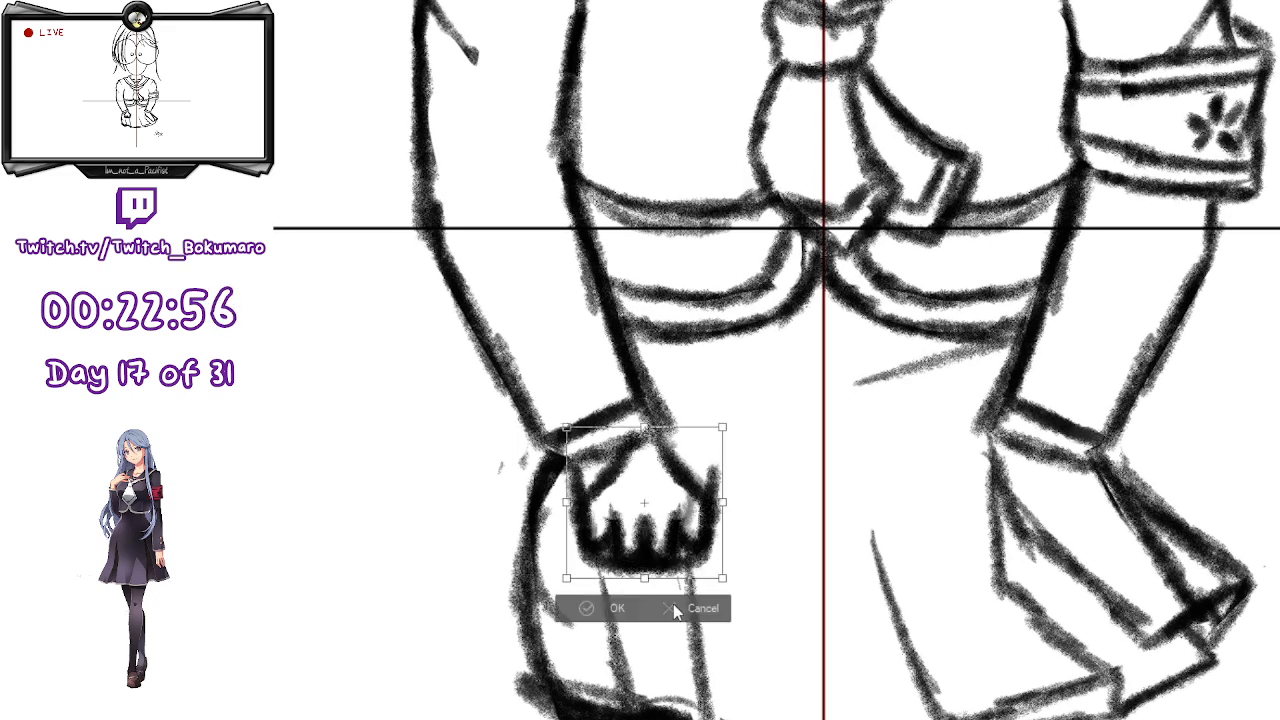
{"action": "key", "text": "Right"}
{"action": "key", "text": "Right"}
{"action": "key", "text": "Right"}
{"action": "key", "text": "Right"}
{"action": "key", "text": "Right"}
{"action": "key", "text": "Right"}
{"action": "key", "text": "Right"}
{"action": "key", "text": "Right"}
{"action": "key", "text": "Right"}
{"action": "key", "text": "Right"}
{"action": "key", "text": "Right"}
{"action": "key", "text": "Right"}
{"action": "key", "text": "Right"}
{"action": "key", "text": "Right"}
{"action": "key", "text": "Right"}
{"action": "key", "text": "Right"}
{"action": "key", "text": "Right"}
{"action": "key", "text": "Right"}
{"action": "key", "text": "Right"}
{"action": "key", "text": "Right"}
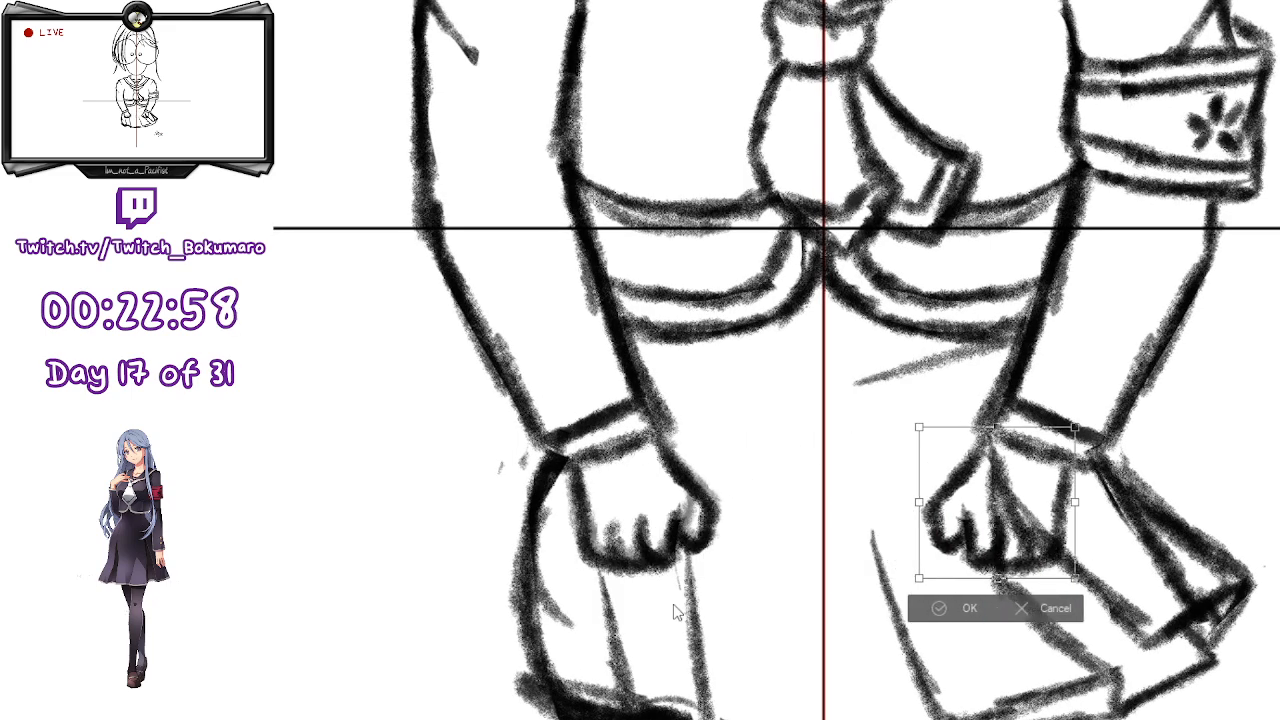
{"action": "key", "text": "Right"}
{"action": "key", "text": "Right"}
{"action": "key", "text": "Right"}
{"action": "key", "text": "Right"}
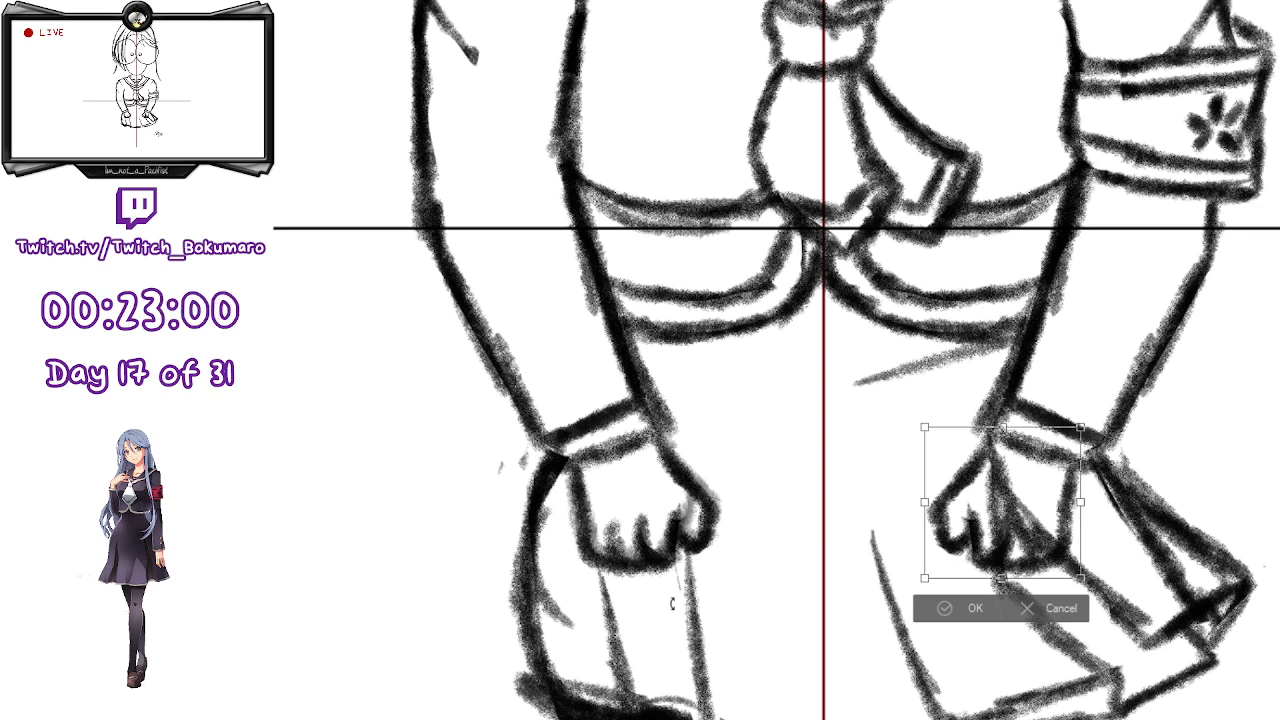
{"action": "key", "text": "Return"}
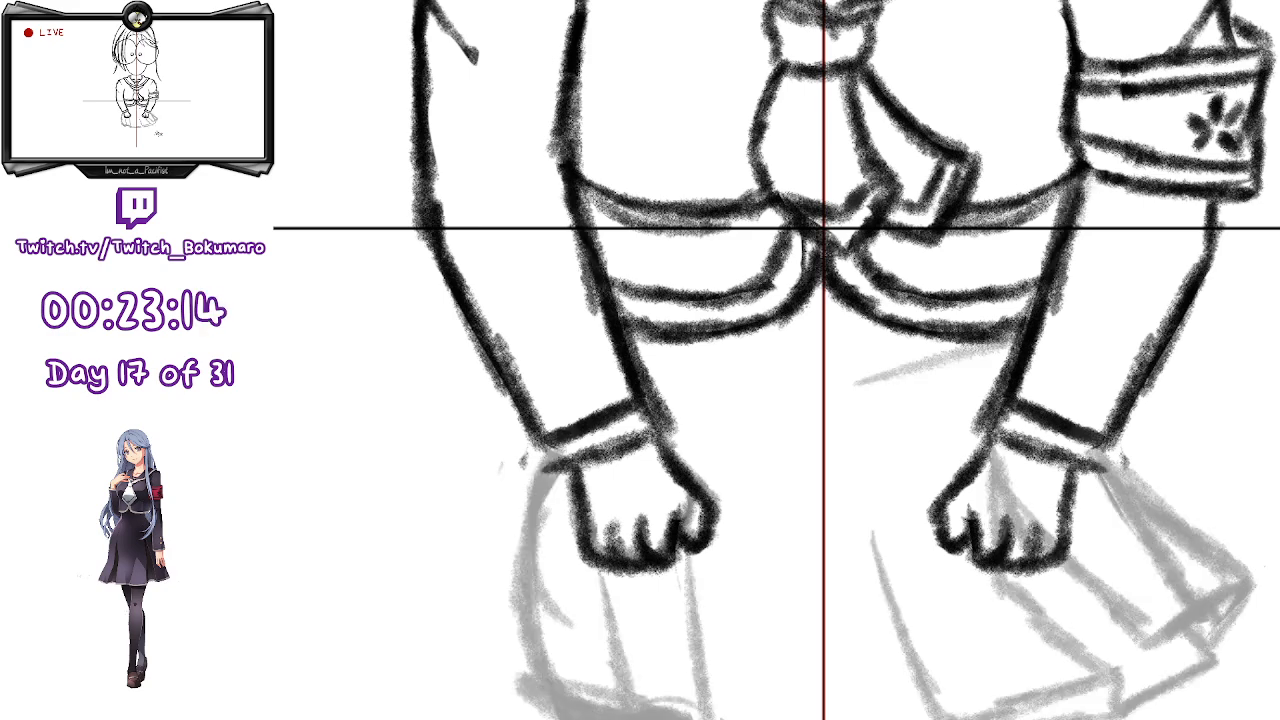
- Draw a straight horizontal line across both hands and place a copy below it as the two edges of a staff
{"action": "scroll", "coordinate": [891, 392], "scroll_direction": "down", "scroll_amount": 2}
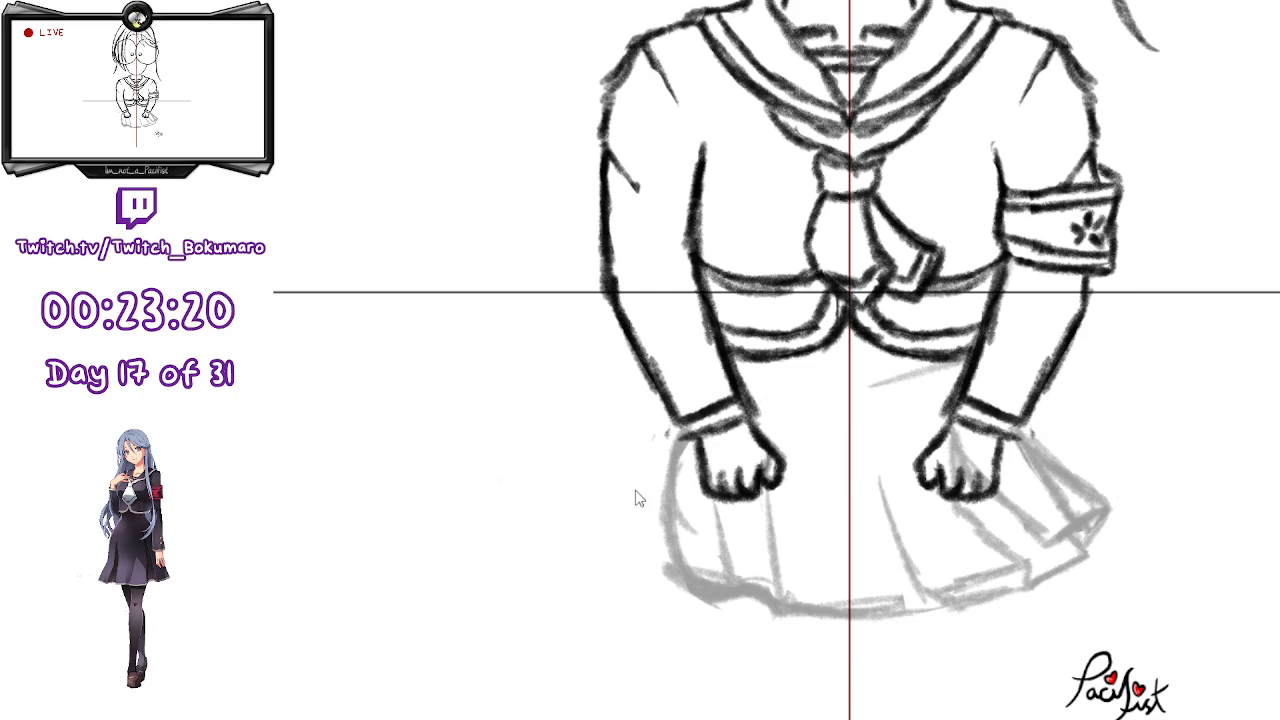
{"action": "left_click_drag", "start_coordinate": [530, 469], "coordinate": [1279, 461]}
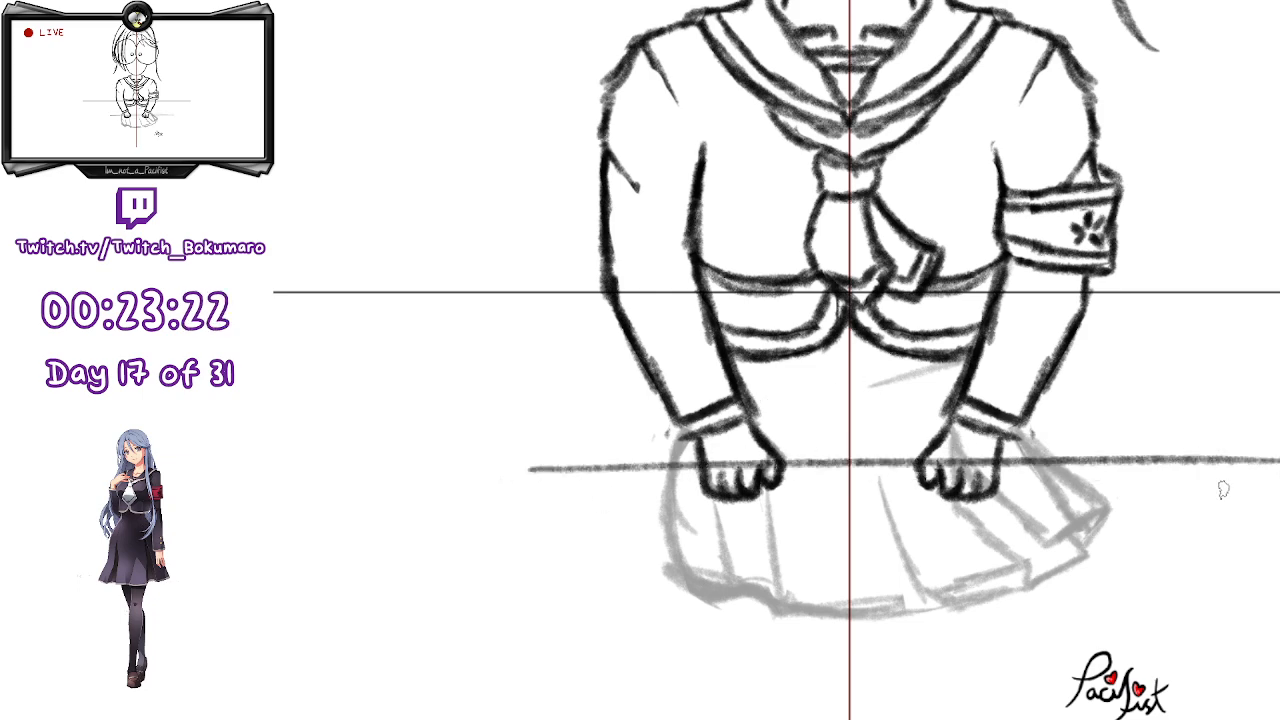
{"action": "key", "text": "ctrl+t"}
{"action": "key", "text": "shift+Down"}
{"action": "key", "text": "shift+Down"}
{"action": "key", "text": "shift+Down"}
{"action": "key", "text": "shift+Down"}
{"action": "key", "text": "shift+Down"}
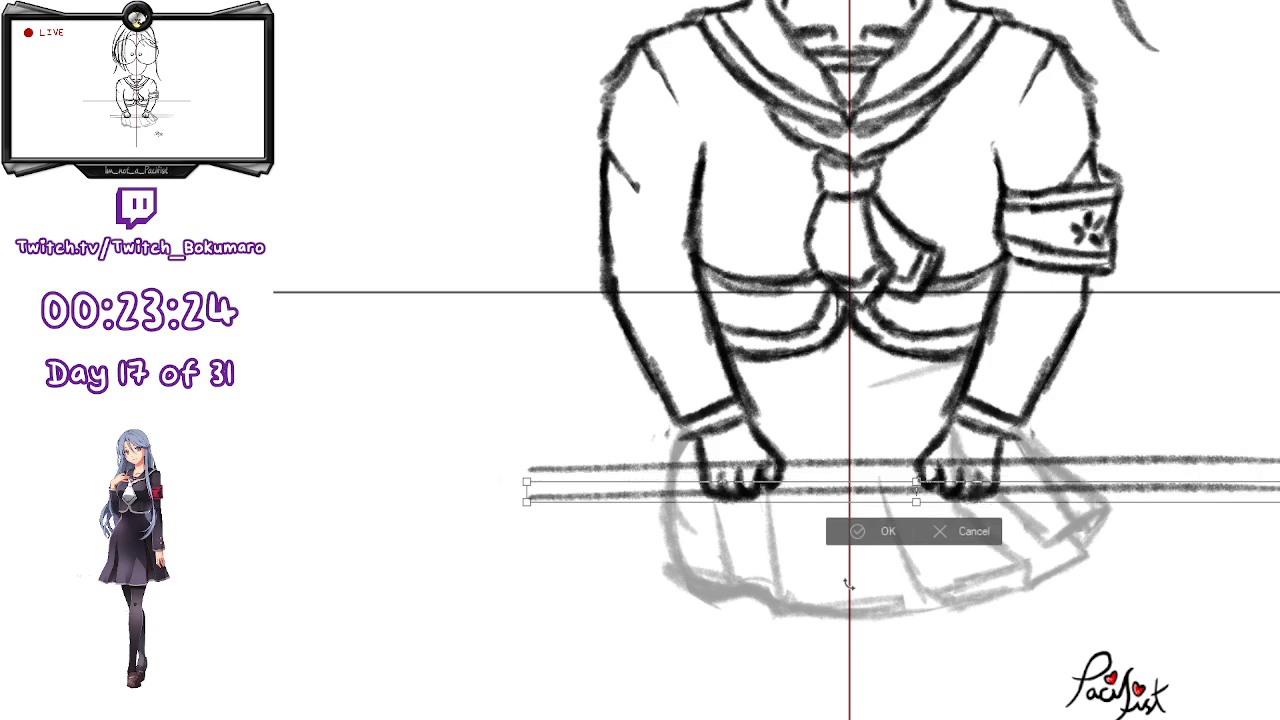
{"action": "key", "text": "shift+Up"}
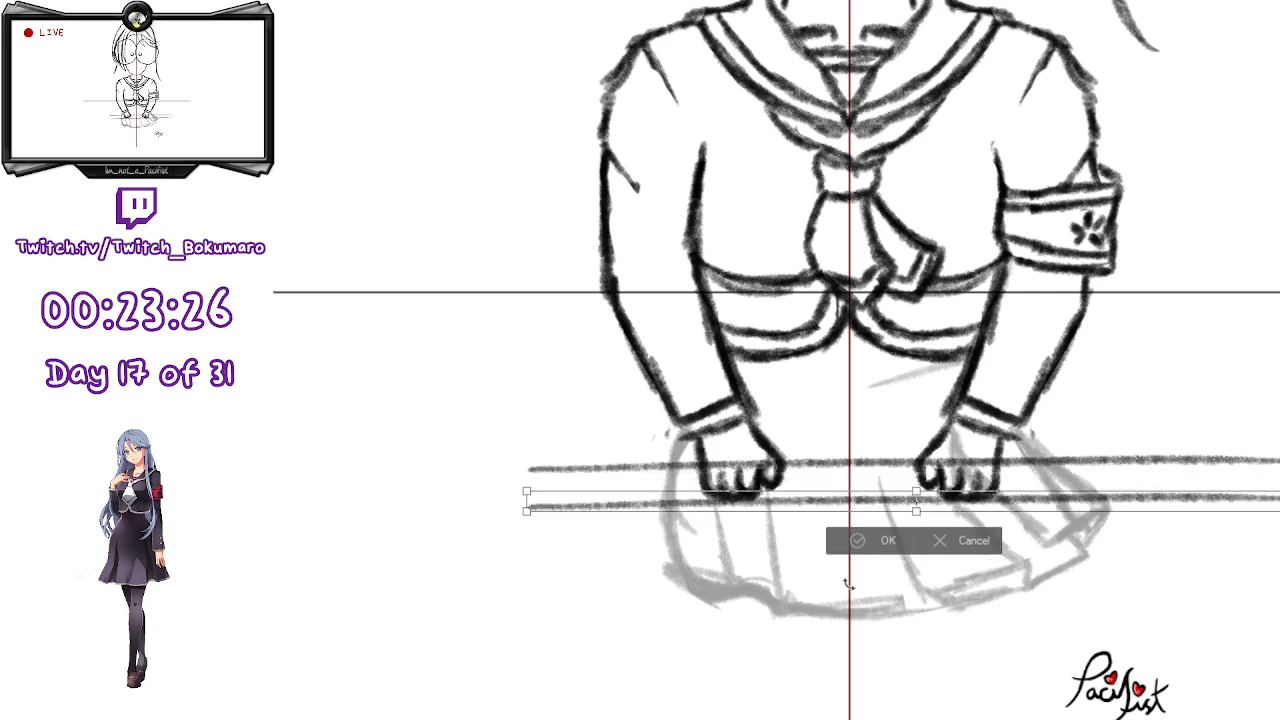
{"action": "key", "text": "Return"}
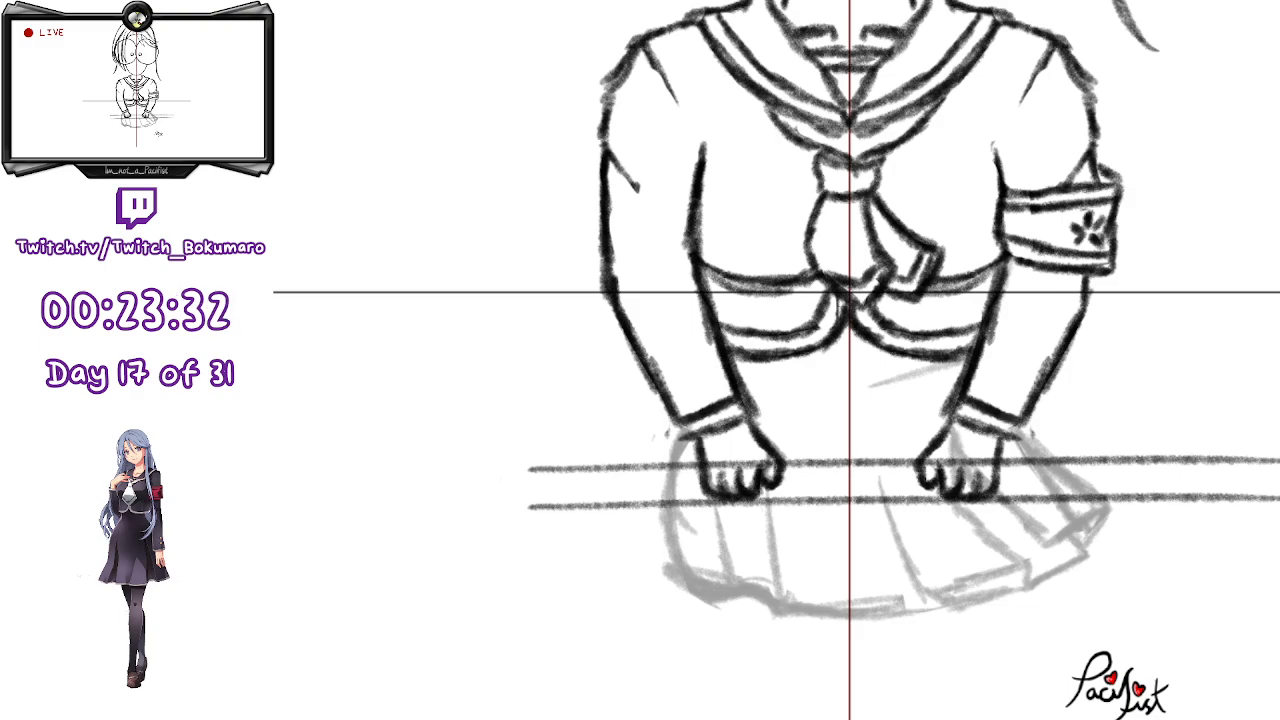
- With the canvas rotated so the staff stands upright, draw its flaring dark edge outward from the hand and erase the overlong tip
{"action": "left_click_drag", "start_coordinate": [929, 370], "coordinate": [916, 379]}
{"action": "key", "text": "minus"}
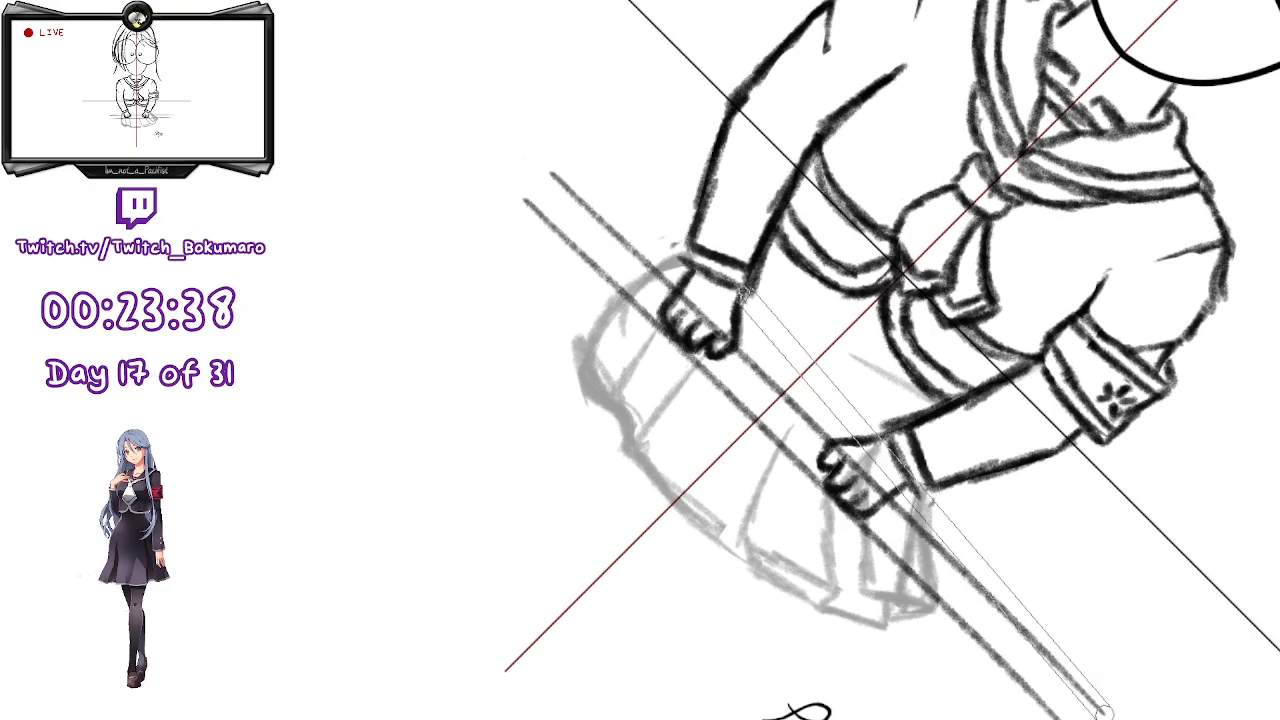
{"action": "key", "text": "asciicircum"}
{"action": "key", "text": "asciicircum"}
{"action": "key", "text": "asciicircum"}
{"action": "key", "text": "asciicircum"}
{"action": "key", "text": "asciicircum"}
{"action": "key", "text": "asciicircum"}
{"action": "key", "text": "asciicircum"}
{"action": "key", "text": "asciicircum"}
{"action": "key", "text": "asciicircum"}
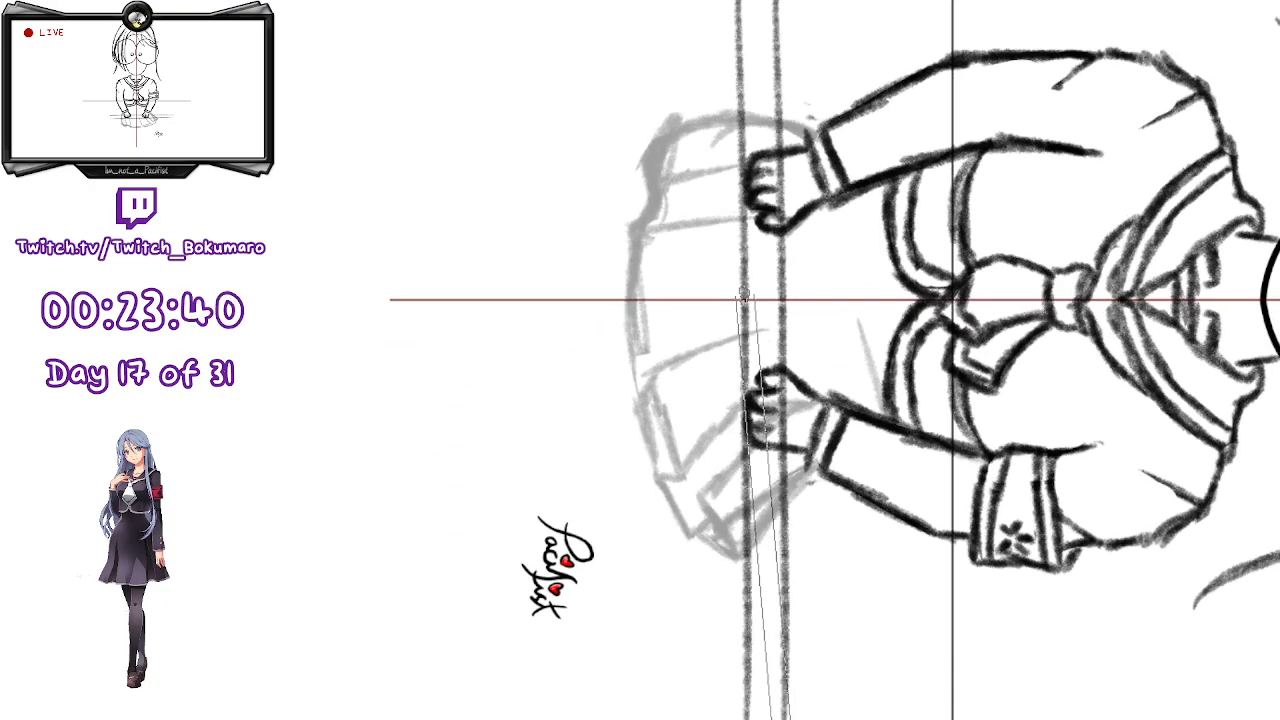
{"action": "left_click_drag", "start_coordinate": [684, 40], "coordinate": [670, 268]}
{"action": "scroll", "coordinate": [666, 138], "scroll_direction": "up", "scroll_amount": 5}
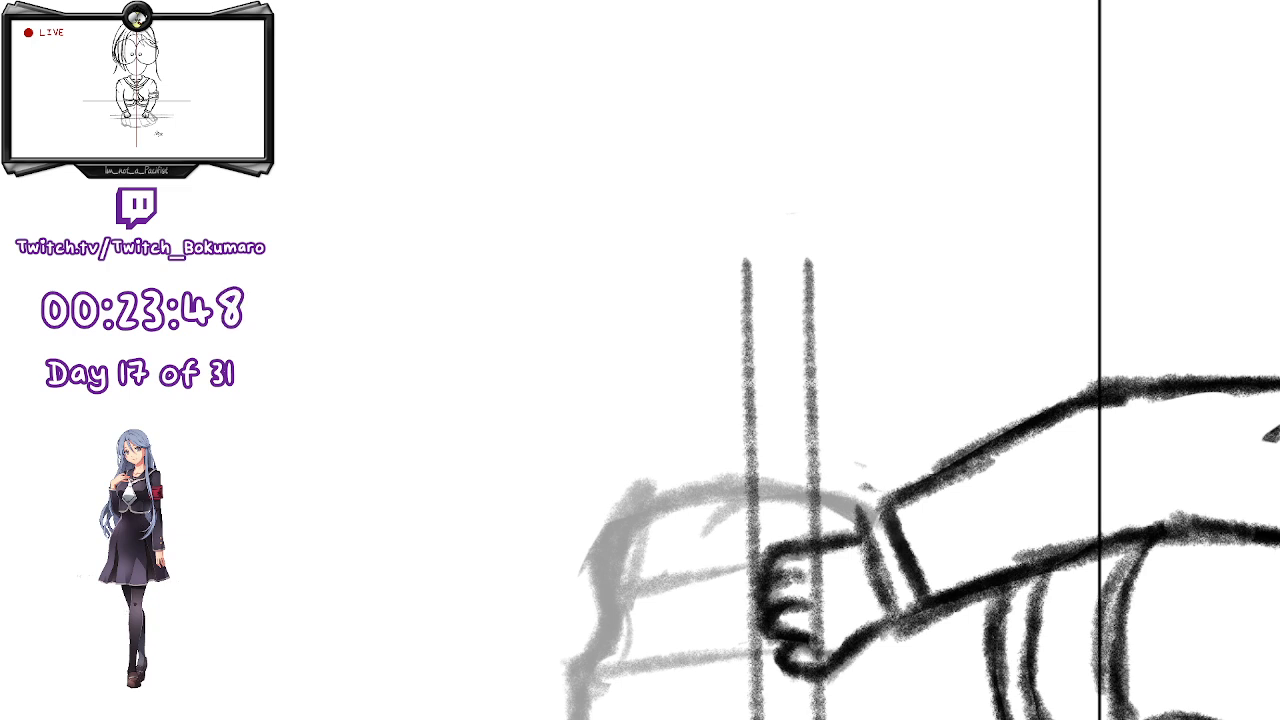
{"action": "left_click_drag", "start_coordinate": [1063, 446], "coordinate": [1042, 364]}
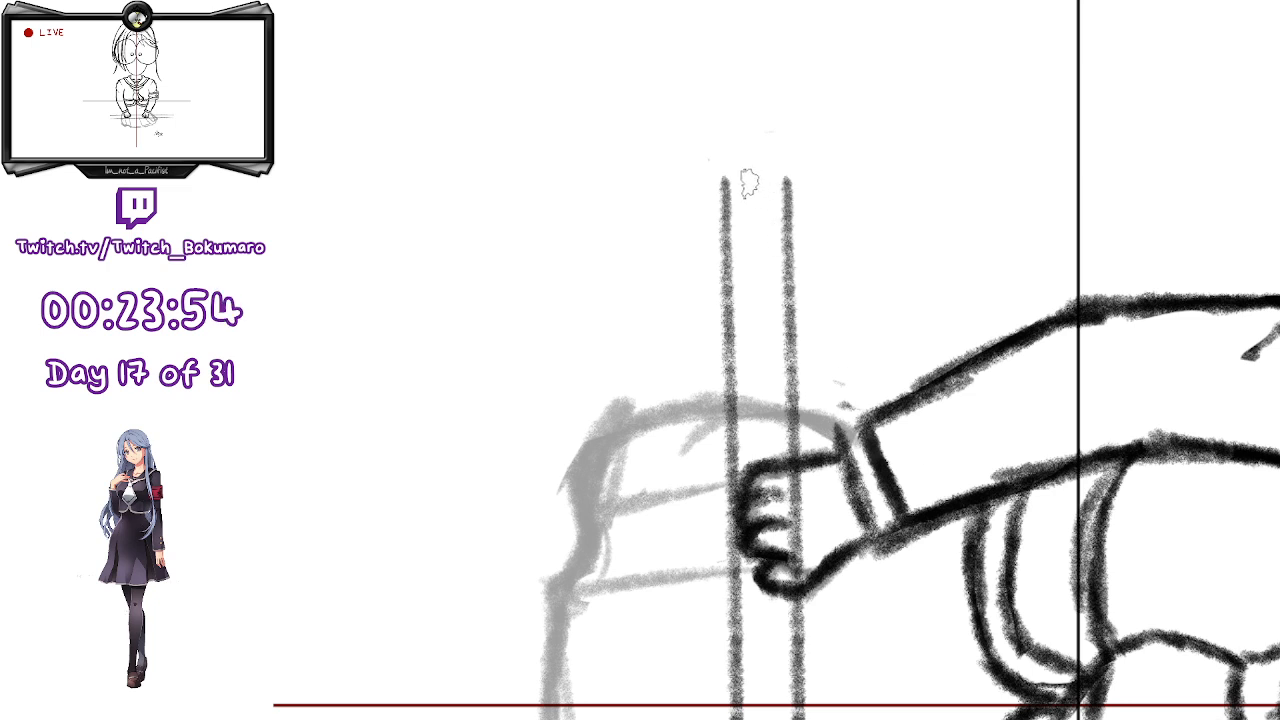
{"action": "left_click_drag", "start_coordinate": [711, 137], "coordinate": [745, 300]}
{"action": "key", "text": "ctrl+z"}
{"action": "left_click_drag", "start_coordinate": [704, 148], "coordinate": [748, 410]}
{"action": "mouse_move", "coordinate": [738, 272]}
{"action": "left_mouse_down"}
{"action": "mouse_move", "coordinate": [755, 448]}
{"action": "mouse_move", "coordinate": [733, 238]}
{"action": "left_mouse_up"}
{"action": "mouse_move", "coordinate": [702, 147]}
{"action": "left_mouse_down"}
{"action": "mouse_move", "coordinate": [728, 247]}
{"action": "mouse_move", "coordinate": [747, 468]}
{"action": "left_mouse_up"}
{"action": "left_click_drag", "start_coordinate": [743, 393], "coordinate": [737, 285]}
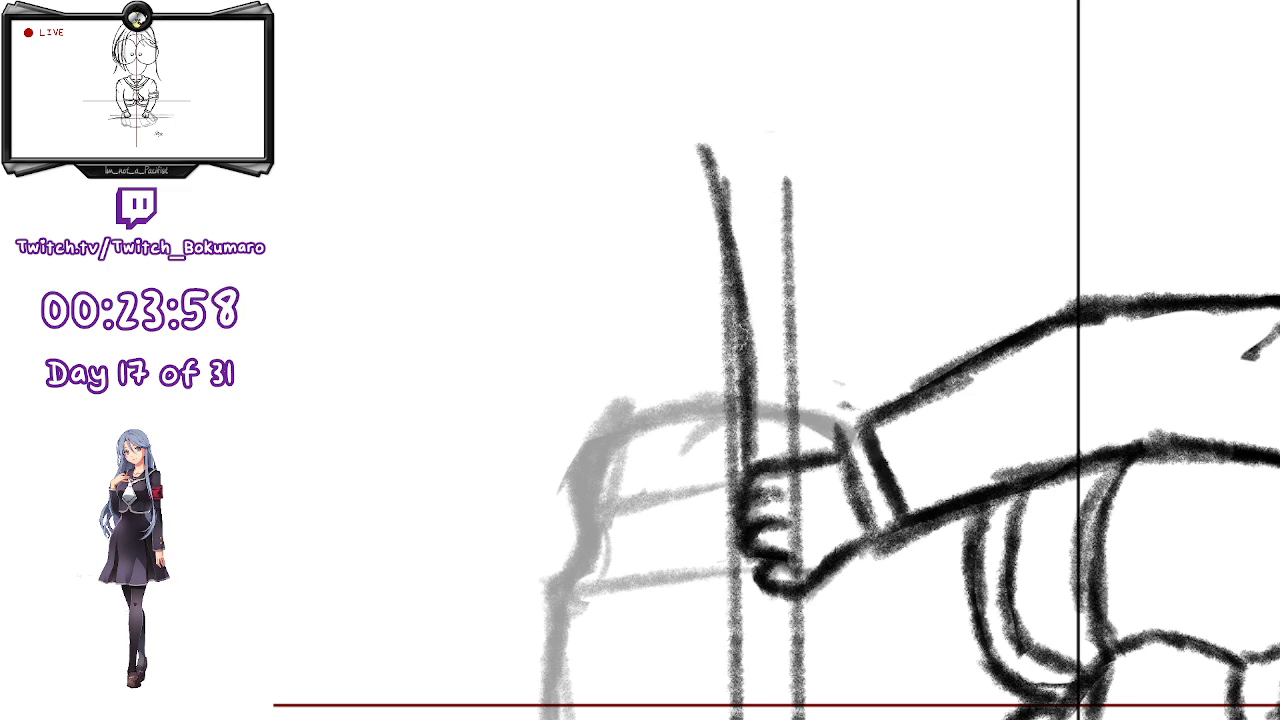
{"action": "mouse_move", "coordinate": [702, 148]}
{"action": "left_mouse_down"}
{"action": "mouse_move", "coordinate": [721, 235]}
{"action": "mouse_move", "coordinate": [720, 212]}
{"action": "left_mouse_up"}
{"action": "left_click_drag", "start_coordinate": [655, 5], "coordinate": [733, 280]}
{"action": "left_click_drag", "start_coordinate": [687, 141], "coordinate": [738, 302]}
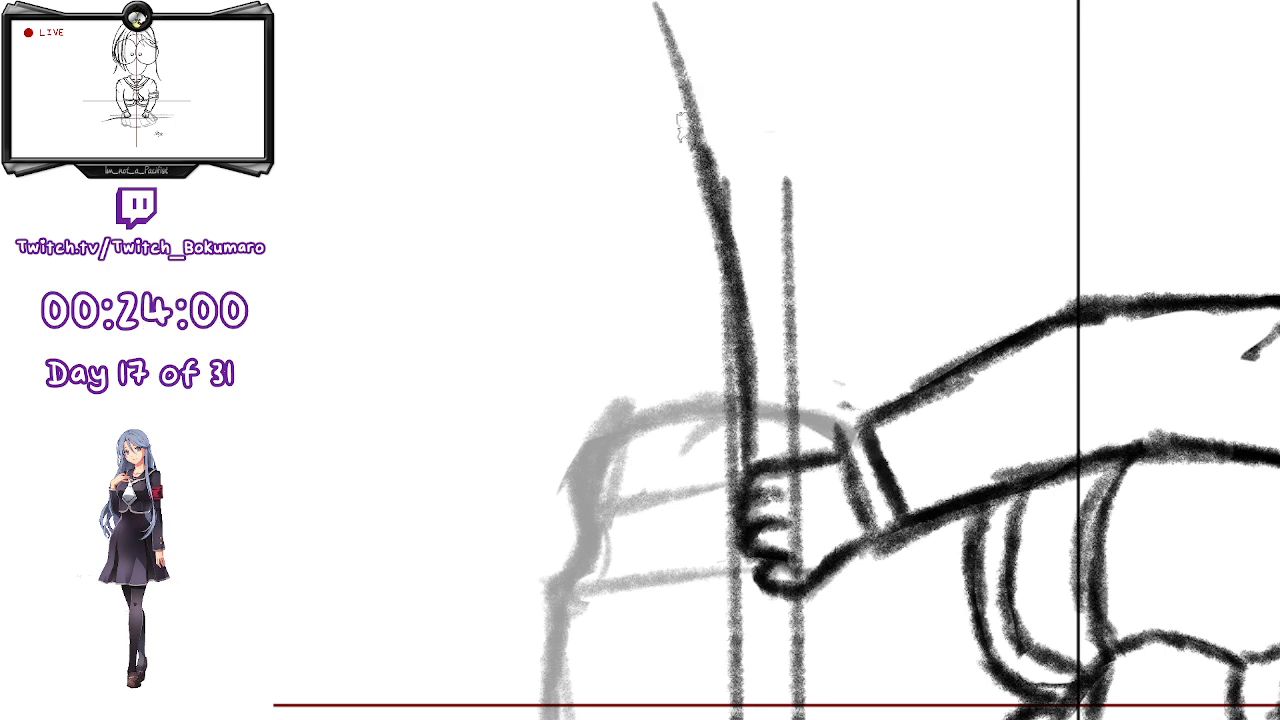
{"action": "left_click_drag", "start_coordinate": [685, 62], "coordinate": [669, 8]}
{"action": "key", "text": "e"}
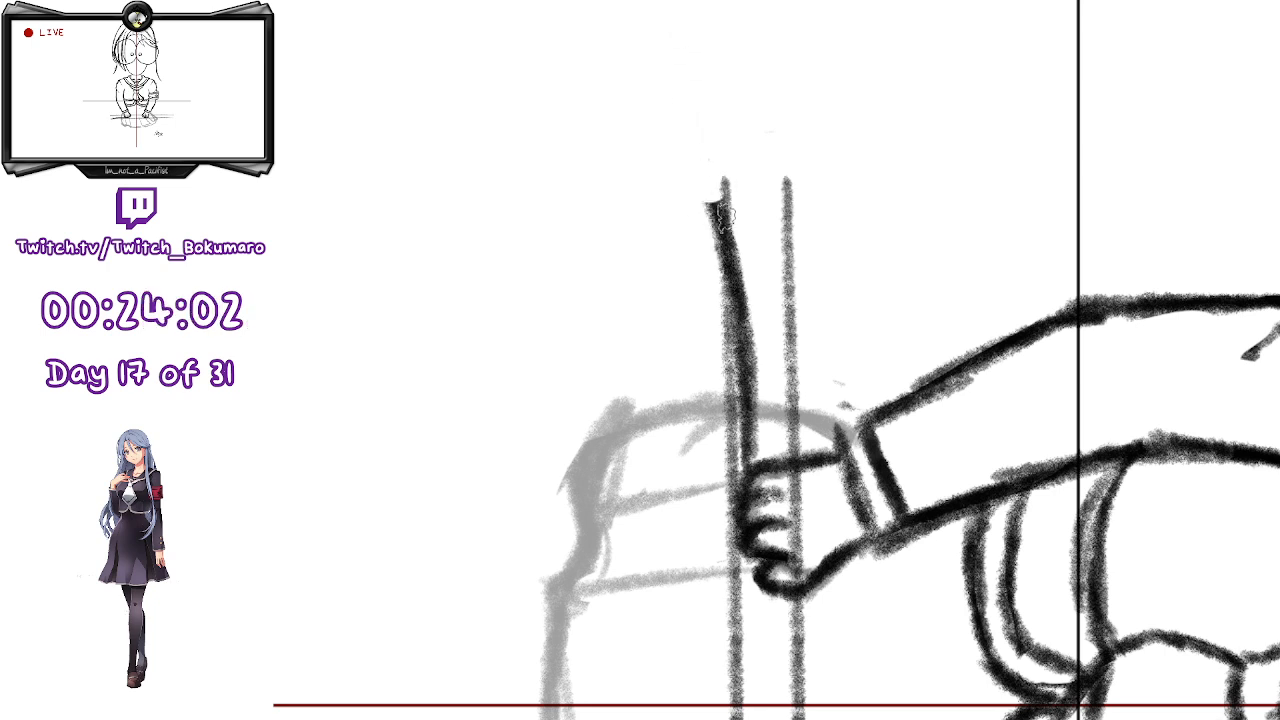
- Darken the staff's flaring edge beyond the hand and try a short line across its end
{"action": "key", "text": "b"}
{"action": "left_click_drag", "start_coordinate": [692, 178], "coordinate": [738, 368]}
{"action": "left_click_drag", "start_coordinate": [727, 222], "coordinate": [753, 453]}
{"action": "left_click_drag", "start_coordinate": [711, 166], "coordinate": [747, 430]}
{"action": "mouse_move", "coordinate": [777, 187]}
{"action": "left_mouse_down"}
{"action": "mouse_move", "coordinate": [784, 232]}
{"action": "mouse_move", "coordinate": [776, 203]}
{"action": "mouse_move", "coordinate": [722, 213]}
{"action": "mouse_move", "coordinate": [724, 150]}
{"action": "mouse_move", "coordinate": [714, 226]}
{"action": "mouse_move", "coordinate": [730, 140]}
{"action": "mouse_move", "coordinate": [742, 163]}
{"action": "mouse_move", "coordinate": [725, 200]}
{"action": "left_mouse_up"}
{"action": "key", "text": "ctrl+z"}
- Sketch one half of the staff's ornate head with a collar, narrow neck and long pointed prong, erasing stray ends
{"action": "left_click_drag", "start_coordinate": [734, 141], "coordinate": [758, 186]}
{"action": "key", "text": "ctrl+z"}
{"action": "mouse_move", "coordinate": [748, 155]}
{"action": "left_mouse_down"}
{"action": "mouse_move", "coordinate": [781, 305]}
{"action": "mouse_move", "coordinate": [748, 255]}
{"action": "mouse_move", "coordinate": [773, 318]}
{"action": "mouse_move", "coordinate": [750, 280]}
{"action": "mouse_move", "coordinate": [741, 218]}
{"action": "mouse_move", "coordinate": [746, 232]}
{"action": "mouse_move", "coordinate": [753, 222]}
{"action": "mouse_move", "coordinate": [739, 215]}
{"action": "mouse_move", "coordinate": [793, 297]}
{"action": "mouse_move", "coordinate": [789, 313]}
{"action": "mouse_move", "coordinate": [768, 261]}
{"action": "left_mouse_up"}
{"action": "key", "text": "ctrl+z"}
{"action": "key", "text": "ctrl+z"}
{"action": "mouse_move", "coordinate": [742, 215]}
{"action": "left_mouse_down"}
{"action": "mouse_move", "coordinate": [782, 272]}
{"action": "mouse_move", "coordinate": [787, 315]}
{"action": "mouse_move", "coordinate": [784, 268]}
{"action": "mouse_move", "coordinate": [745, 222]}
{"action": "mouse_move", "coordinate": [758, 197]}
{"action": "mouse_move", "coordinate": [797, 249]}
{"action": "mouse_move", "coordinate": [747, 215]}
{"action": "mouse_move", "coordinate": [792, 302]}
{"action": "left_mouse_up"}
{"action": "key", "text": "e"}
{"action": "mouse_move", "coordinate": [766, 240]}
{"action": "left_mouse_down"}
{"action": "mouse_move", "coordinate": [810, 258]}
{"action": "mouse_move", "coordinate": [762, 243]}
{"action": "mouse_move", "coordinate": [765, 255]}
{"action": "mouse_move", "coordinate": [795, 200]}
{"action": "mouse_move", "coordinate": [776, 245]}
{"action": "mouse_move", "coordinate": [768, 170]}
{"action": "mouse_move", "coordinate": [774, 222]}
{"action": "mouse_move", "coordinate": [765, 186]}
{"action": "mouse_move", "coordinate": [767, 235]}
{"action": "mouse_move", "coordinate": [772, 207]}
{"action": "mouse_move", "coordinate": [747, 225]}
{"action": "mouse_move", "coordinate": [767, 258]}
{"action": "mouse_move", "coordinate": [821, 275]}
{"action": "mouse_move", "coordinate": [818, 214]}
{"action": "mouse_move", "coordinate": [836, 297]}
{"action": "left_mouse_up"}
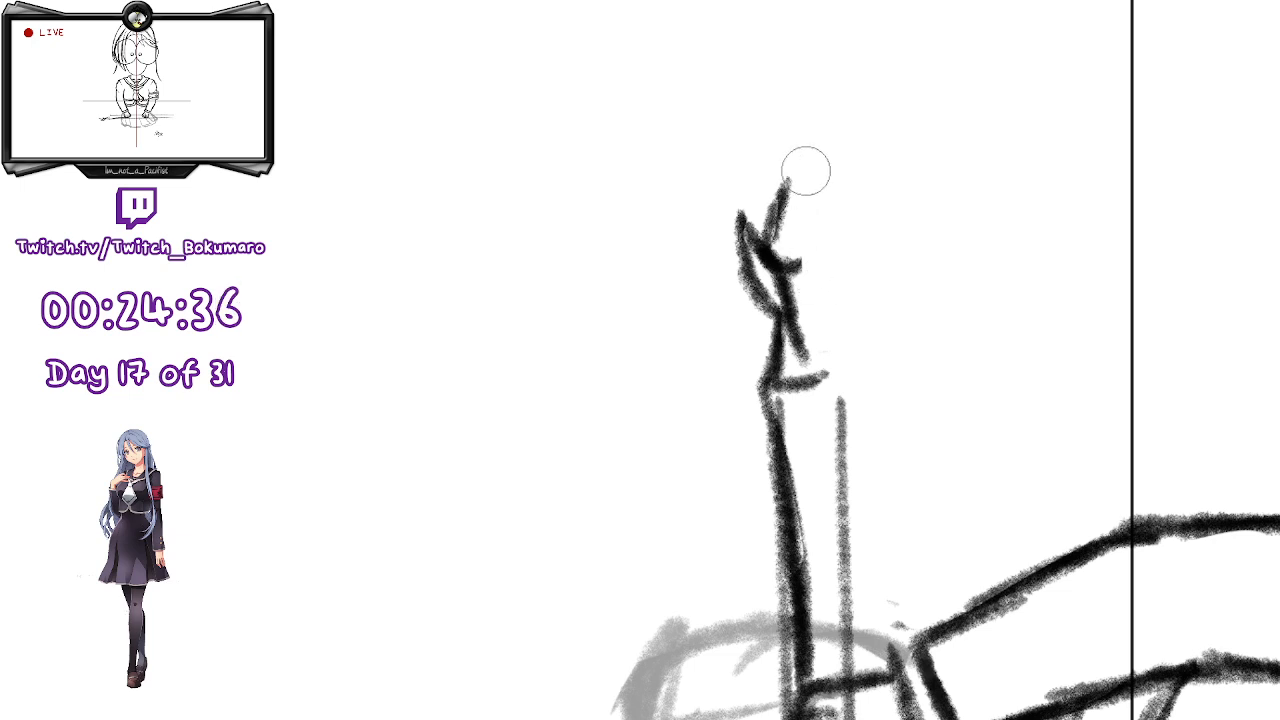
{"action": "mouse_move", "coordinate": [765, 208]}
{"action": "left_mouse_down"}
{"action": "mouse_move", "coordinate": [770, 362]}
{"action": "mouse_move", "coordinate": [714, 176]}
{"action": "left_mouse_up"}
{"action": "mouse_move", "coordinate": [770, 368]}
{"action": "left_mouse_down"}
{"action": "mouse_move", "coordinate": [714, 173]}
{"action": "mouse_move", "coordinate": [782, 206]}
{"action": "mouse_move", "coordinate": [776, 191]}
{"action": "mouse_move", "coordinate": [795, 375]}
{"action": "mouse_move", "coordinate": [785, 232]}
{"action": "mouse_move", "coordinate": [814, 334]}
{"action": "mouse_move", "coordinate": [786, 380]}
{"action": "left_mouse_up"}
{"action": "key", "text": "e"}
{"action": "key", "text": "b"}
- Paste a mirrored copy of the half head and rotate and align it with the original to form a symmetrical forked head
{"action": "key", "text": "ctrl+v"}
{"action": "key", "text": "ctrl+t"}
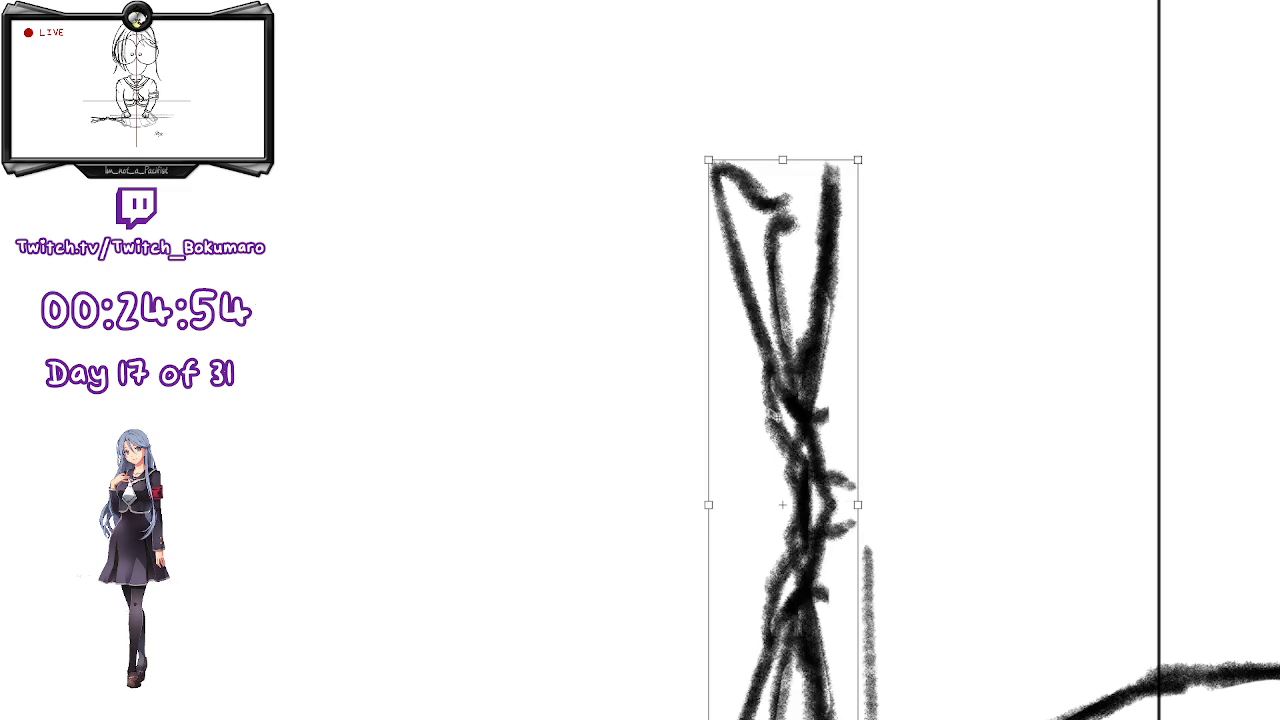
{"action": "left_click_drag", "start_coordinate": [1159, 310], "coordinate": [1066, 186]}
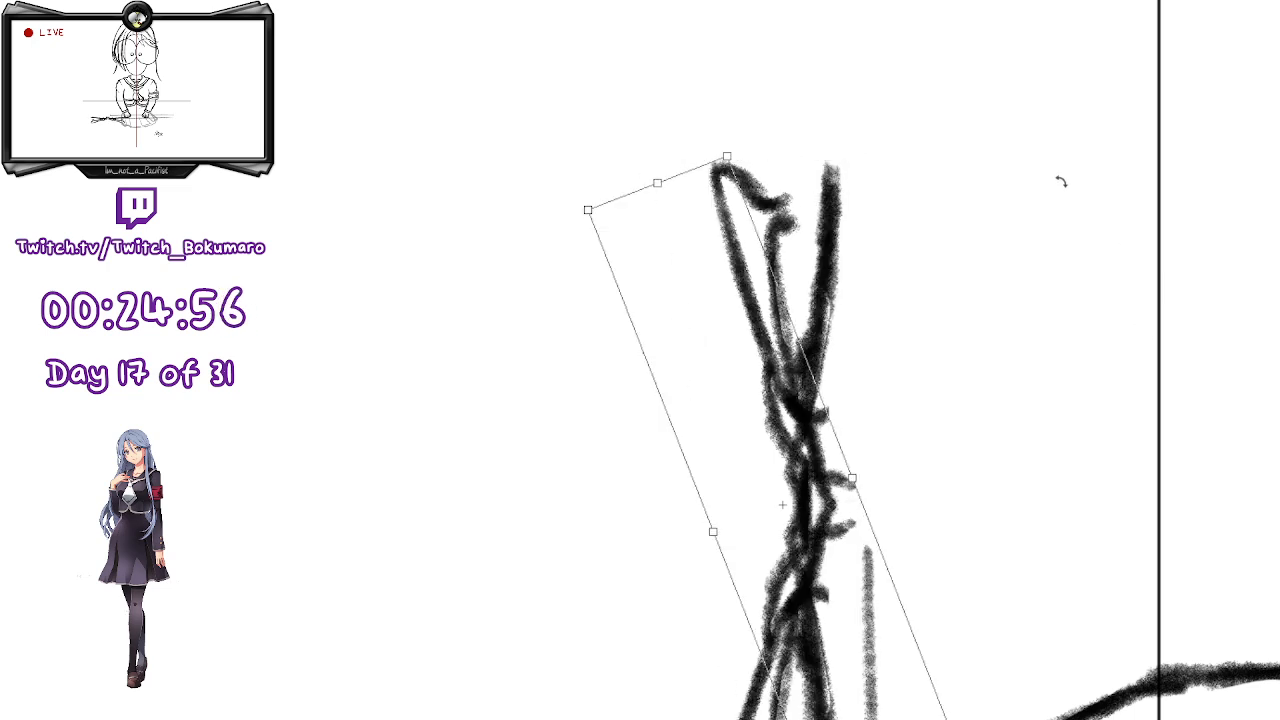
{"action": "mouse_move", "coordinate": [825, 485]}
{"action": "left_mouse_down"}
{"action": "mouse_move", "coordinate": [960, 278]}
{"action": "mouse_move", "coordinate": [961, 291]}
{"action": "left_mouse_up"}
{"action": "mouse_move", "coordinate": [1137, 205]}
{"action": "left_mouse_down"}
{"action": "mouse_move", "coordinate": [1101, 257]}
{"action": "mouse_move", "coordinate": [1111, 227]}
{"action": "left_mouse_up"}
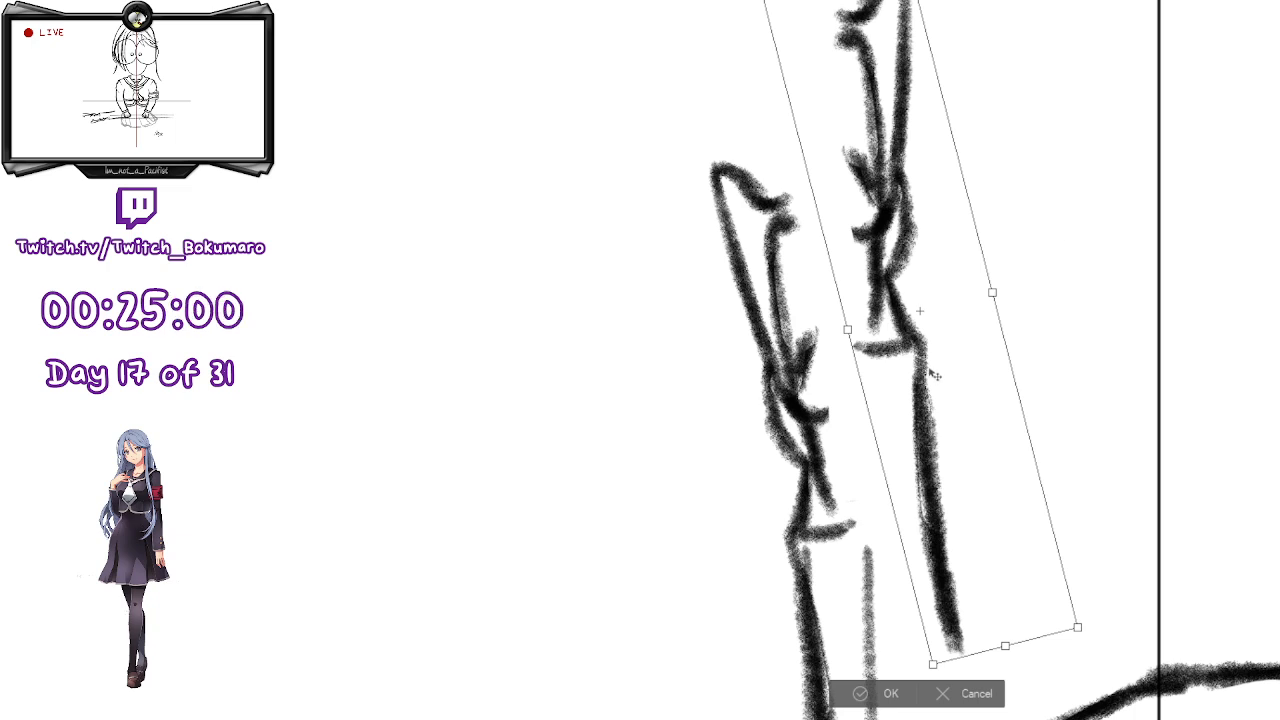
{"action": "left_click_drag", "start_coordinate": [933, 376], "coordinate": [898, 509]}
{"action": "mouse_move", "coordinate": [913, 465]}
{"action": "left_mouse_down"}
{"action": "mouse_move", "coordinate": [917, 523]}
{"action": "mouse_move", "coordinate": [909, 506]}
{"action": "left_mouse_up"}
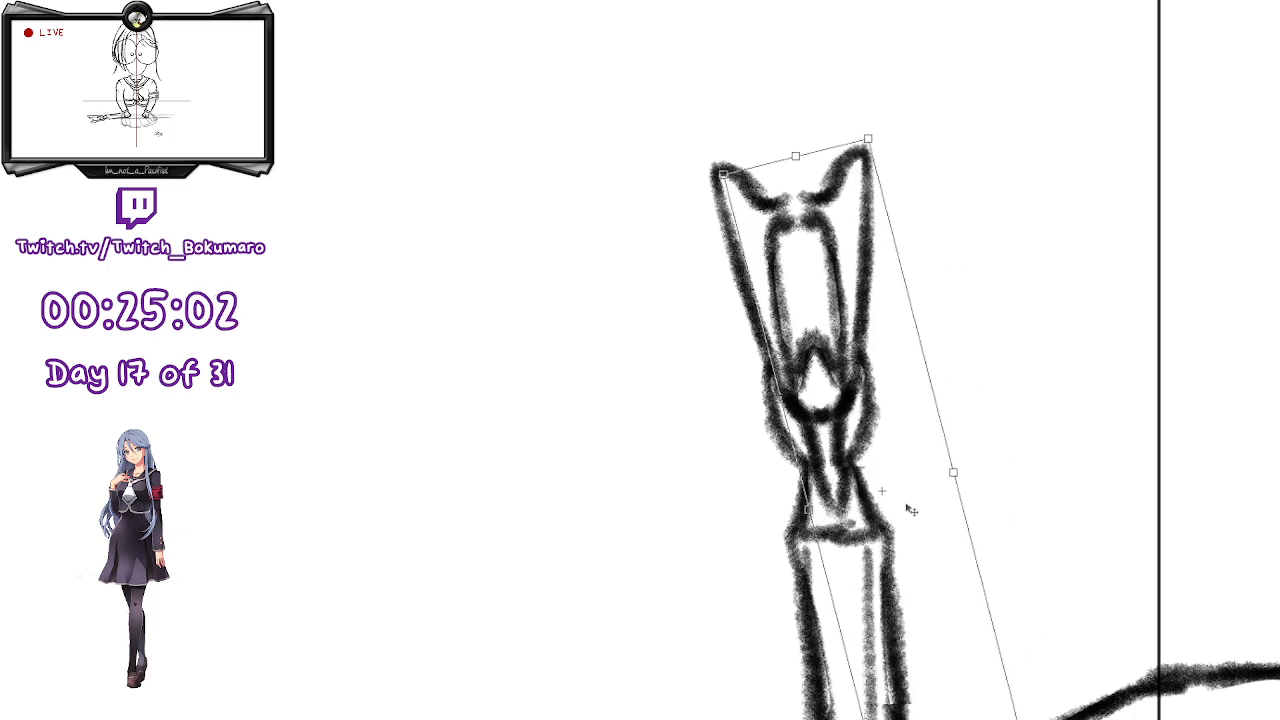
{"action": "left_click_drag", "start_coordinate": [1001, 402], "coordinate": [1000, 395]}
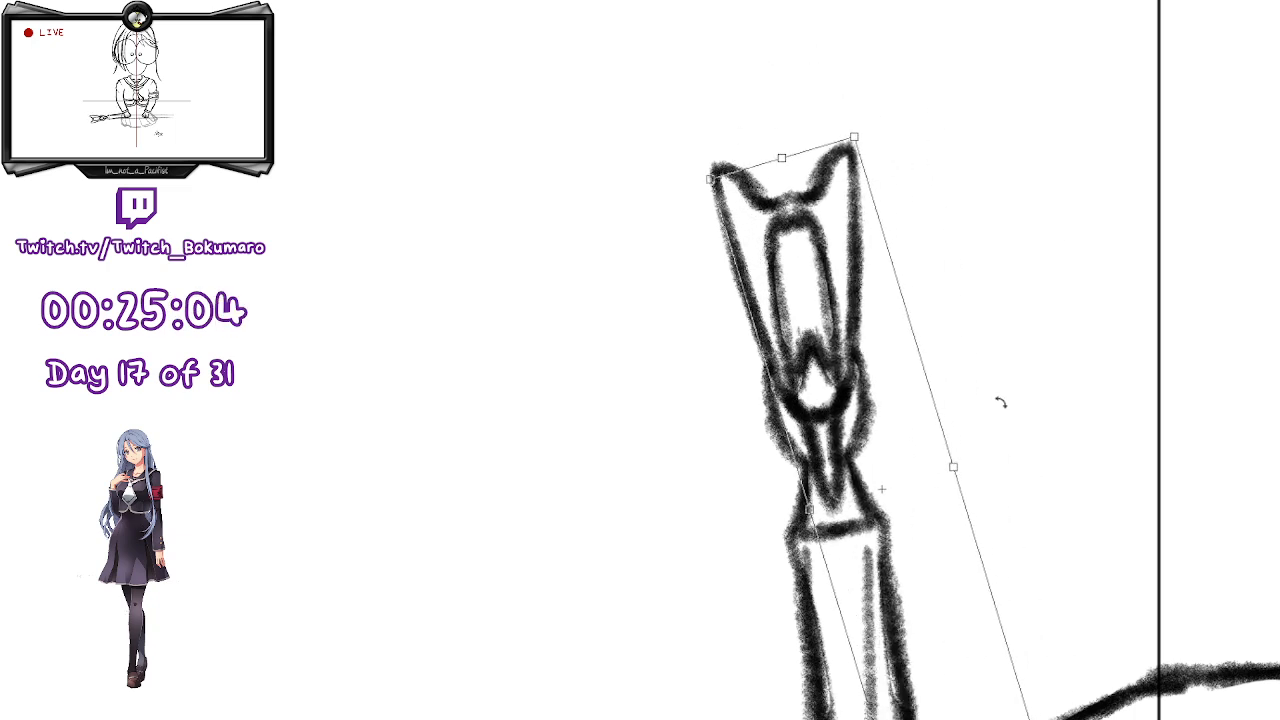
{"action": "left_click_drag", "start_coordinate": [922, 502], "coordinate": [916, 502]}
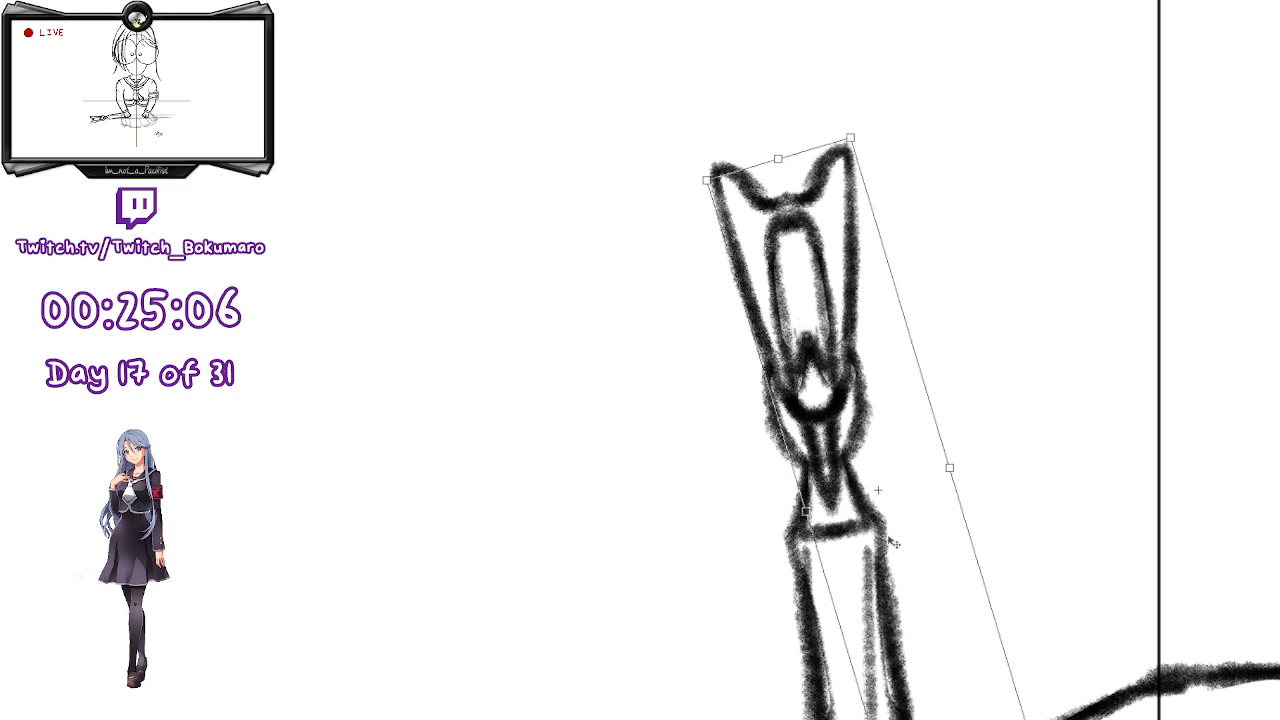
{"action": "left_click_drag", "start_coordinate": [986, 433], "coordinate": [975, 444]}
{"action": "key", "text": "Return"}
- Rotate and move the mirrored shaft edge so it runs from the collar down to the guide line at the hand, and deselect it
{"action": "left_click_drag", "start_coordinate": [914, 523], "coordinate": [909, 200]}
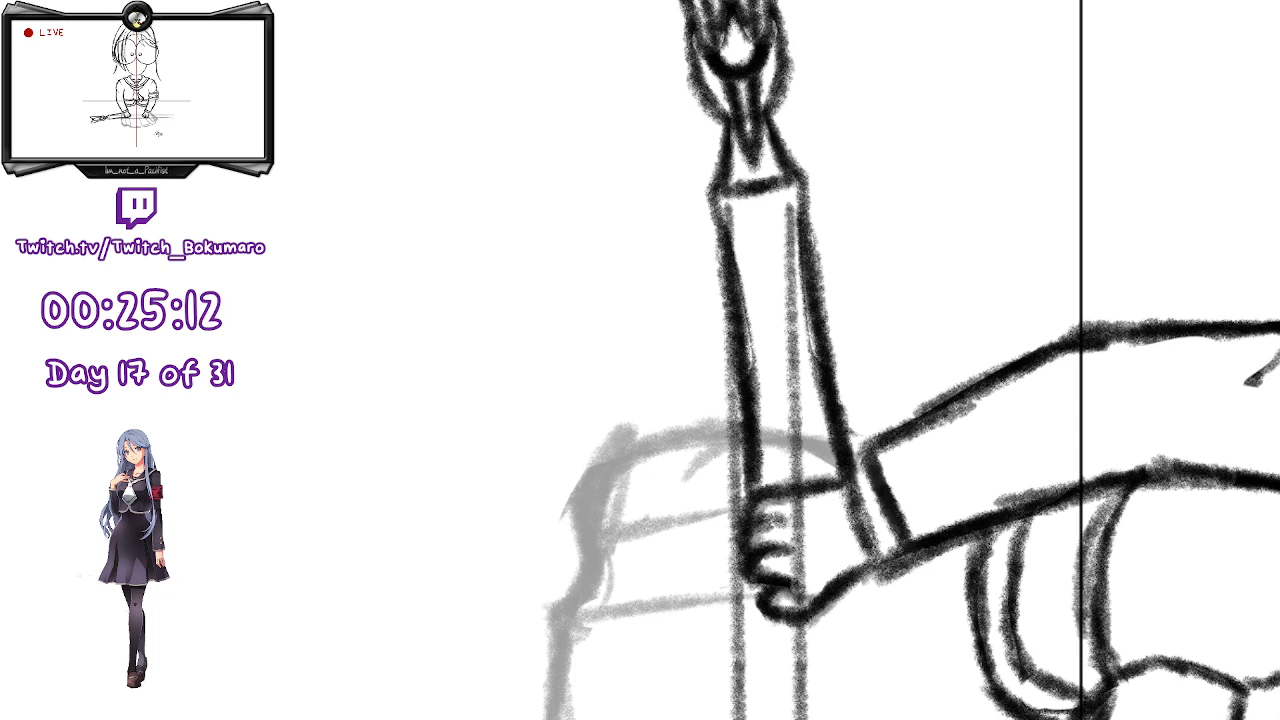
{"action": "left_click_drag", "start_coordinate": [931, 626], "coordinate": [983, 357]}
{"action": "key", "text": "ctrl+t"}
{"action": "left_click_drag", "start_coordinate": [1091, 120], "coordinate": [1111, 200]}
{"action": "left_click_drag", "start_coordinate": [876, 484], "coordinate": [832, 488]}
{"action": "left_click_drag", "start_coordinate": [1158, 148], "coordinate": [1155, 145]}
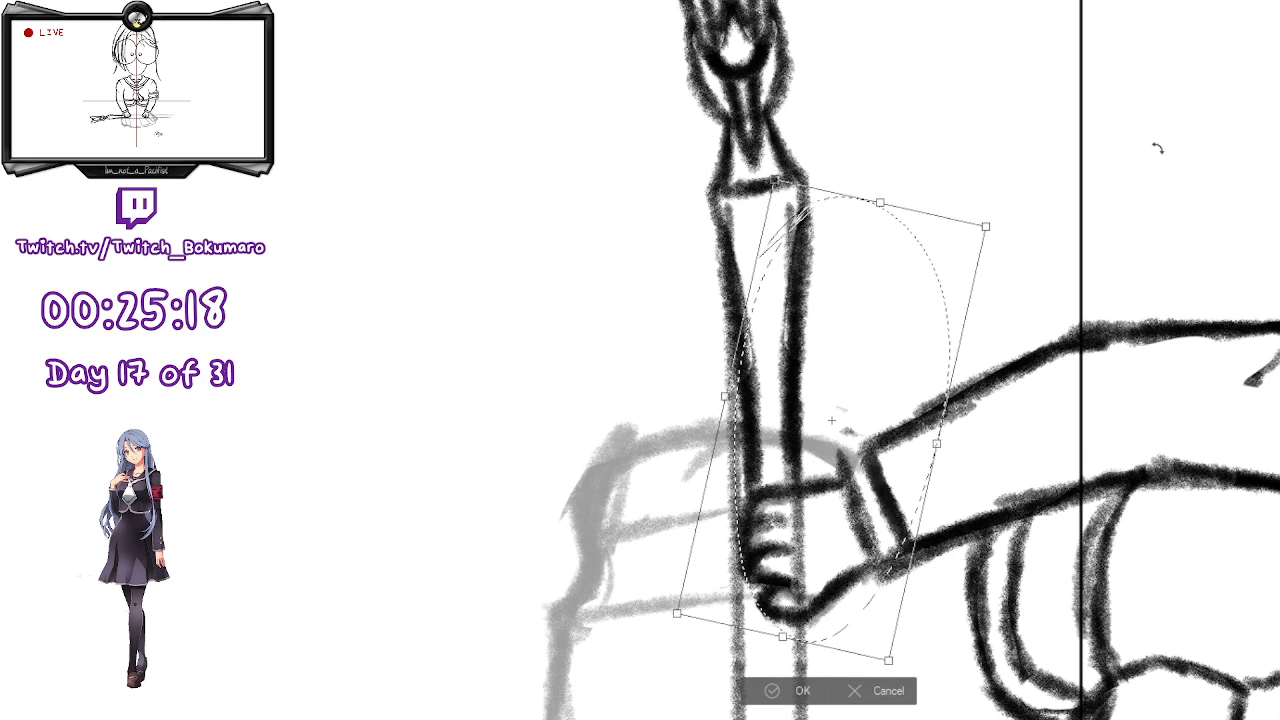
{"action": "left_click_drag", "start_coordinate": [860, 440], "coordinate": [880, 477]}
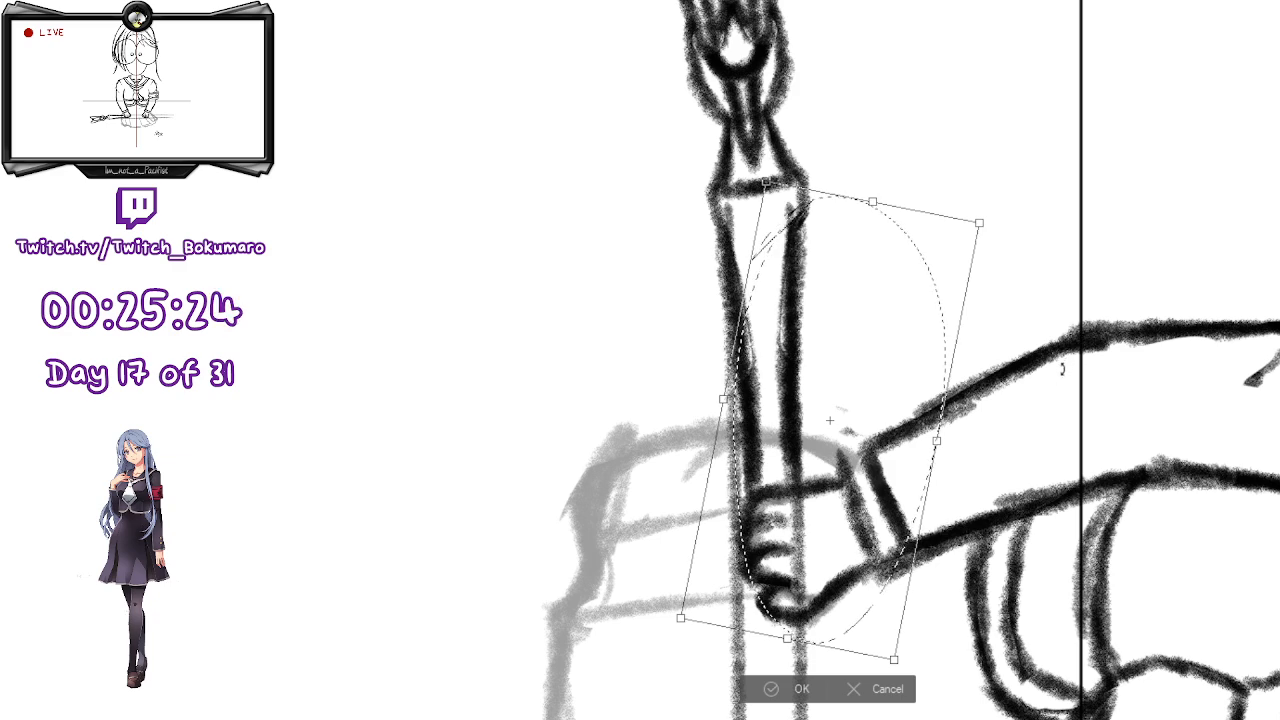
{"action": "key", "text": "Return"}
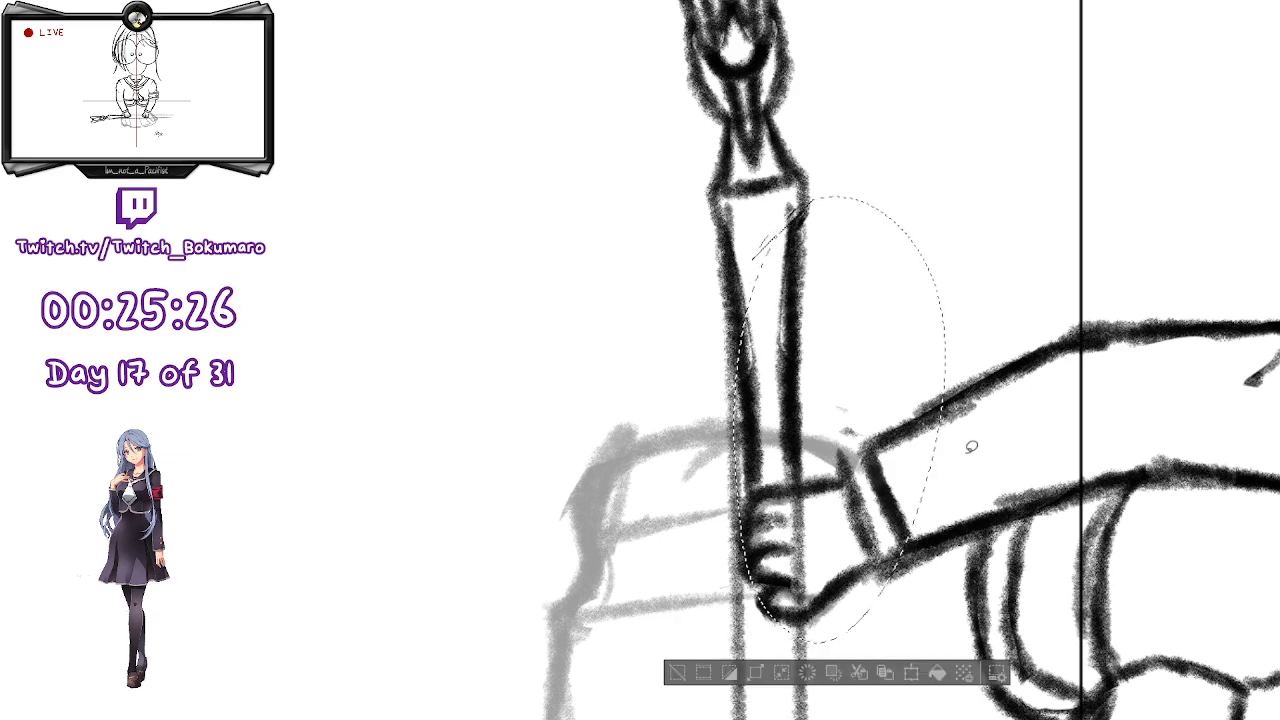
{"action": "left_click", "coordinate": [675, 672]}
- Rotate the whole staff head upright and nudge it sideways to line up with the shaft's guide lines
{"action": "scroll", "coordinate": [955, 406], "scroll_direction": "down", "scroll_amount": 3}
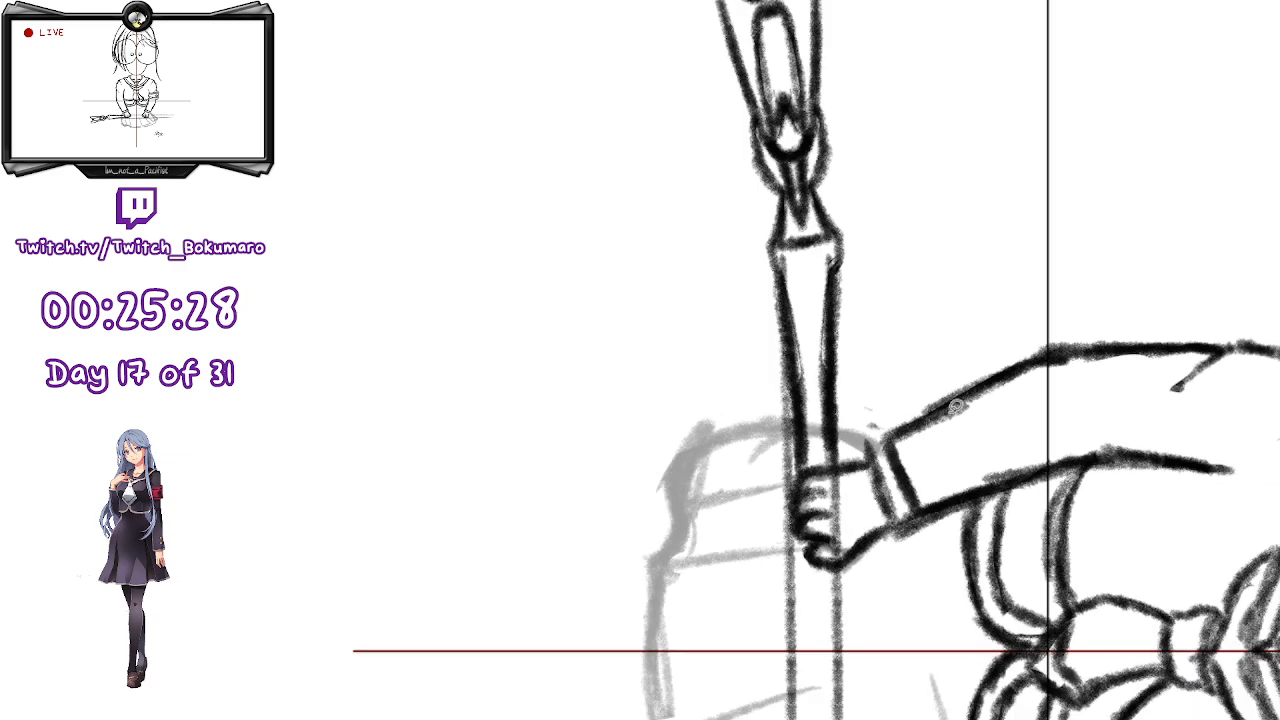
{"action": "key", "text": "ctrl+t"}
{"action": "left_click_drag", "start_coordinate": [1074, 214], "coordinate": [1112, 165]}
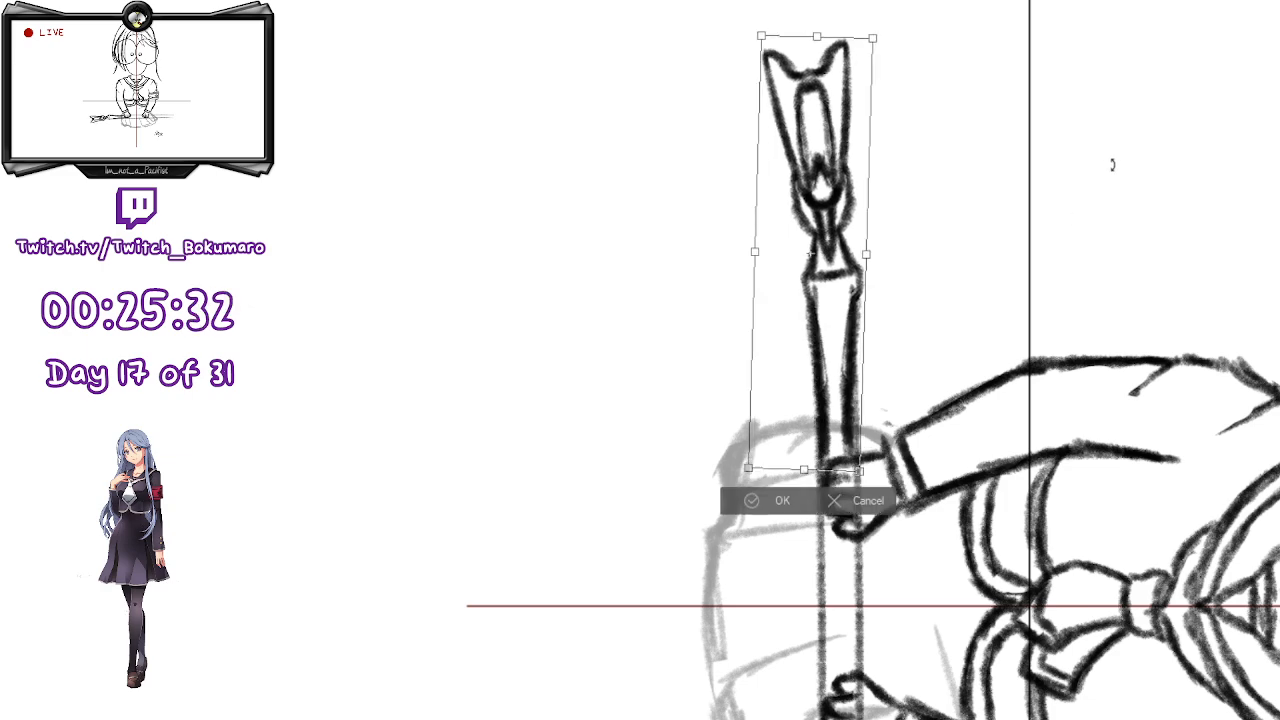
{"action": "key", "text": "Right"}
{"action": "key", "text": "Right"}
{"action": "key", "text": "Right"}
{"action": "key", "text": "Right"}
{"action": "left_click_drag", "start_coordinate": [1112, 165], "coordinate": [1119, 159]}
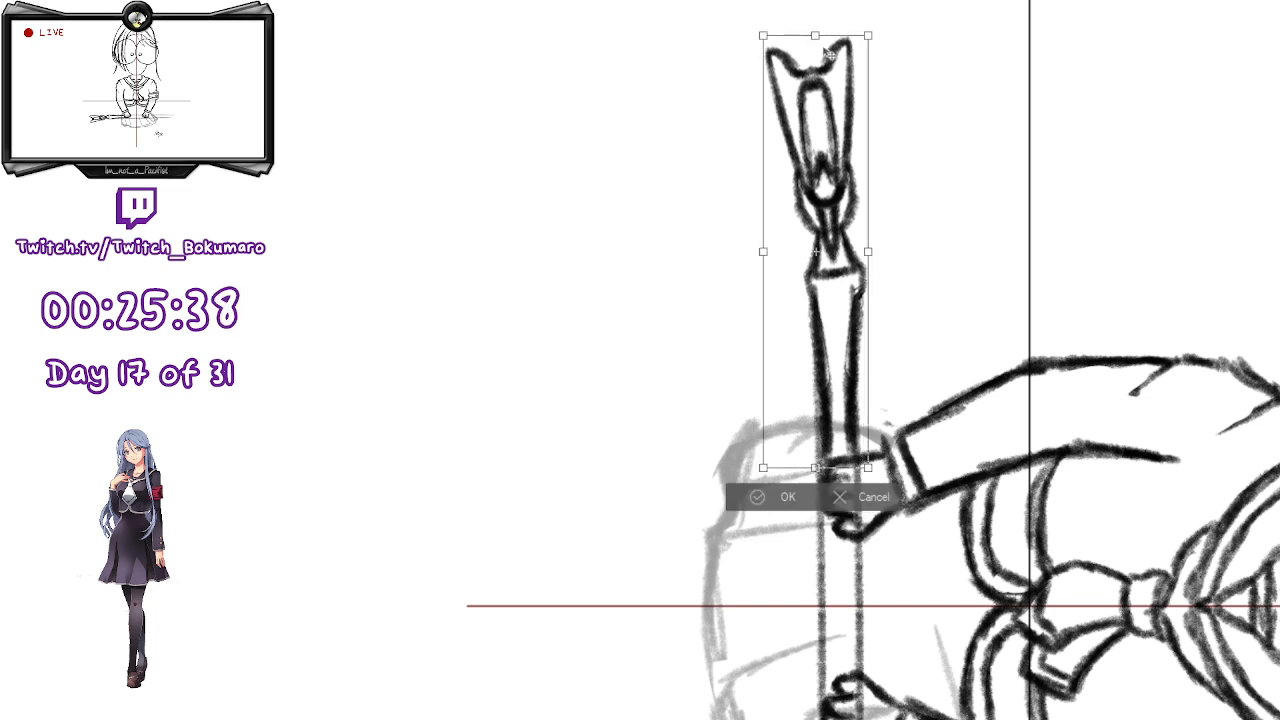
- Try enlarging the staff head and upper shaft in length and width, and undo the scaling
{"action": "left_click_drag", "start_coordinate": [816, 36], "coordinate": [816, 0]}
{"action": "left_click_drag", "start_coordinate": [801, 345], "coordinate": [792, 352]}
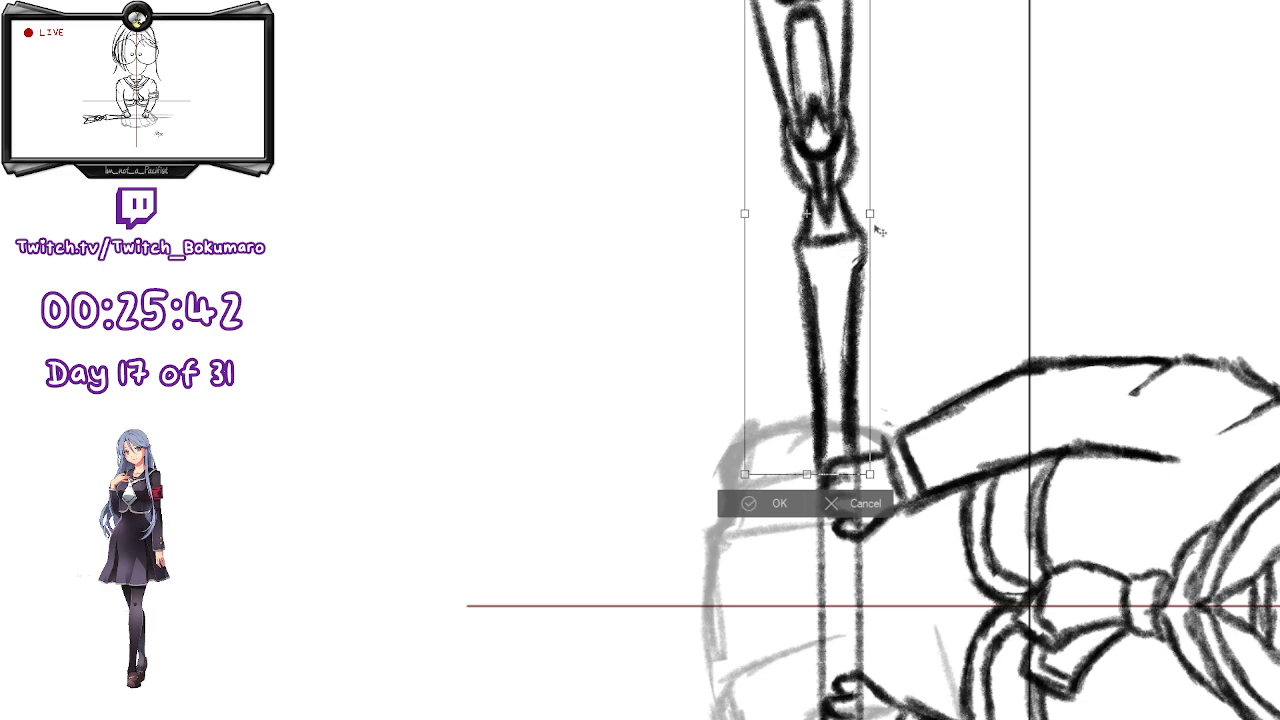
{"action": "left_click_drag", "start_coordinate": [874, 286], "coordinate": [876, 285]}
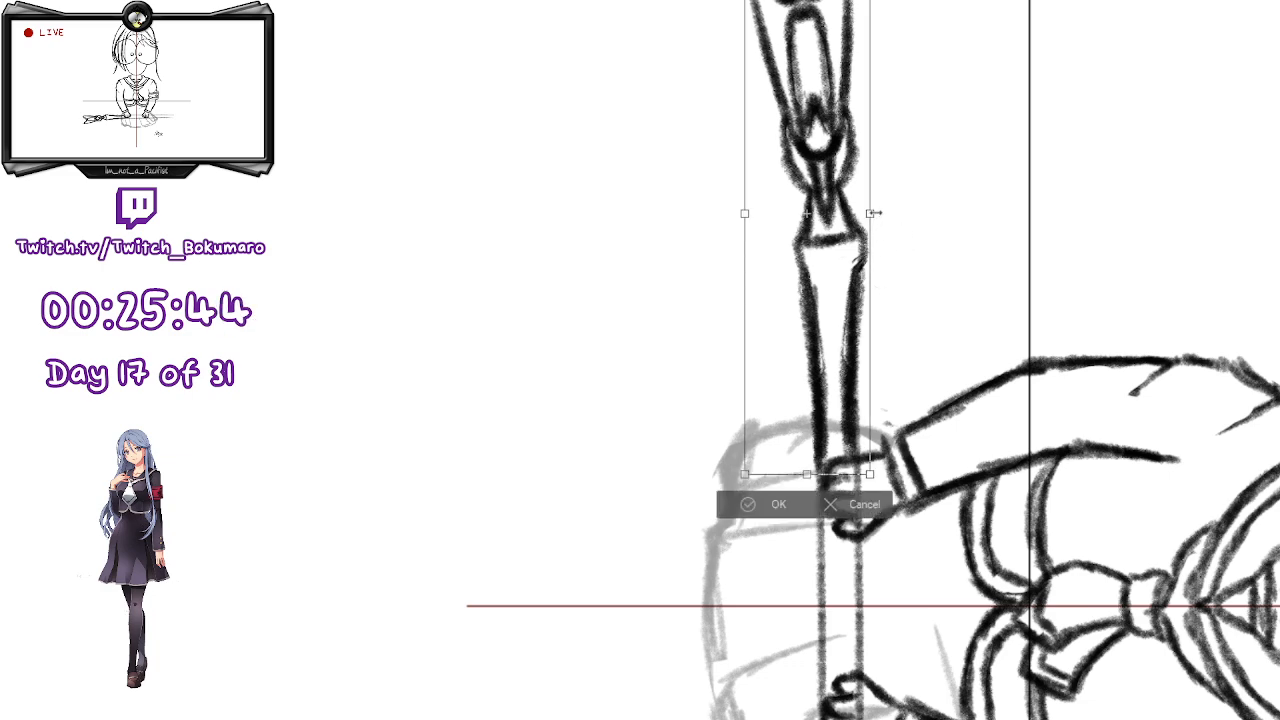
{"action": "left_click_drag", "start_coordinate": [874, 213], "coordinate": [888, 213]}
{"action": "left_click_drag", "start_coordinate": [842, 357], "coordinate": [834, 337]}
{"action": "key", "text": "Return"}
{"action": "scroll", "coordinate": [727, 474], "scroll_direction": "down", "scroll_amount": 1}
{"action": "scroll", "coordinate": [728, 472], "scroll_direction": "up", "scroll_amount": 1}
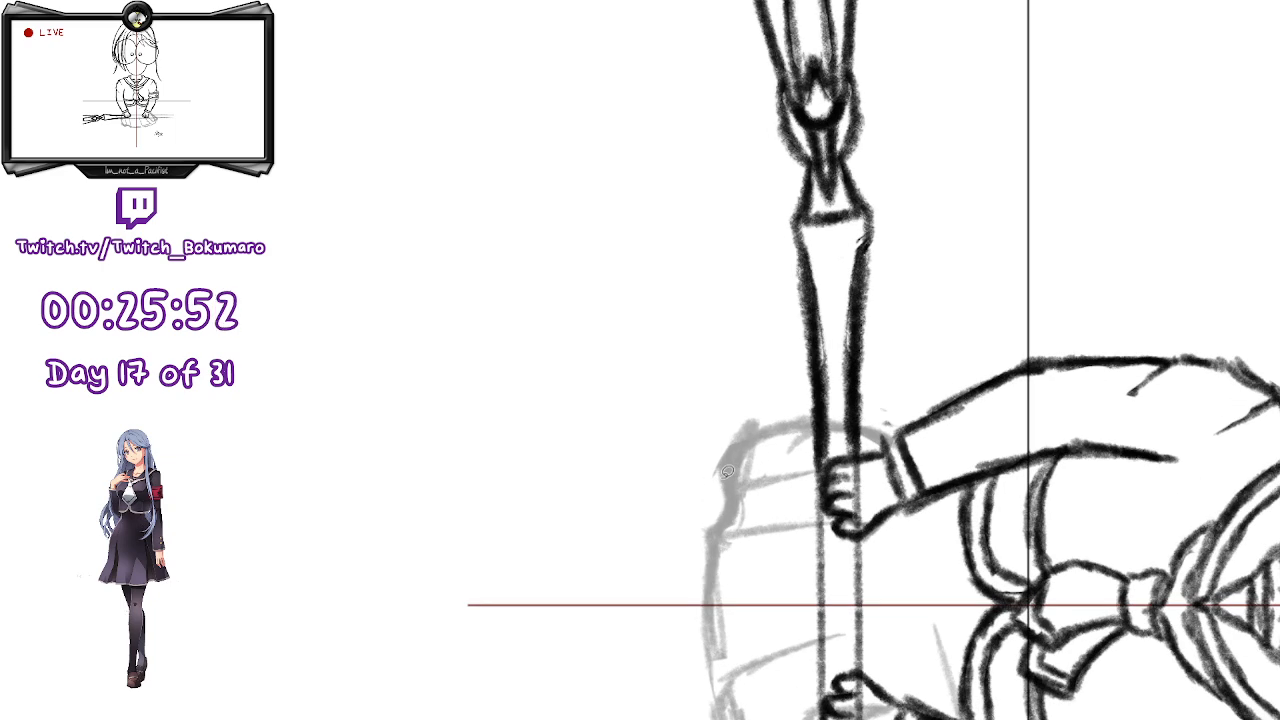
{"action": "key", "text": "ctrl+z"}
- Widen the staff head and upper shaft slightly and rotate them to stand nearly upright above the hand
{"action": "key", "text": "ctrl+t"}
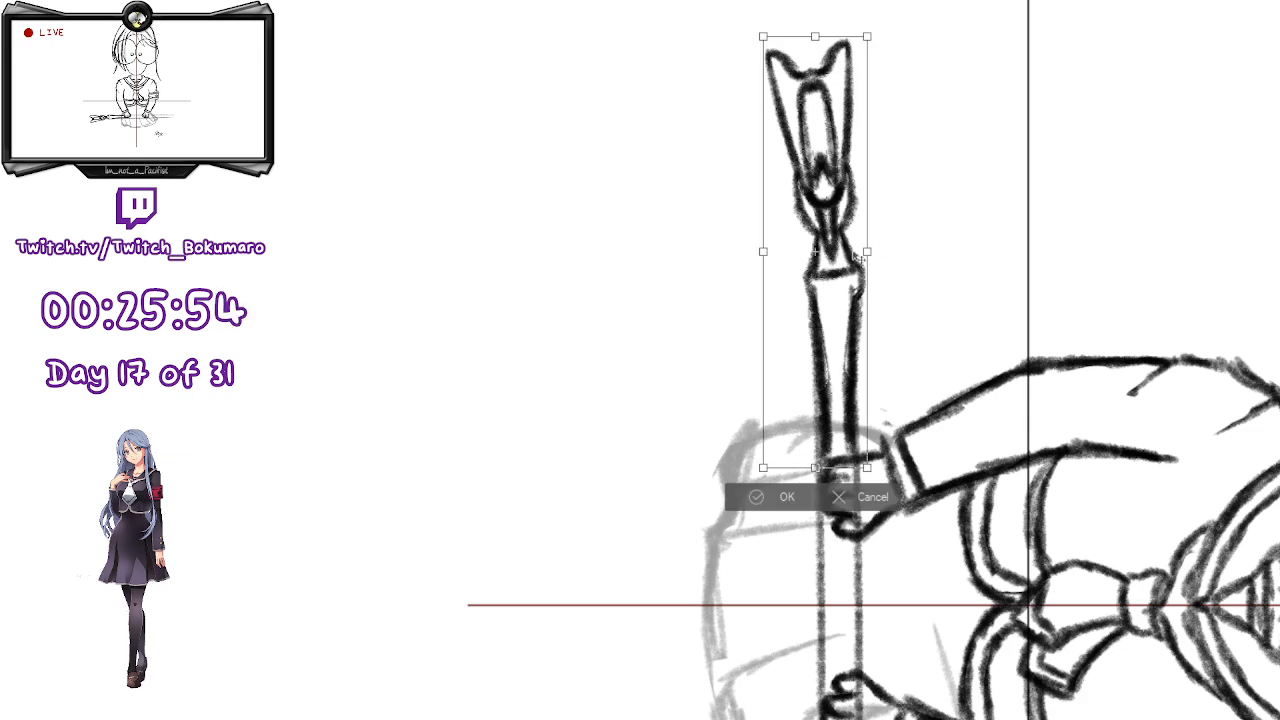
{"action": "left_click_drag", "start_coordinate": [871, 254], "coordinate": [876, 254]}
{"action": "key", "text": "Return"}
{"action": "key", "text": "ctrl+t"}
{"action": "left_click_drag", "start_coordinate": [993, 148], "coordinate": [1002, 169]}
{"action": "left_click_drag", "start_coordinate": [865, 284], "coordinate": [870, 293]}
{"action": "key", "text": "Escape"}
{"action": "key", "text": "ctrl+t"}
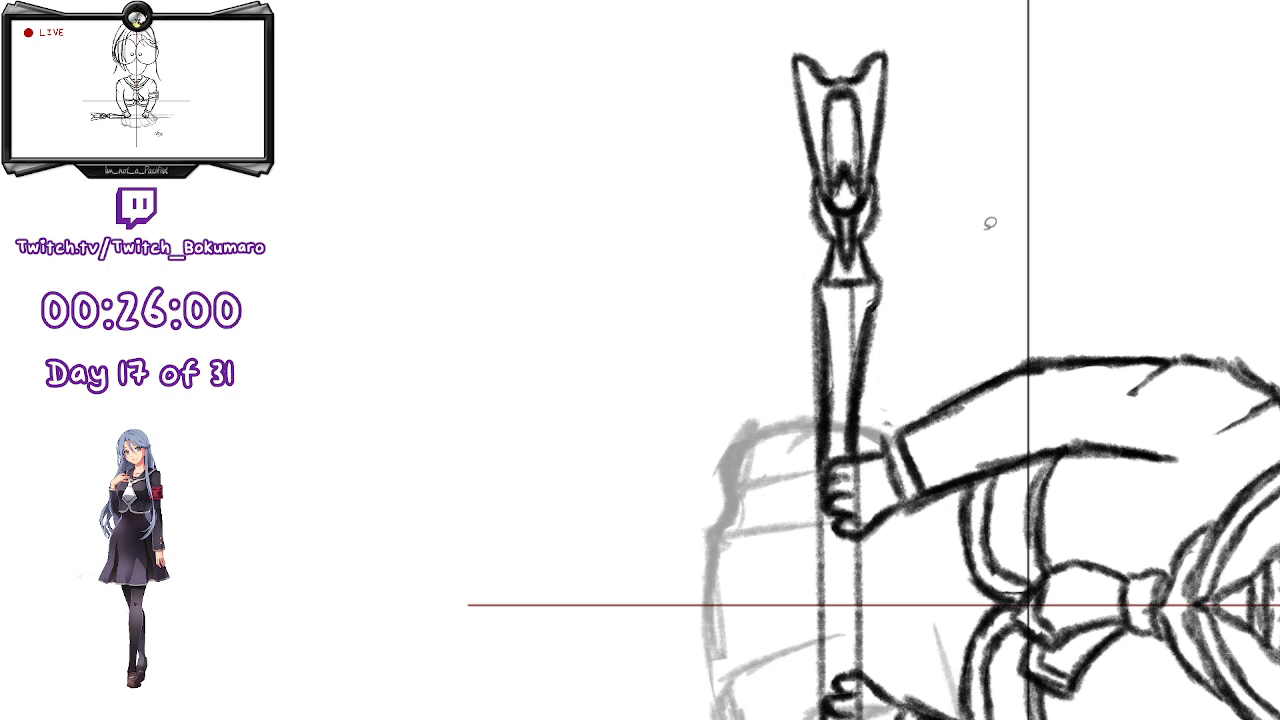
{"action": "mouse_move", "coordinate": [1012, 188]}
{"action": "left_mouse_down"}
{"action": "mouse_move", "coordinate": [1014, 149]}
{"action": "mouse_move", "coordinate": [1014, 163]}
{"action": "left_mouse_up"}
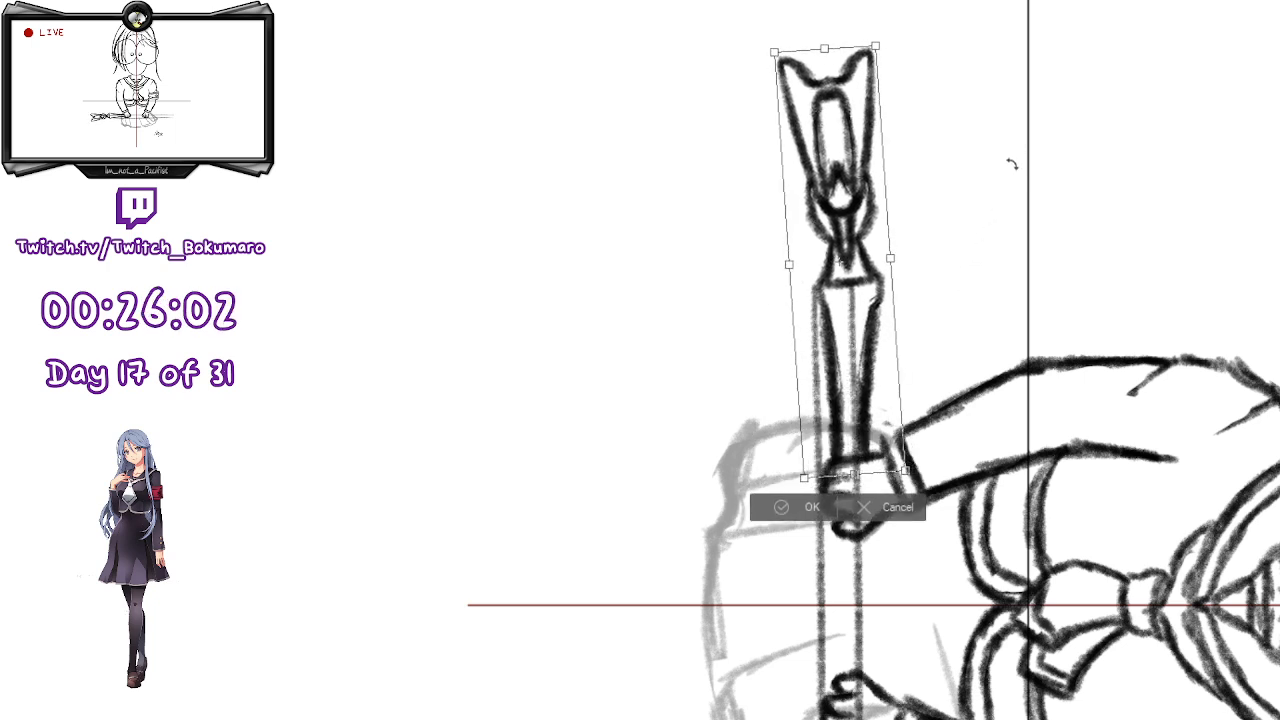
{"action": "key", "text": "Return"}
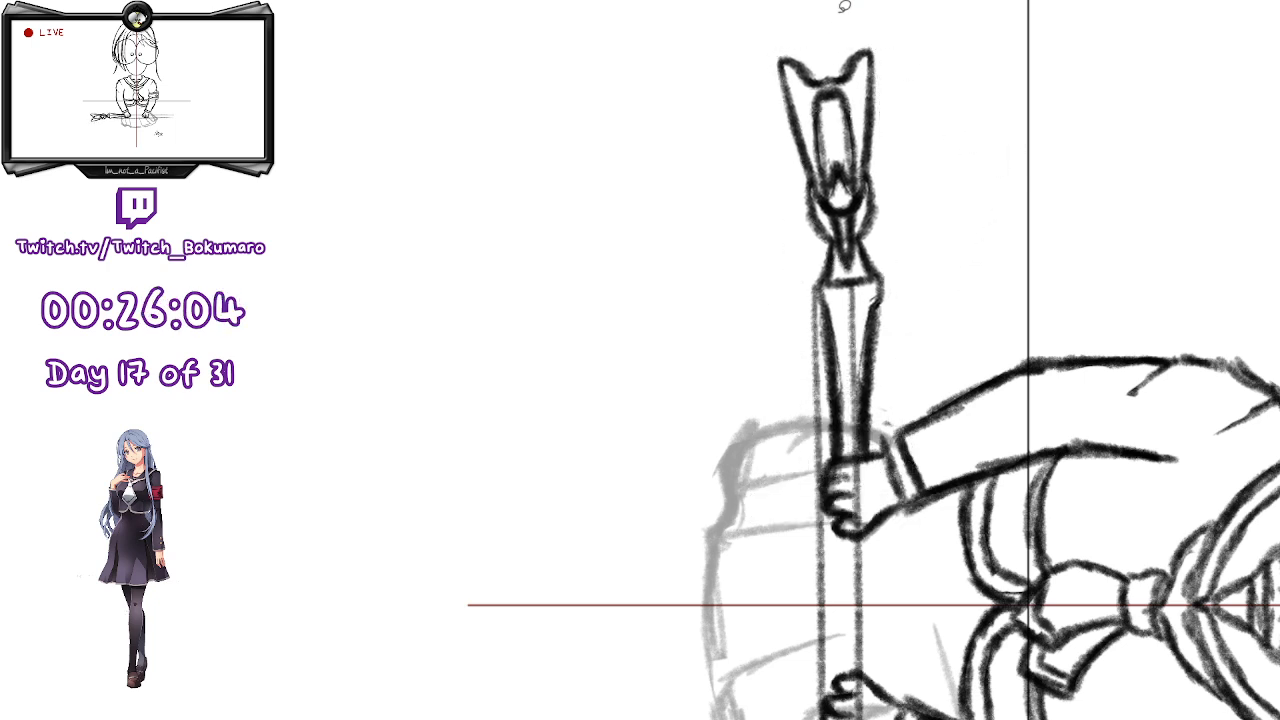
- Stretch the staff head and upper shaft slightly longer and shift them sideways onto the shaft's guide lines
{"action": "key", "text": "ctrl+t"}
{"action": "left_click_drag", "start_coordinate": [831, 40], "coordinate": [831, 22]}
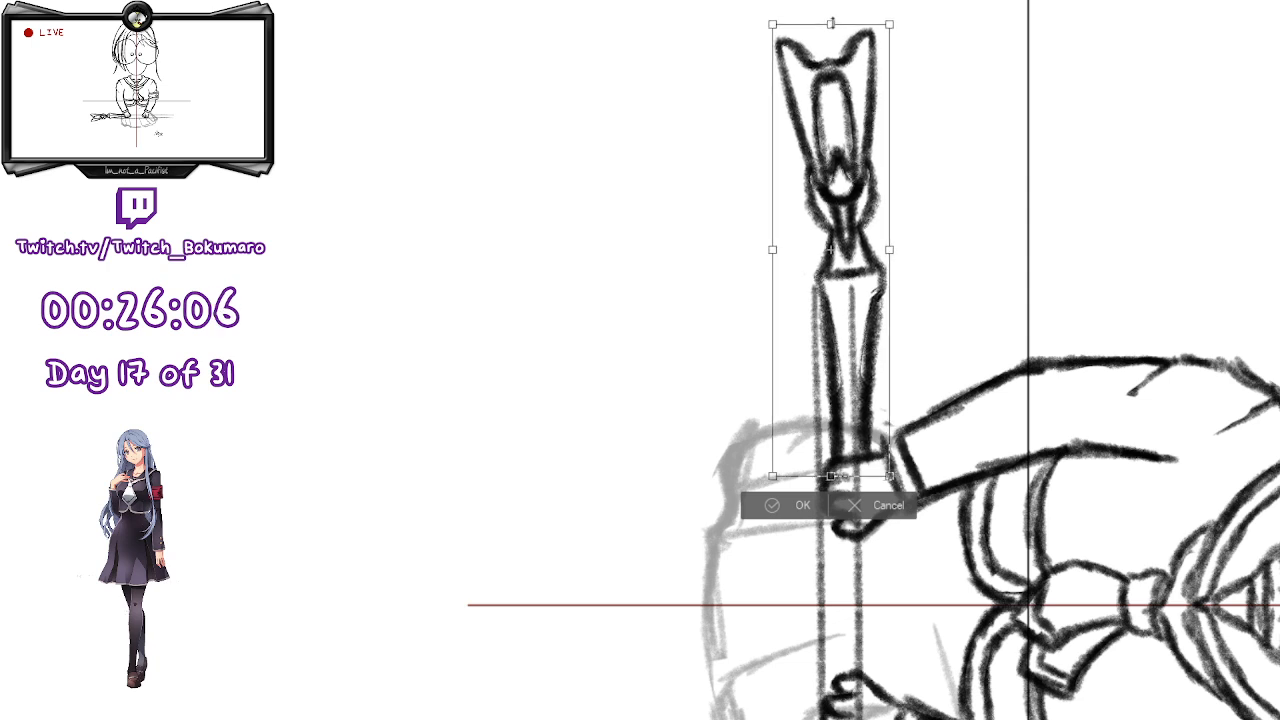
{"action": "left_click_drag", "start_coordinate": [838, 327], "coordinate": [829, 323]}
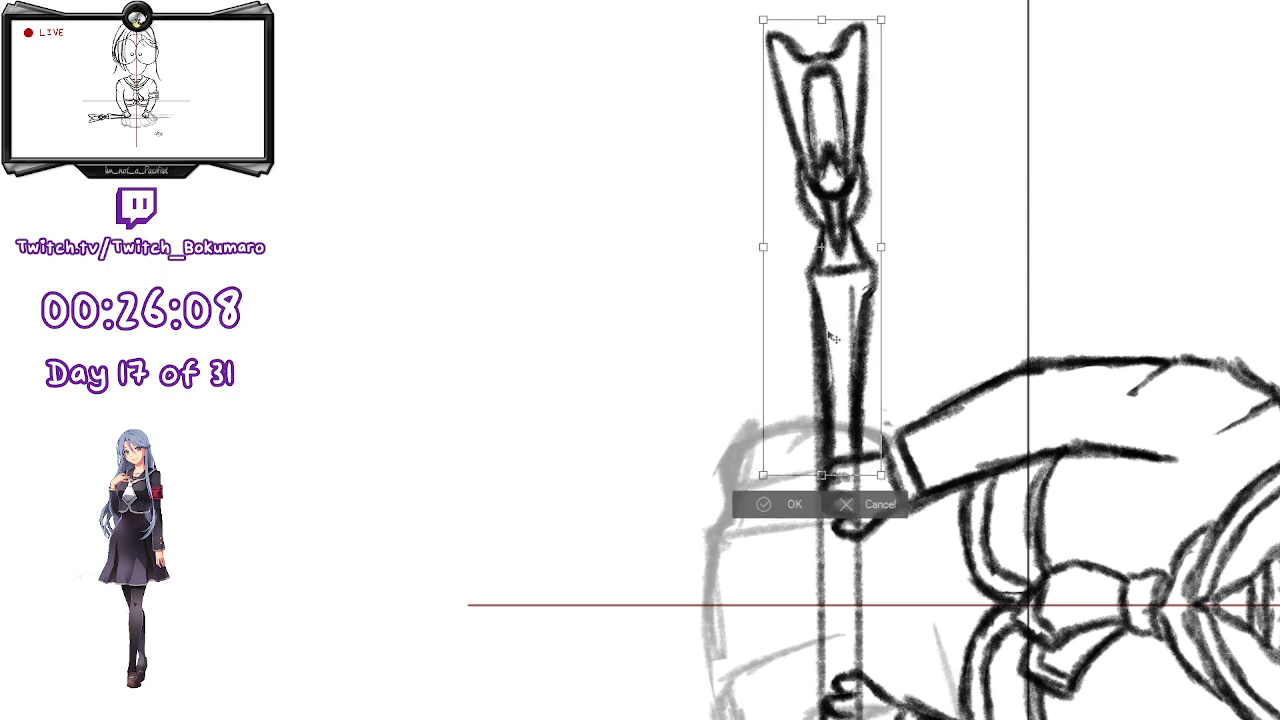
{"action": "key", "text": "Return"}
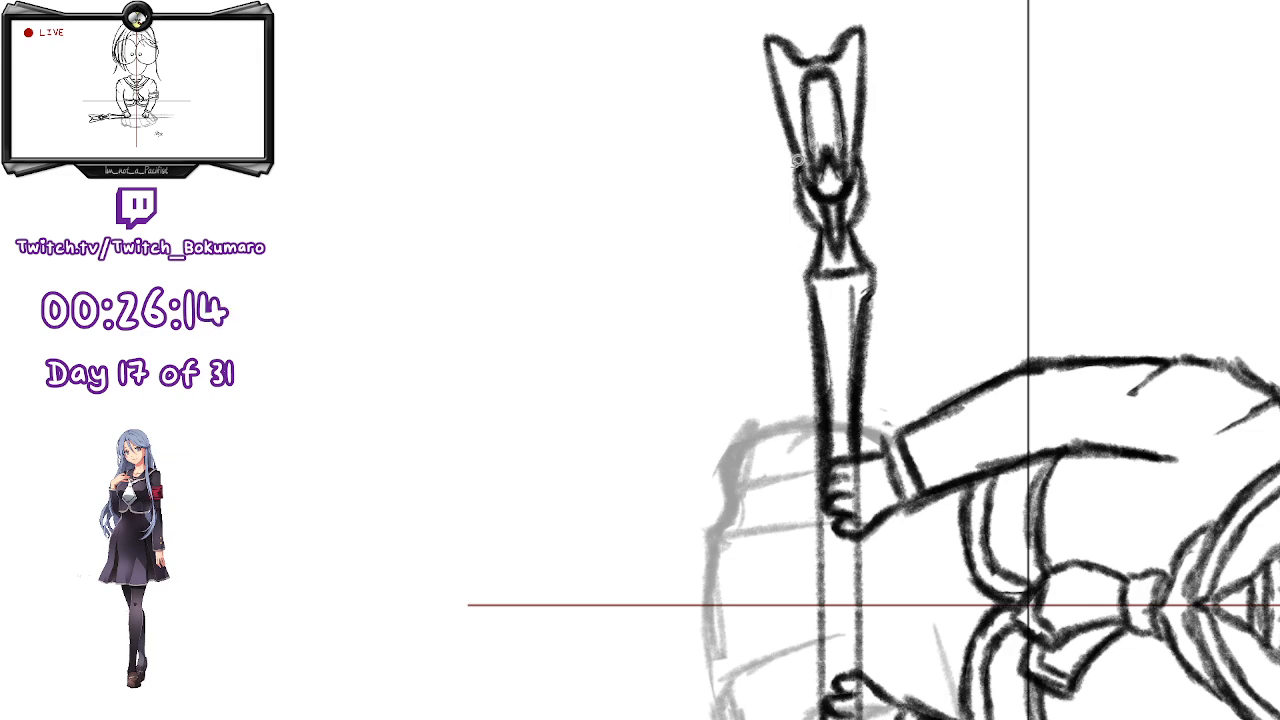
- Lasso the forked part above the staff's gem, enlarge it, and fit its base around the gem
{"action": "mouse_move", "coordinate": [812, 179]}
{"action": "left_mouse_down"}
{"action": "mouse_move", "coordinate": [832, 134]}
{"action": "mouse_move", "coordinate": [853, 166]}
{"action": "mouse_move", "coordinate": [911, 50]}
{"action": "left_mouse_up"}
{"action": "left_click_drag", "start_coordinate": [740, 89], "coordinate": [774, 149]}
{"action": "key", "text": "ctrl+t"}
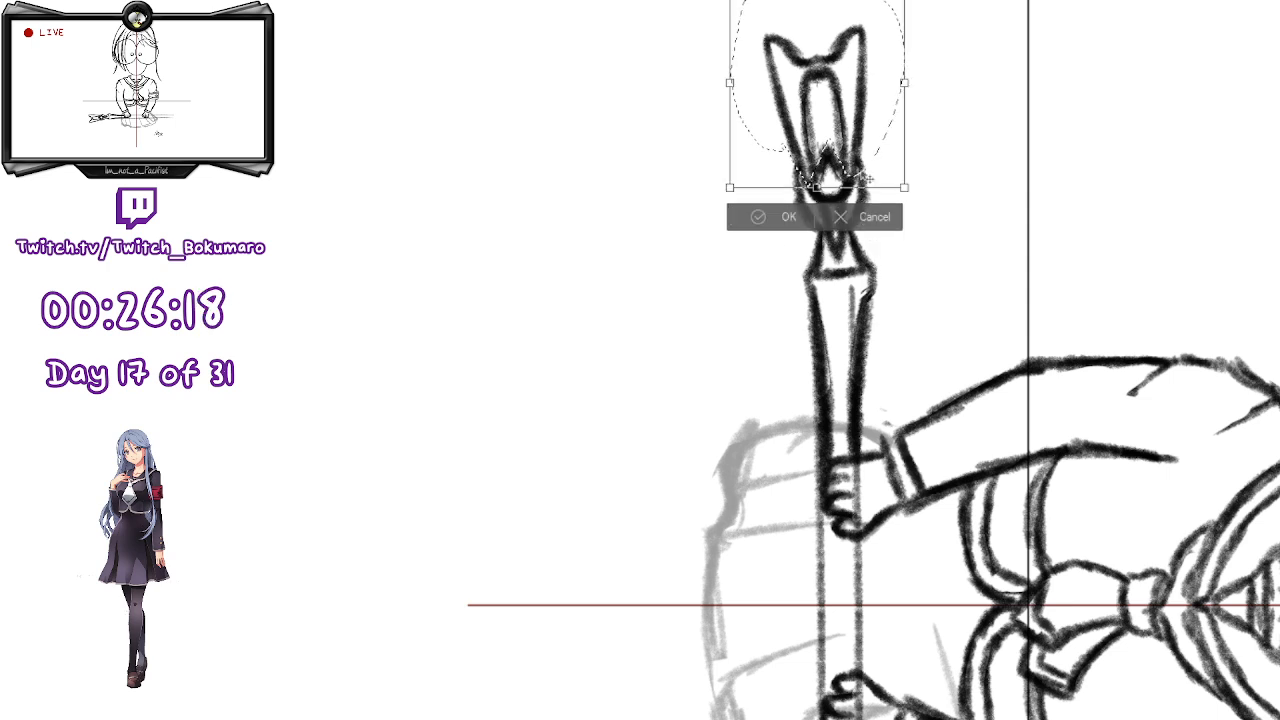
{"action": "left_click_drag", "start_coordinate": [817, 2], "coordinate": [817, 0]}
{"action": "left_click_drag", "start_coordinate": [867, 99], "coordinate": [867, 113]}
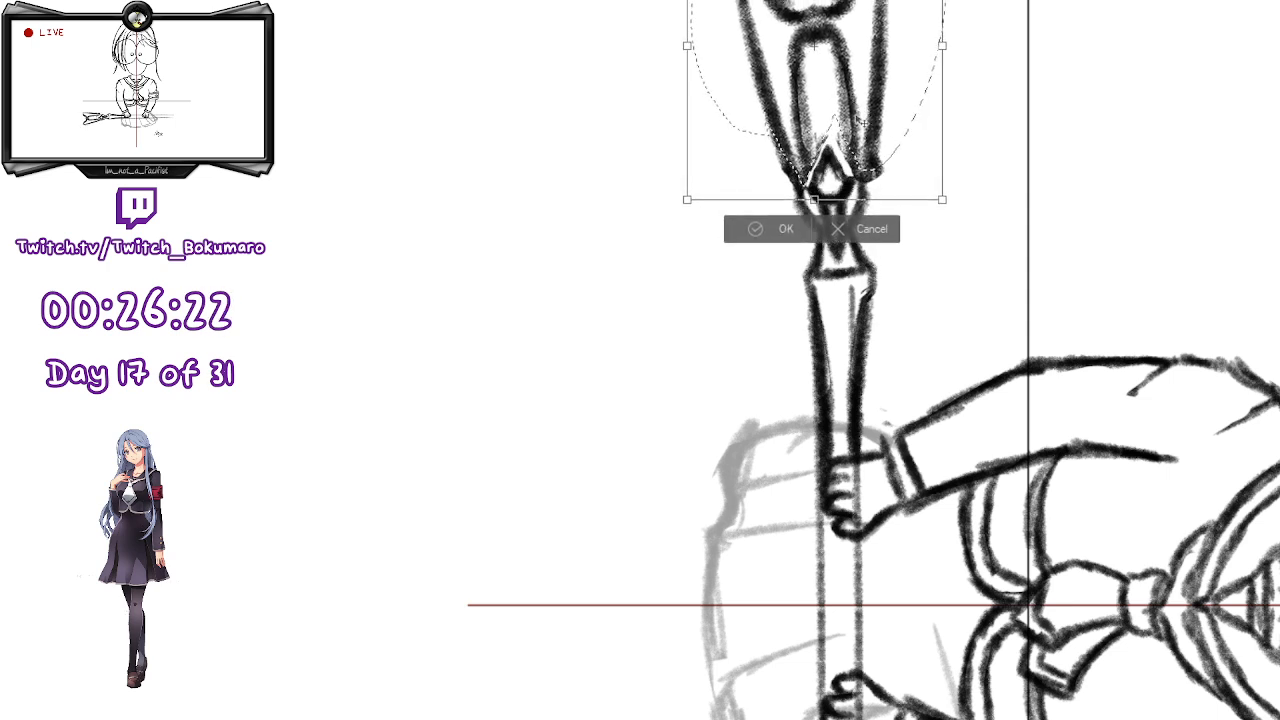
- Move the enlarged fork off the staff onto the blank canvas beside it
{"action": "left_click_drag", "start_coordinate": [856, 201], "coordinate": [630, 215]}
{"action": "key", "text": "Return"}
{"action": "key", "text": "Delete"}
{"action": "key", "text": "ctrl+t"}
{"action": "key", "text": "Escape"}
{"action": "key", "text": "ctrl+v"}
{"action": "key", "text": "ctrl+t"}
{"action": "mouse_move", "coordinate": [734, 163]}
{"action": "left_mouse_down"}
{"action": "mouse_move", "coordinate": [720, 143]}
{"action": "mouse_move", "coordinate": [866, 113]}
{"action": "mouse_move", "coordinate": [873, 100]}
{"action": "mouse_move", "coordinate": [867, 123]}
{"action": "left_mouse_up"}
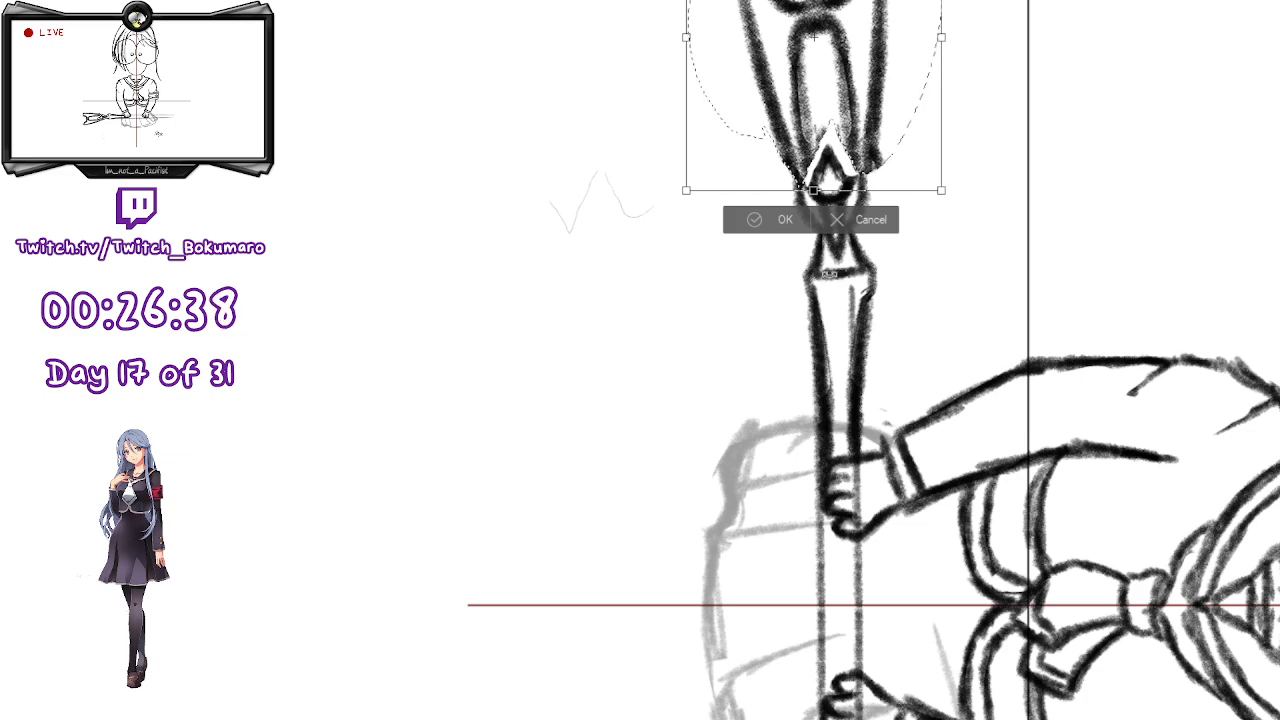
{"action": "left_click_drag", "start_coordinate": [812, 187], "coordinate": [529, 376]}
{"action": "key", "text": "Return"}
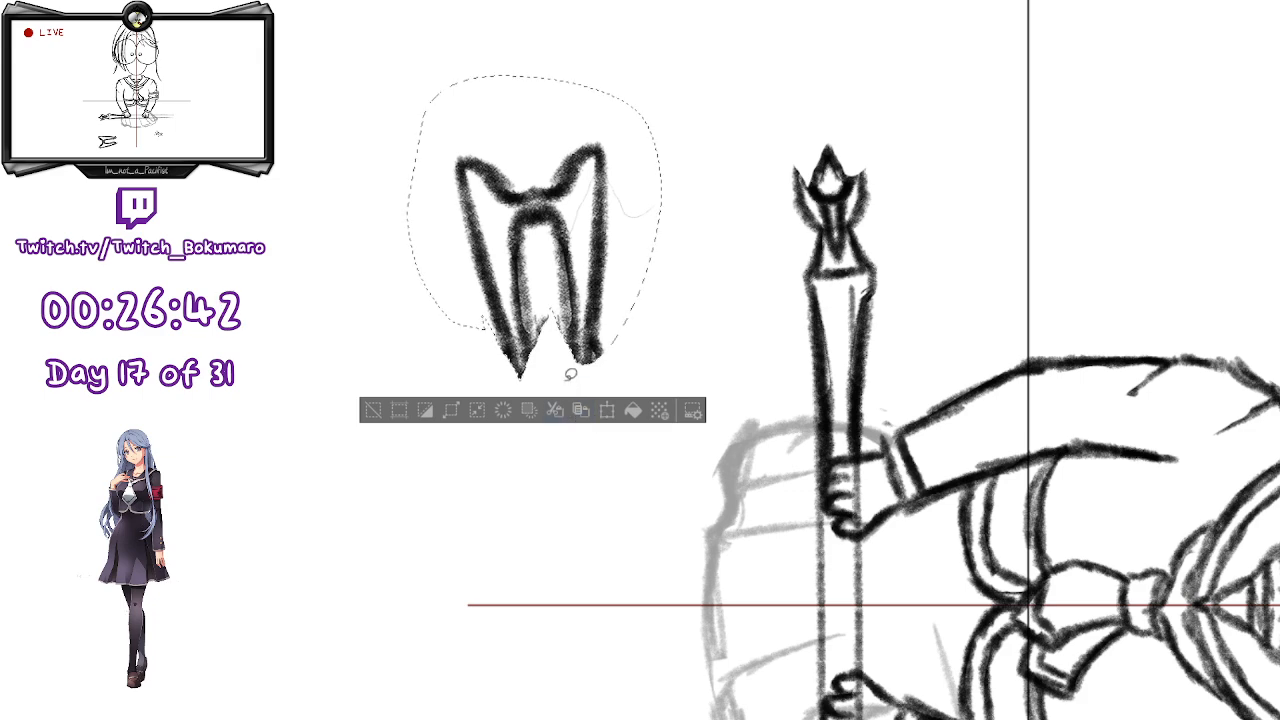
- Enlarge the separated fork further and squeeze its width into a long, narrow shape
{"action": "key", "text": "ctrl+t"}
{"action": "left_click_drag", "start_coordinate": [534, 73], "coordinate": [534, 0]}
{"action": "key", "text": "Return"}
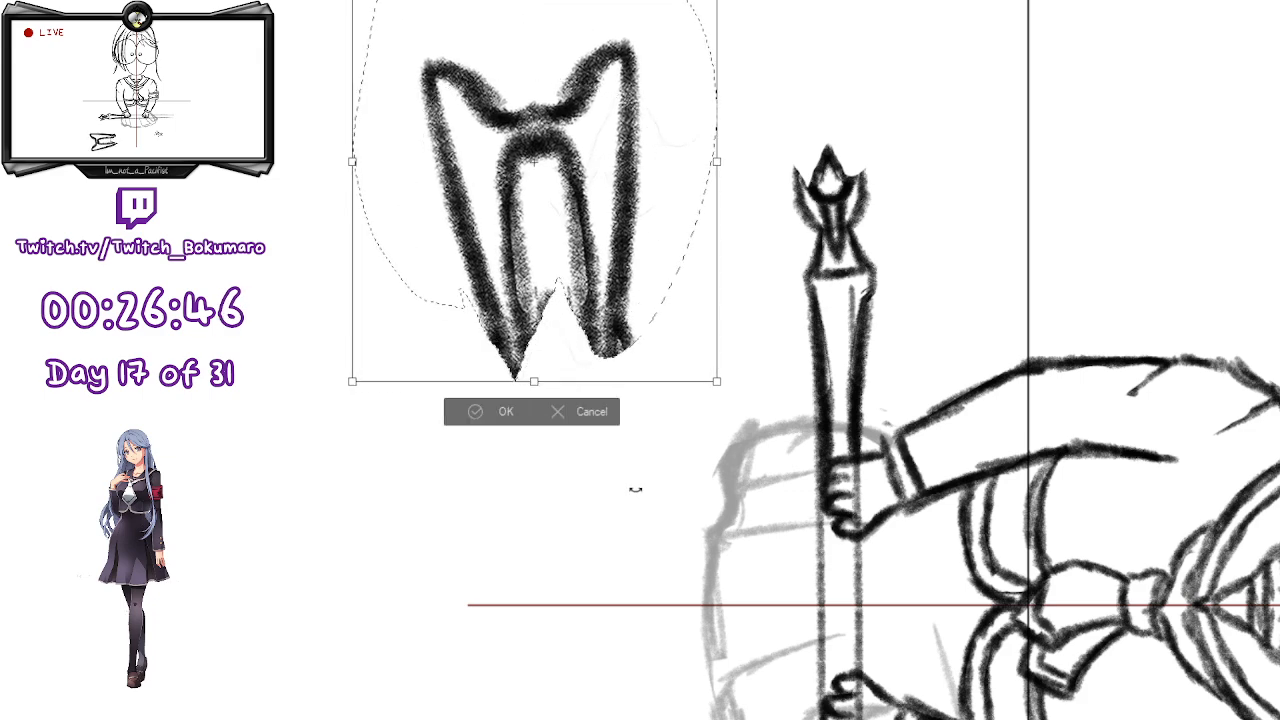
{"action": "key", "text": "ctrl+t"}
{"action": "left_click_drag", "start_coordinate": [716, 161], "coordinate": [563, 172]}
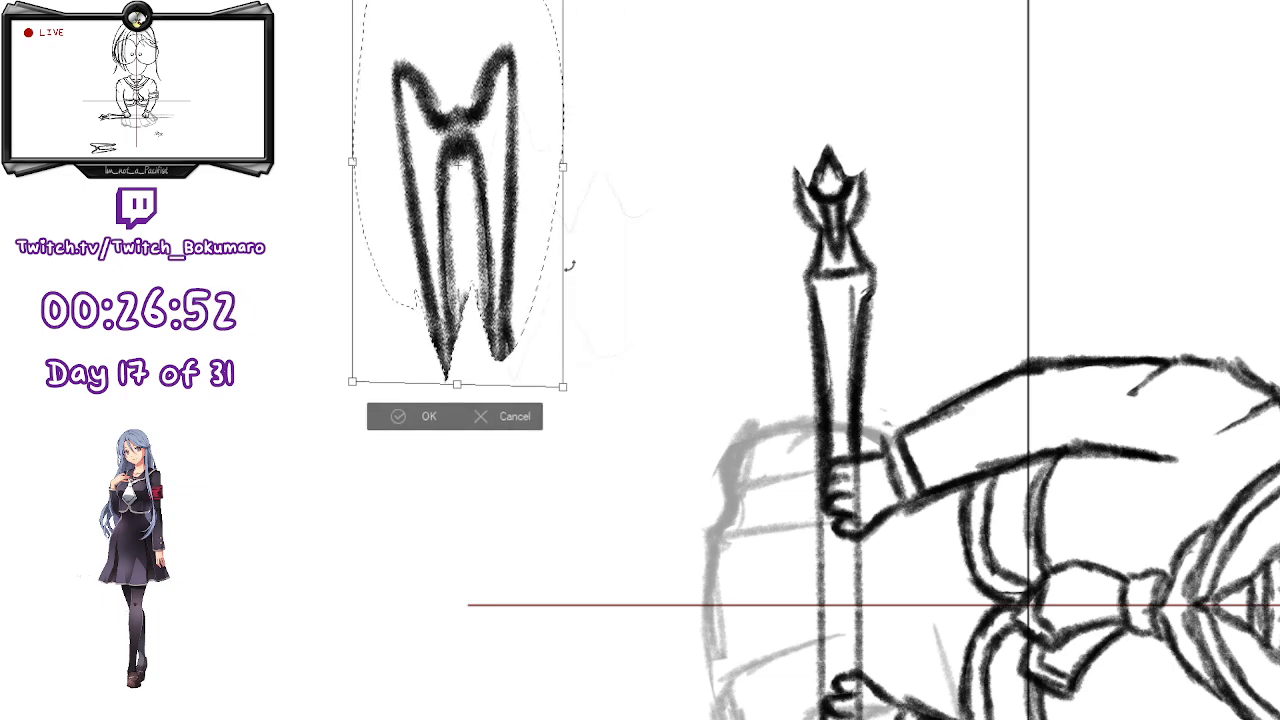
{"action": "key", "text": "Return"}
- Move the narrowed fork back onto the staff, rotate it slightly to seat around the gem, and deselect it
{"action": "key", "text": "ctrl+t"}
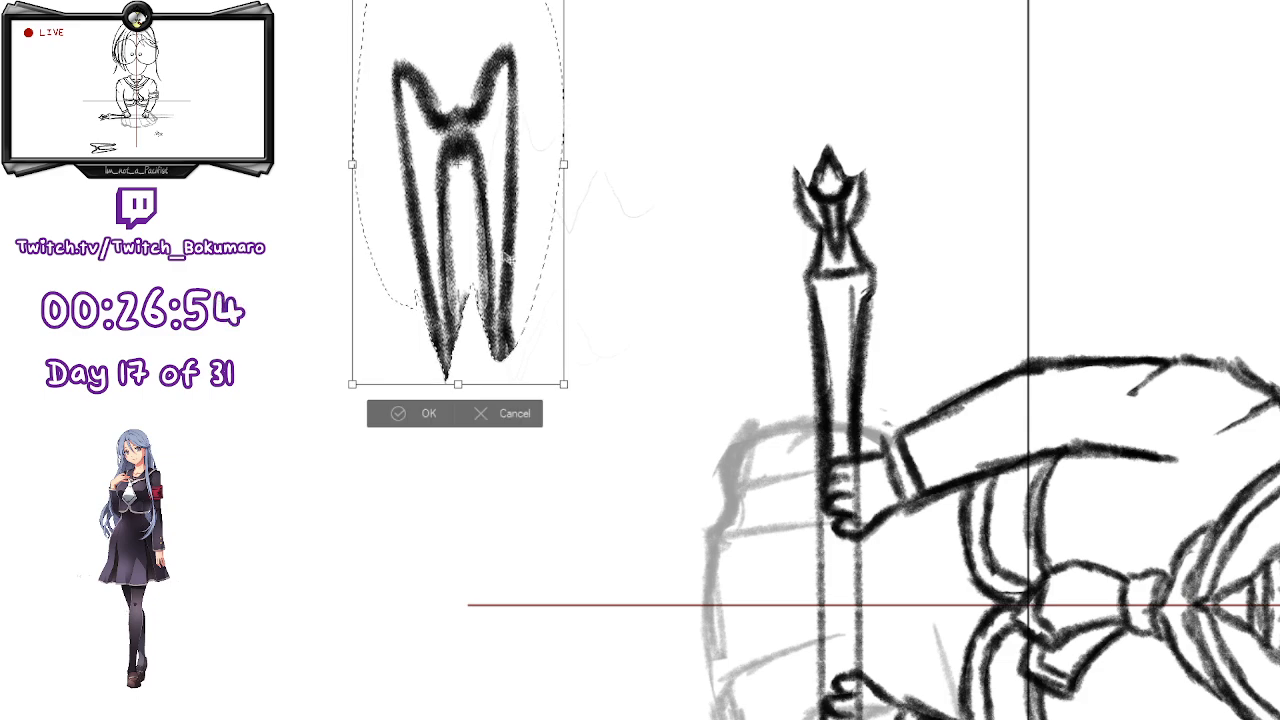
{"action": "left_click_drag", "start_coordinate": [507, 258], "coordinate": [860, 74]}
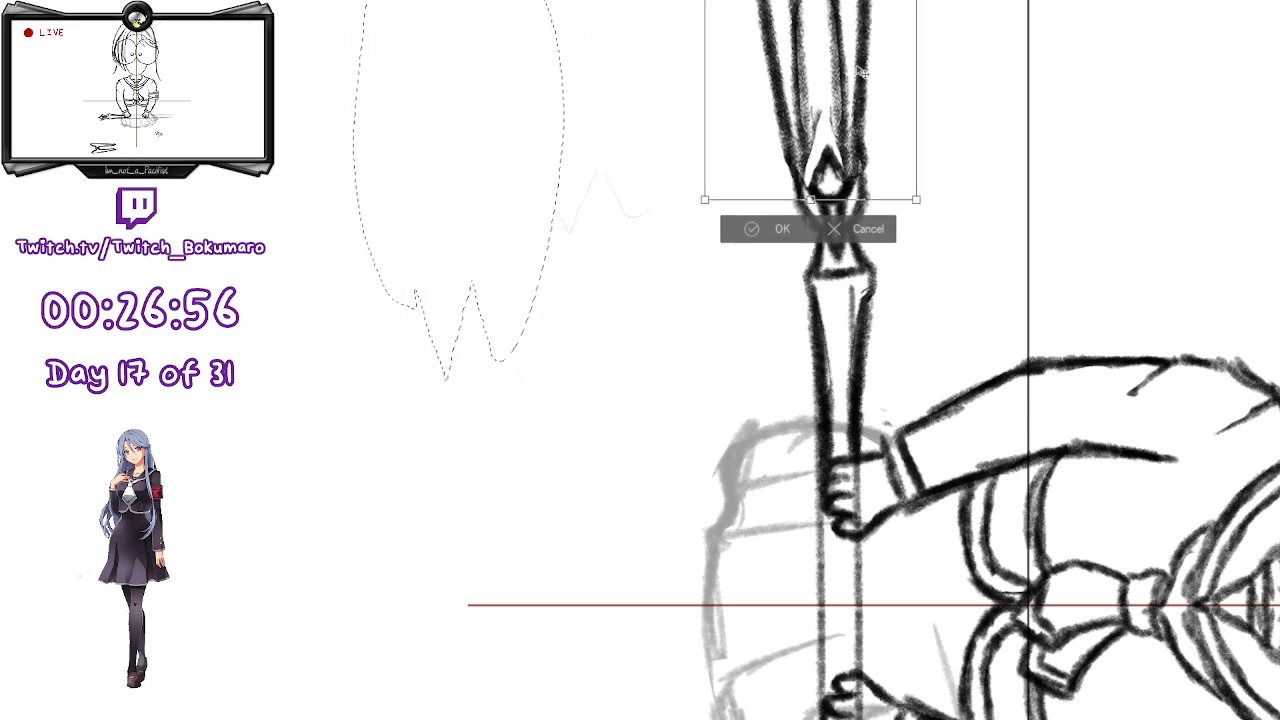
{"action": "mouse_move", "coordinate": [847, 130]}
{"action": "left_mouse_down"}
{"action": "mouse_move", "coordinate": [850, 120]}
{"action": "mouse_move", "coordinate": [856, 139]}
{"action": "left_mouse_up"}
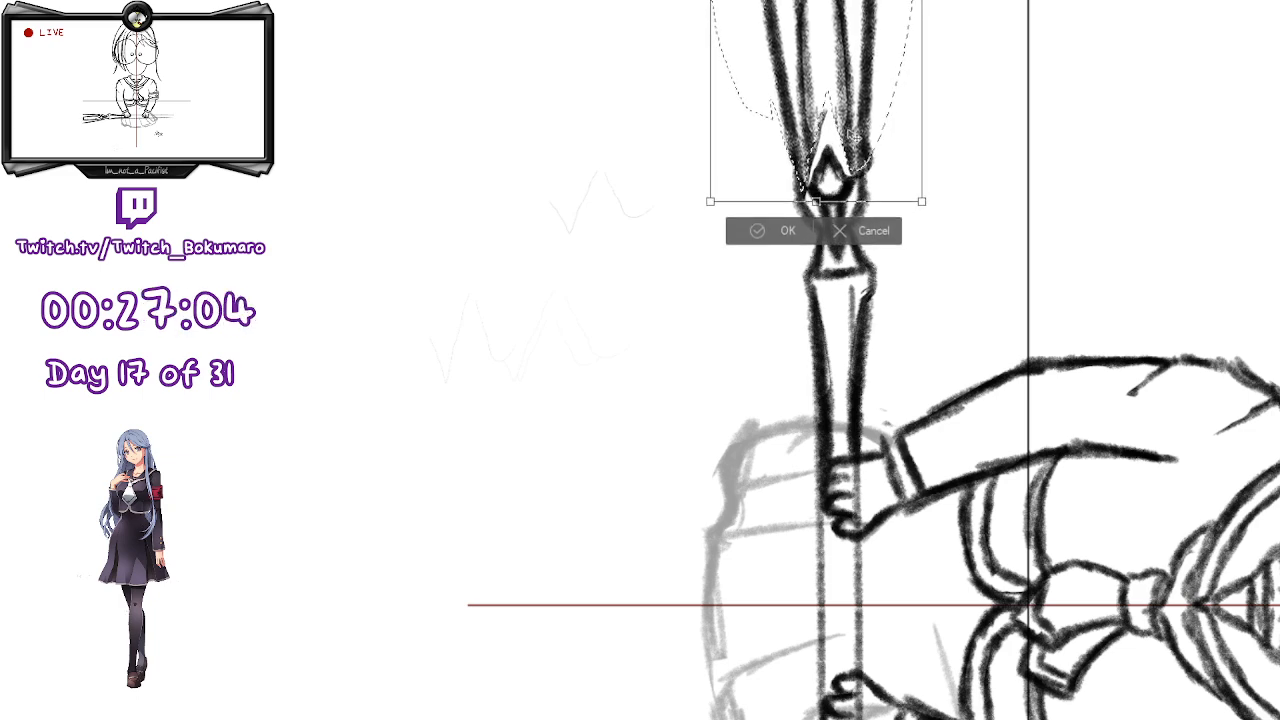
{"action": "left_click_drag", "start_coordinate": [994, 58], "coordinate": [994, 62]}
{"action": "left_click_drag", "start_coordinate": [868, 147], "coordinate": [870, 162]}
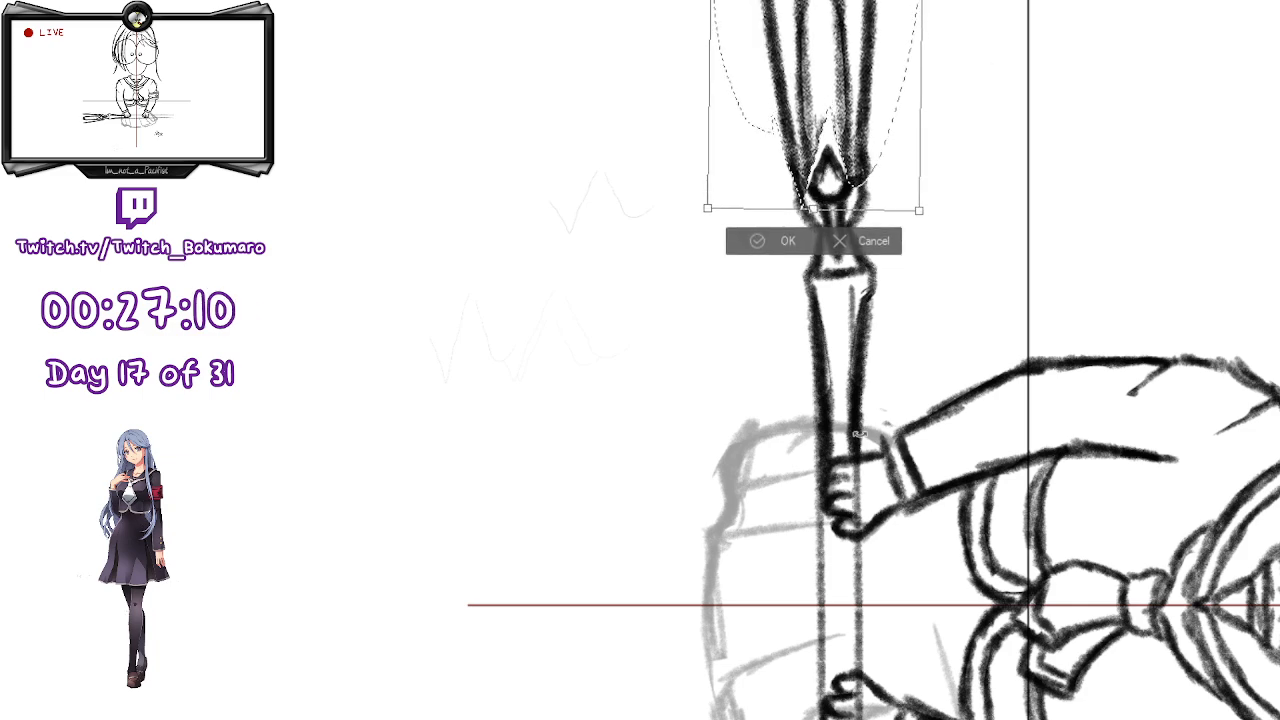
{"action": "key", "text": "Return"}
{"action": "left_click", "coordinate": [648, 245]}
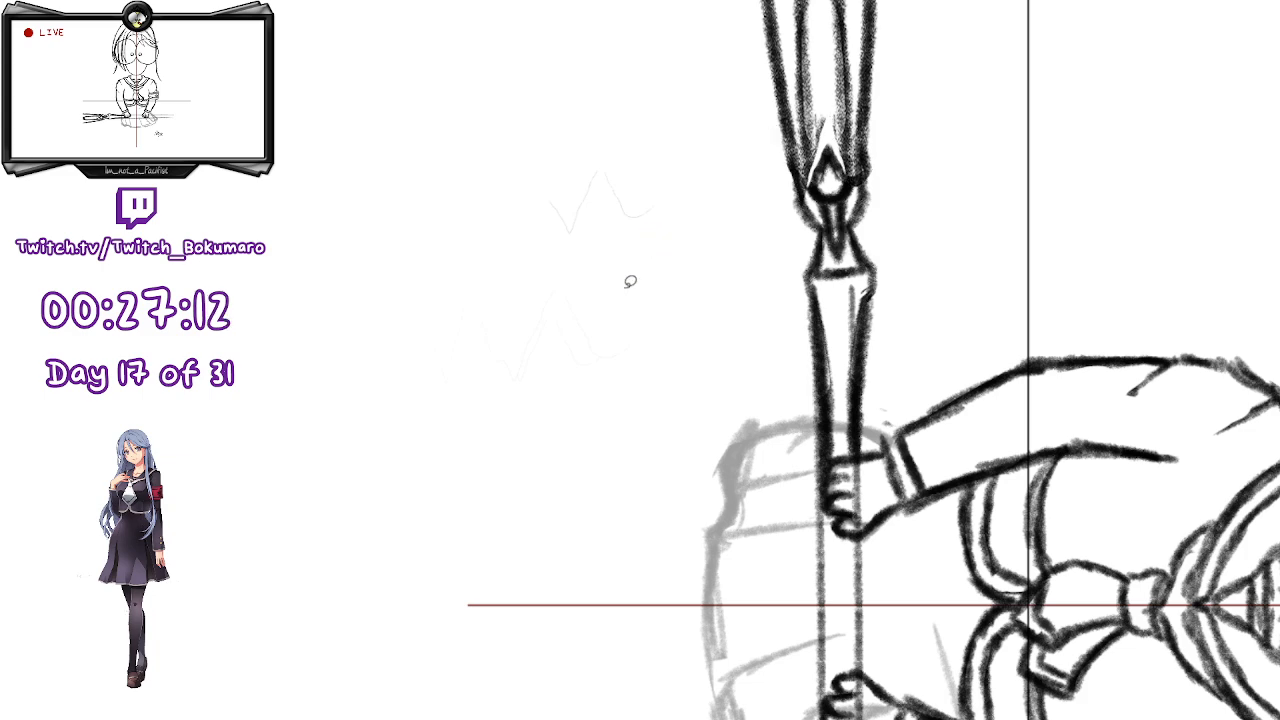
- Restore the upright canvas view, then scale down the staff head and shaft and realign them with the gripping hand
{"action": "scroll", "coordinate": [630, 281], "scroll_direction": "down", "scroll_amount": 2}
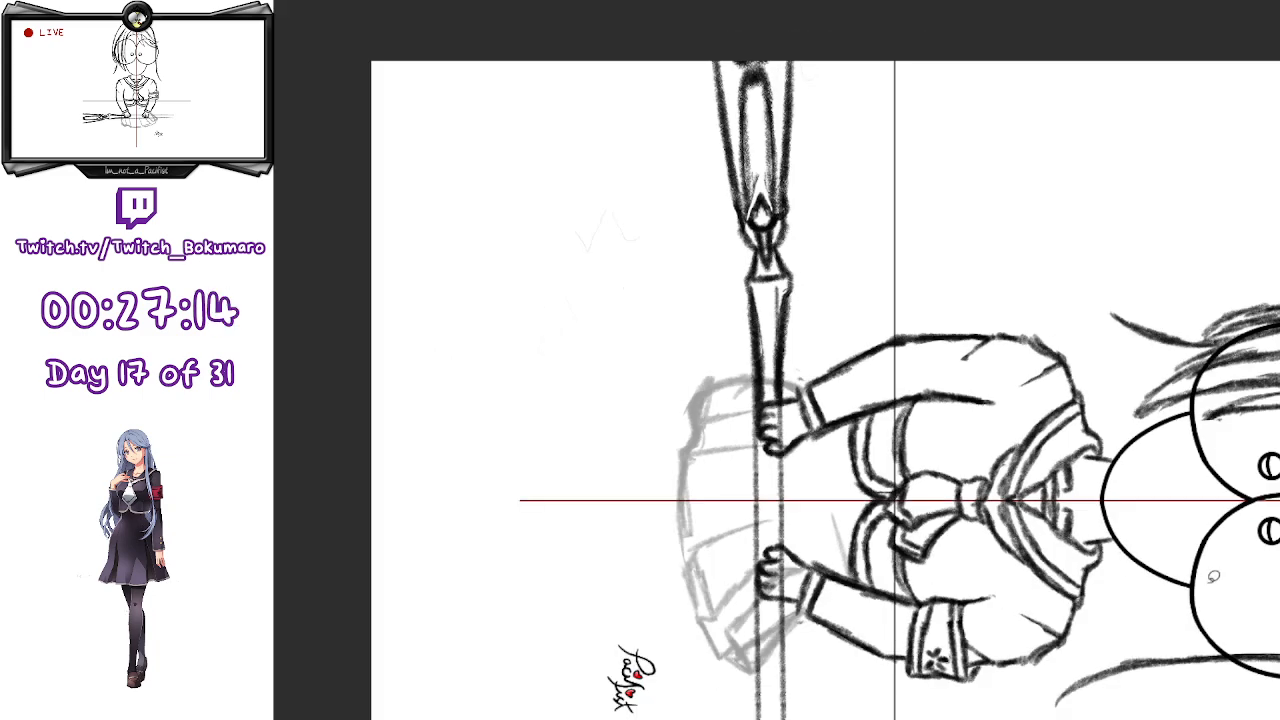
{"action": "key", "text": "5"}
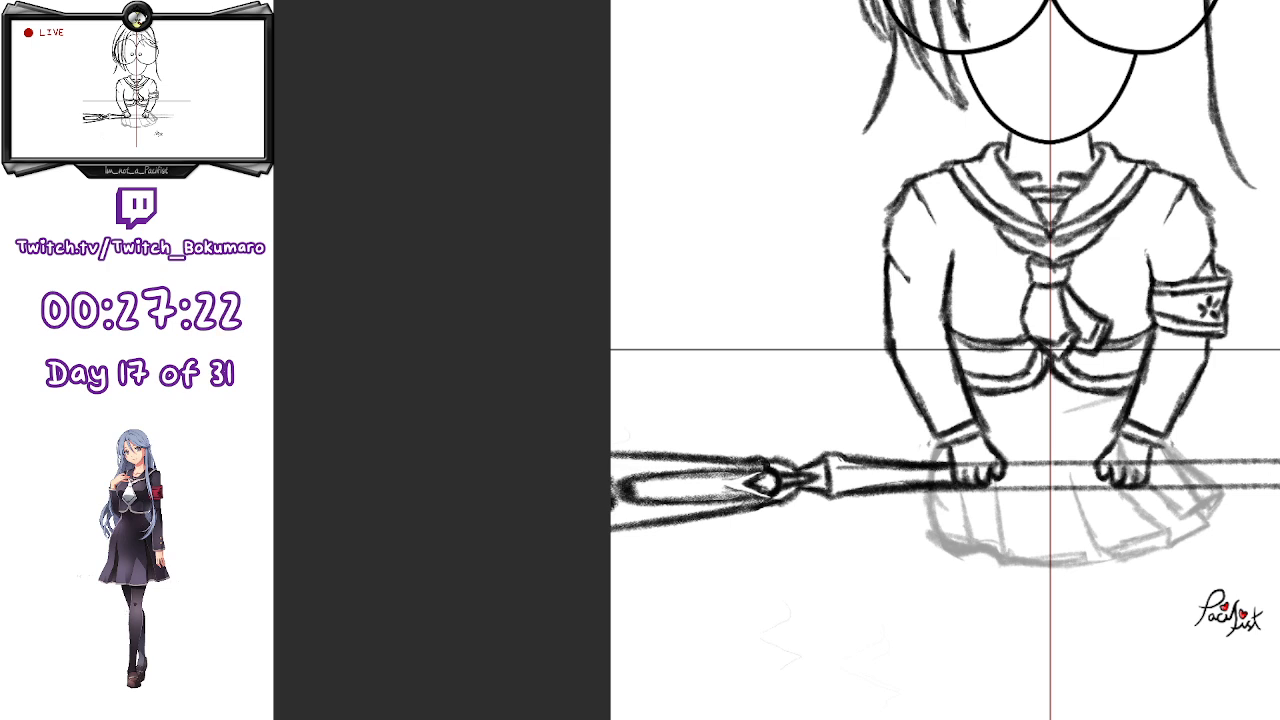
{"action": "key", "text": "ctrl+t"}
{"action": "left_click_drag", "start_coordinate": [760, 425], "coordinate": [763, 506]}
{"action": "left_click_drag", "start_coordinate": [801, 577], "coordinate": [852, 509]}
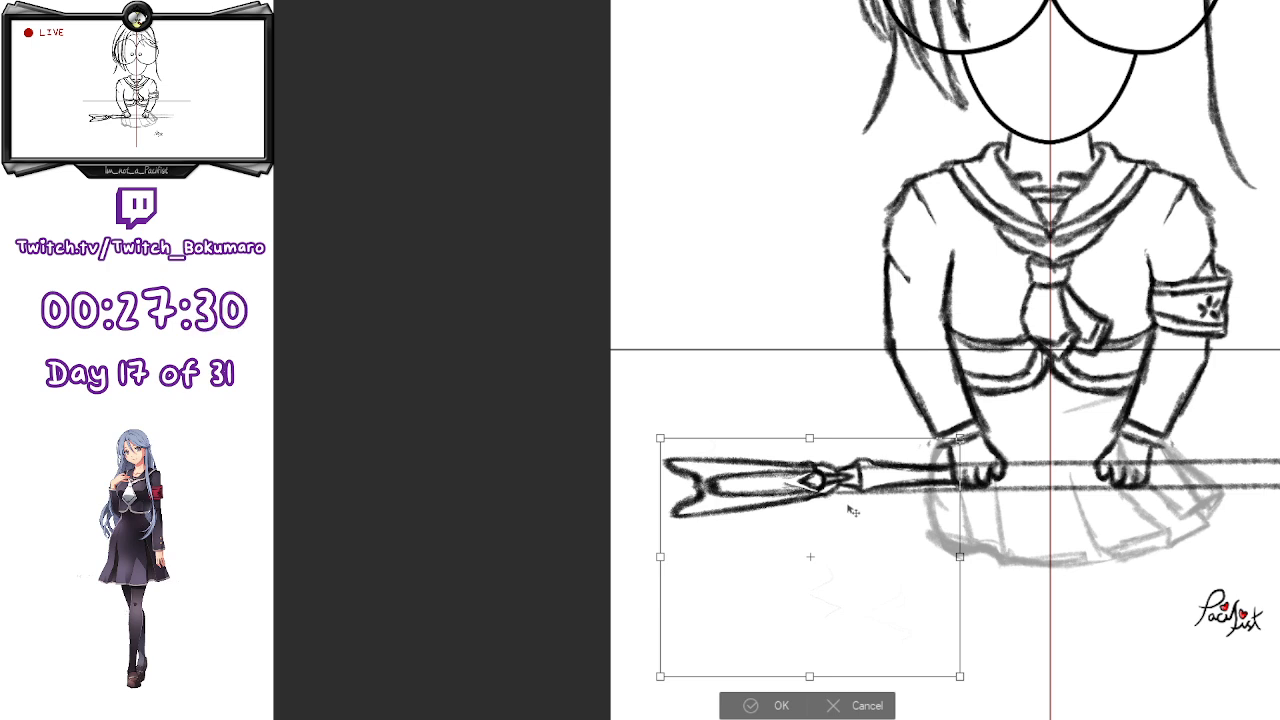
{"action": "key", "text": "Return"}
- Try stretching the staff head and shaft in thickness, and undo the change
{"action": "key", "text": "ctrl+t"}
{"action": "left_click_drag", "start_coordinate": [812, 680], "coordinate": [812, 696]}
{"action": "key", "text": "Return"}
{"action": "key", "text": "ctrl+z"}
- Enlarge the staff head and shaft slightly and reposition them so the shaft meets the hand
{"action": "key", "text": "ctrl+t"}
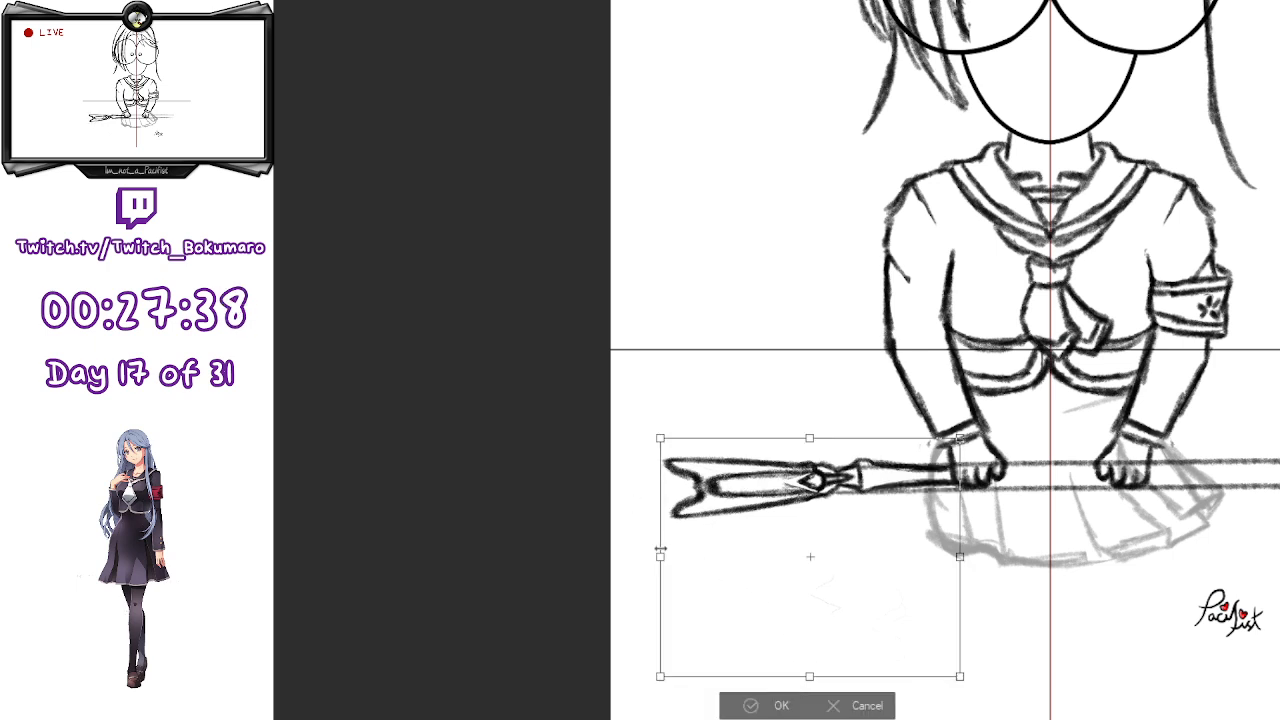
{"action": "left_click_drag", "start_coordinate": [661, 555], "coordinate": [625, 558]}
{"action": "left_click_drag", "start_coordinate": [831, 508], "coordinate": [839, 516]}
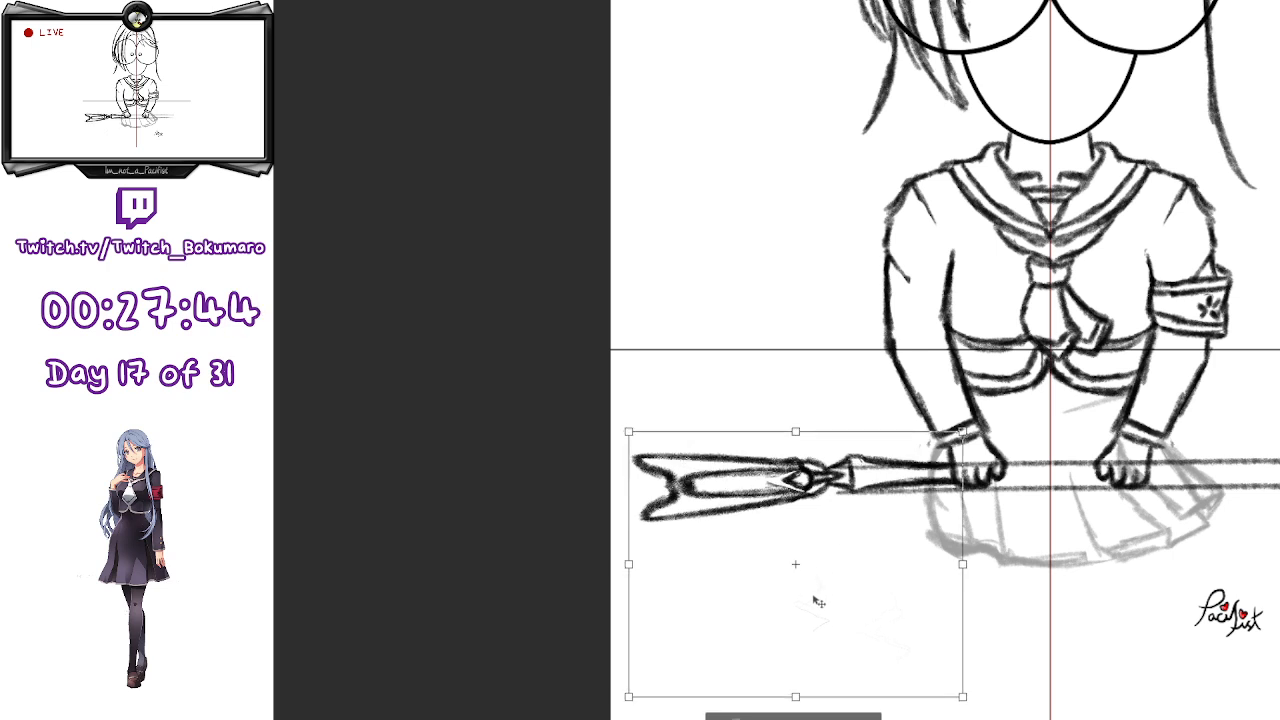
{"action": "key", "text": "Return"}
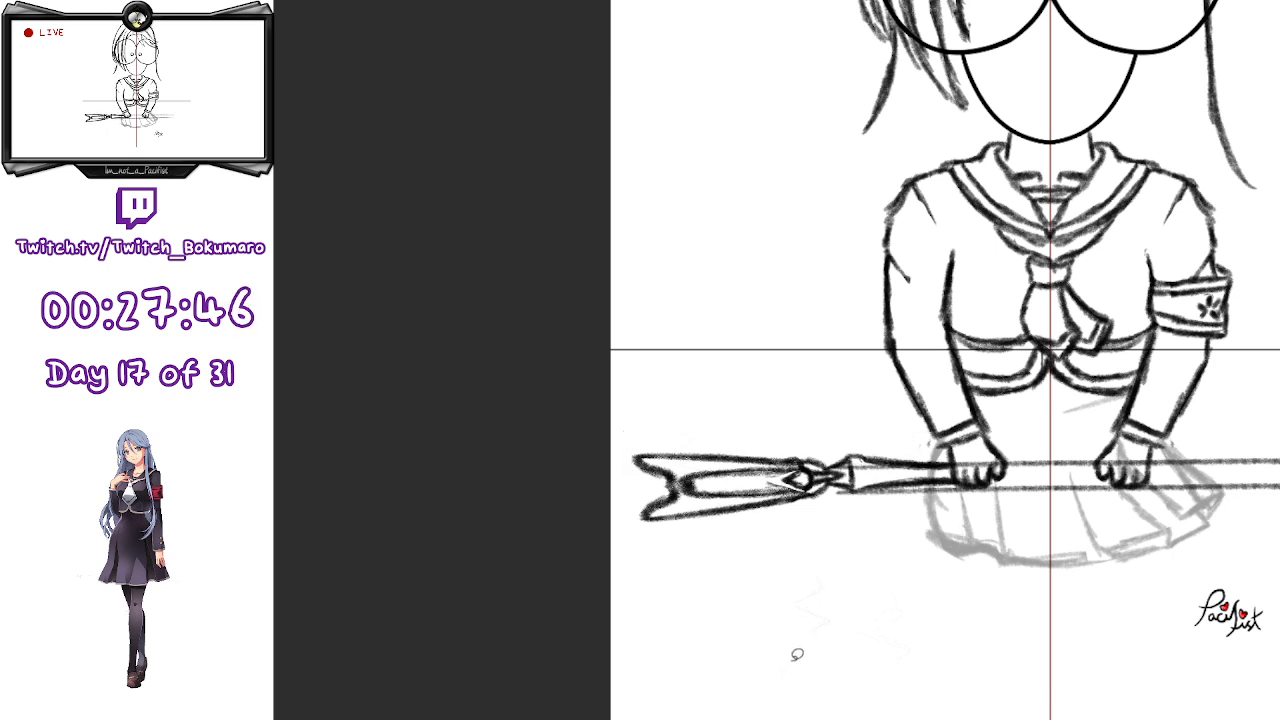
- Paste a copy of the staff head and shaft, flip it horizontally, and move it across beyond the other hand
{"action": "mouse_move", "coordinate": [1026, 597]}
{"action": "left_mouse_down"}
{"action": "mouse_move", "coordinate": [966, 603]}
{"action": "mouse_move", "coordinate": [954, 620]}
{"action": "left_mouse_up"}
{"action": "key", "text": "ctrl+v"}
{"action": "key", "text": "ctrl+t"}
{"action": "key", "text": "Right"}
{"action": "key", "text": "Right"}
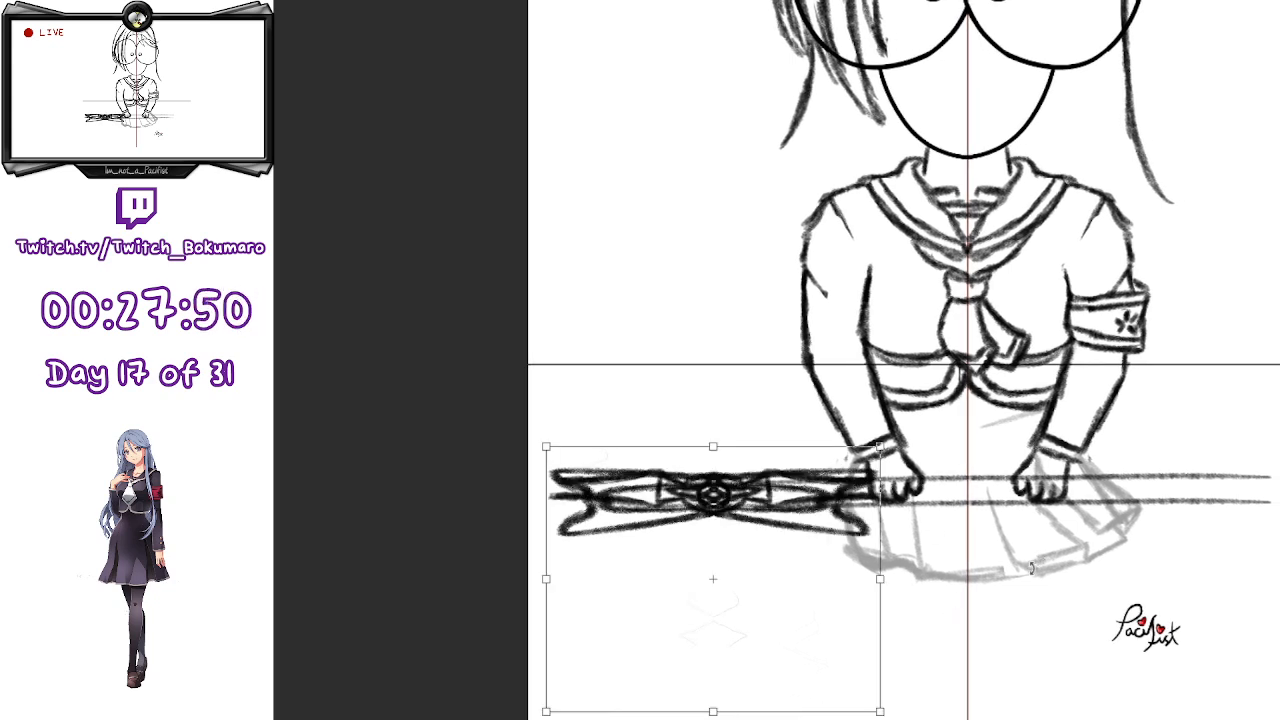
{"action": "key", "text": "Right"}
{"action": "key", "text": "Right"}
{"action": "key", "text": "Right"}
{"action": "key", "text": "Right"}
{"action": "key", "text": "Right"}
{"action": "key", "text": "Right"}
{"action": "key", "text": "Right"}
{"action": "key", "text": "Right"}
{"action": "key", "text": "Right"}
{"action": "key", "text": "Right"}
{"action": "key", "text": "Right"}
{"action": "key", "text": "Right"}
{"action": "key", "text": "Right"}
{"action": "key", "text": "Right"}
{"action": "key", "text": "Right"}
{"action": "key", "text": "Right"}
{"action": "key", "text": "Right"}
{"action": "key", "text": "Right"}
{"action": "key", "text": "Right"}
{"action": "key", "text": "Right"}
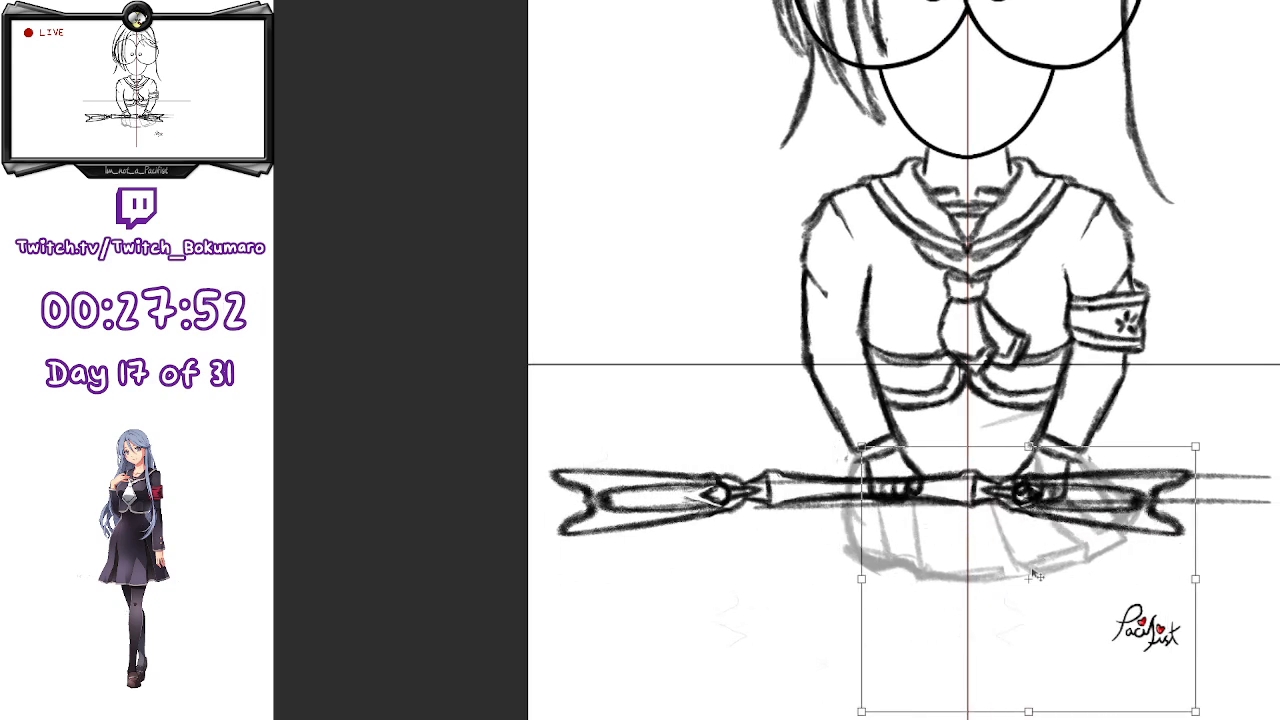
{"action": "key", "text": "Return"}
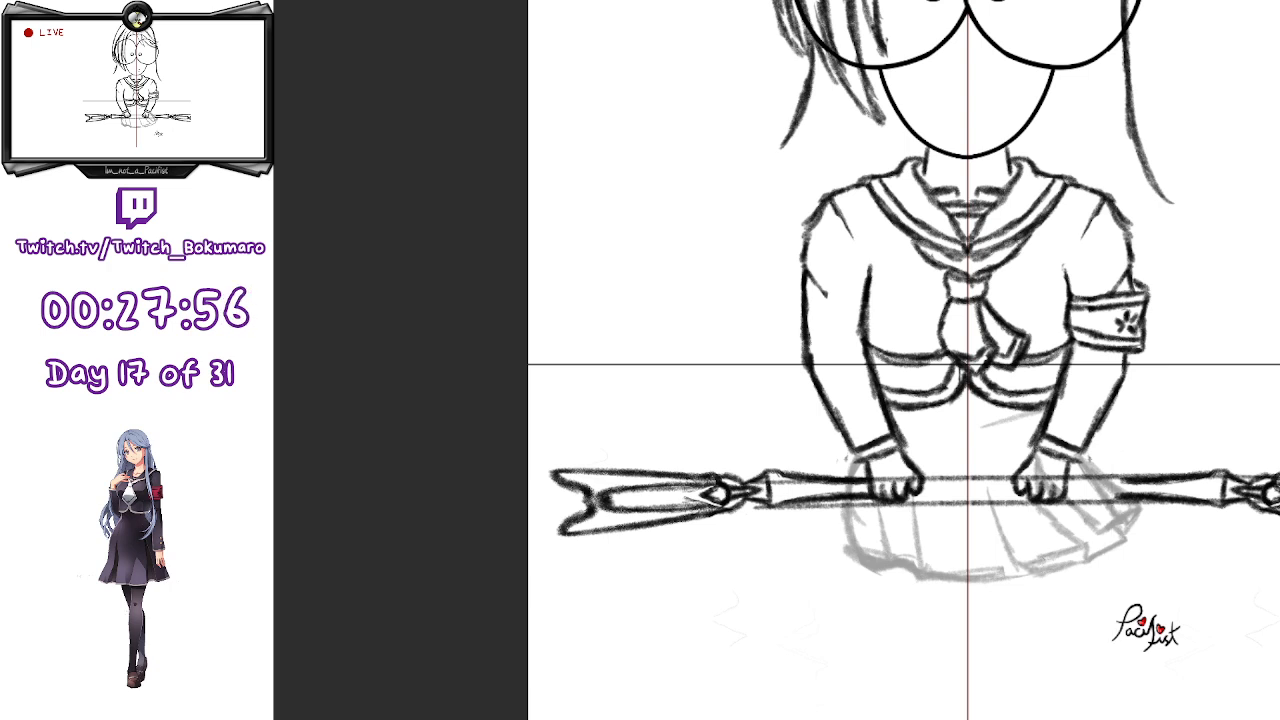
- Nudge the mirrored staff end inward until its shaft meets the second hand, and apply the position
{"action": "key", "text": "ctrl+t"}
{"action": "key", "text": "shift+Left"}
{"action": "key", "text": "shift+Left"}
{"action": "key", "text": "shift+Left"}
{"action": "key", "text": "shift+Left"}
{"action": "key", "text": "shift+Left"}
{"action": "key", "text": "shift+Left"}
{"action": "key", "text": "shift+Left"}
{"action": "key", "text": "shift+Left"}
{"action": "key", "text": "shift+Right"}
{"action": "key", "text": "shift+Right"}
{"action": "key", "text": "shift+Right"}
{"action": "key", "text": "shift+Right"}
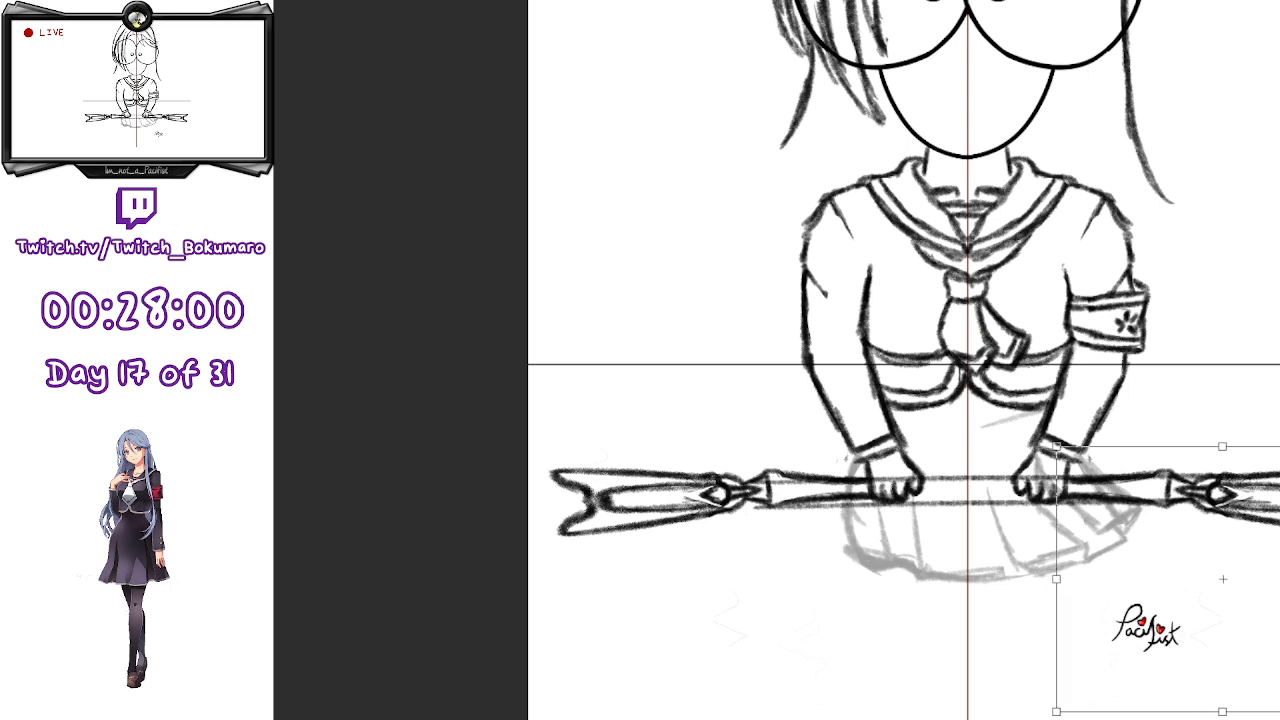
{"action": "key", "text": "shift+Left"}
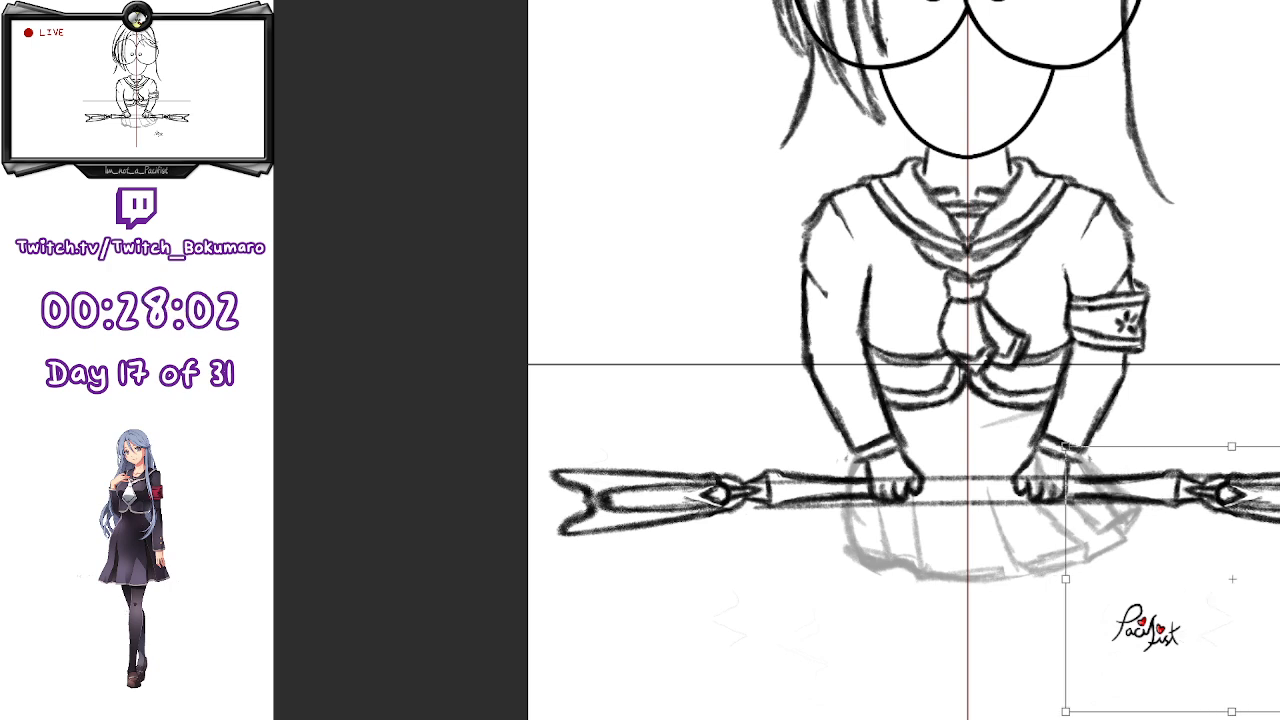
{"action": "key", "text": "Left"}
{"action": "key", "text": "Left"}
{"action": "key", "text": "Left"}
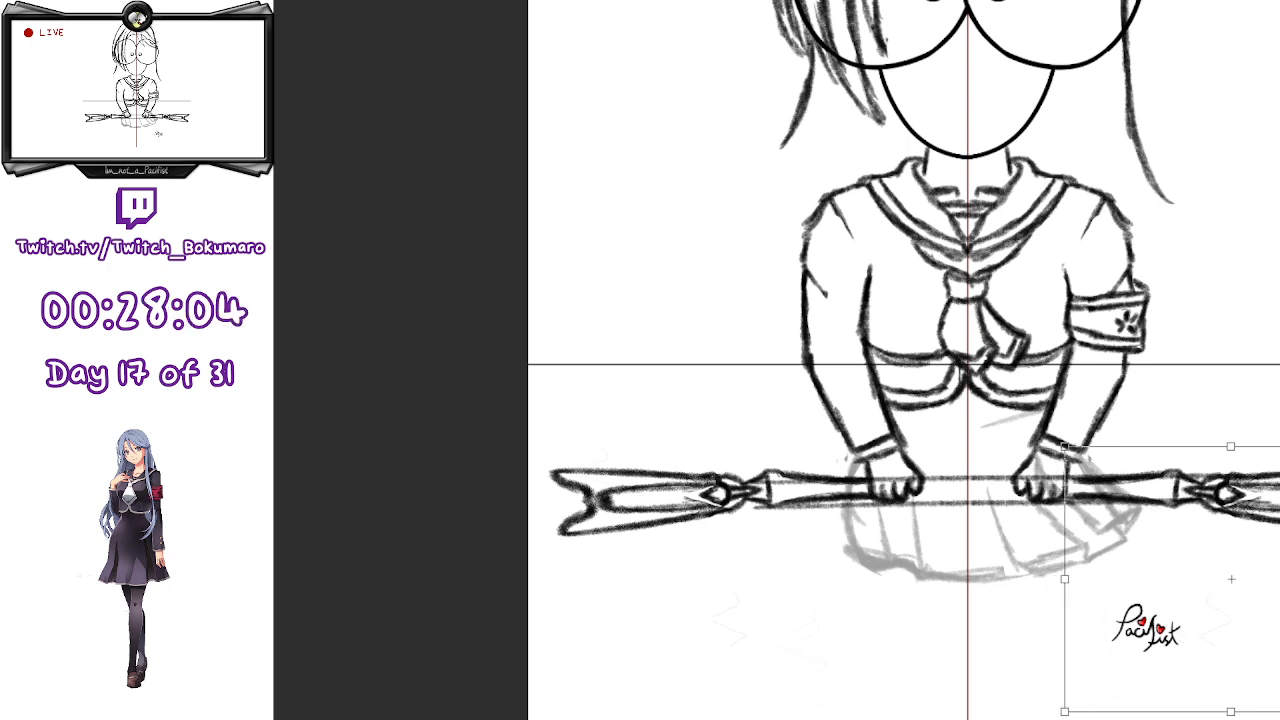
{"action": "key", "text": "Left"}
{"action": "key", "text": "Left"}
{"action": "key", "text": "Left"}
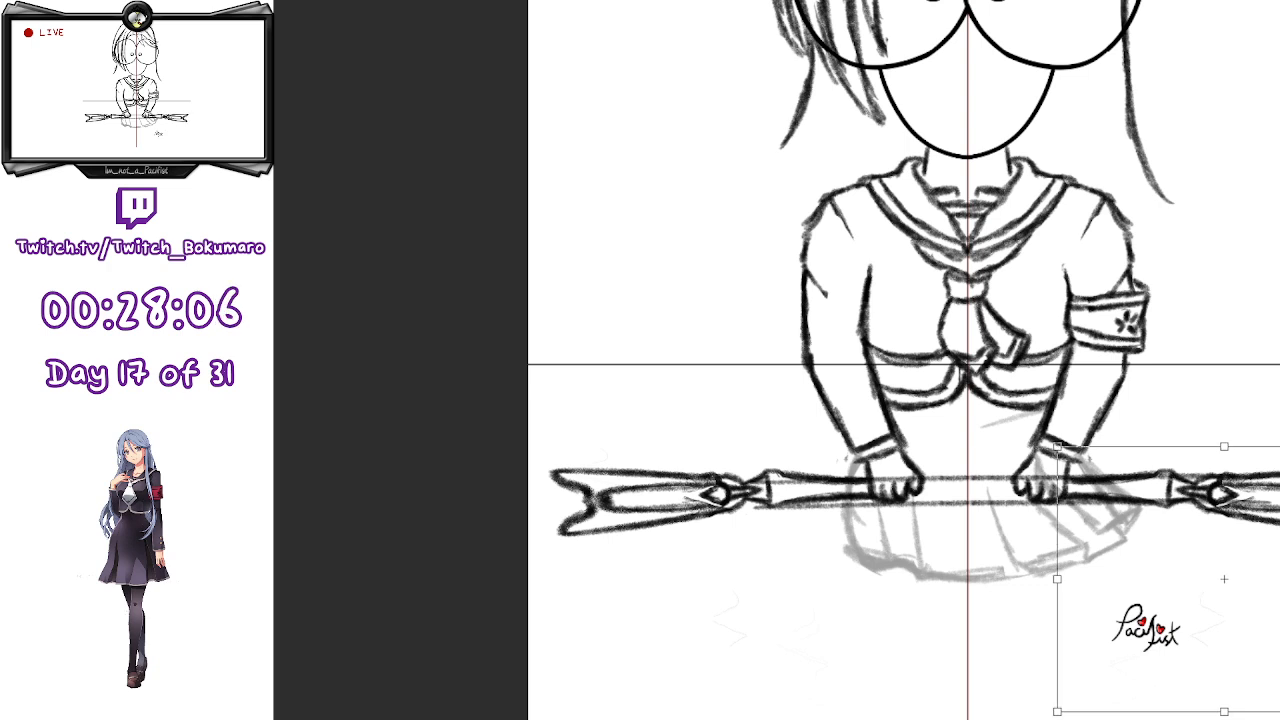
{"action": "key", "text": "Return"}
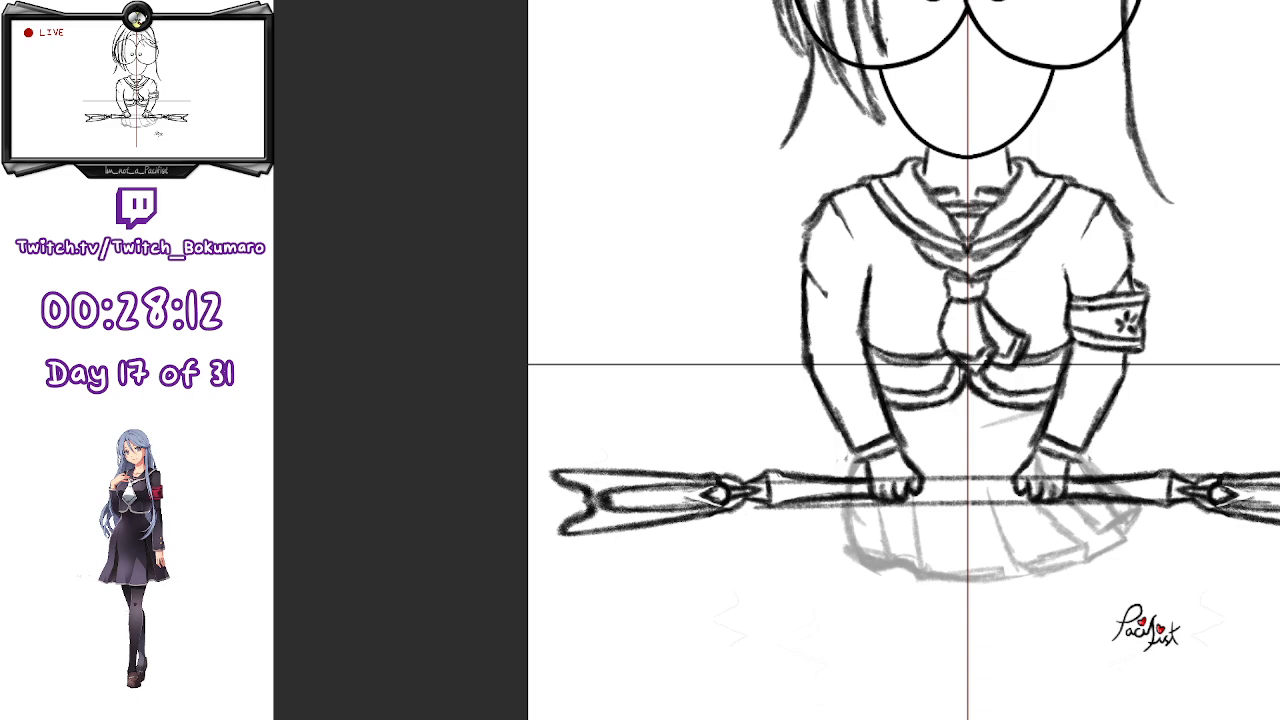
- Try drawing the upper edge of the staff shaft straight across the gap between the two hands
{"action": "key", "text": "ctrl+z"}
{"action": "scroll", "coordinate": [905, 494], "scroll_direction": "up", "scroll_amount": 4}
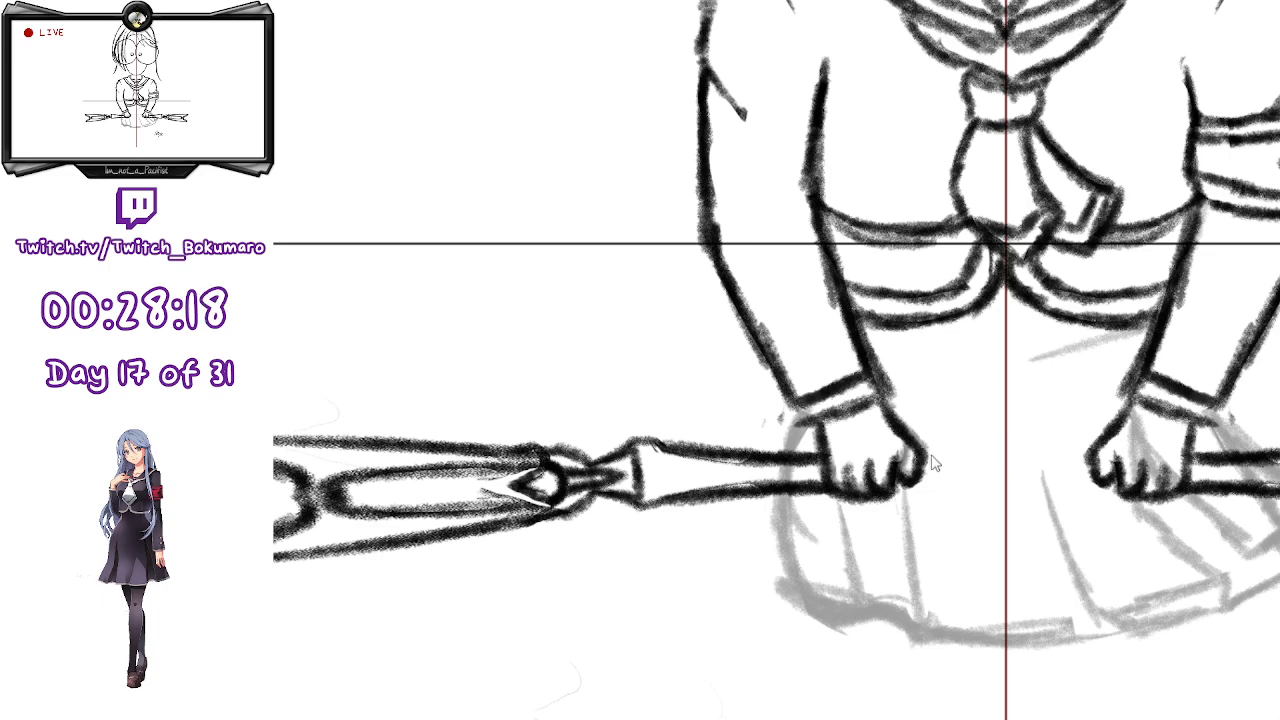
{"action": "left_click_drag", "start_coordinate": [924, 456], "coordinate": [1100, 455]}
{"action": "key", "text": "ctrl+z"}
{"action": "left_click_drag", "start_coordinate": [924, 456], "coordinate": [1092, 452]}
{"action": "key", "text": "ctrl+z"}
{"action": "key", "text": "ctrl+y"}
{"action": "key", "text": "ctrl+z"}
{"action": "key", "text": "ctrl+y"}
{"action": "key", "text": "ctrl+z"}
{"action": "key", "text": "ctrl+y"}
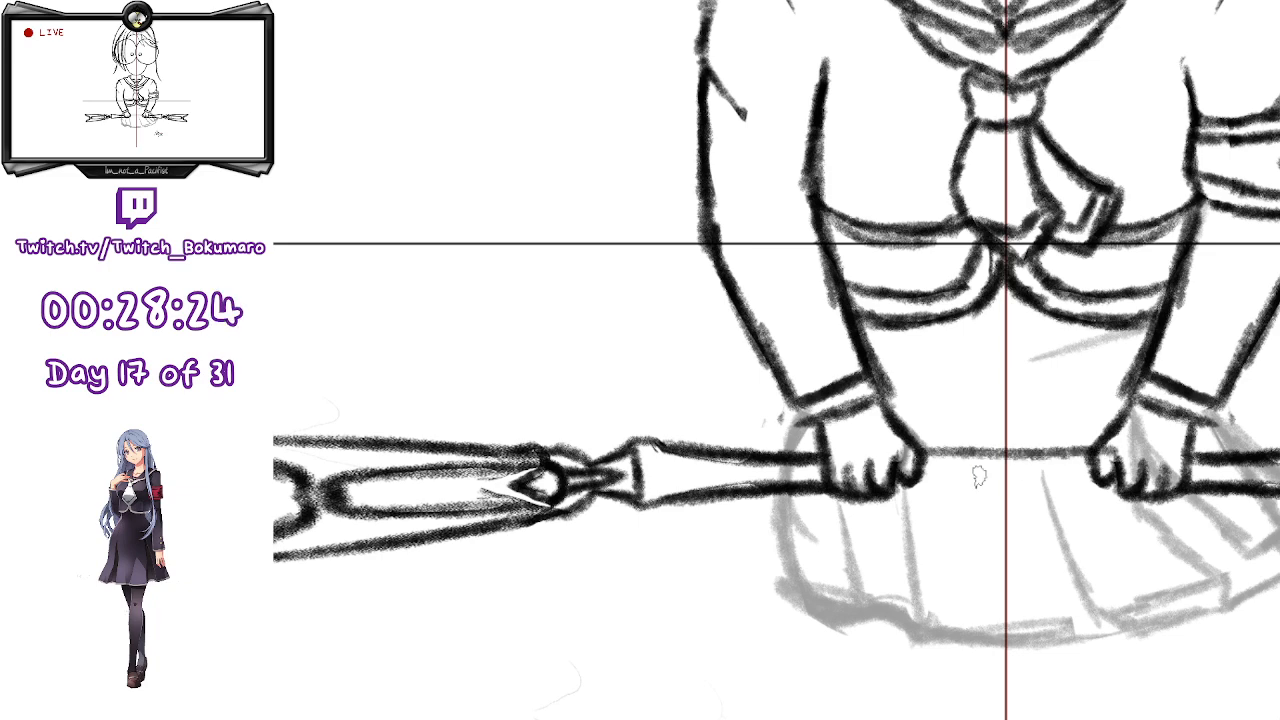
- Try adding the shaft's lower edge between the hands, and undo both edge strokes
{"action": "left_click_drag", "start_coordinate": [902, 478], "coordinate": [1090, 476]}
{"action": "key", "text": "ctrl+z"}
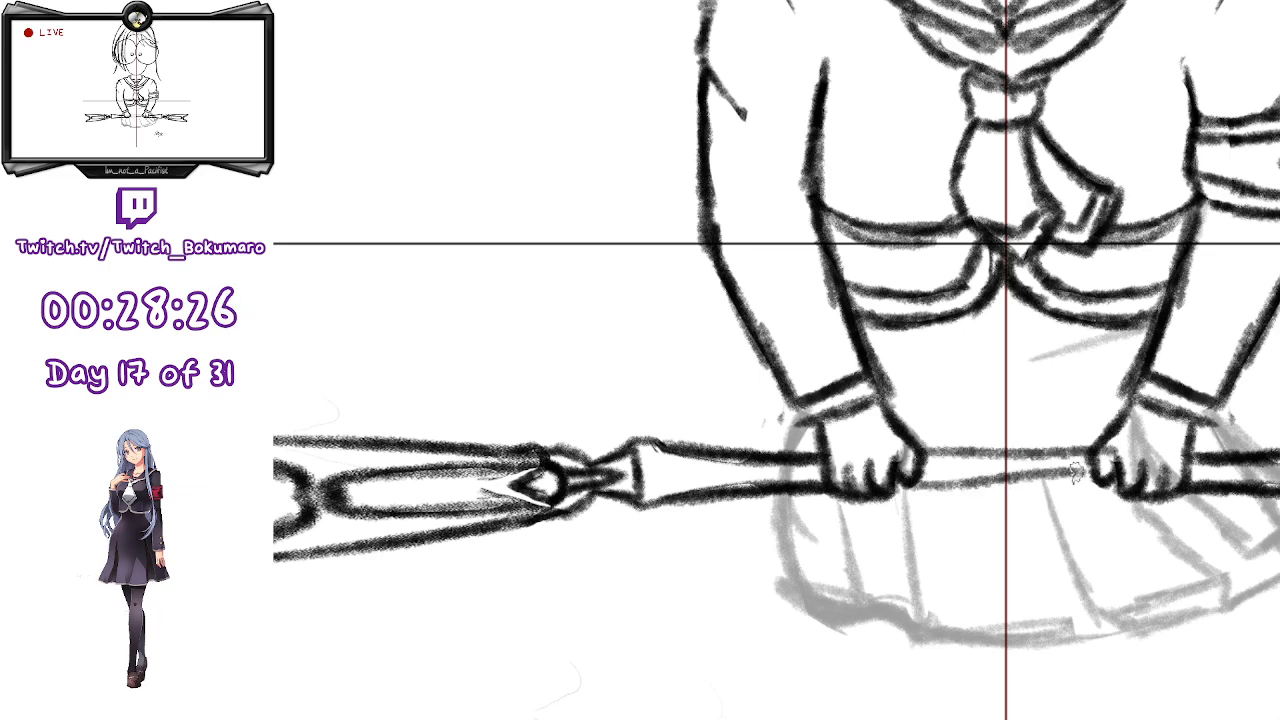
{"action": "left_click_drag", "start_coordinate": [916, 478], "coordinate": [1094, 480]}
{"action": "key", "text": "ctrl+z"}
{"action": "key", "text": "ctrl+y"}
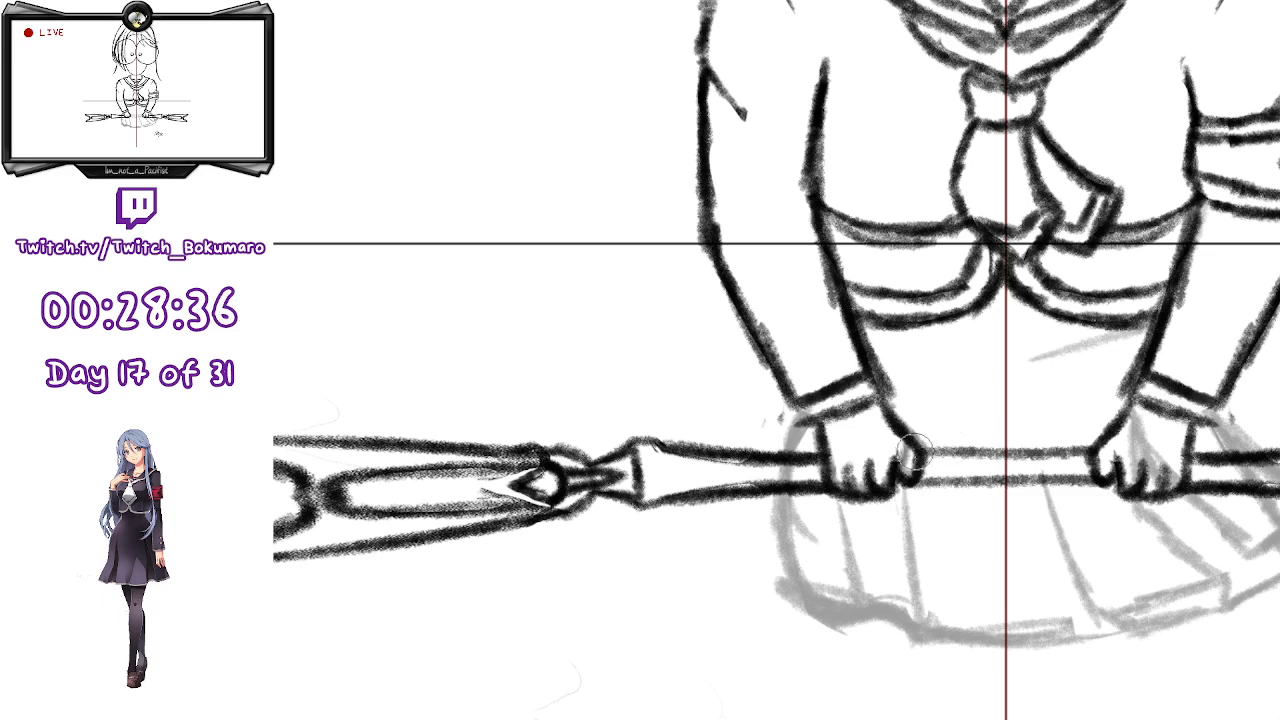
{"action": "key", "text": "ctrl+z"}
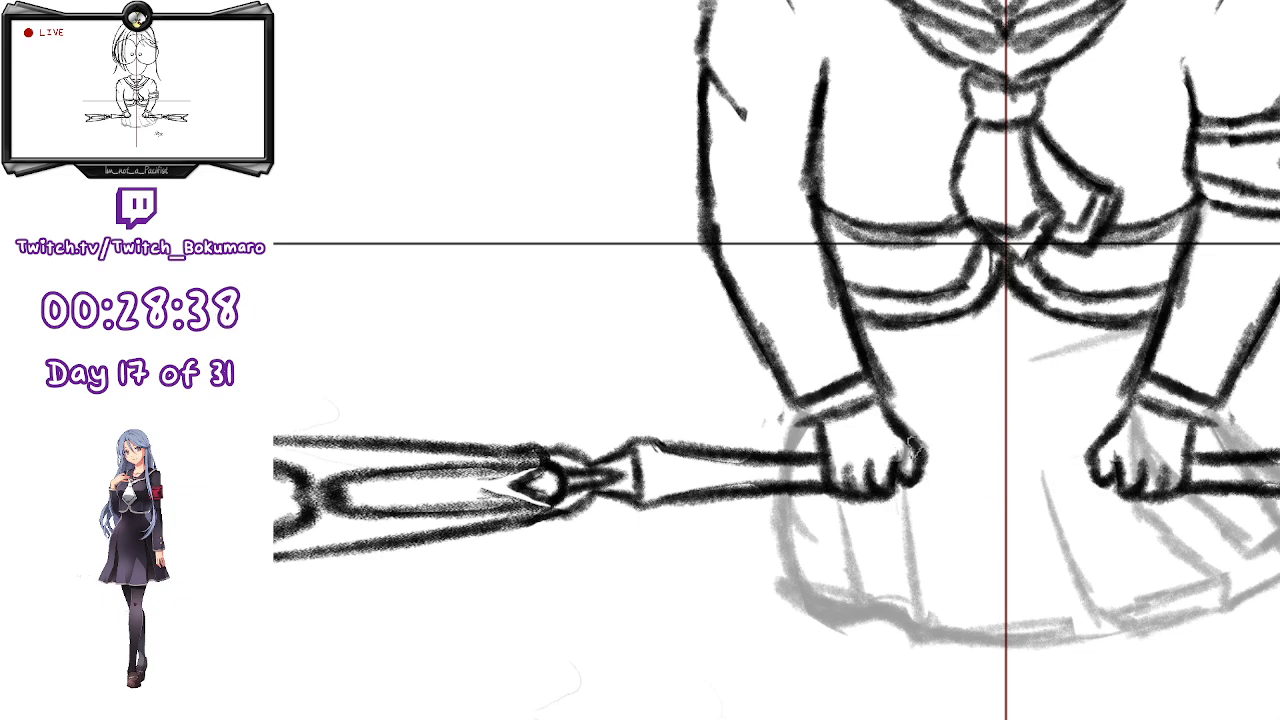
- Redraw the shaft's upper edge as a straight line from one fist to the other
{"action": "left_click_drag", "start_coordinate": [928, 456], "coordinate": [1085, 457]}
{"action": "key", "text": "ctrl+z"}
{"action": "key", "text": "ctrl+z"}
{"action": "key", "text": "ctrl+z"}
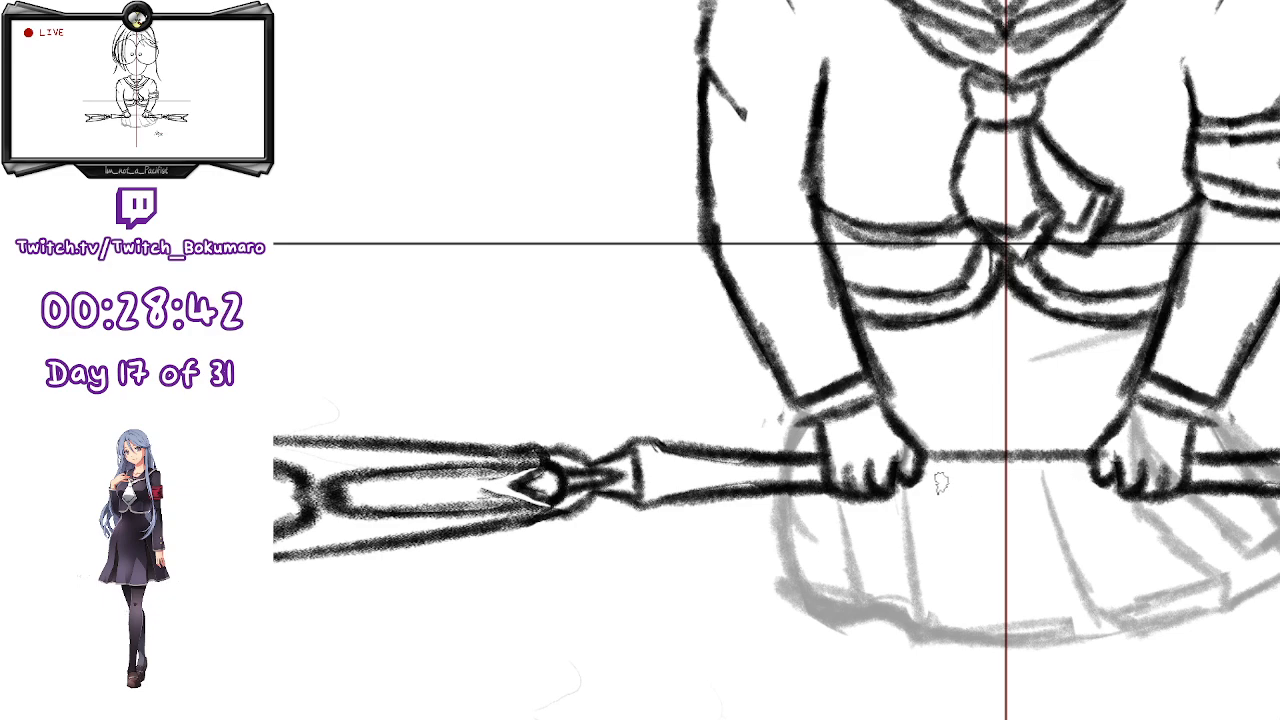
- Draw the shaft's lower edge as a straight line joining the undersides of both fists
{"action": "left_click_drag", "start_coordinate": [897, 491], "coordinate": [1118, 487]}
{"action": "key", "text": "ctrl+z"}
{"action": "left_click_drag", "start_coordinate": [897, 489], "coordinate": [1106, 495]}
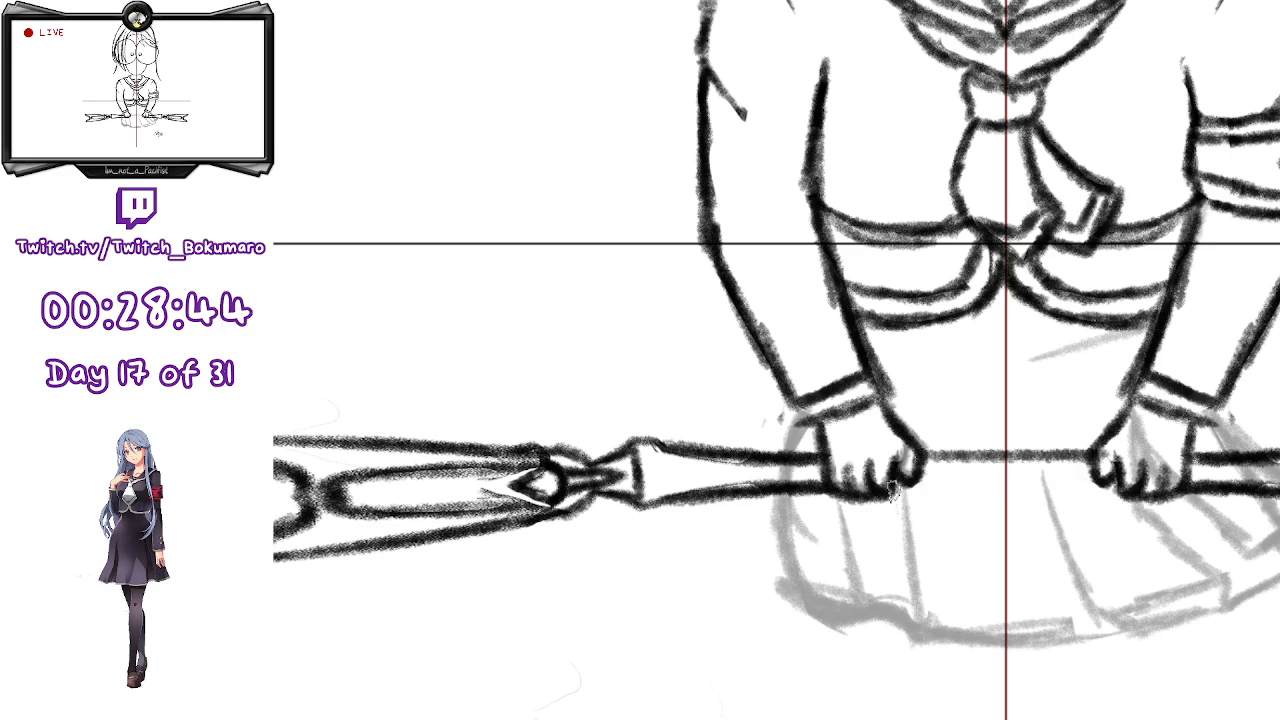
{"action": "key", "text": "ctrl+z"}
{"action": "left_click_drag", "start_coordinate": [893, 487], "coordinate": [1127, 490]}
{"action": "key", "text": "ctrl+z"}
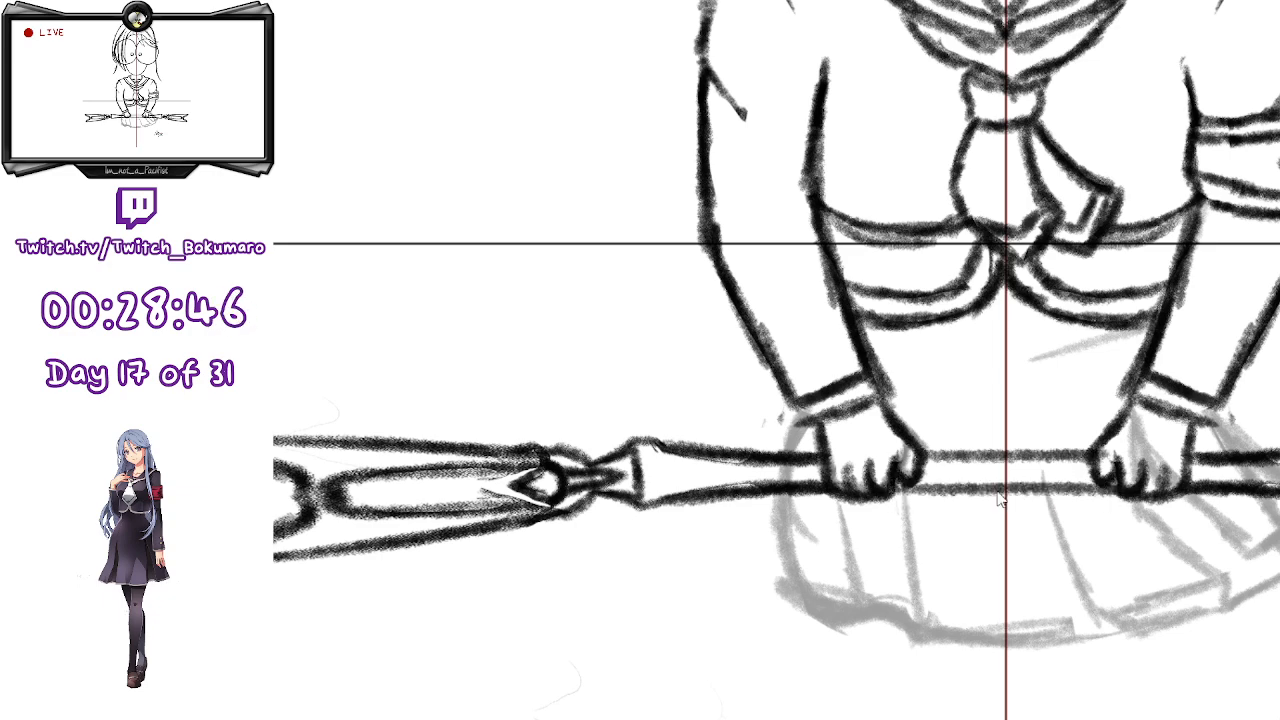
{"action": "left_click_drag", "start_coordinate": [882, 490], "coordinate": [1128, 490]}
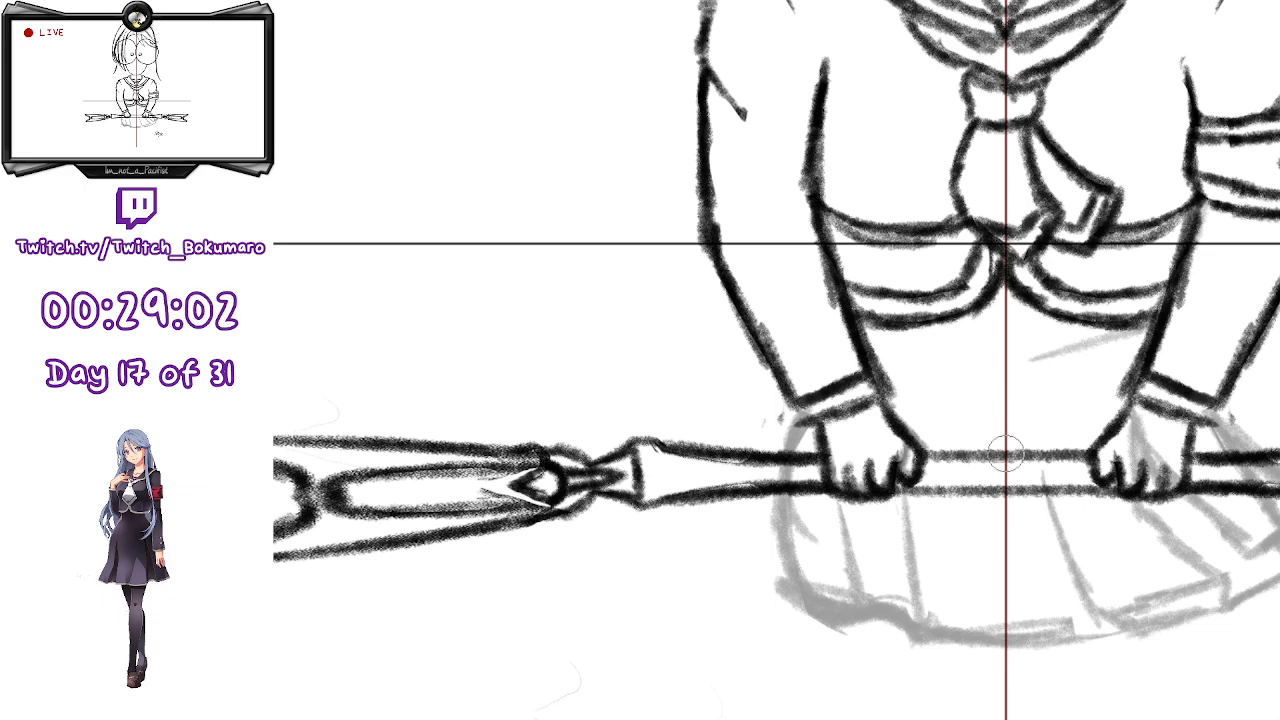
- Draw diagonal taper lines on the staff shaft just outside each hand, matching on both sides
{"action": "scroll", "coordinate": [810, 510], "scroll_direction": "up", "scroll_amount": 3}
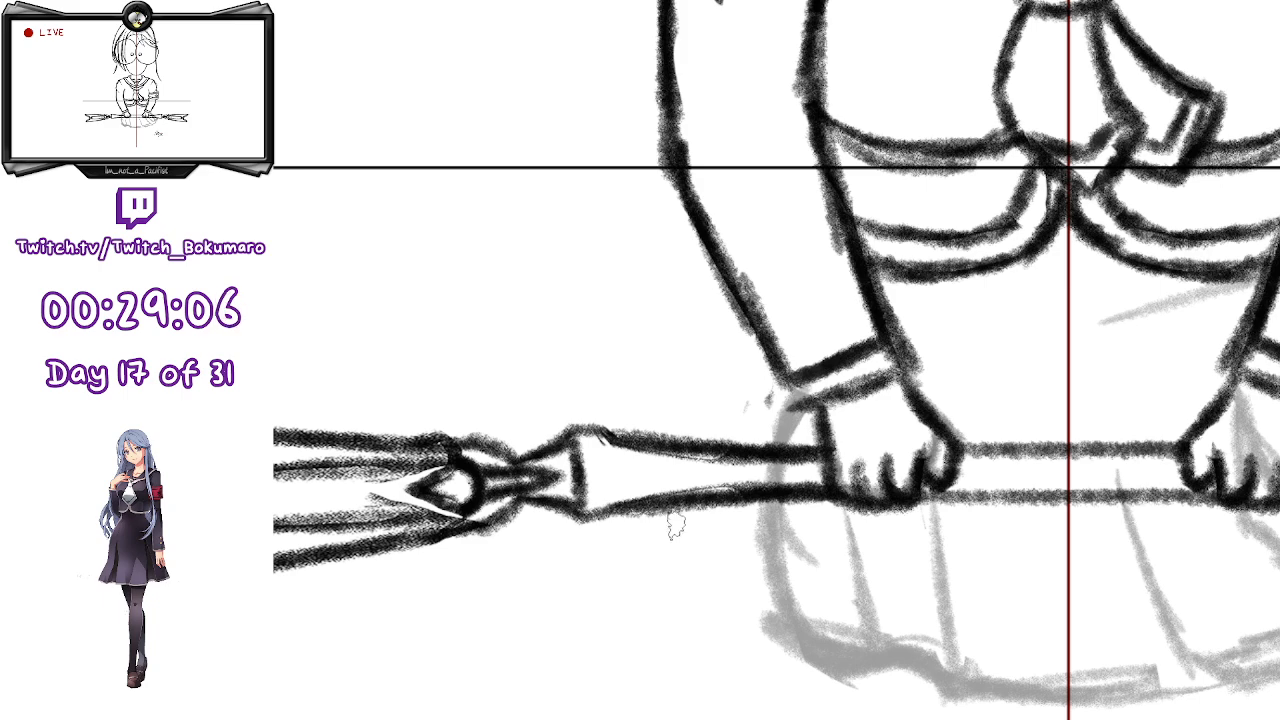
{"action": "mouse_move", "coordinate": [686, 498]}
{"action": "left_mouse_down"}
{"action": "mouse_move", "coordinate": [759, 451]}
{"action": "mouse_move", "coordinate": [681, 497]}
{"action": "mouse_move", "coordinate": [783, 451]}
{"action": "mouse_move", "coordinate": [701, 492]}
{"action": "mouse_move", "coordinate": [826, 468]}
{"action": "left_mouse_up"}
{"action": "mouse_move", "coordinate": [826, 468]}
{"action": "left_mouse_down"}
{"action": "mouse_move", "coordinate": [803, 484]}
{"action": "mouse_move", "coordinate": [826, 467]}
{"action": "left_mouse_up"}
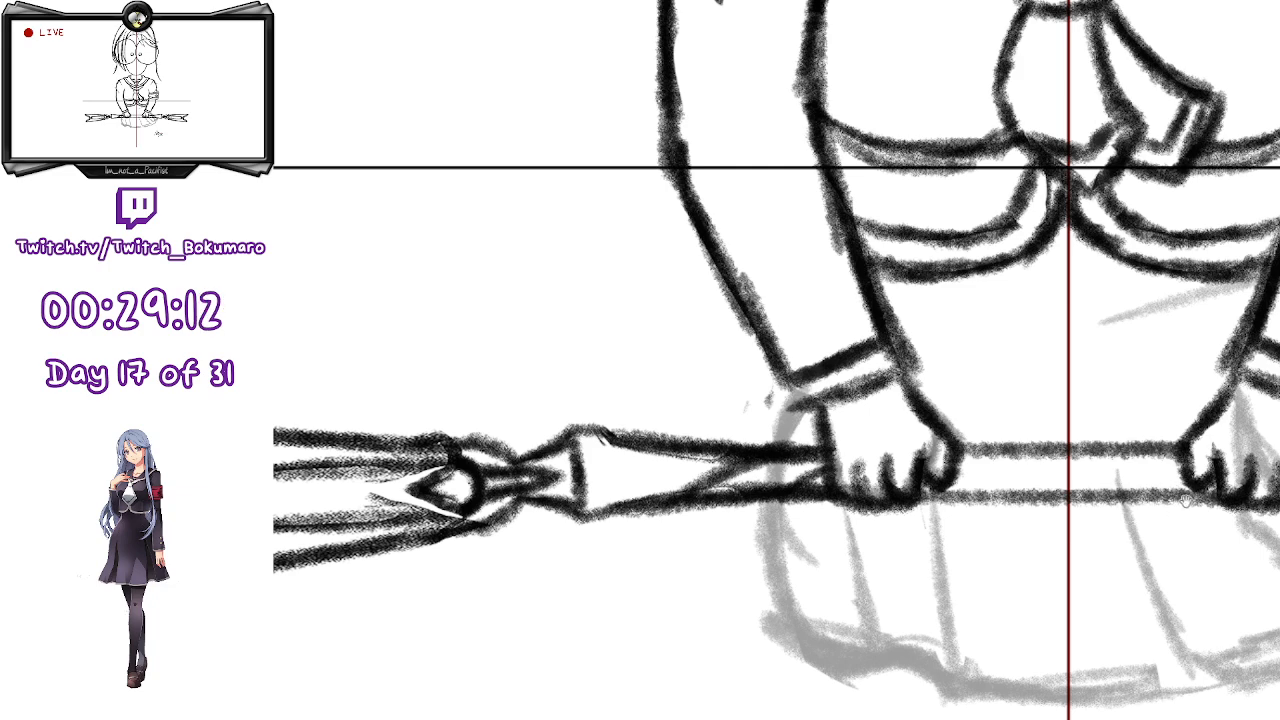
{"action": "left_click_drag", "start_coordinate": [1190, 505], "coordinate": [1052, 510]}
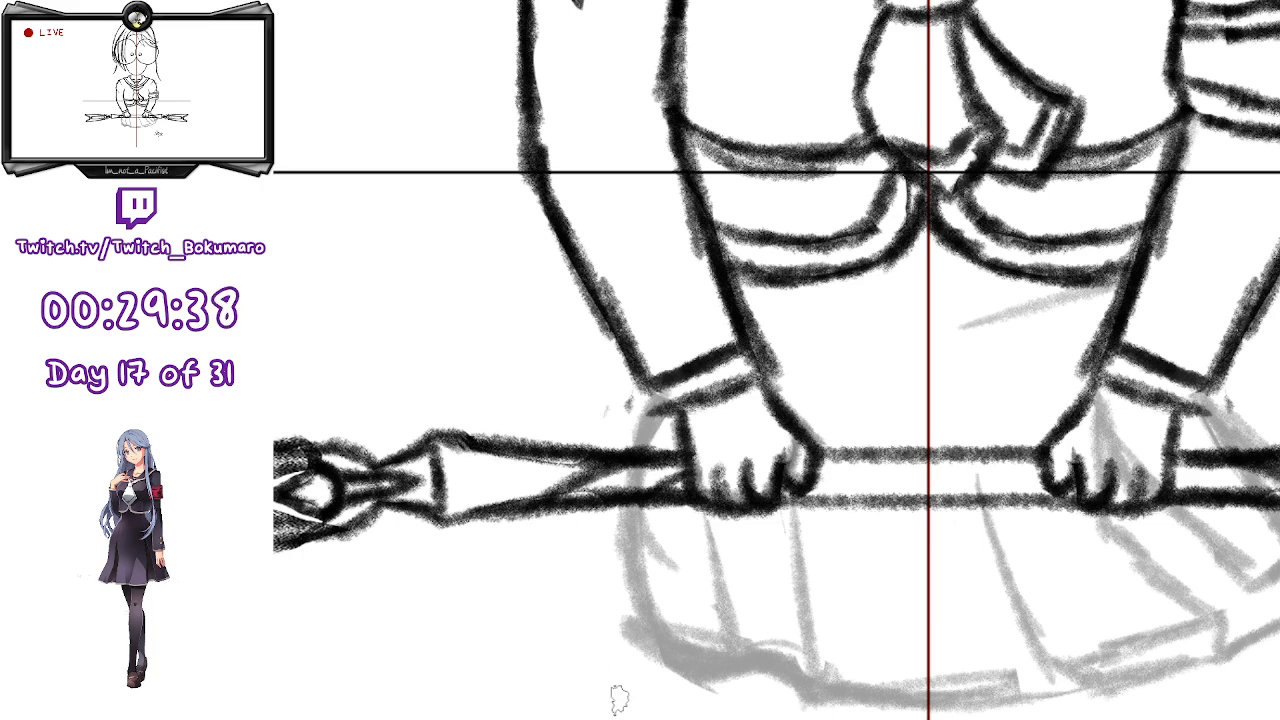
{"action": "scroll", "coordinate": [618, 698], "scroll_direction": "down", "scroll_amount": 1}
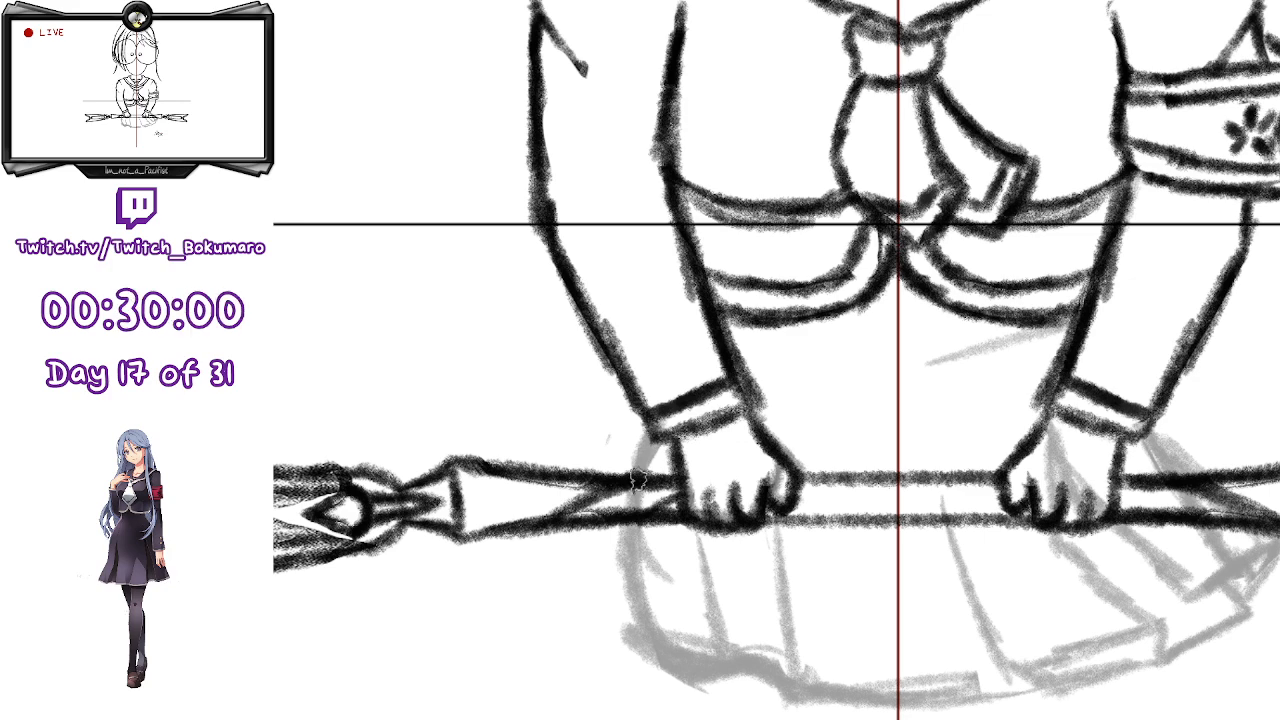
- Select the arm layer and fade the arm sketch to a light grey guide
{"action": "scroll", "coordinate": [617, 250], "scroll_direction": "up", "scroll_amount": 5}
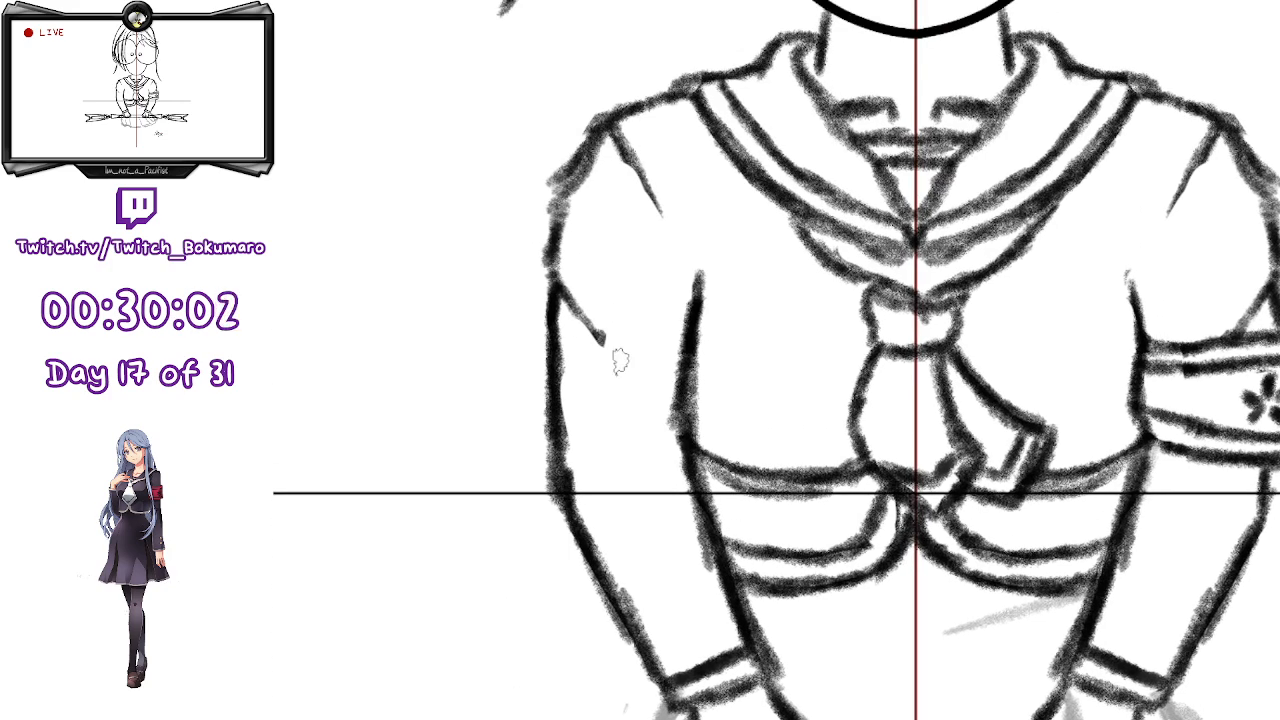
{"action": "scroll", "coordinate": [620, 362], "scroll_direction": "down", "scroll_amount": 3}
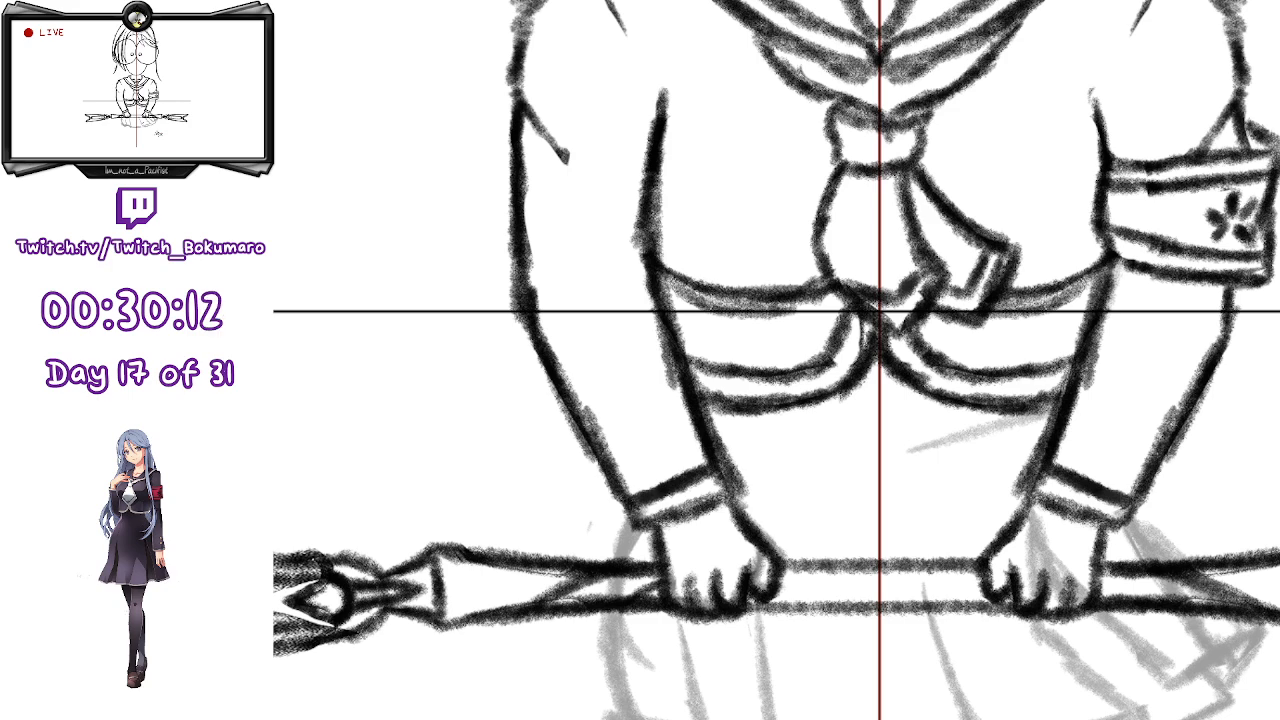
{"action": "left_click", "coordinate": [517, 272], "text": "ctrl+shift"}
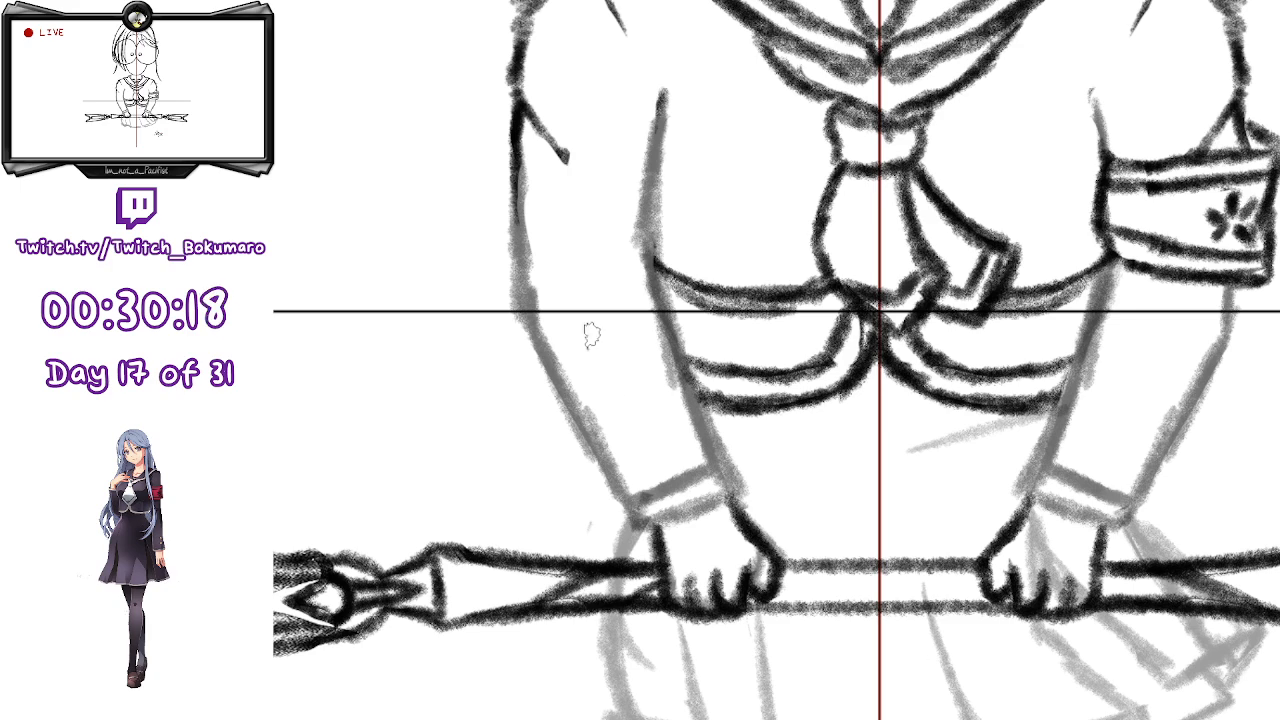
- Try sketching a narrower outer sleeve contour from the upper arm to the wrist on the arm without the armband
{"action": "mouse_move", "coordinate": [518, 55]}
{"action": "left_mouse_down"}
{"action": "mouse_move", "coordinate": [522, 200]}
{"action": "mouse_move", "coordinate": [540, 275]}
{"action": "mouse_move", "coordinate": [562, 297]}
{"action": "left_mouse_up"}
{"action": "left_click_drag", "start_coordinate": [524, 178], "coordinate": [555, 285]}
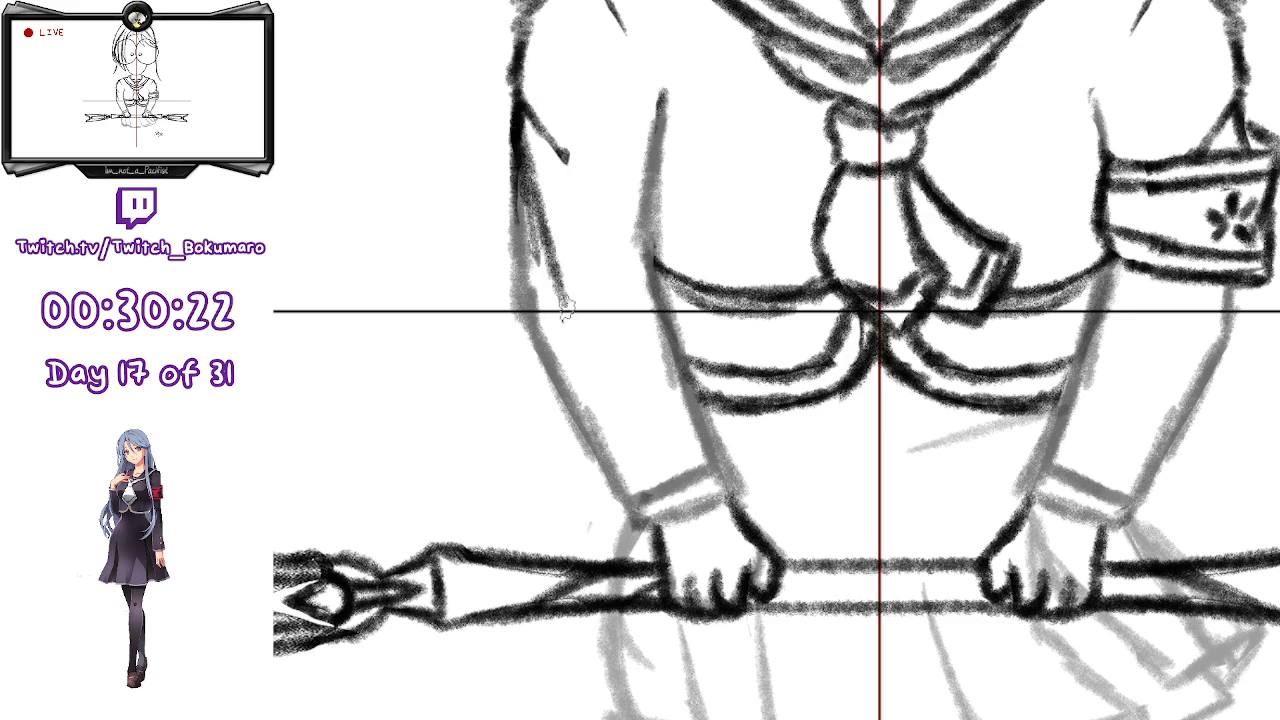
{"action": "left_click_drag", "start_coordinate": [534, 212], "coordinate": [562, 332]}
{"action": "mouse_move", "coordinate": [558, 278]}
{"action": "left_mouse_down"}
{"action": "mouse_move", "coordinate": [555, 346]}
{"action": "mouse_move", "coordinate": [575, 364]}
{"action": "mouse_move", "coordinate": [558, 308]}
{"action": "mouse_move", "coordinate": [576, 362]}
{"action": "left_mouse_up"}
{"action": "key", "text": "e"}
{"action": "key", "text": "b"}
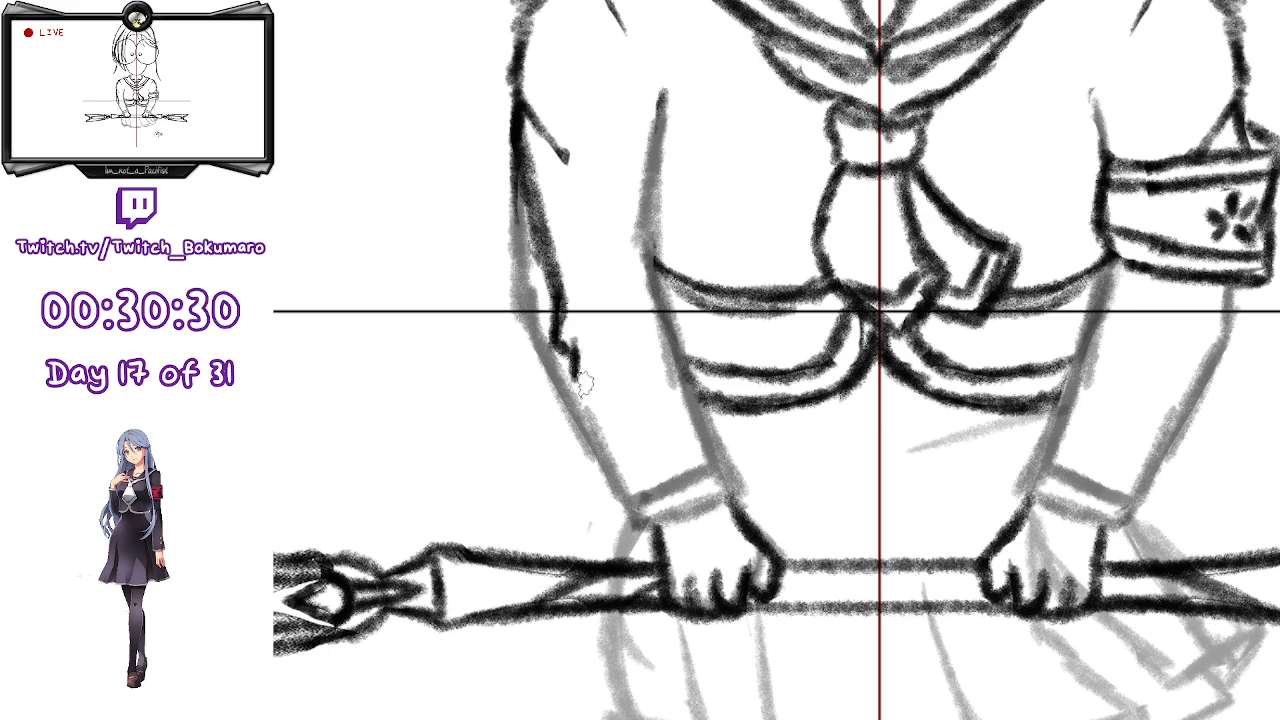
{"action": "left_click_drag", "start_coordinate": [677, 334], "coordinate": [650, 197]}
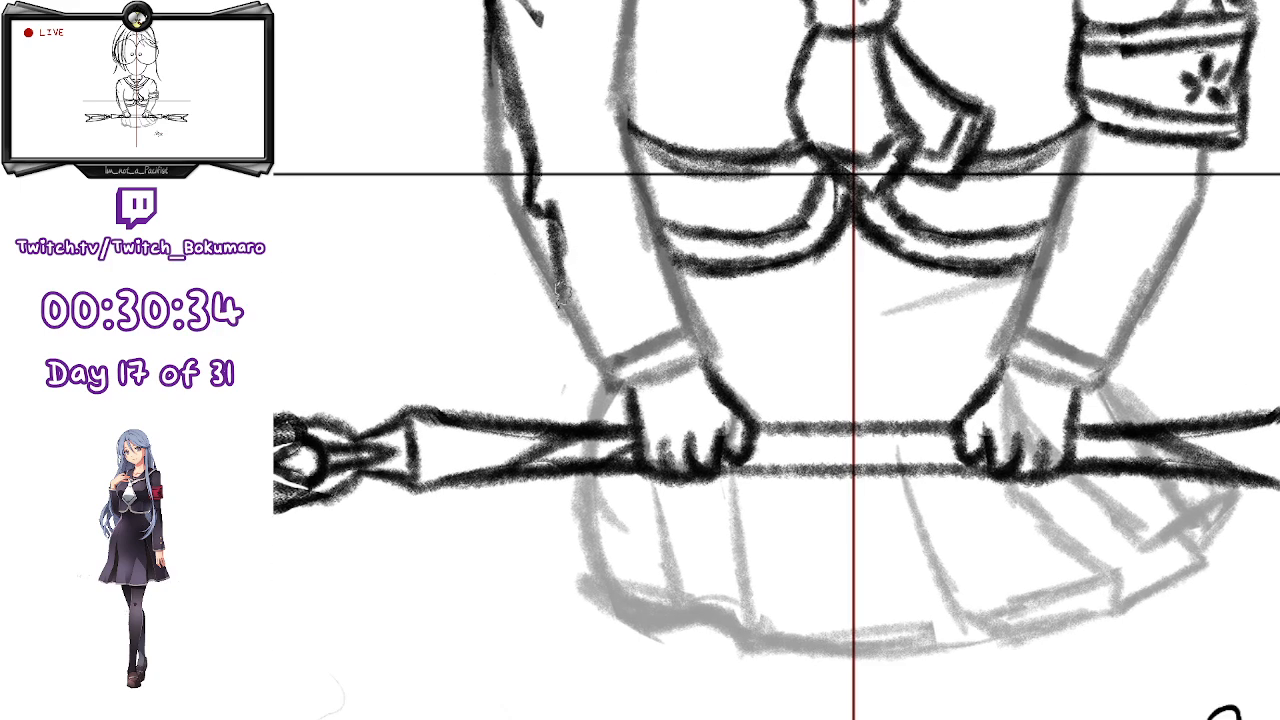
{"action": "left_click_drag", "start_coordinate": [545, 190], "coordinate": [575, 318]}
{"action": "key", "text": "ctrl+z"}
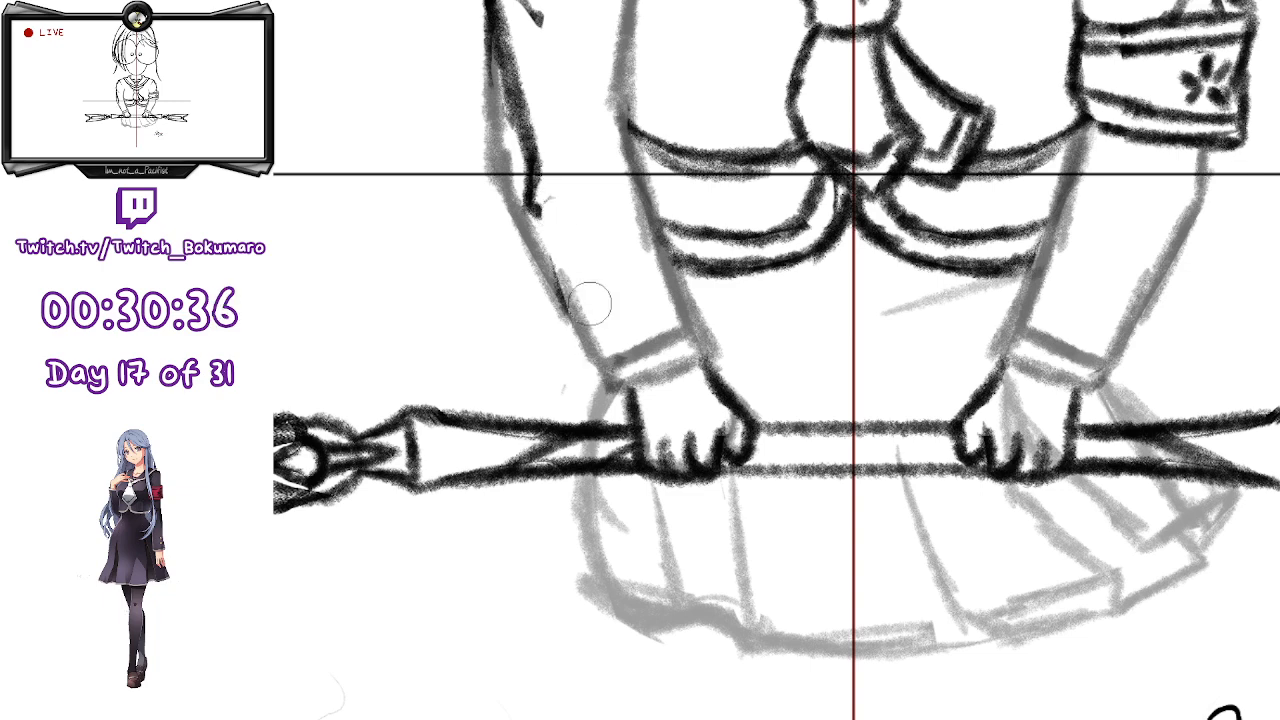
{"action": "mouse_move", "coordinate": [533, 210]}
{"action": "left_mouse_down"}
{"action": "mouse_move", "coordinate": [591, 333]}
{"action": "mouse_move", "coordinate": [631, 391]}
{"action": "mouse_move", "coordinate": [576, 293]}
{"action": "mouse_move", "coordinate": [548, 200]}
{"action": "left_mouse_up"}
{"action": "left_click_drag", "start_coordinate": [635, 218], "coordinate": [696, 469]}
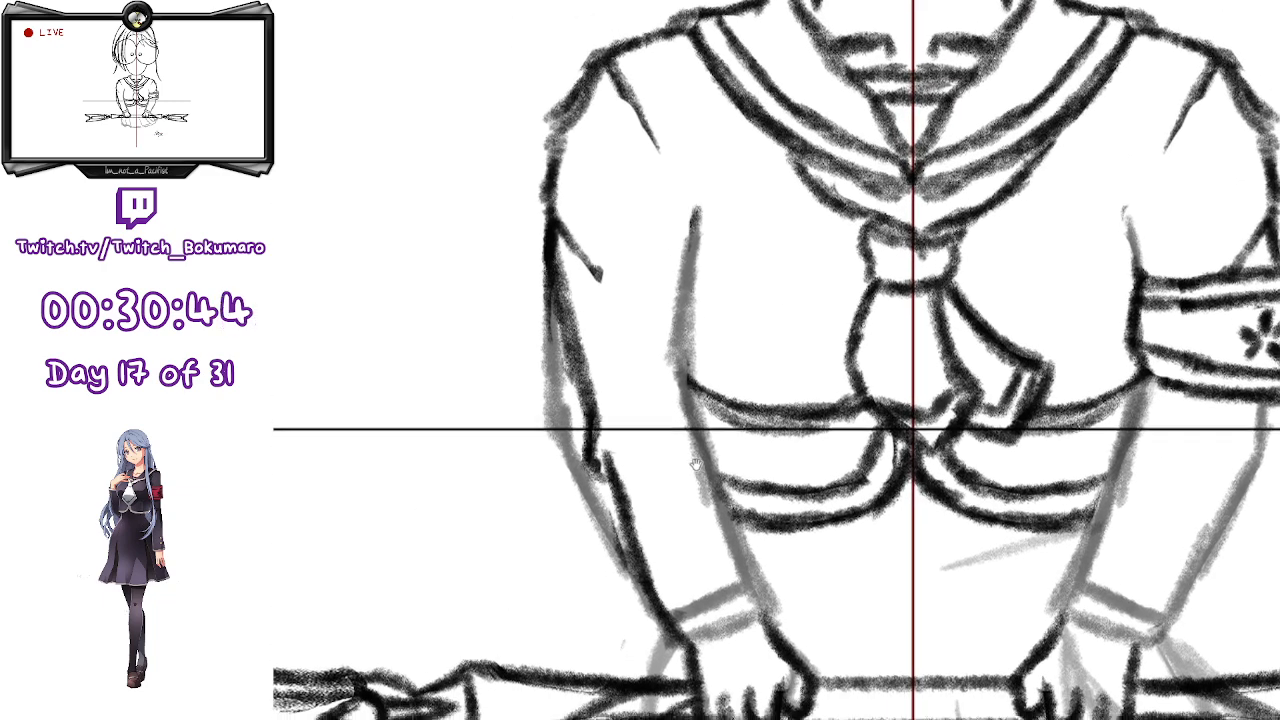
- Select the elbow end of the new upper-arm stroke, transform it inward, and deselect
{"action": "mouse_move", "coordinate": [562, 444]}
{"action": "left_mouse_down"}
{"action": "mouse_move", "coordinate": [658, 470]}
{"action": "mouse_move", "coordinate": [584, 493]}
{"action": "mouse_move", "coordinate": [608, 414]}
{"action": "mouse_move", "coordinate": [620, 431]}
{"action": "left_mouse_up"}
{"action": "key", "text": "ctrl+t"}
{"action": "left_click", "coordinate": [585, 492]}
{"action": "key", "text": "ctrl+d"}
- Erase parts of the forearm stroke and try redrawing it from the elbow towards the cuff
{"action": "key", "text": "e"}
{"action": "left_click_drag", "start_coordinate": [622, 496], "coordinate": [637, 586]}
{"action": "key", "text": "p"}
{"action": "left_click_drag", "start_coordinate": [601, 415], "coordinate": [657, 605]}
{"action": "key", "text": "e"}
{"action": "mouse_move", "coordinate": [598, 486]}
{"action": "left_mouse_down"}
{"action": "mouse_move", "coordinate": [609, 454]}
{"action": "mouse_move", "coordinate": [589, 476]}
{"action": "mouse_move", "coordinate": [614, 506]}
{"action": "mouse_move", "coordinate": [601, 415]}
{"action": "mouse_move", "coordinate": [628, 535]}
{"action": "left_mouse_up"}
{"action": "left_click_drag", "start_coordinate": [601, 425], "coordinate": [630, 565]}
{"action": "key", "text": "e"}
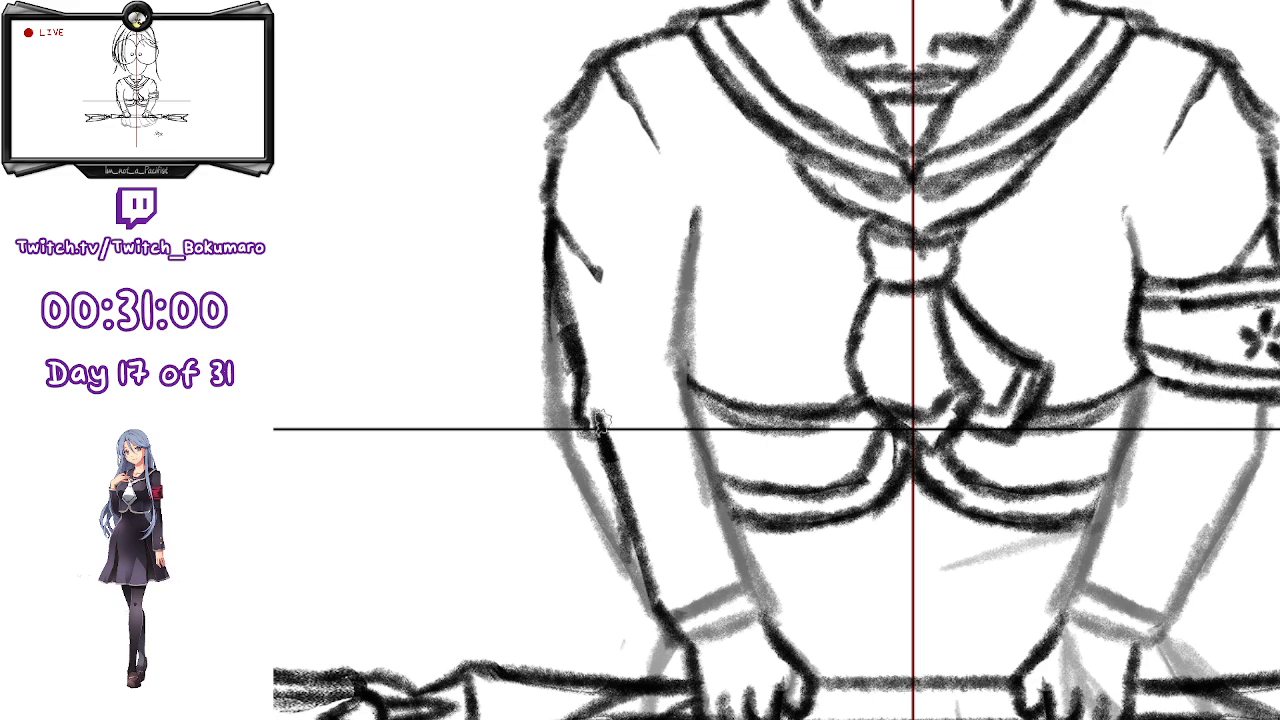
- Trim the inner side of the forearm stroke and try a smoother curve from elbow to wrist
{"action": "left_click_drag", "start_coordinate": [637, 477], "coordinate": [643, 573]}
{"action": "key", "text": "p"}
{"action": "mouse_move", "coordinate": [603, 405]}
{"action": "left_mouse_down"}
{"action": "mouse_move", "coordinate": [639, 574]}
{"action": "mouse_move", "coordinate": [687, 640]}
{"action": "mouse_move", "coordinate": [629, 546]}
{"action": "mouse_move", "coordinate": [595, 395]}
{"action": "mouse_move", "coordinate": [625, 548]}
{"action": "left_mouse_up"}
{"action": "key", "text": "e"}
{"action": "left_click_drag", "start_coordinate": [628, 437], "coordinate": [643, 540]}
{"action": "key", "text": "p"}
{"action": "mouse_move", "coordinate": [604, 405]}
{"action": "left_mouse_down"}
{"action": "mouse_move", "coordinate": [611, 515]}
{"action": "mouse_move", "coordinate": [604, 467]}
{"action": "mouse_move", "coordinate": [661, 593]}
{"action": "mouse_move", "coordinate": [629, 548]}
{"action": "mouse_move", "coordinate": [678, 636]}
{"action": "left_mouse_up"}
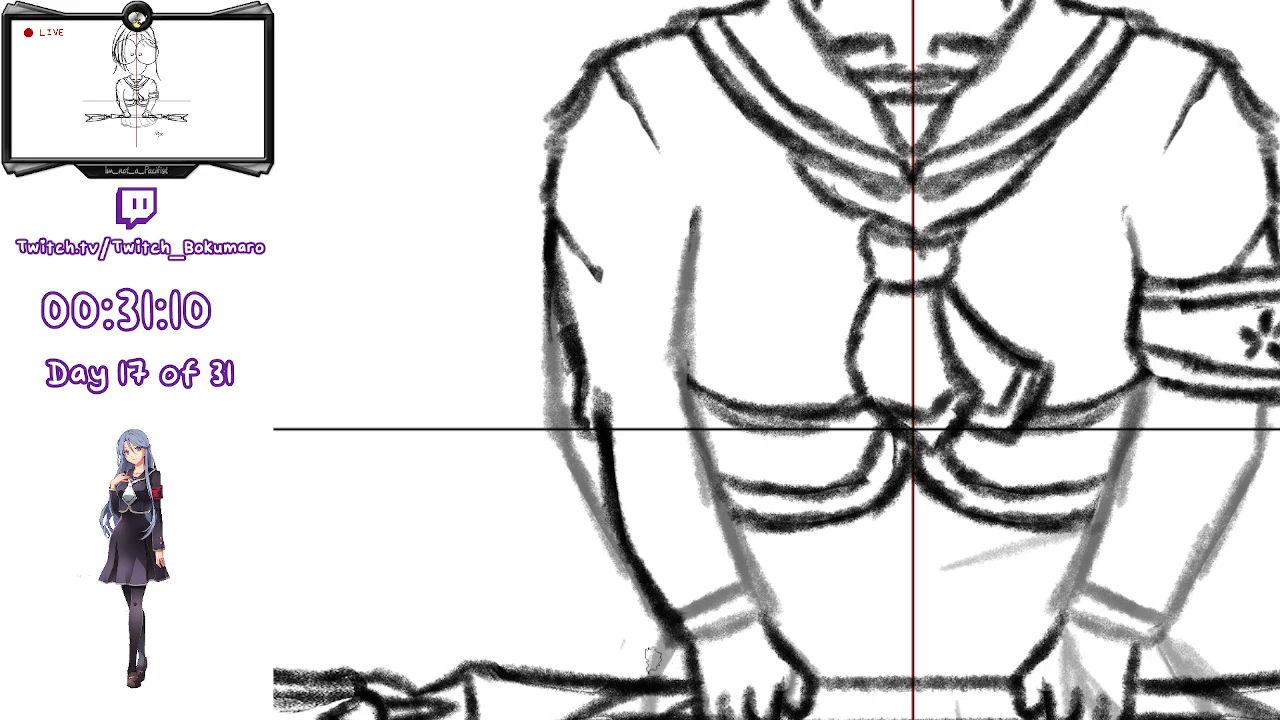
- Try thinning the forearm contour and reshaping its join with the upper arm at the elbow
{"action": "left_click_drag", "start_coordinate": [586, 462], "coordinate": [629, 580]}
{"action": "mouse_move", "coordinate": [611, 441]}
{"action": "left_mouse_down"}
{"action": "mouse_move", "coordinate": [647, 575]}
{"action": "mouse_move", "coordinate": [687, 629]}
{"action": "mouse_move", "coordinate": [654, 578]}
{"action": "left_mouse_up"}
{"action": "key", "text": "e"}
{"action": "left_click_drag", "start_coordinate": [605, 392], "coordinate": [616, 455]}
{"action": "key", "text": "e"}
{"action": "mouse_move", "coordinate": [588, 410]}
{"action": "left_mouse_down"}
{"action": "mouse_move", "coordinate": [636, 552]}
{"action": "mouse_move", "coordinate": [613, 470]}
{"action": "left_mouse_up"}
{"action": "left_click_drag", "start_coordinate": [602, 387], "coordinate": [615, 472]}
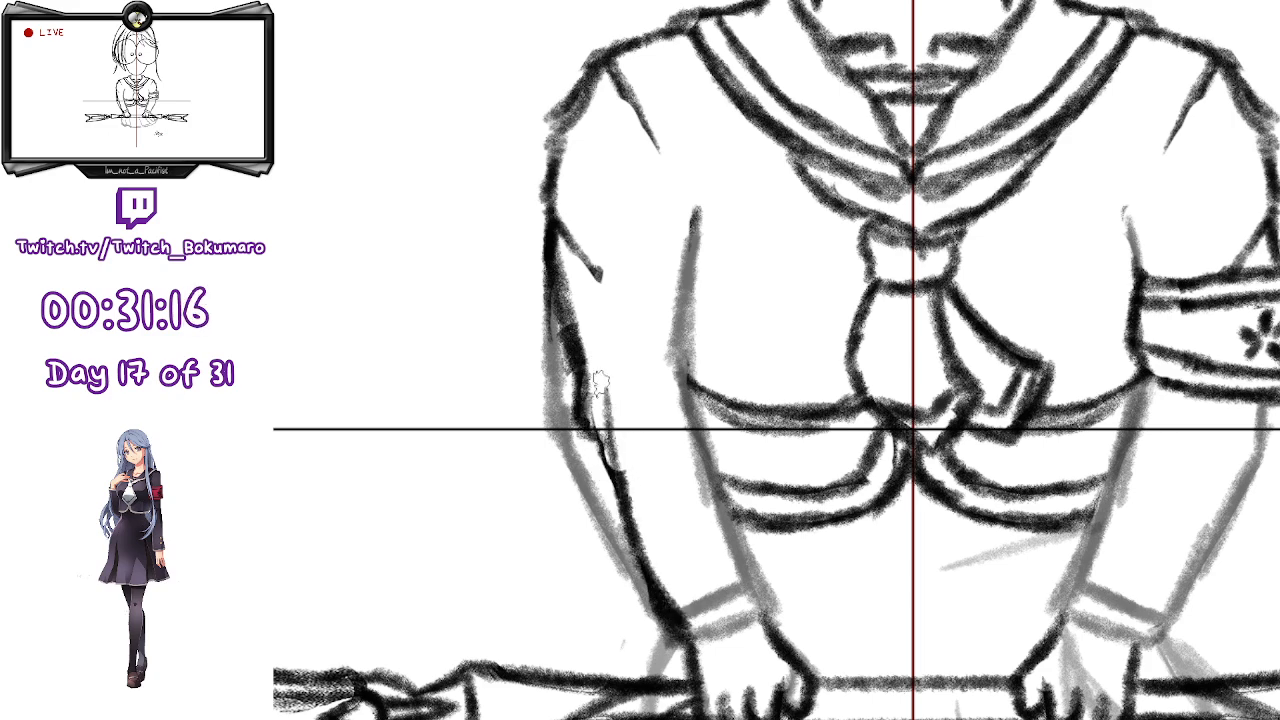
- Trace the inner sleeve line from the armpit to the cuff, and erase the bent outer contour around the elbow
{"action": "mouse_move", "coordinate": [769, 622]}
{"action": "left_mouse_down"}
{"action": "mouse_move", "coordinate": [721, 450]}
{"action": "mouse_move", "coordinate": [690, 392]}
{"action": "mouse_move", "coordinate": [671, 289]}
{"action": "mouse_move", "coordinate": [692, 262]}
{"action": "left_mouse_up"}
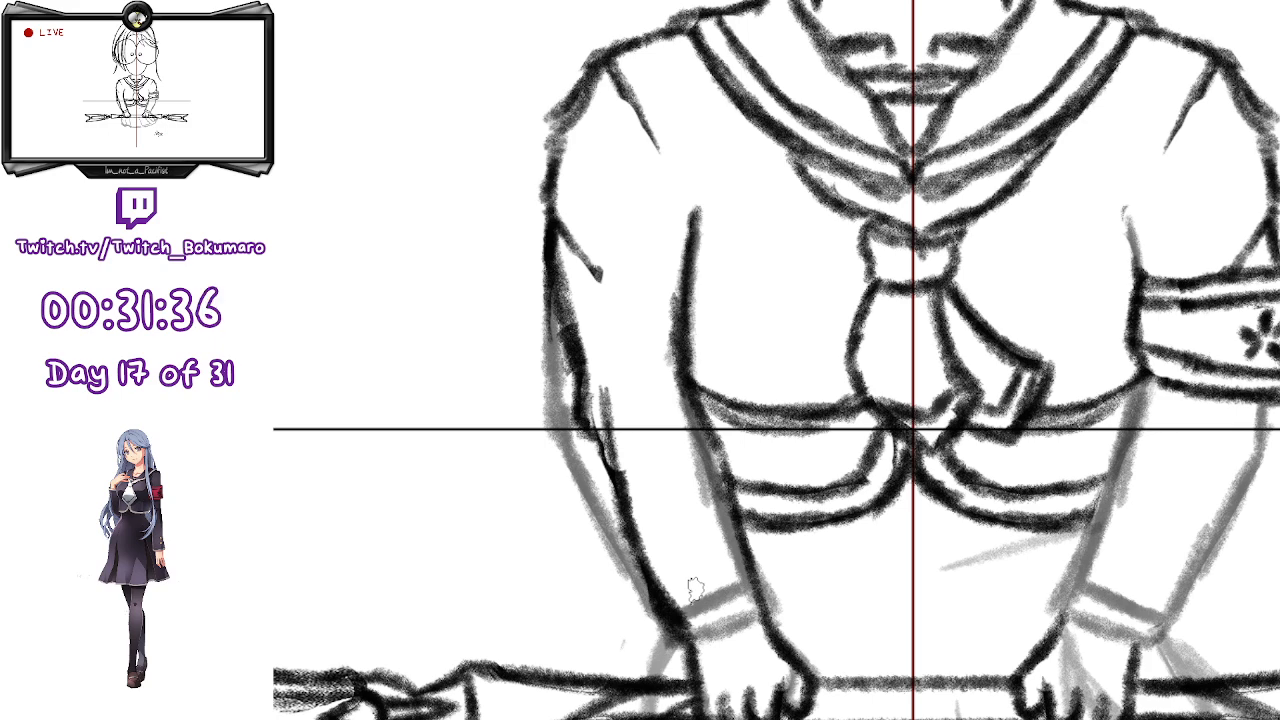
{"action": "key", "text": "e"}
{"action": "mouse_move", "coordinate": [620, 366]}
{"action": "left_mouse_down"}
{"action": "mouse_move", "coordinate": [655, 516]}
{"action": "mouse_move", "coordinate": [634, 506]}
{"action": "mouse_move", "coordinate": [618, 425]}
{"action": "mouse_move", "coordinate": [635, 548]}
{"action": "left_mouse_up"}
{"action": "mouse_move", "coordinate": [619, 411]}
{"action": "left_mouse_down"}
{"action": "mouse_move", "coordinate": [633, 520]}
{"action": "mouse_move", "coordinate": [577, 289]}
{"action": "mouse_move", "coordinate": [599, 421]}
{"action": "mouse_move", "coordinate": [568, 292]}
{"action": "mouse_move", "coordinate": [577, 375]}
{"action": "mouse_move", "coordinate": [581, 257]}
{"action": "mouse_move", "coordinate": [550, 231]}
{"action": "mouse_move", "coordinate": [562, 350]}
{"action": "left_mouse_up"}
- Retrace the outer sleeve edge along the faded guide, from the upper arm past the elbow to the cuff
{"action": "key", "text": "b"}
{"action": "left_click_drag", "start_coordinate": [546, 228], "coordinate": [566, 360]}
{"action": "left_click_drag", "start_coordinate": [552, 288], "coordinate": [566, 384]}
{"action": "left_click_drag", "start_coordinate": [553, 318], "coordinate": [566, 378]}
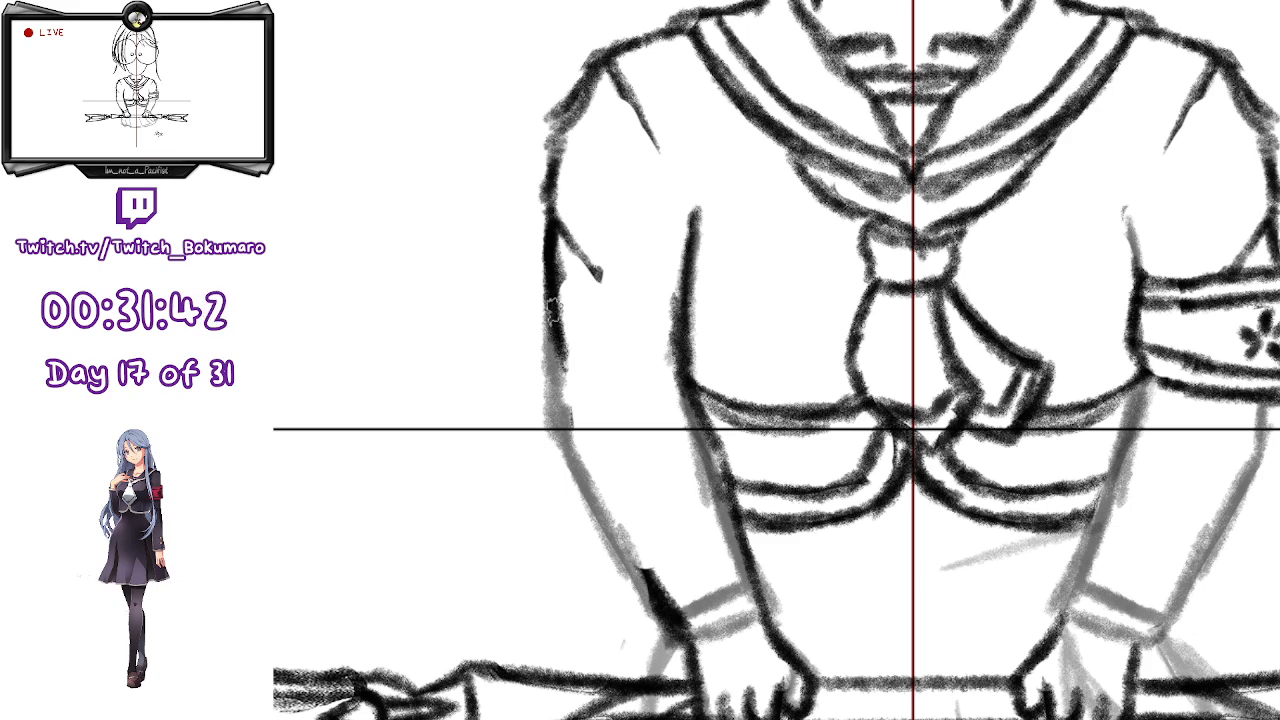
{"action": "mouse_move", "coordinate": [550, 255]}
{"action": "left_mouse_down"}
{"action": "mouse_move", "coordinate": [568, 390]}
{"action": "mouse_move", "coordinate": [567, 373]}
{"action": "mouse_move", "coordinate": [557, 398]}
{"action": "mouse_move", "coordinate": [580, 448]}
{"action": "left_mouse_up"}
{"action": "left_click_drag", "start_coordinate": [568, 400], "coordinate": [605, 510]}
{"action": "left_click_drag", "start_coordinate": [585, 450], "coordinate": [630, 562]}
{"action": "left_click_drag", "start_coordinate": [595, 480], "coordinate": [635, 568]}
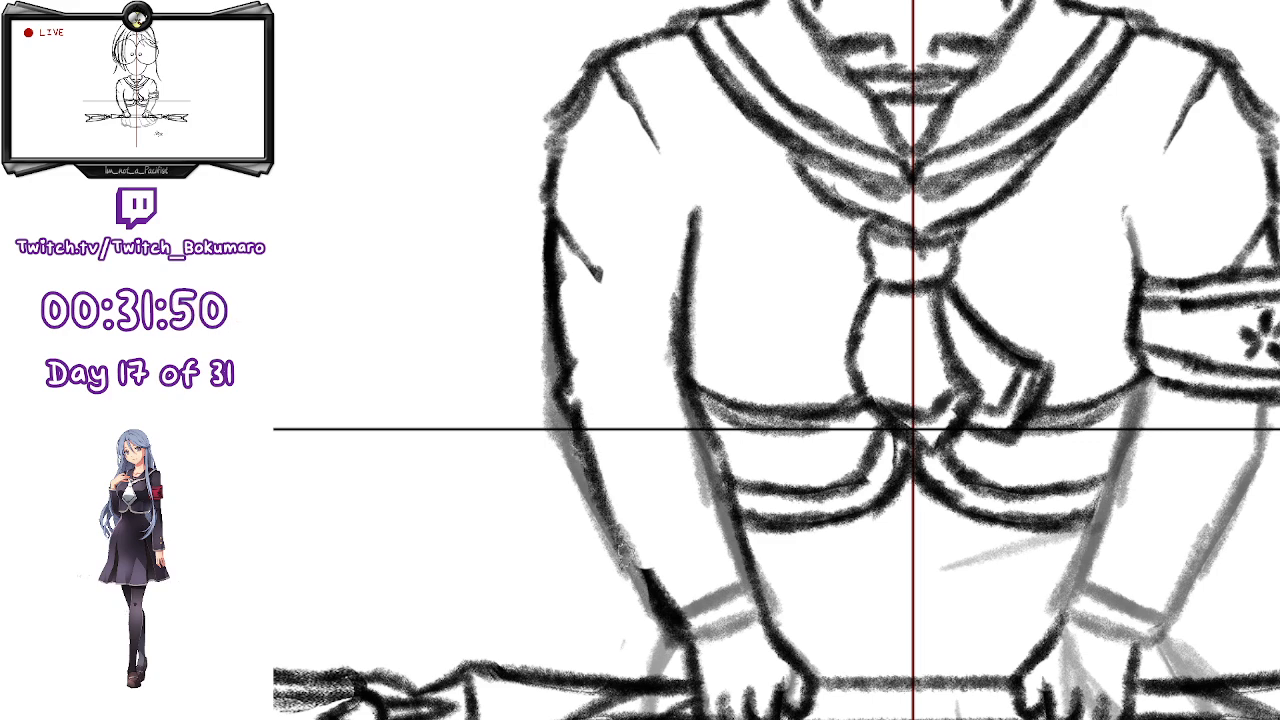
{"action": "left_click_drag", "start_coordinate": [608, 510], "coordinate": [656, 602]}
{"action": "left_click_drag", "start_coordinate": [646, 550], "coordinate": [693, 617]}
{"action": "left_click_drag", "start_coordinate": [596, 467], "coordinate": [650, 600]}
{"action": "mouse_move", "coordinate": [630, 565]}
{"action": "left_mouse_down"}
{"action": "mouse_move", "coordinate": [654, 620]}
{"action": "mouse_move", "coordinate": [684, 638]}
{"action": "left_mouse_up"}
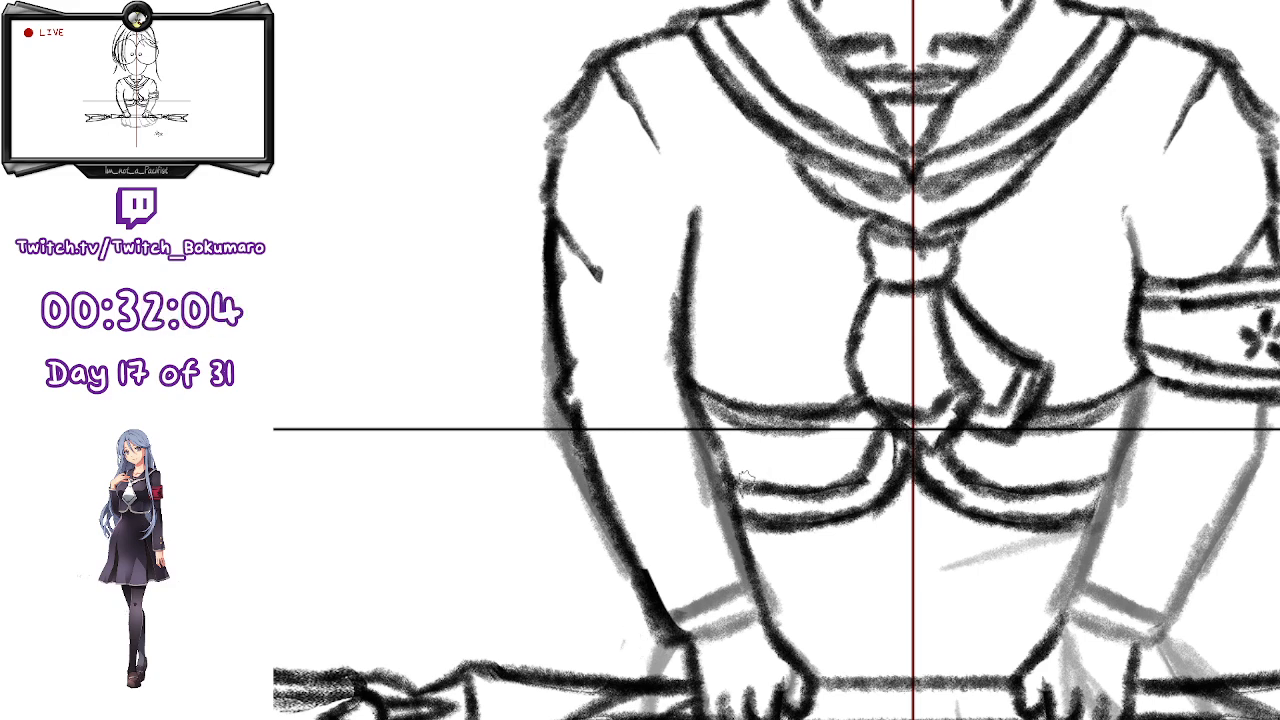
- Draw the cuff's lower edge across the wrist, and clean up and retrace the inner sleeve line above it
{"action": "mouse_move", "coordinate": [686, 640]}
{"action": "left_mouse_down"}
{"action": "mouse_move", "coordinate": [735, 607]}
{"action": "mouse_move", "coordinate": [693, 640]}
{"action": "mouse_move", "coordinate": [767, 605]}
{"action": "mouse_move", "coordinate": [695, 635]}
{"action": "mouse_move", "coordinate": [752, 637]}
{"action": "left_mouse_up"}
{"action": "key", "text": "e"}
{"action": "key", "text": "e"}
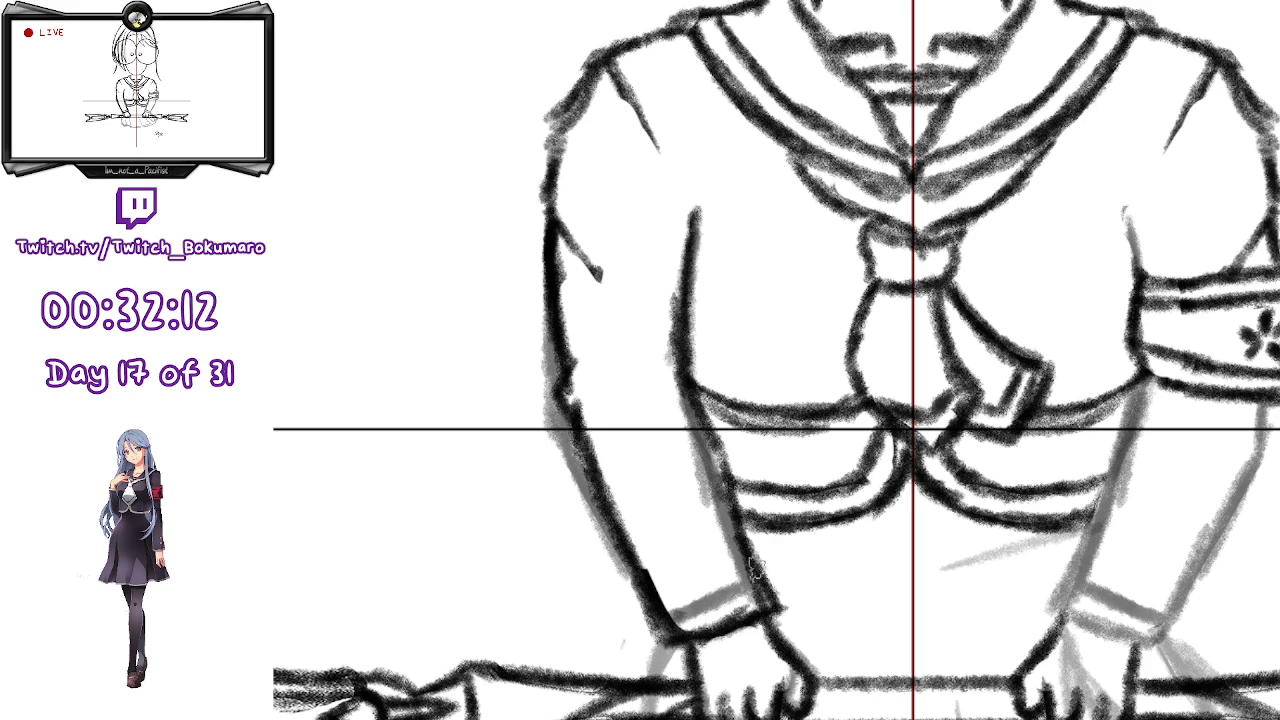
{"action": "key", "text": "e"}
{"action": "left_click_drag", "start_coordinate": [699, 455], "coordinate": [742, 584]}
{"action": "key", "text": "e"}
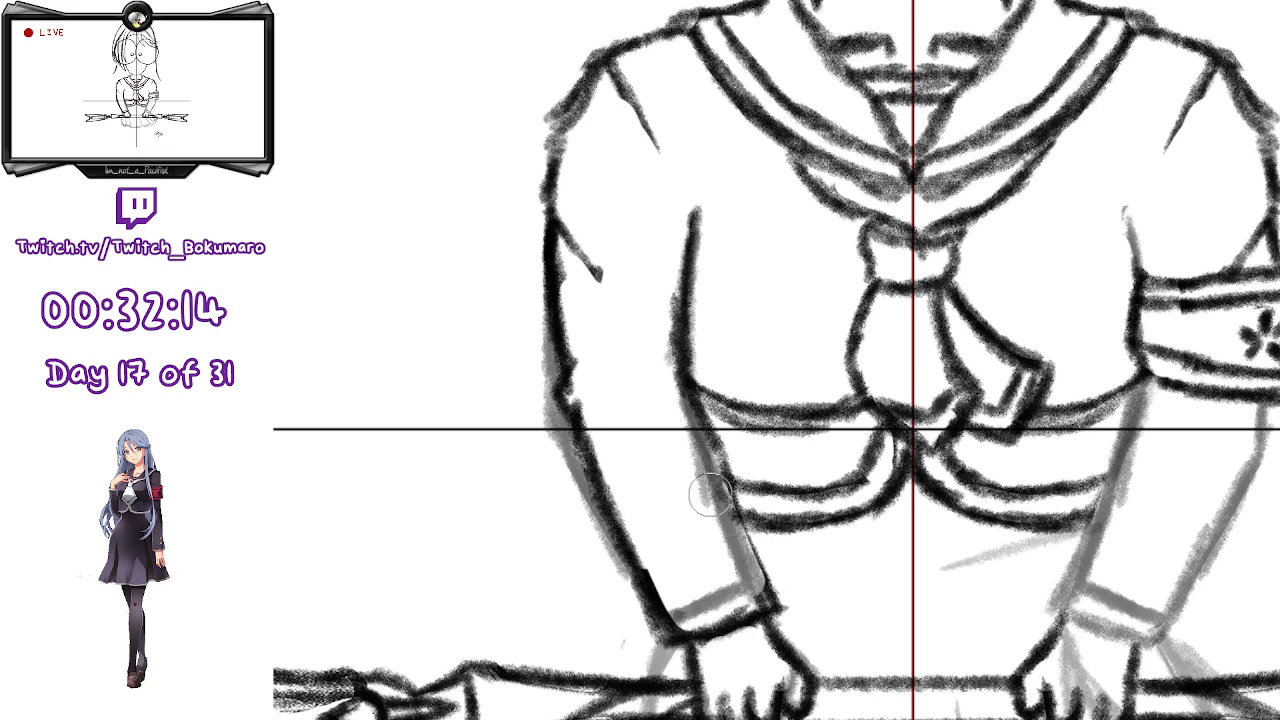
{"action": "mouse_move", "coordinate": [748, 521]}
{"action": "left_mouse_down"}
{"action": "mouse_move", "coordinate": [767, 581]}
{"action": "mouse_move", "coordinate": [707, 428]}
{"action": "left_mouse_up"}
{"action": "left_click_drag", "start_coordinate": [727, 470], "coordinate": [686, 385]}
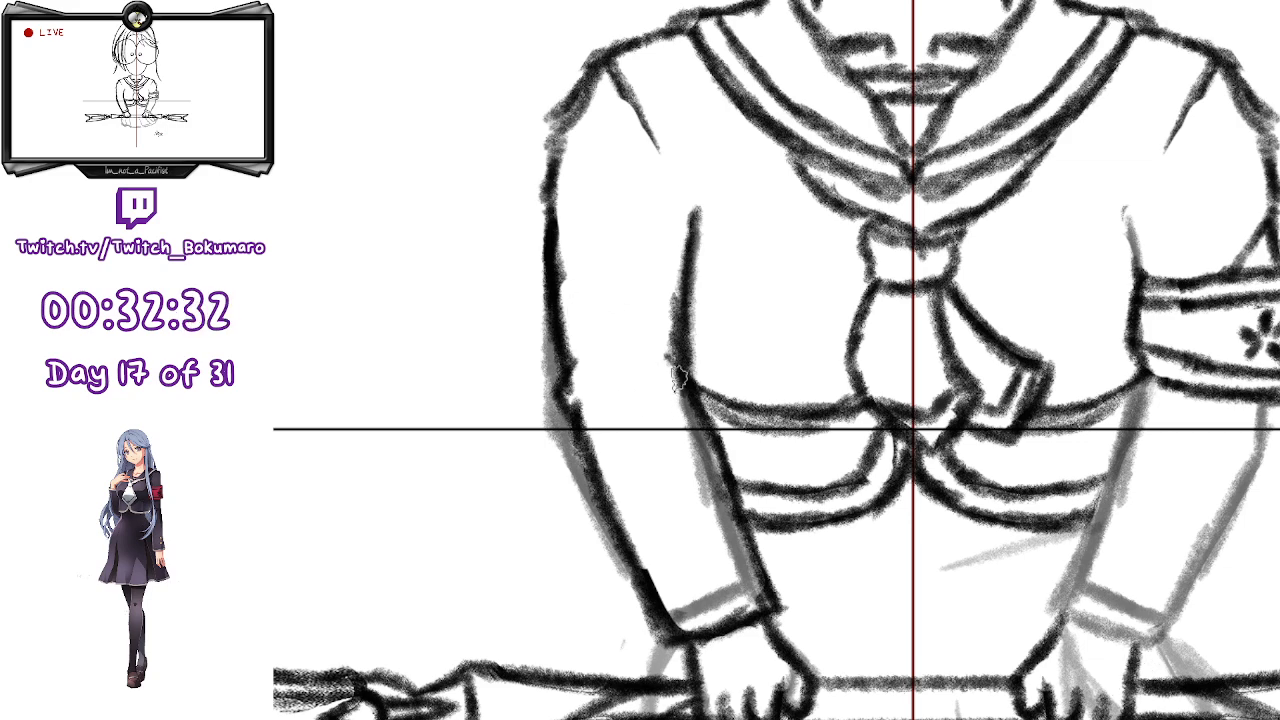
- Draw short fabric creases fanning out from the inner elbow of the sleeve
{"action": "left_click_drag", "start_coordinate": [678, 368], "coordinate": [634, 326]}
{"action": "mouse_move", "coordinate": [678, 372]}
{"action": "left_mouse_down"}
{"action": "mouse_move", "coordinate": [632, 381]}
{"action": "mouse_move", "coordinate": [671, 420]}
{"action": "left_mouse_up"}
{"action": "key", "text": "ctrl+z"}
{"action": "mouse_move", "coordinate": [618, 381]}
{"action": "left_mouse_down"}
{"action": "mouse_move", "coordinate": [677, 420]}
{"action": "mouse_move", "coordinate": [671, 431]}
{"action": "mouse_move", "coordinate": [685, 416]}
{"action": "left_mouse_up"}
{"action": "key", "text": "b"}
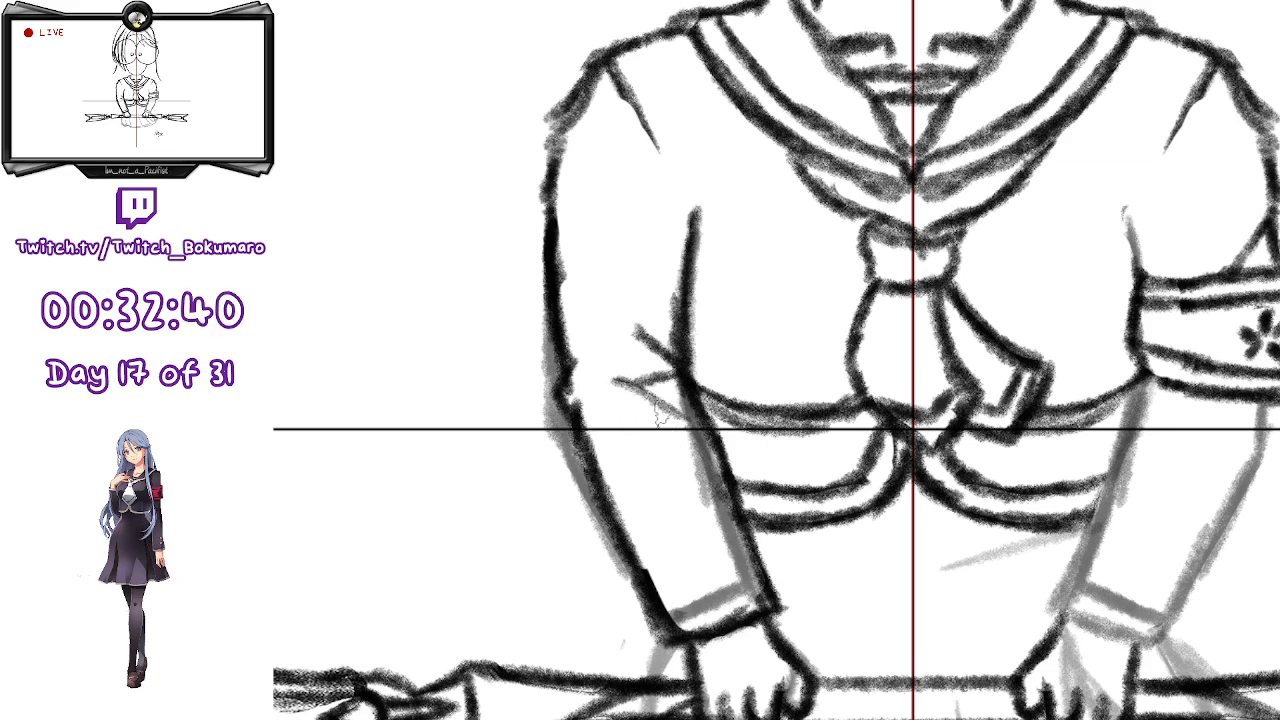
{"action": "left_click_drag", "start_coordinate": [614, 380], "coordinate": [678, 422]}
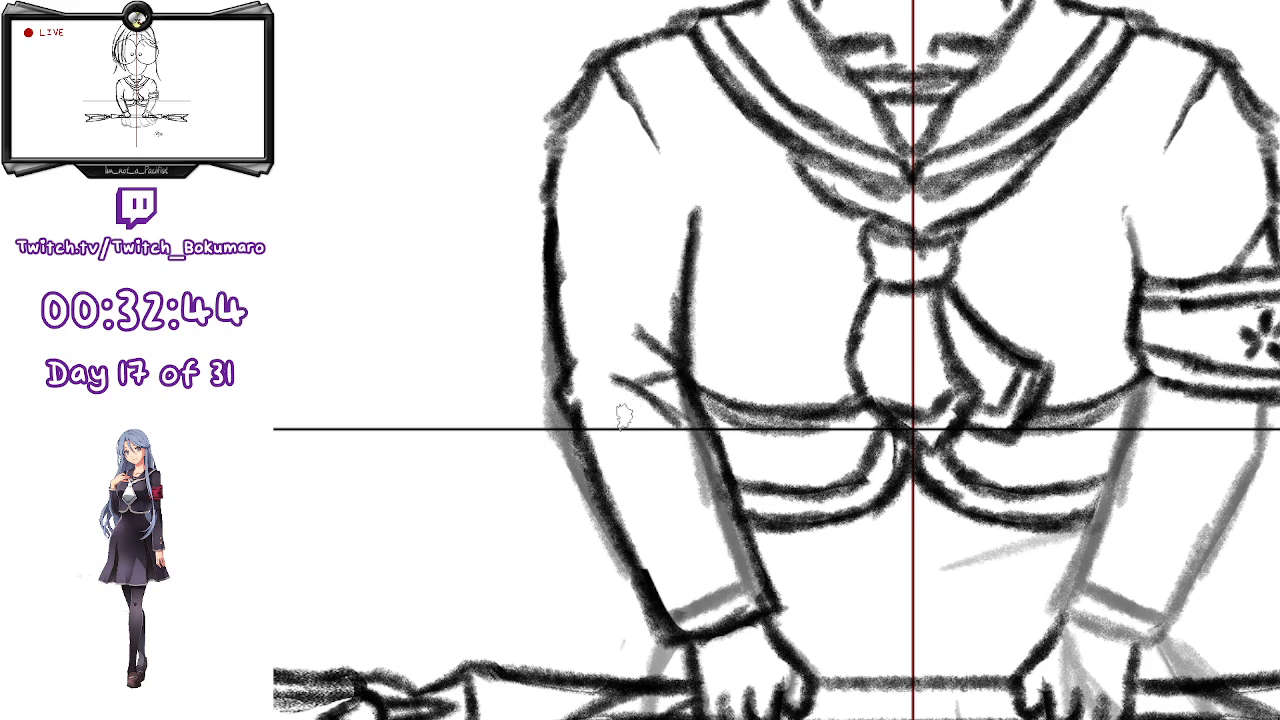
- Redraw the upper-arm crease as a longer curve, and extend the armpit line upward with a slight bend
{"action": "left_click_drag", "start_coordinate": [553, 210], "coordinate": [588, 292]}
{"action": "left_click_drag", "start_coordinate": [563, 231], "coordinate": [599, 307]}
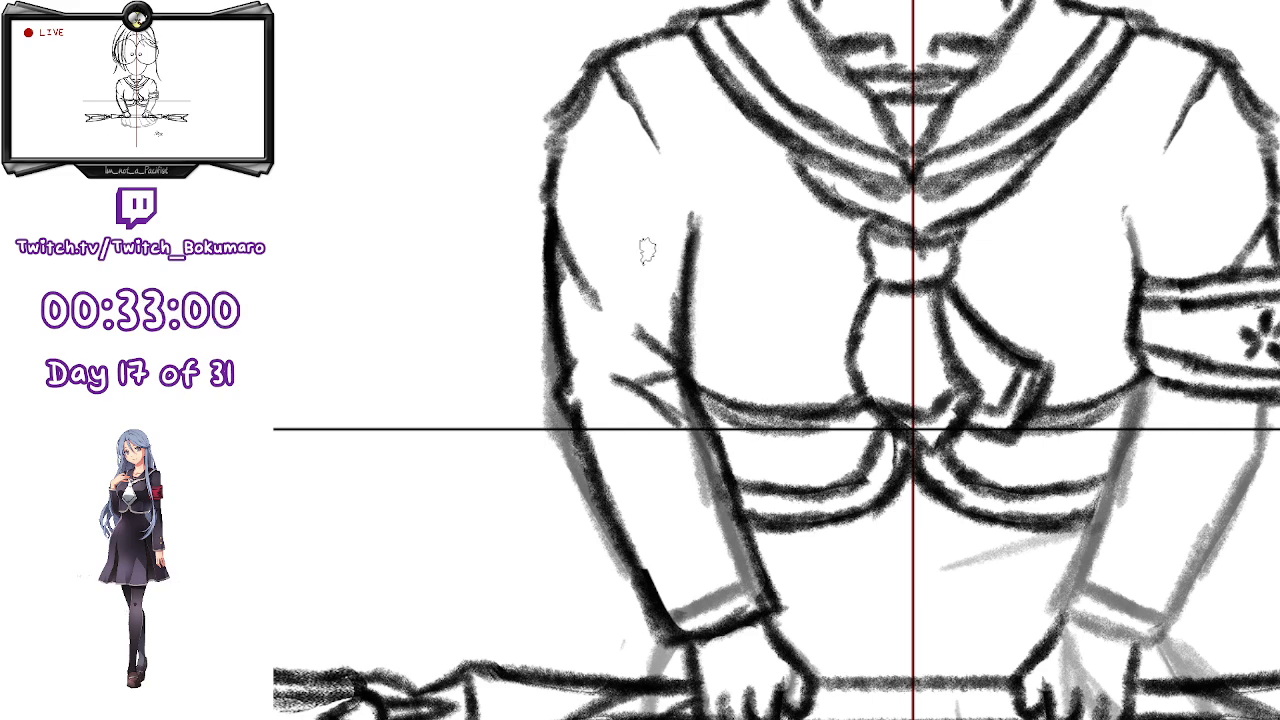
{"action": "mouse_move", "coordinate": [679, 110]}
{"action": "left_mouse_down"}
{"action": "mouse_move", "coordinate": [694, 214]}
{"action": "mouse_move", "coordinate": [668, 255]}
{"action": "mouse_move", "coordinate": [694, 214]}
{"action": "mouse_move", "coordinate": [672, 262]}
{"action": "mouse_move", "coordinate": [670, 320]}
{"action": "mouse_move", "coordinate": [700, 257]}
{"action": "left_mouse_up"}
{"action": "key", "text": "e"}
{"action": "left_click_drag", "start_coordinate": [677, 181], "coordinate": [668, 282]}
{"action": "mouse_move", "coordinate": [668, 282]}
{"action": "left_mouse_down"}
{"action": "mouse_move", "coordinate": [680, 129]}
{"action": "mouse_move", "coordinate": [694, 148]}
{"action": "left_mouse_up"}
{"action": "key", "text": "b"}
{"action": "left_click_drag", "start_coordinate": [695, 238], "coordinate": [683, 176]}
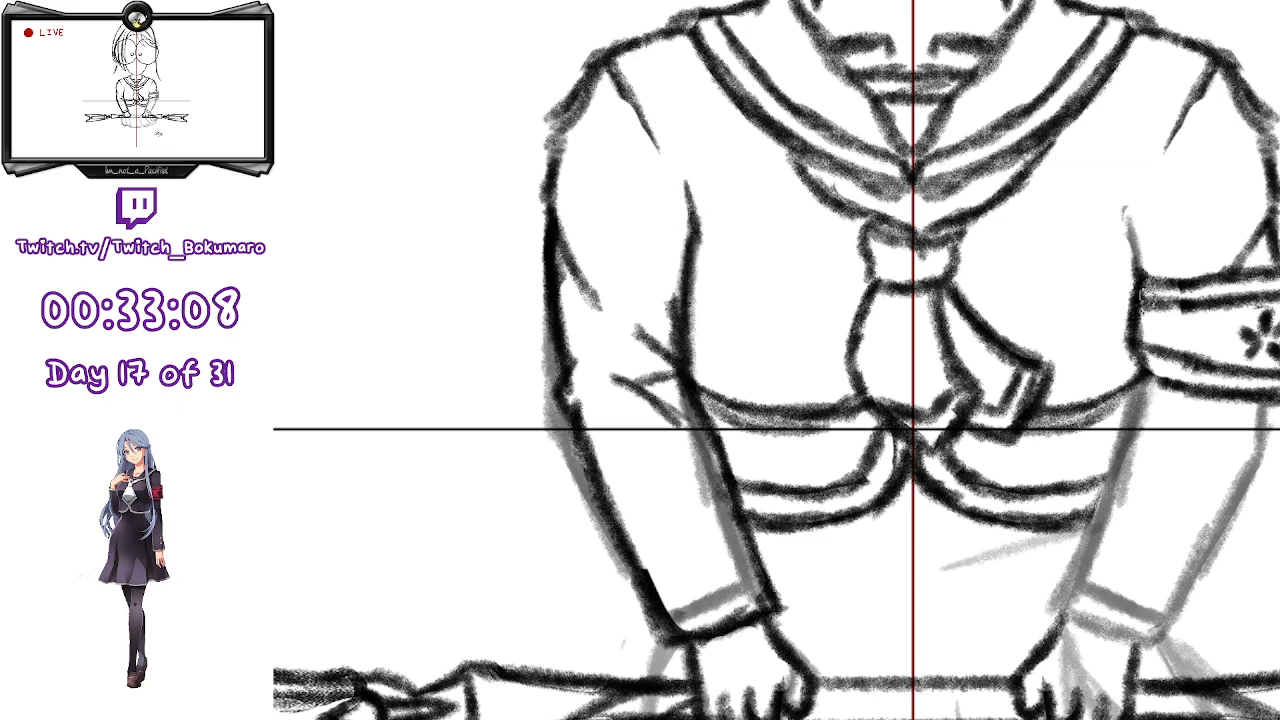
- Lengthen the armpit line above the armband with a short upward stroke
{"action": "mouse_move", "coordinate": [1137, 189]}
{"action": "left_mouse_down"}
{"action": "mouse_move", "coordinate": [1139, 265]}
{"action": "mouse_move", "coordinate": [1137, 183]}
{"action": "left_mouse_up"}
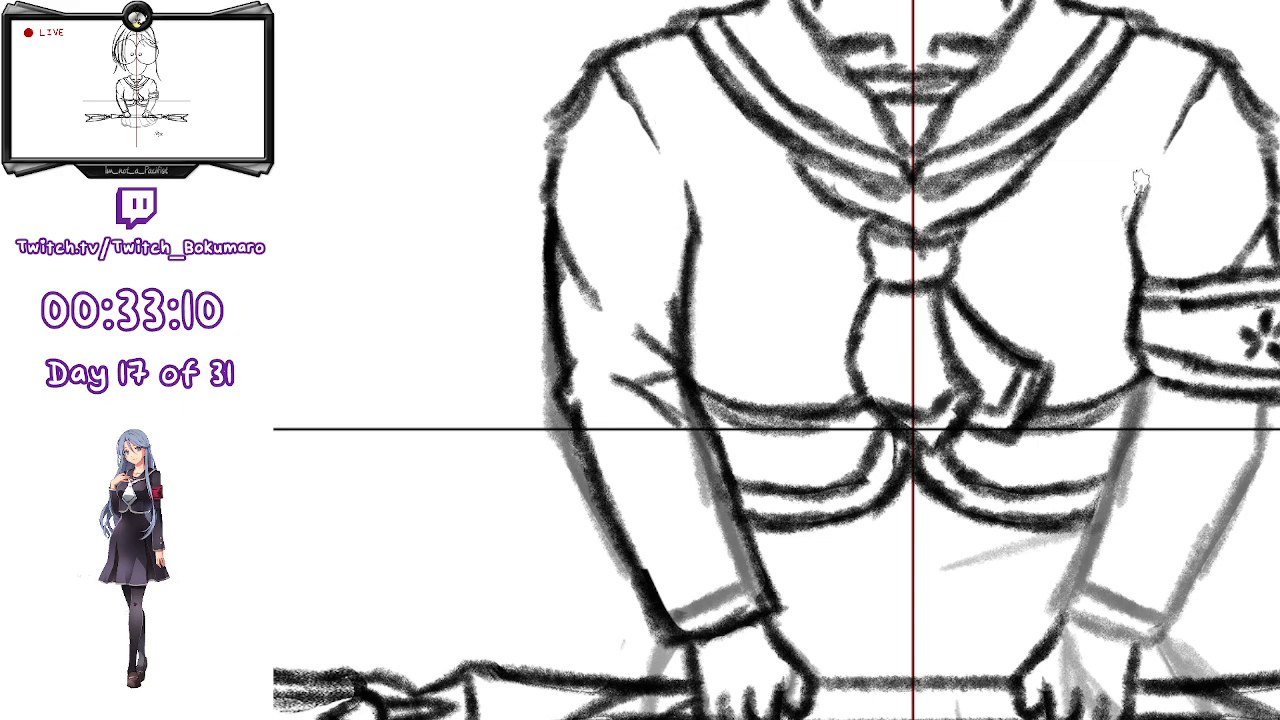
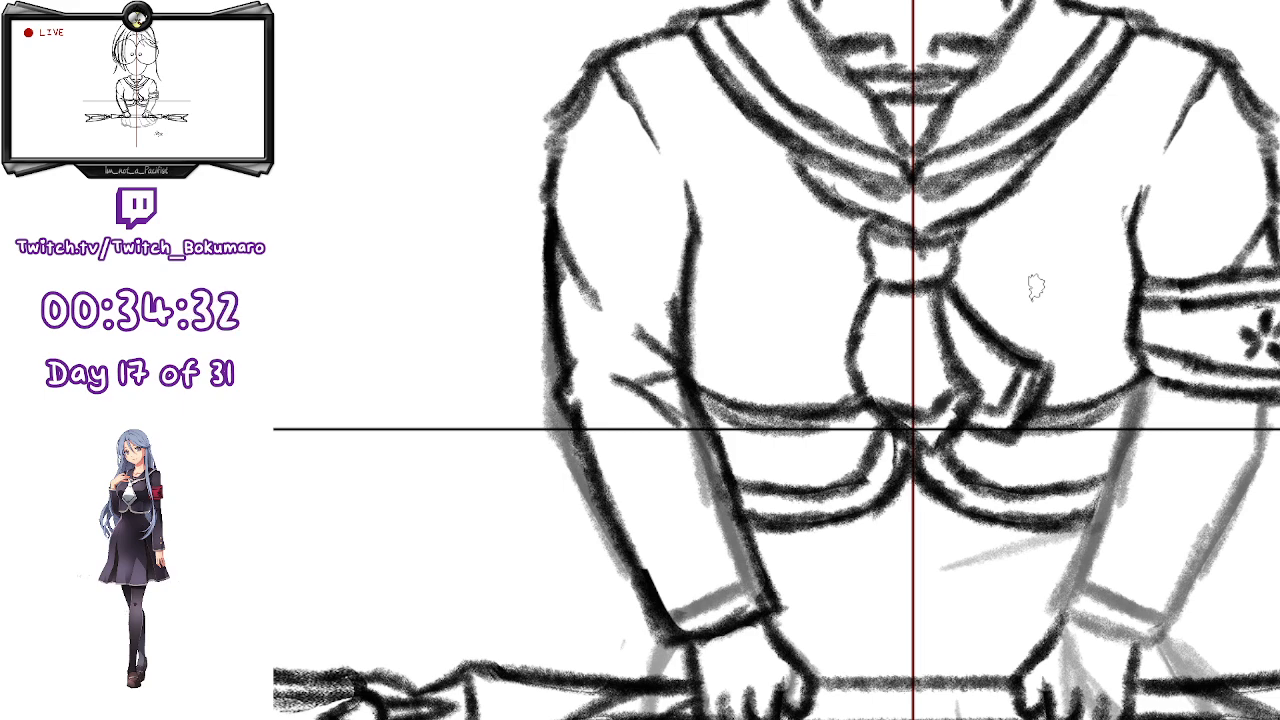
{"action": "scroll", "coordinate": [1040, 275], "scroll_direction": "down", "scroll_amount": 2}
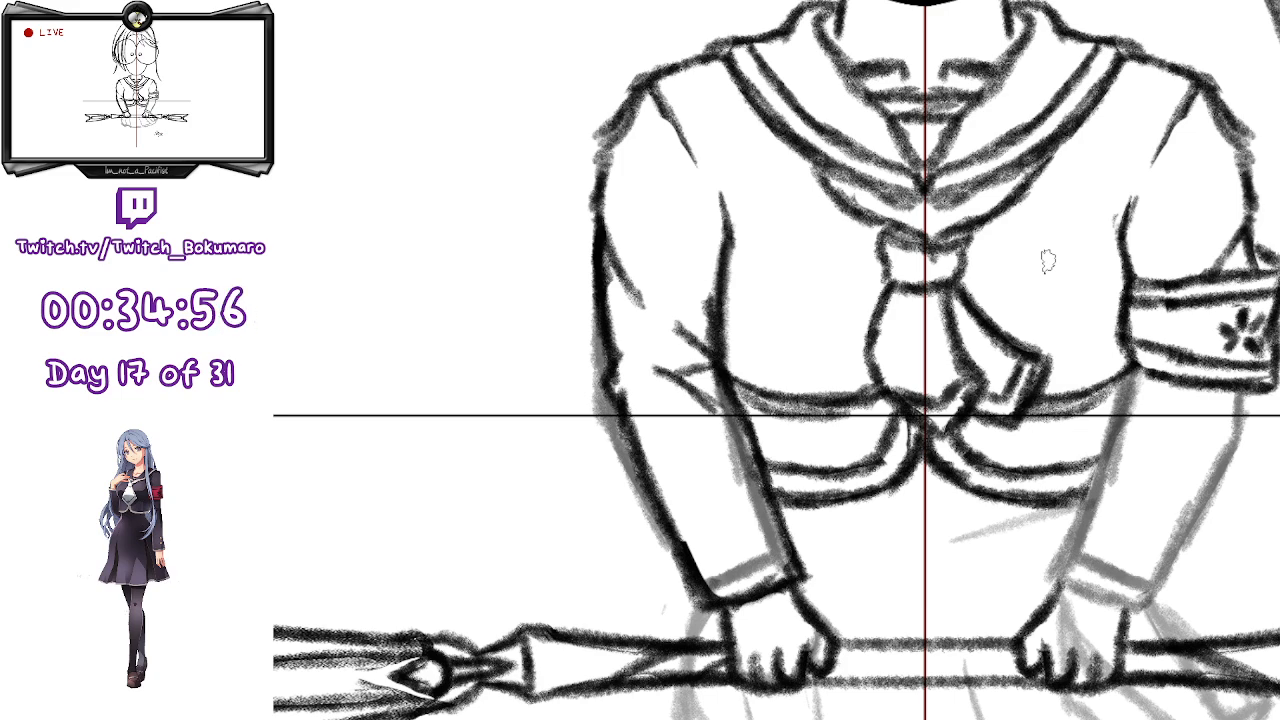
{"action": "scroll", "coordinate": [1048, 260], "scroll_direction": "down", "scroll_amount": 1}
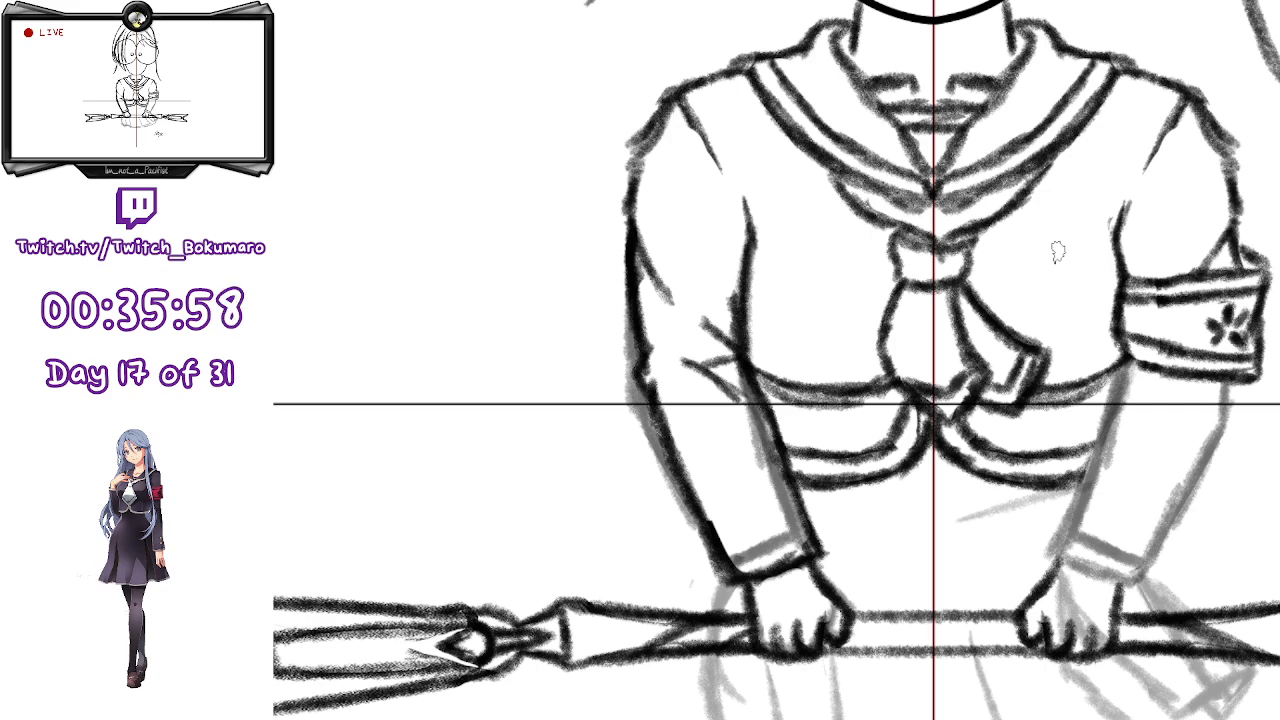
{"action": "scroll", "coordinate": [1057, 252], "scroll_direction": "down", "scroll_amount": 1}
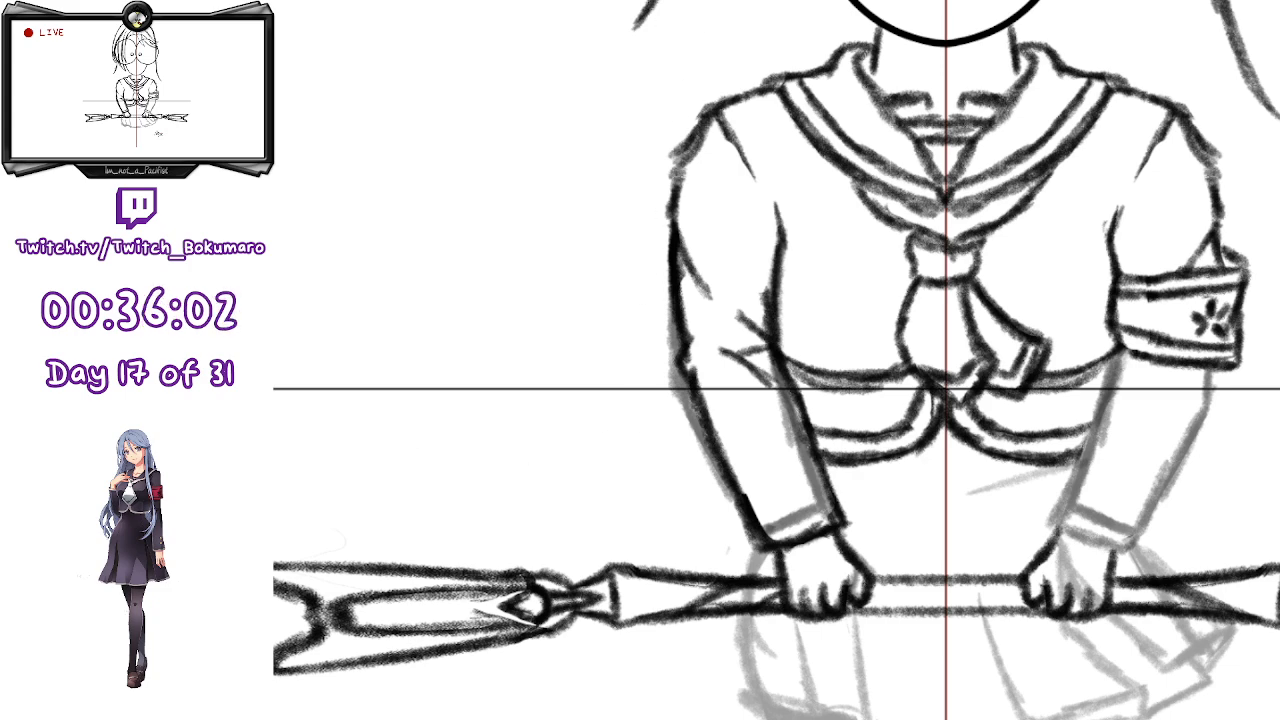
- Paste a mirrored copy of the redrawn sleeve and shift it horizontally onto the opposite arm, lining up its forearm and cuff
{"action": "scroll", "coordinate": [1030, 316], "scroll_direction": "up", "scroll_amount": 2}
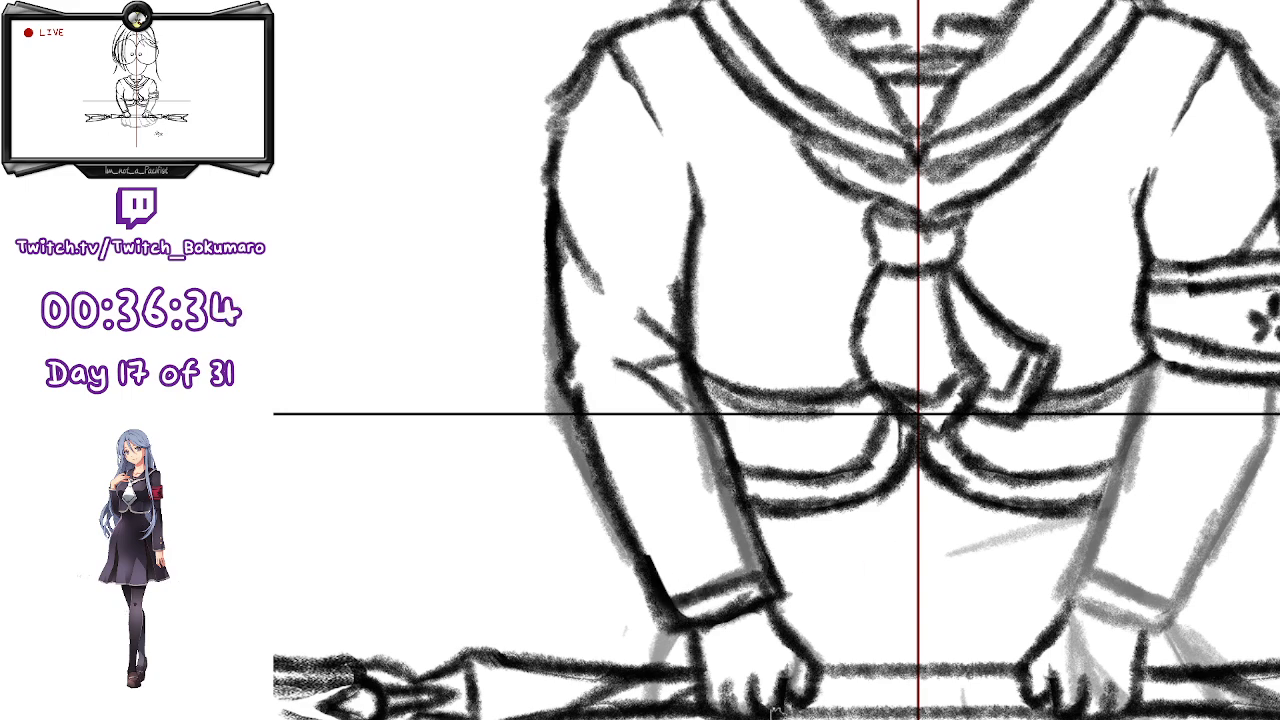
{"action": "key", "text": "ctrl+z"}
{"action": "key", "text": "ctrl+y"}
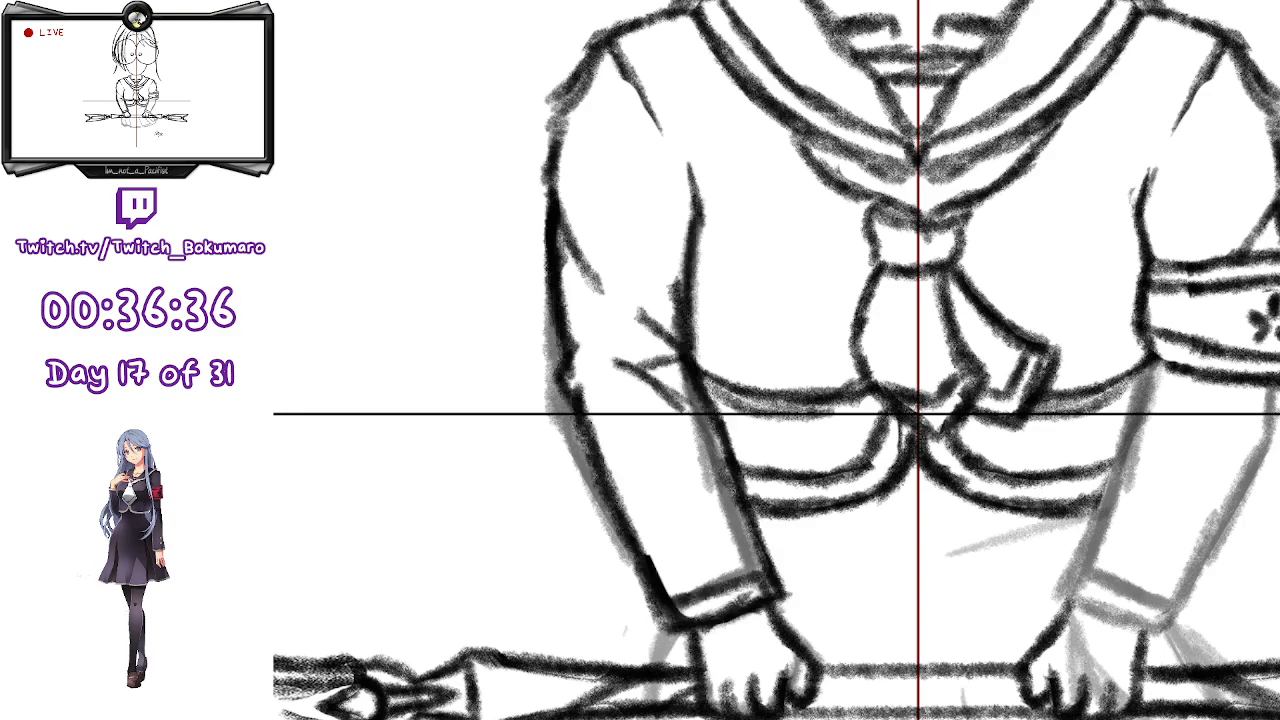
{"action": "key", "text": "ctrl+v"}
{"action": "key", "text": "ctrl+t"}
{"action": "key", "text": "shift+Right"}
{"action": "key", "text": "shift+Right"}
{"action": "key", "text": "shift+Right"}
{"action": "key", "text": "shift+Right"}
{"action": "key", "text": "shift+Right"}
{"action": "key", "text": "shift+Right"}
{"action": "key", "text": "shift+Right"}
{"action": "key", "text": "shift+Right"}
{"action": "key", "text": "shift+Right"}
{"action": "key", "text": "shift+Right"}
{"action": "key", "text": "shift+Right"}
{"action": "key", "text": "shift+Right"}
{"action": "key", "text": "shift+Right"}
{"action": "key", "text": "shift+Right"}
{"action": "key", "text": "shift+Right"}
{"action": "key", "text": "shift+Right"}
{"action": "key", "text": "shift+Right"}
{"action": "key", "text": "shift+Right"}
{"action": "key", "text": "shift+Right"}
{"action": "key", "text": "shift+Right"}
{"action": "key", "text": "shift+Right"}
{"action": "key", "text": "shift+Right"}
{"action": "key", "text": "shift+Right"}
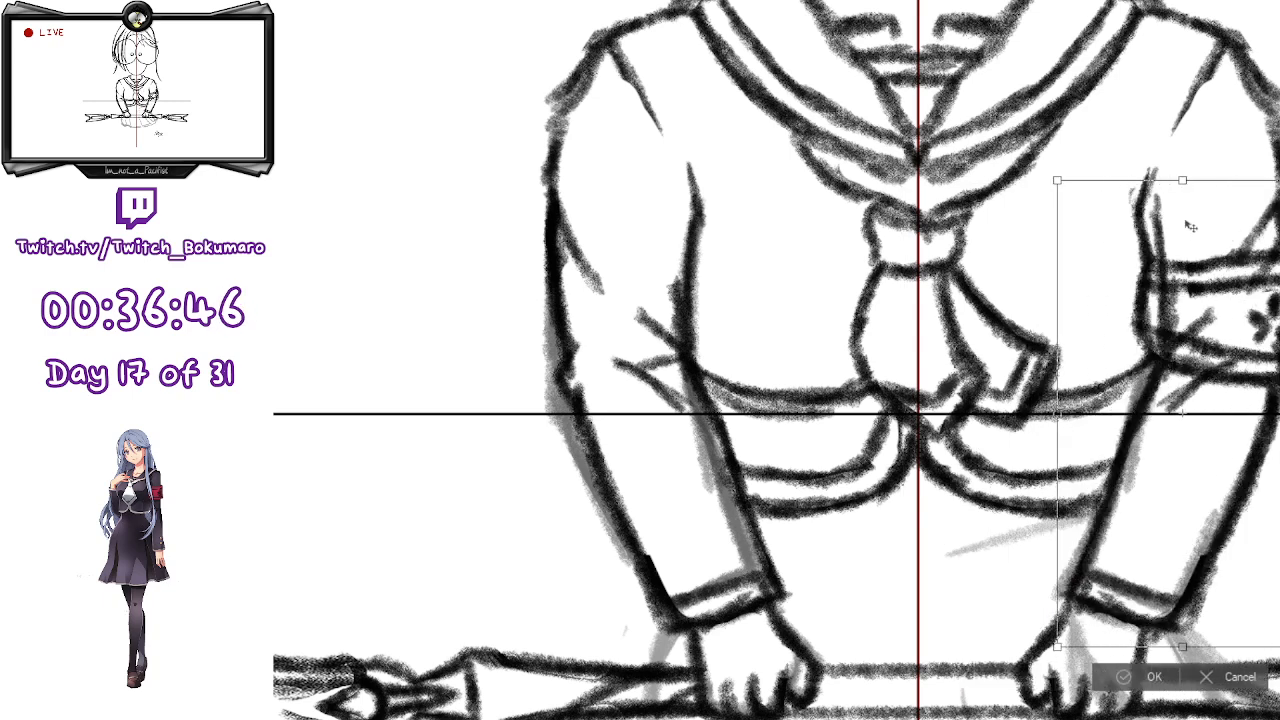
{"action": "key", "text": "Return"}
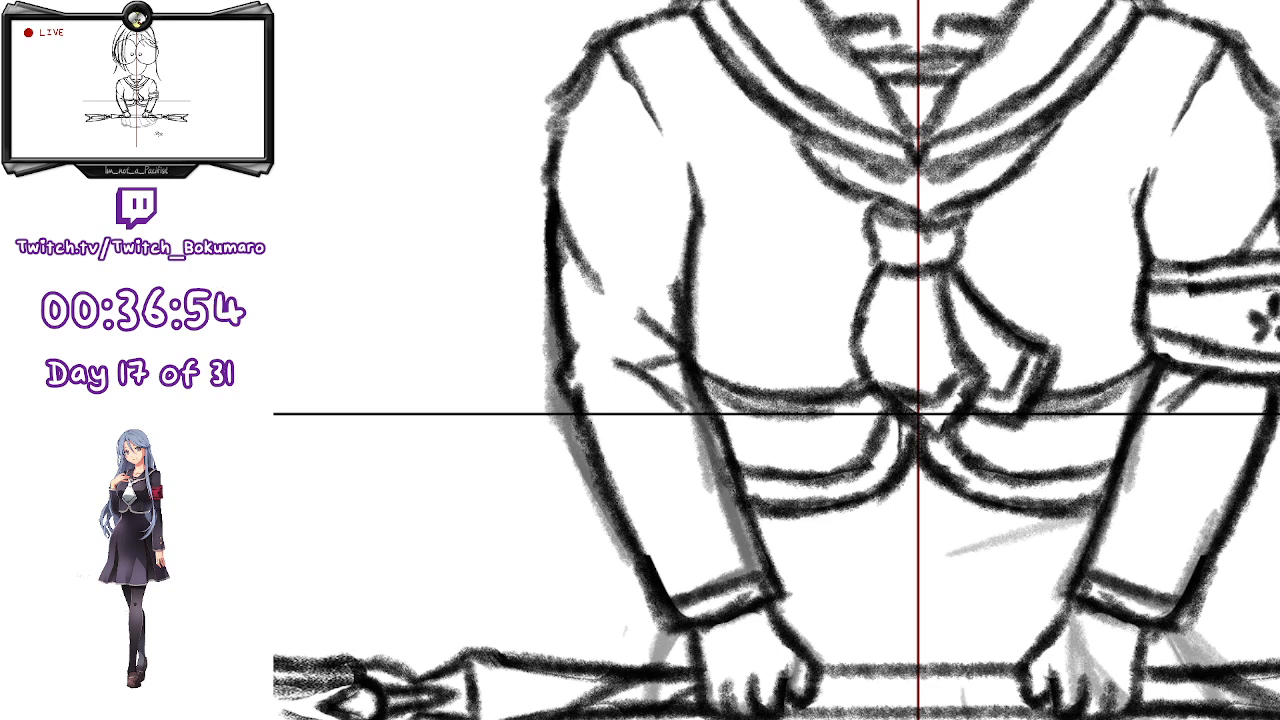
- Erase the faded guide strokes along the outer and inner edges of both forearm sleeves
{"action": "mouse_move", "coordinate": [550, 265]}
{"action": "left_mouse_down"}
{"action": "mouse_move", "coordinate": [559, 415]}
{"action": "mouse_move", "coordinate": [561, 373]}
{"action": "mouse_move", "coordinate": [592, 524]}
{"action": "left_mouse_up"}
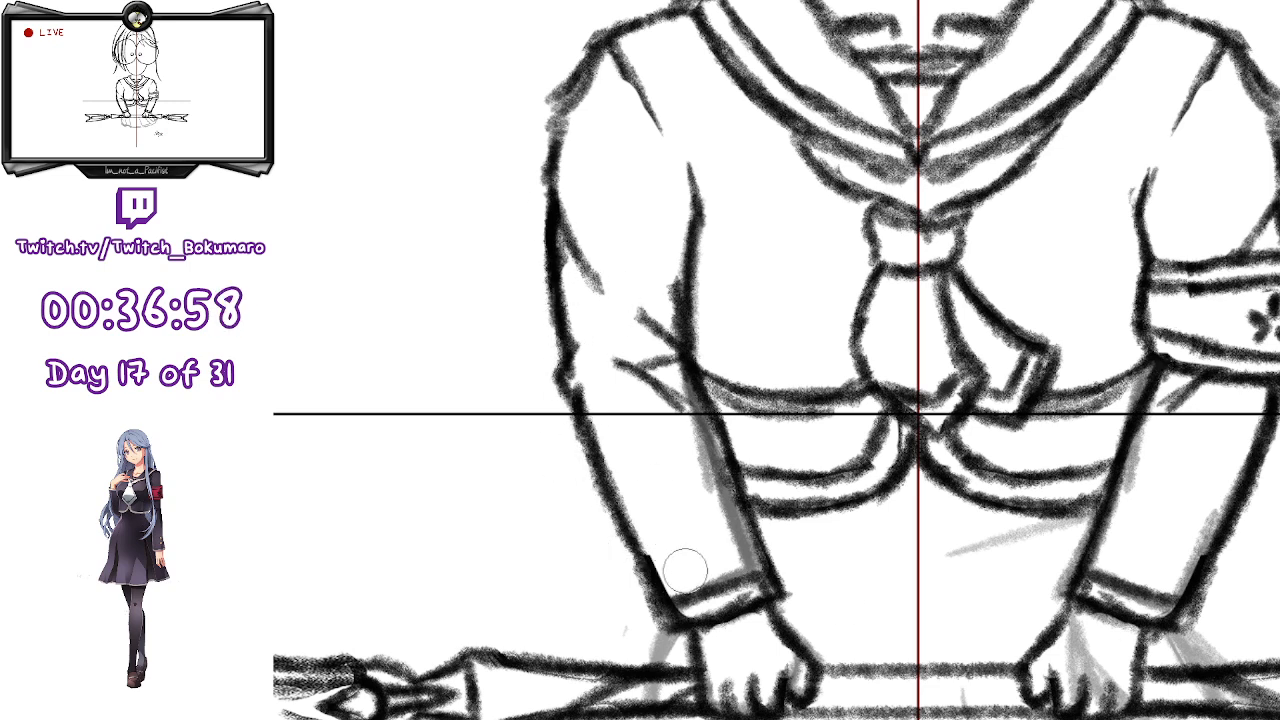
{"action": "left_click_drag", "start_coordinate": [730, 560], "coordinate": [686, 360]}
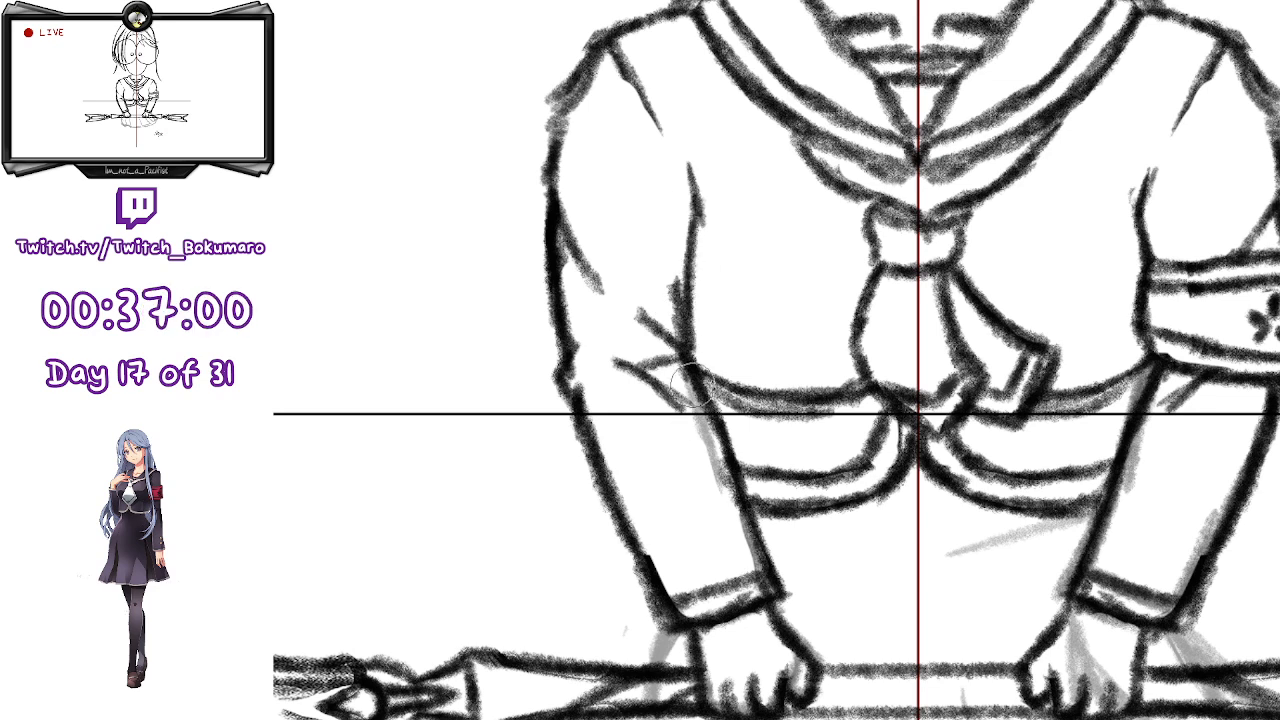
{"action": "mouse_move", "coordinate": [1150, 350]}
{"action": "left_mouse_down"}
{"action": "mouse_move", "coordinate": [1073, 557]}
{"action": "mouse_move", "coordinate": [1050, 583]}
{"action": "mouse_move", "coordinate": [1150, 584]}
{"action": "mouse_move", "coordinate": [1237, 489]}
{"action": "left_mouse_up"}
{"action": "left_click_drag", "start_coordinate": [1214, 583], "coordinate": [1272, 385]}
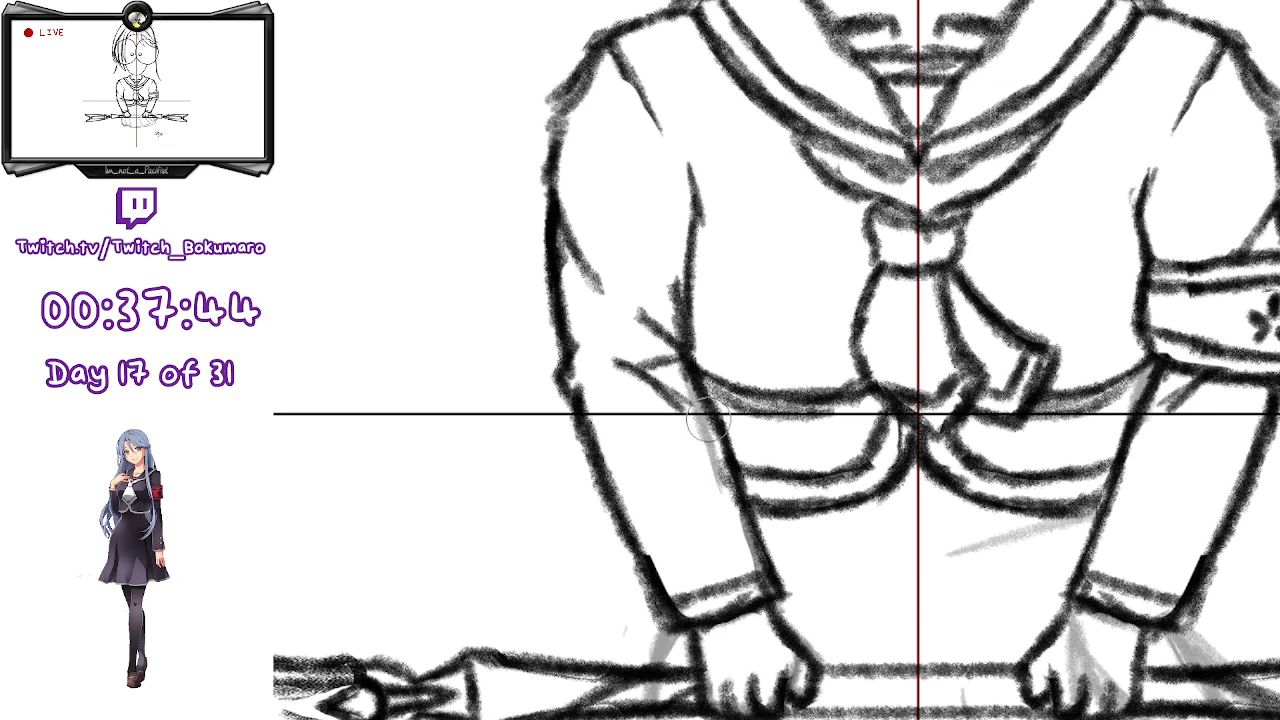
- Restore the faded skirt and waist sketch around the staff to full opacity
{"action": "scroll", "coordinate": [709, 419], "scroll_direction": "down", "scroll_amount": 1}
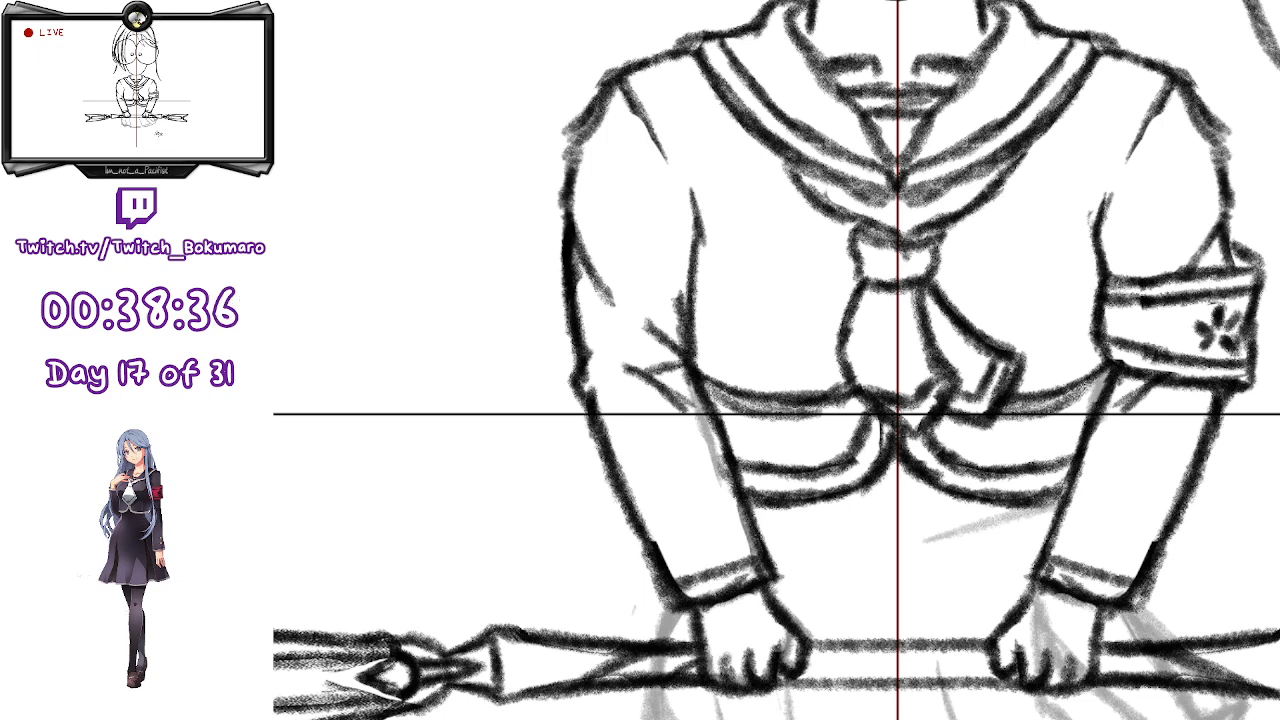
{"action": "left_click_drag", "start_coordinate": [1064, 512], "coordinate": [1088, 300]}
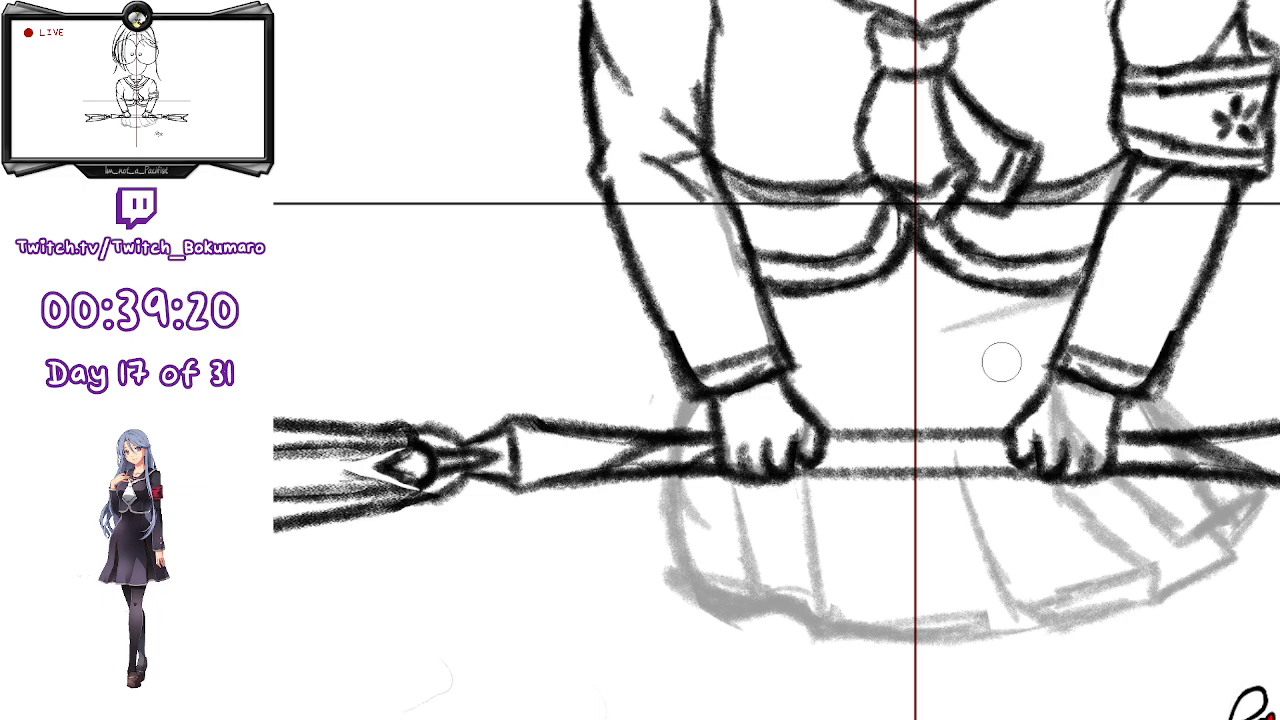
{"action": "scroll", "coordinate": [1130, 315], "scroll_direction": "up", "scroll_amount": 1}
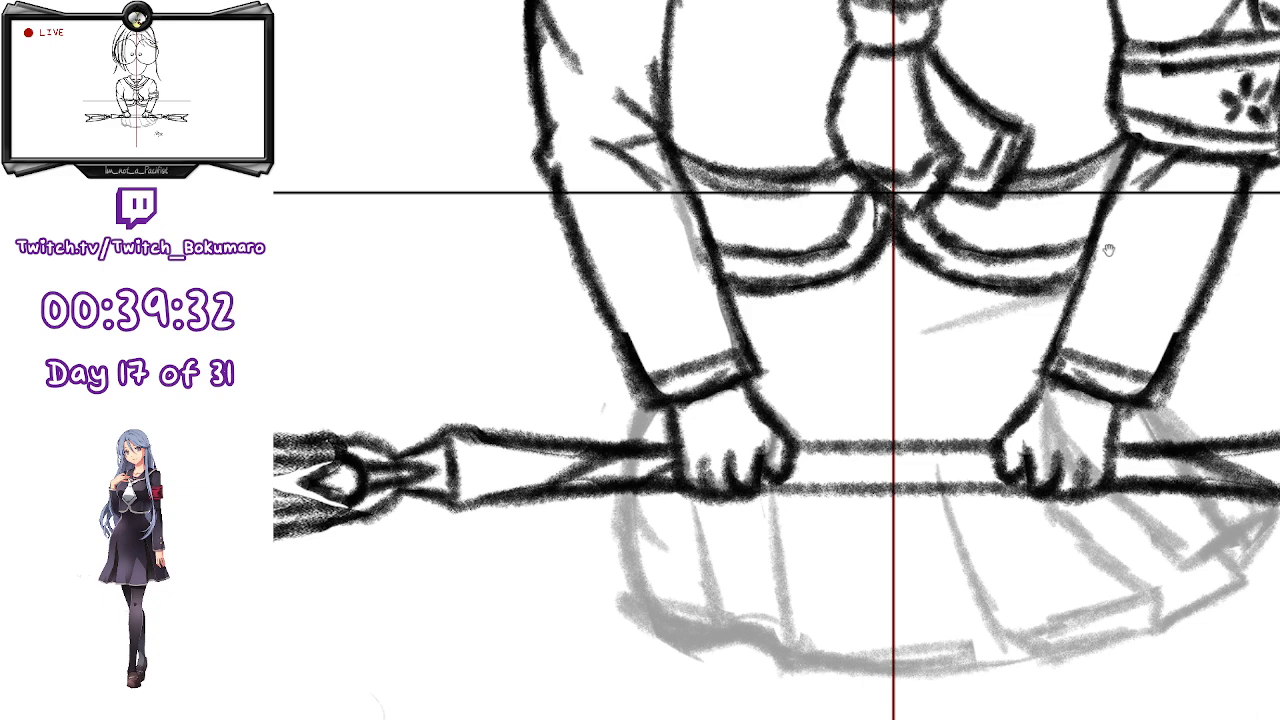
{"action": "left_click_drag", "start_coordinate": [1134, 183], "coordinate": [1072, 149]}
{"action": "left_click_drag", "start_coordinate": [1020, 365], "coordinate": [1054, 438]}
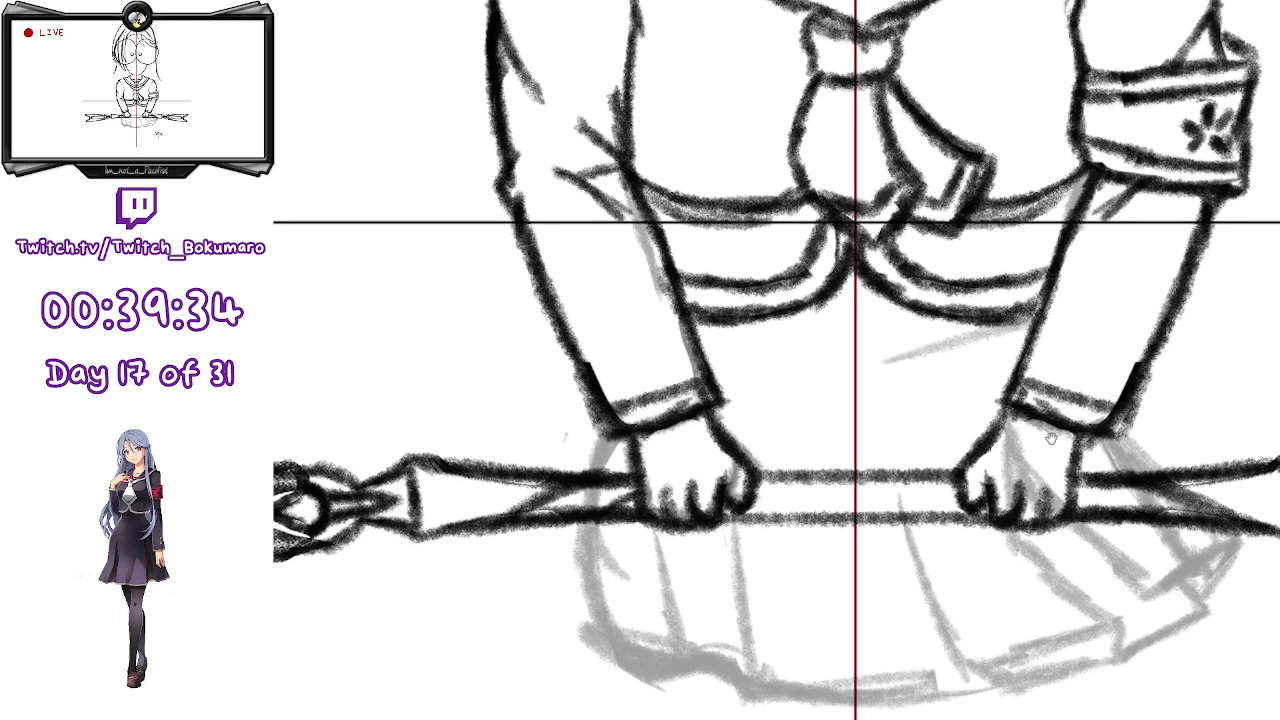
{"action": "left_click_drag", "start_coordinate": [1037, 522], "coordinate": [1022, 391]}
{"action": "left_click_drag", "start_coordinate": [908, 494], "coordinate": [930, 478]}
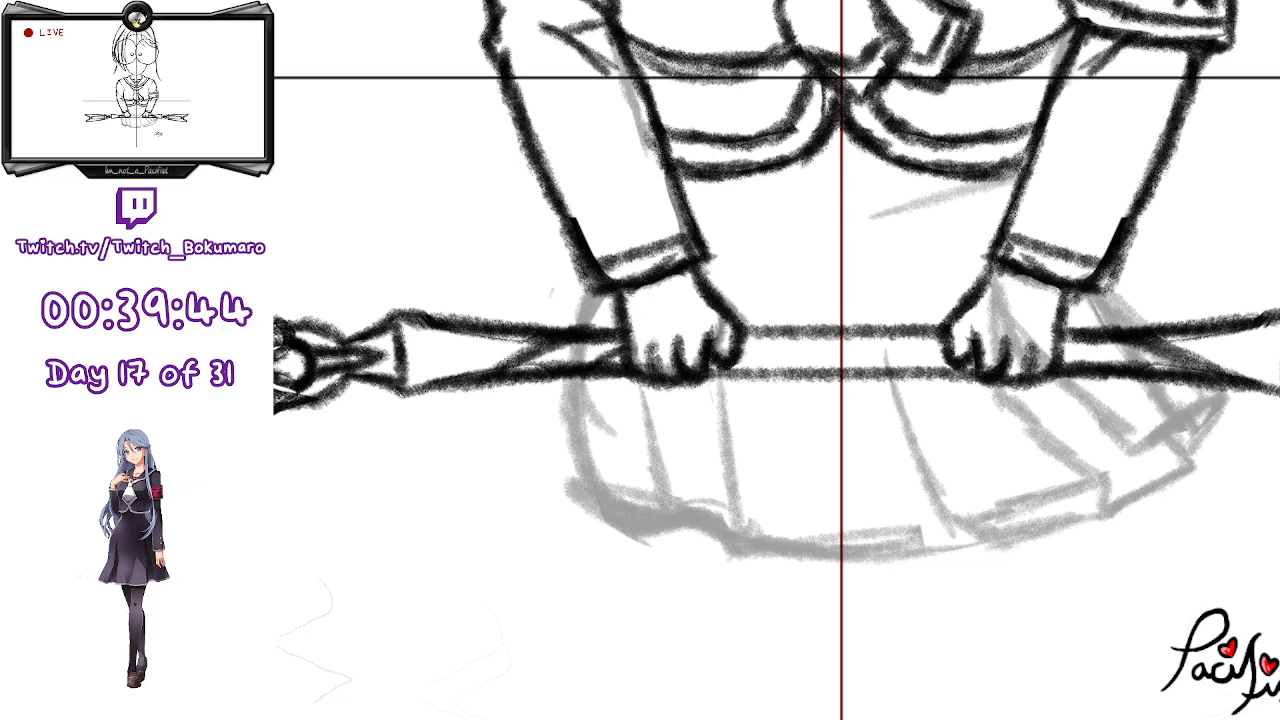
{"action": "mouse_move", "coordinate": [1034, 197]}
{"action": "left_mouse_down"}
{"action": "mouse_move", "coordinate": [942, 434]}
{"action": "mouse_move", "coordinate": [922, 554]}
{"action": "mouse_move", "coordinate": [942, 391]}
{"action": "mouse_move", "coordinate": [945, 409]}
{"action": "left_mouse_up"}
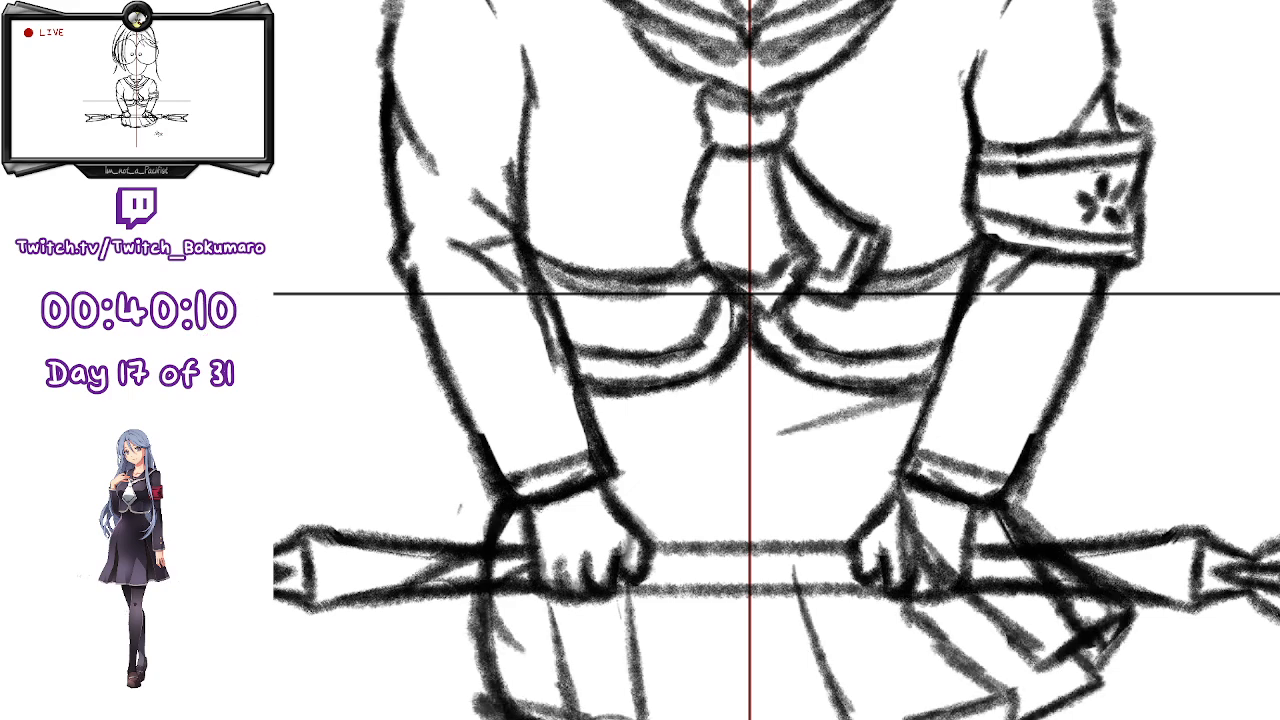
- Fade the skirt sketch and erase its lines where they cross the hands and the staff
{"action": "mouse_move", "coordinate": [930, 502]}
{"action": "left_mouse_down"}
{"action": "mouse_move", "coordinate": [901, 560]}
{"action": "mouse_move", "coordinate": [936, 579]}
{"action": "left_mouse_up"}
{"action": "mouse_move", "coordinate": [1032, 580]}
{"action": "left_mouse_down"}
{"action": "mouse_move", "coordinate": [1173, 574]}
{"action": "mouse_move", "coordinate": [1106, 563]}
{"action": "left_mouse_up"}
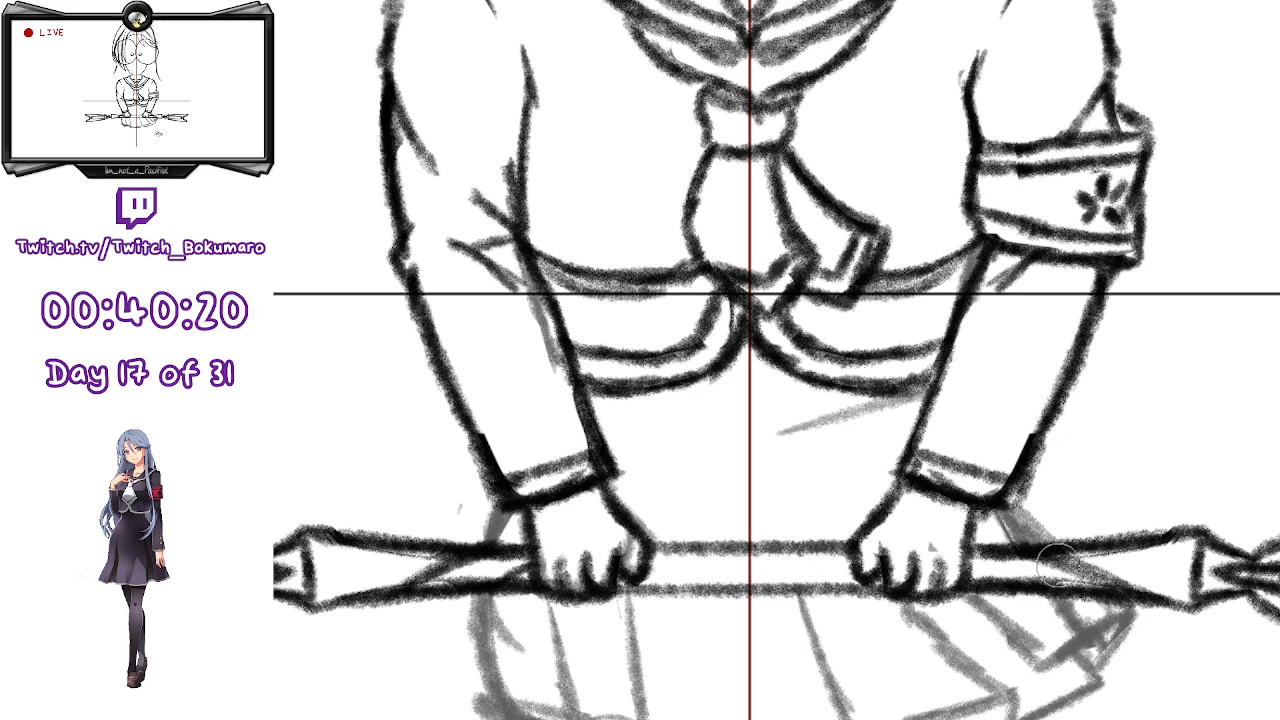
{"action": "mouse_move", "coordinate": [1031, 660]}
{"action": "left_mouse_down"}
{"action": "mouse_move", "coordinate": [1110, 484]}
{"action": "mouse_move", "coordinate": [1086, 535]}
{"action": "left_mouse_up"}
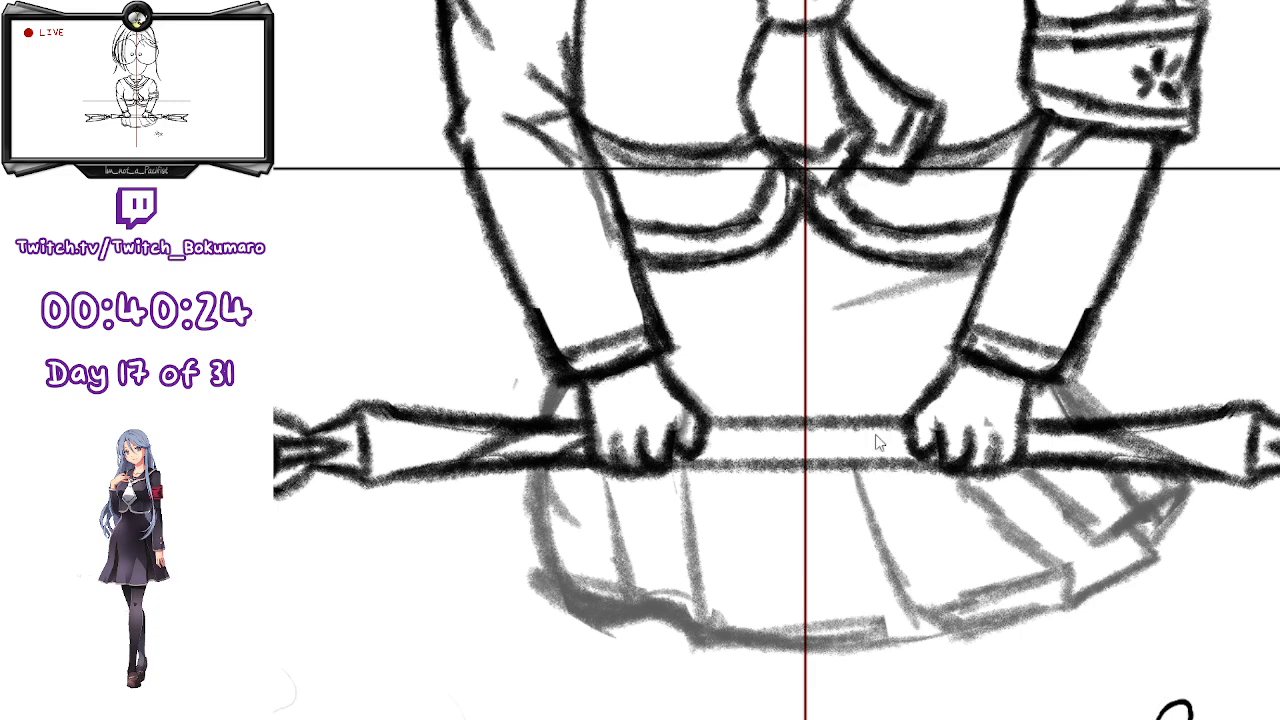
- Sketch a dome-shaped shoe outline below the skirt, left of the vertical guide, and close it with a nearly flat lower line
{"action": "scroll", "coordinate": [907, 447], "scroll_direction": "down", "scroll_amount": 5}
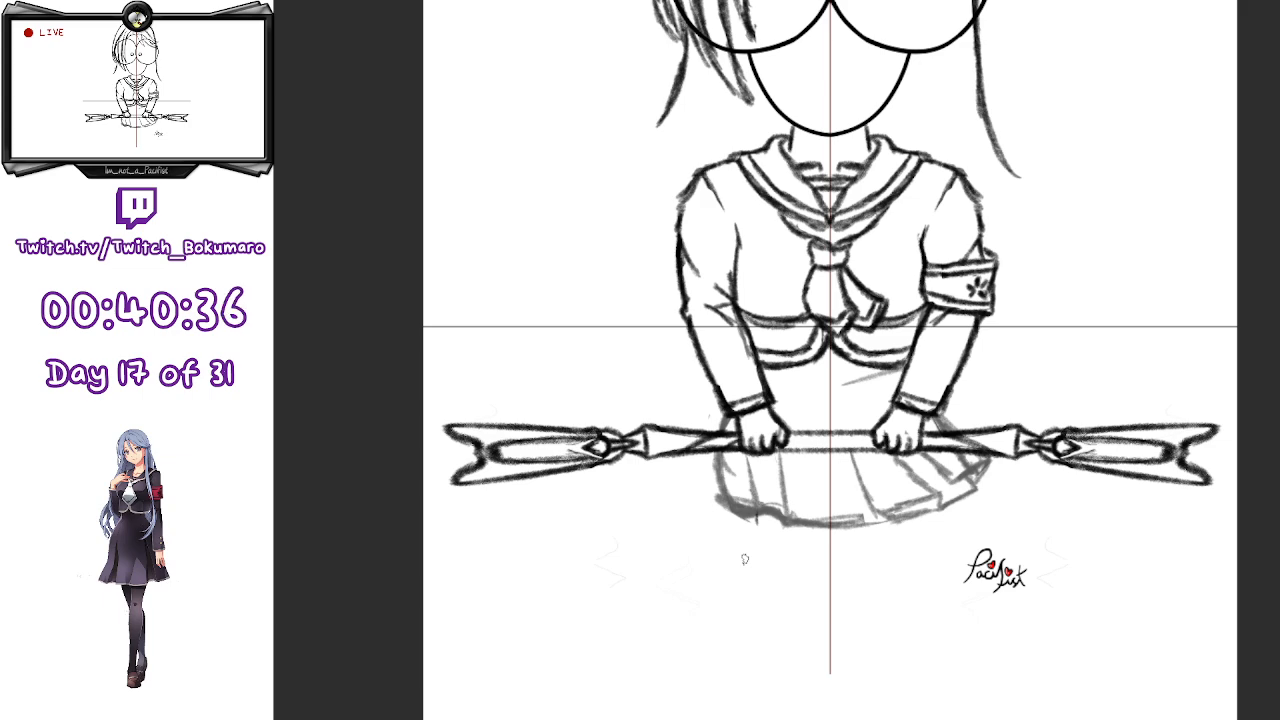
{"action": "scroll", "coordinate": [698, 625], "scroll_direction": "up", "scroll_amount": 4}
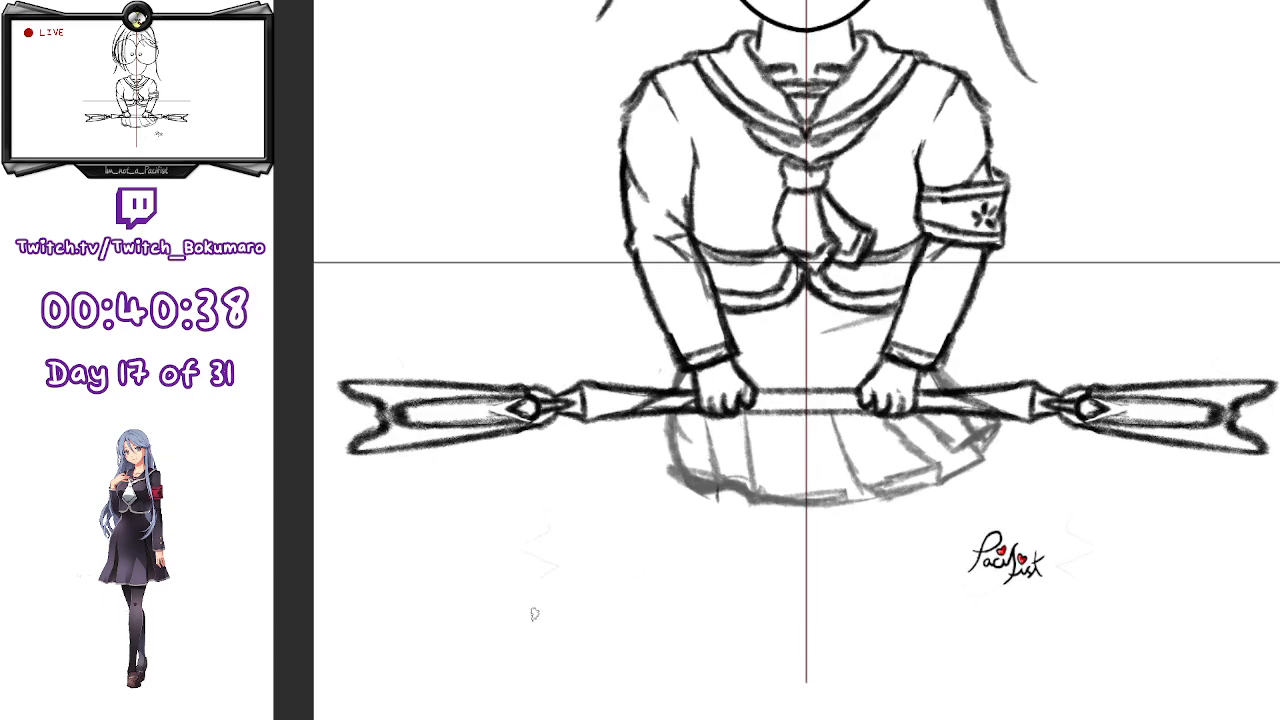
{"action": "scroll", "coordinate": [866, 603], "scroll_direction": "up", "scroll_amount": 2}
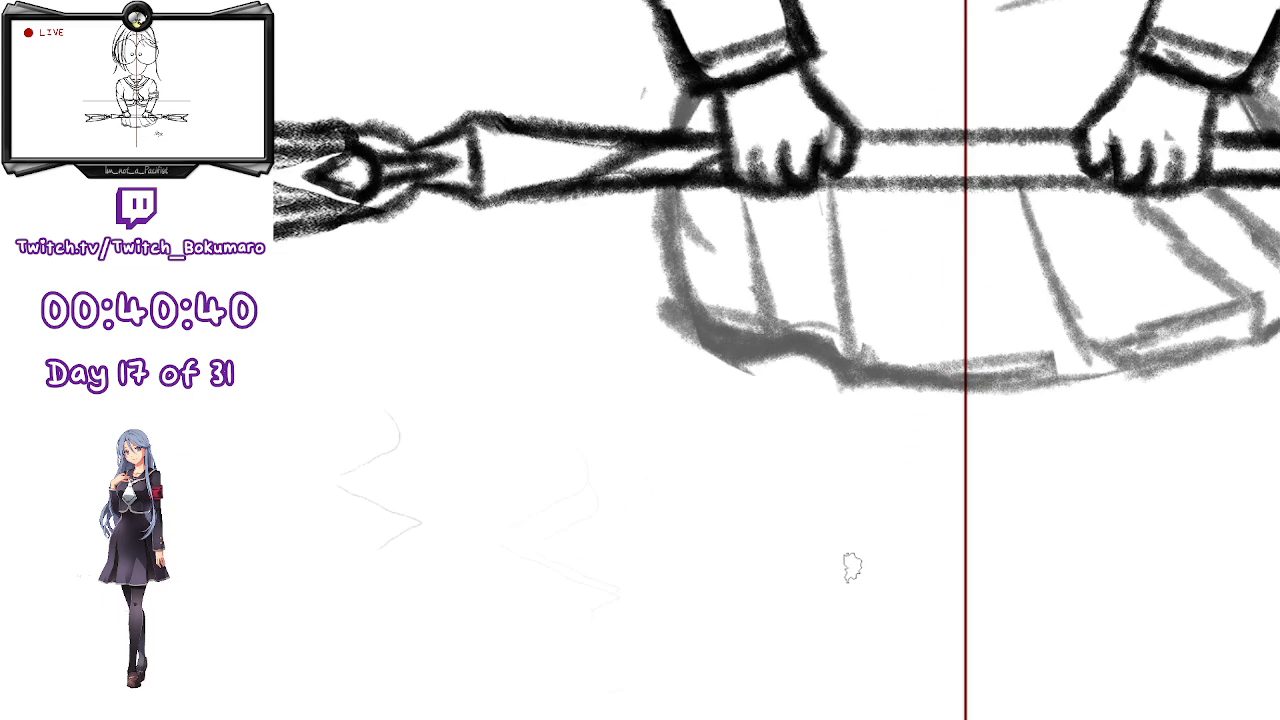
{"action": "mouse_move", "coordinate": [730, 522]}
{"action": "left_mouse_down"}
{"action": "mouse_move", "coordinate": [886, 451]}
{"action": "mouse_move", "coordinate": [940, 558]}
{"action": "left_mouse_up"}
{"action": "key", "text": "ctrl+z"}
{"action": "key", "text": "ctrl+z"}
{"action": "mouse_move", "coordinate": [700, 555]}
{"action": "left_mouse_down"}
{"action": "mouse_move", "coordinate": [708, 536]}
{"action": "mouse_move", "coordinate": [966, 587]}
{"action": "left_mouse_up"}
{"action": "key", "text": "ctrl+z"}
{"action": "mouse_move", "coordinate": [712, 578]}
{"action": "left_mouse_down"}
{"action": "mouse_move", "coordinate": [829, 474]}
{"action": "mouse_move", "coordinate": [951, 588]}
{"action": "left_mouse_up"}
{"action": "key", "text": "ctrl+z"}
{"action": "left_click_drag", "start_coordinate": [747, 509], "coordinate": [871, 591]}
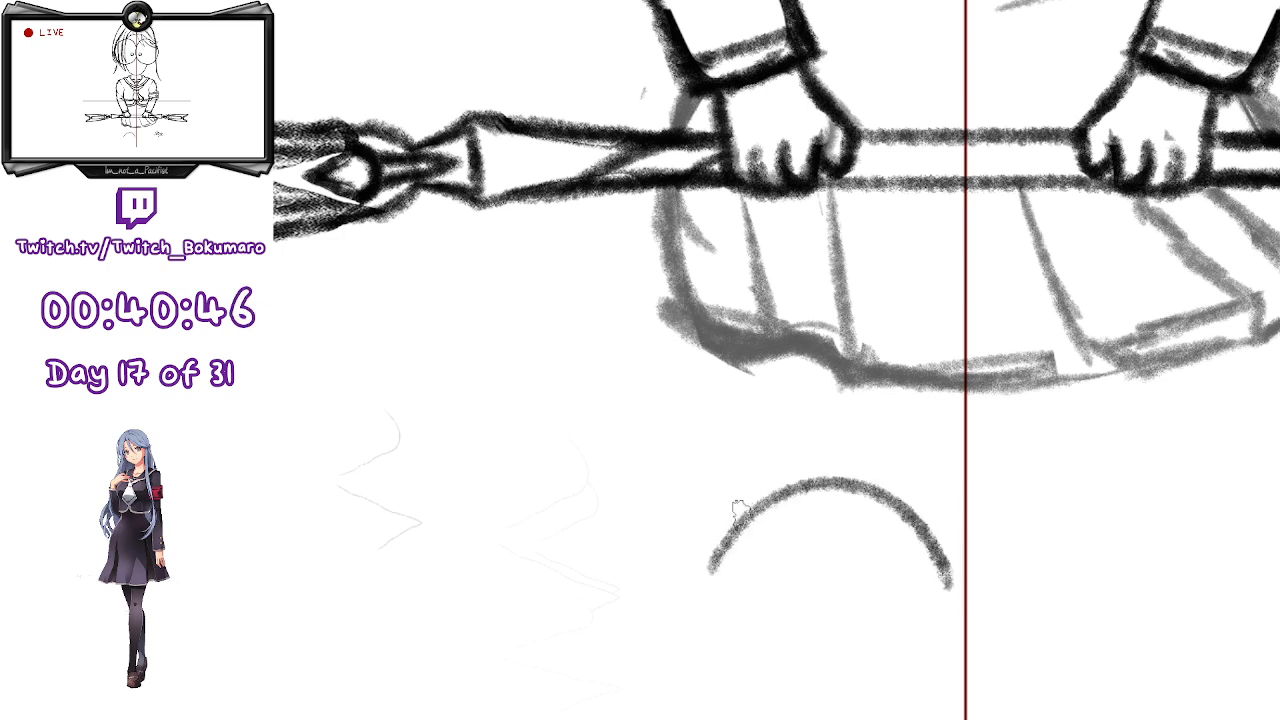
{"action": "key", "text": "ctrl+z"}
{"action": "mouse_move", "coordinate": [712, 572]}
{"action": "left_mouse_down"}
{"action": "mouse_move", "coordinate": [849, 600]}
{"action": "mouse_move", "coordinate": [923, 563]}
{"action": "mouse_move", "coordinate": [748, 605]}
{"action": "mouse_move", "coordinate": [845, 615]}
{"action": "left_mouse_up"}
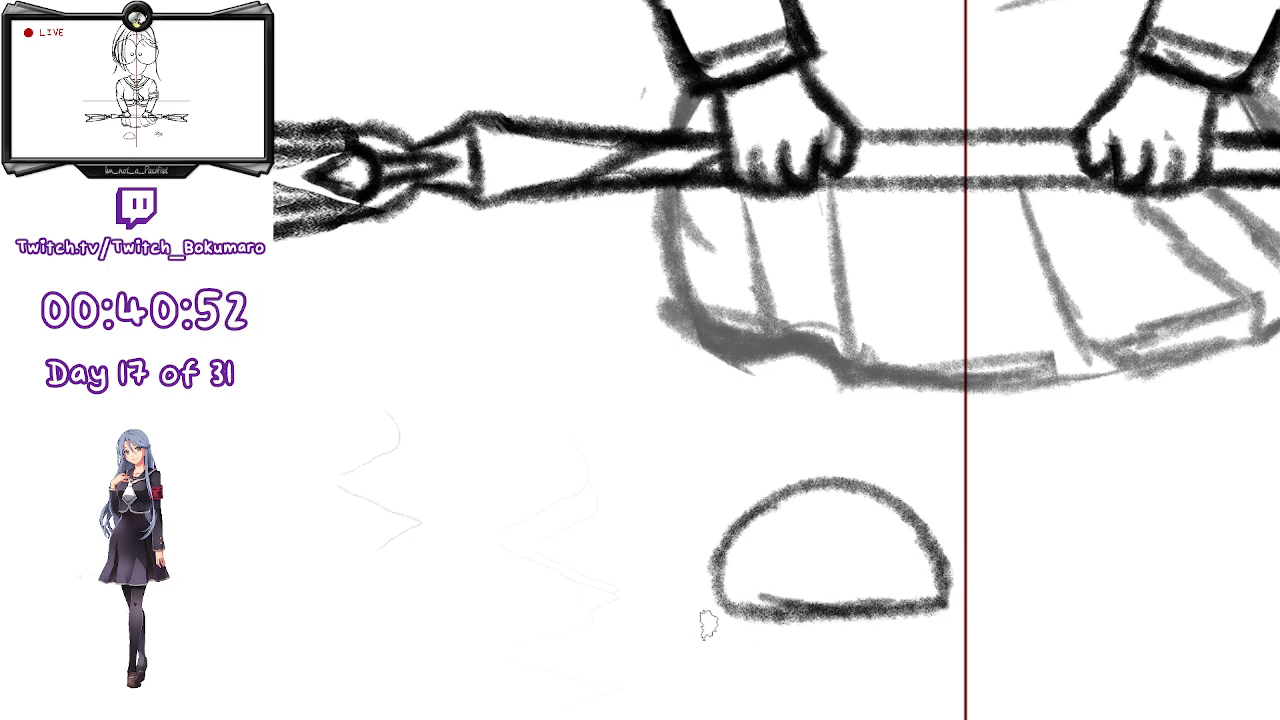
- Draw the thick sole around the bottom of the shoe and clean up its right corner
{"action": "left_click_drag", "start_coordinate": [716, 564], "coordinate": [701, 616]}
{"action": "key", "text": "ctrl+z"}
{"action": "mouse_move", "coordinate": [718, 563]}
{"action": "left_mouse_down"}
{"action": "mouse_move", "coordinate": [701, 612]}
{"action": "mouse_move", "coordinate": [717, 648]}
{"action": "mouse_move", "coordinate": [880, 644]}
{"action": "left_mouse_up"}
{"action": "mouse_move", "coordinate": [770, 652]}
{"action": "left_mouse_down"}
{"action": "mouse_move", "coordinate": [855, 654]}
{"action": "mouse_move", "coordinate": [761, 657]}
{"action": "mouse_move", "coordinate": [900, 646]}
{"action": "left_mouse_up"}
{"action": "left_click_drag", "start_coordinate": [944, 556], "coordinate": [945, 662]}
{"action": "left_click_drag", "start_coordinate": [828, 642], "coordinate": [942, 656]}
{"action": "key", "text": "e"}
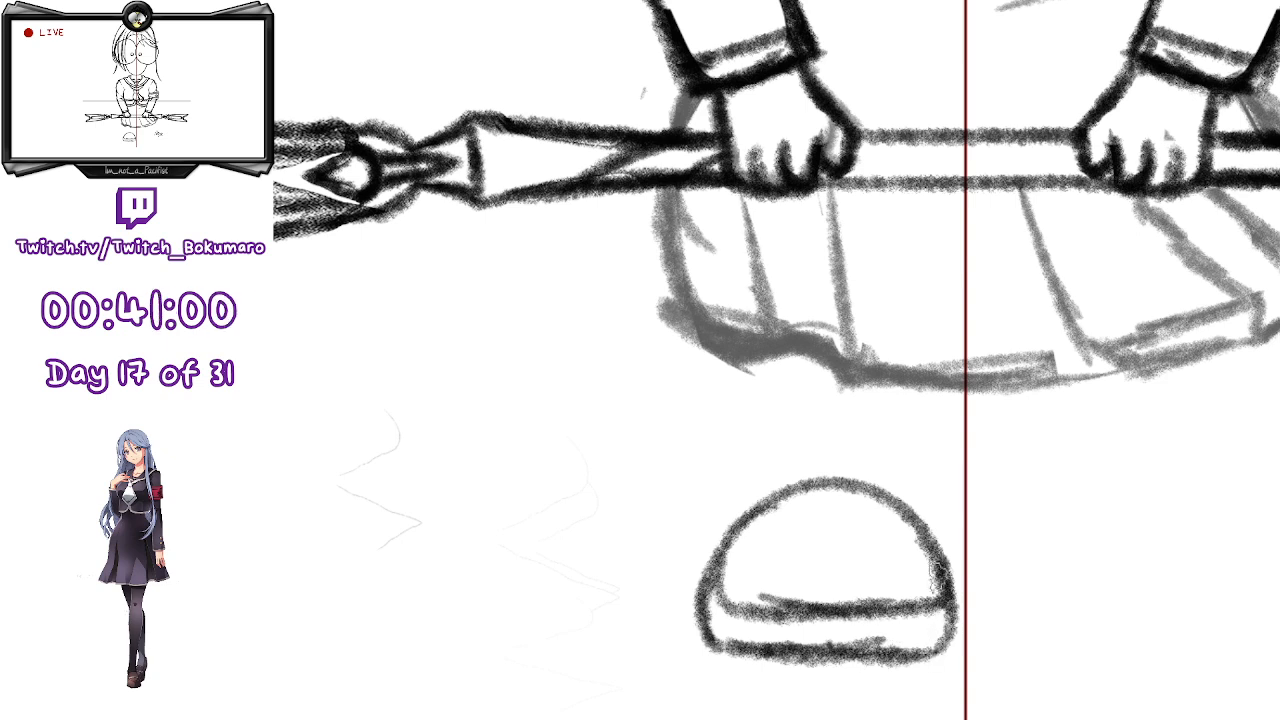
{"action": "mouse_move", "coordinate": [930, 588]}
{"action": "left_mouse_down"}
{"action": "mouse_move", "coordinate": [883, 609]}
{"action": "mouse_move", "coordinate": [939, 574]}
{"action": "mouse_move", "coordinate": [876, 609]}
{"action": "mouse_move", "coordinate": [909, 602]}
{"action": "mouse_move", "coordinate": [934, 627]}
{"action": "mouse_move", "coordinate": [854, 647]}
{"action": "mouse_move", "coordinate": [957, 642]}
{"action": "mouse_move", "coordinate": [841, 669]}
{"action": "mouse_move", "coordinate": [814, 649]}
{"action": "mouse_move", "coordinate": [940, 645]}
{"action": "left_mouse_up"}
{"action": "key", "text": "e"}
{"action": "key", "text": "e"}
{"action": "key", "text": "e"}
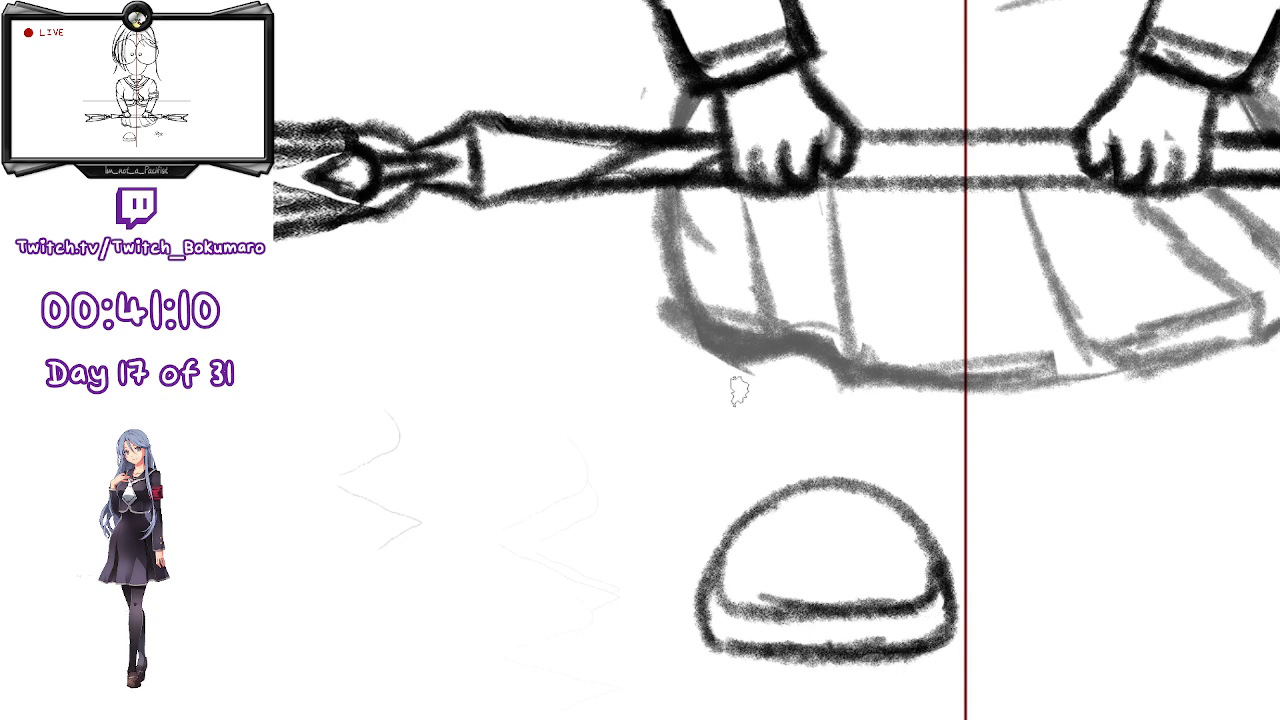
- Draw two slightly curved bands across the upper half of the shoe
{"action": "left_click_drag", "start_coordinate": [722, 553], "coordinate": [918, 550]}
{"action": "key", "text": "ctrl+z"}
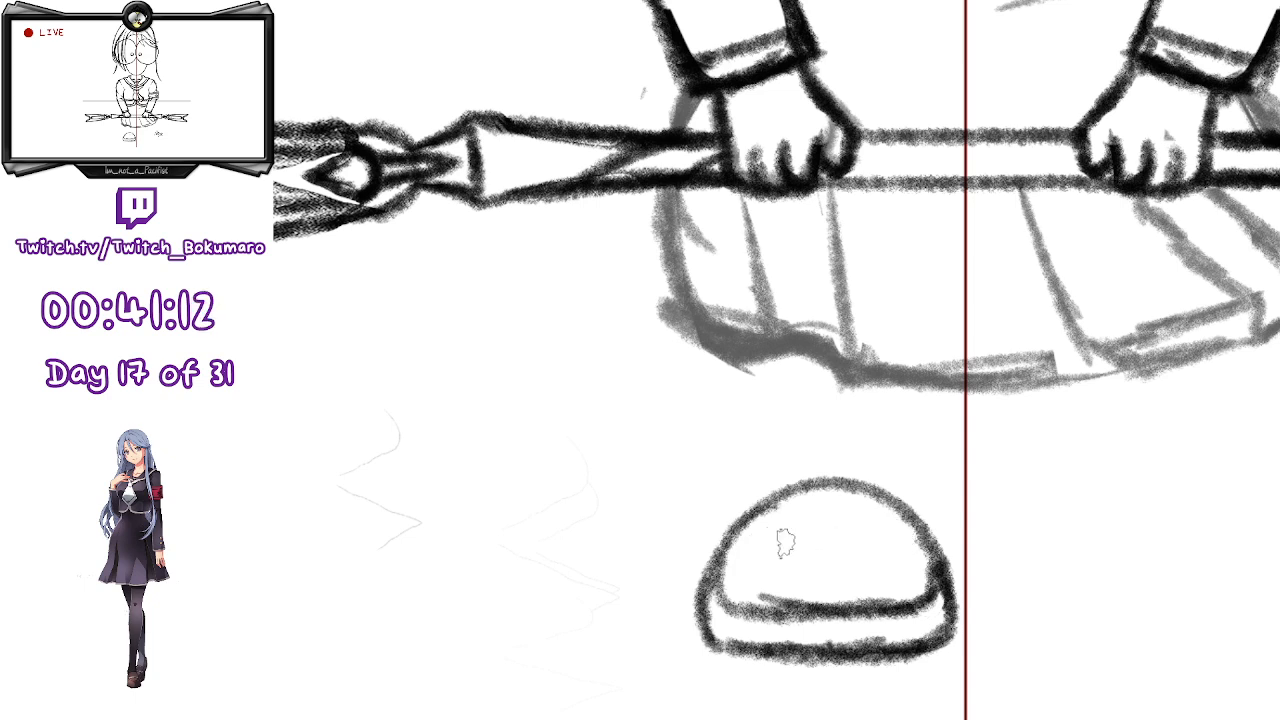
{"action": "mouse_move", "coordinate": [712, 562]}
{"action": "left_mouse_down"}
{"action": "mouse_move", "coordinate": [926, 556]}
{"action": "mouse_move", "coordinate": [853, 557]}
{"action": "left_mouse_up"}
{"action": "mouse_move", "coordinate": [742, 534]}
{"action": "left_mouse_down"}
{"action": "mouse_move", "coordinate": [913, 528]}
{"action": "mouse_move", "coordinate": [738, 532]}
{"action": "left_mouse_up"}
{"action": "left_click_drag", "start_coordinate": [744, 532], "coordinate": [876, 520]}
{"action": "left_click_drag", "start_coordinate": [730, 563], "coordinate": [940, 556]}
{"action": "mouse_move", "coordinate": [744, 530]}
{"action": "left_mouse_down"}
{"action": "mouse_move", "coordinate": [918, 522]}
{"action": "mouse_move", "coordinate": [898, 526]}
{"action": "left_mouse_up"}
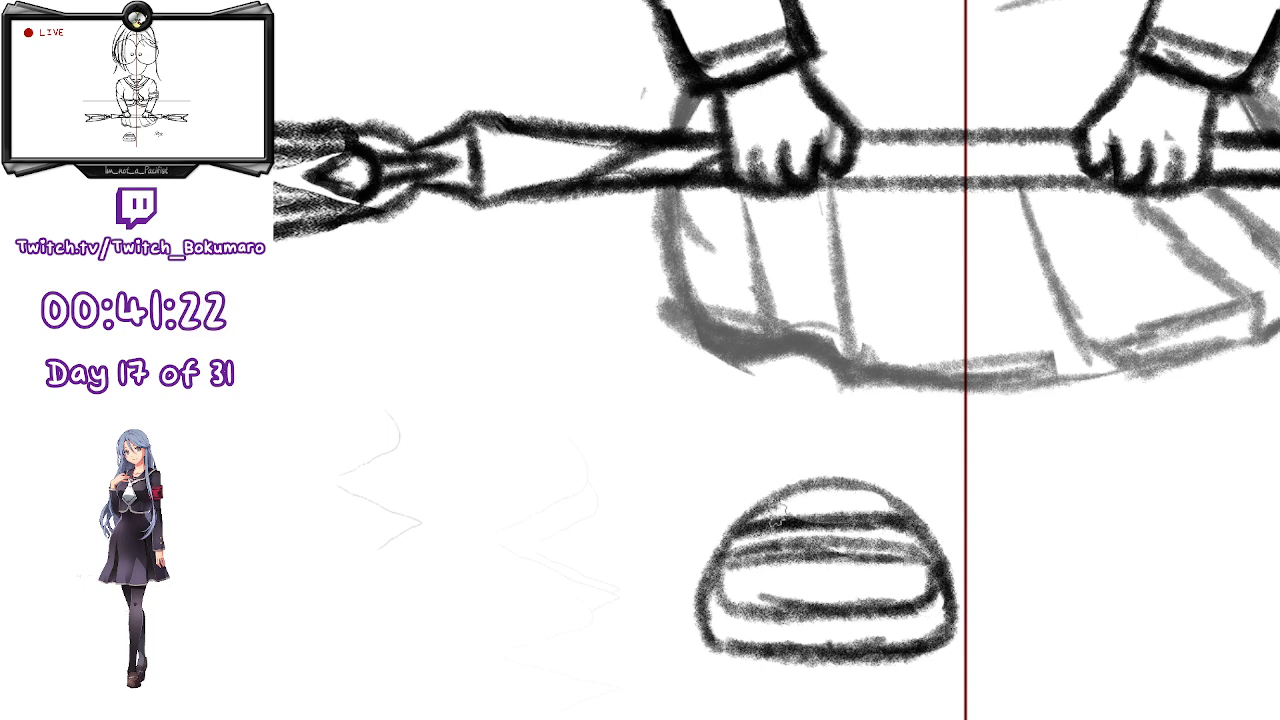
- Replace the shoe's rounded top with a narrower, flatter one and draw inner contours in its upper and front sections
{"action": "key", "text": "e"}
{"action": "left_click_drag", "start_coordinate": [747, 486], "coordinate": [895, 497]}
{"action": "left_click_drag", "start_coordinate": [793, 489], "coordinate": [778, 499]}
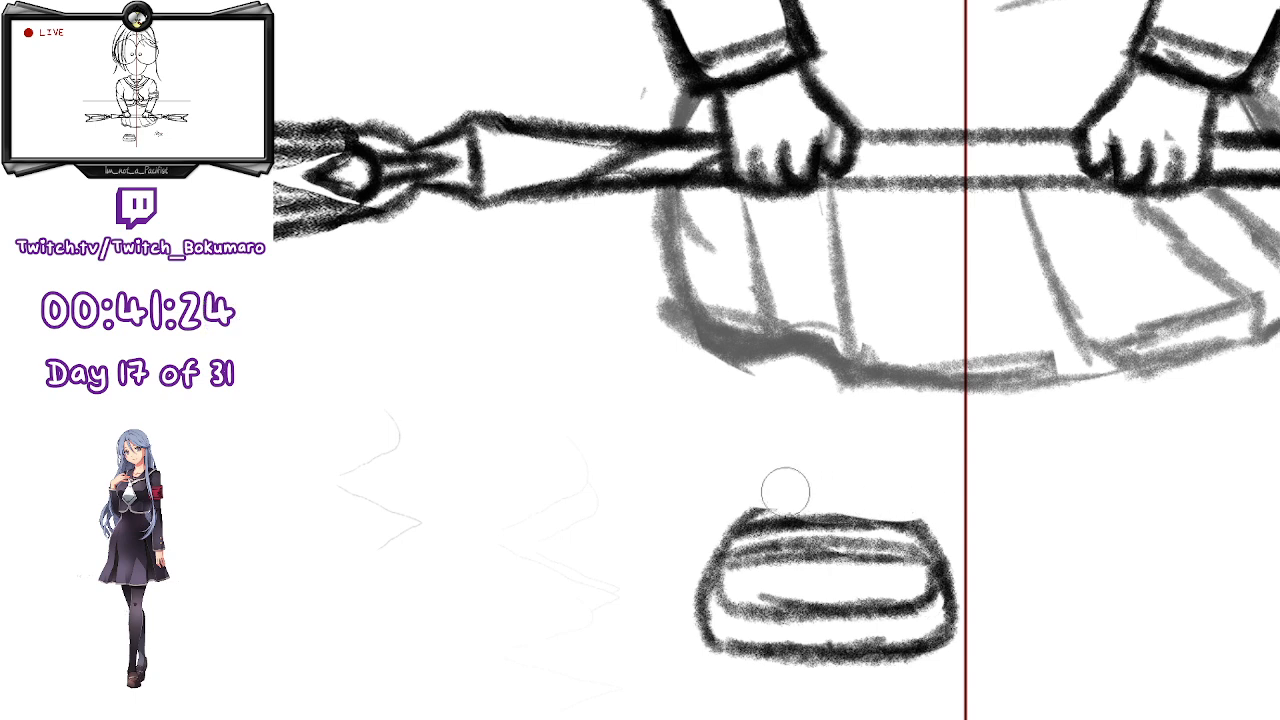
{"action": "mouse_move", "coordinate": [724, 552]}
{"action": "left_mouse_down"}
{"action": "mouse_move", "coordinate": [771, 485]}
{"action": "mouse_move", "coordinate": [759, 492]}
{"action": "mouse_move", "coordinate": [767, 507]}
{"action": "mouse_move", "coordinate": [774, 489]}
{"action": "mouse_move", "coordinate": [867, 483]}
{"action": "mouse_move", "coordinate": [919, 497]}
{"action": "mouse_move", "coordinate": [919, 525]}
{"action": "mouse_move", "coordinate": [907, 483]}
{"action": "mouse_move", "coordinate": [842, 477]}
{"action": "mouse_move", "coordinate": [894, 485]}
{"action": "mouse_move", "coordinate": [925, 505]}
{"action": "left_mouse_up"}
{"action": "key", "text": "e"}
{"action": "mouse_move", "coordinate": [745, 490]}
{"action": "left_mouse_down"}
{"action": "mouse_move", "coordinate": [742, 518]}
{"action": "mouse_move", "coordinate": [760, 501]}
{"action": "mouse_move", "coordinate": [873, 481]}
{"action": "mouse_move", "coordinate": [910, 512]}
{"action": "left_mouse_up"}
{"action": "mouse_move", "coordinate": [790, 483]}
{"action": "left_mouse_down"}
{"action": "mouse_move", "coordinate": [735, 525]}
{"action": "mouse_move", "coordinate": [810, 476]}
{"action": "mouse_move", "coordinate": [851, 478]}
{"action": "left_mouse_up"}
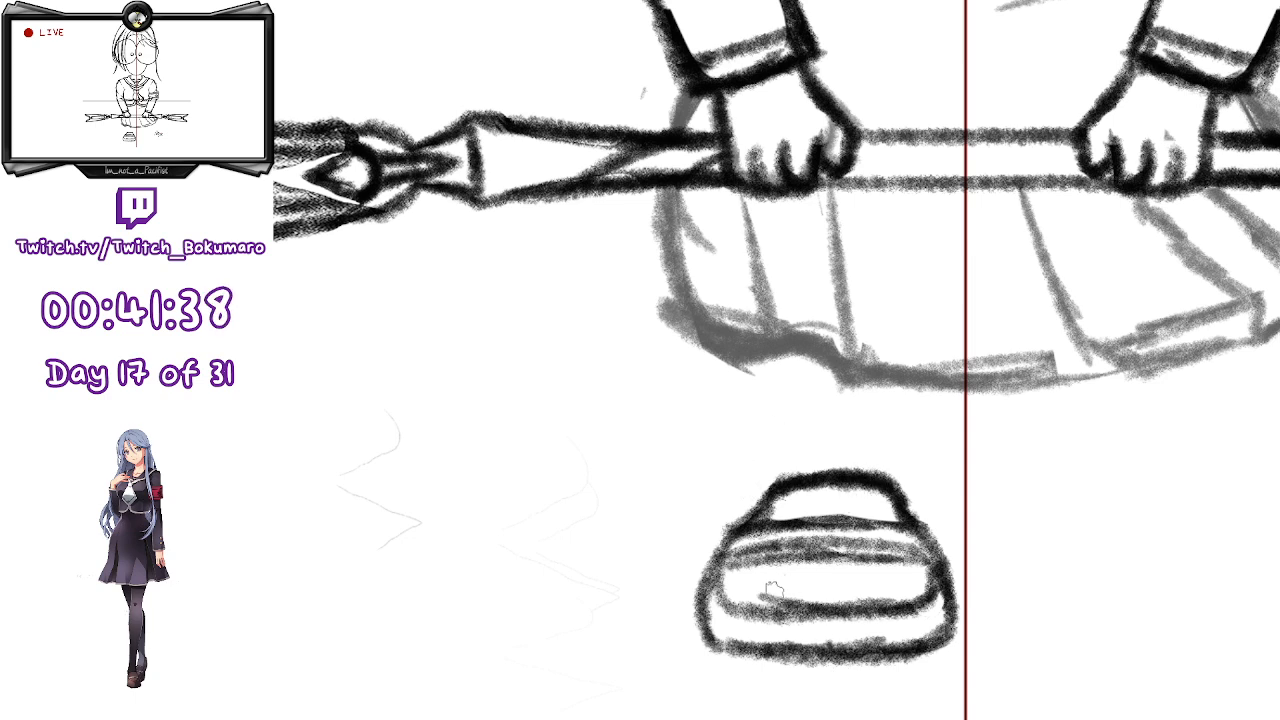
{"action": "mouse_move", "coordinate": [793, 505]}
{"action": "left_mouse_down"}
{"action": "mouse_move", "coordinate": [859, 505]}
{"action": "mouse_move", "coordinate": [825, 503]}
{"action": "mouse_move", "coordinate": [867, 493]}
{"action": "mouse_move", "coordinate": [875, 507]}
{"action": "mouse_move", "coordinate": [817, 505]}
{"action": "mouse_move", "coordinate": [777, 525]}
{"action": "mouse_move", "coordinate": [742, 575]}
{"action": "mouse_move", "coordinate": [752, 587]}
{"action": "mouse_move", "coordinate": [893, 576]}
{"action": "left_mouse_up"}
{"action": "mouse_move", "coordinate": [772, 605]}
{"action": "left_mouse_down"}
{"action": "mouse_move", "coordinate": [886, 611]}
{"action": "mouse_move", "coordinate": [755, 620]}
{"action": "mouse_move", "coordinate": [734, 606]}
{"action": "mouse_move", "coordinate": [887, 626]}
{"action": "mouse_move", "coordinate": [757, 621]}
{"action": "mouse_move", "coordinate": [827, 601]}
{"action": "mouse_move", "coordinate": [740, 593]}
{"action": "mouse_move", "coordinate": [874, 593]}
{"action": "mouse_move", "coordinate": [822, 589]}
{"action": "mouse_move", "coordinate": [893, 588]}
{"action": "left_mouse_up"}
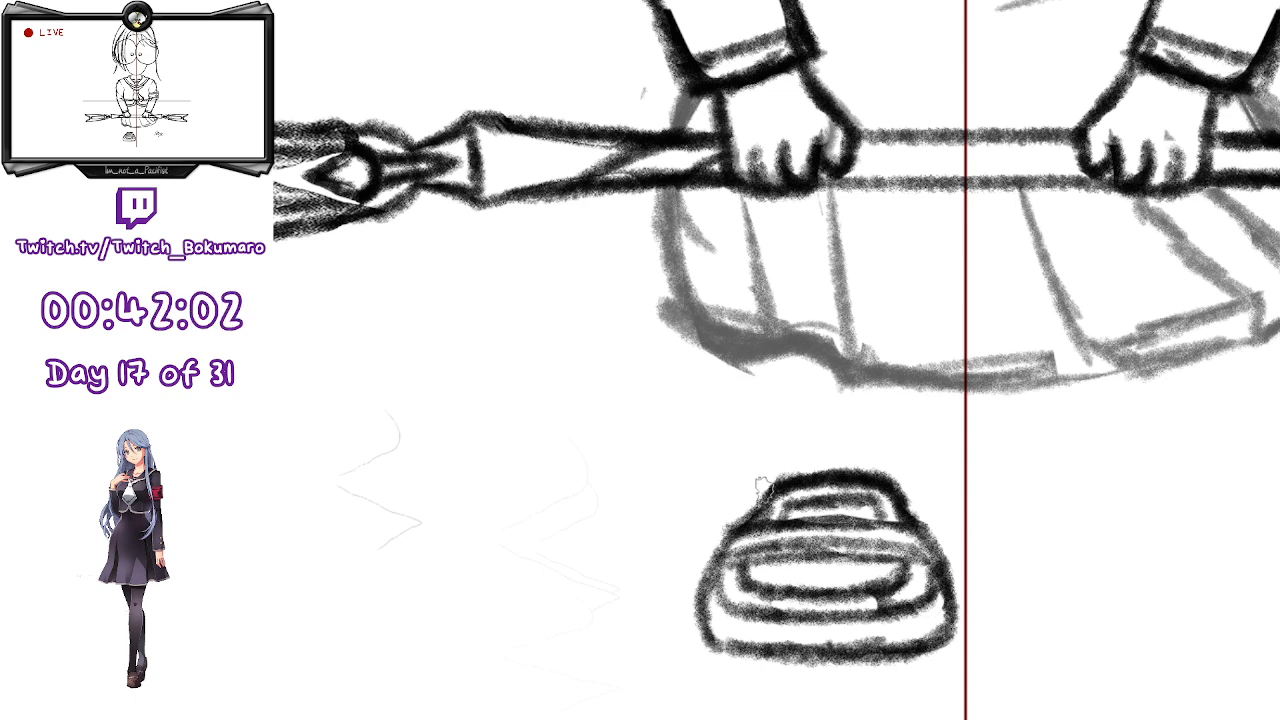
- Draw short curved ankle lines on both sides of the shoe's top and trim their upper ends
{"action": "mouse_move", "coordinate": [742, 488]}
{"action": "left_mouse_down"}
{"action": "mouse_move", "coordinate": [757, 447]}
{"action": "mouse_move", "coordinate": [772, 465]}
{"action": "mouse_move", "coordinate": [744, 478]}
{"action": "mouse_move", "coordinate": [758, 497]}
{"action": "left_mouse_up"}
{"action": "key", "text": "ctrl+z"}
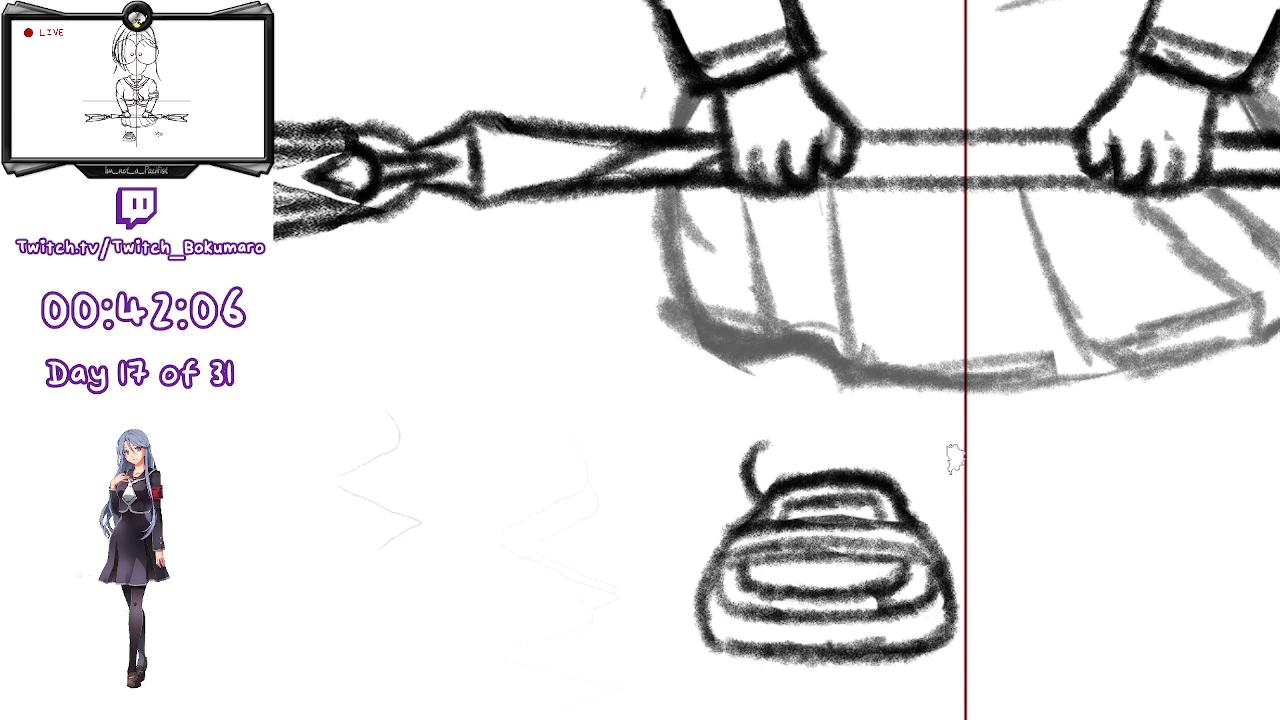
{"action": "left_click_drag", "start_coordinate": [886, 445], "coordinate": [902, 494]}
{"action": "mouse_move", "coordinate": [773, 434]}
{"action": "left_mouse_down"}
{"action": "mouse_move", "coordinate": [746, 487]}
{"action": "mouse_move", "coordinate": [760, 500]}
{"action": "mouse_move", "coordinate": [747, 480]}
{"action": "mouse_move", "coordinate": [758, 496]}
{"action": "mouse_move", "coordinate": [774, 474]}
{"action": "left_mouse_up"}
{"action": "key", "text": "e"}
{"action": "mouse_move", "coordinate": [880, 438]}
{"action": "left_mouse_down"}
{"action": "mouse_move", "coordinate": [917, 474]}
{"action": "mouse_move", "coordinate": [899, 501]}
{"action": "mouse_move", "coordinate": [920, 463]}
{"action": "mouse_move", "coordinate": [897, 441]}
{"action": "mouse_move", "coordinate": [914, 454]}
{"action": "mouse_move", "coordinate": [905, 510]}
{"action": "left_mouse_up"}
{"action": "key", "text": "e"}
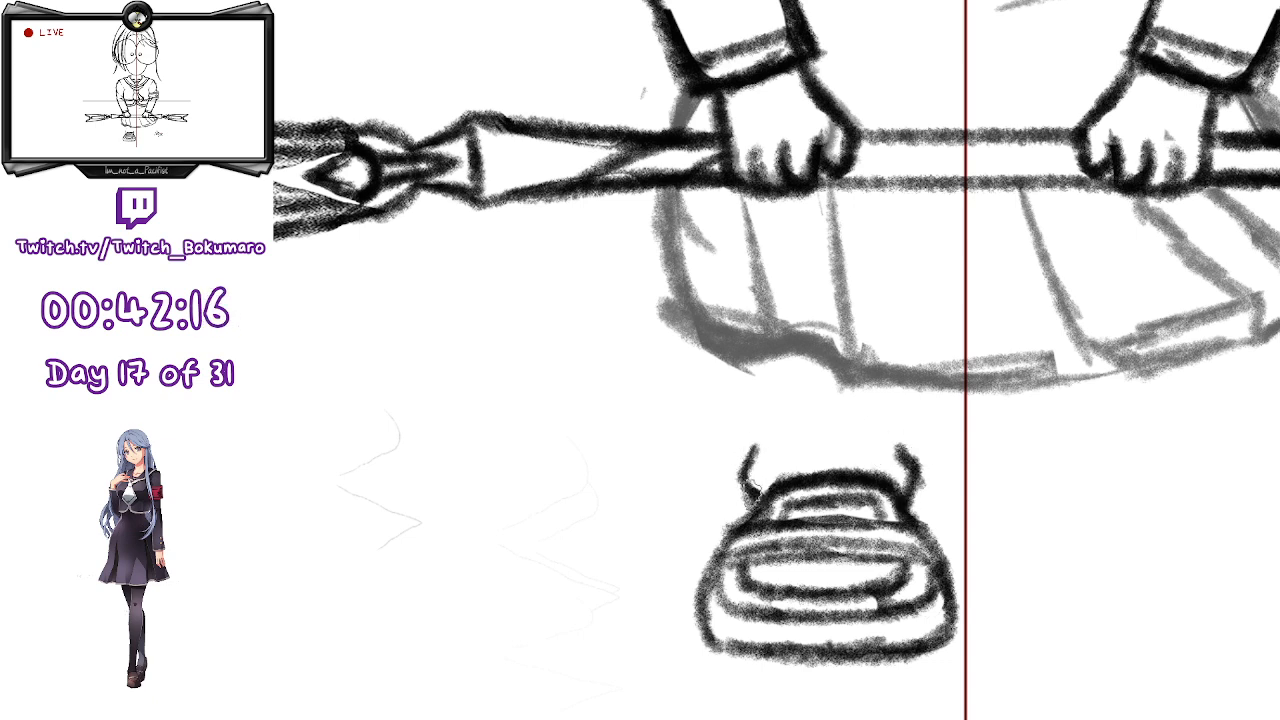
{"action": "key", "text": "e"}
{"action": "left_click_drag", "start_coordinate": [749, 434], "coordinate": [750, 512]}
{"action": "mouse_move", "coordinate": [760, 462]}
{"action": "left_mouse_down"}
{"action": "mouse_move", "coordinate": [750, 491]}
{"action": "mouse_move", "coordinate": [762, 460]}
{"action": "left_mouse_up"}
{"action": "key", "text": "e"}
{"action": "mouse_move", "coordinate": [903, 443]}
{"action": "left_mouse_down"}
{"action": "mouse_move", "coordinate": [918, 495]}
{"action": "mouse_move", "coordinate": [925, 470]}
{"action": "mouse_move", "coordinate": [912, 470]}
{"action": "left_mouse_up"}
{"action": "key", "text": "b"}
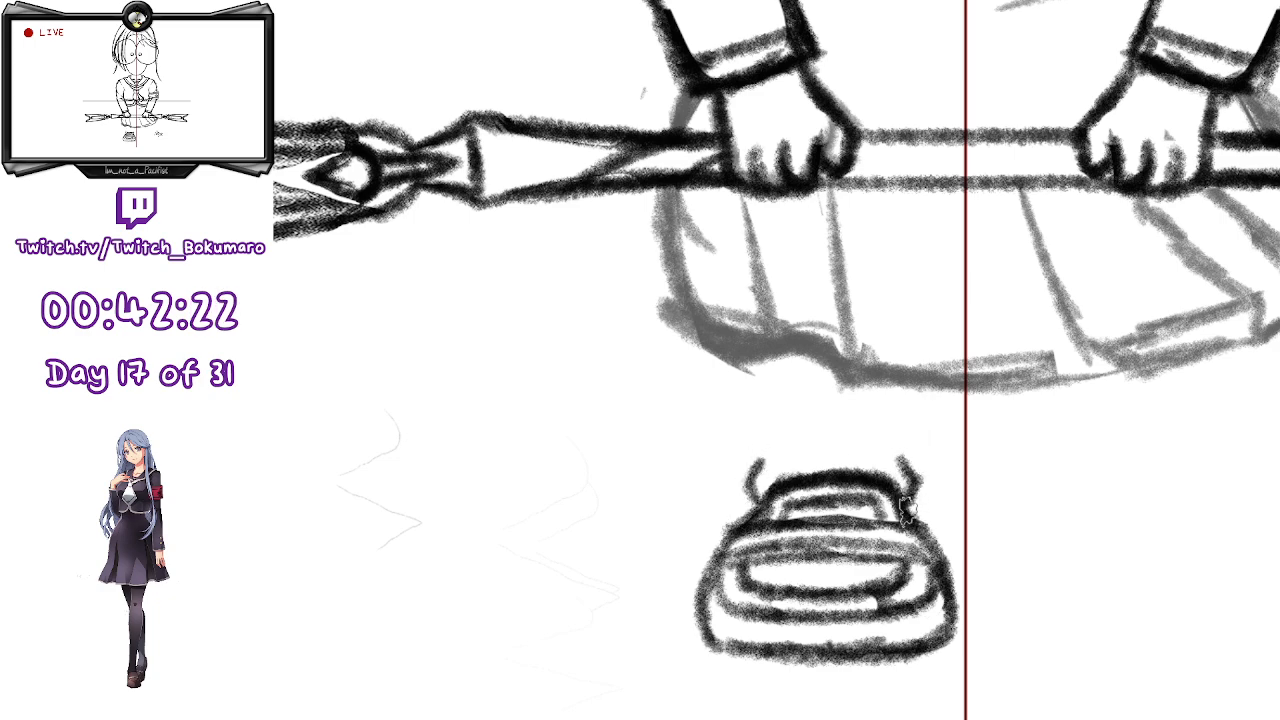
- Draw the two shin lines from the skirt hem down to the ankle curves
{"action": "mouse_move", "coordinate": [757, 365]}
{"action": "left_mouse_down"}
{"action": "mouse_move", "coordinate": [764, 437]}
{"action": "mouse_move", "coordinate": [769, 397]}
{"action": "mouse_move", "coordinate": [755, 455]}
{"action": "mouse_move", "coordinate": [754, 382]}
{"action": "mouse_move", "coordinate": [781, 340]}
{"action": "mouse_move", "coordinate": [753, 404]}
{"action": "mouse_move", "coordinate": [754, 392]}
{"action": "mouse_move", "coordinate": [755, 450]}
{"action": "left_mouse_up"}
{"action": "key", "text": "e"}
{"action": "left_click_drag", "start_coordinate": [772, 360], "coordinate": [763, 417]}
{"action": "key", "text": "b"}
{"action": "left_click_drag", "start_coordinate": [737, 351], "coordinate": [758, 430]}
{"action": "left_click_drag", "start_coordinate": [928, 362], "coordinate": [894, 478]}
{"action": "key", "text": "ctrl+t"}
{"action": "left_click", "coordinate": [872, 552]}
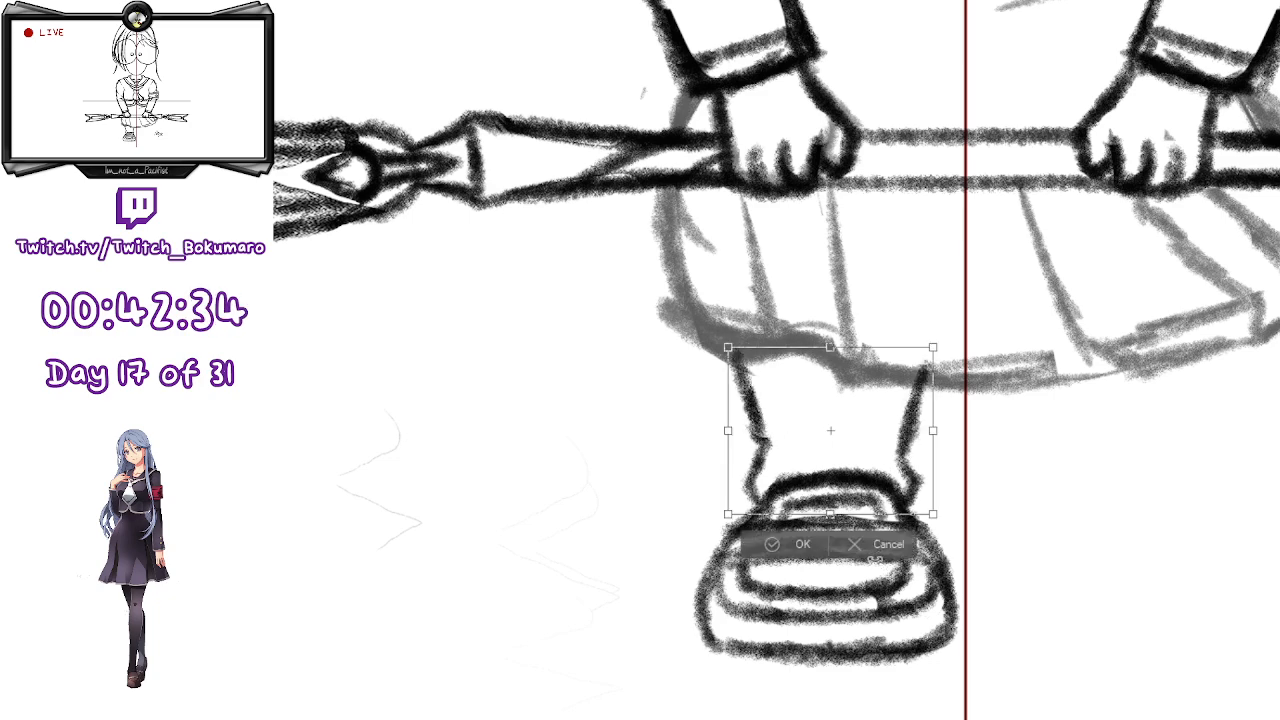
- Move the shoe and lower leg down to leave a wide gap below the skirt hem
{"action": "scroll", "coordinate": [764, 480], "scroll_direction": "down", "scroll_amount": 6}
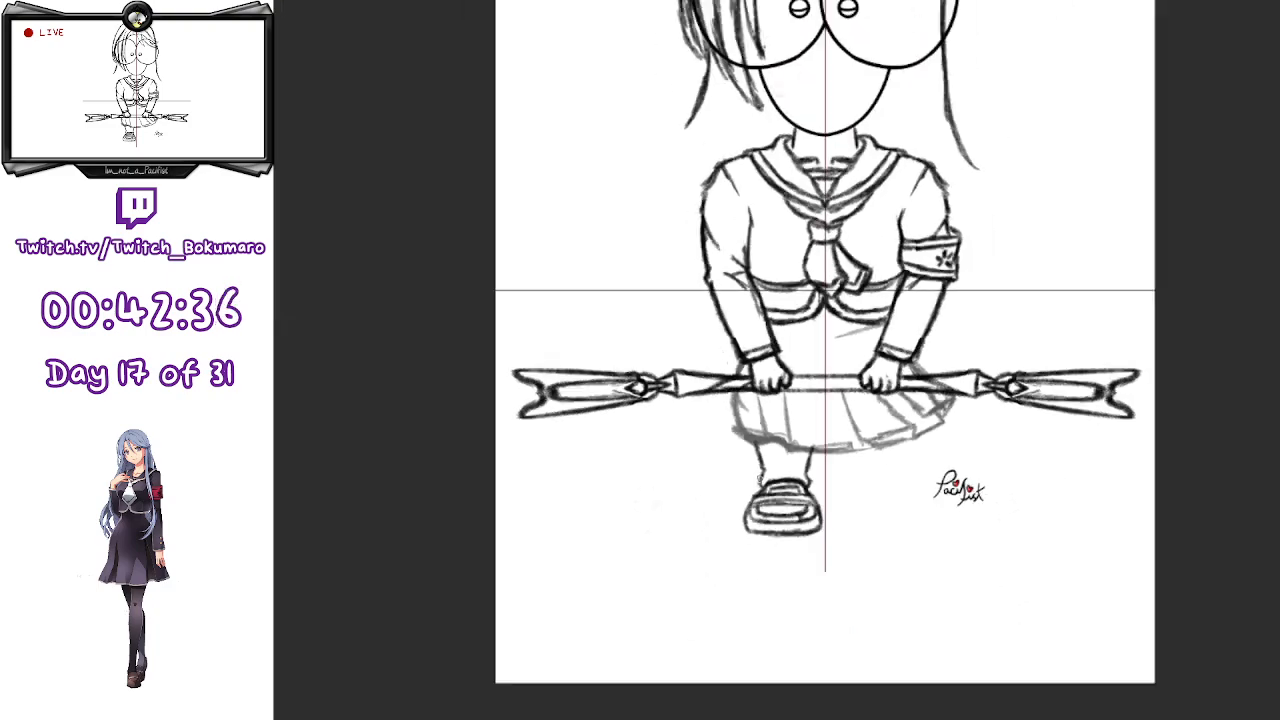
{"action": "scroll", "coordinate": [812, 493], "scroll_direction": "up", "scroll_amount": 2}
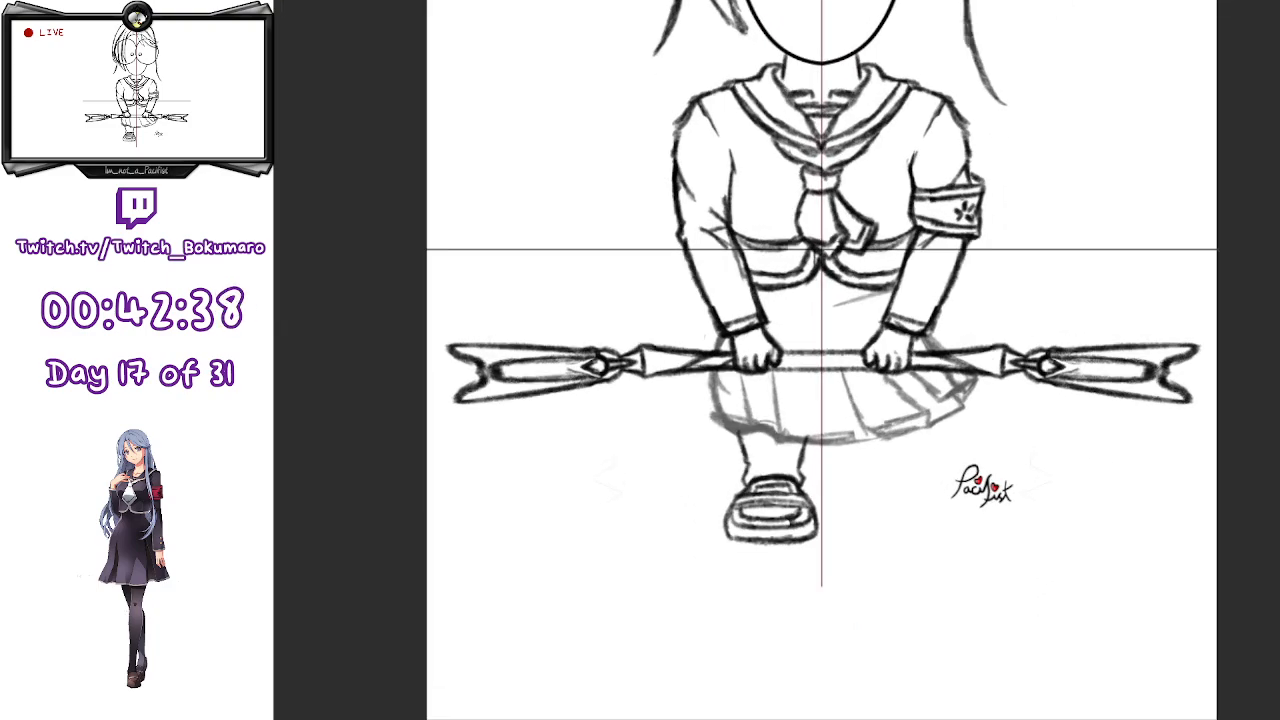
{"action": "key", "text": "ctrl+t"}
{"action": "mouse_move", "coordinate": [766, 522]}
{"action": "left_mouse_down"}
{"action": "mouse_move", "coordinate": [772, 544]}
{"action": "mouse_move", "coordinate": [779, 480]}
{"action": "mouse_move", "coordinate": [758, 532]}
{"action": "mouse_move", "coordinate": [770, 525]}
{"action": "mouse_move", "coordinate": [768, 554]}
{"action": "mouse_move", "coordinate": [769, 543]}
{"action": "left_mouse_up"}
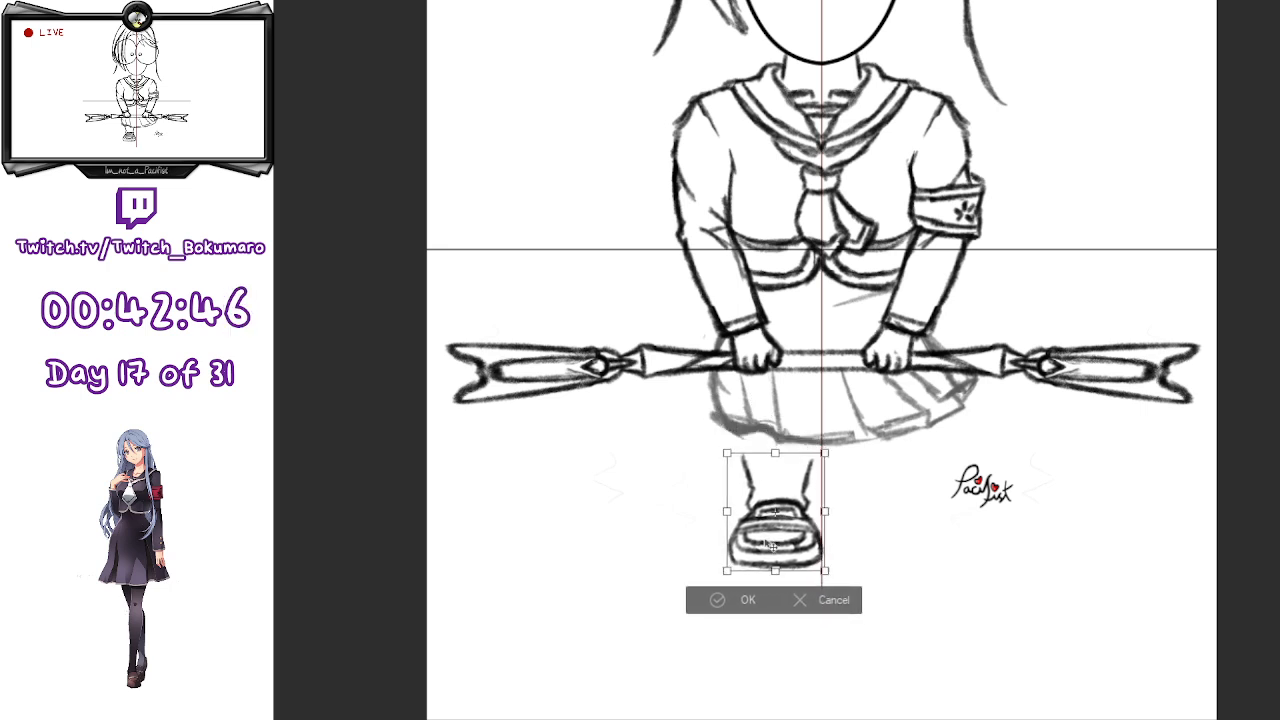
{"action": "key", "text": "Return"}
{"action": "scroll", "coordinate": [770, 520], "scroll_direction": "up", "scroll_amount": 5}
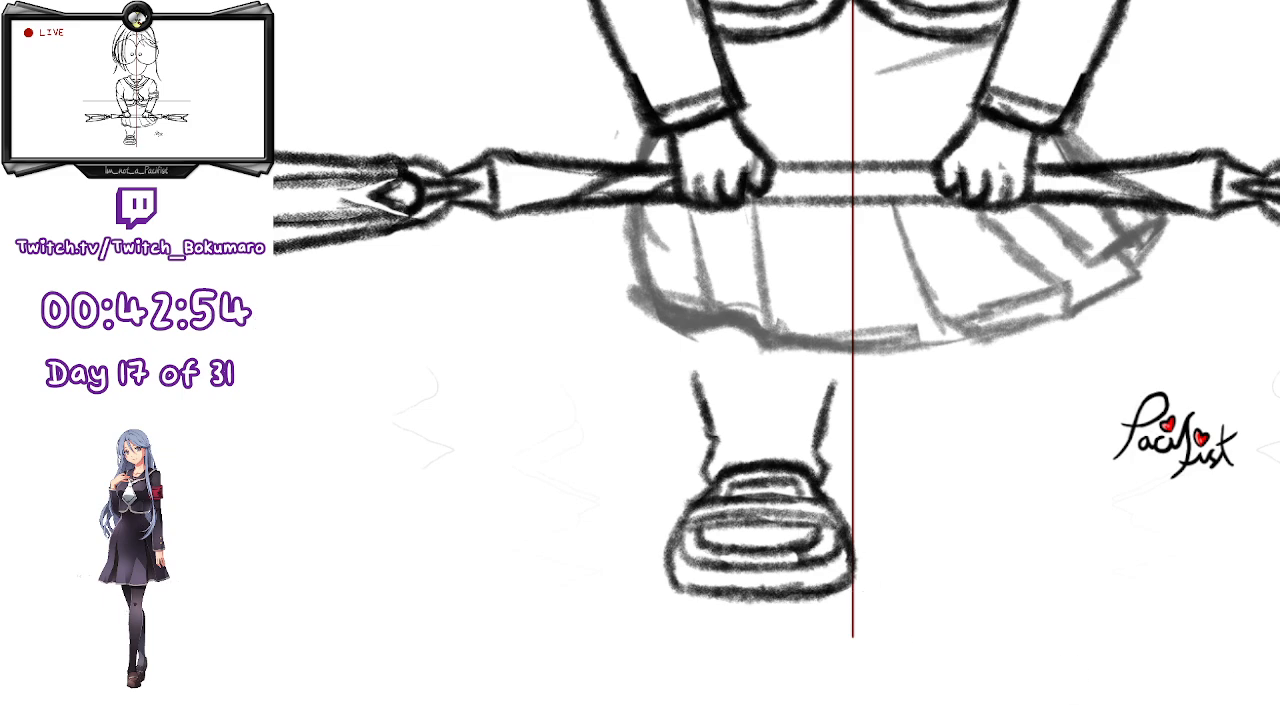
{"action": "key", "text": "ctrl+t"}
{"action": "left_click_drag", "start_coordinate": [815, 623], "coordinate": [815, 675]}
{"action": "key", "text": "Return"}
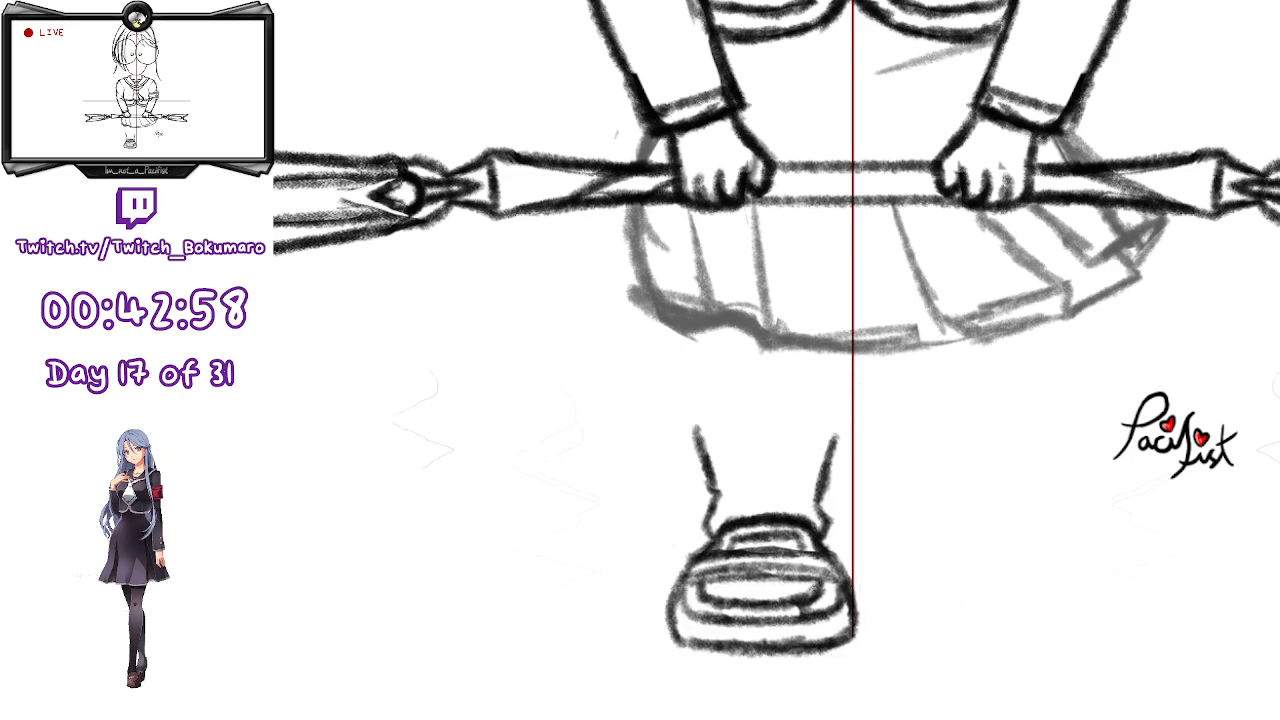
- Erase the shin lines above the ankle and sketch a slanted leg line down from the middle of the skirt hem
{"action": "left_click_drag", "start_coordinate": [717, 443], "coordinate": [723, 451]}
{"action": "left_click_drag", "start_coordinate": [835, 435], "coordinate": [818, 470]}
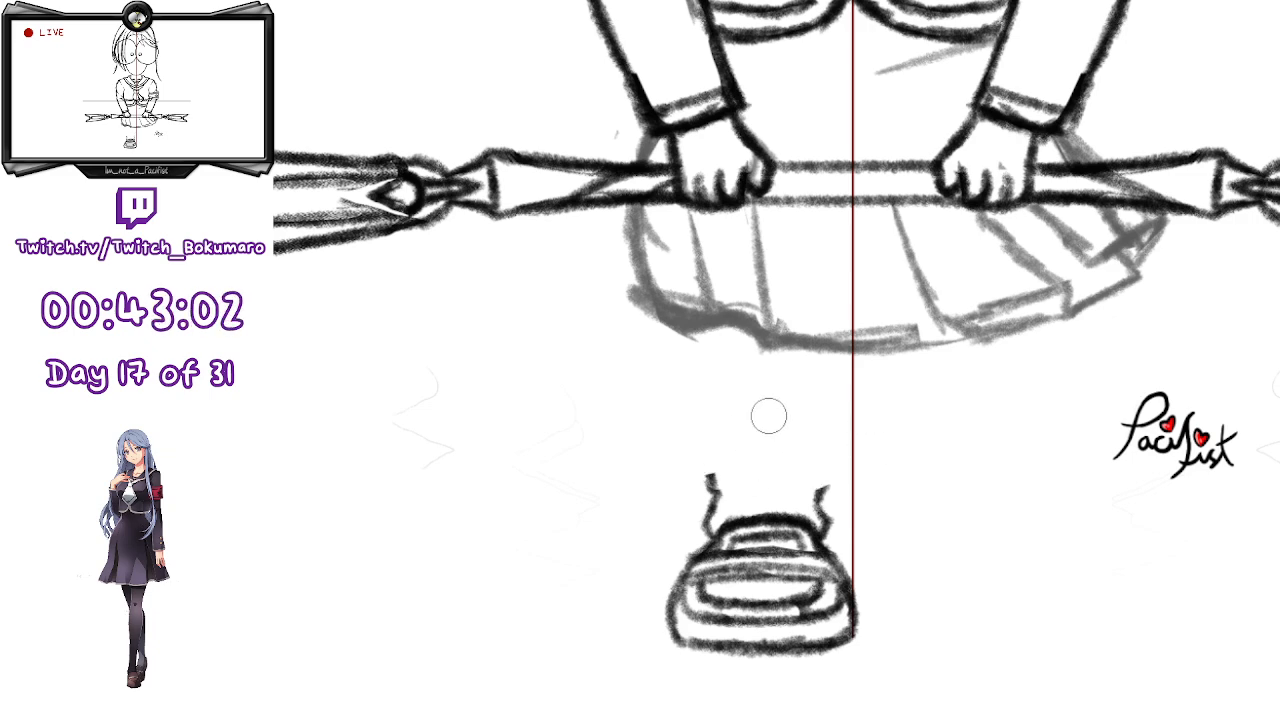
{"action": "left_click_drag", "start_coordinate": [858, 342], "coordinate": [748, 458]}
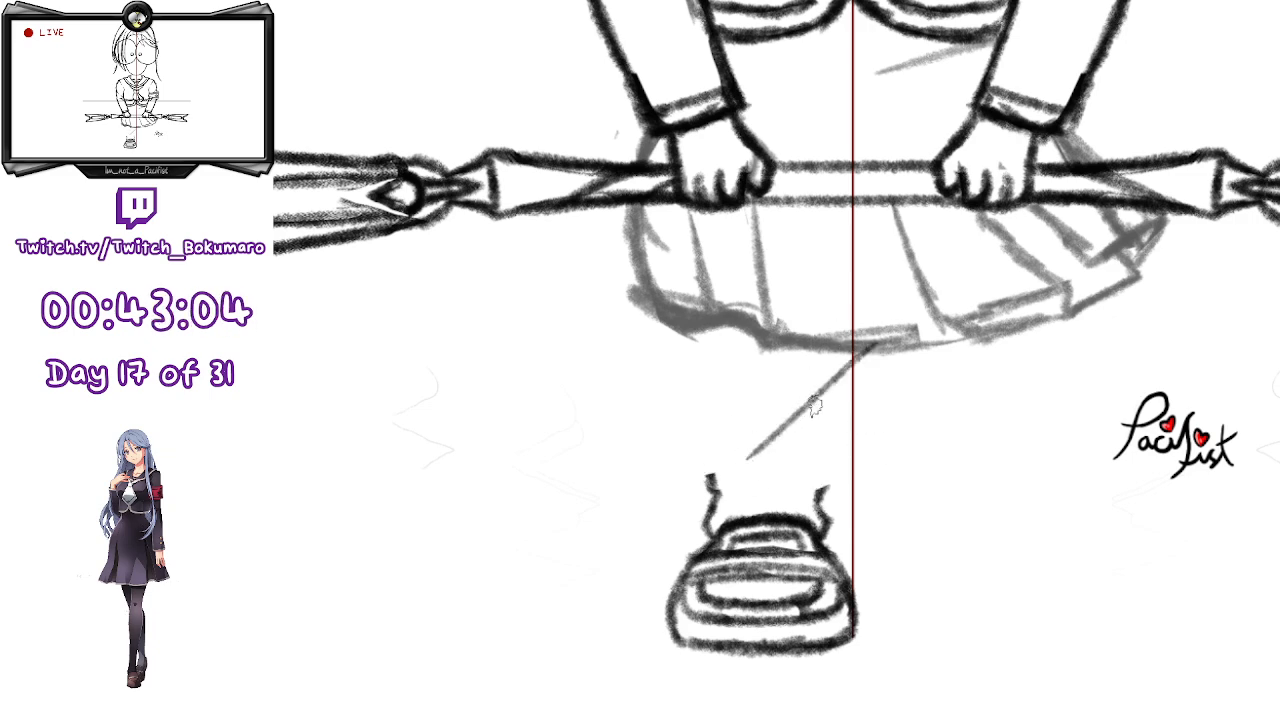
{"action": "left_click_drag", "start_coordinate": [856, 342], "coordinate": [805, 440]}
{"action": "left_click_drag", "start_coordinate": [826, 388], "coordinate": [808, 432]}
{"action": "left_click_drag", "start_coordinate": [854, 346], "coordinate": [788, 466]}
{"action": "left_click_drag", "start_coordinate": [798, 408], "coordinate": [752, 464]}
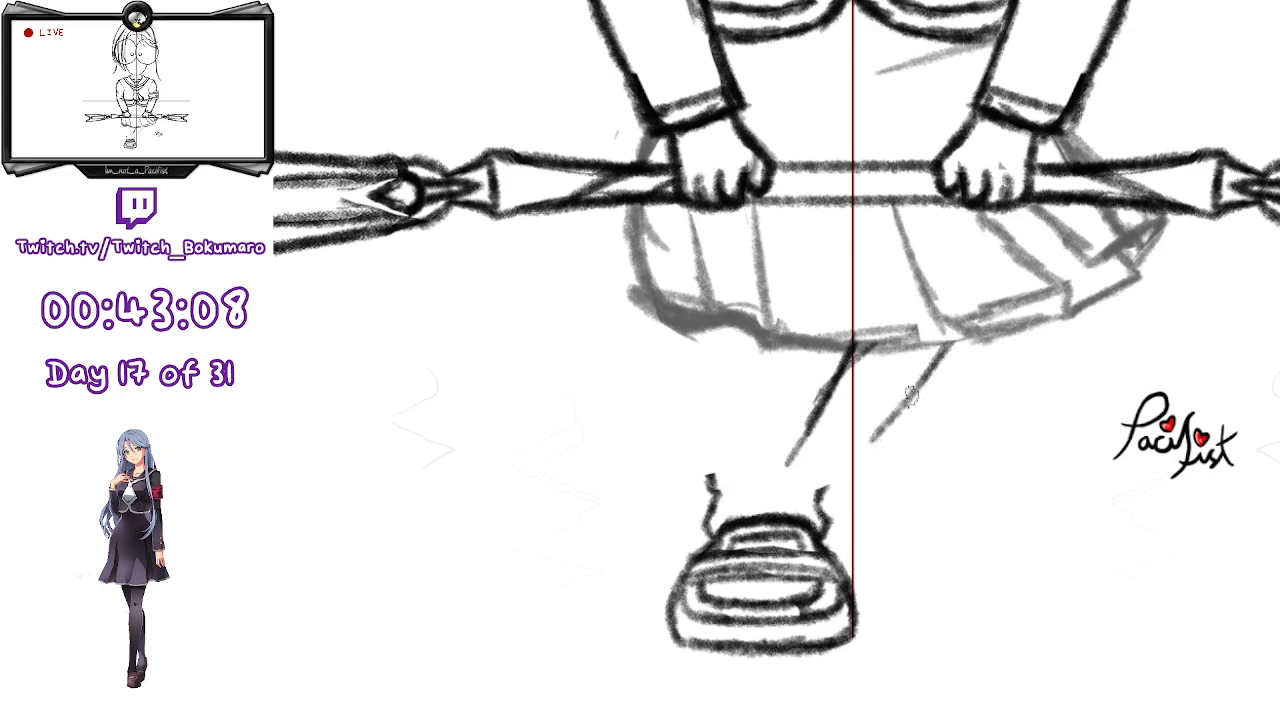
- Try slanted thigh and bent lower-leg lines right of the vertical guide, and clear all leg lines above the shoe
{"action": "left_click_drag", "start_coordinate": [968, 332], "coordinate": [890, 458]}
{"action": "left_click_drag", "start_coordinate": [950, 360], "coordinate": [886, 472]}
{"action": "left_click_drag", "start_coordinate": [778, 330], "coordinate": [810, 400]}
{"action": "mouse_move", "coordinate": [936, 408]}
{"action": "left_mouse_down"}
{"action": "mouse_move", "coordinate": [975, 488]}
{"action": "mouse_move", "coordinate": [964, 542]}
{"action": "left_mouse_up"}
{"action": "left_click_drag", "start_coordinate": [892, 466], "coordinate": [935, 540]}
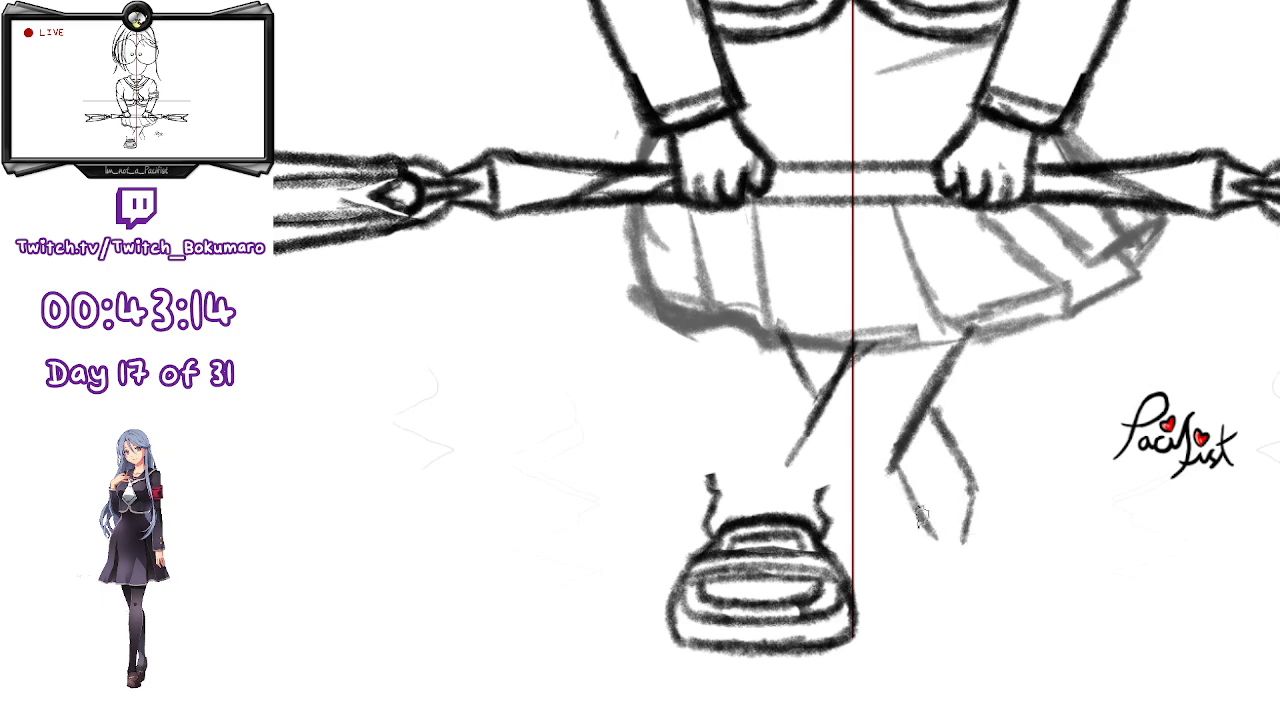
{"action": "key", "text": "Delete"}
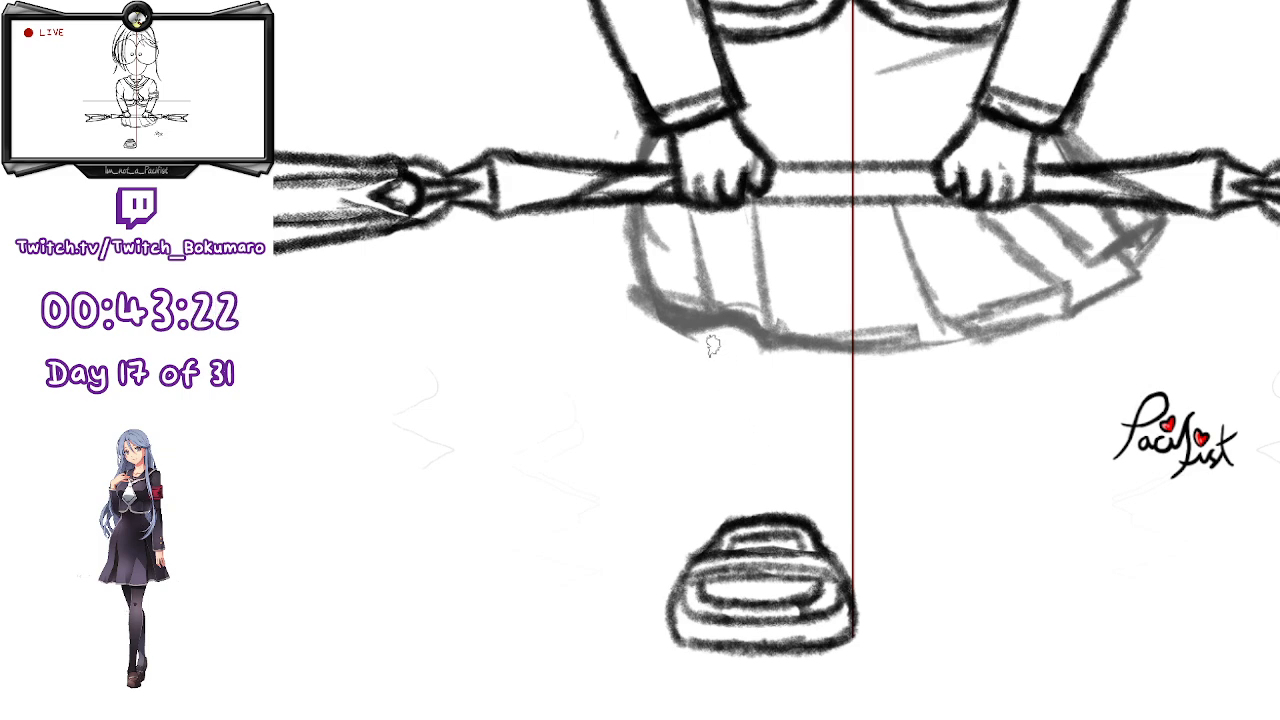
- Draw the leg's left outline from the skirt hem downward, reworking its upper part so it starts further left
{"action": "mouse_move", "coordinate": [720, 330]}
{"action": "left_mouse_down"}
{"action": "mouse_move", "coordinate": [752, 420]}
{"action": "mouse_move", "coordinate": [727, 347]}
{"action": "mouse_move", "coordinate": [741, 430]}
{"action": "left_mouse_up"}
{"action": "left_click_drag", "start_coordinate": [728, 370], "coordinate": [740, 428]}
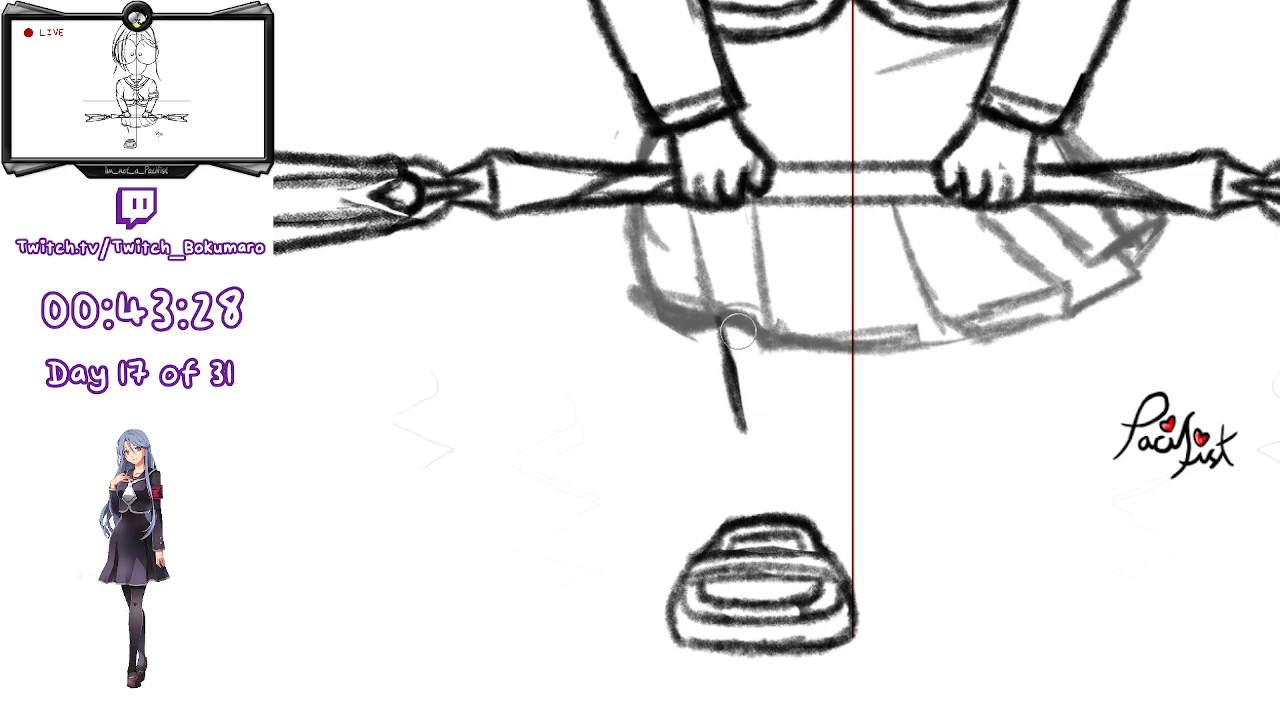
{"action": "left_click_drag", "start_coordinate": [722, 338], "coordinate": [740, 430]}
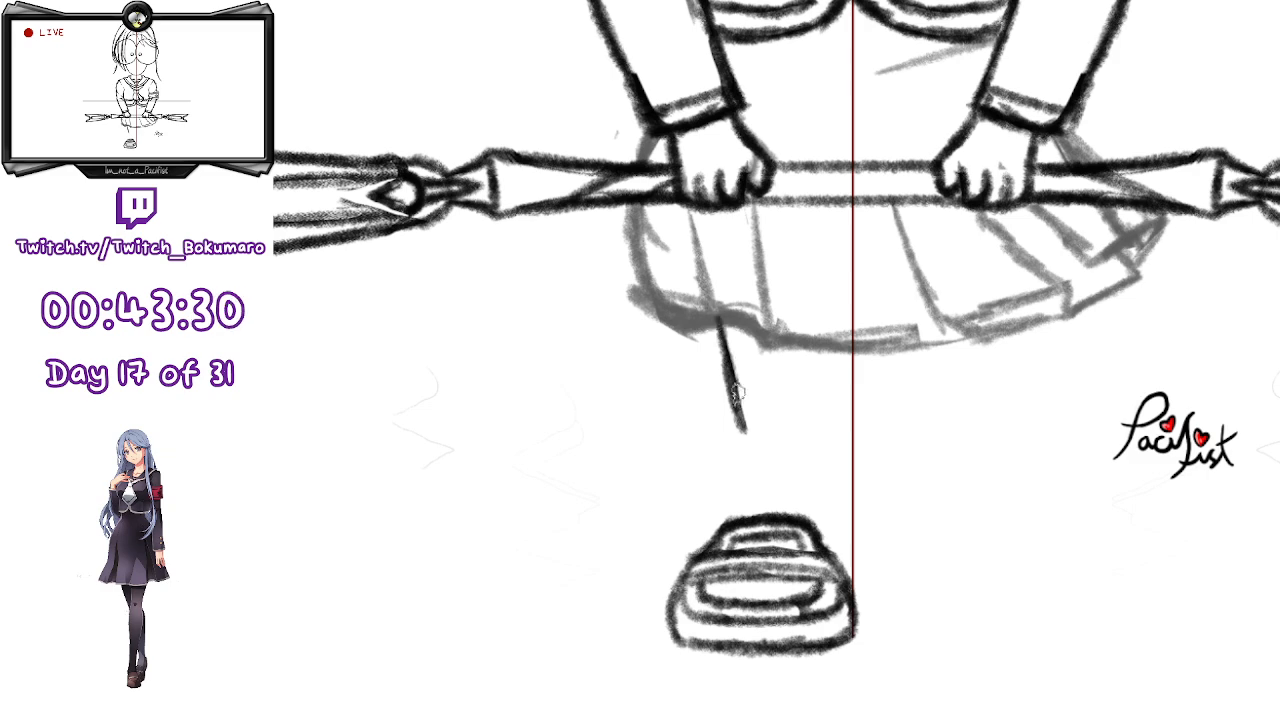
{"action": "mouse_move", "coordinate": [735, 385]}
{"action": "left_mouse_down"}
{"action": "mouse_move", "coordinate": [745, 440]}
{"action": "mouse_move", "coordinate": [742, 422]}
{"action": "mouse_move", "coordinate": [766, 443]}
{"action": "mouse_move", "coordinate": [846, 438]}
{"action": "mouse_move", "coordinate": [790, 448]}
{"action": "mouse_move", "coordinate": [838, 454]}
{"action": "mouse_move", "coordinate": [849, 439]}
{"action": "left_mouse_up"}
{"action": "key", "text": "e"}
{"action": "left_click_drag", "start_coordinate": [769, 464], "coordinate": [830, 466]}
{"action": "mouse_move", "coordinate": [729, 322]}
{"action": "left_mouse_down"}
{"action": "mouse_move", "coordinate": [737, 363]}
{"action": "mouse_move", "coordinate": [720, 360]}
{"action": "mouse_move", "coordinate": [745, 440]}
{"action": "left_mouse_up"}
{"action": "key", "text": "b"}
{"action": "left_click_drag", "start_coordinate": [696, 330], "coordinate": [730, 382]}
{"action": "key", "text": "e"}
{"action": "left_click_drag", "start_coordinate": [722, 314], "coordinate": [739, 379]}
{"action": "key", "text": "b"}
- Complete the leg outline with a right edge along the vertical guide and a lower edge joining both sides
{"action": "mouse_move", "coordinate": [706, 338]}
{"action": "left_mouse_down"}
{"action": "mouse_move", "coordinate": [743, 434]}
{"action": "mouse_move", "coordinate": [806, 456]}
{"action": "mouse_move", "coordinate": [847, 444]}
{"action": "mouse_move", "coordinate": [785, 434]}
{"action": "mouse_move", "coordinate": [845, 437]}
{"action": "mouse_move", "coordinate": [840, 454]}
{"action": "mouse_move", "coordinate": [850, 392]}
{"action": "mouse_move", "coordinate": [858, 442]}
{"action": "mouse_move", "coordinate": [844, 409]}
{"action": "mouse_move", "coordinate": [837, 459]}
{"action": "mouse_move", "coordinate": [854, 346]}
{"action": "mouse_move", "coordinate": [838, 458]}
{"action": "left_mouse_up"}
{"action": "key", "text": "e"}
{"action": "key", "text": "b"}
{"action": "left_click_drag", "start_coordinate": [752, 447], "coordinate": [846, 460]}
{"action": "key", "text": "b"}
{"action": "left_click_drag", "start_coordinate": [737, 406], "coordinate": [833, 452]}
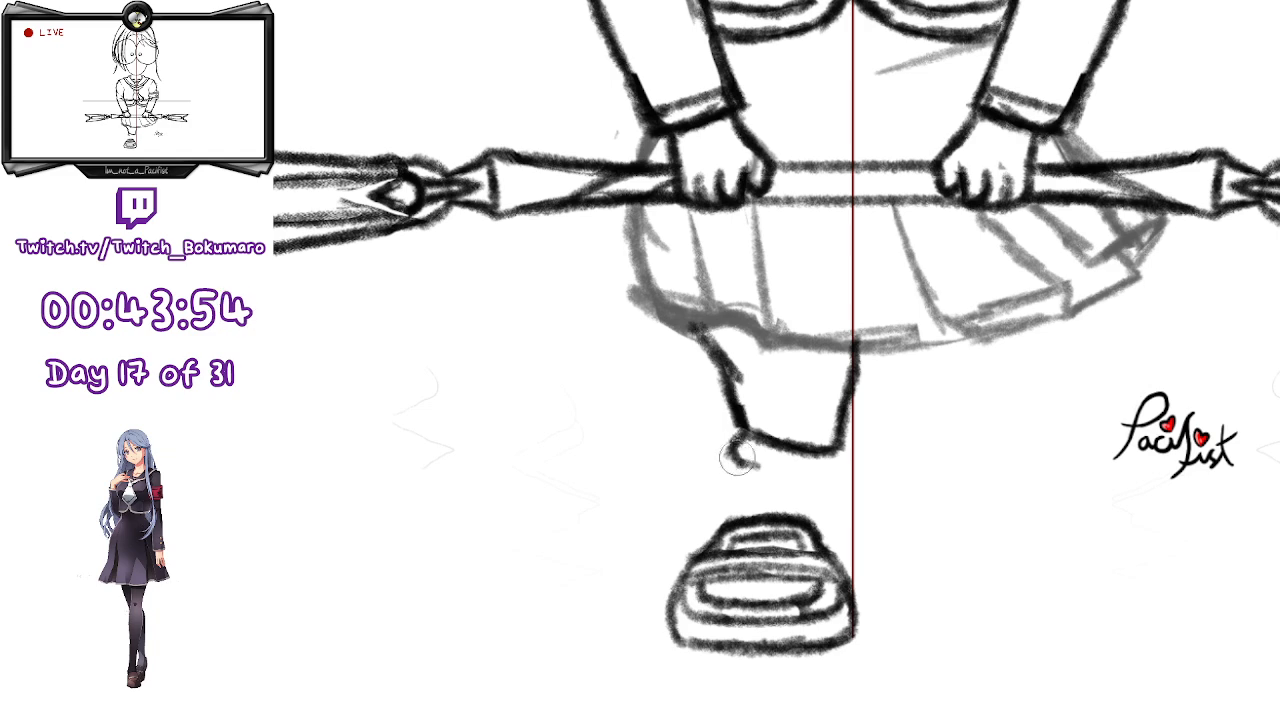
- Erase the lower edge joining the leg's sides and draw a small ankle curve at the left line's end
{"action": "key", "text": "e"}
{"action": "mouse_move", "coordinate": [766, 429]}
{"action": "left_mouse_down"}
{"action": "mouse_move", "coordinate": [808, 428]}
{"action": "mouse_move", "coordinate": [843, 447]}
{"action": "mouse_move", "coordinate": [832, 466]}
{"action": "mouse_move", "coordinate": [825, 458]}
{"action": "left_mouse_up"}
{"action": "key", "text": "b"}
{"action": "left_click_drag", "start_coordinate": [746, 432], "coordinate": [753, 466]}
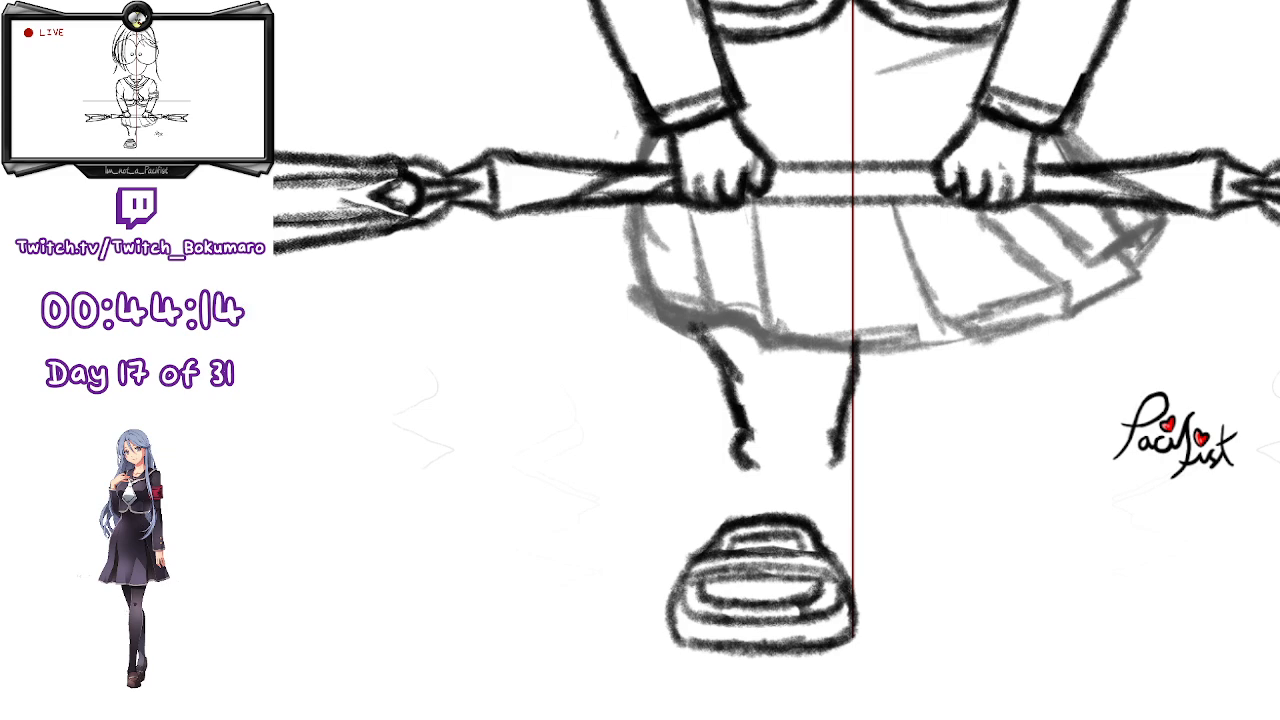
- Move the shoe up and slightly right so it meets the bottom of the leg
{"action": "key", "text": "ctrl+t"}
{"action": "key", "text": "Escape"}
{"action": "key", "text": "ctrl+t"}
{"action": "left_click_drag", "start_coordinate": [805, 583], "coordinate": [828, 527]}
{"action": "key", "text": "Return"}
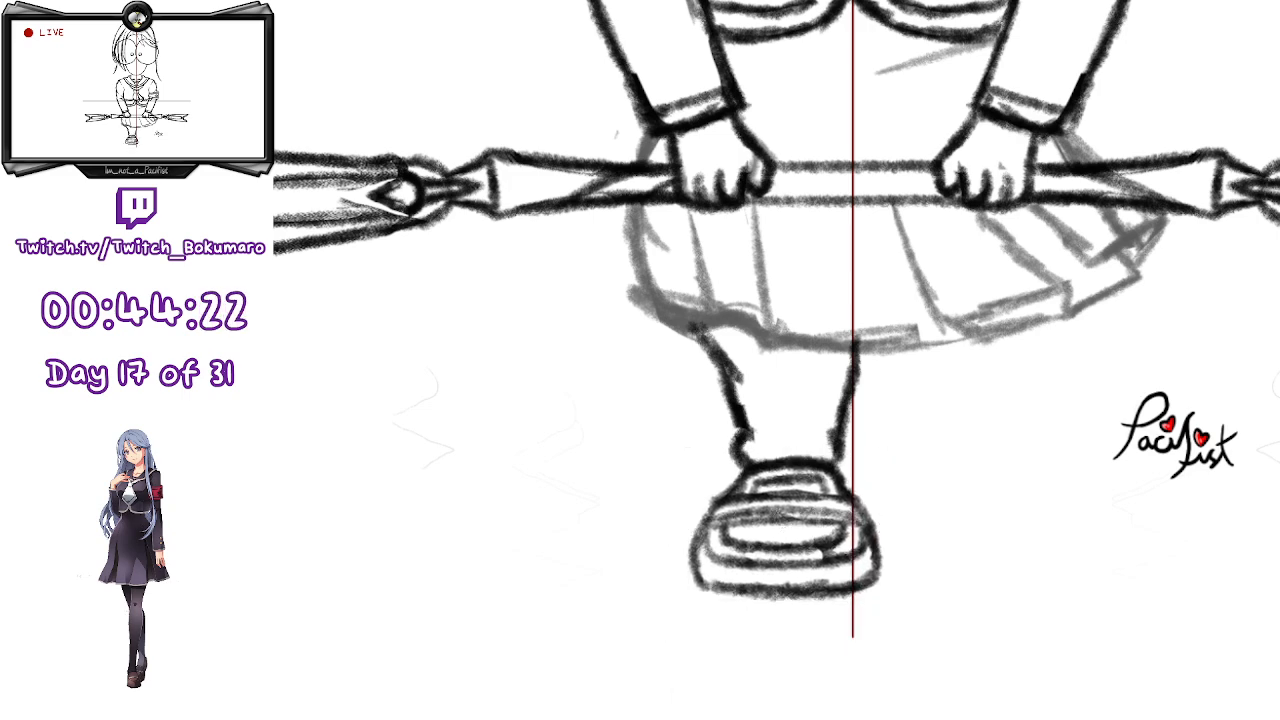
- Shift the leg and shoe left so the shoe's right edge meets the vertical guide, and delete the leg lines
{"action": "key", "text": "ctrl+t"}
{"action": "left_click_drag", "start_coordinate": [820, 563], "coordinate": [791, 548]}
{"action": "left_click", "coordinate": [728, 633]}
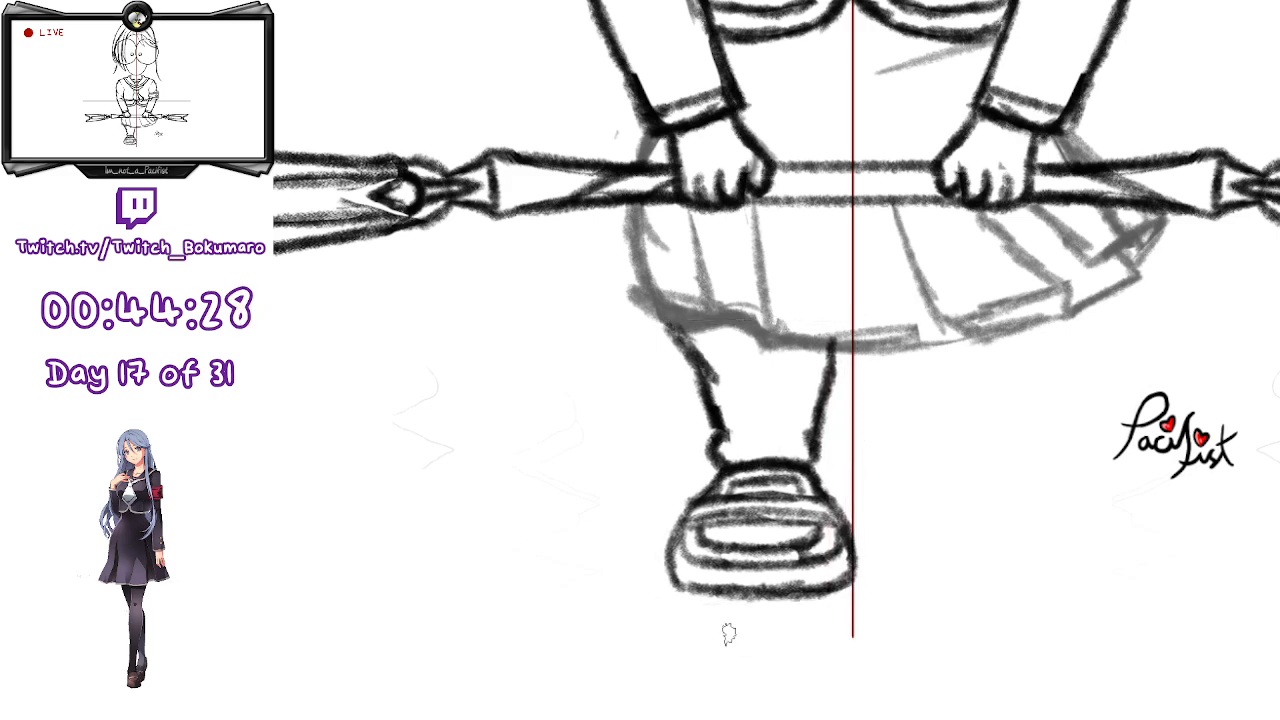
{"action": "key", "text": "Delete"}
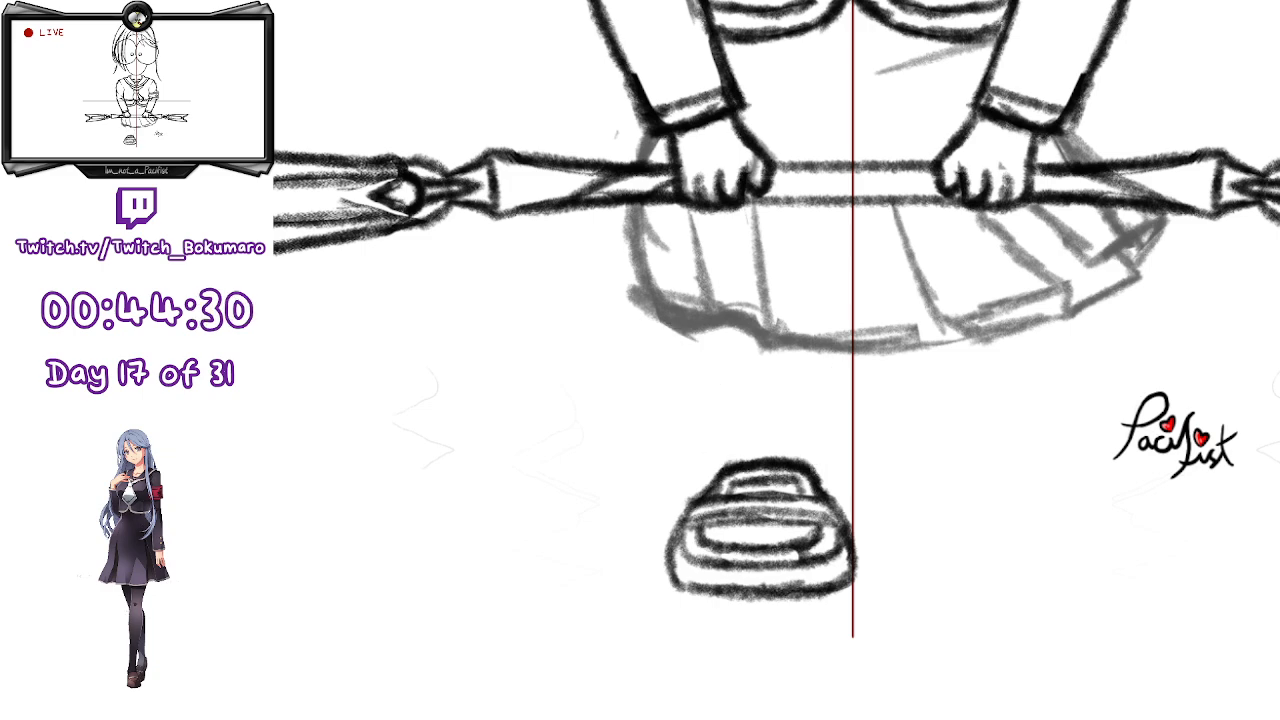
- Delete the faded pleated skirt sketch around the staff
{"action": "scroll", "coordinate": [766, 608], "scroll_direction": "down", "scroll_amount": 4}
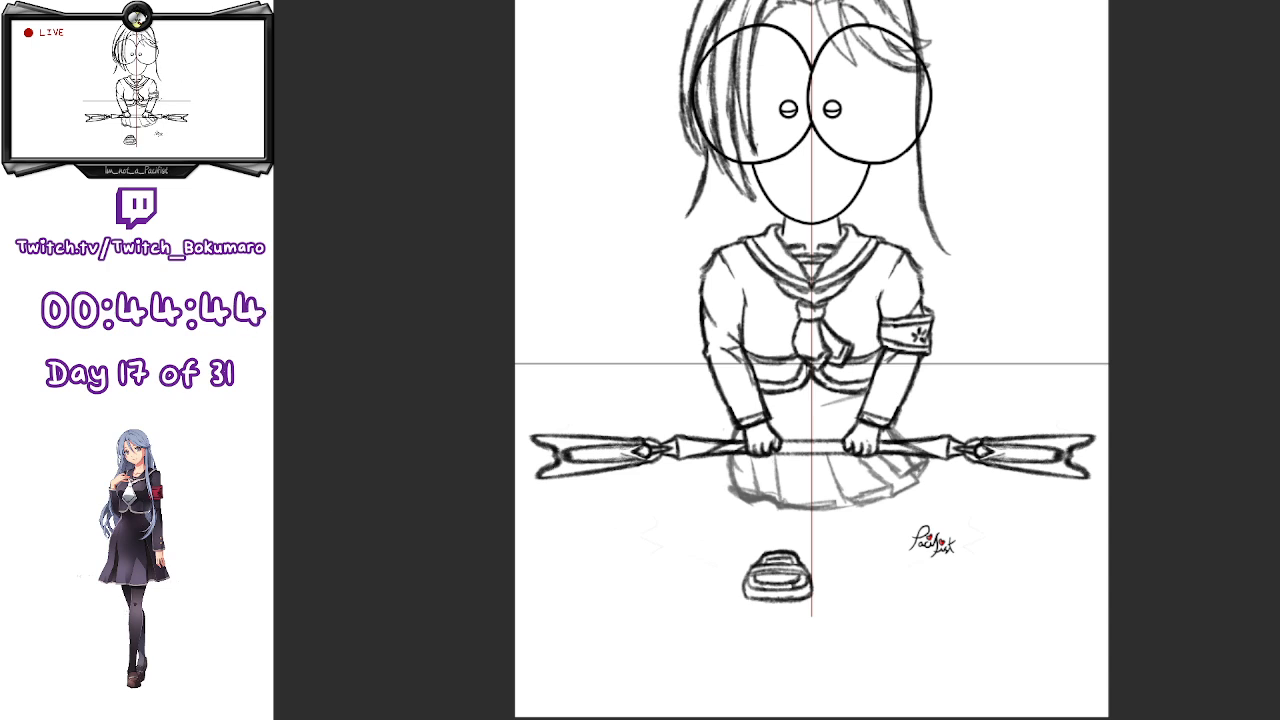
{"action": "key", "text": "Delete"}
{"action": "scroll", "coordinate": [700, 489], "scroll_direction": "up", "scroll_amount": 3}
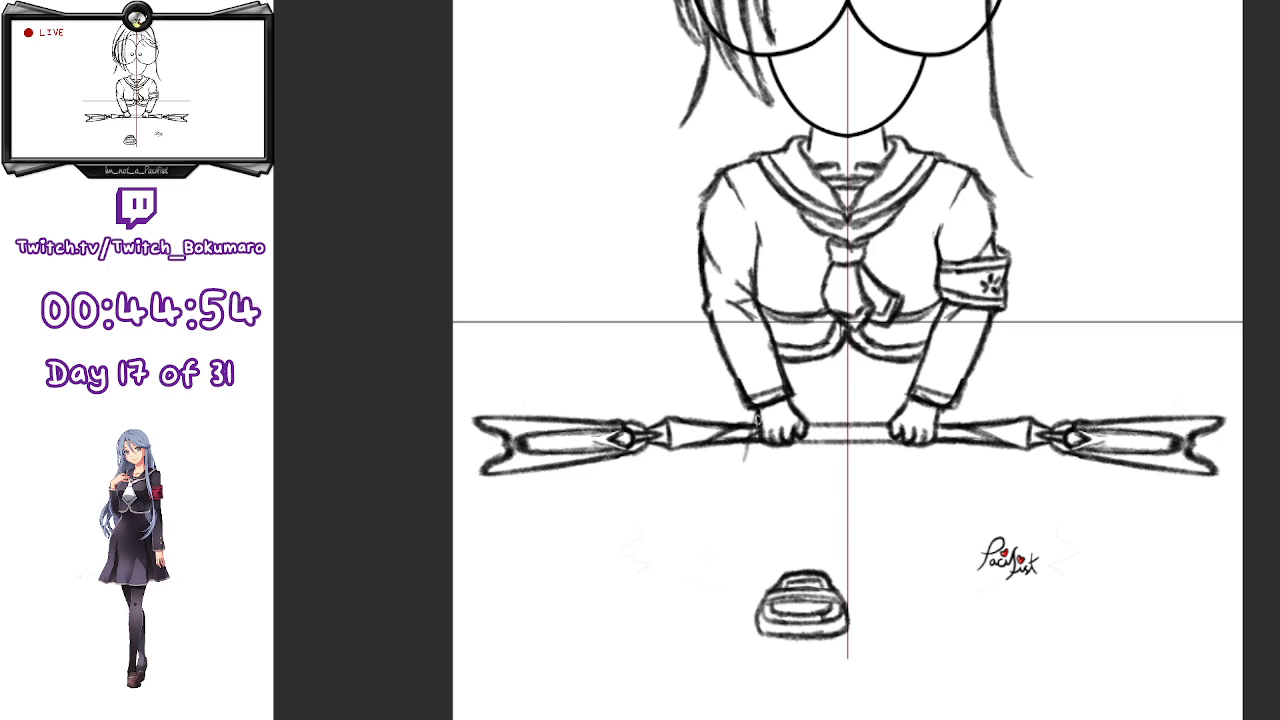
- Sketch a longer skirt outline below the jacket, with flared left and right edges and a wavy hem above the shoe
{"action": "left_click_drag", "start_coordinate": [743, 466], "coordinate": [744, 512]}
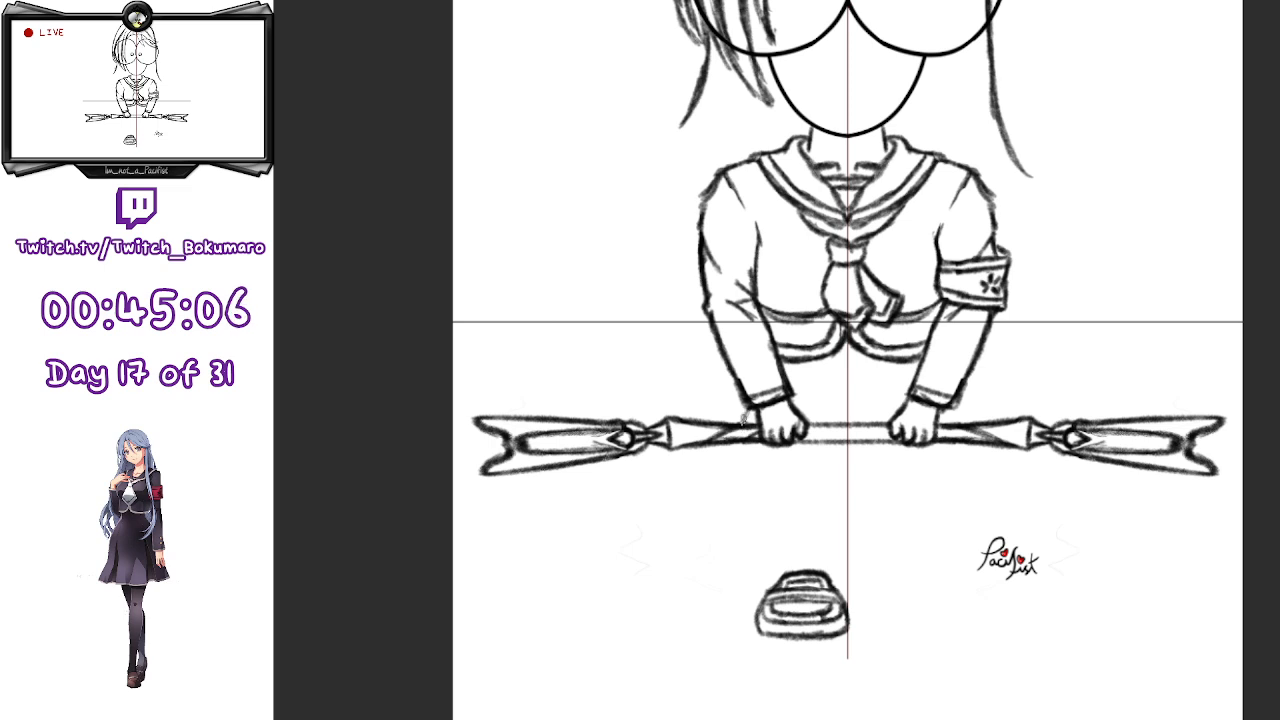
{"action": "mouse_move", "coordinate": [729, 484]}
{"action": "left_mouse_down"}
{"action": "mouse_move", "coordinate": [743, 425]}
{"action": "mouse_move", "coordinate": [712, 530]}
{"action": "left_mouse_up"}
{"action": "left_click_drag", "start_coordinate": [755, 396], "coordinate": [713, 512]}
{"action": "key", "text": "e"}
{"action": "left_click_drag", "start_coordinate": [723, 472], "coordinate": [715, 543]}
{"action": "mouse_move", "coordinate": [744, 442]}
{"action": "left_mouse_down"}
{"action": "mouse_move", "coordinate": [731, 519]}
{"action": "mouse_move", "coordinate": [750, 424]}
{"action": "mouse_move", "coordinate": [730, 505]}
{"action": "mouse_move", "coordinate": [772, 522]}
{"action": "mouse_move", "coordinate": [896, 526]}
{"action": "left_mouse_up"}
{"action": "key", "text": "e"}
{"action": "key", "text": "e"}
{"action": "mouse_move", "coordinate": [812, 532]}
{"action": "left_mouse_down"}
{"action": "mouse_move", "coordinate": [899, 535]}
{"action": "mouse_move", "coordinate": [982, 502]}
{"action": "left_mouse_up"}
{"action": "mouse_move", "coordinate": [952, 364]}
{"action": "left_mouse_down"}
{"action": "mouse_move", "coordinate": [981, 507]}
{"action": "mouse_move", "coordinate": [925, 515]}
{"action": "mouse_move", "coordinate": [910, 532]}
{"action": "mouse_move", "coordinate": [810, 527]}
{"action": "left_mouse_up"}
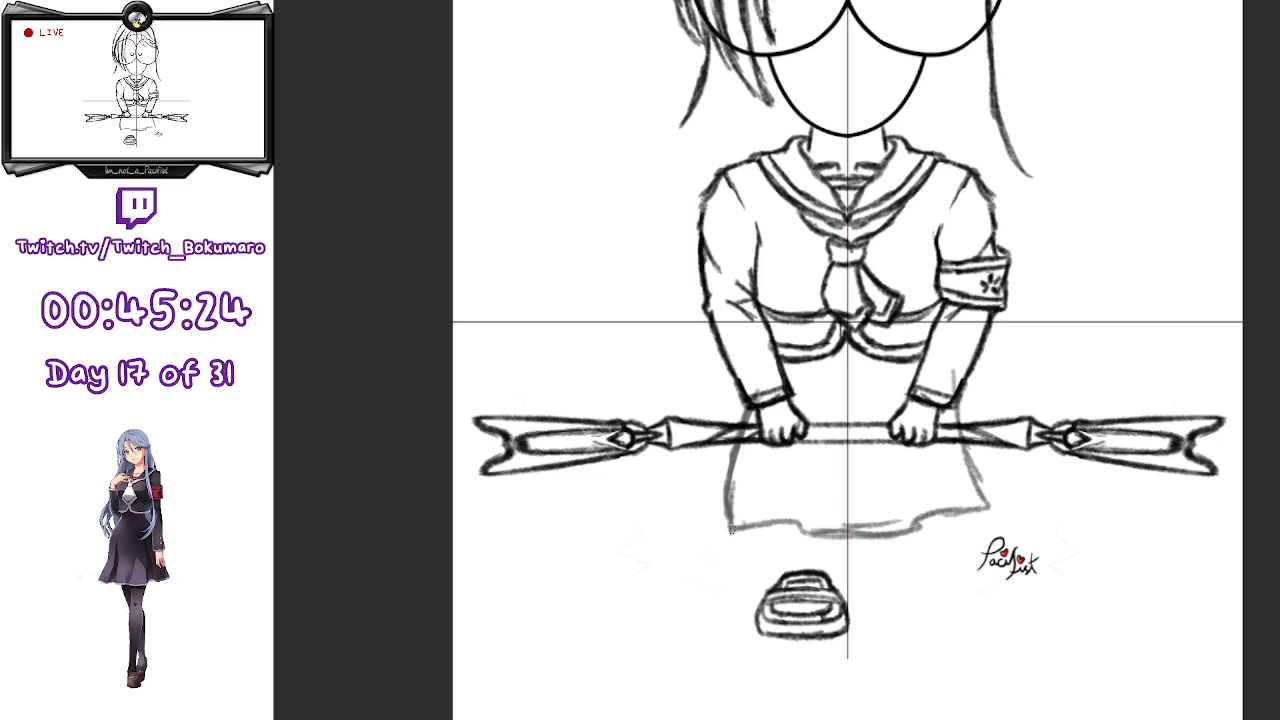
- Finish the hem, draw vertical pleat lines down the skirt, and duplicate the skirt layer to darken its lines
{"action": "mouse_move", "coordinate": [726, 541]}
{"action": "left_mouse_down"}
{"action": "mouse_move", "coordinate": [822, 529]}
{"action": "mouse_move", "coordinate": [802, 526]}
{"action": "mouse_move", "coordinate": [809, 537]}
{"action": "mouse_move", "coordinate": [783, 536]}
{"action": "mouse_move", "coordinate": [804, 524]}
{"action": "mouse_move", "coordinate": [820, 533]}
{"action": "mouse_move", "coordinate": [809, 502]}
{"action": "mouse_move", "coordinate": [819, 532]}
{"action": "mouse_move", "coordinate": [848, 535]}
{"action": "mouse_move", "coordinate": [827, 532]}
{"action": "mouse_move", "coordinate": [977, 511]}
{"action": "mouse_move", "coordinate": [885, 504]}
{"action": "mouse_move", "coordinate": [944, 491]}
{"action": "mouse_move", "coordinate": [942, 516]}
{"action": "mouse_move", "coordinate": [914, 379]}
{"action": "mouse_move", "coordinate": [910, 524]}
{"action": "left_mouse_up"}
{"action": "left_click_drag", "start_coordinate": [896, 442], "coordinate": [920, 542]}
{"action": "left_click_drag", "start_coordinate": [834, 508], "coordinate": [820, 534]}
{"action": "left_click_drag", "start_coordinate": [808, 440], "coordinate": [812, 520]}
{"action": "mouse_move", "coordinate": [792, 446]}
{"action": "left_mouse_down"}
{"action": "mouse_move", "coordinate": [786, 526]}
{"action": "mouse_move", "coordinate": [820, 538]}
{"action": "left_mouse_up"}
{"action": "left_click_drag", "start_coordinate": [806, 410], "coordinate": [812, 496]}
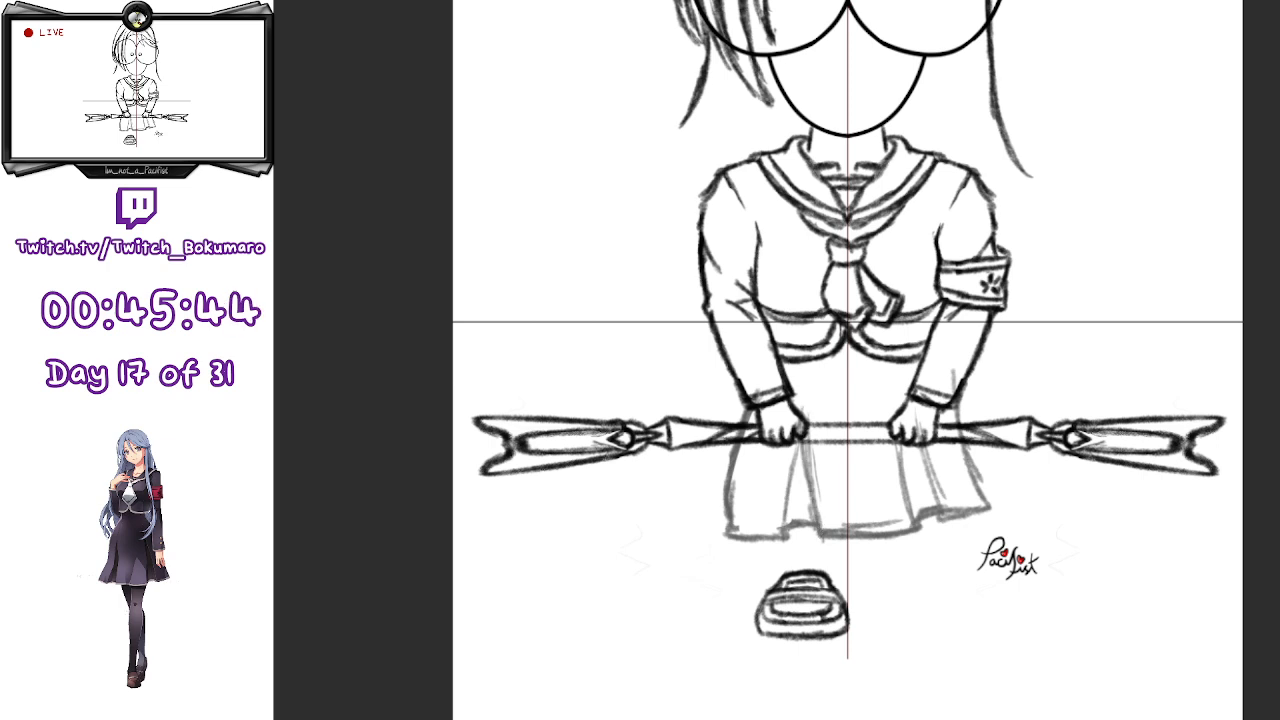
{"action": "key", "text": "ctrl+j"}
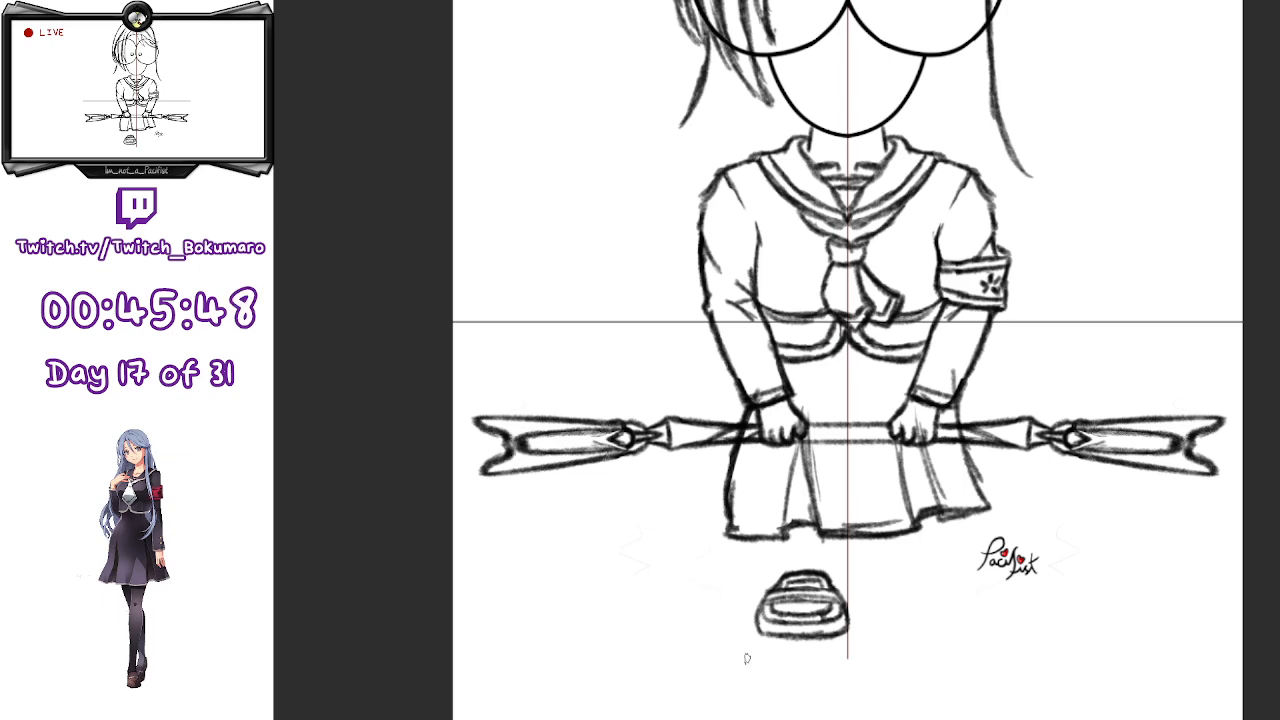
- Push the skirt's right edge outward into a wider flare and redraw the pleat and hem lines there
{"action": "scroll", "coordinate": [945, 692], "scroll_direction": "up", "scroll_amount": 3}
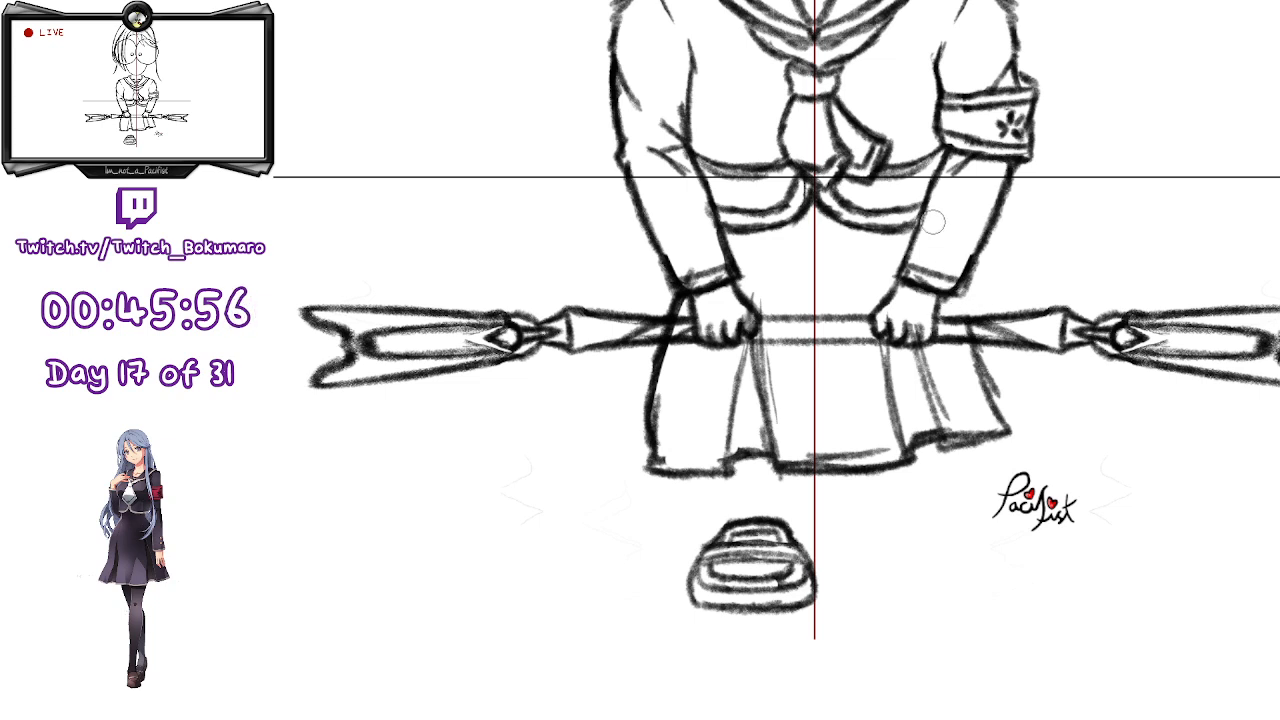
{"action": "left_click_drag", "start_coordinate": [938, 193], "coordinate": [980, 307]}
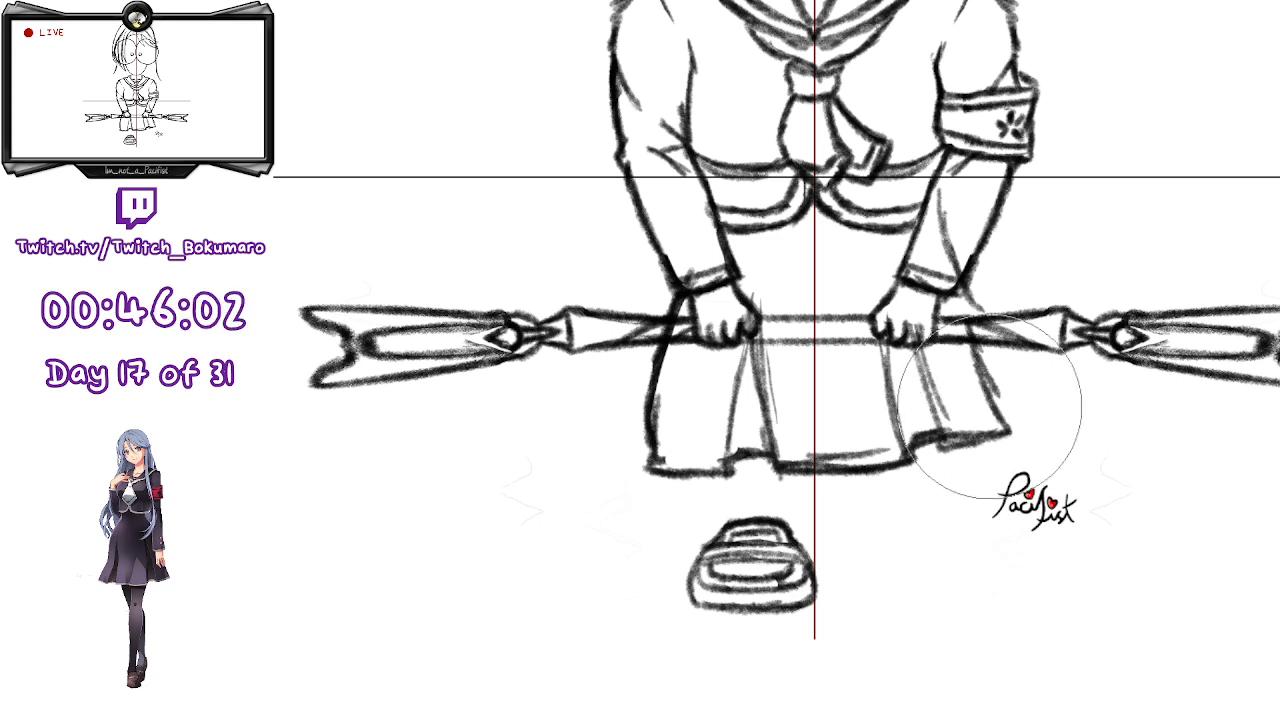
{"action": "mouse_move", "coordinate": [1007, 401]}
{"action": "left_mouse_down"}
{"action": "mouse_move", "coordinate": [1029, 399]}
{"action": "mouse_move", "coordinate": [1020, 364]}
{"action": "mouse_move", "coordinate": [1035, 370]}
{"action": "mouse_move", "coordinate": [1074, 437]}
{"action": "mouse_move", "coordinate": [1058, 431]}
{"action": "left_mouse_up"}
{"action": "key", "text": "b"}
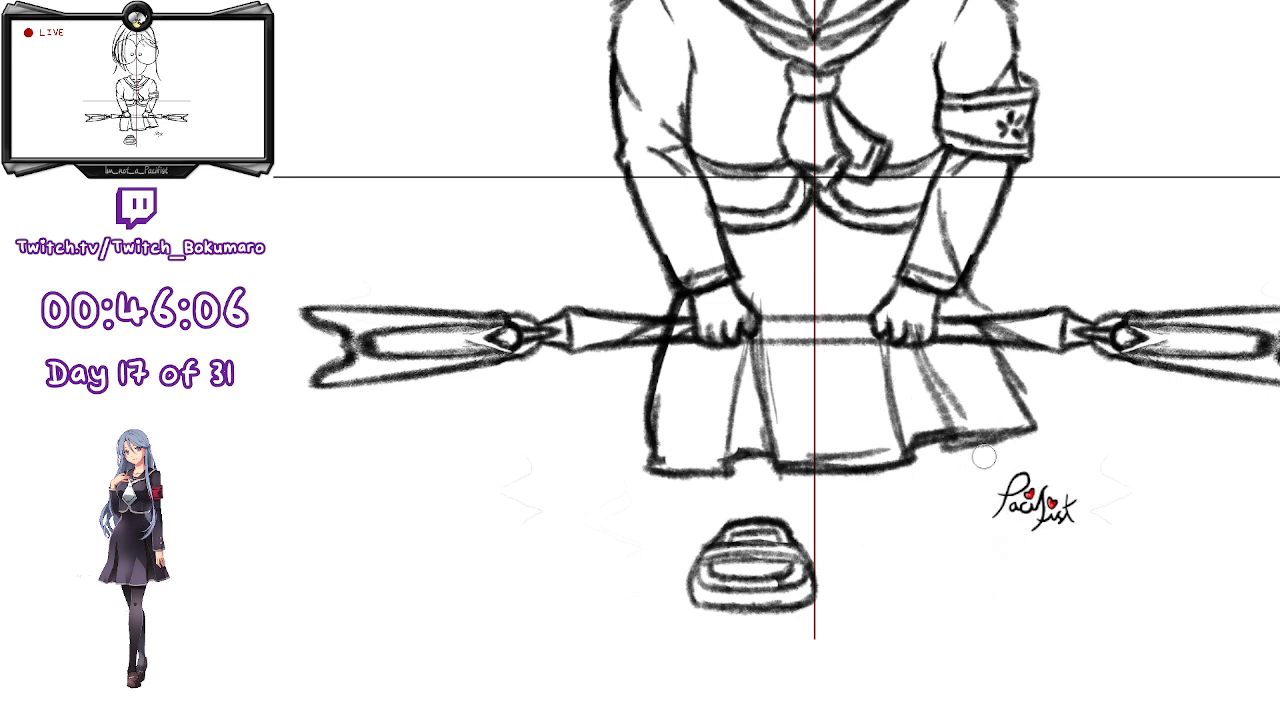
{"action": "mouse_move", "coordinate": [927, 358]}
{"action": "left_mouse_down"}
{"action": "mouse_move", "coordinate": [963, 414]}
{"action": "mouse_move", "coordinate": [956, 432]}
{"action": "left_mouse_up"}
{"action": "left_click_drag", "start_coordinate": [946, 446], "coordinate": [1022, 430]}
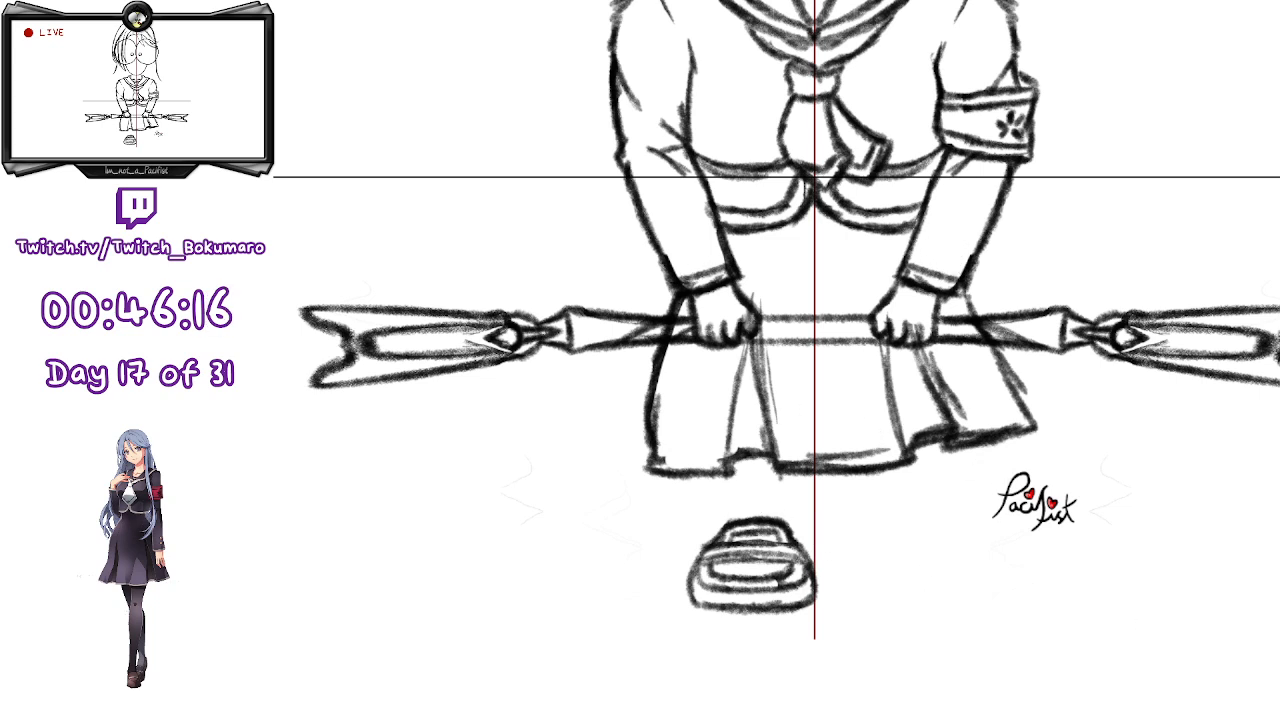
- Move the shoe straight down to leave more room for the leg below the skirt
{"action": "key", "text": "ctrl+t"}
{"action": "left_click_drag", "start_coordinate": [766, 586], "coordinate": [766, 627]}
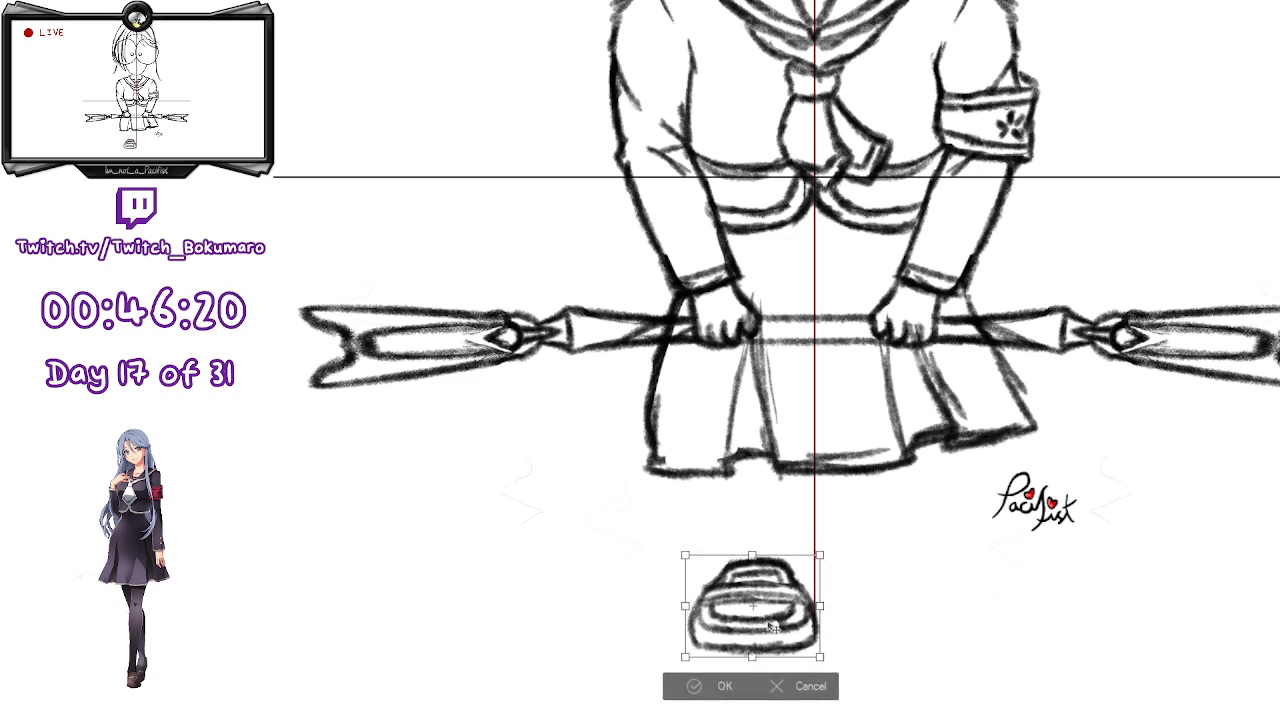
{"action": "key", "text": "Return"}
- Paste a copy of the shoe and shift it right until it sits just past the vertical guide
{"action": "key", "text": "ctrl+v"}
{"action": "key", "text": "ctrl+t"}
{"action": "key", "text": "Right"}
{"action": "key", "text": "Right"}
{"action": "key", "text": "Right"}
{"action": "key", "text": "Right"}
{"action": "key", "text": "Right"}
{"action": "key", "text": "Right"}
{"action": "key", "text": "Right"}
{"action": "key", "text": "Right"}
{"action": "key", "text": "Right"}
{"action": "key", "text": "Right"}
{"action": "key", "text": "Right"}
{"action": "key", "text": "Right"}
{"action": "key", "text": "Right"}
{"action": "key", "text": "Right"}
{"action": "key", "text": "Right"}
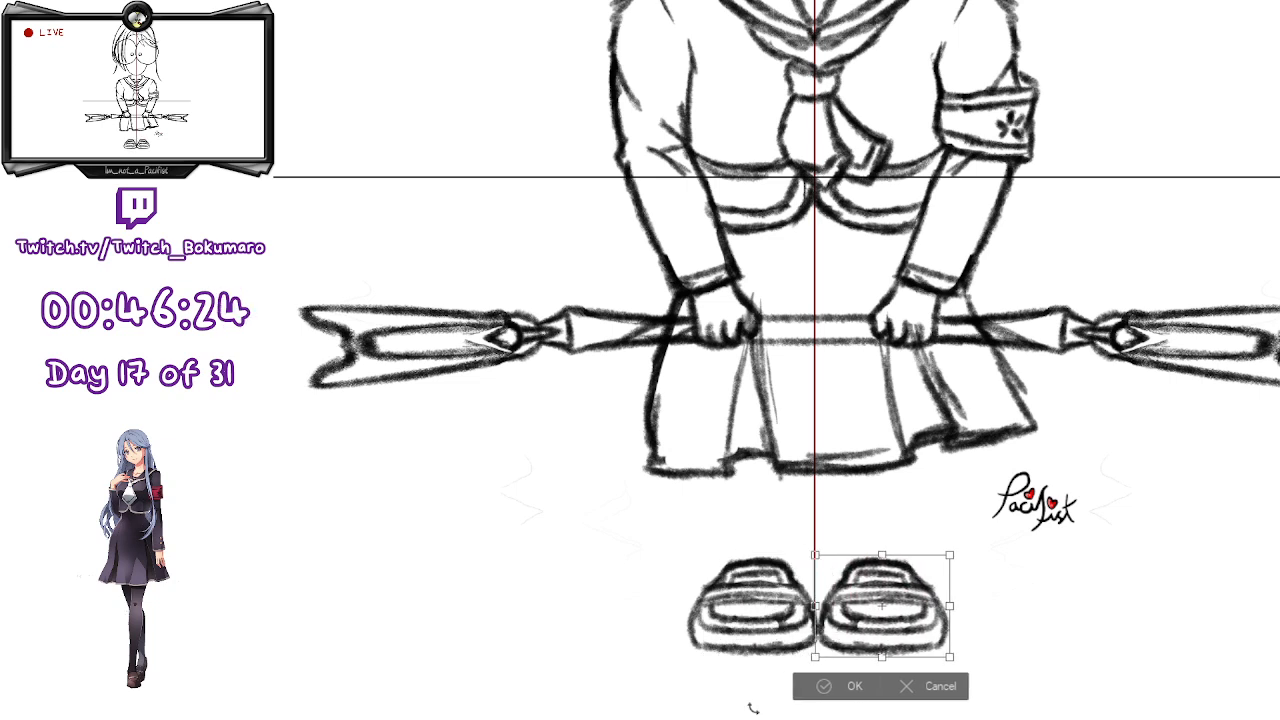
{"action": "key", "text": "Return"}
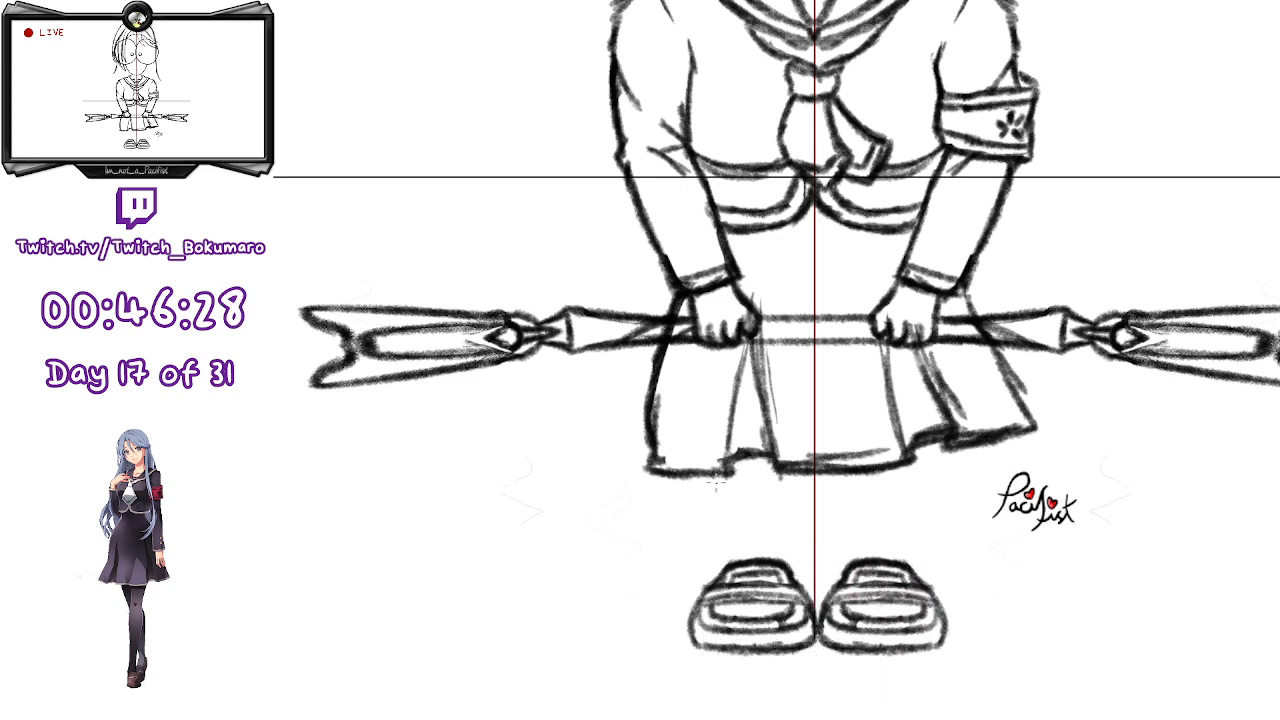
- Draw the inner and outer outlines of both legs from the skirt hem down to the shoes
{"action": "left_click_drag", "start_coordinate": [694, 472], "coordinate": [730, 562]}
{"action": "mouse_move", "coordinate": [812, 474]}
{"action": "left_mouse_down"}
{"action": "mouse_move", "coordinate": [792, 572]}
{"action": "mouse_move", "coordinate": [850, 564]}
{"action": "left_mouse_up"}
{"action": "left_click_drag", "start_coordinate": [830, 478], "coordinate": [862, 572]}
{"action": "mouse_move", "coordinate": [951, 436]}
{"action": "left_mouse_down"}
{"action": "mouse_move", "coordinate": [915, 566]}
{"action": "mouse_move", "coordinate": [920, 540]}
{"action": "left_mouse_up"}
{"action": "left_click_drag", "start_coordinate": [826, 466], "coordinate": [846, 556]}
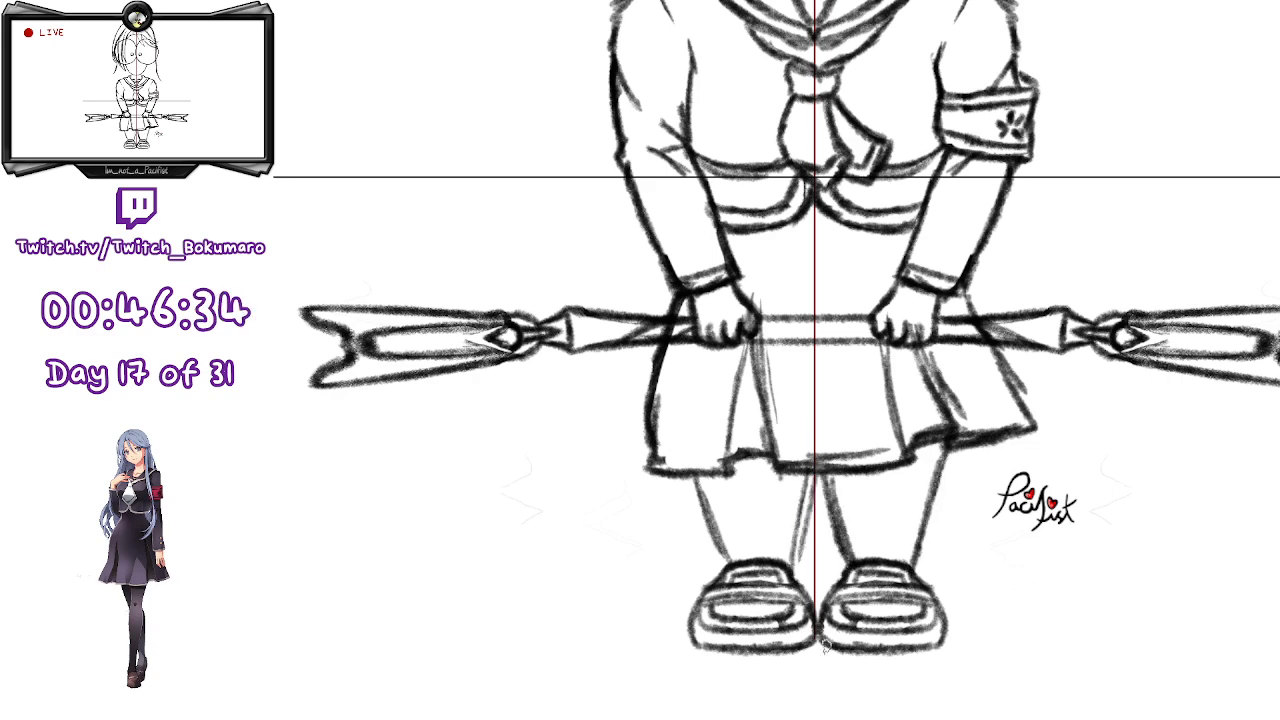
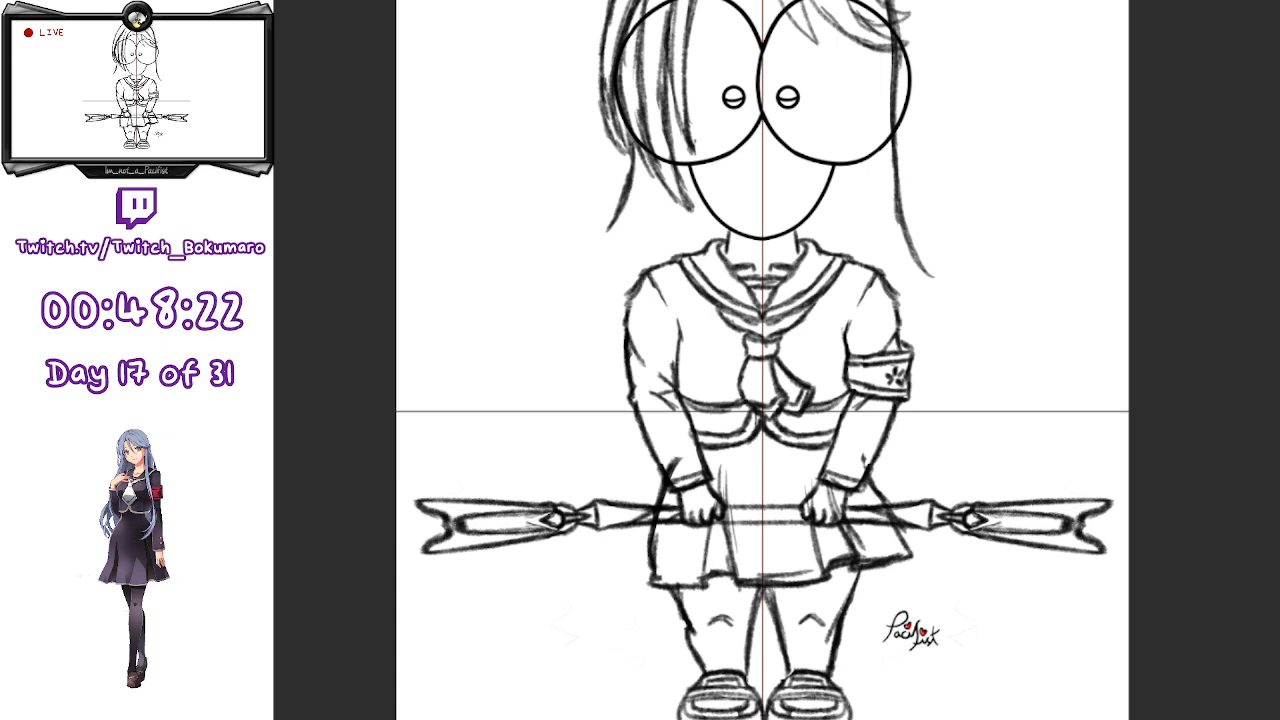
- Compress the skirt, legs and shoes vertically by raising their lower edge to make the lower body shorter
{"action": "key", "text": "ctrl+z"}
{"action": "key", "text": "ctrl+y"}
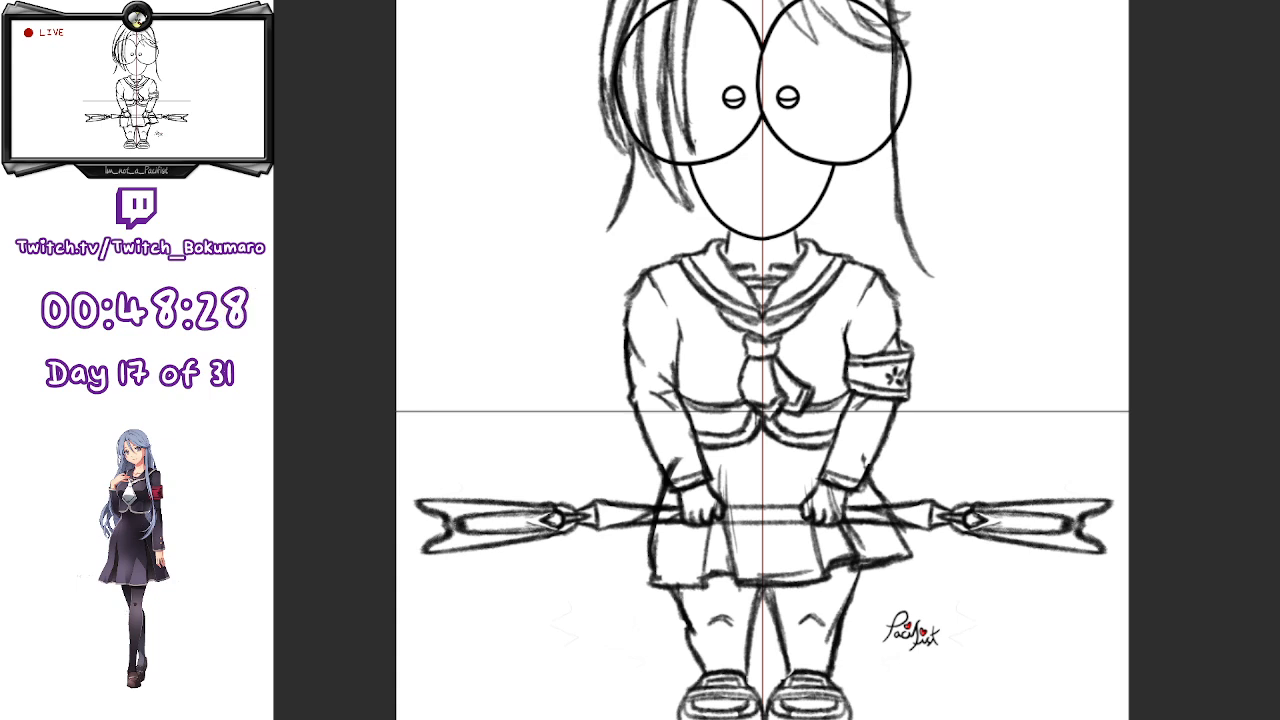
{"action": "key", "text": "ctrl+t"}
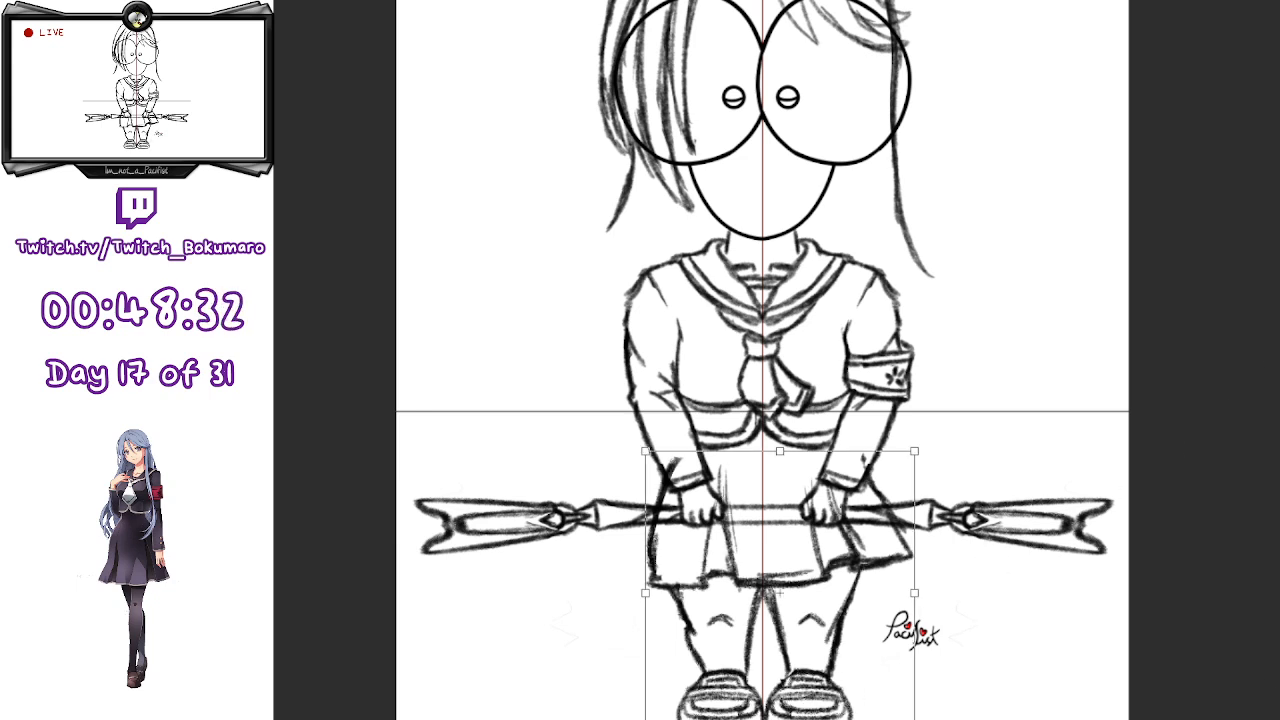
{"action": "scroll", "coordinate": [780, 658], "scroll_direction": "down", "scroll_amount": 2}
{"action": "left_click_drag", "start_coordinate": [779, 658], "coordinate": [779, 622]}
{"action": "key", "text": "Return"}
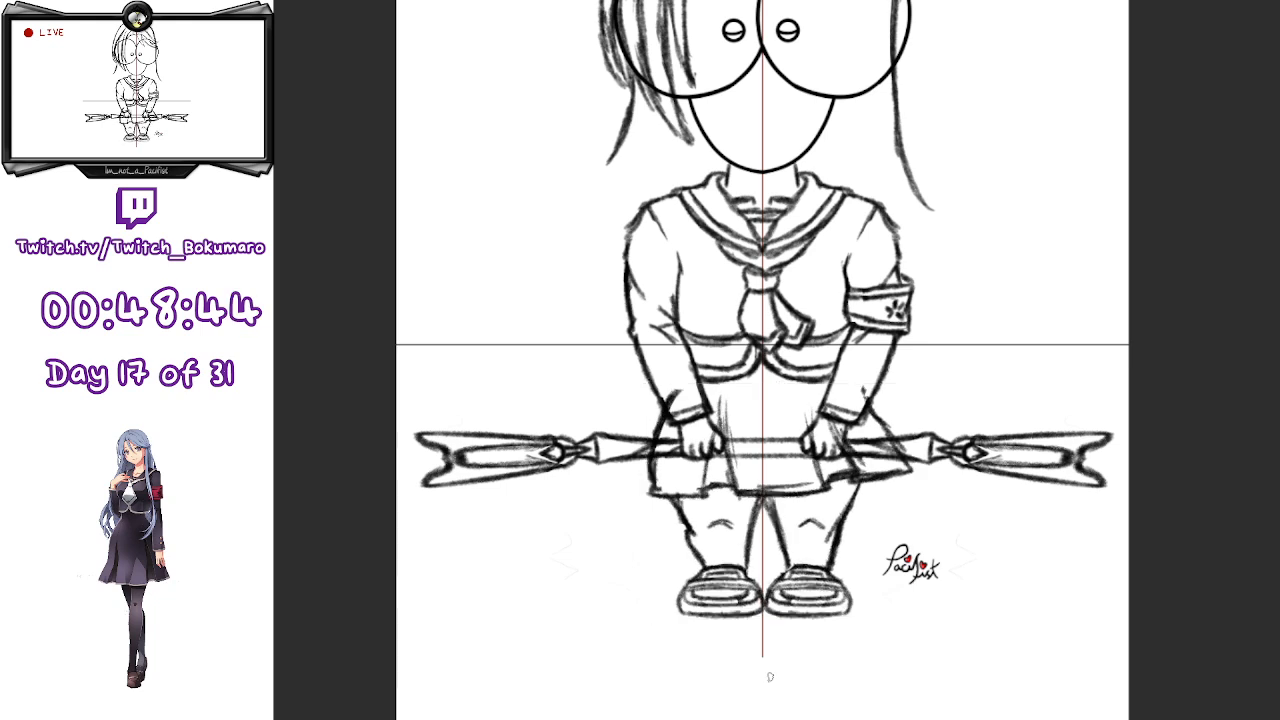
- Compress the staff and hands vertically so they sit higher over the skirt
{"action": "scroll", "coordinate": [418, 581], "scroll_direction": "down", "scroll_amount": 3}
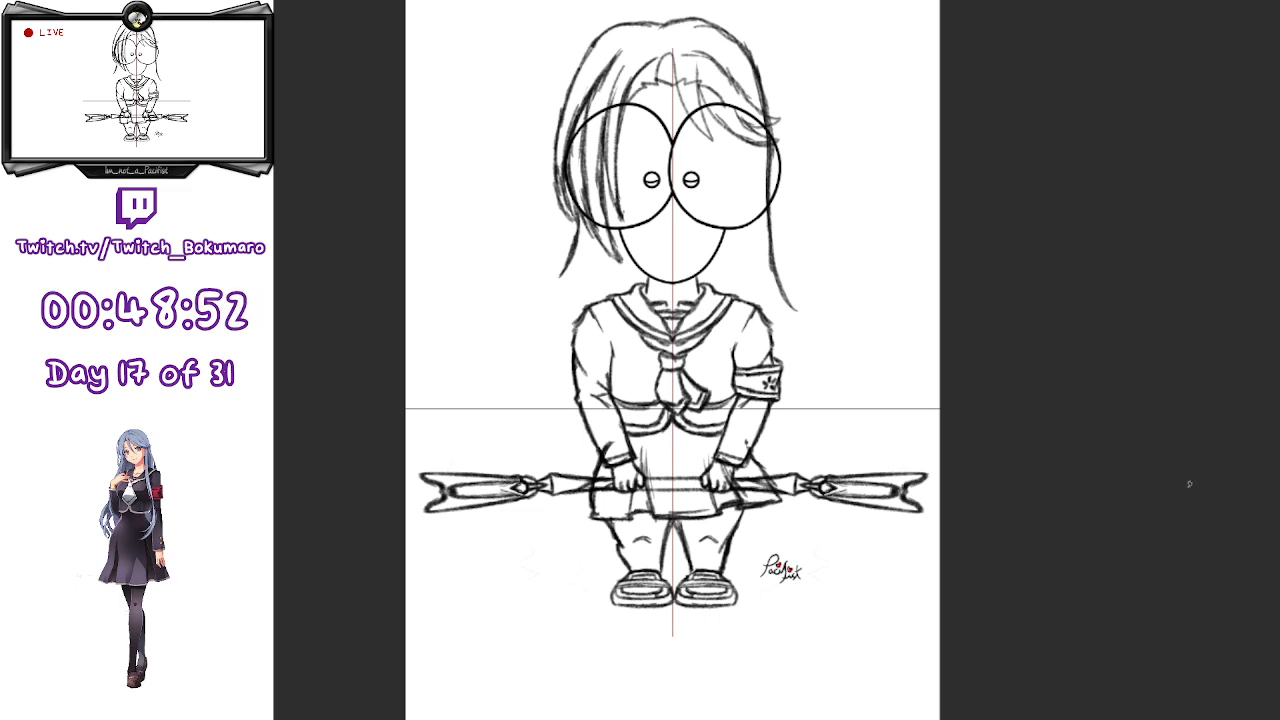
{"action": "key", "text": "ctrl+t"}
{"action": "left_click_drag", "start_coordinate": [673, 620], "coordinate": [675, 589]}
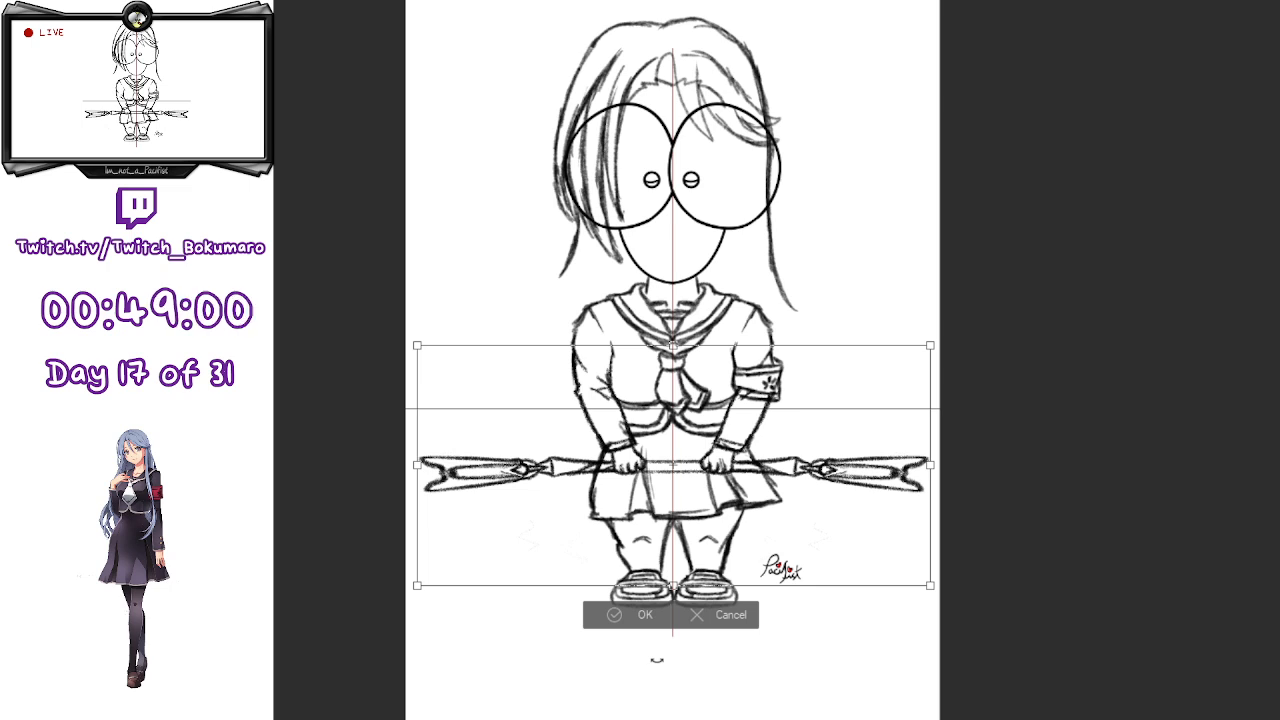
{"action": "key", "text": "Return"}
{"action": "scroll", "coordinate": [654, 336], "scroll_direction": "up", "scroll_amount": 2}
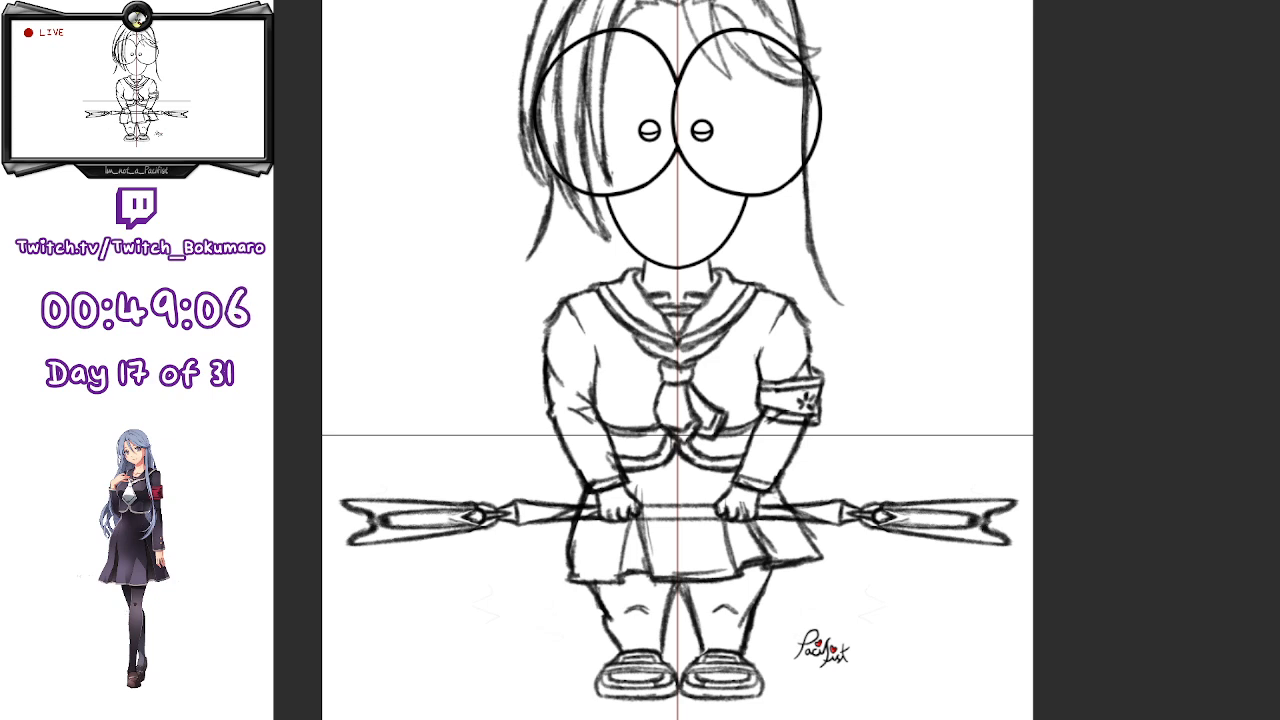
{"action": "key", "text": "ctrl+t"}
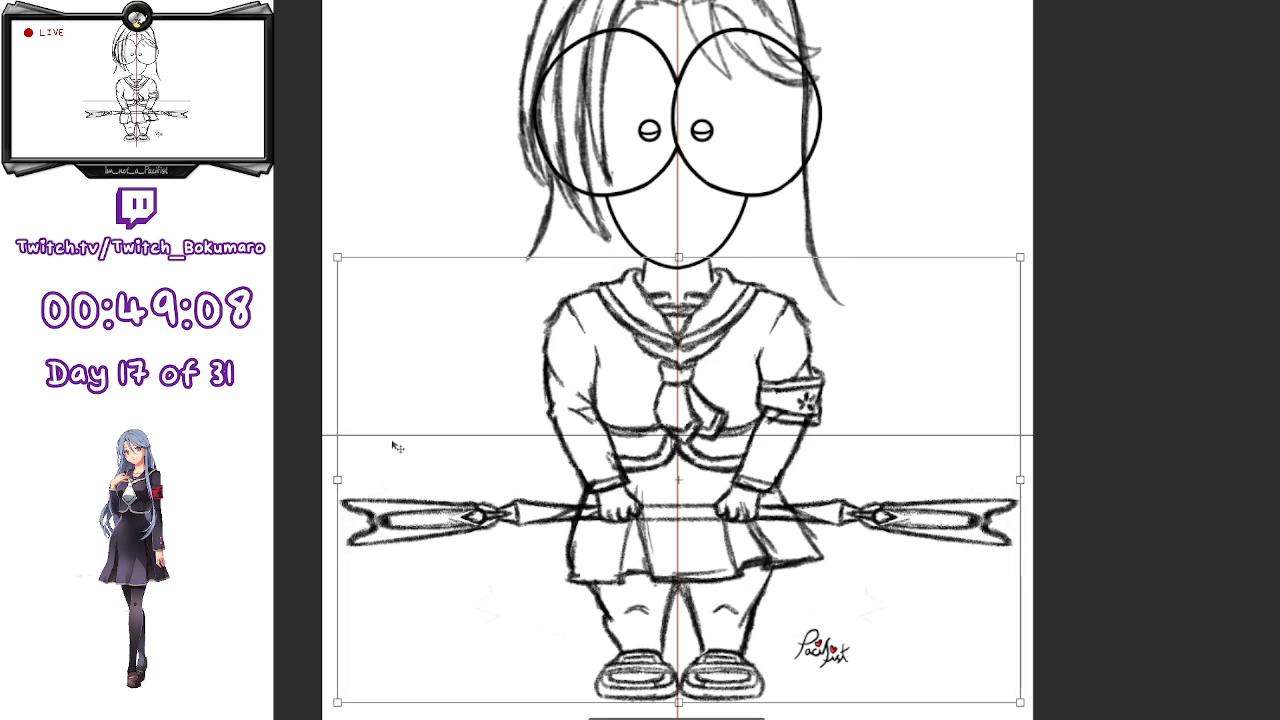
{"action": "left_click_drag", "start_coordinate": [340, 483], "coordinate": [357, 483]}
{"action": "key", "text": "Escape"}
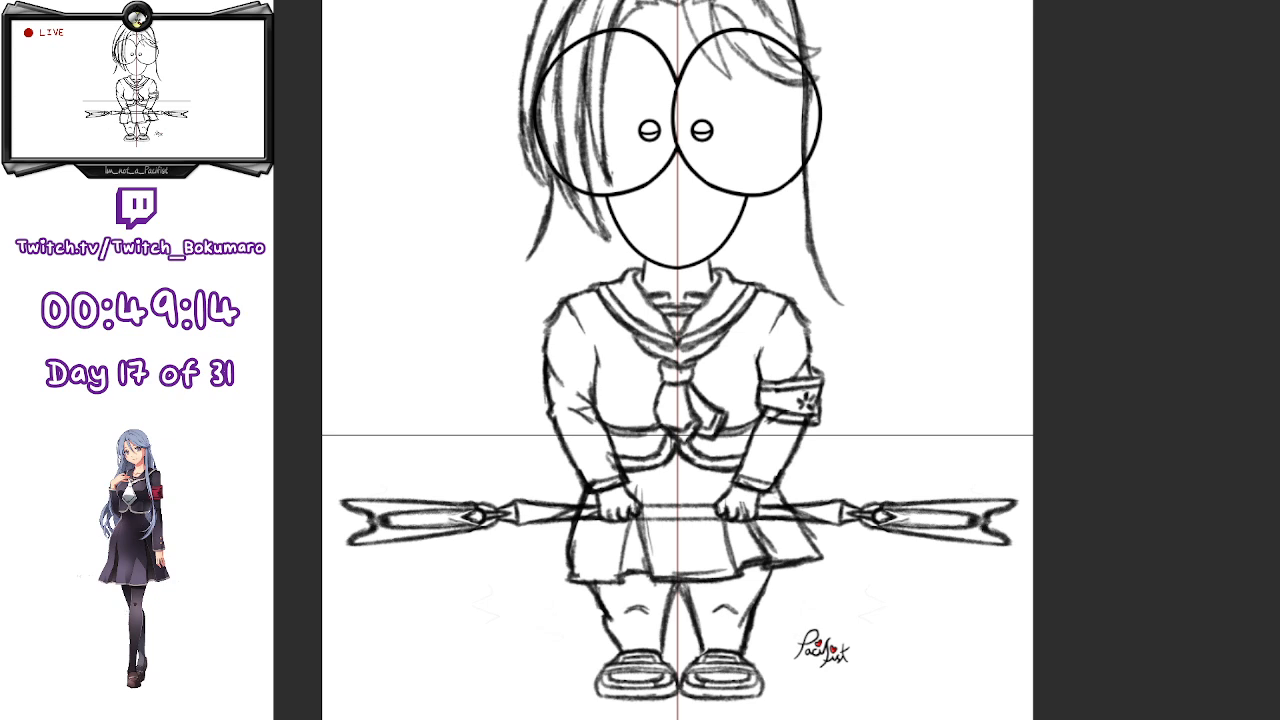
- Narrow the whole body slightly, leaving the staff and head out of the transformation
{"action": "key", "text": "ctrl+t"}
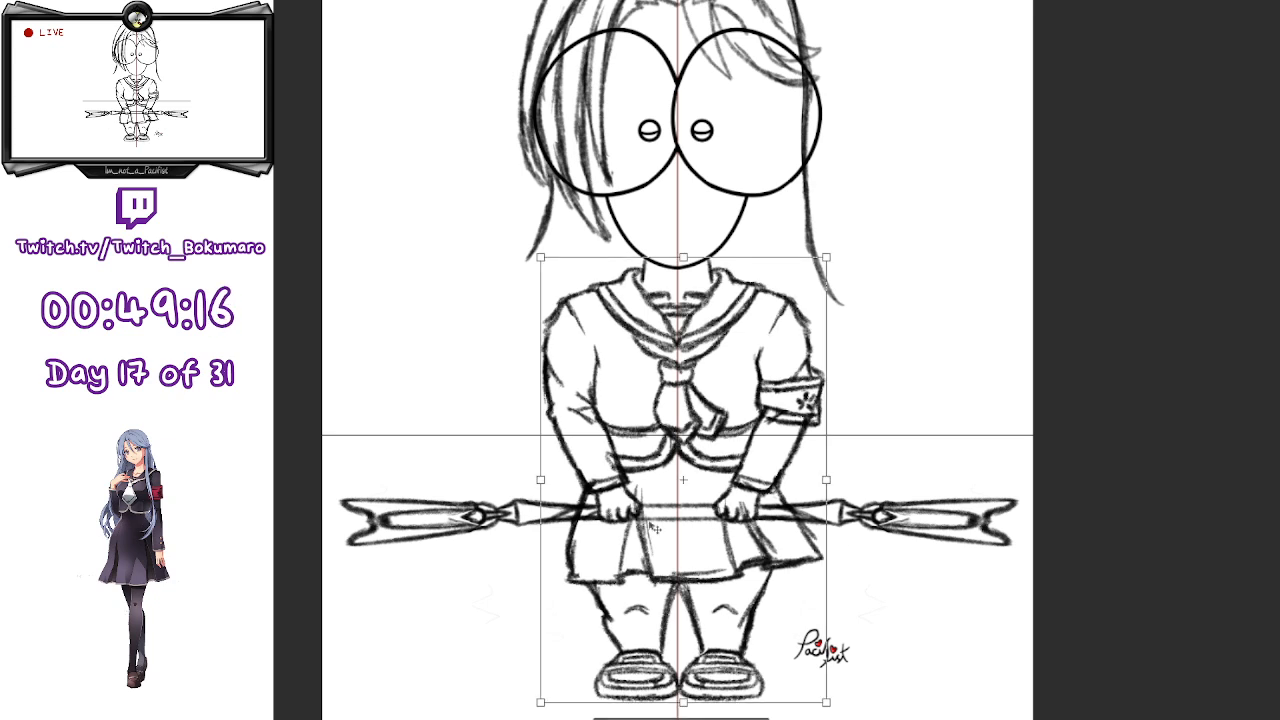
{"action": "left_click_drag", "start_coordinate": [543, 483], "coordinate": [547, 497]}
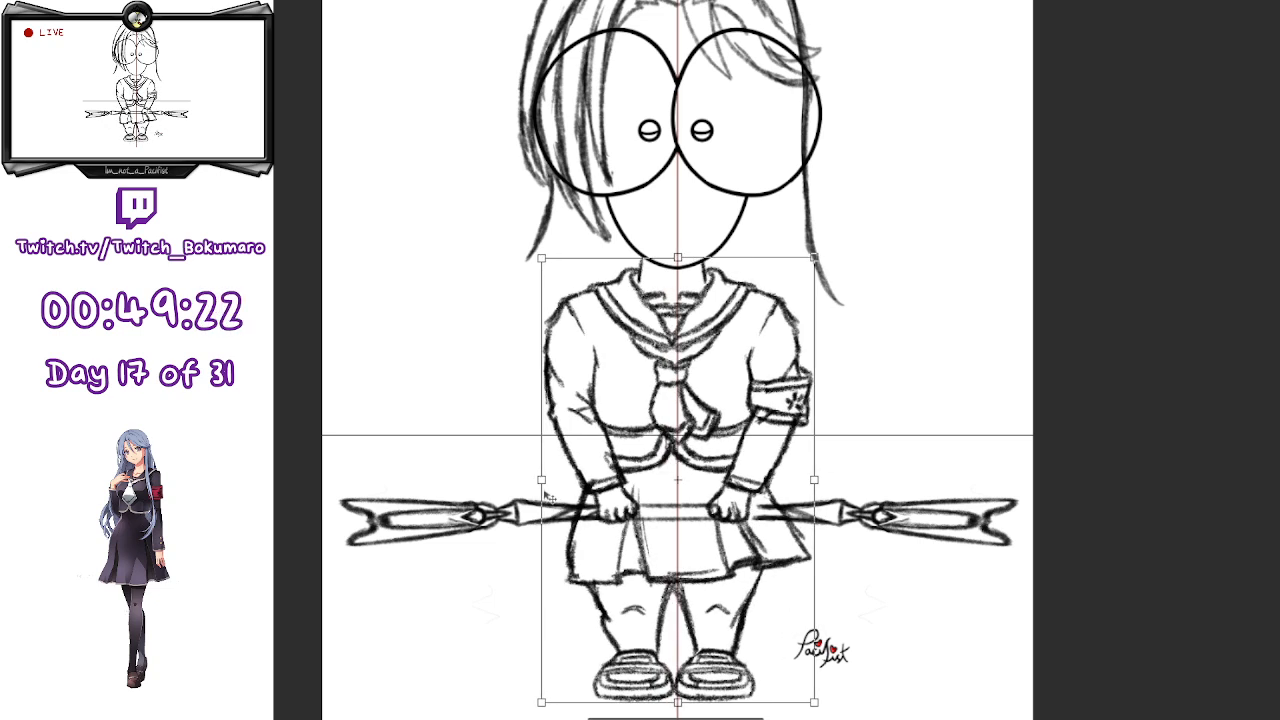
{"action": "key", "text": "Return"}
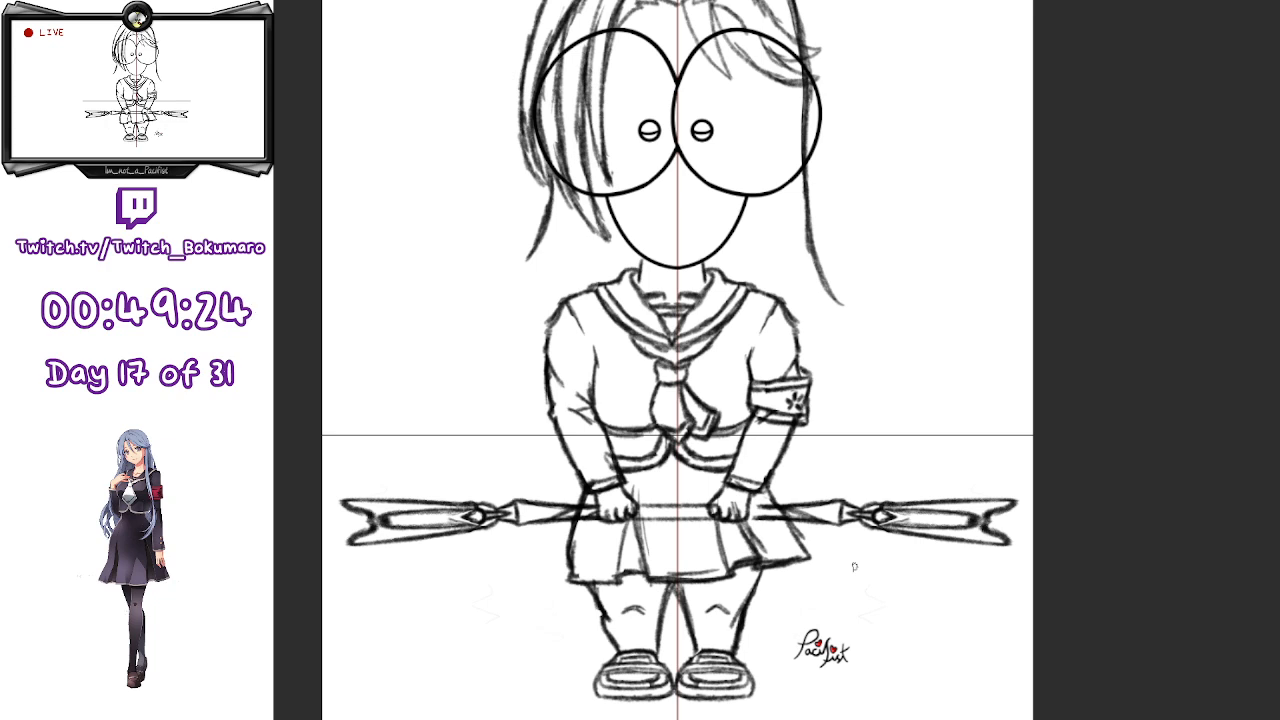
{"action": "scroll", "coordinate": [633, 388], "scroll_direction": "down", "scroll_amount": 2}
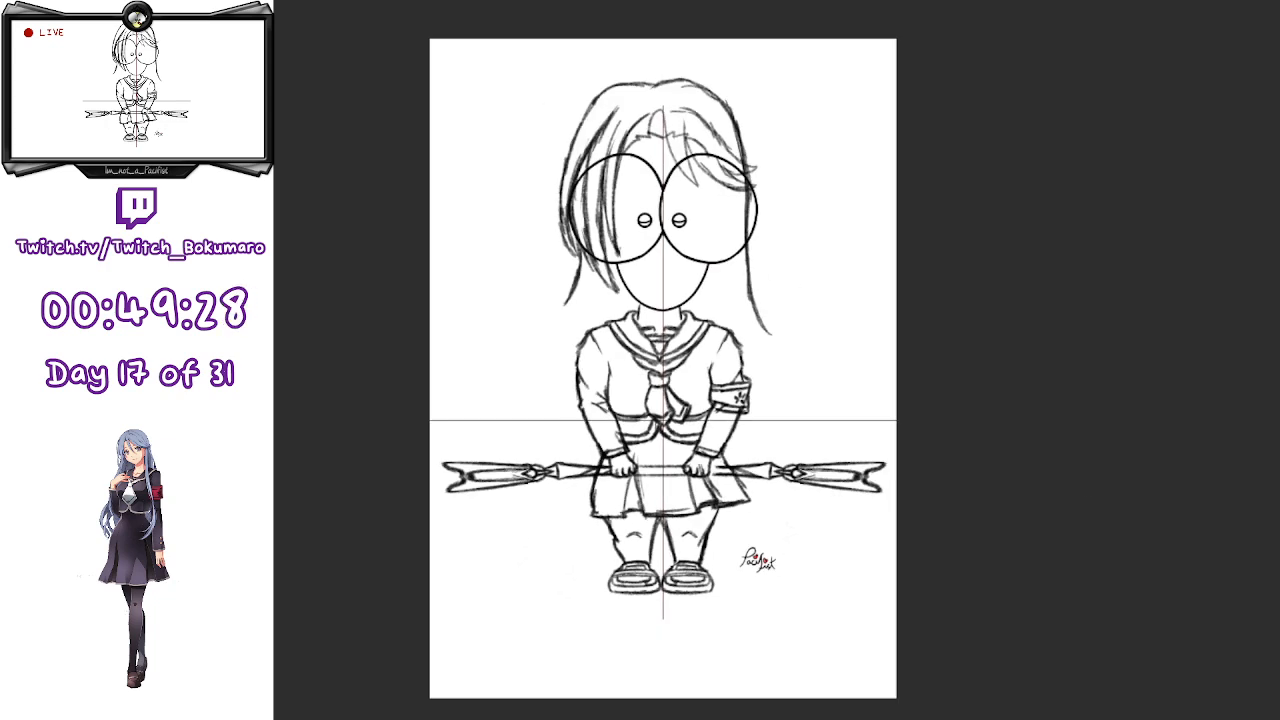
- Shorten the body vertically from the feet up and narrow it slightly from its left side
{"action": "scroll", "coordinate": [1090, 526], "scroll_direction": "up", "scroll_amount": 1}
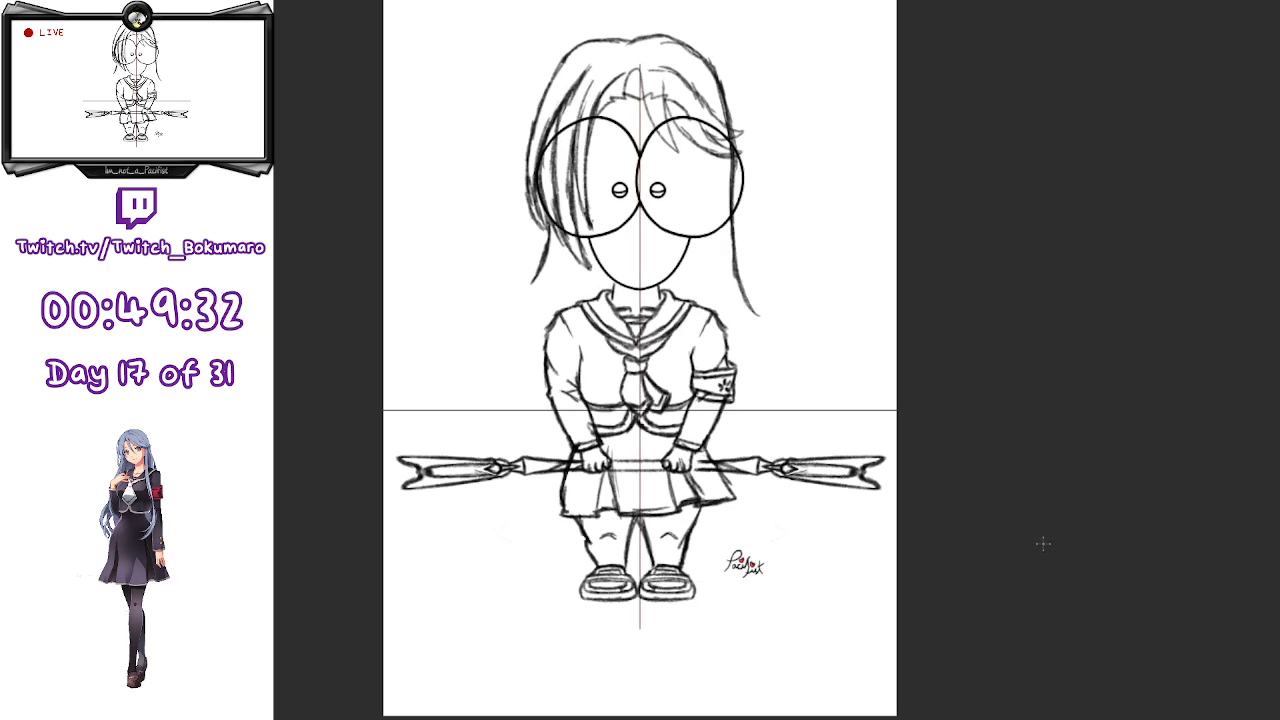
{"action": "key", "text": "ctrl+t"}
{"action": "left_click_drag", "start_coordinate": [638, 600], "coordinate": [637, 563]}
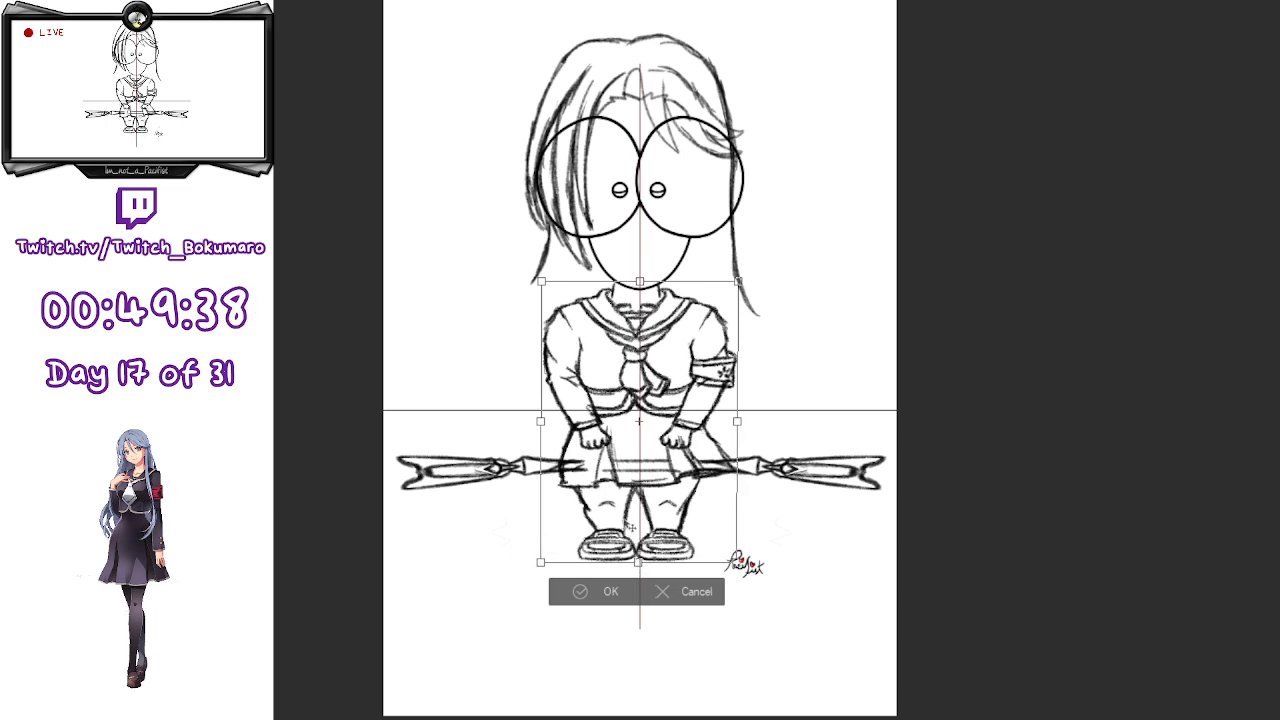
{"action": "left_click_drag", "start_coordinate": [546, 425], "coordinate": [549, 428]}
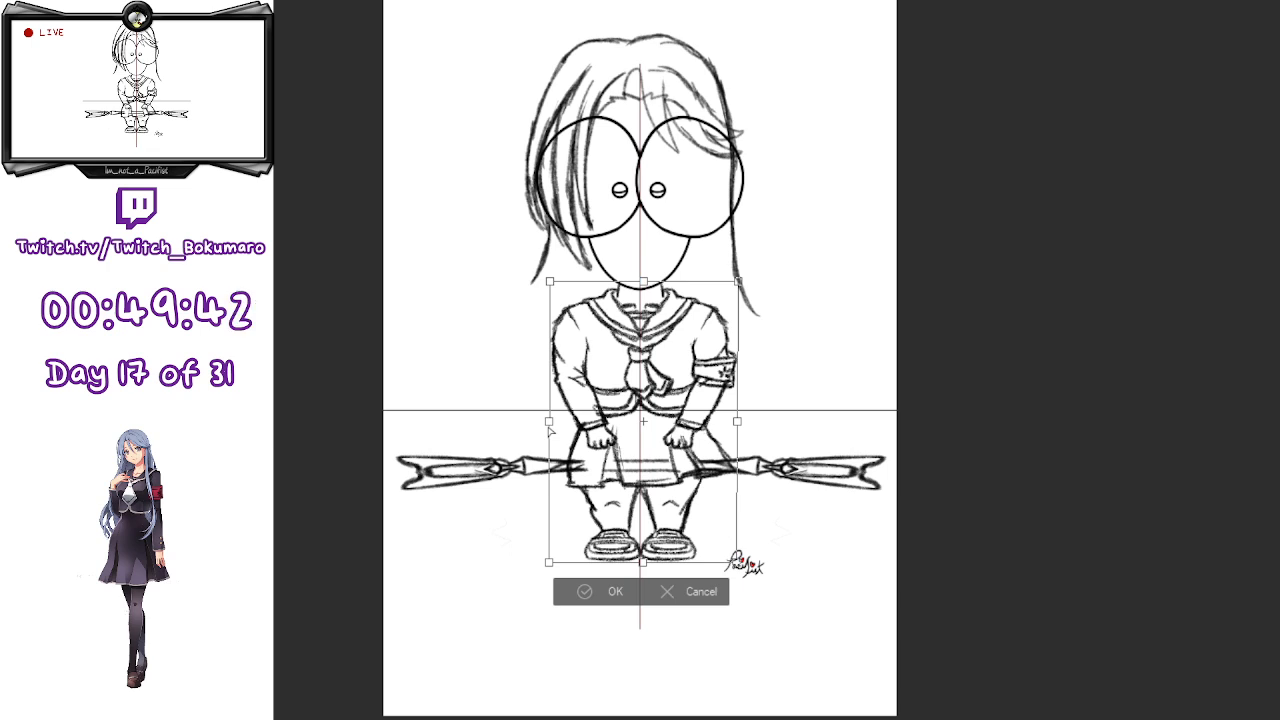
- Nudge the transformed body left to centre it on the vertical guide
{"action": "key", "text": "Left"}
{"action": "key", "text": "Left"}
{"action": "key", "text": "Left"}
{"action": "key", "text": "Left"}
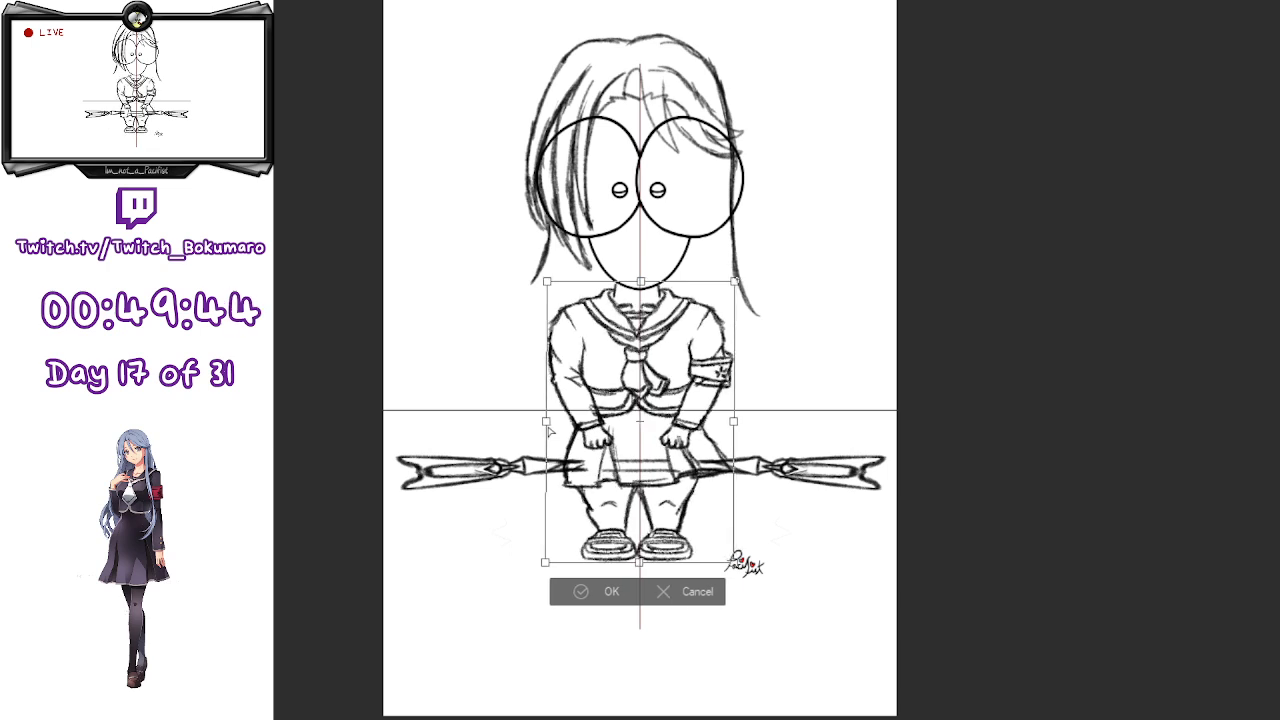
{"action": "key", "text": "Return"}
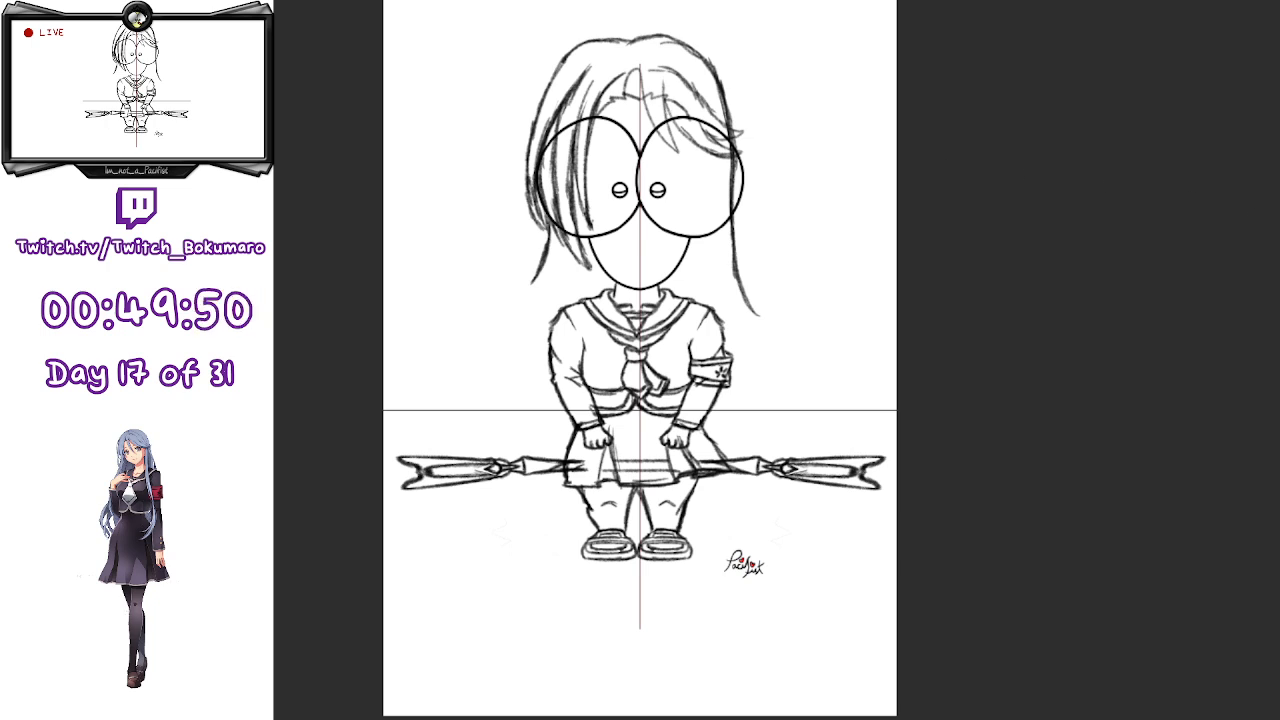
- Move the staff up until it lines up with the character's hands
{"action": "key", "text": "ctrl+t"}
{"action": "key", "text": "Up"}
{"action": "key", "text": "Up"}
{"action": "key", "text": "Up"}
{"action": "key", "text": "Up"}
{"action": "key", "text": "Up"}
{"action": "key", "text": "Up"}
{"action": "key", "text": "Up"}
{"action": "key", "text": "Up"}
{"action": "key", "text": "Up"}
{"action": "key", "text": "Up"}
{"action": "key", "text": "Up"}
{"action": "key", "text": "Up"}
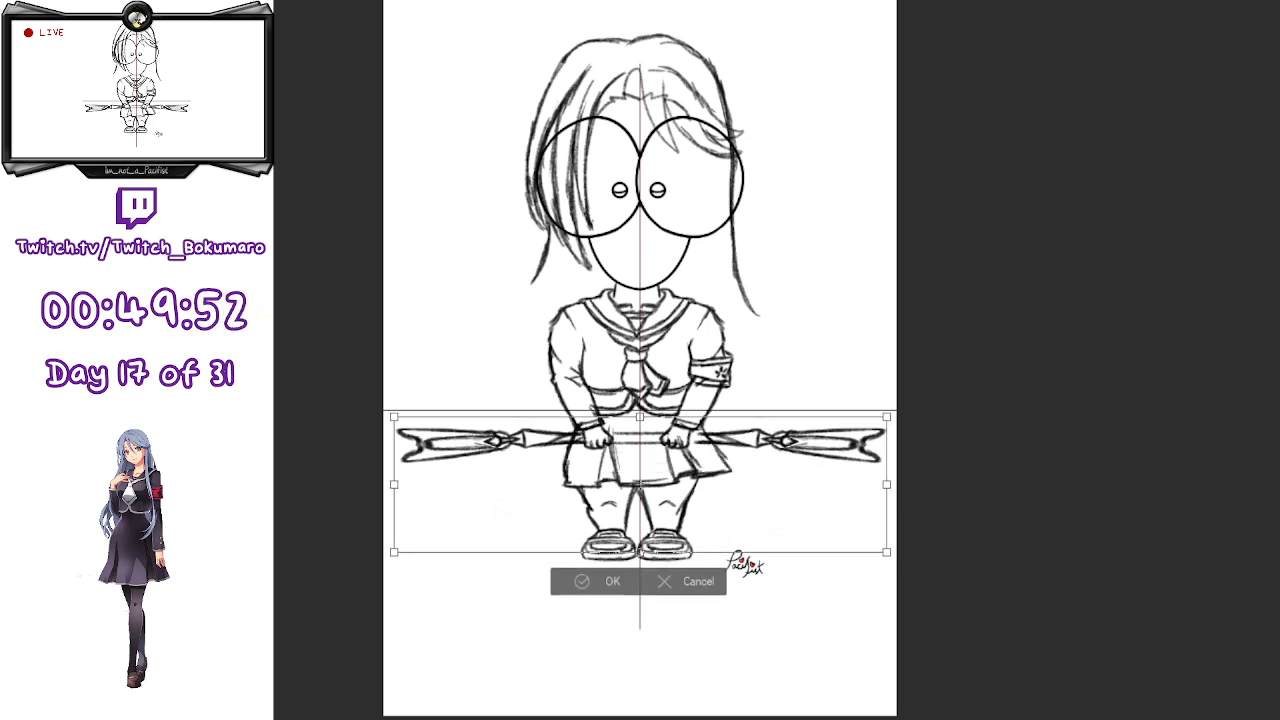
{"action": "key", "text": "Down"}
{"action": "key", "text": "Down"}
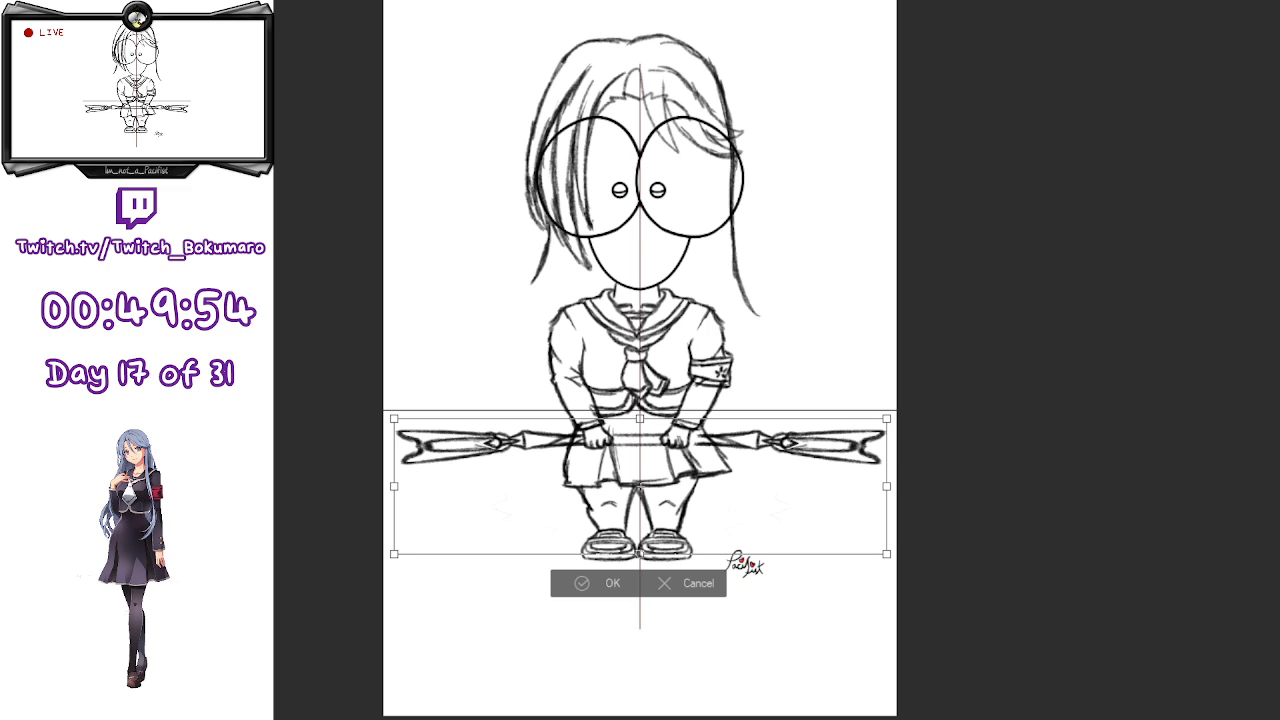
{"action": "key", "text": "Return"}
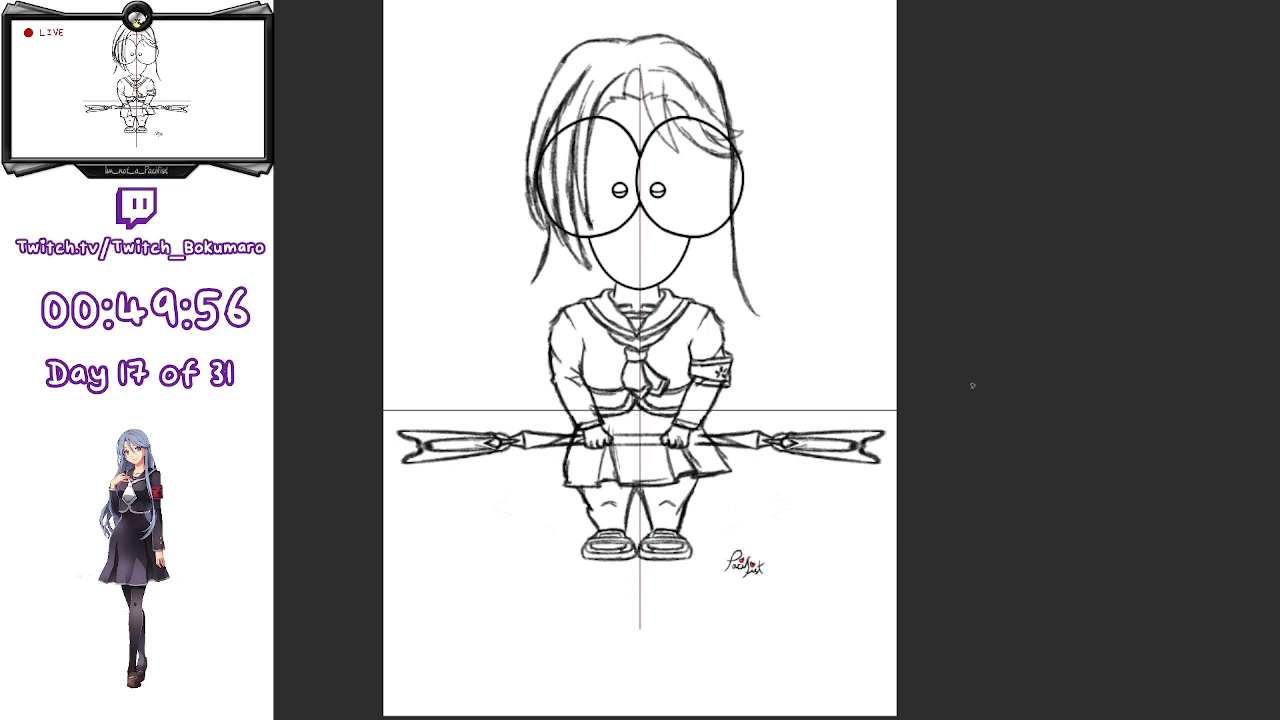
- Select the right half of the staff, shift it slightly left to meet the character's hand, and deselect it
{"action": "scroll", "coordinate": [972, 386], "scroll_direction": "up", "scroll_amount": 4}
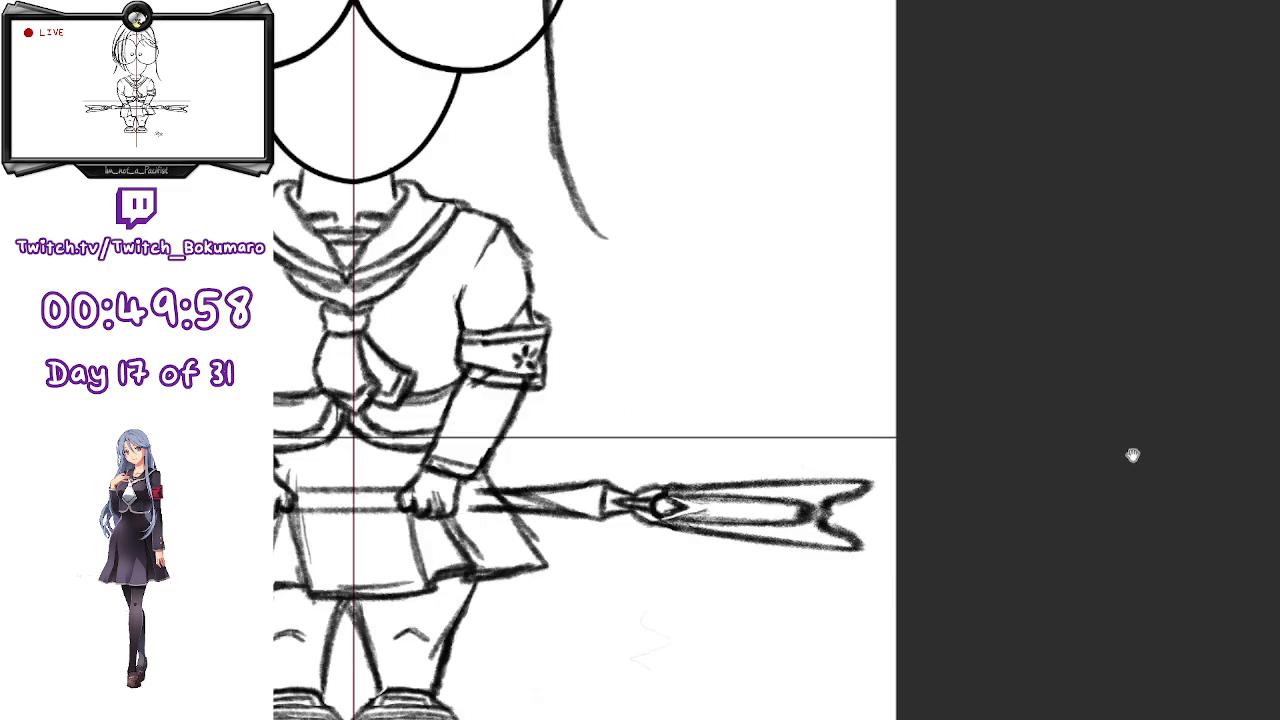
{"action": "left_click_drag", "start_coordinate": [1124, 460], "coordinate": [1264, 400]}
{"action": "left_click_drag", "start_coordinate": [612, 334], "coordinate": [832, 300]}
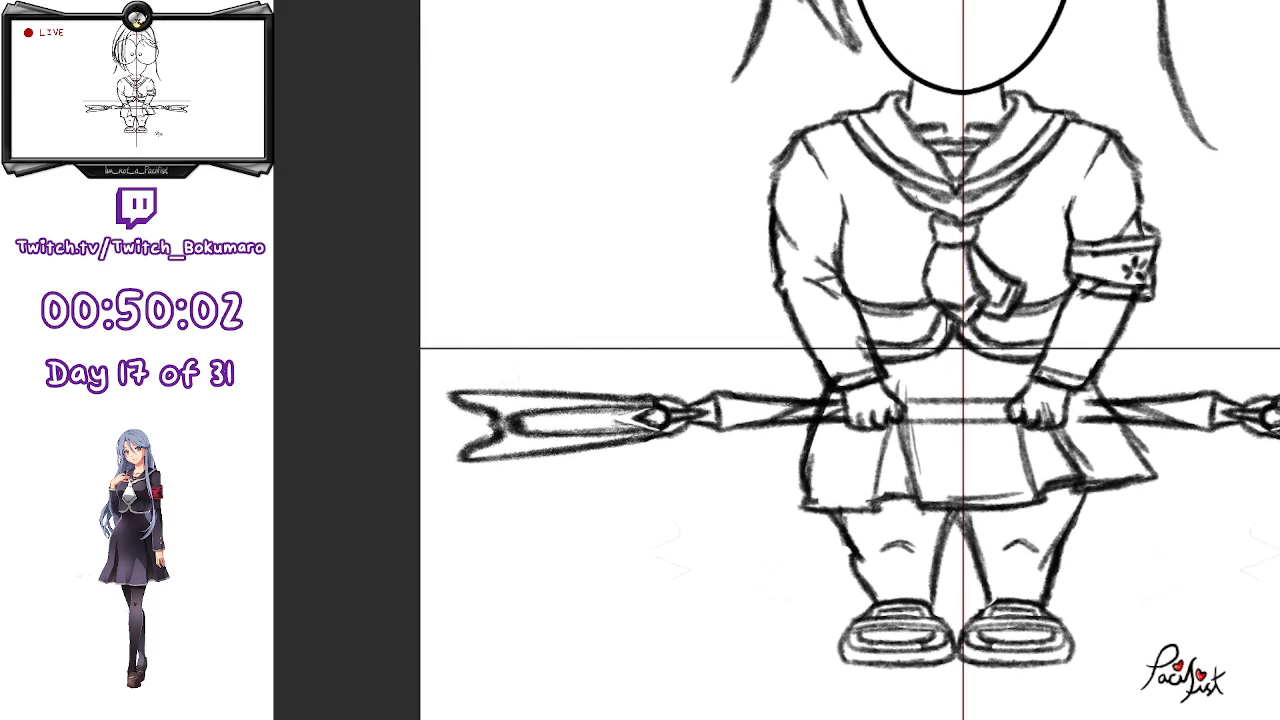
{"action": "mouse_move", "coordinate": [1086, 333]}
{"action": "left_mouse_down"}
{"action": "mouse_move", "coordinate": [1278, 618]}
{"action": "mouse_move", "coordinate": [1040, 374]}
{"action": "left_mouse_up"}
{"action": "key", "text": "ctrl+t"}
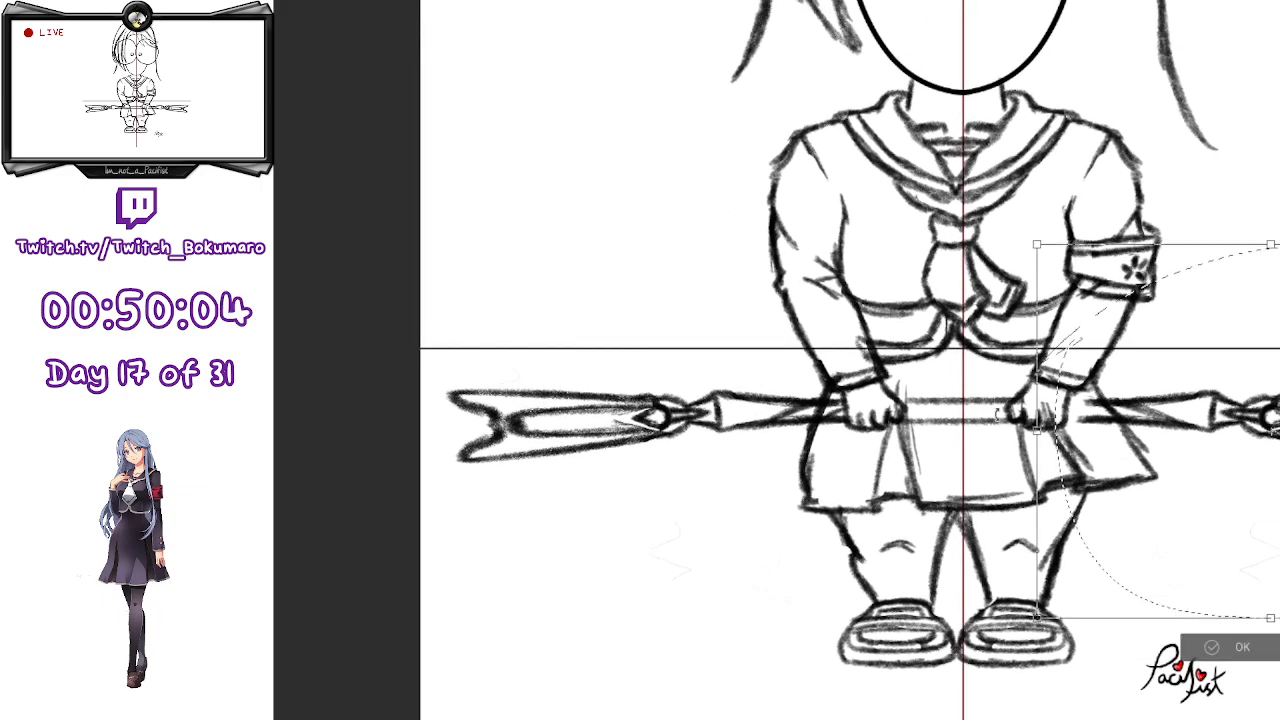
{"action": "key", "text": "Left"}
{"action": "key", "text": "Left"}
{"action": "key", "text": "Left"}
{"action": "key", "text": "Left"}
{"action": "key", "text": "Left"}
{"action": "key", "text": "Left"}
{"action": "key", "text": "Left"}
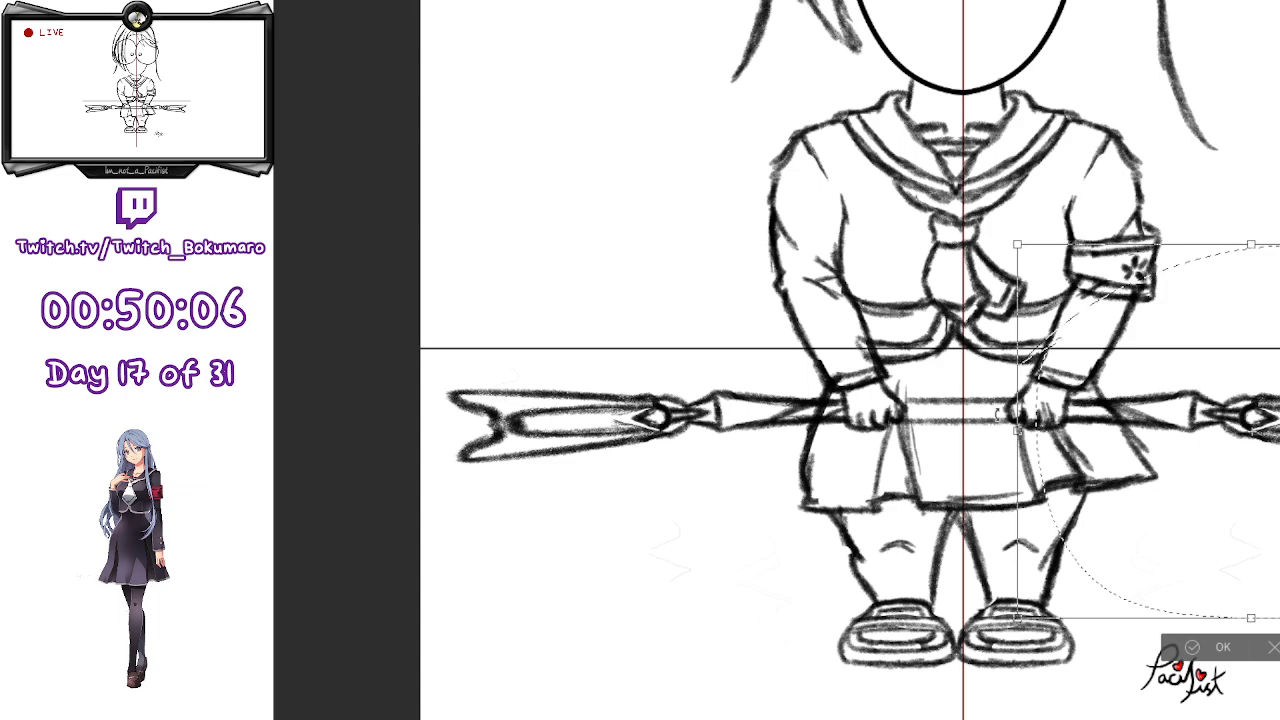
{"action": "key", "text": "Return"}
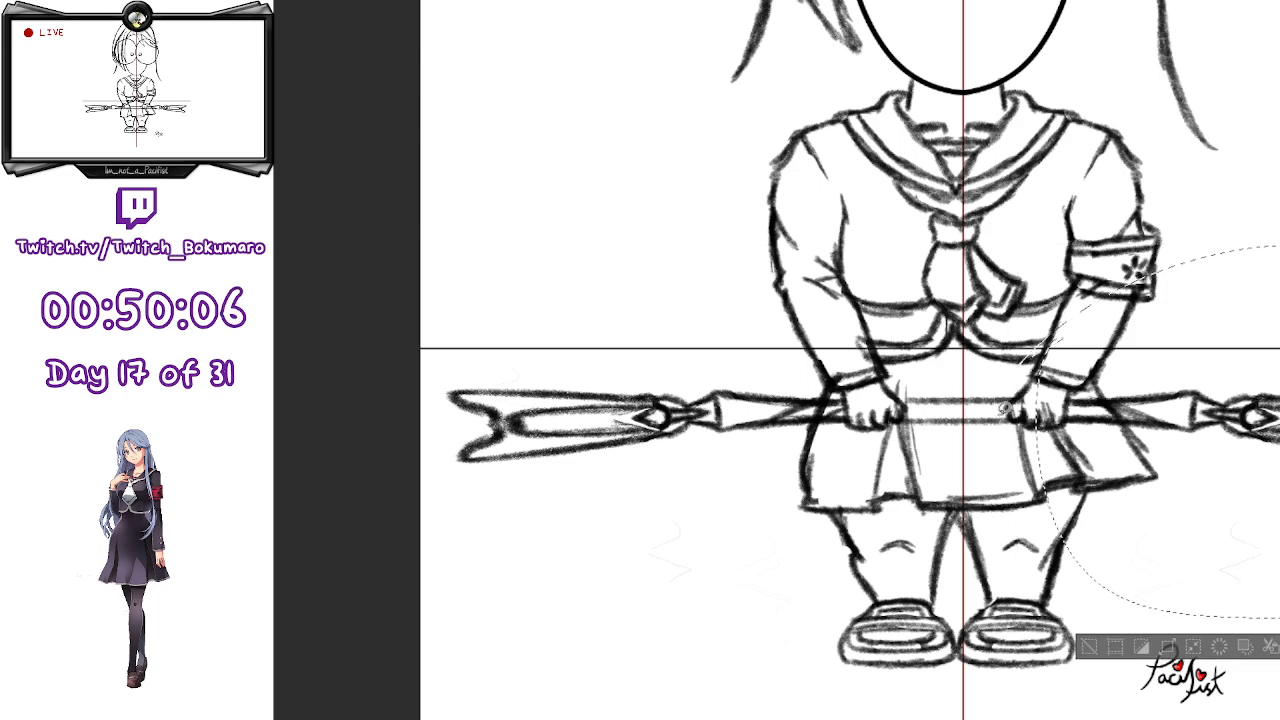
{"action": "left_click", "coordinate": [1088, 648]}
- Examine the full figure to judge how the staff and the shortened body balance with the head
{"action": "scroll", "coordinate": [610, 540], "scroll_direction": "down", "scroll_amount": 3}
{"action": "scroll", "coordinate": [610, 540], "scroll_direction": "down", "scroll_amount": 1}
{"action": "scroll", "coordinate": [609, 539], "scroll_direction": "down", "scroll_amount": 1}
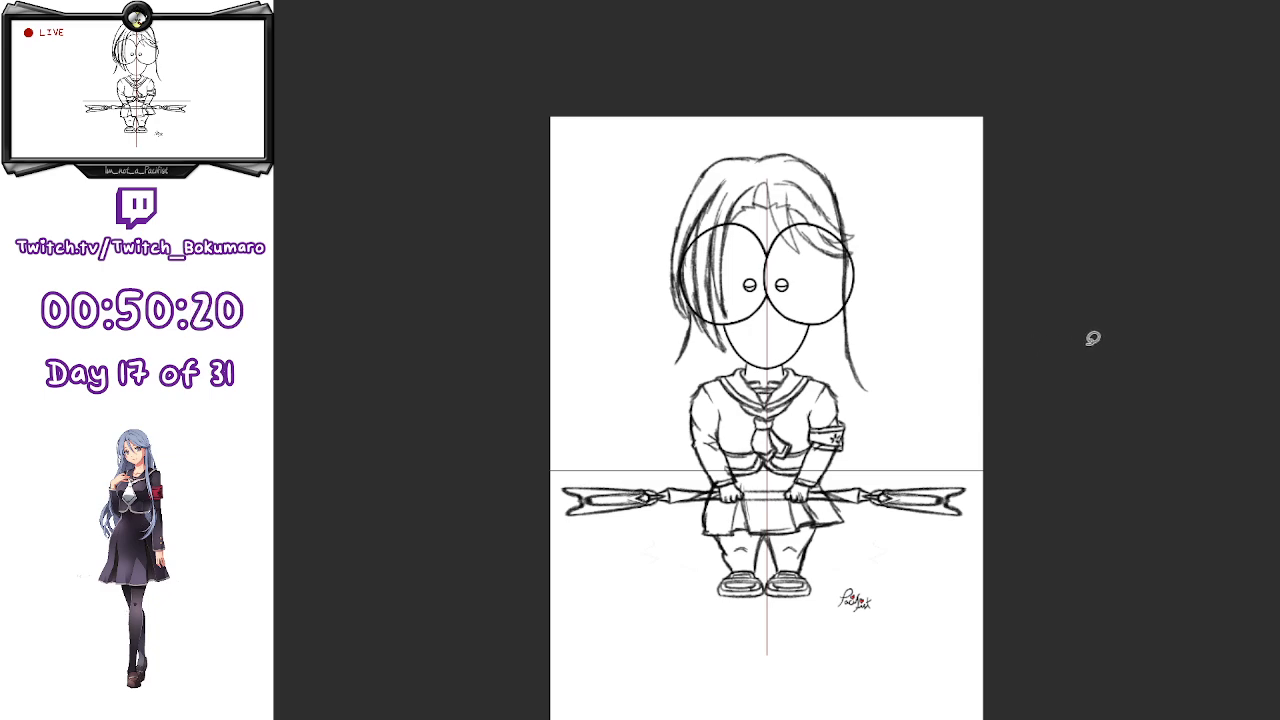
{"action": "scroll", "coordinate": [832, 467], "scroll_direction": "up", "scroll_amount": 2}
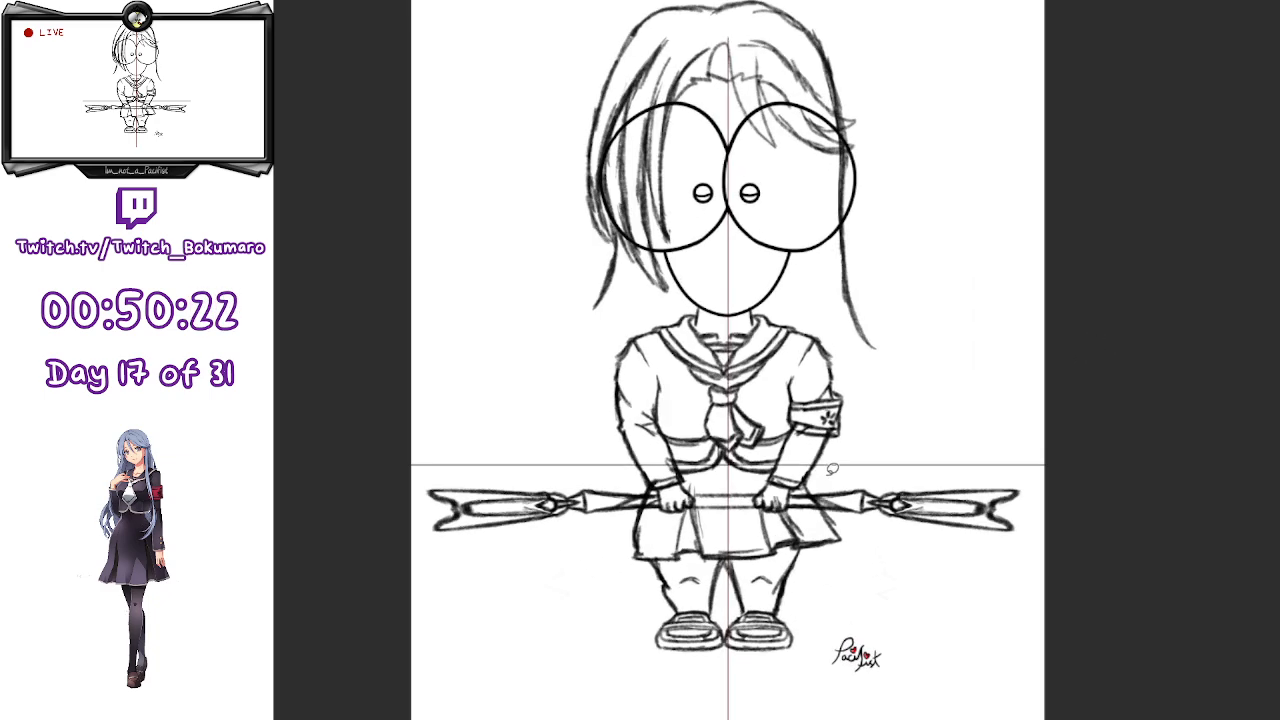
{"action": "scroll", "coordinate": [832, 467], "scroll_direction": "up", "scroll_amount": 2}
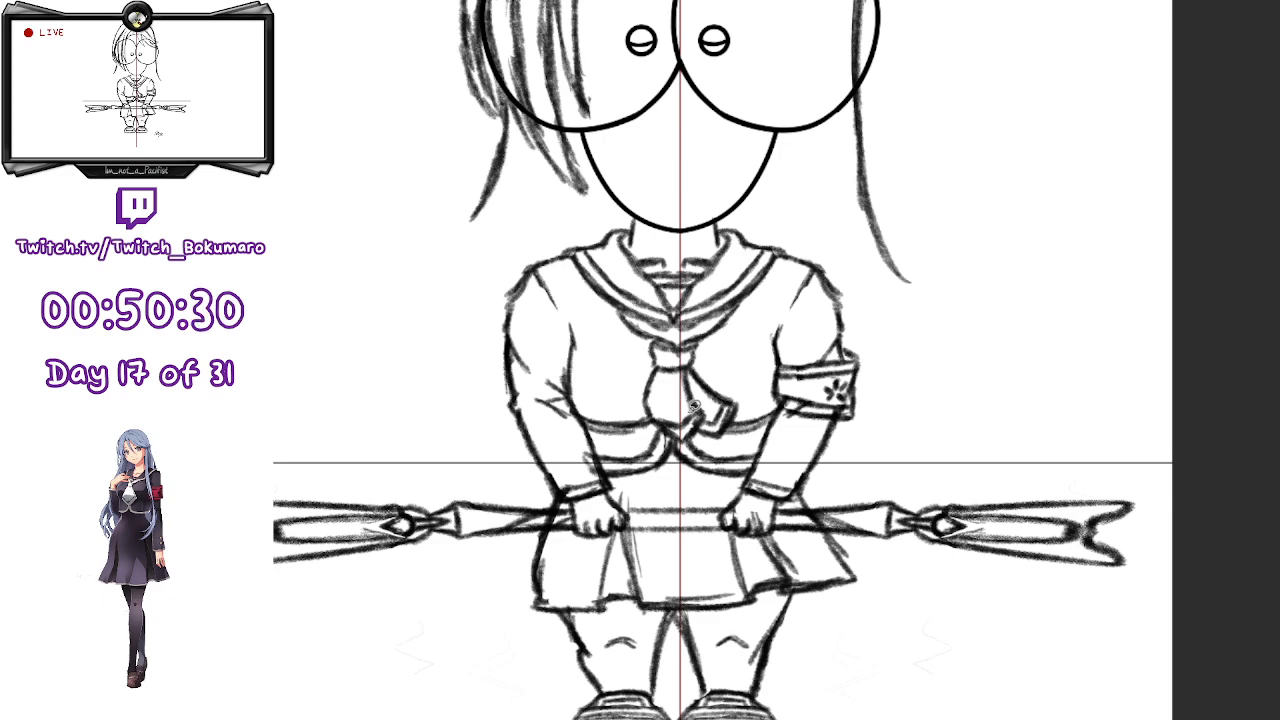
{"action": "scroll", "coordinate": [693, 405], "scroll_direction": "down", "scroll_amount": 1}
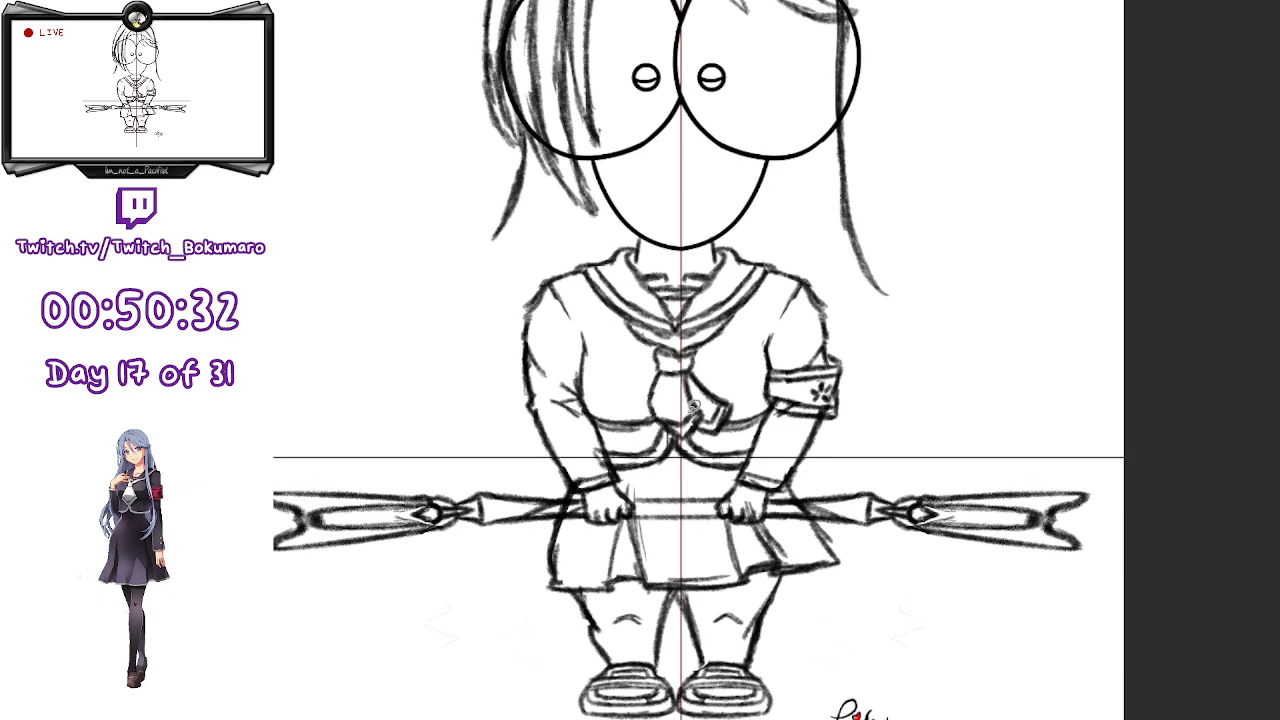
{"action": "scroll", "coordinate": [694, 404], "scroll_direction": "down", "scroll_amount": 3}
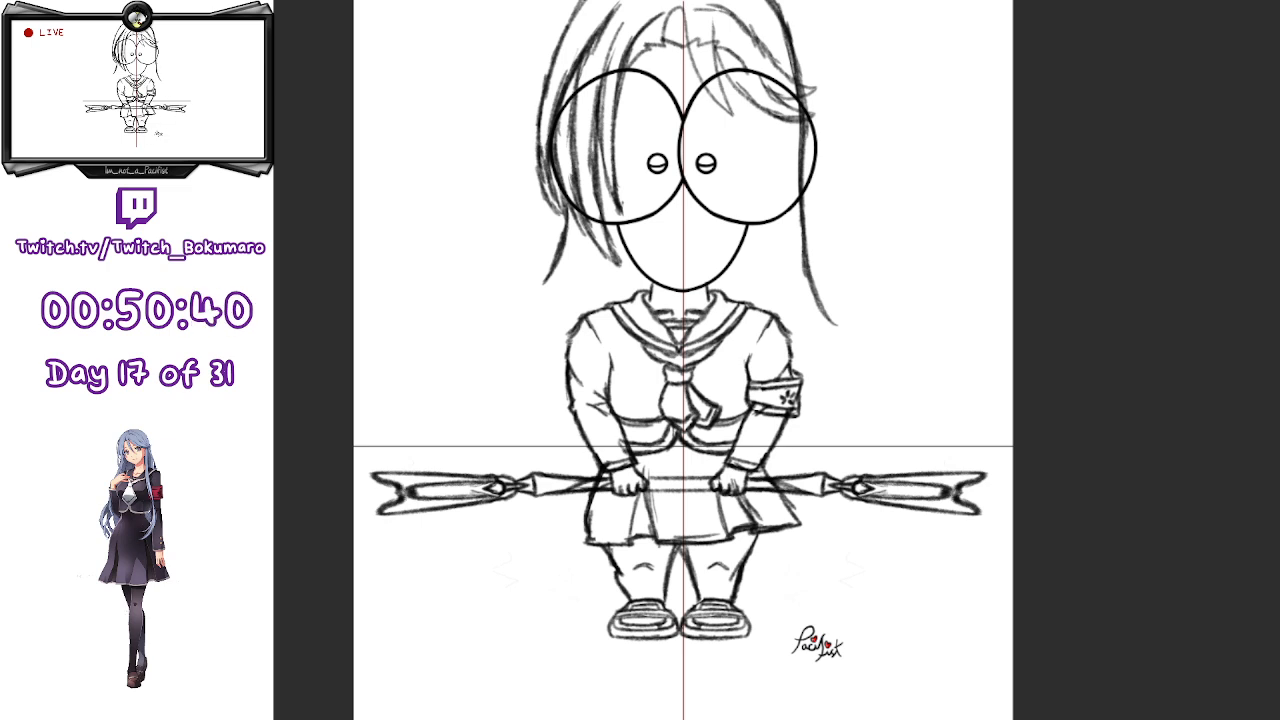
- Sketch the long hair lock on the figure's right side, curving from beside the eye down past the armband
{"action": "scroll", "coordinate": [768, 183], "scroll_direction": "up", "scroll_amount": 3}
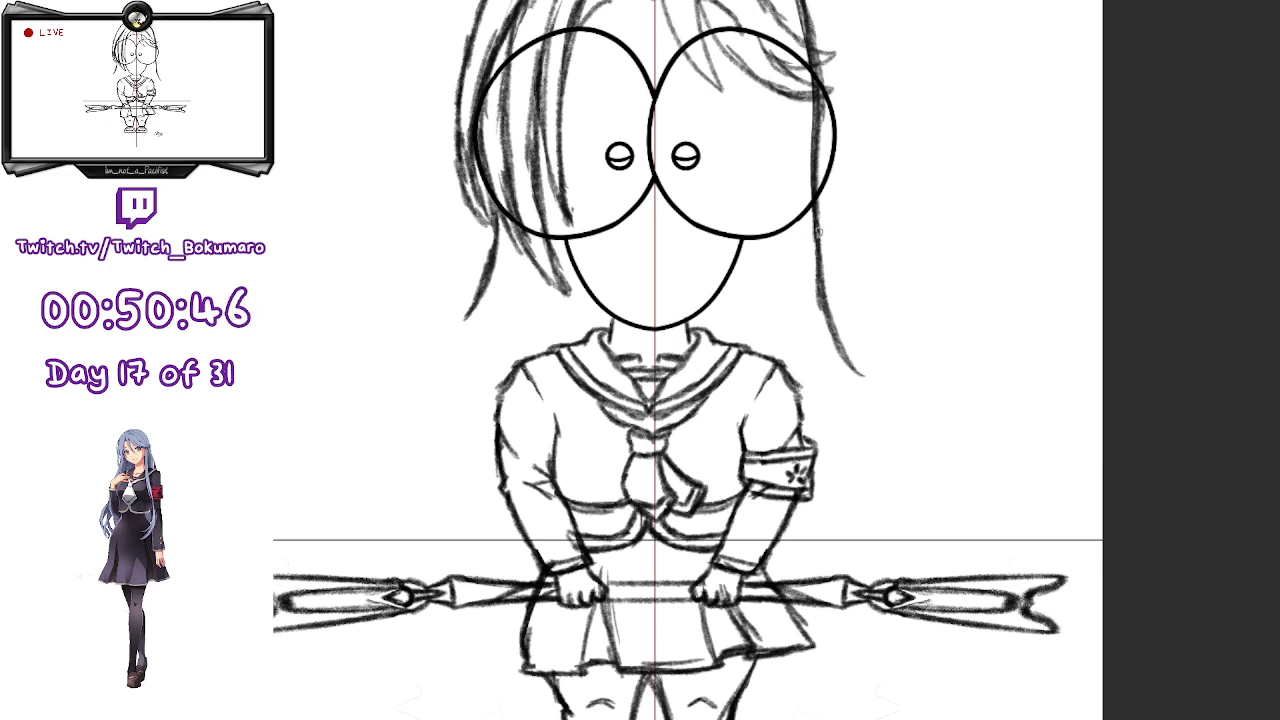
{"action": "left_click_drag", "start_coordinate": [820, 240], "coordinate": [821, 288]}
{"action": "mouse_move", "coordinate": [807, 244]}
{"action": "left_mouse_down"}
{"action": "mouse_move", "coordinate": [823, 344]}
{"action": "mouse_move", "coordinate": [884, 471]}
{"action": "left_mouse_up"}
{"action": "key", "text": "ctrl+z"}
{"action": "mouse_move", "coordinate": [807, 262]}
{"action": "left_mouse_down"}
{"action": "mouse_move", "coordinate": [862, 460]}
{"action": "mouse_move", "coordinate": [787, 562]}
{"action": "mouse_move", "coordinate": [833, 437]}
{"action": "left_mouse_up"}
{"action": "key", "text": "ctrl+z"}
{"action": "mouse_move", "coordinate": [807, 382]}
{"action": "left_mouse_down"}
{"action": "mouse_move", "coordinate": [838, 450]}
{"action": "mouse_move", "coordinate": [802, 528]}
{"action": "left_mouse_up"}
{"action": "mouse_move", "coordinate": [853, 408]}
{"action": "left_mouse_down"}
{"action": "mouse_move", "coordinate": [900, 487]}
{"action": "mouse_move", "coordinate": [862, 467]}
{"action": "left_mouse_up"}
{"action": "key", "text": "ctrl+z"}
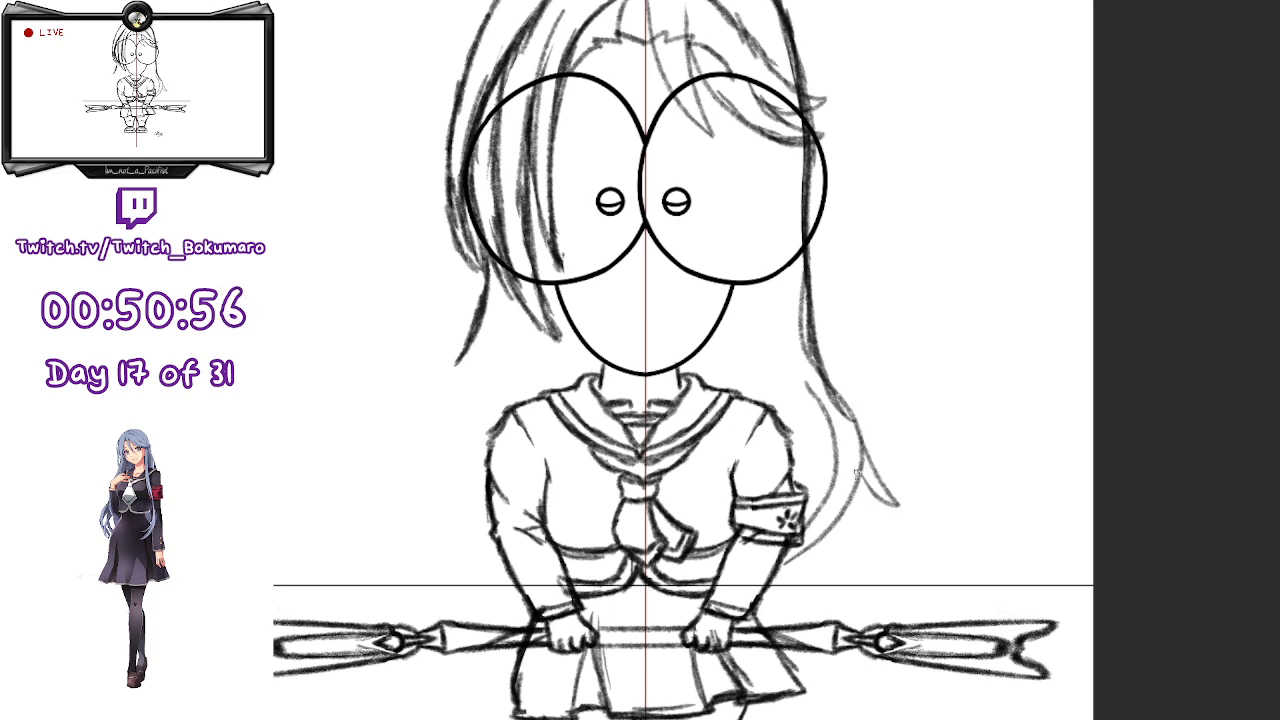
- Sketch the pointed, split tips of the right hair lock around the armband and forearm
{"action": "left_click_drag", "start_coordinate": [824, 545], "coordinate": [800, 597]}
{"action": "mouse_move", "coordinate": [828, 575]}
{"action": "left_mouse_down"}
{"action": "mouse_move", "coordinate": [847, 505]}
{"action": "mouse_move", "coordinate": [865, 550]}
{"action": "mouse_move", "coordinate": [843, 498]}
{"action": "mouse_move", "coordinate": [831, 583]}
{"action": "mouse_move", "coordinate": [851, 471]}
{"action": "mouse_move", "coordinate": [871, 509]}
{"action": "mouse_move", "coordinate": [876, 489]}
{"action": "mouse_move", "coordinate": [875, 565]}
{"action": "left_mouse_up"}
{"action": "key", "text": "ctrl+z"}
{"action": "key", "text": "ctrl+z"}
{"action": "mouse_move", "coordinate": [867, 521]}
{"action": "left_mouse_down"}
{"action": "mouse_move", "coordinate": [880, 564]}
{"action": "mouse_move", "coordinate": [866, 474]}
{"action": "mouse_move", "coordinate": [879, 502]}
{"action": "left_mouse_up"}
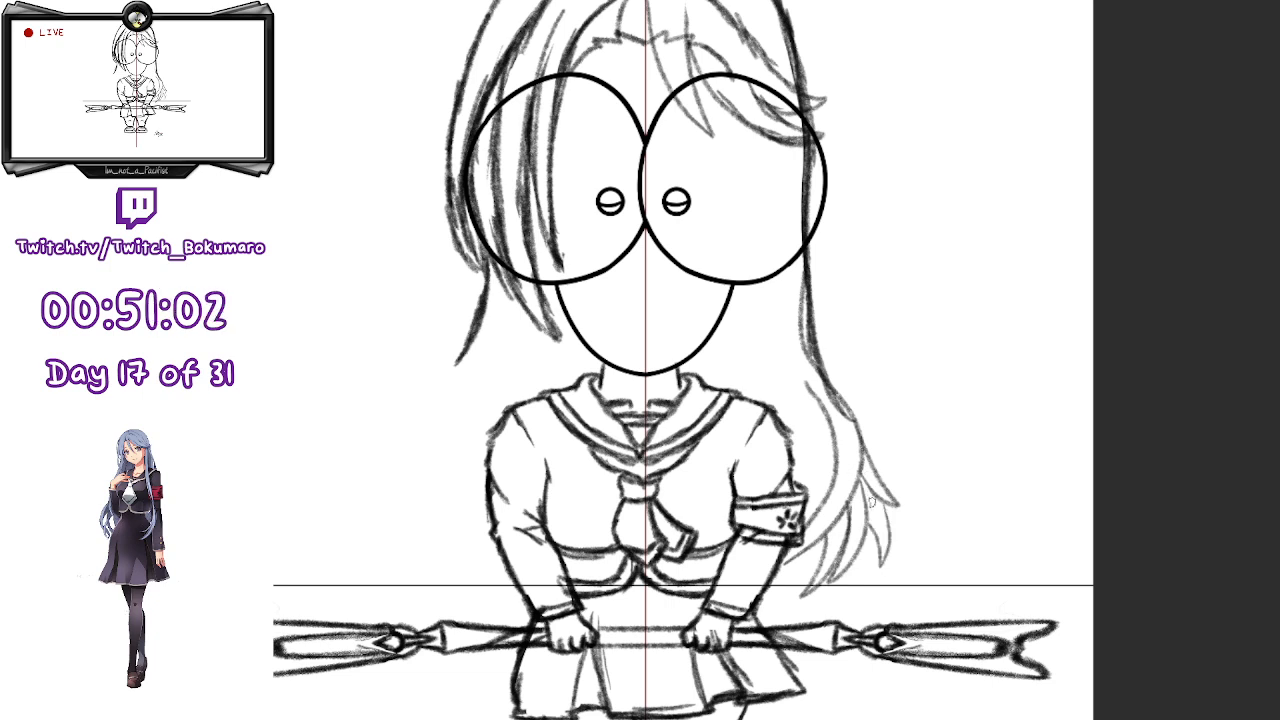
{"action": "left_click_drag", "start_coordinate": [787, 562], "coordinate": [769, 608]}
{"action": "key", "text": "ctrl+z"}
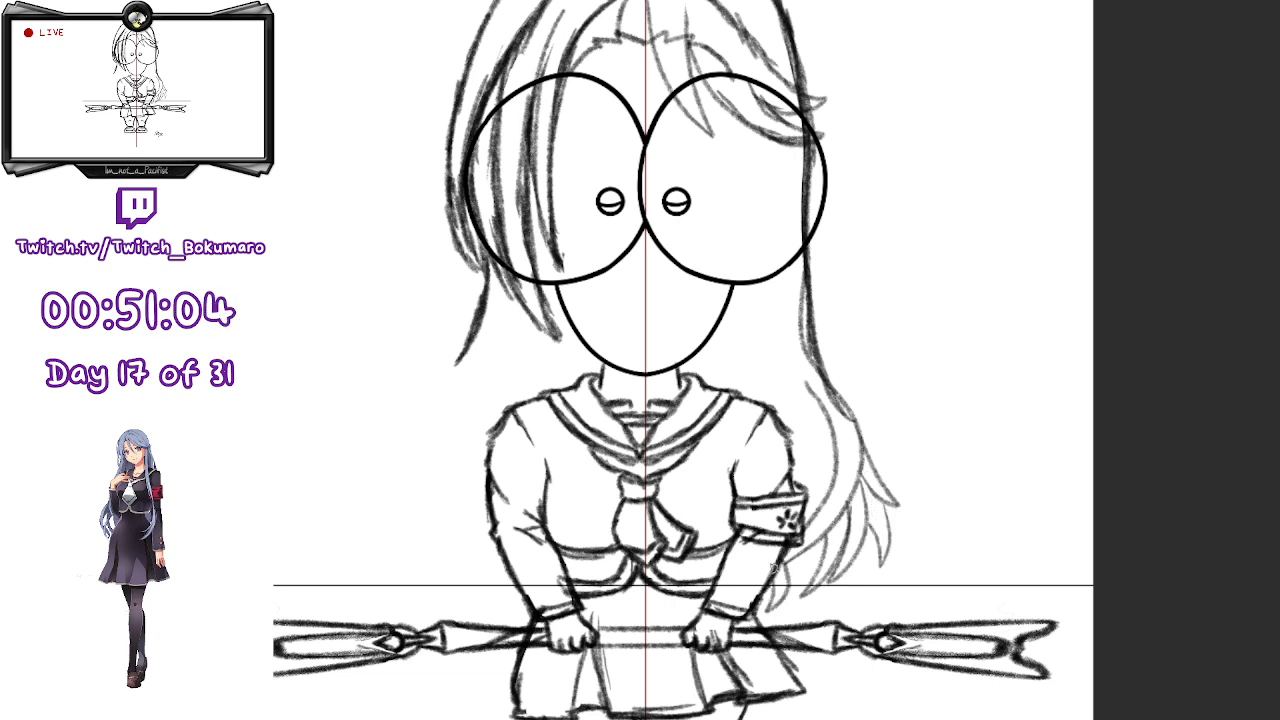
{"action": "mouse_move", "coordinate": [787, 562]}
{"action": "left_mouse_down"}
{"action": "mouse_move", "coordinate": [757, 600]}
{"action": "mouse_move", "coordinate": [782, 566]}
{"action": "mouse_move", "coordinate": [768, 570]}
{"action": "left_mouse_up"}
{"action": "key", "text": "ctrl+z"}
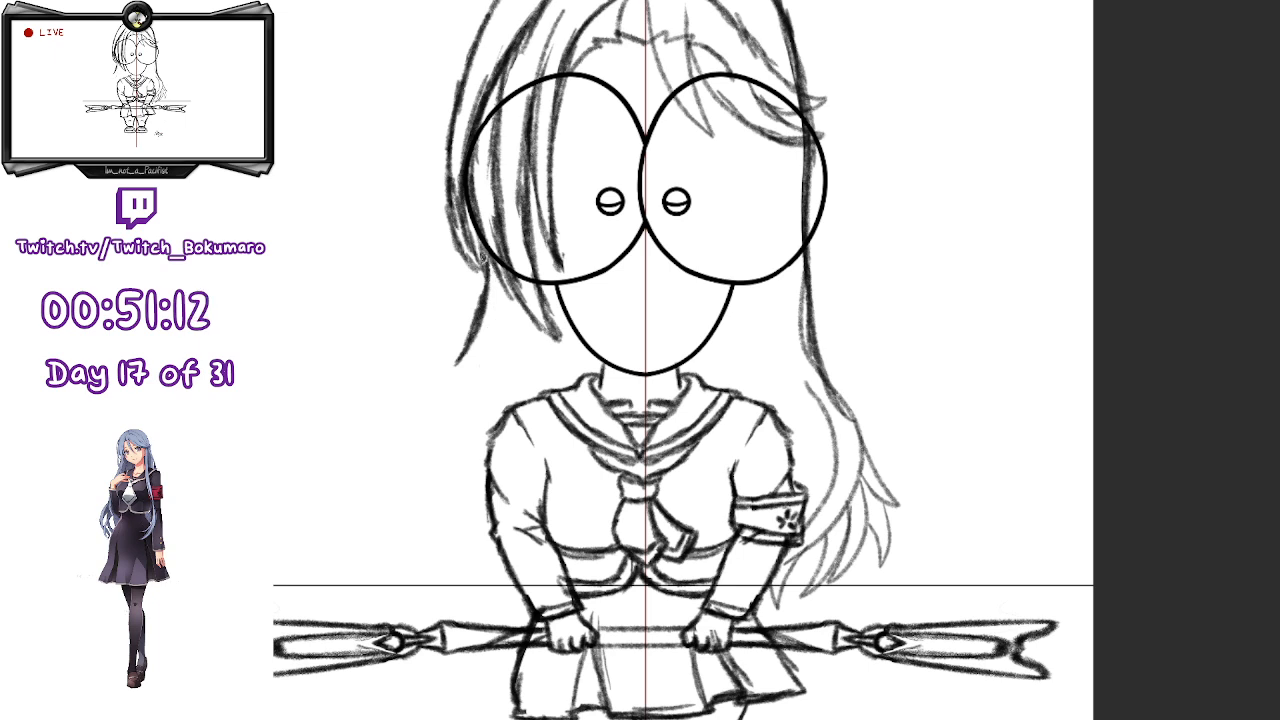
- Sketch the outer contour of the long left hair lock from below the eye down beside the upper arm
{"action": "left_click_drag", "start_coordinate": [487, 262], "coordinate": [425, 474]}
{"action": "key", "text": "ctrl+z"}
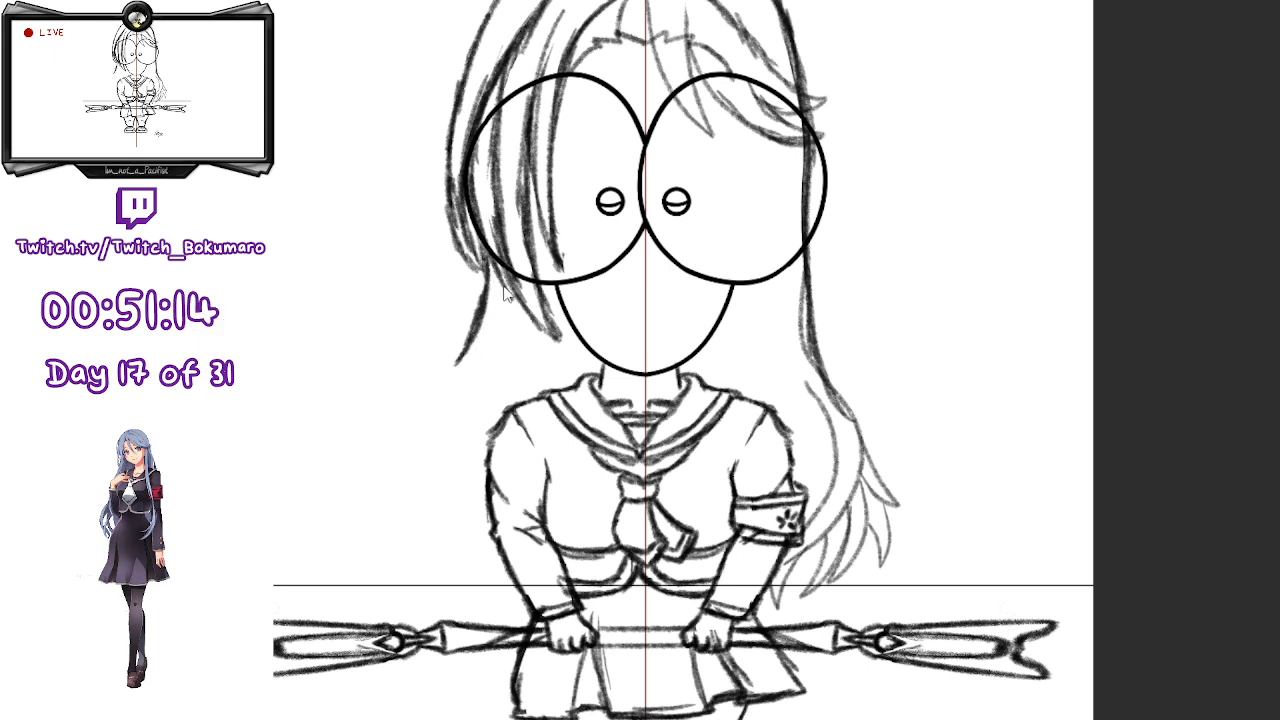
{"action": "left_click_drag", "start_coordinate": [487, 250], "coordinate": [436, 536]}
{"action": "mouse_move", "coordinate": [465, 383]}
{"action": "left_mouse_down"}
{"action": "mouse_move", "coordinate": [426, 487]}
{"action": "mouse_move", "coordinate": [438, 522]}
{"action": "left_mouse_up"}
- Add pointed tips and inner strands to the left hair lock beside the shoulder and upper arm
{"action": "mouse_move", "coordinate": [433, 436]}
{"action": "left_mouse_down"}
{"action": "mouse_move", "coordinate": [452, 526]}
{"action": "mouse_move", "coordinate": [446, 462]}
{"action": "mouse_move", "coordinate": [464, 529]}
{"action": "left_mouse_up"}
{"action": "key", "text": "ctrl+z"}
{"action": "key", "text": "ctrl+z"}
{"action": "mouse_move", "coordinate": [464, 529]}
{"action": "left_mouse_down"}
{"action": "mouse_move", "coordinate": [448, 462]}
{"action": "mouse_move", "coordinate": [465, 534]}
{"action": "left_mouse_up"}
{"action": "key", "text": "ctrl+z"}
{"action": "key", "text": "ctrl+z"}
{"action": "mouse_move", "coordinate": [464, 533]}
{"action": "left_mouse_down"}
{"action": "mouse_move", "coordinate": [452, 505]}
{"action": "mouse_move", "coordinate": [453, 530]}
{"action": "left_mouse_up"}
{"action": "key", "text": "ctrl+z"}
{"action": "key", "text": "ctrl+z"}
{"action": "mouse_move", "coordinate": [452, 529]}
{"action": "left_mouse_down"}
{"action": "mouse_move", "coordinate": [438, 468]}
{"action": "mouse_move", "coordinate": [463, 427]}
{"action": "mouse_move", "coordinate": [451, 449]}
{"action": "mouse_move", "coordinate": [472, 500]}
{"action": "mouse_move", "coordinate": [498, 516]}
{"action": "left_mouse_up"}
{"action": "key", "text": "ctrl+z"}
{"action": "mouse_move", "coordinate": [446, 452]}
{"action": "left_mouse_down"}
{"action": "mouse_move", "coordinate": [488, 514]}
{"action": "mouse_move", "coordinate": [464, 428]}
{"action": "mouse_move", "coordinate": [494, 520]}
{"action": "left_mouse_up"}
{"action": "key", "text": "ctrl+z"}
{"action": "key", "text": "ctrl+z"}
{"action": "left_click_drag", "start_coordinate": [494, 514], "coordinate": [471, 402]}
{"action": "key", "text": "ctrl+z"}
{"action": "key", "text": "ctrl+z"}
{"action": "left_click_drag", "start_coordinate": [447, 448], "coordinate": [485, 509]}
{"action": "mouse_move", "coordinate": [486, 508]}
{"action": "left_mouse_down"}
{"action": "mouse_move", "coordinate": [463, 427]}
{"action": "mouse_move", "coordinate": [477, 400]}
{"action": "left_mouse_up"}
{"action": "key", "text": "ctrl+z"}
{"action": "key", "text": "ctrl+z"}
{"action": "left_click_drag", "start_coordinate": [447, 449], "coordinate": [485, 506]}
{"action": "left_click_drag", "start_coordinate": [485, 504], "coordinate": [484, 366]}
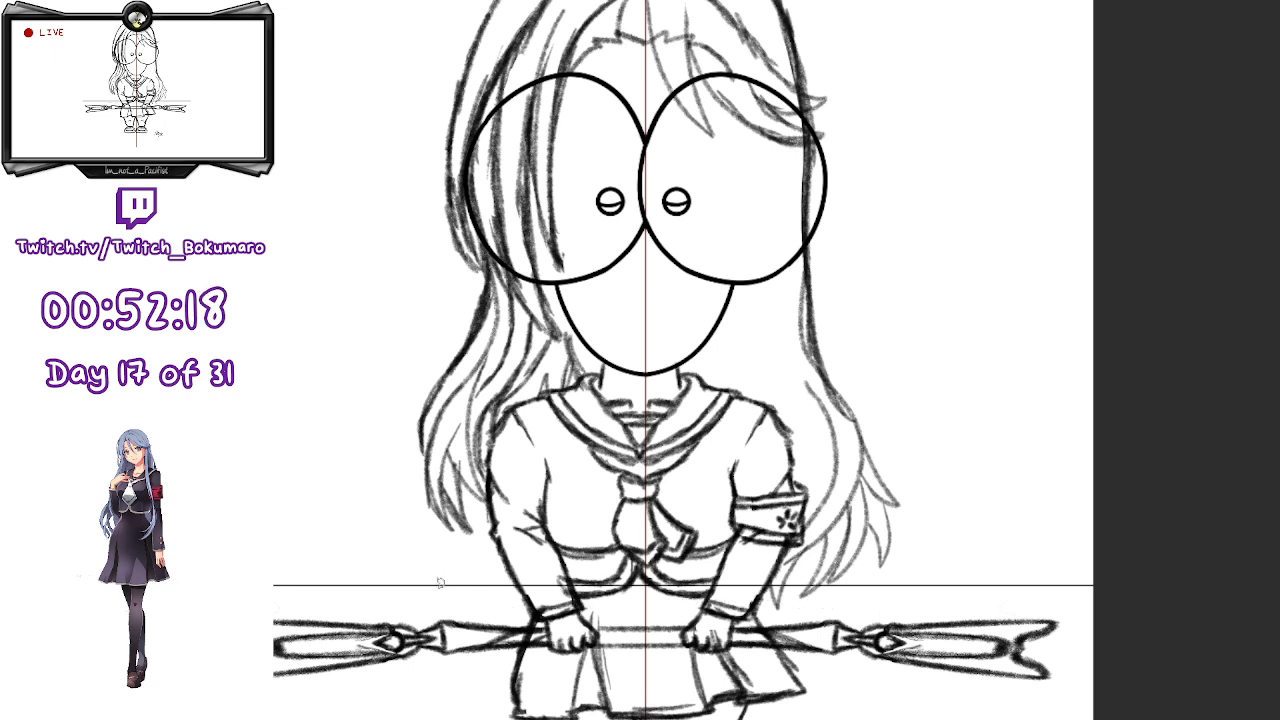
- Draw a horizontal hair-length line above the staff and move the lower left hair tips down towards it, rotating them slightly
{"action": "left_click_drag", "start_coordinate": [430, 608], "coordinate": [963, 613]}
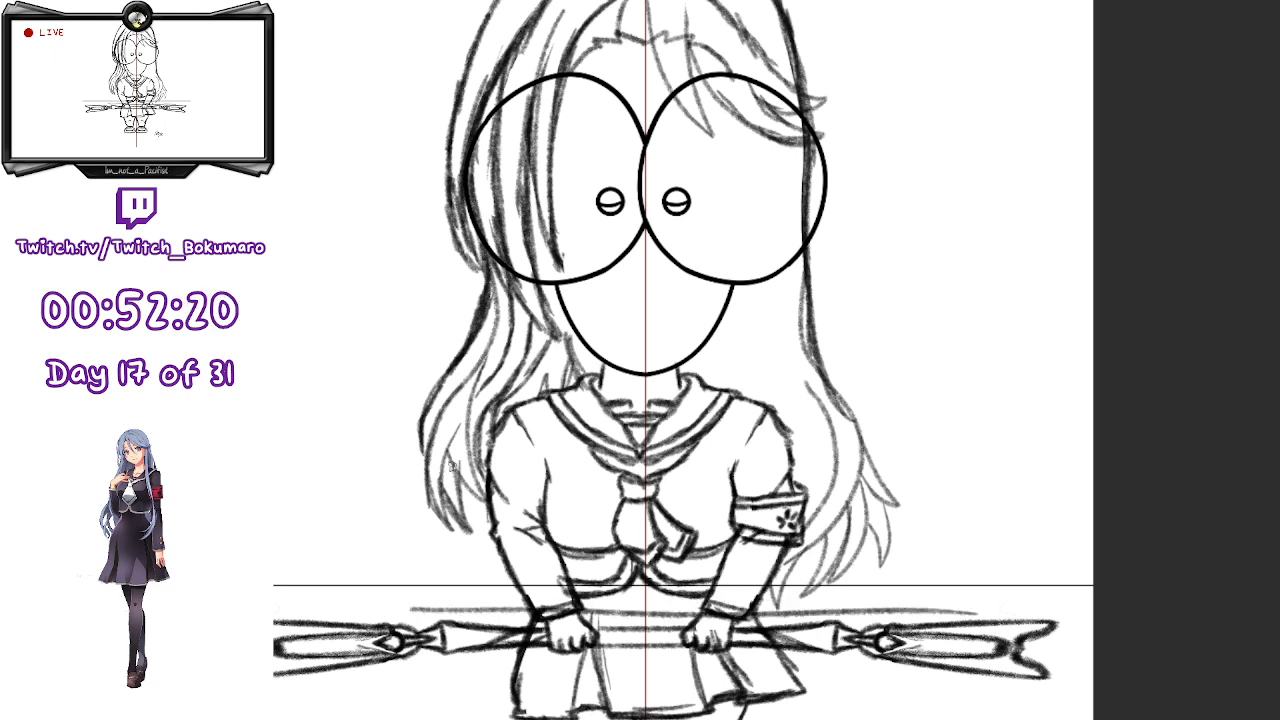
{"action": "mouse_move", "coordinate": [423, 346]}
{"action": "left_mouse_down"}
{"action": "mouse_move", "coordinate": [489, 536]}
{"action": "mouse_move", "coordinate": [564, 474]}
{"action": "mouse_move", "coordinate": [547, 414]}
{"action": "mouse_move", "coordinate": [505, 361]}
{"action": "mouse_move", "coordinate": [393, 368]}
{"action": "left_mouse_up"}
{"action": "key", "text": "ctrl+t"}
{"action": "left_click_drag", "start_coordinate": [510, 480], "coordinate": [514, 546]}
{"action": "left_click_drag", "start_coordinate": [566, 614], "coordinate": [581, 595]}
{"action": "left_click_drag", "start_coordinate": [515, 545], "coordinate": [510, 551]}
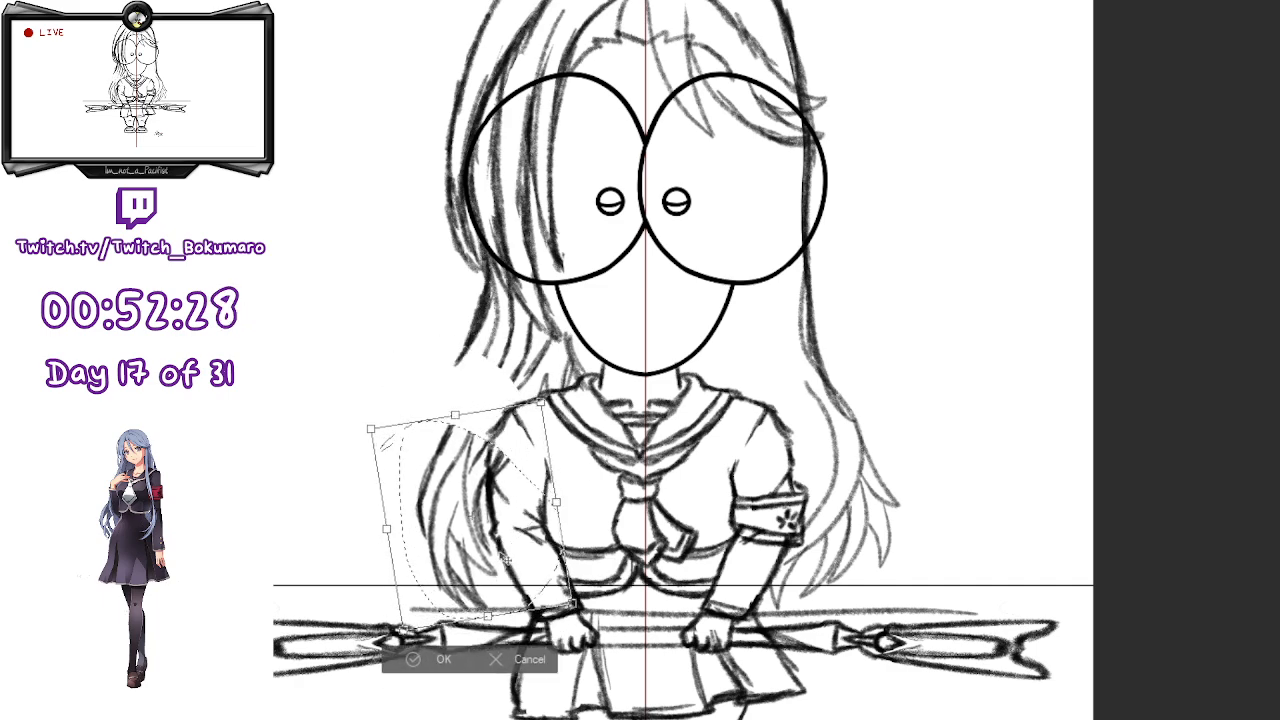
{"action": "key", "text": "Return"}
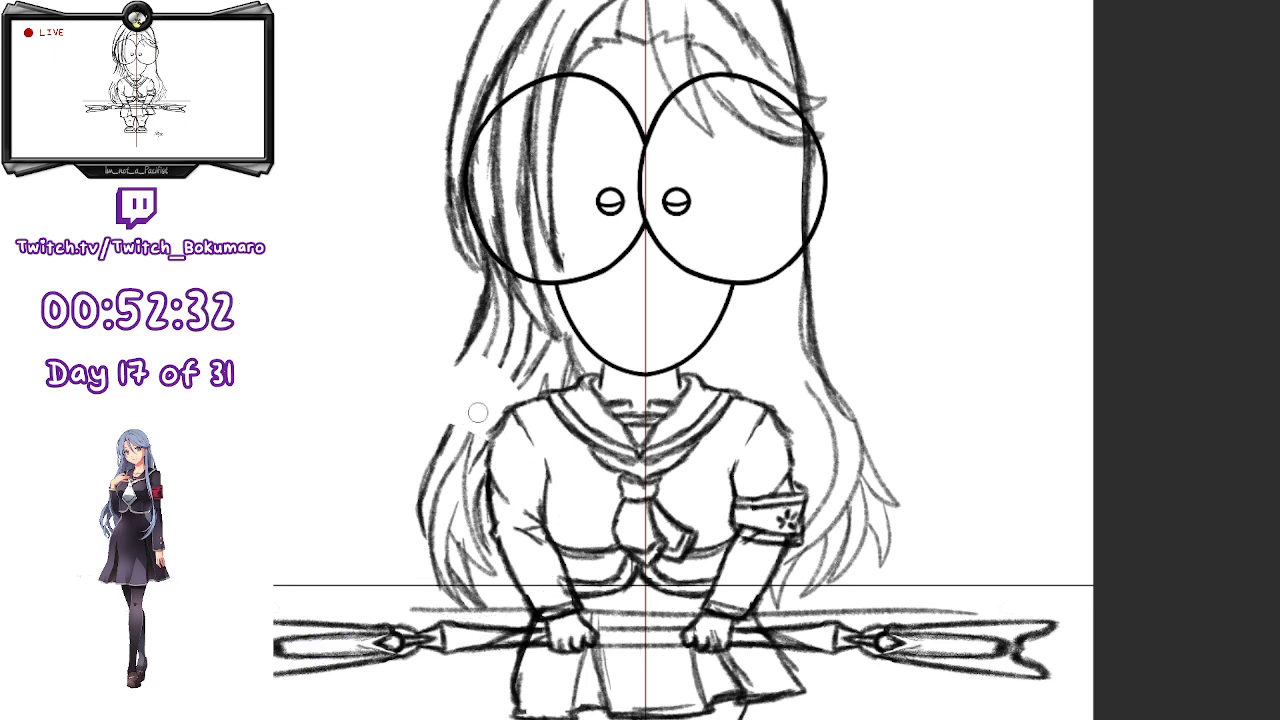
- Clean up the cut strand ends and redraw the strands joining the upper left hair to the lowered tips
{"action": "mouse_move", "coordinate": [470, 338]}
{"action": "left_mouse_down"}
{"action": "mouse_move", "coordinate": [435, 460]}
{"action": "mouse_move", "coordinate": [481, 310]}
{"action": "mouse_move", "coordinate": [463, 394]}
{"action": "left_mouse_up"}
{"action": "key", "text": "e"}
{"action": "left_click_drag", "start_coordinate": [503, 308], "coordinate": [489, 338]}
{"action": "key", "text": "b"}
{"action": "mouse_move", "coordinate": [494, 282]}
{"action": "left_mouse_down"}
{"action": "mouse_move", "coordinate": [478, 422]}
{"action": "mouse_move", "coordinate": [498, 312]}
{"action": "mouse_move", "coordinate": [513, 328]}
{"action": "mouse_move", "coordinate": [497, 413]}
{"action": "left_mouse_up"}
{"action": "key", "text": "b"}
{"action": "left_click_drag", "start_coordinate": [512, 340], "coordinate": [465, 454]}
{"action": "left_click_drag", "start_coordinate": [509, 370], "coordinate": [484, 430]}
{"action": "mouse_move", "coordinate": [515, 314]}
{"action": "left_mouse_down"}
{"action": "mouse_move", "coordinate": [501, 380]}
{"action": "mouse_move", "coordinate": [521, 380]}
{"action": "mouse_move", "coordinate": [536, 337]}
{"action": "mouse_move", "coordinate": [528, 371]}
{"action": "left_mouse_up"}
{"action": "key", "text": "e"}
{"action": "mouse_move", "coordinate": [536, 326]}
{"action": "left_mouse_down"}
{"action": "mouse_move", "coordinate": [511, 411]}
{"action": "mouse_move", "coordinate": [531, 335]}
{"action": "mouse_move", "coordinate": [536, 363]}
{"action": "mouse_move", "coordinate": [523, 373]}
{"action": "mouse_move", "coordinate": [534, 345]}
{"action": "left_mouse_up"}
{"action": "key", "text": "e"}
{"action": "key", "text": "e"}
{"action": "left_click_drag", "start_coordinate": [497, 291], "coordinate": [464, 458]}
{"action": "mouse_move", "coordinate": [519, 336]}
{"action": "left_mouse_down"}
{"action": "mouse_move", "coordinate": [470, 442]}
{"action": "mouse_move", "coordinate": [506, 404]}
{"action": "left_mouse_up"}
{"action": "left_click_drag", "start_coordinate": [528, 326], "coordinate": [518, 358]}
- Sketch a wavy outer lock with flared tips along the outside of the left hair
{"action": "mouse_move", "coordinate": [485, 264]}
{"action": "left_mouse_down"}
{"action": "mouse_move", "coordinate": [426, 424]}
{"action": "mouse_move", "coordinate": [436, 450]}
{"action": "mouse_move", "coordinate": [480, 304]}
{"action": "mouse_move", "coordinate": [439, 441]}
{"action": "left_mouse_up"}
{"action": "key", "text": "ctrl+z"}
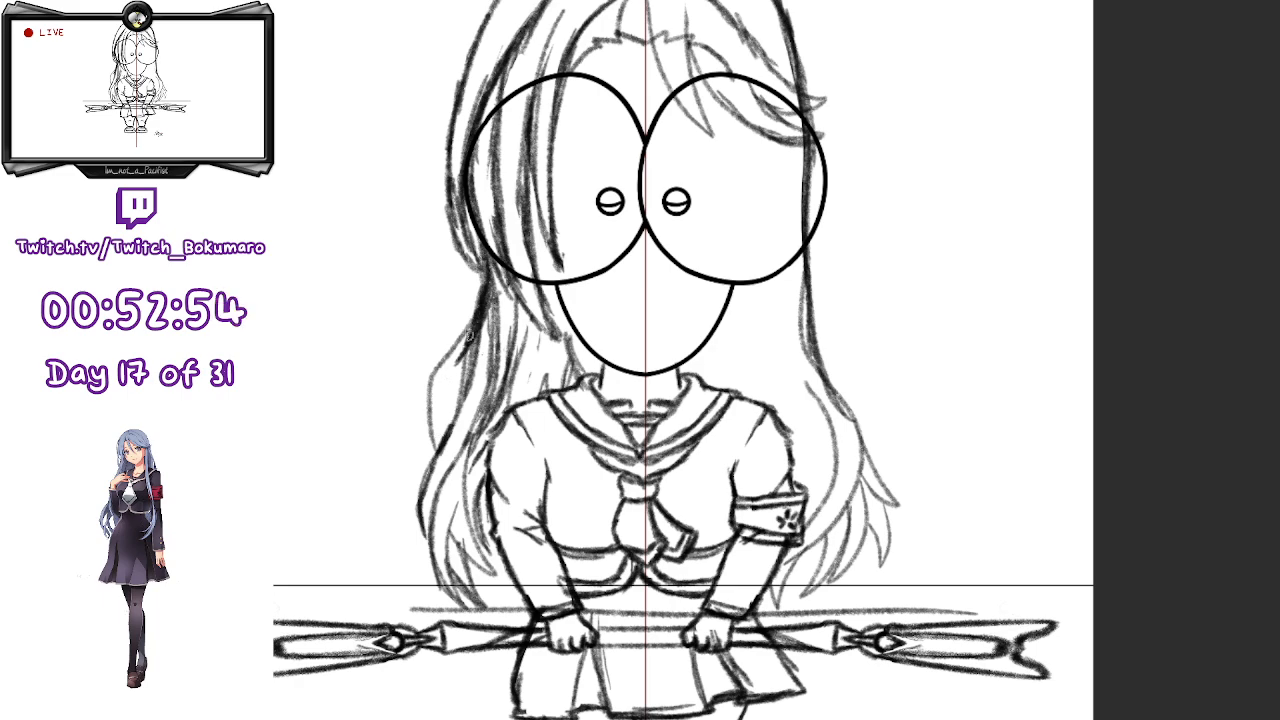
{"action": "mouse_move", "coordinate": [478, 336]}
{"action": "left_mouse_down"}
{"action": "mouse_move", "coordinate": [447, 386]}
{"action": "mouse_move", "coordinate": [424, 488]}
{"action": "left_mouse_up"}
{"action": "key", "text": "ctrl+z"}
{"action": "mouse_move", "coordinate": [434, 443]}
{"action": "left_mouse_down"}
{"action": "mouse_move", "coordinate": [422, 520]}
{"action": "mouse_move", "coordinate": [395, 566]}
{"action": "mouse_move", "coordinate": [425, 535]}
{"action": "mouse_move", "coordinate": [425, 548]}
{"action": "mouse_move", "coordinate": [420, 528]}
{"action": "mouse_move", "coordinate": [432, 558]}
{"action": "left_mouse_up"}
{"action": "key", "text": "ctrl+z"}
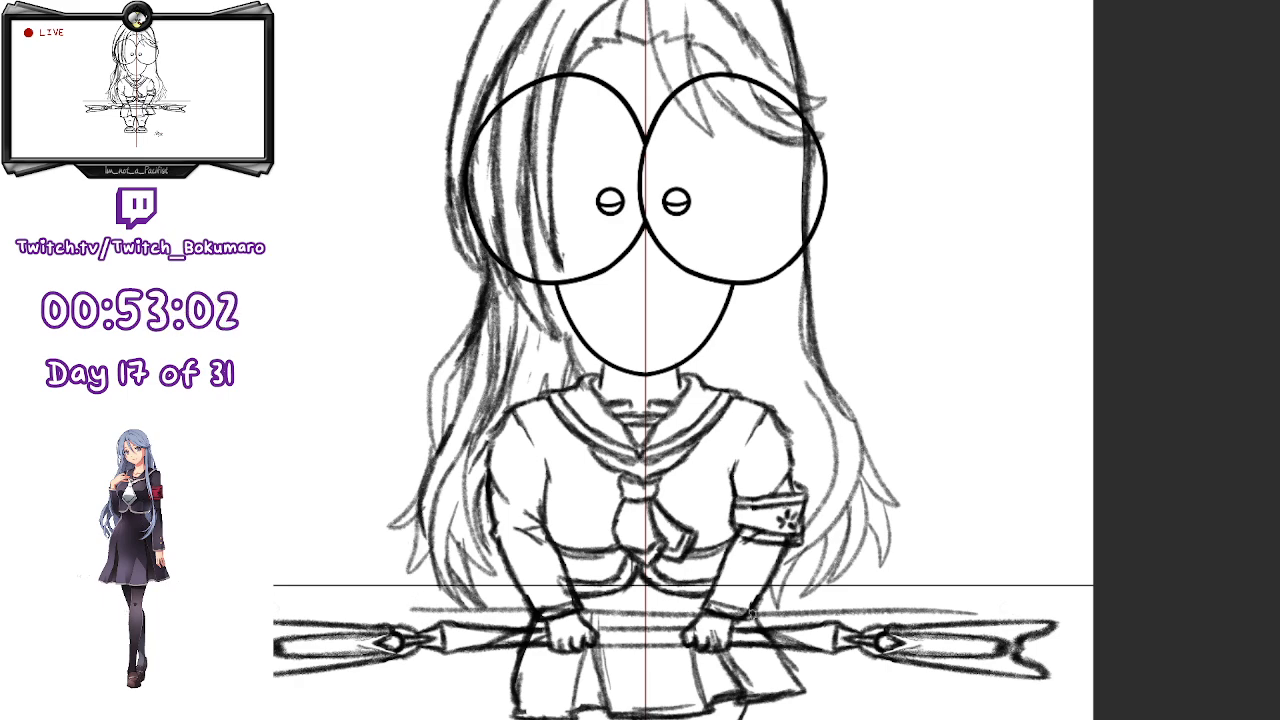
- Sketch a long front lock from the right fringe over the eye and collar, ending in a point on the chest
{"action": "left_click_drag", "start_coordinate": [893, 453], "coordinate": [837, 495]}
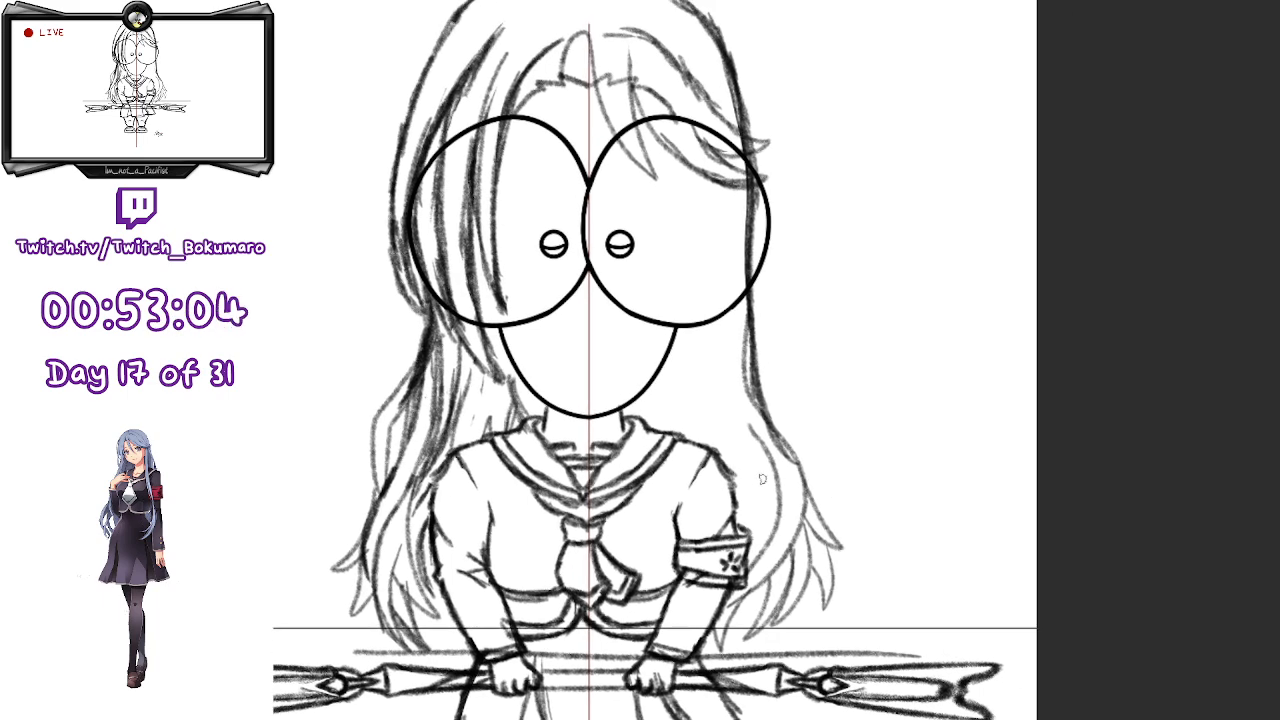
{"action": "left_click_drag", "start_coordinate": [687, 174], "coordinate": [692, 293]}
{"action": "key", "text": "ctrl+z"}
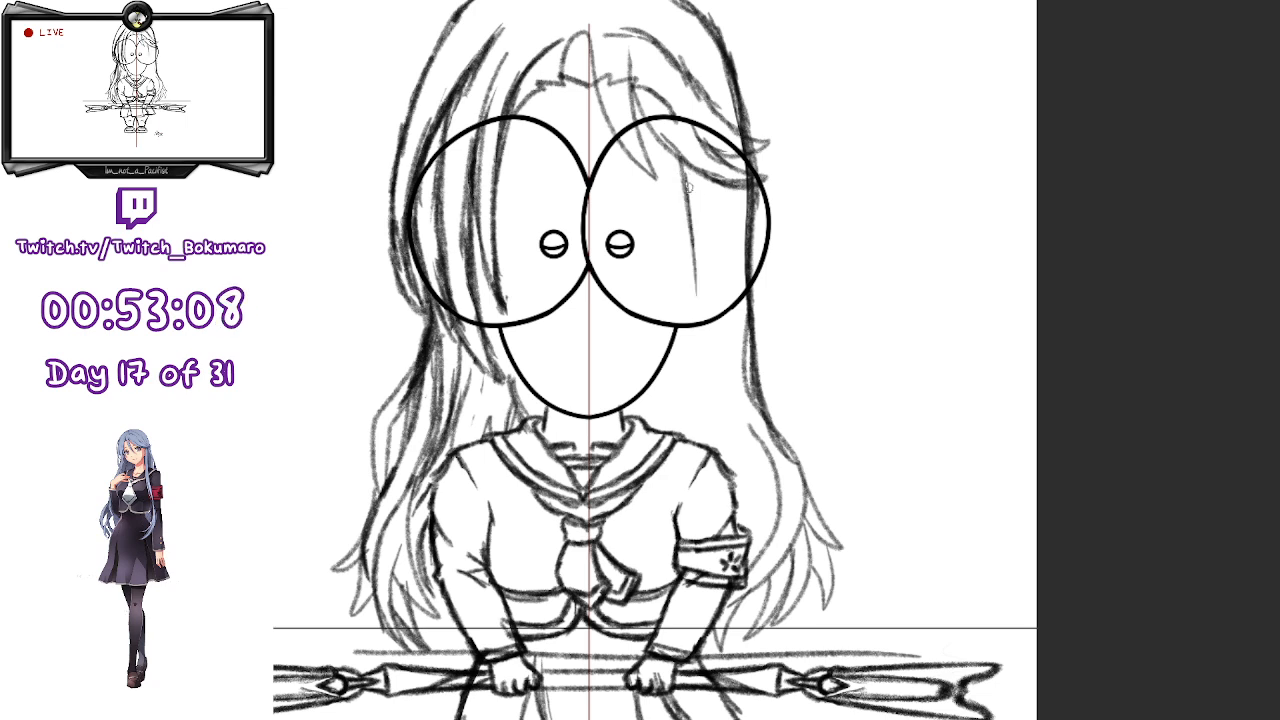
{"action": "left_click_drag", "start_coordinate": [685, 165], "coordinate": [672, 396]}
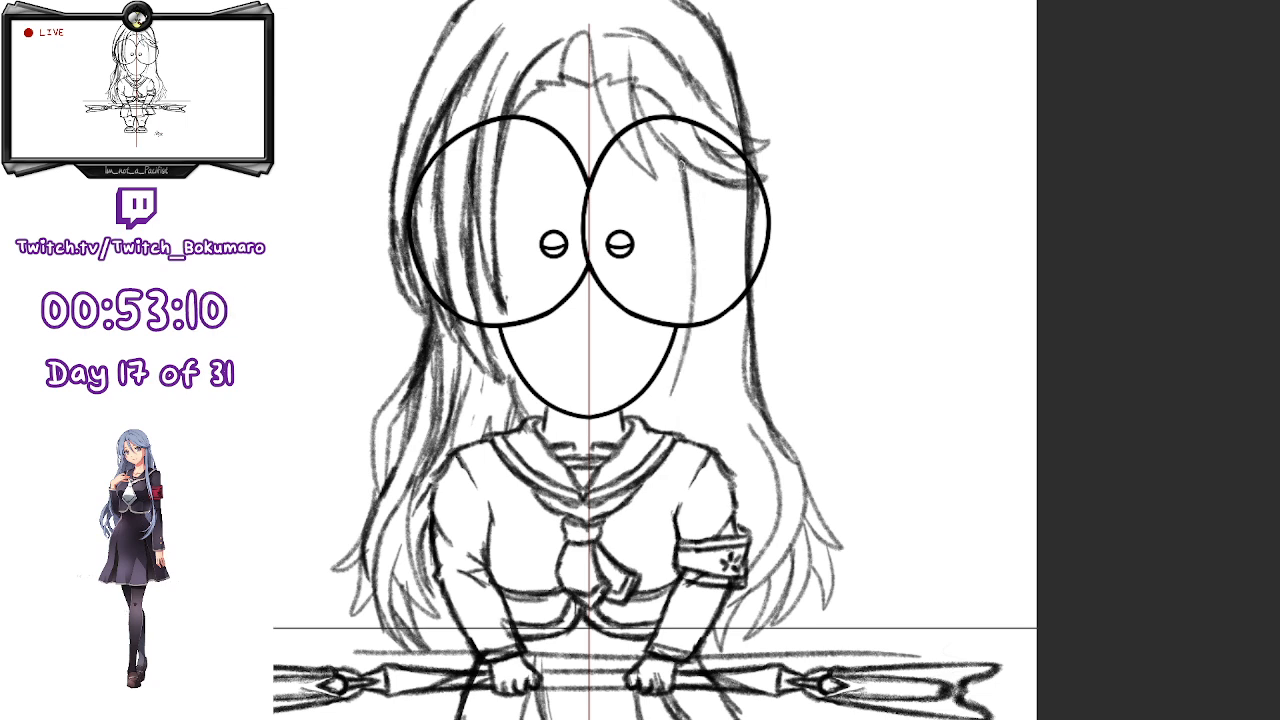
{"action": "key", "text": "ctrl+z"}
{"action": "key", "text": "ctrl+z"}
{"action": "mouse_move", "coordinate": [699, 174]}
{"action": "left_mouse_down"}
{"action": "mouse_move", "coordinate": [702, 348]}
{"action": "mouse_move", "coordinate": [706, 226]}
{"action": "mouse_move", "coordinate": [680, 416]}
{"action": "left_mouse_up"}
{"action": "left_click_drag", "start_coordinate": [700, 364], "coordinate": [652, 488]}
{"action": "left_click_drag", "start_coordinate": [682, 416], "coordinate": [649, 514]}
{"action": "mouse_move", "coordinate": [655, 468]}
{"action": "left_mouse_down"}
{"action": "mouse_move", "coordinate": [650, 558]}
{"action": "mouse_move", "coordinate": [664, 602]}
{"action": "left_mouse_up"}
{"action": "left_click_drag", "start_coordinate": [656, 514], "coordinate": [677, 627]}
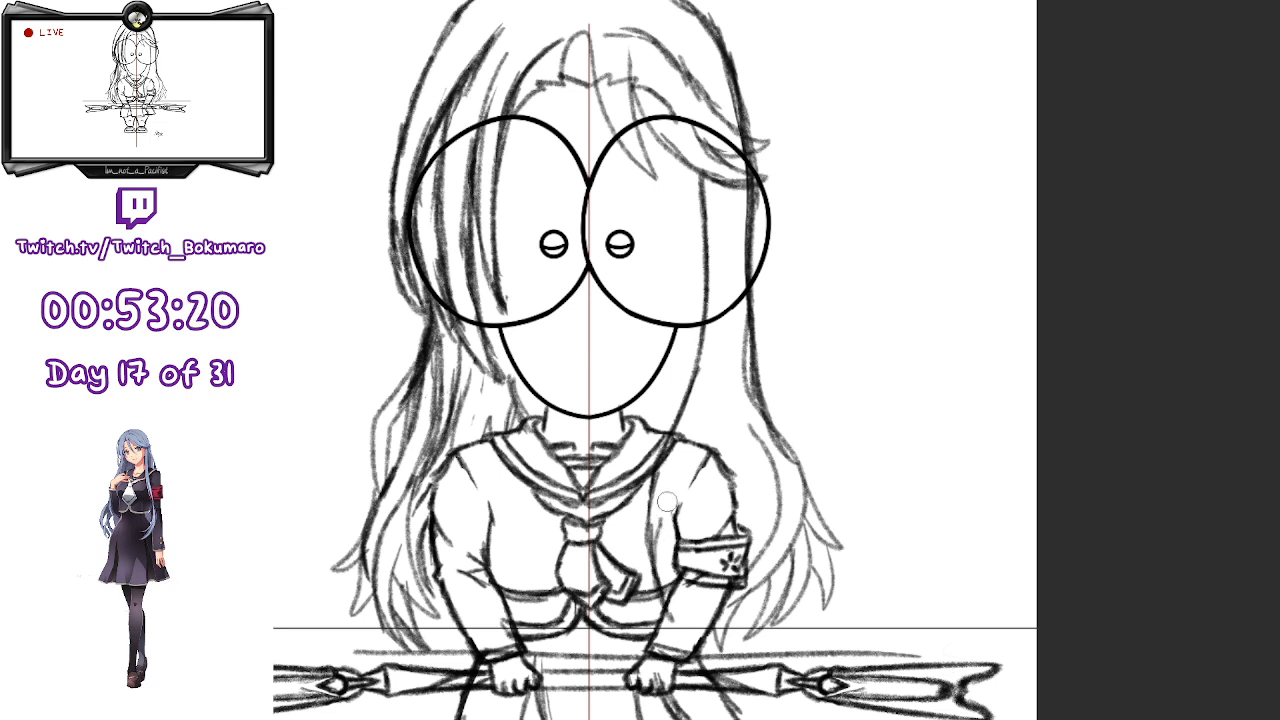
{"action": "mouse_move", "coordinate": [664, 516]}
{"action": "left_mouse_down"}
{"action": "mouse_move", "coordinate": [676, 624]}
{"action": "mouse_move", "coordinate": [665, 600]}
{"action": "left_mouse_up"}
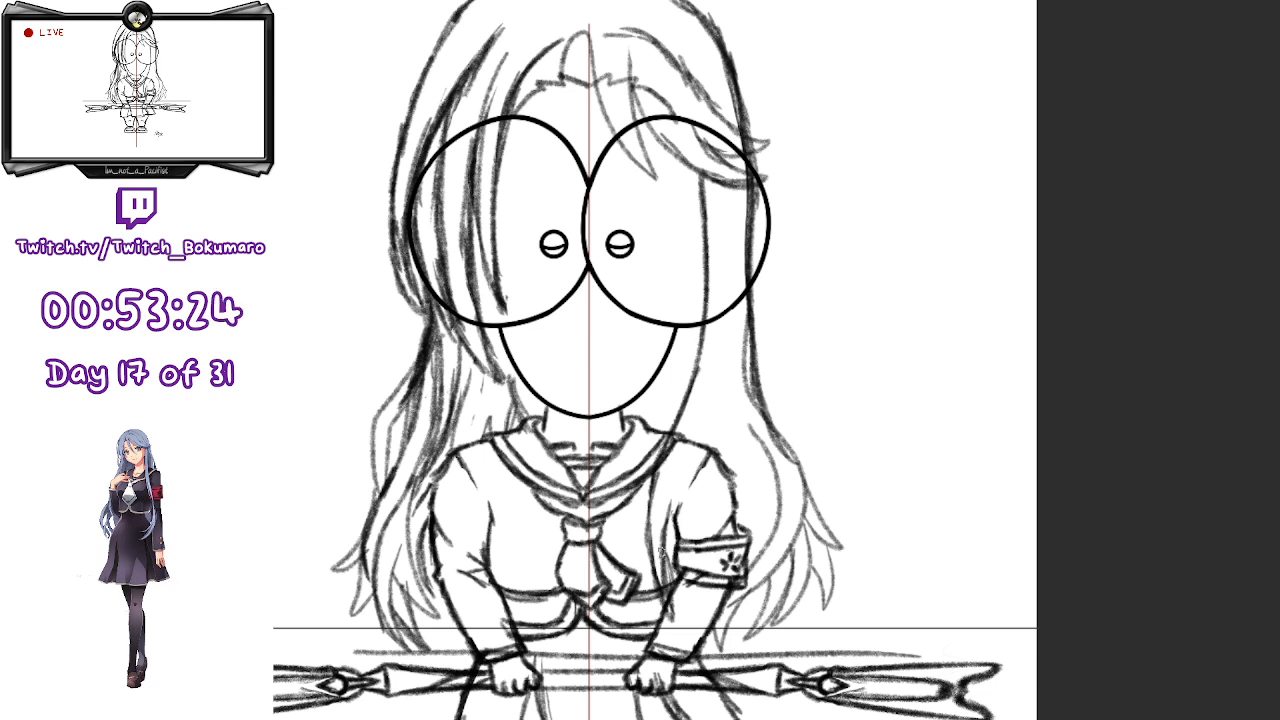
- Sketch inner strands from the right side hair down over the shoulder to the upper arm above the armband
{"action": "mouse_move", "coordinate": [683, 568]}
{"action": "left_mouse_down"}
{"action": "mouse_move", "coordinate": [682, 526]}
{"action": "mouse_move", "coordinate": [745, 310]}
{"action": "left_mouse_up"}
{"action": "mouse_move", "coordinate": [743, 189]}
{"action": "left_mouse_down"}
{"action": "mouse_move", "coordinate": [743, 308]}
{"action": "mouse_move", "coordinate": [705, 495]}
{"action": "left_mouse_up"}
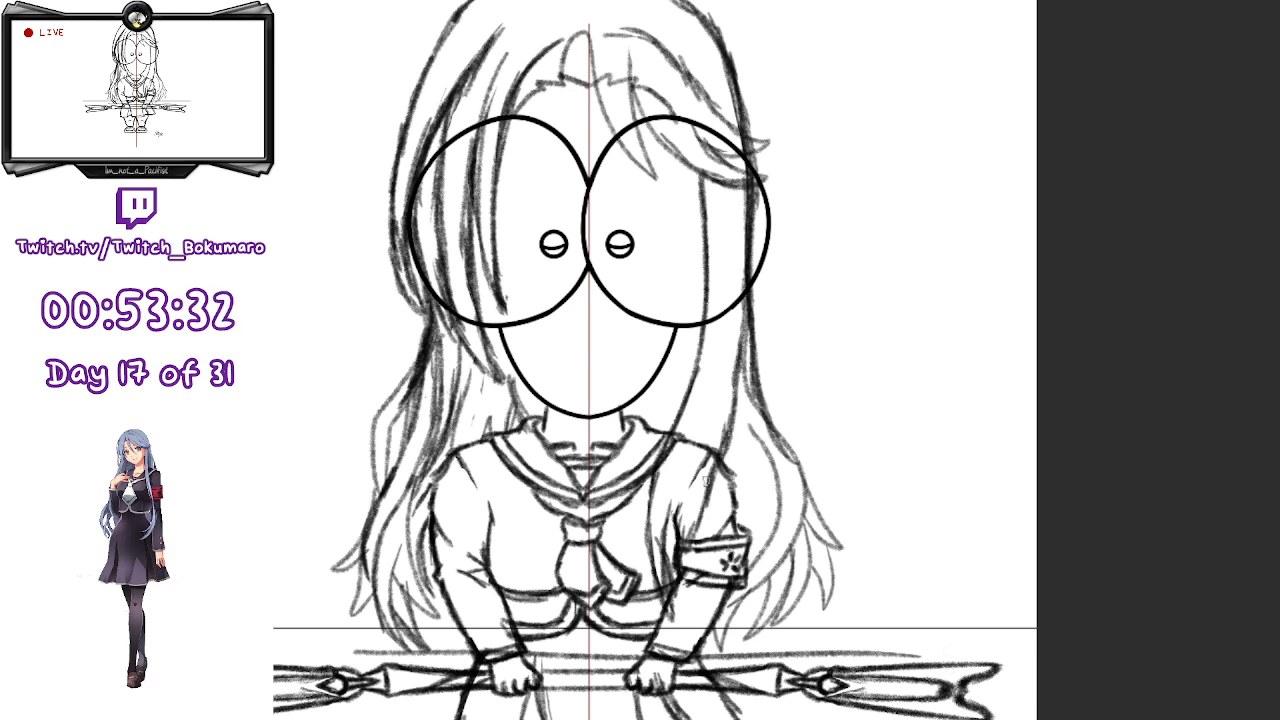
{"action": "mouse_move", "coordinate": [744, 326]}
{"action": "left_mouse_down"}
{"action": "mouse_move", "coordinate": [730, 484]}
{"action": "mouse_move", "coordinate": [736, 402]}
{"action": "left_mouse_up"}
{"action": "key", "text": "ctrl+z"}
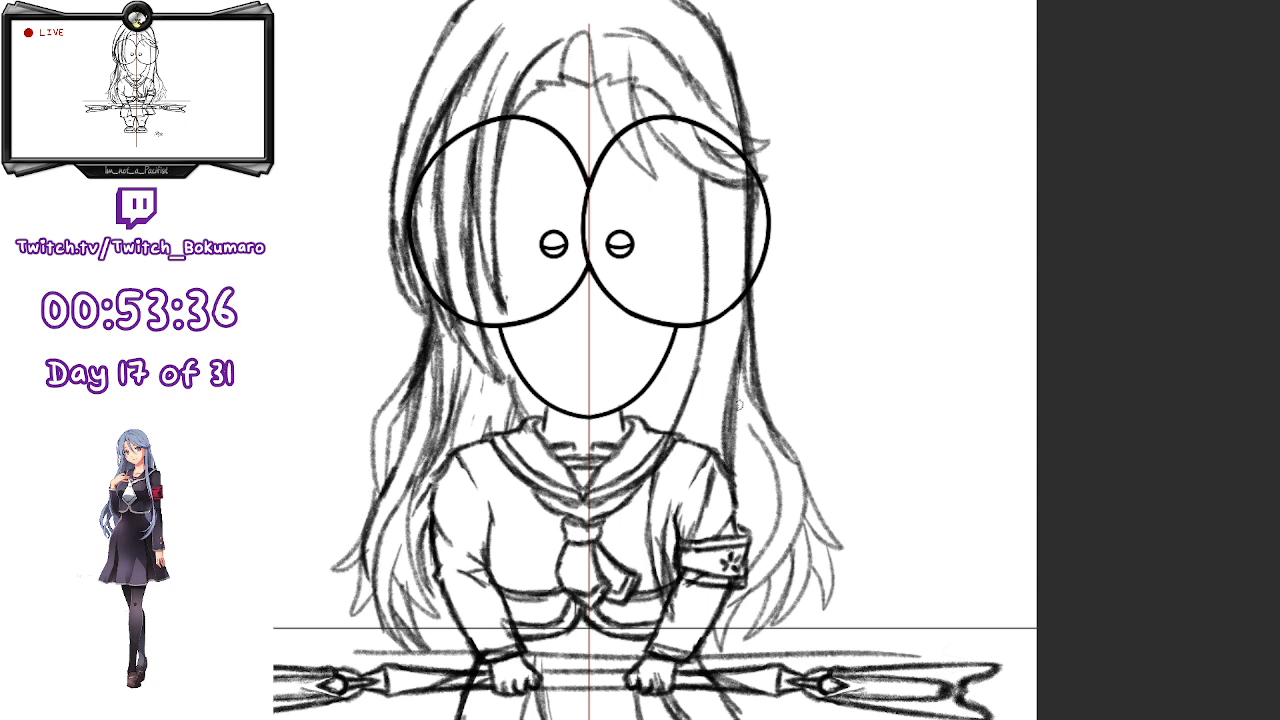
{"action": "mouse_move", "coordinate": [742, 354]}
{"action": "left_mouse_down"}
{"action": "mouse_move", "coordinate": [733, 466]}
{"action": "mouse_move", "coordinate": [729, 378]}
{"action": "mouse_move", "coordinate": [730, 463]}
{"action": "left_mouse_up"}
{"action": "mouse_move", "coordinate": [732, 376]}
{"action": "left_mouse_down"}
{"action": "mouse_move", "coordinate": [717, 496]}
{"action": "mouse_move", "coordinate": [693, 530]}
{"action": "left_mouse_up"}
{"action": "key", "text": "ctrl+z"}
{"action": "left_click_drag", "start_coordinate": [731, 378], "coordinate": [692, 526]}
{"action": "left_click_drag", "start_coordinate": [721, 417], "coordinate": [689, 533]}
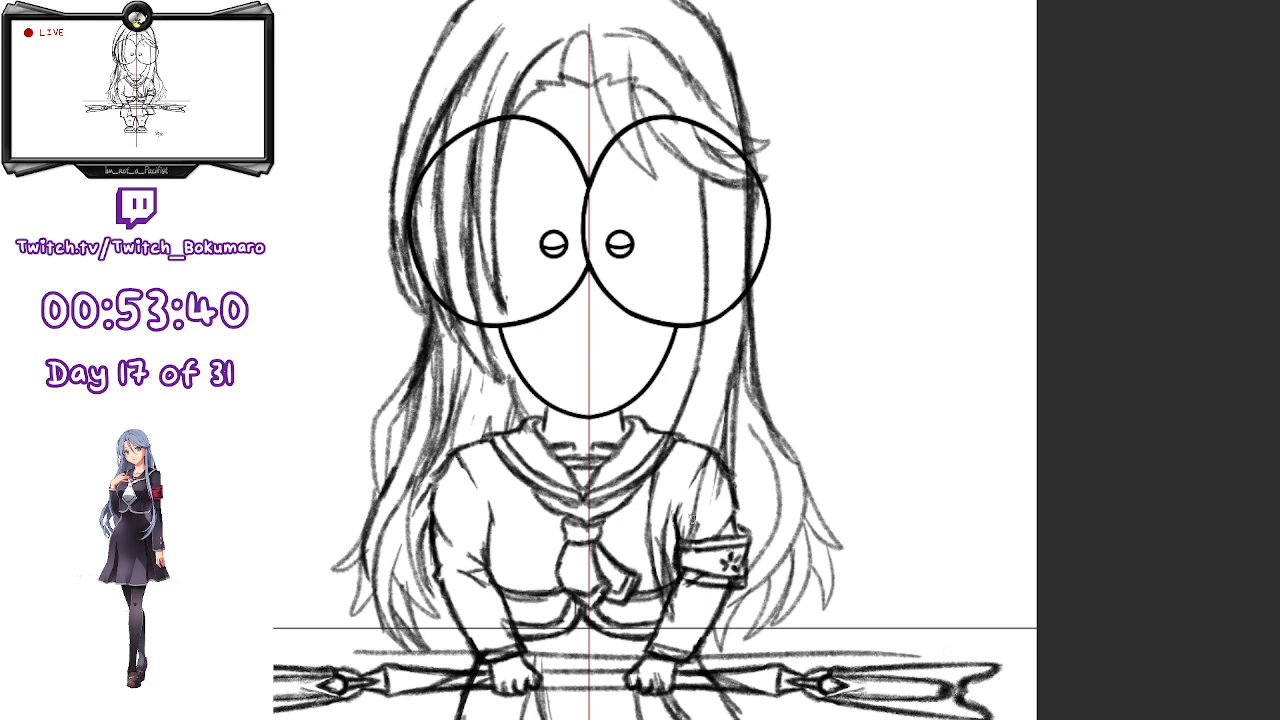
{"action": "key", "text": "ctrl+z"}
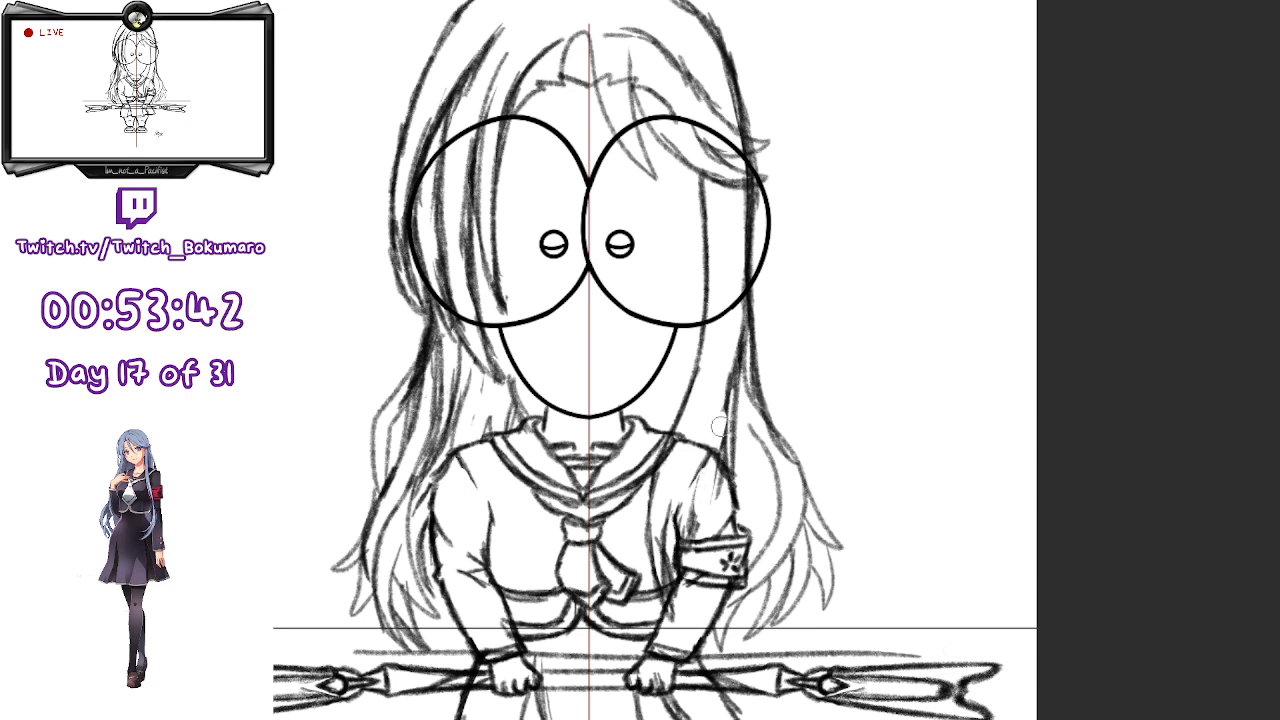
- Thicken and darken the hair strands crossing the right shoulder and upper arm
{"action": "left_click_drag", "start_coordinate": [732, 381], "coordinate": [710, 494]}
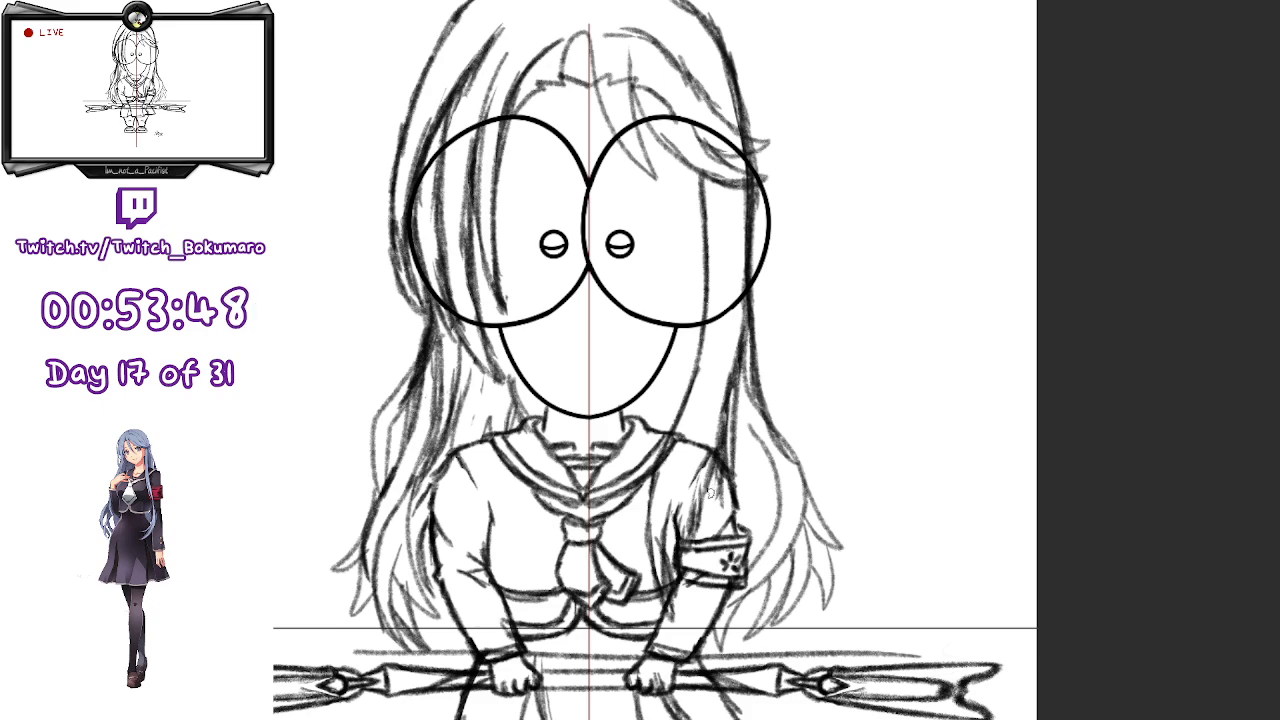
{"action": "left_click_drag", "start_coordinate": [727, 392], "coordinate": [718, 420]}
{"action": "left_click_drag", "start_coordinate": [730, 367], "coordinate": [696, 496]}
{"action": "left_click_drag", "start_coordinate": [712, 426], "coordinate": [697, 495]}
{"action": "left_click_drag", "start_coordinate": [736, 356], "coordinate": [695, 518]}
{"action": "left_click_drag", "start_coordinate": [716, 462], "coordinate": [700, 518]}
{"action": "left_click_drag", "start_coordinate": [729, 393], "coordinate": [709, 486]}
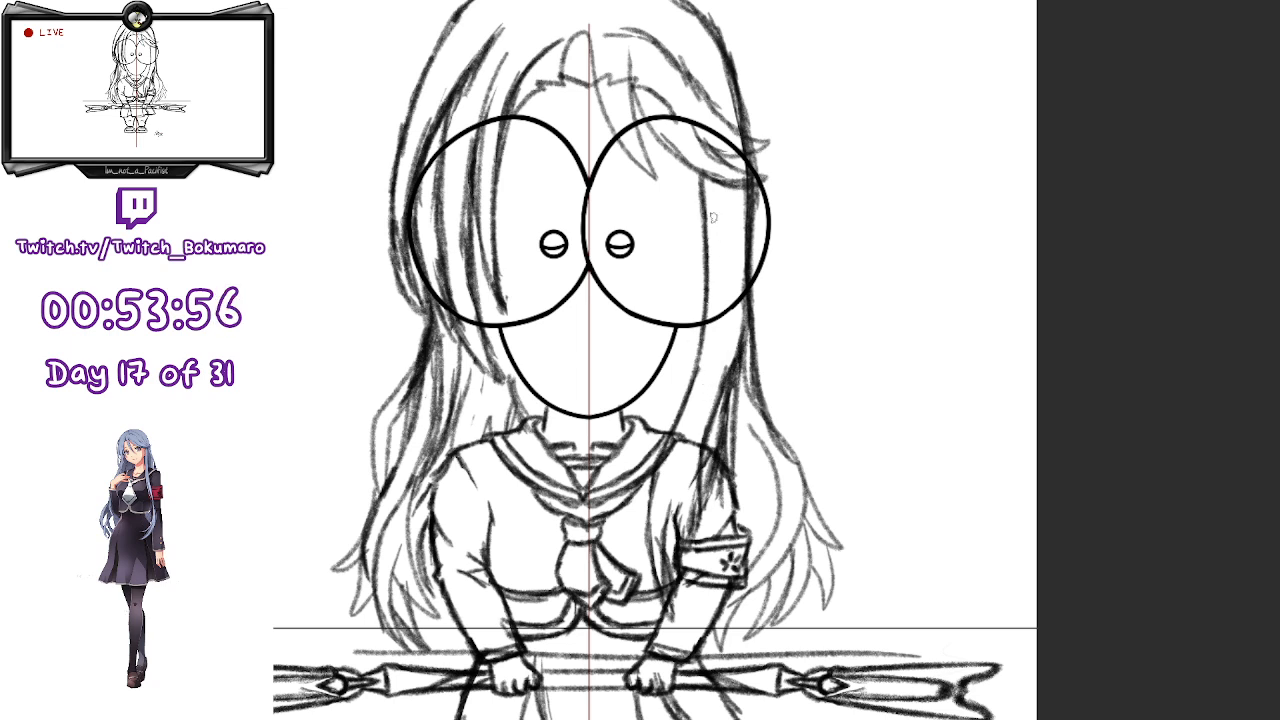
- Thicken the front lock over the right eye and add strands beside it down towards the shoulder
{"action": "left_click_drag", "start_coordinate": [700, 173], "coordinate": [699, 240]}
{"action": "mouse_move", "coordinate": [707, 178]}
{"action": "left_mouse_down"}
{"action": "mouse_move", "coordinate": [707, 270]}
{"action": "mouse_move", "coordinate": [706, 251]}
{"action": "left_mouse_up"}
{"action": "left_click_drag", "start_coordinate": [704, 177], "coordinate": [706, 276]}
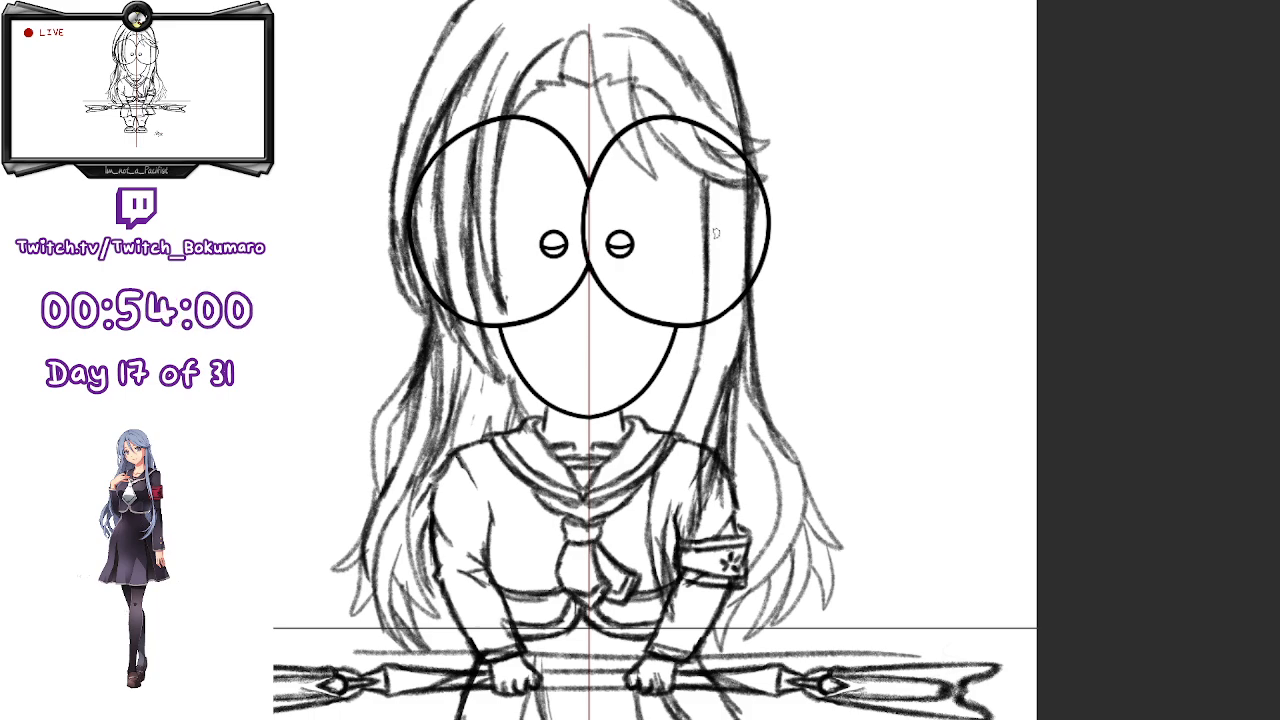
{"action": "mouse_move", "coordinate": [721, 216]}
{"action": "left_mouse_down"}
{"action": "mouse_move", "coordinate": [720, 300]}
{"action": "mouse_move", "coordinate": [698, 380]}
{"action": "mouse_move", "coordinate": [716, 314]}
{"action": "left_mouse_up"}
{"action": "left_click_drag", "start_coordinate": [690, 416], "coordinate": [671, 482]}
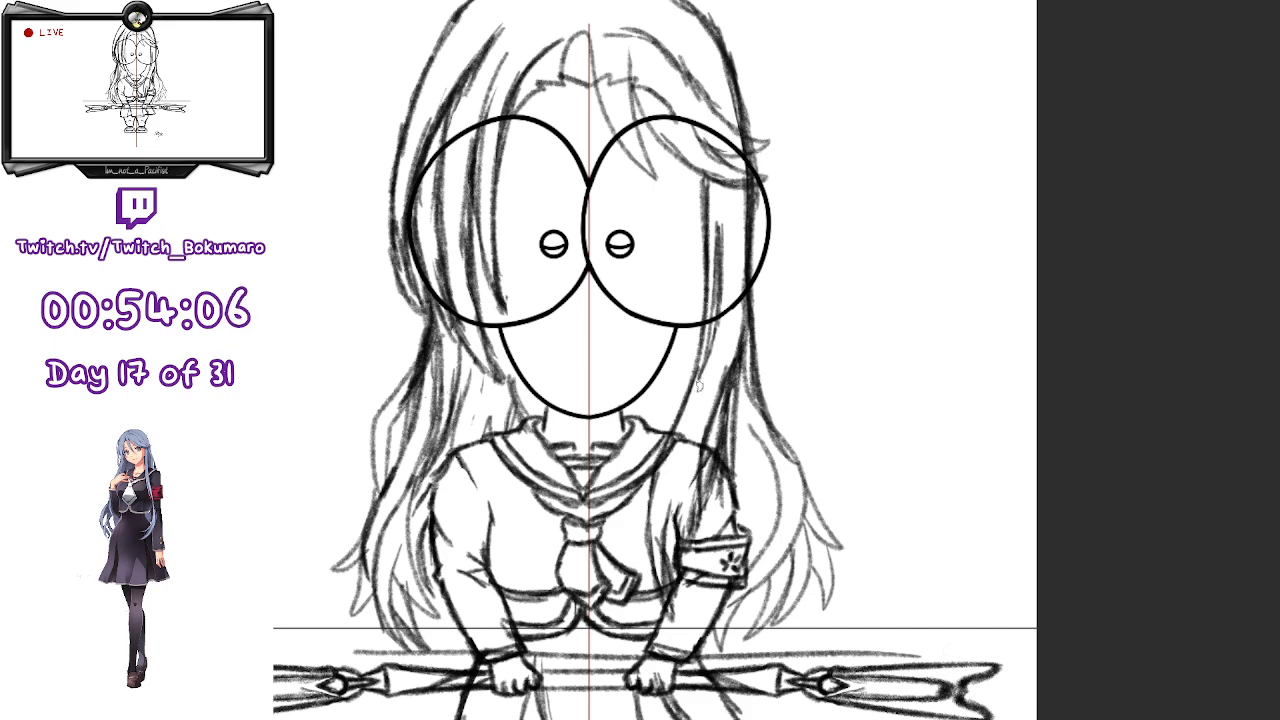
- Sketch extra strands in the right side hair, from beside the right eye down over the shoulder to the chest
{"action": "left_click_drag", "start_coordinate": [705, 360], "coordinate": [661, 492]}
{"action": "left_click_drag", "start_coordinate": [694, 394], "coordinate": [657, 521]}
{"action": "left_click_drag", "start_coordinate": [686, 414], "coordinate": [660, 508]}
{"action": "left_click_drag", "start_coordinate": [711, 352], "coordinate": [695, 442]}
{"action": "left_click_drag", "start_coordinate": [729, 313], "coordinate": [705, 405]}
{"action": "left_click_drag", "start_coordinate": [733, 194], "coordinate": [732, 303]}
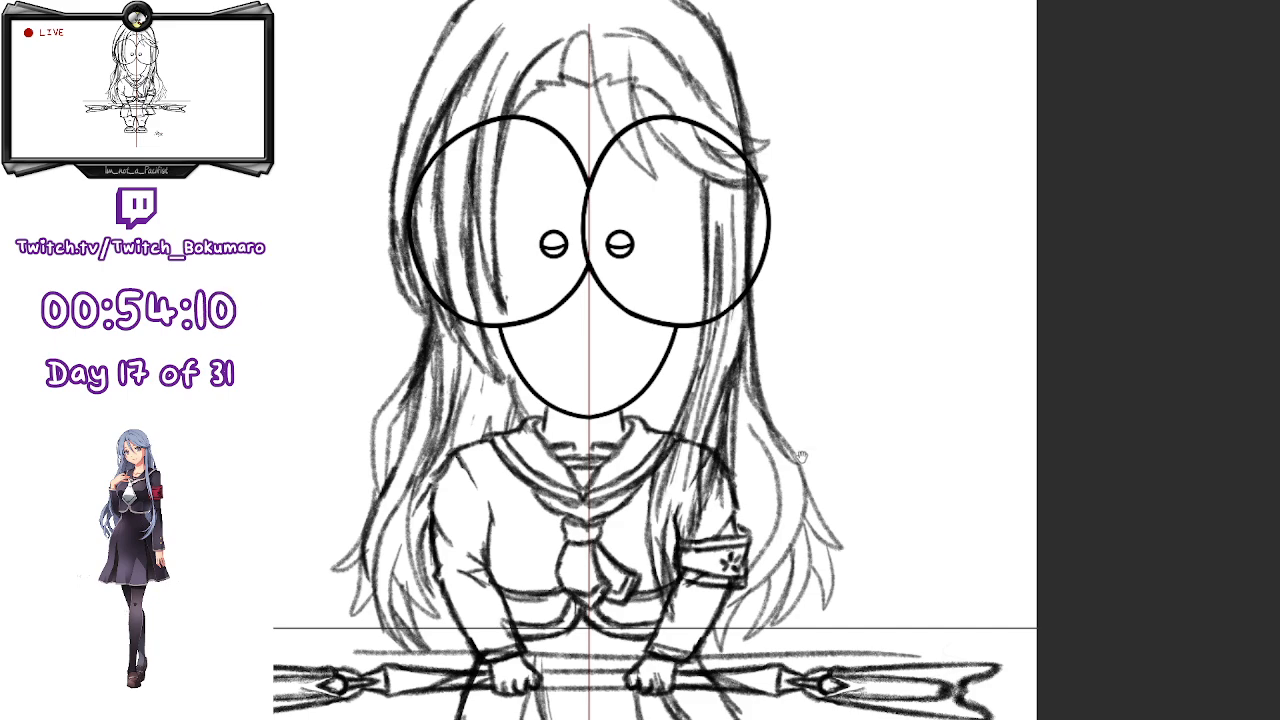
- Select the outer lock of the right side hair, transform it to sit farther out from the arm, and clear the selection
{"action": "left_click_drag", "start_coordinate": [767, 454], "coordinate": [791, 331]}
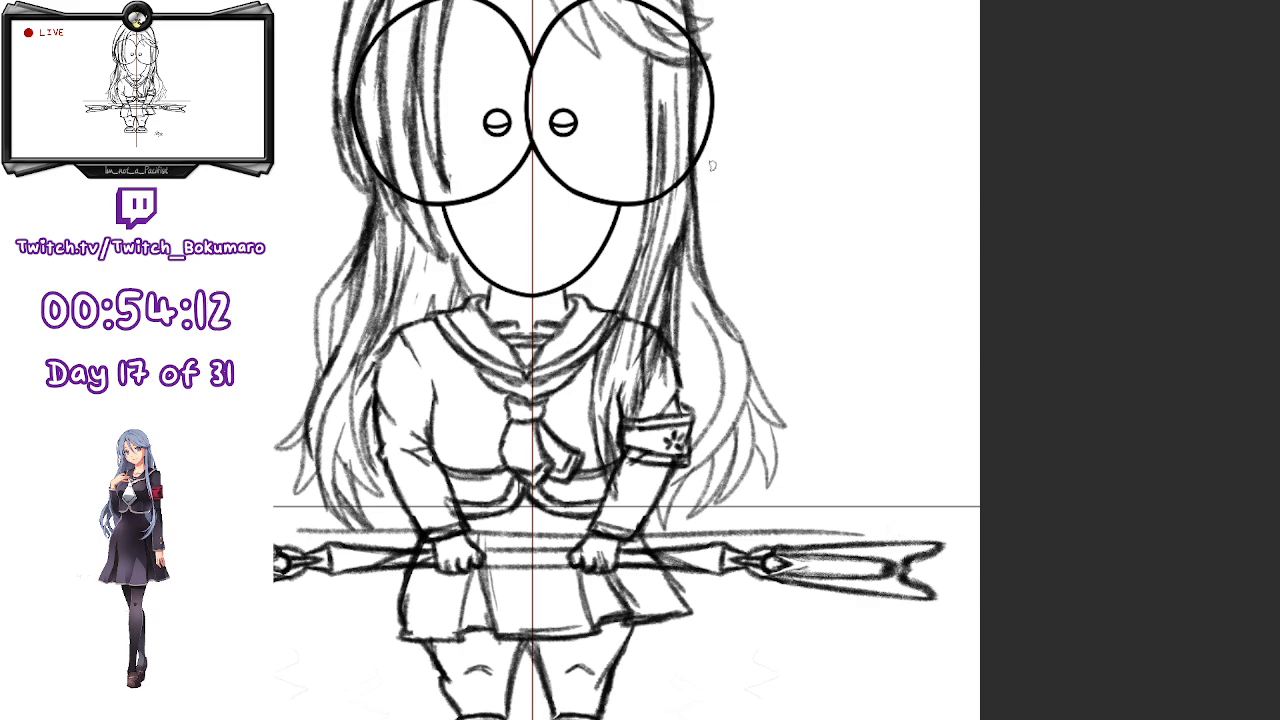
{"action": "left_click_drag", "start_coordinate": [727, 169], "coordinate": [725, 217]}
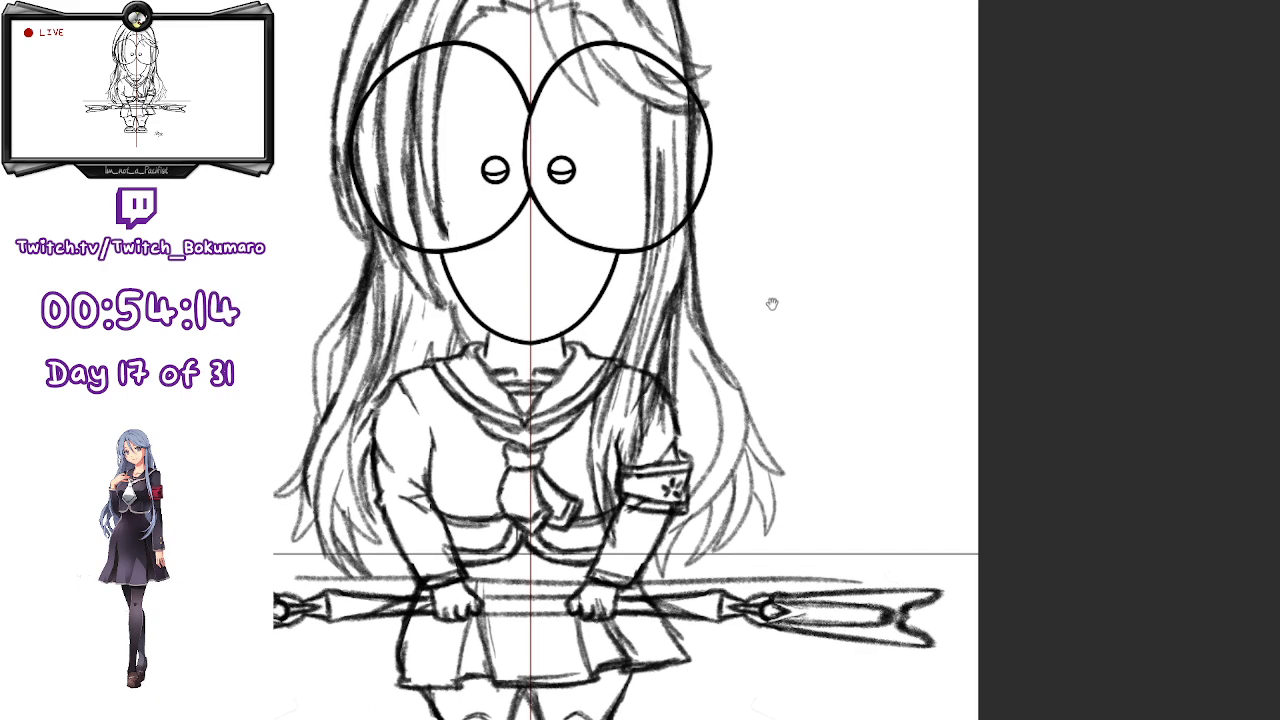
{"action": "left_click_drag", "start_coordinate": [771, 305], "coordinate": [707, 363]}
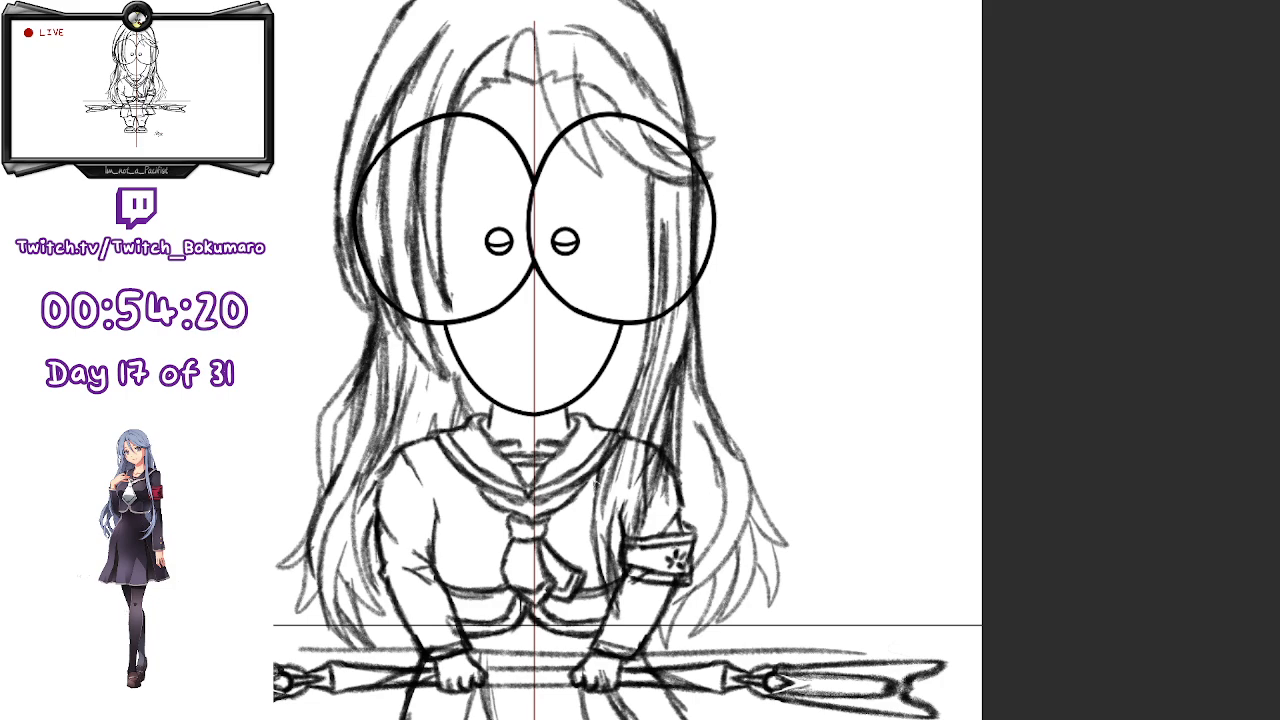
{"action": "mouse_move", "coordinate": [774, 668]}
{"action": "left_mouse_down"}
{"action": "mouse_move", "coordinate": [757, 349]}
{"action": "mouse_move", "coordinate": [680, 452]}
{"action": "mouse_move", "coordinate": [655, 680]}
{"action": "left_mouse_up"}
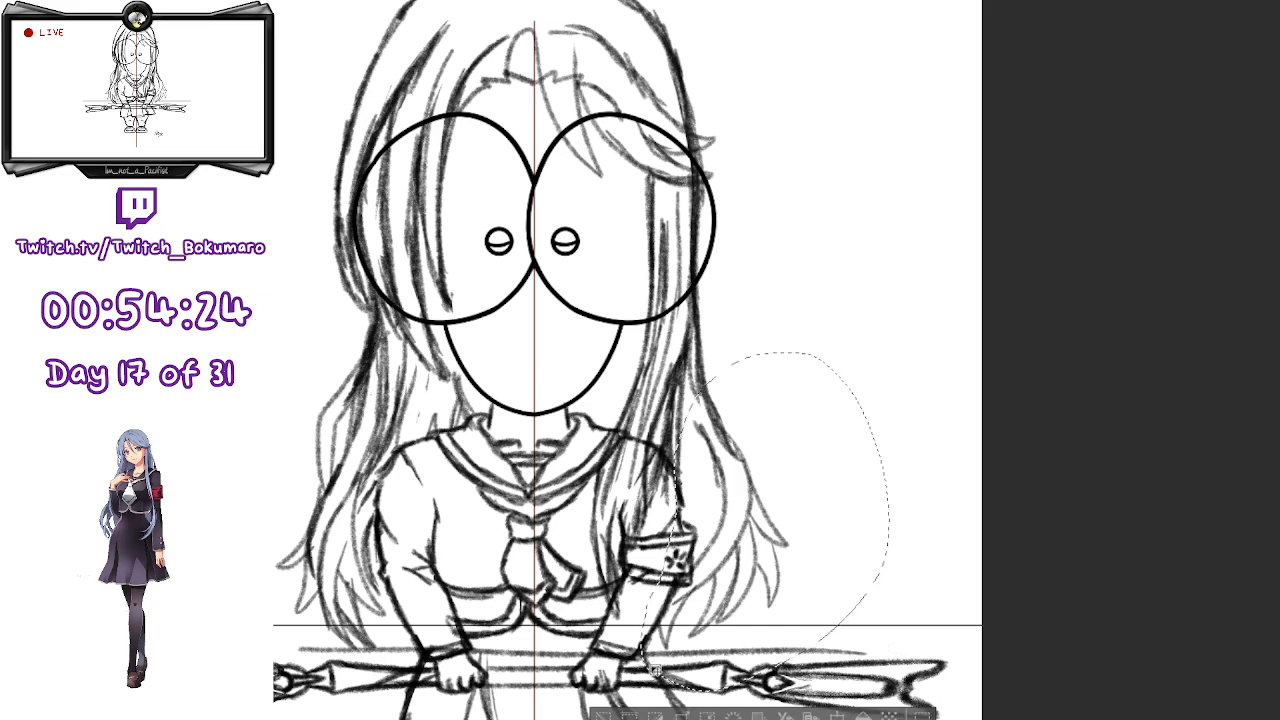
{"action": "key", "text": "ctrl+t"}
{"action": "mouse_move", "coordinate": [789, 557]}
{"action": "left_mouse_down"}
{"action": "mouse_move", "coordinate": [828, 549]}
{"action": "mouse_move", "coordinate": [828, 537]}
{"action": "left_mouse_up"}
{"action": "left_click", "coordinate": [752, 696]}
{"action": "left_click", "coordinate": [630, 697]}
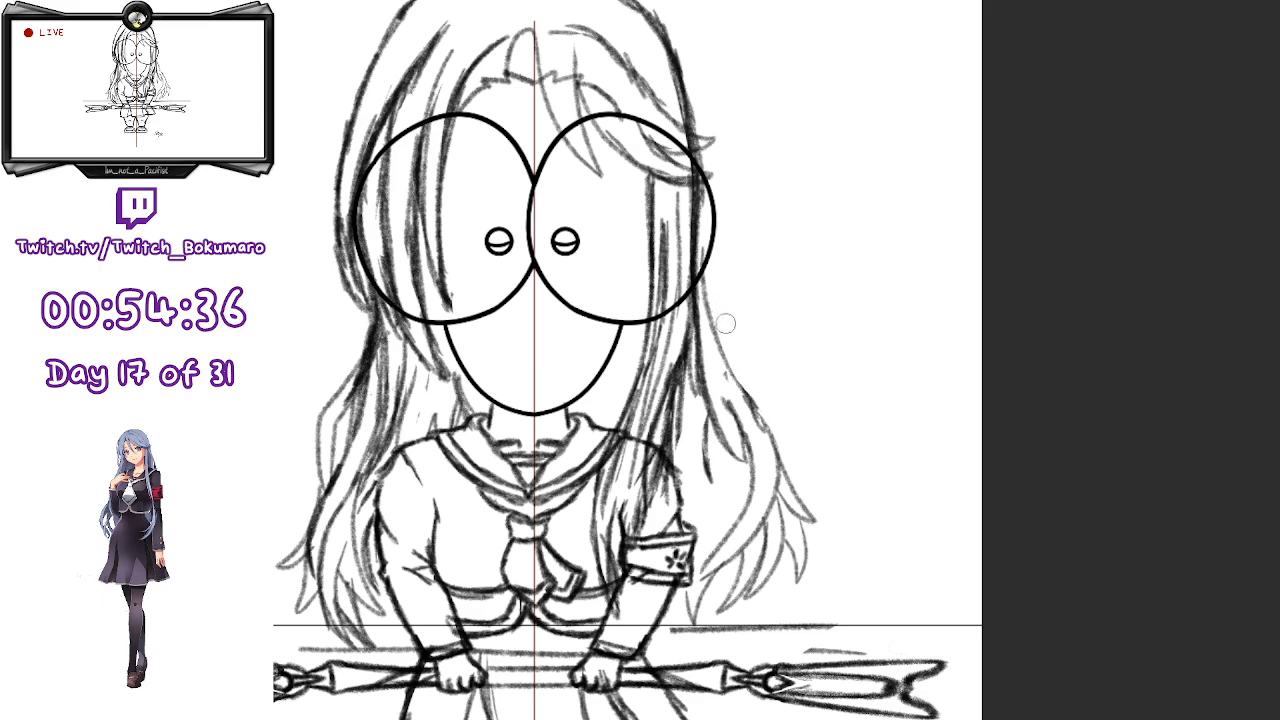
- Strengthen the outer contour of the right side hair down to the outer lock and add a pointed strand branching off it
{"action": "mouse_move", "coordinate": [704, 257]}
{"action": "left_mouse_down"}
{"action": "mouse_move", "coordinate": [725, 350]}
{"action": "mouse_move", "coordinate": [764, 433]}
{"action": "mouse_move", "coordinate": [711, 305]}
{"action": "mouse_move", "coordinate": [763, 426]}
{"action": "left_mouse_up"}
{"action": "key", "text": "ctrl+z"}
{"action": "mouse_move", "coordinate": [730, 362]}
{"action": "left_mouse_down"}
{"action": "mouse_move", "coordinate": [769, 434]}
{"action": "mouse_move", "coordinate": [713, 369]}
{"action": "left_mouse_up"}
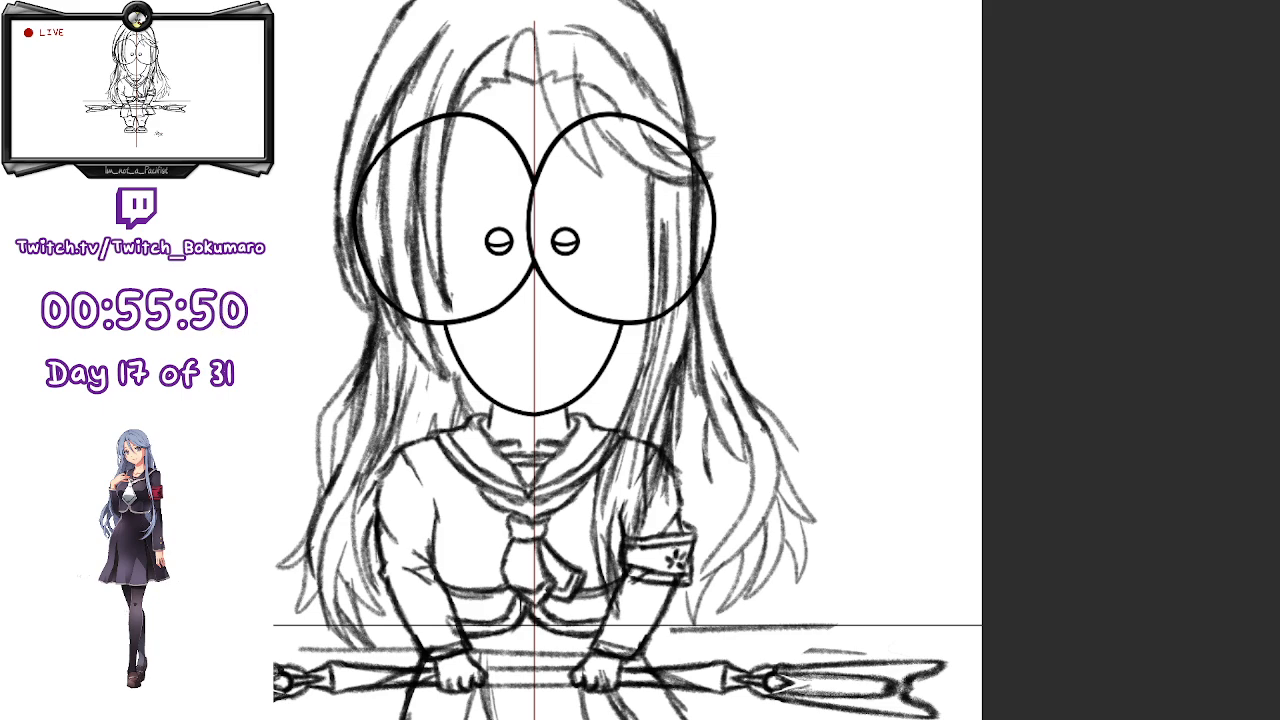
- Stretch the selected swept fringe outward past the right side of the head and erase the outer strand displaced by the transform
{"action": "mouse_move", "coordinate": [677, 230]}
{"action": "left_mouse_down"}
{"action": "mouse_move", "coordinate": [999, 247]}
{"action": "mouse_move", "coordinate": [944, 282]}
{"action": "left_mouse_up"}
{"action": "scroll", "coordinate": [992, 479], "scroll_direction": "up", "scroll_amount": 1}
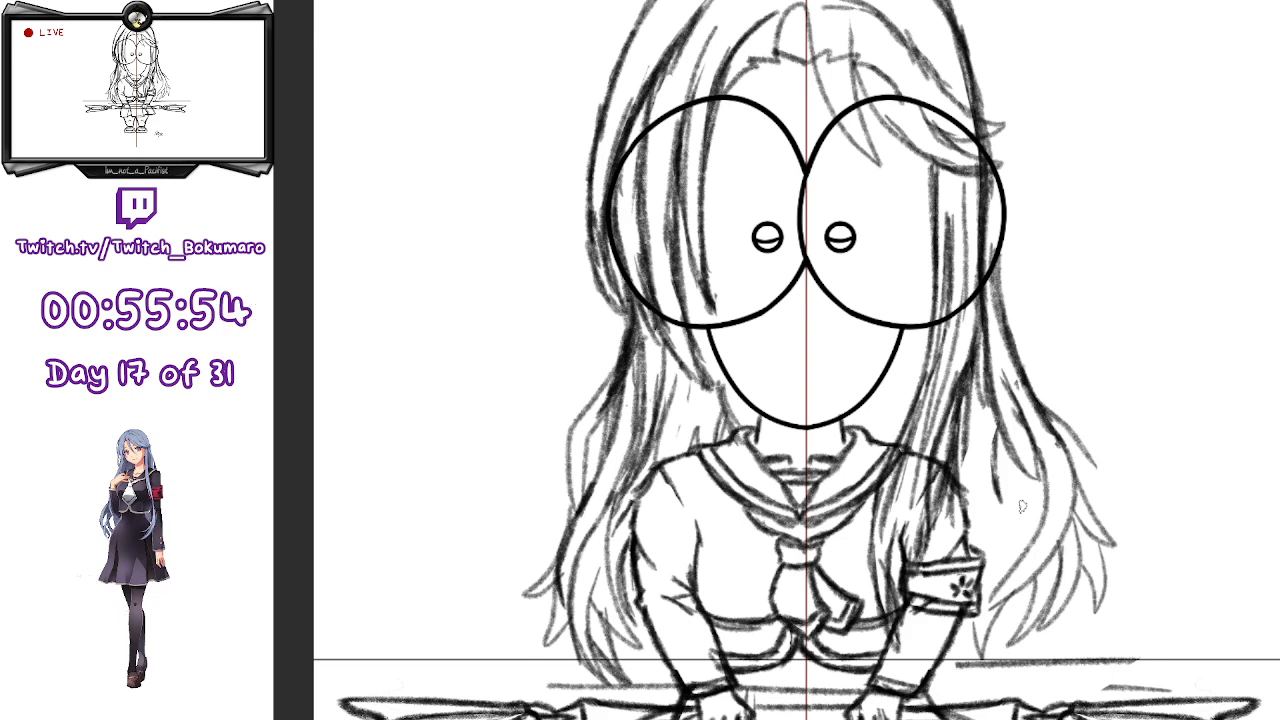
{"action": "scroll", "coordinate": [1022, 507], "scroll_direction": "up", "scroll_amount": 1}
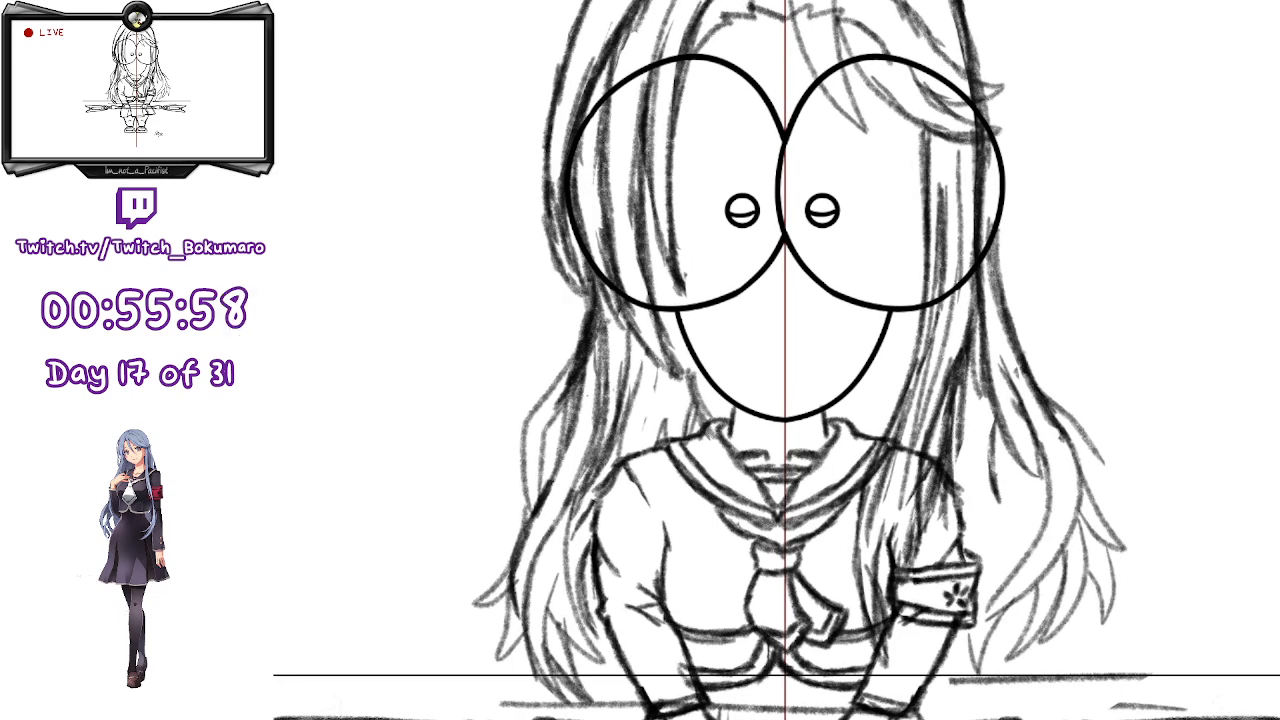
{"action": "left_click_drag", "start_coordinate": [1077, 226], "coordinate": [1053, 326]}
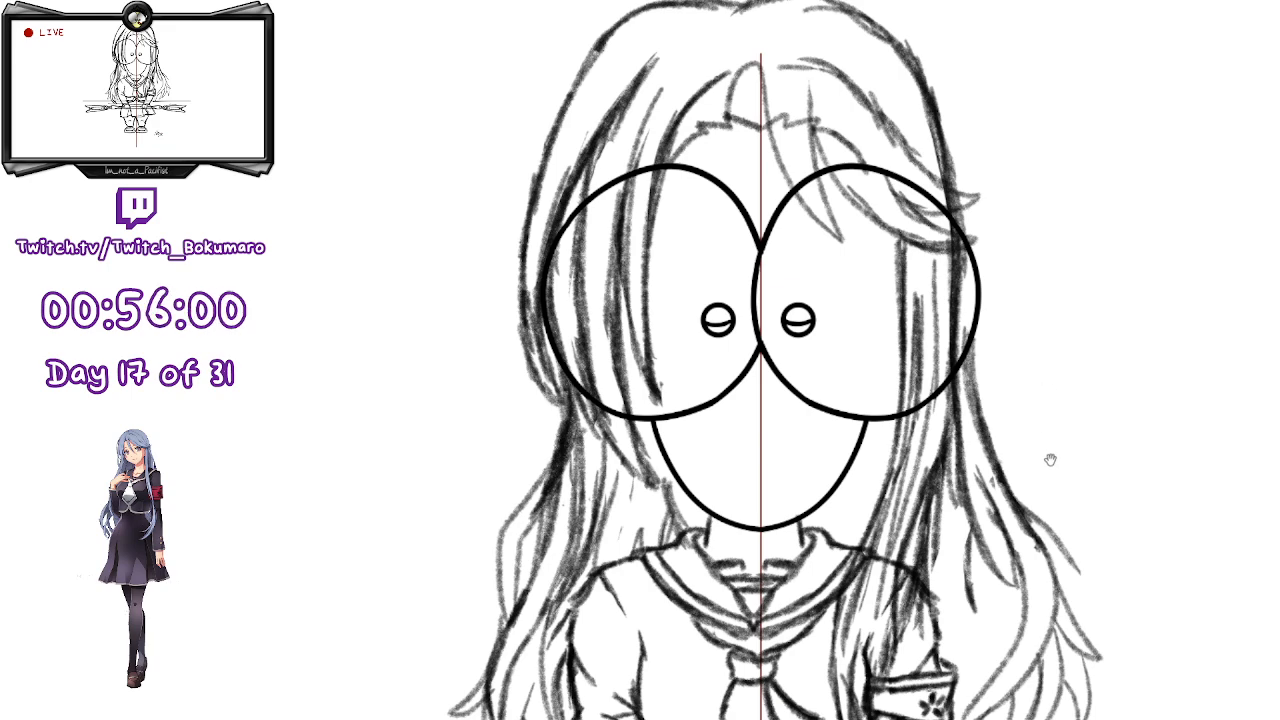
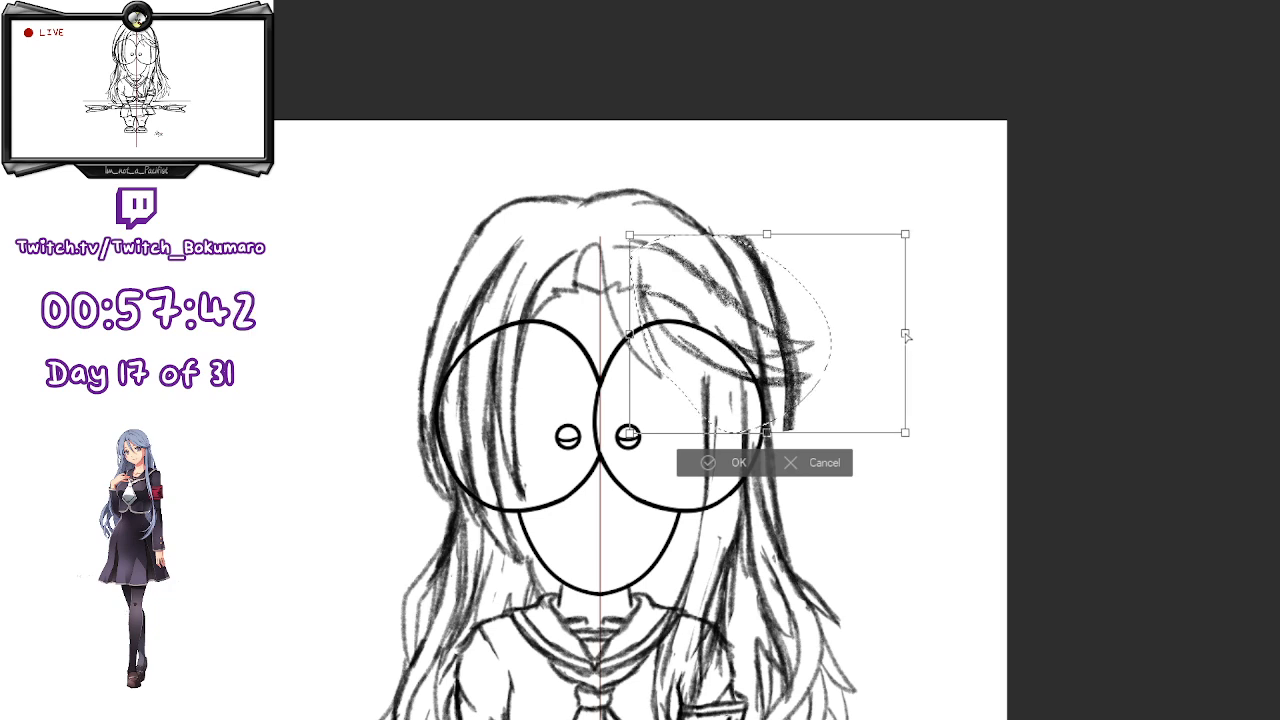
{"action": "key", "text": "Return"}
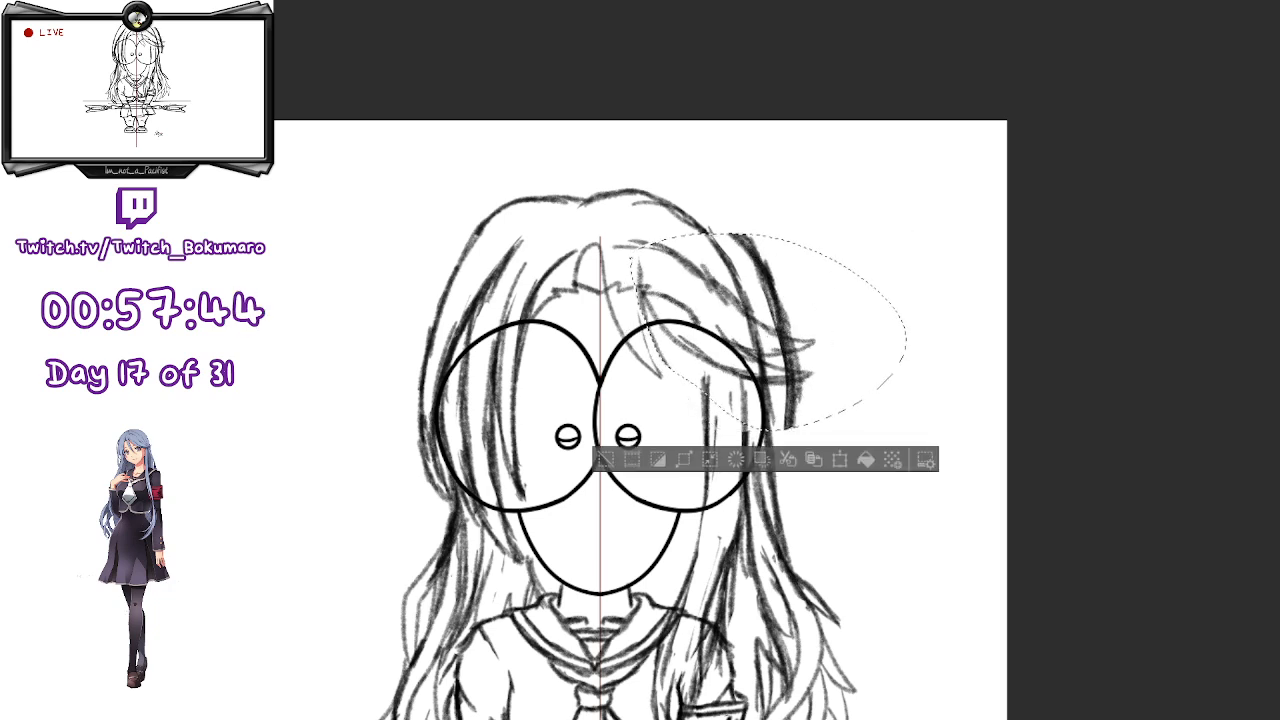
{"action": "mouse_move", "coordinate": [732, 225]}
{"action": "left_mouse_down"}
{"action": "mouse_move", "coordinate": [788, 314]}
{"action": "mouse_move", "coordinate": [787, 344]}
{"action": "mouse_move", "coordinate": [769, 344]}
{"action": "mouse_move", "coordinate": [817, 360]}
{"action": "mouse_move", "coordinate": [777, 402]}
{"action": "mouse_move", "coordinate": [795, 390]}
{"action": "mouse_move", "coordinate": [785, 437]}
{"action": "left_mouse_up"}
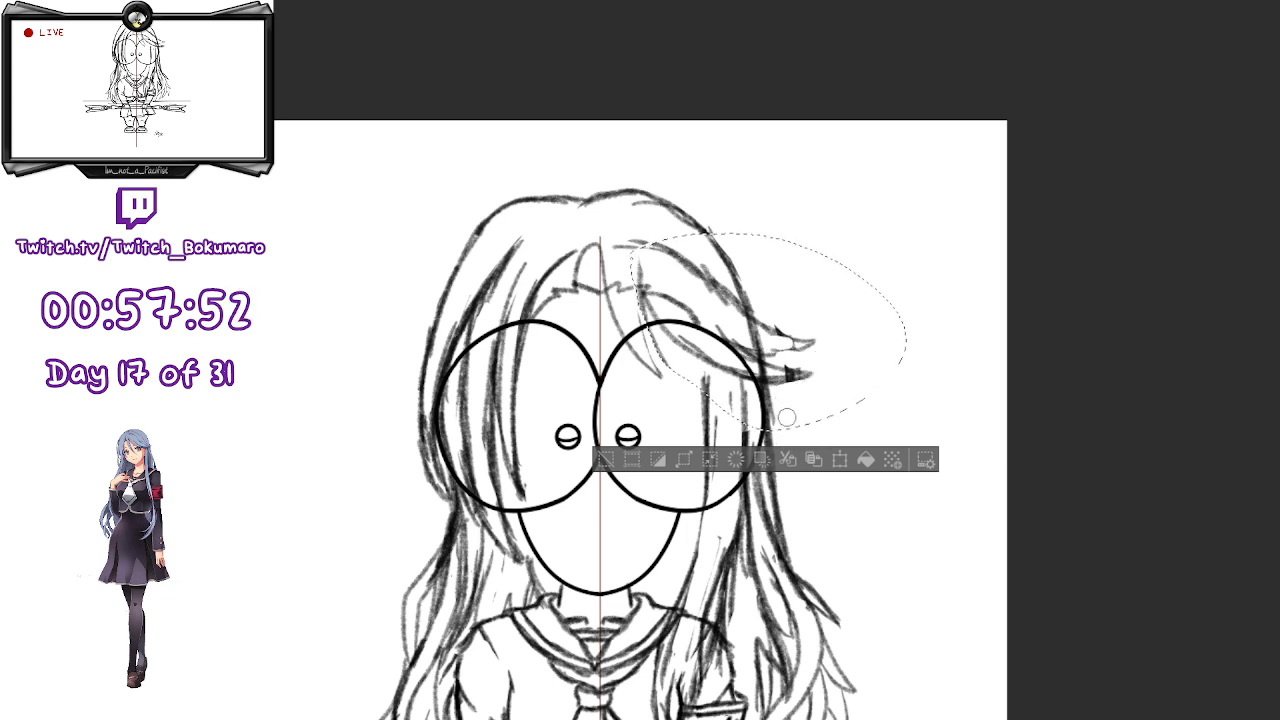
{"action": "left_click", "coordinate": [605, 459]}
{"action": "mouse_move", "coordinate": [744, 477]}
{"action": "left_mouse_down"}
{"action": "mouse_move", "coordinate": [760, 445]}
{"action": "mouse_move", "coordinate": [775, 456]}
{"action": "left_mouse_up"}
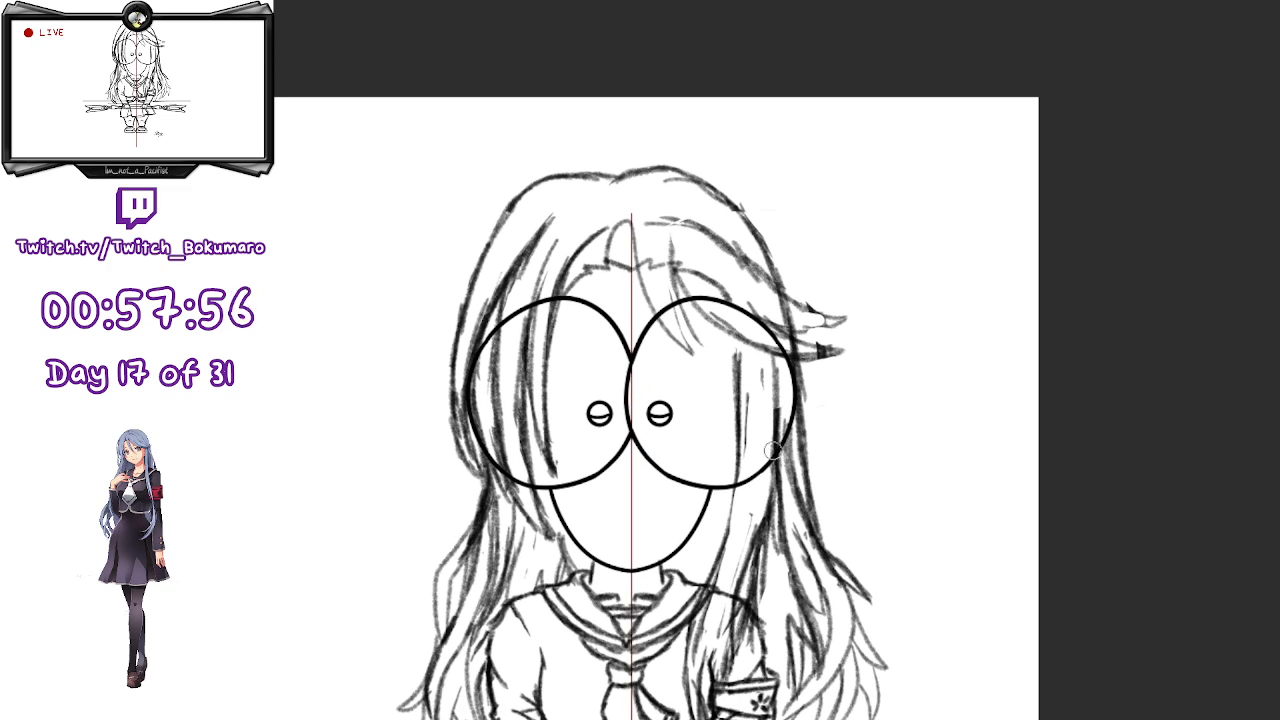
- Thicken the hair outline across the top of the head on both sides of the parting
{"action": "scroll", "coordinate": [773, 451], "scroll_direction": "down", "scroll_amount": 1}
{"action": "scroll", "coordinate": [518, 254], "scroll_direction": "up", "scroll_amount": 1}
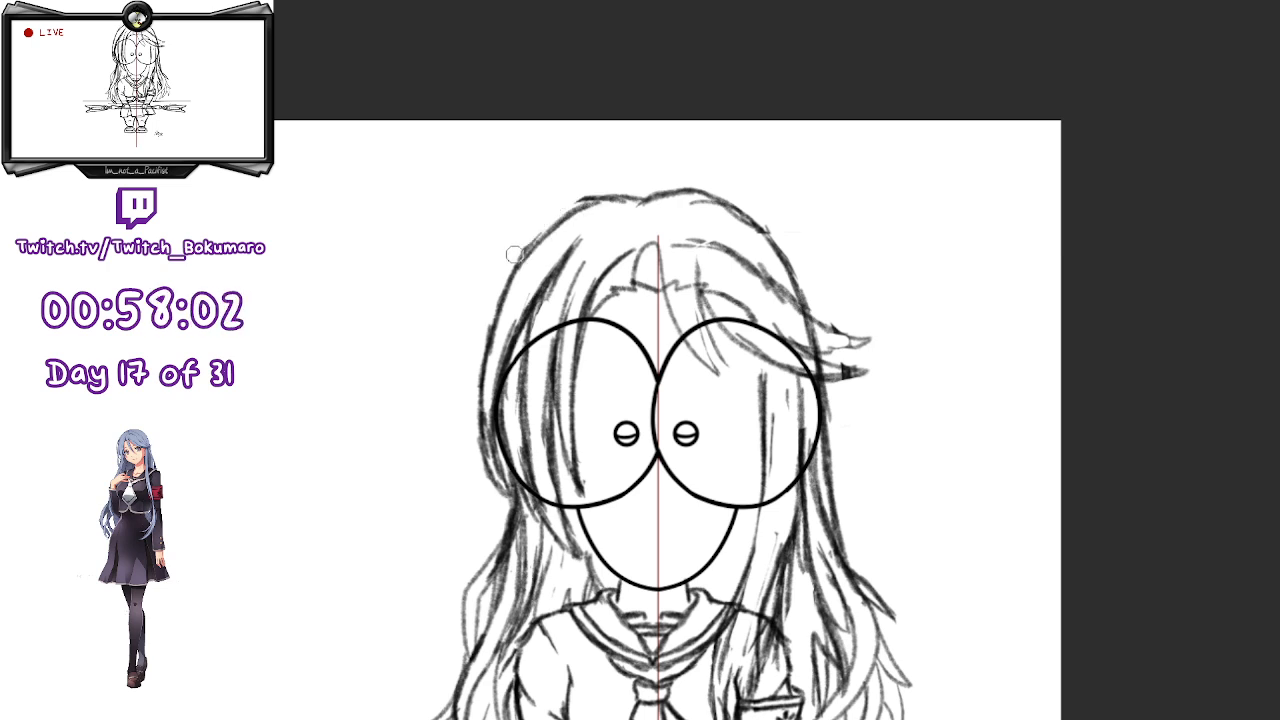
{"action": "mouse_move", "coordinate": [585, 210]}
{"action": "left_mouse_down"}
{"action": "mouse_move", "coordinate": [624, 186]}
{"action": "mouse_move", "coordinate": [650, 190]}
{"action": "mouse_move", "coordinate": [540, 242]}
{"action": "left_mouse_up"}
{"action": "mouse_move", "coordinate": [646, 200]}
{"action": "left_mouse_down"}
{"action": "mouse_move", "coordinate": [720, 189]}
{"action": "mouse_move", "coordinate": [684, 209]}
{"action": "mouse_move", "coordinate": [747, 209]}
{"action": "mouse_move", "coordinate": [688, 190]}
{"action": "mouse_move", "coordinate": [778, 240]}
{"action": "left_mouse_up"}
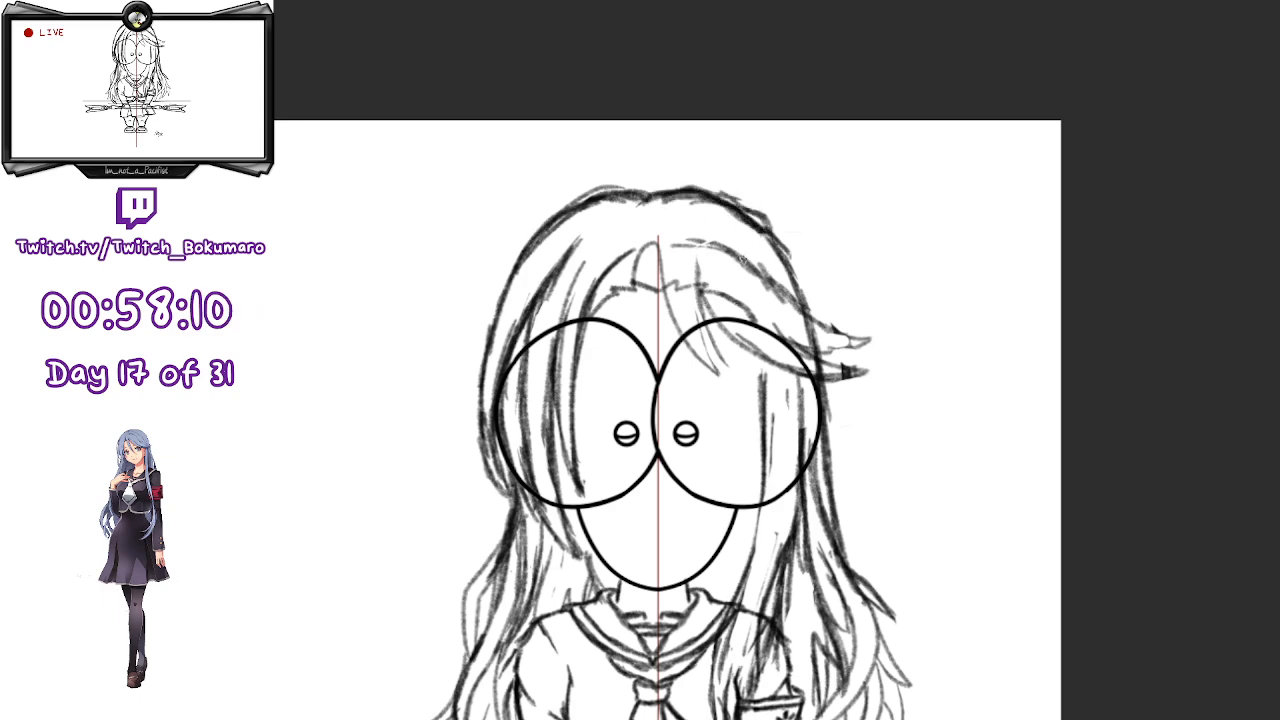
{"action": "scroll", "coordinate": [743, 261], "scroll_direction": "down", "scroll_amount": 3}
{"action": "left_click_drag", "start_coordinate": [681, 322], "coordinate": [670, 282]}
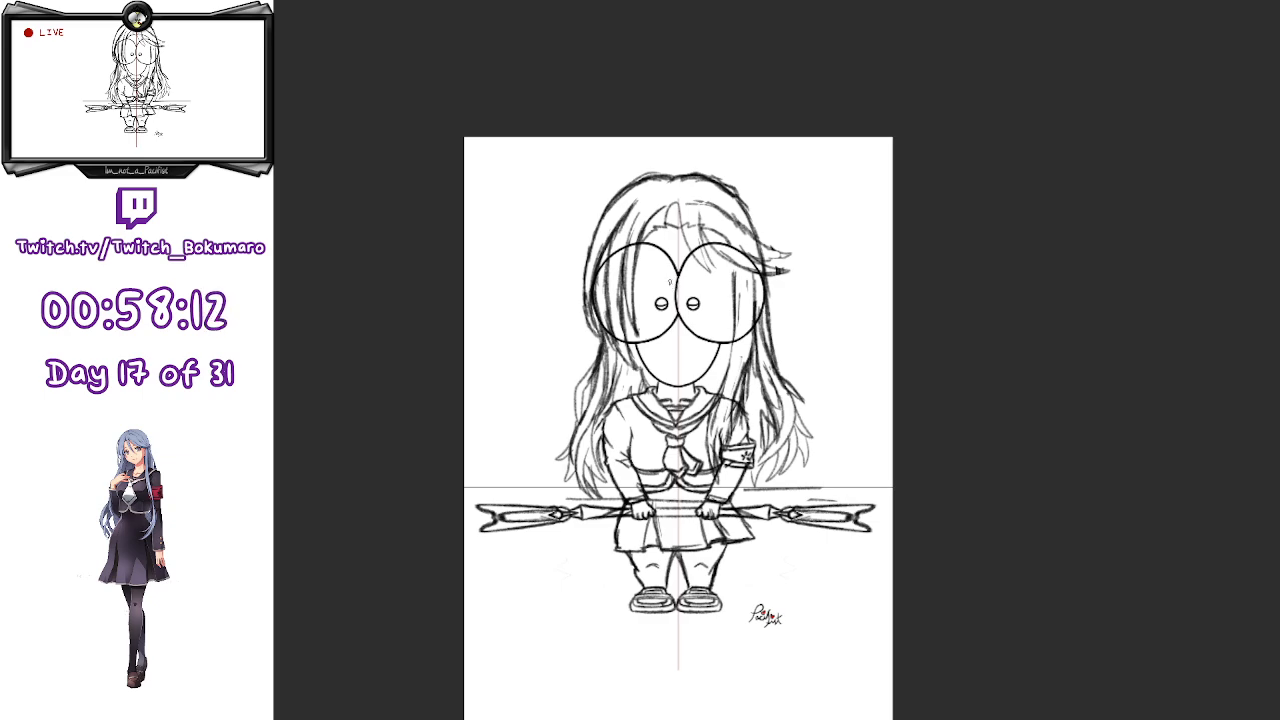
- Erase the lower part of the inner lock over the left eye and resketch it curving inward towards the chin
{"action": "scroll", "coordinate": [670, 282], "scroll_direction": "up", "scroll_amount": 5}
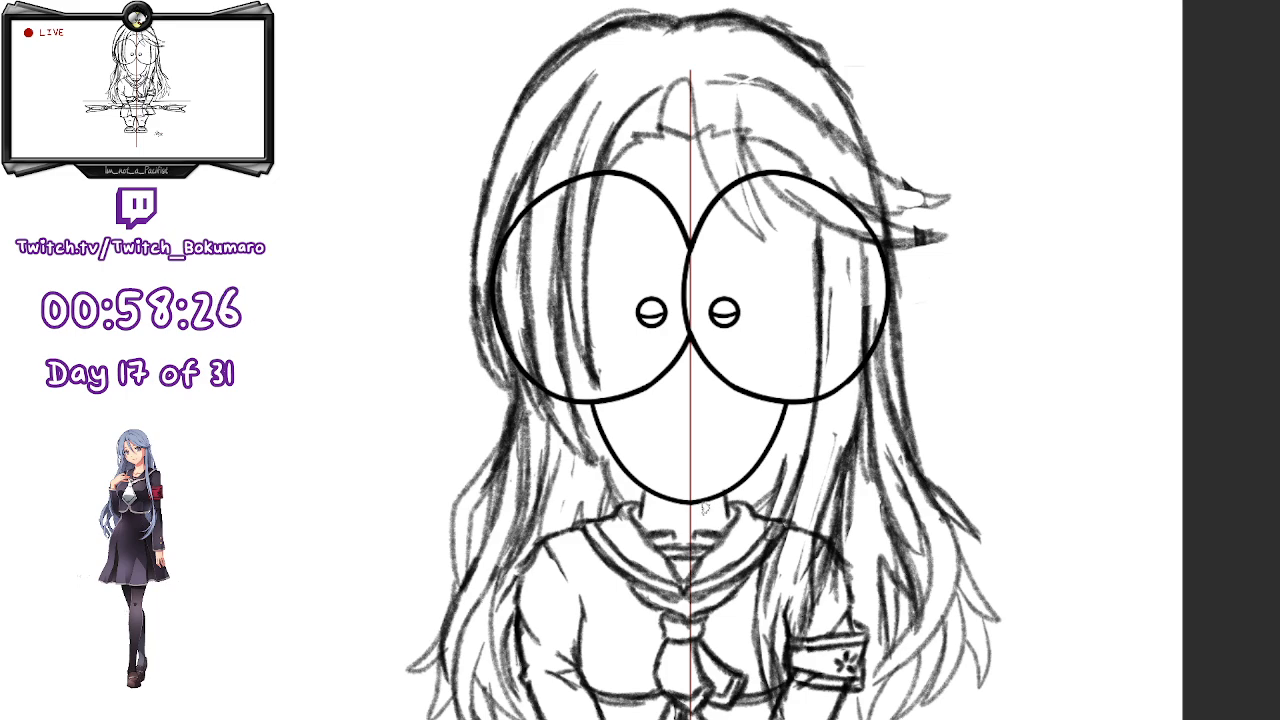
{"action": "scroll", "coordinate": [657, 499], "scroll_direction": "down", "scroll_amount": 2}
{"action": "scroll", "coordinate": [418, 489], "scroll_direction": "up", "scroll_amount": 3}
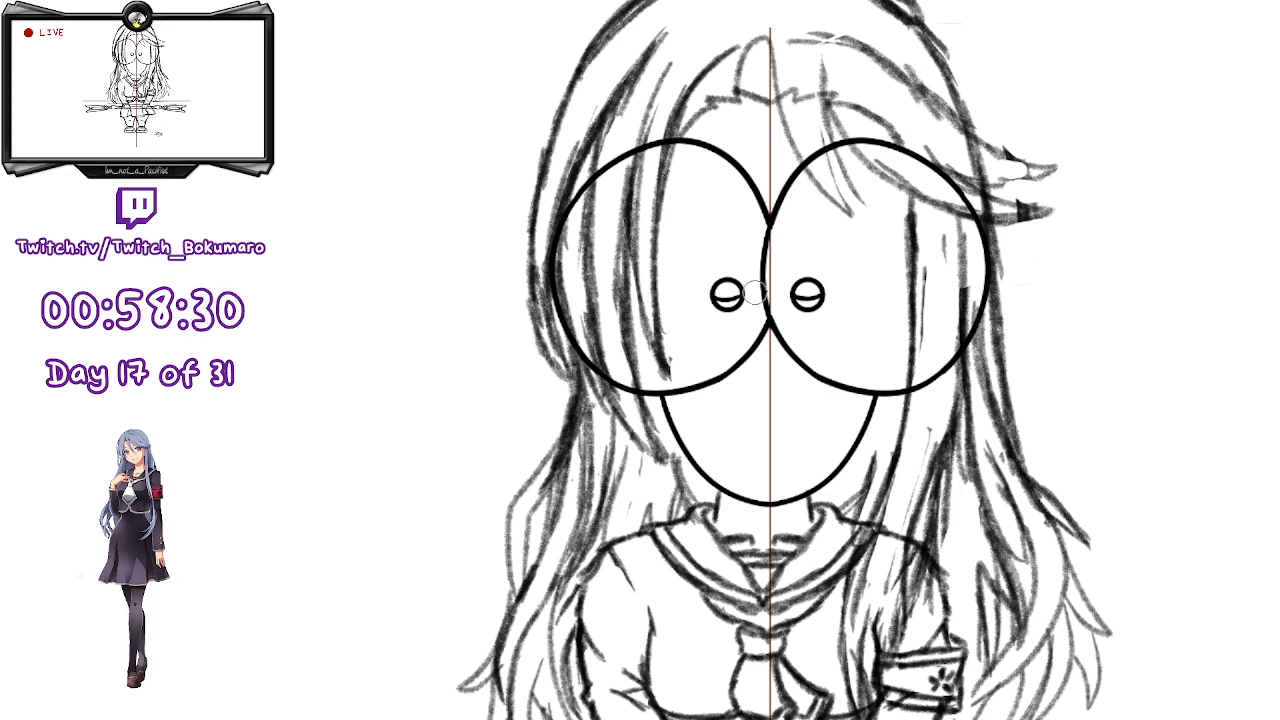
{"action": "left_click_drag", "start_coordinate": [632, 290], "coordinate": [660, 368]}
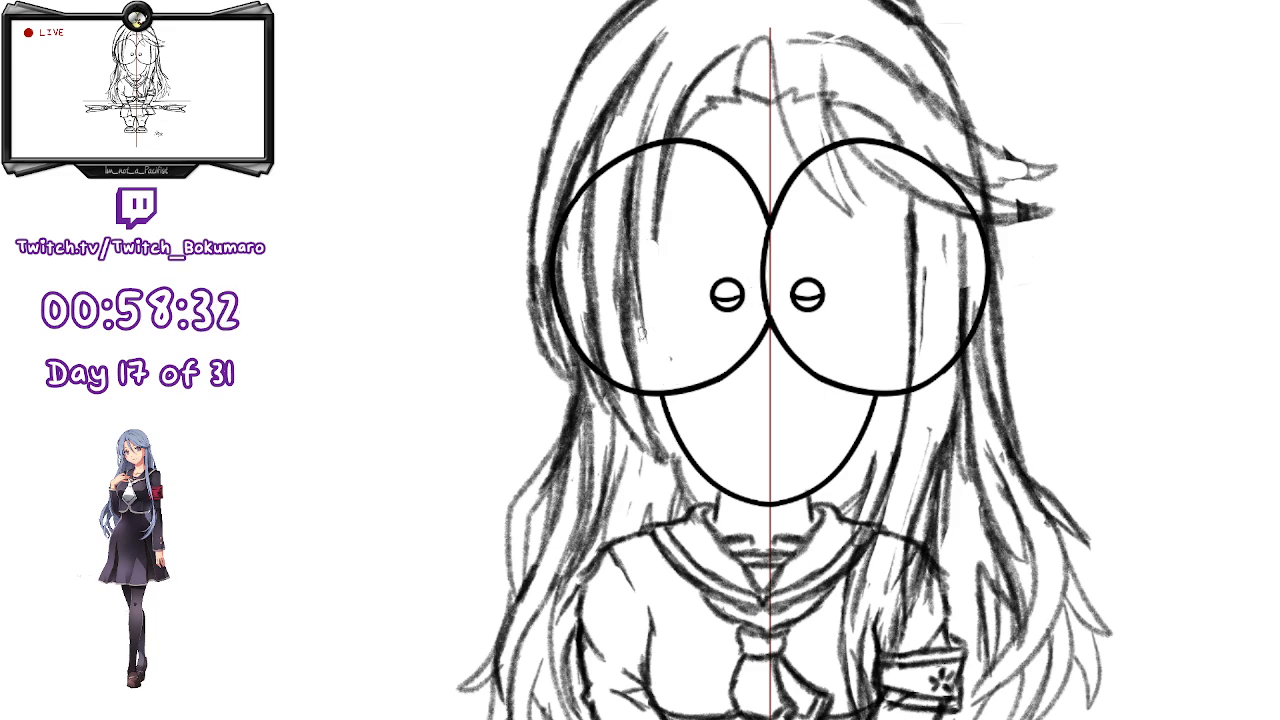
{"action": "mouse_move", "coordinate": [640, 322]}
{"action": "left_mouse_down"}
{"action": "mouse_move", "coordinate": [702, 398]}
{"action": "mouse_move", "coordinate": [690, 386]}
{"action": "left_mouse_up"}
{"action": "left_click_drag", "start_coordinate": [656, 236], "coordinate": [669, 335]}
{"action": "left_click_drag", "start_coordinate": [652, 220], "coordinate": [672, 364]}
{"action": "key", "text": "e"}
{"action": "mouse_move", "coordinate": [670, 266]}
{"action": "left_mouse_down"}
{"action": "mouse_move", "coordinate": [652, 230]}
{"action": "mouse_move", "coordinate": [664, 344]}
{"action": "left_mouse_up"}
{"action": "key", "text": "b"}
{"action": "left_click_drag", "start_coordinate": [656, 170], "coordinate": [672, 300]}
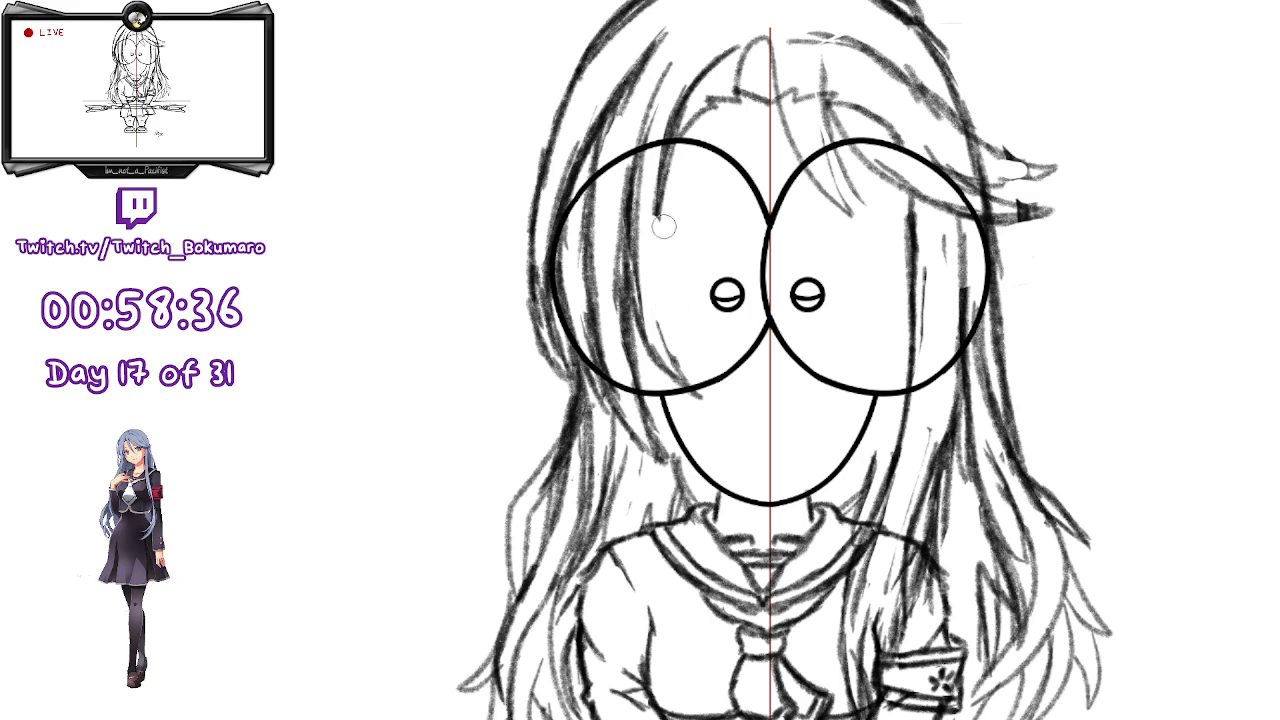
- Build up the curved lock over the left eye with repeated strokes and taper it to a point beside the mouth
{"action": "left_click_drag", "start_coordinate": [658, 200], "coordinate": [680, 342]}
{"action": "mouse_move", "coordinate": [666, 298]}
{"action": "left_mouse_down"}
{"action": "mouse_move", "coordinate": [694, 386]}
{"action": "mouse_move", "coordinate": [718, 408]}
{"action": "left_mouse_up"}
{"action": "left_click_drag", "start_coordinate": [644, 325], "coordinate": [688, 386]}
{"action": "left_click_drag", "start_coordinate": [652, 240], "coordinate": [716, 406]}
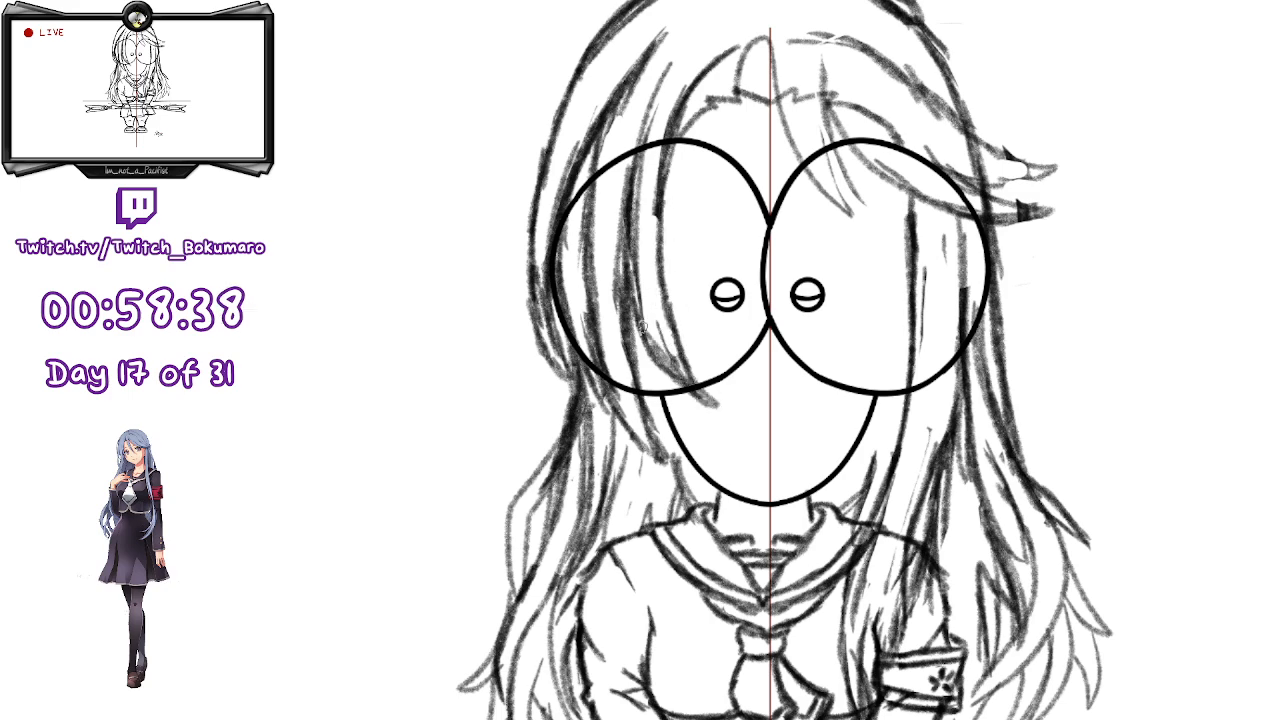
{"action": "mouse_move", "coordinate": [664, 178]}
{"action": "left_mouse_down"}
{"action": "mouse_move", "coordinate": [676, 330]}
{"action": "mouse_move", "coordinate": [706, 382]}
{"action": "left_mouse_up"}
{"action": "left_click_drag", "start_coordinate": [660, 280], "coordinate": [716, 408]}
{"action": "key", "text": "e"}
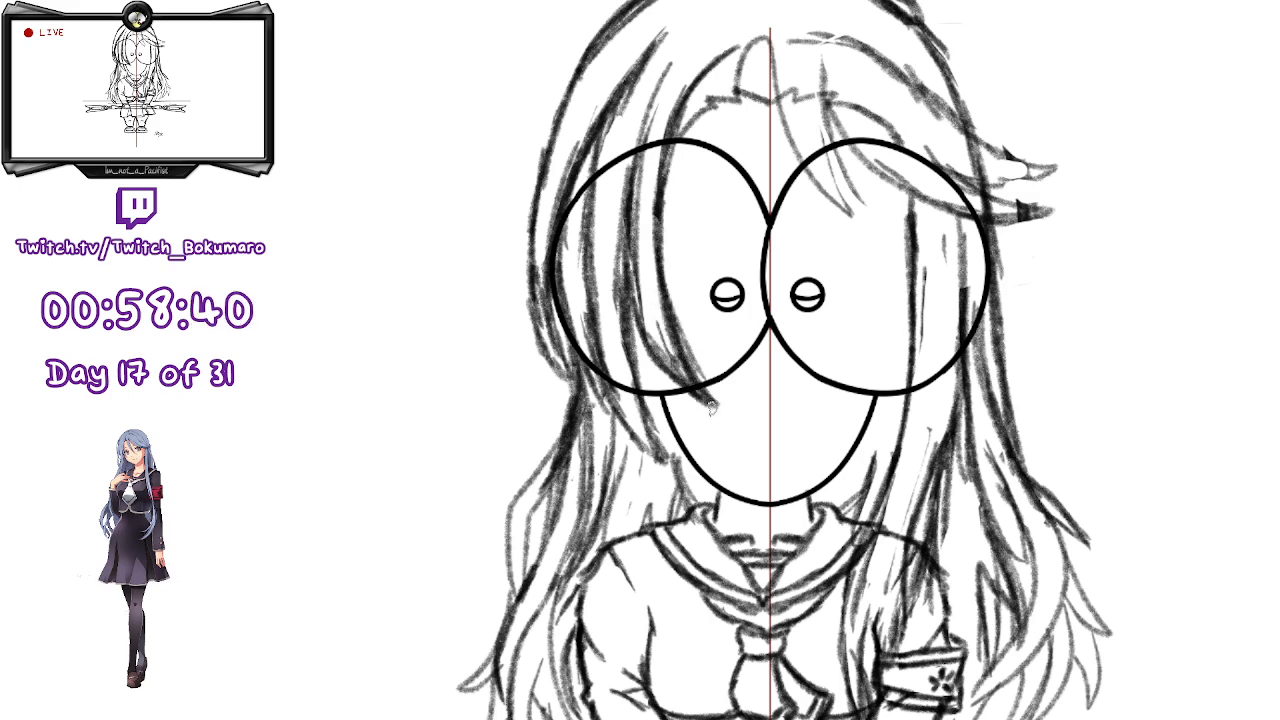
{"action": "left_click_drag", "start_coordinate": [652, 276], "coordinate": [706, 396]}
{"action": "key", "text": "b"}
{"action": "left_click_drag", "start_coordinate": [658, 248], "coordinate": [691, 384]}
{"action": "left_click_drag", "start_coordinate": [644, 326], "coordinate": [708, 402]}
{"action": "left_click_drag", "start_coordinate": [660, 290], "coordinate": [697, 388]}
- Darken the root of the left fringe lock and add short strands where it meets the hairline
{"action": "left_click_drag", "start_coordinate": [734, 50], "coordinate": [676, 154]}
{"action": "left_click_drag", "start_coordinate": [696, 82], "coordinate": [668, 220]}
{"action": "mouse_move", "coordinate": [669, 150]}
{"action": "left_mouse_down"}
{"action": "mouse_move", "coordinate": [659, 263]}
{"action": "mouse_move", "coordinate": [672, 175]}
{"action": "mouse_move", "coordinate": [662, 230]}
{"action": "left_mouse_up"}
{"action": "mouse_move", "coordinate": [710, 92]}
{"action": "left_mouse_down"}
{"action": "mouse_move", "coordinate": [676, 154]}
{"action": "mouse_move", "coordinate": [728, 50]}
{"action": "mouse_move", "coordinate": [728, 103]}
{"action": "left_mouse_up"}
{"action": "left_click_drag", "start_coordinate": [722, 75], "coordinate": [701, 118]}
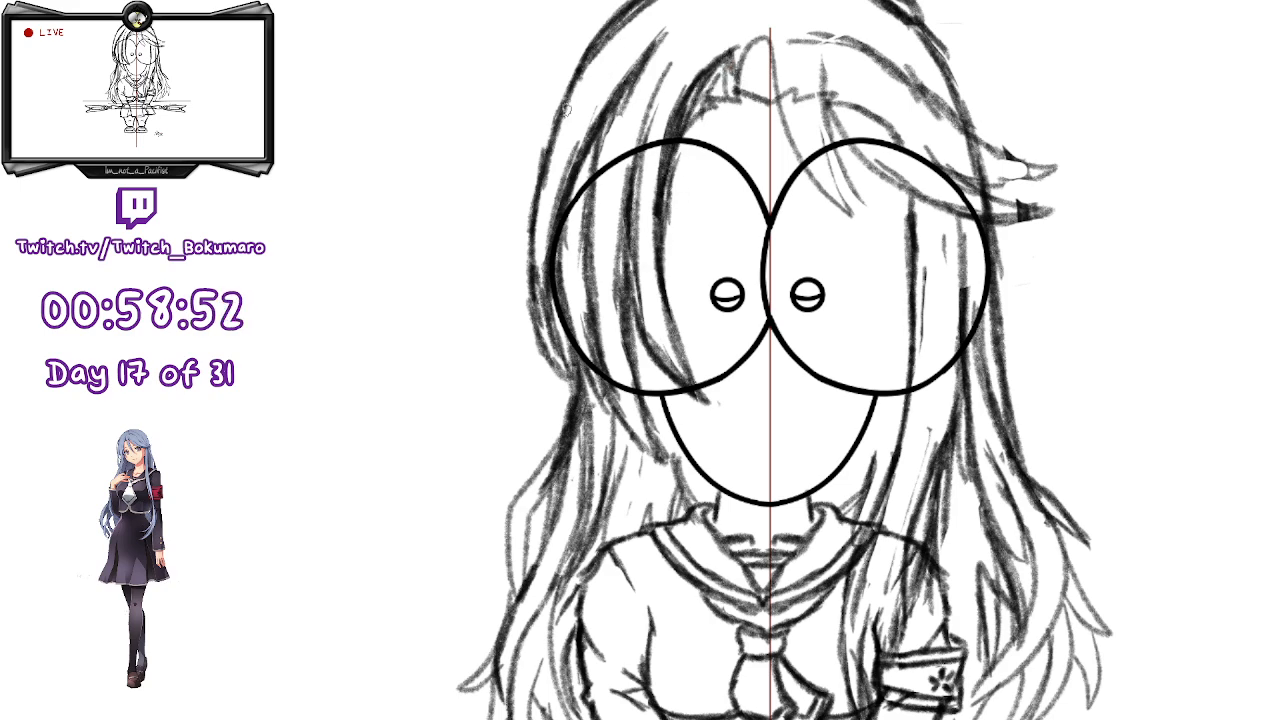
- Thicken the upper-left hair contour with layered strokes and add long strands curving along the inside of the crown
{"action": "left_click_drag", "start_coordinate": [540, 164], "coordinate": [616, 47]}
{"action": "left_click_drag", "start_coordinate": [553, 133], "coordinate": [638, 18]}
{"action": "left_click_drag", "start_coordinate": [567, 100], "coordinate": [660, 22]}
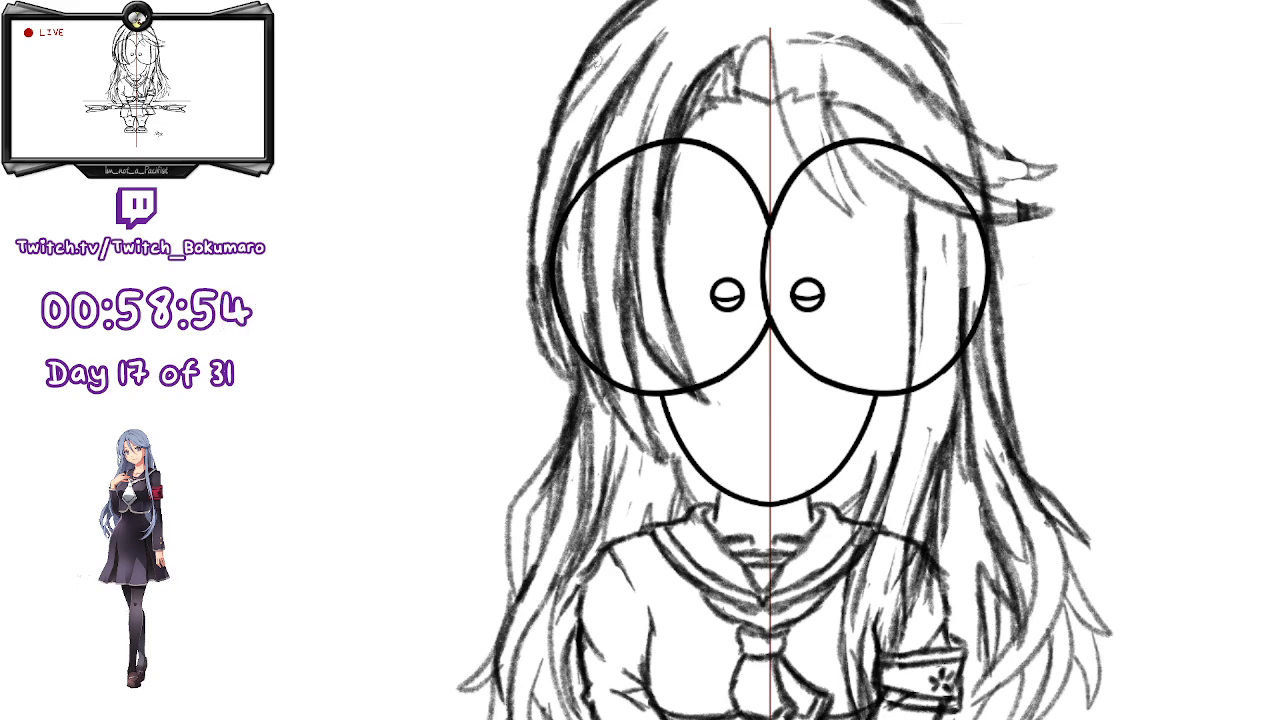
{"action": "left_click_drag", "start_coordinate": [589, 82], "coordinate": [688, 6]}
{"action": "left_click_drag", "start_coordinate": [574, 88], "coordinate": [650, 20]}
{"action": "mouse_move", "coordinate": [563, 125]}
{"action": "left_mouse_down"}
{"action": "mouse_move", "coordinate": [595, 74]}
{"action": "mouse_move", "coordinate": [688, 3]}
{"action": "mouse_move", "coordinate": [572, 78]}
{"action": "mouse_move", "coordinate": [642, 3]}
{"action": "left_mouse_up"}
{"action": "left_click_drag", "start_coordinate": [573, 79], "coordinate": [670, 8]}
{"action": "left_click_drag", "start_coordinate": [625, 72], "coordinate": [654, 40]}
{"action": "left_click_drag", "start_coordinate": [628, 74], "coordinate": [677, 23]}
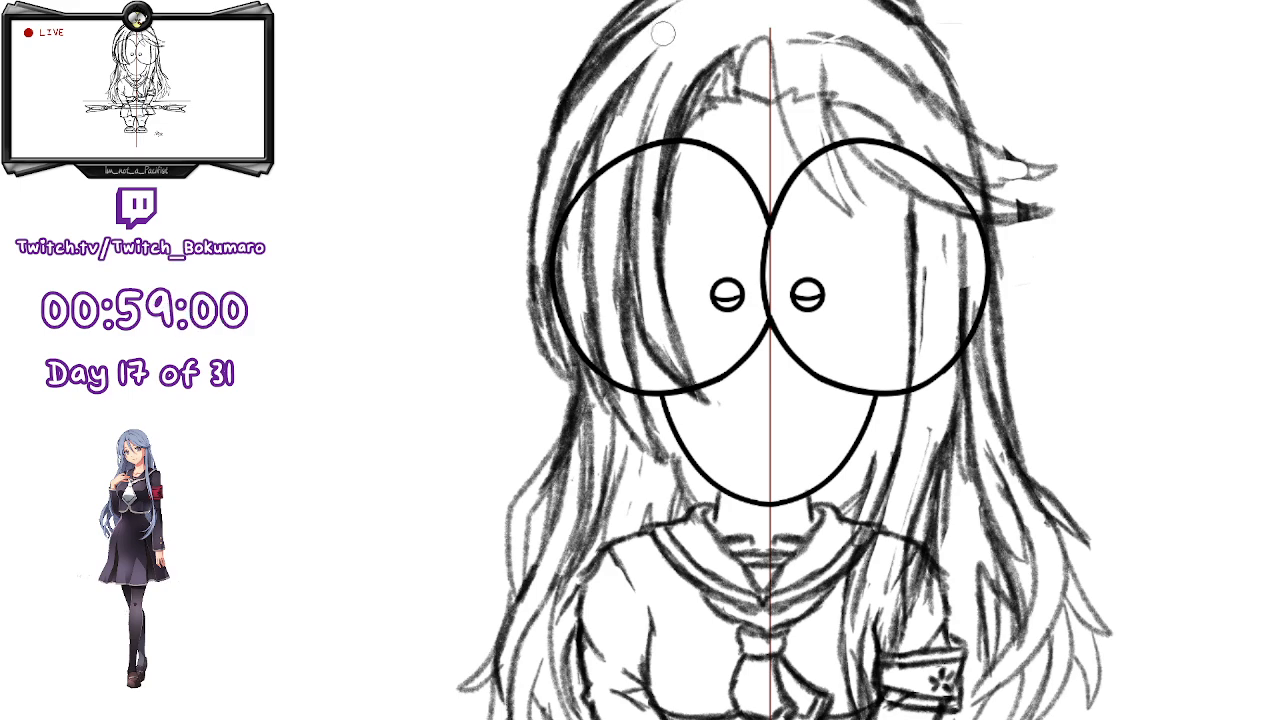
{"action": "left_click_drag", "start_coordinate": [567, 116], "coordinate": [676, 6]}
{"action": "left_click_drag", "start_coordinate": [615, 64], "coordinate": [686, 12]}
{"action": "left_click_drag", "start_coordinate": [632, 48], "coordinate": [688, 4]}
{"action": "mouse_move", "coordinate": [602, 70]}
{"action": "left_mouse_down"}
{"action": "mouse_move", "coordinate": [672, 12]}
{"action": "mouse_move", "coordinate": [584, 64]}
{"action": "mouse_move", "coordinate": [559, 112]}
{"action": "mouse_move", "coordinate": [672, 3]}
{"action": "left_mouse_up"}
{"action": "mouse_move", "coordinate": [577, 93]}
{"action": "left_mouse_down"}
{"action": "mouse_move", "coordinate": [606, 40]}
{"action": "mouse_move", "coordinate": [586, 72]}
{"action": "left_mouse_up"}
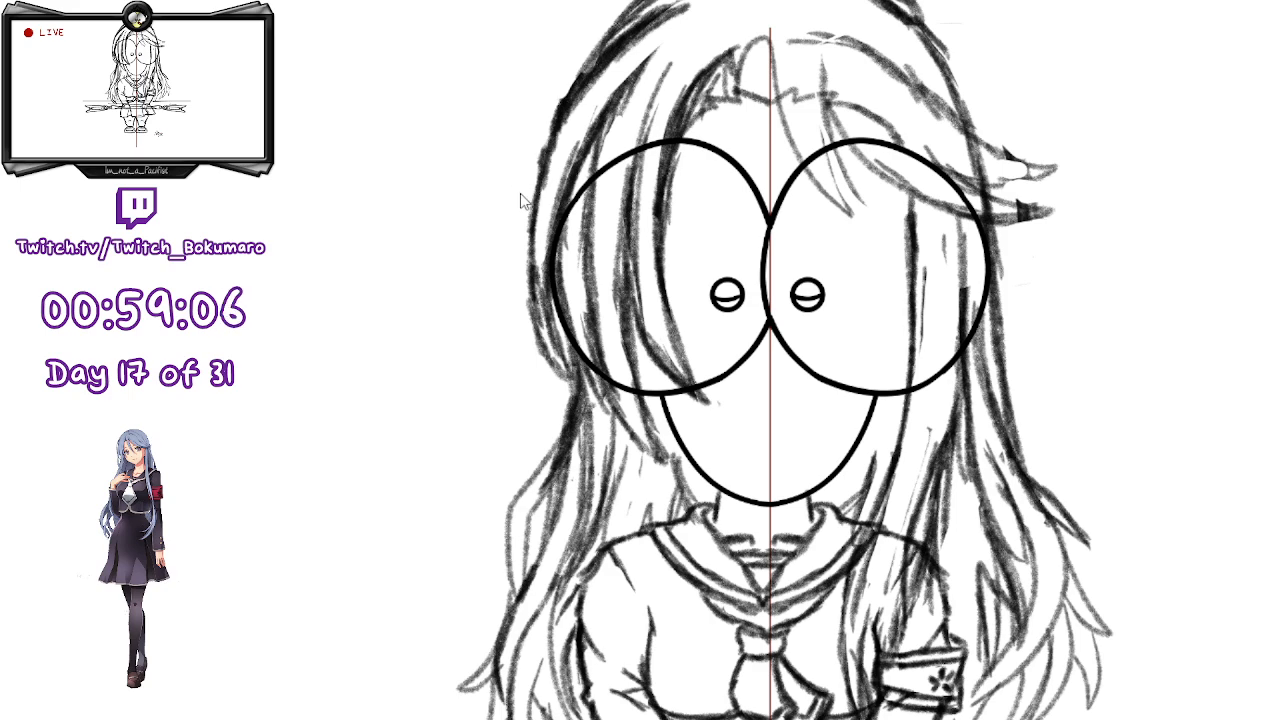
- Draw small buttons on the right sleeve cuff and extend the lower-left corner of the skirt outward
{"action": "scroll", "coordinate": [525, 190], "scroll_direction": "down", "scroll_amount": 4}
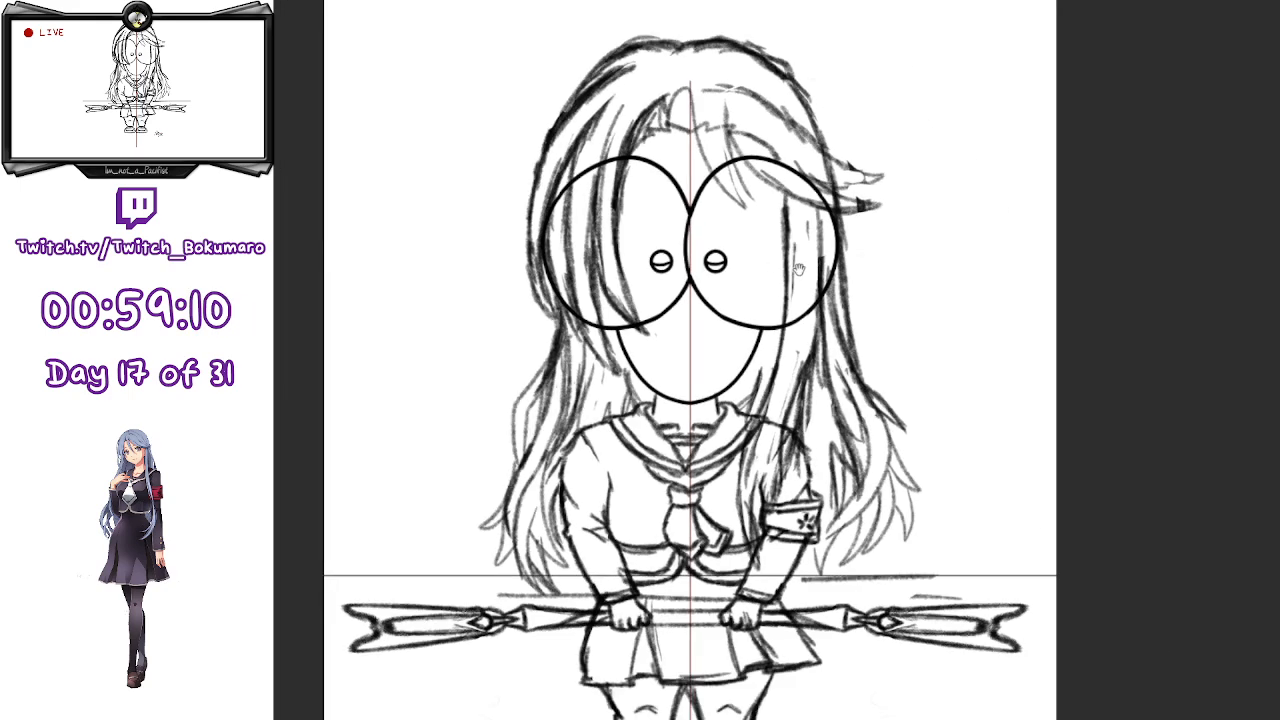
{"action": "scroll", "coordinate": [795, 266], "scroll_direction": "down", "scroll_amount": 3}
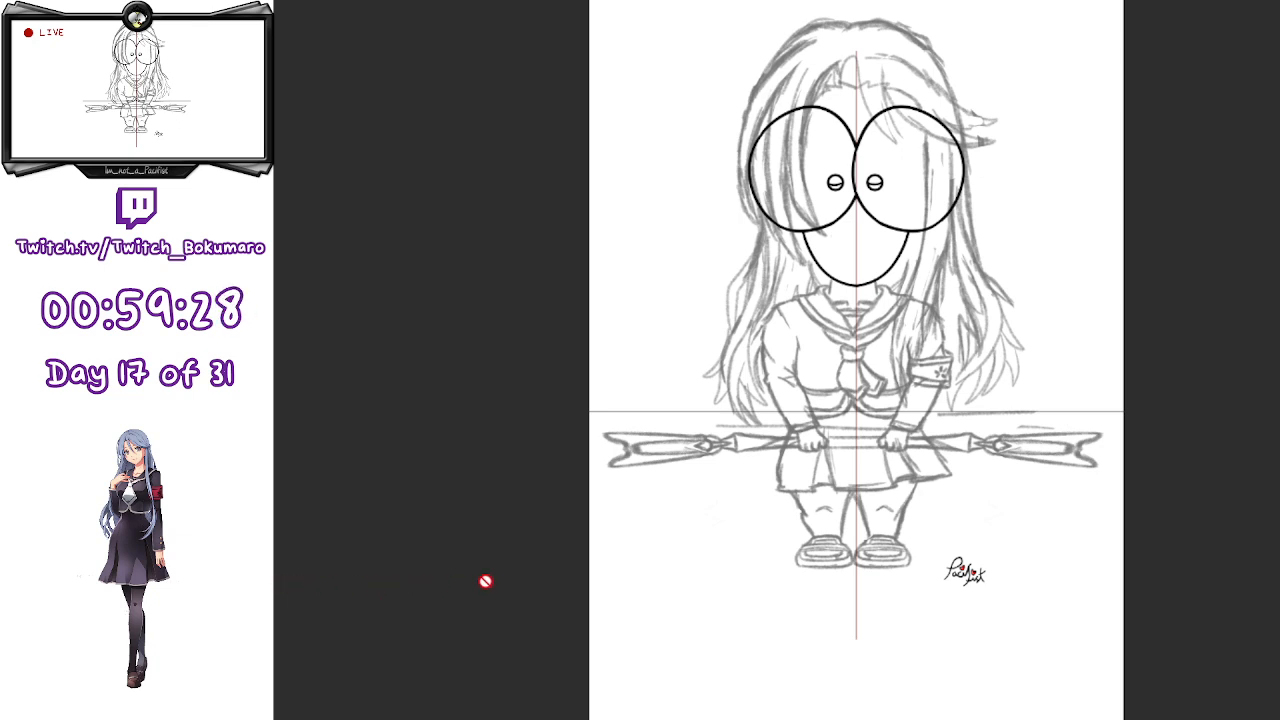
{"action": "scroll", "coordinate": [811, 437], "scroll_direction": "up", "scroll_amount": 6}
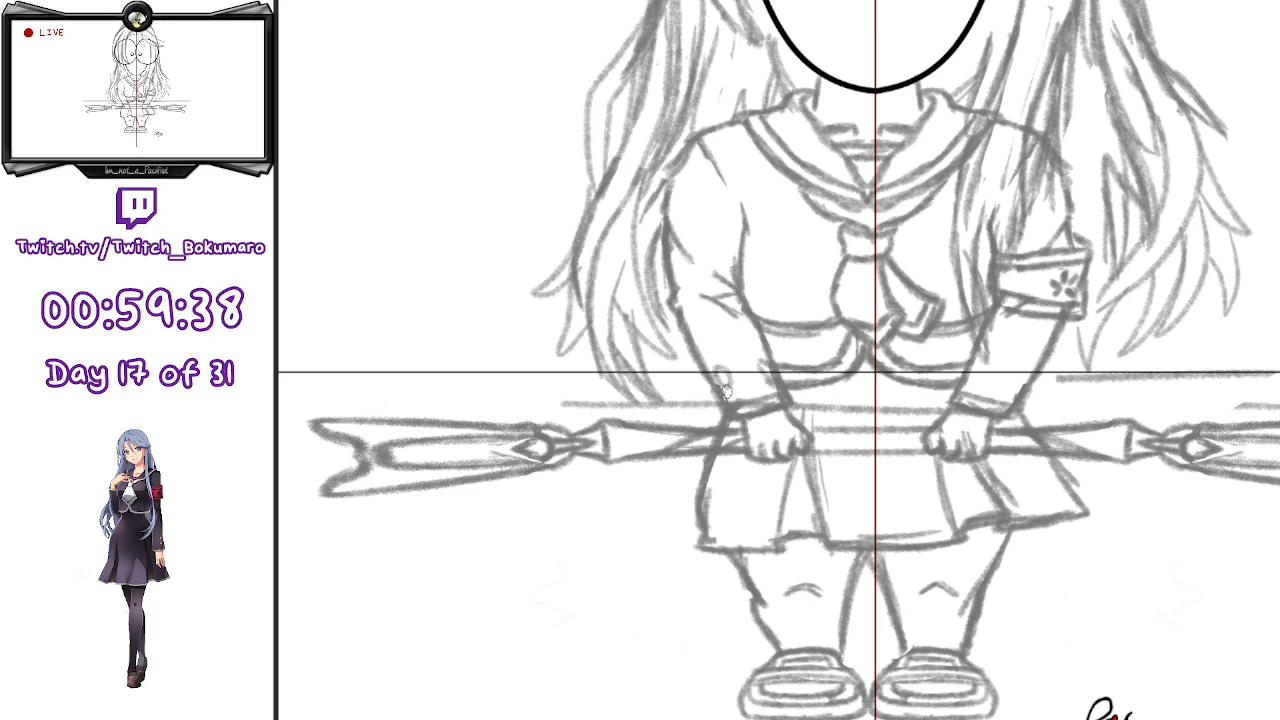
{"action": "mouse_move", "coordinate": [1021, 364]}
{"action": "left_mouse_down"}
{"action": "mouse_move", "coordinate": [1022, 381]}
{"action": "mouse_move", "coordinate": [1026, 366]}
{"action": "left_mouse_up"}
{"action": "left_click_drag", "start_coordinate": [1015, 382], "coordinate": [1016, 383]}
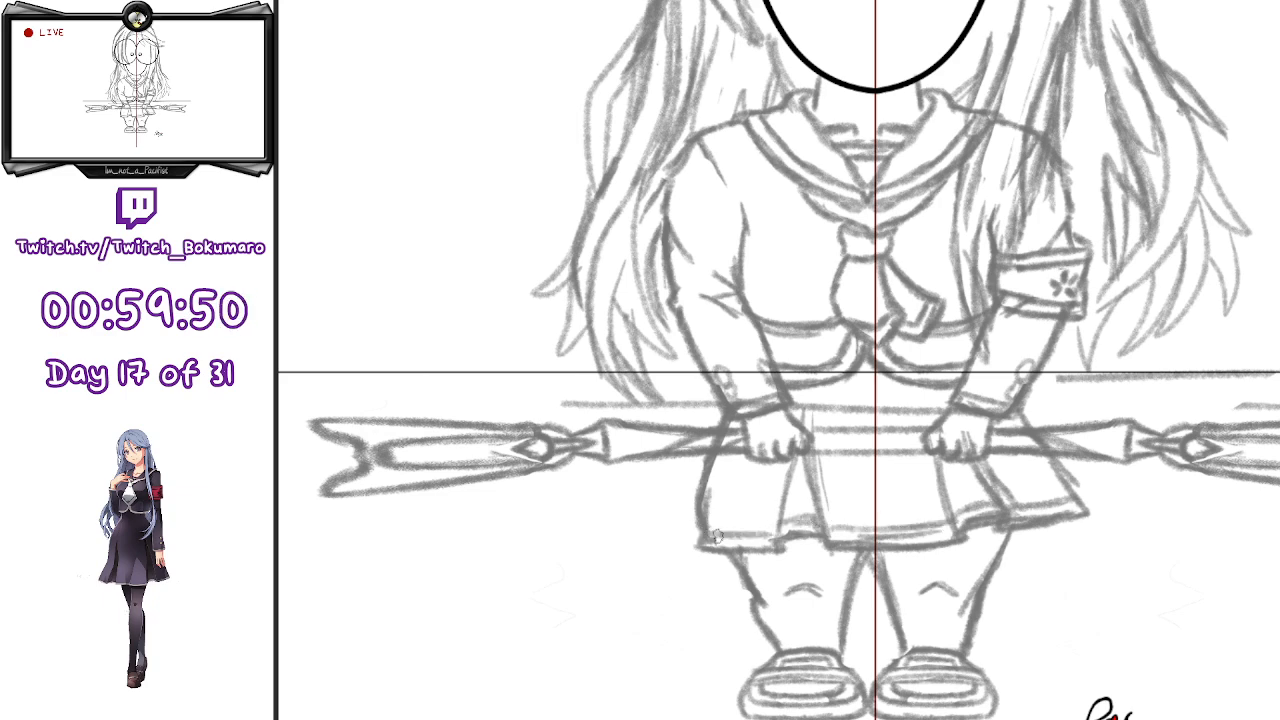
{"action": "left_click_drag", "start_coordinate": [698, 512], "coordinate": [687, 546]}
{"action": "scroll", "coordinate": [768, 424], "scroll_direction": "down", "scroll_amount": 3}
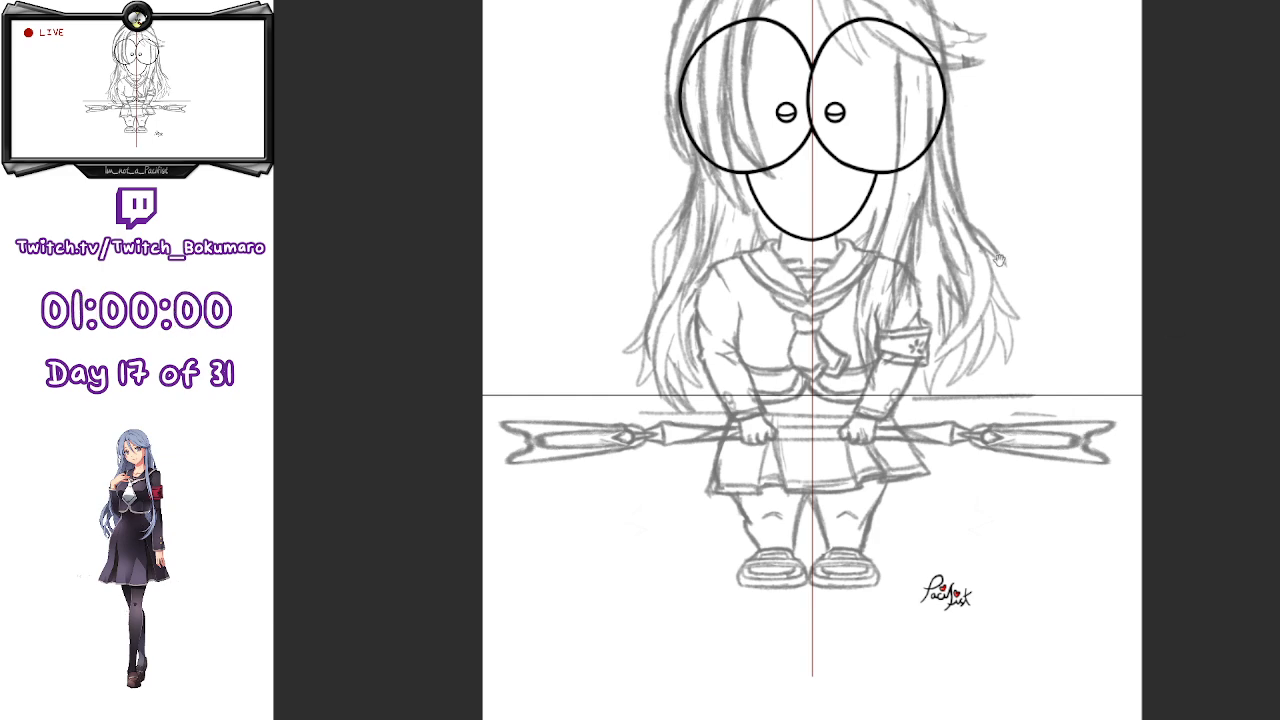
- Ink the central fringe strand from the hairline up to its peak and down over the right eye, retrying until the curve follows the sketch
{"action": "left_click_drag", "start_coordinate": [1170, 323], "coordinate": [1122, 608]}
{"action": "scroll", "coordinate": [732, 242], "scroll_direction": "up", "scroll_amount": 4}
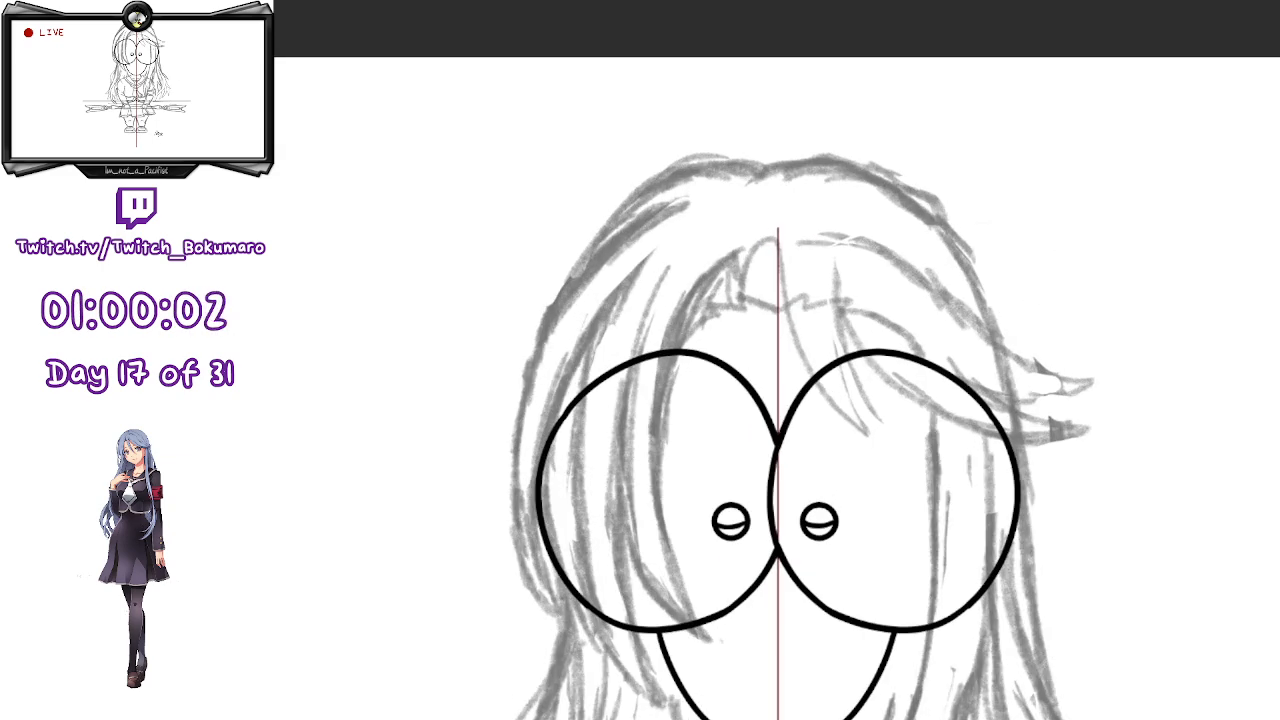
{"action": "scroll", "coordinate": [718, 301], "scroll_direction": "up", "scroll_amount": 5}
{"action": "scroll", "coordinate": [769, 323], "scroll_direction": "up", "scroll_amount": 1}
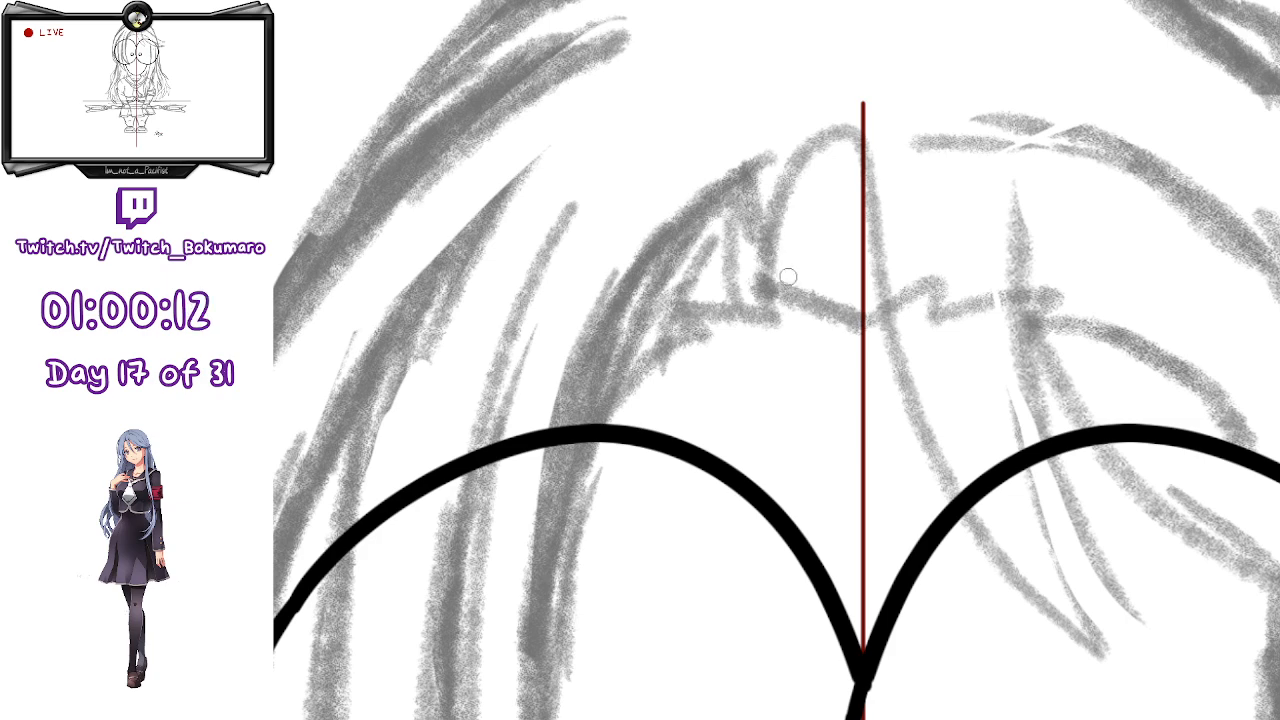
{"action": "mouse_move", "coordinate": [779, 291]}
{"action": "left_mouse_down"}
{"action": "mouse_move", "coordinate": [844, 127]}
{"action": "mouse_move", "coordinate": [913, 384]}
{"action": "mouse_move", "coordinate": [1120, 645]}
{"action": "left_mouse_up"}
{"action": "key", "text": "ctrl+z"}
{"action": "mouse_move", "coordinate": [773, 293]}
{"action": "left_mouse_down"}
{"action": "mouse_move", "coordinate": [825, 132]}
{"action": "mouse_move", "coordinate": [906, 375]}
{"action": "mouse_move", "coordinate": [1135, 607]}
{"action": "left_mouse_up"}
{"action": "key", "text": "ctrl+z"}
{"action": "mouse_move", "coordinate": [766, 292]}
{"action": "left_mouse_down"}
{"action": "mouse_move", "coordinate": [772, 250]}
{"action": "mouse_move", "coordinate": [943, 480]}
{"action": "mouse_move", "coordinate": [1125, 630]}
{"action": "left_mouse_up"}
{"action": "key", "text": "ctrl+z"}
{"action": "mouse_move", "coordinate": [764, 292]}
{"action": "left_mouse_down"}
{"action": "mouse_move", "coordinate": [830, 136]}
{"action": "mouse_move", "coordinate": [1070, 645]}
{"action": "left_mouse_up"}
{"action": "key", "text": "ctrl+z"}
{"action": "mouse_move", "coordinate": [766, 285]}
{"action": "left_mouse_down"}
{"action": "mouse_move", "coordinate": [851, 130]}
{"action": "mouse_move", "coordinate": [1110, 660]}
{"action": "left_mouse_up"}
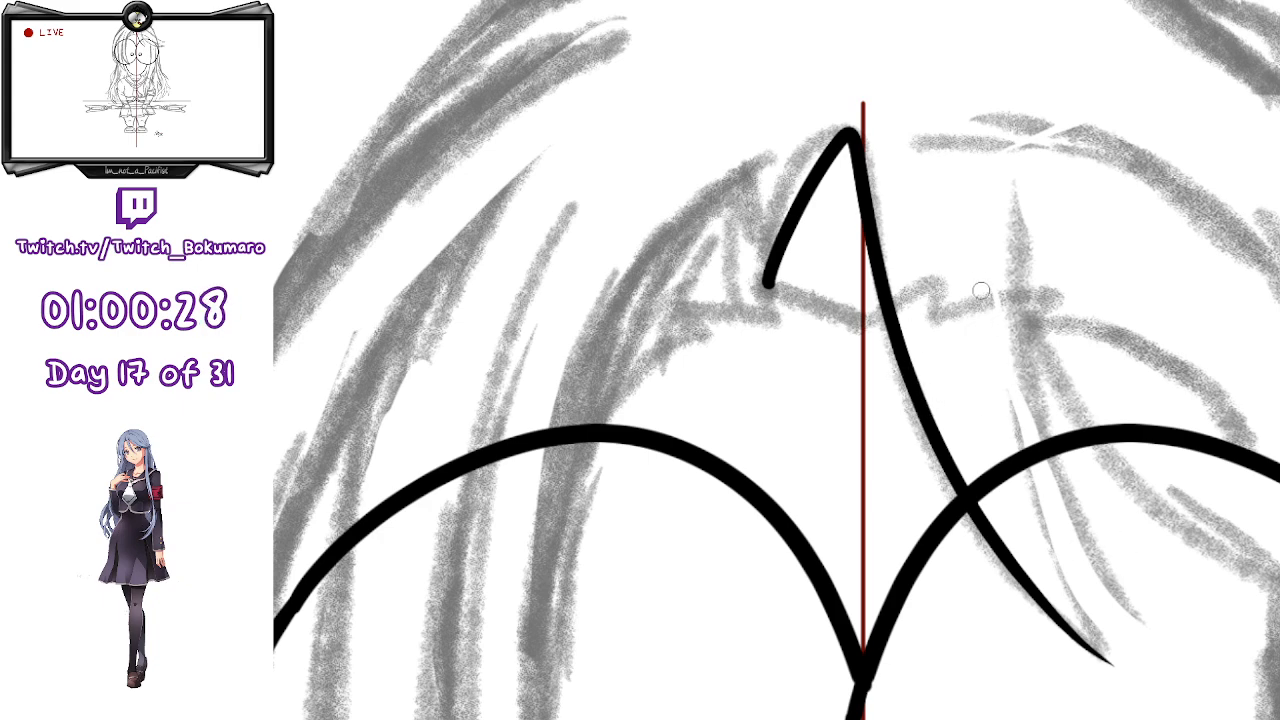
- Ink the outer edge of the central fringe strand so it meets the strand's tip over the right eye, retrying the curve
{"action": "left_click_drag", "start_coordinate": [992, 230], "coordinate": [1030, 425]}
{"action": "key", "text": "ctrl+z"}
{"action": "left_click_drag", "start_coordinate": [1112, 667], "coordinate": [1060, 600]}
{"action": "key", "text": "ctrl+z"}
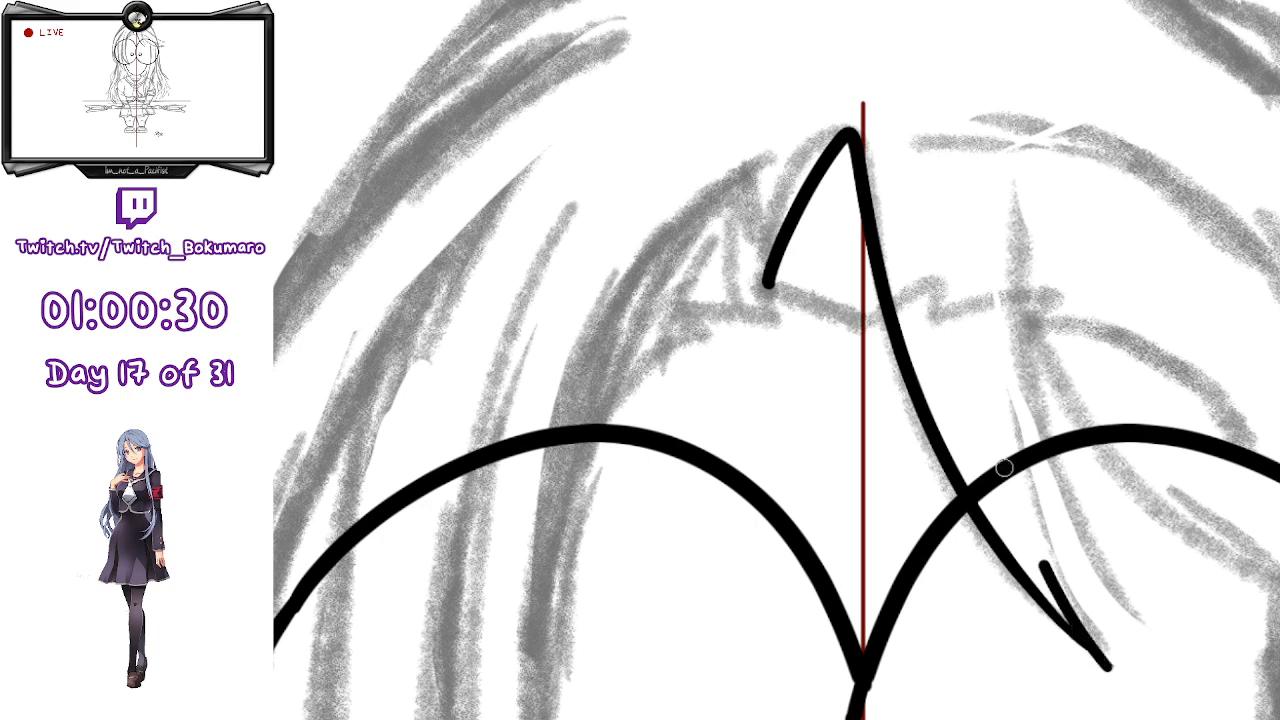
{"action": "mouse_move", "coordinate": [988, 322]}
{"action": "left_mouse_down"}
{"action": "mouse_move", "coordinate": [1070, 576]}
{"action": "mouse_move", "coordinate": [1118, 668]}
{"action": "left_mouse_up"}
{"action": "key", "text": "ctrl+t"}
{"action": "key", "text": "Return"}
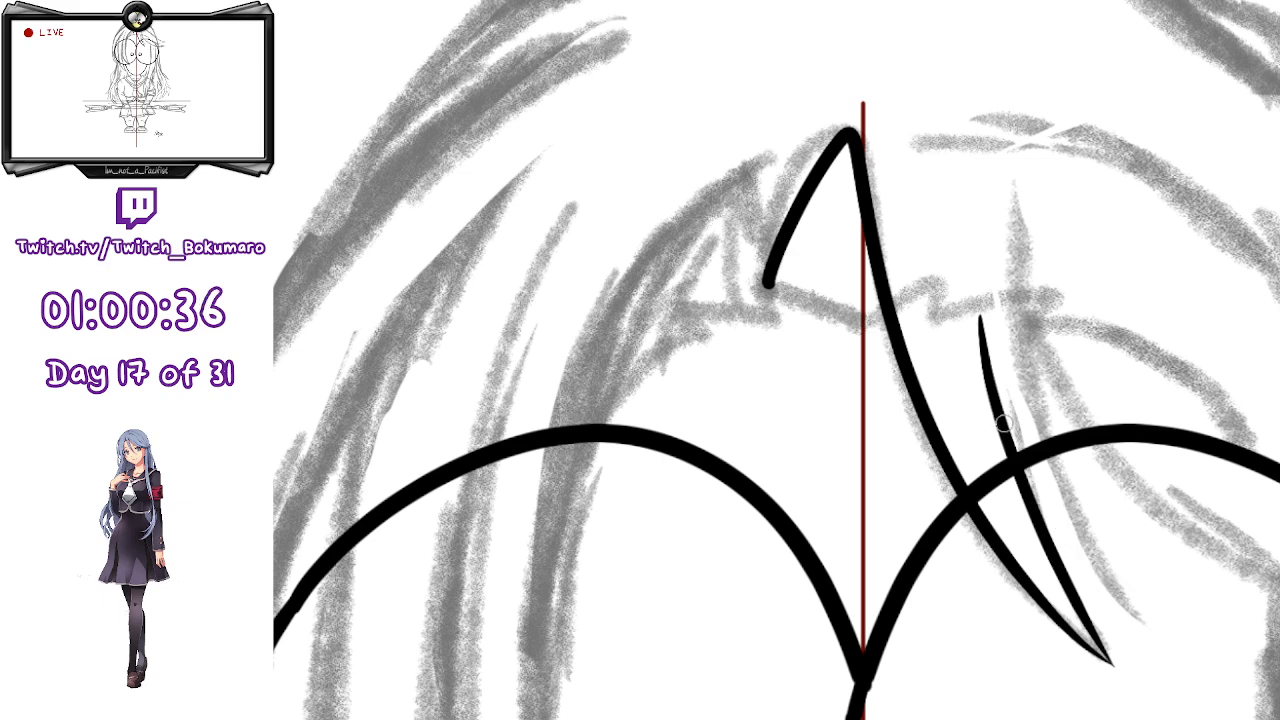
- Ink a small pointed lock branching off the central fringe strand with two tapered strokes, and transform the outer stroke to meet its tip
{"action": "left_click_drag", "start_coordinate": [1003, 440], "coordinate": [1115, 592]}
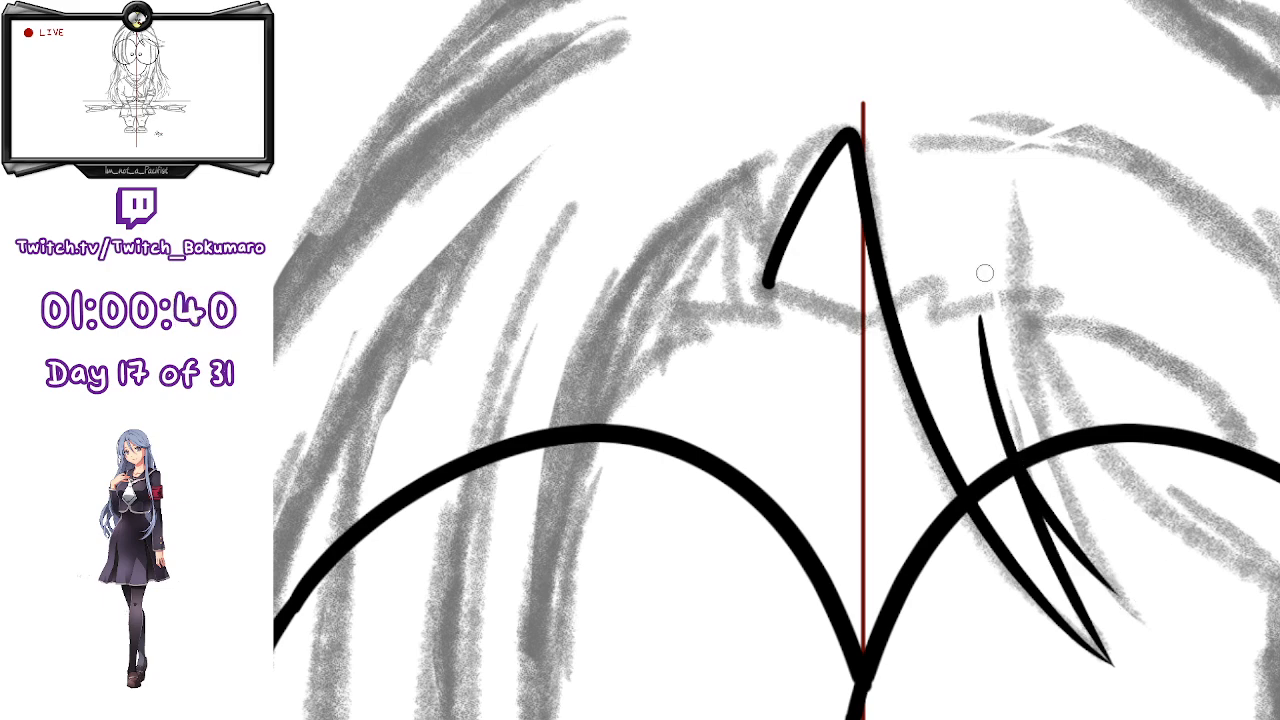
{"action": "left_click_drag", "start_coordinate": [1012, 200], "coordinate": [1114, 600]}
{"action": "key", "text": "ctrl+z"}
{"action": "left_click_drag", "start_coordinate": [1022, 277], "coordinate": [1045, 400]}
{"action": "left_click_drag", "start_coordinate": [1058, 452], "coordinate": [1139, 630]}
{"action": "key", "text": "ctrl+t"}
{"action": "left_click_drag", "start_coordinate": [1068, 485], "coordinate": [1050, 452]}
{"action": "key", "text": "Return"}
- Ink the lower edge of the right sweeping fringe lock from the small lock out to its tip, then nudge the line into place
{"action": "mouse_move", "coordinate": [1228, 637]}
{"action": "left_mouse_down"}
{"action": "mouse_move", "coordinate": [997, 614]}
{"action": "mouse_move", "coordinate": [817, 555]}
{"action": "left_mouse_up"}
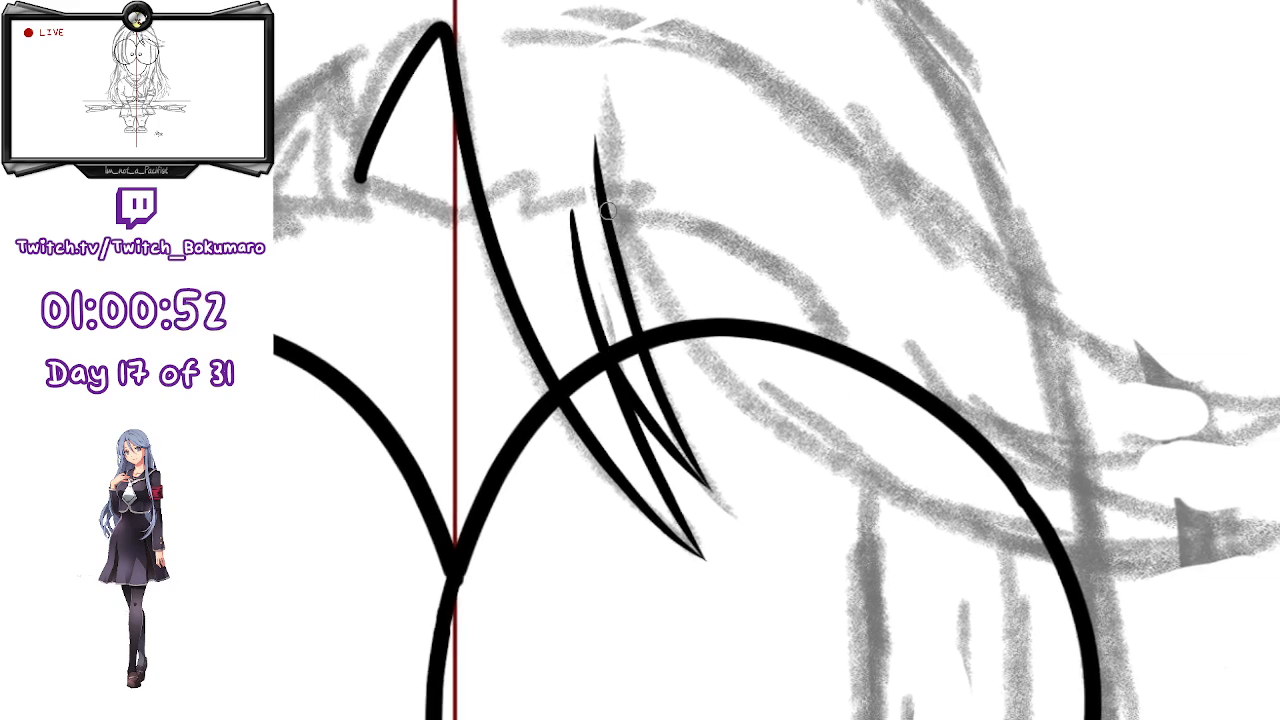
{"action": "left_click_drag", "start_coordinate": [602, 200], "coordinate": [1048, 555]}
{"action": "key", "text": "ctrl+z"}
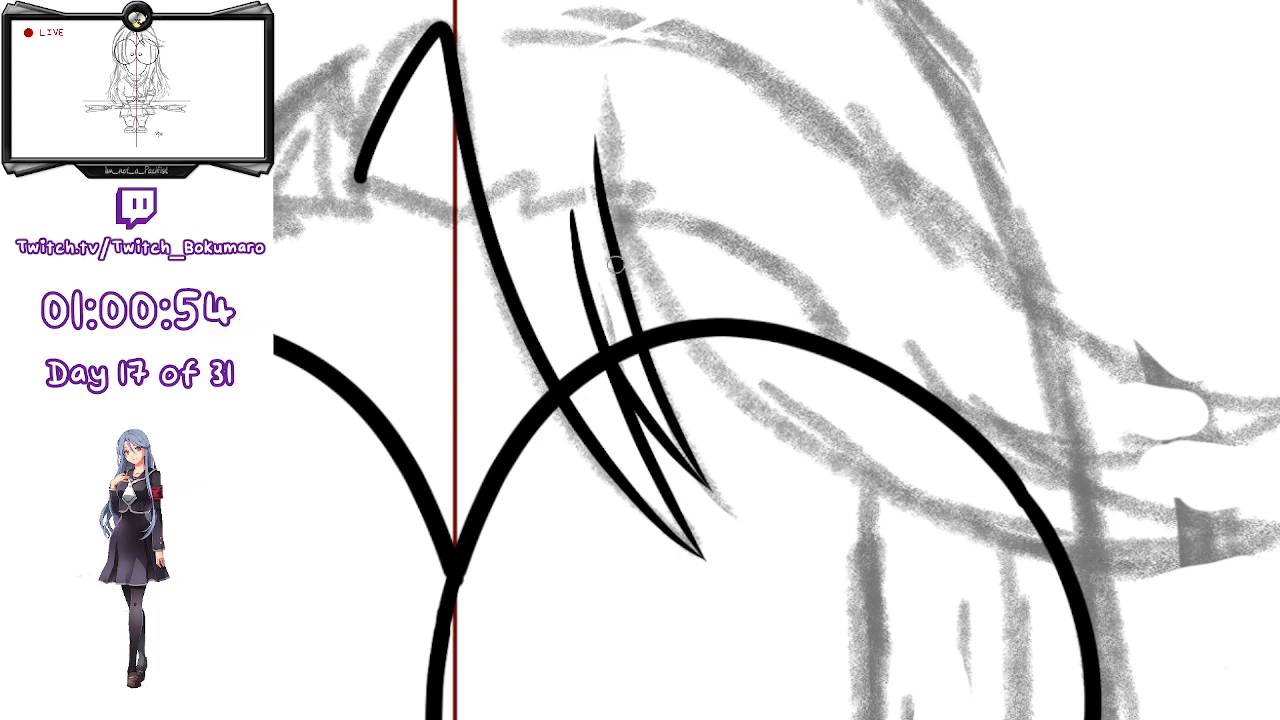
{"action": "mouse_move", "coordinate": [600, 205]}
{"action": "left_mouse_down"}
{"action": "mouse_move", "coordinate": [975, 505]}
{"action": "mouse_move", "coordinate": [1275, 530]}
{"action": "left_mouse_up"}
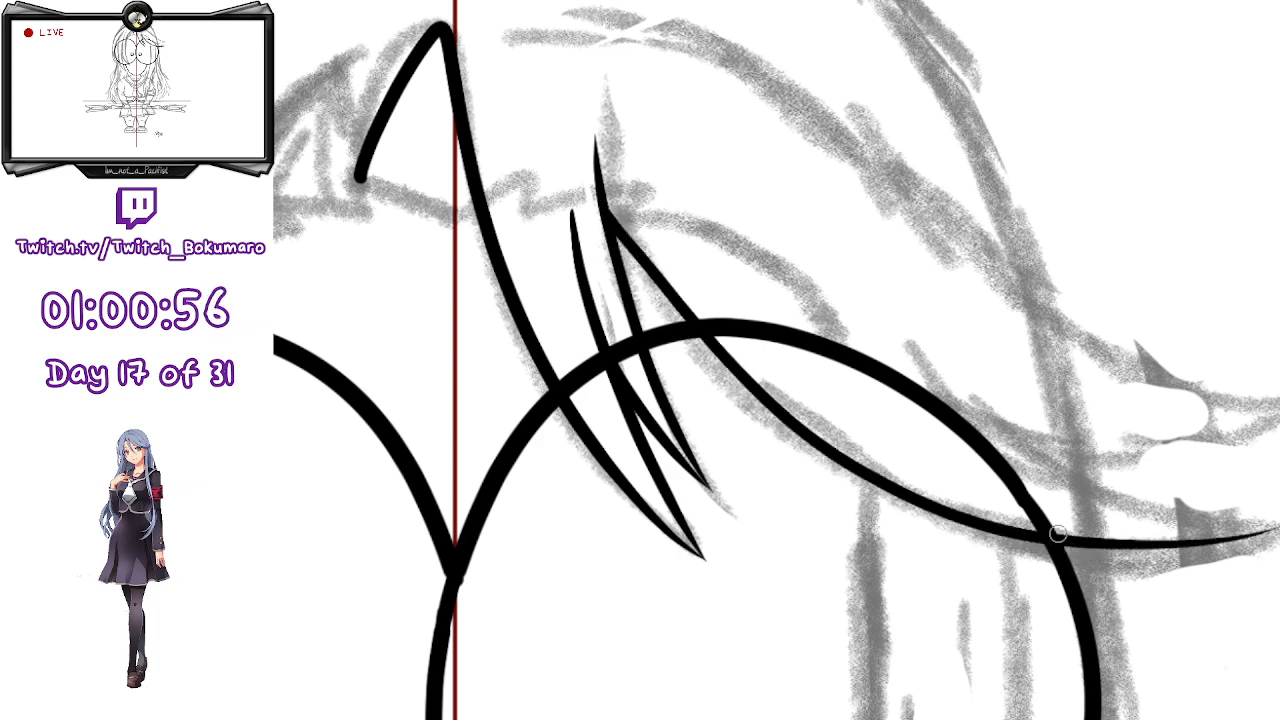
{"action": "key", "text": "ctrl+t"}
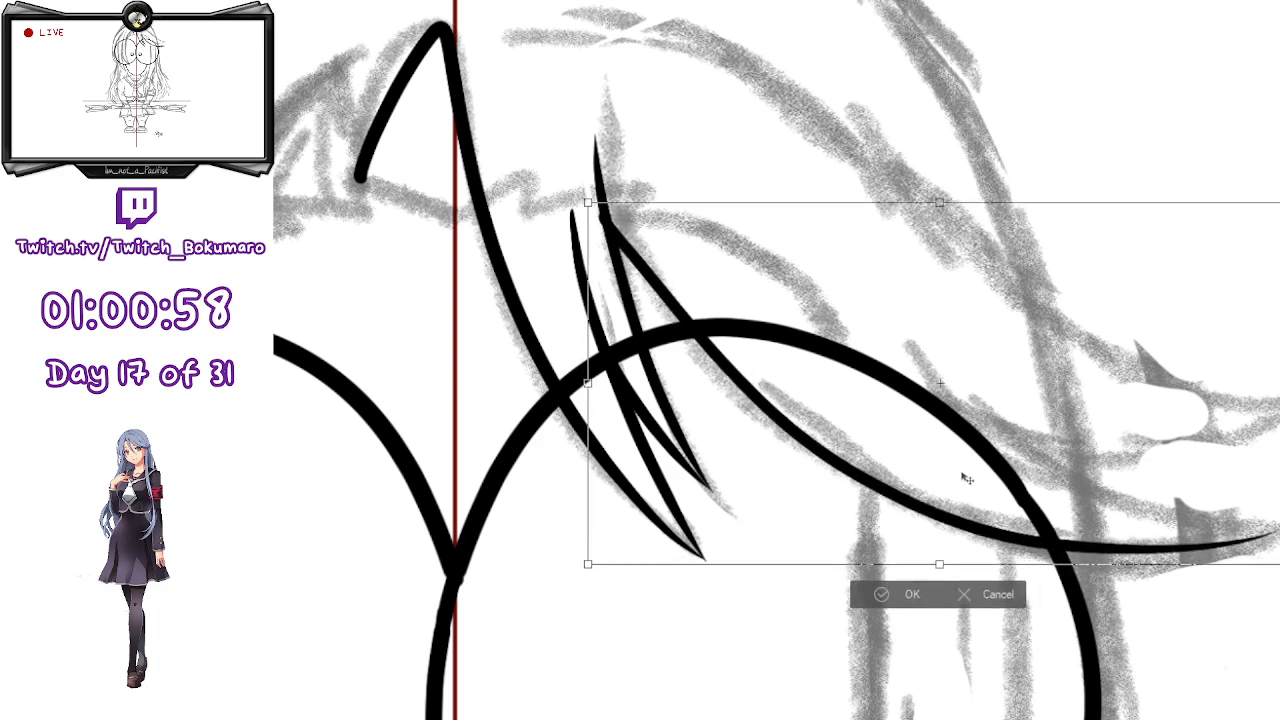
{"action": "left_click_drag", "start_coordinate": [963, 480], "coordinate": [962, 480]}
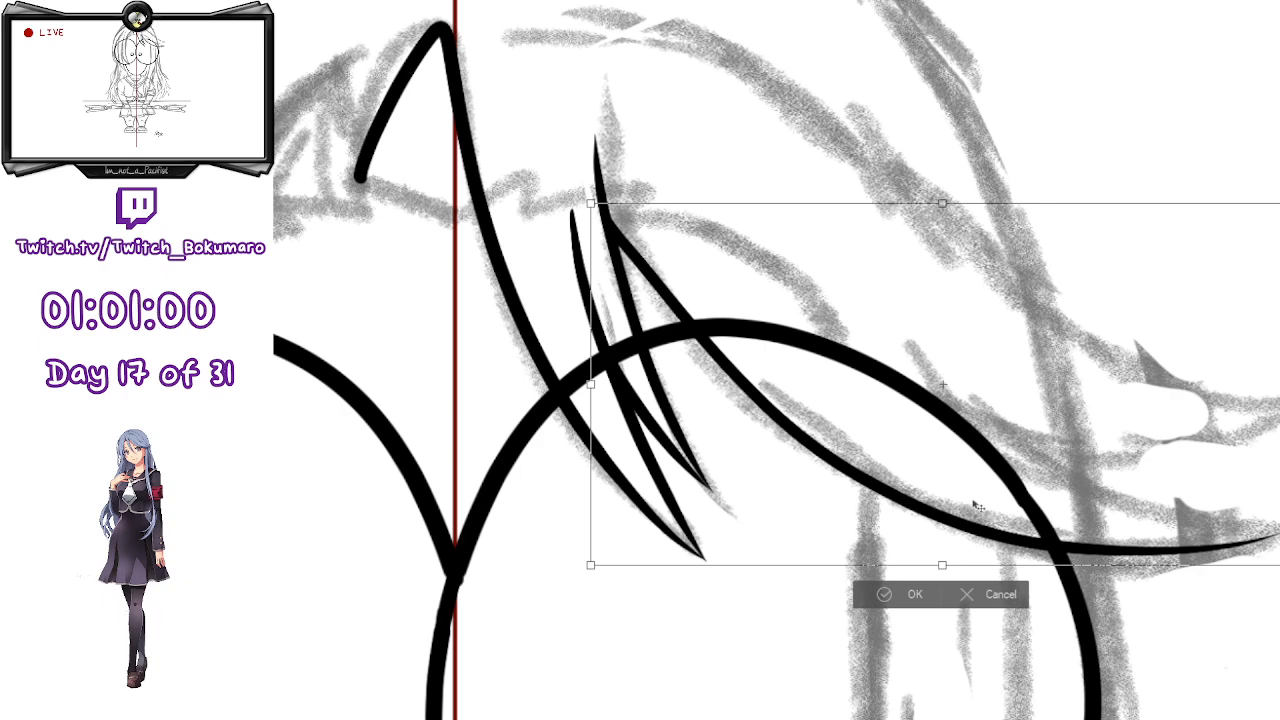
{"action": "key", "text": "Return"}
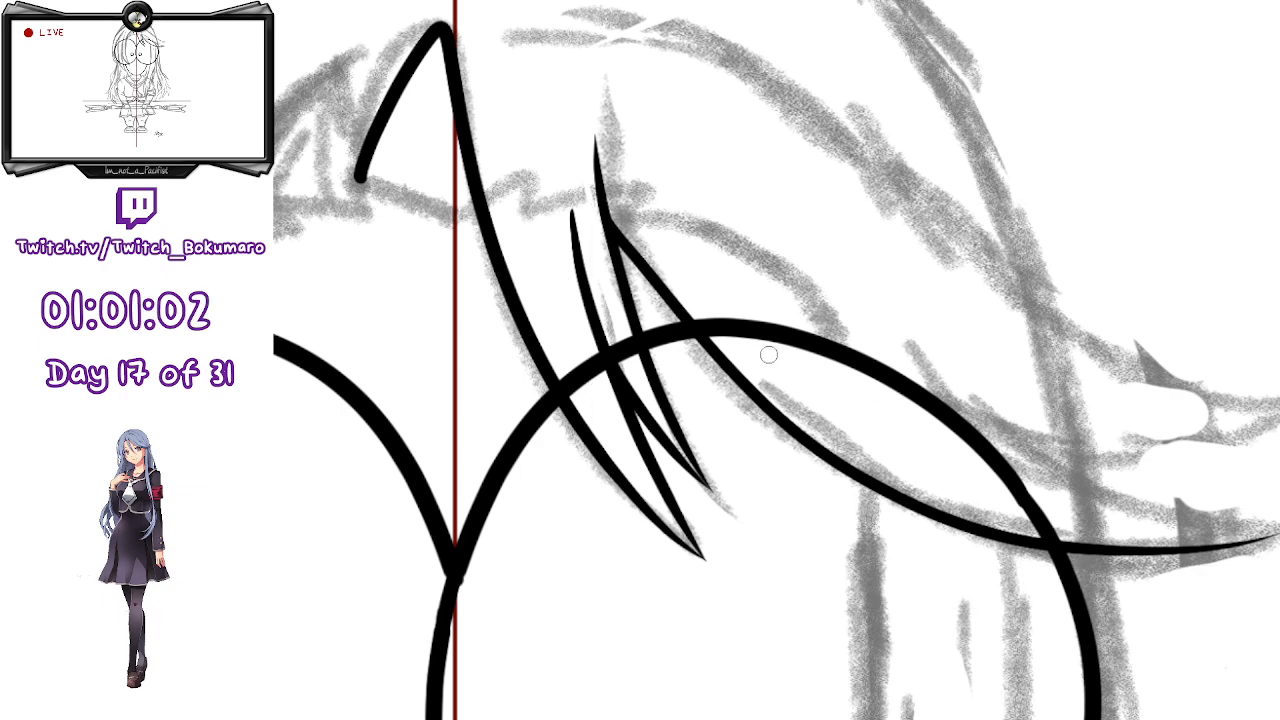
{"action": "mouse_move", "coordinate": [877, 405]}
{"action": "left_mouse_down"}
{"action": "mouse_move", "coordinate": [984, 458]}
{"action": "mouse_move", "coordinate": [1278, 496]}
{"action": "left_mouse_up"}
{"action": "key", "text": "ctrl+z"}
{"action": "left_click_drag", "start_coordinate": [899, 423], "coordinate": [1278, 545]}
{"action": "key", "text": "ctrl+t"}
{"action": "left_click_drag", "start_coordinate": [1093, 512], "coordinate": [1075, 505]}
{"action": "key", "text": "Escape"}
{"action": "left_click_drag", "start_coordinate": [925, 421], "coordinate": [1278, 540]}
{"action": "key", "text": "ctrl+t"}
{"action": "left_click_drag", "start_coordinate": [1040, 507], "coordinate": [1005, 500]}
{"action": "left_click_drag", "start_coordinate": [1149, 269], "coordinate": [1152, 285]}
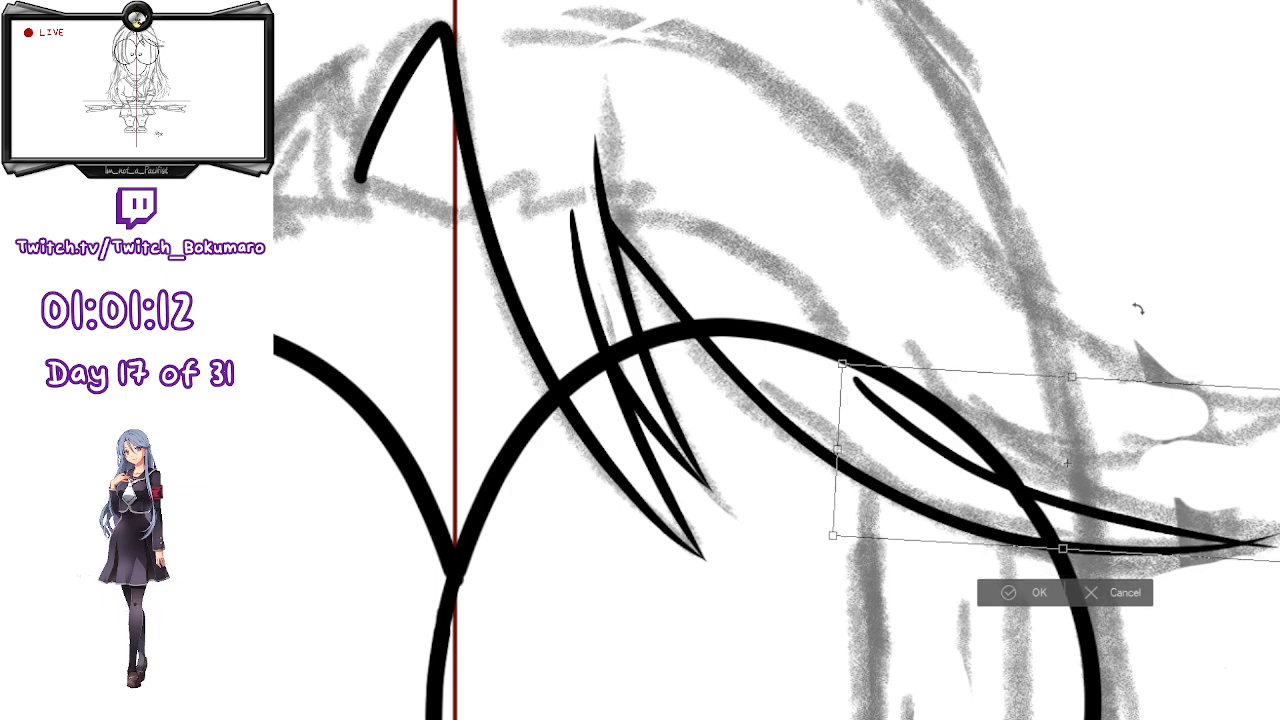
{"action": "key", "text": "Escape"}
{"action": "key", "text": "ctrl+z"}
- Ink the upper edge of the lower sweeping lock, then rotate and move the stroke so it meets the lock's tip
{"action": "left_click_drag", "start_coordinate": [926, 408], "coordinate": [1278, 490]}
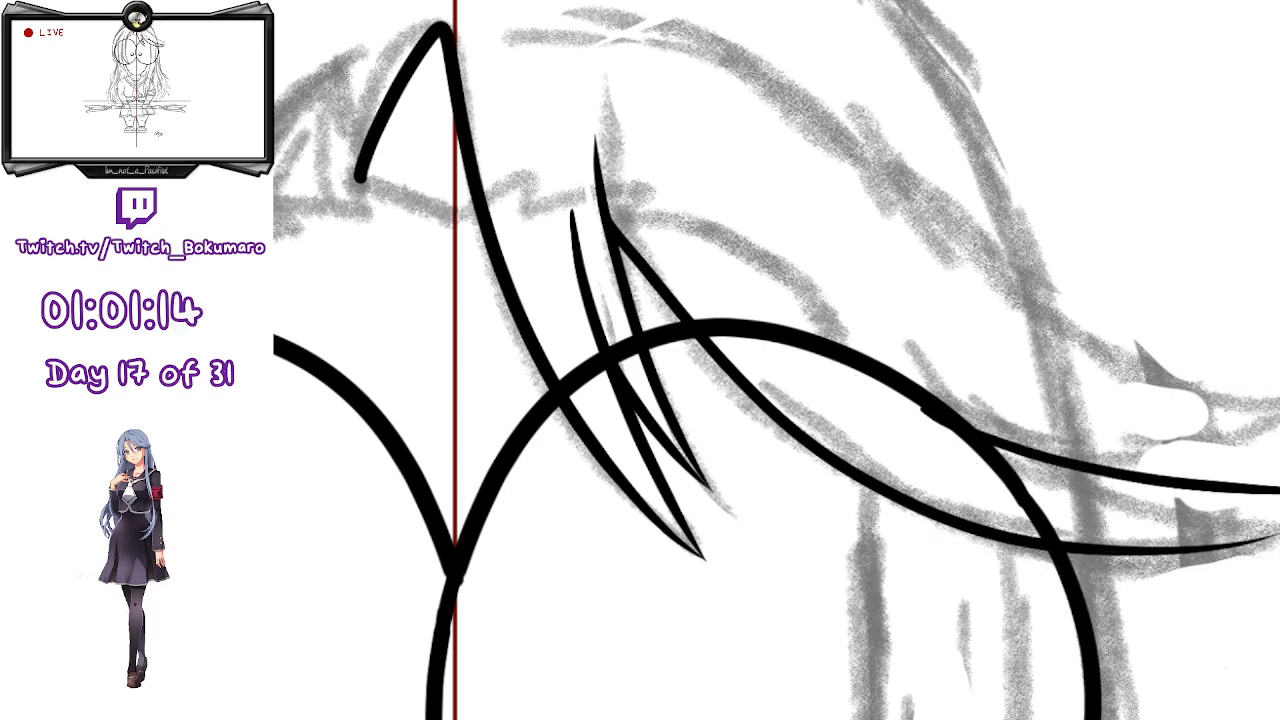
{"action": "key", "text": "ctrl+t"}
{"action": "mouse_move", "coordinate": [1240, 319]}
{"action": "left_mouse_down"}
{"action": "mouse_move", "coordinate": [1171, 449]}
{"action": "mouse_move", "coordinate": [1136, 469]}
{"action": "left_mouse_up"}
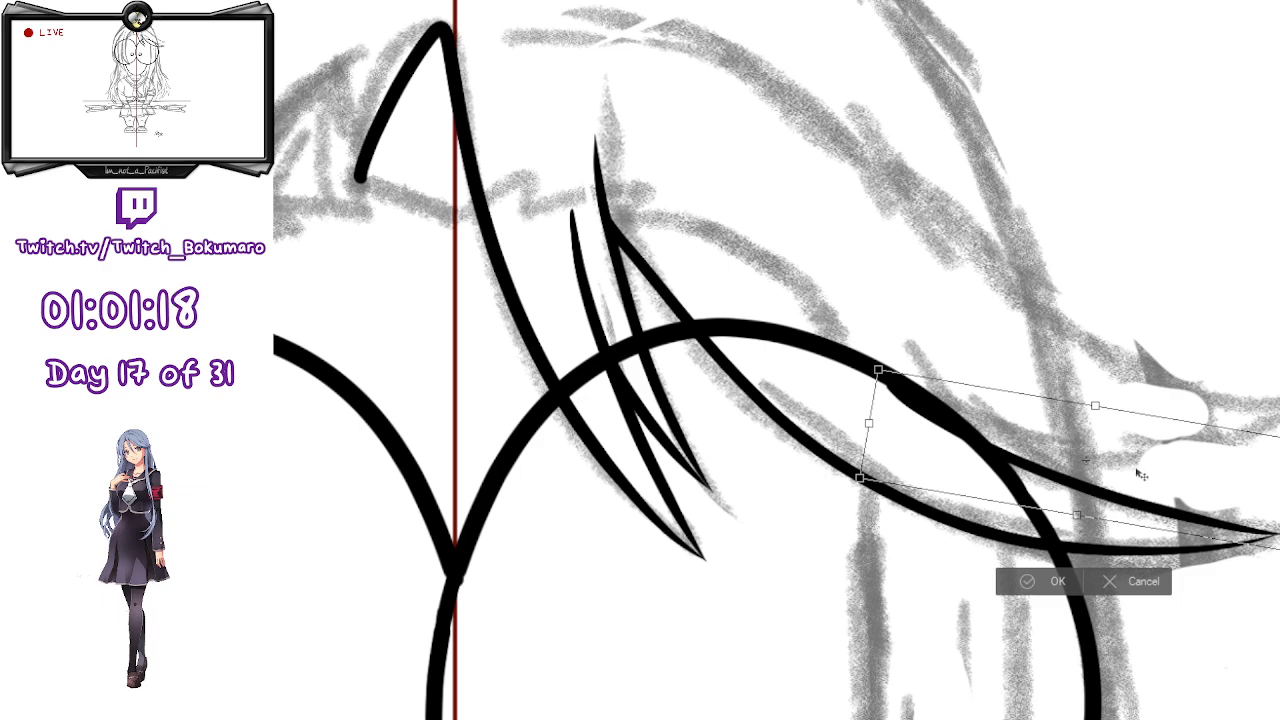
{"action": "key", "text": "Return"}
{"action": "key", "text": "ctrl+t"}
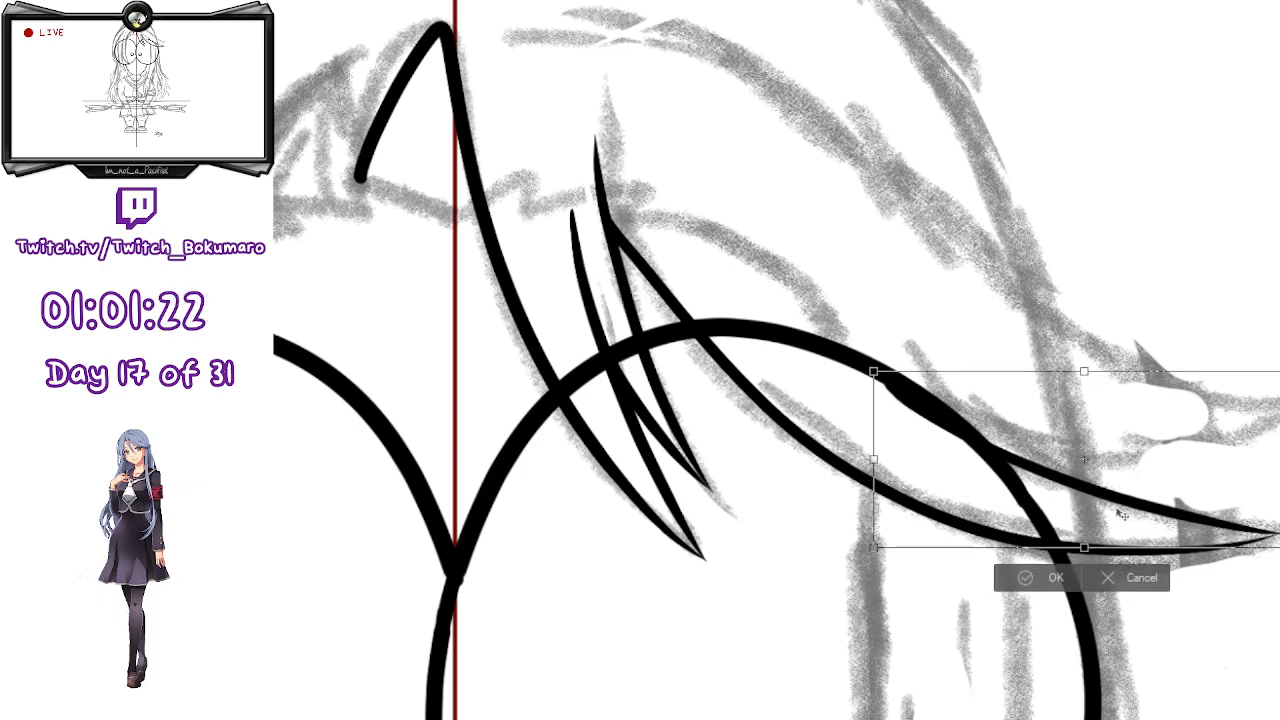
{"action": "key", "text": "Return"}
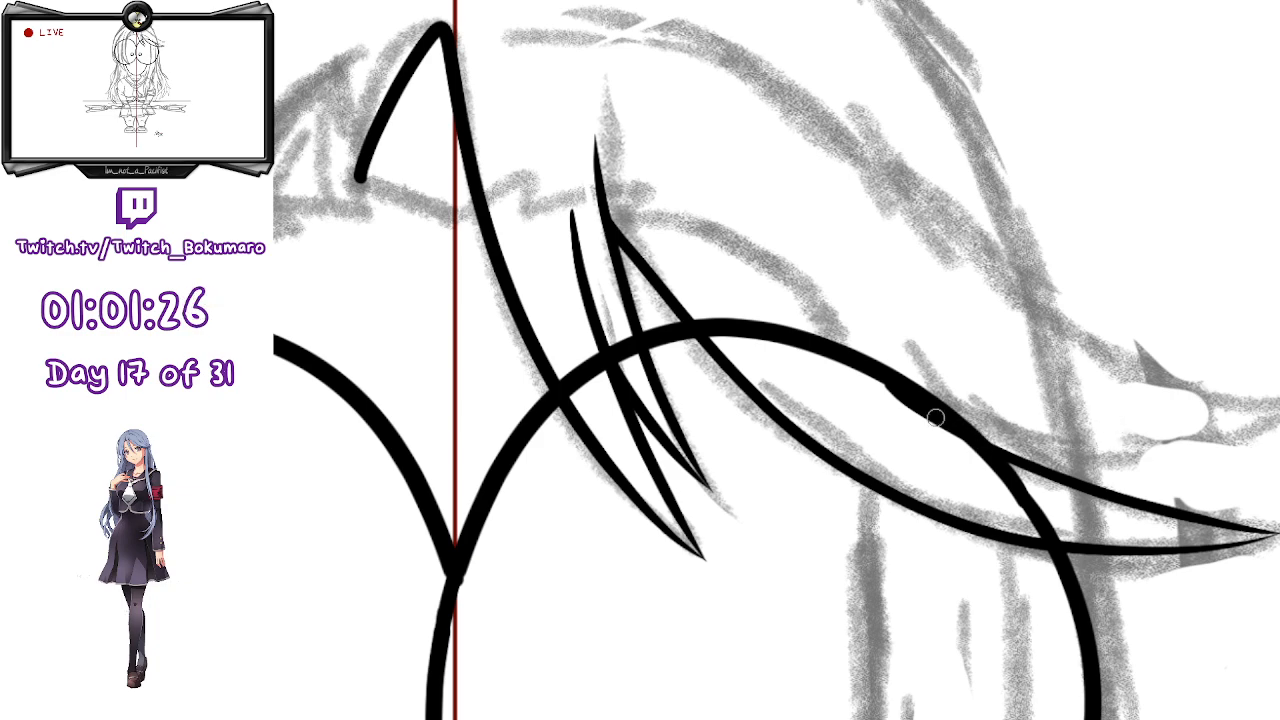
- Ink the underside of the upper sweeping lock's tip as an upward-curving tapered stroke, redoing the first attempt
{"action": "mouse_move", "coordinate": [911, 407]}
{"action": "left_mouse_down"}
{"action": "mouse_move", "coordinate": [1081, 437]}
{"action": "mouse_move", "coordinate": [1252, 400]}
{"action": "left_mouse_up"}
{"action": "key", "text": "ctrl+z"}
{"action": "mouse_move", "coordinate": [920, 407]}
{"action": "left_mouse_down"}
{"action": "mouse_move", "coordinate": [1128, 455]}
{"action": "mouse_move", "coordinate": [1215, 423]}
{"action": "left_mouse_up"}
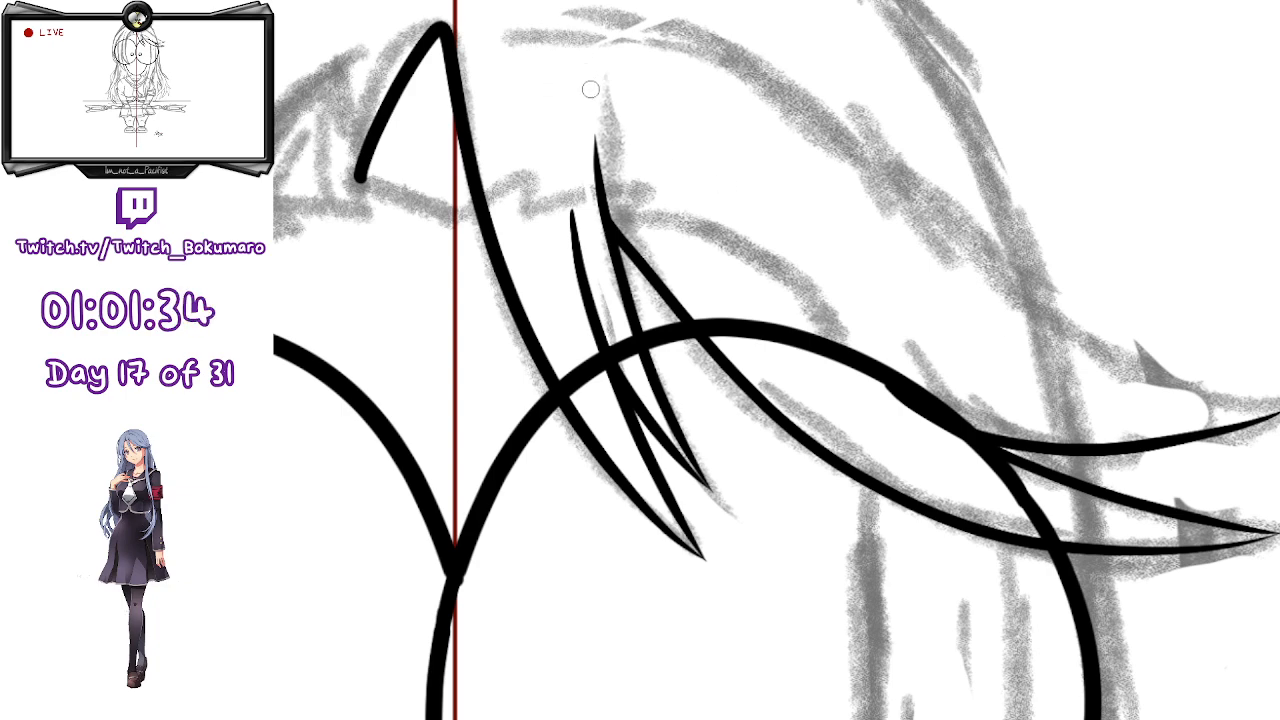
- Ink the long upper edge of the right sweeping fringe from the parting, then move and rotate it to meet the upper tip
{"action": "mouse_move", "coordinate": [595, 42]}
{"action": "left_mouse_down"}
{"action": "mouse_move", "coordinate": [841, 95]}
{"action": "mouse_move", "coordinate": [1270, 352]}
{"action": "left_mouse_up"}
{"action": "key", "text": "ctrl+t"}
{"action": "left_click_drag", "start_coordinate": [1040, 347], "coordinate": [1040, 351]}
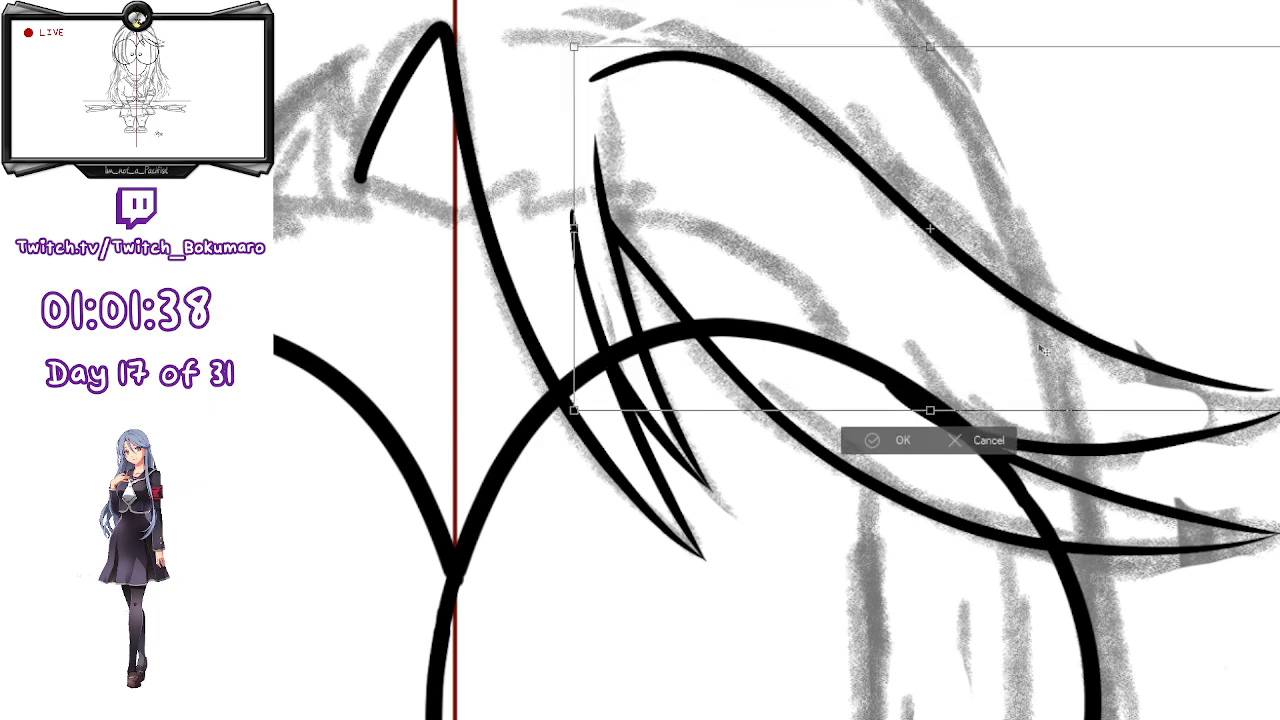
{"action": "left_click_drag", "start_coordinate": [1108, 226], "coordinate": [1103, 260]}
{"action": "key", "text": "Return"}
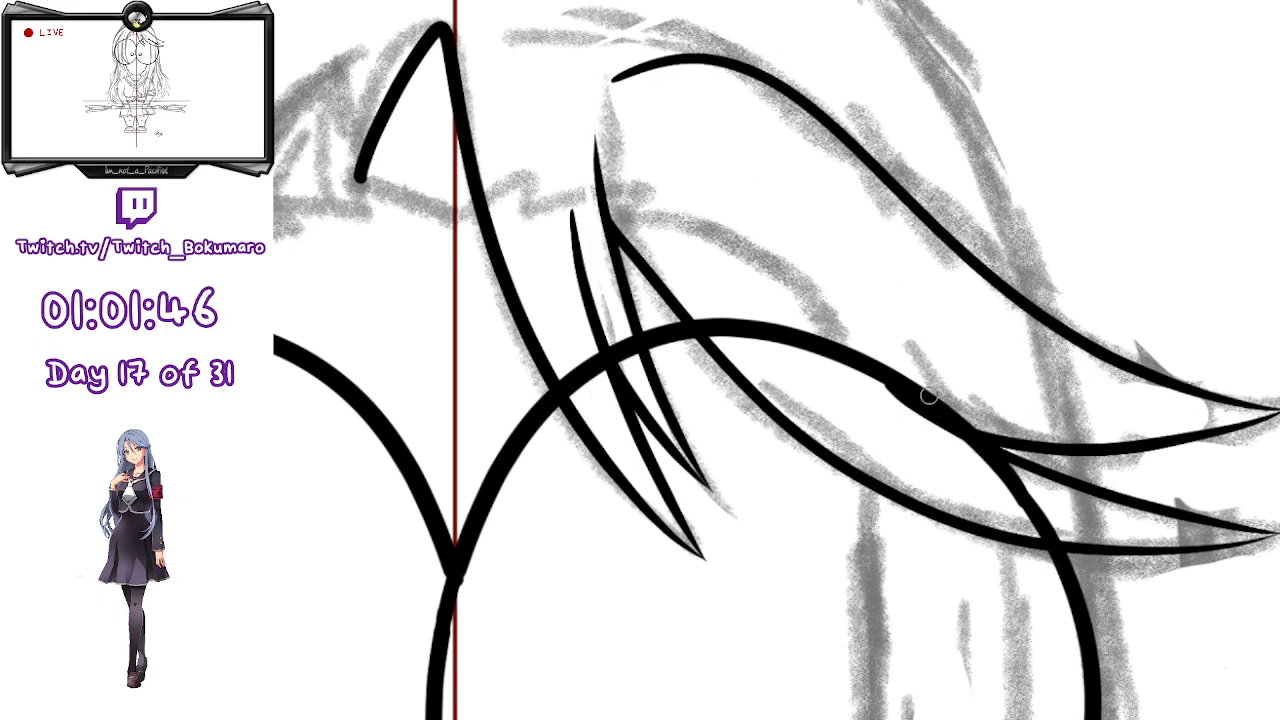
{"action": "mouse_move", "coordinate": [922, 410]}
{"action": "left_mouse_down"}
{"action": "mouse_move", "coordinate": [843, 366]}
{"action": "mouse_move", "coordinate": [644, 185]}
{"action": "mouse_move", "coordinate": [918, 388]}
{"action": "left_mouse_up"}
{"action": "key", "text": "ctrl+z"}
{"action": "key", "text": "ctrl+z"}
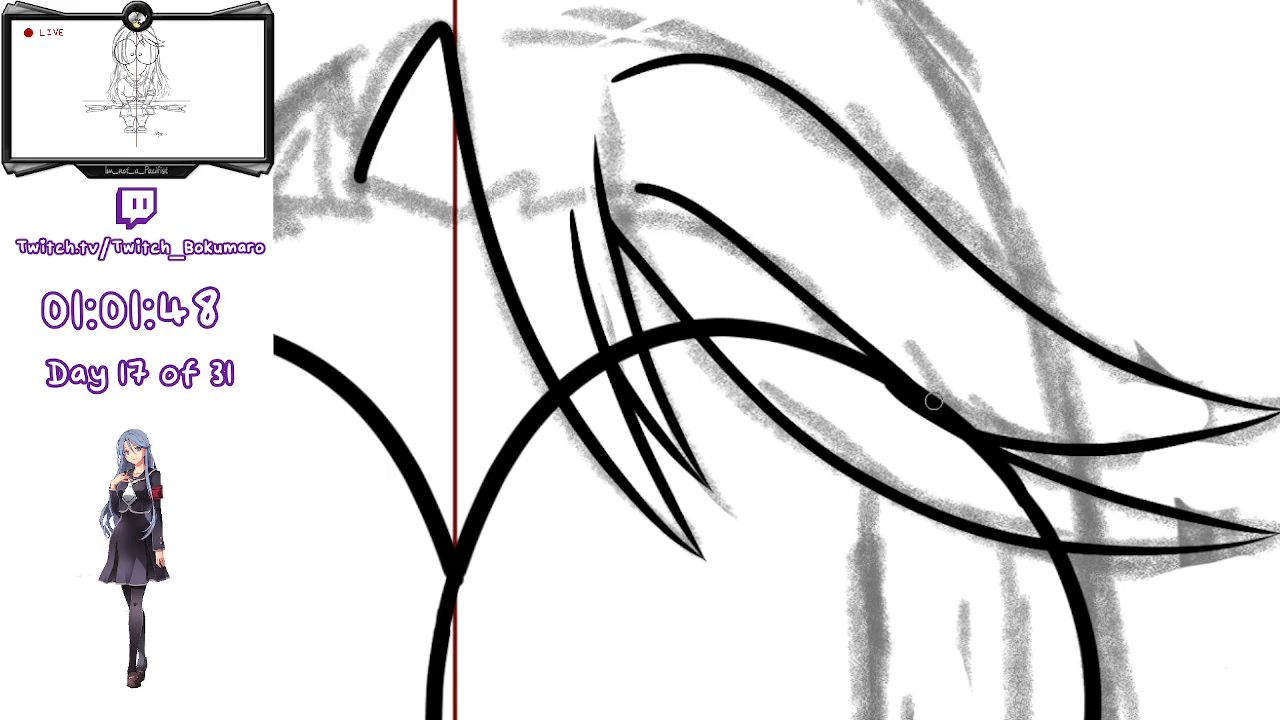
{"action": "mouse_move", "coordinate": [643, 204]}
{"action": "left_mouse_down"}
{"action": "mouse_move", "coordinate": [723, 210]}
{"action": "mouse_move", "coordinate": [922, 402]}
{"action": "mouse_move", "coordinate": [958, 440]}
{"action": "left_mouse_up"}
{"action": "key", "text": "ctrl+t"}
{"action": "left_click_drag", "start_coordinate": [865, 385], "coordinate": [849, 374]}
{"action": "key", "text": "Return"}
{"action": "key", "text": "ctrl+z"}
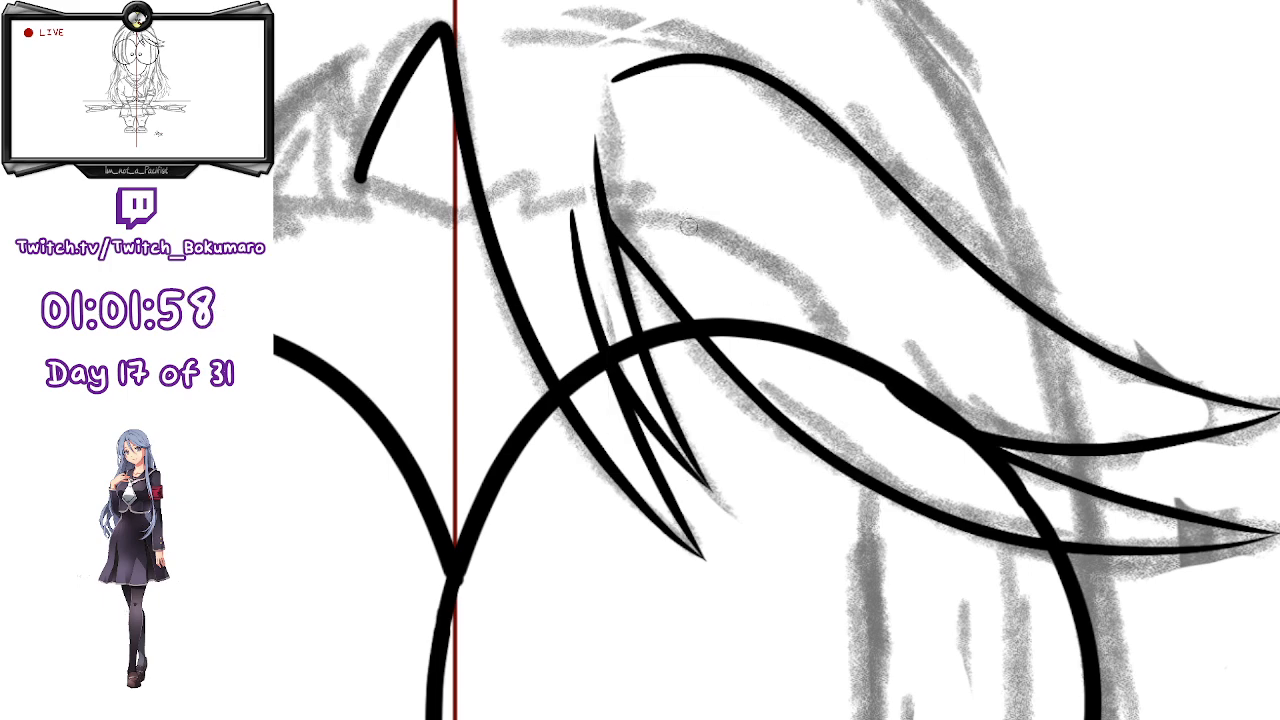
{"action": "left_click_drag", "start_coordinate": [640, 143], "coordinate": [850, 300]}
{"action": "left_click_drag", "start_coordinate": [908, 368], "coordinate": [1018, 462]}
{"action": "key", "text": "ctrl+z"}
{"action": "mouse_move", "coordinate": [640, 148]}
{"action": "left_mouse_down"}
{"action": "mouse_move", "coordinate": [988, 407]}
{"action": "mouse_move", "coordinate": [1076, 424]}
{"action": "left_mouse_up"}
{"action": "key", "text": "ctrl+t"}
{"action": "left_click_drag", "start_coordinate": [921, 306], "coordinate": [921, 340]}
{"action": "left_click_drag", "start_coordinate": [1062, 94], "coordinate": [1086, 71]}
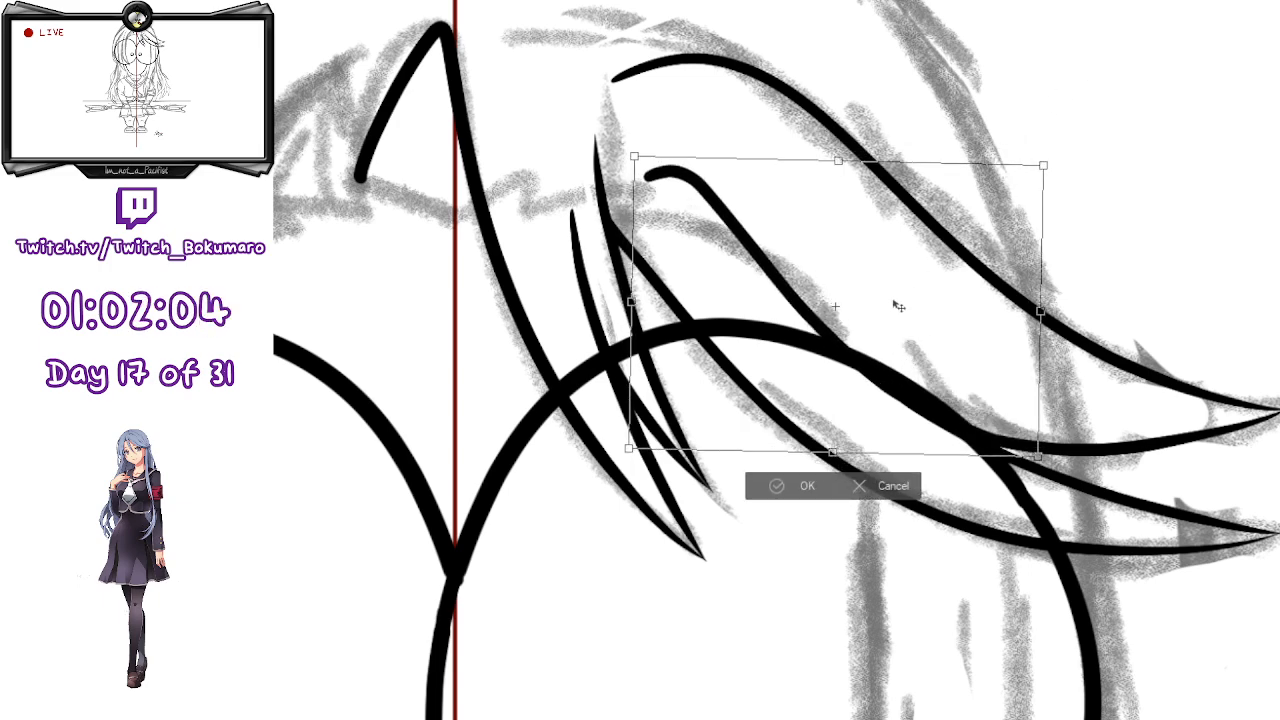
{"action": "key", "text": "Return"}
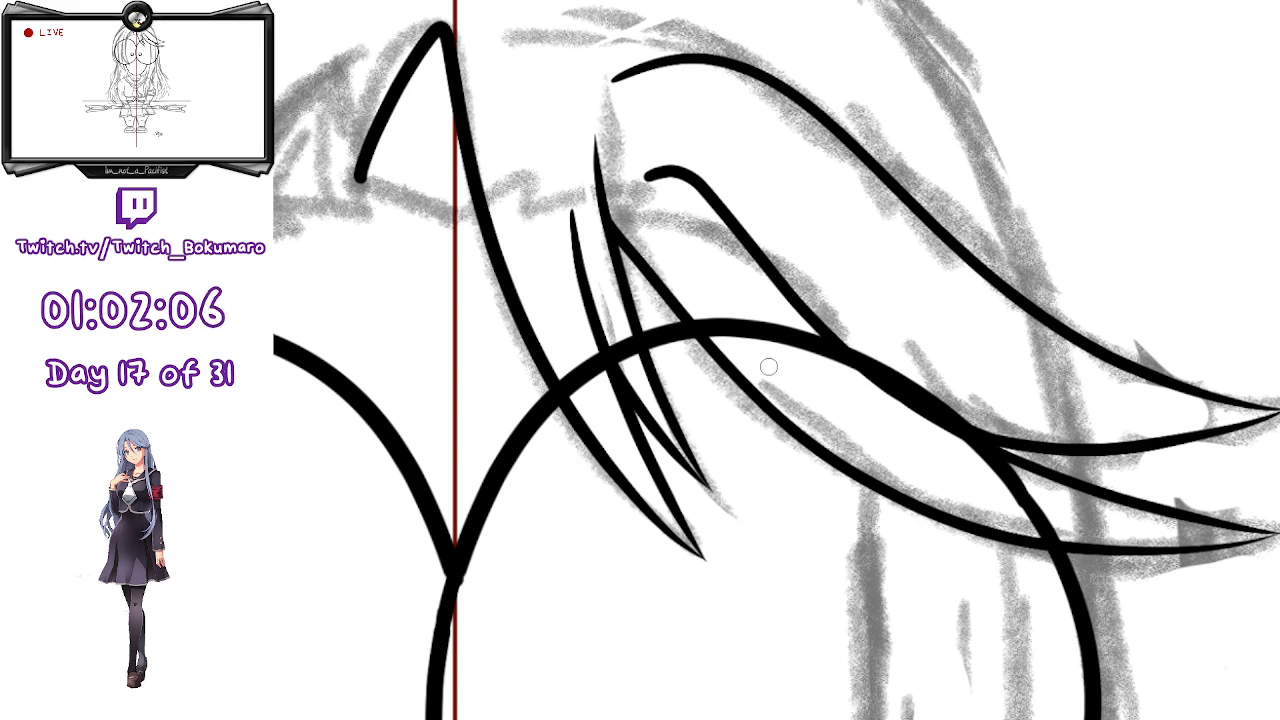
{"action": "key", "text": "ctrl+t"}
{"action": "key", "text": "Delete"}
{"action": "mouse_move", "coordinate": [646, 110]}
{"action": "left_mouse_down"}
{"action": "mouse_move", "coordinate": [686, 120]}
{"action": "mouse_move", "coordinate": [1065, 410]}
{"action": "left_mouse_up"}
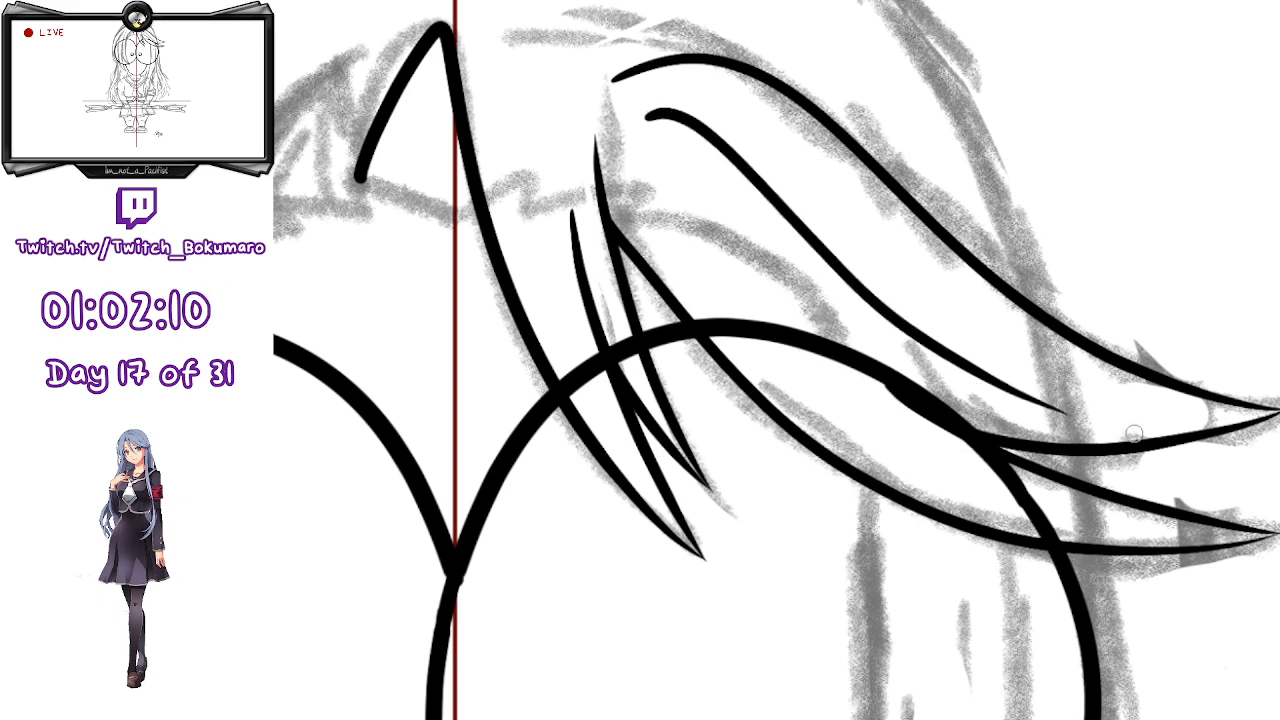
{"action": "key", "text": "ctrl+t"}
{"action": "left_click_drag", "start_coordinate": [828, 300], "coordinate": [786, 325]}
{"action": "mouse_move", "coordinate": [995, 38]}
{"action": "left_mouse_down"}
{"action": "mouse_move", "coordinate": [1000, 56]}
{"action": "mouse_move", "coordinate": [1018, 17]}
{"action": "left_mouse_up"}
{"action": "left_click_drag", "start_coordinate": [856, 268], "coordinate": [857, 266]}
{"action": "key", "text": "Return"}
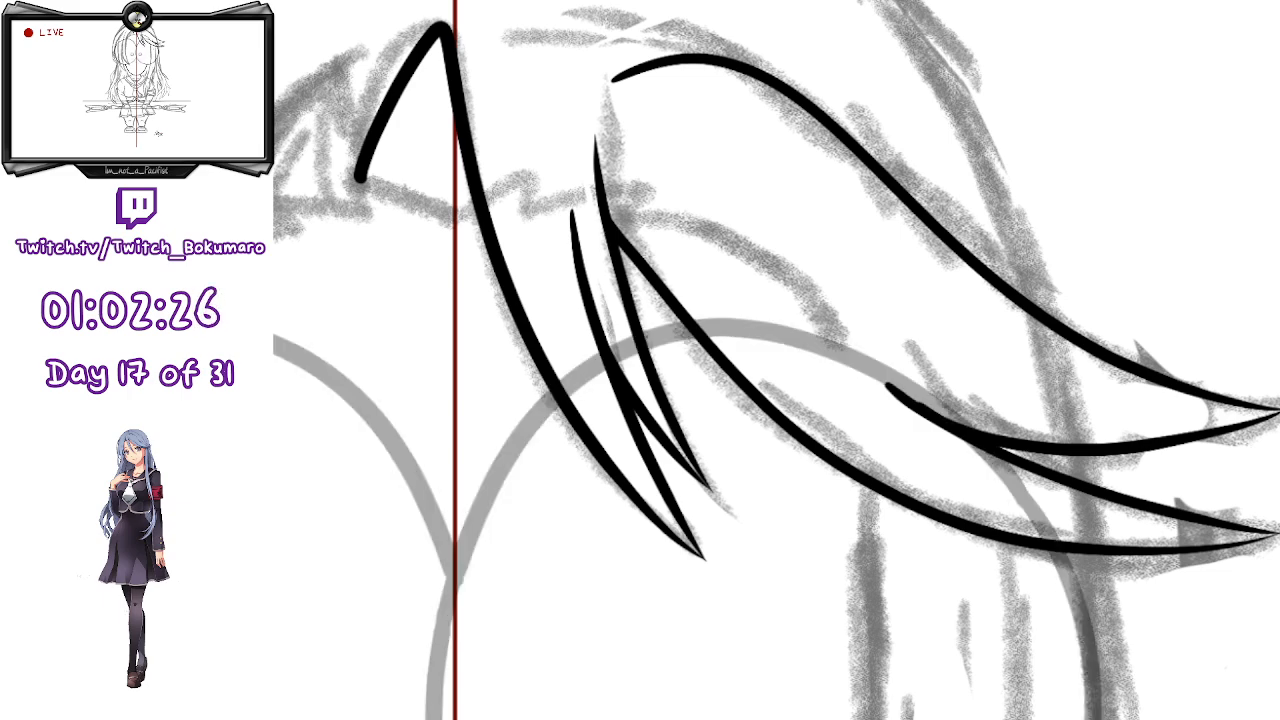
{"action": "left_click_drag", "start_coordinate": [645, 162], "coordinate": [1012, 430]}
{"action": "key", "text": "ctrl+t"}
{"action": "left_click_drag", "start_coordinate": [902, 397], "coordinate": [887, 411]}
{"action": "left_click_drag", "start_coordinate": [1118, 121], "coordinate": [1121, 127]}
{"action": "left_click_drag", "start_coordinate": [906, 325], "coordinate": [901, 321]}
{"action": "key", "text": "ctrl+z"}
{"action": "key", "text": "ctrl+z"}
- Ink the inner strand of the right fringe from near the parting down to the fork between the two tips, rotating it slightly
{"action": "mouse_move", "coordinate": [622, 138]}
{"action": "left_mouse_down"}
{"action": "mouse_move", "coordinate": [782, 254]}
{"action": "mouse_move", "coordinate": [884, 371]}
{"action": "mouse_move", "coordinate": [1027, 447]}
{"action": "left_mouse_up"}
{"action": "key", "text": "ctrl+t"}
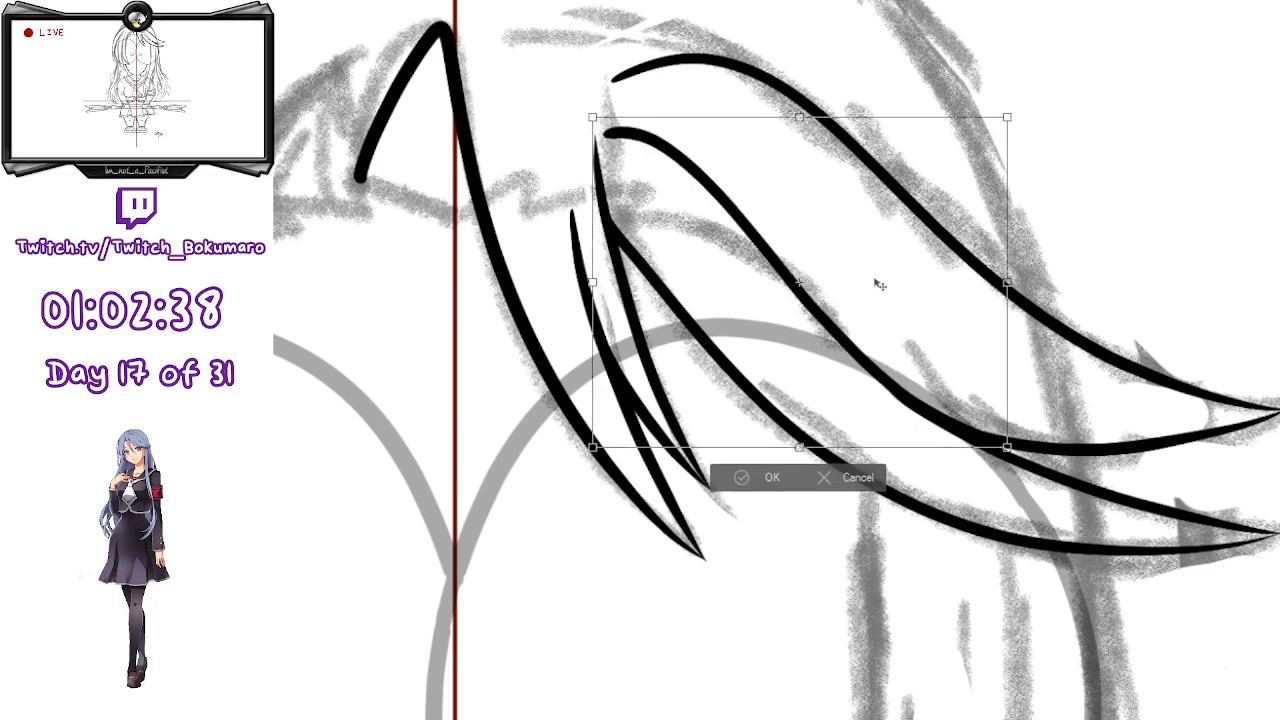
{"action": "left_click_drag", "start_coordinate": [1071, 114], "coordinate": [1074, 127]}
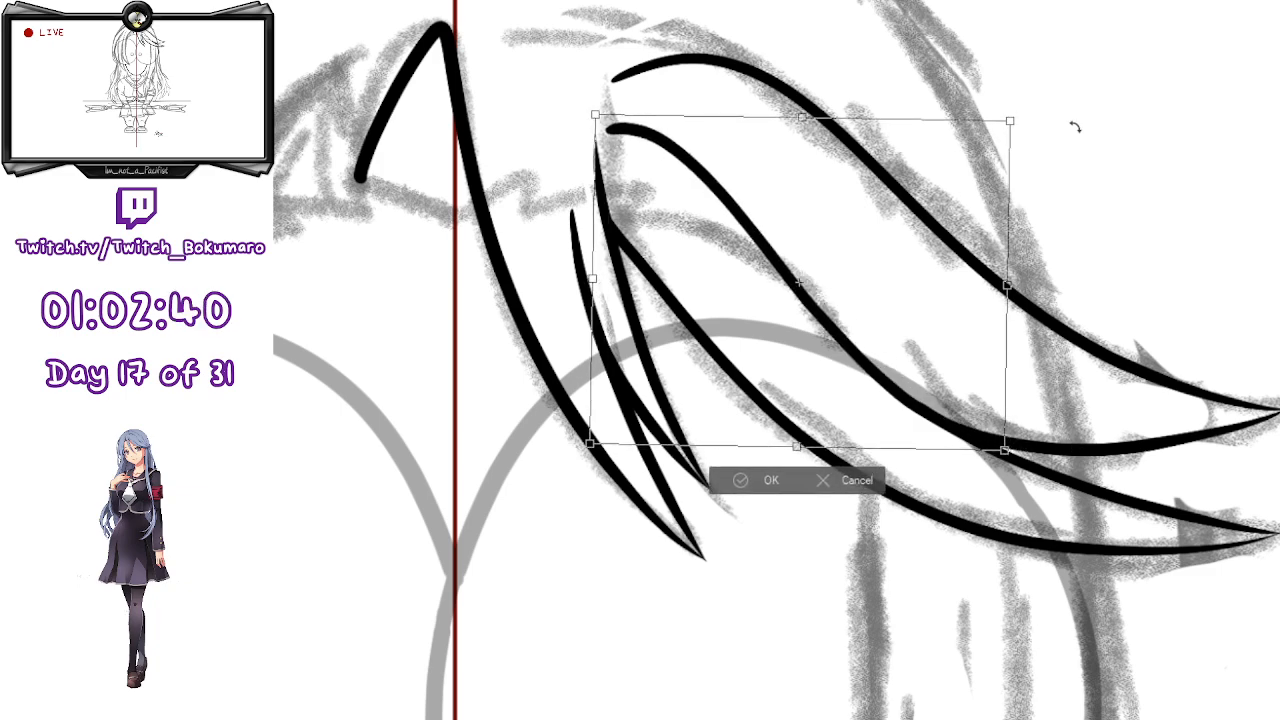
{"action": "key", "text": "Return"}
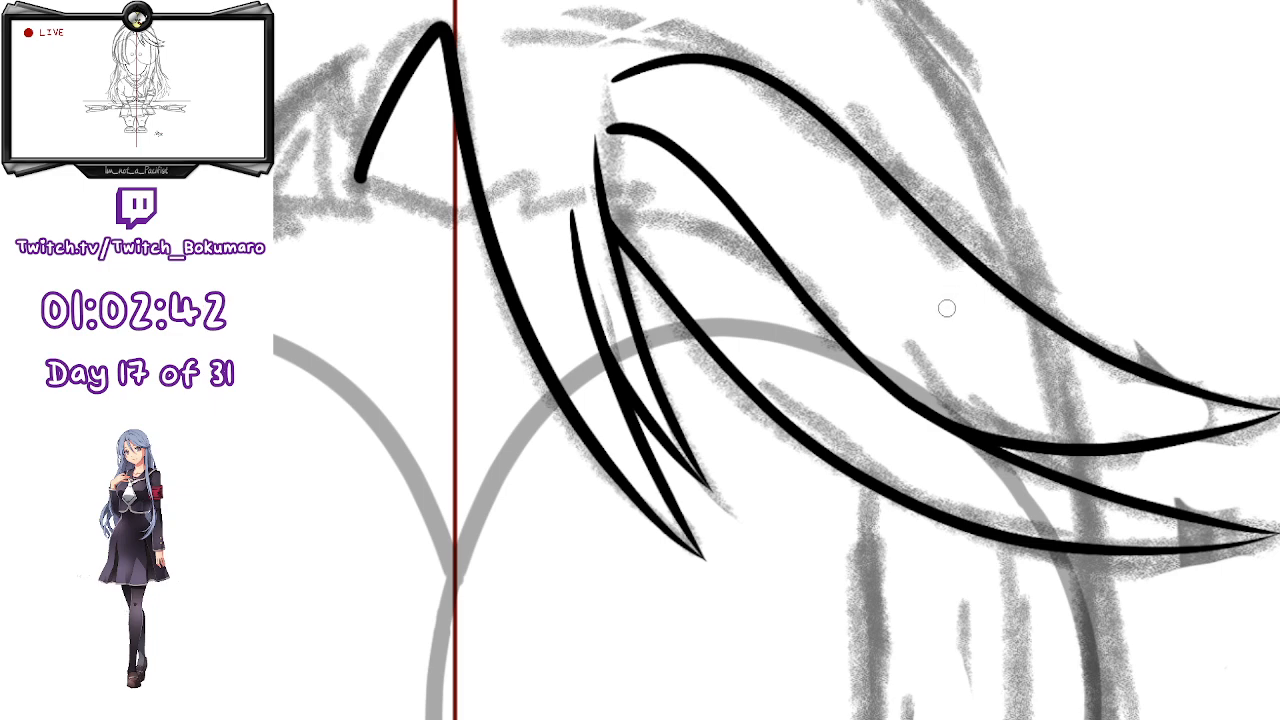
- Adjust the control points at the upper end of the small fringe lock's outer line
{"action": "left_click_drag", "start_coordinate": [821, 392], "coordinate": [874, 520]}
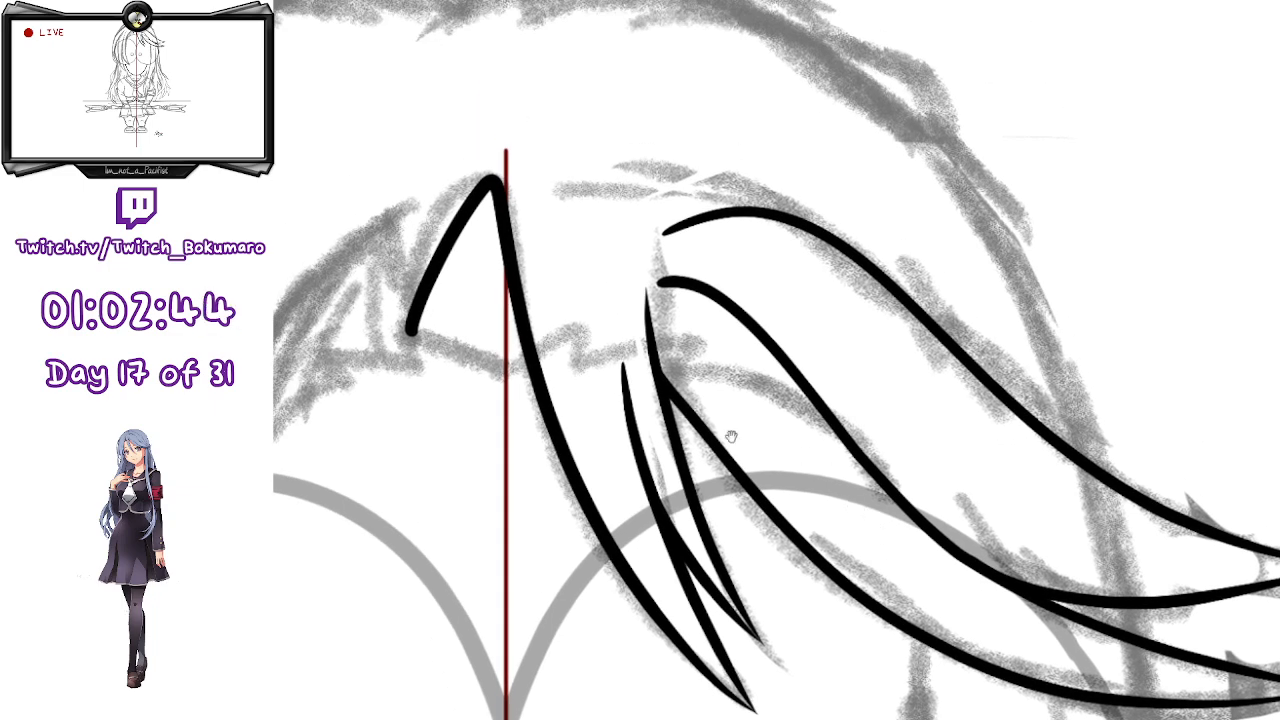
{"action": "left_click", "coordinate": [648, 330]}
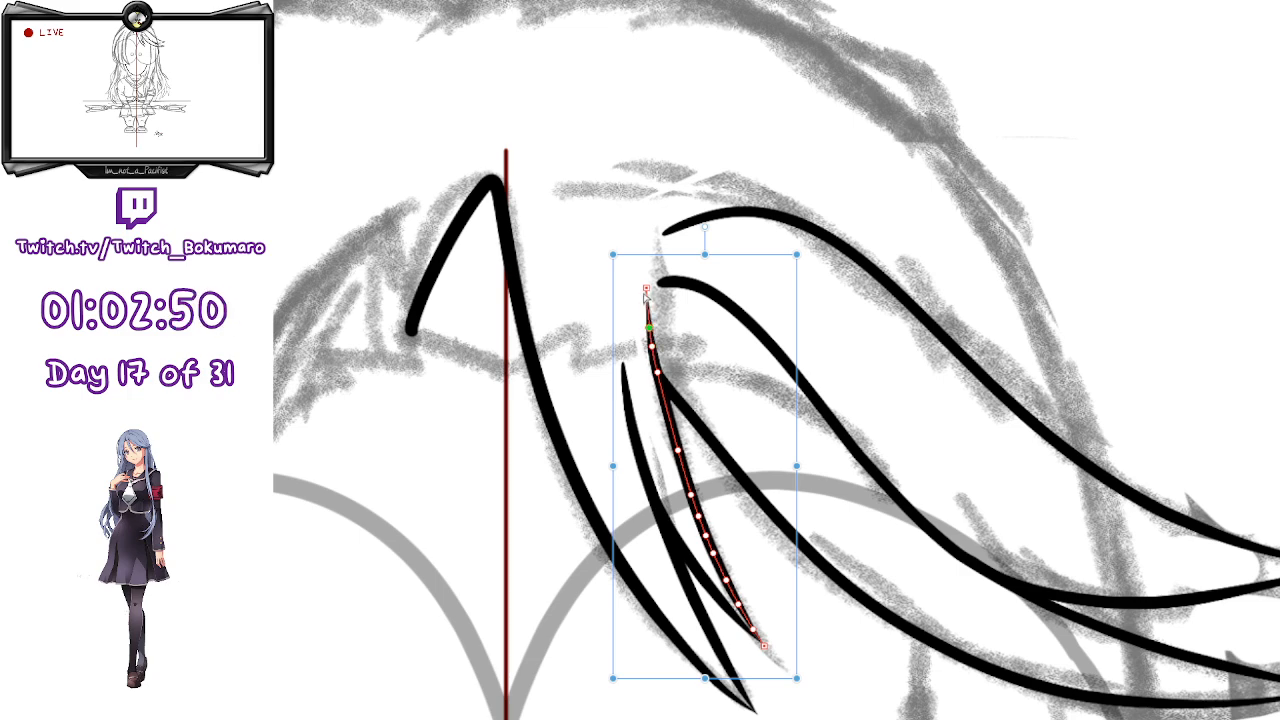
{"action": "left_click_drag", "start_coordinate": [647, 310], "coordinate": [647, 307]}
{"action": "left_click", "coordinate": [1181, 107]}
- Ink the right outer hair contour in one long curve from the crown down past the sweeping locks, retrying until it follows the sketch
{"action": "mouse_move", "coordinate": [941, 443]}
{"action": "left_mouse_down"}
{"action": "mouse_move", "coordinate": [966, 326]}
{"action": "mouse_move", "coordinate": [1008, 320]}
{"action": "mouse_move", "coordinate": [994, 440]}
{"action": "mouse_move", "coordinate": [984, 423]}
{"action": "left_mouse_up"}
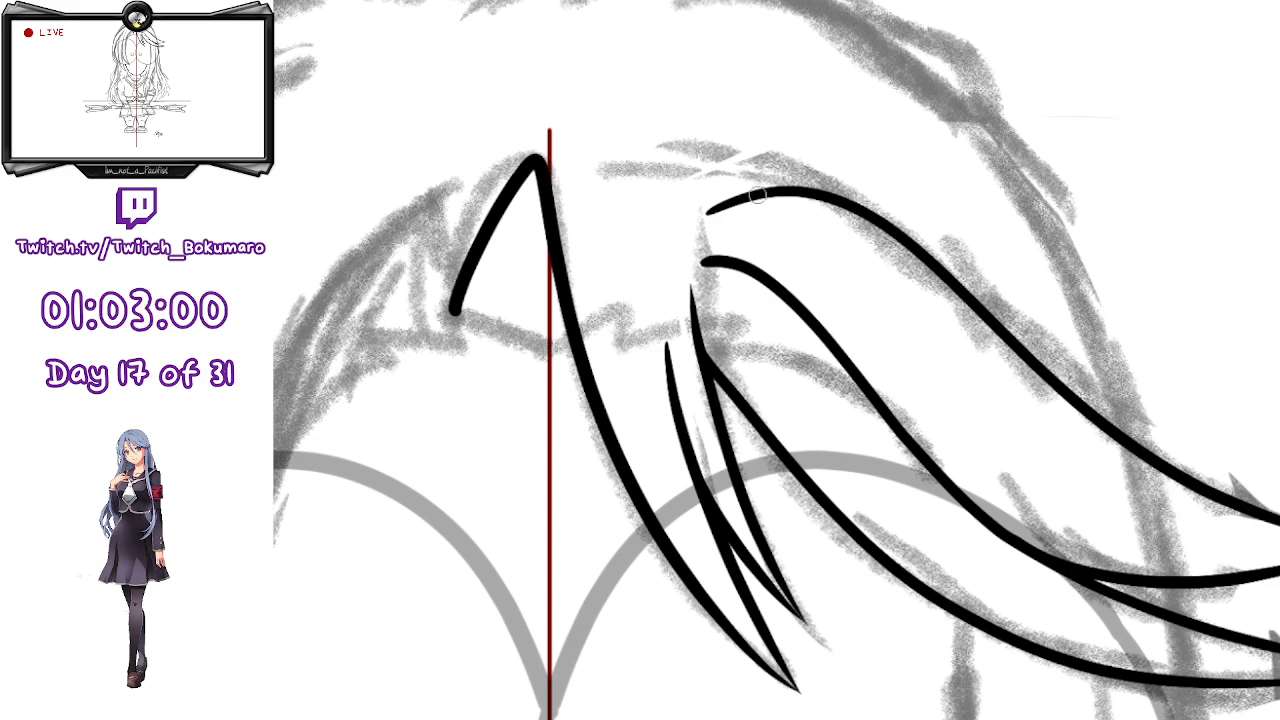
{"action": "left_click_drag", "start_coordinate": [838, 213], "coordinate": [806, 348]}
{"action": "mouse_move", "coordinate": [512, 108]}
{"action": "left_mouse_down"}
{"action": "mouse_move", "coordinate": [543, 106]}
{"action": "mouse_move", "coordinate": [1110, 580]}
{"action": "left_mouse_up"}
{"action": "key", "text": "ctrl+z"}
{"action": "mouse_move", "coordinate": [522, 114]}
{"action": "left_mouse_down"}
{"action": "mouse_move", "coordinate": [1000, 278]}
{"action": "mouse_move", "coordinate": [1130, 700]}
{"action": "left_mouse_up"}
{"action": "key", "text": "ctrl+z"}
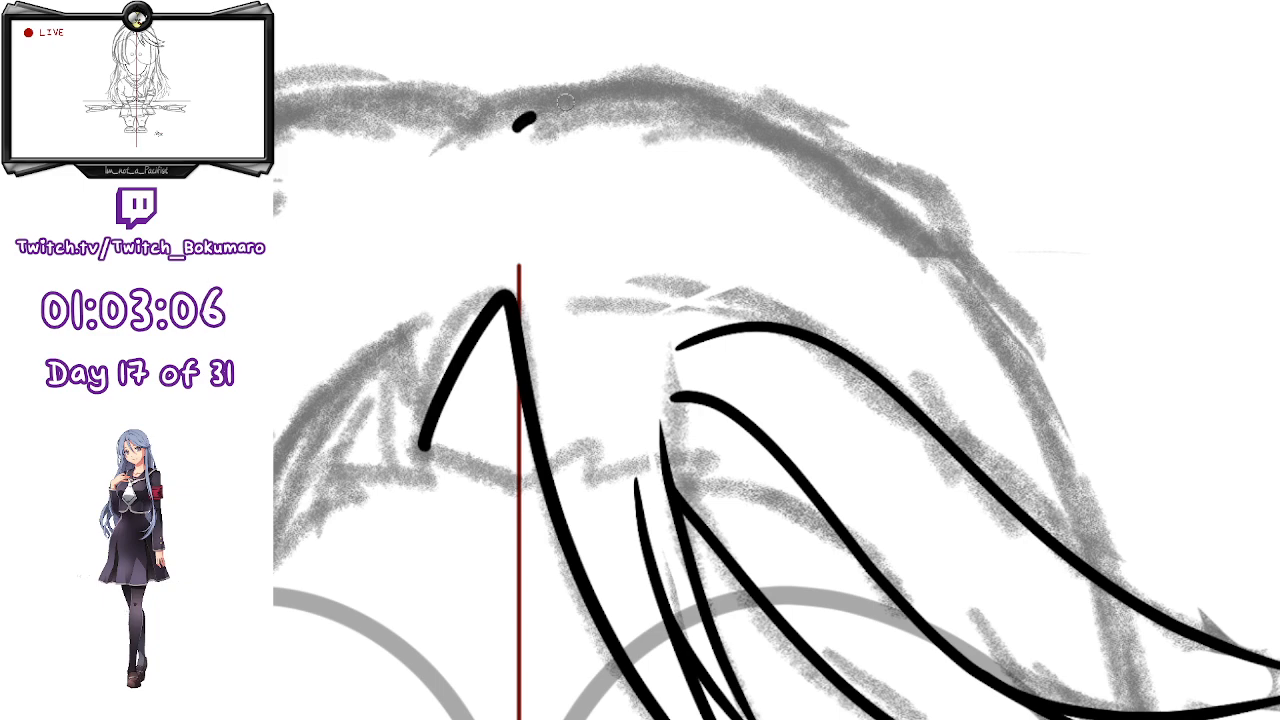
{"action": "mouse_move", "coordinate": [531, 116]}
{"action": "left_mouse_down"}
{"action": "mouse_move", "coordinate": [928, 202]}
{"action": "mouse_move", "coordinate": [1122, 708]}
{"action": "left_mouse_up"}
{"action": "key", "text": "ctrl+z"}
{"action": "mouse_move", "coordinate": [515, 118]}
{"action": "left_mouse_down"}
{"action": "mouse_move", "coordinate": [1060, 455]}
{"action": "mouse_move", "coordinate": [1128, 705]}
{"action": "left_mouse_up"}
- Erase the parts of the outer hair contour that cross the right sweeping fringe locks
{"action": "left_click_drag", "start_coordinate": [782, 417], "coordinate": [609, 294]}
{"action": "key", "text": "e"}
{"action": "mouse_move", "coordinate": [972, 507]}
{"action": "left_mouse_down"}
{"action": "mouse_move", "coordinate": [928, 455]}
{"action": "mouse_move", "coordinate": [857, 429]}
{"action": "mouse_move", "coordinate": [957, 508]}
{"action": "left_mouse_up"}
{"action": "left_click_drag", "start_coordinate": [937, 609], "coordinate": [927, 613]}
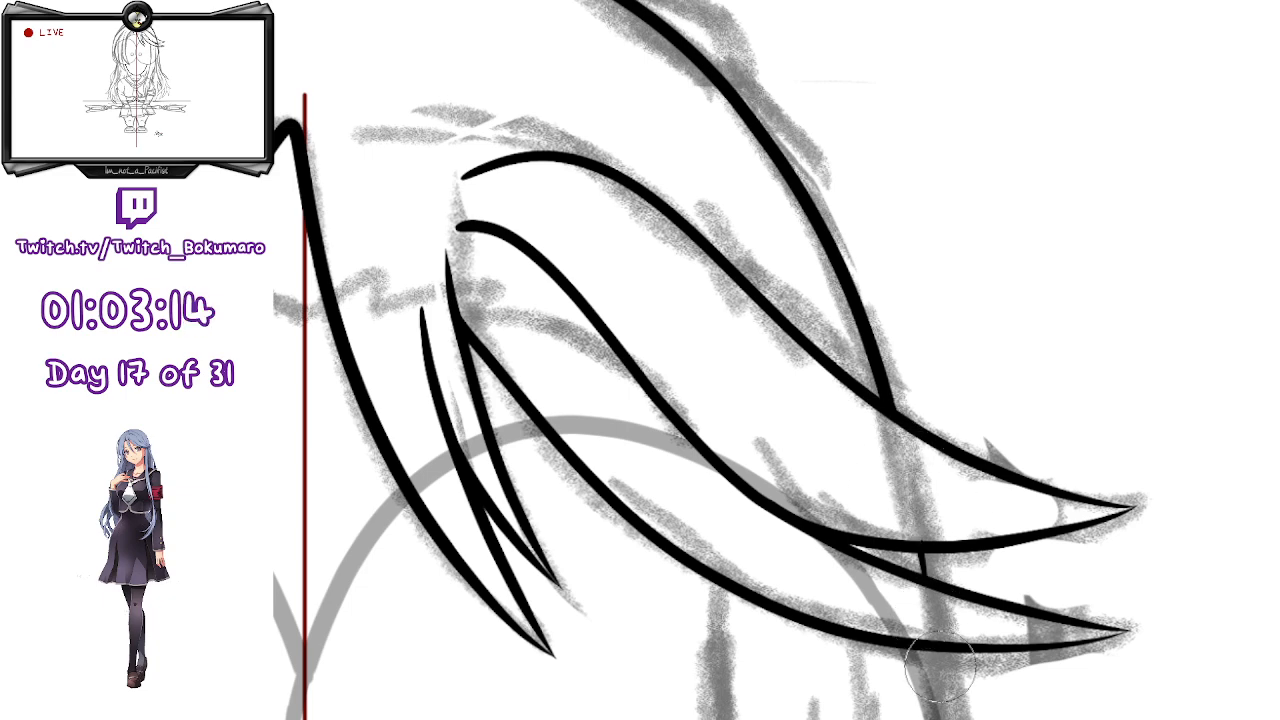
- Ink the right outer hair contour from below the sweeping fringe locks down to shoulder height, retrying until it follows the sketch
{"action": "key", "text": "b"}
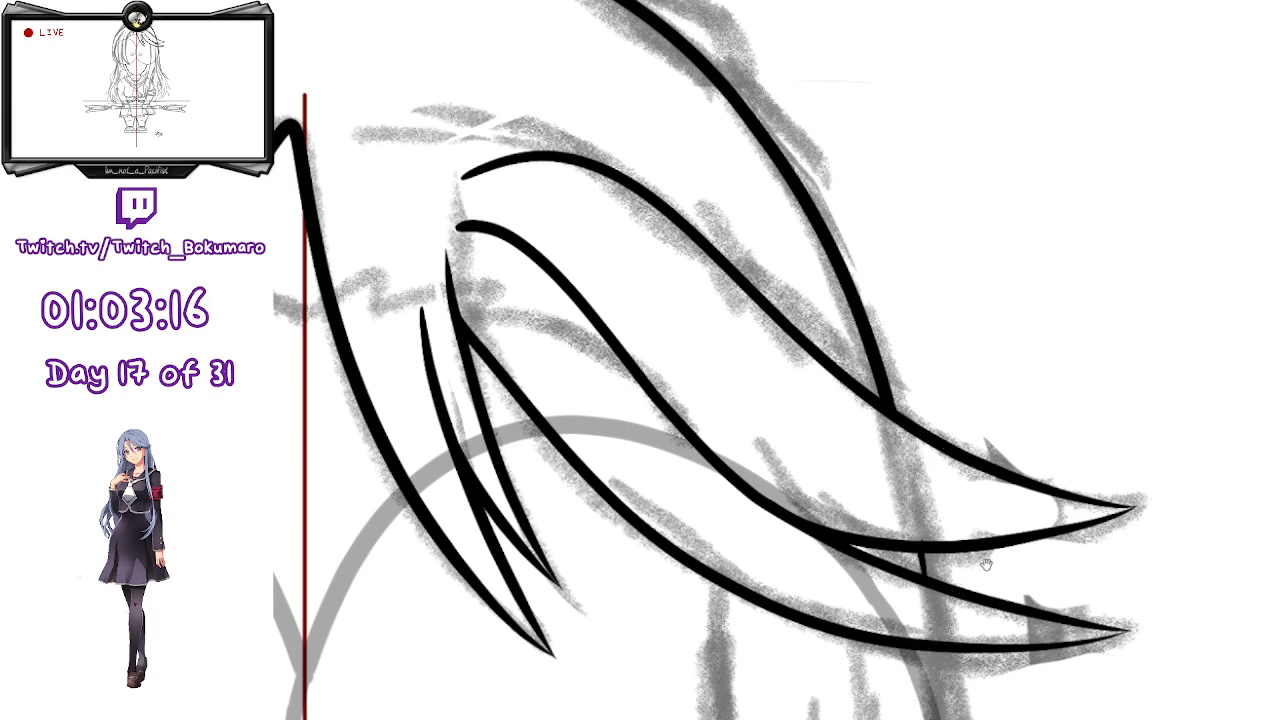
{"action": "left_click_drag", "start_coordinate": [998, 586], "coordinate": [810, 51]}
{"action": "scroll", "coordinate": [911, 335], "scroll_direction": "down", "scroll_amount": 2}
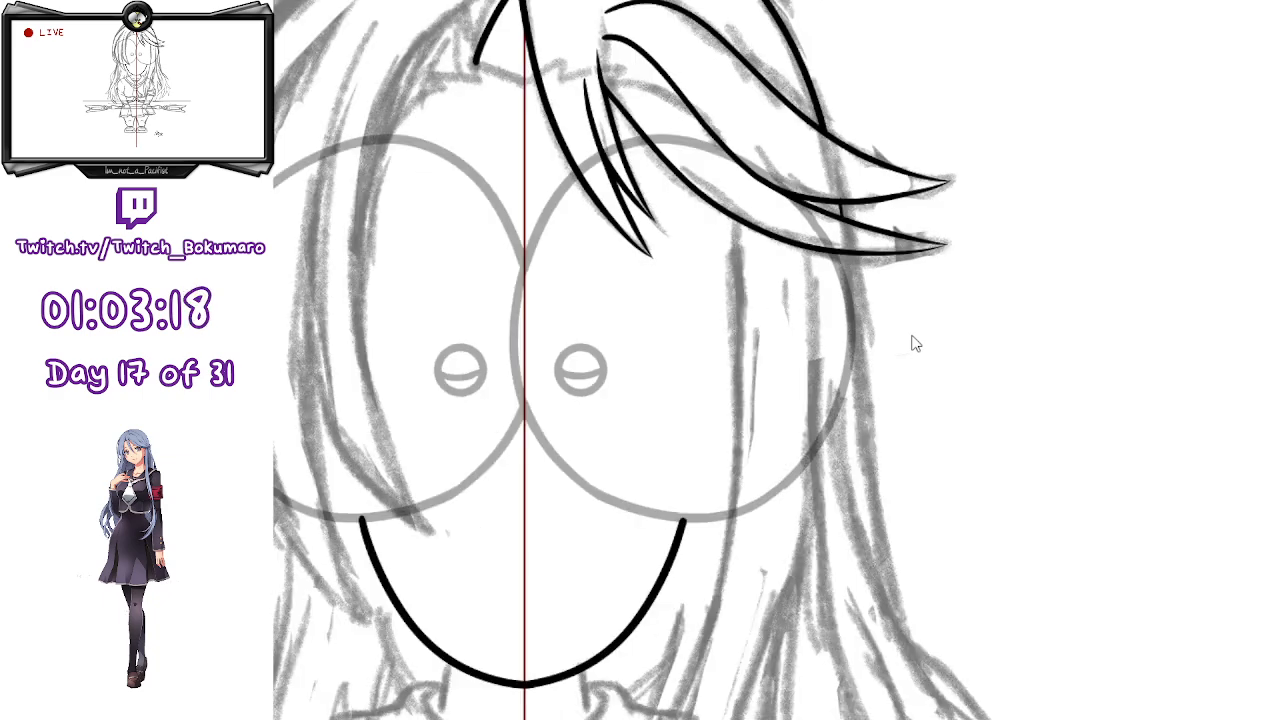
{"action": "left_click_drag", "start_coordinate": [898, 195], "coordinate": [764, 106]}
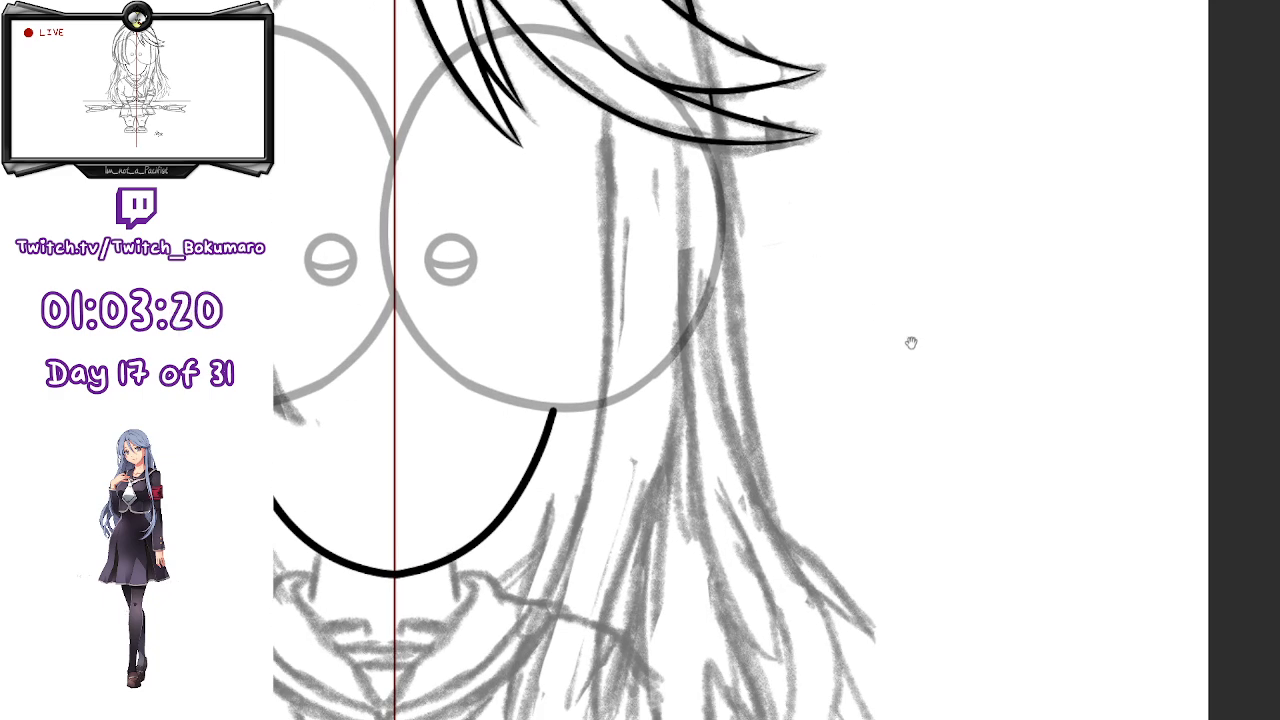
{"action": "left_click_drag", "start_coordinate": [909, 342], "coordinate": [771, 162]}
{"action": "left_click_drag", "start_coordinate": [672, 52], "coordinate": [768, 430]}
{"action": "key", "text": "ctrl+z"}
{"action": "left_click_drag", "start_coordinate": [676, 57], "coordinate": [690, 153]}
{"action": "left_click_drag", "start_coordinate": [710, 272], "coordinate": [757, 453]}
{"action": "key", "text": "ctrl+z"}
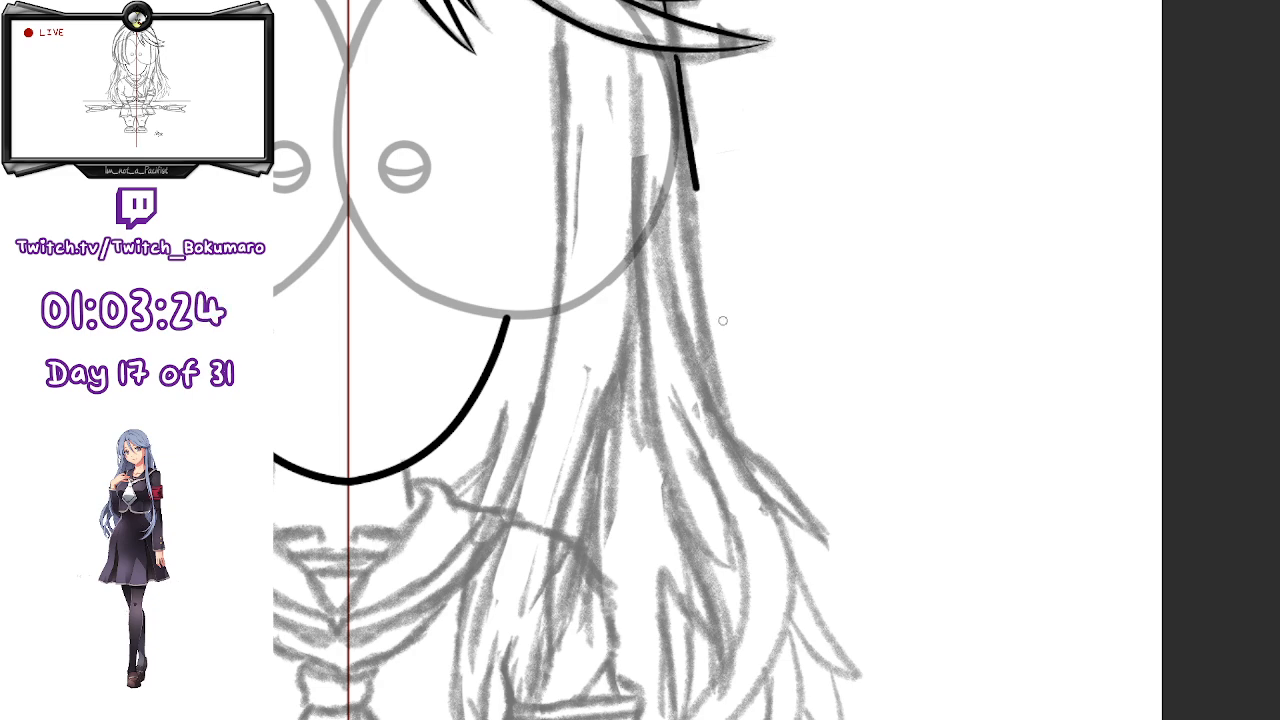
{"action": "left_click_drag", "start_coordinate": [675, 48], "coordinate": [757, 492]}
{"action": "key", "text": "ctrl+z"}
{"action": "left_click_drag", "start_coordinate": [679, 50], "coordinate": [737, 465]}
{"action": "key", "text": "ctrl+z"}
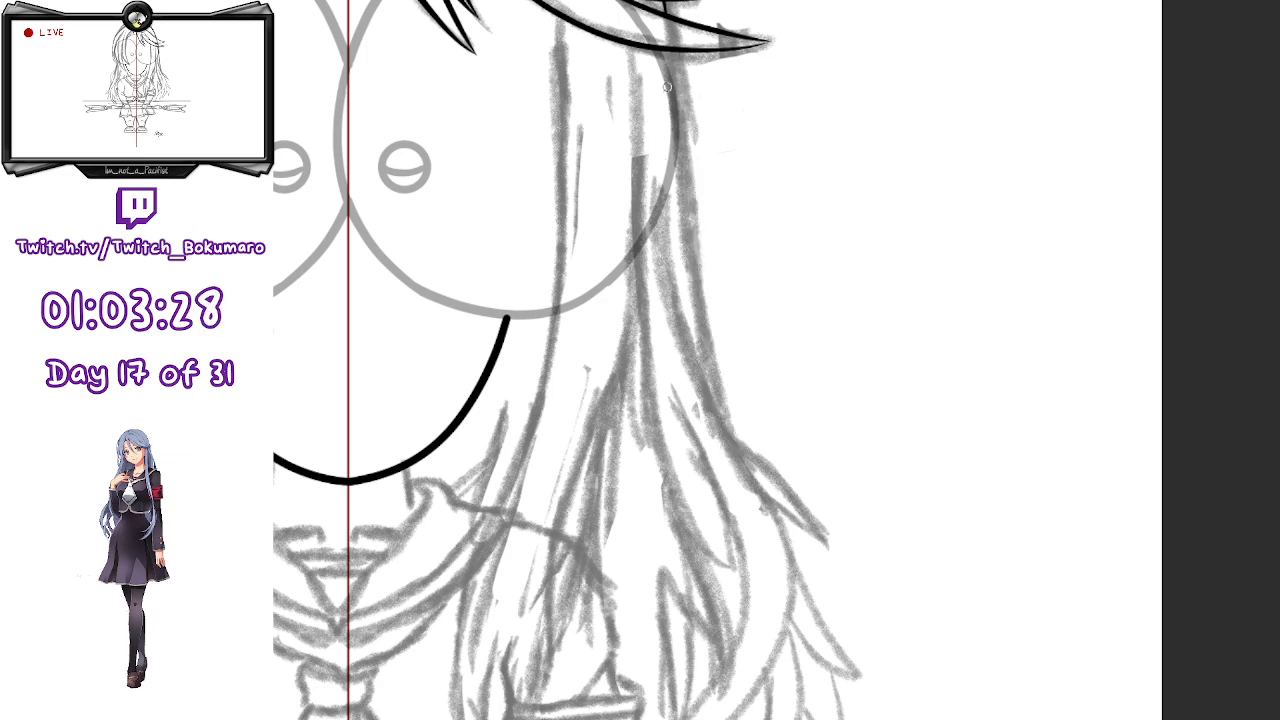
{"action": "left_click_drag", "start_coordinate": [681, 50], "coordinate": [716, 338]}
{"action": "left_click_drag", "start_coordinate": [746, 490], "coordinate": [755, 515]}
{"action": "key", "text": "ctrl+z"}
{"action": "mouse_move", "coordinate": [680, 50]}
{"action": "left_mouse_down"}
{"action": "mouse_move", "coordinate": [740, 530]}
{"action": "mouse_move", "coordinate": [710, 454]}
{"action": "left_mouse_up"}
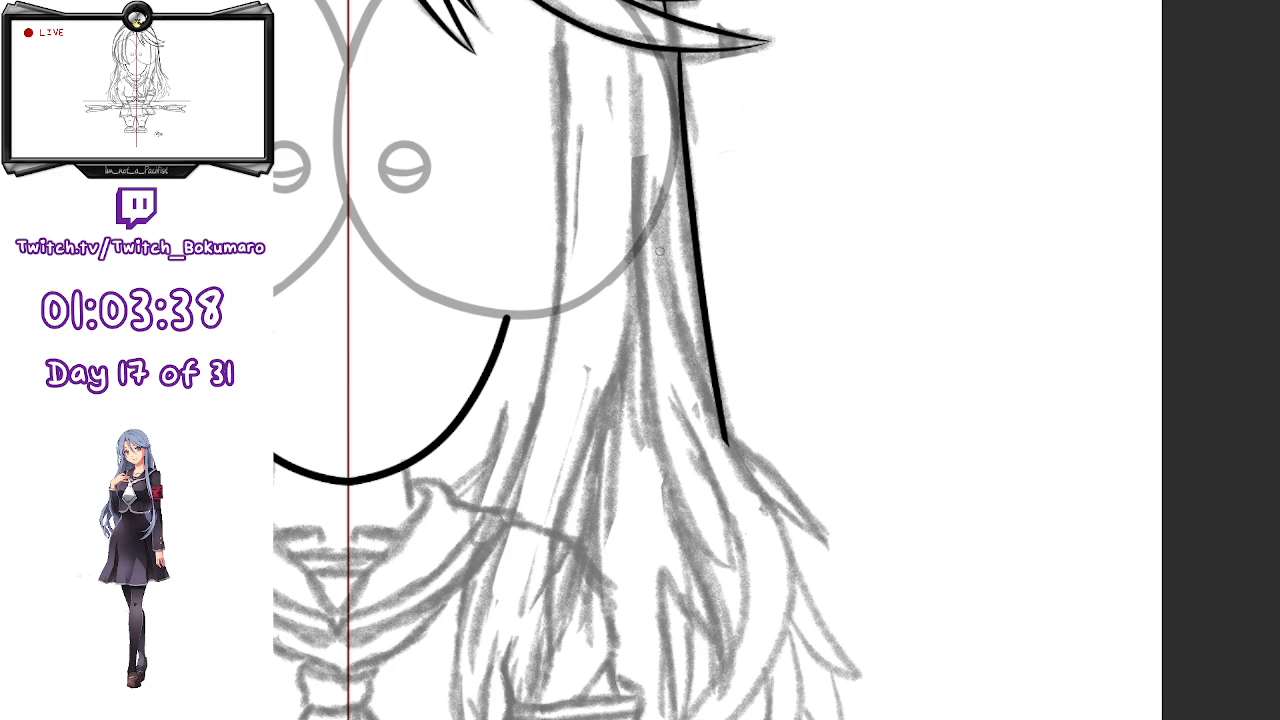
- Ink the long S-curved outer edge of the right side lock down to its tip beside the armband, shifting and rotating it onto the sketch
{"action": "left_click_drag", "start_coordinate": [665, 240], "coordinate": [826, 508]}
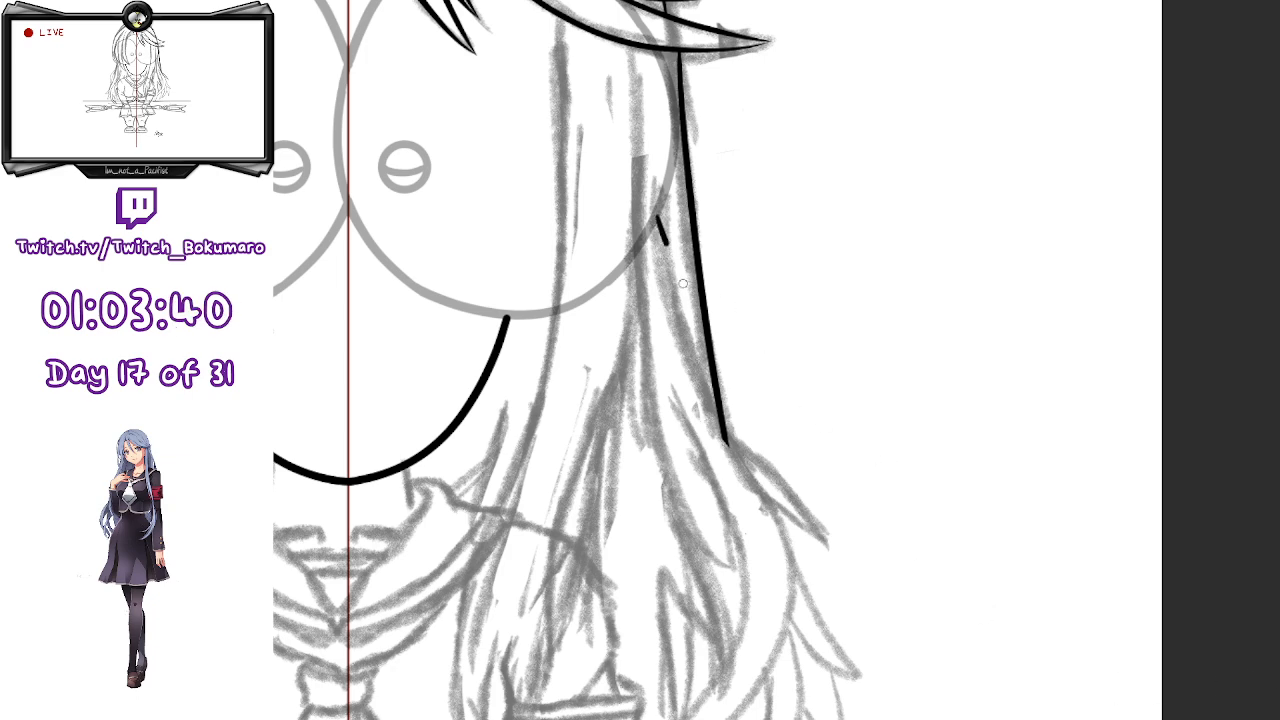
{"action": "key", "text": "ctrl+z"}
{"action": "left_click_drag", "start_coordinate": [752, 381], "coordinate": [782, 152]}
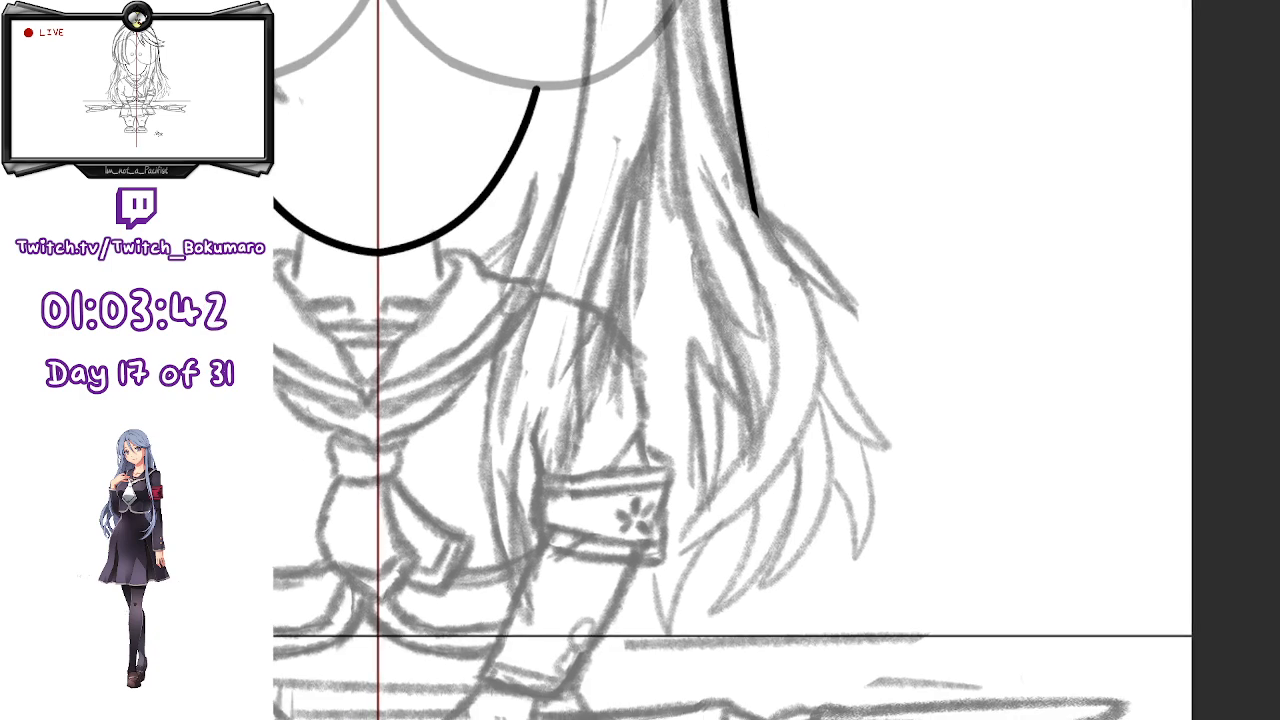
{"action": "mouse_move", "coordinate": [690, 2]}
{"action": "left_mouse_down"}
{"action": "mouse_move", "coordinate": [836, 368]}
{"action": "mouse_move", "coordinate": [692, 546]}
{"action": "left_mouse_up"}
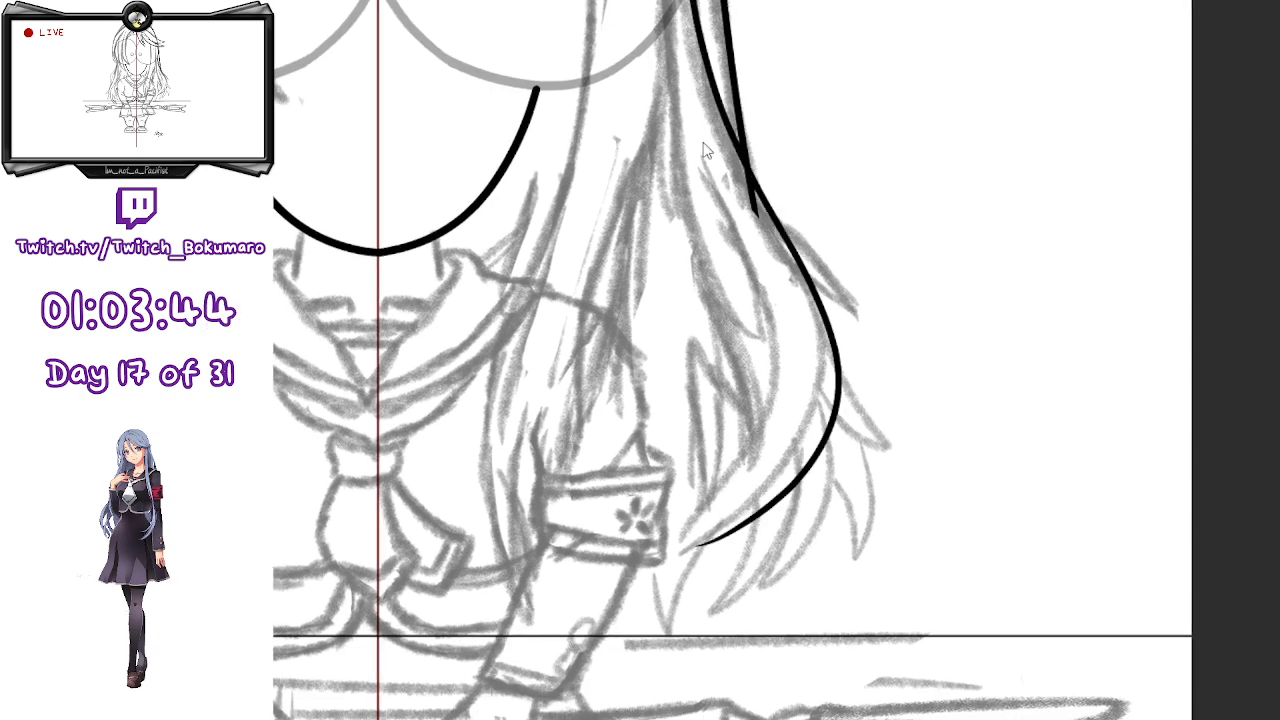
{"action": "key", "text": "ctrl+t"}
{"action": "left_click_drag", "start_coordinate": [774, 333], "coordinate": [763, 335]}
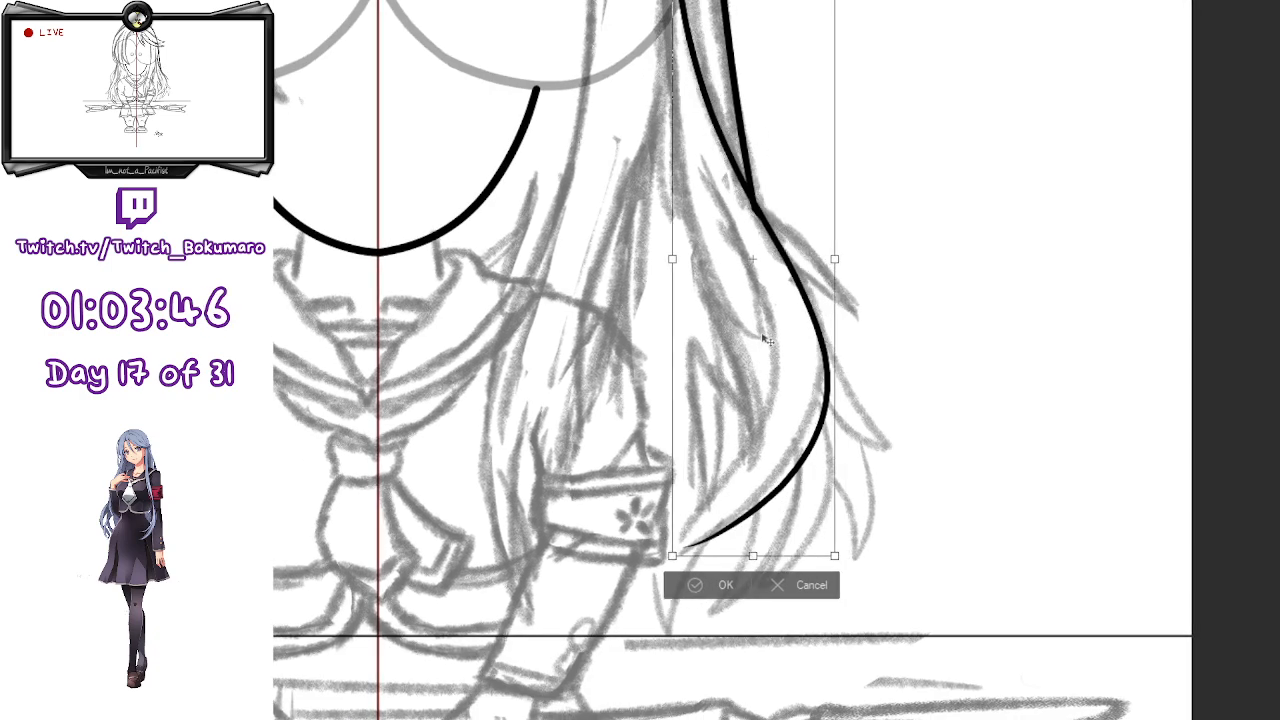
{"action": "mouse_move", "coordinate": [960, 149]}
{"action": "left_mouse_down"}
{"action": "mouse_move", "coordinate": [991, 129]}
{"action": "mouse_move", "coordinate": [978, 149]}
{"action": "left_mouse_up"}
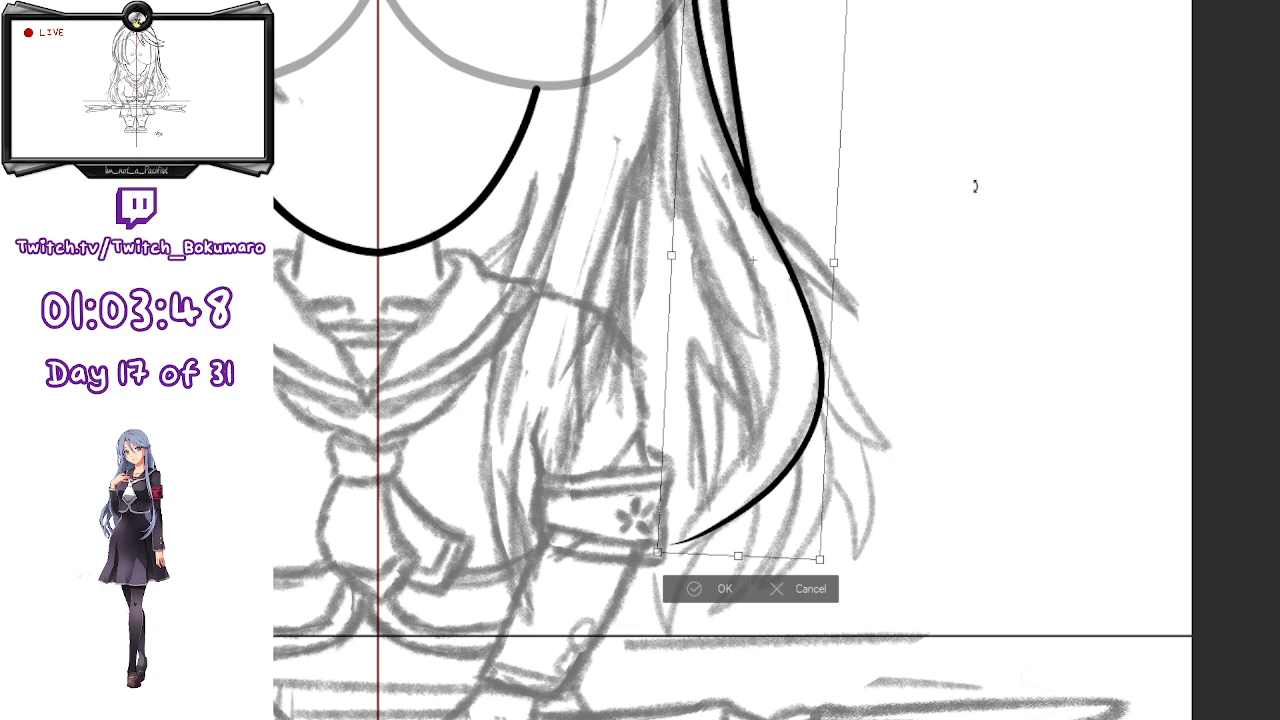
{"action": "key", "text": "Return"}
{"action": "scroll", "coordinate": [956, 210], "scroll_direction": "up", "scroll_amount": 1}
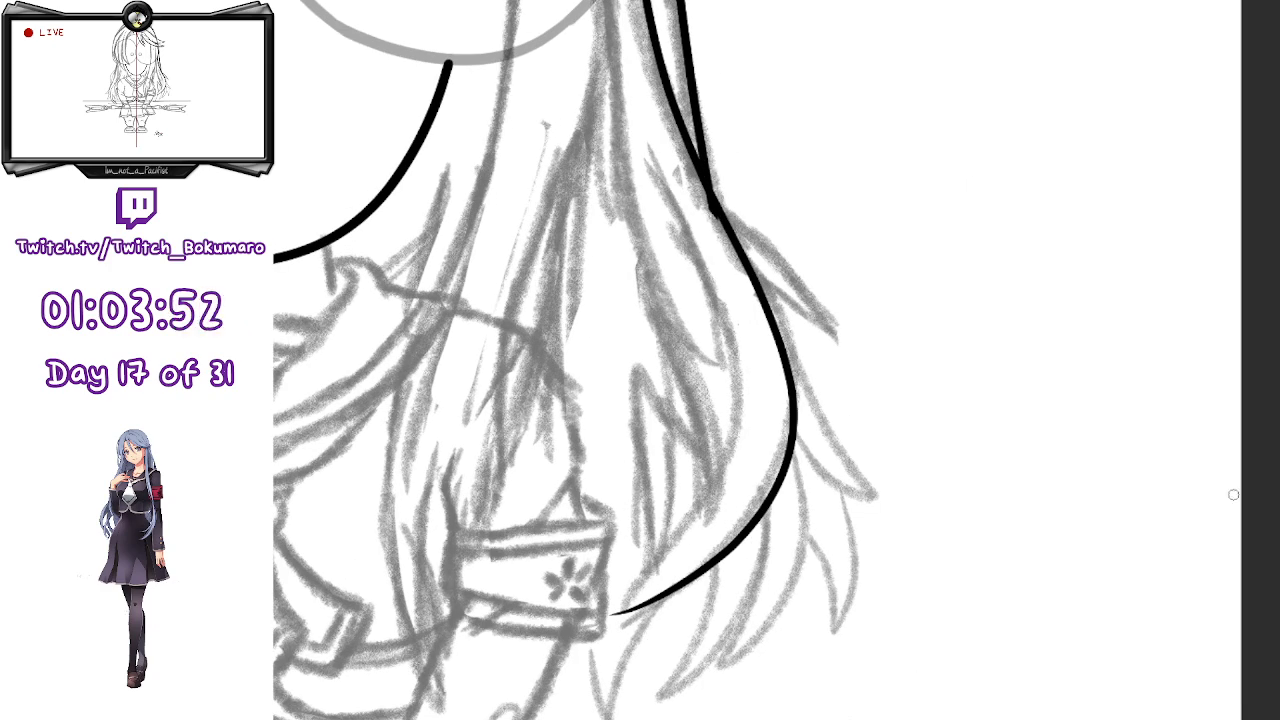
{"action": "mouse_move", "coordinate": [643, 147]}
{"action": "left_mouse_down"}
{"action": "mouse_move", "coordinate": [758, 404]}
{"action": "mouse_move", "coordinate": [622, 640]}
{"action": "left_mouse_up"}
{"action": "key", "text": "ctrl+t"}
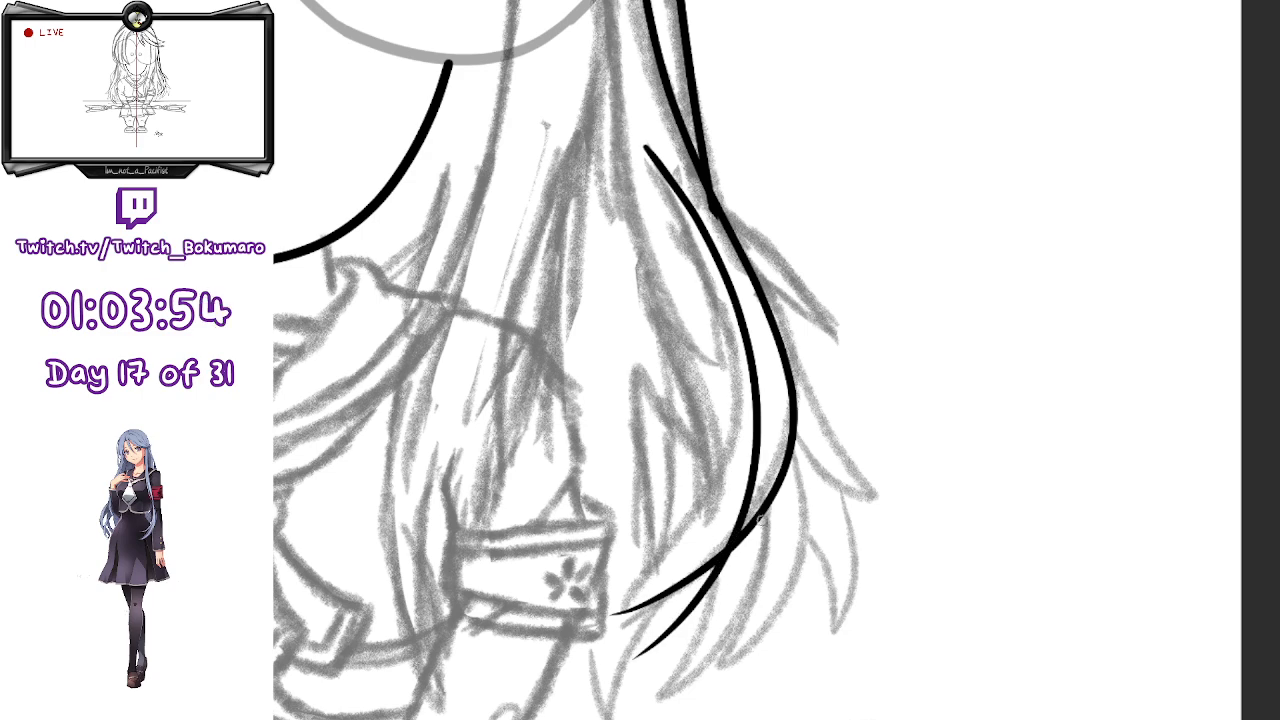
{"action": "mouse_move", "coordinate": [755, 544]}
{"action": "left_mouse_down"}
{"action": "mouse_move", "coordinate": [690, 508]}
{"action": "mouse_move", "coordinate": [722, 512]}
{"action": "left_mouse_up"}
{"action": "left_click_drag", "start_coordinate": [917, 338], "coordinate": [918, 346]}
{"action": "left_click_drag", "start_coordinate": [715, 486], "coordinate": [718, 492]}
{"action": "left_click_drag", "start_coordinate": [891, 383], "coordinate": [891, 380]}
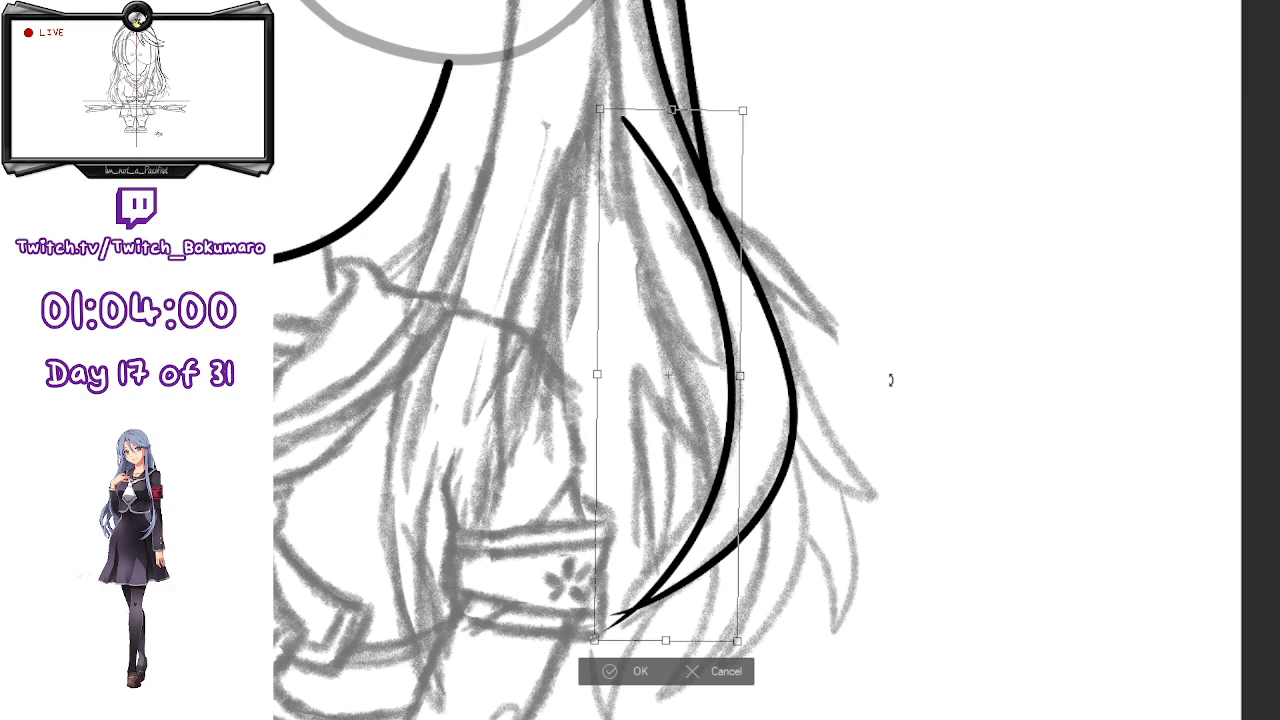
{"action": "left_click_drag", "start_coordinate": [708, 536], "coordinate": [717, 566]}
{"action": "key", "text": "Return"}
{"action": "key", "text": "ctrl+z"}
{"action": "key", "text": "ctrl+z"}
{"action": "mouse_move", "coordinate": [649, 163]}
{"action": "left_mouse_down"}
{"action": "mouse_move", "coordinate": [719, 464]}
{"action": "mouse_move", "coordinate": [634, 606]}
{"action": "left_mouse_up"}
{"action": "key", "text": "ctrl+z"}
{"action": "mouse_move", "coordinate": [630, 164]}
{"action": "left_mouse_down"}
{"action": "mouse_move", "coordinate": [740, 470]}
{"action": "mouse_move", "coordinate": [618, 612]}
{"action": "left_mouse_up"}
{"action": "key", "text": "ctrl+t"}
{"action": "left_click_drag", "start_coordinate": [733, 486], "coordinate": [723, 491]}
{"action": "left_click_drag", "start_coordinate": [905, 311], "coordinate": [904, 323]}
{"action": "left_click_drag", "start_coordinate": [727, 507], "coordinate": [732, 513]}
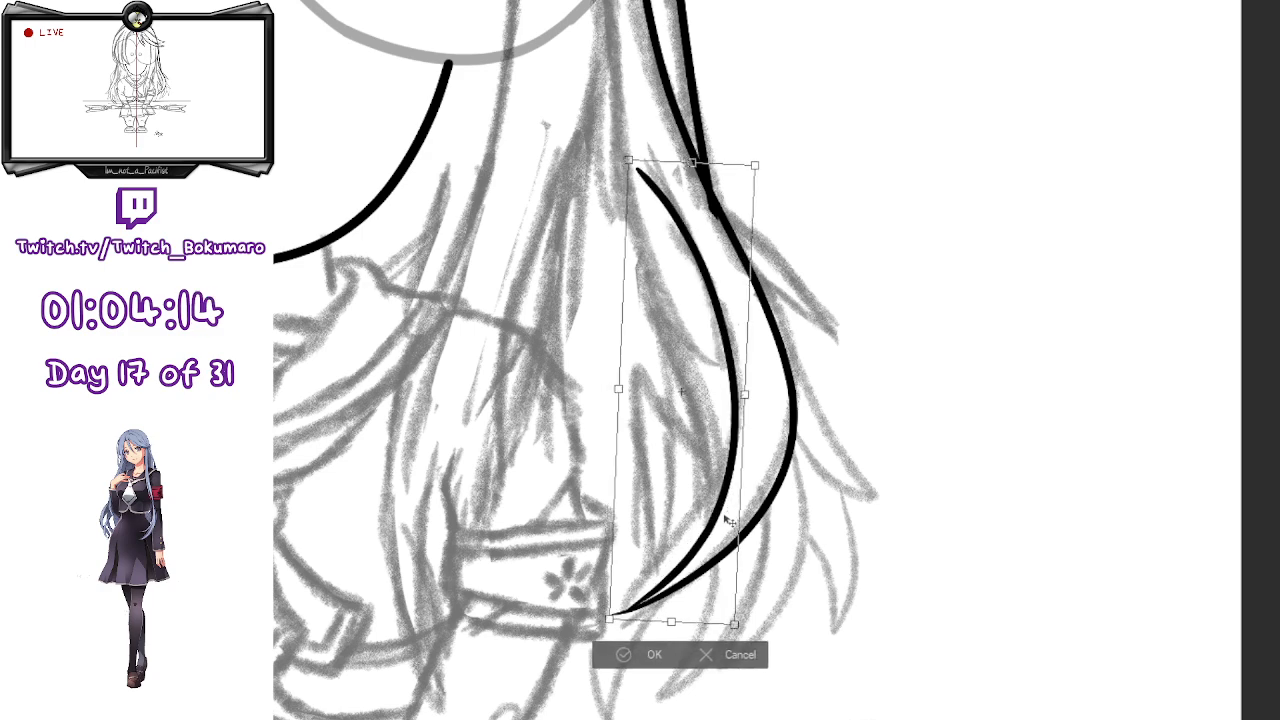
{"action": "key", "text": "ctrl+z"}
{"action": "mouse_move", "coordinate": [638, 165]}
{"action": "left_mouse_down"}
{"action": "mouse_move", "coordinate": [730, 325]}
{"action": "mouse_move", "coordinate": [598, 640]}
{"action": "left_mouse_up"}
{"action": "key", "text": "ctrl+z"}
{"action": "key", "text": "ctrl+z"}
{"action": "left_click_drag", "start_coordinate": [641, 150], "coordinate": [608, 655]}
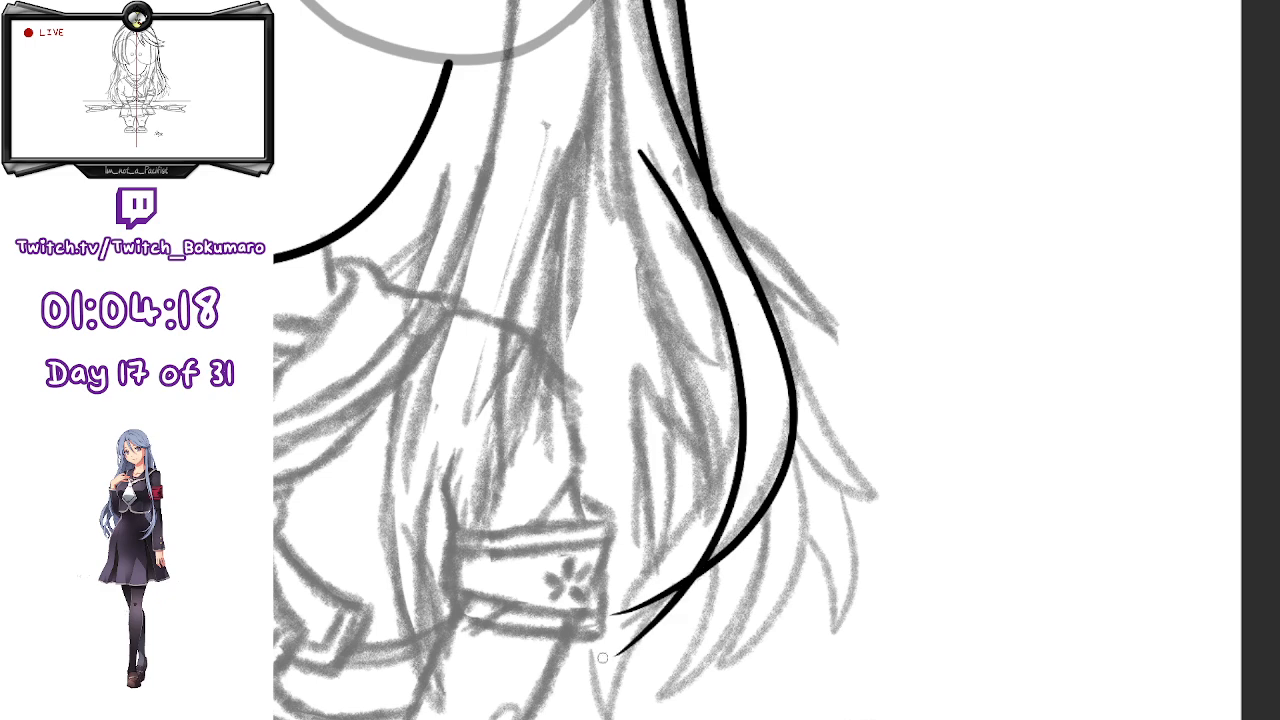
{"action": "key", "text": "ctrl+z"}
- Ink the inner edge of the large right side lock, shift it onto the sketch and pull its end to the lock's tip
{"action": "mouse_move", "coordinate": [650, 158]}
{"action": "left_mouse_down"}
{"action": "mouse_move", "coordinate": [737, 420]}
{"action": "mouse_move", "coordinate": [557, 643]}
{"action": "left_mouse_up"}
{"action": "key", "text": "ctrl+t"}
{"action": "left_click_drag", "start_coordinate": [713, 503], "coordinate": [723, 498]}
{"action": "key", "text": "Return"}
{"action": "mouse_move", "coordinate": [570, 630]}
{"action": "left_mouse_down"}
{"action": "mouse_move", "coordinate": [578, 663]}
{"action": "mouse_move", "coordinate": [620, 632]}
{"action": "left_mouse_up"}
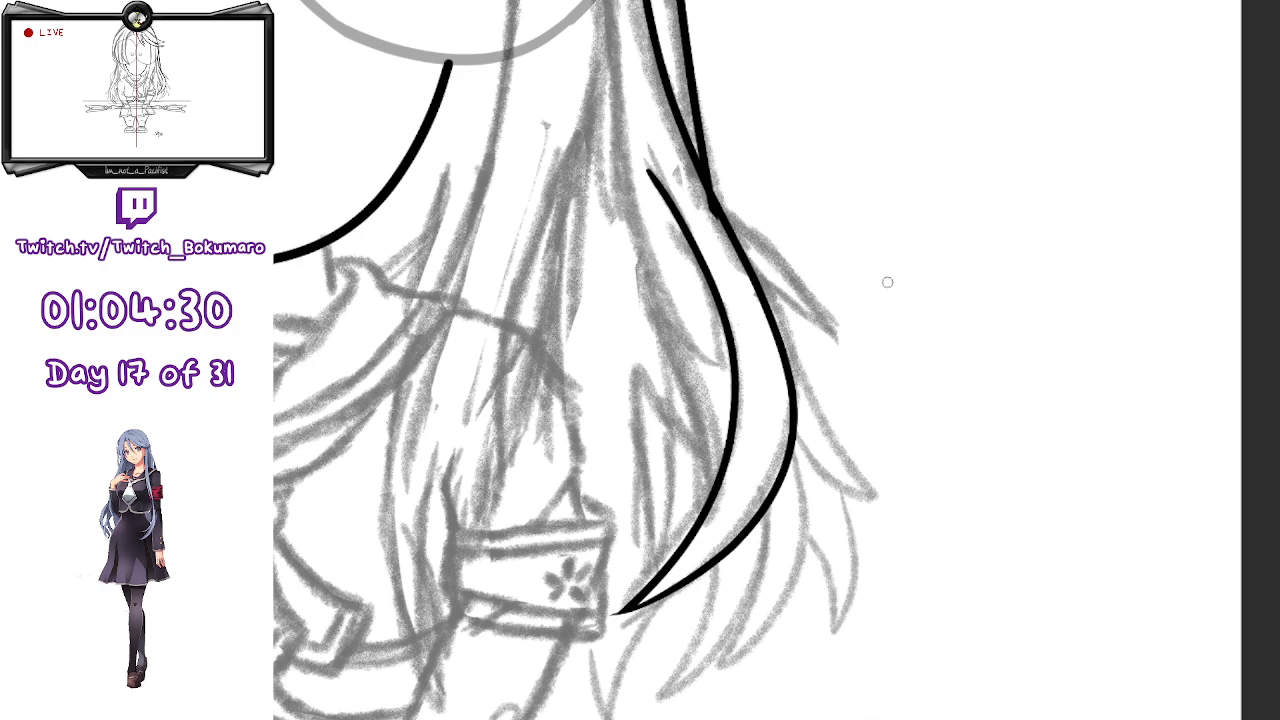
{"action": "mouse_move", "coordinate": [718, 201]}
{"action": "left_mouse_down"}
{"action": "mouse_move", "coordinate": [832, 287]}
{"action": "mouse_move", "coordinate": [763, 250]}
{"action": "mouse_move", "coordinate": [806, 279]}
{"action": "mouse_move", "coordinate": [843, 332]}
{"action": "left_mouse_up"}
{"action": "key", "text": "ctrl+z"}
{"action": "key", "text": "ctrl+z"}
{"action": "left_click_drag", "start_coordinate": [720, 203], "coordinate": [836, 340]}
{"action": "key", "text": "ctrl+z"}
{"action": "left_click_drag", "start_coordinate": [714, 201], "coordinate": [835, 330]}
{"action": "key", "text": "ctrl+z"}
{"action": "left_click_drag", "start_coordinate": [718, 203], "coordinate": [835, 322]}
{"action": "key", "text": "ctrl+z"}
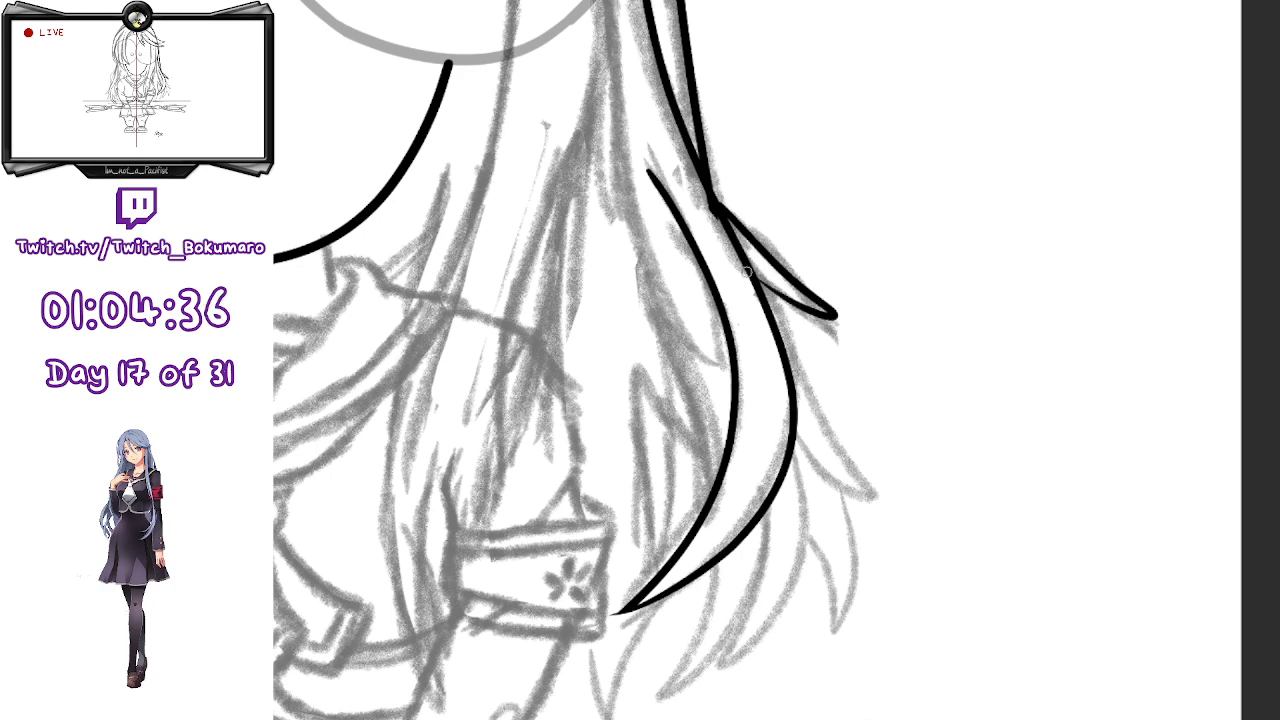
- Ink both edges of the small pointed tuft sticking out of the right hair contour and clean up its base
{"action": "left_click_drag", "start_coordinate": [716, 207], "coordinate": [815, 317]}
{"action": "left_click_drag", "start_coordinate": [742, 250], "coordinate": [815, 320]}
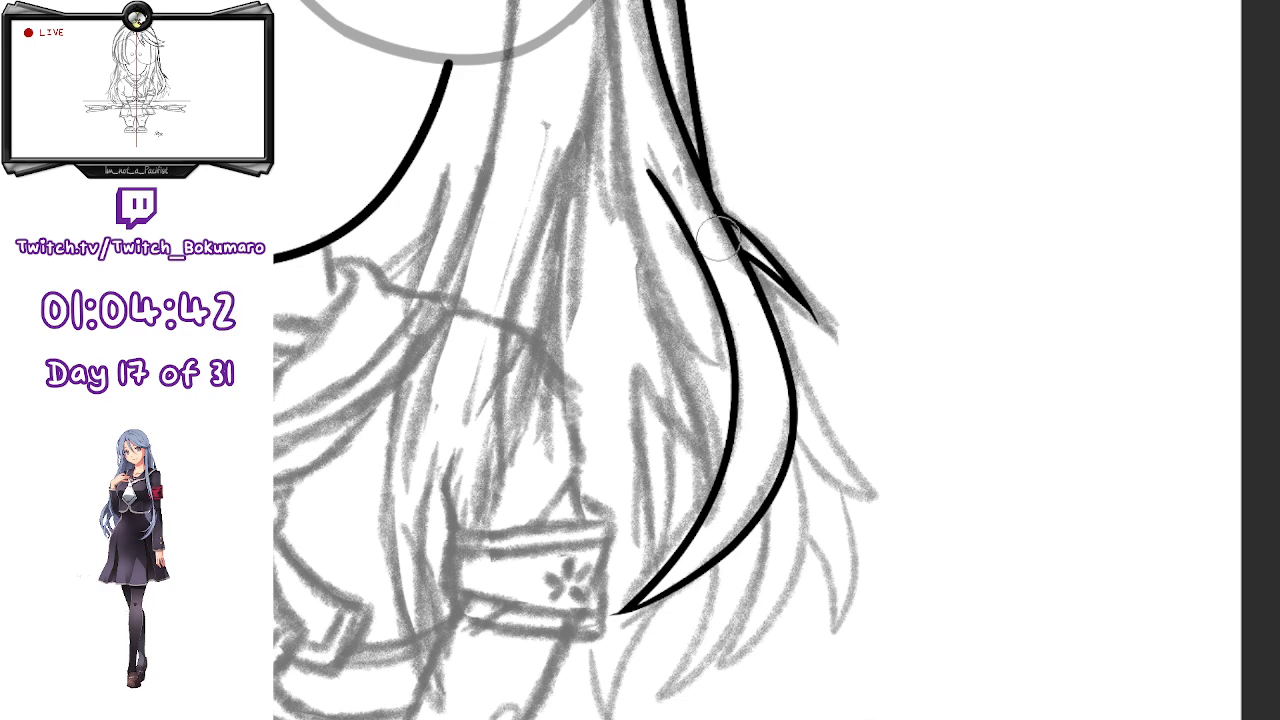
{"action": "key", "text": "ctrl+z"}
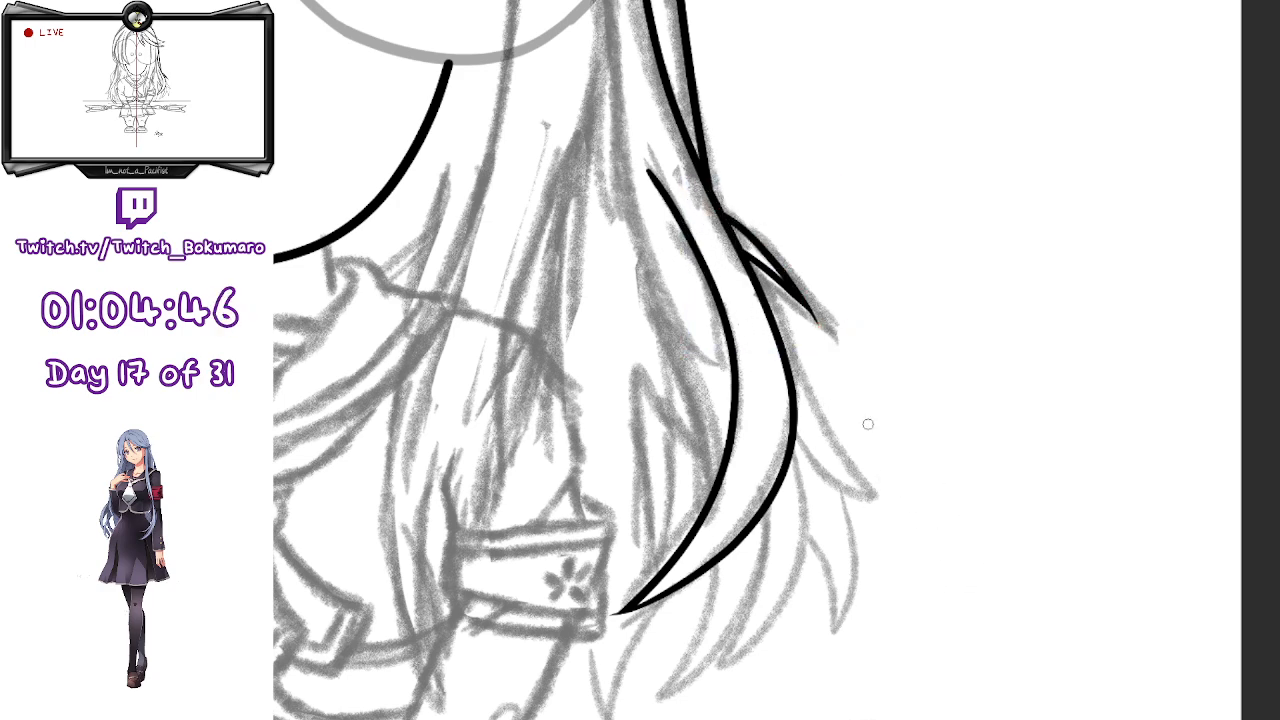
- Ink the outer edge of the larger tuft below the small one, from the side lock's contour out to its tip
{"action": "mouse_move", "coordinate": [768, 310]}
{"action": "left_mouse_down"}
{"action": "mouse_move", "coordinate": [822, 440]}
{"action": "mouse_move", "coordinate": [878, 503]}
{"action": "left_mouse_up"}
{"action": "left_click_drag", "start_coordinate": [788, 430], "coordinate": [876, 500]}
{"action": "key", "text": "ctrl+z"}
{"action": "key", "text": "ctrl+z"}
{"action": "left_click_drag", "start_coordinate": [797, 440], "coordinate": [876, 500]}
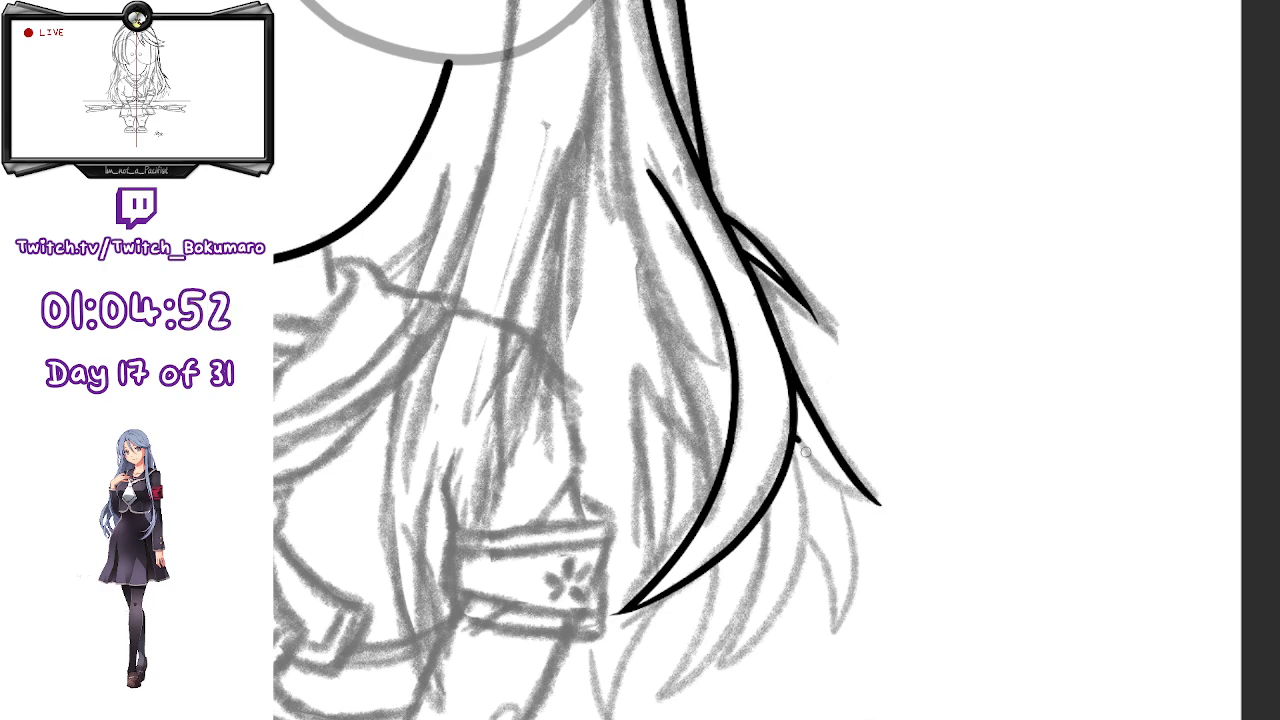
{"action": "key", "text": "ctrl+z"}
{"action": "left_click_drag", "start_coordinate": [797, 440], "coordinate": [876, 500]}
{"action": "key", "text": "ctrl+z"}
{"action": "left_click_drag", "start_coordinate": [796, 438], "coordinate": [876, 502]}
{"action": "key", "text": "ctrl+z"}
{"action": "left_click_drag", "start_coordinate": [794, 434], "coordinate": [877, 514]}
{"action": "key", "text": "ctrl+z"}
- Ink the lower edge of the larger tuft from the side lock's contour to the tip, retrying until both edges meet
{"action": "scroll", "coordinate": [808, 474], "scroll_direction": "up", "scroll_amount": 5}
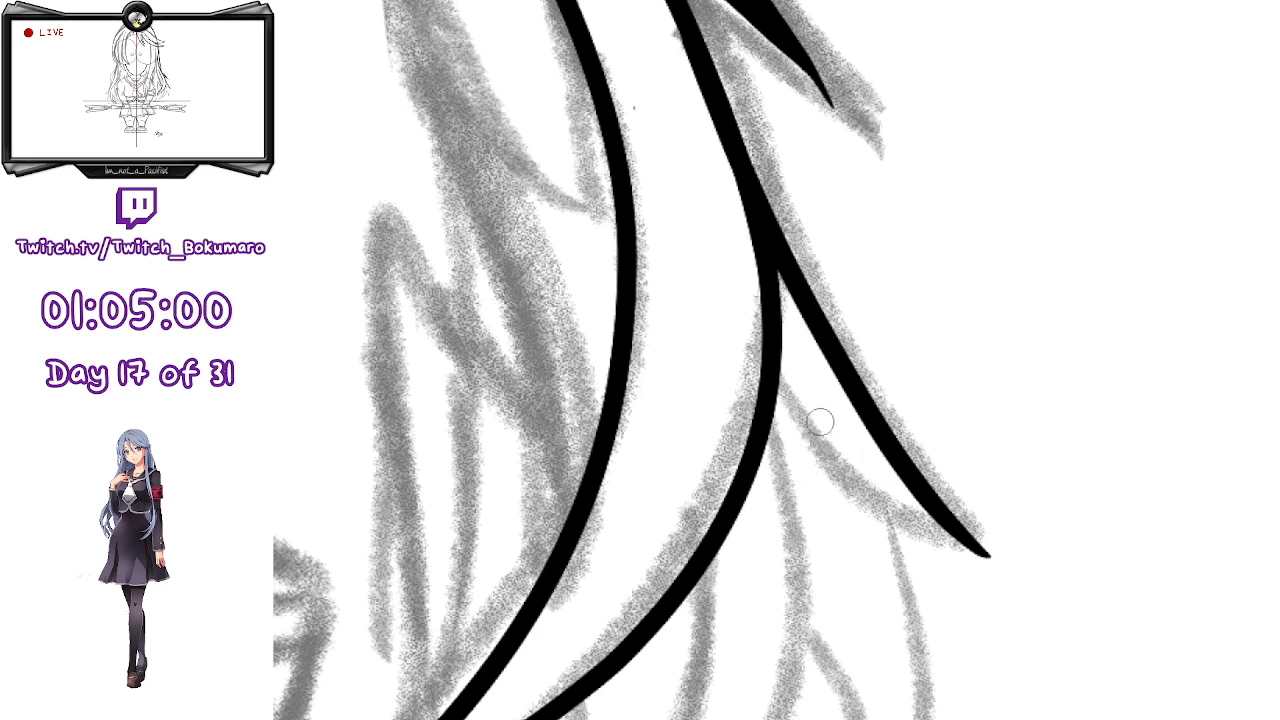
{"action": "left_click_drag", "start_coordinate": [778, 372], "coordinate": [958, 553]}
{"action": "key", "text": "ctrl+z"}
{"action": "left_click_drag", "start_coordinate": [778, 387], "coordinate": [990, 572]}
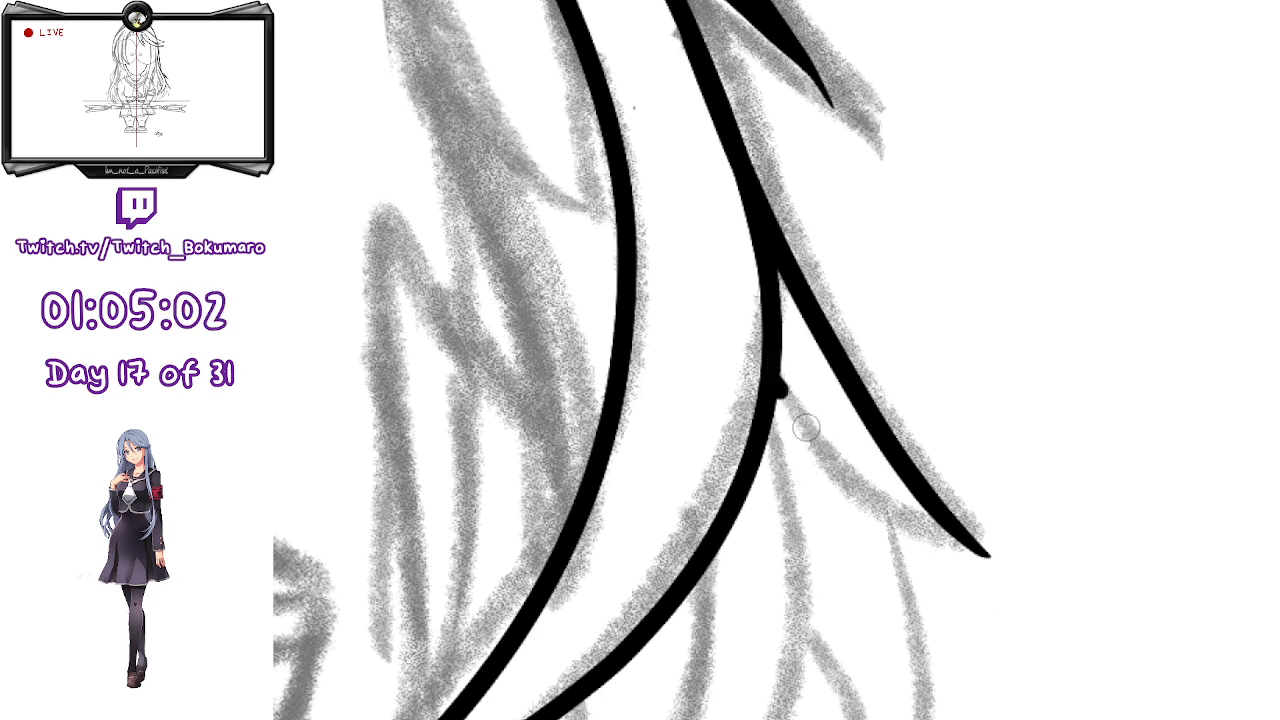
{"action": "key", "text": "ctrl+z"}
{"action": "mouse_move", "coordinate": [775, 392]}
{"action": "left_mouse_down"}
{"action": "mouse_move", "coordinate": [821, 454]}
{"action": "mouse_move", "coordinate": [994, 549]}
{"action": "left_mouse_up"}
{"action": "key", "text": "ctrl+z"}
{"action": "mouse_move", "coordinate": [780, 392]}
{"action": "left_mouse_down"}
{"action": "mouse_move", "coordinate": [893, 501]}
{"action": "mouse_move", "coordinate": [990, 557]}
{"action": "left_mouse_up"}
{"action": "key", "text": "ctrl+z"}
{"action": "mouse_move", "coordinate": [776, 393]}
{"action": "left_mouse_down"}
{"action": "mouse_move", "coordinate": [952, 550]}
{"action": "mouse_move", "coordinate": [996, 564]}
{"action": "left_mouse_up"}
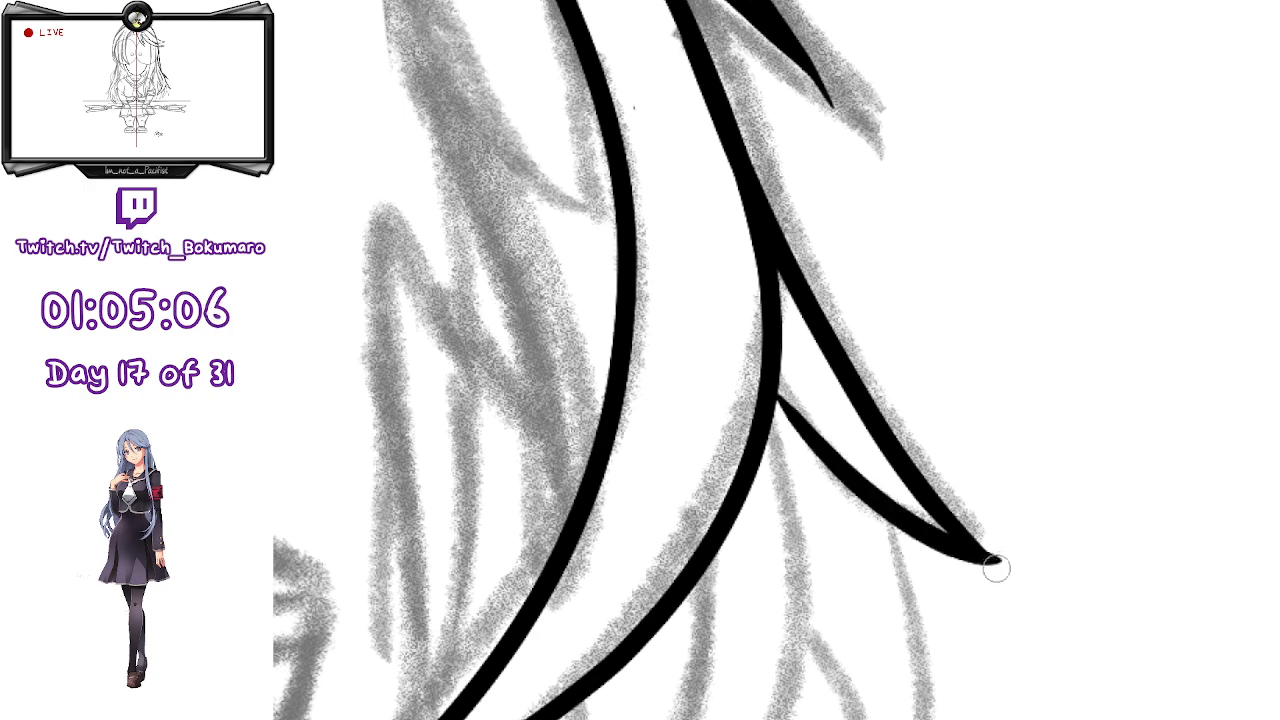
- Ink the inner edge of the long downward strand below the side lock, from its contour to the strand's tip
{"action": "left_click_drag", "start_coordinate": [1110, 655], "coordinate": [1003, 229]}
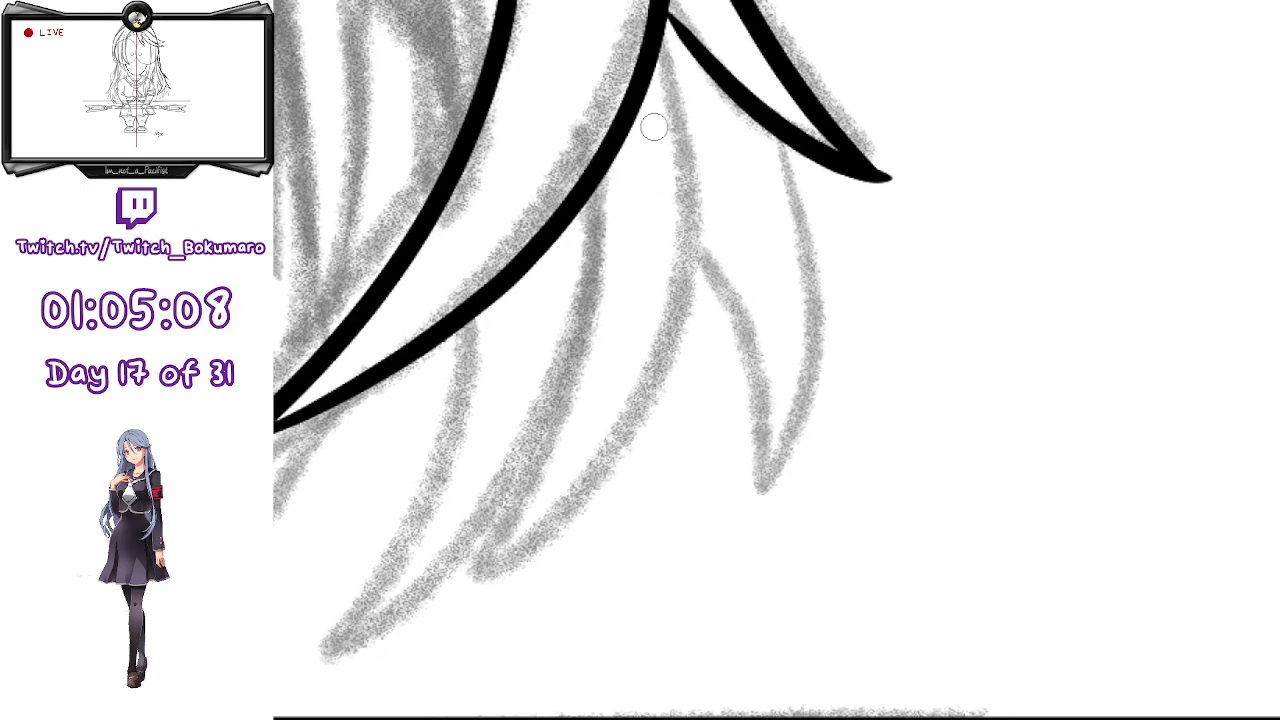
{"action": "mouse_move", "coordinate": [598, 181]}
{"action": "left_mouse_down"}
{"action": "mouse_move", "coordinate": [552, 473]}
{"action": "mouse_move", "coordinate": [500, 575]}
{"action": "left_mouse_up"}
{"action": "key", "text": "ctrl+z"}
{"action": "mouse_move", "coordinate": [592, 178]}
{"action": "left_mouse_down"}
{"action": "mouse_move", "coordinate": [600, 224]}
{"action": "mouse_move", "coordinate": [498, 566]}
{"action": "left_mouse_up"}
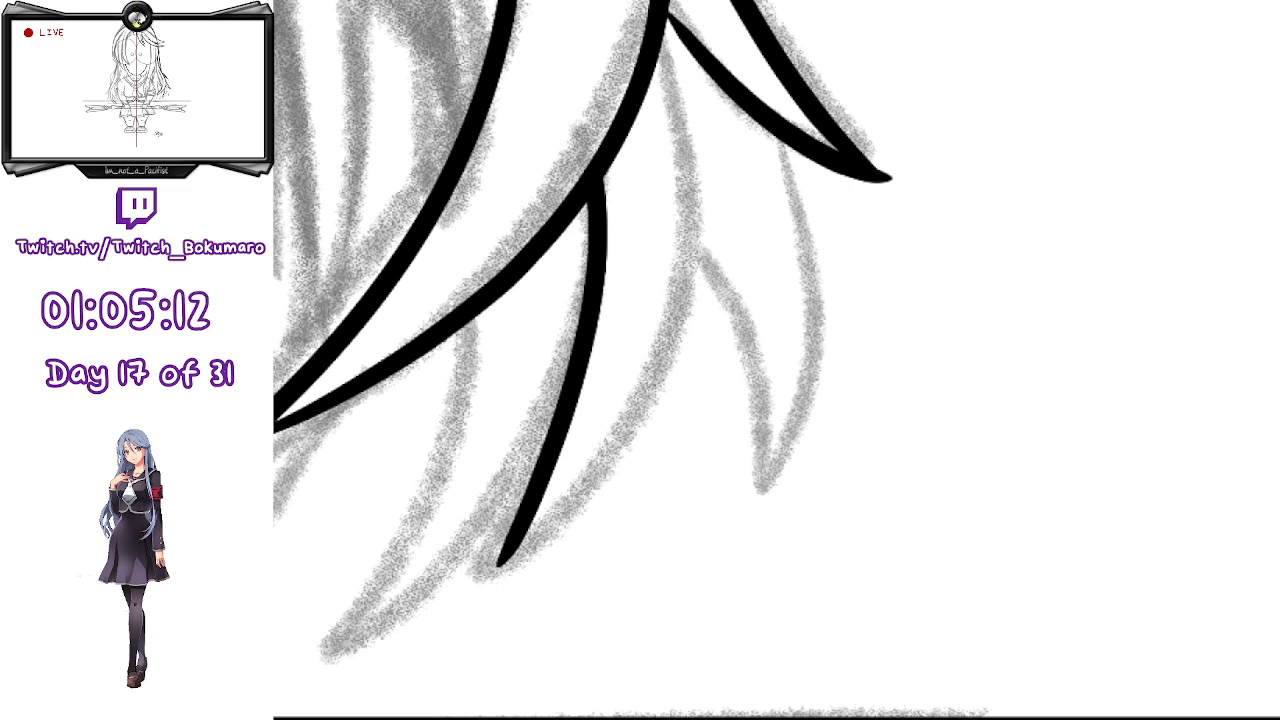
- Ink the outer edge of the downward strand, rotate and nudge it so both edges meet at the tip, and trim its overshooting upper end
{"action": "left_click_drag", "start_coordinate": [654, 26], "coordinate": [531, 588]}
{"action": "key", "text": "ctrl+t"}
{"action": "left_click_drag", "start_coordinate": [641, 442], "coordinate": [614, 426]}
{"action": "left_click_drag", "start_coordinate": [797, 301], "coordinate": [797, 309]}
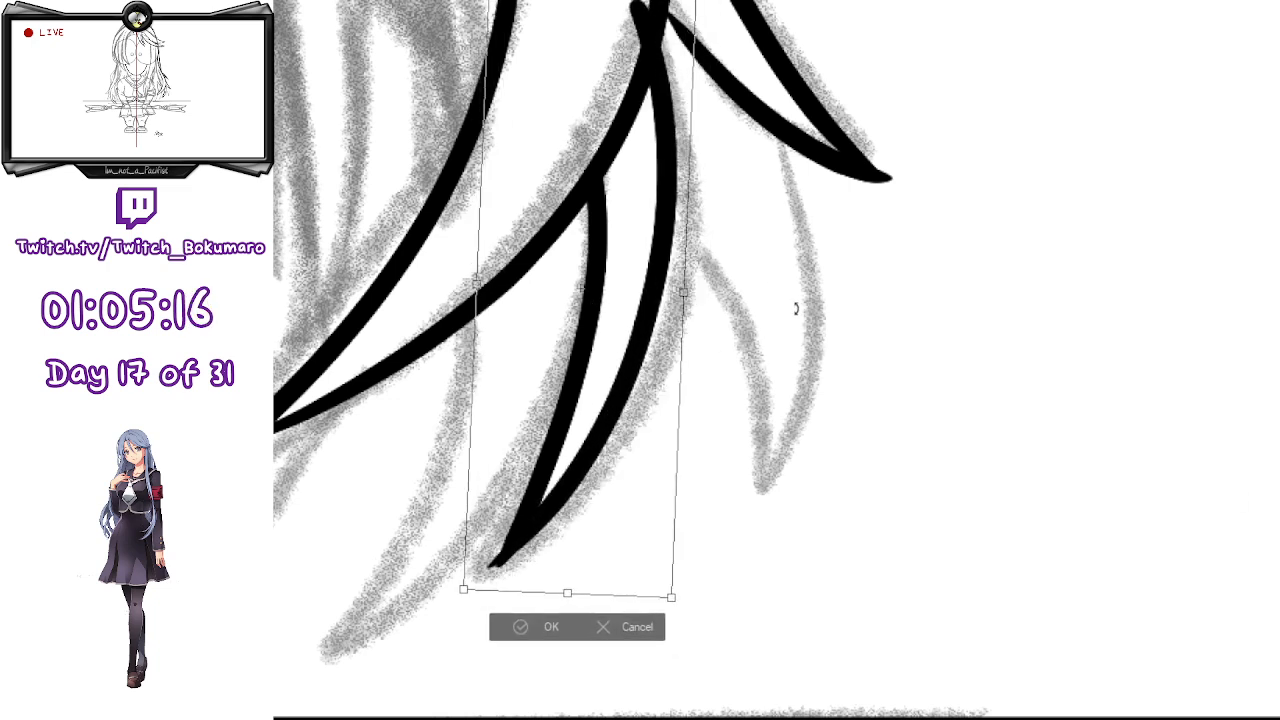
{"action": "left_click_drag", "start_coordinate": [628, 435], "coordinate": [632, 438]}
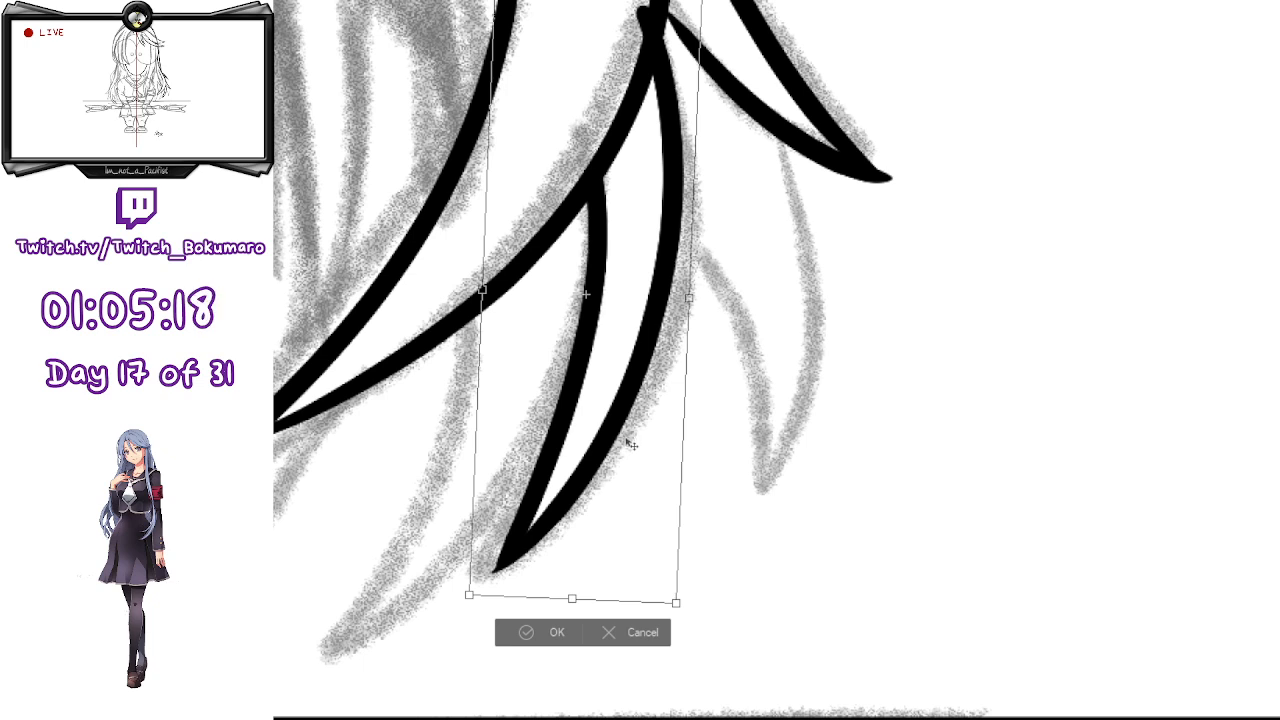
{"action": "key", "text": "Right"}
{"action": "key", "text": "Right"}
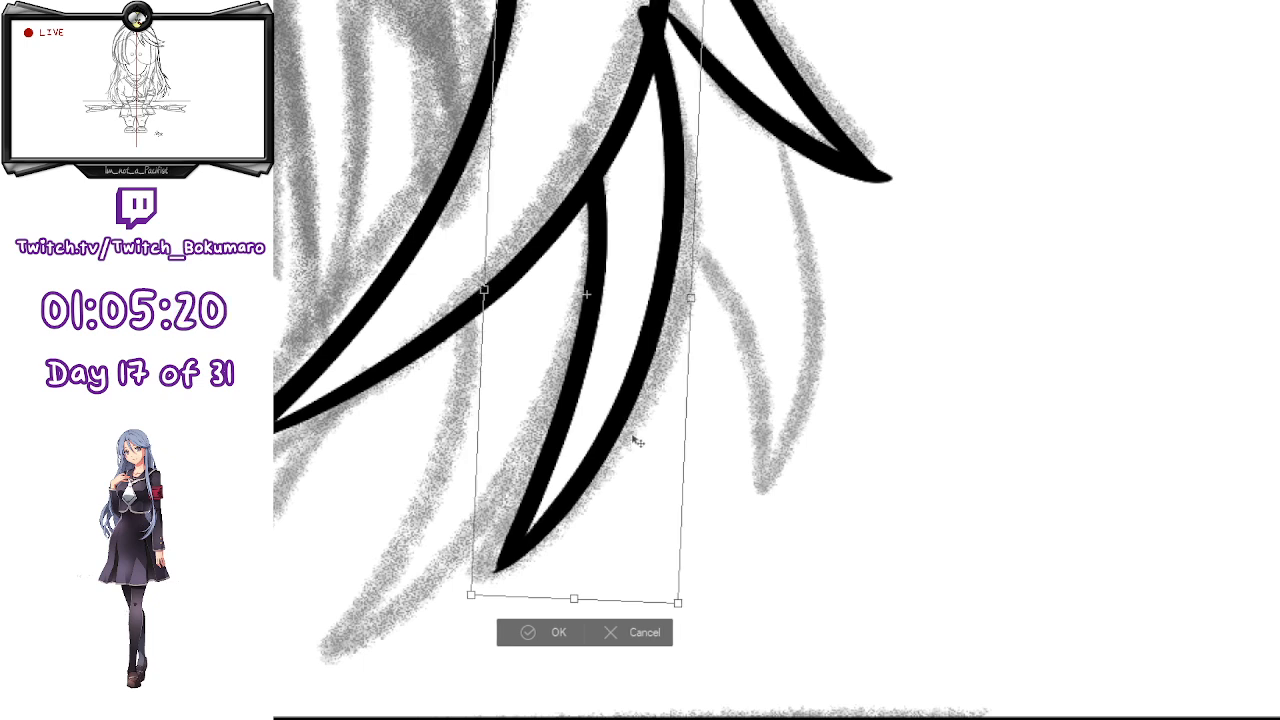
{"action": "key", "text": "Up"}
{"action": "key", "text": "Right"}
{"action": "key", "text": "Right"}
{"action": "key", "text": "Up"}
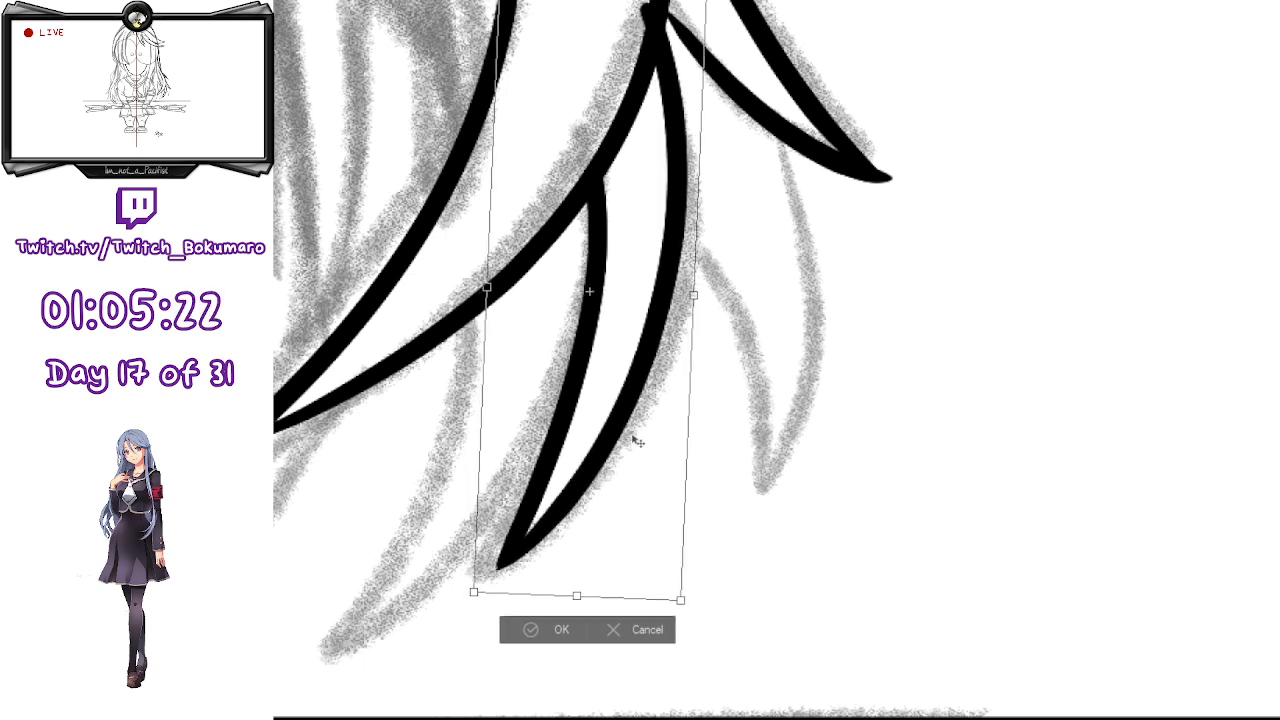
{"action": "key", "text": "Return"}
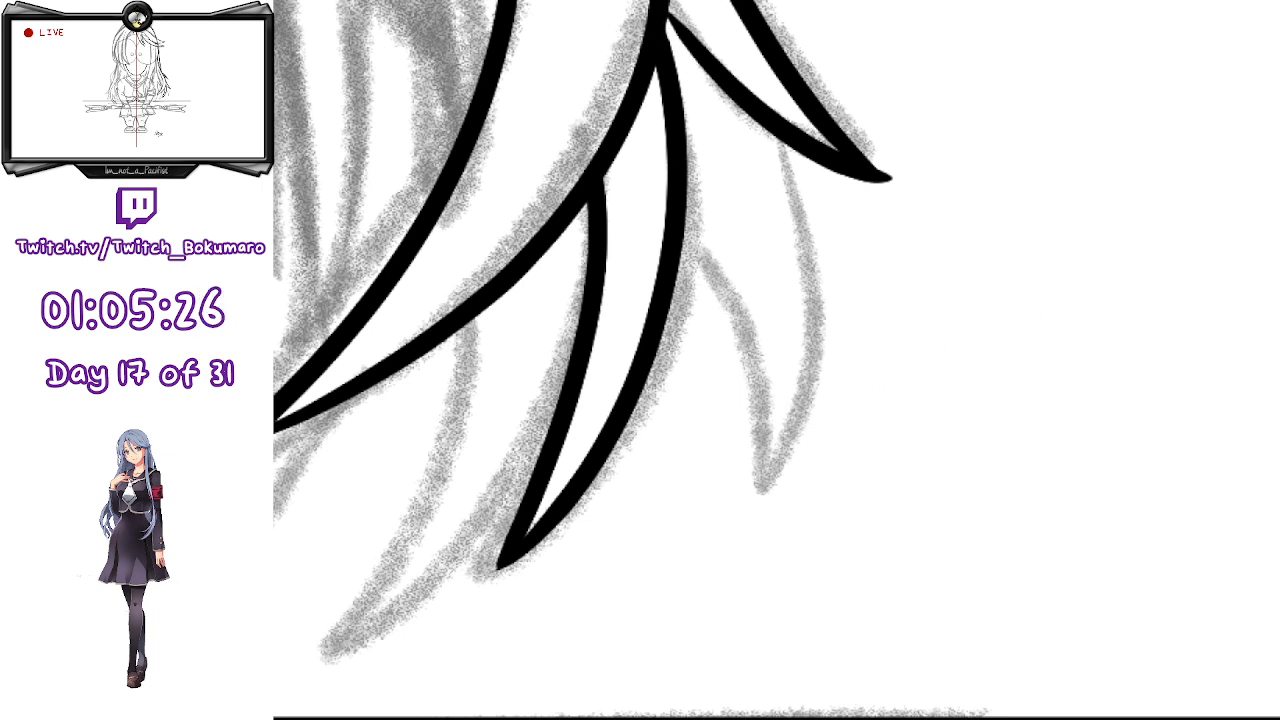
- Ink both edges of the small strand hanging below the larger tuft and adjust the outer edge's end point at the tip
{"action": "left_click_drag", "start_coordinate": [680, 242], "coordinate": [767, 488]}
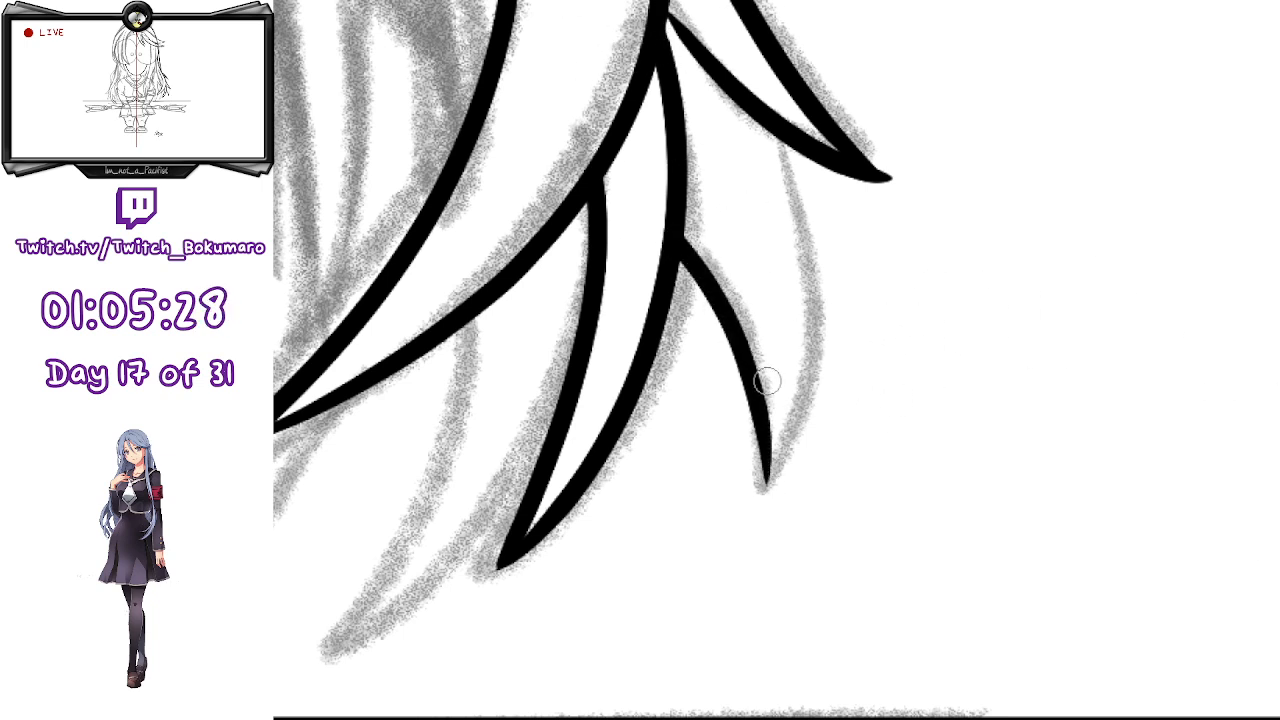
{"action": "left_click_drag", "start_coordinate": [784, 138], "coordinate": [804, 308]}
{"action": "left_click_drag", "start_coordinate": [766, 480], "coordinate": [806, 300]}
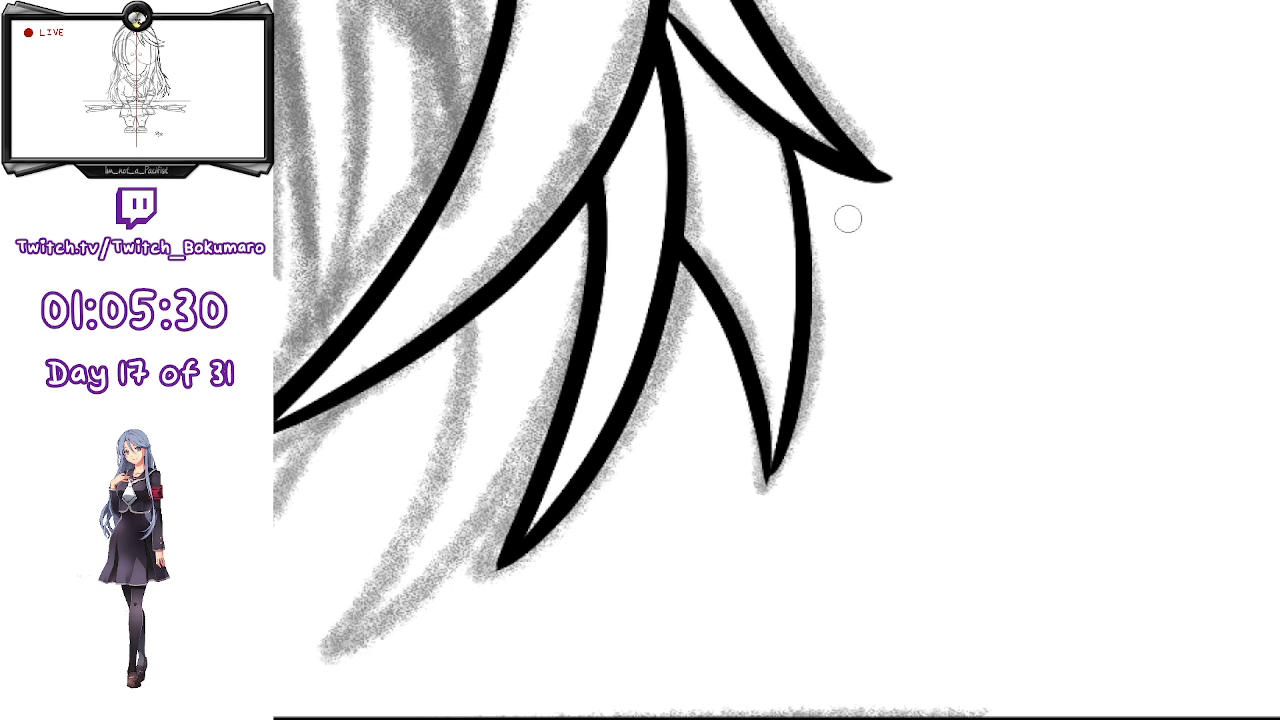
{"action": "left_click", "coordinate": [772, 478]}
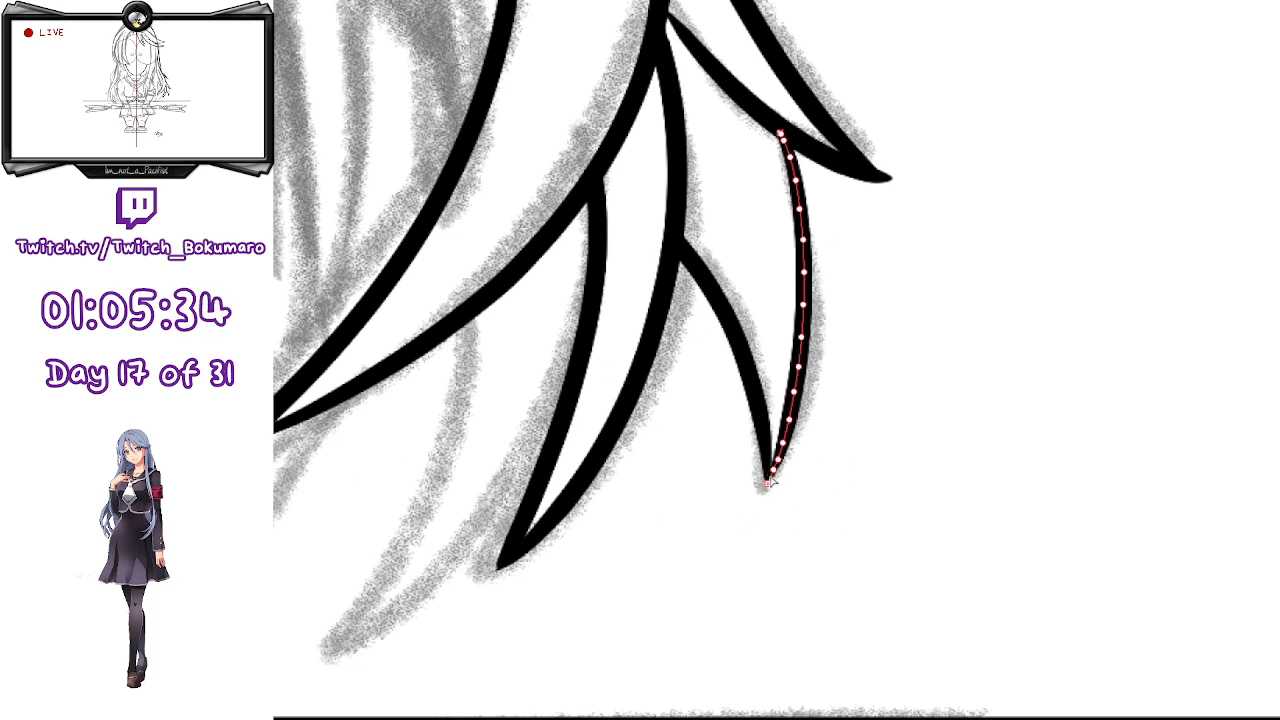
{"action": "left_click", "coordinate": [799, 526]}
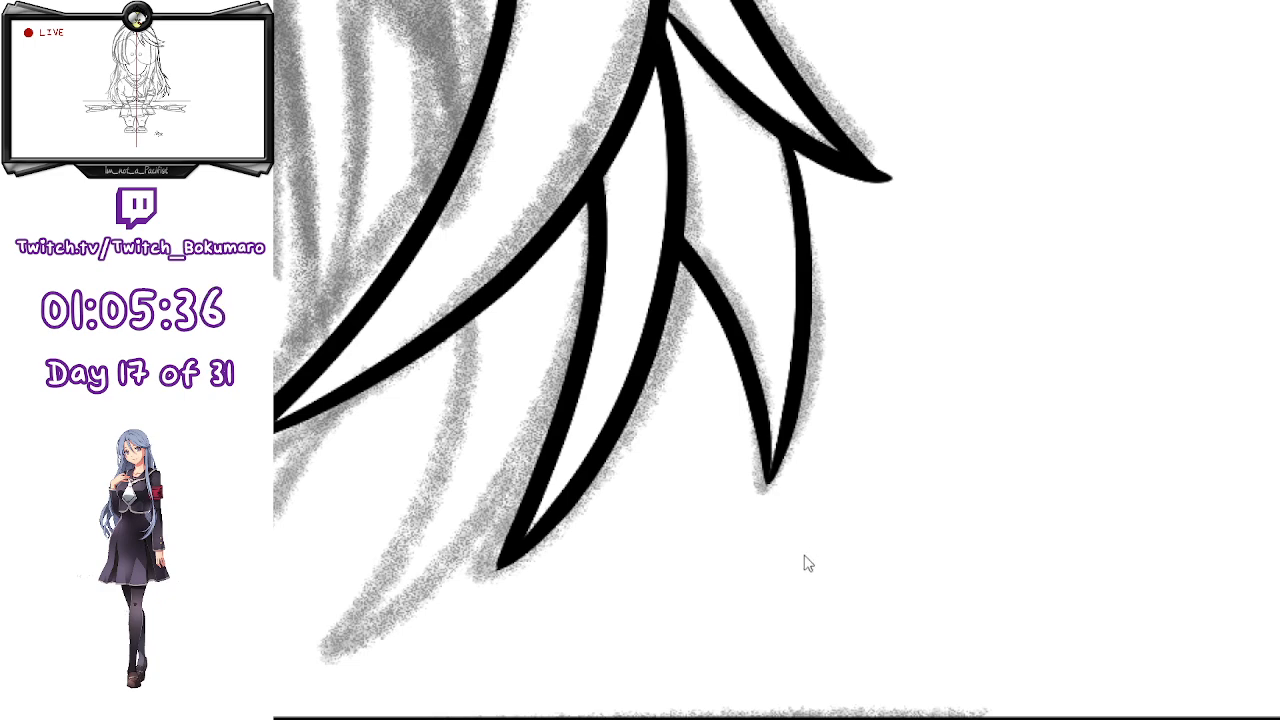
- Ink the inner edge of the next strand below the side lock, and retry its outer edge from the neighbouring strand to the tip
{"action": "mouse_move", "coordinate": [927, 567]}
{"action": "left_mouse_down"}
{"action": "mouse_move", "coordinate": [1112, 417]}
{"action": "mouse_move", "coordinate": [1136, 463]}
{"action": "left_mouse_up"}
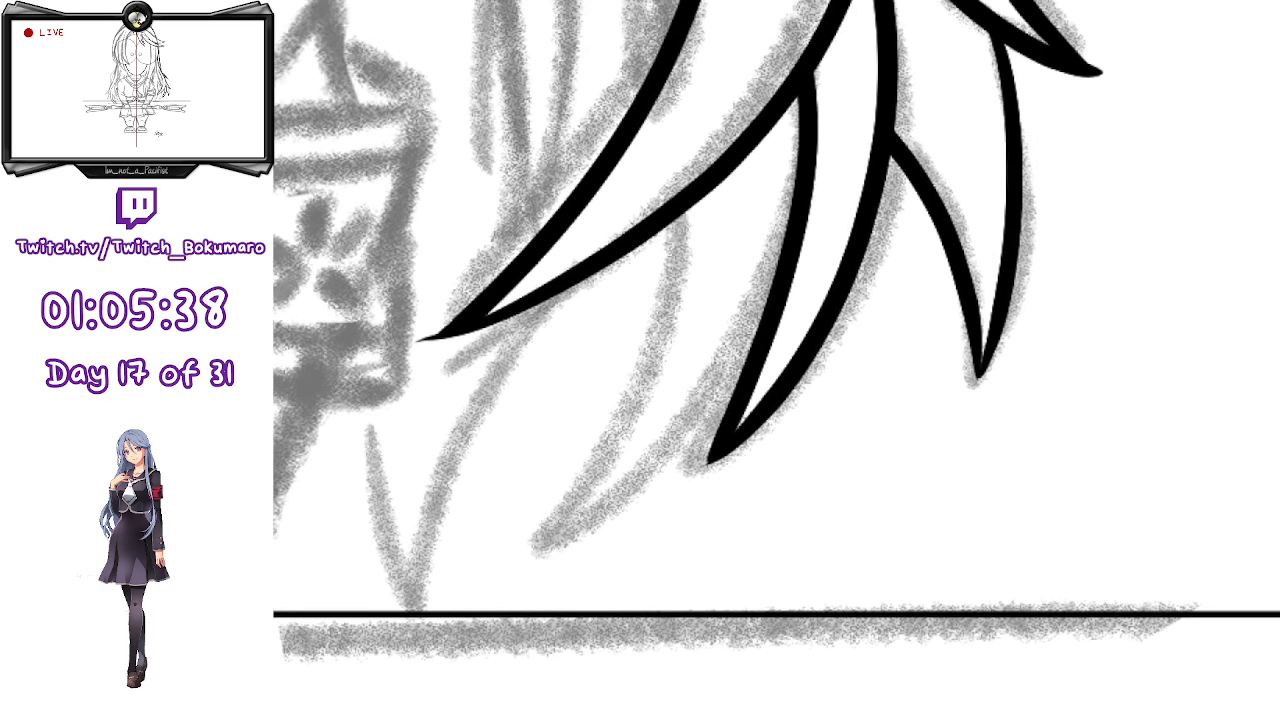
{"action": "mouse_move", "coordinate": [683, 212]}
{"action": "left_mouse_down"}
{"action": "mouse_move", "coordinate": [658, 360]}
{"action": "mouse_move", "coordinate": [537, 550]}
{"action": "left_mouse_up"}
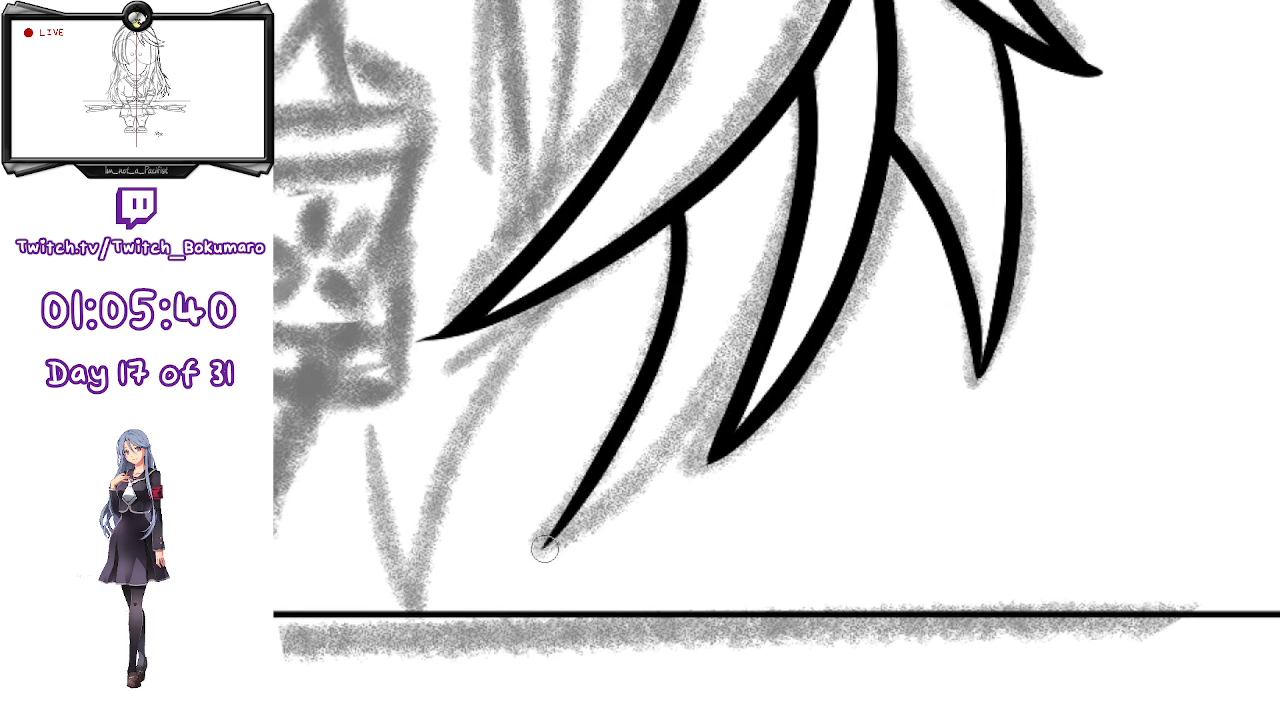
{"action": "mouse_move", "coordinate": [772, 304]}
{"action": "left_mouse_down"}
{"action": "mouse_move", "coordinate": [745, 356]}
{"action": "mouse_move", "coordinate": [549, 543]}
{"action": "left_mouse_up"}
{"action": "key", "text": "ctrl+z"}
{"action": "left_click_drag", "start_coordinate": [787, 298], "coordinate": [549, 546]}
{"action": "key", "text": "ctrl+z"}
{"action": "mouse_move", "coordinate": [777, 296]}
{"action": "left_mouse_down"}
{"action": "mouse_move", "coordinate": [702, 420]}
{"action": "mouse_move", "coordinate": [548, 552]}
{"action": "left_mouse_up"}
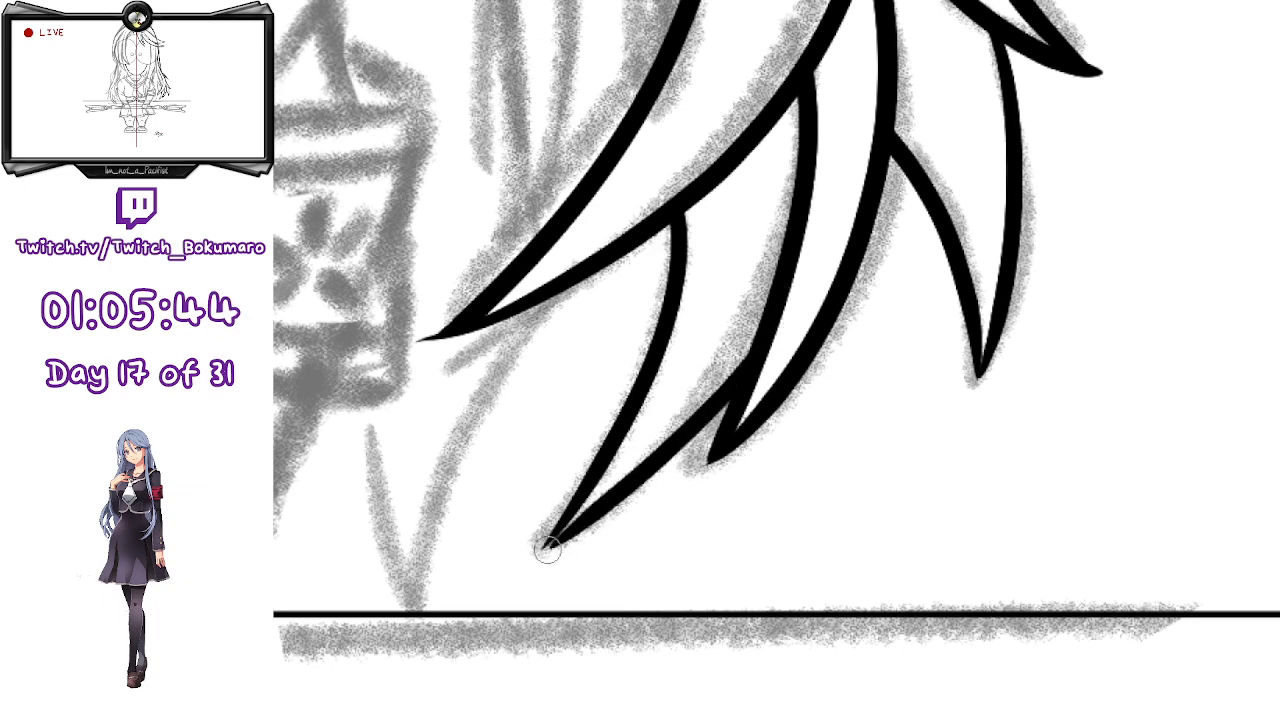
{"action": "key", "text": "ctrl+z"}
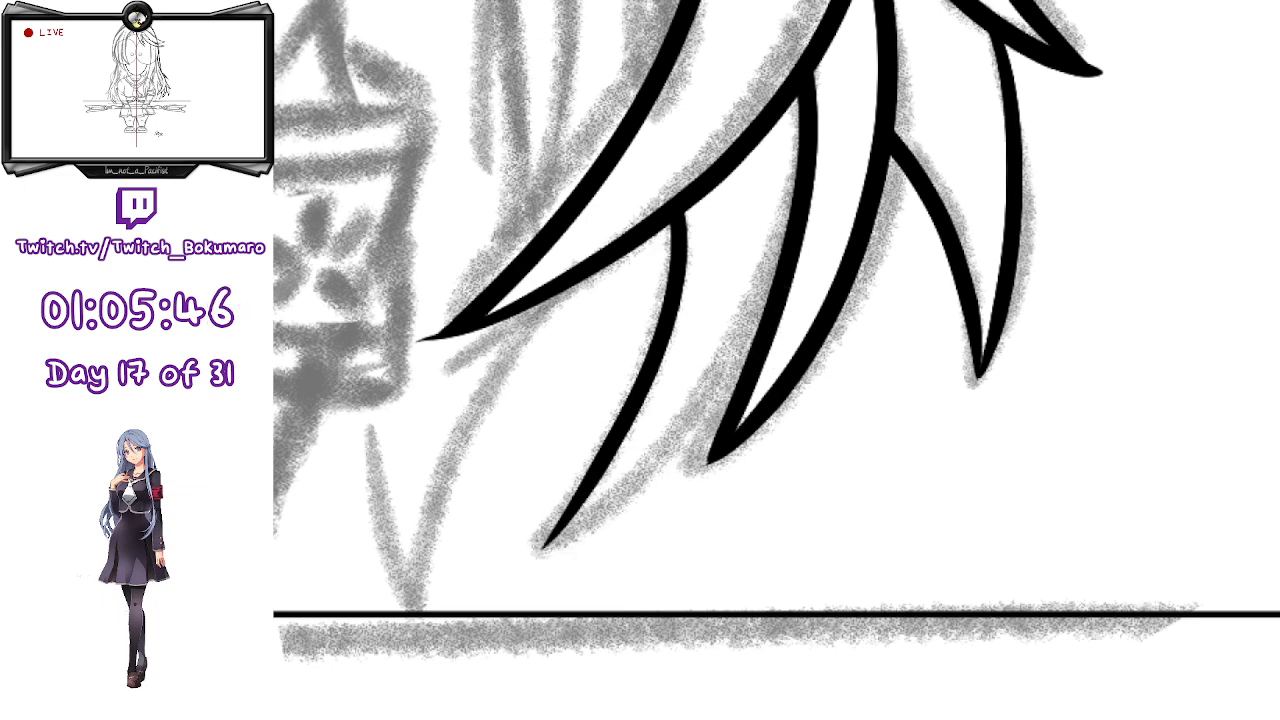
{"action": "mouse_move", "coordinate": [752, 367]}
{"action": "left_mouse_down"}
{"action": "mouse_move", "coordinate": [607, 530]}
{"action": "mouse_move", "coordinate": [557, 558]}
{"action": "left_mouse_up"}
- Rotate and nudge the strand's outer edge so both edges meet at the tip, and trim the side lock's overshooting tip
{"action": "key", "text": "ctrl+t"}
{"action": "mouse_move", "coordinate": [643, 509]}
{"action": "left_mouse_down"}
{"action": "mouse_move", "coordinate": [643, 494]}
{"action": "mouse_move", "coordinate": [652, 504]}
{"action": "left_mouse_up"}
{"action": "left_click_drag", "start_coordinate": [851, 349], "coordinate": [855, 347]}
{"action": "left_click_drag", "start_coordinate": [668, 502], "coordinate": [670, 503]}
{"action": "left_click_drag", "start_coordinate": [854, 374], "coordinate": [866, 366]}
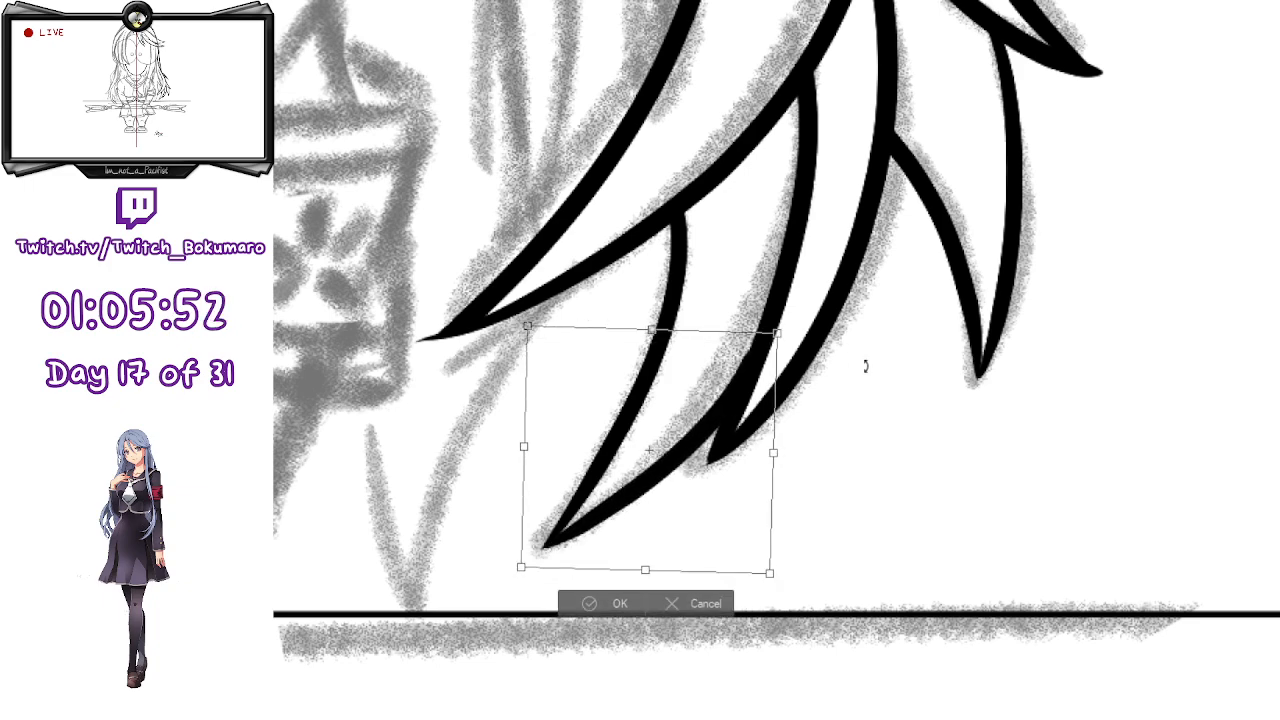
{"action": "key", "text": "Return"}
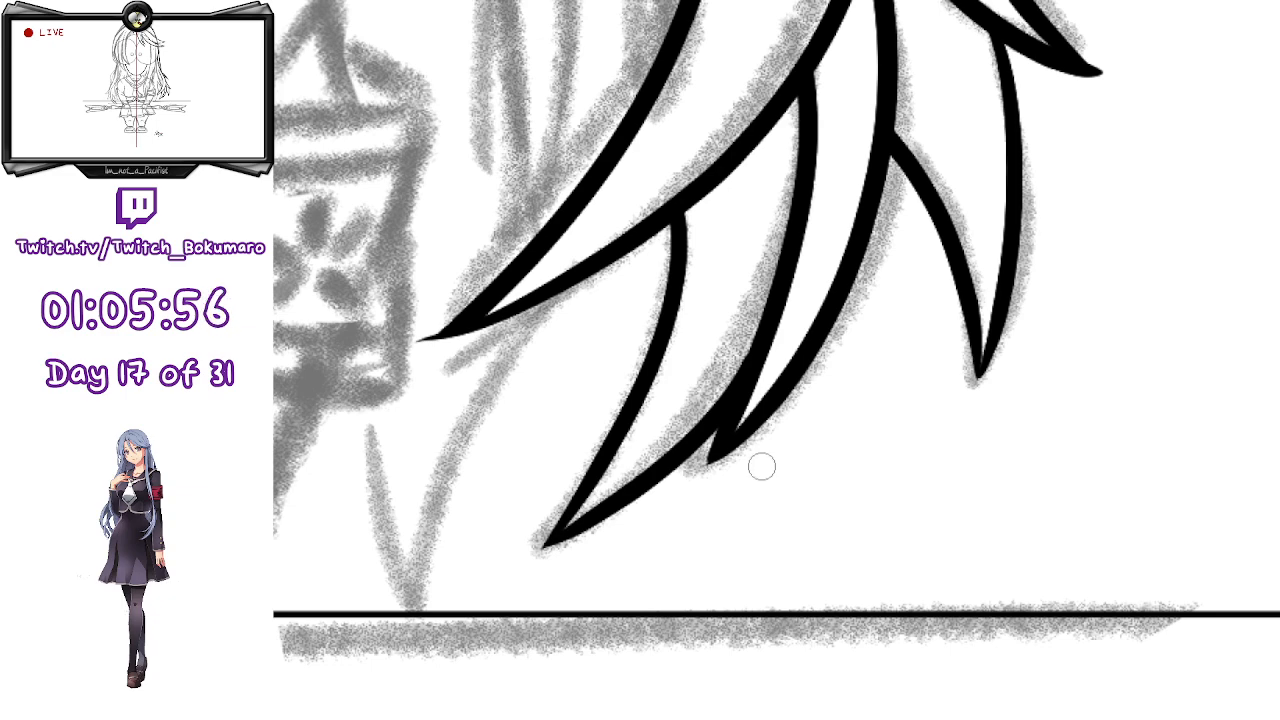
{"action": "key", "text": "e"}
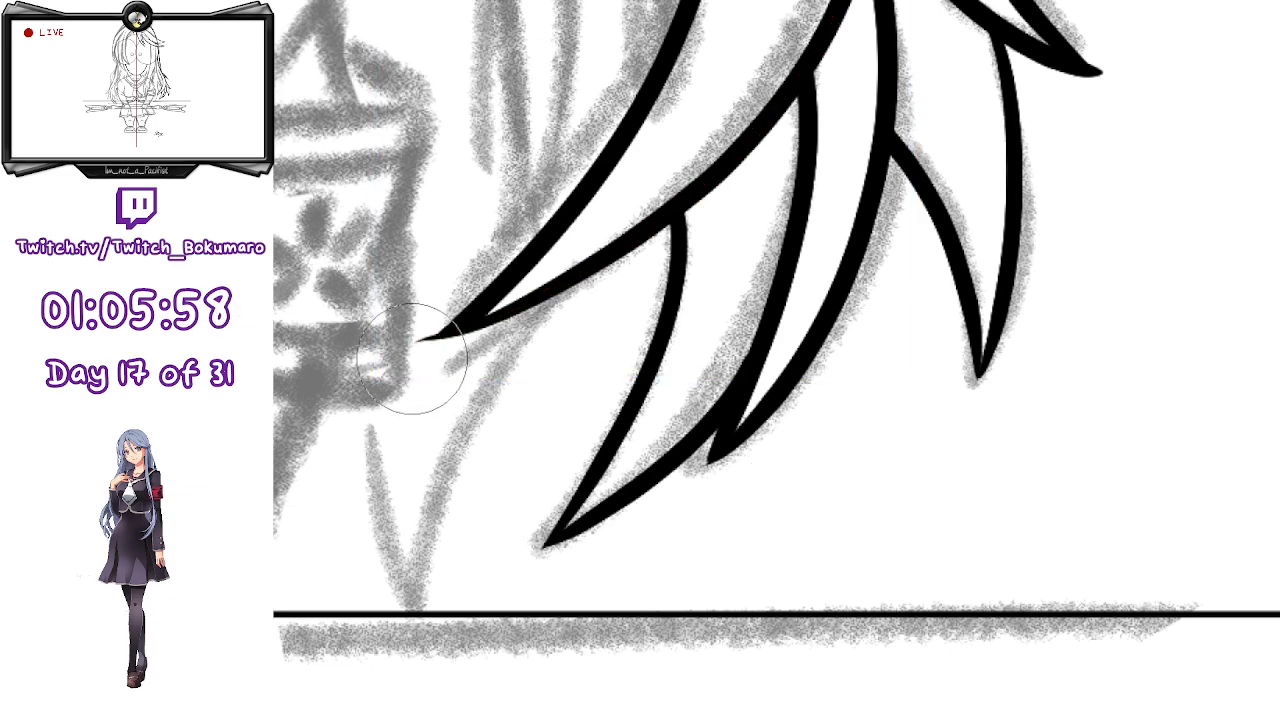
{"action": "left_click_drag", "start_coordinate": [392, 346], "coordinate": [396, 342]}
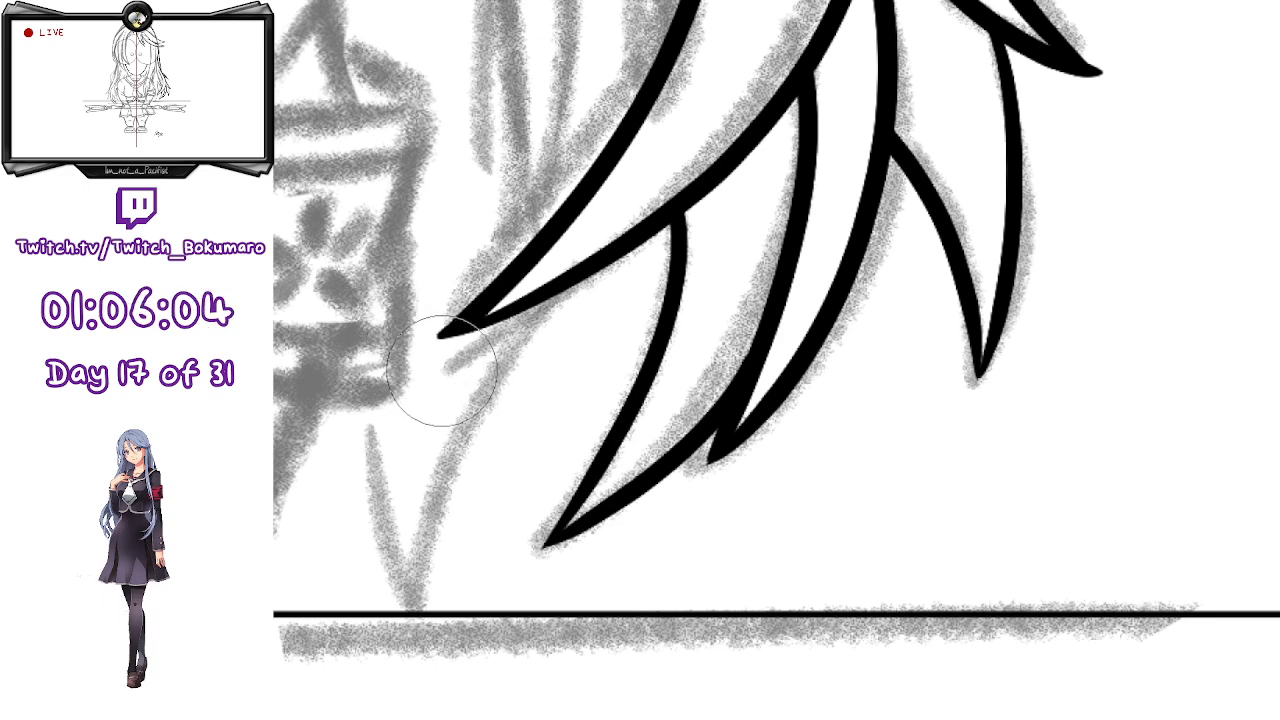
- Ink the outer edge of the lowest strand from the side lock's underside down past the horizontal guide line
{"action": "left_click_drag", "start_coordinate": [800, 427], "coordinate": [1046, 392]}
{"action": "left_click_drag", "start_coordinate": [1131, 413], "coordinate": [1103, 427]}
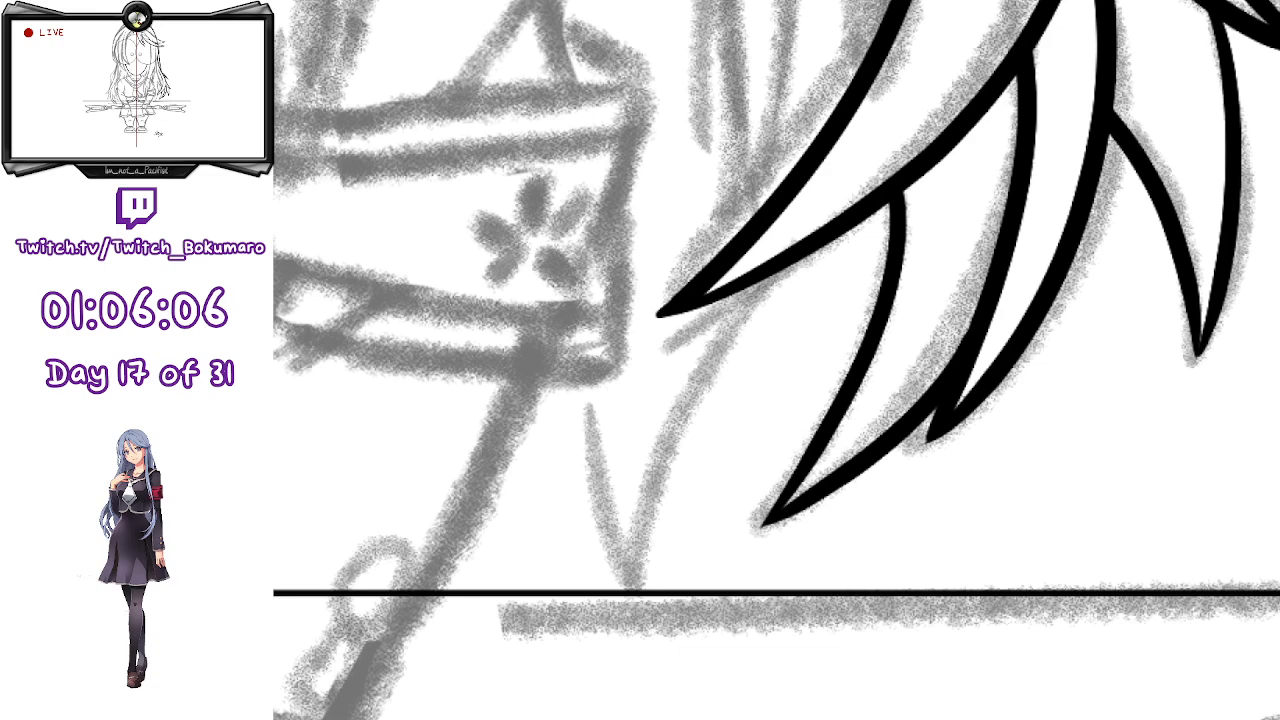
{"action": "mouse_move", "coordinate": [775, 270]}
{"action": "left_mouse_down"}
{"action": "mouse_move", "coordinate": [683, 462]}
{"action": "mouse_move", "coordinate": [662, 596]}
{"action": "left_mouse_up"}
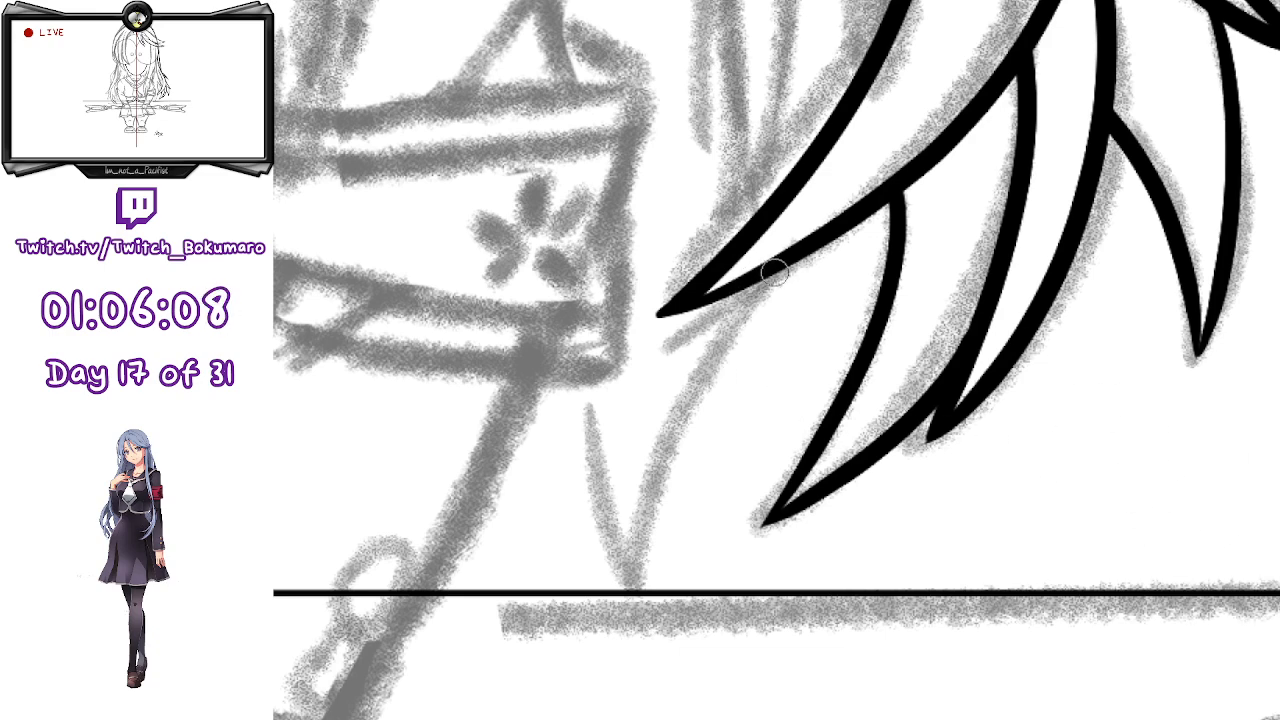
{"action": "key", "text": "ctrl+z"}
{"action": "mouse_move", "coordinate": [772, 266]}
{"action": "left_mouse_down"}
{"action": "mouse_move", "coordinate": [684, 406]}
{"action": "mouse_move", "coordinate": [638, 628]}
{"action": "left_mouse_up"}
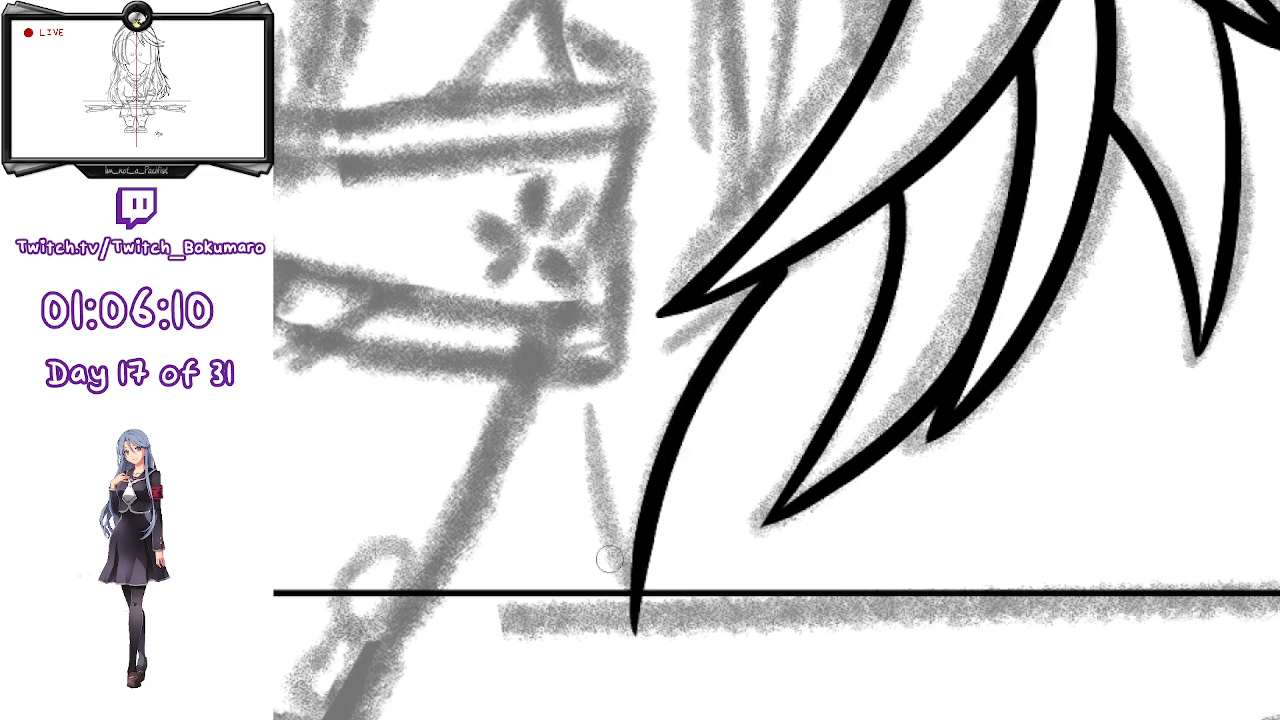
- Ink the inner edge of the lowest strand from the armband's lower corner to the tip, retrying until both edges meet
{"action": "mouse_move", "coordinate": [590, 364]}
{"action": "left_mouse_down"}
{"action": "mouse_move", "coordinate": [634, 655]}
{"action": "mouse_move", "coordinate": [603, 505]}
{"action": "left_mouse_up"}
{"action": "key", "text": "ctrl+z"}
{"action": "left_click_drag", "start_coordinate": [623, 582], "coordinate": [634, 614]}
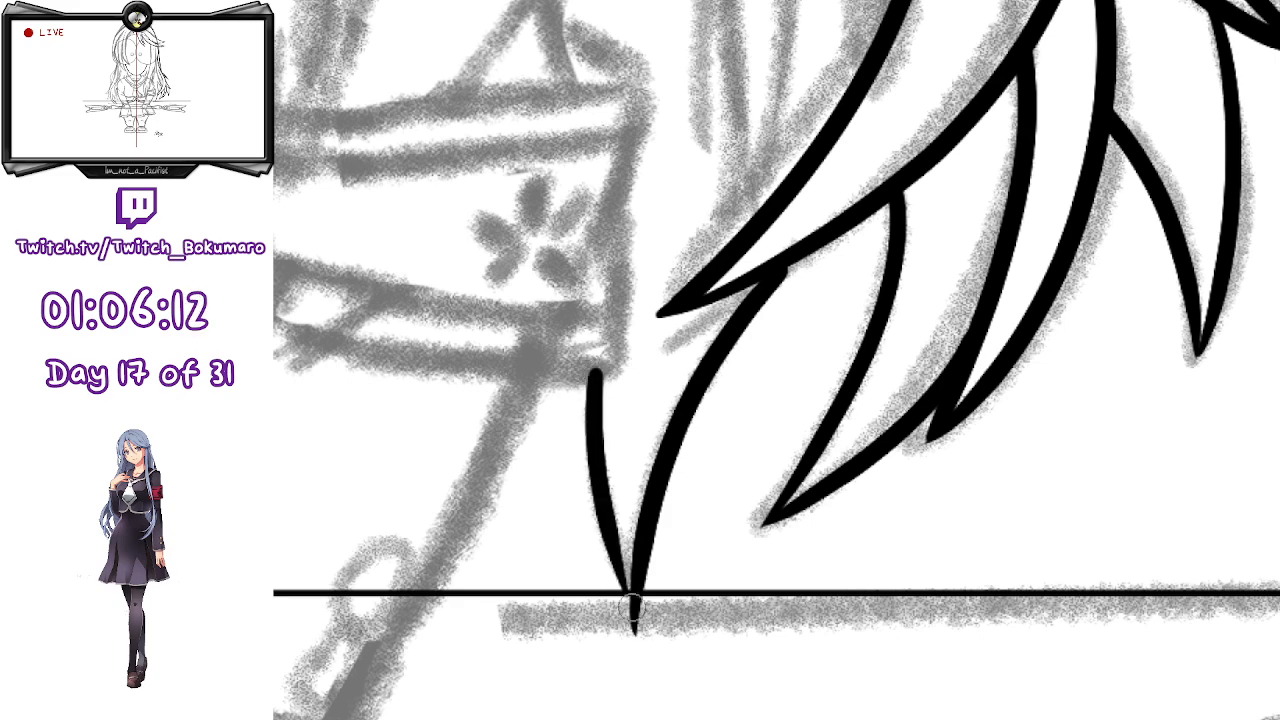
{"action": "key", "text": "ctrl+z"}
{"action": "left_click_drag", "start_coordinate": [597, 371], "coordinate": [634, 614]}
{"action": "key", "text": "ctrl+z"}
{"action": "left_click_drag", "start_coordinate": [594, 370], "coordinate": [626, 592]}
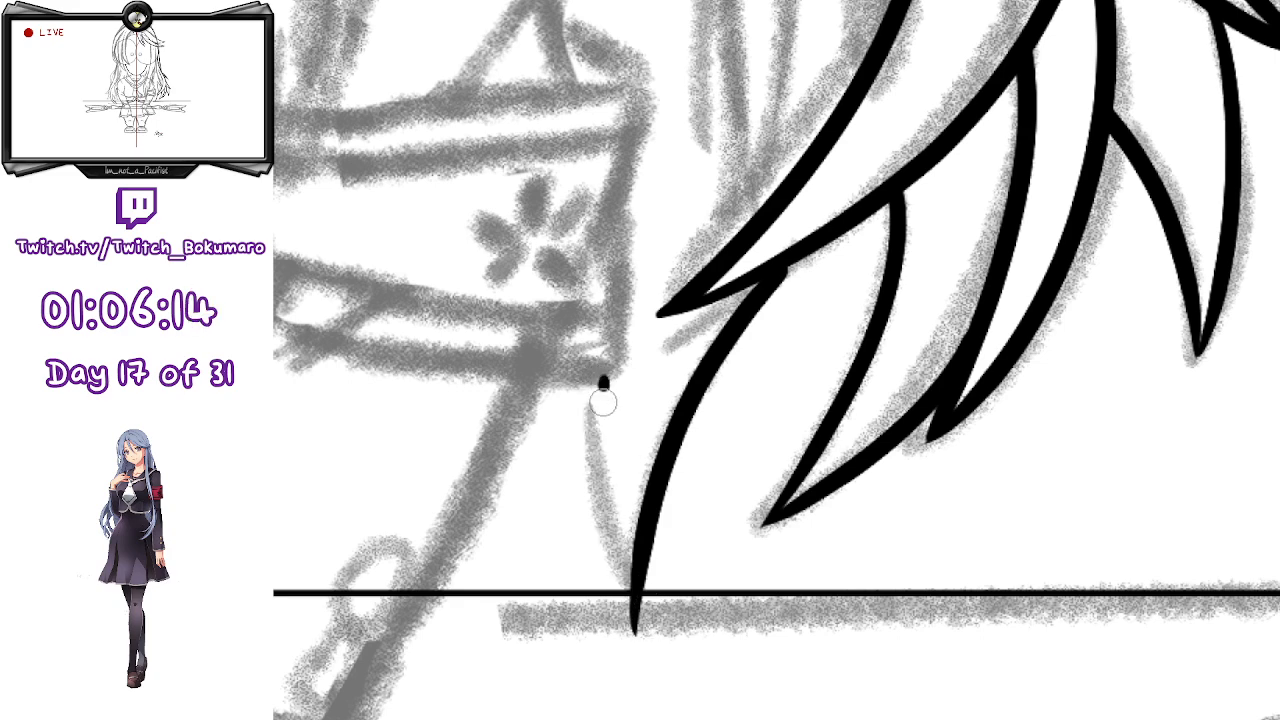
{"action": "key", "text": "ctrl+z"}
{"action": "mouse_move", "coordinate": [594, 372]}
{"action": "left_mouse_down"}
{"action": "mouse_move", "coordinate": [617, 579]}
{"action": "mouse_move", "coordinate": [637, 637]}
{"action": "left_mouse_up"}
{"action": "key", "text": "ctrl+z"}
{"action": "mouse_move", "coordinate": [594, 371]}
{"action": "left_mouse_down"}
{"action": "mouse_move", "coordinate": [613, 573]}
{"action": "mouse_move", "coordinate": [634, 620]}
{"action": "left_mouse_up"}
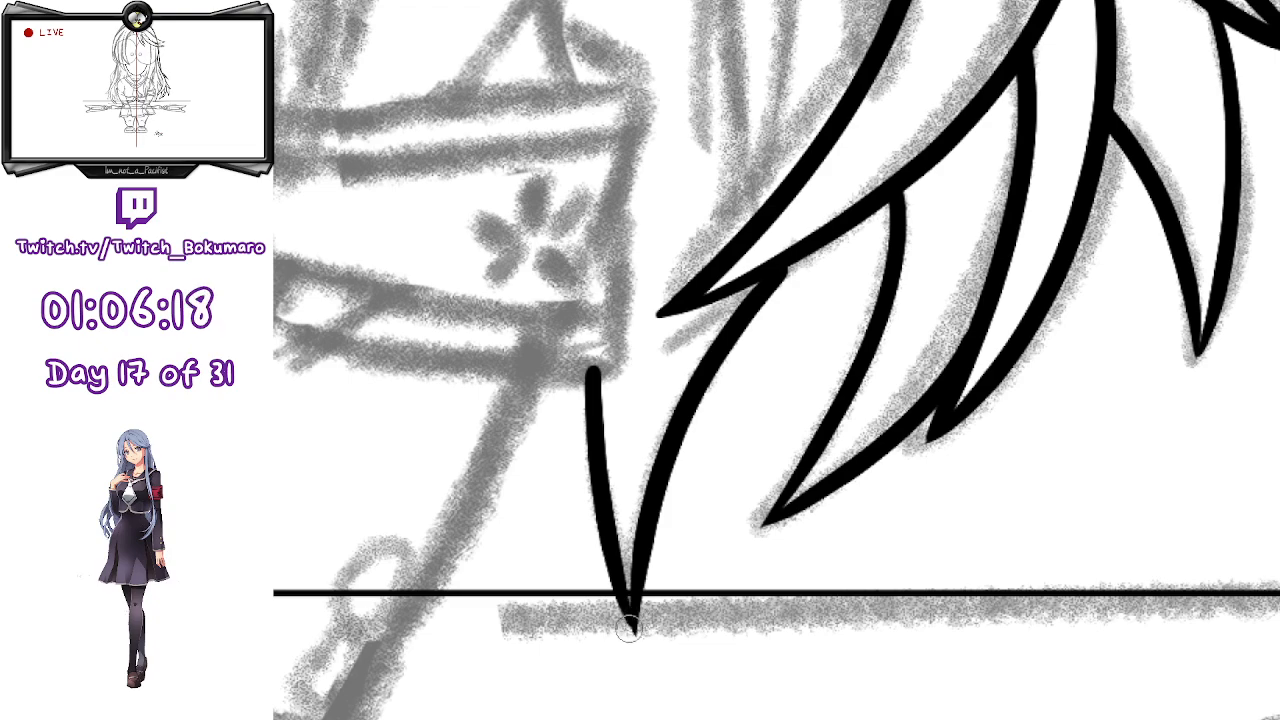
- Ink the inner edge of the pointed gap beside the armband down to the side lock's lower contour, retrying until it fits
{"action": "scroll", "coordinate": [619, 637], "scroll_direction": "down", "scroll_amount": 2}
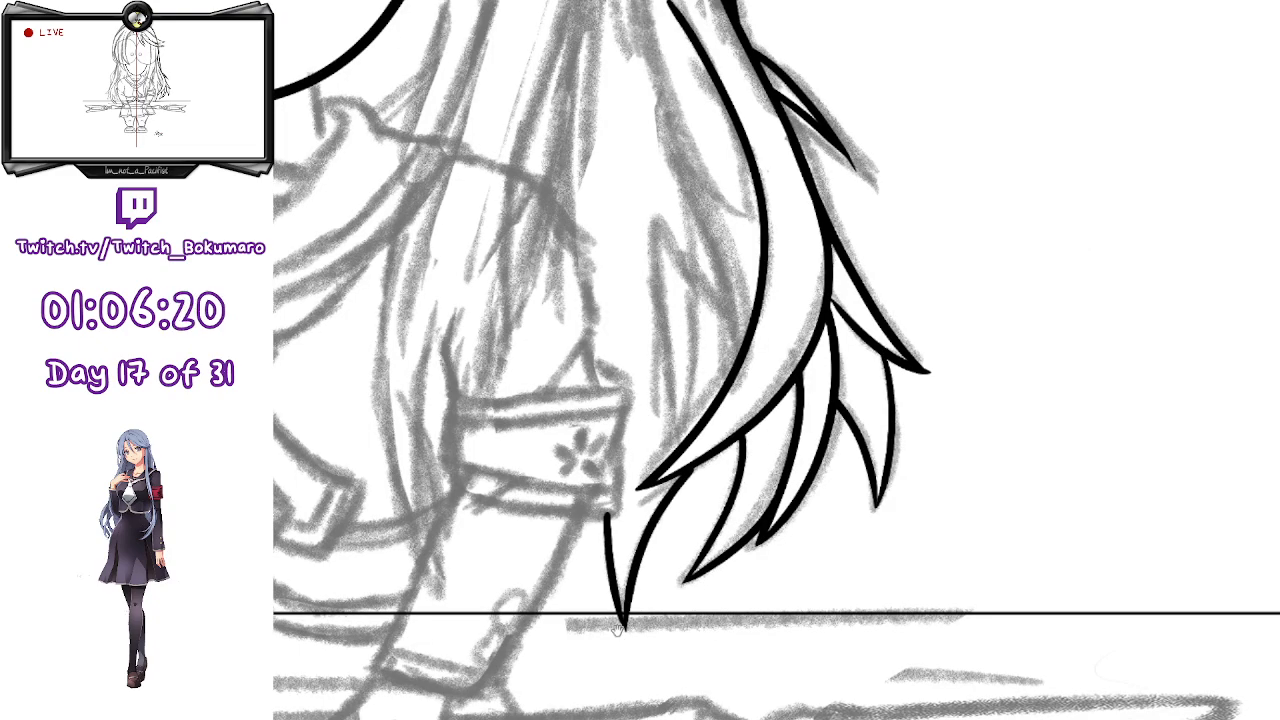
{"action": "left_click_drag", "start_coordinate": [1051, 251], "coordinate": [1011, 427]}
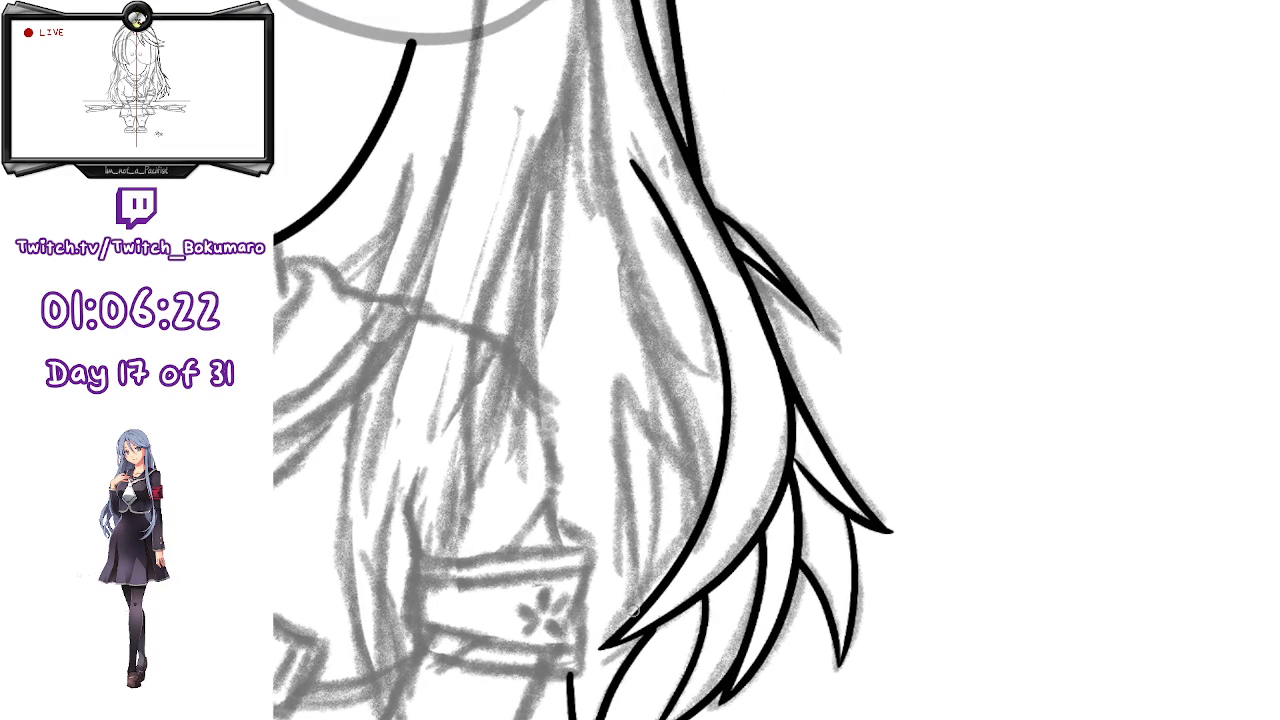
{"action": "left_click_drag", "start_coordinate": [633, 600], "coordinate": [600, 350]}
{"action": "key", "text": "ctrl+z"}
{"action": "left_click_drag", "start_coordinate": [638, 612], "coordinate": [608, 374]}
{"action": "key", "text": "ctrl+z"}
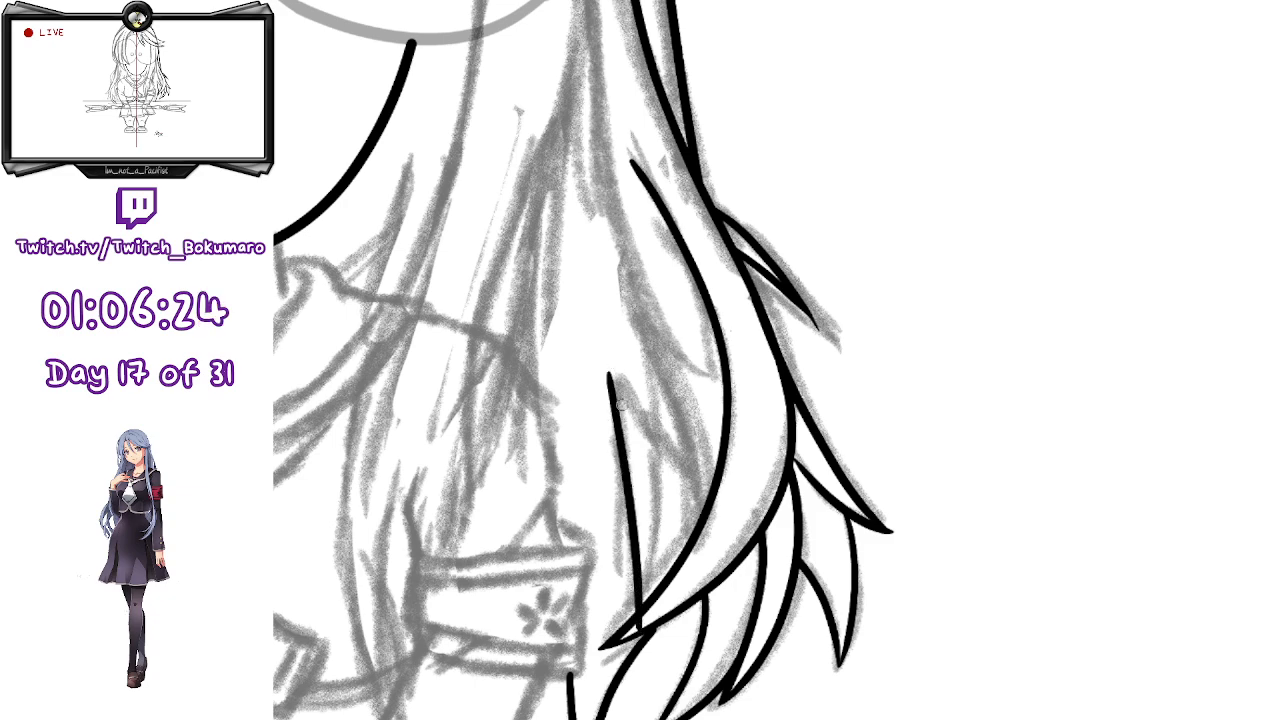
{"action": "mouse_move", "coordinate": [640, 614]}
{"action": "left_mouse_down"}
{"action": "mouse_move", "coordinate": [610, 380]}
{"action": "mouse_move", "coordinate": [634, 610]}
{"action": "left_mouse_up"}
{"action": "key", "text": "ctrl+z"}
{"action": "key", "text": "ctrl+z"}
{"action": "left_click_drag", "start_coordinate": [618, 378], "coordinate": [634, 614]}
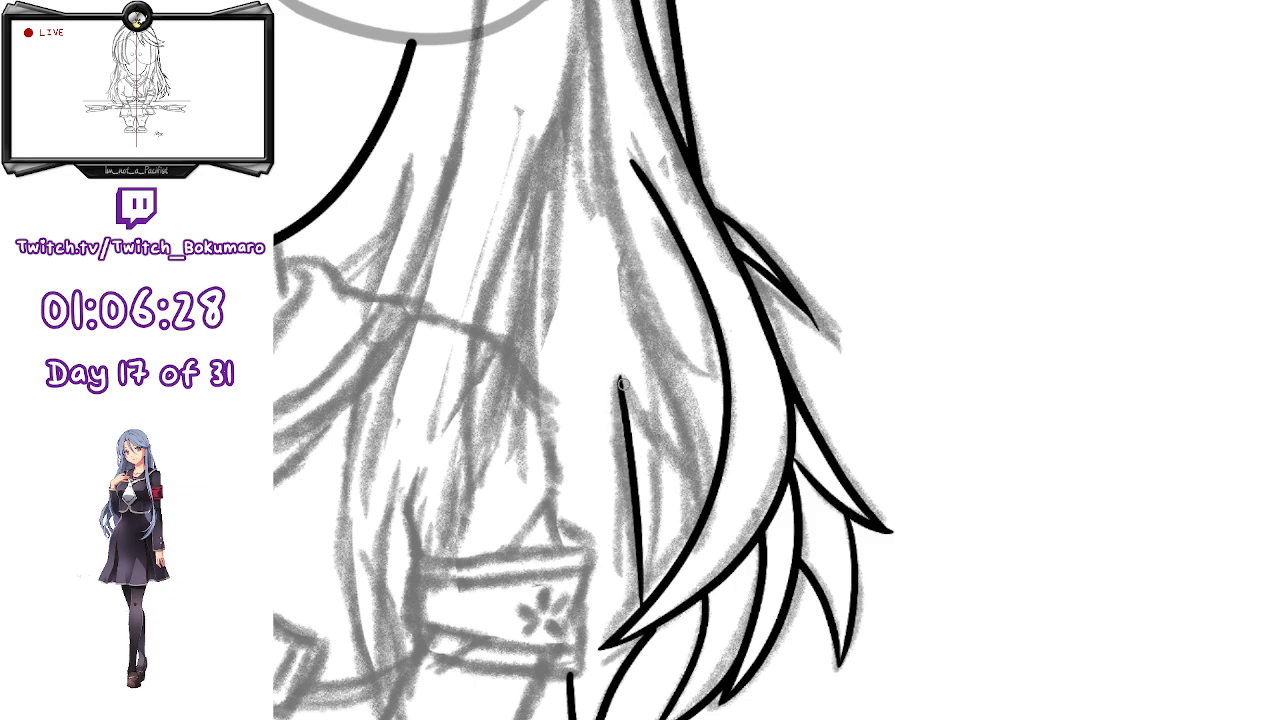
- Ink the gap's slanted outer edge down to the side lock and add a curved strand line inside the gap
{"action": "left_click_drag", "start_coordinate": [619, 378], "coordinate": [702, 510]}
{"action": "left_click_drag", "start_coordinate": [654, 452], "coordinate": [666, 536]}
{"action": "key", "text": "ctrl+z"}
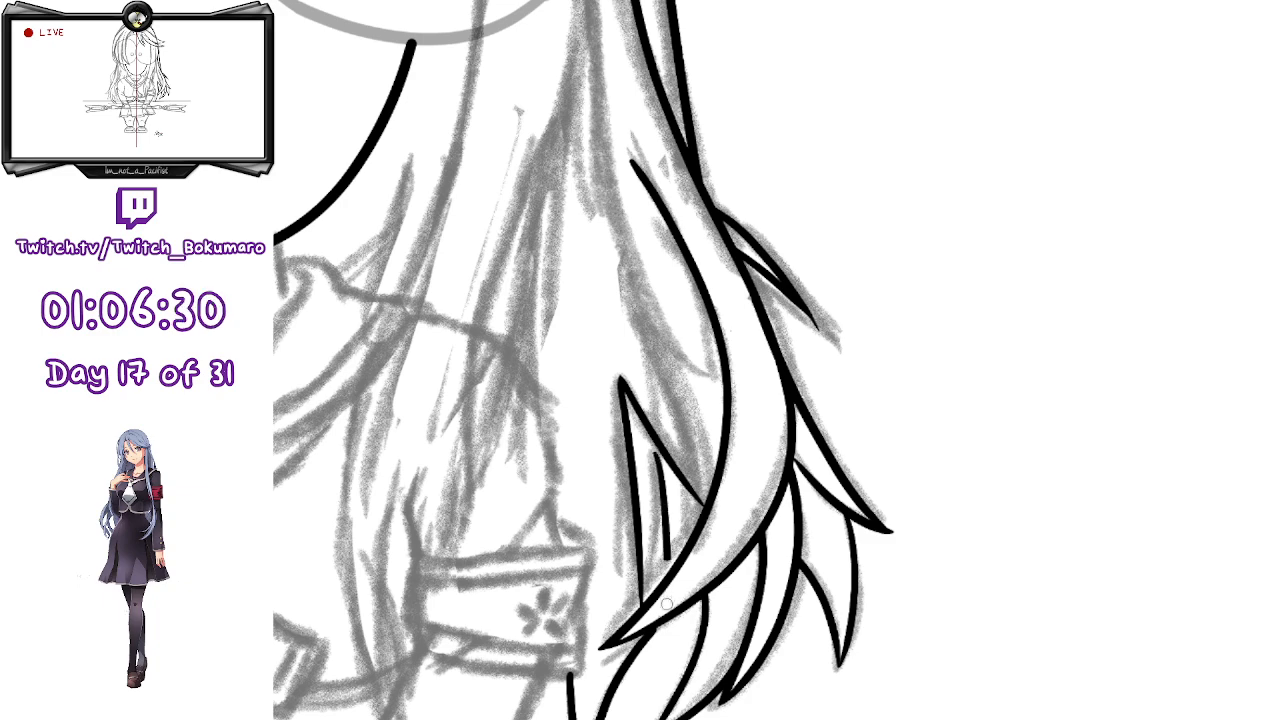
{"action": "left_click_drag", "start_coordinate": [654, 446], "coordinate": [654, 598]}
{"action": "key", "text": "ctrl+z"}
{"action": "left_click_drag", "start_coordinate": [667, 462], "coordinate": [645, 600]}
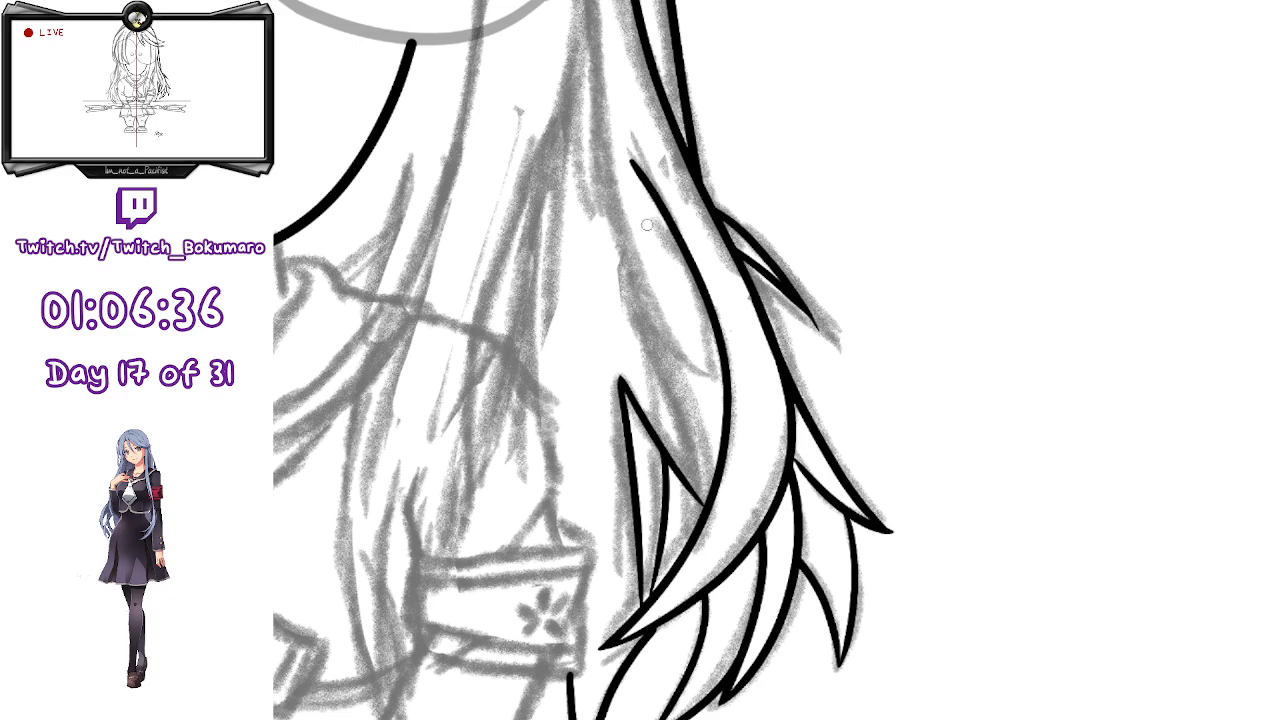
- Ink the long strand contour from beside the face down to the pointed gap, and add a curved line closing its lower end
{"action": "left_click_drag", "start_coordinate": [633, 168], "coordinate": [652, 336]}
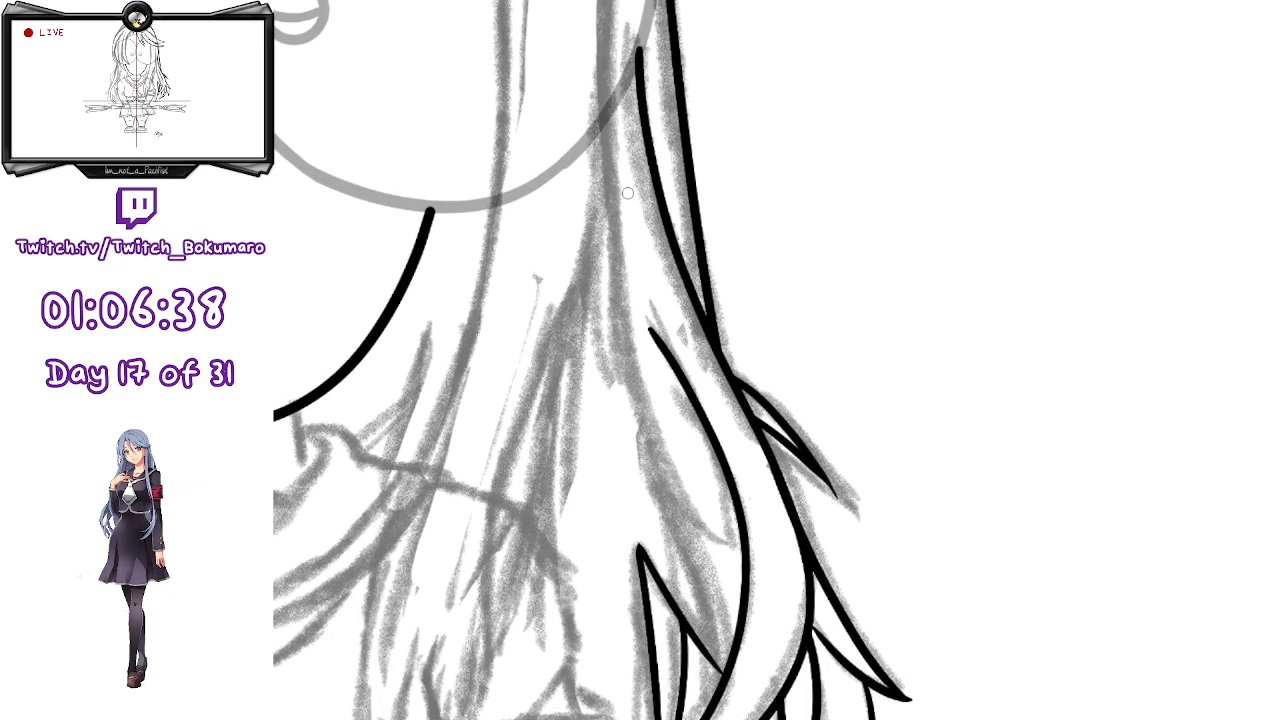
{"action": "left_click_drag", "start_coordinate": [605, 50], "coordinate": [722, 678]}
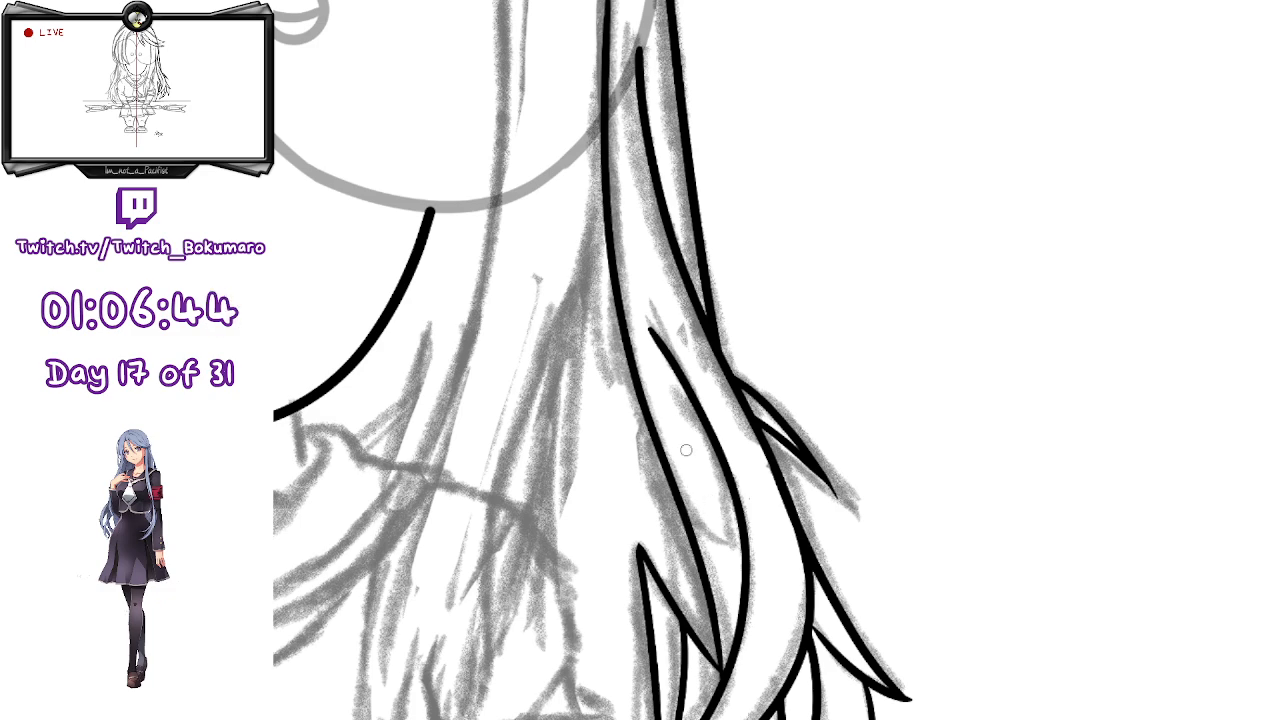
{"action": "left_click_drag", "start_coordinate": [684, 392], "coordinate": [738, 624]}
- Ink the long inner contour of the side hair from the fringe past the shoulder to chest height, retrying the curve
{"action": "left_click_drag", "start_coordinate": [908, 506], "coordinate": [922, 565]}
{"action": "scroll", "coordinate": [922, 565], "scroll_direction": "down", "scroll_amount": 2}
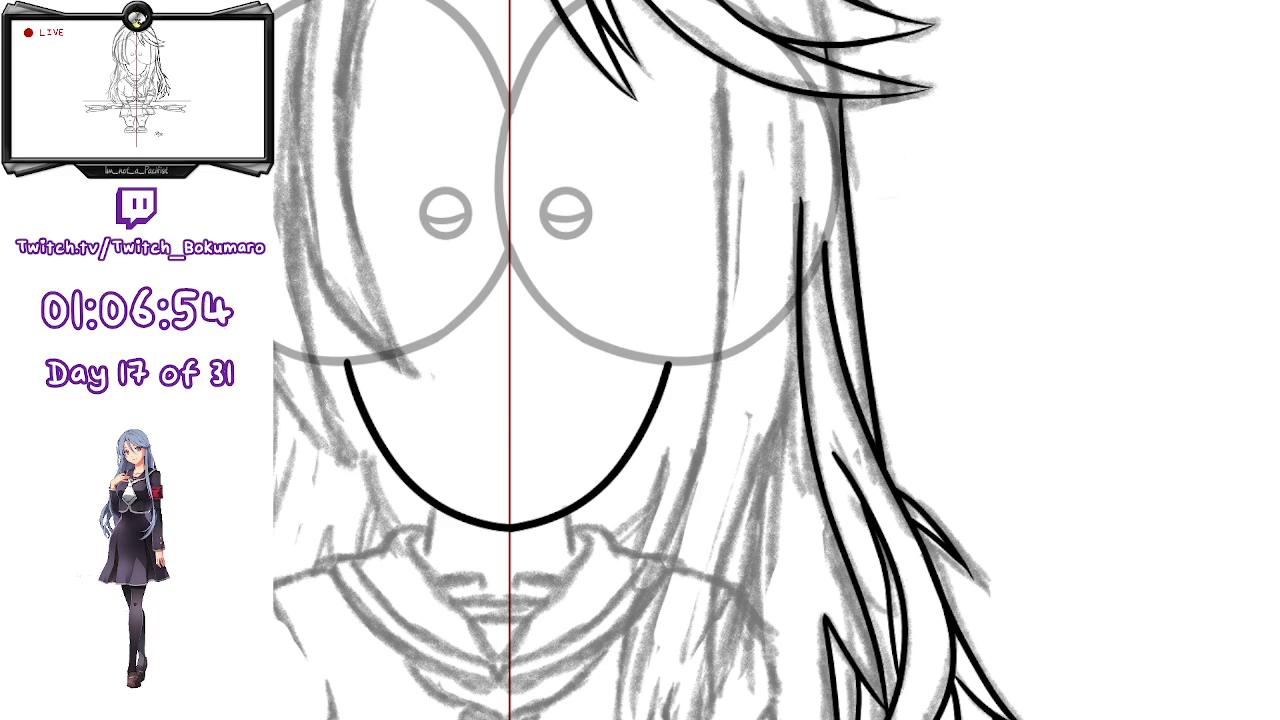
{"action": "scroll", "coordinate": [951, 400], "scroll_direction": "down", "scroll_amount": 2}
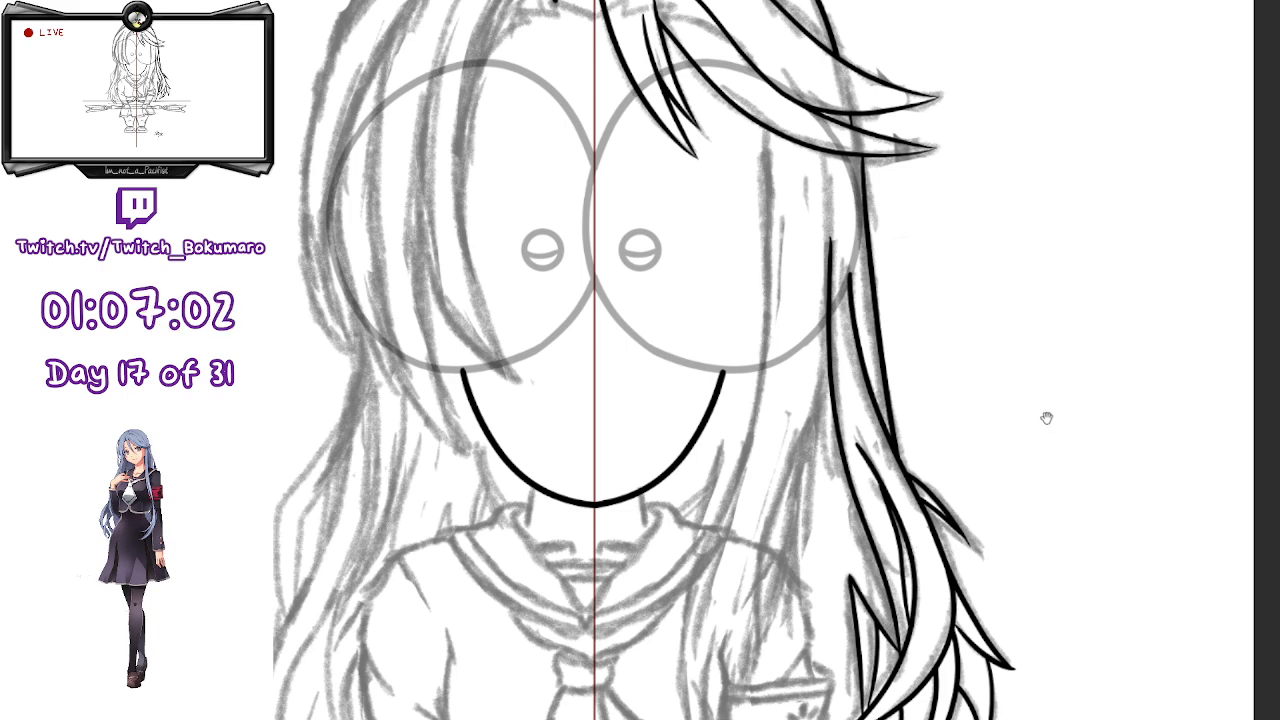
{"action": "left_click_drag", "start_coordinate": [1050, 423], "coordinate": [993, 344]}
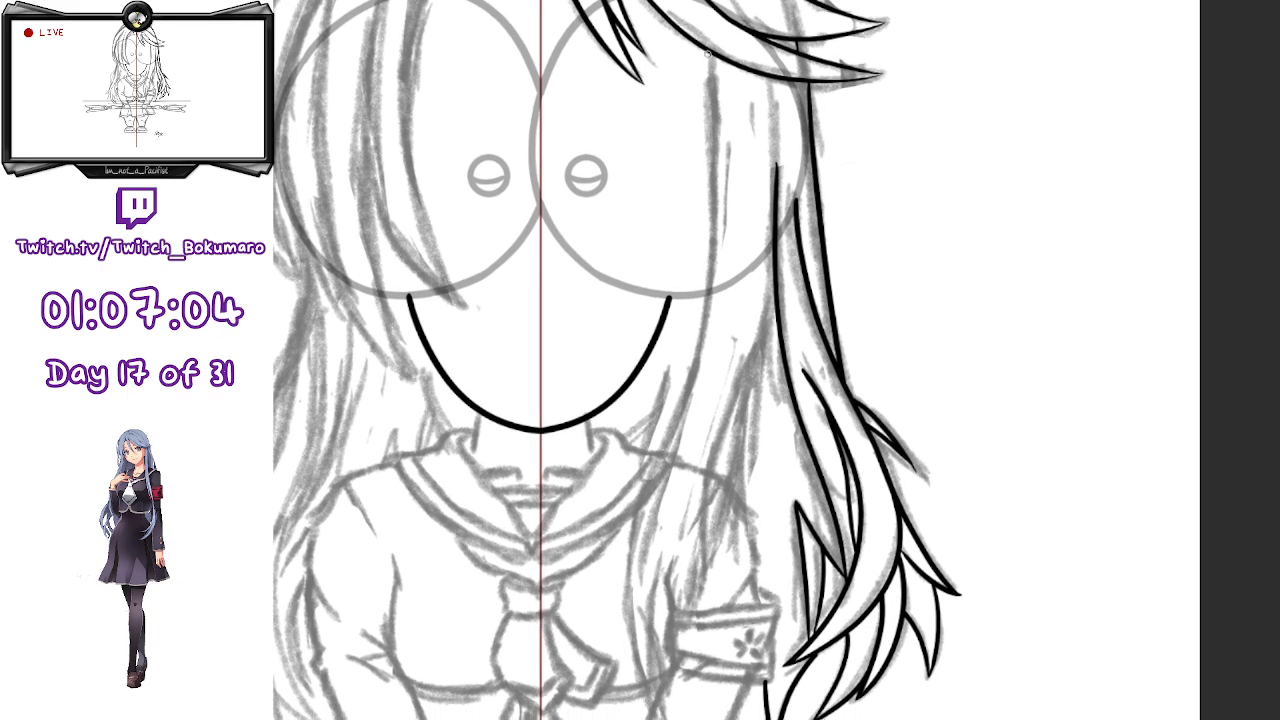
{"action": "mouse_move", "coordinate": [707, 53]}
{"action": "left_mouse_down"}
{"action": "mouse_move", "coordinate": [721, 118]}
{"action": "mouse_move", "coordinate": [638, 716]}
{"action": "left_mouse_up"}
{"action": "key", "text": "ctrl+z"}
{"action": "mouse_move", "coordinate": [700, 40]}
{"action": "left_mouse_down"}
{"action": "mouse_move", "coordinate": [733, 240]}
{"action": "mouse_move", "coordinate": [650, 608]}
{"action": "mouse_move", "coordinate": [660, 718]}
{"action": "left_mouse_up"}
{"action": "key", "text": "ctrl+z"}
{"action": "mouse_move", "coordinate": [702, 48]}
{"action": "left_mouse_down"}
{"action": "mouse_move", "coordinate": [703, 355]}
{"action": "mouse_move", "coordinate": [650, 710]}
{"action": "left_mouse_up"}
- Nudge and slightly rotate the long inner contour so it follows the sketched hair
{"action": "key", "text": "ctrl+t"}
{"action": "key", "text": "Left"}
{"action": "key", "text": "Left"}
{"action": "left_click_drag", "start_coordinate": [843, 362], "coordinate": [851, 364]}
{"action": "key", "text": "Return"}
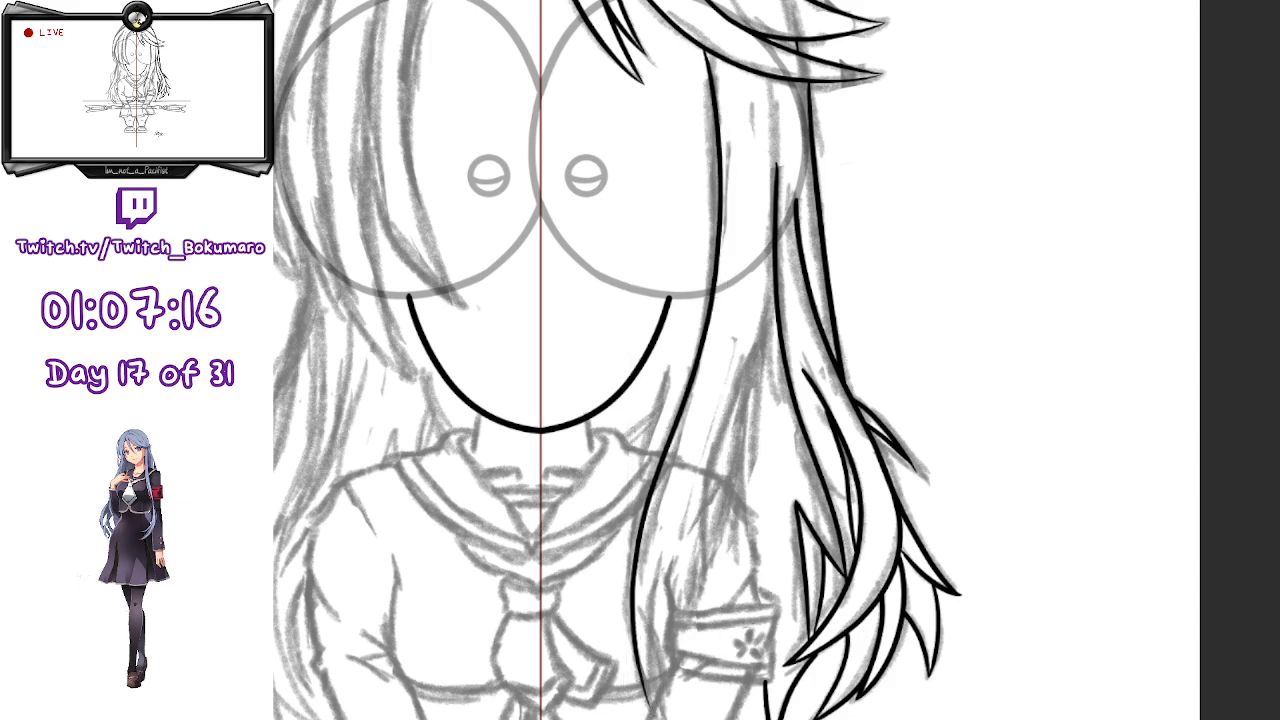
- Ink the second edge of the side hair's innermost strand from beside the armband down to its tip
{"action": "left_click_drag", "start_coordinate": [1275, 640], "coordinate": [1279, 456]}
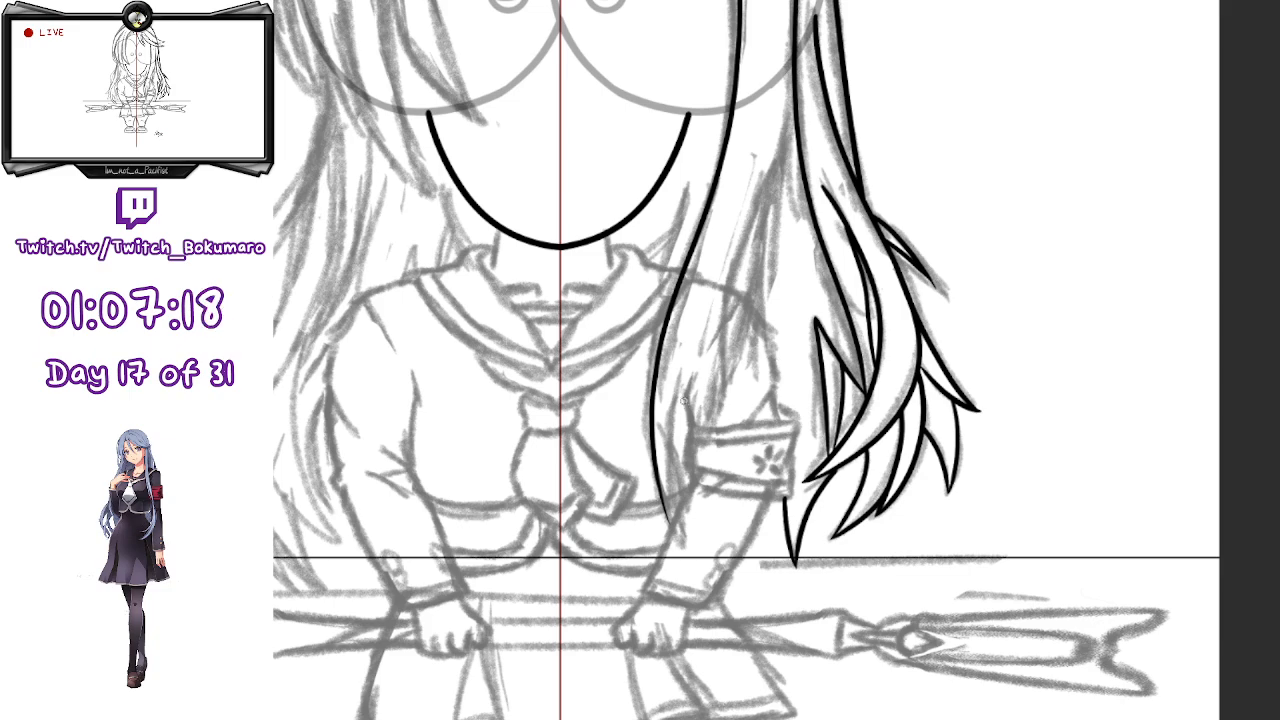
{"action": "left_click_drag", "start_coordinate": [680, 380], "coordinate": [675, 548]}
{"action": "key", "text": "ctrl+z"}
{"action": "left_click_drag", "start_coordinate": [680, 384], "coordinate": [678, 551]}
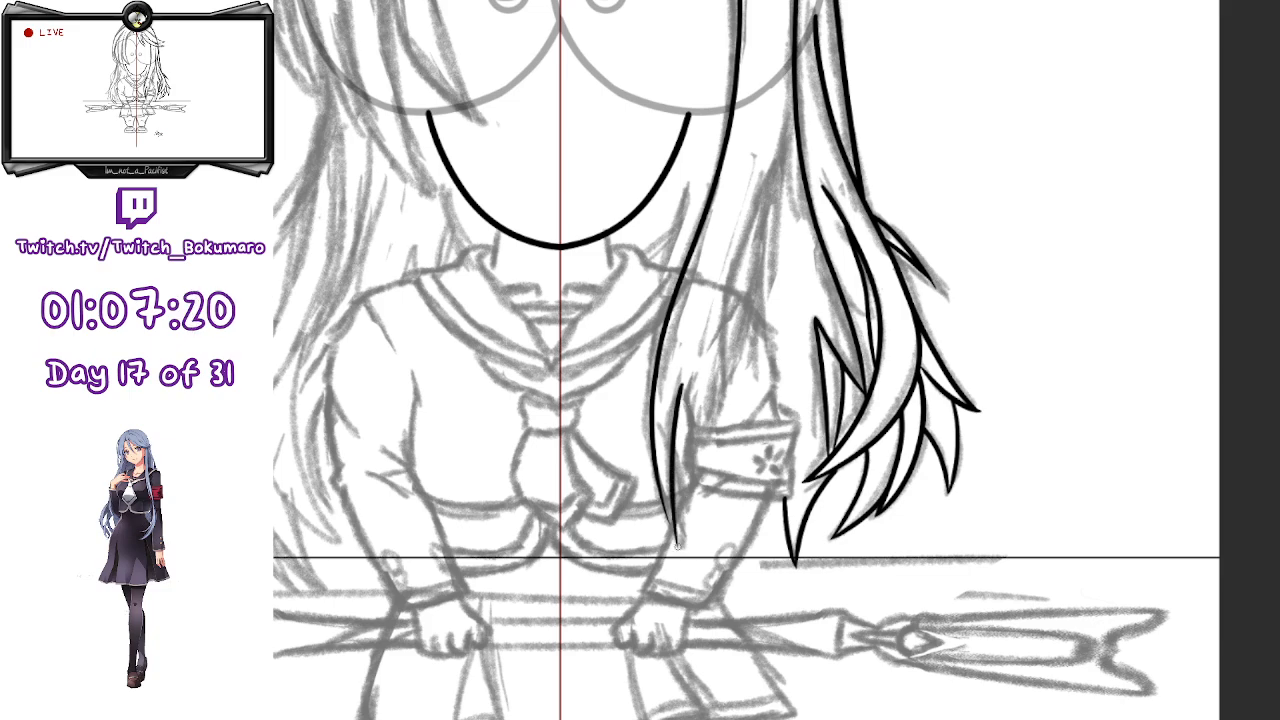
- Extend the long inner contour down to the innermost strand's tip, retrying until the two edges meet
{"action": "scroll", "coordinate": [655, 542], "scroll_direction": "up", "scroll_amount": 4}
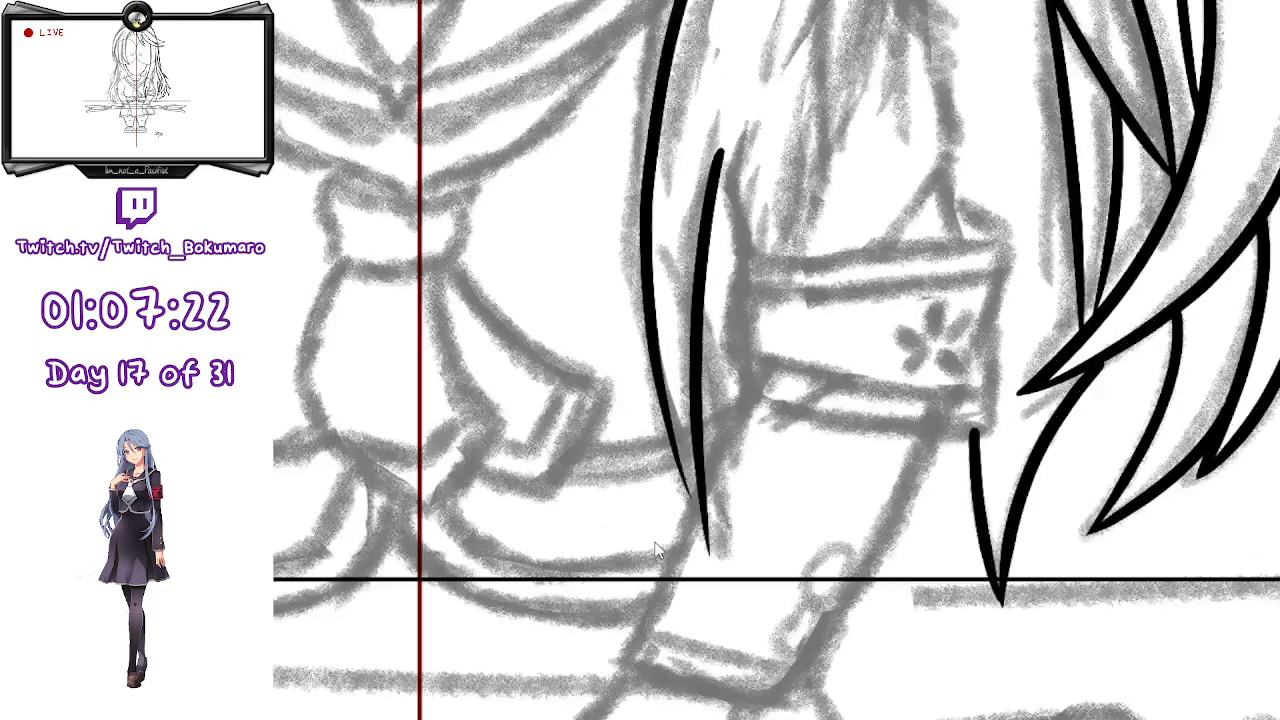
{"action": "left_click_drag", "start_coordinate": [640, 169], "coordinate": [750, 546]}
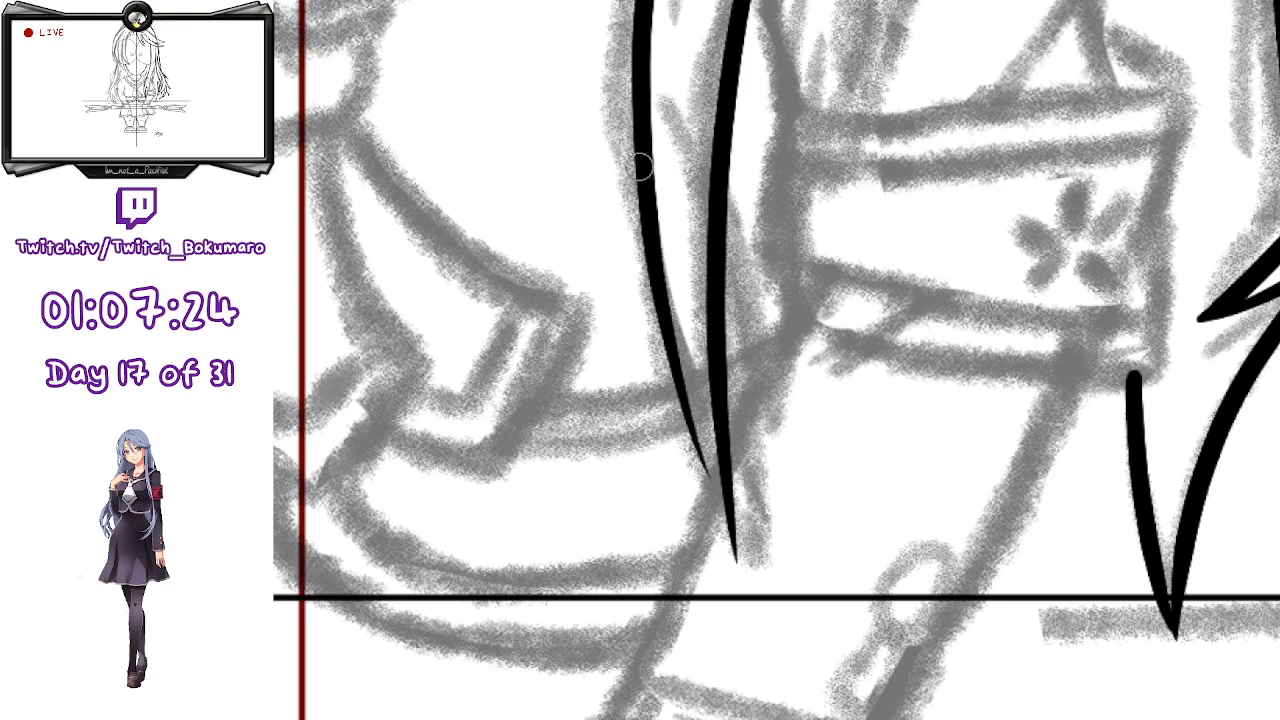
{"action": "key", "text": "ctrl+z"}
{"action": "mouse_move", "coordinate": [645, 169]}
{"action": "left_mouse_down"}
{"action": "mouse_move", "coordinate": [675, 363]}
{"action": "mouse_move", "coordinate": [740, 565]}
{"action": "left_mouse_up"}
{"action": "key", "text": "ctrl+z"}
{"action": "left_click_drag", "start_coordinate": [643, 170], "coordinate": [739, 567]}
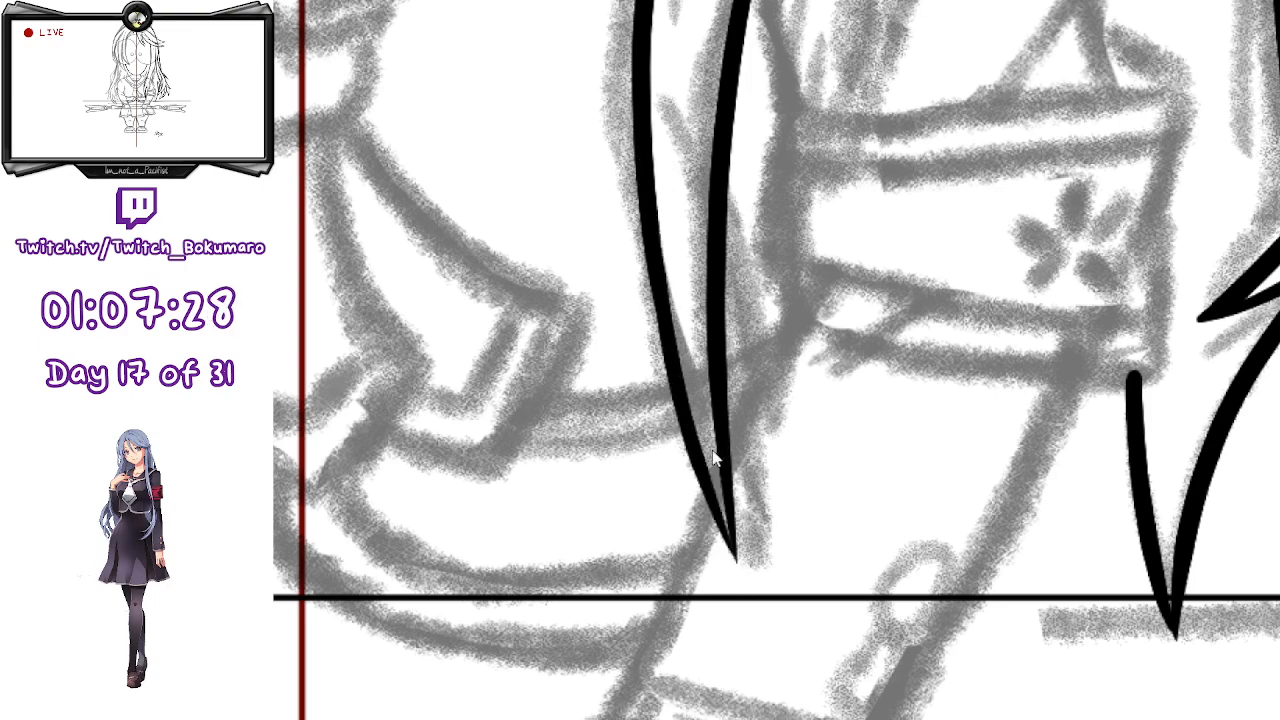
- Try to ink an edge from the top of the innermost strand's notch, toward the armband and up along the hair
{"action": "scroll", "coordinate": [713, 452], "scroll_direction": "down", "scroll_amount": 3}
{"action": "left_click_drag", "start_coordinate": [1107, 287], "coordinate": [1023, 504]}
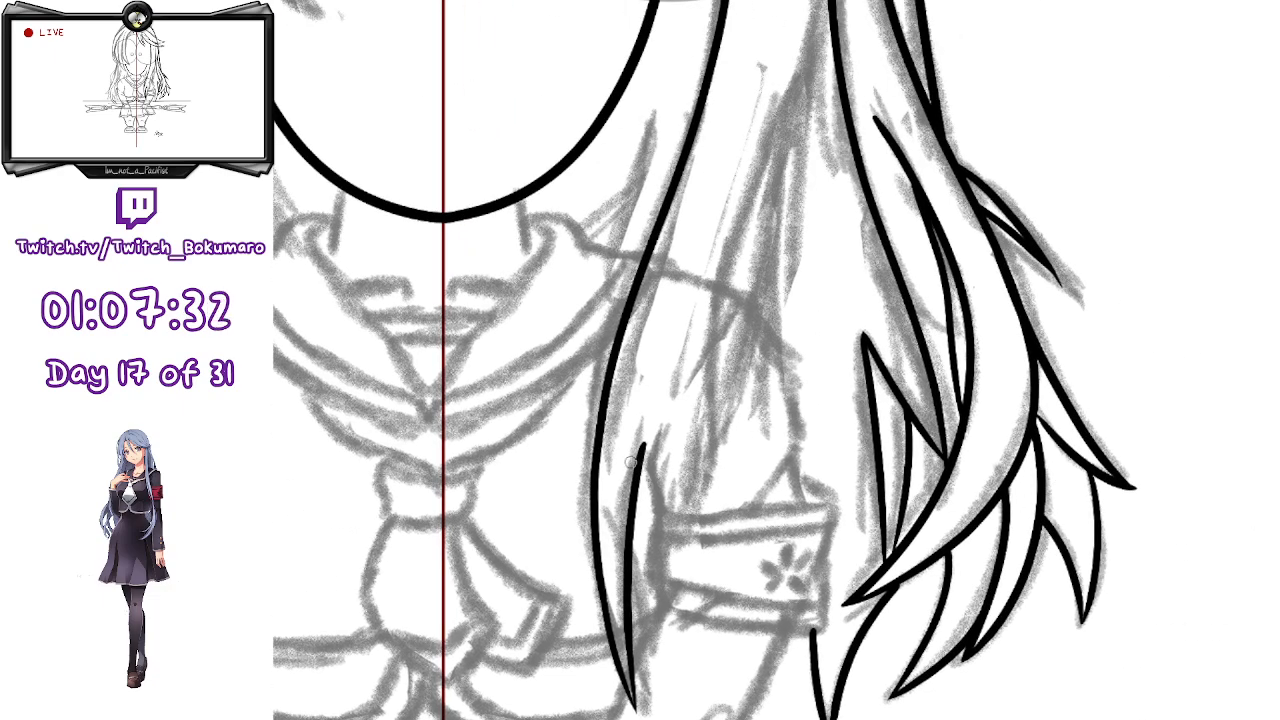
{"action": "left_click_drag", "start_coordinate": [643, 447], "coordinate": [662, 598]}
{"action": "key", "text": "ctrl+z"}
{"action": "mouse_move", "coordinate": [642, 446]}
{"action": "left_mouse_down"}
{"action": "mouse_move", "coordinate": [662, 600]}
{"action": "mouse_move", "coordinate": [694, 486]}
{"action": "left_mouse_up"}
{"action": "key", "text": "ctrl+z"}
{"action": "mouse_move", "coordinate": [643, 446]}
{"action": "left_mouse_down"}
{"action": "mouse_move", "coordinate": [662, 542]}
{"action": "mouse_move", "coordinate": [690, 453]}
{"action": "mouse_move", "coordinate": [688, 310]}
{"action": "left_mouse_up"}
{"action": "key", "text": "ctrl+z"}
{"action": "mouse_move", "coordinate": [643, 446]}
{"action": "left_mouse_down"}
{"action": "mouse_move", "coordinate": [694, 518]}
{"action": "mouse_move", "coordinate": [712, 199]}
{"action": "left_mouse_up"}
{"action": "key", "text": "ctrl+z"}
{"action": "mouse_move", "coordinate": [643, 446]}
{"action": "left_mouse_down"}
{"action": "mouse_move", "coordinate": [662, 564]}
{"action": "mouse_move", "coordinate": [690, 291]}
{"action": "mouse_move", "coordinate": [764, 64]}
{"action": "left_mouse_up"}
{"action": "key", "text": "ctrl+z"}
- Try to ink a second strand tip over the armband's inner end with a long contour running up beside the face
{"action": "left_click_drag", "start_coordinate": [643, 446], "coordinate": [656, 582]}
{"action": "left_click_drag", "start_coordinate": [707, 381], "coordinate": [794, 42]}
{"action": "key", "text": "ctrl+z"}
{"action": "mouse_move", "coordinate": [642, 458]}
{"action": "left_mouse_down"}
{"action": "mouse_move", "coordinate": [677, 627]}
{"action": "mouse_move", "coordinate": [775, 41]}
{"action": "left_mouse_up"}
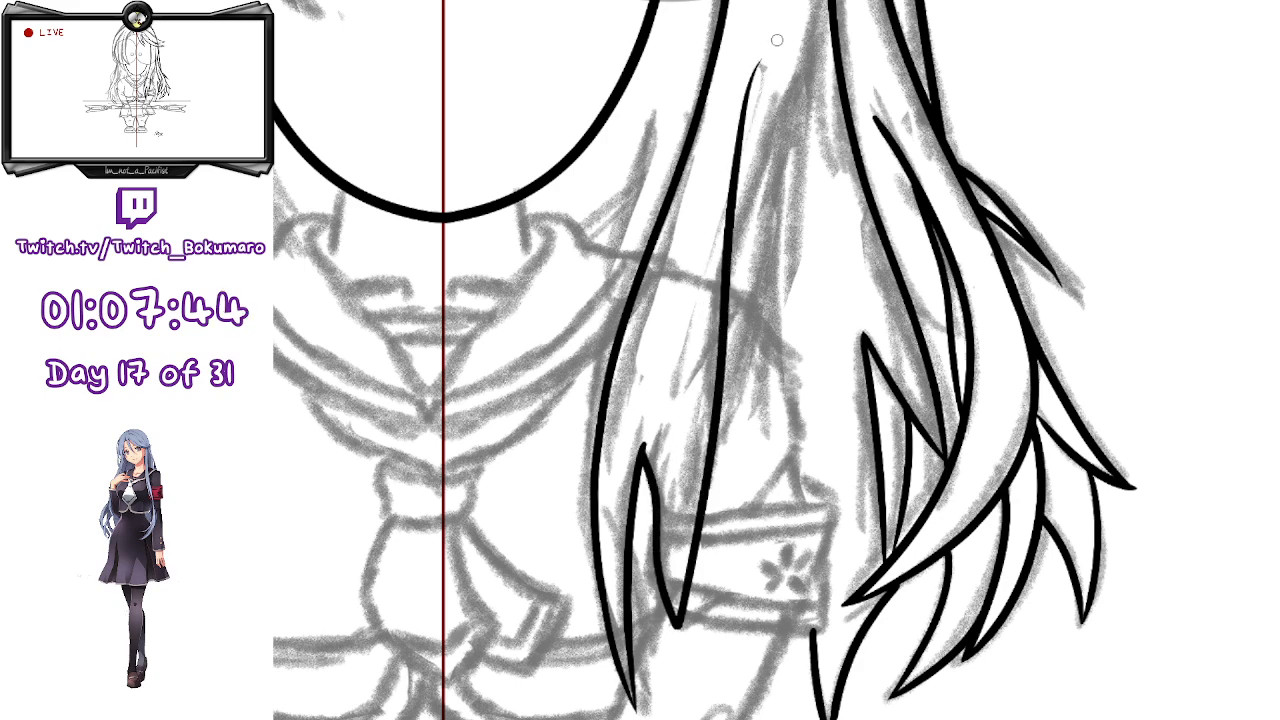
{"action": "key", "text": "ctrl+z"}
{"action": "mouse_move", "coordinate": [641, 467]}
{"action": "left_mouse_down"}
{"action": "mouse_move", "coordinate": [670, 617]}
{"action": "mouse_move", "coordinate": [703, 471]}
{"action": "mouse_move", "coordinate": [697, 395]}
{"action": "left_mouse_up"}
{"action": "key", "text": "ctrl+z"}
{"action": "mouse_move", "coordinate": [648, 480]}
{"action": "left_mouse_down"}
{"action": "mouse_move", "coordinate": [647, 593]}
{"action": "mouse_move", "coordinate": [661, 456]}
{"action": "left_mouse_up"}
{"action": "key", "text": "ctrl+z"}
{"action": "key", "text": "ctrl+z"}
- Ink two staggered strand tips over the armband's inner end and a long contour from them up beside the jaw
{"action": "mouse_move", "coordinate": [628, 556]}
{"action": "left_mouse_down"}
{"action": "mouse_move", "coordinate": [643, 645]}
{"action": "mouse_move", "coordinate": [664, 632]}
{"action": "mouse_move", "coordinate": [668, 420]}
{"action": "left_mouse_up"}
{"action": "left_click_drag", "start_coordinate": [684, 567], "coordinate": [703, 440]}
{"action": "key", "text": "ctrl+z"}
{"action": "mouse_move", "coordinate": [667, 511]}
{"action": "left_mouse_down"}
{"action": "mouse_move", "coordinate": [675, 572]}
{"action": "mouse_move", "coordinate": [698, 505]}
{"action": "mouse_move", "coordinate": [674, 578]}
{"action": "mouse_move", "coordinate": [709, 430]}
{"action": "mouse_move", "coordinate": [729, 232]}
{"action": "mouse_move", "coordinate": [785, 55]}
{"action": "left_mouse_up"}
{"action": "key", "text": "ctrl+z"}
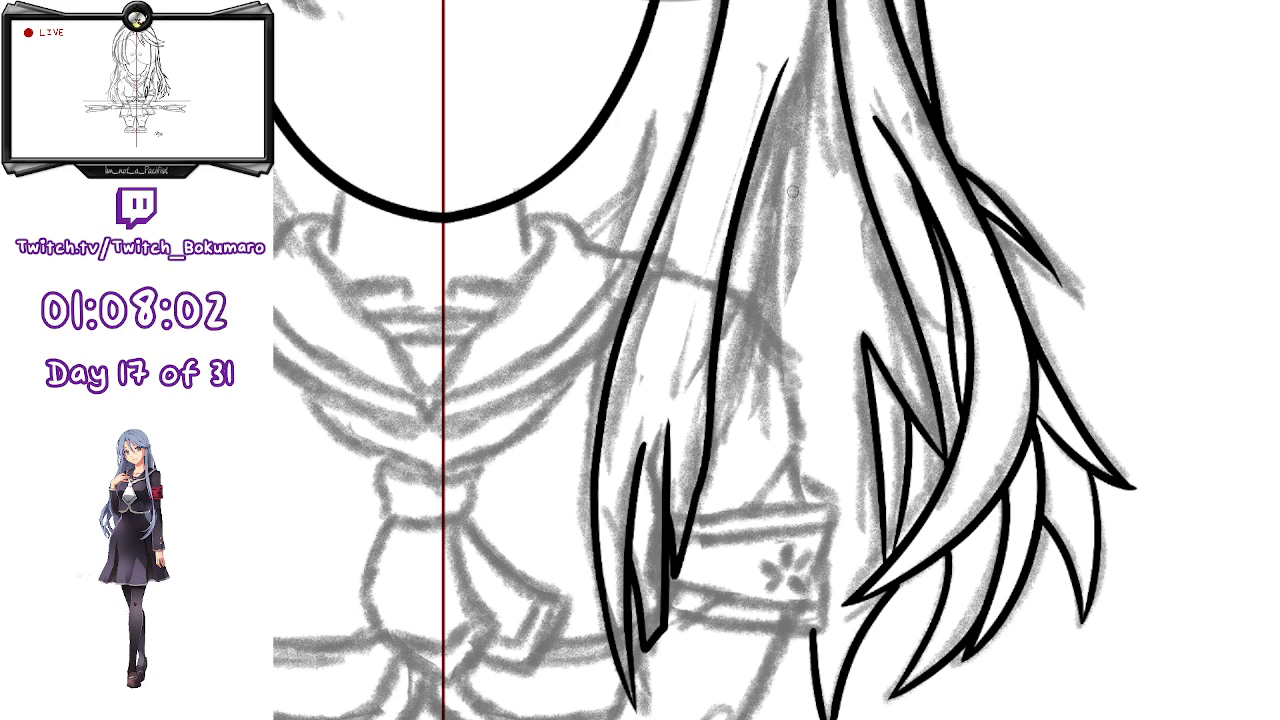
- Ink a small notch between the inner hair strands near the shoulder, with a longer tapered edge running down from its peak
{"action": "left_click_drag", "start_coordinate": [747, 305], "coordinate": [771, 243]}
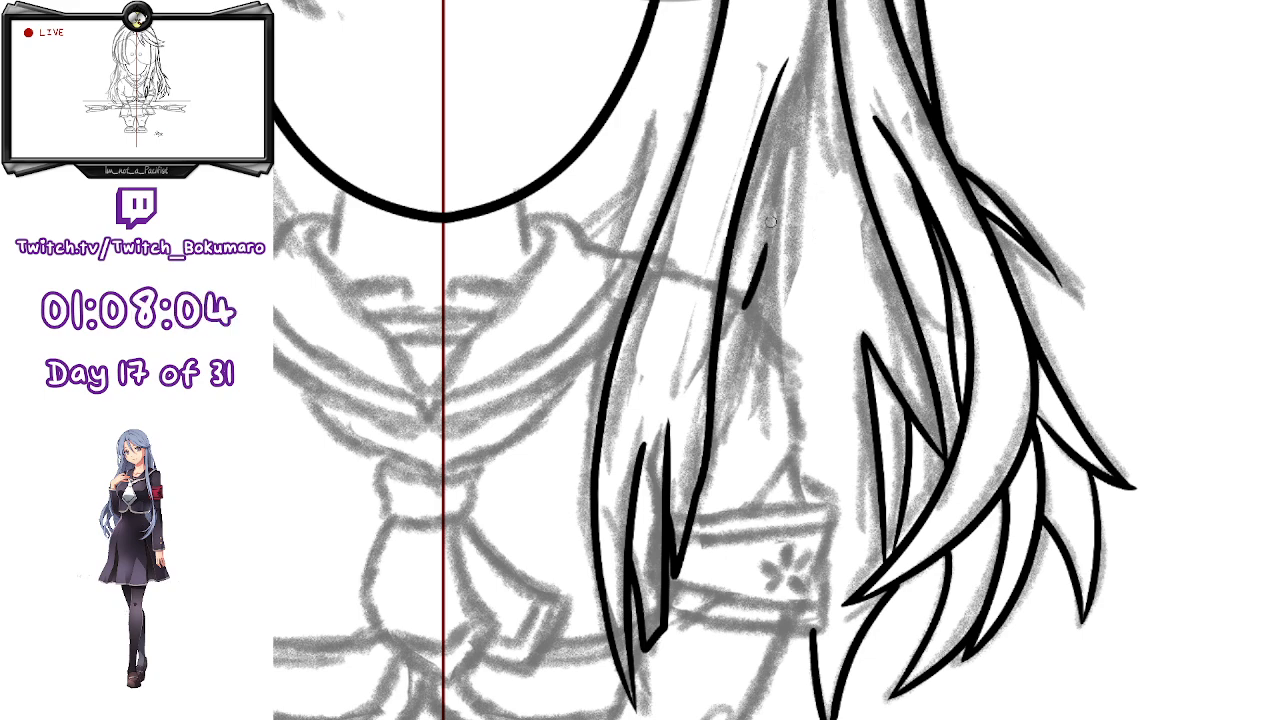
{"action": "left_click_drag", "start_coordinate": [771, 180], "coordinate": [787, 338]}
{"action": "key", "text": "ctrl+z"}
{"action": "left_click_drag", "start_coordinate": [766, 204], "coordinate": [787, 362]}
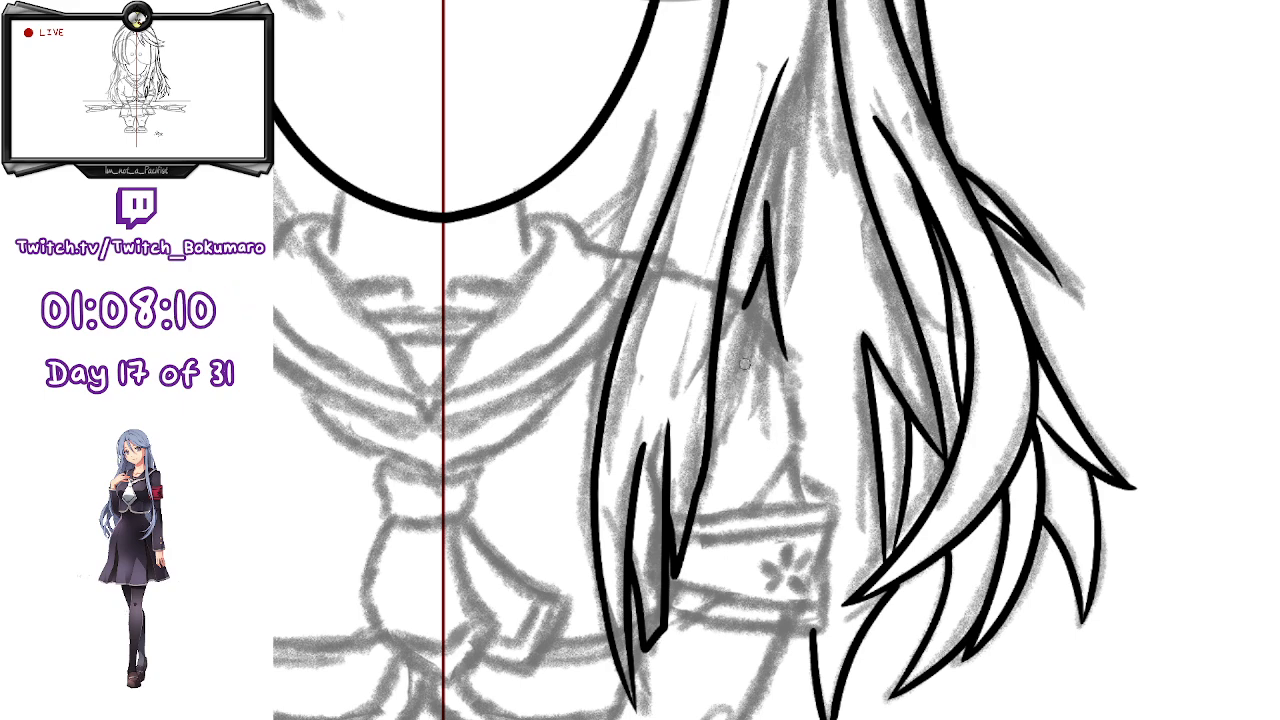
- Ink a narrow pointed strand tip against the front lock beside the shoulder, joining its edge to the notch
{"action": "mouse_move", "coordinate": [710, 338]}
{"action": "left_mouse_down"}
{"action": "mouse_move", "coordinate": [726, 416]}
{"action": "mouse_move", "coordinate": [742, 385]}
{"action": "mouse_move", "coordinate": [758, 173]}
{"action": "left_mouse_up"}
{"action": "key", "text": "ctrl+z"}
{"action": "key", "text": "ctrl+z"}
{"action": "key", "text": "ctrl+z"}
{"action": "left_click_drag", "start_coordinate": [713, 354], "coordinate": [723, 412]}
{"action": "left_click_drag", "start_coordinate": [723, 412], "coordinate": [754, 167]}
{"action": "key", "text": "ctrl+z"}
{"action": "mouse_move", "coordinate": [713, 352]}
{"action": "left_mouse_down"}
{"action": "mouse_move", "coordinate": [728, 412]}
{"action": "mouse_move", "coordinate": [778, 130]}
{"action": "left_mouse_up"}
{"action": "key", "text": "ctrl+z"}
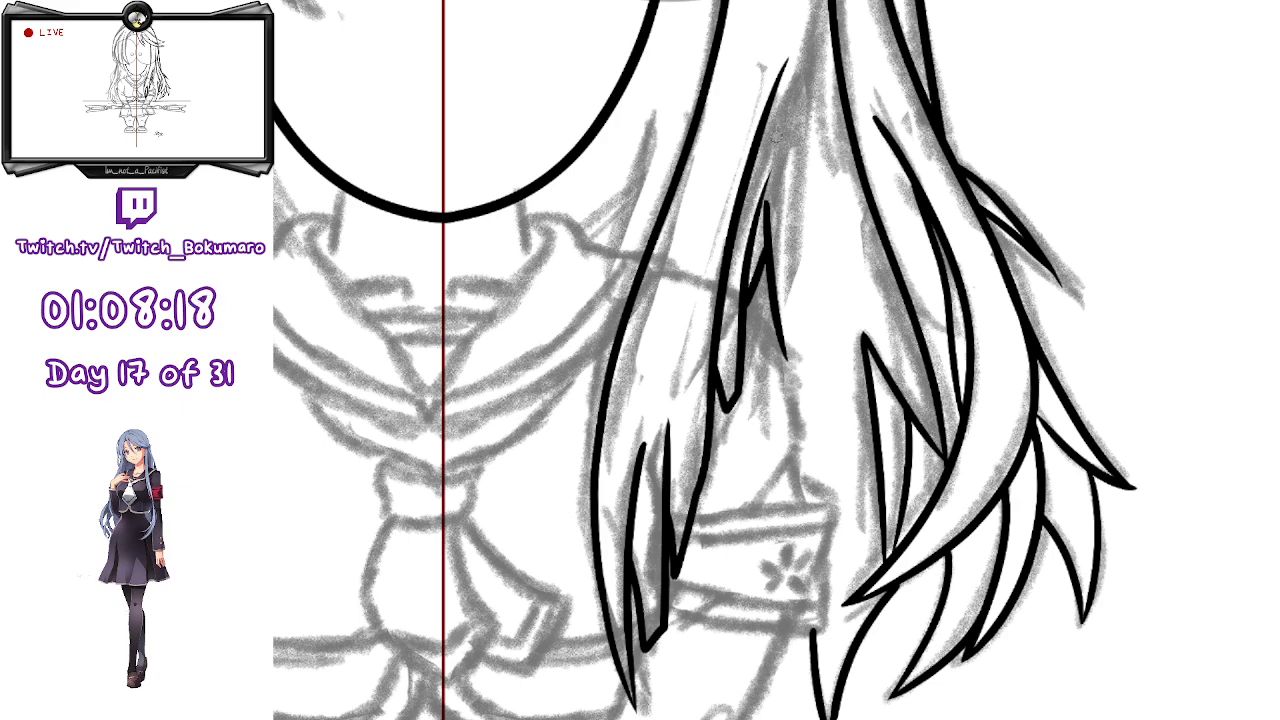
- Ink tapered accent lines inside the long side hair, two beneath the upper parting and others further down beside the notched strand
{"action": "mouse_move", "coordinate": [862, 429]}
{"action": "left_mouse_down"}
{"action": "mouse_move", "coordinate": [778, 678]}
{"action": "mouse_move", "coordinate": [780, 528]}
{"action": "left_mouse_up"}
{"action": "left_click_drag", "start_coordinate": [727, 92], "coordinate": [749, 309]}
{"action": "left_click_drag", "start_coordinate": [731, 149], "coordinate": [719, 335]}
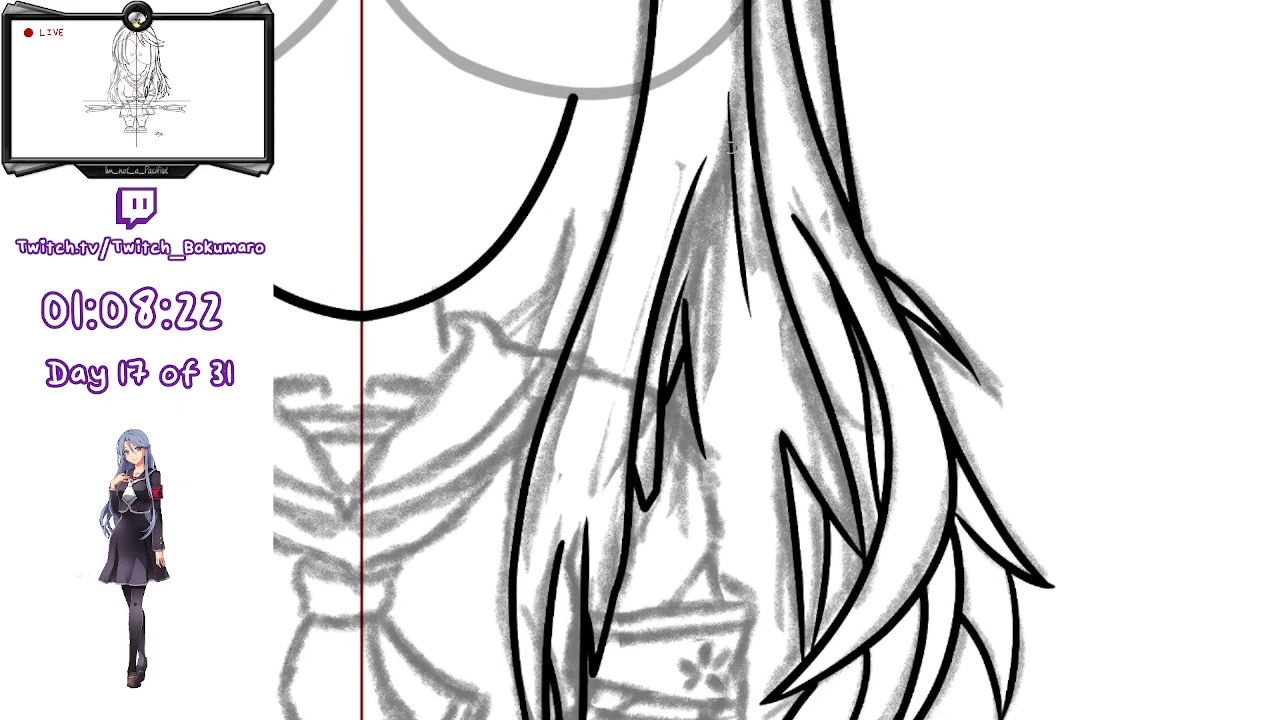
{"action": "key", "text": "ctrl+z"}
{"action": "left_click_drag", "start_coordinate": [731, 158], "coordinate": [717, 338]}
{"action": "left_click_drag", "start_coordinate": [853, 395], "coordinate": [866, 240]}
{"action": "left_click_drag", "start_coordinate": [750, 236], "coordinate": [778, 482]}
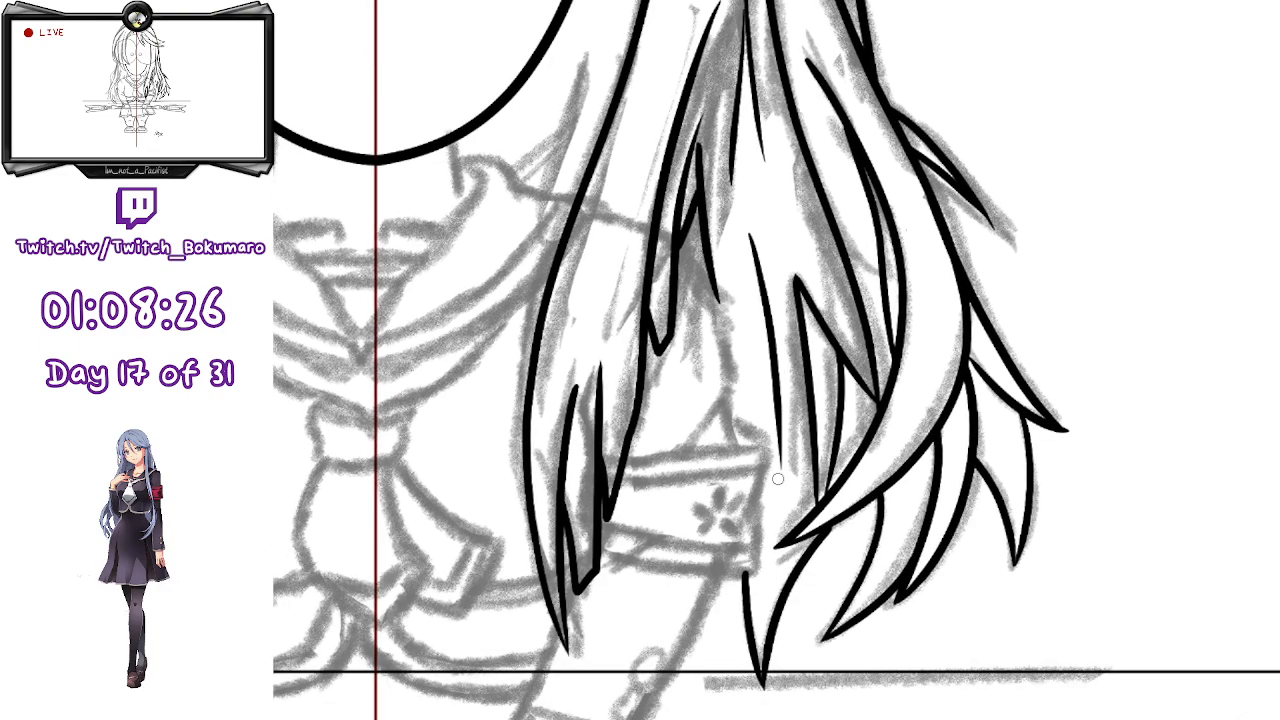
{"action": "left_click_drag", "start_coordinate": [812, 253], "coordinate": [808, 500]}
- Ink short pointed hair-end strokes between the jaw and the long front lock, just above the collar
{"action": "mouse_move", "coordinate": [701, 409]}
{"action": "left_mouse_down"}
{"action": "mouse_move", "coordinate": [830, 524]}
{"action": "mouse_move", "coordinate": [840, 514]}
{"action": "left_mouse_up"}
{"action": "left_click_drag", "start_coordinate": [722, 421], "coordinate": [680, 560]}
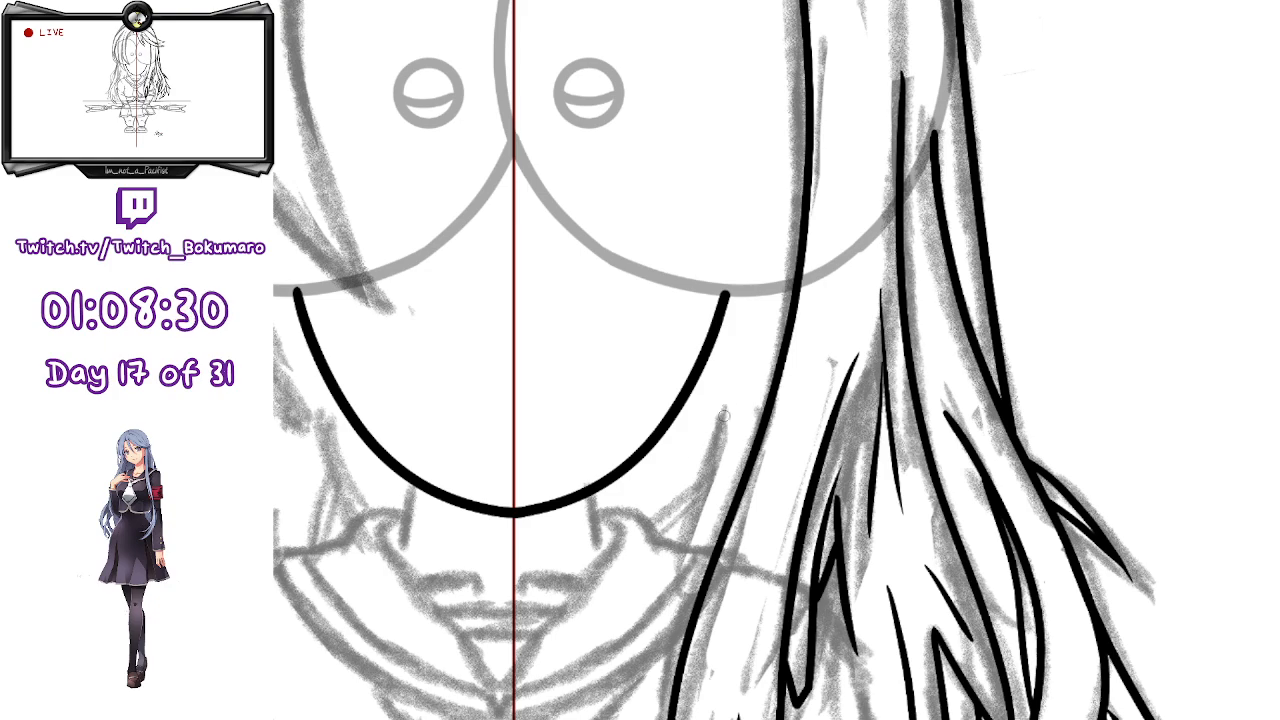
{"action": "key", "text": "ctrl+z"}
{"action": "mouse_move", "coordinate": [716, 408]}
{"action": "left_mouse_down"}
{"action": "mouse_move", "coordinate": [680, 565]}
{"action": "mouse_move", "coordinate": [698, 495]}
{"action": "mouse_move", "coordinate": [835, 397]}
{"action": "left_mouse_up"}
{"action": "left_click_drag", "start_coordinate": [706, 538], "coordinate": [1029, 563]}
- Ink the jagged hairline across the forehead, from the central fringe strand outward along the left side
{"action": "mouse_move", "coordinate": [884, 96]}
{"action": "left_mouse_down"}
{"action": "mouse_move", "coordinate": [910, 386]}
{"action": "mouse_move", "coordinate": [884, 629]}
{"action": "left_mouse_up"}
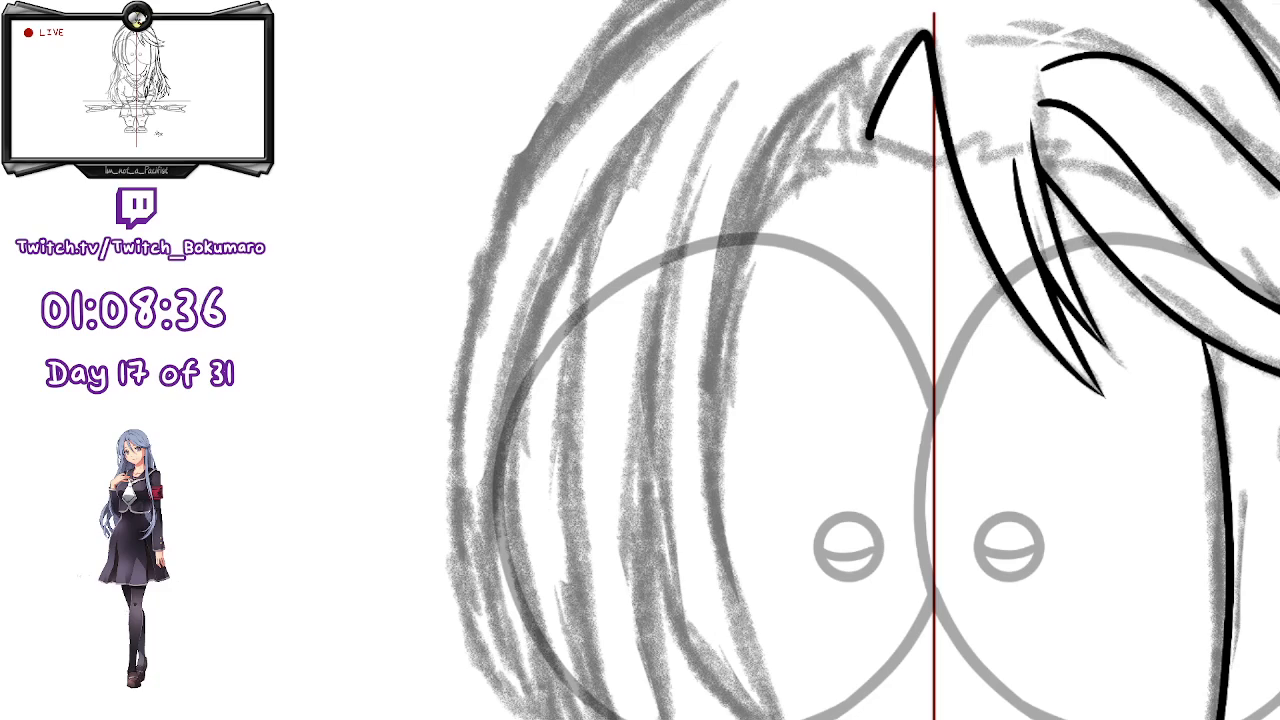
{"action": "mouse_move", "coordinate": [867, 314]}
{"action": "left_mouse_down"}
{"action": "mouse_move", "coordinate": [886, 374]}
{"action": "mouse_move", "coordinate": [869, 544]}
{"action": "left_mouse_up"}
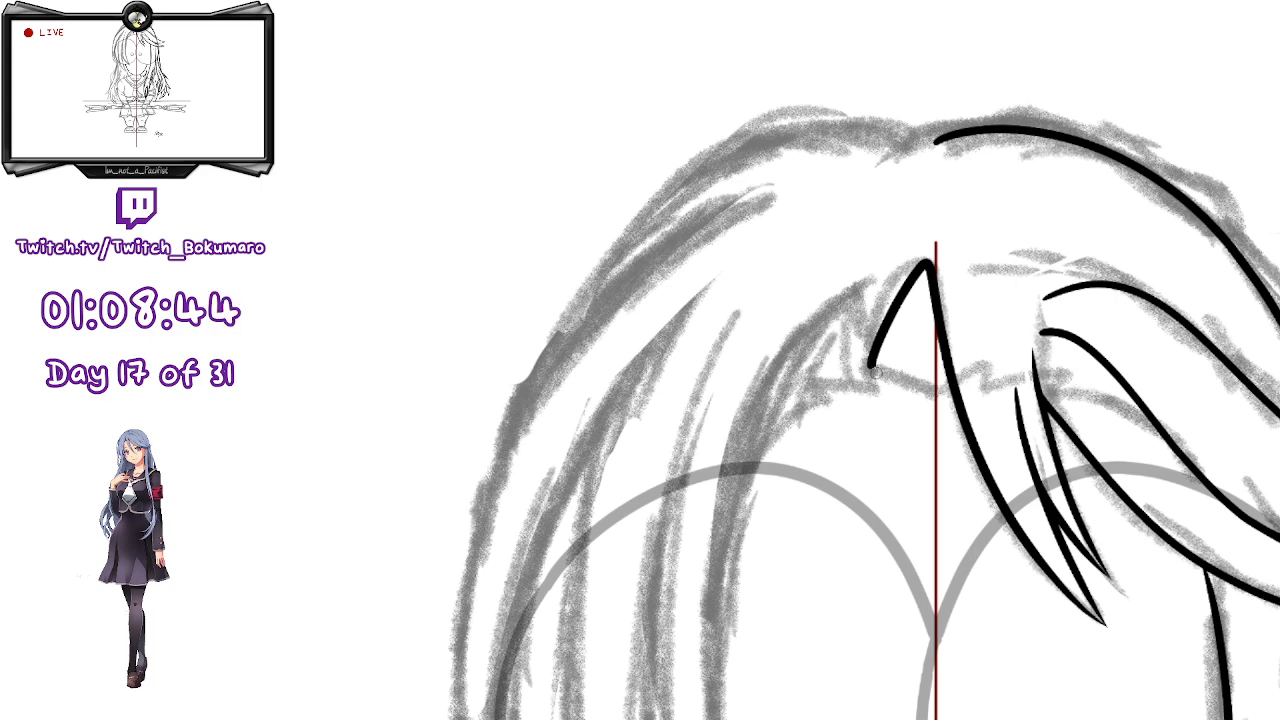
{"action": "mouse_move", "coordinate": [876, 371]}
{"action": "left_mouse_down"}
{"action": "mouse_move", "coordinate": [932, 388]}
{"action": "mouse_move", "coordinate": [885, 362]}
{"action": "mouse_move", "coordinate": [915, 393]}
{"action": "mouse_move", "coordinate": [916, 379]}
{"action": "mouse_move", "coordinate": [952, 378]}
{"action": "left_mouse_up"}
{"action": "key", "text": "ctrl+z"}
{"action": "key", "text": "ctrl+z"}
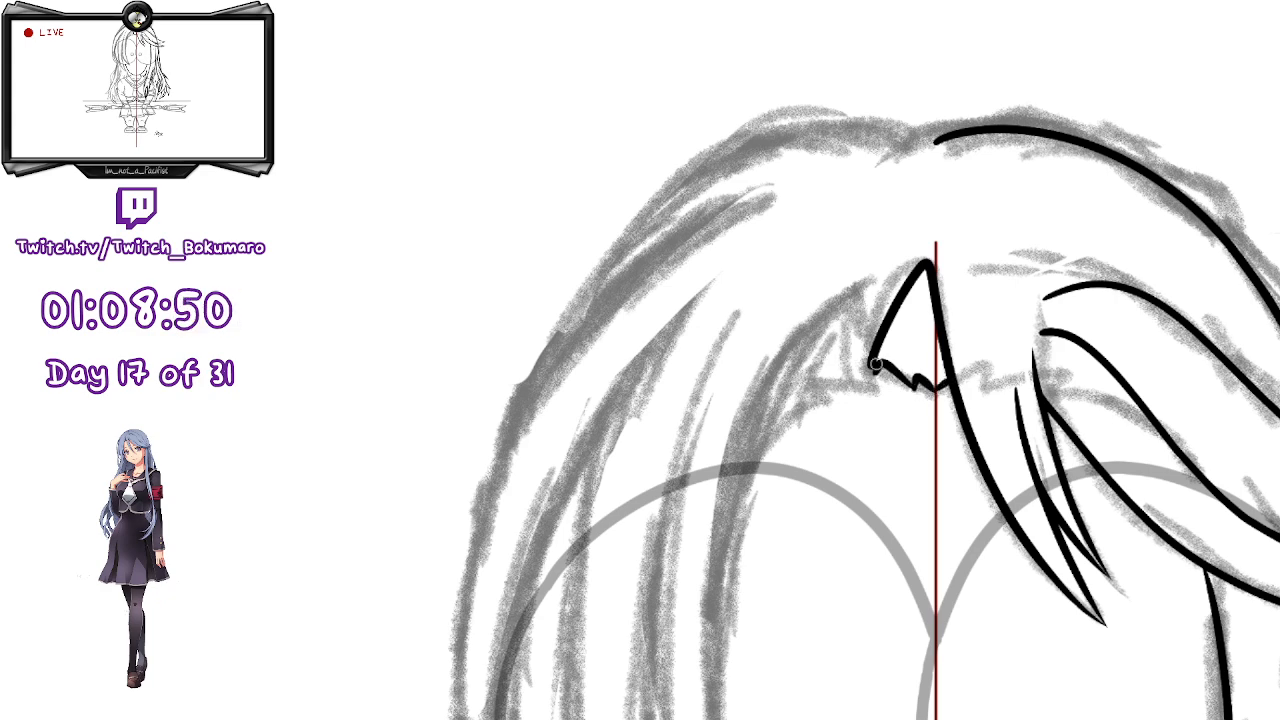
{"action": "mouse_move", "coordinate": [872, 378]}
{"action": "left_mouse_down"}
{"action": "mouse_move", "coordinate": [819, 384]}
{"action": "mouse_move", "coordinate": [816, 402]}
{"action": "mouse_move", "coordinate": [824, 392]}
{"action": "mouse_move", "coordinate": [756, 446]}
{"action": "left_mouse_up"}
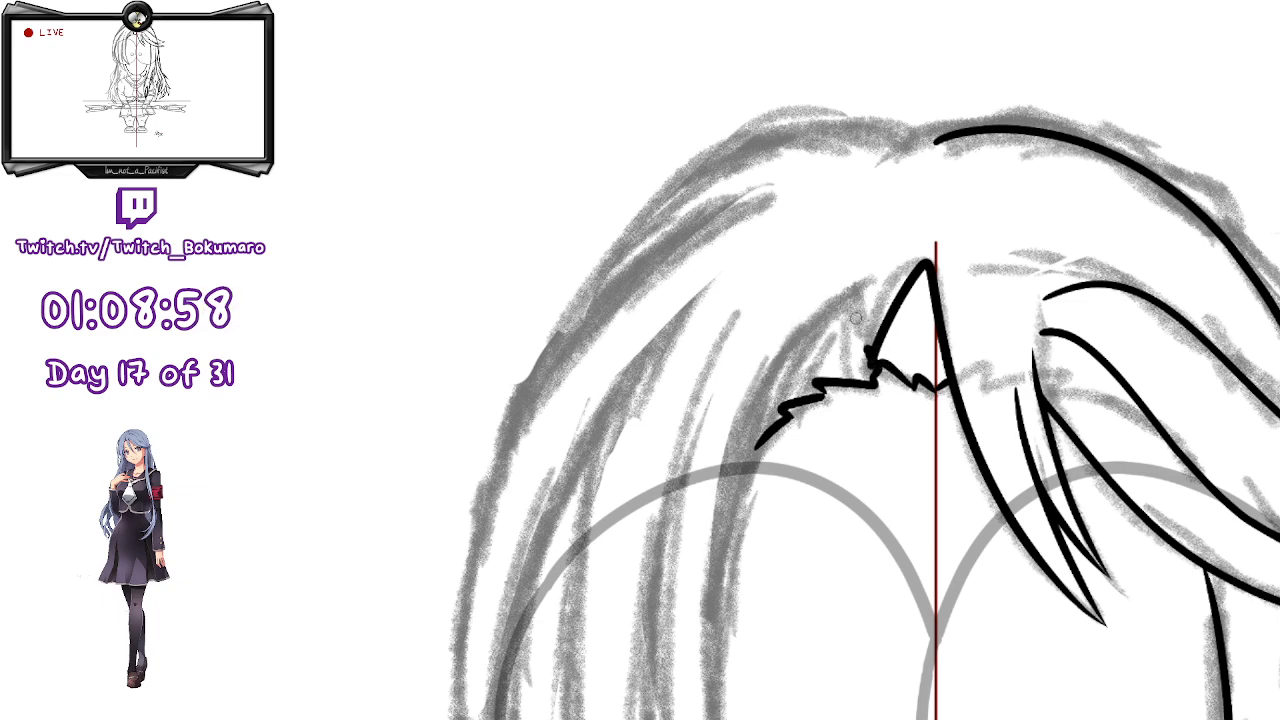
- Ink the inner edge of the left face-framing lock, curving from the hairline down to a tip inside the jaw
{"action": "left_click_drag", "start_coordinate": [869, 591], "coordinate": [826, 121]}
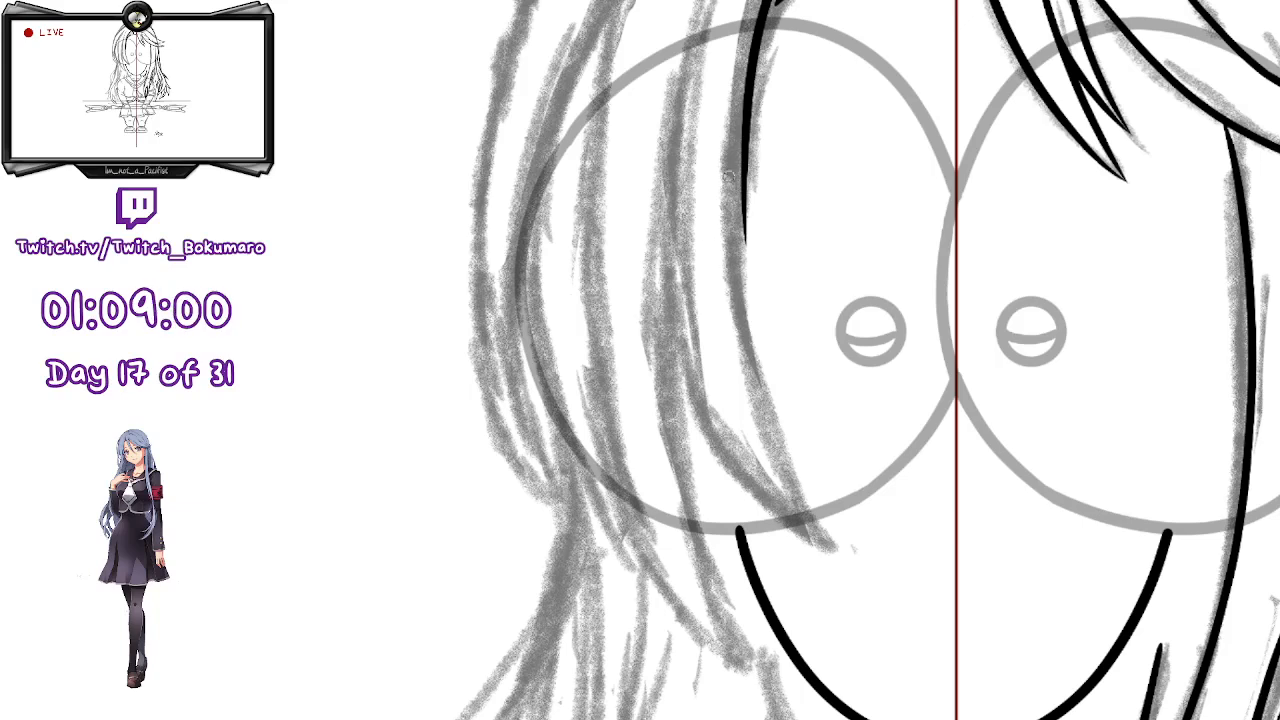
{"action": "mouse_move", "coordinate": [748, 107]}
{"action": "left_mouse_down"}
{"action": "mouse_move", "coordinate": [785, 495]}
{"action": "mouse_move", "coordinate": [810, 563]}
{"action": "mouse_move", "coordinate": [744, 245]}
{"action": "mouse_move", "coordinate": [829, 617]}
{"action": "left_mouse_up"}
{"action": "key", "text": "ctrl+z"}
{"action": "key", "text": "ctrl+z"}
{"action": "mouse_move", "coordinate": [753, 96]}
{"action": "left_mouse_down"}
{"action": "mouse_move", "coordinate": [756, 397]}
{"action": "mouse_move", "coordinate": [820, 566]}
{"action": "left_mouse_up"}
{"action": "key", "text": "ctrl+z"}
{"action": "mouse_move", "coordinate": [744, 131]}
{"action": "left_mouse_down"}
{"action": "mouse_move", "coordinate": [802, 499]}
{"action": "mouse_move", "coordinate": [831, 532]}
{"action": "left_mouse_up"}
{"action": "key", "text": "ctrl+t"}
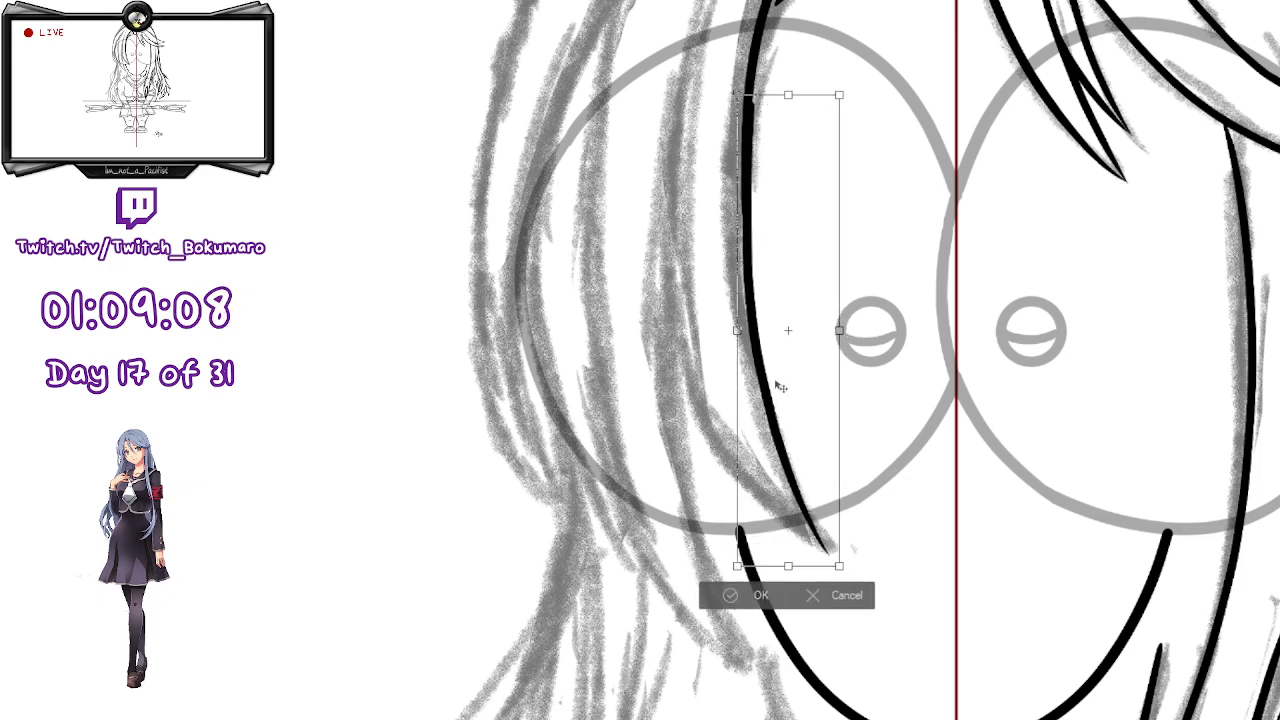
{"action": "key", "text": "Return"}
{"action": "key", "text": "ctrl+t"}
{"action": "key", "text": "Return"}
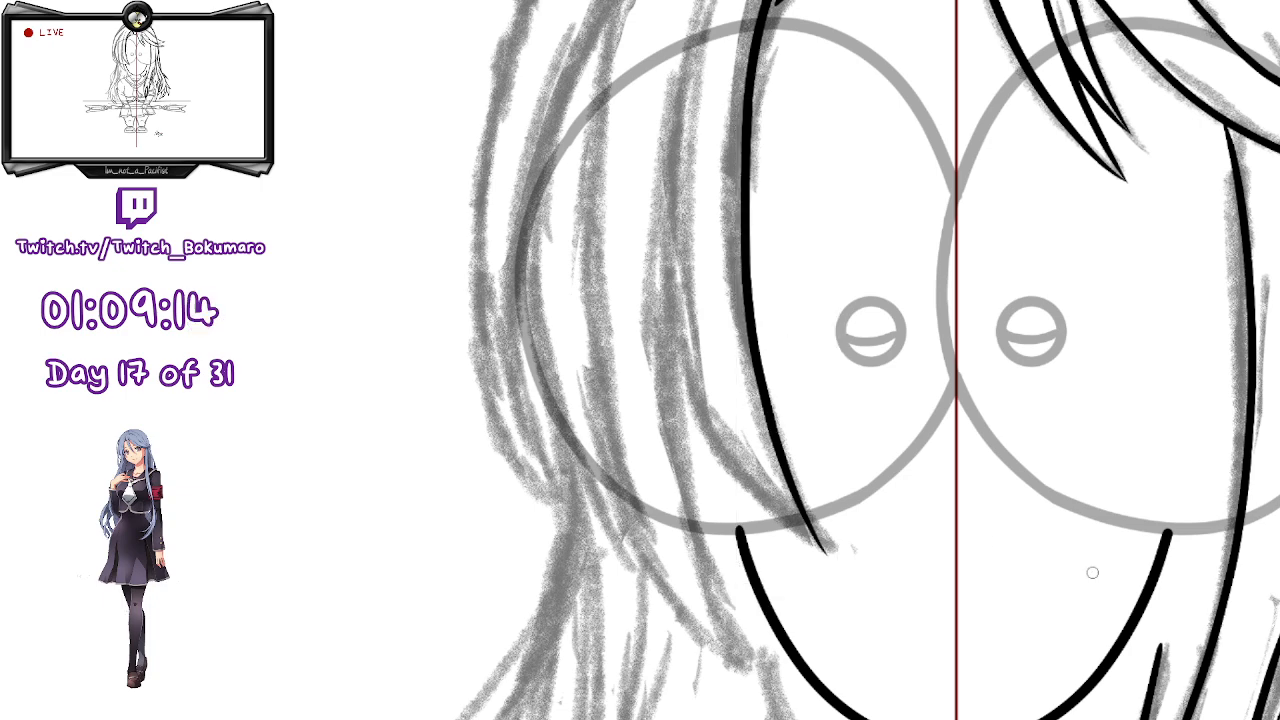
- Ink the outer edge of the left face-framing lock and transform the stroke to line up with the lock's tip
{"action": "left_click_drag", "start_coordinate": [682, 69], "coordinate": [710, 410]}
{"action": "key", "text": "ctrl+z"}
{"action": "mouse_move", "coordinate": [678, 80]}
{"action": "left_mouse_down"}
{"action": "mouse_move", "coordinate": [666, 215]}
{"action": "mouse_move", "coordinate": [778, 519]}
{"action": "left_mouse_up"}
{"action": "key", "text": "ctrl+t"}
{"action": "left_click_drag", "start_coordinate": [747, 434], "coordinate": [784, 466]}
{"action": "left_click_drag", "start_coordinate": [931, 361], "coordinate": [930, 351]}
{"action": "mouse_move", "coordinate": [779, 397]}
{"action": "left_mouse_down"}
{"action": "mouse_move", "coordinate": [784, 415]}
{"action": "mouse_move", "coordinate": [764, 394]}
{"action": "left_mouse_up"}
{"action": "key", "text": "Return"}
- Move the outer edge's end control points so that it meets the inner edge at the lock's tip
{"action": "scroll", "coordinate": [782, 568], "scroll_direction": "up", "scroll_amount": 3}
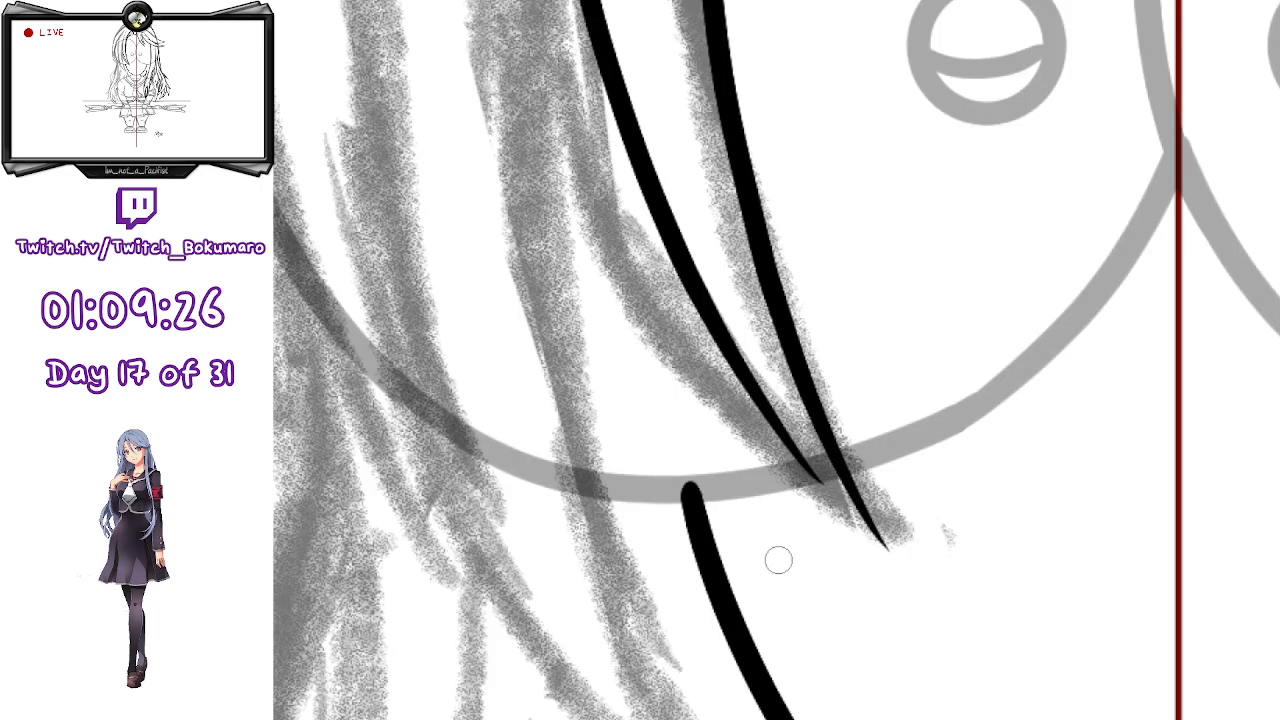
{"action": "left_click", "coordinate": [843, 496]}
{"action": "left_click_drag", "start_coordinate": [825, 489], "coordinate": [886, 548]}
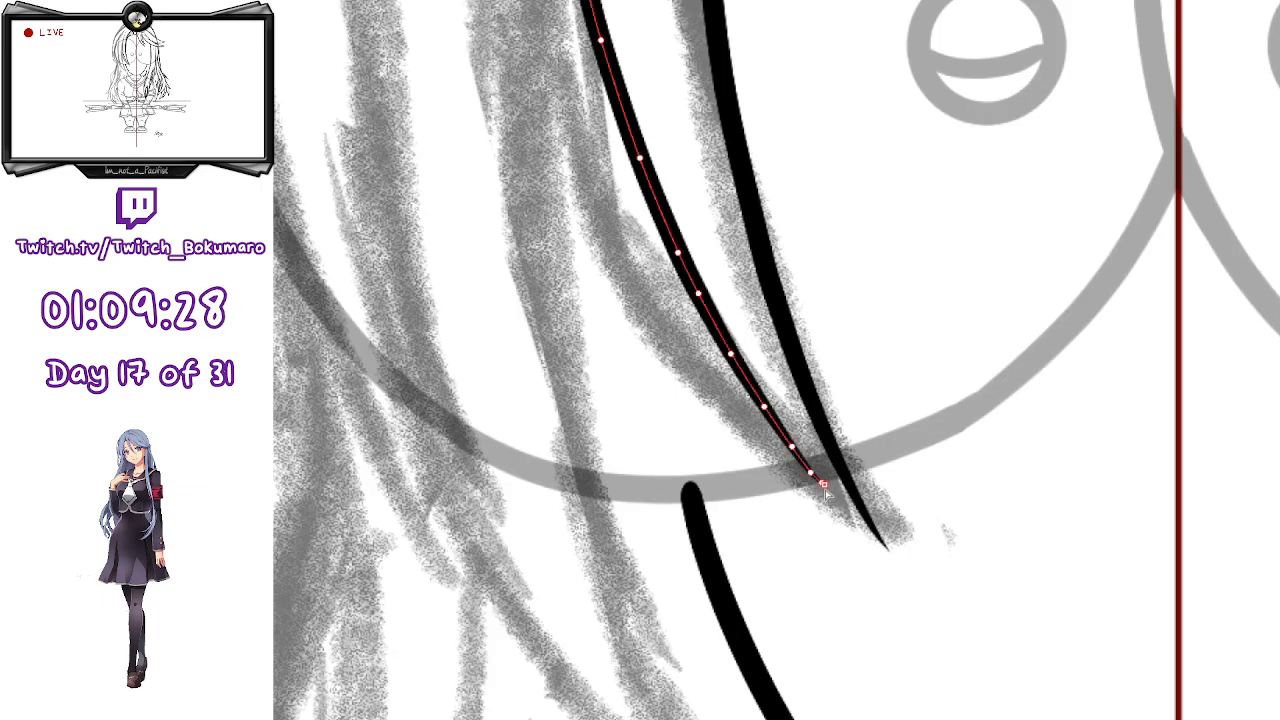
{"action": "left_click_drag", "start_coordinate": [822, 483], "coordinate": [879, 539]}
{"action": "left_click_drag", "start_coordinate": [816, 477], "coordinate": [836, 499]}
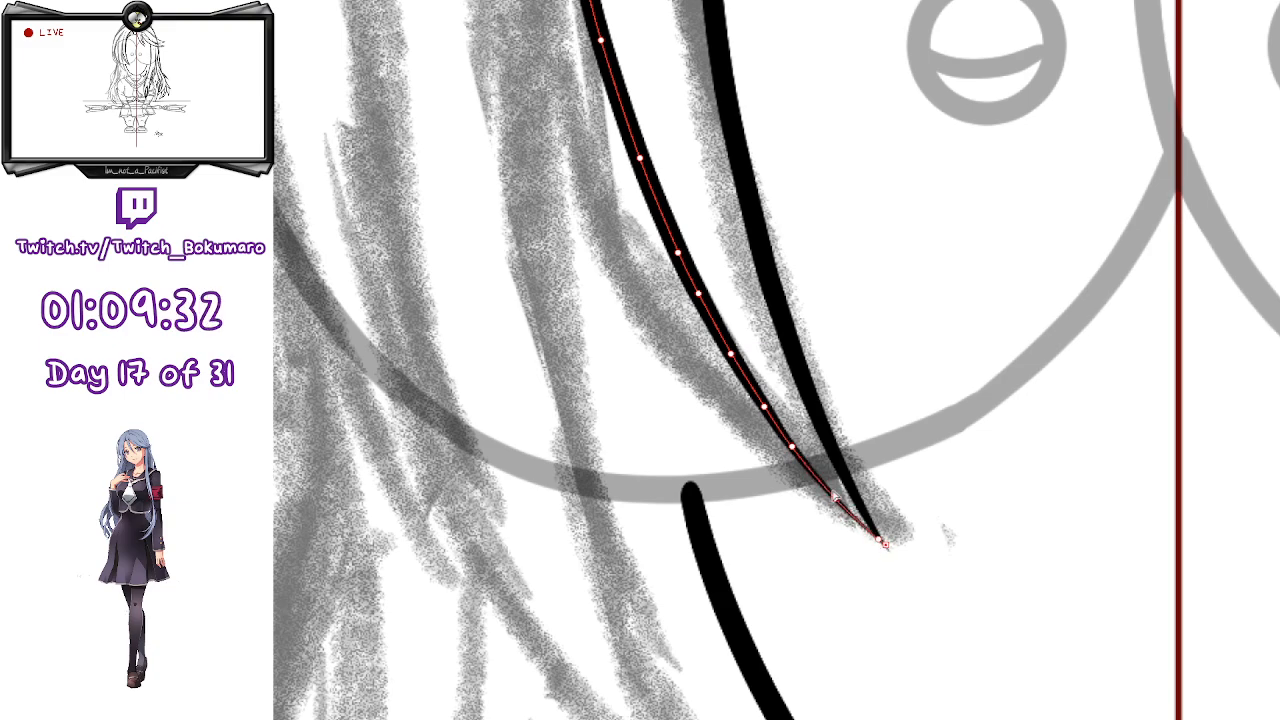
{"action": "left_click_drag", "start_coordinate": [793, 448], "coordinate": [798, 456]}
- Extend the outer edge of the left face-framing lock upward past the forehead to a tapered end near the crown
{"action": "left_click_drag", "start_coordinate": [891, 299], "coordinate": [978, 547]}
{"action": "left_click_drag", "start_coordinate": [920, 276], "coordinate": [967, 599]}
{"action": "left_click_drag", "start_coordinate": [941, 296], "coordinate": [910, 643]}
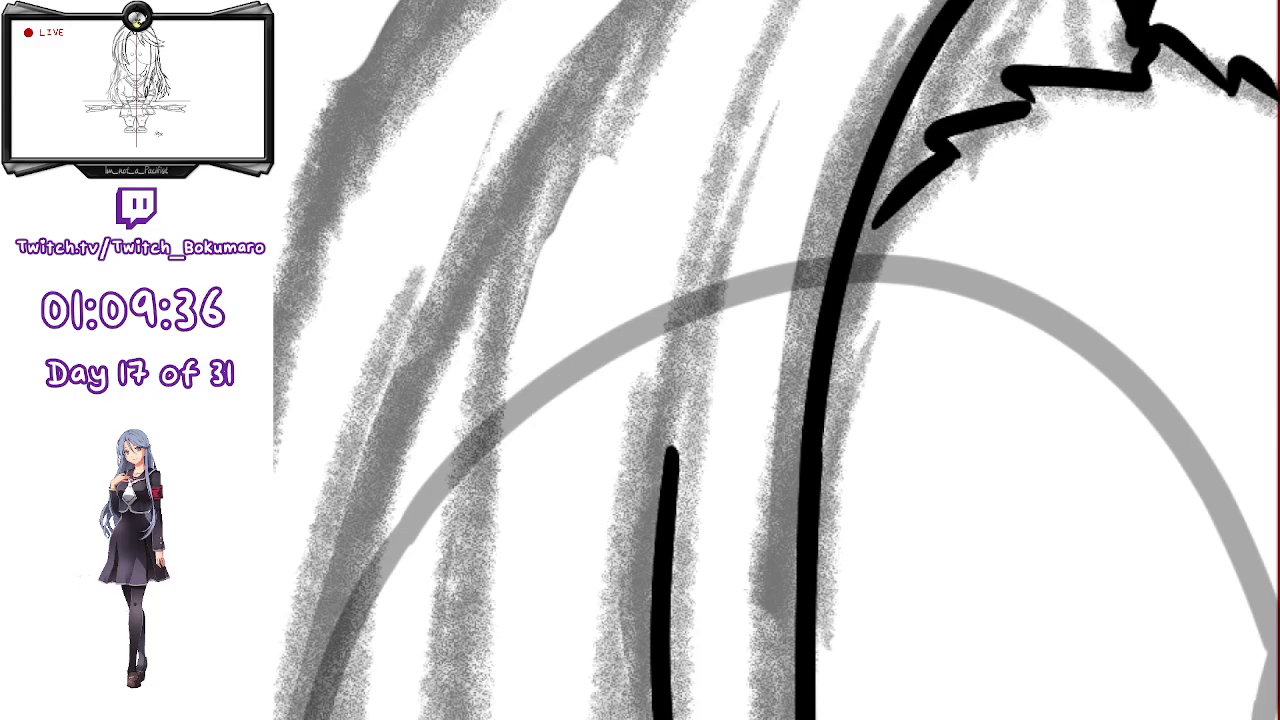
{"action": "left_click_drag", "start_coordinate": [1056, 499], "coordinate": [782, 554]}
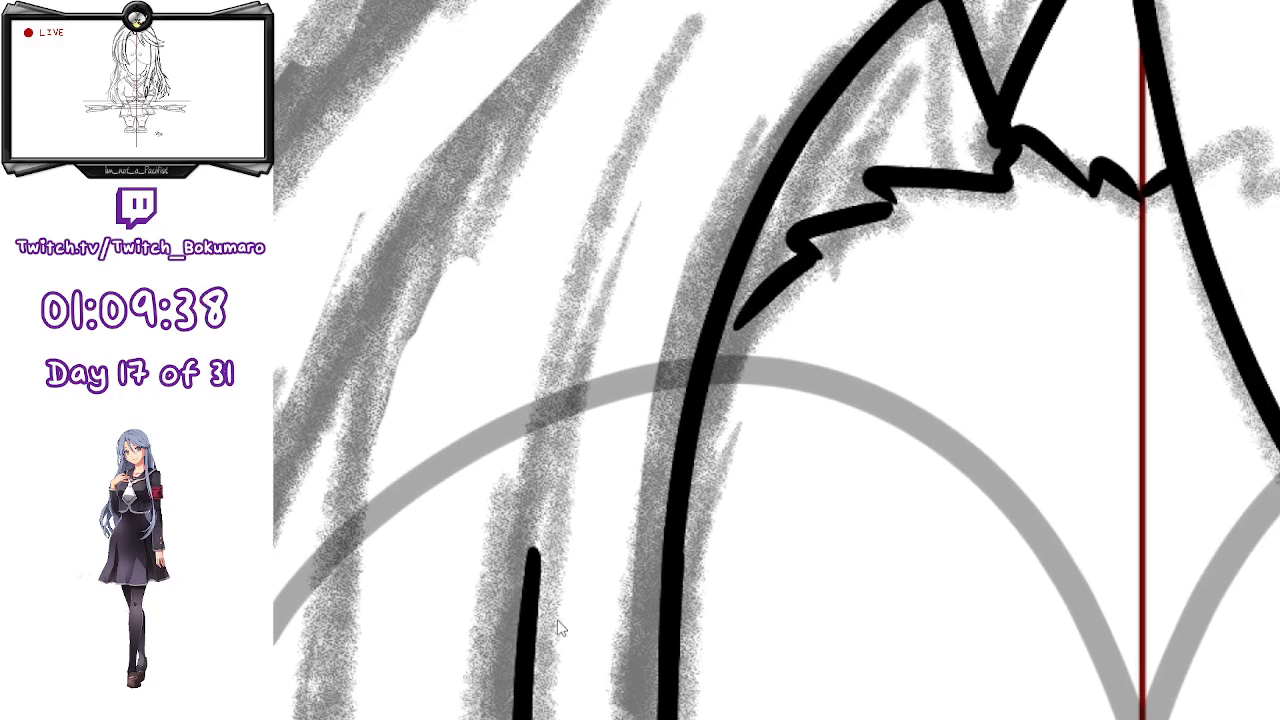
{"action": "left_click_drag", "start_coordinate": [543, 606], "coordinate": [657, 5]}
{"action": "key", "text": "ctrl+z"}
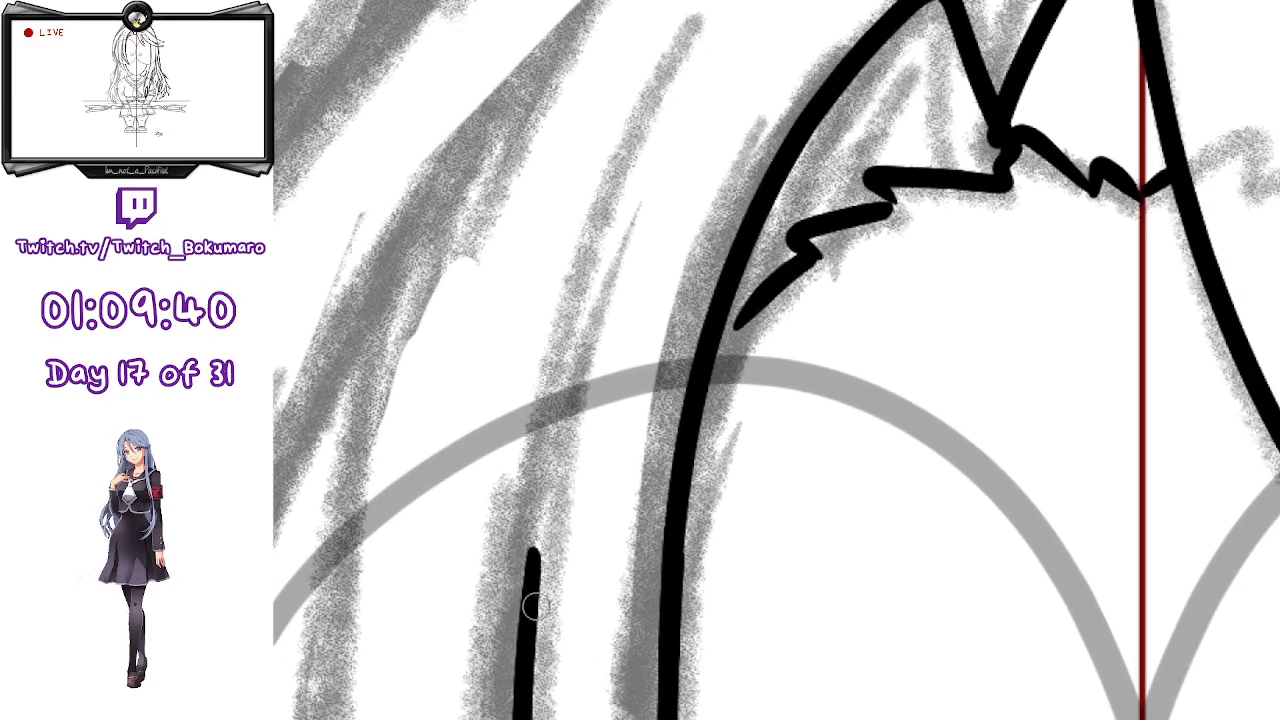
{"action": "left_click_drag", "start_coordinate": [535, 603], "coordinate": [690, 10]}
{"action": "key", "text": "ctrl+z"}
{"action": "left_click_drag", "start_coordinate": [531, 571], "coordinate": [557, 403]}
{"action": "left_click_drag", "start_coordinate": [537, 528], "coordinate": [699, 4]}
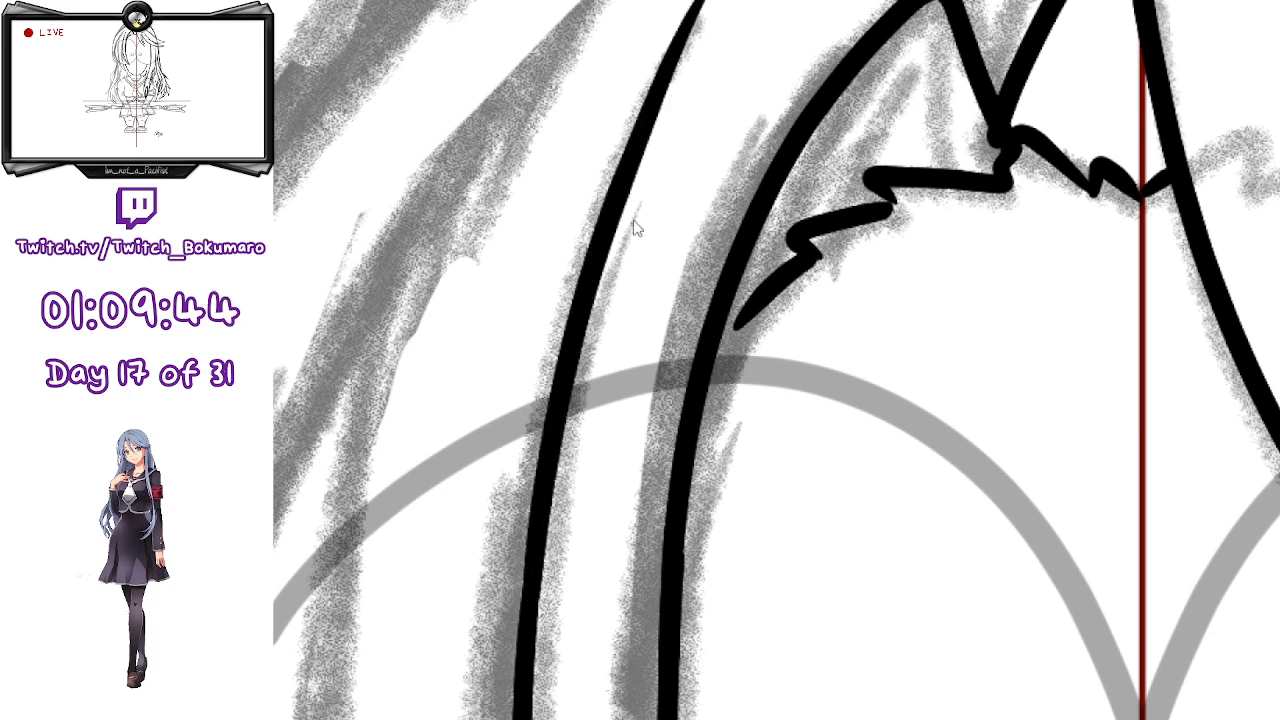
- Ink a narrow pointed strand from the face-framing lock's outer edge down to the upper end of the left jawline
{"action": "scroll", "coordinate": [633, 228], "scroll_direction": "down", "scroll_amount": 2}
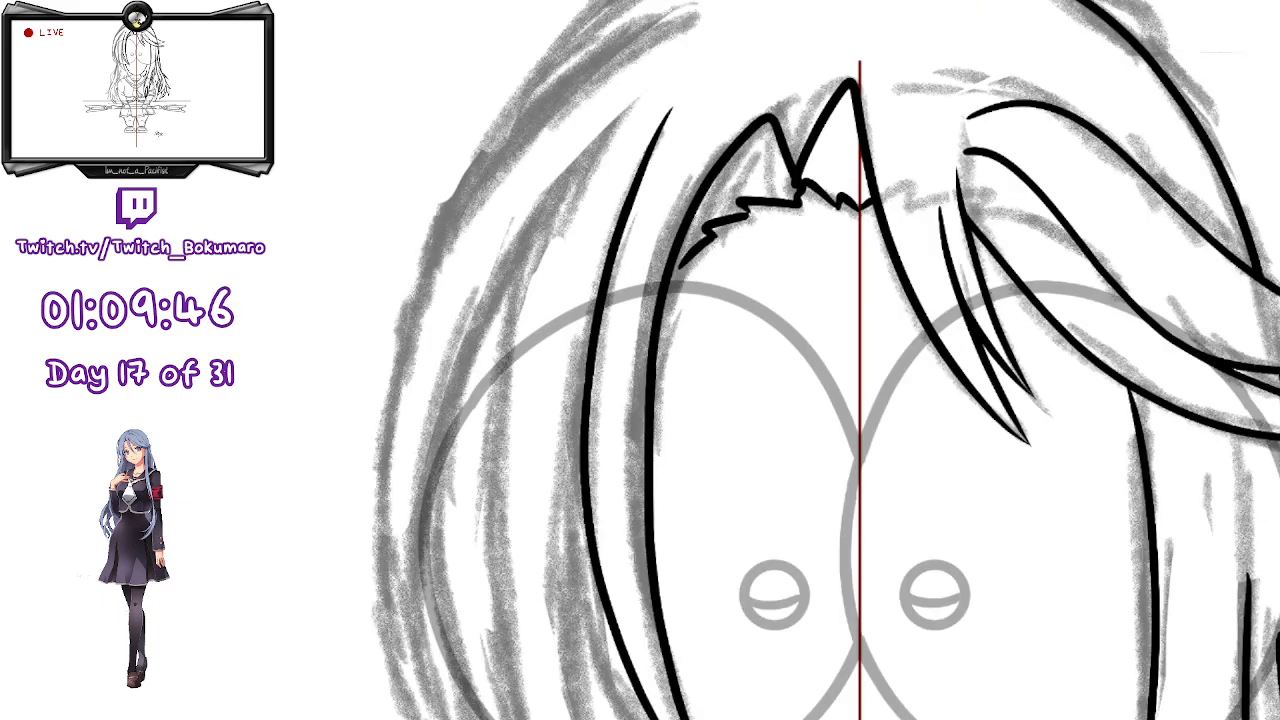
{"action": "mouse_move", "coordinate": [928, 387]}
{"action": "left_mouse_down"}
{"action": "mouse_move", "coordinate": [951, 131]}
{"action": "mouse_move", "coordinate": [751, 143]}
{"action": "left_mouse_up"}
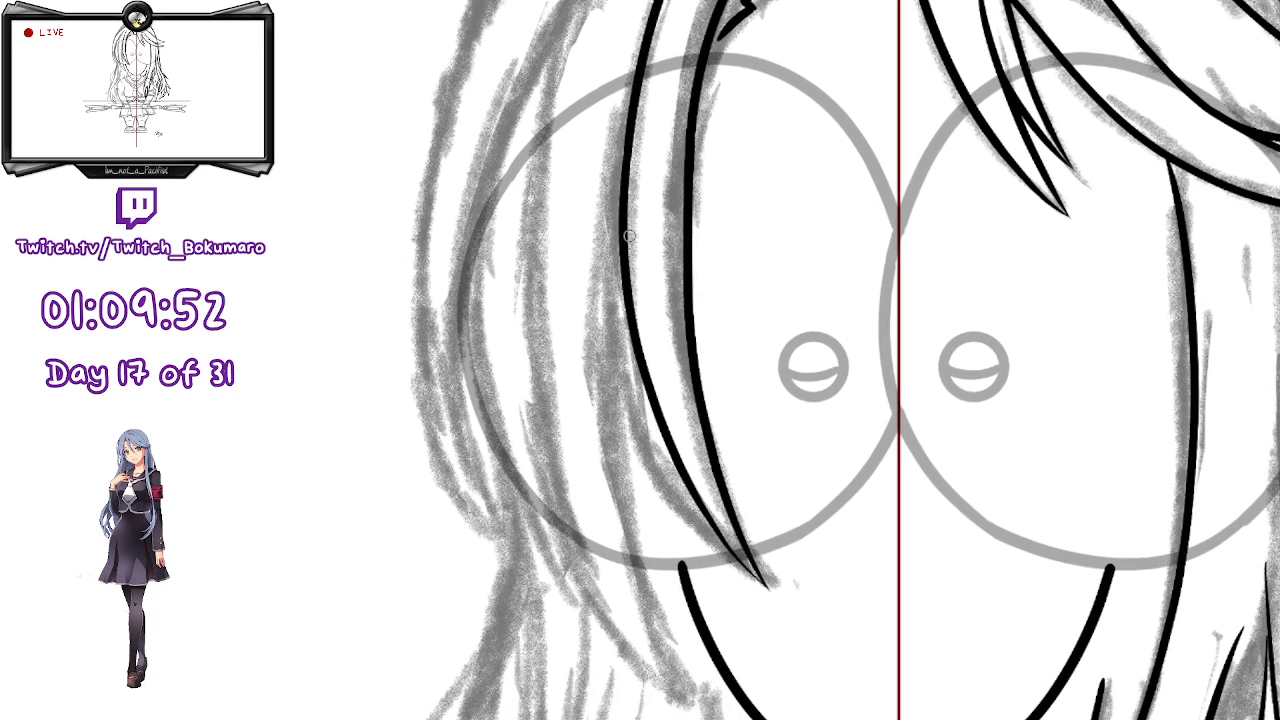
{"action": "left_click_drag", "start_coordinate": [626, 244], "coordinate": [658, 580]}
{"action": "key", "text": "ctrl+z"}
{"action": "left_click_drag", "start_coordinate": [628, 208], "coordinate": [710, 648]}
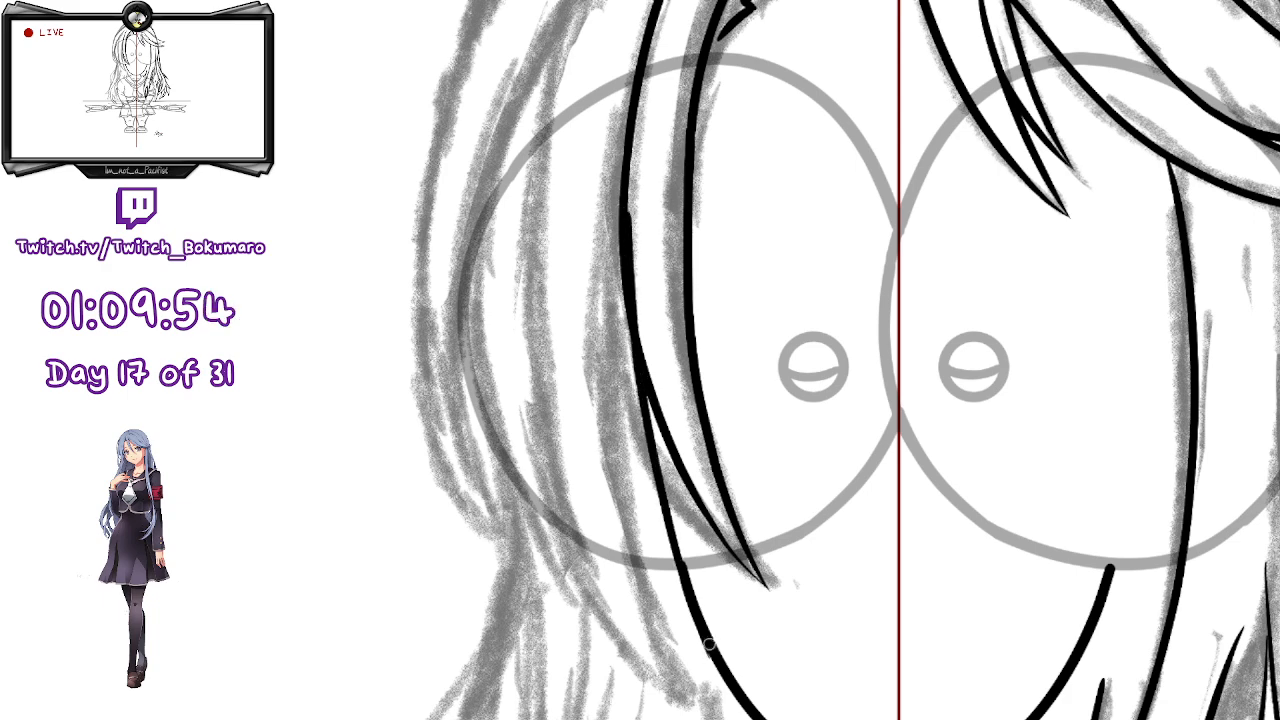
{"action": "key", "text": "ctrl+z"}
{"action": "left_click_drag", "start_coordinate": [630, 366], "coordinate": [692, 634]}
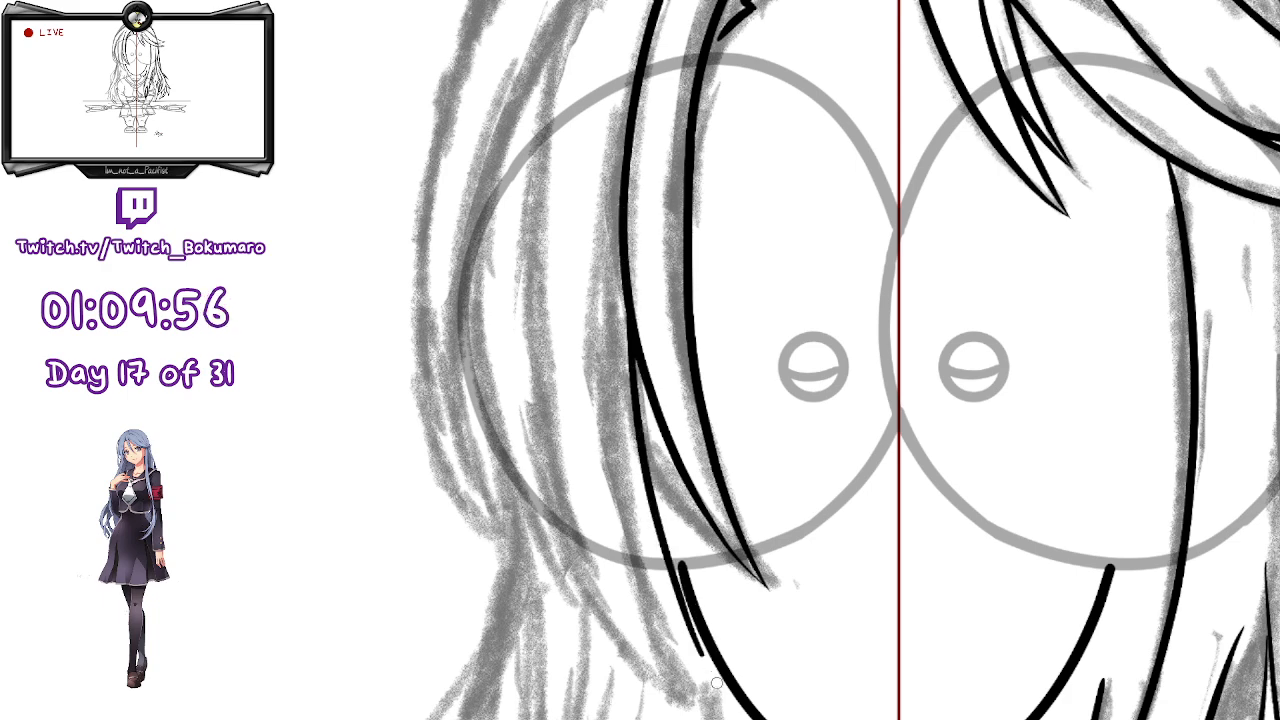
{"action": "key", "text": "ctrl+z"}
{"action": "mouse_move", "coordinate": [626, 288]}
{"action": "left_mouse_down"}
{"action": "mouse_move", "coordinate": [685, 569]}
{"action": "mouse_move", "coordinate": [616, 314]}
{"action": "mouse_move", "coordinate": [683, 567]}
{"action": "left_mouse_up"}
{"action": "key", "text": "ctrl+z"}
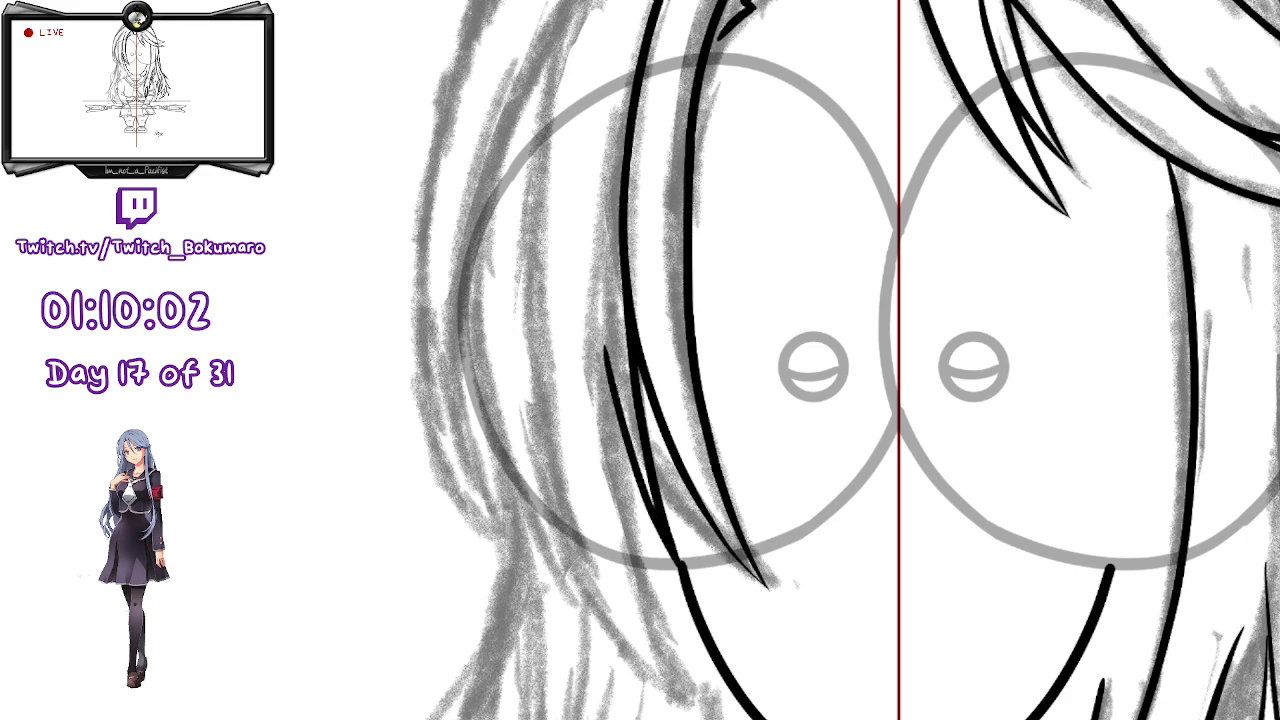
- Ink the inner edge of the next left strand, from the narrow strand's peak down outside the jaw, and adjust it with Transform
{"action": "left_click_drag", "start_coordinate": [762, 516], "coordinate": [681, 311]}
{"action": "left_click_drag", "start_coordinate": [537, 214], "coordinate": [588, 486]}
{"action": "key", "text": "ctrl+z"}
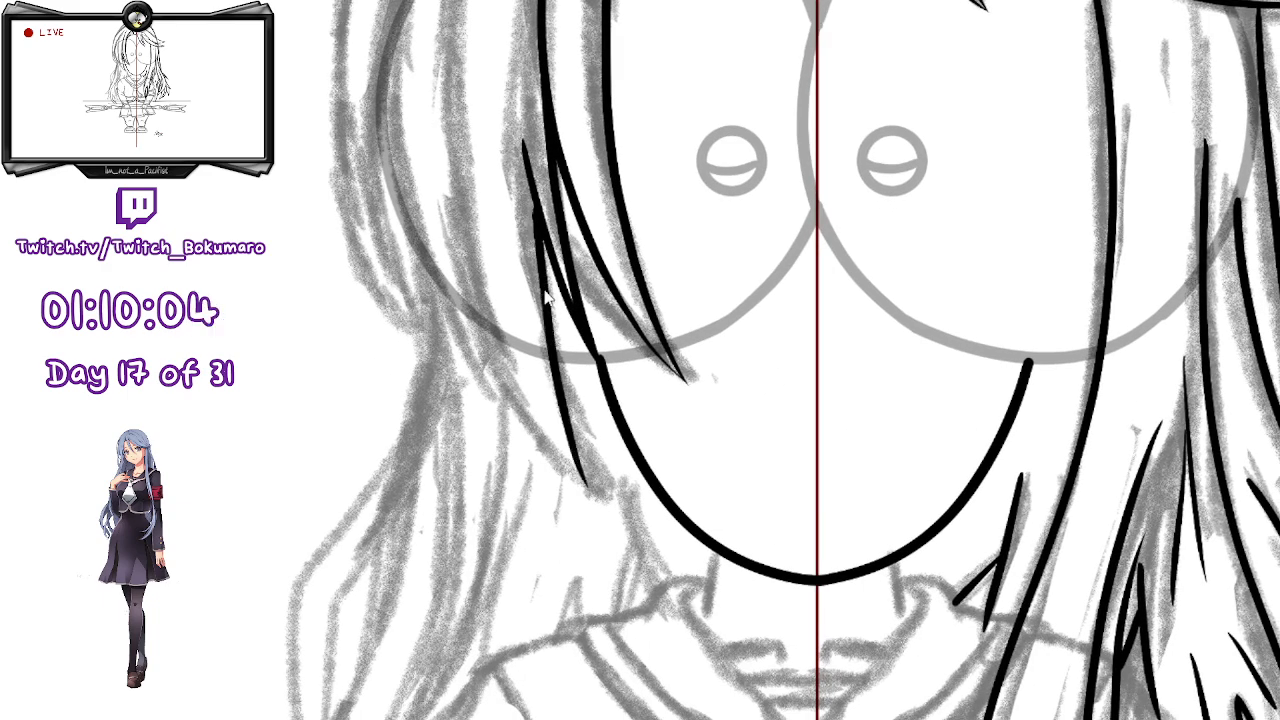
{"action": "left_click_drag", "start_coordinate": [530, 184], "coordinate": [598, 480]}
{"action": "key", "text": "ctrl+z"}
{"action": "left_click_drag", "start_coordinate": [537, 200], "coordinate": [612, 503]}
{"action": "key", "text": "ctrl+z"}
{"action": "left_click_drag", "start_coordinate": [530, 184], "coordinate": [600, 490]}
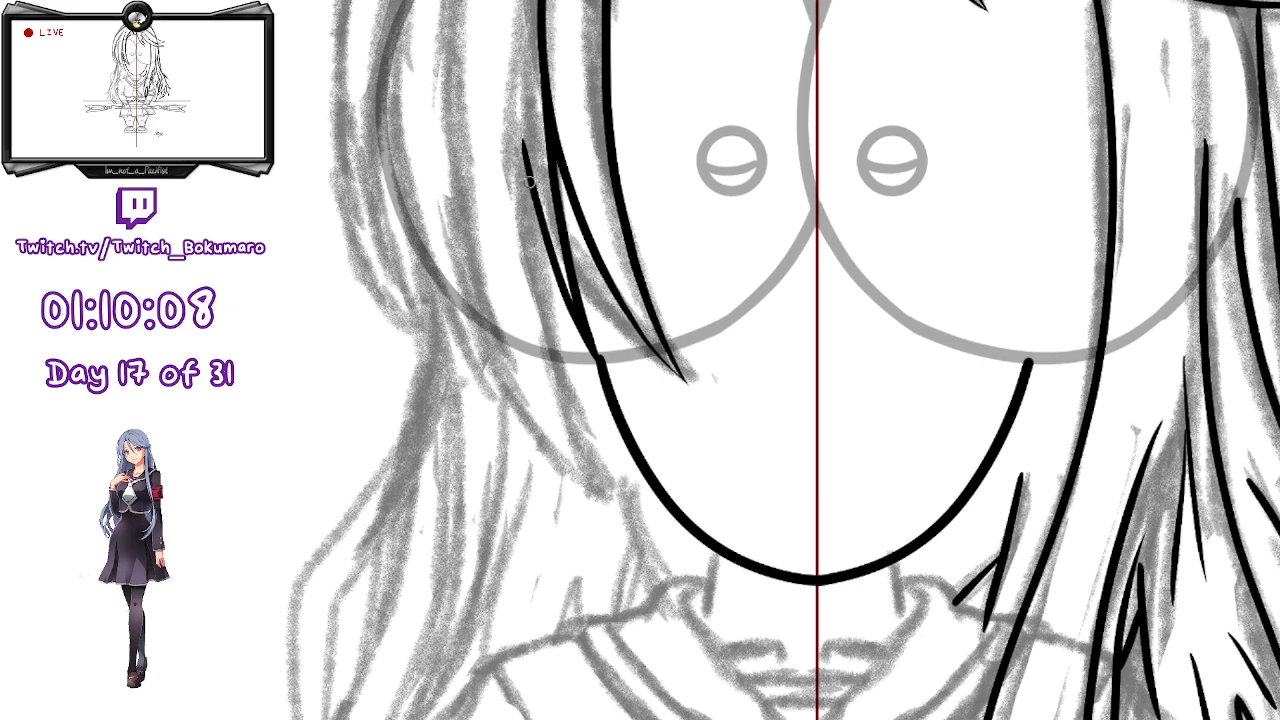
{"action": "key", "text": "ctrl+z"}
{"action": "mouse_move", "coordinate": [523, 142]}
{"action": "left_mouse_down"}
{"action": "mouse_move", "coordinate": [563, 375]}
{"action": "mouse_move", "coordinate": [607, 500]}
{"action": "left_mouse_up"}
{"action": "key", "text": "ctrl+t"}
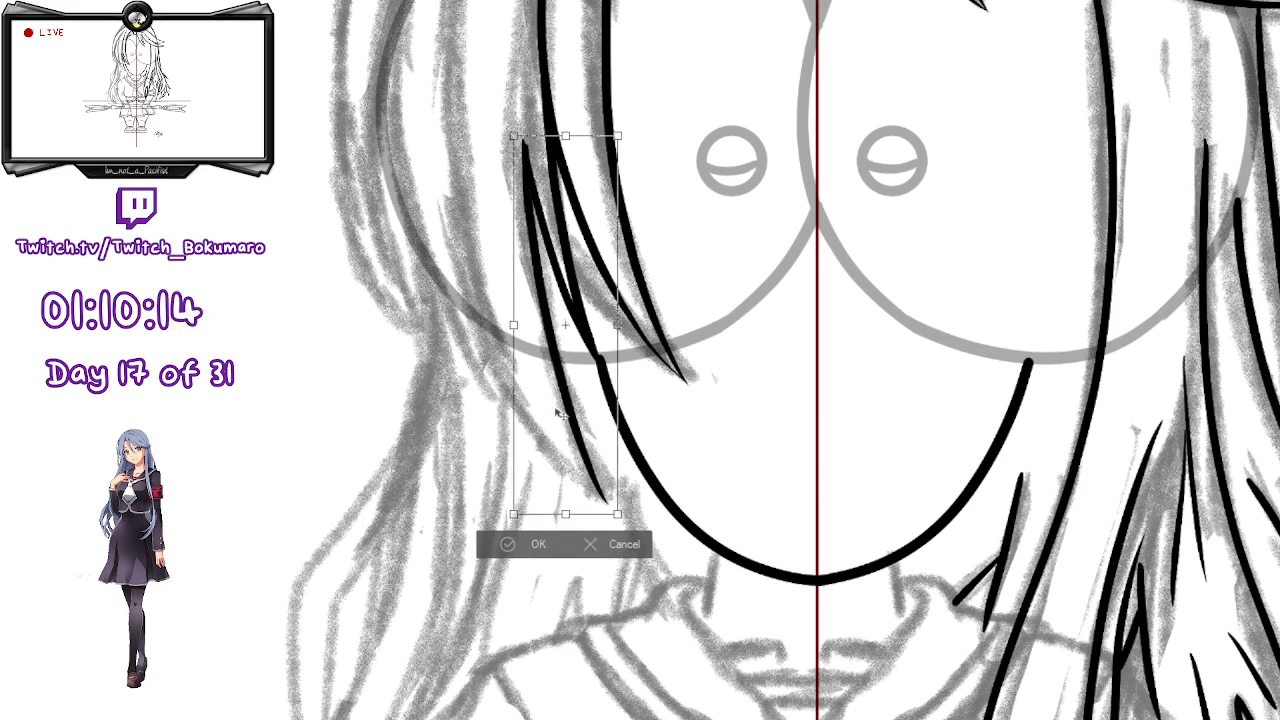
{"action": "key", "text": "Return"}
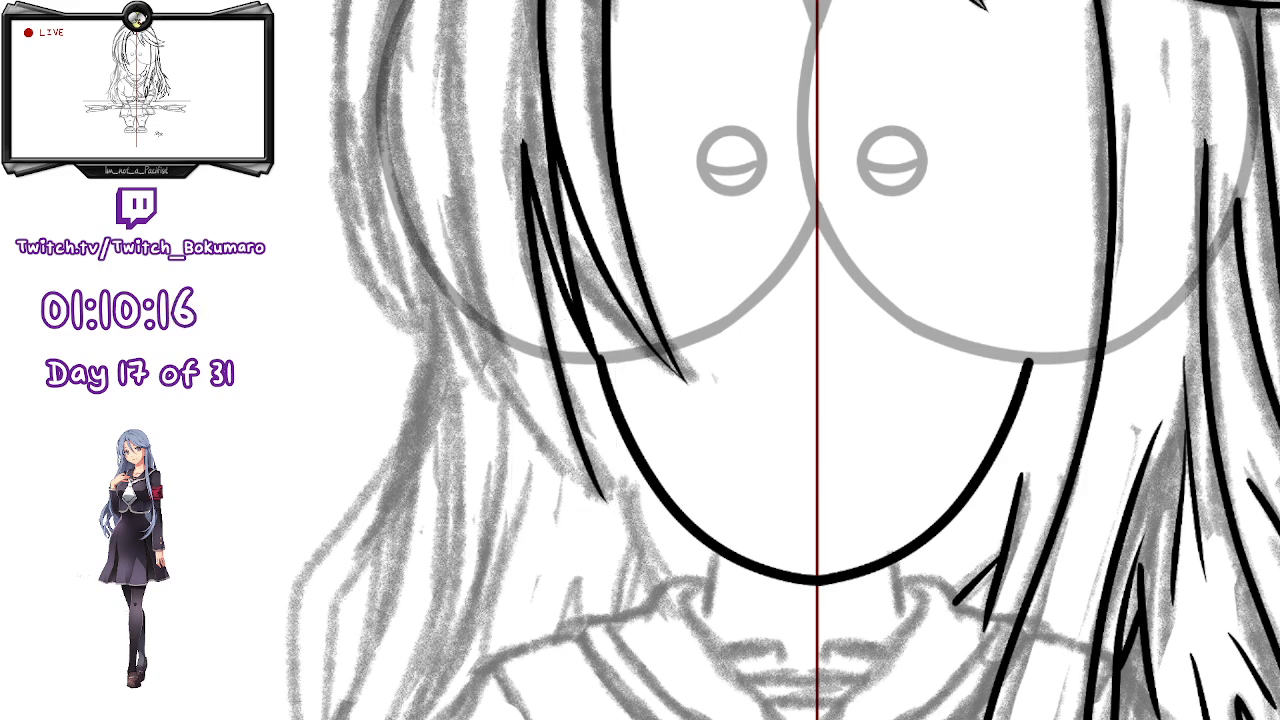
- Ink the long outer edge of that strand, curving down from eye level to meet its inner edge at the tip
{"action": "left_click_drag", "start_coordinate": [446, 52], "coordinate": [610, 514]}
{"action": "key", "text": "ctrl+t"}
{"action": "key", "text": "Return"}
{"action": "key", "text": "ctrl+z"}
{"action": "left_click_drag", "start_coordinate": [455, 44], "coordinate": [607, 503]}
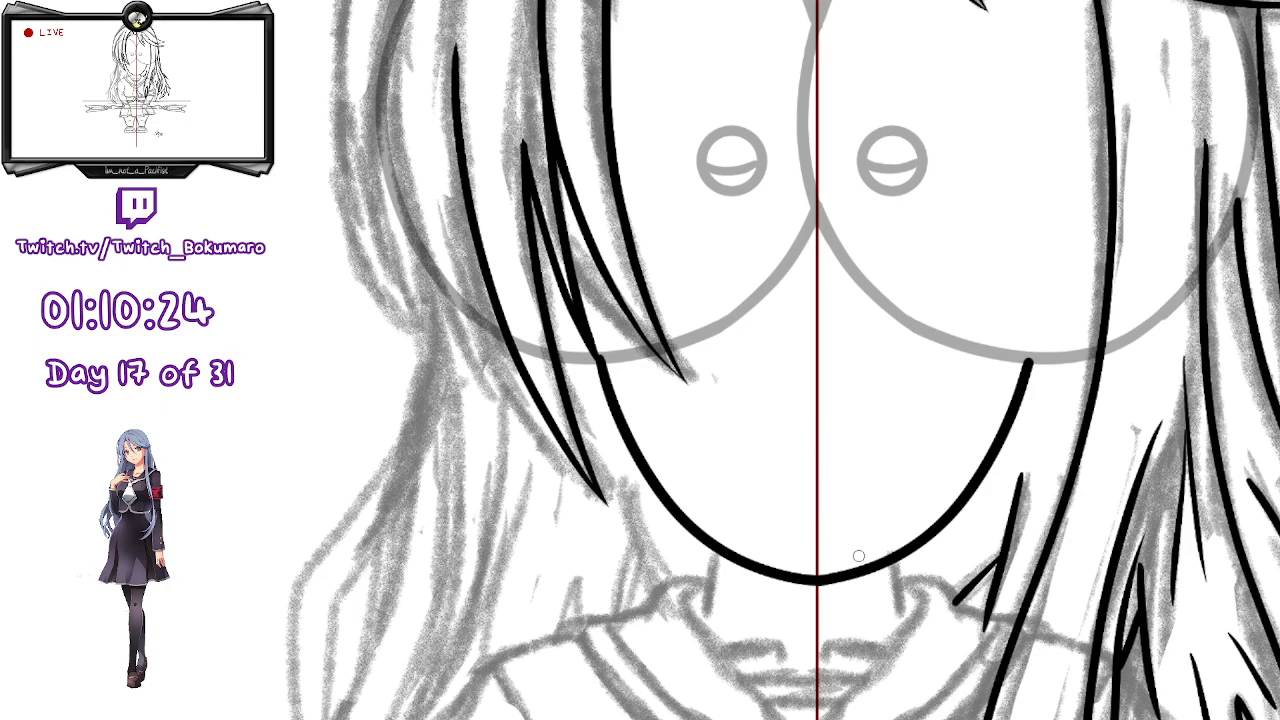
- Ink a small pointed strand branching off the outside of the long left strand beside the cheek
{"action": "left_click_drag", "start_coordinate": [792, 166], "coordinate": [805, 231]}
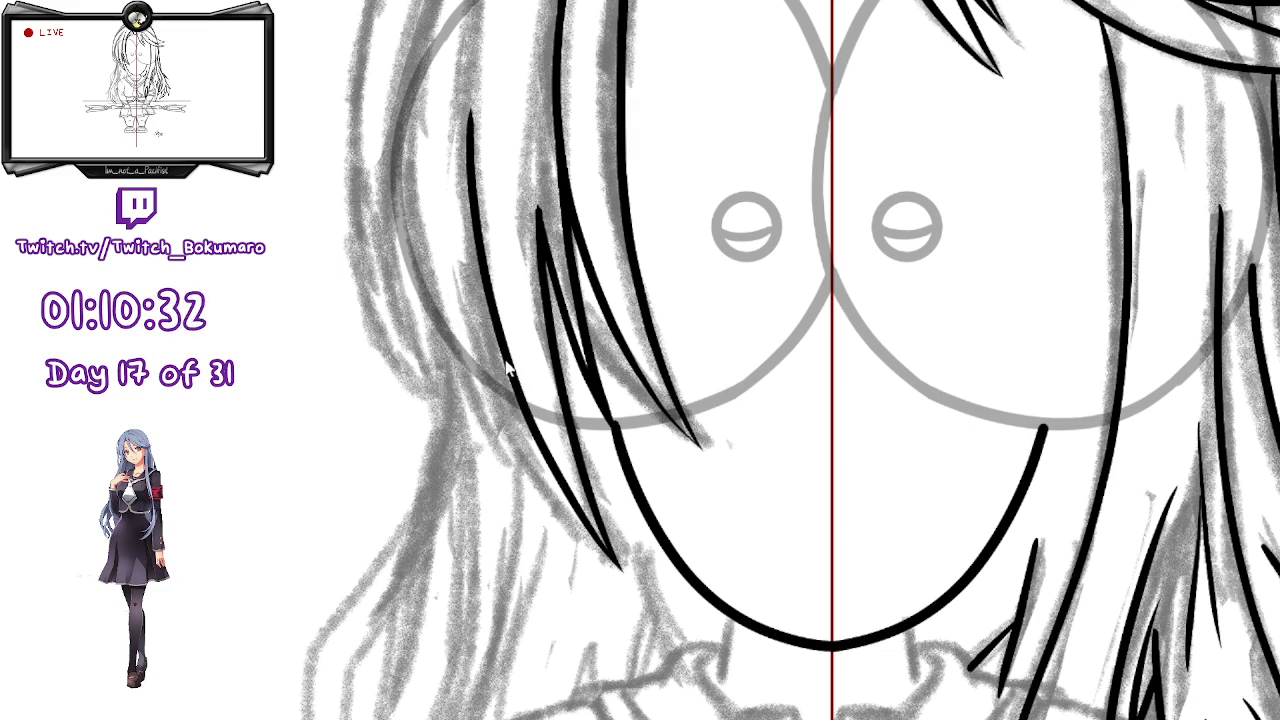
{"action": "left_click_drag", "start_coordinate": [520, 455], "coordinate": [440, 196]}
{"action": "key", "text": "ctrl+z"}
{"action": "mouse_move", "coordinate": [500, 339]}
{"action": "left_mouse_down"}
{"action": "mouse_move", "coordinate": [480, 405]}
{"action": "mouse_move", "coordinate": [437, 196]}
{"action": "left_mouse_up"}
{"action": "key", "text": "ctrl+z"}
{"action": "mouse_move", "coordinate": [503, 342]}
{"action": "left_mouse_down"}
{"action": "mouse_move", "coordinate": [528, 471]}
{"action": "mouse_move", "coordinate": [438, 165]}
{"action": "left_mouse_up"}
- Extend the long left strand's outer edge upward along the hair to a tapered end near the crown
{"action": "left_click_drag", "start_coordinate": [984, 339], "coordinate": [947, 545]}
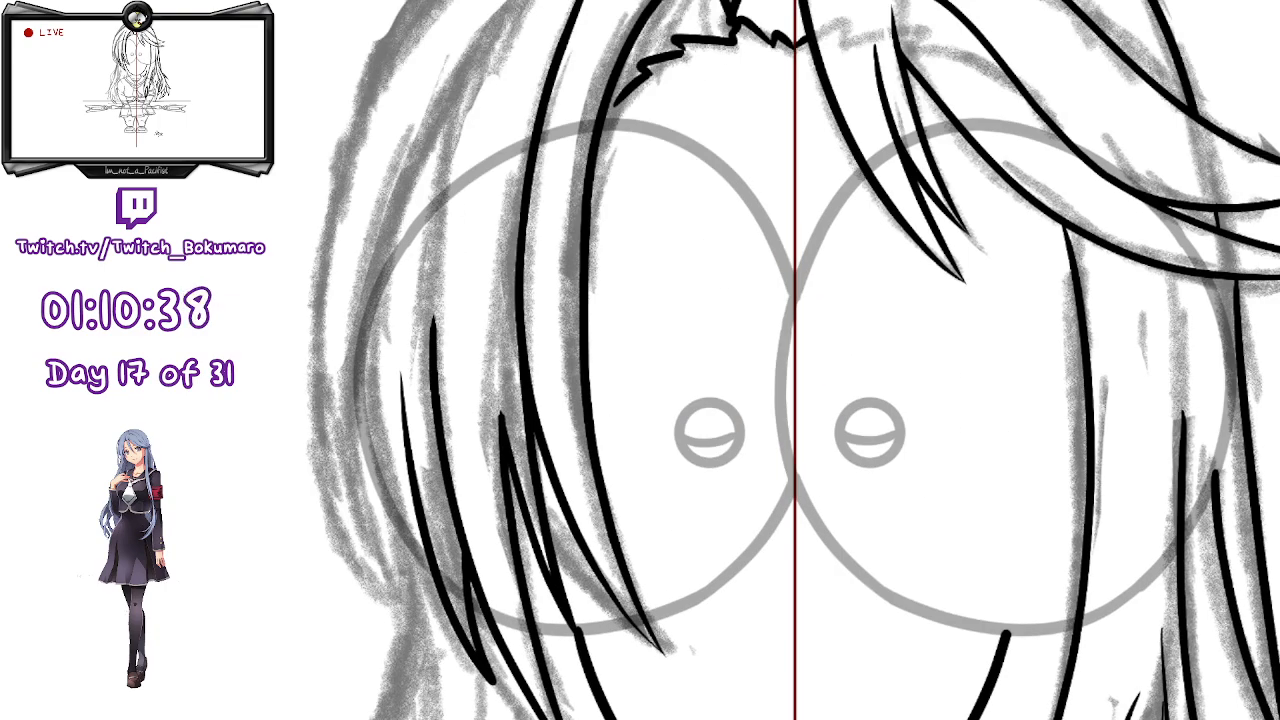
{"action": "left_click_drag", "start_coordinate": [682, 317], "coordinate": [675, 539]}
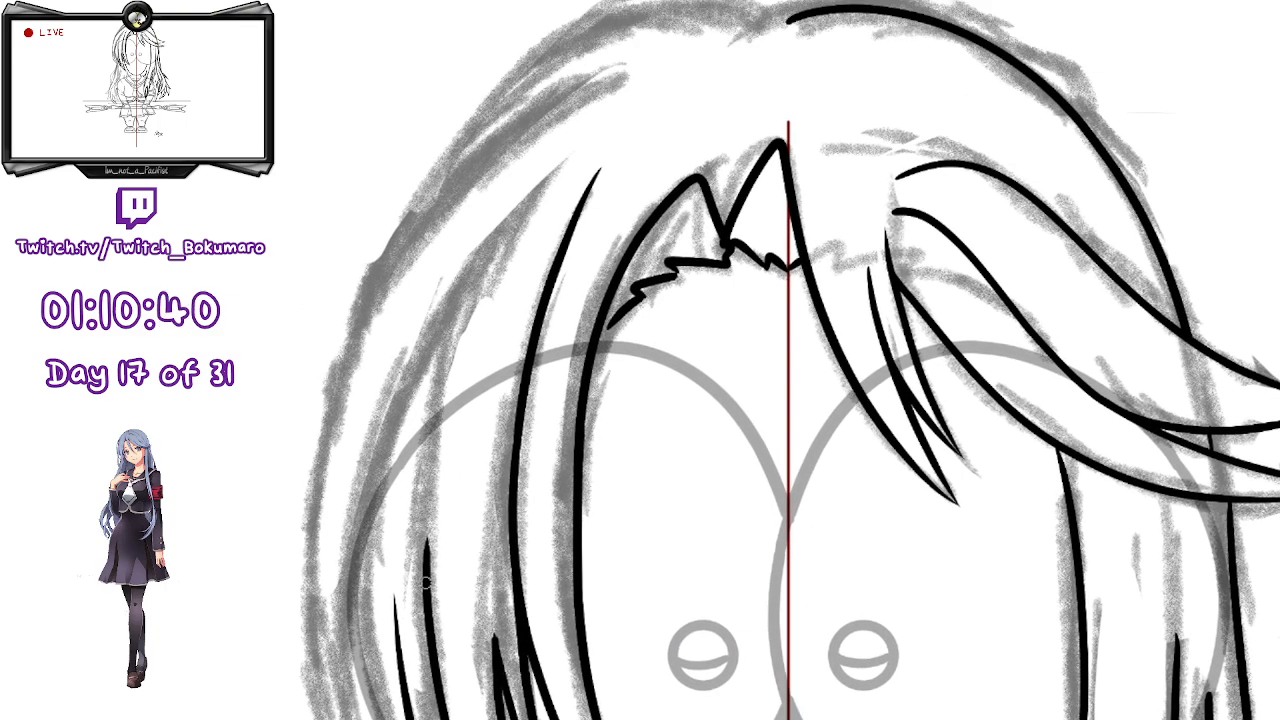
{"action": "left_click_drag", "start_coordinate": [429, 593], "coordinate": [560, 145]}
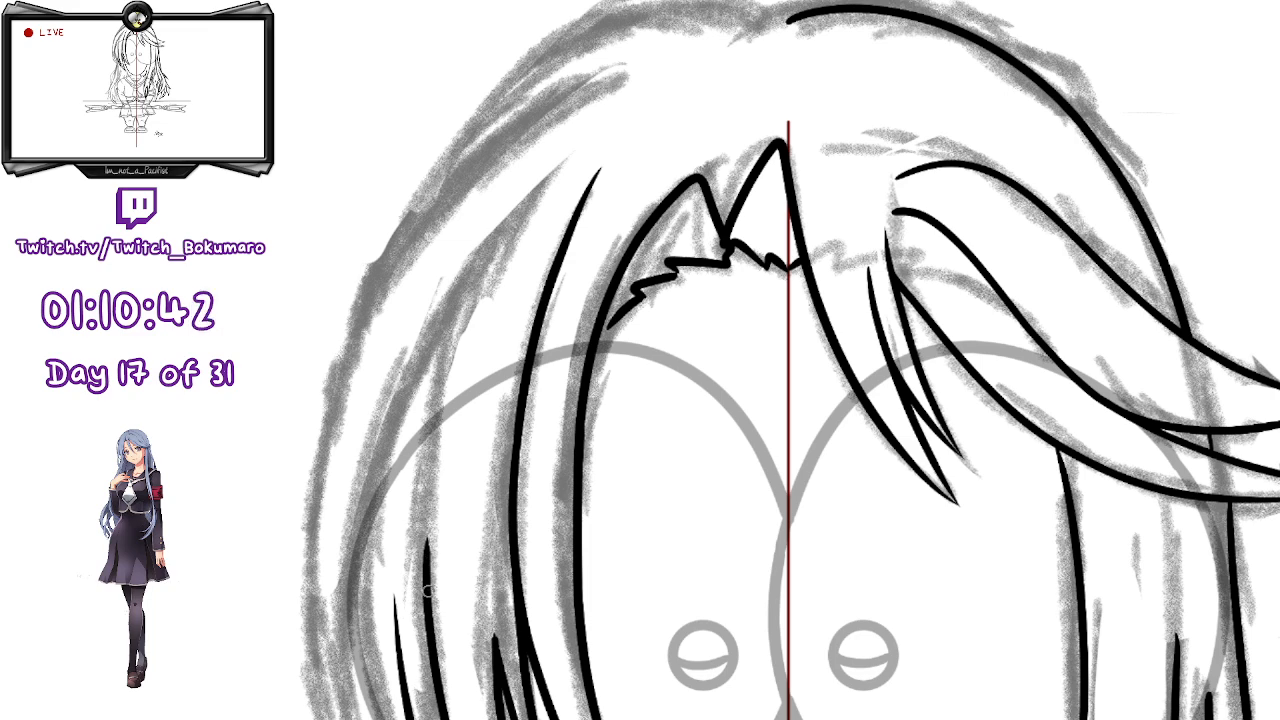
{"action": "mouse_move", "coordinate": [647, 407]}
{"action": "left_mouse_down"}
{"action": "mouse_move", "coordinate": [711, 389]}
{"action": "mouse_move", "coordinate": [859, 411]}
{"action": "left_mouse_up"}
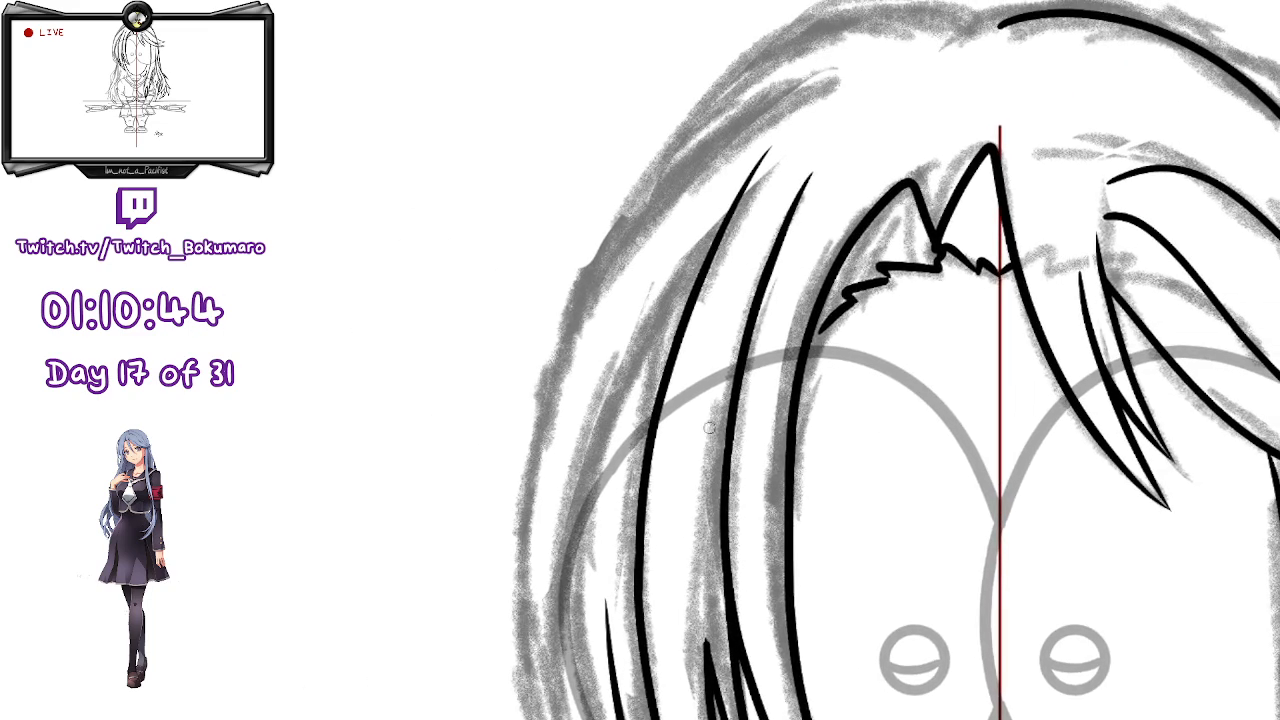
- Nudge the upward extension of the long left strand slightly into place with Transform
{"action": "key", "text": "ctrl+t"}
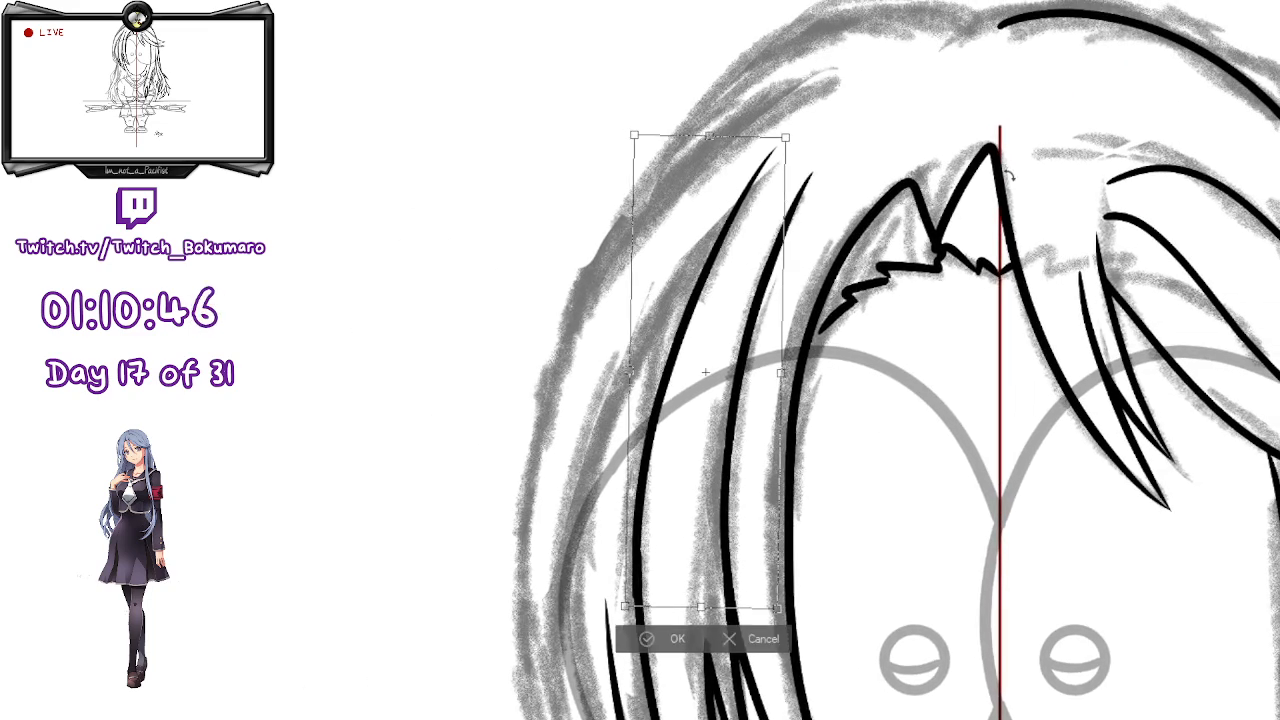
{"action": "left_click_drag", "start_coordinate": [739, 432], "coordinate": [742, 430]}
{"action": "key", "text": "Return"}
- Ink a curved line outside the long left strand, from its tapered upper end down to above eye level, and fit it with Transform
{"action": "left_click_drag", "start_coordinate": [1028, 554], "coordinate": [1084, 498]}
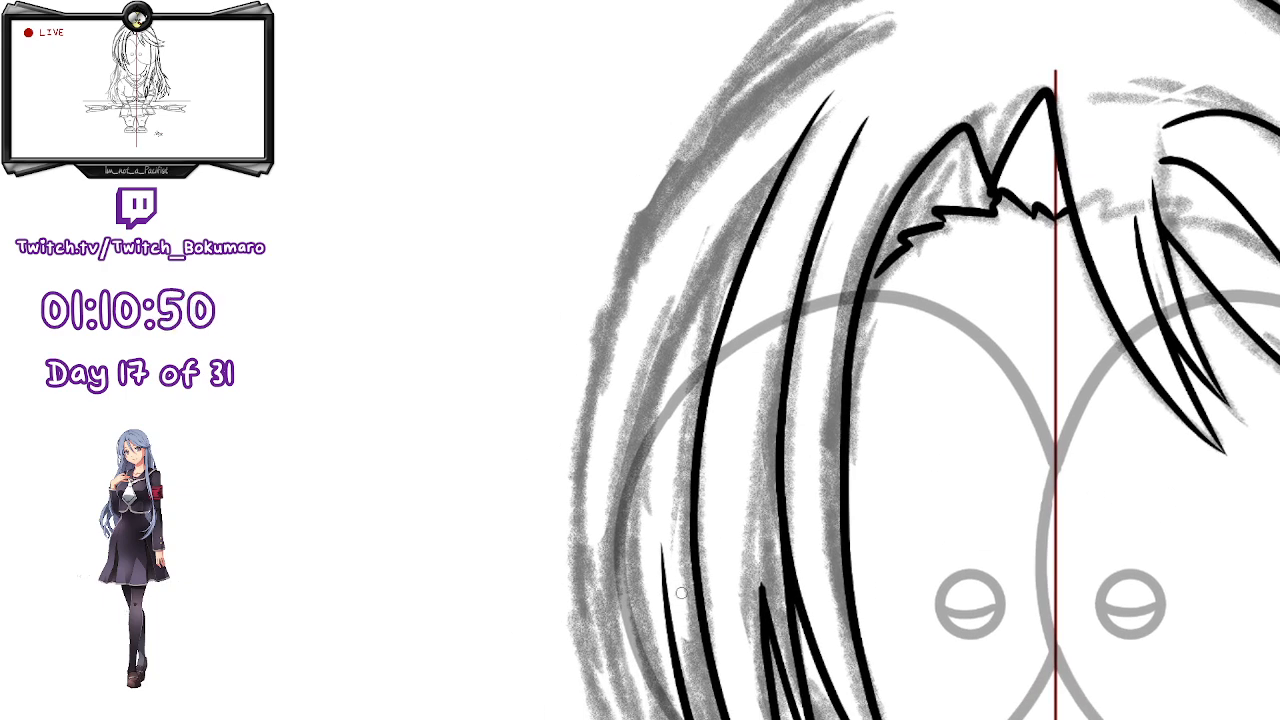
{"action": "mouse_move", "coordinate": [675, 629]}
{"action": "left_mouse_down"}
{"action": "mouse_move", "coordinate": [649, 351]}
{"action": "mouse_move", "coordinate": [704, 188]}
{"action": "left_mouse_up"}
{"action": "key", "text": "ctrl+z"}
{"action": "mouse_move", "coordinate": [617, 540]}
{"action": "left_mouse_down"}
{"action": "mouse_move", "coordinate": [650, 385]}
{"action": "mouse_move", "coordinate": [744, 186]}
{"action": "mouse_move", "coordinate": [630, 440]}
{"action": "mouse_move", "coordinate": [770, 190]}
{"action": "left_mouse_up"}
{"action": "key", "text": "ctrl+z"}
{"action": "key", "text": "ctrl+z"}
{"action": "left_click_drag", "start_coordinate": [624, 500], "coordinate": [765, 205]}
{"action": "key", "text": "ctrl+z"}
{"action": "mouse_move", "coordinate": [626, 510]}
{"action": "left_mouse_down"}
{"action": "mouse_move", "coordinate": [640, 428]}
{"action": "mouse_move", "coordinate": [784, 164]}
{"action": "left_mouse_up"}
{"action": "key", "text": "ctrl+z"}
{"action": "mouse_move", "coordinate": [624, 527]}
{"action": "left_mouse_down"}
{"action": "mouse_move", "coordinate": [714, 256]}
{"action": "mouse_move", "coordinate": [785, 162]}
{"action": "left_mouse_up"}
{"action": "left_click_drag", "start_coordinate": [843, 418], "coordinate": [991, 365]}
{"action": "key", "text": "ctrl+t"}
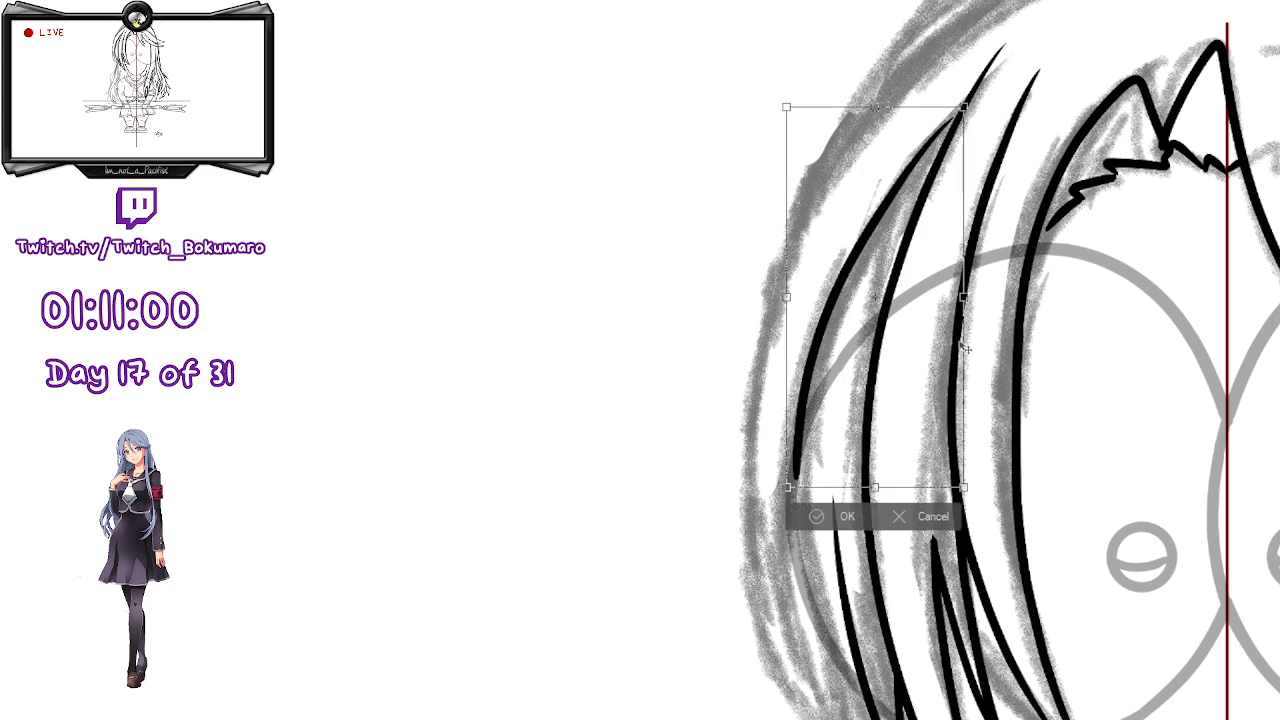
{"action": "key", "text": "Return"}
- Extend that outer curve down beside the small pointed strand to a tapered tip at cheek level, and adjust it with Transform
{"action": "left_click_drag", "start_coordinate": [1016, 456], "coordinate": [812, 394]}
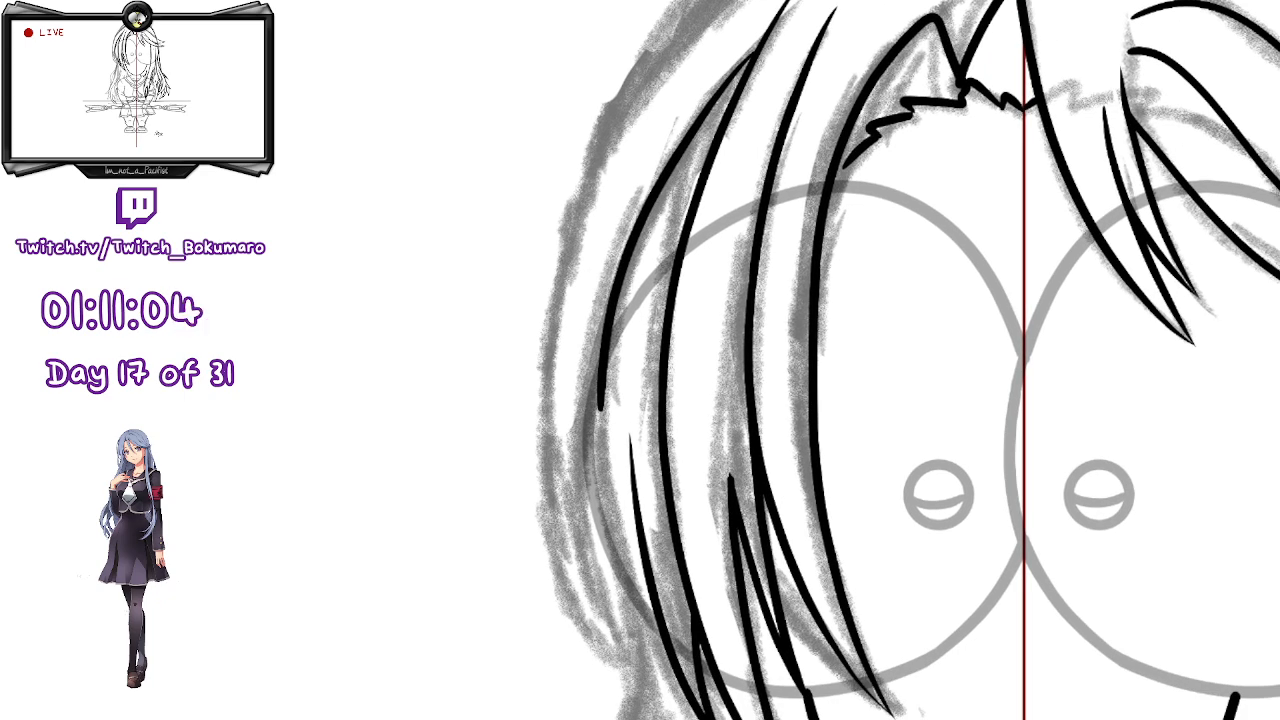
{"action": "left_click_drag", "start_coordinate": [746, 336], "coordinate": [706, 238]}
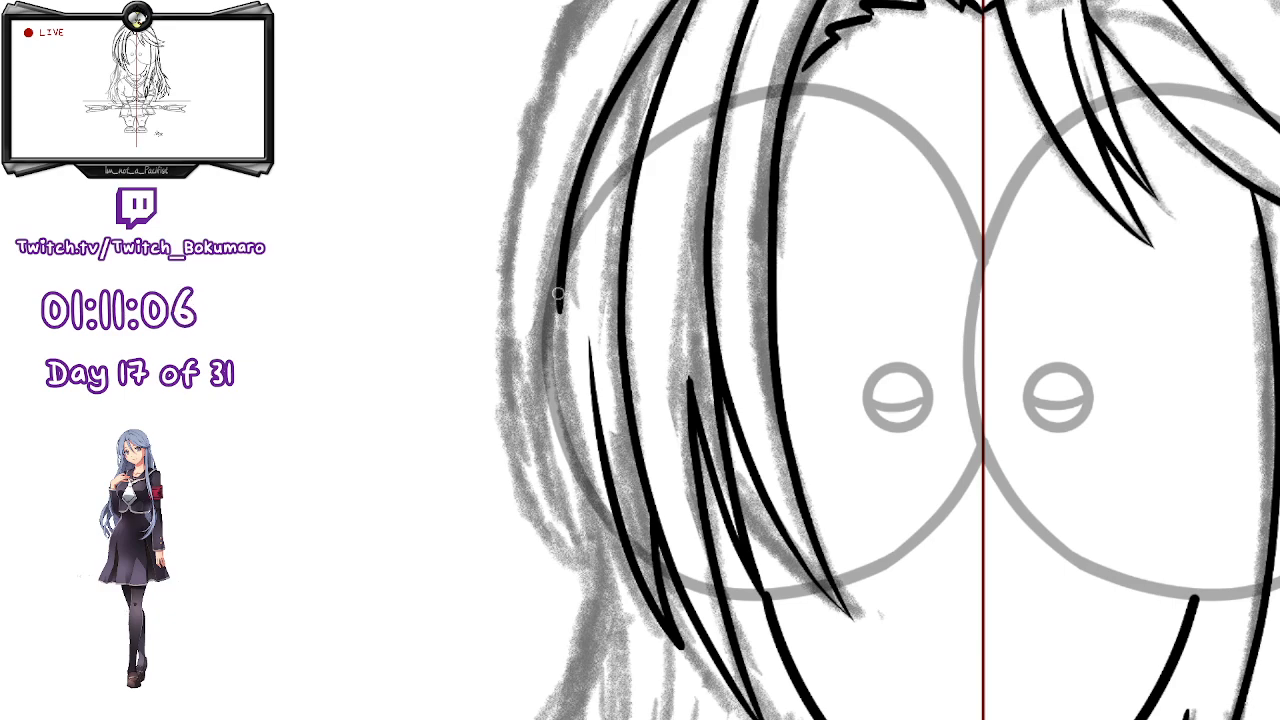
{"action": "left_click_drag", "start_coordinate": [560, 272], "coordinate": [612, 560]}
{"action": "key", "text": "ctrl+z"}
{"action": "left_click_drag", "start_coordinate": [562, 248], "coordinate": [618, 600]}
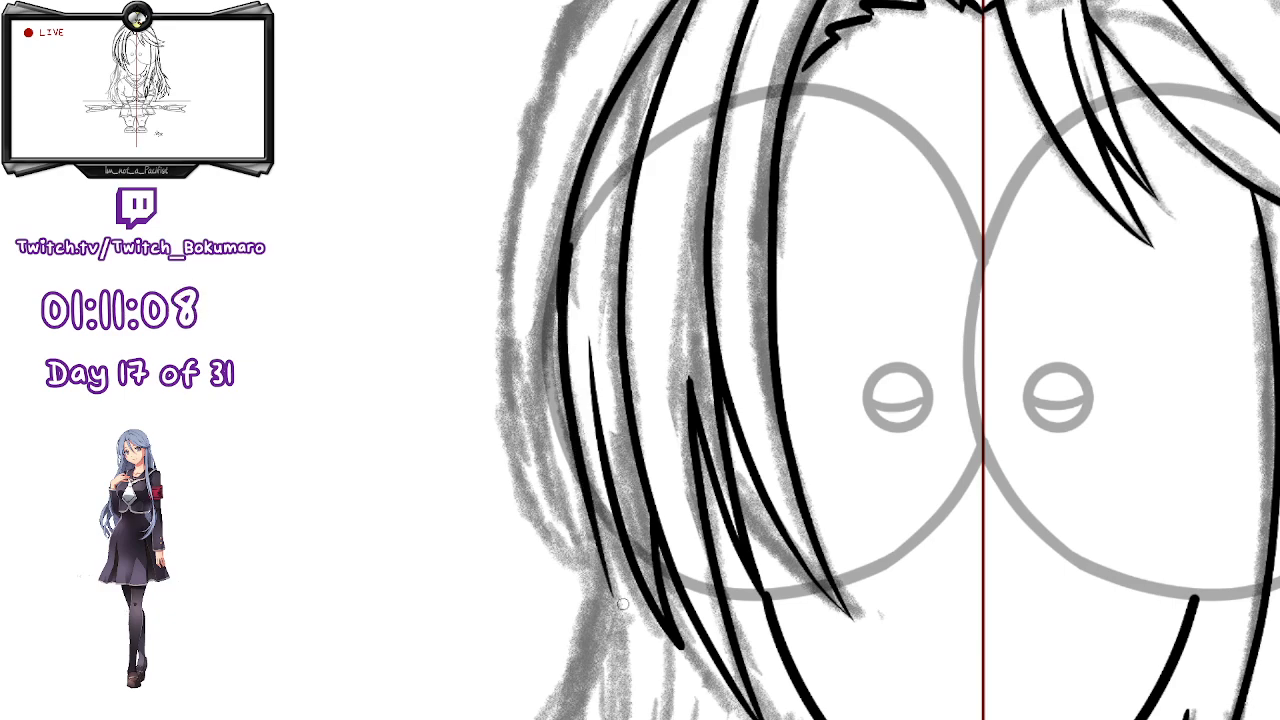
{"action": "key", "text": "ctrl+t"}
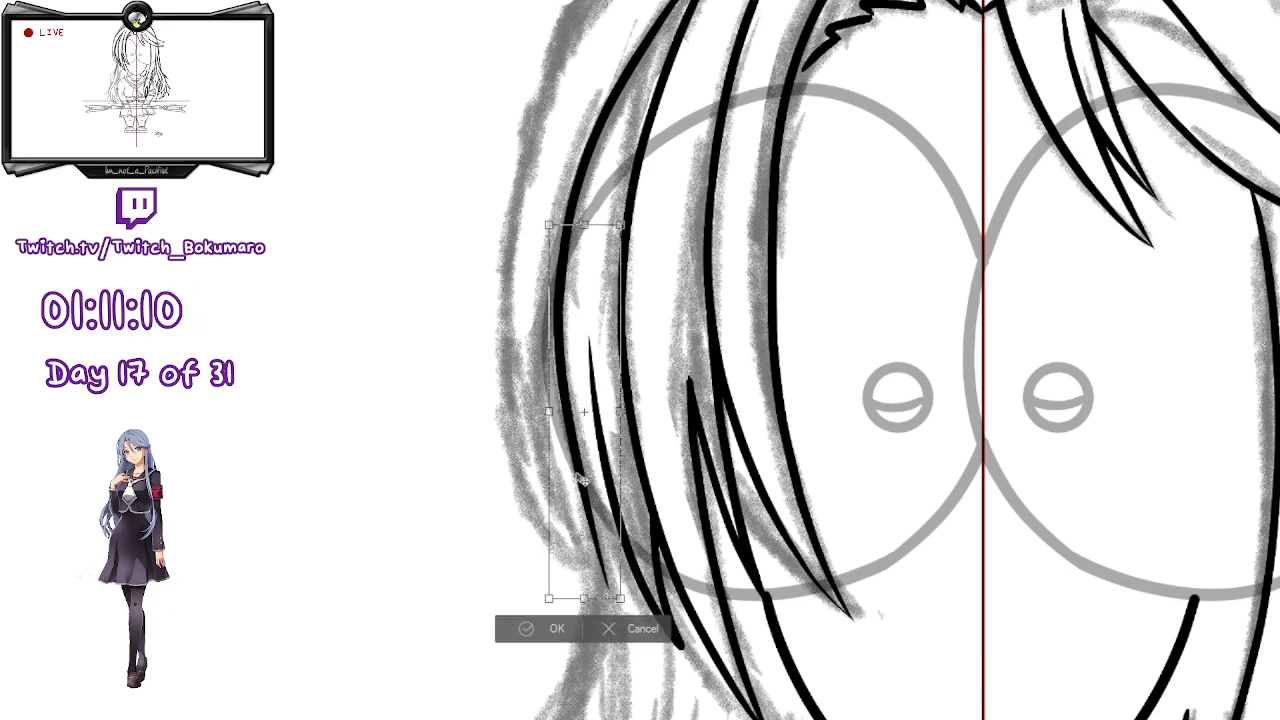
{"action": "key", "text": "Return"}
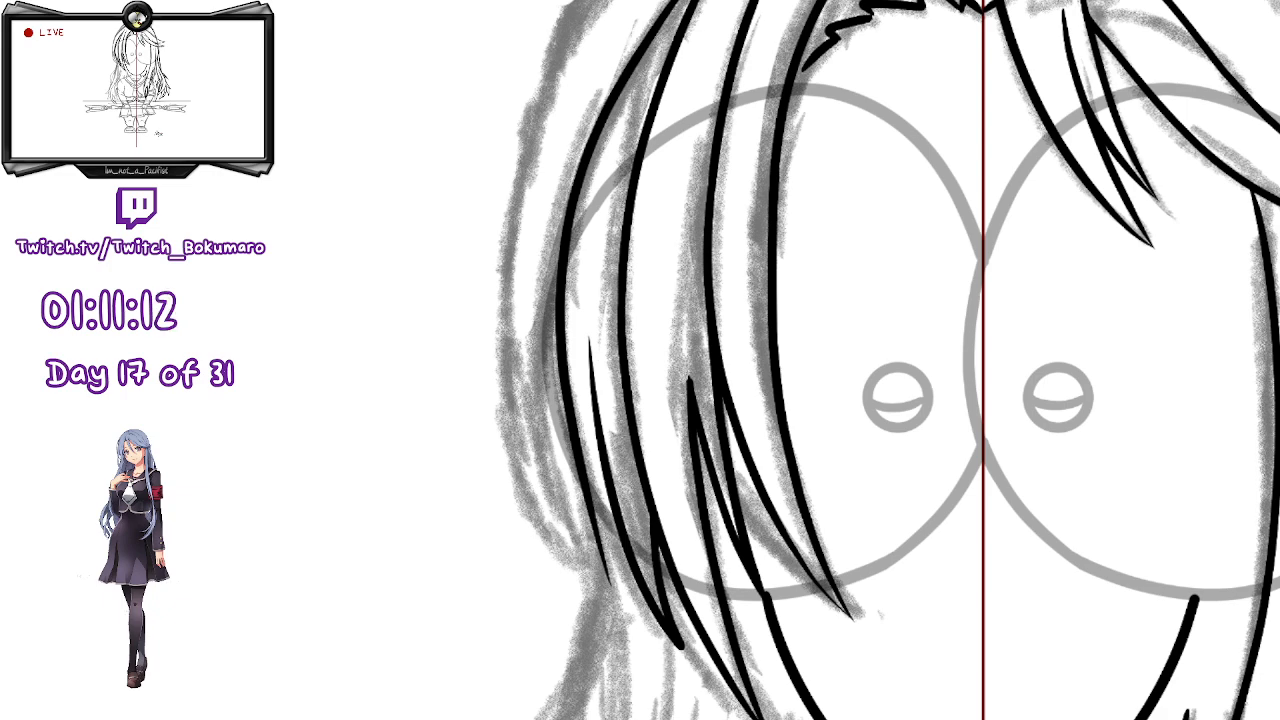
- Taper the right crown outline past the parting, ink the left crown outline from the parting down the head, and clean up their junction
{"action": "left_click_drag", "start_coordinate": [1108, 476], "coordinate": [1231, 463]}
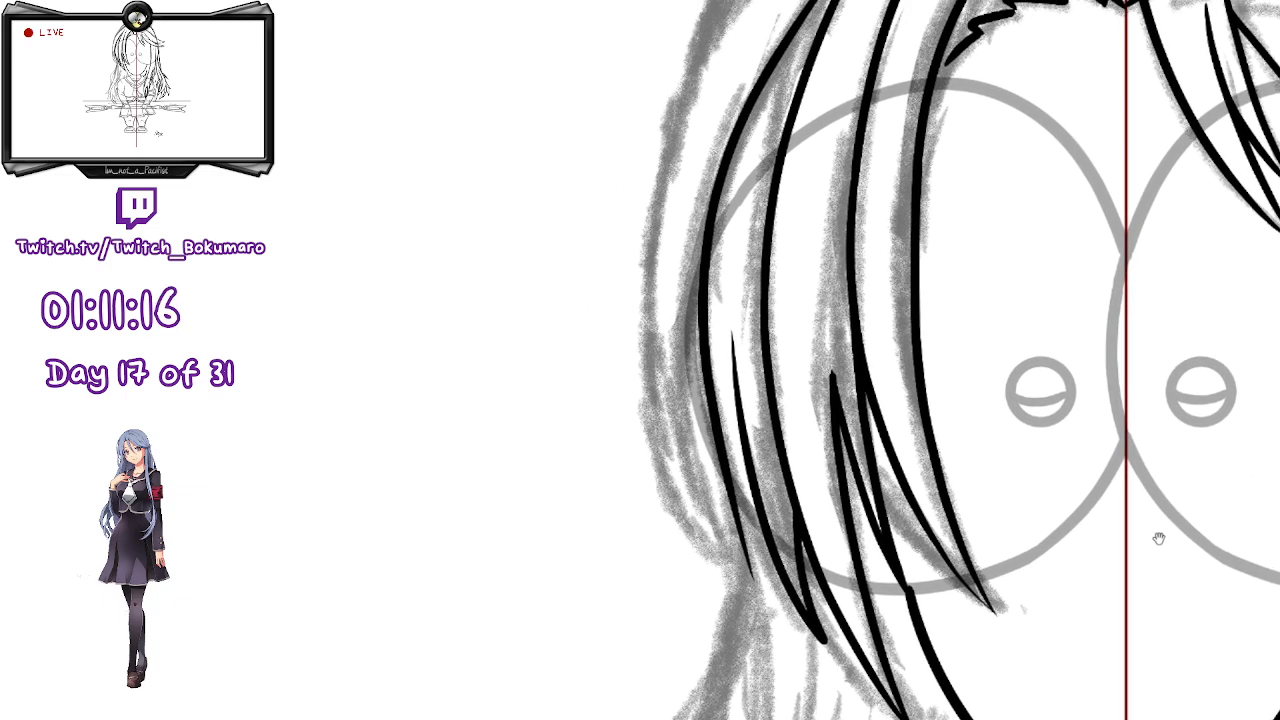
{"action": "left_click_drag", "start_coordinate": [1158, 538], "coordinate": [1110, 660]}
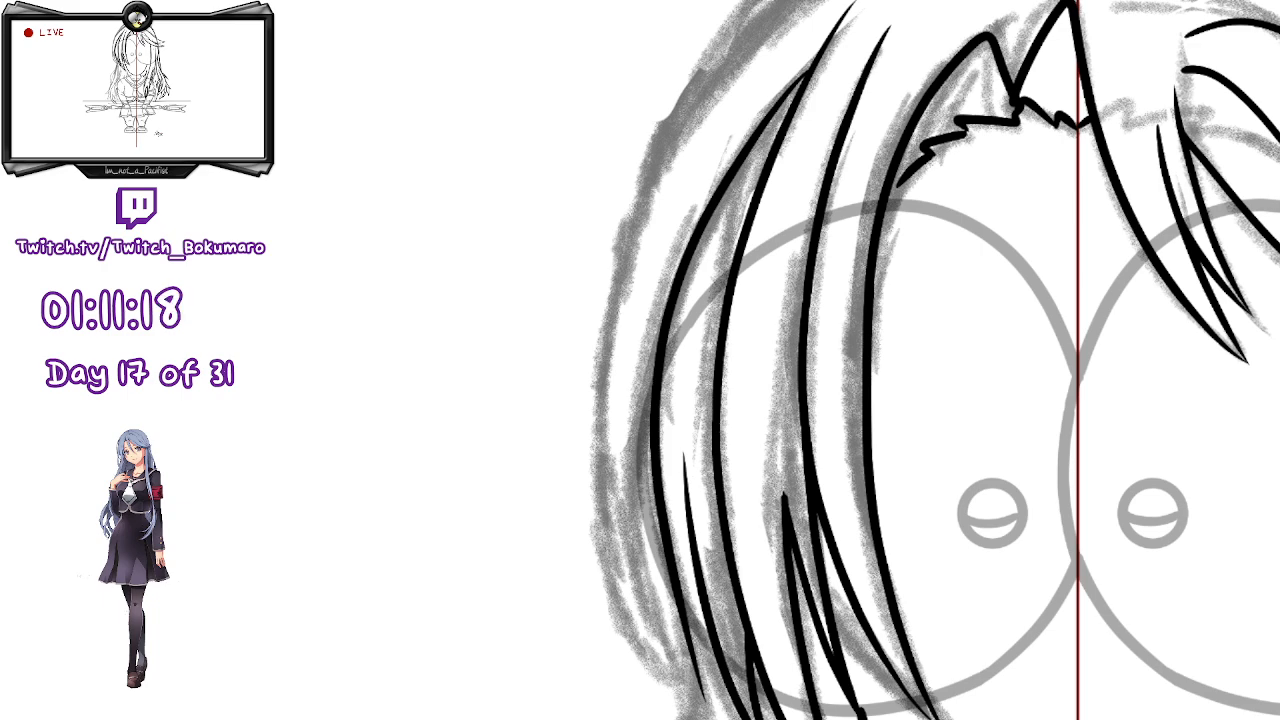
{"action": "left_click_drag", "start_coordinate": [1064, 371], "coordinate": [984, 671]}
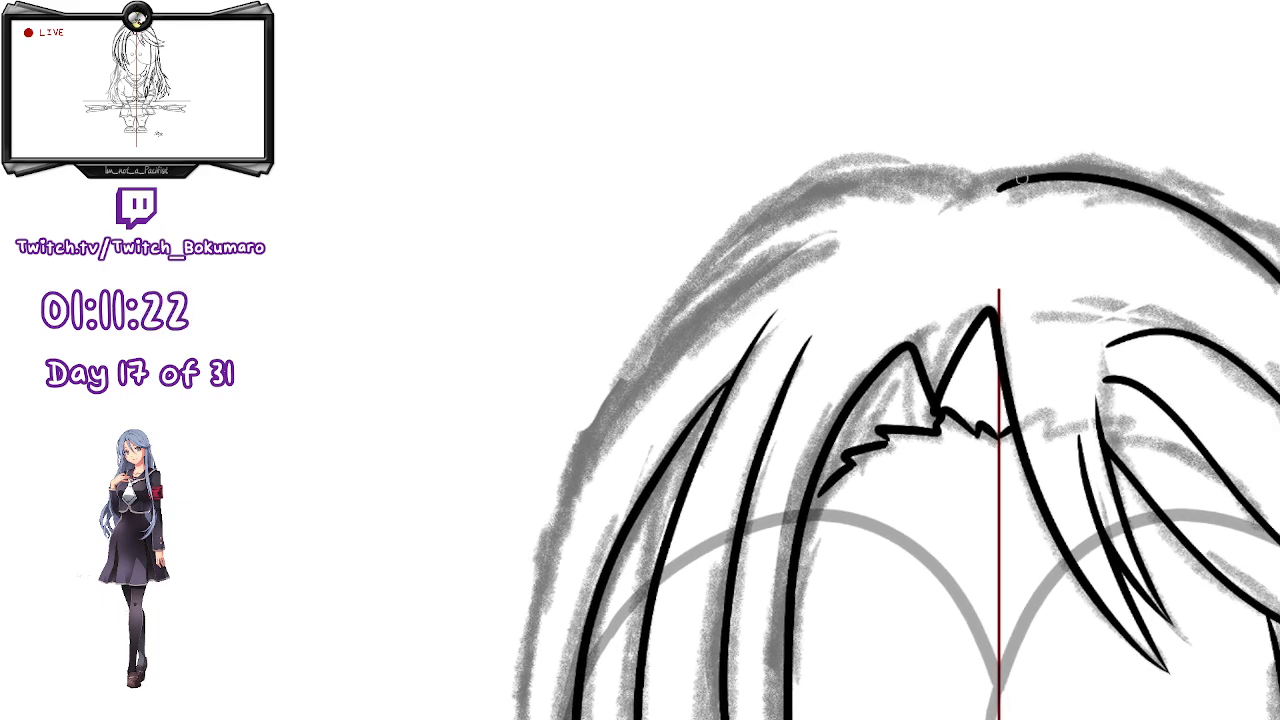
{"action": "key", "text": "ctrl+z"}
{"action": "left_click_drag", "start_coordinate": [997, 195], "coordinate": [951, 217]}
{"action": "key", "text": "ctrl+z"}
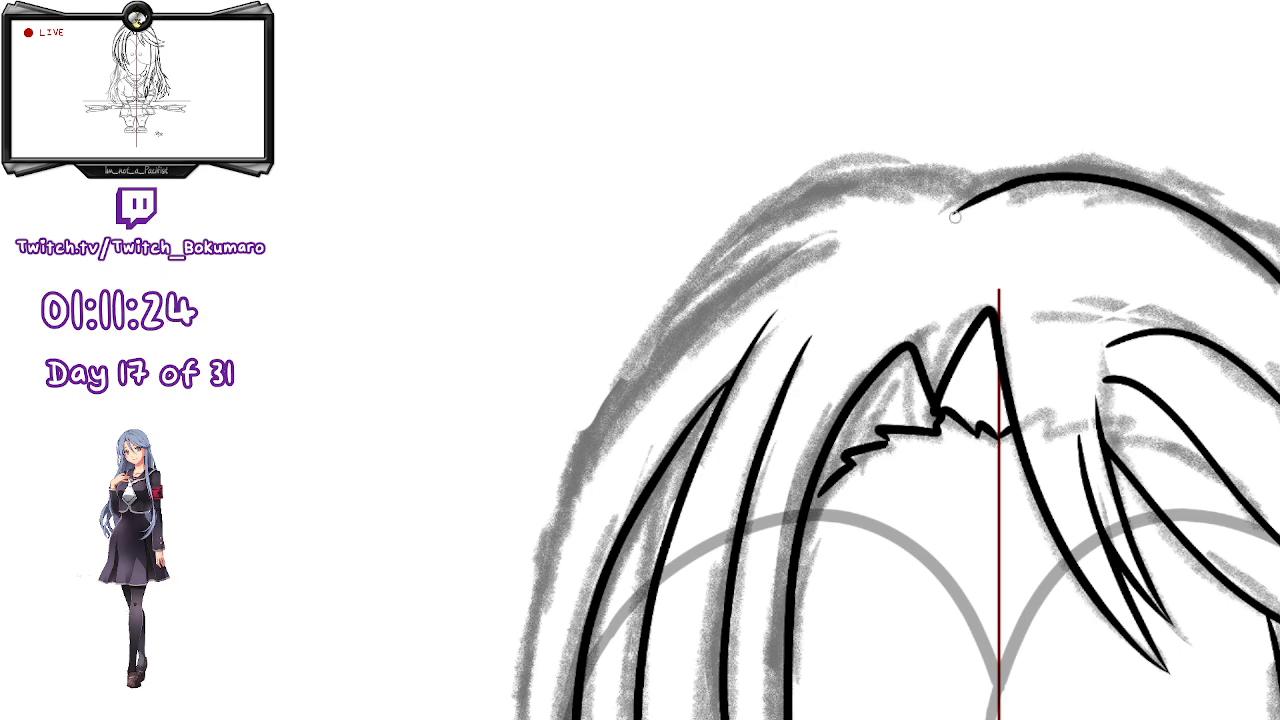
{"action": "left_click_drag", "start_coordinate": [1020, 181], "coordinate": [951, 222]}
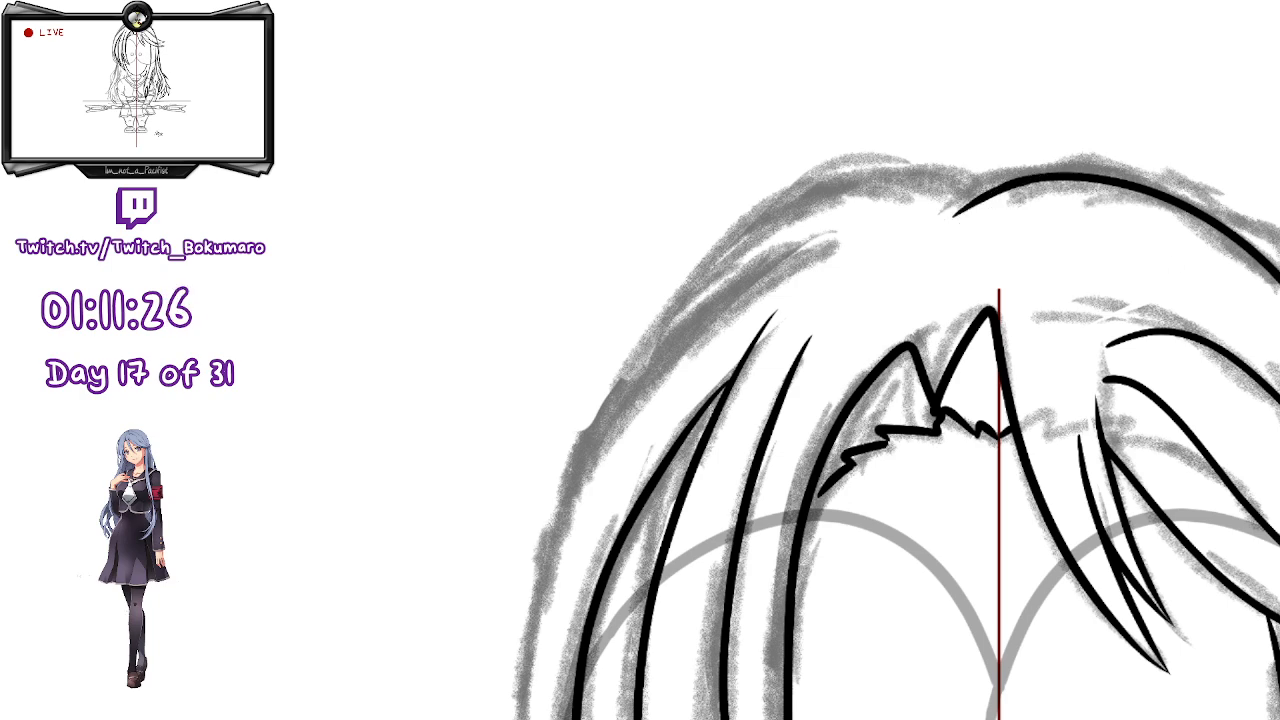
{"action": "mouse_move", "coordinate": [990, 192]}
{"action": "left_mouse_down"}
{"action": "mouse_move", "coordinate": [930, 179]}
{"action": "mouse_move", "coordinate": [622, 392]}
{"action": "left_mouse_up"}
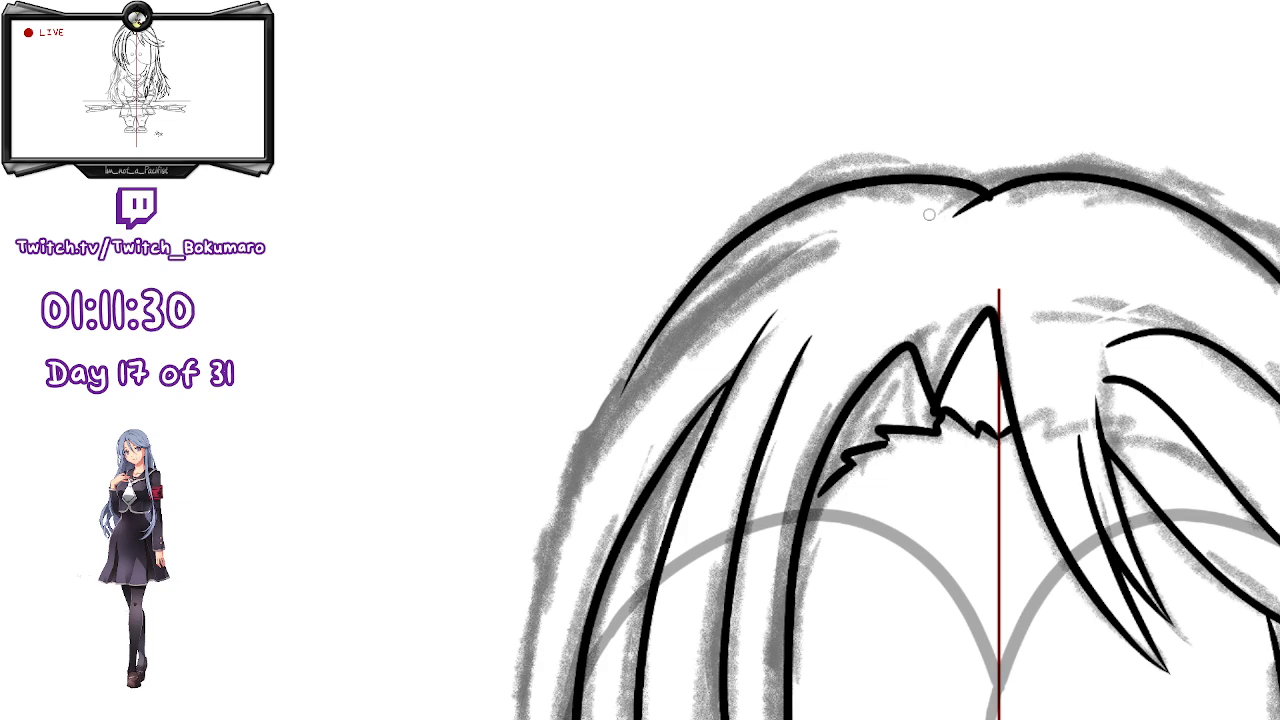
{"action": "key", "text": "e"}
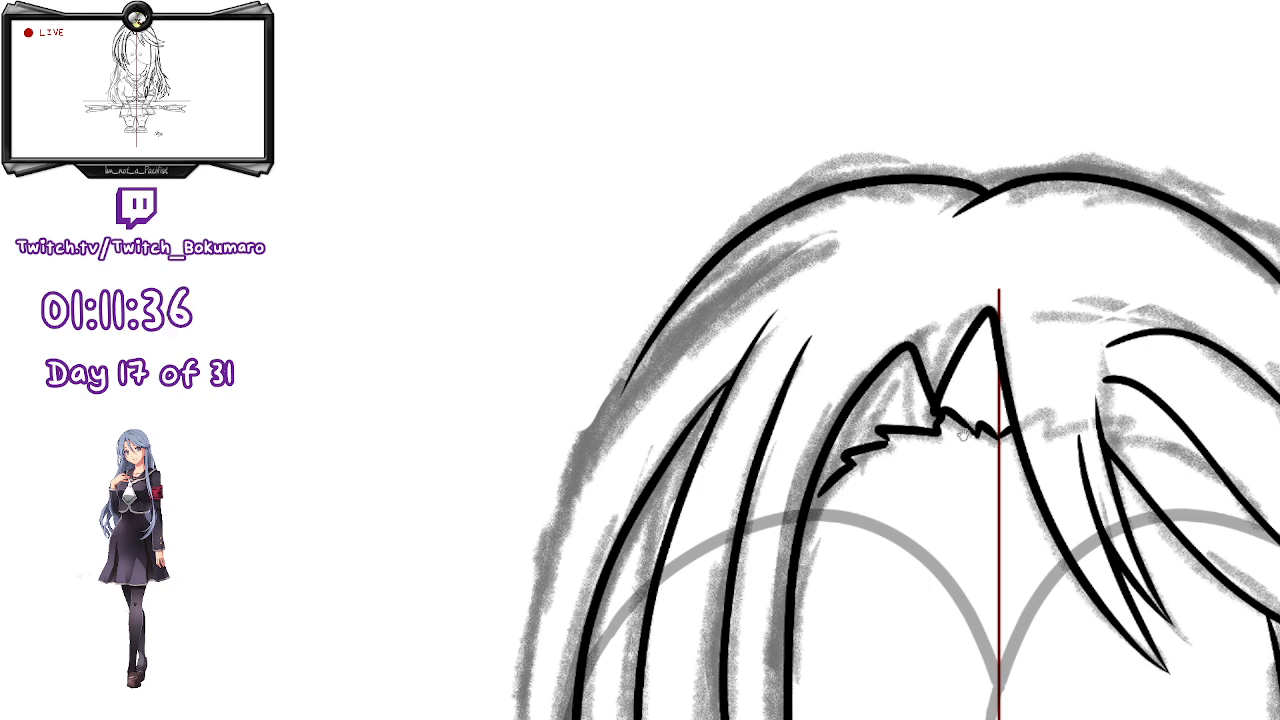
- Ink the left outer hair line from inside the crown outline, sweeping down past its end to above eye level
{"action": "left_click_drag", "start_coordinate": [978, 440], "coordinate": [1128, 134]}
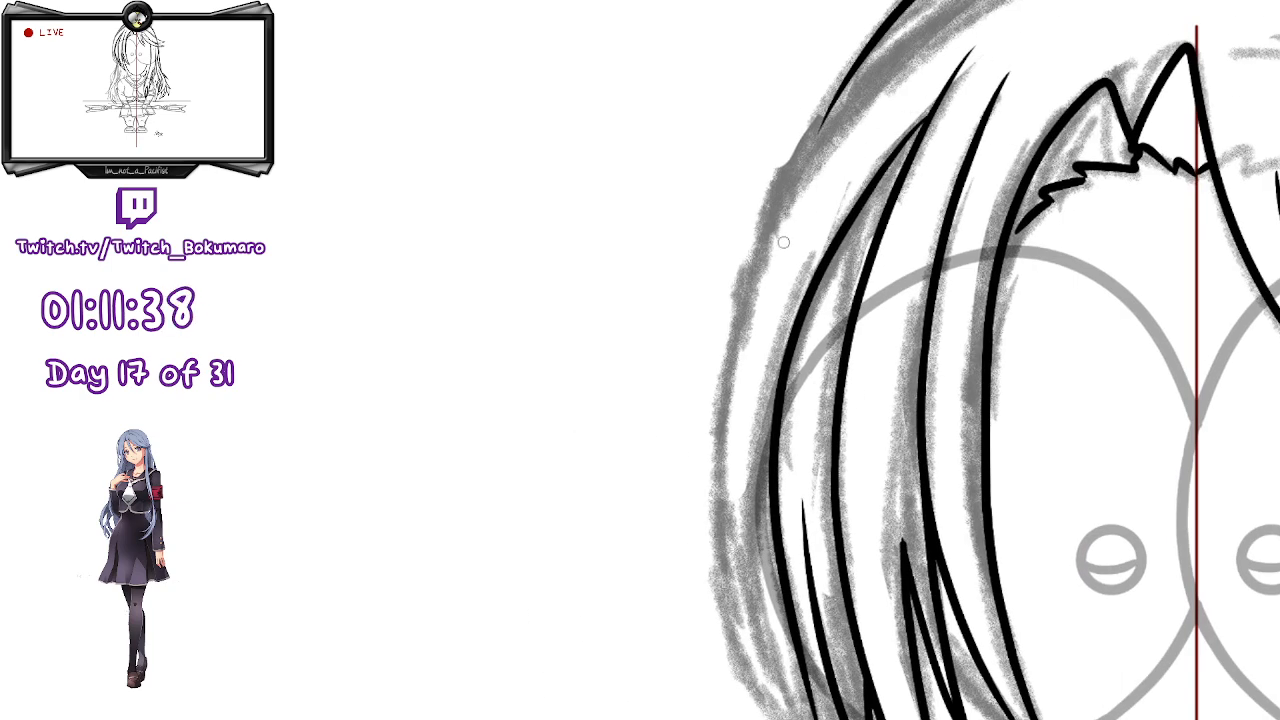
{"action": "left_click_drag", "start_coordinate": [745, 300], "coordinate": [955, 5]}
{"action": "key", "text": "ctrl+z"}
{"action": "left_click_drag", "start_coordinate": [747, 298], "coordinate": [955, 2]}
{"action": "key", "text": "ctrl+z"}
{"action": "mouse_move", "coordinate": [739, 297]}
{"action": "left_mouse_down"}
{"action": "mouse_move", "coordinate": [885, 57]}
{"action": "mouse_move", "coordinate": [990, 2]}
{"action": "left_mouse_up"}
{"action": "key", "text": "ctrl+z"}
{"action": "left_click_drag", "start_coordinate": [747, 288], "coordinate": [990, 2]}
{"action": "key", "text": "ctrl+z"}
{"action": "left_click_drag", "start_coordinate": [750, 298], "coordinate": [960, 2]}
{"action": "key", "text": "ctrl+z"}
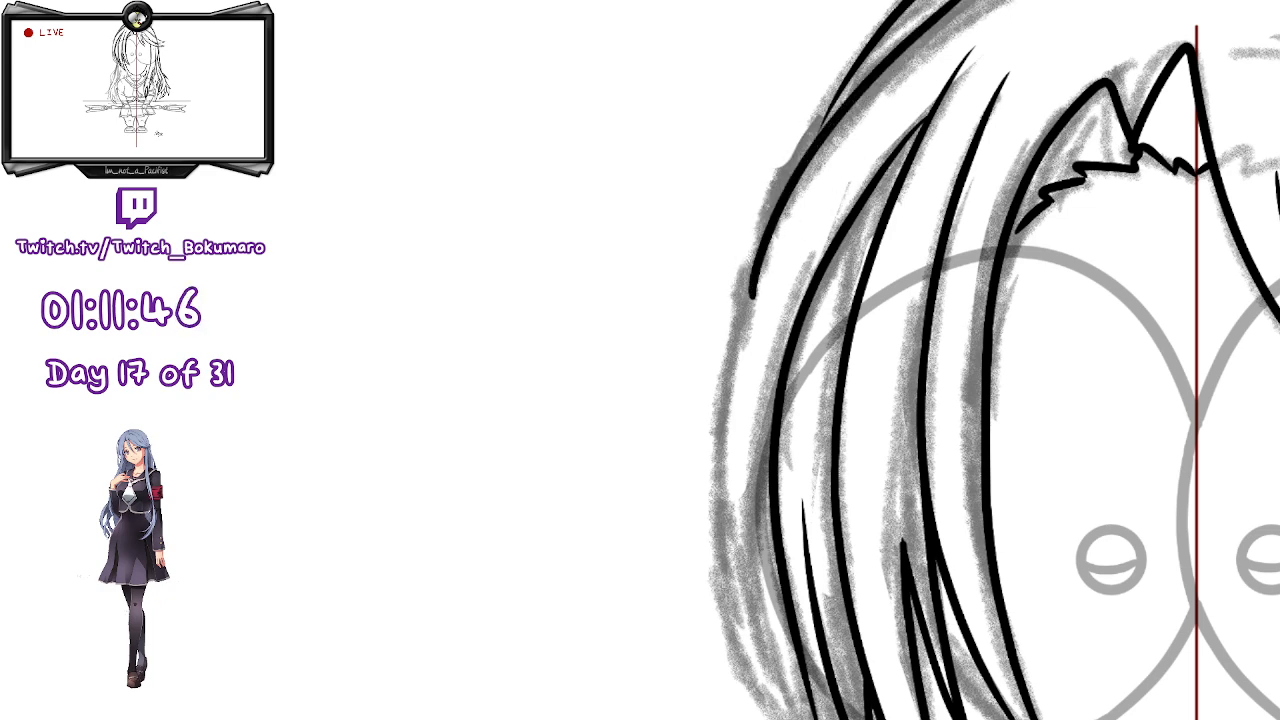
{"action": "mouse_move", "coordinate": [747, 302]}
{"action": "left_mouse_down"}
{"action": "mouse_move", "coordinate": [787, 185]}
{"action": "mouse_move", "coordinate": [1005, 4]}
{"action": "left_mouse_up"}
{"action": "key", "text": "ctrl+t"}
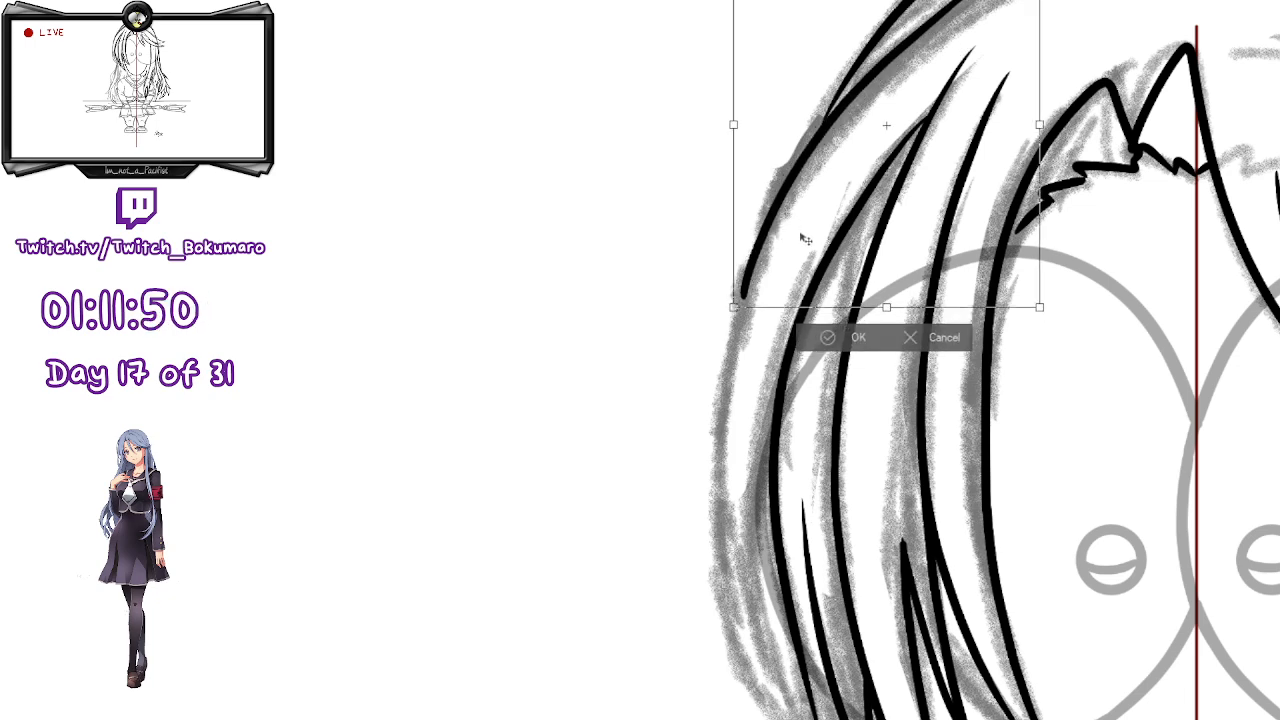
{"action": "left_click", "coordinate": [911, 338]}
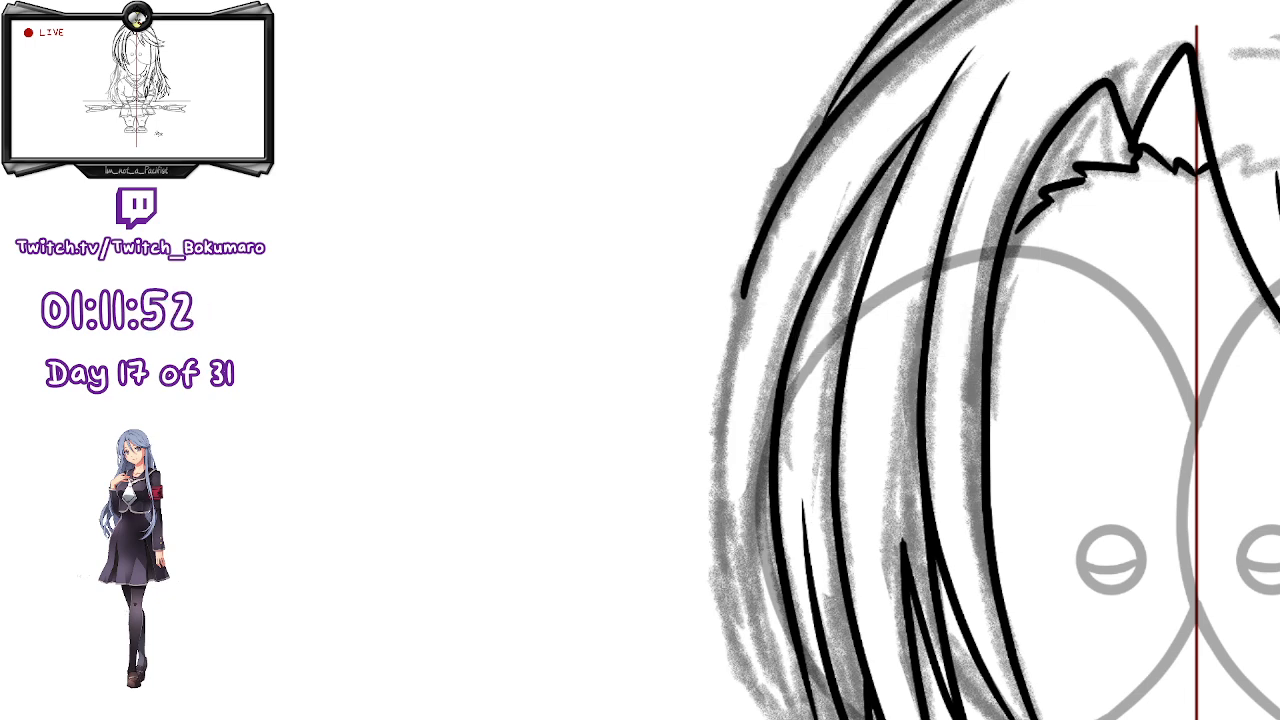
- Extend the left outer hair line down the side of the head to a tapered tip at cheek level, and nudge it with Transform
{"action": "left_click_drag", "start_coordinate": [853, 505], "coordinate": [684, 378]}
{"action": "mouse_move", "coordinate": [587, 130]}
{"action": "left_mouse_down"}
{"action": "mouse_move", "coordinate": [550, 294]}
{"action": "mouse_move", "coordinate": [579, 574]}
{"action": "left_mouse_up"}
{"action": "key", "text": "ctrl+z"}
{"action": "key", "text": "ctrl+z"}
{"action": "mouse_move", "coordinate": [590, 115]}
{"action": "left_mouse_down"}
{"action": "mouse_move", "coordinate": [563, 224]}
{"action": "mouse_move", "coordinate": [632, 640]}
{"action": "left_mouse_up"}
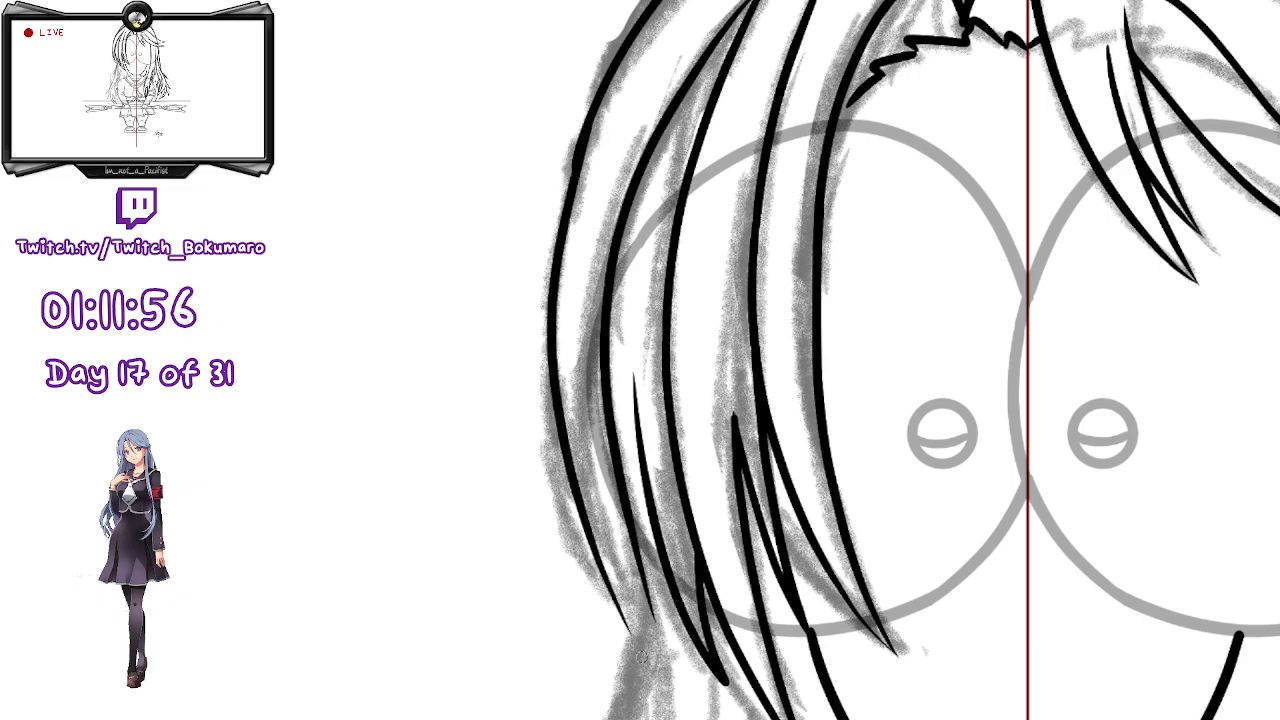
{"action": "key", "text": "ctrl+t"}
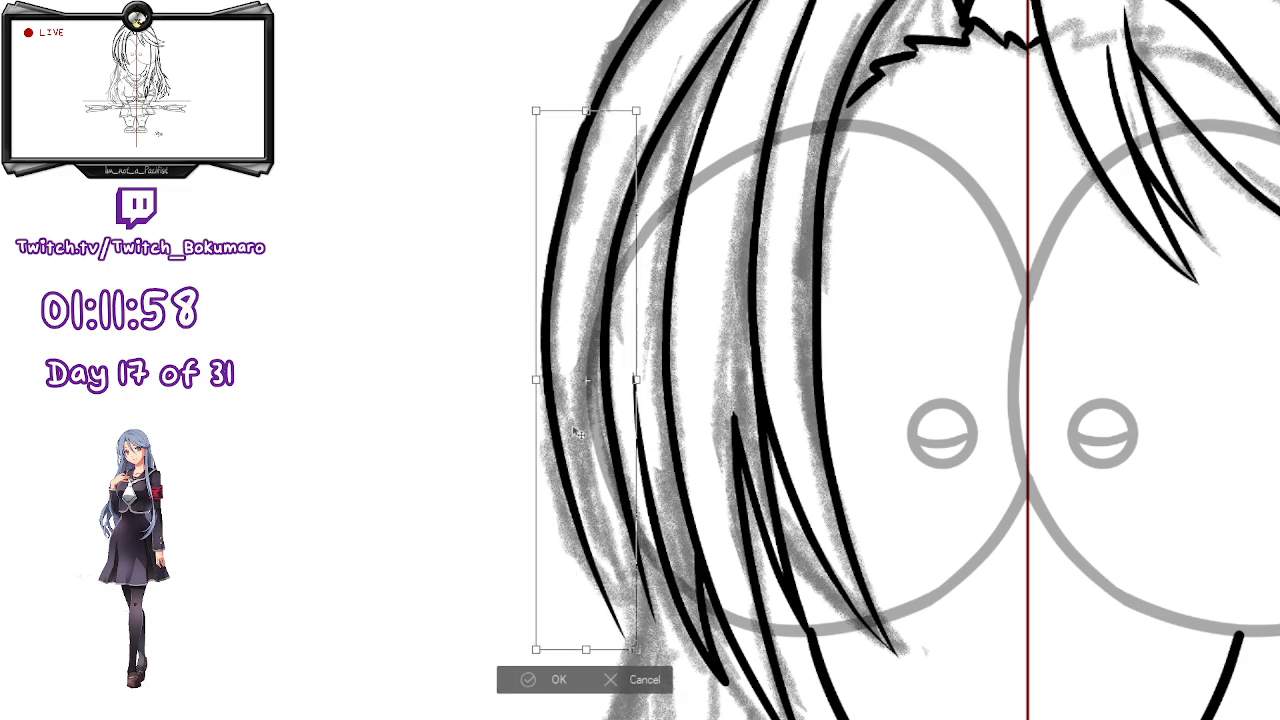
{"action": "left_click_drag", "start_coordinate": [593, 509], "coordinate": [595, 511]}
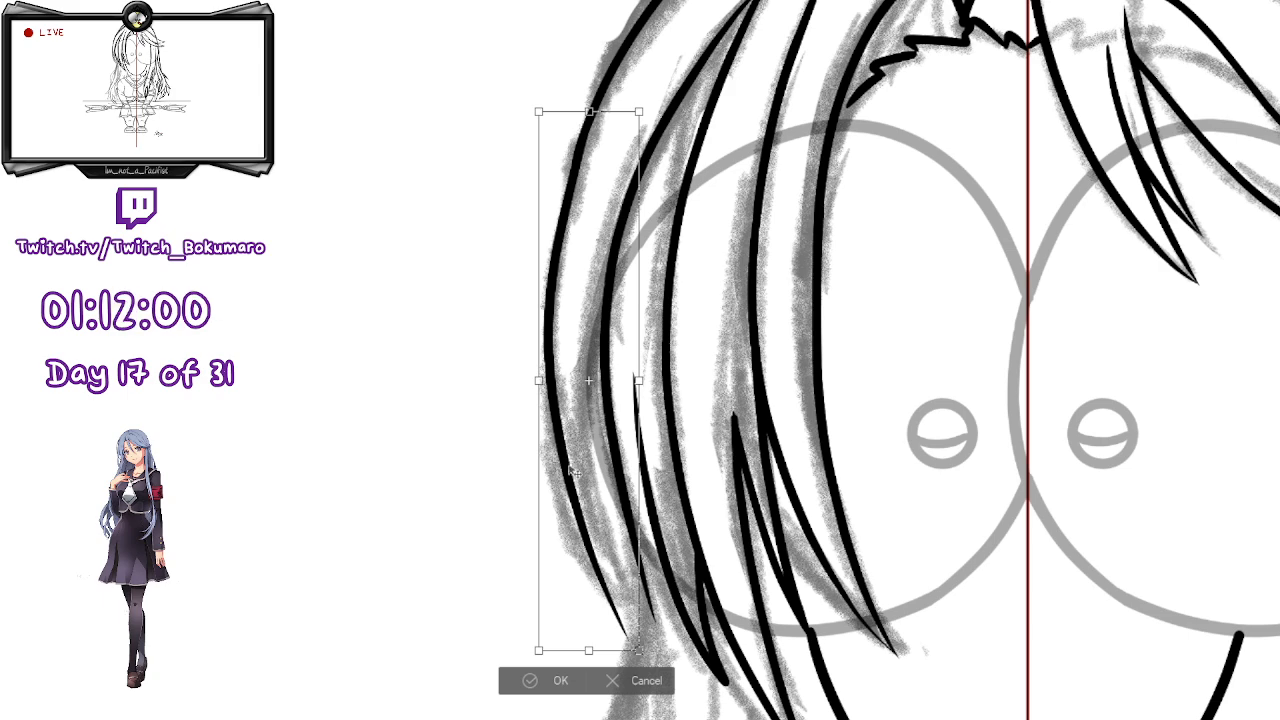
{"action": "key", "text": "Return"}
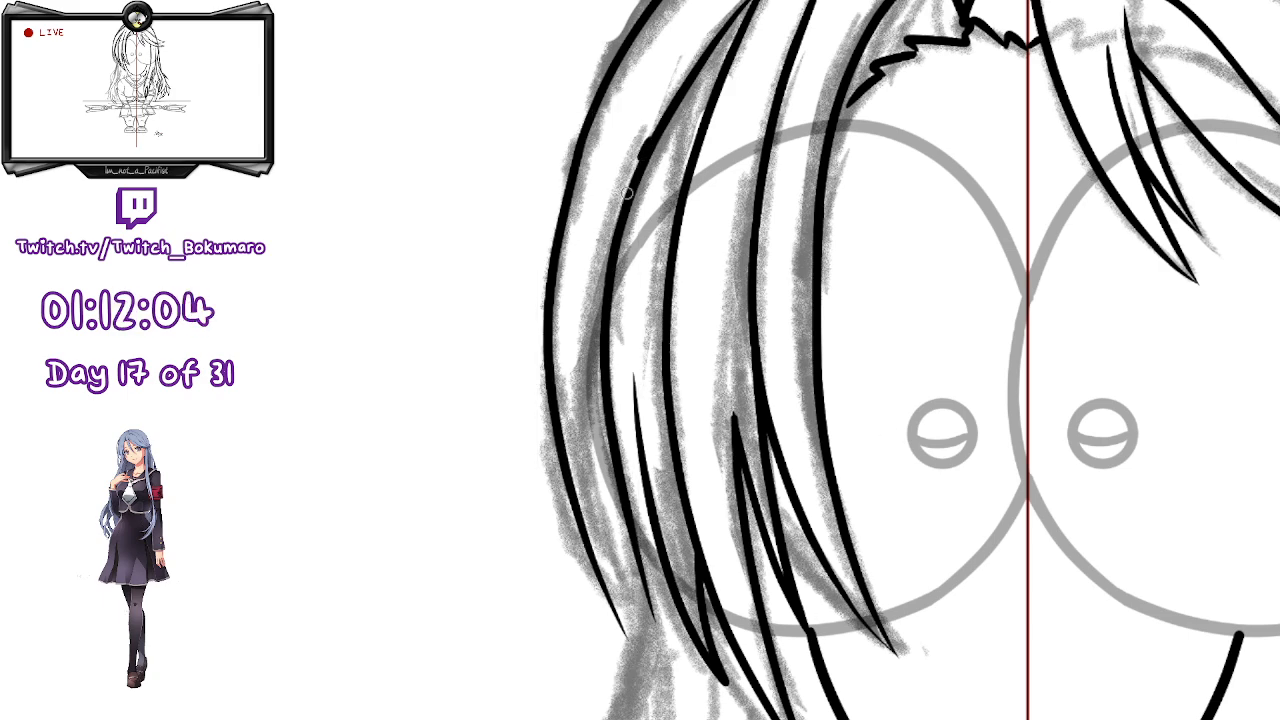
- Ink a curved line from the left outer hair line's lower end down beside the jaw, tapering above the shoulder
{"action": "mouse_move", "coordinate": [821, 300]}
{"action": "left_mouse_down"}
{"action": "mouse_move", "coordinate": [810, 228]}
{"action": "mouse_move", "coordinate": [847, 5]}
{"action": "left_mouse_up"}
{"action": "left_click_drag", "start_coordinate": [662, 296], "coordinate": [698, 176]}
{"action": "left_click_drag", "start_coordinate": [638, 97], "coordinate": [653, 372]}
{"action": "key", "text": "ctrl+z"}
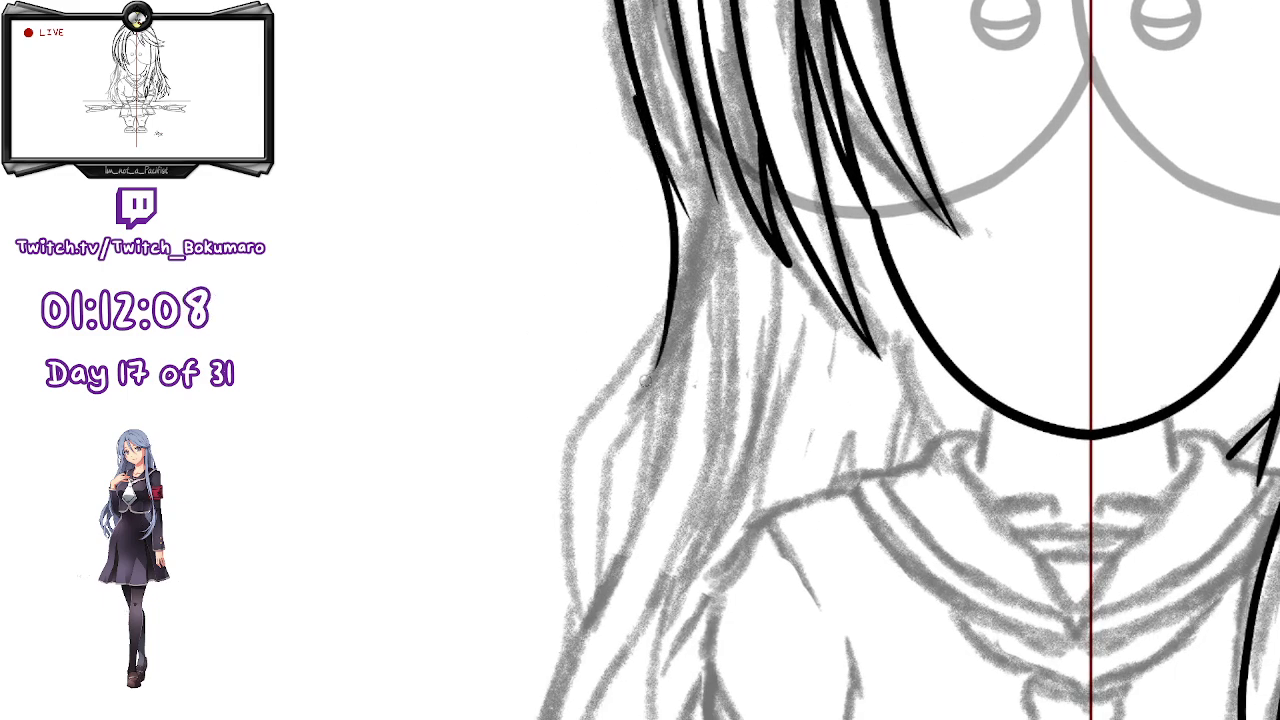
{"action": "mouse_move", "coordinate": [638, 89]}
{"action": "left_mouse_down"}
{"action": "mouse_move", "coordinate": [670, 298]}
{"action": "mouse_move", "coordinate": [627, 399]}
{"action": "left_mouse_up"}
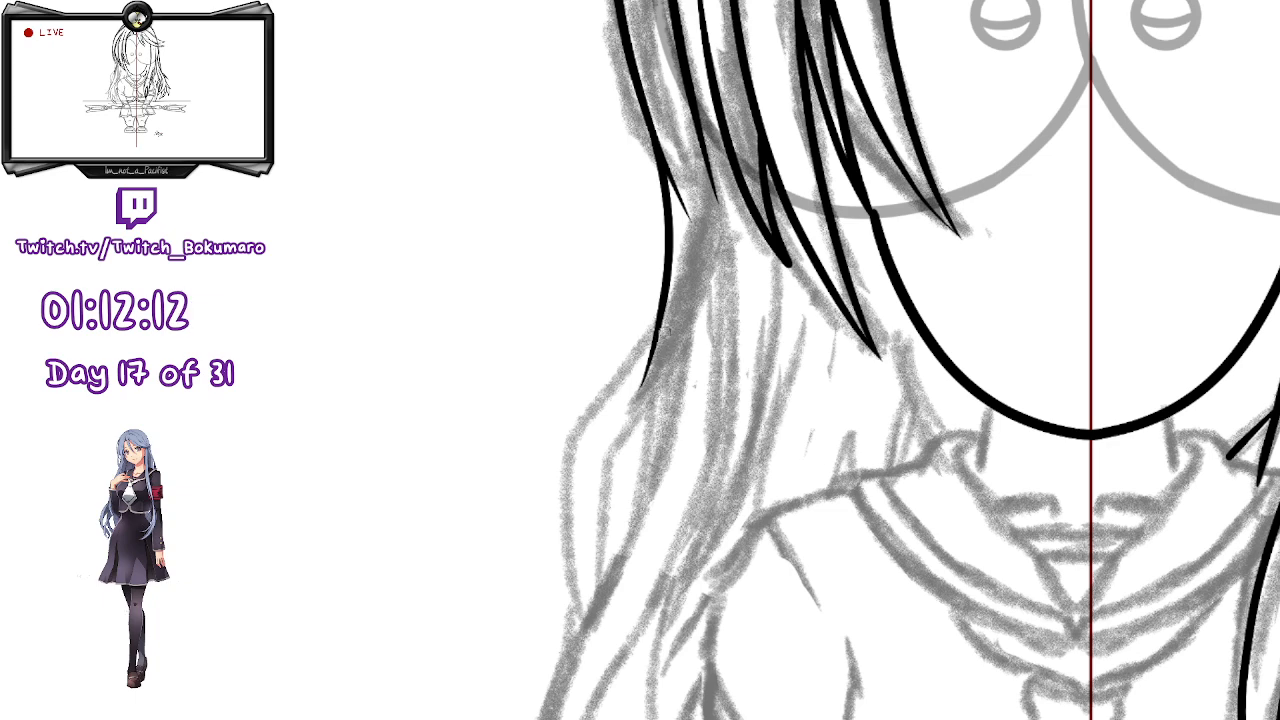
- Ink the outer and inner edges of the bulging left lock that flares out beside the shoulder
{"action": "mouse_move", "coordinate": [657, 325]}
{"action": "left_mouse_down"}
{"action": "mouse_move", "coordinate": [621, 374]}
{"action": "mouse_move", "coordinate": [567, 538]}
{"action": "mouse_move", "coordinate": [578, 650]}
{"action": "left_mouse_up"}
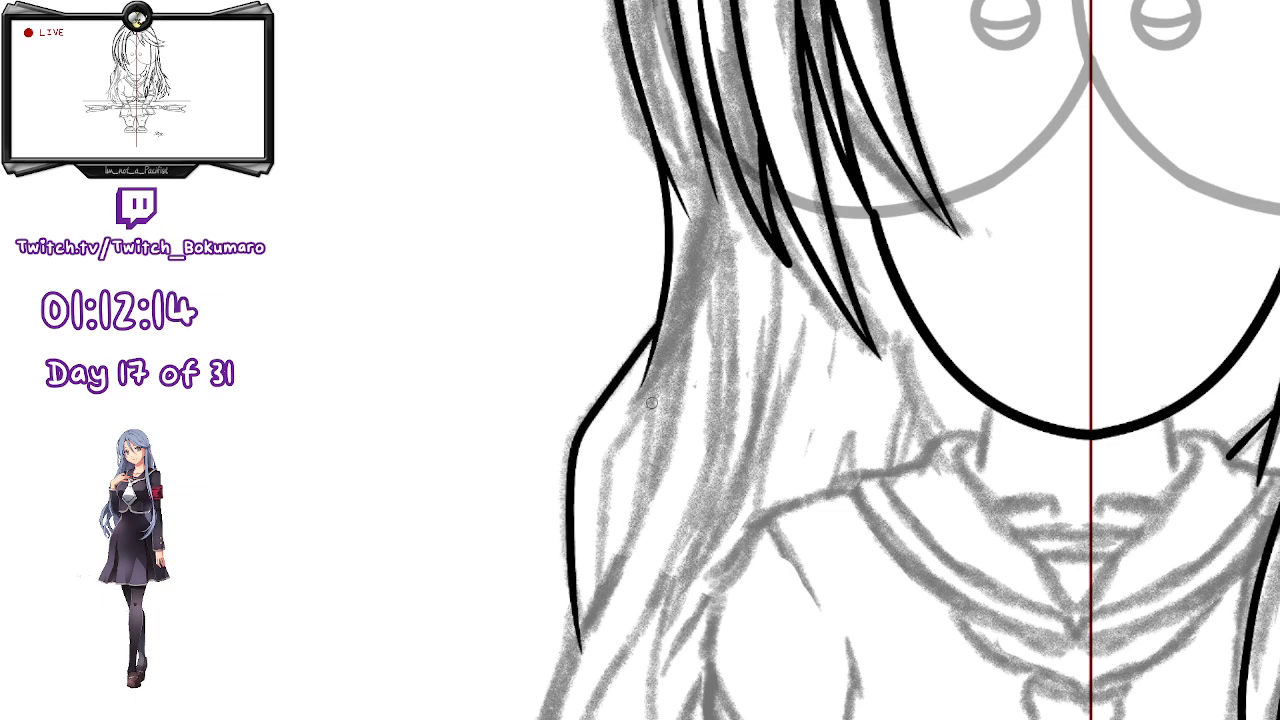
{"action": "mouse_move", "coordinate": [700, 237]}
{"action": "left_mouse_down"}
{"action": "mouse_move", "coordinate": [613, 462]}
{"action": "mouse_move", "coordinate": [606, 592]}
{"action": "left_mouse_up"}
{"action": "key", "text": "ctrl+z"}
{"action": "mouse_move", "coordinate": [708, 276]}
{"action": "left_mouse_down"}
{"action": "mouse_move", "coordinate": [640, 412]}
{"action": "mouse_move", "coordinate": [606, 618]}
{"action": "mouse_move", "coordinate": [645, 403]}
{"action": "left_mouse_up"}
{"action": "key", "text": "ctrl+z"}
{"action": "left_click_drag", "start_coordinate": [693, 331], "coordinate": [701, 262]}
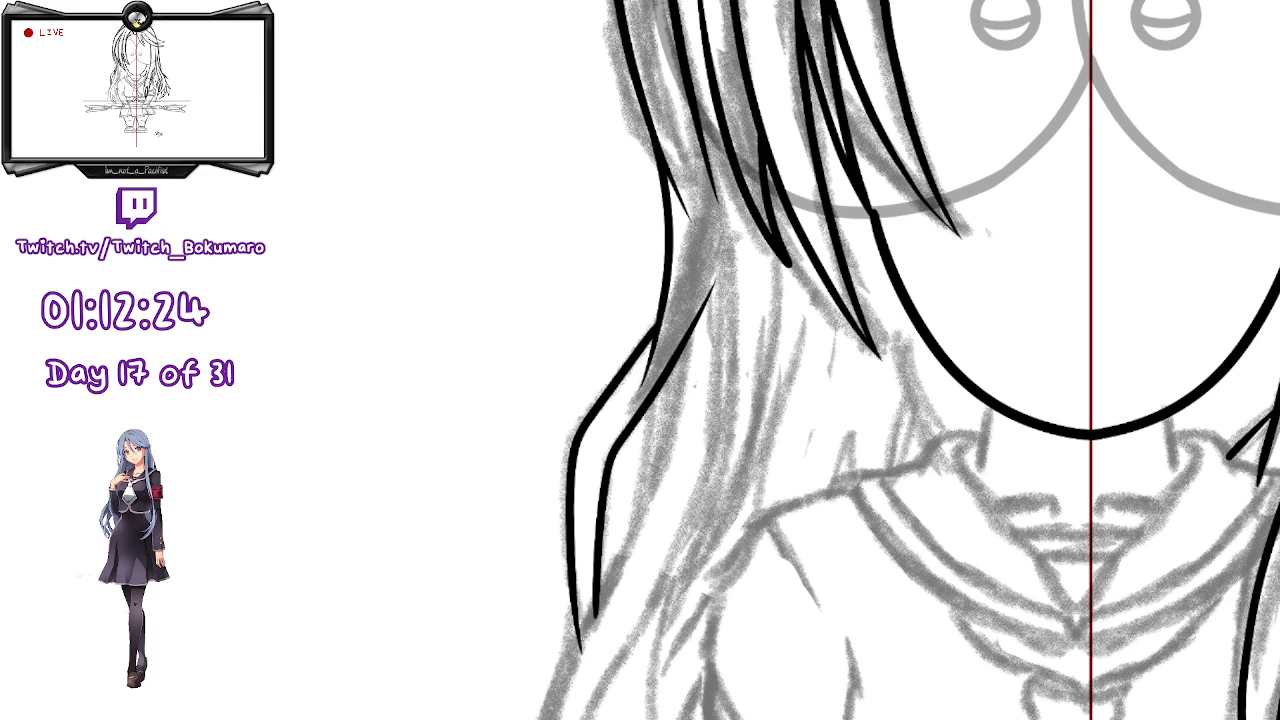
- Ink a long hair line down to the shoulder, and close the flared lock's lower side with small inner strands
{"action": "mouse_move", "coordinate": [714, 118]}
{"action": "left_mouse_down"}
{"action": "mouse_move", "coordinate": [722, 460]}
{"action": "mouse_move", "coordinate": [700, 550]}
{"action": "left_mouse_up"}
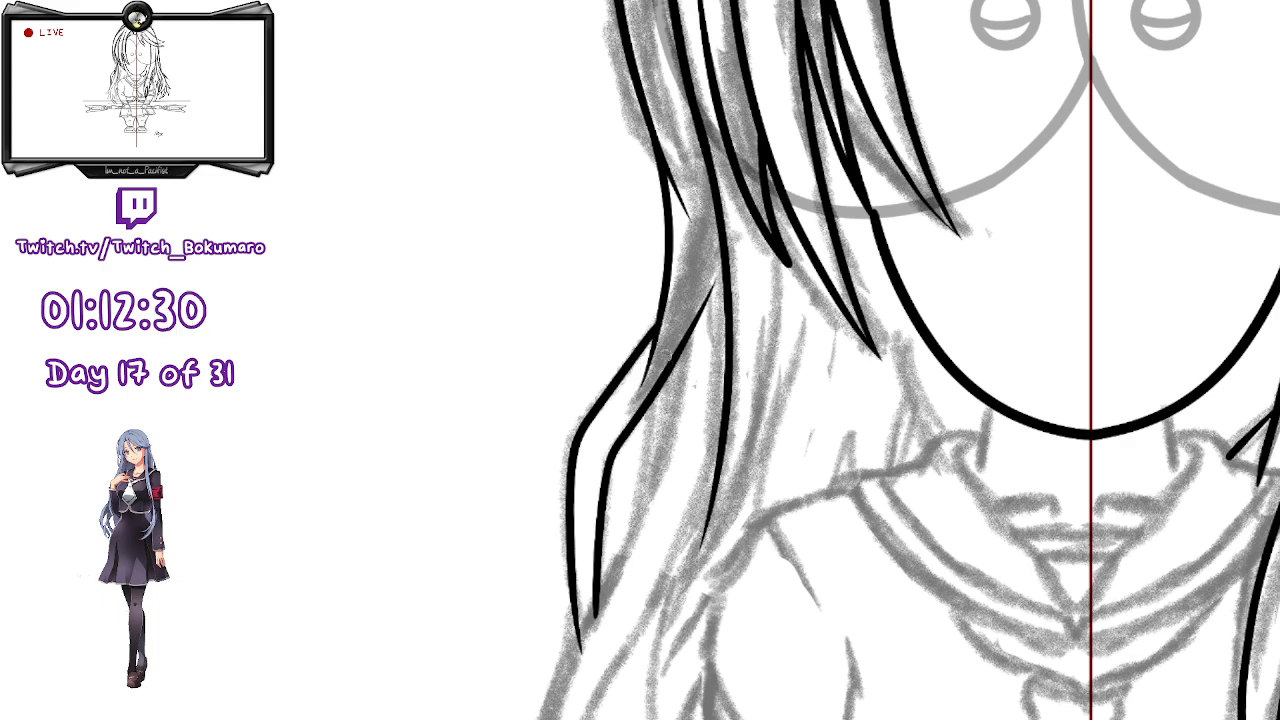
{"action": "mouse_move", "coordinate": [680, 345]}
{"action": "left_mouse_down"}
{"action": "mouse_move", "coordinate": [669, 431]}
{"action": "mouse_move", "coordinate": [574, 644]}
{"action": "left_mouse_up"}
{"action": "left_click_drag", "start_coordinate": [648, 392], "coordinate": [636, 506]}
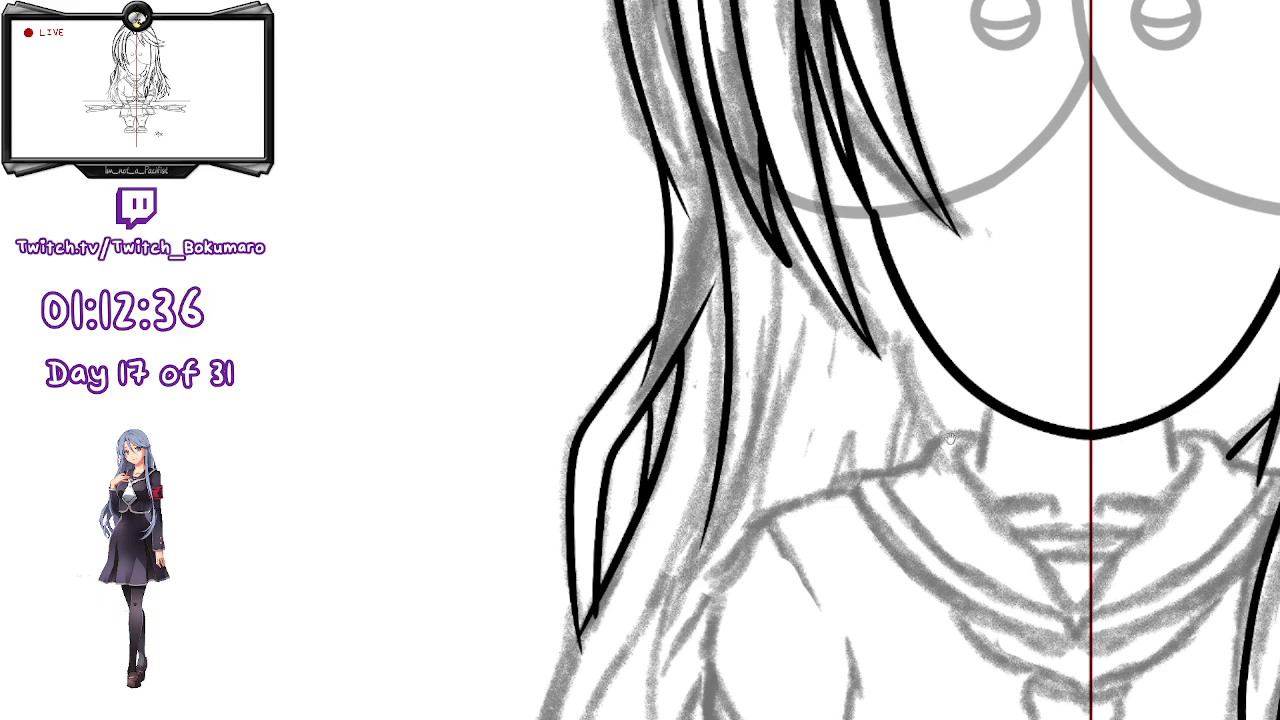
- Ink a curved strand line beside the flared lock, running from the long shoulder line down to below the lock's tip
{"action": "left_click_drag", "start_coordinate": [954, 451], "coordinate": [942, 341]}
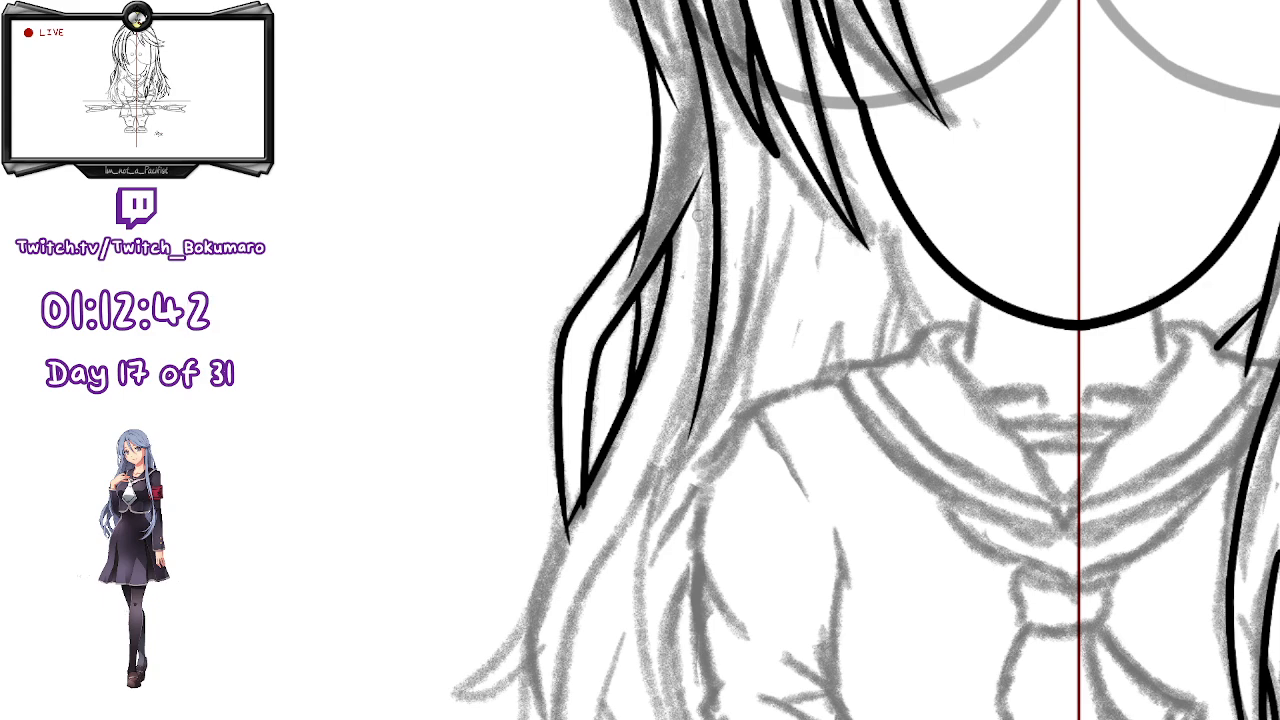
{"action": "left_click_drag", "start_coordinate": [695, 188], "coordinate": [683, 398]}
{"action": "key", "text": "ctrl+z"}
{"action": "mouse_move", "coordinate": [697, 194]}
{"action": "left_mouse_down"}
{"action": "mouse_move", "coordinate": [703, 270]}
{"action": "mouse_move", "coordinate": [624, 554]}
{"action": "left_mouse_up"}
{"action": "key", "text": "ctrl+z"}
{"action": "left_click_drag", "start_coordinate": [696, 186], "coordinate": [612, 522]}
{"action": "key", "text": "ctrl+z"}
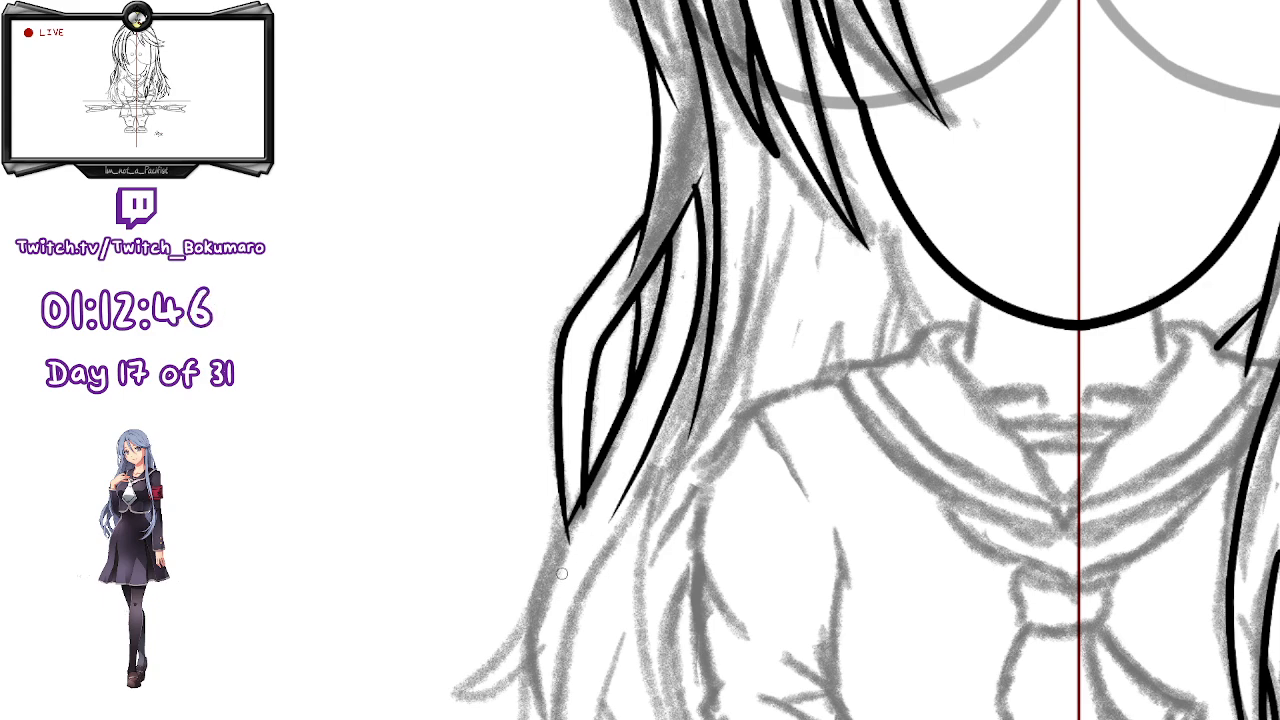
{"action": "mouse_move", "coordinate": [590, 578]}
{"action": "left_mouse_down"}
{"action": "mouse_move", "coordinate": [696, 350]}
{"action": "mouse_move", "coordinate": [703, 247]}
{"action": "left_mouse_up"}
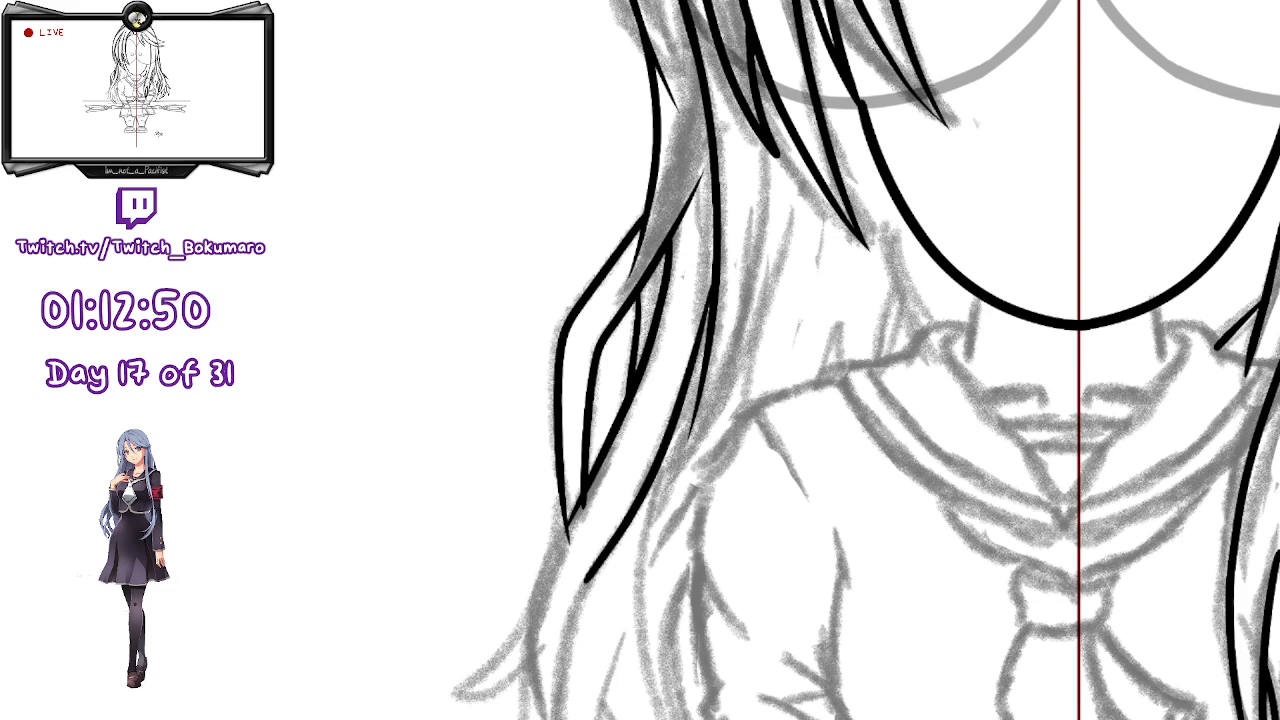
- Extend that strand line down beside the arm to a tapered end near the horizontal guide line, and fit it with Transform
{"action": "left_click_drag", "start_coordinate": [941, 529], "coordinate": [948, 186]}
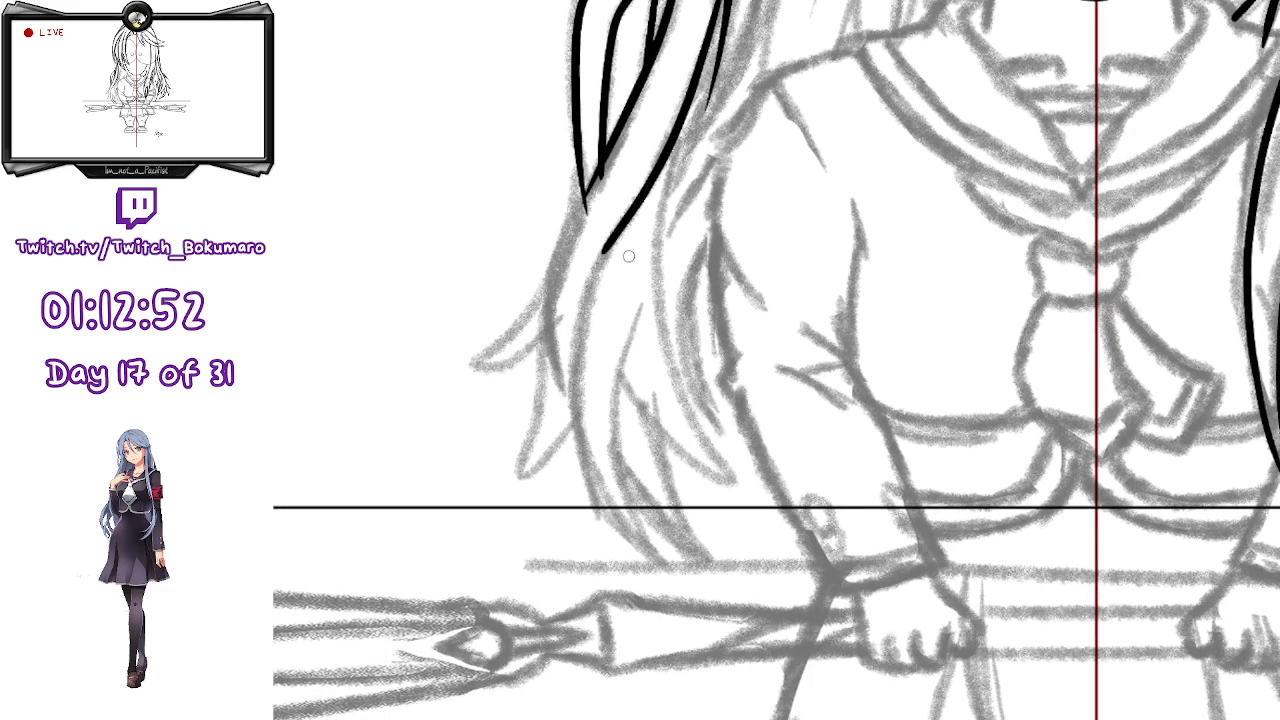
{"action": "mouse_move", "coordinate": [616, 234]}
{"action": "left_mouse_down"}
{"action": "mouse_move", "coordinate": [564, 375]}
{"action": "mouse_move", "coordinate": [572, 450]}
{"action": "left_mouse_up"}
{"action": "key", "text": "ctrl+z"}
{"action": "left_click_drag", "start_coordinate": [605, 247], "coordinate": [592, 503]}
{"action": "key", "text": "ctrl+t"}
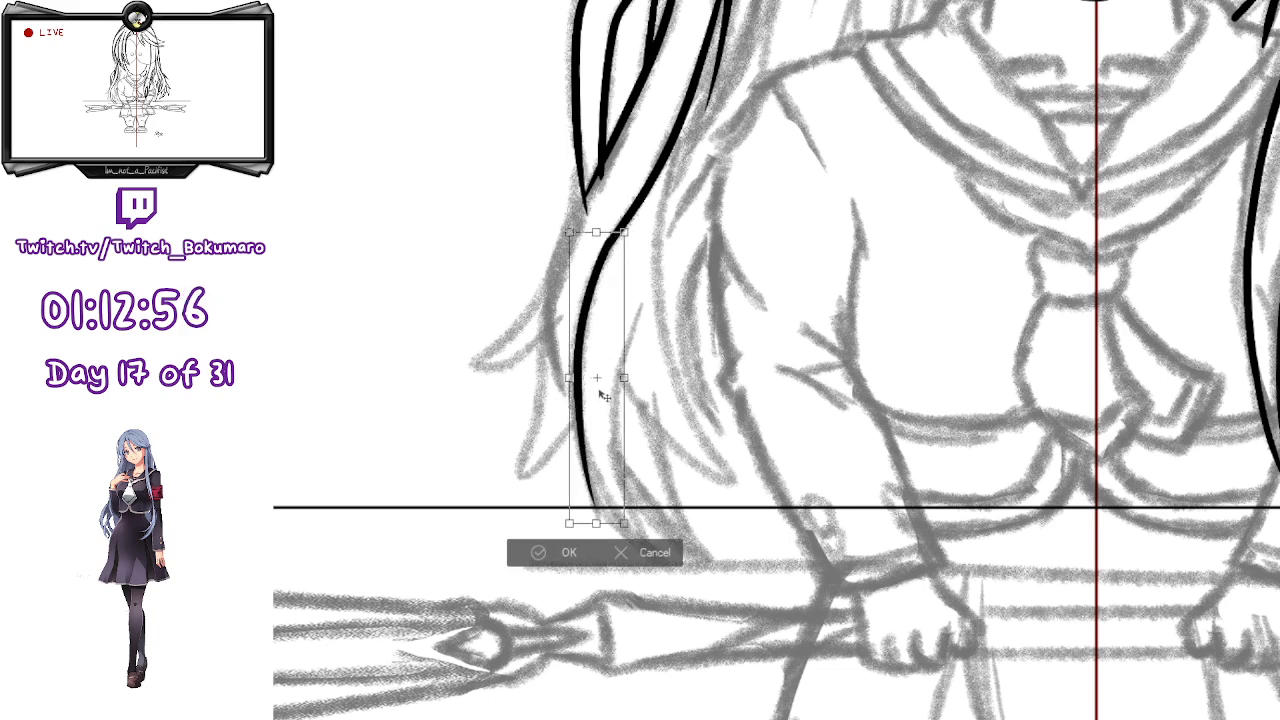
{"action": "key", "text": "Return"}
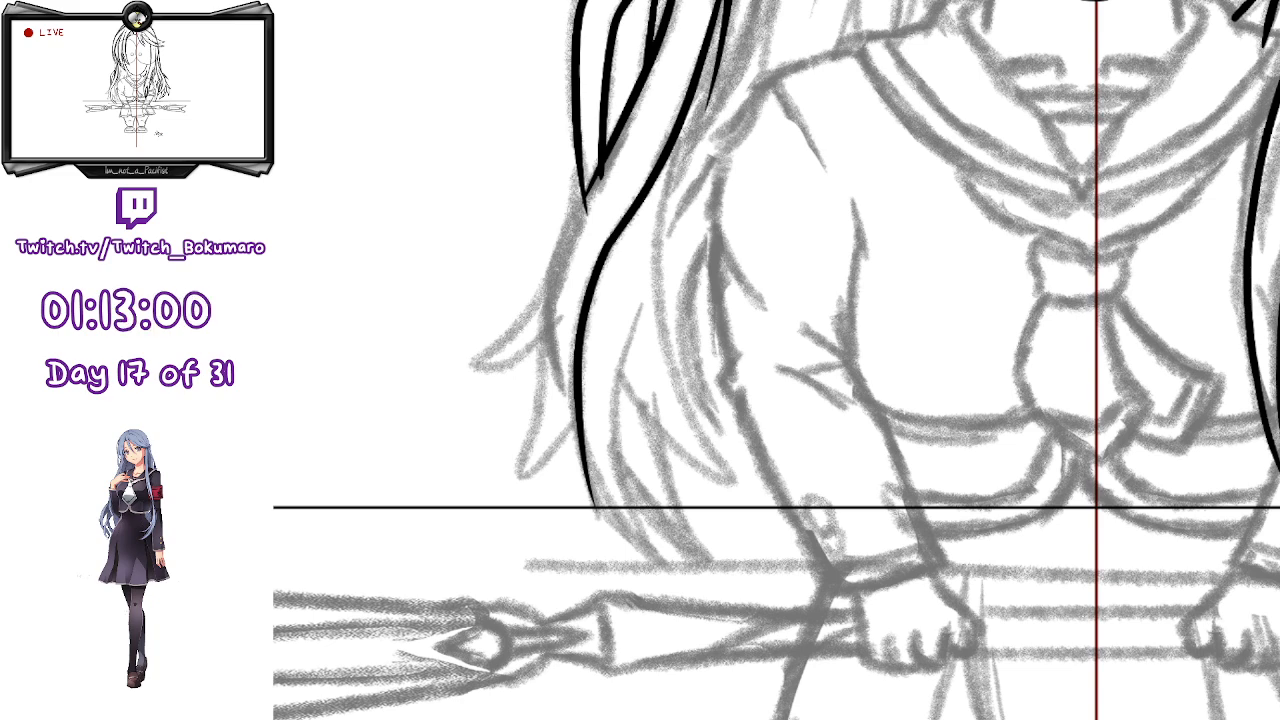
- Ink a parallel outer line from the flared lock's tip down beside the arm, and rotate it slightly into place with Transform
{"action": "mouse_move", "coordinate": [618, 138]}
{"action": "left_mouse_down"}
{"action": "mouse_move", "coordinate": [571, 231]}
{"action": "mouse_move", "coordinate": [553, 364]}
{"action": "left_mouse_up"}
{"action": "key", "text": "ctrl+z"}
{"action": "mouse_move", "coordinate": [611, 153]}
{"action": "left_mouse_down"}
{"action": "mouse_move", "coordinate": [537, 349]}
{"action": "mouse_move", "coordinate": [561, 403]}
{"action": "left_mouse_up"}
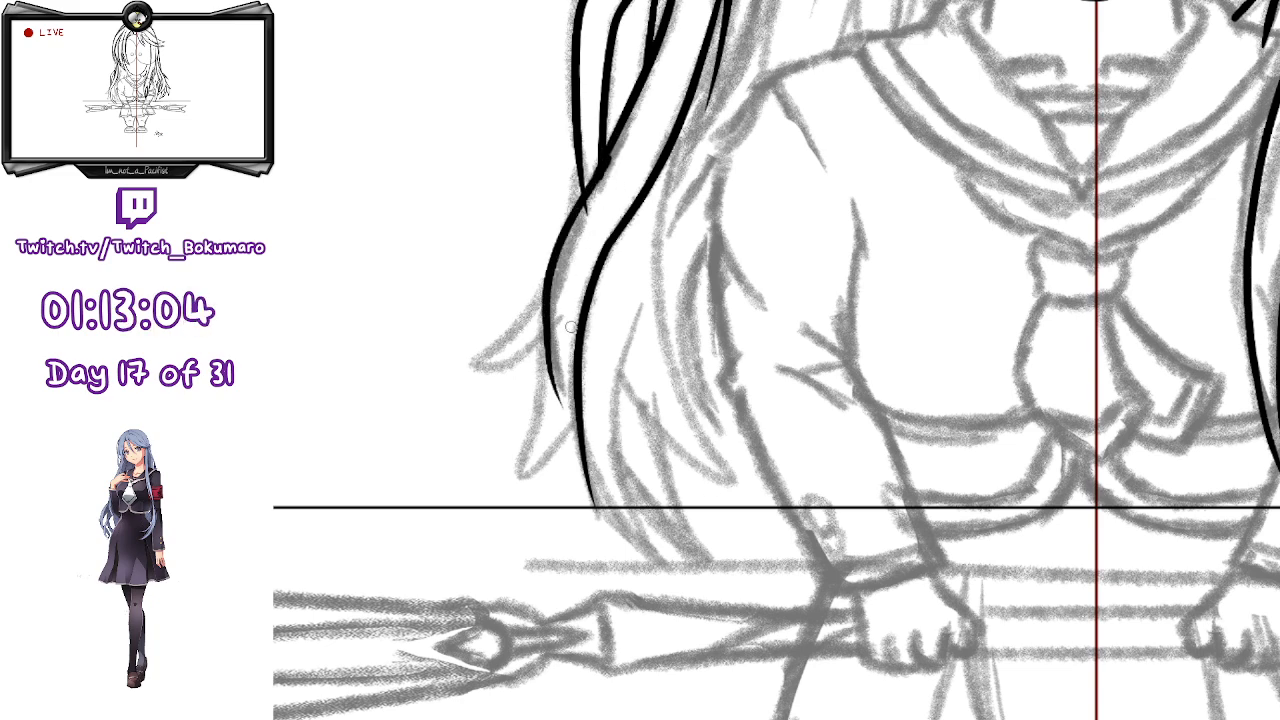
{"action": "key", "text": "ctrl+t"}
{"action": "left_click_drag", "start_coordinate": [705, 276], "coordinate": [724, 254]}
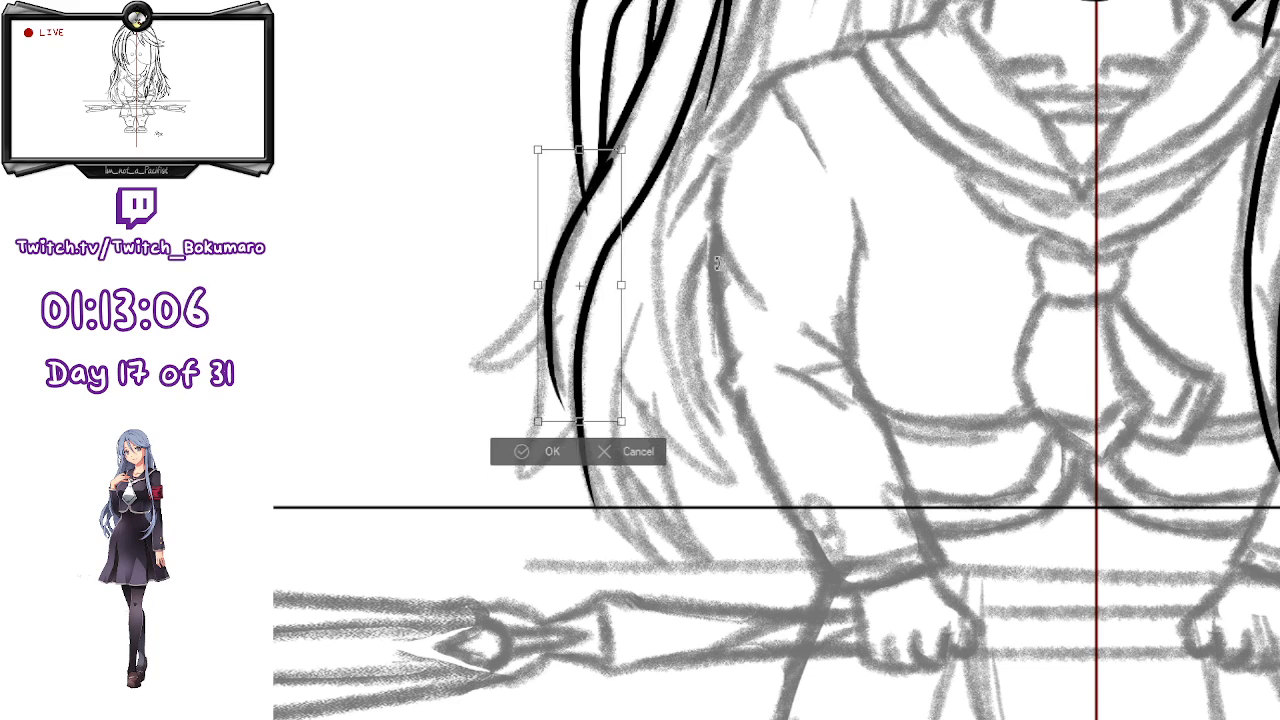
{"action": "left_click_drag", "start_coordinate": [614, 346], "coordinate": [613, 352]}
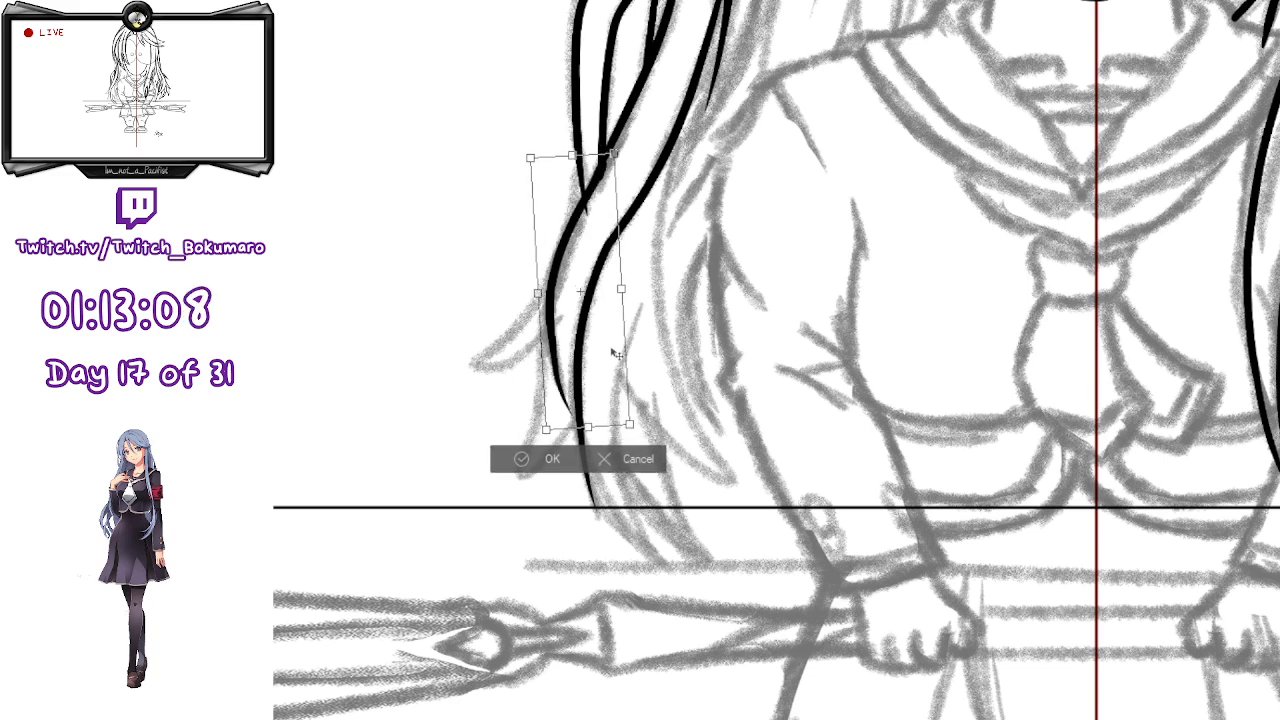
{"action": "key", "text": "Return"}
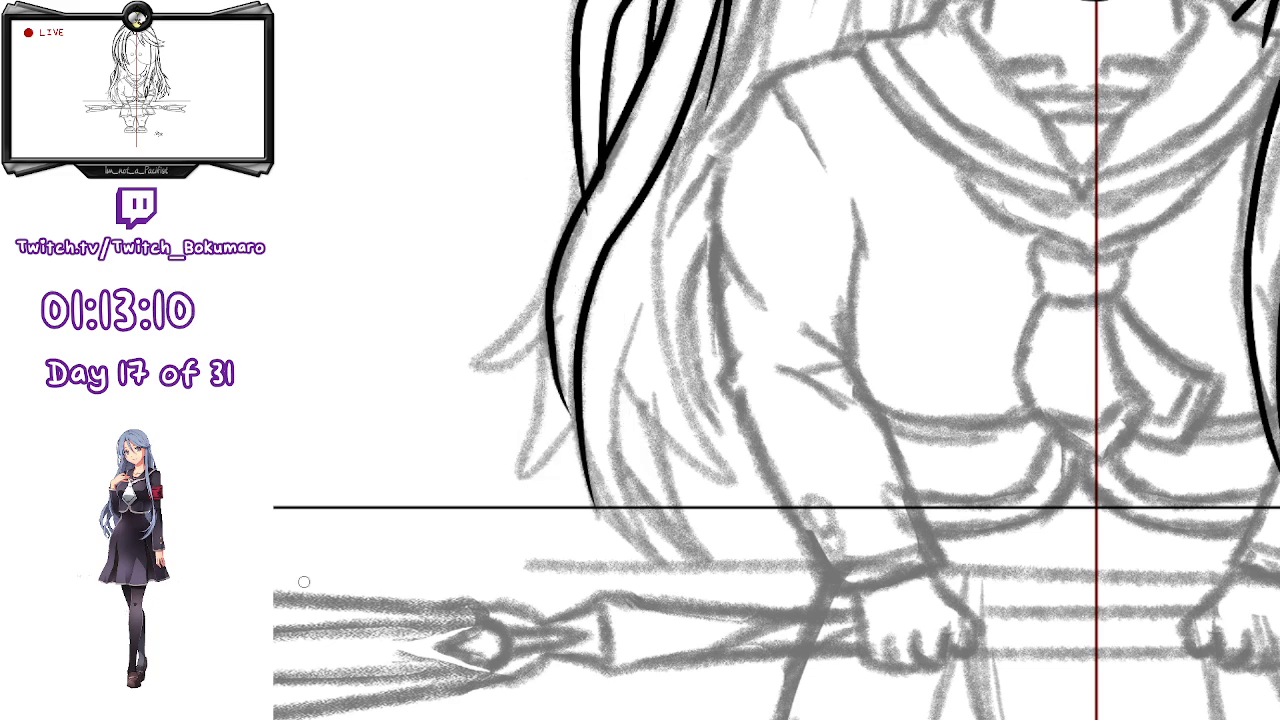
- Ink two pointed flicks branching off the outer edge of the hair lock beside the sleeve, joining them to its outline
{"action": "left_click_drag", "start_coordinate": [604, 165], "coordinate": [574, 424]}
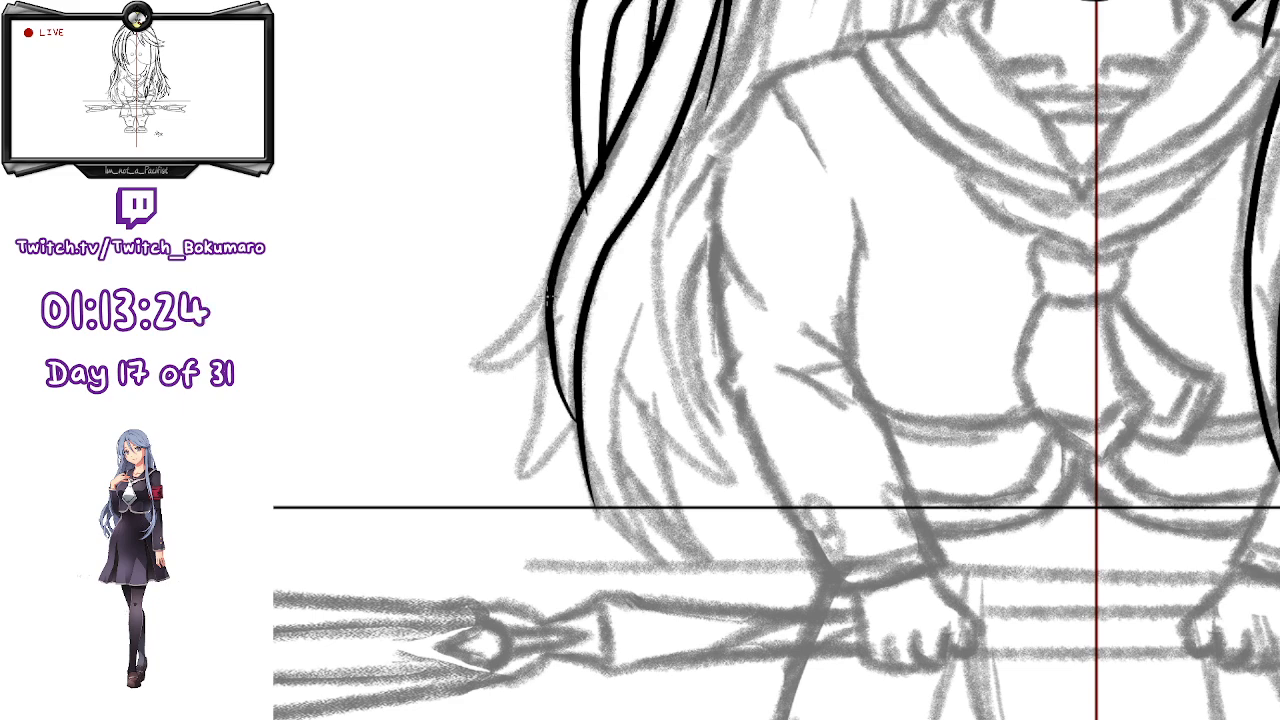
{"action": "mouse_move", "coordinate": [550, 272]}
{"action": "left_mouse_down"}
{"action": "mouse_move", "coordinate": [525, 318]}
{"action": "mouse_move", "coordinate": [470, 368]}
{"action": "left_mouse_up"}
{"action": "key", "text": "ctrl+z"}
{"action": "mouse_move", "coordinate": [549, 290]}
{"action": "left_mouse_down"}
{"action": "mouse_move", "coordinate": [476, 362]}
{"action": "mouse_move", "coordinate": [558, 320]}
{"action": "left_mouse_up"}
{"action": "key", "text": "ctrl+z"}
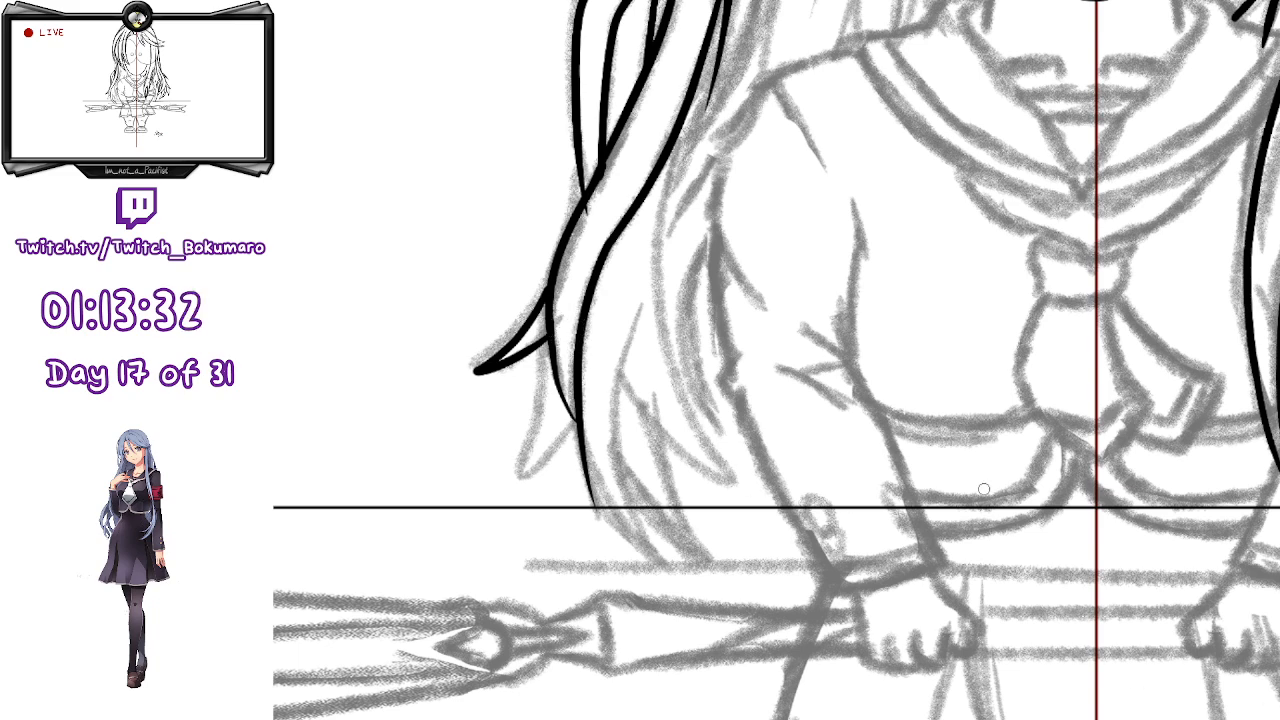
{"action": "mouse_move", "coordinate": [546, 342]}
{"action": "left_mouse_down"}
{"action": "mouse_move", "coordinate": [533, 445]}
{"action": "mouse_move", "coordinate": [573, 409]}
{"action": "left_mouse_up"}
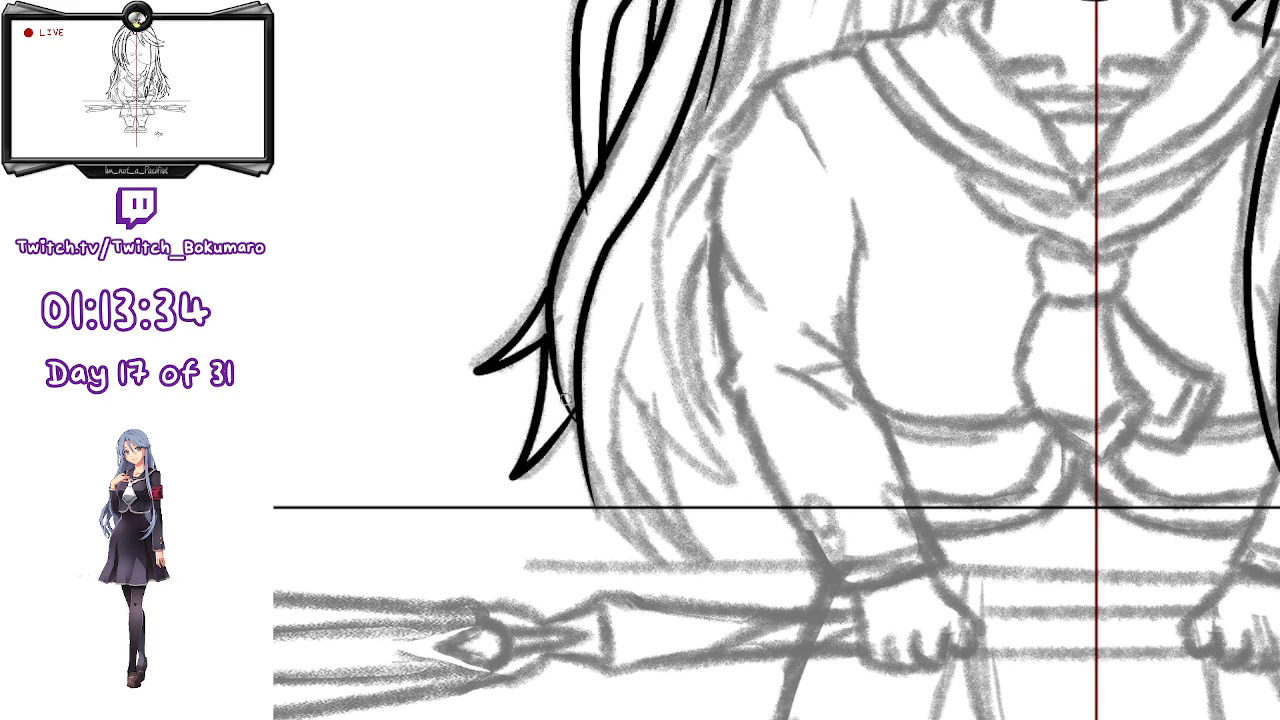
{"action": "key", "text": "ctrl+z"}
{"action": "mouse_move", "coordinate": [545, 342]}
{"action": "left_mouse_down"}
{"action": "mouse_move", "coordinate": [522, 473]}
{"action": "mouse_move", "coordinate": [576, 412]}
{"action": "left_mouse_up"}
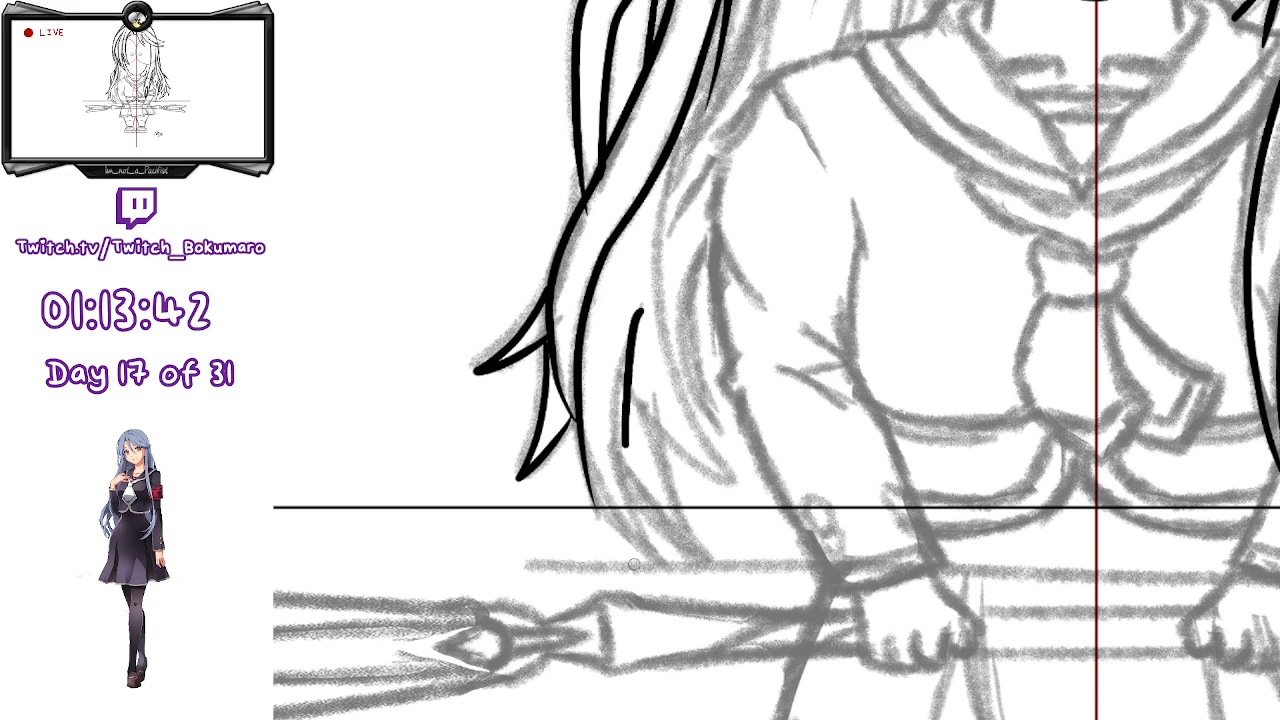
- Ink the curved inner and outer lines of the lower hair lock so they meet in a point below the horizontal line
{"action": "left_click_drag", "start_coordinate": [644, 303], "coordinate": [672, 562]}
{"action": "key", "text": "ctrl+t"}
{"action": "key", "text": "Return"}
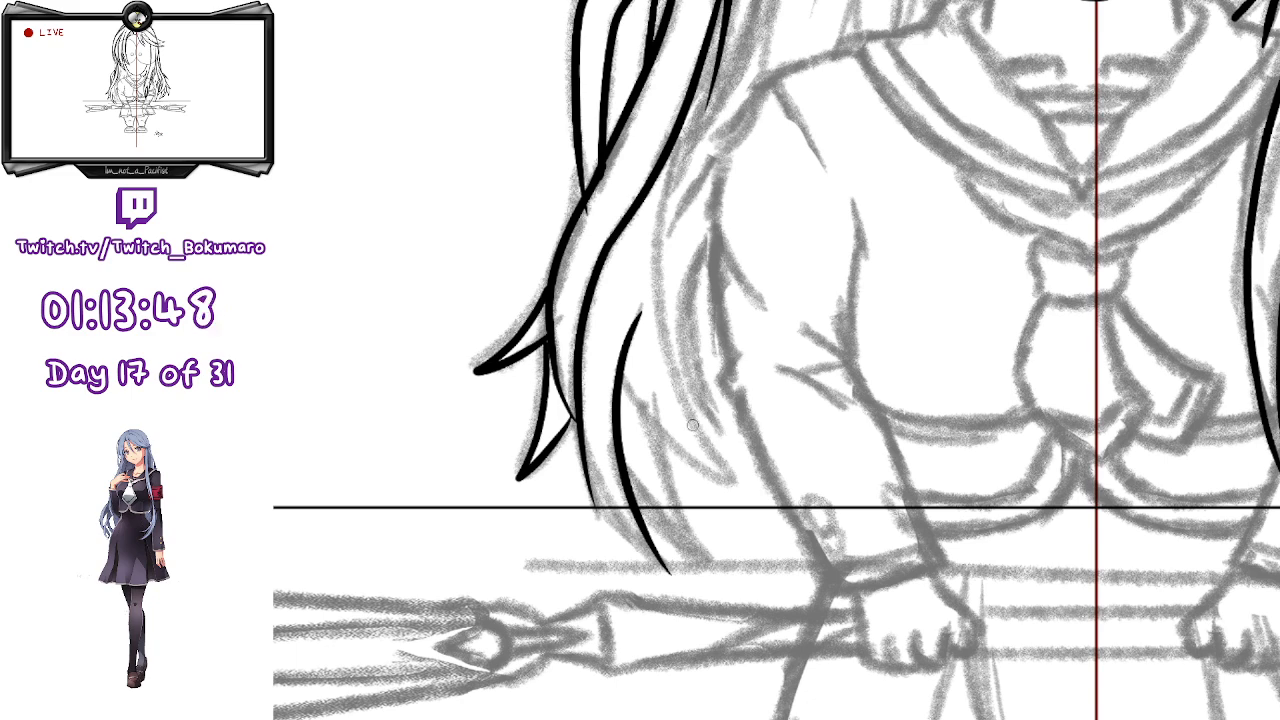
{"action": "left_click_drag", "start_coordinate": [578, 411], "coordinate": [674, 580]}
{"action": "key", "text": "ctrl+t"}
{"action": "left_click_drag", "start_coordinate": [640, 537], "coordinate": [638, 533]}
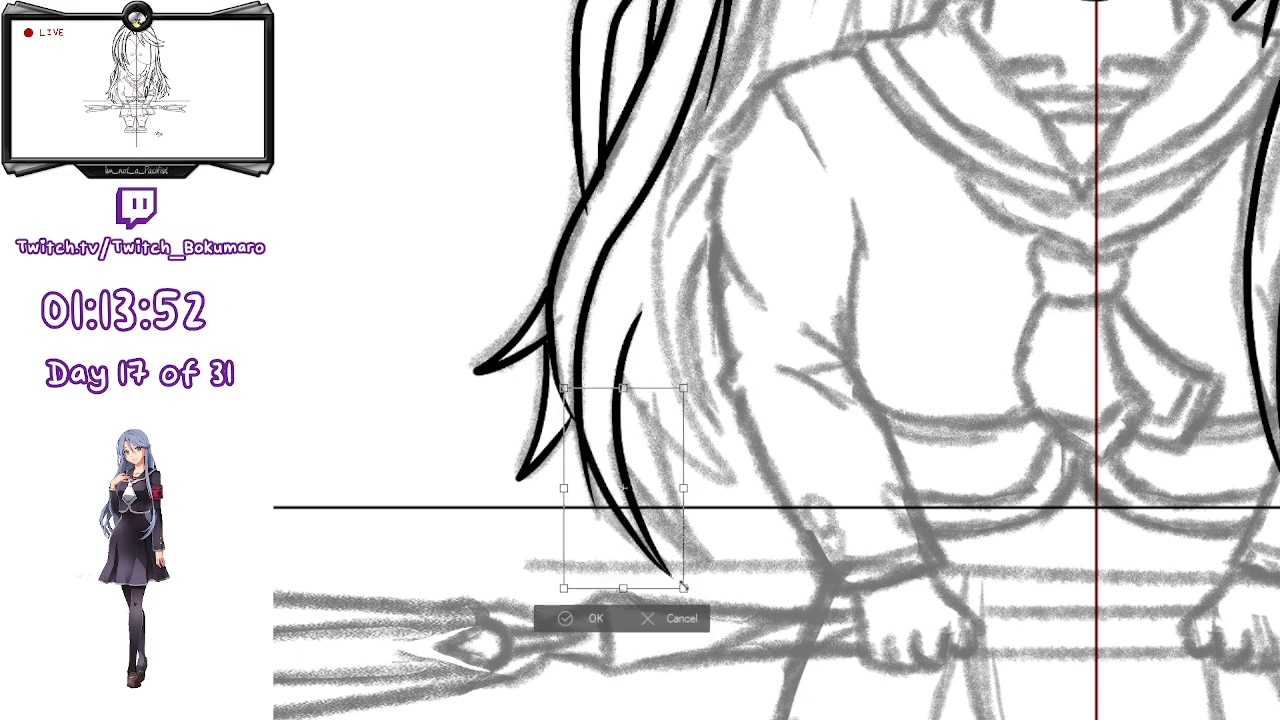
{"action": "key", "text": "Return"}
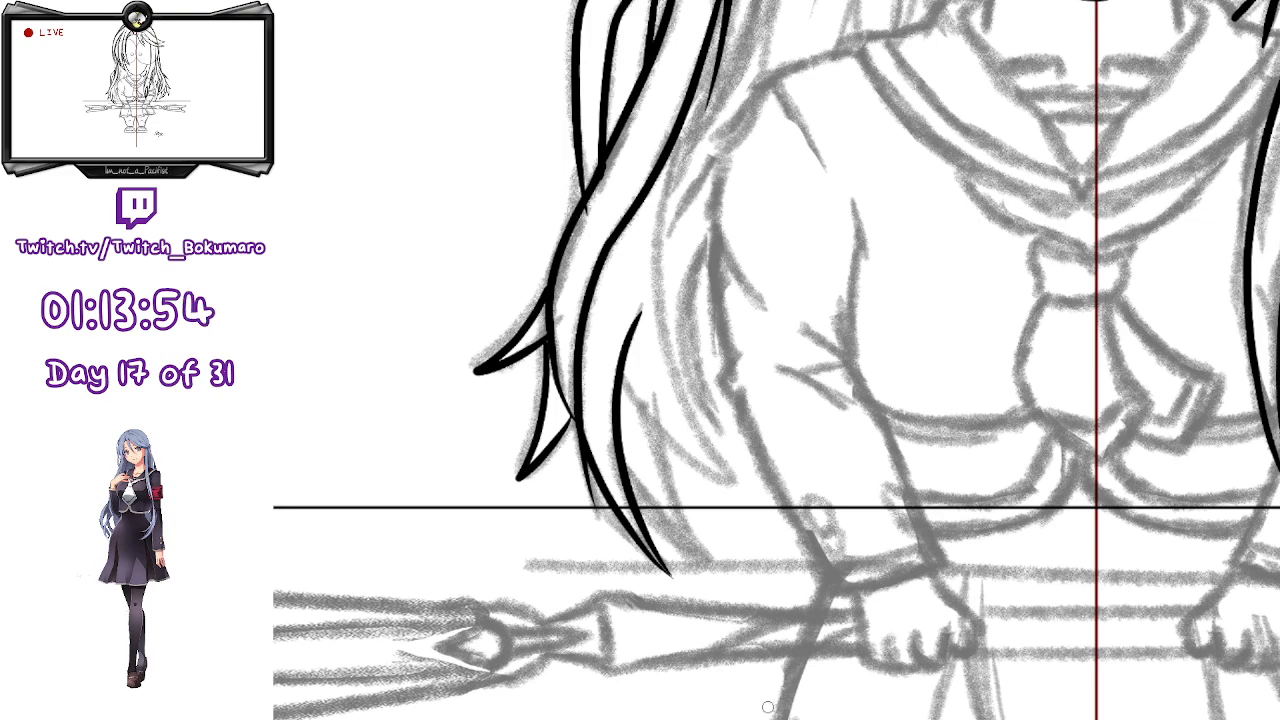
- Ink a small pointed tip on the lock's outer edge and a curved strand branching from its inner line toward the arm
{"action": "scroll", "coordinate": [767, 706], "scroll_direction": "up", "scroll_amount": 3}
{"action": "left_click_drag", "start_coordinate": [760, 326], "coordinate": [1145, 394]}
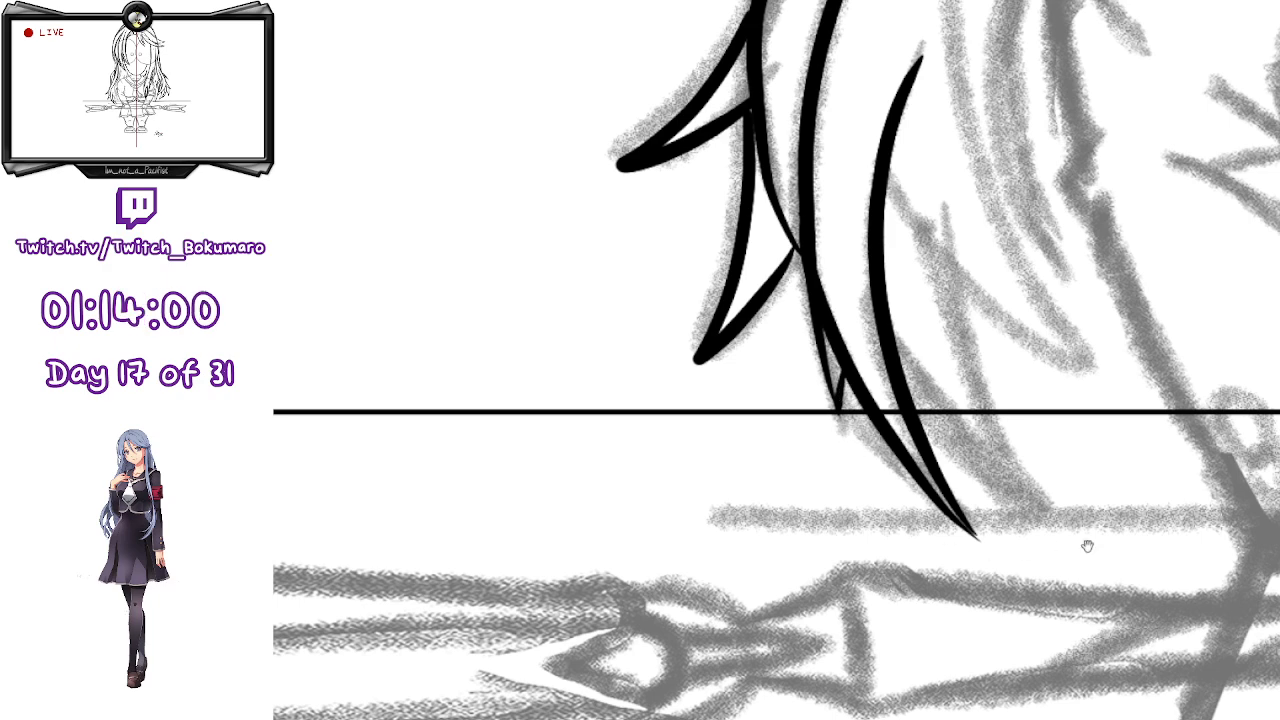
{"action": "left_click_drag", "start_coordinate": [1063, 548], "coordinate": [870, 719]}
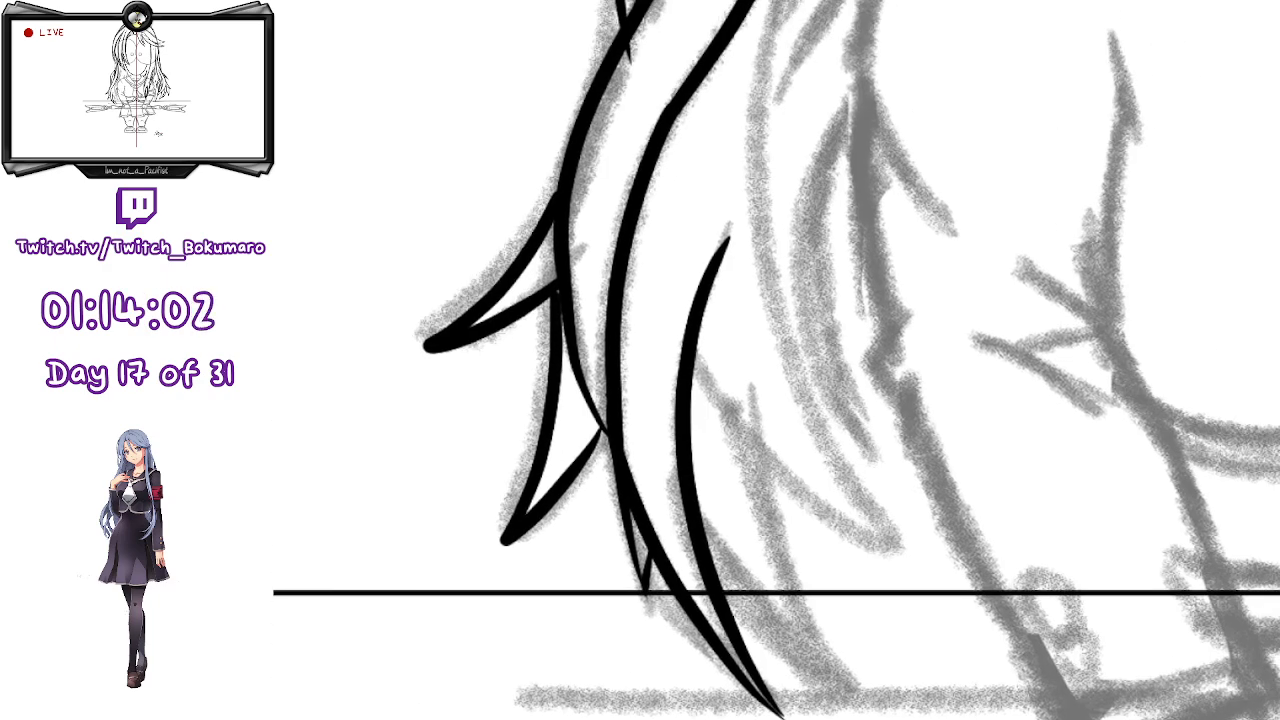
{"action": "left_click_drag", "start_coordinate": [694, 346], "coordinate": [904, 539]}
{"action": "key", "text": "ctrl+z"}
{"action": "left_click_drag", "start_coordinate": [694, 345], "coordinate": [891, 552]}
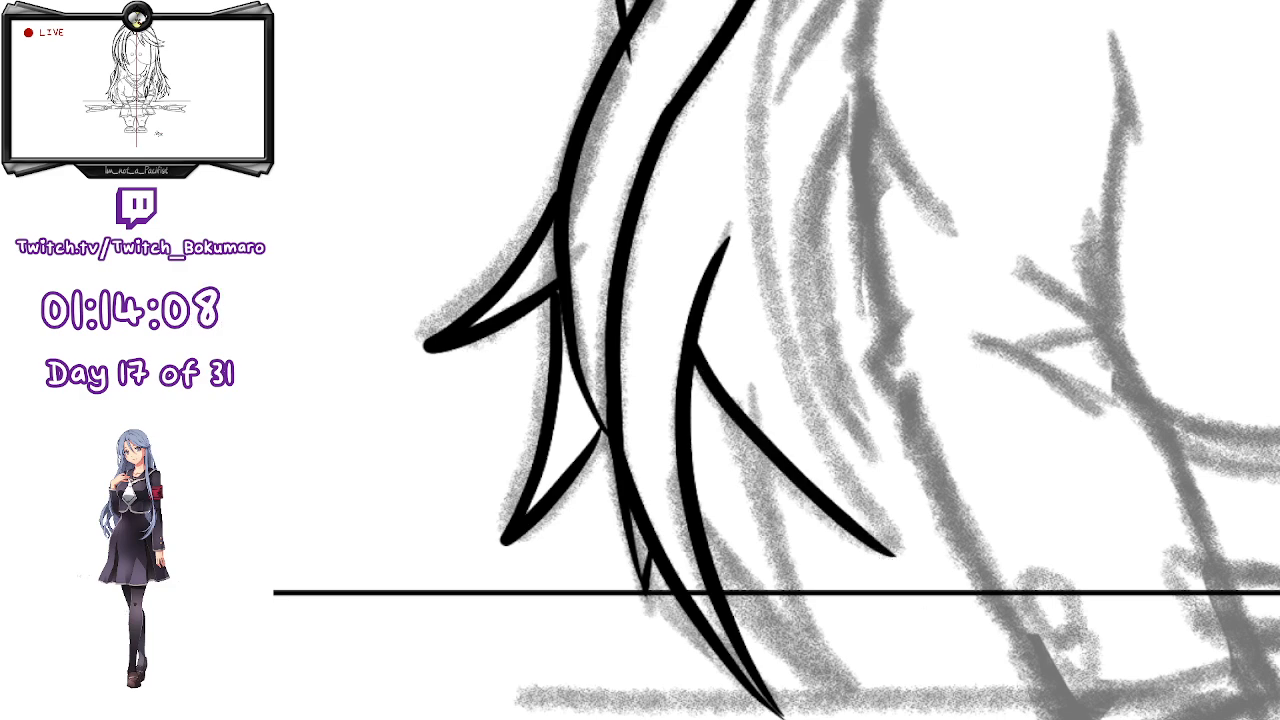
- Ink the second pointed hair tip between the branching strand and the lowest lock, following the sketch
{"action": "left_click_drag", "start_coordinate": [1099, 602], "coordinate": [996, 416]}
{"action": "mouse_move", "coordinate": [664, 262]}
{"action": "left_mouse_down"}
{"action": "mouse_move", "coordinate": [674, 342]}
{"action": "mouse_move", "coordinate": [738, 497]}
{"action": "left_mouse_up"}
{"action": "left_click_drag", "start_coordinate": [596, 333], "coordinate": [750, 532]}
{"action": "key", "text": "ctrl+z"}
{"action": "mouse_move", "coordinate": [596, 333]}
{"action": "left_mouse_down"}
{"action": "mouse_move", "coordinate": [700, 470]}
{"action": "mouse_move", "coordinate": [735, 492]}
{"action": "left_mouse_up"}
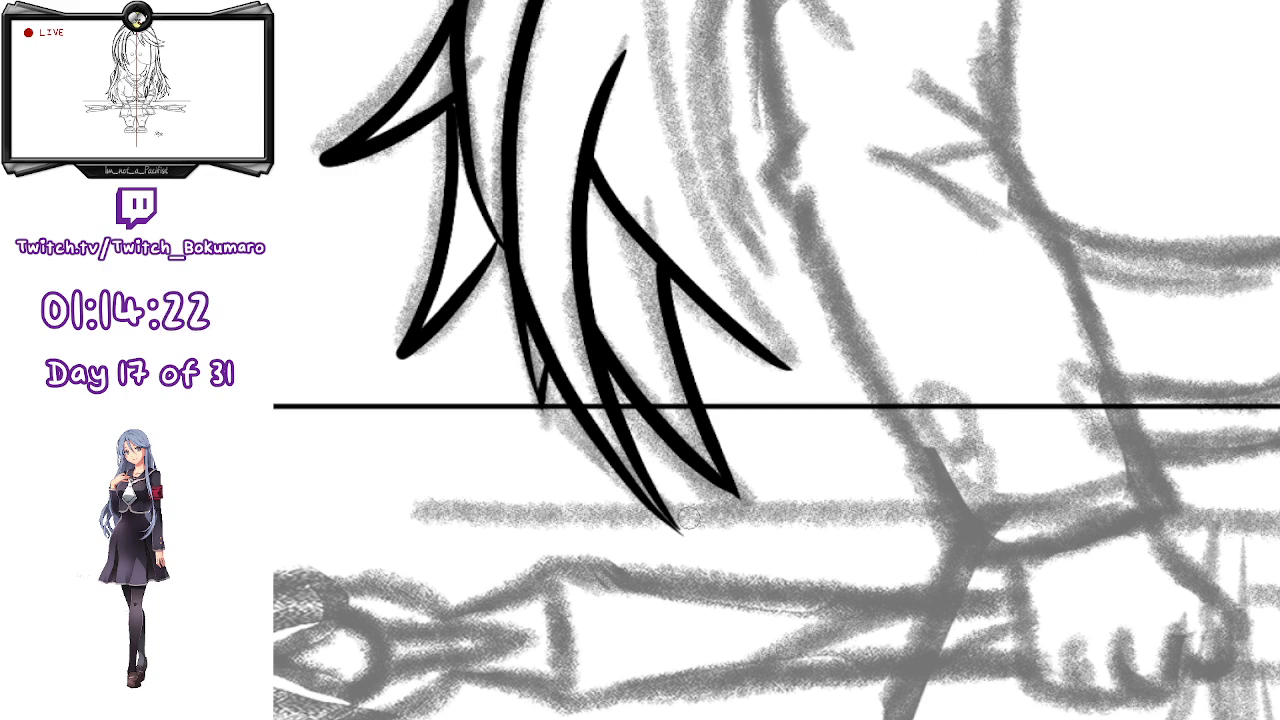
- Ink a long curved strand from the inner hair line at shoulder height down toward the branching strand's tip
{"action": "scroll", "coordinate": [658, 300], "scroll_direction": "down", "scroll_amount": 1}
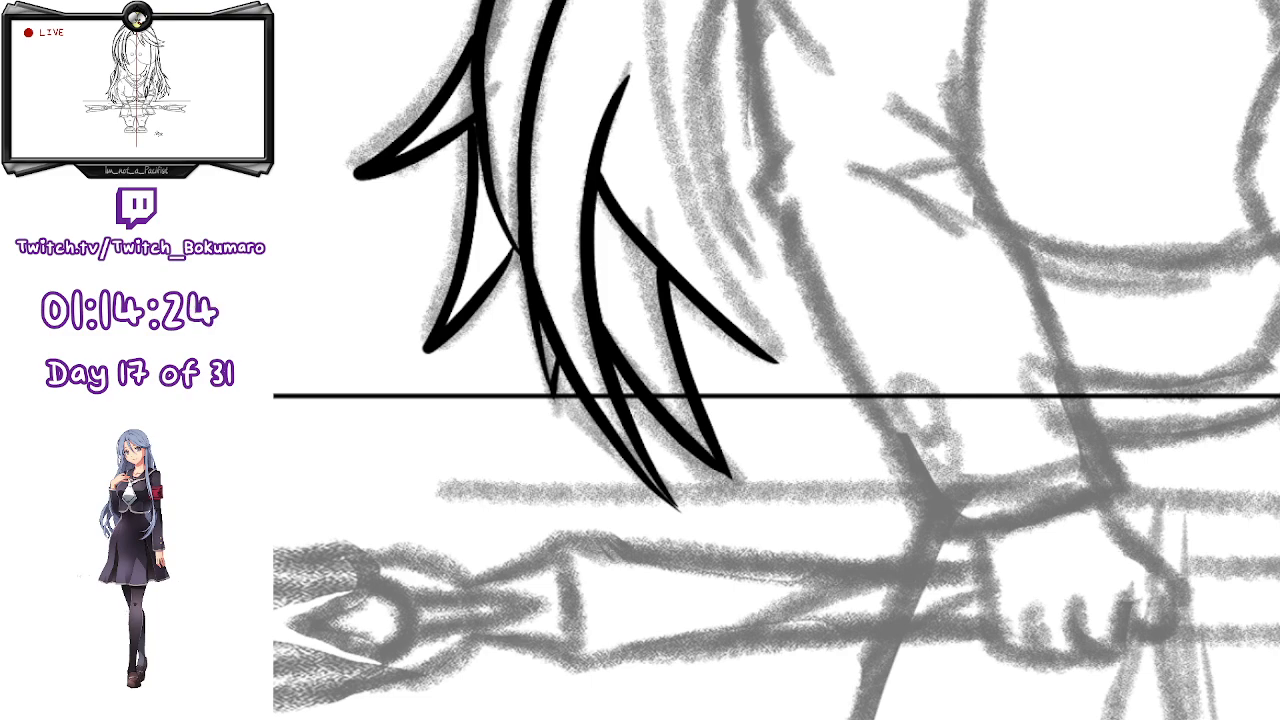
{"action": "left_click_drag", "start_coordinate": [977, 266], "coordinate": [963, 520]}
{"action": "scroll", "coordinate": [967, 388], "scroll_direction": "down", "scroll_amount": 1}
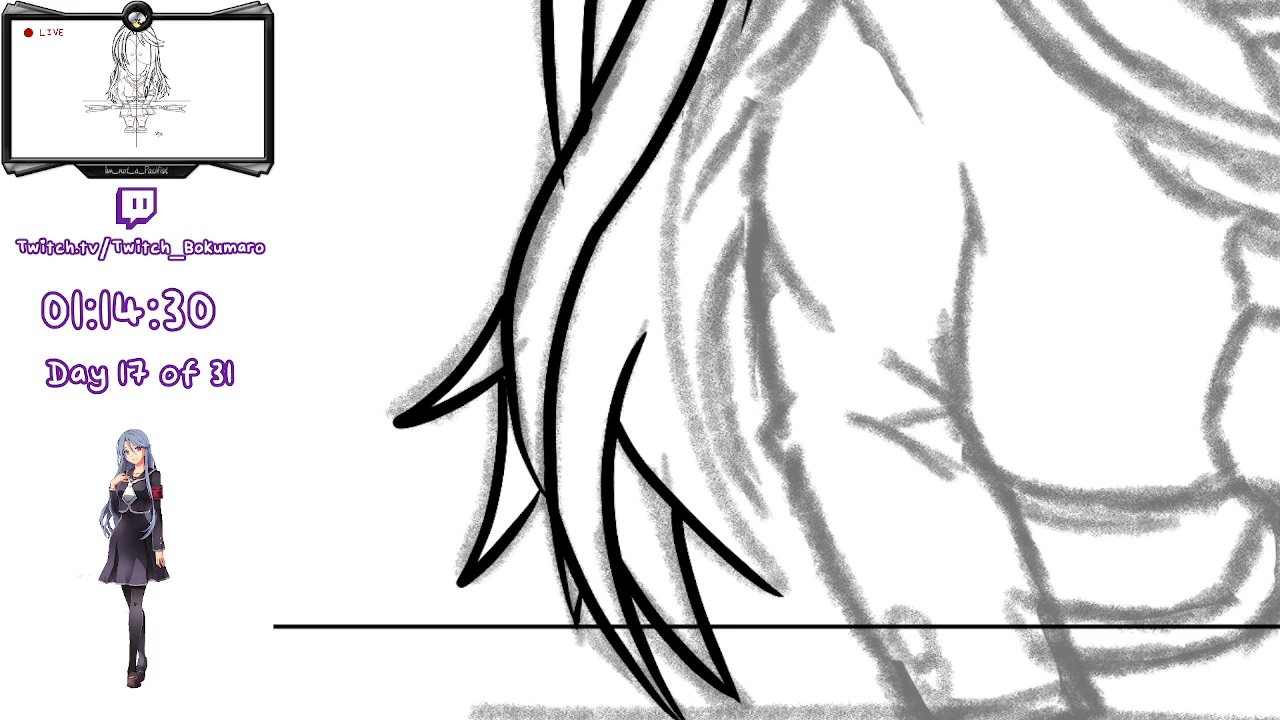
{"action": "mouse_move", "coordinate": [686, 68]}
{"action": "left_mouse_down"}
{"action": "mouse_move", "coordinate": [679, 384]}
{"action": "mouse_move", "coordinate": [766, 568]}
{"action": "left_mouse_up"}
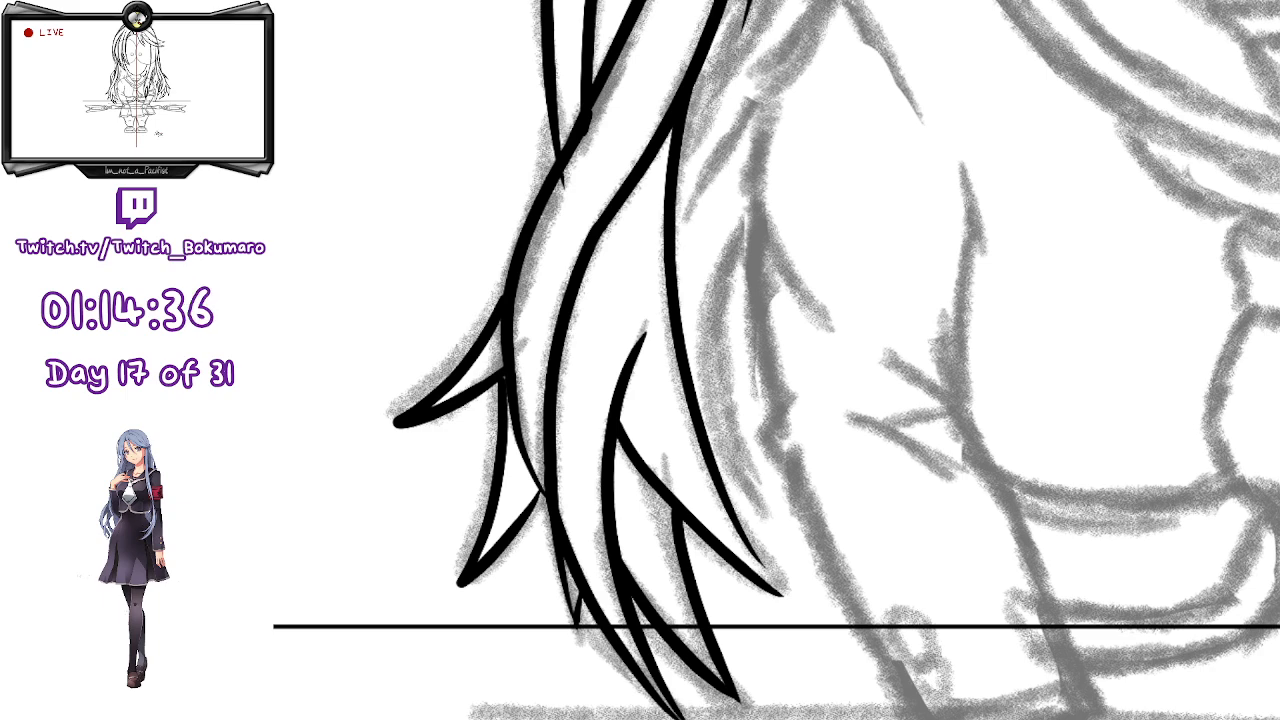
- Extend the lower end of the long strand line so it meets the tip of the branching strand
{"action": "scroll", "coordinate": [1049, 449], "scroll_direction": "up", "scroll_amount": 3}
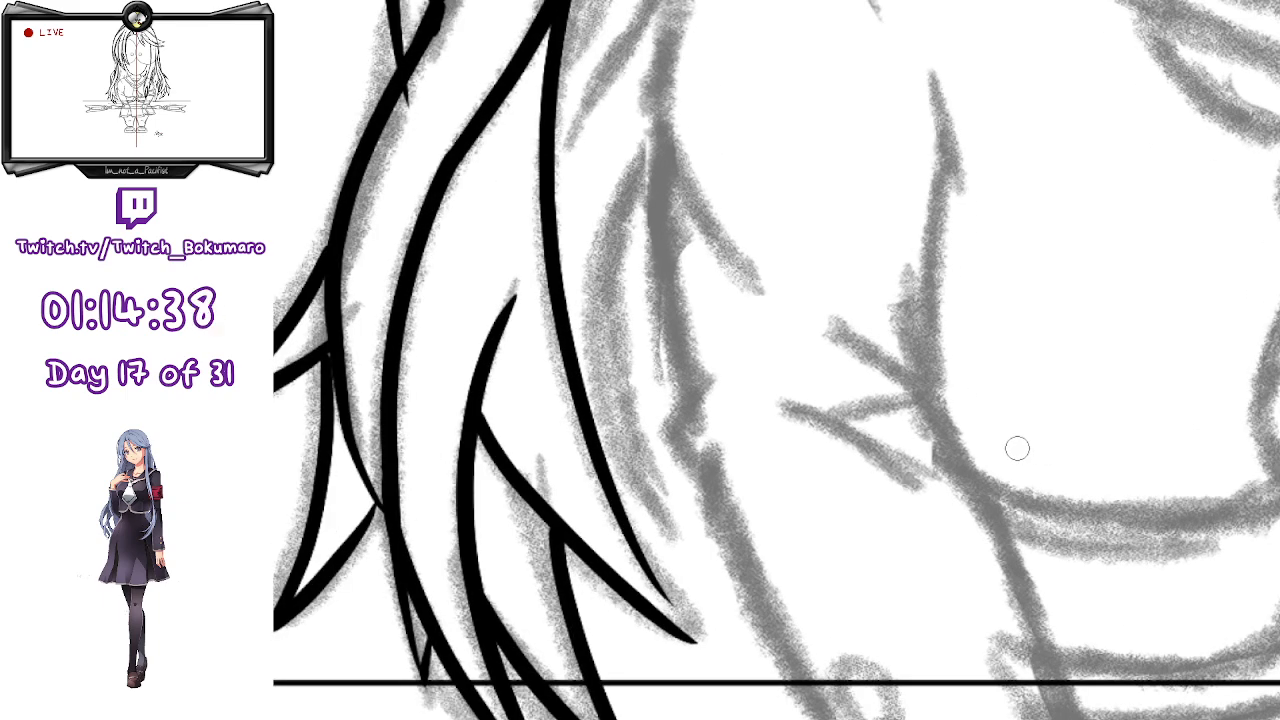
{"action": "scroll", "coordinate": [1017, 449], "scroll_direction": "down", "scroll_amount": 1}
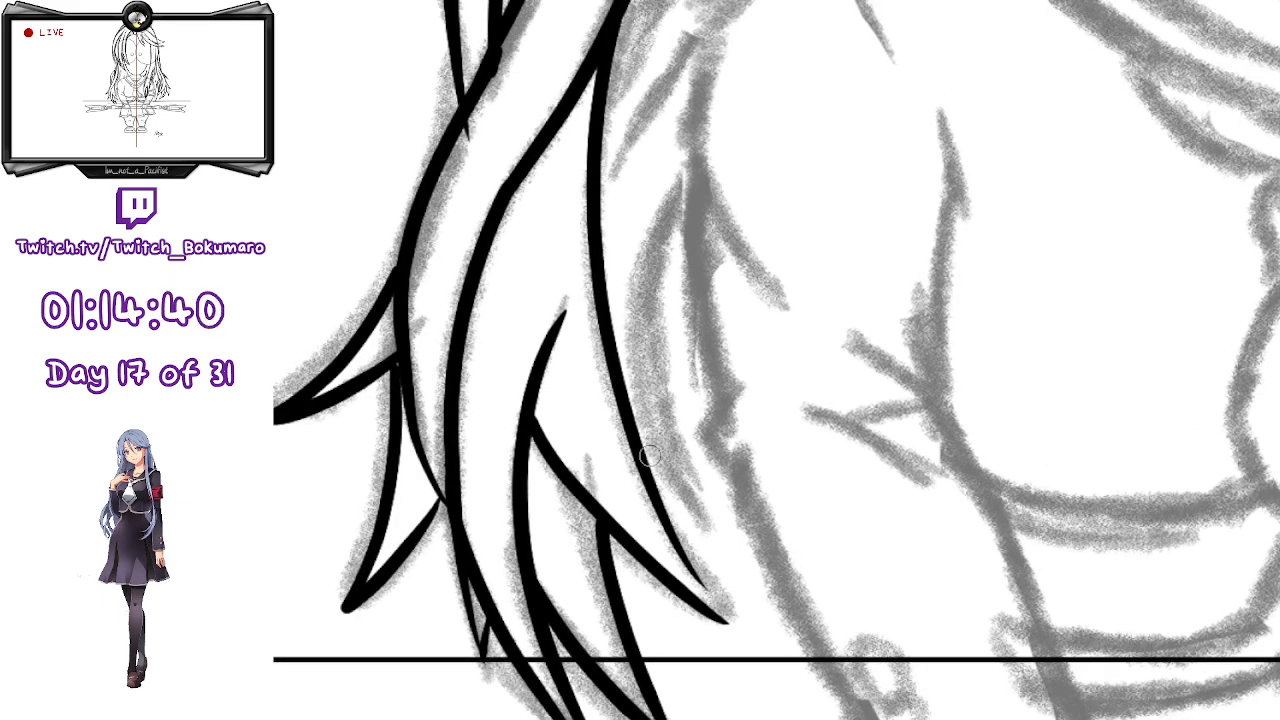
{"action": "mouse_move", "coordinate": [634, 435]}
{"action": "left_mouse_down"}
{"action": "mouse_move", "coordinate": [681, 564]}
{"action": "mouse_move", "coordinate": [732, 633]}
{"action": "left_mouse_up"}
{"action": "key", "text": "ctrl+z"}
{"action": "left_click_drag", "start_coordinate": [630, 432], "coordinate": [731, 626]}
{"action": "key", "text": "ctrl+t"}
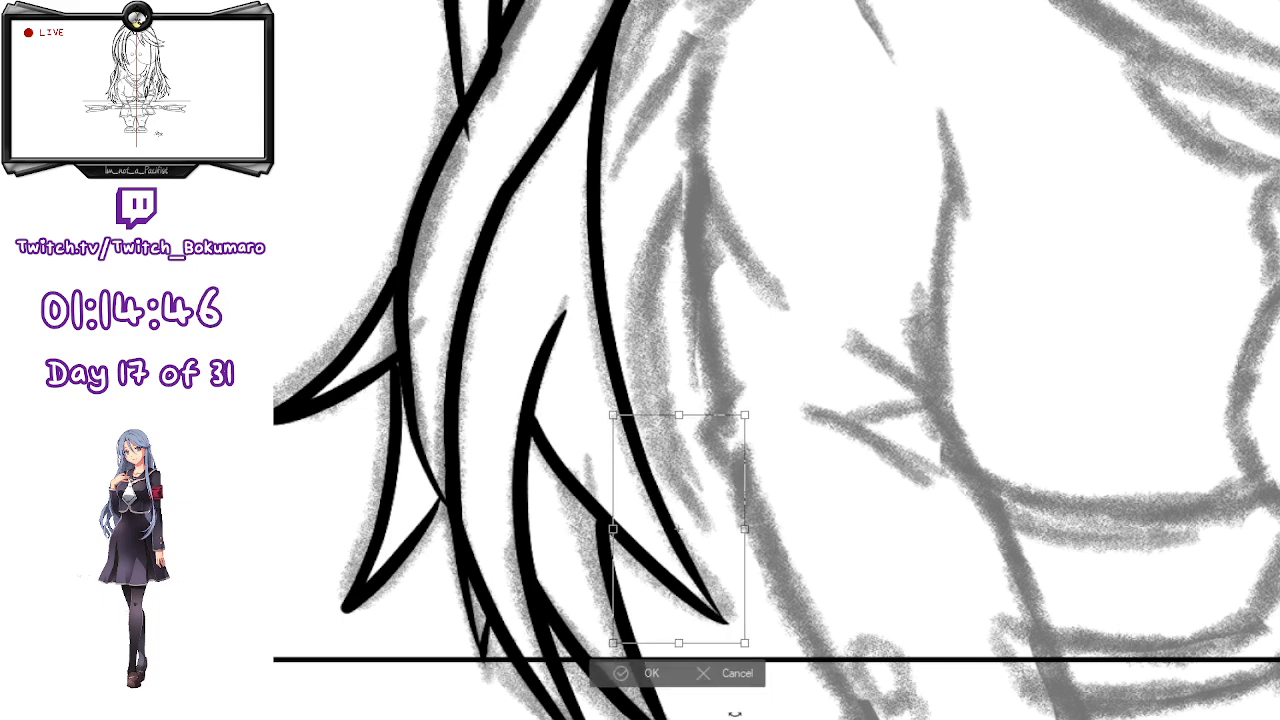
{"action": "key", "text": "Return"}
- Ink the narrow pointed strand beside the upper arm and join its tip back to the long strand line
{"action": "left_click_drag", "start_coordinate": [911, 568], "coordinate": [855, 675]}
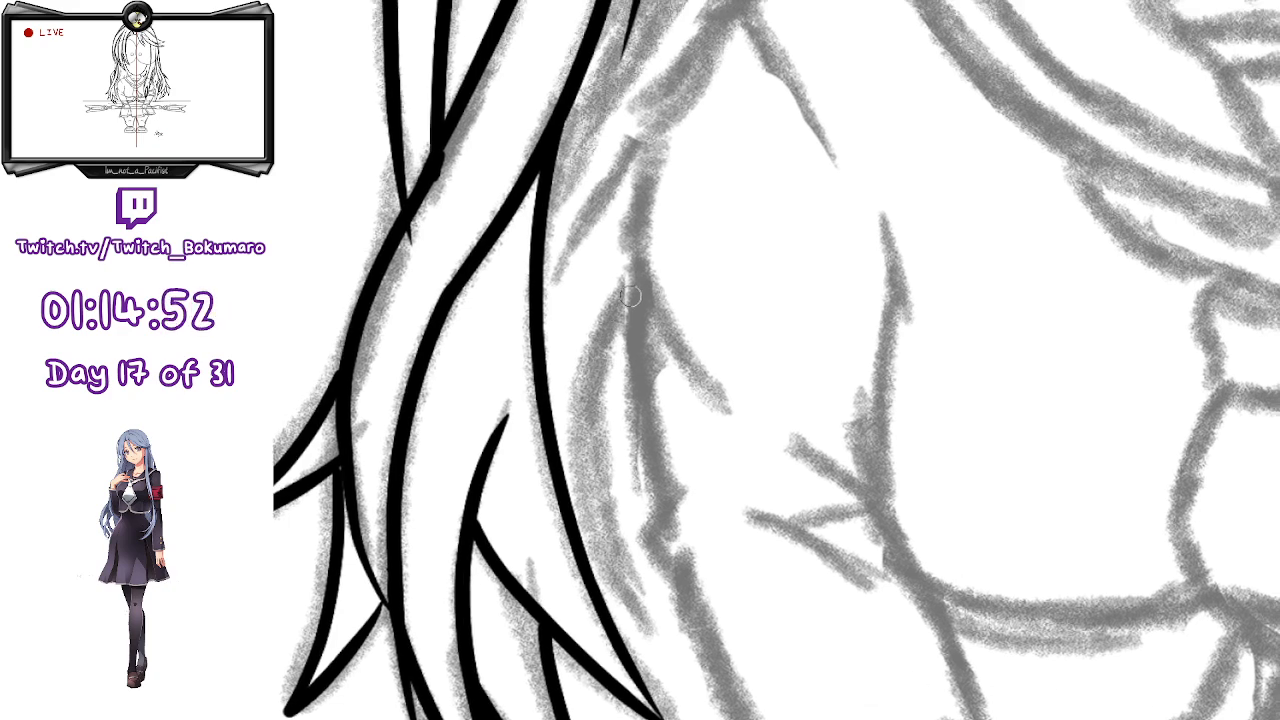
{"action": "mouse_move", "coordinate": [629, 287]}
{"action": "left_mouse_down"}
{"action": "mouse_move", "coordinate": [599, 444]}
{"action": "mouse_move", "coordinate": [612, 537]}
{"action": "left_mouse_up"}
{"action": "key", "text": "ctrl+z"}
{"action": "mouse_move", "coordinate": [634, 285]}
{"action": "left_mouse_down"}
{"action": "mouse_move", "coordinate": [620, 333]}
{"action": "mouse_move", "coordinate": [641, 624]}
{"action": "left_mouse_up"}
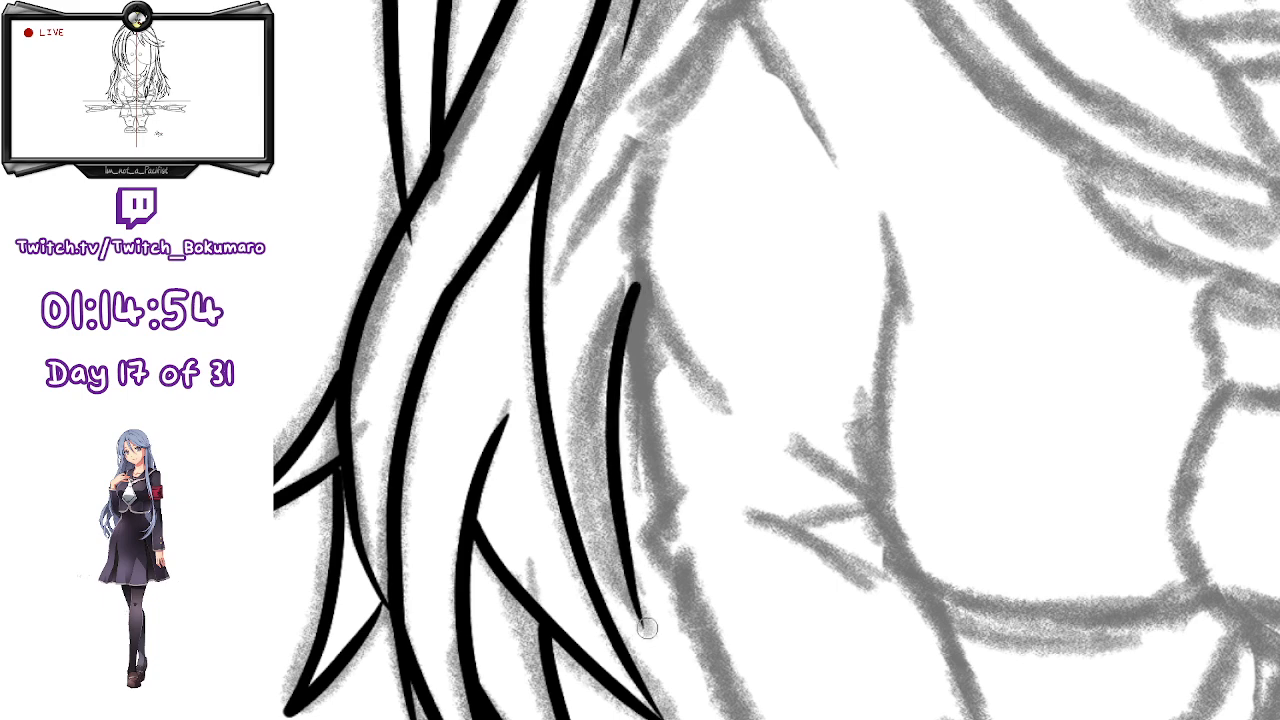
{"action": "left_click_drag", "start_coordinate": [544, 396], "coordinate": [590, 519]}
{"action": "key", "text": "ctrl+z"}
{"action": "mouse_move", "coordinate": [542, 396]}
{"action": "left_mouse_down"}
{"action": "mouse_move", "coordinate": [618, 595]}
{"action": "mouse_move", "coordinate": [645, 622]}
{"action": "left_mouse_up"}
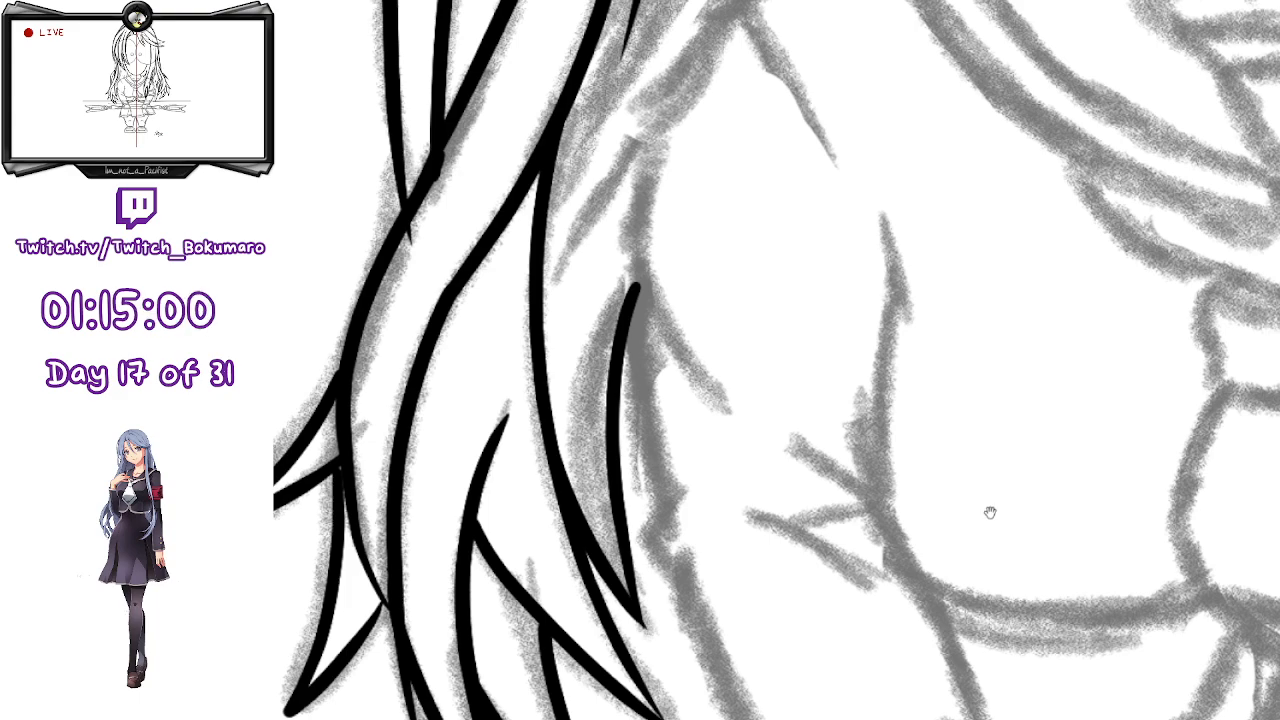
- Ink the short curved strand along the outer edge of the shoulder, above the strand beside the arm
{"action": "left_click_drag", "start_coordinate": [1037, 566], "coordinate": [853, 553]}
{"action": "left_click_drag", "start_coordinate": [641, 393], "coordinate": [536, 563]}
{"action": "key", "text": "ctrl+z"}
{"action": "left_click_drag", "start_coordinate": [643, 392], "coordinate": [546, 583]}
- Ink the long hair strands falling from beside the cheek to the shoulder, ending them in tapered tips
{"action": "left_click_drag", "start_coordinate": [903, 371], "coordinate": [1107, 545]}
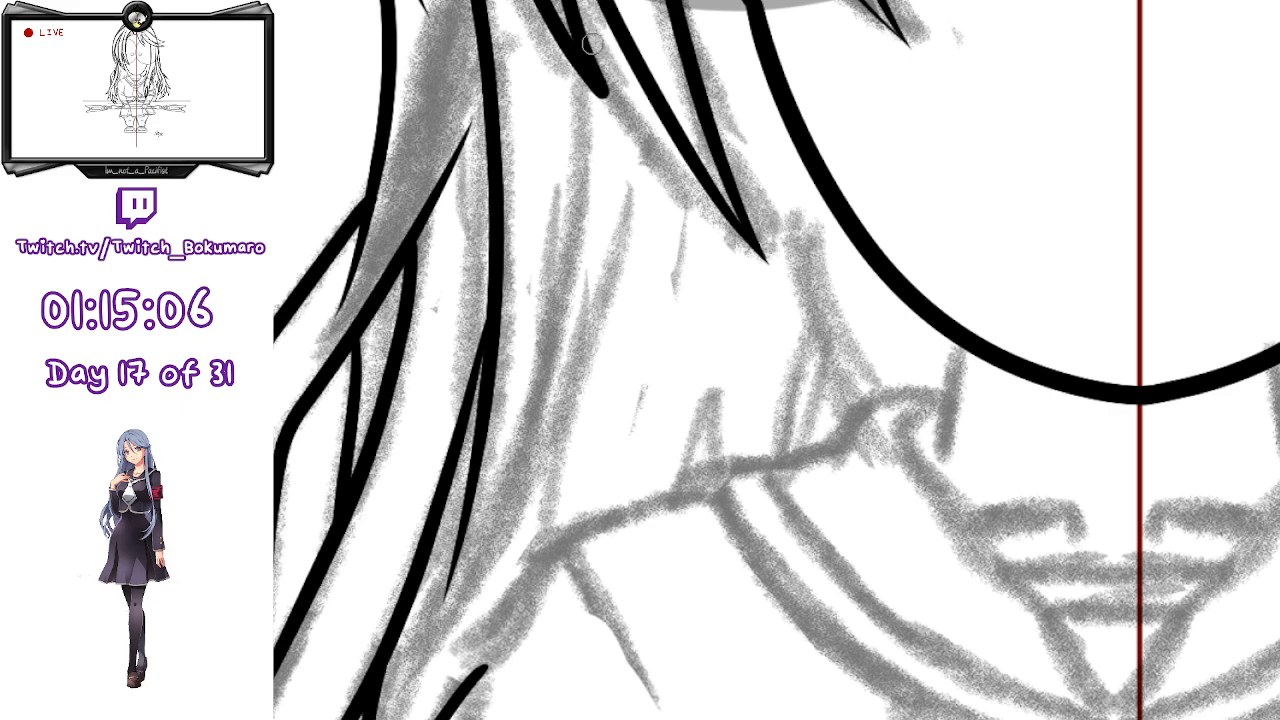
{"action": "left_click_drag", "start_coordinate": [582, 70], "coordinate": [447, 612]}
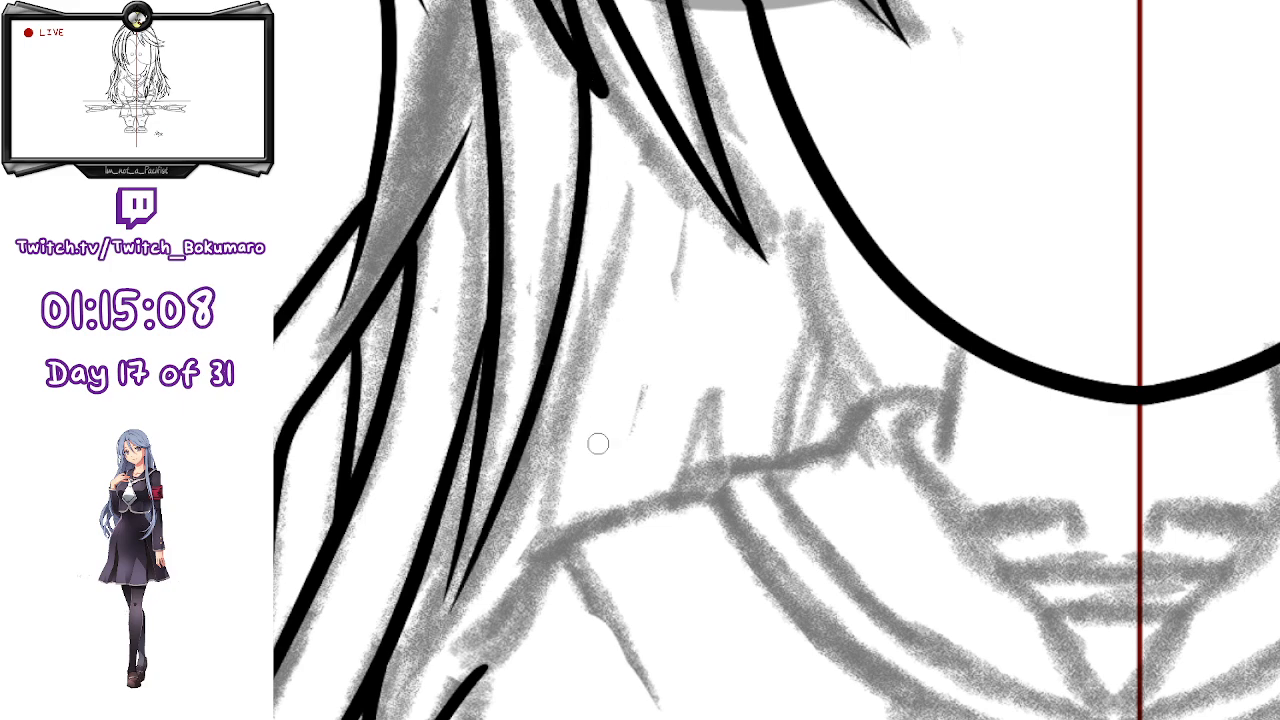
{"action": "left_click_drag", "start_coordinate": [548, 553], "coordinate": [629, 180]}
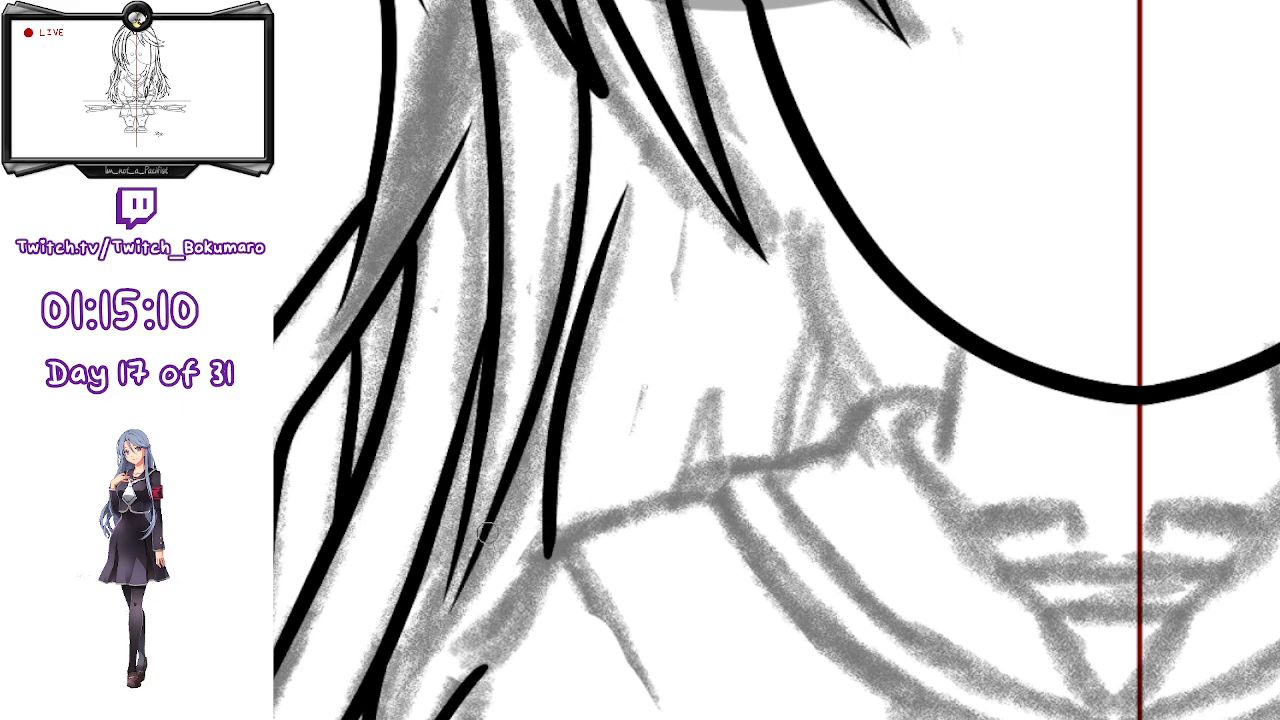
{"action": "mouse_move", "coordinate": [576, 334]}
{"action": "left_mouse_down"}
{"action": "mouse_move", "coordinate": [527, 466]}
{"action": "mouse_move", "coordinate": [472, 555]}
{"action": "mouse_move", "coordinate": [532, 452]}
{"action": "mouse_move", "coordinate": [470, 557]}
{"action": "left_mouse_up"}
{"action": "key", "text": "ctrl+z"}
- Ink the small hair tips and thin strands between the shoulder hair and the neck, just above the collar
{"action": "mouse_move", "coordinate": [666, 505]}
{"action": "left_mouse_down"}
{"action": "mouse_move", "coordinate": [691, 434]}
{"action": "mouse_move", "coordinate": [729, 463]}
{"action": "left_mouse_up"}
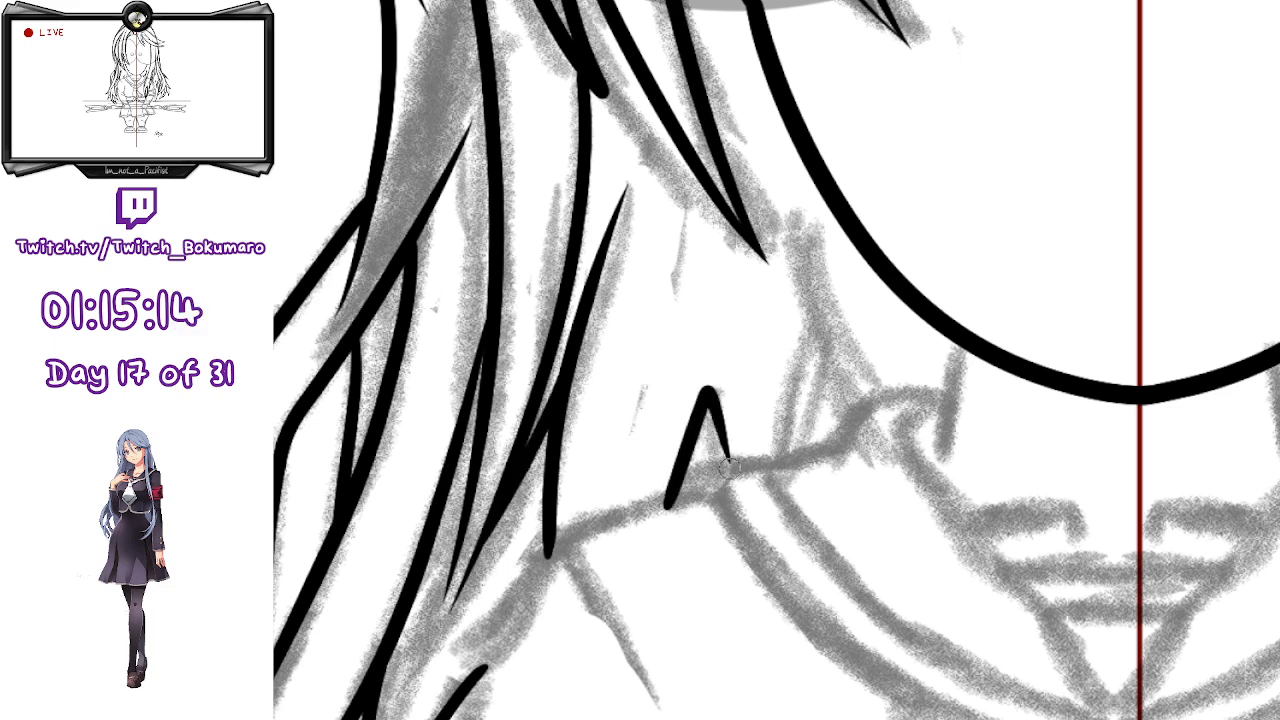
{"action": "left_click_drag", "start_coordinate": [799, 230], "coordinate": [860, 412]}
{"action": "left_click_drag", "start_coordinate": [834, 338], "coordinate": [797, 462]}
{"action": "left_click_drag", "start_coordinate": [680, 238], "coordinate": [614, 512]}
{"action": "key", "text": "ctrl+z"}
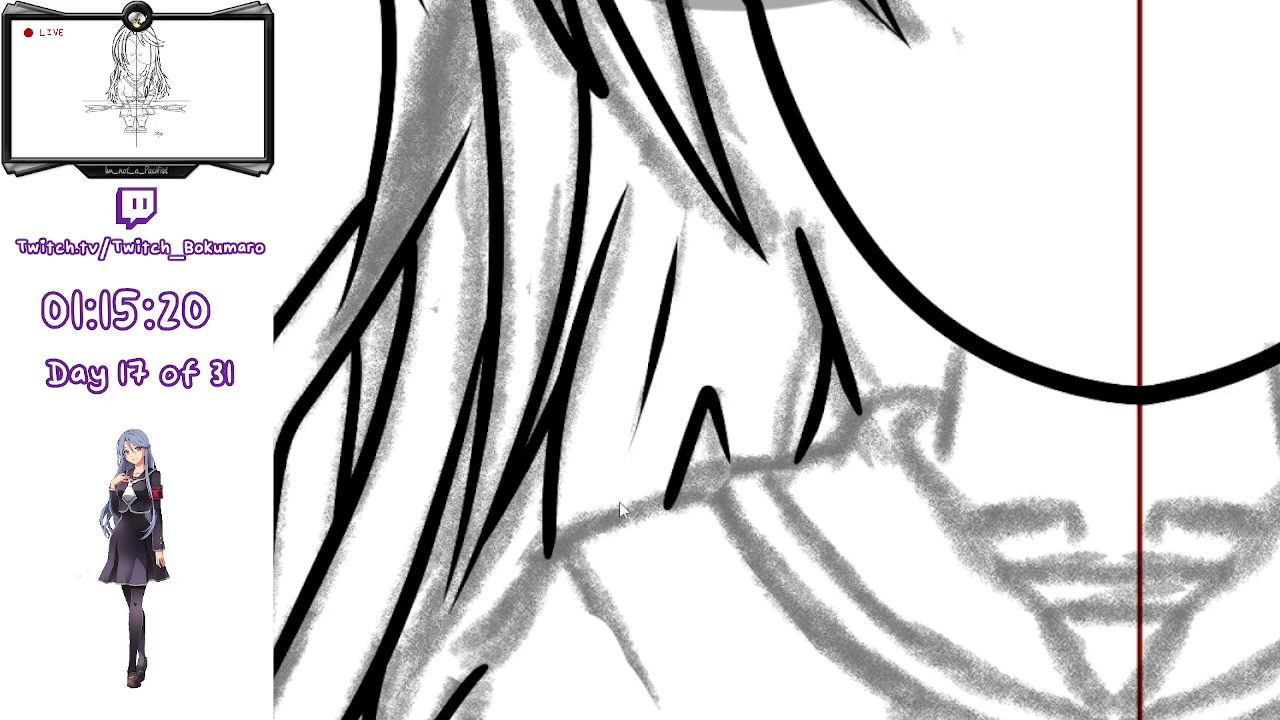
{"action": "left_click_drag", "start_coordinate": [631, 457], "coordinate": [614, 506]}
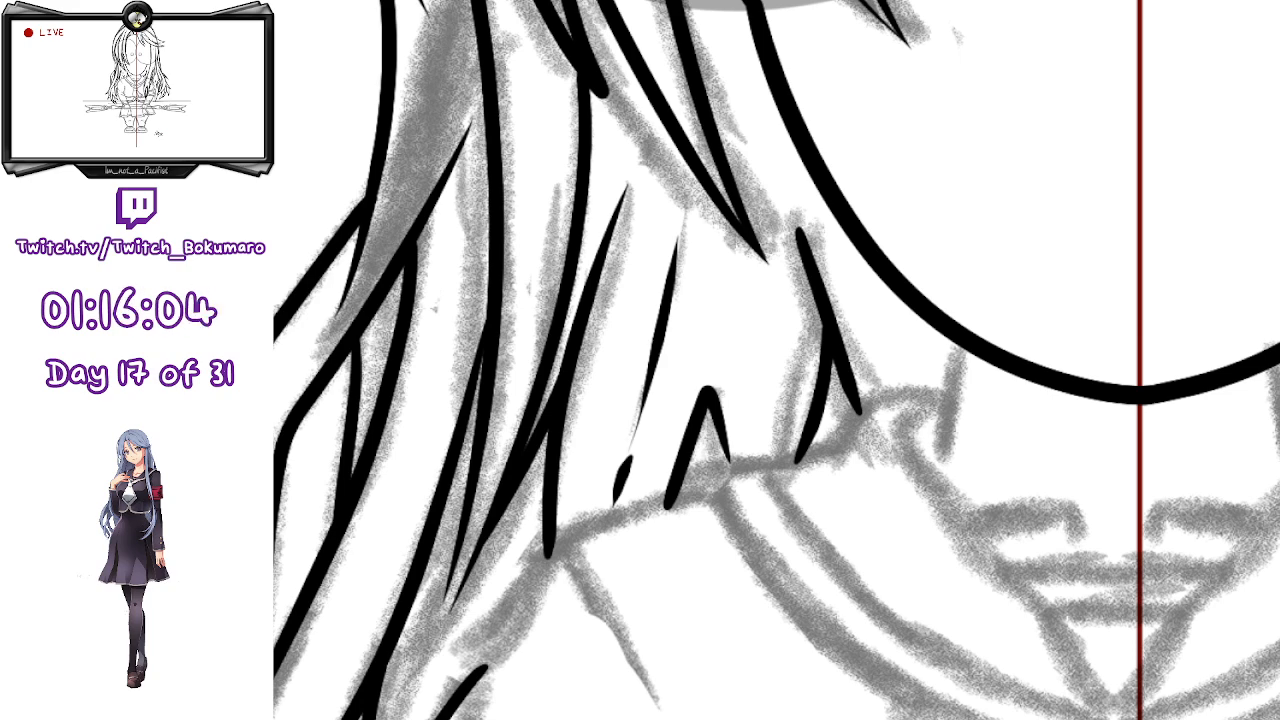
- Erase the parts of the two large grey face guide circles that overlap the side hair
{"action": "left_click_drag", "start_coordinate": [768, 14], "coordinate": [681, 289]}
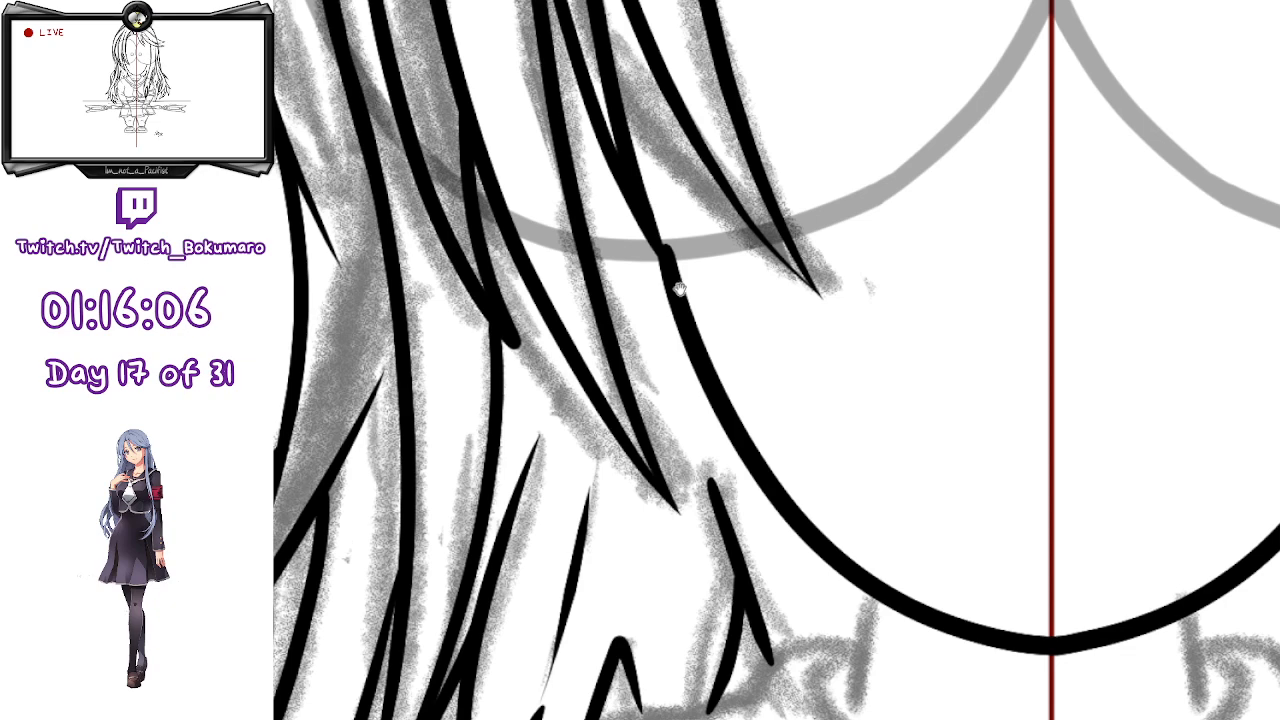
{"action": "scroll", "coordinate": [679, 289], "scroll_direction": "down", "scroll_amount": 3}
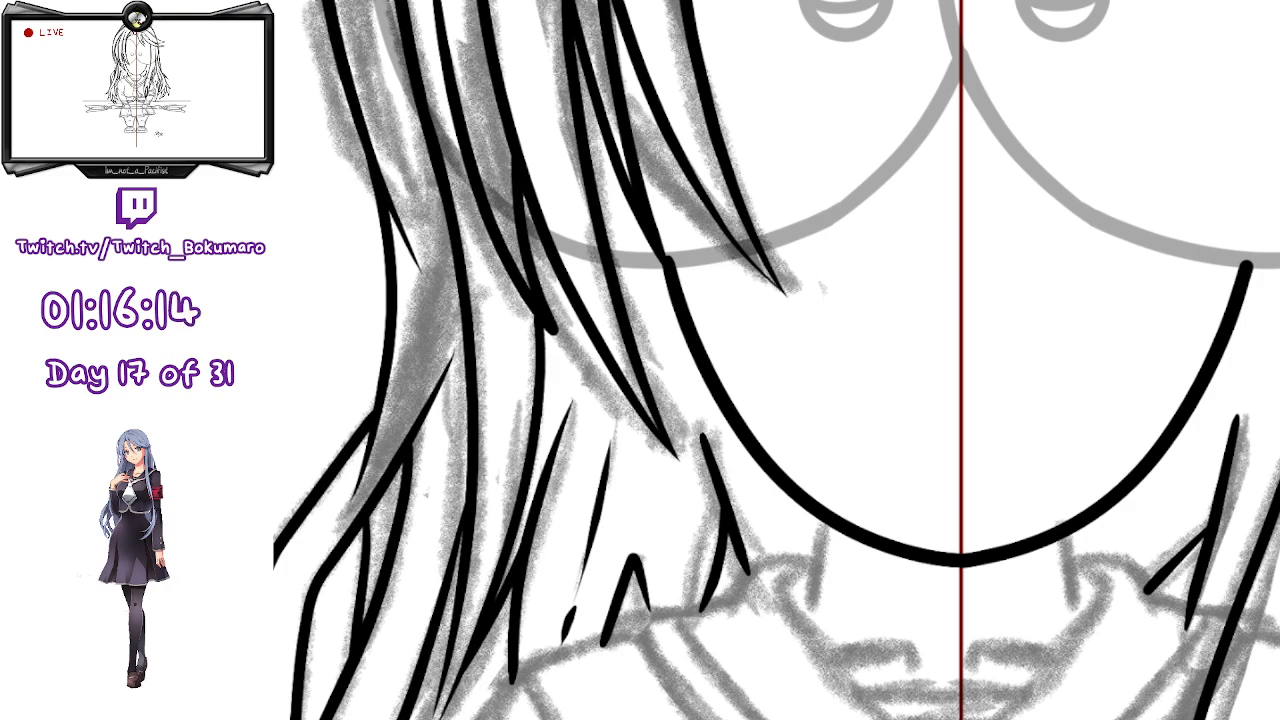
{"action": "scroll", "coordinate": [800, 204], "scroll_direction": "down", "scroll_amount": 5}
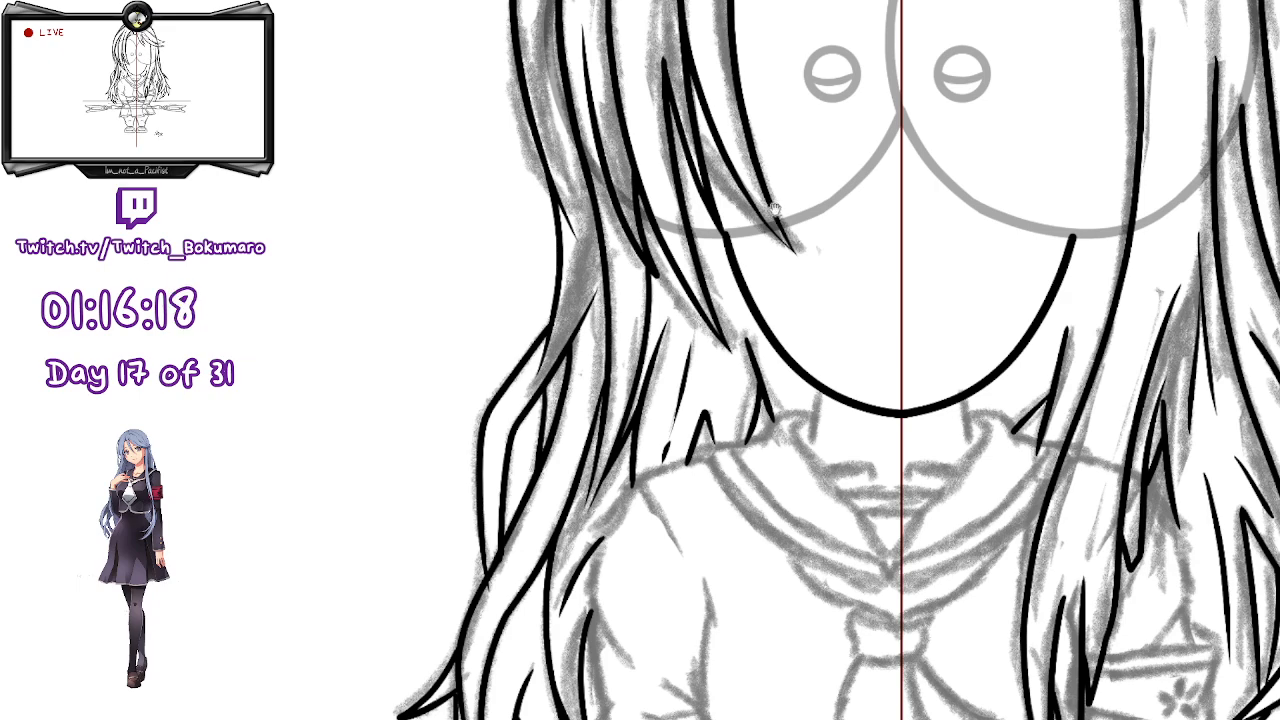
{"action": "mouse_move", "coordinate": [931, 571]}
{"action": "left_mouse_down"}
{"action": "mouse_move", "coordinate": [945, 666]}
{"action": "mouse_move", "coordinate": [978, 719]}
{"action": "left_mouse_up"}
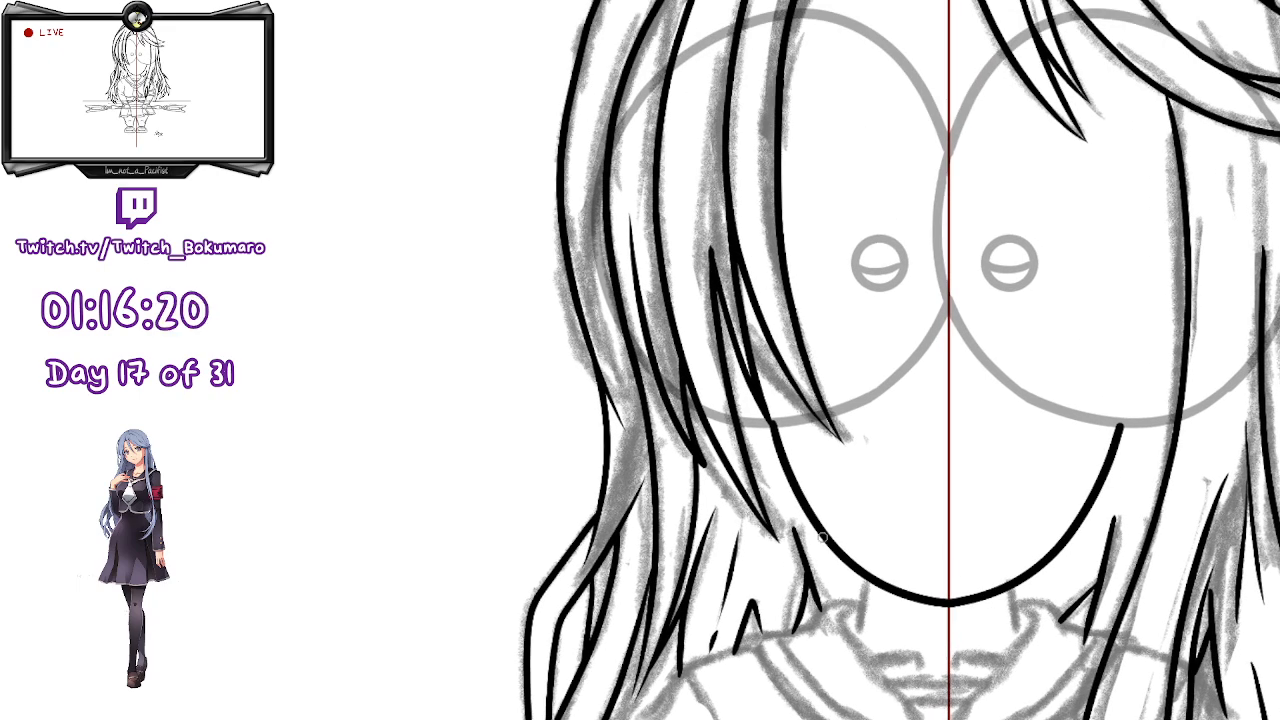
{"action": "left_click", "coordinate": [885, 386]}
{"action": "key", "text": "e"}
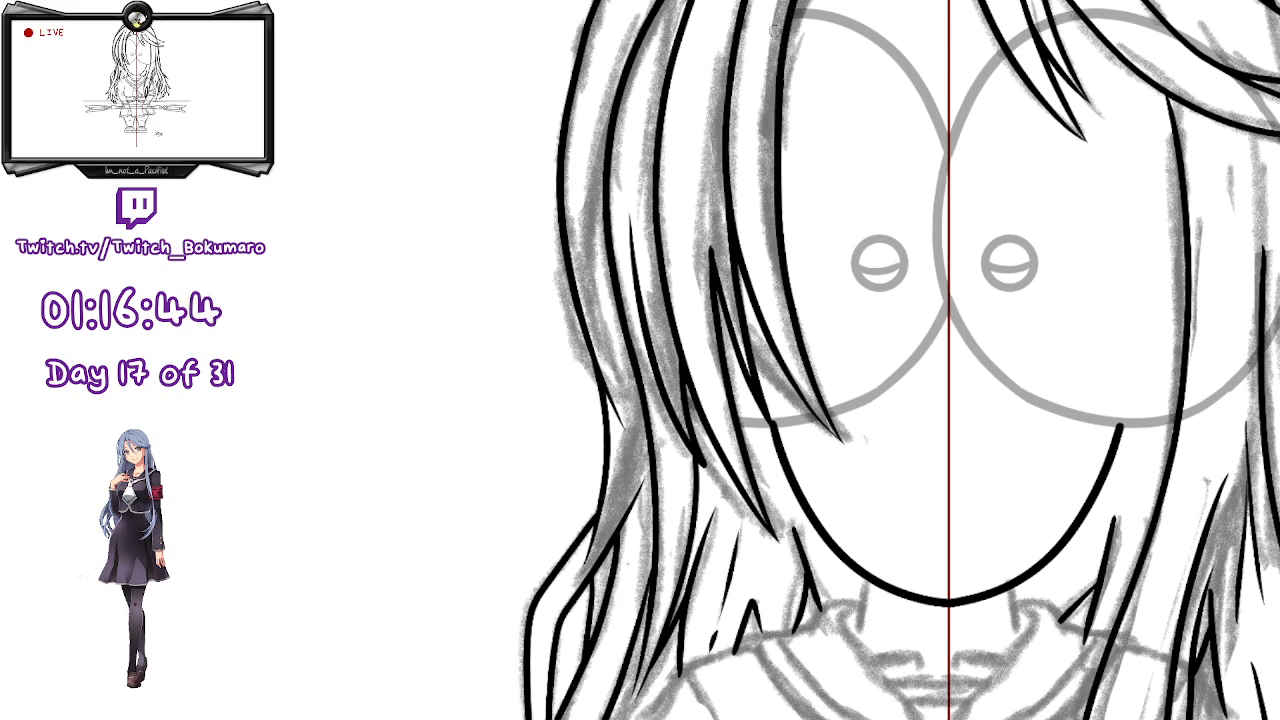
{"action": "left_click_drag", "start_coordinate": [928, 247], "coordinate": [715, 497]}
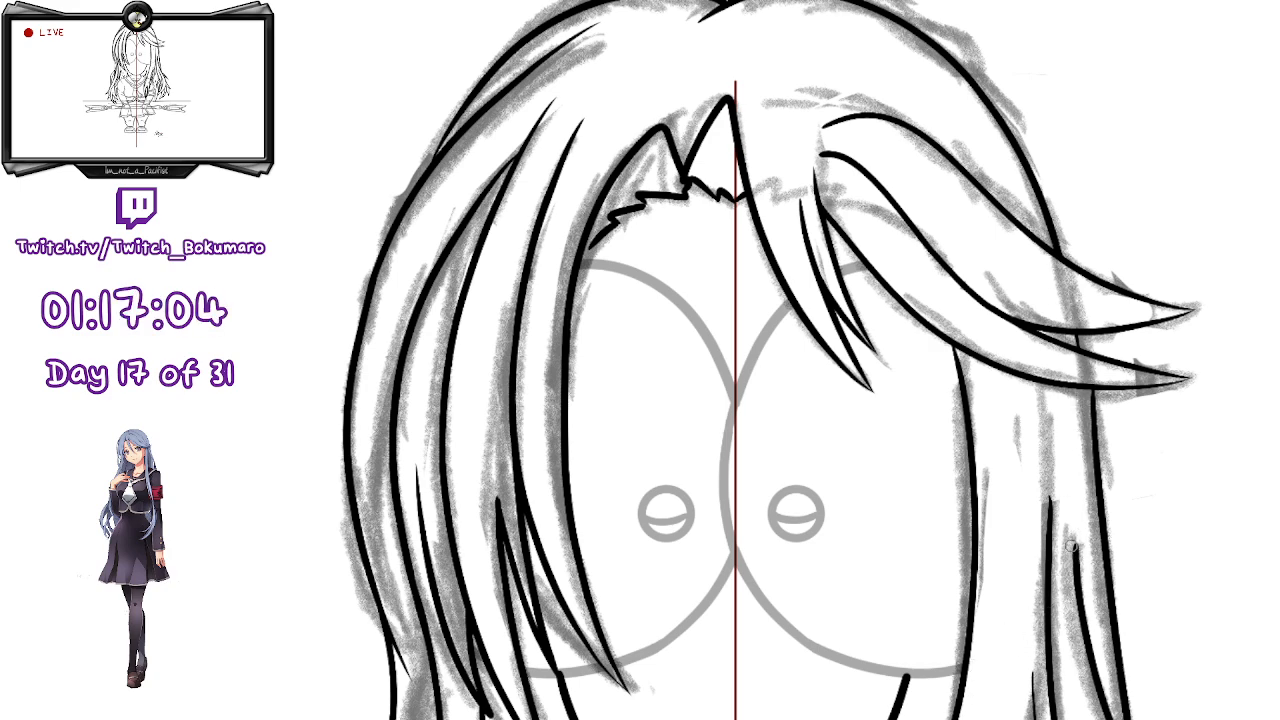
- Shift the upper part of the outer side-hair line under the swept bangs inward toward the face and save the drawing
{"action": "scroll", "coordinate": [1067, 621], "scroll_direction": "down", "scroll_amount": 2}
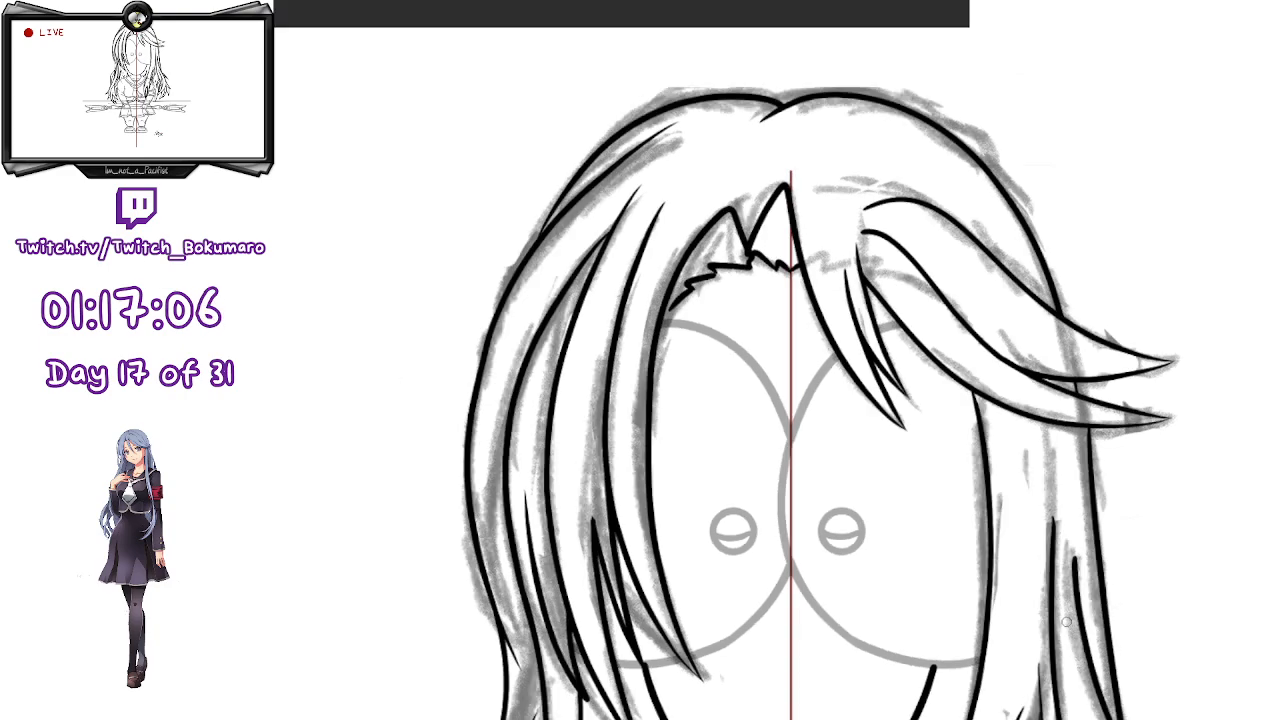
{"action": "scroll", "coordinate": [1214, 609], "scroll_direction": "up", "scroll_amount": 7}
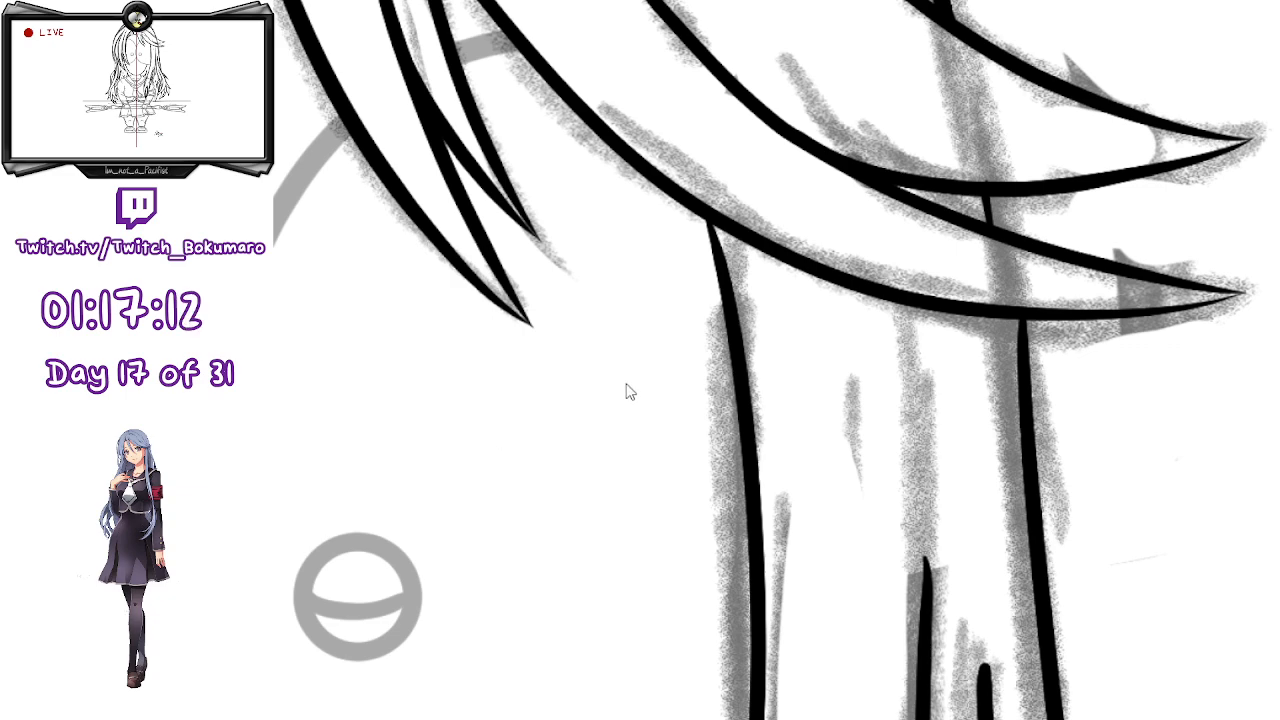
{"action": "left_click_drag", "start_coordinate": [1021, 347], "coordinate": [1010, 314]}
{"action": "left_click_drag", "start_coordinate": [1031, 482], "coordinate": [1021, 462]}
{"action": "left_click_drag", "start_coordinate": [1022, 309], "coordinate": [1006, 312]}
{"action": "key", "text": "ctrl+s"}
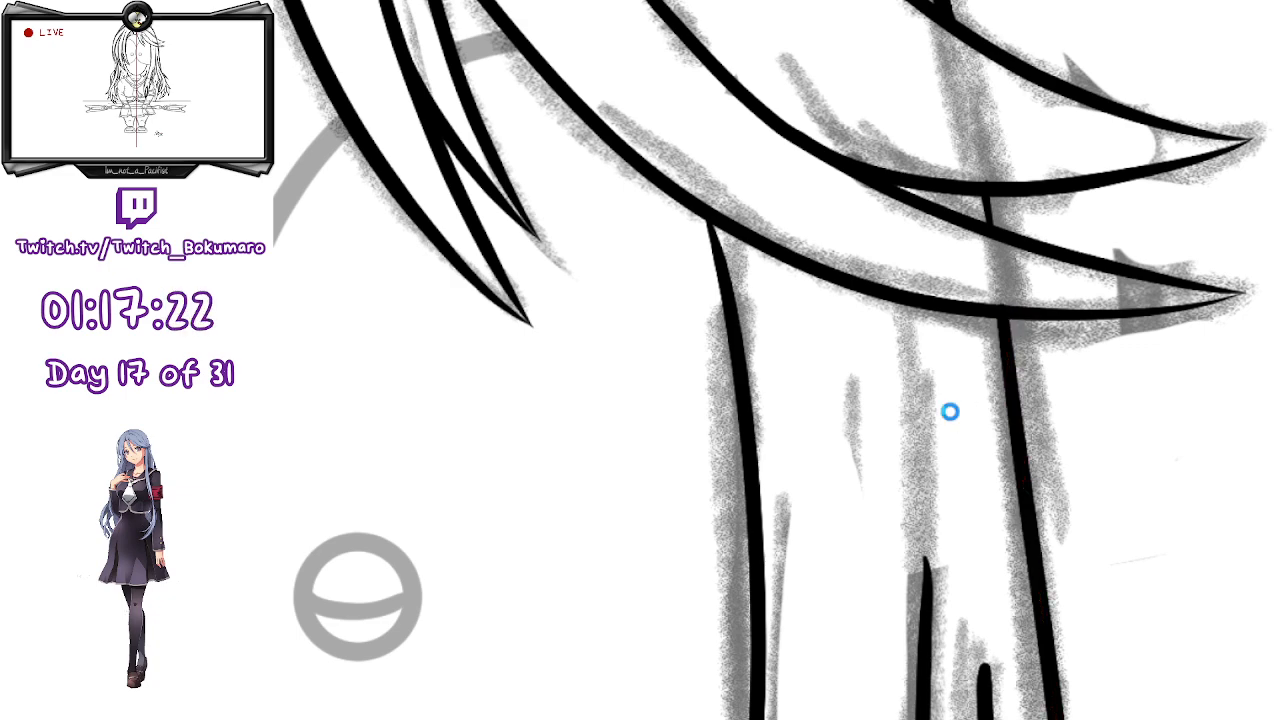
- Ink the bulging outer contour of an extra lock outside the long side hair, opposite the swept bangs
{"action": "scroll", "coordinate": [937, 393], "scroll_direction": "down", "scroll_amount": 2}
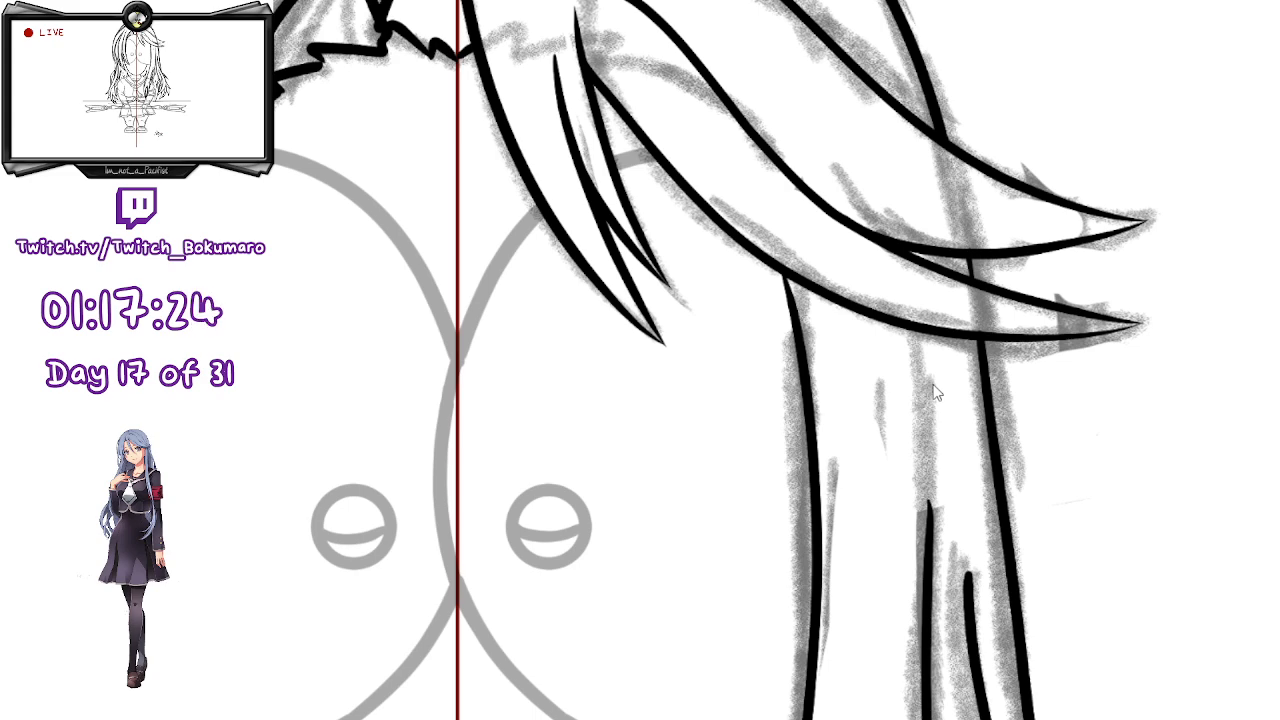
{"action": "scroll", "coordinate": [730, 376], "scroll_direction": "down", "scroll_amount": 2}
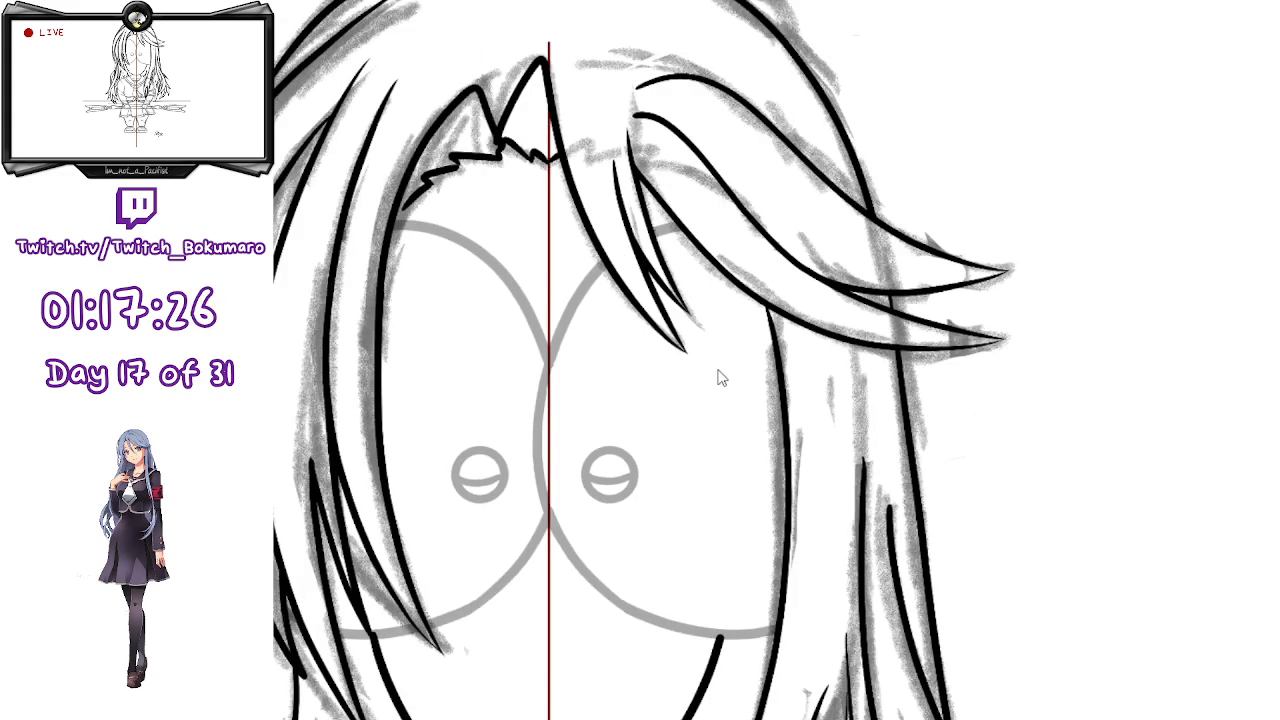
{"action": "scroll", "coordinate": [720, 378], "scroll_direction": "down", "scroll_amount": 2}
{"action": "left_click_drag", "start_coordinate": [706, 374], "coordinate": [811, 354]}
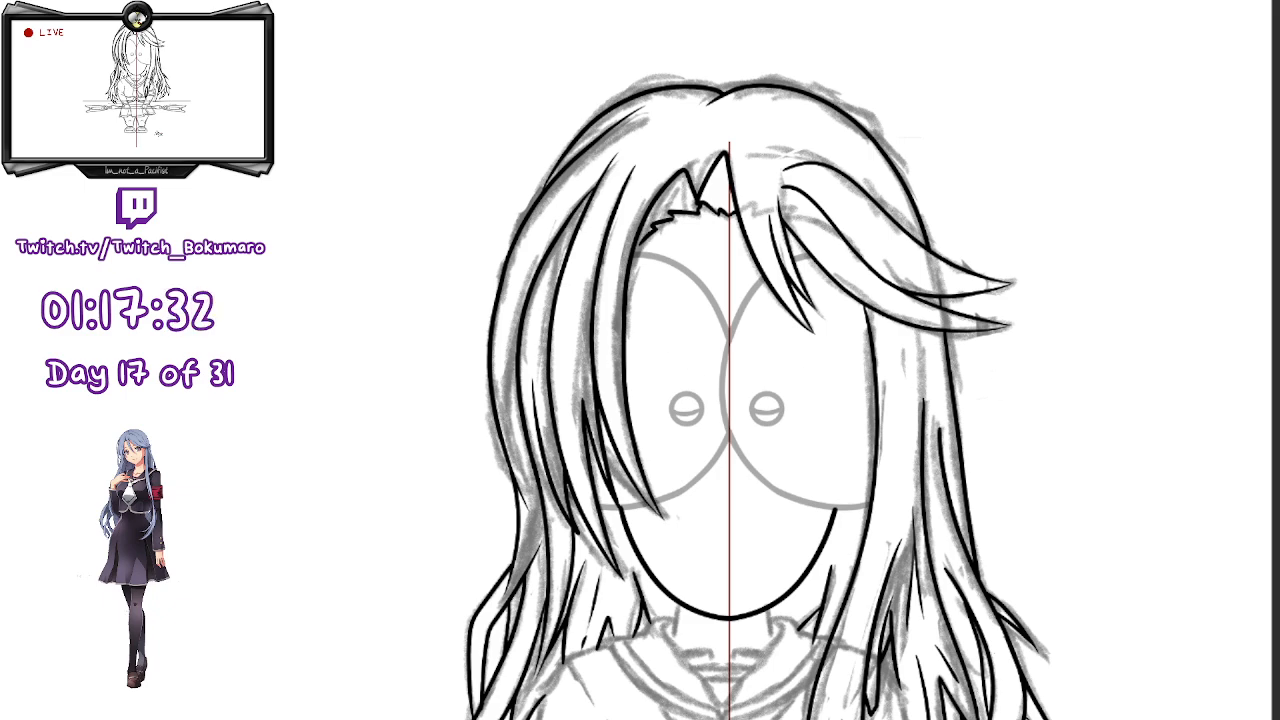
{"action": "scroll", "coordinate": [497, 376], "scroll_direction": "up", "scroll_amount": 2}
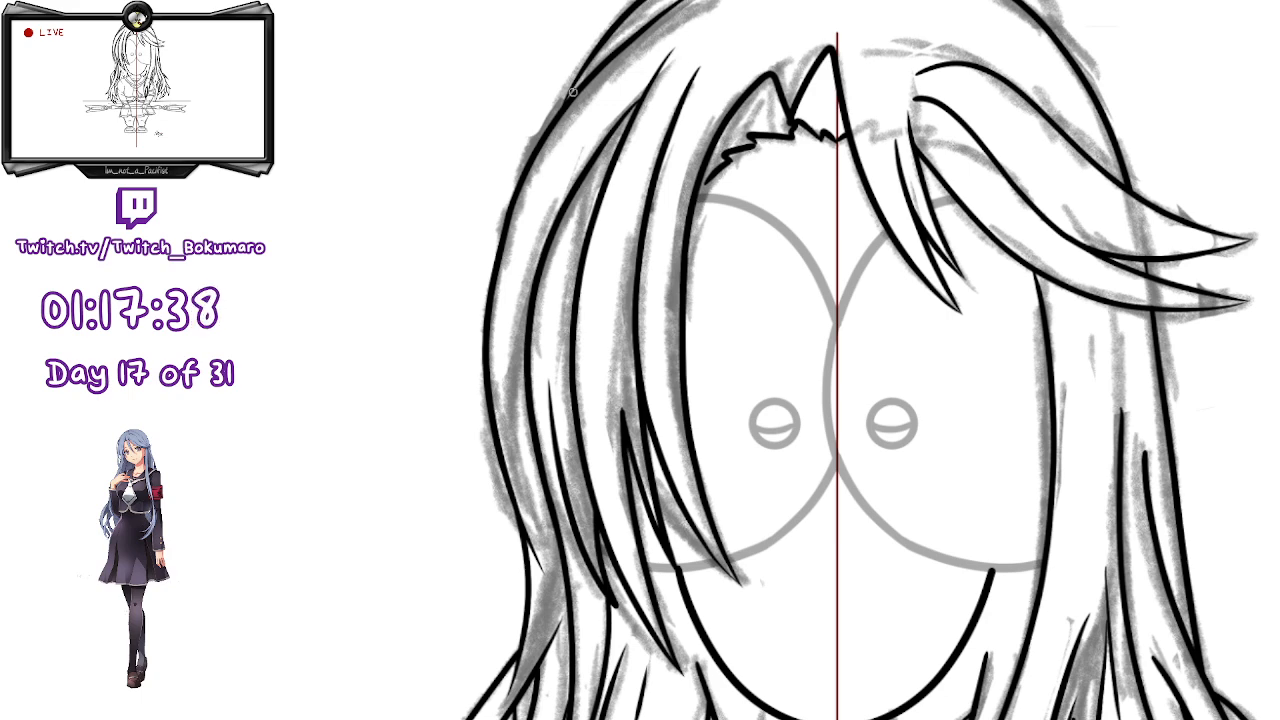
{"action": "mouse_move", "coordinate": [558, 120]}
{"action": "left_mouse_down"}
{"action": "mouse_move", "coordinate": [474, 265]}
{"action": "mouse_move", "coordinate": [475, 472]}
{"action": "mouse_move", "coordinate": [512, 530]}
{"action": "left_mouse_up"}
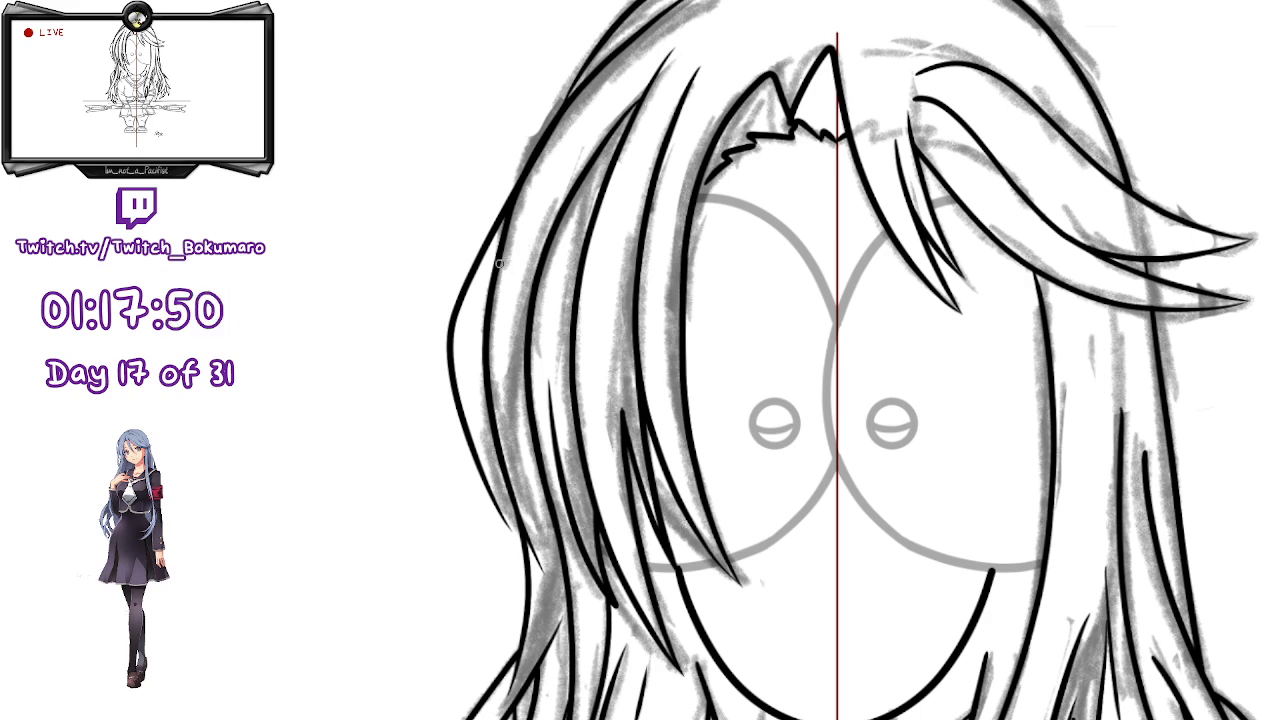
- Ink the short crossing strand and the inner line of the extra outer lock, tapering to its lower tip
{"action": "mouse_move", "coordinate": [490, 274]}
{"action": "left_mouse_down"}
{"action": "mouse_move", "coordinate": [457, 342]}
{"action": "mouse_move", "coordinate": [516, 532]}
{"action": "left_mouse_up"}
{"action": "key", "text": "ctrl+z"}
{"action": "key", "text": "ctrl+z"}
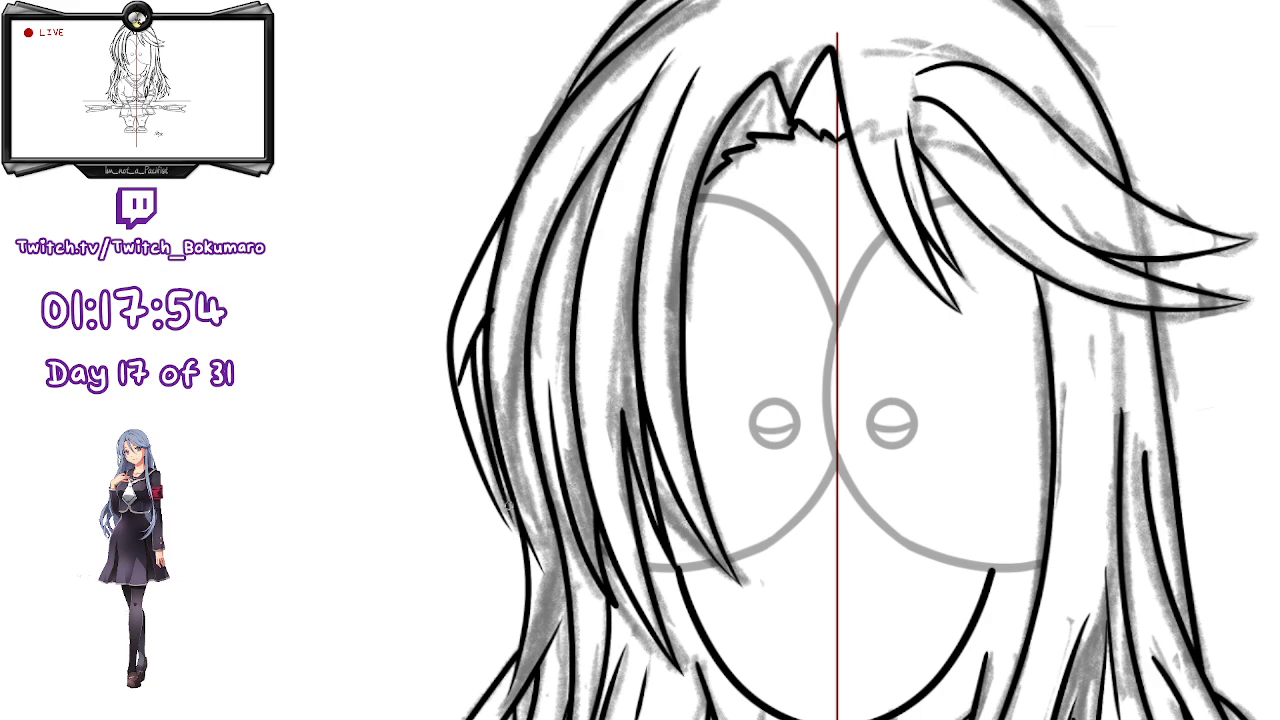
{"action": "left_click_drag", "start_coordinate": [474, 345], "coordinate": [513, 543]}
{"action": "key", "text": "ctrl+z"}
{"action": "left_click_drag", "start_coordinate": [472, 342], "coordinate": [514, 524]}
{"action": "key", "text": "ctrl+z"}
{"action": "left_click_drag", "start_coordinate": [471, 346], "coordinate": [514, 520]}
{"action": "key", "text": "ctrl+z"}
{"action": "left_click_drag", "start_coordinate": [472, 342], "coordinate": [510, 540]}
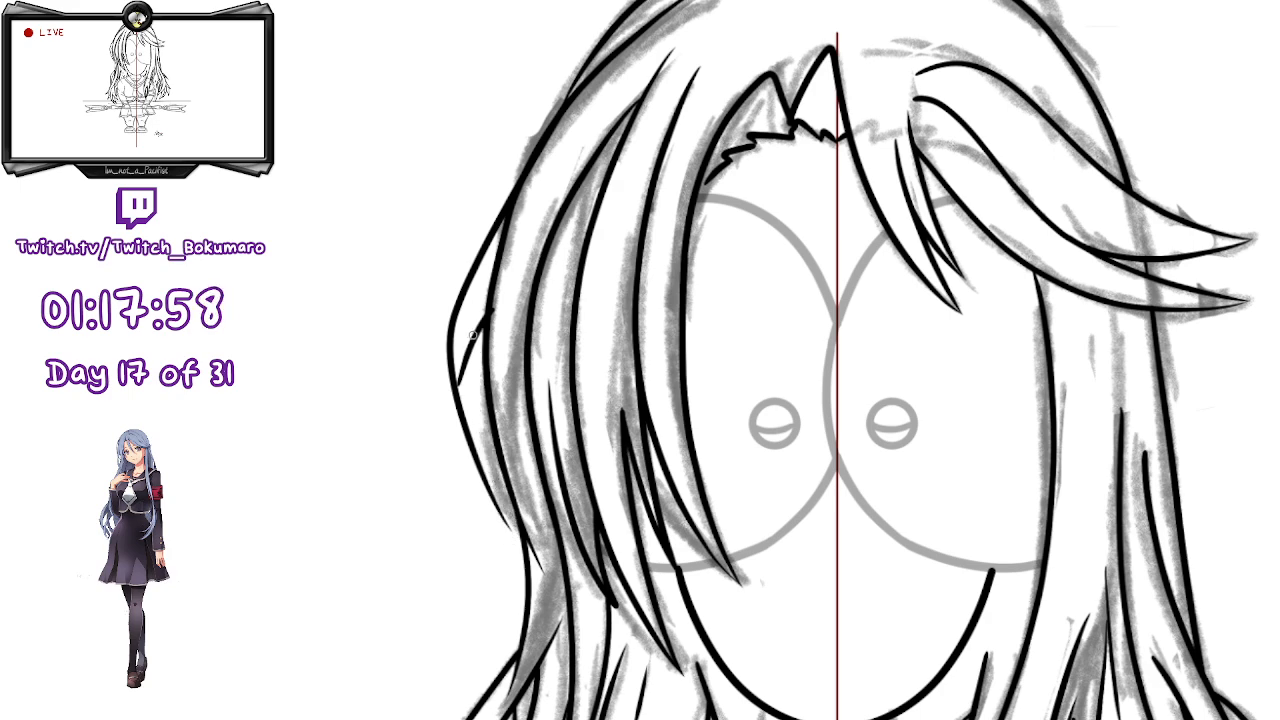
{"action": "key", "text": "ctrl+z"}
{"action": "mouse_move", "coordinate": [473, 340]}
{"action": "left_mouse_down"}
{"action": "mouse_move", "coordinate": [490, 472]}
{"action": "mouse_move", "coordinate": [512, 535]}
{"action": "mouse_move", "coordinate": [476, 370]}
{"action": "mouse_move", "coordinate": [514, 528]}
{"action": "left_mouse_up"}
{"action": "key", "text": "ctrl+z"}
{"action": "key", "text": "ctrl+z"}
{"action": "left_click_drag", "start_coordinate": [472, 336], "coordinate": [514, 534]}
{"action": "key", "text": "ctrl+z"}
{"action": "left_click_drag", "start_coordinate": [472, 338], "coordinate": [513, 536]}
{"action": "key", "text": "ctrl+z"}
{"action": "left_click_drag", "start_coordinate": [472, 338], "coordinate": [508, 514]}
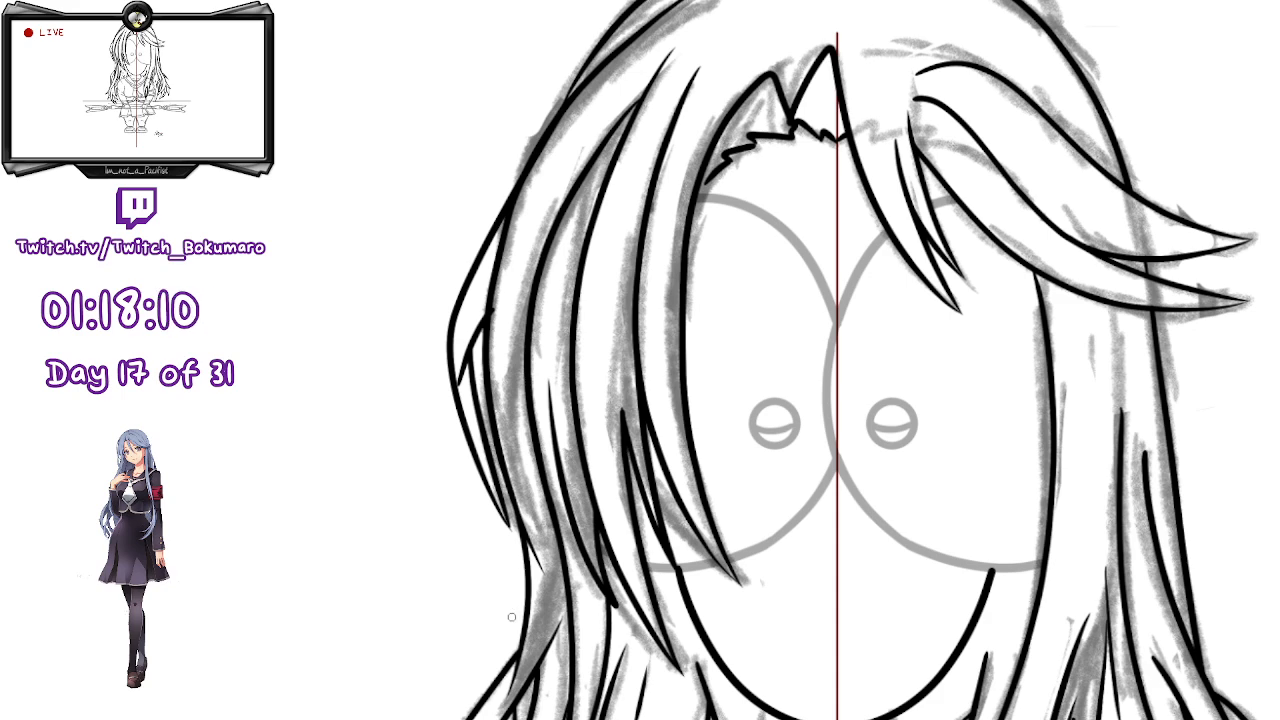
- Rotate the extra outer lock counter-clockwise, set it closer against the side hair, and shorten its small inner strand
{"action": "scroll", "coordinate": [511, 617], "scroll_direction": "up", "scroll_amount": 1}
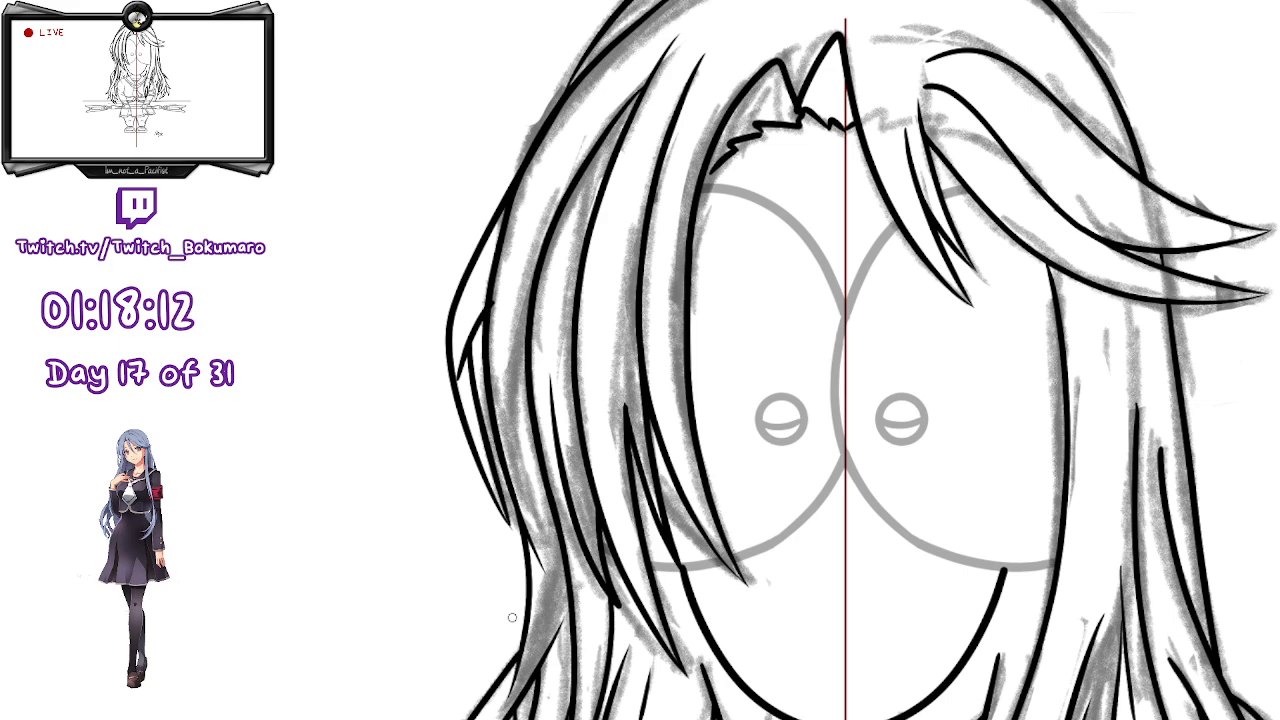
{"action": "key", "text": "ctrl+t"}
{"action": "key", "text": "Escape"}
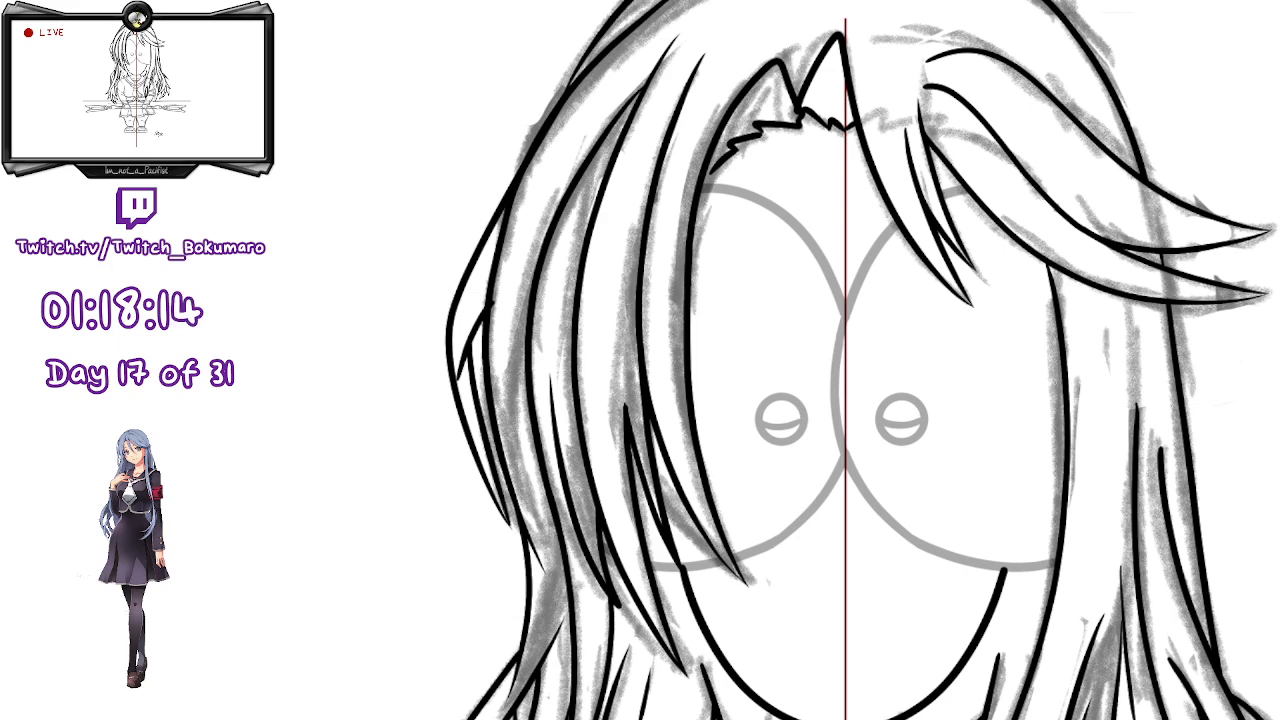
{"action": "key", "text": "ctrl+t"}
{"action": "left_click_drag", "start_coordinate": [488, 461], "coordinate": [497, 558]}
{"action": "left_click_drag", "start_coordinate": [697, 418], "coordinate": [757, 324]}
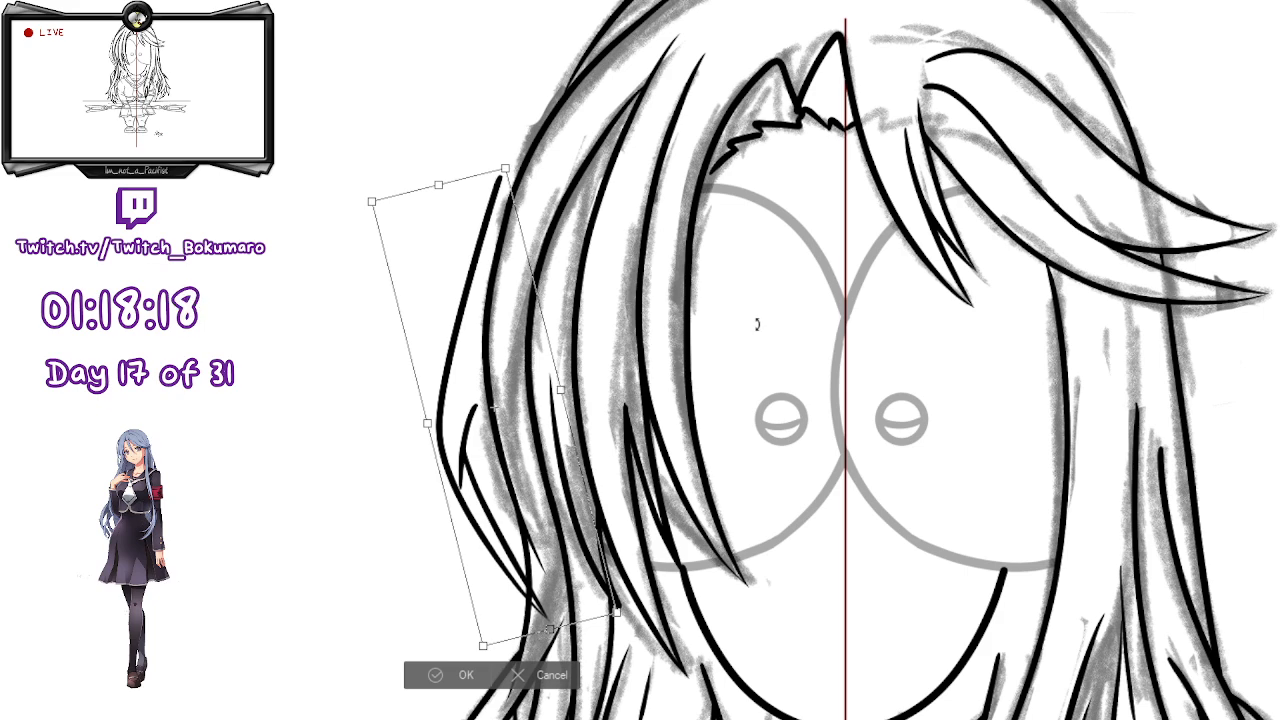
{"action": "left_click_drag", "start_coordinate": [594, 462], "coordinate": [607, 466]}
{"action": "left_click_drag", "start_coordinate": [538, 514], "coordinate": [590, 526]}
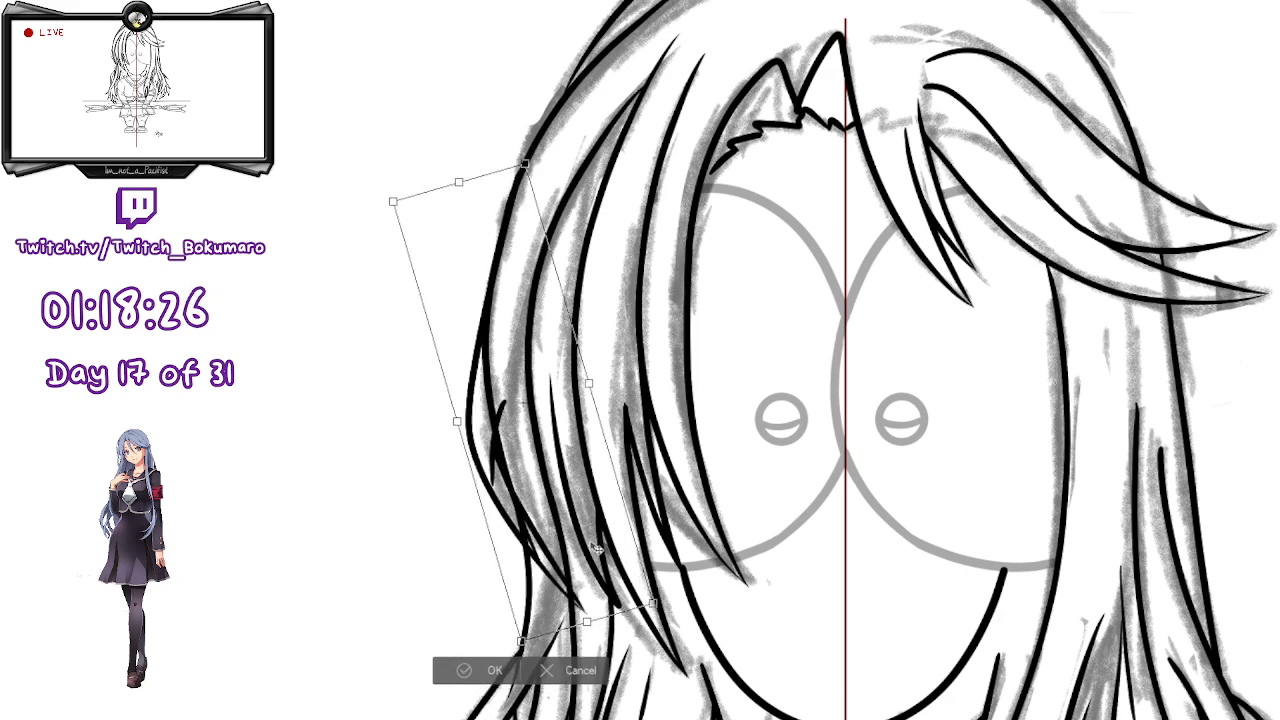
{"action": "key", "text": "Return"}
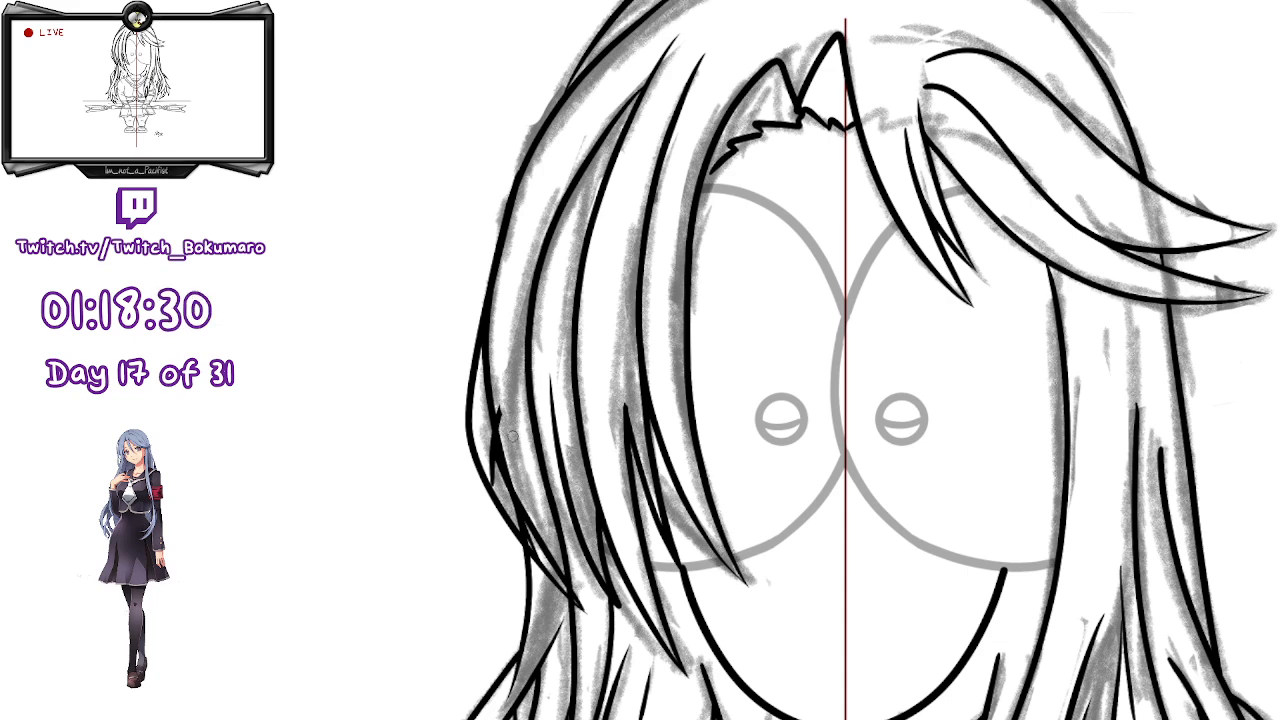
{"action": "left_click", "coordinate": [497, 428], "text": "ctrl"}
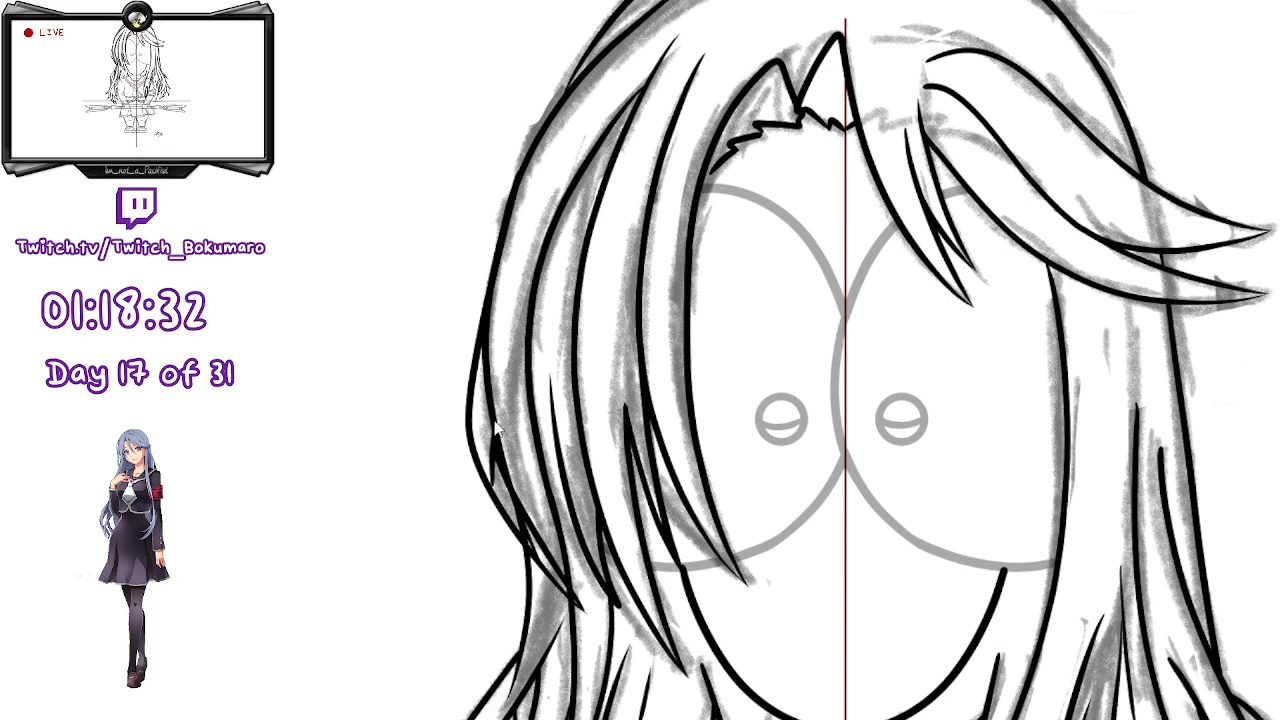
{"action": "left_click_drag", "start_coordinate": [504, 457], "coordinate": [501, 441]}
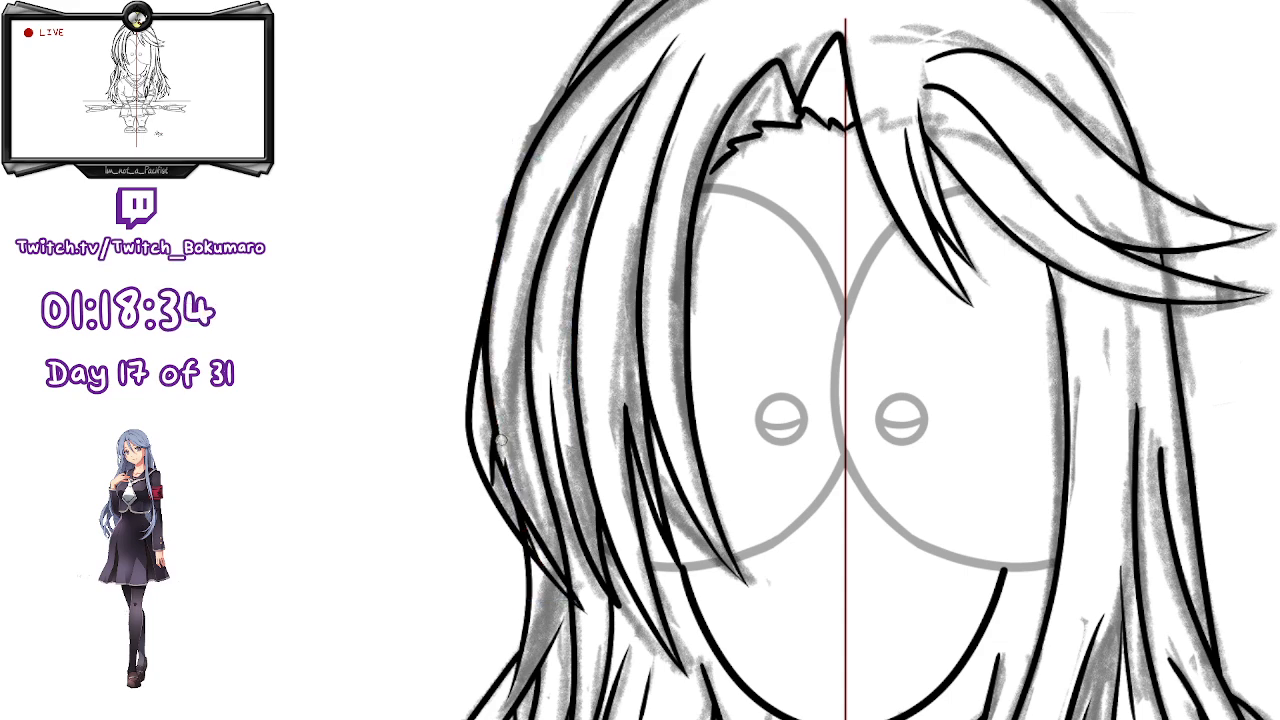
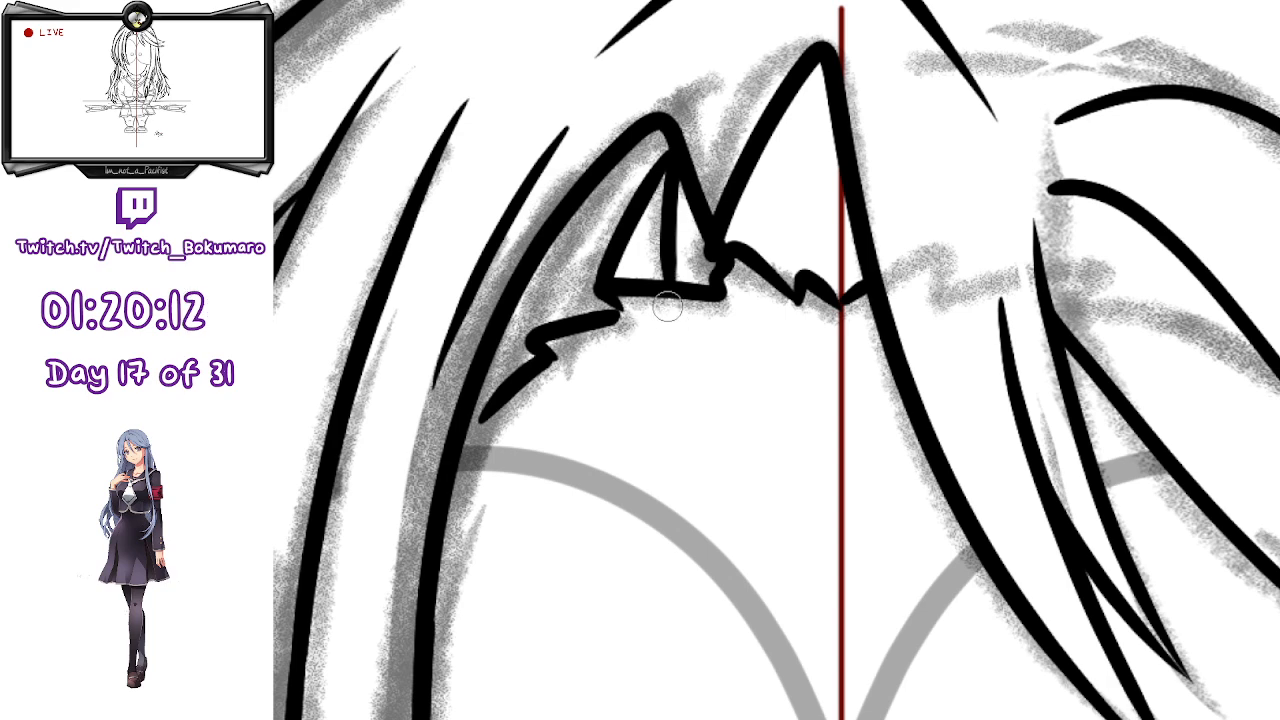
- Ink strand lines inside the central peak of the hairline, running from the jagged lower edge up to the tip
{"action": "key", "text": "b"}
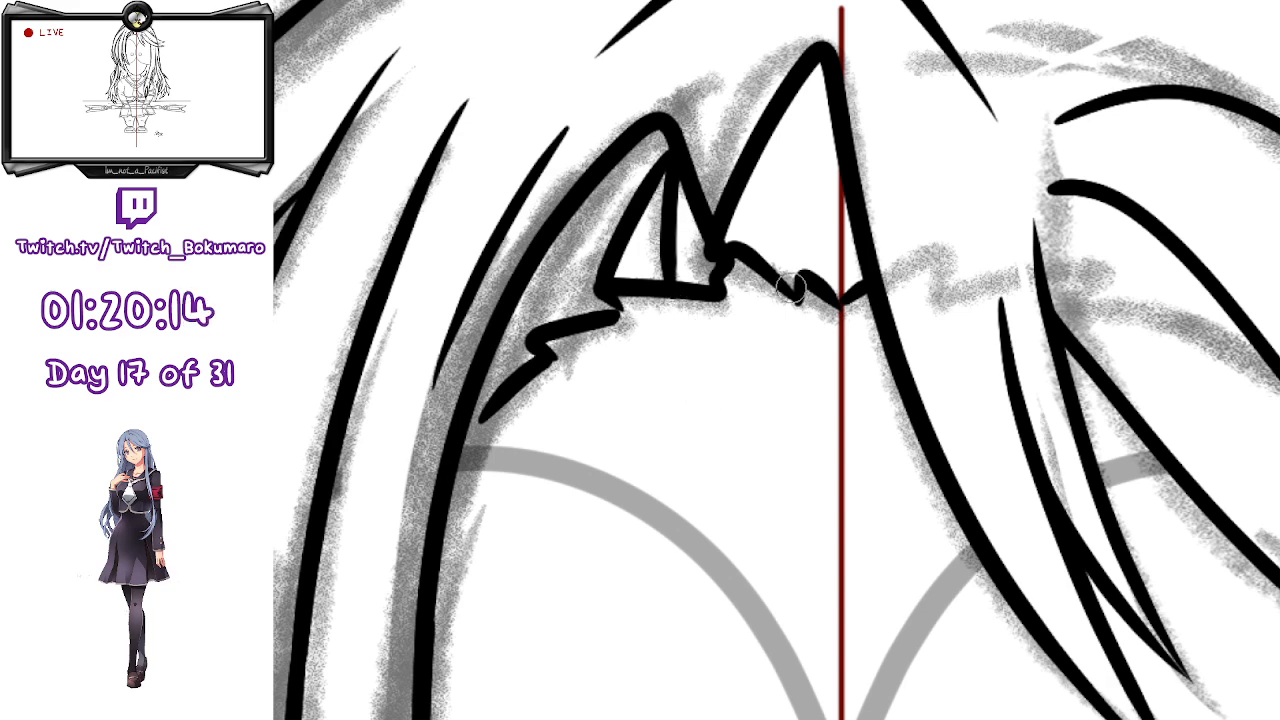
{"action": "mouse_move", "coordinate": [795, 300]}
{"action": "left_mouse_down"}
{"action": "mouse_move", "coordinate": [794, 136]}
{"action": "mouse_move", "coordinate": [818, 68]}
{"action": "left_mouse_up"}
{"action": "key", "text": "ctrl+z"}
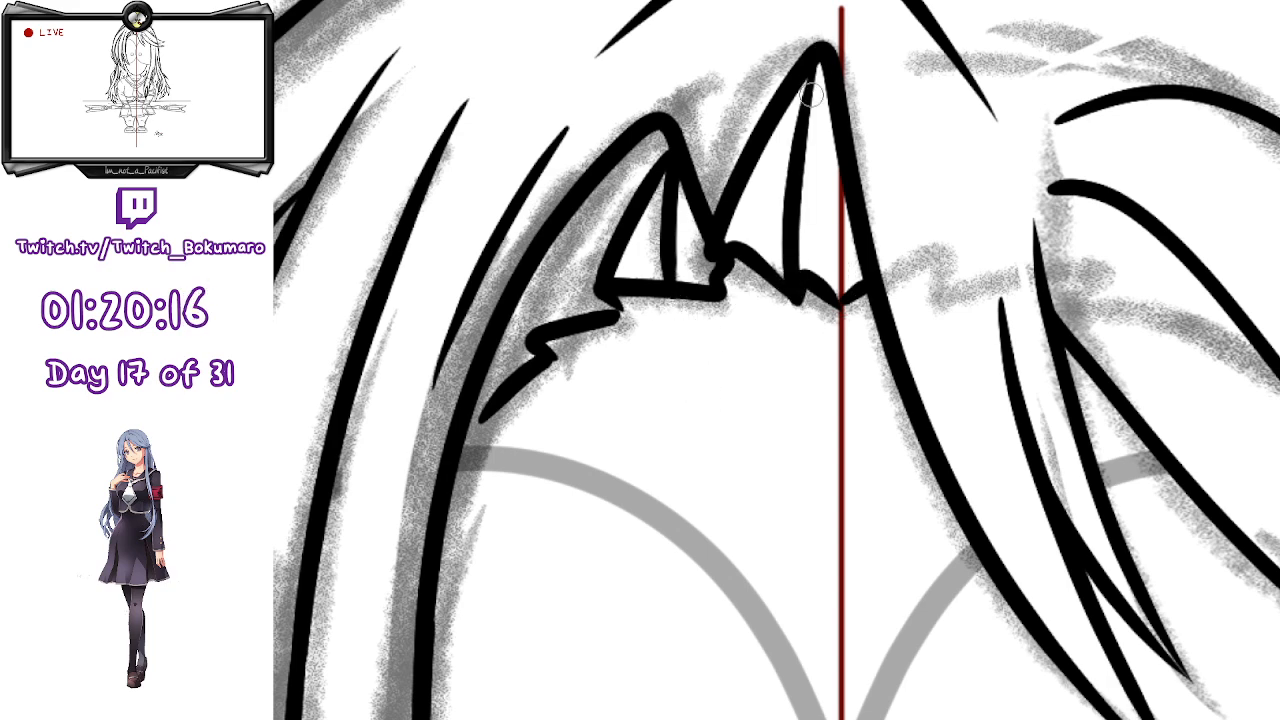
{"action": "mouse_move", "coordinate": [800, 298]}
{"action": "left_mouse_down"}
{"action": "mouse_move", "coordinate": [792, 159]}
{"action": "mouse_move", "coordinate": [822, 66]}
{"action": "left_mouse_up"}
{"action": "mouse_move", "coordinate": [838, 295]}
{"action": "left_mouse_down"}
{"action": "mouse_move", "coordinate": [811, 40]}
{"action": "mouse_move", "coordinate": [742, 245]}
{"action": "mouse_move", "coordinate": [802, 76]}
{"action": "left_mouse_up"}
{"action": "key", "text": "e"}
{"action": "key", "text": "ctrl+z"}
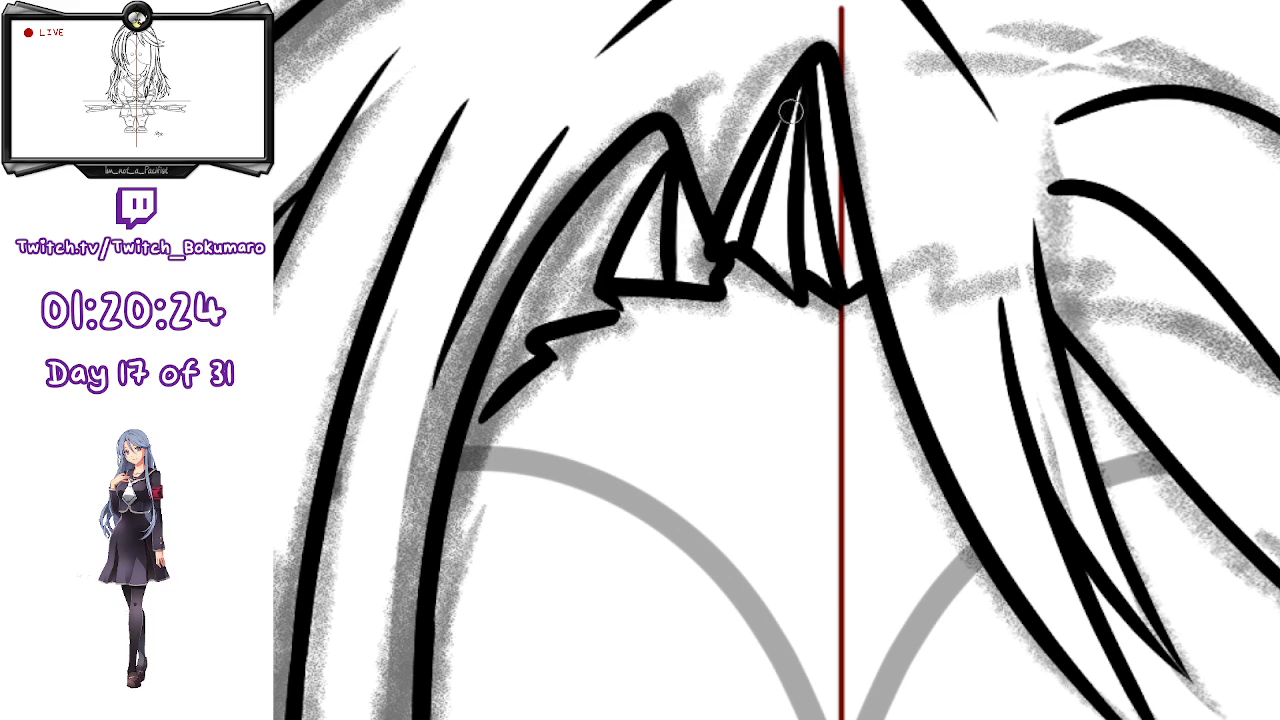
- Ink the converging strand line in the smaller hairline peak and extend its jagged edge to meet the long side hair
{"action": "mouse_move", "coordinate": [538, 348]}
{"action": "left_mouse_down"}
{"action": "mouse_move", "coordinate": [536, 270]}
{"action": "mouse_move", "coordinate": [643, 106]}
{"action": "left_mouse_up"}
{"action": "key", "text": "ctrl+z"}
{"action": "mouse_move", "coordinate": [540, 345]}
{"action": "left_mouse_down"}
{"action": "mouse_move", "coordinate": [566, 258]}
{"action": "mouse_move", "coordinate": [662, 112]}
{"action": "left_mouse_up"}
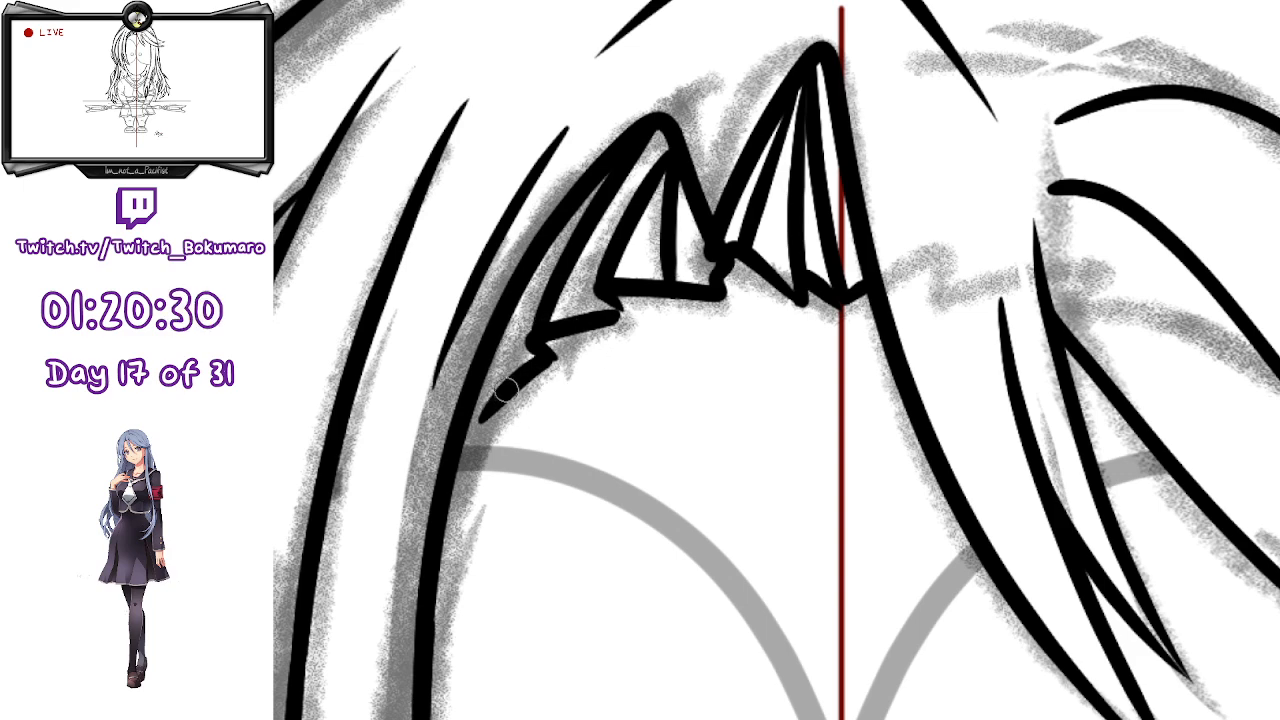
{"action": "left_click_drag", "start_coordinate": [528, 368], "coordinate": [444, 474]}
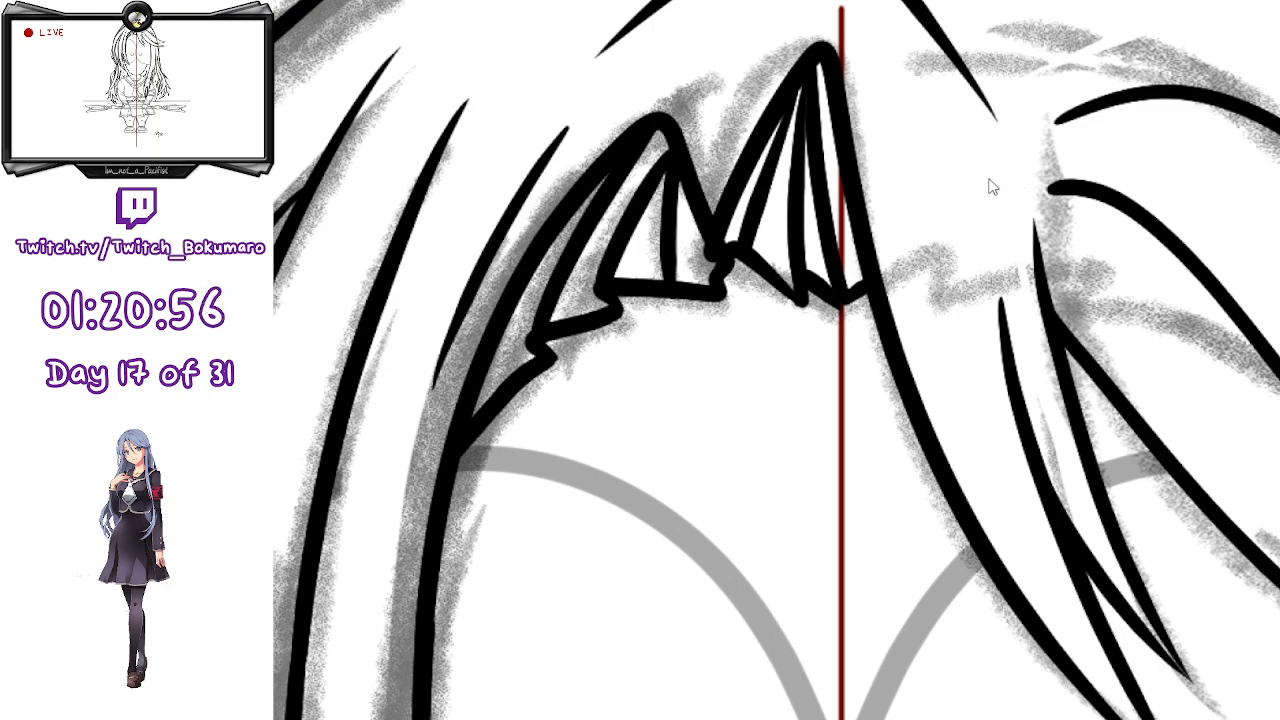
- Ink thin inner strands down the long side hair below the swept bangs, from beside the cheek toward the shoulder
{"action": "scroll", "coordinate": [990, 187], "scroll_direction": "down", "scroll_amount": 5}
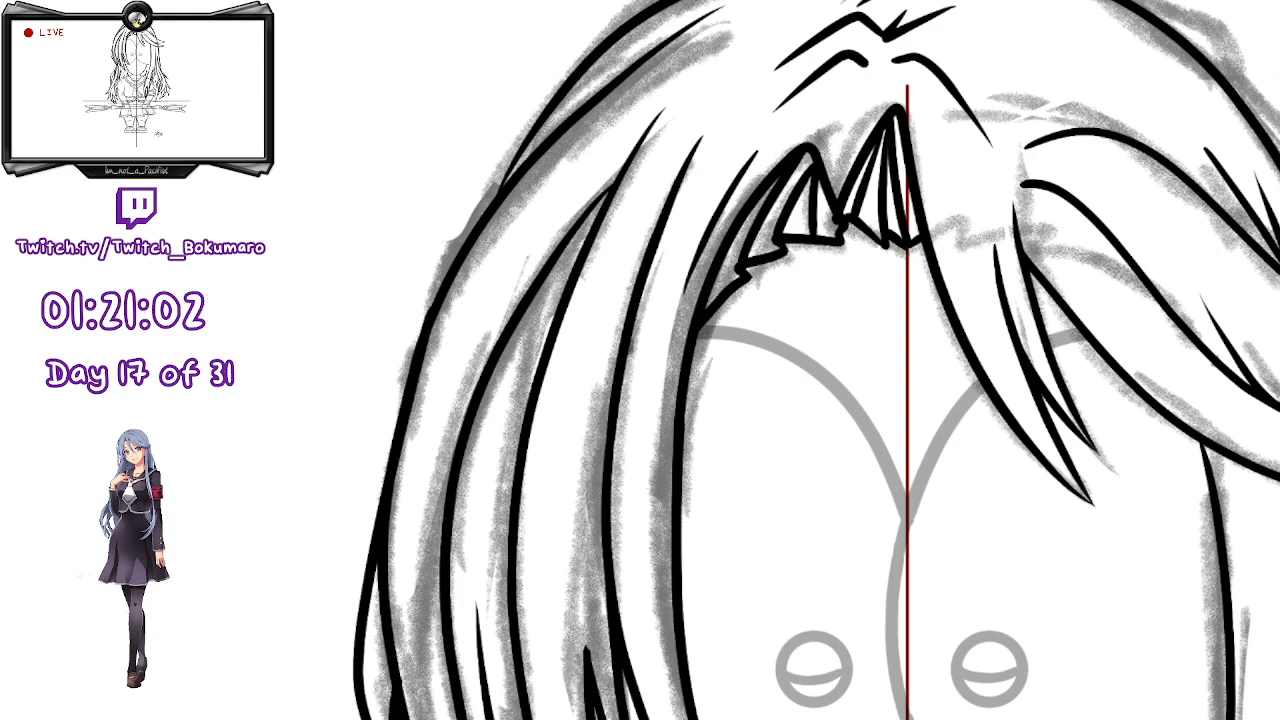
{"action": "scroll", "coordinate": [952, 174], "scroll_direction": "down", "scroll_amount": 4}
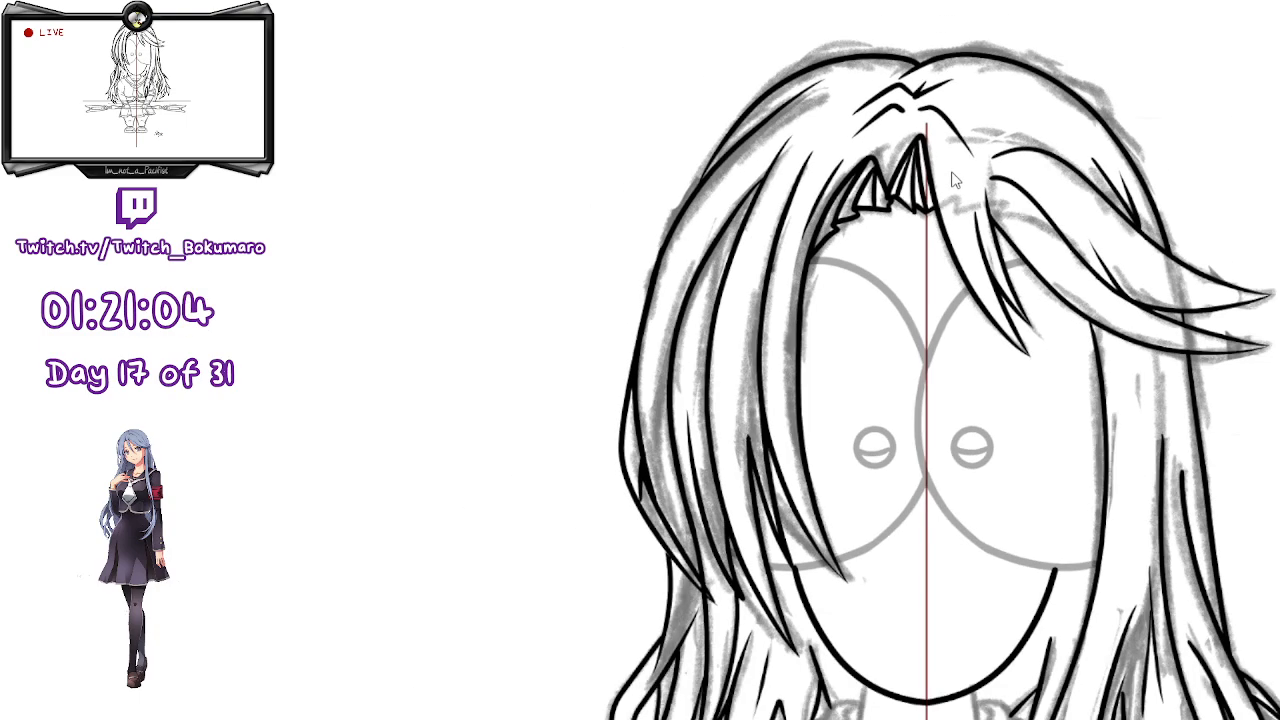
{"action": "left_click_drag", "start_coordinate": [880, 334], "coordinate": [869, 121]}
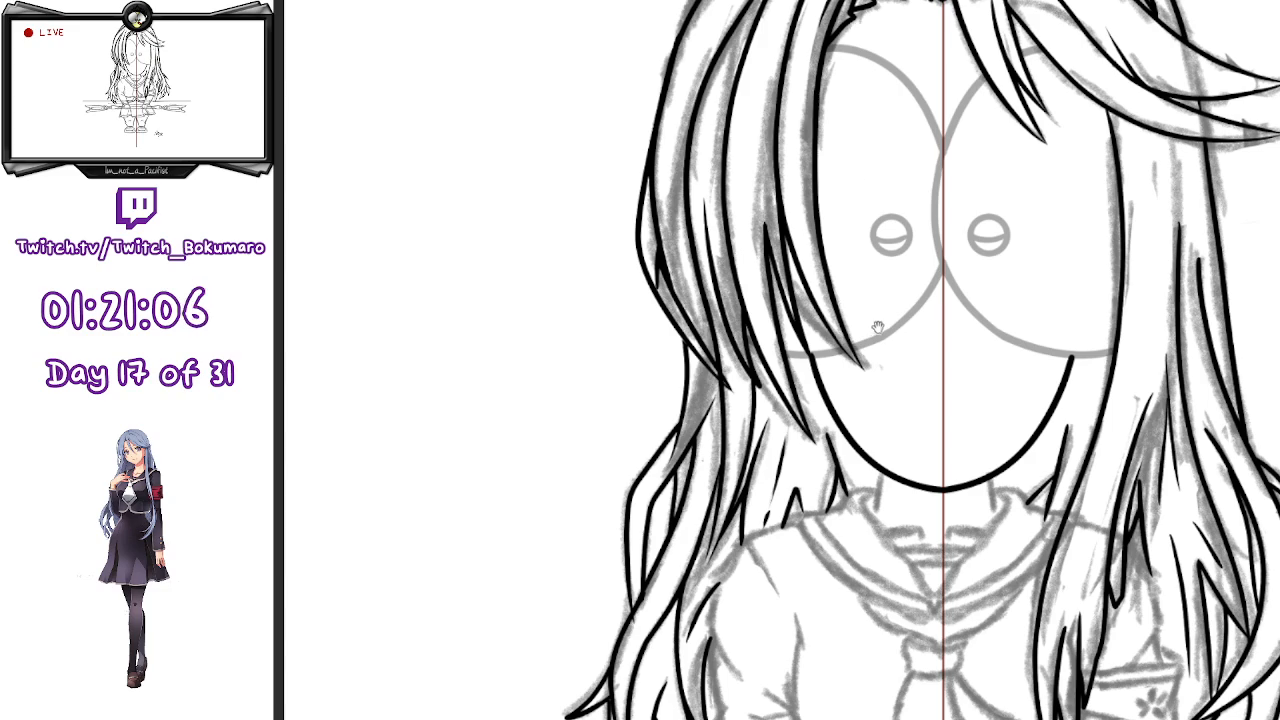
{"action": "left_click_drag", "start_coordinate": [876, 324], "coordinate": [864, 240]}
{"action": "scroll", "coordinate": [884, 264], "scroll_direction": "down", "scroll_amount": 4}
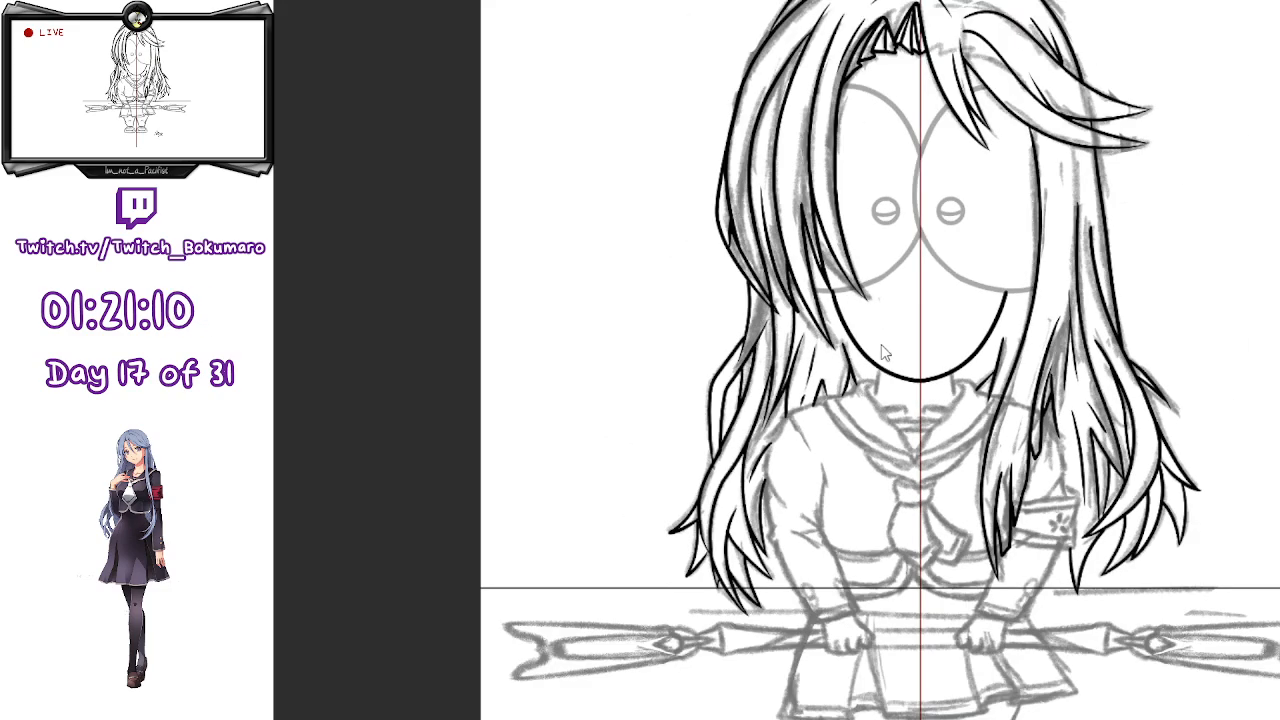
{"action": "scroll", "coordinate": [1085, 512], "scroll_direction": "up", "scroll_amount": 2}
{"action": "left_click_drag", "start_coordinate": [1062, 515], "coordinate": [1017, 343]}
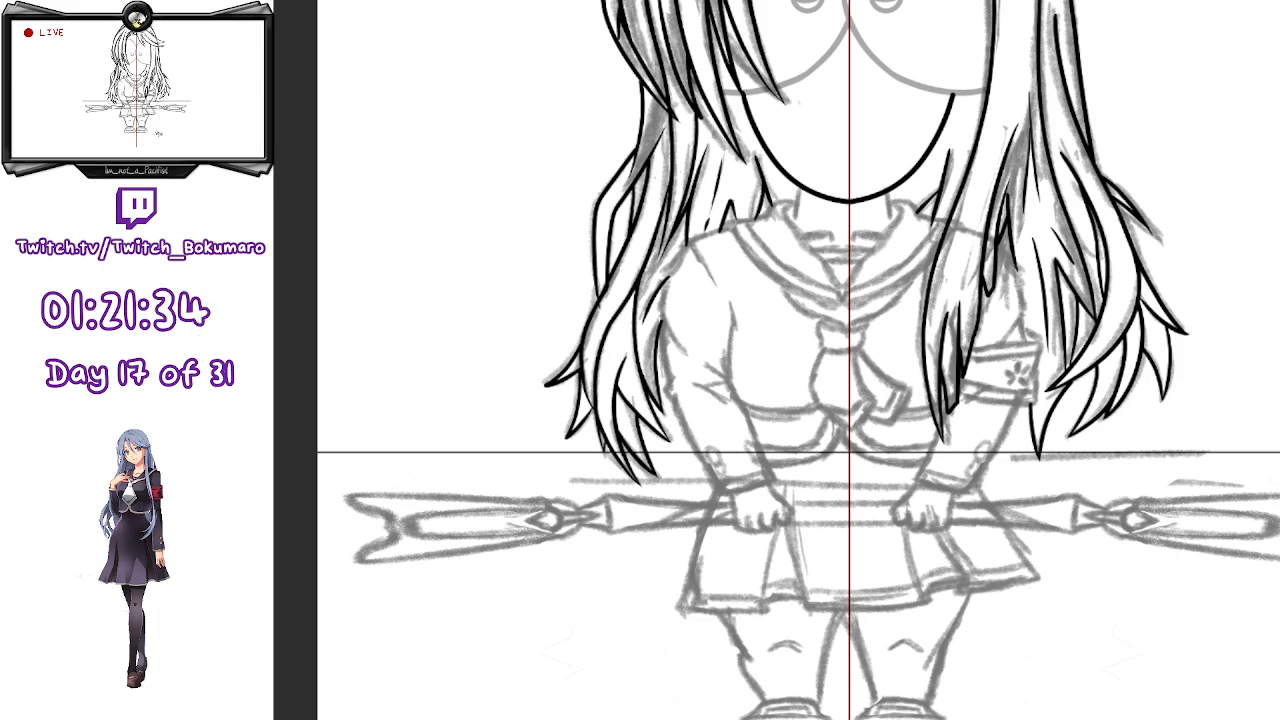
{"action": "left_click_drag", "start_coordinate": [1030, 170], "coordinate": [933, 446]}
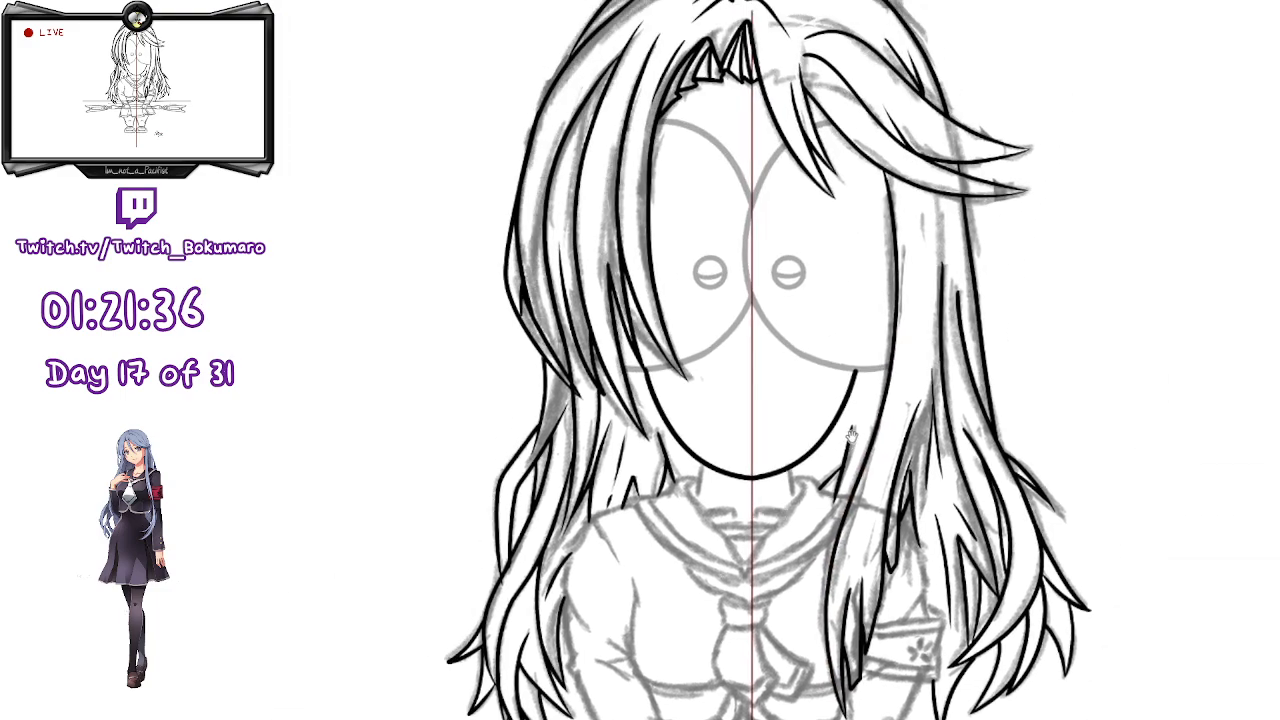
{"action": "scroll", "coordinate": [908, 396], "scroll_direction": "up", "scroll_amount": 2}
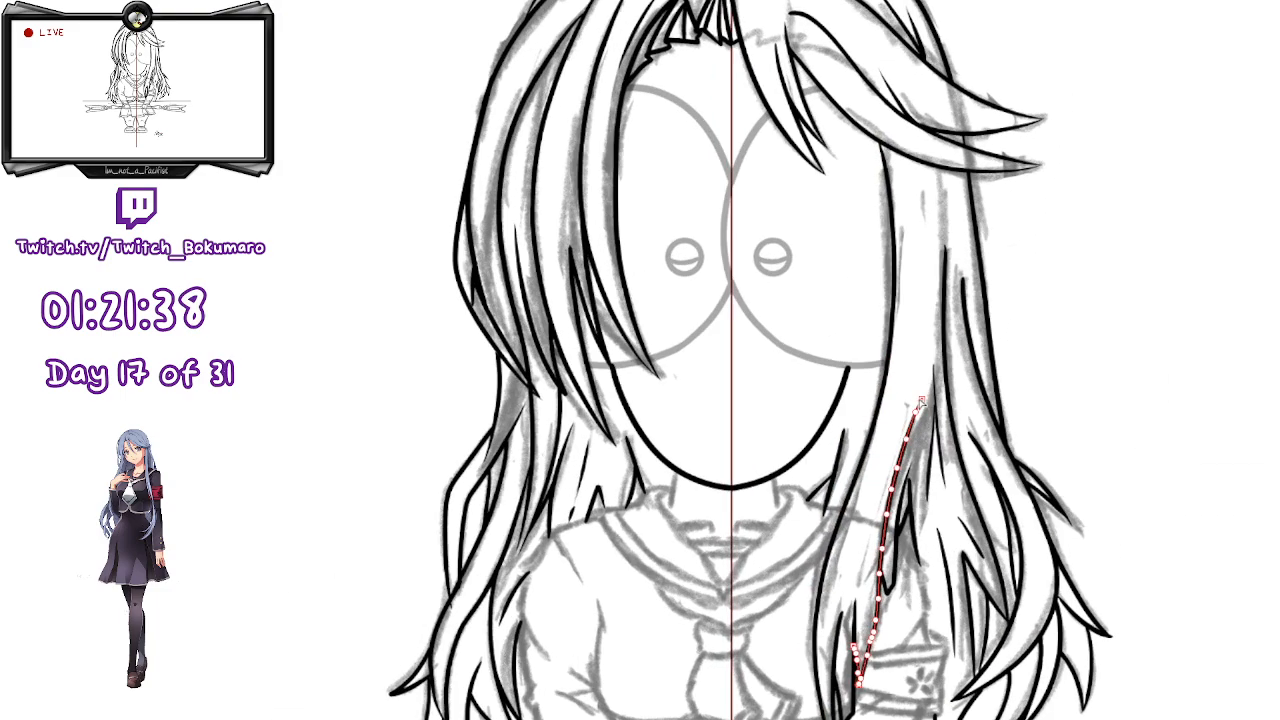
{"action": "left_click", "coordinate": [906, 403]}
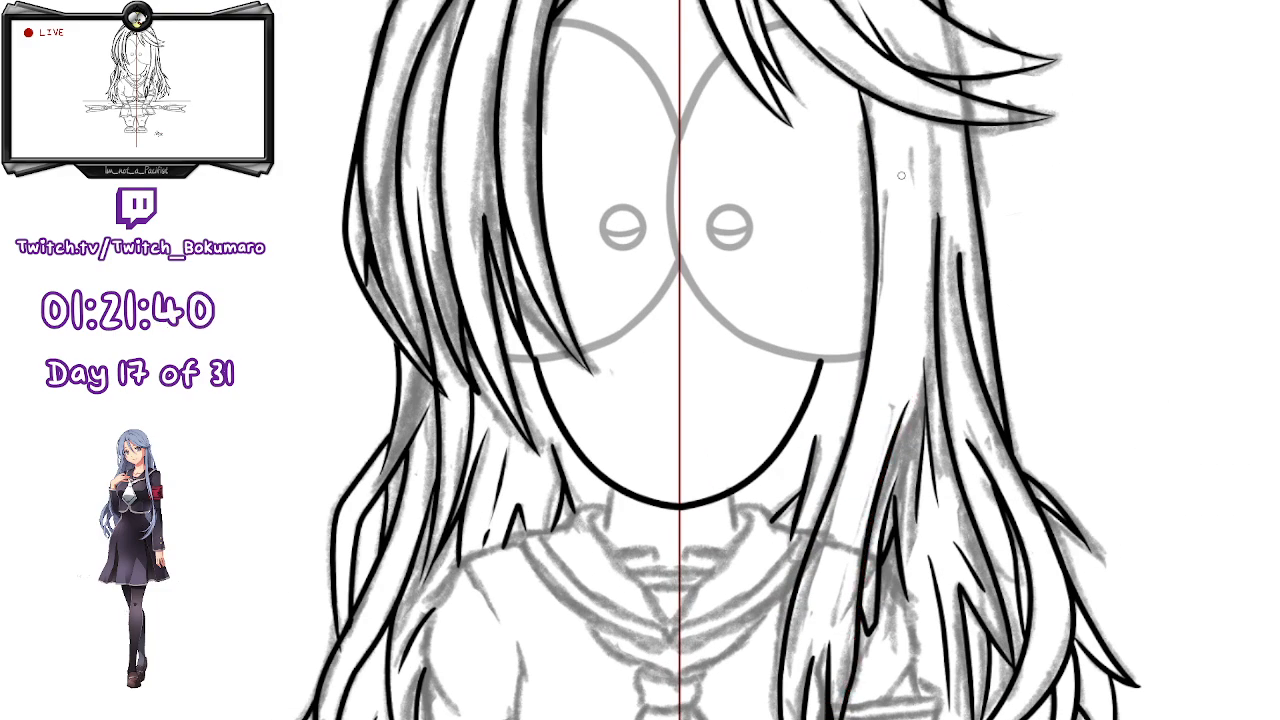
{"action": "mouse_move", "coordinate": [894, 150]}
{"action": "left_mouse_down"}
{"action": "mouse_move", "coordinate": [878, 404]}
{"action": "mouse_move", "coordinate": [906, 250]}
{"action": "mouse_move", "coordinate": [897, 400]}
{"action": "mouse_move", "coordinate": [870, 510]}
{"action": "mouse_move", "coordinate": [876, 418]}
{"action": "mouse_move", "coordinate": [848, 486]}
{"action": "mouse_move", "coordinate": [810, 656]}
{"action": "left_mouse_up"}
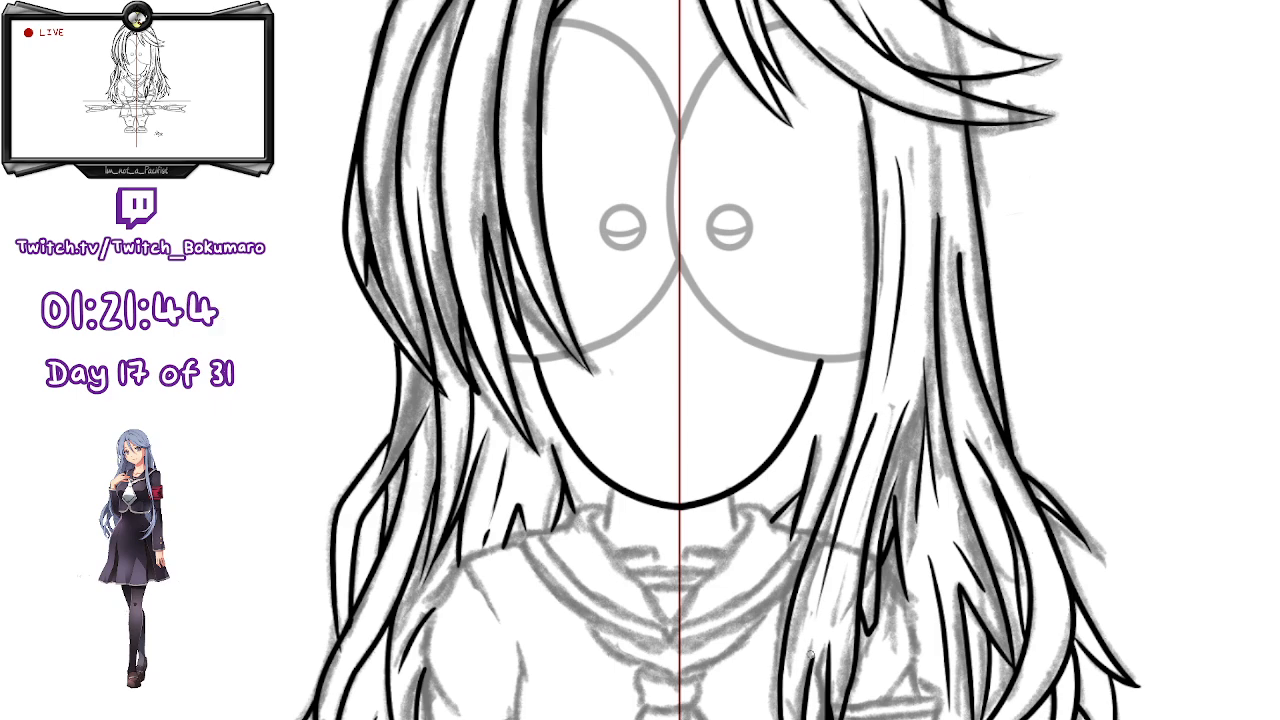
- Adjust the control points of the swept bang line to smooth out the bump where its two strokes join
{"action": "left_click_drag", "start_coordinate": [880, 683], "coordinate": [1055, 400]}
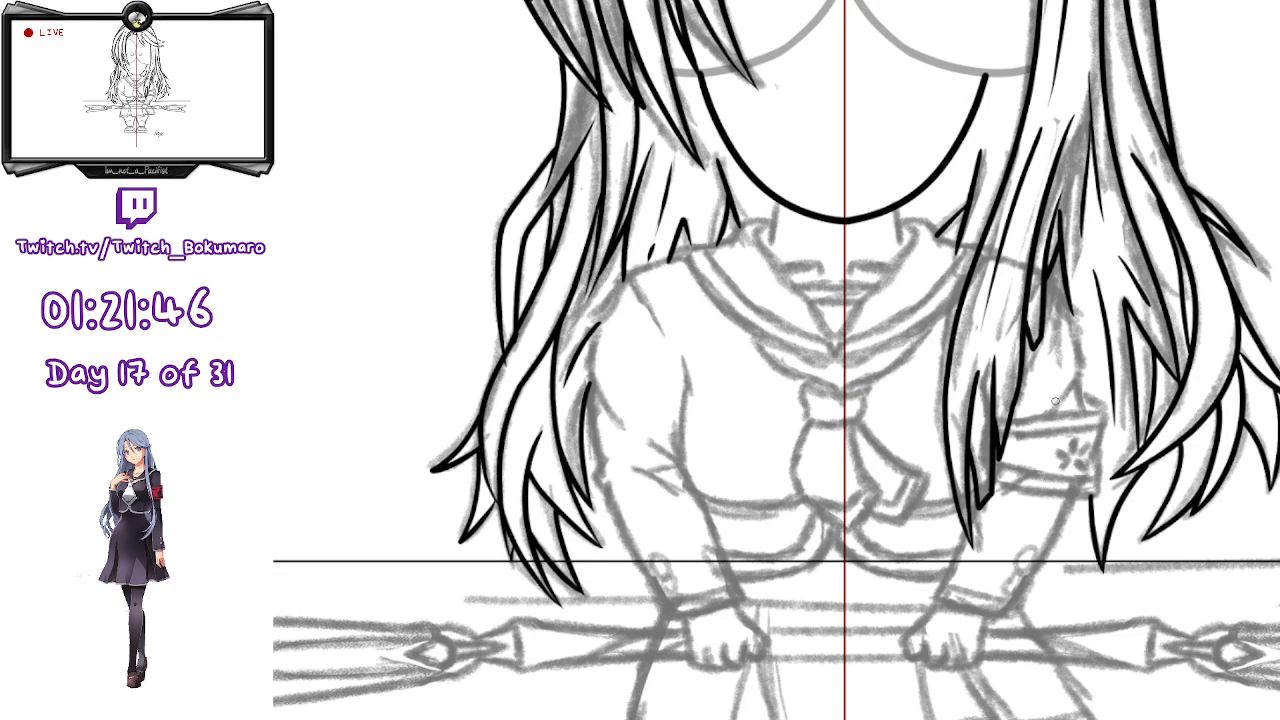
{"action": "left_click_drag", "start_coordinate": [1000, 225], "coordinate": [918, 697]}
{"action": "left_click_drag", "start_coordinate": [880, 520], "coordinate": [912, 337]}
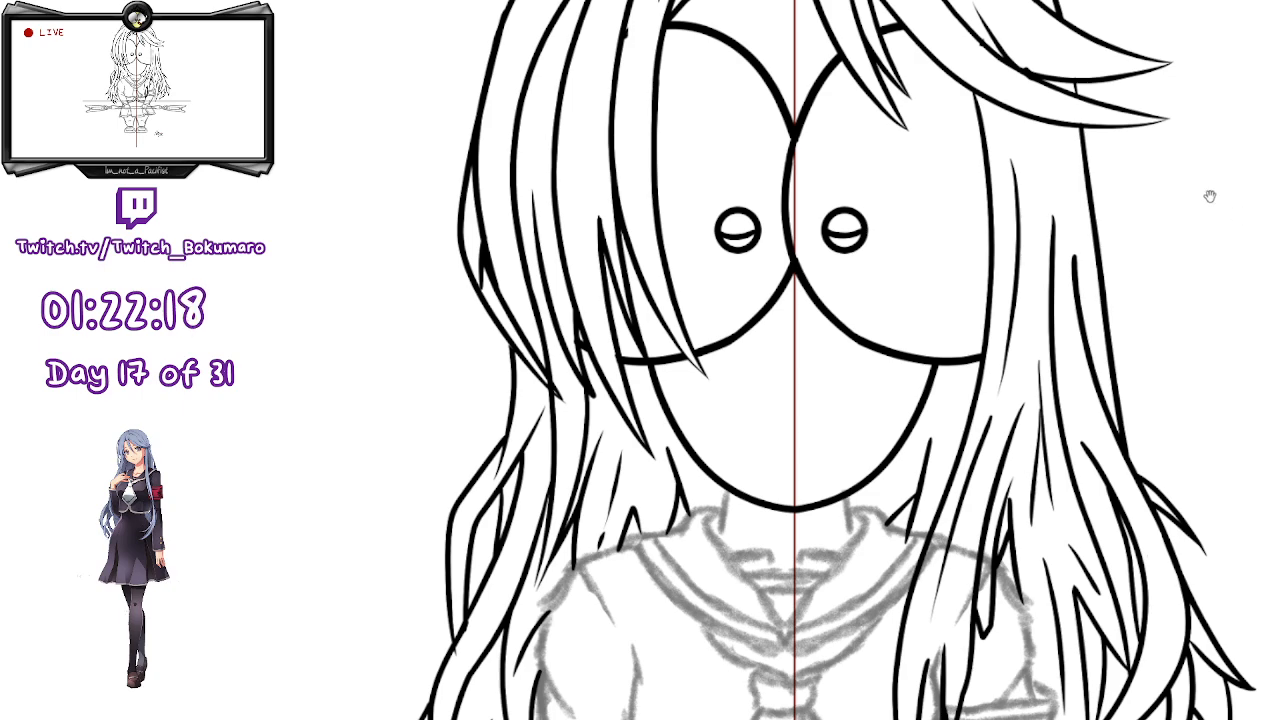
{"action": "left_click_drag", "start_coordinate": [1239, 216], "coordinate": [1084, 543]}
{"action": "scroll", "coordinate": [940, 452], "scroll_direction": "up", "scroll_amount": 5}
{"action": "scroll", "coordinate": [860, 364], "scroll_direction": "up", "scroll_amount": 2}
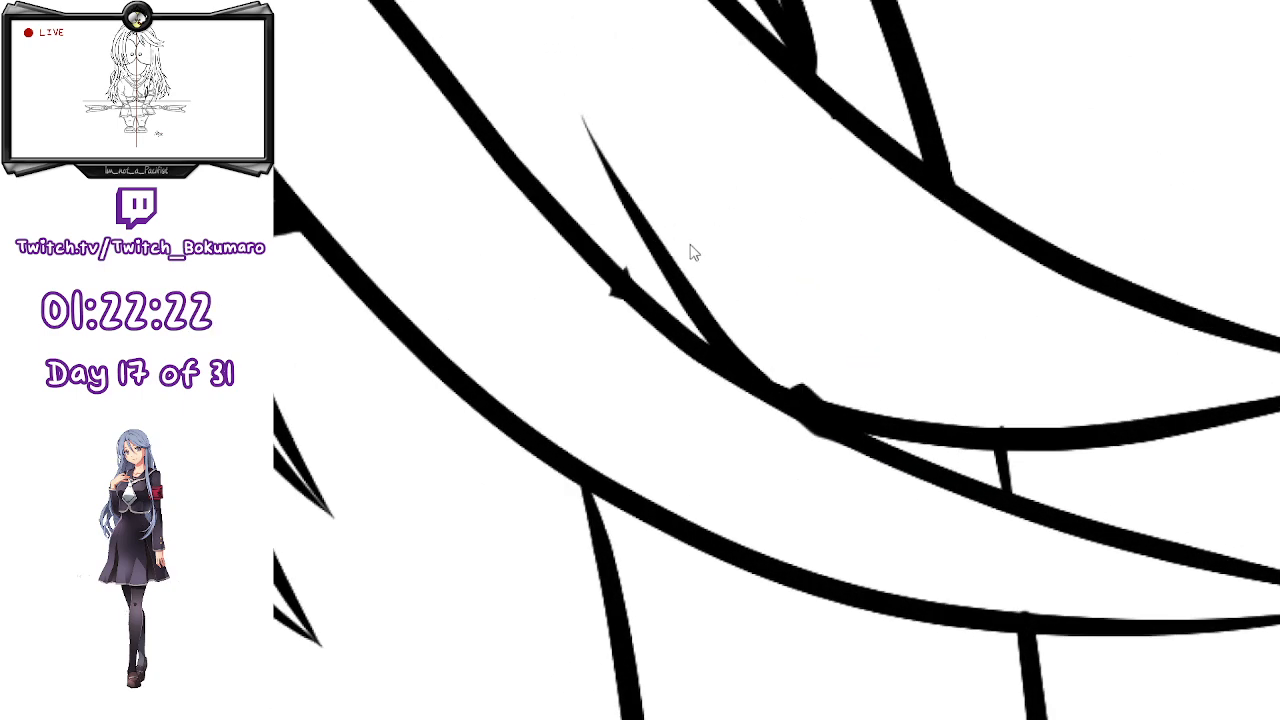
{"action": "left_click", "coordinate": [622, 285]}
{"action": "mouse_move", "coordinate": [637, 277]}
{"action": "left_mouse_down"}
{"action": "mouse_move", "coordinate": [620, 321]}
{"action": "mouse_move", "coordinate": [616, 297]}
{"action": "mouse_move", "coordinate": [713, 128]}
{"action": "left_mouse_up"}
{"action": "key", "text": "ctrl+z"}
{"action": "left_click", "coordinate": [624, 296]}
{"action": "key", "text": "ctrl+z"}
{"action": "key", "text": "ctrl+z"}
{"action": "left_click", "coordinate": [626, 278]}
{"action": "left_click", "coordinate": [623, 292]}
{"action": "key", "text": "e"}
{"action": "mouse_move", "coordinate": [623, 283]}
{"action": "left_mouse_down"}
{"action": "mouse_move", "coordinate": [618, 271]}
{"action": "mouse_move", "coordinate": [630, 305]}
{"action": "left_mouse_up"}
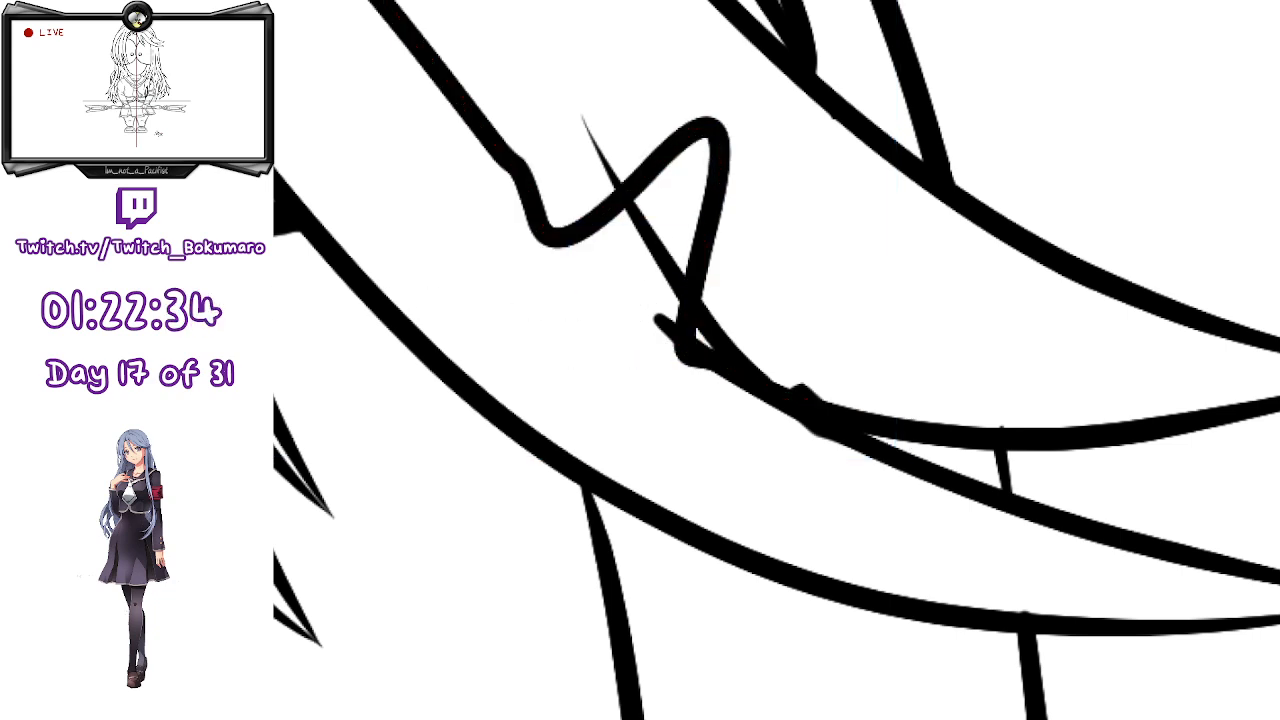
{"action": "left_click", "coordinate": [714, 131]}
{"action": "mouse_move", "coordinate": [714, 131]}
{"action": "left_mouse_down"}
{"action": "mouse_move", "coordinate": [606, 300]}
{"action": "mouse_move", "coordinate": [617, 290]}
{"action": "left_mouse_up"}
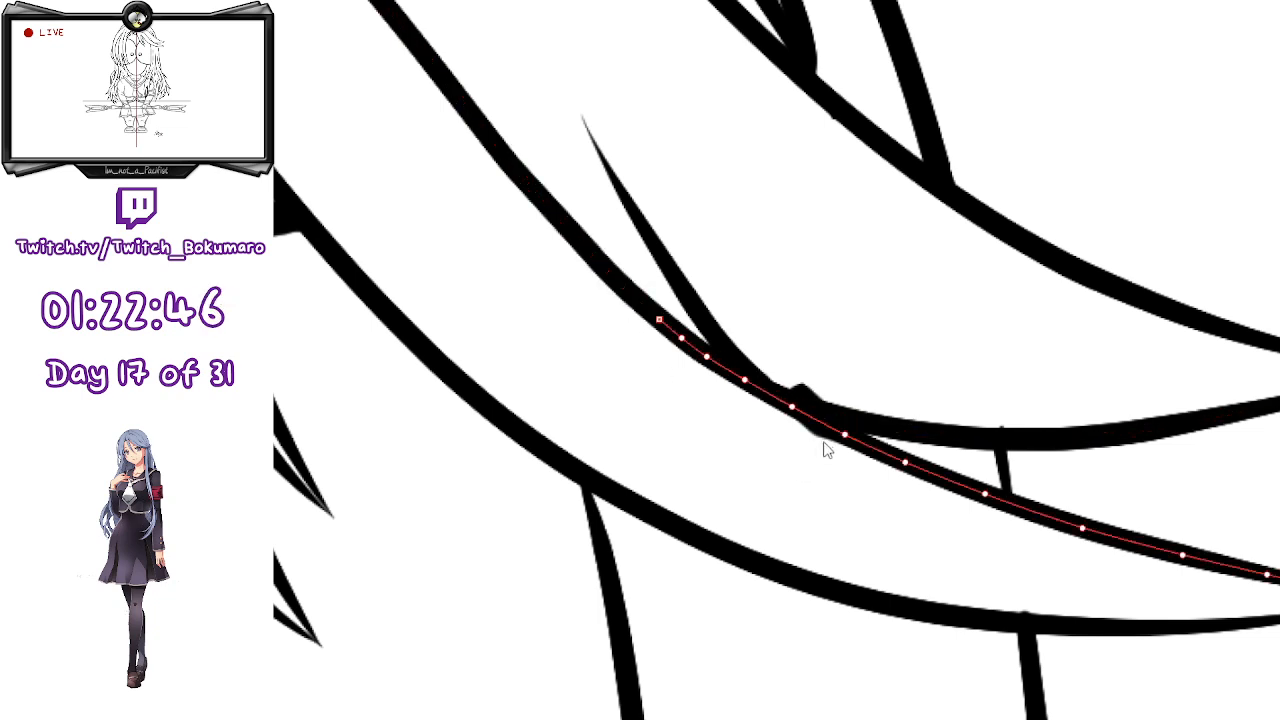
- Reshape the swept bang line's control points where the short strand merges, removing the remaining lump from the outline
{"action": "left_click_drag", "start_coordinate": [823, 424], "coordinate": [1279, 2]}
{"action": "left_click_drag", "start_coordinate": [874, 457], "coordinate": [1279, 2]}
{"action": "mouse_move", "coordinate": [802, 401]}
{"action": "left_mouse_down"}
{"action": "mouse_move", "coordinate": [1243, 53]}
{"action": "mouse_move", "coordinate": [866, 343]}
{"action": "mouse_move", "coordinate": [1248, 91]}
{"action": "mouse_move", "coordinate": [1240, 17]}
{"action": "left_mouse_up"}
- Erase the small nubs protruding where strand lines meet the swept bangs and on the long hair strand beside the eye
{"action": "key", "text": "e"}
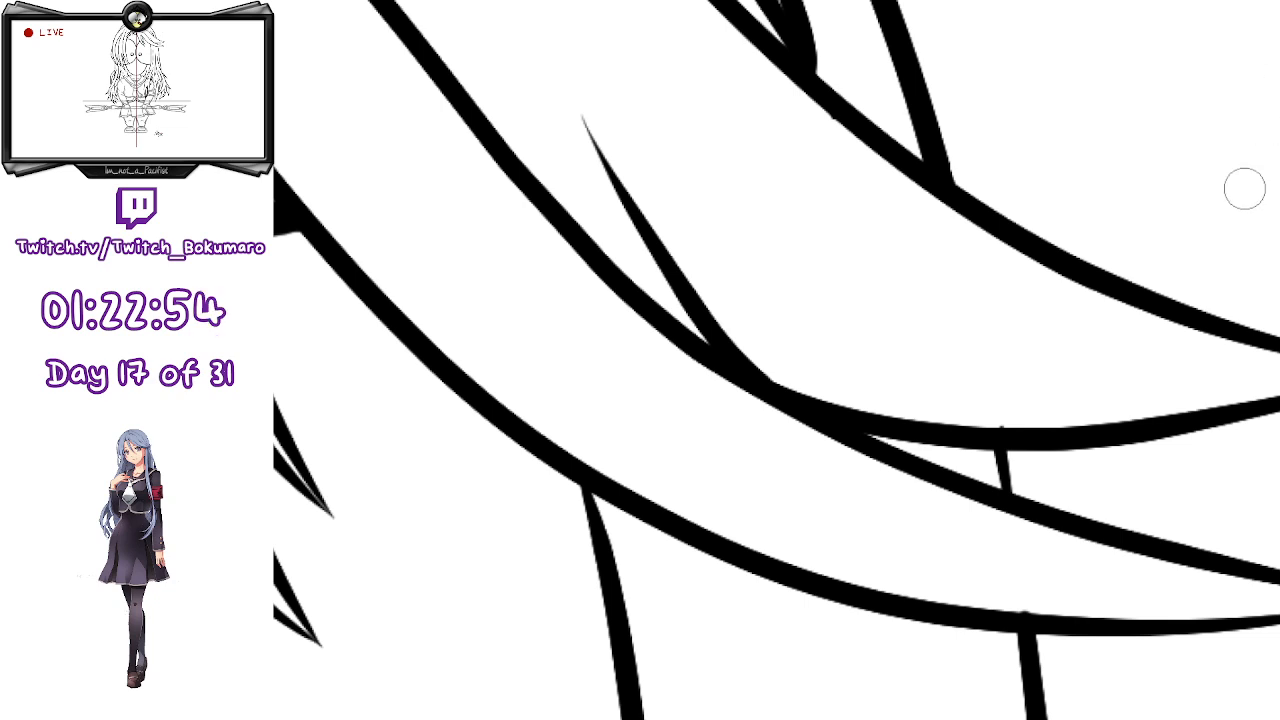
{"action": "scroll", "coordinate": [839, 226], "scroll_direction": "down", "scroll_amount": 4}
{"action": "scroll", "coordinate": [839, 226], "scroll_direction": "up", "scroll_amount": 5}
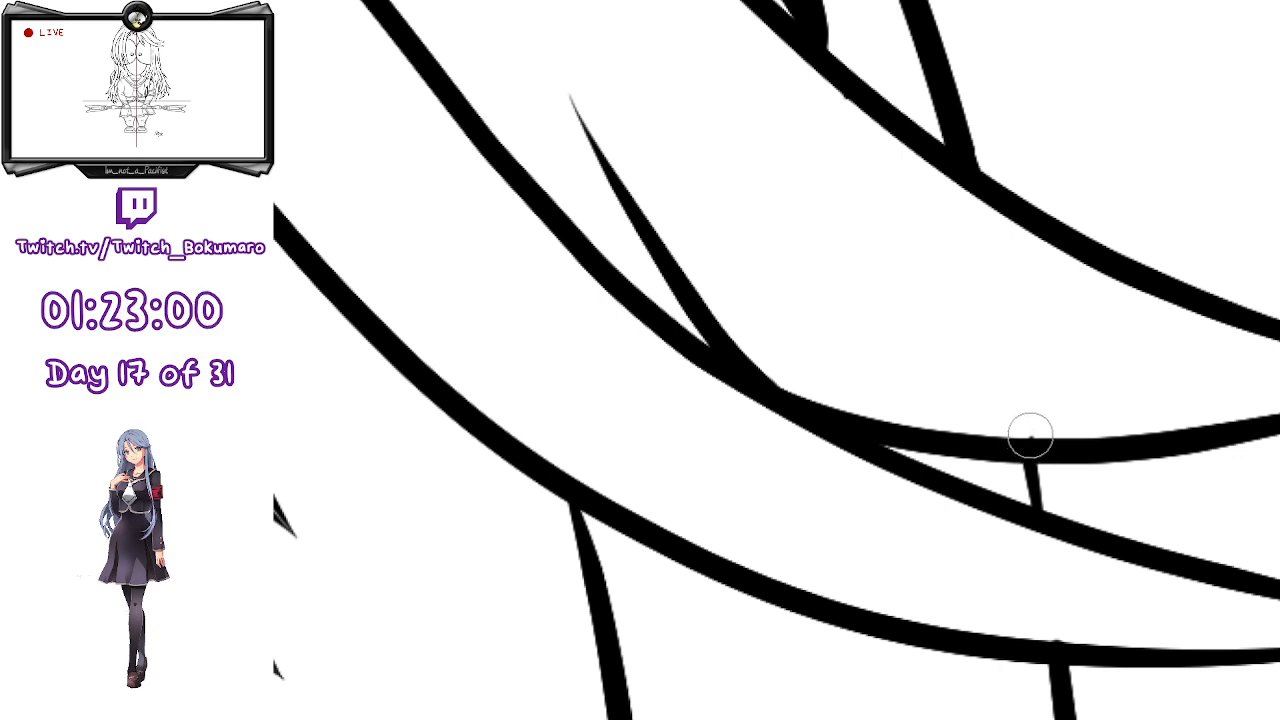
{"action": "left_click", "coordinate": [1036, 483], "text": "ctrl"}
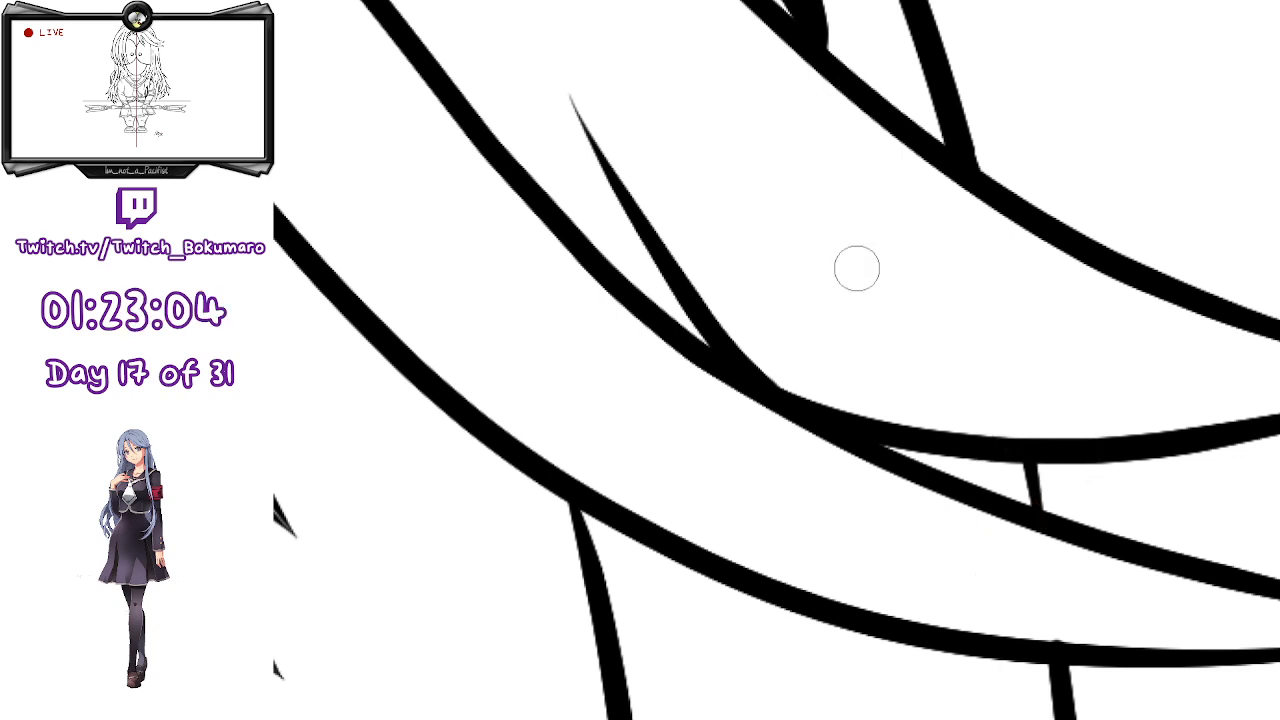
{"action": "scroll", "coordinate": [857, 216], "scroll_direction": "left", "scroll_amount": 1}
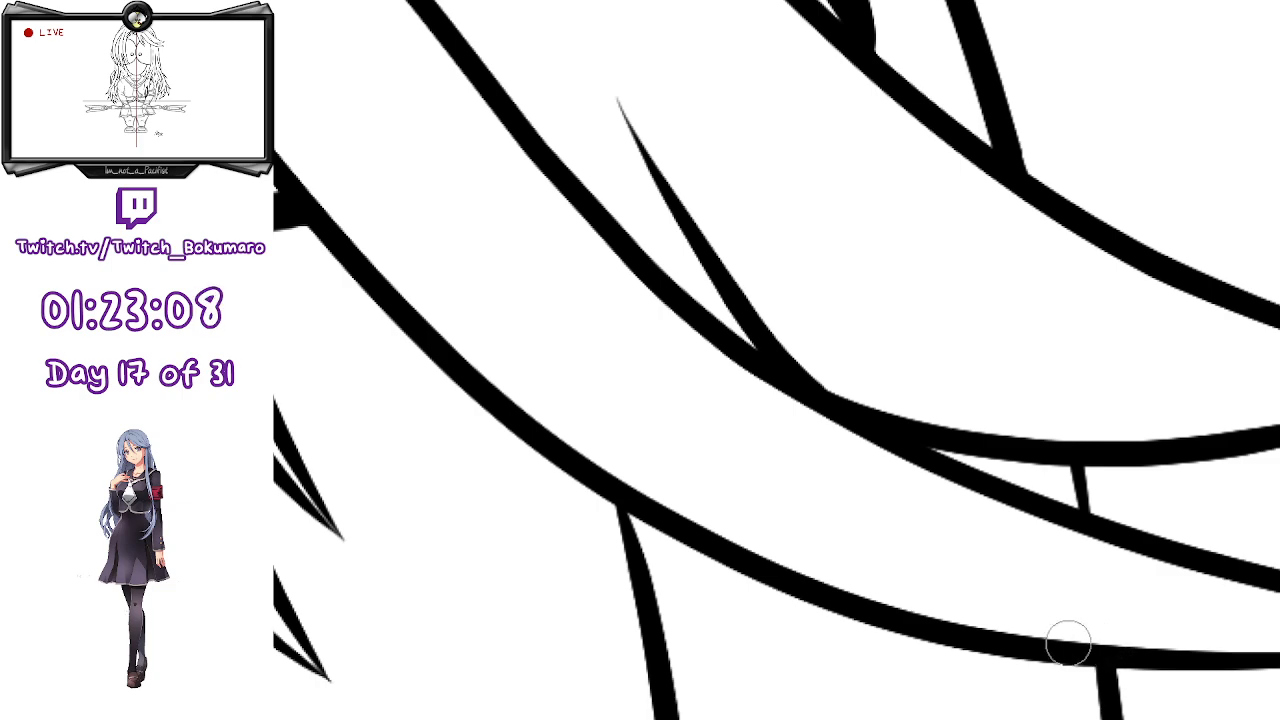
{"action": "scroll", "coordinate": [845, 536], "scroll_direction": "down", "scroll_amount": 2}
{"action": "scroll", "coordinate": [846, 536], "scroll_direction": "down", "scroll_amount": 3}
{"action": "left_click_drag", "start_coordinate": [763, 551], "coordinate": [1069, 347]}
{"action": "left_click_drag", "start_coordinate": [980, 553], "coordinate": [985, 429]}
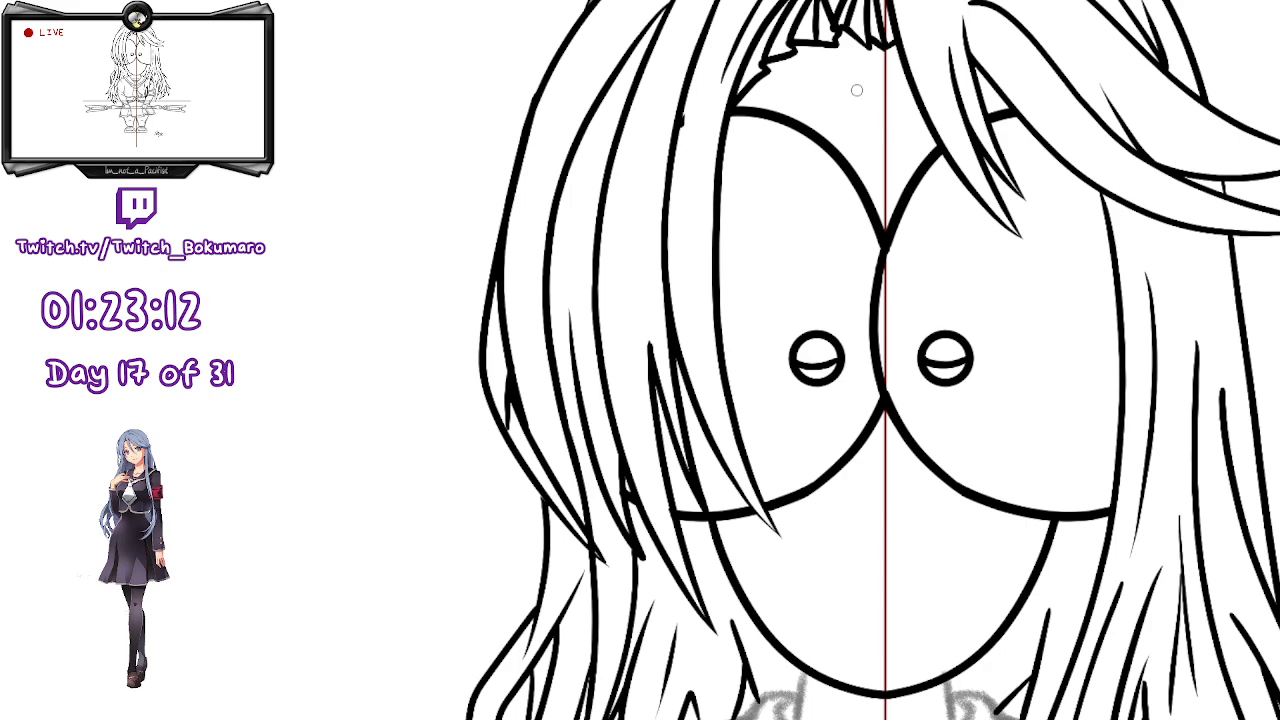
{"action": "left_click", "coordinate": [794, 137], "text": "ctrl"}
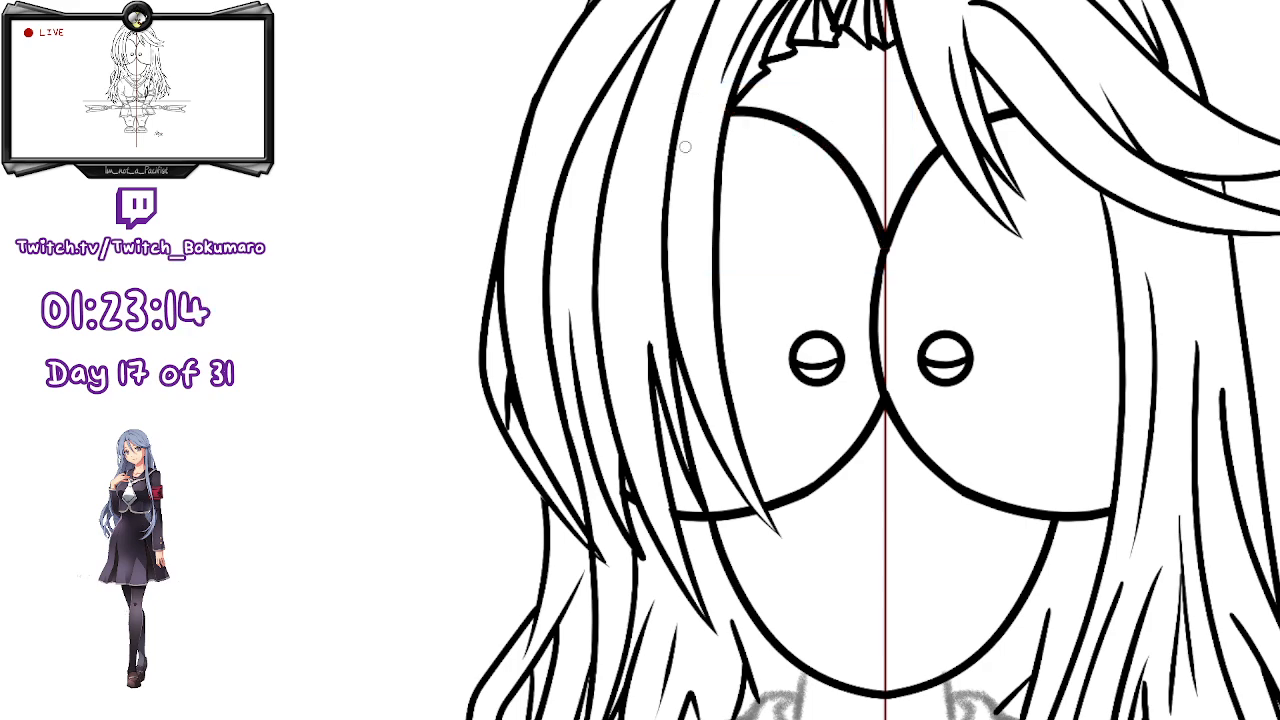
- Transform the rough body sketch, nudging it slightly upward so the neck and collar sit closer beneath the chin
{"action": "left_click_drag", "start_coordinate": [1034, 477], "coordinate": [1019, 360]}
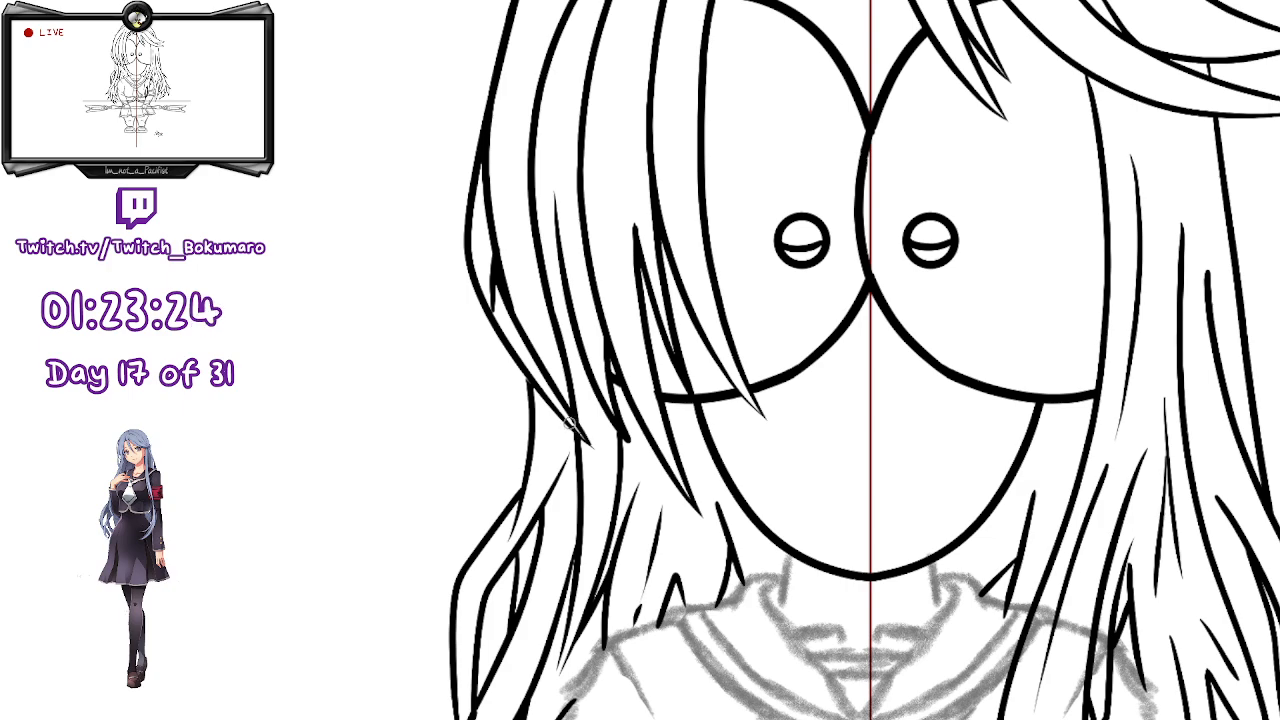
{"action": "left_click_drag", "start_coordinate": [803, 664], "coordinate": [752, 447]}
{"action": "left_click_drag", "start_coordinate": [770, 500], "coordinate": [775, 443]}
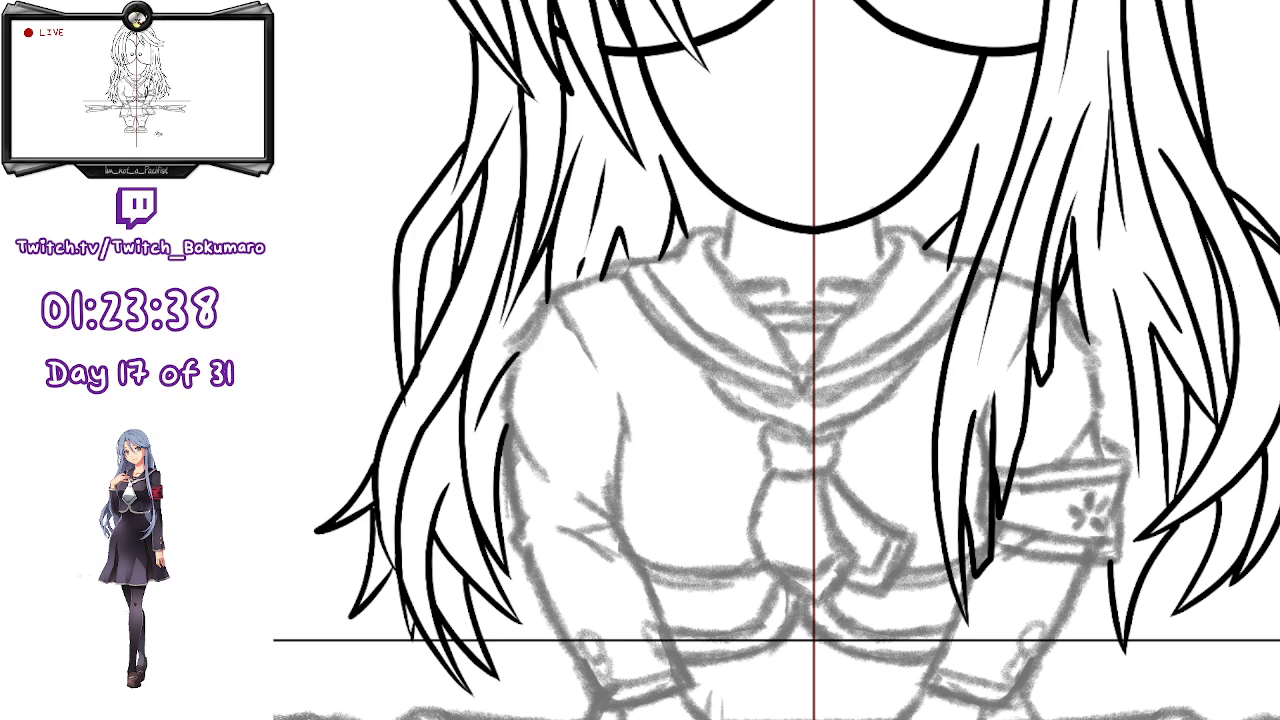
{"action": "scroll", "coordinate": [1259, 475], "scroll_direction": "down", "scroll_amount": 2}
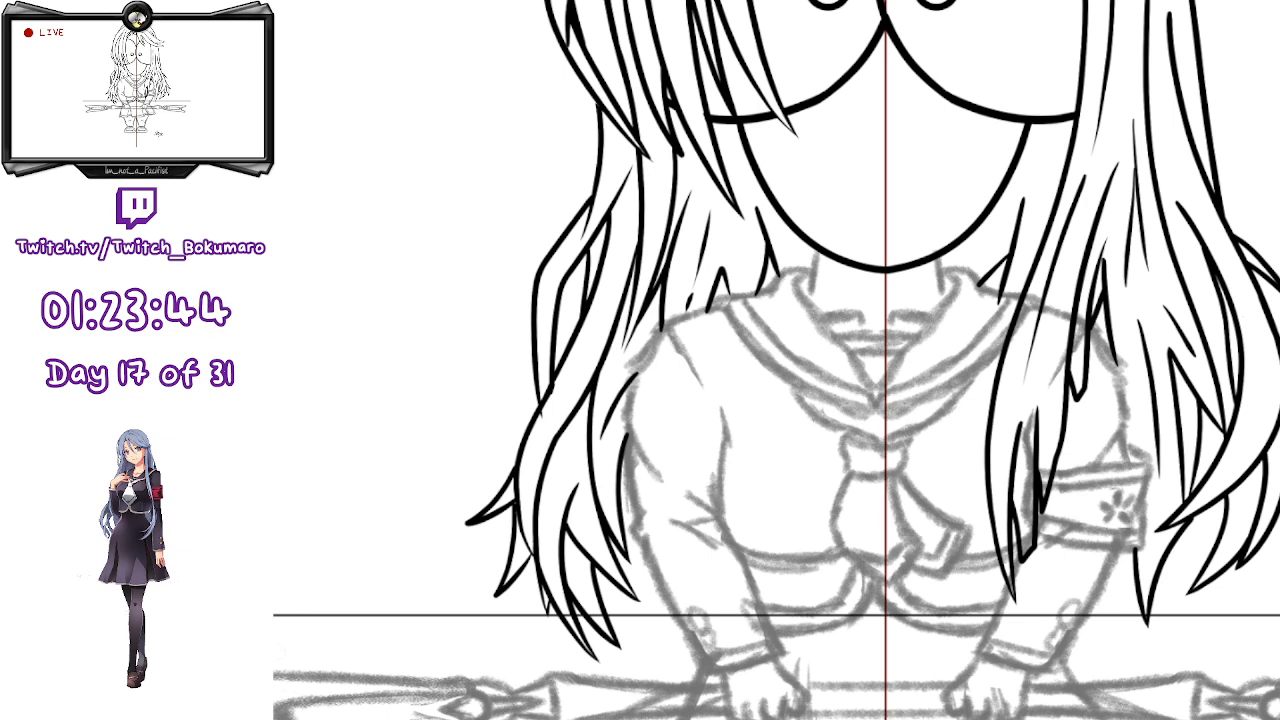
{"action": "key", "text": "ctrl+t"}
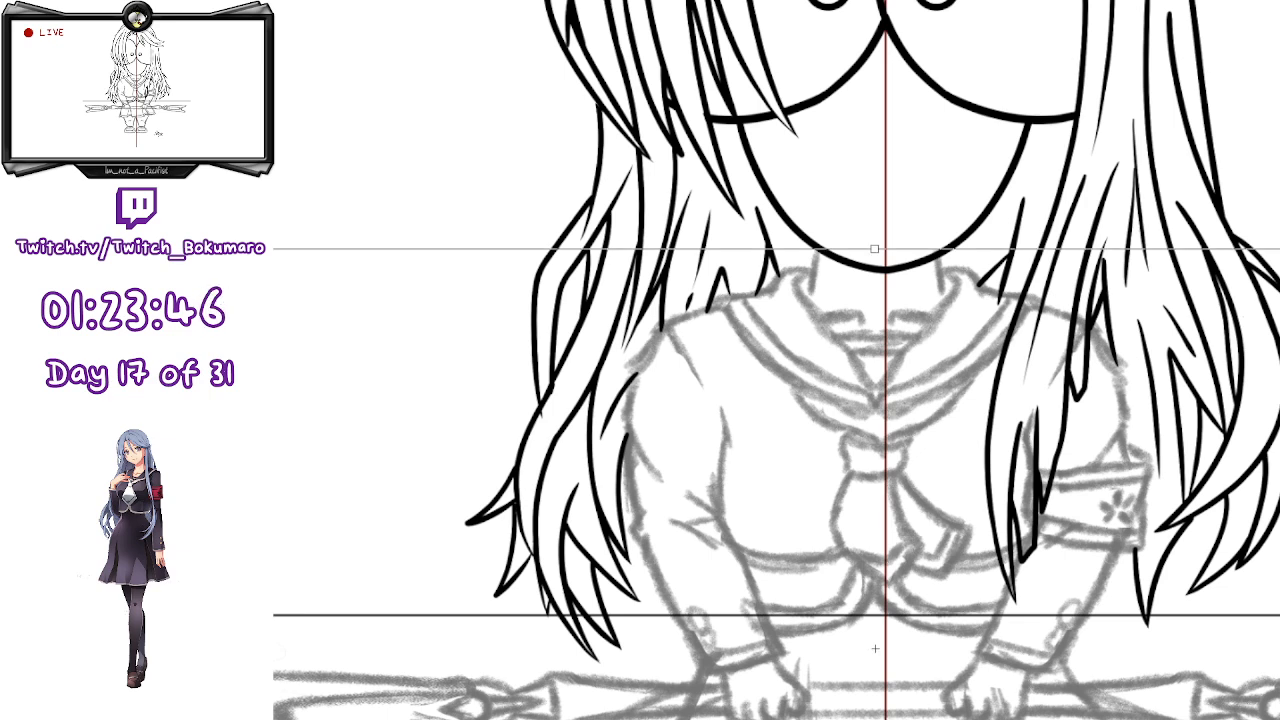
{"action": "key", "text": "Up"}
{"action": "key", "text": "Up"}
{"action": "key", "text": "Up"}
{"action": "key", "text": "Up"}
{"action": "key", "text": "Up"}
{"action": "key", "text": "Up"}
{"action": "key", "text": "Up"}
{"action": "key", "text": "Up"}
{"action": "key", "text": "Up"}
{"action": "key", "text": "Up"}
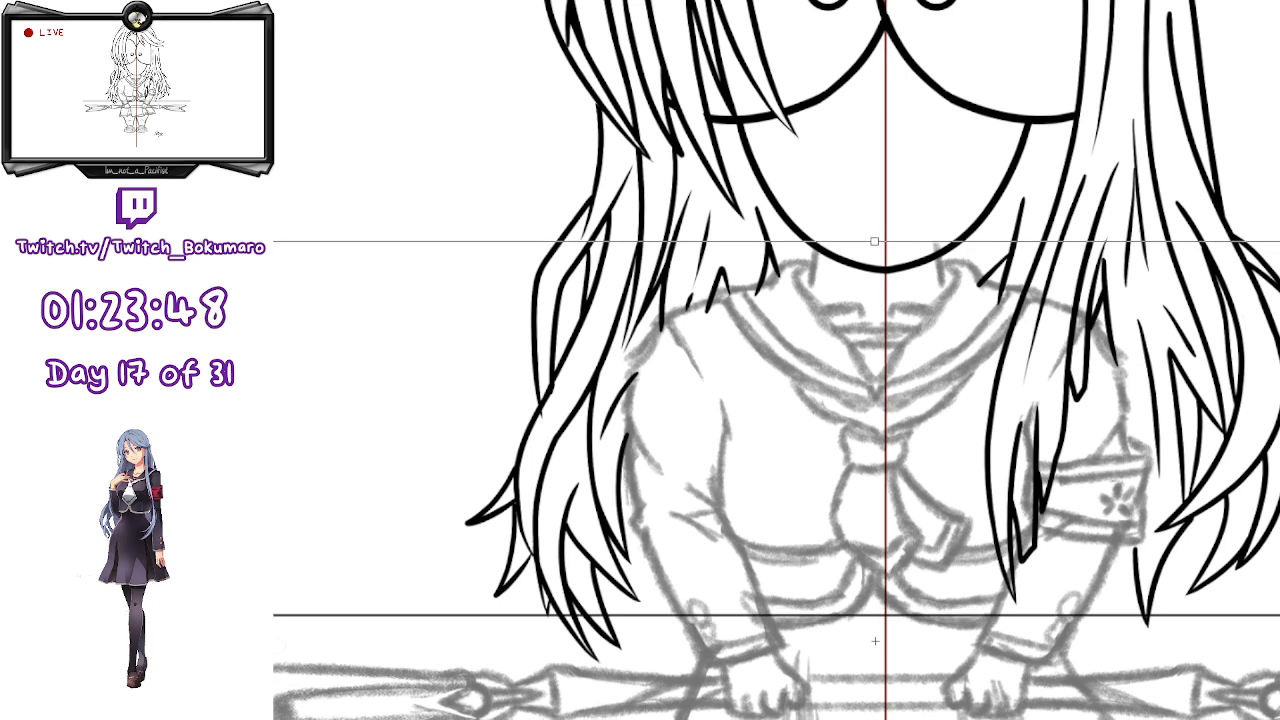
{"action": "key", "text": "Up"}
{"action": "key", "text": "Up"}
{"action": "key", "text": "Up"}
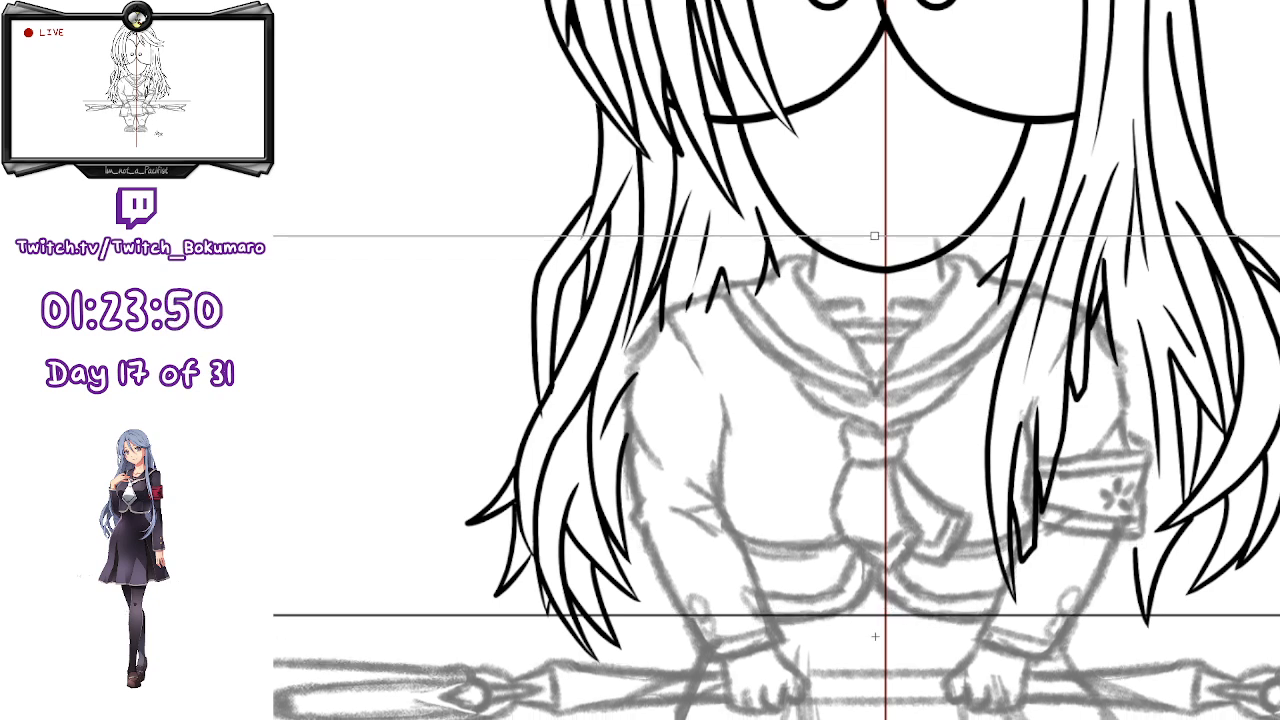
{"action": "key", "text": "Return"}
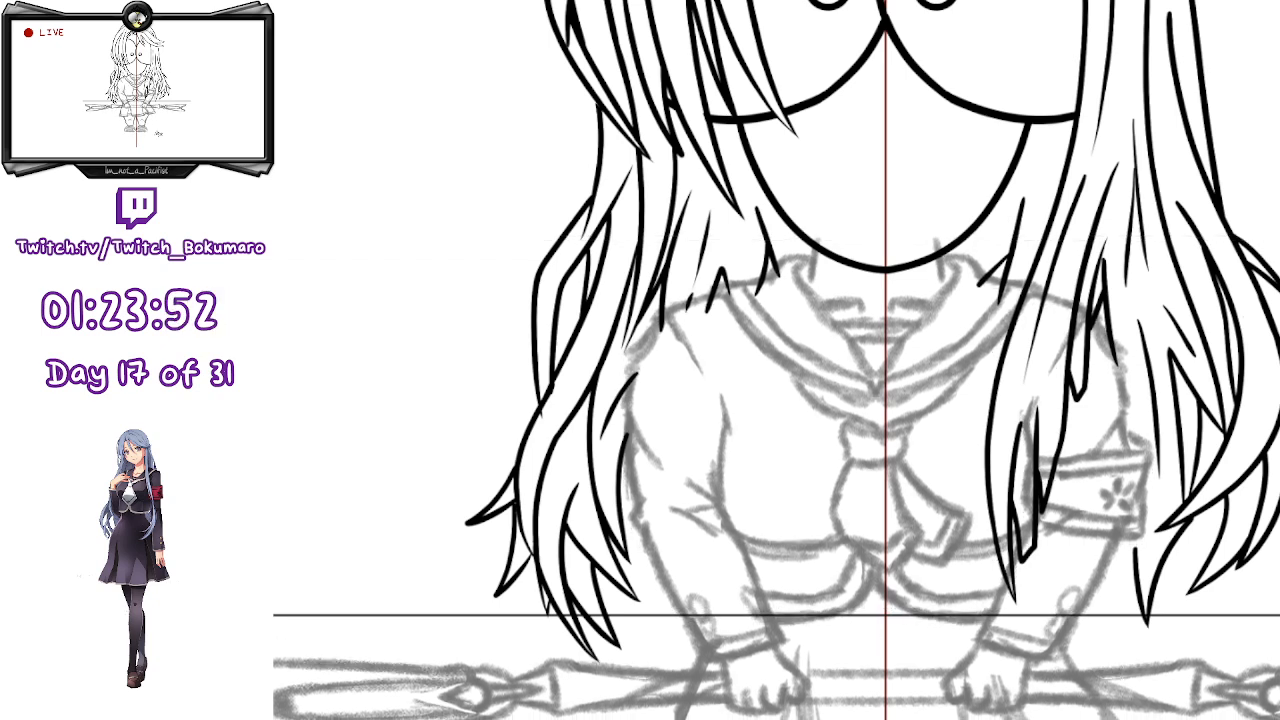
- Ink the sailor collar's inner edge from below the chin, curving down to the V point near the centre line
{"action": "scroll", "coordinate": [815, 268], "scroll_direction": "up", "scroll_amount": 5}
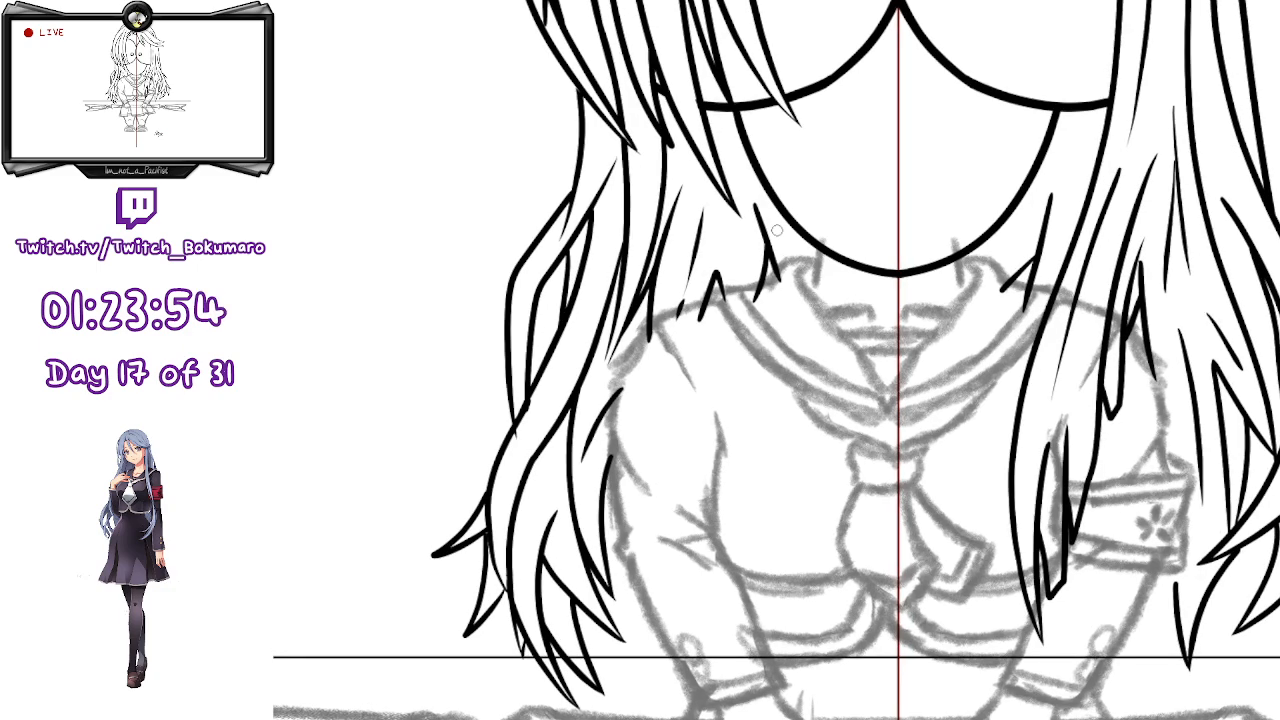
{"action": "scroll", "coordinate": [820, 290], "scroll_direction": "up", "scroll_amount": 3}
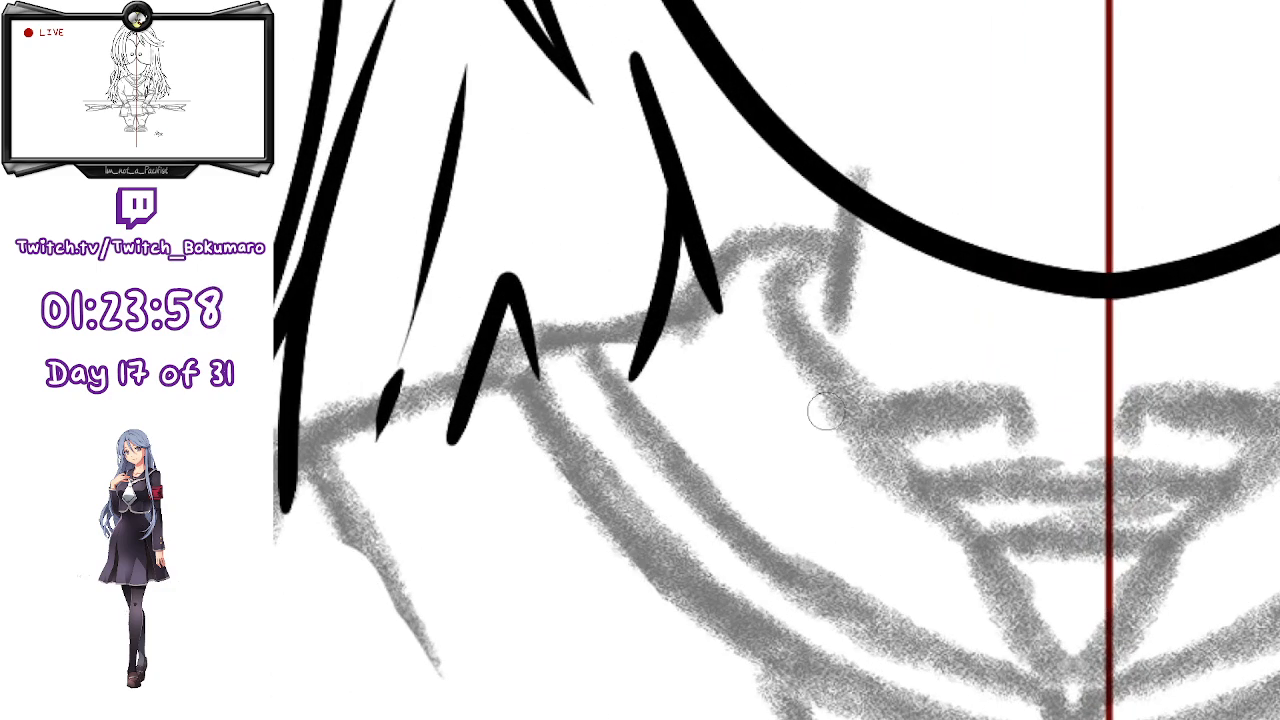
{"action": "left_click_drag", "start_coordinate": [846, 236], "coordinate": [772, 298]}
{"action": "left_click_drag", "start_coordinate": [784, 347], "coordinate": [1069, 603]}
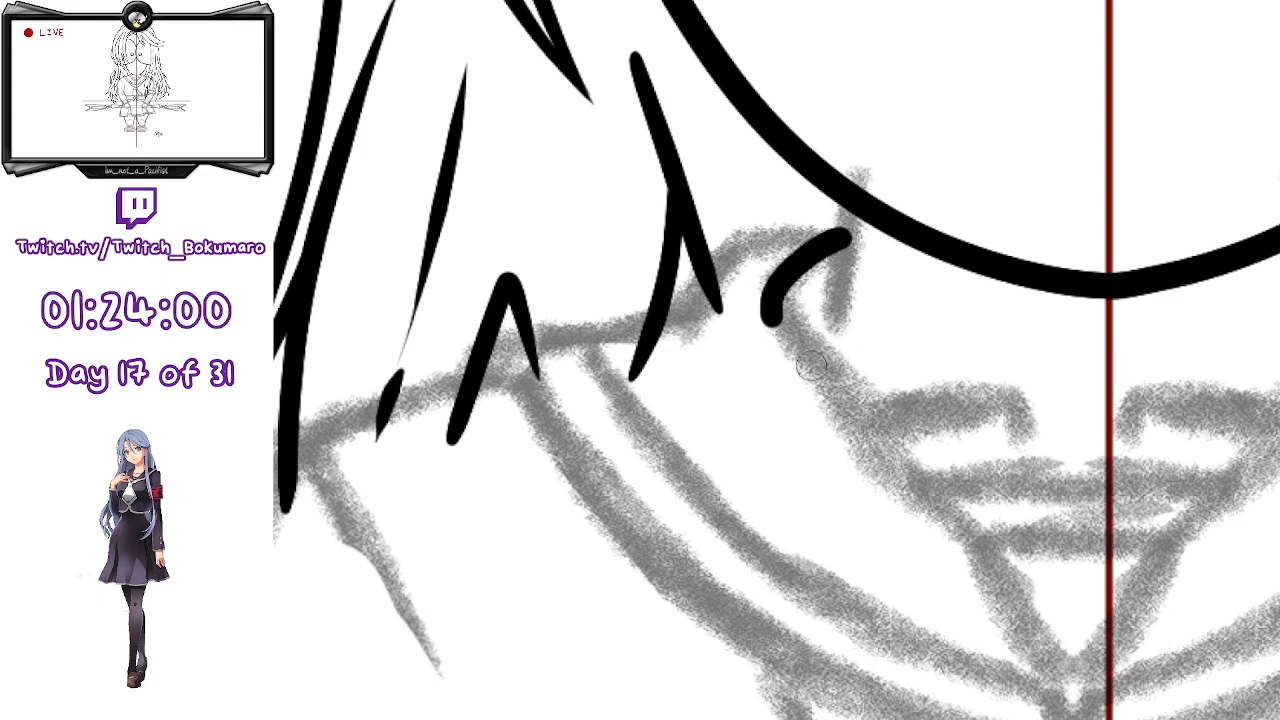
{"action": "key", "text": "ctrl+z"}
{"action": "mouse_move", "coordinate": [858, 230]}
{"action": "left_mouse_down"}
{"action": "mouse_move", "coordinate": [830, 245]}
{"action": "mouse_move", "coordinate": [1088, 702]}
{"action": "left_mouse_up"}
{"action": "key", "text": "ctrl+z"}
{"action": "mouse_move", "coordinate": [858, 230]}
{"action": "left_mouse_down"}
{"action": "mouse_move", "coordinate": [769, 296]}
{"action": "mouse_move", "coordinate": [863, 438]}
{"action": "mouse_move", "coordinate": [1036, 641]}
{"action": "mouse_move", "coordinate": [1070, 716]}
{"action": "left_mouse_up"}
- Ink the collar's top fold from the neck toward the shoulder hair, and the short neck line beneath the chin
{"action": "mouse_move", "coordinate": [851, 237]}
{"action": "left_mouse_down"}
{"action": "mouse_move", "coordinate": [818, 237]}
{"action": "mouse_move", "coordinate": [693, 300]}
{"action": "mouse_move", "coordinate": [668, 365]}
{"action": "left_mouse_up"}
{"action": "key", "text": "ctrl+z"}
{"action": "mouse_move", "coordinate": [858, 232]}
{"action": "left_mouse_down"}
{"action": "mouse_move", "coordinate": [722, 251]}
{"action": "mouse_move", "coordinate": [676, 338]}
{"action": "left_mouse_up"}
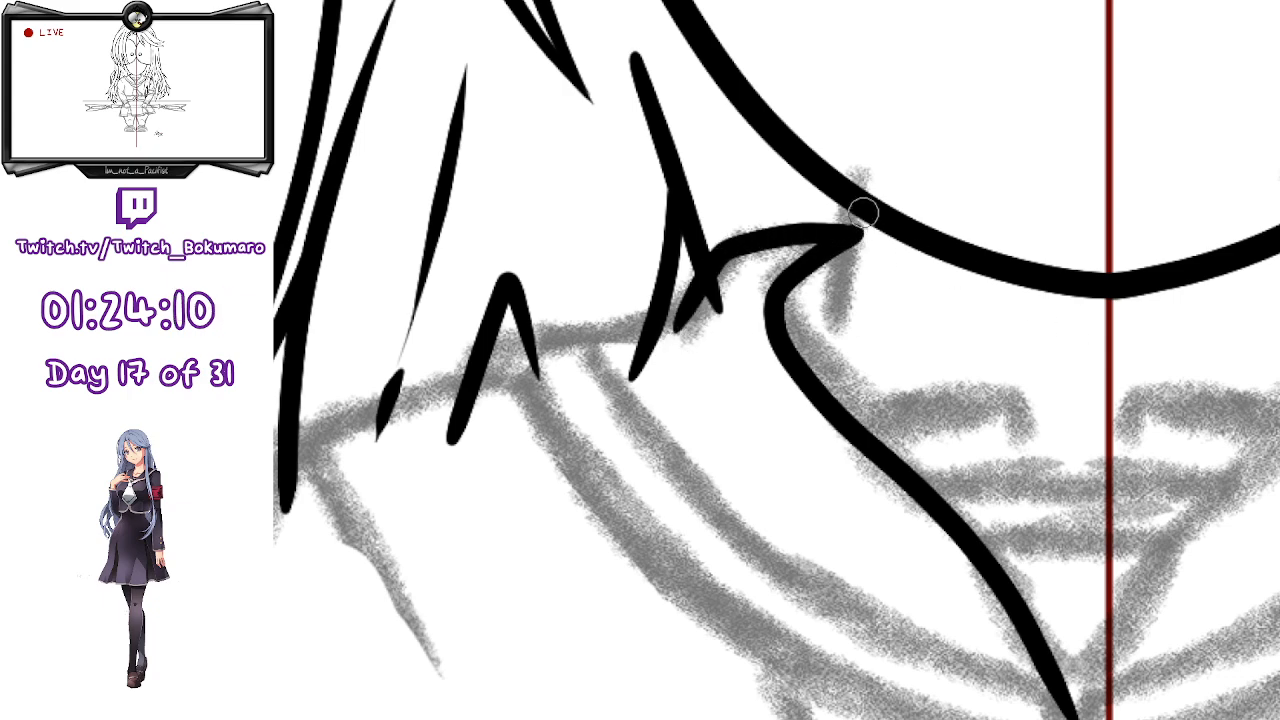
{"action": "left_click_drag", "start_coordinate": [860, 218], "coordinate": [832, 336]}
{"action": "key", "text": "ctrl+z"}
{"action": "left_click_drag", "start_coordinate": [860, 216], "coordinate": [838, 318]}
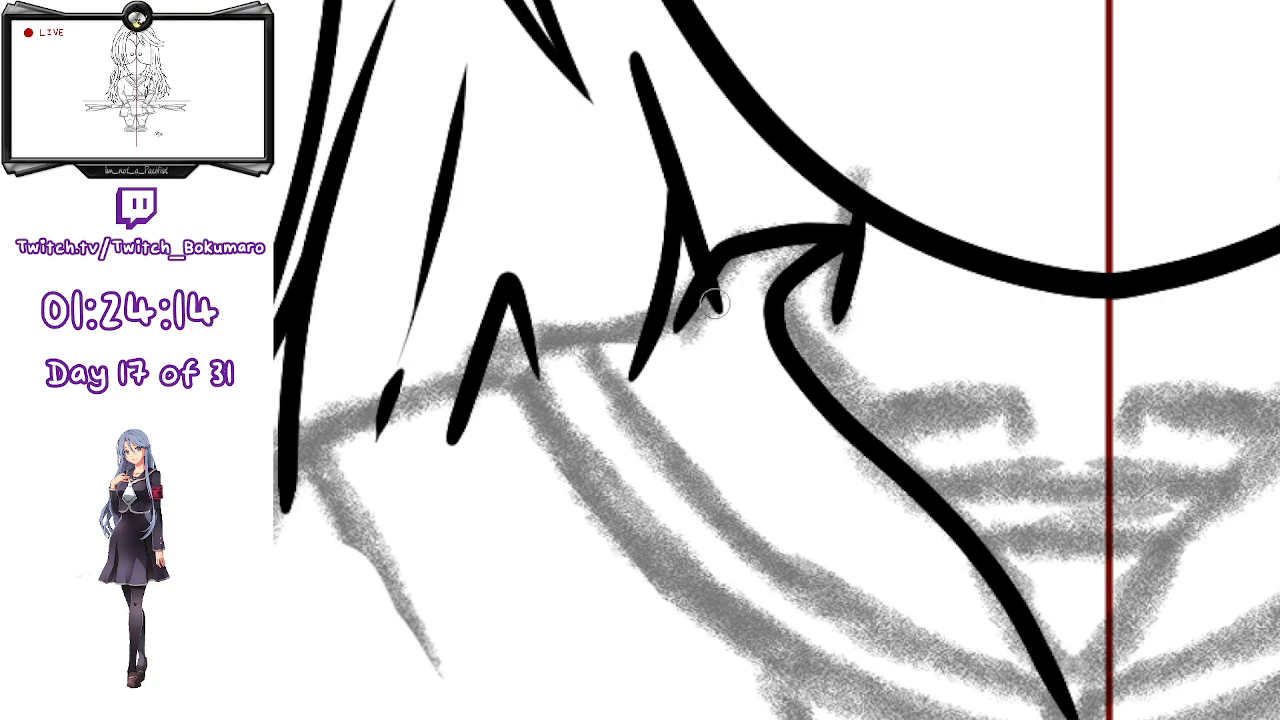
- Extend the collar's shoulder edge and ink its first lower line from there down to the V point
{"action": "left_click_drag", "start_coordinate": [1058, 567], "coordinate": [986, 297]}
{"action": "scroll", "coordinate": [966, 377], "scroll_direction": "down", "scroll_amount": 2}
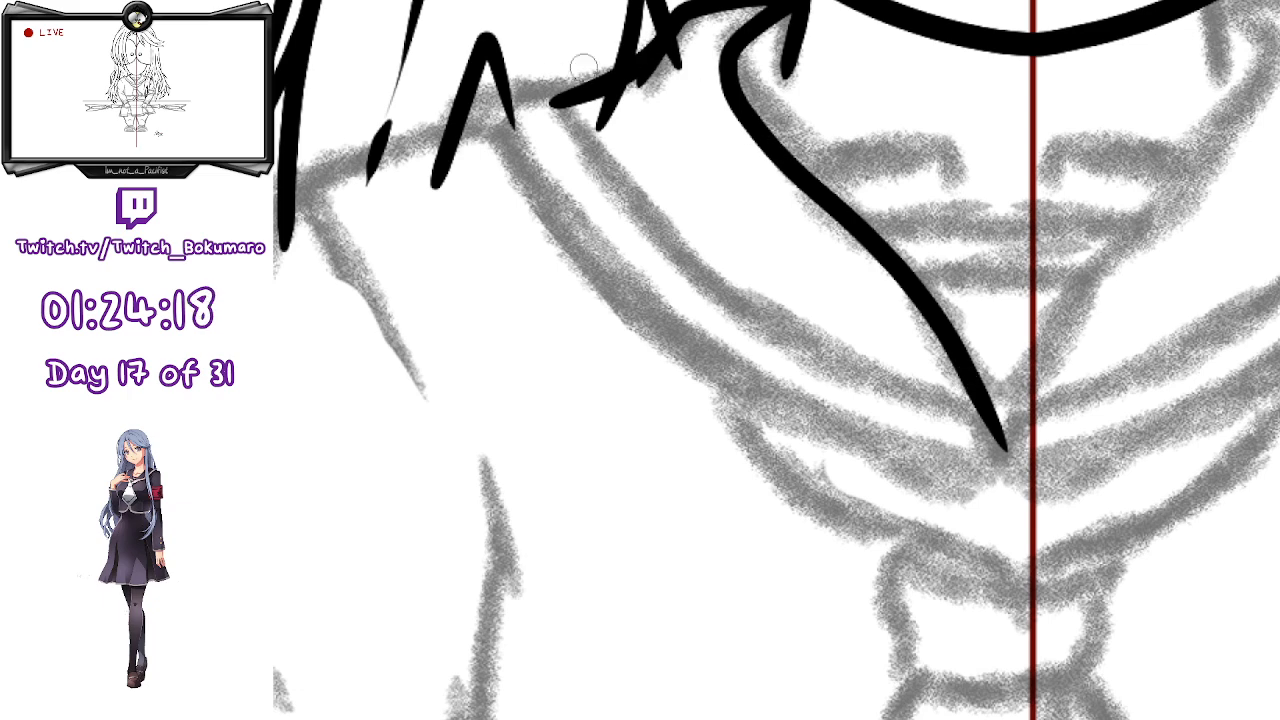
{"action": "mouse_move", "coordinate": [560, 104]}
{"action": "left_mouse_down"}
{"action": "mouse_move", "coordinate": [687, 288]}
{"action": "mouse_move", "coordinate": [758, 336]}
{"action": "mouse_move", "coordinate": [987, 415]}
{"action": "left_mouse_up"}
{"action": "key", "text": "ctrl+z"}
{"action": "mouse_move", "coordinate": [556, 100]}
{"action": "left_mouse_down"}
{"action": "mouse_move", "coordinate": [618, 185]}
{"action": "mouse_move", "coordinate": [729, 313]}
{"action": "mouse_move", "coordinate": [997, 436]}
{"action": "left_mouse_up"}
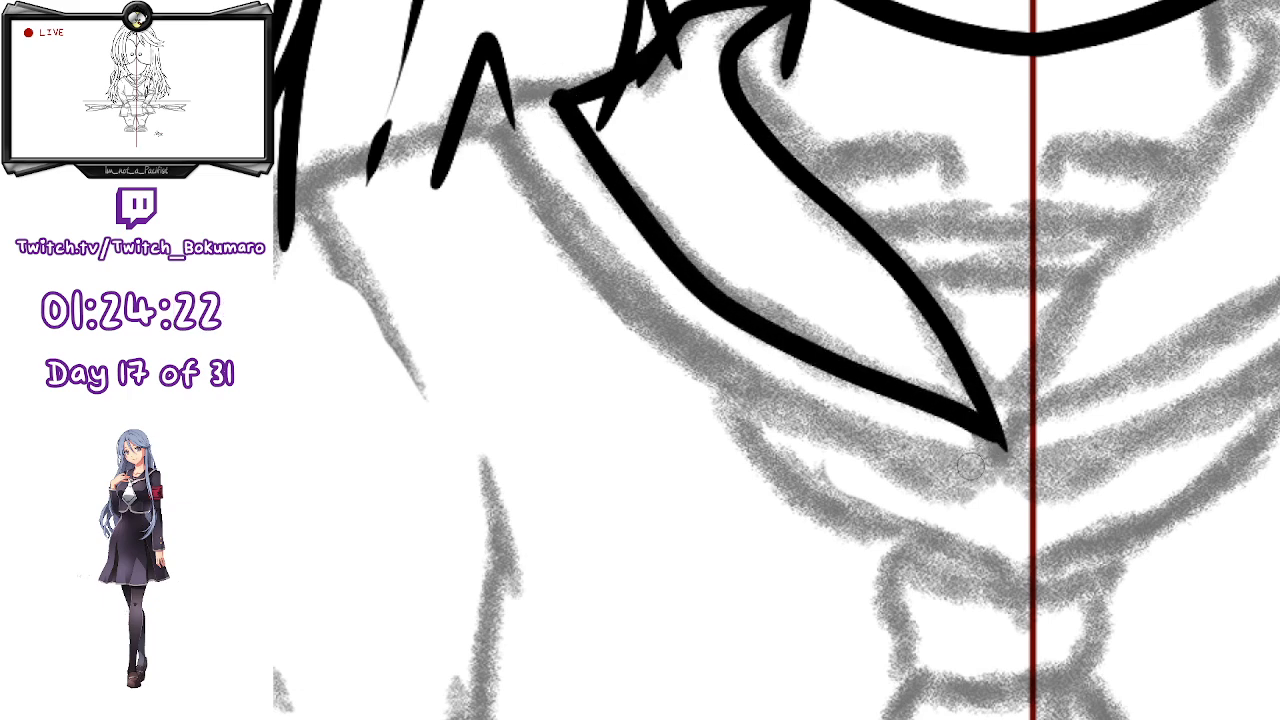
- Add a short tapered fold line extending upward from the bend in the collar's inner edge near the neck
{"action": "scroll", "coordinate": [744, 282], "scroll_direction": "up", "scroll_amount": 2}
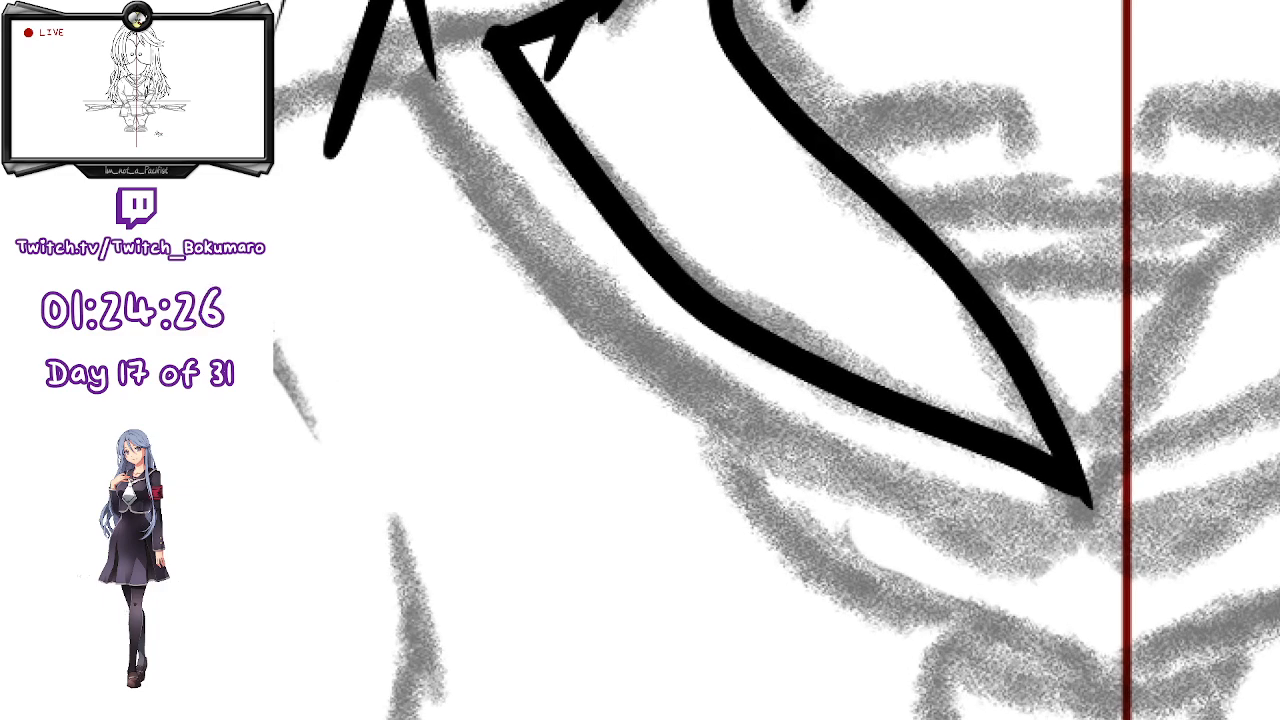
{"action": "scroll", "coordinate": [707, 250], "scroll_direction": "up", "scroll_amount": 2}
{"action": "mouse_move", "coordinate": [730, 252]}
{"action": "left_mouse_down"}
{"action": "mouse_move", "coordinate": [698, 158]}
{"action": "mouse_move", "coordinate": [732, 280]}
{"action": "mouse_move", "coordinate": [711, 229]}
{"action": "mouse_move", "coordinate": [708, 140]}
{"action": "left_mouse_up"}
{"action": "key", "text": "ctrl+z"}
{"action": "key", "text": "ctrl+z"}
{"action": "key", "text": "ctrl+z"}
{"action": "left_click_drag", "start_coordinate": [722, 250], "coordinate": [705, 136]}
{"action": "key", "text": "ctrl+z"}
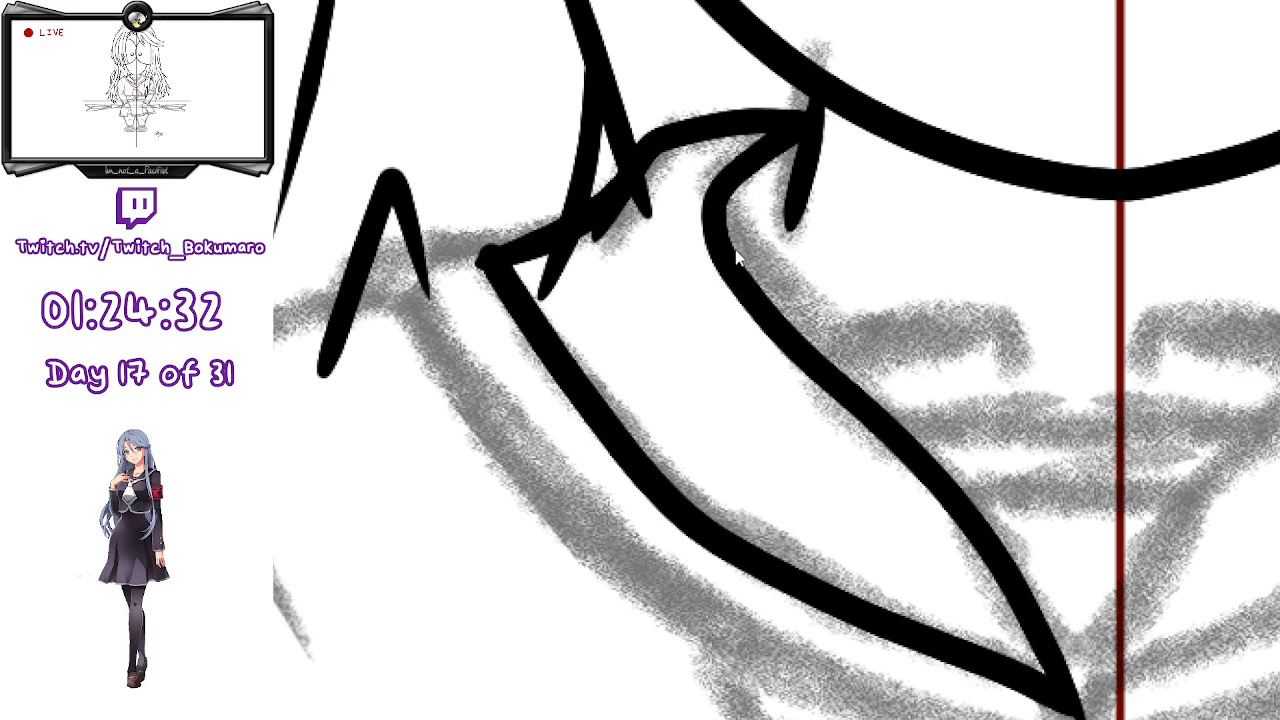
{"action": "left_click_drag", "start_coordinate": [716, 245], "coordinate": [705, 142]}
{"action": "key", "text": "ctrl+z"}
{"action": "mouse_move", "coordinate": [749, 298]}
{"action": "left_mouse_down"}
{"action": "mouse_move", "coordinate": [690, 174]}
{"action": "mouse_move", "coordinate": [703, 144]}
{"action": "mouse_move", "coordinate": [707, 219]}
{"action": "mouse_move", "coordinate": [755, 288]}
{"action": "left_mouse_up"}
{"action": "key", "text": "ctrl+z"}
{"action": "key", "text": "ctrl+z"}
{"action": "mouse_move", "coordinate": [694, 161]}
{"action": "left_mouse_down"}
{"action": "mouse_move", "coordinate": [753, 295]}
{"action": "mouse_move", "coordinate": [706, 140]}
{"action": "left_mouse_up"}
{"action": "key", "text": "ctrl+z"}
{"action": "key", "text": "ctrl+z"}
{"action": "left_click_drag", "start_coordinate": [733, 262], "coordinate": [701, 146]}
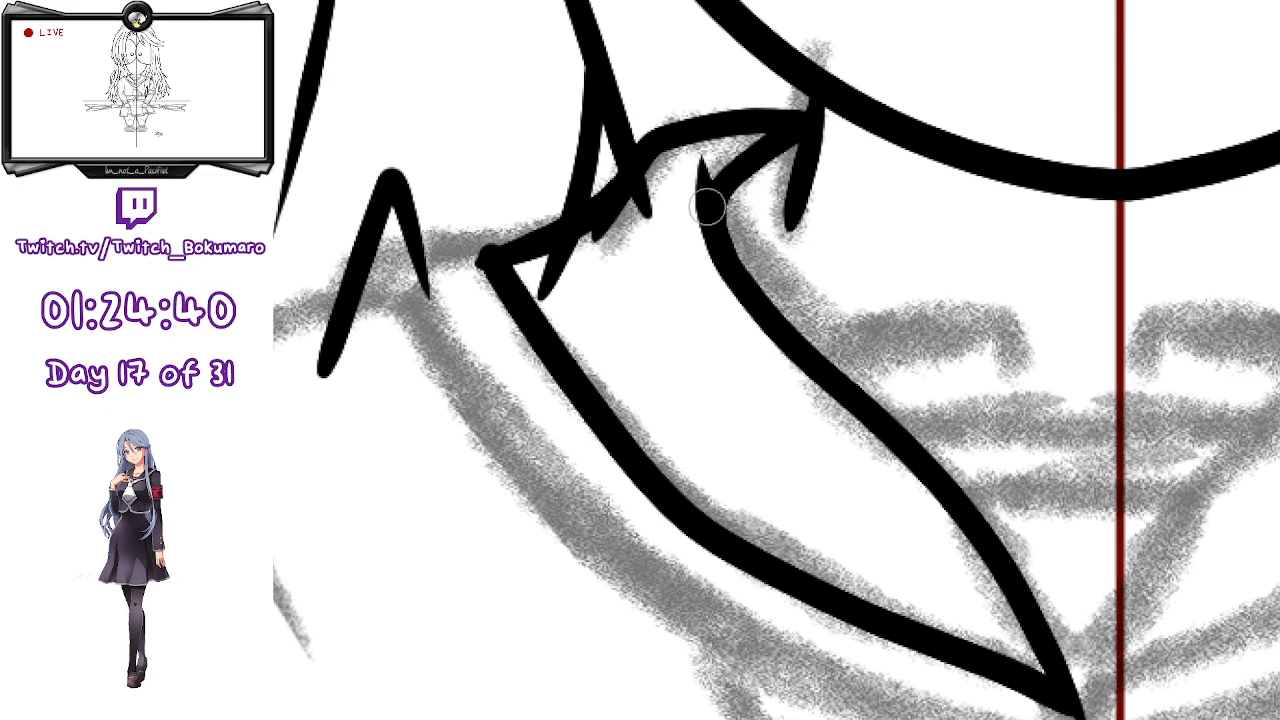
- Continue the collar's upper shoulder edge outward across the small hair peak to the collar's outer corner
{"action": "mouse_move", "coordinate": [1000, 290]}
{"action": "left_mouse_down"}
{"action": "mouse_move", "coordinate": [1103, 171]}
{"action": "mouse_move", "coordinate": [1095, 186]}
{"action": "left_mouse_up"}
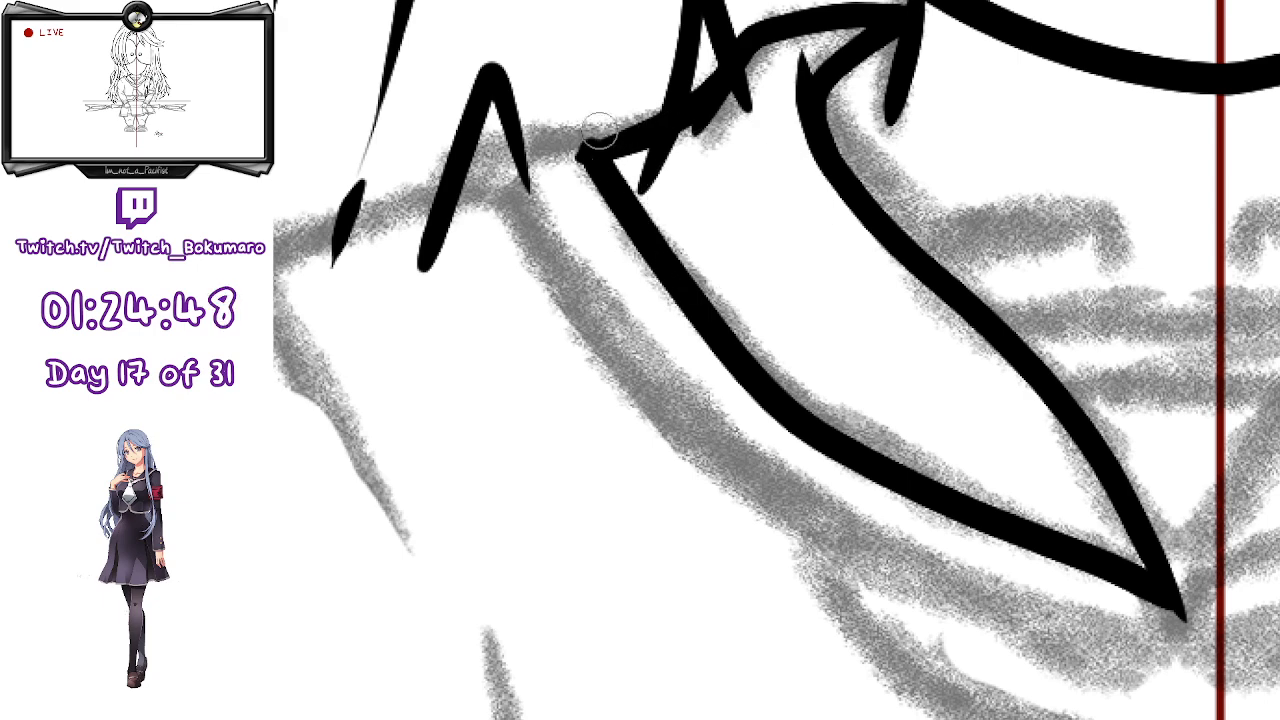
{"action": "left_click_drag", "start_coordinate": [615, 147], "coordinate": [497, 163]}
{"action": "key", "text": "ctrl+z"}
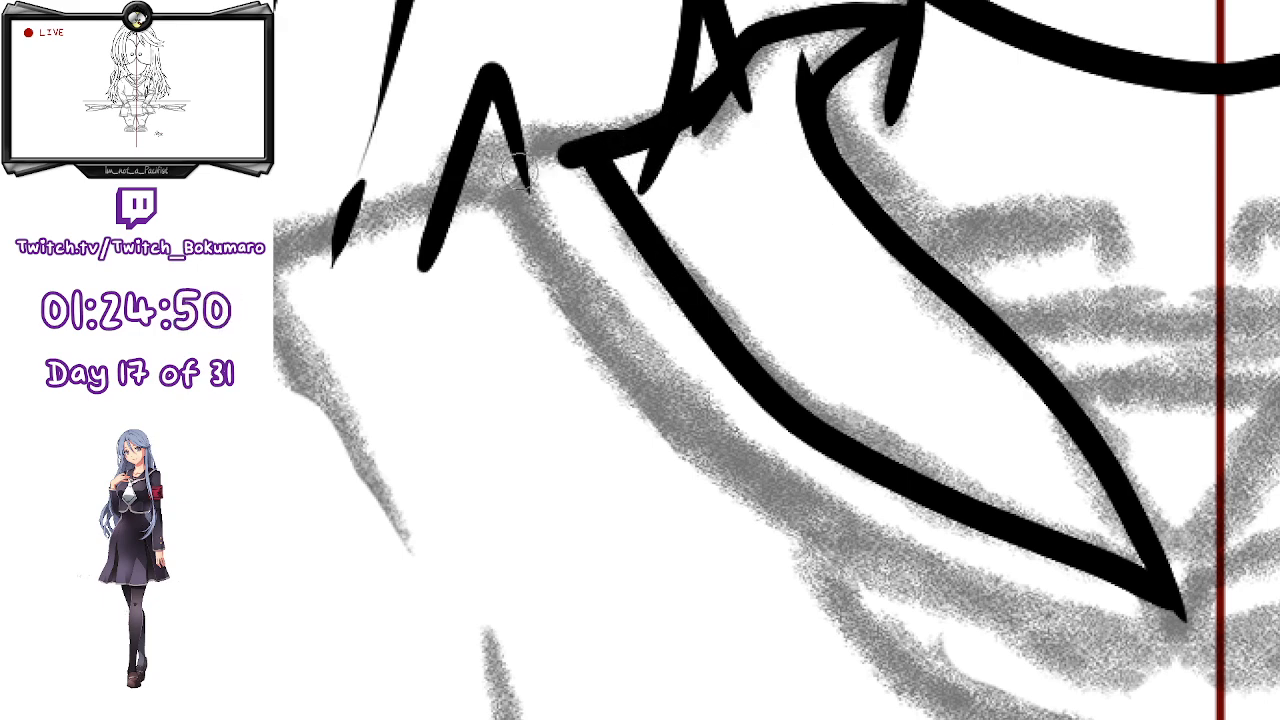
{"action": "left_click_drag", "start_coordinate": [620, 140], "coordinate": [443, 166]}
{"action": "key", "text": "ctrl+z"}
{"action": "mouse_move", "coordinate": [629, 134]}
{"action": "left_mouse_down"}
{"action": "mouse_move", "coordinate": [570, 156]}
{"action": "mouse_move", "coordinate": [472, 156]}
{"action": "mouse_move", "coordinate": [432, 200]}
{"action": "left_mouse_up"}
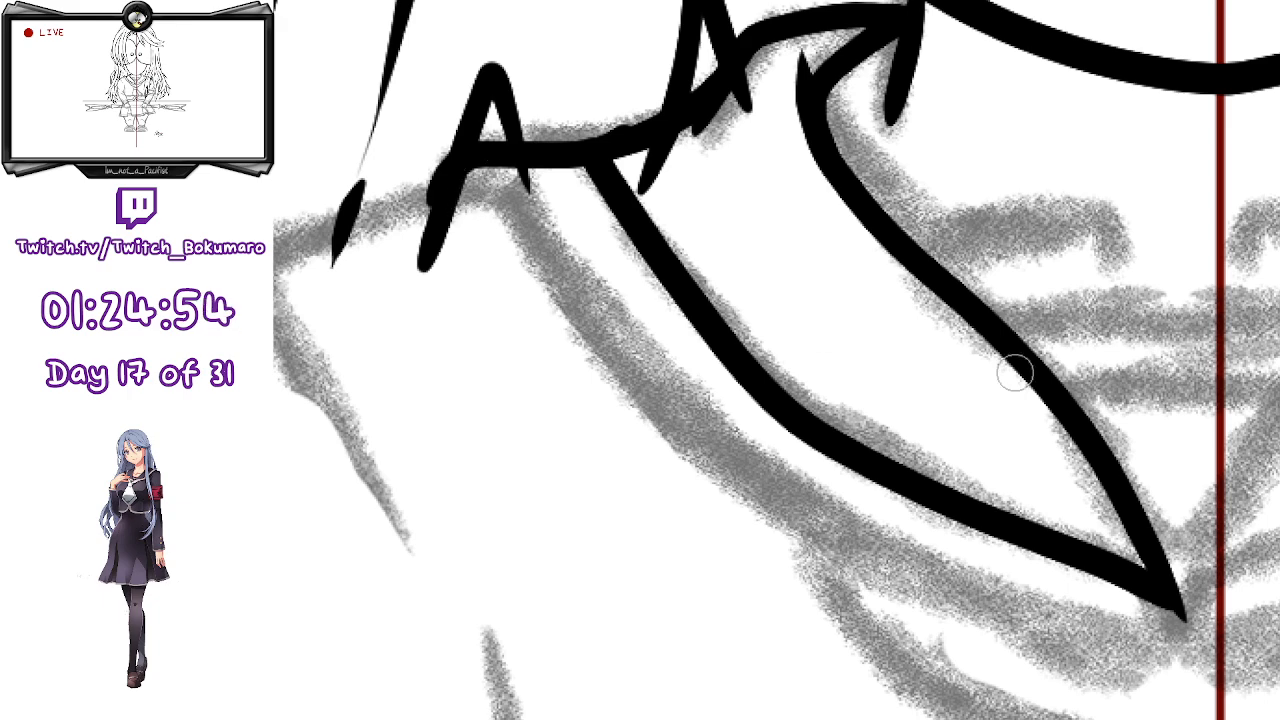
- Ink the collar's outer edge from its shoulder corner down toward the V point, roughly parallel to the inner stripe line
{"action": "mouse_move", "coordinate": [465, 163]}
{"action": "left_mouse_down"}
{"action": "mouse_move", "coordinate": [498, 173]}
{"action": "mouse_move", "coordinate": [604, 304]}
{"action": "mouse_move", "coordinate": [950, 573]}
{"action": "mouse_move", "coordinate": [1188, 616]}
{"action": "left_mouse_up"}
{"action": "key", "text": "ctrl+z"}
{"action": "mouse_move", "coordinate": [452, 170]}
{"action": "left_mouse_down"}
{"action": "mouse_move", "coordinate": [552, 235]}
{"action": "mouse_move", "coordinate": [623, 414]}
{"action": "left_mouse_up"}
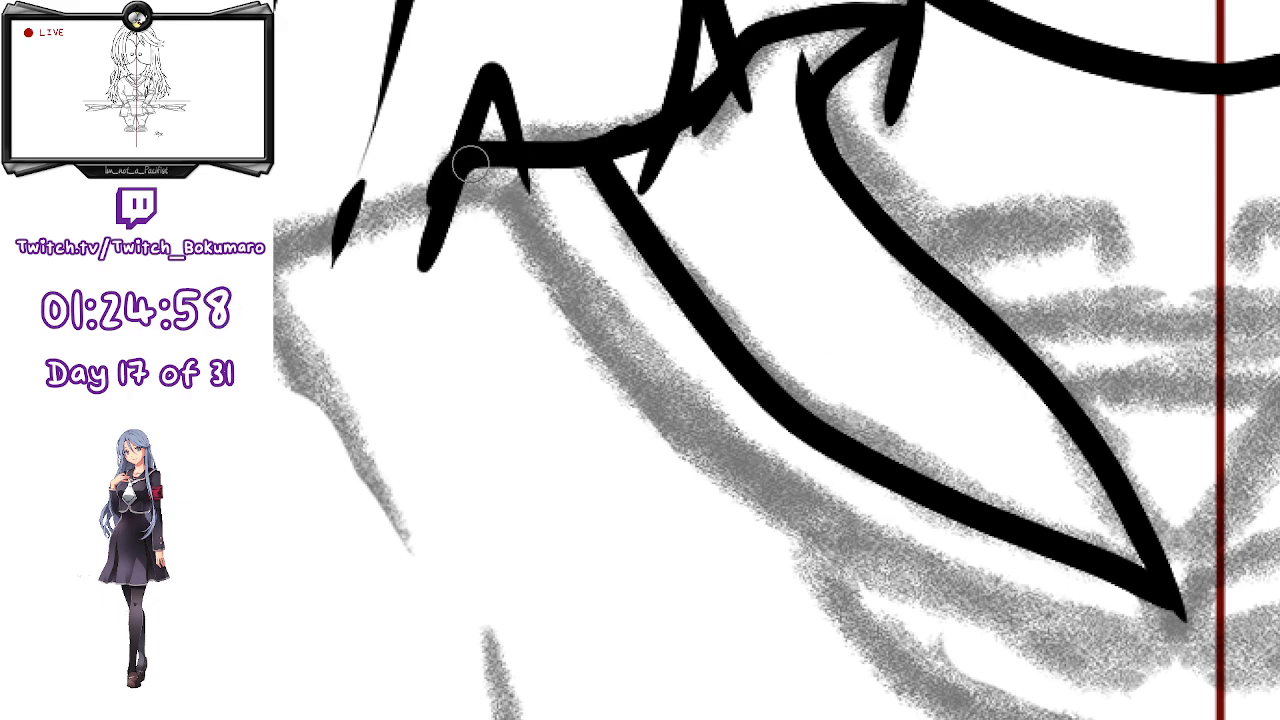
{"action": "key", "text": "ctrl+z"}
{"action": "mouse_move", "coordinate": [449, 180]}
{"action": "left_mouse_down"}
{"action": "mouse_move", "coordinate": [535, 220]}
{"action": "mouse_move", "coordinate": [709, 455]}
{"action": "mouse_move", "coordinate": [1230, 645]}
{"action": "left_mouse_up"}
{"action": "key", "text": "ctrl+z"}
{"action": "mouse_move", "coordinate": [483, 172]}
{"action": "left_mouse_down"}
{"action": "mouse_move", "coordinate": [752, 473]}
{"action": "mouse_move", "coordinate": [835, 537]}
{"action": "mouse_move", "coordinate": [1180, 628]}
{"action": "left_mouse_up"}
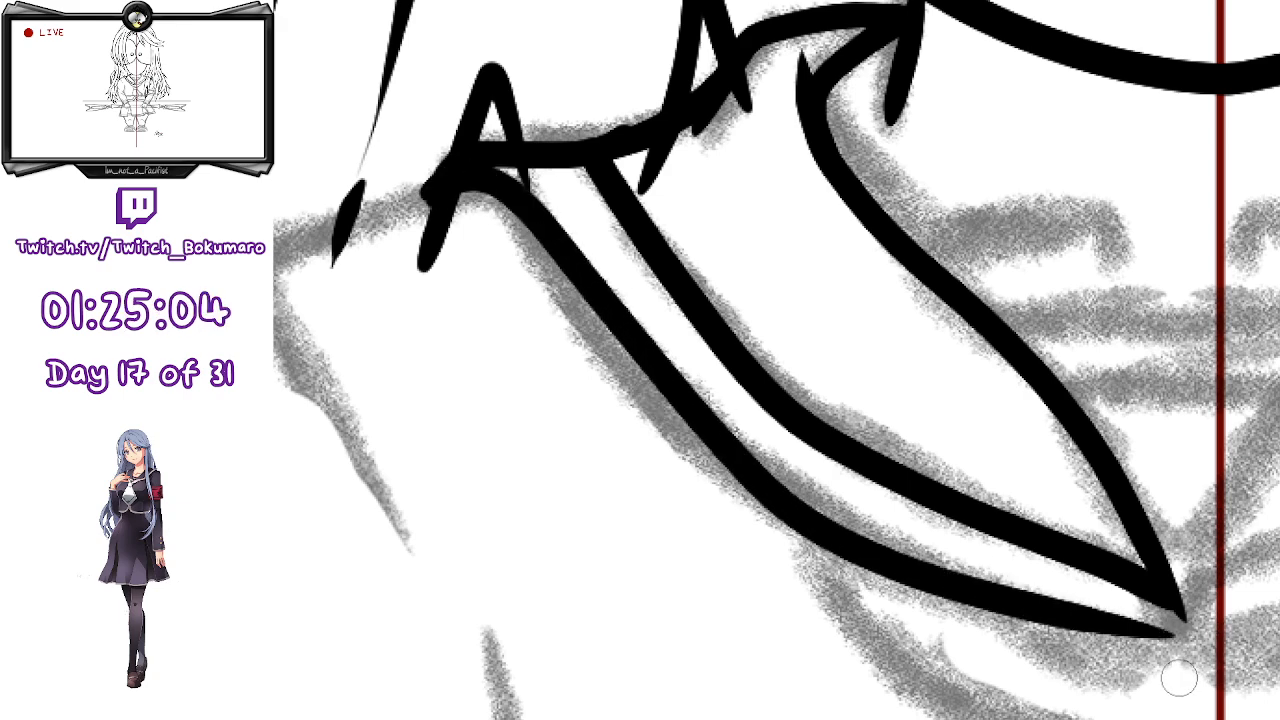
- Join the collar's outer edge and inner lines into one closed, thickened point near the centre line
{"action": "mouse_move", "coordinate": [1070, 580]}
{"action": "left_mouse_down"}
{"action": "mouse_move", "coordinate": [991, 345]}
{"action": "mouse_move", "coordinate": [1104, 412]}
{"action": "left_mouse_up"}
{"action": "key", "text": "ctrl+z"}
{"action": "left_click_drag", "start_coordinate": [1001, 383], "coordinate": [1112, 416]}
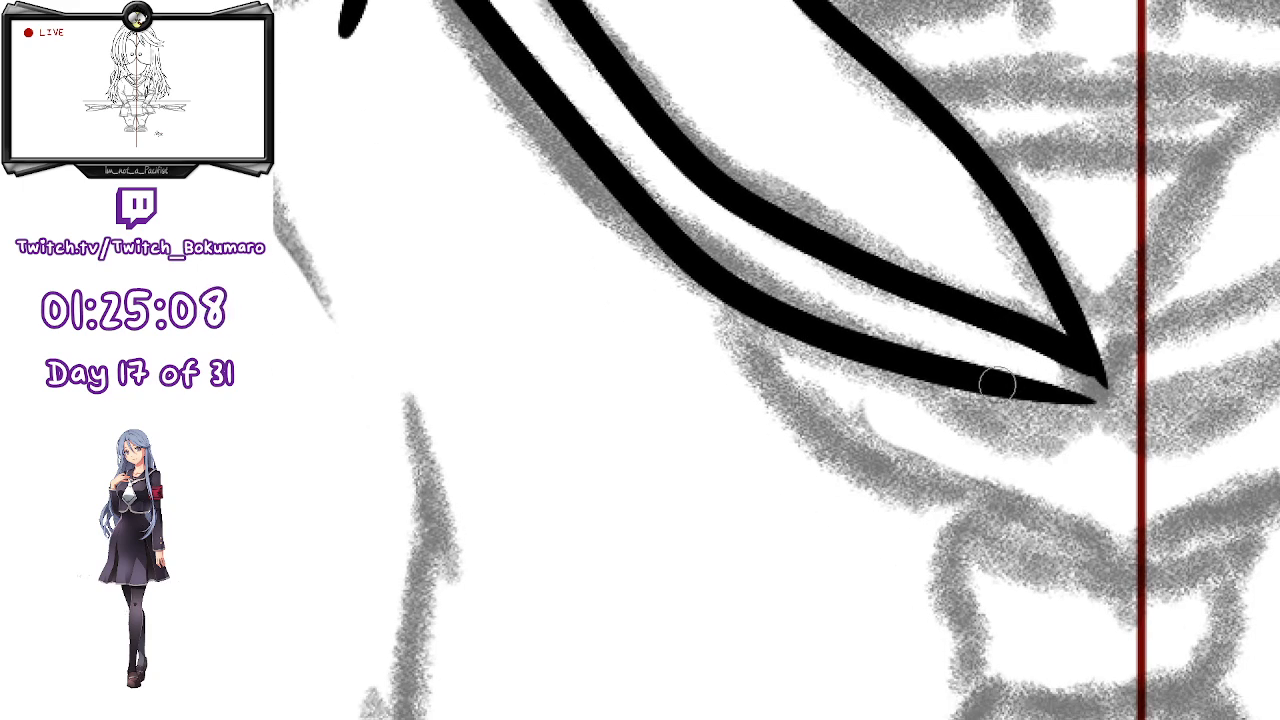
{"action": "left_click_drag", "start_coordinate": [1080, 327], "coordinate": [1103, 403]}
{"action": "key", "text": "ctrl+z"}
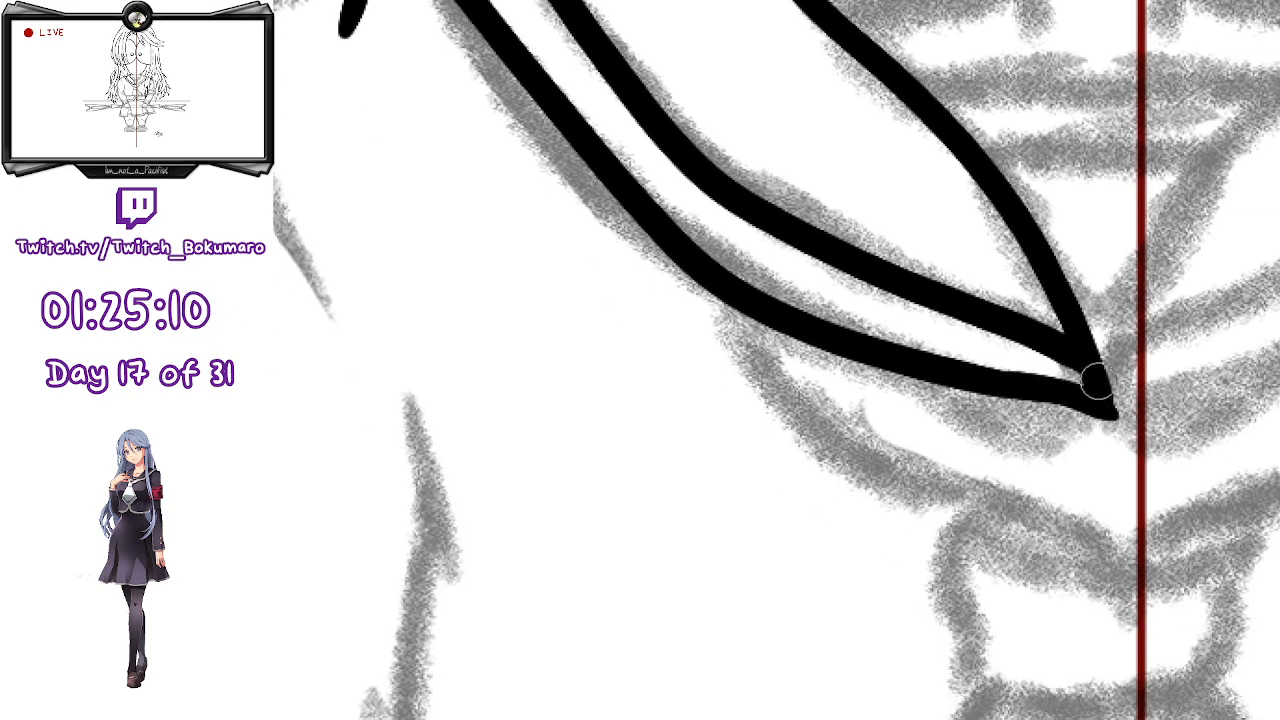
{"action": "left_click_drag", "start_coordinate": [1068, 316], "coordinate": [1106, 410]}
{"action": "key", "text": "ctrl+z"}
{"action": "left_click_drag", "start_coordinate": [1074, 325], "coordinate": [1112, 419]}
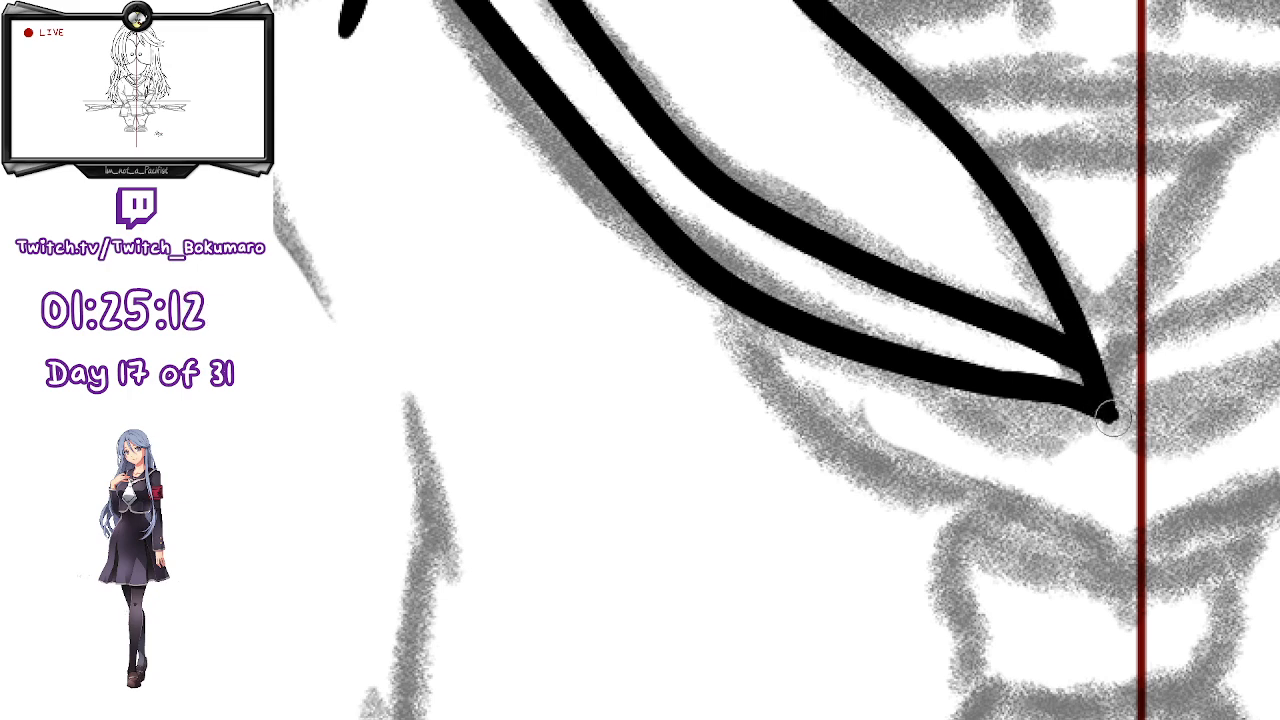
{"action": "key", "text": "ctrl+z"}
{"action": "left_click_drag", "start_coordinate": [1074, 329], "coordinate": [1108, 407]}
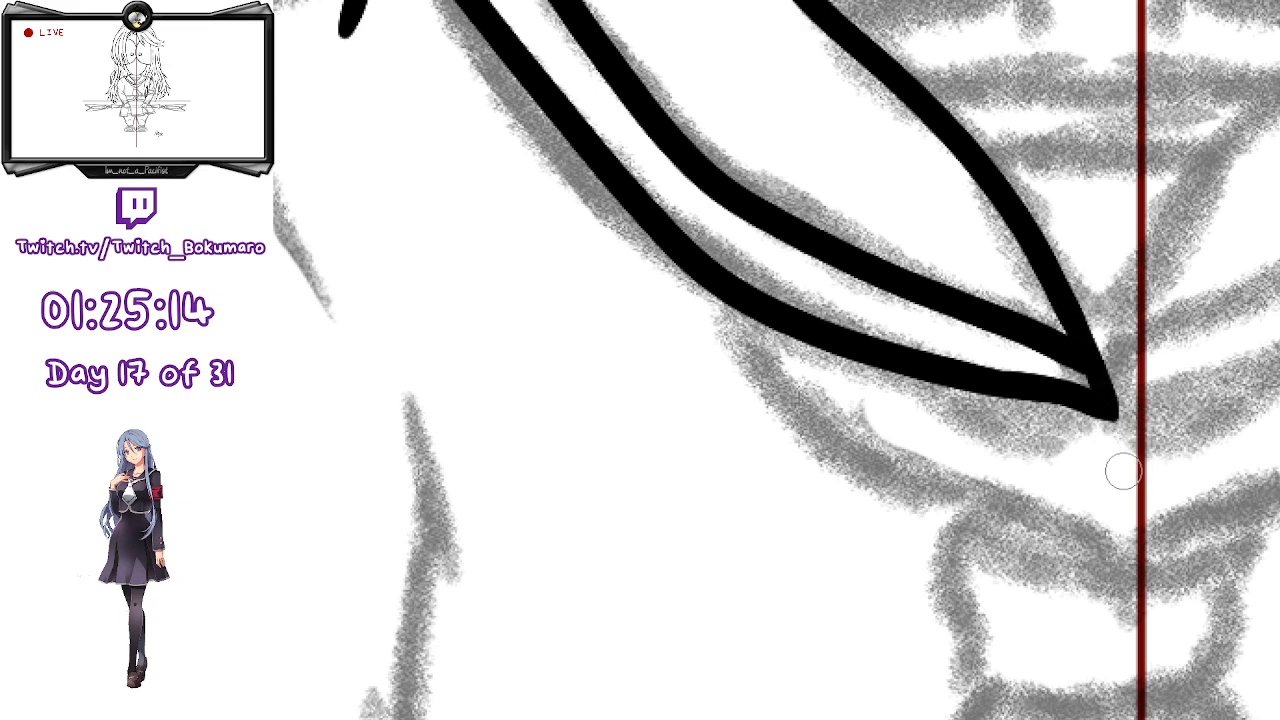
- Ink the shoulder line from the collar's outer corner out to the shoulder's outer corner at the hanging hair strand
{"action": "left_click_drag", "start_coordinate": [1133, 475], "coordinate": [1279, 476]}
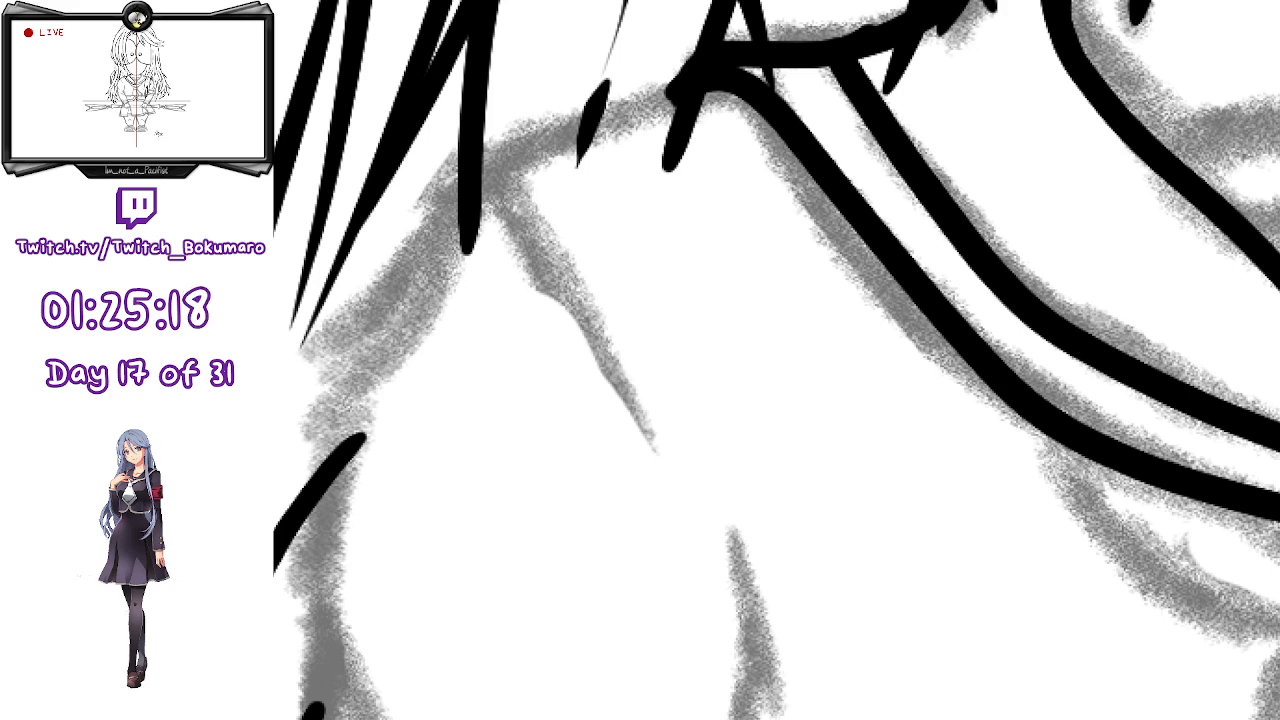
{"action": "left_click_drag", "start_coordinate": [680, 88], "coordinate": [497, 165]}
{"action": "key", "text": "ctrl+z"}
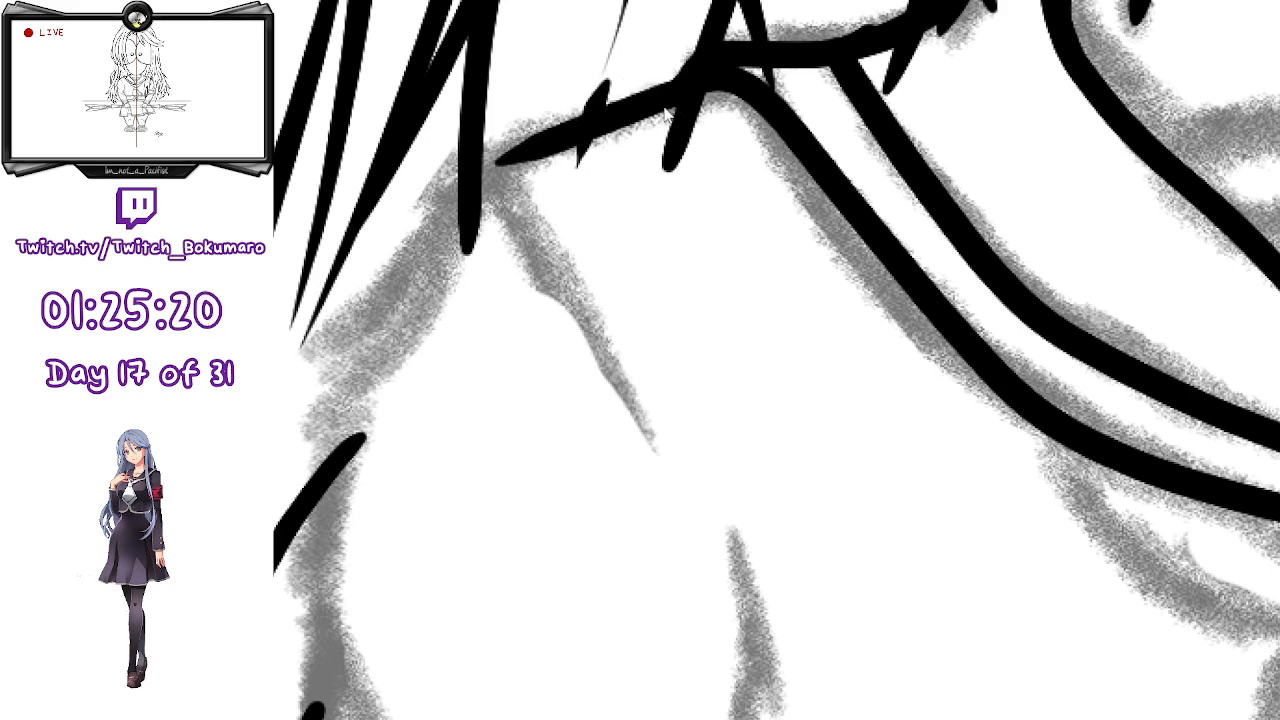
{"action": "left_click_drag", "start_coordinate": [686, 88], "coordinate": [497, 163]}
{"action": "key", "text": "ctrl+z"}
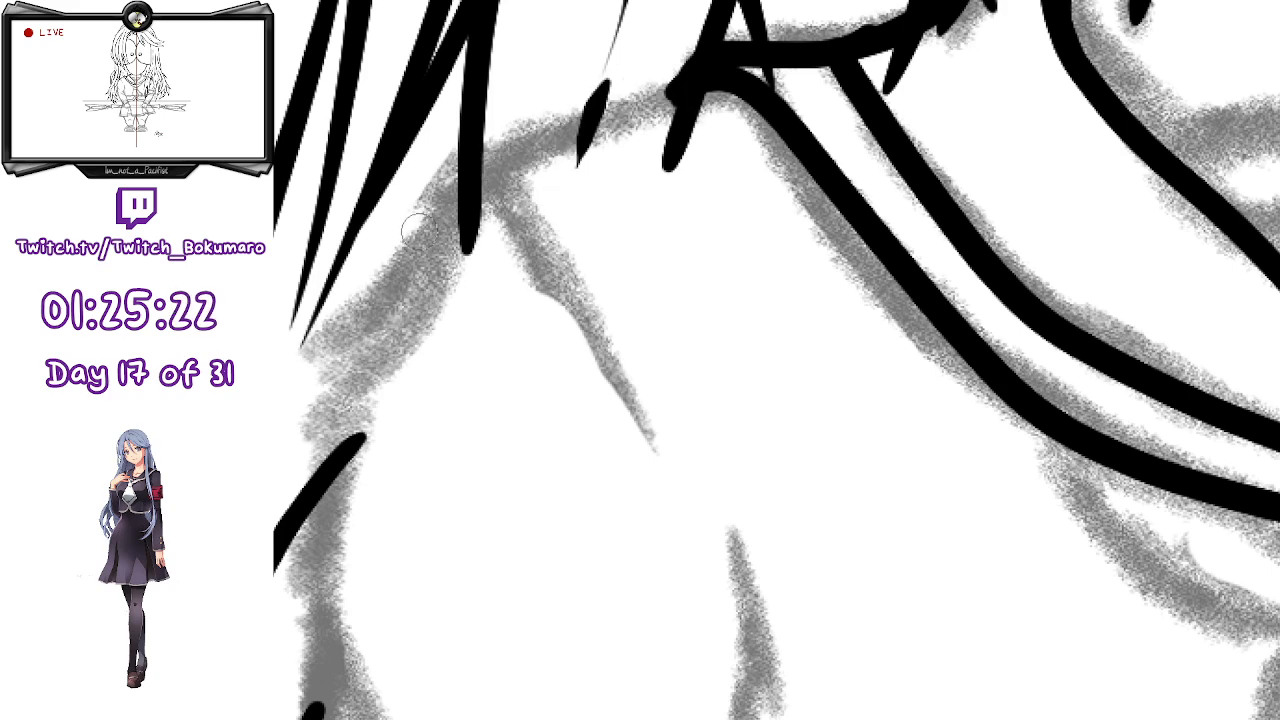
{"action": "mouse_move", "coordinate": [338, 390]}
{"action": "left_mouse_down"}
{"action": "mouse_move", "coordinate": [383, 350]}
{"action": "mouse_move", "coordinate": [466, 206]}
{"action": "mouse_move", "coordinate": [432, 290]}
{"action": "mouse_move", "coordinate": [454, 178]}
{"action": "mouse_move", "coordinate": [479, 154]}
{"action": "mouse_move", "coordinate": [511, 149]}
{"action": "mouse_move", "coordinate": [464, 169]}
{"action": "mouse_move", "coordinate": [683, 83]}
{"action": "left_mouse_up"}
{"action": "key", "text": "ctrl+z"}
{"action": "key", "text": "ctrl+z"}
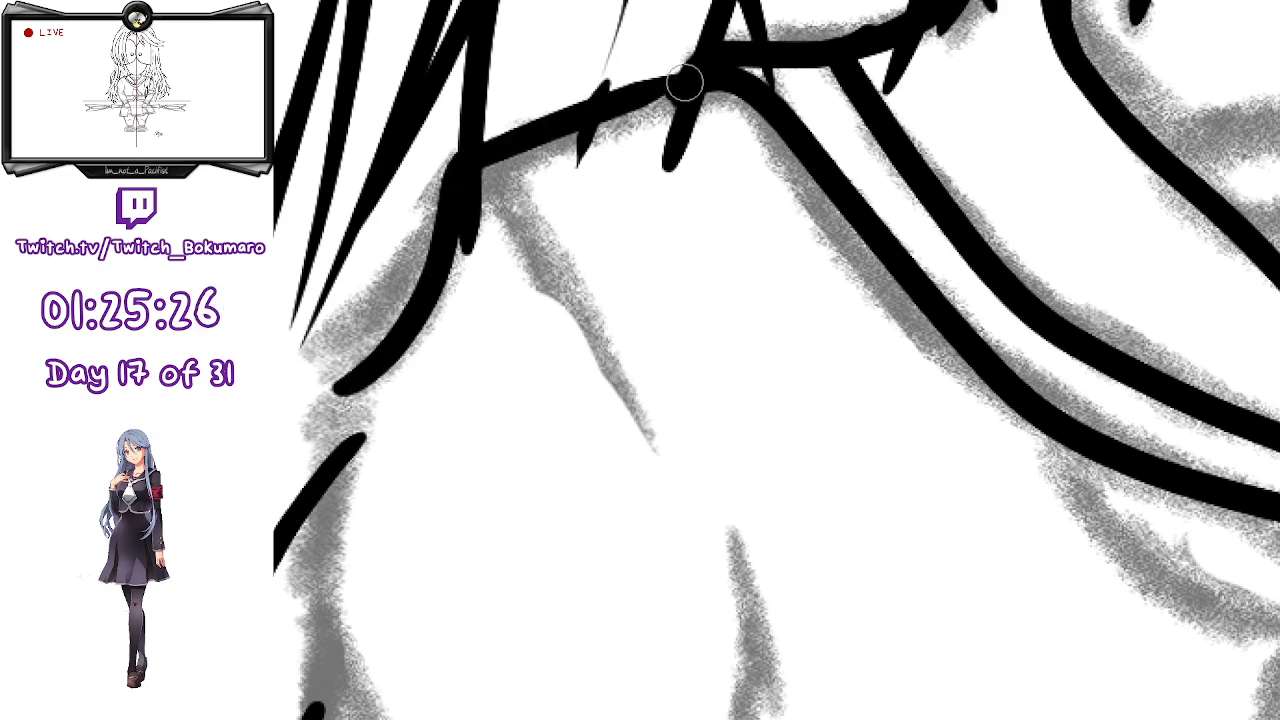
{"action": "left_click_drag", "start_coordinate": [471, 160], "coordinate": [710, 78]}
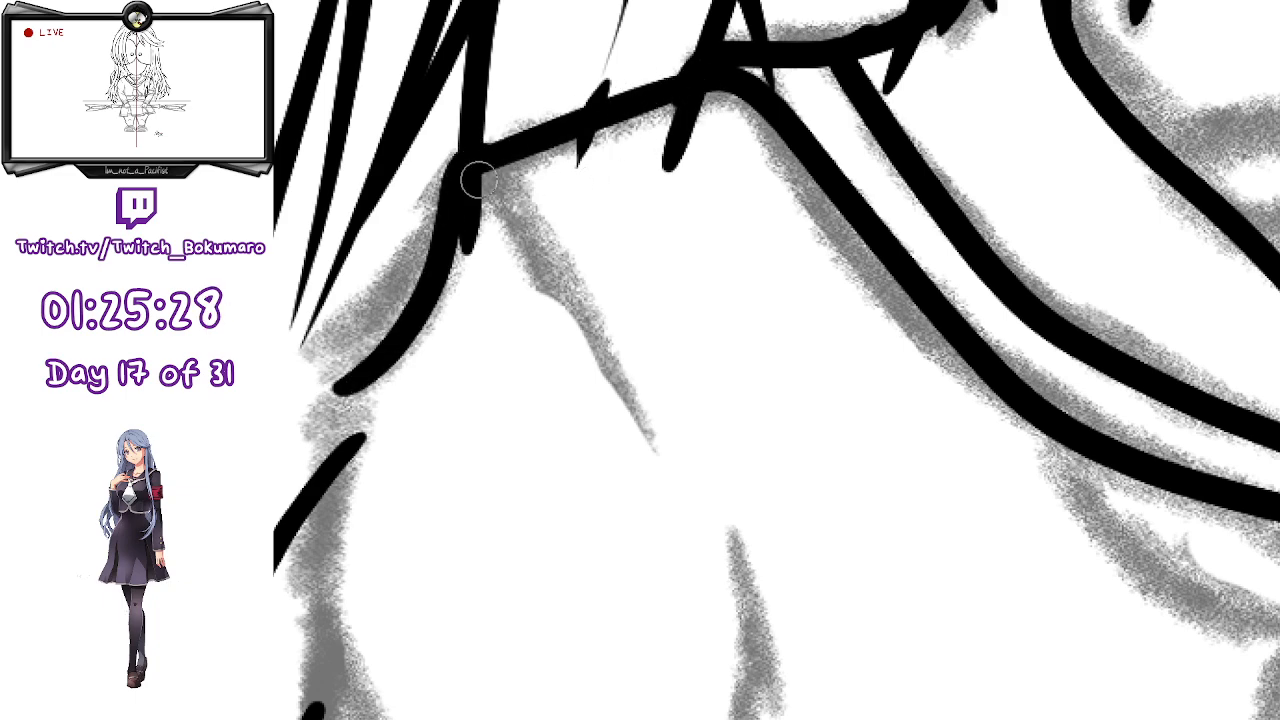
- Add a tapered fold line running from the shoulder's outer corner down into the upper sleeve
{"action": "left_click_drag", "start_coordinate": [482, 168], "coordinate": [615, 352]}
{"action": "key", "text": "ctrl+z"}
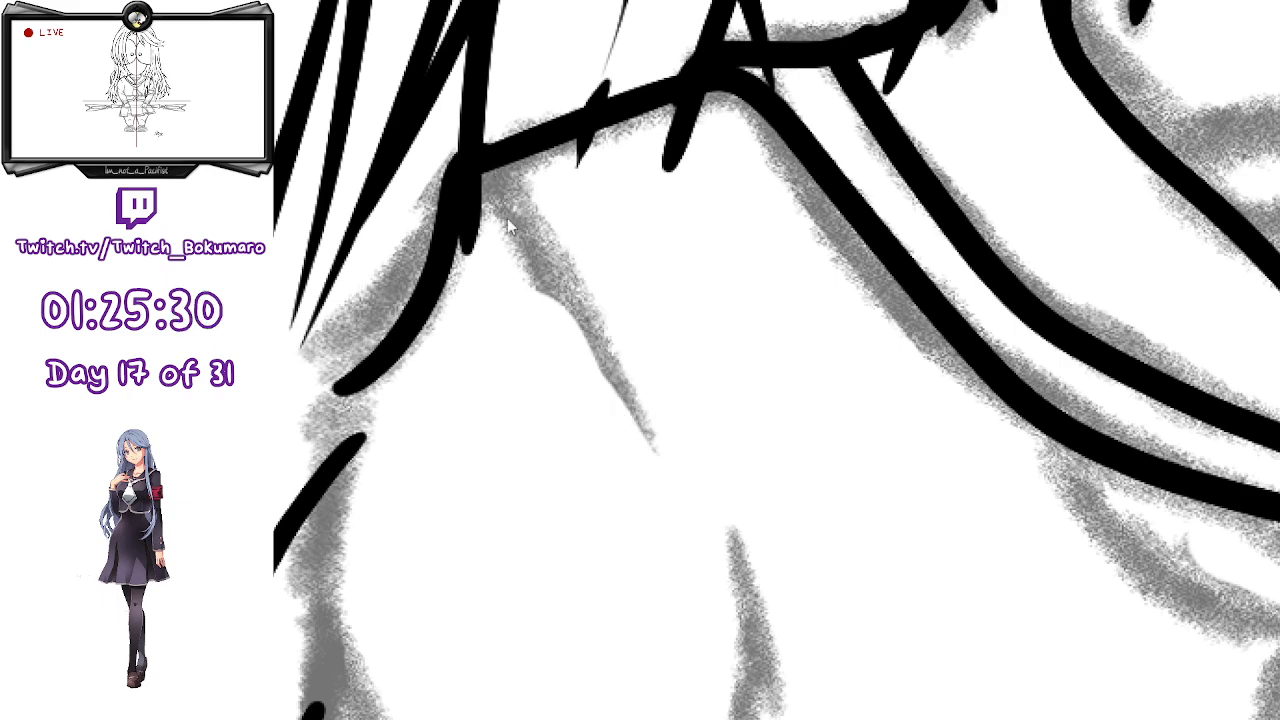
{"action": "left_click_drag", "start_coordinate": [478, 158], "coordinate": [604, 411]}
- Remove the curved sleeve-edge stroke that hangs below the shoulder's outer corner
{"action": "left_click_drag", "start_coordinate": [730, 428], "coordinate": [982, 261]}
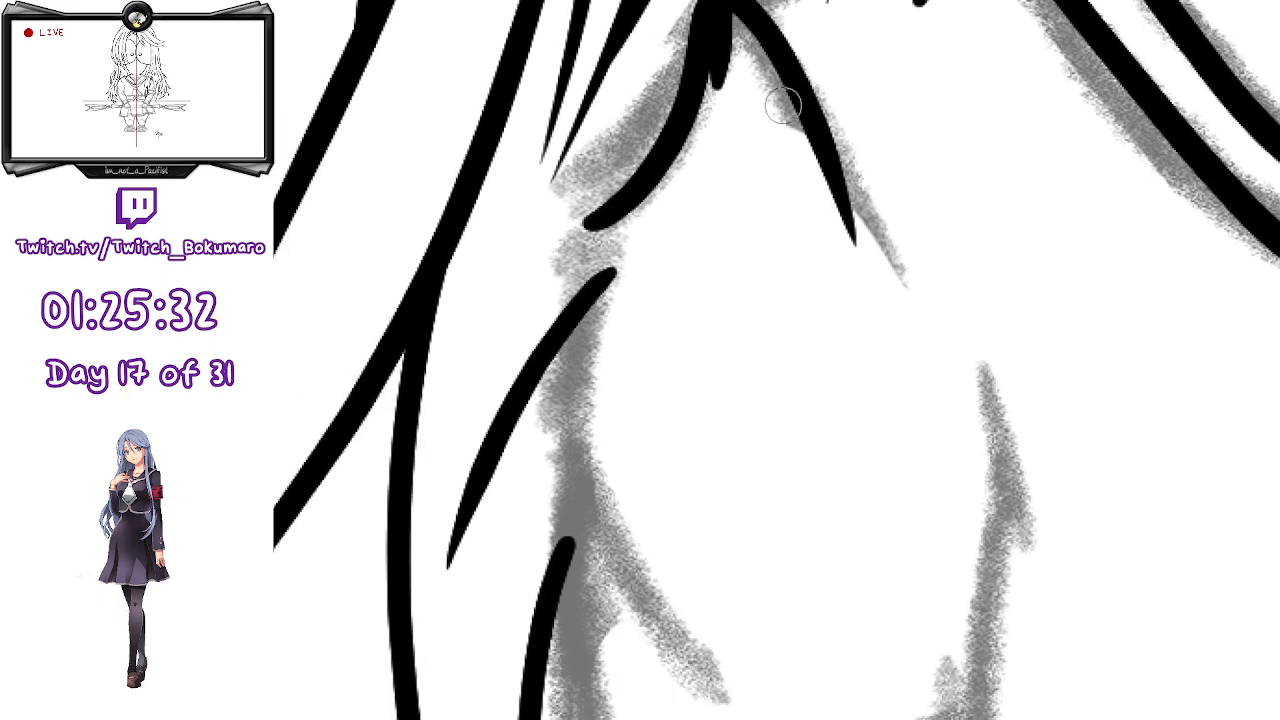
{"action": "left_click_drag", "start_coordinate": [700, 20], "coordinate": [560, 195]}
{"action": "key", "text": "ctrl+z"}
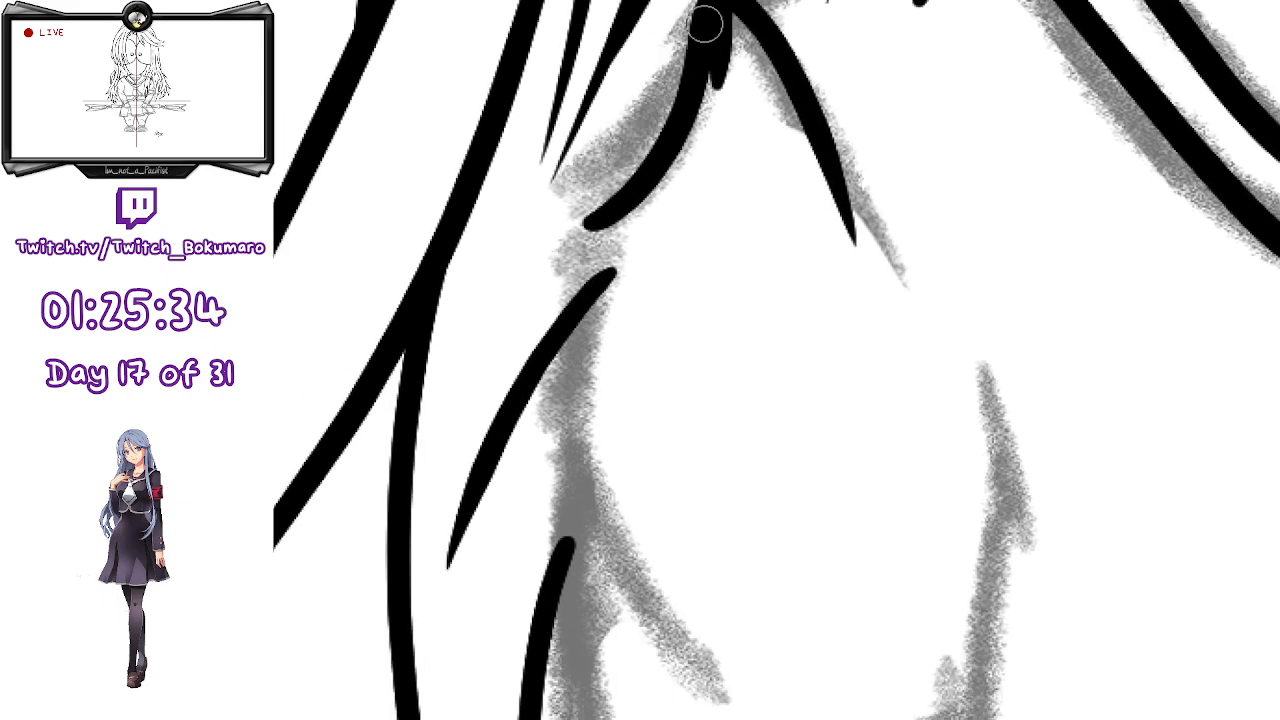
{"action": "mouse_move", "coordinate": [630, 240]}
{"action": "left_mouse_down"}
{"action": "mouse_move", "coordinate": [619, 145]}
{"action": "mouse_move", "coordinate": [667, 207]}
{"action": "mouse_move", "coordinate": [698, 2]}
{"action": "left_mouse_up"}
{"action": "key", "text": "b"}
{"action": "key", "text": "e"}
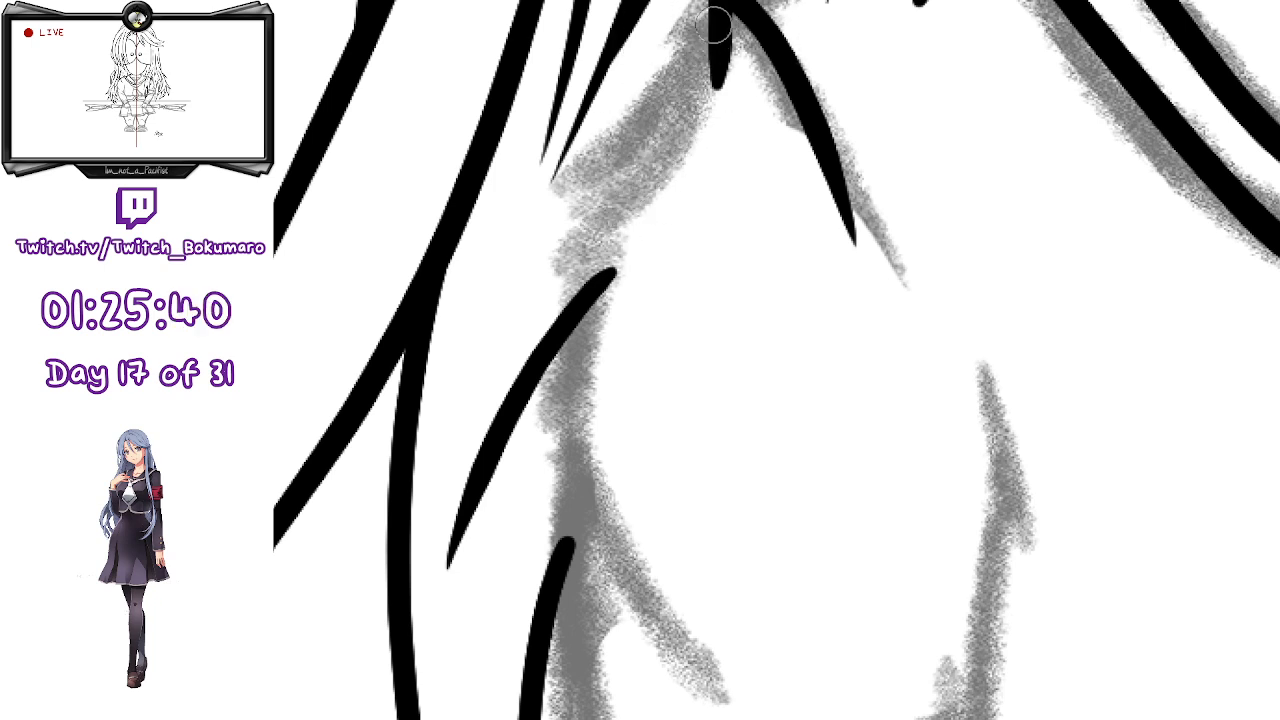
- Ink the sleeve's outer edge from the shoulder corner down behind the hair strand, ending in the diagonal fold across the upper arm
{"action": "mouse_move", "coordinate": [705, 12]}
{"action": "left_mouse_down"}
{"action": "mouse_move", "coordinate": [647, 128]}
{"action": "mouse_move", "coordinate": [596, 180]}
{"action": "mouse_move", "coordinate": [606, 203]}
{"action": "mouse_move", "coordinate": [615, 162]}
{"action": "mouse_move", "coordinate": [585, 220]}
{"action": "mouse_move", "coordinate": [581, 415]}
{"action": "left_mouse_up"}
{"action": "key", "text": "ctrl+z"}
{"action": "mouse_move", "coordinate": [651, 114]}
{"action": "left_mouse_down"}
{"action": "mouse_move", "coordinate": [591, 203]}
{"action": "mouse_move", "coordinate": [580, 452]}
{"action": "left_mouse_up"}
{"action": "key", "text": "ctrl+z"}
{"action": "mouse_move", "coordinate": [649, 116]}
{"action": "left_mouse_down"}
{"action": "mouse_move", "coordinate": [598, 198]}
{"action": "mouse_move", "coordinate": [568, 337]}
{"action": "mouse_move", "coordinate": [583, 466]}
{"action": "left_mouse_up"}
{"action": "key", "text": "ctrl+z"}
{"action": "mouse_move", "coordinate": [648, 118]}
{"action": "left_mouse_down"}
{"action": "mouse_move", "coordinate": [597, 205]}
{"action": "mouse_move", "coordinate": [578, 462]}
{"action": "left_mouse_up"}
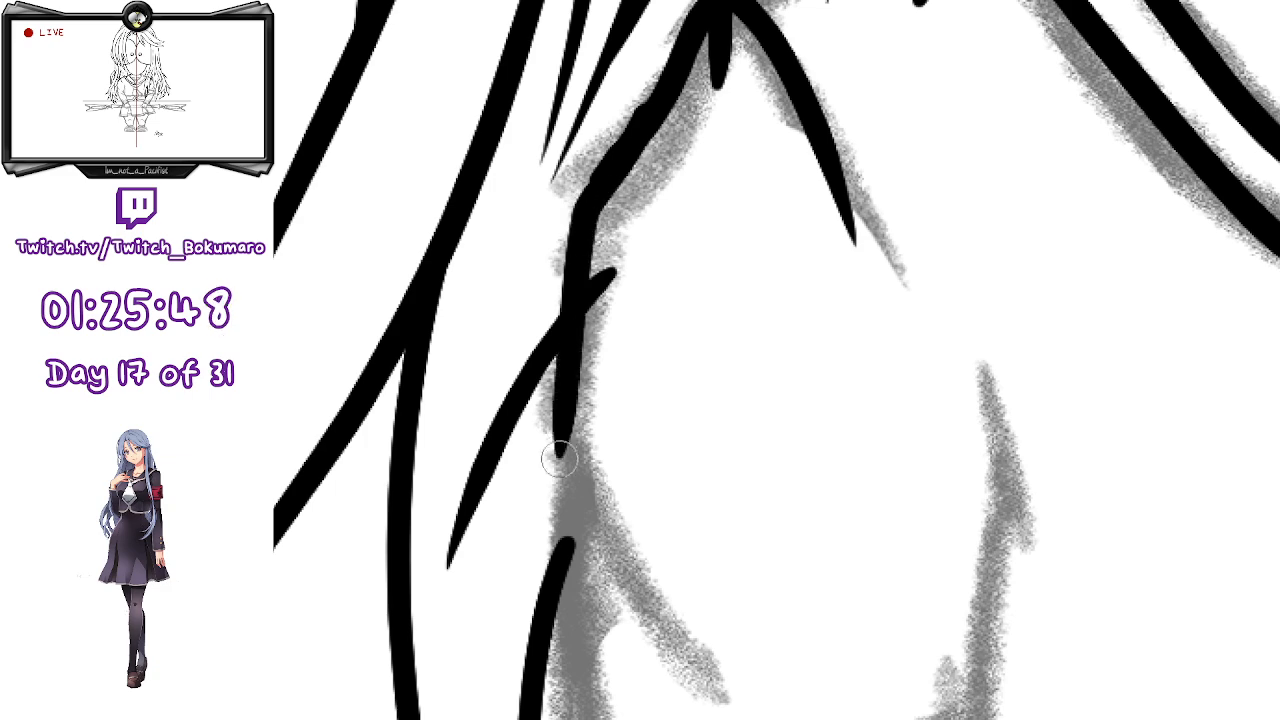
{"action": "key", "text": "ctrl+z"}
{"action": "mouse_move", "coordinate": [662, 100]}
{"action": "left_mouse_down"}
{"action": "mouse_move", "coordinate": [573, 231]}
{"action": "mouse_move", "coordinate": [568, 447]}
{"action": "mouse_move", "coordinate": [595, 457]}
{"action": "mouse_move", "coordinate": [730, 702]}
{"action": "left_mouse_up"}
- Continue the sleeve's outer edge from the diagonal fold through the pointed elbow crease and down the forearm to the cuff
{"action": "left_click_drag", "start_coordinate": [759, 619], "coordinate": [872, 262]}
{"action": "mouse_move", "coordinate": [680, 80]}
{"action": "left_mouse_down"}
{"action": "mouse_move", "coordinate": [650, 221]}
{"action": "mouse_move", "coordinate": [680, 60]}
{"action": "mouse_move", "coordinate": [649, 254]}
{"action": "left_mouse_up"}
{"action": "key", "text": "ctrl+z"}
{"action": "key", "text": "ctrl+z"}
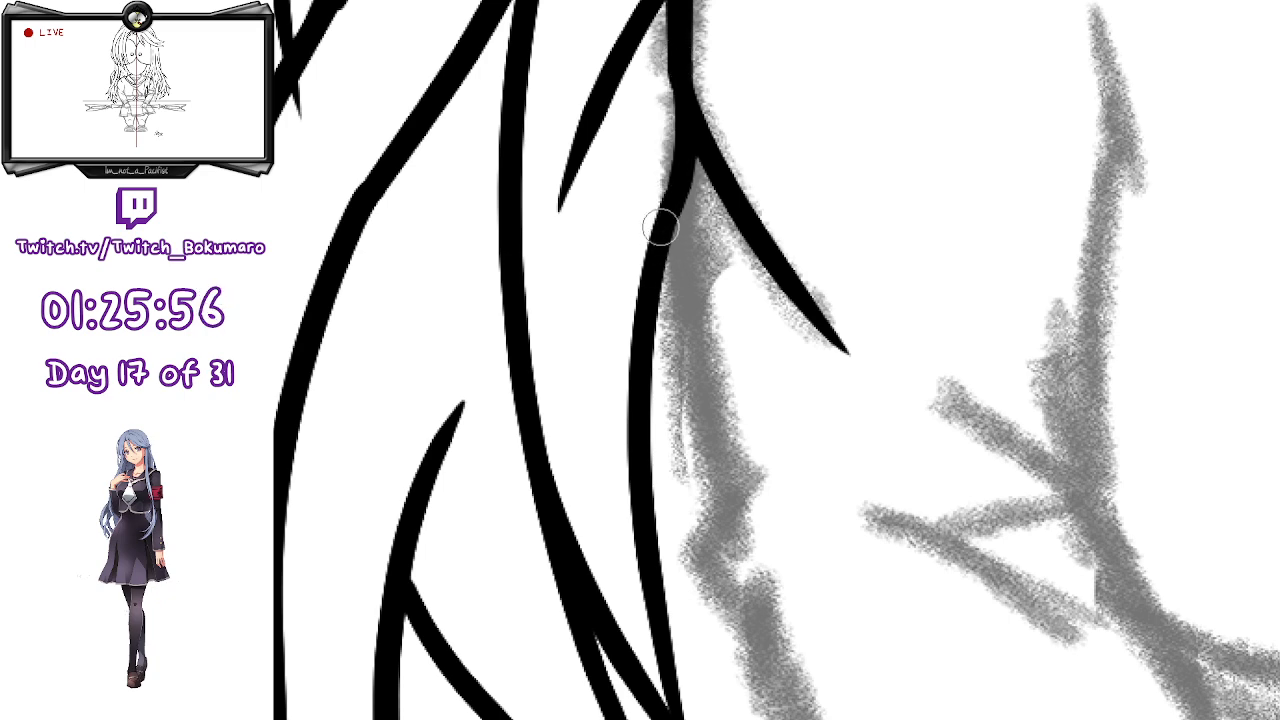
{"action": "scroll", "coordinate": [635, 287], "scroll_direction": "down", "scroll_amount": 3}
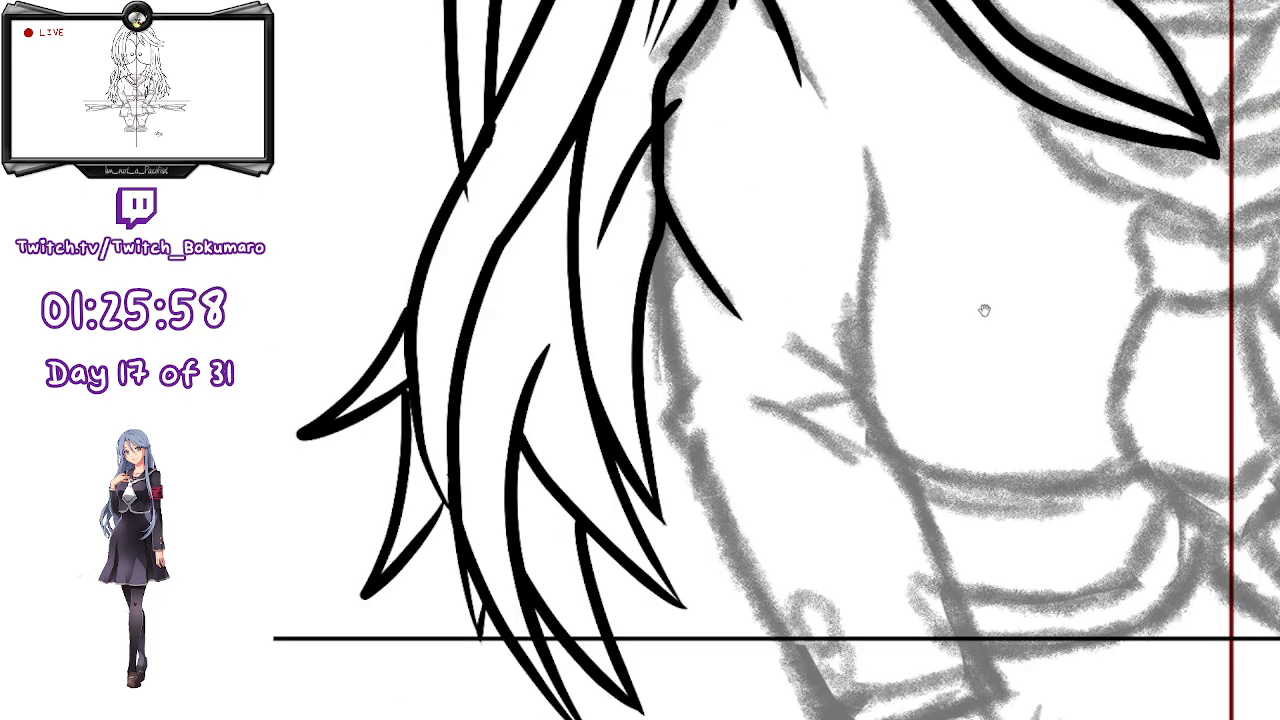
{"action": "left_click_drag", "start_coordinate": [979, 337], "coordinate": [732, 251]}
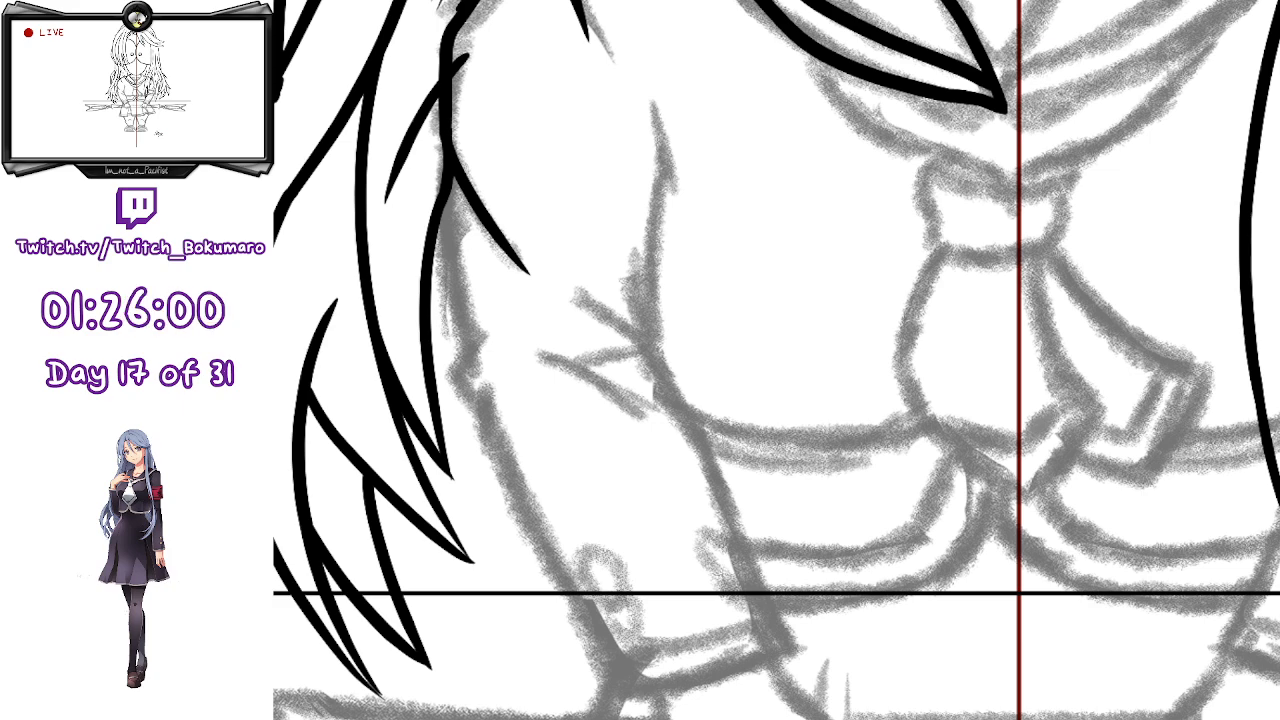
{"action": "left_click_drag", "start_coordinate": [446, 178], "coordinate": [473, 348]}
{"action": "key", "text": "ctrl+z"}
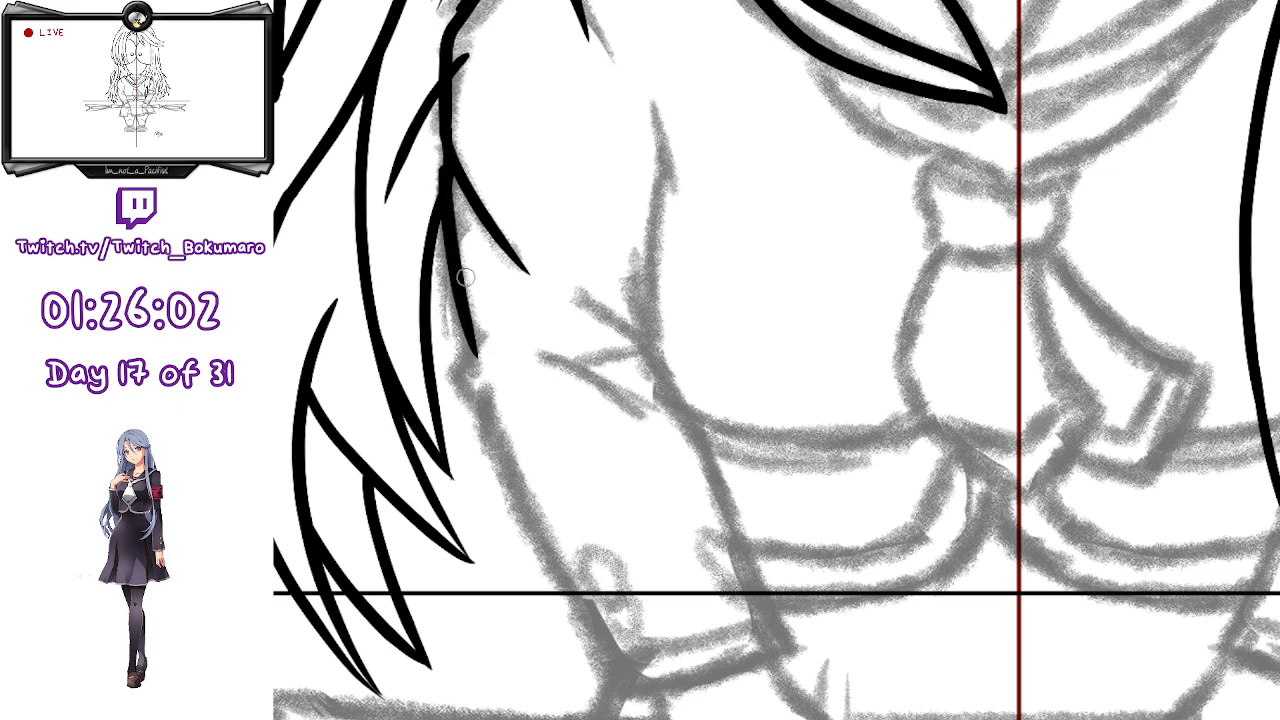
{"action": "left_click_drag", "start_coordinate": [448, 168], "coordinate": [488, 352]}
{"action": "key", "text": "ctrl+z"}
{"action": "left_click_drag", "start_coordinate": [446, 176], "coordinate": [486, 353]}
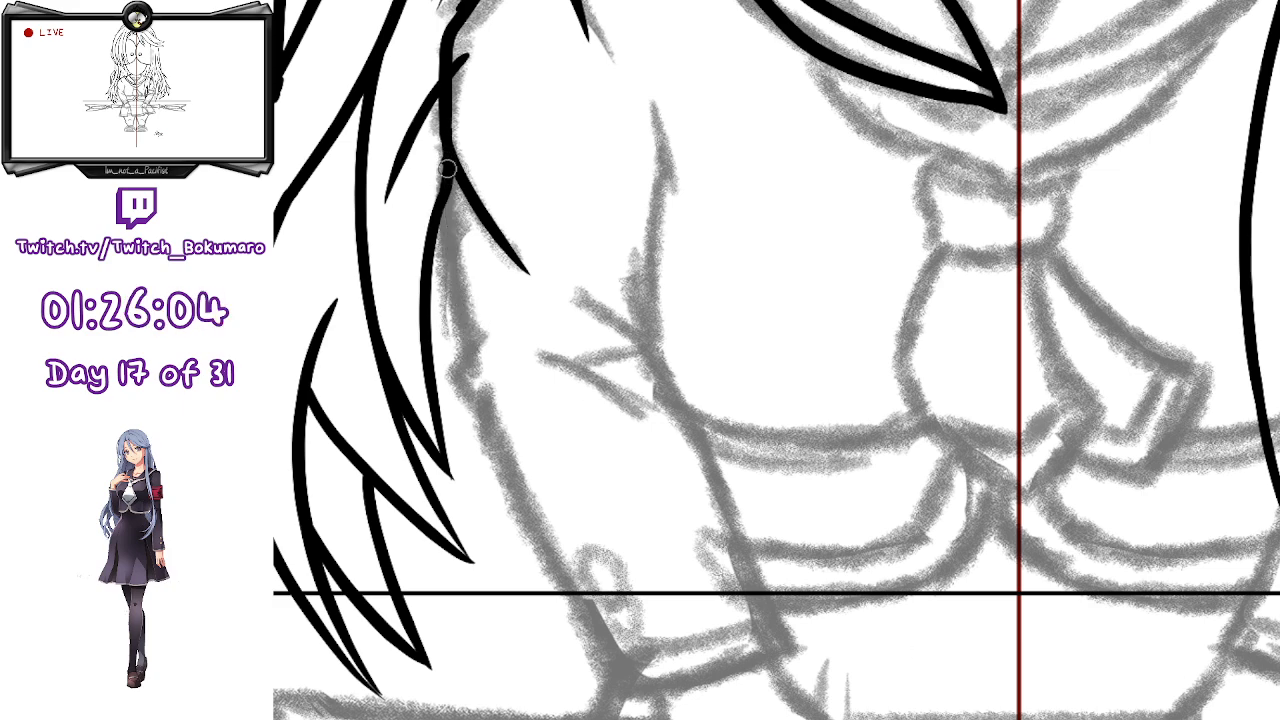
{"action": "key", "text": "ctrl+z"}
{"action": "left_click_drag", "start_coordinate": [446, 176], "coordinate": [480, 402]}
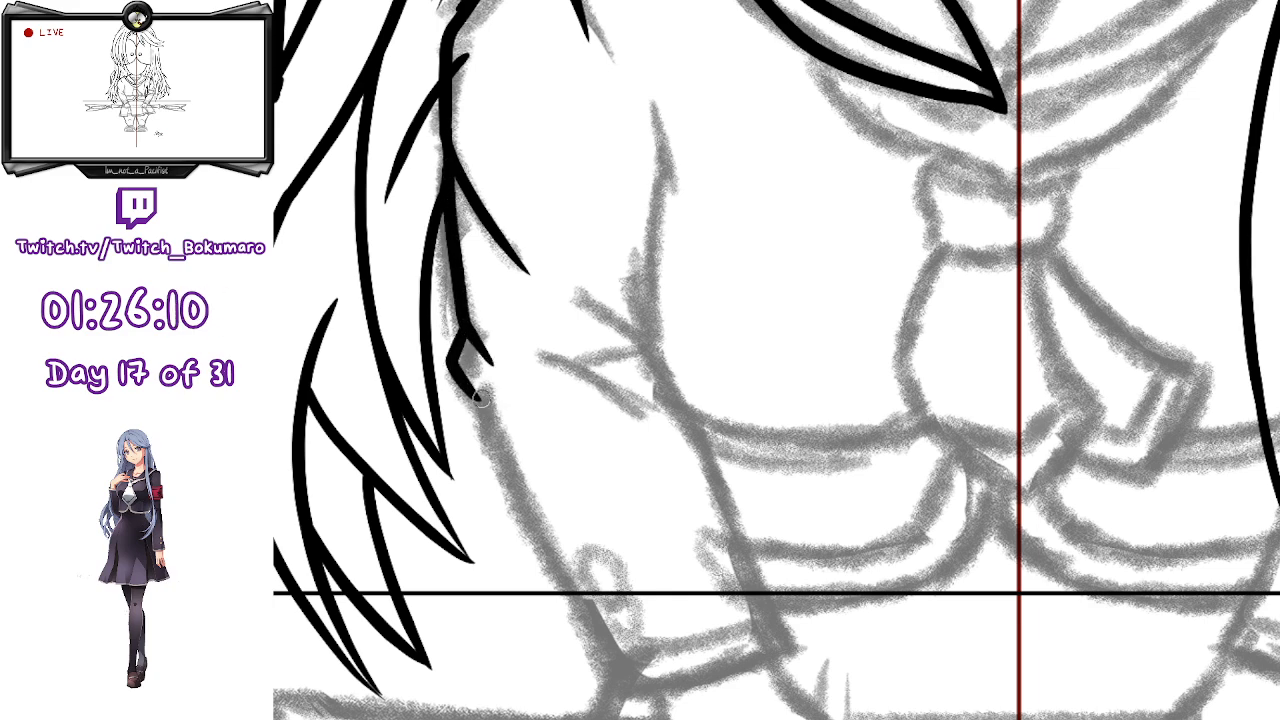
{"action": "left_click_drag", "start_coordinate": [807, 627], "coordinate": [662, 314]}
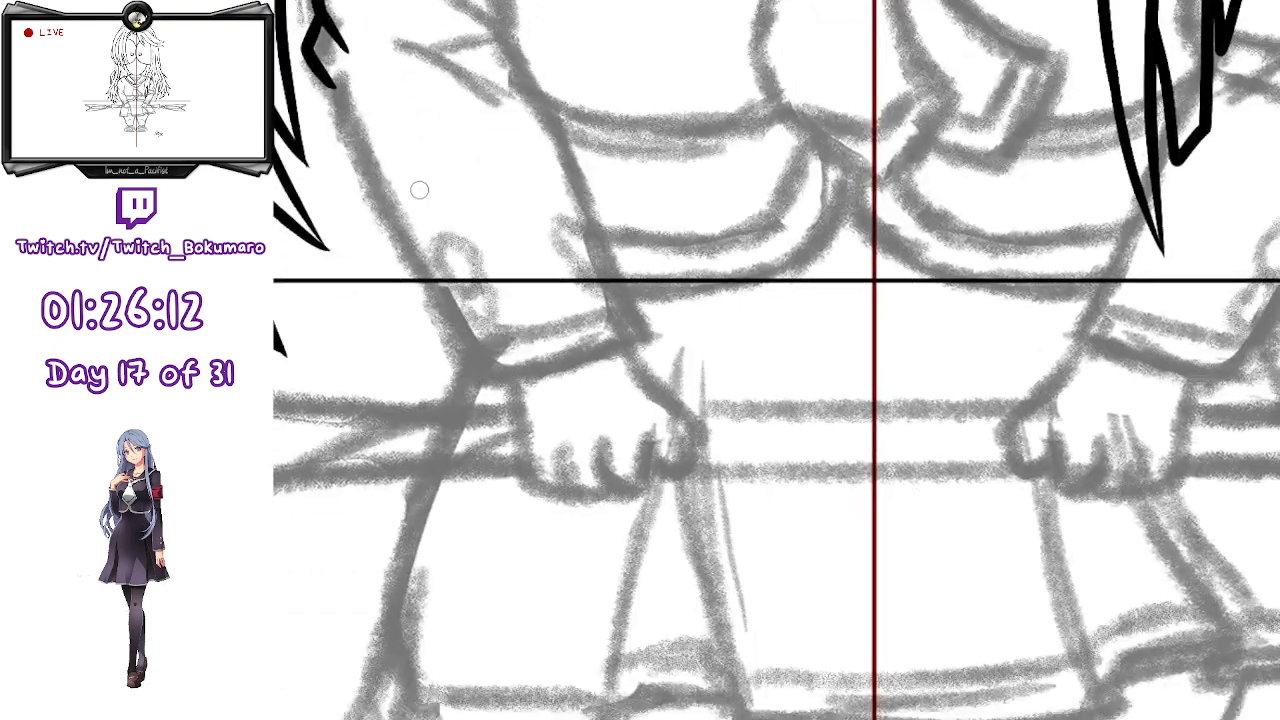
{"action": "left_click_drag", "start_coordinate": [341, 110], "coordinate": [505, 370]}
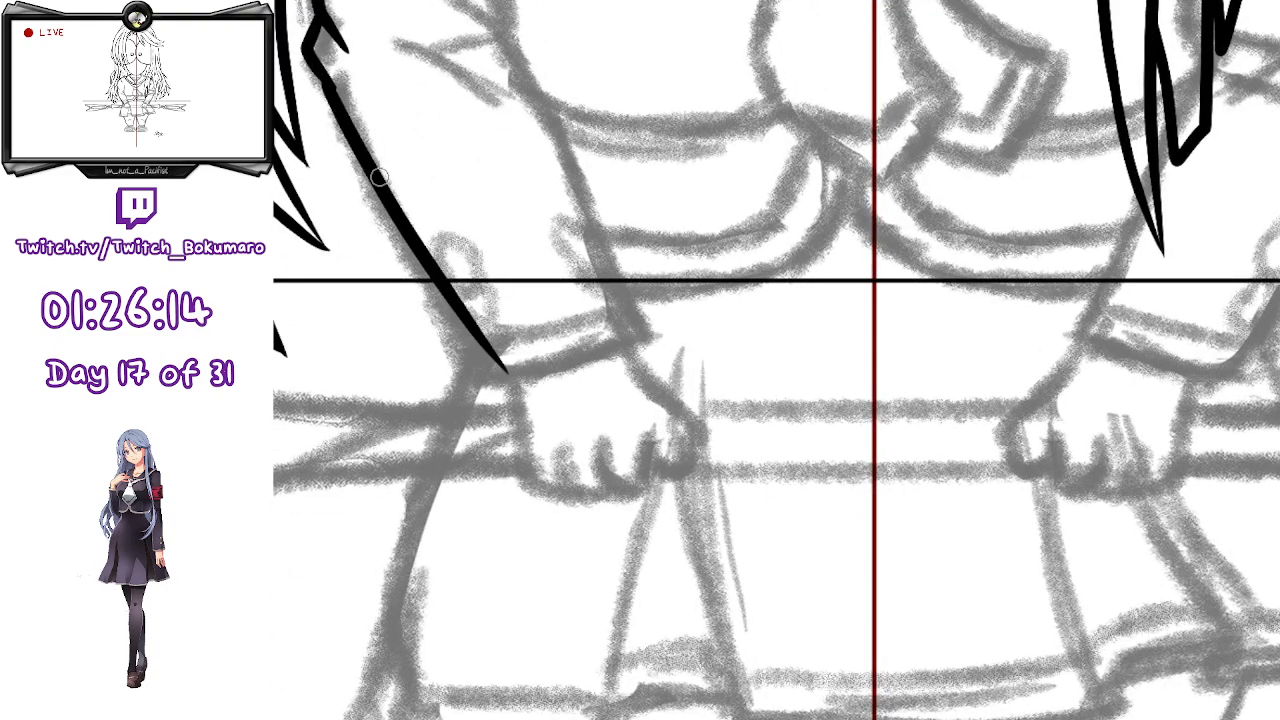
- Ink the chest's side and rounded lower contour to the tie, adding a short tapered line above its upper end
{"action": "left_click_drag", "start_coordinate": [623, 109], "coordinate": [690, 456]}
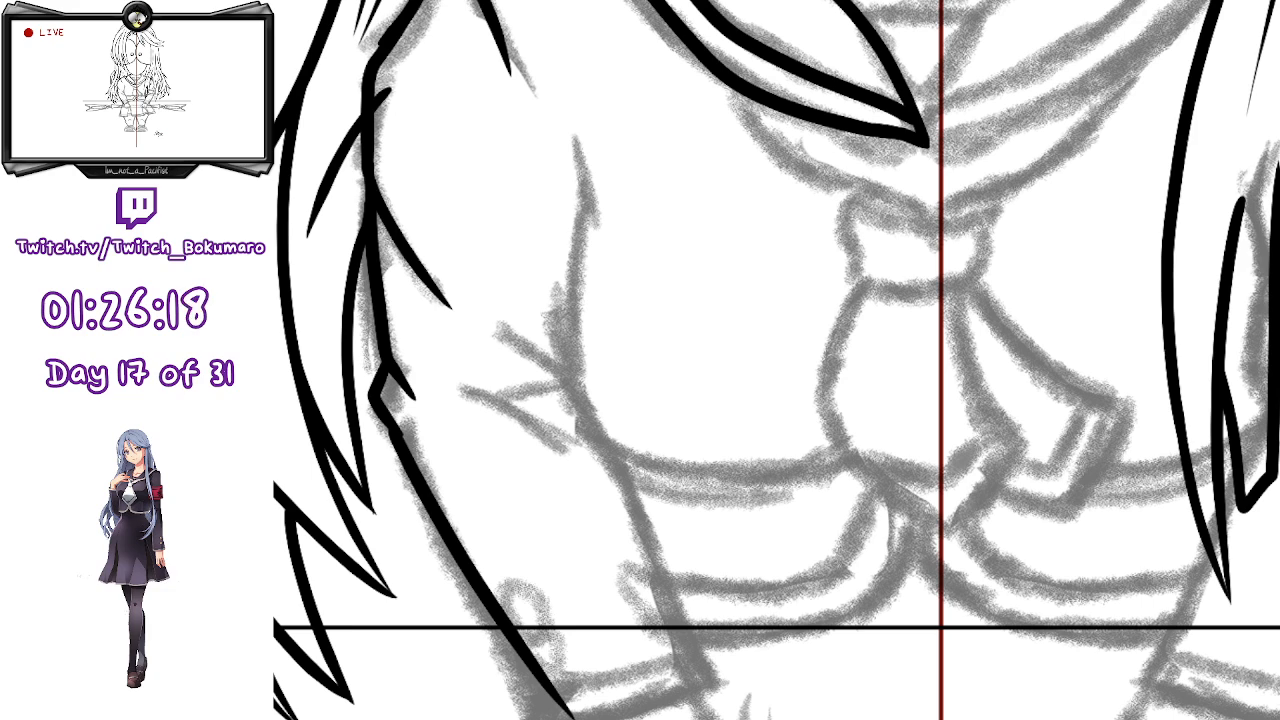
{"action": "left_click_drag", "start_coordinate": [594, 206], "coordinate": [566, 385]}
{"action": "key", "text": "ctrl+z"}
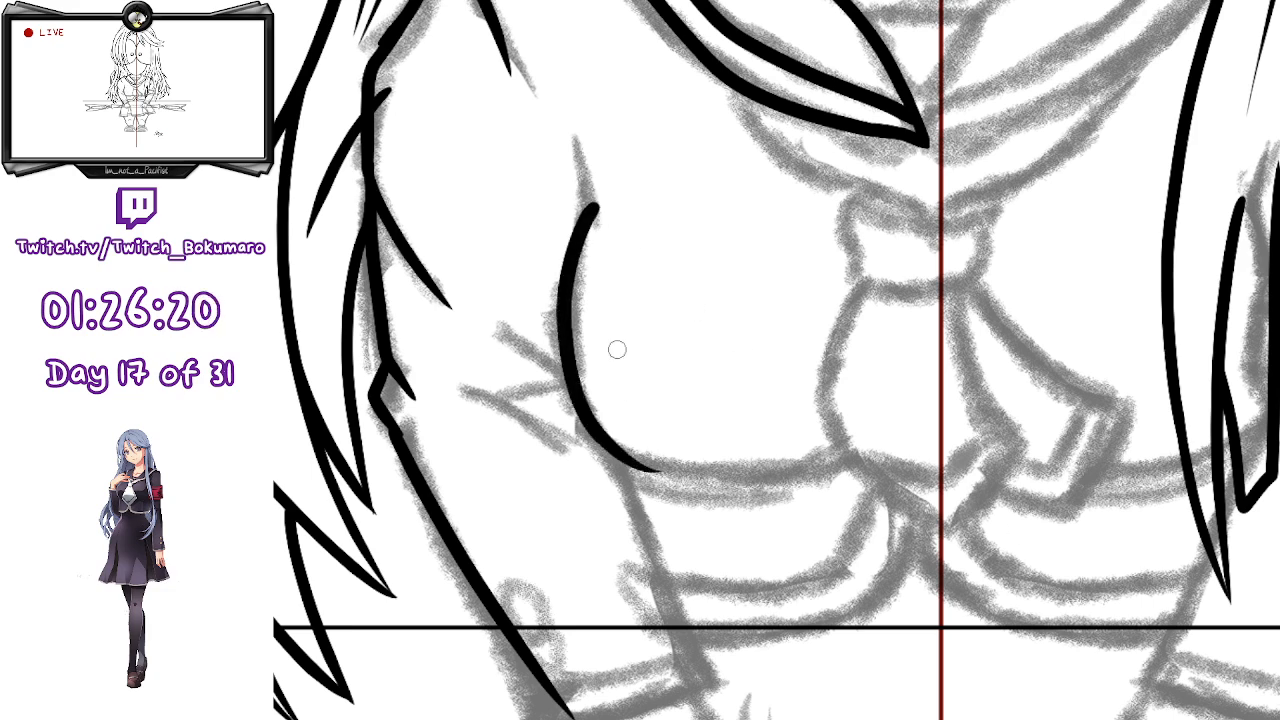
{"action": "left_click_drag", "start_coordinate": [594, 207], "coordinate": [567, 392]}
{"action": "left_click_drag", "start_coordinate": [608, 455], "coordinate": [736, 478]}
{"action": "key", "text": "ctrl+z"}
{"action": "mouse_move", "coordinate": [597, 217]}
{"action": "left_mouse_down"}
{"action": "mouse_move", "coordinate": [812, 498]}
{"action": "mouse_move", "coordinate": [830, 456]}
{"action": "mouse_move", "coordinate": [578, 232]}
{"action": "mouse_move", "coordinate": [680, 510]}
{"action": "mouse_move", "coordinate": [850, 478]}
{"action": "left_mouse_up"}
{"action": "key", "text": "ctrl+z"}
{"action": "left_click_drag", "start_coordinate": [591, 207], "coordinate": [562, 114]}
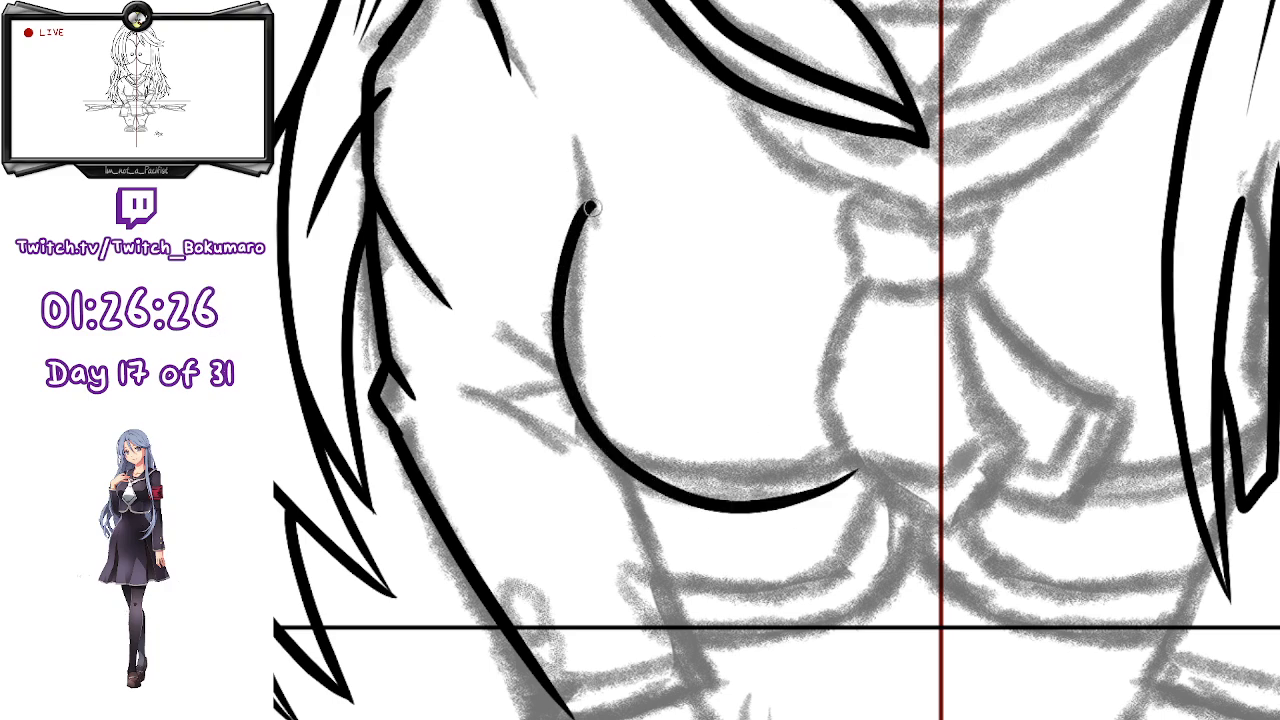
{"action": "key", "text": "ctrl+z"}
{"action": "left_click_drag", "start_coordinate": [592, 210], "coordinate": [572, 137]}
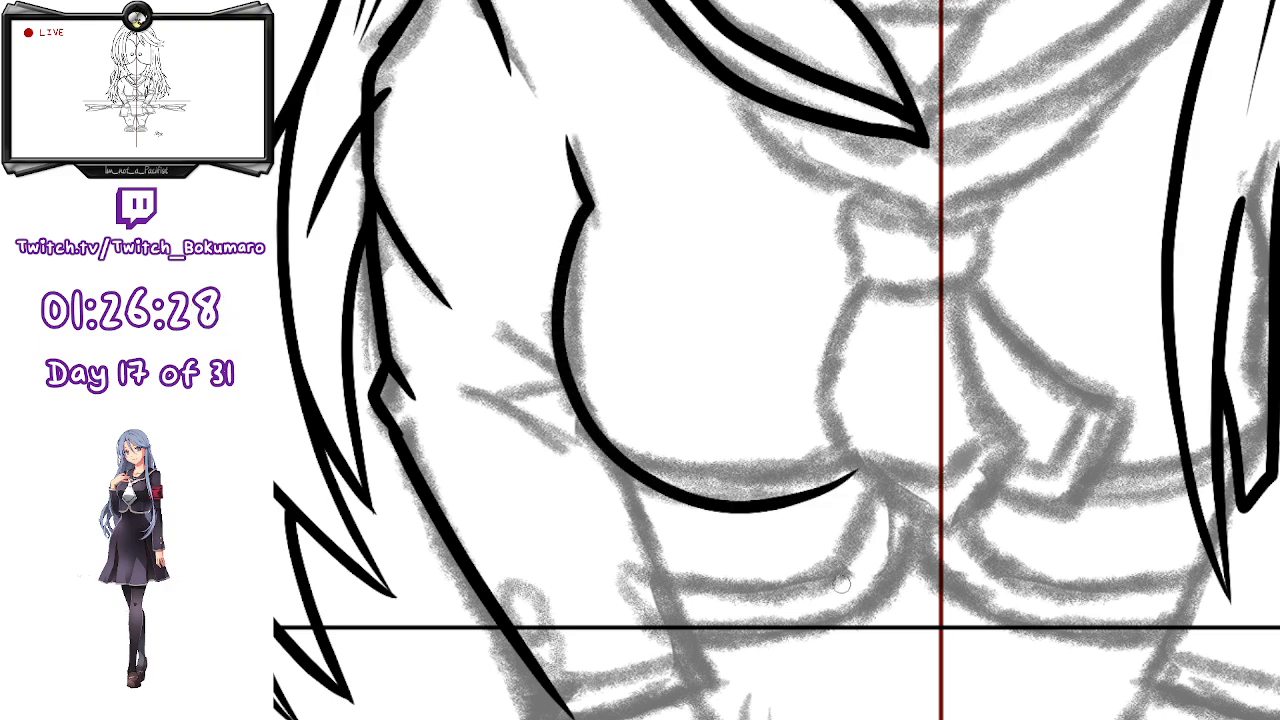
- Ink the forearm's inner edge from the chest contour down to the wrist
{"action": "left_click_drag", "start_coordinate": [807, 568], "coordinate": [779, 212]}
{"action": "left_click_drag", "start_coordinate": [554, 147], "coordinate": [648, 354]}
{"action": "key", "text": "ctrl+z"}
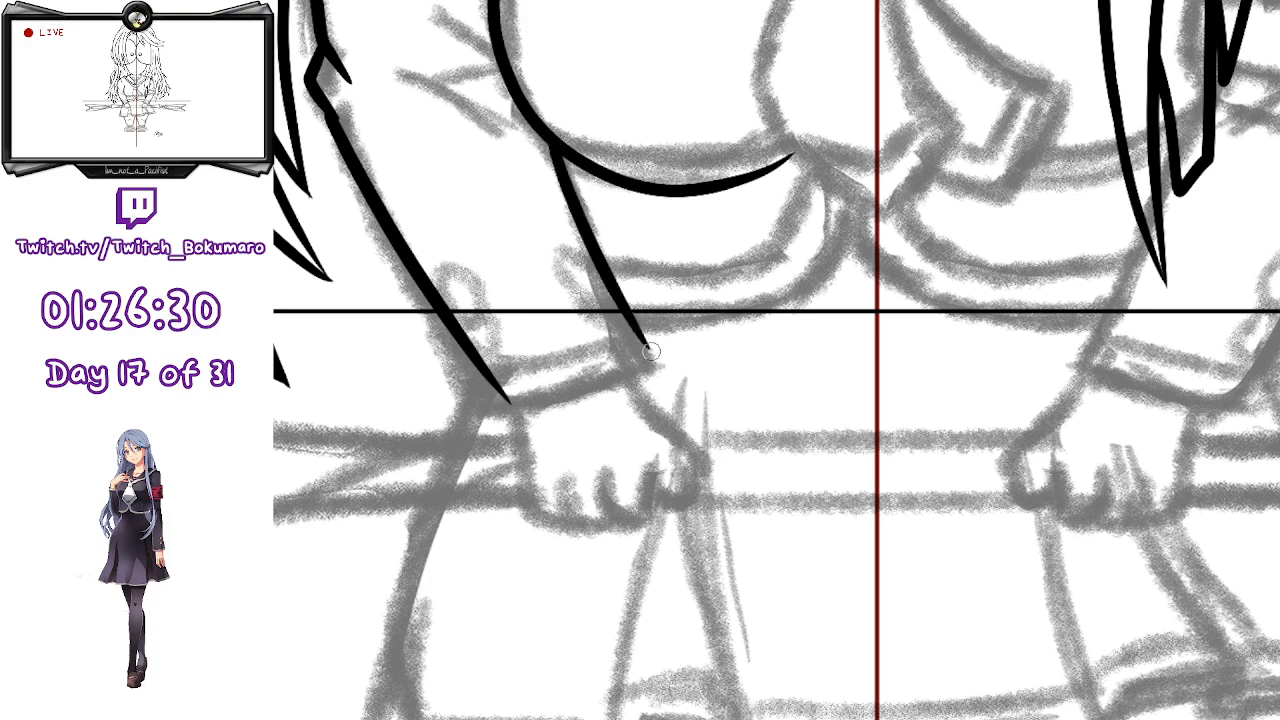
{"action": "left_click_drag", "start_coordinate": [554, 147], "coordinate": [641, 340]}
{"action": "key", "text": "ctrl+z"}
{"action": "left_click_drag", "start_coordinate": [554, 147], "coordinate": [633, 347]}
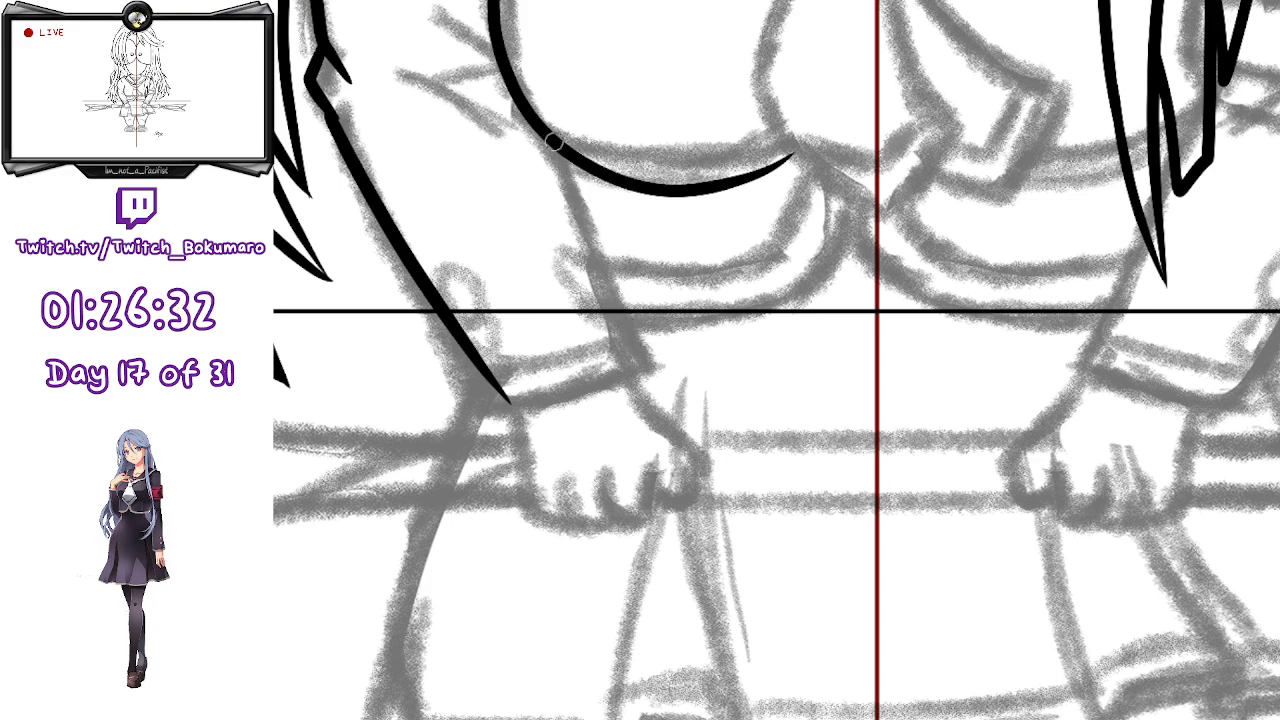
- Ink the sleeve cuff with a straight upper band line and a curved lower edge closing both sides at the wrist
{"action": "scroll", "coordinate": [627, 369], "scroll_direction": "up", "scroll_amount": 3}
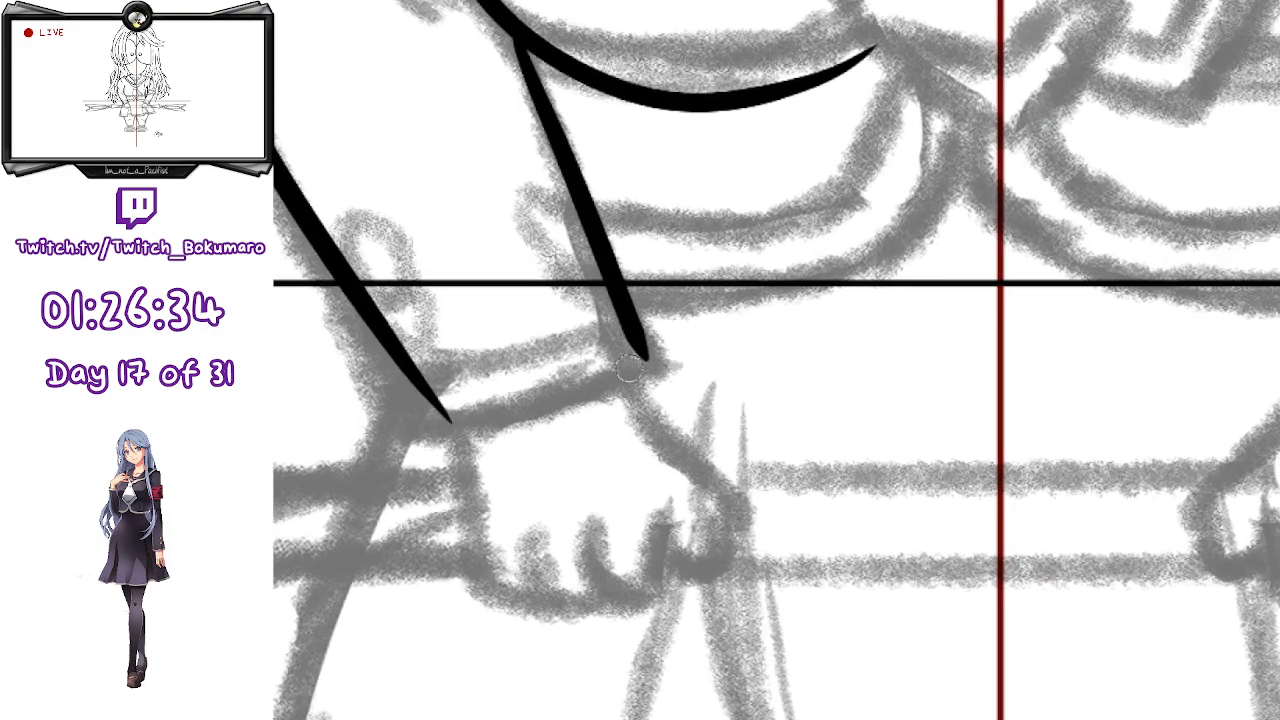
{"action": "left_click_drag", "start_coordinate": [628, 368], "coordinate": [949, 427]}
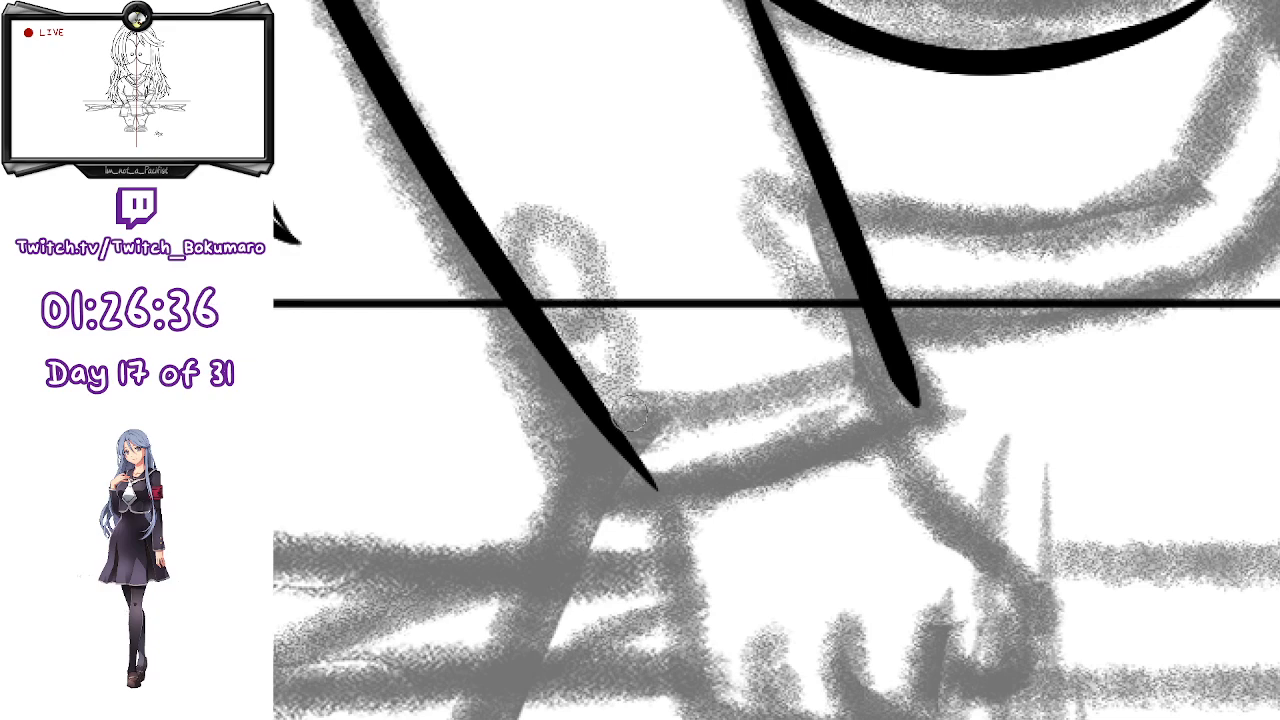
{"action": "left_click_drag", "start_coordinate": [613, 423], "coordinate": [922, 339]}
{"action": "key", "text": "ctrl+z"}
{"action": "left_click_drag", "start_coordinate": [613, 423], "coordinate": [908, 357]}
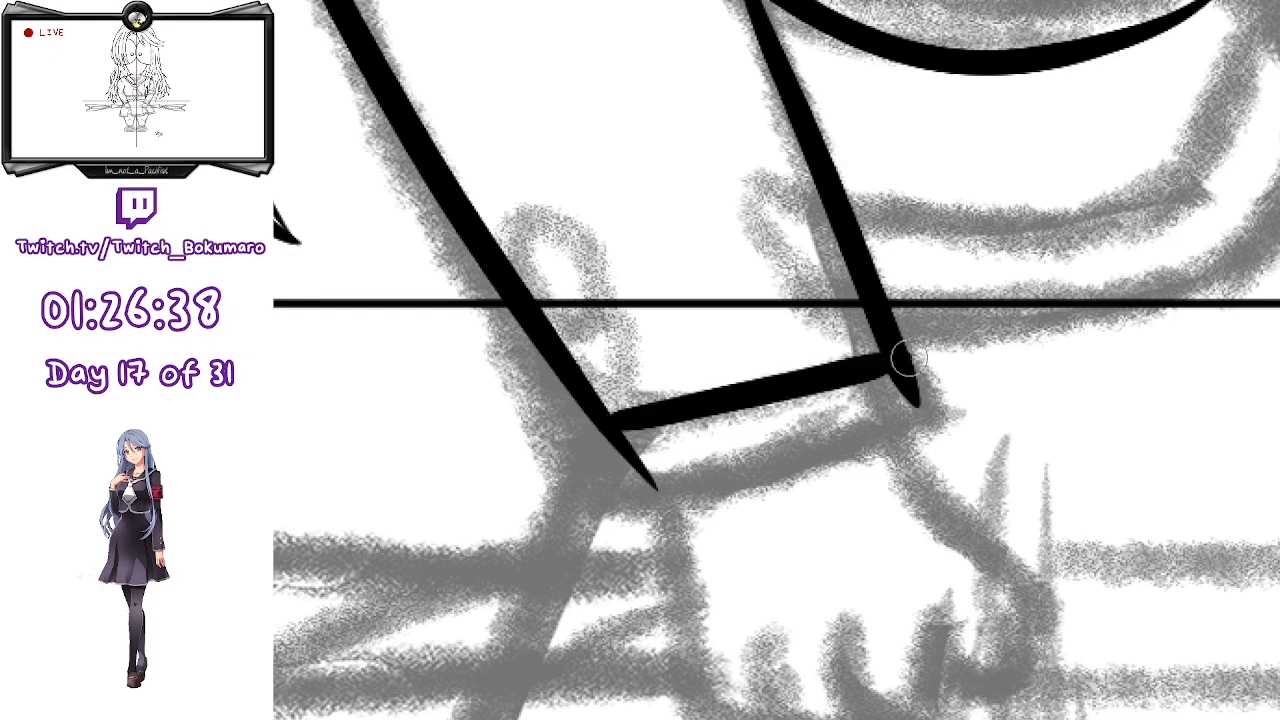
{"action": "mouse_move", "coordinate": [610, 432]}
{"action": "left_mouse_down"}
{"action": "mouse_move", "coordinate": [651, 486]}
{"action": "mouse_move", "coordinate": [914, 398]}
{"action": "left_mouse_up"}
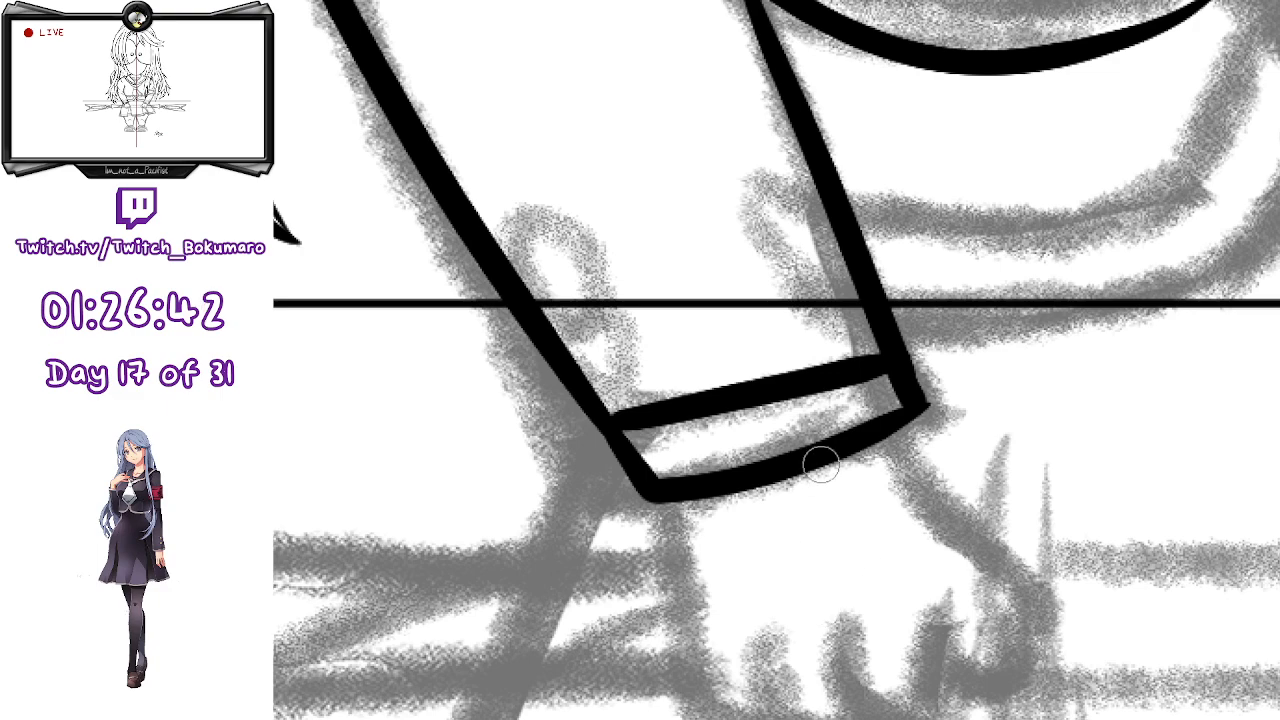
- Move the end node of the cuff's lower edge slightly inward so it meets the forearm's inner edge
{"action": "left_click", "coordinate": [822, 380], "text": "ctrl"}
{"action": "left_click", "coordinate": [934, 406], "text": "ctrl"}
{"action": "left_click_drag", "start_coordinate": [933, 405], "coordinate": [921, 410]}
{"action": "scroll", "coordinate": [878, 485], "scroll_direction": "down", "scroll_amount": 5}
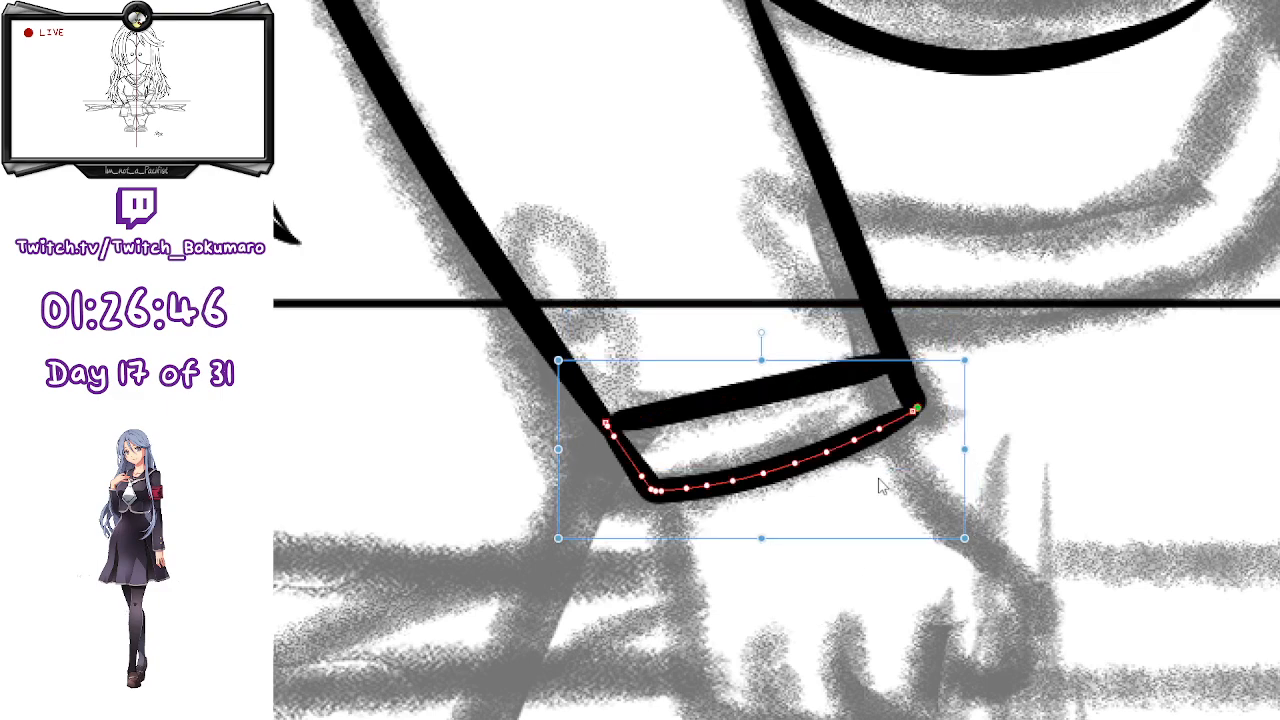
{"action": "scroll", "coordinate": [885, 456], "scroll_direction": "down", "scroll_amount": 1}
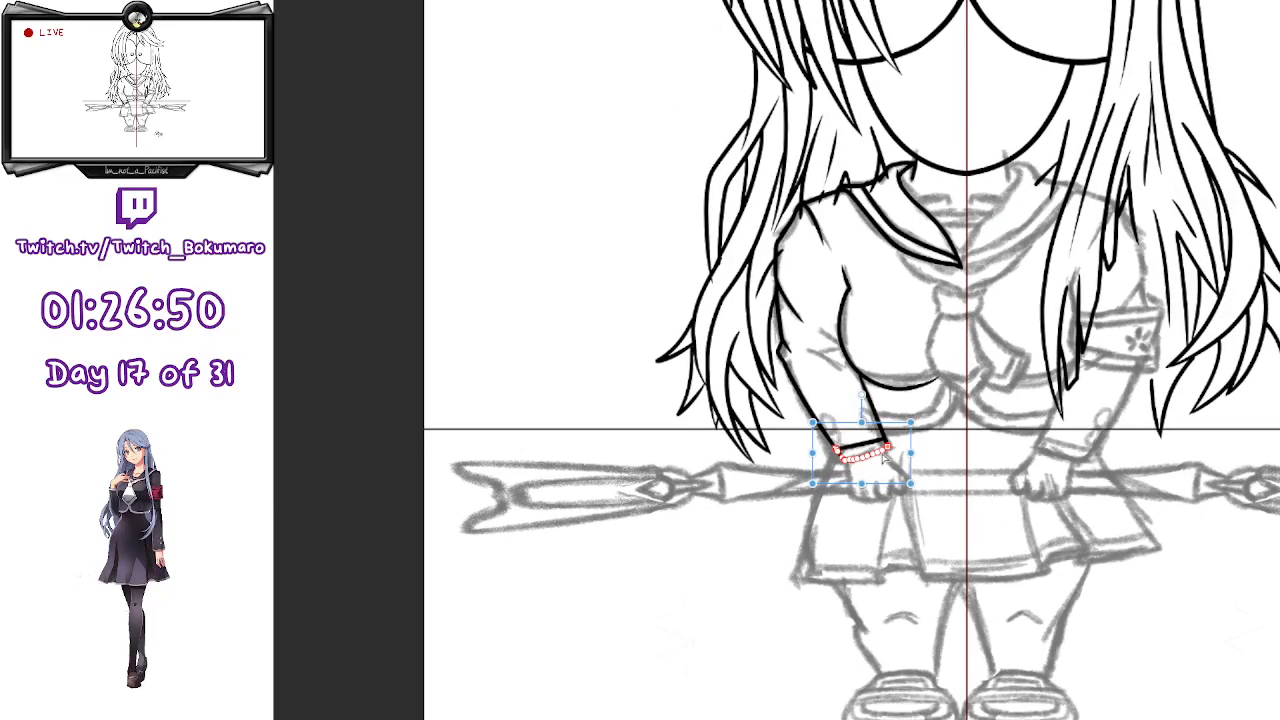
{"action": "scroll", "coordinate": [884, 456], "scroll_direction": "up", "scroll_amount": 2}
{"action": "scroll", "coordinate": [882, 456], "scroll_direction": "up", "scroll_amount": 3}
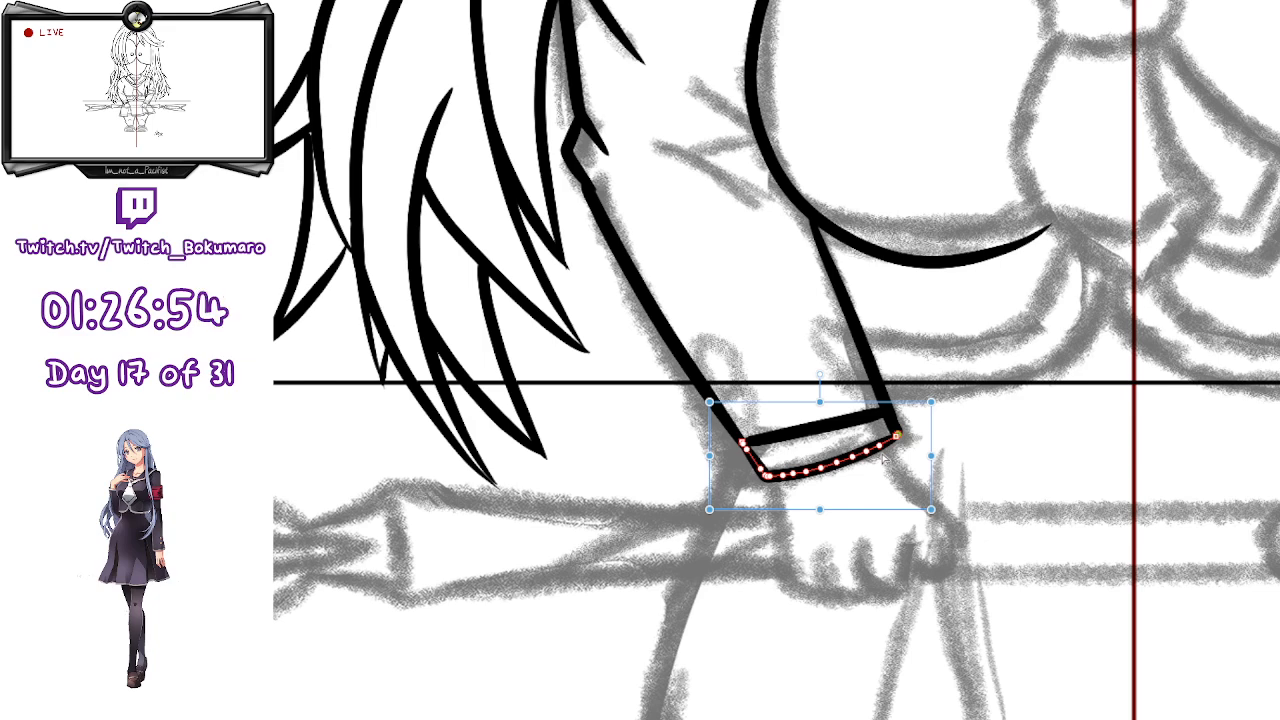
{"action": "key", "text": "p"}
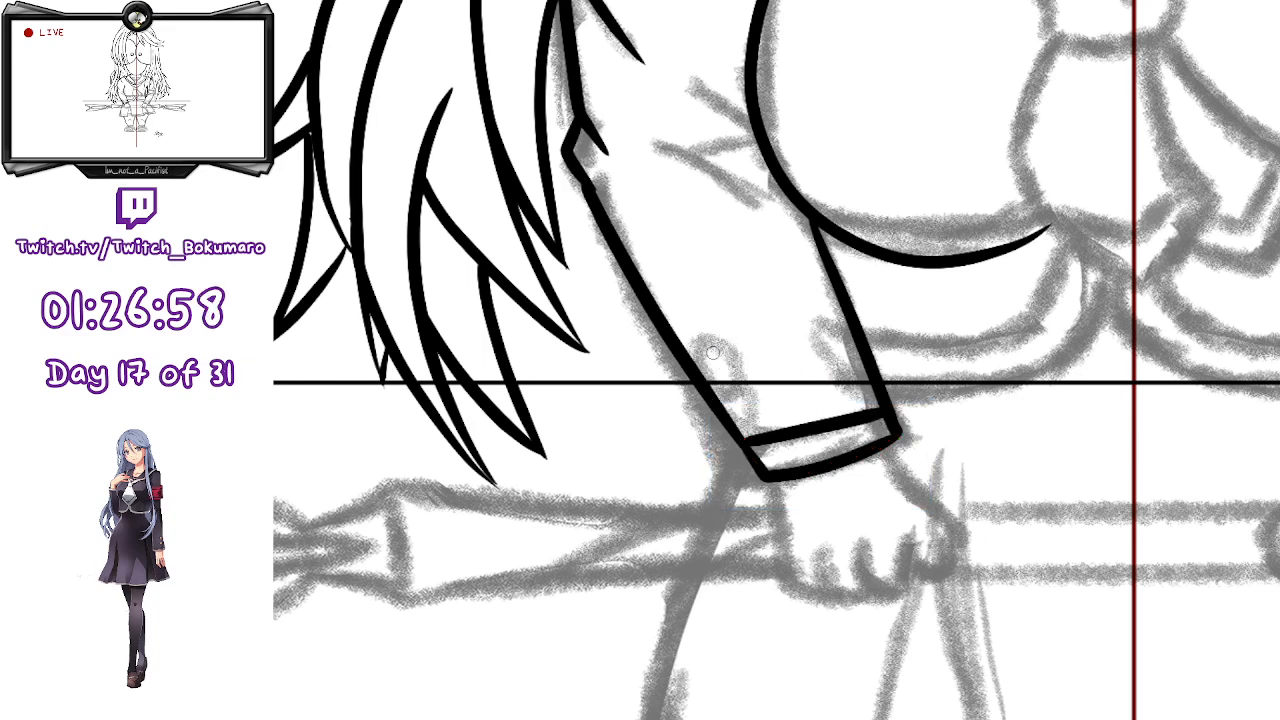
- Ink two small oval buttons on the sleeve's outer side just above the cuff
{"action": "mouse_move", "coordinate": [722, 386]}
{"action": "left_mouse_down"}
{"action": "mouse_move", "coordinate": [756, 420]}
{"action": "mouse_move", "coordinate": [736, 410]}
{"action": "mouse_move", "coordinate": [750, 398]}
{"action": "left_mouse_up"}
{"action": "key", "text": "ctrl+z"}
{"action": "key", "text": "ctrl+z"}
{"action": "key", "text": "ctrl+z"}
{"action": "key", "text": "ctrl+z"}
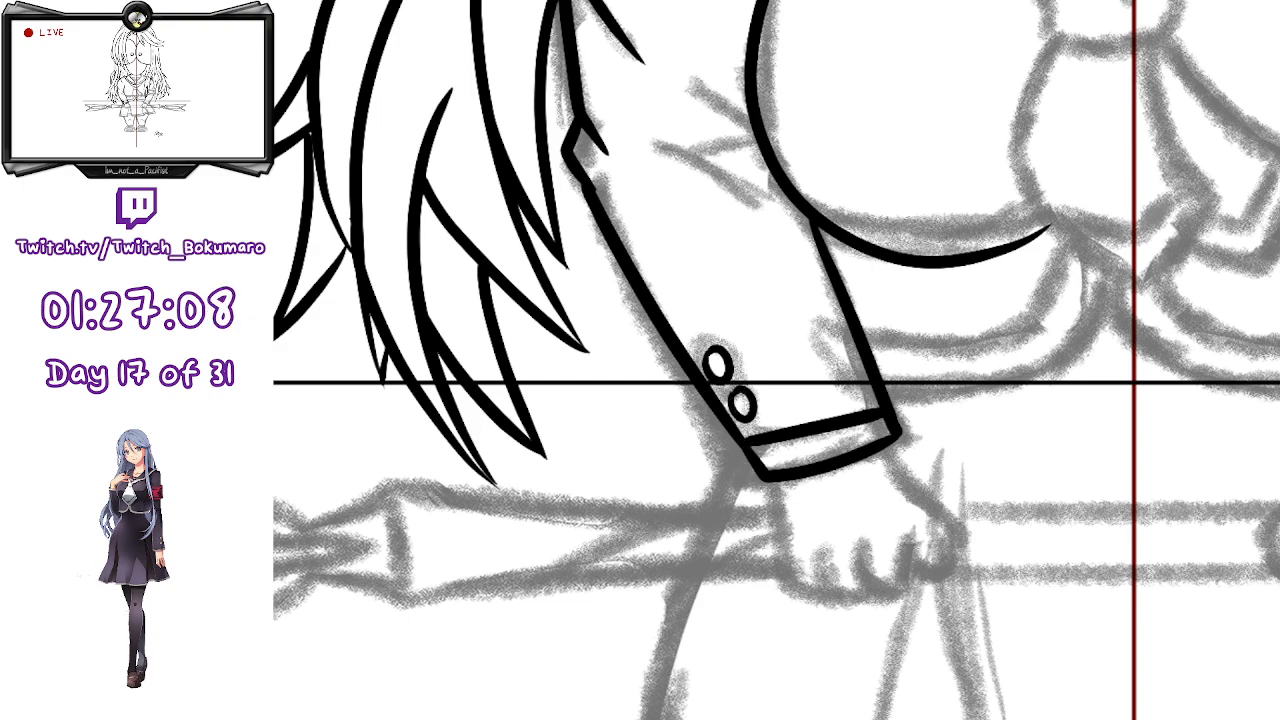
- Ink short tapered creases at the inner elbow, running from the chest contour into the sleeve
{"action": "left_click_drag", "start_coordinate": [1032, 438], "coordinate": [950, 719]}
{"action": "left_click_drag", "start_coordinate": [672, 452], "coordinate": [608, 402]}
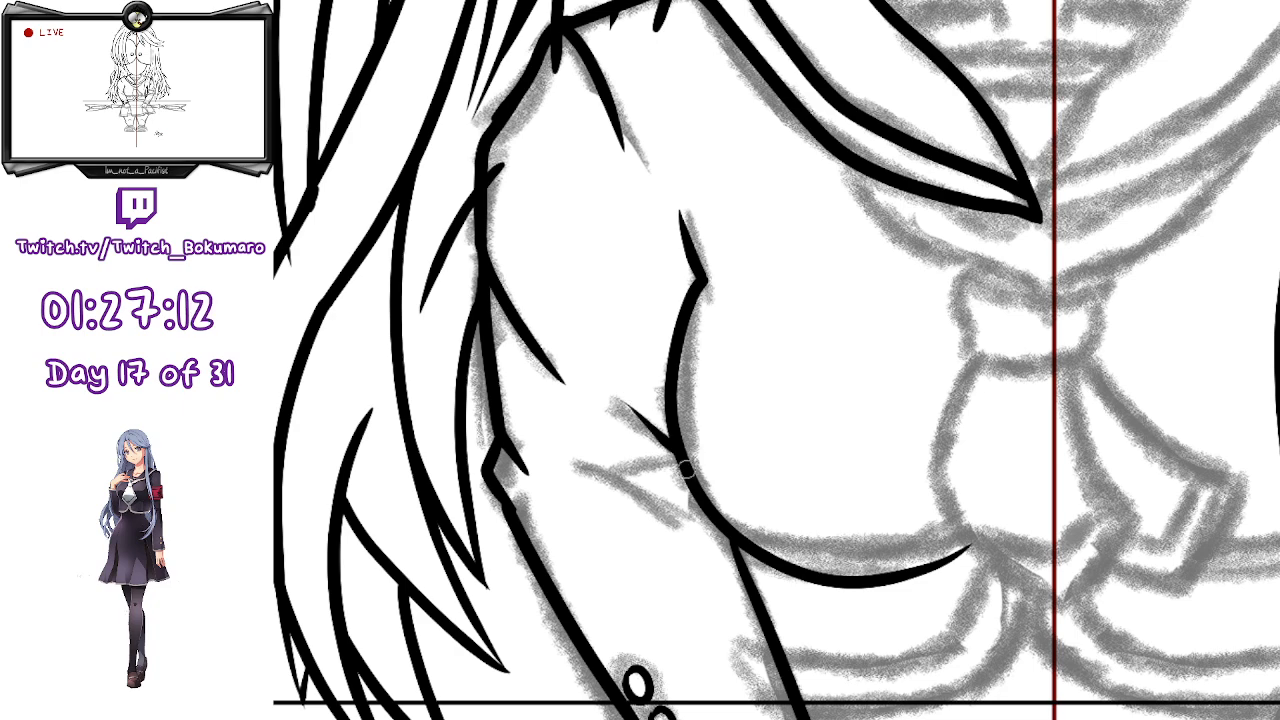
{"action": "left_click_drag", "start_coordinate": [690, 468], "coordinate": [596, 441]}
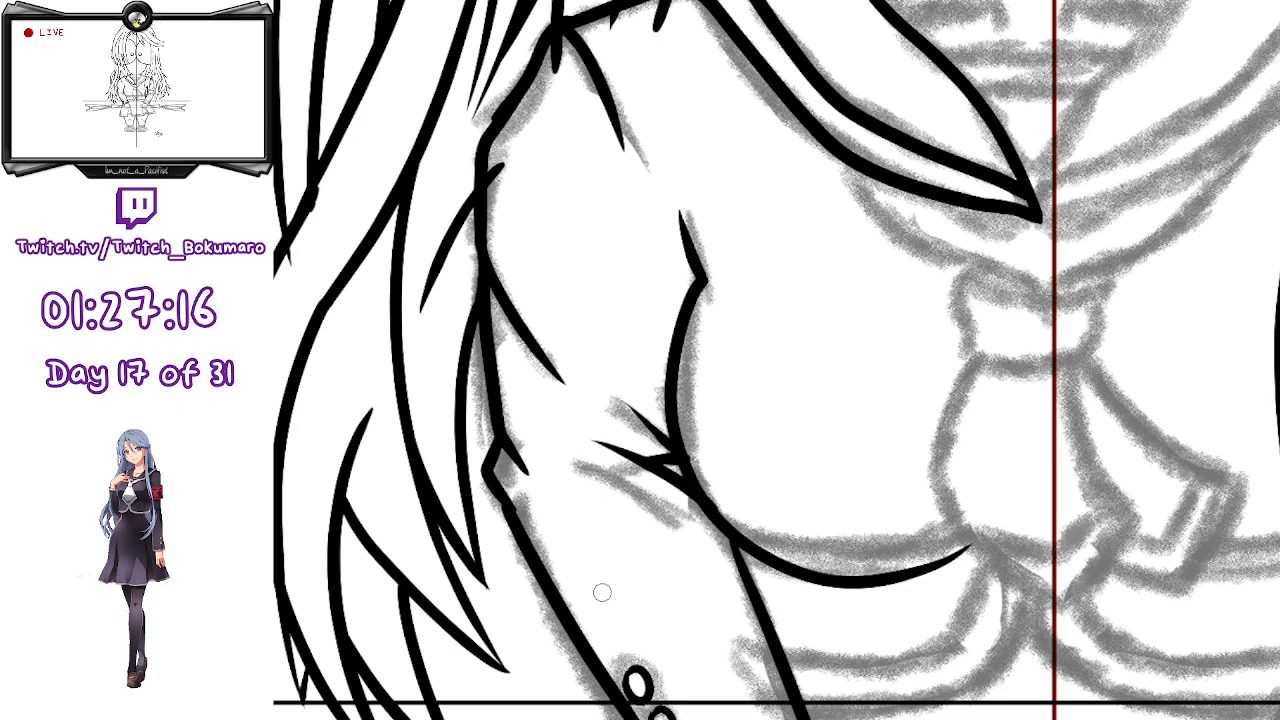
- Ink a short tapered crease at the armpit, branching from the upper end of the chest contour
{"action": "scroll", "coordinate": [602, 592], "scroll_direction": "down", "scroll_amount": 3}
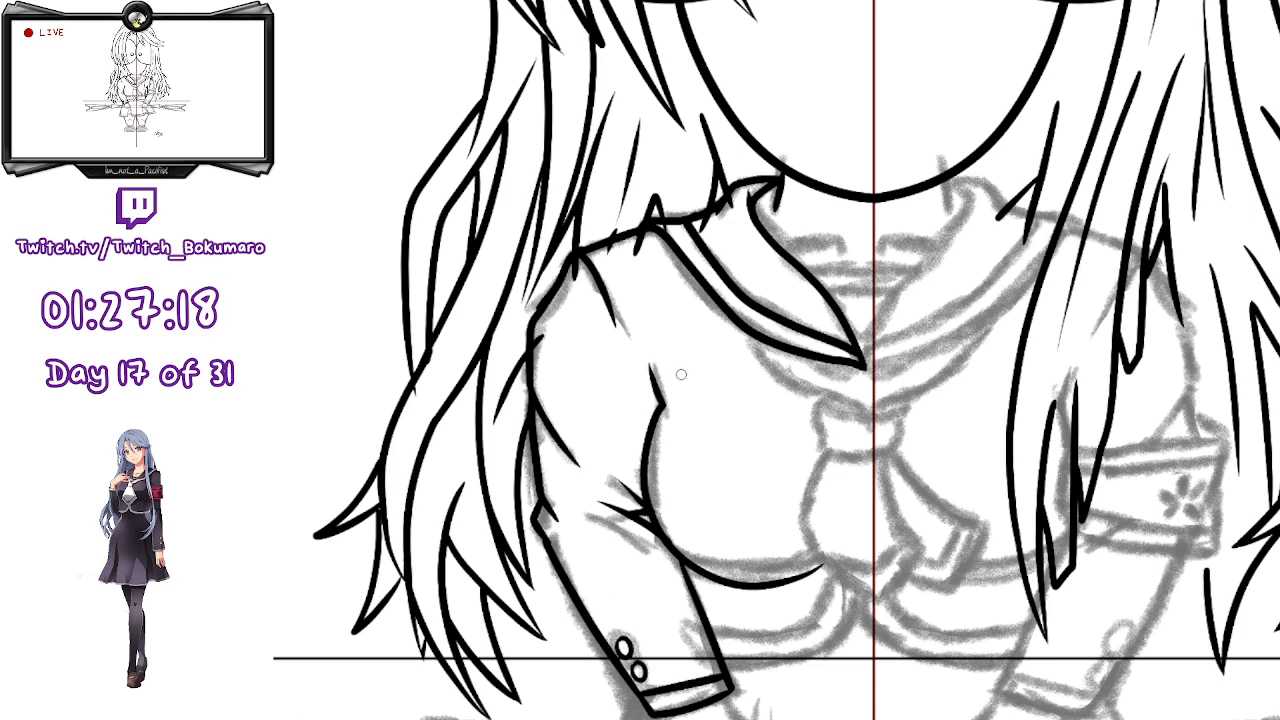
{"action": "left_click_drag", "start_coordinate": [681, 378], "coordinate": [662, 398]}
{"action": "mouse_move", "coordinate": [1277, 590]}
{"action": "left_mouse_down"}
{"action": "mouse_move", "coordinate": [1071, 461]}
{"action": "mouse_move", "coordinate": [1075, 578]}
{"action": "left_mouse_up"}
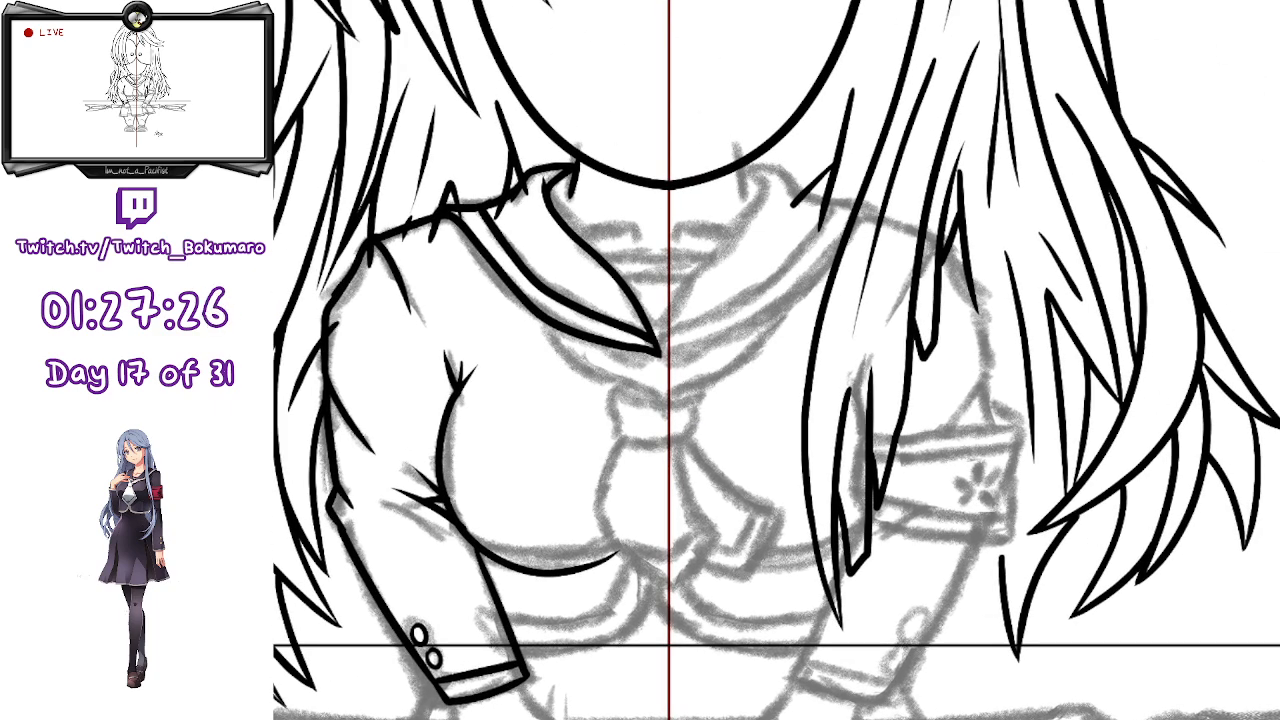
- Ink one collarbone with a hooked inner end and three slightly curved stripe lines across the neckline below it
{"action": "scroll", "coordinate": [567, 198], "scroll_direction": "up", "scroll_amount": 5}
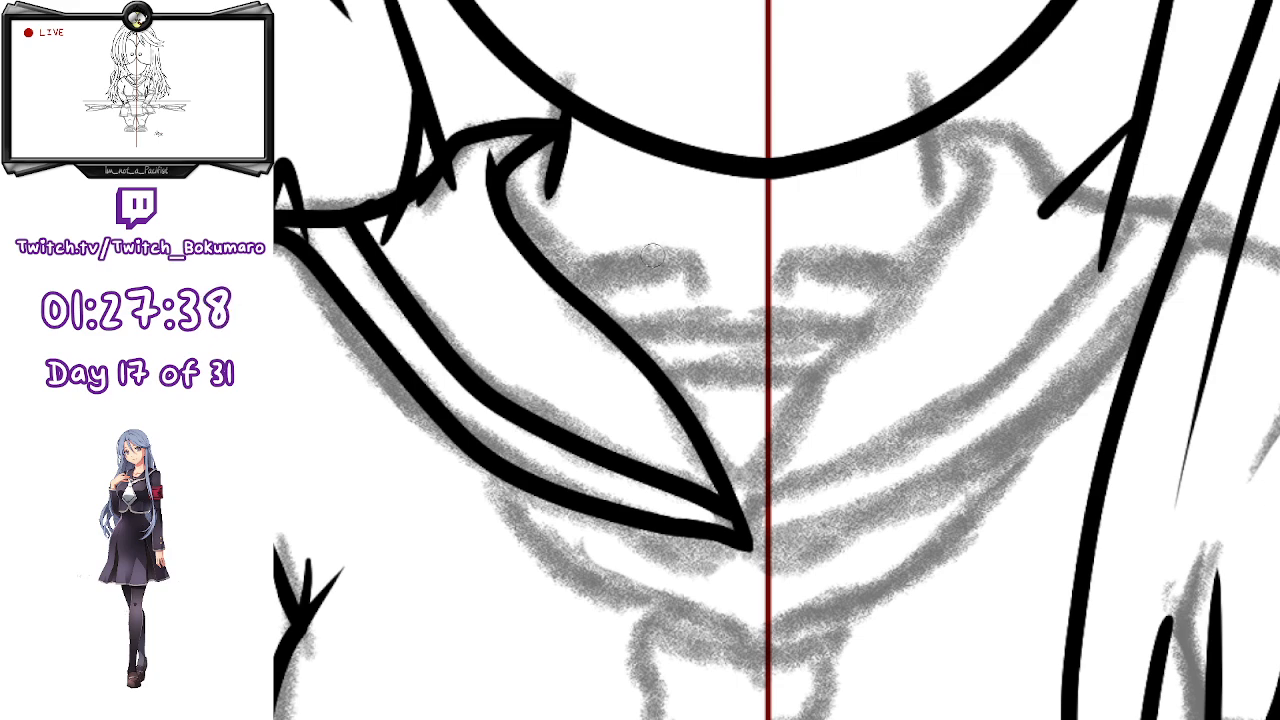
{"action": "mouse_move", "coordinate": [546, 269]}
{"action": "left_mouse_down"}
{"action": "mouse_move", "coordinate": [680, 256]}
{"action": "mouse_move", "coordinate": [688, 283]}
{"action": "left_mouse_up"}
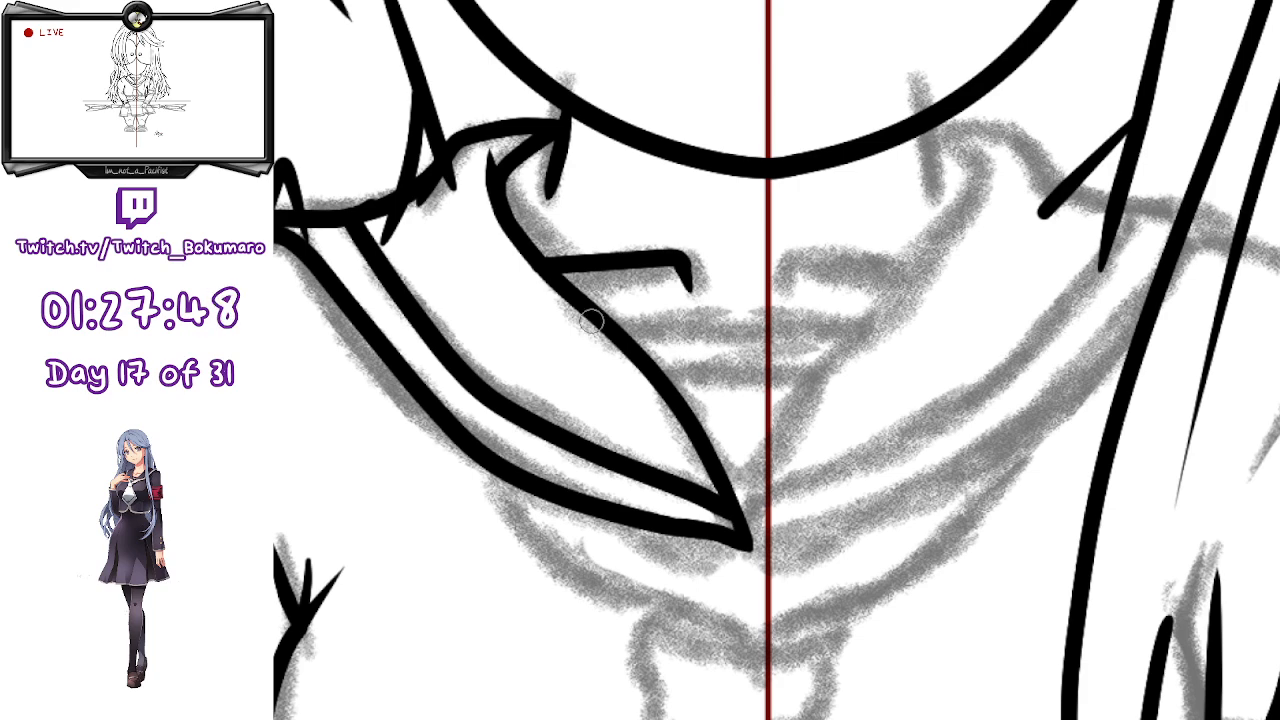
{"action": "left_click_drag", "start_coordinate": [612, 325], "coordinate": [880, 310]}
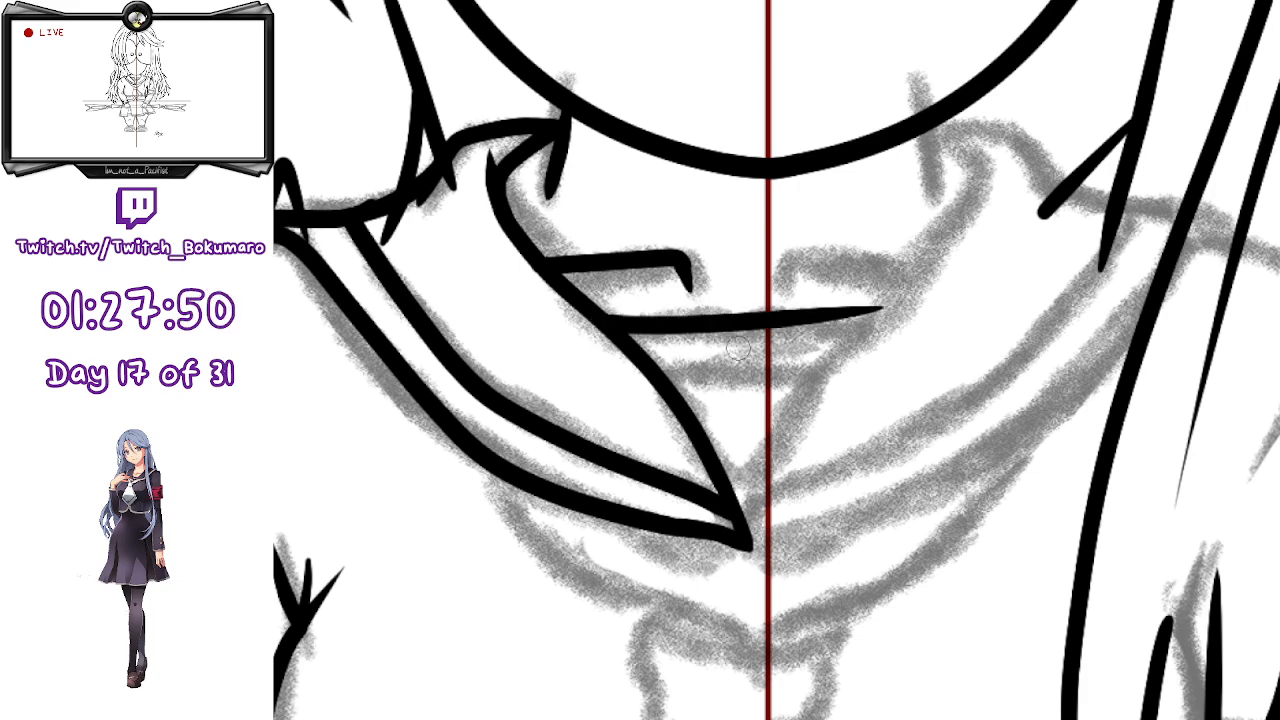
{"action": "left_click_drag", "start_coordinate": [650, 362], "coordinate": [888, 338]}
{"action": "key", "text": "ctrl+z"}
{"action": "key", "text": "ctrl+z"}
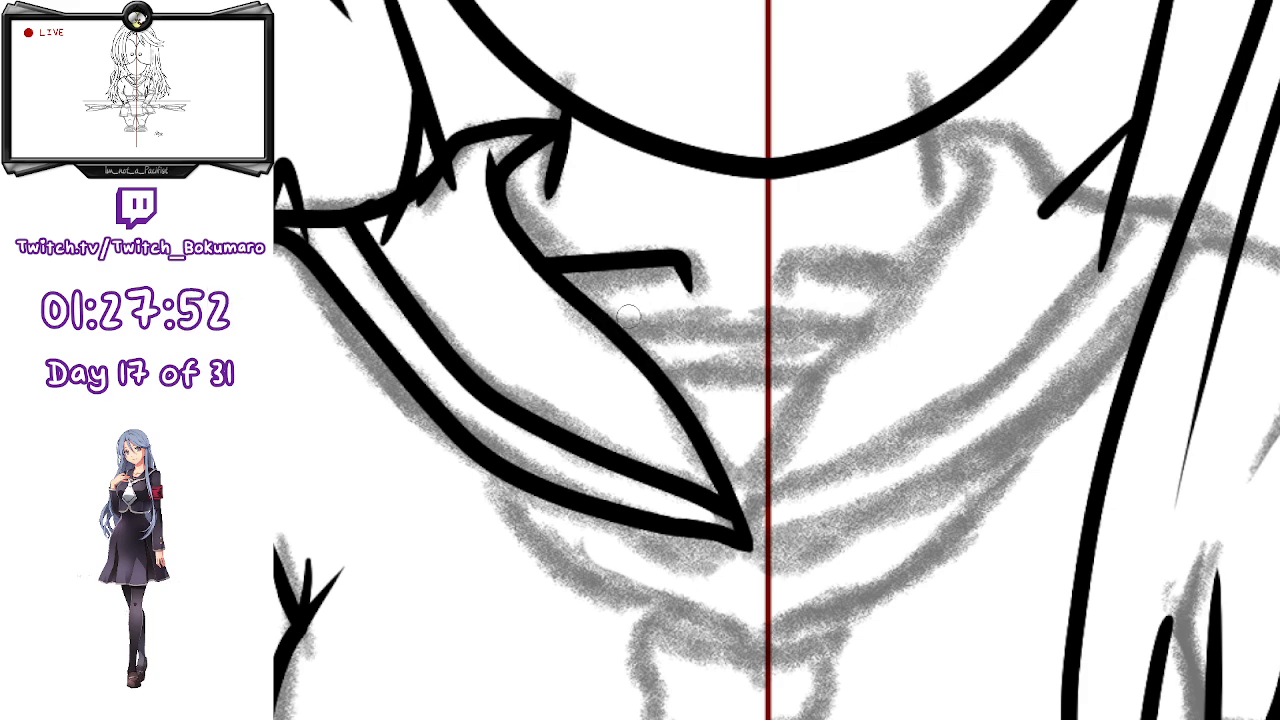
{"action": "mouse_move", "coordinate": [594, 318]}
{"action": "left_mouse_down"}
{"action": "mouse_move", "coordinate": [786, 325]}
{"action": "mouse_move", "coordinate": [865, 308]}
{"action": "left_mouse_up"}
{"action": "key", "text": "ctrl+z"}
{"action": "mouse_move", "coordinate": [594, 316]}
{"action": "left_mouse_down"}
{"action": "mouse_move", "coordinate": [719, 327]}
{"action": "mouse_move", "coordinate": [862, 328]}
{"action": "left_mouse_up"}
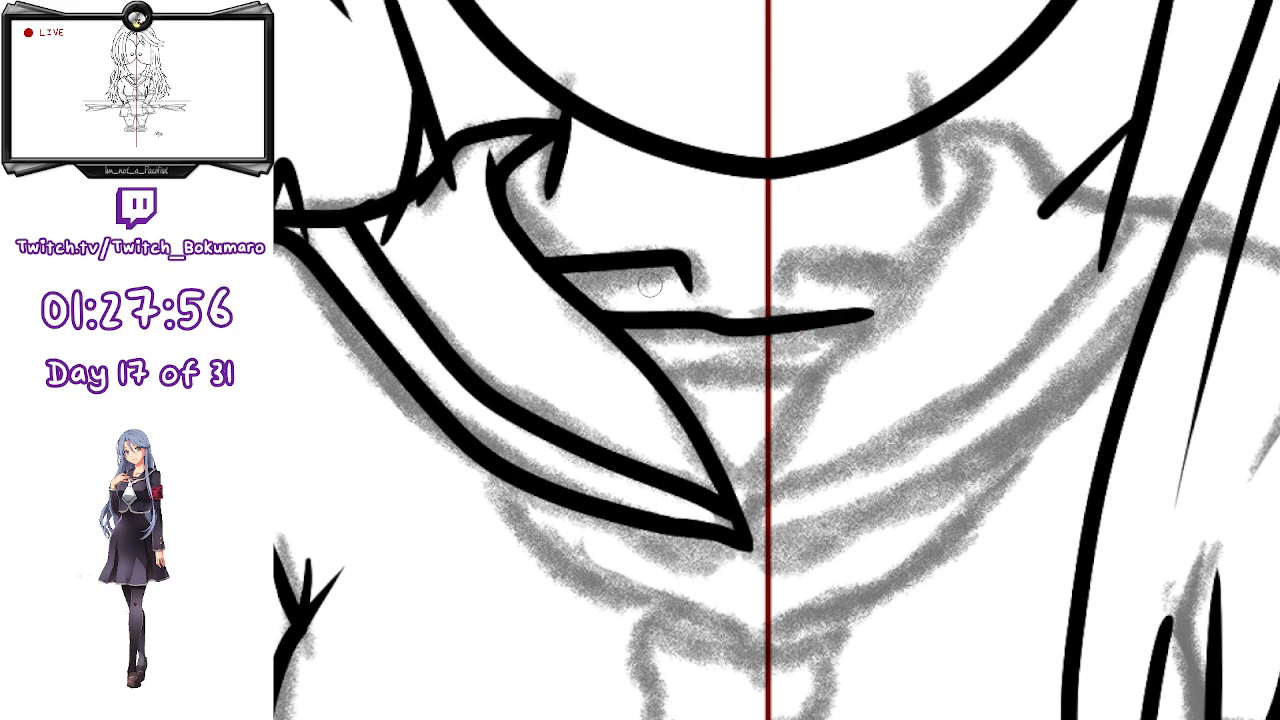
{"action": "mouse_move", "coordinate": [636, 350]}
{"action": "left_mouse_down"}
{"action": "mouse_move", "coordinate": [742, 368]}
{"action": "mouse_move", "coordinate": [855, 352]}
{"action": "left_mouse_up"}
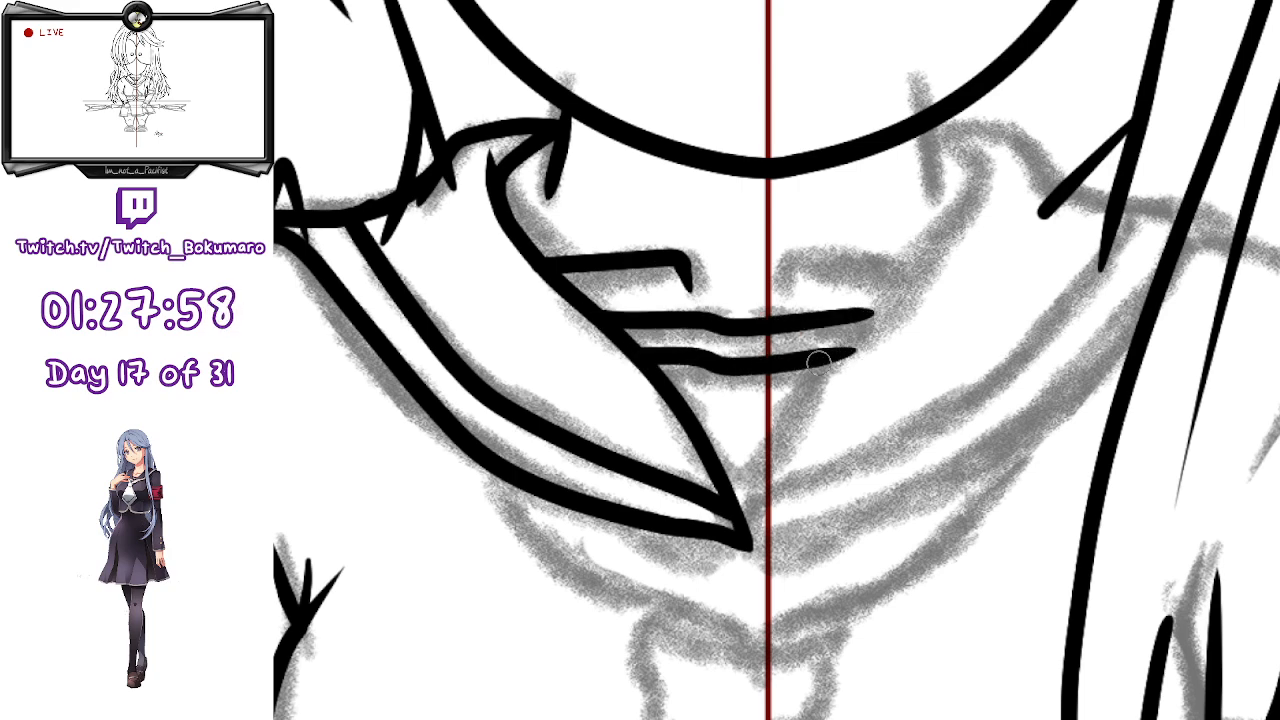
{"action": "mouse_move", "coordinate": [660, 378]}
{"action": "left_mouse_down"}
{"action": "mouse_move", "coordinate": [752, 404]}
{"action": "mouse_move", "coordinate": [832, 390]}
{"action": "left_mouse_up"}
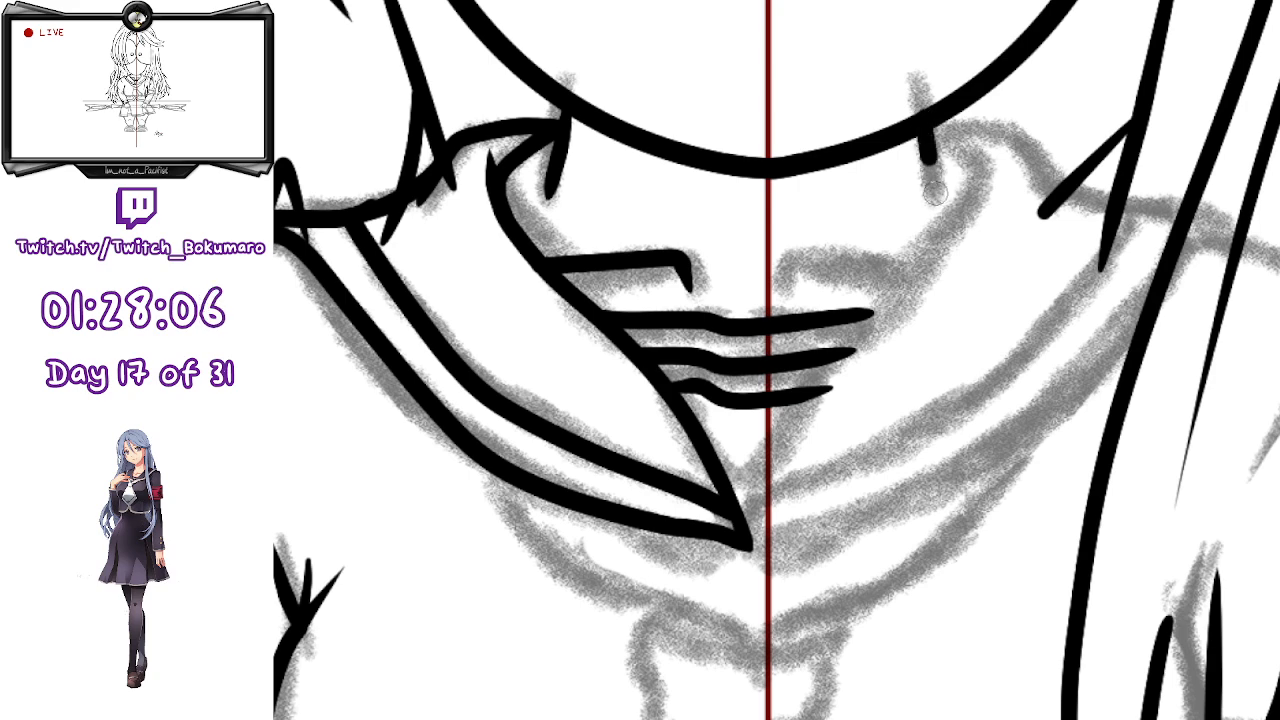
- Ink the right neck line and the right collar flap's inner edge, curving down to join the left flap at the V point
{"action": "left_click_drag", "start_coordinate": [921, 128], "coordinate": [944, 203]}
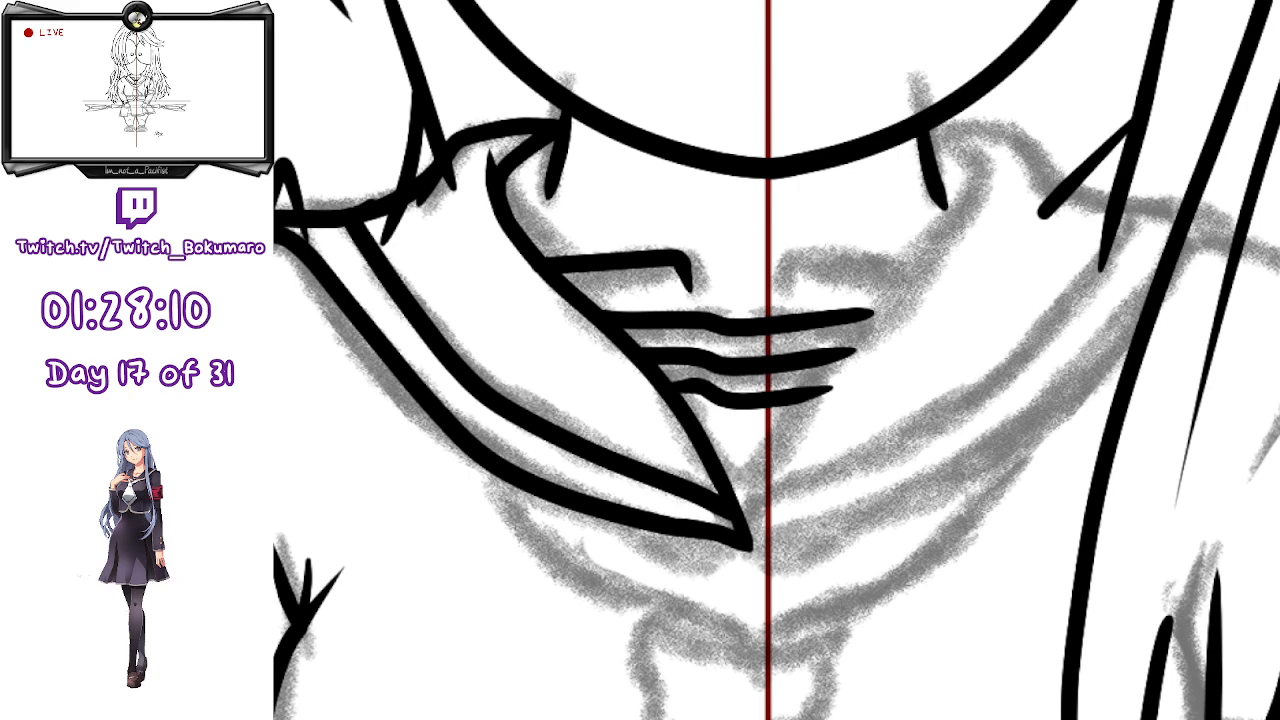
{"action": "mouse_move", "coordinate": [928, 133]}
{"action": "left_mouse_down"}
{"action": "mouse_move", "coordinate": [982, 163]}
{"action": "mouse_move", "coordinate": [821, 425]}
{"action": "mouse_move", "coordinate": [978, 167]}
{"action": "mouse_move", "coordinate": [921, 289]}
{"action": "mouse_move", "coordinate": [827, 400]}
{"action": "mouse_move", "coordinate": [765, 510]}
{"action": "left_mouse_up"}
{"action": "key", "text": "ctrl+z"}
{"action": "key", "text": "ctrl+z"}
{"action": "mouse_move", "coordinate": [925, 133]}
{"action": "left_mouse_down"}
{"action": "mouse_move", "coordinate": [982, 176]}
{"action": "mouse_move", "coordinate": [801, 415]}
{"action": "mouse_move", "coordinate": [773, 528]}
{"action": "left_mouse_up"}
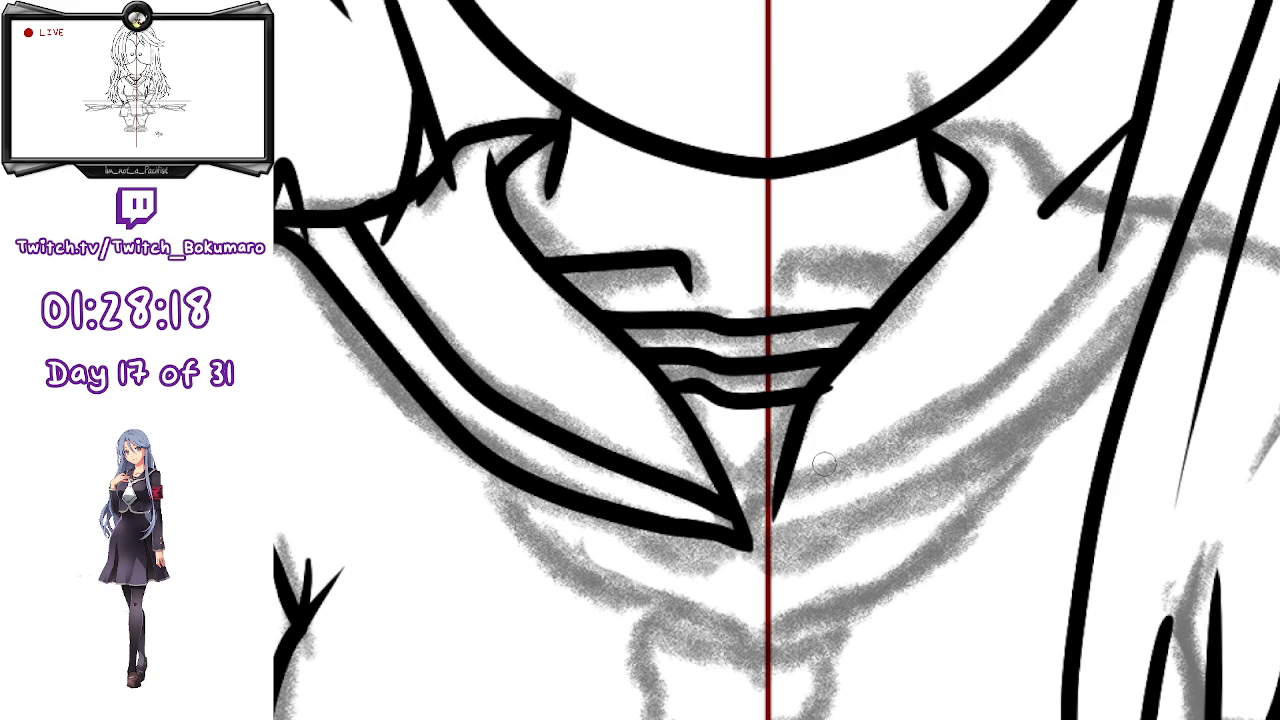
{"action": "left_click_drag", "start_coordinate": [805, 422], "coordinate": [762, 547]}
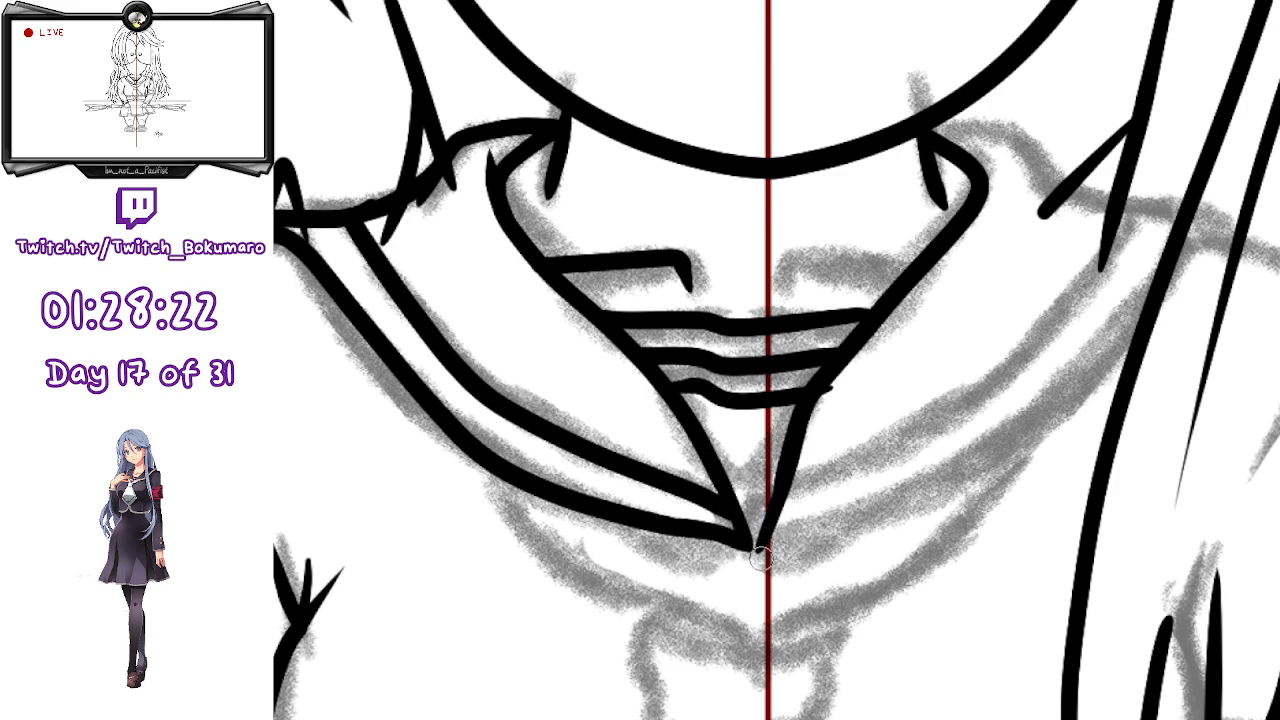
{"action": "left_click_drag", "start_coordinate": [748, 537], "coordinate": [759, 547]}
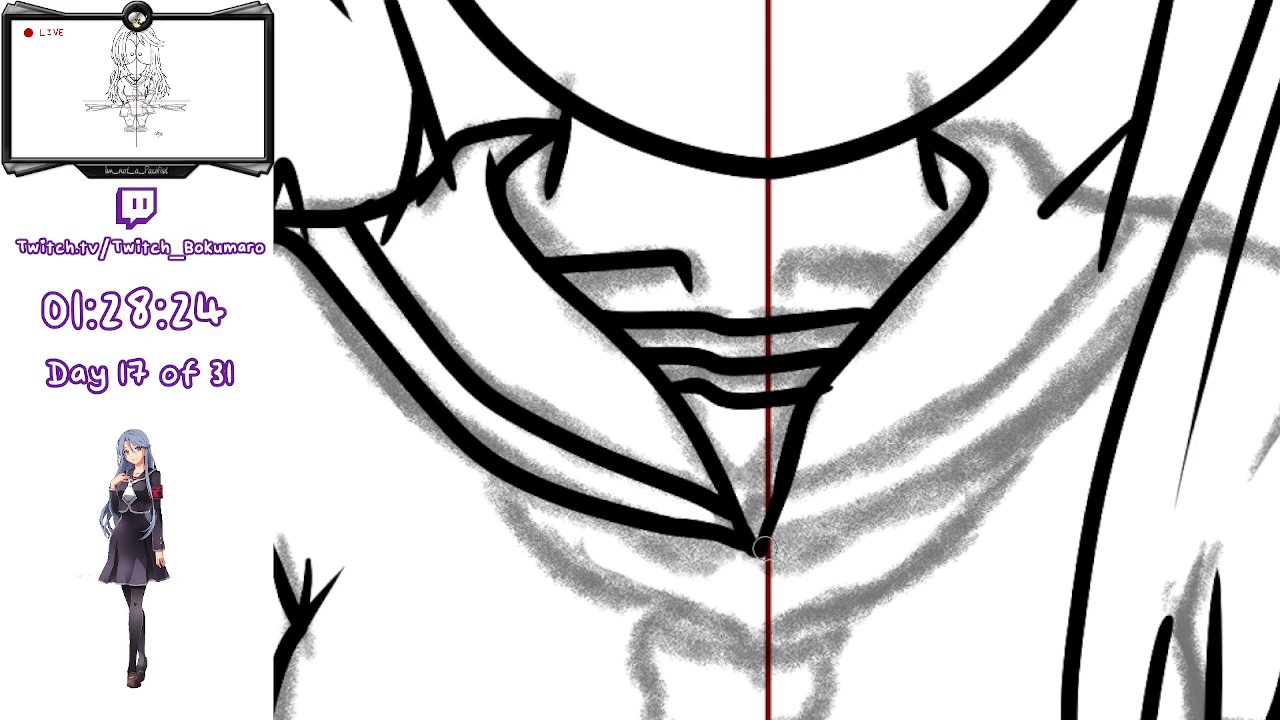
- Ink the right collar's upper fold as an arc from the neck down to the tip of the hair strand
{"action": "mouse_move", "coordinate": [930, 132]}
{"action": "left_mouse_down"}
{"action": "mouse_move", "coordinate": [1035, 140]}
{"action": "mouse_move", "coordinate": [992, 131]}
{"action": "mouse_move", "coordinate": [1040, 184]}
{"action": "left_mouse_up"}
{"action": "key", "text": "ctrl+z"}
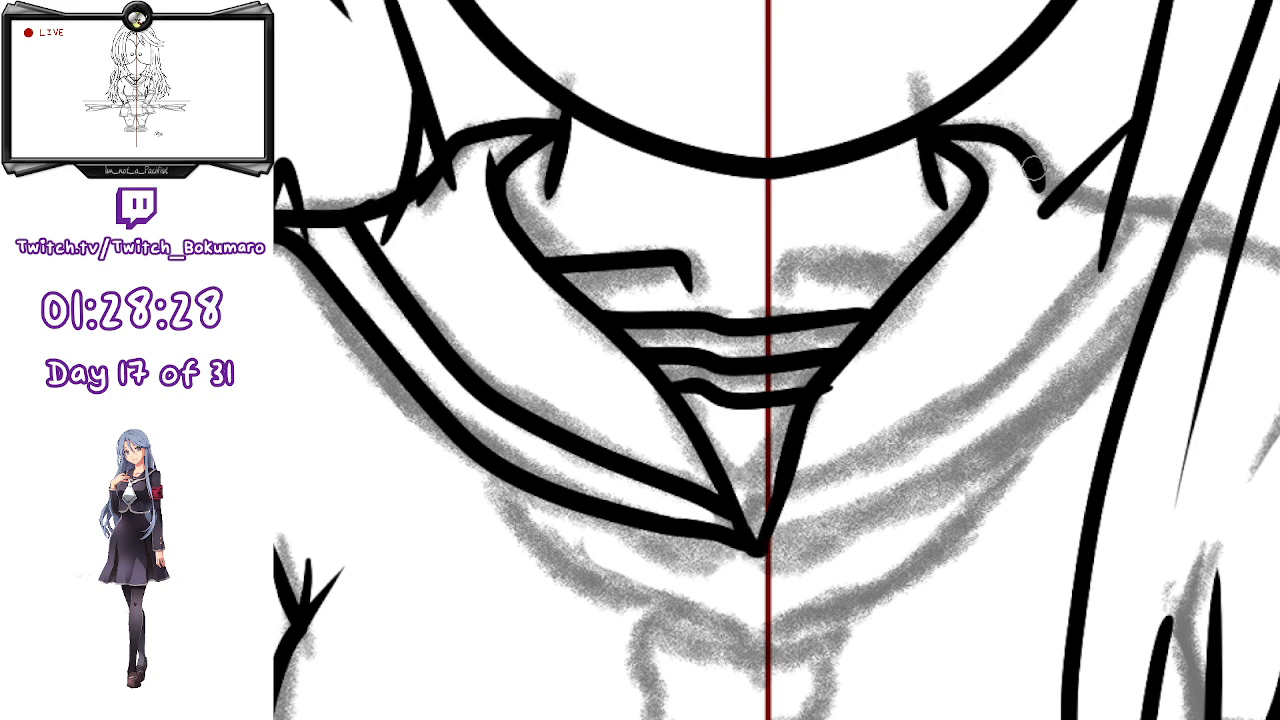
{"action": "key", "text": "ctrl+z"}
{"action": "mouse_move", "coordinate": [930, 133]}
{"action": "left_mouse_down"}
{"action": "mouse_move", "coordinate": [1015, 135]}
{"action": "mouse_move", "coordinate": [1050, 206]}
{"action": "left_mouse_up"}
{"action": "key", "text": "ctrl+z"}
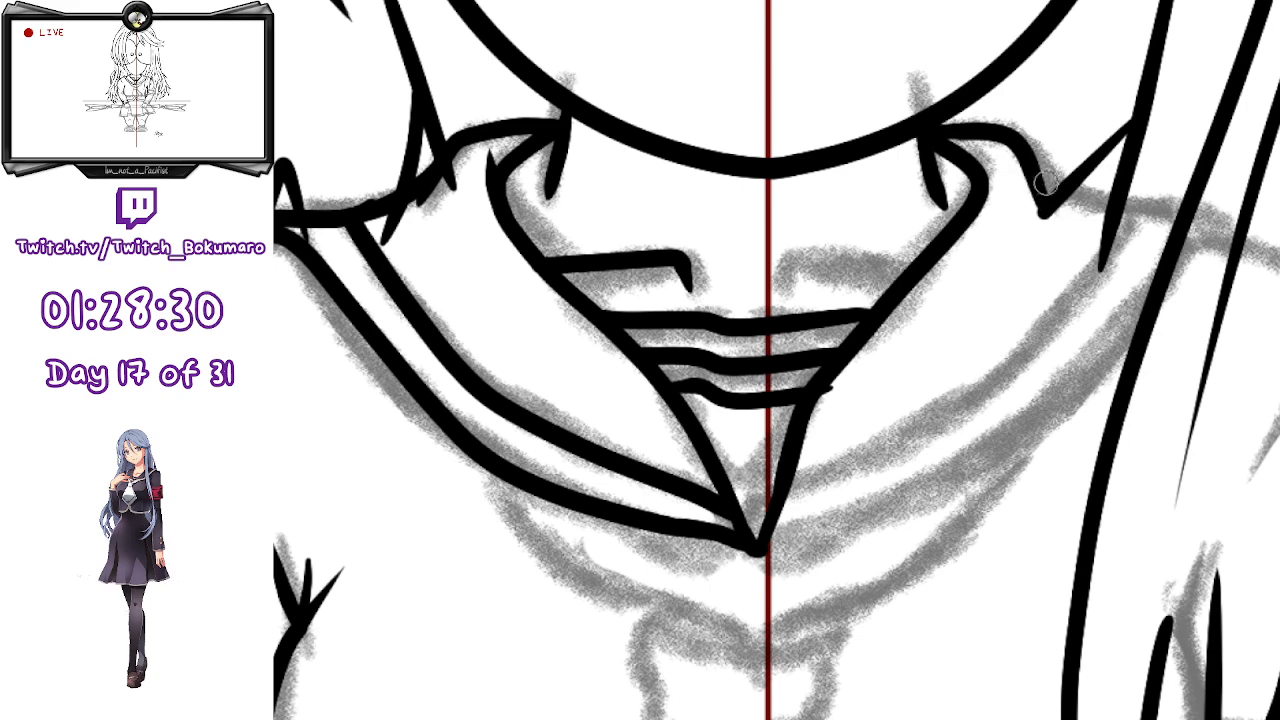
{"action": "mouse_move", "coordinate": [932, 130]}
{"action": "left_mouse_down"}
{"action": "mouse_move", "coordinate": [1006, 131]}
{"action": "mouse_move", "coordinate": [1057, 207]}
{"action": "left_mouse_up"}
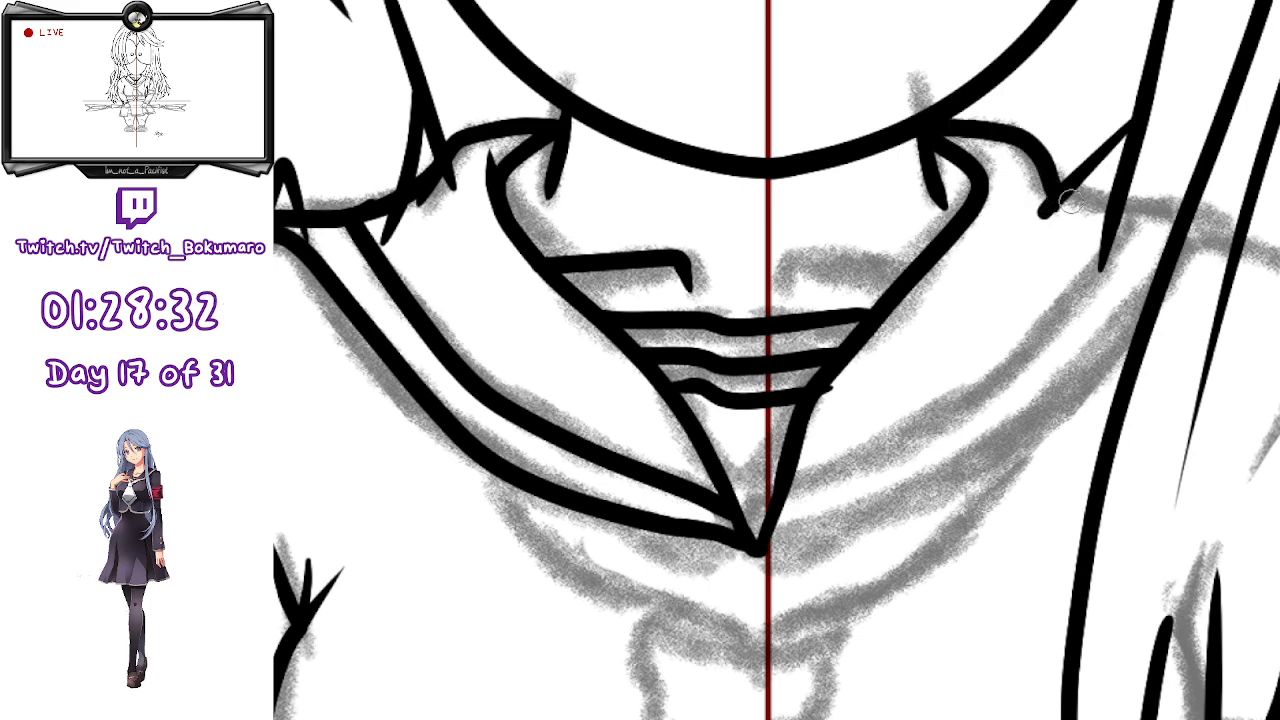
- Ink the right shoulder line from the end of the collar fold outward across the hair strands
{"action": "mouse_move", "coordinate": [1055, 185]}
{"action": "left_mouse_down"}
{"action": "mouse_move", "coordinate": [1228, 257]}
{"action": "mouse_move", "coordinate": [1217, 241]}
{"action": "mouse_move", "coordinate": [1279, 249]}
{"action": "left_mouse_up"}
{"action": "key", "text": "ctrl+z"}
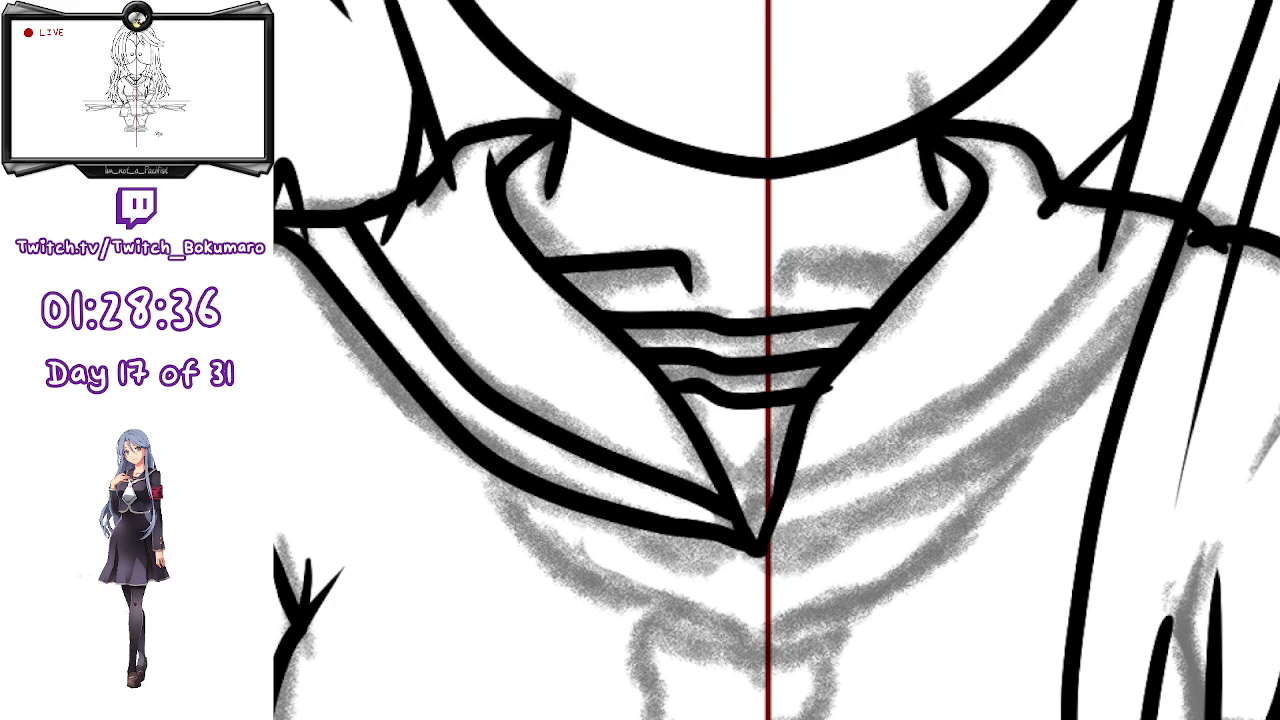
{"action": "left_click_drag", "start_coordinate": [1192, 238], "coordinate": [1279, 248]}
{"action": "key", "text": "ctrl+z"}
- Ink the right collar flap's inner trim line as a curve between the shoulder line and the flap's inner edge
{"action": "mouse_move", "coordinate": [1205, 412]}
{"action": "left_mouse_down"}
{"action": "mouse_move", "coordinate": [1071, 171]}
{"action": "mouse_move", "coordinate": [1135, 394]}
{"action": "left_mouse_up"}
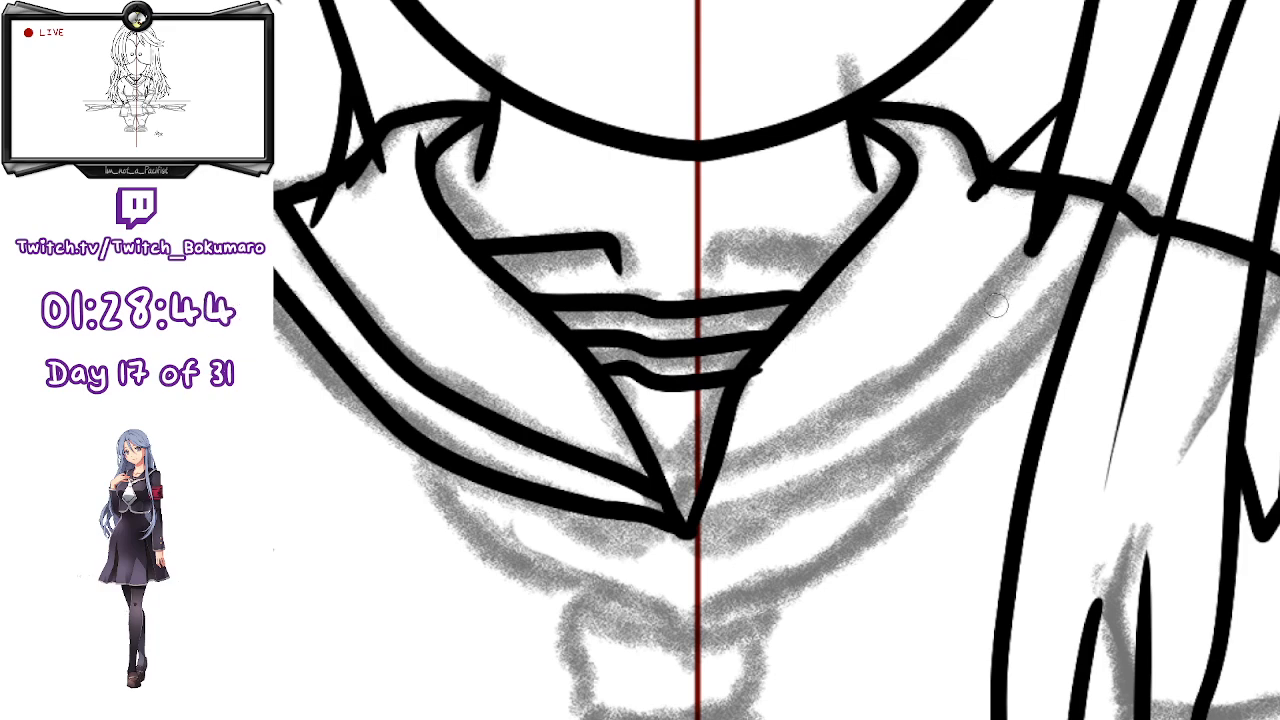
{"action": "mouse_move", "coordinate": [726, 472]}
{"action": "left_mouse_down"}
{"action": "mouse_move", "coordinate": [1026, 263]}
{"action": "mouse_move", "coordinate": [1078, 185]}
{"action": "left_mouse_up"}
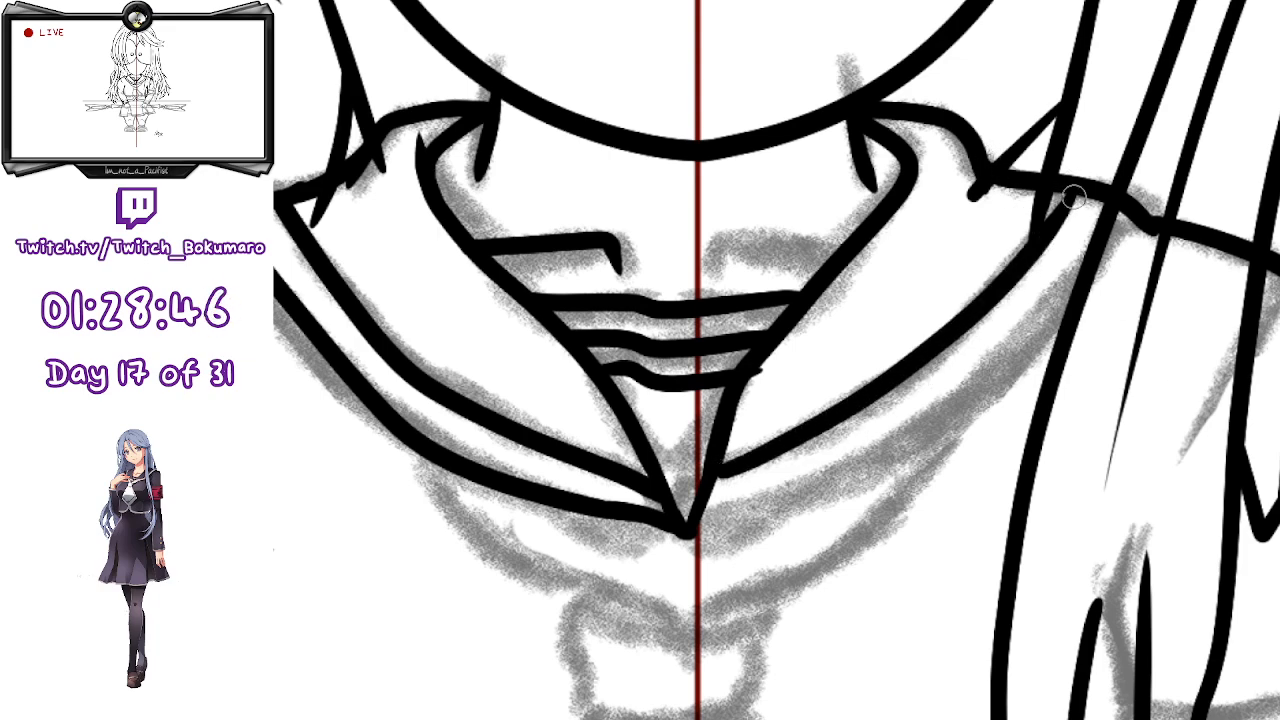
{"action": "key", "text": "ctrl+z"}
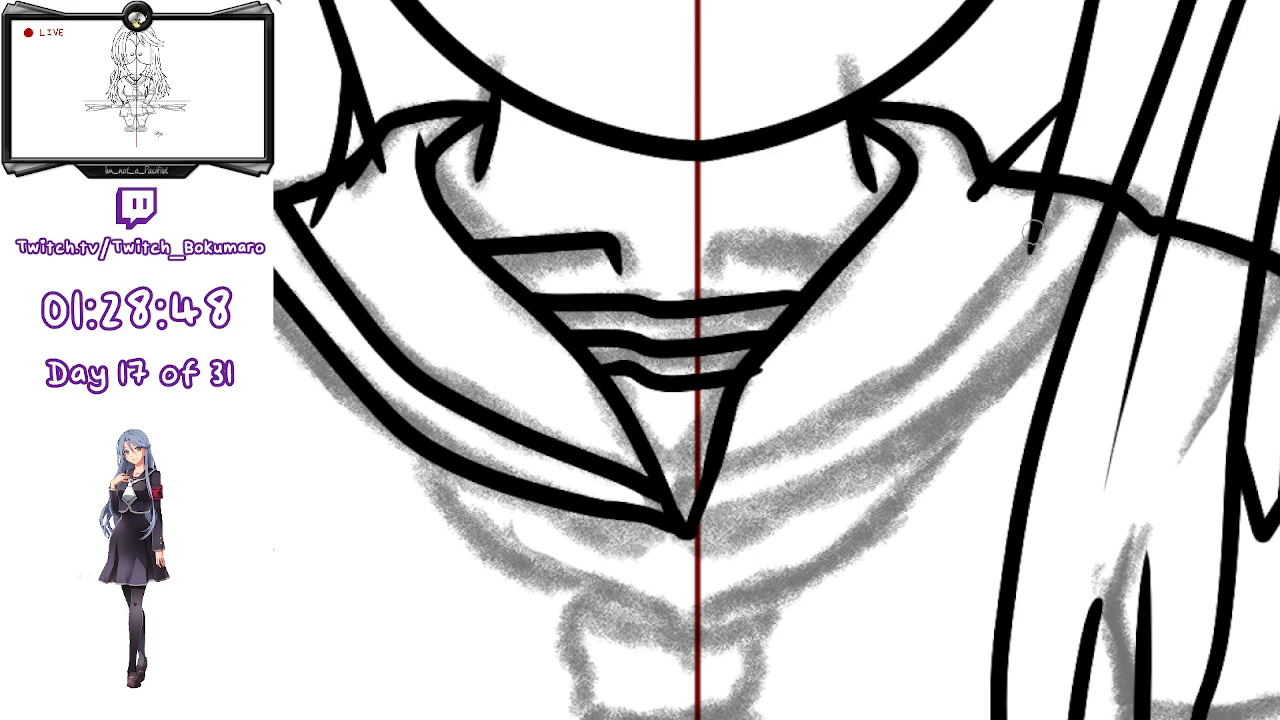
{"action": "mouse_move", "coordinate": [1063, 207]}
{"action": "left_mouse_down"}
{"action": "mouse_move", "coordinate": [1046, 234]}
{"action": "mouse_move", "coordinate": [715, 485]}
{"action": "left_mouse_up"}
{"action": "key", "text": "ctrl+t"}
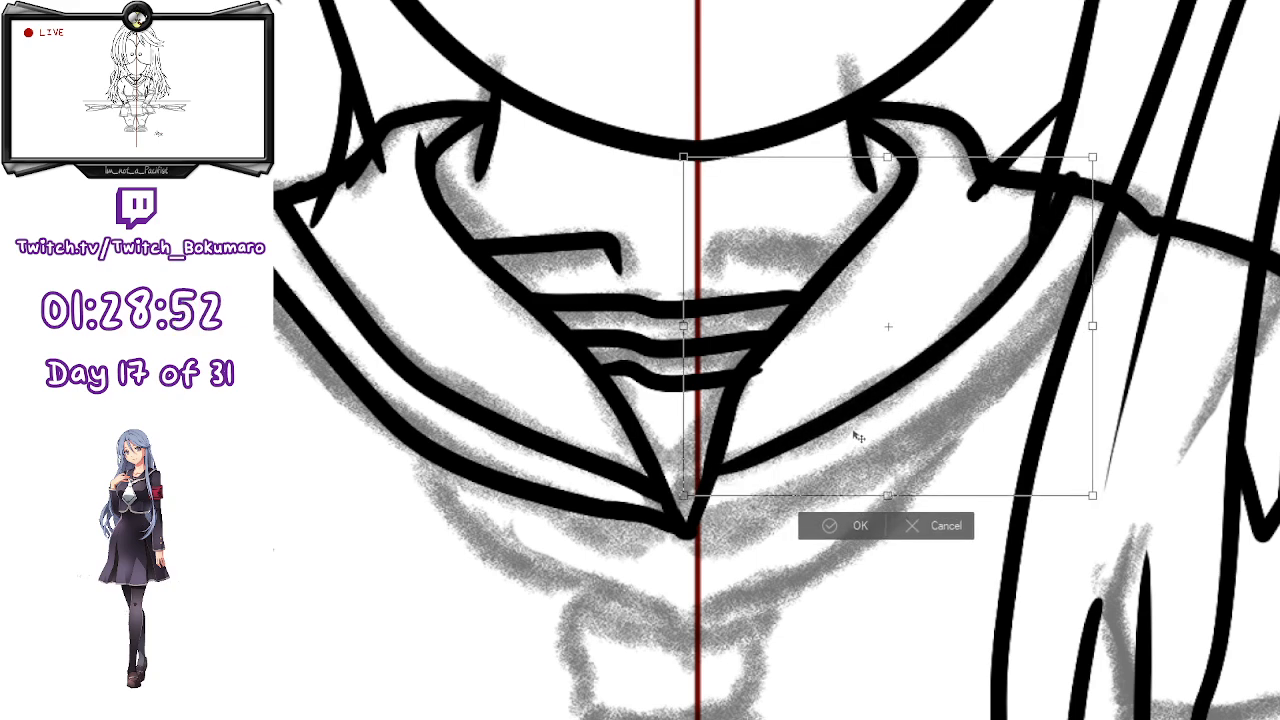
{"action": "key", "text": "Return"}
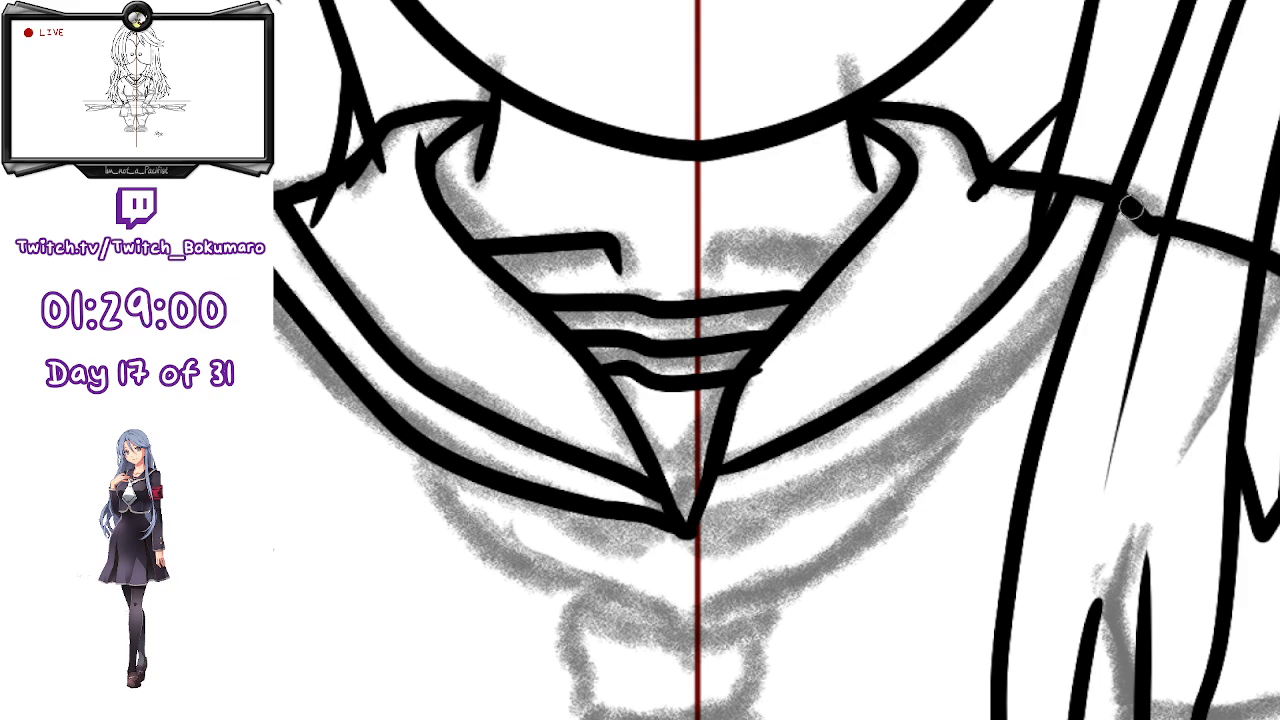
- Ink the right collar flap's outer edge from the shoulder down to the V point, parallel to the trim line
{"action": "mouse_move", "coordinate": [1088, 267]}
{"action": "left_mouse_down"}
{"action": "mouse_move", "coordinate": [897, 428]}
{"action": "mouse_move", "coordinate": [703, 494]}
{"action": "mouse_move", "coordinate": [795, 474]}
{"action": "mouse_move", "coordinate": [1037, 334]}
{"action": "mouse_move", "coordinate": [1164, 195]}
{"action": "mouse_move", "coordinate": [1111, 223]}
{"action": "mouse_move", "coordinate": [1077, 287]}
{"action": "mouse_move", "coordinate": [858, 465]}
{"action": "mouse_move", "coordinate": [690, 520]}
{"action": "left_mouse_up"}
{"action": "key", "text": "ctrl+z"}
{"action": "key", "text": "ctrl+z"}
{"action": "key", "text": "ctrl+z"}
{"action": "mouse_move", "coordinate": [1157, 226]}
{"action": "left_mouse_down"}
{"action": "mouse_move", "coordinate": [1110, 222]}
{"action": "mouse_move", "coordinate": [1016, 352]}
{"action": "mouse_move", "coordinate": [762, 515]}
{"action": "mouse_move", "coordinate": [672, 540]}
{"action": "left_mouse_up"}
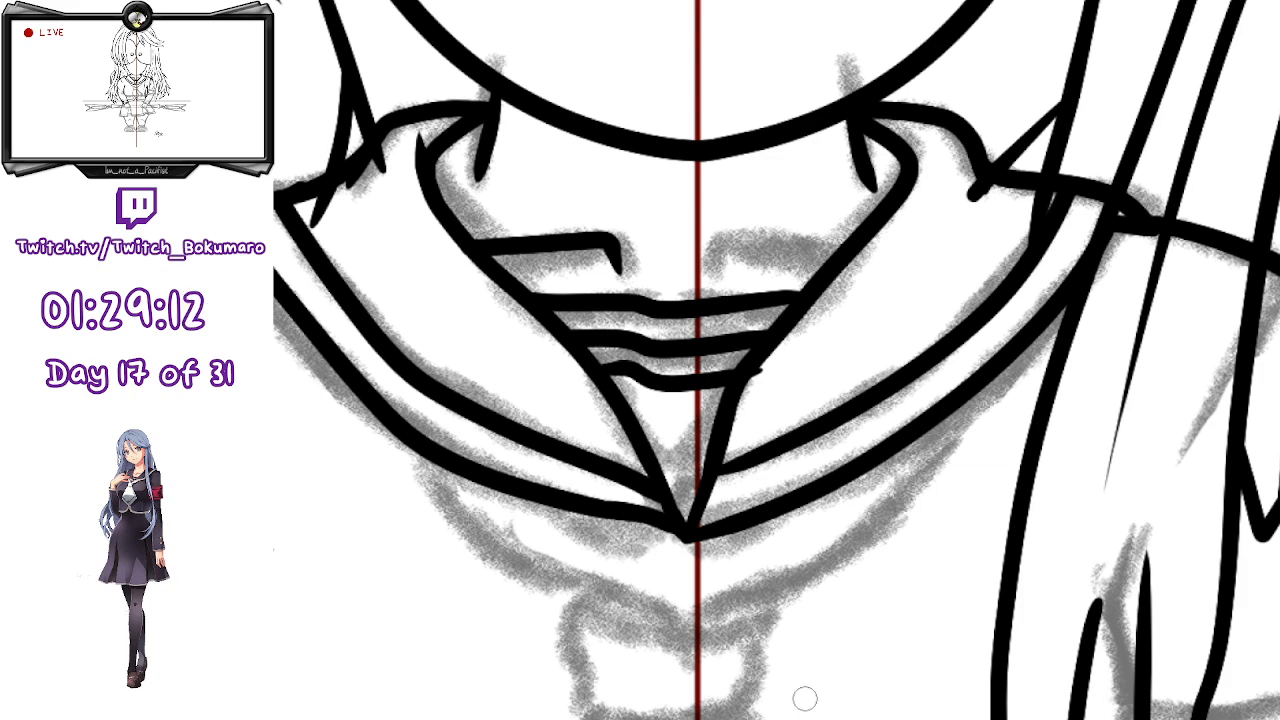
- Erase the neckline stripe's overshoot and the hair strand ends that cross into the right side of the collar
{"action": "left_click", "coordinate": [682, 390], "text": "ctrl"}
{"action": "left_click", "coordinate": [757, 369]}
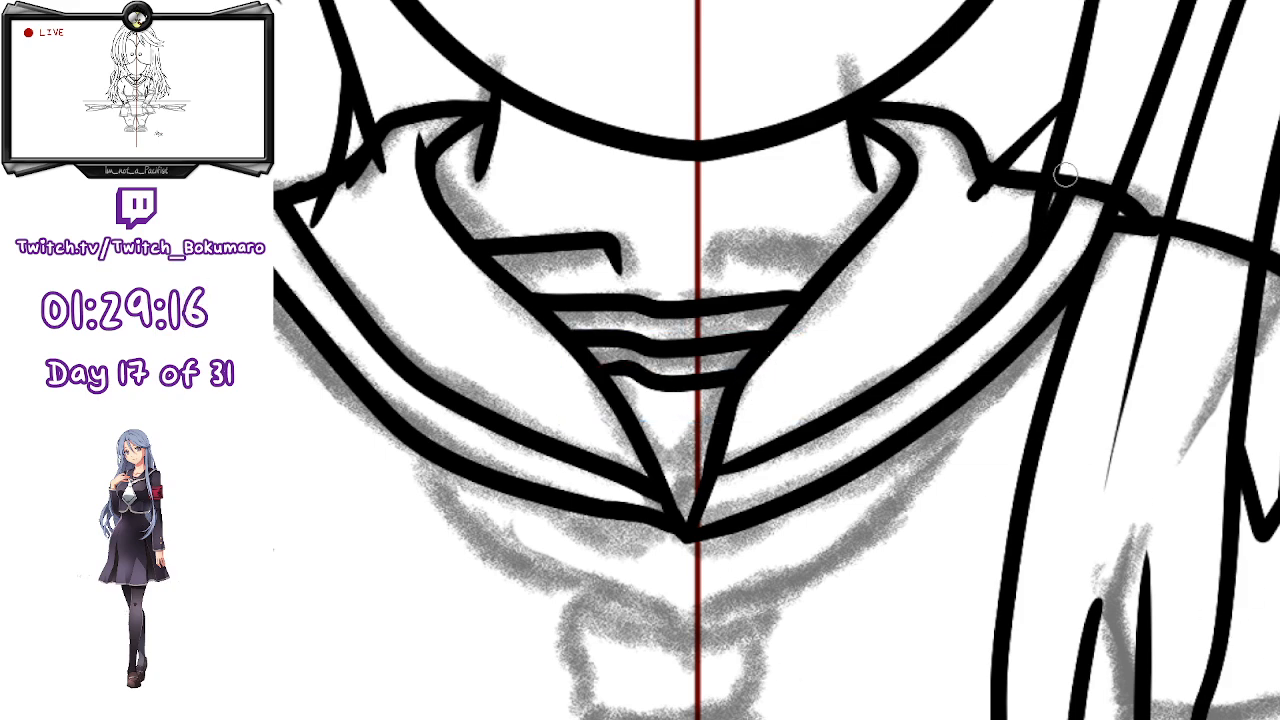
{"action": "left_click", "coordinate": [1030, 148], "text": "ctrl"}
{"action": "left_click_drag", "start_coordinate": [964, 197], "coordinate": [988, 195]}
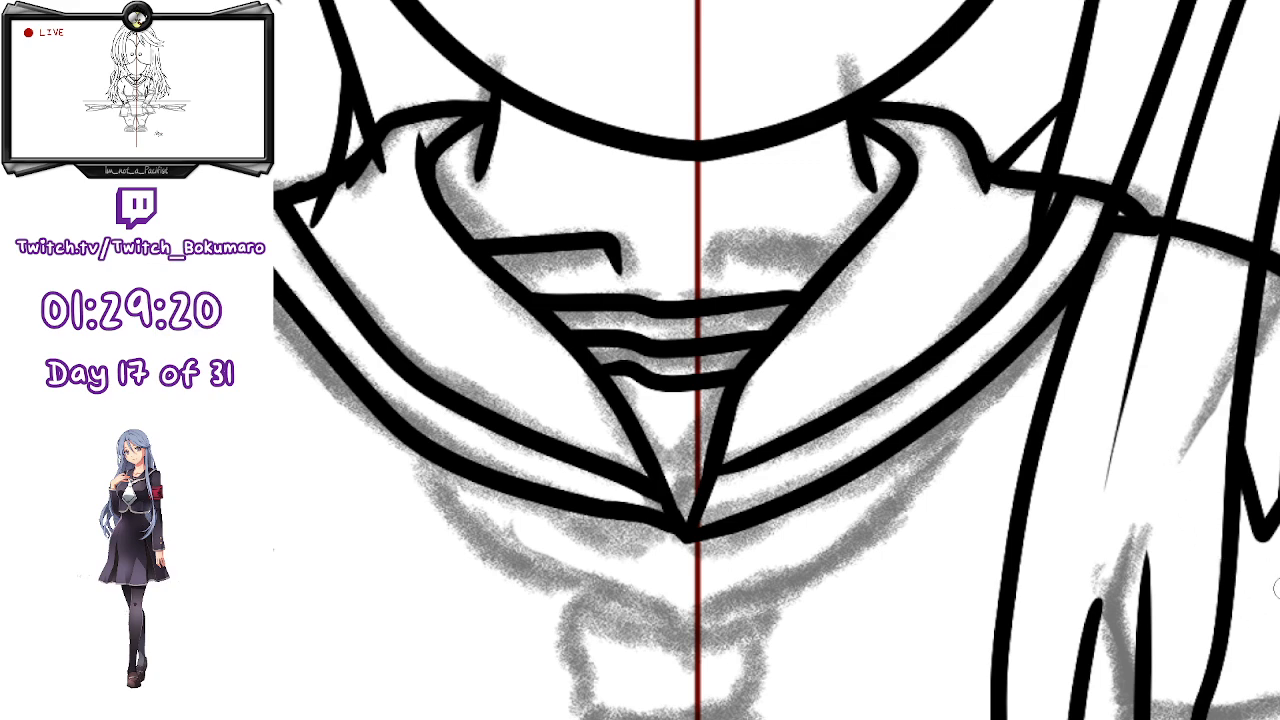
{"action": "left_click_drag", "start_coordinate": [1023, 202], "coordinate": [1038, 195]}
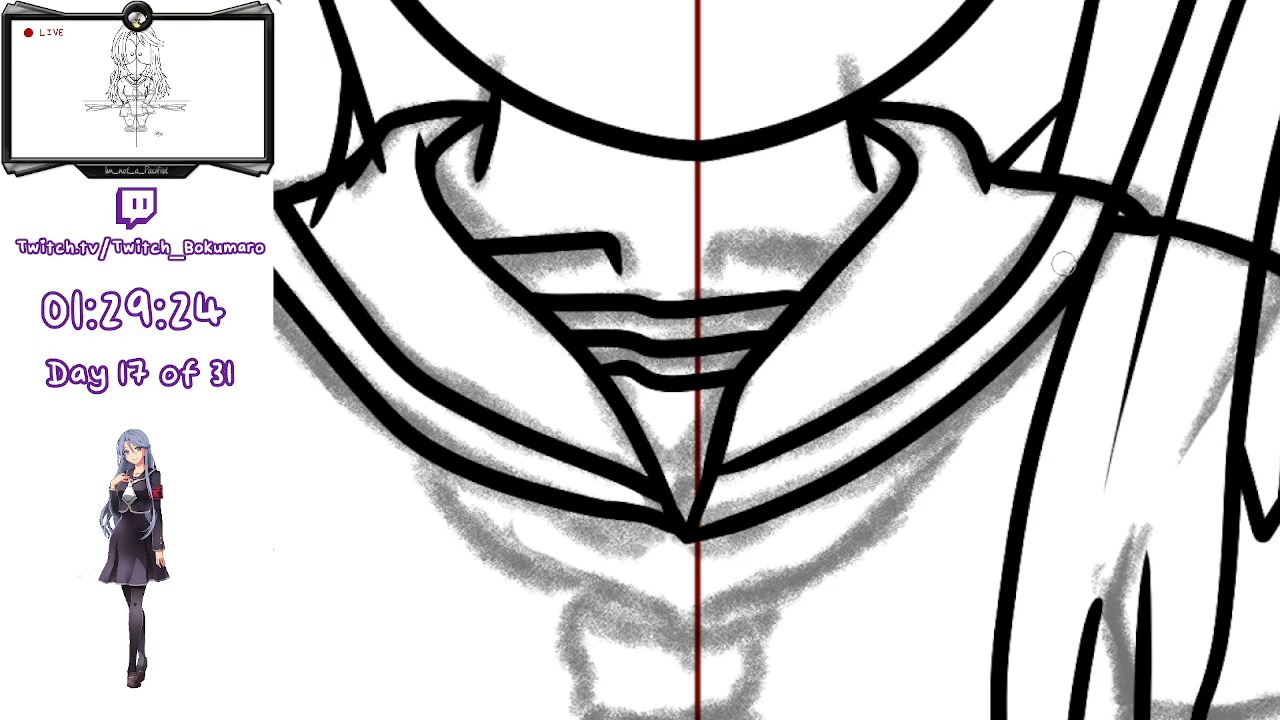
- Ink the right upper arm's outer contour from the shoulder down to the sleeve fold above the armband
{"action": "left_click_drag", "start_coordinate": [1215, 373], "coordinate": [1145, 341]}
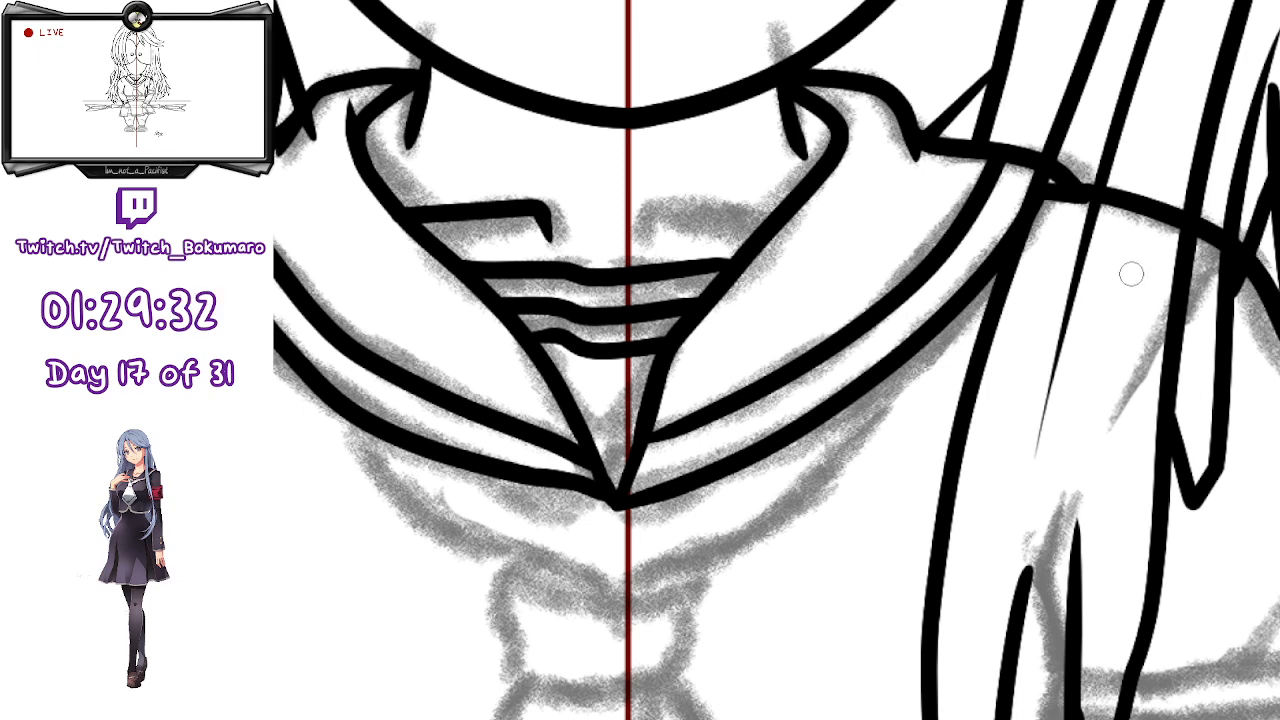
{"action": "mouse_move", "coordinate": [1158, 268]}
{"action": "left_mouse_down"}
{"action": "mouse_move", "coordinate": [1030, 170]}
{"action": "mouse_move", "coordinate": [932, 140]}
{"action": "left_mouse_up"}
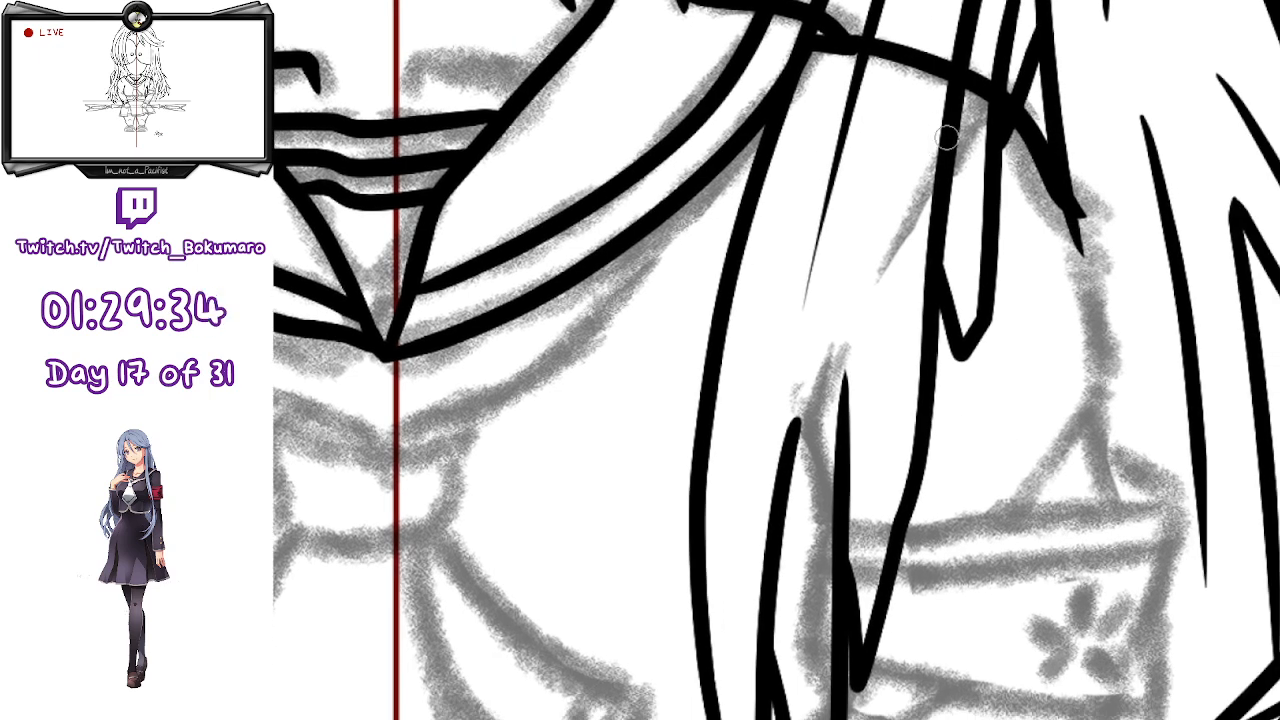
{"action": "left_click_drag", "start_coordinate": [1103, 205], "coordinate": [958, 178]}
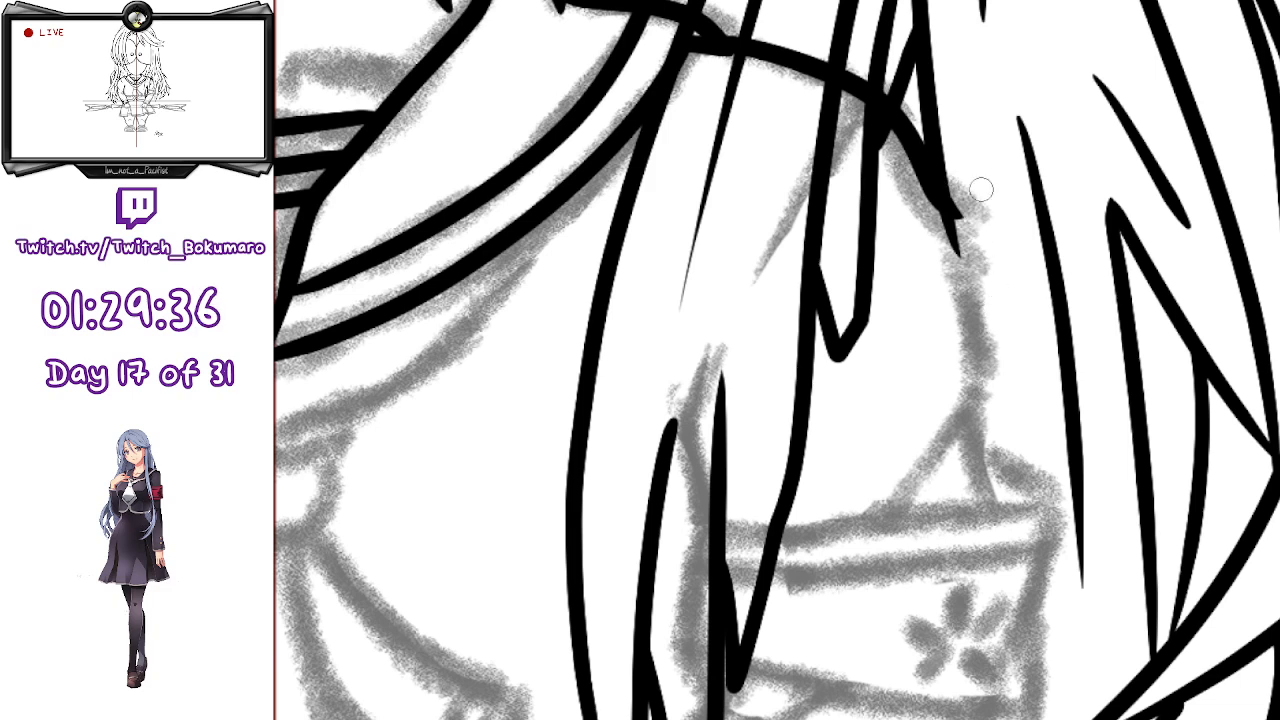
{"action": "left_click_drag", "start_coordinate": [1023, 330], "coordinate": [1009, 292]}
{"action": "left_click_drag", "start_coordinate": [957, 212], "coordinate": [977, 303]}
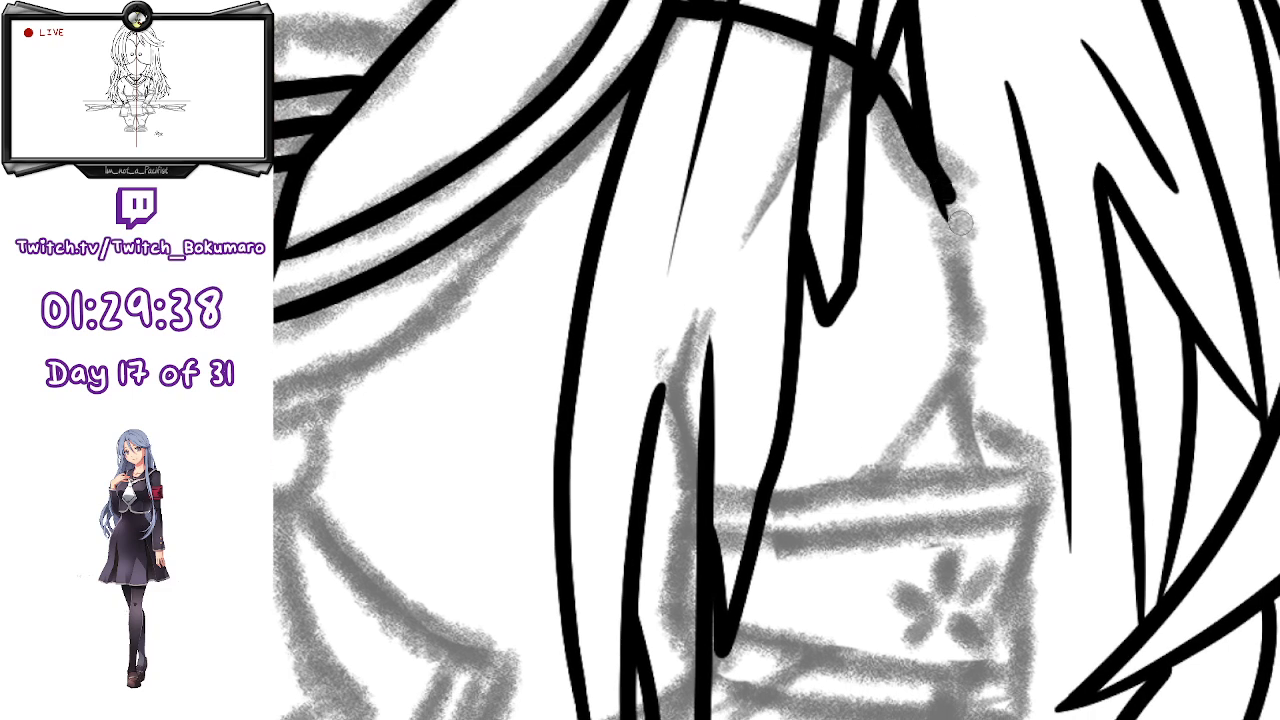
{"action": "key", "text": "ctrl+z"}
{"action": "mouse_move", "coordinate": [923, 152]}
{"action": "left_mouse_down"}
{"action": "mouse_move", "coordinate": [983, 343]}
{"action": "mouse_move", "coordinate": [980, 314]}
{"action": "mouse_move", "coordinate": [954, 376]}
{"action": "mouse_move", "coordinate": [885, 456]}
{"action": "left_mouse_up"}
{"action": "key", "text": "ctrl+z"}
- Ink two tapered sleeve folds splitting from the arm's outer contour down toward the armband
{"action": "mouse_move", "coordinate": [960, 263]}
{"action": "left_mouse_down"}
{"action": "mouse_move", "coordinate": [976, 345]}
{"action": "mouse_move", "coordinate": [868, 487]}
{"action": "left_mouse_up"}
{"action": "mouse_move", "coordinate": [973, 342]}
{"action": "left_mouse_down"}
{"action": "mouse_move", "coordinate": [965, 436]}
{"action": "mouse_move", "coordinate": [980, 477]}
{"action": "left_mouse_up"}
{"action": "key", "text": "ctrl+z"}
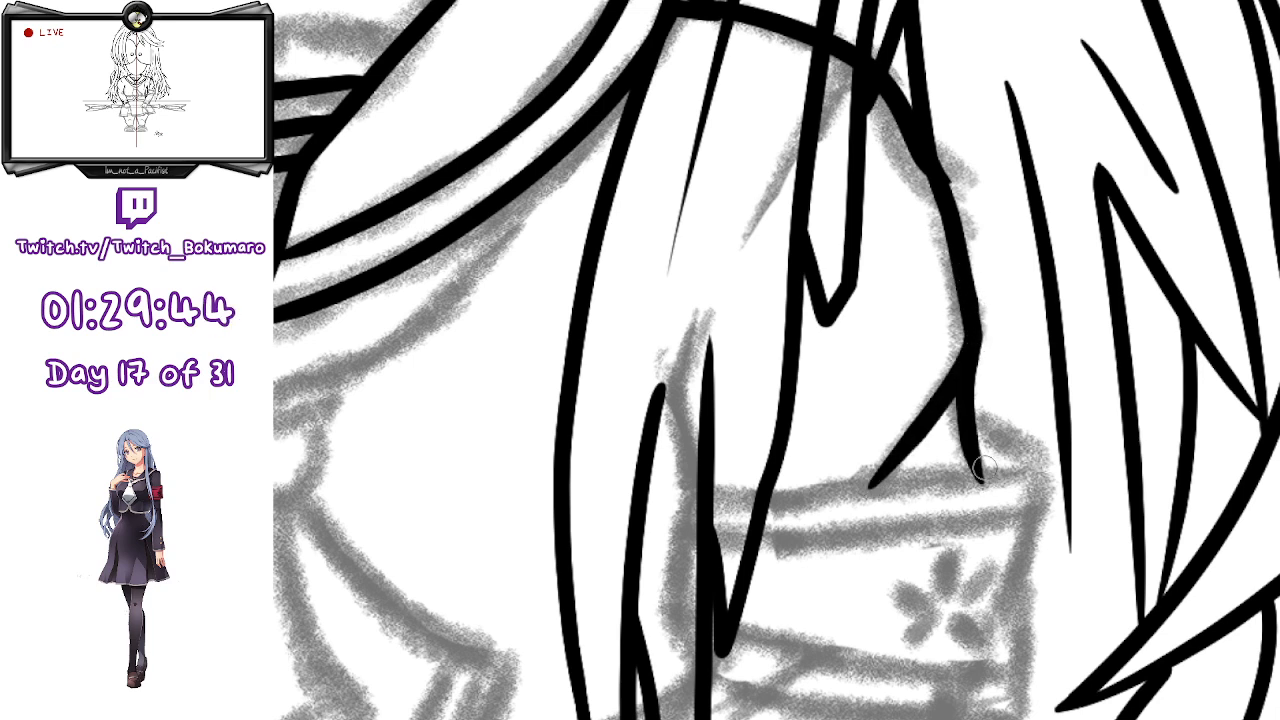
{"action": "left_click_drag", "start_coordinate": [958, 350], "coordinate": [987, 470]}
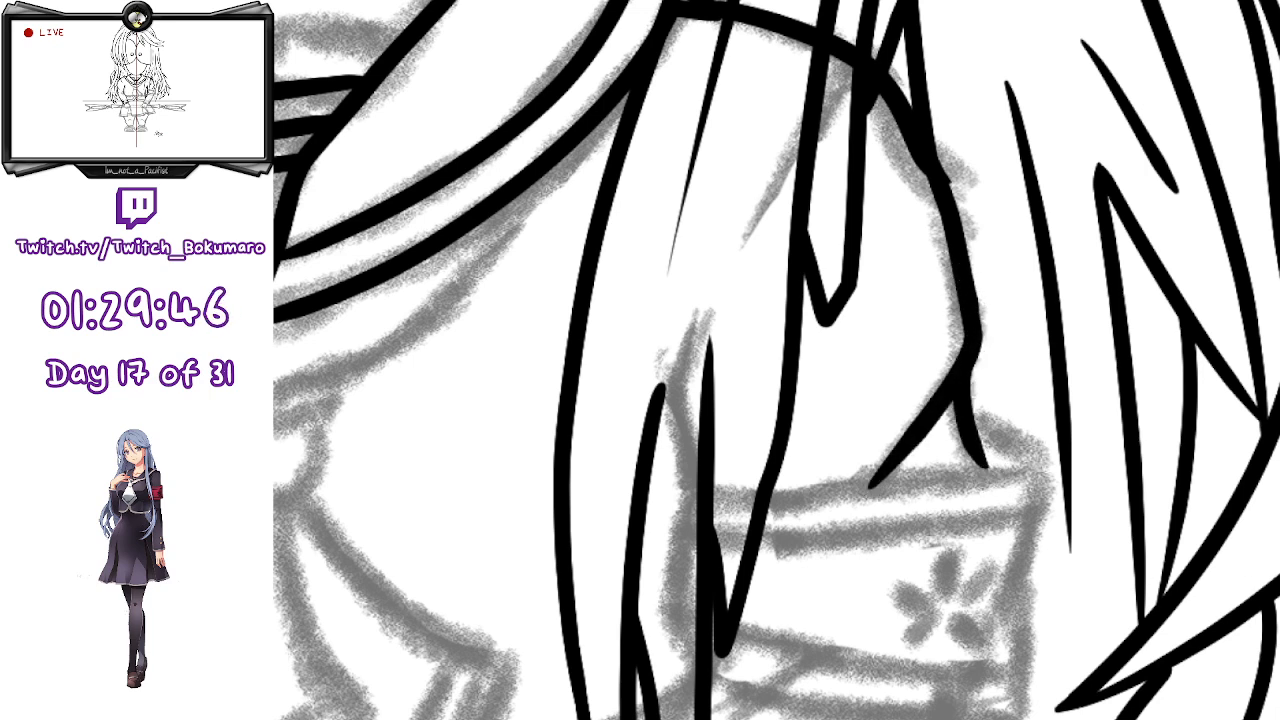
- Ink the armband's upper edge across the sleeve, with its outer end curving back up behind the arm
{"action": "left_click_drag", "start_coordinate": [1091, 609], "coordinate": [1189, 440]}
{"action": "mouse_move", "coordinate": [1071, 243]}
{"action": "left_mouse_down"}
{"action": "mouse_move", "coordinate": [1138, 288]}
{"action": "mouse_move", "coordinate": [933, 340]}
{"action": "mouse_move", "coordinate": [784, 340]}
{"action": "mouse_move", "coordinate": [1092, 290]}
{"action": "mouse_move", "coordinate": [1080, 245]}
{"action": "left_mouse_up"}
{"action": "key", "text": "ctrl+z"}
{"action": "key", "text": "ctrl+z"}
{"action": "mouse_move", "coordinate": [803, 330]}
{"action": "left_mouse_down"}
{"action": "mouse_move", "coordinate": [1044, 311]}
{"action": "mouse_move", "coordinate": [1060, 242]}
{"action": "left_mouse_up"}
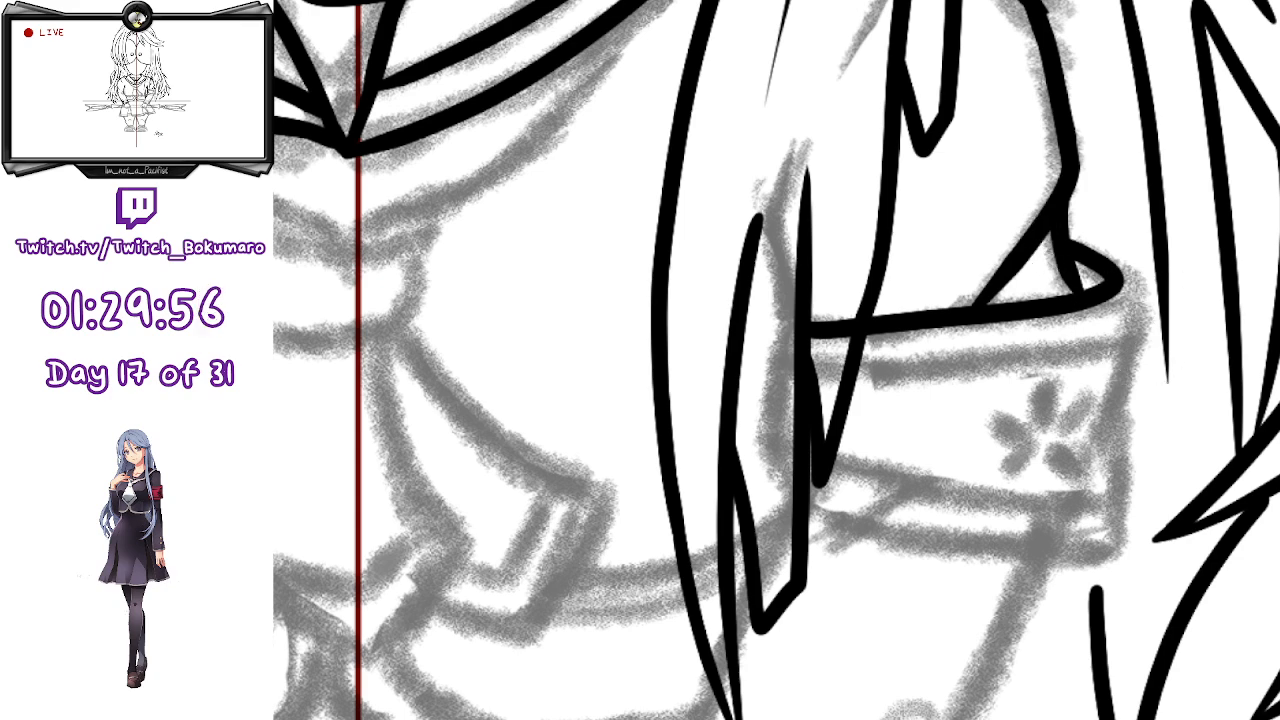
- Ink the armband's short outer side edge, running down from the end of its upper edge
{"action": "left_click_drag", "start_coordinate": [1115, 271], "coordinate": [1091, 497]}
{"action": "key", "text": "ctrl+z"}
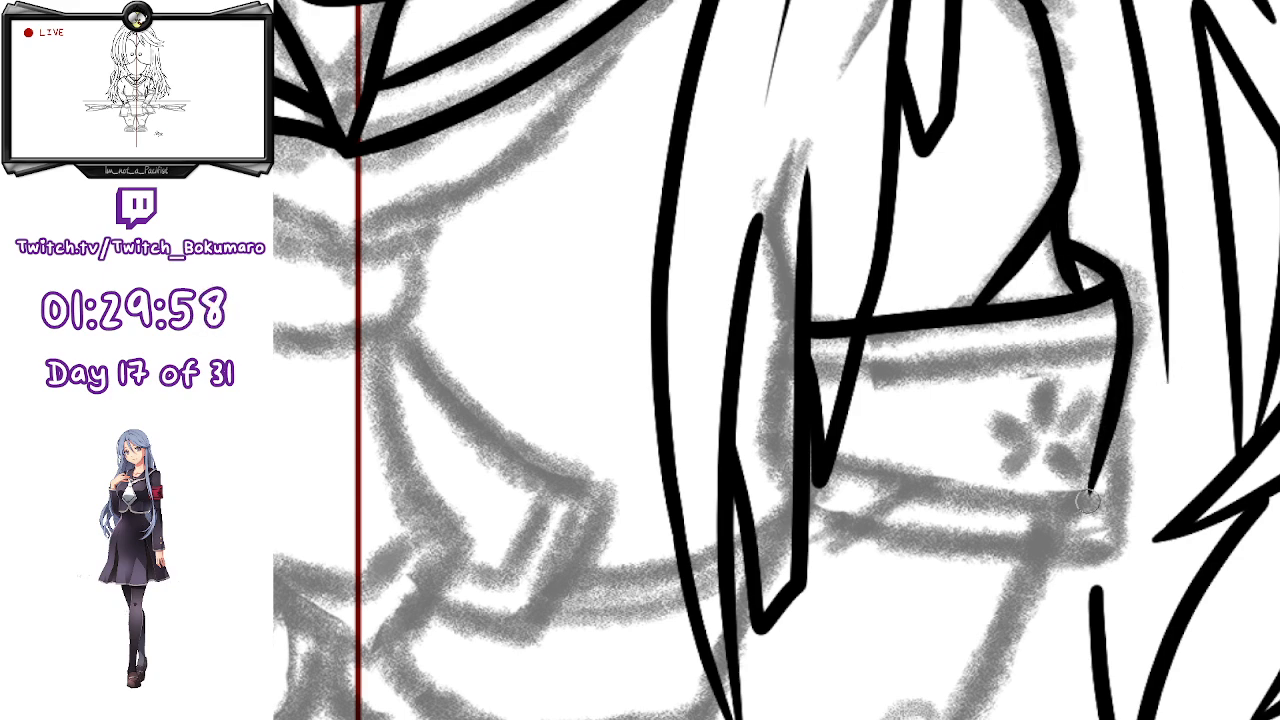
{"action": "mouse_move", "coordinate": [1117, 277]}
{"action": "left_mouse_down"}
{"action": "mouse_move", "coordinate": [1109, 413]}
{"action": "mouse_move", "coordinate": [1125, 383]}
{"action": "mouse_move", "coordinate": [1104, 434]}
{"action": "mouse_move", "coordinate": [1128, 354]}
{"action": "mouse_move", "coordinate": [1104, 458]}
{"action": "left_mouse_up"}
{"action": "key", "text": "ctrl+z"}
{"action": "key", "text": "ctrl+z"}
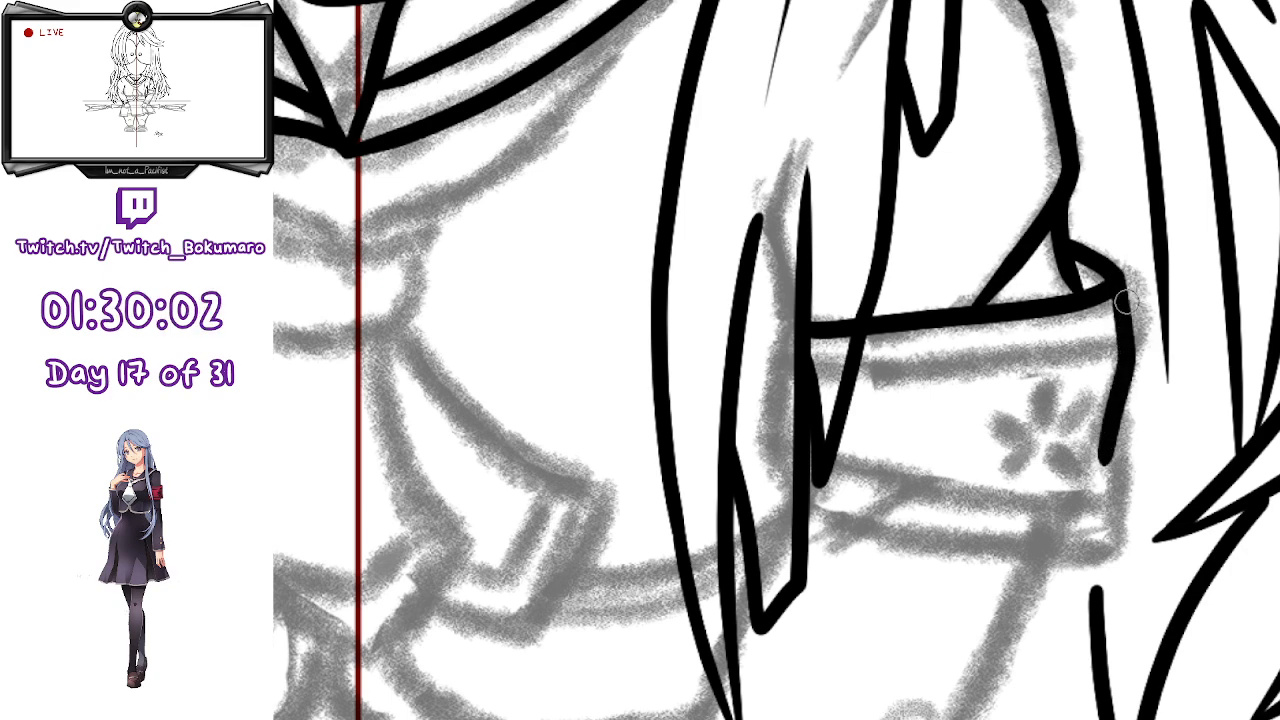
- Ink the armband's outer lower corner and its curved lower edge, sweeping across the sleeve to the hair strand
{"action": "mouse_move", "coordinate": [1118, 410]}
{"action": "left_mouse_down"}
{"action": "mouse_move", "coordinate": [1060, 560]}
{"action": "mouse_move", "coordinate": [714, 472]}
{"action": "left_mouse_up"}
{"action": "key", "text": "ctrl+z"}
{"action": "mouse_move", "coordinate": [1112, 412]}
{"action": "left_mouse_down"}
{"action": "mouse_move", "coordinate": [1110, 562]}
{"action": "mouse_move", "coordinate": [760, 492]}
{"action": "left_mouse_up"}
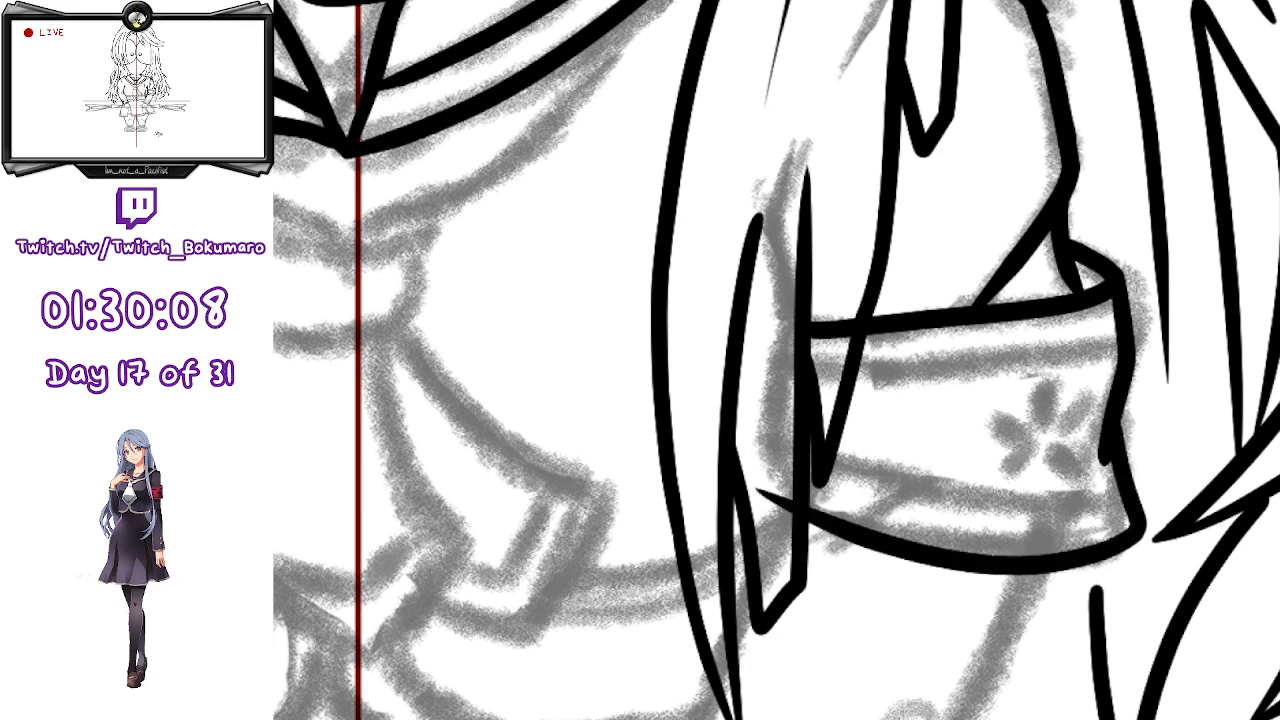
- Ink two thin parallel trim lines just above the armband's lower edge, ending at the hair strand
{"action": "mouse_move", "coordinate": [1118, 489]}
{"action": "left_mouse_down"}
{"action": "mouse_move", "coordinate": [851, 494]}
{"action": "mouse_move", "coordinate": [765, 440]}
{"action": "left_mouse_up"}
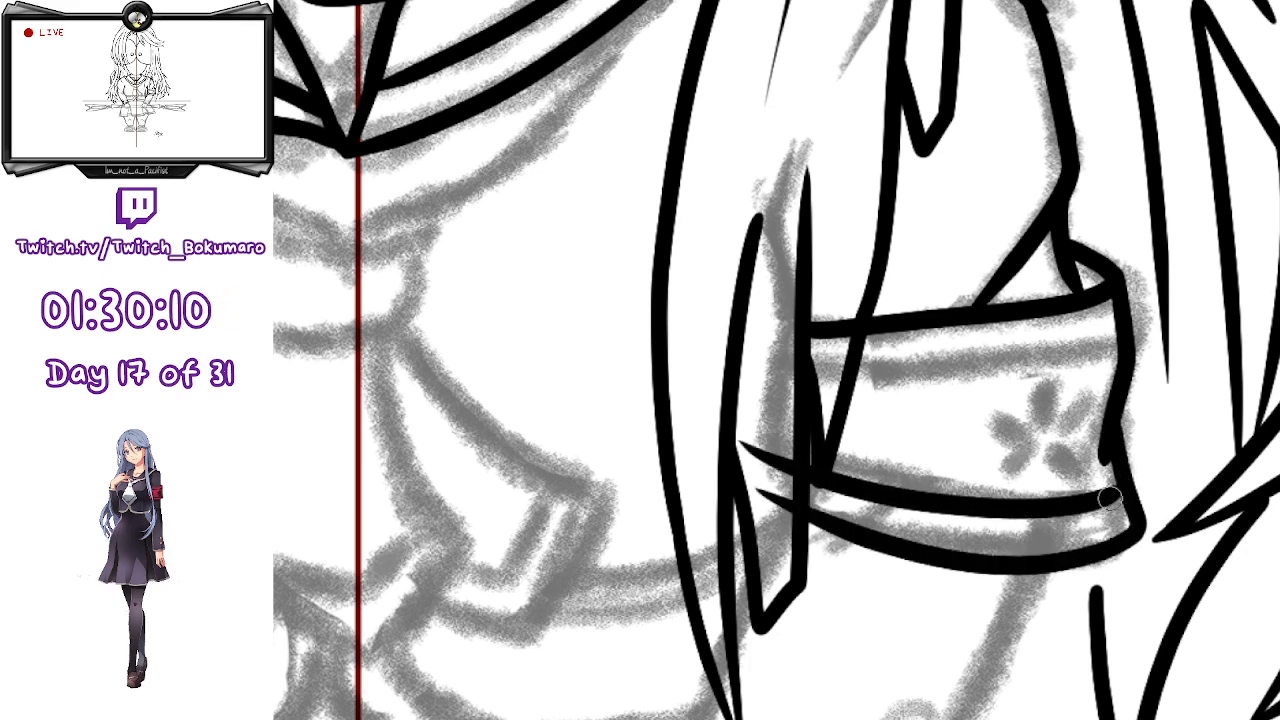
{"action": "key", "text": "ctrl+z"}
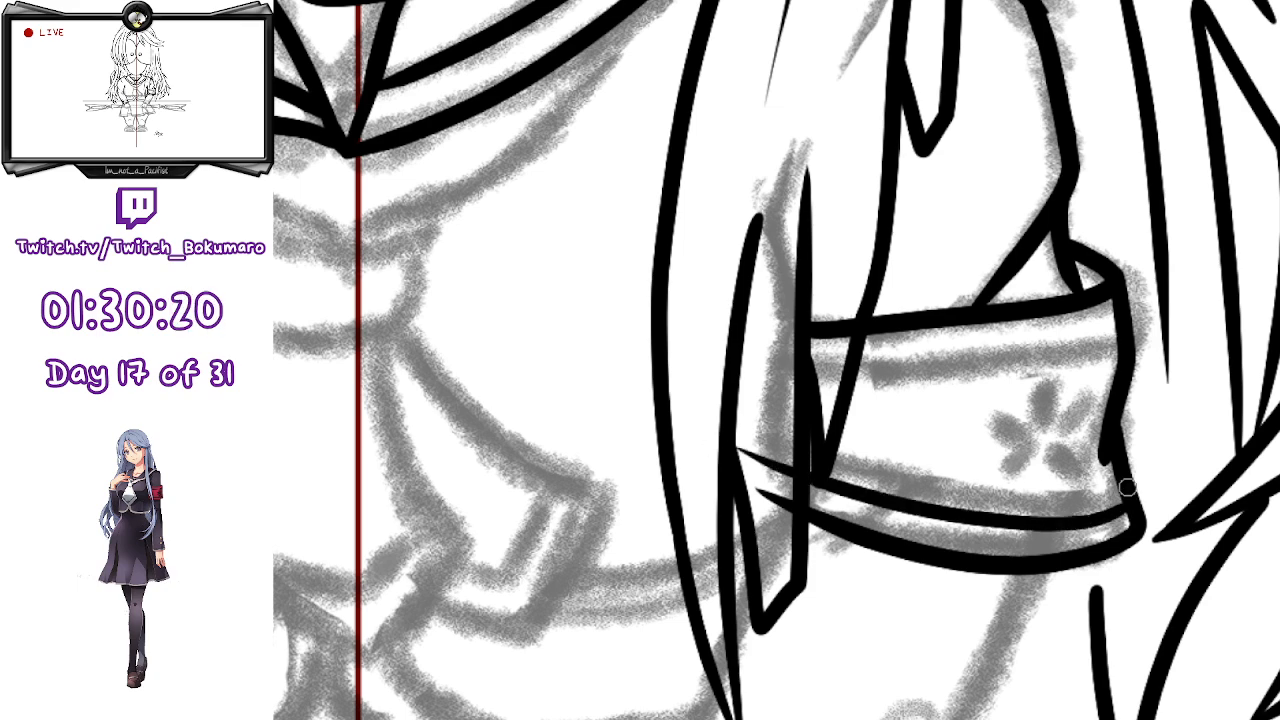
{"action": "mouse_move", "coordinate": [1128, 510]}
{"action": "left_mouse_down"}
{"action": "mouse_move", "coordinate": [1008, 531]}
{"action": "mouse_move", "coordinate": [736, 446]}
{"action": "left_mouse_up"}
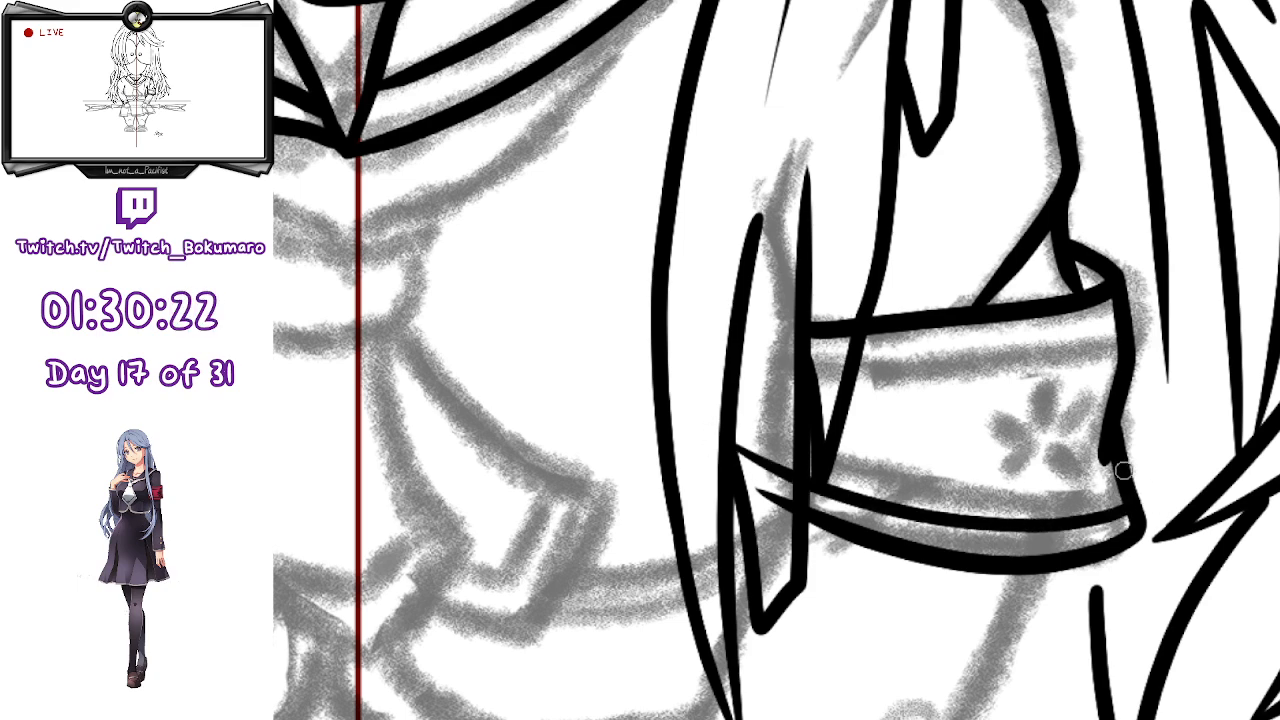
{"action": "mouse_move", "coordinate": [1120, 484]}
{"action": "left_mouse_down"}
{"action": "mouse_move", "coordinate": [1086, 506]}
{"action": "mouse_move", "coordinate": [736, 412]}
{"action": "left_mouse_up"}
{"action": "key", "text": "ctrl+z"}
{"action": "mouse_move", "coordinate": [1118, 492]}
{"action": "left_mouse_down"}
{"action": "mouse_move", "coordinate": [987, 501]}
{"action": "mouse_move", "coordinate": [706, 408]}
{"action": "mouse_move", "coordinate": [789, 409]}
{"action": "mouse_move", "coordinate": [785, 487]}
{"action": "mouse_move", "coordinate": [806, 438]}
{"action": "mouse_move", "coordinate": [790, 485]}
{"action": "left_mouse_up"}
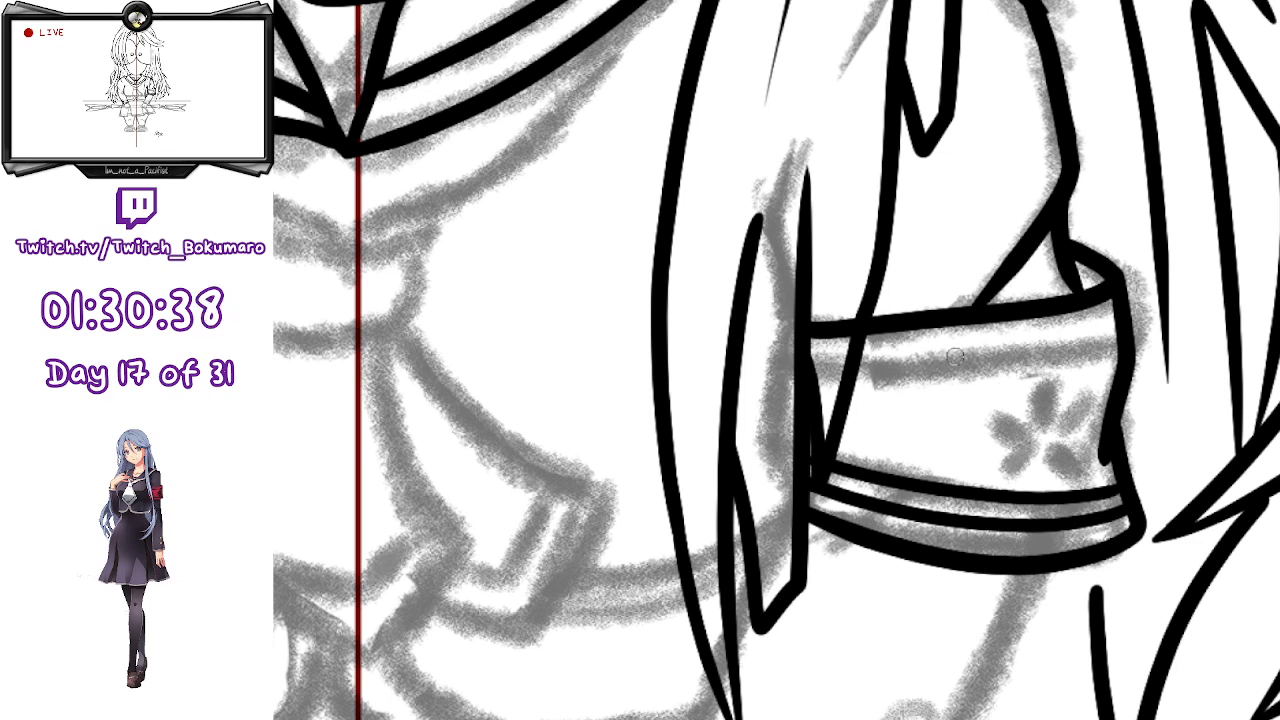
- Ink two thin curved trim lines below the armband's upper edge, ending at the hair strand
{"action": "mouse_move", "coordinate": [1118, 332]}
{"action": "left_mouse_down"}
{"action": "mouse_move", "coordinate": [821, 359]}
{"action": "mouse_move", "coordinate": [780, 346]}
{"action": "left_mouse_up"}
{"action": "mouse_move", "coordinate": [1124, 349]}
{"action": "left_mouse_down"}
{"action": "mouse_move", "coordinate": [950, 381]}
{"action": "mouse_move", "coordinate": [744, 360]}
{"action": "left_mouse_up"}
{"action": "key", "text": "ctrl+z"}
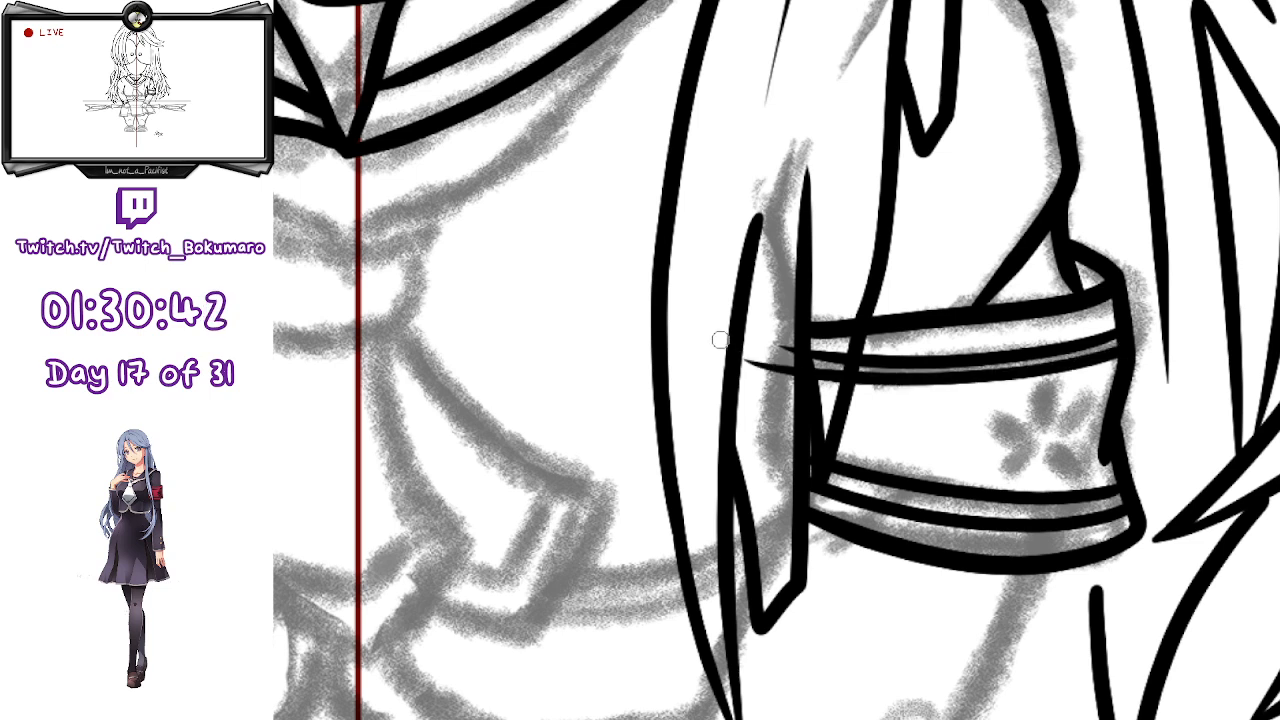
{"action": "mouse_move", "coordinate": [1124, 349]}
{"action": "left_mouse_down"}
{"action": "mouse_move", "coordinate": [984, 372]}
{"action": "mouse_move", "coordinate": [744, 375]}
{"action": "left_mouse_up"}
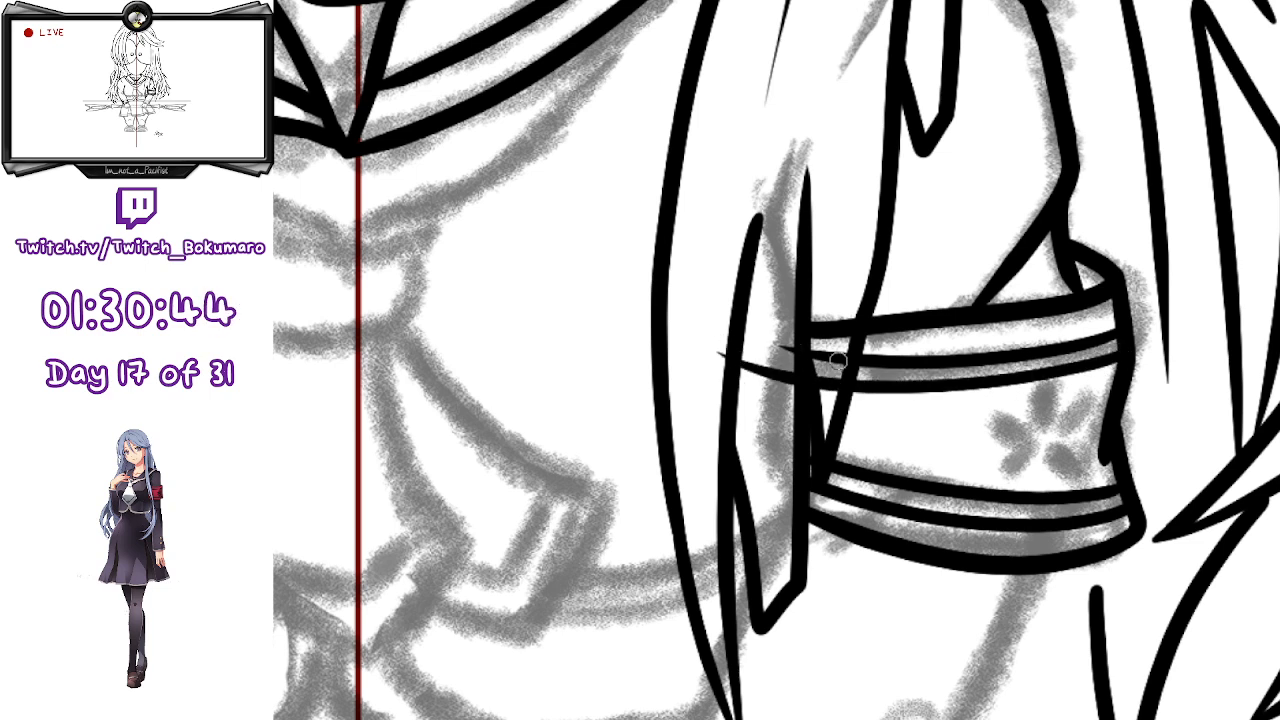
{"action": "key", "text": "ctrl+z"}
{"action": "mouse_move", "coordinate": [1128, 358]}
{"action": "left_mouse_down"}
{"action": "mouse_move", "coordinate": [844, 389]}
{"action": "mouse_move", "coordinate": [713, 333]}
{"action": "mouse_move", "coordinate": [910, 355]}
{"action": "mouse_move", "coordinate": [820, 383]}
{"action": "mouse_move", "coordinate": [739, 363]}
{"action": "mouse_move", "coordinate": [722, 408]}
{"action": "mouse_move", "coordinate": [771, 313]}
{"action": "mouse_move", "coordinate": [792, 432]}
{"action": "mouse_move", "coordinate": [828, 306]}
{"action": "mouse_move", "coordinate": [822, 401]}
{"action": "left_mouse_up"}
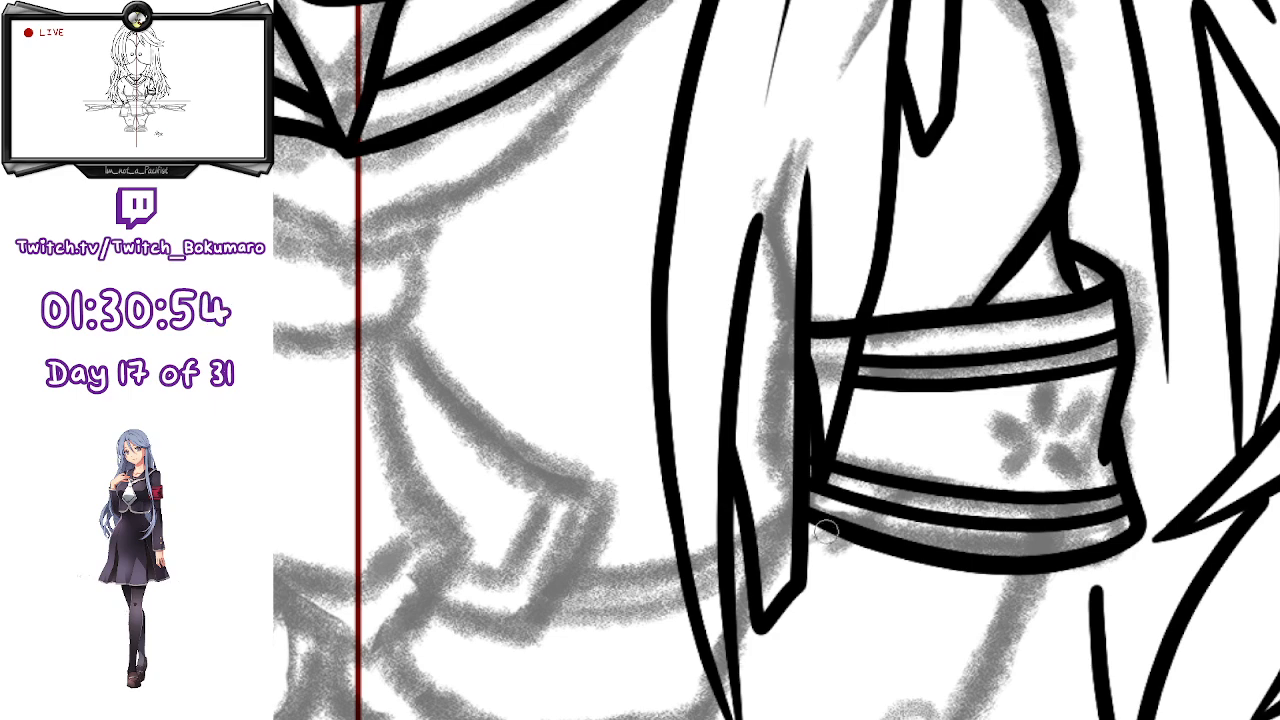
- Ink the flower emblem's top petal on the armband as a small closed teardrop pointing down to the centre
{"action": "scroll", "coordinate": [970, 465], "scroll_direction": "up", "scroll_amount": 4}
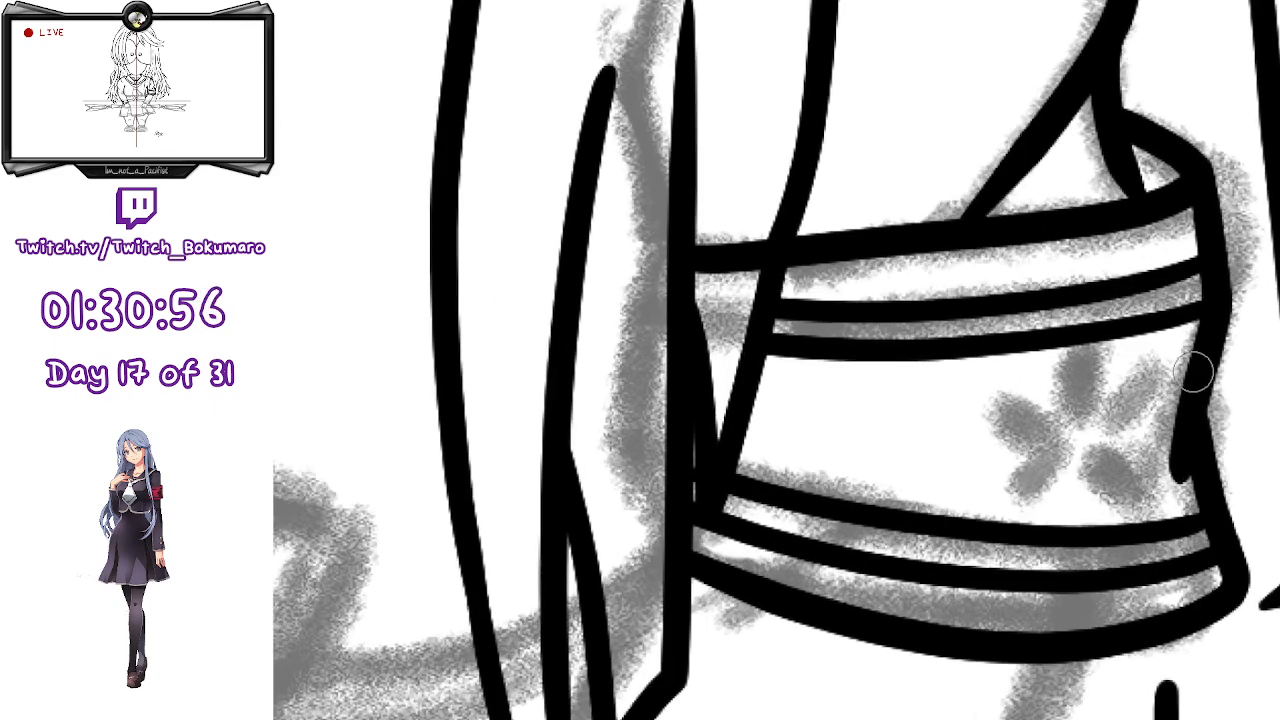
{"action": "scroll", "coordinate": [1195, 372], "scroll_direction": "up", "scroll_amount": 1}
{"action": "key", "text": "e"}
{"action": "key", "text": "e"}
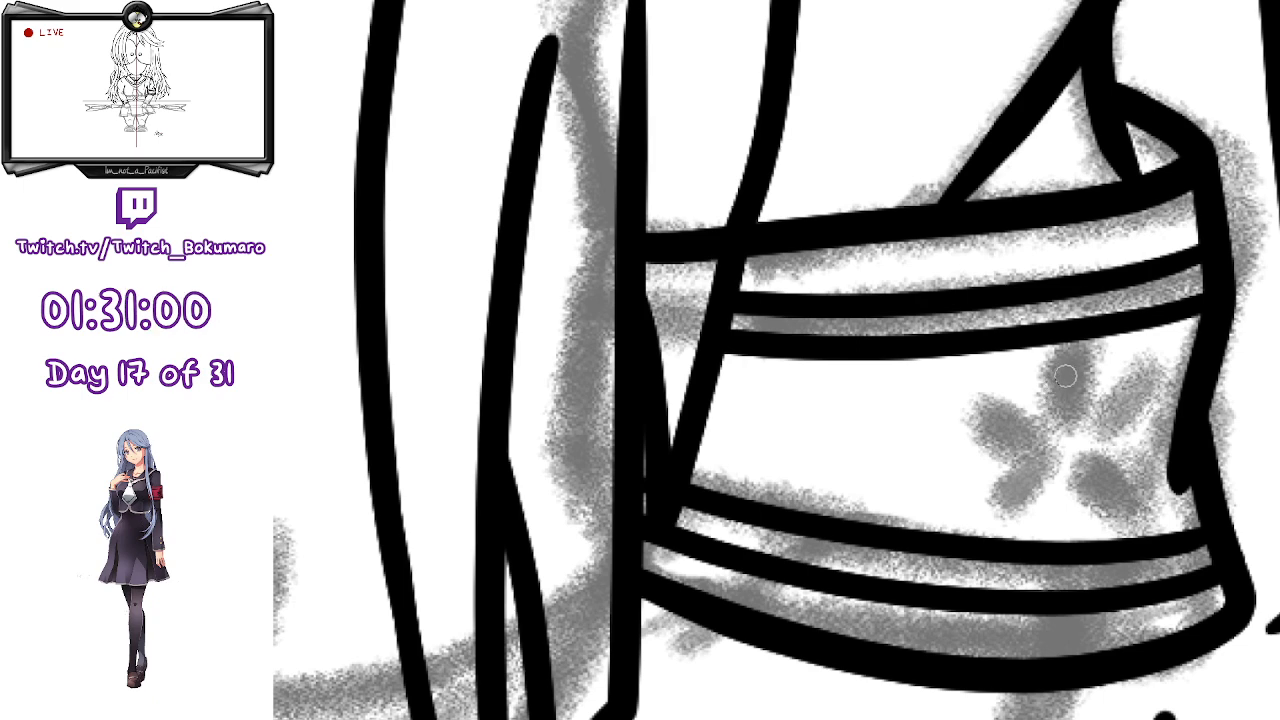
{"action": "left_click_drag", "start_coordinate": [1060, 357], "coordinate": [1060, 430]}
{"action": "key", "text": "ctrl+z"}
{"action": "left_click_drag", "start_coordinate": [1056, 362], "coordinate": [1060, 428]}
{"action": "key", "text": "ctrl+z"}
{"action": "mouse_move", "coordinate": [1052, 360]}
{"action": "left_mouse_down"}
{"action": "mouse_move", "coordinate": [1070, 438]}
{"action": "mouse_move", "coordinate": [1092, 398]}
{"action": "mouse_move", "coordinate": [1069, 363]}
{"action": "mouse_move", "coordinate": [1087, 390]}
{"action": "left_mouse_up"}
{"action": "key", "text": "ctrl+t"}
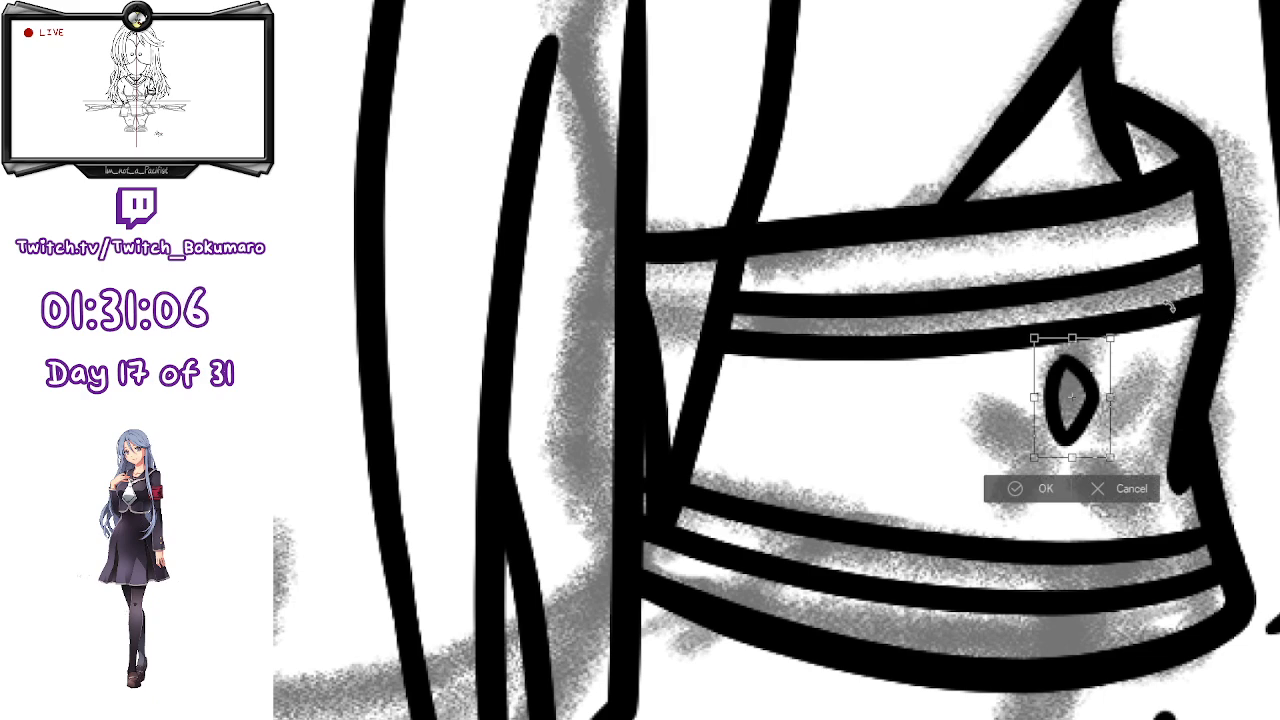
{"action": "left_click_drag", "start_coordinate": [1156, 312], "coordinate": [1158, 292]}
{"action": "key", "text": "Escape"}
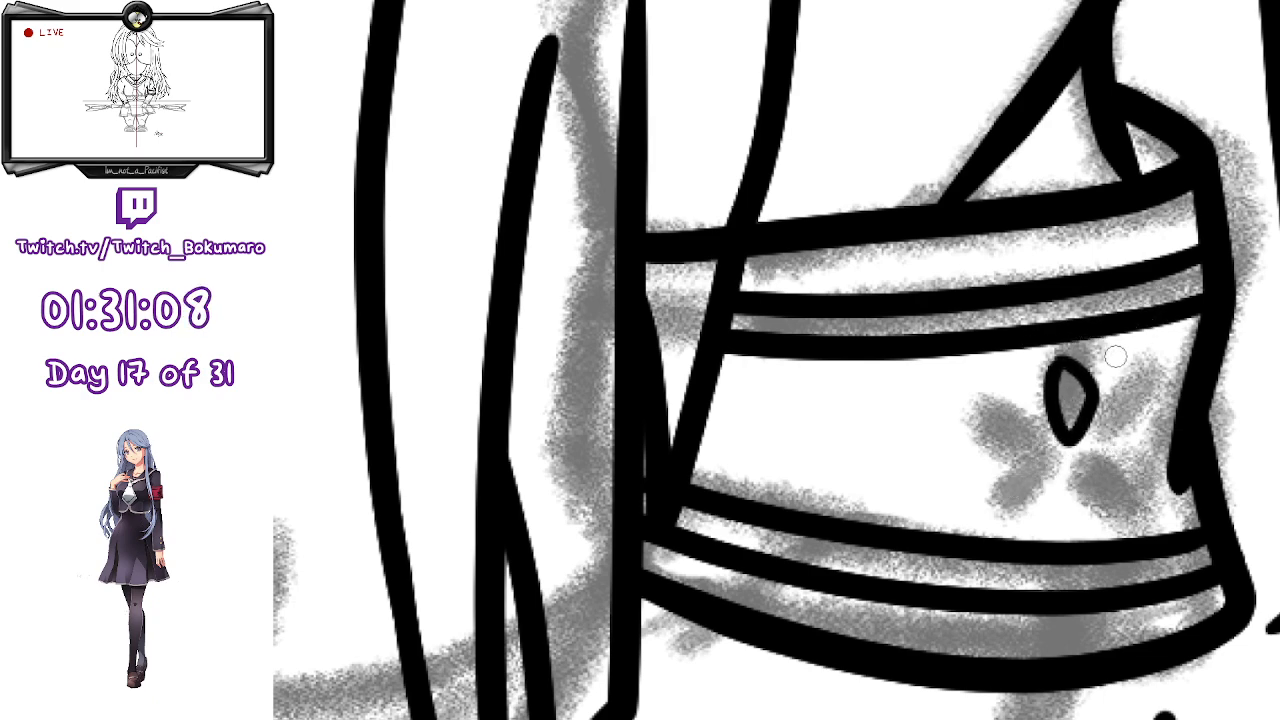
- Duplicate the top petal, rotate the copy counterclockwise, and place it as the flower's upper left petal
{"action": "key", "text": "ctrl+t"}
{"action": "left_click_drag", "start_coordinate": [1219, 379], "coordinate": [1092, 306]}
{"action": "left_click_drag", "start_coordinate": [1098, 396], "coordinate": [1021, 434]}
{"action": "left_click_drag", "start_coordinate": [1165, 355], "coordinate": [1180, 397]}
{"action": "left_click_drag", "start_coordinate": [1047, 455], "coordinate": [1064, 452]}
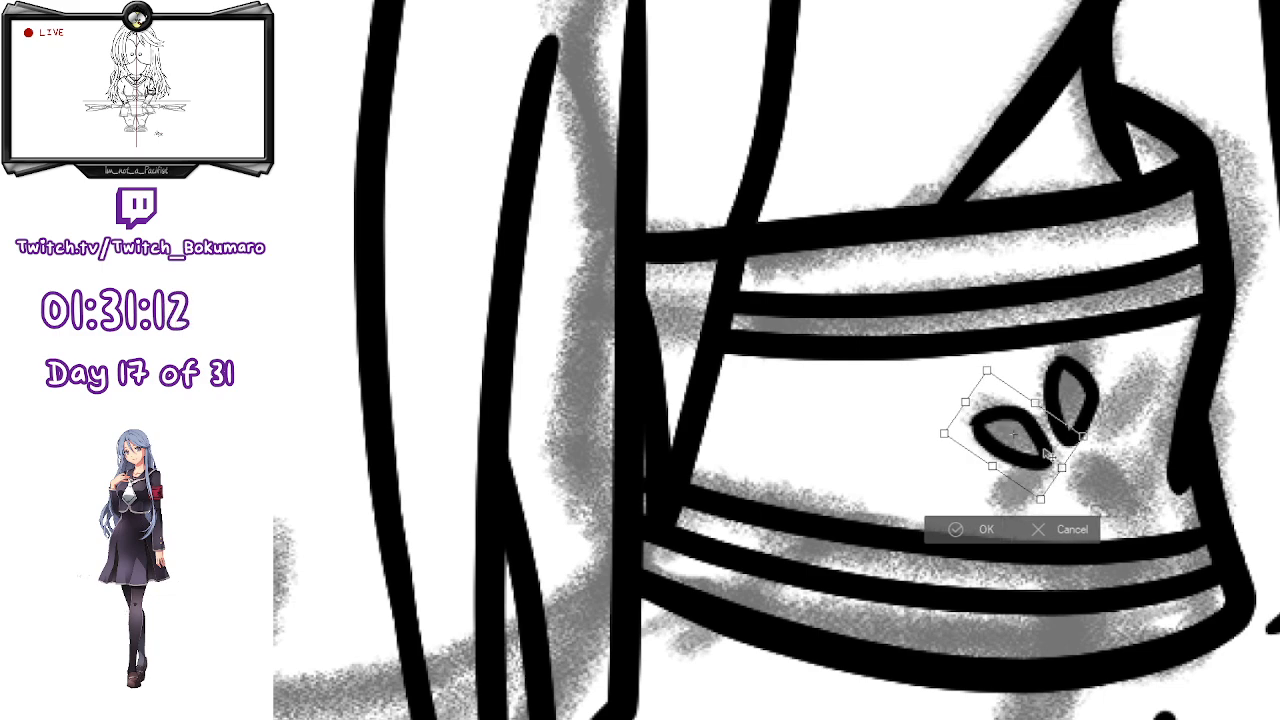
{"action": "key", "text": "Return"}
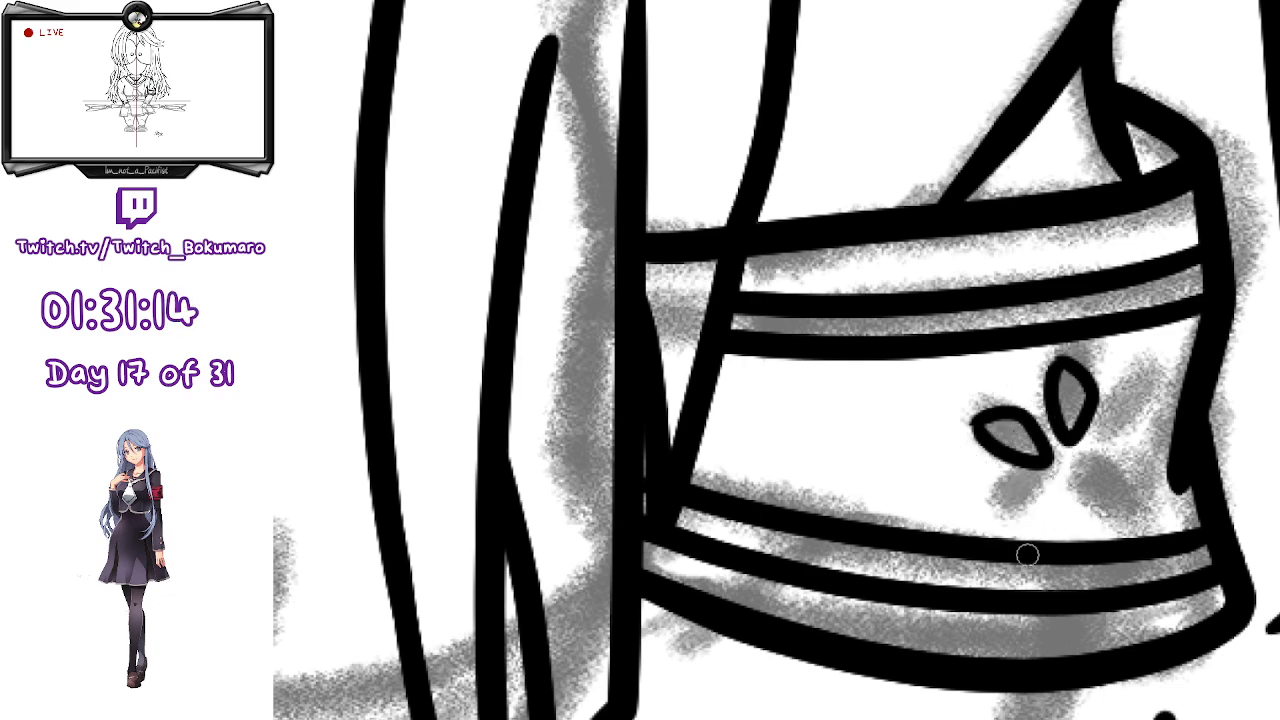
- Duplicate the upper left petal, mirror it horizontally, and place it as the flower's upper right petal
{"action": "key", "text": "ctrl+v"}
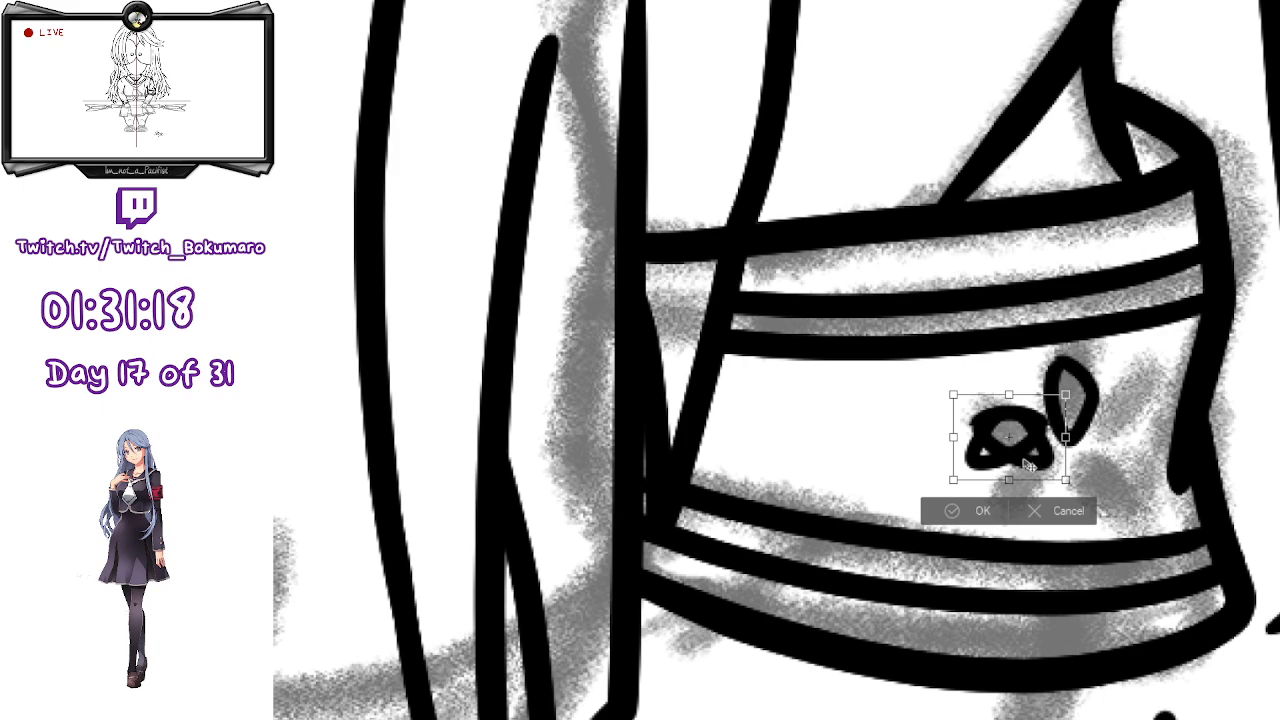
{"action": "left_click_drag", "start_coordinate": [1030, 465], "coordinate": [1149, 452]}
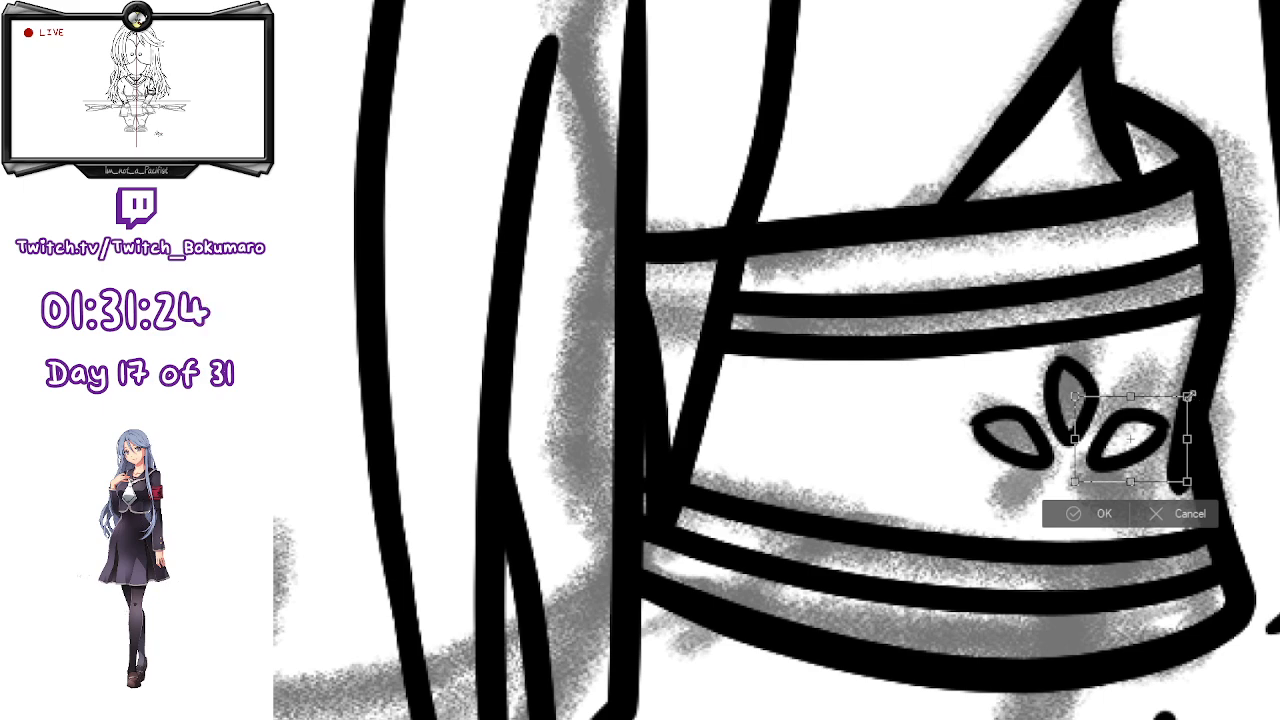
{"action": "left_click_drag", "start_coordinate": [1147, 447], "coordinate": [1142, 445]}
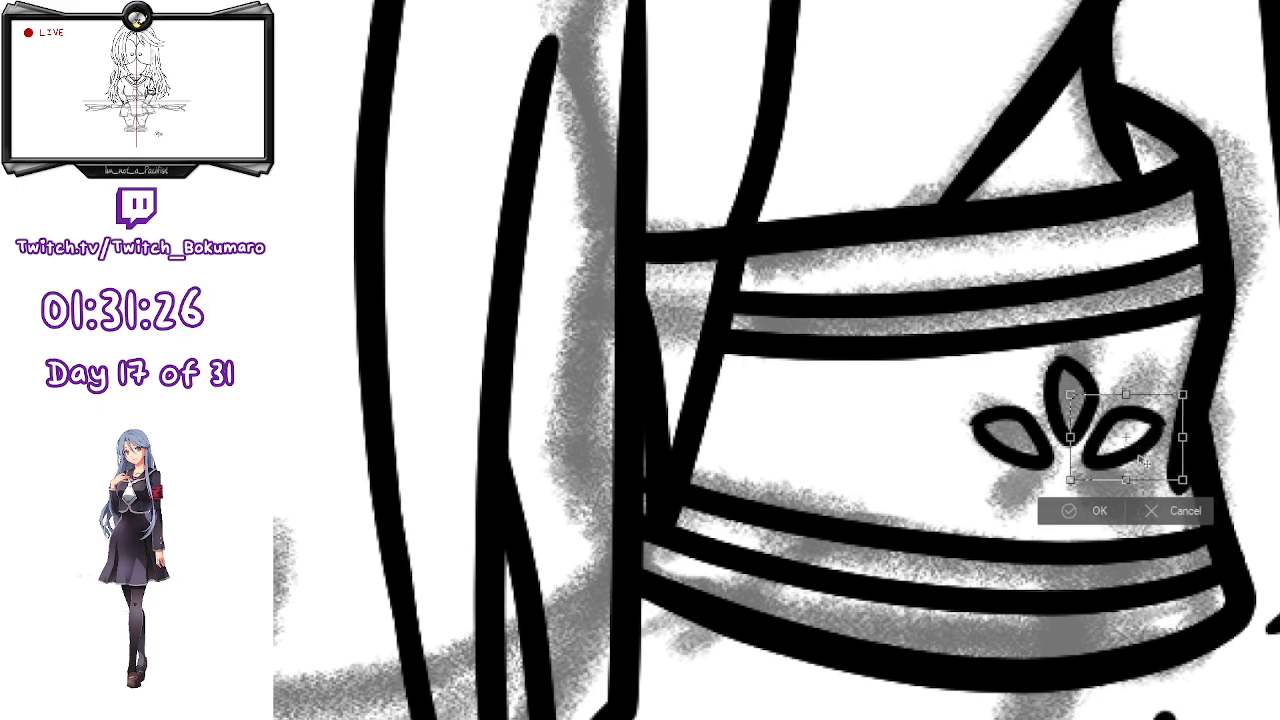
{"action": "key", "text": "Right"}
{"action": "key", "text": "Right"}
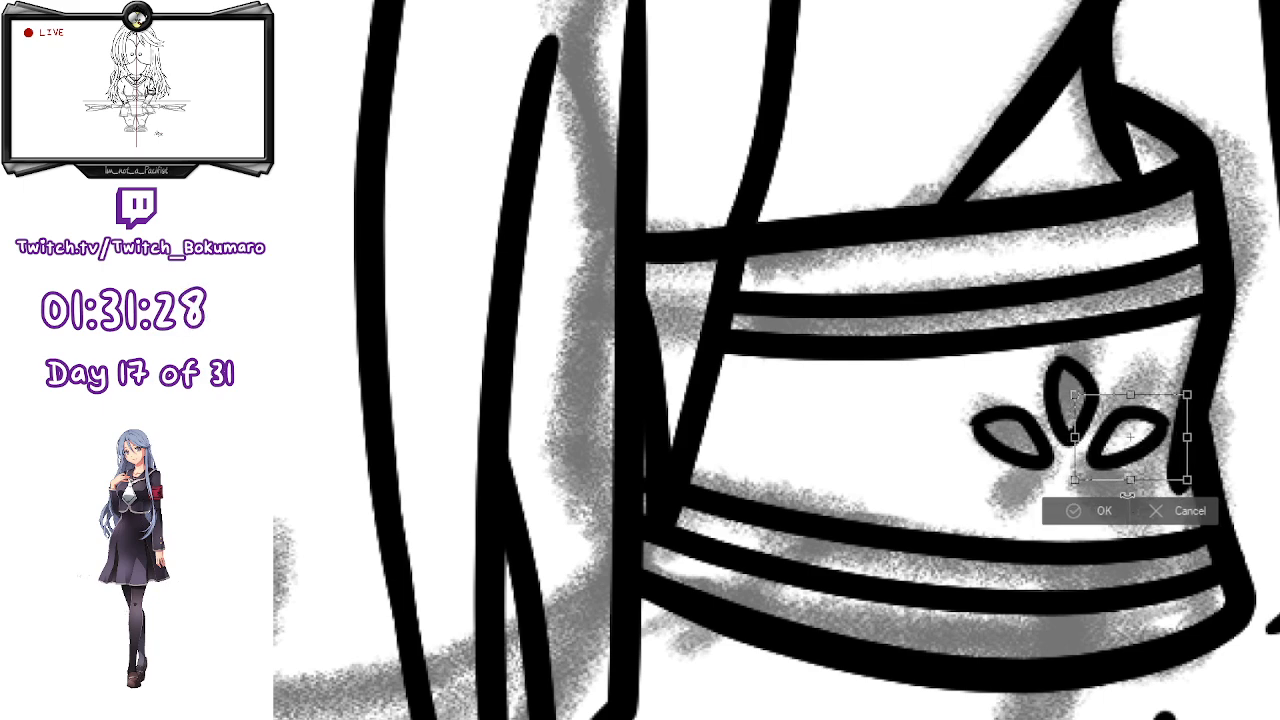
{"action": "key", "text": "Left"}
{"action": "left_click", "coordinate": [1122, 509]}
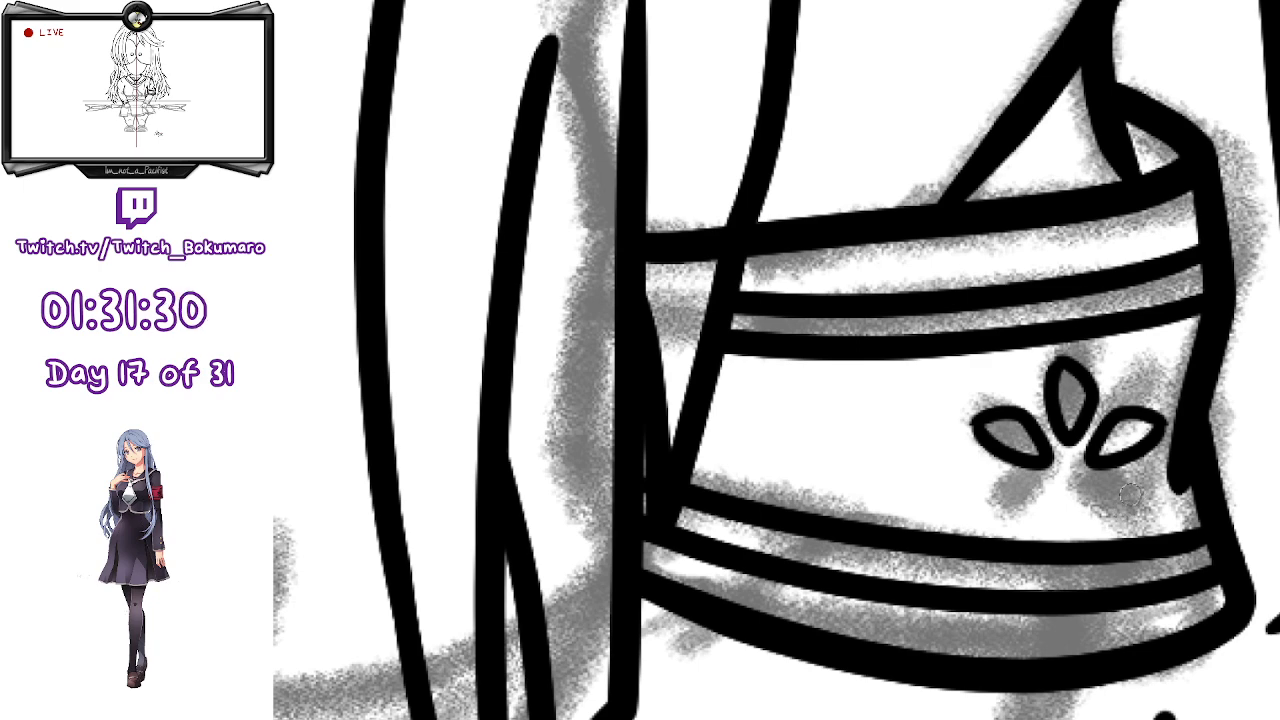
- Add a rotated petal copy as the flower's lower right petal, just above the lower trim lines
{"action": "key", "text": "ctrl+t"}
{"action": "left_click_drag", "start_coordinate": [1176, 458], "coordinate": [1151, 552]}
{"action": "left_click_drag", "start_coordinate": [1078, 450], "coordinate": [1235, 441]}
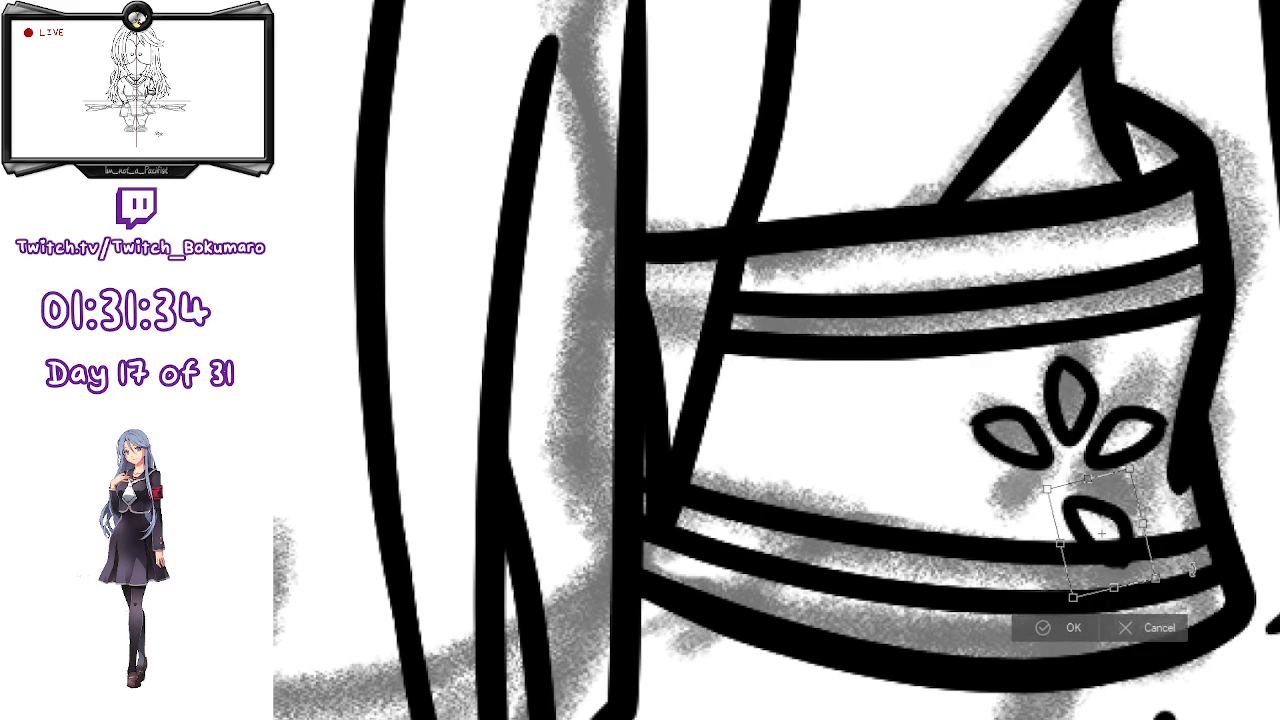
{"action": "left_click_drag", "start_coordinate": [1134, 540], "coordinate": [1137, 530]}
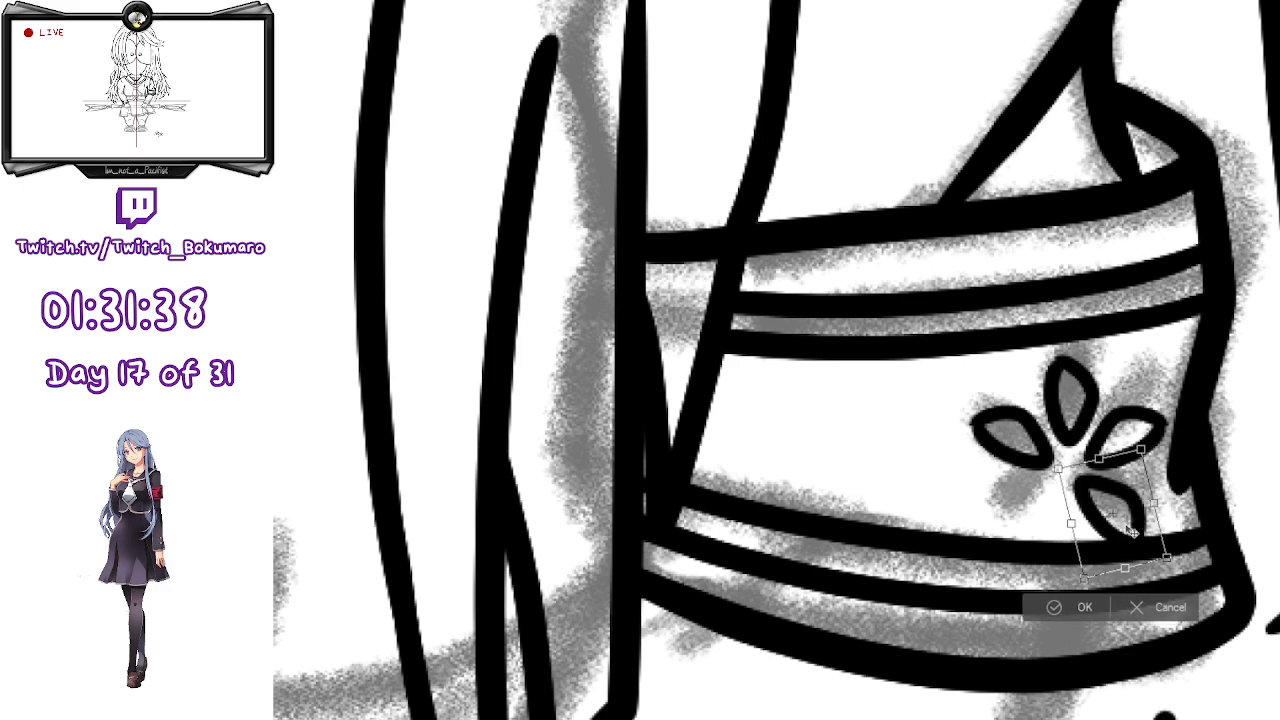
{"action": "left_click", "coordinate": [1085, 607]}
- Duplicate the lower right petal, mirror it horizontally, and shift it across as the flower's lower left petal
{"action": "key", "text": "ctrl+v"}
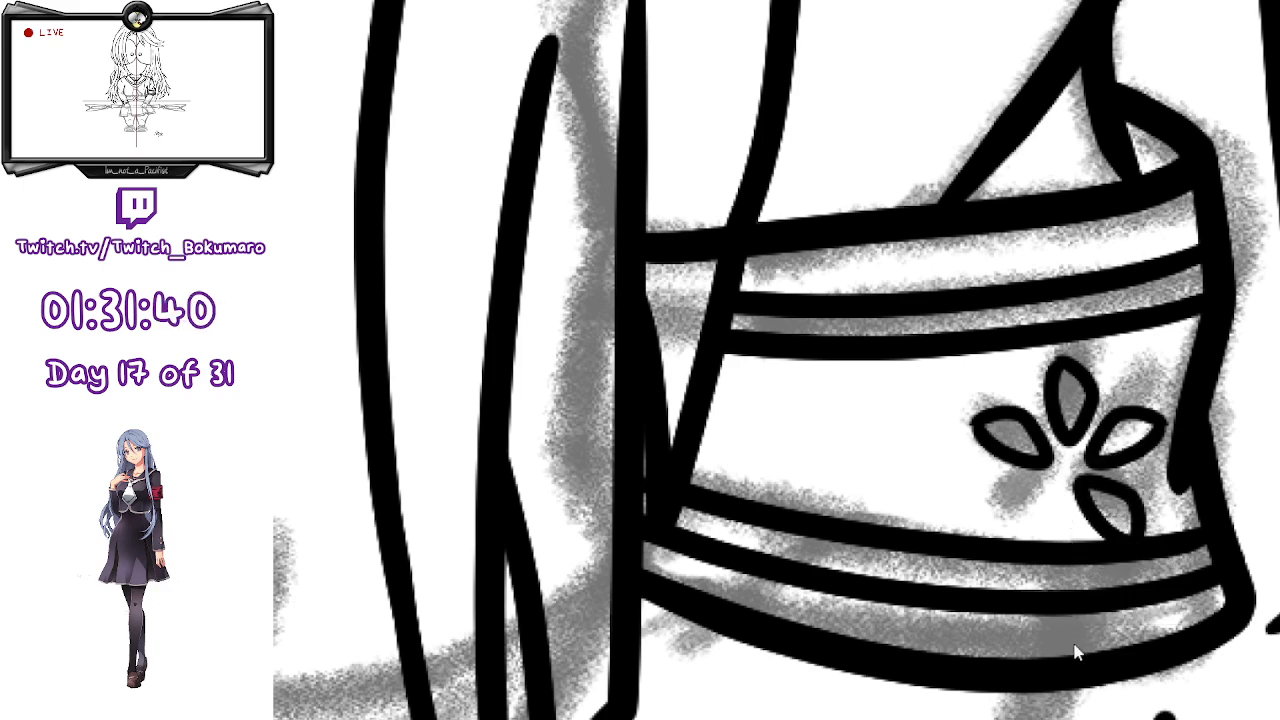
{"action": "key", "text": "ctrl+t"}
{"action": "key", "text": "Left"}
{"action": "key", "text": "Left"}
{"action": "key", "text": "Left"}
{"action": "key", "text": "Left"}
{"action": "key", "text": "Left"}
{"action": "key", "text": "Left"}
{"action": "key", "text": "Left"}
{"action": "key", "text": "Left"}
{"action": "key", "text": "Left"}
{"action": "key", "text": "Left"}
{"action": "key", "text": "Left"}
{"action": "key", "text": "Left"}
{"action": "key", "text": "Left"}
{"action": "key", "text": "Left"}
{"action": "key", "text": "Left"}
{"action": "key", "text": "Left"}
{"action": "key", "text": "Left"}
{"action": "key", "text": "Left"}
{"action": "key", "text": "Left"}
{"action": "key", "text": "Left"}
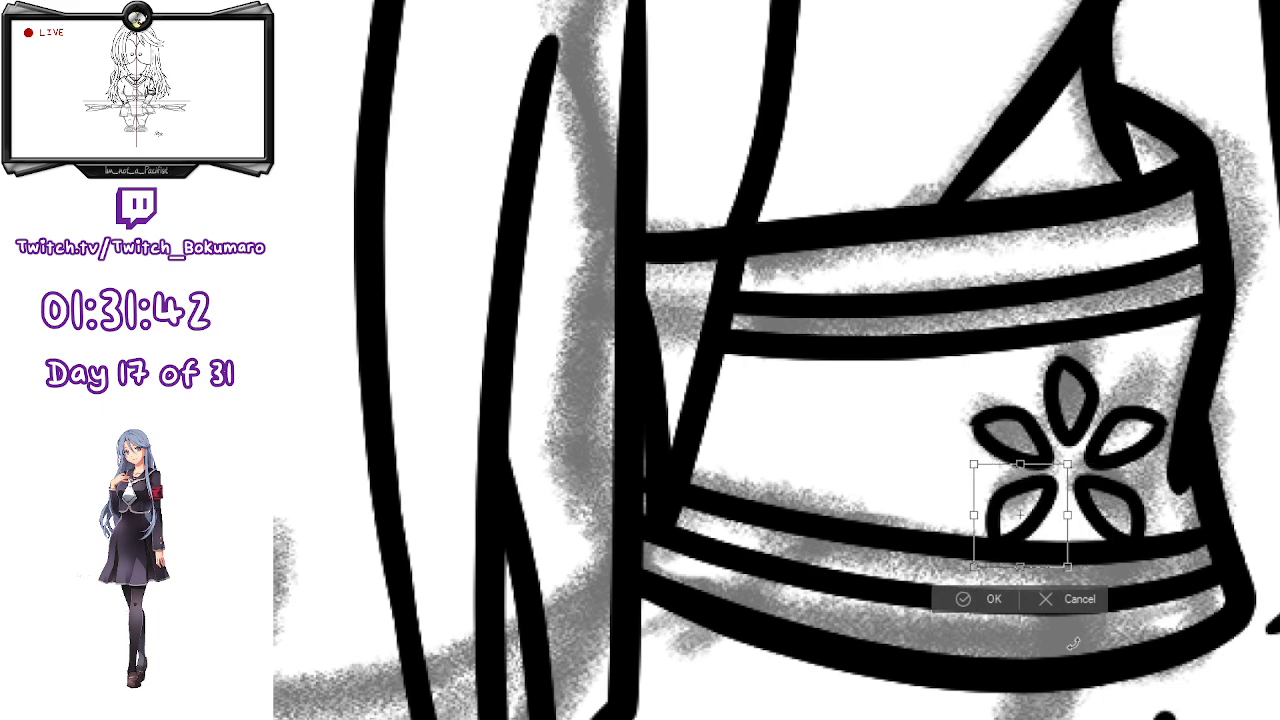
{"action": "key", "text": "Right"}
{"action": "key", "text": "Right"}
{"action": "key", "text": "Right"}
{"action": "key", "text": "Right"}
{"action": "key", "text": "Right"}
{"action": "key", "text": "Right"}
{"action": "key", "text": "Right"}
{"action": "key", "text": "Right"}
{"action": "key", "text": "Right"}
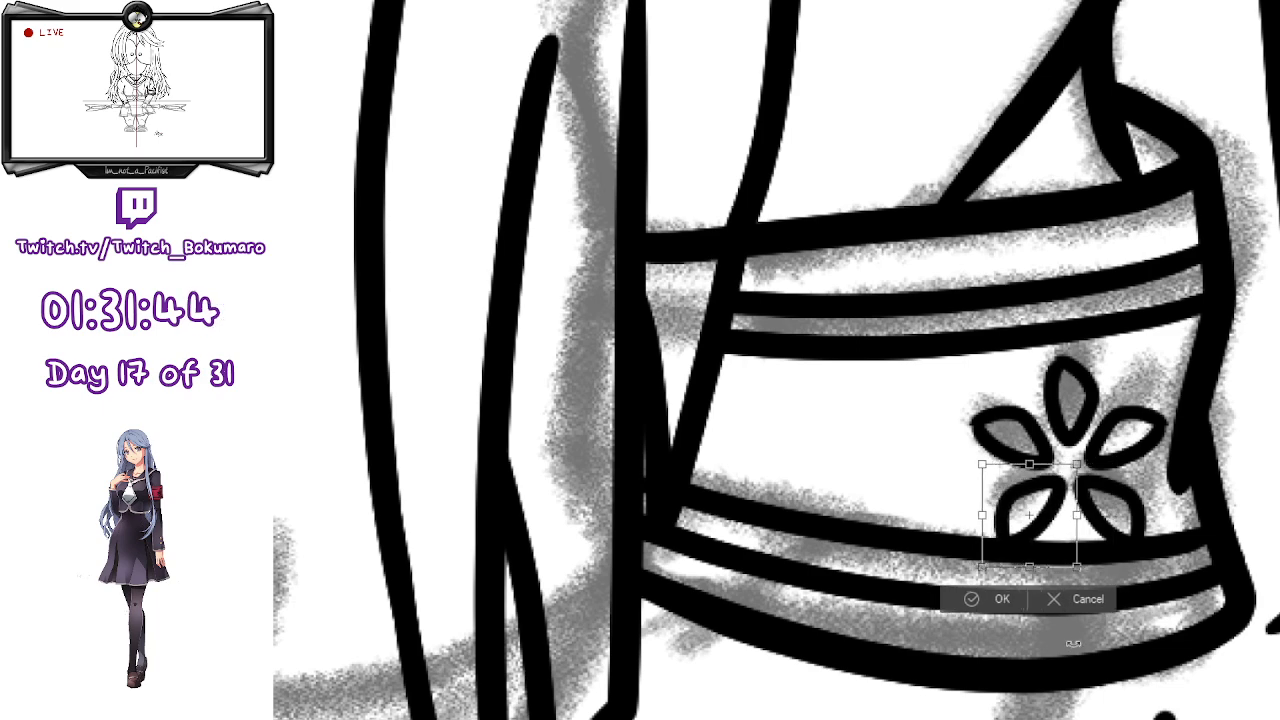
{"action": "key", "text": "Return"}
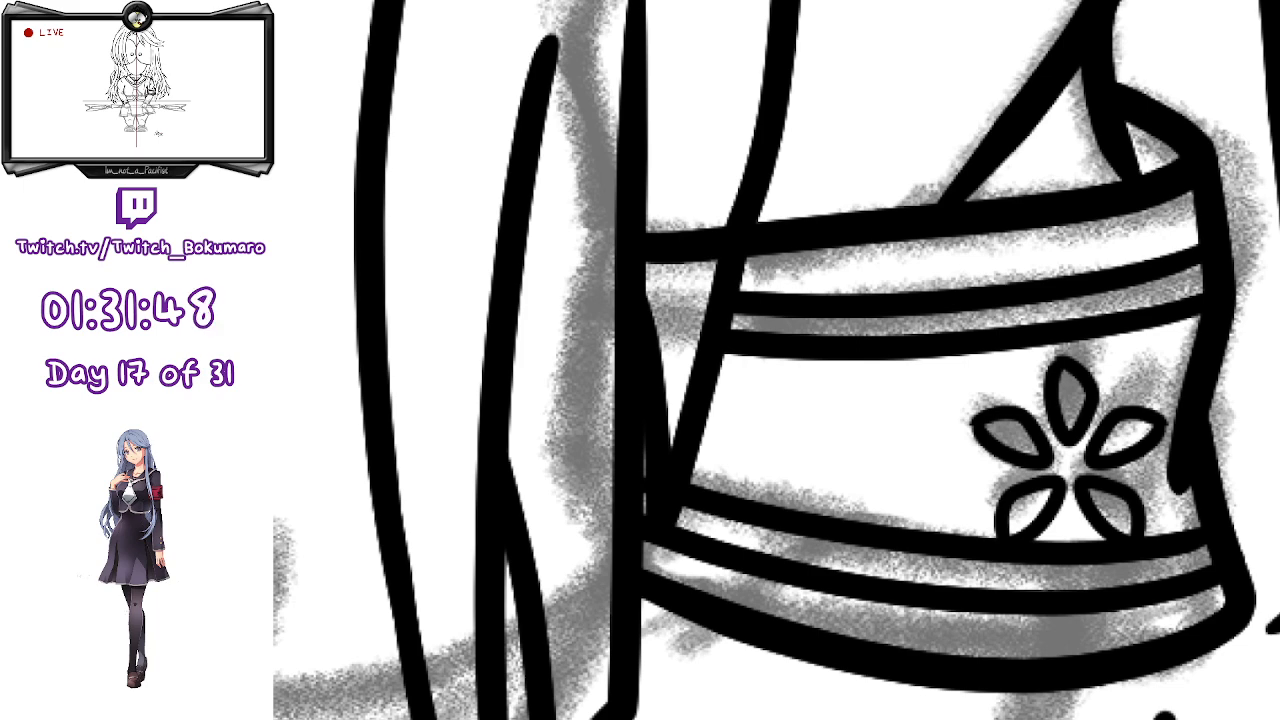
- Scale the five-petal flower down and reposition it between the armband's upper and lower trim lines
{"action": "key", "text": "ctrl+t"}
{"action": "left_click_drag", "start_coordinate": [1093, 504], "coordinate": [1114, 477]}
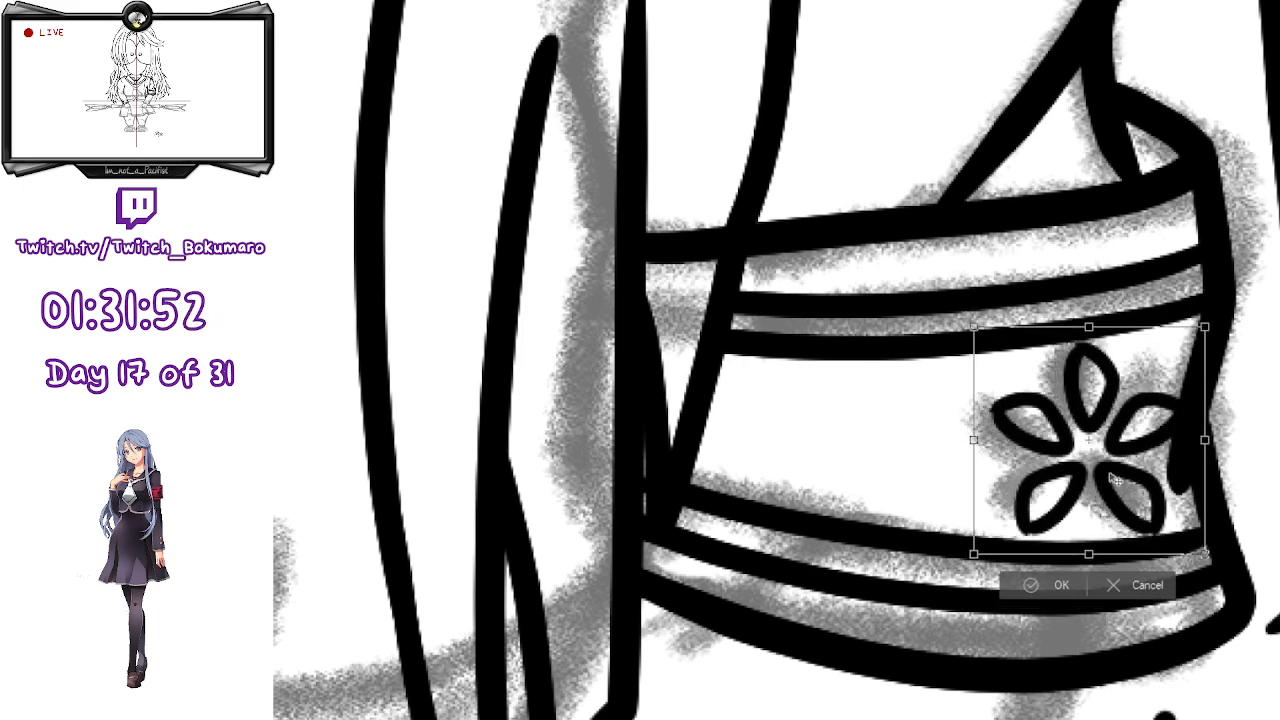
{"action": "left_click_drag", "start_coordinate": [1091, 325], "coordinate": [1091, 375]}
{"action": "left_click_drag", "start_coordinate": [1115, 478], "coordinate": [1102, 445]}
{"action": "key", "text": "Return"}
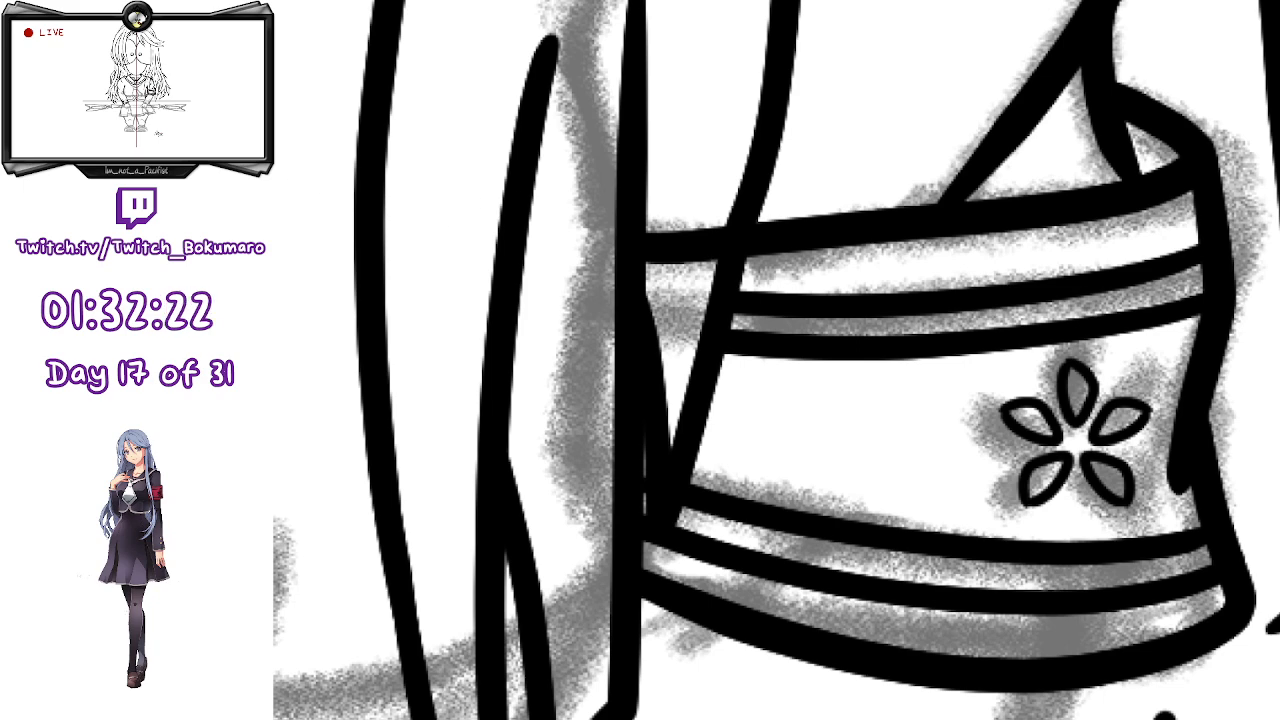
- Lasso and copy the lower right petal, rotate the copy horizontal, and place it below the flower's two lower petals
{"action": "left_click_drag", "start_coordinate": [1146, 508], "coordinate": [1138, 443]}
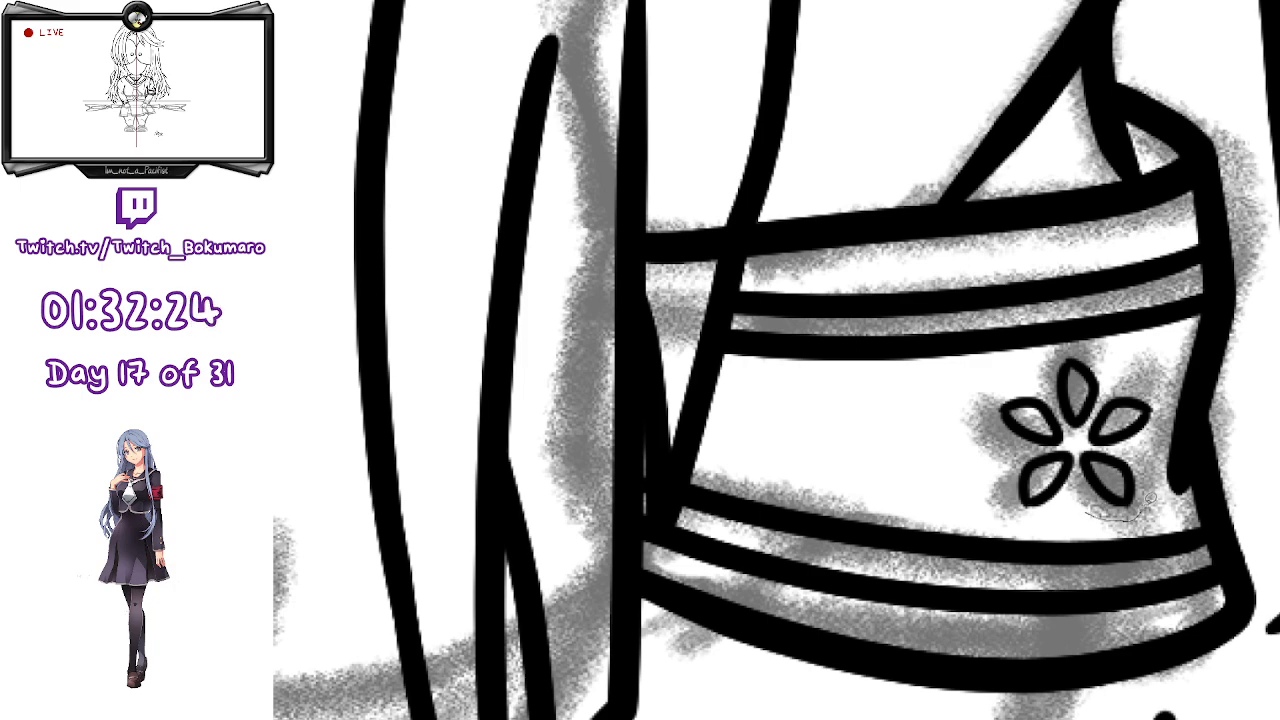
{"action": "left_click_drag", "start_coordinate": [1081, 503], "coordinate": [1083, 512]}
{"action": "left_click", "coordinate": [947, 551]}
{"action": "mouse_move", "coordinate": [1160, 470]}
{"action": "left_mouse_down"}
{"action": "mouse_move", "coordinate": [1125, 441]}
{"action": "mouse_move", "coordinate": [1087, 444]}
{"action": "mouse_move", "coordinate": [1088, 516]}
{"action": "left_mouse_up"}
{"action": "key", "text": "ctrl+t"}
{"action": "left_click_drag", "start_coordinate": [1277, 297], "coordinate": [1215, 528]}
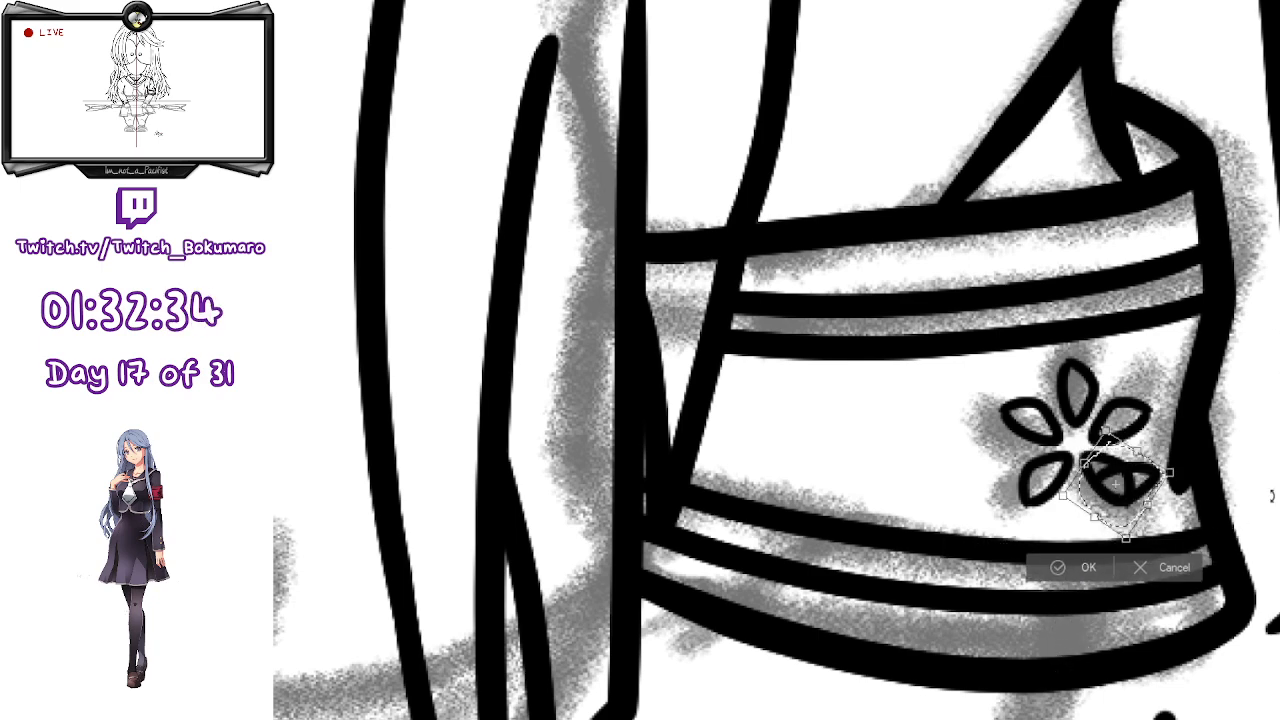
{"action": "left_click_drag", "start_coordinate": [1117, 510], "coordinate": [1071, 520]}
{"action": "key", "text": "Return"}
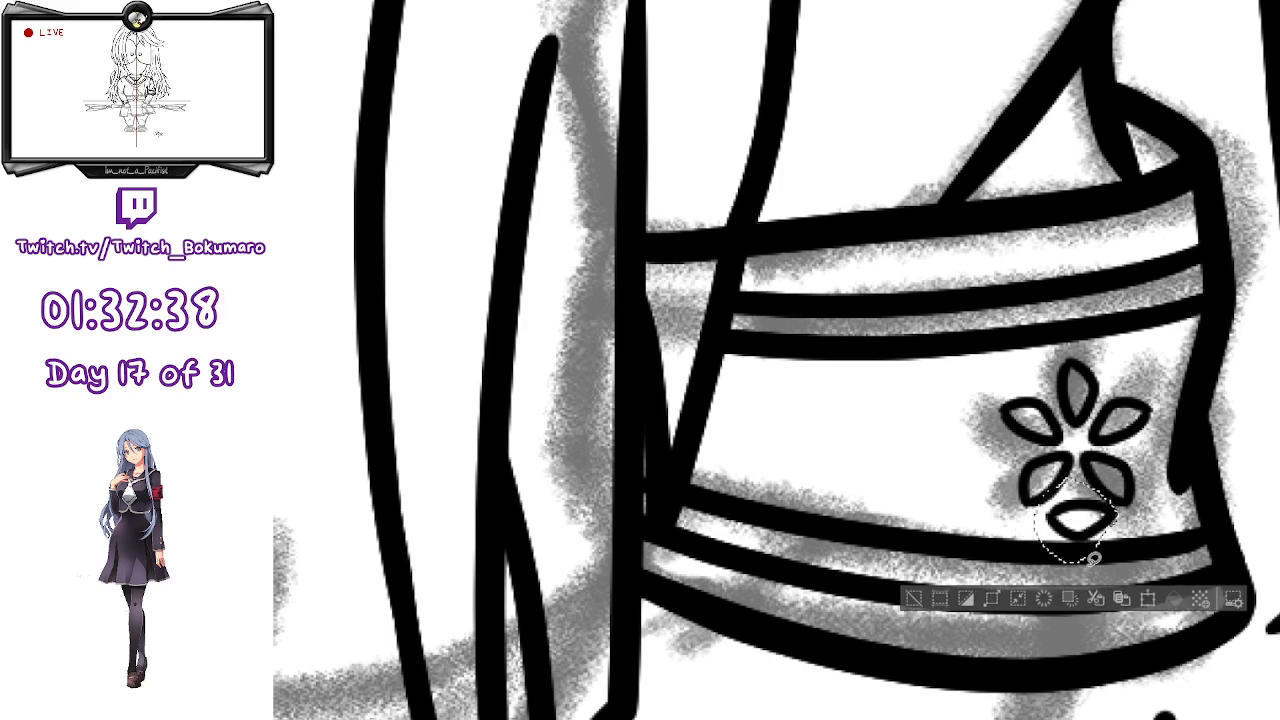
- Shrink the extra petal, move it up between the two lower petals' tips, and clear the selection
{"action": "key", "text": "ctrl+t"}
{"action": "left_click_drag", "start_coordinate": [1075, 474], "coordinate": [1075, 501]}
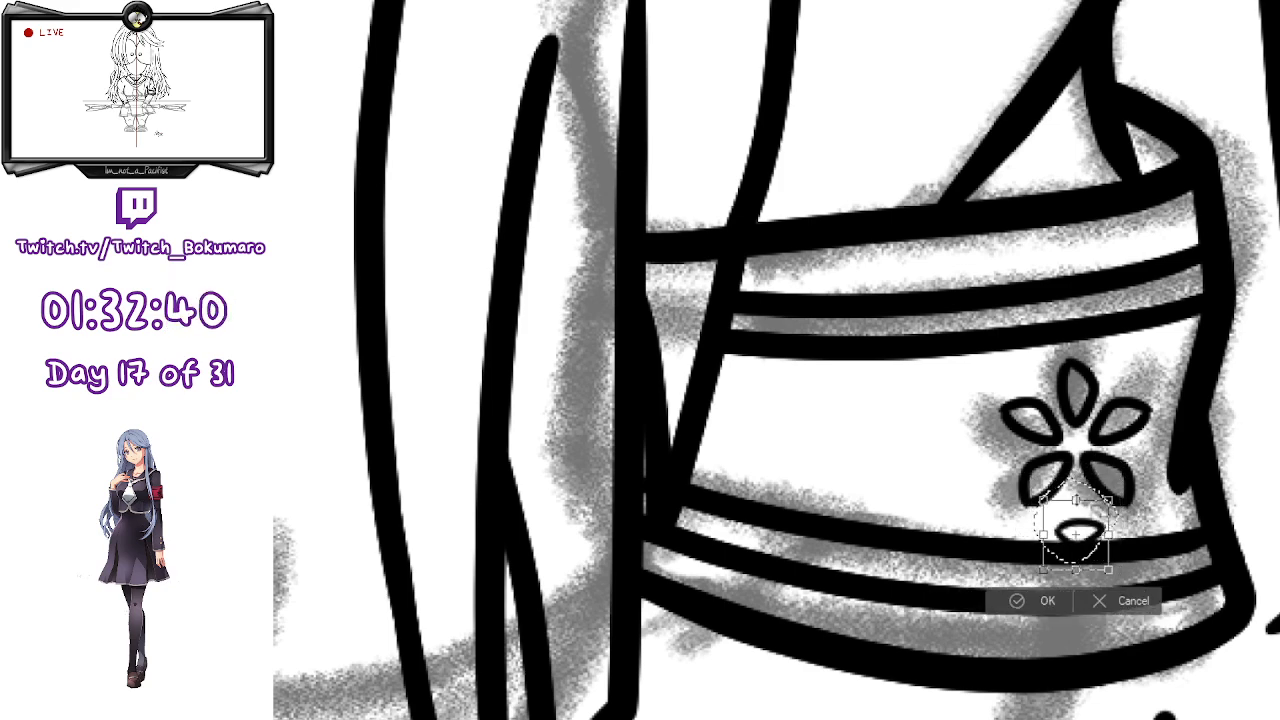
{"action": "left_click_drag", "start_coordinate": [1083, 551], "coordinate": [1081, 533]}
{"action": "key", "text": "Return"}
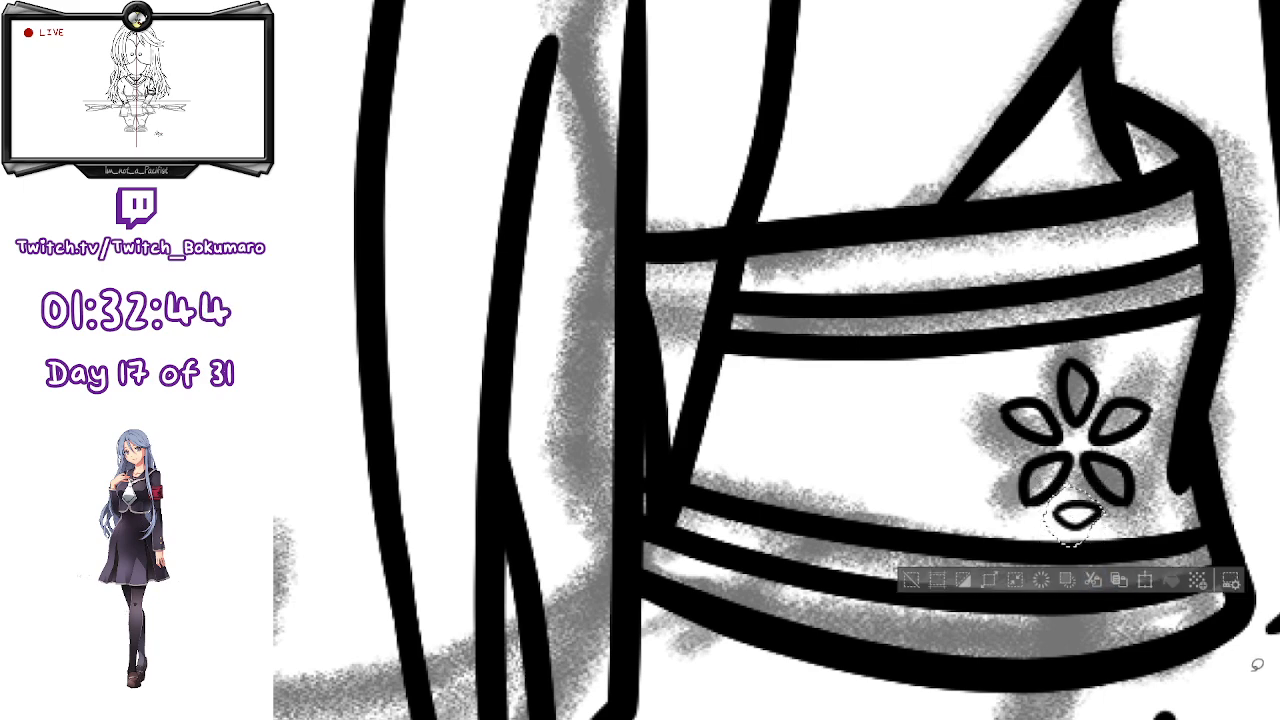
{"action": "left_click", "coordinate": [910, 581]}
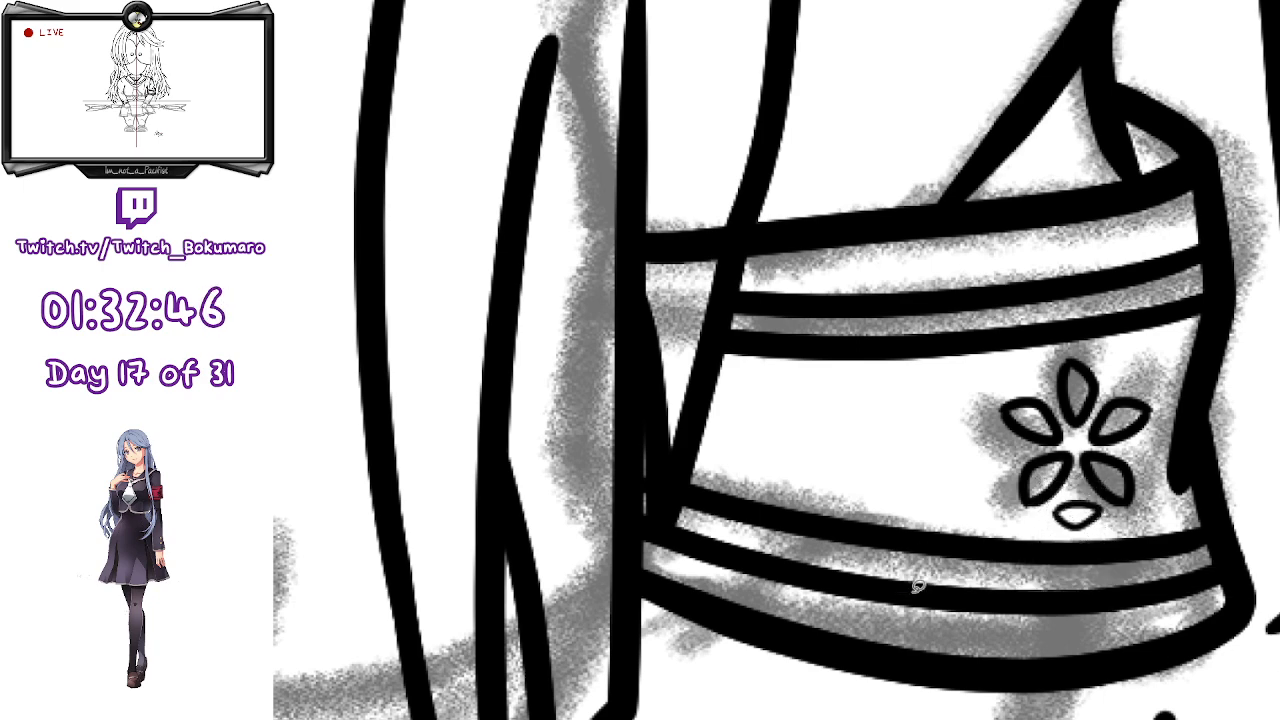
- Clear the selection around the small petal at the bottom of the armband's flower
{"action": "scroll", "coordinate": [955, 419], "scroll_direction": "down", "scroll_amount": 1}
{"action": "scroll", "coordinate": [955, 419], "scroll_direction": "down", "scroll_amount": 2}
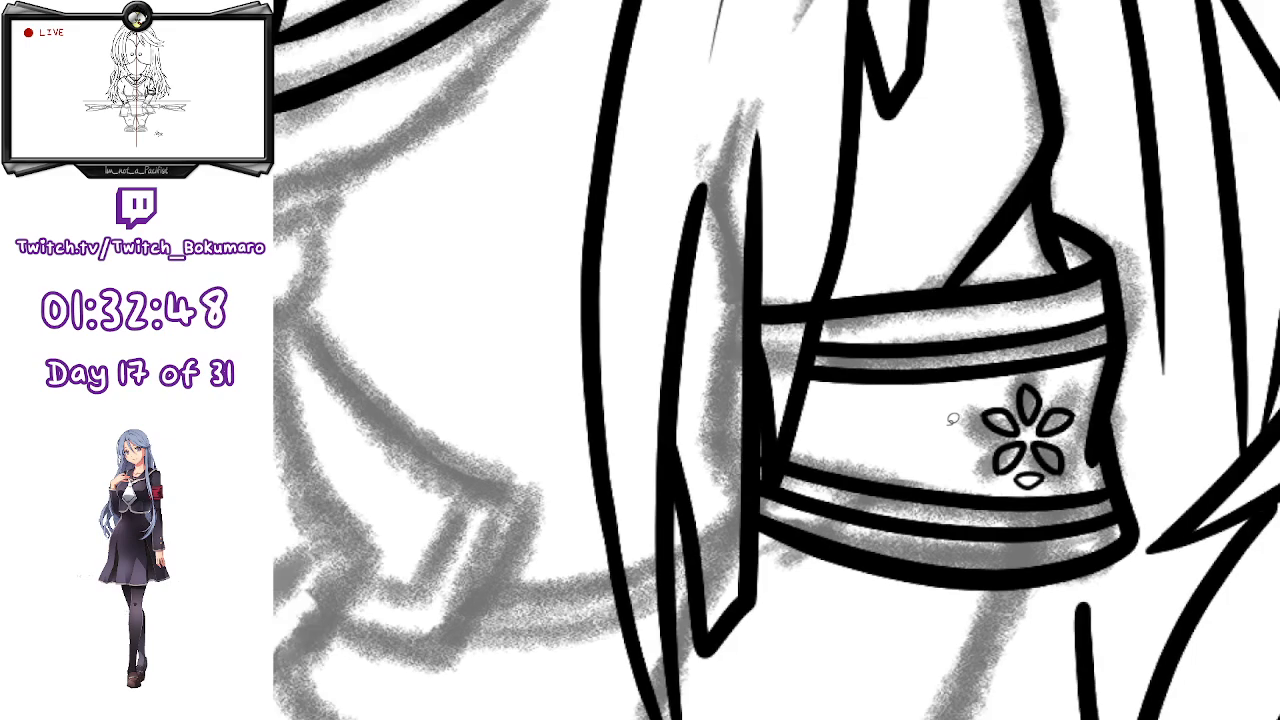
{"action": "scroll", "coordinate": [975, 397], "scroll_direction": "up", "scroll_amount": 2}
{"action": "key", "text": "ctrl+z"}
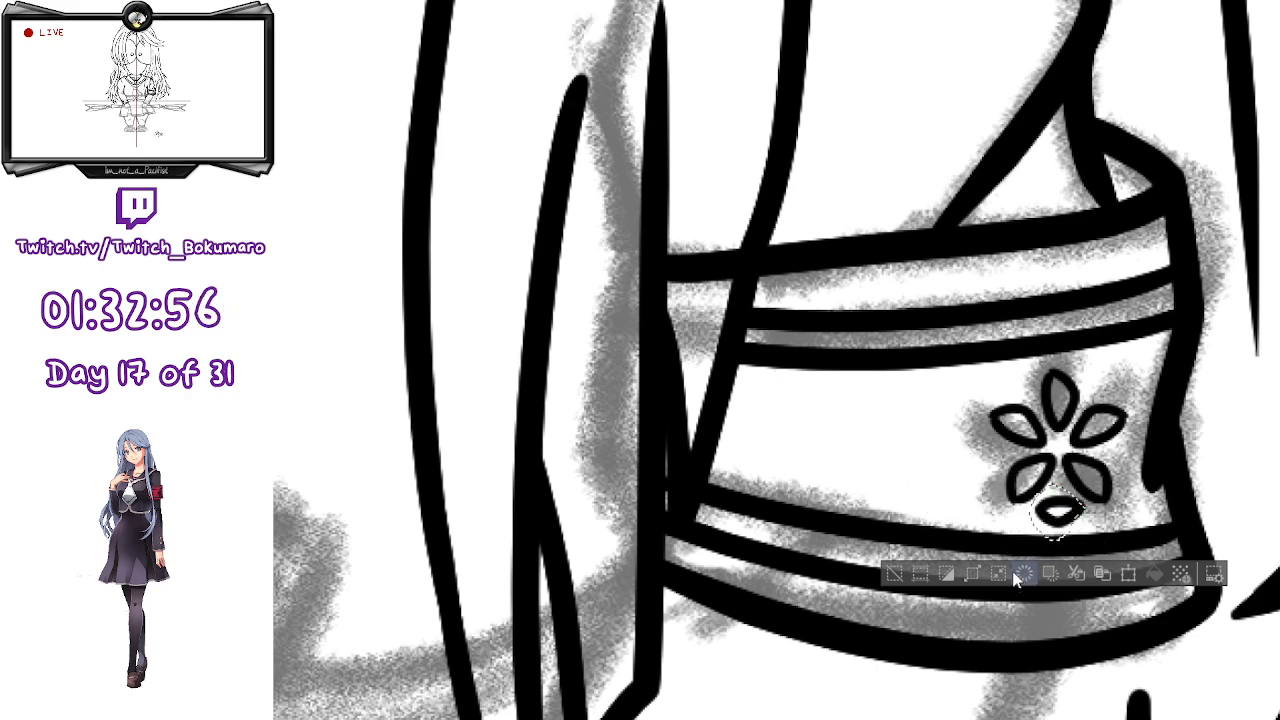
{"action": "left_click", "coordinate": [897, 574]}
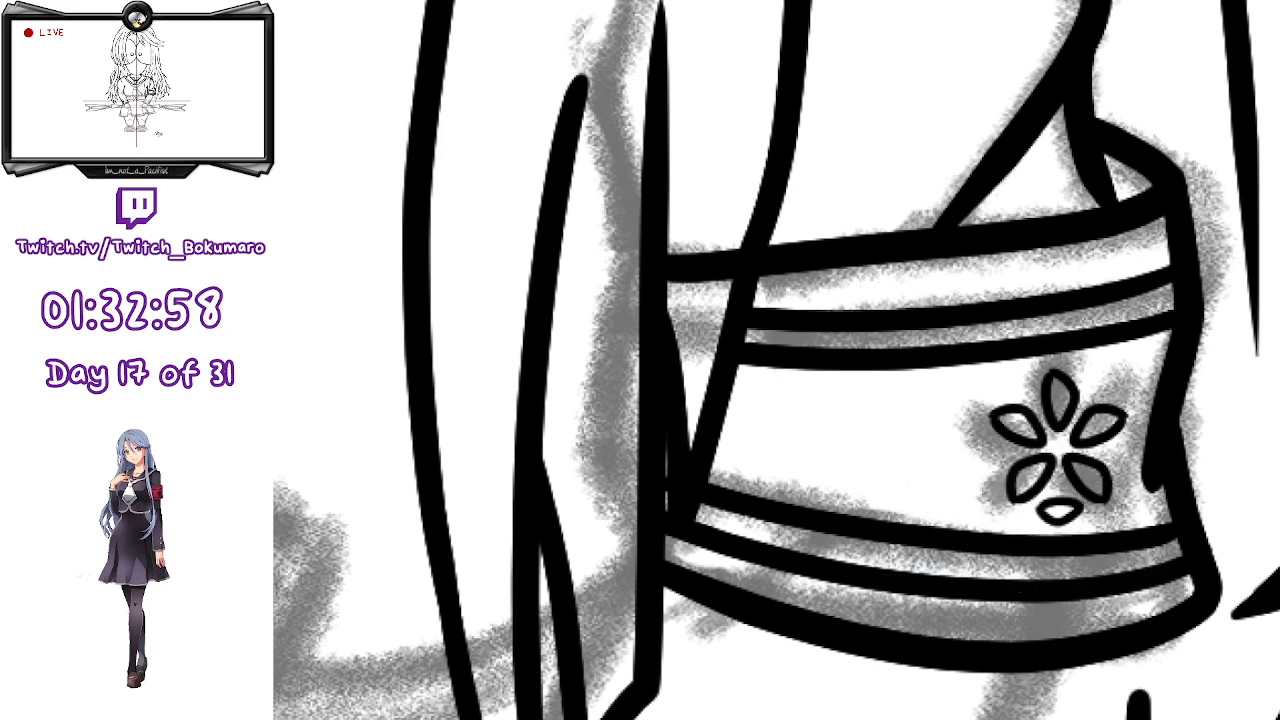
{"action": "scroll", "coordinate": [860, 377], "scroll_direction": "down", "scroll_amount": 2}
{"action": "scroll", "coordinate": [833, 358], "scroll_direction": "down", "scroll_amount": 3}
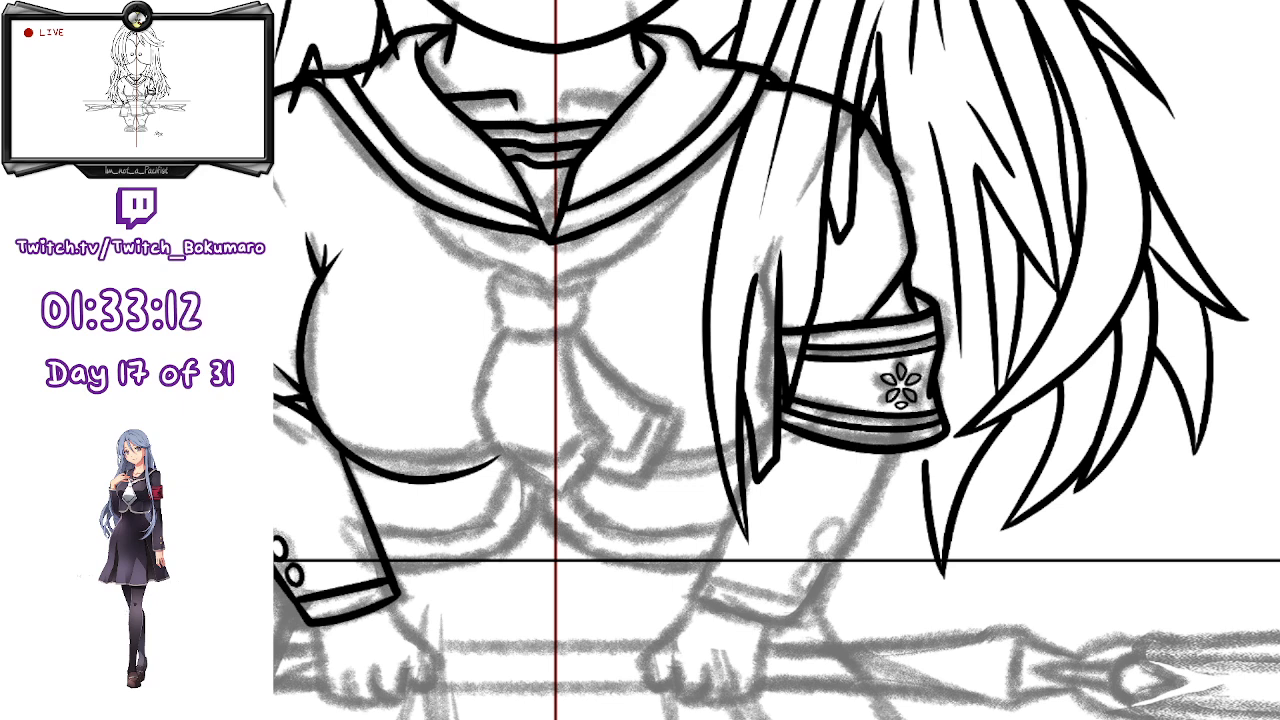
- Step back and forth through the edit history to compare the armband with and without its latest outline and trim lines
{"action": "key", "text": "ctrl+z"}
{"action": "key", "text": "ctrl+z"}
{"action": "key", "text": "ctrl+y"}
{"action": "key", "text": "ctrl+y"}
{"action": "key", "text": "ctrl+z"}
{"action": "key", "text": "ctrl+z"}
{"action": "key", "text": "ctrl+y"}
{"action": "key", "text": "ctrl+y"}
{"action": "key", "text": "ctrl+z"}
{"action": "key", "text": "ctrl+z"}
{"action": "key", "text": "ctrl+z"}
{"action": "key", "text": "ctrl+z"}
{"action": "key", "text": "ctrl+y"}
{"action": "key", "text": "ctrl+y"}
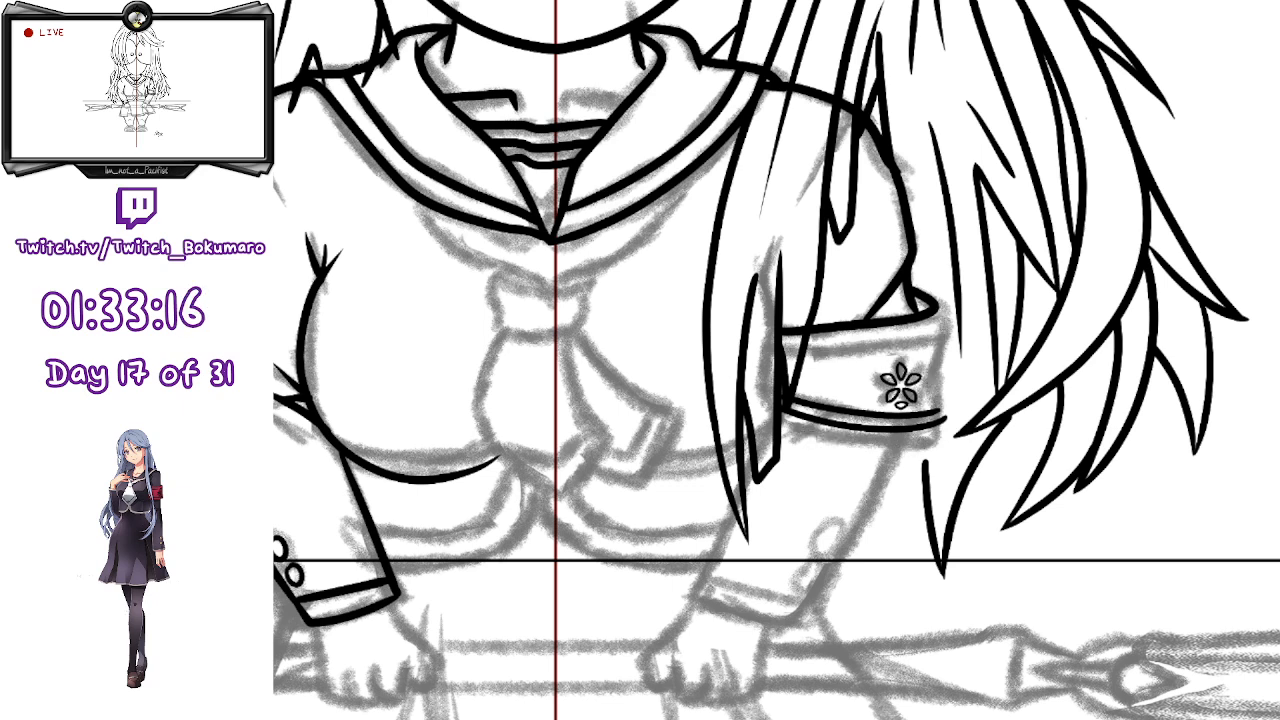
{"action": "key", "text": "ctrl+z"}
{"action": "key", "text": "ctrl+z"}
{"action": "key", "text": "ctrl+z"}
{"action": "key", "text": "ctrl+y"}
{"action": "key", "text": "ctrl+y"}
{"action": "key", "text": "ctrl+y"}
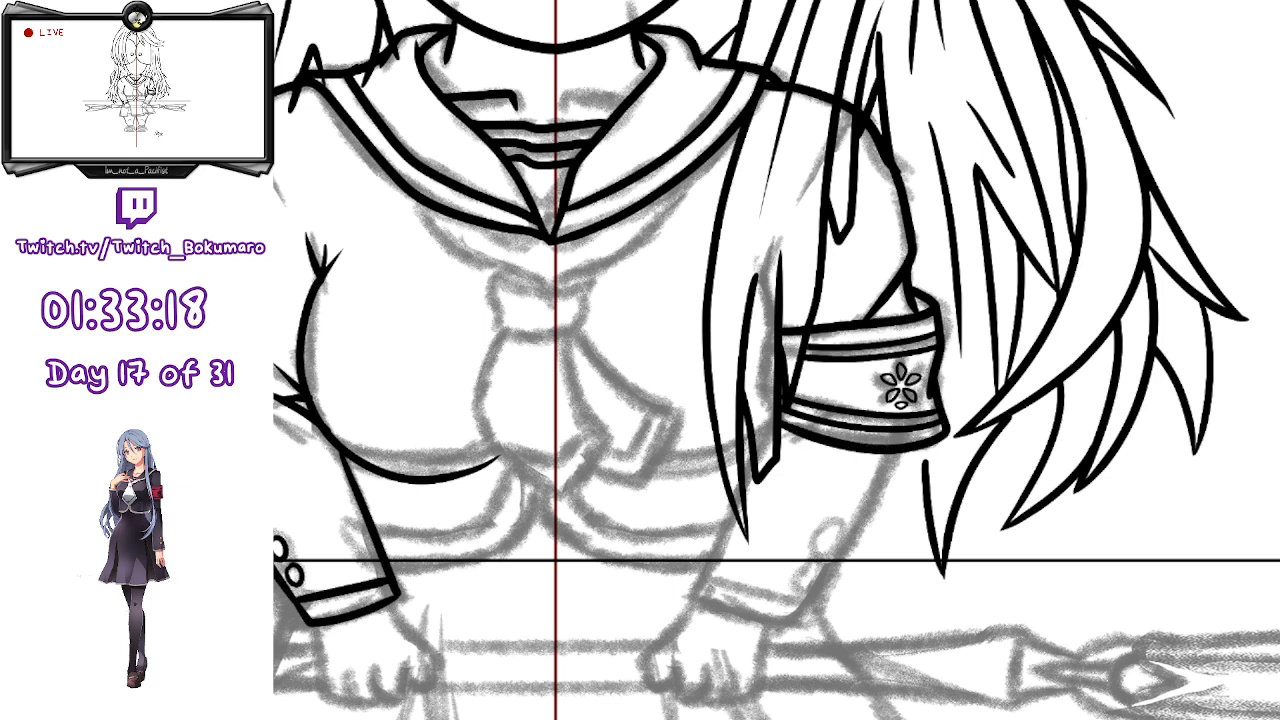
{"action": "key", "text": "ctrl+z"}
{"action": "key", "text": "ctrl+z"}
{"action": "key", "text": "ctrl+z"}
{"action": "key", "text": "ctrl+y"}
{"action": "key", "text": "ctrl+y"}
{"action": "key", "text": "ctrl+y"}
{"action": "key", "text": "ctrl+z"}
{"action": "key", "text": "ctrl+z"}
{"action": "key", "text": "ctrl+z"}
{"action": "key", "text": "ctrl+z"}
{"action": "key", "text": "ctrl+y"}
{"action": "key", "text": "ctrl+y"}
{"action": "key", "text": "ctrl+y"}
{"action": "key", "text": "ctrl+y"}
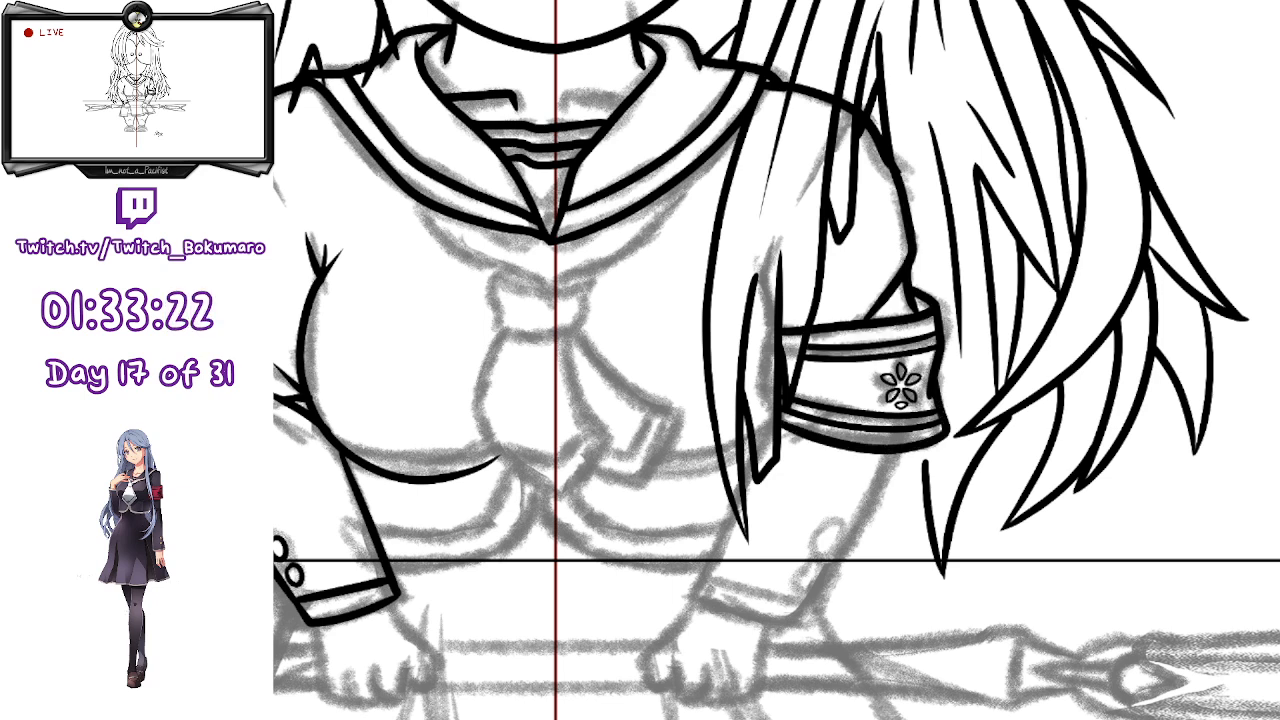
{"action": "key", "text": "ctrl+z"}
{"action": "key", "text": "ctrl+y"}
{"action": "key", "text": "ctrl+z"}
{"action": "key", "text": "ctrl+y"}
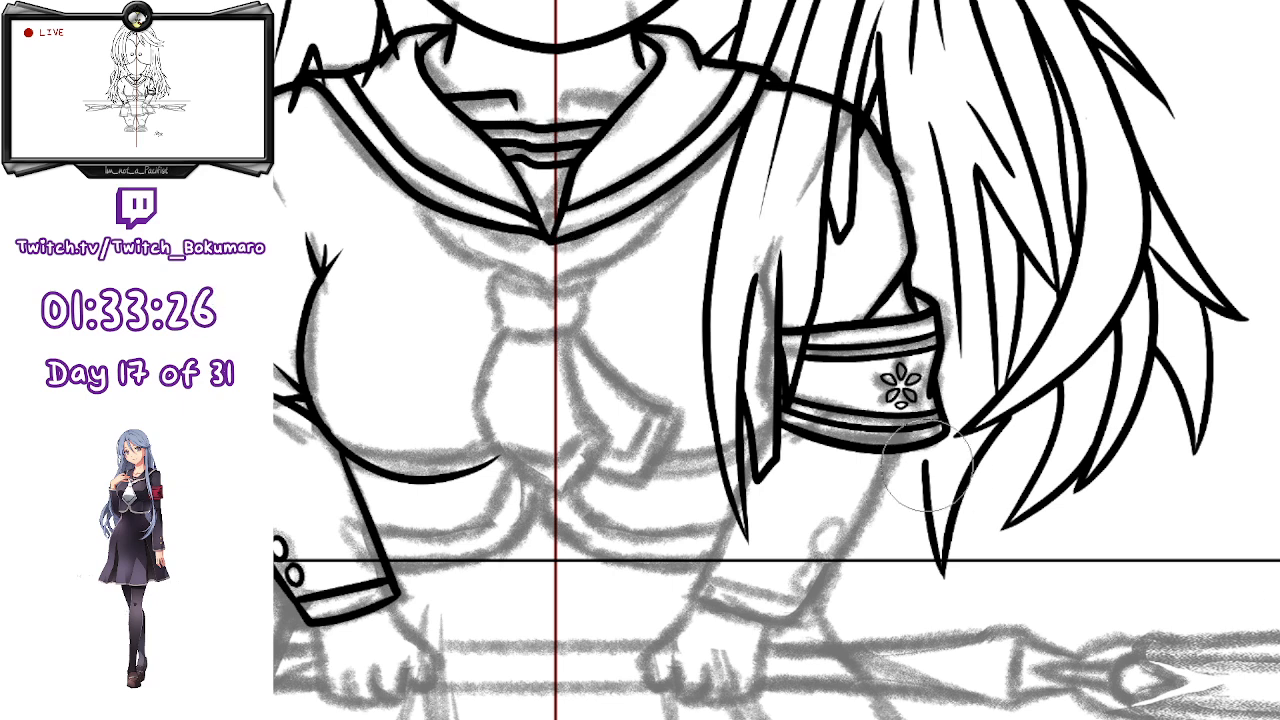
{"action": "left_click", "coordinate": [884, 320]}
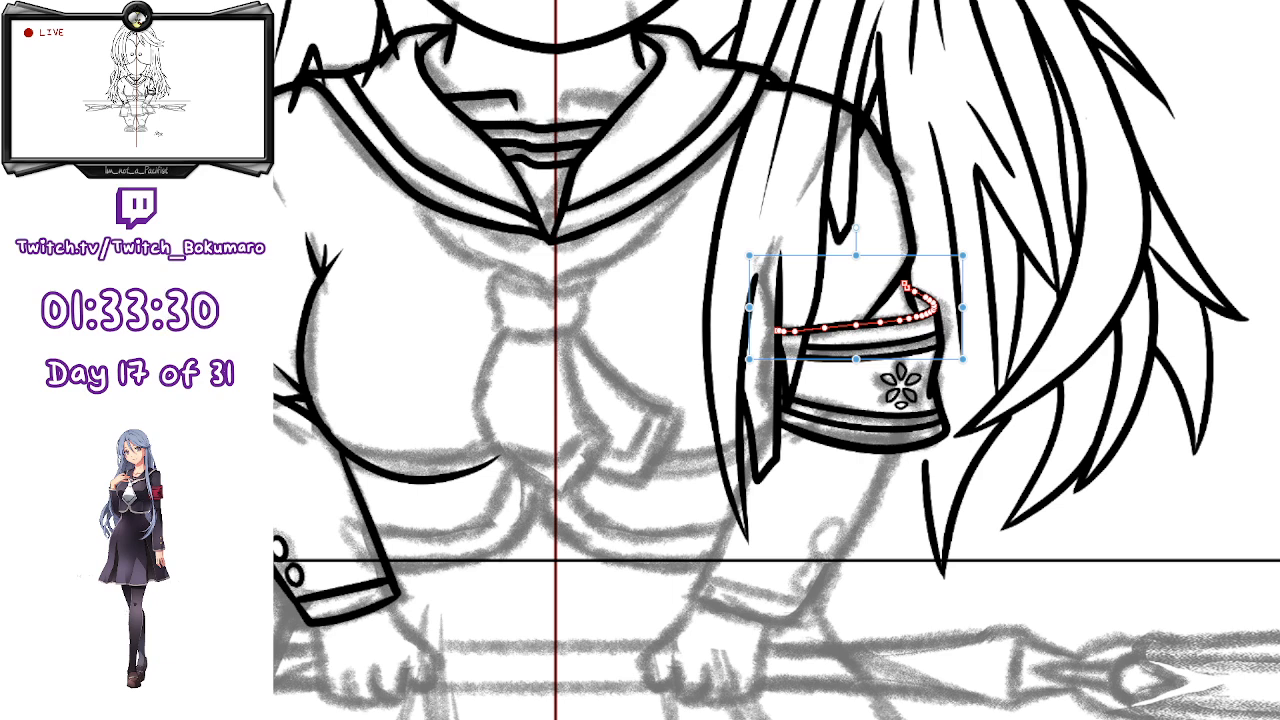
{"action": "key", "text": "ctrl+z"}
{"action": "key", "text": "ctrl+z"}
{"action": "key", "text": "ctrl+z"}
{"action": "key", "text": "ctrl+z"}
{"action": "left_click", "coordinate": [868, 430]}
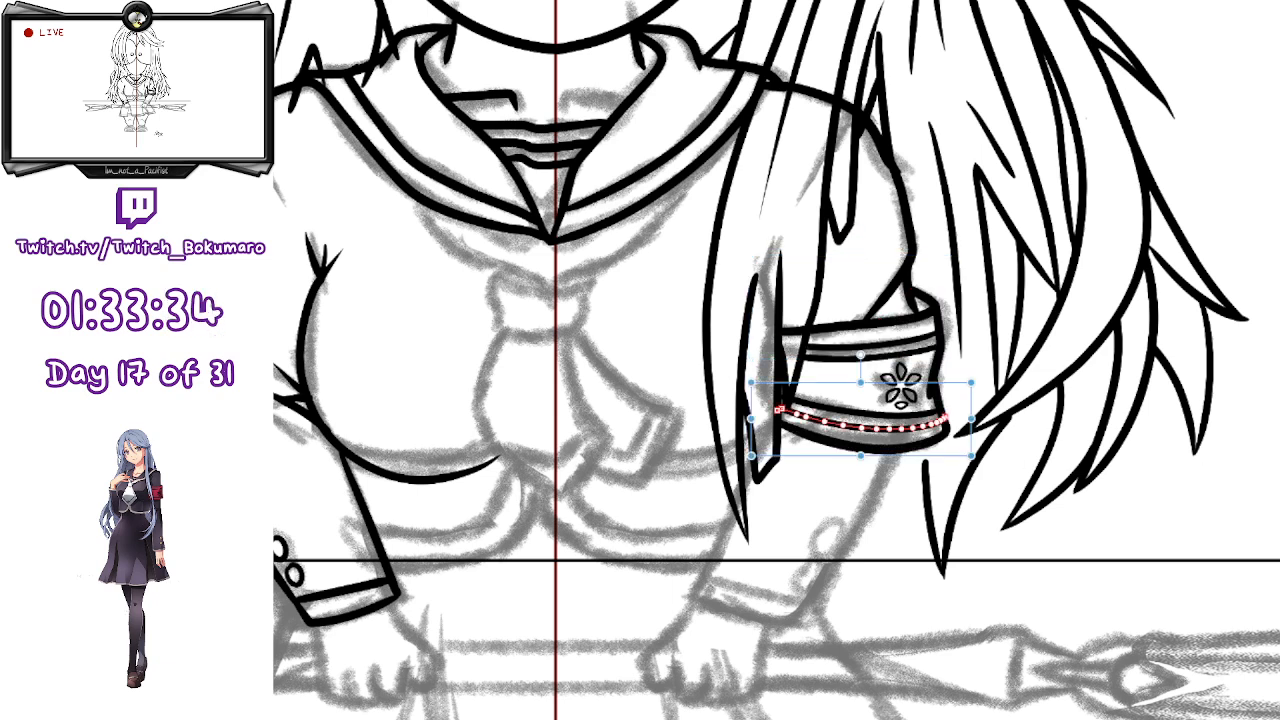
{"action": "key", "text": "Escape"}
{"action": "key", "text": "Delete"}
{"action": "key", "text": "ctrl+z"}
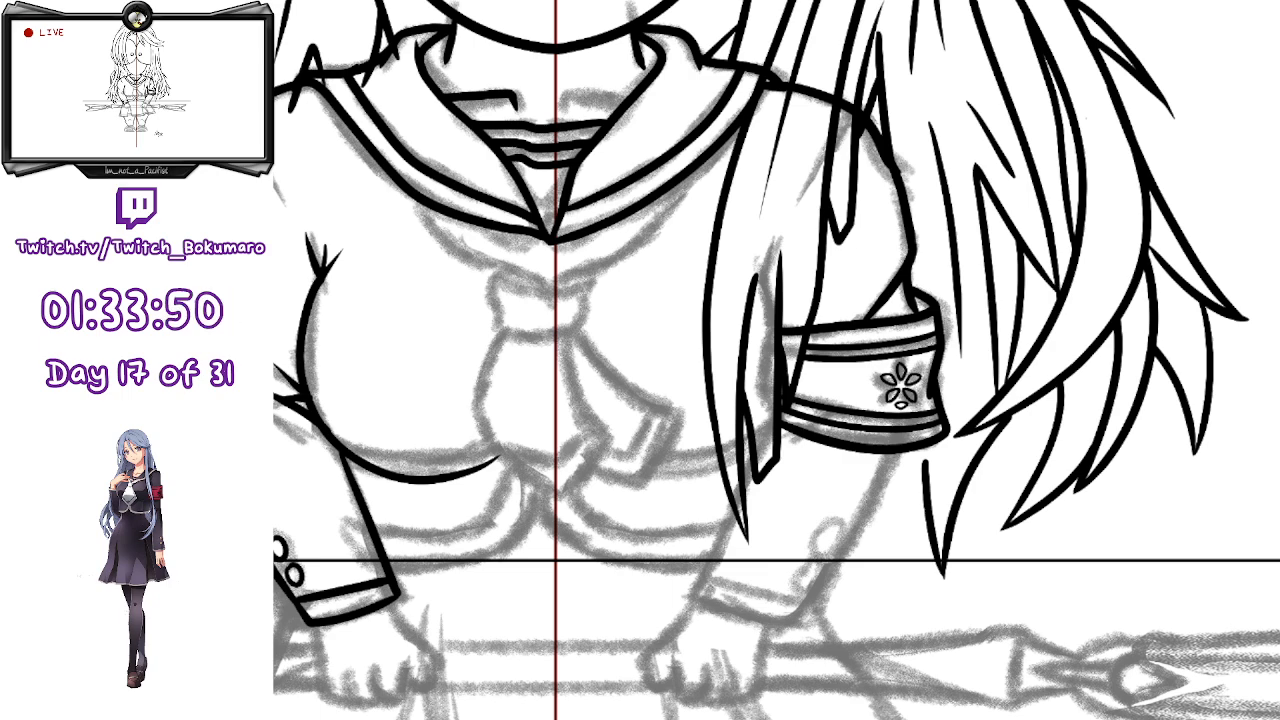
- Extend the upper end of the short hair strand line below the armband so it meets the armband's lower edge
{"action": "scroll", "coordinate": [1008, 484], "scroll_direction": "up", "scroll_amount": 5}
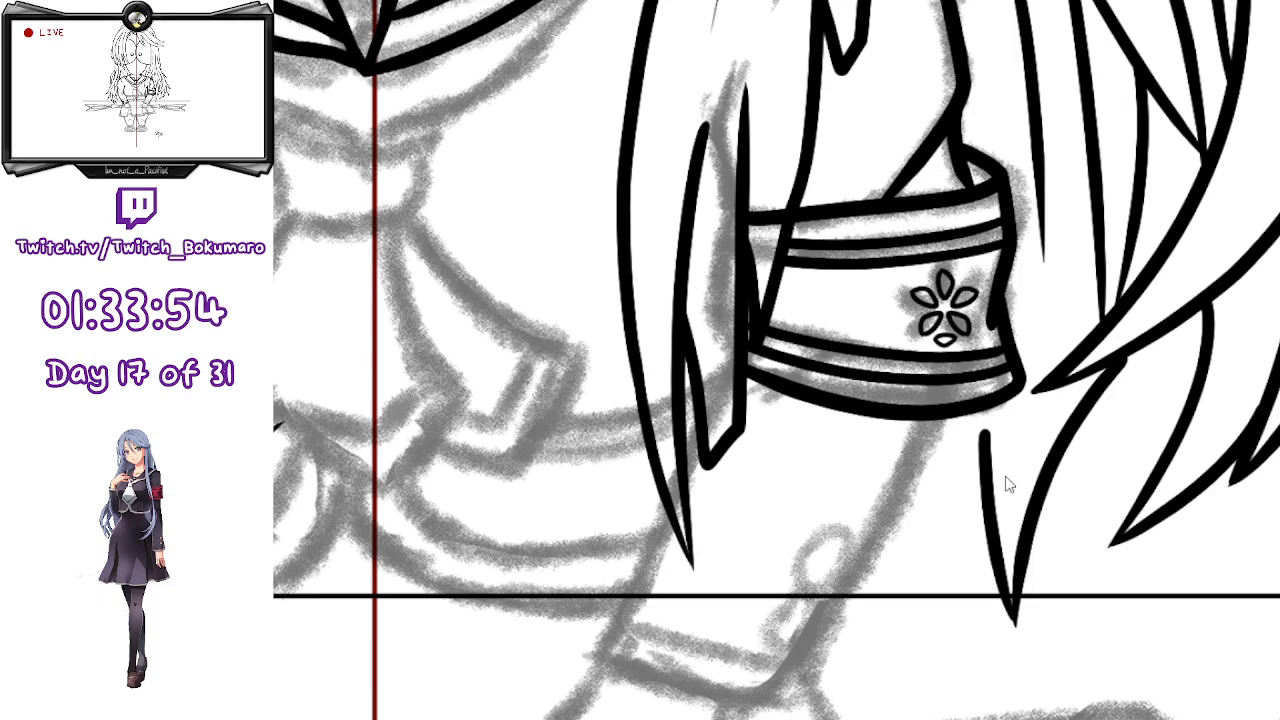
{"action": "left_click", "coordinate": [986, 455]}
{"action": "left_click_drag", "start_coordinate": [985, 436], "coordinate": [988, 404]}
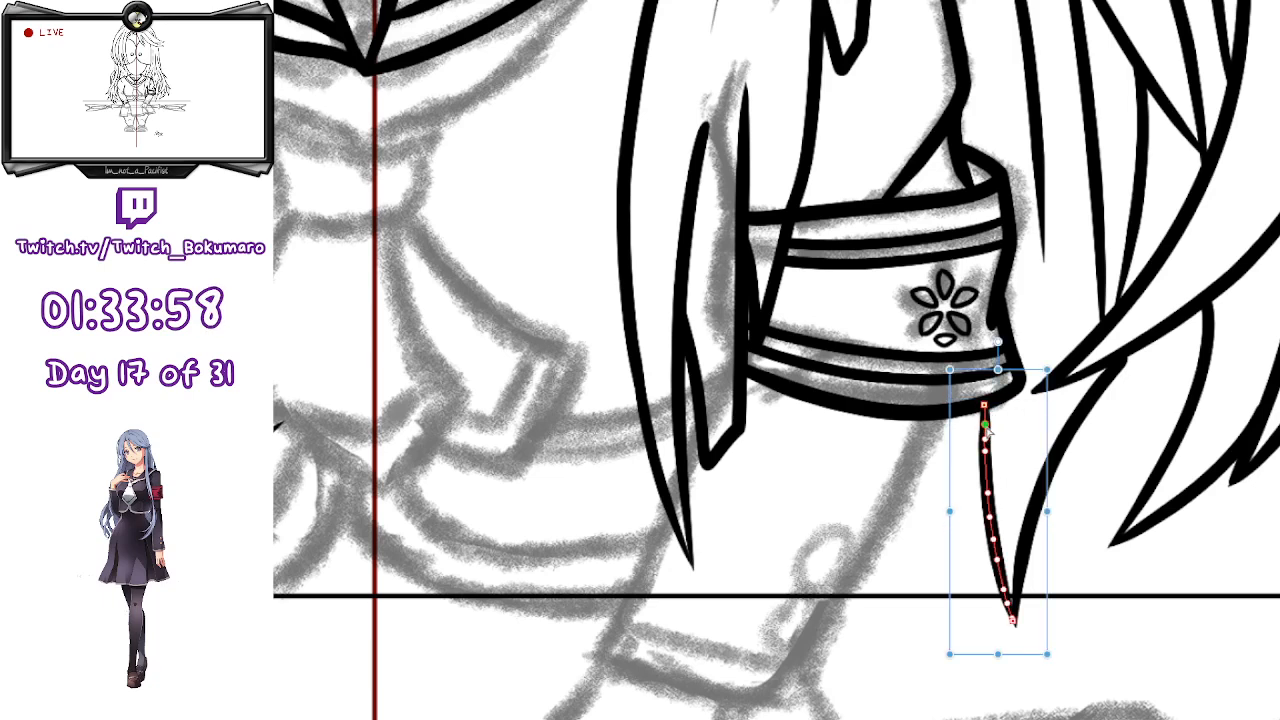
{"action": "left_click", "coordinate": [985, 404]}
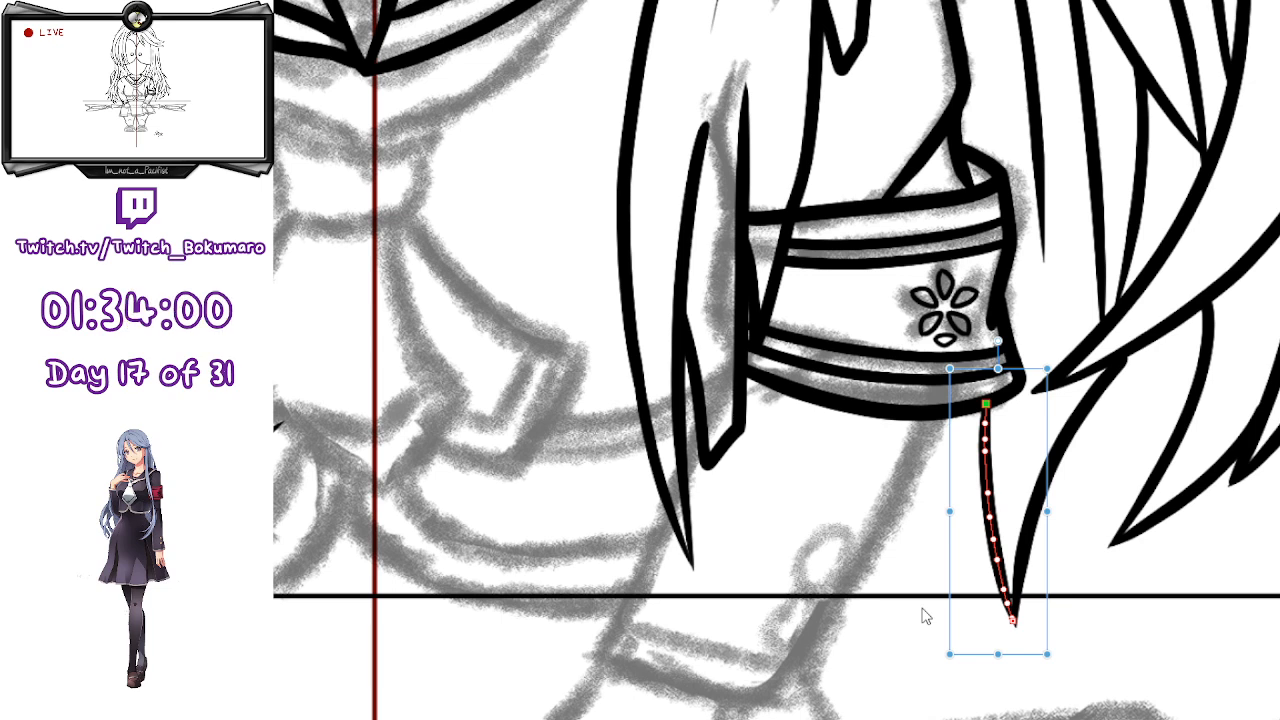
{"action": "mouse_move", "coordinate": [985, 455]}
{"action": "left_mouse_down"}
{"action": "mouse_move", "coordinate": [1062, 378]}
{"action": "mouse_move", "coordinate": [1105, 385]}
{"action": "mouse_move", "coordinate": [1143, 345]}
{"action": "left_mouse_up"}
{"action": "left_click", "coordinate": [1122, 493]}
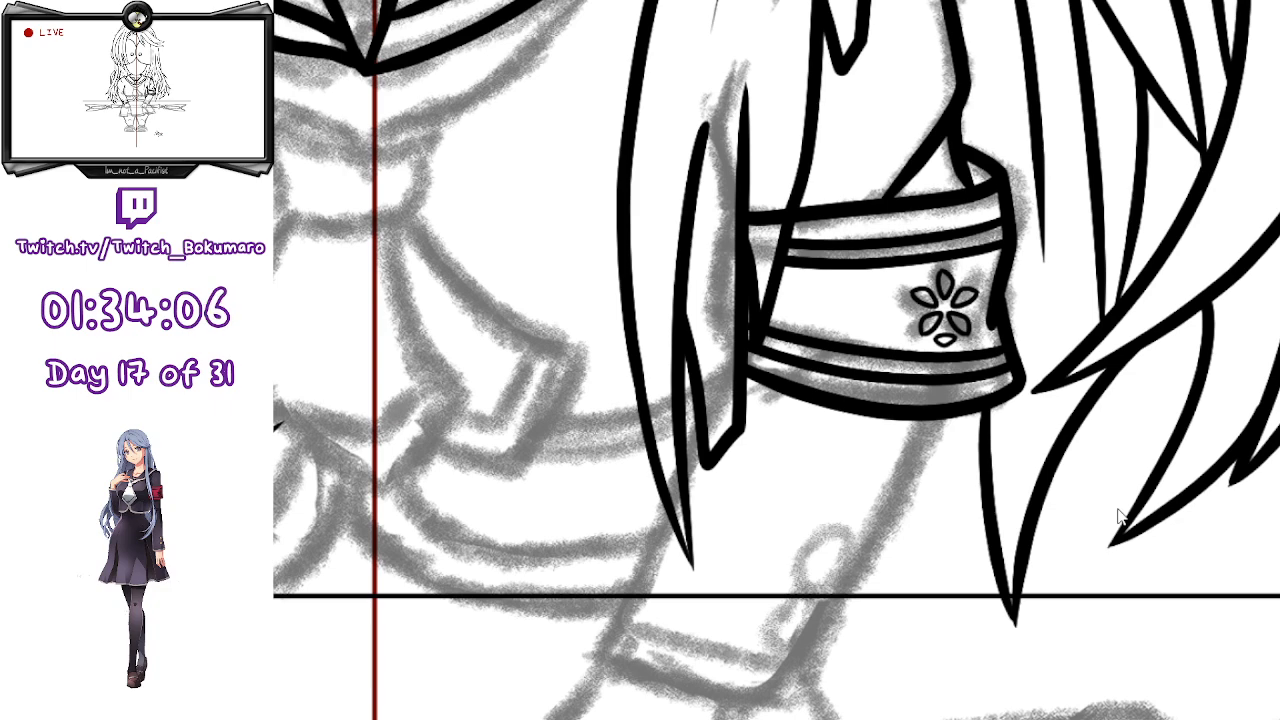
- Ink the underside curve of the right bust from the hair strand beside the armband to the centre line
{"action": "scroll", "coordinate": [1097, 503], "scroll_direction": "down", "scroll_amount": 4}
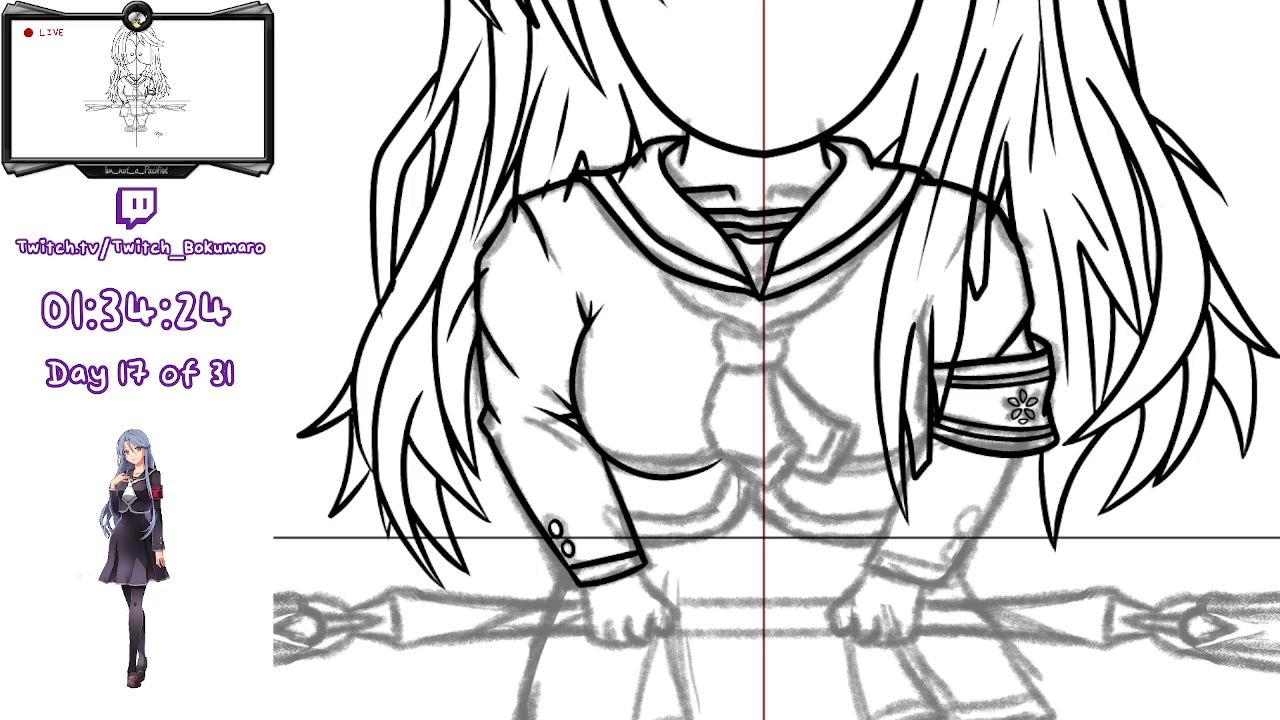
{"action": "scroll", "coordinate": [877, 500], "scroll_direction": "up", "scroll_amount": 3}
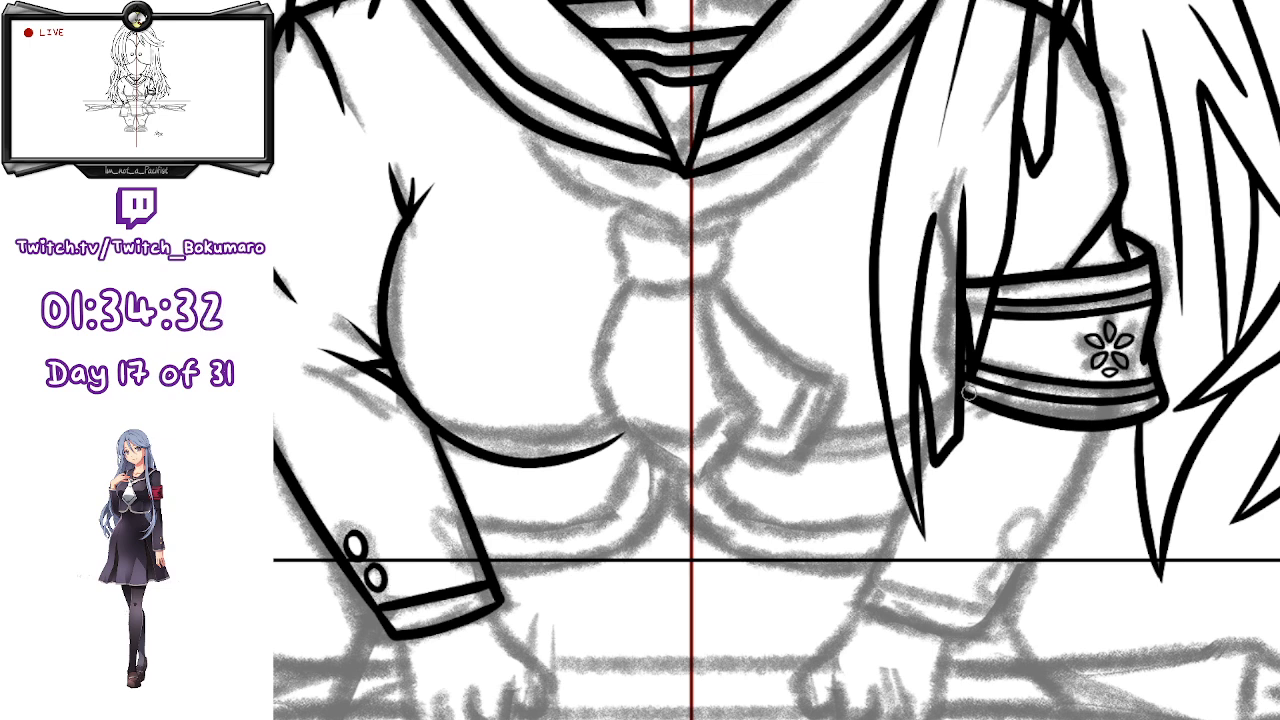
{"action": "mouse_move", "coordinate": [956, 402]}
{"action": "left_mouse_down"}
{"action": "mouse_move", "coordinate": [900, 447]}
{"action": "mouse_move", "coordinate": [719, 437]}
{"action": "mouse_move", "coordinate": [694, 416]}
{"action": "left_mouse_up"}
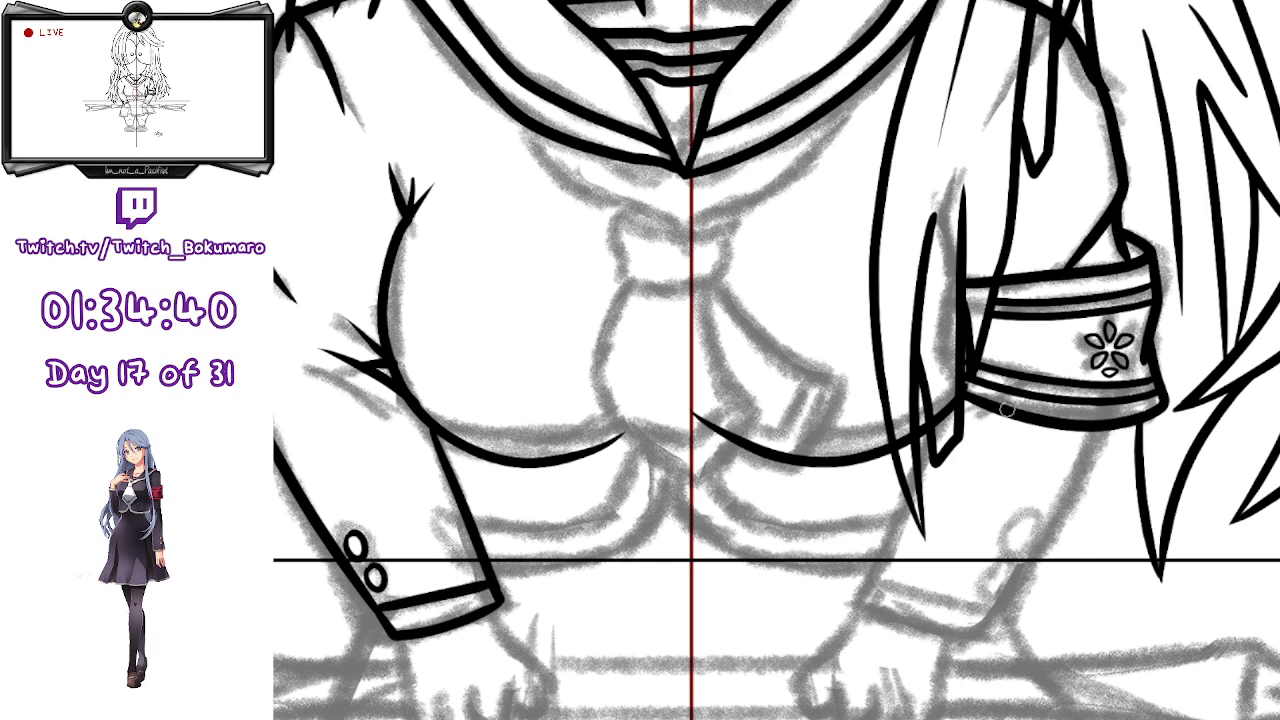
{"action": "left_click", "coordinate": [862, 460], "text": "ctrl"}
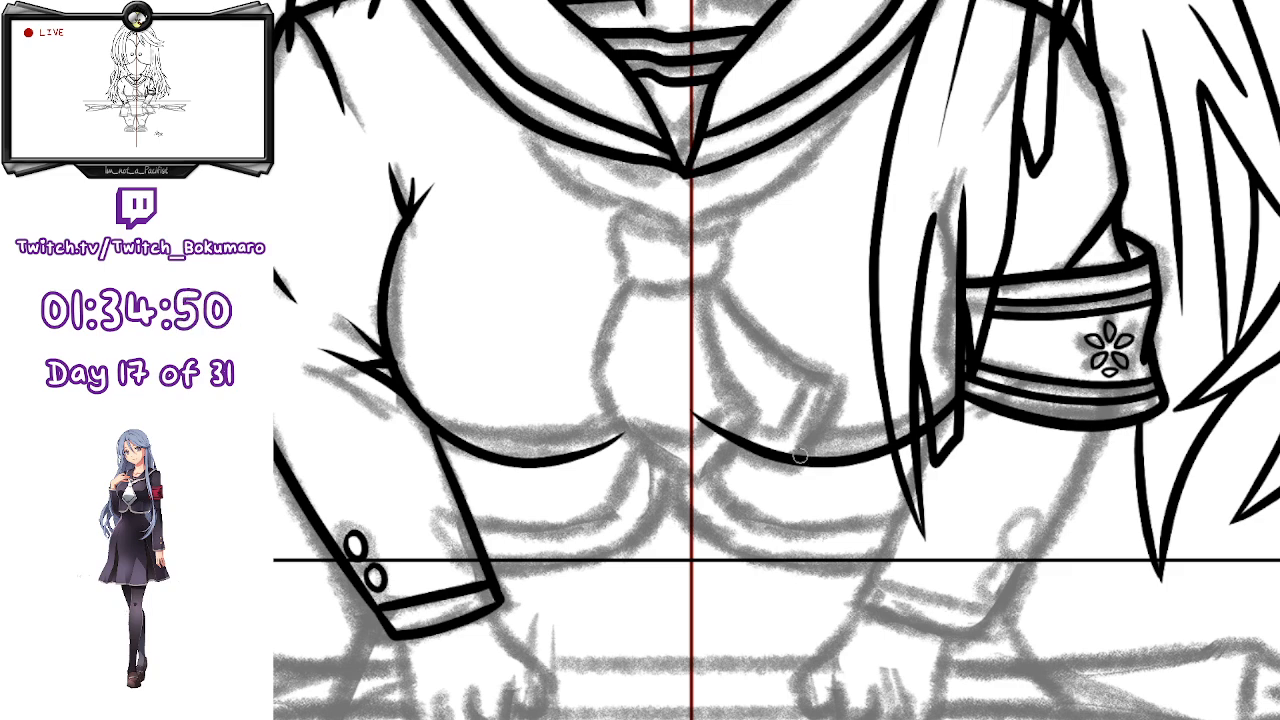
- Ink the scarf's lower left edge from beneath the sailor collar down to a point on the centre line
{"action": "scroll", "coordinate": [805, 458], "scroll_direction": "up", "scroll_amount": 3}
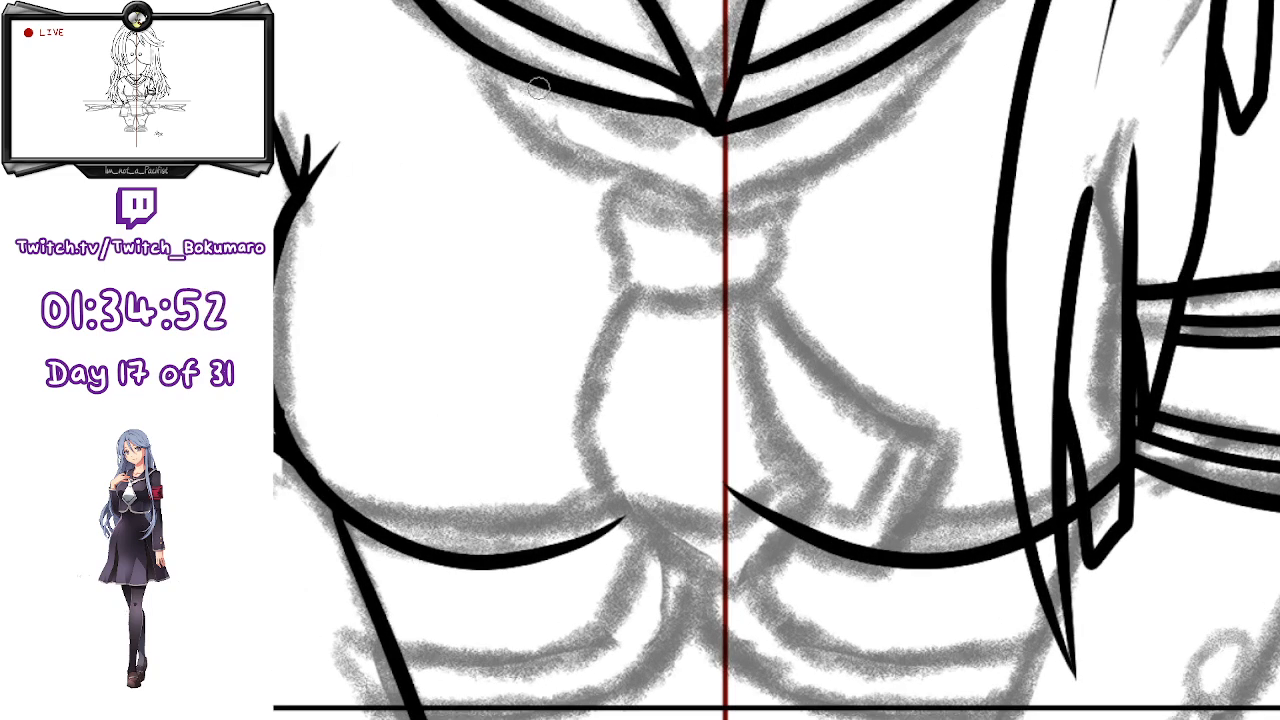
{"action": "left_click_drag", "start_coordinate": [638, 138], "coordinate": [671, 371]}
{"action": "scroll", "coordinate": [677, 205], "scroll_direction": "up", "scroll_amount": 1}
{"action": "scroll", "coordinate": [600, 293], "scroll_direction": "up", "scroll_amount": 2}
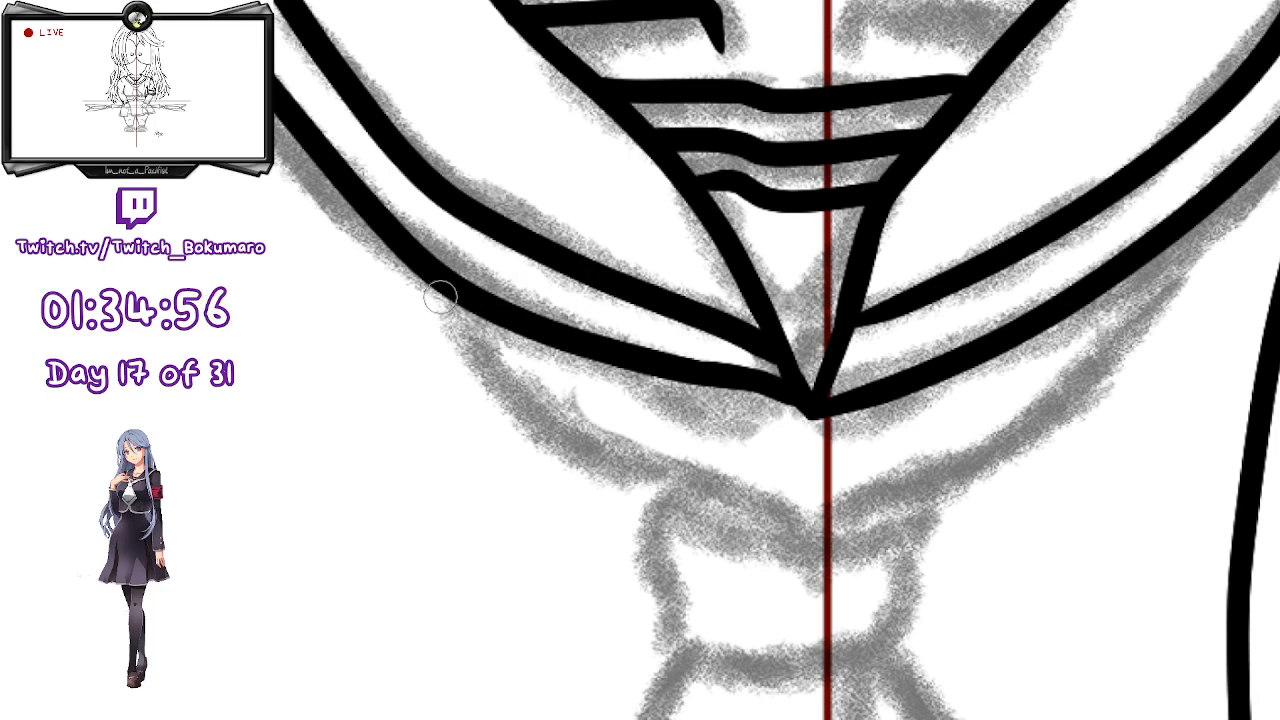
{"action": "mouse_move", "coordinate": [443, 291]}
{"action": "left_mouse_down"}
{"action": "mouse_move", "coordinate": [514, 391]}
{"action": "mouse_move", "coordinate": [727, 471]}
{"action": "mouse_move", "coordinate": [840, 545]}
{"action": "left_mouse_up"}
{"action": "key", "text": "ctrl+z"}
{"action": "mouse_move", "coordinate": [433, 281]}
{"action": "left_mouse_down"}
{"action": "mouse_move", "coordinate": [587, 447]}
{"action": "mouse_move", "coordinate": [758, 486]}
{"action": "mouse_move", "coordinate": [826, 560]}
{"action": "left_mouse_up"}
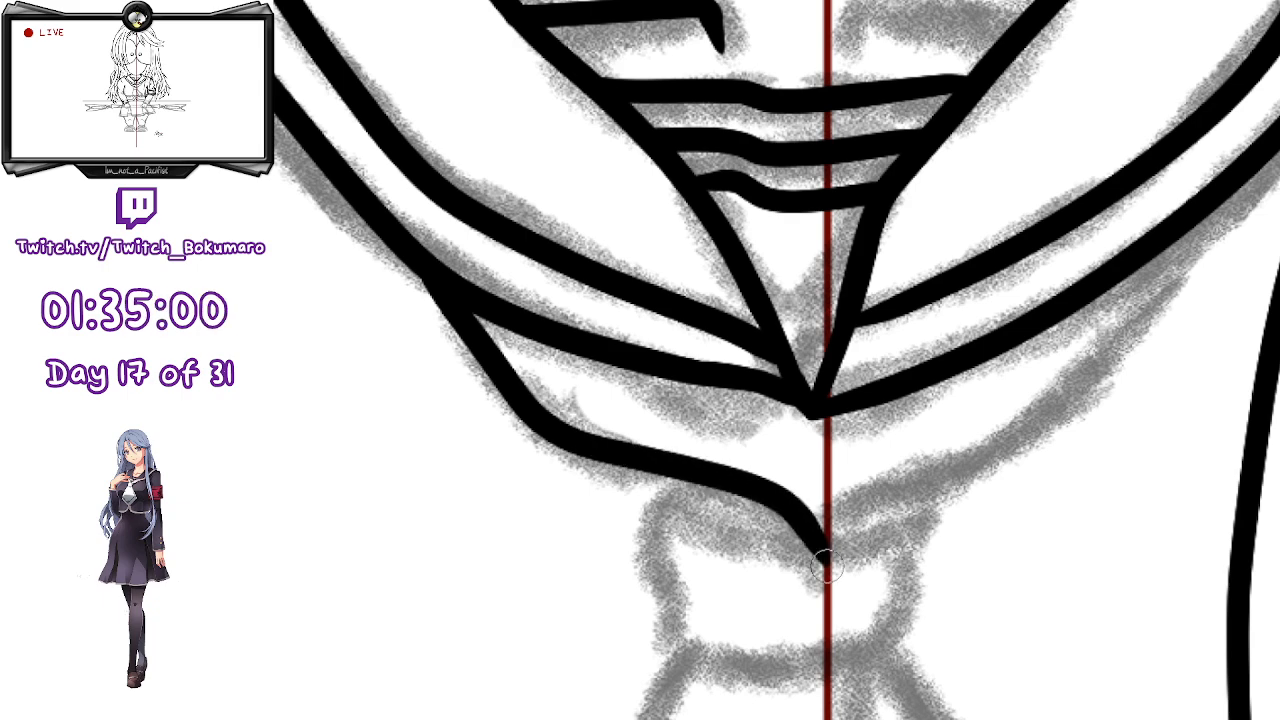
- Ink the scarf's lower right edge from the collar down to the centre point, redrawing the stroke until it meets the left edge
{"action": "mouse_move", "coordinate": [1196, 214]}
{"action": "left_mouse_down"}
{"action": "mouse_move", "coordinate": [836, 520]}
{"action": "mouse_move", "coordinate": [1157, 320]}
{"action": "mouse_move", "coordinate": [1232, 172]}
{"action": "left_mouse_up"}
{"action": "key", "text": "ctrl+z"}
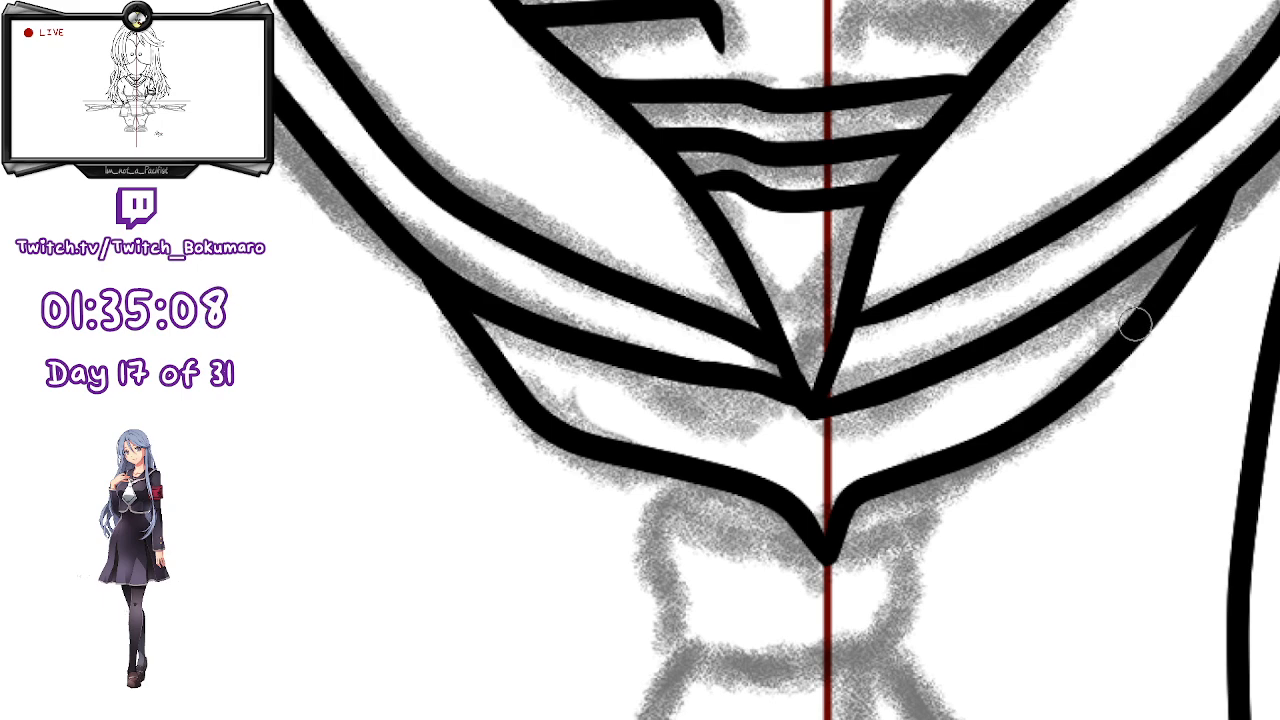
{"action": "key", "text": "ctrl+z"}
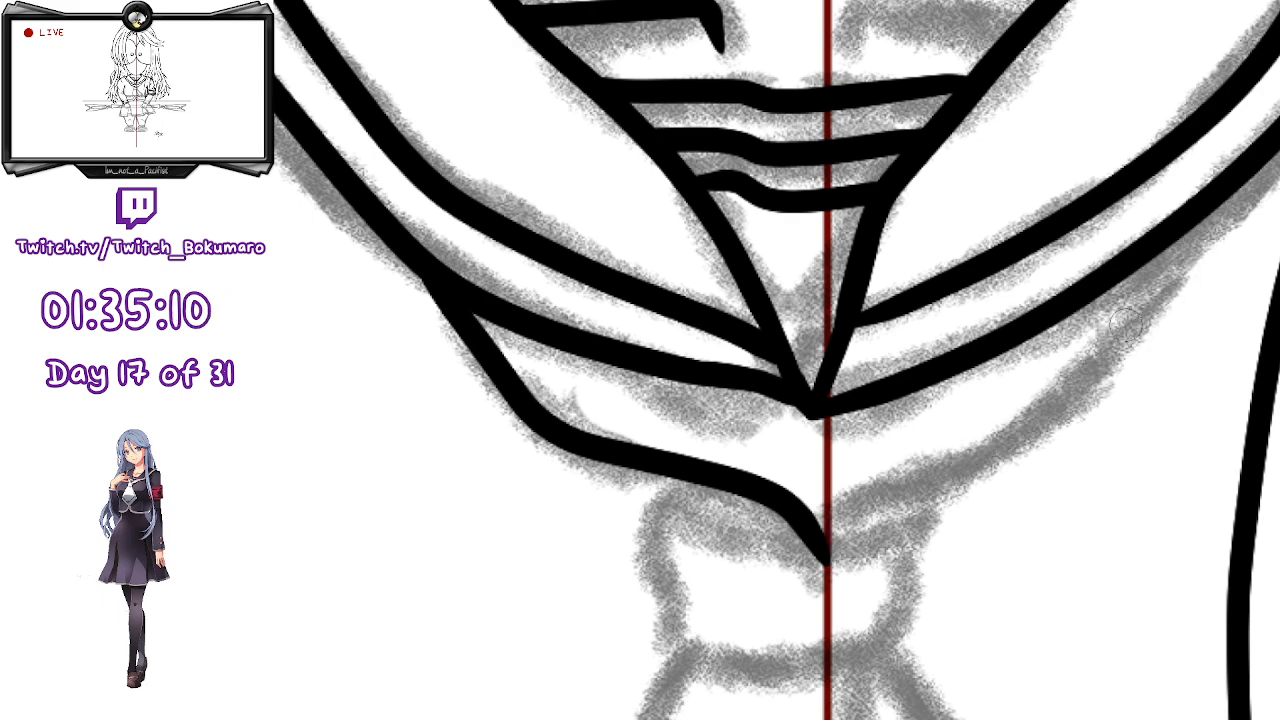
{"action": "mouse_move", "coordinate": [1256, 165]}
{"action": "left_mouse_down"}
{"action": "mouse_move", "coordinate": [1096, 388]}
{"action": "mouse_move", "coordinate": [893, 481]}
{"action": "mouse_move", "coordinate": [844, 487]}
{"action": "mouse_move", "coordinate": [820, 545]}
{"action": "left_mouse_up"}
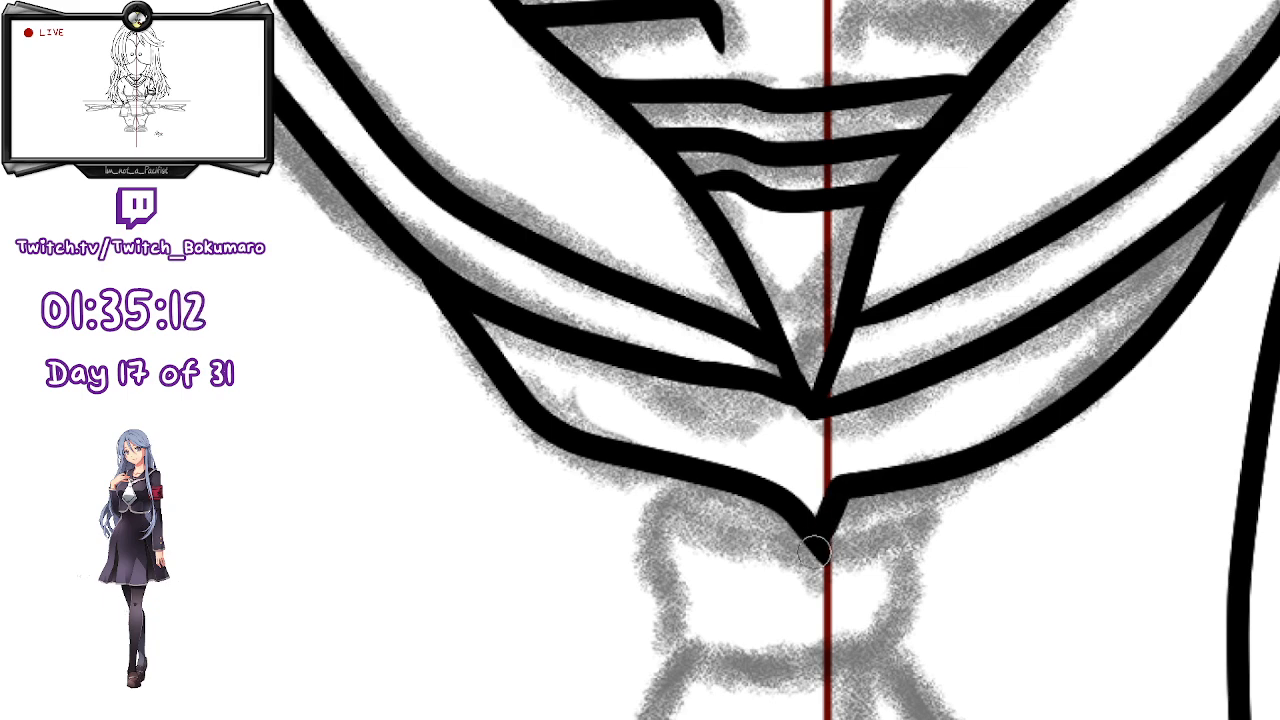
{"action": "key", "text": "ctrl+z"}
{"action": "mouse_move", "coordinate": [1264, 145]}
{"action": "left_mouse_down"}
{"action": "mouse_move", "coordinate": [994, 436]}
{"action": "mouse_move", "coordinate": [846, 486]}
{"action": "left_mouse_up"}
{"action": "key", "text": "ctrl+z"}
{"action": "left_click_drag", "start_coordinate": [1268, 150], "coordinate": [1206, 261]}
{"action": "mouse_move", "coordinate": [1150, 337]}
{"action": "left_mouse_down"}
{"action": "mouse_move", "coordinate": [876, 512]}
{"action": "mouse_move", "coordinate": [820, 526]}
{"action": "left_mouse_up"}
{"action": "key", "text": "ctrl+z"}
{"action": "mouse_move", "coordinate": [1262, 150]}
{"action": "left_mouse_down"}
{"action": "mouse_move", "coordinate": [1198, 259]}
{"action": "mouse_move", "coordinate": [930, 474]}
{"action": "mouse_move", "coordinate": [850, 495]}
{"action": "mouse_move", "coordinate": [826, 550]}
{"action": "left_mouse_up"}
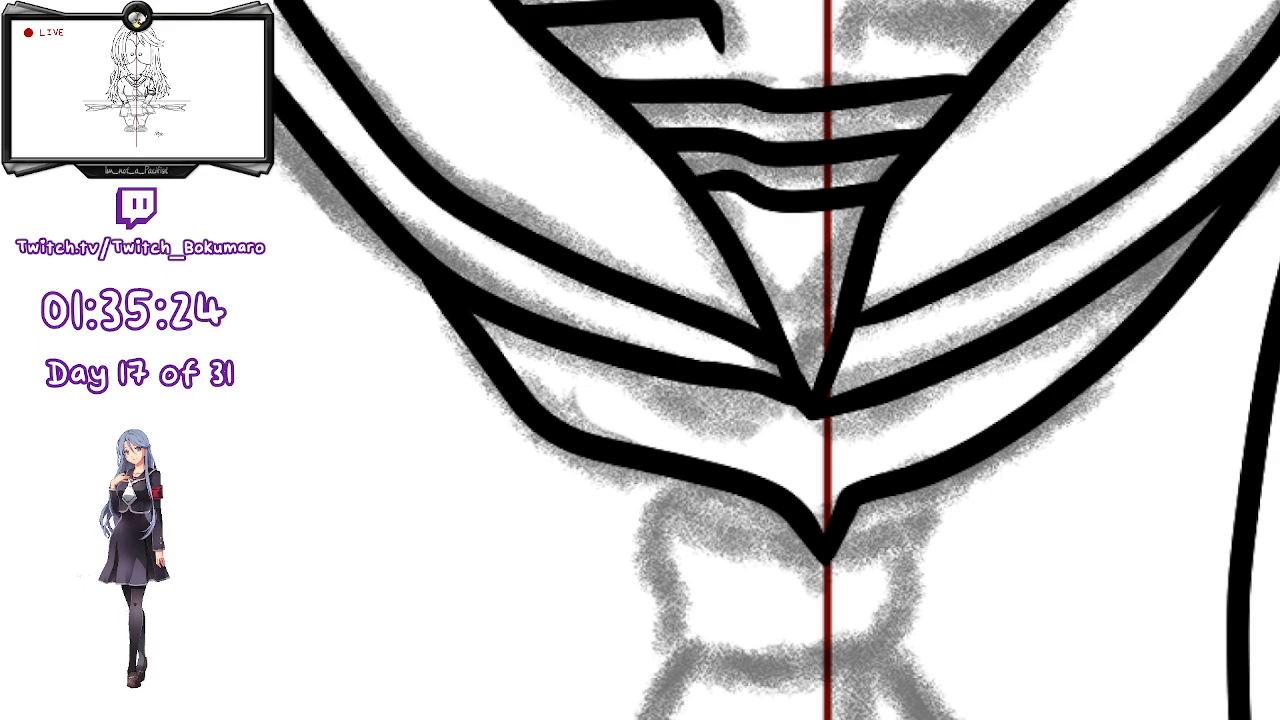
- Redraw the lower end of the right collar's inner trim line so it curves down into the tip of the V-neck
{"action": "scroll", "coordinate": [769, 406], "scroll_direction": "down", "scroll_amount": 3}
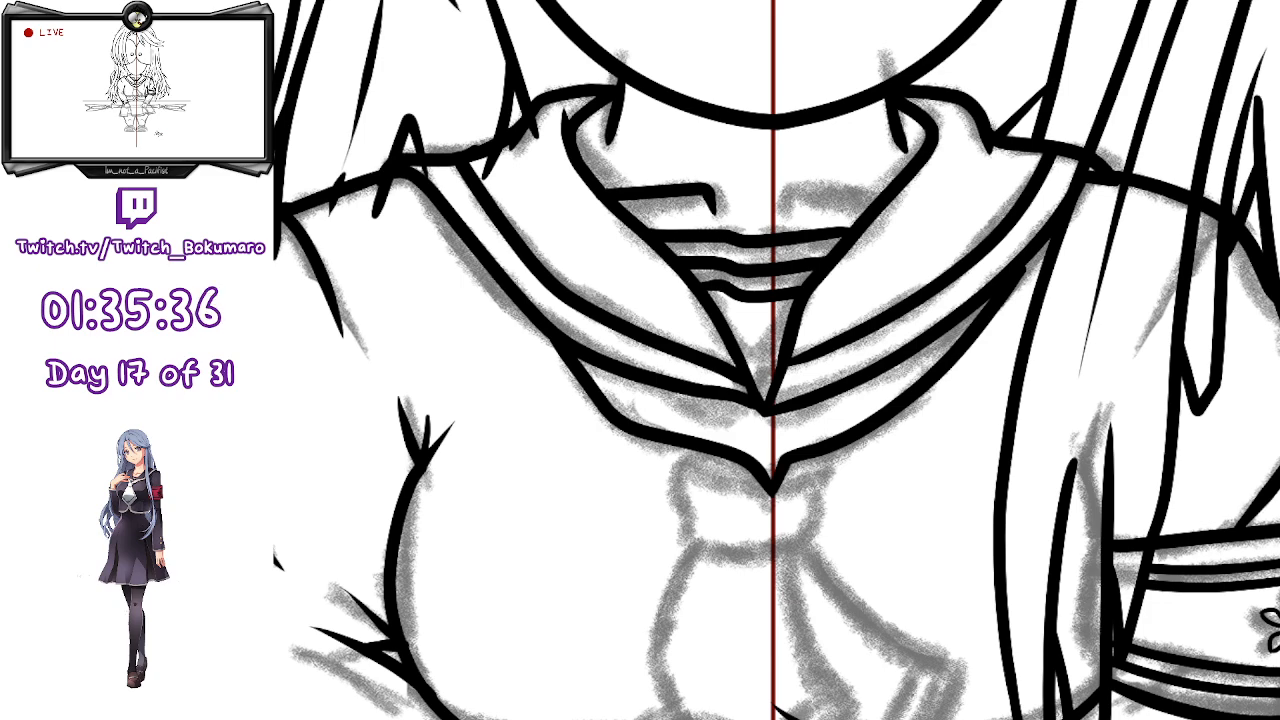
{"action": "scroll", "coordinate": [434, 326], "scroll_direction": "up", "scroll_amount": 6}
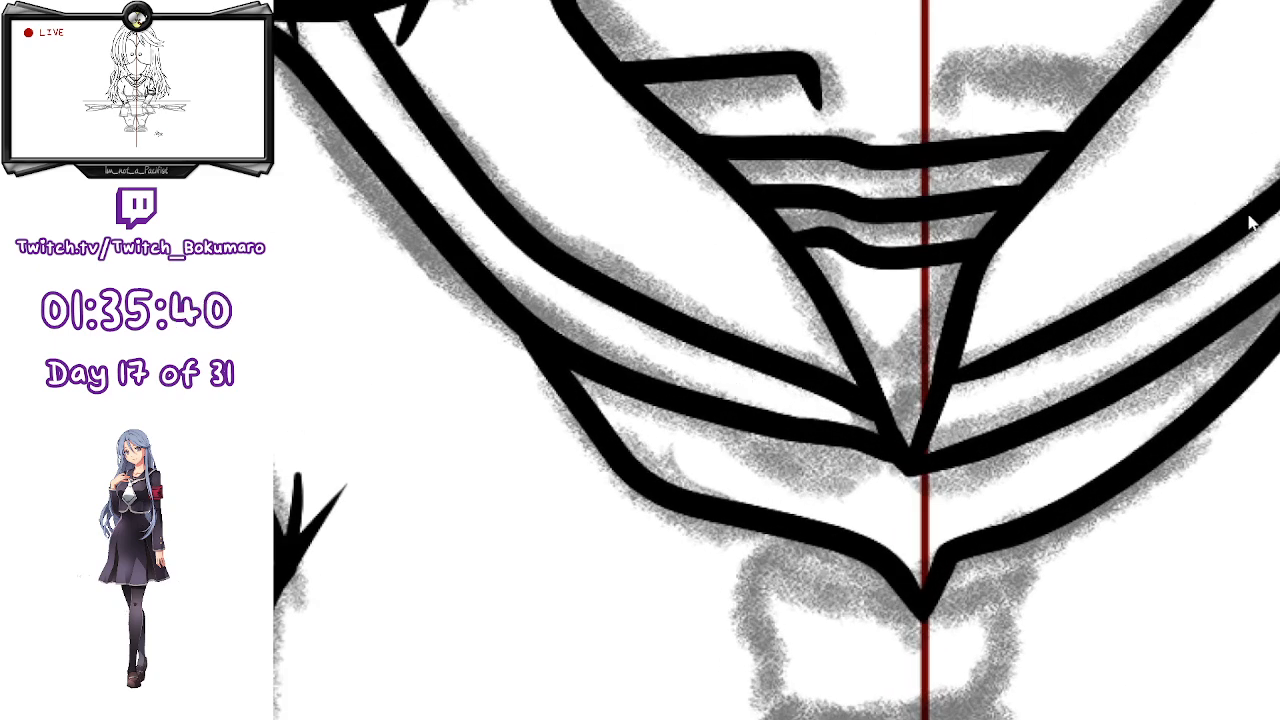
{"action": "left_click", "coordinate": [1165, 274]}
{"action": "key", "text": "p"}
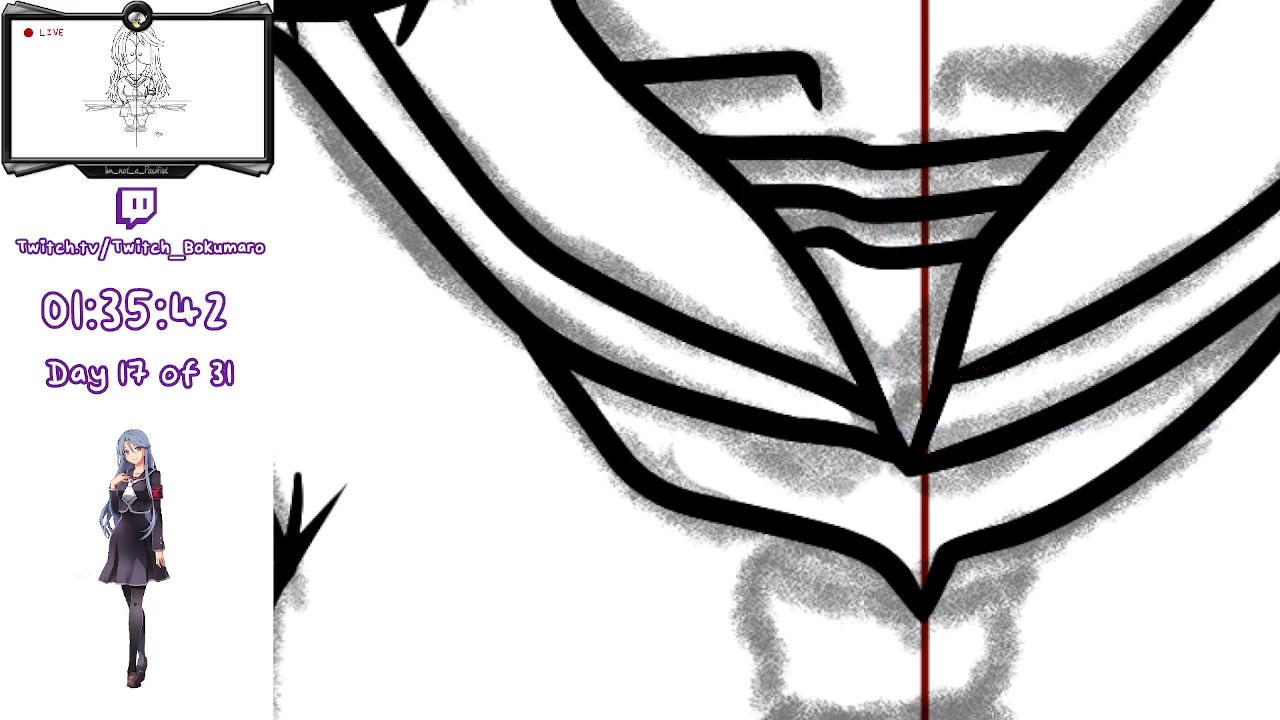
{"action": "mouse_move", "coordinate": [1130, 288]}
{"action": "left_mouse_down"}
{"action": "mouse_move", "coordinate": [1005, 365]}
{"action": "mouse_move", "coordinate": [932, 450]}
{"action": "mouse_move", "coordinate": [1101, 324]}
{"action": "mouse_move", "coordinate": [911, 484]}
{"action": "left_mouse_up"}
{"action": "key", "text": "ctrl+z"}
{"action": "key", "text": "ctrl+z"}
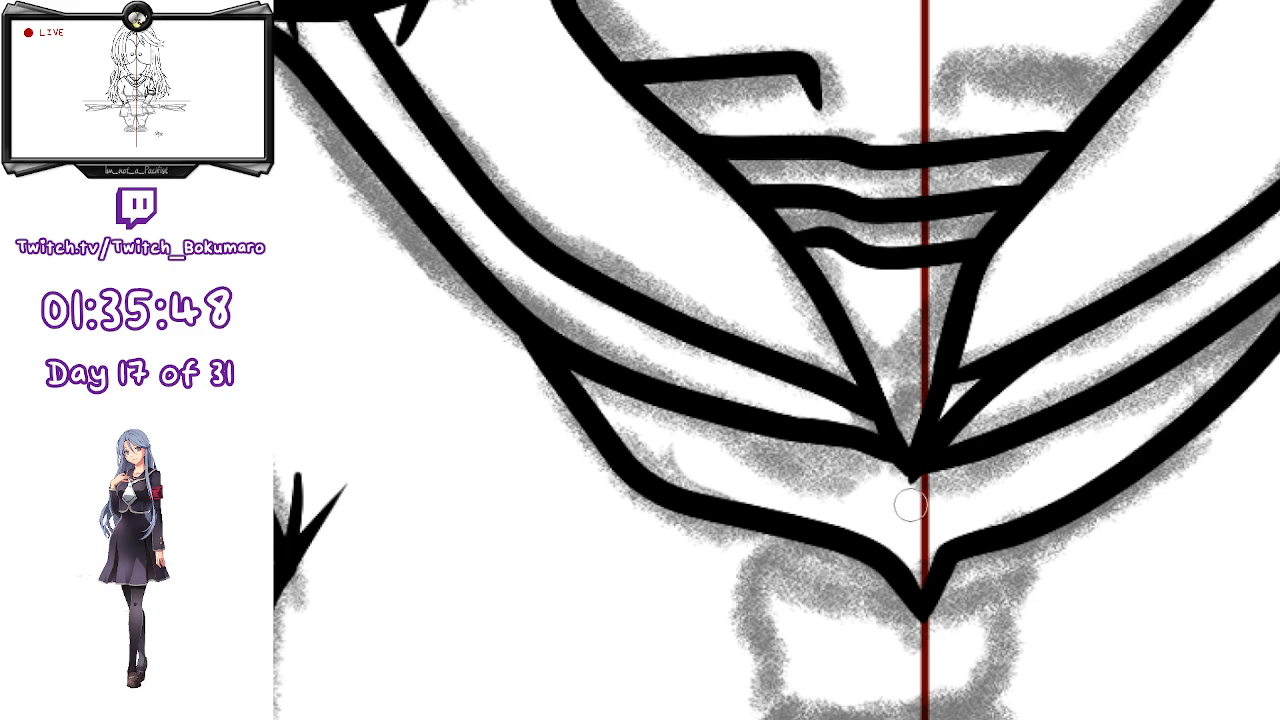
{"action": "key", "text": "ctrl+z"}
{"action": "left_click_drag", "start_coordinate": [1262, 187], "coordinate": [938, 380]}
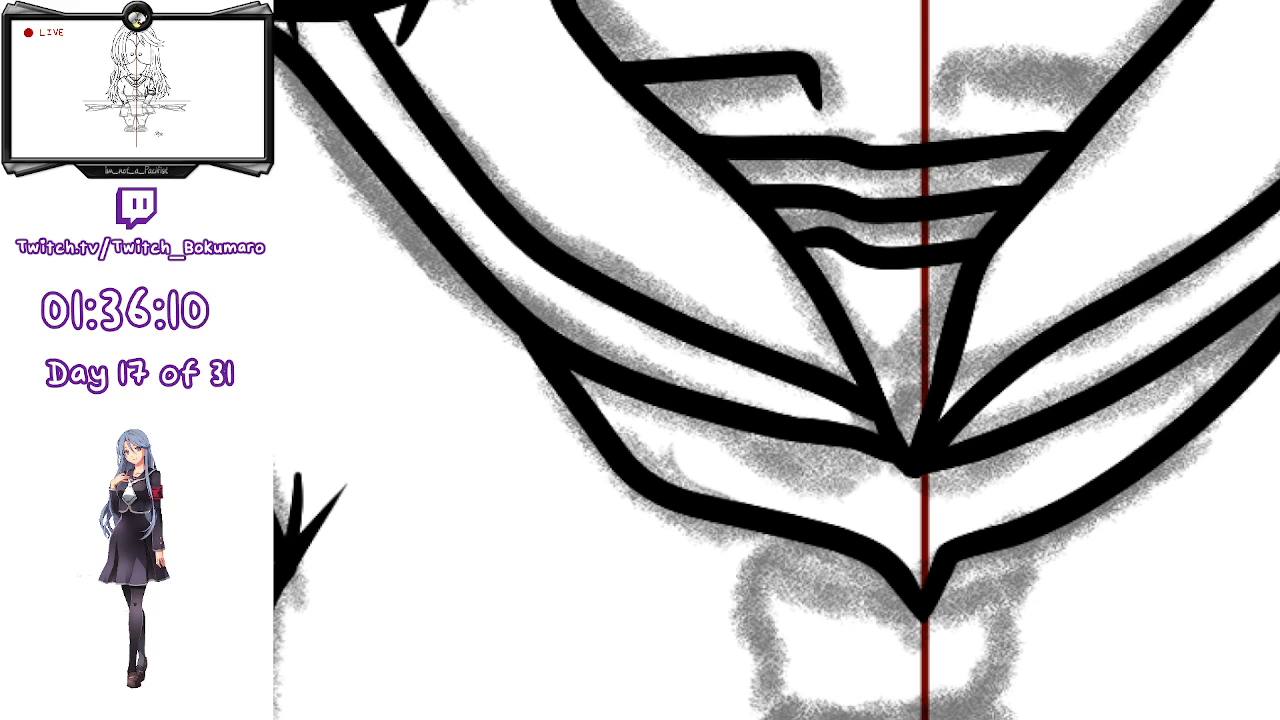
- Ink the right collarbone from the collar's edge toward the centre with a downward hook, matching the left collarbone
{"action": "left_click", "coordinate": [785, 69]}
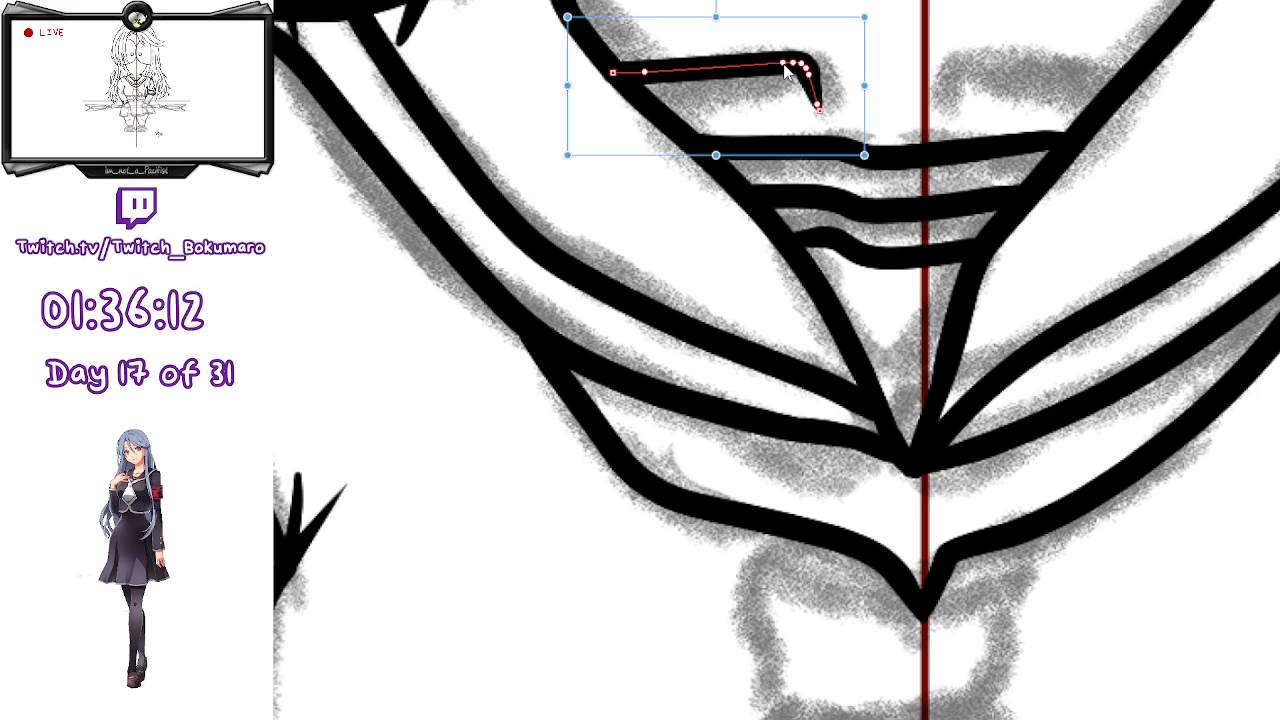
{"action": "key", "text": "b"}
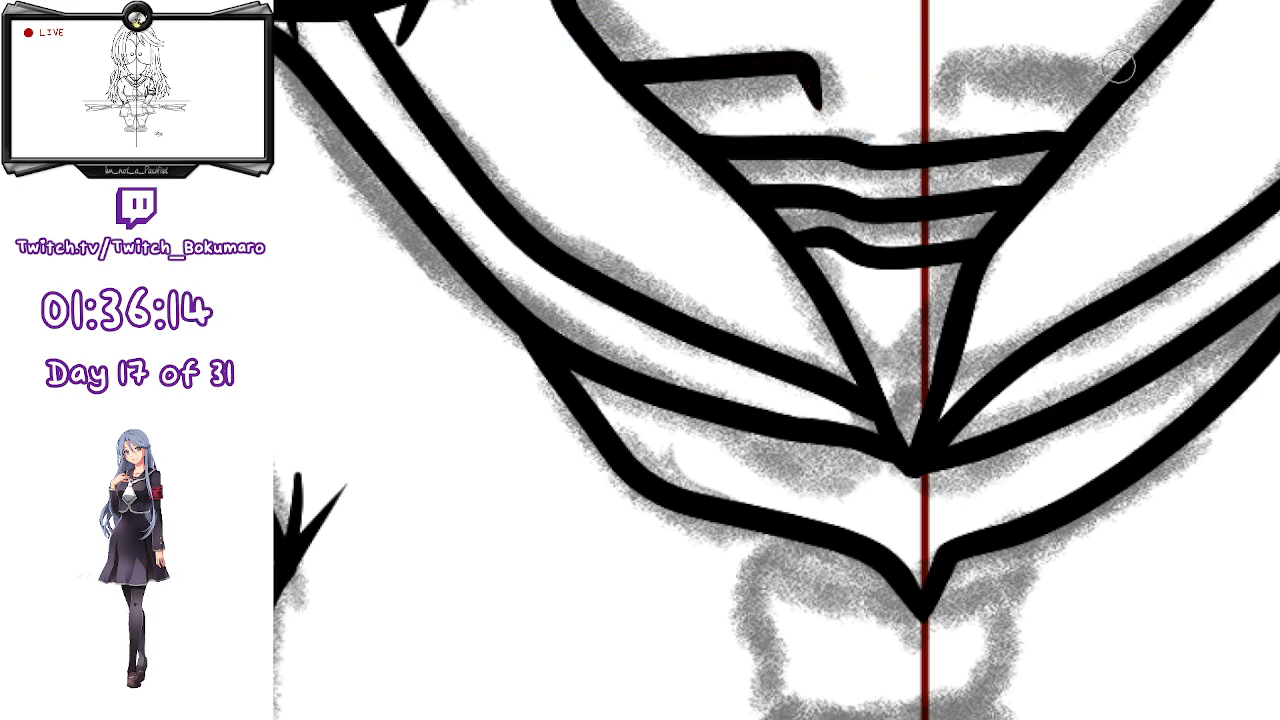
{"action": "mouse_move", "coordinate": [1140, 48]}
{"action": "left_mouse_down"}
{"action": "mouse_move", "coordinate": [977, 79]}
{"action": "mouse_move", "coordinate": [960, 106]}
{"action": "left_mouse_up"}
{"action": "key", "text": "ctrl+z"}
{"action": "mouse_move", "coordinate": [1138, 54]}
{"action": "left_mouse_down"}
{"action": "mouse_move", "coordinate": [990, 60]}
{"action": "mouse_move", "coordinate": [941, 116]}
{"action": "left_mouse_up"}
{"action": "key", "text": "ctrl+z"}
{"action": "mouse_move", "coordinate": [1136, 54]}
{"action": "left_mouse_down"}
{"action": "mouse_move", "coordinate": [999, 63]}
{"action": "mouse_move", "coordinate": [958, 108]}
{"action": "left_mouse_up"}
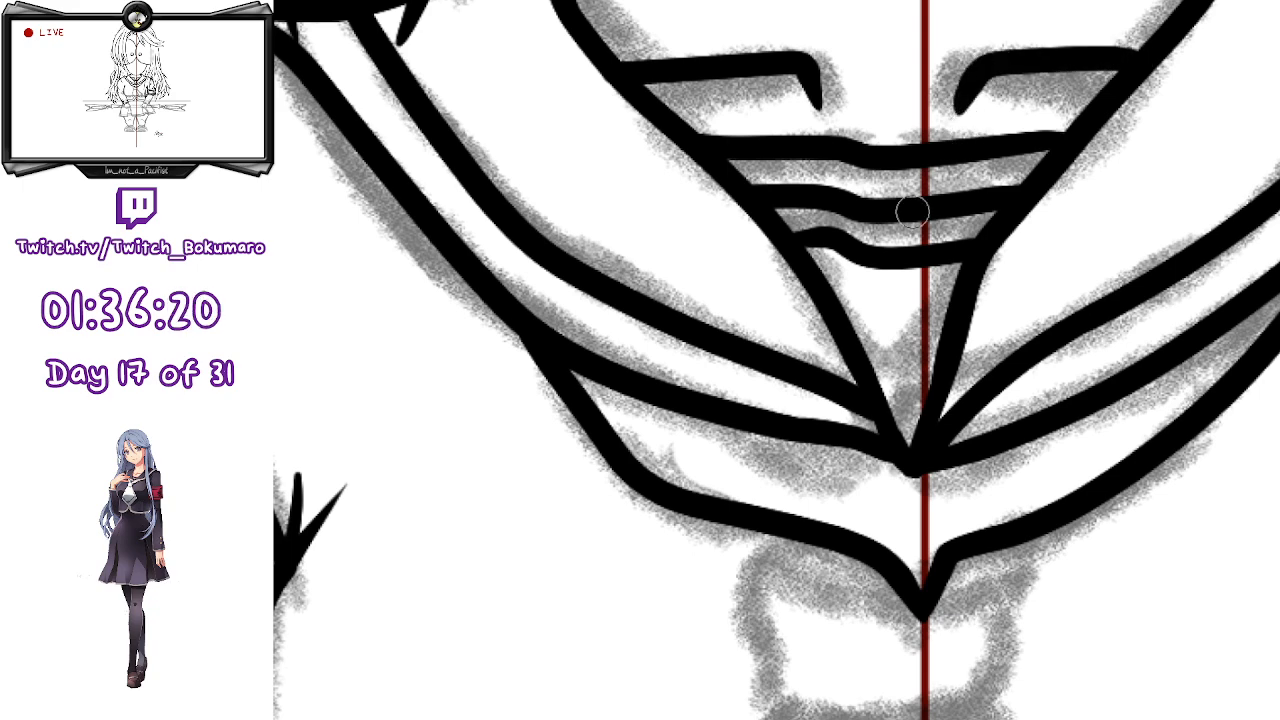
{"action": "scroll", "coordinate": [986, 380], "scroll_direction": "down", "scroll_amount": 2}
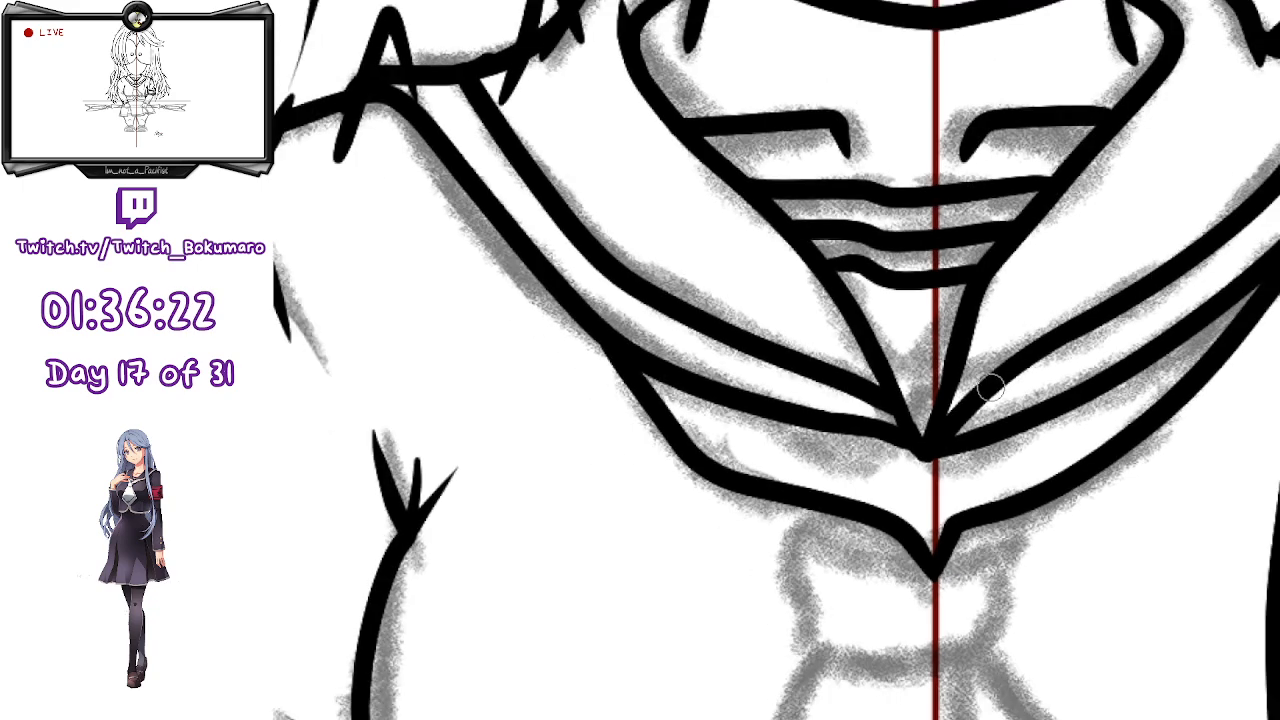
- Ink a short vertical line from the V-neck tip down to the scarf's bottom point on the centre line
{"action": "scroll", "coordinate": [990, 388], "scroll_direction": "down", "scroll_amount": 1}
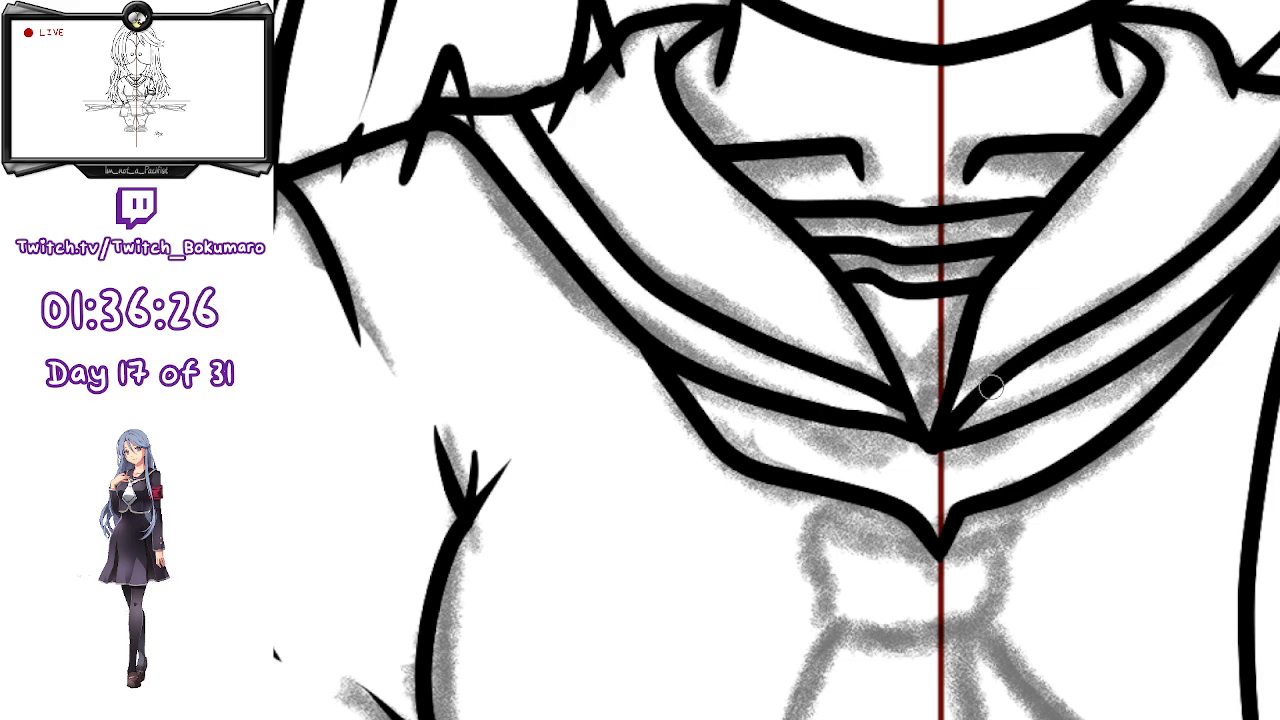
{"action": "scroll", "coordinate": [990, 388], "scroll_direction": "up", "scroll_amount": 2}
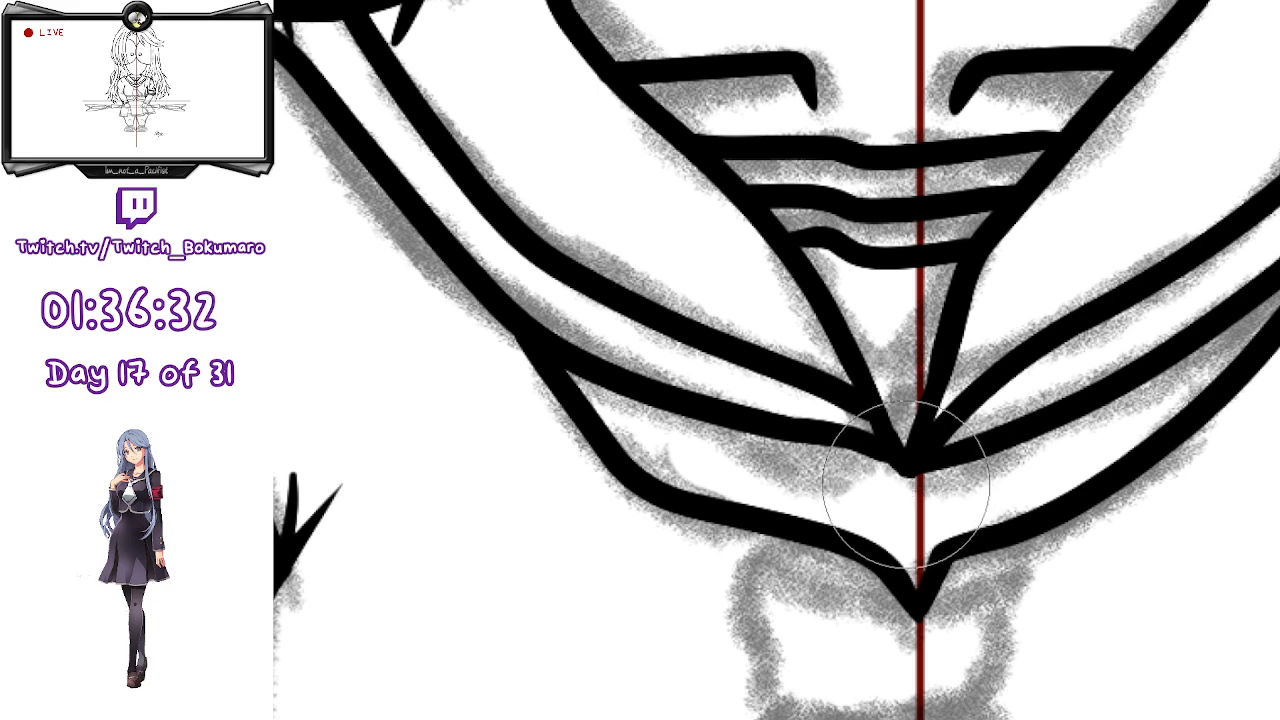
{"action": "left_click_drag", "start_coordinate": [903, 465], "coordinate": [920, 592]}
{"action": "key", "text": "ctrl+z"}
{"action": "left_click_drag", "start_coordinate": [903, 463], "coordinate": [910, 580]}
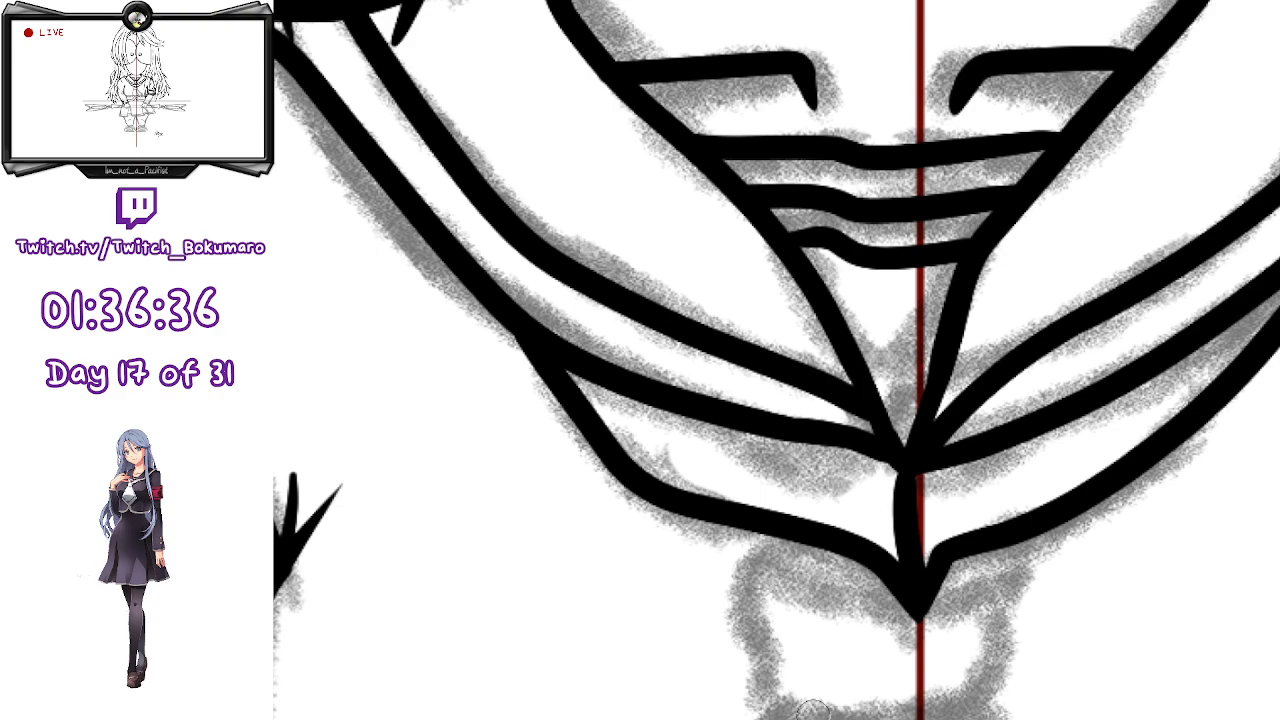
- Redraw the outer half of the scarf's lower right edge so it runs to an angled corner and turns up to the collar
{"action": "scroll", "coordinate": [988, 412], "scroll_direction": "down", "scroll_amount": 2}
{"action": "scroll", "coordinate": [985, 413], "scroll_direction": "up", "scroll_amount": 1}
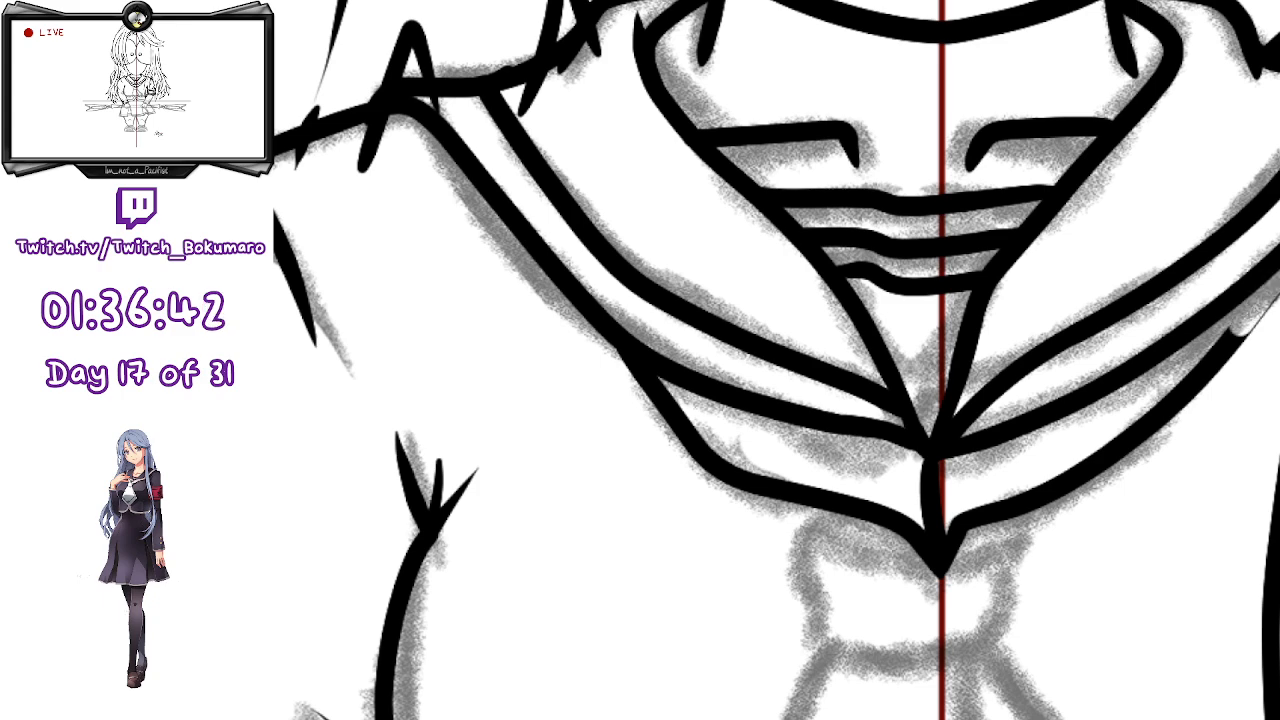
{"action": "left_click_drag", "start_coordinate": [1175, 414], "coordinate": [1090, 466]}
{"action": "key", "text": "ctrl+z"}
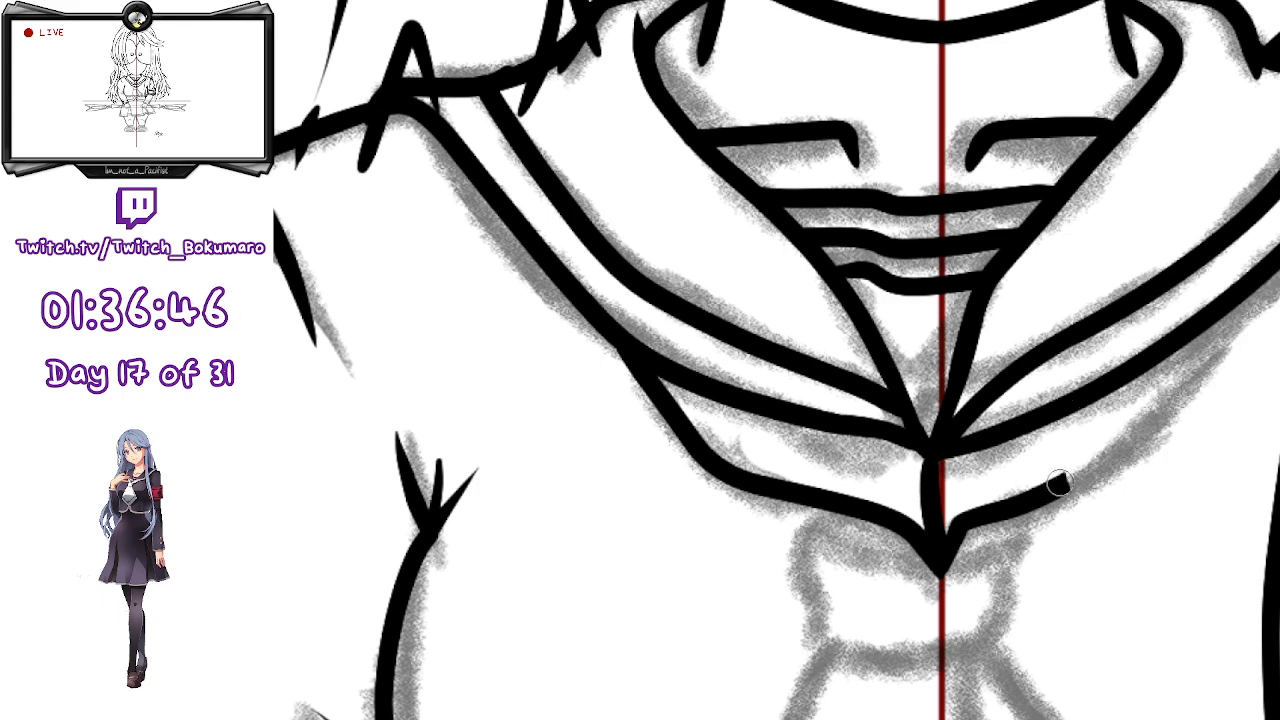
{"action": "left_click_drag", "start_coordinate": [1060, 483], "coordinate": [1200, 401]}
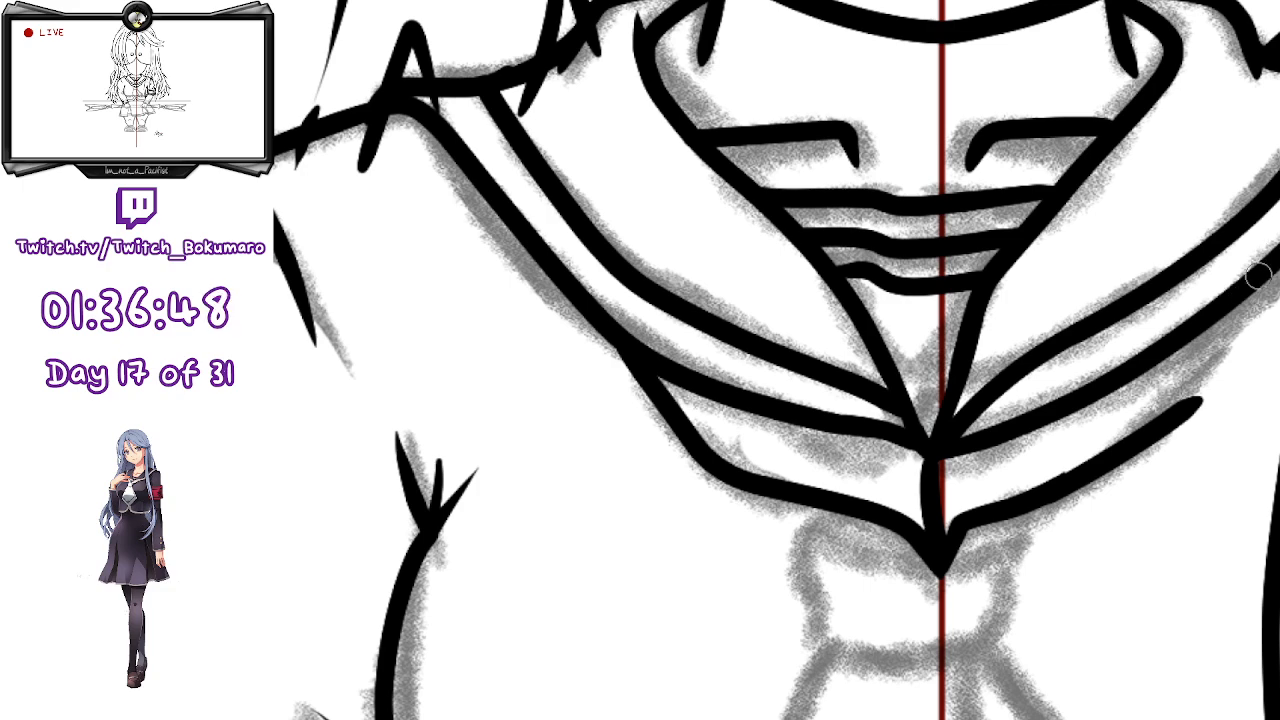
{"action": "mouse_move", "coordinate": [1230, 317]}
{"action": "left_mouse_down"}
{"action": "mouse_move", "coordinate": [1173, 417]}
{"action": "mouse_move", "coordinate": [1252, 275]}
{"action": "left_mouse_up"}
{"action": "key", "text": "ctrl+z"}
{"action": "left_click_drag", "start_coordinate": [1193, 401], "coordinate": [1256, 274]}
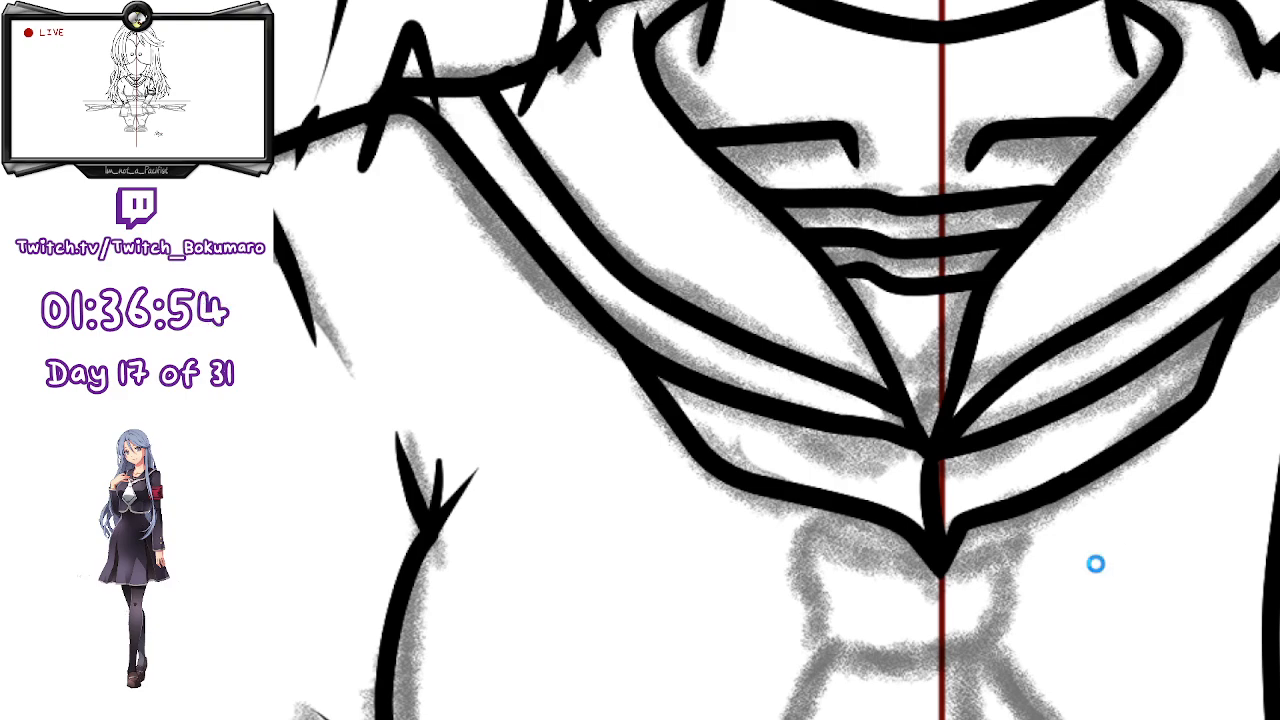
- Ink the curved upper opening of the scarf knot just beneath the scarf's centre point
{"action": "scroll", "coordinate": [1062, 428], "scroll_direction": "down", "scroll_amount": 5}
{"action": "left_click_drag", "start_coordinate": [1103, 488], "coordinate": [853, 357]}
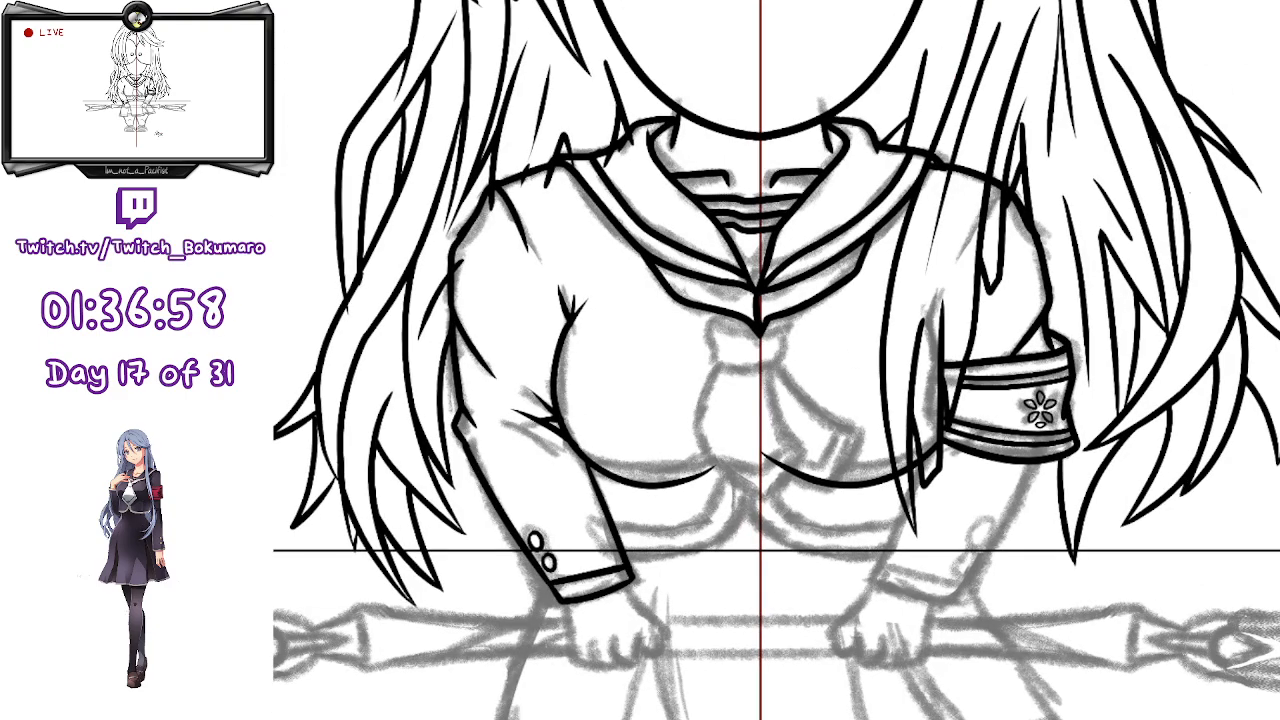
{"action": "scroll", "coordinate": [706, 360], "scroll_direction": "up", "scroll_amount": 5}
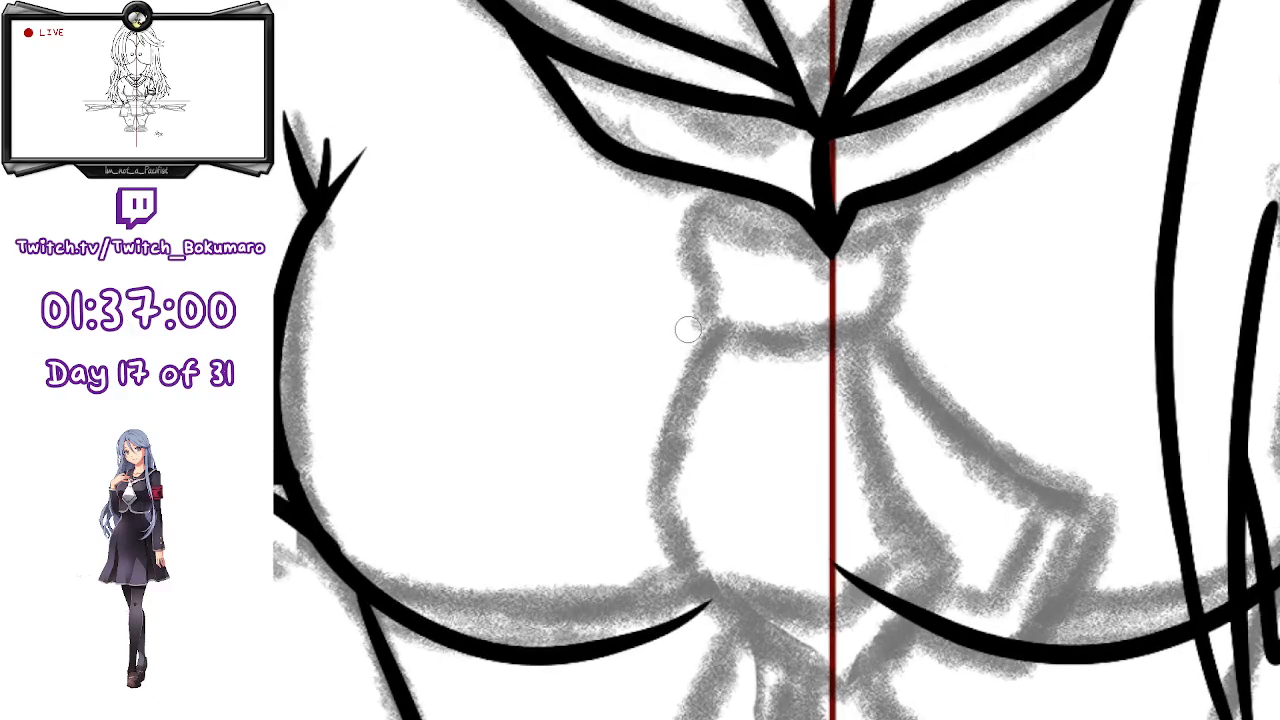
{"action": "mouse_move", "coordinate": [720, 183]}
{"action": "left_mouse_down"}
{"action": "mouse_move", "coordinate": [753, 240]}
{"action": "mouse_move", "coordinate": [830, 255]}
{"action": "left_mouse_up"}
{"action": "key", "text": "ctrl+z"}
{"action": "mouse_move", "coordinate": [714, 186]}
{"action": "left_mouse_down"}
{"action": "mouse_move", "coordinate": [845, 255]}
{"action": "mouse_move", "coordinate": [905, 205]}
{"action": "mouse_move", "coordinate": [850, 212]}
{"action": "left_mouse_up"}
- Ink the scarf knot's left side with a small inward fold, and continue along its lower left edge to the centre line
{"action": "left_click_drag", "start_coordinate": [714, 192], "coordinate": [709, 257]}
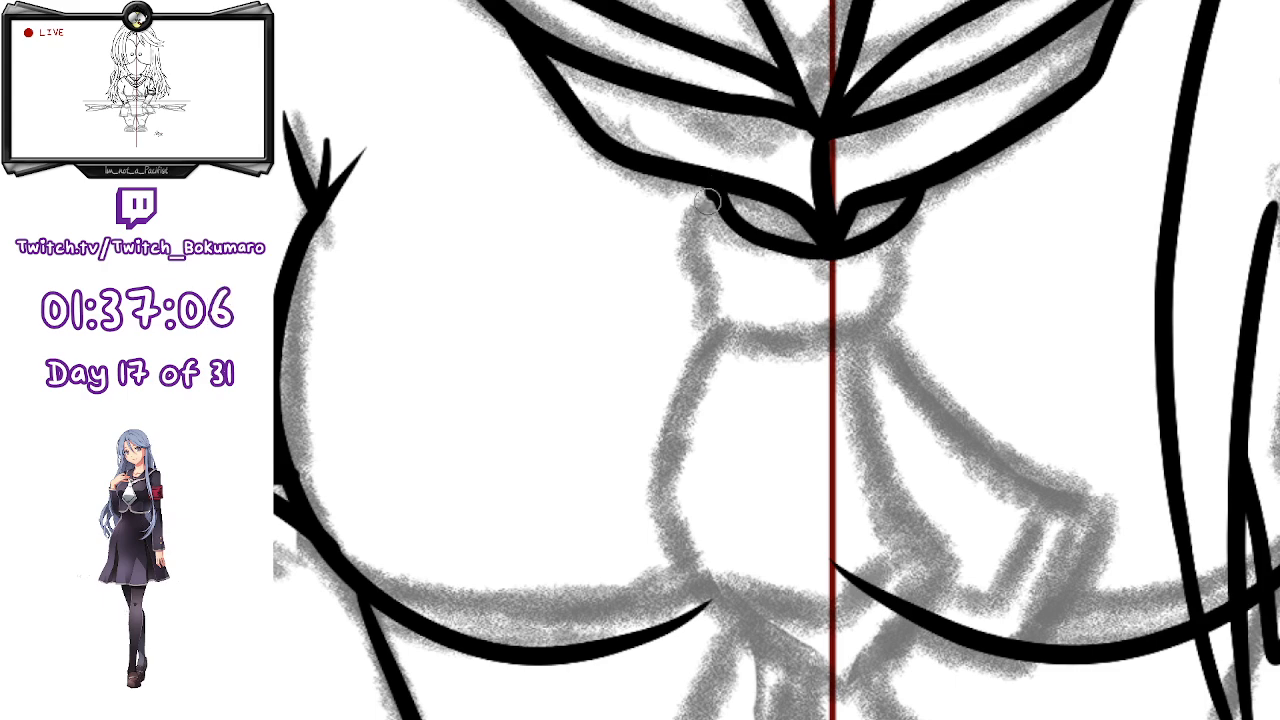
{"action": "key", "text": "ctrl+z"}
{"action": "mouse_move", "coordinate": [717, 193]}
{"action": "left_mouse_down"}
{"action": "mouse_move", "coordinate": [718, 335]}
{"action": "mouse_move", "coordinate": [814, 340]}
{"action": "left_mouse_up"}
{"action": "key", "text": "ctrl+z"}
{"action": "mouse_move", "coordinate": [708, 258]}
{"action": "left_mouse_down"}
{"action": "mouse_move", "coordinate": [706, 305]}
{"action": "mouse_move", "coordinate": [828, 325]}
{"action": "left_mouse_up"}
- Ink the scarf knot's upper right side, curving inward into a small fold that mirrors the left side
{"action": "left_click_drag", "start_coordinate": [920, 213], "coordinate": [906, 260]}
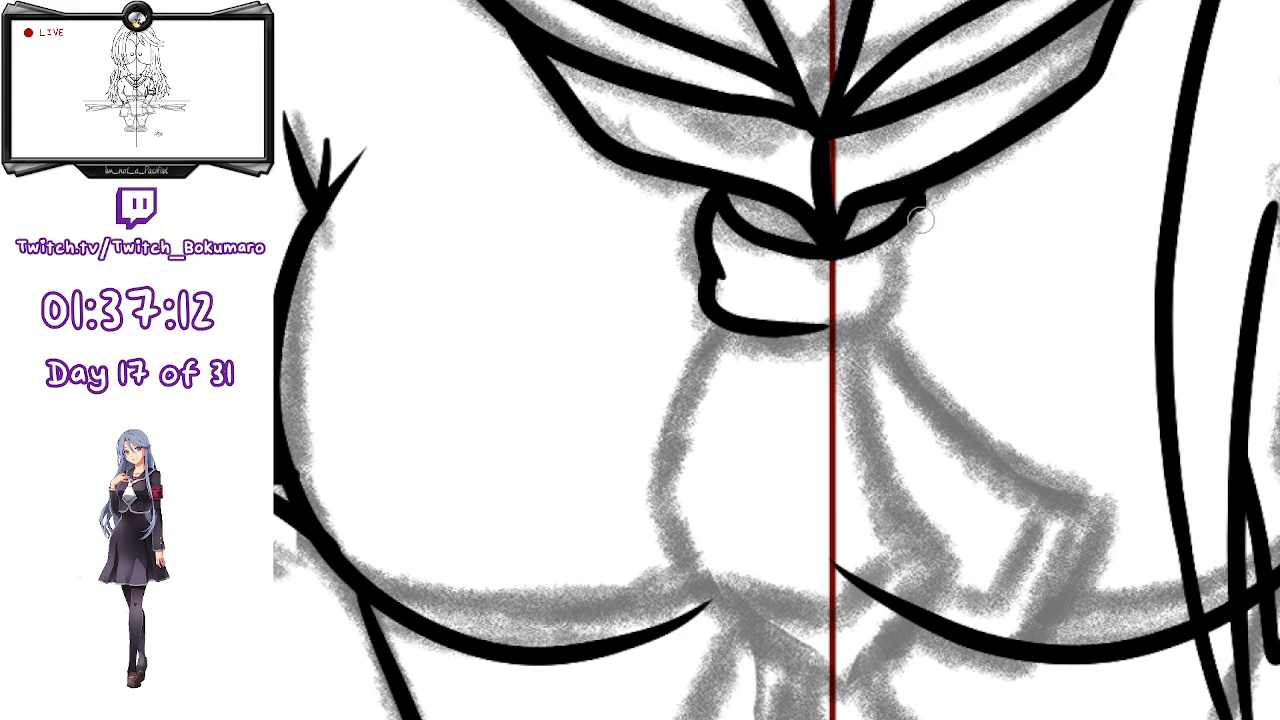
{"action": "key", "text": "ctrl+z"}
{"action": "mouse_move", "coordinate": [920, 194]}
{"action": "left_mouse_down"}
{"action": "mouse_move", "coordinate": [910, 257]}
{"action": "mouse_move", "coordinate": [885, 272]}
{"action": "mouse_move", "coordinate": [904, 254]}
{"action": "mouse_move", "coordinate": [896, 311]}
{"action": "mouse_move", "coordinate": [775, 337]}
{"action": "mouse_move", "coordinate": [802, 338]}
{"action": "mouse_move", "coordinate": [821, 333]}
{"action": "mouse_move", "coordinate": [758, 321]}
{"action": "mouse_move", "coordinate": [898, 297]}
{"action": "mouse_move", "coordinate": [834, 328]}
{"action": "mouse_move", "coordinate": [730, 334]}
{"action": "left_mouse_up"}
{"action": "key", "text": "ctrl+z"}
{"action": "key", "text": "ctrl+z"}
{"action": "key", "text": "ctrl+z"}
- Try to ink the scarf knot's lower right corner and bottom edge from the right fold across the centre line
{"action": "mouse_move", "coordinate": [905, 262]}
{"action": "left_mouse_down"}
{"action": "mouse_move", "coordinate": [900, 295]}
{"action": "mouse_move", "coordinate": [866, 330]}
{"action": "mouse_move", "coordinate": [752, 338]}
{"action": "left_mouse_up"}
{"action": "key", "text": "ctrl+z"}
{"action": "mouse_move", "coordinate": [905, 262]}
{"action": "left_mouse_down"}
{"action": "mouse_move", "coordinate": [840, 324]}
{"action": "mouse_move", "coordinate": [774, 323]}
{"action": "left_mouse_up"}
{"action": "key", "text": "ctrl+z"}
{"action": "left_click_drag", "start_coordinate": [903, 262], "coordinate": [880, 284]}
{"action": "mouse_move", "coordinate": [880, 284]}
{"action": "left_mouse_down"}
{"action": "mouse_move", "coordinate": [858, 317]}
{"action": "mouse_move", "coordinate": [782, 325]}
{"action": "left_mouse_up"}
{"action": "key", "text": "ctrl+z"}
{"action": "mouse_move", "coordinate": [897, 270]}
{"action": "left_mouse_down"}
{"action": "mouse_move", "coordinate": [875, 317]}
{"action": "mouse_move", "coordinate": [737, 328]}
{"action": "left_mouse_up"}
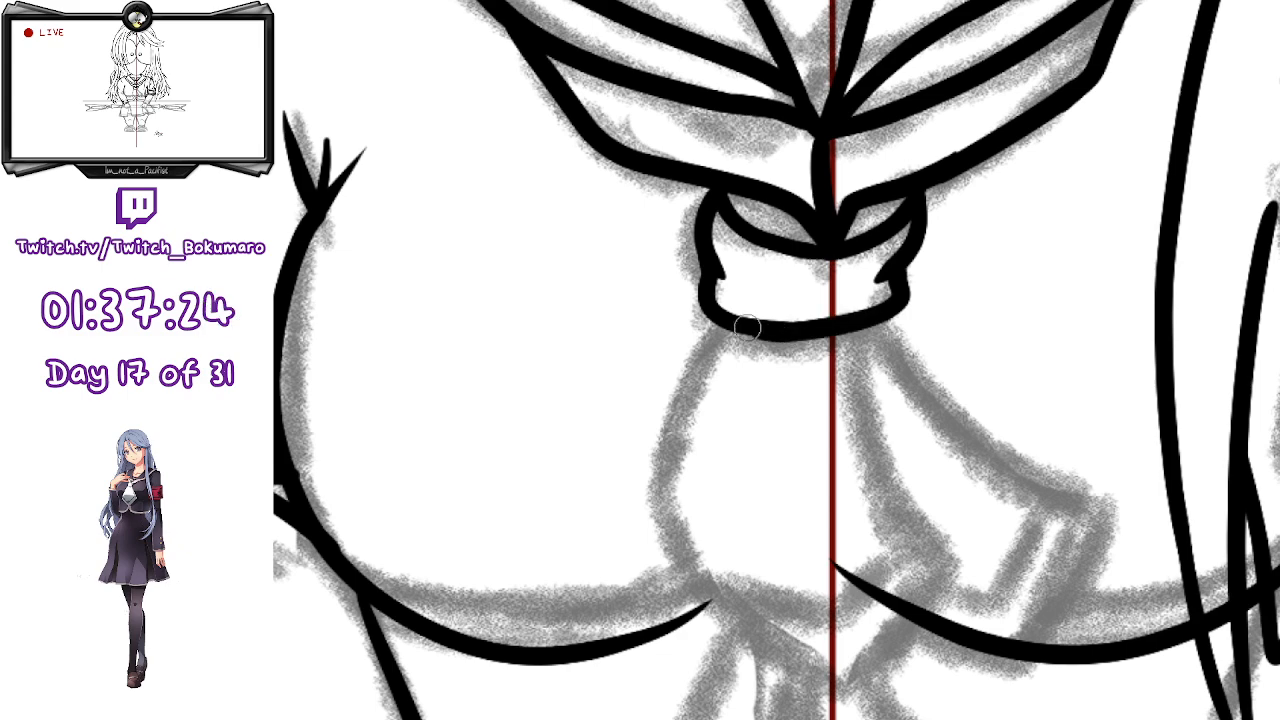
{"action": "key", "text": "ctrl+z"}
{"action": "mouse_move", "coordinate": [903, 262]}
{"action": "left_mouse_down"}
{"action": "mouse_move", "coordinate": [858, 321]}
{"action": "mouse_move", "coordinate": [735, 324]}
{"action": "left_mouse_up"}
{"action": "key", "text": "ctrl+z"}
{"action": "mouse_move", "coordinate": [903, 260]}
{"action": "left_mouse_down"}
{"action": "mouse_move", "coordinate": [859, 325]}
{"action": "mouse_move", "coordinate": [733, 326]}
{"action": "mouse_move", "coordinate": [895, 317]}
{"action": "mouse_move", "coordinate": [902, 265]}
{"action": "mouse_move", "coordinate": [868, 317]}
{"action": "mouse_move", "coordinate": [750, 328]}
{"action": "left_mouse_up"}
{"action": "key", "text": "ctrl+z"}
{"action": "key", "text": "ctrl+z"}
{"action": "key", "text": "ctrl+z"}
- Ink the scarf knot's lower right corner and bottom edge, and add a short horizontal crease inside the knot
{"action": "scroll", "coordinate": [913, 343], "scroll_direction": "up", "scroll_amount": 5}
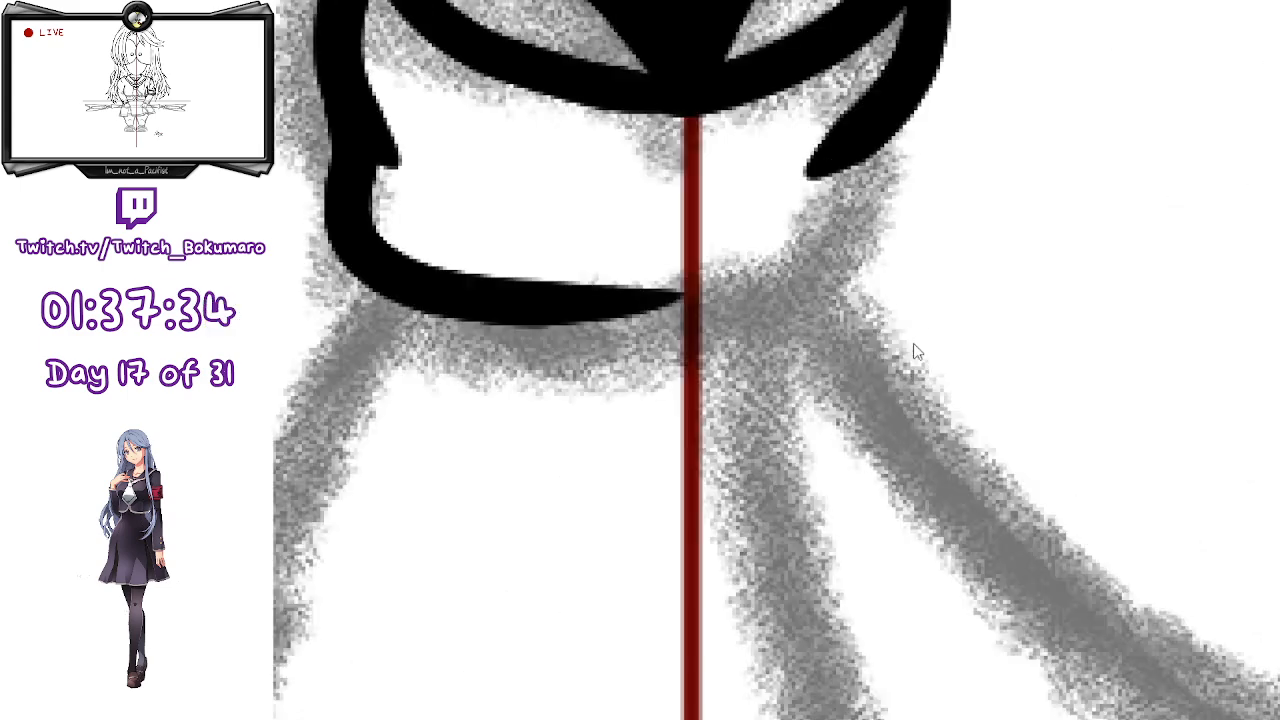
{"action": "left_click_drag", "start_coordinate": [1125, 211], "coordinate": [1278, 347]}
{"action": "left_click_drag", "start_coordinate": [1080, 306], "coordinate": [615, 432]}
{"action": "key", "text": "ctrl+z"}
{"action": "mouse_move", "coordinate": [1063, 217]}
{"action": "left_mouse_down"}
{"action": "mouse_move", "coordinate": [1075, 320]}
{"action": "mouse_move", "coordinate": [905, 418]}
{"action": "mouse_move", "coordinate": [692, 432]}
{"action": "mouse_move", "coordinate": [618, 425]}
{"action": "left_mouse_up"}
{"action": "key", "text": "ctrl+z"}
{"action": "mouse_move", "coordinate": [1087, 250]}
{"action": "left_mouse_down"}
{"action": "mouse_move", "coordinate": [1060, 311]}
{"action": "mouse_move", "coordinate": [691, 440]}
{"action": "mouse_move", "coordinate": [615, 430]}
{"action": "left_mouse_up"}
{"action": "mouse_move", "coordinate": [590, 330]}
{"action": "left_mouse_down"}
{"action": "mouse_move", "coordinate": [682, 350]}
{"action": "mouse_move", "coordinate": [880, 362]}
{"action": "left_mouse_up"}
{"action": "scroll", "coordinate": [880, 382], "scroll_direction": "down", "scroll_amount": 4}
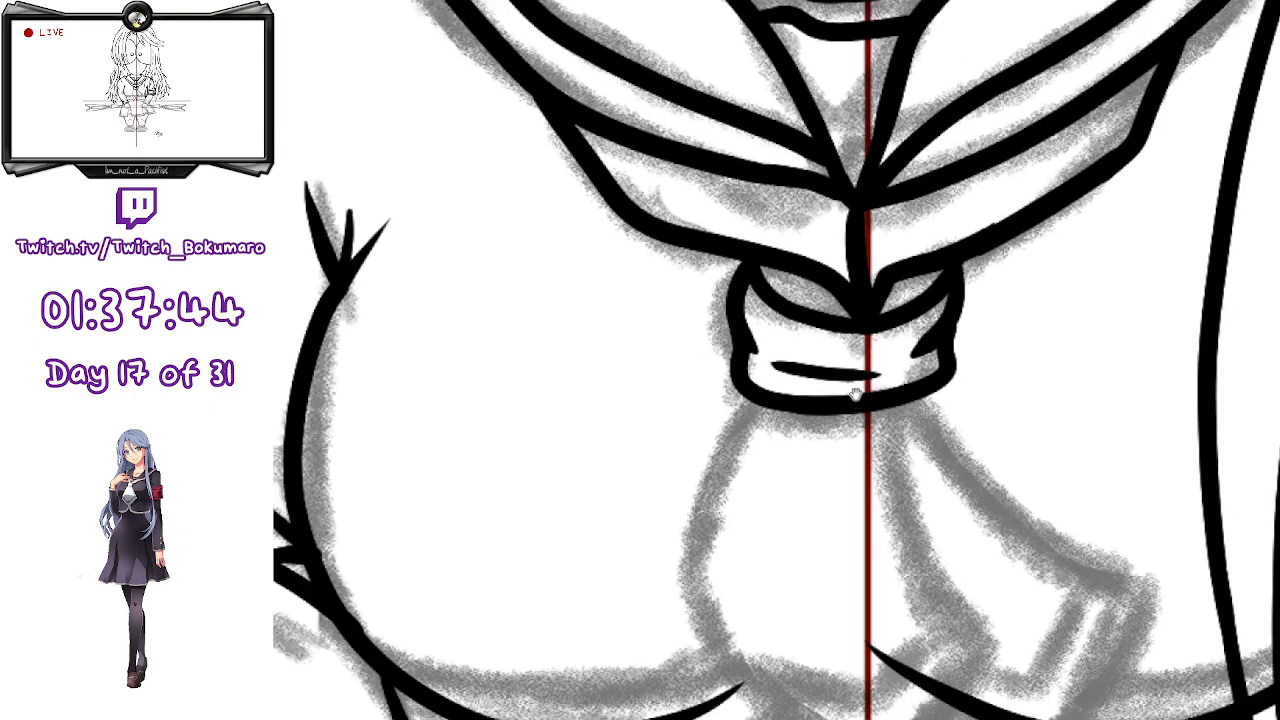
- Ink the front scarf tail's left edge as a curve bulging outward from beneath the knot to the bust line
{"action": "left_click_drag", "start_coordinate": [934, 517], "coordinate": [847, 290]}
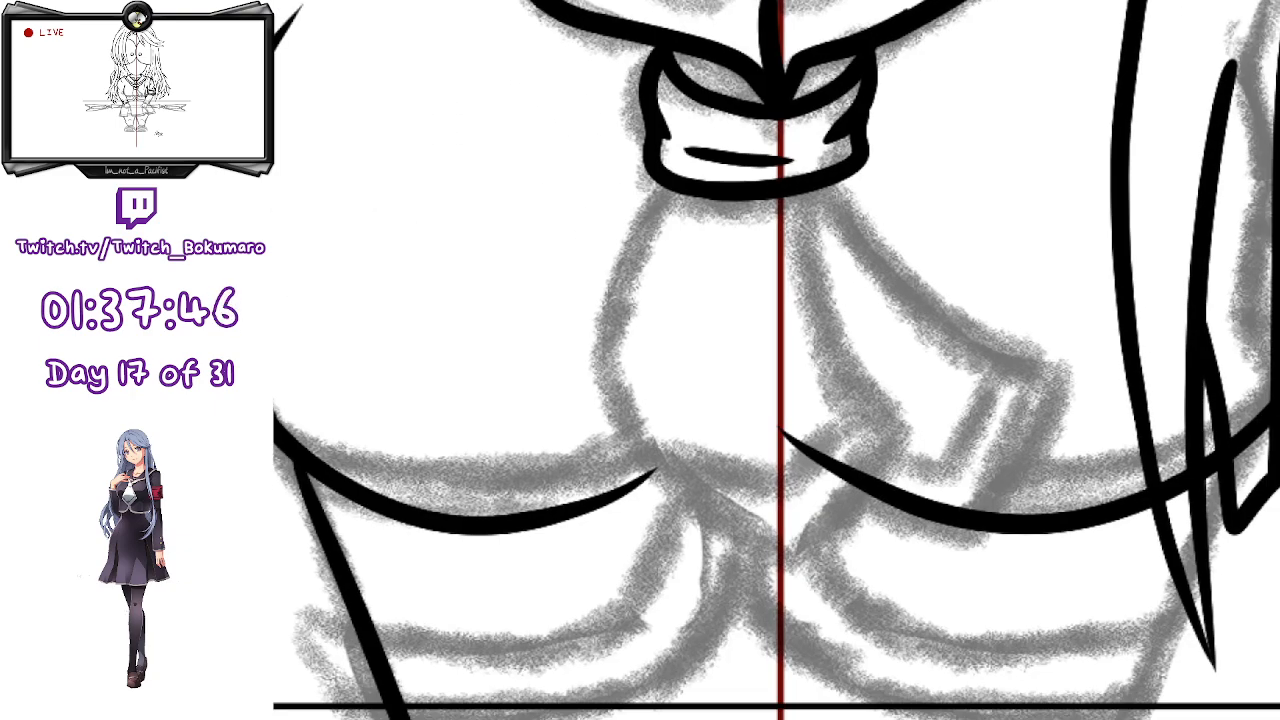
{"action": "mouse_move", "coordinate": [657, 171]}
{"action": "left_mouse_down"}
{"action": "mouse_move", "coordinate": [667, 213]}
{"action": "mouse_move", "coordinate": [591, 363]}
{"action": "mouse_move", "coordinate": [671, 519]}
{"action": "mouse_move", "coordinate": [805, 566]}
{"action": "left_mouse_up"}
{"action": "key", "text": "ctrl+z"}
{"action": "mouse_move", "coordinate": [655, 178]}
{"action": "left_mouse_down"}
{"action": "mouse_move", "coordinate": [615, 385]}
{"action": "mouse_move", "coordinate": [699, 538]}
{"action": "mouse_move", "coordinate": [812, 572]}
{"action": "left_mouse_up"}
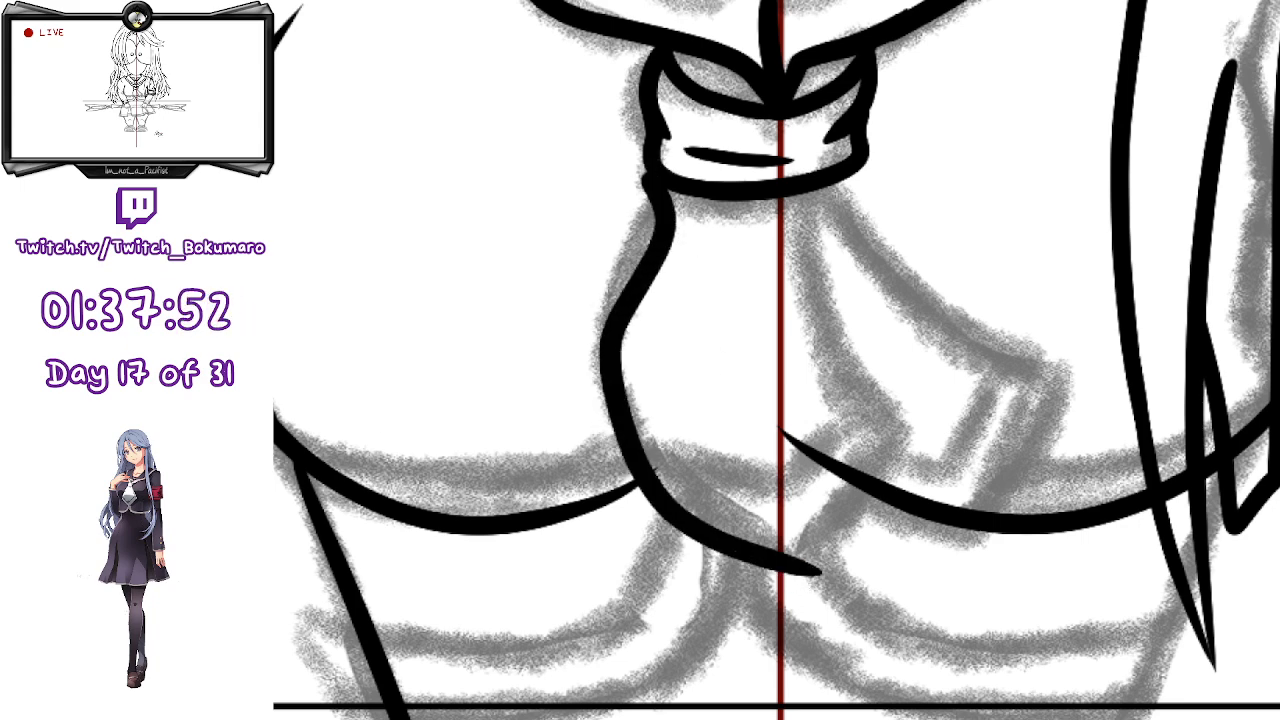
{"action": "key", "text": "ctrl+z"}
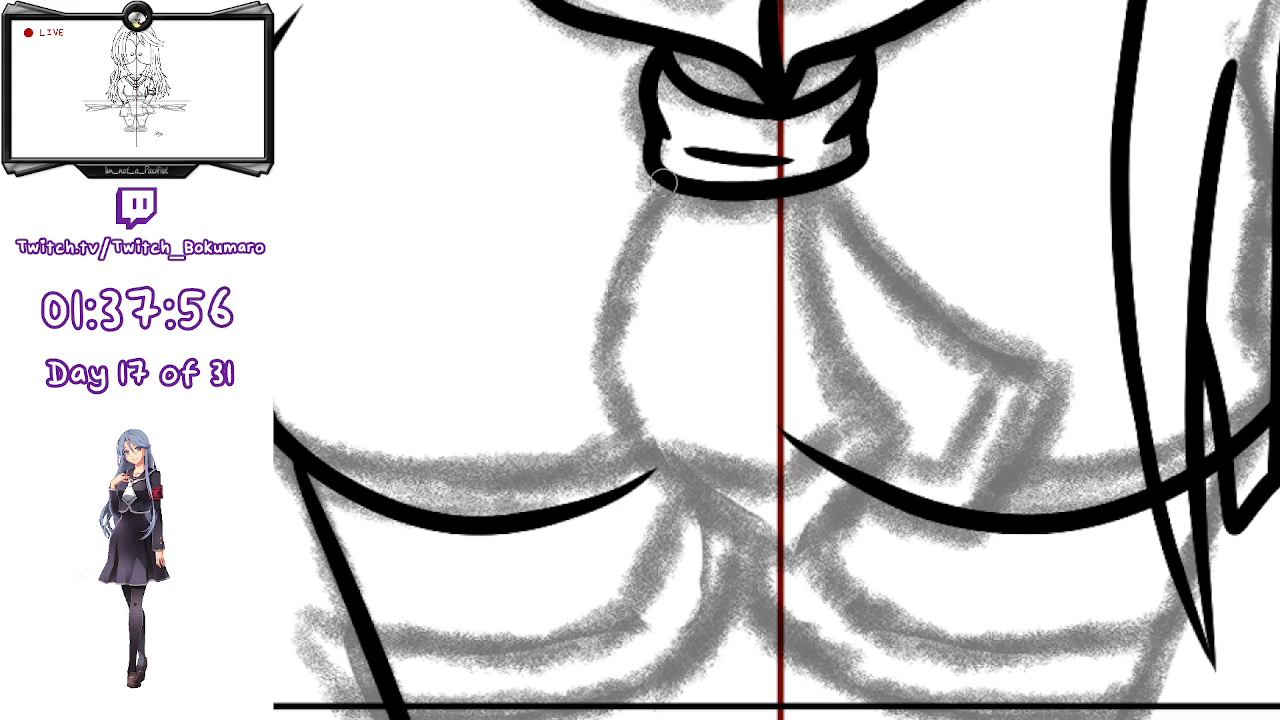
{"action": "mouse_move", "coordinate": [666, 190]}
{"action": "left_mouse_down"}
{"action": "mouse_move", "coordinate": [617, 305]}
{"action": "mouse_move", "coordinate": [635, 478]}
{"action": "mouse_move", "coordinate": [650, 470]}
{"action": "mouse_move", "coordinate": [690, 520]}
{"action": "mouse_move", "coordinate": [646, 485]}
{"action": "mouse_move", "coordinate": [791, 527]}
{"action": "left_mouse_up"}
{"action": "key", "text": "ctrl+z"}
{"action": "left_click_drag", "start_coordinate": [637, 483], "coordinate": [788, 533]}
{"action": "key", "text": "ctrl+z"}
{"action": "key", "text": "ctrl+z"}
- Ink the front scarf tail's bottom edges down to a point on the centre line and up toward its right corner
{"action": "mouse_move", "coordinate": [625, 448]}
{"action": "left_mouse_down"}
{"action": "mouse_move", "coordinate": [644, 489]}
{"action": "mouse_move", "coordinate": [793, 544]}
{"action": "mouse_move", "coordinate": [888, 422]}
{"action": "left_mouse_up"}
{"action": "key", "text": "ctrl+z"}
{"action": "left_click_drag", "start_coordinate": [788, 544], "coordinate": [893, 432]}
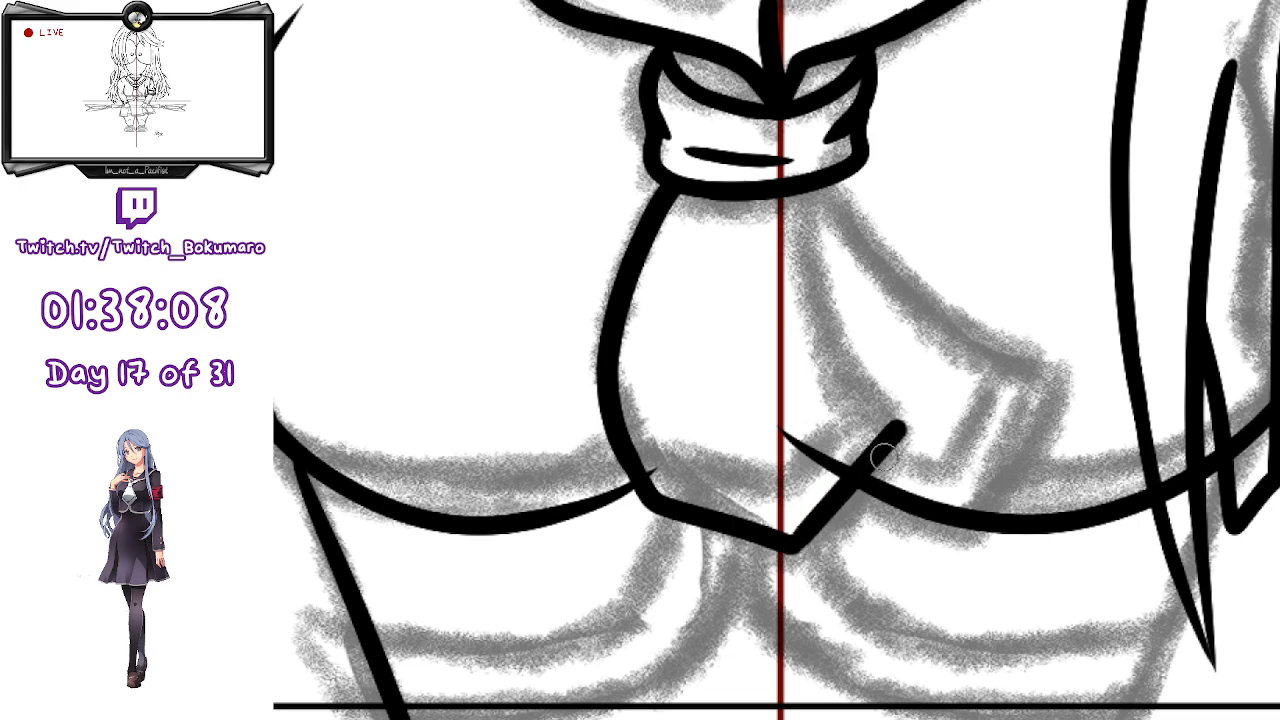
- Ink the front scarf tail's right edge from the knot's lower right corner down to an extended right corner
{"action": "mouse_move", "coordinate": [800, 192]}
{"action": "left_mouse_down"}
{"action": "mouse_move", "coordinate": [852, 370]}
{"action": "mouse_move", "coordinate": [900, 432]}
{"action": "mouse_move", "coordinate": [800, 188]}
{"action": "left_mouse_up"}
{"action": "key", "text": "ctrl+z"}
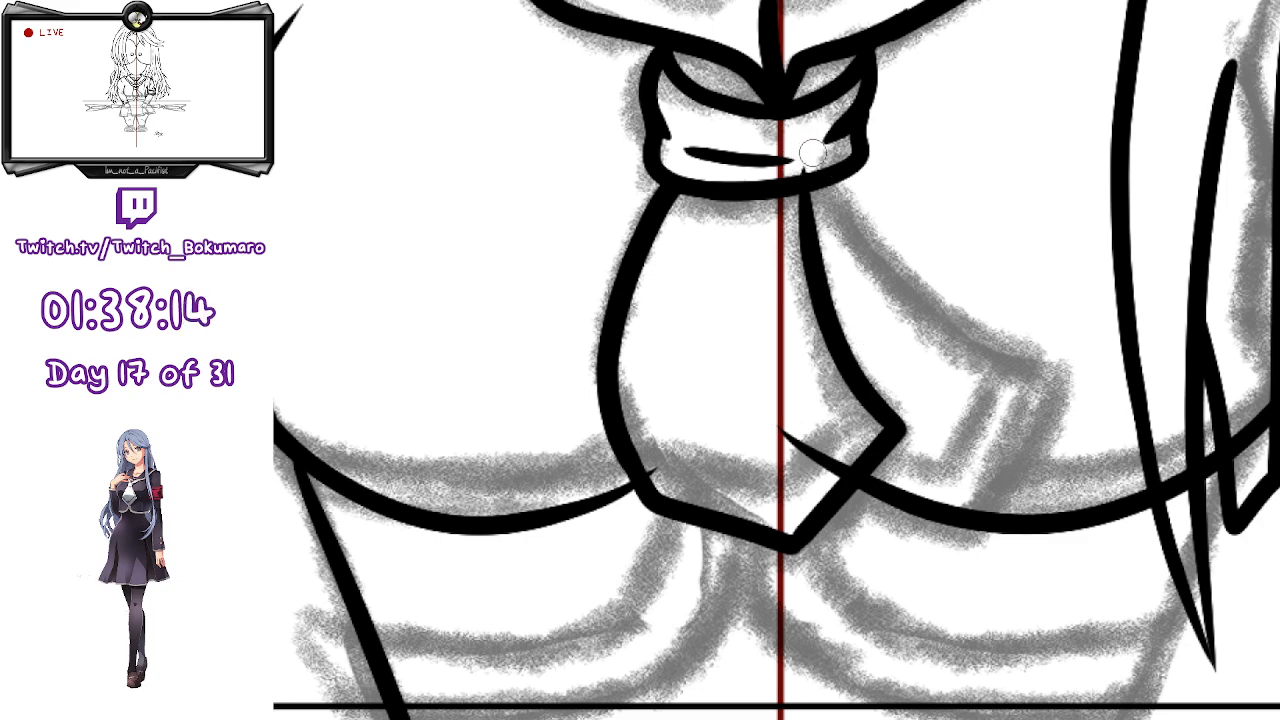
{"action": "left_click", "coordinate": [826, 204]}
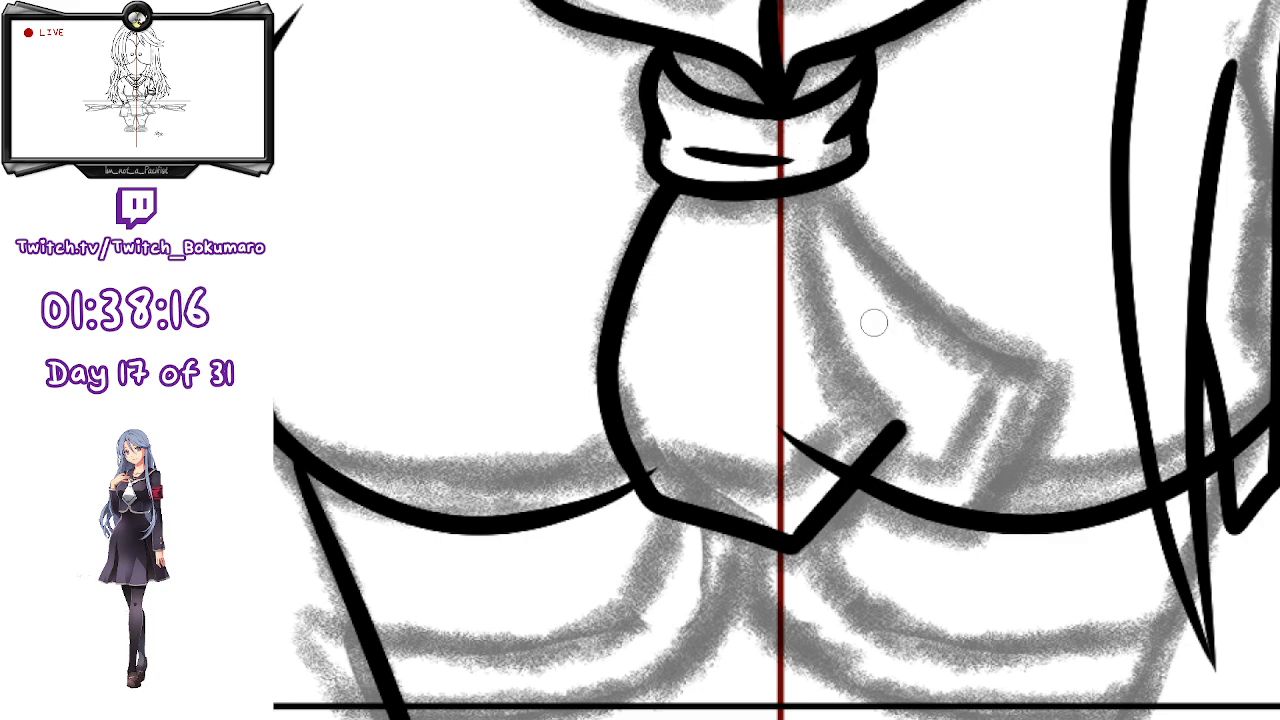
{"action": "key", "text": "ctrl+z"}
{"action": "mouse_move", "coordinate": [790, 546]}
{"action": "left_mouse_down"}
{"action": "mouse_move", "coordinate": [922, 411]}
{"action": "mouse_move", "coordinate": [890, 456]}
{"action": "mouse_move", "coordinate": [887, 428]}
{"action": "mouse_move", "coordinate": [921, 397]}
{"action": "mouse_move", "coordinate": [922, 408]}
{"action": "mouse_move", "coordinate": [834, 161]}
{"action": "left_mouse_up"}
{"action": "key", "text": "ctrl+z"}
{"action": "mouse_move", "coordinate": [920, 410]}
{"action": "left_mouse_down"}
{"action": "mouse_move", "coordinate": [866, 309]}
{"action": "mouse_move", "coordinate": [853, 172]}
{"action": "left_mouse_up"}
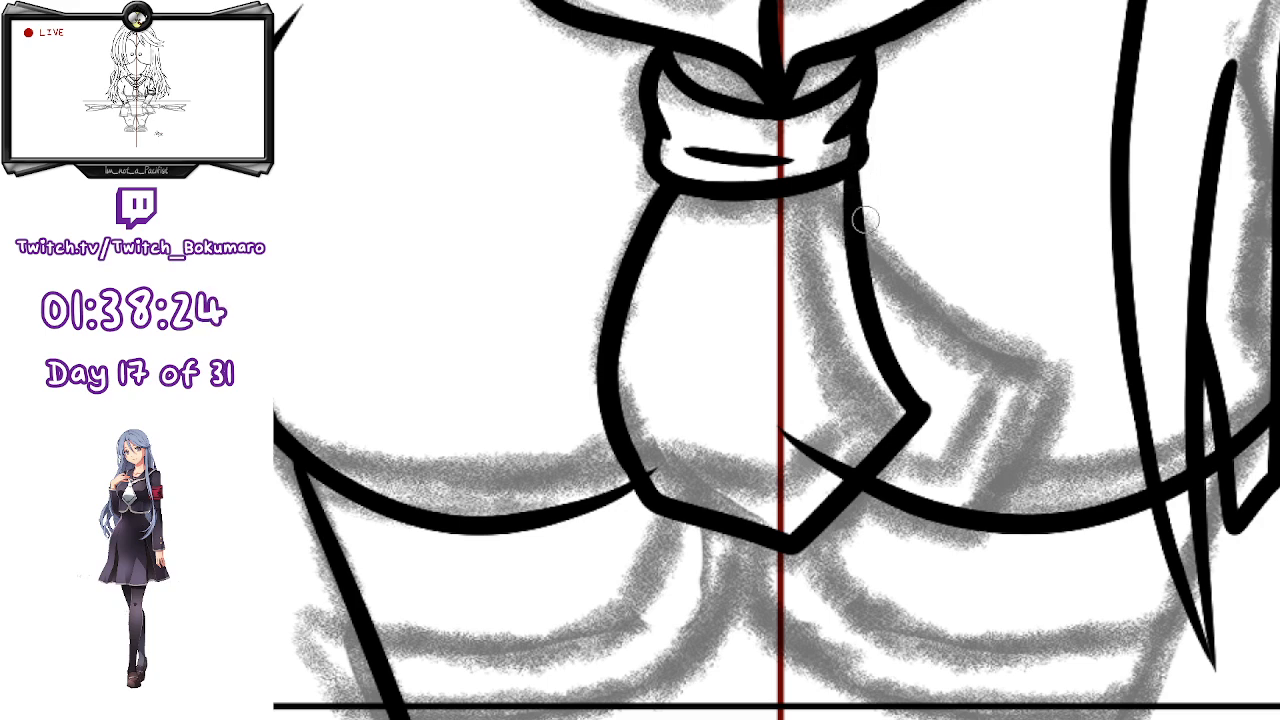
{"action": "key", "text": "ctrl+z"}
{"action": "mouse_move", "coordinate": [920, 405]}
{"action": "left_mouse_down"}
{"action": "mouse_move", "coordinate": [855, 252]}
{"action": "mouse_move", "coordinate": [849, 168]}
{"action": "left_mouse_up"}
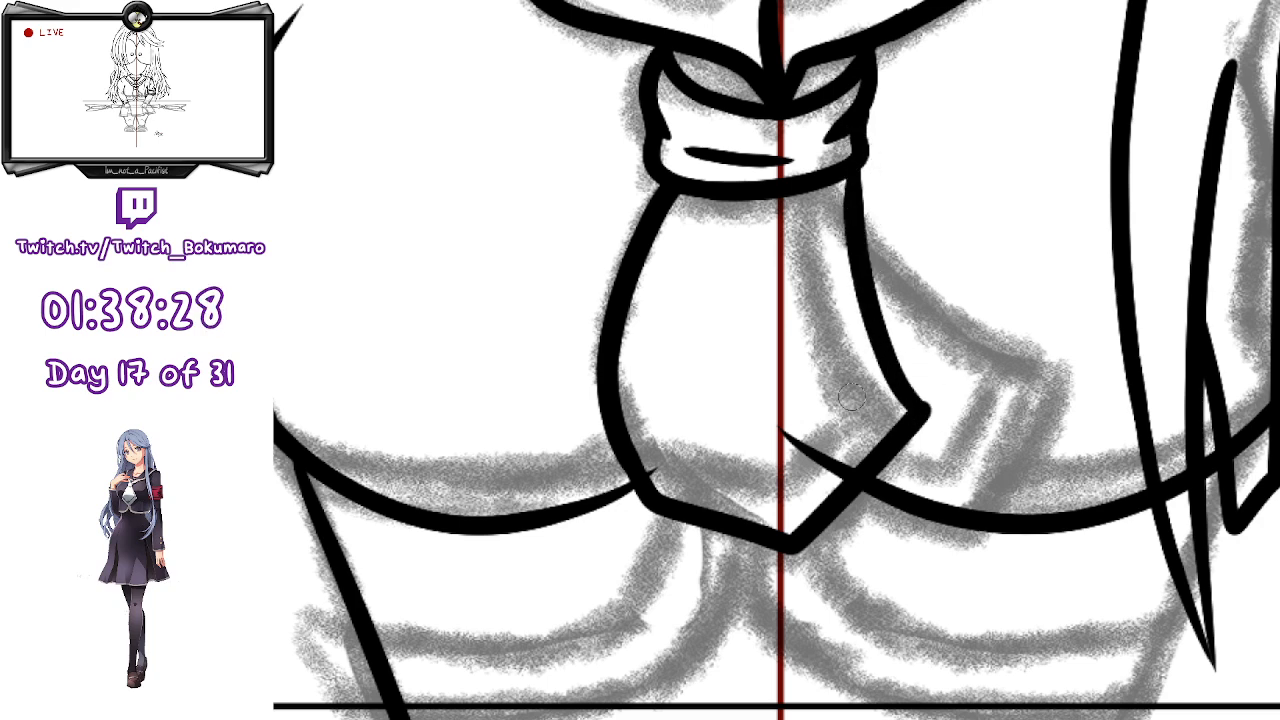
- Ink the rear scarf tail's bottom edge out from behind the front tail, and its slanted outer edge up to the outer corner
{"action": "mouse_move", "coordinate": [852, 500]}
{"action": "left_mouse_down"}
{"action": "mouse_move", "coordinate": [977, 523]}
{"action": "mouse_move", "coordinate": [893, 517]}
{"action": "mouse_move", "coordinate": [982, 536]}
{"action": "mouse_move", "coordinate": [1003, 522]}
{"action": "mouse_move", "coordinate": [1062, 383]}
{"action": "left_mouse_up"}
{"action": "key", "text": "ctrl+z"}
{"action": "key", "text": "ctrl+z"}
{"action": "left_click_drag", "start_coordinate": [971, 529], "coordinate": [1028, 387]}
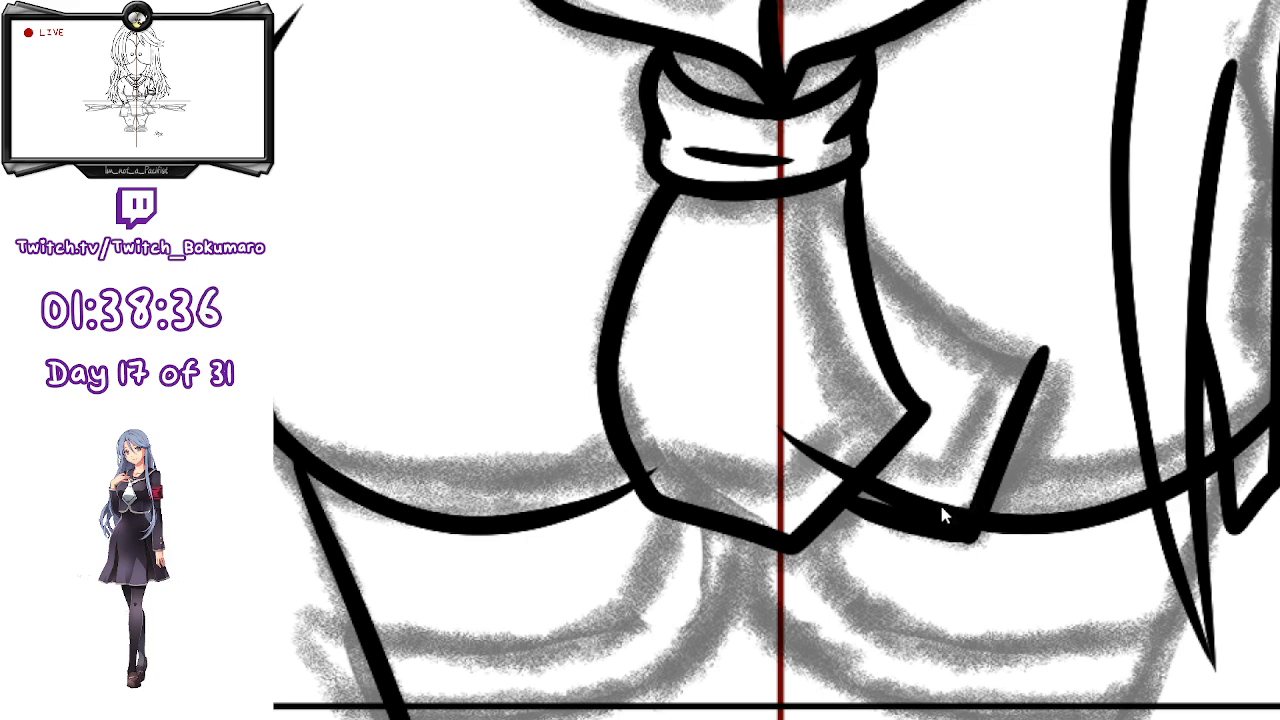
{"action": "left_click_drag", "start_coordinate": [947, 517], "coordinate": [975, 532]}
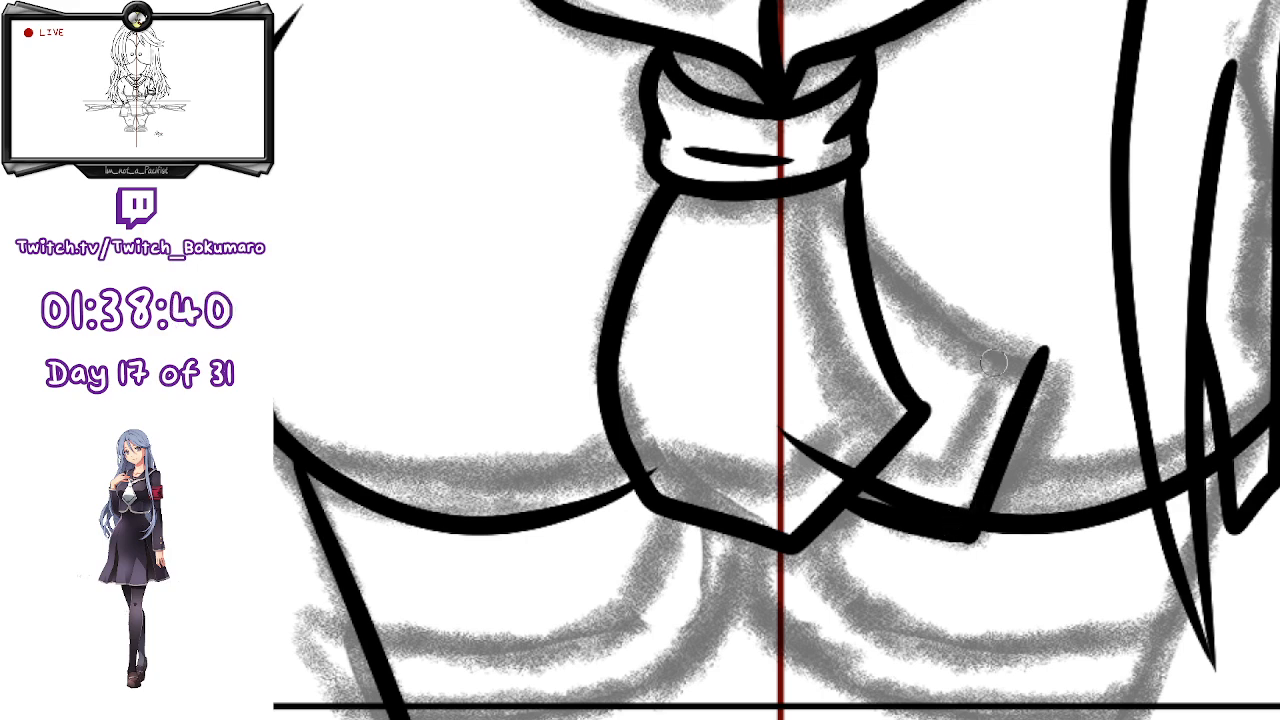
- Try to ink the rear scarf tail's upper edge in separate curved segments from the outer corner to the knot
{"action": "left_click_drag", "start_coordinate": [1044, 350], "coordinate": [884, 295]}
{"action": "mouse_move", "coordinate": [850, 190]}
{"action": "left_mouse_down"}
{"action": "mouse_move", "coordinate": [993, 344]}
{"action": "mouse_move", "coordinate": [950, 316]}
{"action": "mouse_move", "coordinate": [848, 170]}
{"action": "left_mouse_up"}
{"action": "key", "text": "ctrl+z"}
{"action": "key", "text": "ctrl+z"}
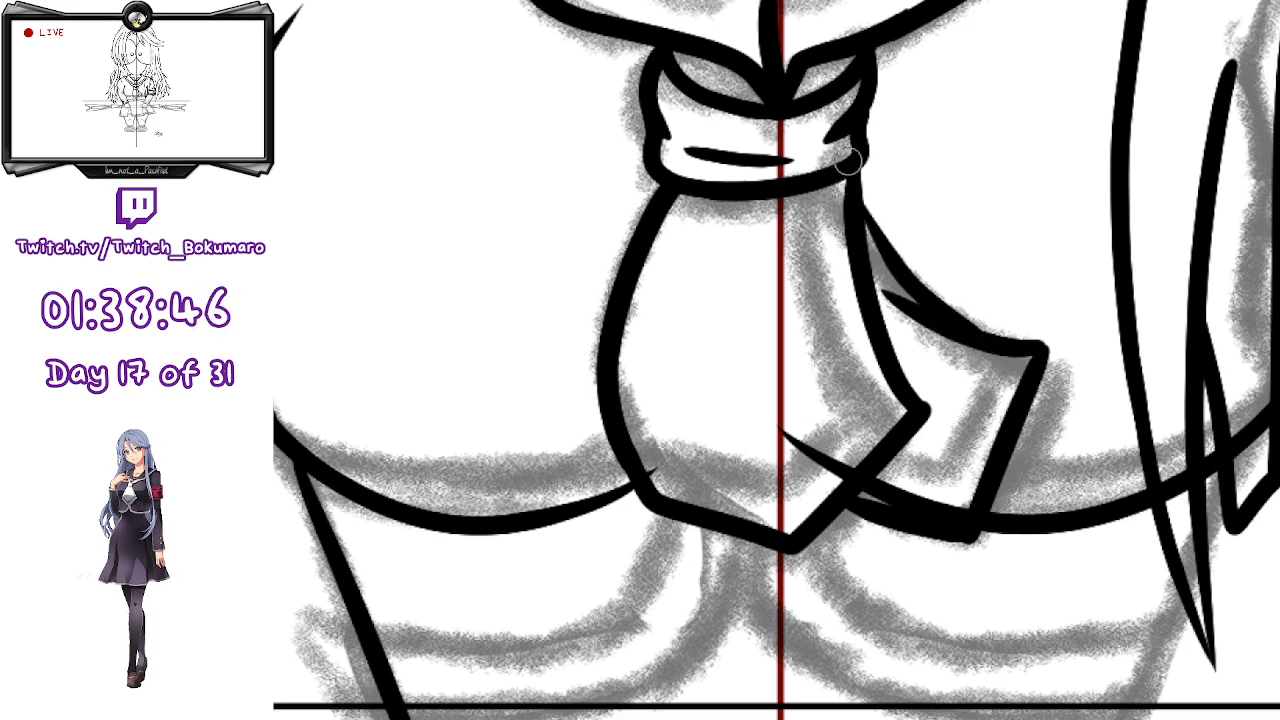
{"action": "mouse_move", "coordinate": [990, 343]}
{"action": "left_mouse_down"}
{"action": "mouse_move", "coordinate": [945, 318]}
{"action": "mouse_move", "coordinate": [860, 190]}
{"action": "left_mouse_up"}
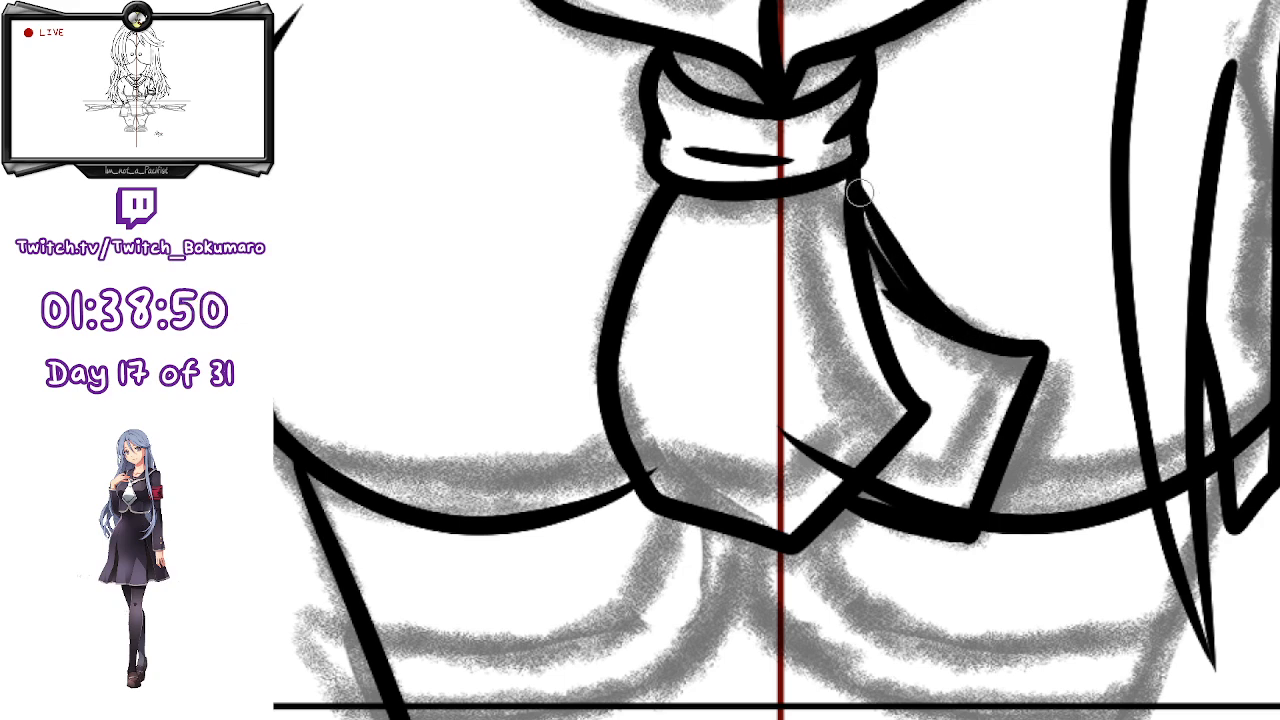
{"action": "key", "text": "ctrl+z"}
{"action": "key", "text": "ctrl+z"}
- Try a single-stroke upper edge for the rear scarf tail, retracing it from the knot down to the outer corner
{"action": "mouse_move", "coordinate": [1042, 348]}
{"action": "left_mouse_down"}
{"action": "mouse_move", "coordinate": [973, 321]}
{"action": "mouse_move", "coordinate": [848, 145]}
{"action": "left_mouse_up"}
{"action": "key", "text": "ctrl+z"}
{"action": "mouse_move", "coordinate": [1050, 352]}
{"action": "left_mouse_down"}
{"action": "mouse_move", "coordinate": [962, 320]}
{"action": "mouse_move", "coordinate": [850, 150]}
{"action": "left_mouse_up"}
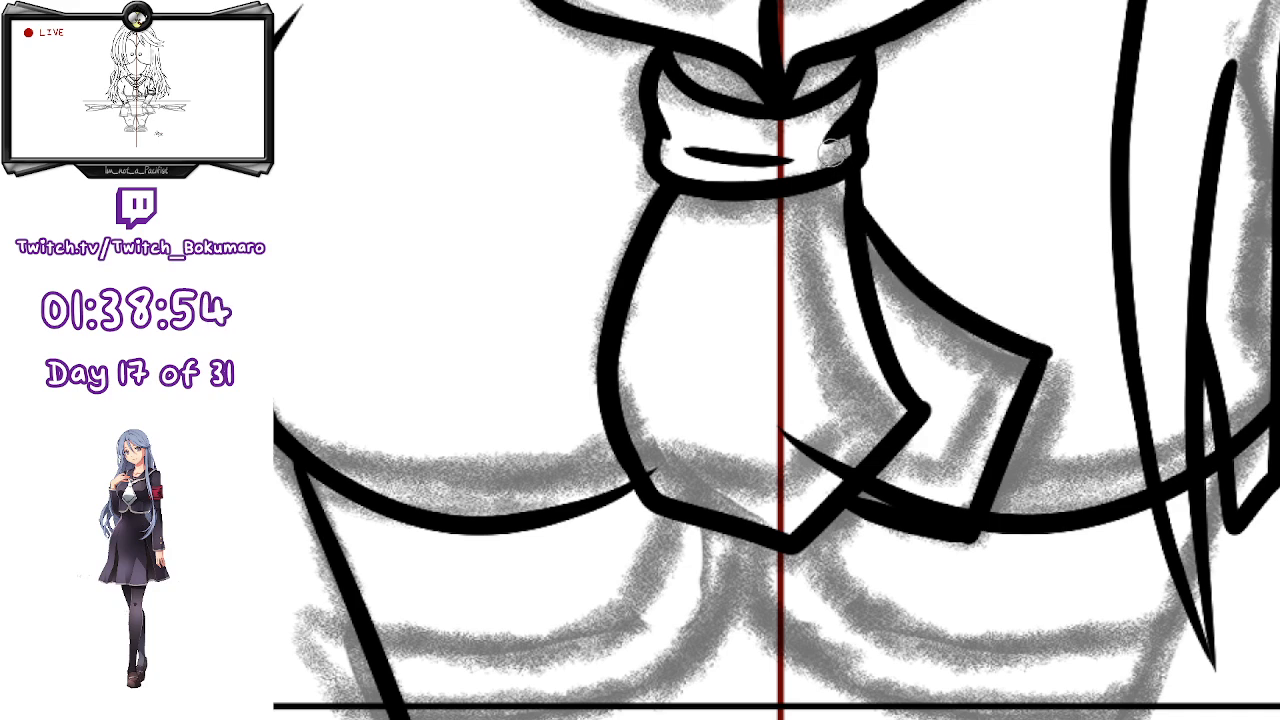
{"action": "mouse_move", "coordinate": [1020, 349]}
{"action": "left_mouse_down"}
{"action": "mouse_move", "coordinate": [849, 265]}
{"action": "mouse_move", "coordinate": [815, 232]}
{"action": "left_mouse_up"}
{"action": "key", "text": "ctrl+z"}
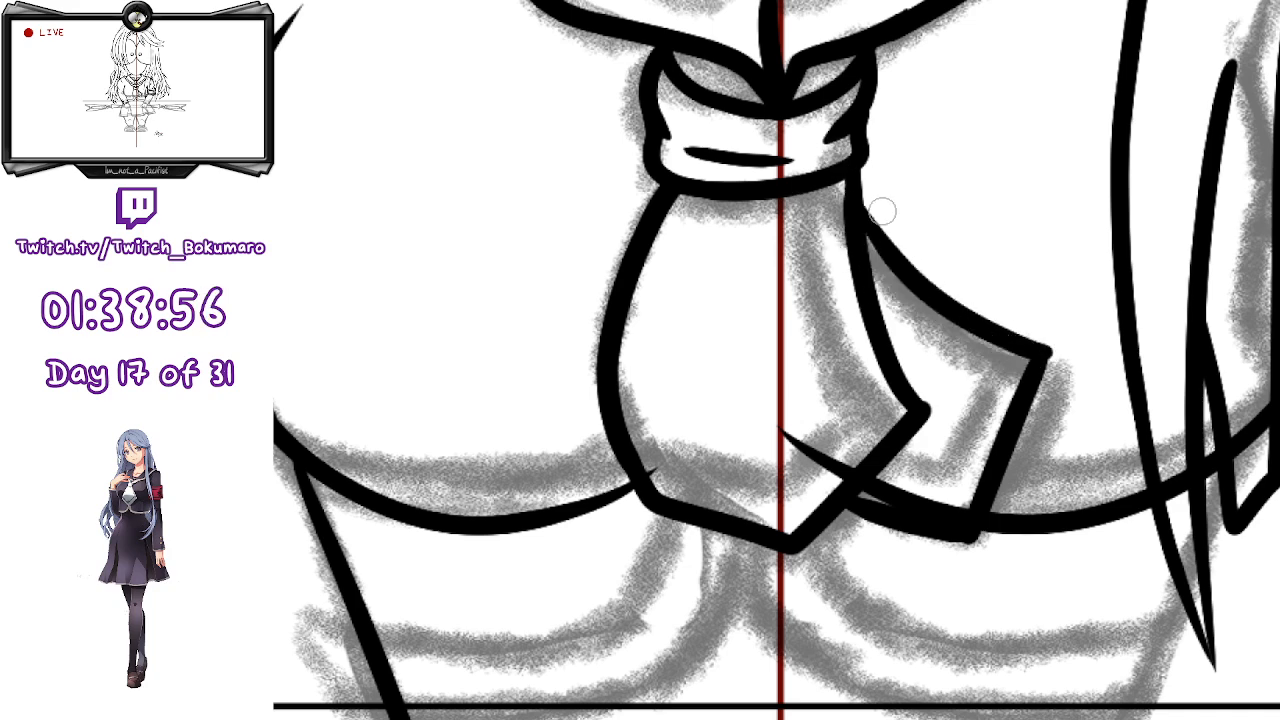
{"action": "left_click_drag", "start_coordinate": [862, 170], "coordinate": [930, 283]}
{"action": "key", "text": "ctrl+z"}
{"action": "mouse_move", "coordinate": [851, 157]}
{"action": "left_mouse_down"}
{"action": "mouse_move", "coordinate": [971, 314]}
{"action": "mouse_move", "coordinate": [1045, 350]}
{"action": "left_mouse_up"}
{"action": "key", "text": "ctrl+z"}
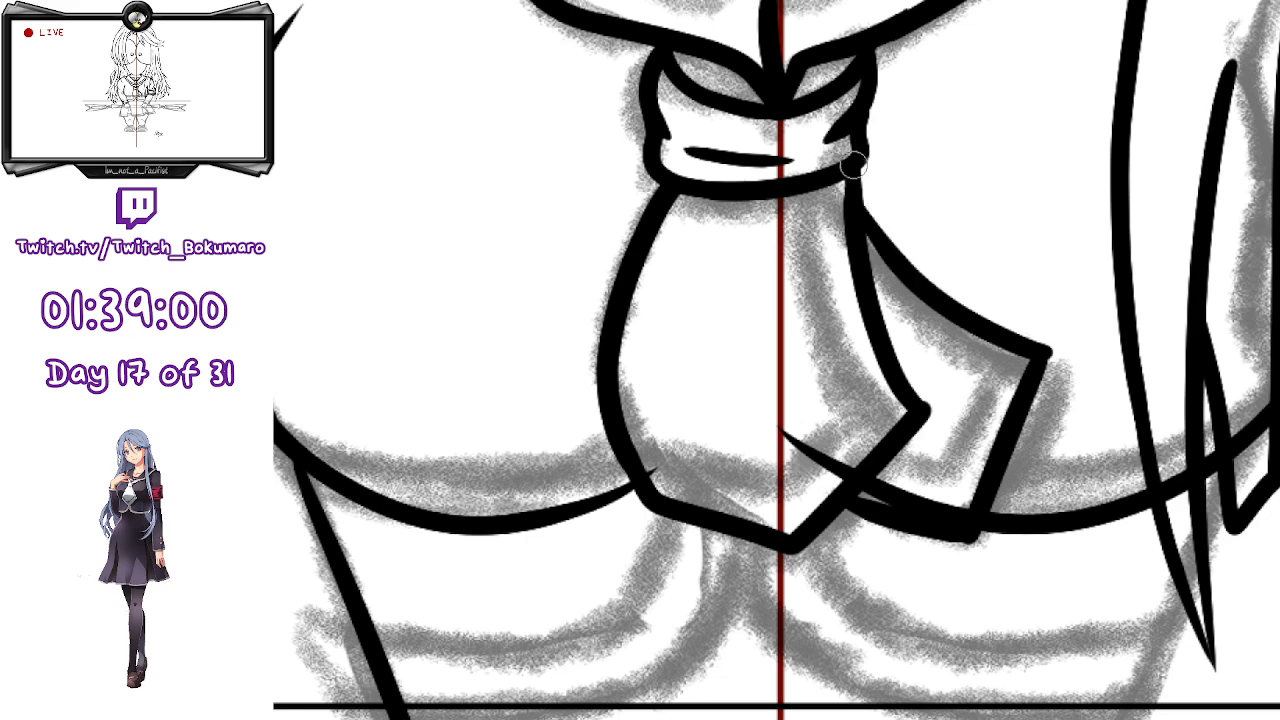
{"action": "mouse_move", "coordinate": [858, 164]}
{"action": "left_mouse_down"}
{"action": "mouse_move", "coordinate": [941, 296]}
{"action": "mouse_move", "coordinate": [992, 336]}
{"action": "left_mouse_up"}
{"action": "key", "text": "ctrl+z"}
{"action": "mouse_move", "coordinate": [855, 158]}
{"action": "left_mouse_down"}
{"action": "mouse_move", "coordinate": [1006, 334]}
{"action": "mouse_move", "coordinate": [1045, 352]}
{"action": "left_mouse_up"}
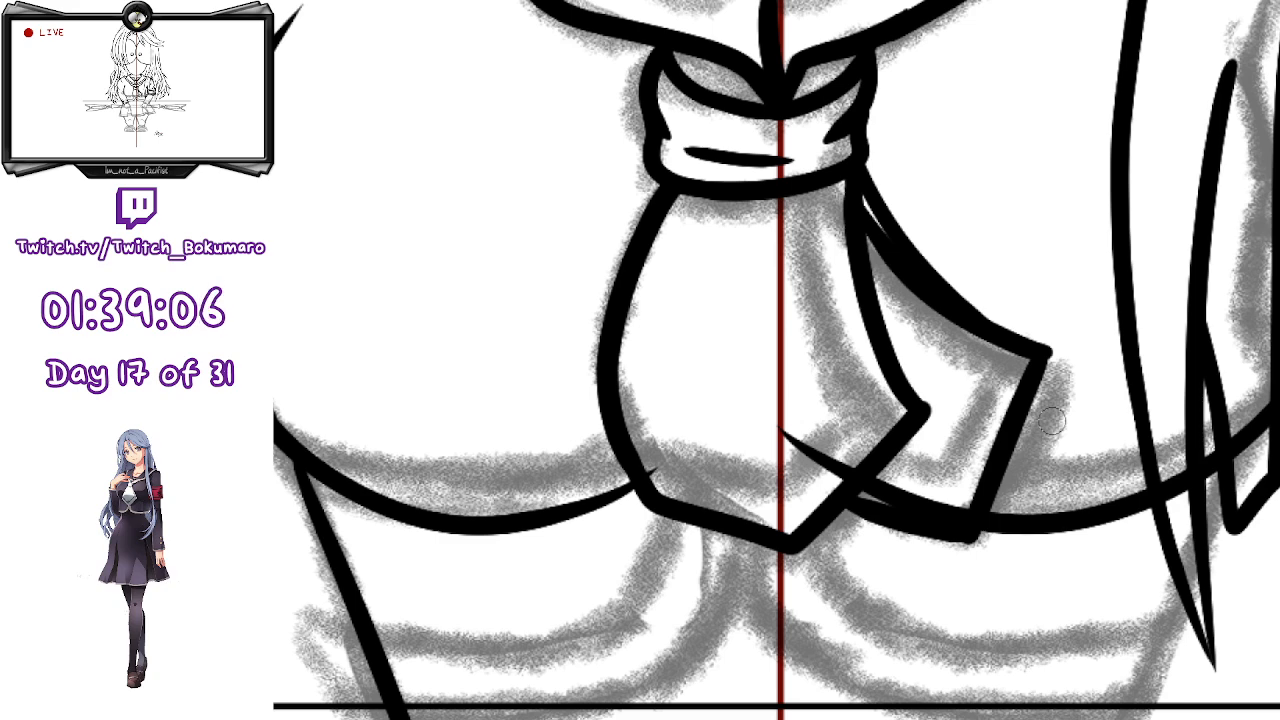
{"action": "mouse_move", "coordinate": [968, 312]}
{"action": "left_mouse_down"}
{"action": "mouse_move", "coordinate": [1040, 320]}
{"action": "mouse_move", "coordinate": [1046, 342]}
{"action": "left_mouse_up"}
{"action": "key", "text": "ctrl+z"}
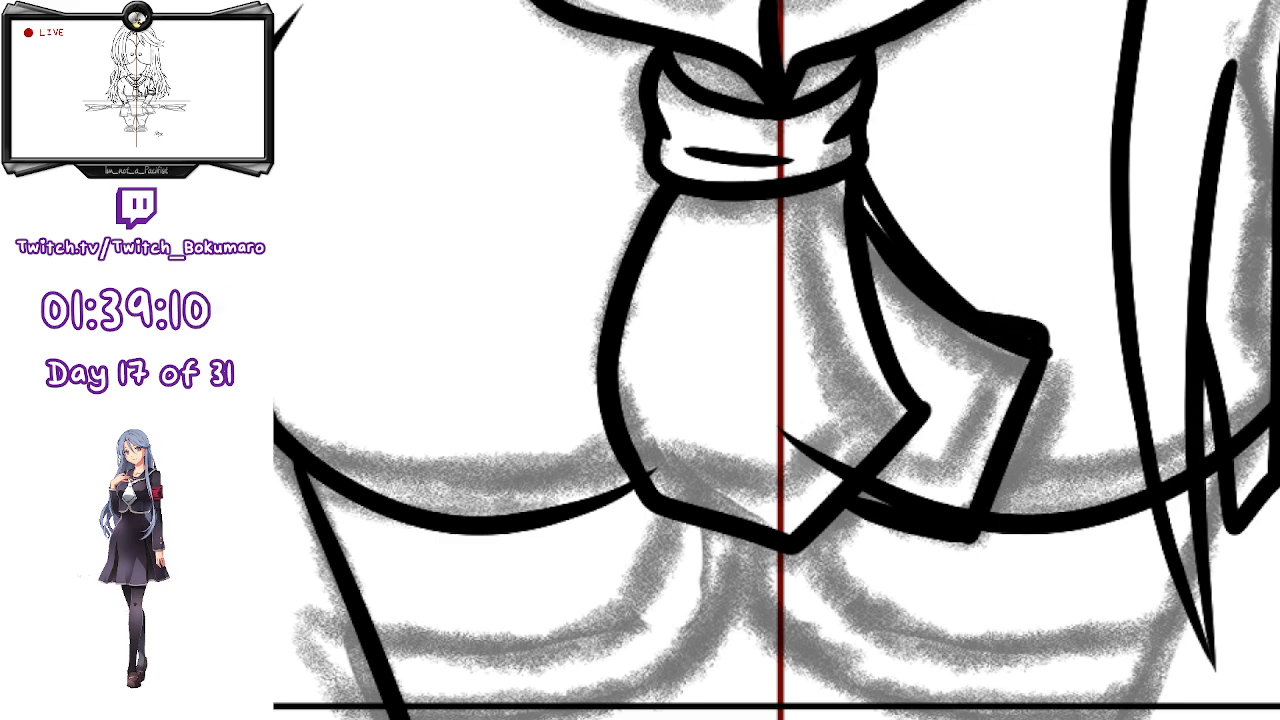
{"action": "key", "text": "ctrl+z"}
{"action": "key", "text": "ctrl+z"}
{"action": "key", "text": "ctrl+z"}
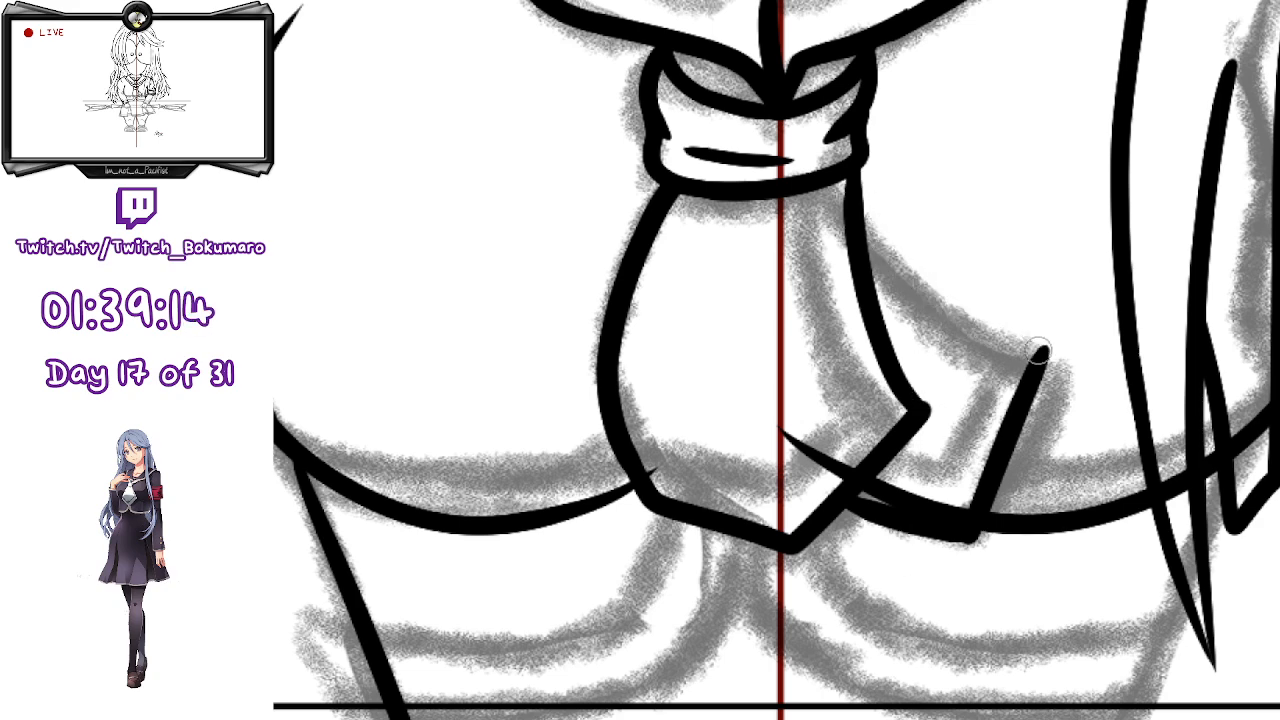
- Ink the rear scarf tail's upper edge from its outer corner to the knot, and erase the bust line crossing inside the tails
{"action": "left_click_drag", "start_coordinate": [1045, 352], "coordinate": [858, 190]}
{"action": "key", "text": "ctrl+z"}
{"action": "mouse_move", "coordinate": [1045, 352]}
{"action": "left_mouse_down"}
{"action": "mouse_move", "coordinate": [890, 228]}
{"action": "mouse_move", "coordinate": [860, 180]}
{"action": "left_mouse_up"}
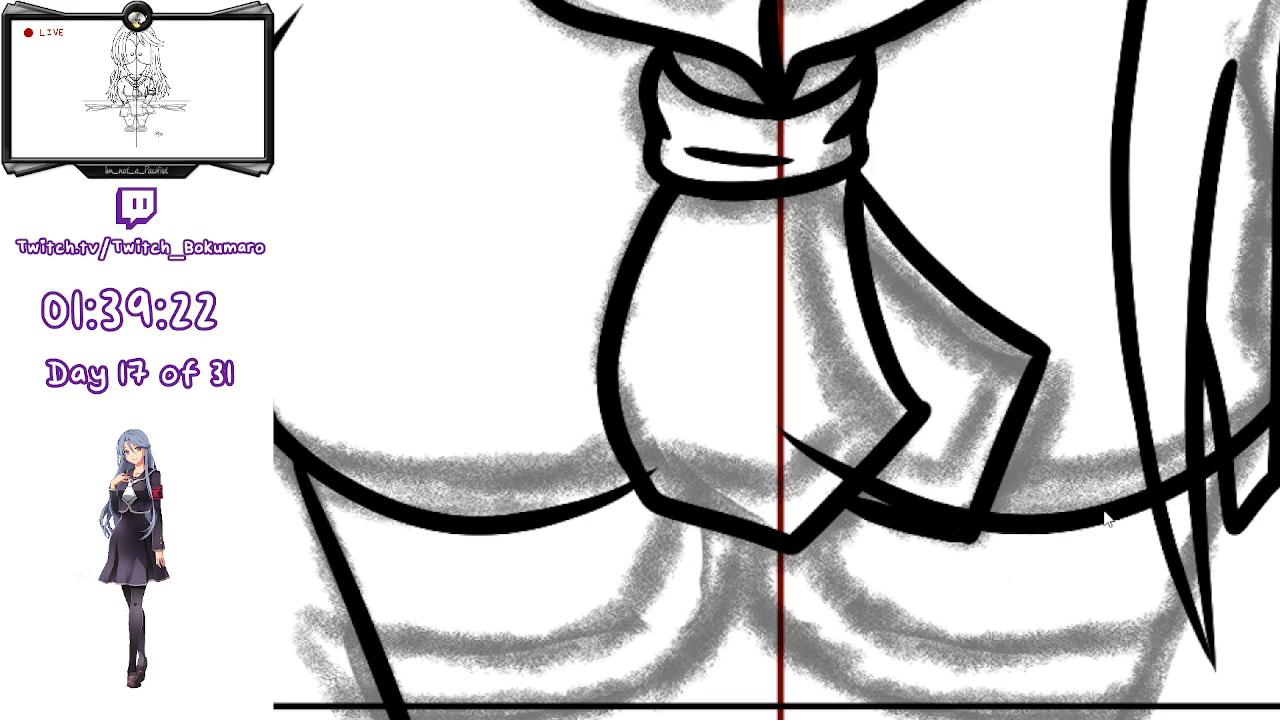
{"action": "mouse_move", "coordinate": [763, 443]}
{"action": "left_mouse_down"}
{"action": "mouse_move", "coordinate": [805, 419]}
{"action": "mouse_move", "coordinate": [855, 443]}
{"action": "mouse_move", "coordinate": [928, 512]}
{"action": "mouse_move", "coordinate": [958, 500]}
{"action": "mouse_move", "coordinate": [941, 545]}
{"action": "left_mouse_up"}
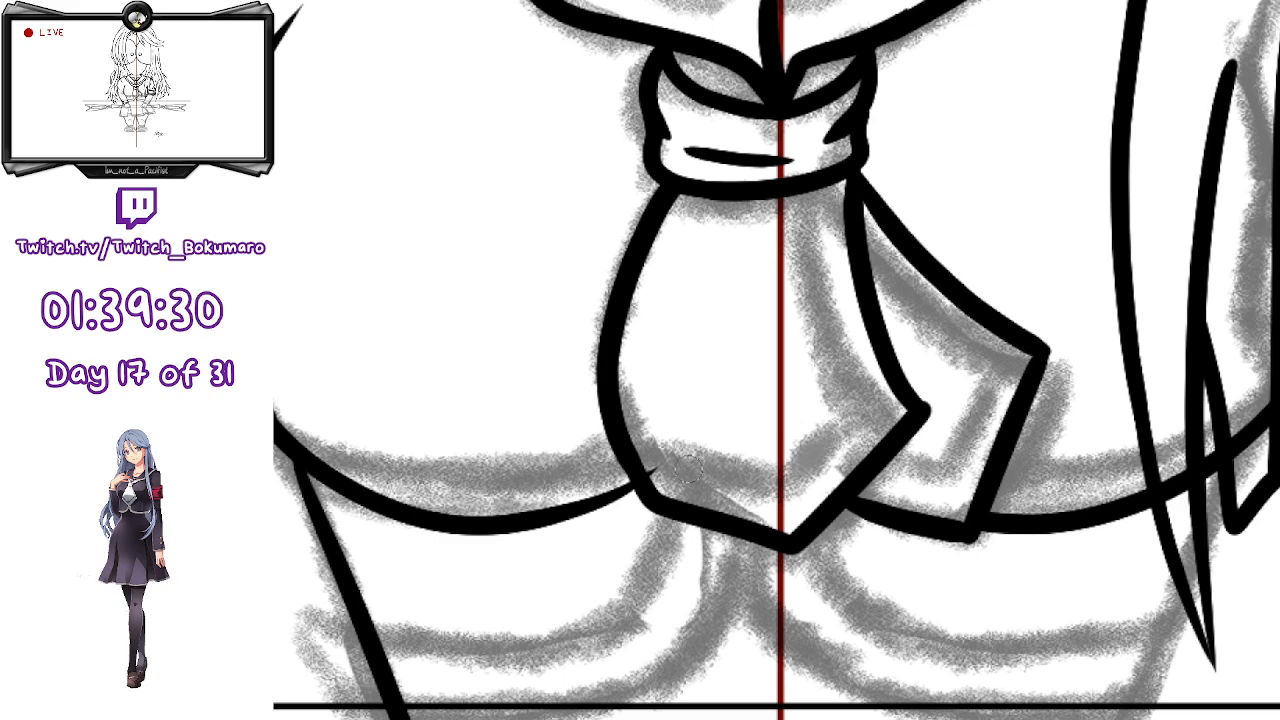
- Ink an inner trim line across the front scarf tail, parallel to its lower left edge and ending near the centre line
{"action": "left_click_drag", "start_coordinate": [629, 450], "coordinate": [754, 491]}
{"action": "key", "text": "ctrl+z"}
{"action": "left_click_drag", "start_coordinate": [627, 444], "coordinate": [779, 487]}
{"action": "key", "text": "ctrl+z"}
{"action": "left_click_drag", "start_coordinate": [626, 438], "coordinate": [772, 487]}
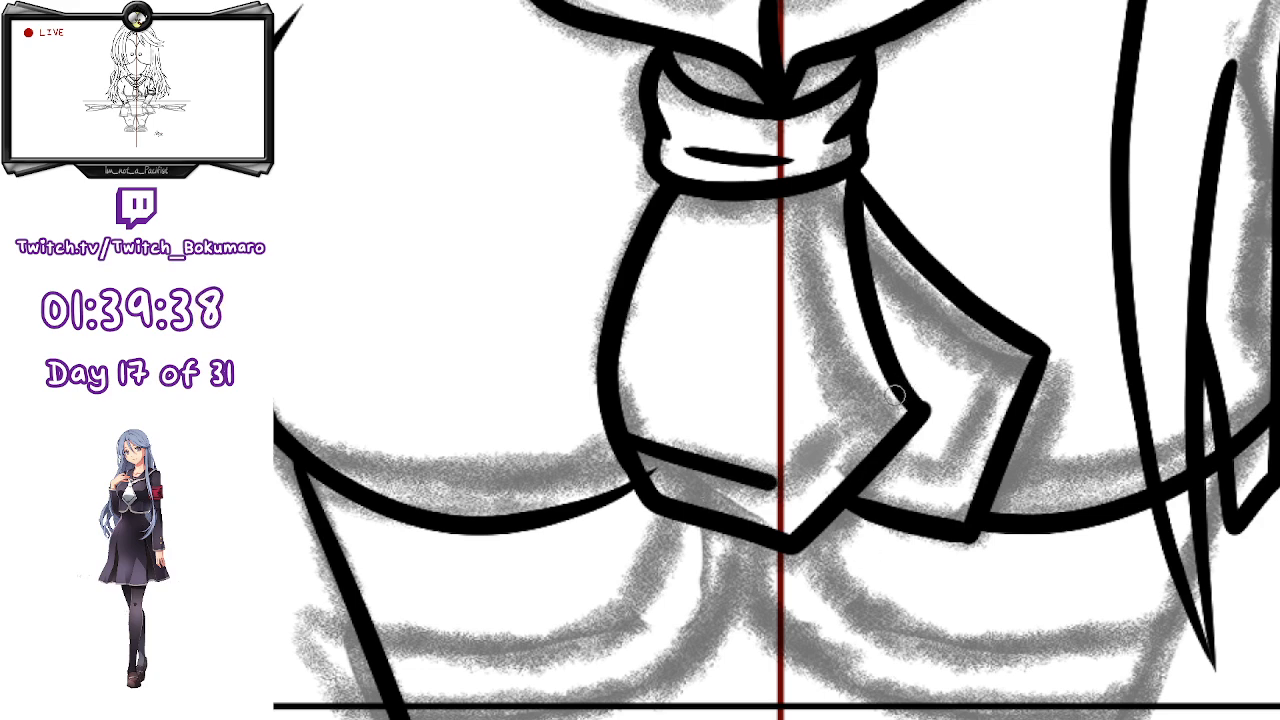
- Ink the front scarf tail's second inner trim line and the rear tail's trim lines parallel to its lower and outer edges
{"action": "left_click_drag", "start_coordinate": [893, 394], "coordinate": [823, 469]}
{"action": "key", "text": "ctrl+z"}
{"action": "mouse_move", "coordinate": [893, 394]}
{"action": "left_mouse_down"}
{"action": "mouse_move", "coordinate": [817, 466]}
{"action": "mouse_move", "coordinate": [936, 492]}
{"action": "left_mouse_up"}
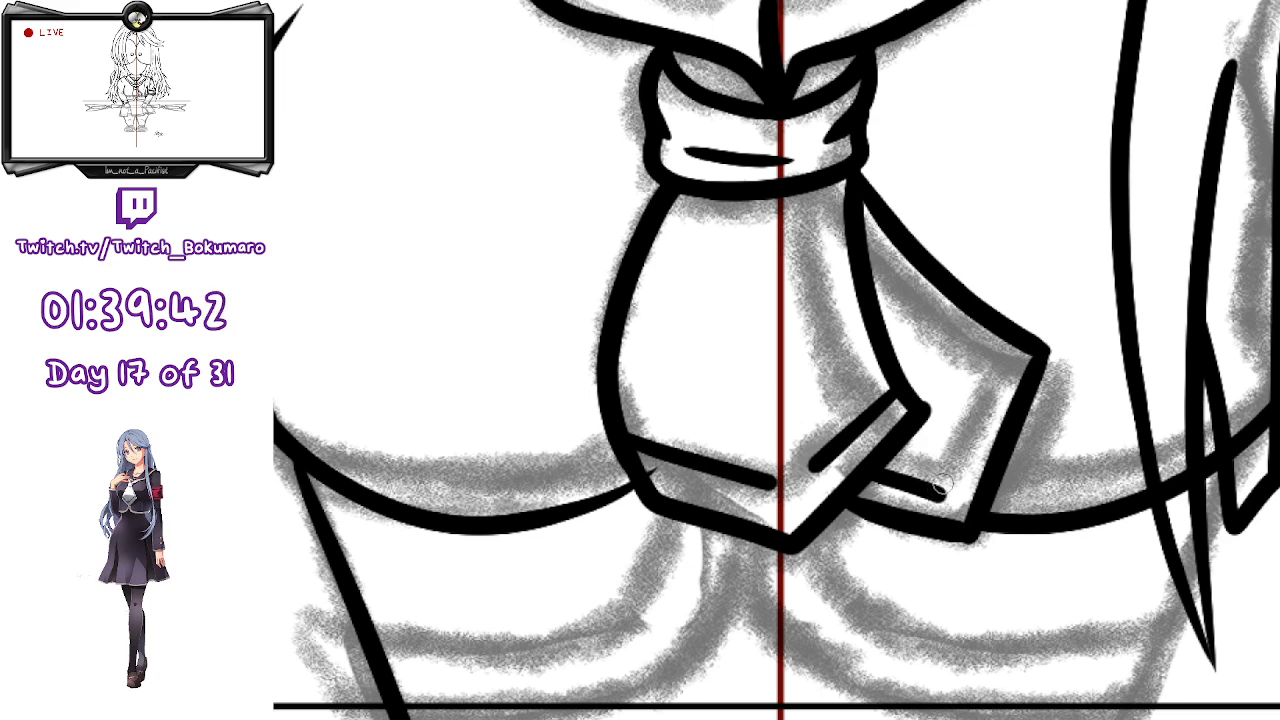
{"action": "mouse_move", "coordinate": [1007, 346]}
{"action": "left_mouse_down"}
{"action": "mouse_move", "coordinate": [943, 482]}
{"action": "mouse_move", "coordinate": [1012, 350]}
{"action": "left_mouse_up"}
{"action": "key", "text": "ctrl+z"}
{"action": "key", "text": "ctrl+z"}
{"action": "left_click_drag", "start_coordinate": [940, 491], "coordinate": [1004, 340]}
{"action": "key", "text": "ctrl+z"}
{"action": "left_click_drag", "start_coordinate": [940, 490], "coordinate": [1008, 344]}
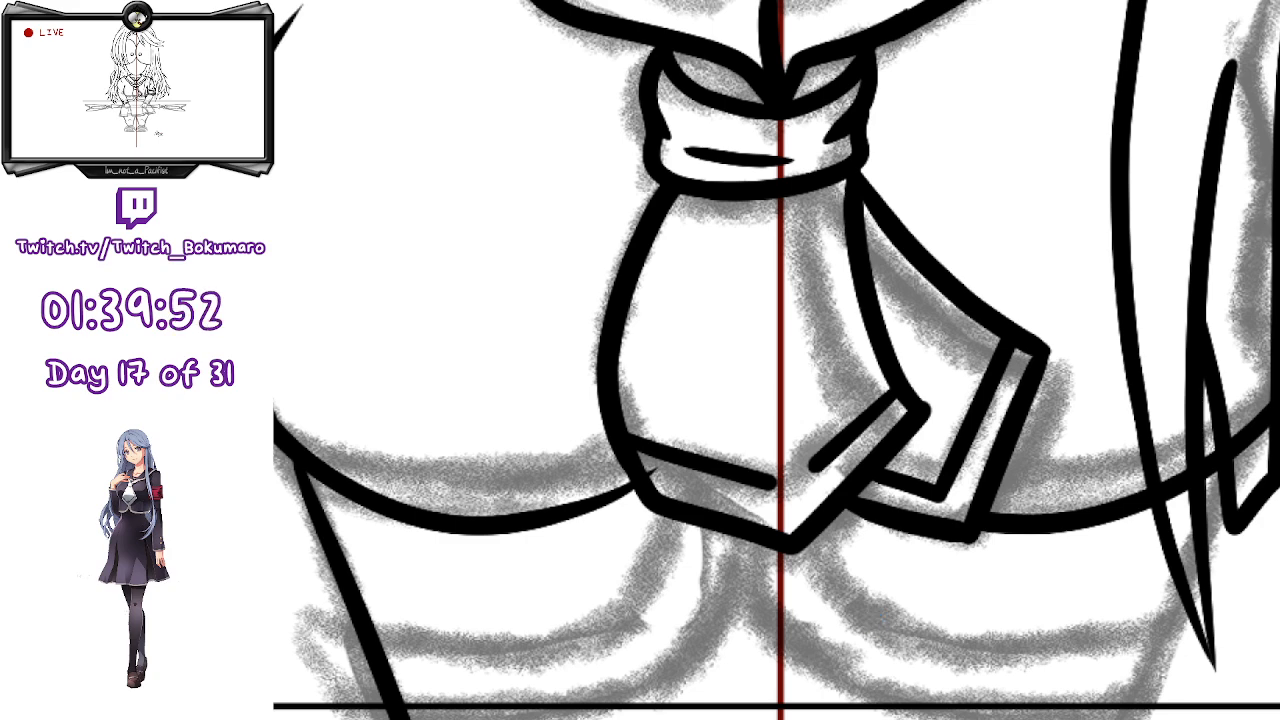
- Select the flower emblem on the armband with a freehand outline around all its petals
{"action": "left_click_drag", "start_coordinate": [1232, 596], "coordinate": [847, 625]}
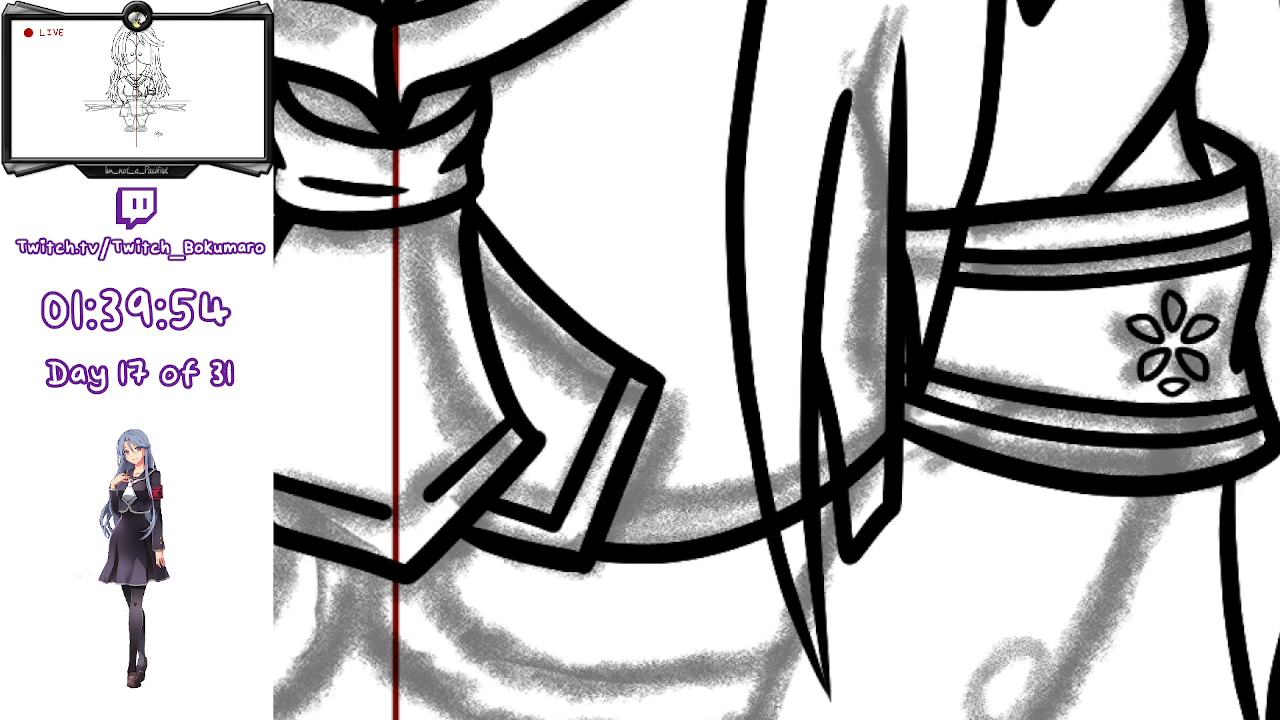
{"action": "mouse_move", "coordinate": [1137, 388]}
{"action": "left_mouse_down"}
{"action": "mouse_move", "coordinate": [1176, 391]}
{"action": "mouse_move", "coordinate": [1219, 358]}
{"action": "left_mouse_up"}
{"action": "left_click_drag", "start_coordinate": [1227, 289], "coordinate": [1165, 279]}
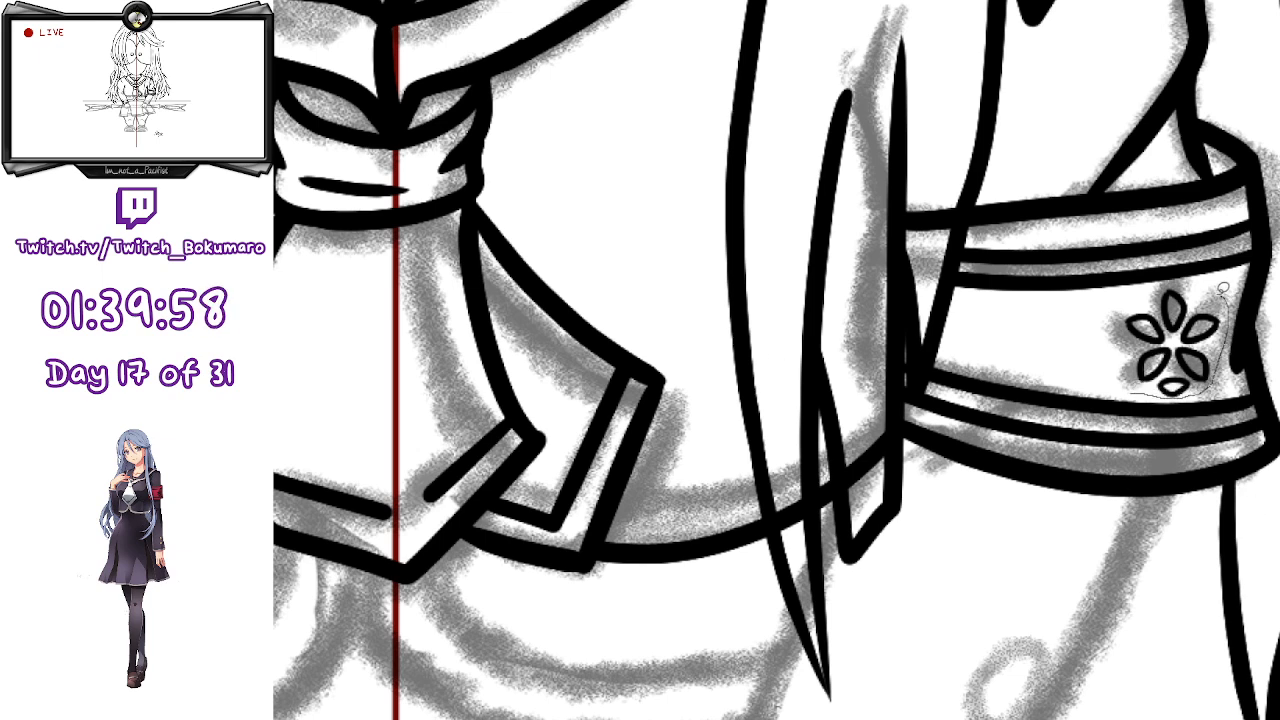
{"action": "left_click_drag", "start_coordinate": [1117, 370], "coordinate": [1130, 385]}
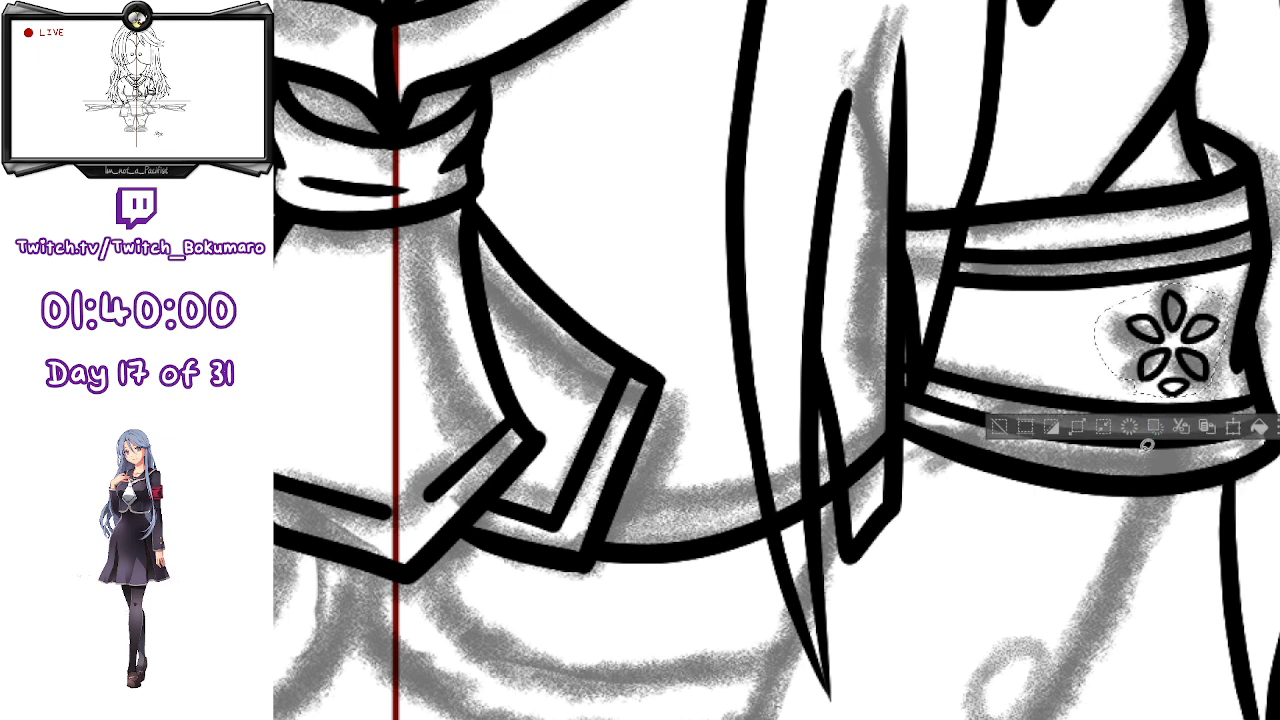
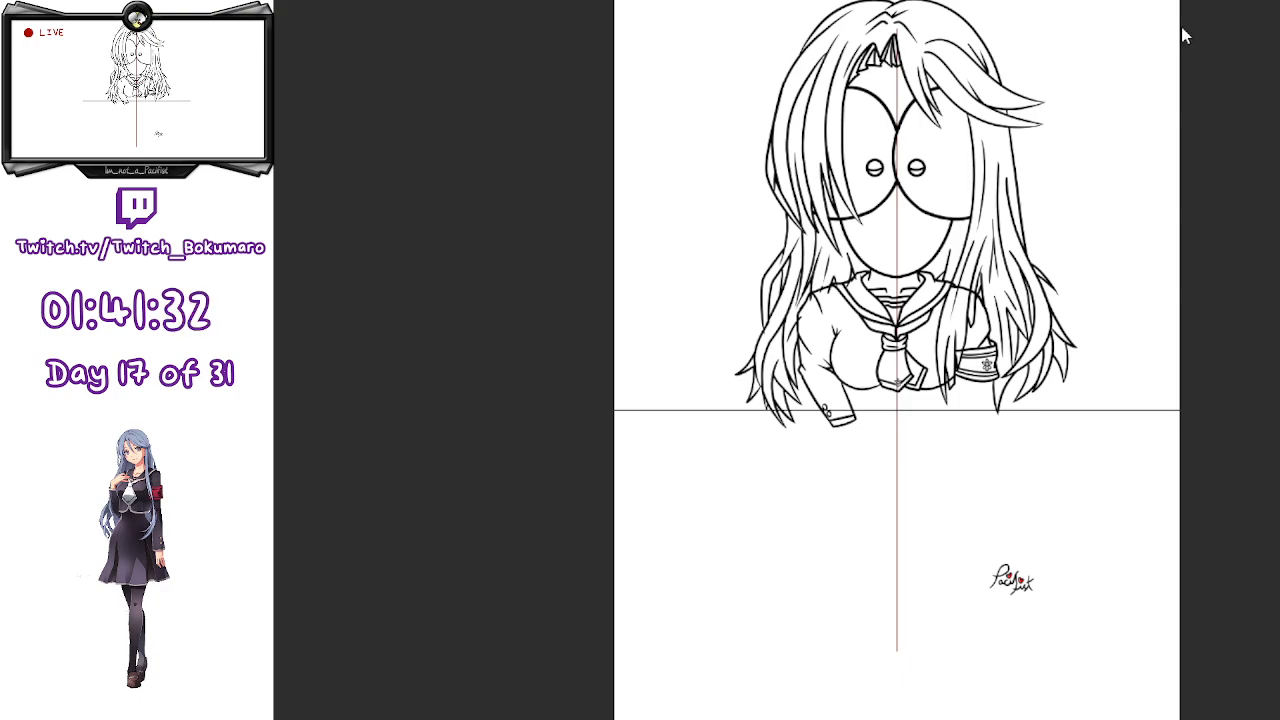
- Examine the inked scarf, bust and buttoned sleeve for stray or missing lines
{"action": "scroll", "coordinate": [934, 342], "scroll_direction": "up", "scroll_amount": 5}
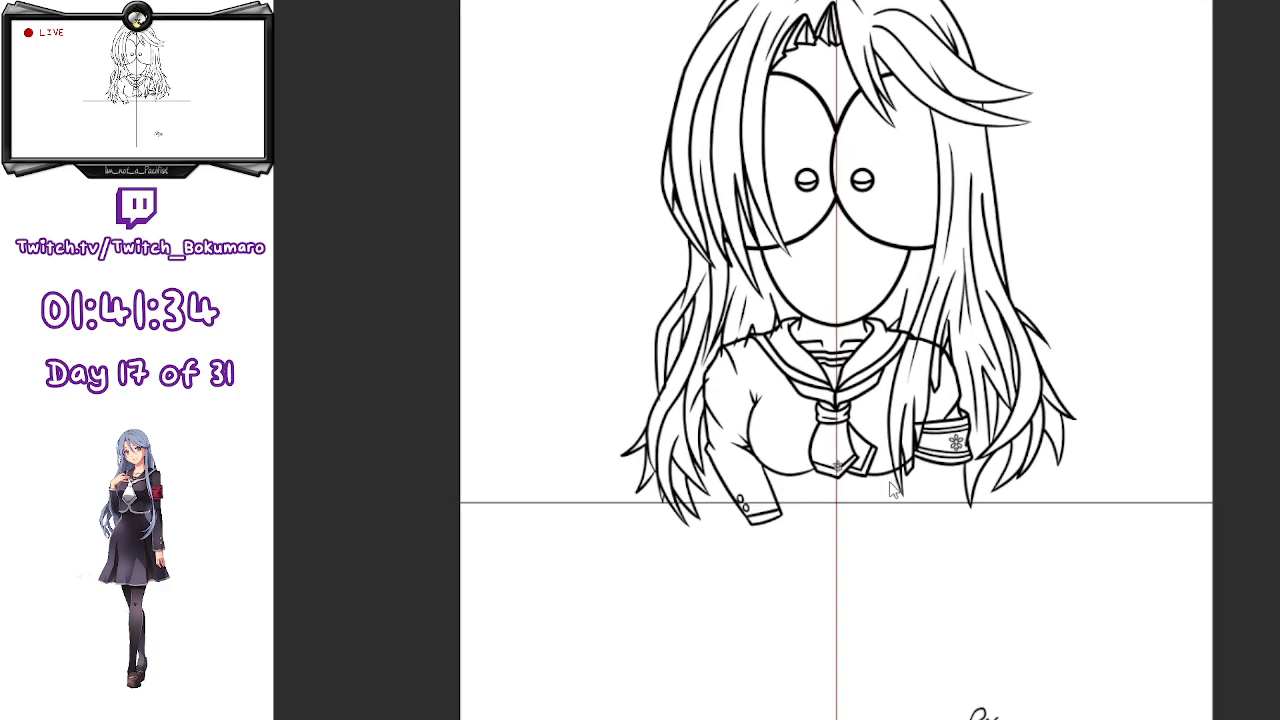
{"action": "scroll", "coordinate": [845, 477], "scroll_direction": "up", "scroll_amount": 4}
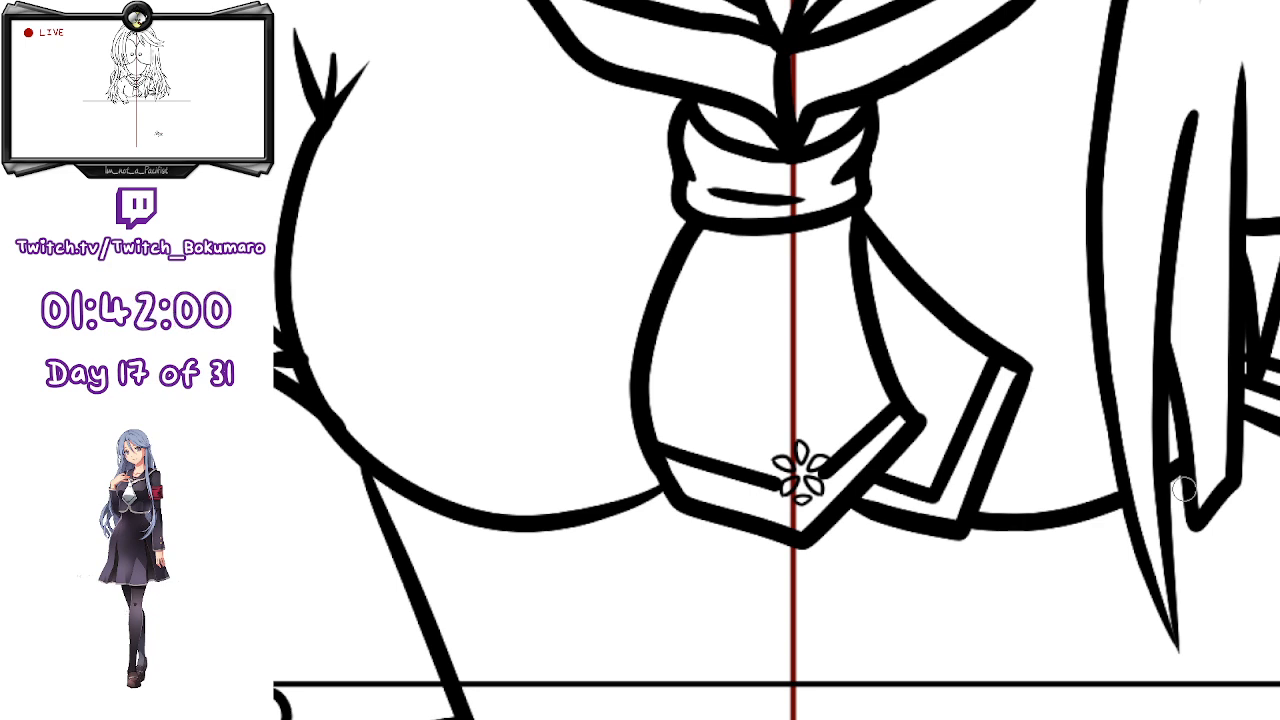
{"action": "scroll", "coordinate": [781, 413], "scroll_direction": "left", "scroll_amount": 5}
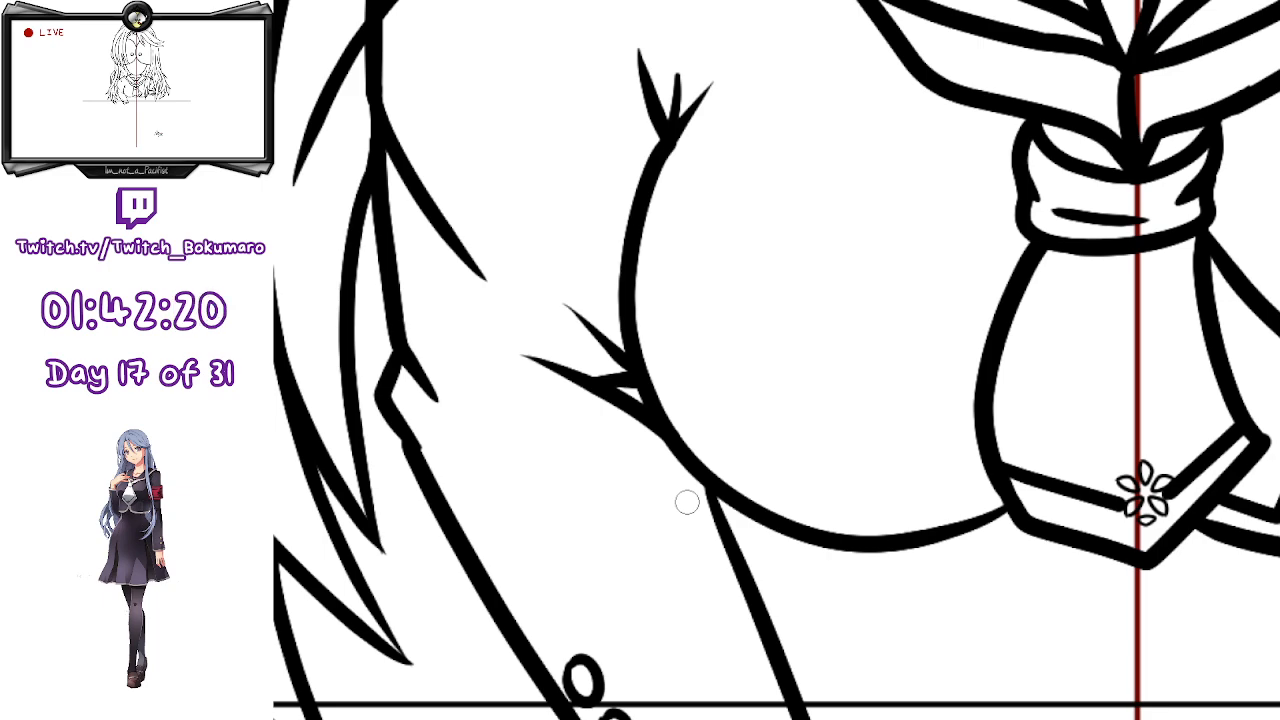
{"action": "scroll", "coordinate": [757, 354], "scroll_direction": "down", "scroll_amount": 3}
{"action": "scroll", "coordinate": [766, 354], "scroll_direction": "up", "scroll_amount": 3}
{"action": "scroll", "coordinate": [764, 358], "scroll_direction": "down", "scroll_amount": 3}
{"action": "scroll", "coordinate": [761, 361], "scroll_direction": "down", "scroll_amount": 1}
{"action": "scroll", "coordinate": [761, 361], "scroll_direction": "down", "scroll_amount": 1}
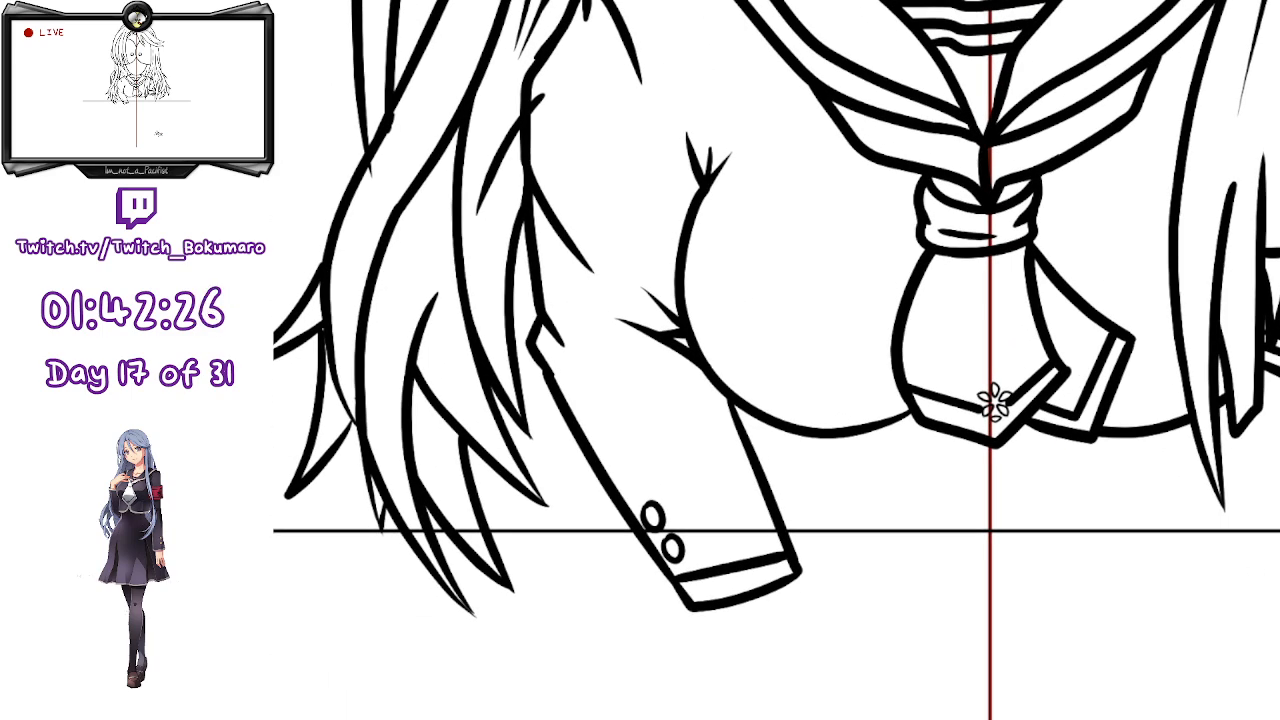
{"action": "key", "text": "ctrl+z"}
{"action": "key", "text": "ctrl+y"}
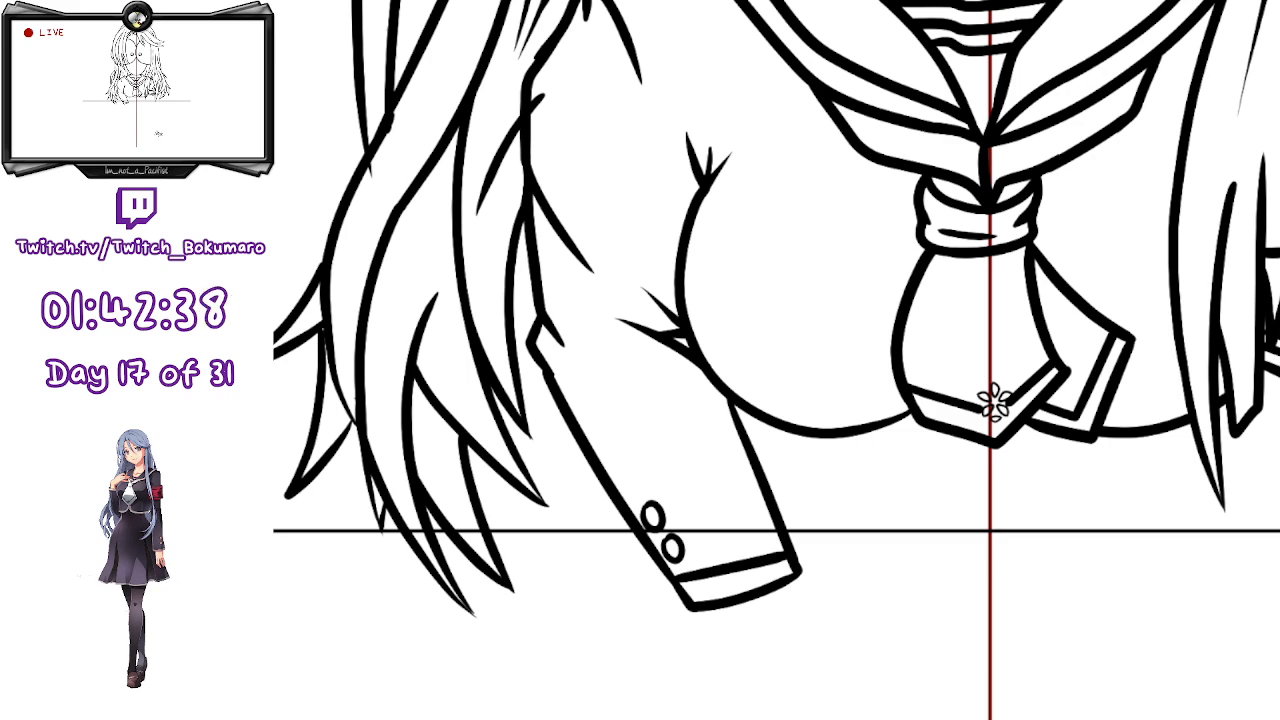
{"action": "scroll", "coordinate": [993, 403], "scroll_direction": "down", "scroll_amount": 4}
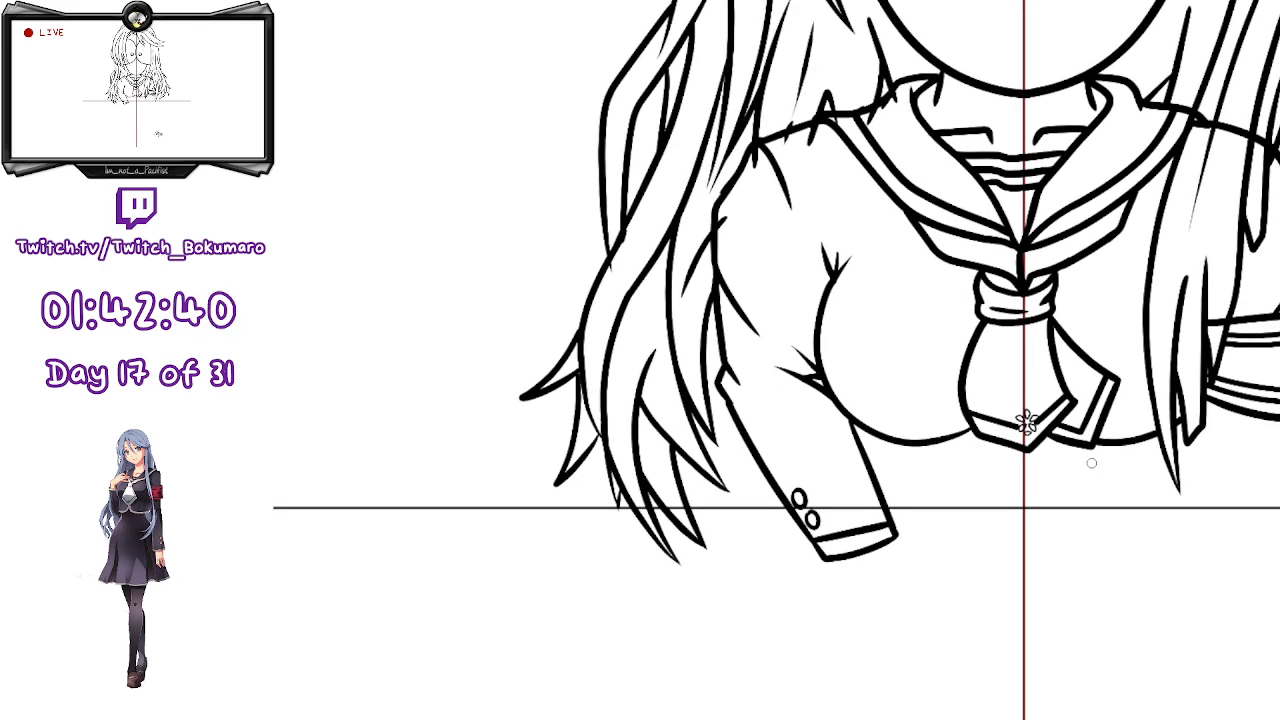
- Show the rough sketch and ink the jacket's outer hem curve from the scarf tip to the buttoned sleeve
{"action": "left_click_drag", "start_coordinate": [997, 428], "coordinate": [827, 335]}
{"action": "scroll", "coordinate": [827, 335], "scroll_direction": "up", "scroll_amount": 2}
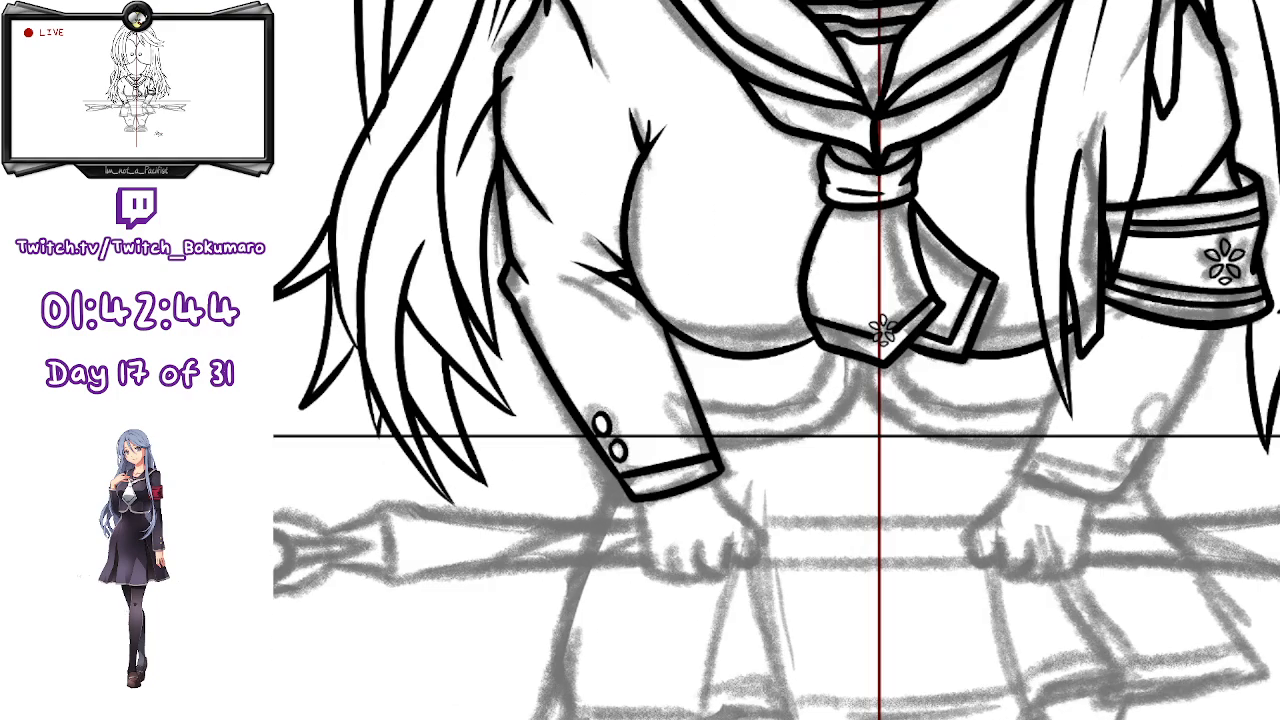
{"action": "scroll", "coordinate": [803, 466], "scroll_direction": "up", "scroll_amount": 3}
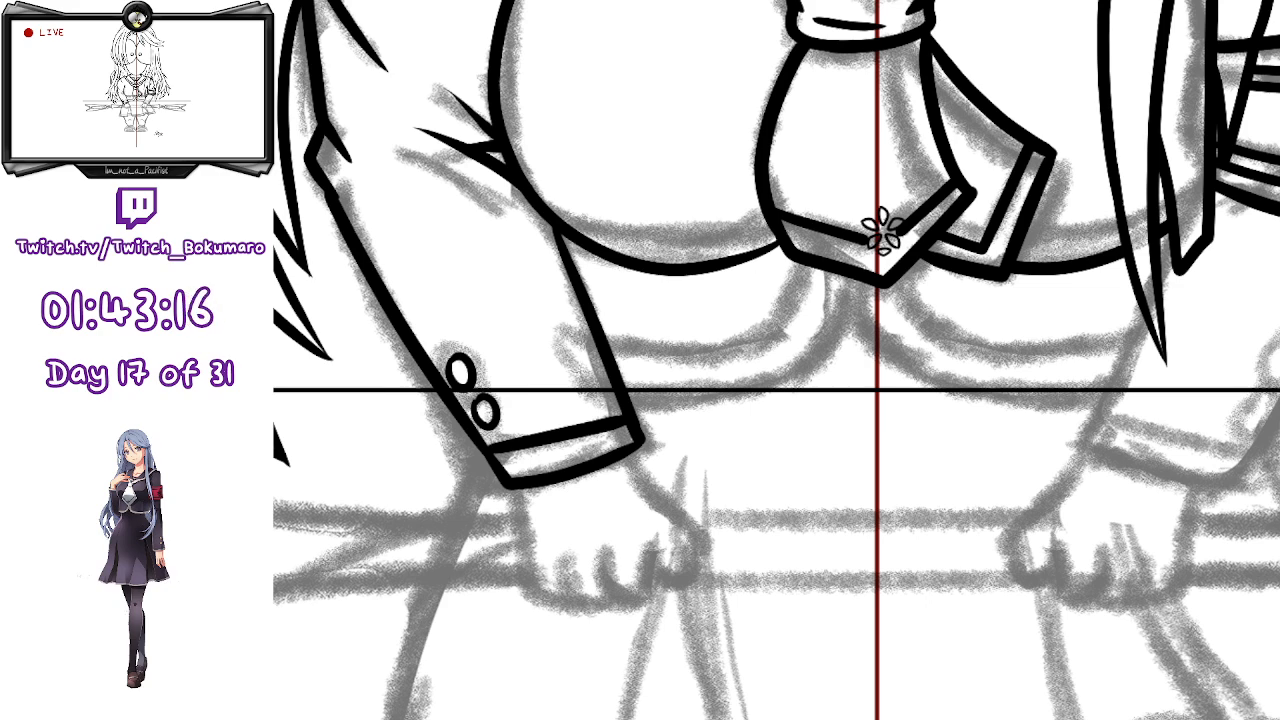
{"action": "scroll", "coordinate": [698, 401], "scroll_direction": "up", "scroll_amount": 3}
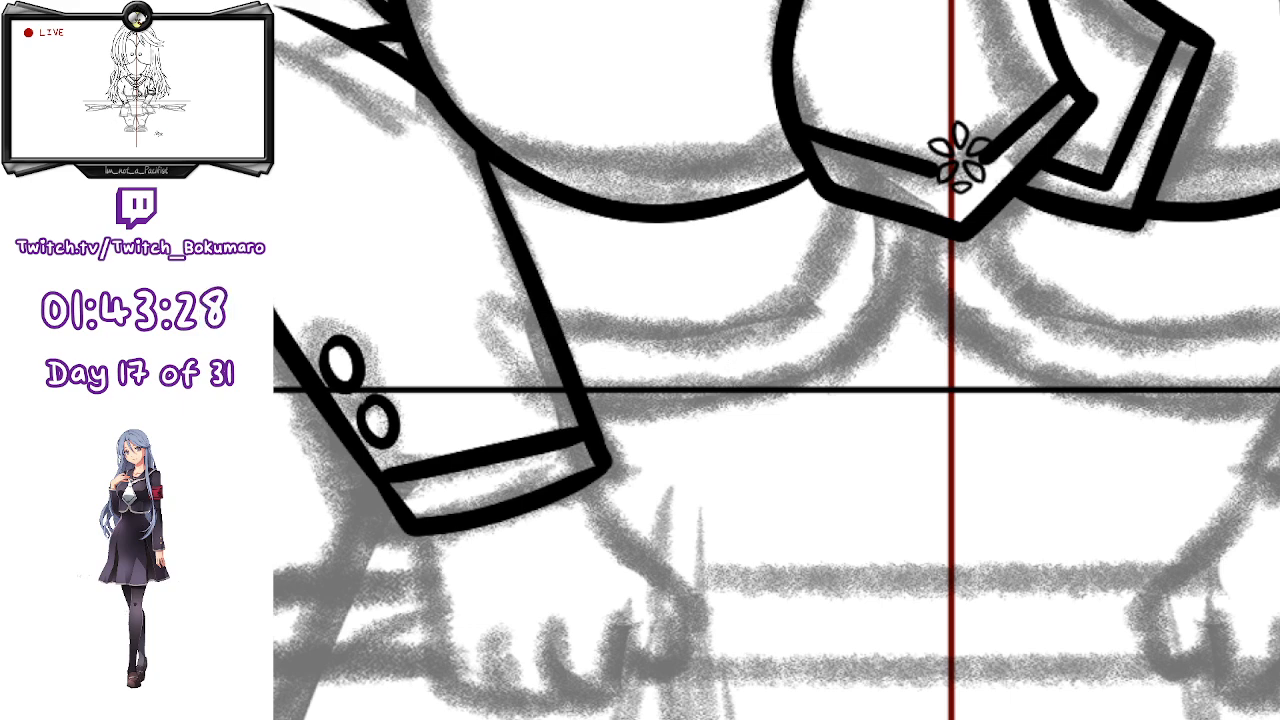
{"action": "mouse_move", "coordinate": [912, 218]}
{"action": "left_mouse_down"}
{"action": "mouse_move", "coordinate": [853, 382]}
{"action": "mouse_move", "coordinate": [588, 401]}
{"action": "left_mouse_up"}
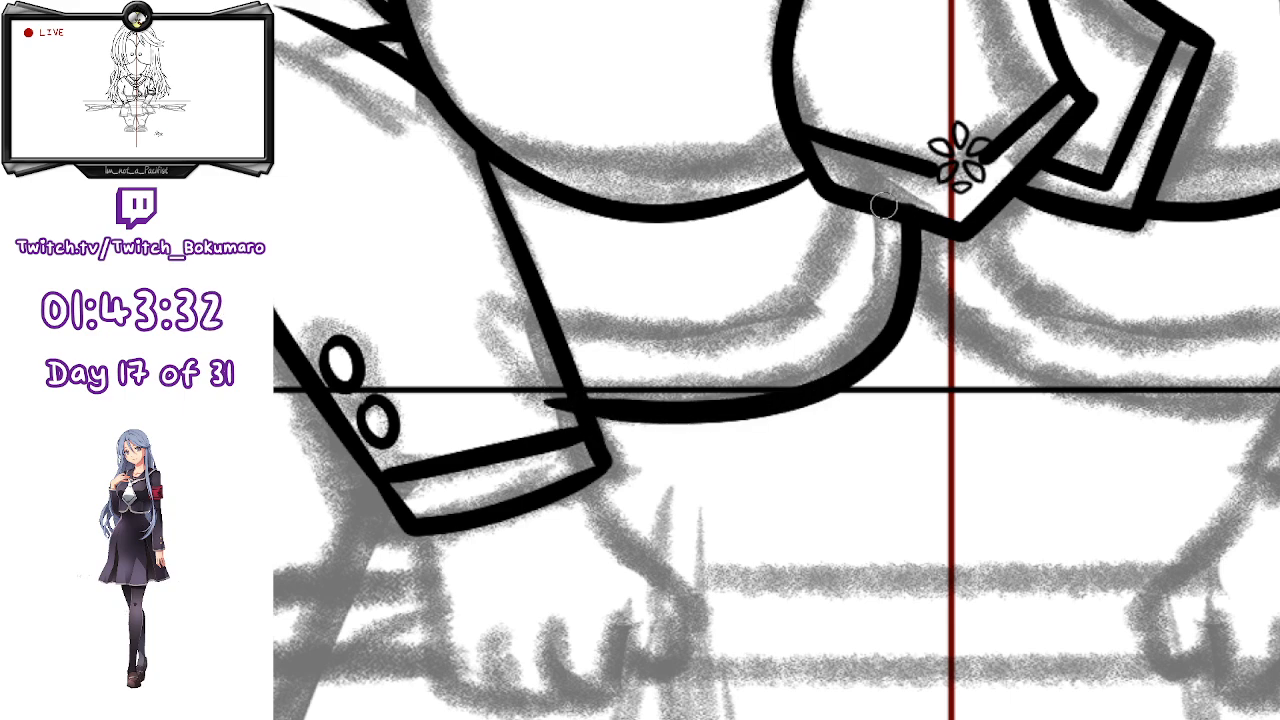
- Try several inner hem trim curves between the scarf tail and the buttoned sleeve, above the outer hem line
{"action": "mouse_move", "coordinate": [880, 200]}
{"action": "left_mouse_down"}
{"action": "mouse_move", "coordinate": [863, 257]}
{"action": "mouse_move", "coordinate": [698, 353]}
{"action": "mouse_move", "coordinate": [515, 338]}
{"action": "mouse_move", "coordinate": [643, 373]}
{"action": "mouse_move", "coordinate": [872, 182]}
{"action": "left_mouse_up"}
{"action": "key", "text": "ctrl+z"}
{"action": "key", "text": "ctrl+z"}
{"action": "mouse_move", "coordinate": [568, 360]}
{"action": "left_mouse_down"}
{"action": "mouse_move", "coordinate": [606, 363]}
{"action": "mouse_move", "coordinate": [867, 292]}
{"action": "mouse_move", "coordinate": [878, 168]}
{"action": "left_mouse_up"}
{"action": "key", "text": "ctrl+z"}
{"action": "mouse_move", "coordinate": [566, 362]}
{"action": "left_mouse_down"}
{"action": "mouse_move", "coordinate": [874, 276]}
{"action": "mouse_move", "coordinate": [876, 152]}
{"action": "mouse_move", "coordinate": [816, 338]}
{"action": "mouse_move", "coordinate": [476, 366]}
{"action": "left_mouse_up"}
{"action": "key", "text": "ctrl+z"}
{"action": "key", "text": "ctrl+z"}
{"action": "mouse_move", "coordinate": [866, 192]}
{"action": "left_mouse_down"}
{"action": "mouse_move", "coordinate": [867, 262]}
{"action": "mouse_move", "coordinate": [482, 362]}
{"action": "left_mouse_up"}
{"action": "key", "text": "ctrl+z"}
{"action": "mouse_move", "coordinate": [866, 204]}
{"action": "left_mouse_down"}
{"action": "mouse_move", "coordinate": [859, 325]}
{"action": "mouse_move", "coordinate": [509, 379]}
{"action": "left_mouse_up"}
{"action": "key", "text": "ctrl+z"}
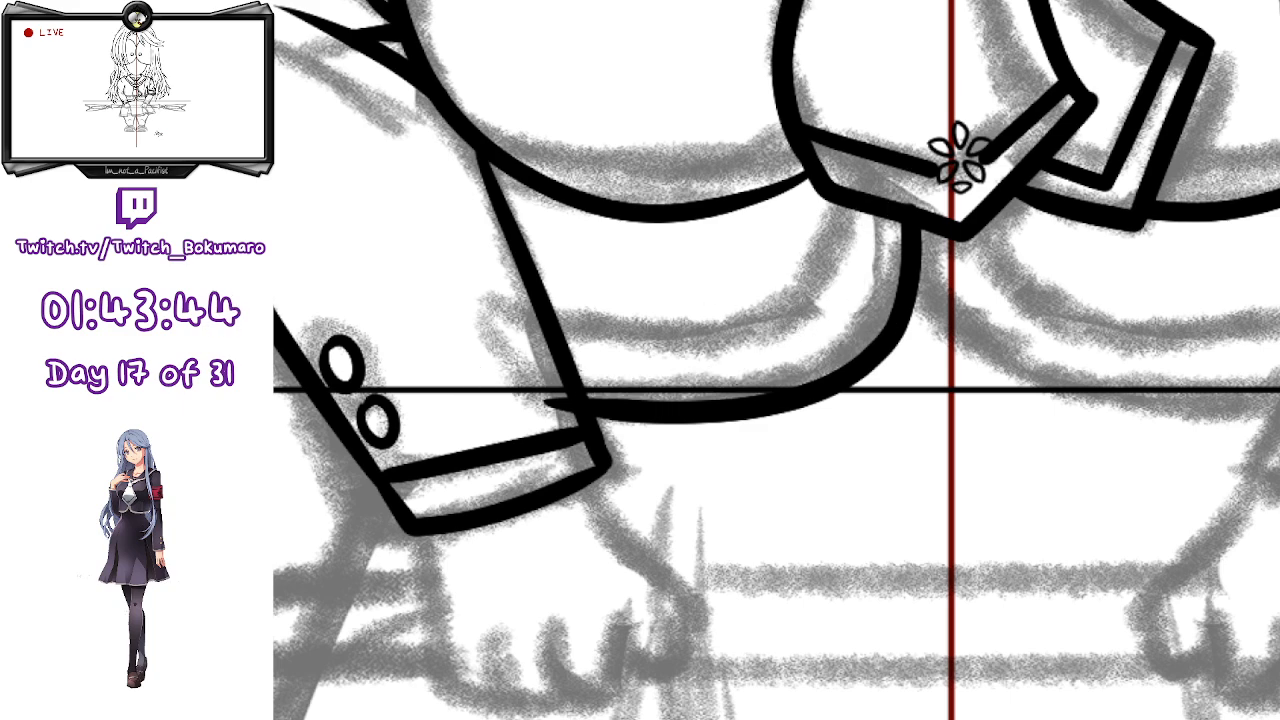
{"action": "left_click_drag", "start_coordinate": [866, 205], "coordinate": [450, 331]}
{"action": "key", "text": "ctrl+z"}
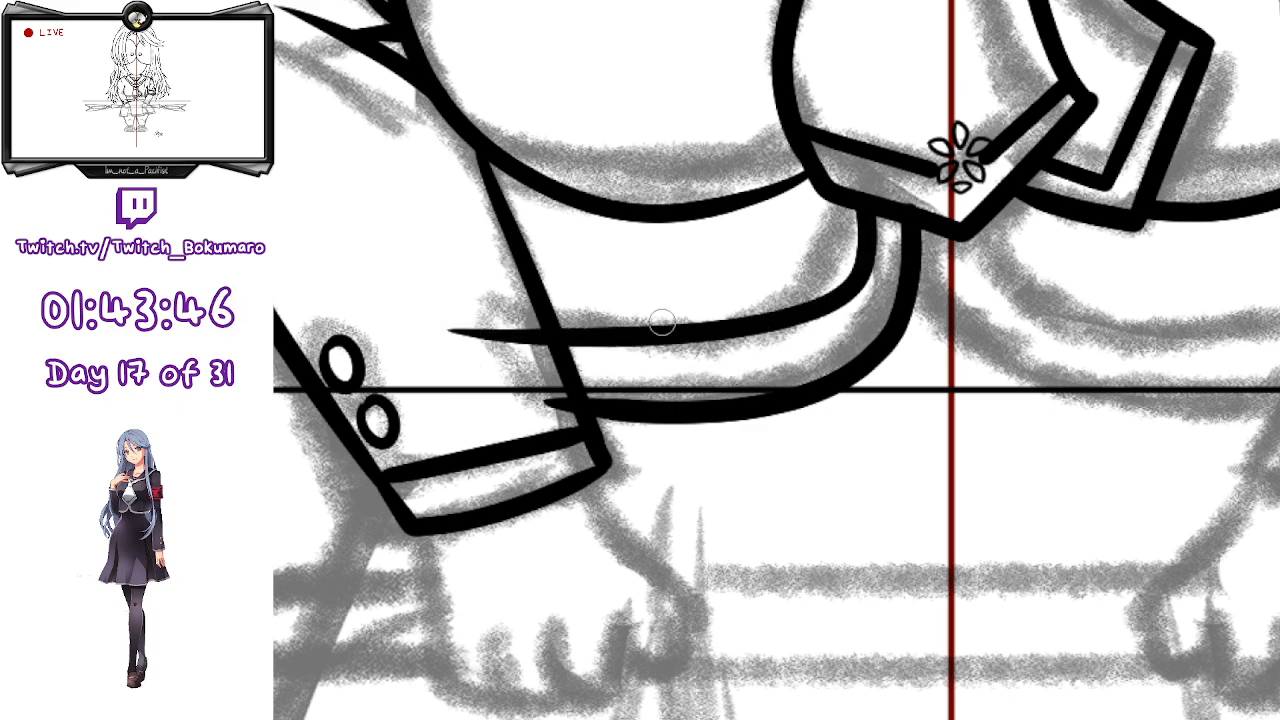
- Ink the inner hem trim curve closer to the outer hem, adjust its position, and erase the excess inside the buttoned sleeve
{"action": "mouse_move", "coordinate": [866, 205]}
{"action": "left_mouse_down"}
{"action": "mouse_move", "coordinate": [492, 372]}
{"action": "mouse_move", "coordinate": [415, 372]}
{"action": "left_mouse_up"}
{"action": "key", "text": "ctrl+t"}
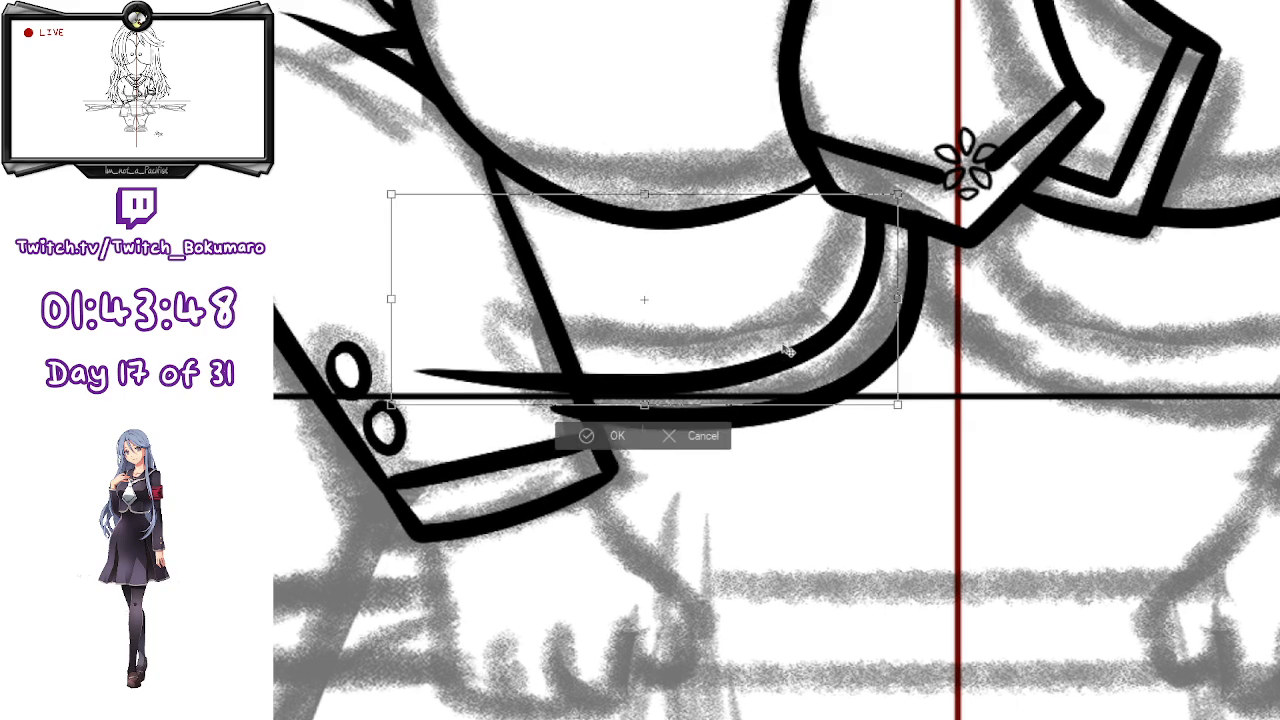
{"action": "left_click_drag", "start_coordinate": [786, 354], "coordinate": [786, 344]}
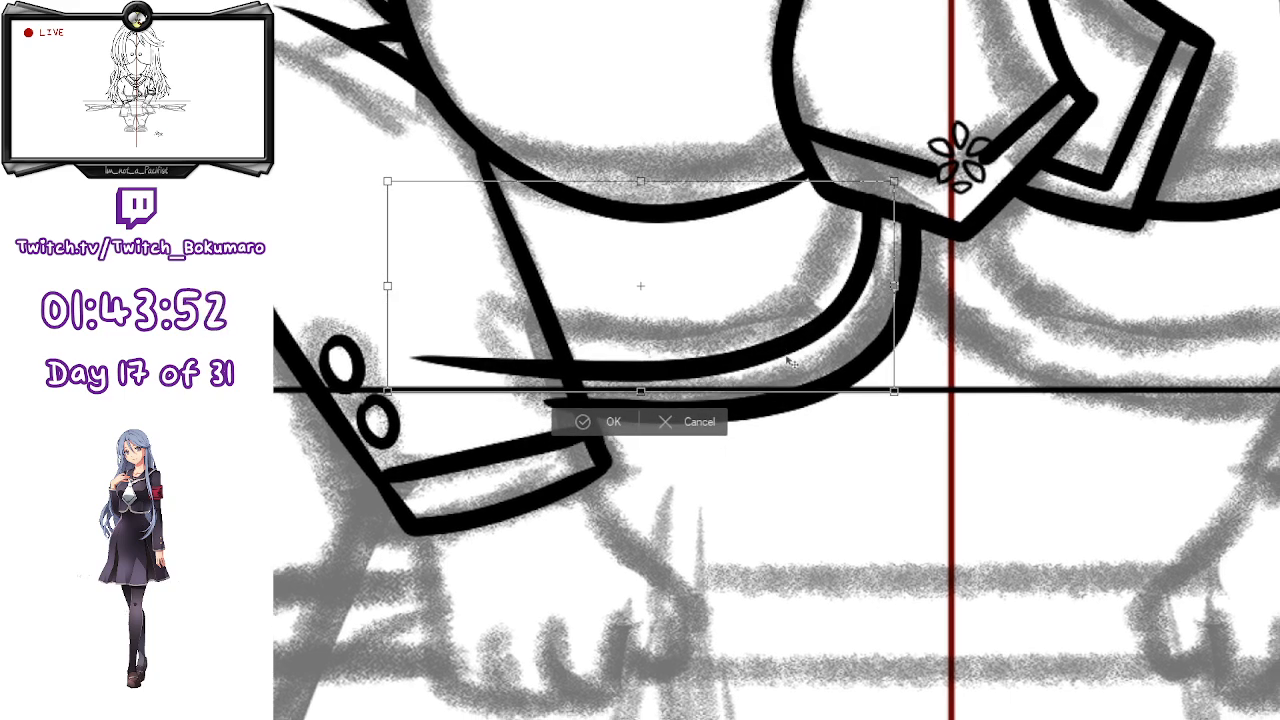
{"action": "key", "text": "Return"}
{"action": "mouse_move", "coordinate": [412, 381]}
{"action": "left_mouse_down"}
{"action": "mouse_move", "coordinate": [470, 412]}
{"action": "mouse_move", "coordinate": [516, 334]}
{"action": "mouse_move", "coordinate": [561, 427]}
{"action": "mouse_move", "coordinate": [558, 389]}
{"action": "left_mouse_up"}
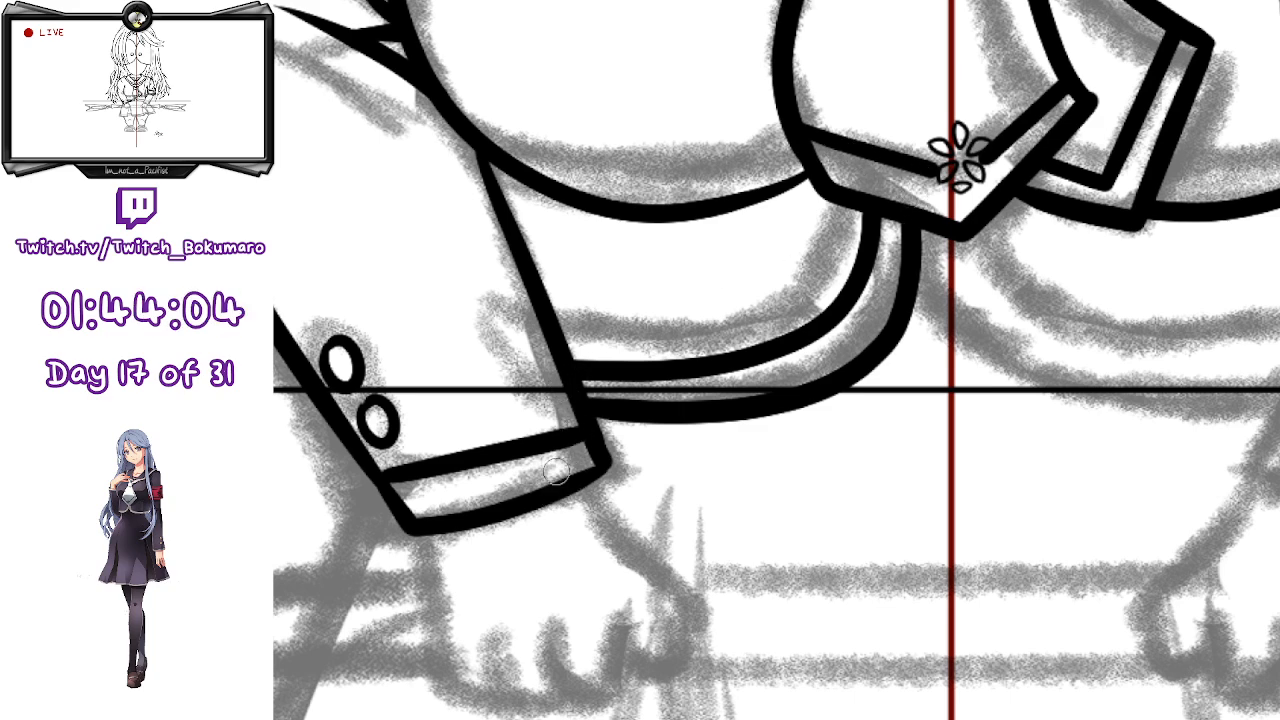
- Try a mirrored copy of the hem curves on the other side of the centre line, and delete the curves on both sides
{"action": "scroll", "coordinate": [552, 455], "scroll_direction": "down", "scroll_amount": 1}
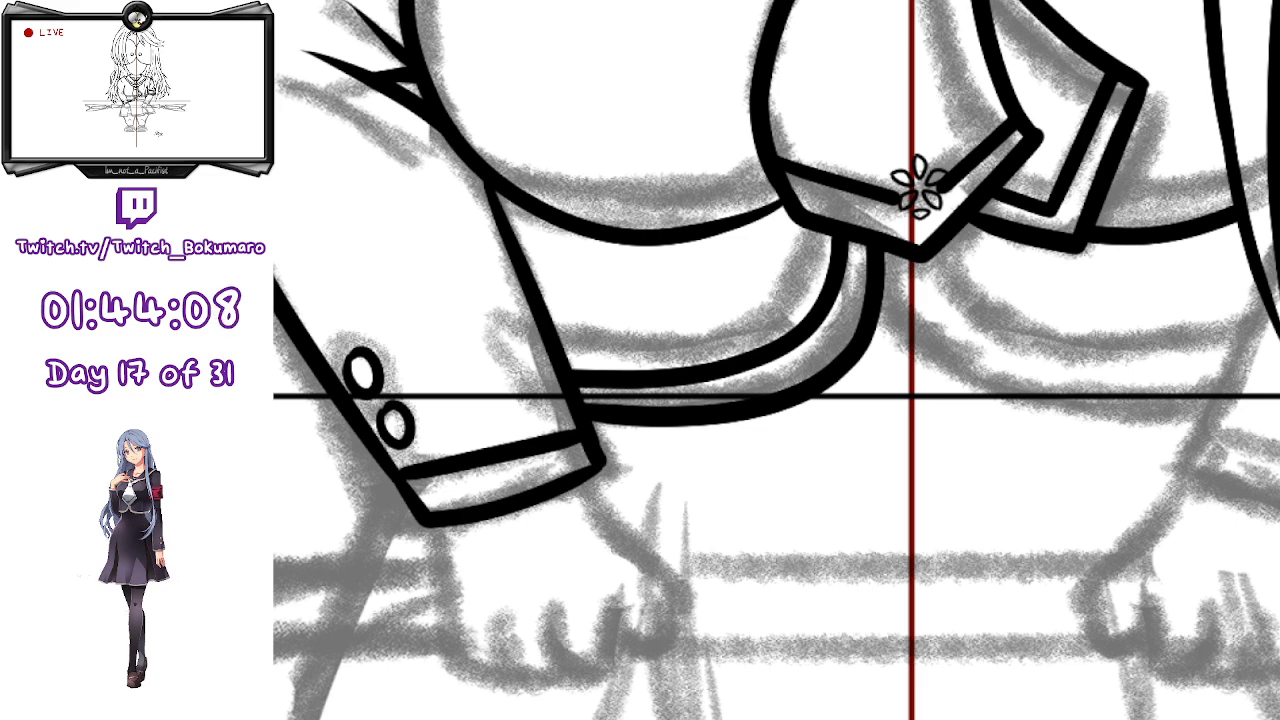
{"action": "key", "text": "ctrl+t"}
{"action": "left_click_drag", "start_coordinate": [714, 323], "coordinate": [1081, 323]}
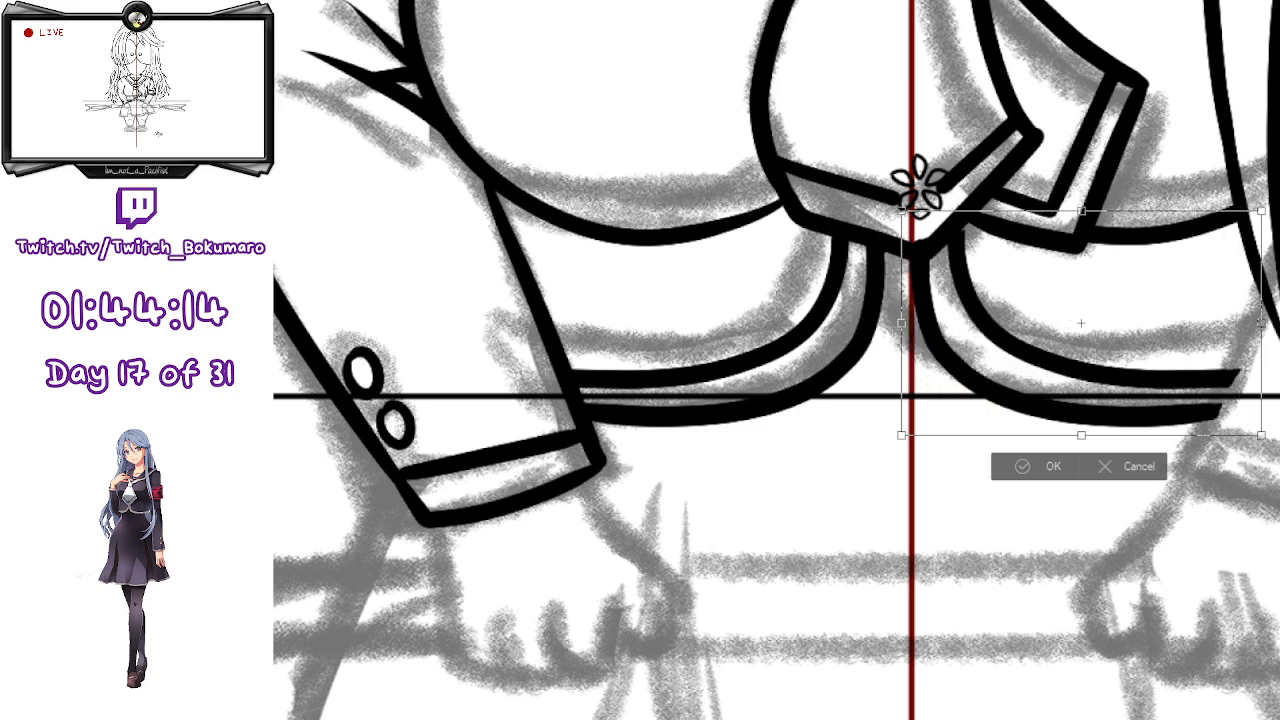
{"action": "key", "text": "Return"}
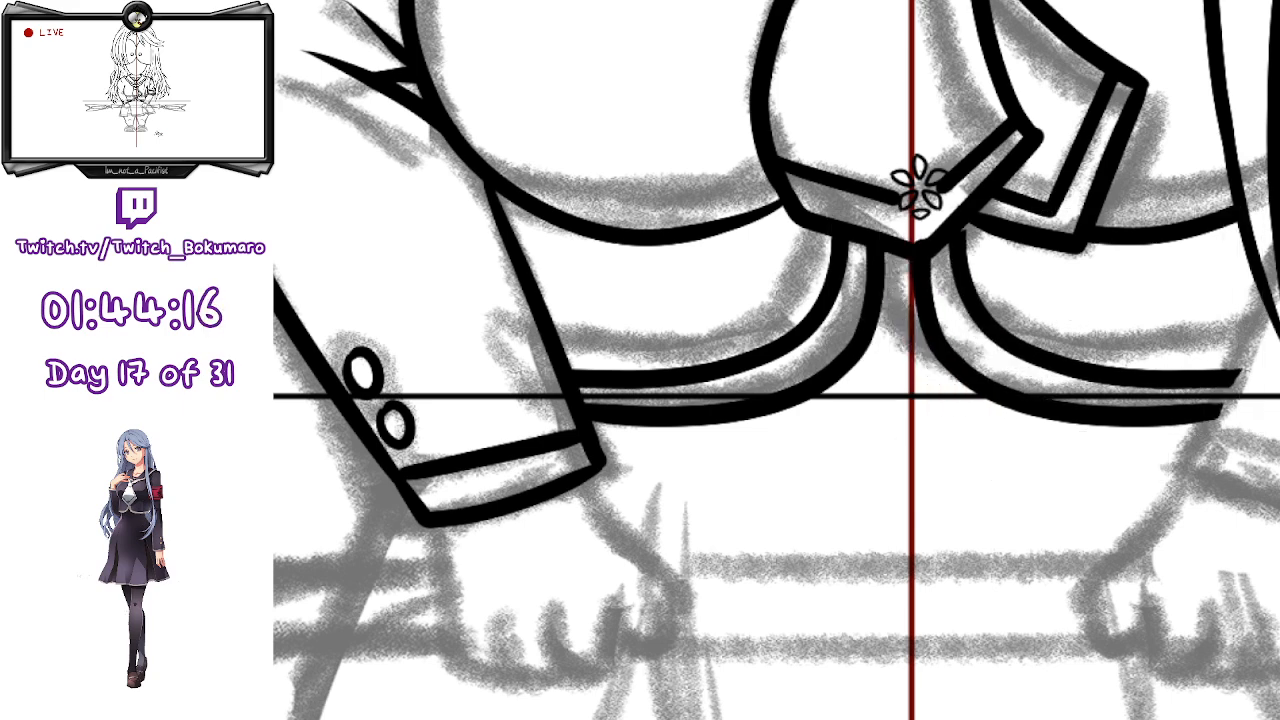
{"action": "key", "text": "Delete"}
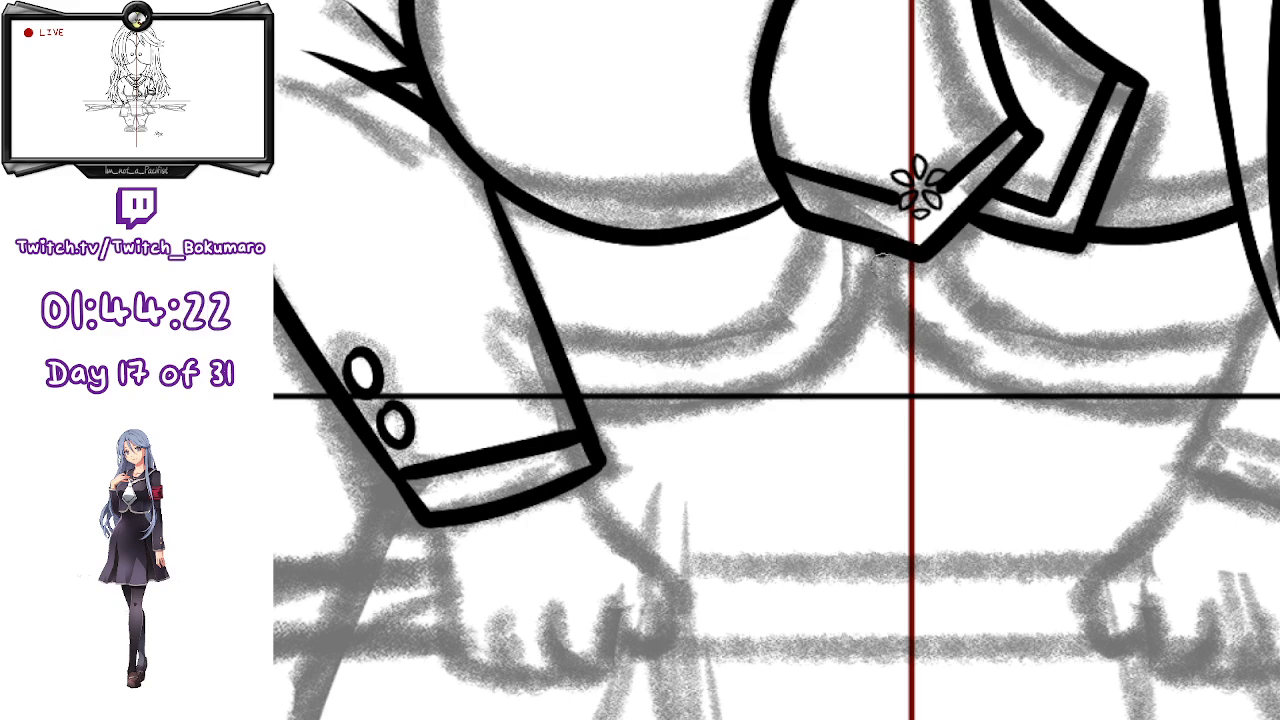
- Ink outer hem curves to both sides from below the scarf tip, and place a parallel inner trim curve on the armband side
{"action": "left_click_drag", "start_coordinate": [882, 252], "coordinate": [1278, 400]}
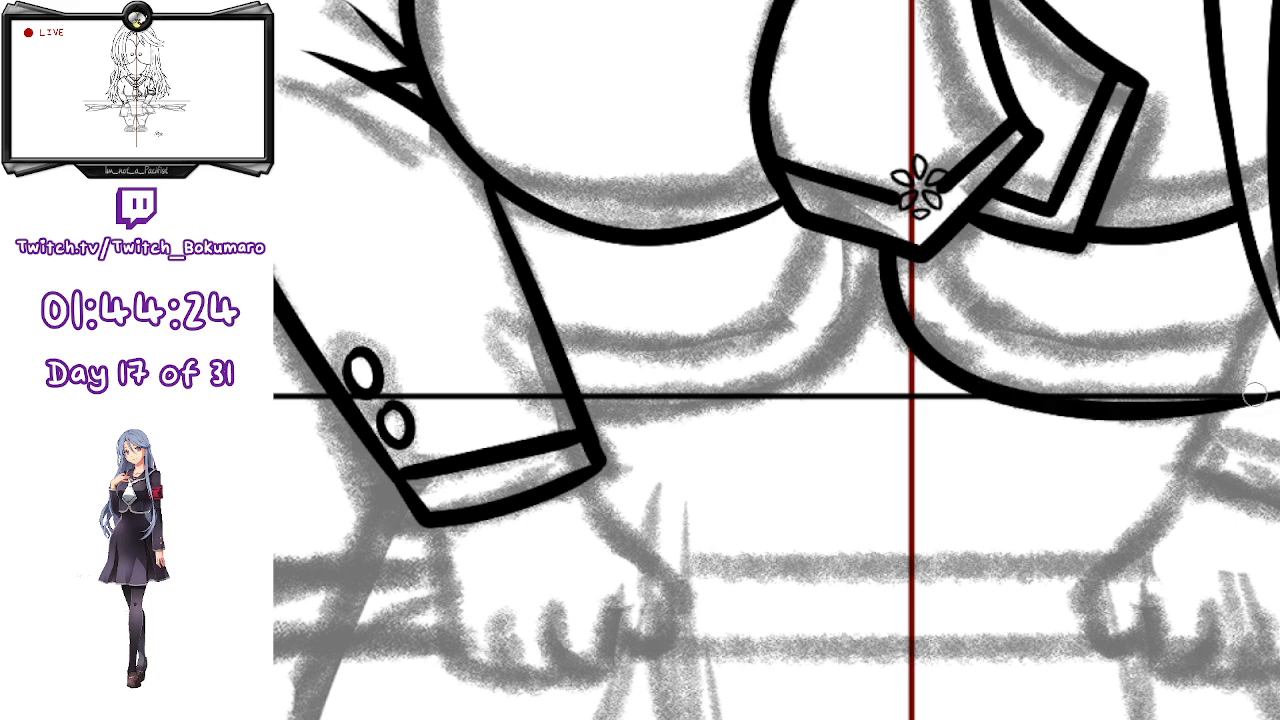
{"action": "mouse_move", "coordinate": [882, 248]}
{"action": "left_mouse_down"}
{"action": "mouse_move", "coordinate": [745, 397]}
{"action": "mouse_move", "coordinate": [490, 380]}
{"action": "left_mouse_up"}
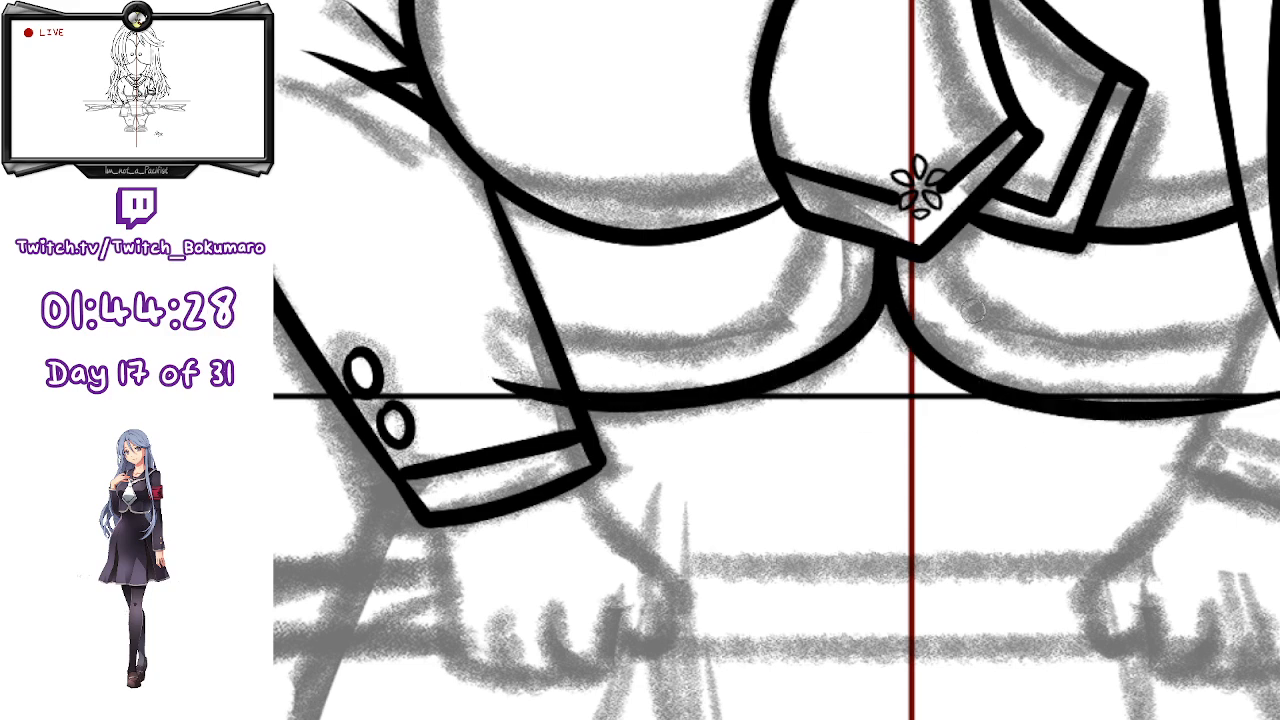
{"action": "left_click_drag", "start_coordinate": [928, 248], "coordinate": [1278, 352]}
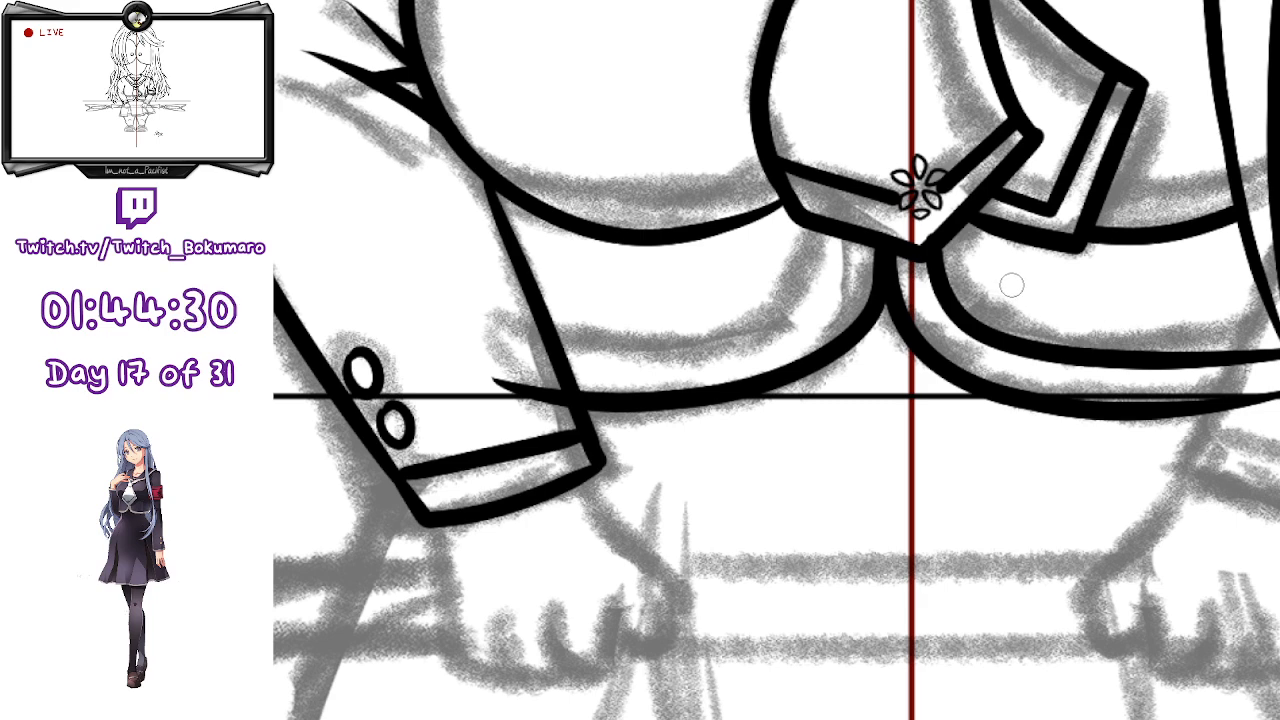
{"action": "key", "text": "ctrl+t"}
{"action": "left_click_drag", "start_coordinate": [1068, 373], "coordinate": [1069, 375]}
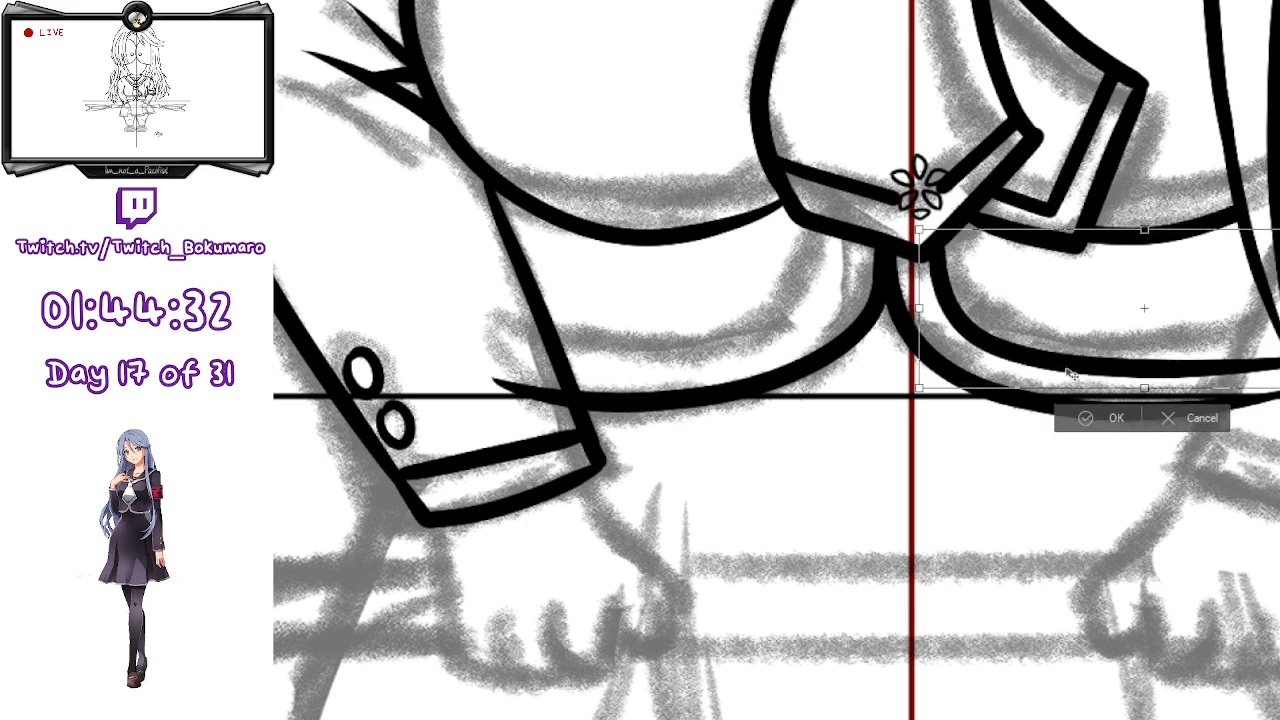
{"action": "left_click", "coordinate": [1064, 418]}
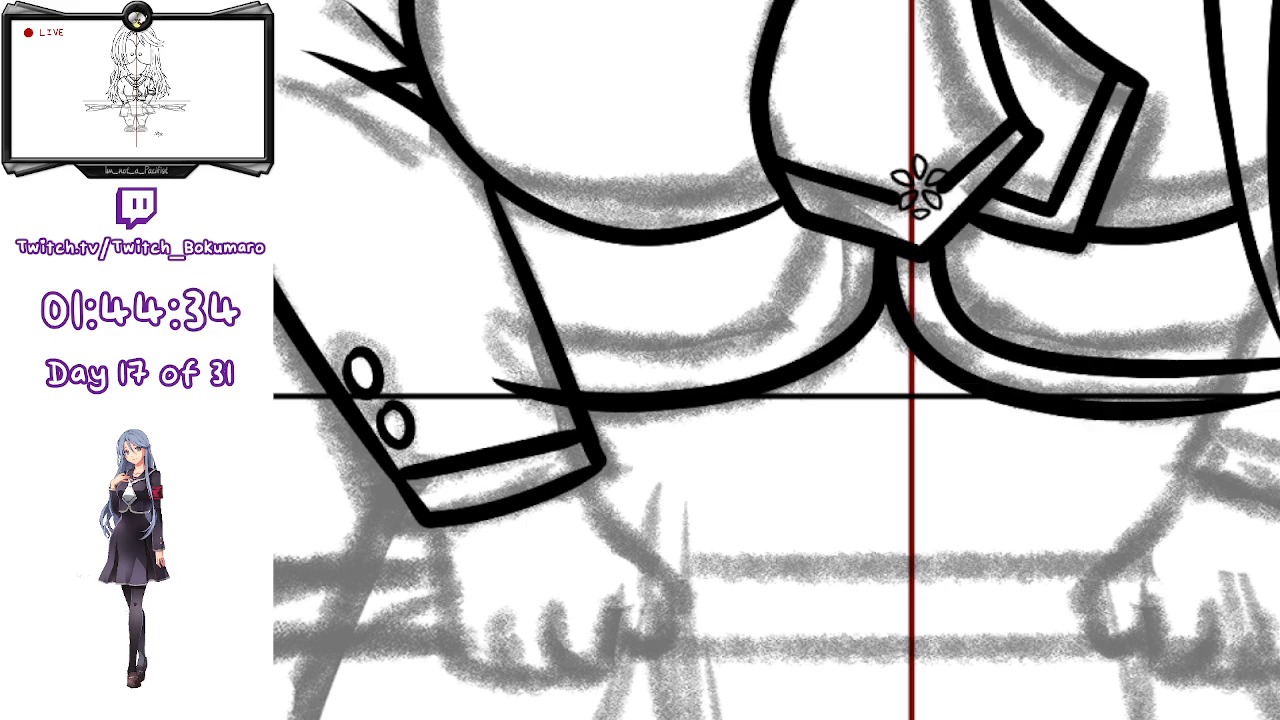
- Ink the inner hem trim curve on the buttoned-sleeve side, move it beside the outer hem, and erase both curves' ends inside the sleeve
{"action": "left_click_drag", "start_coordinate": [842, 238], "coordinate": [390, 366]}
{"action": "key", "text": "ctrl+z"}
{"action": "mouse_move", "coordinate": [833, 227]}
{"action": "left_mouse_down"}
{"action": "mouse_move", "coordinate": [820, 294]}
{"action": "mouse_move", "coordinate": [402, 353]}
{"action": "left_mouse_up"}
{"action": "key", "text": "ctrl+t"}
{"action": "mouse_move", "coordinate": [757, 353]}
{"action": "left_mouse_down"}
{"action": "mouse_move", "coordinate": [769, 343]}
{"action": "mouse_move", "coordinate": [816, 366]}
{"action": "left_mouse_up"}
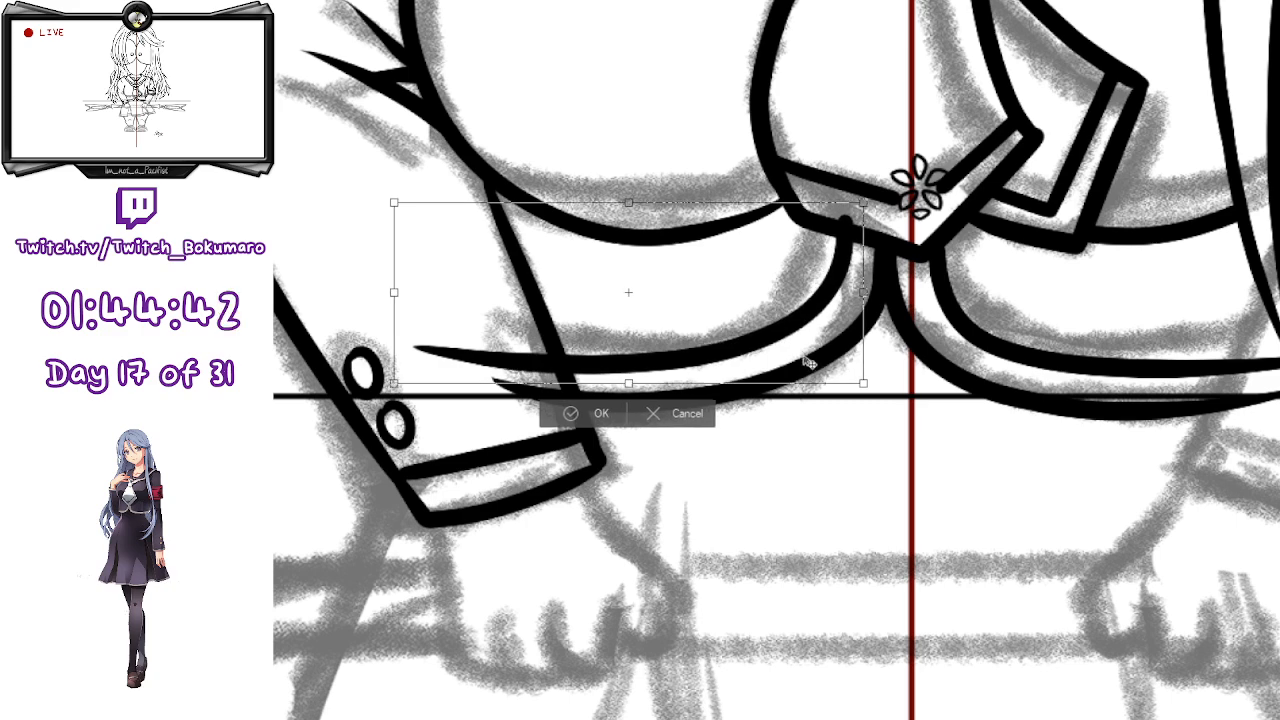
{"action": "key", "text": "Return"}
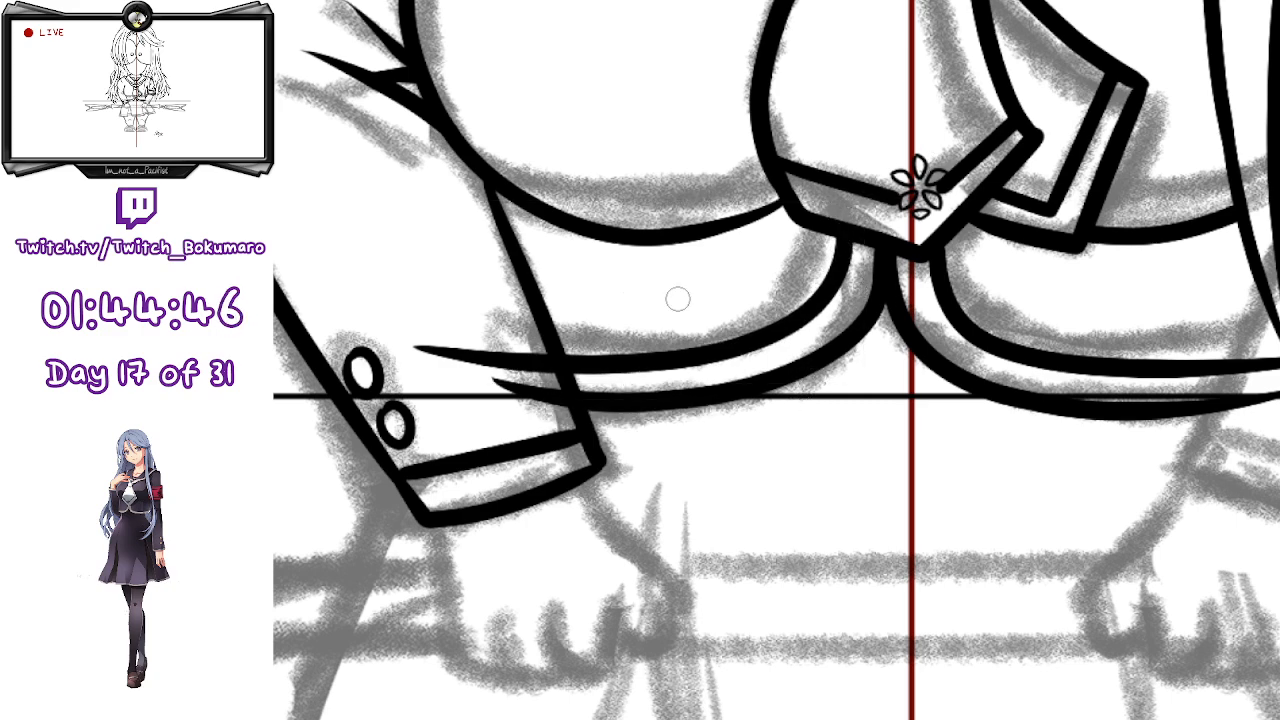
{"action": "mouse_move", "coordinate": [408, 334]}
{"action": "left_mouse_down"}
{"action": "mouse_move", "coordinate": [447, 387]}
{"action": "mouse_move", "coordinate": [499, 411]}
{"action": "mouse_move", "coordinate": [481, 337]}
{"action": "mouse_move", "coordinate": [553, 410]}
{"action": "left_mouse_up"}
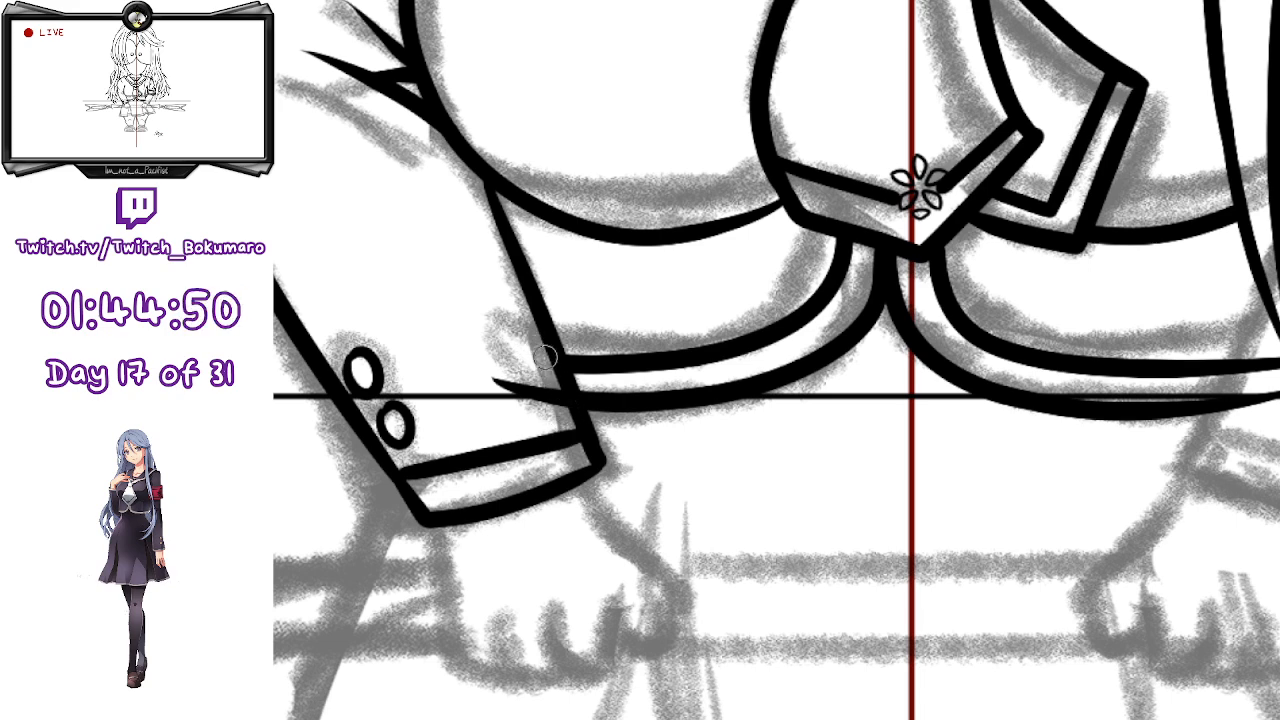
{"action": "mouse_move", "coordinate": [503, 379]}
{"action": "left_mouse_down"}
{"action": "mouse_move", "coordinate": [519, 375]}
{"action": "mouse_move", "coordinate": [566, 431]}
{"action": "left_mouse_up"}
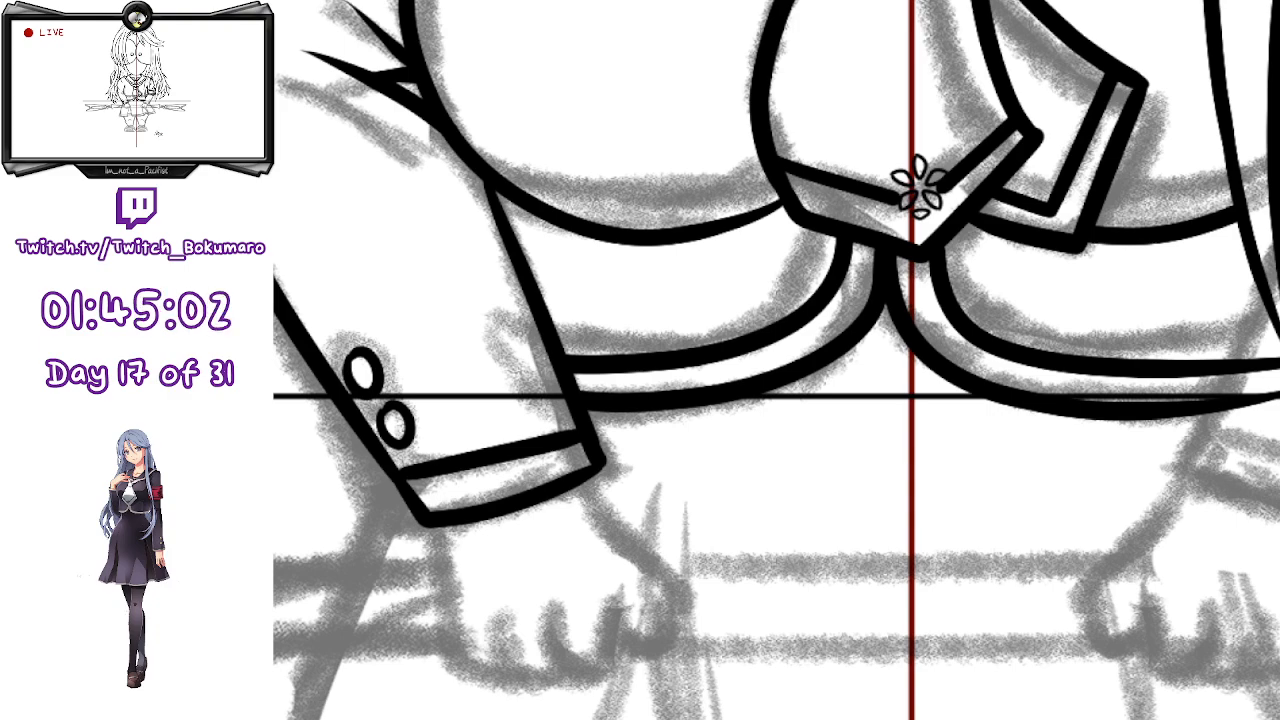
- Ink the inner and outer edges of the forearm sleeve below the armband, down to the sketched cuff
{"action": "left_click_drag", "start_coordinate": [1279, 471], "coordinate": [1027, 601]}
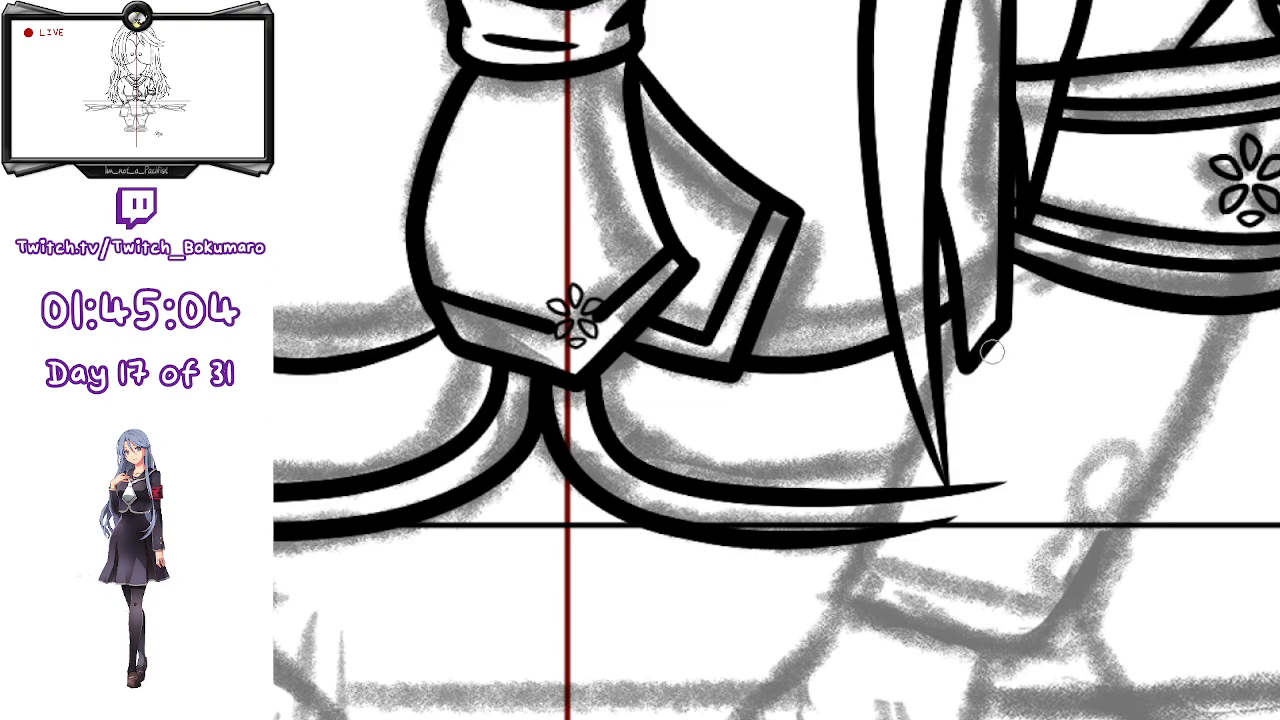
{"action": "left_click_drag", "start_coordinate": [988, 377], "coordinate": [1150, 229]}
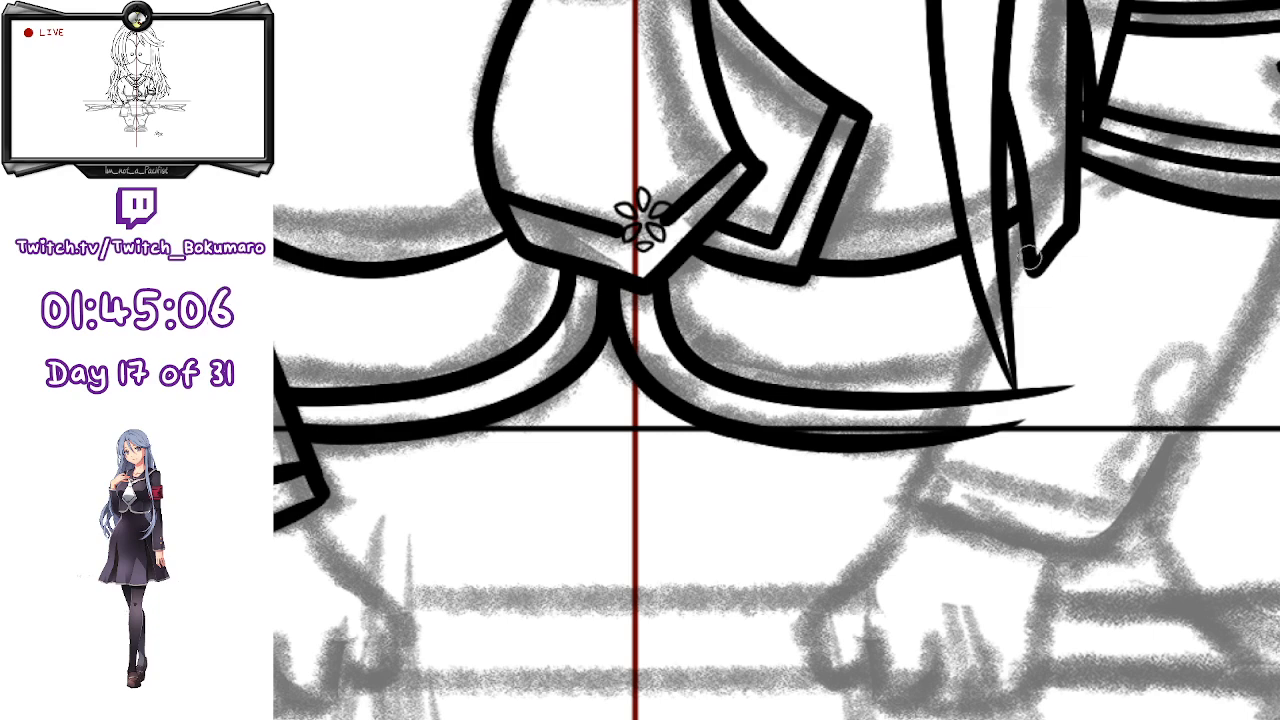
{"action": "left_click_drag", "start_coordinate": [1030, 232], "coordinate": [918, 474]}
{"action": "key", "text": "ctrl+z"}
{"action": "mouse_move", "coordinate": [1026, 238]}
{"action": "left_mouse_down"}
{"action": "mouse_move", "coordinate": [890, 512]}
{"action": "mouse_move", "coordinate": [1028, 268]}
{"action": "mouse_move", "coordinate": [890, 512]}
{"action": "left_mouse_up"}
{"action": "key", "text": "ctrl+z"}
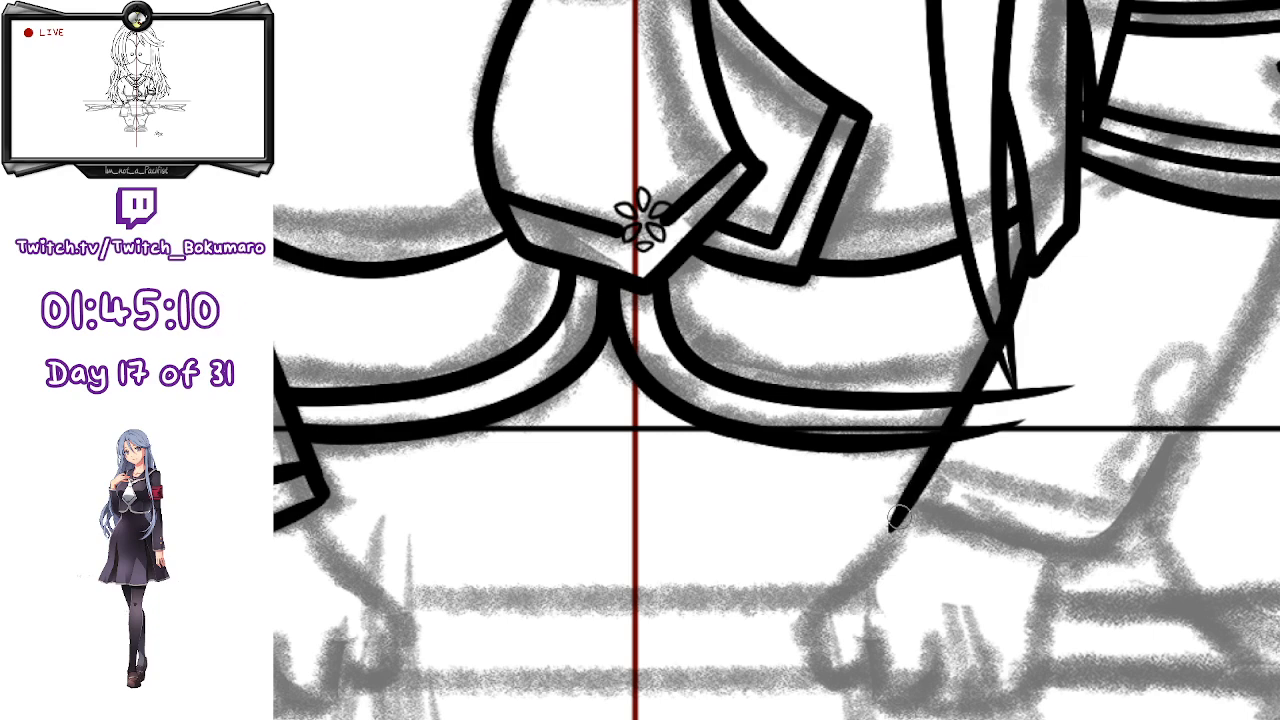
{"action": "key", "text": "ctrl+z"}
{"action": "left_click_drag", "start_coordinate": [1025, 256], "coordinate": [922, 504]}
{"action": "key", "text": "ctrl+z"}
{"action": "mouse_move", "coordinate": [1028, 250]}
{"action": "left_mouse_down"}
{"action": "mouse_move", "coordinate": [977, 388]}
{"action": "mouse_move", "coordinate": [919, 502]}
{"action": "mouse_move", "coordinate": [997, 332]}
{"action": "mouse_move", "coordinate": [903, 495]}
{"action": "left_mouse_up"}
{"action": "key", "text": "ctrl+z"}
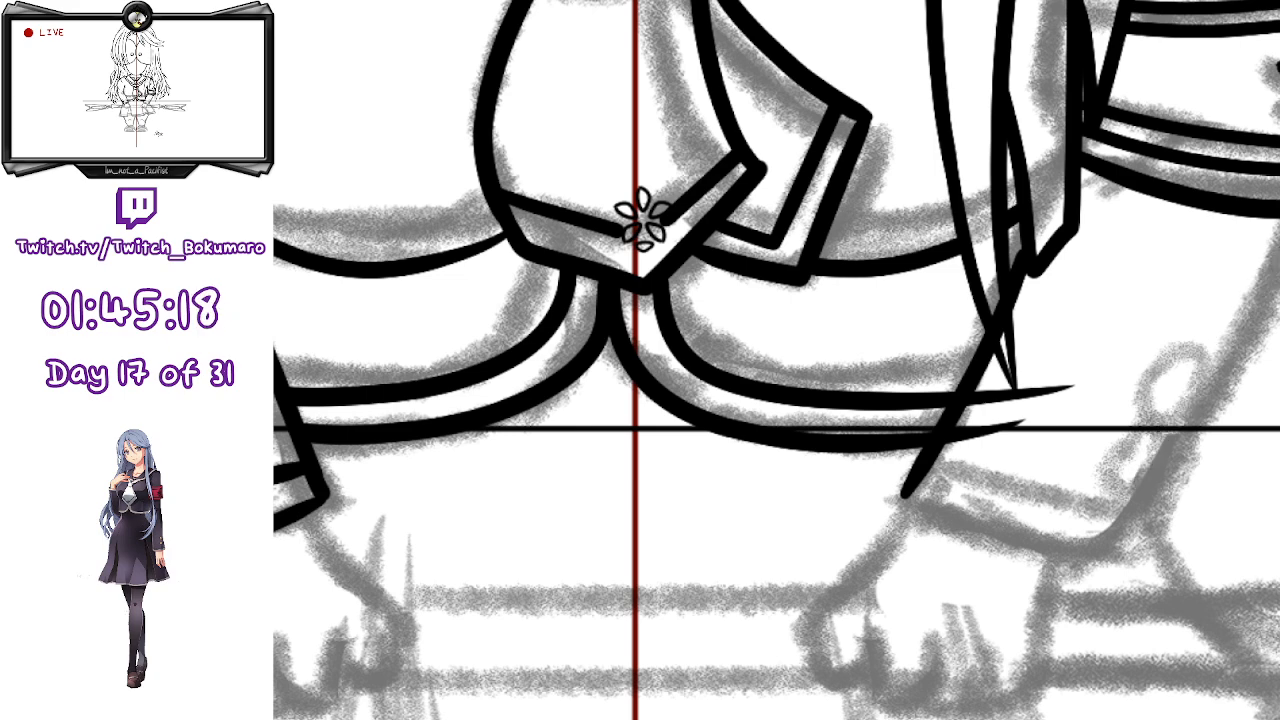
{"action": "left_click_drag", "start_coordinate": [1278, 232], "coordinate": [1143, 522]}
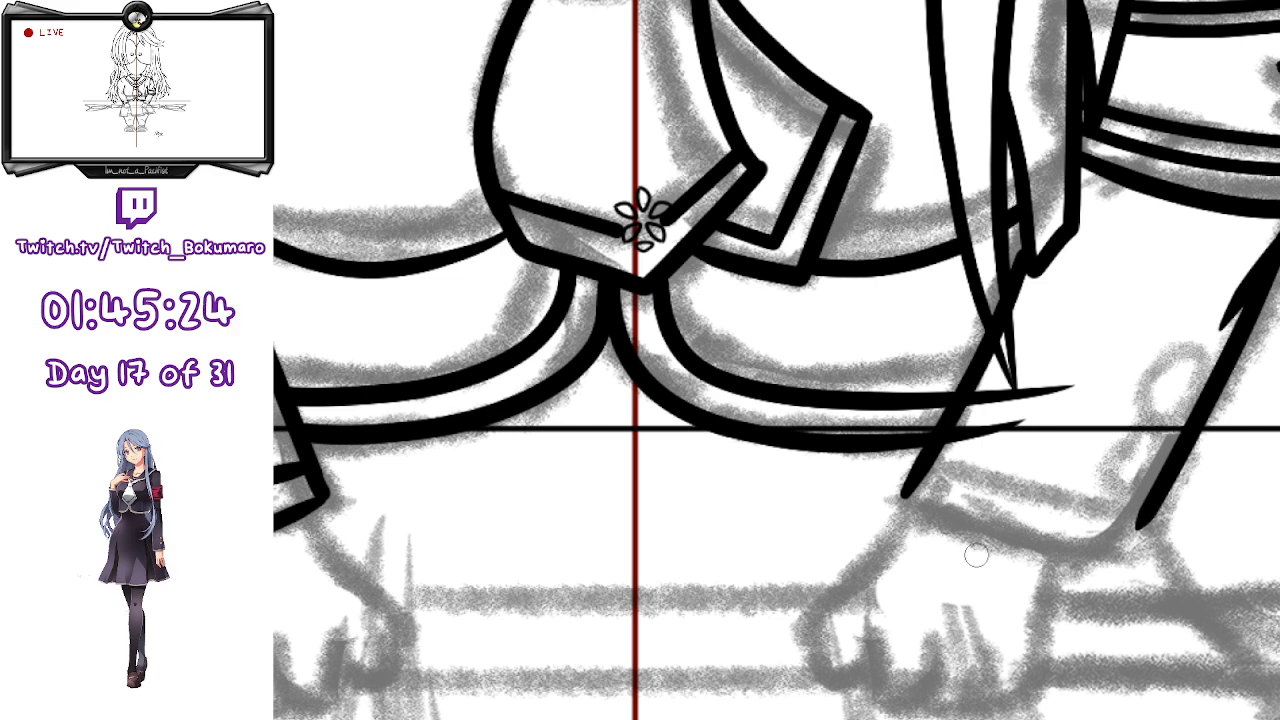
- Ink the cuff band and closing edge on the sleeve at the figure's right, along with its buttons
{"action": "mouse_move", "coordinate": [940, 455]}
{"action": "left_mouse_down"}
{"action": "mouse_move", "coordinate": [1151, 505]}
{"action": "mouse_move", "coordinate": [1076, 502]}
{"action": "mouse_move", "coordinate": [1142, 515]}
{"action": "left_mouse_up"}
{"action": "key", "text": "ctrl+z"}
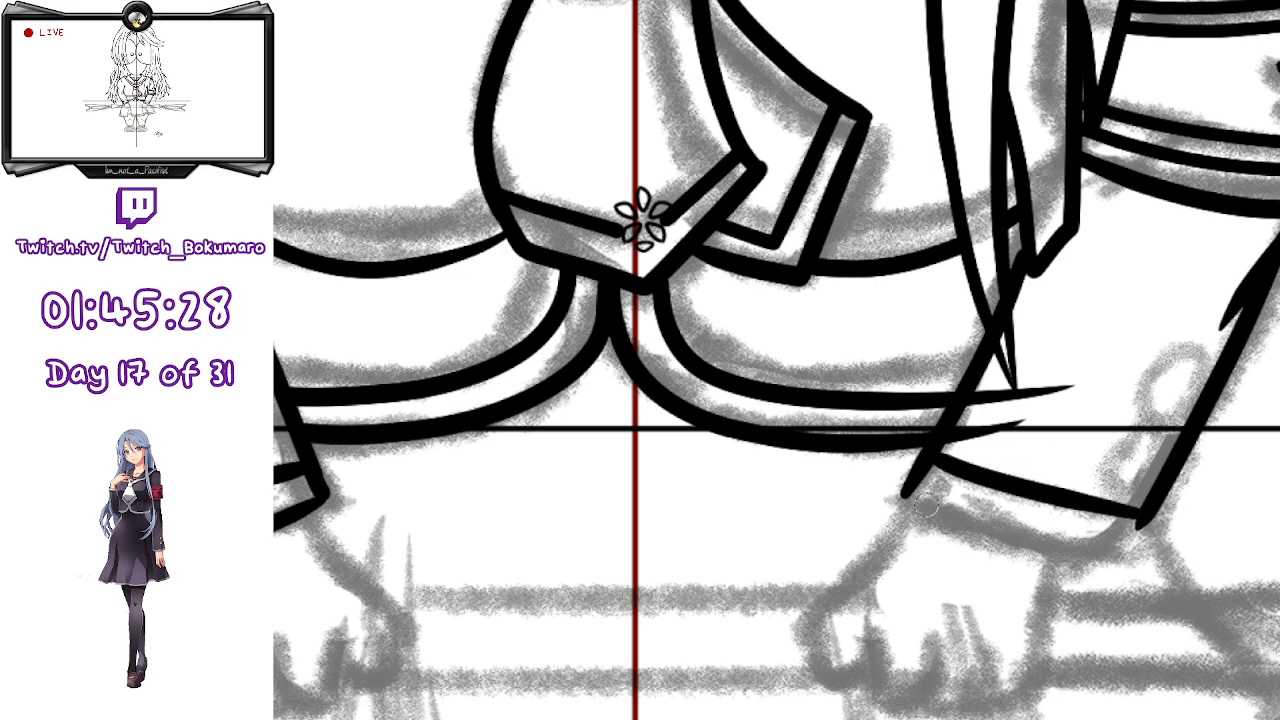
{"action": "mouse_move", "coordinate": [905, 493]}
{"action": "left_mouse_down"}
{"action": "mouse_move", "coordinate": [956, 523]}
{"action": "mouse_move", "coordinate": [1121, 557]}
{"action": "mouse_move", "coordinate": [1147, 512]}
{"action": "mouse_move", "coordinate": [1118, 555]}
{"action": "left_mouse_up"}
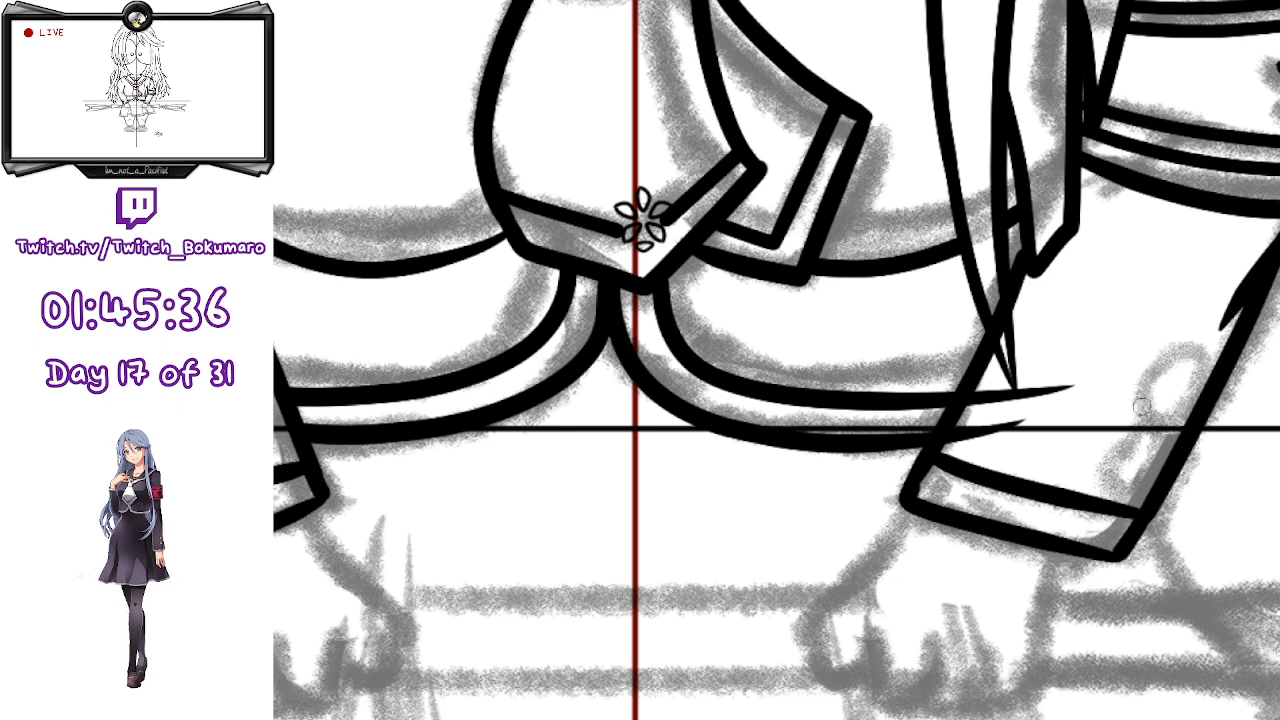
{"action": "mouse_move", "coordinate": [1137, 438]}
{"action": "left_mouse_down"}
{"action": "mouse_move", "coordinate": [1130, 483]}
{"action": "mouse_move", "coordinate": [1149, 433]}
{"action": "mouse_move", "coordinate": [1121, 481]}
{"action": "mouse_move", "coordinate": [1129, 436]}
{"action": "mouse_move", "coordinate": [1273, 463]}
{"action": "mouse_move", "coordinate": [1247, 458]}
{"action": "mouse_move", "coordinate": [1271, 446]}
{"action": "mouse_move", "coordinate": [1277, 478]}
{"action": "left_mouse_up"}
{"action": "key", "text": "ctrl+z"}
{"action": "key", "text": "ctrl+z"}
{"action": "key", "text": "ctrl+z"}
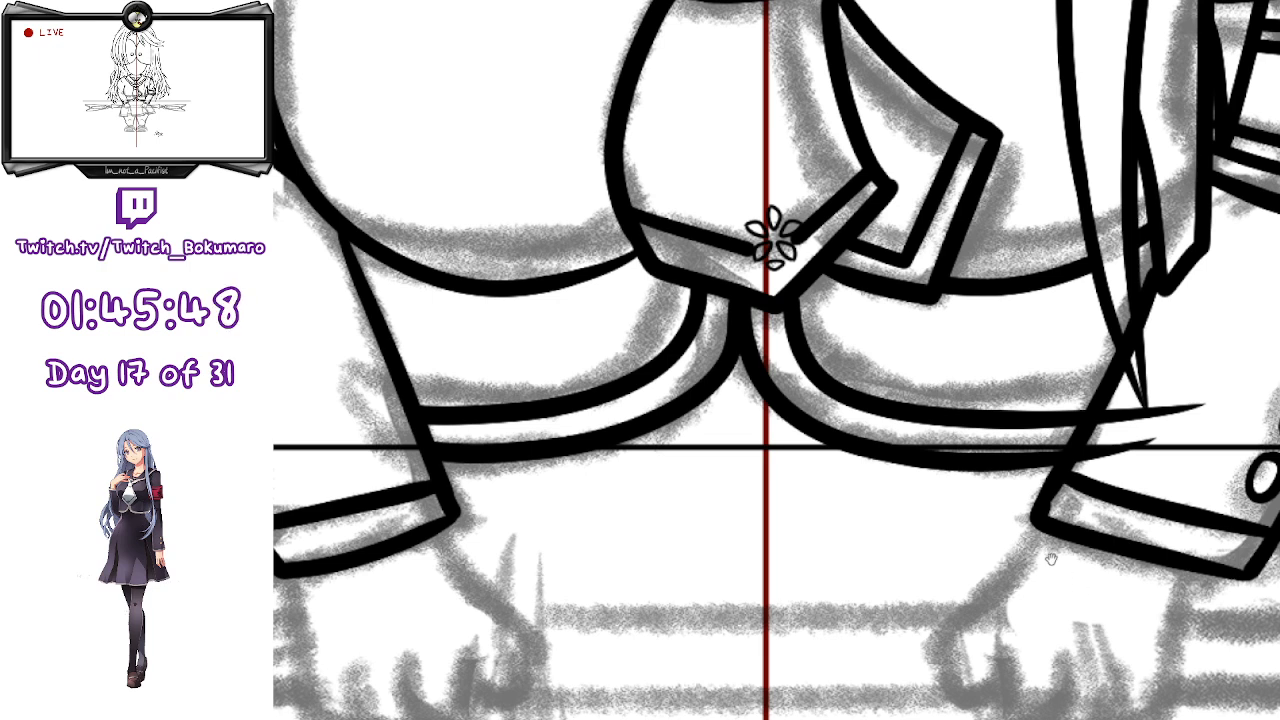
- Erase the ends of the jacket hem lines that overrun the sleeve on the right
{"action": "left_click_drag", "start_coordinate": [1064, 577], "coordinate": [1068, 515]}
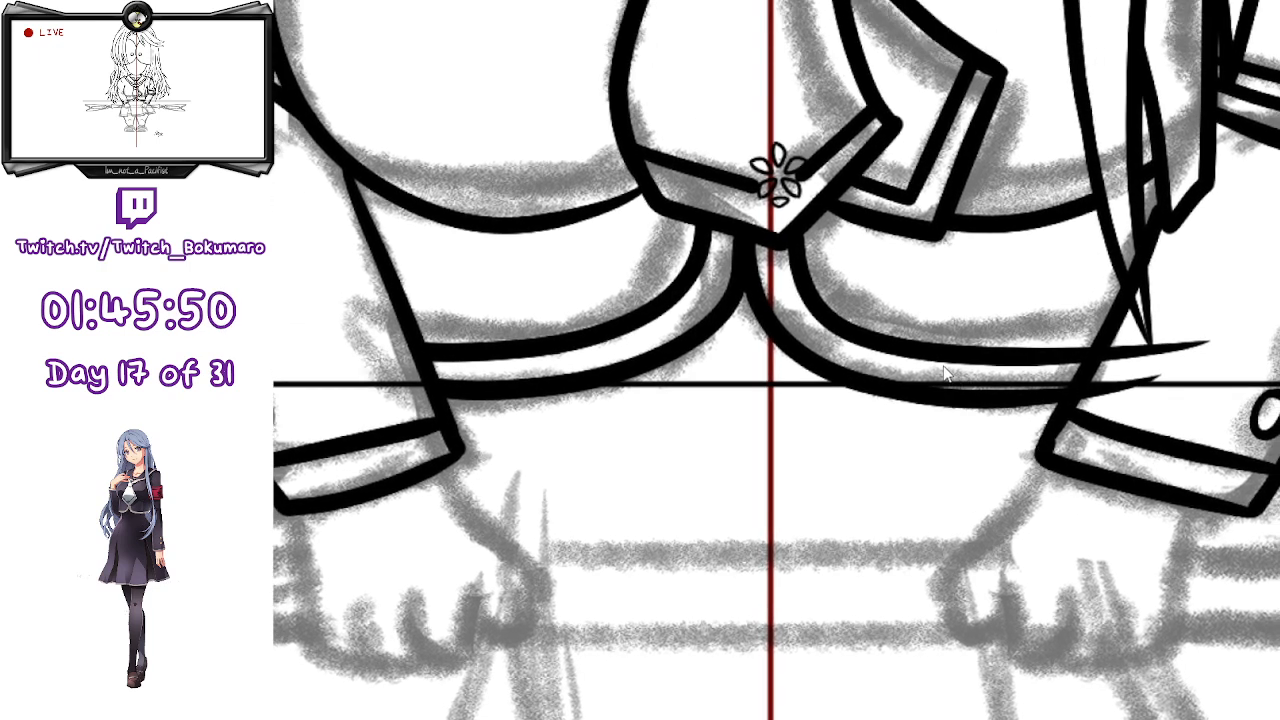
{"action": "left_click", "coordinate": [971, 355]}
{"action": "key", "text": "e"}
{"action": "mouse_move", "coordinate": [1120, 317]}
{"action": "left_mouse_down"}
{"action": "mouse_move", "coordinate": [1081, 399]}
{"action": "mouse_move", "coordinate": [1149, 362]}
{"action": "left_mouse_up"}
{"action": "key", "text": "ctrl+z"}
{"action": "mouse_move", "coordinate": [1200, 325]}
{"action": "left_mouse_down"}
{"action": "mouse_move", "coordinate": [1177, 385]}
{"action": "mouse_move", "coordinate": [1154, 352]}
{"action": "mouse_move", "coordinate": [1122, 390]}
{"action": "mouse_move", "coordinate": [1130, 362]}
{"action": "mouse_move", "coordinate": [1088, 400]}
{"action": "left_mouse_up"}
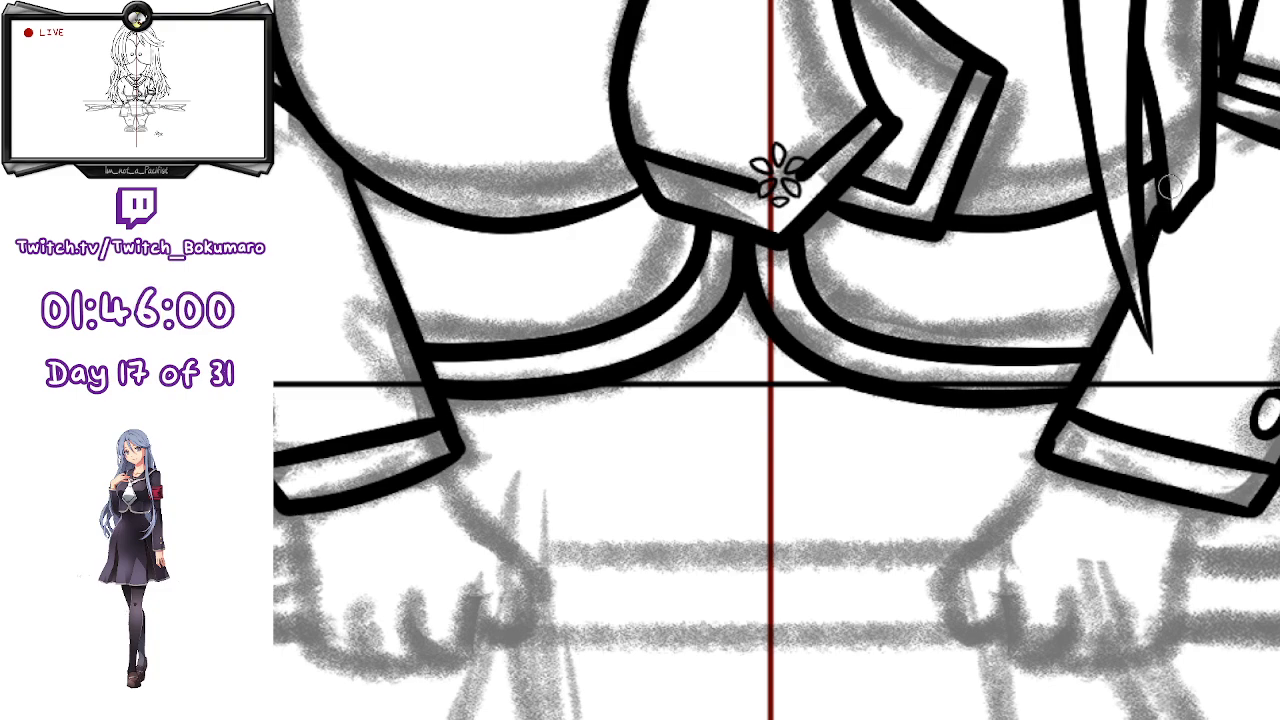
{"action": "mouse_move", "coordinate": [1080, 264]}
{"action": "left_mouse_down"}
{"action": "mouse_move", "coordinate": [1206, 299]}
{"action": "mouse_move", "coordinate": [1164, 377]}
{"action": "left_mouse_up"}
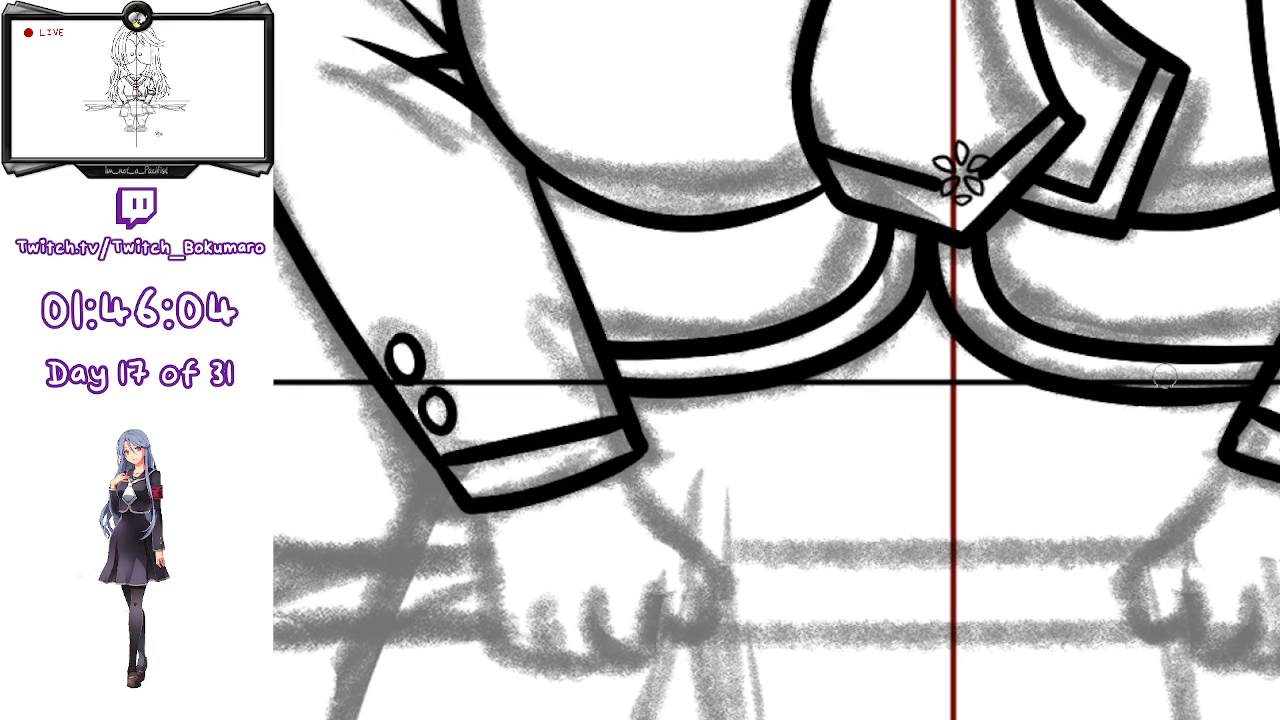
- Examine the inked figure from the hair and face down to the collar, tie, sleeves and jacket hem
{"action": "scroll", "coordinate": [851, 258], "scroll_direction": "down", "scroll_amount": 2}
{"action": "left_click_drag", "start_coordinate": [845, 45], "coordinate": [826, 484]}
{"action": "scroll", "coordinate": [825, 478], "scroll_direction": "down", "scroll_amount": 4}
{"action": "scroll", "coordinate": [827, 392], "scroll_direction": "down", "scroll_amount": 3}
{"action": "left_click_drag", "start_coordinate": [860, 280], "coordinate": [879, 382]}
{"action": "scroll", "coordinate": [876, 385], "scroll_direction": "up", "scroll_amount": 1}
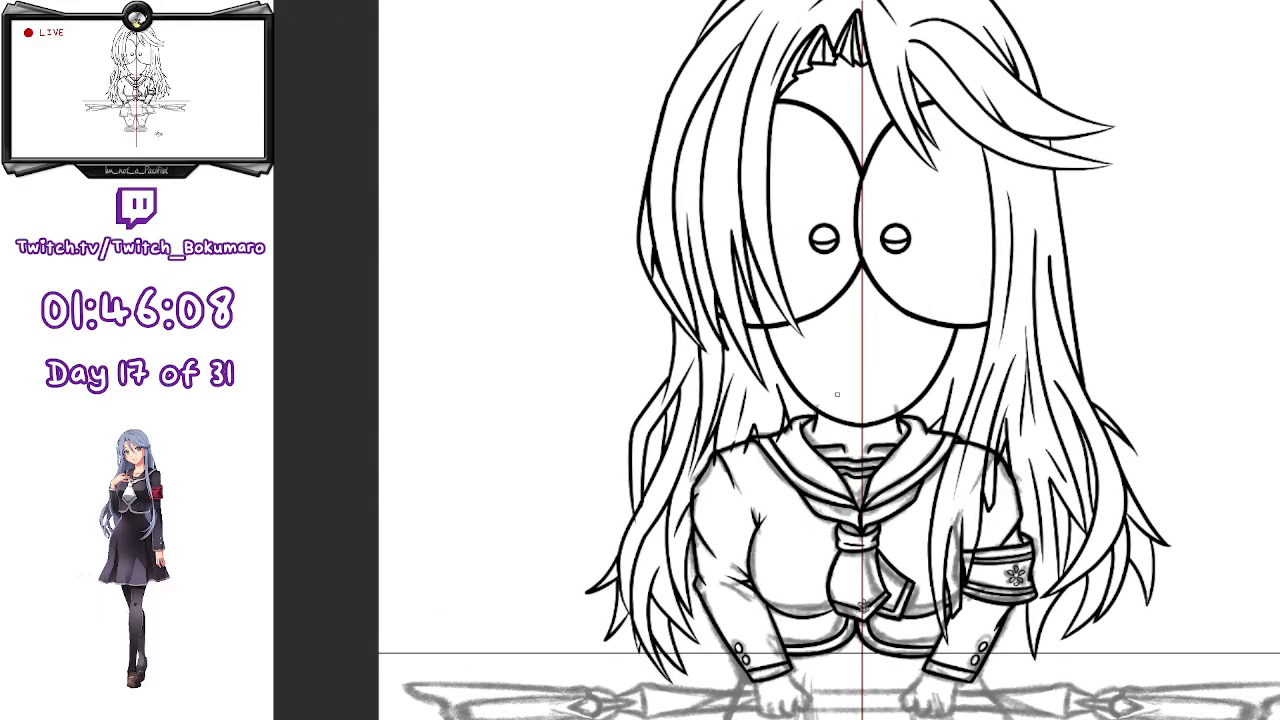
{"action": "scroll", "coordinate": [856, 535], "scroll_direction": "up", "scroll_amount": 5}
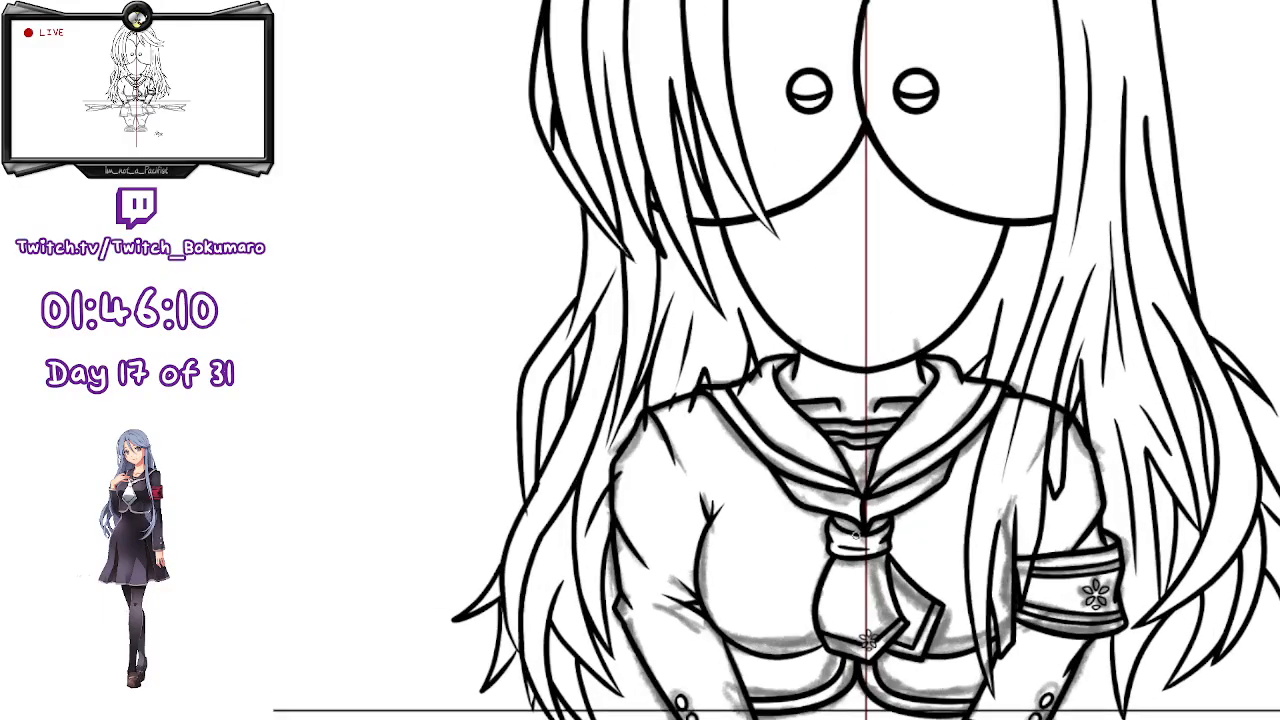
{"action": "scroll", "coordinate": [856, 535], "scroll_direction": "up", "scroll_amount": 4}
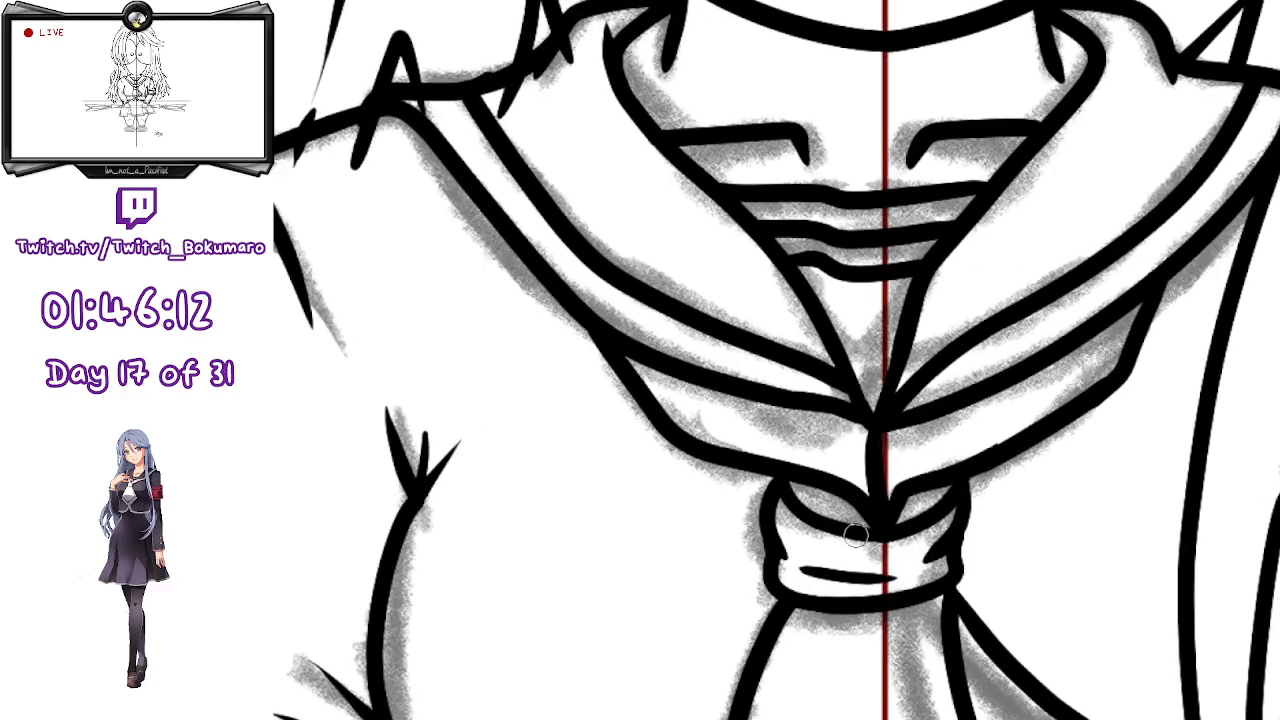
{"action": "left_click_drag", "start_coordinate": [940, 574], "coordinate": [908, 269]}
{"action": "left_click_drag", "start_coordinate": [904, 490], "coordinate": [917, 340]}
{"action": "left_click_drag", "start_coordinate": [981, 494], "coordinate": [1004, 374]}
{"action": "scroll", "coordinate": [1001, 376], "scroll_direction": "down", "scroll_amount": 2}
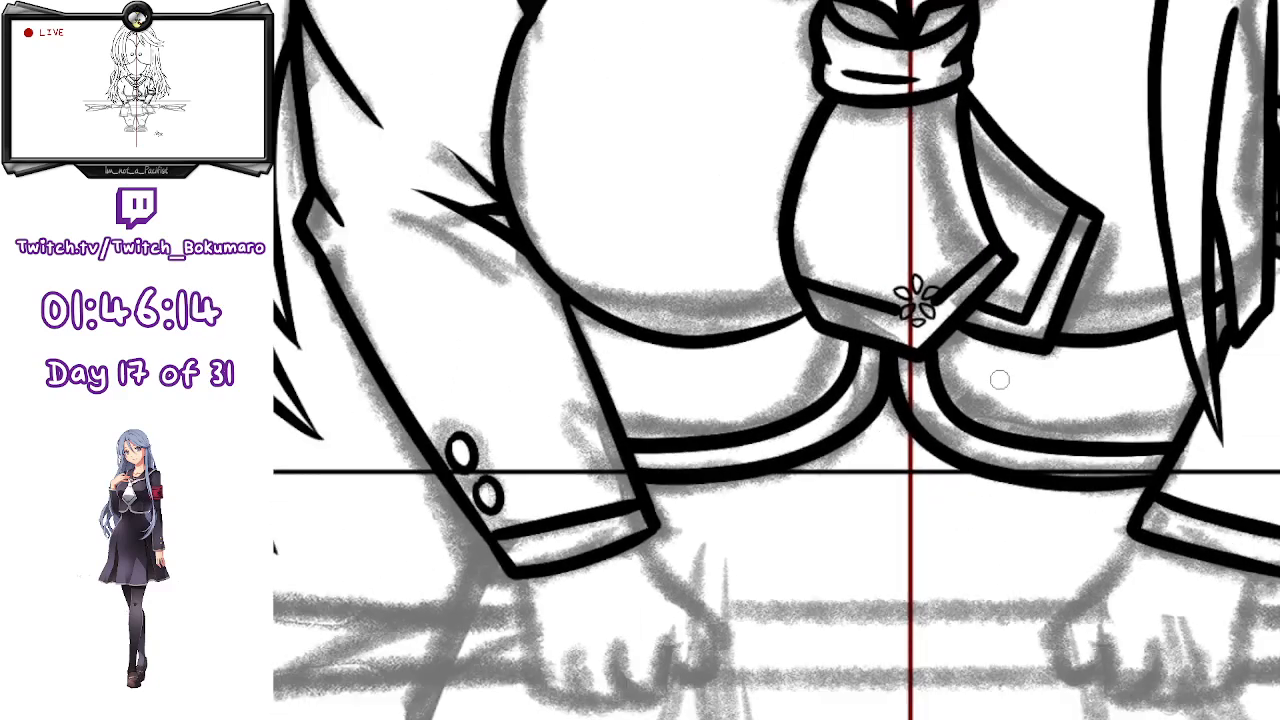
{"action": "scroll", "coordinate": [875, 502], "scroll_direction": "up", "scroll_amount": 1}
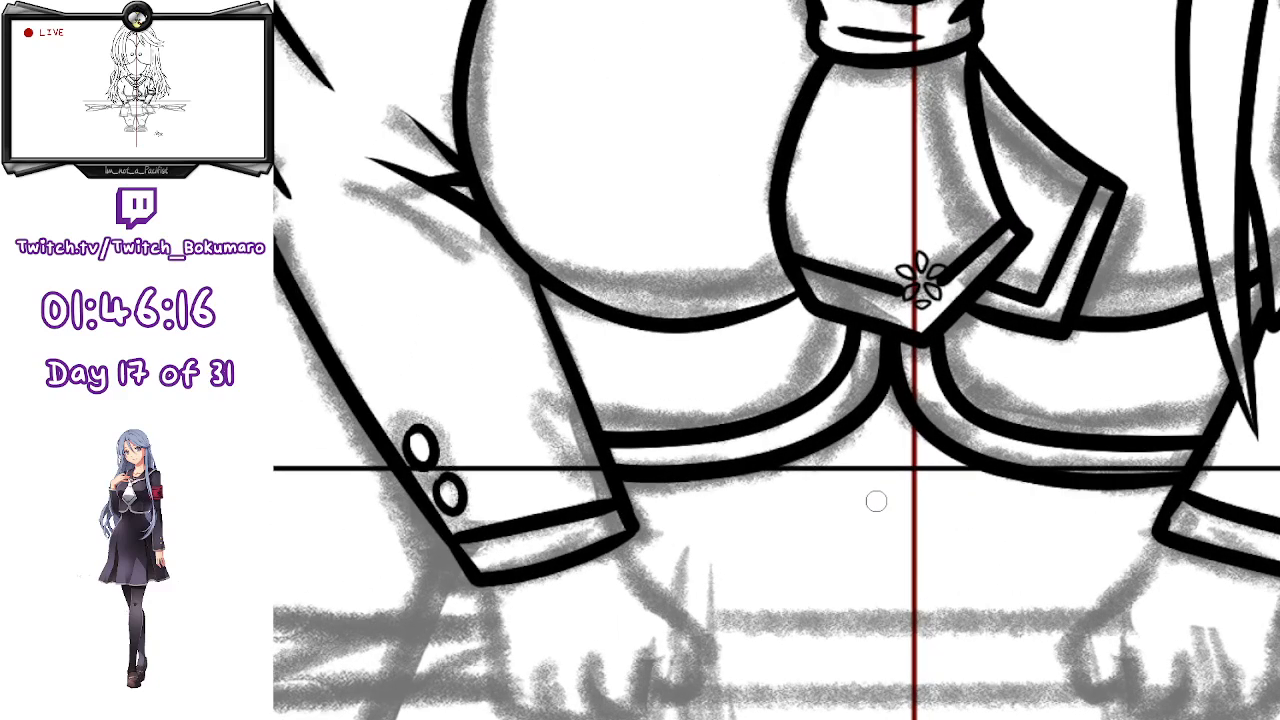
{"action": "scroll", "coordinate": [929, 506], "scroll_direction": "up", "scroll_amount": 1}
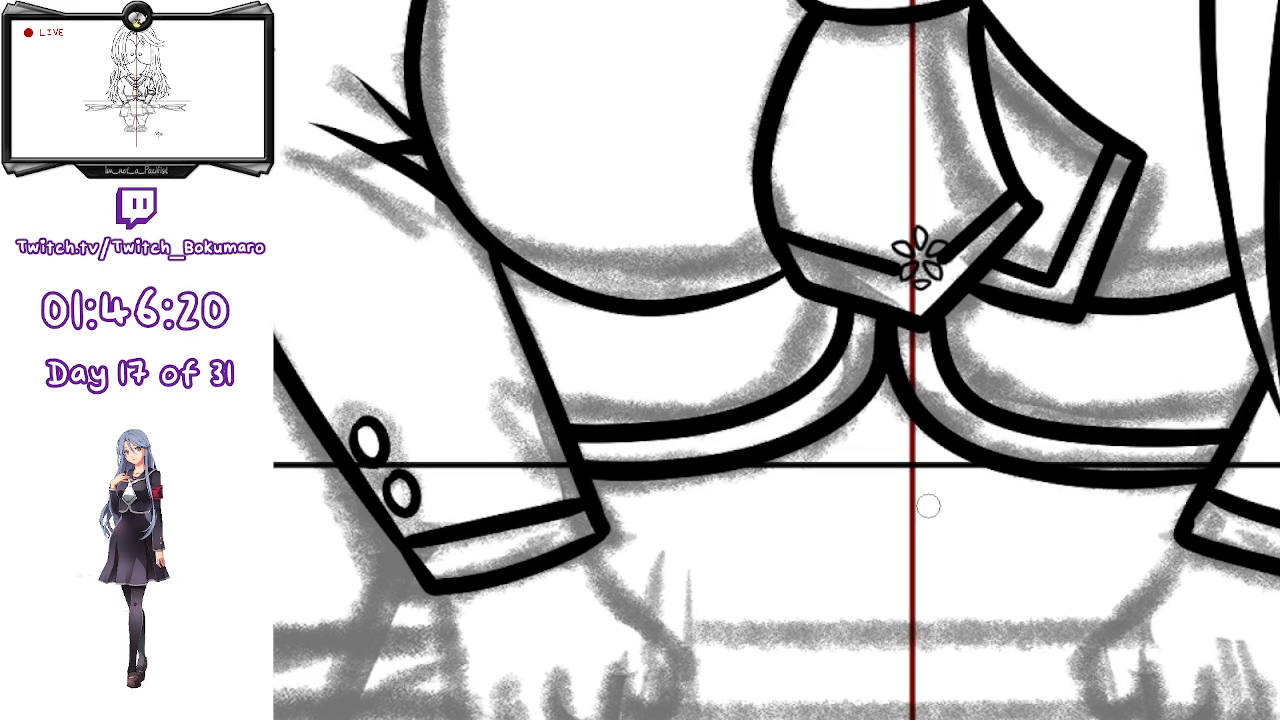
- Erase the right sleeve's inner edge where it meets the jacket hem
{"action": "left_click_drag", "start_coordinate": [1114, 461], "coordinate": [1096, 405]}
{"action": "left_click_drag", "start_coordinate": [1094, 480], "coordinate": [1092, 451]}
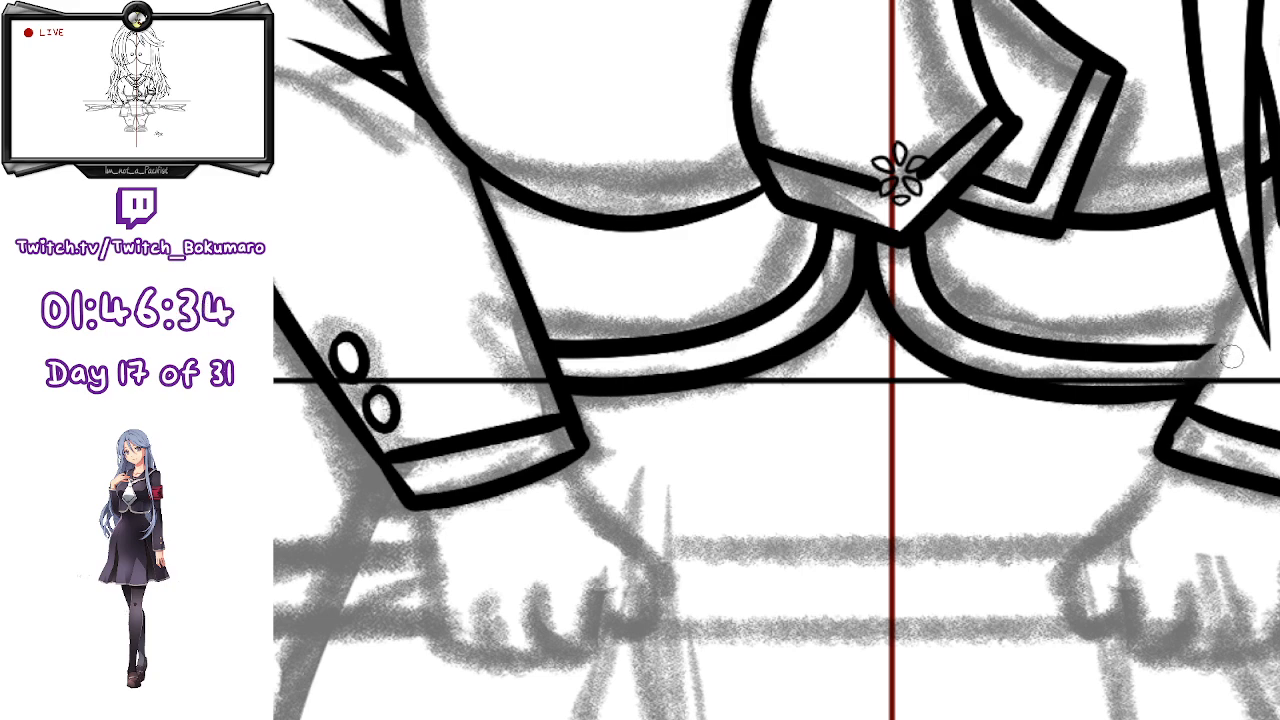
{"action": "key", "text": "ctrl+z"}
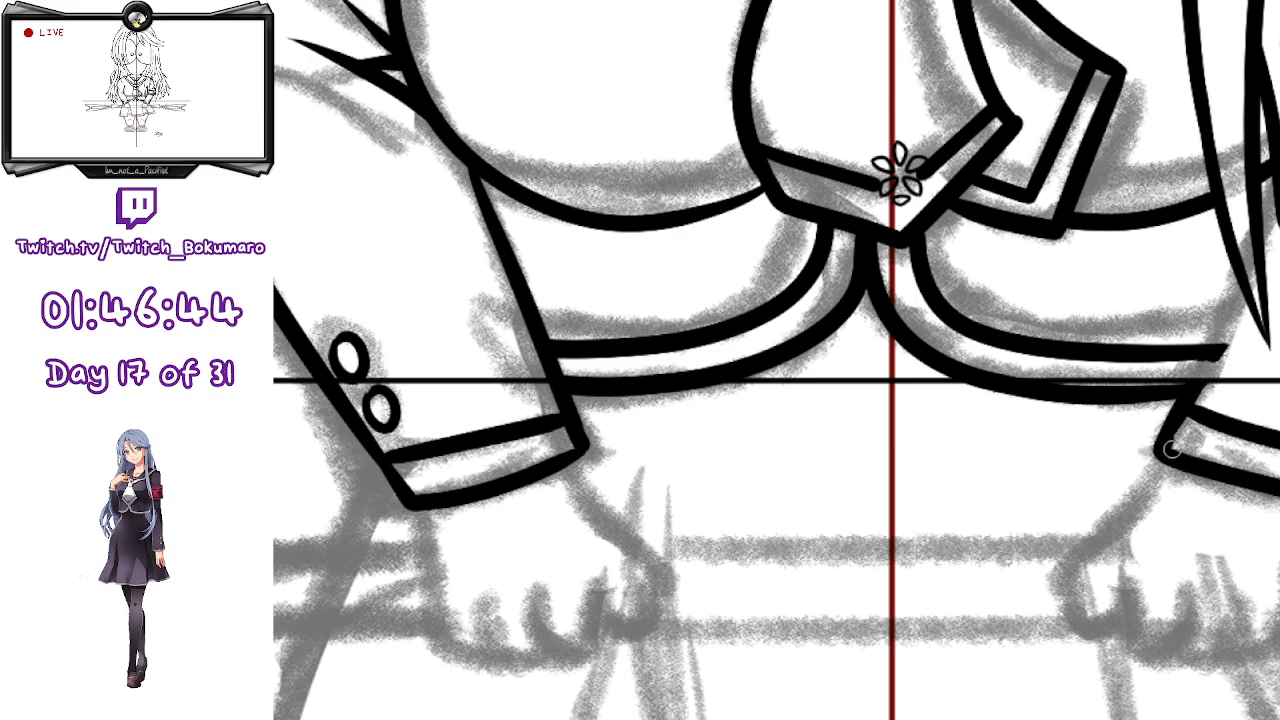
- Redraw the right sleeve's inner edge as one straight slanted line from the hair strands down through the cuff
{"action": "left_click_drag", "start_coordinate": [1175, 458], "coordinate": [1270, 258]}
{"action": "key", "text": "ctrl+z"}
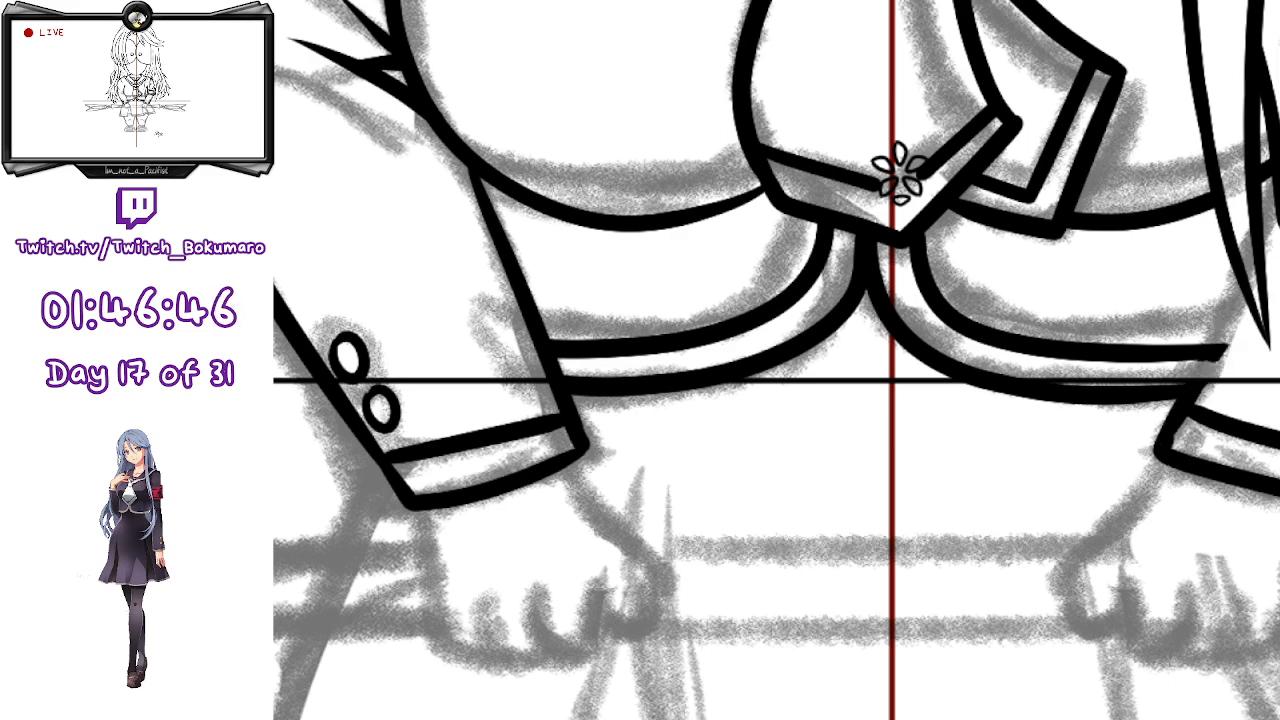
{"action": "left_click_drag", "start_coordinate": [1178, 450], "coordinate": [1264, 285]}
{"action": "key", "text": "ctrl+z"}
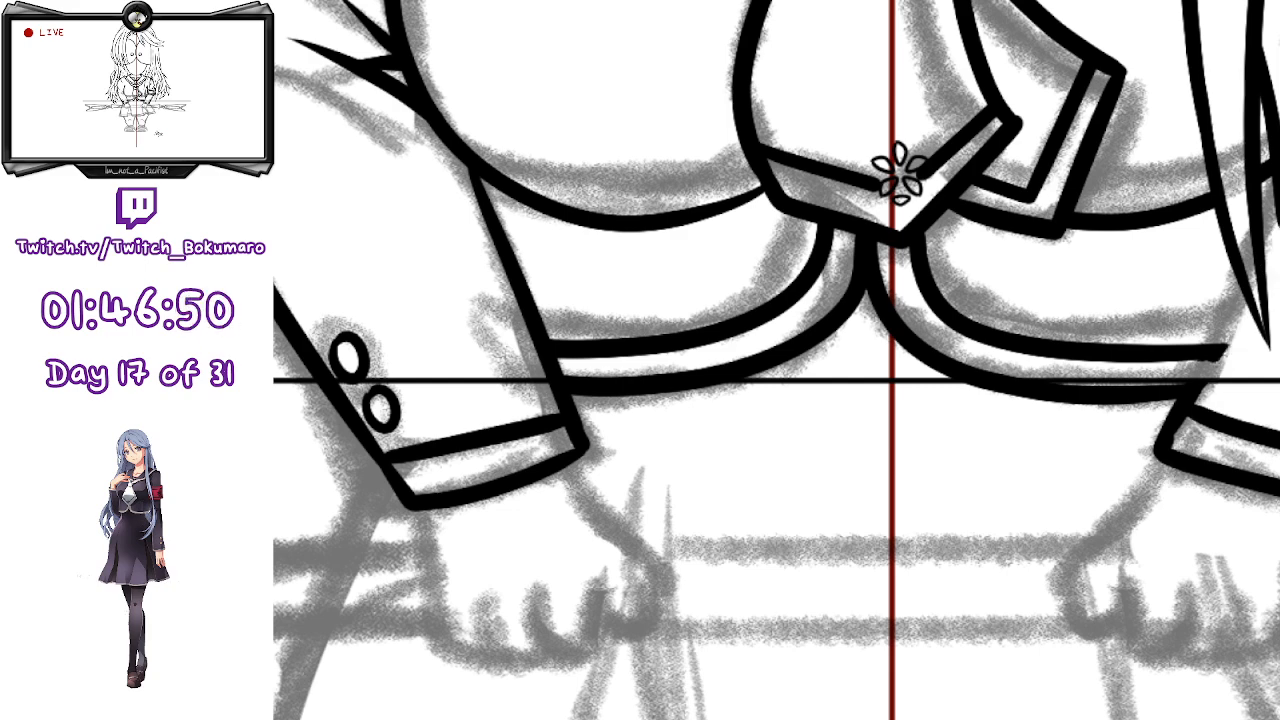
{"action": "left_click_drag", "start_coordinate": [1180, 440], "coordinate": [1264, 290]}
{"action": "key", "text": "ctrl+z"}
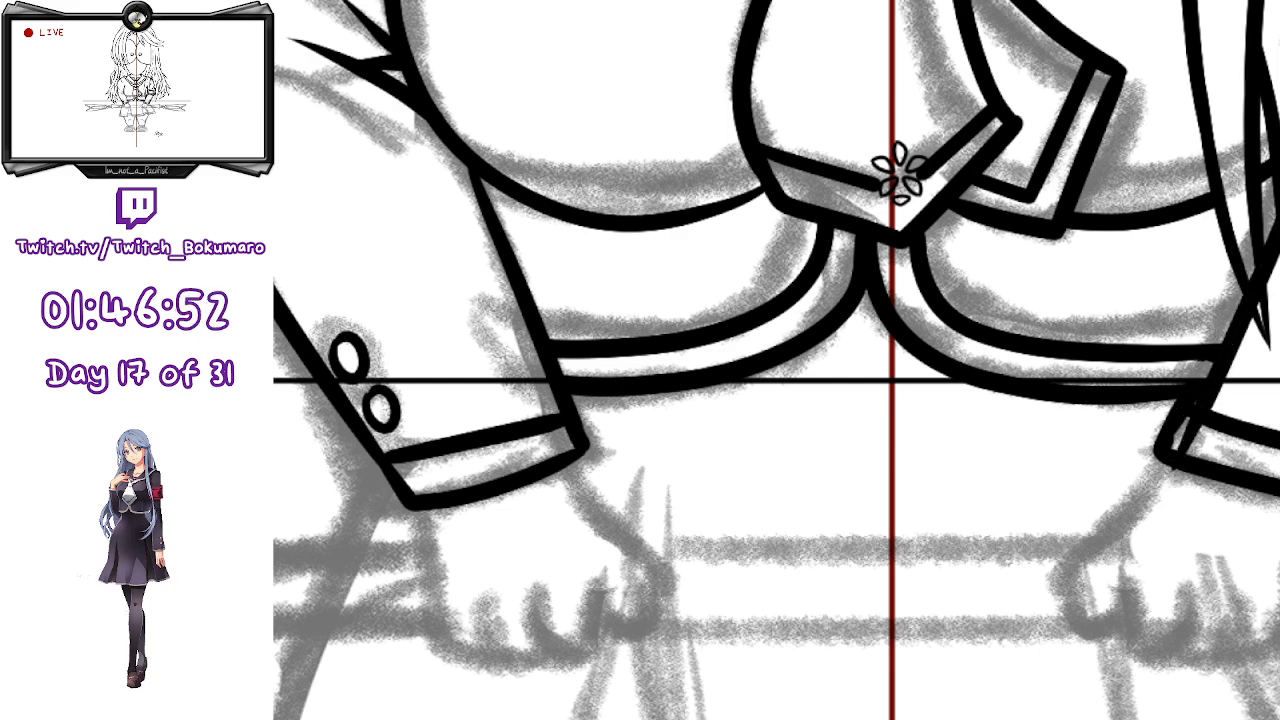
{"action": "left_click_drag", "start_coordinate": [1276, 232], "coordinate": [1181, 467]}
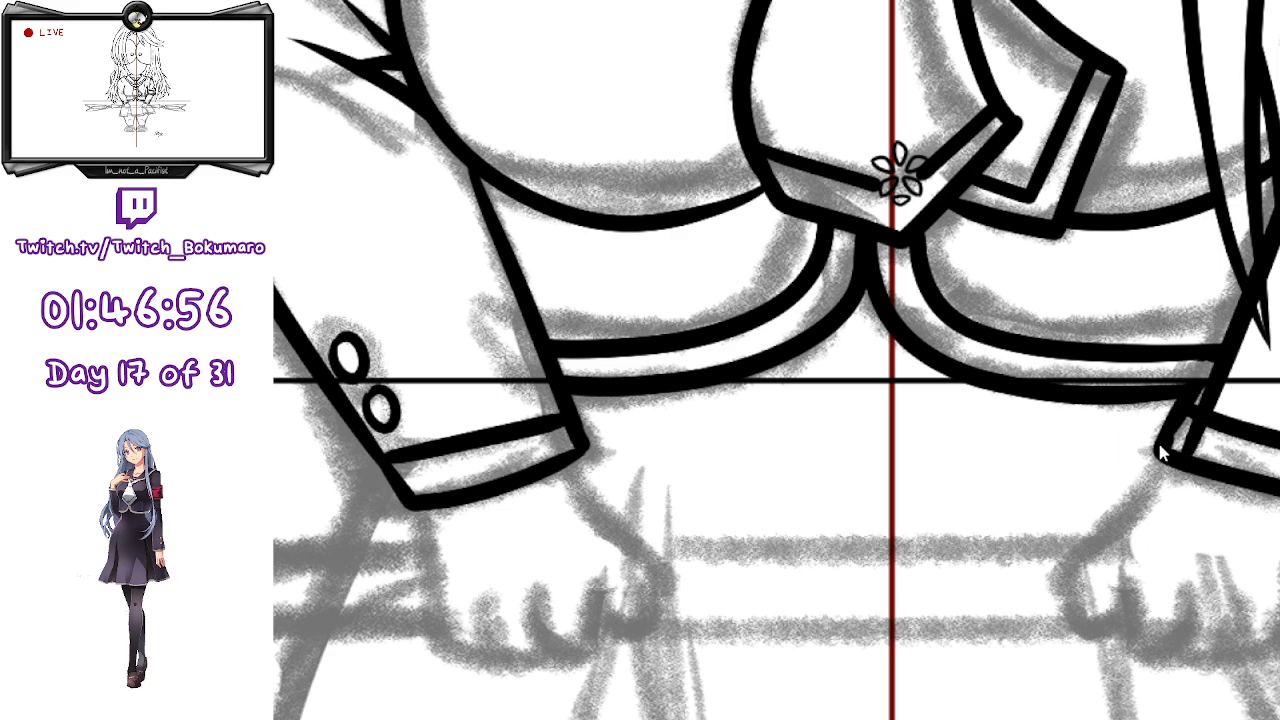
- Erase the old cuff corner outside the redrawn sleeve edge and touch up the lower jacket hem beside it
{"action": "mouse_move", "coordinate": [1157, 456]}
{"action": "left_mouse_down"}
{"action": "mouse_move", "coordinate": [1176, 455]}
{"action": "mouse_move", "coordinate": [1175, 428]}
{"action": "left_mouse_up"}
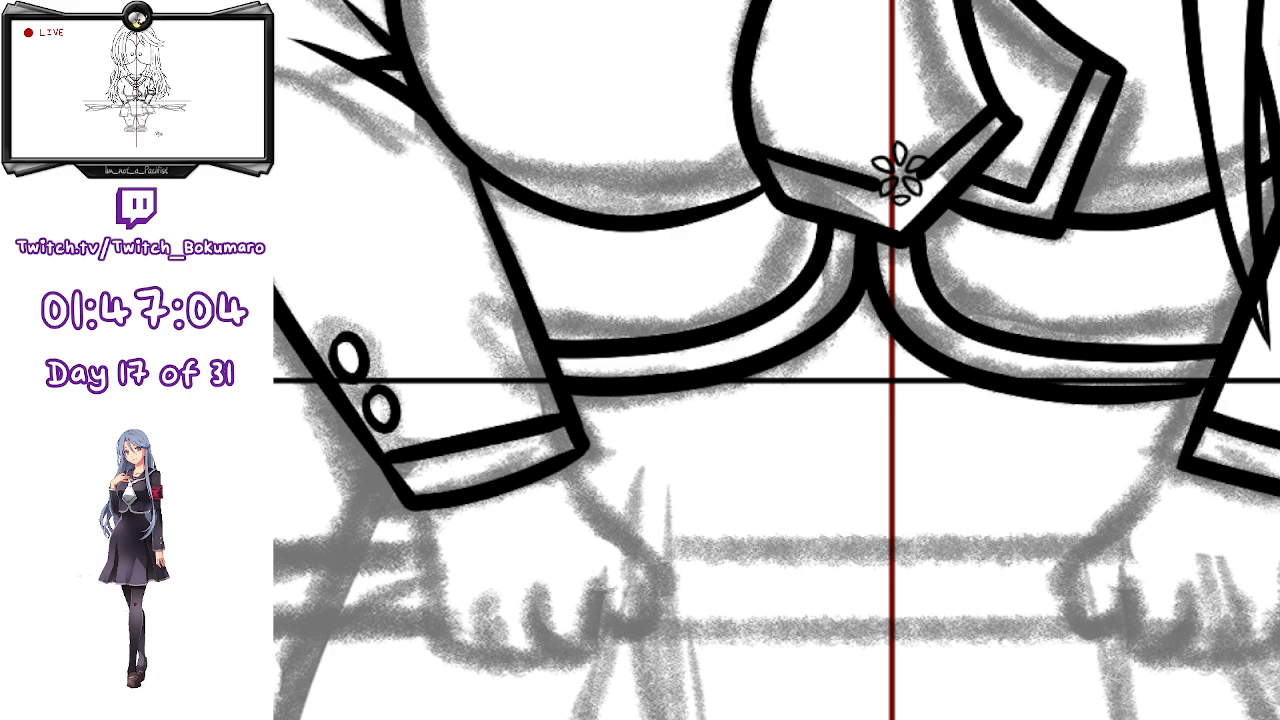
{"action": "left_click_drag", "start_coordinate": [868, 233], "coordinate": [1200, 390]}
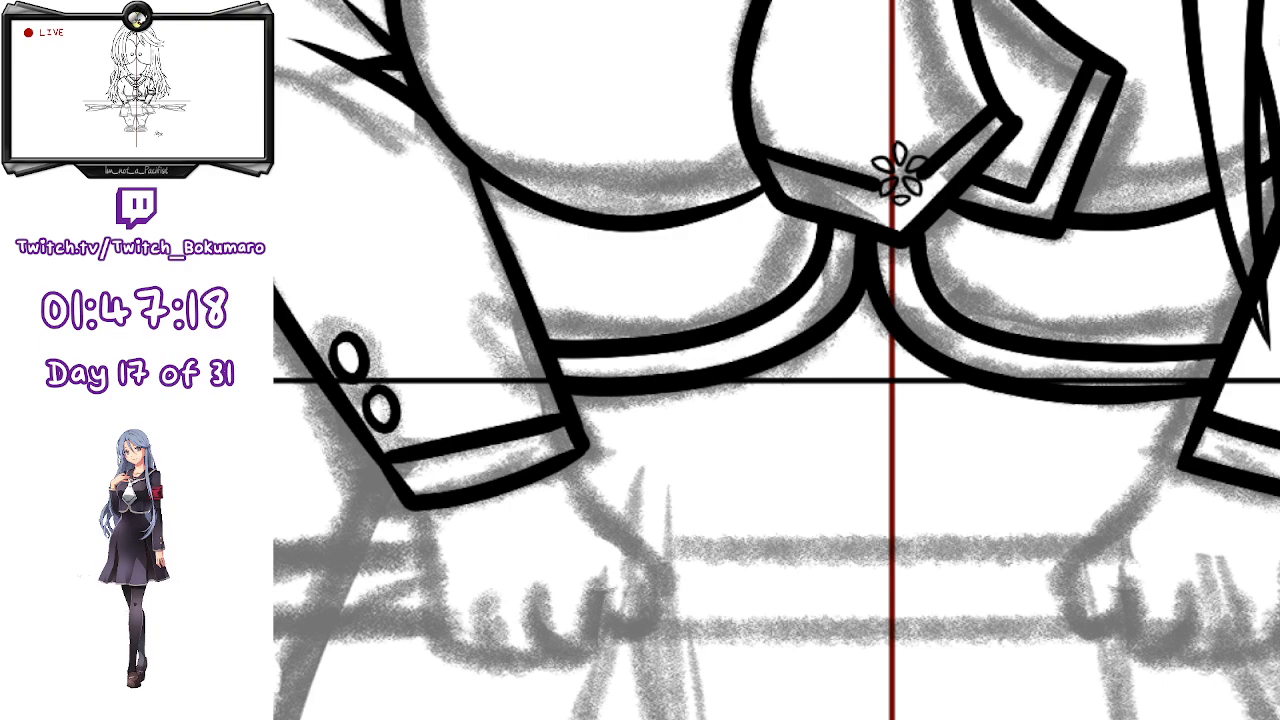
{"action": "left_click_drag", "start_coordinate": [1209, 578], "coordinate": [1130, 612]}
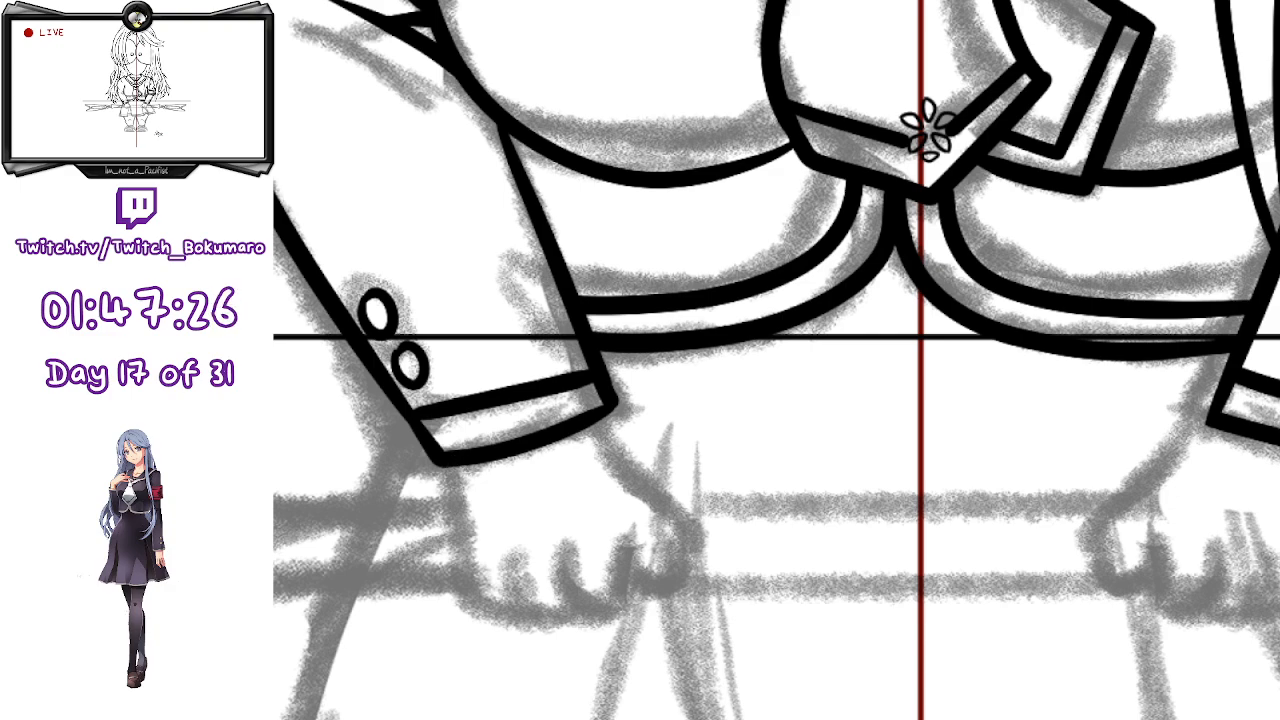
- Ink the thumb-side contour of the hand on the left, from the cuff corner down to the thumb
{"action": "scroll", "coordinate": [640, 527], "scroll_direction": "up", "scroll_amount": 2}
{"action": "left_click_drag", "start_coordinate": [862, 394], "coordinate": [968, 315]}
{"action": "left_click_drag", "start_coordinate": [699, 310], "coordinate": [742, 388]}
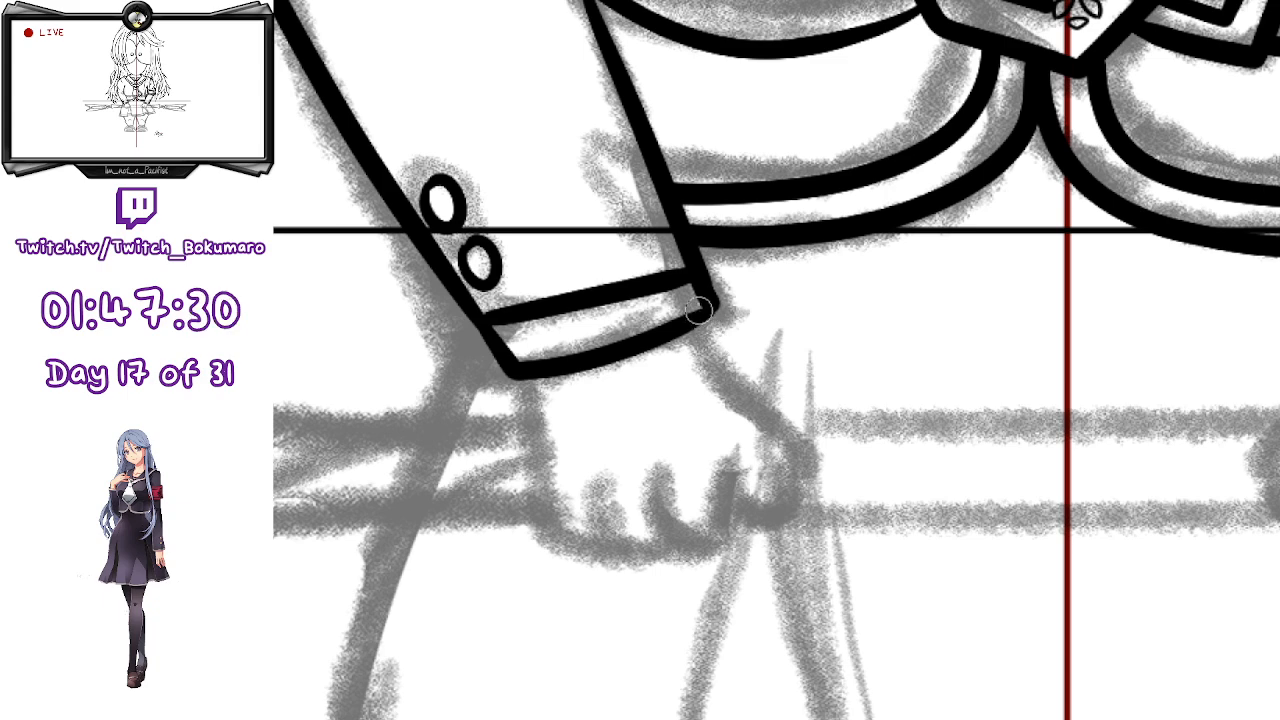
{"action": "key", "text": "ctrl+z"}
{"action": "mouse_move", "coordinate": [706, 314]}
{"action": "left_mouse_down"}
{"action": "mouse_move", "coordinate": [735, 385]}
{"action": "mouse_move", "coordinate": [779, 417]}
{"action": "left_mouse_up"}
{"action": "key", "text": "ctrl+z"}
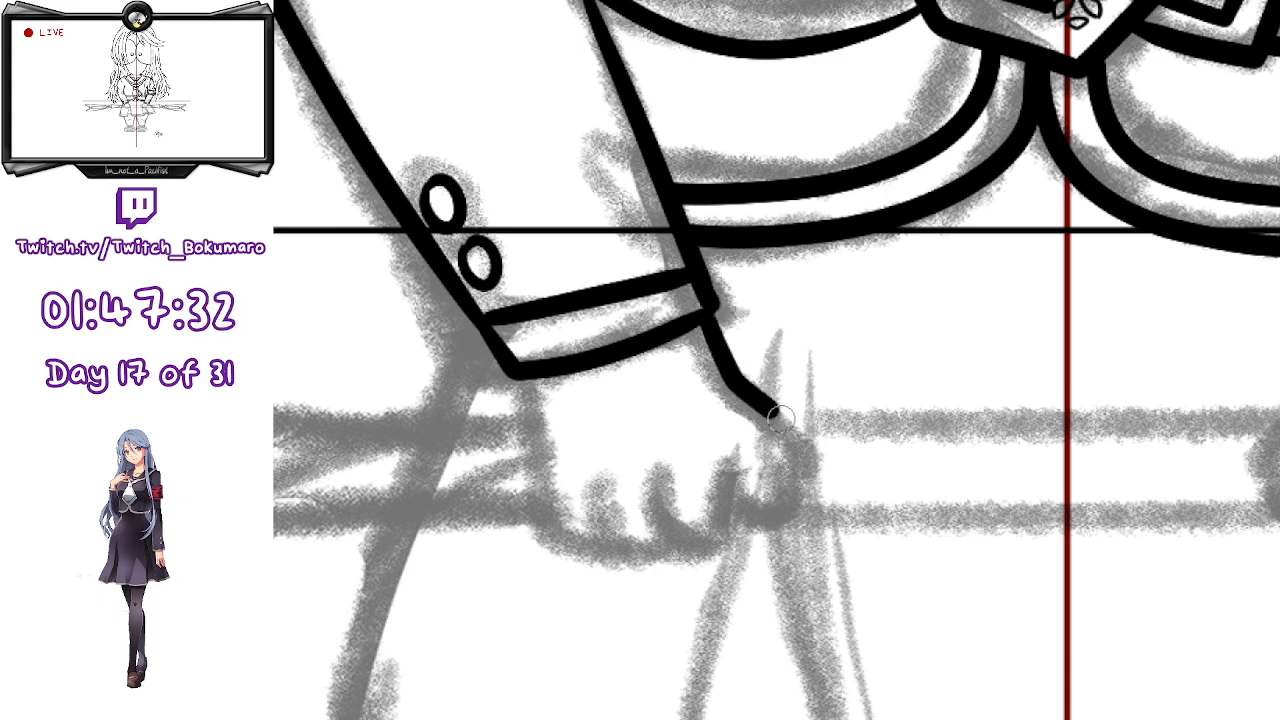
{"action": "mouse_move", "coordinate": [703, 313]}
{"action": "left_mouse_down"}
{"action": "mouse_move", "coordinate": [793, 452]}
{"action": "mouse_move", "coordinate": [800, 493]}
{"action": "left_mouse_up"}
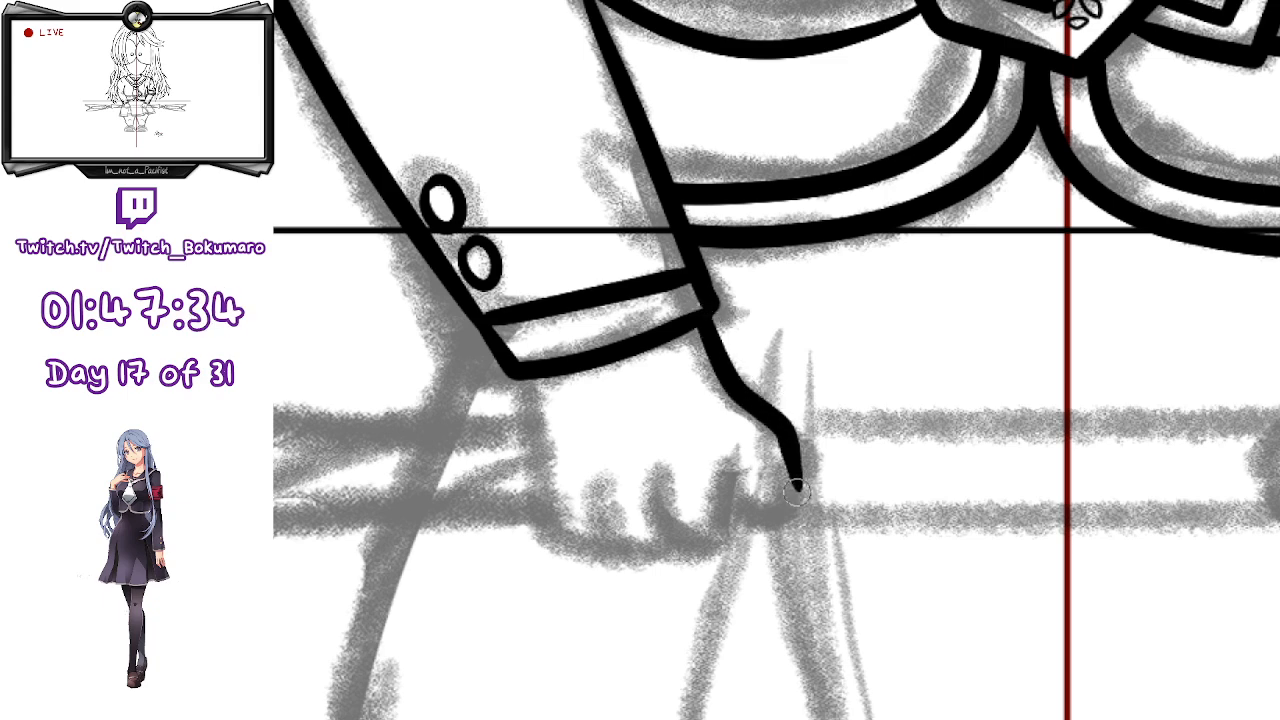
- Ink the rounded outline of the finger nearest the thumb on the left fist, following the sketch
{"action": "mouse_move", "coordinate": [737, 444]}
{"action": "left_mouse_down"}
{"action": "mouse_move", "coordinate": [734, 534]}
{"action": "mouse_move", "coordinate": [682, 548]}
{"action": "left_mouse_up"}
{"action": "key", "text": "ctrl+z"}
{"action": "mouse_move", "coordinate": [655, 485]}
{"action": "left_mouse_down"}
{"action": "mouse_move", "coordinate": [700, 543]}
{"action": "mouse_move", "coordinate": [720, 528]}
{"action": "left_mouse_up"}
{"action": "key", "text": "ctrl+z"}
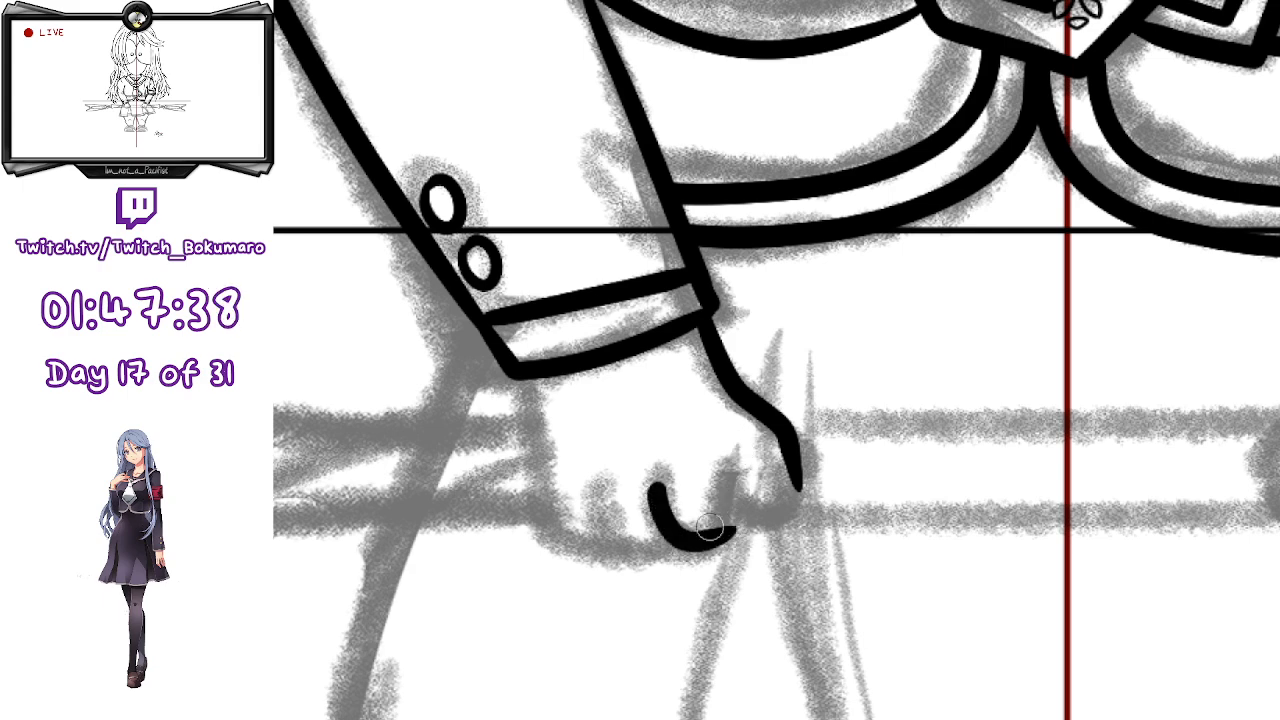
{"action": "mouse_move", "coordinate": [657, 488]}
{"action": "left_mouse_down"}
{"action": "mouse_move", "coordinate": [723, 533]}
{"action": "mouse_move", "coordinate": [728, 483]}
{"action": "mouse_move", "coordinate": [738, 517]}
{"action": "left_mouse_up"}
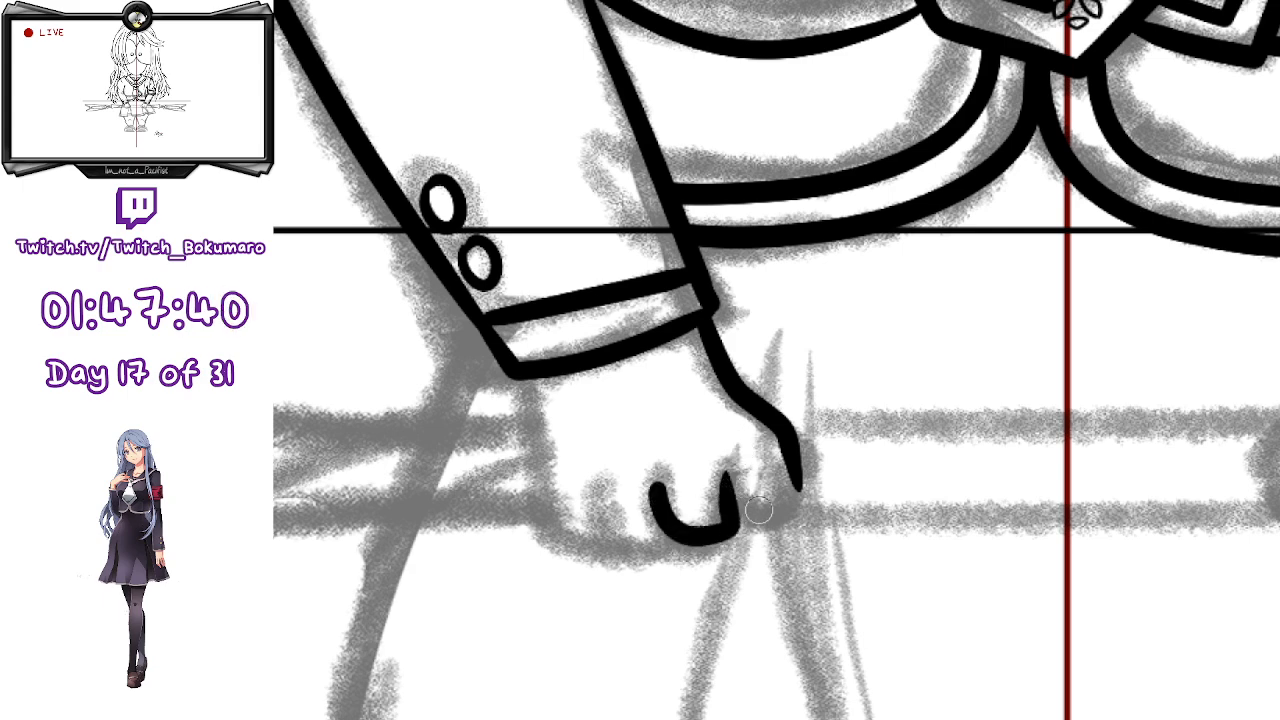
- Ink the rounded outline of the middle finger on the left fist, joining it to the finger beside it
{"action": "mouse_move", "coordinate": [672, 540]}
{"action": "left_mouse_down"}
{"action": "mouse_move", "coordinate": [611, 541]}
{"action": "mouse_move", "coordinate": [602, 472]}
{"action": "mouse_move", "coordinate": [596, 502]}
{"action": "mouse_move", "coordinate": [660, 540]}
{"action": "mouse_move", "coordinate": [672, 529]}
{"action": "mouse_move", "coordinate": [608, 542]}
{"action": "mouse_move", "coordinate": [602, 486]}
{"action": "mouse_move", "coordinate": [619, 469]}
{"action": "mouse_move", "coordinate": [628, 538]}
{"action": "mouse_move", "coordinate": [602, 516]}
{"action": "mouse_move", "coordinate": [597, 470]}
{"action": "left_mouse_up"}
{"action": "key", "text": "ctrl+z"}
{"action": "key", "text": "ctrl+z"}
{"action": "key", "text": "ctrl+z"}
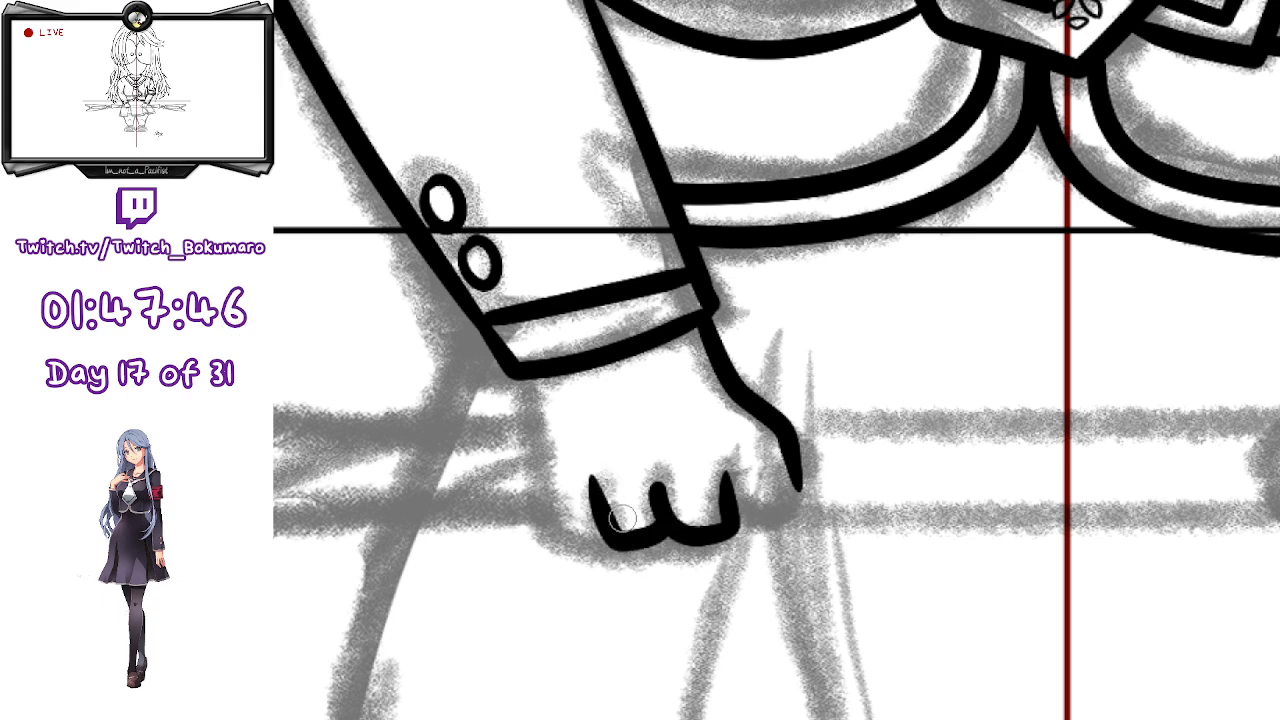
{"action": "key", "text": "ctrl+z"}
{"action": "mouse_move", "coordinate": [671, 529]}
{"action": "left_mouse_down"}
{"action": "mouse_move", "coordinate": [618, 546]}
{"action": "mouse_move", "coordinate": [603, 475]}
{"action": "left_mouse_up"}
{"action": "key", "text": "ctrl+z"}
{"action": "mouse_move", "coordinate": [671, 530]}
{"action": "left_mouse_down"}
{"action": "mouse_move", "coordinate": [600, 525]}
{"action": "mouse_move", "coordinate": [595, 464]}
{"action": "left_mouse_up"}
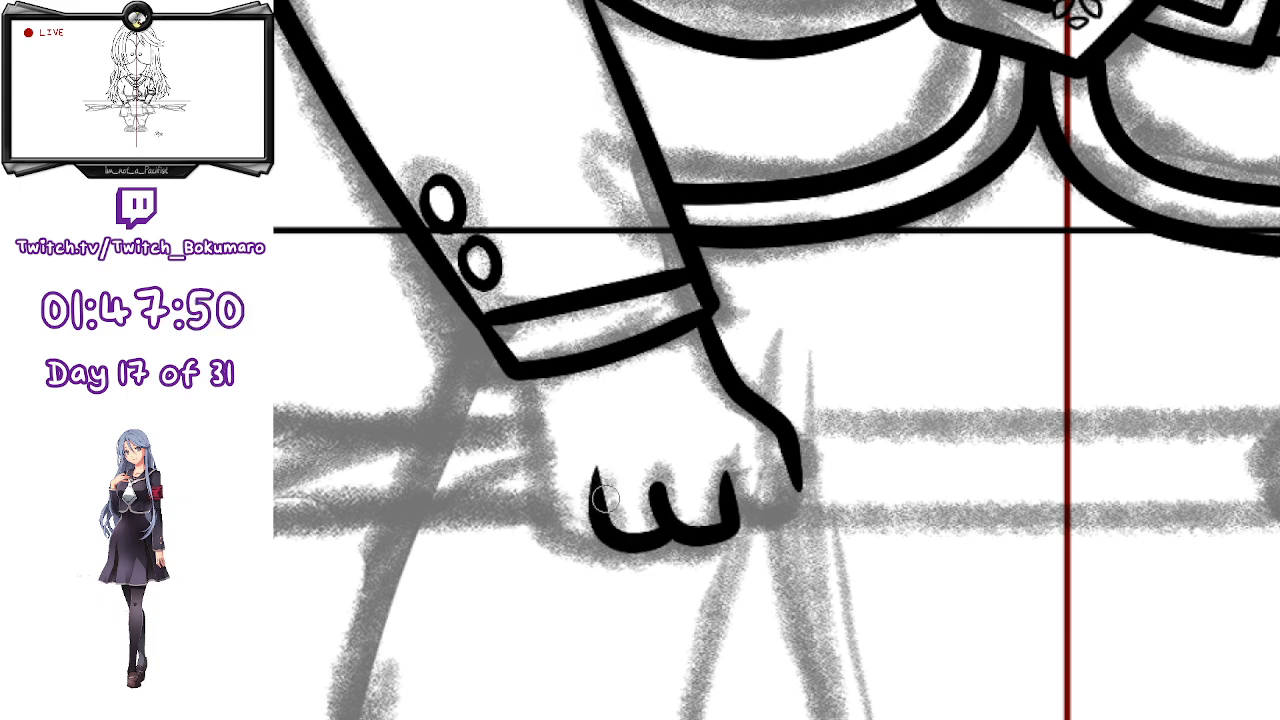
{"action": "mouse_move", "coordinate": [680, 530]}
{"action": "left_mouse_down"}
{"action": "mouse_move", "coordinate": [633, 539]}
{"action": "mouse_move", "coordinate": [607, 529]}
{"action": "mouse_move", "coordinate": [598, 462]}
{"action": "left_mouse_up"}
{"action": "key", "text": "ctrl+z"}
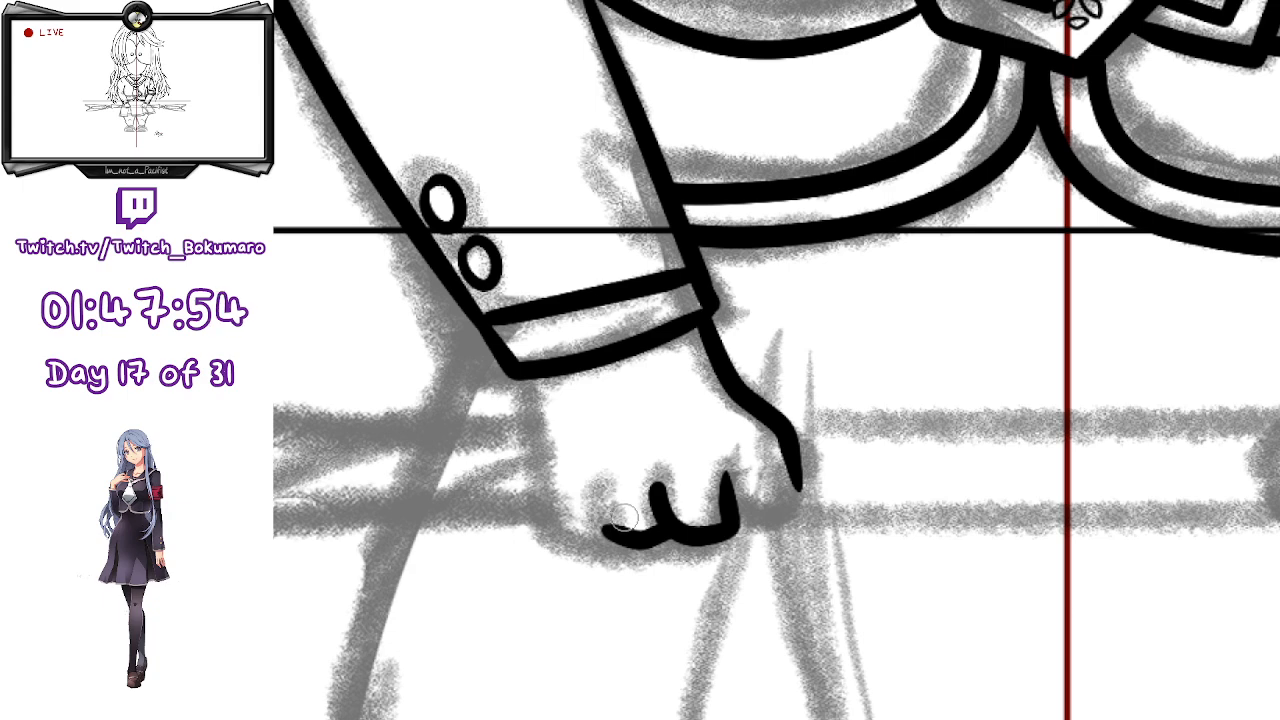
{"action": "left_click_drag", "start_coordinate": [616, 534], "coordinate": [597, 477]}
{"action": "key", "text": "ctrl+z"}
{"action": "left_click_drag", "start_coordinate": [612, 532], "coordinate": [596, 478]}
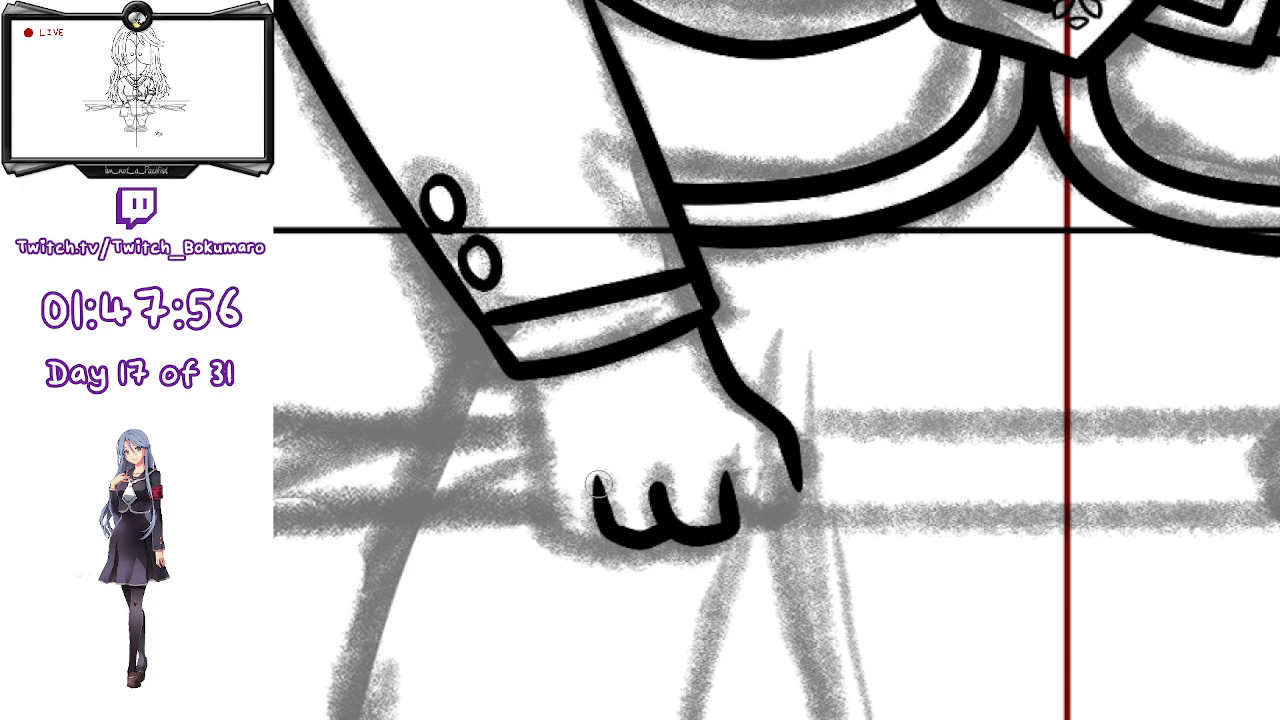
- Ink the outermost finger of the left fist and carry the line up the hand's outer side to the cuff
{"action": "mouse_move", "coordinate": [608, 528]}
{"action": "left_mouse_down"}
{"action": "mouse_move", "coordinate": [564, 532]}
{"action": "mouse_move", "coordinate": [532, 516]}
{"action": "mouse_move", "coordinate": [589, 539]}
{"action": "mouse_move", "coordinate": [554, 532]}
{"action": "mouse_move", "coordinate": [529, 502]}
{"action": "left_mouse_up"}
{"action": "key", "text": "ctrl+z"}
{"action": "left_click", "coordinate": [592, 533]}
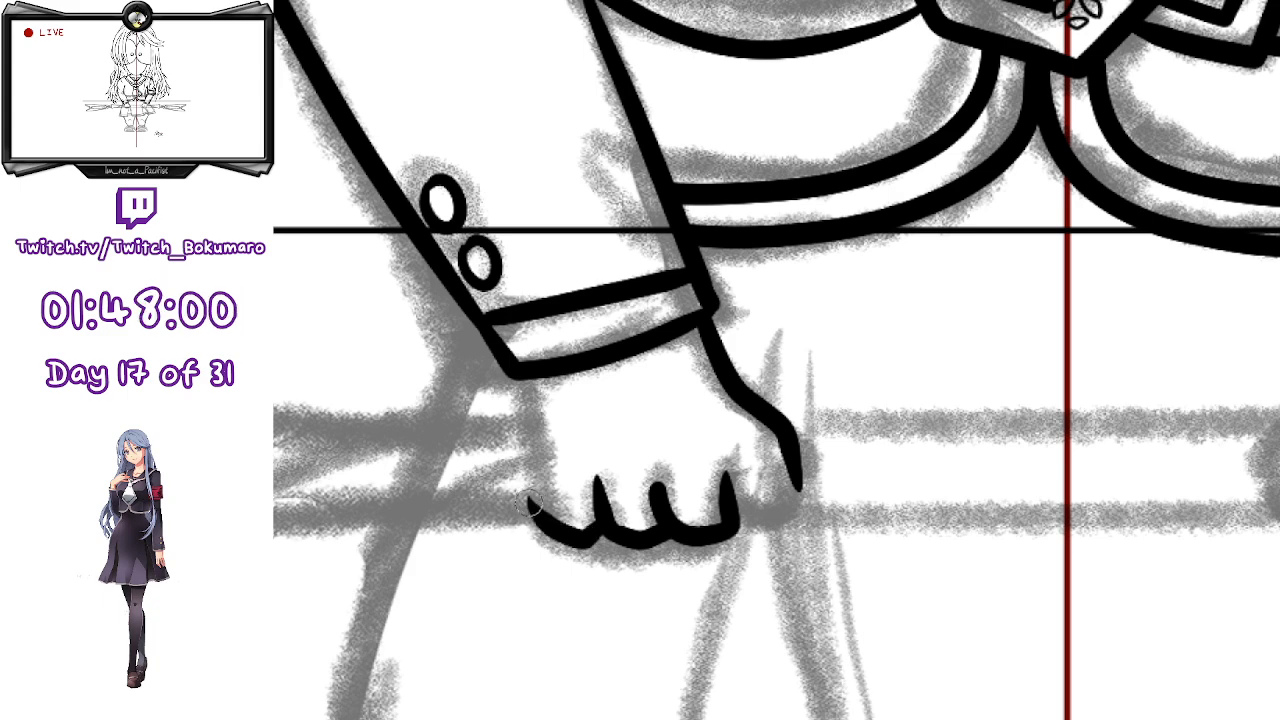
{"action": "key", "text": "ctrl+z"}
{"action": "mouse_move", "coordinate": [603, 530]}
{"action": "left_mouse_down"}
{"action": "mouse_move", "coordinate": [542, 507]}
{"action": "mouse_move", "coordinate": [530, 543]}
{"action": "mouse_move", "coordinate": [515, 527]}
{"action": "mouse_move", "coordinate": [547, 505]}
{"action": "mouse_move", "coordinate": [547, 434]}
{"action": "mouse_move", "coordinate": [526, 371]}
{"action": "left_mouse_up"}
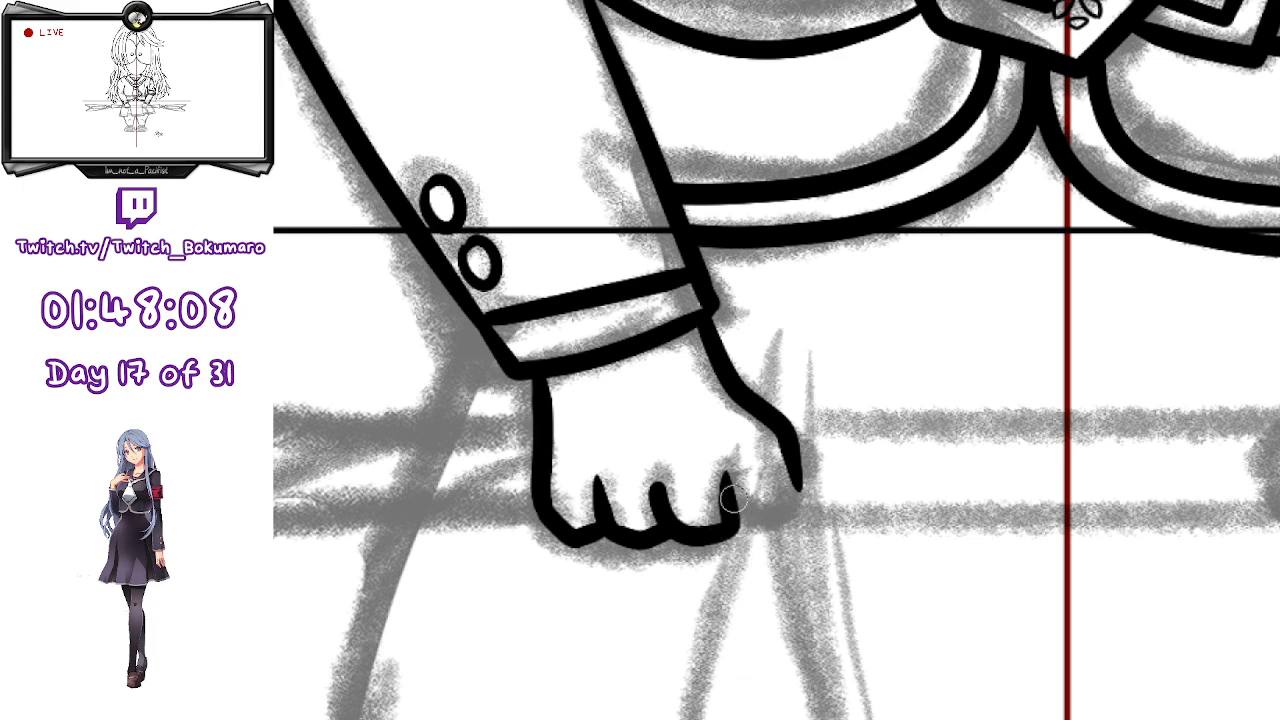
- Extend the line of the finger nearest the thumb upward and remove the thumb-side contour of the left hand
{"action": "left_click_drag", "start_coordinate": [731, 524], "coordinate": [739, 431]}
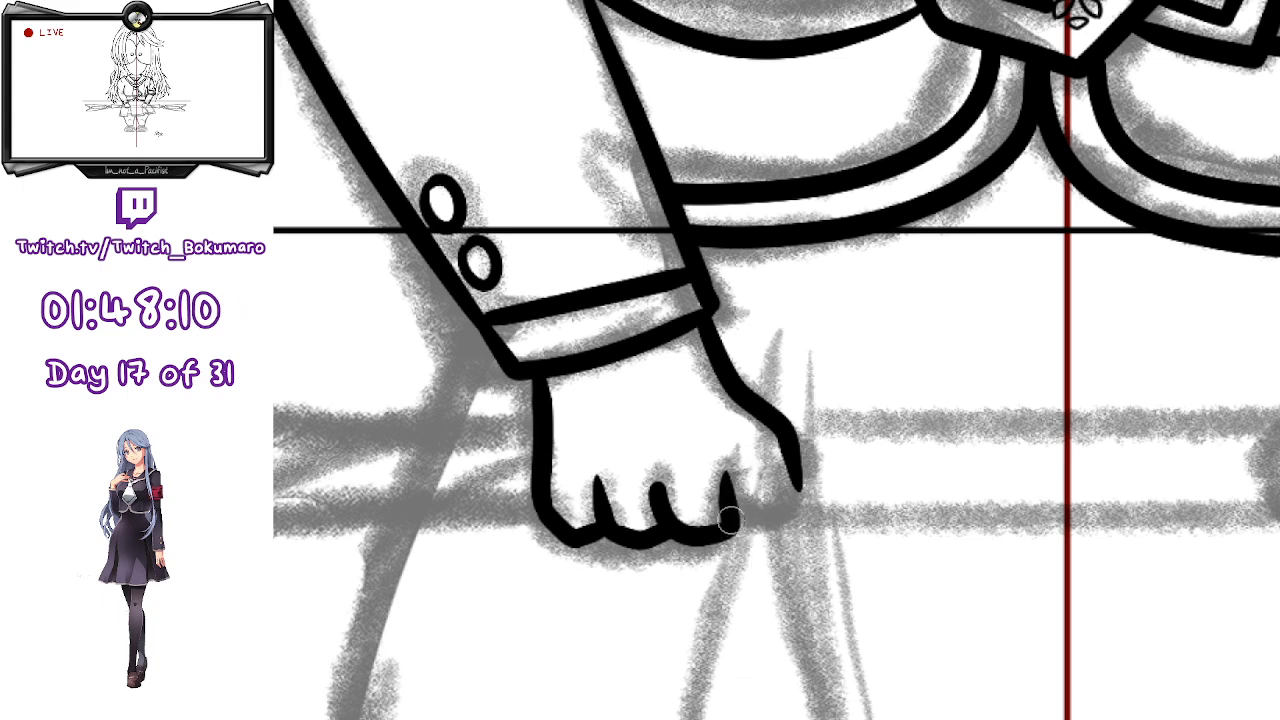
{"action": "key", "text": "ctrl+z"}
{"action": "left_click_drag", "start_coordinate": [730, 517], "coordinate": [740, 431]}
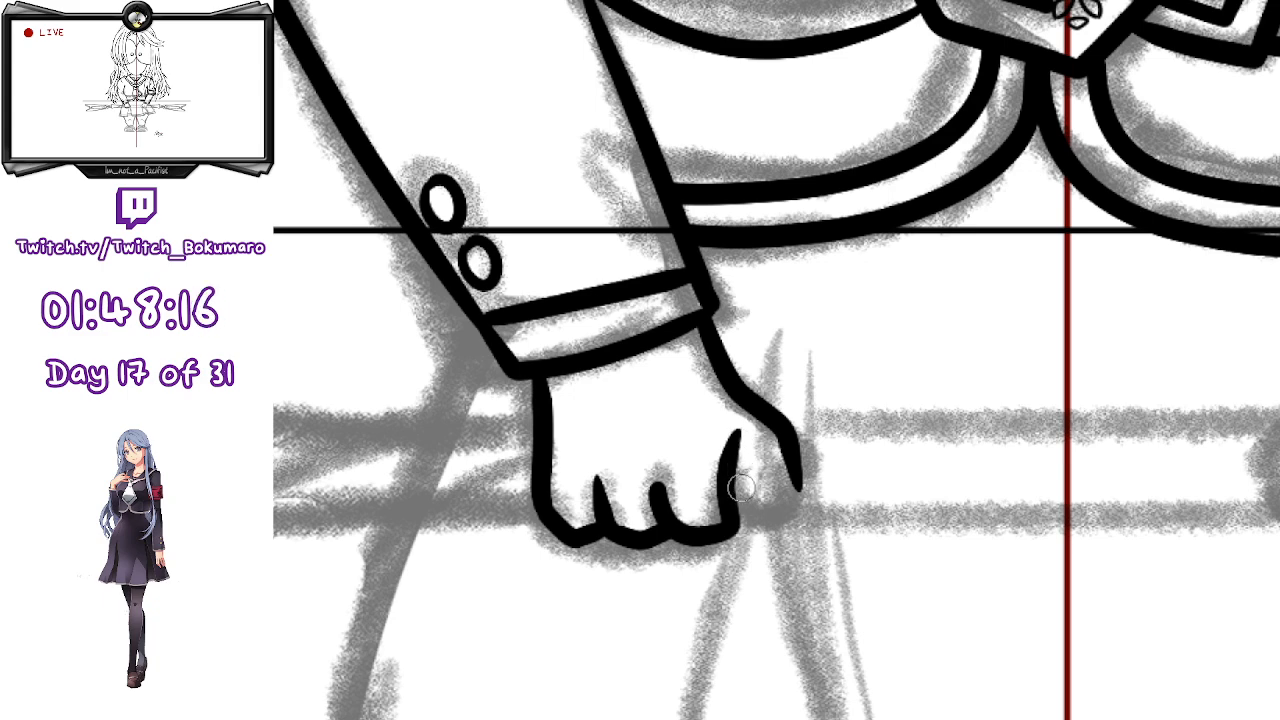
{"action": "mouse_move", "coordinate": [747, 353]}
{"action": "left_mouse_down"}
{"action": "mouse_move", "coordinate": [707, 340]}
{"action": "mouse_move", "coordinate": [688, 357]}
{"action": "mouse_move", "coordinate": [725, 347]}
{"action": "mouse_move", "coordinate": [728, 393]}
{"action": "mouse_move", "coordinate": [765, 370]}
{"action": "mouse_move", "coordinate": [802, 429]}
{"action": "left_mouse_up"}
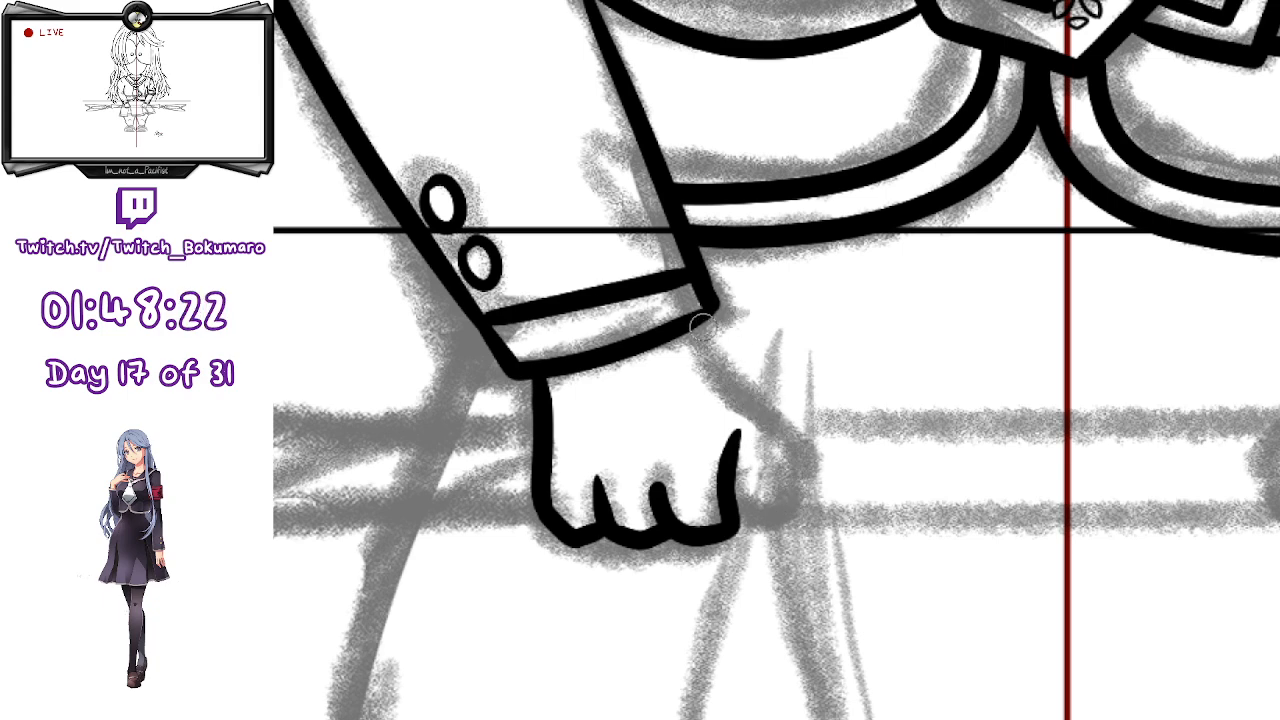
- Ink the thumb's contour on the left fist from the cuff downward and redraw the neighbouring finger's tapered line up toward it
{"action": "left_click_drag", "start_coordinate": [699, 324], "coordinate": [721, 374]}
{"action": "key", "text": "ctrl+z"}
{"action": "mouse_move", "coordinate": [698, 326]}
{"action": "left_mouse_down"}
{"action": "mouse_move", "coordinate": [775, 415]}
{"action": "mouse_move", "coordinate": [701, 321]}
{"action": "mouse_move", "coordinate": [776, 421]}
{"action": "mouse_move", "coordinate": [775, 443]}
{"action": "mouse_move", "coordinate": [753, 445]}
{"action": "mouse_move", "coordinate": [739, 480]}
{"action": "mouse_move", "coordinate": [731, 420]}
{"action": "mouse_move", "coordinate": [743, 466]}
{"action": "left_mouse_up"}
{"action": "key", "text": "ctrl+z"}
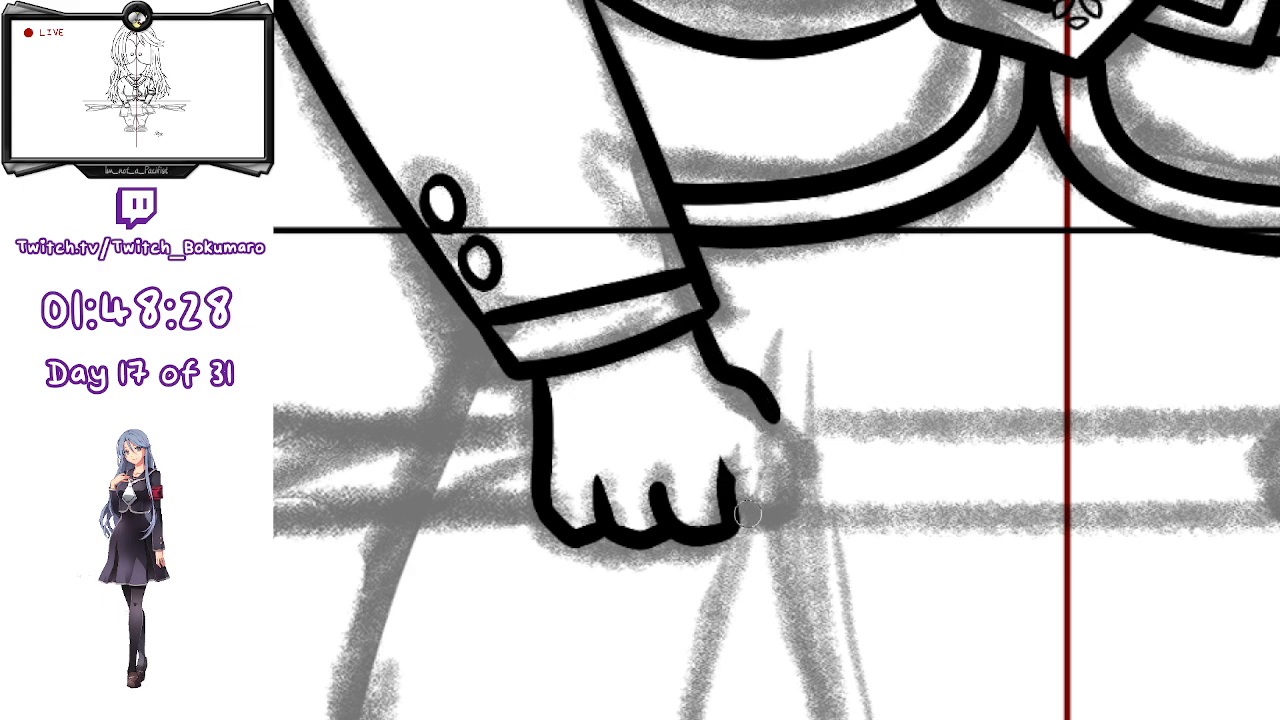
{"action": "mouse_move", "coordinate": [732, 515]}
{"action": "left_mouse_down"}
{"action": "mouse_move", "coordinate": [741, 413]}
{"action": "mouse_move", "coordinate": [727, 446]}
{"action": "mouse_move", "coordinate": [740, 413]}
{"action": "left_mouse_up"}
{"action": "key", "text": "ctrl+z"}
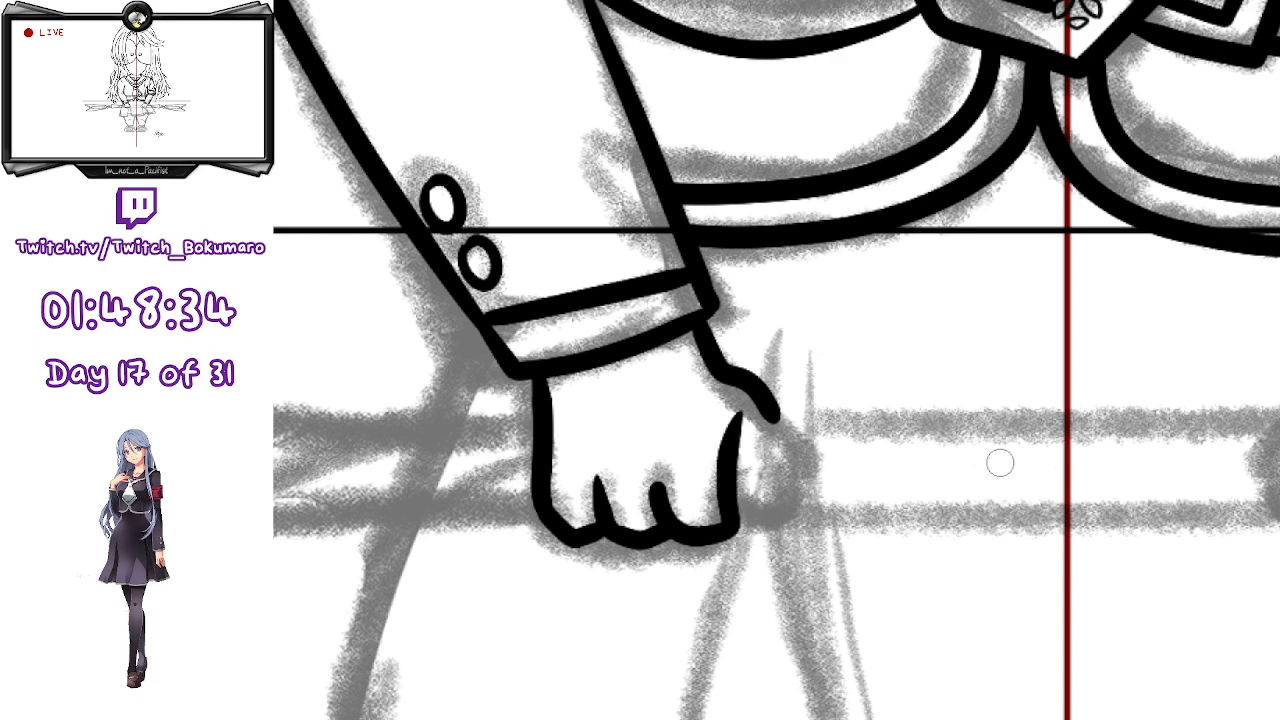
- Ink the outer side of the right hand from the cuff down and around the outermost finger, following the sketch
{"action": "scroll", "coordinate": [855, 448], "scroll_direction": "down", "scroll_amount": 3}
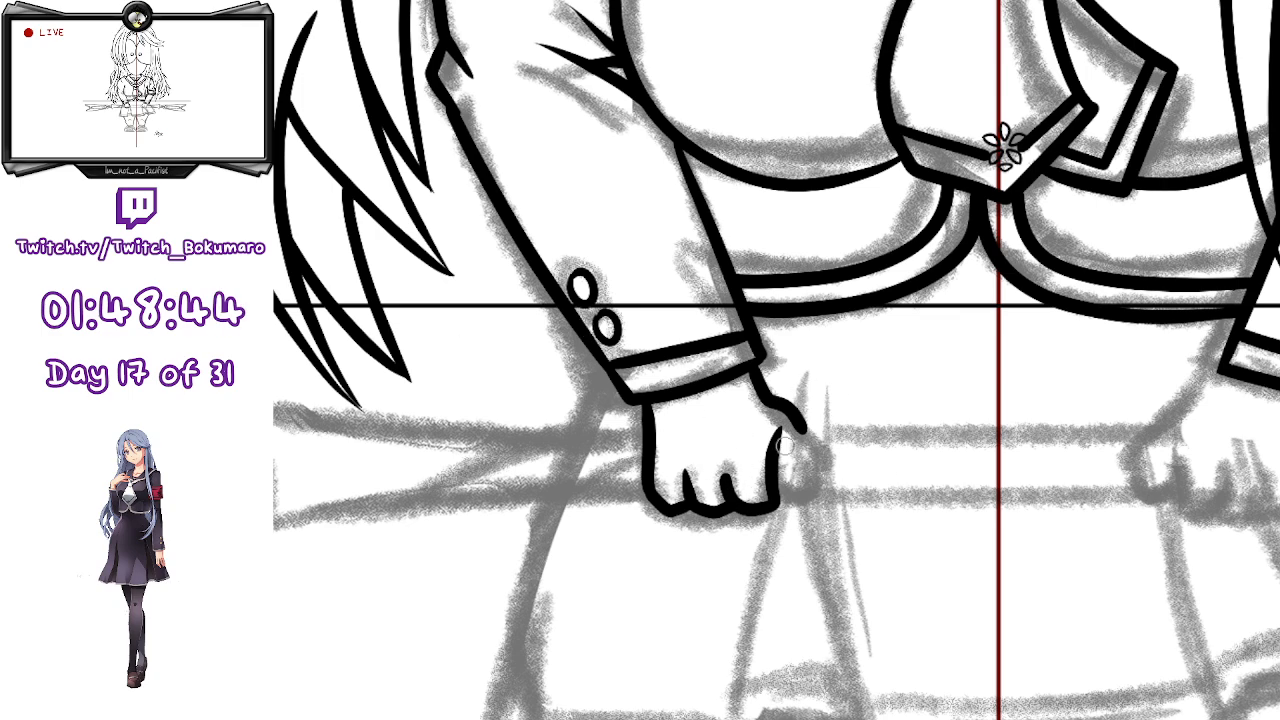
{"action": "scroll", "coordinate": [905, 450], "scroll_direction": "down", "scroll_amount": 1}
{"action": "scroll", "coordinate": [1140, 545], "scroll_direction": "up", "scroll_amount": 1}
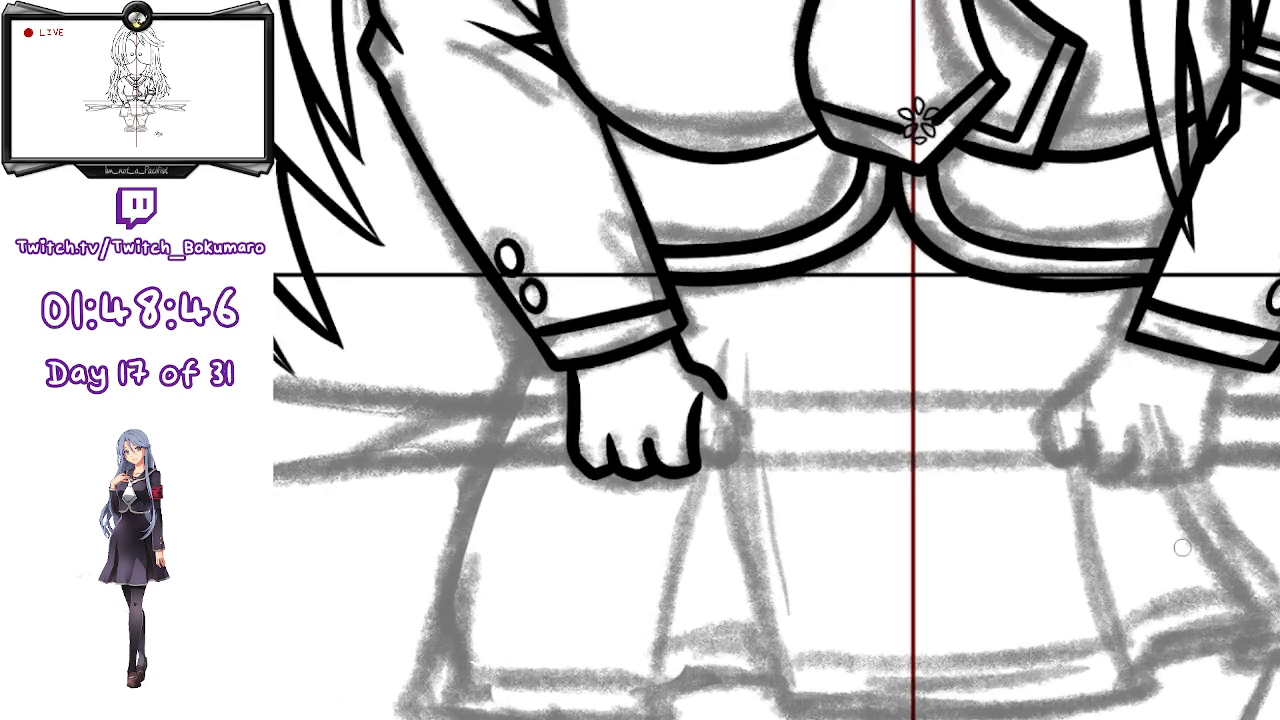
{"action": "scroll", "coordinate": [1128, 491], "scroll_direction": "up", "scroll_amount": 1}
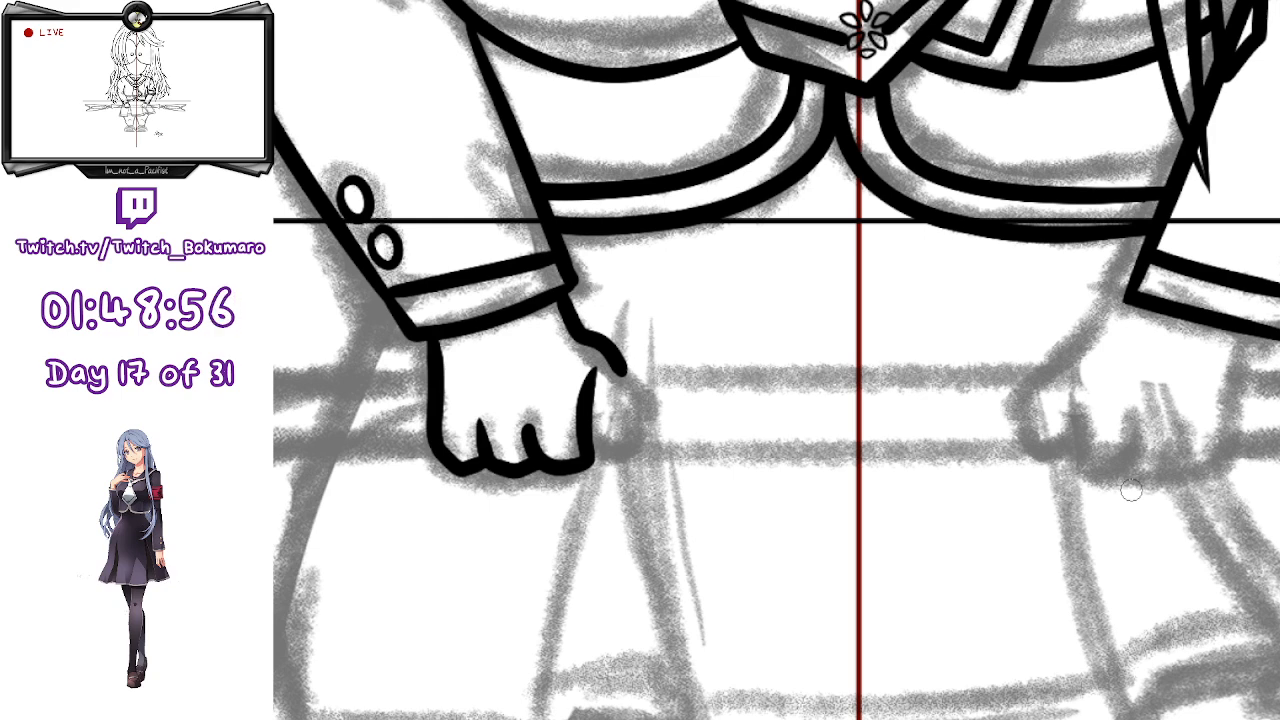
{"action": "scroll", "coordinate": [1123, 420], "scroll_direction": "up", "scroll_amount": 2}
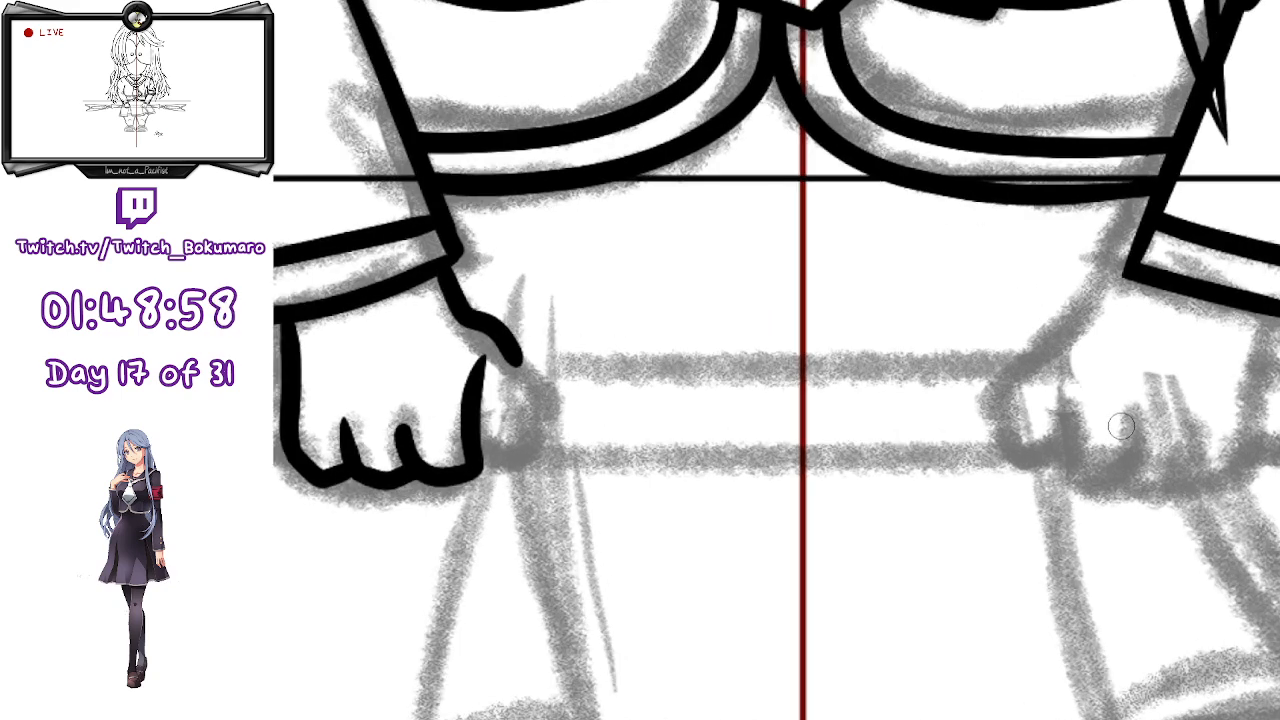
{"action": "left_click_drag", "start_coordinate": [1240, 419], "coordinate": [1141, 401]}
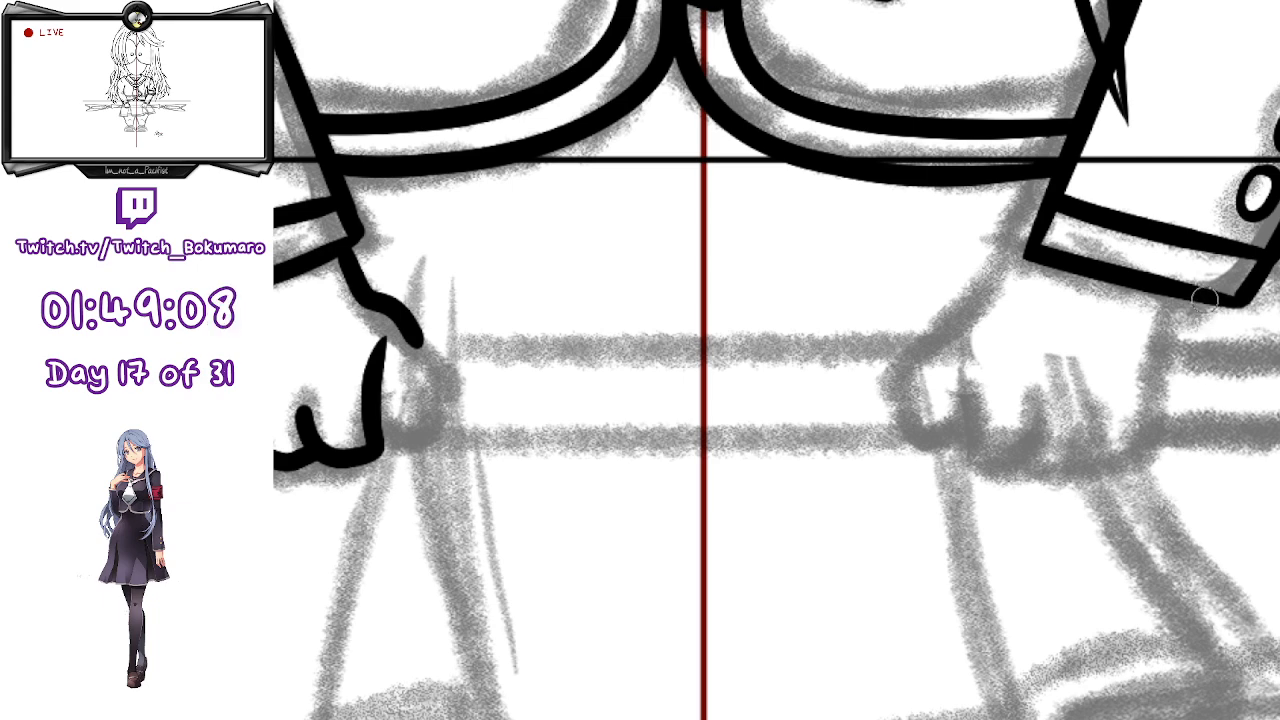
{"action": "mouse_move", "coordinate": [1203, 300]}
{"action": "left_mouse_down"}
{"action": "mouse_move", "coordinate": [1212, 399]}
{"action": "mouse_move", "coordinate": [1170, 447]}
{"action": "left_mouse_up"}
{"action": "key", "text": "ctrl+z"}
{"action": "mouse_move", "coordinate": [1203, 290]}
{"action": "left_mouse_down"}
{"action": "mouse_move", "coordinate": [1214, 418]}
{"action": "mouse_move", "coordinate": [1175, 432]}
{"action": "mouse_move", "coordinate": [1152, 426]}
{"action": "mouse_move", "coordinate": [1172, 408]}
{"action": "mouse_move", "coordinate": [1098, 422]}
{"action": "left_mouse_up"}
{"action": "key", "text": "ctrl+z"}
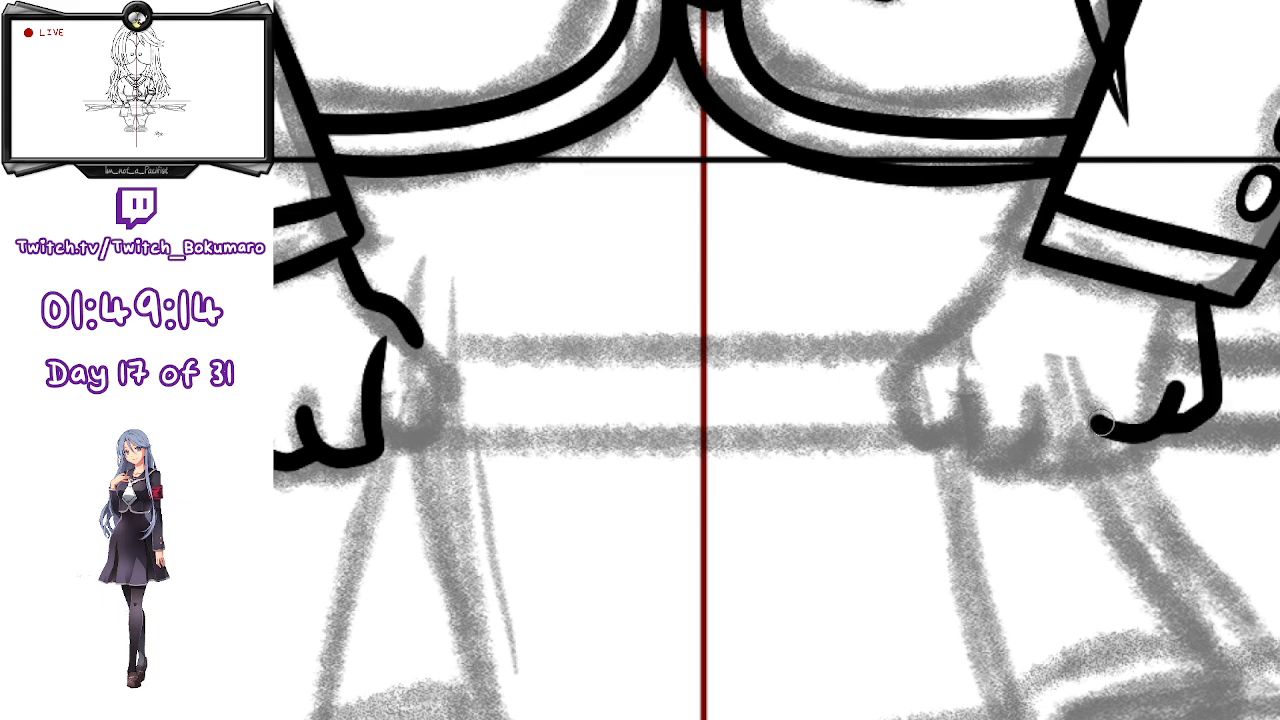
- Ink the rounded ends and separating lines of the remaining fingers on the right fist, joining them to the outermost finger
{"action": "mouse_move", "coordinate": [1170, 392]}
{"action": "left_mouse_down"}
{"action": "mouse_move", "coordinate": [1121, 445]}
{"action": "mouse_move", "coordinate": [1087, 442]}
{"action": "left_mouse_up"}
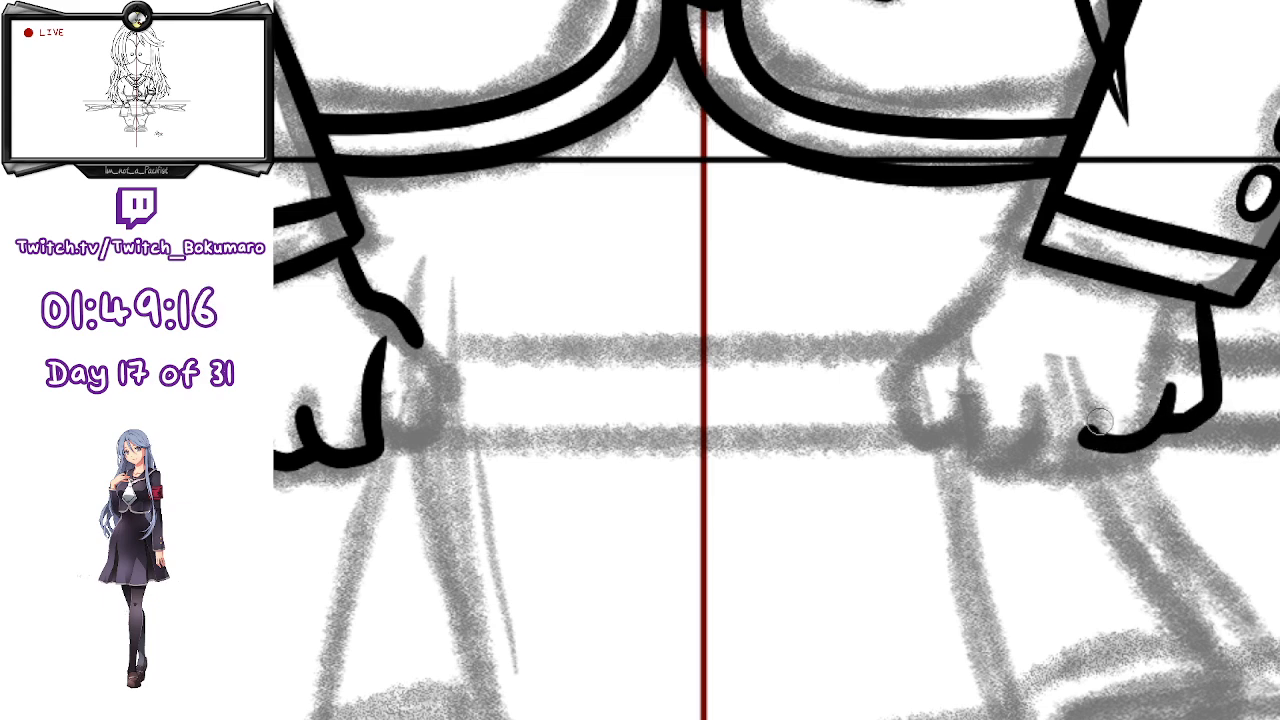
{"action": "mouse_move", "coordinate": [1112, 391]}
{"action": "left_mouse_down"}
{"action": "mouse_move", "coordinate": [1046, 446]}
{"action": "mouse_move", "coordinate": [1050, 390]}
{"action": "mouse_move", "coordinate": [1074, 441]}
{"action": "mouse_move", "coordinate": [1097, 424]}
{"action": "left_mouse_up"}
{"action": "key", "text": "ctrl+z"}
{"action": "key", "text": "ctrl+z"}
{"action": "mouse_move", "coordinate": [1047, 391]}
{"action": "left_mouse_down"}
{"action": "mouse_move", "coordinate": [1027, 440]}
{"action": "mouse_move", "coordinate": [1089, 439]}
{"action": "mouse_move", "coordinate": [1114, 387]}
{"action": "mouse_move", "coordinate": [1053, 447]}
{"action": "mouse_move", "coordinate": [1091, 436]}
{"action": "mouse_move", "coordinate": [1119, 377]}
{"action": "left_mouse_up"}
{"action": "key", "text": "ctrl+z"}
{"action": "key", "text": "ctrl+z"}
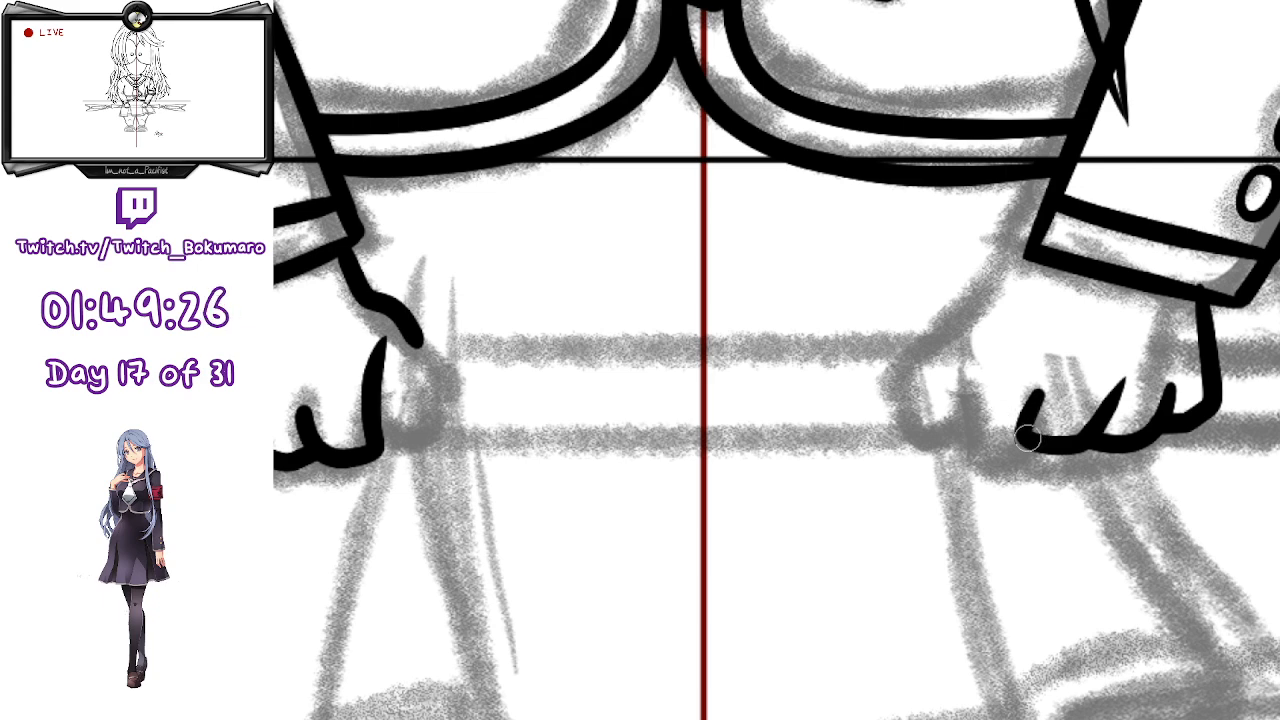
- Ink the thumb-side contour of the right hand from the cuff and extend the innermost finger's line upward
{"action": "mouse_move", "coordinate": [1050, 264]}
{"action": "left_mouse_down"}
{"action": "mouse_move", "coordinate": [979, 325]}
{"action": "mouse_move", "coordinate": [991, 300]}
{"action": "mouse_move", "coordinate": [974, 351]}
{"action": "left_mouse_up"}
{"action": "key", "text": "ctrl+z"}
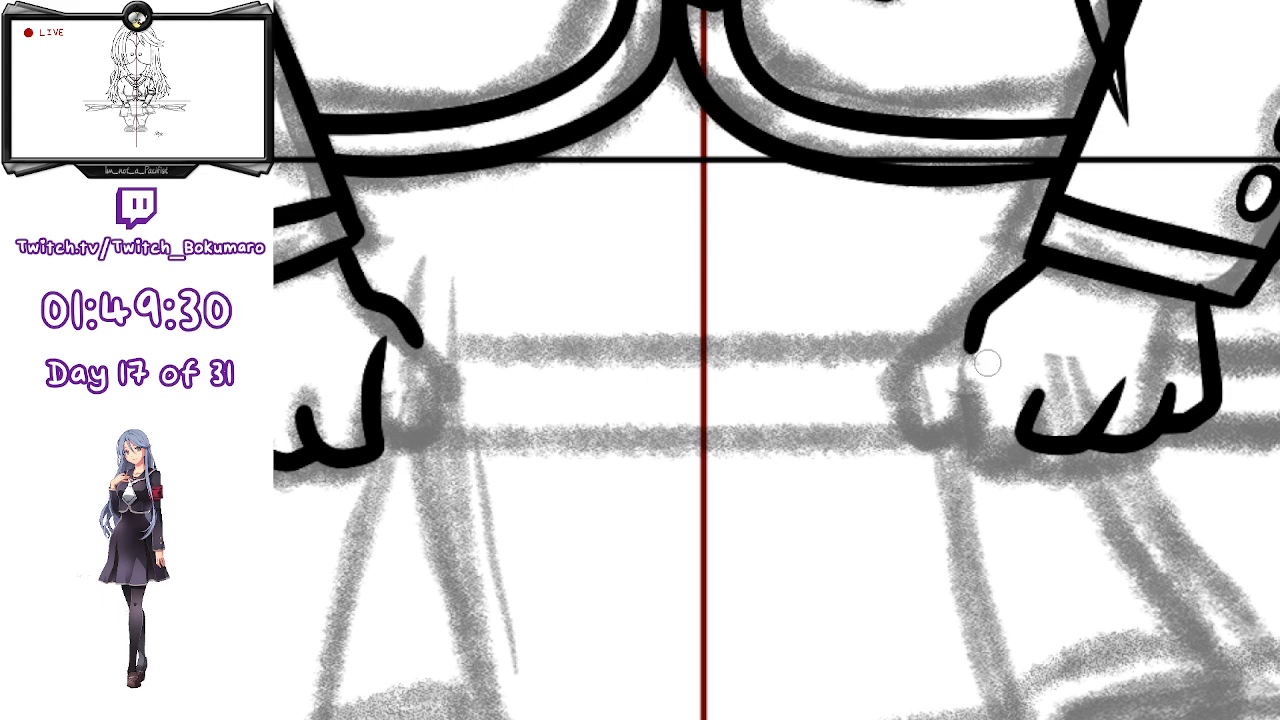
{"action": "left_click_drag", "start_coordinate": [1028, 413], "coordinate": [1024, 330]}
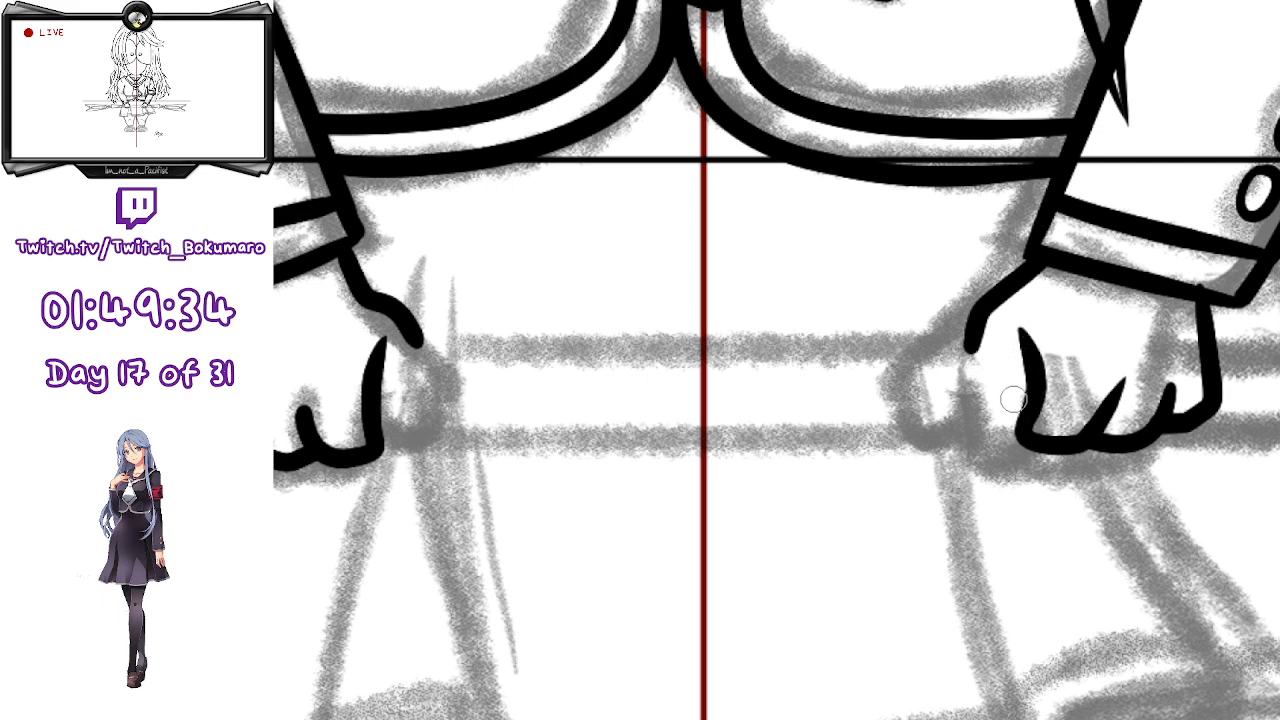
{"action": "scroll", "coordinate": [926, 481], "scroll_direction": "down", "scroll_amount": 4}
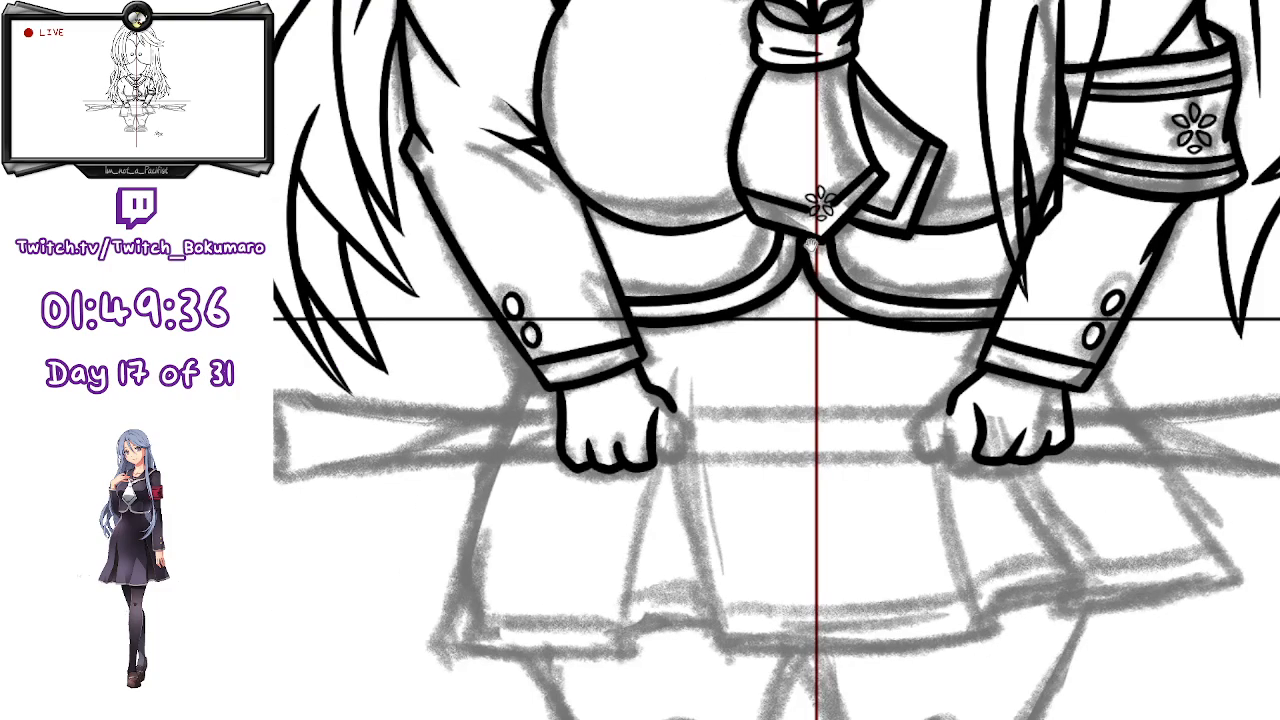
{"action": "left_click_drag", "start_coordinate": [811, 245], "coordinate": [866, 627]}
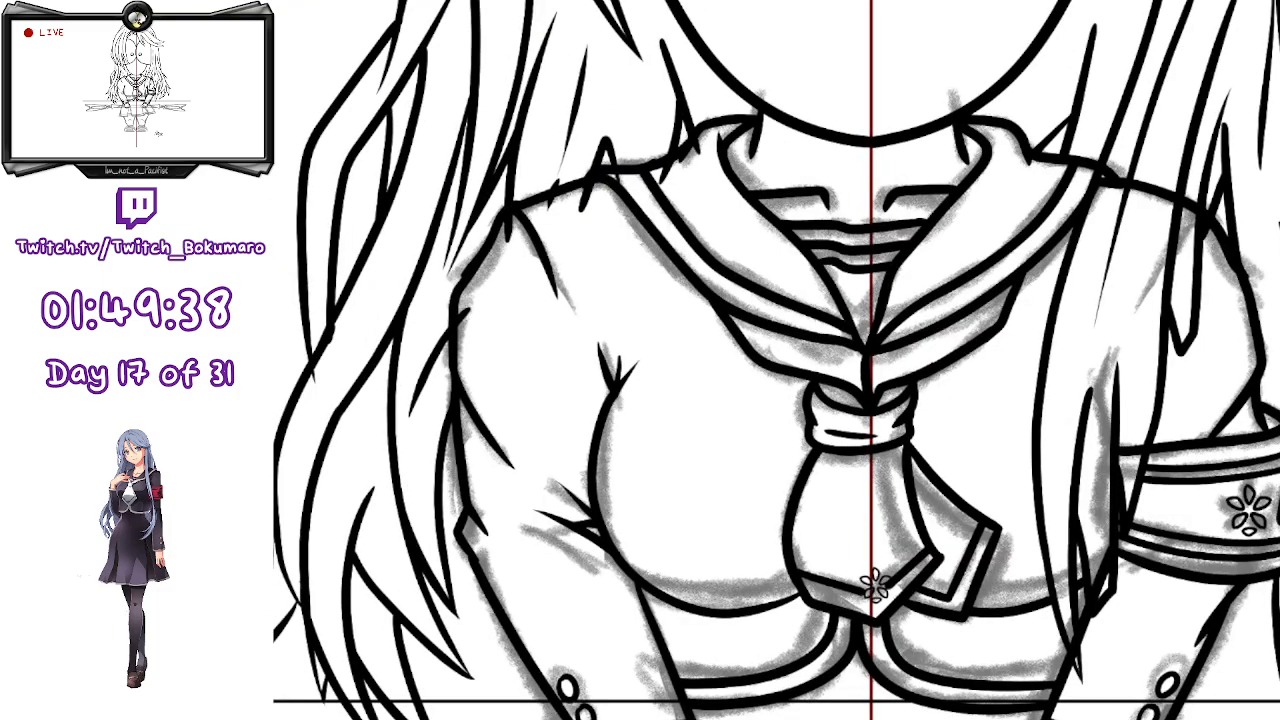
{"action": "left_click_drag", "start_coordinate": [950, 60], "coordinate": [839, 674]}
{"action": "scroll", "coordinate": [886, 160], "scroll_direction": "down", "scroll_amount": 4}
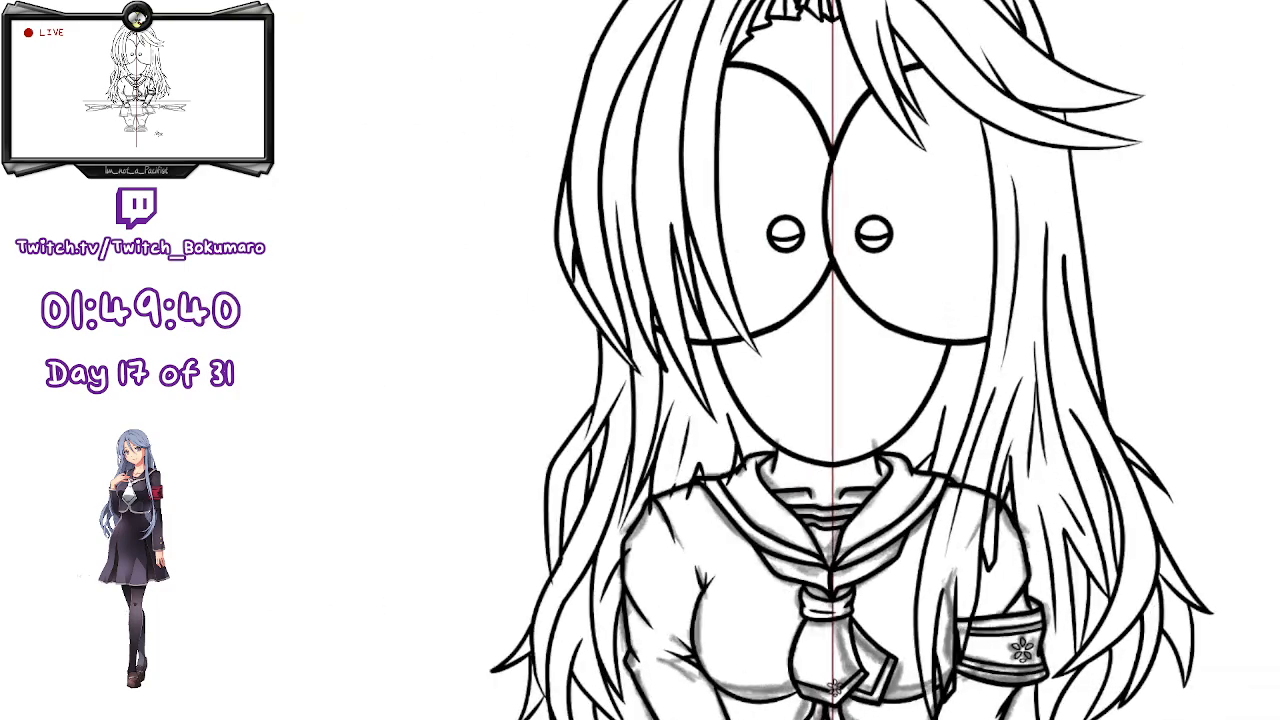
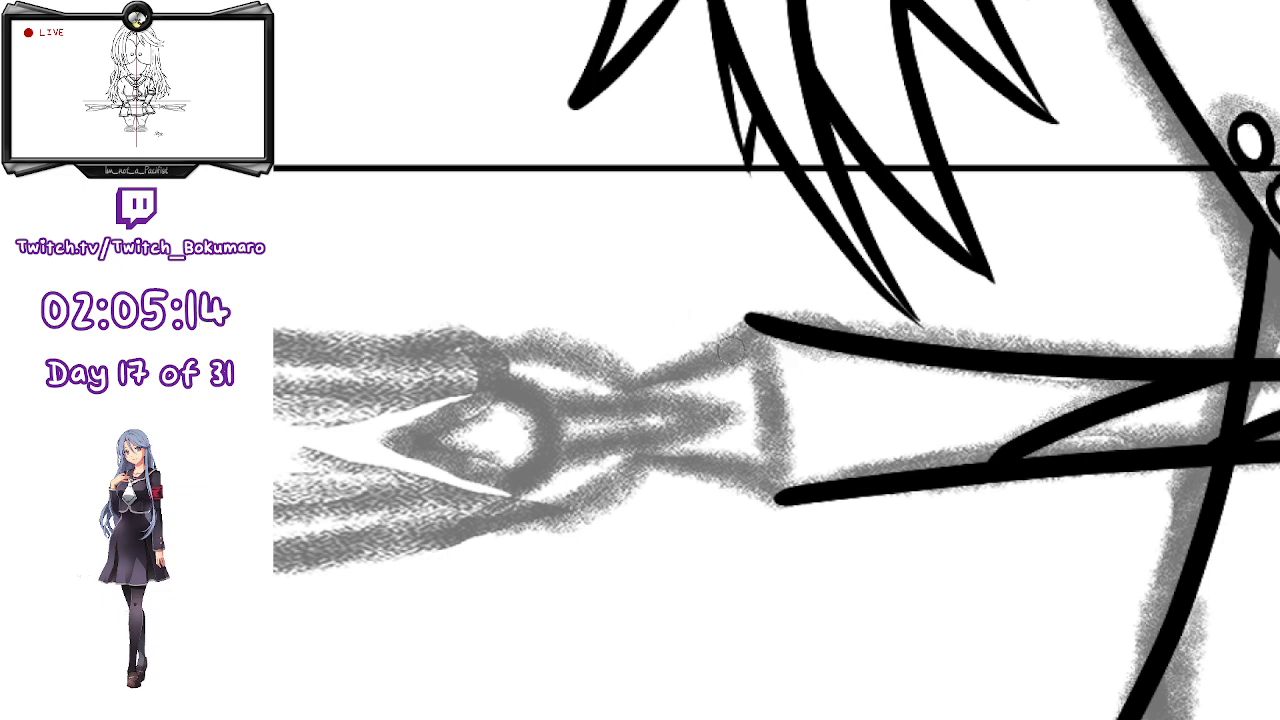
- Close the flared left end of the staff with an inward-curving line joining its upper and lower edges
{"action": "mouse_move", "coordinate": [752, 322]}
{"action": "left_mouse_down"}
{"action": "mouse_move", "coordinate": [789, 370]}
{"action": "mouse_move", "coordinate": [778, 497]}
{"action": "left_mouse_up"}
{"action": "key", "text": "ctrl+z"}
{"action": "left_click_drag", "start_coordinate": [770, 341], "coordinate": [775, 494]}
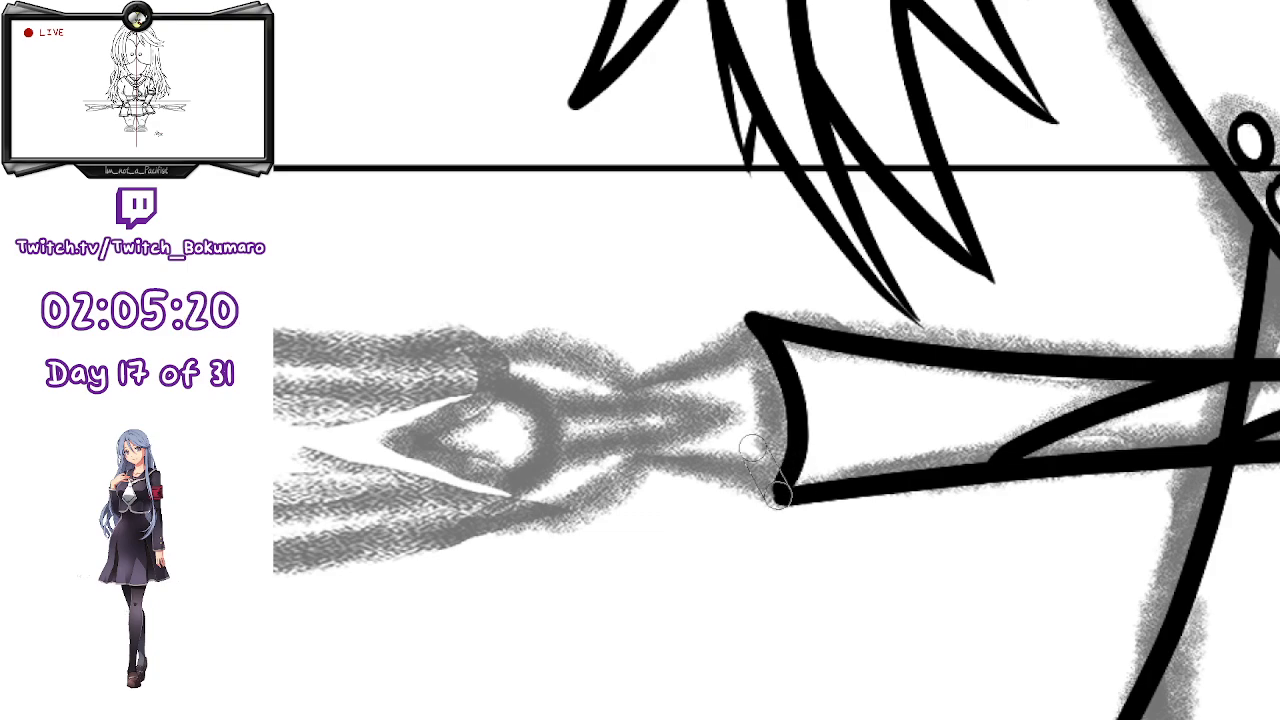
- Ink the two tapering sides that rise from the staff's flared end toward the narrow neck of its ornament
{"action": "key", "text": "shift+6"}
{"action": "key", "text": "shift+6"}
{"action": "key", "text": "shift+6"}
{"action": "key", "text": "shift+6"}
{"action": "key", "text": "shift+6"}
{"action": "key", "text": "shift+6"}
{"action": "key", "text": "shift+6"}
{"action": "key", "text": "shift+6"}
{"action": "key", "text": "shift+6"}
{"action": "key", "text": "shift+6"}
{"action": "key", "text": "shift+6"}
{"action": "key", "text": "shift+6"}
{"action": "key", "text": "shift+6"}
{"action": "key", "text": "shift+6"}
{"action": "key", "text": "shift+6"}
{"action": "key", "text": "shift+6"}
{"action": "key", "text": "shift+6"}
{"action": "key", "text": "shift+6"}
{"action": "scroll", "coordinate": [722, 345], "scroll_direction": "up", "scroll_amount": 5}
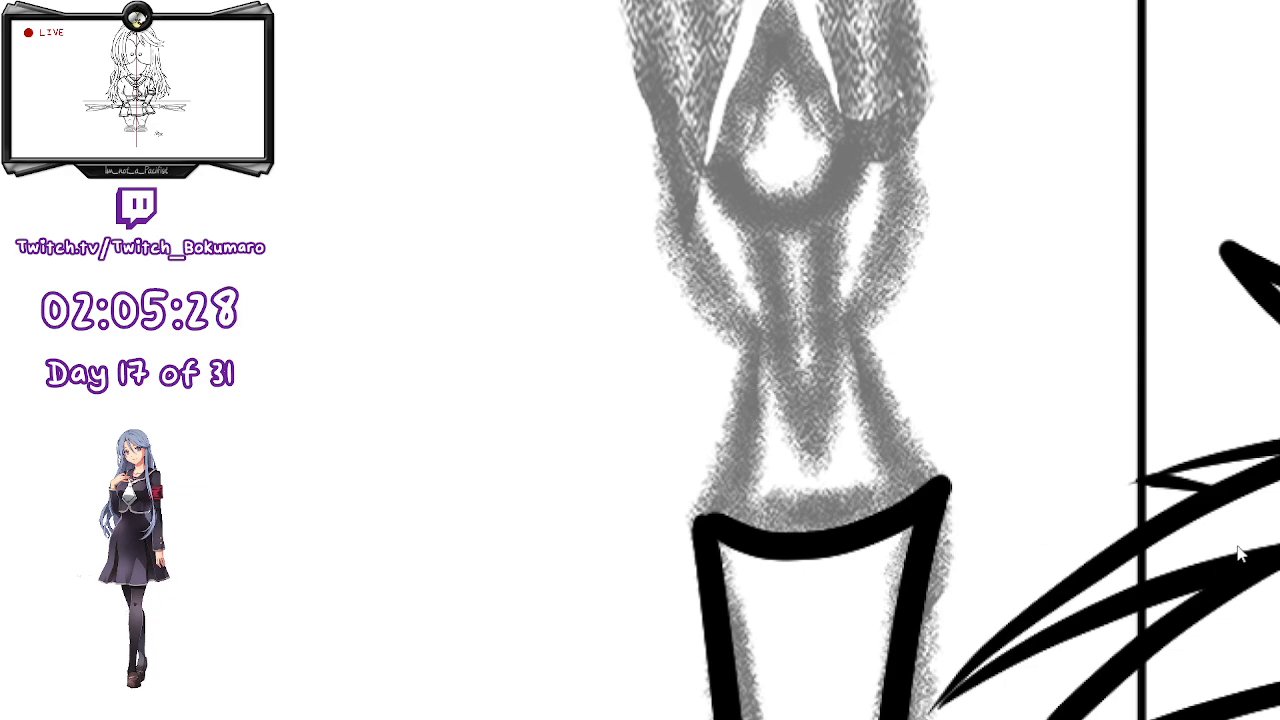
{"action": "left_click_drag", "start_coordinate": [716, 517], "coordinate": [760, 355]}
{"action": "key", "text": "ctrl+z"}
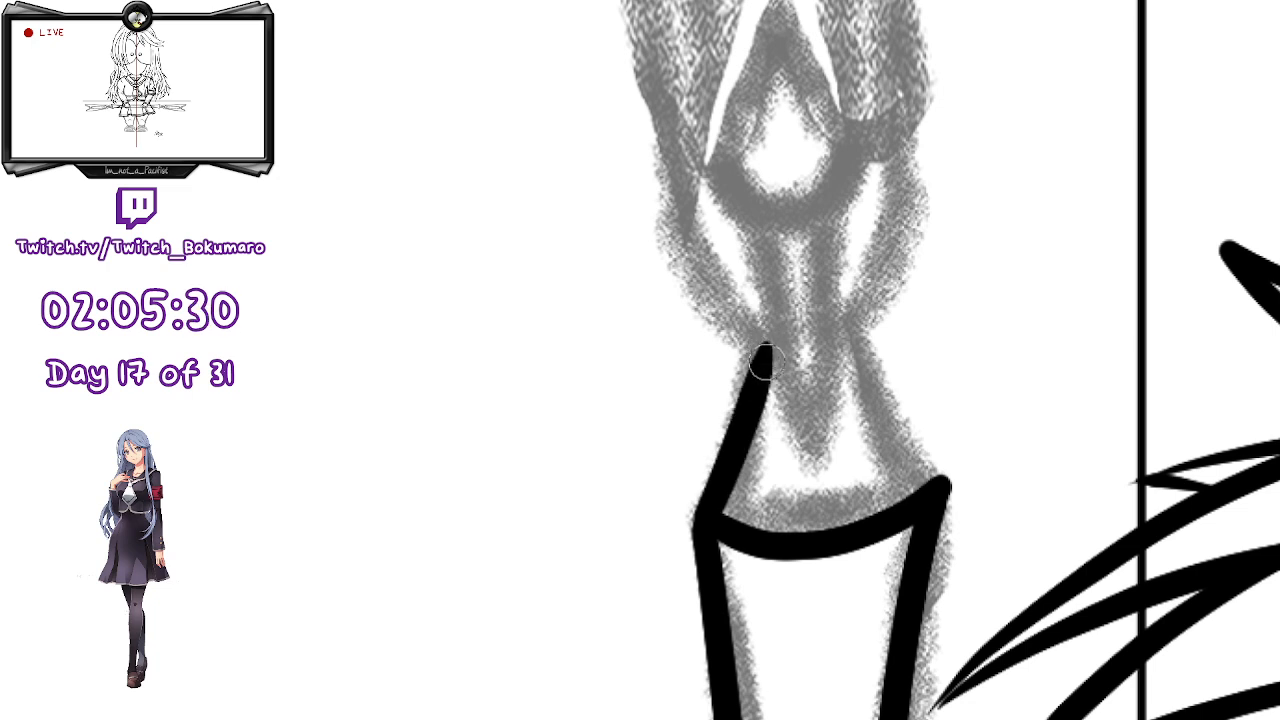
{"action": "mouse_move", "coordinate": [700, 527]}
{"action": "left_mouse_down"}
{"action": "mouse_move", "coordinate": [750, 401]}
{"action": "mouse_move", "coordinate": [763, 335]}
{"action": "left_mouse_up"}
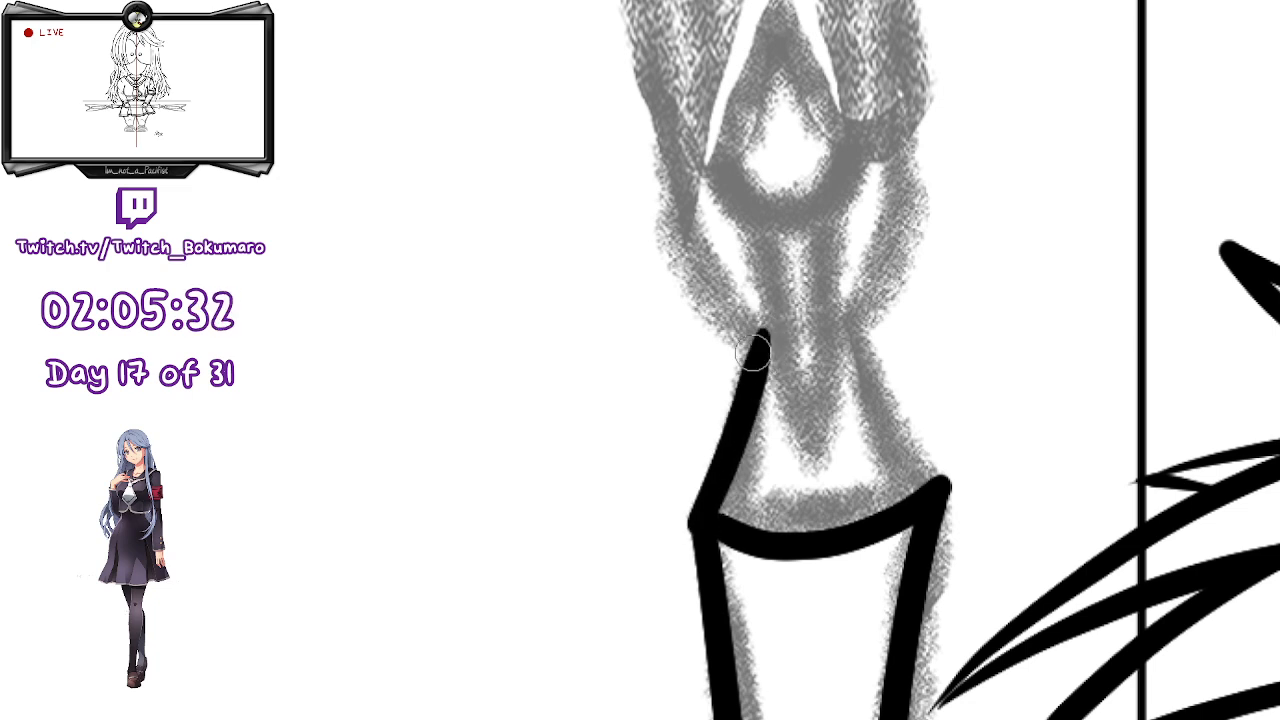
{"action": "left_click_drag", "start_coordinate": [940, 485], "coordinate": [850, 322]}
{"action": "key", "text": "ctrl+z"}
{"action": "mouse_move", "coordinate": [945, 488]}
{"action": "left_mouse_down"}
{"action": "mouse_move", "coordinate": [909, 445]}
{"action": "mouse_move", "coordinate": [847, 312]}
{"action": "left_mouse_up"}
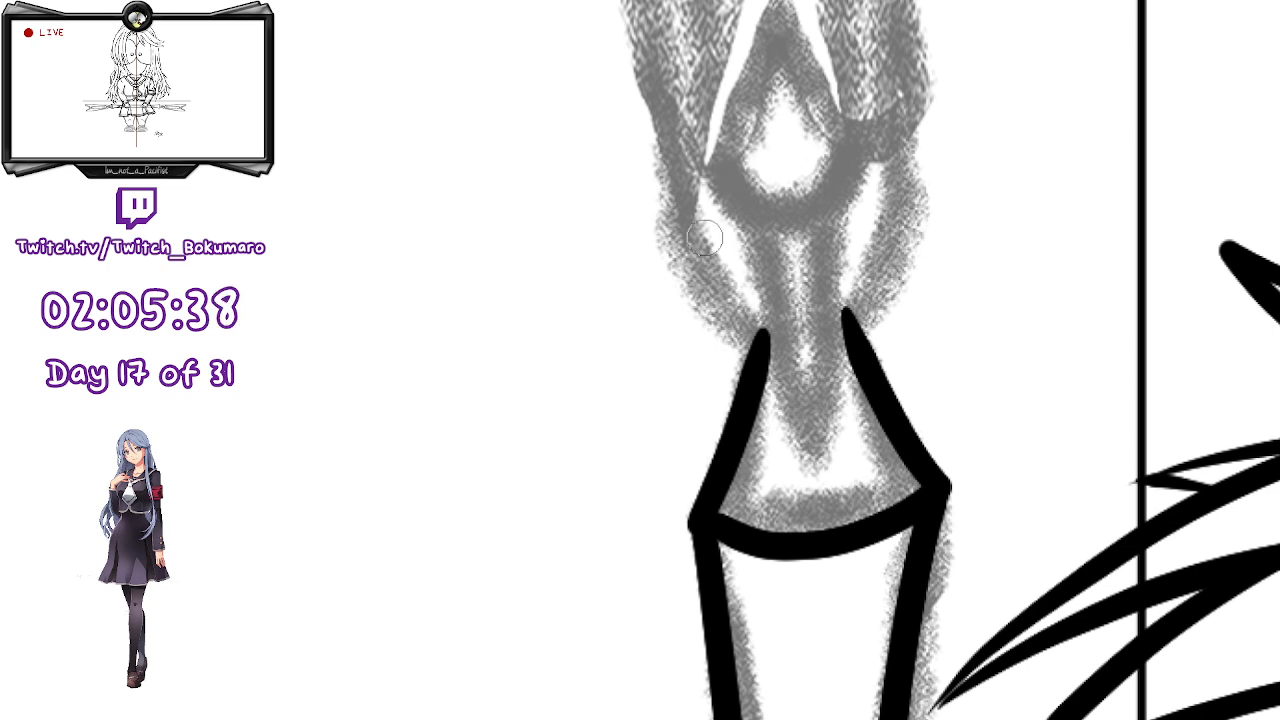
- Ink the curved base line of the ornament's pointed tip and a narrow curved band around the neck above the tapered section
{"action": "scroll", "coordinate": [720, 245], "scroll_direction": "up", "scroll_amount": 1}
{"action": "mouse_move", "coordinate": [700, 224]}
{"action": "left_mouse_down"}
{"action": "mouse_move", "coordinate": [816, 256]}
{"action": "mouse_move", "coordinate": [862, 186]}
{"action": "left_mouse_up"}
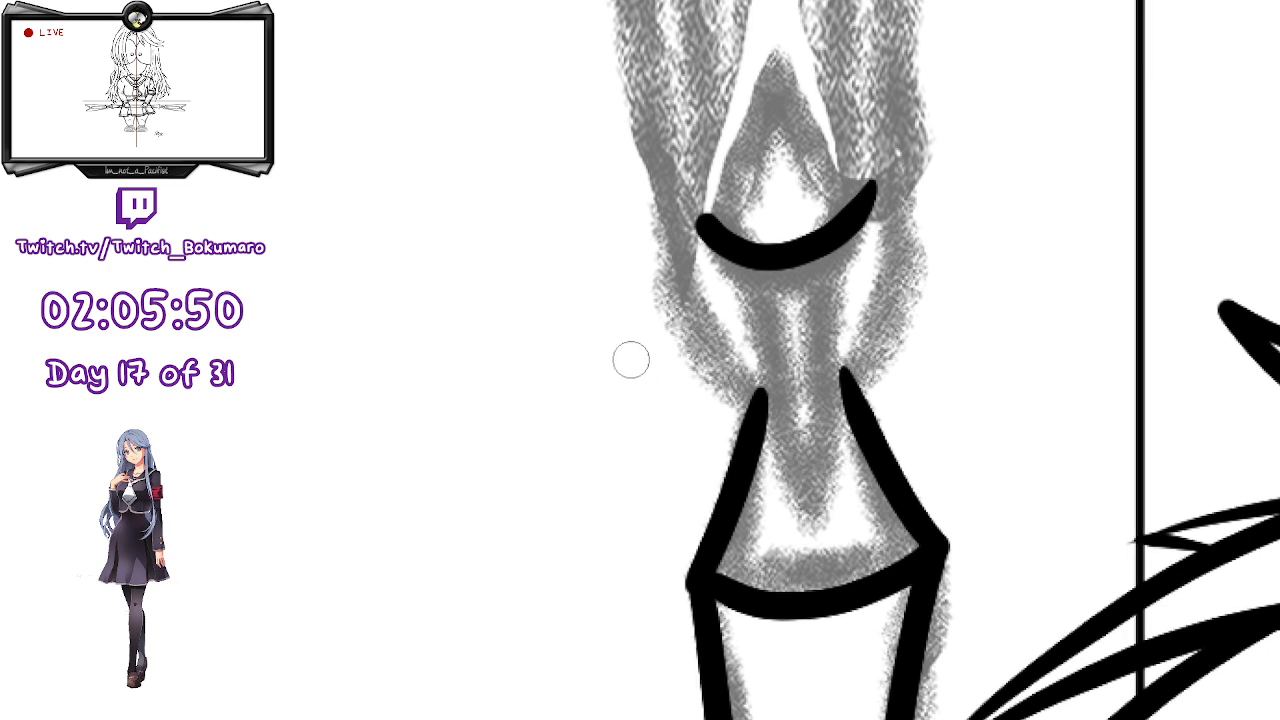
{"action": "mouse_move", "coordinate": [757, 361]}
{"action": "left_mouse_down"}
{"action": "mouse_move", "coordinate": [788, 377]}
{"action": "mouse_move", "coordinate": [832, 335]}
{"action": "left_mouse_up"}
{"action": "key", "text": "ctrl+z"}
{"action": "left_click_drag", "start_coordinate": [752, 368], "coordinate": [845, 342]}
{"action": "key", "text": "ctrl+z"}
{"action": "left_click_drag", "start_coordinate": [750, 370], "coordinate": [840, 345]}
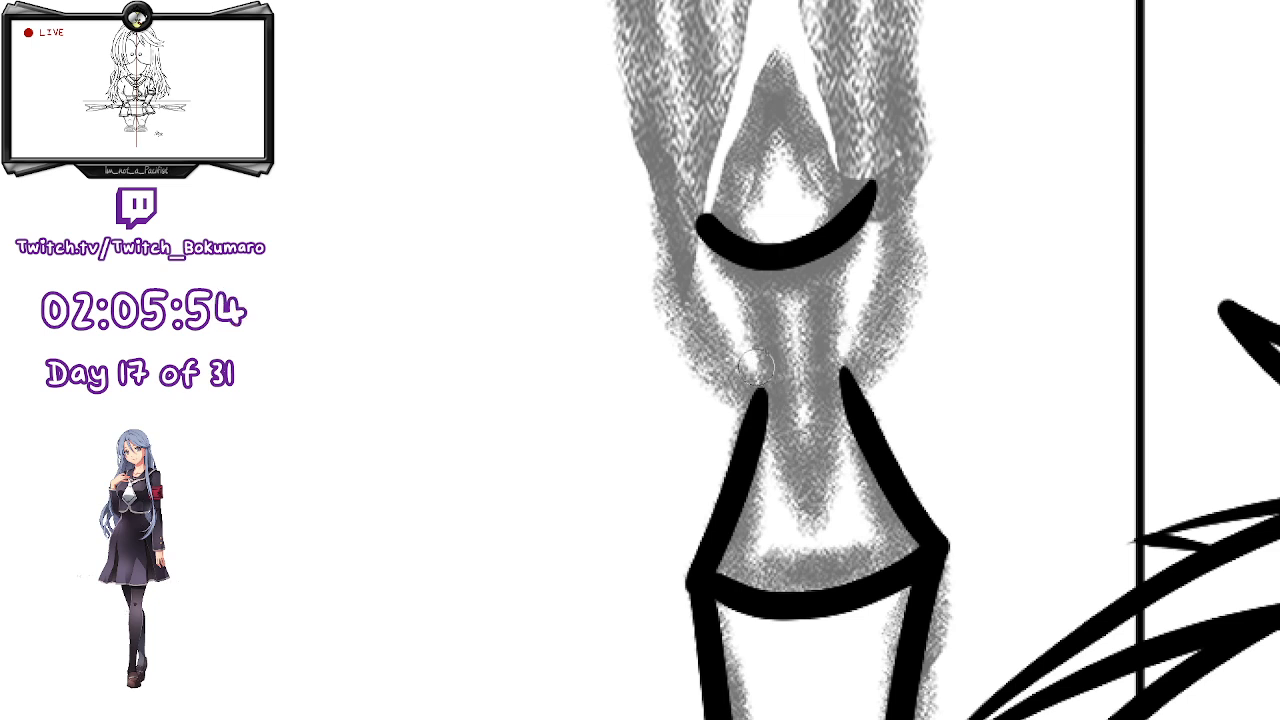
{"action": "left_click_drag", "start_coordinate": [755, 370], "coordinate": [850, 345]}
{"action": "key", "text": "ctrl+z"}
{"action": "mouse_move", "coordinate": [745, 378]}
{"action": "left_mouse_down"}
{"action": "mouse_move", "coordinate": [855, 350]}
{"action": "mouse_move", "coordinate": [828, 377]}
{"action": "mouse_move", "coordinate": [846, 354]}
{"action": "left_mouse_up"}
{"action": "key", "text": "ctrl+z"}
{"action": "key", "text": "ctrl+z"}
{"action": "key", "text": "ctrl+z"}
{"action": "key", "text": "ctrl+z"}
{"action": "mouse_move", "coordinate": [746, 370]}
{"action": "left_mouse_down"}
{"action": "mouse_move", "coordinate": [765, 418]}
{"action": "mouse_move", "coordinate": [838, 362]}
{"action": "mouse_move", "coordinate": [842, 383]}
{"action": "mouse_move", "coordinate": [755, 374]}
{"action": "mouse_move", "coordinate": [844, 355]}
{"action": "mouse_move", "coordinate": [834, 405]}
{"action": "left_mouse_up"}
{"action": "key", "text": "ctrl+z"}
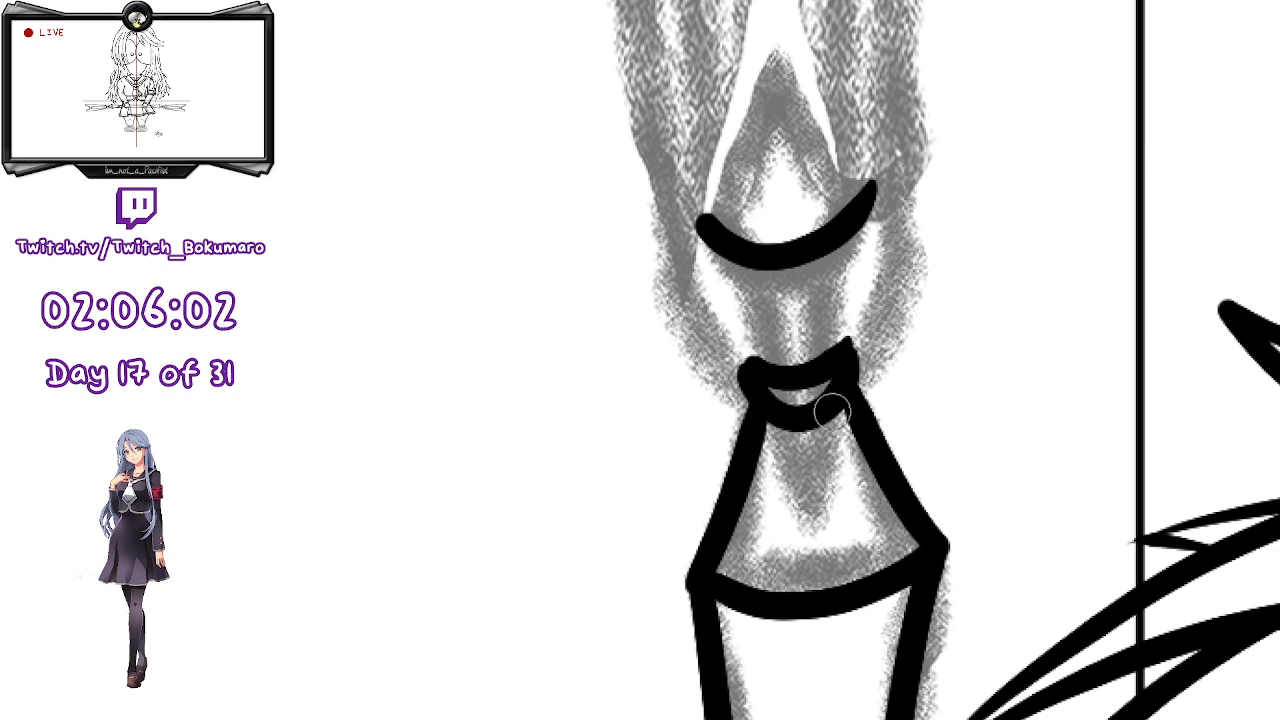
- Ink the two inward-curving sides of the neck, connecting the tip's curved base line to the band
{"action": "mouse_move", "coordinate": [711, 232]}
{"action": "left_mouse_down"}
{"action": "mouse_move", "coordinate": [746, 284]}
{"action": "mouse_move", "coordinate": [752, 368]}
{"action": "left_mouse_up"}
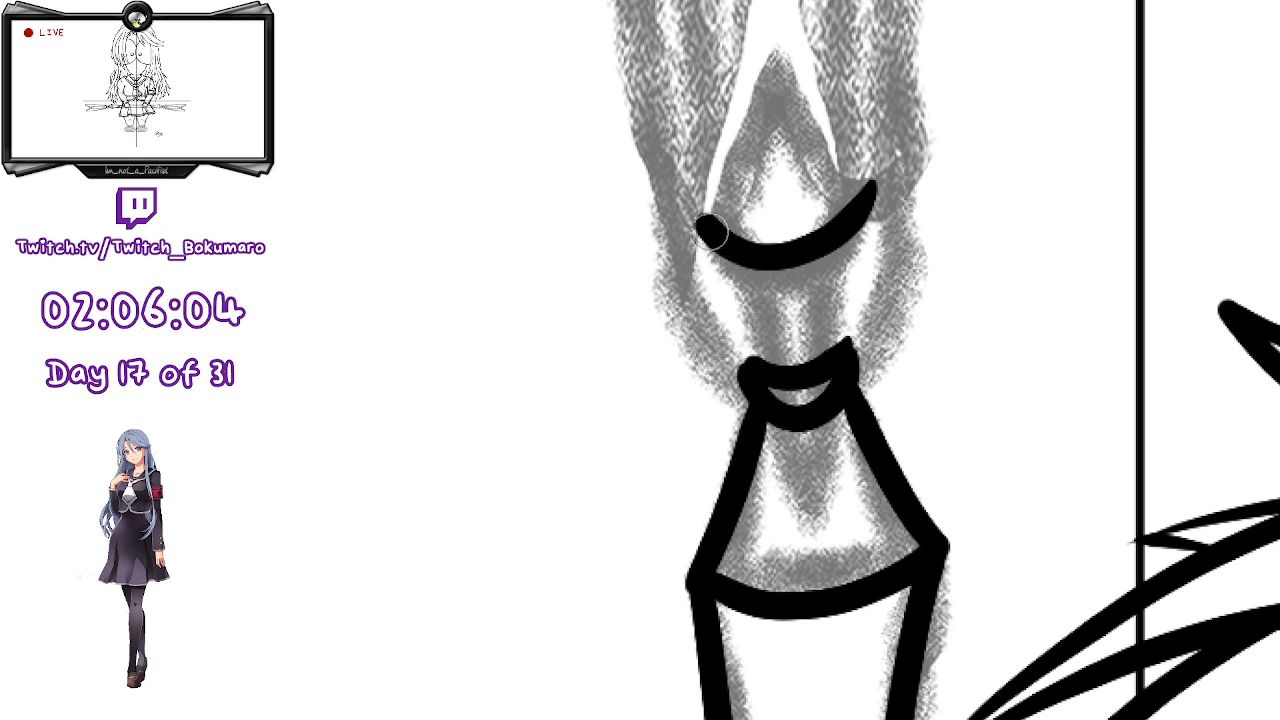
{"action": "key", "text": "ctrl+z"}
{"action": "left_click_drag", "start_coordinate": [712, 232], "coordinate": [760, 371]}
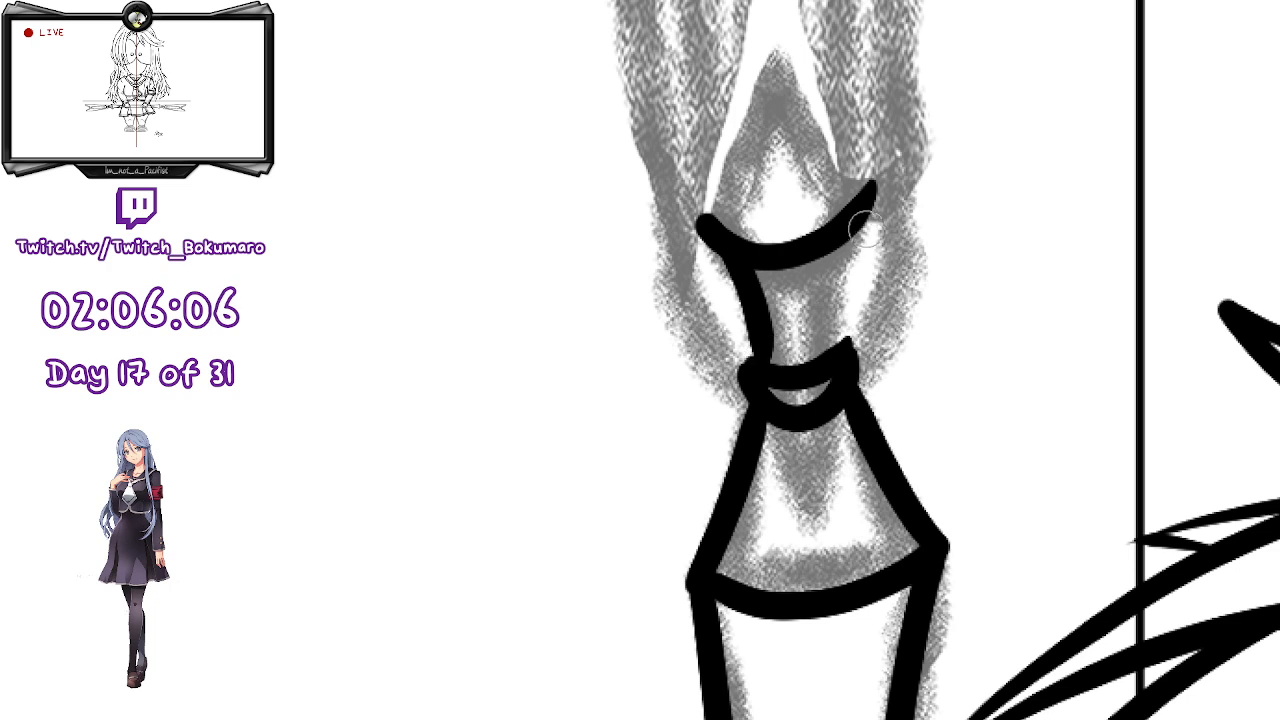
{"action": "left_click_drag", "start_coordinate": [853, 222], "coordinate": [842, 364]}
{"action": "key", "text": "ctrl+z"}
{"action": "mouse_move", "coordinate": [854, 210]}
{"action": "left_mouse_down"}
{"action": "mouse_move", "coordinate": [835, 245]}
{"action": "mouse_move", "coordinate": [845, 346]}
{"action": "left_mouse_up"}
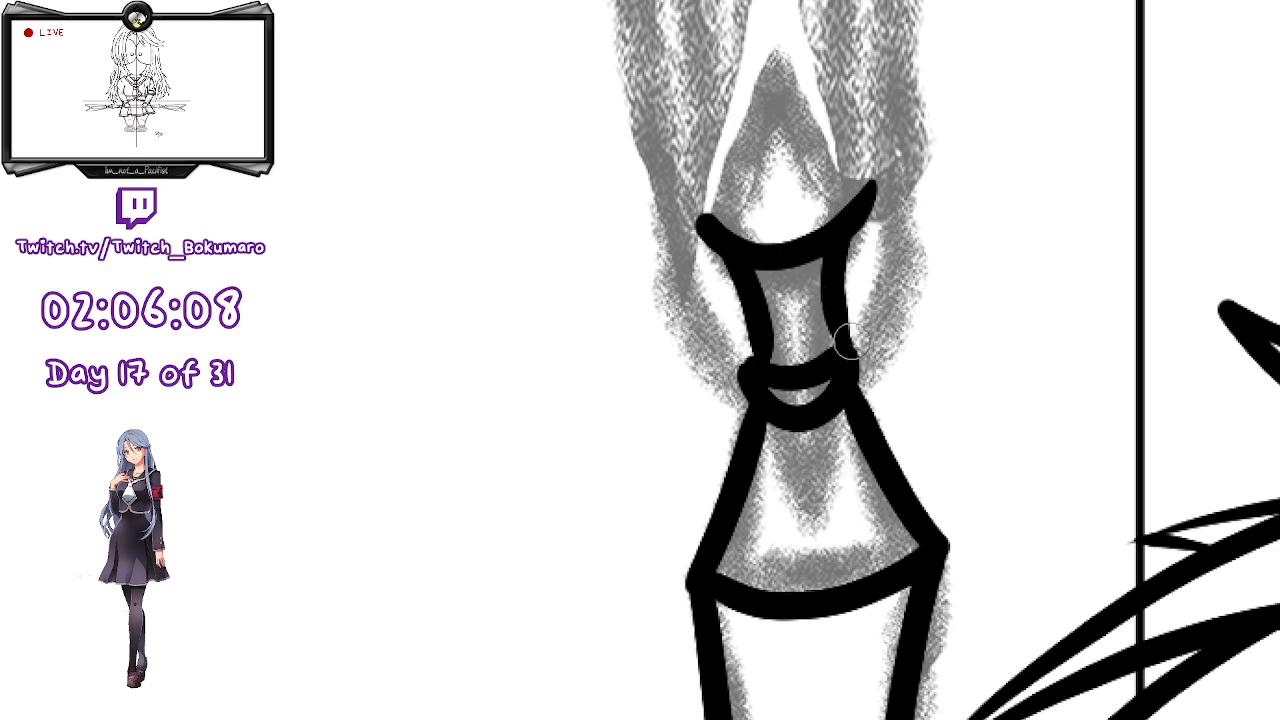
{"action": "key", "text": "ctrl+z"}
{"action": "left_click_drag", "start_coordinate": [856, 213], "coordinate": [846, 343]}
{"action": "key", "text": "ctrl+z"}
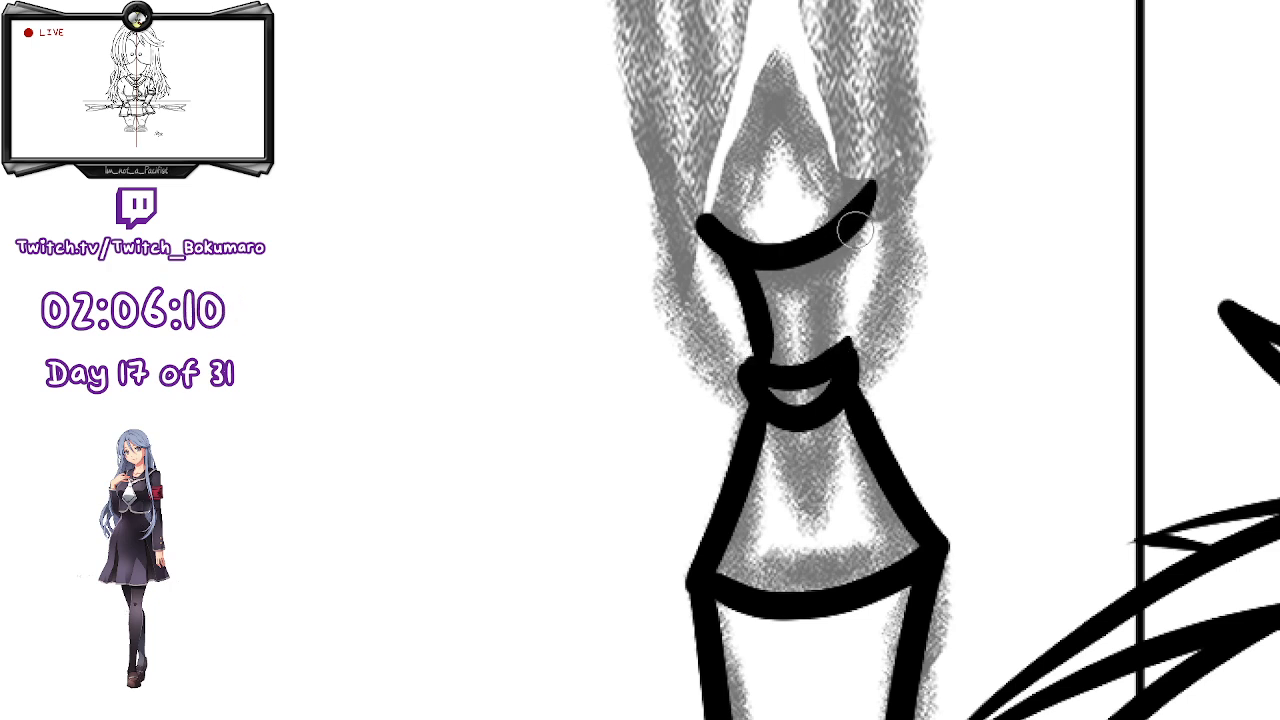
{"action": "left_click_drag", "start_coordinate": [853, 214], "coordinate": [840, 350]}
{"action": "key", "text": "ctrl+z"}
{"action": "mouse_move", "coordinate": [852, 216]}
{"action": "left_mouse_down"}
{"action": "mouse_move", "coordinate": [831, 252]}
{"action": "mouse_move", "coordinate": [845, 352]}
{"action": "left_mouse_up"}
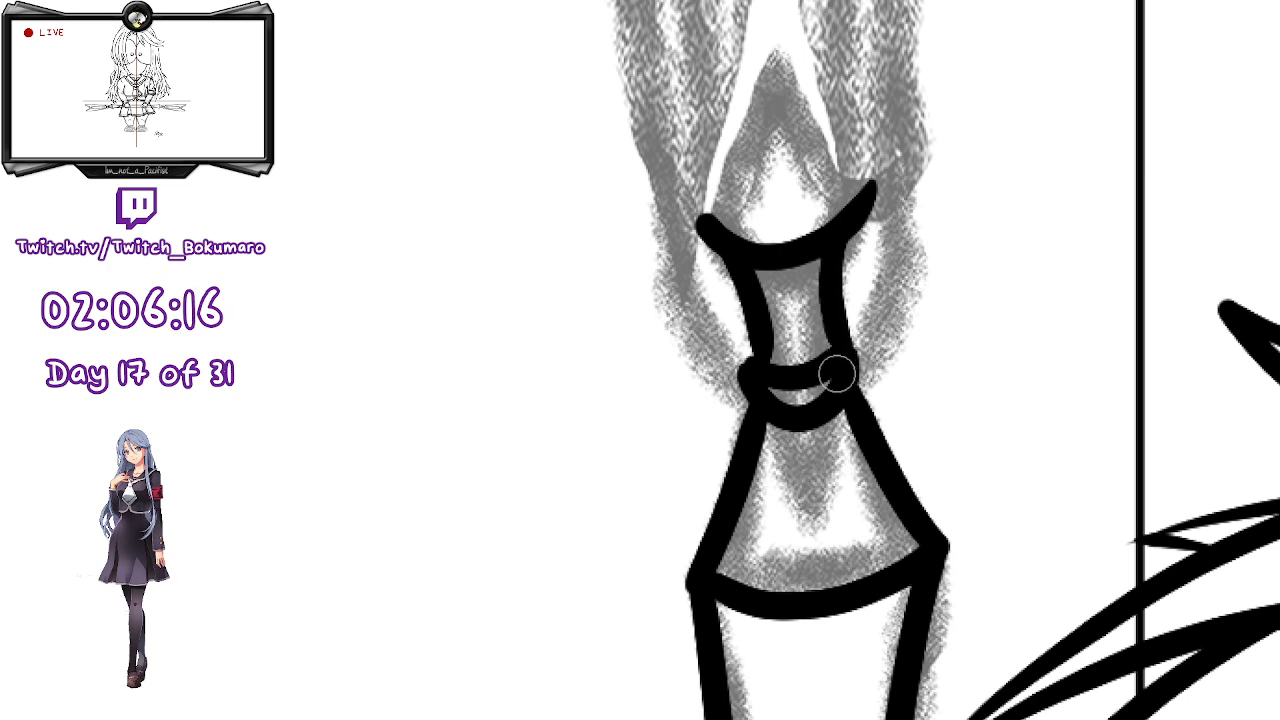
- Ink two nested V-shaped points hanging from the band inside the tapered section of the ornament
{"action": "left_click_drag", "start_coordinate": [770, 420], "coordinate": [810, 487]}
{"action": "left_click_drag", "start_coordinate": [838, 437], "coordinate": [816, 489]}
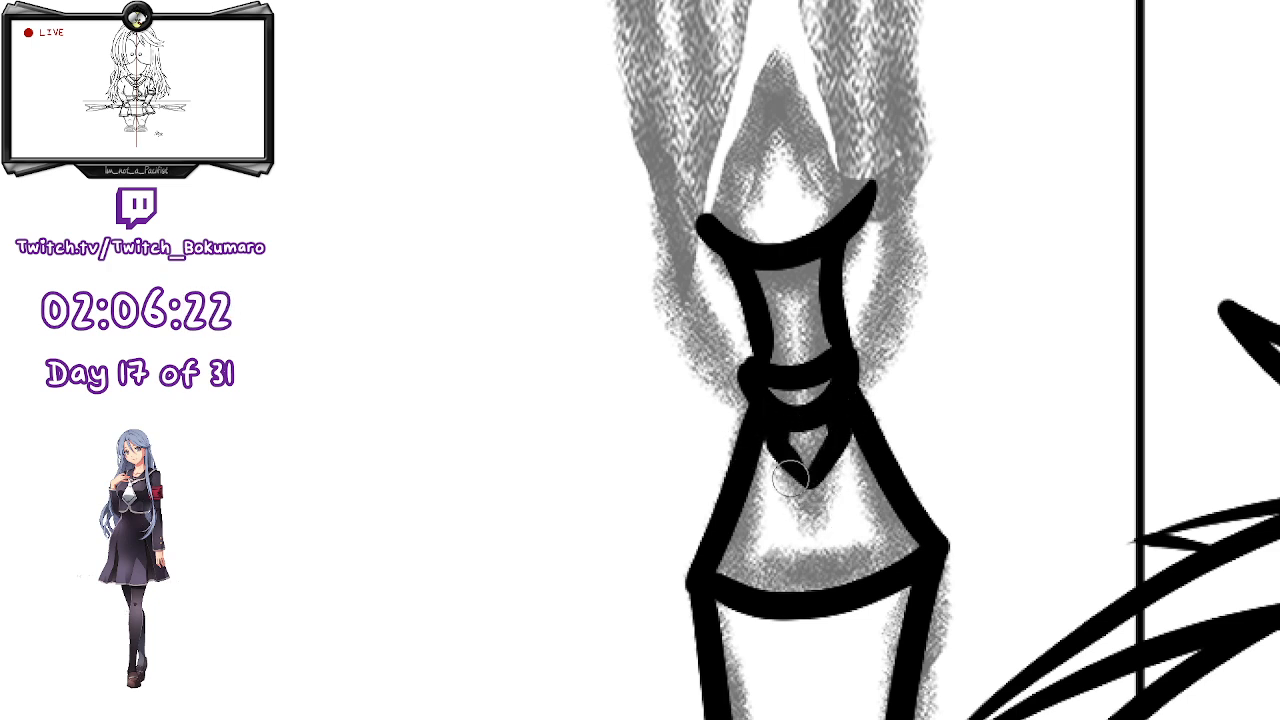
{"action": "mouse_move", "coordinate": [782, 442]}
{"action": "left_mouse_down"}
{"action": "mouse_move", "coordinate": [775, 479]}
{"action": "mouse_move", "coordinate": [809, 517]}
{"action": "left_mouse_up"}
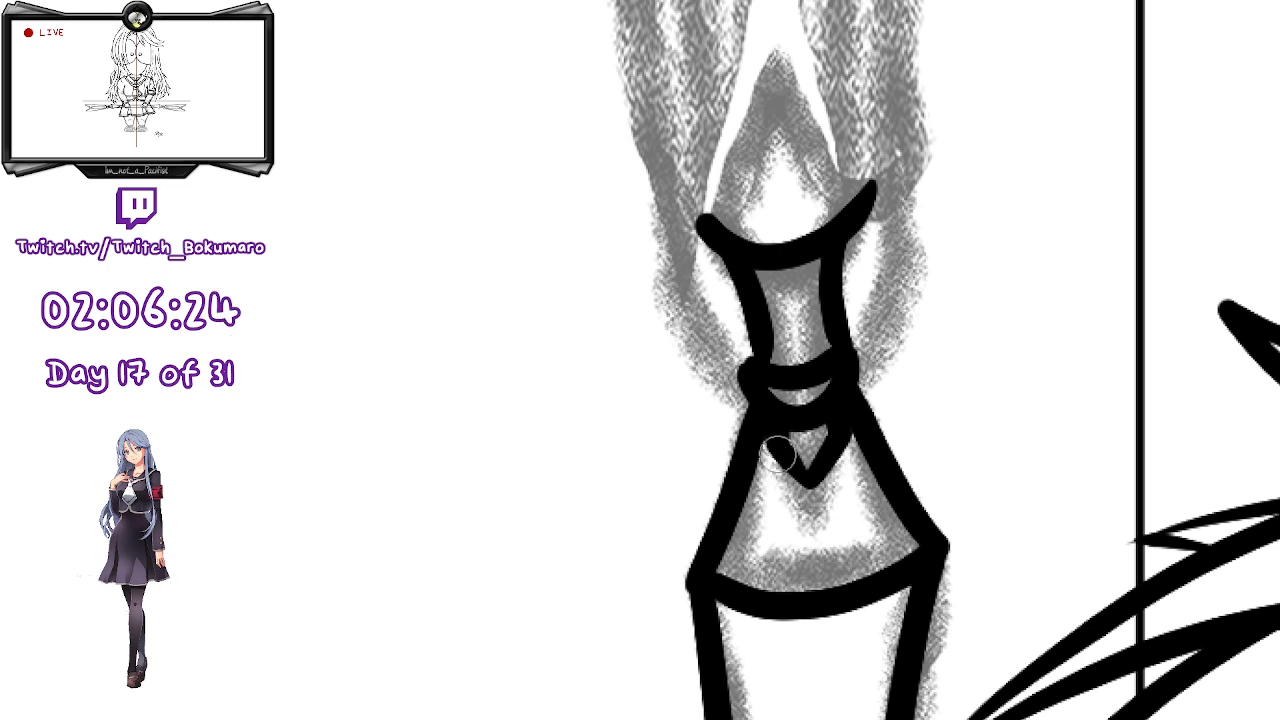
{"action": "mouse_move", "coordinate": [837, 423]}
{"action": "left_mouse_down"}
{"action": "mouse_move", "coordinate": [841, 498]}
{"action": "mouse_move", "coordinate": [815, 520]}
{"action": "left_mouse_up"}
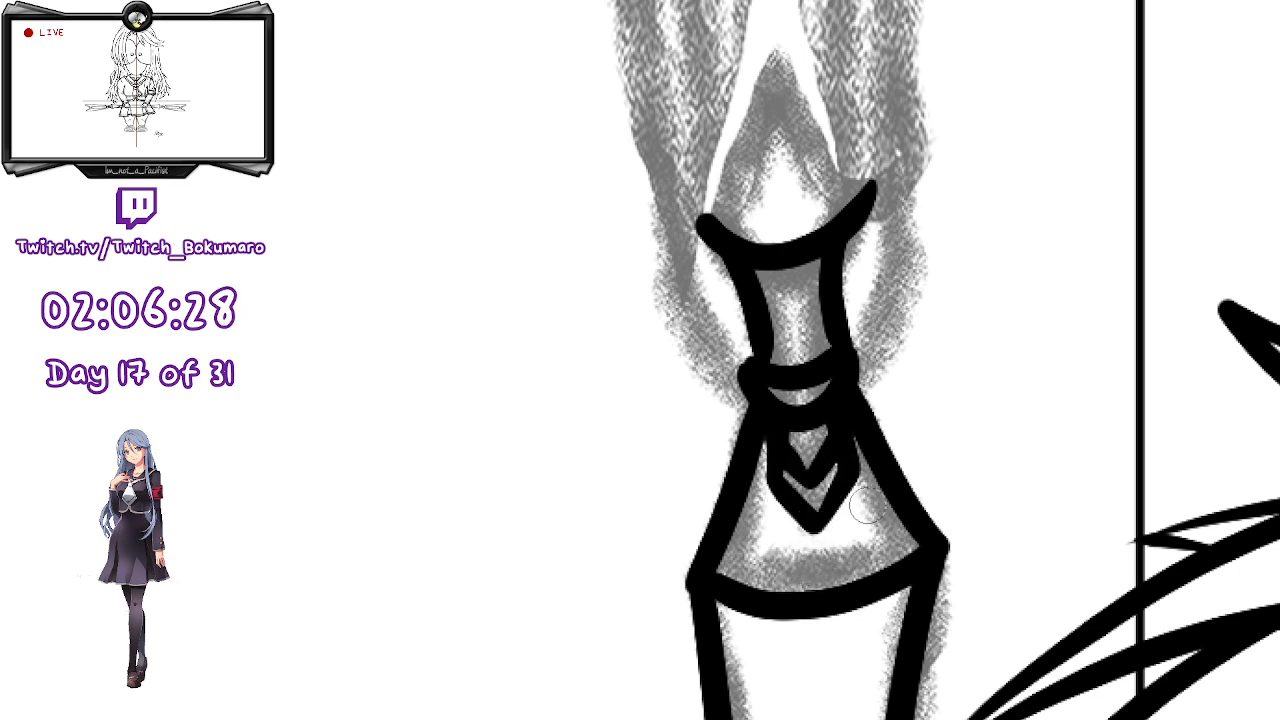
- Ink the two sides of the ornament's pointed tip, joining the ends of its curved base line at a peak
{"action": "left_click_drag", "start_coordinate": [872, 420], "coordinate": [845, 616]}
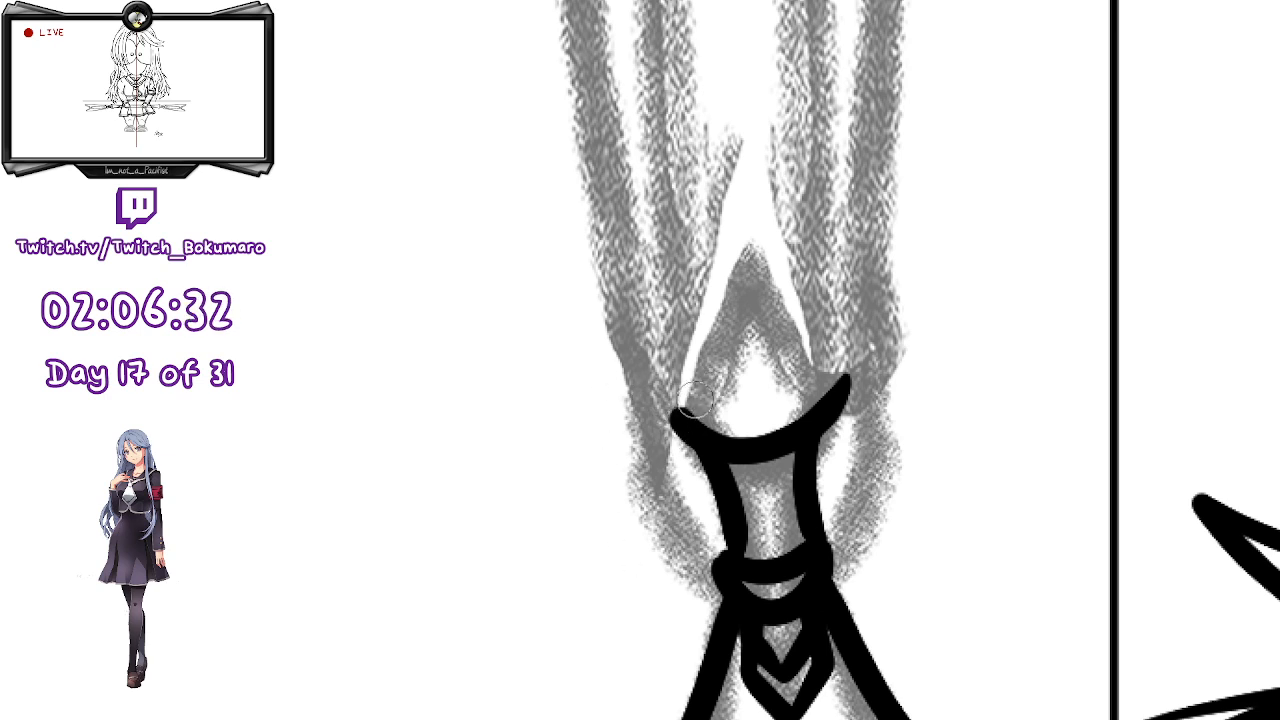
{"action": "left_click_drag", "start_coordinate": [687, 418], "coordinate": [693, 369]}
{"action": "key", "text": "ctrl+z"}
{"action": "mouse_move", "coordinate": [691, 424]}
{"action": "left_mouse_down"}
{"action": "mouse_move", "coordinate": [680, 395]}
{"action": "mouse_move", "coordinate": [703, 371]}
{"action": "mouse_move", "coordinate": [695, 400]}
{"action": "mouse_move", "coordinate": [750, 255]}
{"action": "mouse_move", "coordinate": [835, 377]}
{"action": "left_mouse_up"}
{"action": "key", "text": "ctrl+z"}
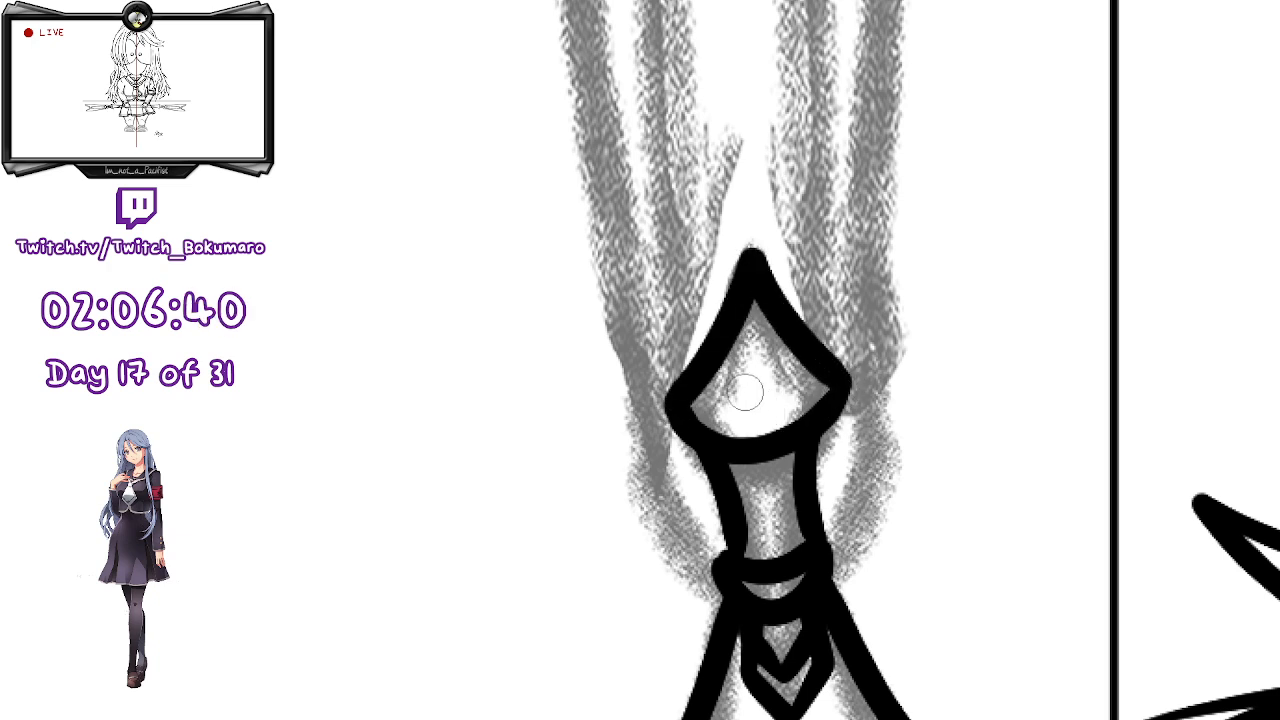
- Ink a curved line across the pointed tip, parallel to its base line, to form a lower band
{"action": "left_click_drag", "start_coordinate": [694, 378], "coordinate": [805, 375]}
{"action": "key", "text": "ctrl+z"}
{"action": "left_click_drag", "start_coordinate": [694, 371], "coordinate": [809, 363]}
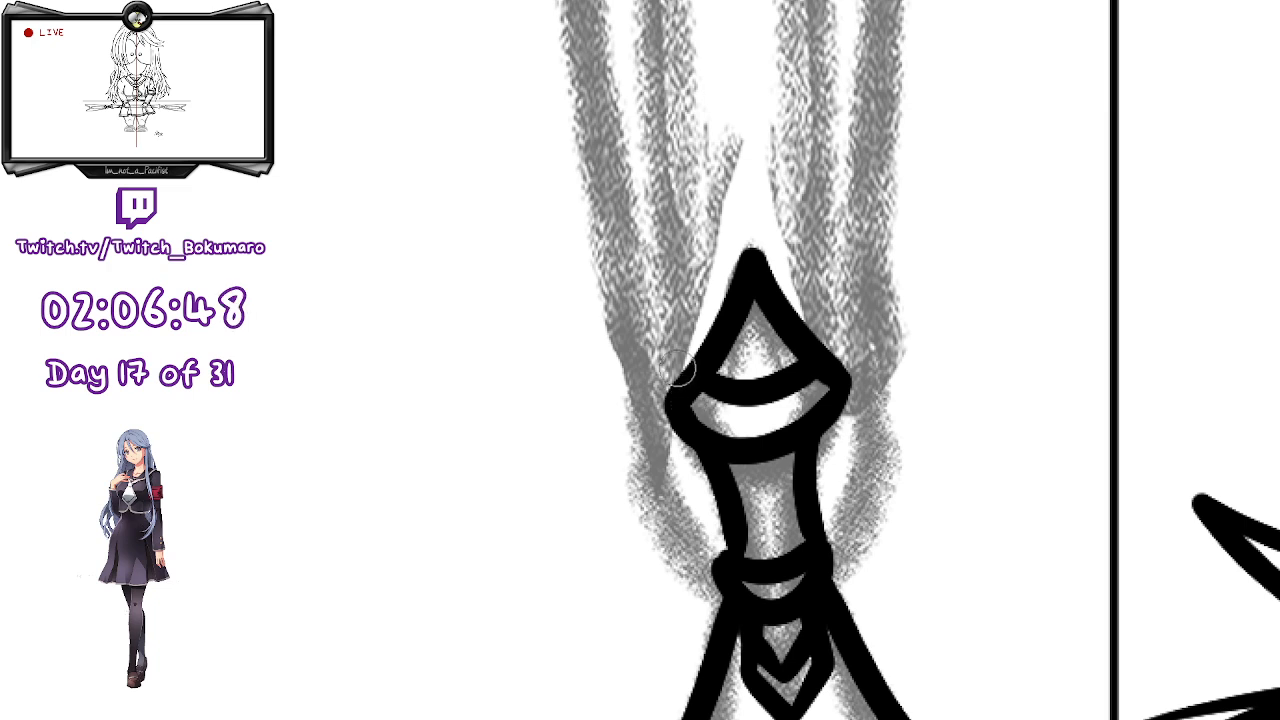
- Try to ink a pointed crescent prong on the left, curving up from the band and back to the ornament's tip
{"action": "mouse_move", "coordinate": [682, 394]}
{"action": "left_mouse_down"}
{"action": "mouse_move", "coordinate": [639, 533]}
{"action": "mouse_move", "coordinate": [714, 599]}
{"action": "left_mouse_up"}
{"action": "key", "text": "ctrl+z"}
{"action": "mouse_move", "coordinate": [701, 366]}
{"action": "left_mouse_down"}
{"action": "mouse_move", "coordinate": [652, 353]}
{"action": "mouse_move", "coordinate": [613, 320]}
{"action": "mouse_move", "coordinate": [670, 510]}
{"action": "mouse_move", "coordinate": [683, 510]}
{"action": "mouse_move", "coordinate": [692, 540]}
{"action": "left_mouse_up"}
{"action": "key", "text": "ctrl+z"}
{"action": "mouse_move", "coordinate": [610, 320]}
{"action": "left_mouse_down"}
{"action": "mouse_move", "coordinate": [648, 522]}
{"action": "mouse_move", "coordinate": [722, 557]}
{"action": "mouse_move", "coordinate": [670, 523]}
{"action": "mouse_move", "coordinate": [631, 287]}
{"action": "mouse_move", "coordinate": [695, 398]}
{"action": "mouse_move", "coordinate": [631, 305]}
{"action": "left_mouse_up"}
{"action": "key", "text": "ctrl+z"}
{"action": "key", "text": "ctrl+z"}
{"action": "key", "text": "ctrl+z"}
{"action": "left_click_drag", "start_coordinate": [687, 394], "coordinate": [635, 308]}
{"action": "key", "text": "ctrl+z"}
{"action": "left_click_drag", "start_coordinate": [685, 388], "coordinate": [630, 303]}
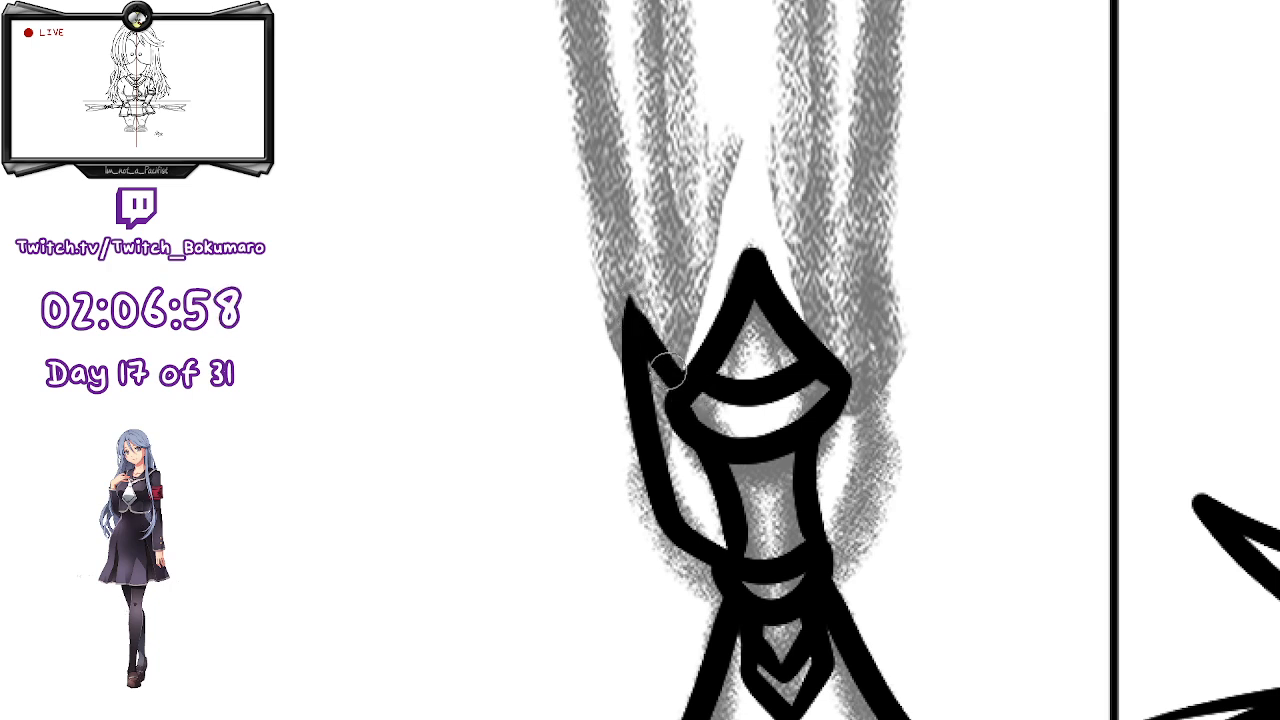
{"action": "key", "text": "ctrl+z"}
{"action": "left_click_drag", "start_coordinate": [688, 390], "coordinate": [631, 302]}
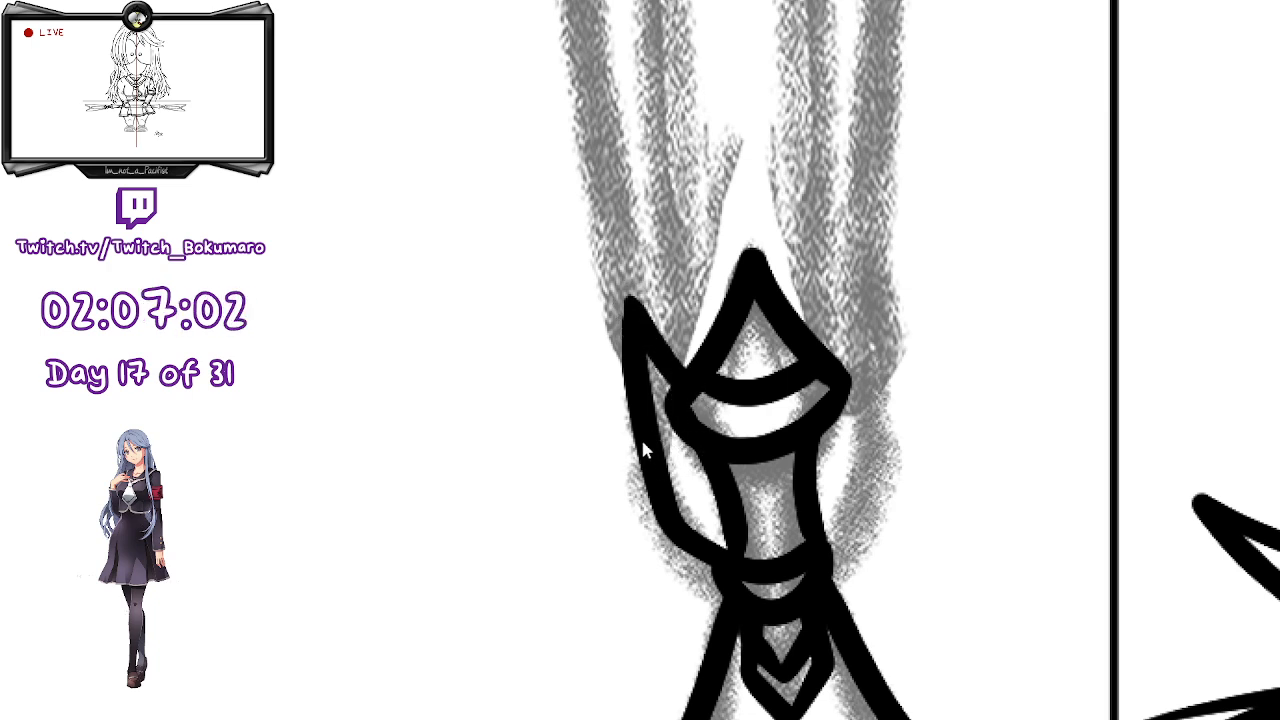
{"action": "key", "text": "ctrl+z"}
{"action": "key", "text": "ctrl+z"}
- Ink the left crescent prong, curving from the band up to a point and back down to the tip's left corner
{"action": "mouse_move", "coordinate": [722, 560]}
{"action": "left_mouse_down"}
{"action": "mouse_move", "coordinate": [666, 535]}
{"action": "mouse_move", "coordinate": [623, 320]}
{"action": "mouse_move", "coordinate": [637, 362]}
{"action": "mouse_move", "coordinate": [634, 313]}
{"action": "mouse_move", "coordinate": [685, 412]}
{"action": "mouse_move", "coordinate": [624, 315]}
{"action": "left_mouse_up"}
{"action": "key", "text": "ctrl+z"}
{"action": "key", "text": "ctrl+z"}
{"action": "left_click_drag", "start_coordinate": [683, 404], "coordinate": [621, 311]}
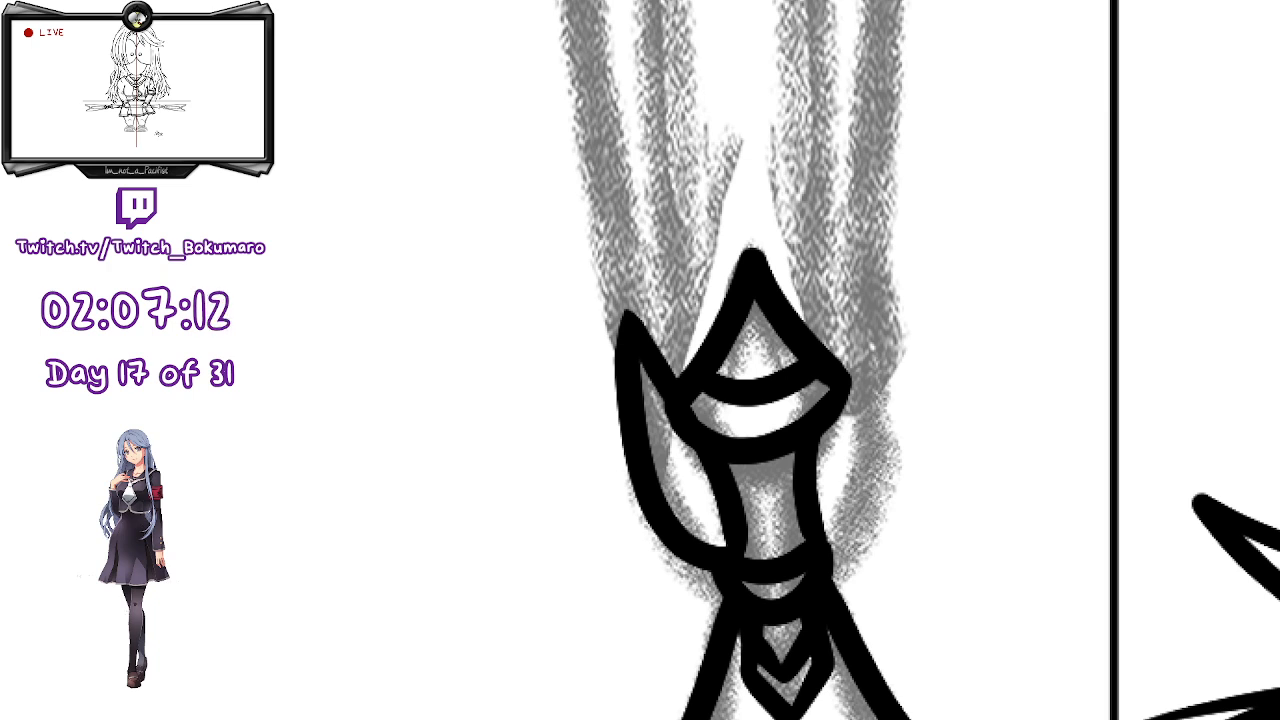
- Ink the outer curve of the right prong, sweeping from the band up beside the pointed tip
{"action": "mouse_move", "coordinate": [814, 556]}
{"action": "left_mouse_down"}
{"action": "mouse_move", "coordinate": [877, 441]}
{"action": "mouse_move", "coordinate": [876, 288]}
{"action": "left_mouse_up"}
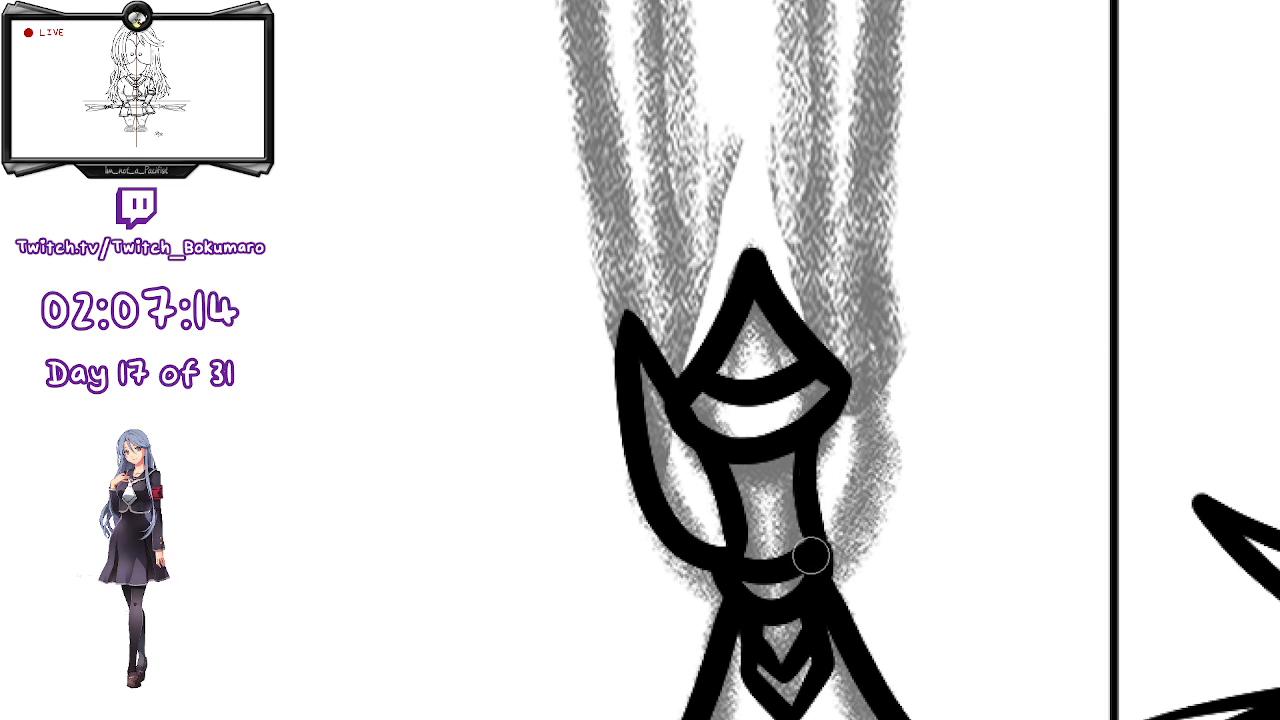
{"action": "key", "text": "ctrl+z"}
{"action": "mouse_move", "coordinate": [822, 537]}
{"action": "left_mouse_down"}
{"action": "mouse_move", "coordinate": [857, 518]}
{"action": "mouse_move", "coordinate": [856, 284]}
{"action": "left_mouse_up"}
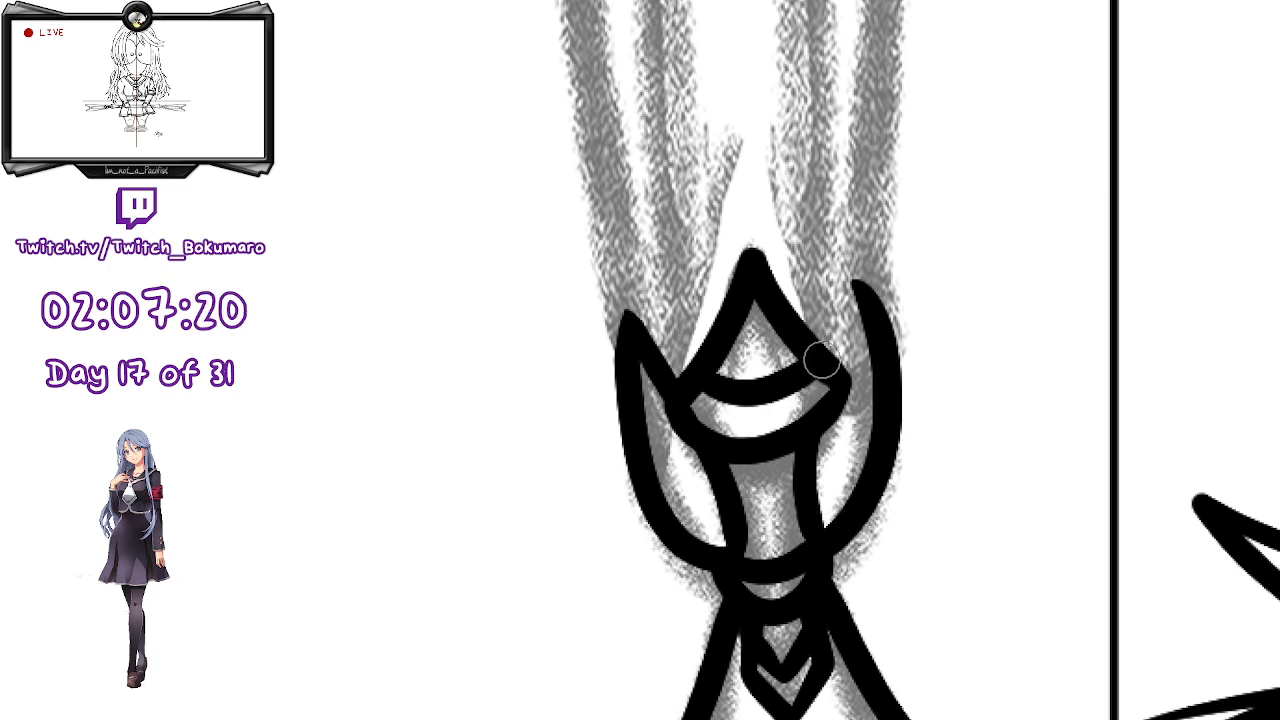
- Ink the short inner edge of the right prong, joining its point to the right corner of the ornament's tip
{"action": "left_click_drag", "start_coordinate": [832, 370], "coordinate": [857, 287]}
{"action": "key", "text": "ctrl+z"}
{"action": "left_click_drag", "start_coordinate": [833, 373], "coordinate": [852, 285]}
{"action": "key", "text": "ctrl+z"}
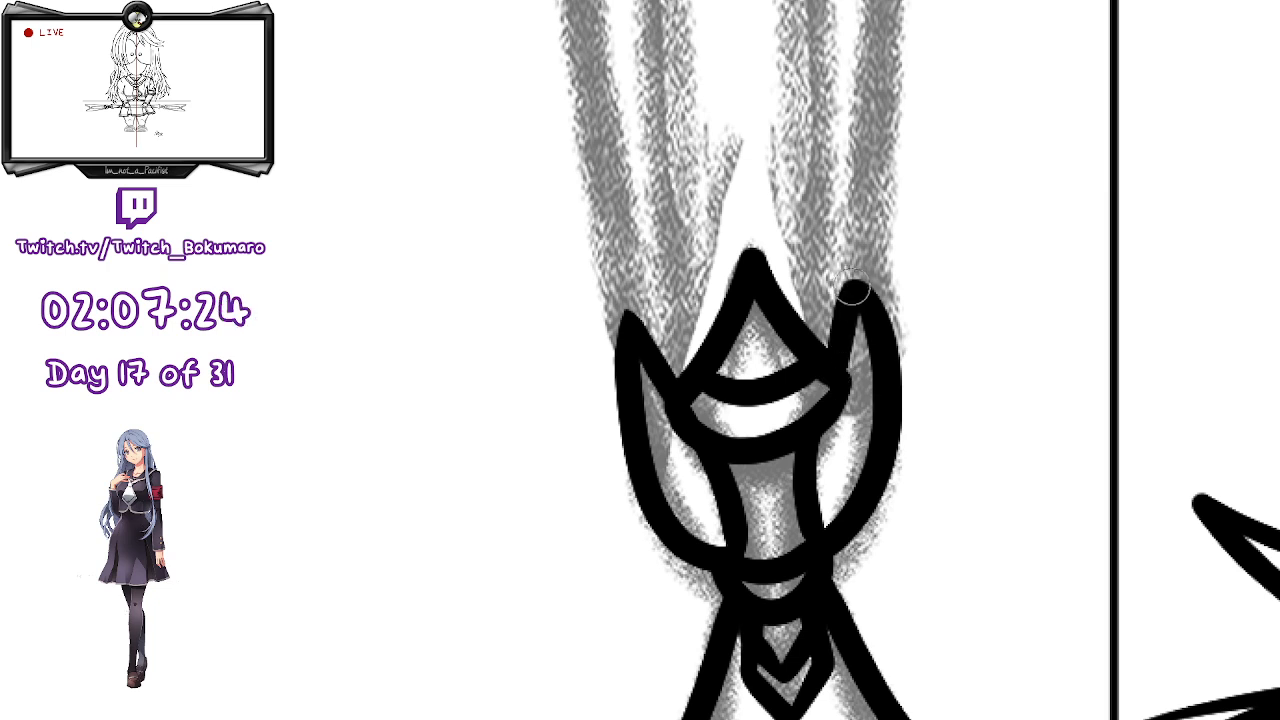
{"action": "left_click_drag", "start_coordinate": [830, 368], "coordinate": [856, 287]}
{"action": "key", "text": "ctrl+z"}
{"action": "left_click_drag", "start_coordinate": [830, 368], "coordinate": [858, 287]}
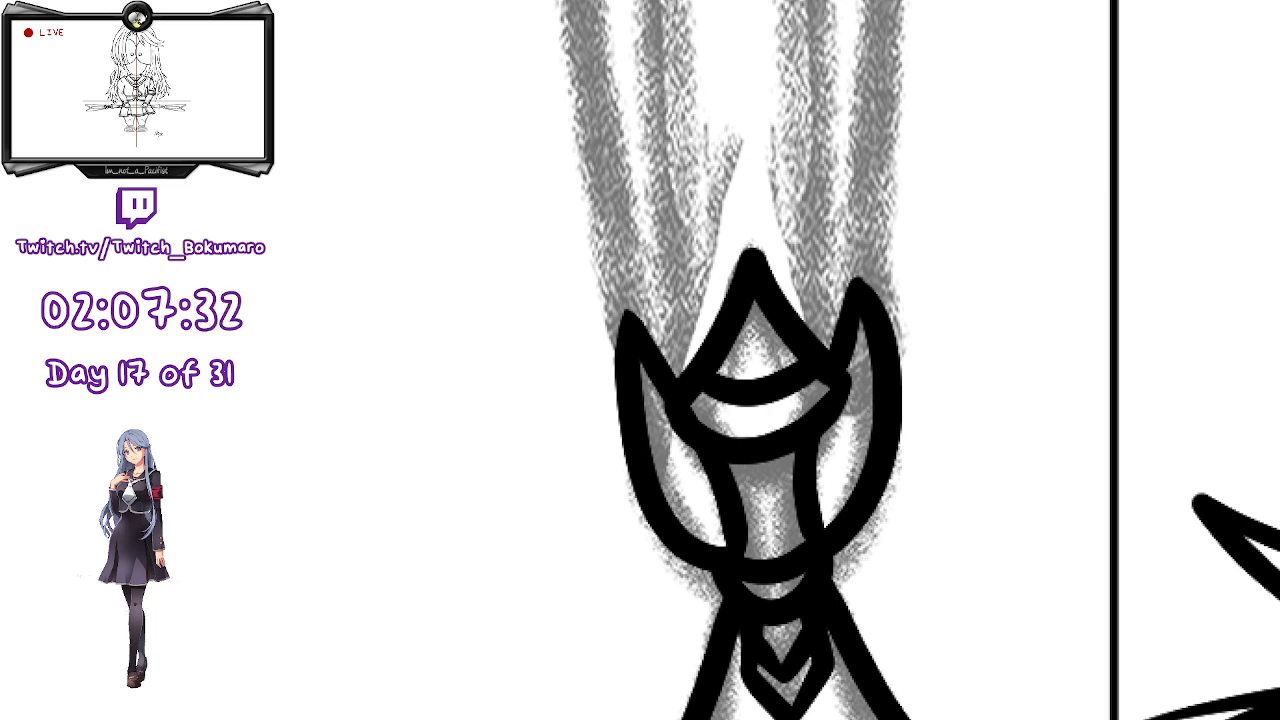
- Ink the left side of the long inner loop, curving from its top down to the ornament's pointed tip
{"action": "left_click_drag", "start_coordinate": [1055, 388], "coordinate": [1099, 547]}
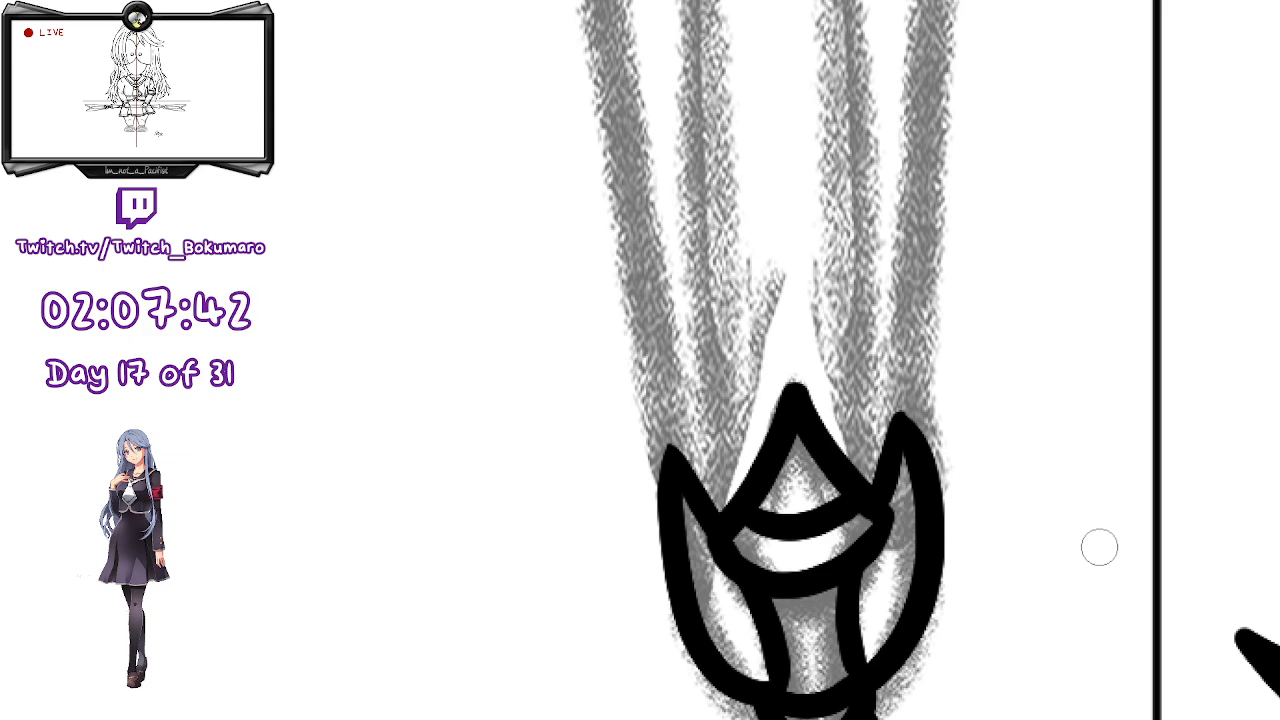
{"action": "scroll", "coordinate": [840, 380], "scroll_direction": "down", "scroll_amount": 5}
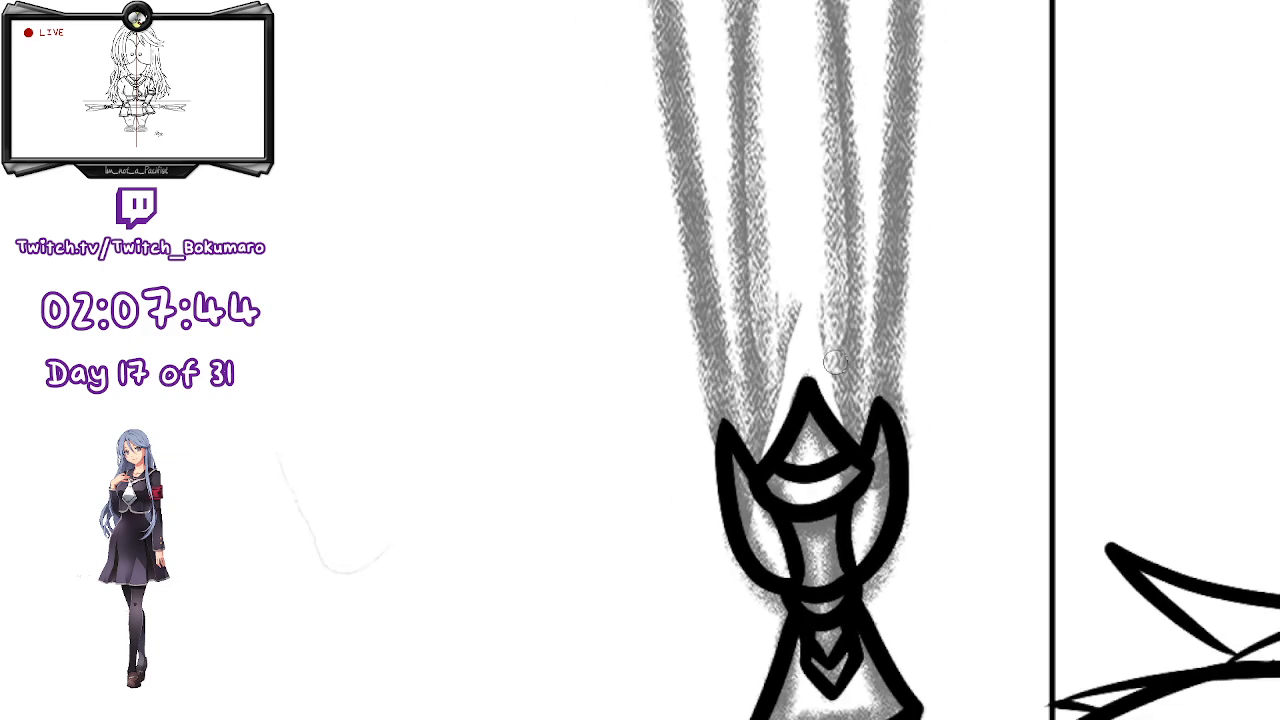
{"action": "left_click_drag", "start_coordinate": [782, 294], "coordinate": [780, 502]}
{"action": "scroll", "coordinate": [824, 447], "scroll_direction": "up", "scroll_amount": 1}
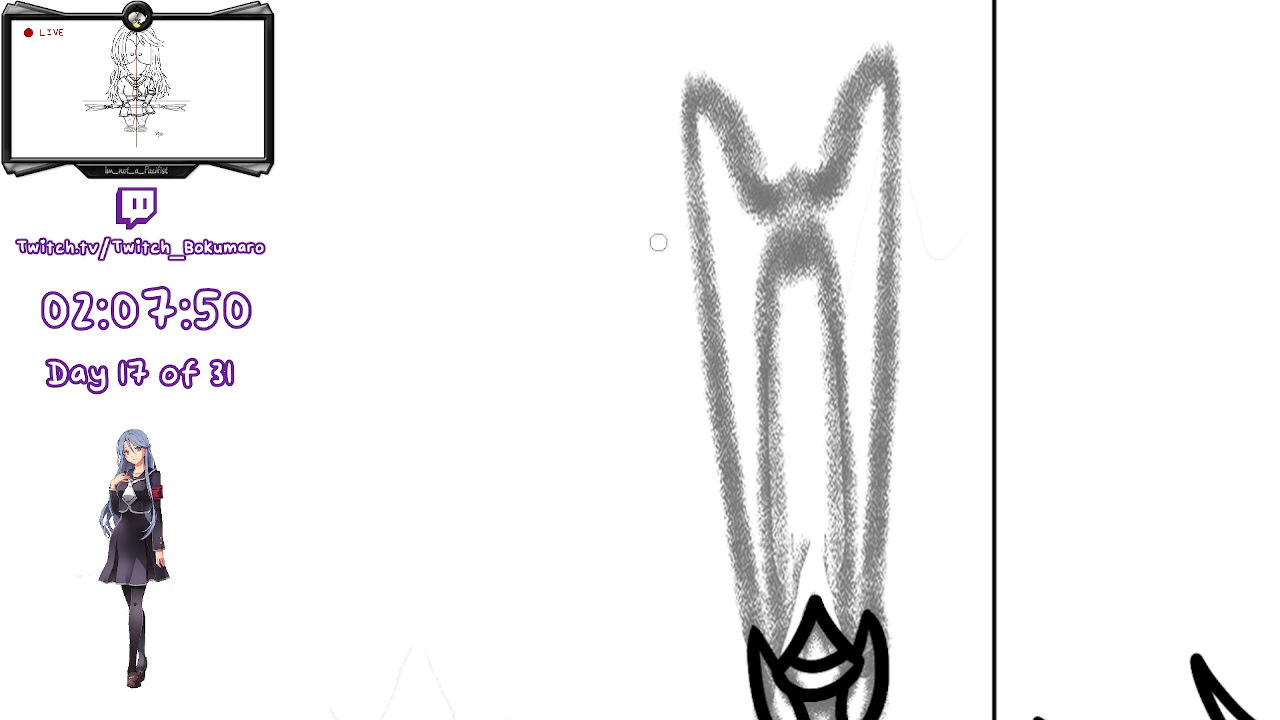
{"action": "mouse_move", "coordinate": [804, 257]}
{"action": "left_mouse_down"}
{"action": "mouse_move", "coordinate": [762, 323]}
{"action": "mouse_move", "coordinate": [776, 675]}
{"action": "left_mouse_up"}
{"action": "key", "text": "ctrl+z"}
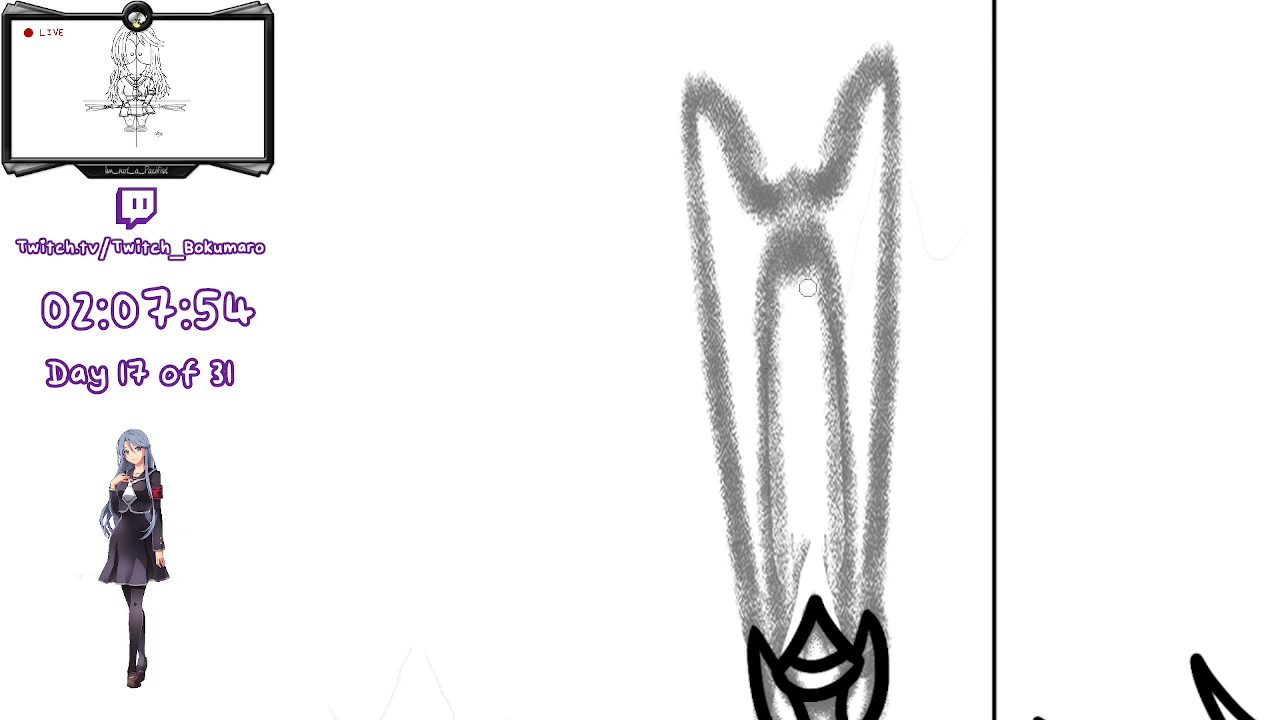
{"action": "mouse_move", "coordinate": [800, 252]}
{"action": "left_mouse_down"}
{"action": "mouse_move", "coordinate": [764, 560]}
{"action": "mouse_move", "coordinate": [793, 668]}
{"action": "left_mouse_up"}
- Transform the loop's left-side stroke, tilting it slightly and shifting it upward to fit the sketch
{"action": "key", "text": "ctrl+t"}
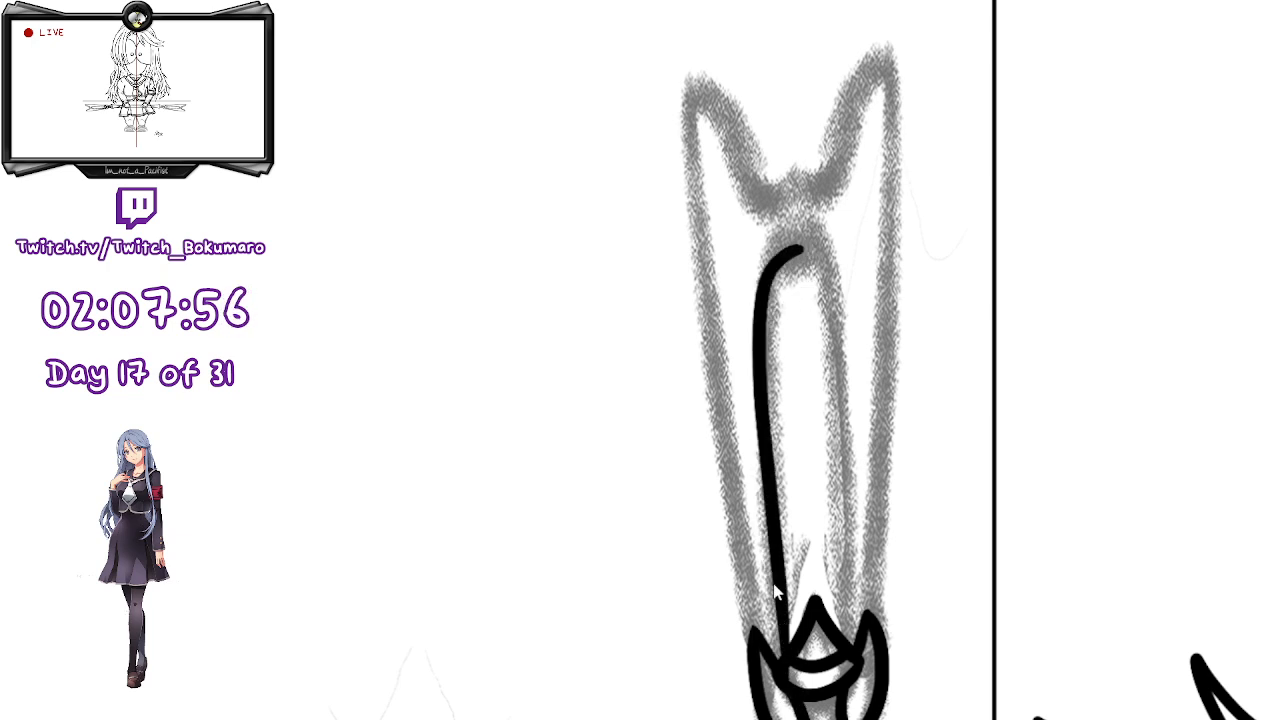
{"action": "left_click_drag", "start_coordinate": [918, 464], "coordinate": [920, 469]}
{"action": "left_click_drag", "start_coordinate": [784, 494], "coordinate": [785, 500]}
{"action": "key", "text": "Up"}
{"action": "key", "text": "Up"}
{"action": "key", "text": "Up"}
{"action": "key", "text": "Up"}
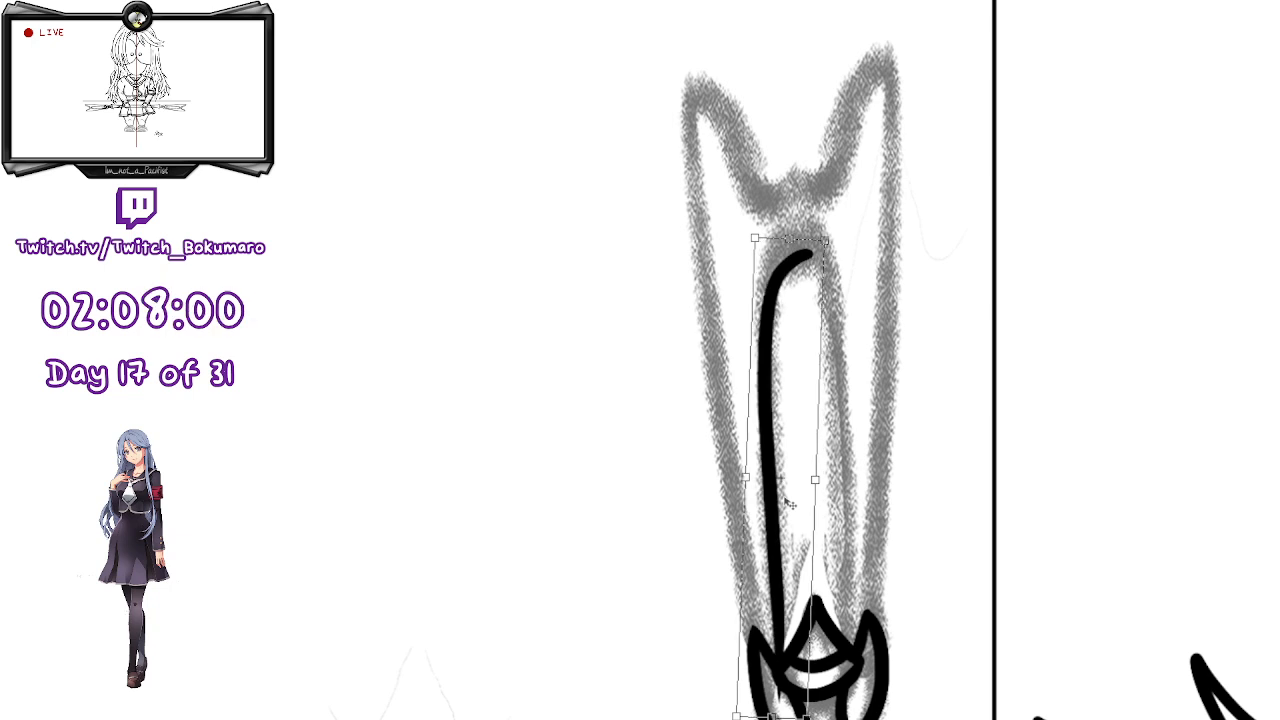
{"action": "key", "text": "Left"}
{"action": "key", "text": "Return"}
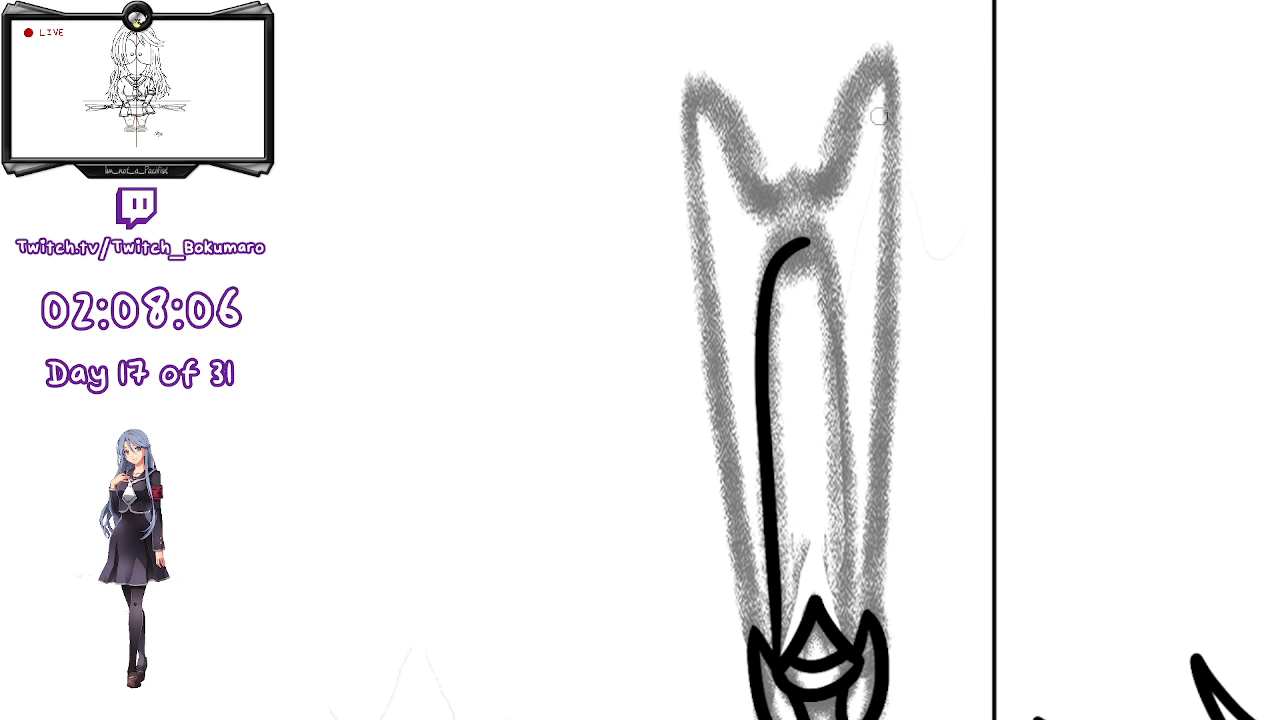
- Ink a second, slightly higher arc at the loop's top left and shift it right to merge with the first stroke
{"action": "mouse_move", "coordinate": [800, 221]}
{"action": "left_mouse_down"}
{"action": "mouse_move", "coordinate": [752, 294]}
{"action": "mouse_move", "coordinate": [764, 400]}
{"action": "left_mouse_up"}
{"action": "key", "text": "ctrl+z"}
{"action": "left_click_drag", "start_coordinate": [803, 220], "coordinate": [750, 432]}
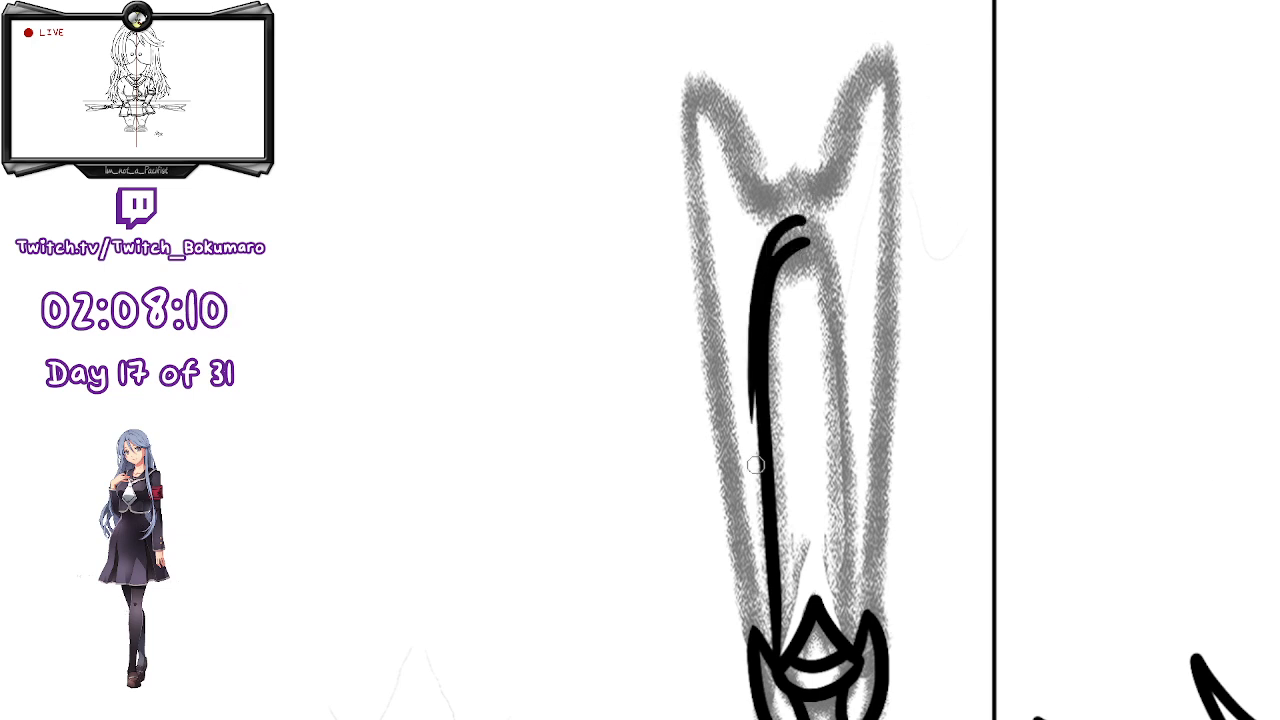
{"action": "key", "text": "ctrl+t"}
{"action": "left_click_drag", "start_coordinate": [767, 357], "coordinate": [773, 357]}
{"action": "key", "text": "Return"}
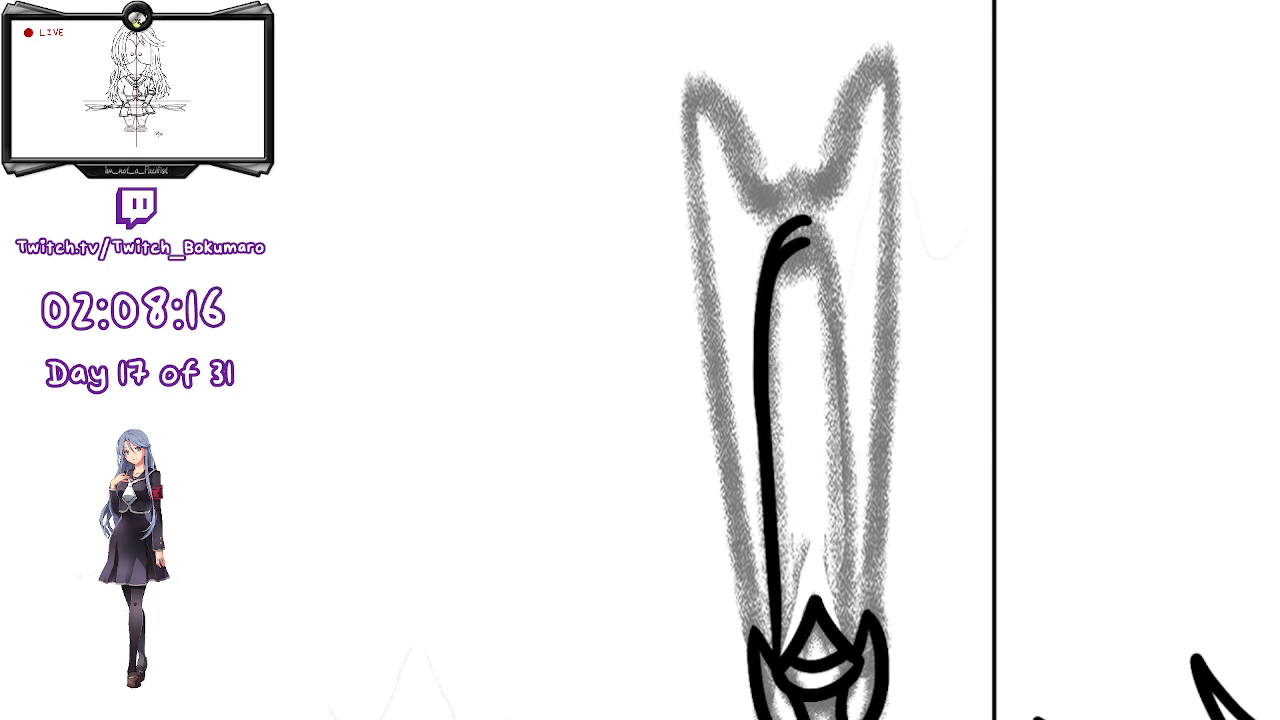
- Ink the blade's long left outer edge from its upper left point down to the left prong
{"action": "left_click_drag", "start_coordinate": [688, 86], "coordinate": [760, 715]}
{"action": "key", "text": "ctrl+t"}
{"action": "left_click_drag", "start_coordinate": [760, 490], "coordinate": [760, 506]}
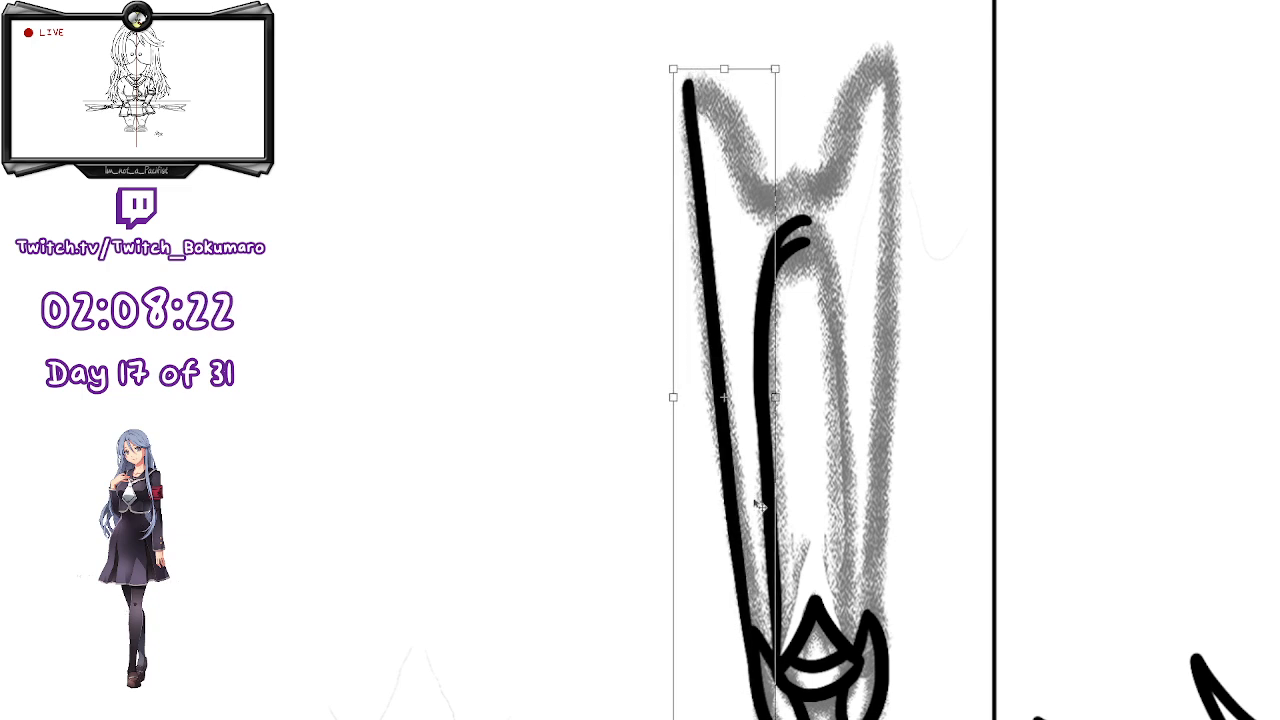
{"action": "key", "text": "Return"}
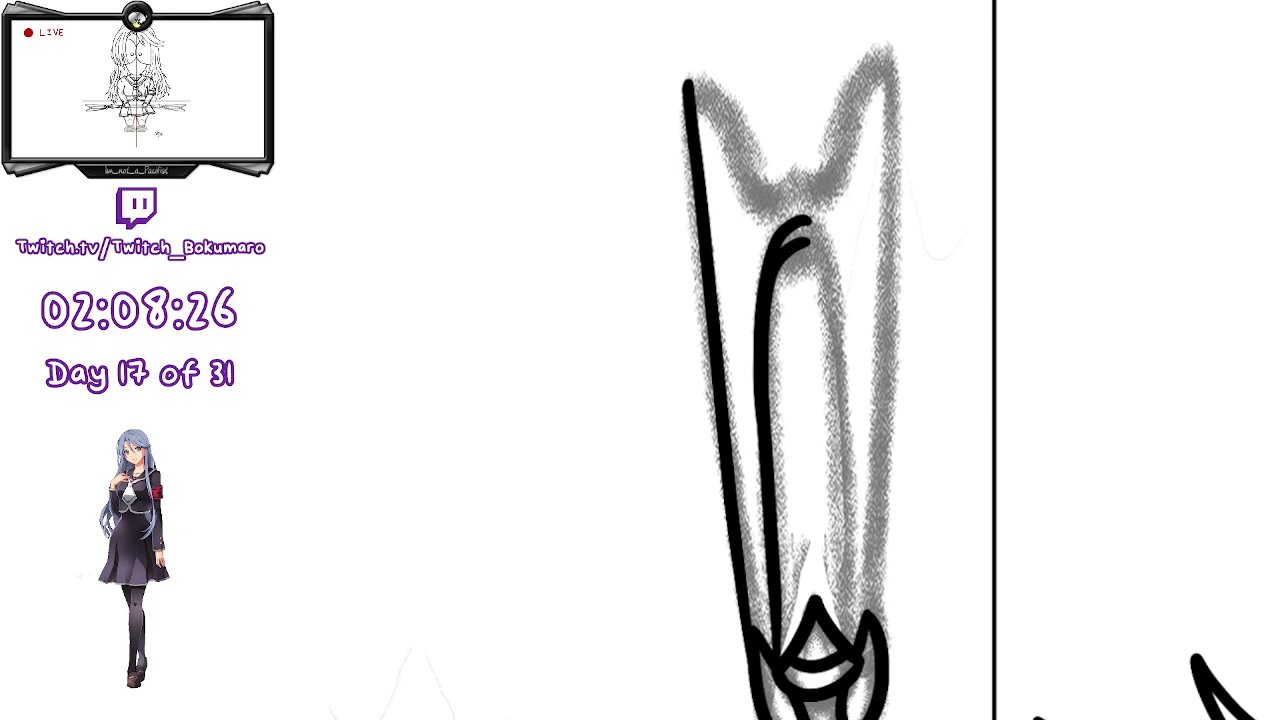
- Ink the curve from the blade's upper left point down into the central dip
{"action": "scroll", "coordinate": [1083, 29], "scroll_direction": "up", "scroll_amount": 2}
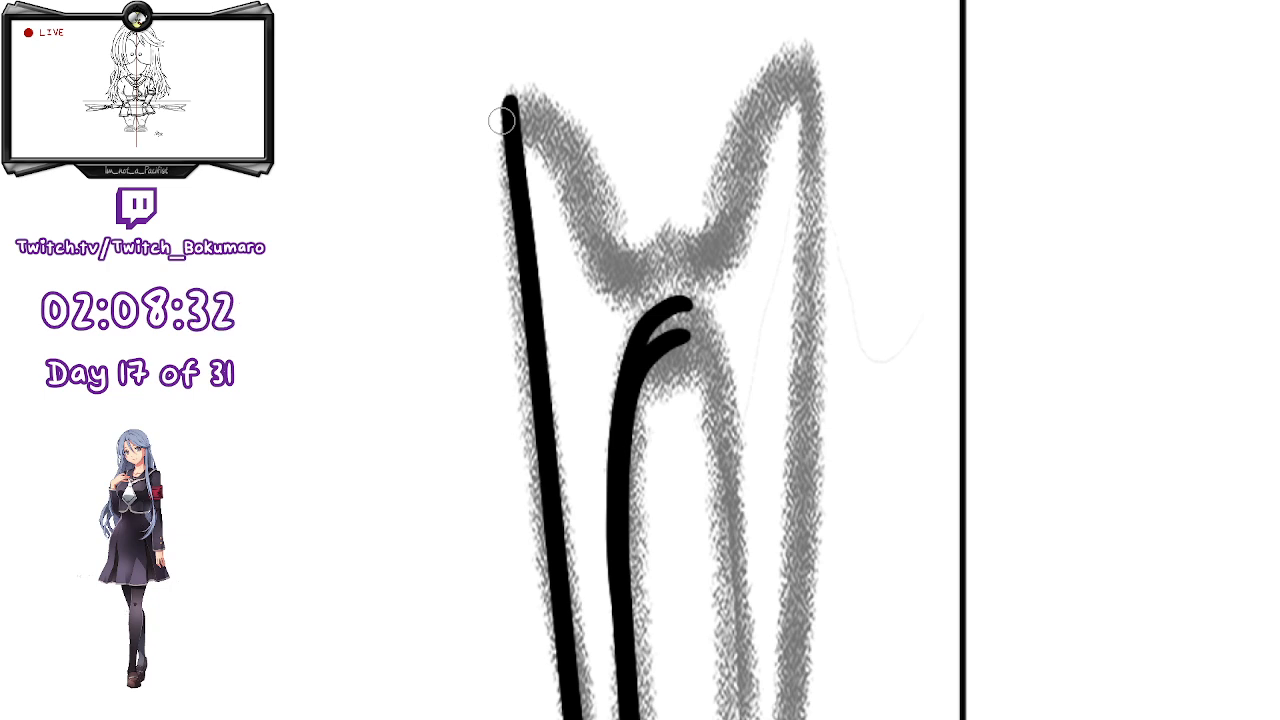
{"action": "mouse_move", "coordinate": [514, 101]}
{"action": "left_mouse_down"}
{"action": "mouse_move", "coordinate": [594, 167]}
{"action": "mouse_move", "coordinate": [620, 276]}
{"action": "left_mouse_up"}
{"action": "key", "text": "ctrl+z"}
{"action": "mouse_move", "coordinate": [505, 98]}
{"action": "left_mouse_down"}
{"action": "mouse_move", "coordinate": [568, 122]}
{"action": "mouse_move", "coordinate": [607, 257]}
{"action": "mouse_move", "coordinate": [517, 102]}
{"action": "mouse_move", "coordinate": [594, 172]}
{"action": "mouse_move", "coordinate": [660, 262]}
{"action": "left_mouse_up"}
{"action": "key", "text": "ctrl+z"}
{"action": "key", "text": "ctrl+t"}
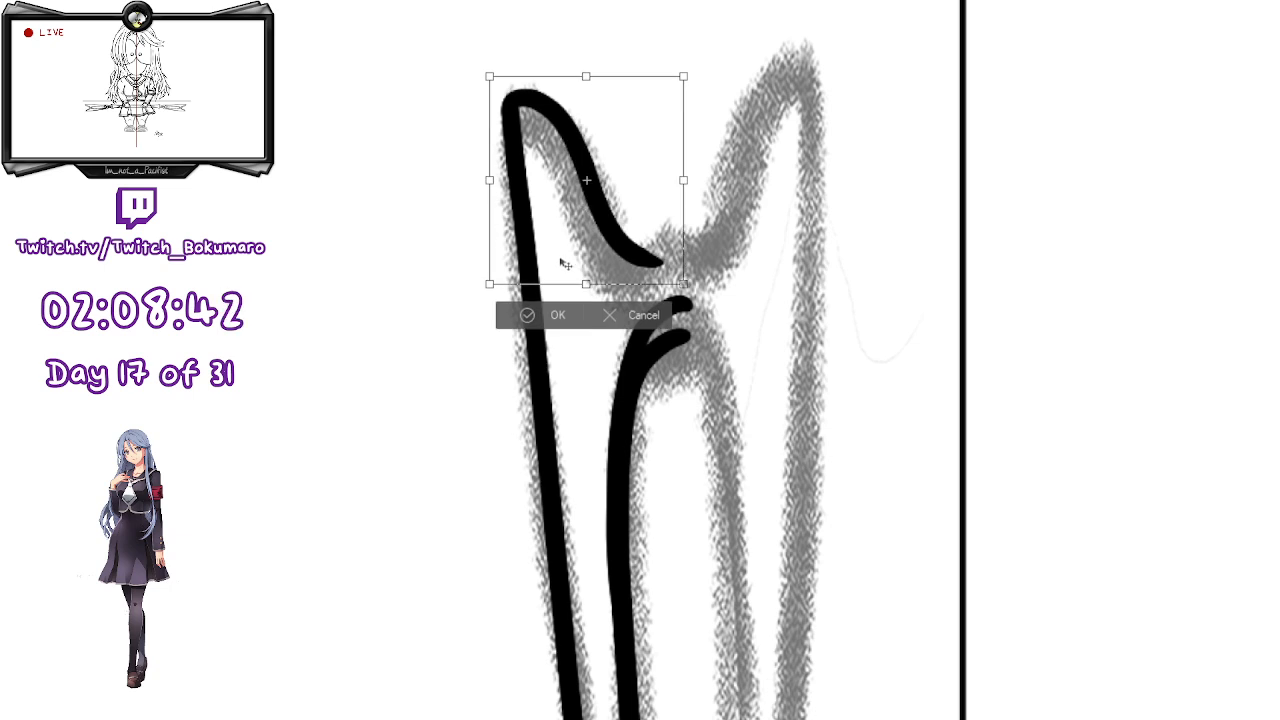
{"action": "key", "text": "Return"}
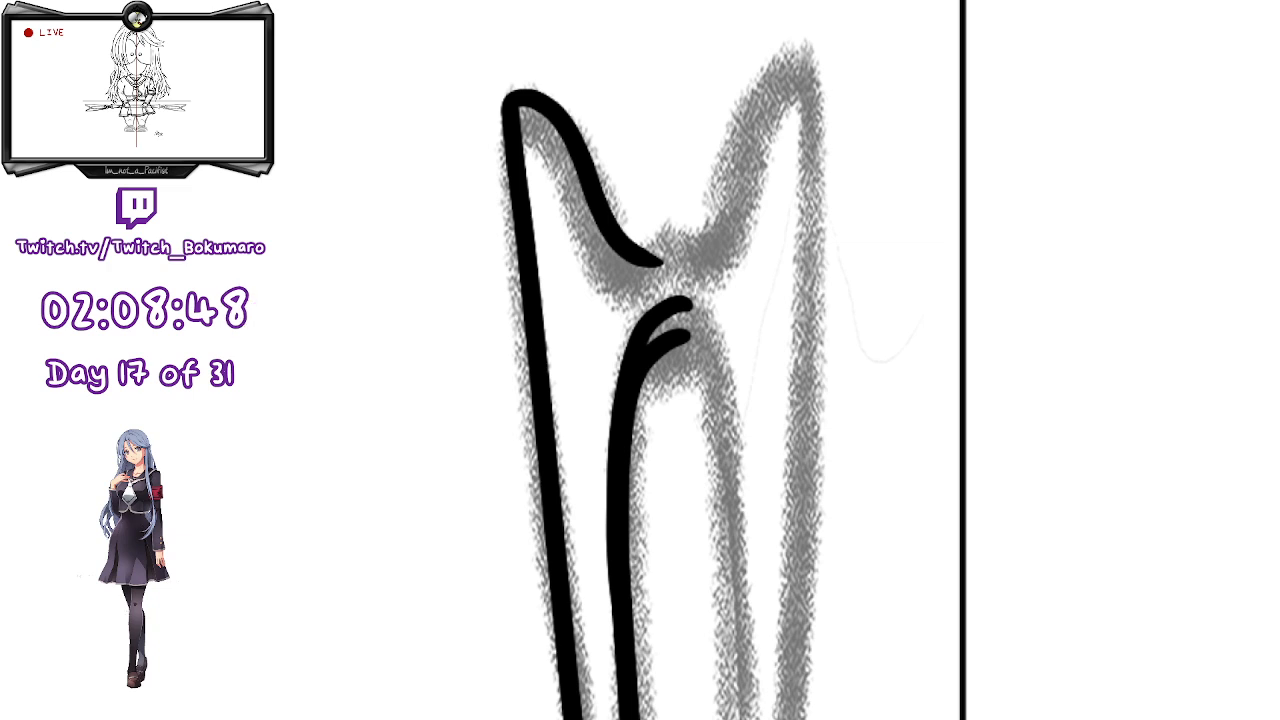
- Try to ink a shallower ending branching off the curve as it enters the central dip
{"action": "mouse_move", "coordinate": [588, 165]}
{"action": "left_mouse_down"}
{"action": "mouse_move", "coordinate": [609, 208]}
{"action": "mouse_move", "coordinate": [680, 232]}
{"action": "left_mouse_up"}
{"action": "key", "text": "ctrl+z"}
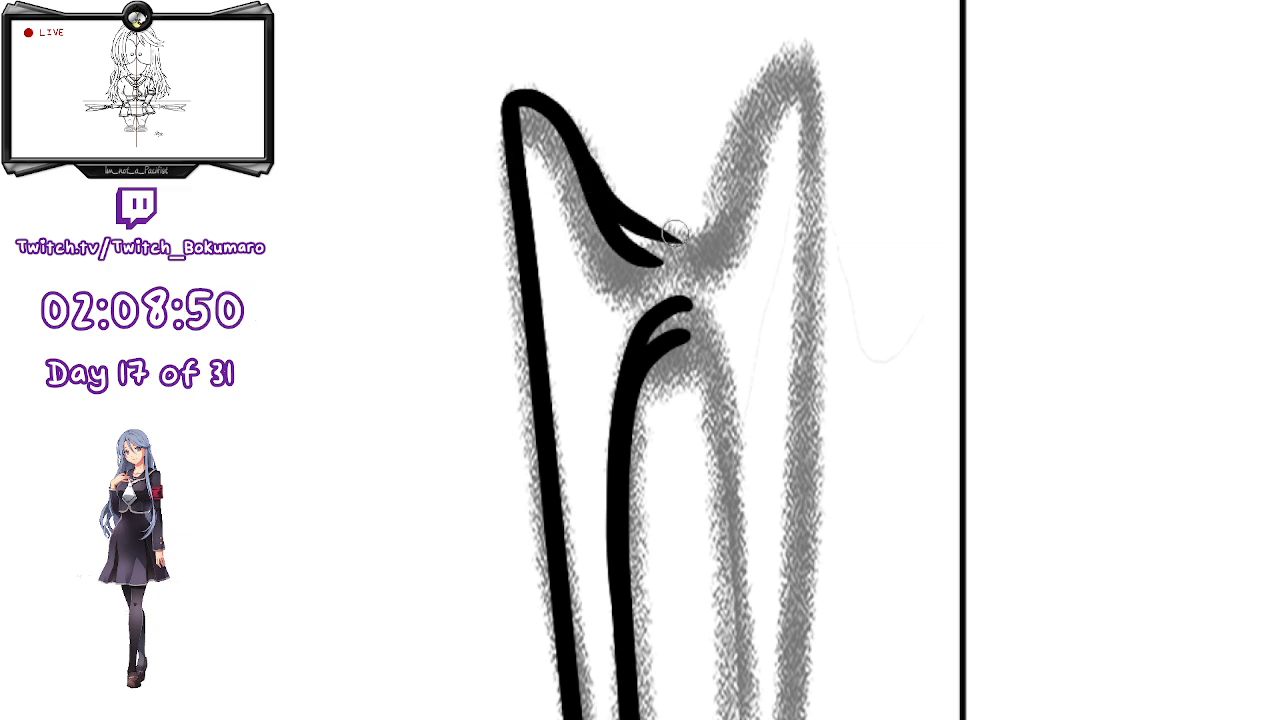
{"action": "mouse_move", "coordinate": [590, 165]}
{"action": "left_mouse_down"}
{"action": "mouse_move", "coordinate": [610, 205]}
{"action": "mouse_move", "coordinate": [680, 227]}
{"action": "left_mouse_up"}
{"action": "key", "text": "ctrl+z"}
{"action": "left_click_drag", "start_coordinate": [594, 172], "coordinate": [682, 231]}
{"action": "key", "text": "ctrl+z"}
{"action": "mouse_move", "coordinate": [590, 166]}
{"action": "left_mouse_down"}
{"action": "mouse_move", "coordinate": [618, 211]}
{"action": "mouse_move", "coordinate": [668, 228]}
{"action": "left_mouse_up"}
{"action": "key", "text": "ctrl+z"}
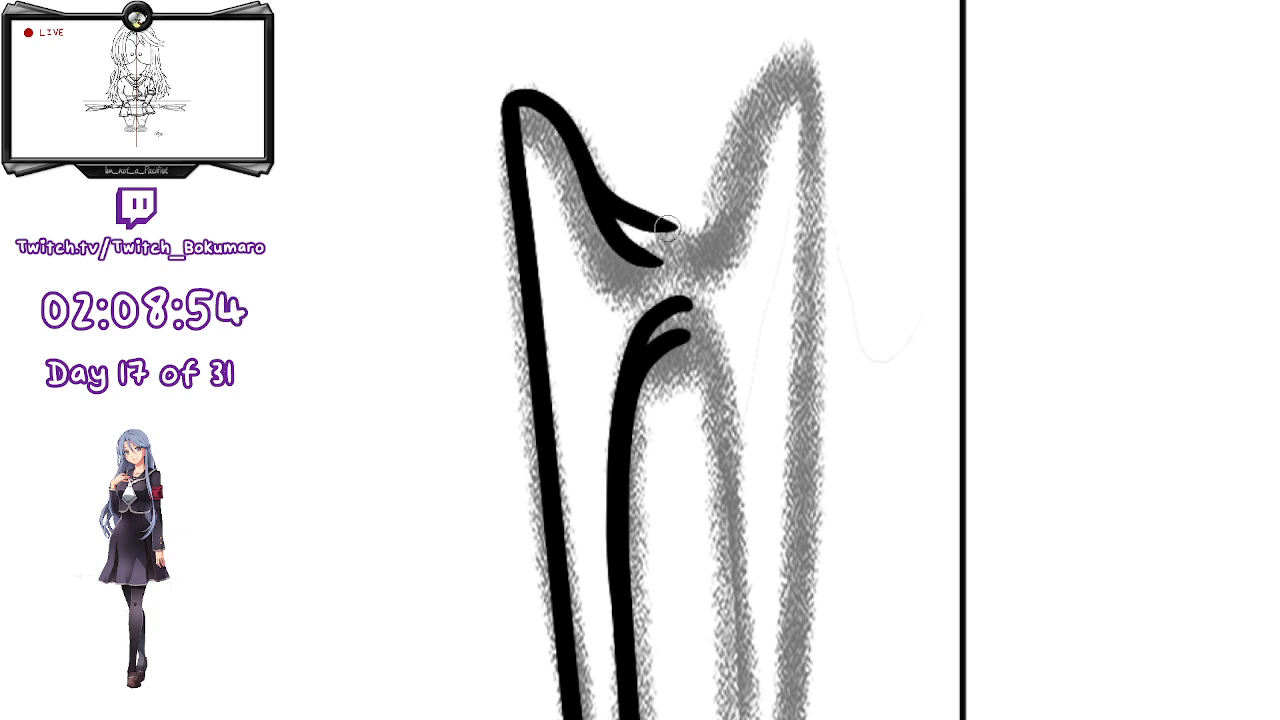
{"action": "left_click_drag", "start_coordinate": [590, 166], "coordinate": [648, 235]}
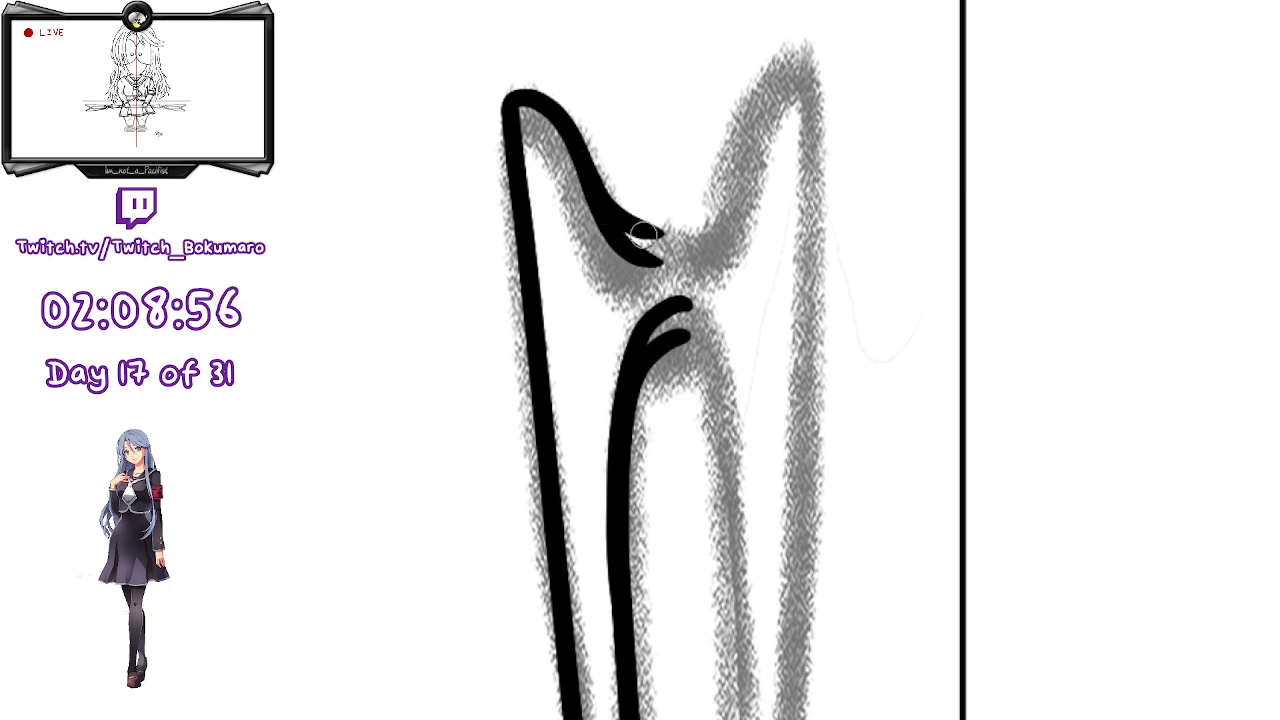
{"action": "key", "text": "ctrl+t"}
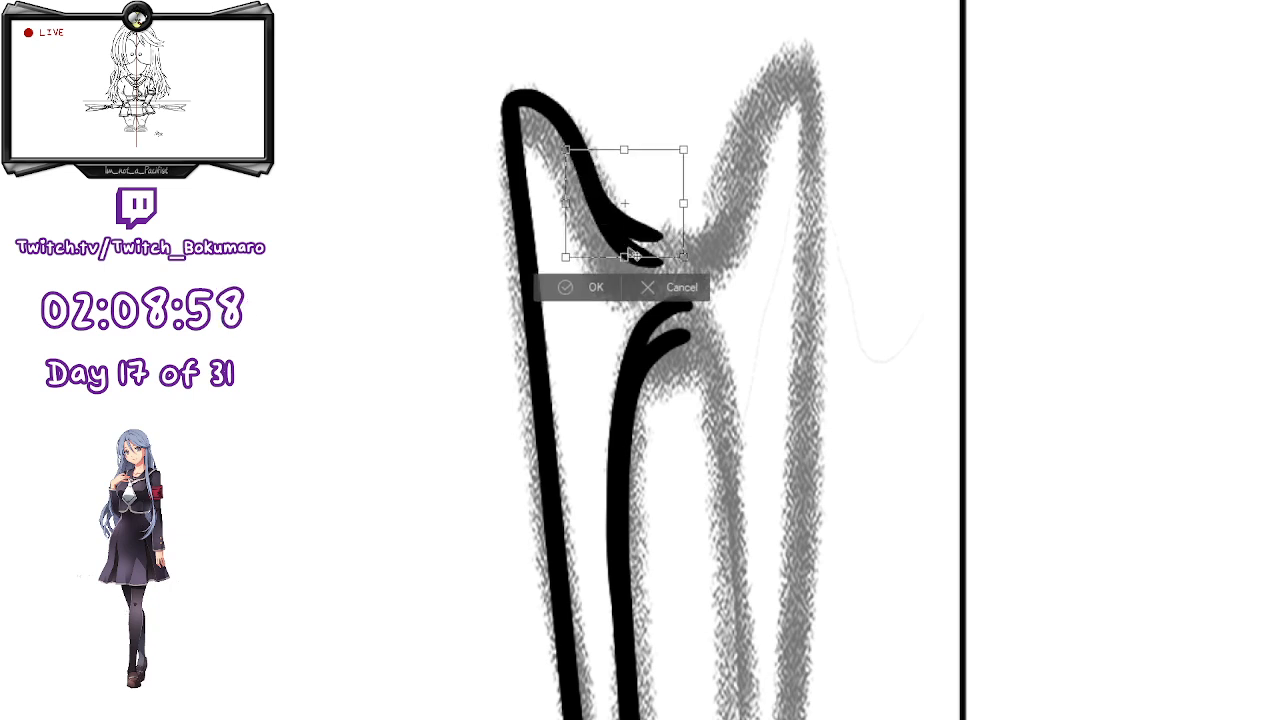
{"action": "key", "text": "Return"}
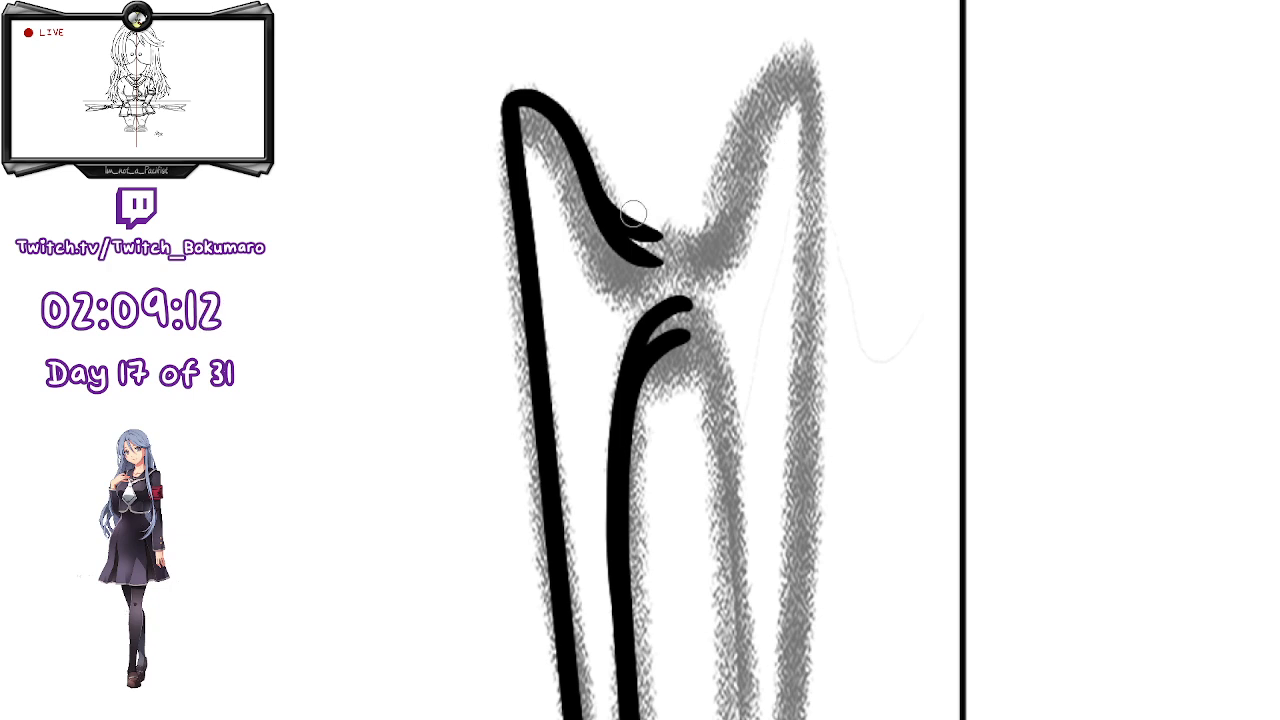
- Ink a shallower branch off the curve's lower part, extending across the middle of the central dip
{"action": "left_click_drag", "start_coordinate": [622, 218], "coordinate": [700, 236]}
{"action": "key", "text": "ctrl+z"}
{"action": "key", "text": "ctrl+z"}
{"action": "key", "text": "ctrl+z"}
{"action": "left_click_drag", "start_coordinate": [614, 222], "coordinate": [712, 237]}
{"action": "key", "text": "ctrl+z"}
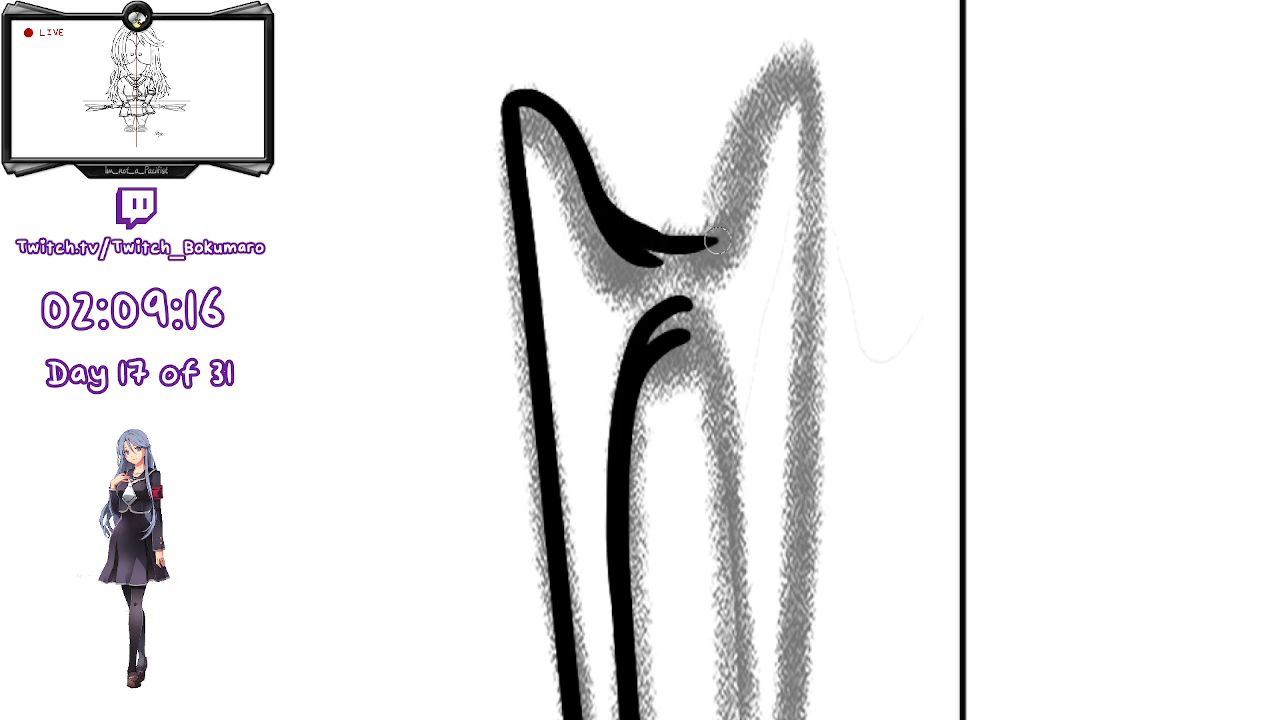
{"action": "left_click_drag", "start_coordinate": [614, 217], "coordinate": [714, 240]}
{"action": "key", "text": "ctrl+z"}
{"action": "mouse_move", "coordinate": [612, 220]}
{"action": "left_mouse_down"}
{"action": "mouse_move", "coordinate": [705, 227]}
{"action": "mouse_move", "coordinate": [648, 230]}
{"action": "mouse_move", "coordinate": [684, 231]}
{"action": "mouse_move", "coordinate": [770, 146]}
{"action": "mouse_move", "coordinate": [786, 94]}
{"action": "left_mouse_up"}
{"action": "key", "text": "ctrl+z"}
{"action": "key", "text": "ctrl+z"}
{"action": "key", "text": "ctrl+z"}
- Ink the right half of the central dip, curving up toward the blade's upper right point
{"action": "left_click_drag", "start_coordinate": [628, 228], "coordinate": [757, 155]}
{"action": "left_click_drag", "start_coordinate": [786, 92], "coordinate": [788, 88]}
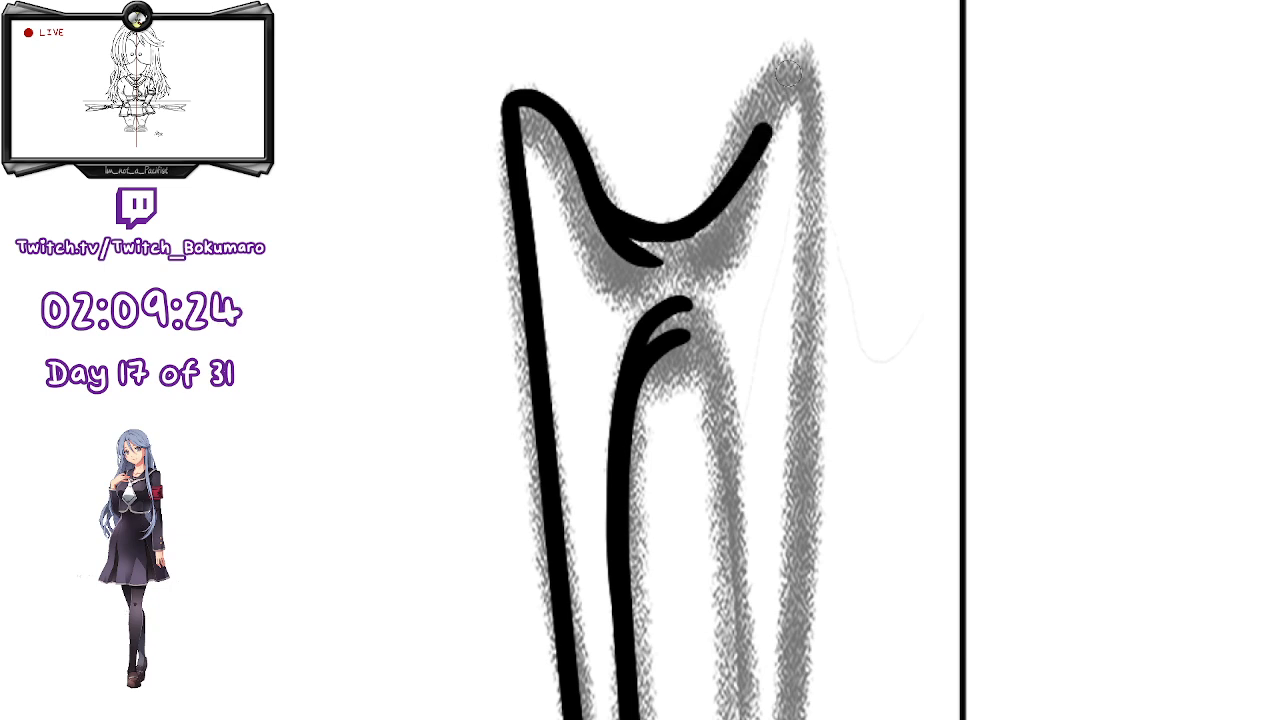
{"action": "key", "text": "ctrl+z"}
{"action": "mouse_move", "coordinate": [630, 227]}
{"action": "left_mouse_down"}
{"action": "mouse_move", "coordinate": [737, 182]}
{"action": "mouse_move", "coordinate": [791, 87]}
{"action": "left_mouse_up"}
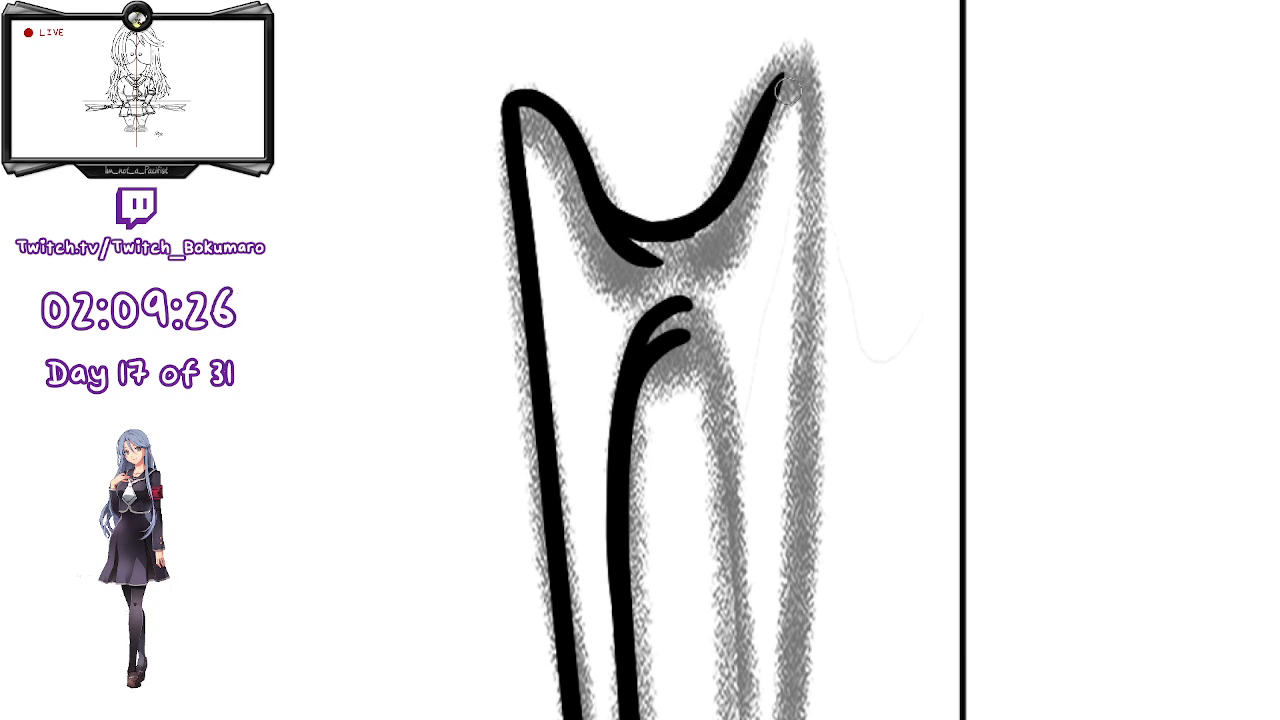
{"action": "key", "text": "ctrl+z"}
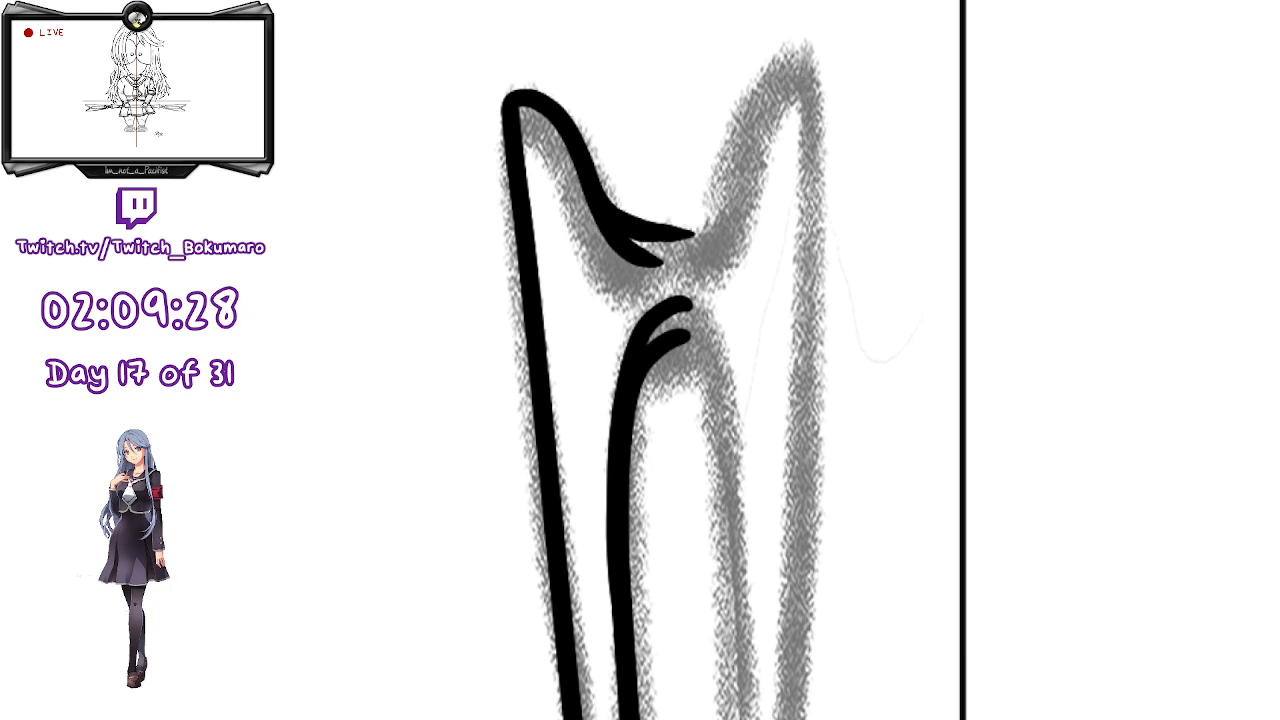
{"action": "mouse_move", "coordinate": [786, 80]}
{"action": "left_mouse_down"}
{"action": "mouse_move", "coordinate": [682, 238]}
{"action": "mouse_move", "coordinate": [656, 248]}
{"action": "mouse_move", "coordinate": [712, 214]}
{"action": "mouse_move", "coordinate": [777, 72]}
{"action": "left_mouse_up"}
{"action": "key", "text": "ctrl+z"}
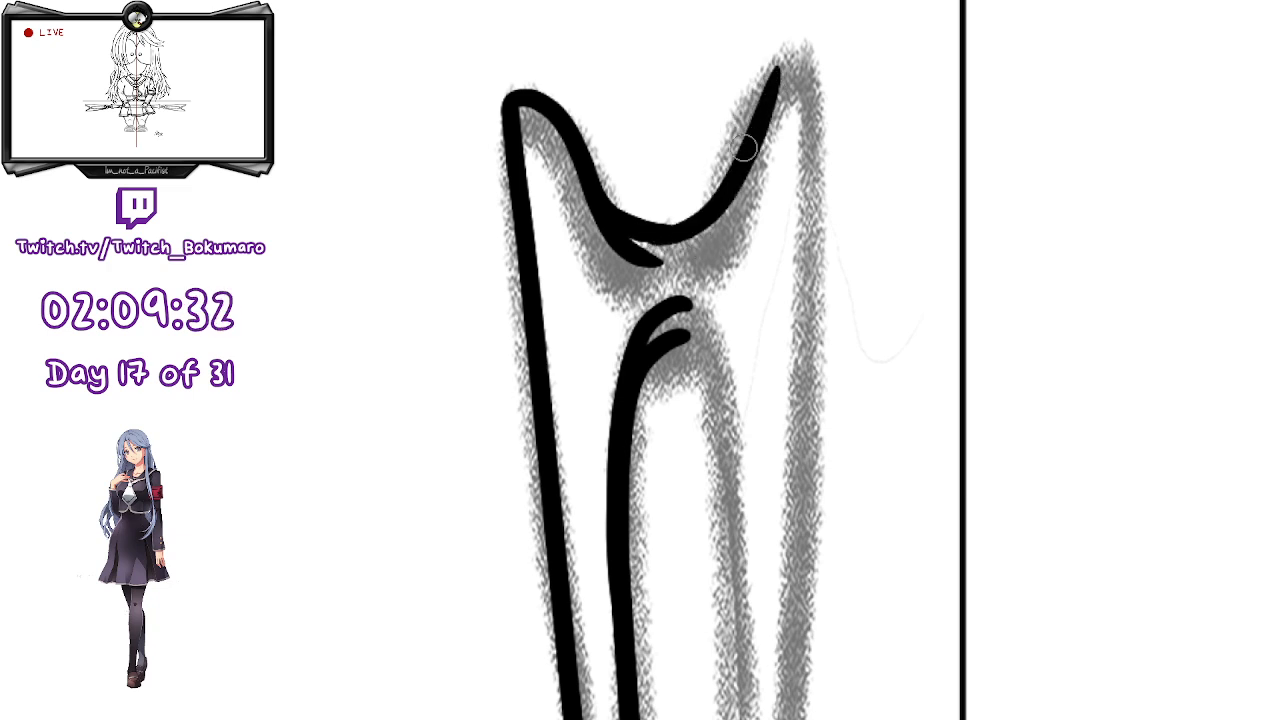
- Ink the loop's rounded top and right side down toward the ornament's pointed tip
{"action": "left_click_drag", "start_coordinate": [754, 357], "coordinate": [697, 200]}
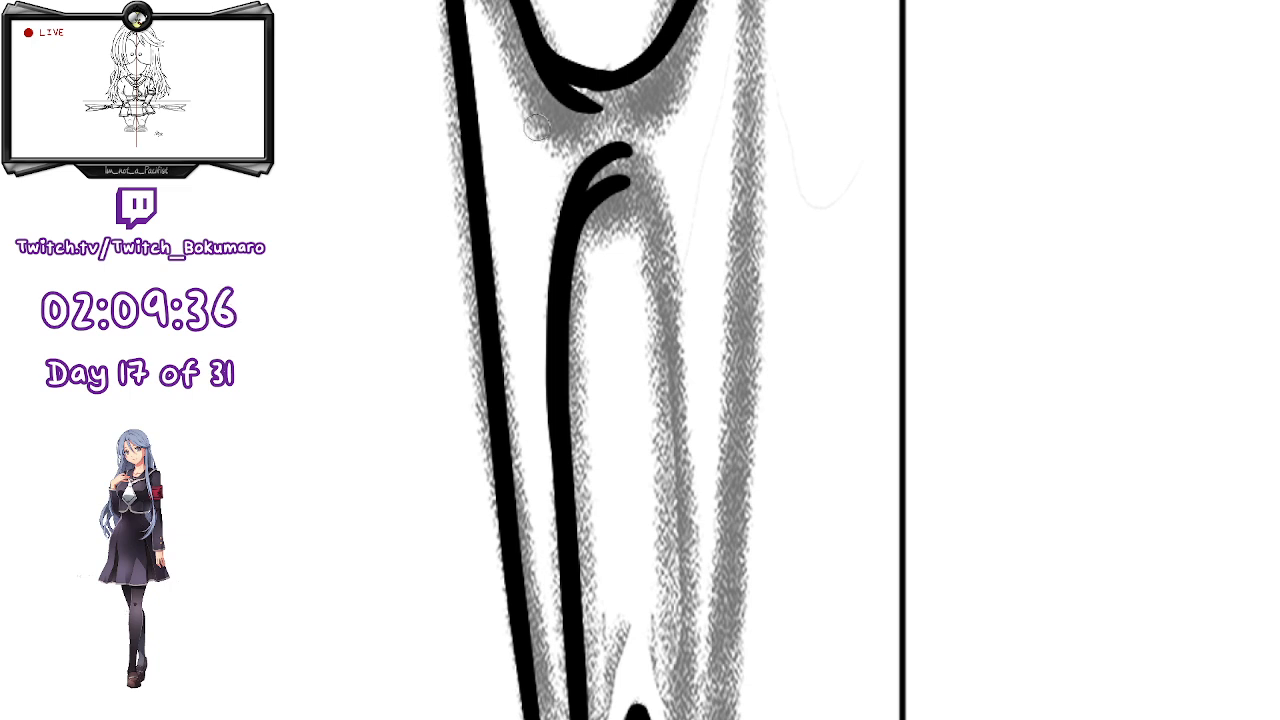
{"action": "left_click_drag", "start_coordinate": [610, 152], "coordinate": [690, 360]}
{"action": "key", "text": "ctrl+z"}
{"action": "mouse_move", "coordinate": [608, 153]}
{"action": "left_mouse_down"}
{"action": "mouse_move", "coordinate": [676, 213]}
{"action": "mouse_move", "coordinate": [679, 718]}
{"action": "left_mouse_up"}
- Adjust the lower control points of the loop's right-side line so it runs straight down to the tip's right corner
{"action": "mouse_move", "coordinate": [862, 471]}
{"action": "left_mouse_down"}
{"action": "mouse_move", "coordinate": [843, 220]}
{"action": "mouse_move", "coordinate": [846, 237]}
{"action": "mouse_move", "coordinate": [809, 274]}
{"action": "left_mouse_up"}
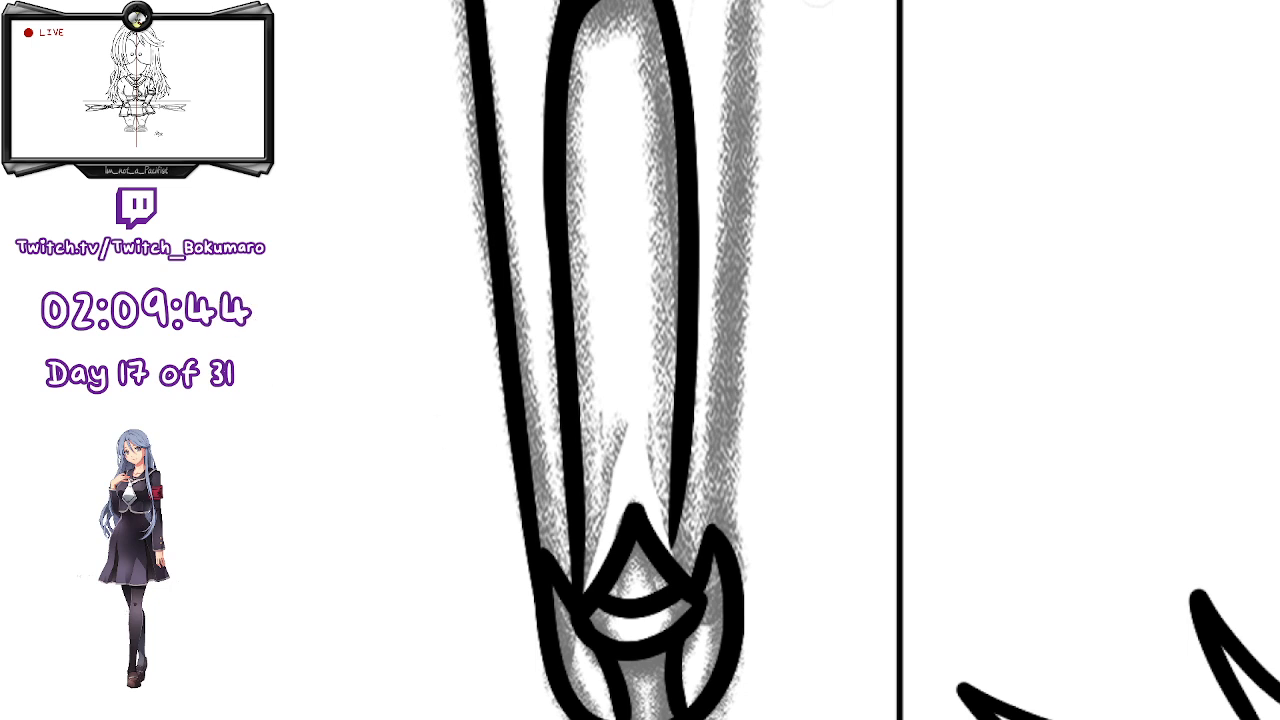
{"action": "left_click_drag", "start_coordinate": [671, 549], "coordinate": [686, 586]}
{"action": "left_click_drag", "start_coordinate": [673, 538], "coordinate": [688, 586]}
{"action": "left_click_drag", "start_coordinate": [677, 497], "coordinate": [688, 578]}
{"action": "left_click_drag", "start_coordinate": [685, 448], "coordinate": [689, 478]}
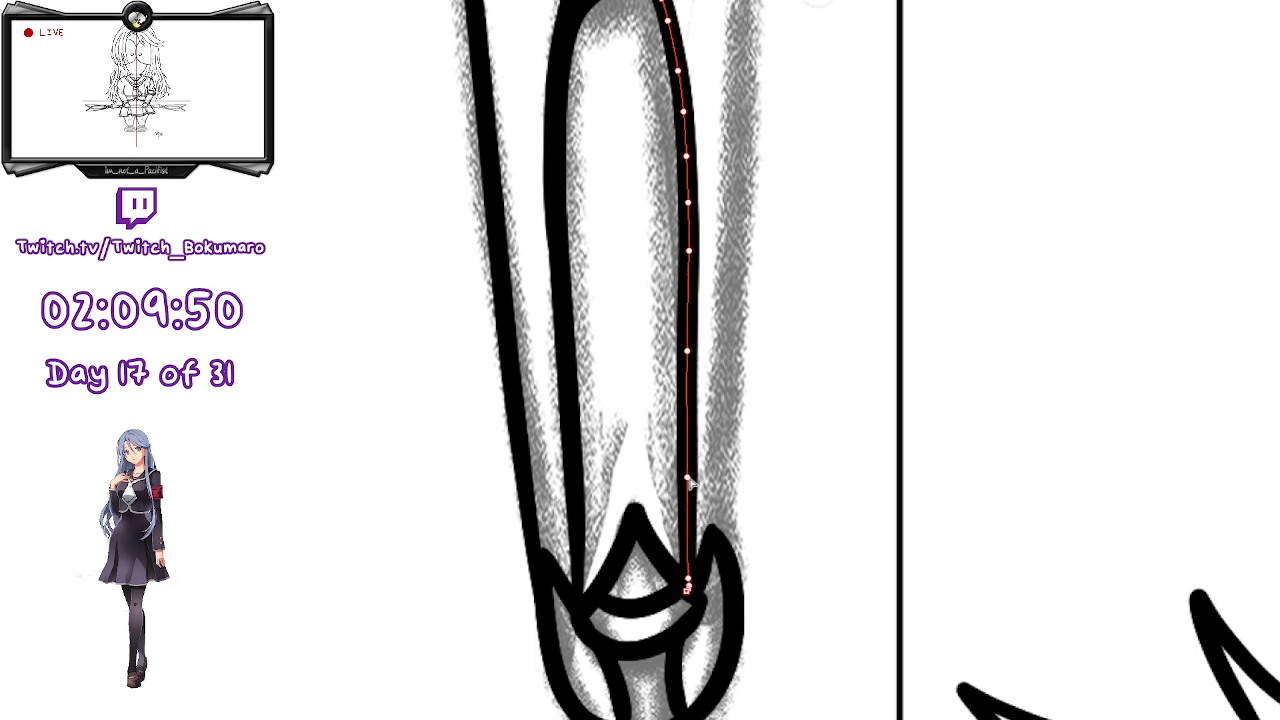
{"action": "left_click_drag", "start_coordinate": [689, 470], "coordinate": [694, 484]}
{"action": "key", "text": "Return"}
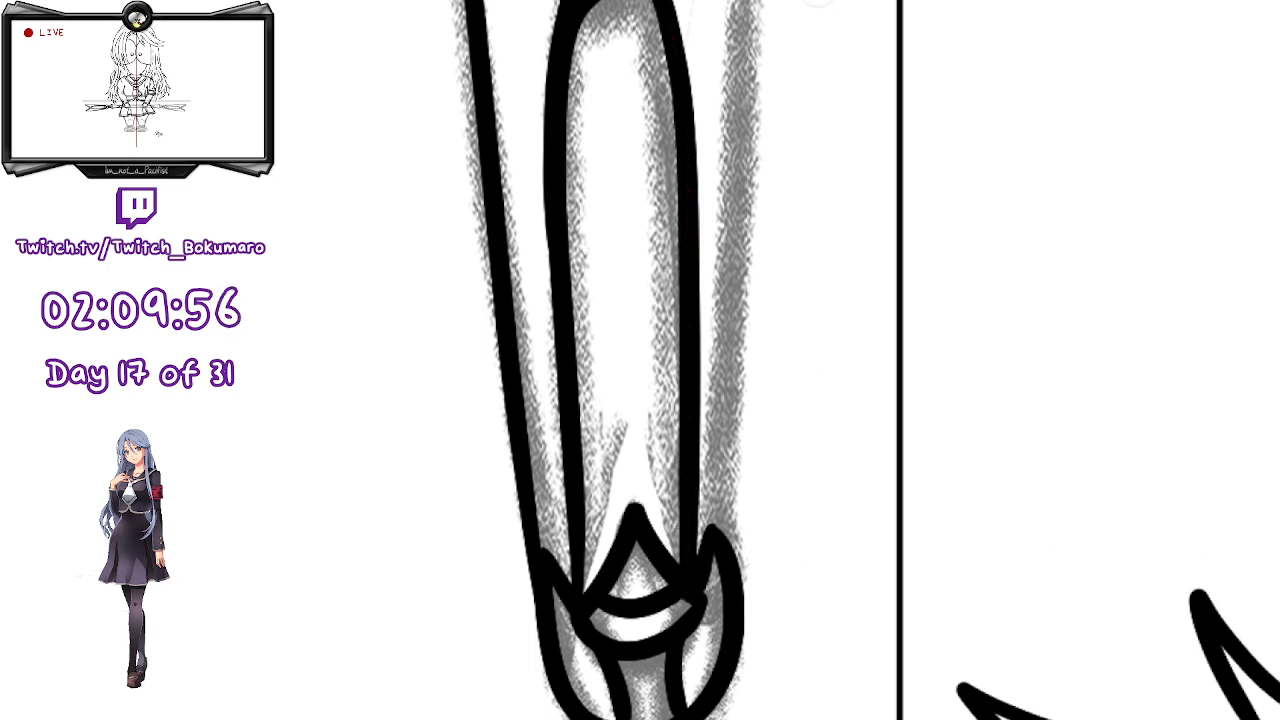
- Ink a second, inner arc beneath the loop's rounded top, curving from its left side into the right side
{"action": "left_click_drag", "start_coordinate": [774, 163], "coordinate": [744, 287]}
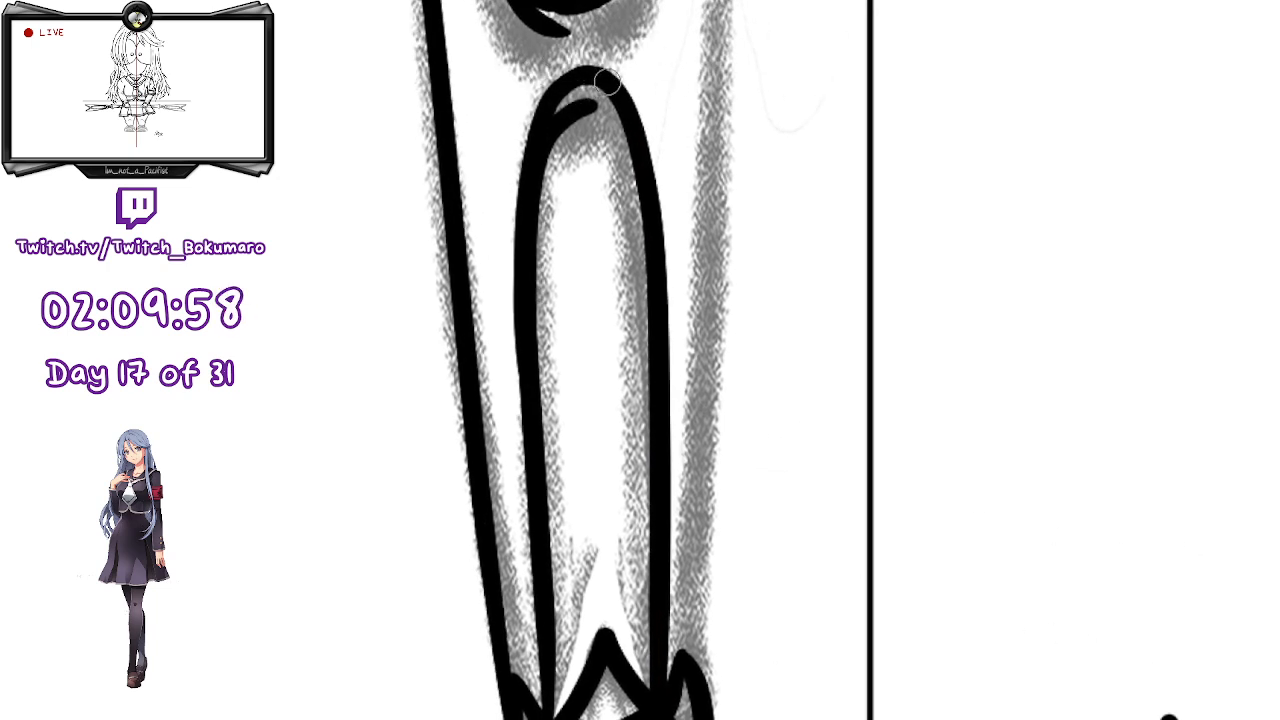
{"action": "left_click_drag", "start_coordinate": [562, 114], "coordinate": [643, 209]}
{"action": "key", "text": "ctrl+z"}
{"action": "left_click_drag", "start_coordinate": [572, 110], "coordinate": [641, 226]}
{"action": "key", "text": "ctrl+z"}
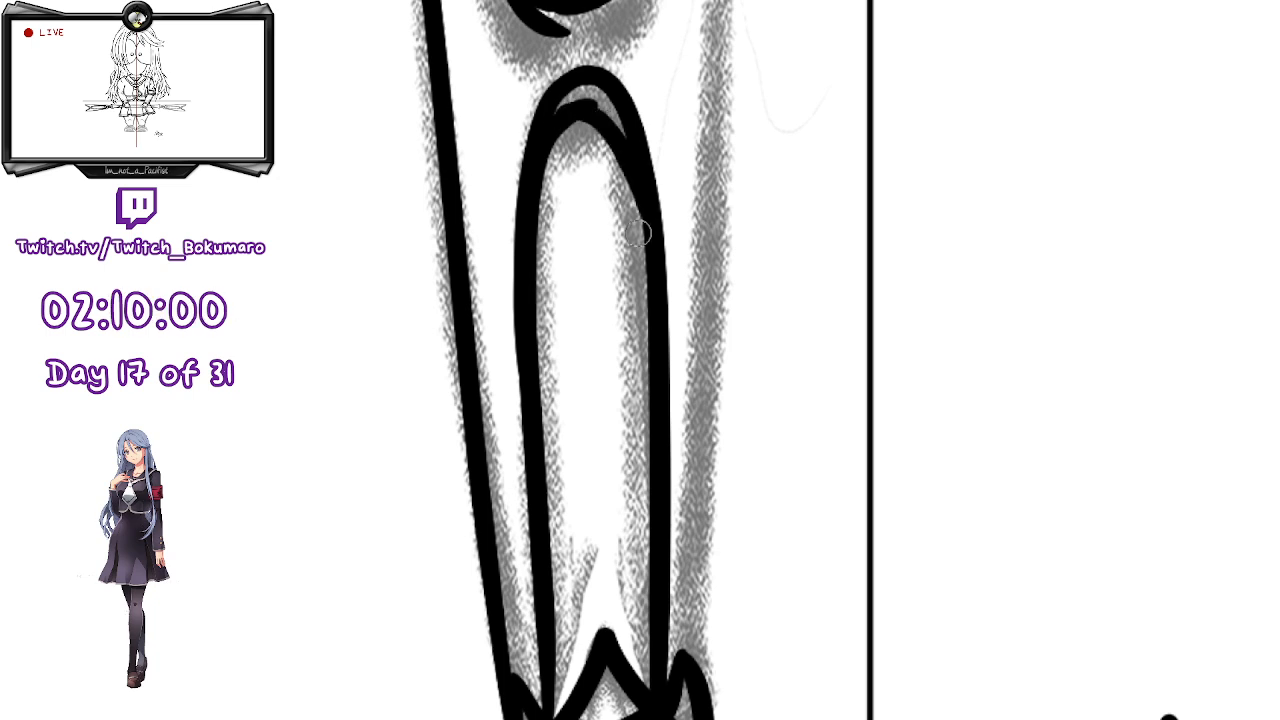
{"action": "mouse_move", "coordinate": [573, 112]}
{"action": "left_mouse_down"}
{"action": "mouse_move", "coordinate": [648, 206]}
{"action": "mouse_move", "coordinate": [646, 224]}
{"action": "left_mouse_up"}
{"action": "key", "text": "ctrl+z"}
{"action": "mouse_move", "coordinate": [568, 114]}
{"action": "left_mouse_down"}
{"action": "mouse_move", "coordinate": [617, 119]}
{"action": "mouse_move", "coordinate": [647, 197]}
{"action": "left_mouse_up"}
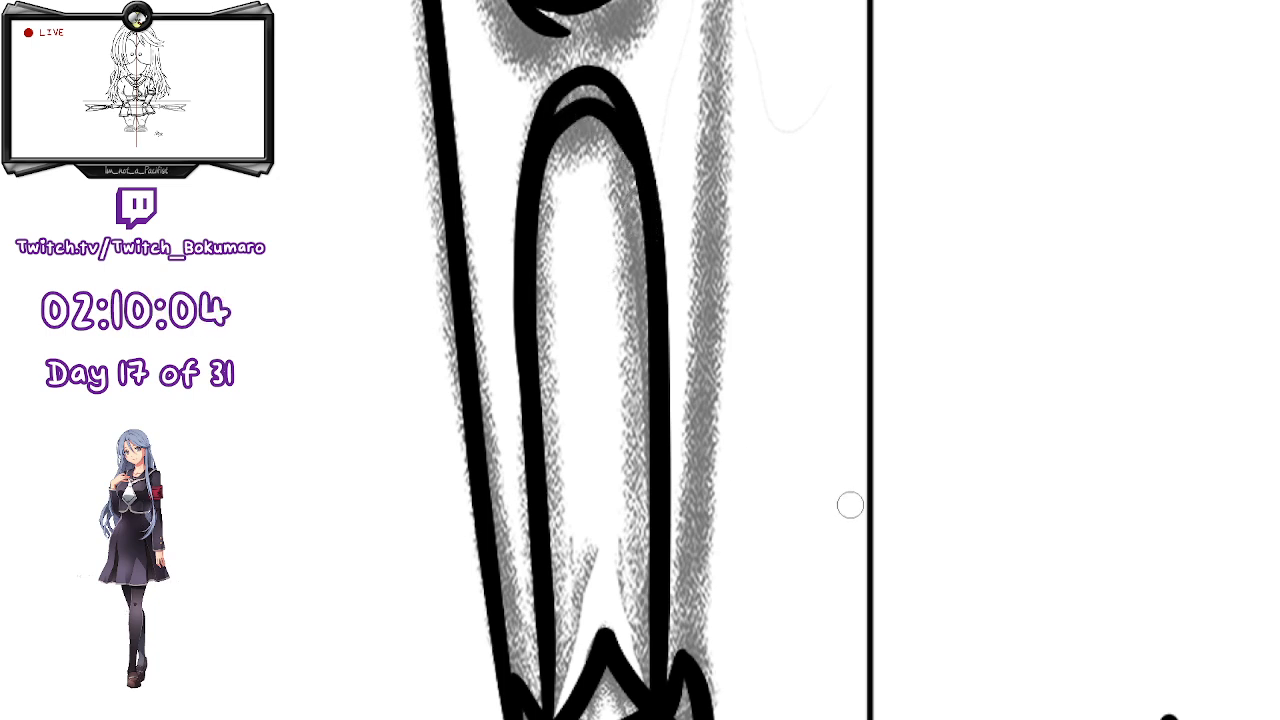
- Ink the lower edge of the blade's central dip, sweeping up and over the upper right point
{"action": "left_click_drag", "start_coordinate": [771, 117], "coordinate": [766, 337]}
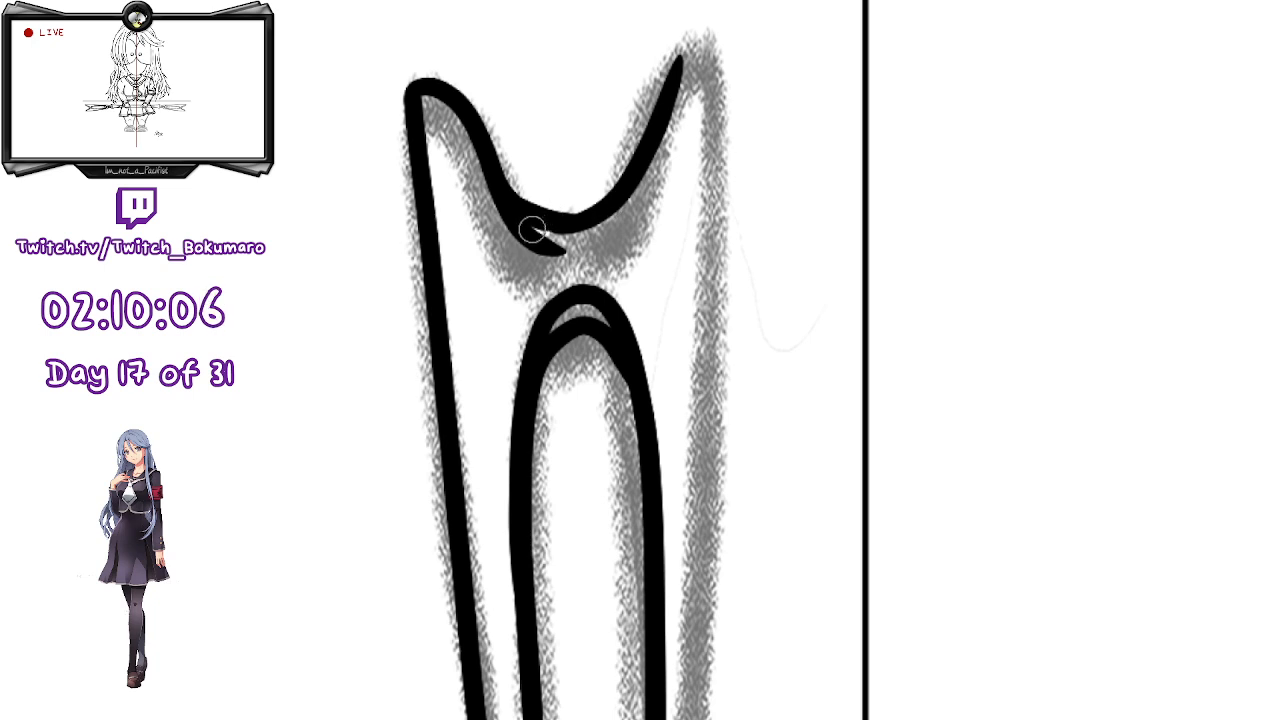
{"action": "mouse_move", "coordinate": [520, 235]}
{"action": "left_mouse_down"}
{"action": "mouse_move", "coordinate": [589, 250]}
{"action": "mouse_move", "coordinate": [524, 229]}
{"action": "mouse_move", "coordinate": [588, 248]}
{"action": "left_mouse_up"}
{"action": "key", "text": "ctrl+z"}
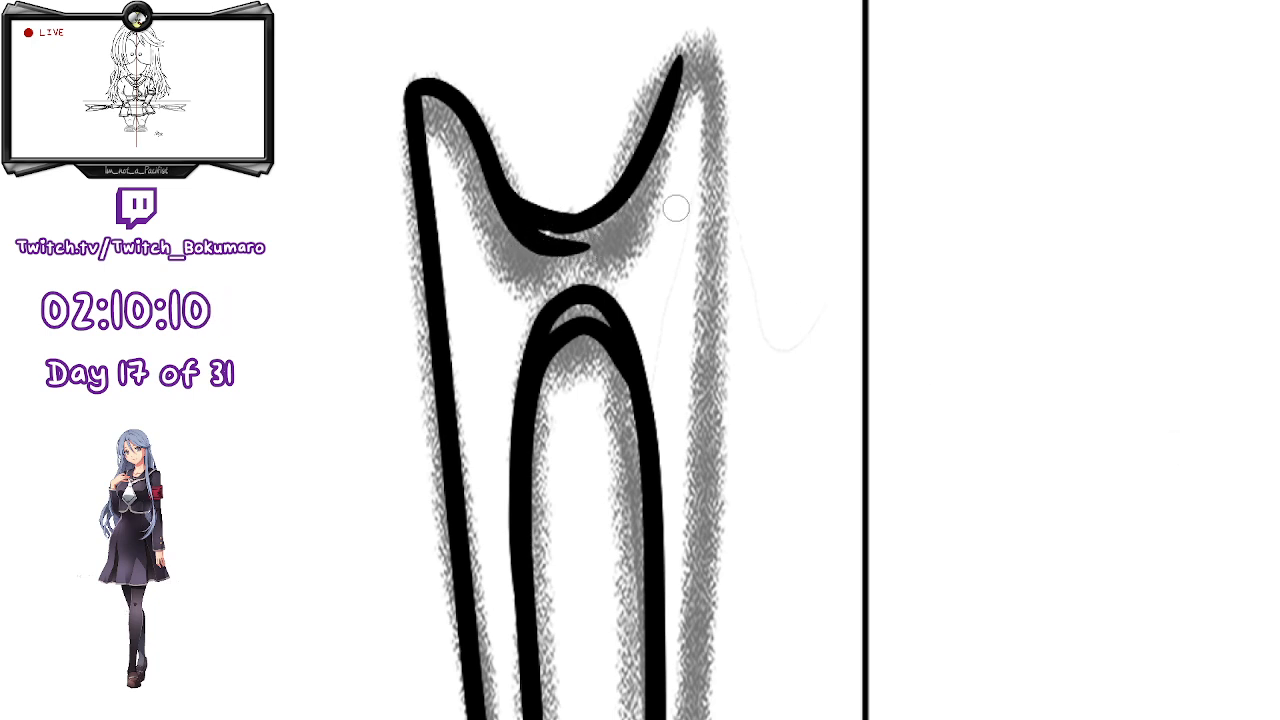
{"action": "mouse_move", "coordinate": [545, 236]}
{"action": "left_mouse_down"}
{"action": "mouse_move", "coordinate": [611, 224]}
{"action": "mouse_move", "coordinate": [683, 60]}
{"action": "left_mouse_up"}
{"action": "key", "text": "ctrl+z"}
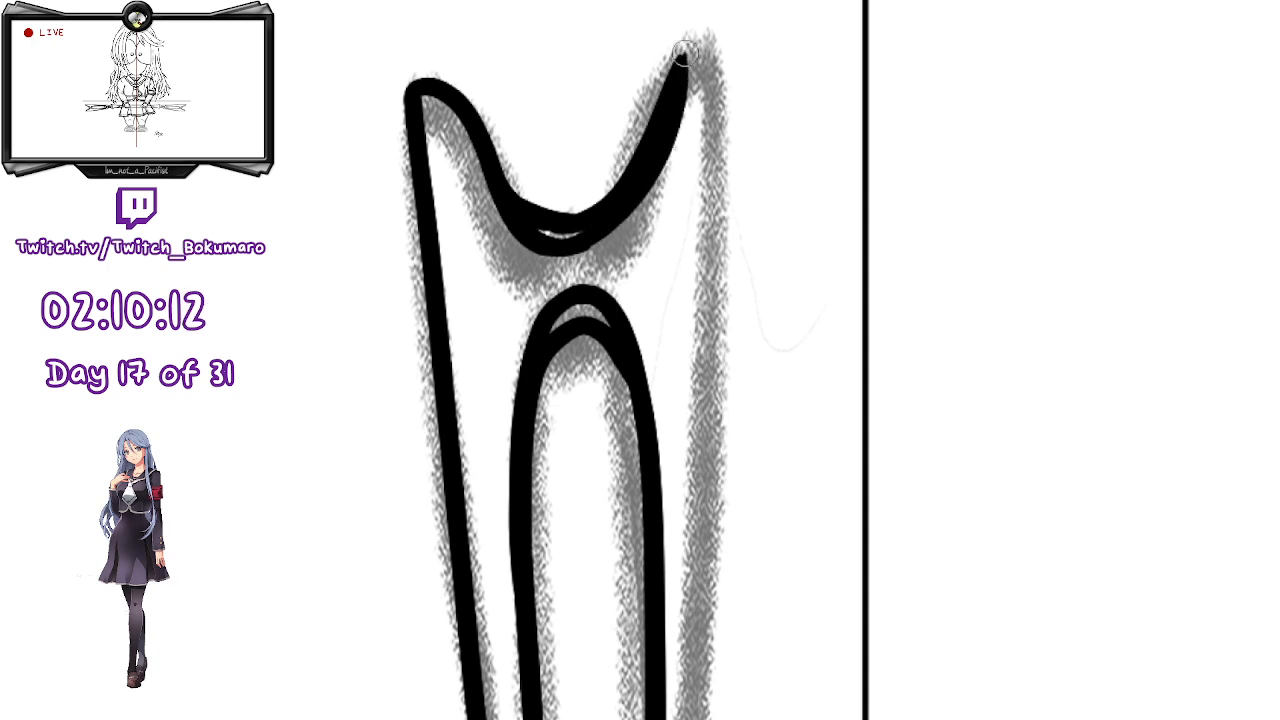
{"action": "mouse_move", "coordinate": [545, 245]}
{"action": "left_mouse_down"}
{"action": "mouse_move", "coordinate": [634, 206]}
{"action": "mouse_move", "coordinate": [677, 77]}
{"action": "mouse_move", "coordinate": [684, 91]}
{"action": "mouse_move", "coordinate": [678, 68]}
{"action": "mouse_move", "coordinate": [729, 66]}
{"action": "mouse_move", "coordinate": [671, 101]}
{"action": "mouse_move", "coordinate": [724, 52]}
{"action": "left_mouse_up"}
{"action": "key", "text": "ctrl+z"}
{"action": "key", "text": "ctrl+z"}
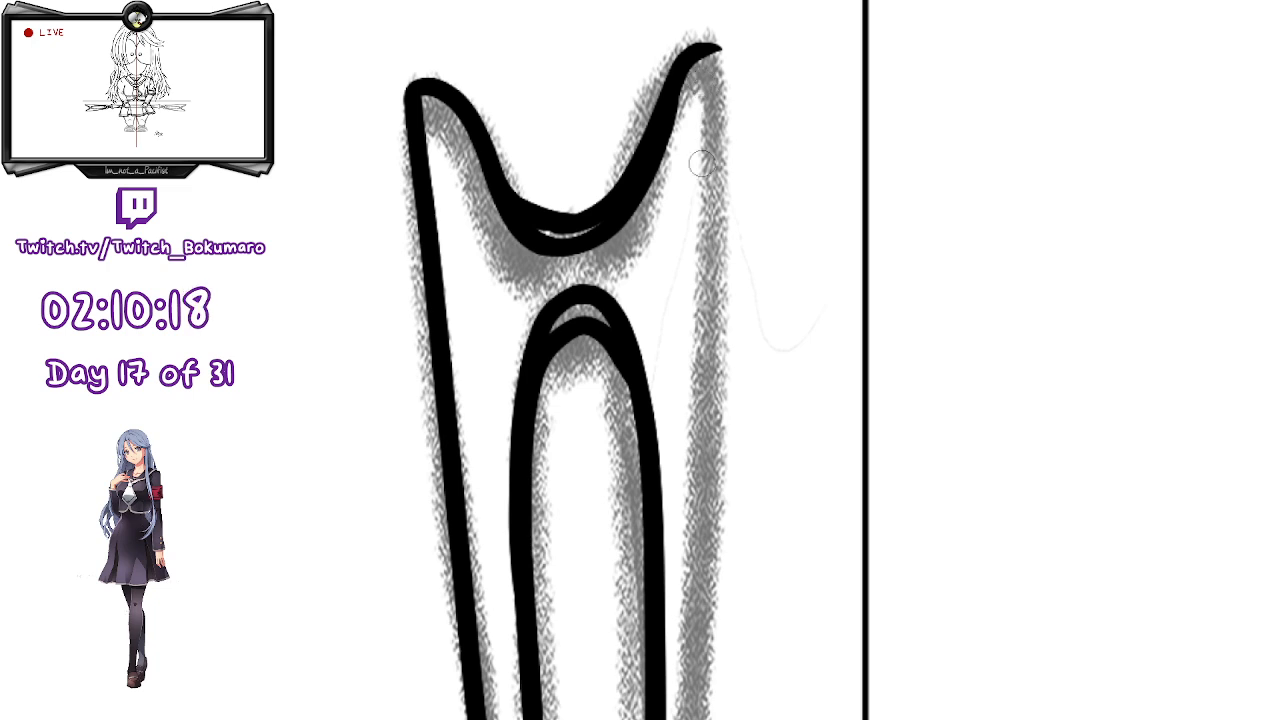
- Ink the blade's outer right edge in one long line from the upper right point down to the ornament's right prong
{"action": "mouse_move", "coordinate": [921, 430]}
{"action": "left_mouse_down"}
{"action": "mouse_move", "coordinate": [835, 306]}
{"action": "mouse_move", "coordinate": [798, 314]}
{"action": "left_mouse_up"}
{"action": "scroll", "coordinate": [800, 321], "scroll_direction": "down", "scroll_amount": 2}
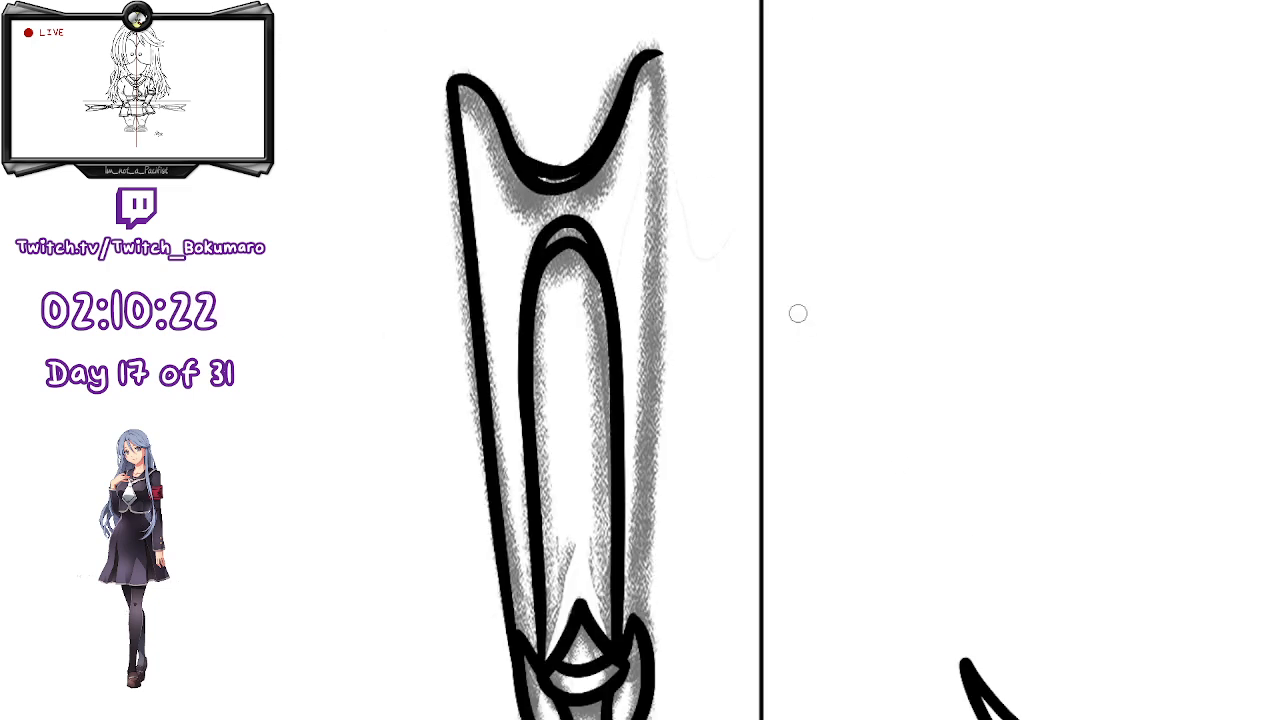
{"action": "mouse_move", "coordinate": [650, 52]}
{"action": "left_mouse_down"}
{"action": "mouse_move", "coordinate": [655, 322]}
{"action": "mouse_move", "coordinate": [630, 628]}
{"action": "left_mouse_up"}
{"action": "key", "text": "ctrl+z"}
{"action": "mouse_move", "coordinate": [650, 55]}
{"action": "left_mouse_down"}
{"action": "mouse_move", "coordinate": [668, 84]}
{"action": "mouse_move", "coordinate": [638, 705]}
{"action": "left_mouse_up"}
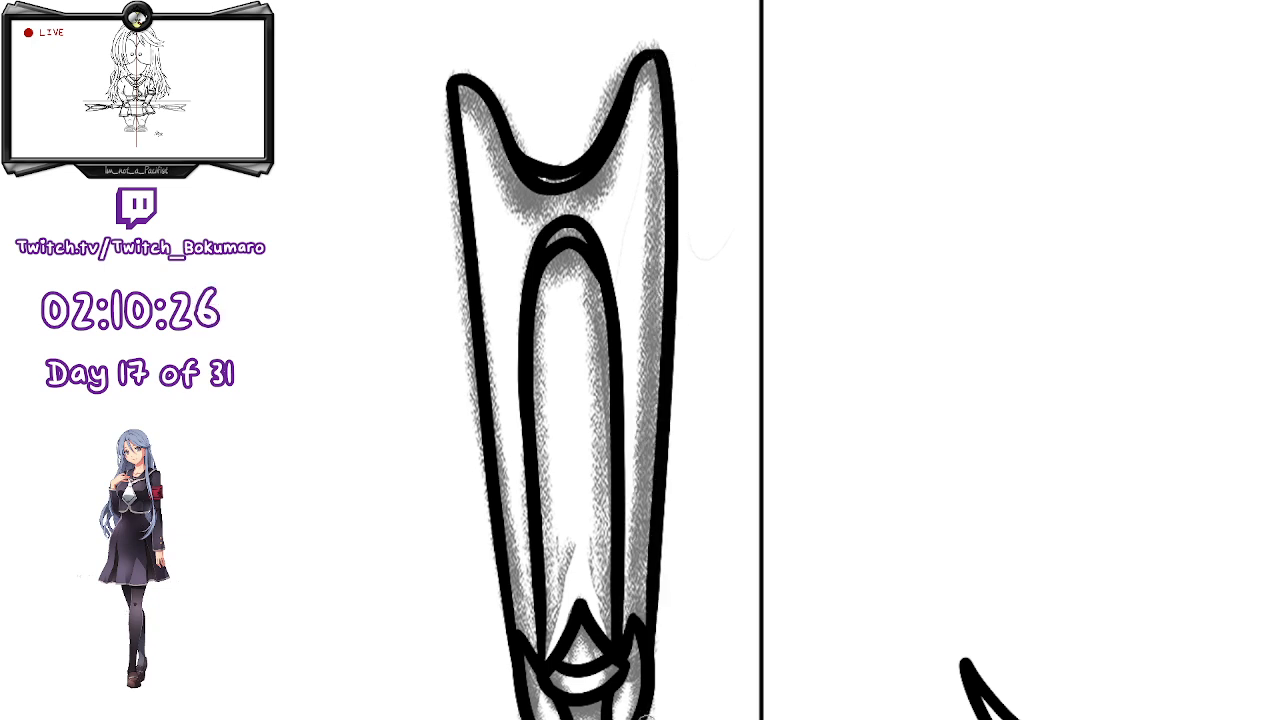
- Free-transform the blade's right edge line, shifting it slightly outward
{"action": "key", "text": "ctrl+t"}
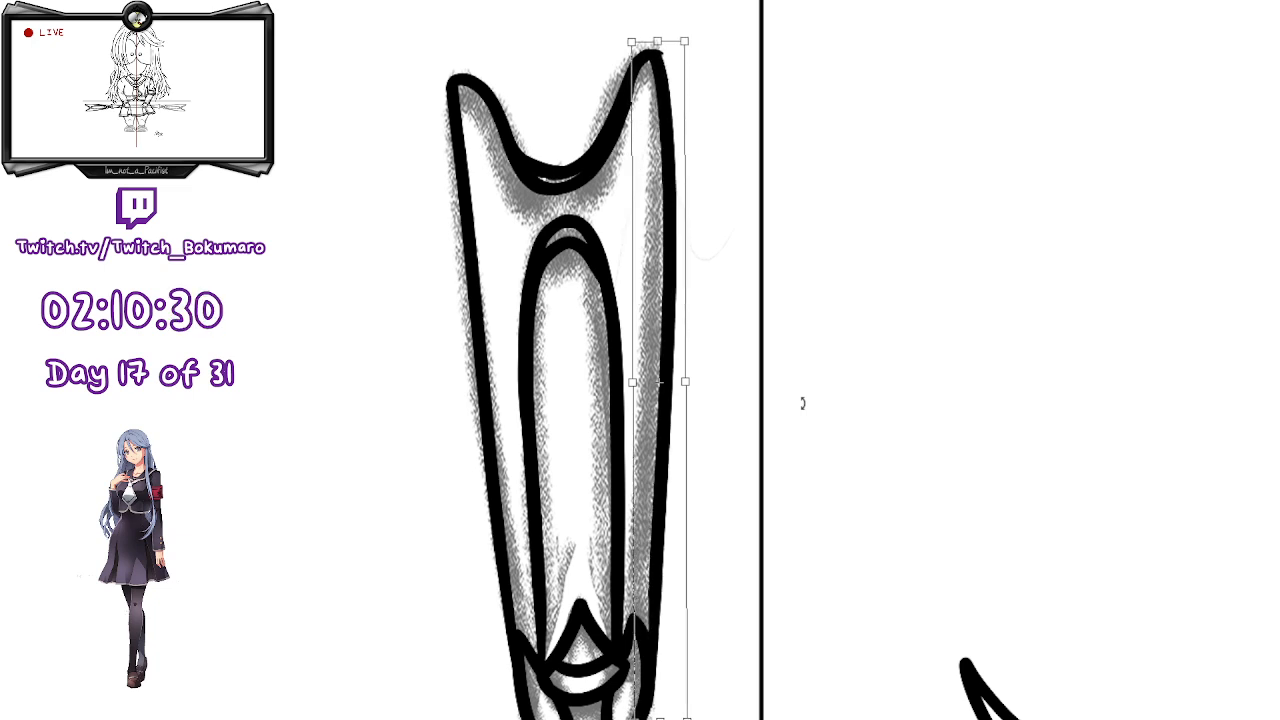
{"action": "left_click_drag", "start_coordinate": [814, 380], "coordinate": [809, 381]}
{"action": "left_click_drag", "start_coordinate": [851, 317], "coordinate": [857, 307]}
{"action": "key", "text": "Return"}
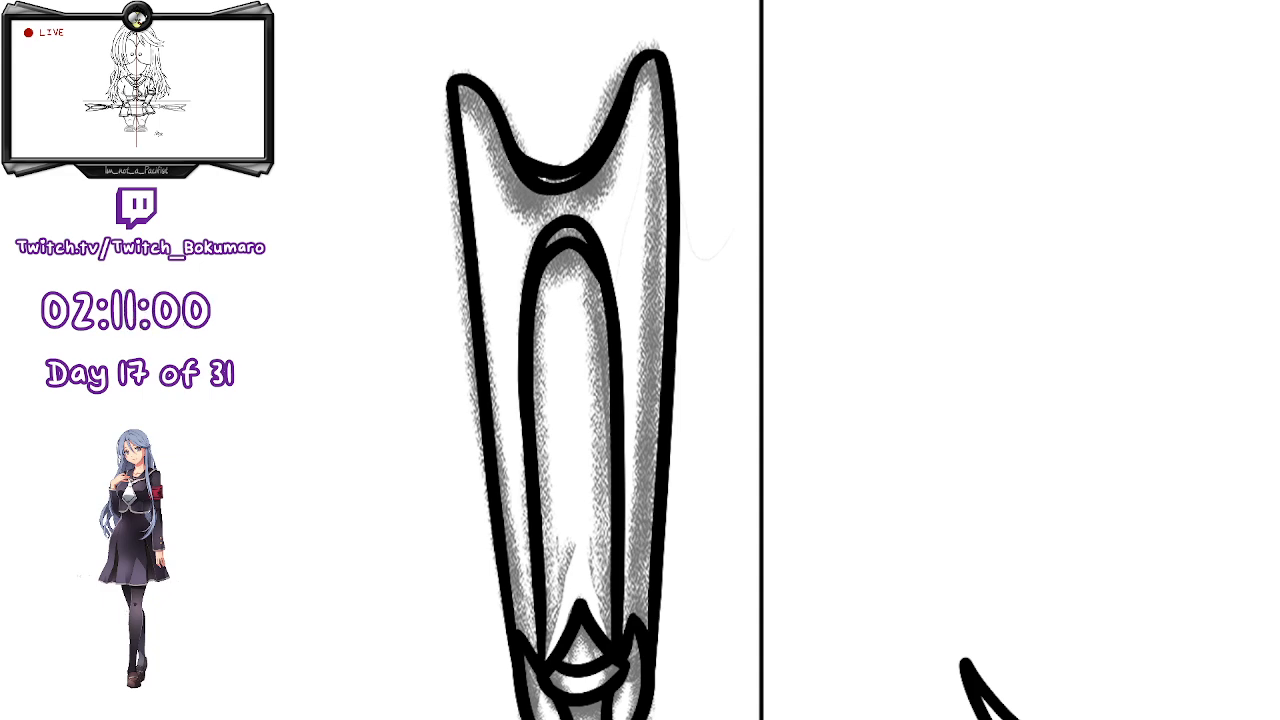
{"action": "left_click_drag", "start_coordinate": [826, 543], "coordinate": [826, 417]}
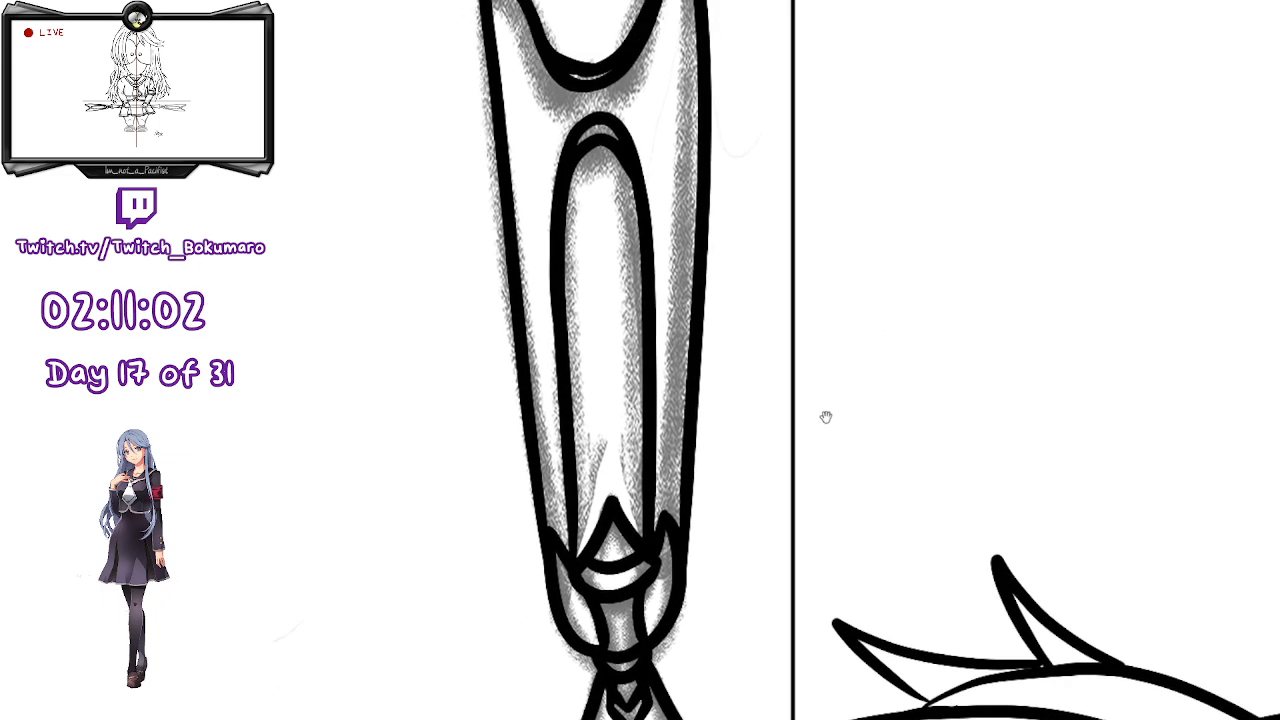
{"action": "scroll", "coordinate": [826, 417], "scroll_direction": "down", "scroll_amount": 5}
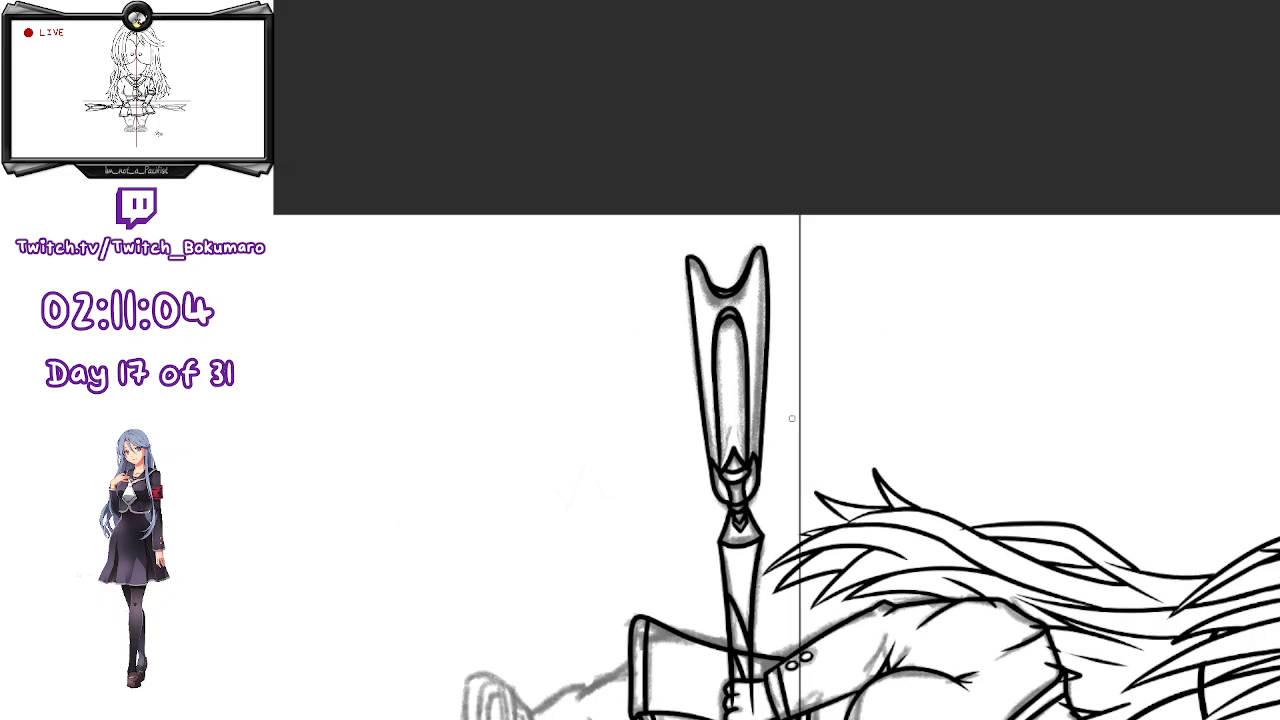
{"action": "scroll", "coordinate": [867, 414], "scroll_direction": "up", "scroll_amount": 17}
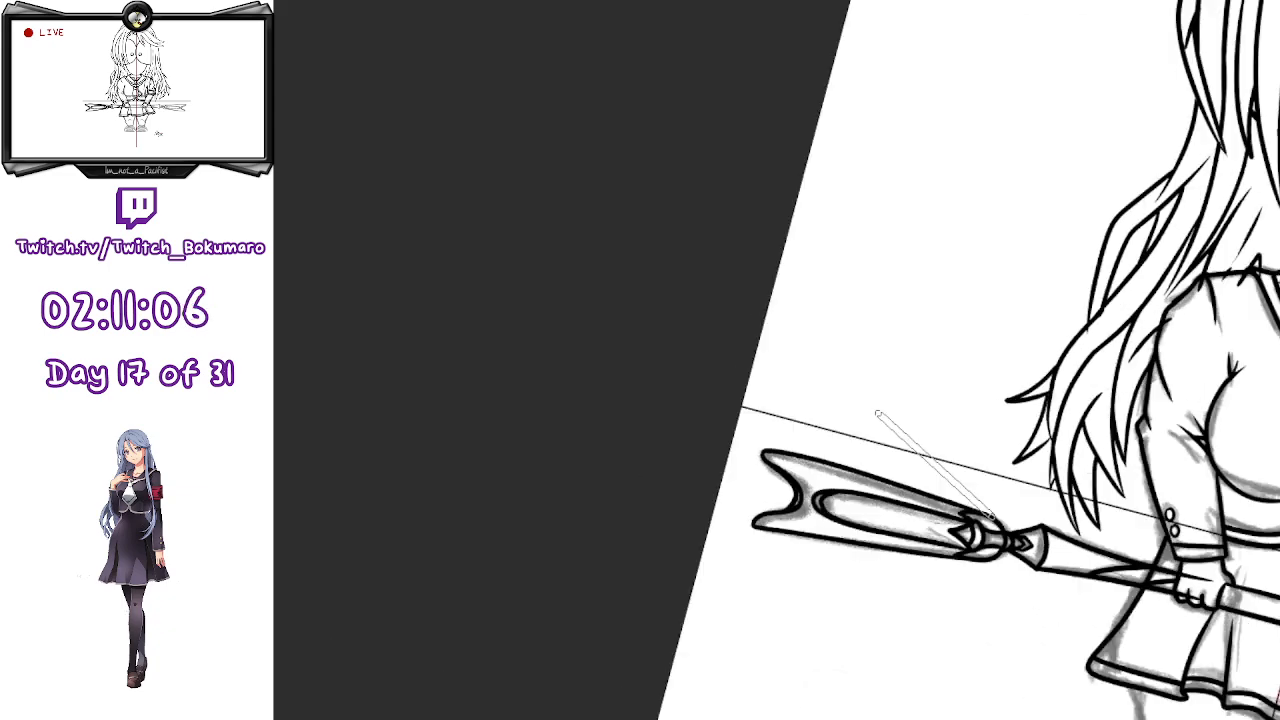
{"action": "left_click_drag", "start_coordinate": [1152, 430], "coordinate": [690, 368]}
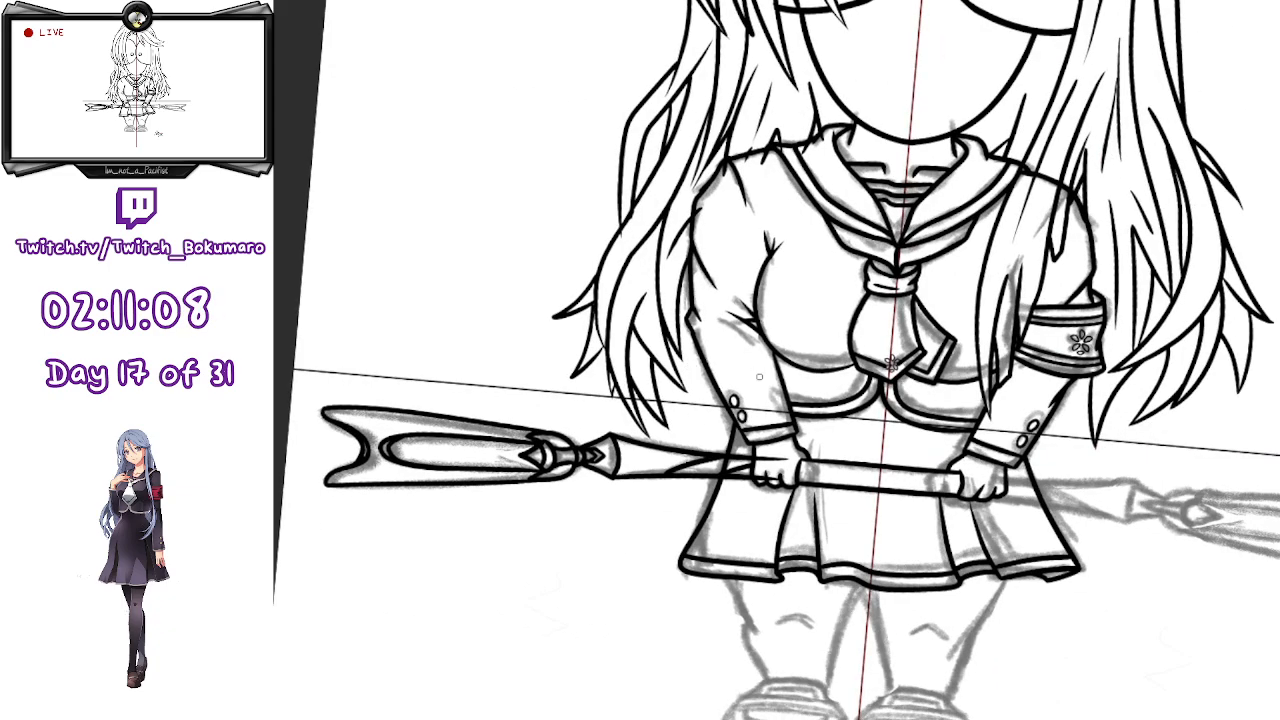
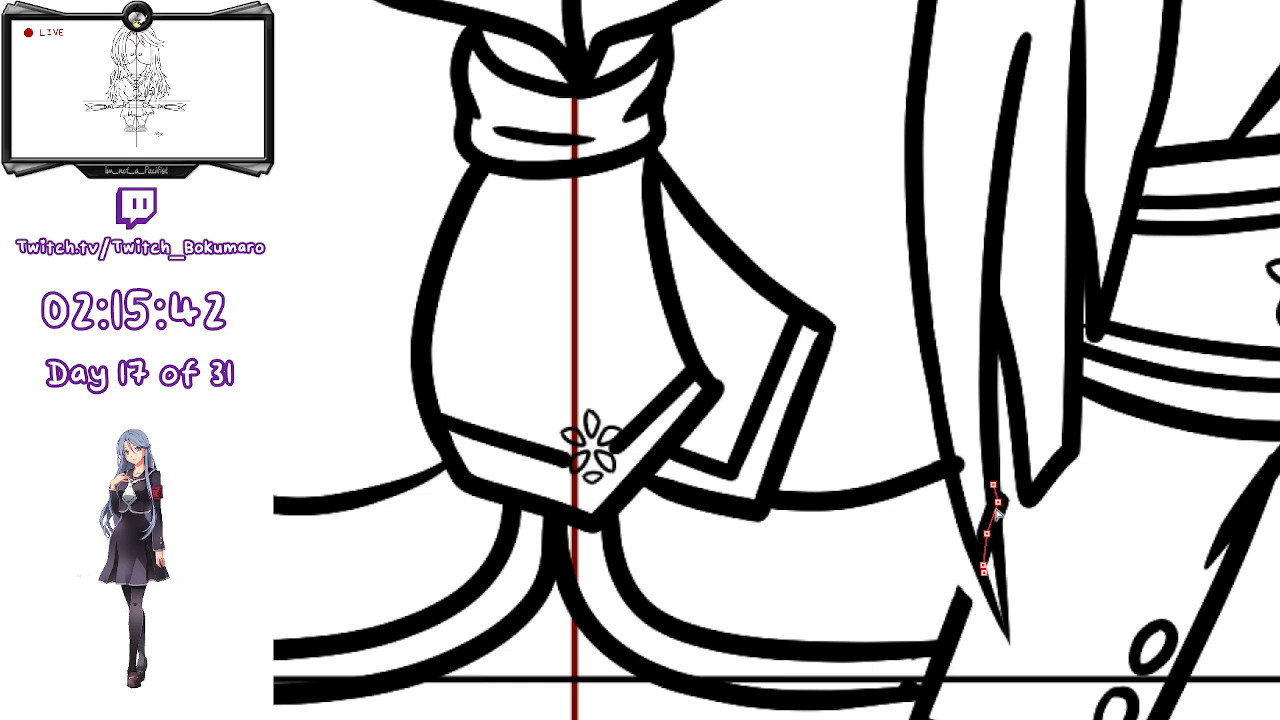
- Move the control points of the short line at the long hair lock's tip so it bridges to the neighbouring strand's tip
{"action": "left_click_drag", "start_coordinate": [998, 502], "coordinate": [1020, 468]}
{"action": "left_click_drag", "start_coordinate": [986, 533], "coordinate": [998, 517]}
{"action": "left_click_drag", "start_coordinate": [985, 570], "coordinate": [997, 522]}
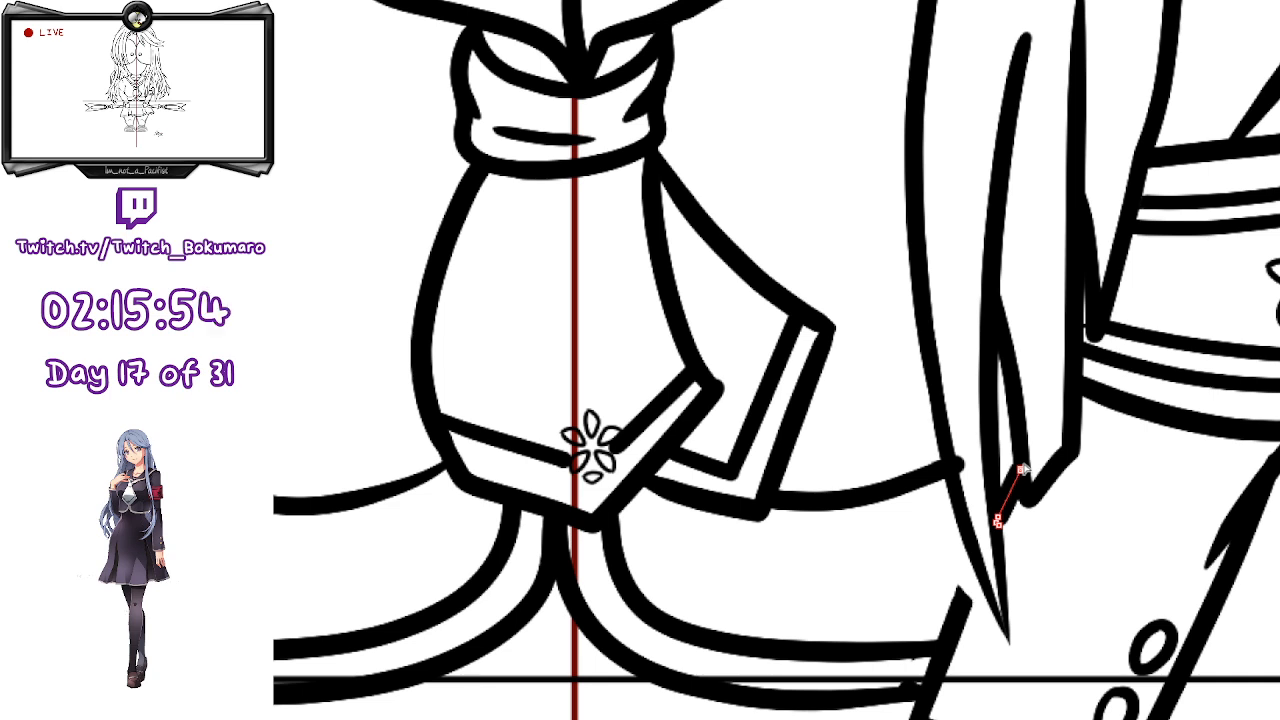
- Extend the right-side sleeve's inner line up to the hair tip and end the bust's lower curve at the hair outline
{"action": "left_click", "coordinate": [962, 600]}
{"action": "left_click_drag", "start_coordinate": [965, 603], "coordinate": [971, 552]}
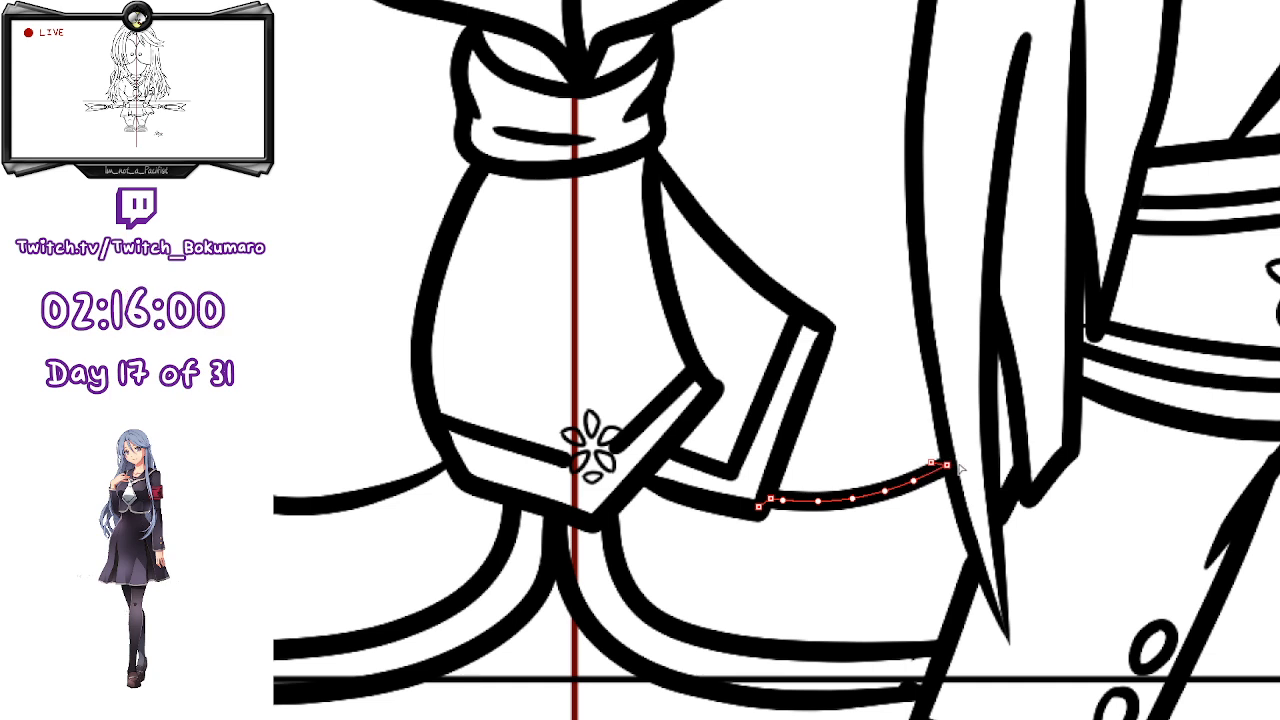
{"action": "left_click", "coordinate": [885, 562]}
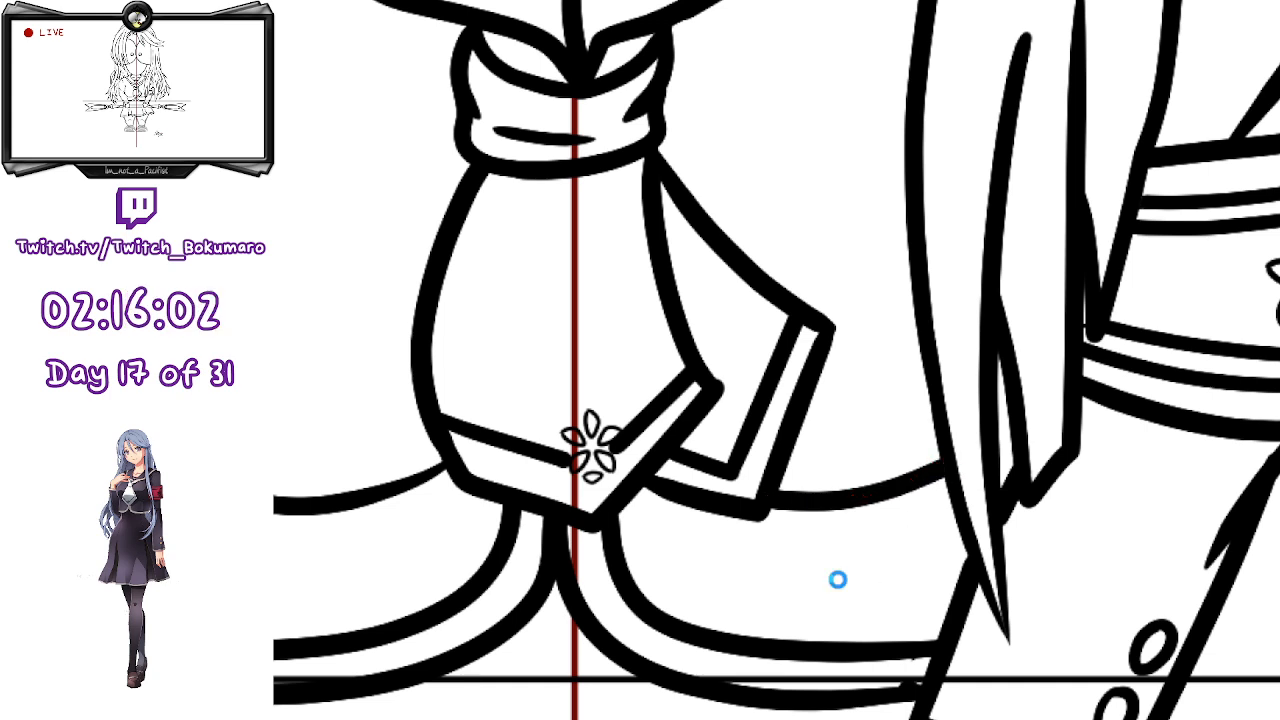
{"action": "left_click", "coordinate": [1080, 323]}
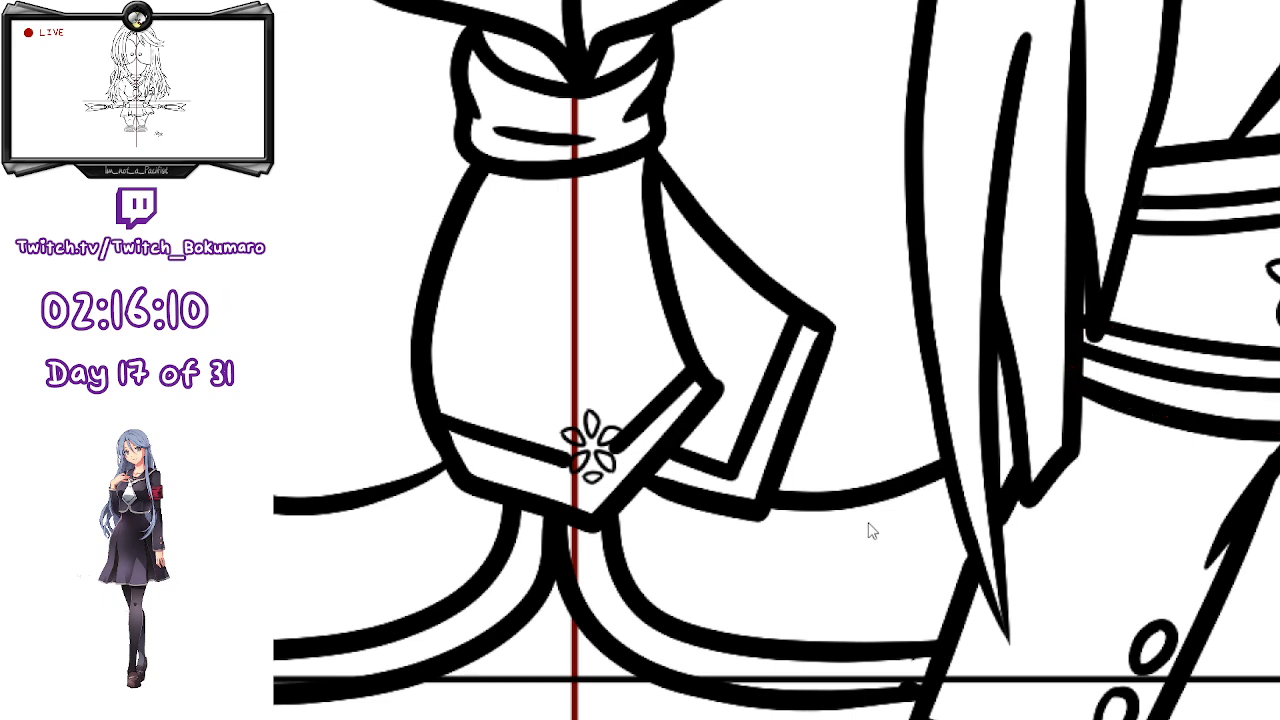
{"action": "scroll", "coordinate": [966, 460], "scroll_direction": "down", "scroll_amount": 1}
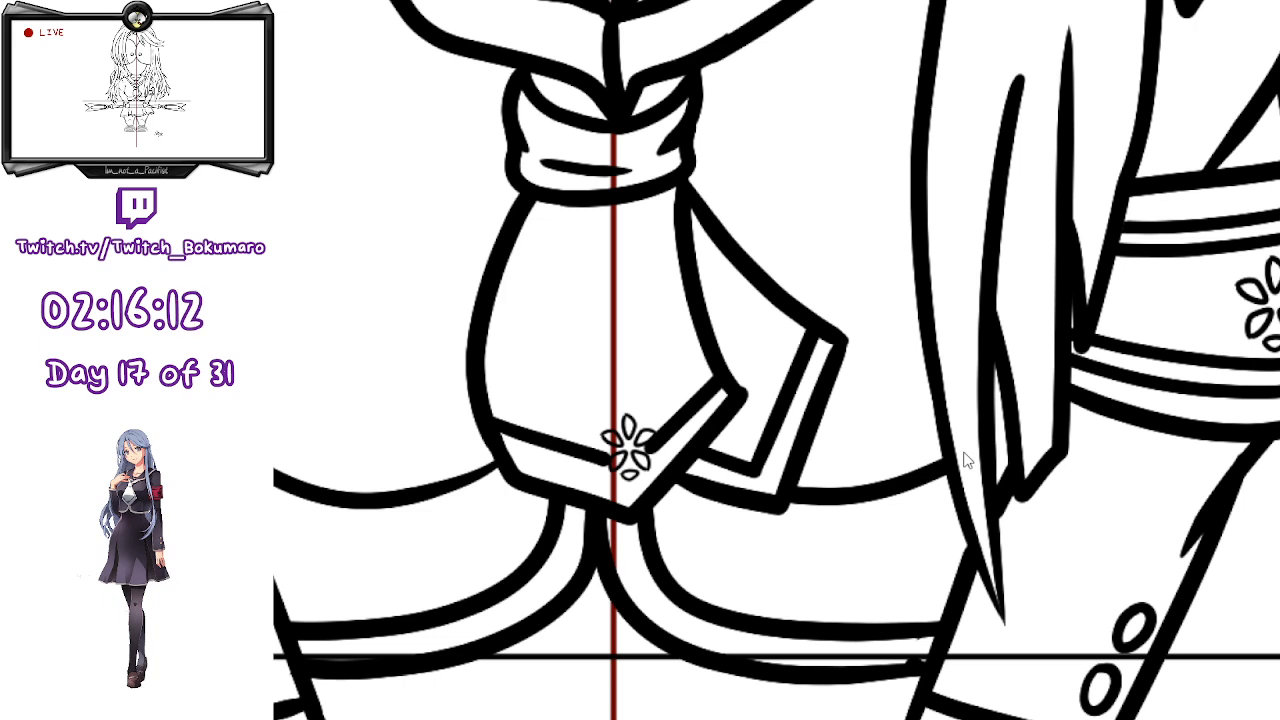
{"action": "scroll", "coordinate": [966, 460], "scroll_direction": "down", "scroll_amount": 1}
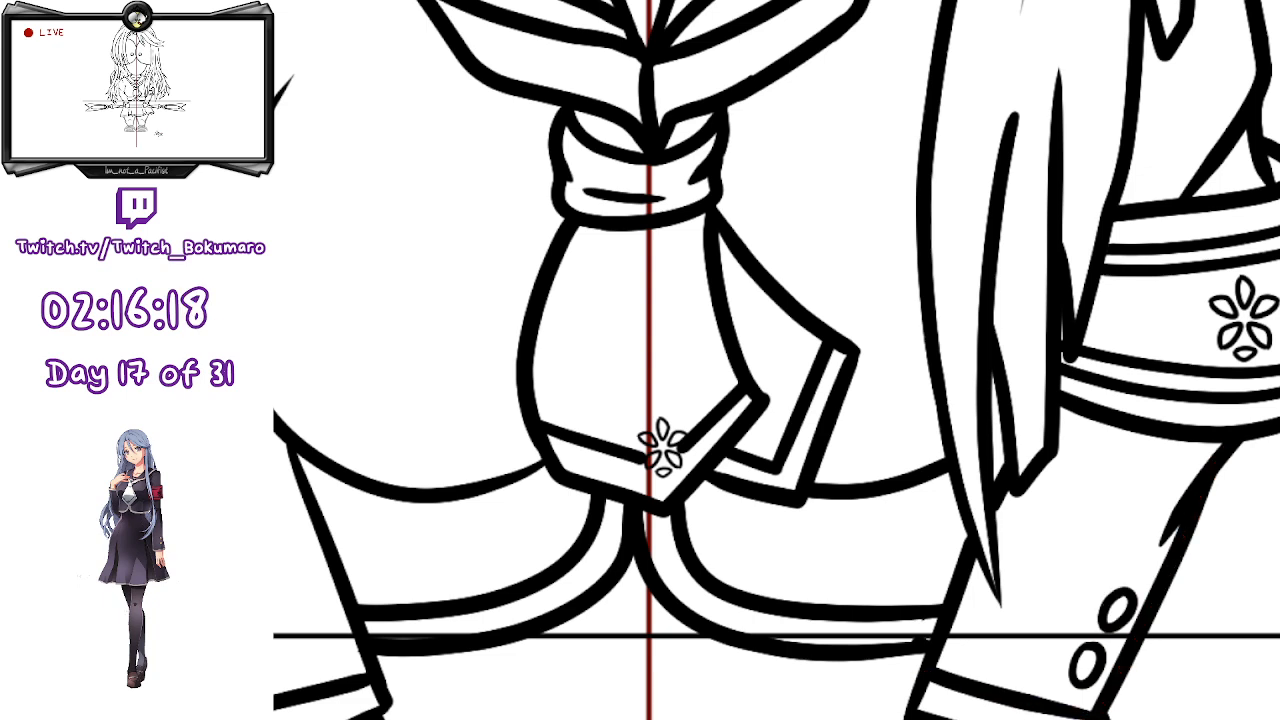
- Join the staff grip's lower line and the shaft lines beyond it to the outline of the right-side hand
{"action": "left_click_drag", "start_coordinate": [894, 666], "coordinate": [900, 354]}
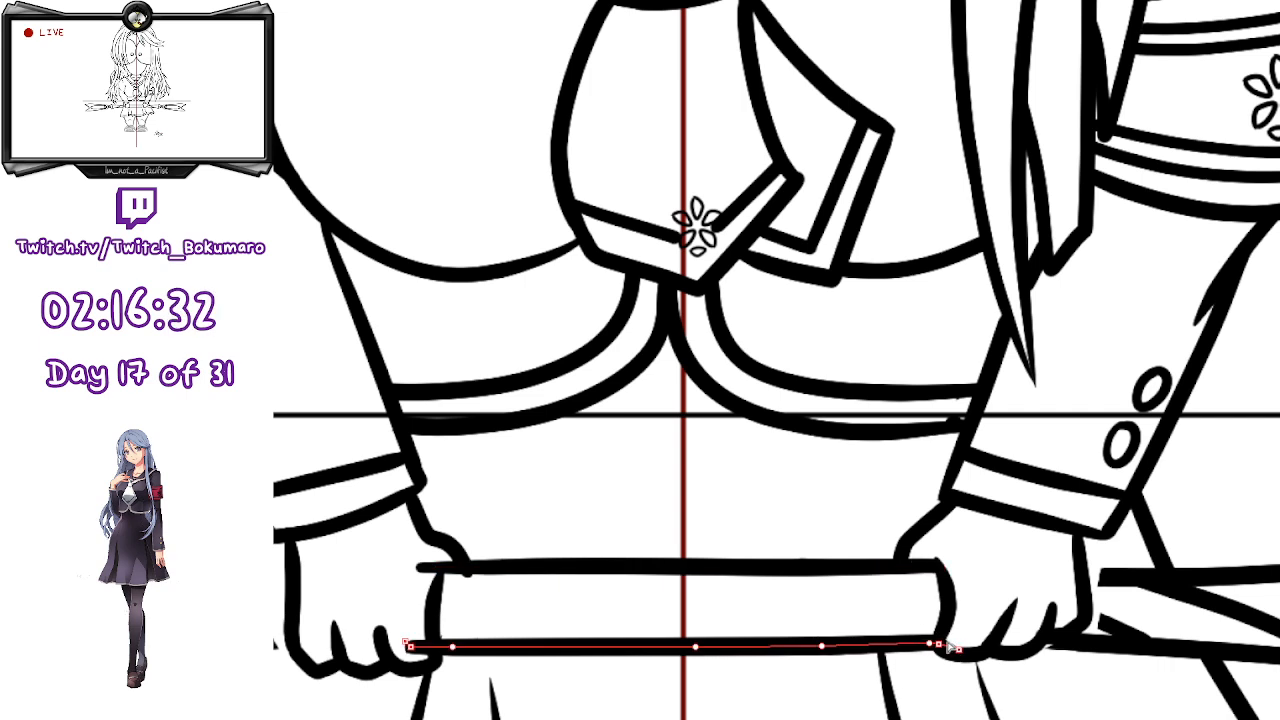
{"action": "left_click", "coordinate": [952, 648]}
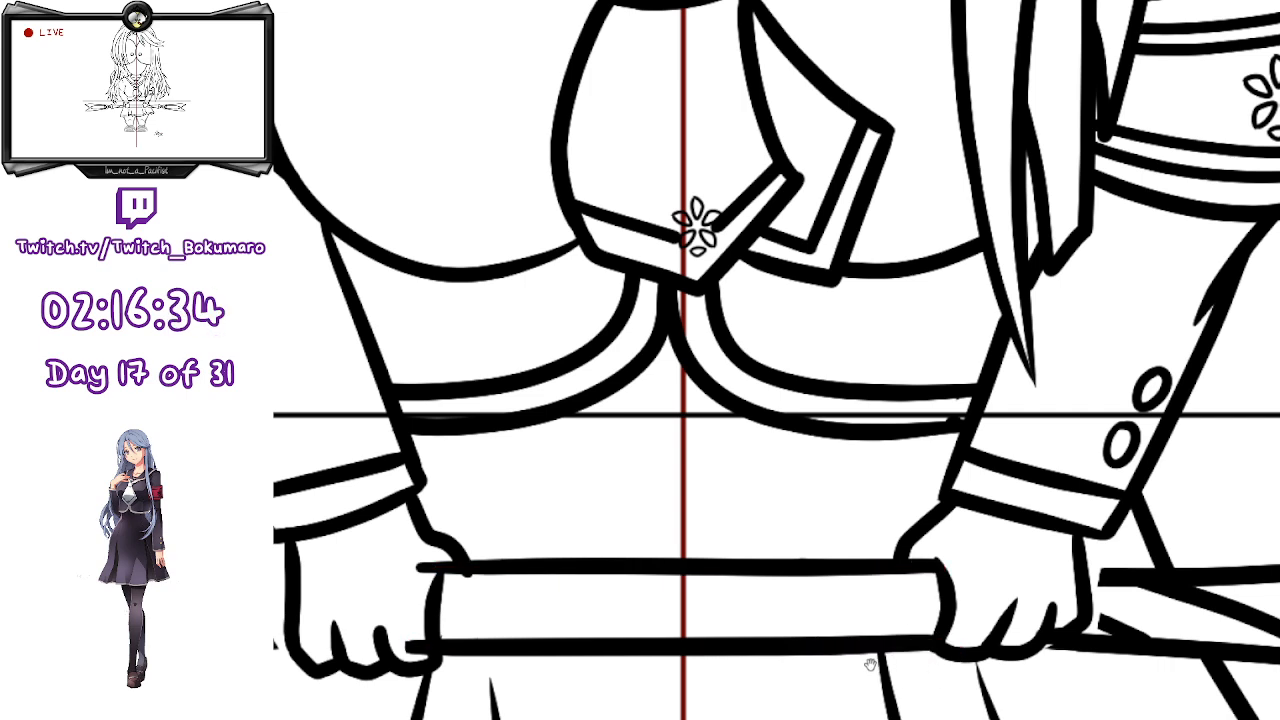
{"action": "left_click", "coordinate": [1042, 640]}
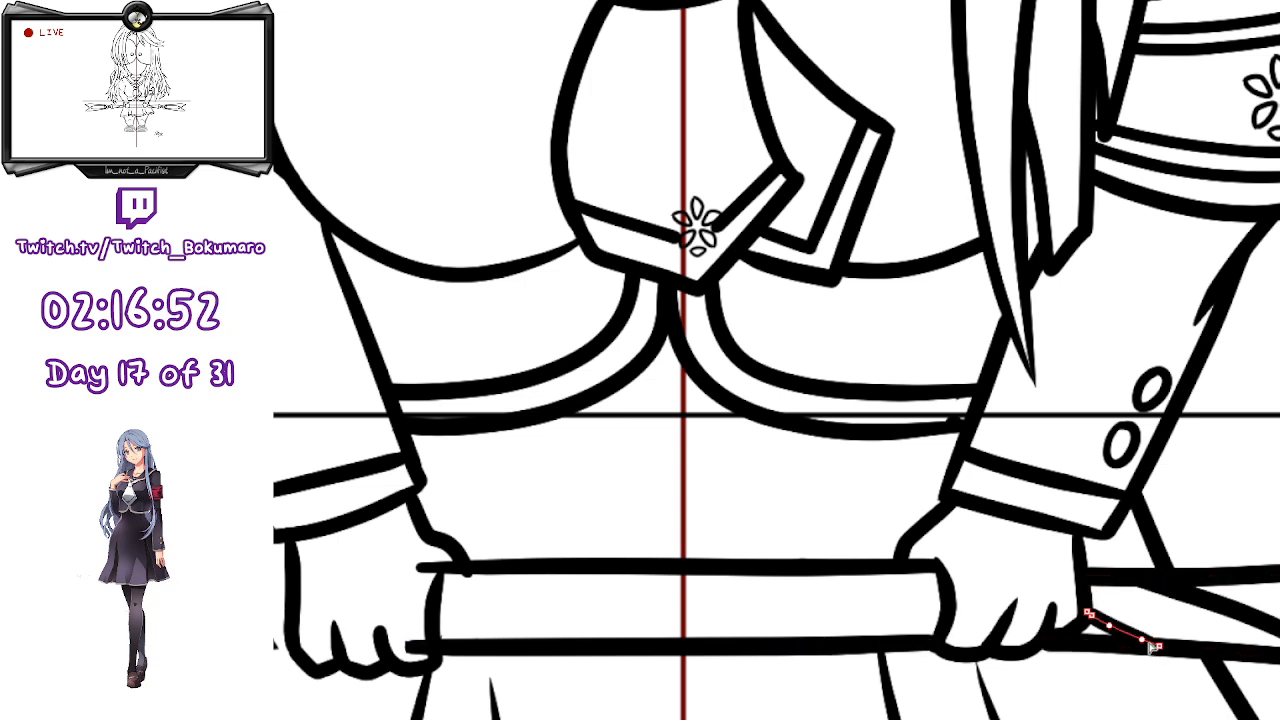
- Pull the left end of the staff grip's lower line back to the edge of the left-side hand
{"action": "mouse_move", "coordinate": [834, 651]}
{"action": "left_mouse_down"}
{"action": "mouse_move", "coordinate": [1108, 563]}
{"action": "mouse_move", "coordinate": [703, 577]}
{"action": "mouse_move", "coordinate": [692, 566]}
{"action": "left_mouse_up"}
{"action": "mouse_move", "coordinate": [1007, 645]}
{"action": "left_mouse_down"}
{"action": "mouse_move", "coordinate": [937, 654]}
{"action": "mouse_move", "coordinate": [874, 603]}
{"action": "left_mouse_up"}
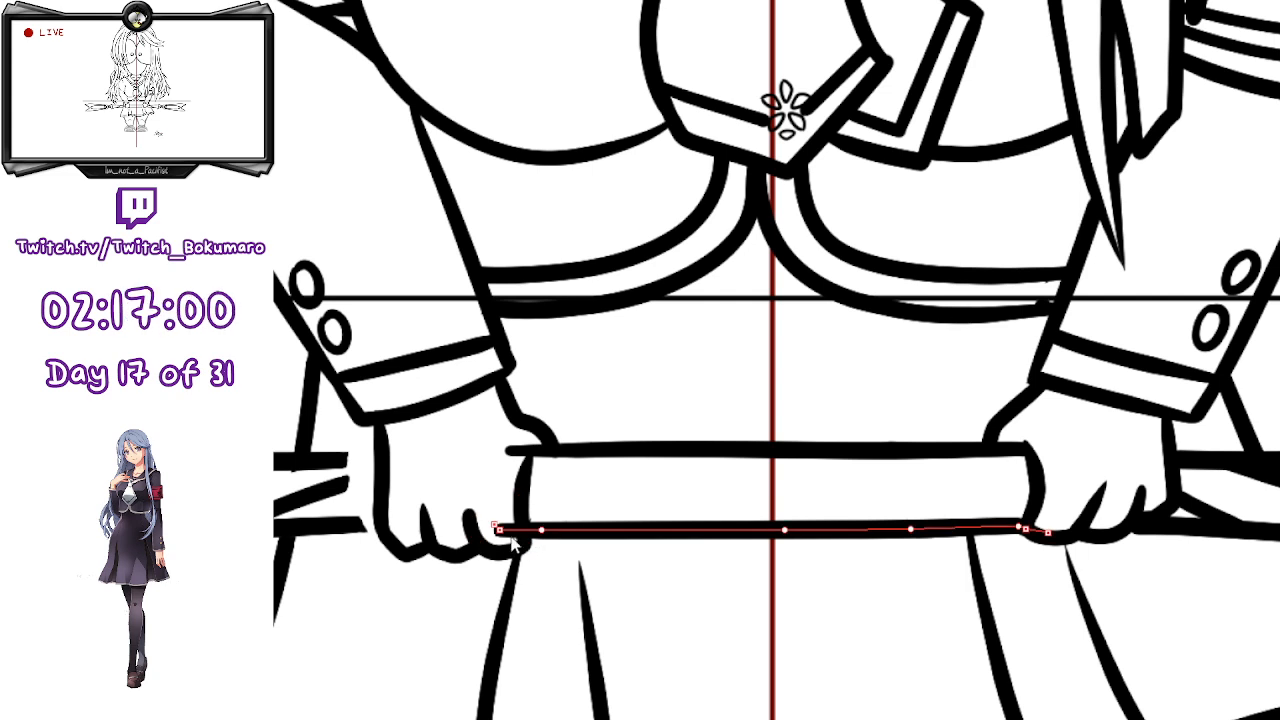
{"action": "left_click_drag", "start_coordinate": [500, 530], "coordinate": [523, 528]}
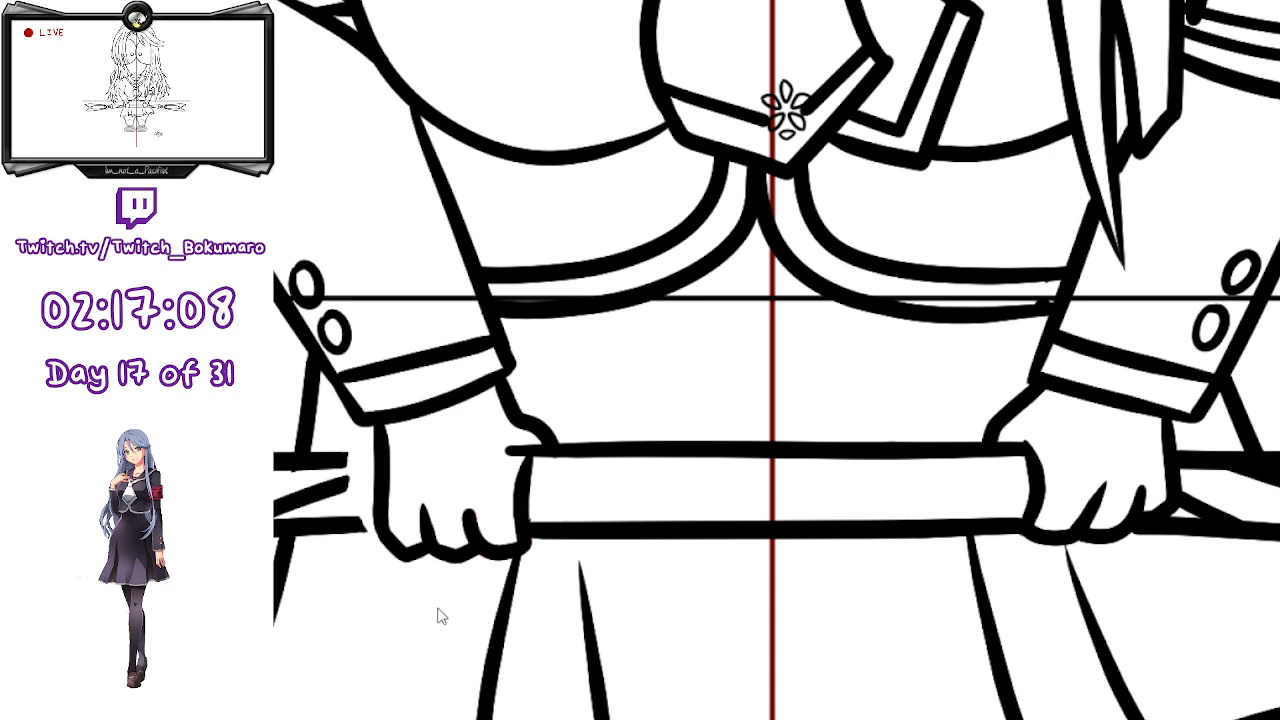
- Extend the staff's lower edge, upper edge and inner diagonal line to meet the outer side of the left-side hand
{"action": "mouse_move", "coordinate": [340, 504]}
{"action": "left_mouse_down"}
{"action": "mouse_move", "coordinate": [673, 531]}
{"action": "mouse_move", "coordinate": [712, 553]}
{"action": "left_mouse_up"}
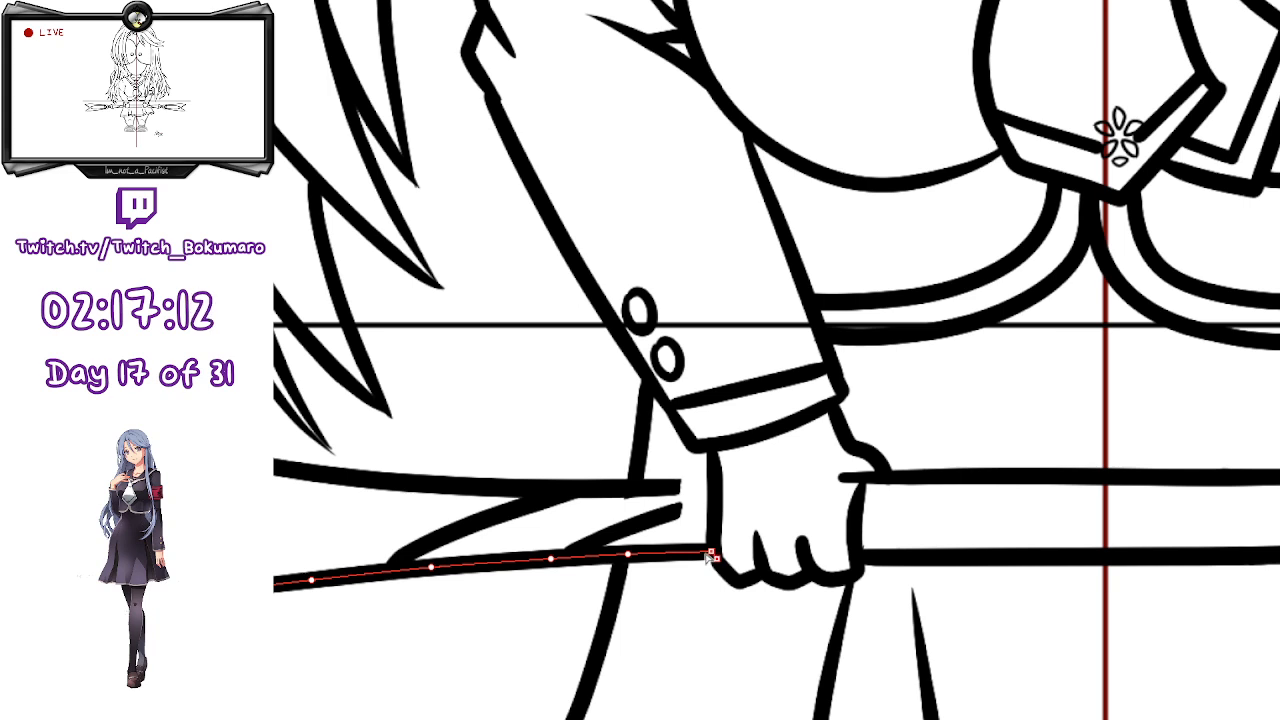
{"action": "left_click_drag", "start_coordinate": [676, 489], "coordinate": [713, 489]}
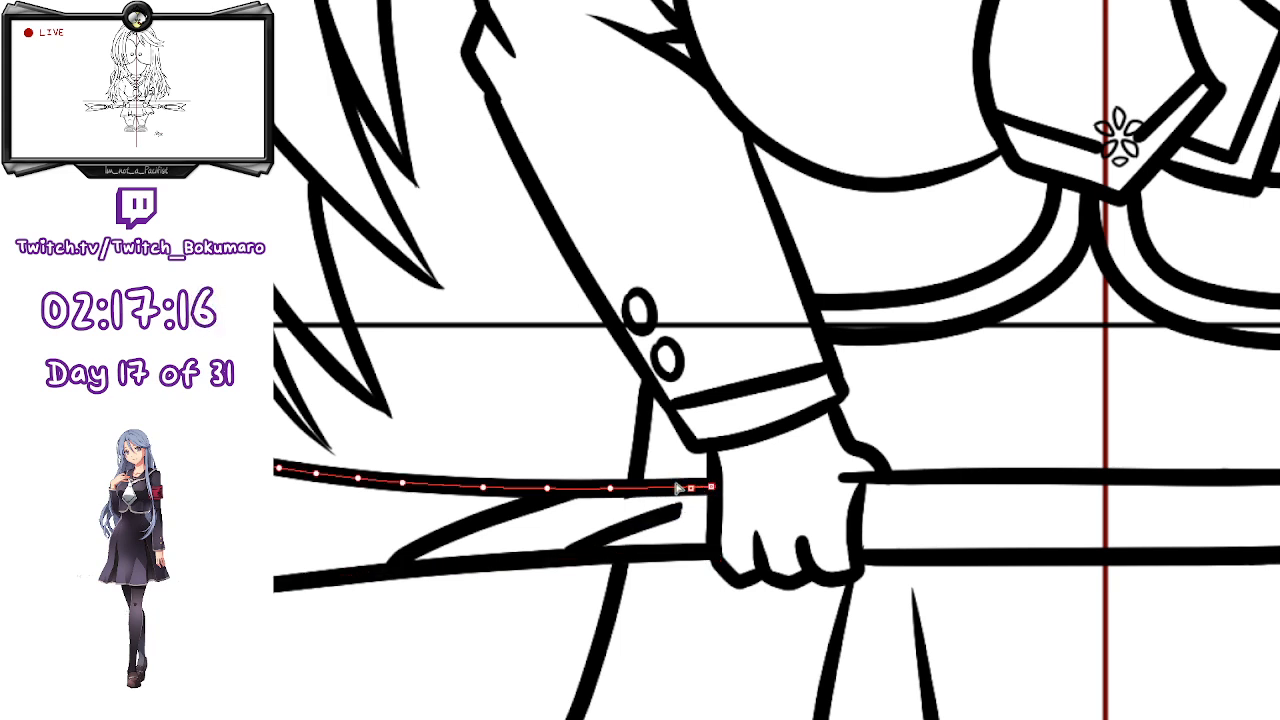
{"action": "left_click", "coordinate": [682, 510]}
{"action": "left_click_drag", "start_coordinate": [682, 509], "coordinate": [714, 492]}
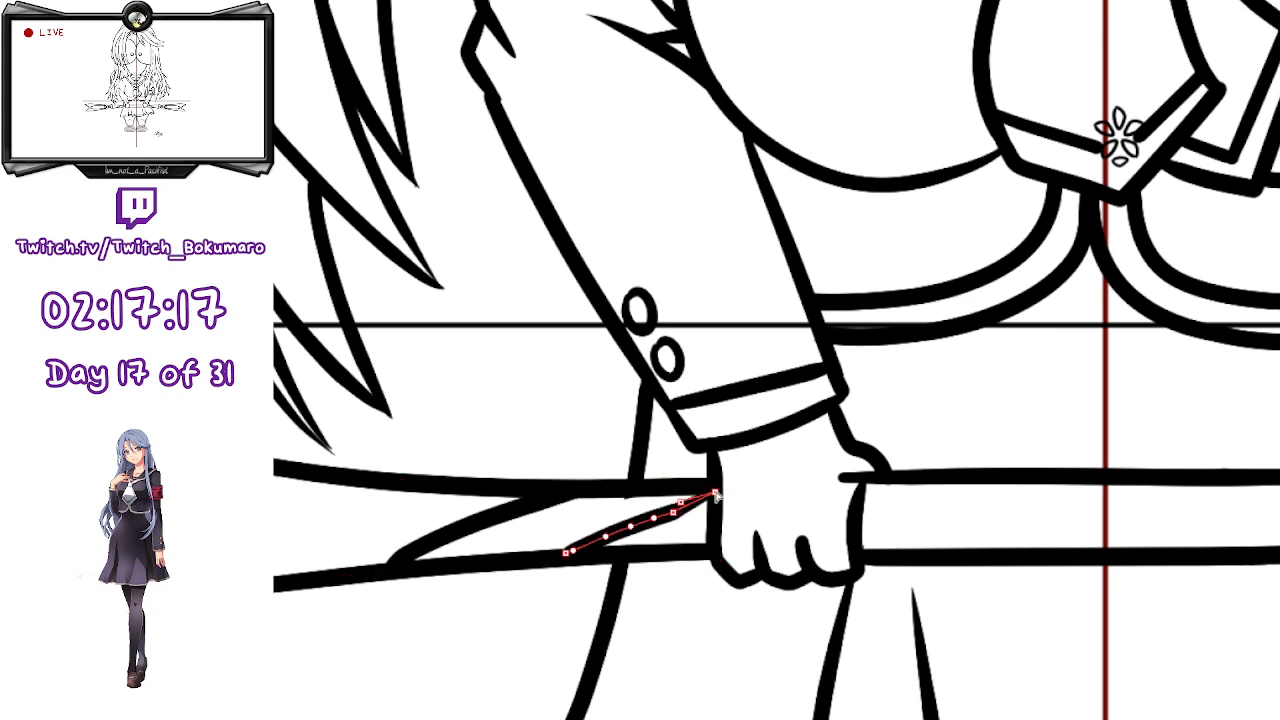
{"action": "left_click", "coordinate": [659, 506]}
{"action": "left_click", "coordinate": [634, 488]}
{"action": "left_click", "coordinate": [581, 606]}
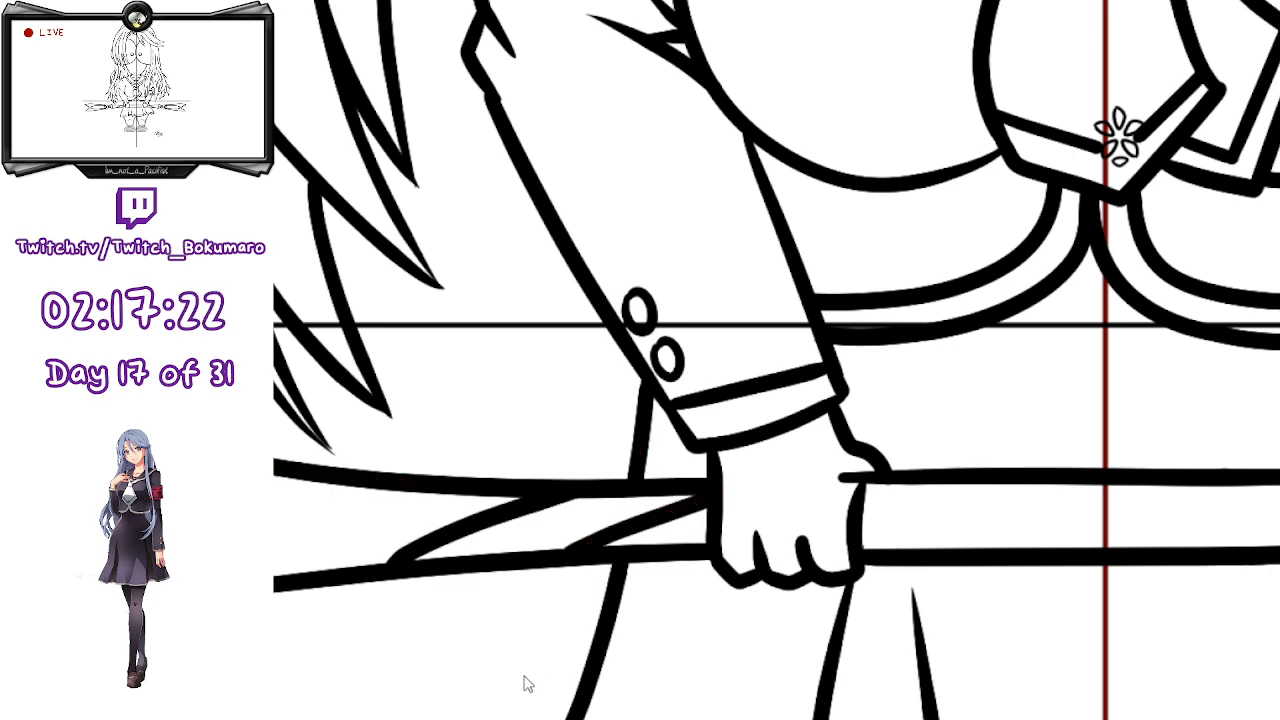
{"action": "scroll", "coordinate": [488, 650], "scroll_direction": "down", "scroll_amount": 2}
{"action": "scroll", "coordinate": [490, 647], "scroll_direction": "down", "scroll_amount": 3}
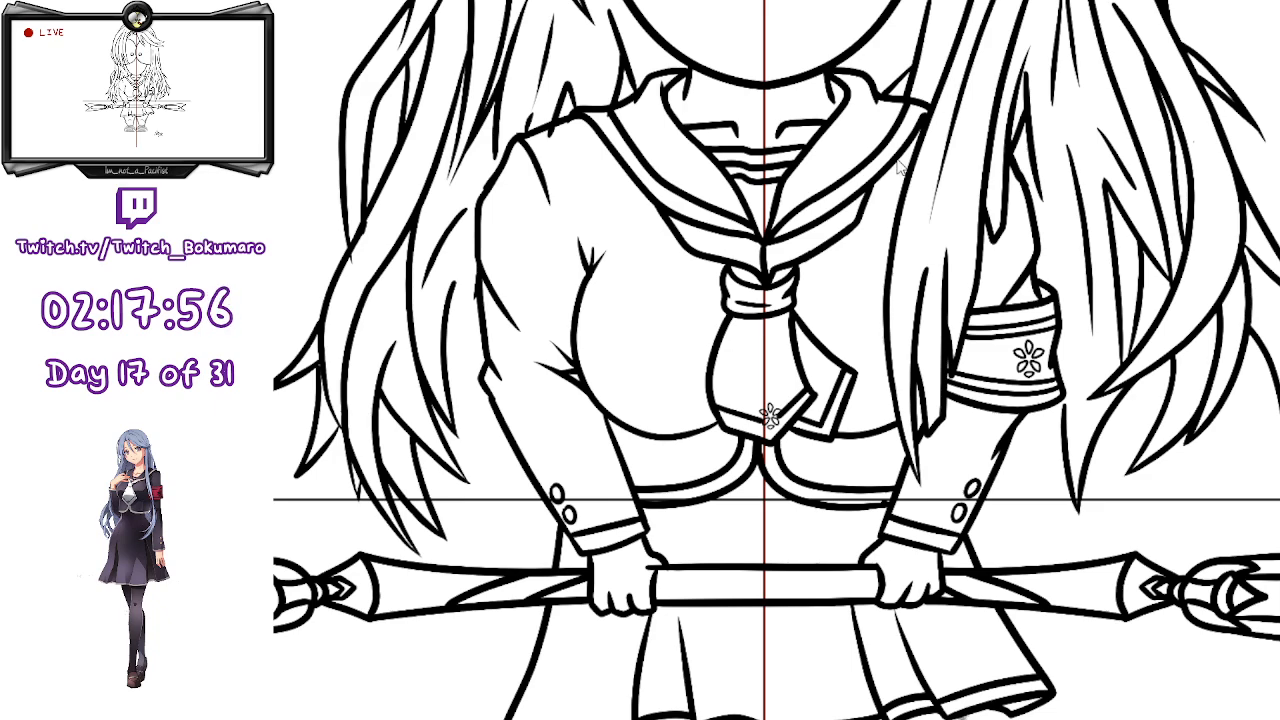
{"action": "scroll", "coordinate": [895, 171], "scroll_direction": "down", "scroll_amount": 3}
{"action": "scroll", "coordinate": [895, 171], "scroll_direction": "down", "scroll_amount": 3}
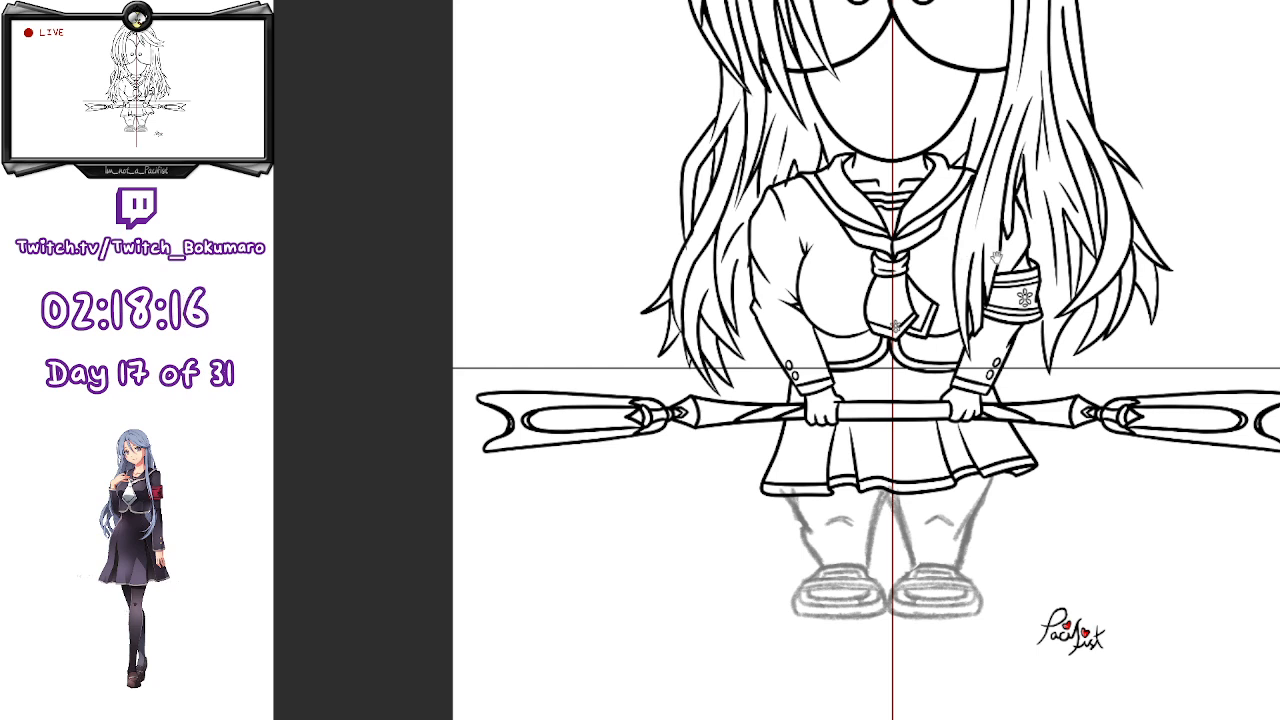
{"action": "scroll", "coordinate": [1096, 467], "scroll_direction": "up", "scroll_amount": 1}
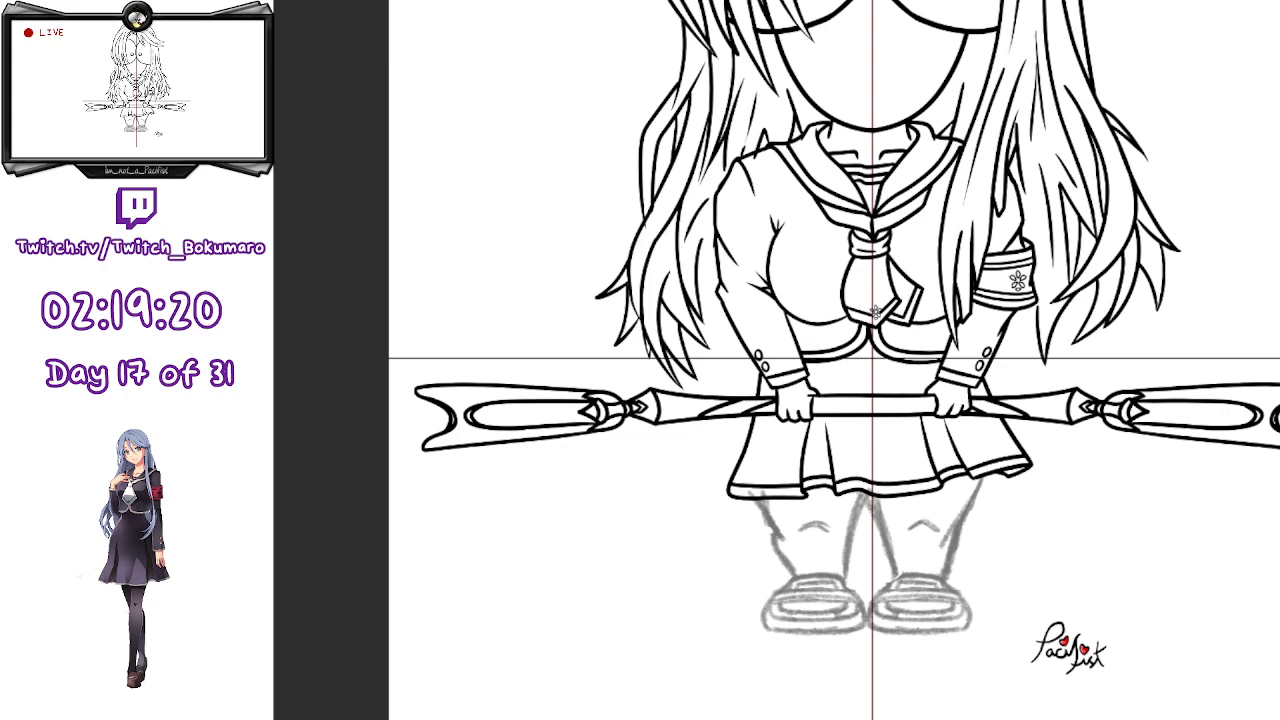
{"action": "scroll", "coordinate": [873, 504], "scroll_direction": "up", "scroll_amount": 4}
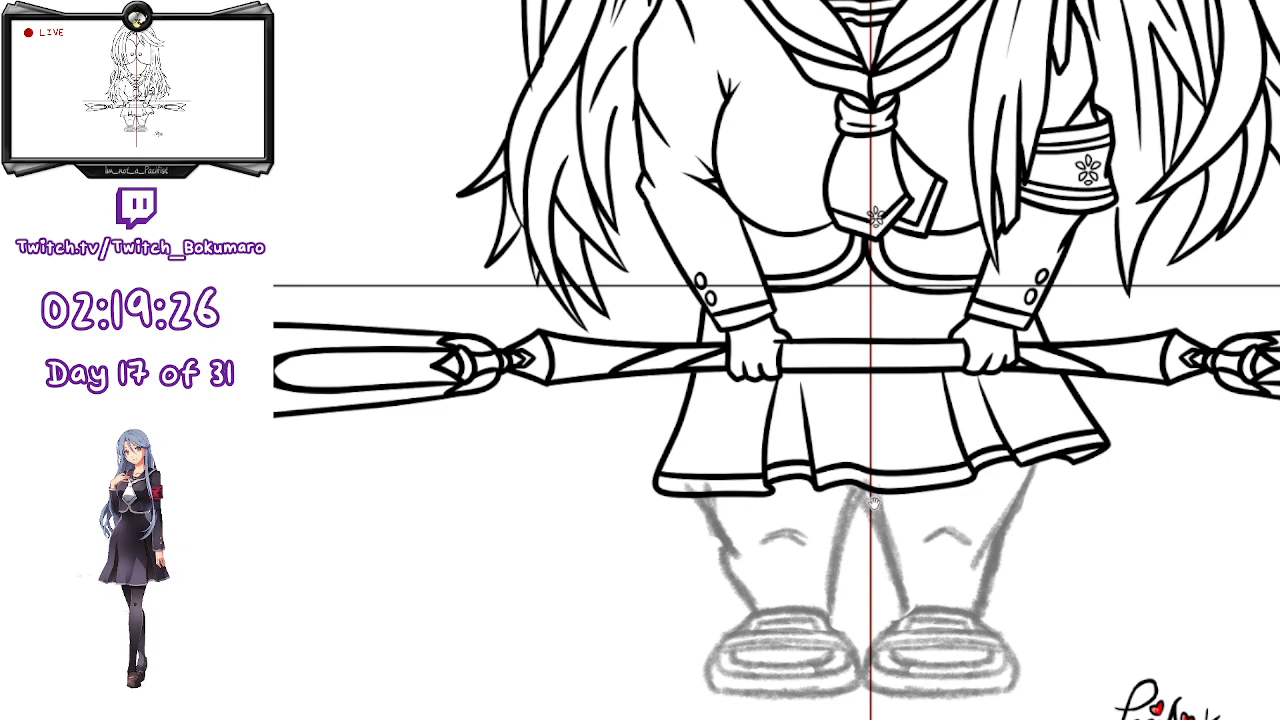
- Ink the inner contour of the right-side leg as a curved line from the skirt hem down to the shoe
{"action": "scroll", "coordinate": [873, 502], "scroll_direction": "down", "scroll_amount": 2}
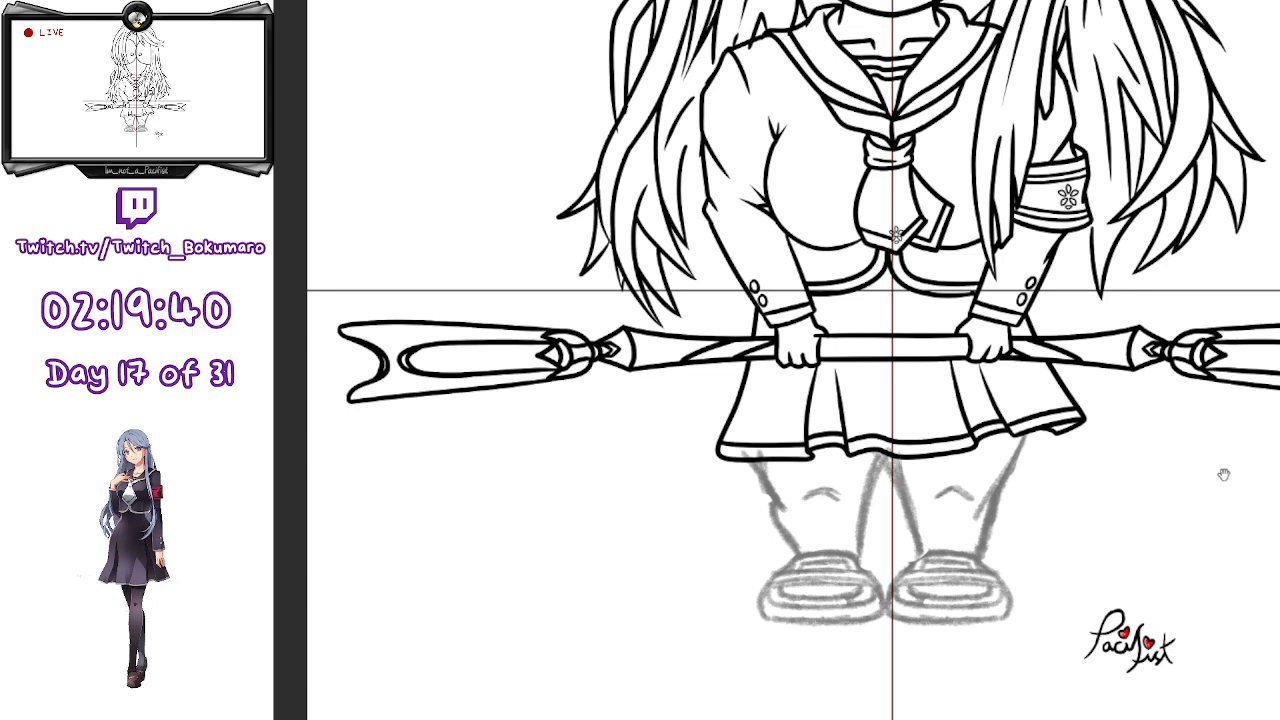
{"action": "left_click_drag", "start_coordinate": [1223, 474], "coordinate": [1212, 434]}
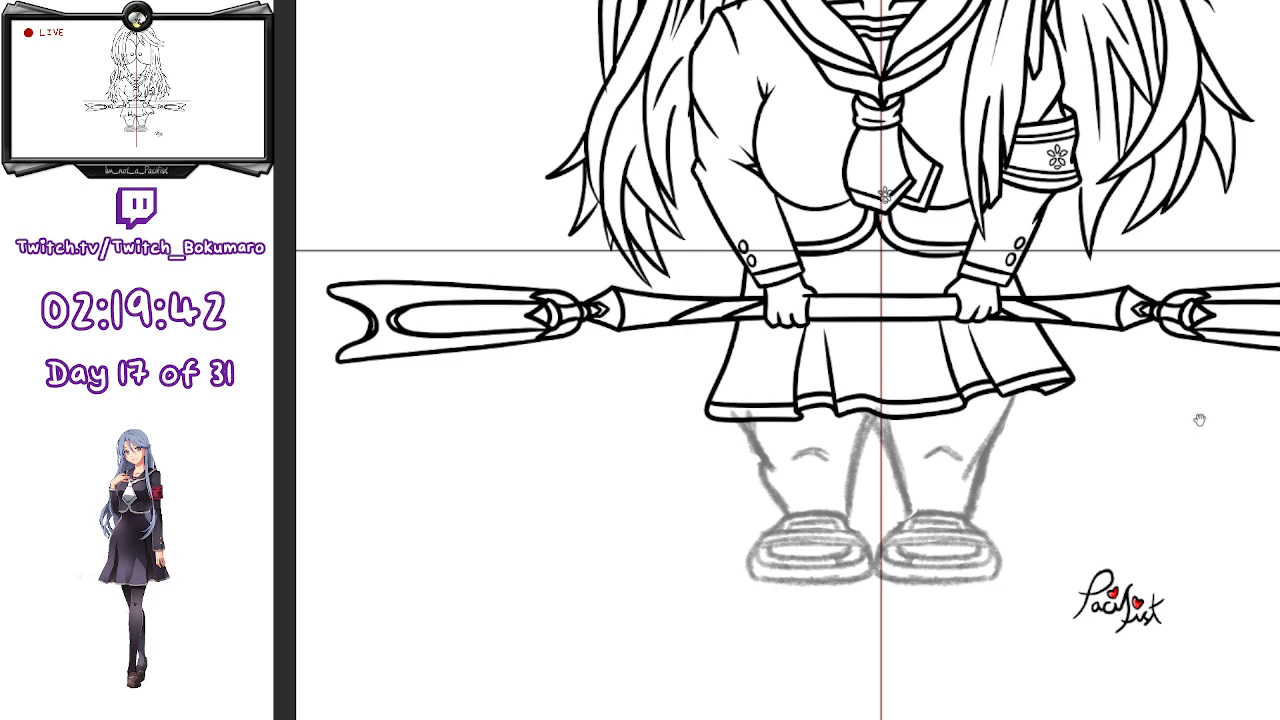
{"action": "left_click_drag", "start_coordinate": [1177, 496], "coordinate": [1120, 462]}
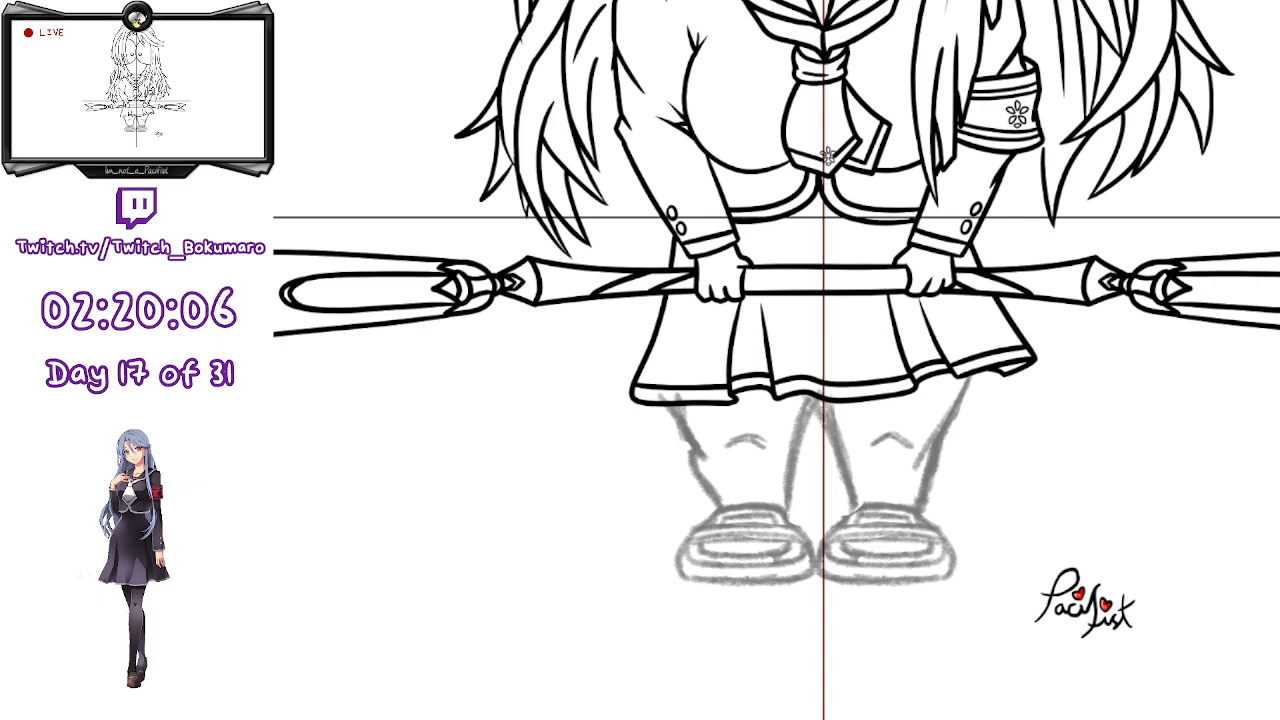
{"action": "left_click_drag", "start_coordinate": [1098, 568], "coordinate": [1111, 461]}
{"action": "scroll", "coordinate": [876, 478], "scroll_direction": "up", "scroll_amount": 1}
{"action": "scroll", "coordinate": [874, 483], "scroll_direction": "up", "scroll_amount": 4}
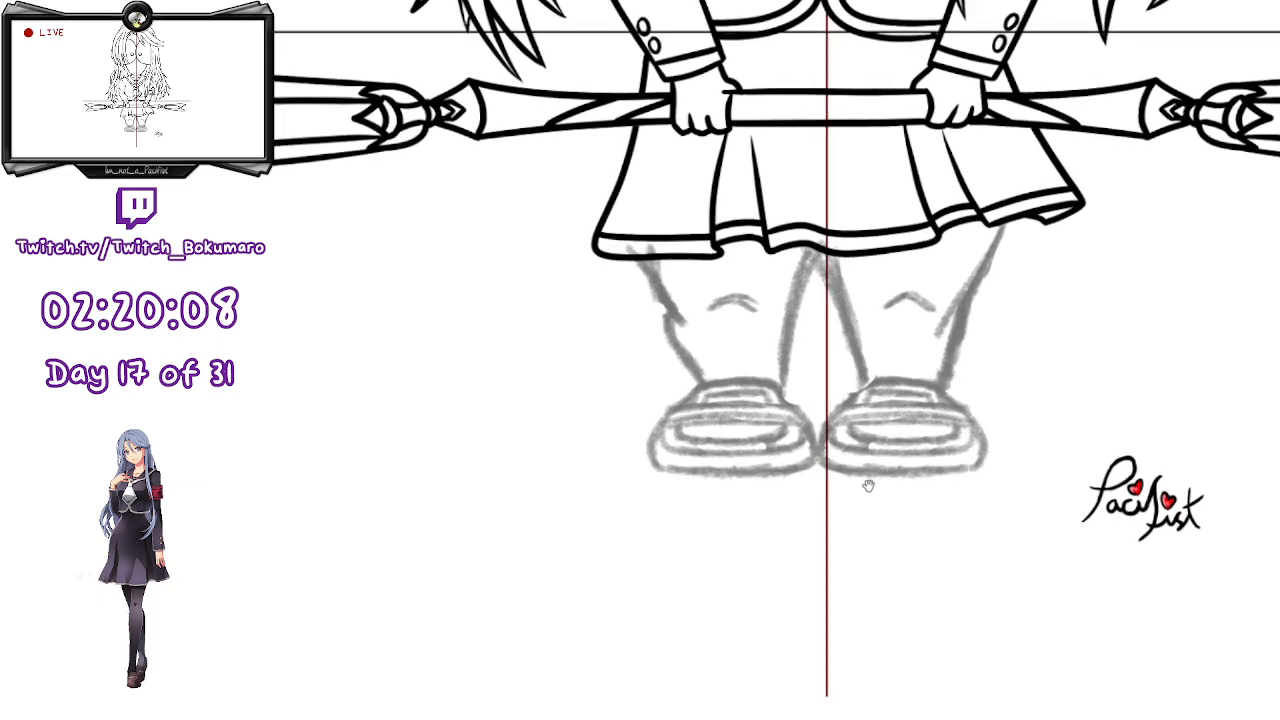
{"action": "left_click_drag", "start_coordinate": [800, 410], "coordinate": [1026, 442]}
{"action": "scroll", "coordinate": [800, 328], "scroll_direction": "up", "scroll_amount": 1}
{"action": "left_click_drag", "start_coordinate": [731, 491], "coordinate": [716, 591]}
{"action": "left_click_drag", "start_coordinate": [972, 360], "coordinate": [638, 412]}
{"action": "left_click_drag", "start_coordinate": [737, 150], "coordinate": [822, 520]}
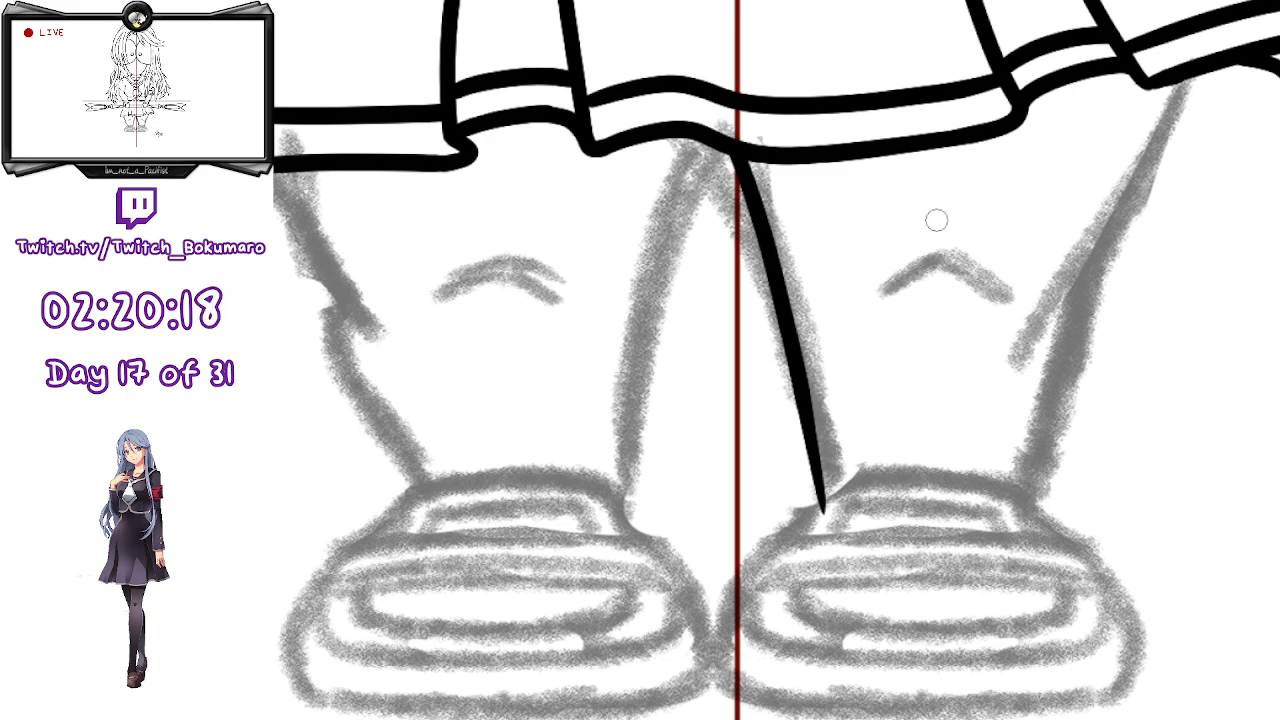
{"action": "key", "text": "ctrl+z"}
{"action": "mouse_move", "coordinate": [733, 168]}
{"action": "left_mouse_down"}
{"action": "mouse_move", "coordinate": [813, 456]}
{"action": "mouse_move", "coordinate": [810, 507]}
{"action": "left_mouse_up"}
{"action": "key", "text": "ctrl+z"}
{"action": "left_click_drag", "start_coordinate": [735, 152], "coordinate": [815, 510]}
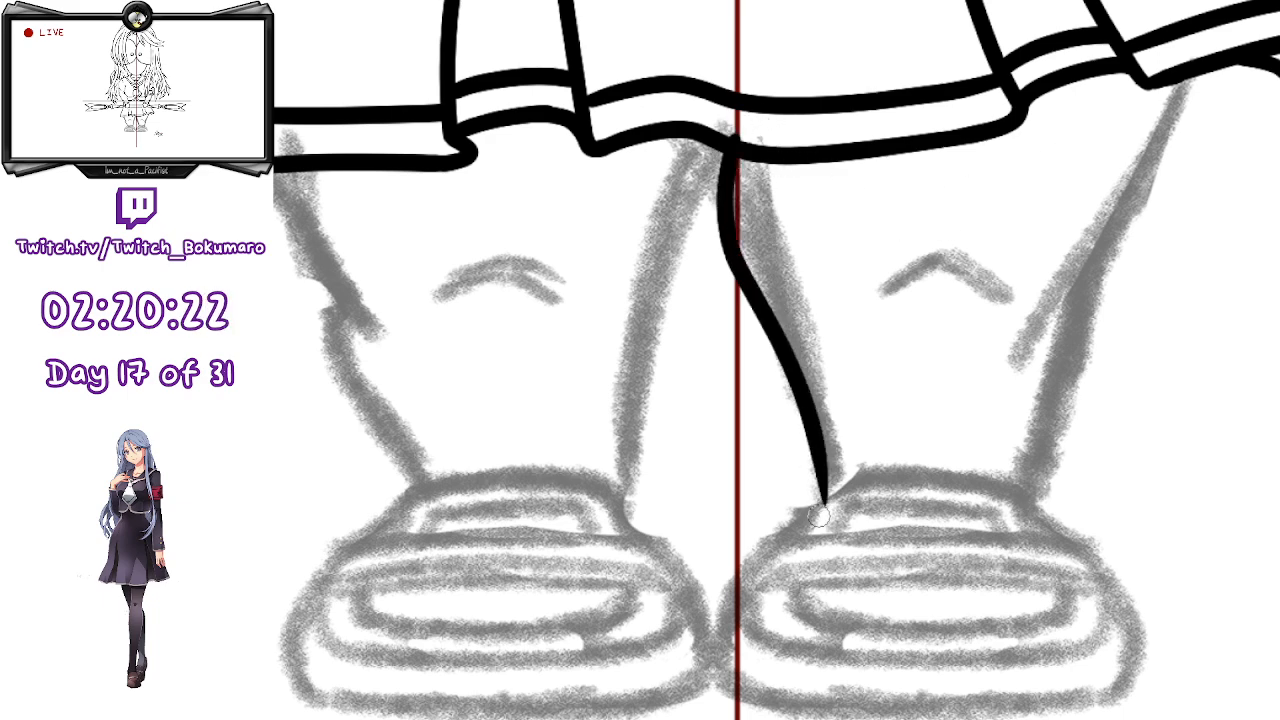
{"action": "key", "text": "ctrl+z"}
{"action": "mouse_move", "coordinate": [728, 142]}
{"action": "left_mouse_down"}
{"action": "mouse_move", "coordinate": [819, 331]}
{"action": "mouse_move", "coordinate": [846, 420]}
{"action": "left_mouse_up"}
{"action": "key", "text": "ctrl+z"}
{"action": "mouse_move", "coordinate": [726, 148]}
{"action": "left_mouse_down"}
{"action": "mouse_move", "coordinate": [823, 427]}
{"action": "mouse_move", "coordinate": [810, 520]}
{"action": "left_mouse_up"}
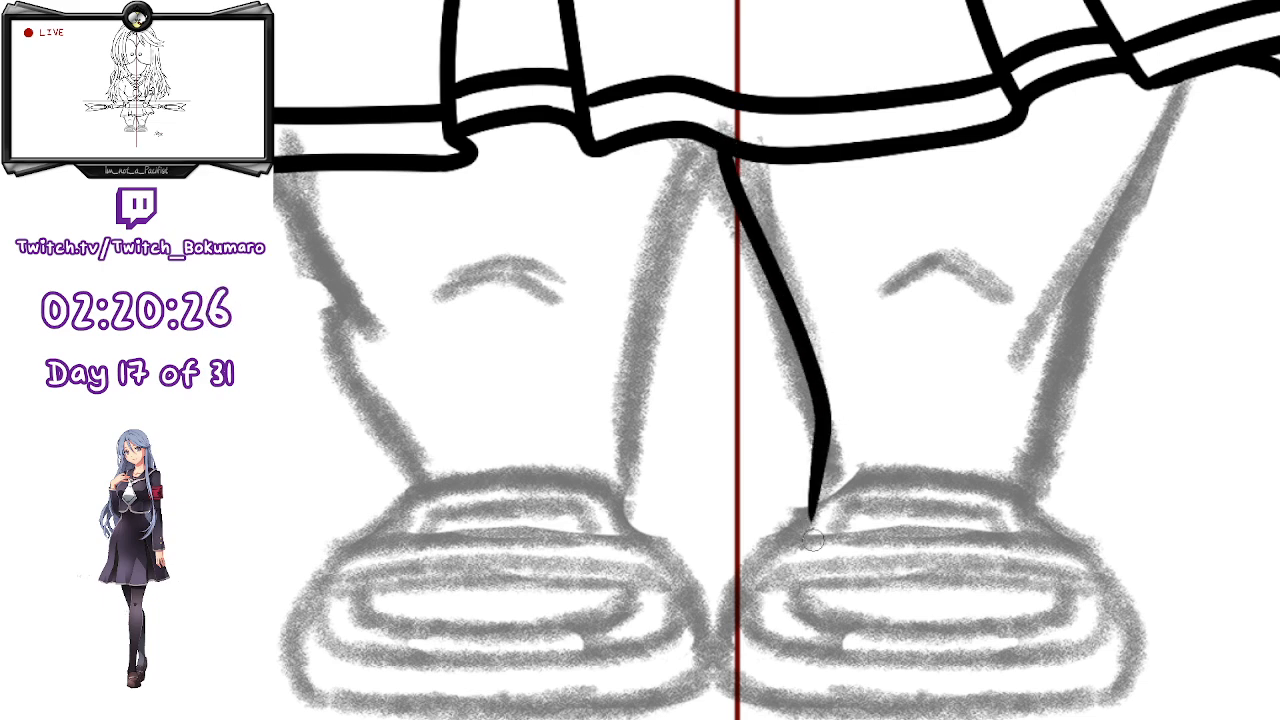
{"action": "key", "text": "ctrl+z"}
{"action": "mouse_move", "coordinate": [728, 138]}
{"action": "left_mouse_down"}
{"action": "mouse_move", "coordinate": [751, 306]}
{"action": "mouse_move", "coordinate": [809, 462]}
{"action": "mouse_move", "coordinate": [806, 515]}
{"action": "left_mouse_up"}
{"action": "key", "text": "ctrl+z"}
{"action": "mouse_move", "coordinate": [734, 146]}
{"action": "left_mouse_down"}
{"action": "mouse_move", "coordinate": [828, 476]}
{"action": "mouse_move", "coordinate": [815, 530]}
{"action": "left_mouse_up"}
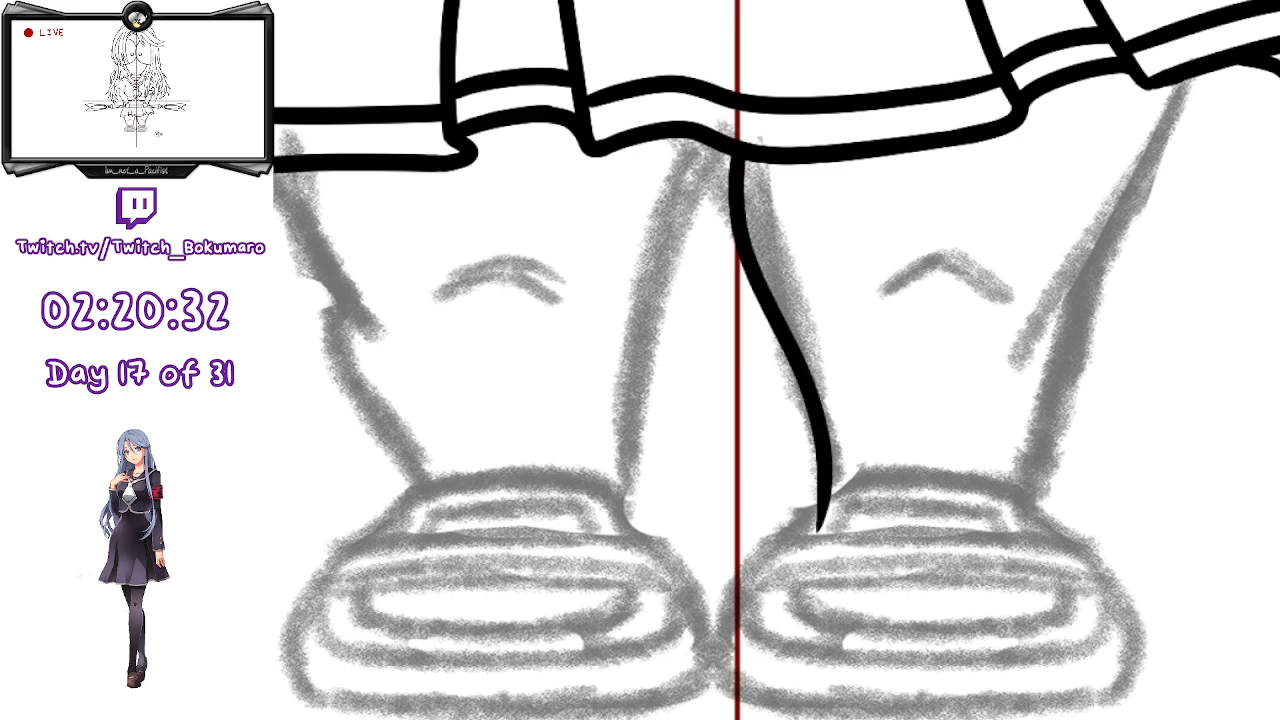
- Ink the outer contour of the right-side leg, with one stroke ending inward at the knee and another running down to the shoe
{"action": "mouse_move", "coordinate": [1194, 62]}
{"action": "left_mouse_down"}
{"action": "mouse_move", "coordinate": [1164, 142]}
{"action": "mouse_move", "coordinate": [1066, 297]}
{"action": "mouse_move", "coordinate": [1003, 362]}
{"action": "left_mouse_up"}
{"action": "key", "text": "ctrl+z"}
{"action": "mouse_move", "coordinate": [1192, 66]}
{"action": "left_mouse_down"}
{"action": "mouse_move", "coordinate": [1091, 285]}
{"action": "mouse_move", "coordinate": [1018, 358]}
{"action": "left_mouse_up"}
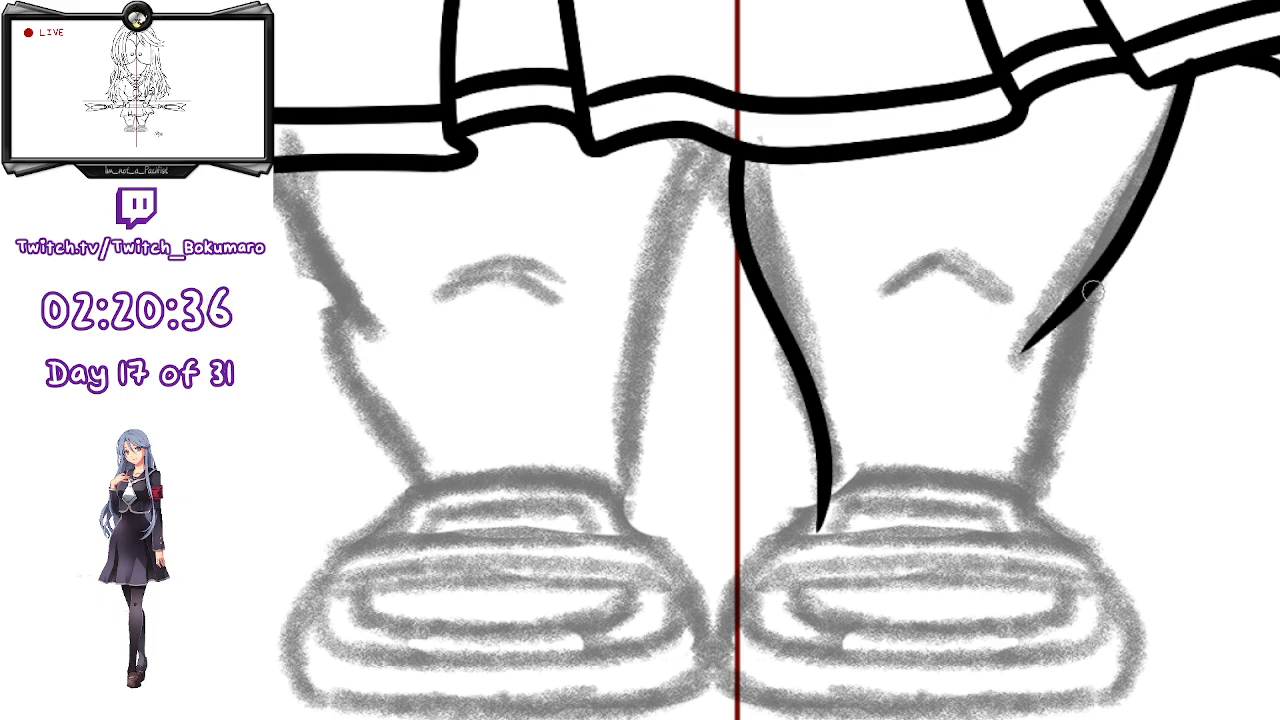
{"action": "left_click_drag", "start_coordinate": [1132, 240], "coordinate": [1035, 505]}
{"action": "key", "text": "ctrl+z"}
{"action": "mouse_move", "coordinate": [1100, 272]}
{"action": "left_mouse_down"}
{"action": "mouse_move", "coordinate": [1051, 382]}
{"action": "mouse_move", "coordinate": [1032, 528]}
{"action": "left_mouse_up"}
{"action": "key", "text": "ctrl+z"}
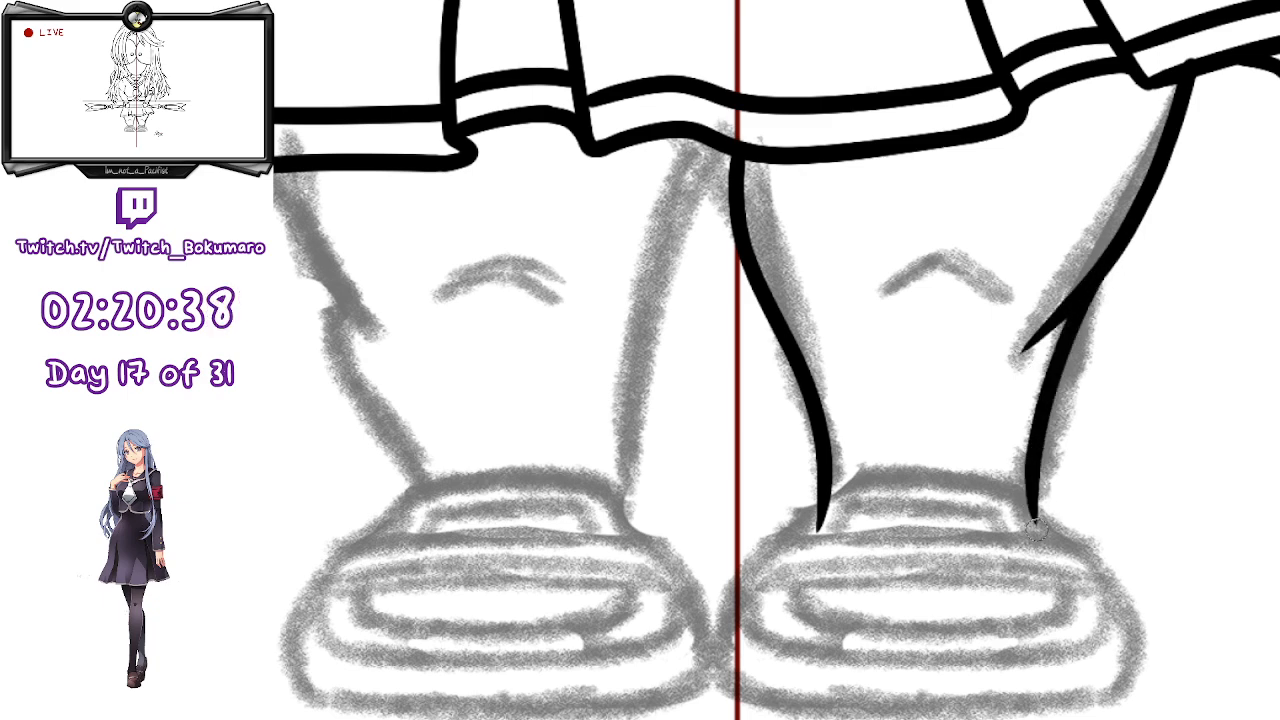
{"action": "mouse_move", "coordinate": [1087, 285]}
{"action": "left_mouse_down"}
{"action": "mouse_move", "coordinate": [1037, 386]}
{"action": "mouse_move", "coordinate": [1034, 512]}
{"action": "left_mouse_up"}
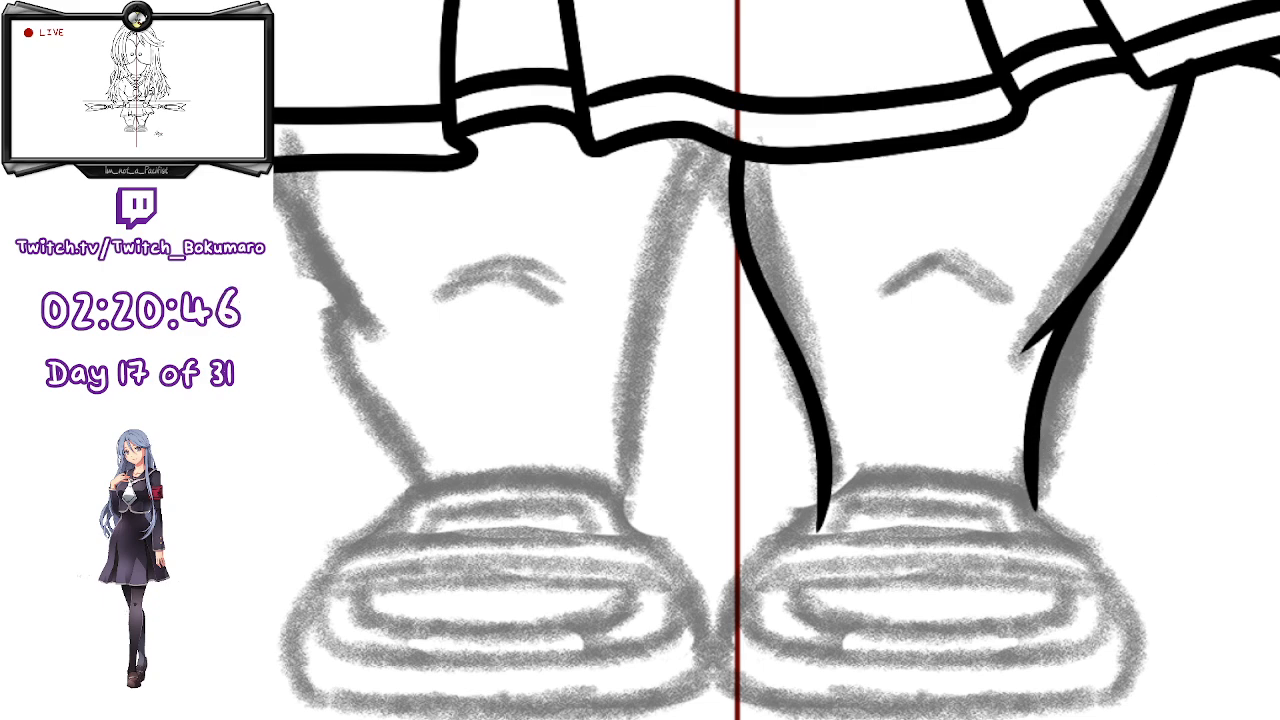
{"action": "mouse_move", "coordinate": [1273, 174]}
{"action": "left_mouse_down"}
{"action": "mouse_move", "coordinate": [1258, 294]}
{"action": "mouse_move", "coordinate": [1199, 361]}
{"action": "mouse_move", "coordinate": [1241, 341]}
{"action": "mouse_move", "coordinate": [1233, 333]}
{"action": "mouse_move", "coordinate": [1233, 374]}
{"action": "mouse_move", "coordinate": [1177, 434]}
{"action": "mouse_move", "coordinate": [1195, 434]}
{"action": "mouse_move", "coordinate": [1200, 407]}
{"action": "mouse_move", "coordinate": [1177, 483]}
{"action": "mouse_move", "coordinate": [1182, 552]}
{"action": "left_mouse_up"}
{"action": "key", "text": "ctrl+z"}
{"action": "left_click_drag", "start_coordinate": [1204, 403], "coordinate": [1200, 551]}
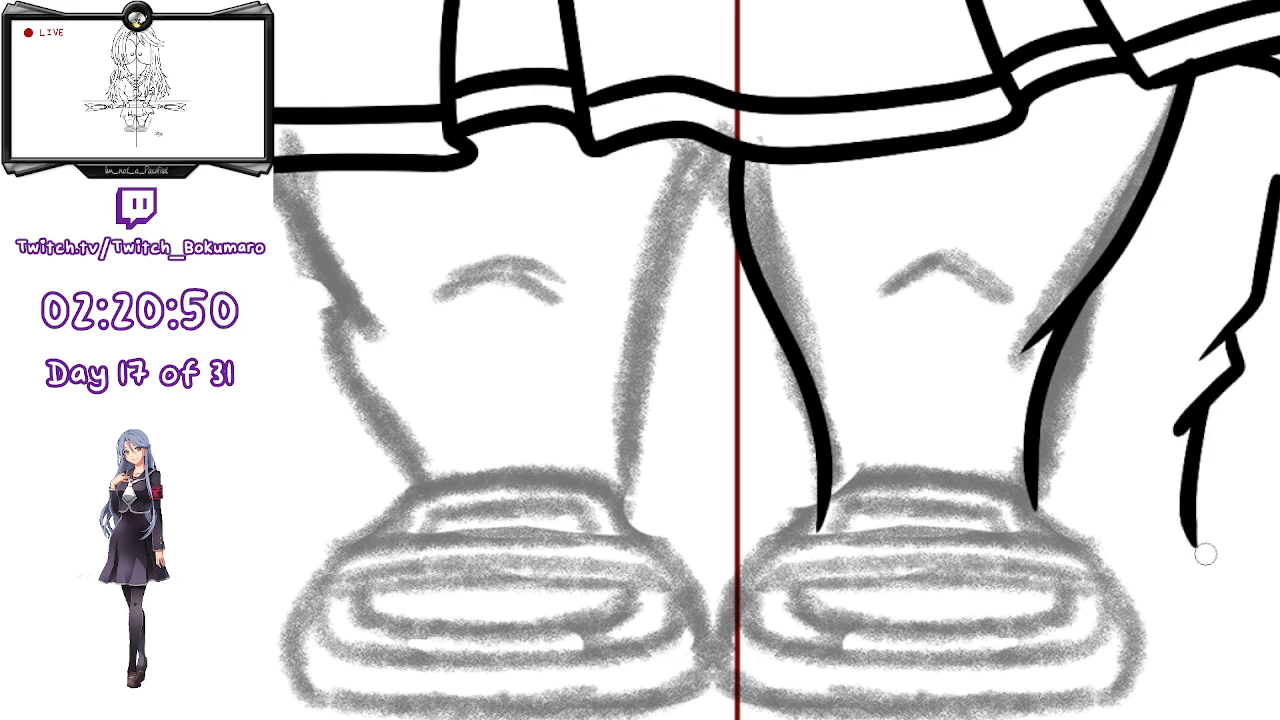
{"action": "key", "text": "e"}
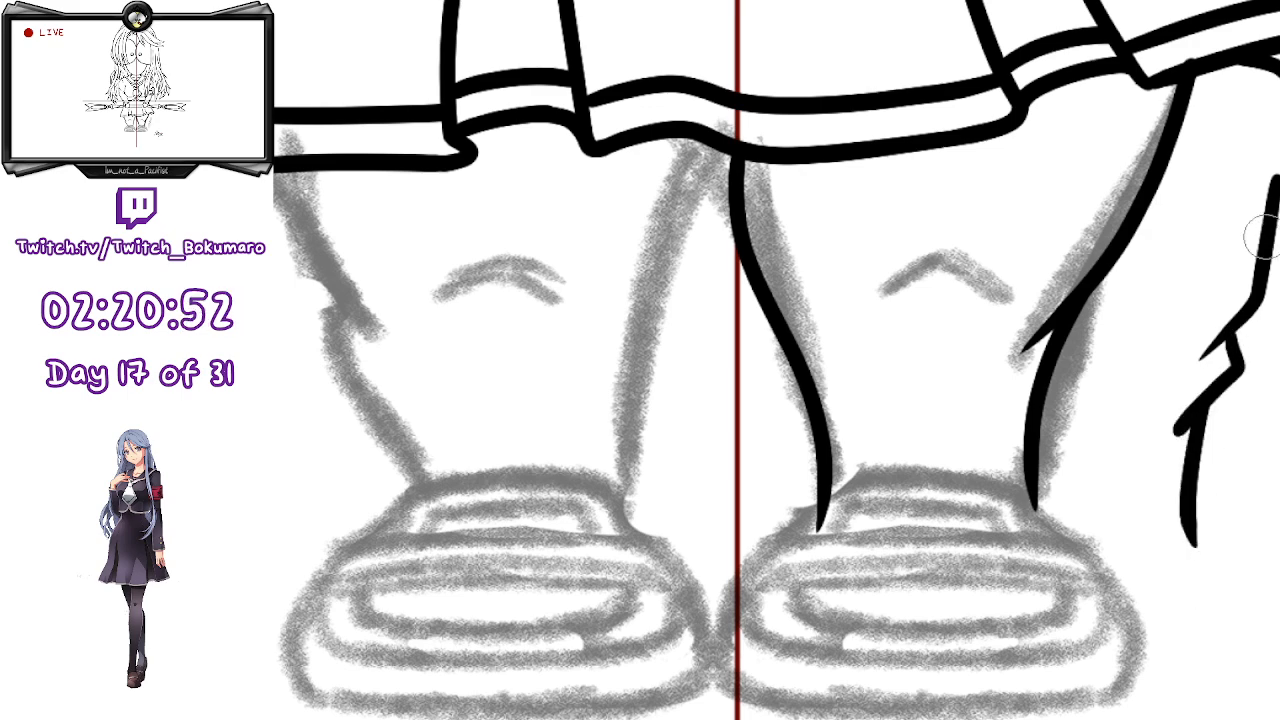
{"action": "key", "text": "b"}
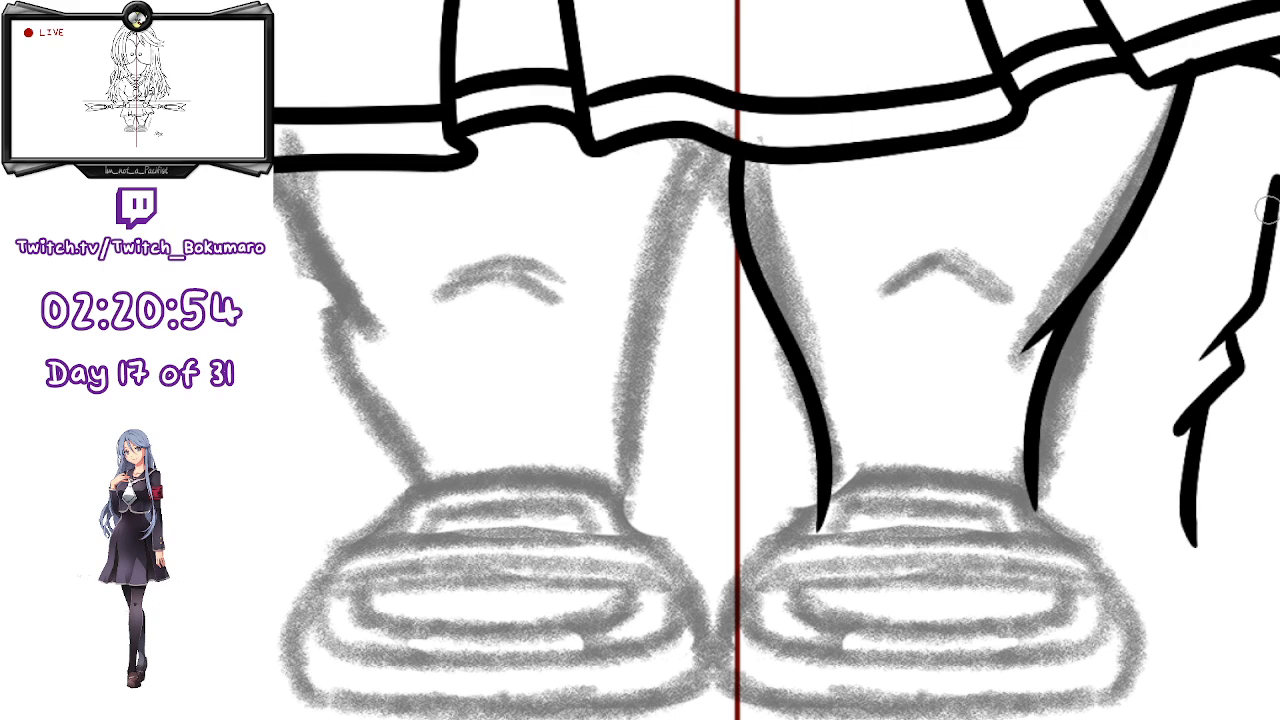
{"action": "key", "text": "e"}
{"action": "left_click_drag", "start_coordinate": [1255, 175], "coordinate": [1160, 560]}
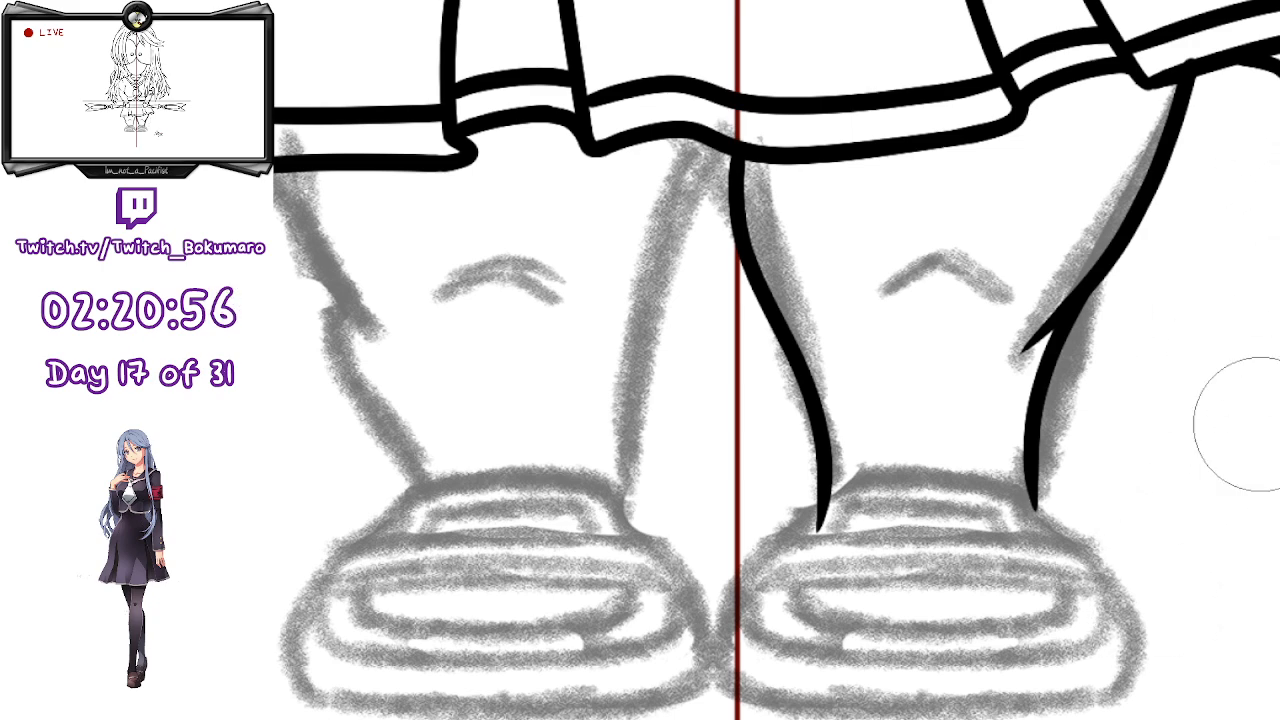
{"action": "key", "text": "["}
{"action": "key", "text": "["}
{"action": "key", "text": "["}
{"action": "key", "text": "["}
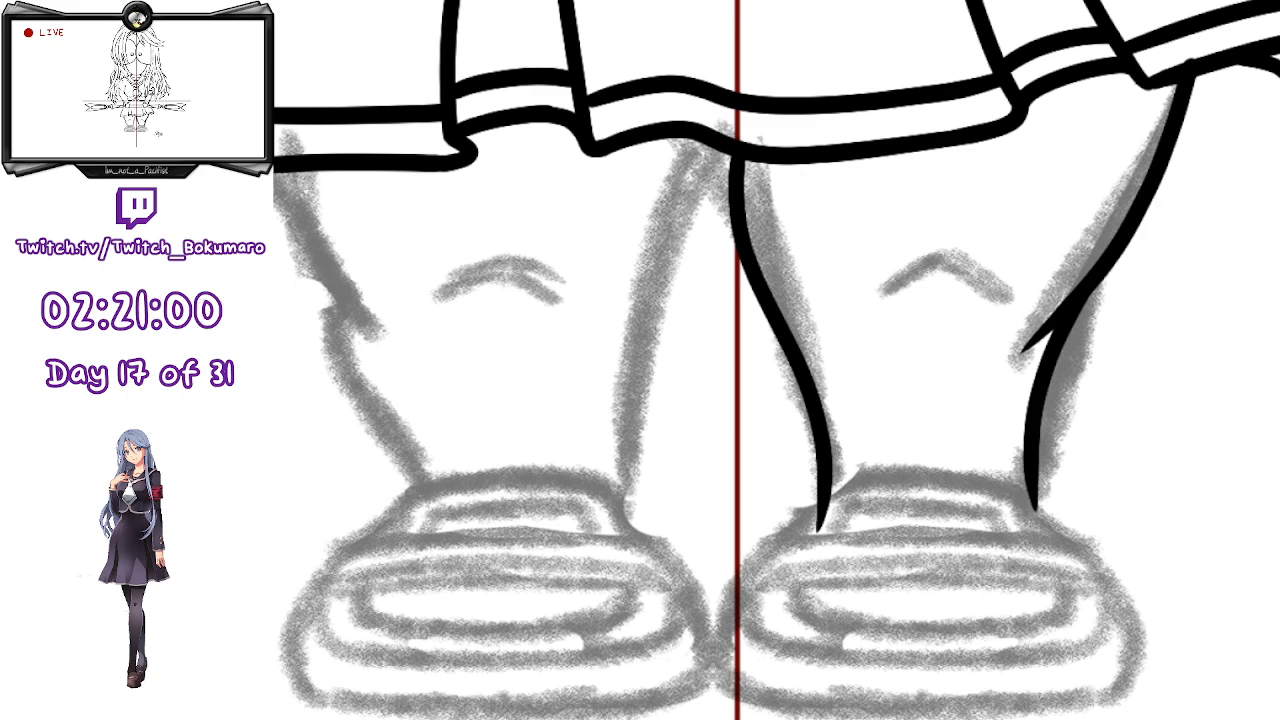
- Ink the short curved knee line on the right-side leg and place a small dot beyond its outer end
{"action": "mouse_move", "coordinate": [968, 424]}
{"action": "left_mouse_down"}
{"action": "mouse_move", "coordinate": [1103, 420]}
{"action": "mouse_move", "coordinate": [1063, 434]}
{"action": "left_mouse_up"}
{"action": "mouse_move", "coordinate": [980, 301]}
{"action": "left_mouse_down"}
{"action": "mouse_move", "coordinate": [1078, 288]}
{"action": "mouse_move", "coordinate": [1104, 305]}
{"action": "left_mouse_up"}
{"action": "left_click", "coordinate": [1130, 306]}
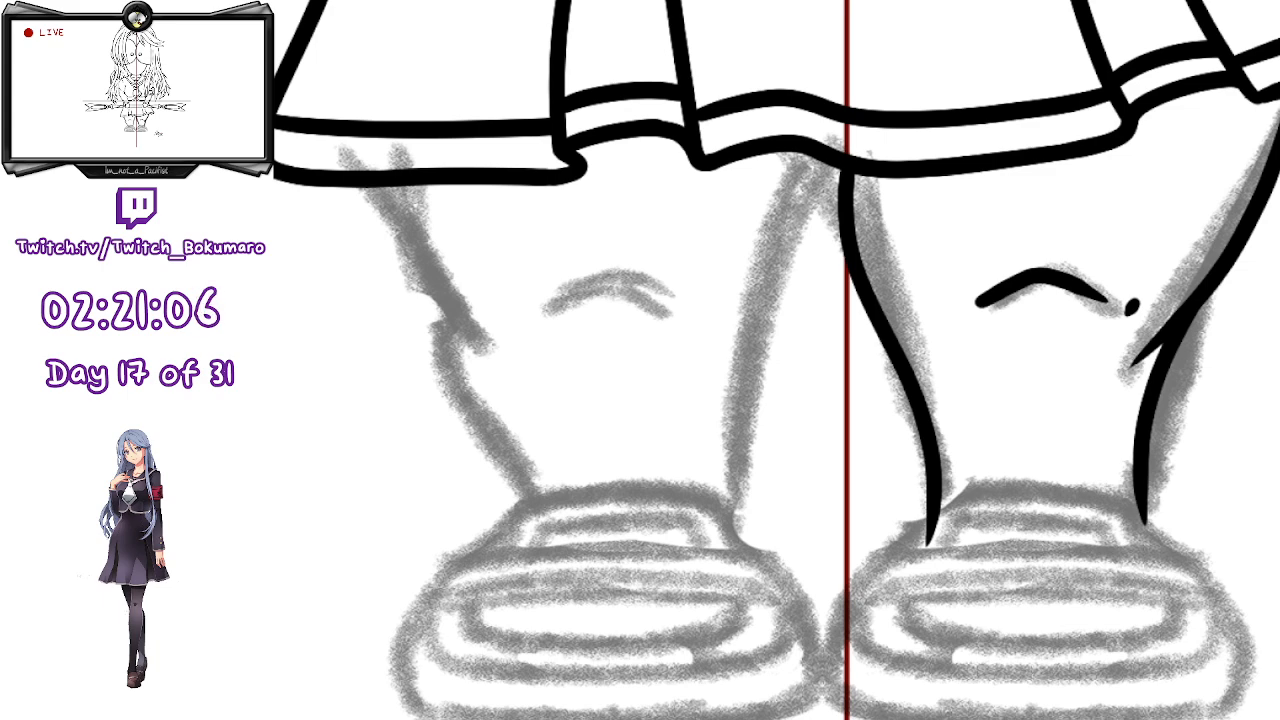
- Ink the inner contour of the left-side leg from the skirt hem down to the shoe in one smooth curve
{"action": "mouse_move", "coordinate": [1047, 459]}
{"action": "left_mouse_down"}
{"action": "mouse_move", "coordinate": [1096, 432]}
{"action": "mouse_move", "coordinate": [1104, 449]}
{"action": "left_mouse_up"}
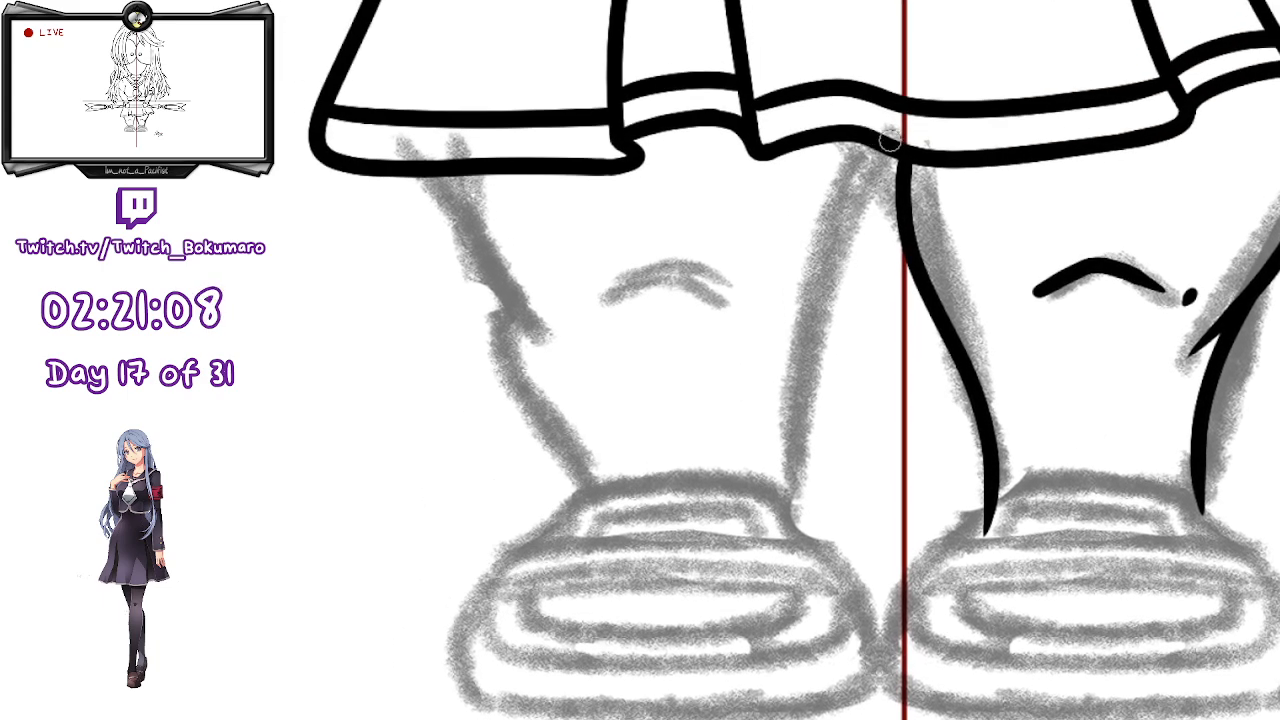
{"action": "left_click_drag", "start_coordinate": [893, 145], "coordinate": [859, 202]}
{"action": "left_click_drag", "start_coordinate": [827, 272], "coordinate": [785, 512]}
{"action": "key", "text": "ctrl+z"}
{"action": "mouse_move", "coordinate": [889, 153]}
{"action": "left_mouse_down"}
{"action": "mouse_move", "coordinate": [844, 237]}
{"action": "mouse_move", "coordinate": [807, 534]}
{"action": "left_mouse_up"}
- Ink the outer contour of the left-side leg, with the upper stroke ending at a knee crease and the lower stroke reaching the shoe
{"action": "mouse_move", "coordinate": [460, 158]}
{"action": "left_mouse_down"}
{"action": "mouse_move", "coordinate": [489, 284]}
{"action": "mouse_move", "coordinate": [539, 346]}
{"action": "mouse_move", "coordinate": [510, 348]}
{"action": "mouse_move", "coordinate": [590, 530]}
{"action": "left_mouse_up"}
{"action": "key", "text": "ctrl+z"}
{"action": "mouse_move", "coordinate": [506, 288]}
{"action": "left_mouse_down"}
{"action": "mouse_move", "coordinate": [526, 402]}
{"action": "mouse_move", "coordinate": [581, 530]}
{"action": "left_mouse_up"}
{"action": "key", "text": "ctrl+z"}
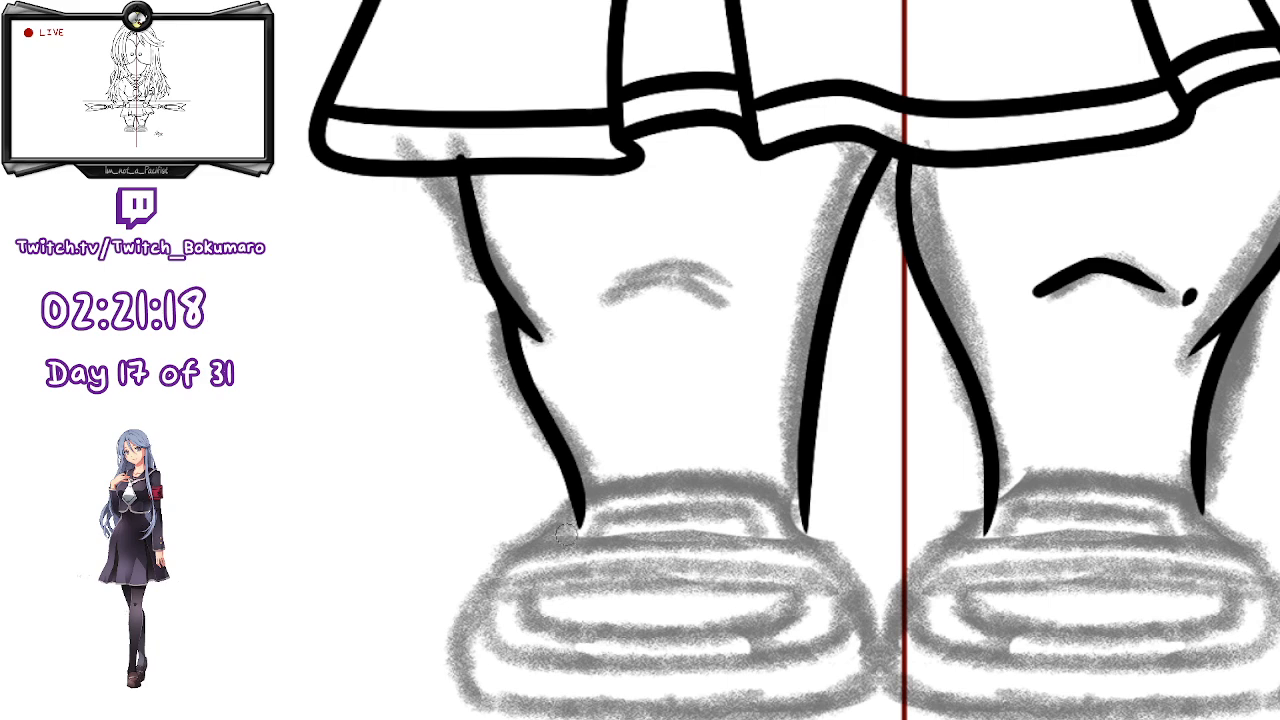
{"action": "key", "text": "ctrl+z"}
{"action": "left_click_drag", "start_coordinate": [498, 292], "coordinate": [567, 528]}
{"action": "key", "text": "ctrl+z"}
{"action": "key", "text": "ctrl+z"}
{"action": "left_click_drag", "start_coordinate": [445, 168], "coordinate": [540, 365]}
{"action": "left_click_drag", "start_coordinate": [508, 300], "coordinate": [582, 523]}
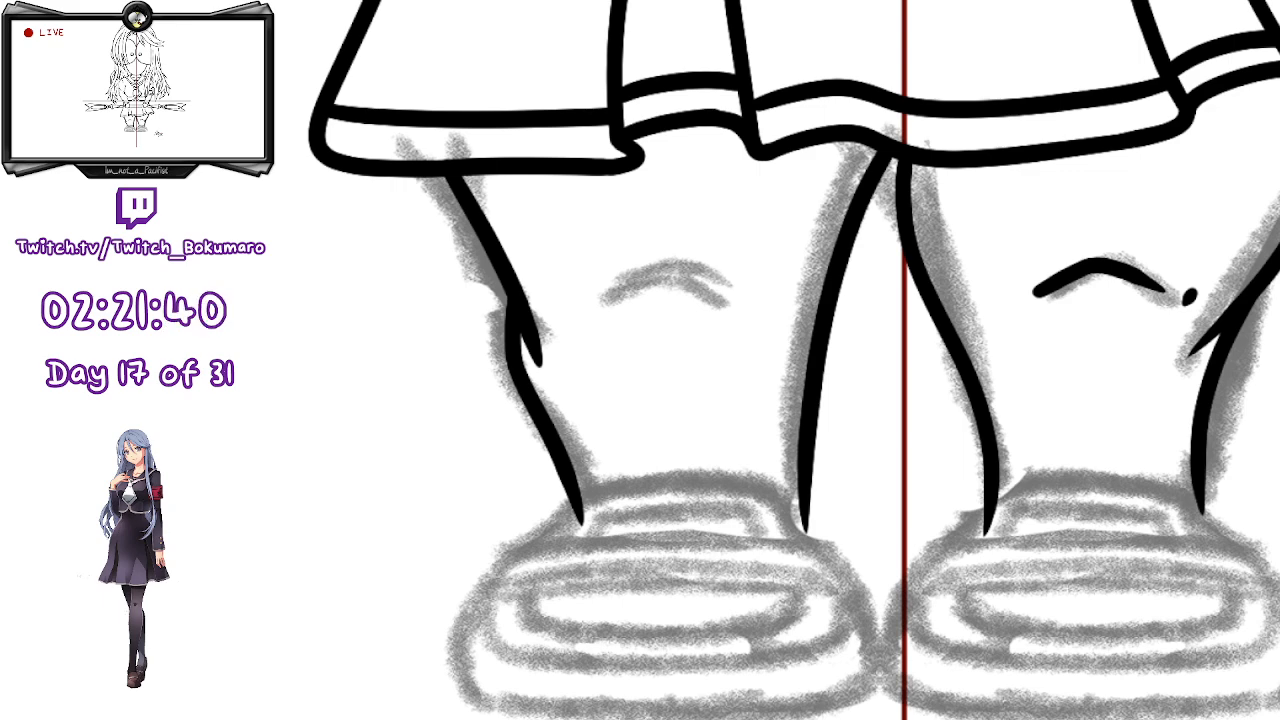
- Ink the raised collar of the left-side shoe around the ankle, with a flat top and sloping sides, and apply a transform to it
{"action": "left_click_drag", "start_coordinate": [1057, 591], "coordinate": [1011, 449]}
{"action": "scroll", "coordinate": [935, 412], "scroll_direction": "up", "scroll_amount": 3}
{"action": "left_click_drag", "start_coordinate": [650, 389], "coordinate": [1000, 380]}
{"action": "scroll", "coordinate": [940, 381], "scroll_direction": "up", "scroll_amount": 1}
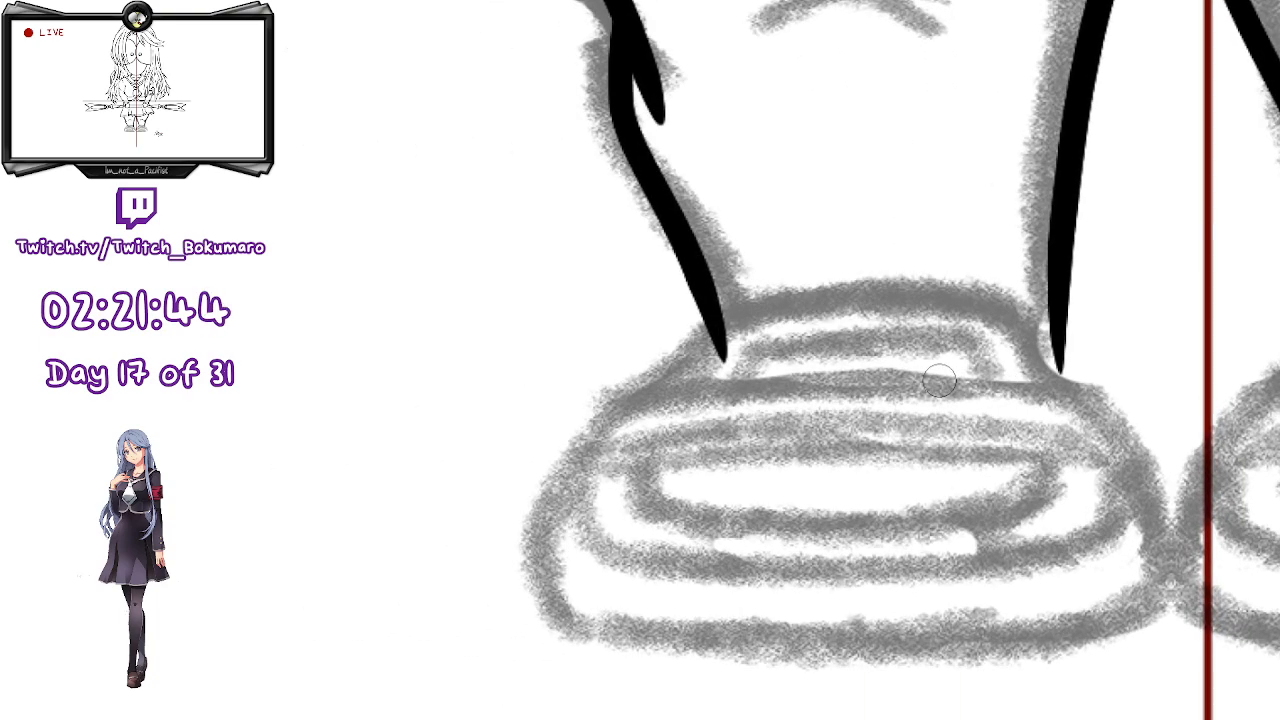
{"action": "key", "text": "e"}
{"action": "key", "text": "p"}
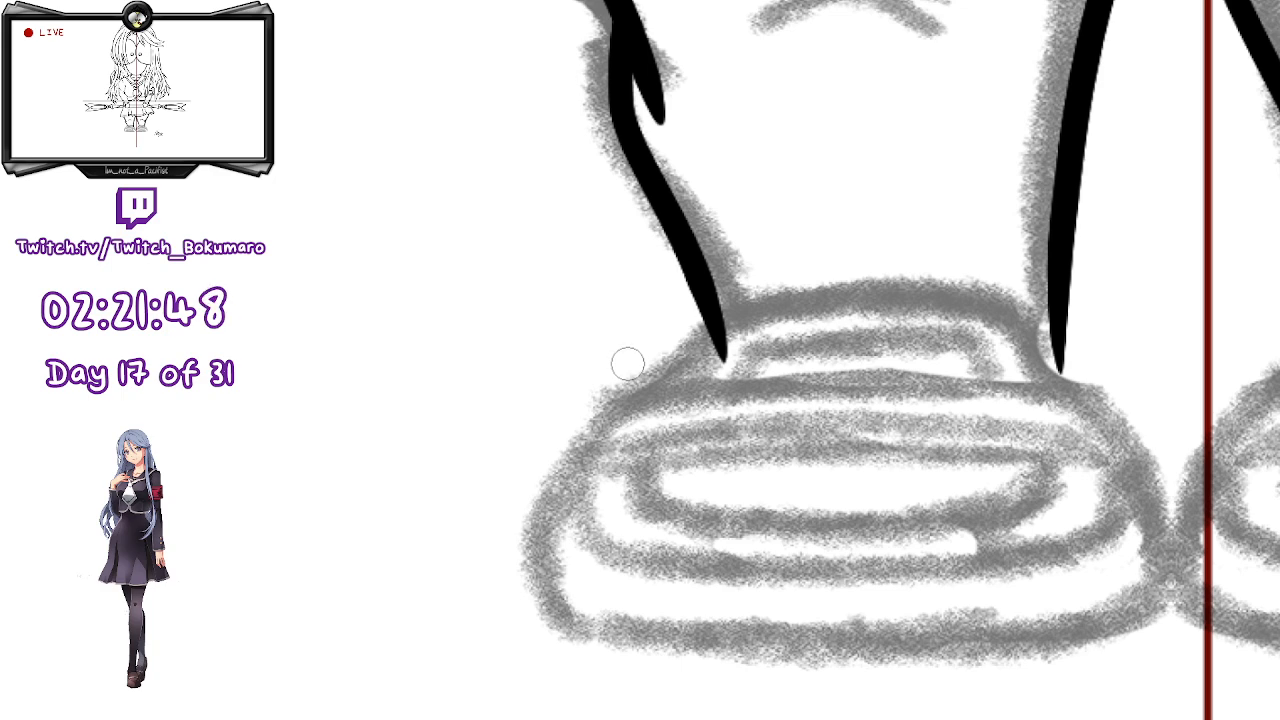
{"action": "mouse_move", "coordinate": [669, 390]}
{"action": "left_mouse_down"}
{"action": "mouse_move", "coordinate": [707, 308]}
{"action": "mouse_move", "coordinate": [894, 287]}
{"action": "left_mouse_up"}
{"action": "key", "text": "ctrl+z"}
{"action": "mouse_move", "coordinate": [667, 378]}
{"action": "left_mouse_down"}
{"action": "mouse_move", "coordinate": [804, 279]}
{"action": "mouse_move", "coordinate": [1024, 309]}
{"action": "mouse_move", "coordinate": [1072, 392]}
{"action": "mouse_move", "coordinate": [1033, 288]}
{"action": "mouse_move", "coordinate": [905, 261]}
{"action": "mouse_move", "coordinate": [760, 268]}
{"action": "mouse_move", "coordinate": [679, 385]}
{"action": "mouse_move", "coordinate": [692, 390]}
{"action": "mouse_move", "coordinate": [682, 338]}
{"action": "mouse_move", "coordinate": [832, 277]}
{"action": "mouse_move", "coordinate": [999, 284]}
{"action": "mouse_move", "coordinate": [1026, 308]}
{"action": "mouse_move", "coordinate": [1065, 398]}
{"action": "left_mouse_up"}
{"action": "key", "text": "ctrl+z"}
{"action": "key", "text": "ctrl+z"}
{"action": "key", "text": "ctrl+t"}
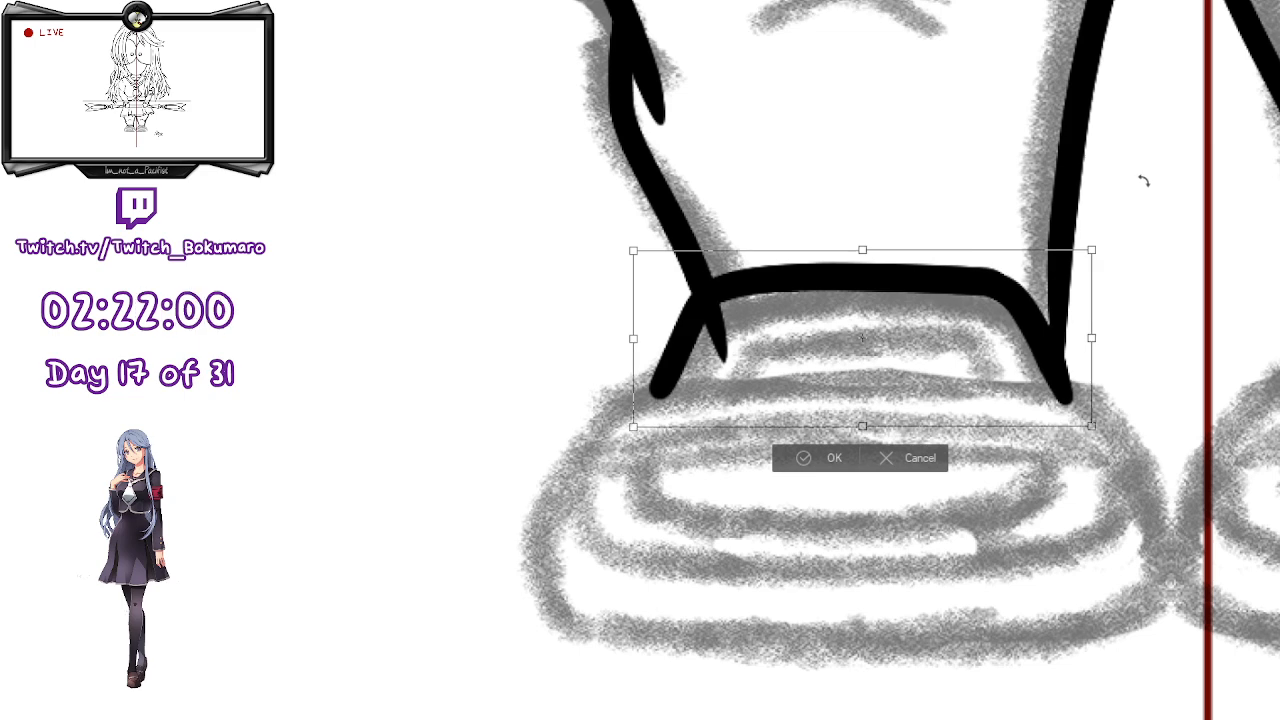
{"action": "key", "text": "Return"}
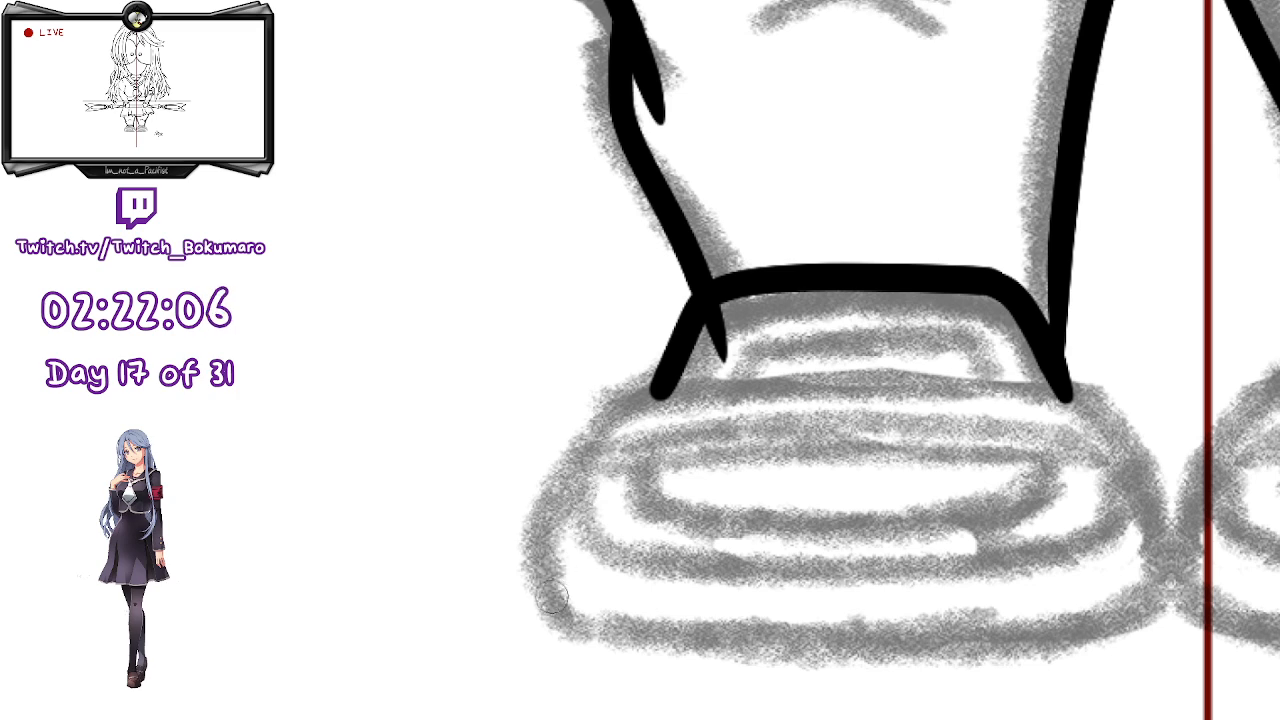
- Ink the upper arc of the left-side shoe's toe section and rotate it slightly clockwise to fit the sketch
{"action": "mouse_move", "coordinate": [588, 545]}
{"action": "left_mouse_down"}
{"action": "mouse_move", "coordinate": [699, 389]}
{"action": "mouse_move", "coordinate": [1088, 408]}
{"action": "mouse_move", "coordinate": [1163, 510]}
{"action": "left_mouse_up"}
{"action": "key", "text": "ctrl+z"}
{"action": "mouse_move", "coordinate": [595, 538]}
{"action": "left_mouse_down"}
{"action": "mouse_move", "coordinate": [757, 369]}
{"action": "mouse_move", "coordinate": [1091, 383]}
{"action": "mouse_move", "coordinate": [1140, 541]}
{"action": "left_mouse_up"}
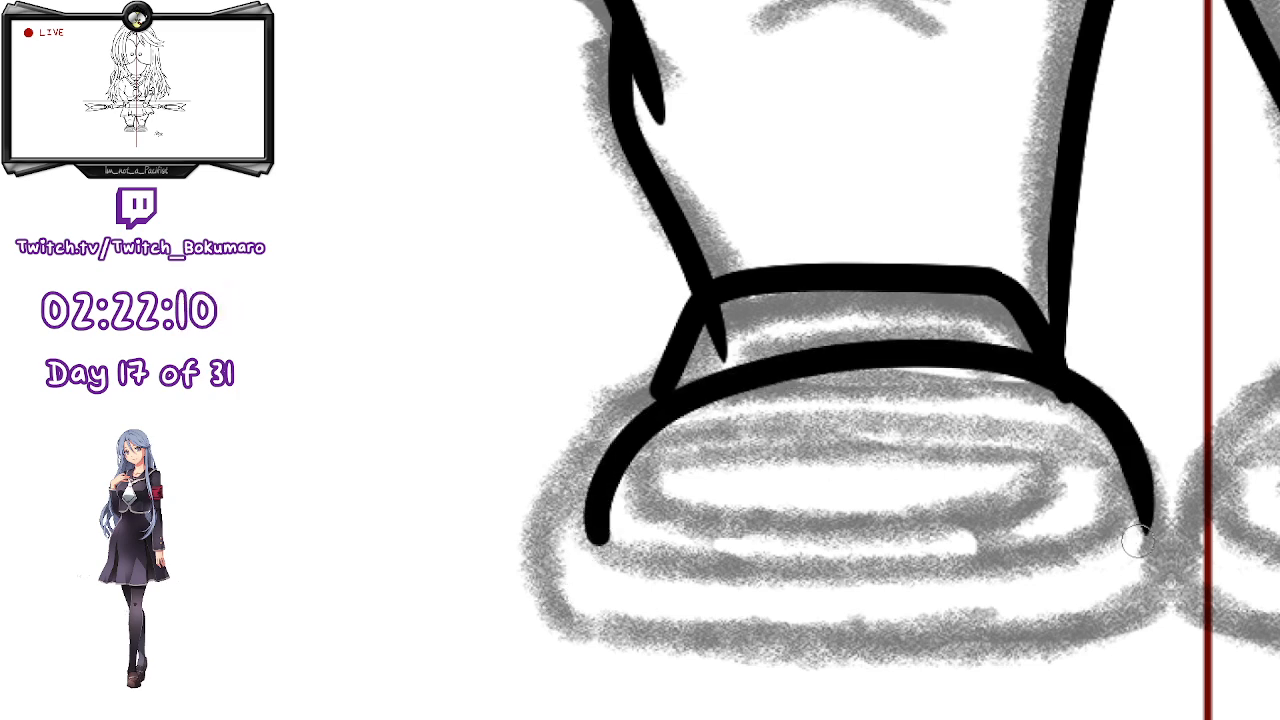
{"action": "key", "text": "ctrl+t"}
{"action": "left_click_drag", "start_coordinate": [1203, 266], "coordinate": [1210, 276]}
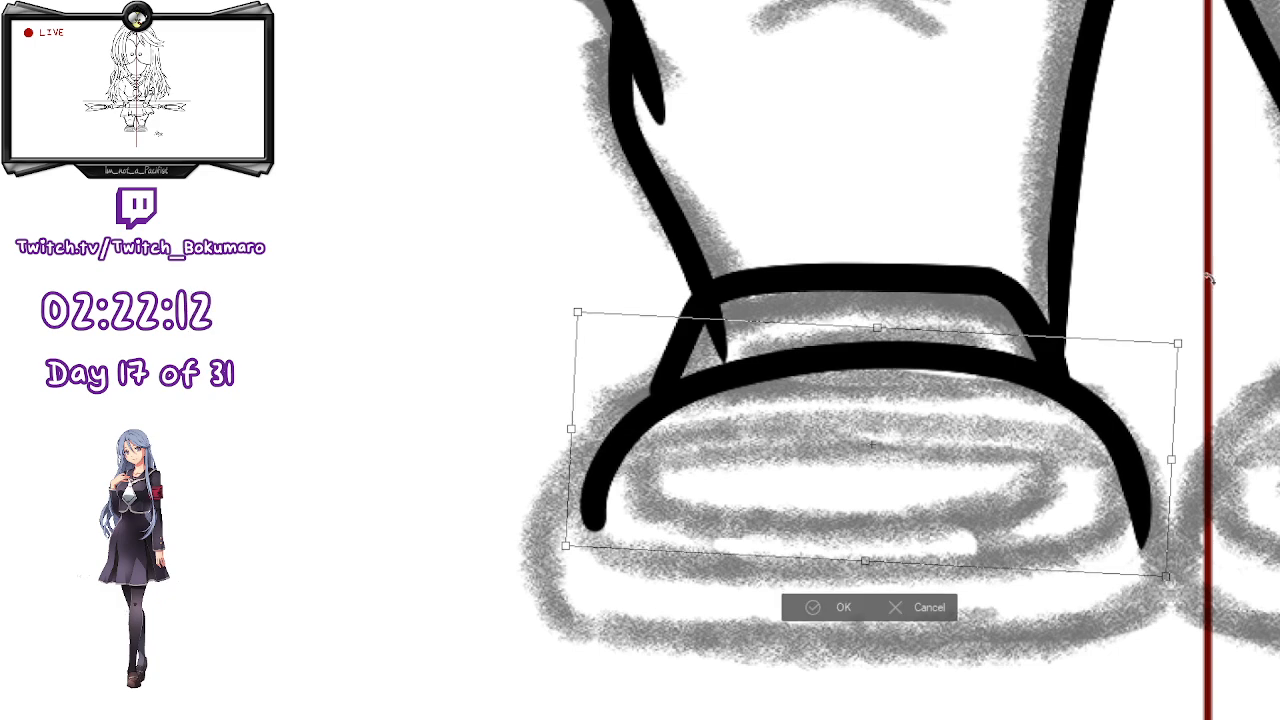
{"action": "key", "text": "Return"}
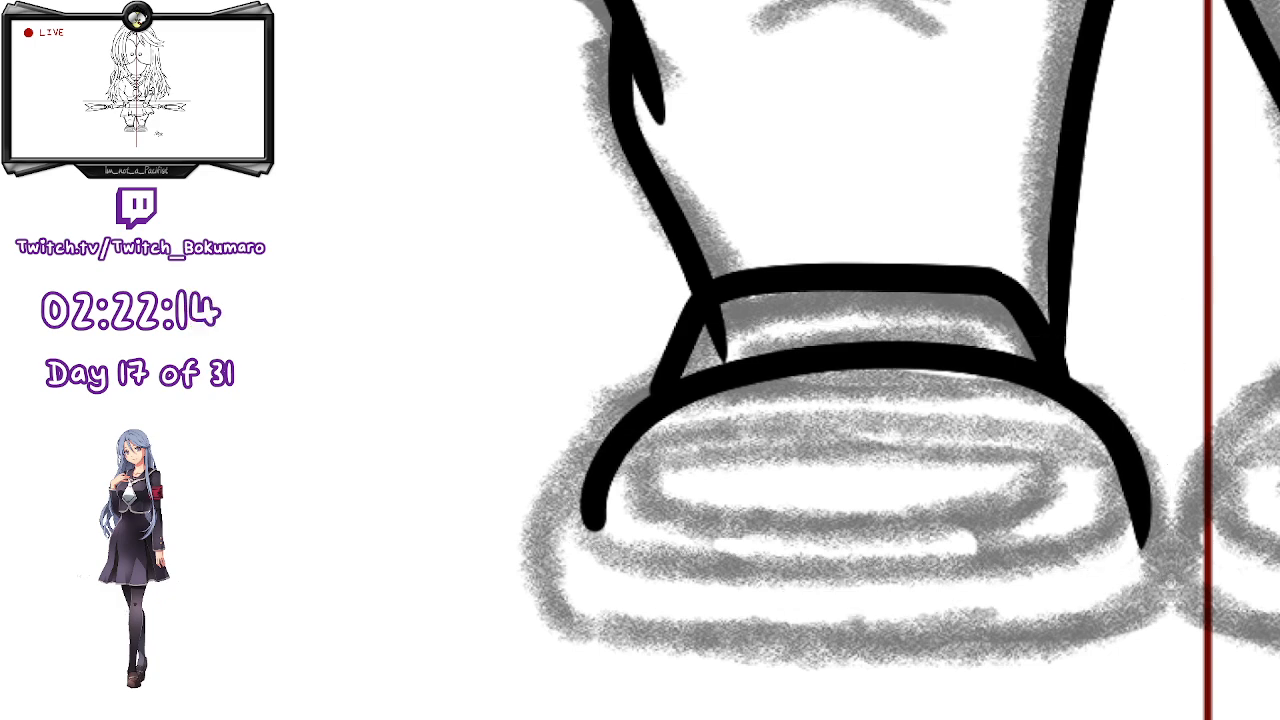
- Continue the toe section's outer end with a rounded stroke that runs inward along its lower edge
{"action": "mouse_move", "coordinate": [586, 483]}
{"action": "left_mouse_down"}
{"action": "mouse_move", "coordinate": [588, 515]}
{"action": "mouse_move", "coordinate": [676, 565]}
{"action": "left_mouse_up"}
{"action": "key", "text": "ctrl+z"}
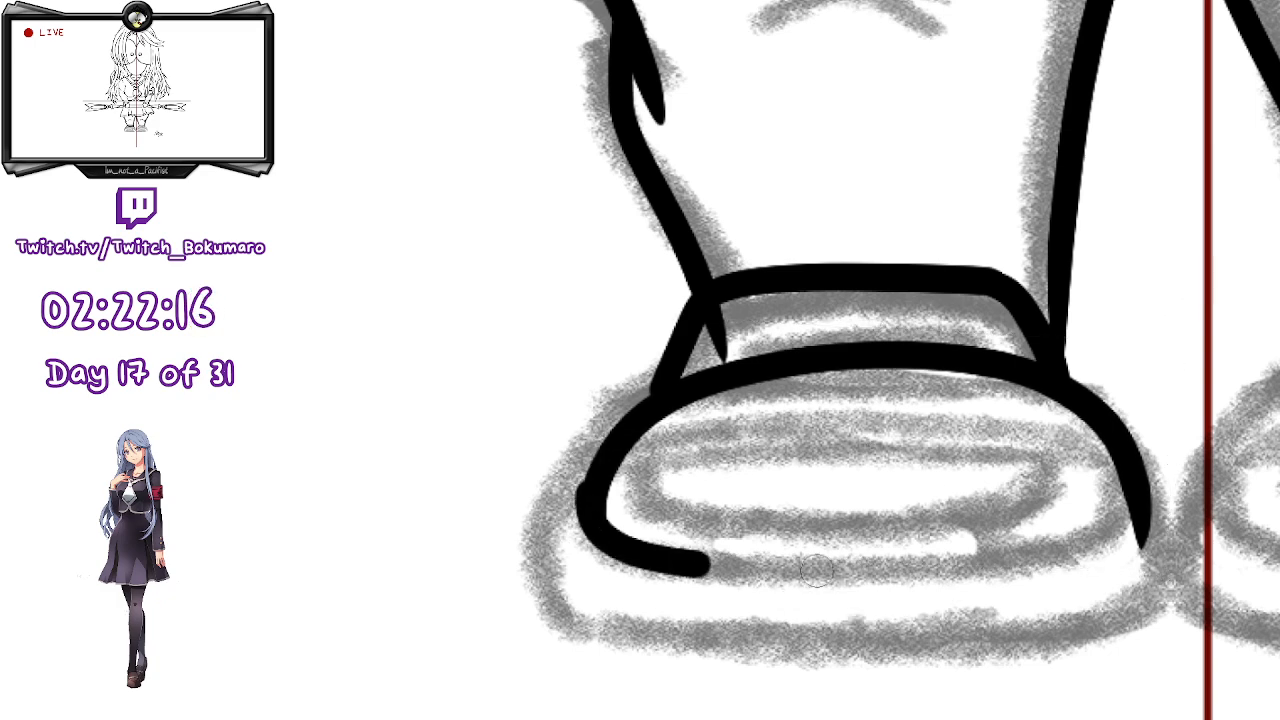
{"action": "mouse_move", "coordinate": [590, 505]}
{"action": "left_mouse_down"}
{"action": "mouse_move", "coordinate": [690, 589]}
{"action": "mouse_move", "coordinate": [1014, 600]}
{"action": "left_mouse_up"}
{"action": "key", "text": "ctrl+z"}
{"action": "key", "text": "ctrl+z"}
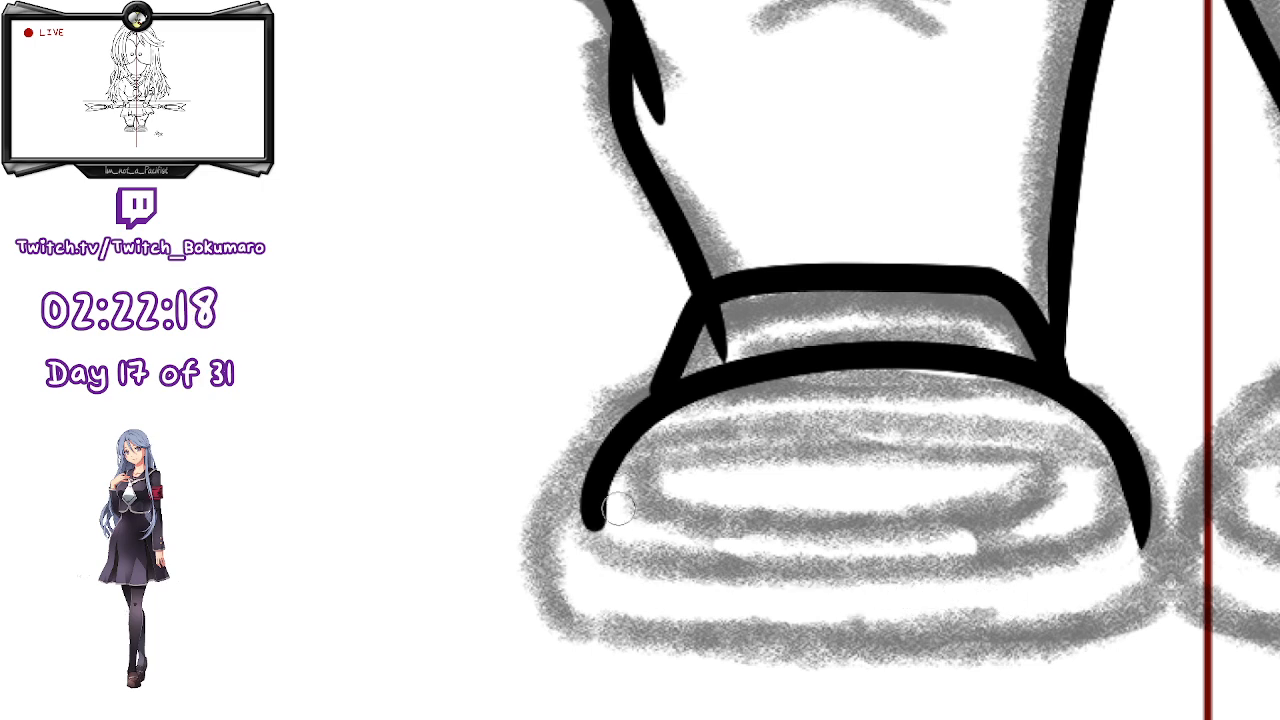
{"action": "mouse_move", "coordinate": [598, 468]}
{"action": "left_mouse_down"}
{"action": "mouse_move", "coordinate": [627, 582]}
{"action": "mouse_move", "coordinate": [1030, 585]}
{"action": "left_mouse_up"}
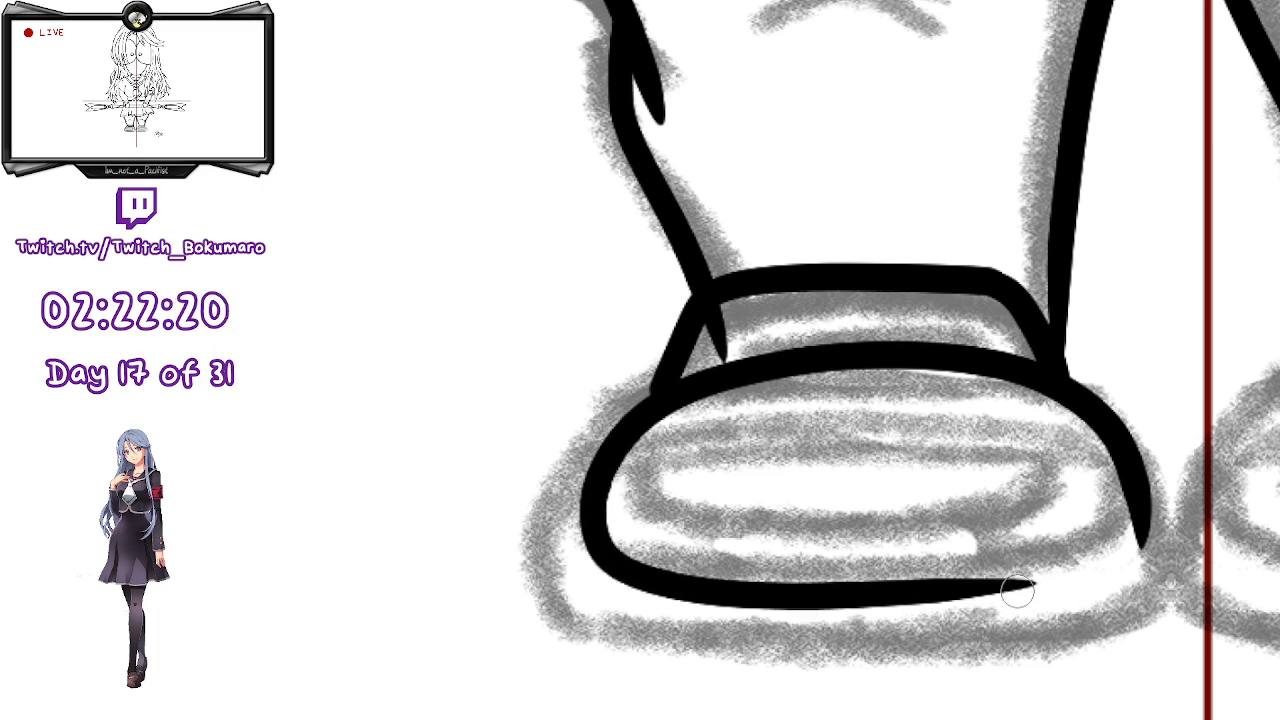
- Mirror a copy of the toe section's lower stroke horizontally and shift it inward until it closes the left-side shoe's toe outline
{"action": "key", "text": "ctrl+t"}
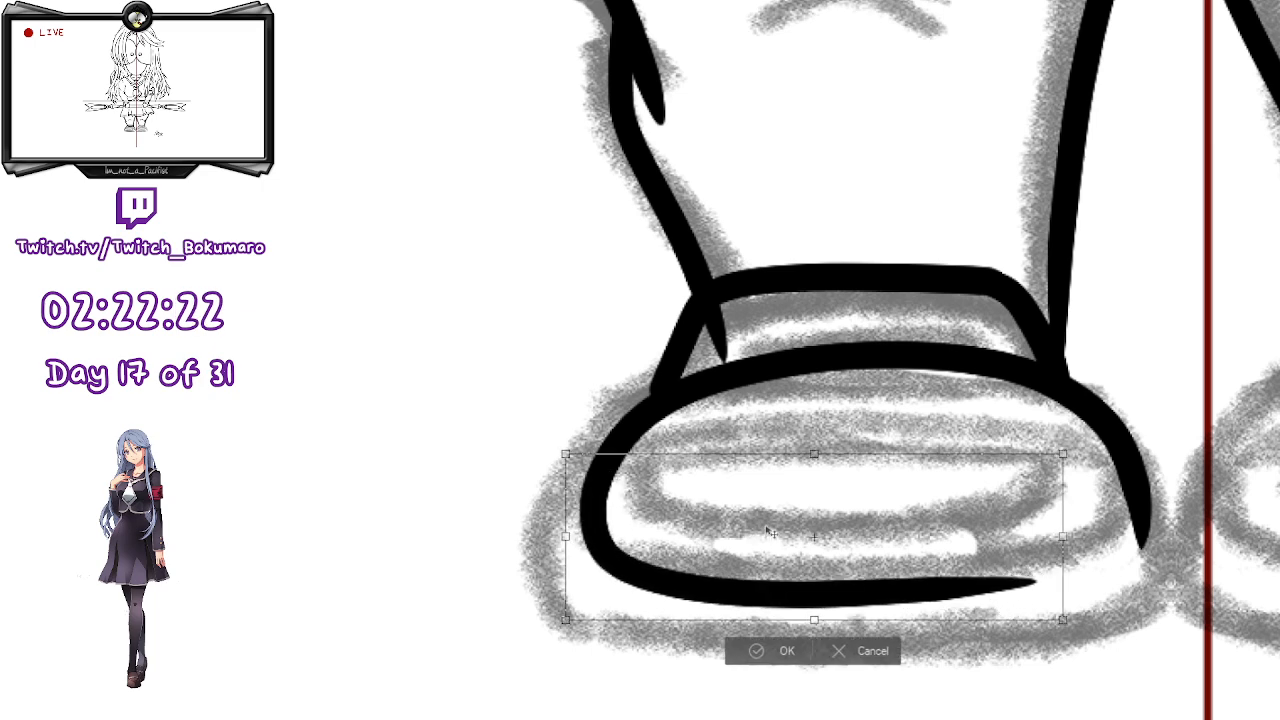
{"action": "key", "text": "Return"}
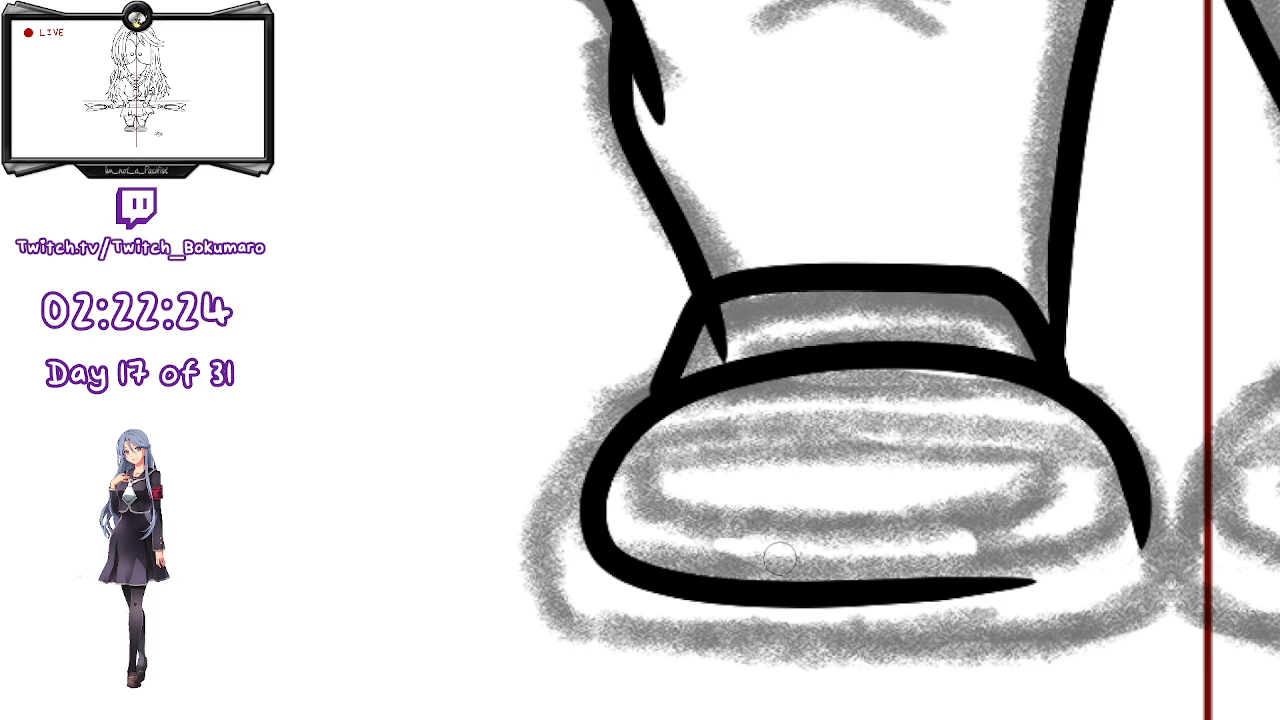
{"action": "key", "text": "ctrl+z"}
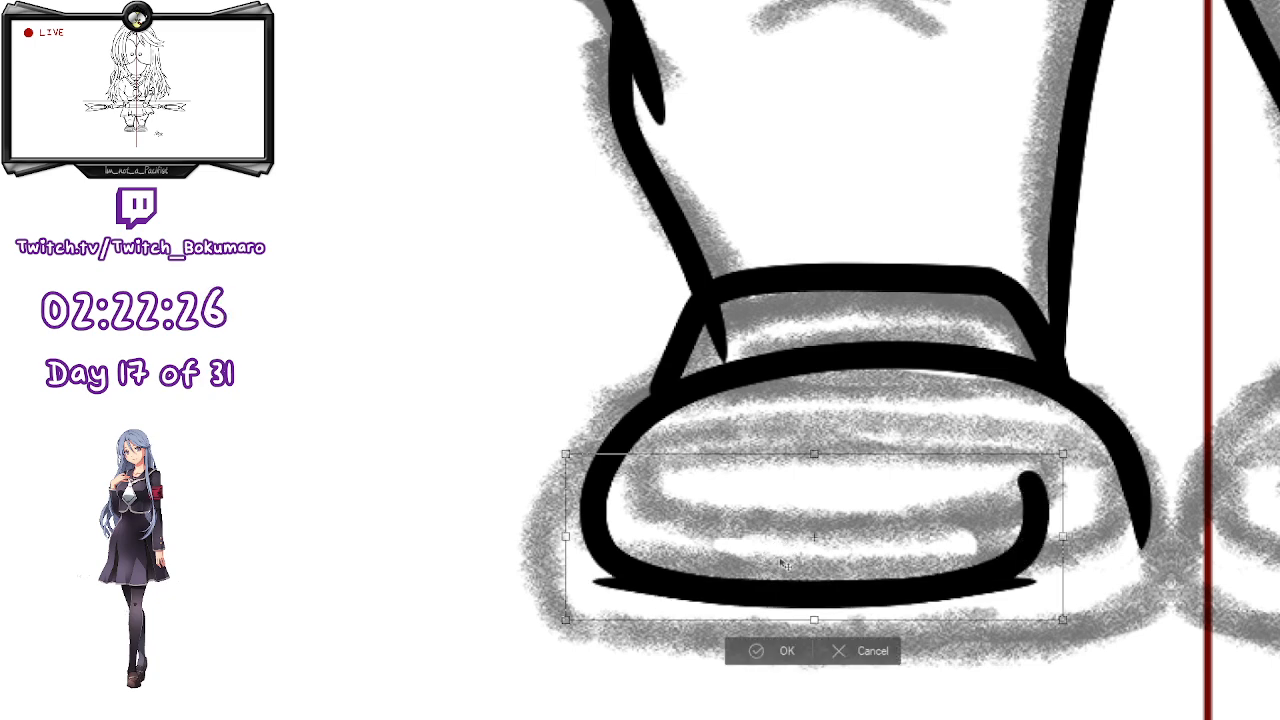
{"action": "key", "text": "Right"}
{"action": "key", "text": "Right"}
{"action": "key", "text": "Right"}
{"action": "key", "text": "Right"}
{"action": "key", "text": "Right"}
{"action": "key", "text": "Right"}
{"action": "key", "text": "Right"}
{"action": "key", "text": "Right"}
{"action": "key", "text": "Right"}
{"action": "key", "text": "Right"}
{"action": "key", "text": "Right"}
{"action": "key", "text": "Right"}
{"action": "key", "text": "Right"}
{"action": "key", "text": "Right"}
{"action": "key", "text": "Right"}
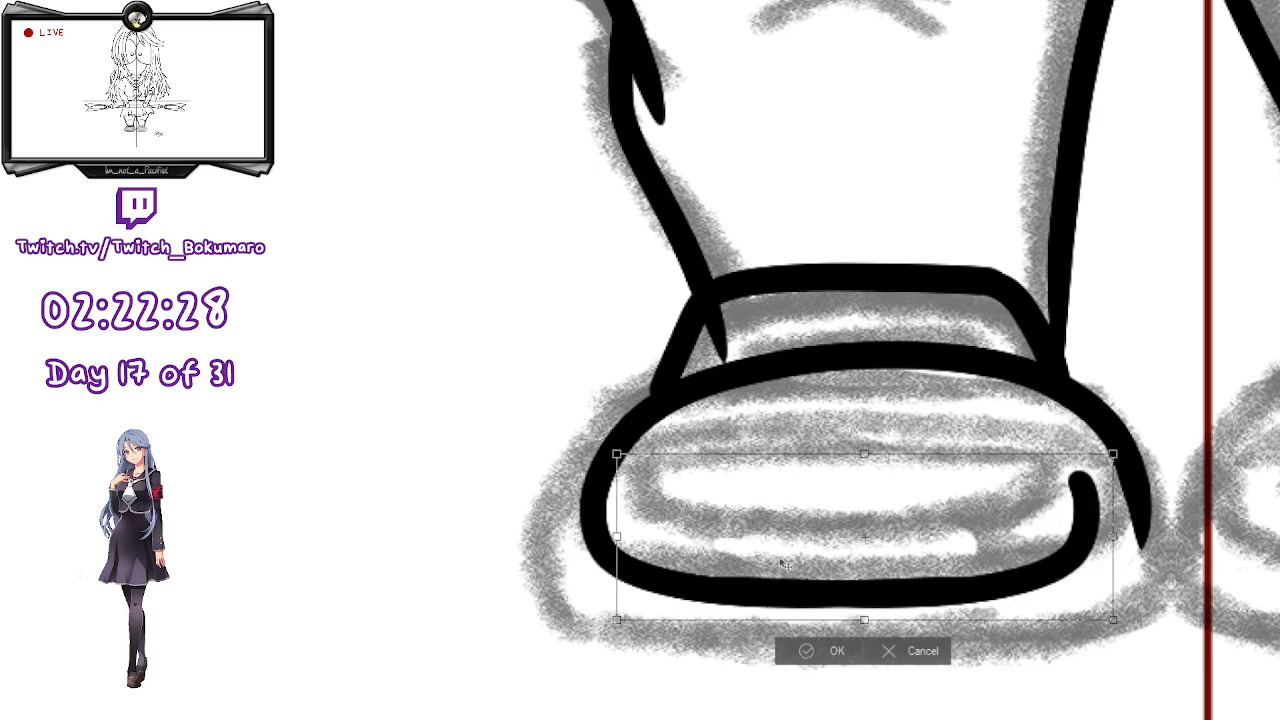
{"action": "key", "text": "Right"}
{"action": "key", "text": "Right"}
{"action": "key", "text": "Right"}
{"action": "key", "text": "Right"}
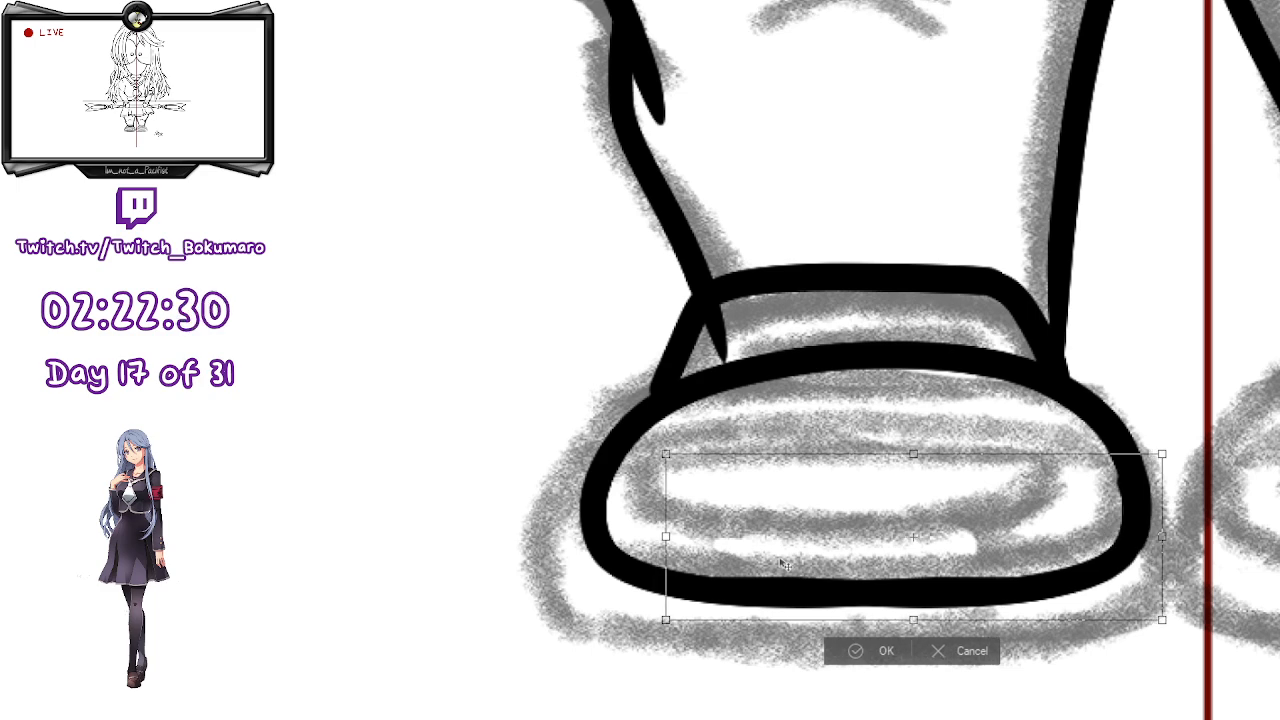
{"action": "key", "text": "Return"}
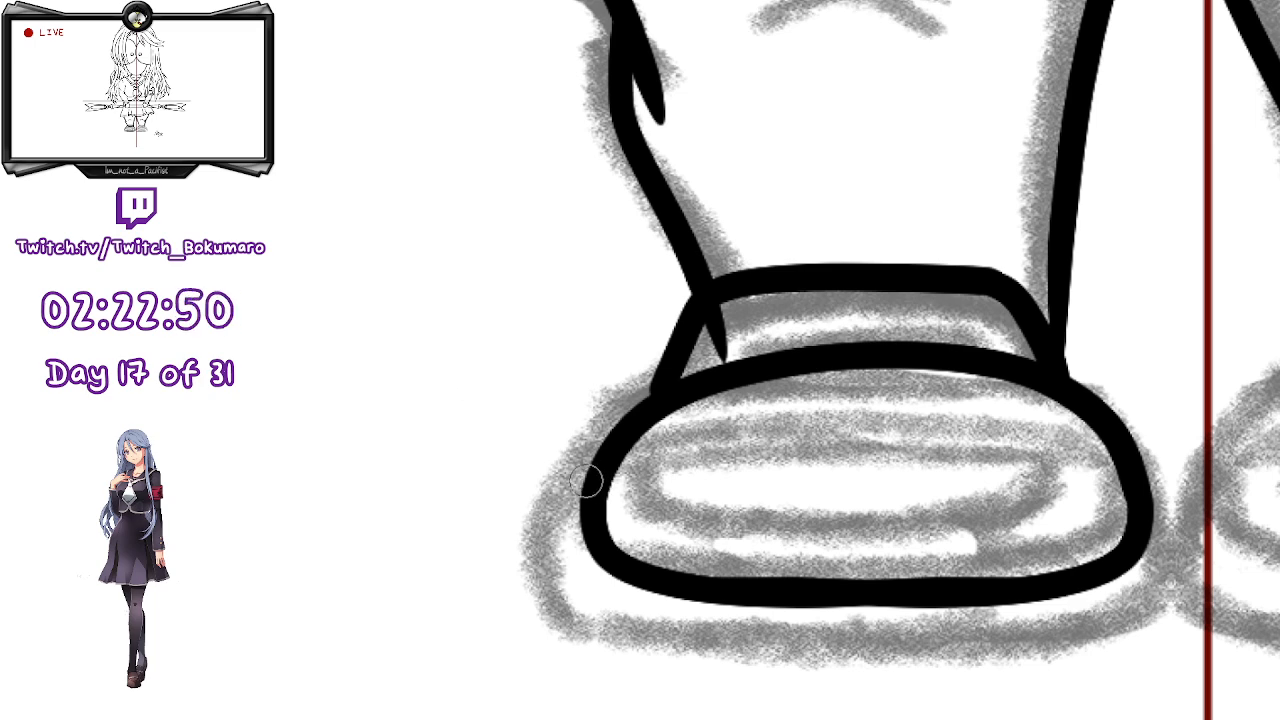
- Ink the outer edge of the left-side shoe's sole, curving from the toe section's side around and along the bottom, and adjust its placement slightly
{"action": "mouse_move", "coordinate": [598, 474]}
{"action": "left_mouse_down"}
{"action": "mouse_move", "coordinate": [563, 532]}
{"action": "mouse_move", "coordinate": [655, 655]}
{"action": "left_mouse_up"}
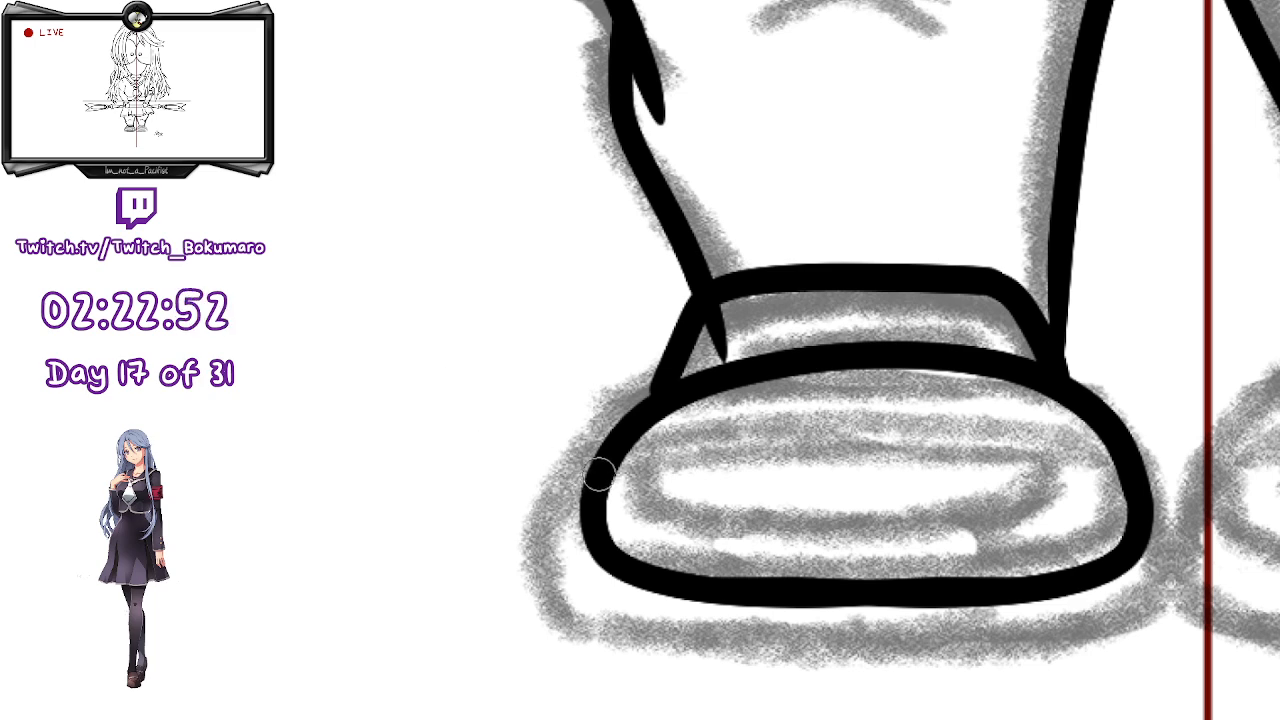
{"action": "key", "text": "ctrl+z"}
{"action": "mouse_move", "coordinate": [598, 476]}
{"action": "left_mouse_down"}
{"action": "mouse_move", "coordinate": [562, 532]}
{"action": "mouse_move", "coordinate": [597, 657]}
{"action": "mouse_move", "coordinate": [810, 665]}
{"action": "left_mouse_up"}
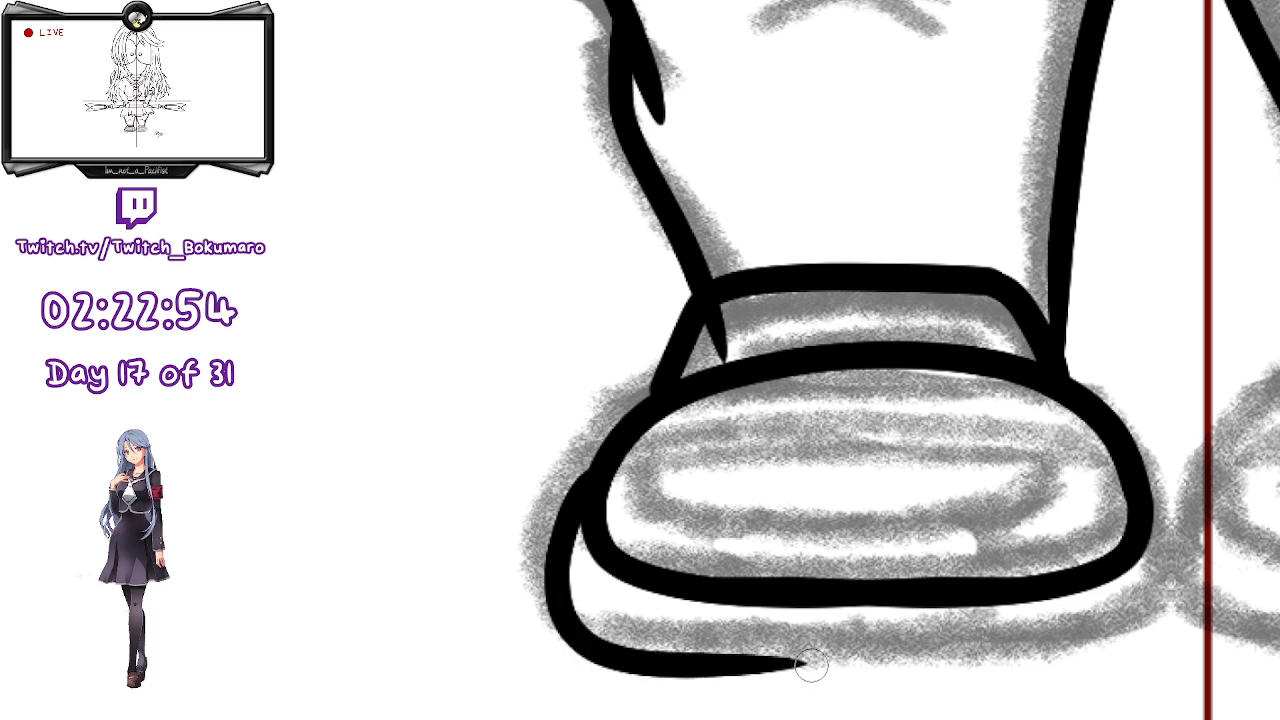
{"action": "key", "text": "ctrl+z"}
{"action": "mouse_move", "coordinate": [595, 480]}
{"action": "left_mouse_down"}
{"action": "mouse_move", "coordinate": [559, 637]}
{"action": "mouse_move", "coordinate": [898, 660]}
{"action": "left_mouse_up"}
{"action": "key", "text": "ctrl+z"}
{"action": "mouse_move", "coordinate": [596, 469]}
{"action": "left_mouse_down"}
{"action": "mouse_move", "coordinate": [556, 626]}
{"action": "mouse_move", "coordinate": [694, 692]}
{"action": "mouse_move", "coordinate": [970, 677]}
{"action": "left_mouse_up"}
{"action": "key", "text": "ctrl+z"}
{"action": "mouse_move", "coordinate": [598, 462]}
{"action": "left_mouse_down"}
{"action": "mouse_move", "coordinate": [584, 650]}
{"action": "mouse_move", "coordinate": [996, 703]}
{"action": "left_mouse_up"}
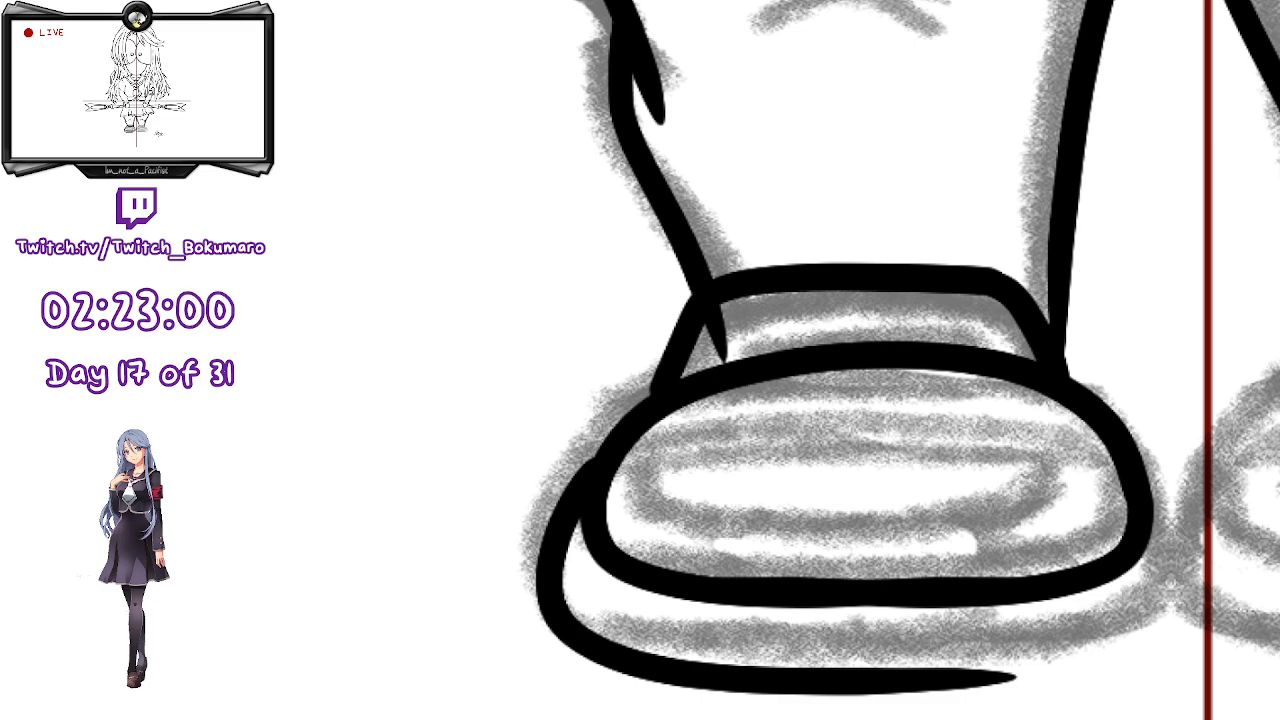
{"action": "key", "text": "ctrl+t"}
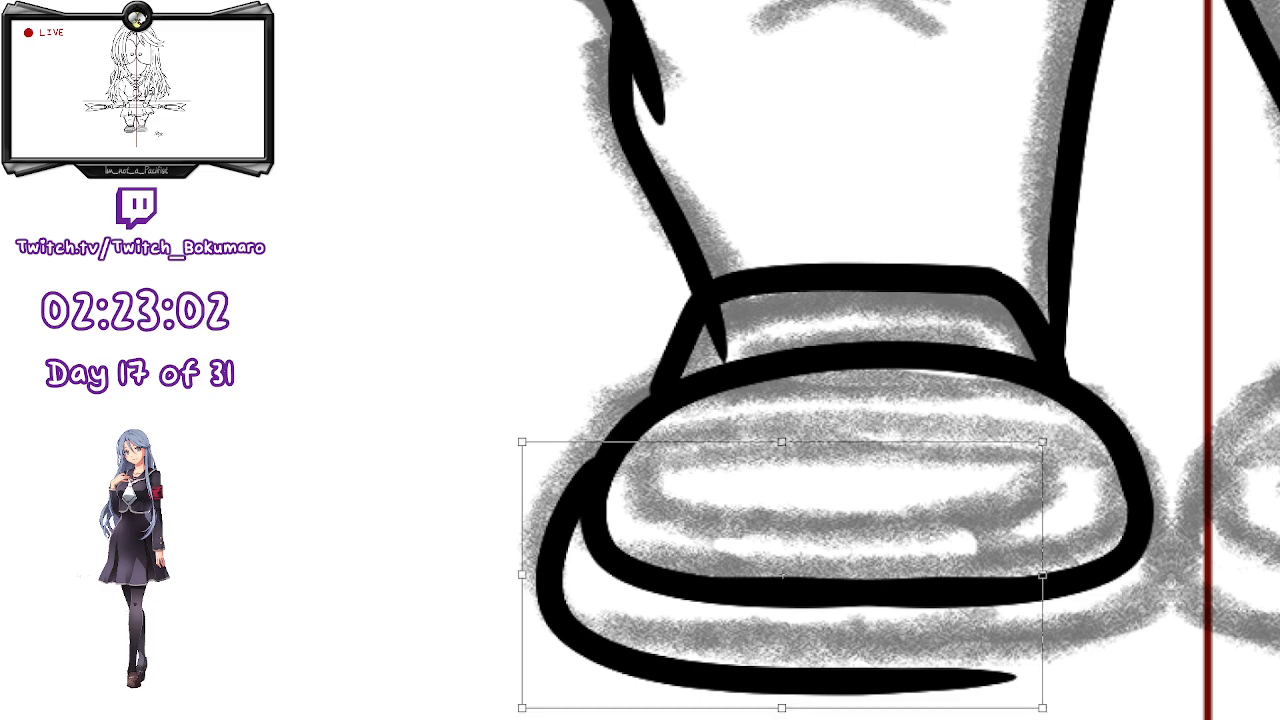
{"action": "key", "text": "Return"}
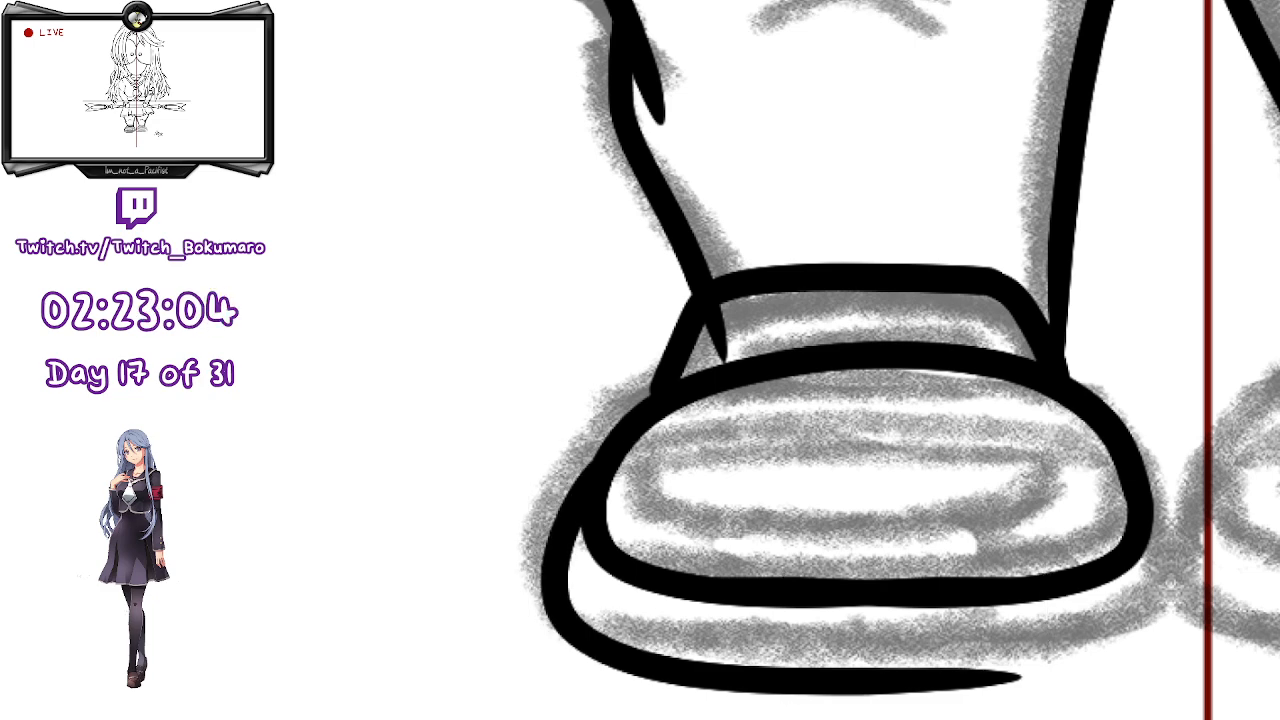
- Mirror a copy of the sole stroke horizontally and shift it inward until the sole outline closes beneath the toe section
{"action": "key", "text": "ctrl+v"}
{"action": "key", "text": "ctrl+t"}
{"action": "key", "text": "shift+Right"}
{"action": "key", "text": "shift+Right"}
{"action": "key", "text": "shift+Right"}
{"action": "key", "text": "shift+Right"}
{"action": "key", "text": "shift+Right"}
{"action": "key", "text": "shift+Right"}
{"action": "key", "text": "shift+Right"}
{"action": "key", "text": "shift+Right"}
{"action": "key", "text": "shift+Right"}
{"action": "key", "text": "shift+Right"}
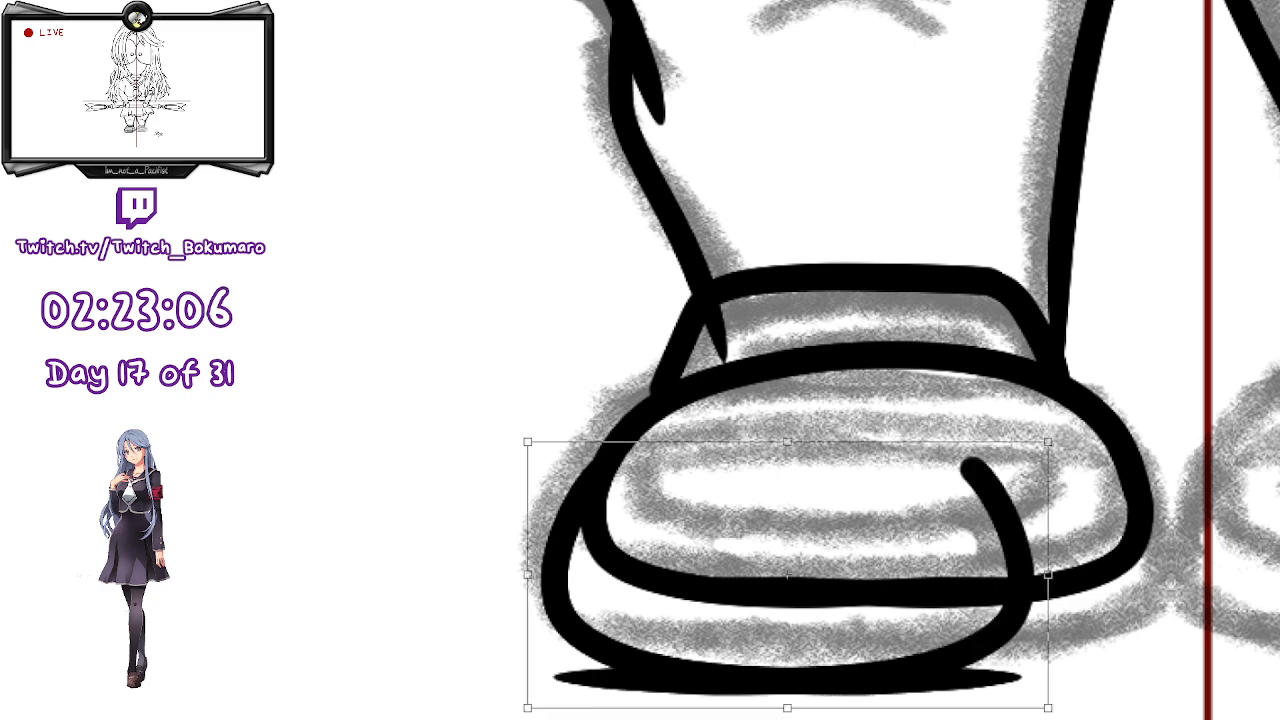
{"action": "key", "text": "Right"}
{"action": "key", "text": "Right"}
{"action": "key", "text": "Right"}
{"action": "key", "text": "Right"}
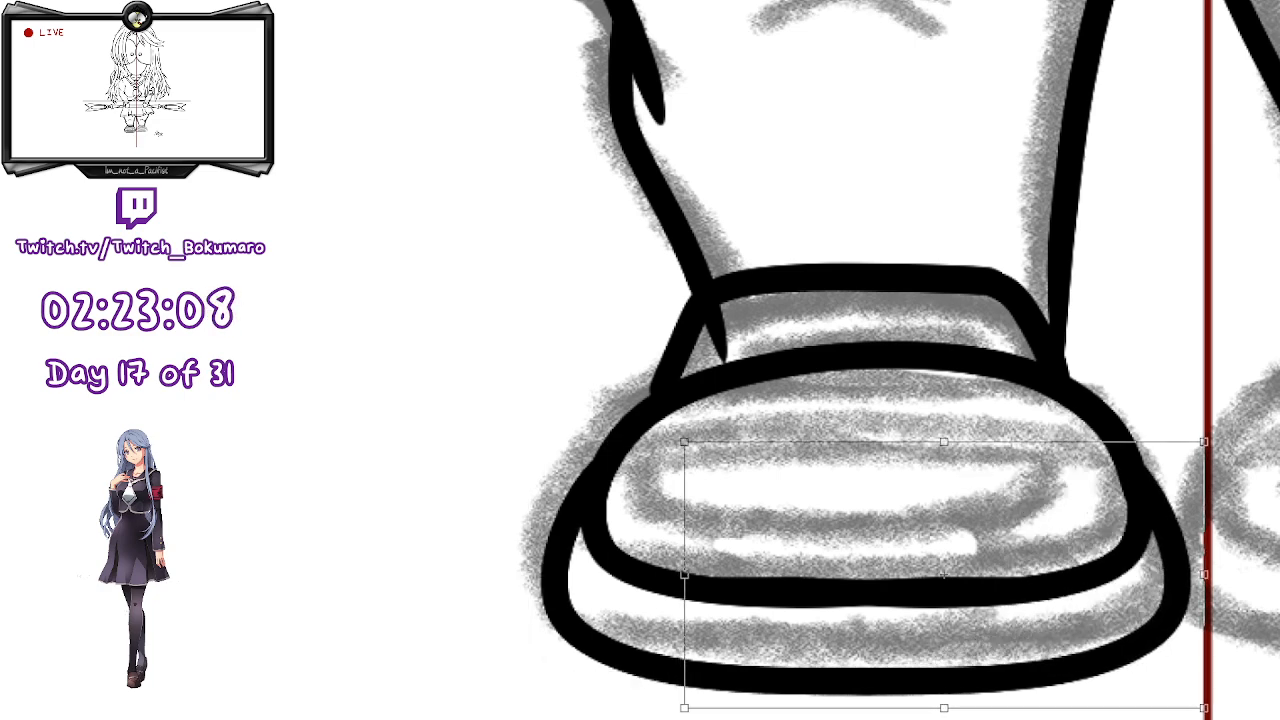
{"action": "key", "text": "Return"}
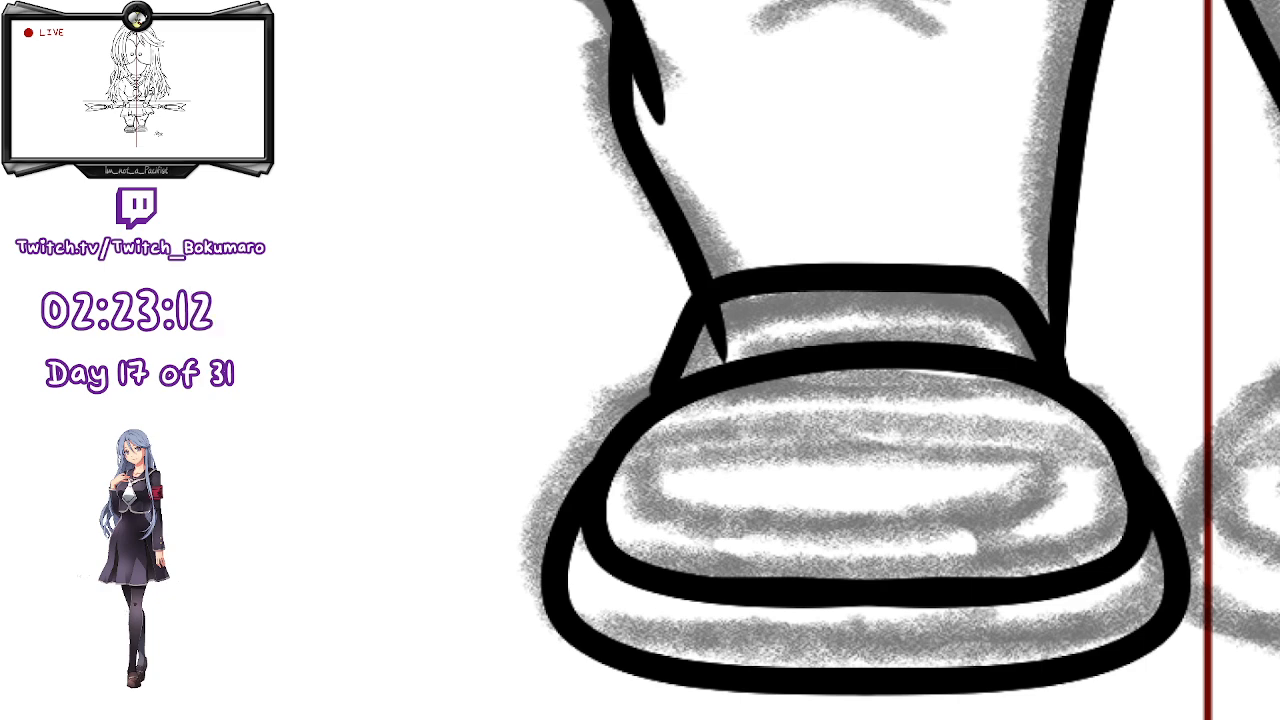
- Ink the lower edge of the band across the shoe's toe section as an upward arch with rounded, turned-up ends
{"action": "scroll", "coordinate": [982, 631], "scroll_direction": "up", "scroll_amount": 1}
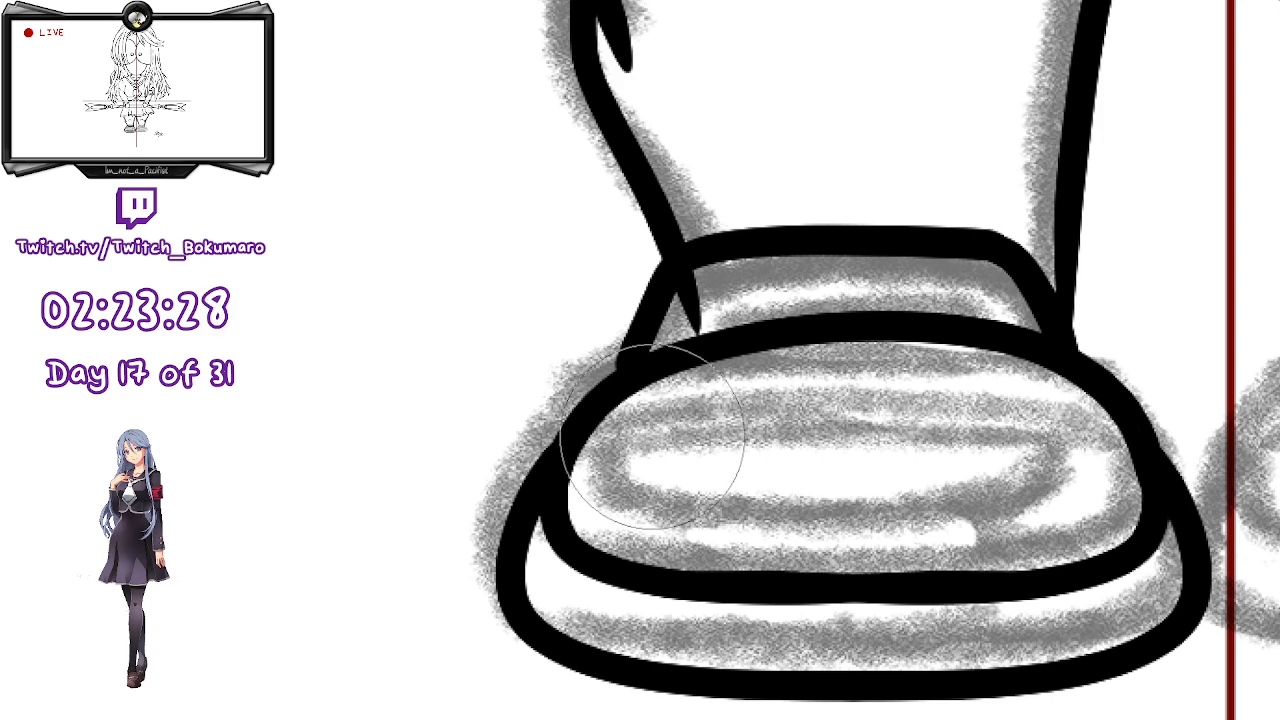
{"action": "mouse_move", "coordinate": [607, 404]}
{"action": "left_mouse_down"}
{"action": "mouse_move", "coordinate": [684, 447]}
{"action": "mouse_move", "coordinate": [1019, 422]}
{"action": "mouse_move", "coordinate": [1055, 438]}
{"action": "left_mouse_up"}
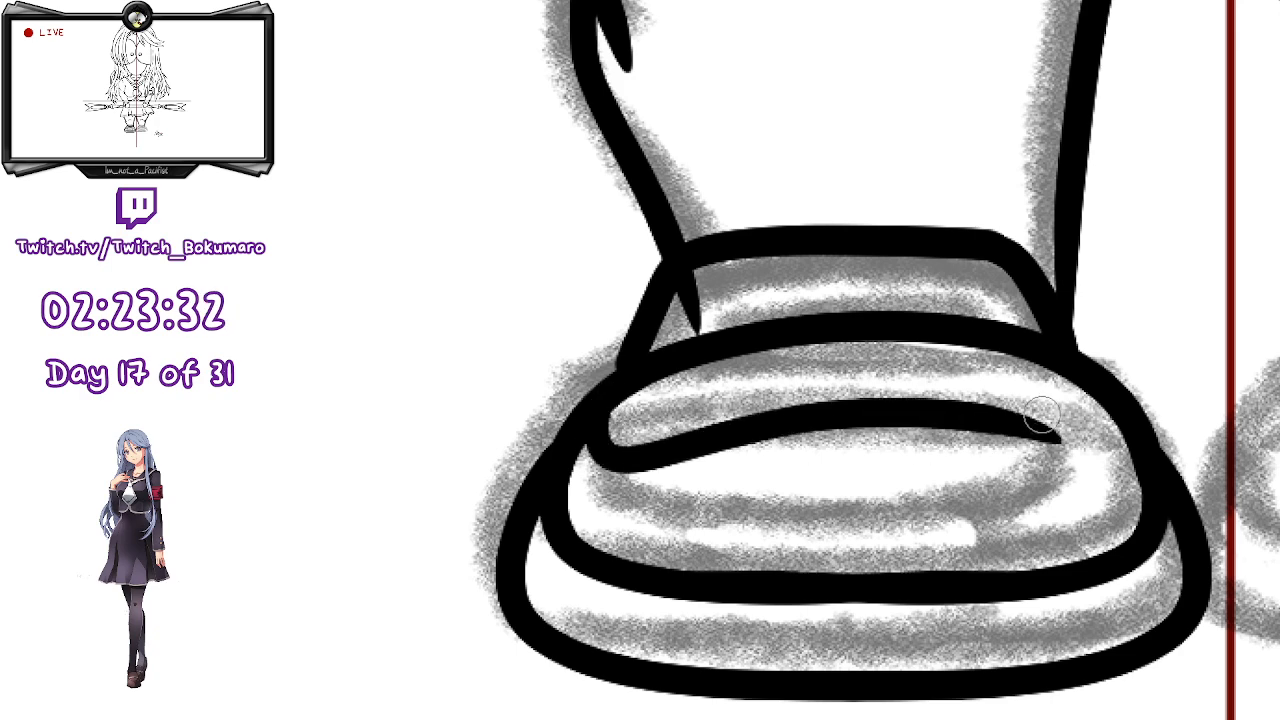
{"action": "left_click_drag", "start_coordinate": [986, 417], "coordinate": [1097, 468]}
{"action": "key", "text": "ctrl+z"}
{"action": "left_click_drag", "start_coordinate": [960, 421], "coordinate": [1141, 449]}
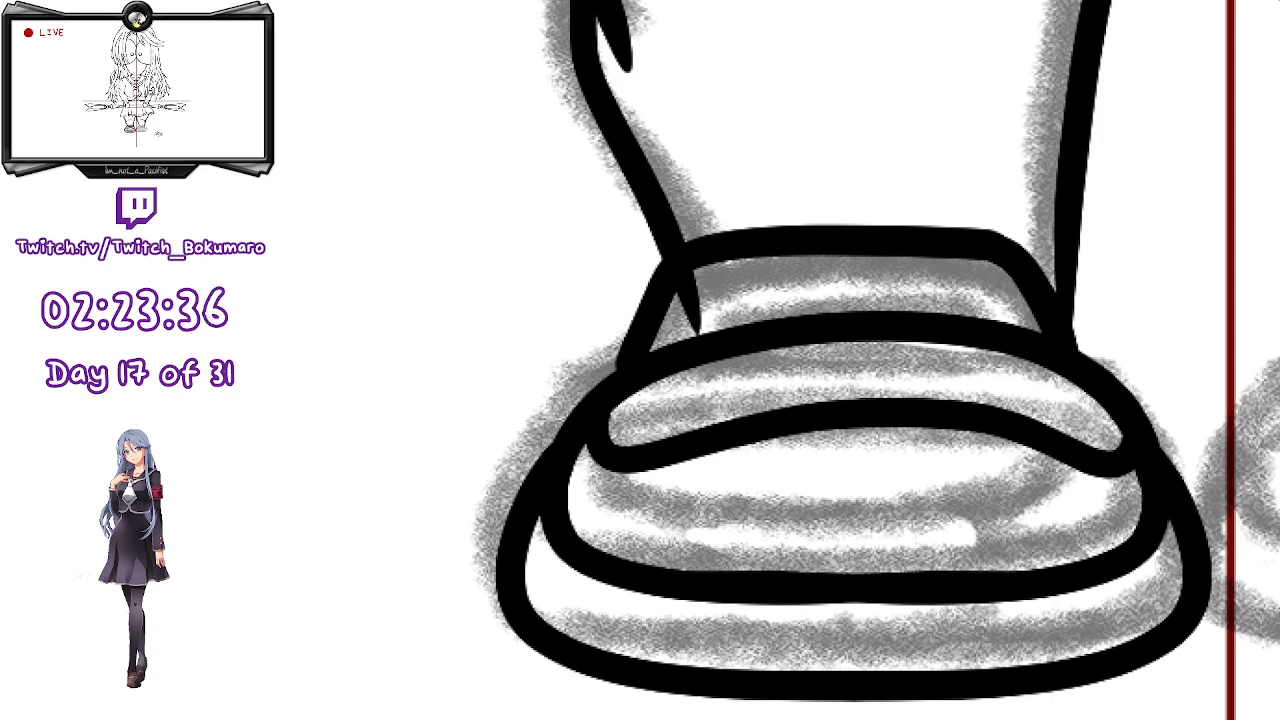
- Ink the band's upper arc just below the toe section's top edge and rotate it slightly to fit
{"action": "mouse_move", "coordinate": [602, 400]}
{"action": "left_mouse_down"}
{"action": "mouse_move", "coordinate": [1027, 371]}
{"action": "mouse_move", "coordinate": [1163, 463]}
{"action": "left_mouse_up"}
{"action": "key", "text": "ctrl+z"}
{"action": "left_click_drag", "start_coordinate": [617, 382], "coordinate": [1226, 414]}
{"action": "key", "text": "ctrl+z"}
{"action": "mouse_move", "coordinate": [617, 394]}
{"action": "left_mouse_down"}
{"action": "mouse_move", "coordinate": [977, 348]}
{"action": "mouse_move", "coordinate": [1100, 465]}
{"action": "left_mouse_up"}
{"action": "key", "text": "ctrl+t"}
{"action": "left_click_drag", "start_coordinate": [866, 367], "coordinate": [862, 374]}
{"action": "left_click_drag", "start_coordinate": [964, 234], "coordinate": [962, 232]}
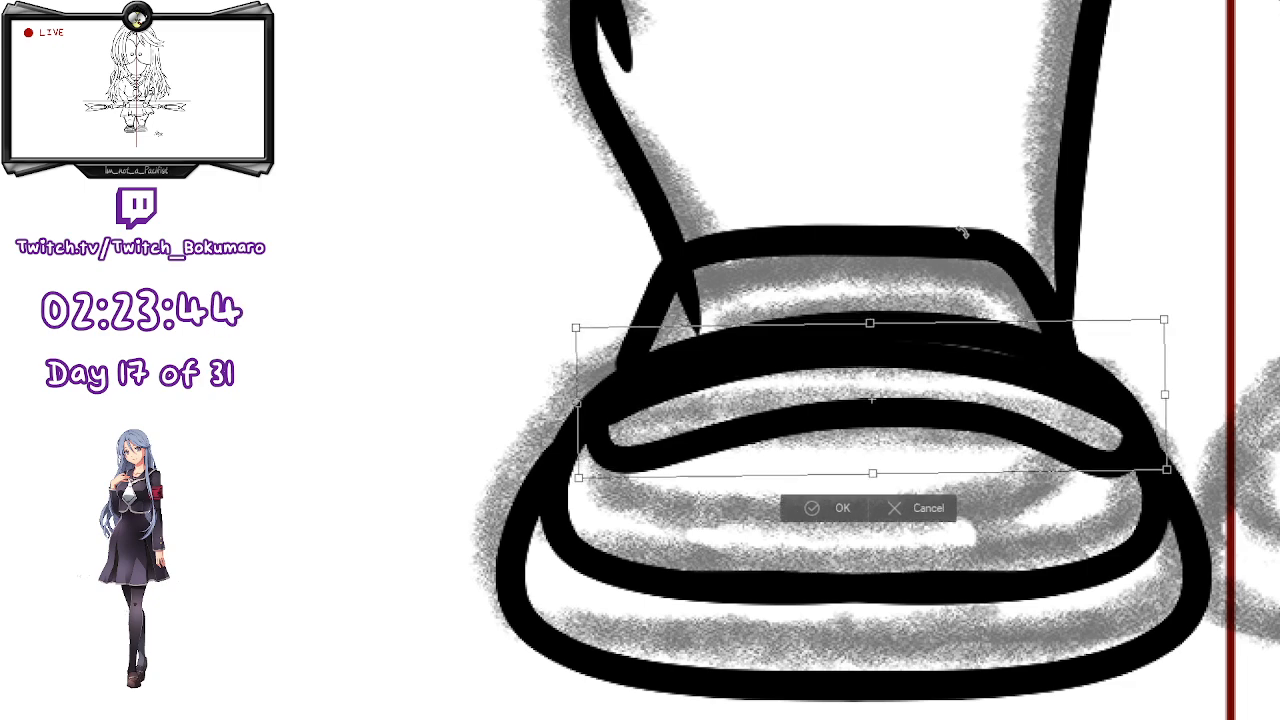
{"action": "key", "text": "Return"}
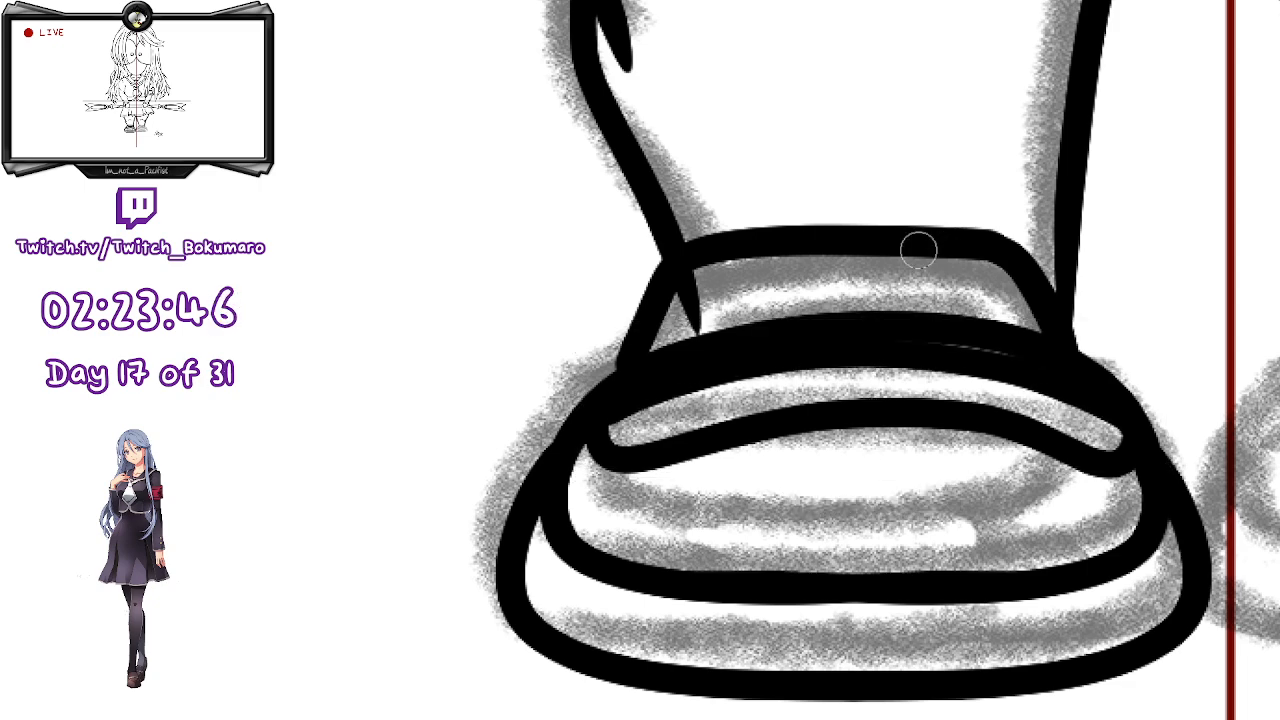
- Scale the band down slightly and position it just below the toe section's upper outline
{"action": "key", "text": "ctrl+t"}
{"action": "key", "text": "Down"}
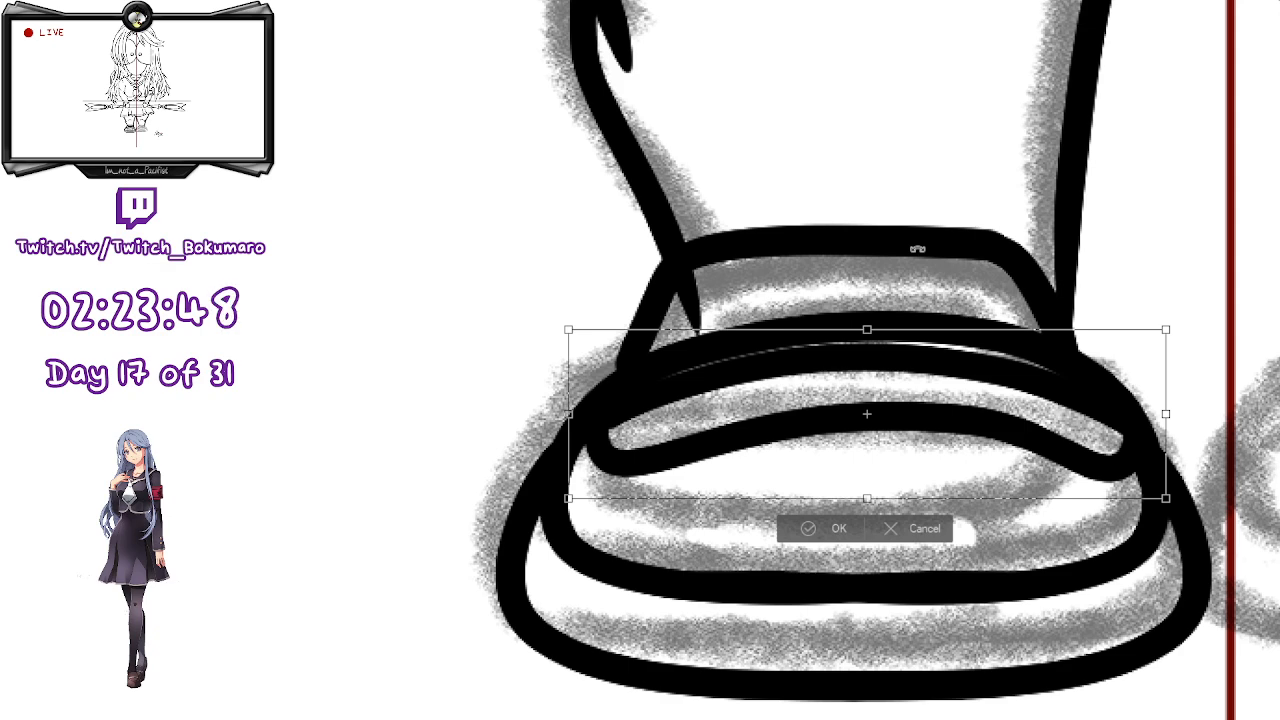
{"action": "left_click_drag", "start_coordinate": [867, 330], "coordinate": [866, 336]}
{"action": "key", "text": "Up"}
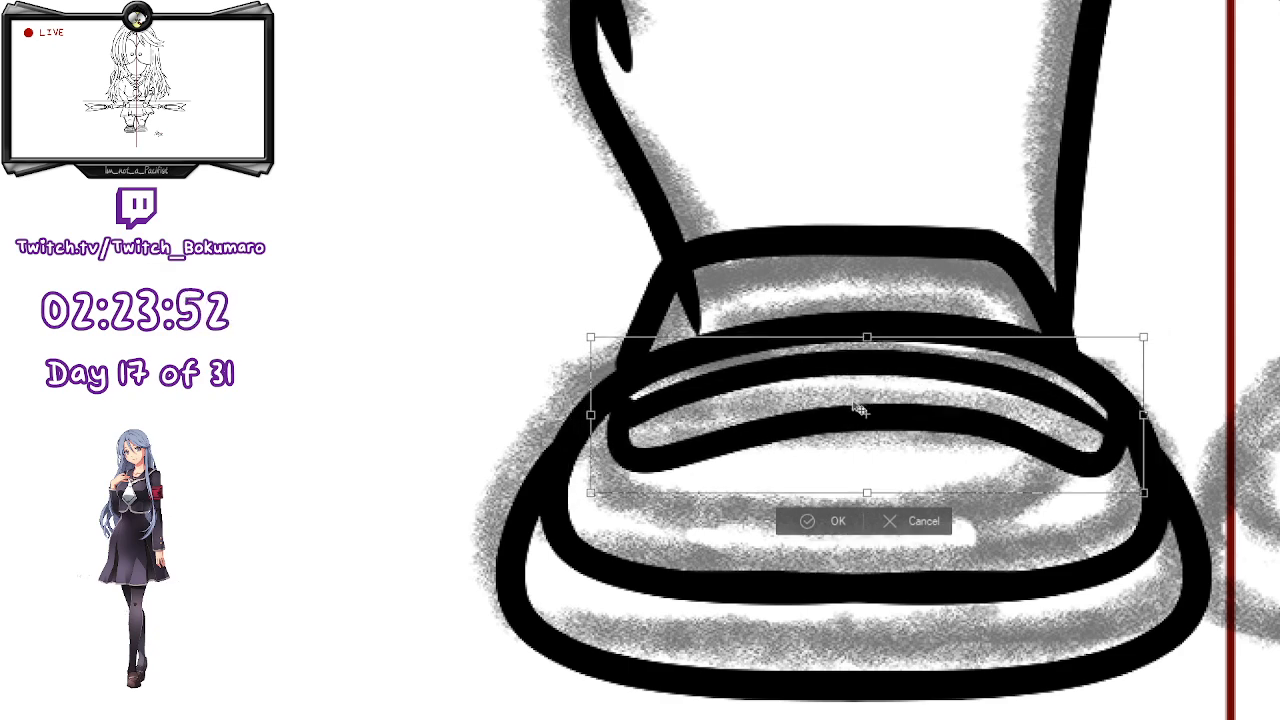
{"action": "key", "text": "Return"}
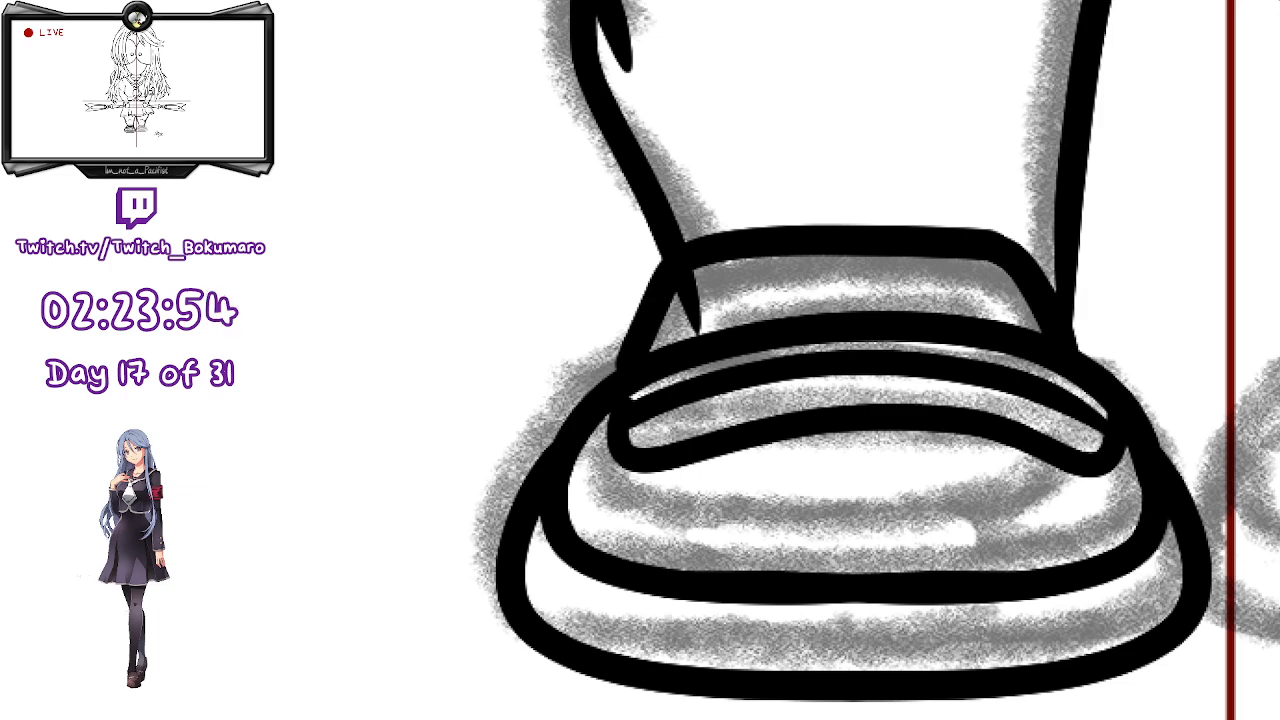
- Adjust the control points of the band's upper line near its inner end, and nudge the band slightly down from the toe outline
{"action": "left_click", "coordinate": [641, 433]}
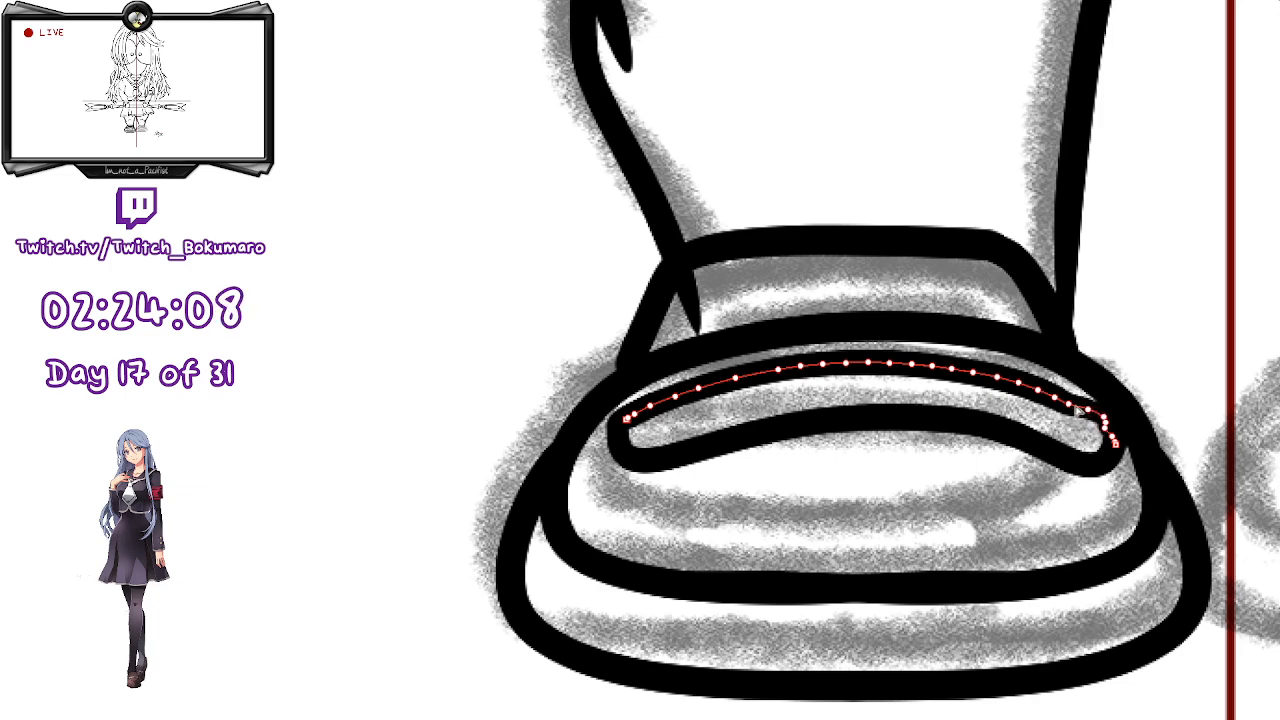
{"action": "key", "text": "Return"}
{"action": "scroll", "coordinate": [1058, 415], "scroll_direction": "up", "scroll_amount": 3}
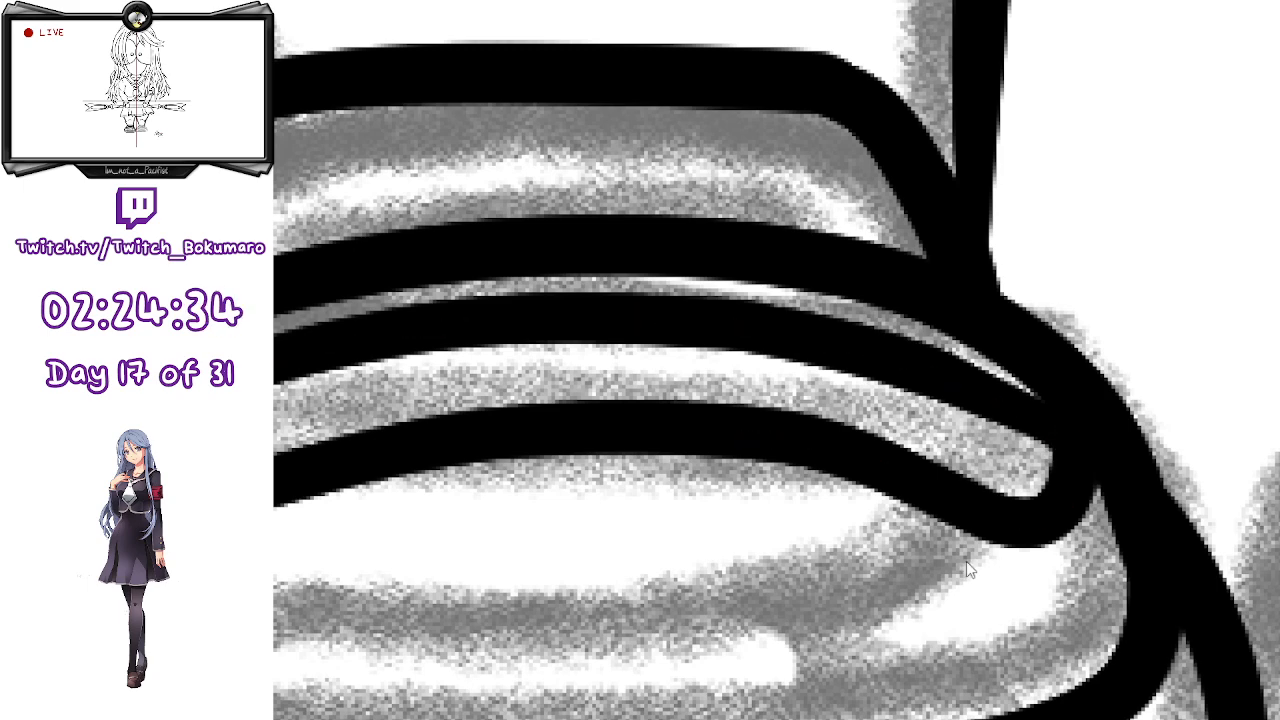
{"action": "scroll", "coordinate": [966, 562], "scroll_direction": "down", "scroll_amount": 3}
{"action": "key", "text": "p"}
{"action": "key", "text": "ctrl+t"}
{"action": "key", "text": "Down"}
{"action": "key", "text": "Return"}
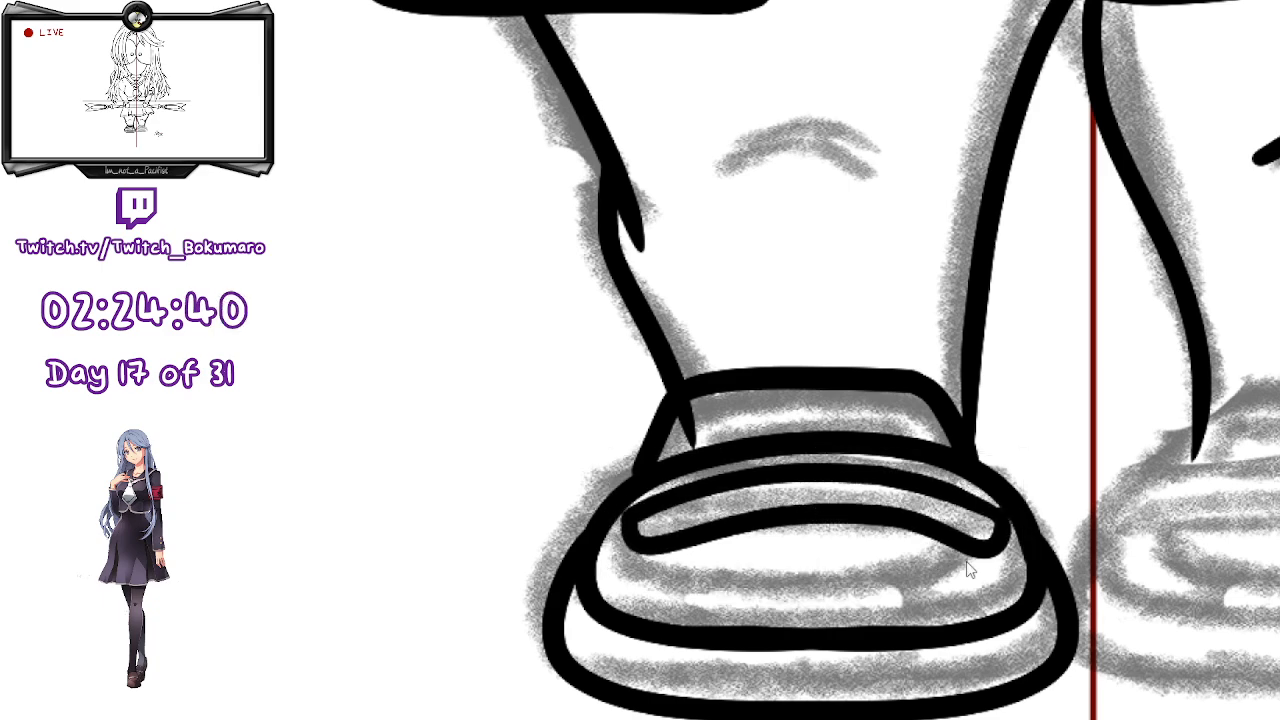
- Ink the short arched knee crease on the left-side leg over the sketch
{"action": "scroll", "coordinate": [966, 561], "scroll_direction": "up", "scroll_amount": 4}
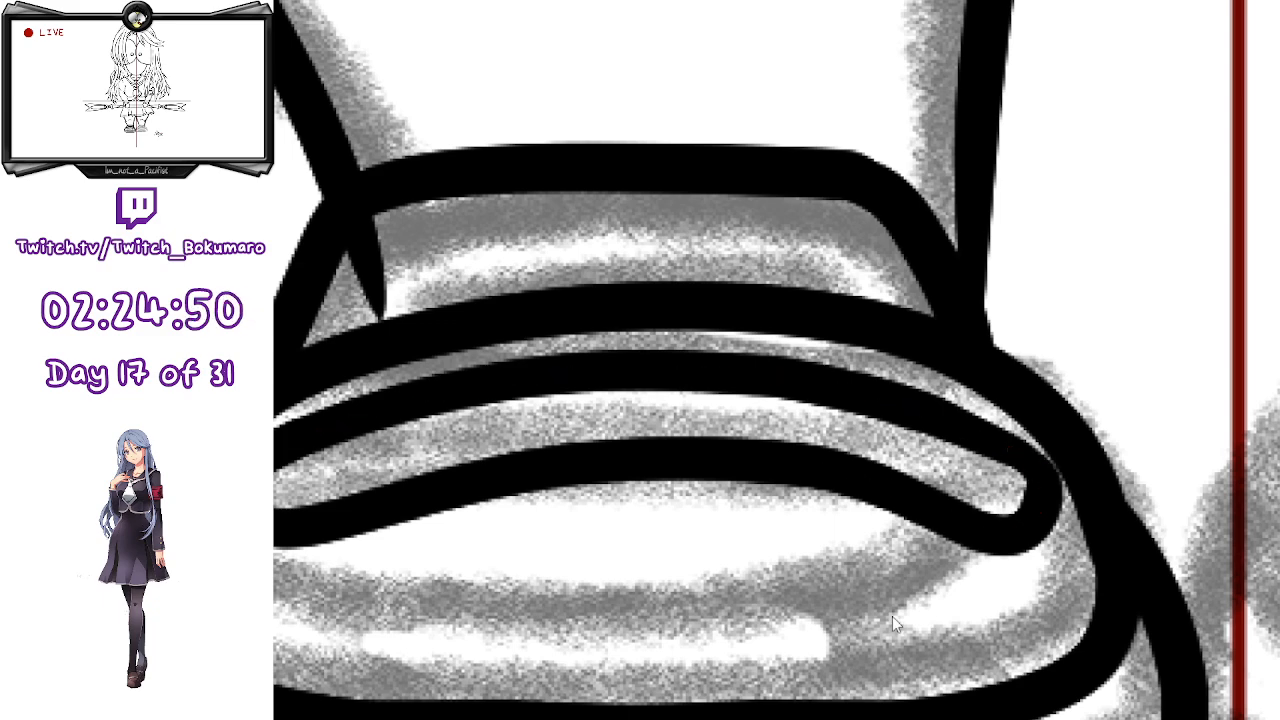
{"action": "scroll", "coordinate": [892, 616], "scroll_direction": "down", "scroll_amount": 2}
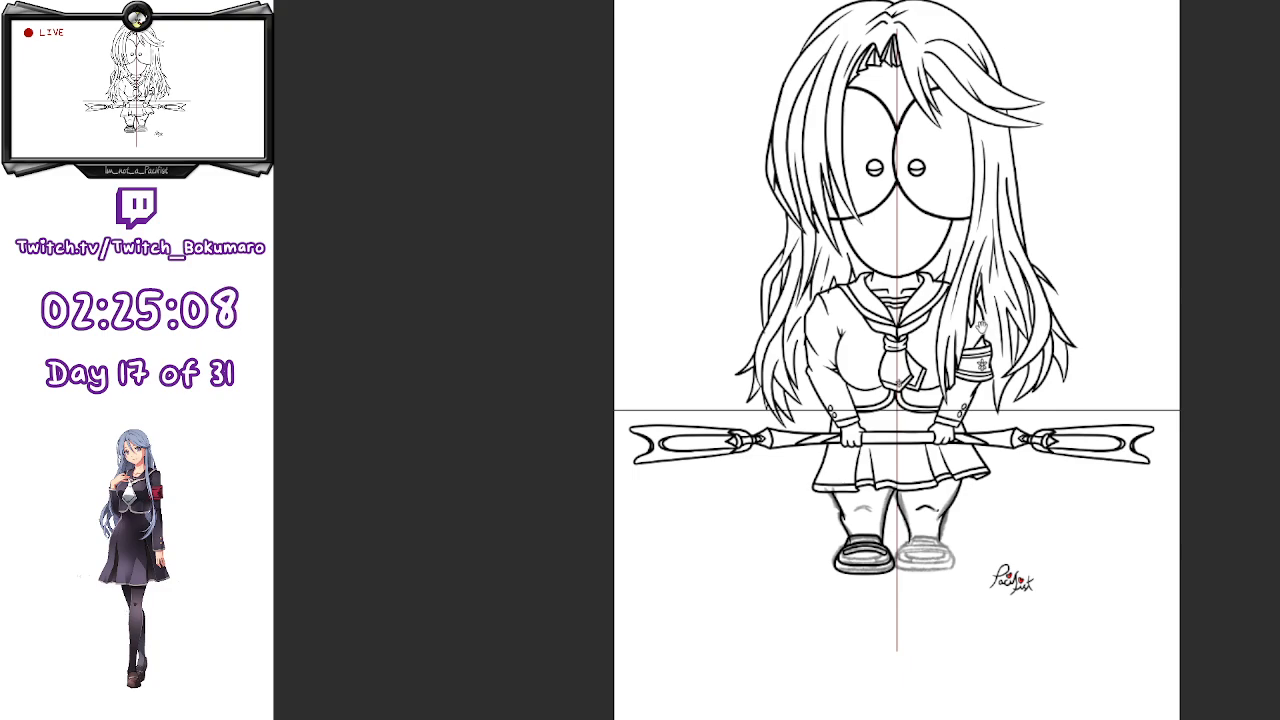
{"action": "scroll", "coordinate": [829, 632], "scroll_direction": "up", "scroll_amount": 2}
{"action": "scroll", "coordinate": [829, 632], "scroll_direction": "up", "scroll_amount": 5}
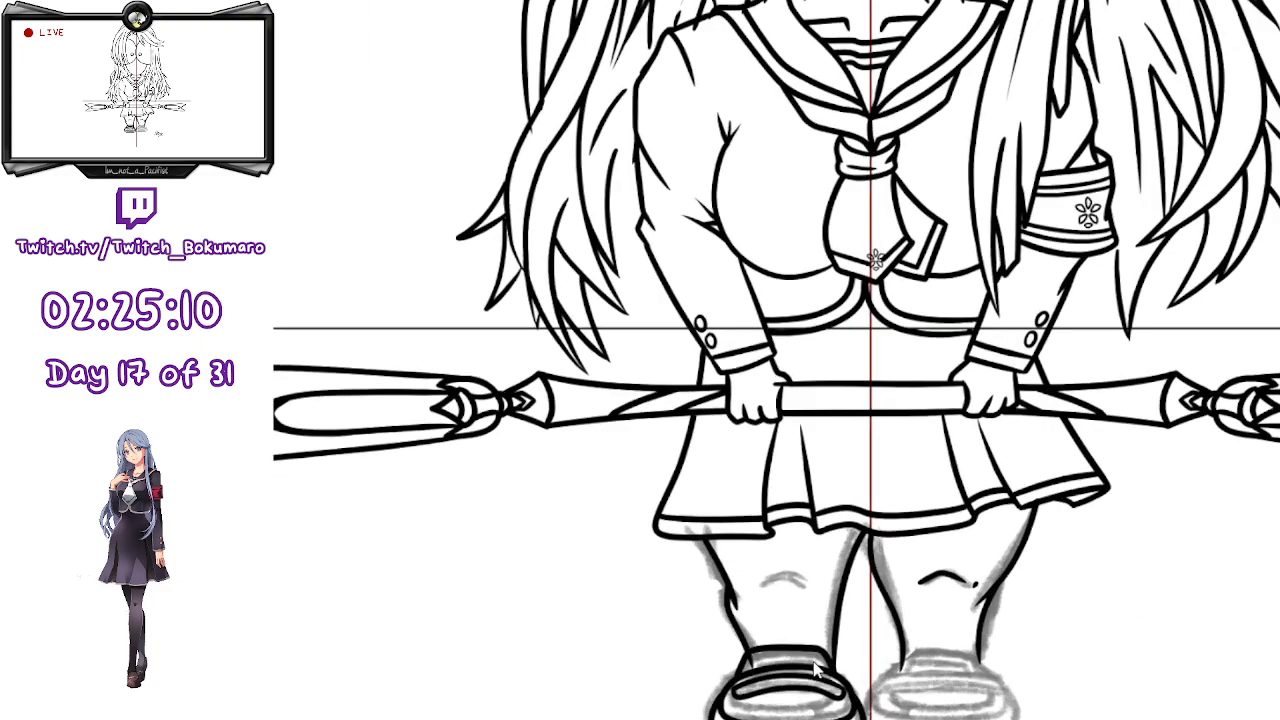
{"action": "left_click_drag", "start_coordinate": [846, 600], "coordinate": [850, 514]}
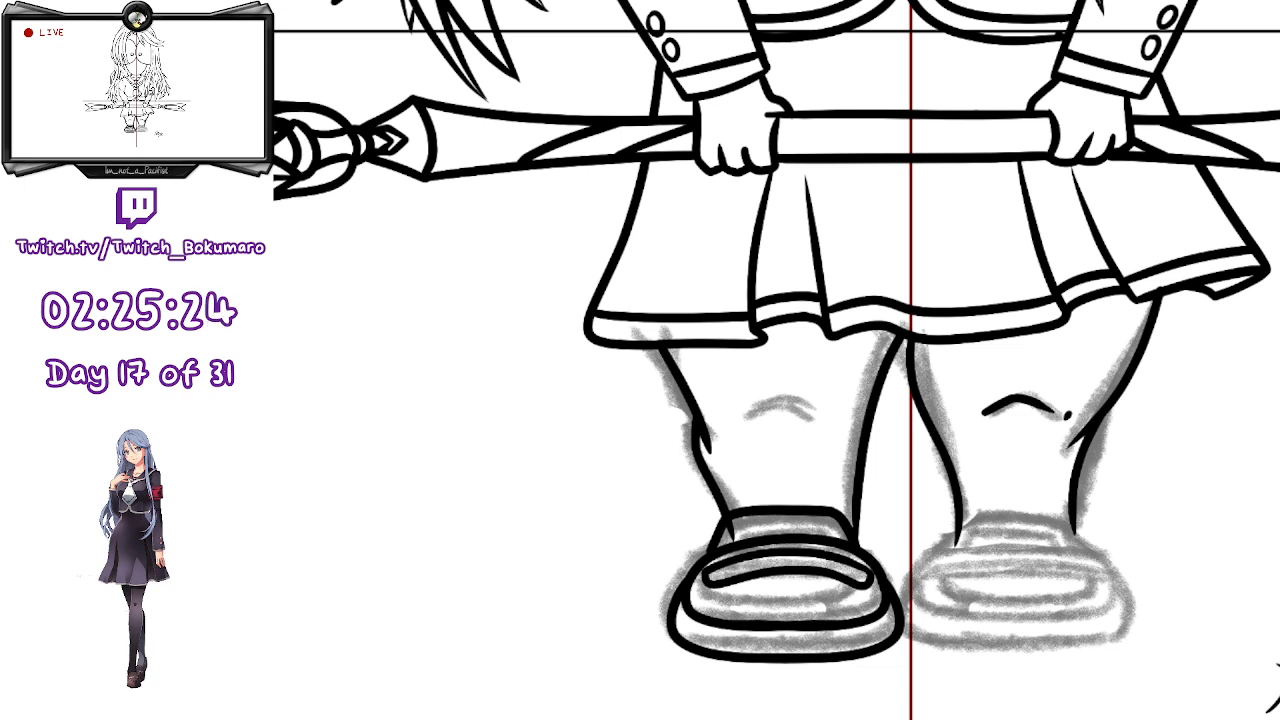
{"action": "mouse_move", "coordinate": [748, 416]}
{"action": "left_mouse_down"}
{"action": "mouse_move", "coordinate": [781, 403]}
{"action": "mouse_move", "coordinate": [820, 422]}
{"action": "left_mouse_up"}
{"action": "key", "text": "ctrl+z"}
{"action": "key", "text": "ctrl+z"}
{"action": "key", "text": "ctrl+z"}
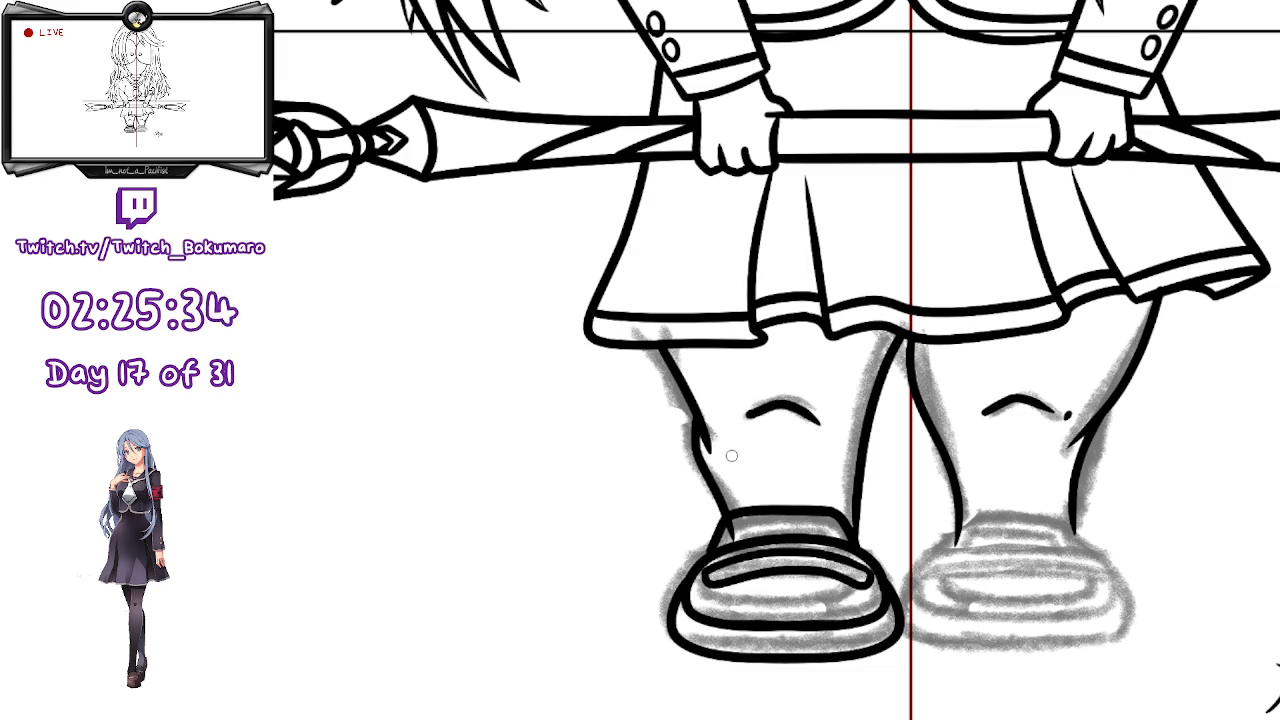
- Erase the end of the left-side leg's outer contour where it overshoots into the shoe collar
{"action": "scroll", "coordinate": [1012, 260], "scroll_direction": "up", "scroll_amount": 2}
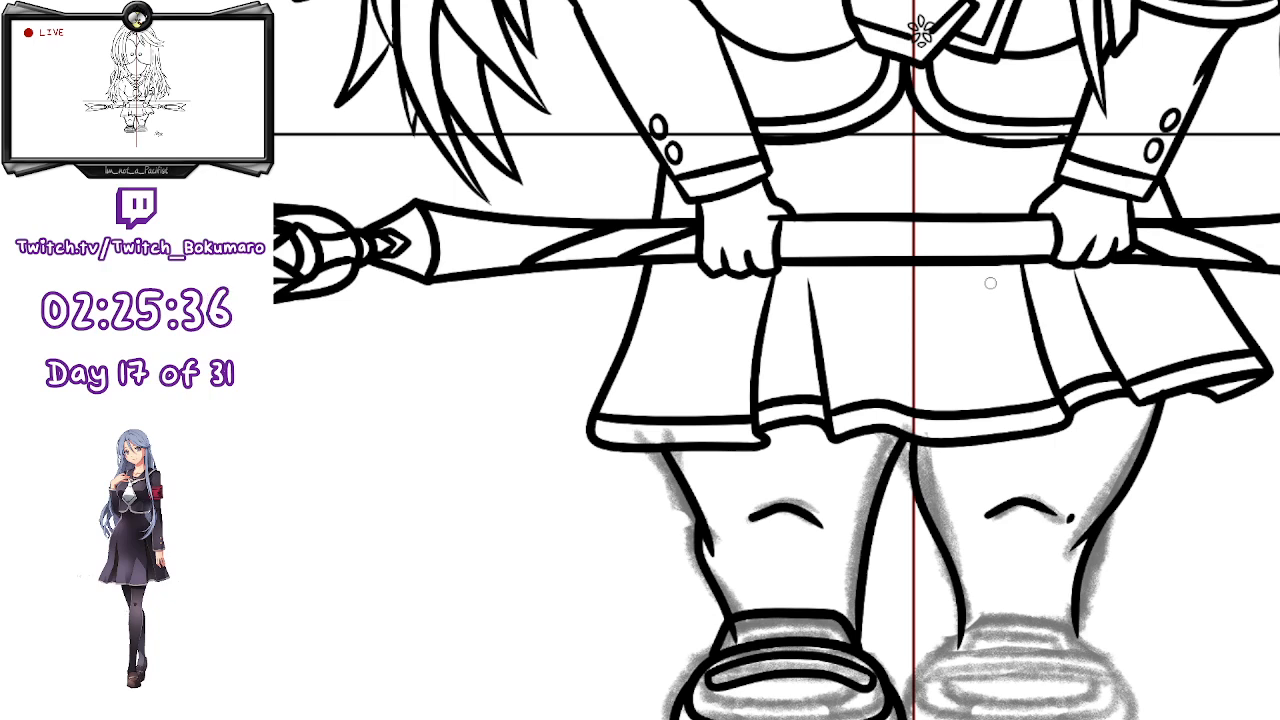
{"action": "scroll", "coordinate": [957, 340], "scroll_direction": "down", "scroll_amount": 3}
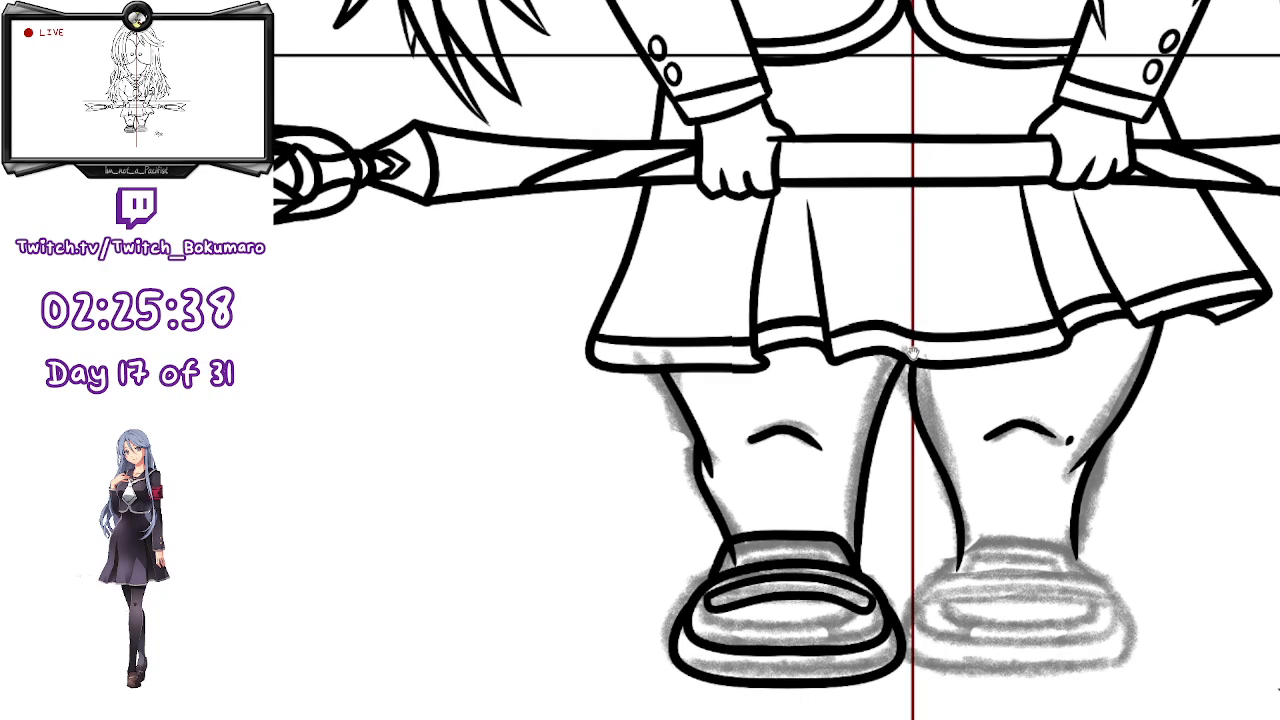
{"action": "scroll", "coordinate": [972, 514], "scroll_direction": "up", "scroll_amount": 1}
{"action": "scroll", "coordinate": [972, 514], "scroll_direction": "up", "scroll_amount": 1}
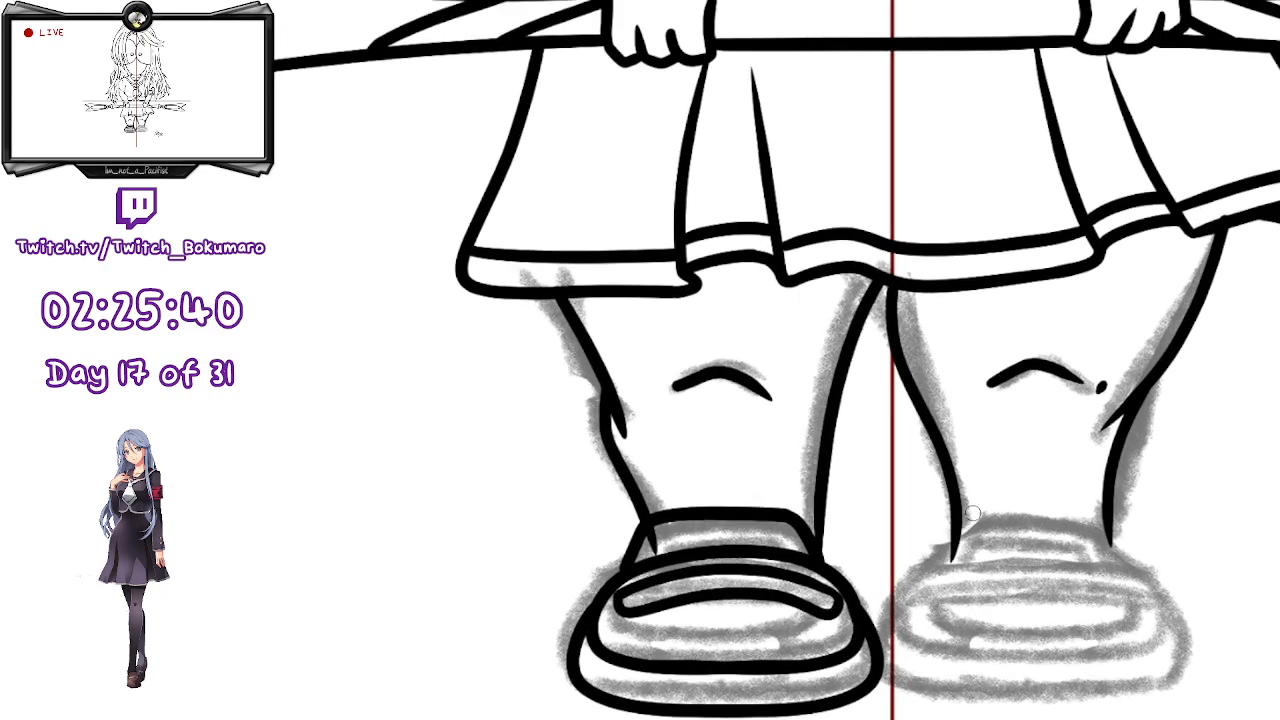
{"action": "key", "text": "e"}
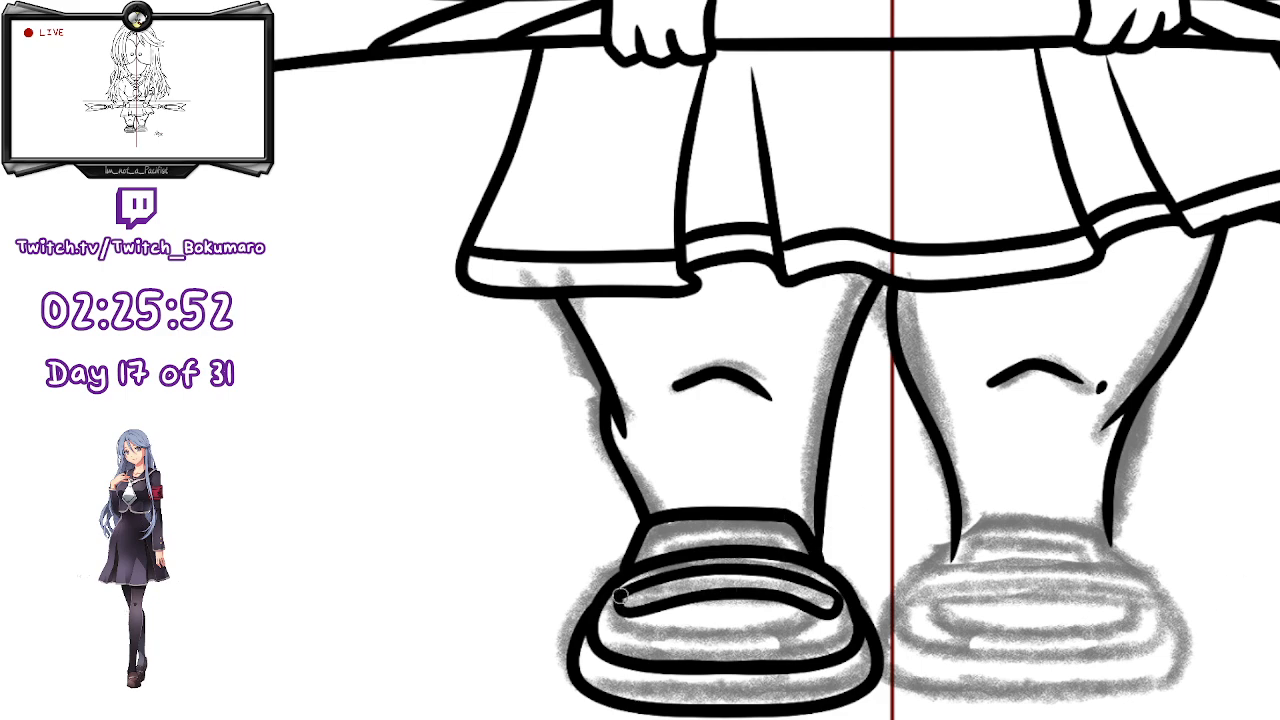
- Ink a downward-bowed curve across the toe section beneath the band, joining both sides of the outline, and adjust its placement with a transform
{"action": "mouse_move", "coordinate": [603, 598]}
{"action": "left_mouse_down"}
{"action": "mouse_move", "coordinate": [672, 646]}
{"action": "mouse_move", "coordinate": [862, 619]}
{"action": "left_mouse_up"}
{"action": "key", "text": "ctrl+z"}
{"action": "mouse_move", "coordinate": [602, 600]}
{"action": "left_mouse_down"}
{"action": "mouse_move", "coordinate": [716, 650]}
{"action": "mouse_move", "coordinate": [850, 600]}
{"action": "left_mouse_up"}
{"action": "key", "text": "ctrl+z"}
{"action": "mouse_move", "coordinate": [602, 596]}
{"action": "left_mouse_down"}
{"action": "mouse_move", "coordinate": [620, 623]}
{"action": "mouse_move", "coordinate": [878, 607]}
{"action": "left_mouse_up"}
{"action": "key", "text": "ctrl+z"}
{"action": "mouse_move", "coordinate": [602, 596]}
{"action": "left_mouse_down"}
{"action": "mouse_move", "coordinate": [620, 624]}
{"action": "mouse_move", "coordinate": [850, 627]}
{"action": "left_mouse_up"}
{"action": "key", "text": "ctrl+t"}
{"action": "left_click_drag", "start_coordinate": [779, 617], "coordinate": [776, 621]}
{"action": "key", "text": "Return"}
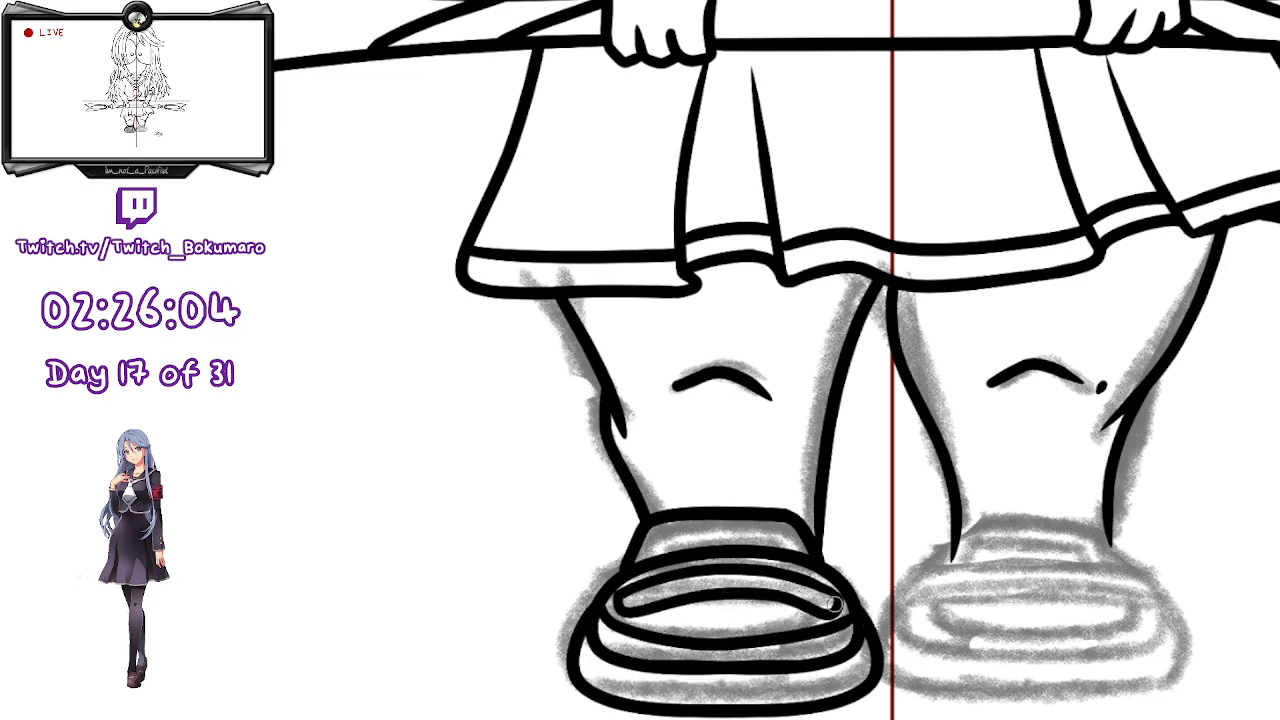
- Nudge the downward-bowed toe curve of the left-side shoe slightly toward the centerline and down with a transform
{"action": "key", "text": "ctrl+t"}
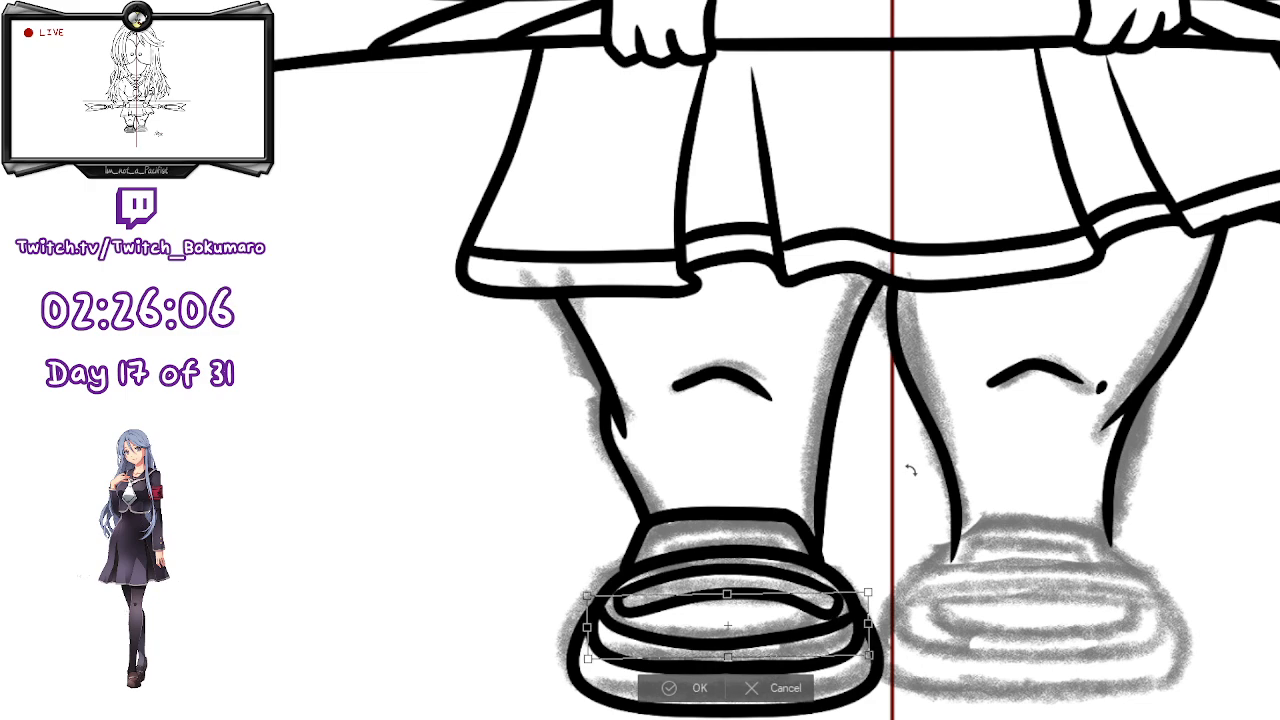
{"action": "key", "text": "Right"}
{"action": "key", "text": "Right"}
{"action": "key", "text": "Down"}
{"action": "key", "text": "Down"}
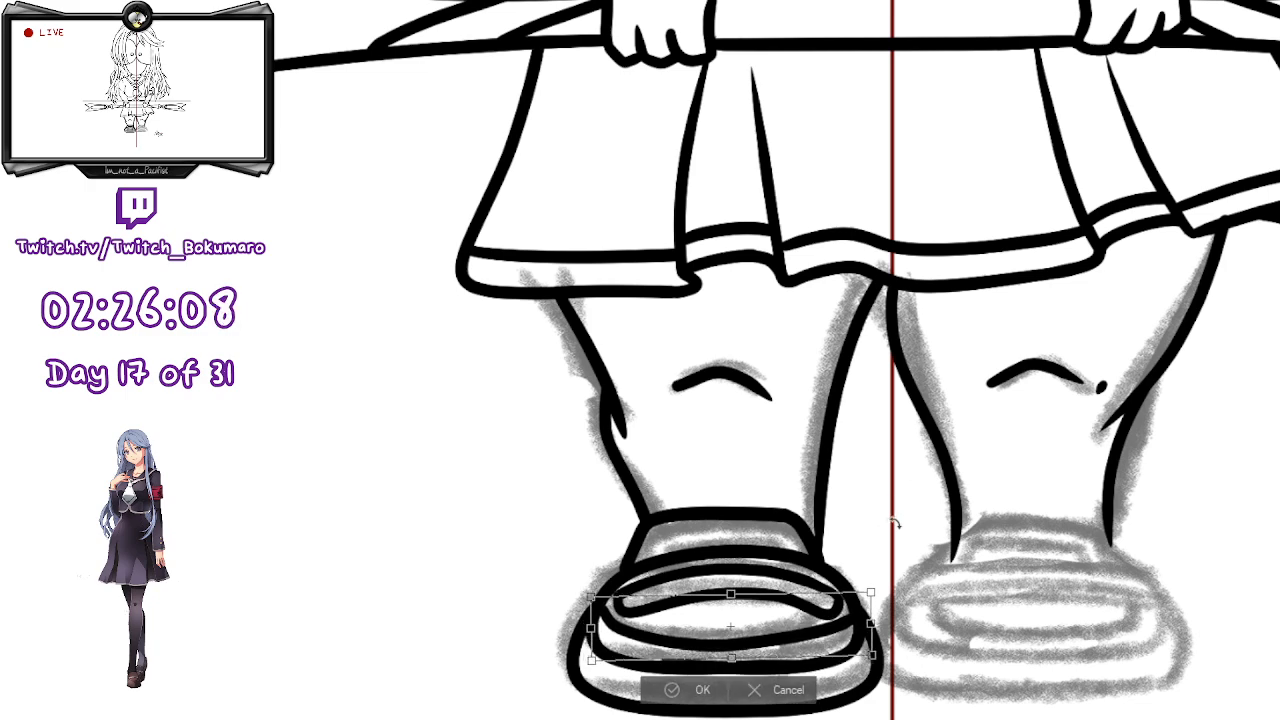
{"action": "key", "text": "Return"}
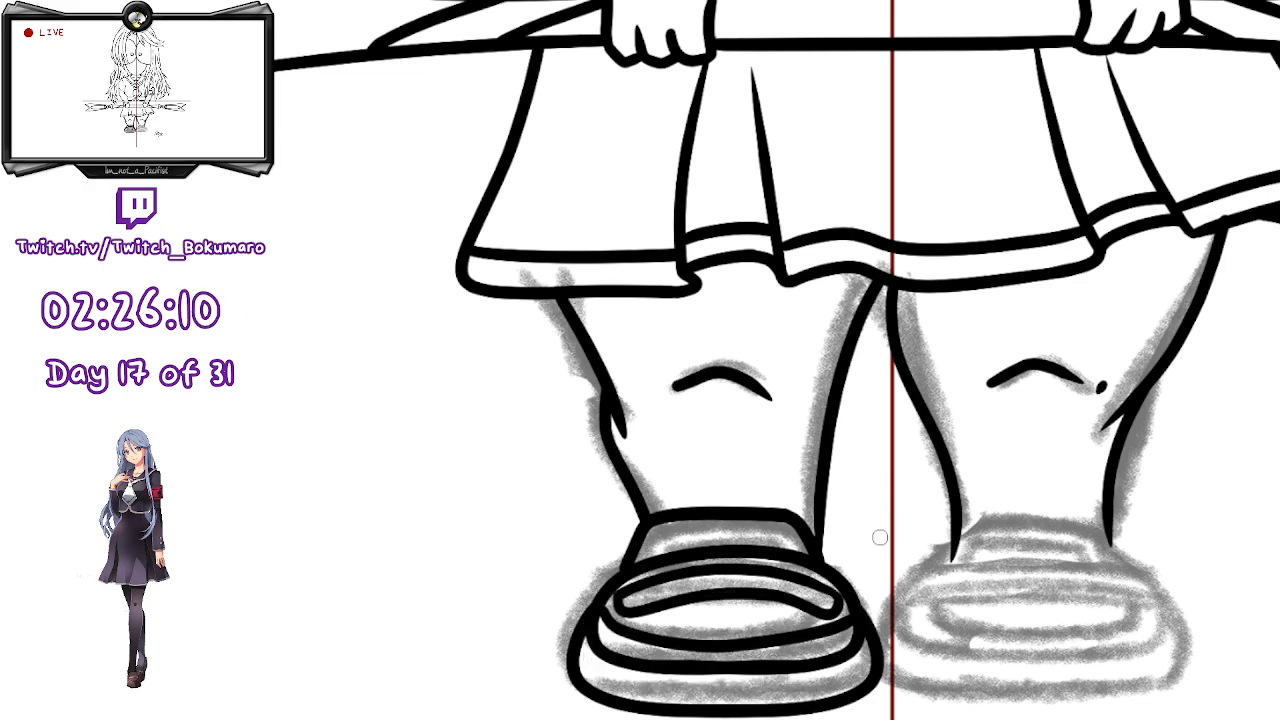
- Adjust the control points along the inner half of the downward-bowed toe curve to smooth its bend toward the outline
{"action": "scroll", "coordinate": [880, 537], "scroll_direction": "up", "scroll_amount": 2}
{"action": "left_click_drag", "start_coordinate": [710, 395], "coordinate": [1006, 212]}
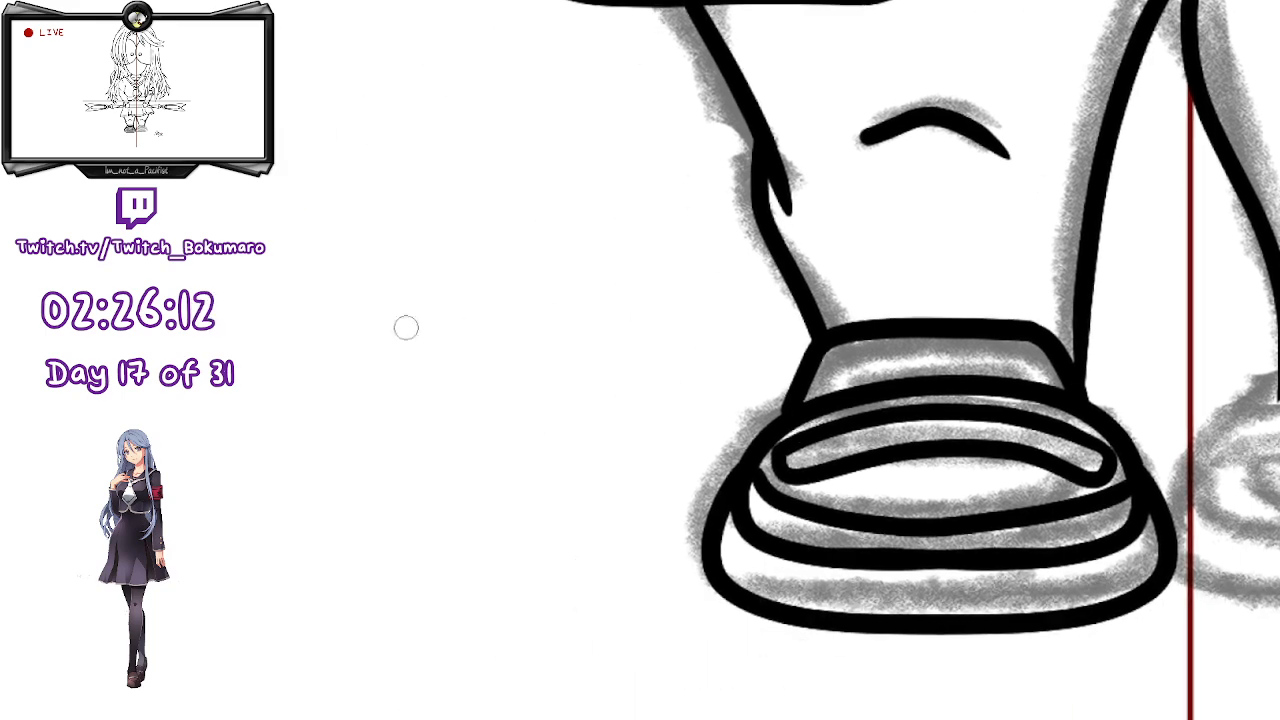
{"action": "left_click", "coordinate": [758, 478]}
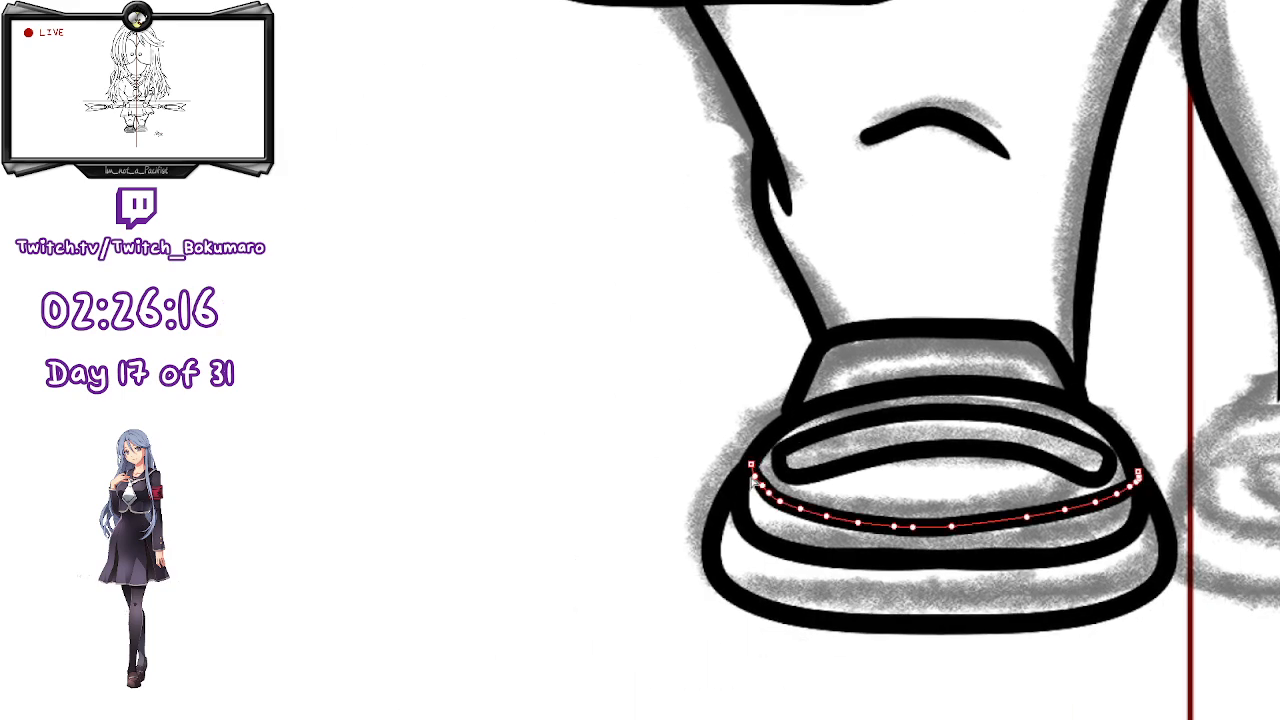
{"action": "left_click_drag", "start_coordinate": [1027, 517], "coordinate": [955, 528]}
{"action": "left_click_drag", "start_coordinate": [1067, 518], "coordinate": [1098, 510]}
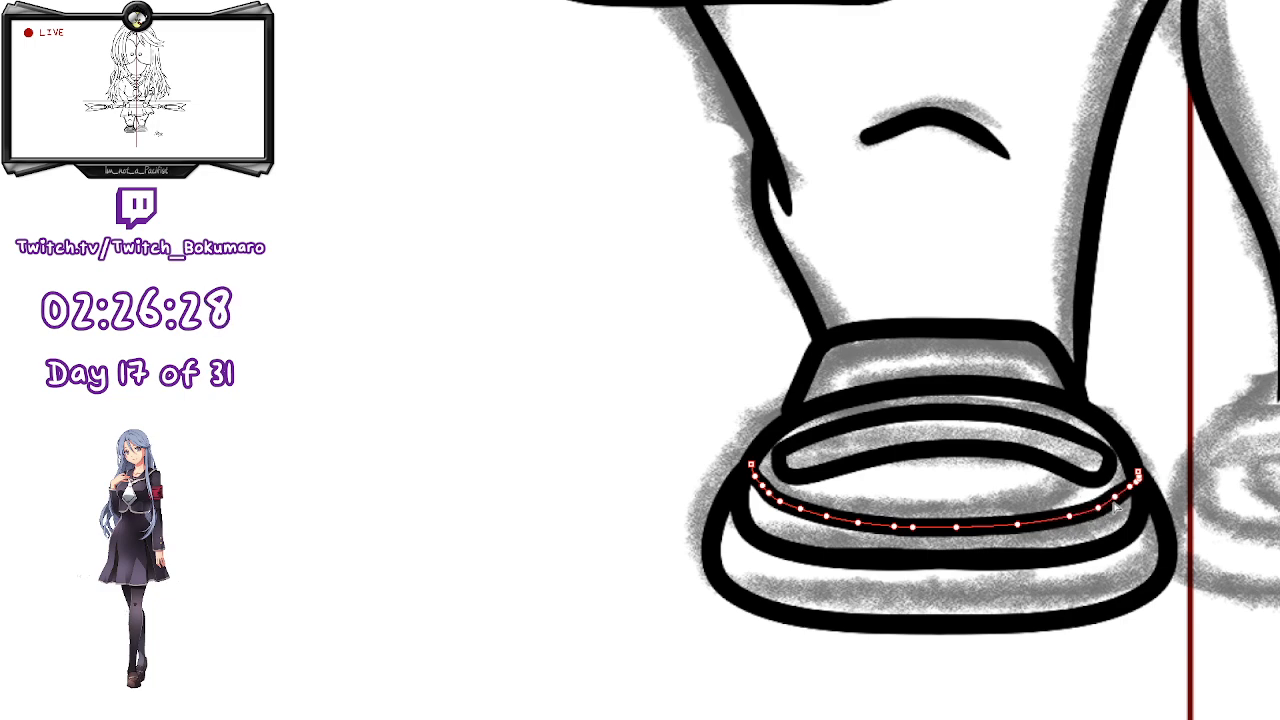
{"action": "left_click_drag", "start_coordinate": [989, 663], "coordinate": [758, 609]}
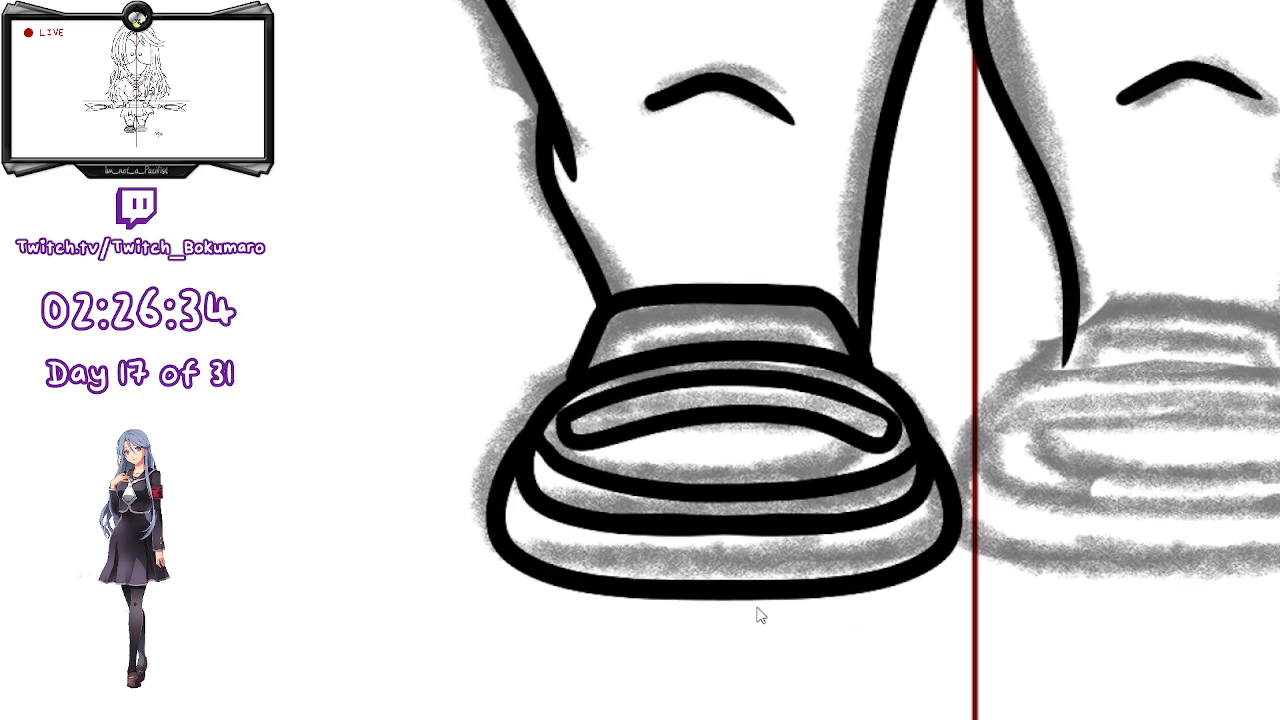
- Erase the lower inner contour between the toe curve and the outer outline of the left-side shoe
{"action": "scroll", "coordinate": [778, 592], "scroll_direction": "down", "scroll_amount": 1}
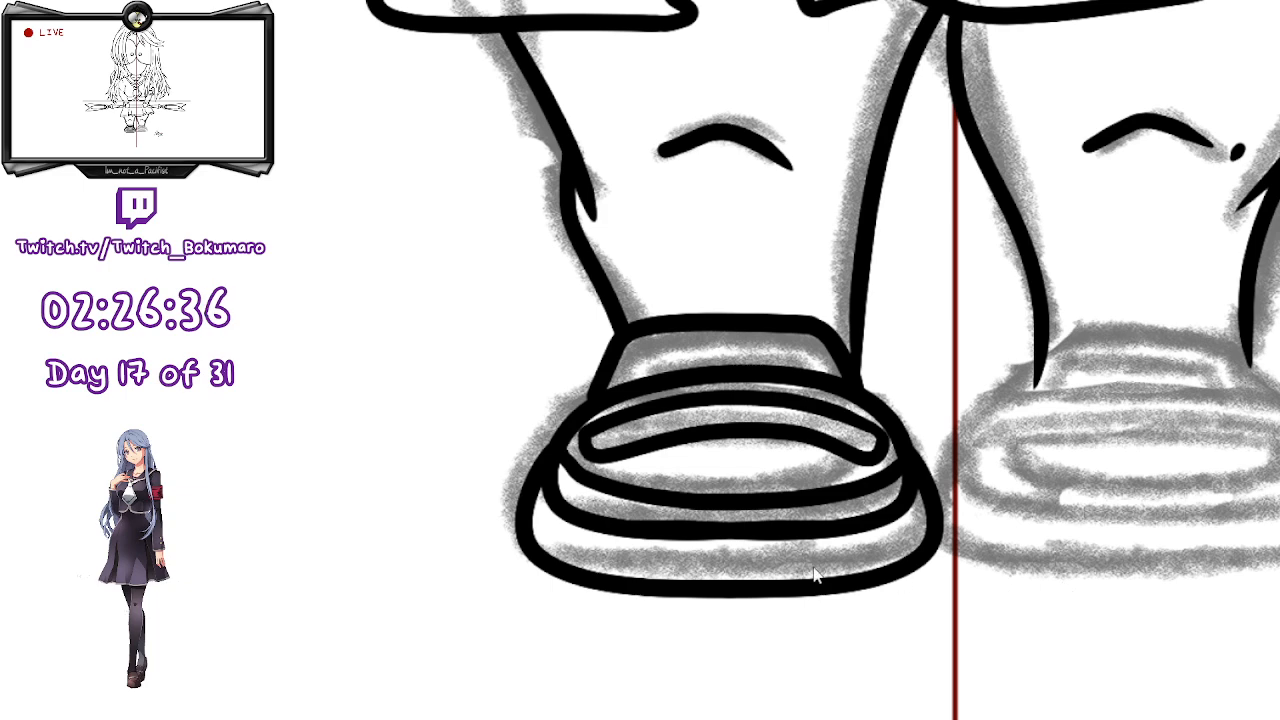
{"action": "scroll", "coordinate": [733, 555], "scroll_direction": "up", "scroll_amount": 2}
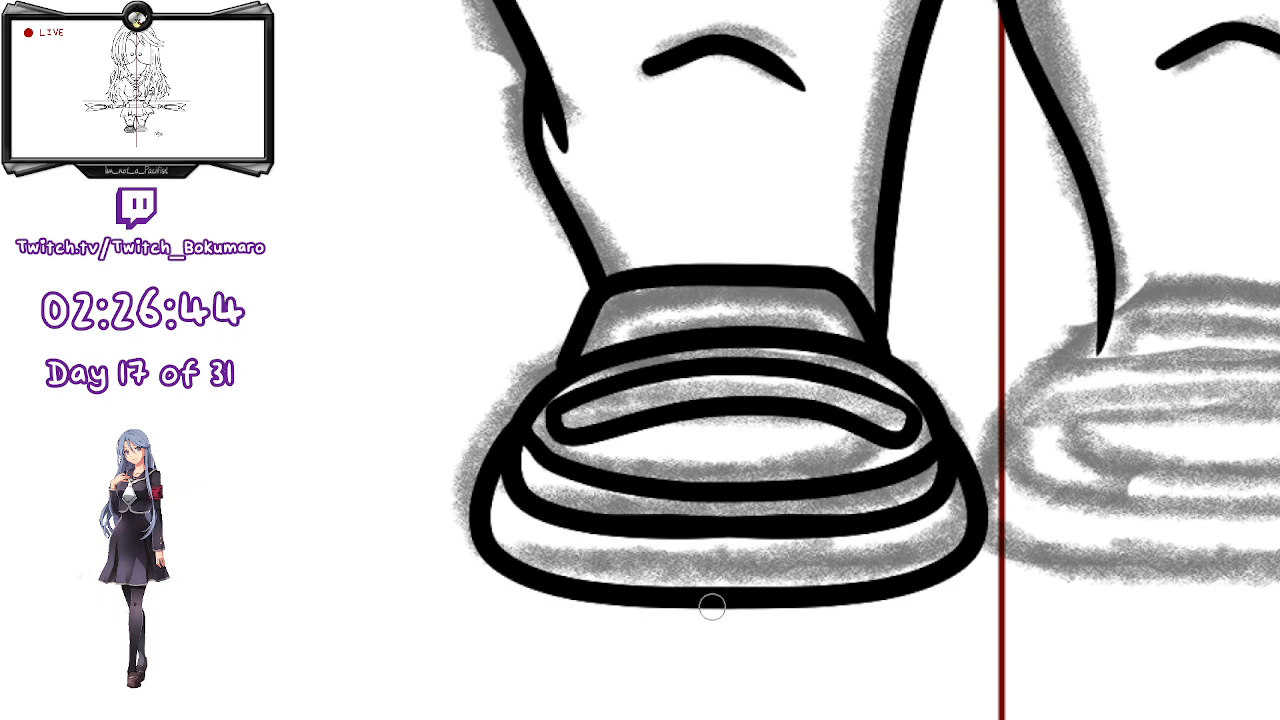
{"action": "key", "text": "e"}
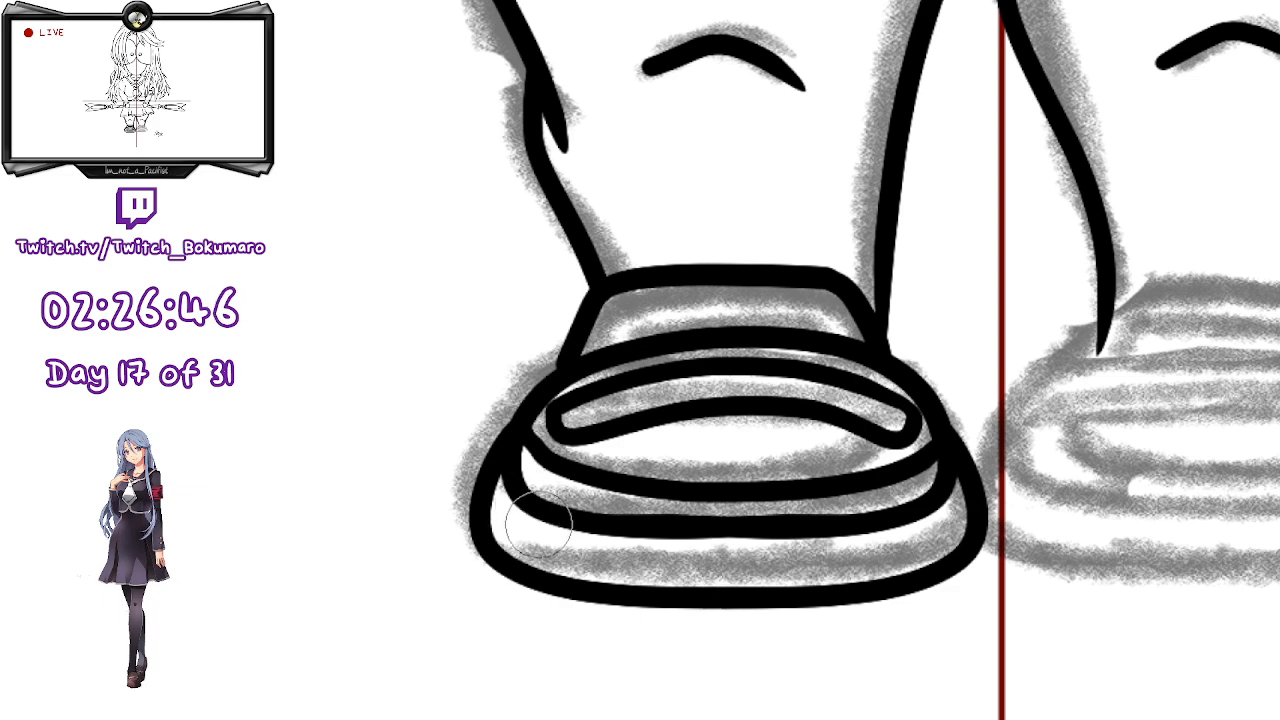
{"action": "left_click", "coordinate": [541, 524], "text": "ctrl"}
{"action": "mouse_move", "coordinate": [510, 442]}
{"action": "left_mouse_down"}
{"action": "mouse_move", "coordinate": [510, 458]}
{"action": "mouse_move", "coordinate": [550, 452]}
{"action": "mouse_move", "coordinate": [530, 474]}
{"action": "mouse_move", "coordinate": [546, 438]}
{"action": "left_mouse_up"}
{"action": "key", "text": "ctrl+z"}
{"action": "key", "text": "ctrl+z"}
{"action": "mouse_move", "coordinate": [533, 487]}
{"action": "left_mouse_down"}
{"action": "mouse_move", "coordinate": [530, 482]}
{"action": "mouse_move", "coordinate": [573, 520]}
{"action": "mouse_move", "coordinate": [753, 545]}
{"action": "mouse_move", "coordinate": [827, 551]}
{"action": "mouse_move", "coordinate": [889, 528]}
{"action": "mouse_move", "coordinate": [781, 527]}
{"action": "mouse_move", "coordinate": [909, 523]}
{"action": "mouse_move", "coordinate": [926, 480]}
{"action": "left_mouse_up"}
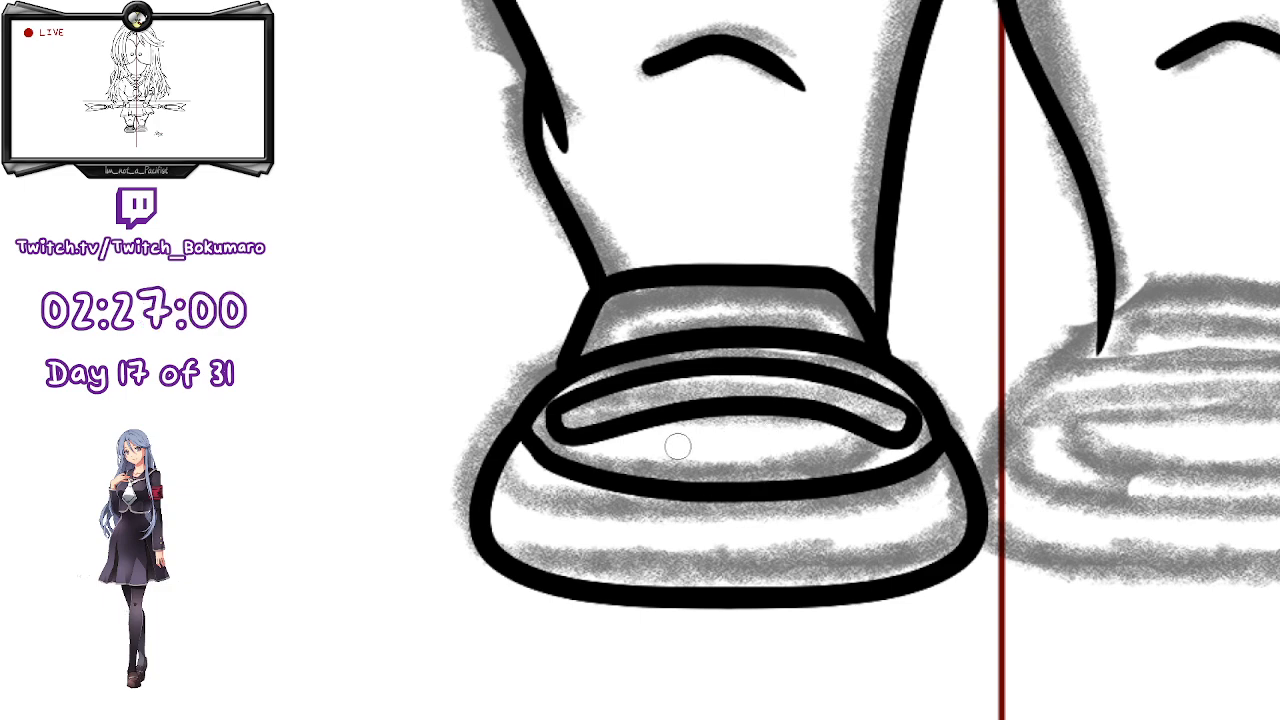
- Ink a sole line just above the left-side shoe's bottom edge, rotate it into place and trim its overshoot at the outline
{"action": "mouse_move", "coordinate": [493, 491]}
{"action": "left_mouse_down"}
{"action": "mouse_move", "coordinate": [677, 578]}
{"action": "mouse_move", "coordinate": [1000, 543]}
{"action": "left_mouse_up"}
{"action": "key", "text": "ctrl+z"}
{"action": "mouse_move", "coordinate": [490, 495]}
{"action": "left_mouse_down"}
{"action": "mouse_move", "coordinate": [611, 556]}
{"action": "mouse_move", "coordinate": [960, 556]}
{"action": "mouse_move", "coordinate": [988, 524]}
{"action": "left_mouse_up"}
{"action": "key", "text": "ctrl+t"}
{"action": "mouse_move", "coordinate": [963, 342]}
{"action": "left_mouse_down"}
{"action": "mouse_move", "coordinate": [943, 306]}
{"action": "mouse_move", "coordinate": [934, 323]}
{"action": "left_mouse_up"}
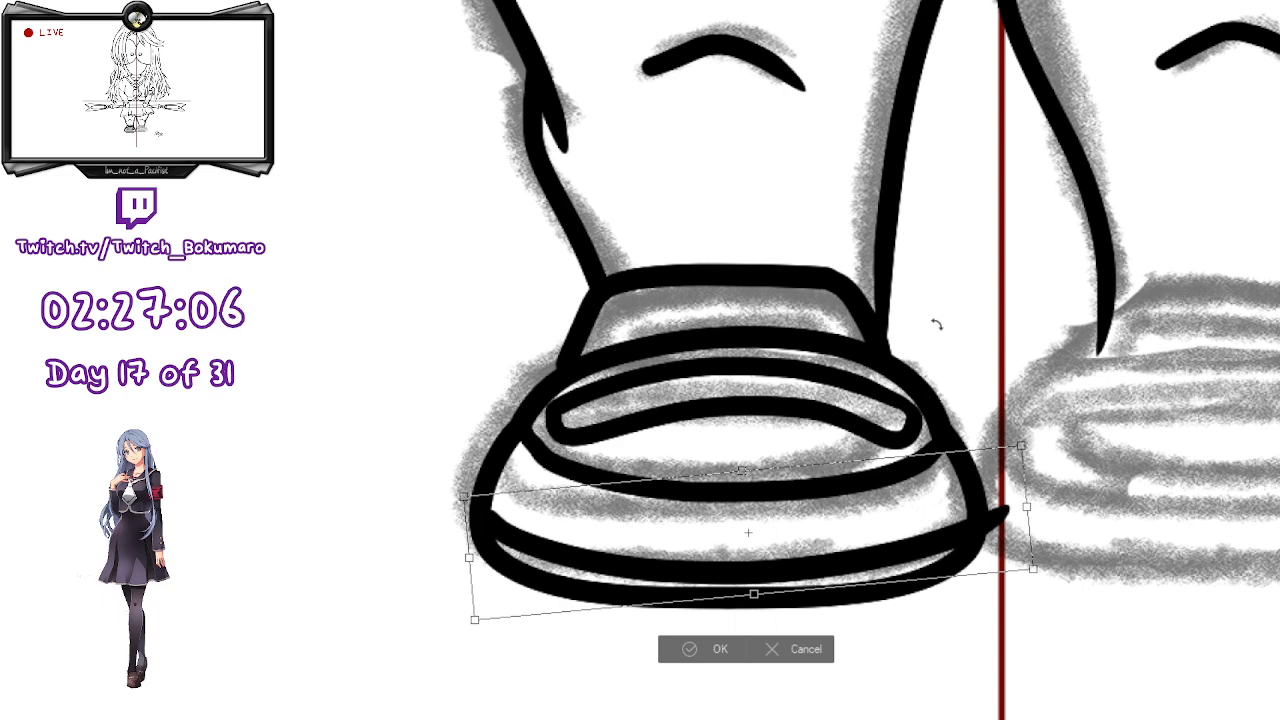
{"action": "key", "text": "Return"}
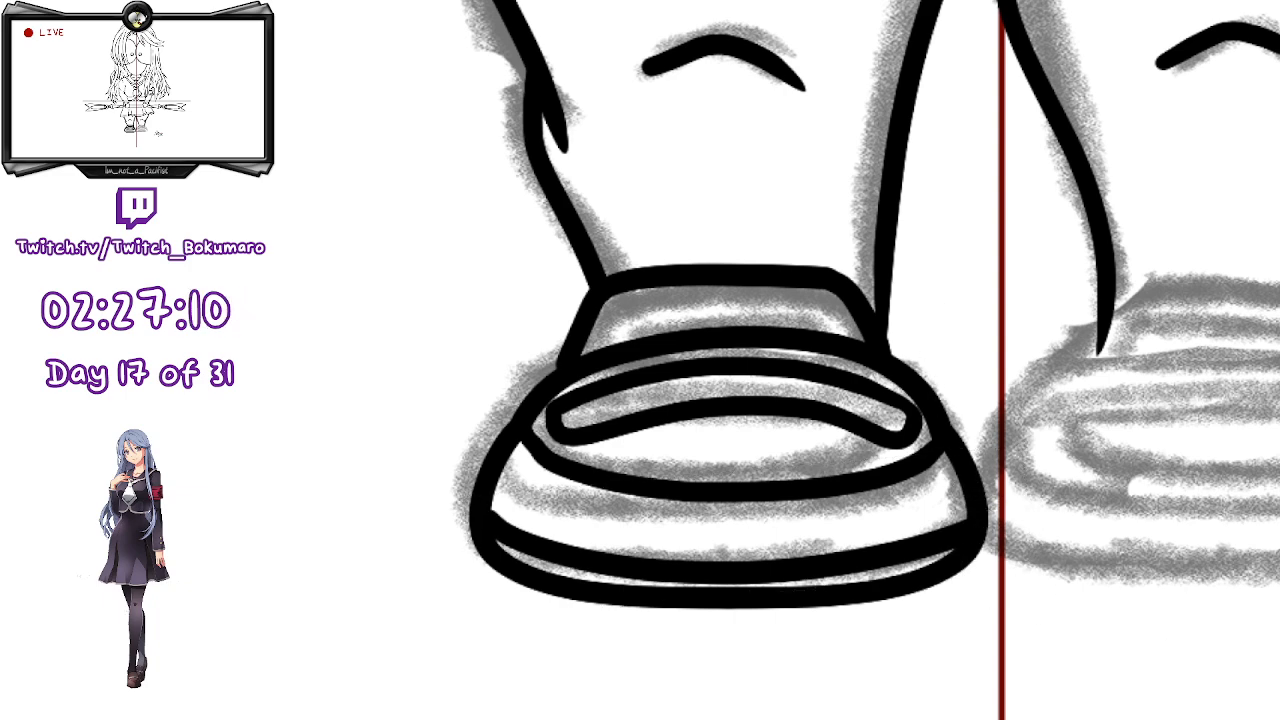
- Ink an inner line parallel to the collar outline inside the left-side shoe's opening
{"action": "left_click_drag", "start_coordinate": [962, 397], "coordinate": [838, 532]}
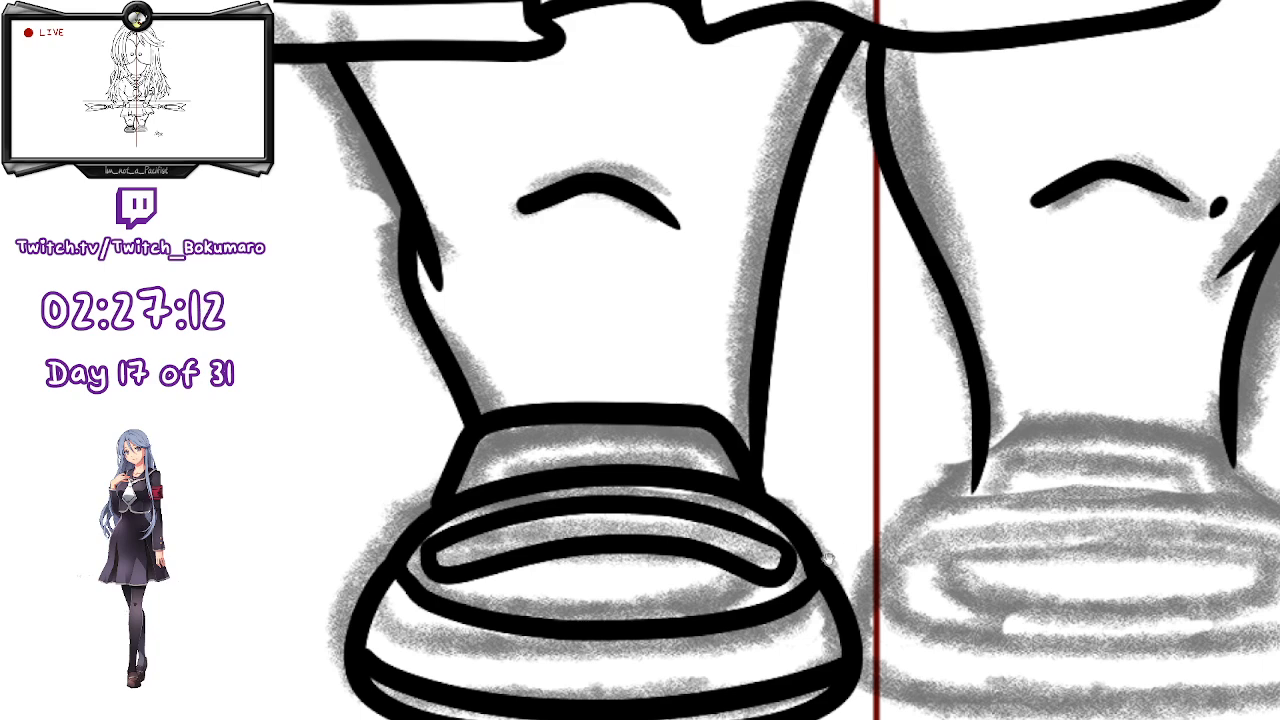
{"action": "mouse_move", "coordinate": [1085, 580]}
{"action": "left_mouse_down"}
{"action": "mouse_move", "coordinate": [877, 463]}
{"action": "mouse_move", "coordinate": [949, 539]}
{"action": "left_mouse_up"}
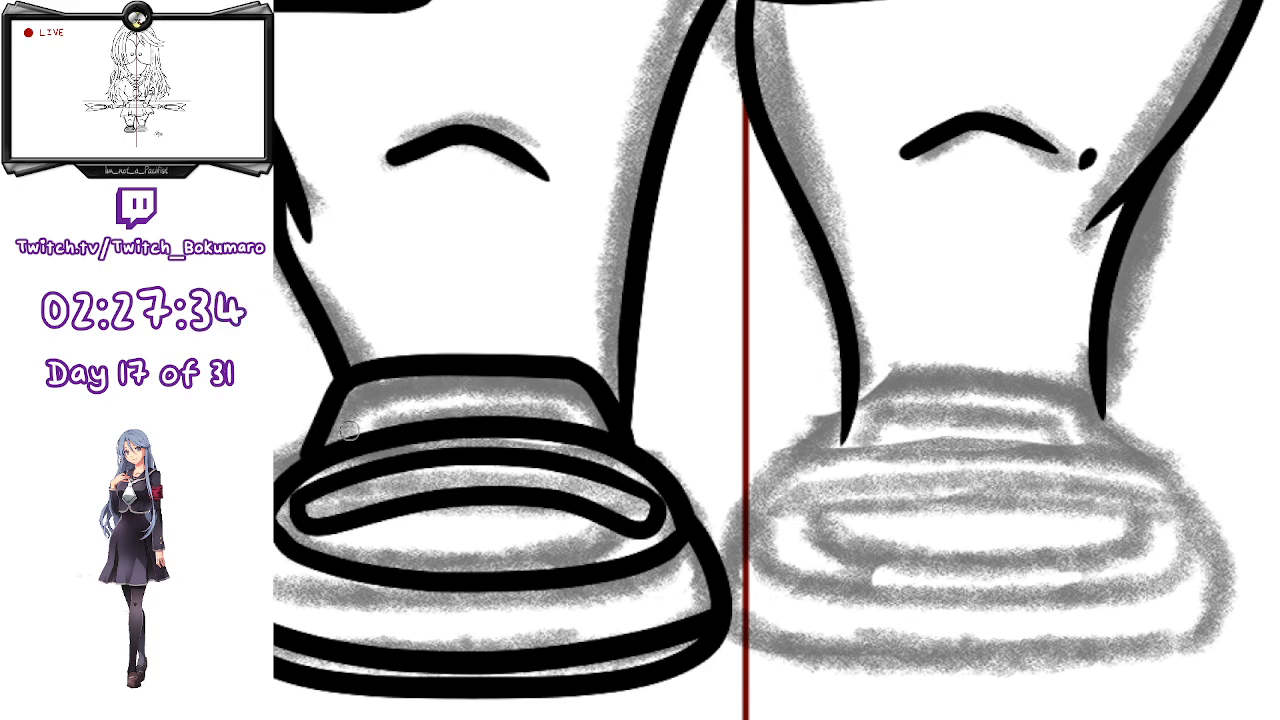
{"action": "mouse_move", "coordinate": [346, 434]}
{"action": "left_mouse_down"}
{"action": "mouse_move", "coordinate": [369, 402]}
{"action": "mouse_move", "coordinate": [543, 401]}
{"action": "left_mouse_up"}
{"action": "key", "text": "ctrl+z"}
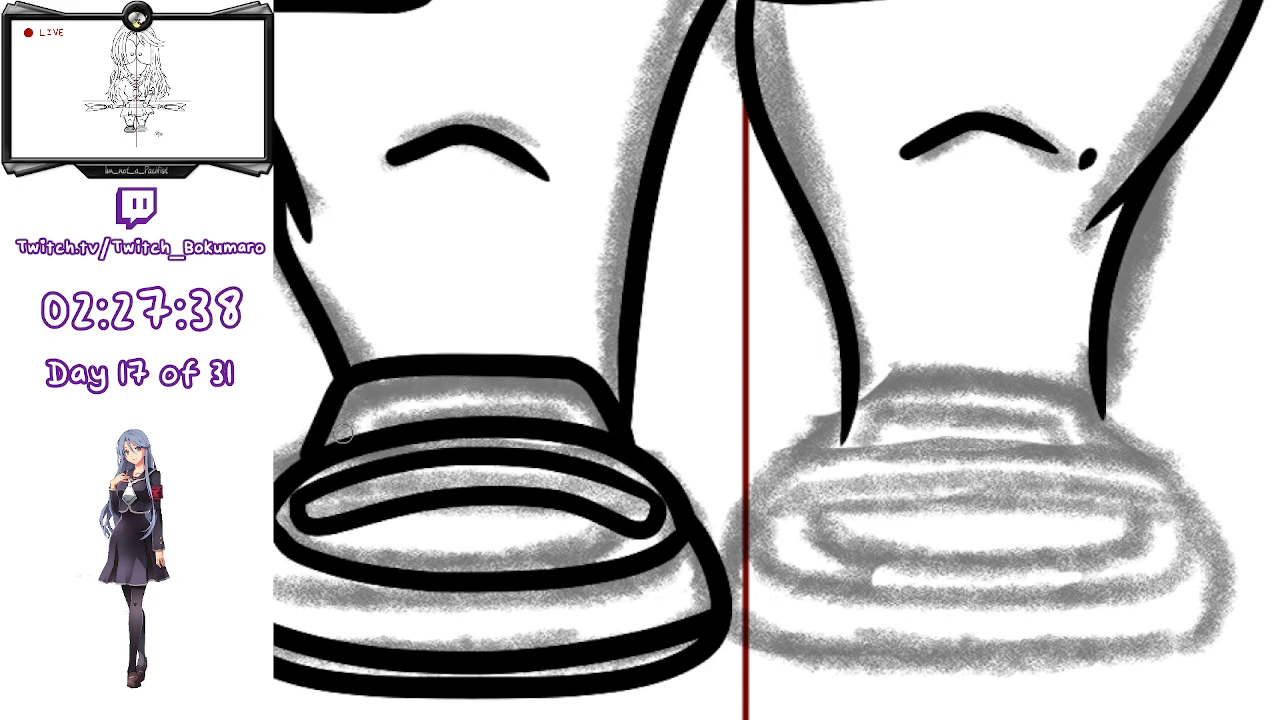
{"action": "mouse_move", "coordinate": [342, 438]}
{"action": "left_mouse_down"}
{"action": "mouse_move", "coordinate": [370, 399]}
{"action": "mouse_move", "coordinate": [556, 400]}
{"action": "mouse_move", "coordinate": [541, 394]}
{"action": "mouse_move", "coordinate": [567, 399]}
{"action": "mouse_move", "coordinate": [595, 438]}
{"action": "left_mouse_up"}
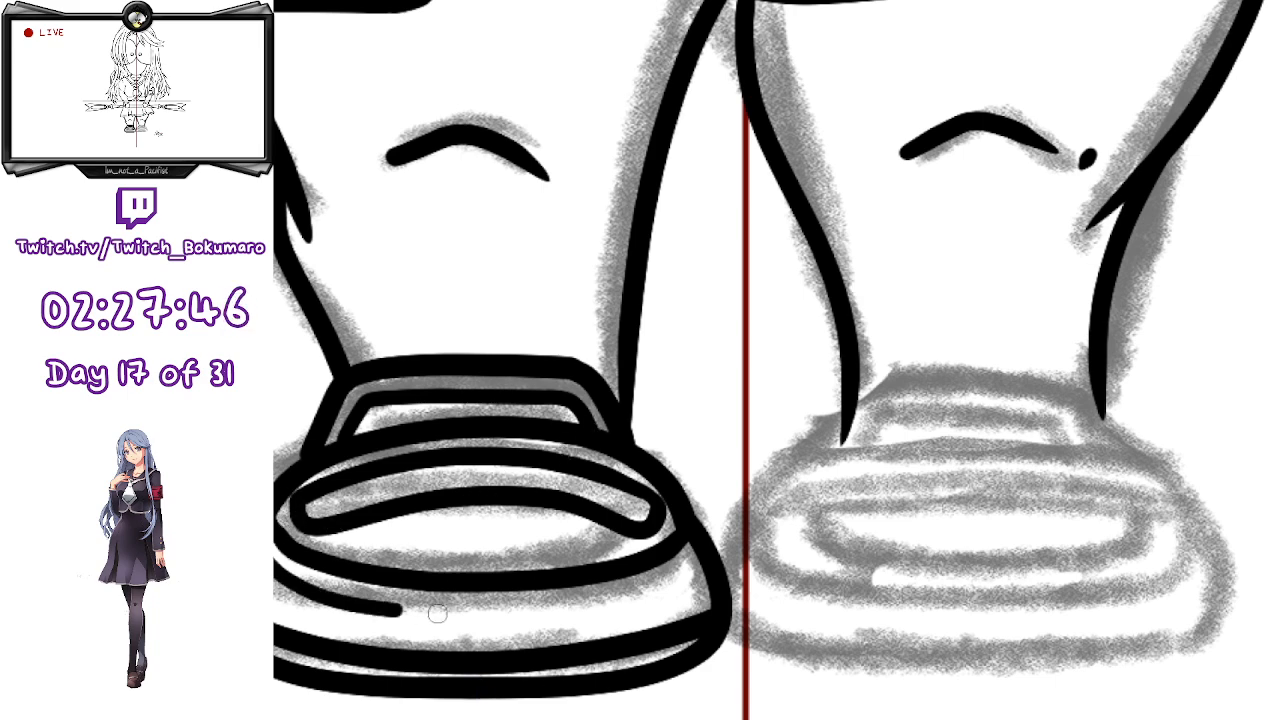
- Ink a second downward-bowed curve just beneath the toe curve, running across to the inner side of the left-side shoe
{"action": "mouse_move", "coordinate": [275, 554]}
{"action": "left_mouse_down"}
{"action": "mouse_move", "coordinate": [407, 605]}
{"action": "mouse_move", "coordinate": [490, 608]}
{"action": "left_mouse_up"}
{"action": "key", "text": "ctrl+z"}
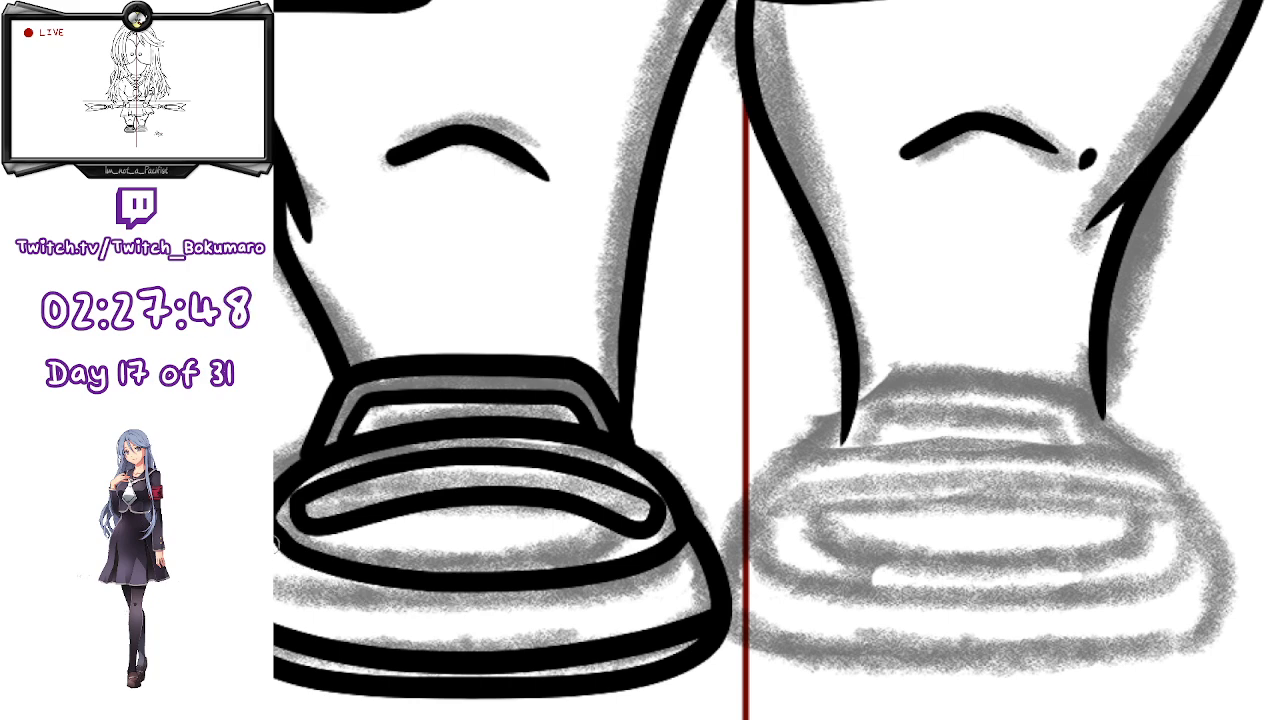
{"action": "mouse_move", "coordinate": [275, 546]}
{"action": "left_mouse_down"}
{"action": "mouse_move", "coordinate": [498, 613]}
{"action": "mouse_move", "coordinate": [700, 568]}
{"action": "mouse_move", "coordinate": [708, 552]}
{"action": "left_mouse_up"}
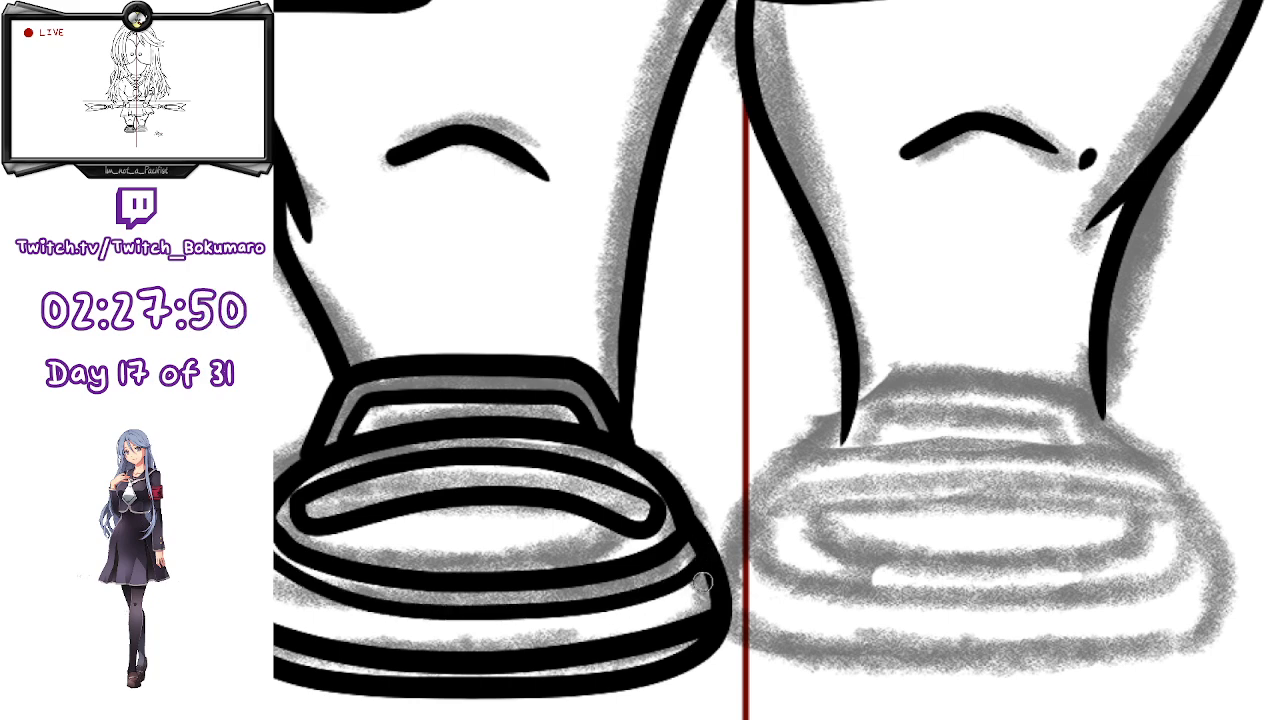
{"action": "key", "text": "ctrl+t"}
{"action": "key", "text": "Escape"}
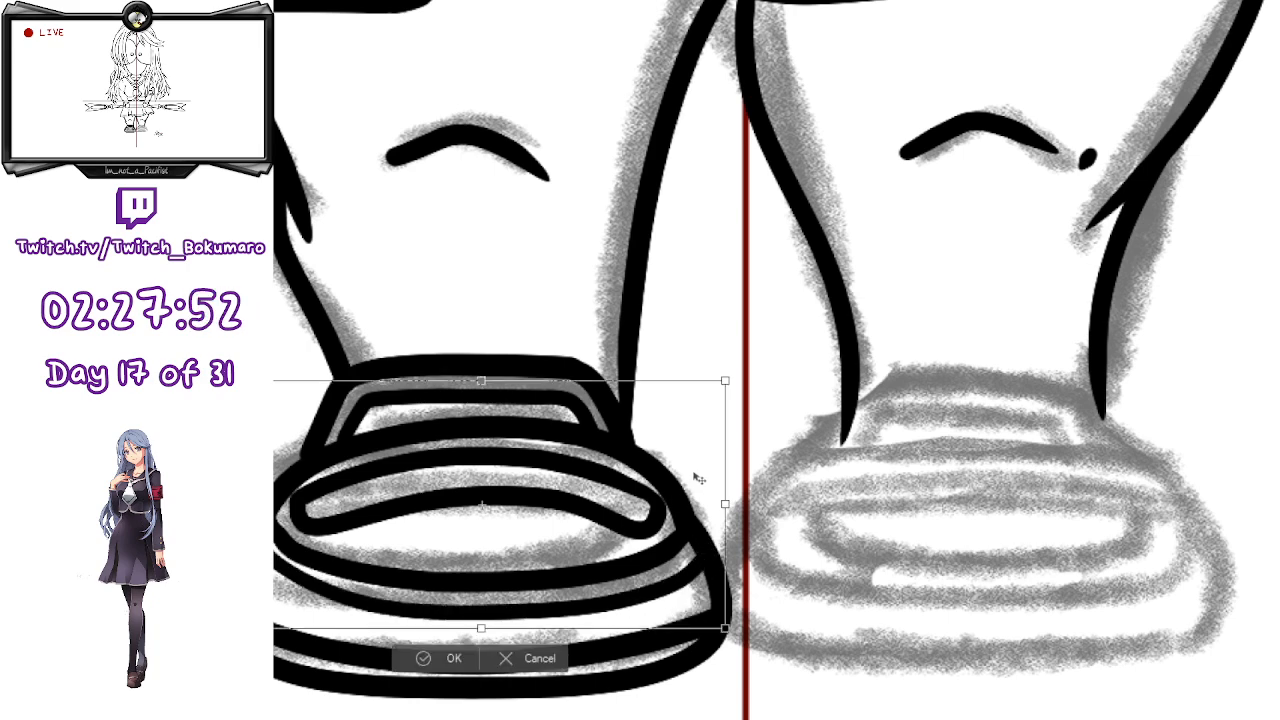
- Lasso the new curve on the lower toe section, rotate it slightly into place and clear the selection
{"action": "left_click_drag", "start_coordinate": [714, 537], "coordinate": [914, 488]}
{"action": "mouse_move", "coordinate": [388, 583]}
{"action": "left_mouse_down"}
{"action": "mouse_move", "coordinate": [772, 645]}
{"action": "mouse_move", "coordinate": [935, 493]}
{"action": "mouse_move", "coordinate": [848, 455]}
{"action": "mouse_move", "coordinate": [398, 448]}
{"action": "left_mouse_up"}
{"action": "key", "text": "ctrl+t"}
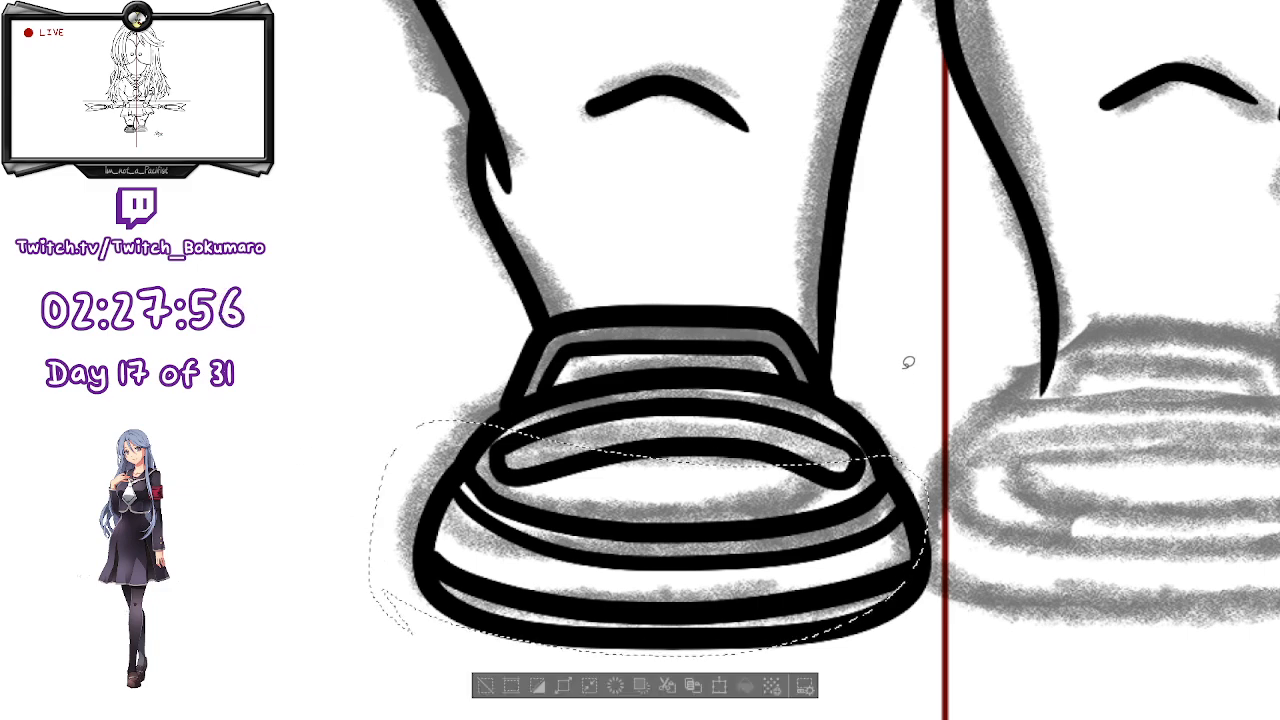
{"action": "left_click_drag", "start_coordinate": [904, 309], "coordinate": [896, 304]}
{"action": "key", "text": "Return"}
{"action": "left_click", "coordinate": [482, 686]}
- Duplicate the finished left-side shoe line art and position the copy over the right-side foot's sketch, level with the original
{"action": "left_click_drag", "start_coordinate": [882, 612], "coordinate": [804, 630]}
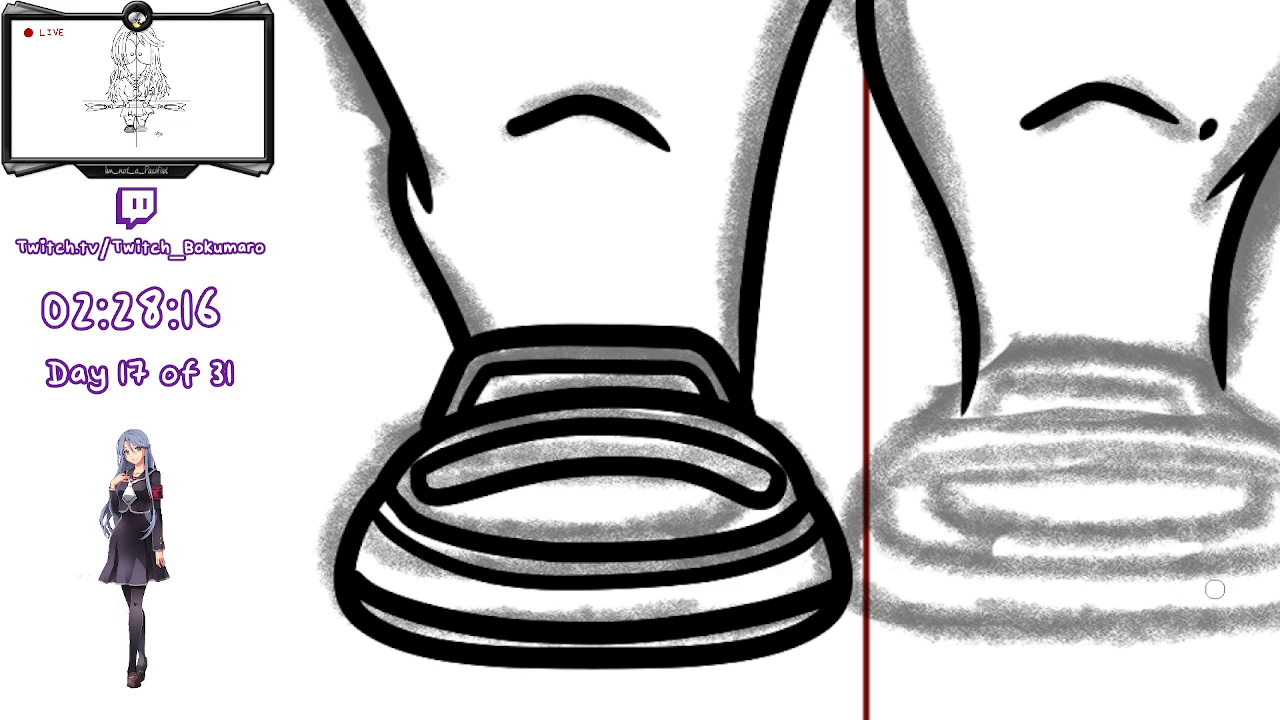
{"action": "left_click_drag", "start_coordinate": [1210, 630], "coordinate": [1176, 655]}
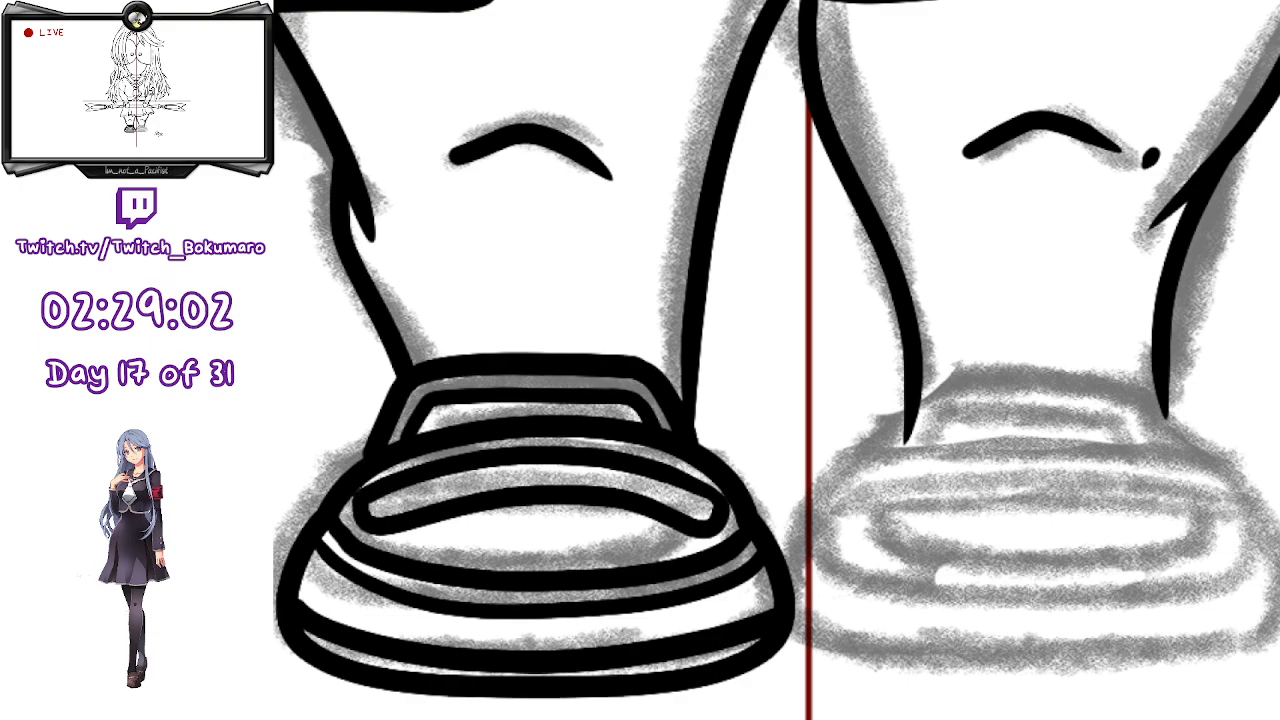
{"action": "key", "text": "ctrl+t"}
{"action": "left_click_drag", "start_coordinate": [537, 525], "coordinate": [1055, 525]}
{"action": "key", "text": "Return"}
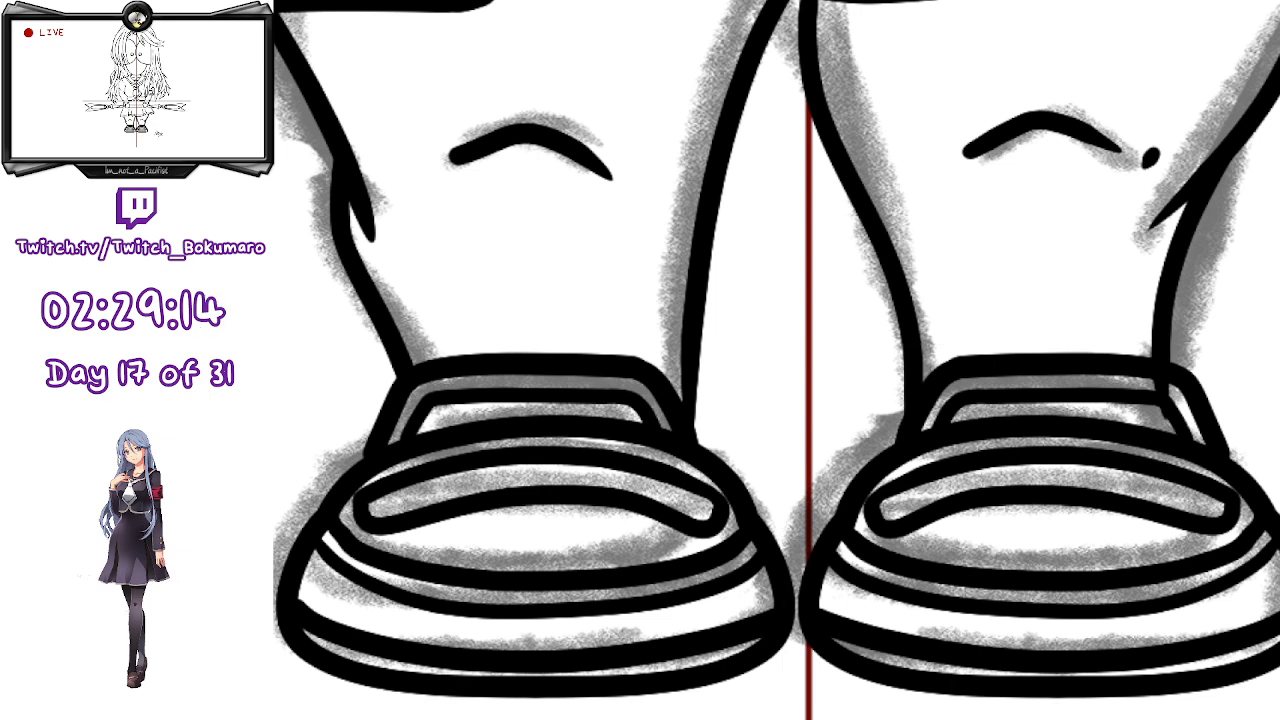
{"action": "key", "text": "ctrl+t"}
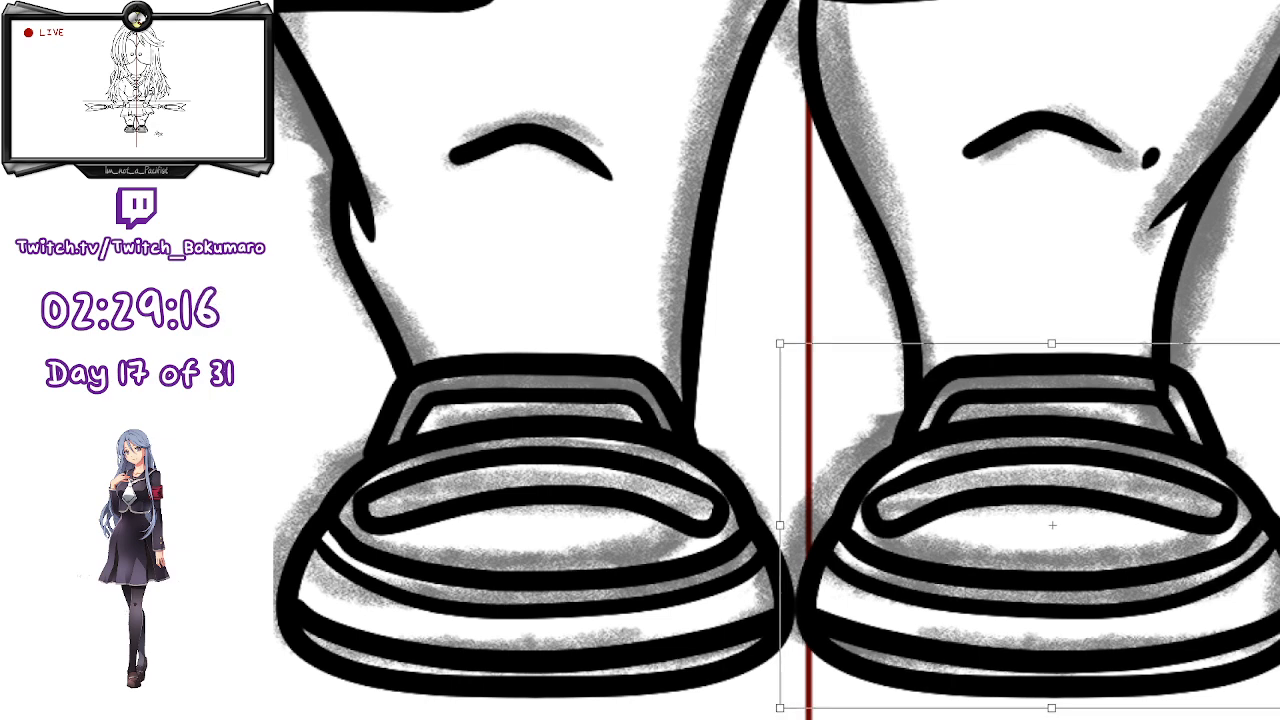
{"action": "key", "text": "Return"}
- Erase the end of the right-side leg's outer contour where it overshoots into the copied shoe's collar
{"action": "scroll", "coordinate": [1168, 628], "scroll_direction": "down", "scroll_amount": 2}
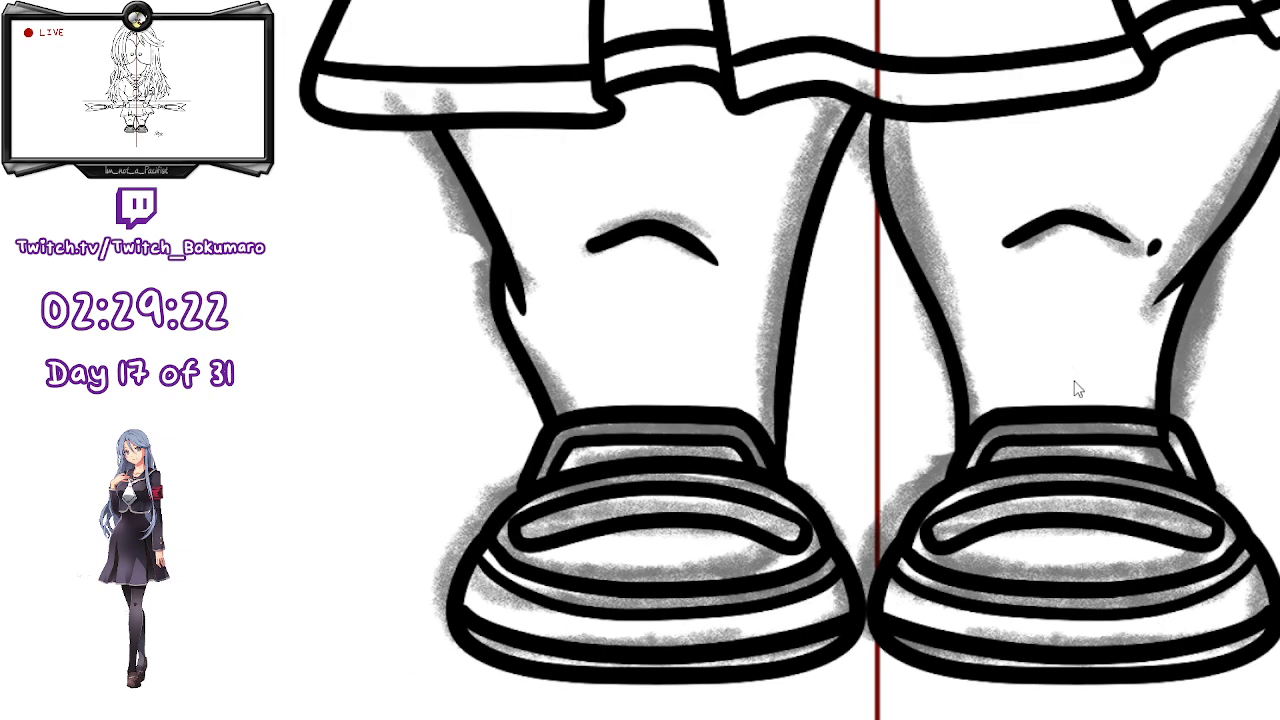
{"action": "left_click", "coordinate": [1173, 371]}
{"action": "key", "text": "e"}
{"action": "left_click", "coordinate": [1163, 443]}
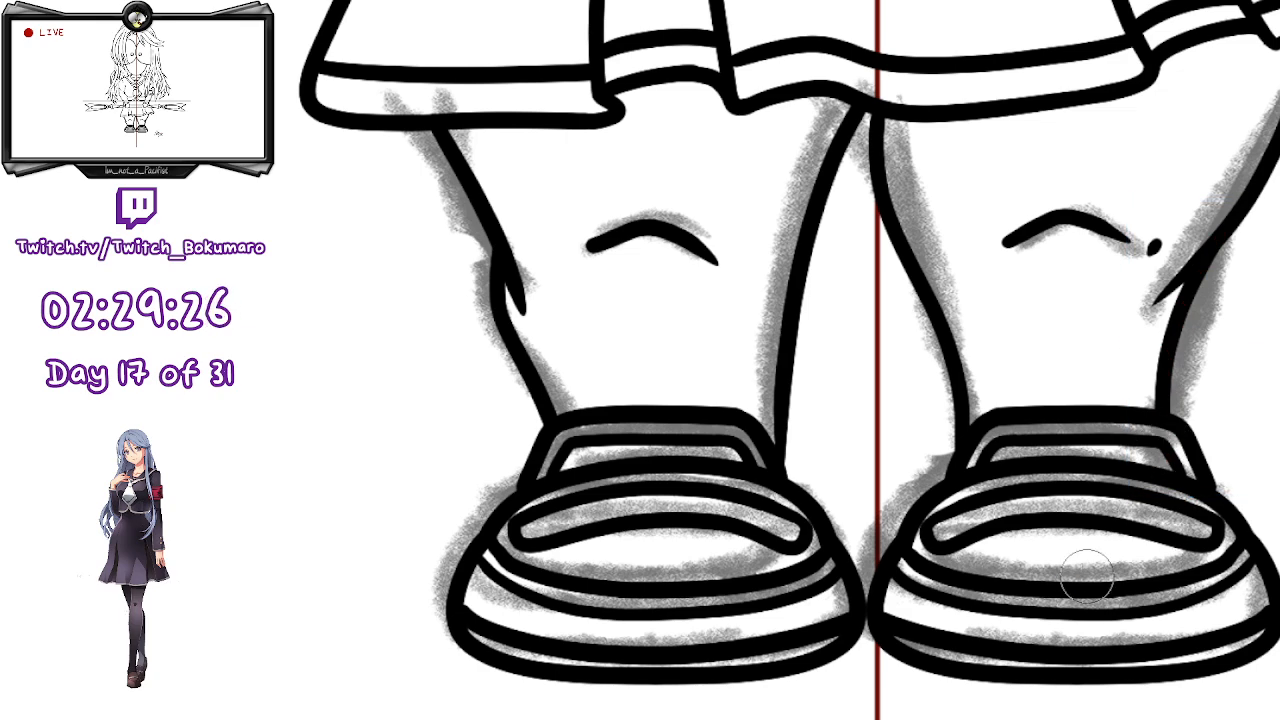
- Examine the line art of both shoes, the skirt hem and the spot where the right-side leg meets it
{"action": "scroll", "coordinate": [1023, 491], "scroll_direction": "down", "scroll_amount": 2}
{"action": "scroll", "coordinate": [1025, 492], "scroll_direction": "down", "scroll_amount": 1}
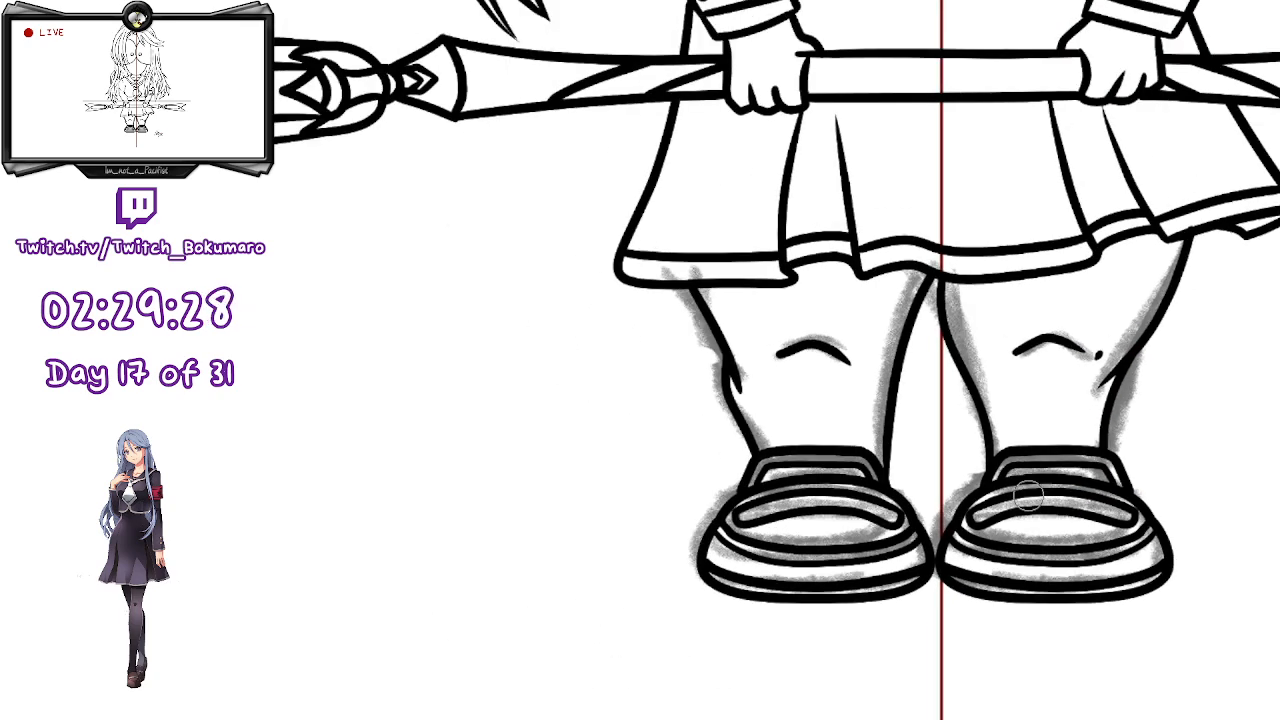
{"action": "left_click_drag", "start_coordinate": [1065, 243], "coordinate": [989, 391]}
{"action": "scroll", "coordinate": [989, 391], "scroll_direction": "up", "scroll_amount": 1}
{"action": "scroll", "coordinate": [989, 391], "scroll_direction": "up", "scroll_amount": 4}
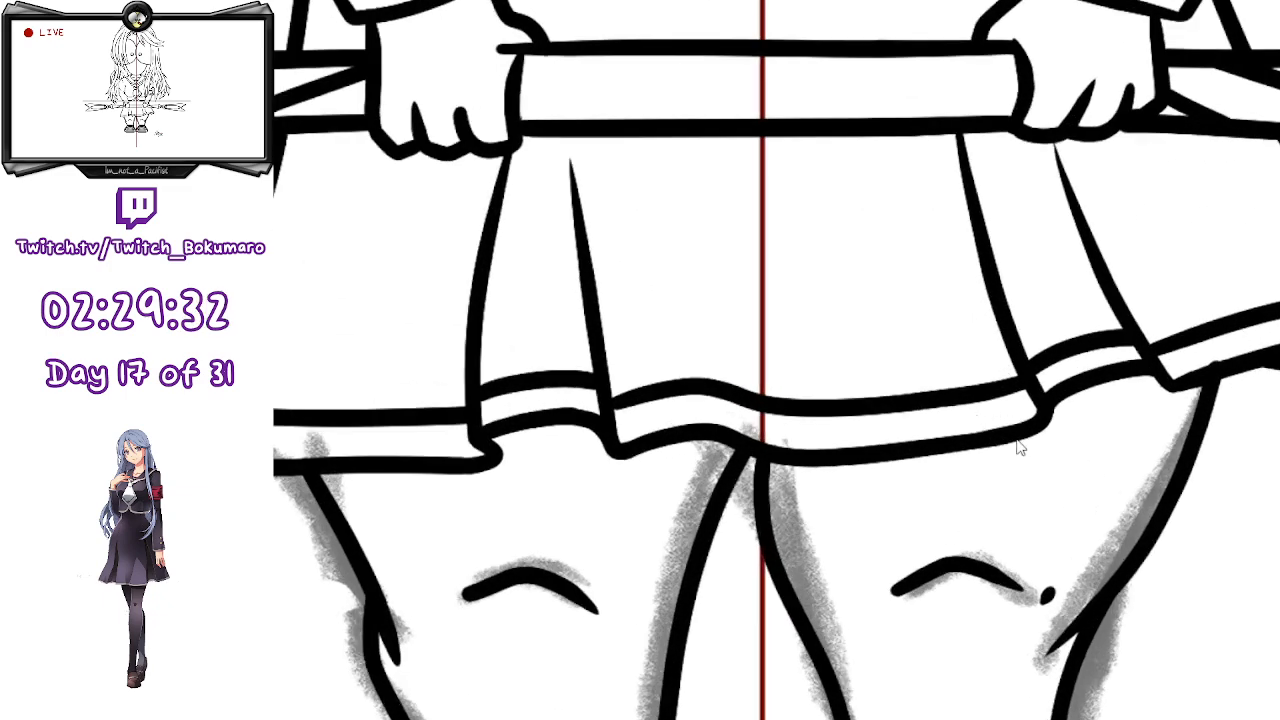
{"action": "left_click", "coordinate": [1179, 503], "text": "ctrl"}
{"action": "left_click", "coordinate": [1219, 339]}
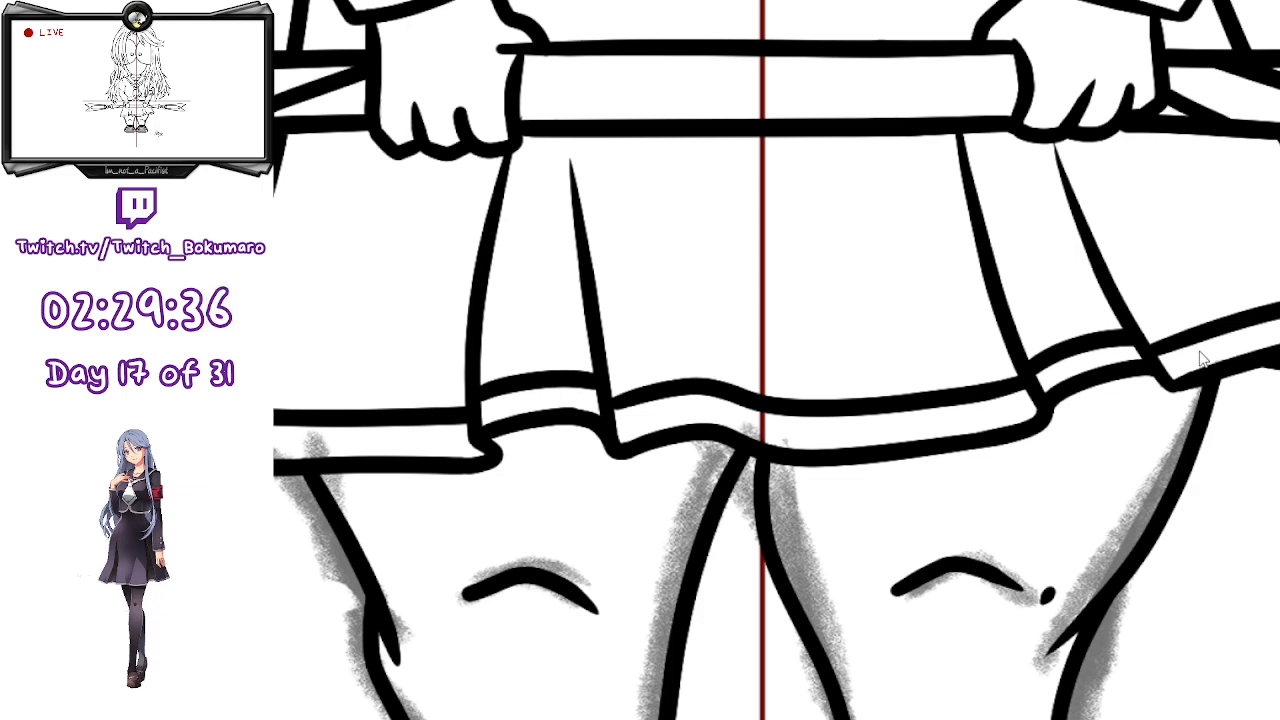
{"action": "scroll", "coordinate": [1203, 360], "scroll_direction": "down", "scroll_amount": 5}
{"action": "mouse_move", "coordinate": [1080, 375]}
{"action": "left_mouse_down"}
{"action": "mouse_move", "coordinate": [994, 543]}
{"action": "mouse_move", "coordinate": [937, 612]}
{"action": "left_mouse_up"}
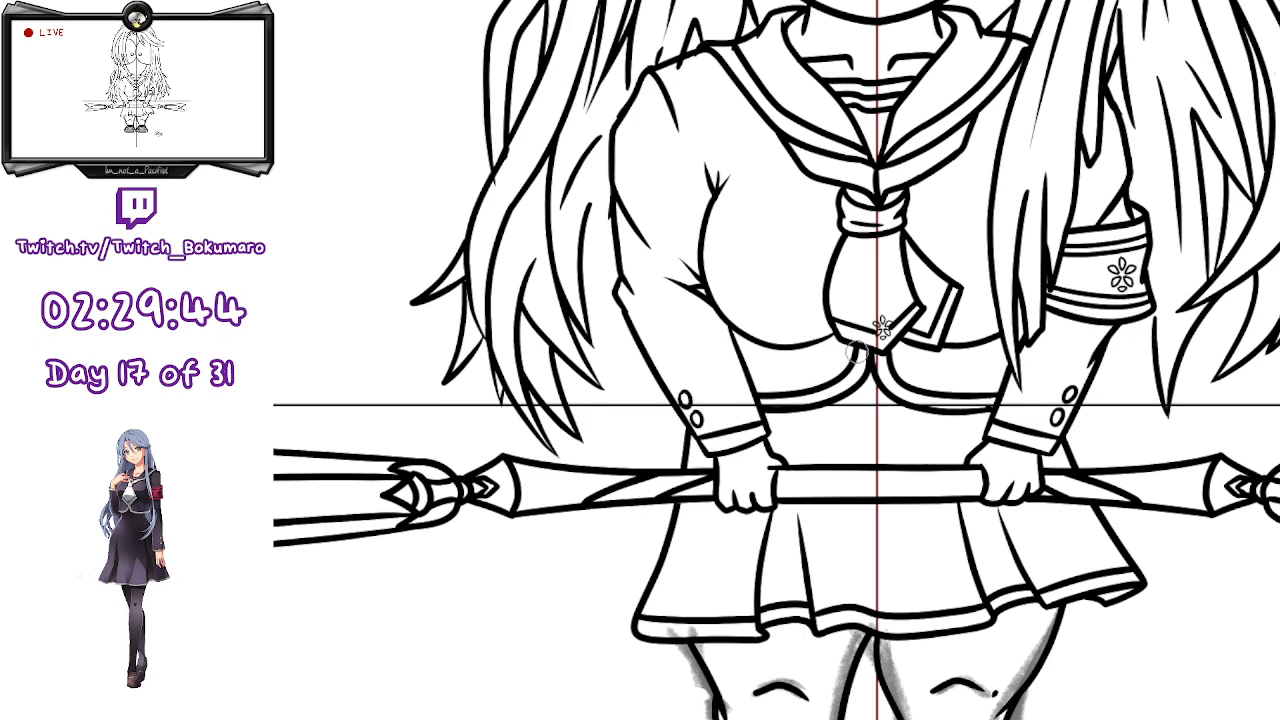
- Hide the rough sketch and check the inked lines of the whole figure and the hair beside the left-side shoulder
{"action": "scroll", "coordinate": [878, 340], "scroll_direction": "down", "scroll_amount": 4}
{"action": "left_click_drag", "start_coordinate": [880, 333], "coordinate": [816, 498]}
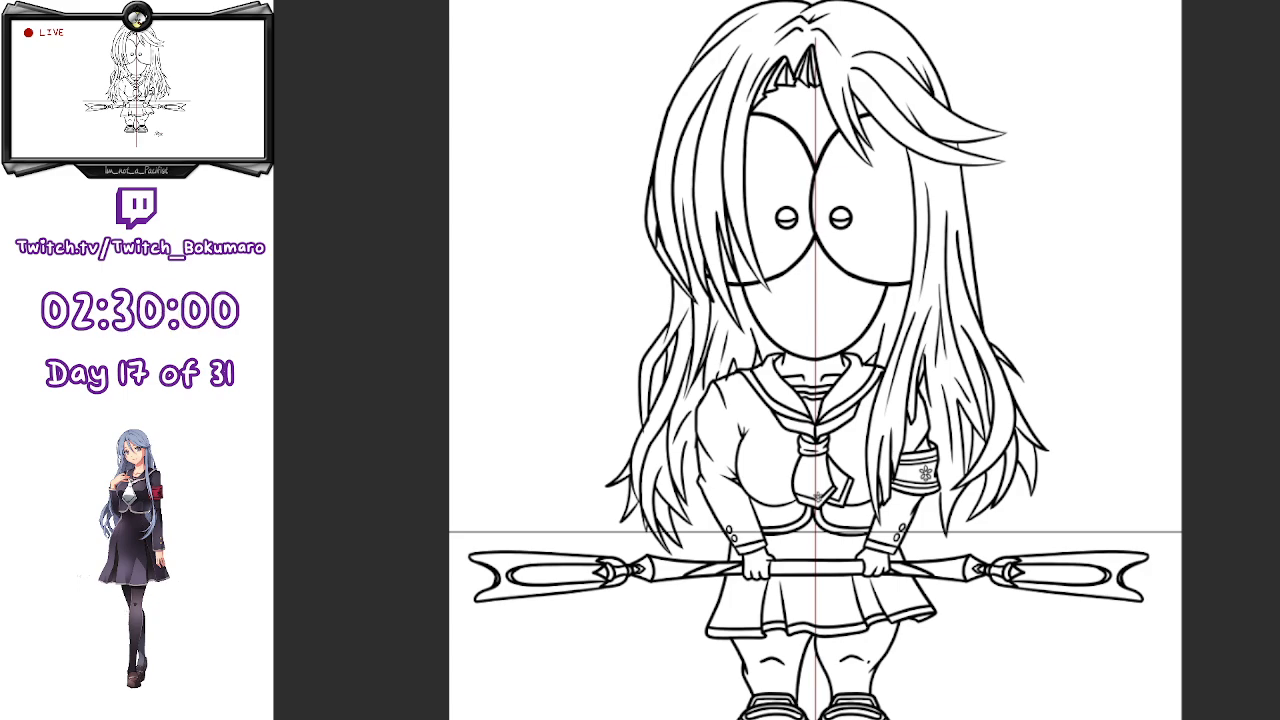
{"action": "scroll", "coordinate": [712, 376], "scroll_direction": "up", "scroll_amount": 5}
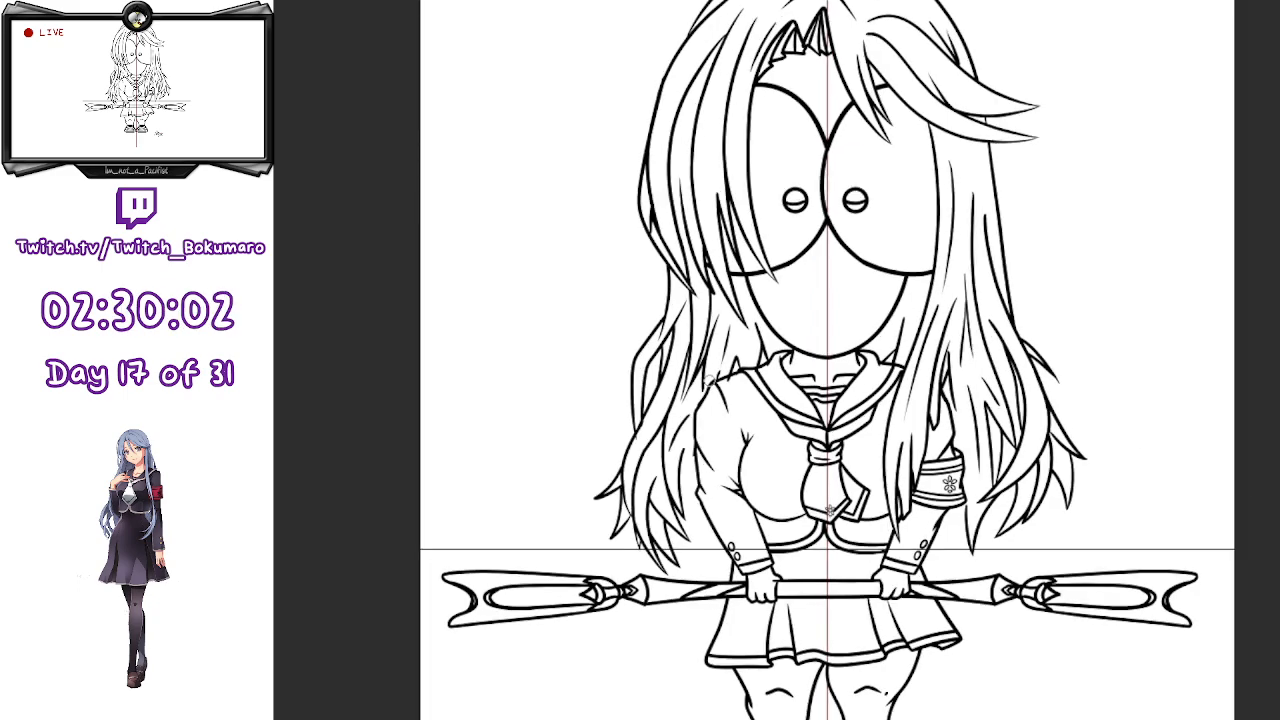
{"action": "scroll", "coordinate": [712, 376], "scroll_direction": "up", "scroll_amount": 2}
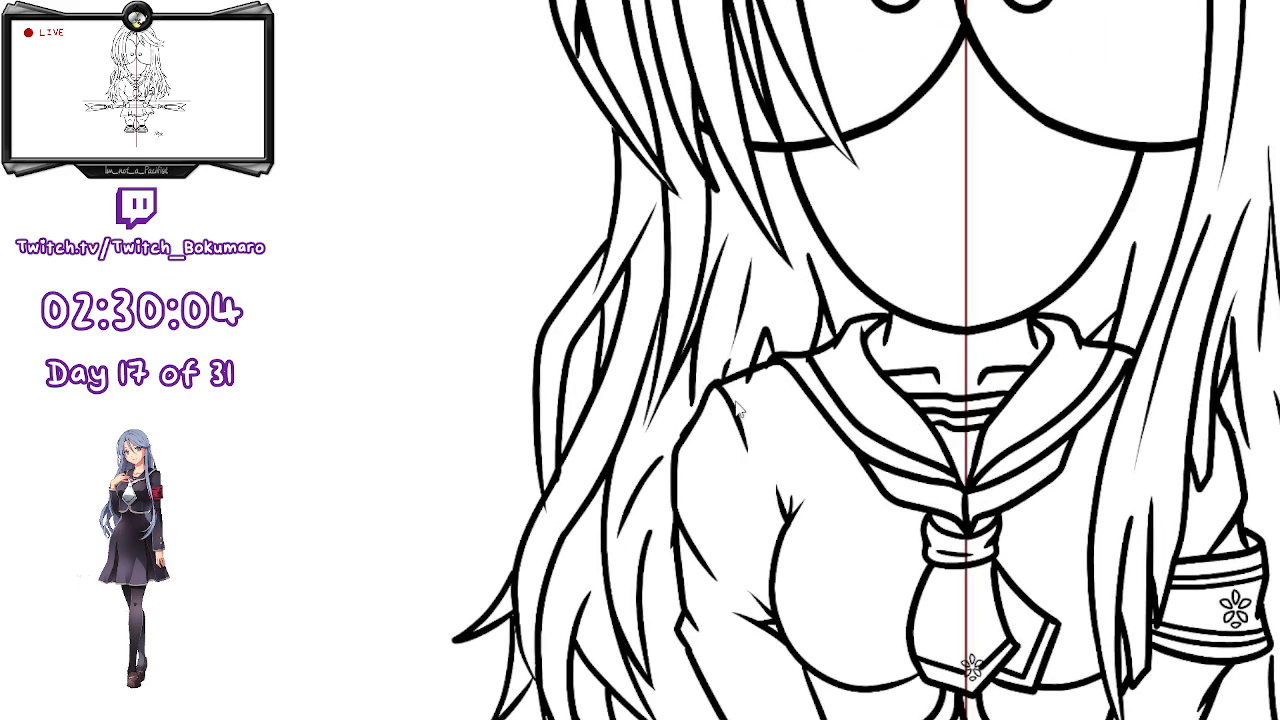
{"action": "left_click", "coordinate": [558, 440]}
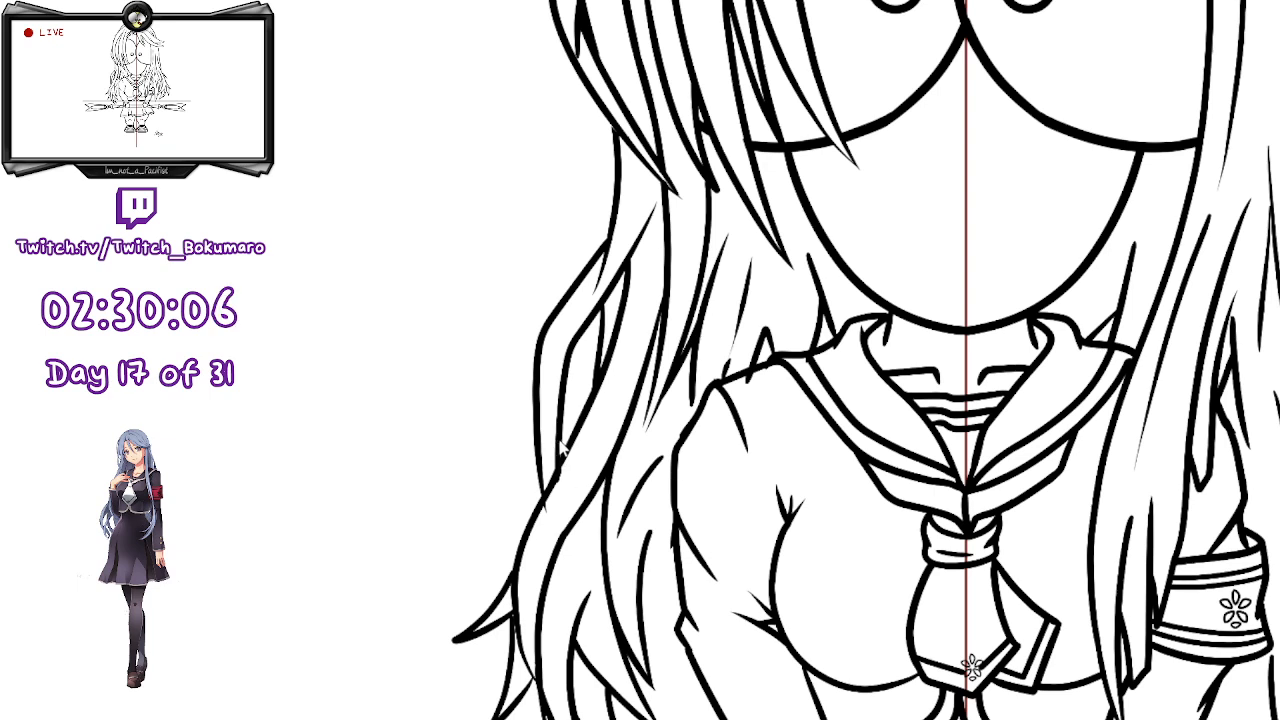
- Smooth the overlapping line ends in the hair strand beside the left-side shoulder and in that sleeve's outer contour by moving their control points
{"action": "key", "text": "e"}
{"action": "left_click_drag", "start_coordinate": [551, 516], "coordinate": [553, 503]}
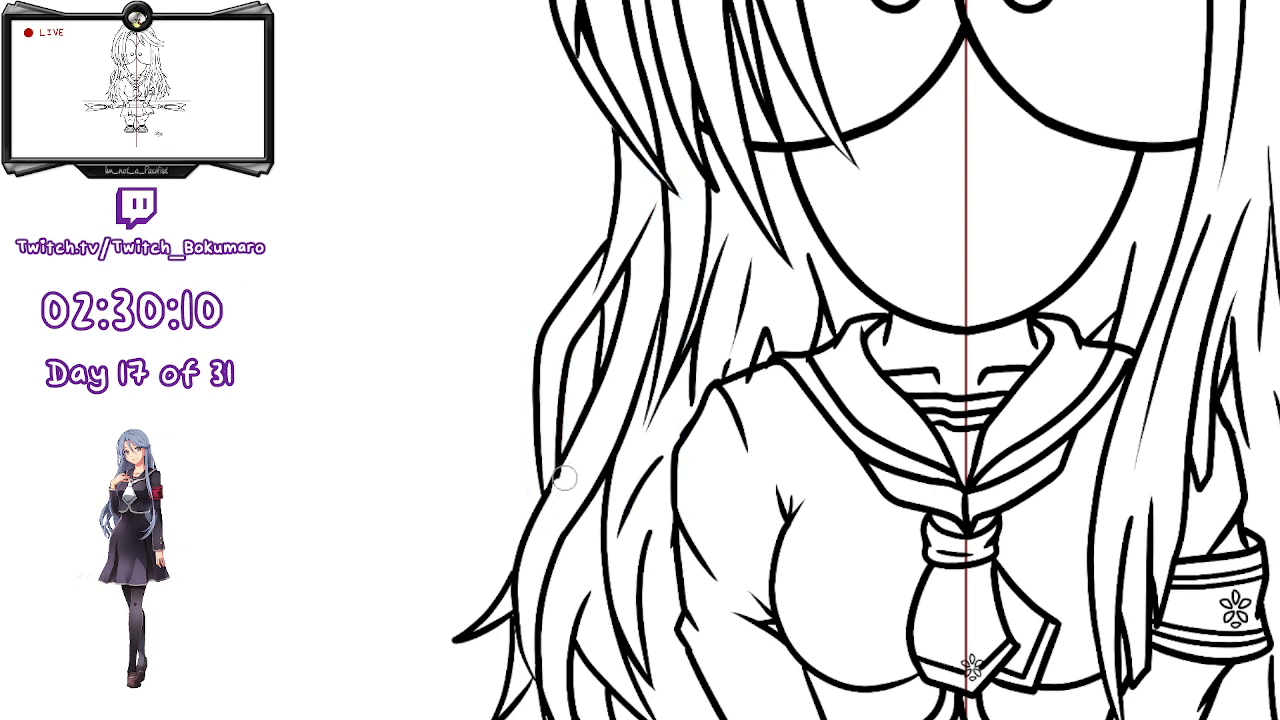
{"action": "scroll", "coordinate": [551, 511], "scroll_direction": "up", "scroll_amount": 5}
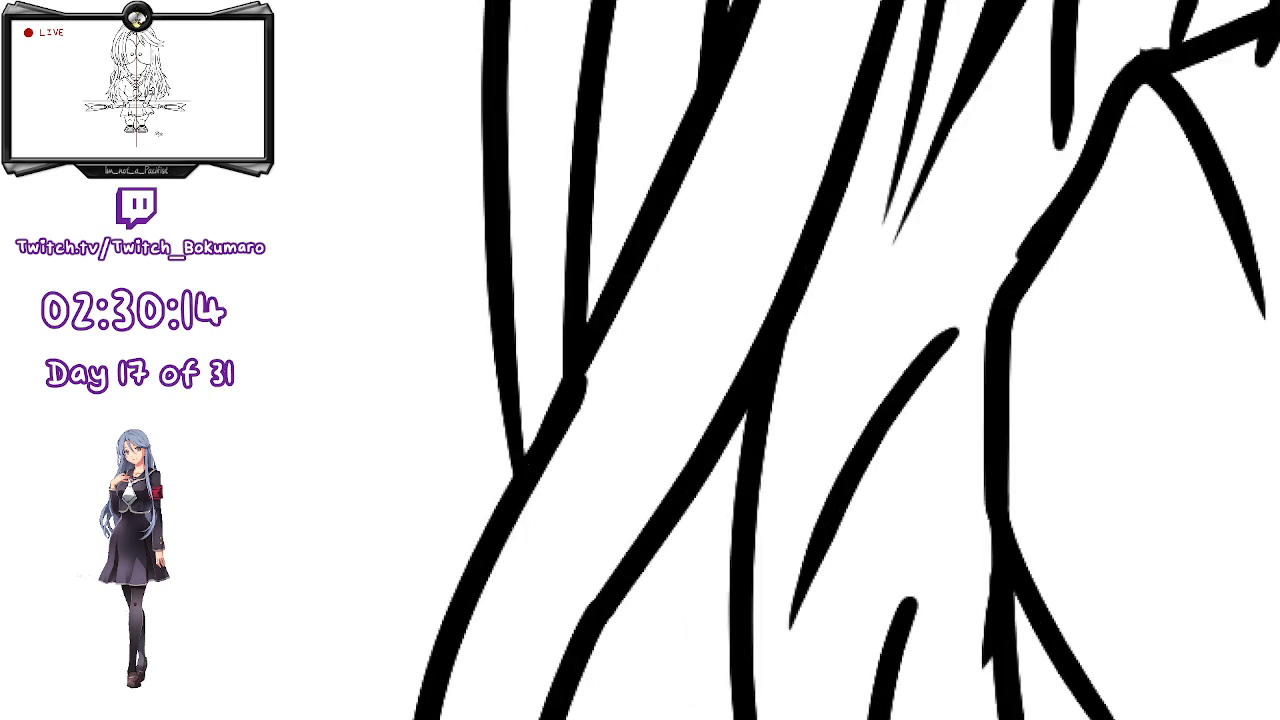
{"action": "left_click", "coordinate": [583, 385]}
{"action": "left_click_drag", "start_coordinate": [583, 380], "coordinate": [624, 280]}
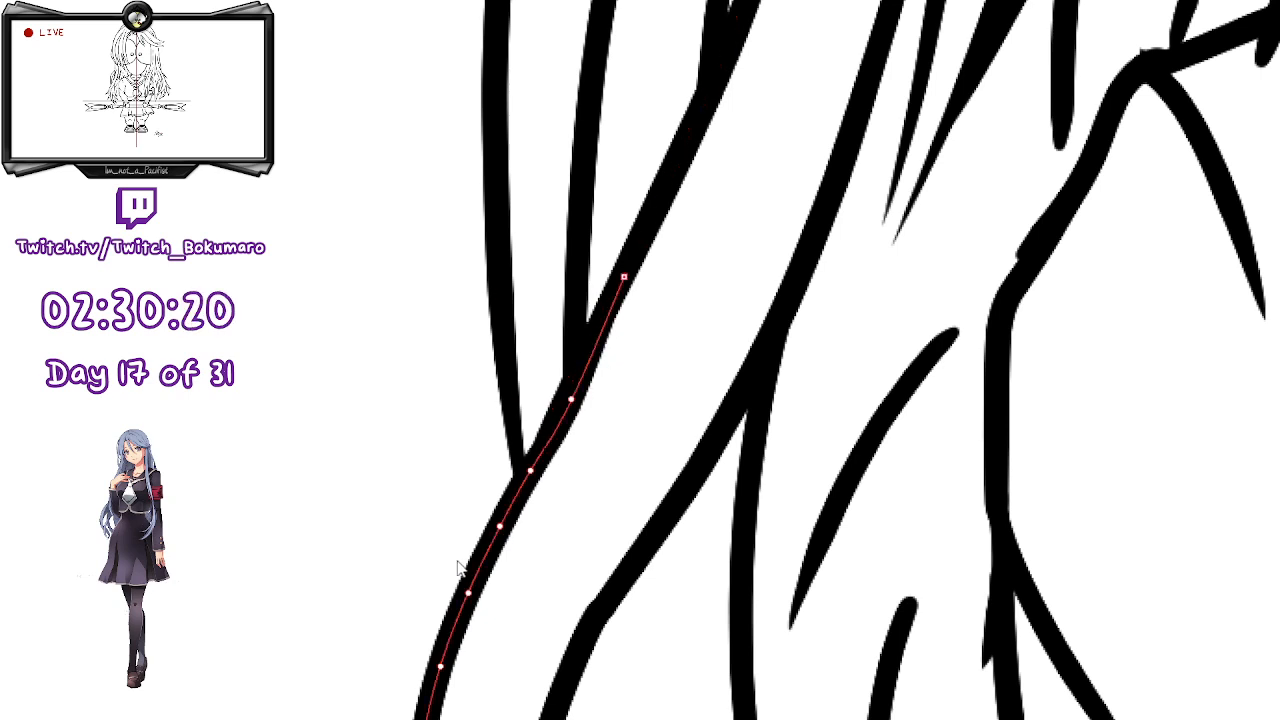
{"action": "mouse_move", "coordinate": [1019, 257]}
{"action": "left_mouse_down"}
{"action": "mouse_move", "coordinate": [1003, 309]}
{"action": "mouse_move", "coordinate": [1015, 281]}
{"action": "left_mouse_up"}
{"action": "left_click_drag", "start_coordinate": [1042, 235], "coordinate": [1044, 242]}
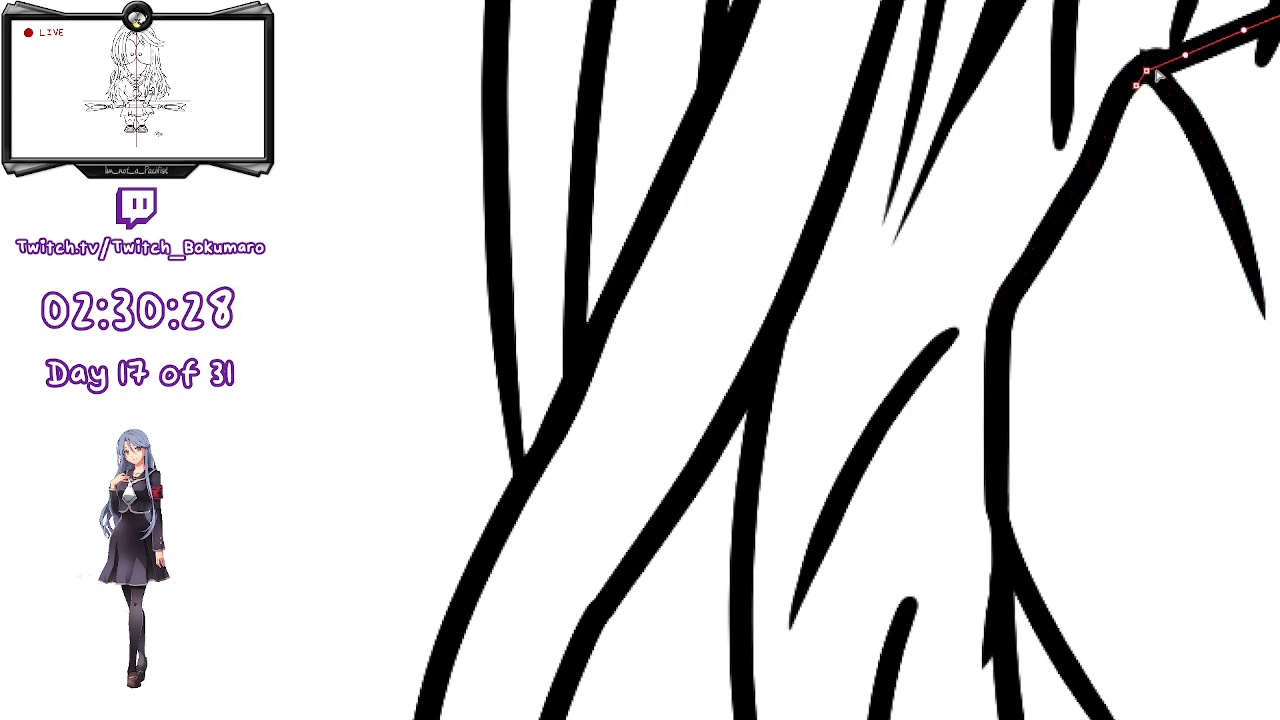
- Try to remove the bump at the peak of the left-side shoulder by moving the contour's control point
{"action": "left_click_drag", "start_coordinate": [1148, 231], "coordinate": [915, 484]}
{"action": "scroll", "coordinate": [960, 360], "scroll_direction": "up", "scroll_amount": 5}
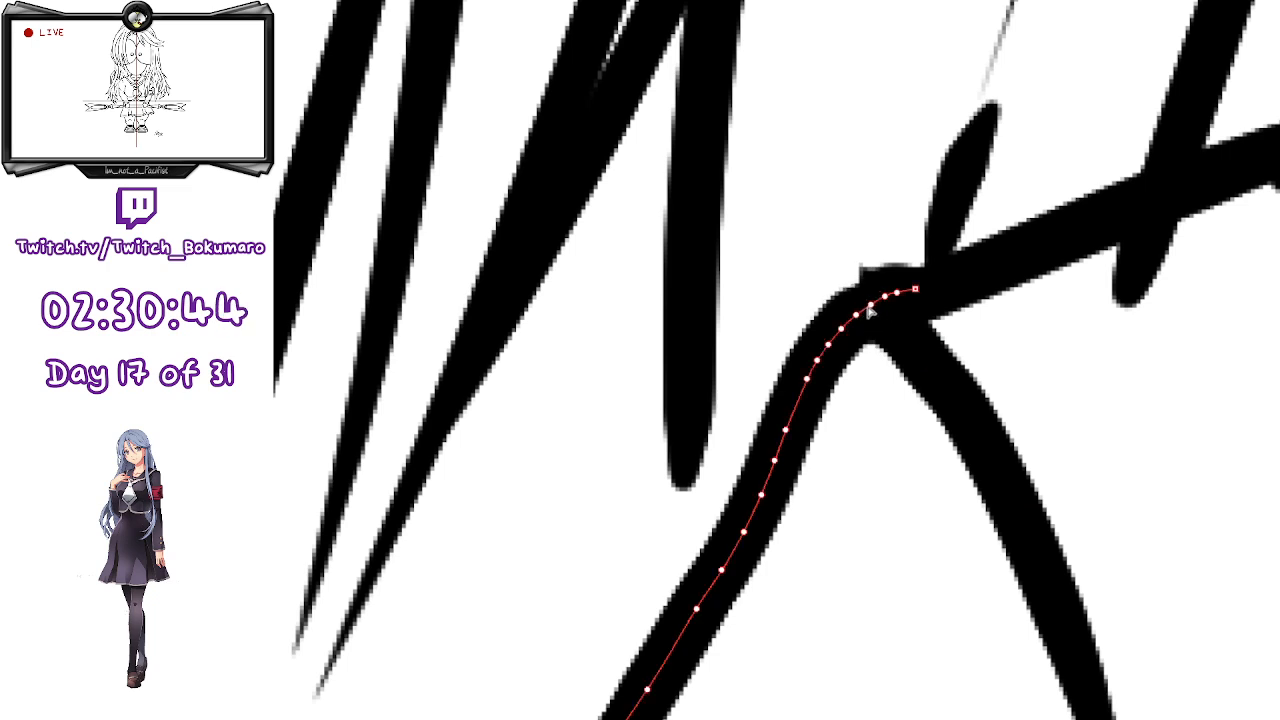
{"action": "left_click_drag", "start_coordinate": [870, 306], "coordinate": [832, 34]}
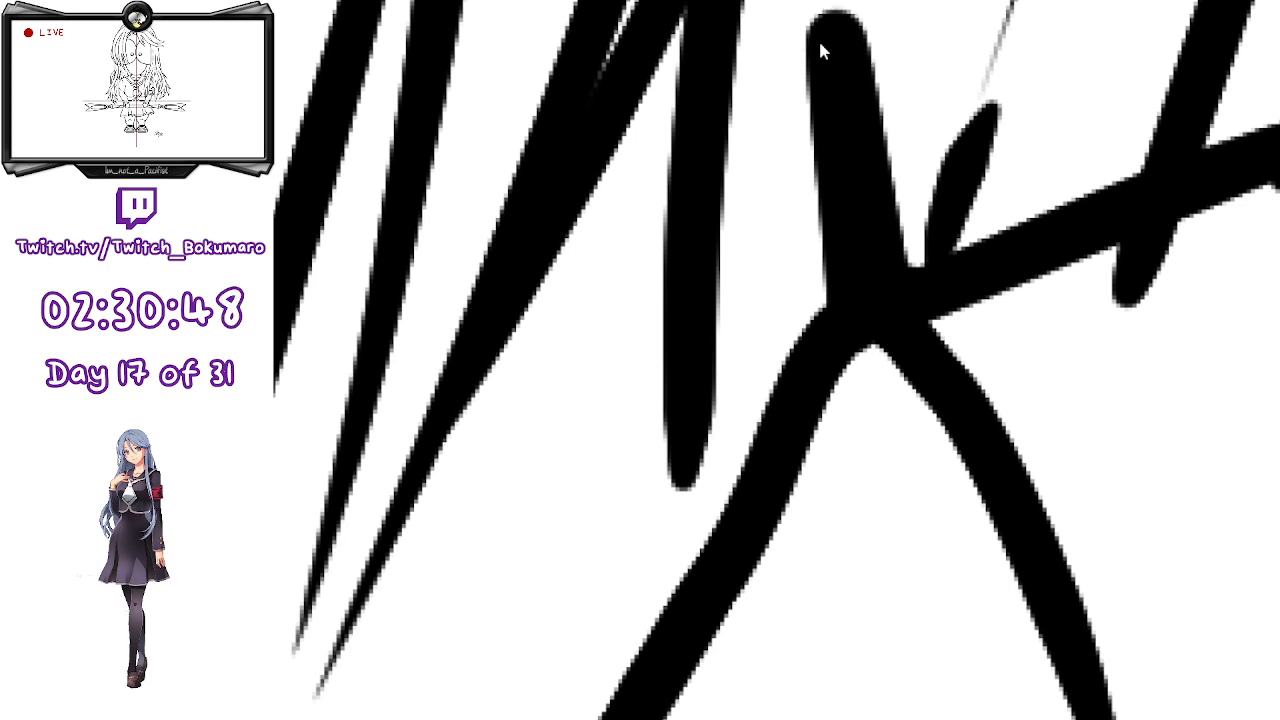
{"action": "key", "text": "ctrl+z"}
- Try to erase the small bump on the peak of the left-side shoulder with a much smaller eraser
{"action": "key", "text": "e"}
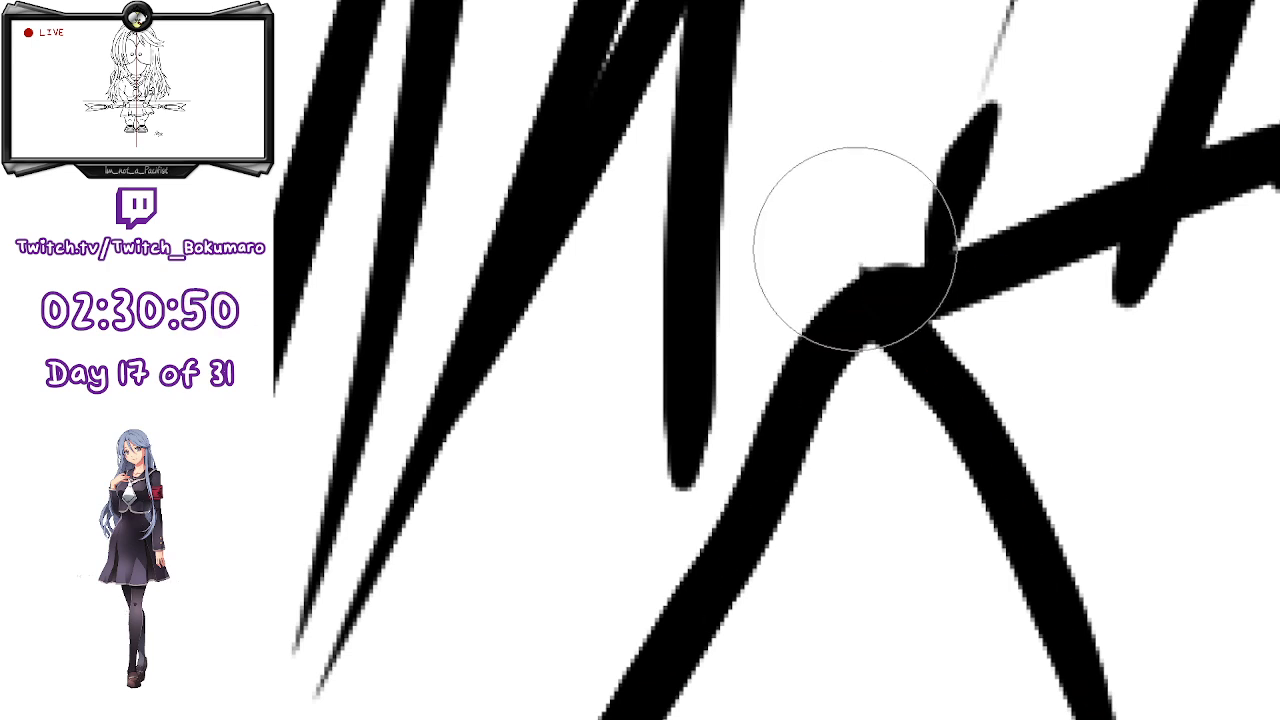
{"action": "key", "text": "bracketleft"}
{"action": "key", "text": "bracketleft"}
{"action": "key", "text": "bracketleft"}
{"action": "key", "text": "bracketleft"}
{"action": "key", "text": "bracketleft"}
{"action": "key", "text": "bracketleft"}
{"action": "key", "text": "bracketleft"}
{"action": "key", "text": "bracketleft"}
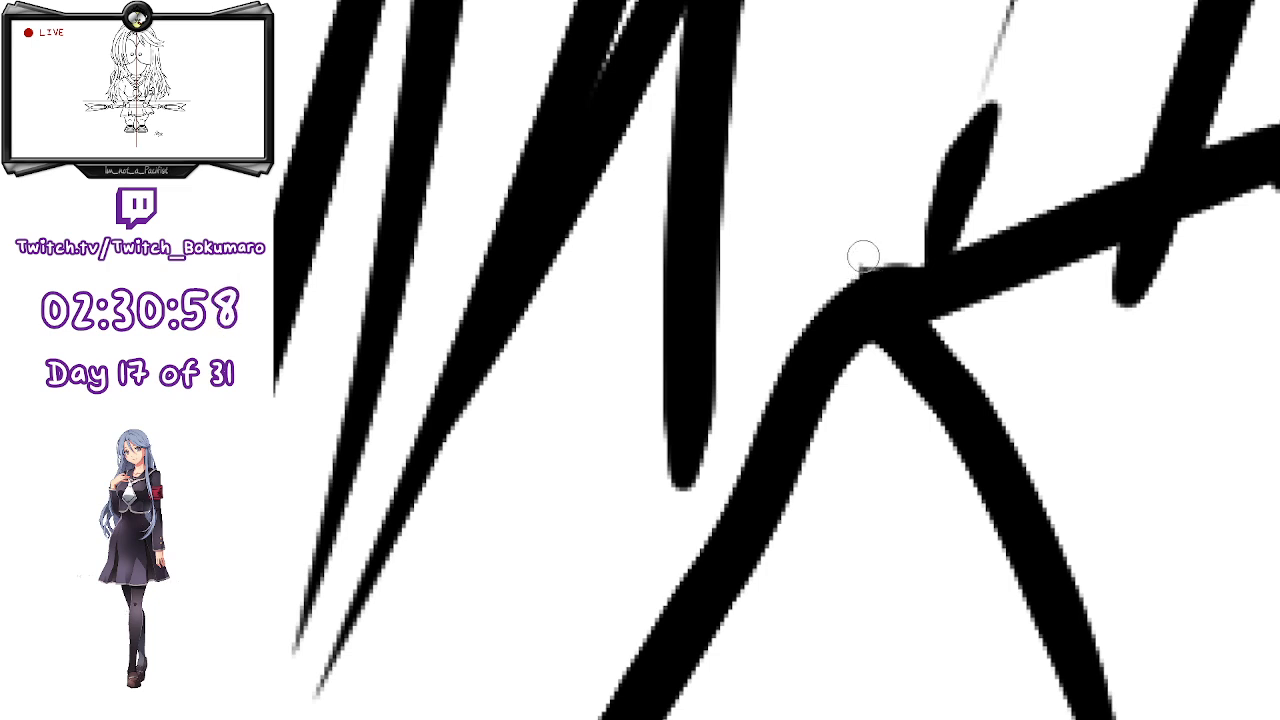
{"action": "scroll", "coordinate": [825, 258], "scroll_direction": "up", "scroll_amount": 4}
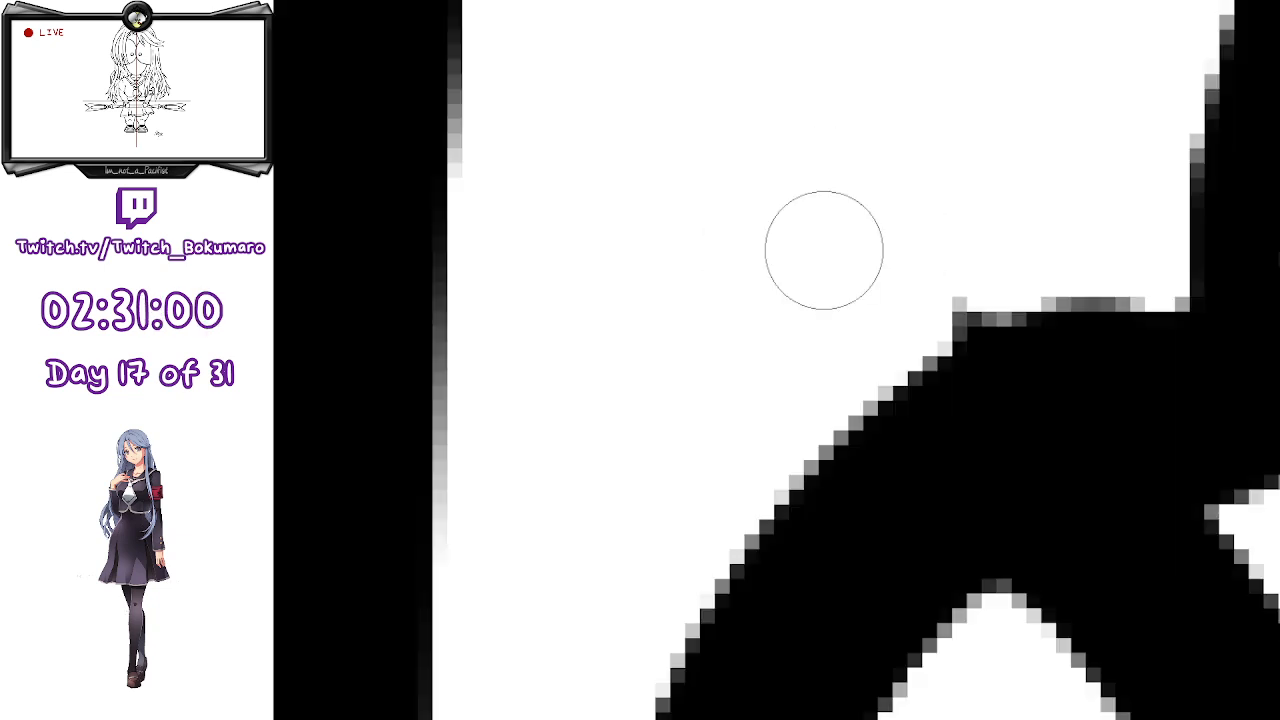
{"action": "left_click_drag", "start_coordinate": [1162, 463], "coordinate": [1054, 431]}
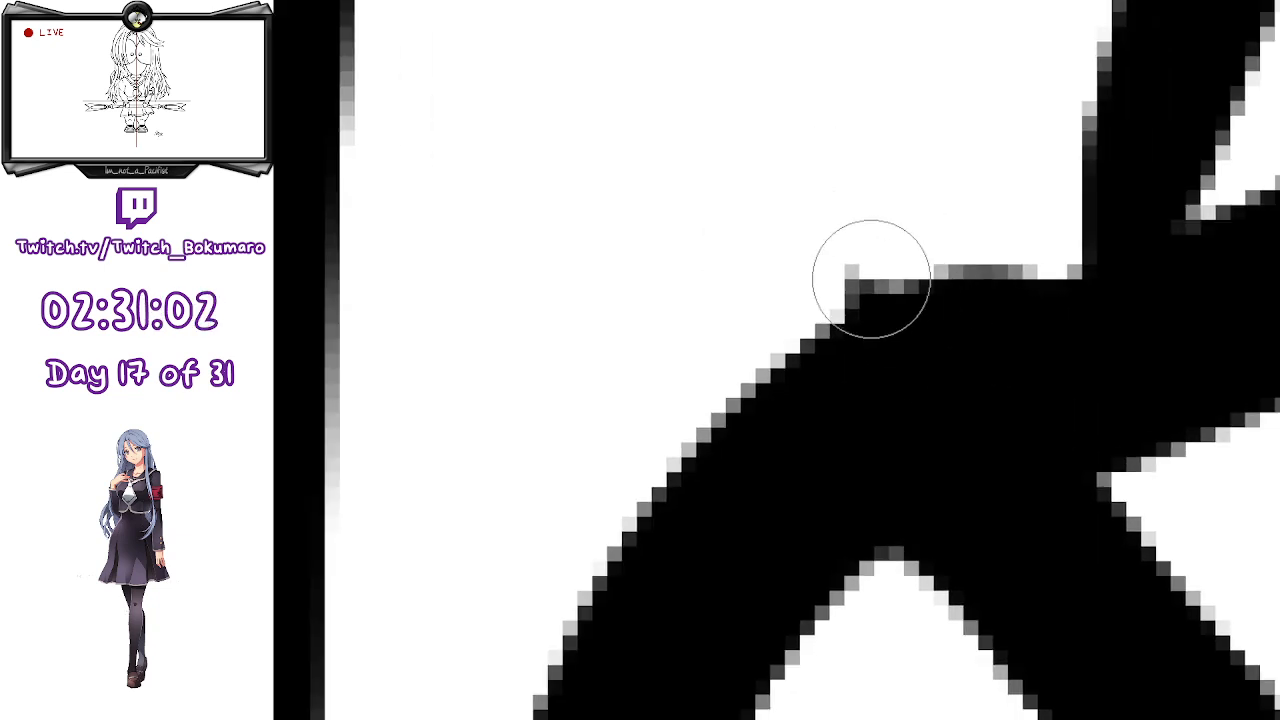
{"action": "left_click_drag", "start_coordinate": [831, 240], "coordinate": [871, 294]}
{"action": "left_click_drag", "start_coordinate": [850, 249], "coordinate": [874, 288]}
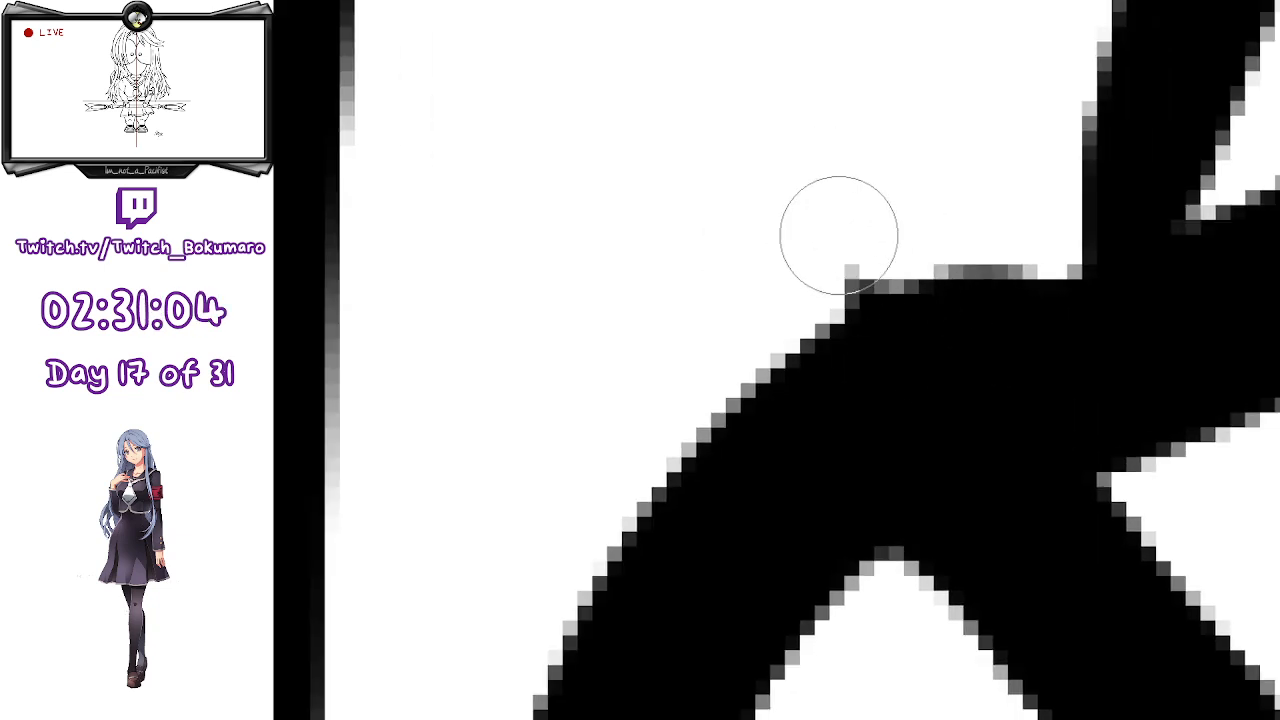
{"action": "left_click_drag", "start_coordinate": [849, 226], "coordinate": [868, 305]}
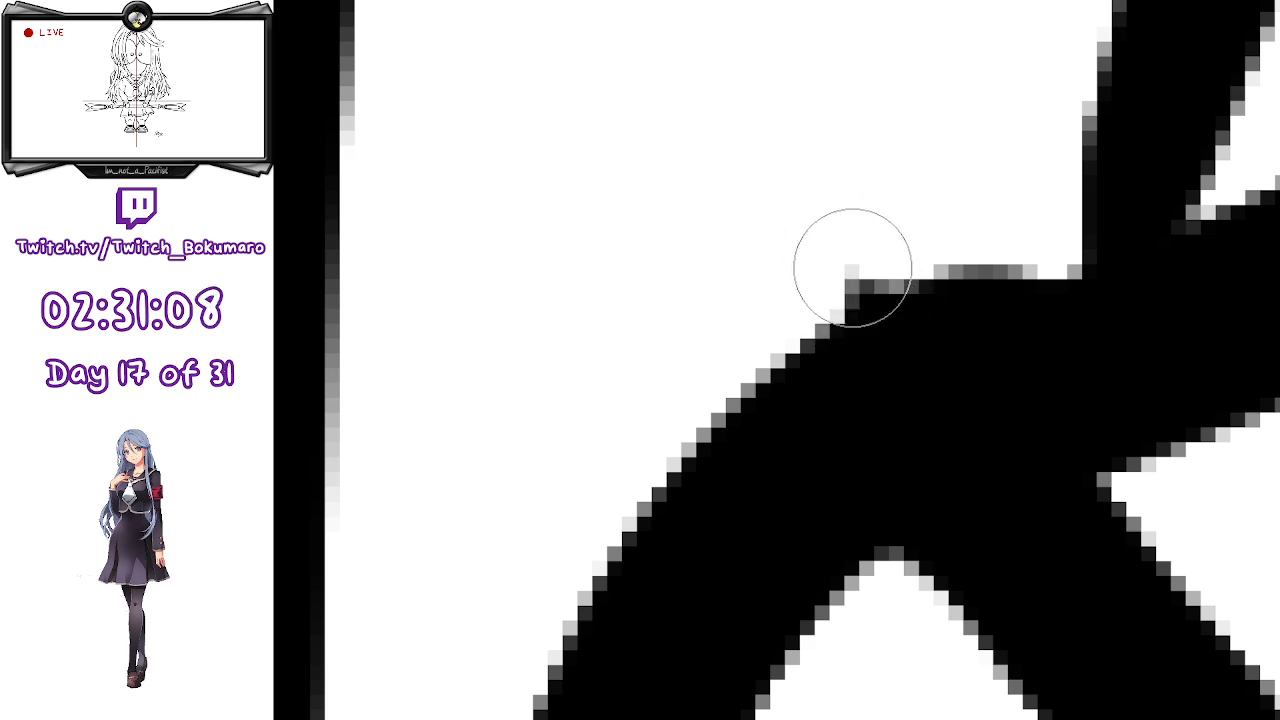
{"action": "left_click_drag", "start_coordinate": [873, 320], "coordinate": [845, 248]}
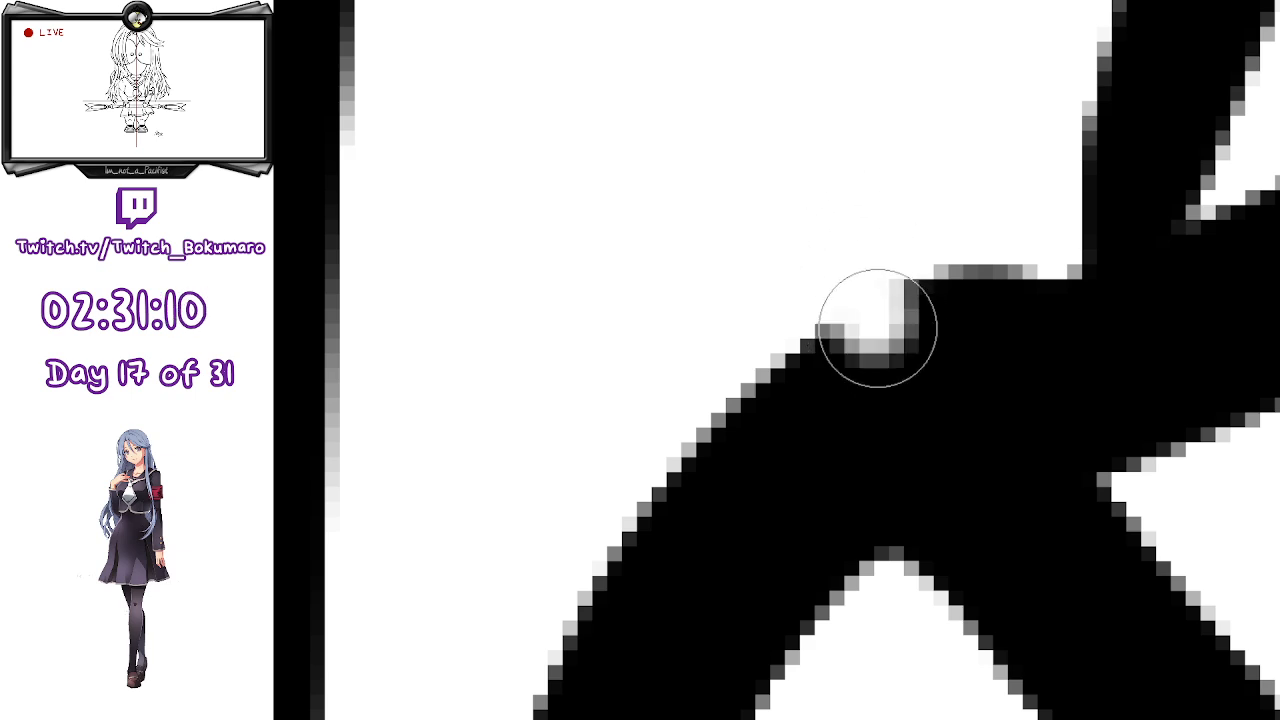
{"action": "left_click_drag", "start_coordinate": [863, 328], "coordinate": [848, 253]}
{"action": "mouse_move", "coordinate": [873, 331]}
{"action": "left_mouse_down"}
{"action": "mouse_move", "coordinate": [859, 286]}
{"action": "mouse_move", "coordinate": [880, 342]}
{"action": "mouse_move", "coordinate": [850, 263]}
{"action": "mouse_move", "coordinate": [877, 339]}
{"action": "left_mouse_up"}
{"action": "mouse_move", "coordinate": [864, 282]}
{"action": "left_mouse_down"}
{"action": "mouse_move", "coordinate": [877, 326]}
{"action": "mouse_move", "coordinate": [847, 251]}
{"action": "mouse_move", "coordinate": [897, 358]}
{"action": "left_mouse_up"}
{"action": "key", "text": "ctrl+z"}
{"action": "key", "text": "ctrl+z"}
{"action": "key", "text": "ctrl+z"}
{"action": "key", "text": "ctrl+z"}
{"action": "left_click_drag", "start_coordinate": [869, 304], "coordinate": [889, 254]}
{"action": "key", "text": "ctrl+z"}
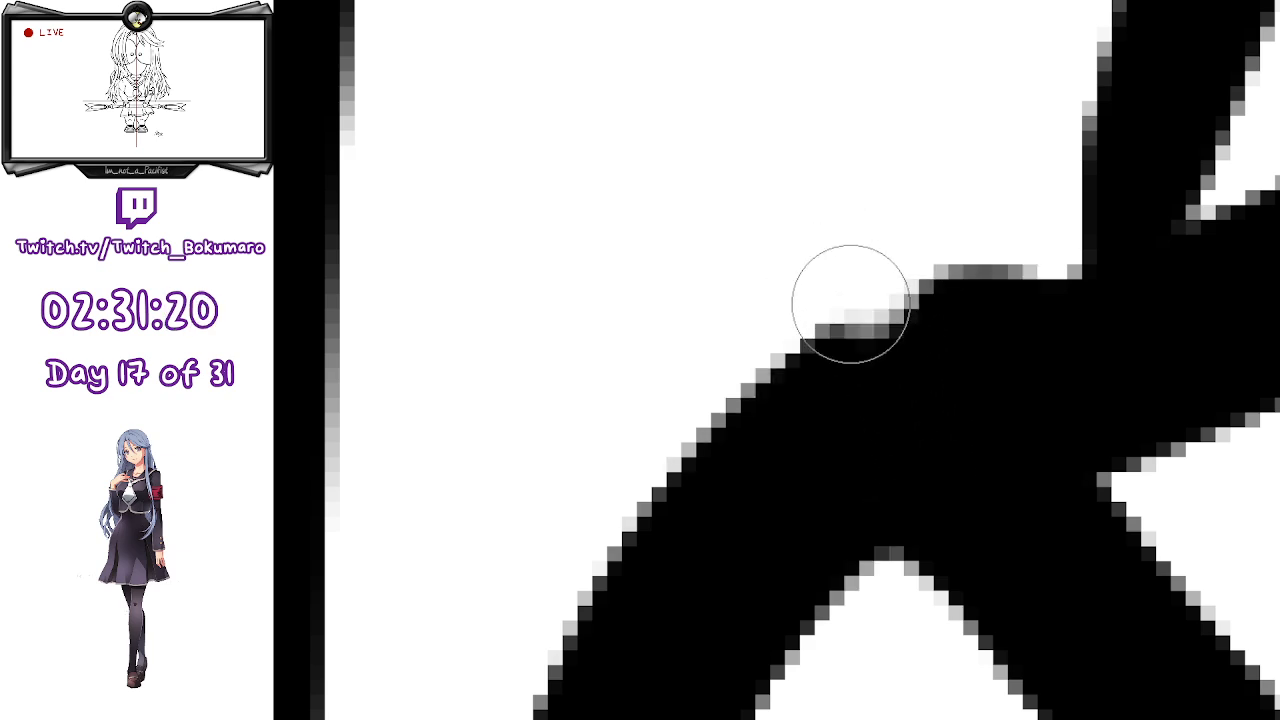
{"action": "mouse_move", "coordinate": [890, 307]}
{"action": "left_mouse_down"}
{"action": "mouse_move", "coordinate": [866, 303]}
{"action": "mouse_move", "coordinate": [883, 249]}
{"action": "mouse_move", "coordinate": [925, 290]}
{"action": "left_mouse_up"}
{"action": "key", "text": "ctrl+z"}
{"action": "key", "text": "ctrl+z"}
{"action": "key", "text": "ctrl+z"}
{"action": "mouse_move", "coordinate": [846, 274]}
{"action": "left_mouse_down"}
{"action": "mouse_move", "coordinate": [848, 308]}
{"action": "mouse_move", "coordinate": [903, 257]}
{"action": "mouse_move", "coordinate": [903, 229]}
{"action": "left_mouse_up"}
{"action": "key", "text": "ctrl+z"}
{"action": "key", "text": "ctrl+z"}
{"action": "key", "text": "ctrl+z"}
{"action": "left_click_drag", "start_coordinate": [874, 318], "coordinate": [889, 342]}
{"action": "key", "text": "ctrl+z"}
{"action": "left_click_drag", "start_coordinate": [850, 262], "coordinate": [863, 306]}
{"action": "key", "text": "ctrl+z"}
{"action": "key", "text": "ctrl+z"}
{"action": "mouse_move", "coordinate": [846, 241]}
{"action": "left_mouse_down"}
{"action": "mouse_move", "coordinate": [883, 319]}
{"action": "mouse_move", "coordinate": [858, 299]}
{"action": "mouse_move", "coordinate": [862, 266]}
{"action": "mouse_move", "coordinate": [870, 332]}
{"action": "left_mouse_up"}
{"action": "key", "text": "ctrl+z"}
{"action": "key", "text": "ctrl+z"}
{"action": "key", "text": "ctrl+z"}
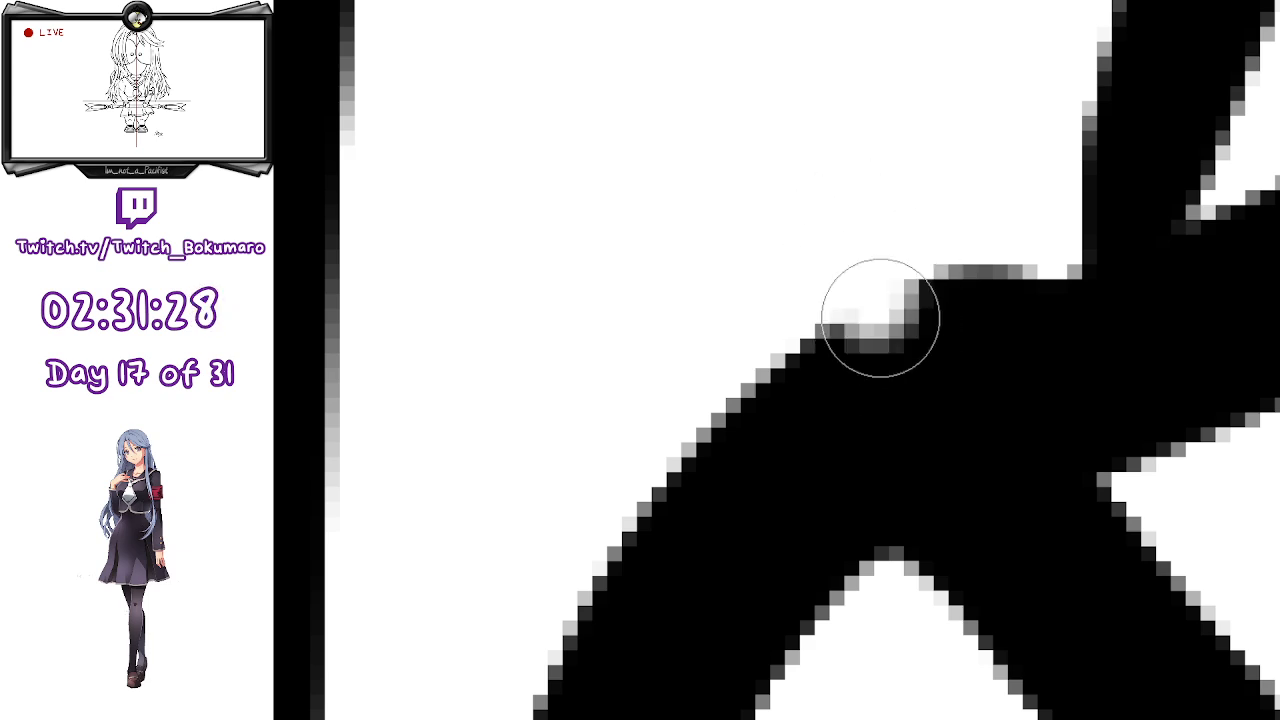
{"action": "left_click_drag", "start_coordinate": [846, 250], "coordinate": [850, 291]}
{"action": "key", "text": "ctrl+z"}
{"action": "key", "text": "ctrl+z"}
{"action": "key", "text": "ctrl+y"}
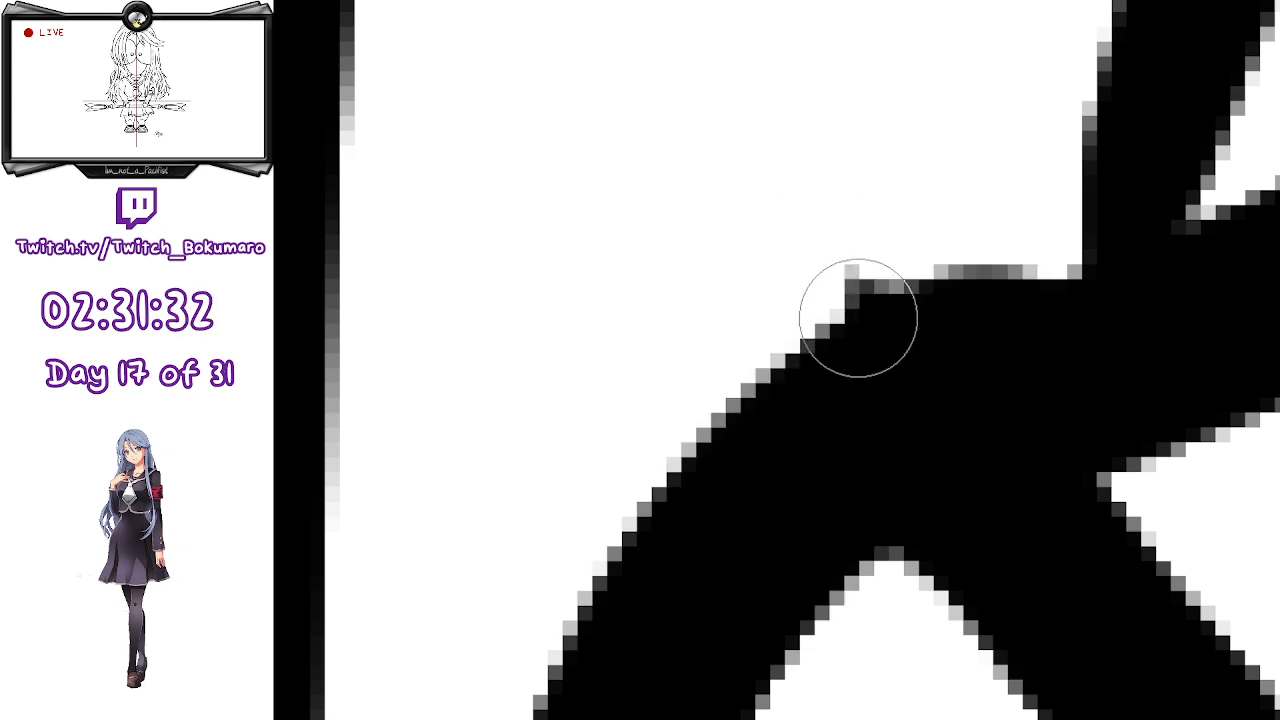
- Smooth the peak of the left-side shoulder by reshaping the overlapping vector line so its corner no longer sticks out
{"action": "left_click", "coordinate": [210, 470]}
{"action": "mouse_move", "coordinate": [918, 394]}
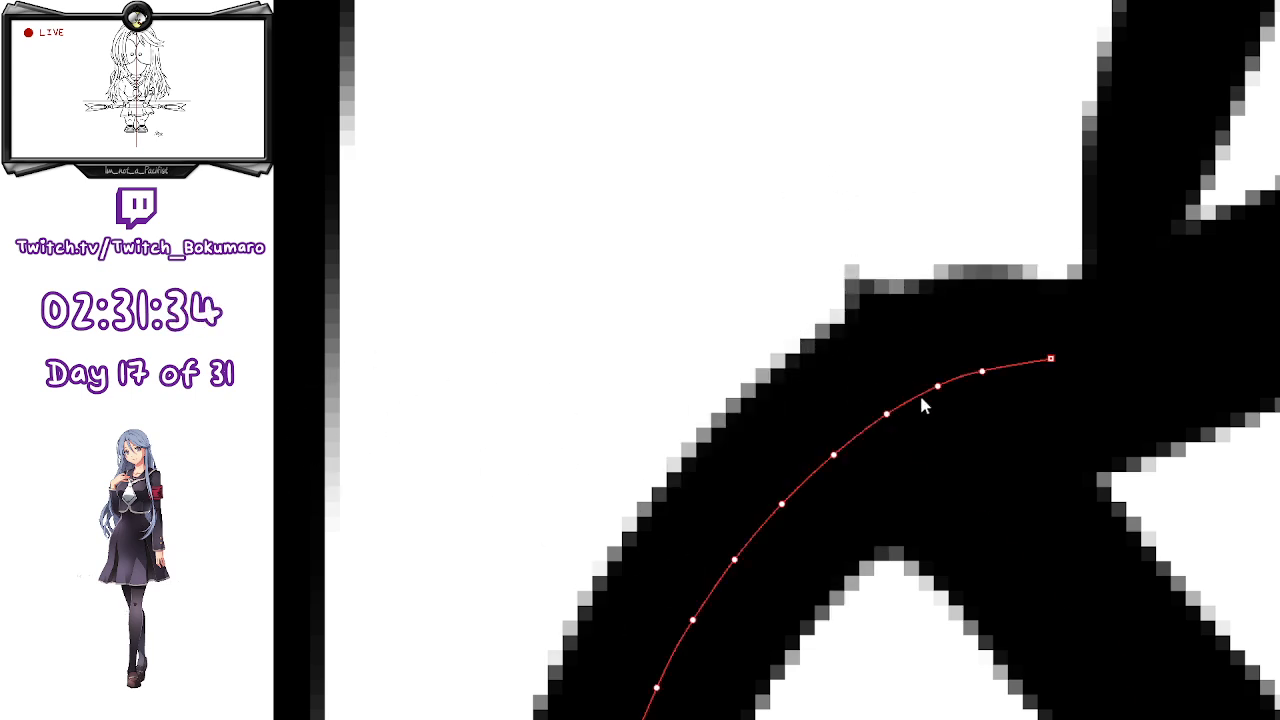
{"action": "left_click_drag", "start_coordinate": [931, 390], "coordinate": [922, 428]}
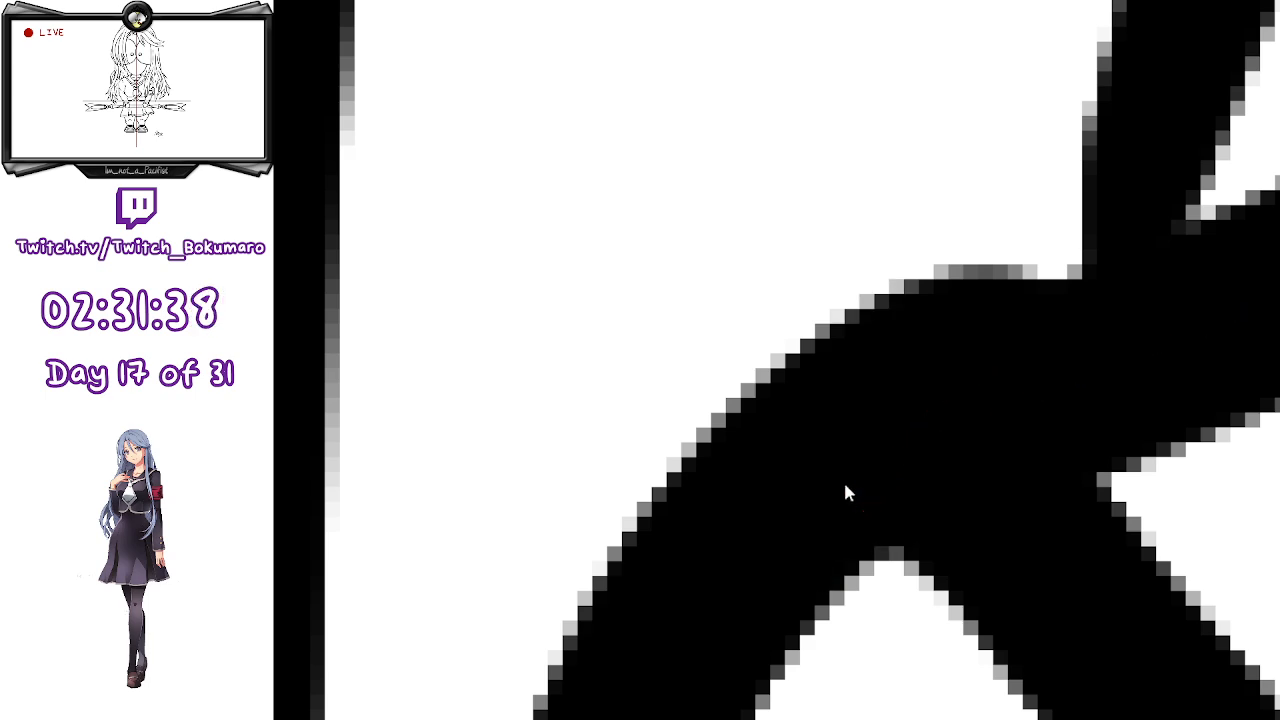
- Smooth the jagged join in the right-side shoulder's outer contour between the hair strands by adjusting the short line's control points
{"action": "scroll", "coordinate": [845, 487], "scroll_direction": "down", "scroll_amount": 4}
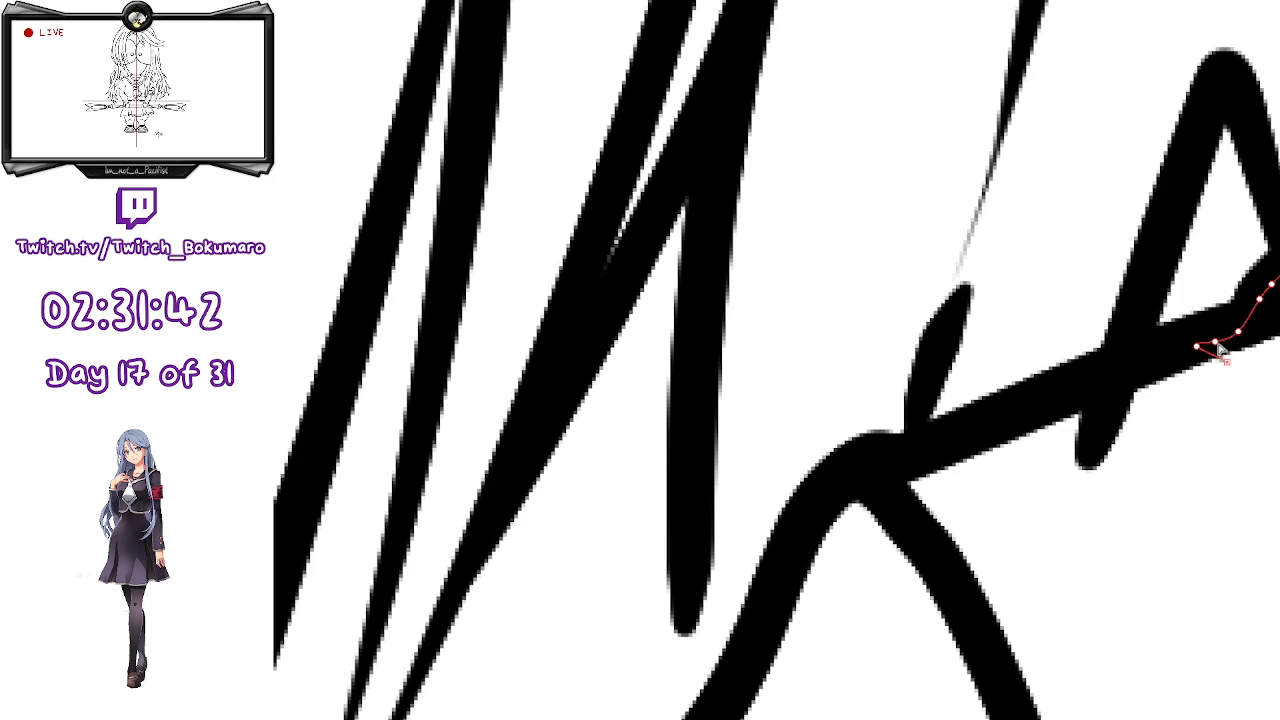
{"action": "scroll", "coordinate": [1137, 413], "scroll_direction": "down", "scroll_amount": 4}
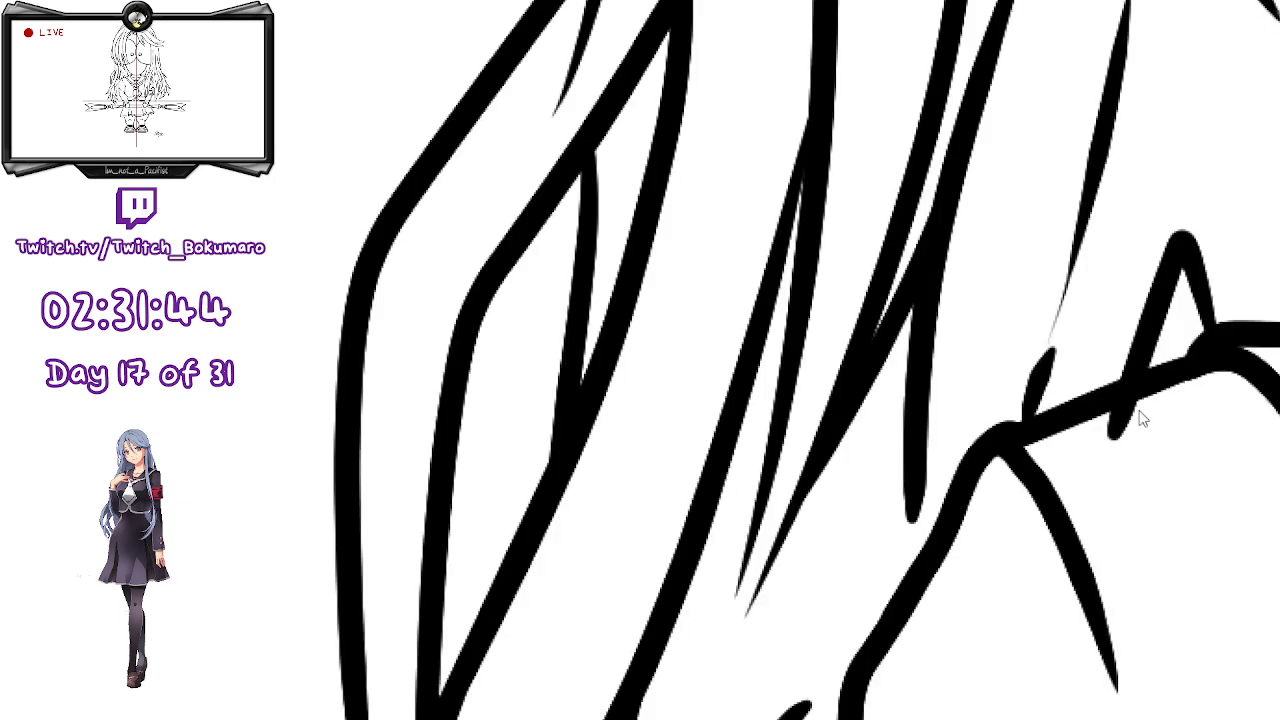
{"action": "left_click_drag", "start_coordinate": [1092, 492], "coordinate": [682, 547]}
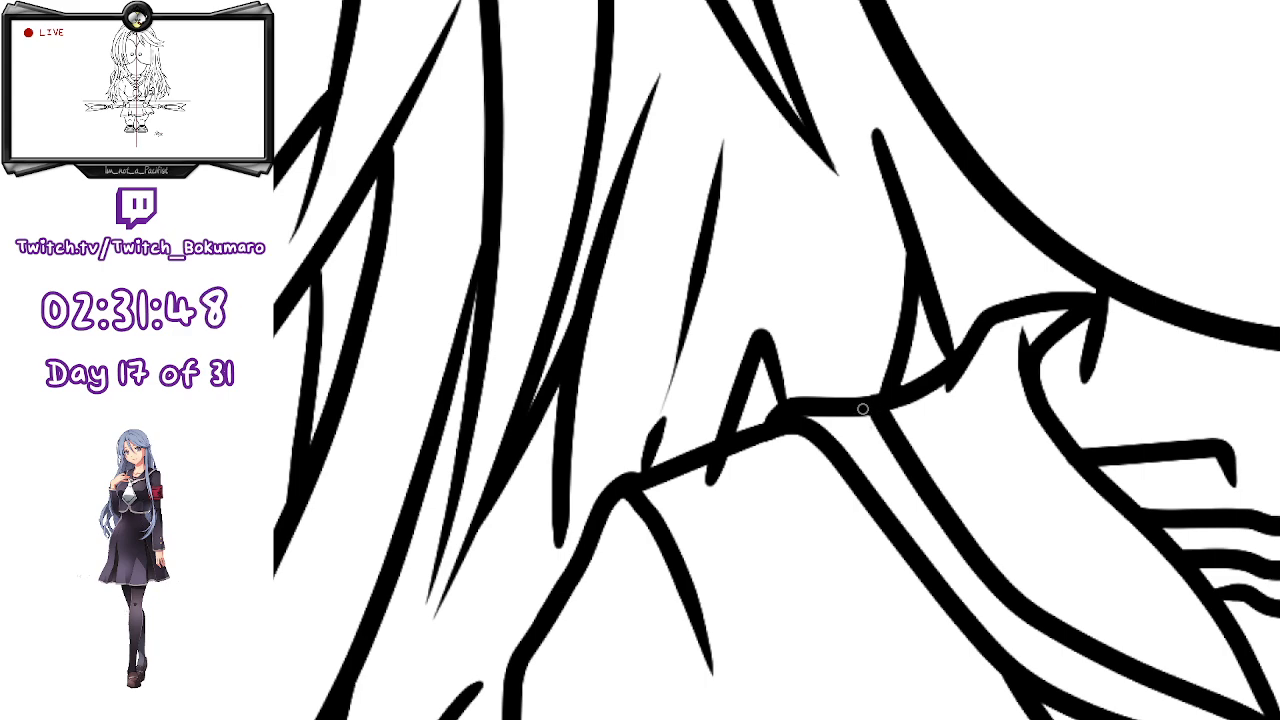
{"action": "left_click_drag", "start_coordinate": [1063, 555], "coordinate": [576, 537]}
{"action": "left_click_drag", "start_coordinate": [1117, 551], "coordinate": [815, 576]}
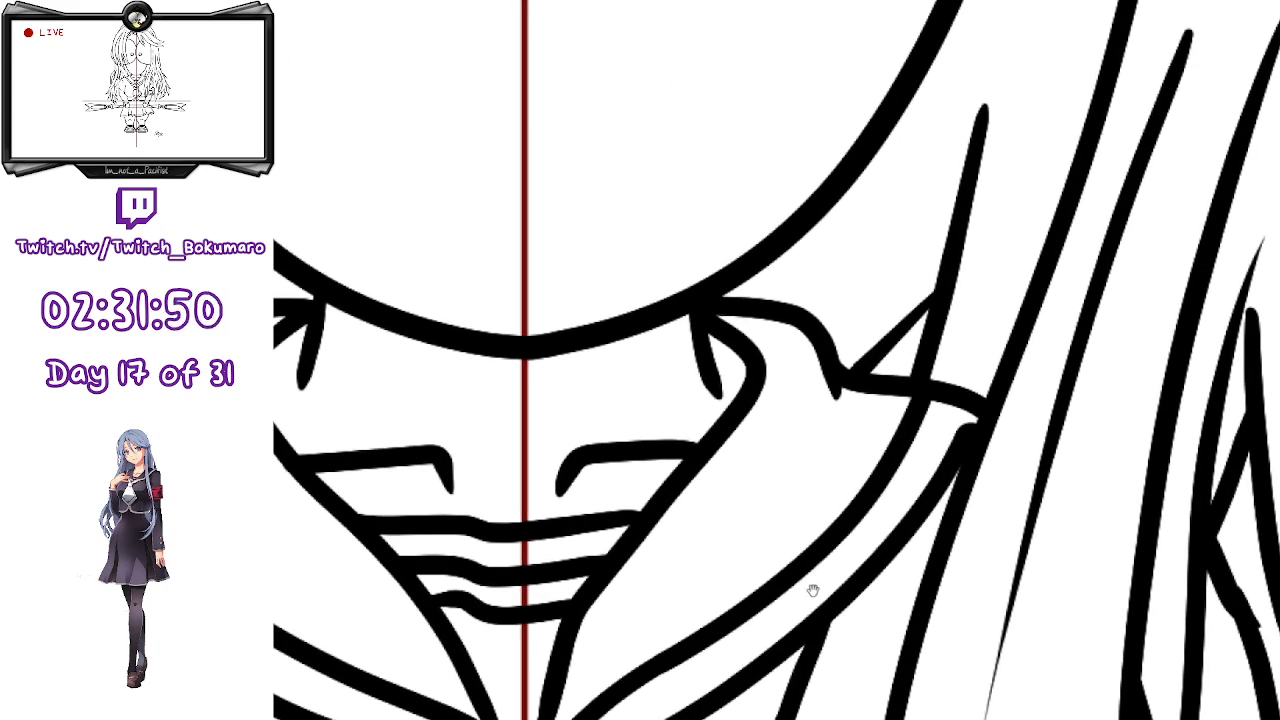
{"action": "left_click_drag", "start_coordinate": [1090, 562], "coordinate": [851, 374]}
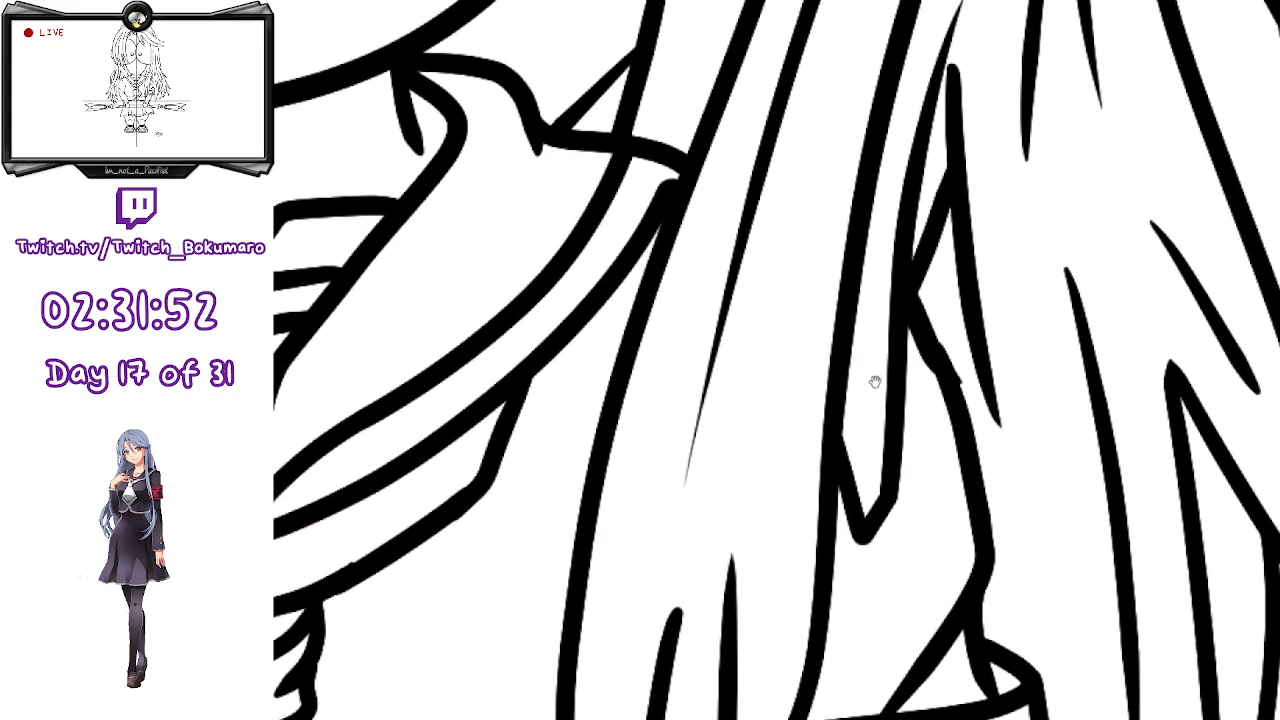
{"action": "left_click", "coordinate": [930, 348]}
{"action": "left_click", "coordinate": [962, 415]}
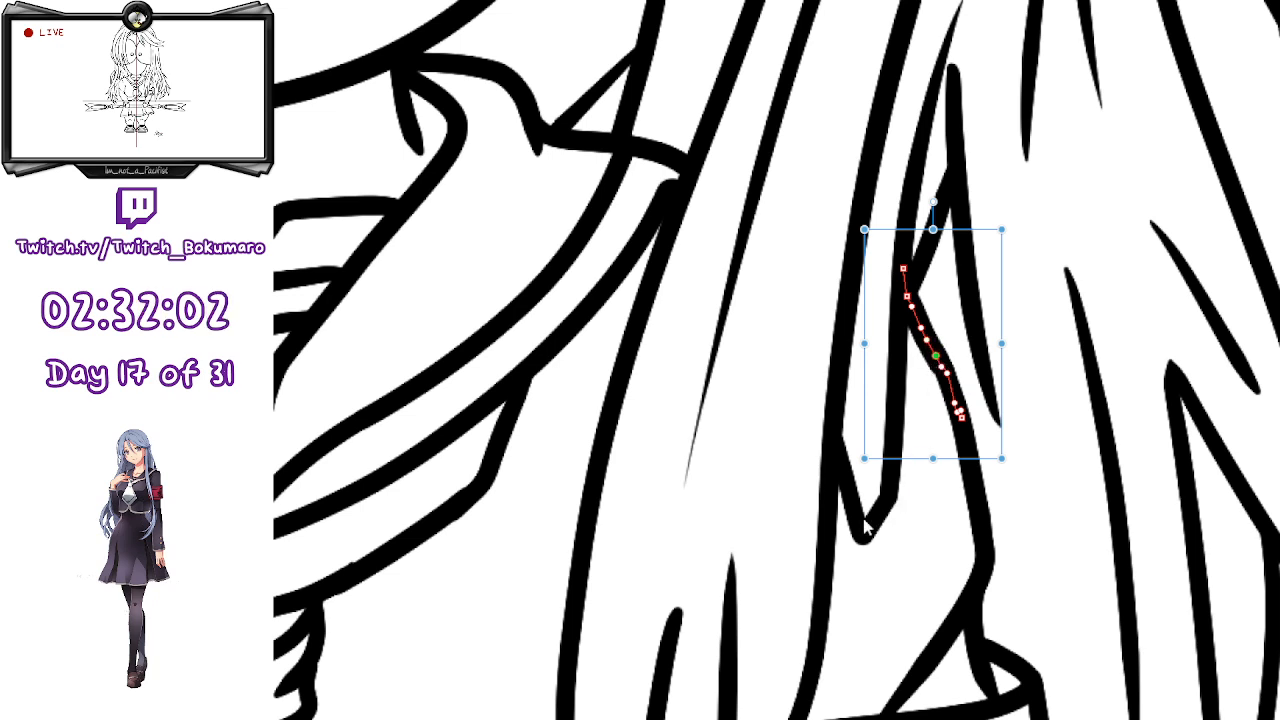
{"action": "key", "text": "Return"}
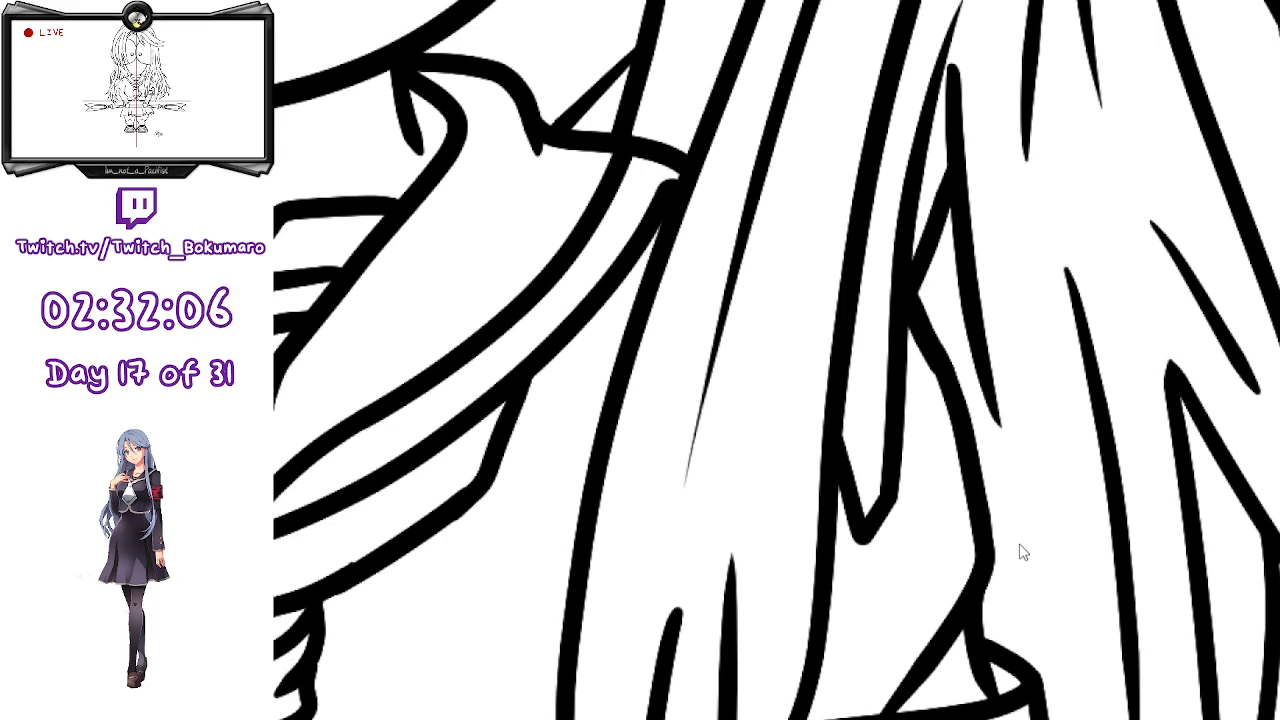
- Extend the top of the hair line below the armband so it meets the armband's lower outer corner
{"action": "scroll", "coordinate": [1022, 552], "scroll_direction": "down", "scroll_amount": 1}
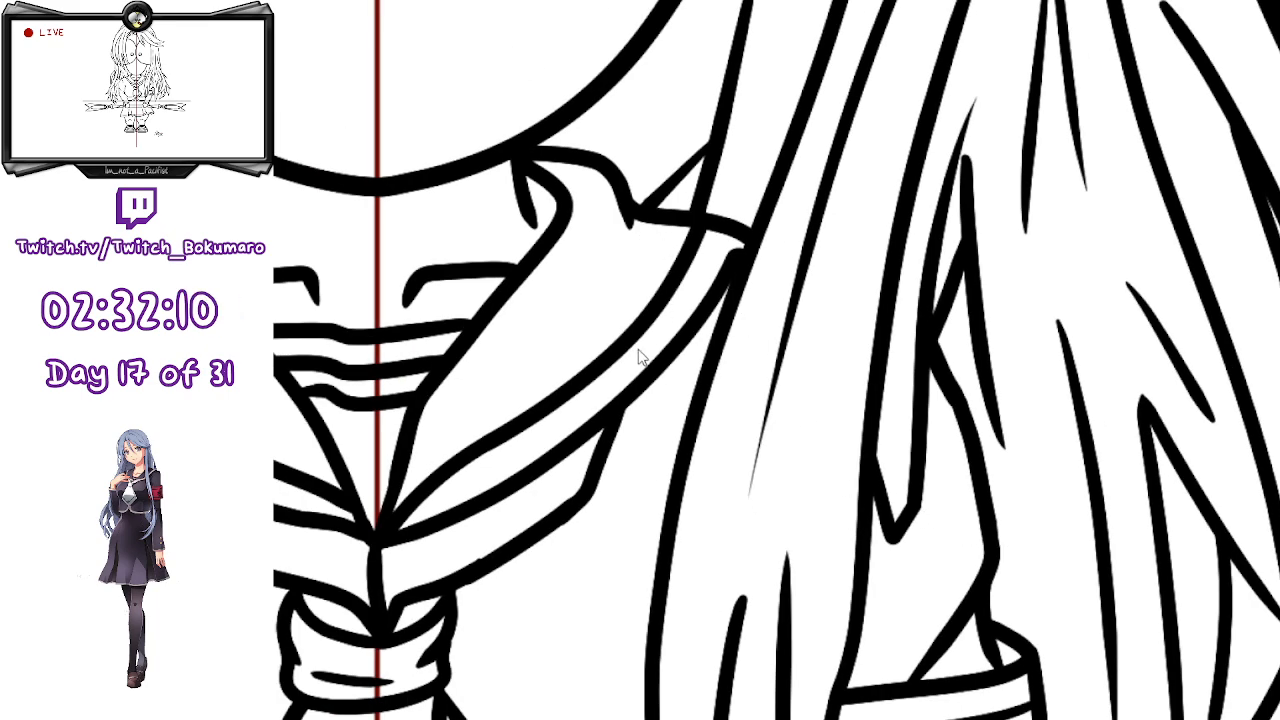
{"action": "scroll", "coordinate": [640, 358], "scroll_direction": "down", "scroll_amount": 3}
{"action": "left_click_drag", "start_coordinate": [610, 387], "coordinate": [1033, 345]}
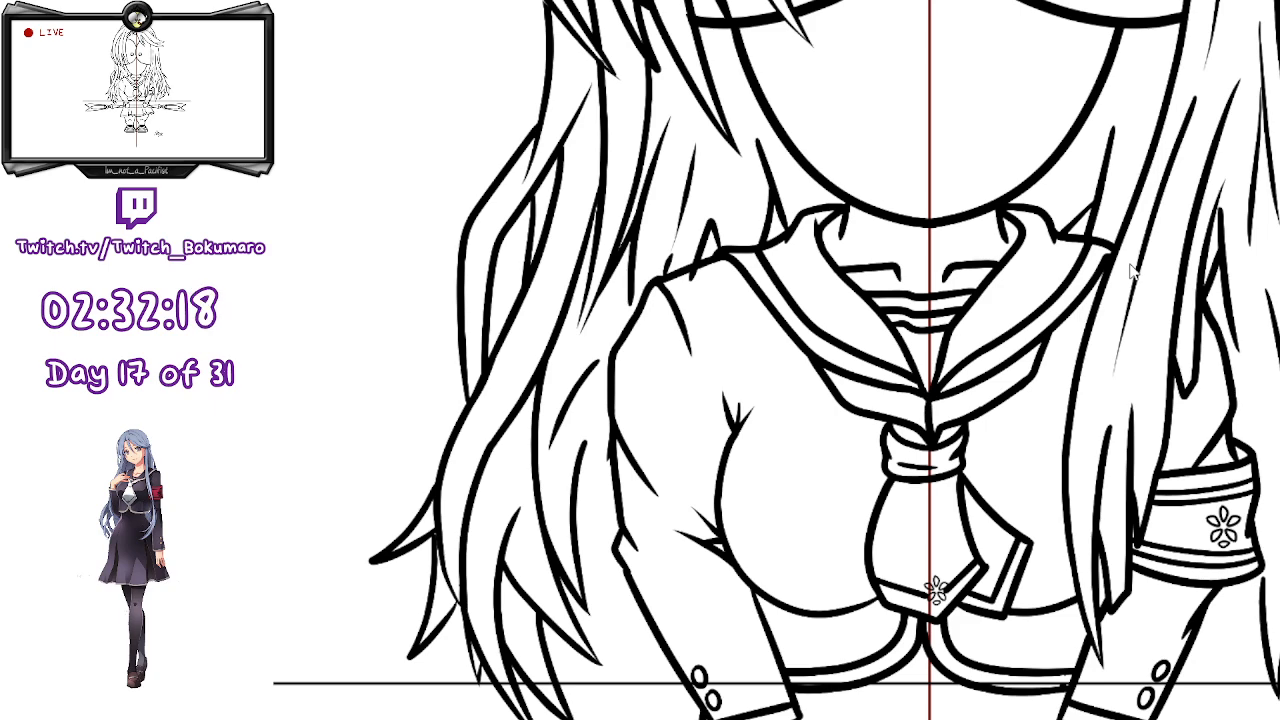
{"action": "scroll", "coordinate": [1133, 272], "scroll_direction": "down", "scroll_amount": 1}
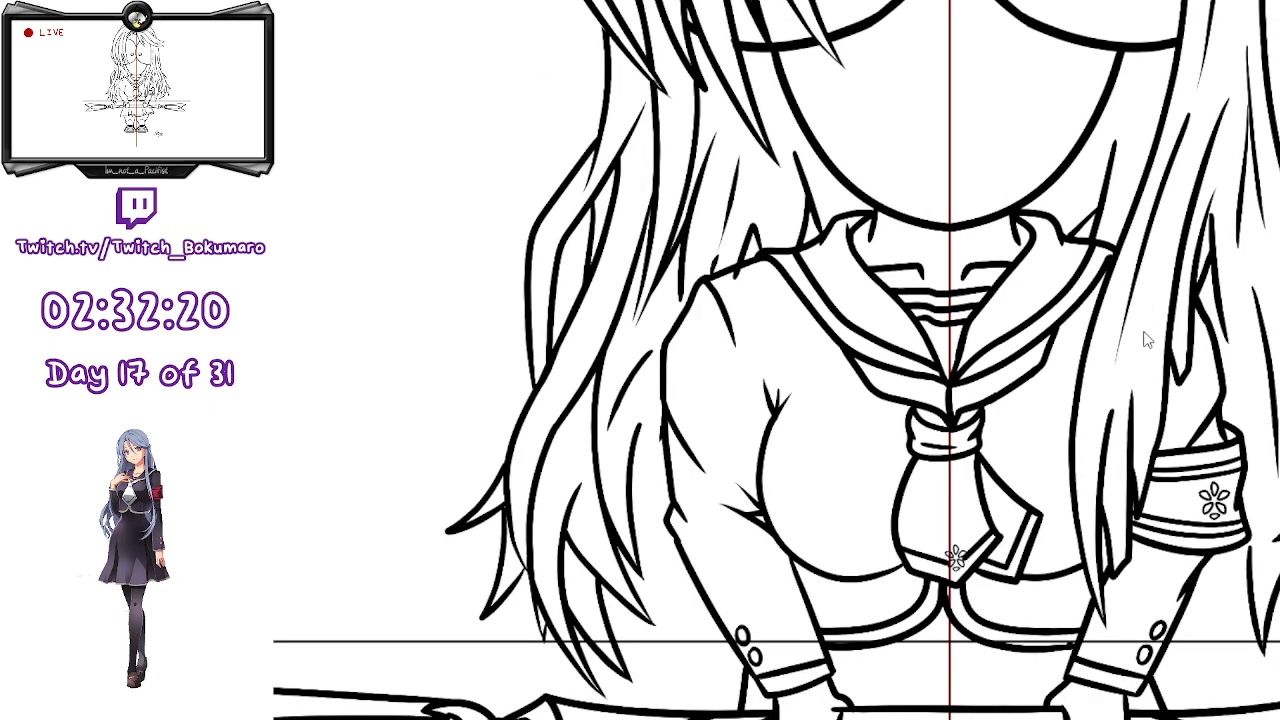
{"action": "scroll", "coordinate": [1220, 575], "scroll_direction": "up", "scroll_amount": 5}
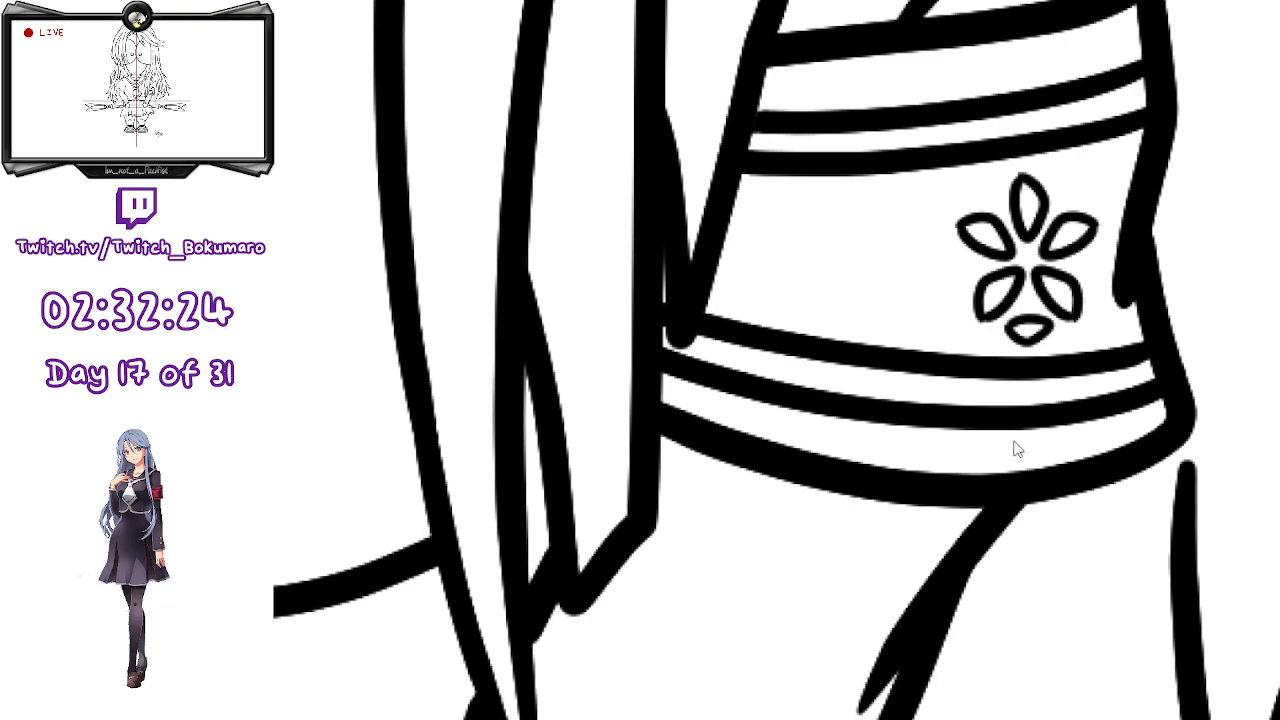
{"action": "left_click", "coordinate": [1192, 476]}
{"action": "left_click_drag", "start_coordinate": [1187, 467], "coordinate": [1189, 431]}
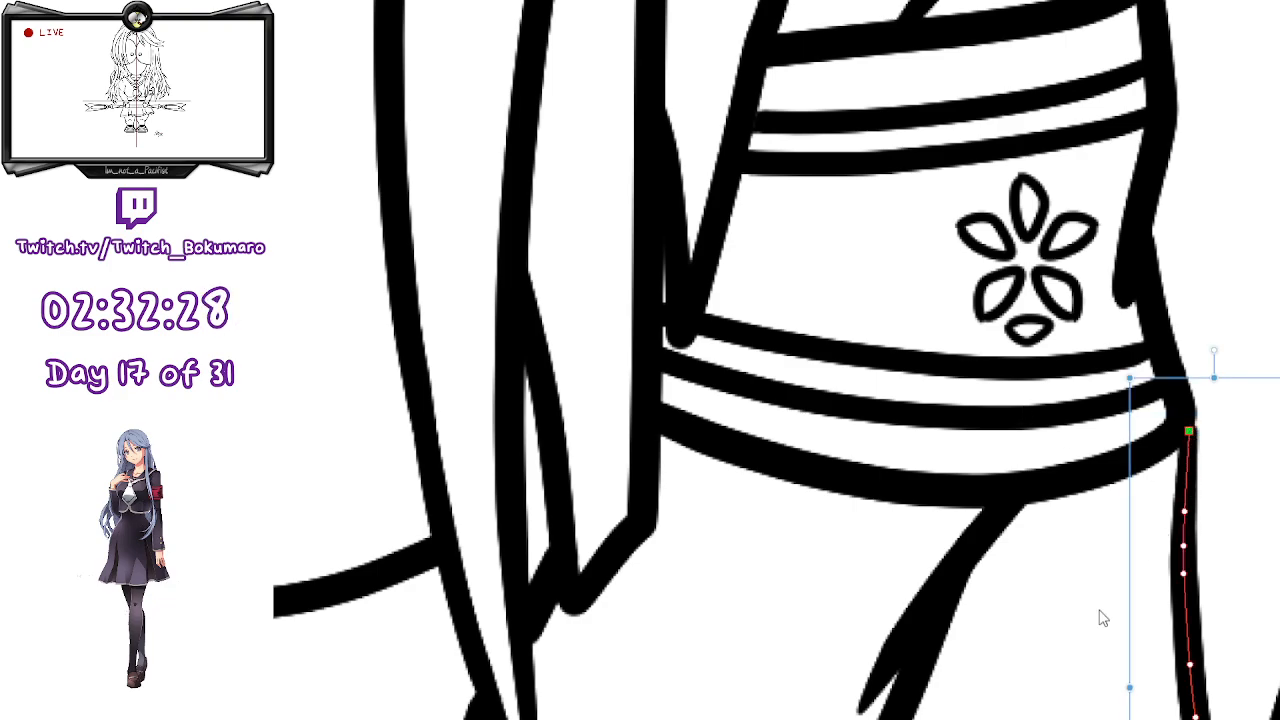
- Draw a short curved edge of a small hair strand hanging from the armband's lower edge beside the right-side sleeve
{"action": "scroll", "coordinate": [1100, 614], "scroll_direction": "down", "scroll_amount": 5}
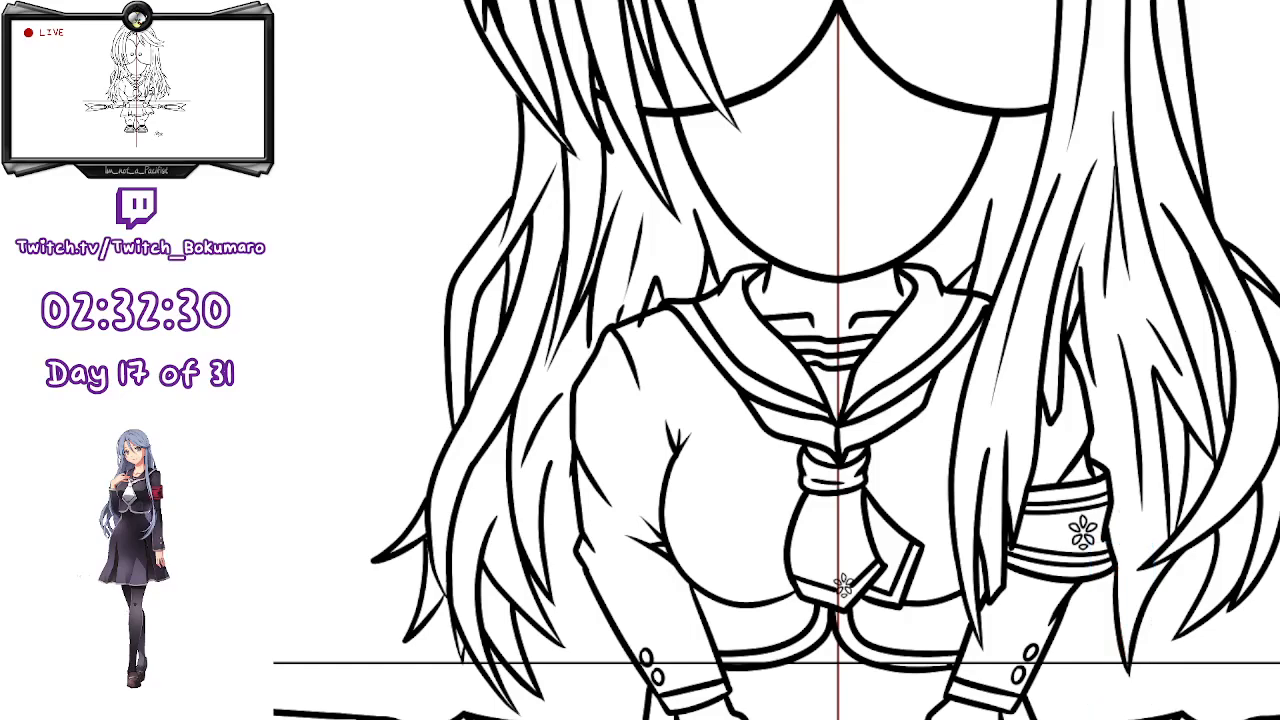
{"action": "scroll", "coordinate": [1255, 640], "scroll_direction": "up", "scroll_amount": 5}
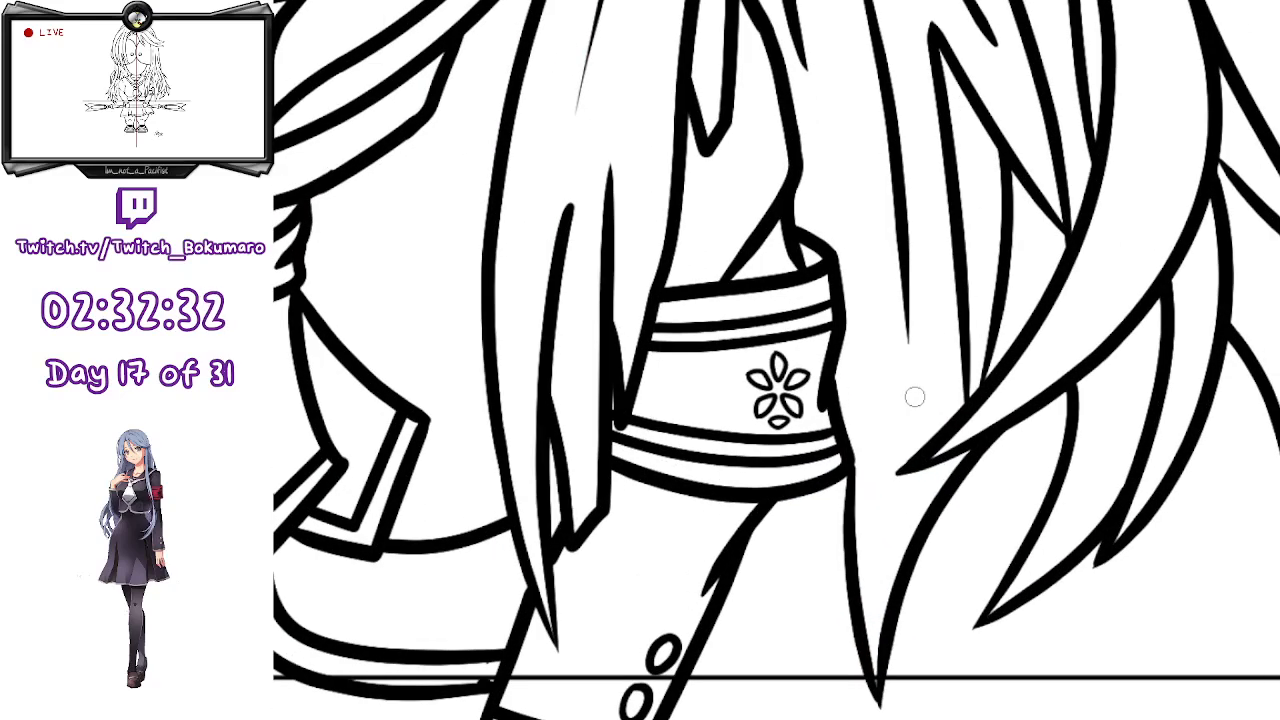
{"action": "mouse_move", "coordinate": [787, 508]}
{"action": "left_mouse_down"}
{"action": "mouse_move", "coordinate": [747, 622]}
{"action": "mouse_move", "coordinate": [841, 525]}
{"action": "mouse_move", "coordinate": [754, 617]}
{"action": "left_mouse_up"}
{"action": "key", "text": "ctrl+z"}
{"action": "key", "text": "ctrl+z"}
- Draw the small strand's other edge from the long hair line below the armband, curving down to meet its tip
{"action": "mouse_move", "coordinate": [851, 521]}
{"action": "left_mouse_down"}
{"action": "mouse_move", "coordinate": [795, 593]}
{"action": "mouse_move", "coordinate": [754, 618]}
{"action": "left_mouse_up"}
{"action": "key", "text": "ctrl+z"}
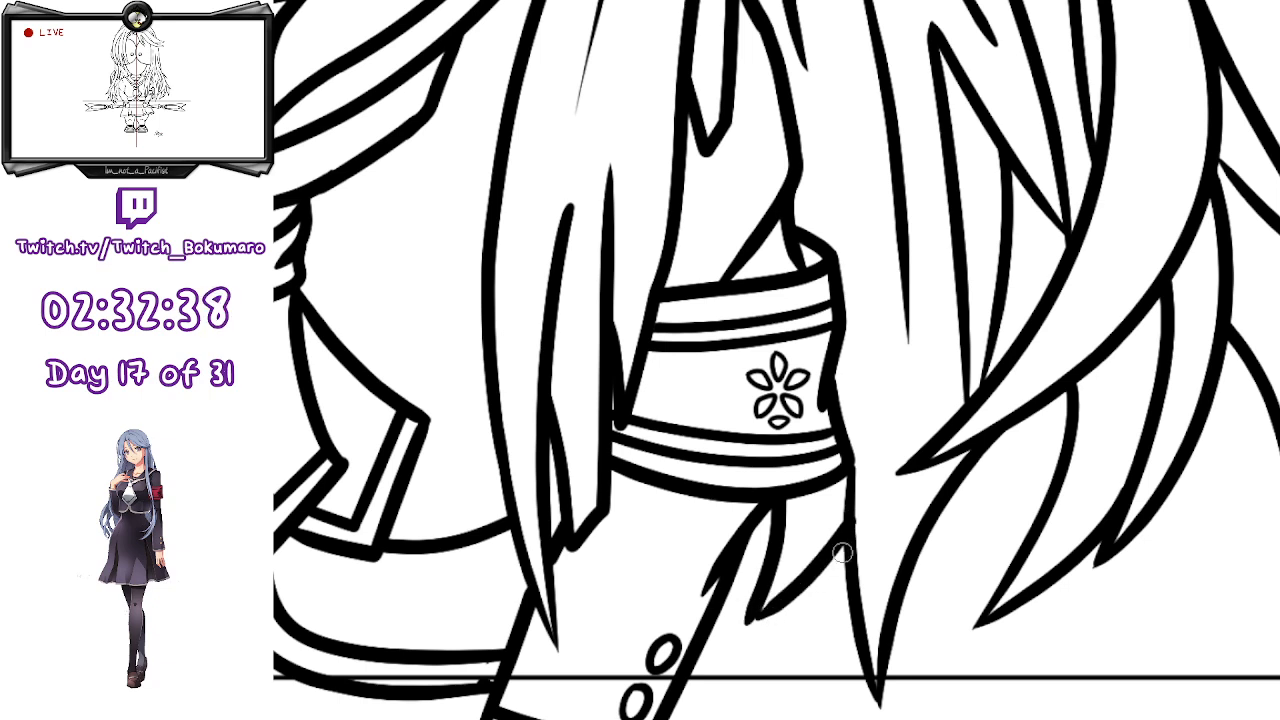
{"action": "left_click_drag", "start_coordinate": [851, 527], "coordinate": [758, 615]}
{"action": "key", "text": "ctrl+z"}
{"action": "left_click_drag", "start_coordinate": [847, 530], "coordinate": [755, 616]}
{"action": "key", "text": "ctrl+z"}
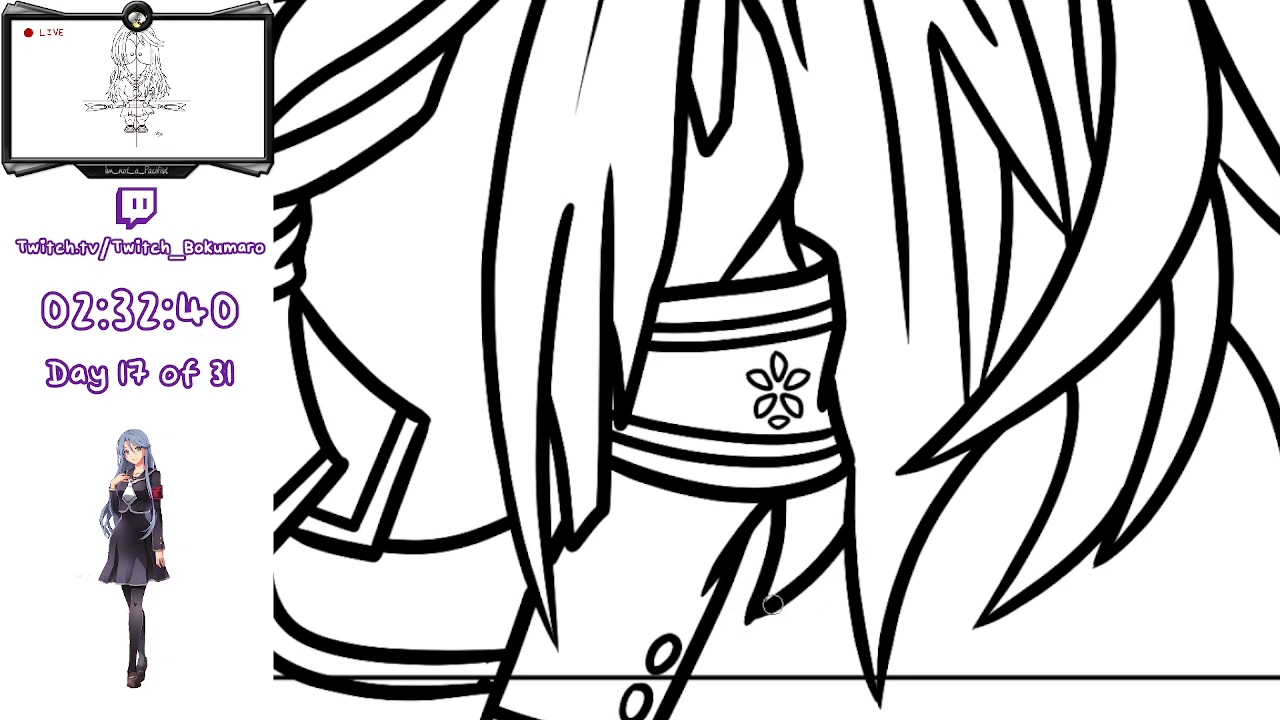
{"action": "mouse_move", "coordinate": [851, 528]}
{"action": "left_mouse_down"}
{"action": "mouse_move", "coordinate": [794, 596]}
{"action": "mouse_move", "coordinate": [758, 612]}
{"action": "left_mouse_up"}
{"action": "key", "text": "ctrl+z"}
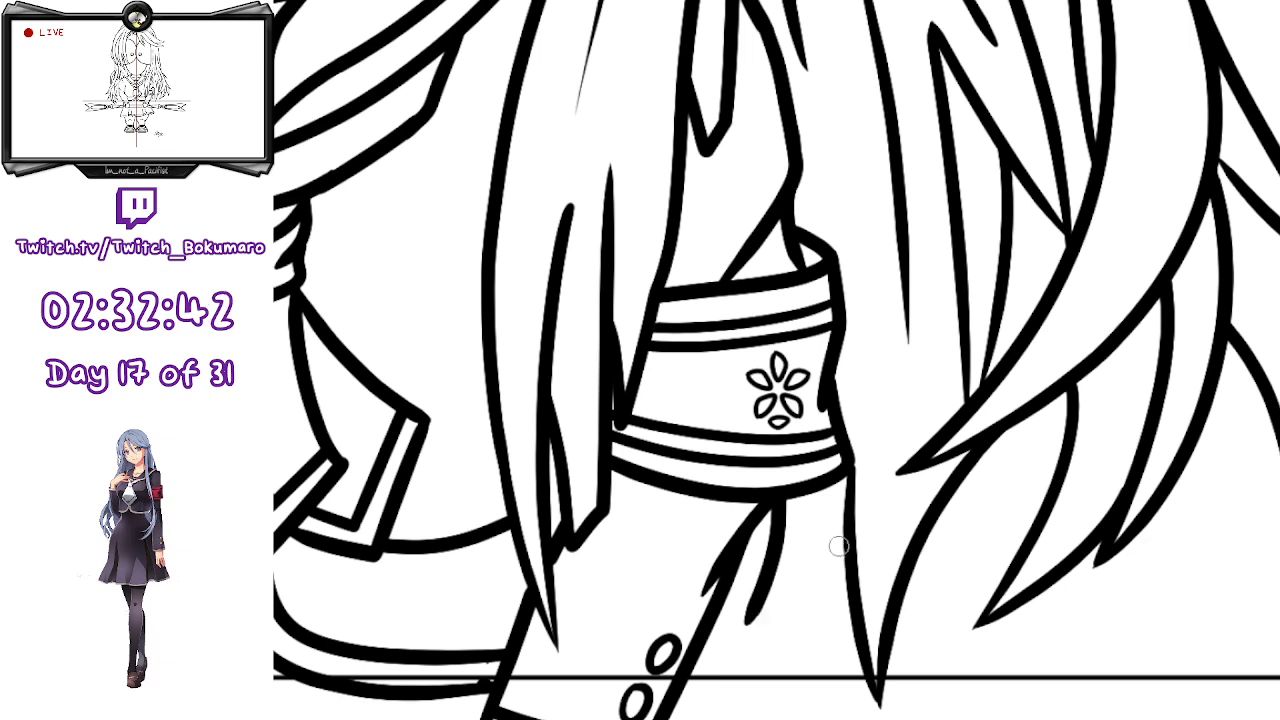
{"action": "left_click_drag", "start_coordinate": [851, 527], "coordinate": [756, 616]}
{"action": "key", "text": "ctrl+z"}
{"action": "left_click_drag", "start_coordinate": [849, 535], "coordinate": [755, 619]}
- Draw a curved hair edge branching from the innermost strand line beside the left-side elbow and tapering downward to a tip
{"action": "left_click_drag", "start_coordinate": [851, 594], "coordinate": [998, 532]}
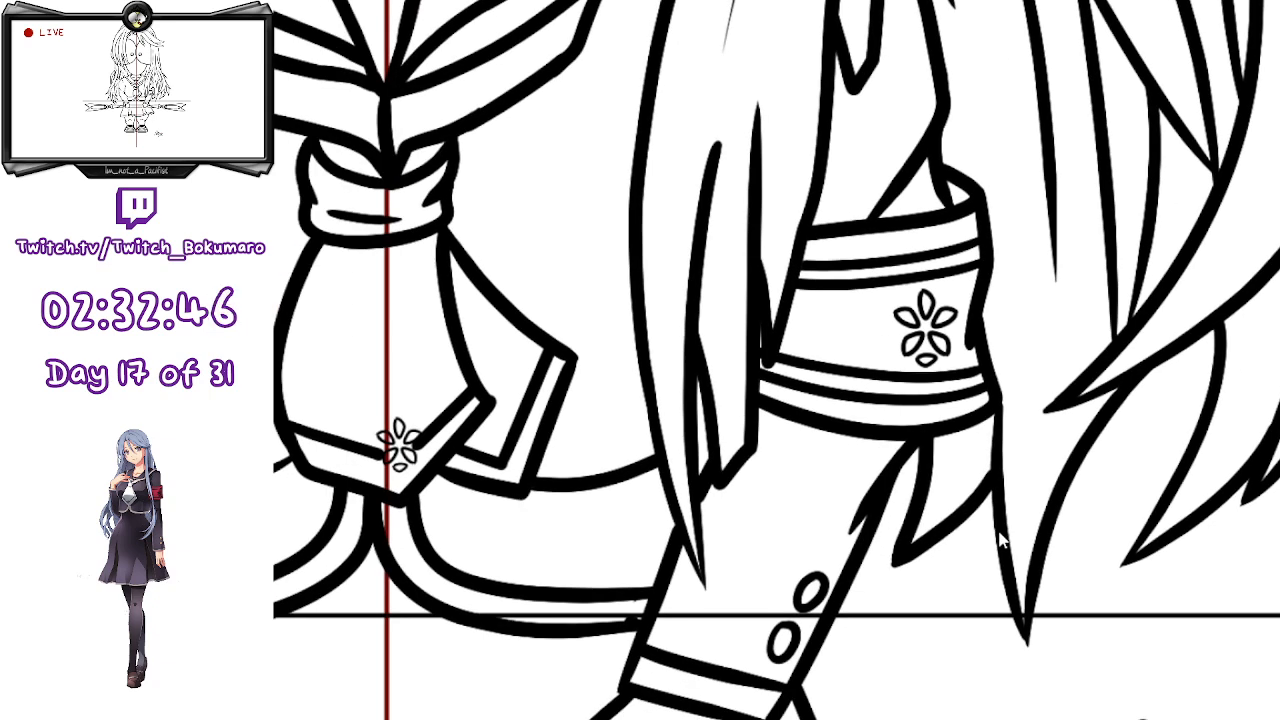
{"action": "scroll", "coordinate": [1000, 540], "scroll_direction": "down", "scroll_amount": 3}
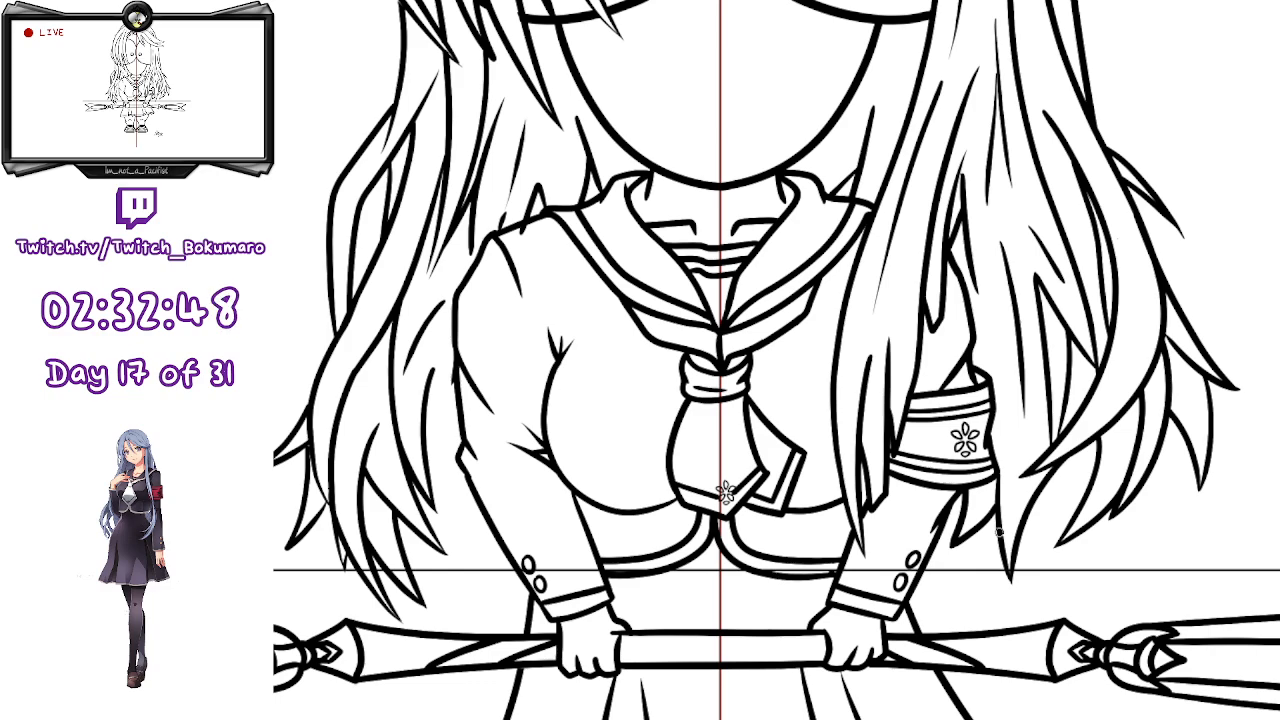
{"action": "scroll", "coordinate": [552, 440], "scroll_direction": "up", "scroll_amount": 4}
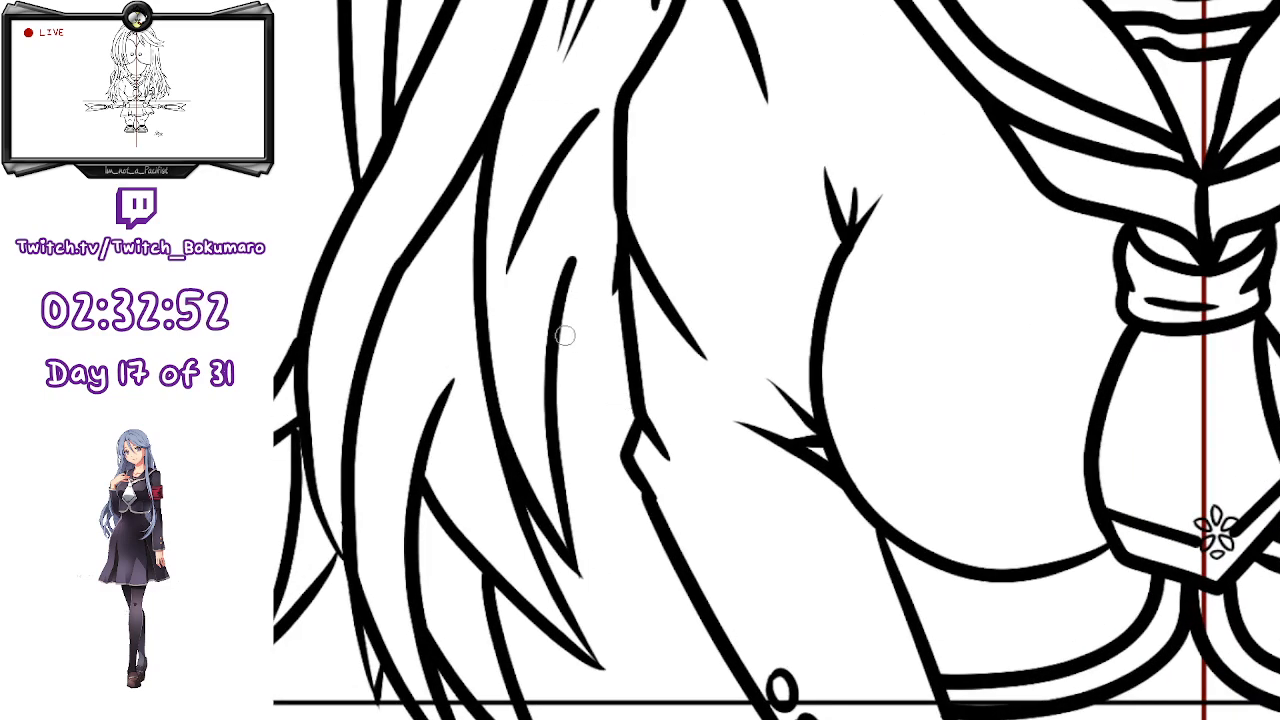
{"action": "left_click_drag", "start_coordinate": [557, 331], "coordinate": [606, 494]}
{"action": "key", "text": "ctrl+z"}
{"action": "left_click_drag", "start_coordinate": [552, 433], "coordinate": [627, 550]}
{"action": "key", "text": "ctrl+z"}
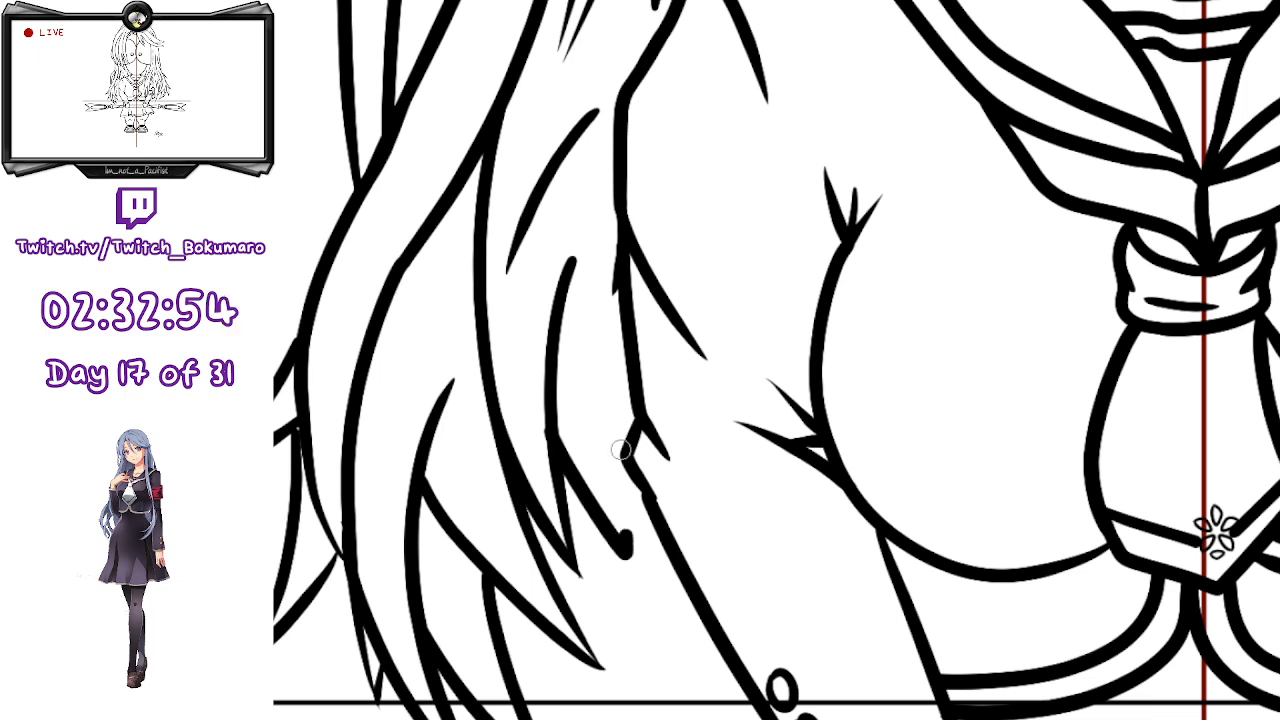
{"action": "mouse_move", "coordinate": [557, 363]}
{"action": "left_mouse_down"}
{"action": "mouse_move", "coordinate": [599, 520]}
{"action": "mouse_move", "coordinate": [638, 568]}
{"action": "left_mouse_up"}
{"action": "key", "text": "ctrl+z"}
{"action": "left_click_drag", "start_coordinate": [546, 366], "coordinate": [603, 563]}
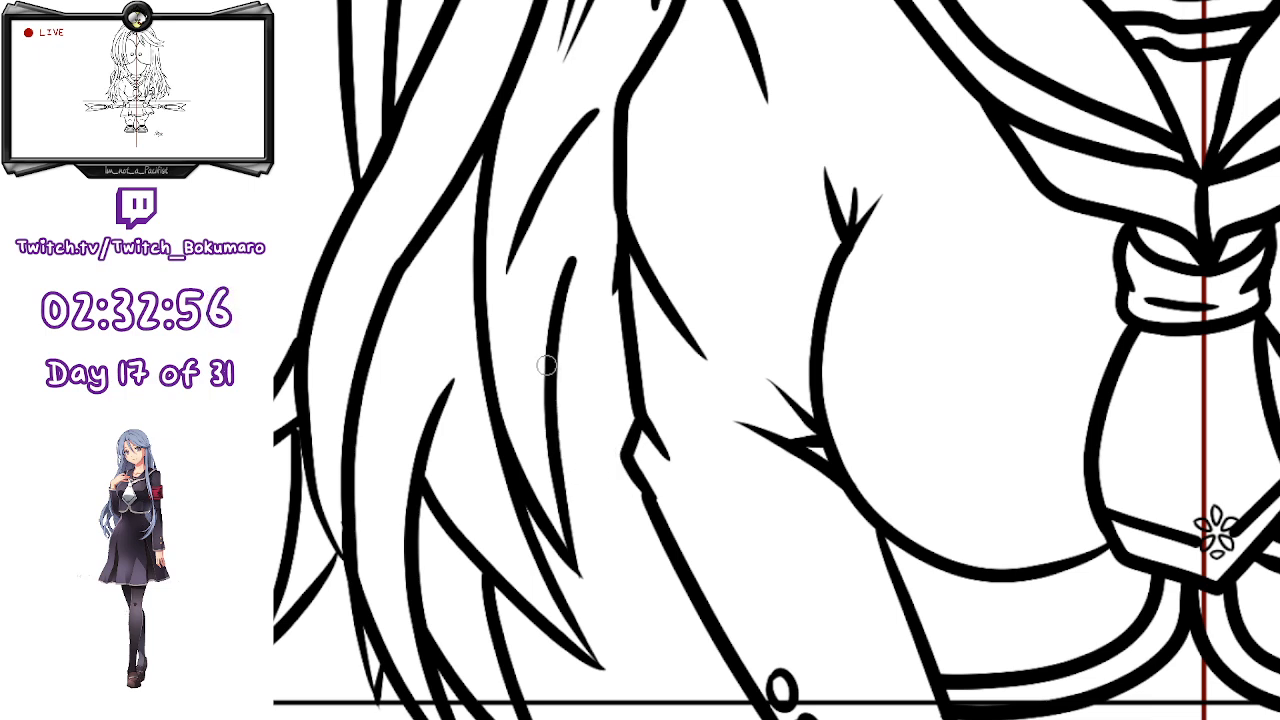
{"action": "key", "text": "ctrl+z"}
{"action": "mouse_move", "coordinate": [546, 403]}
{"action": "left_mouse_down"}
{"action": "mouse_move", "coordinate": [590, 478]}
{"action": "mouse_move", "coordinate": [603, 566]}
{"action": "left_mouse_up"}
{"action": "key", "text": "ctrl+z"}
{"action": "mouse_move", "coordinate": [556, 386]}
{"action": "left_mouse_down"}
{"action": "mouse_move", "coordinate": [598, 457]}
{"action": "mouse_move", "coordinate": [615, 541]}
{"action": "left_mouse_up"}
- Close the new strand with an edge from the left-side elbow to its tip, and add a small pointed wisp beside the upper arm
{"action": "left_click_drag", "start_coordinate": [636, 464], "coordinate": [610, 558]}
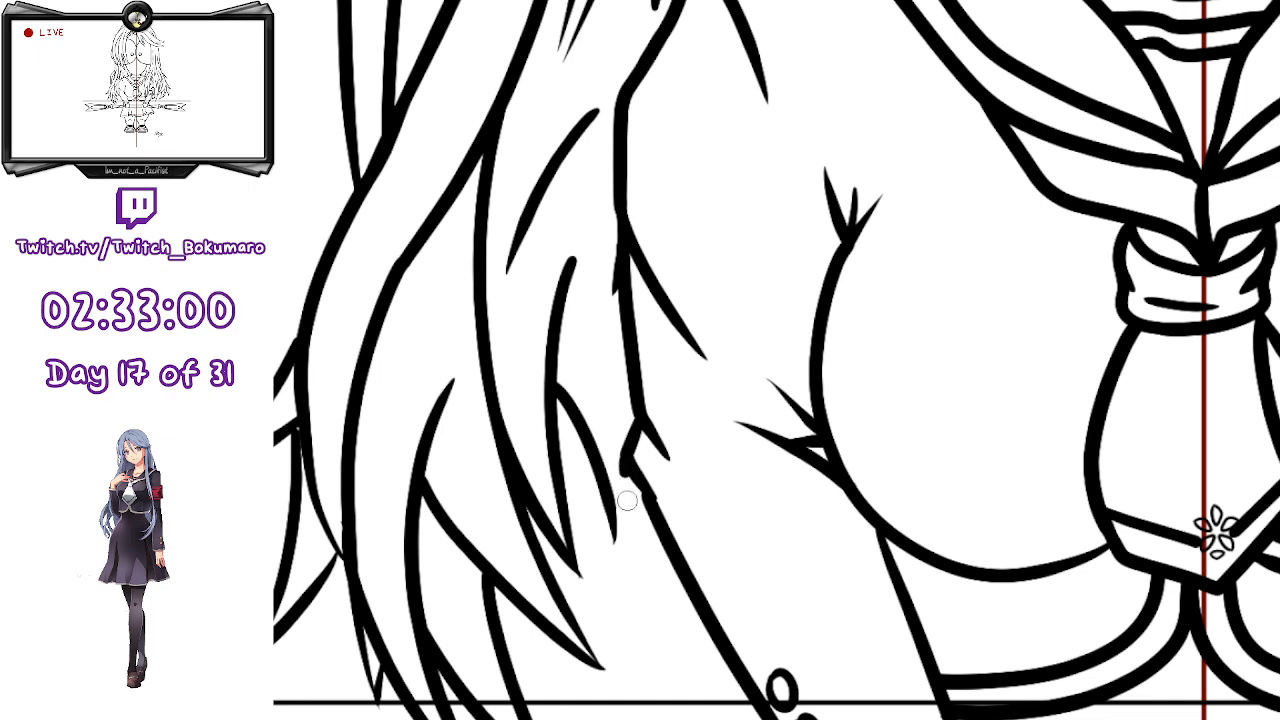
{"action": "key", "text": "ctrl+z"}
{"action": "left_click_drag", "start_coordinate": [637, 448], "coordinate": [611, 546]}
{"action": "left_click_drag", "start_coordinate": [598, 326], "coordinate": [633, 418]}
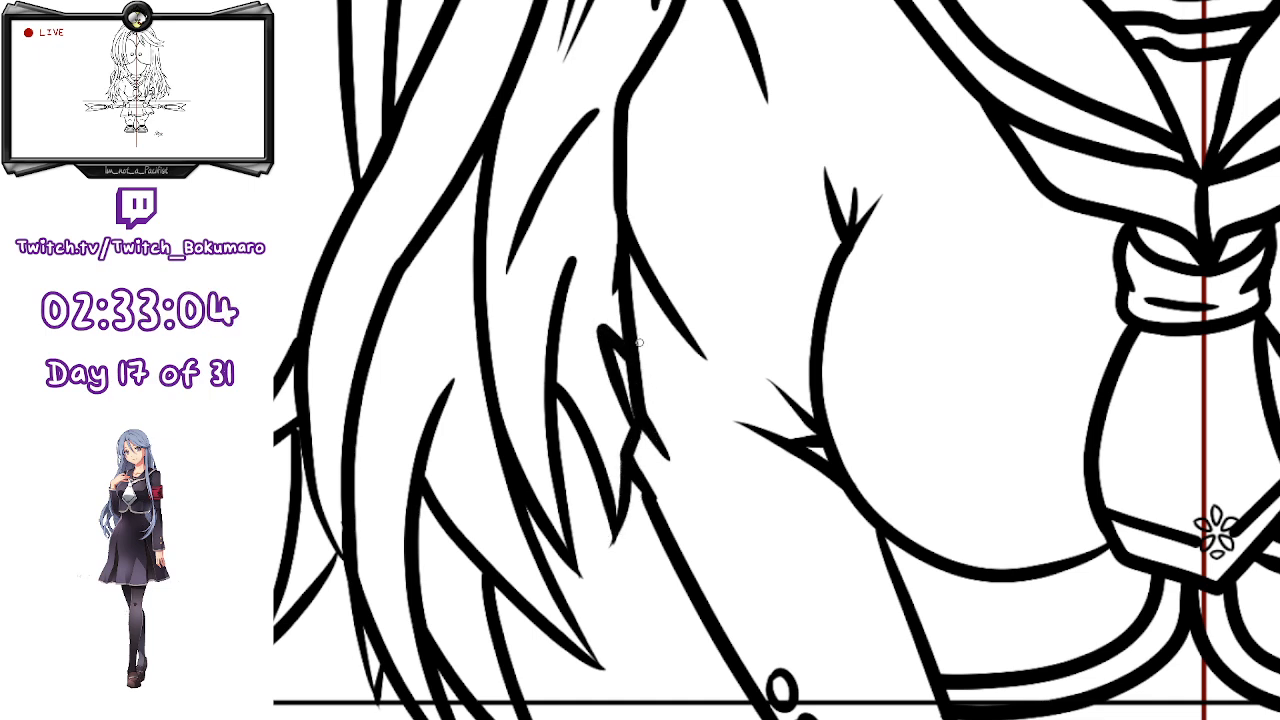
- Examine the hair, uniform and whole figure for remaining gaps or missing strands
{"action": "scroll", "coordinate": [648, 490], "scroll_direction": "down", "scroll_amount": 2}
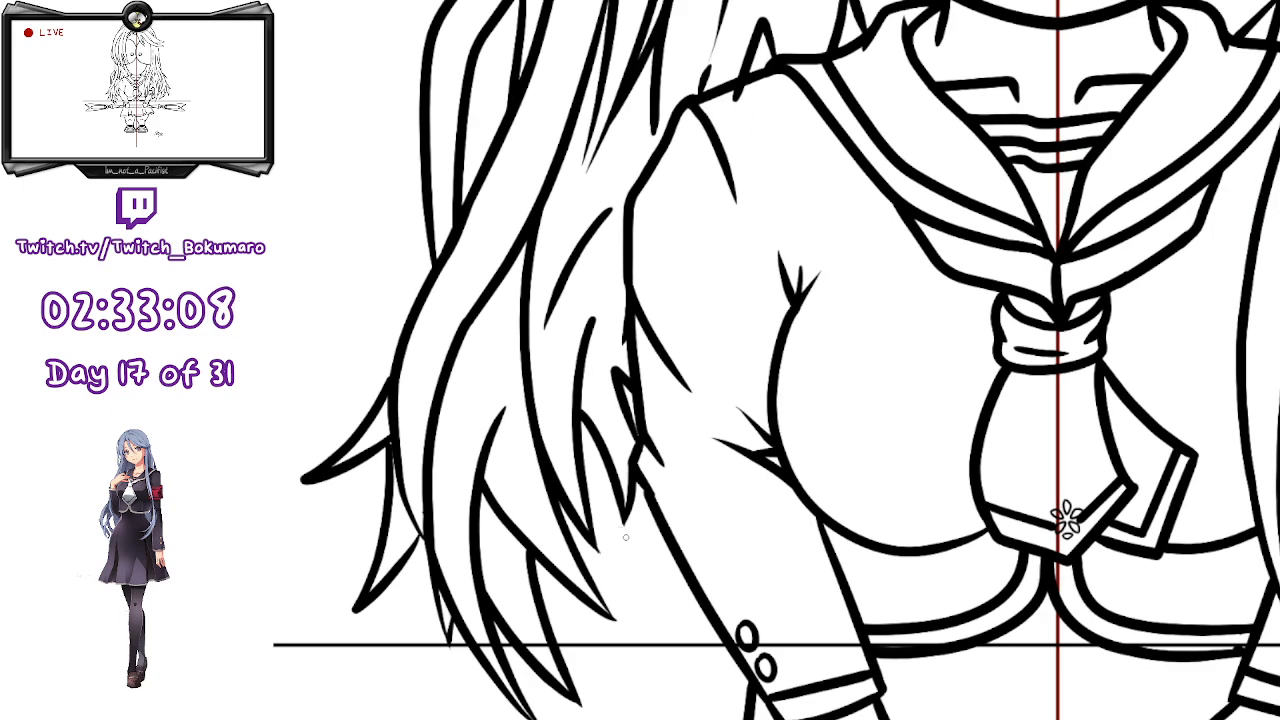
{"action": "scroll", "coordinate": [618, 460], "scroll_direction": "down", "scroll_amount": 2}
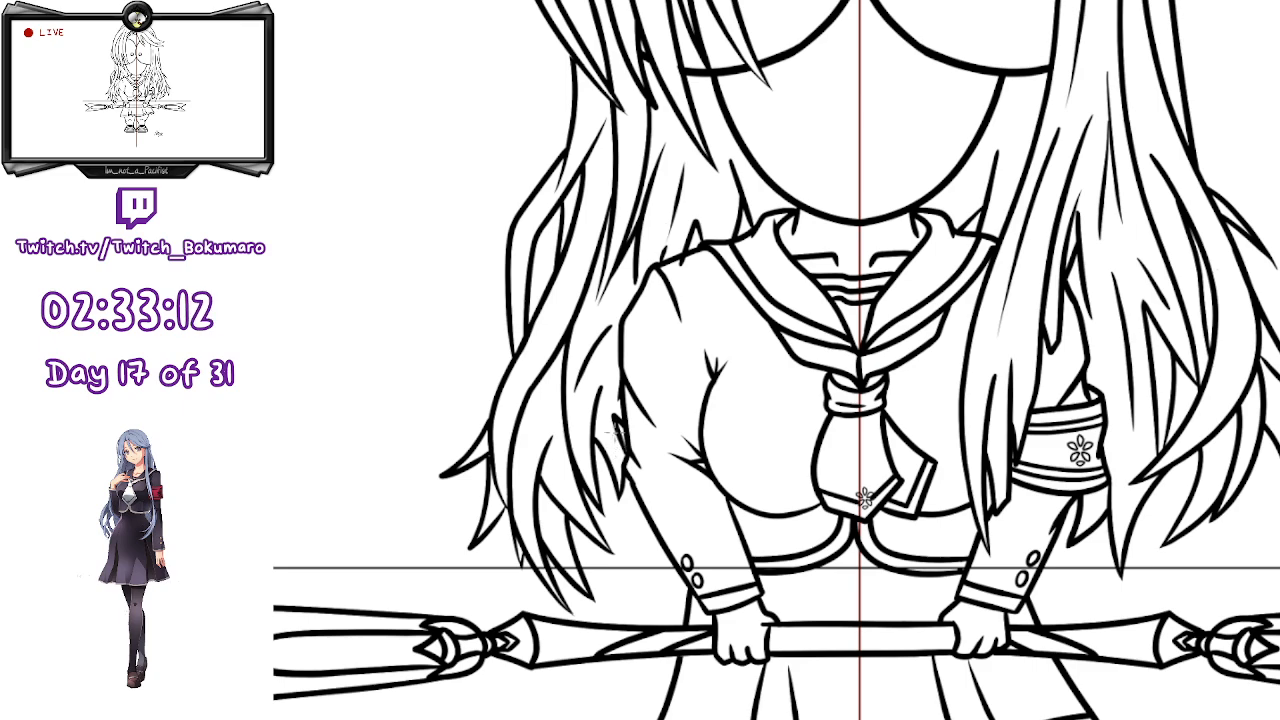
{"action": "scroll", "coordinate": [616, 448], "scroll_direction": "up", "scroll_amount": 3}
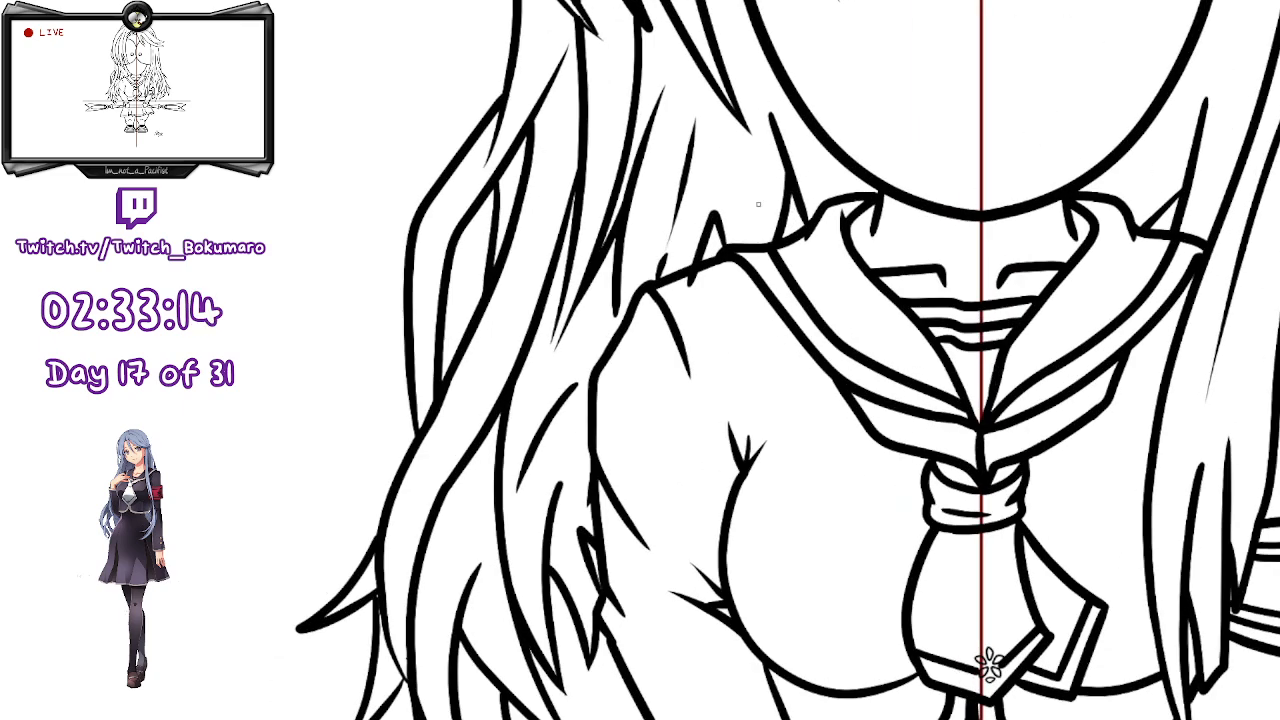
{"action": "scroll", "coordinate": [957, 266], "scroll_direction": "down", "scroll_amount": 5}
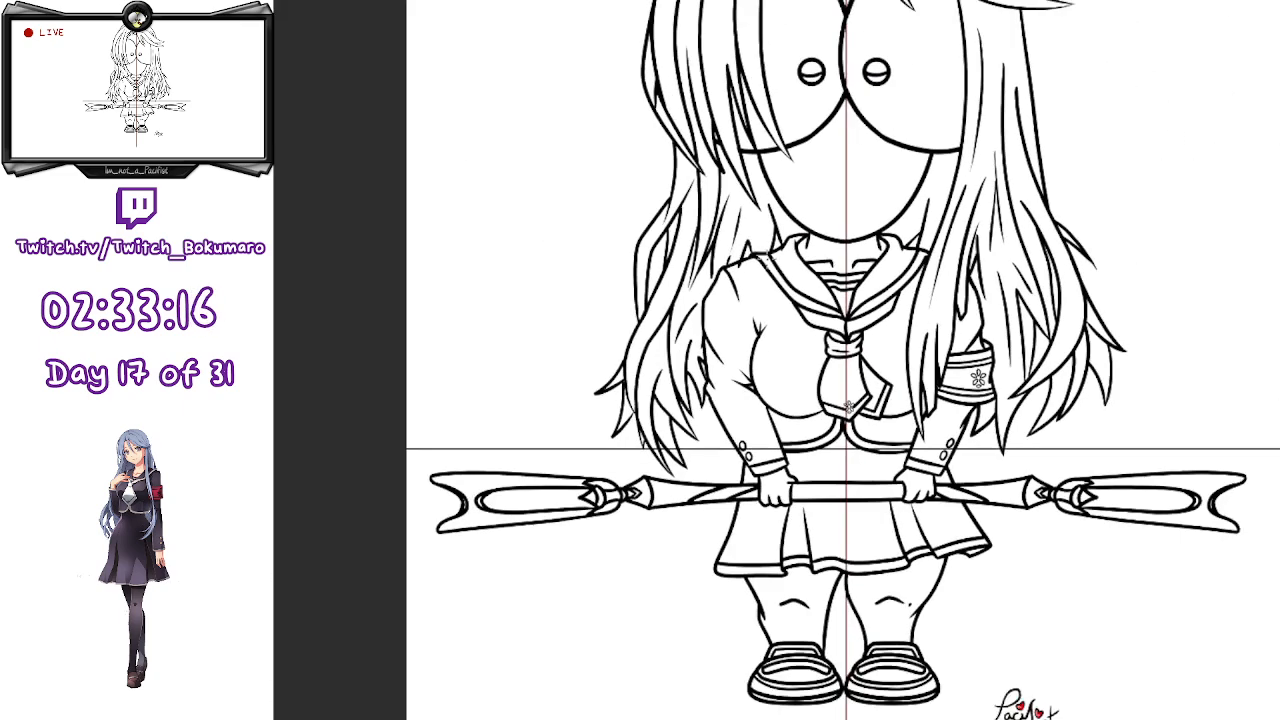
{"action": "left_click_drag", "start_coordinate": [940, 258], "coordinate": [1000, 365]}
{"action": "scroll", "coordinate": [1103, 323], "scroll_direction": "up", "scroll_amount": 1}
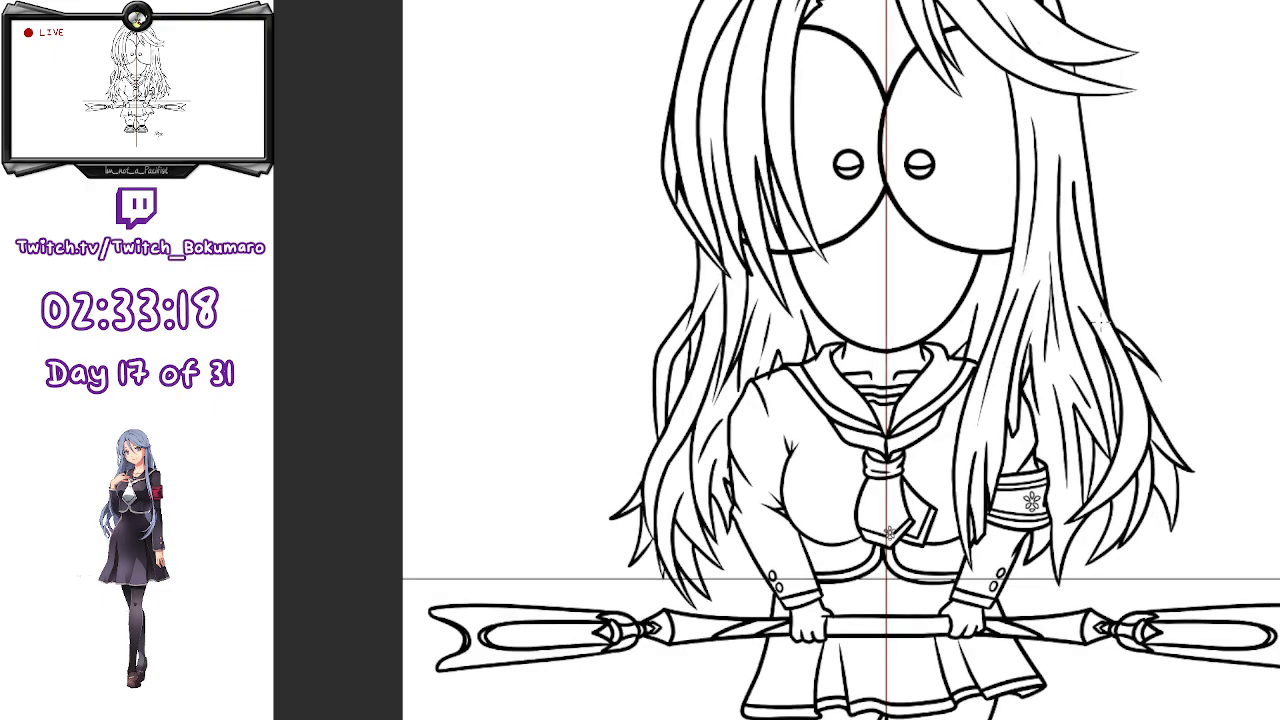
{"action": "scroll", "coordinate": [1103, 323], "scroll_direction": "down", "scroll_amount": 2}
{"action": "scroll", "coordinate": [1098, 320], "scroll_direction": "down", "scroll_amount": 1}
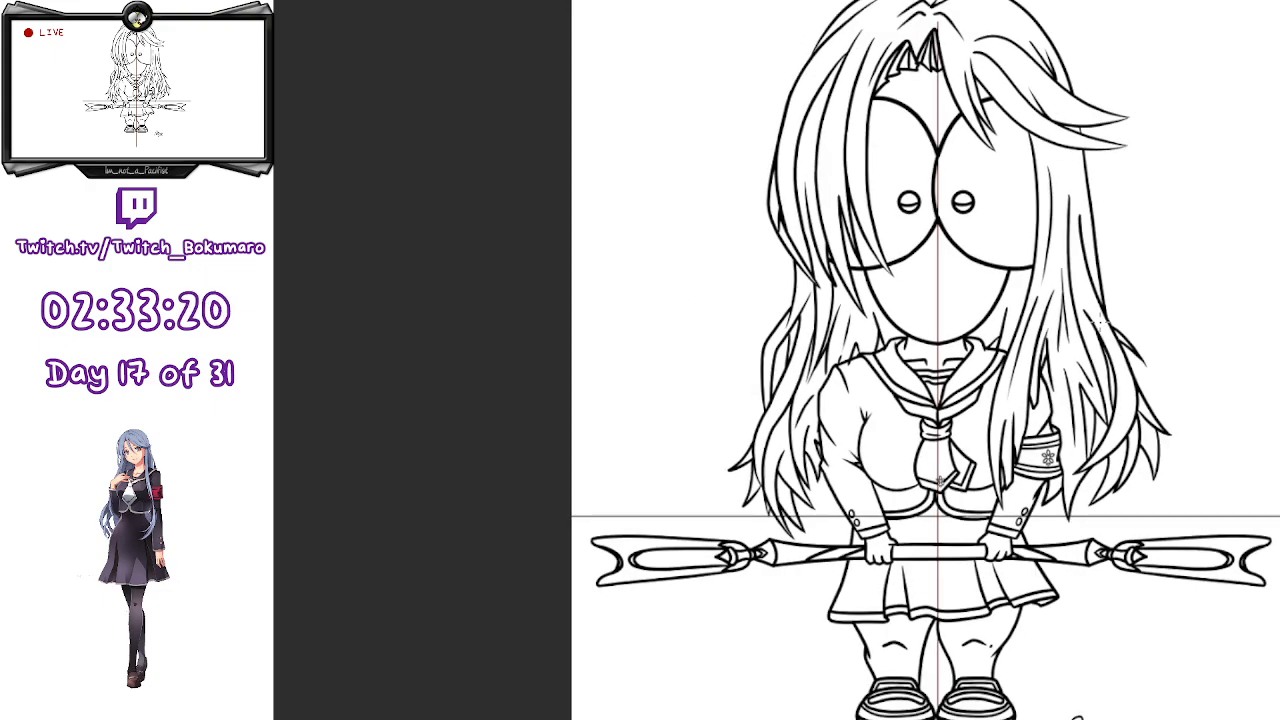
- Inspect the right-side thigh's outer line and fade the leg line art to gray as a guide for redrawing
{"action": "scroll", "coordinate": [1055, 570], "scroll_direction": "up", "scroll_amount": 6}
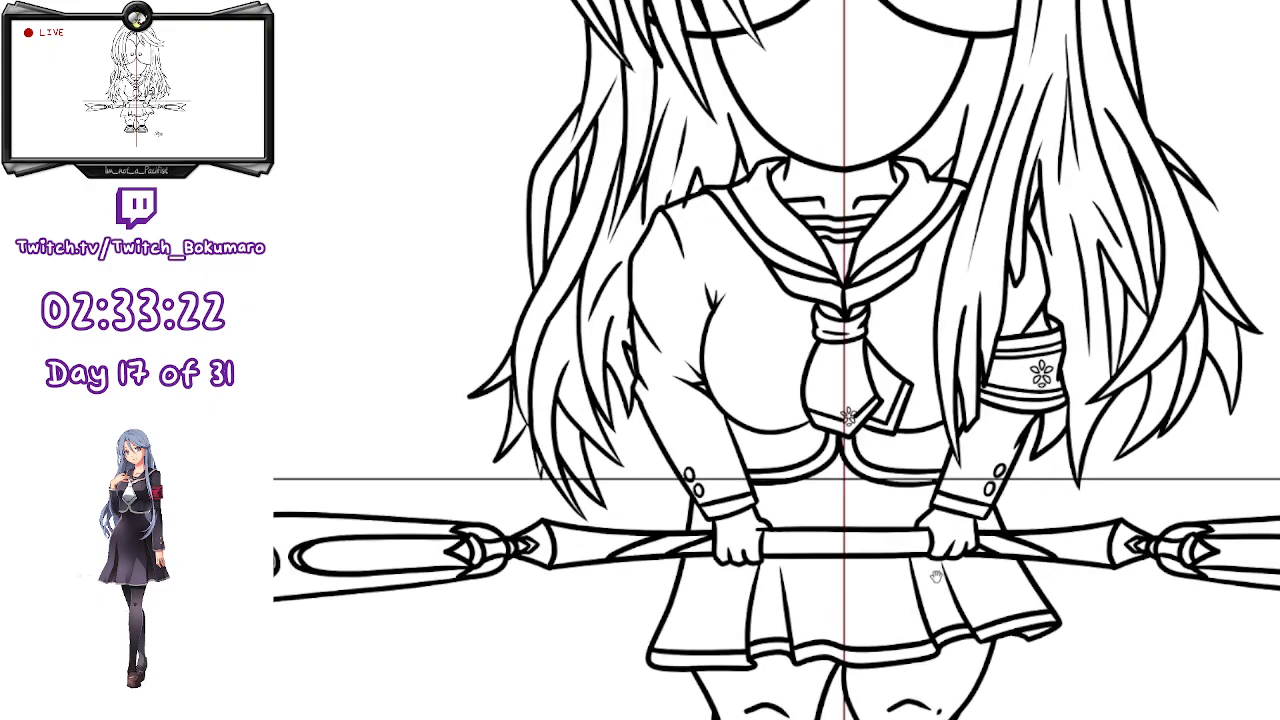
{"action": "left_click_drag", "start_coordinate": [936, 576], "coordinate": [880, 336]}
{"action": "scroll", "coordinate": [950, 484], "scroll_direction": "up", "scroll_amount": 7}
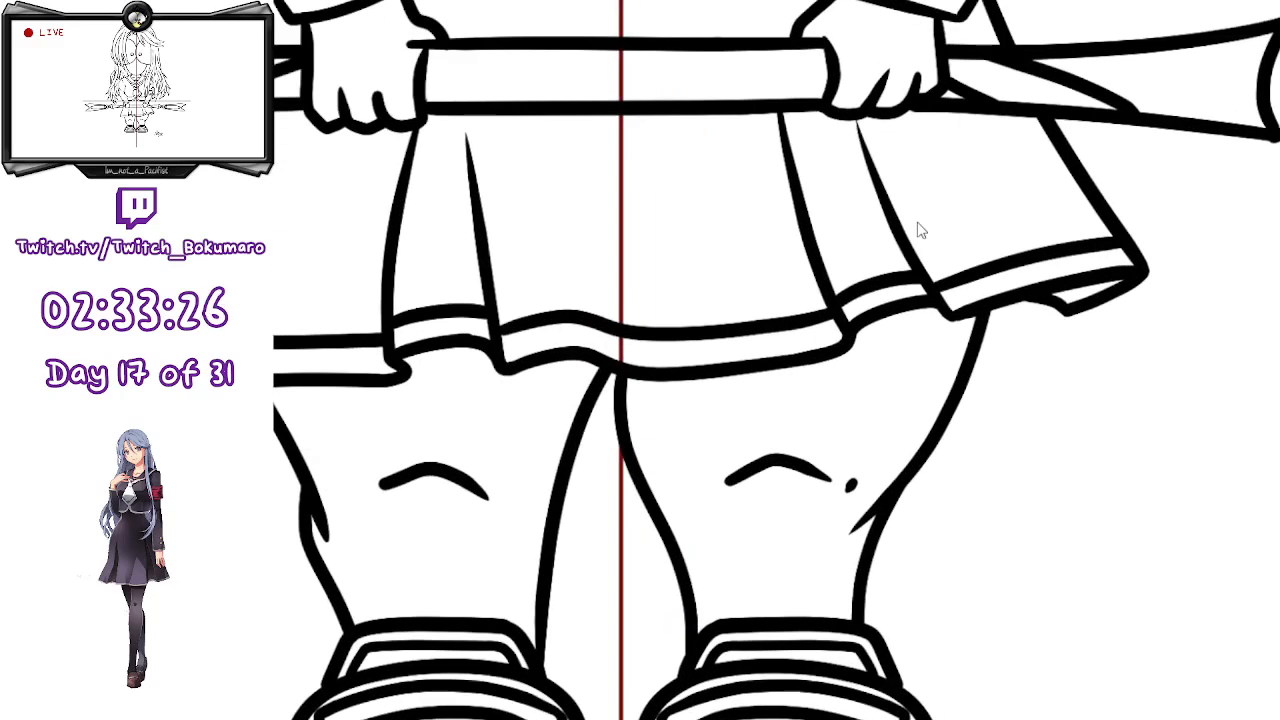
{"action": "left_click", "coordinate": [960, 386]}
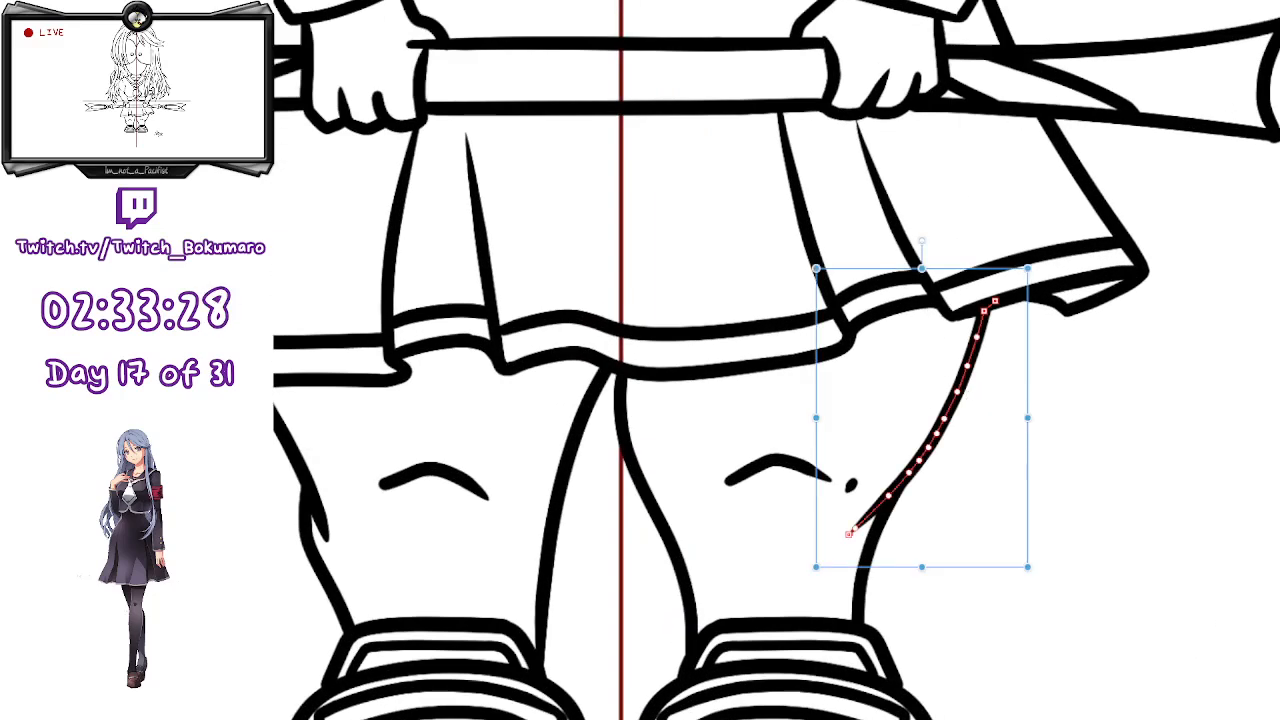
{"action": "left_click", "coordinate": [1157, 539]}
{"action": "key", "text": "p"}
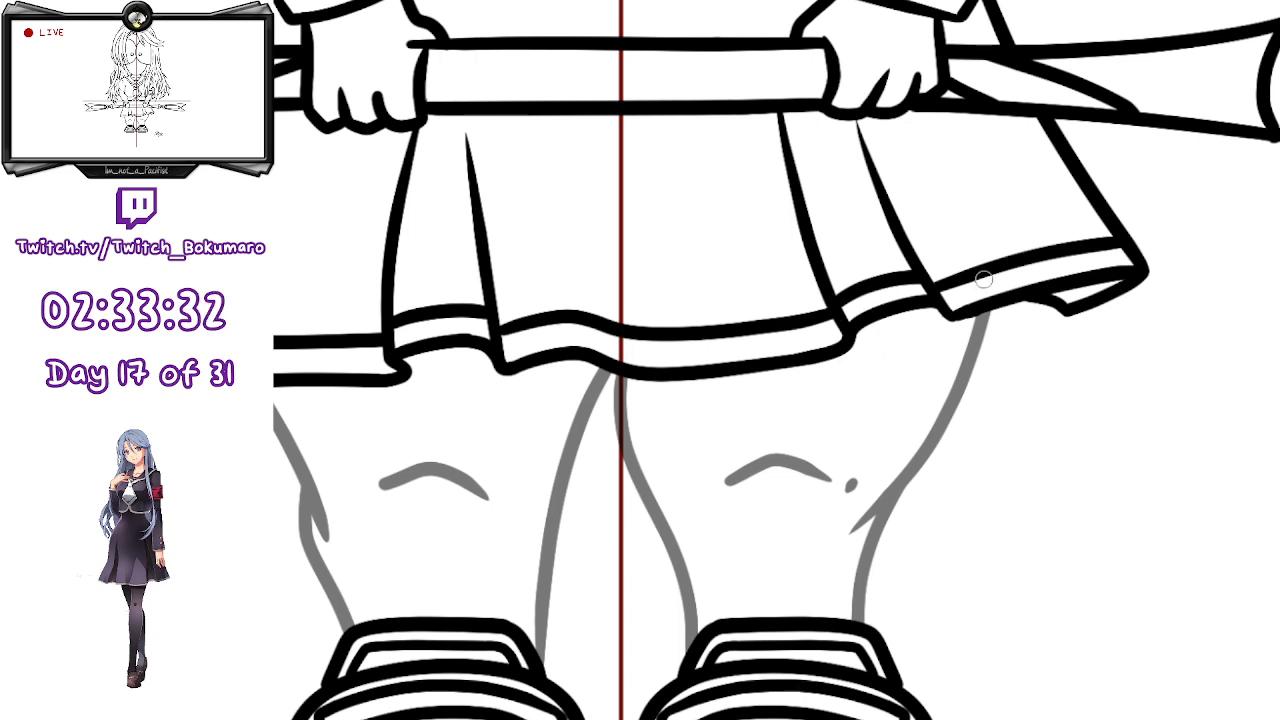
- Redraw the right-side thigh's outer contour farther inward, from the skirt's hem fold to the knee, and erase the old line
{"action": "left_click_drag", "start_coordinate": [928, 304], "coordinate": [892, 485]}
{"action": "key", "text": "ctrl+z"}
{"action": "left_click_drag", "start_coordinate": [938, 300], "coordinate": [888, 493]}
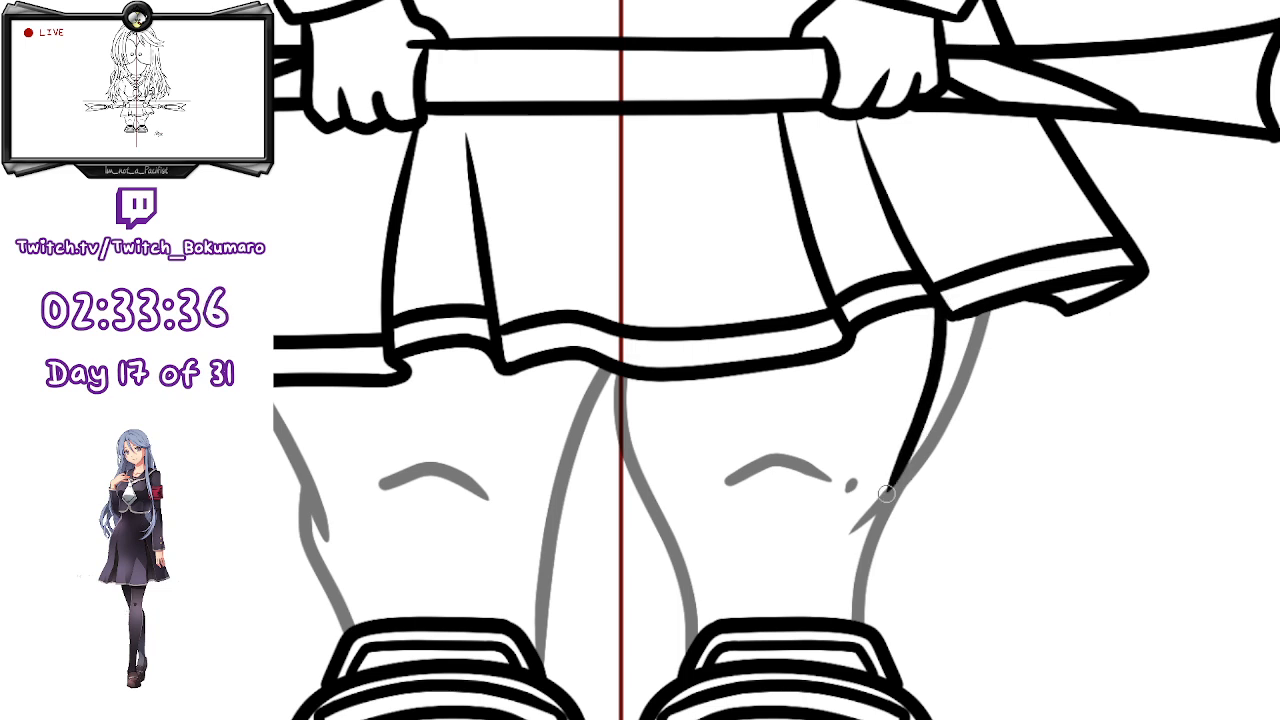
{"action": "key", "text": "ctrl+z"}
{"action": "left_click_drag", "start_coordinate": [946, 304], "coordinate": [884, 511]}
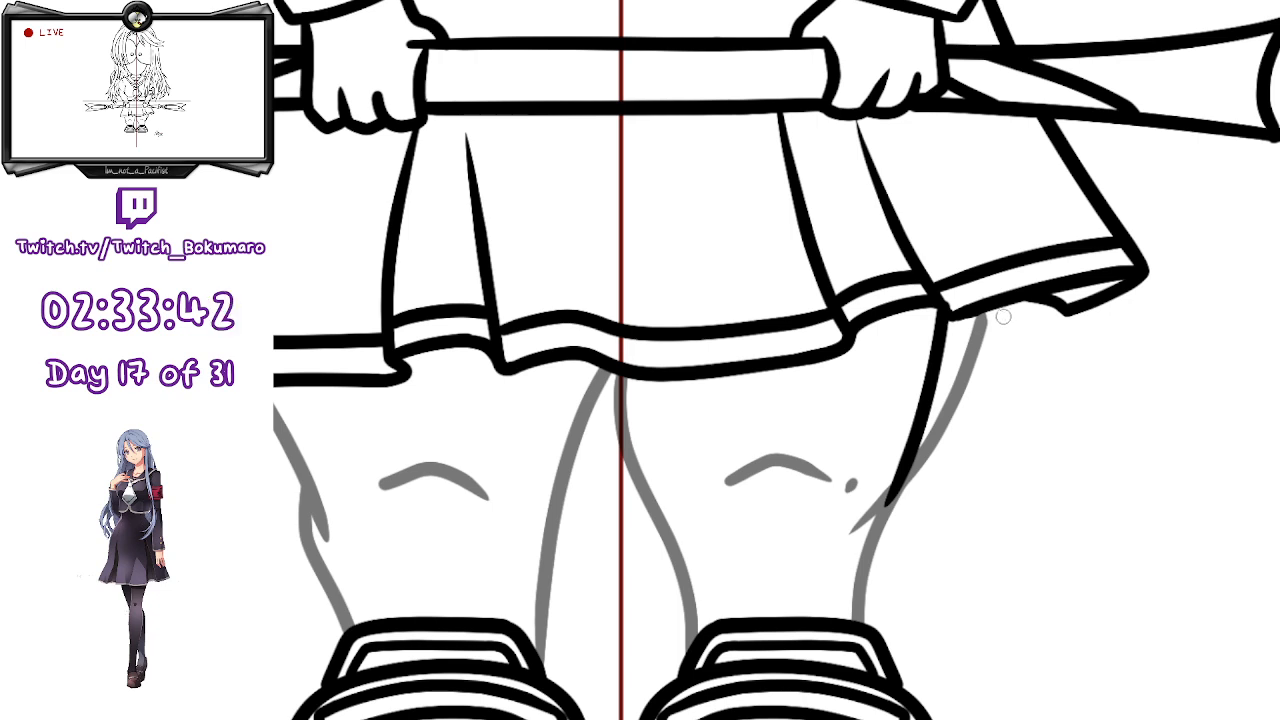
{"action": "mouse_move", "coordinate": [997, 314]}
{"action": "left_mouse_down"}
{"action": "mouse_move", "coordinate": [995, 275]}
{"action": "mouse_move", "coordinate": [930, 473]}
{"action": "mouse_move", "coordinate": [900, 481]}
{"action": "left_mouse_up"}
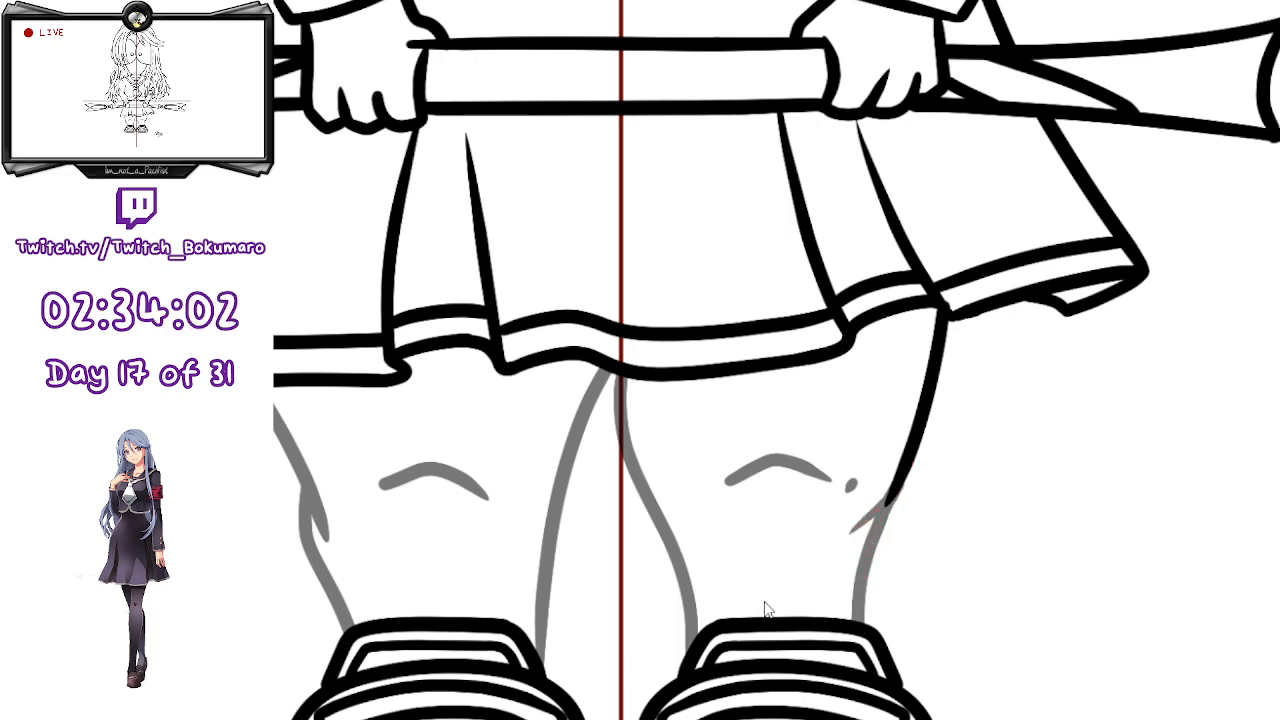
- Return the leg line art to full black and hide the horizontal and vertical guide lines
{"action": "scroll", "coordinate": [945, 430], "scroll_direction": "up", "scroll_amount": 5}
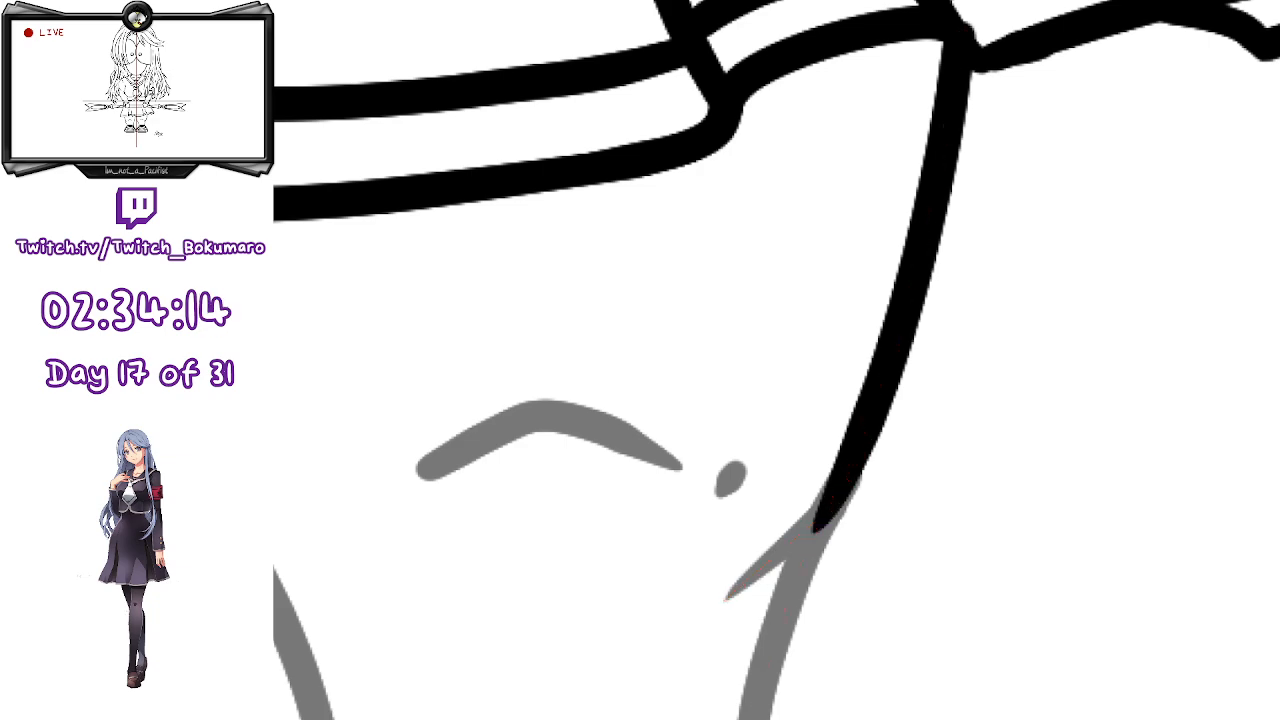
{"action": "scroll", "coordinate": [1000, 428], "scroll_direction": "down", "scroll_amount": 4}
{"action": "scroll", "coordinate": [982, 425], "scroll_direction": "down", "scroll_amount": 1}
{"action": "scroll", "coordinate": [758, 482], "scroll_direction": "down", "scroll_amount": 3}
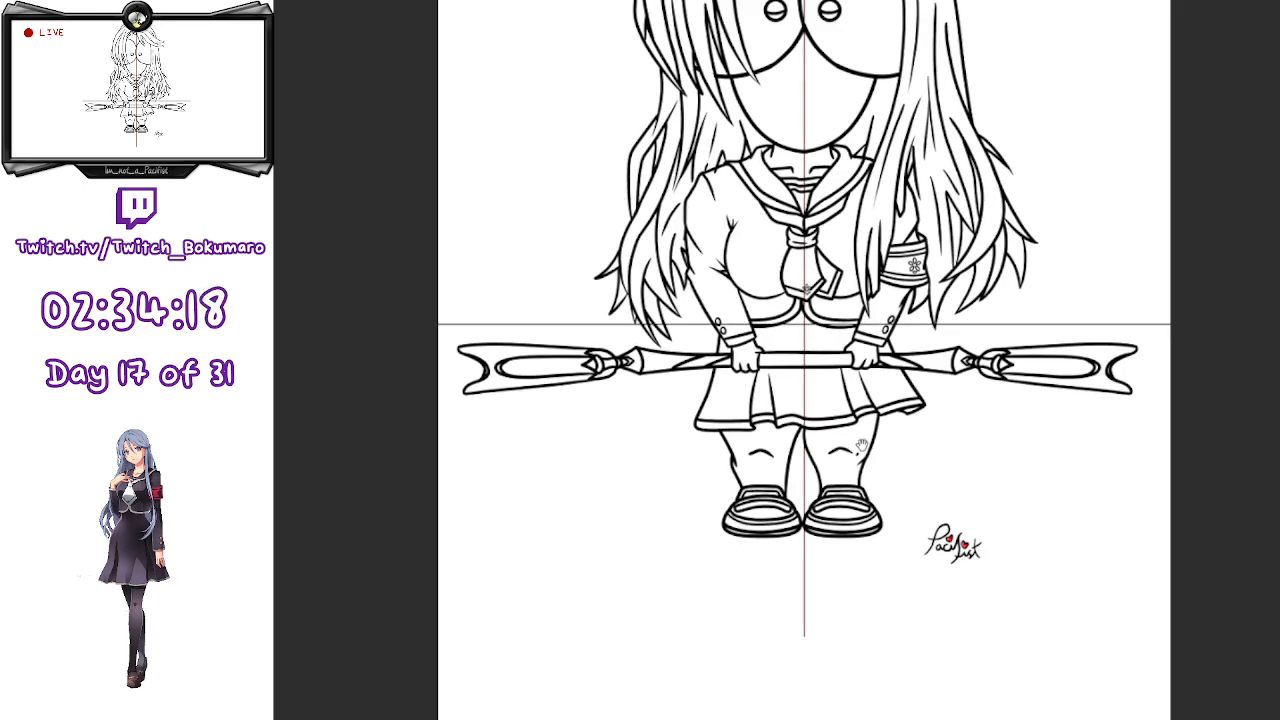
{"action": "left_click_drag", "start_coordinate": [858, 444], "coordinate": [815, 580]}
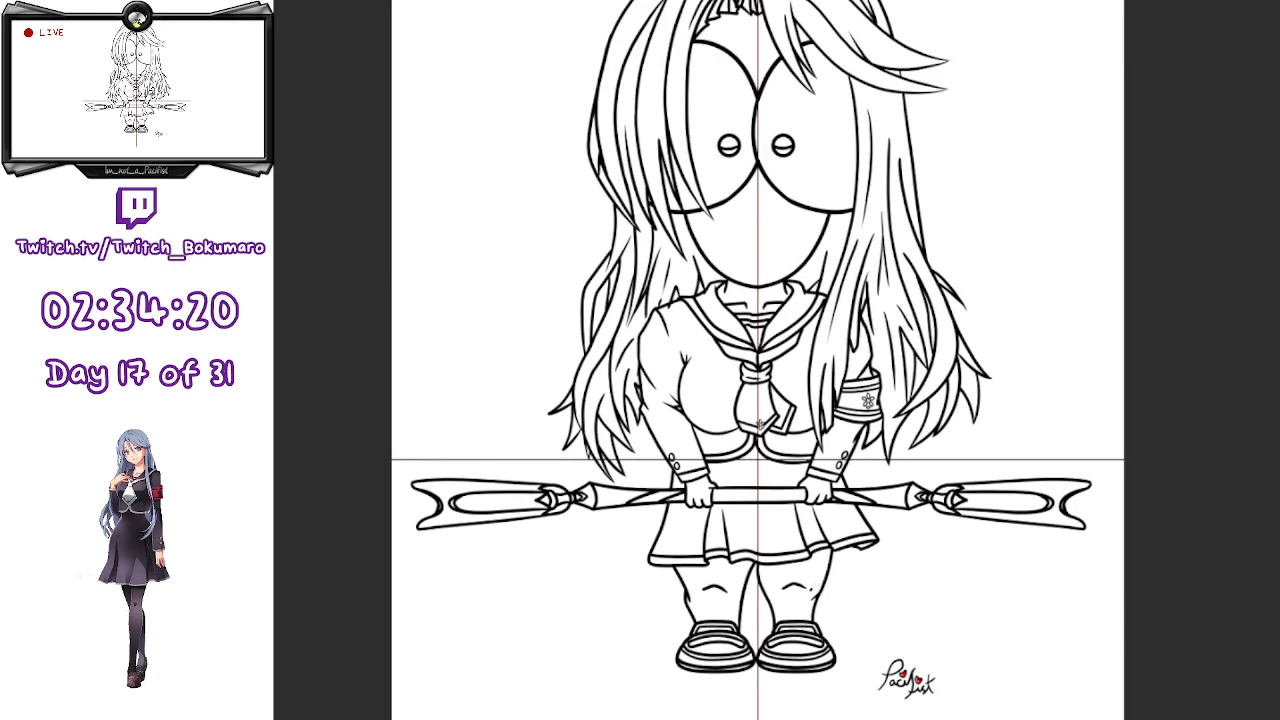
{"action": "scroll", "coordinate": [758, 425], "scroll_direction": "down", "scroll_amount": 2}
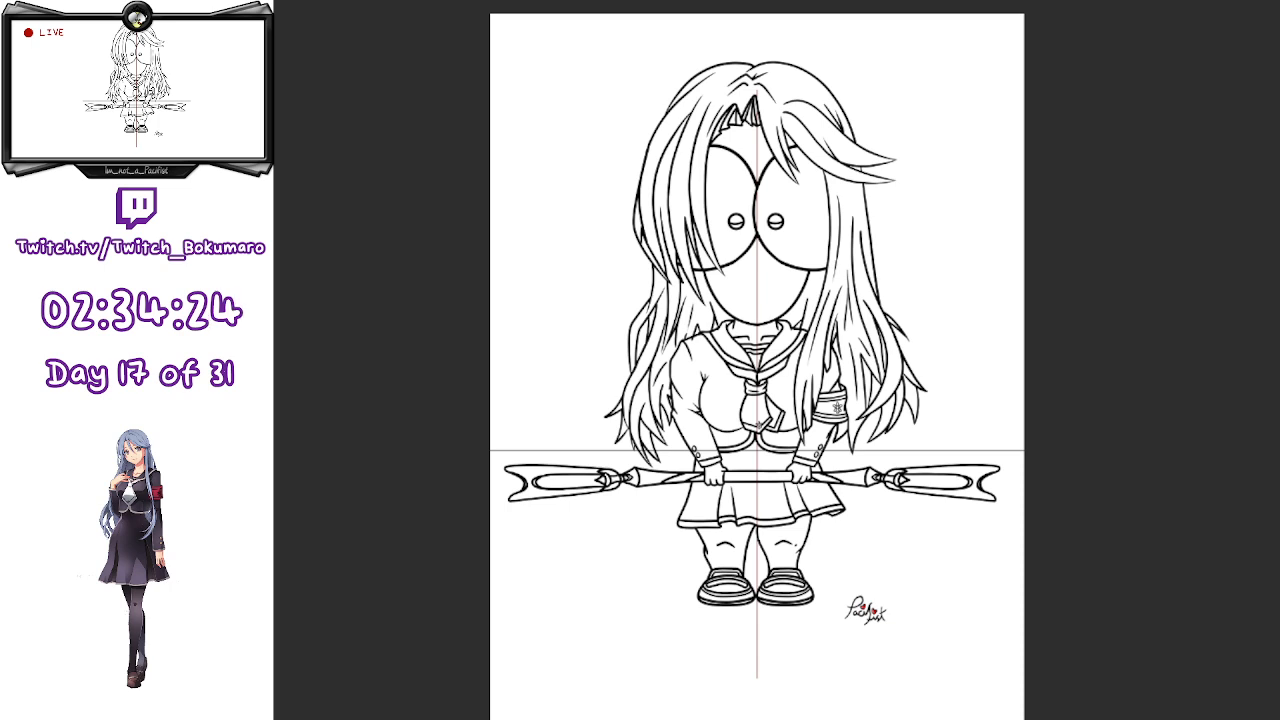
{"action": "key", "text": "ctrl+semicolon"}
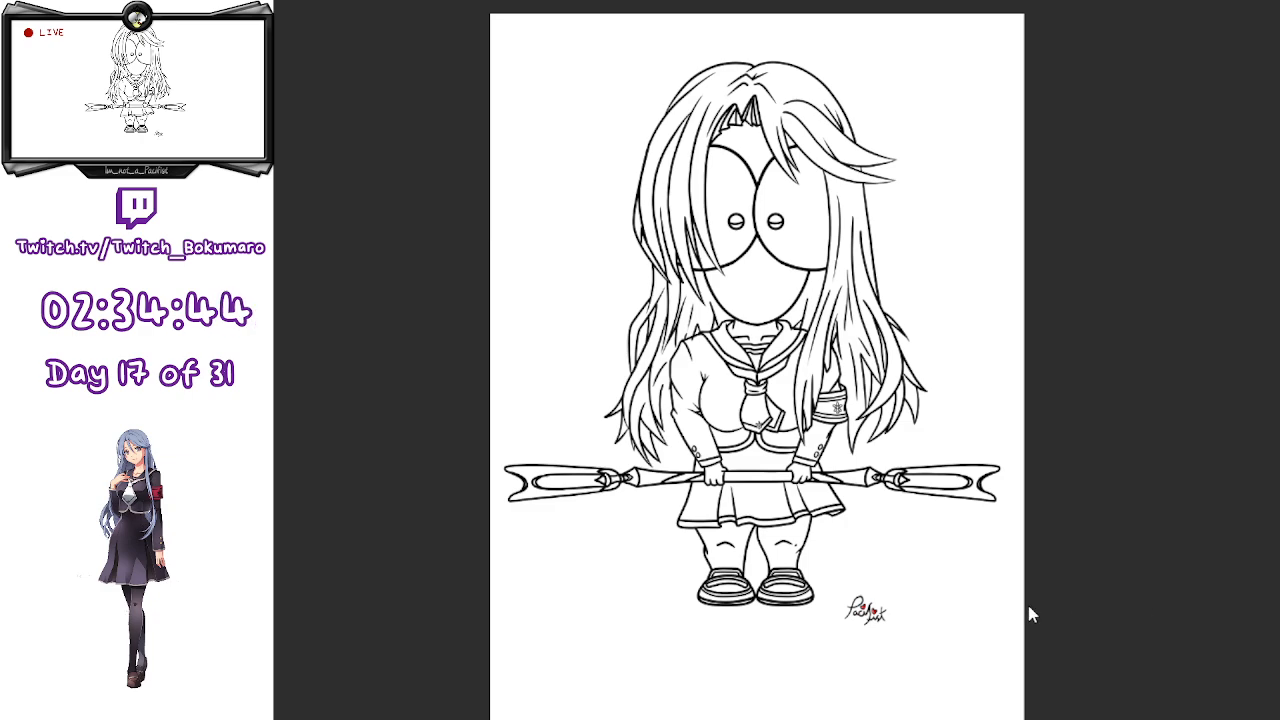
- Move the signature from beside the shoes up to the gap between the right-side sleeve and the staff
{"action": "scroll", "coordinate": [908, 651], "scroll_direction": "up", "scroll_amount": 6}
{"action": "key", "text": "ctrl+t"}
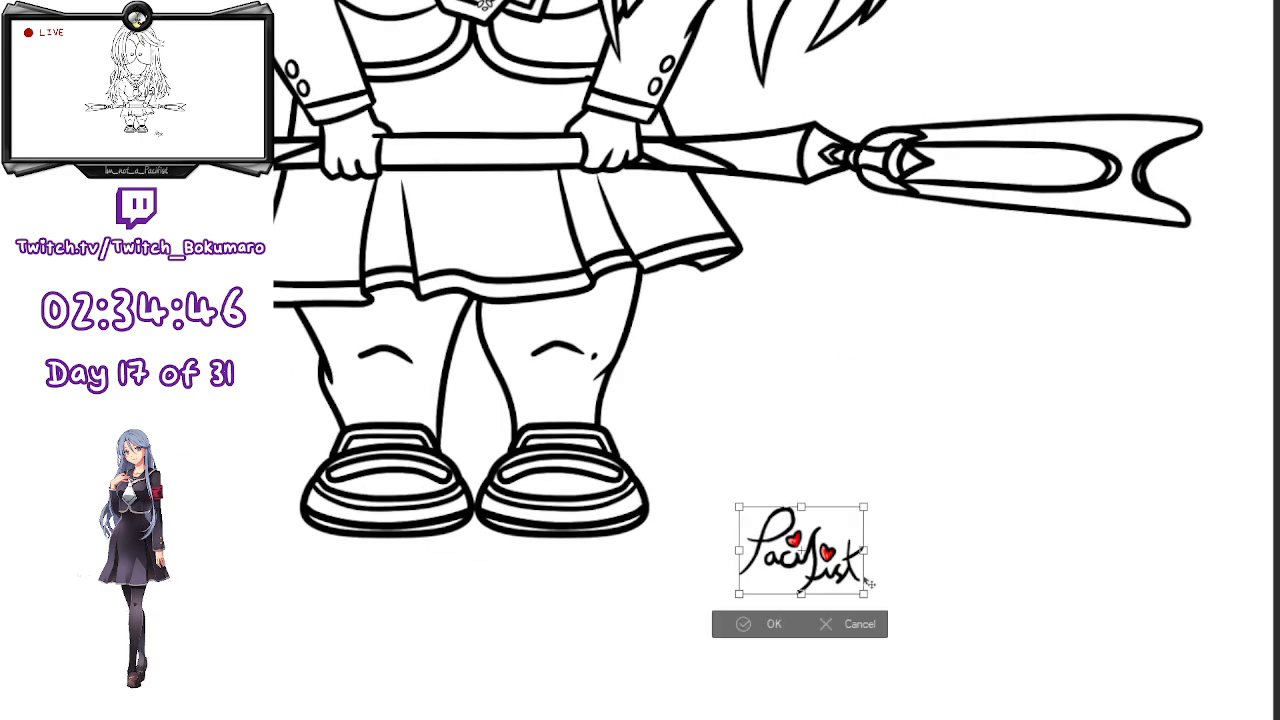
{"action": "mouse_move", "coordinate": [834, 582]}
{"action": "left_mouse_down"}
{"action": "mouse_move", "coordinate": [784, 51]}
{"action": "mouse_move", "coordinate": [782, 118]}
{"action": "left_mouse_up"}
{"action": "key", "text": "Return"}
- Shrink the signature to a bit under half its size and move it from beside the sleeve onto the tie's rear tail
{"action": "mouse_move", "coordinate": [757, 277]}
{"action": "left_mouse_down"}
{"action": "mouse_move", "coordinate": [737, 523]}
{"action": "mouse_move", "coordinate": [823, 551]}
{"action": "mouse_move", "coordinate": [902, 556]}
{"action": "left_mouse_up"}
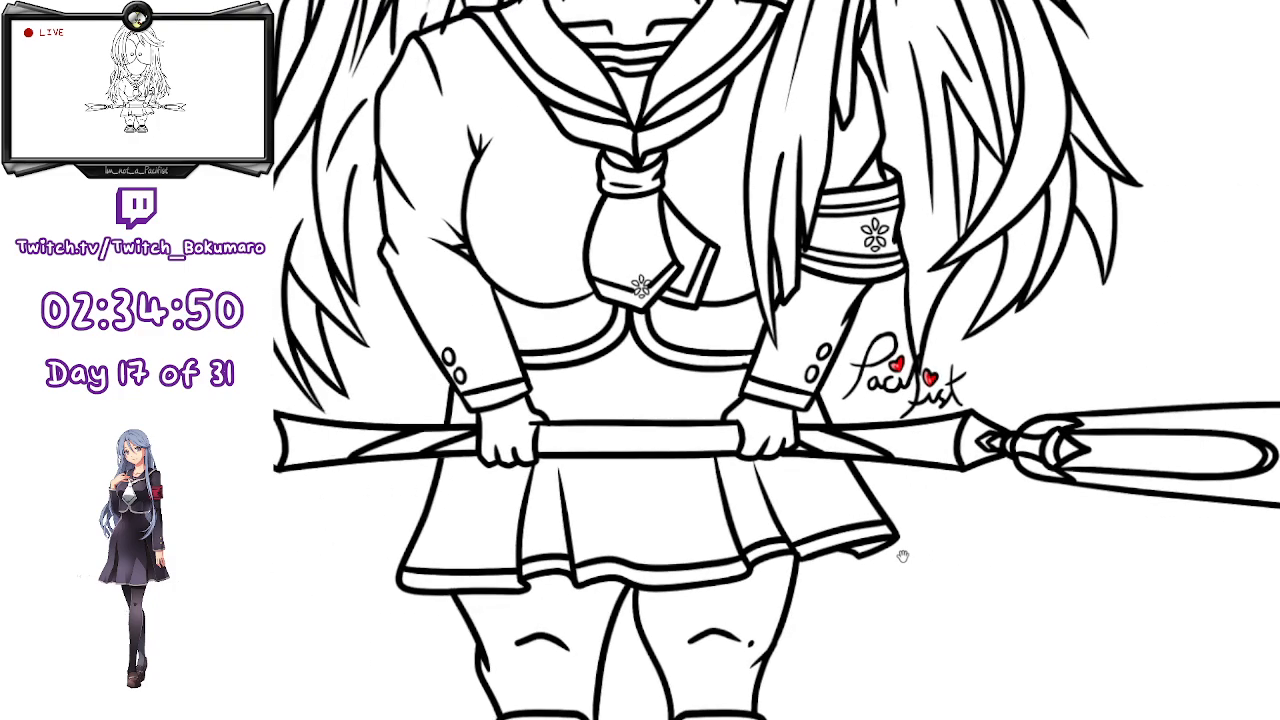
{"action": "scroll", "coordinate": [840, 335], "scroll_direction": "up", "scroll_amount": 3}
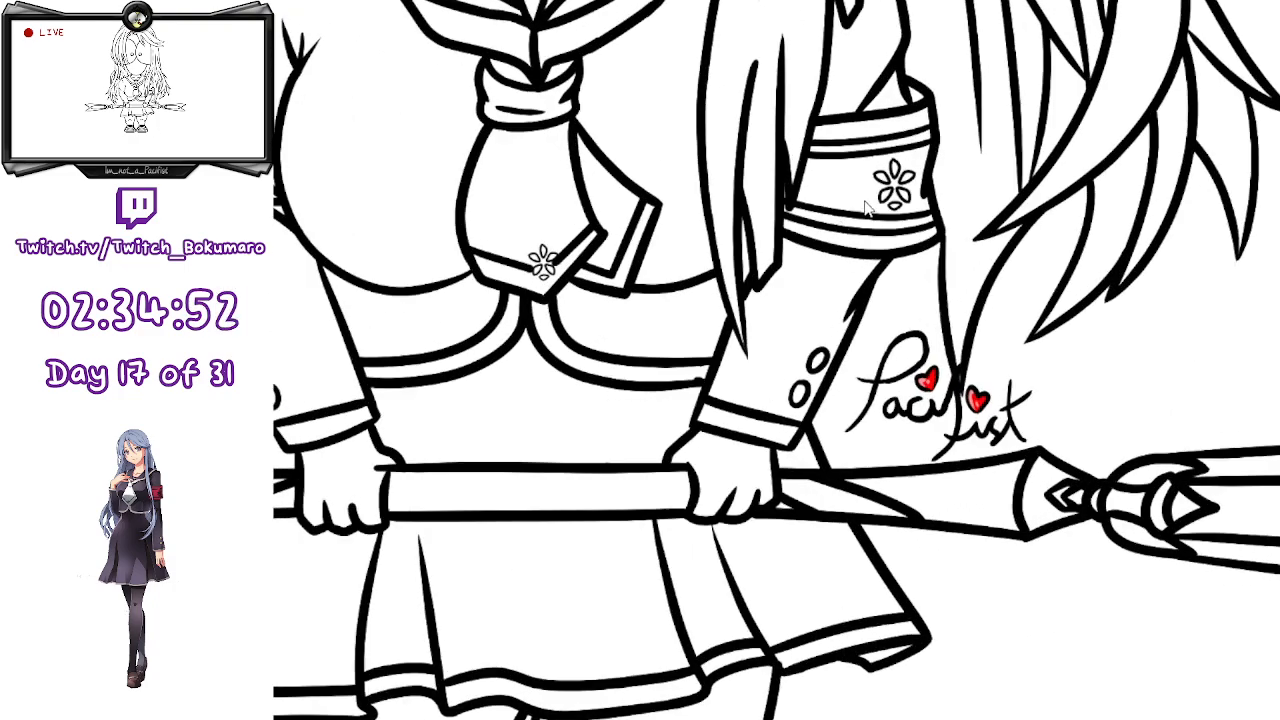
{"action": "key", "text": "ctrl+t"}
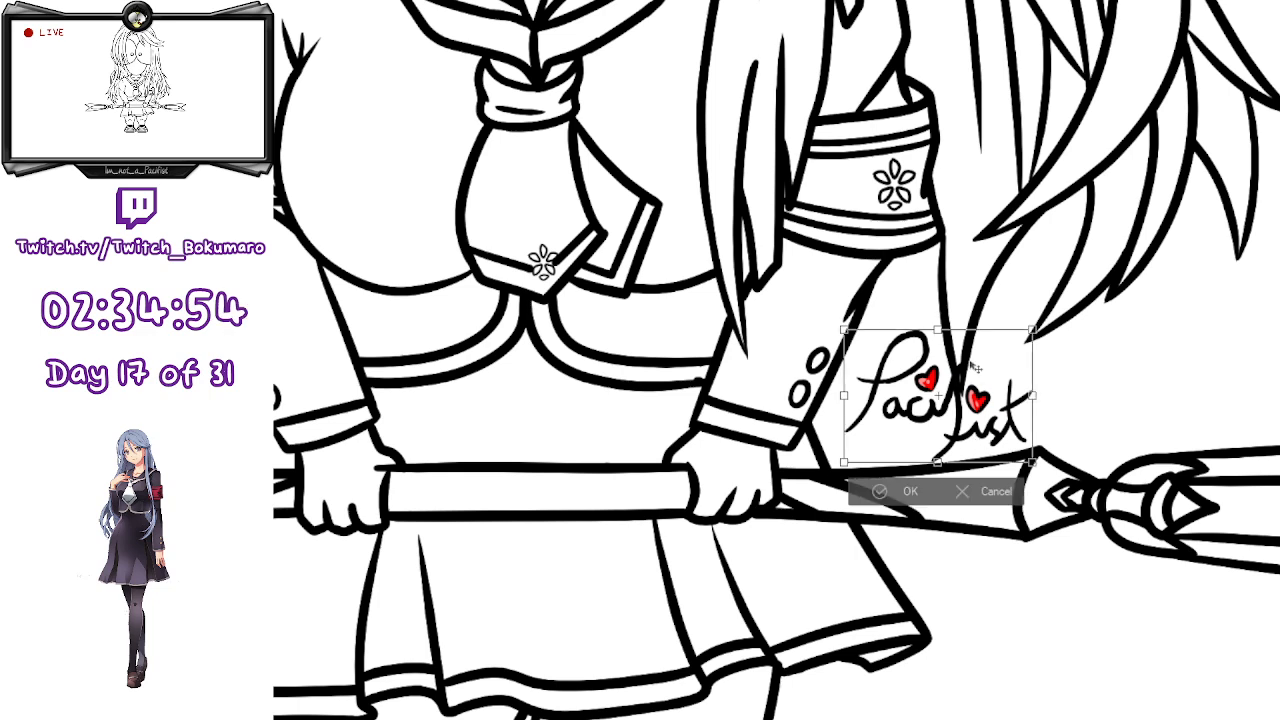
{"action": "left_click_drag", "start_coordinate": [939, 330], "coordinate": [939, 404]}
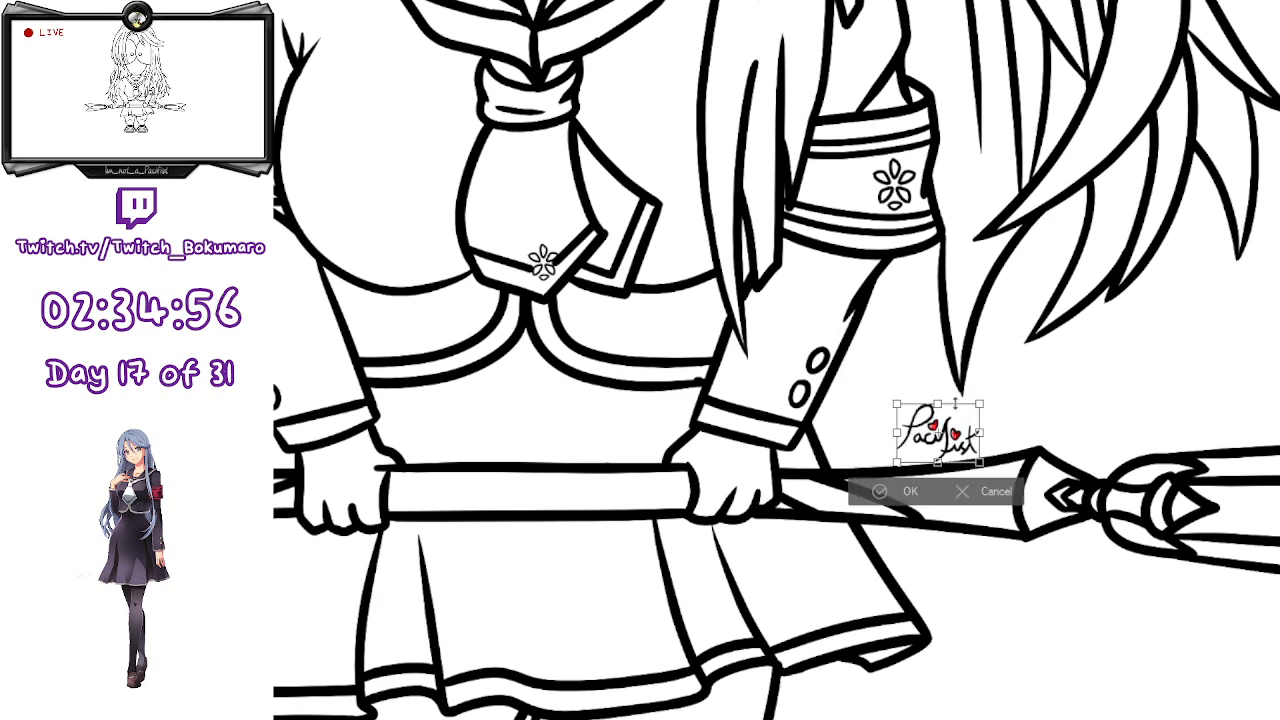
{"action": "left_click_drag", "start_coordinate": [958, 448], "coordinate": [600, 228]}
{"action": "key", "text": "Return"}
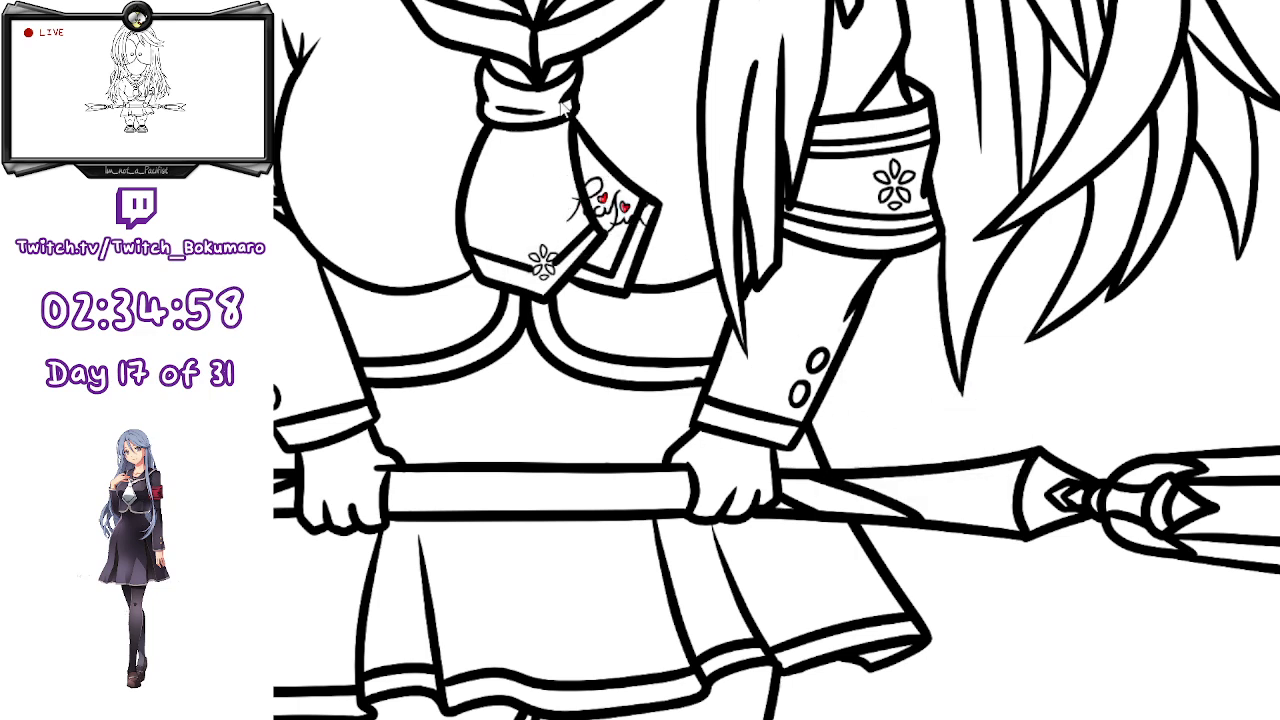
- Rotate the signature clockwise to run down the tie's rear tail and shrink it to fit inside the inner border
{"action": "scroll", "coordinate": [541, 143], "scroll_direction": "up", "scroll_amount": 4}
{"action": "key", "text": "ctrl+t"}
{"action": "left_click_drag", "start_coordinate": [863, 200], "coordinate": [876, 403]}
{"action": "key", "text": "Escape"}
{"action": "key", "text": "ctrl+t"}
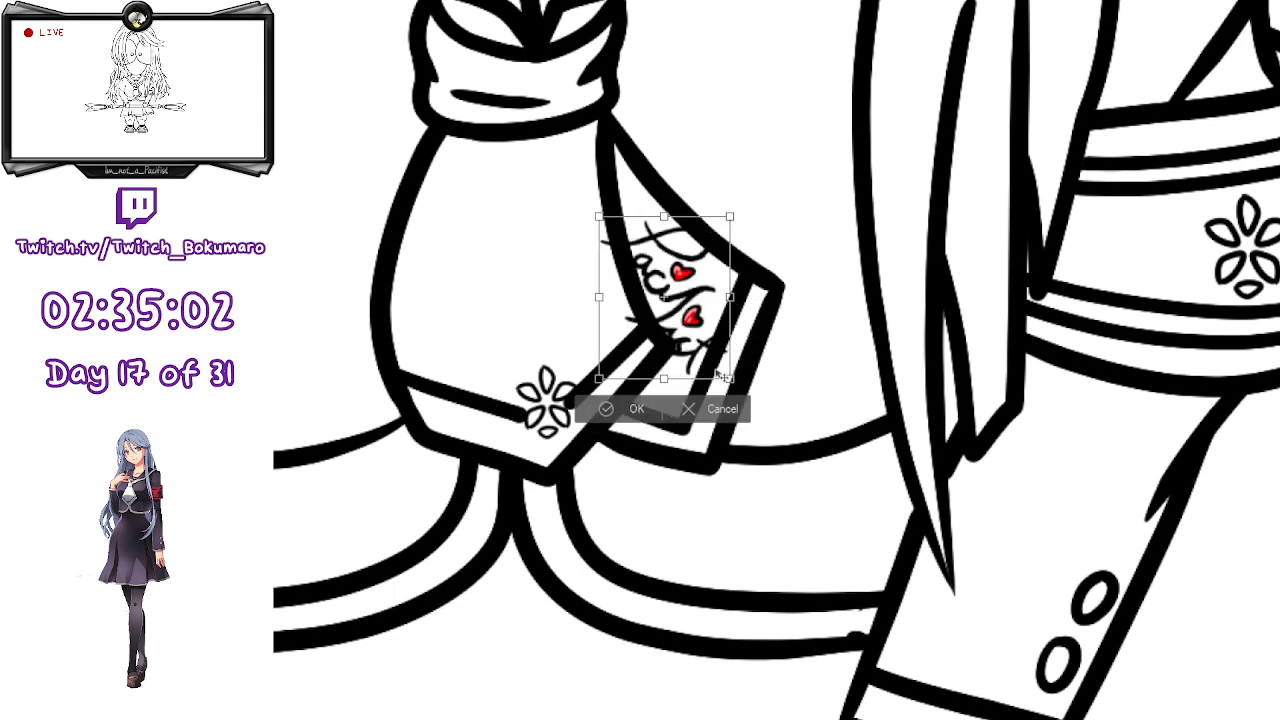
{"action": "mouse_move", "coordinate": [664, 386]}
{"action": "left_mouse_down"}
{"action": "mouse_move", "coordinate": [666, 308]}
{"action": "mouse_move", "coordinate": [648, 311]}
{"action": "mouse_move", "coordinate": [664, 310]}
{"action": "left_mouse_up"}
{"action": "left_click_drag", "start_coordinate": [754, 277], "coordinate": [753, 287]}
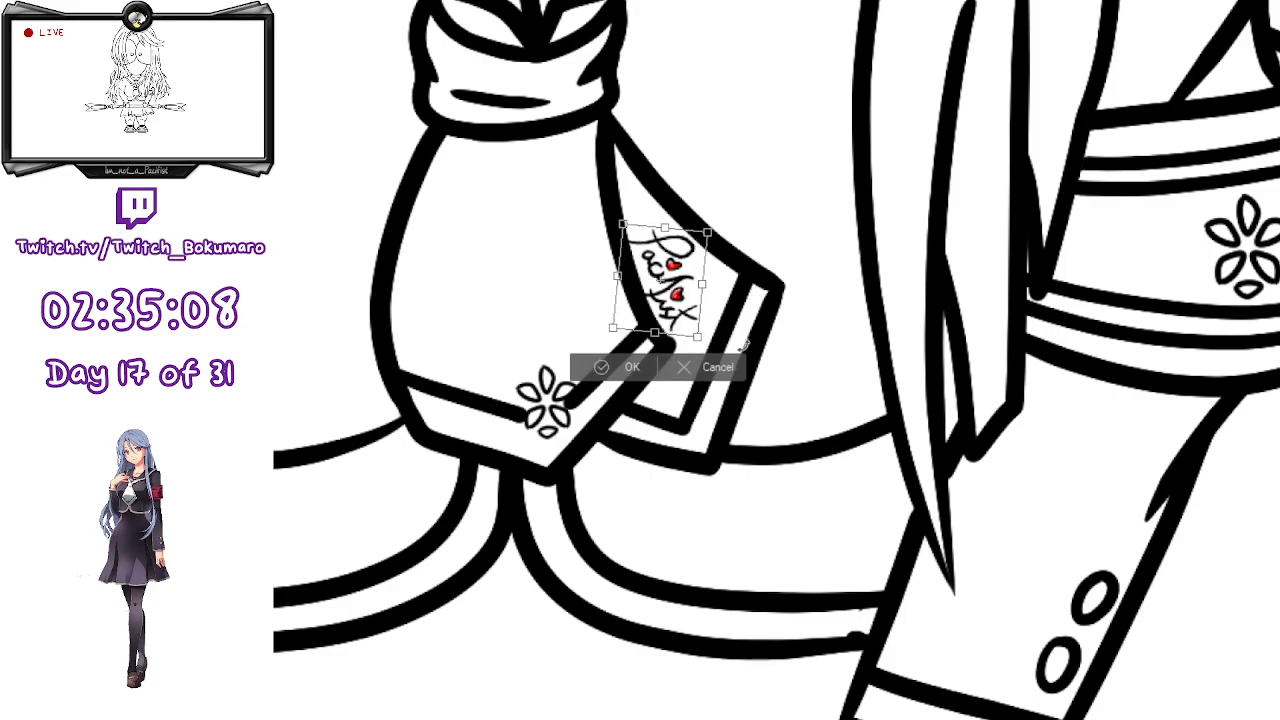
{"action": "key", "text": "Return"}
- Handwrite "Day 17" in black on the blank area beside the right-side leg, just below the skirt hem
{"action": "scroll", "coordinate": [690, 338], "scroll_direction": "down", "scroll_amount": 10}
{"action": "scroll", "coordinate": [658, 340], "scroll_direction": "up", "scroll_amount": 4}
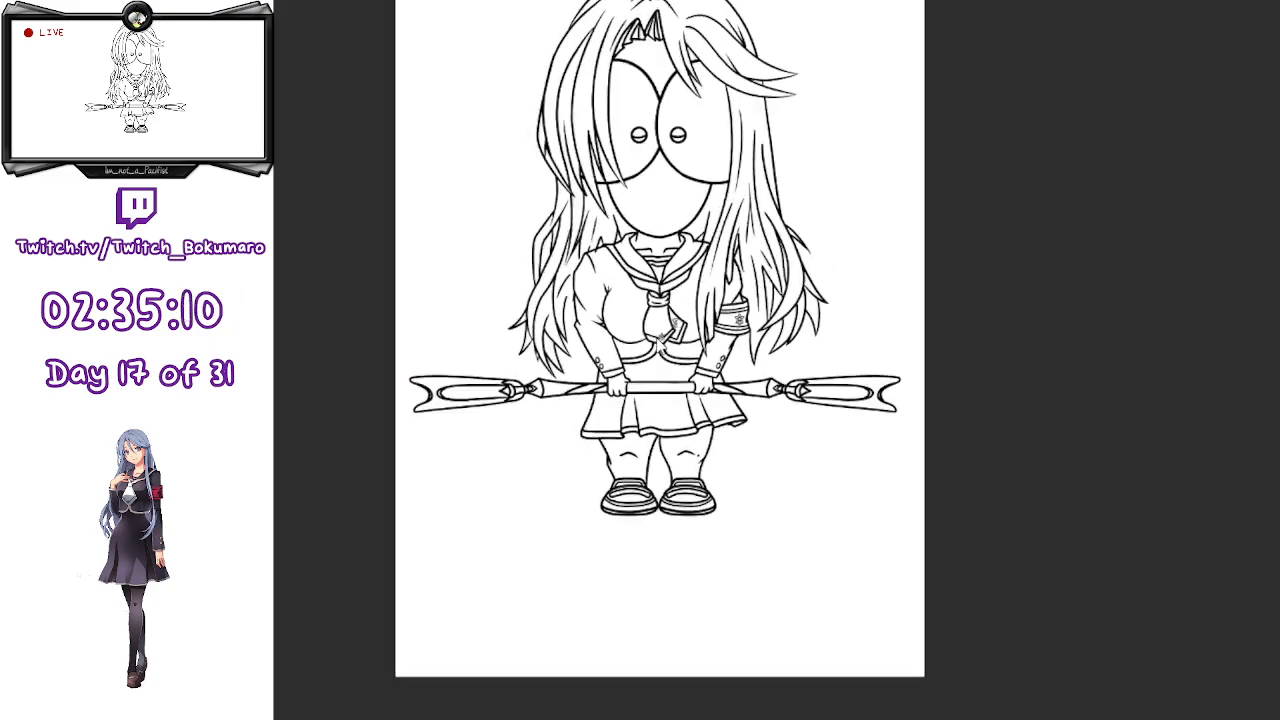
{"action": "left_click_drag", "start_coordinate": [658, 340], "coordinate": [747, 283]}
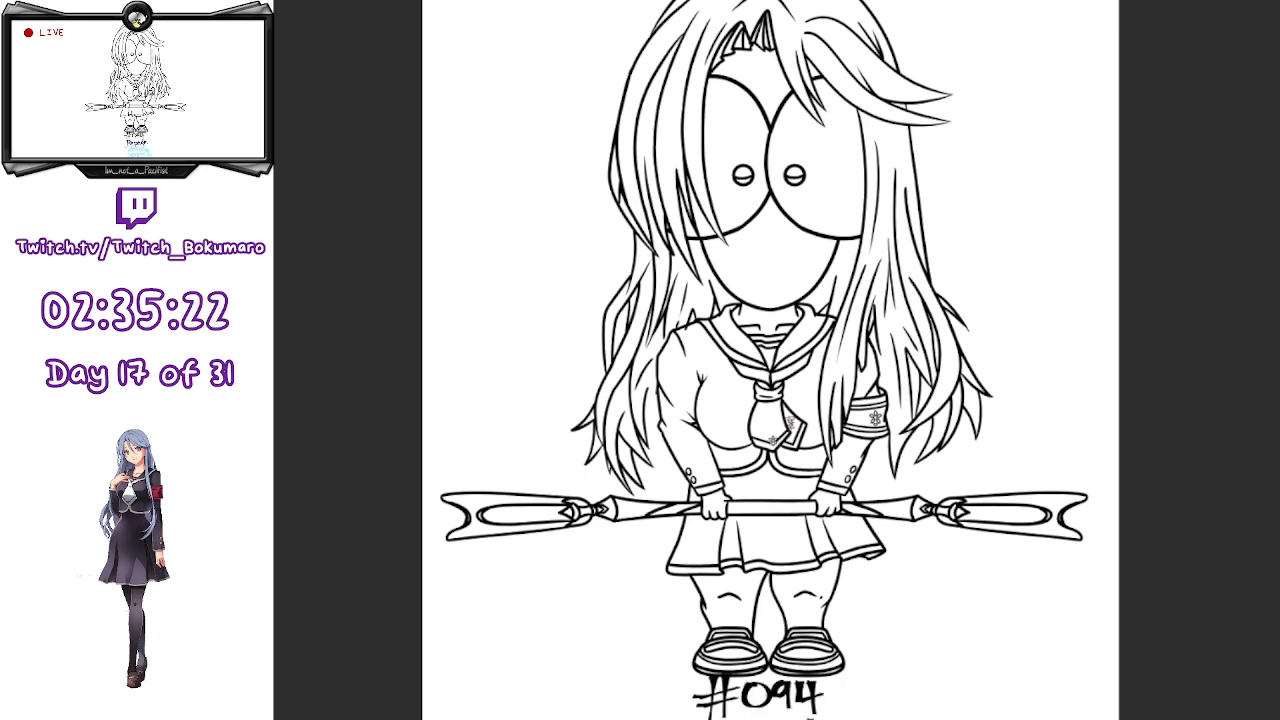
{"action": "scroll", "coordinate": [877, 503], "scroll_direction": "up", "scroll_amount": 2}
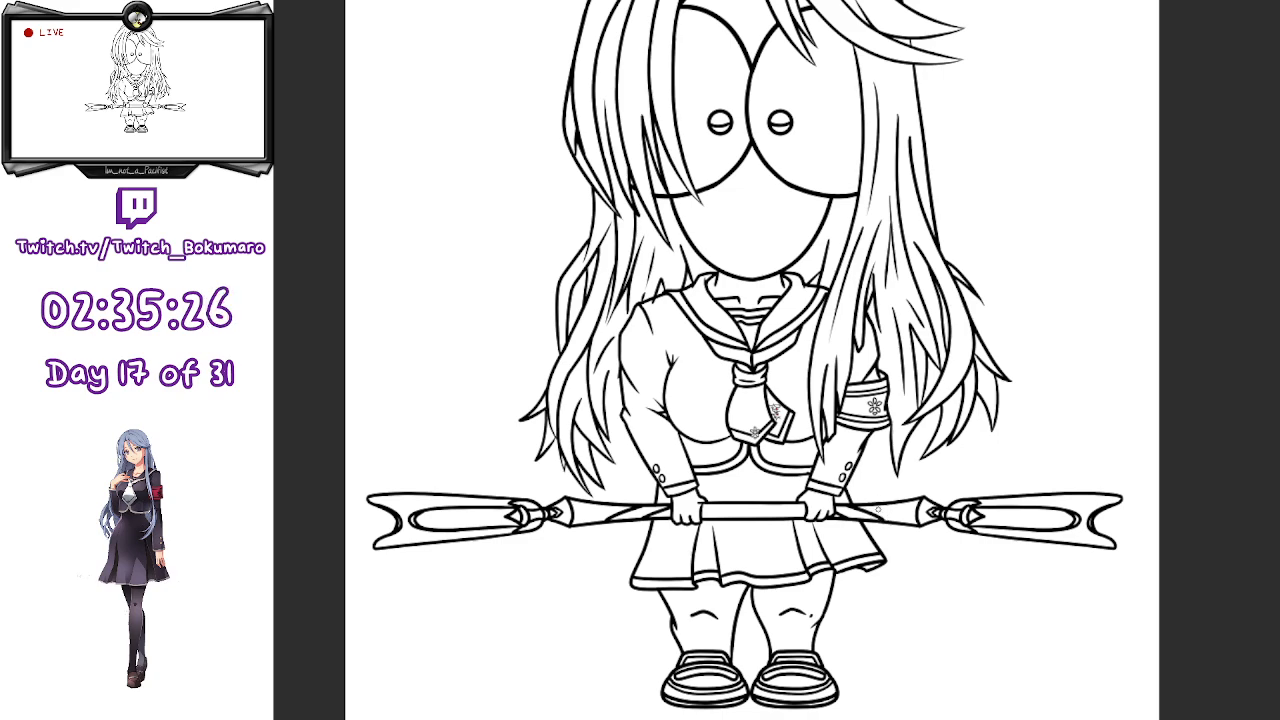
{"action": "scroll", "coordinate": [900, 578], "scroll_direction": "up", "scroll_amount": 2}
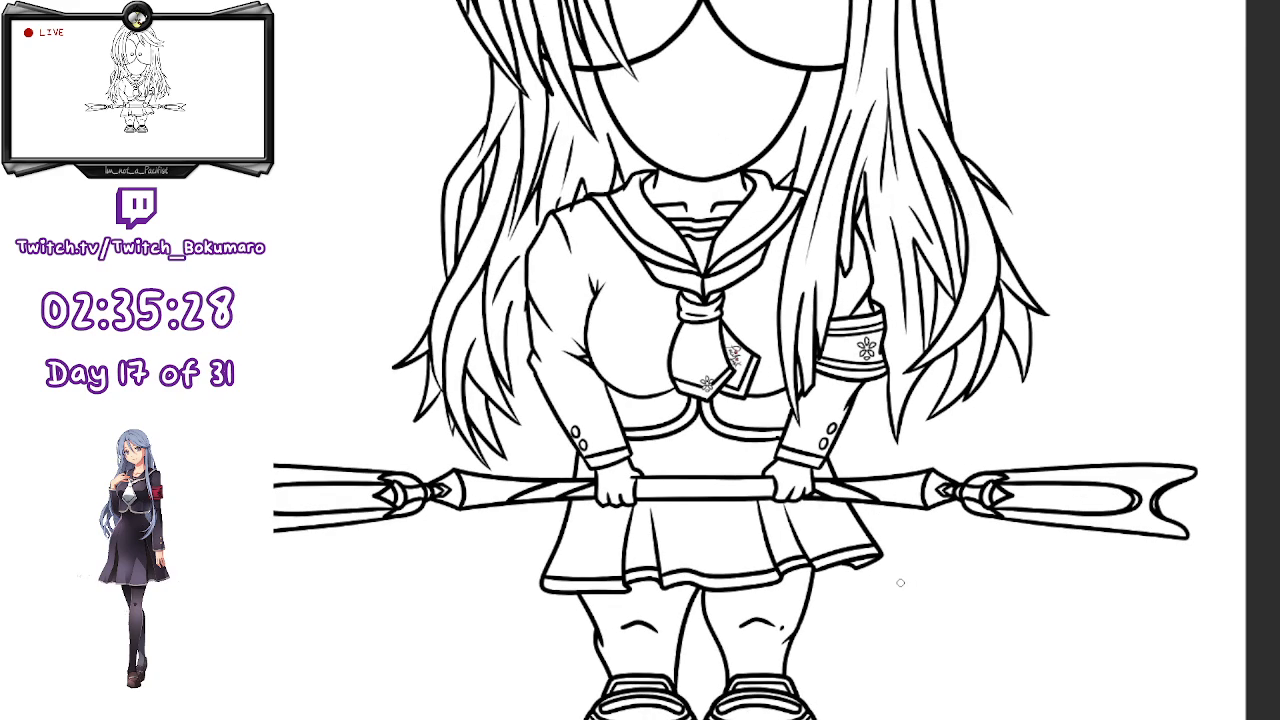
{"action": "left_click_drag", "start_coordinate": [944, 592], "coordinate": [1023, 449]}
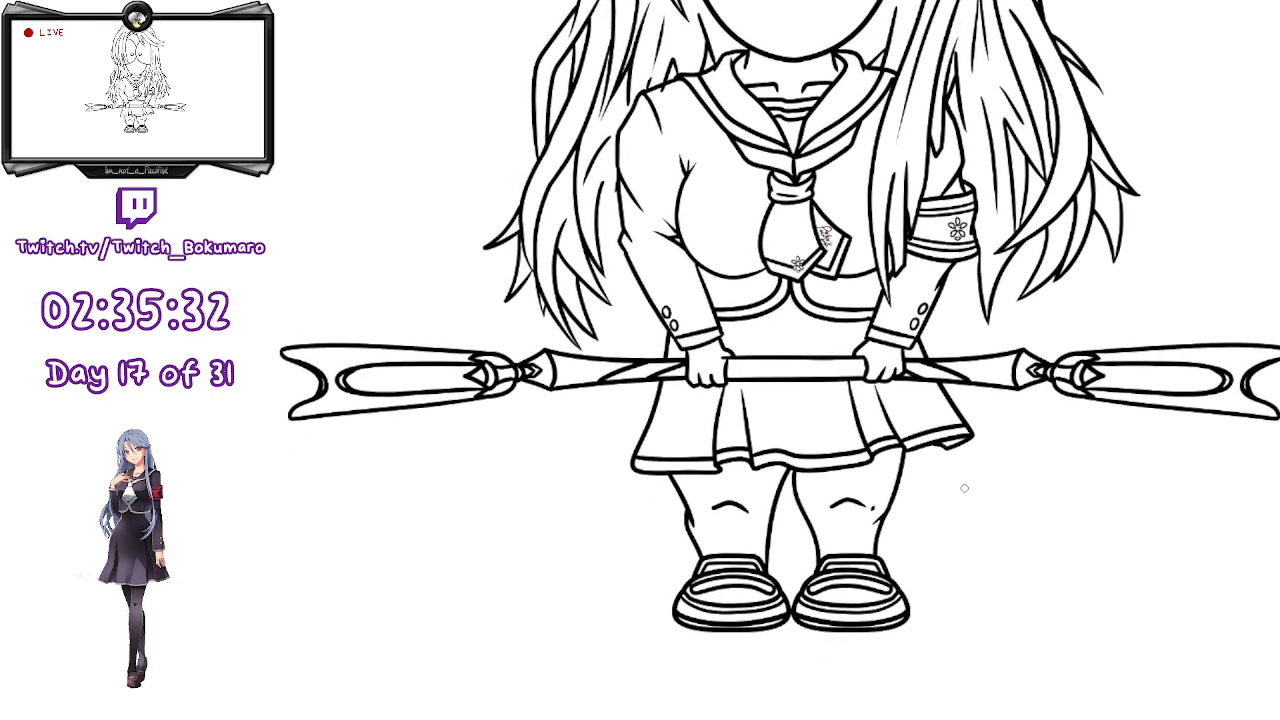
{"action": "mouse_move", "coordinate": [951, 468]}
{"action": "left_mouse_down"}
{"action": "mouse_move", "coordinate": [952, 521]}
{"action": "mouse_move", "coordinate": [973, 512]}
{"action": "mouse_move", "coordinate": [935, 513]}
{"action": "mouse_move", "coordinate": [955, 465]}
{"action": "mouse_move", "coordinate": [931, 519]}
{"action": "left_mouse_up"}
{"action": "key", "text": "ctrl+z"}
{"action": "mouse_move", "coordinate": [1003, 494]}
{"action": "left_mouse_down"}
{"action": "mouse_move", "coordinate": [995, 517]}
{"action": "mouse_move", "coordinate": [1026, 506]}
{"action": "left_mouse_up"}
{"action": "left_click_drag", "start_coordinate": [1036, 488], "coordinate": [1017, 524]}
{"action": "mouse_move", "coordinate": [1057, 457]}
{"action": "left_mouse_down"}
{"action": "mouse_move", "coordinate": [1064, 504]}
{"action": "mouse_move", "coordinate": [1104, 458]}
{"action": "mouse_move", "coordinate": [1098, 510]}
{"action": "left_mouse_up"}
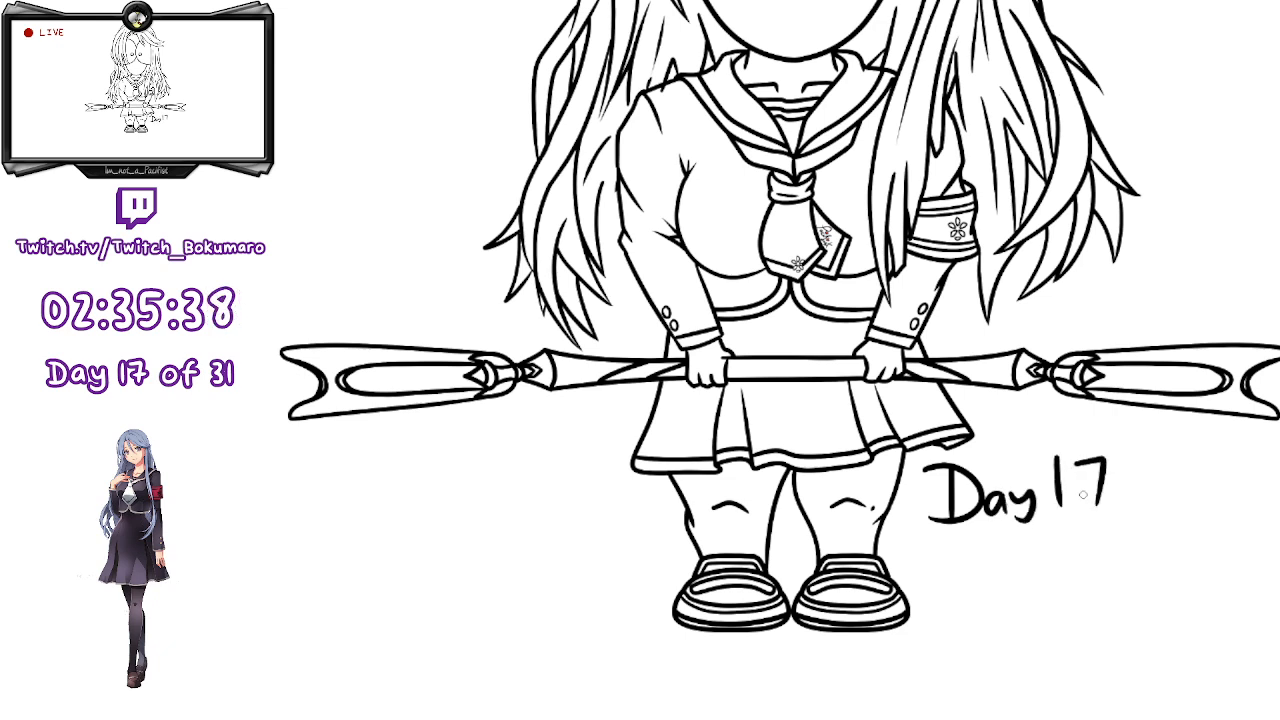